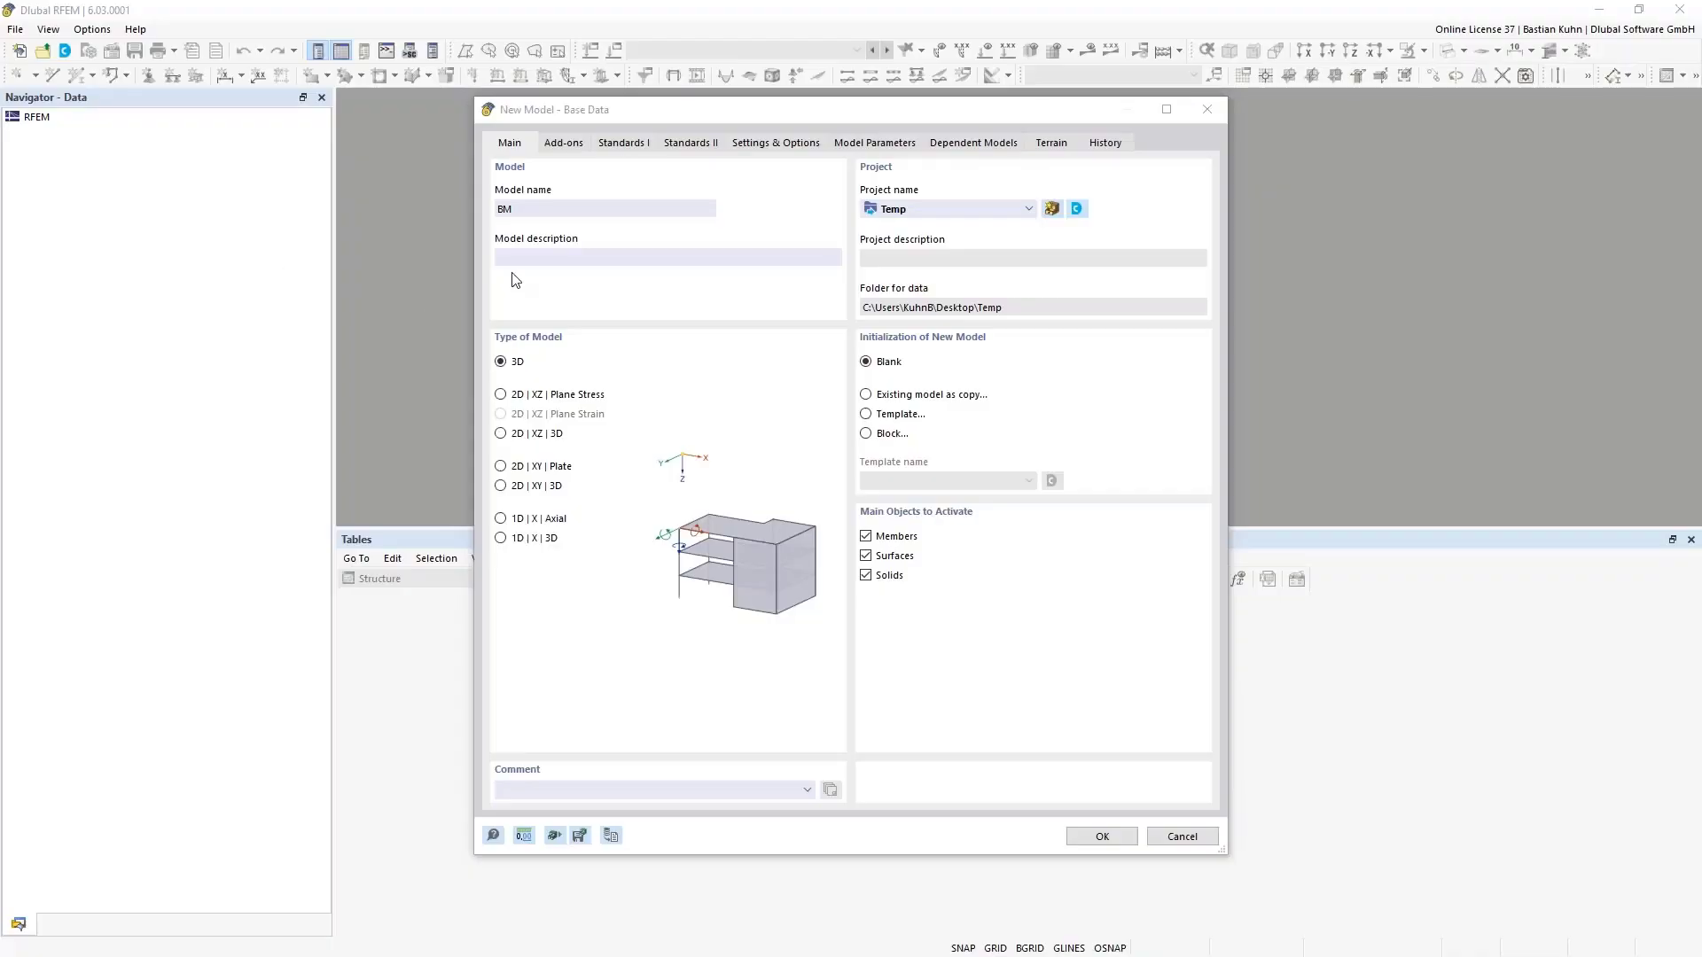
# Activate the Building Model, Multilayer Surfaces, Concrete Design and Timber Design add-ons for the new model
pyautogui.moveTo(660, 113); pyautogui.dragTo(793, 69)
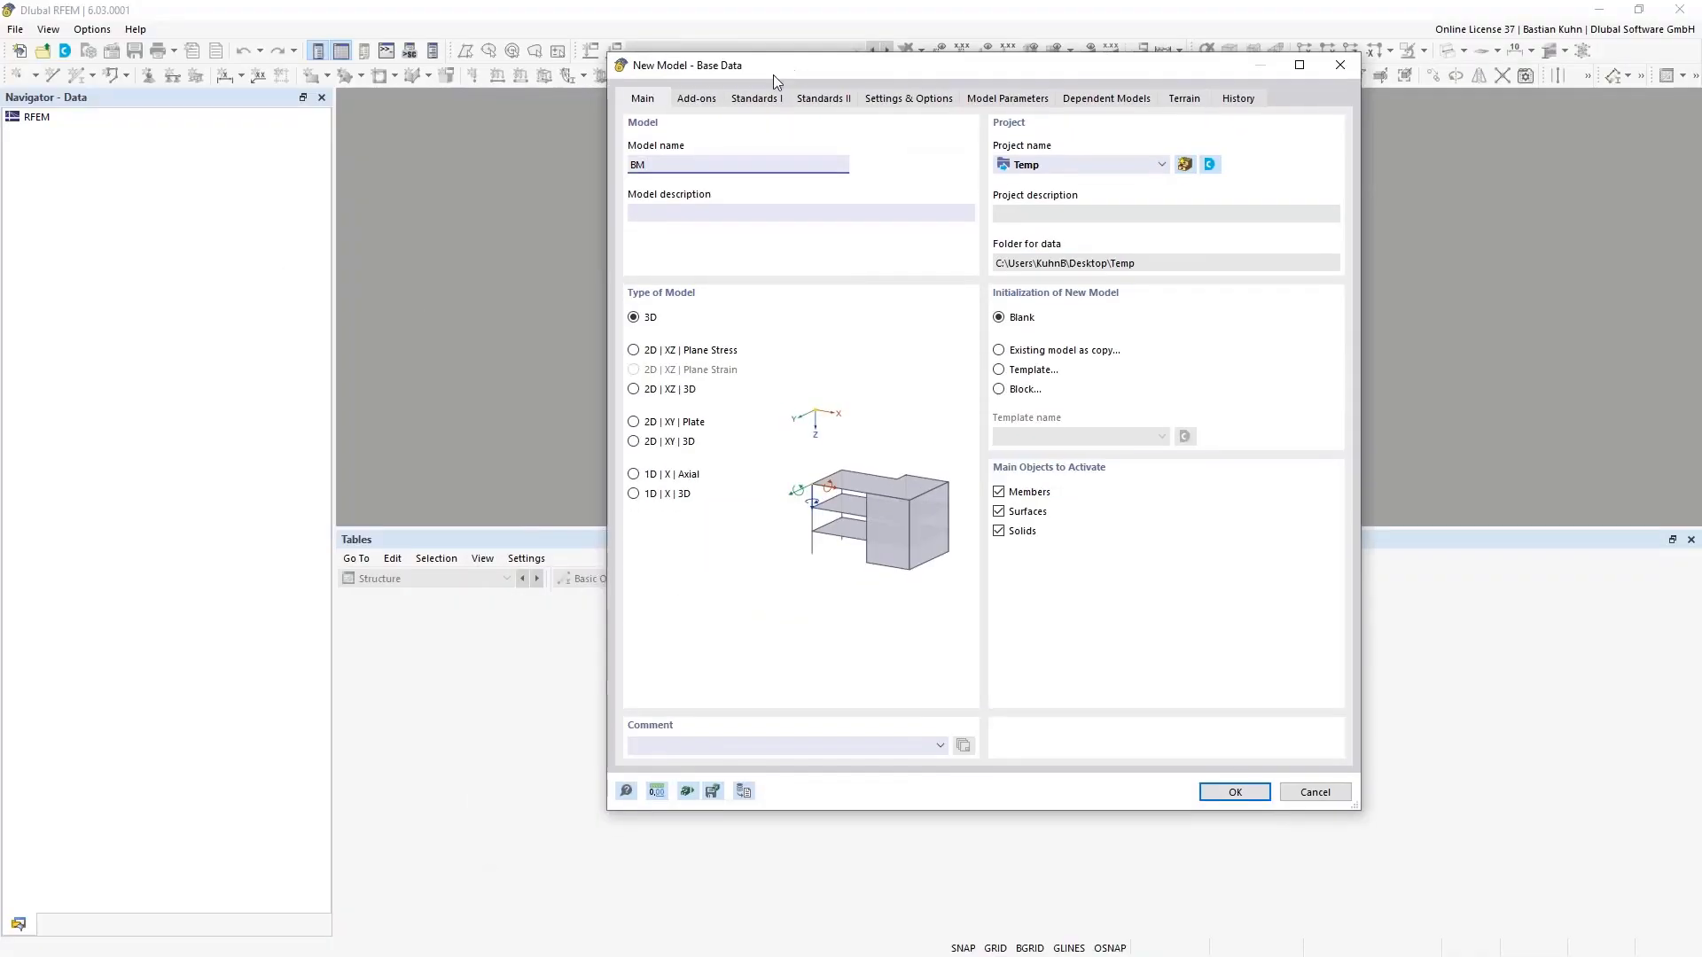
pyautogui.click(706, 100)
pyautogui.click(633, 453)
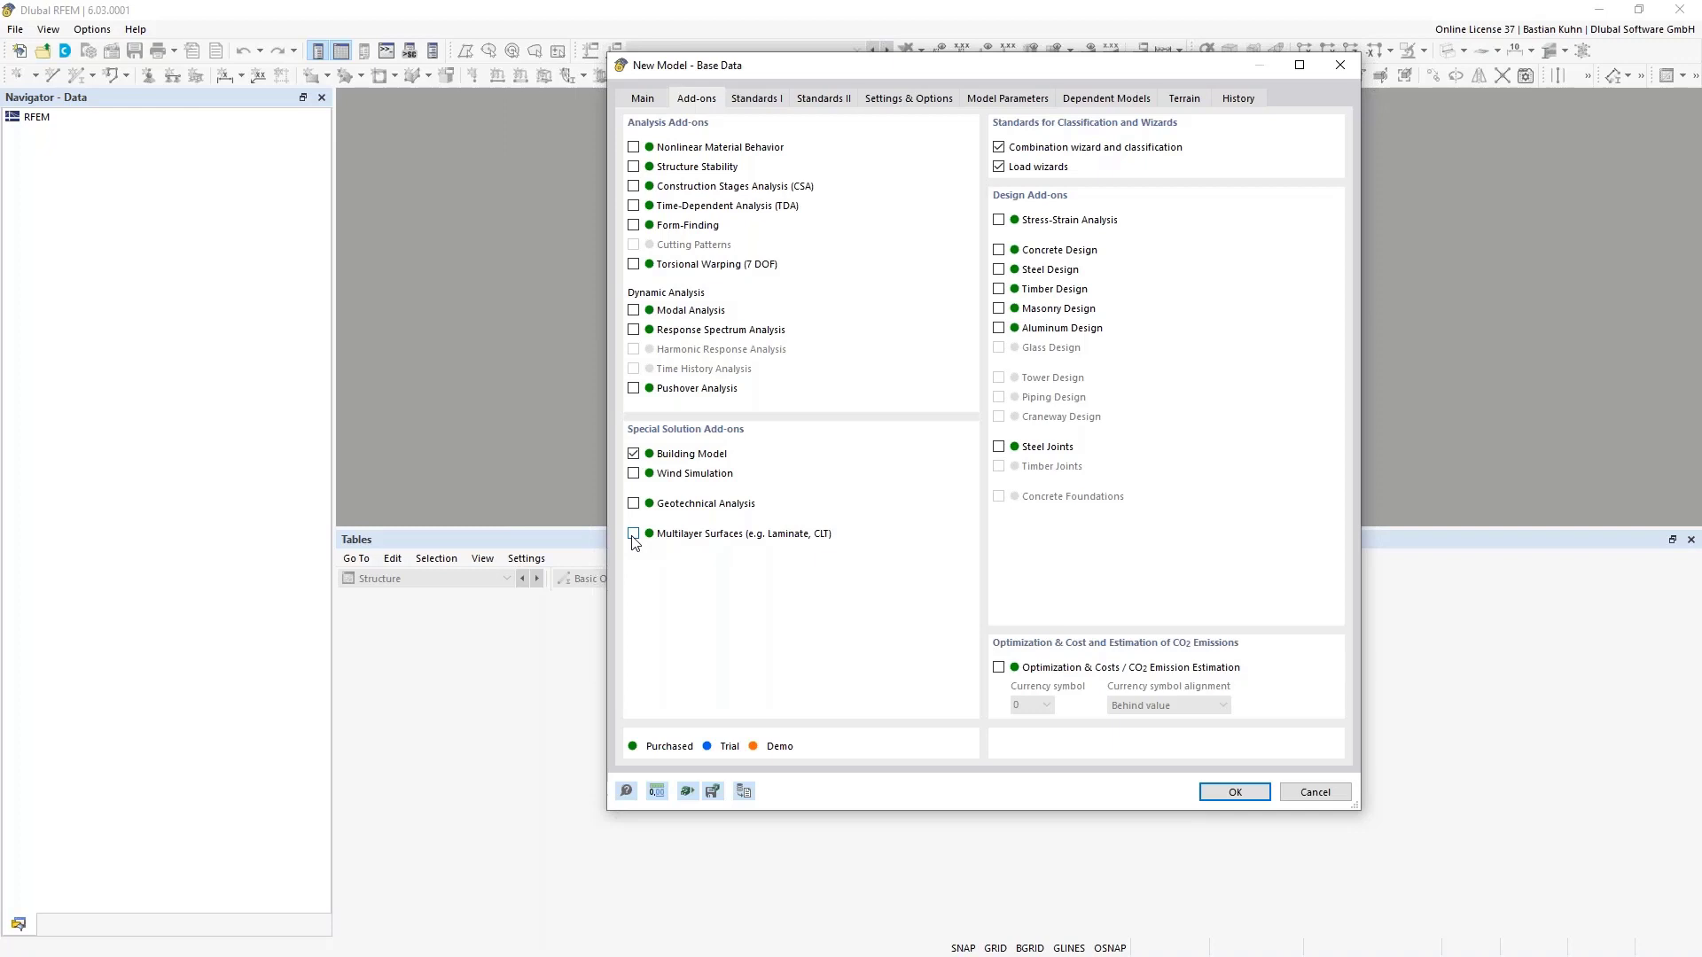
pyautogui.click(633, 534)
pyautogui.click(999, 252)
pyautogui.click(999, 291)
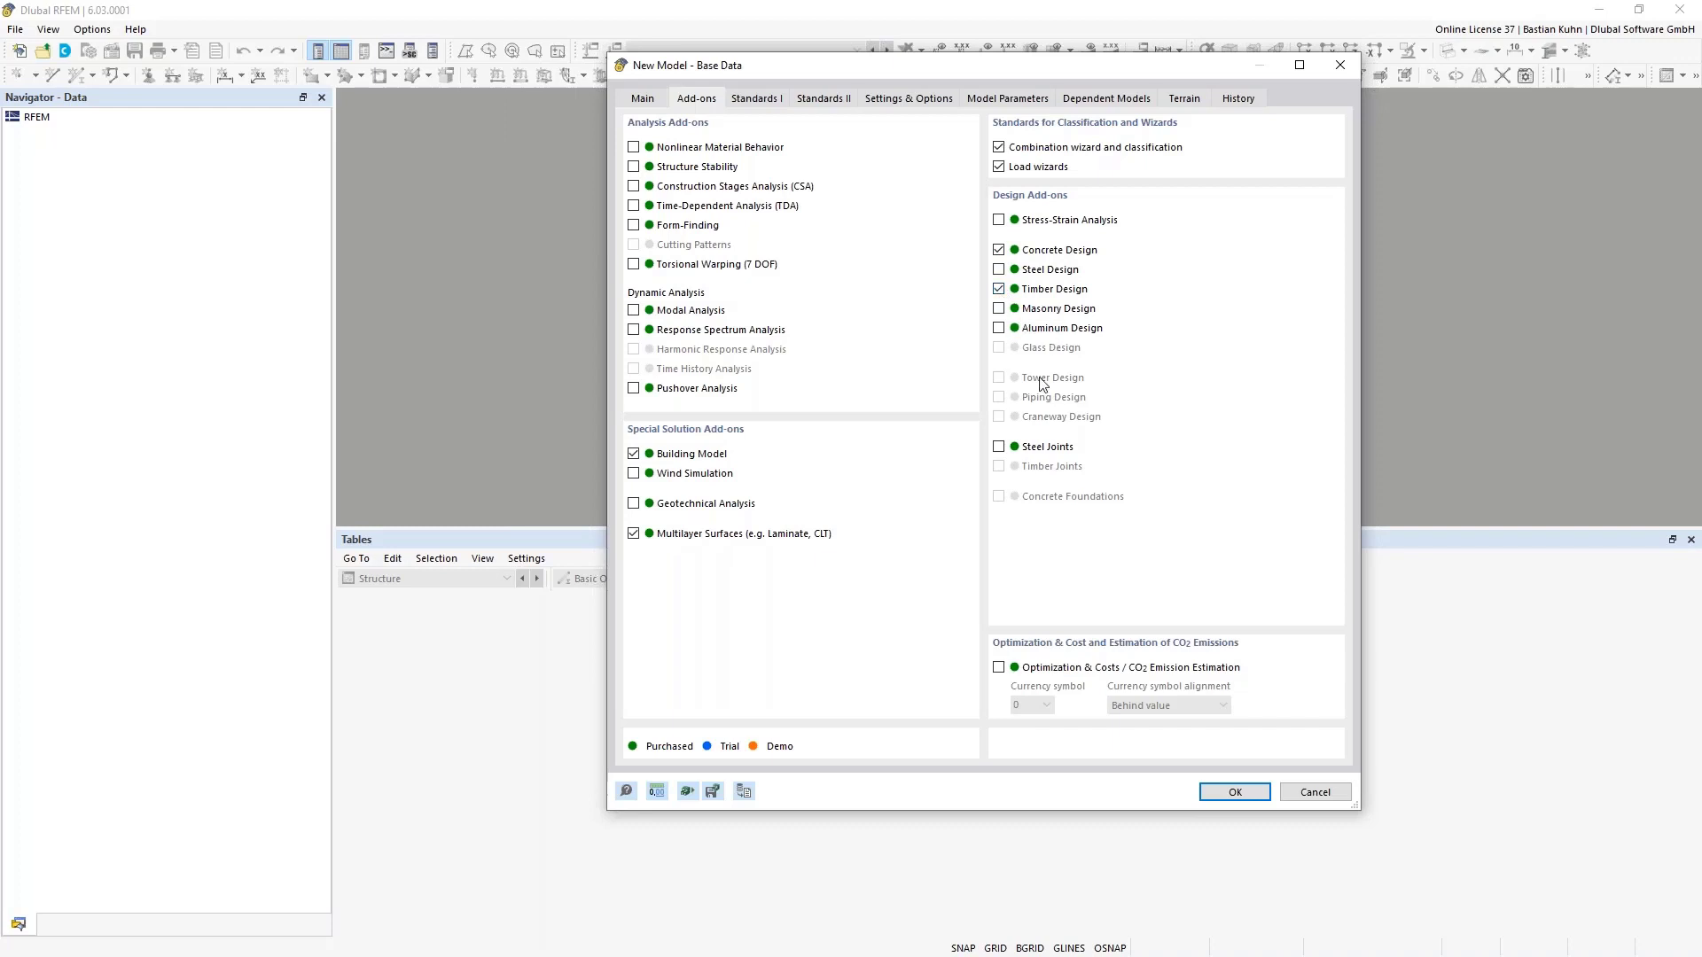
# Set the standard group for load case classification and the combination wizard to EN 1990 | Base + Timber
pyautogui.click(767, 98)
pyautogui.click(743, 165)
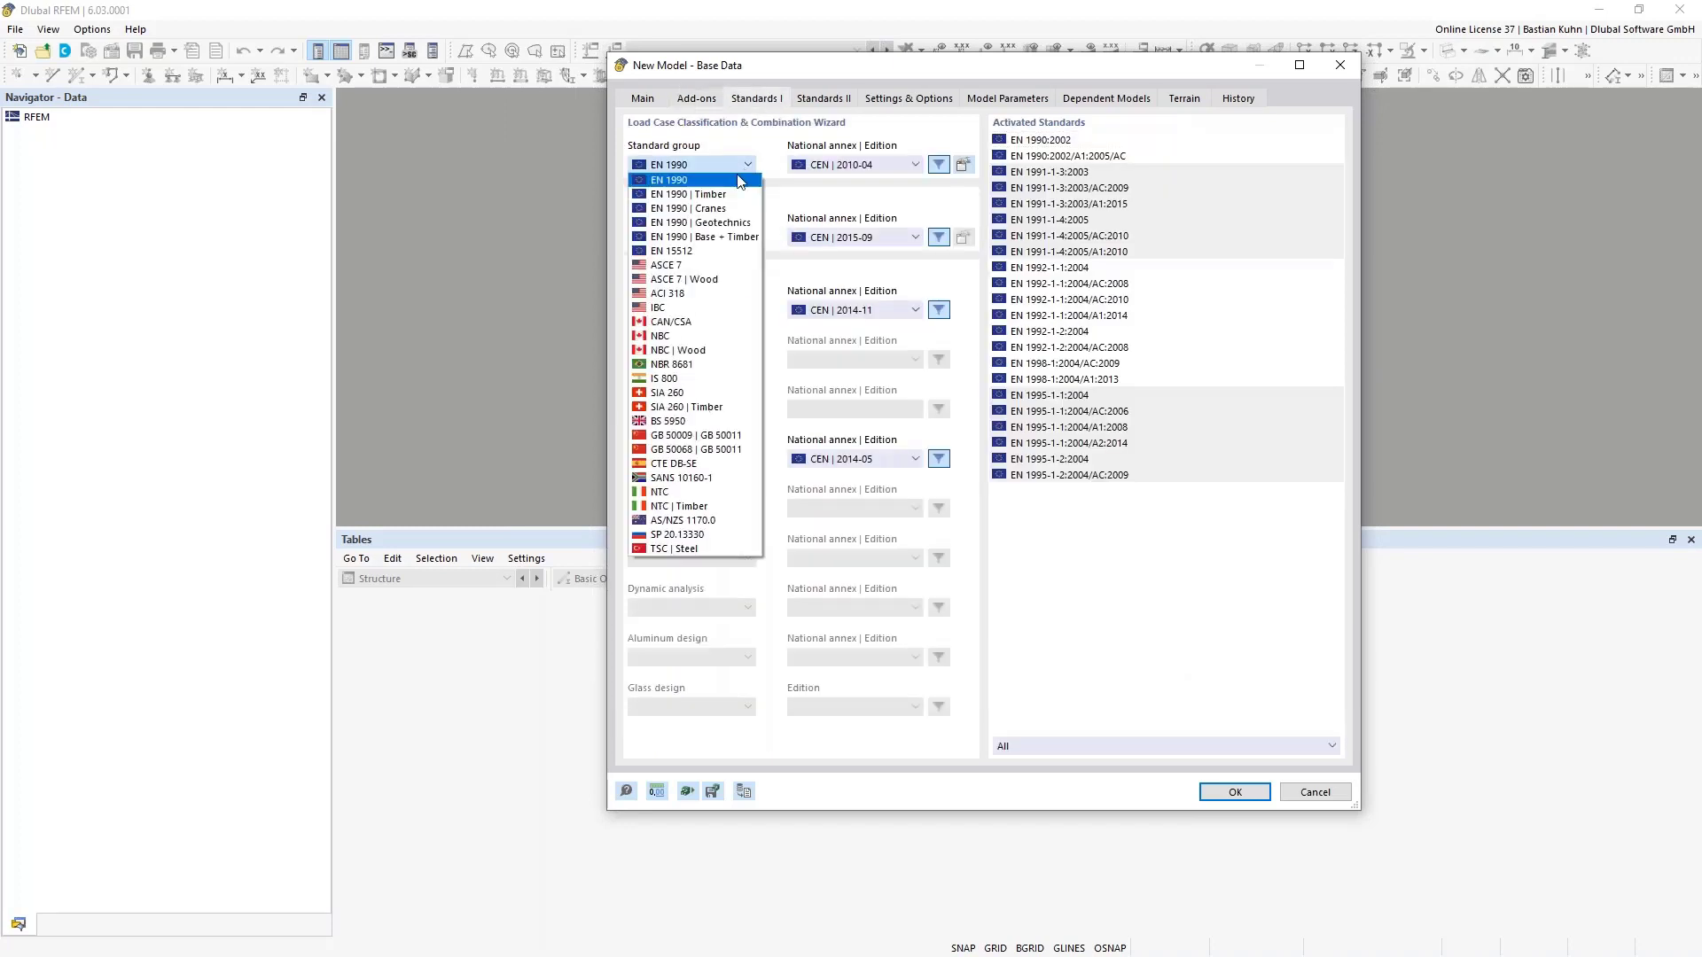
pyautogui.click(734, 236)
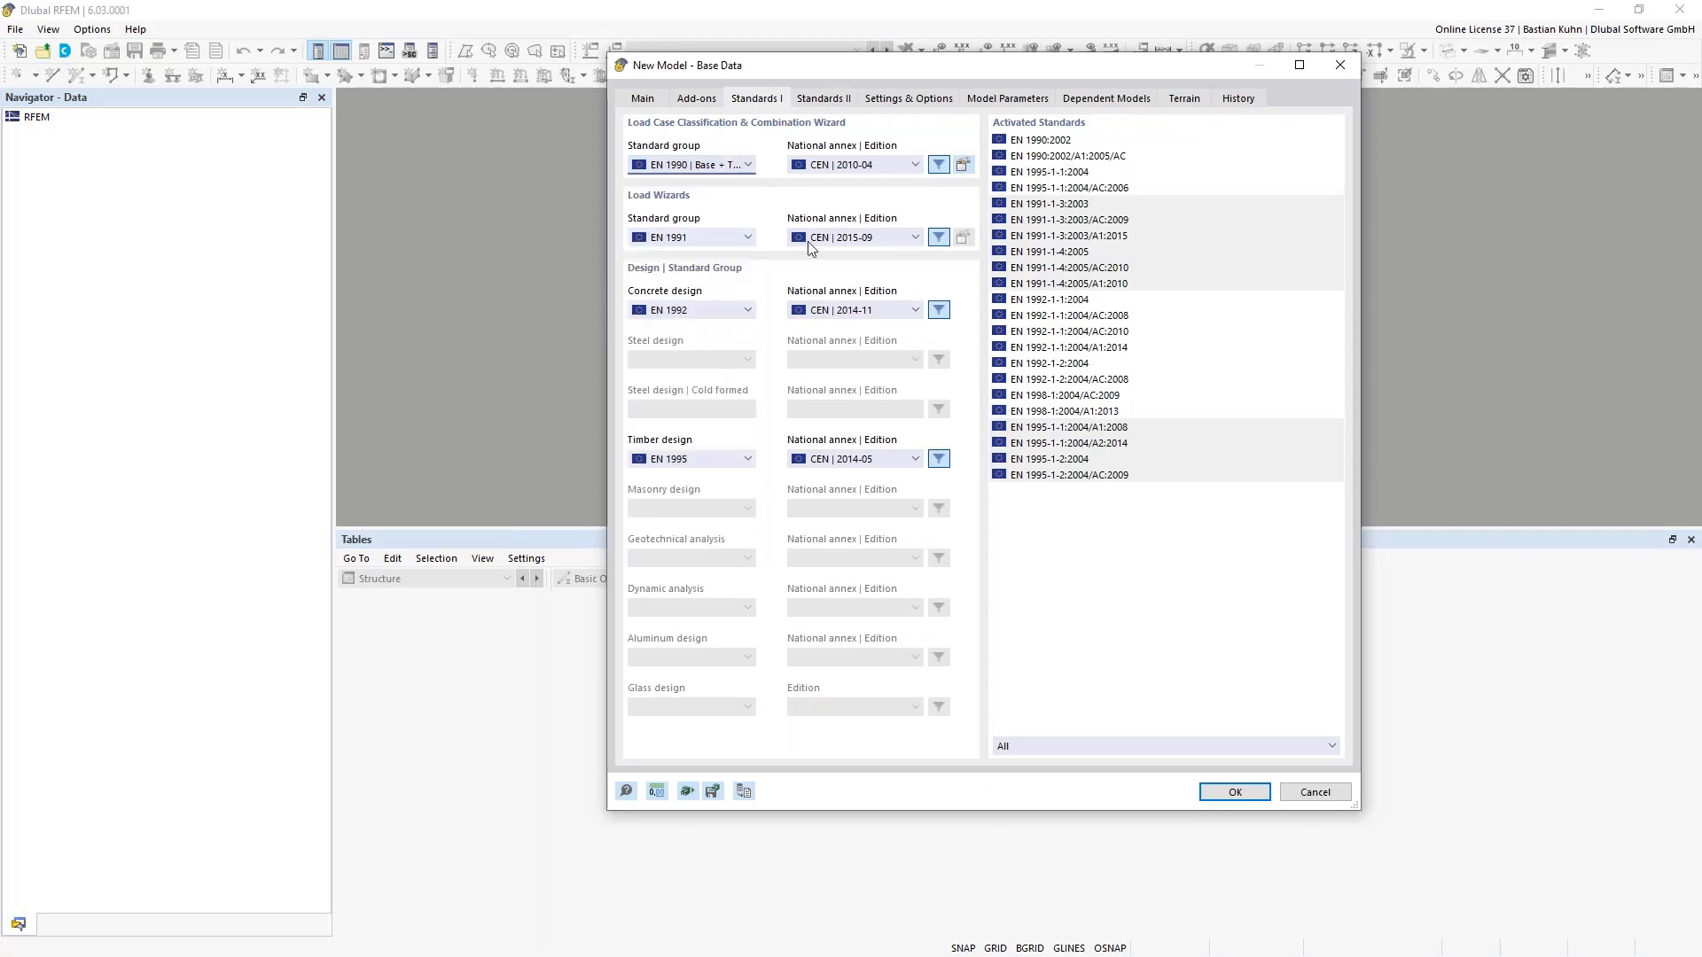
pyautogui.click(856, 165)
pyautogui.click(858, 262)
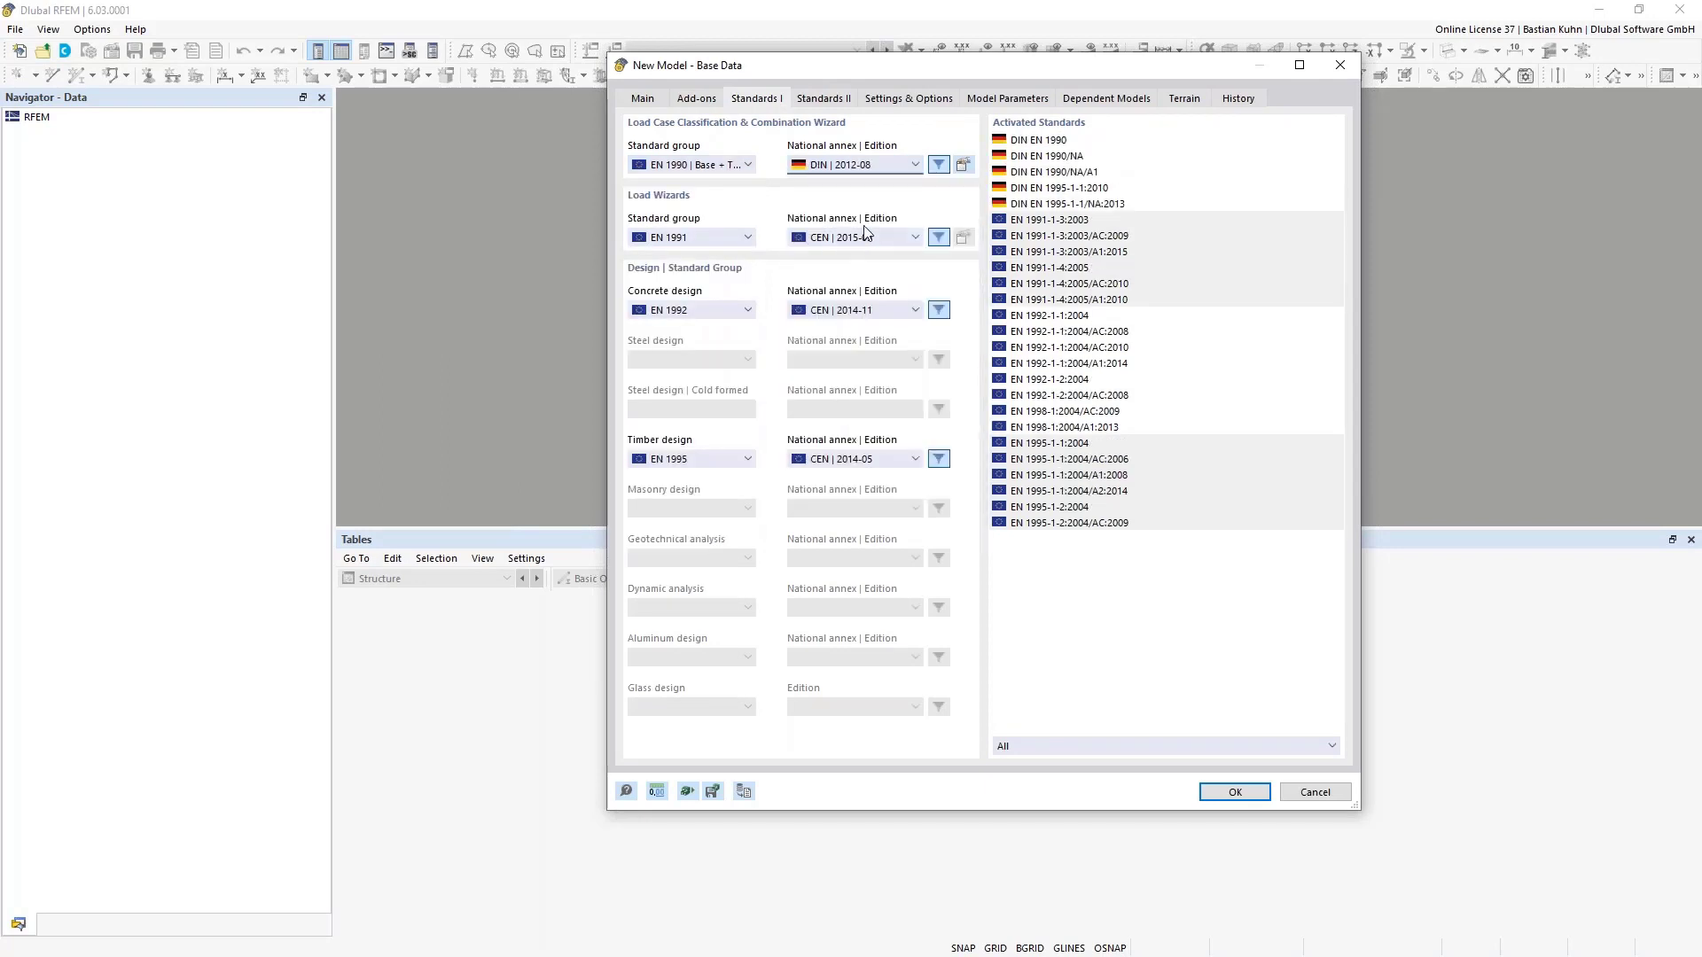
pyautogui.click(873, 168)
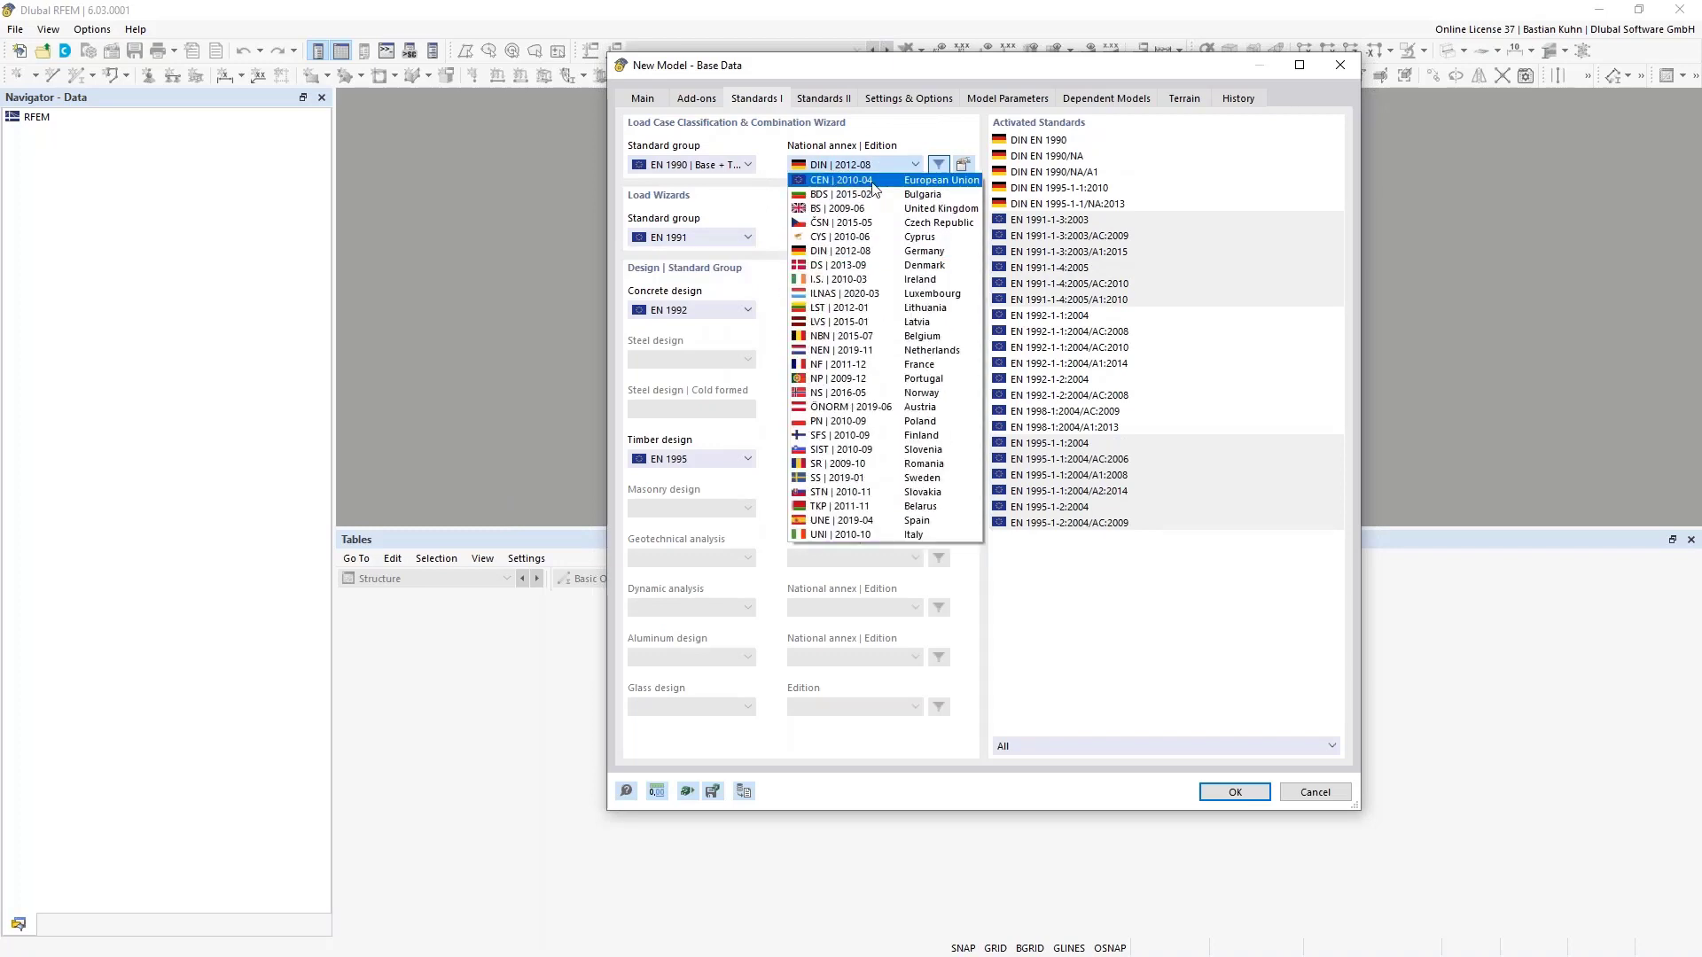
pyautogui.click(873, 181)
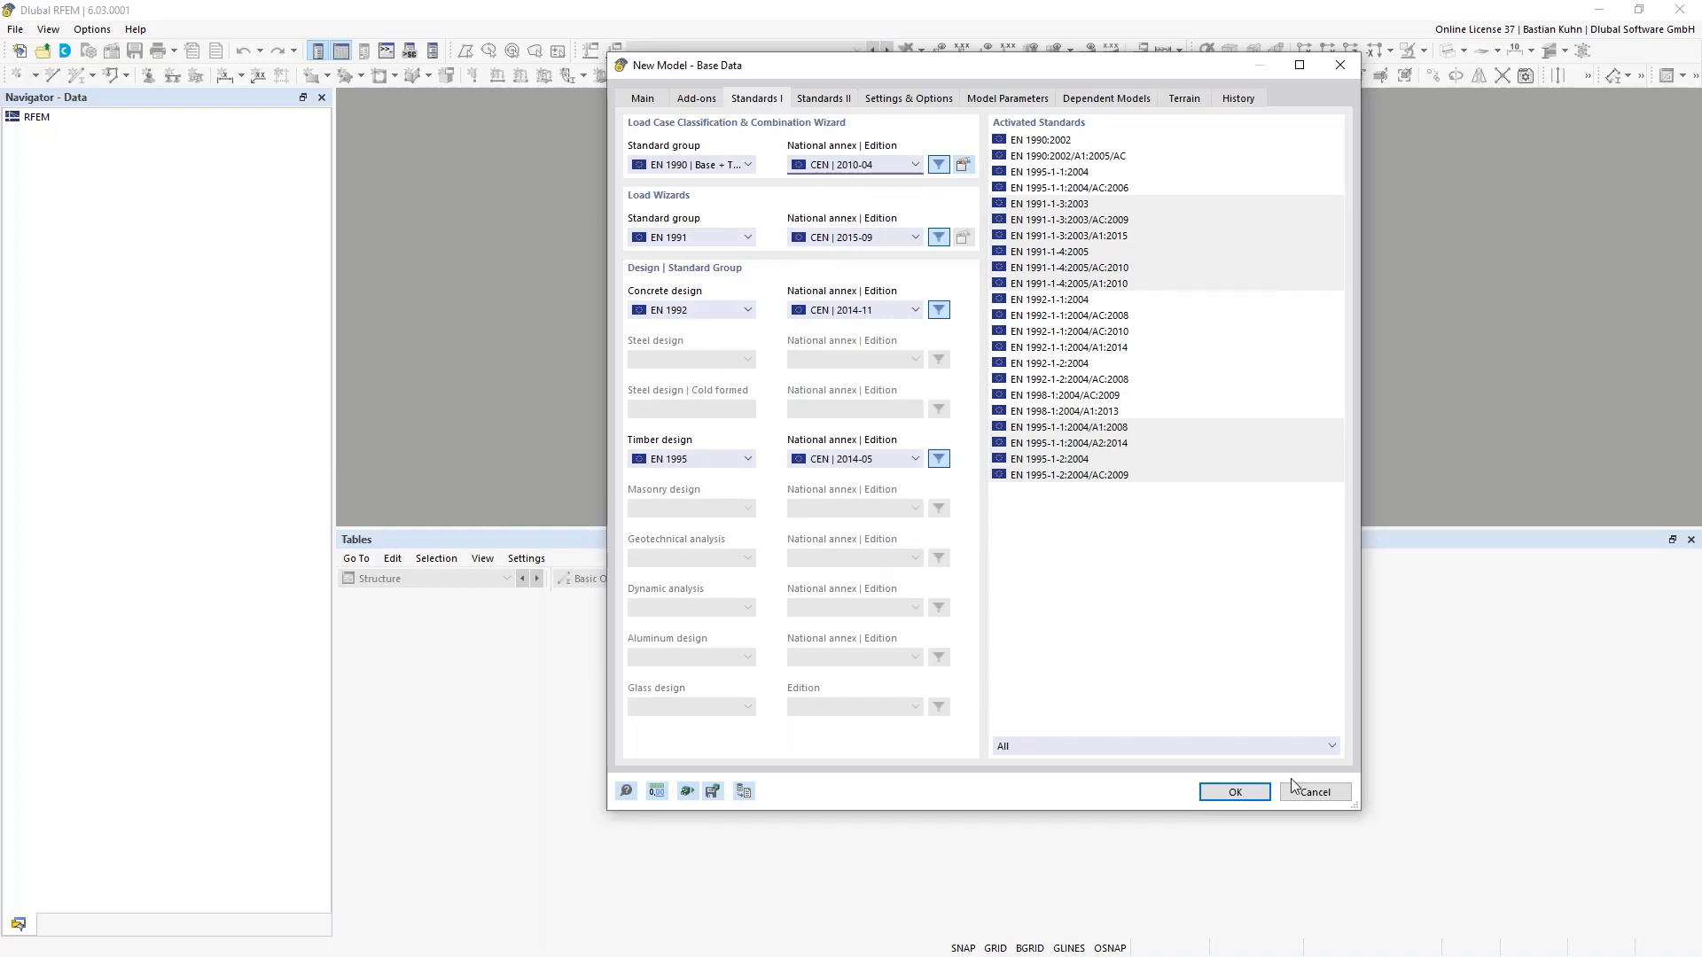
# Create the new model with the chosen add-ons and standards
pyautogui.click(1225, 792)
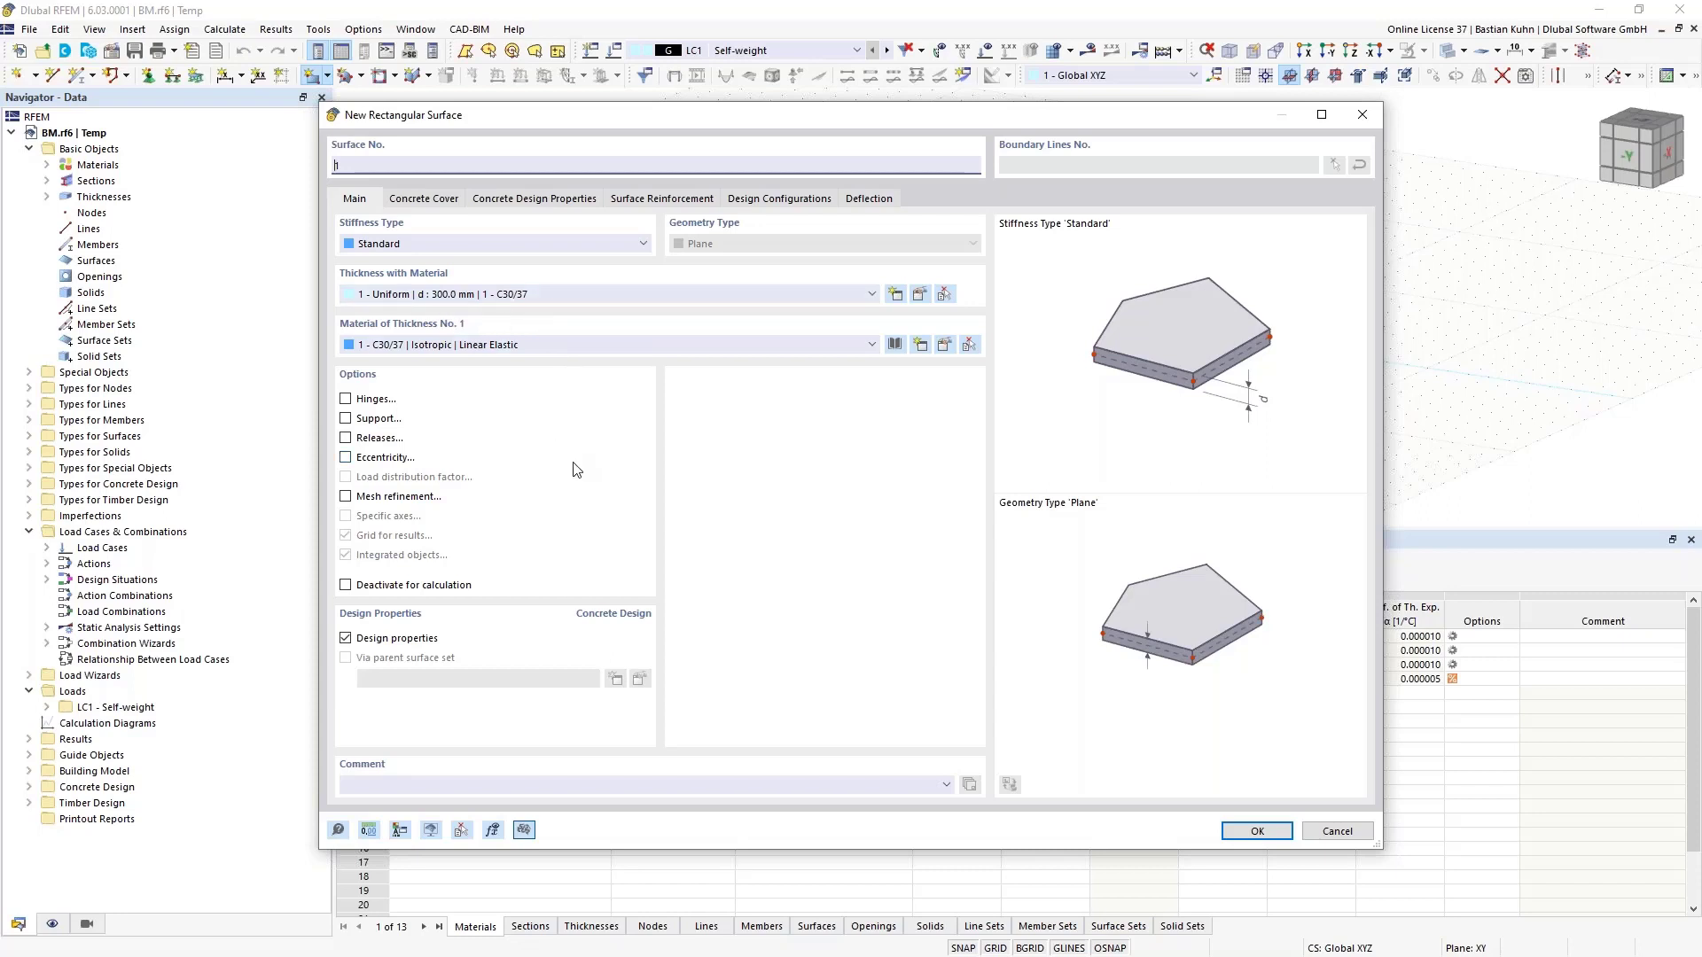
# Draw a rectangular standard surface, 300 mm thick in C30/37, from the origin to X 20 m, Y 9 m
pyautogui.click(1254, 830)
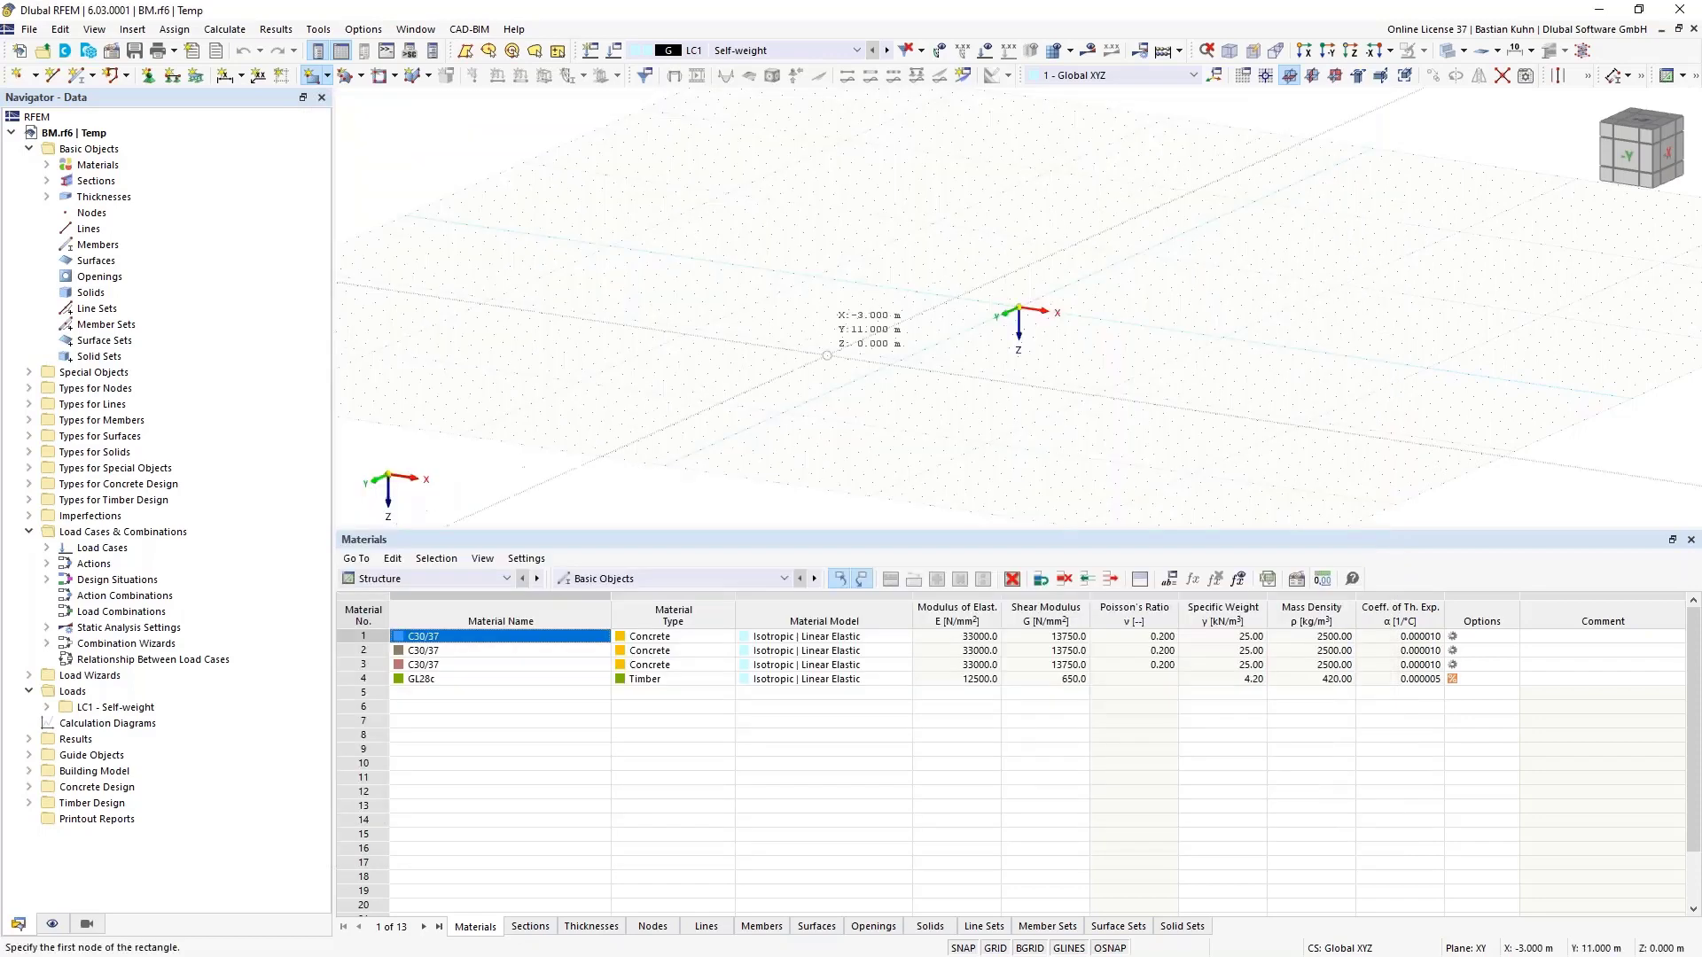
pyautogui.click(1019, 309)
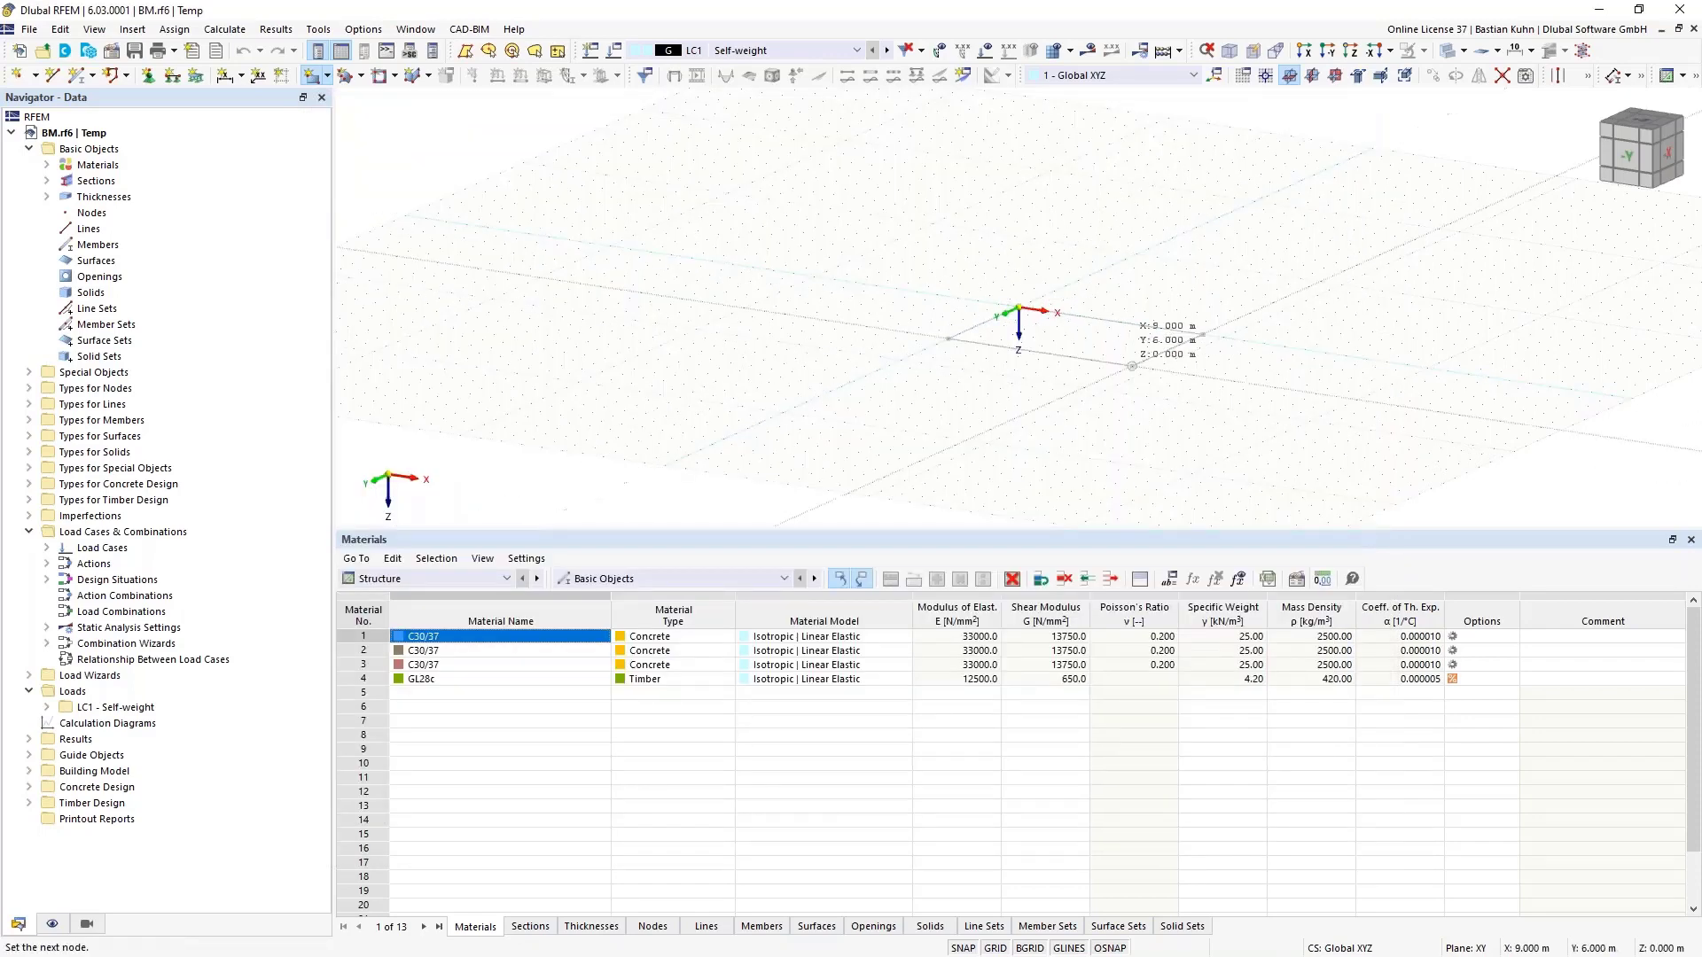
pyautogui.click(1350, 50)
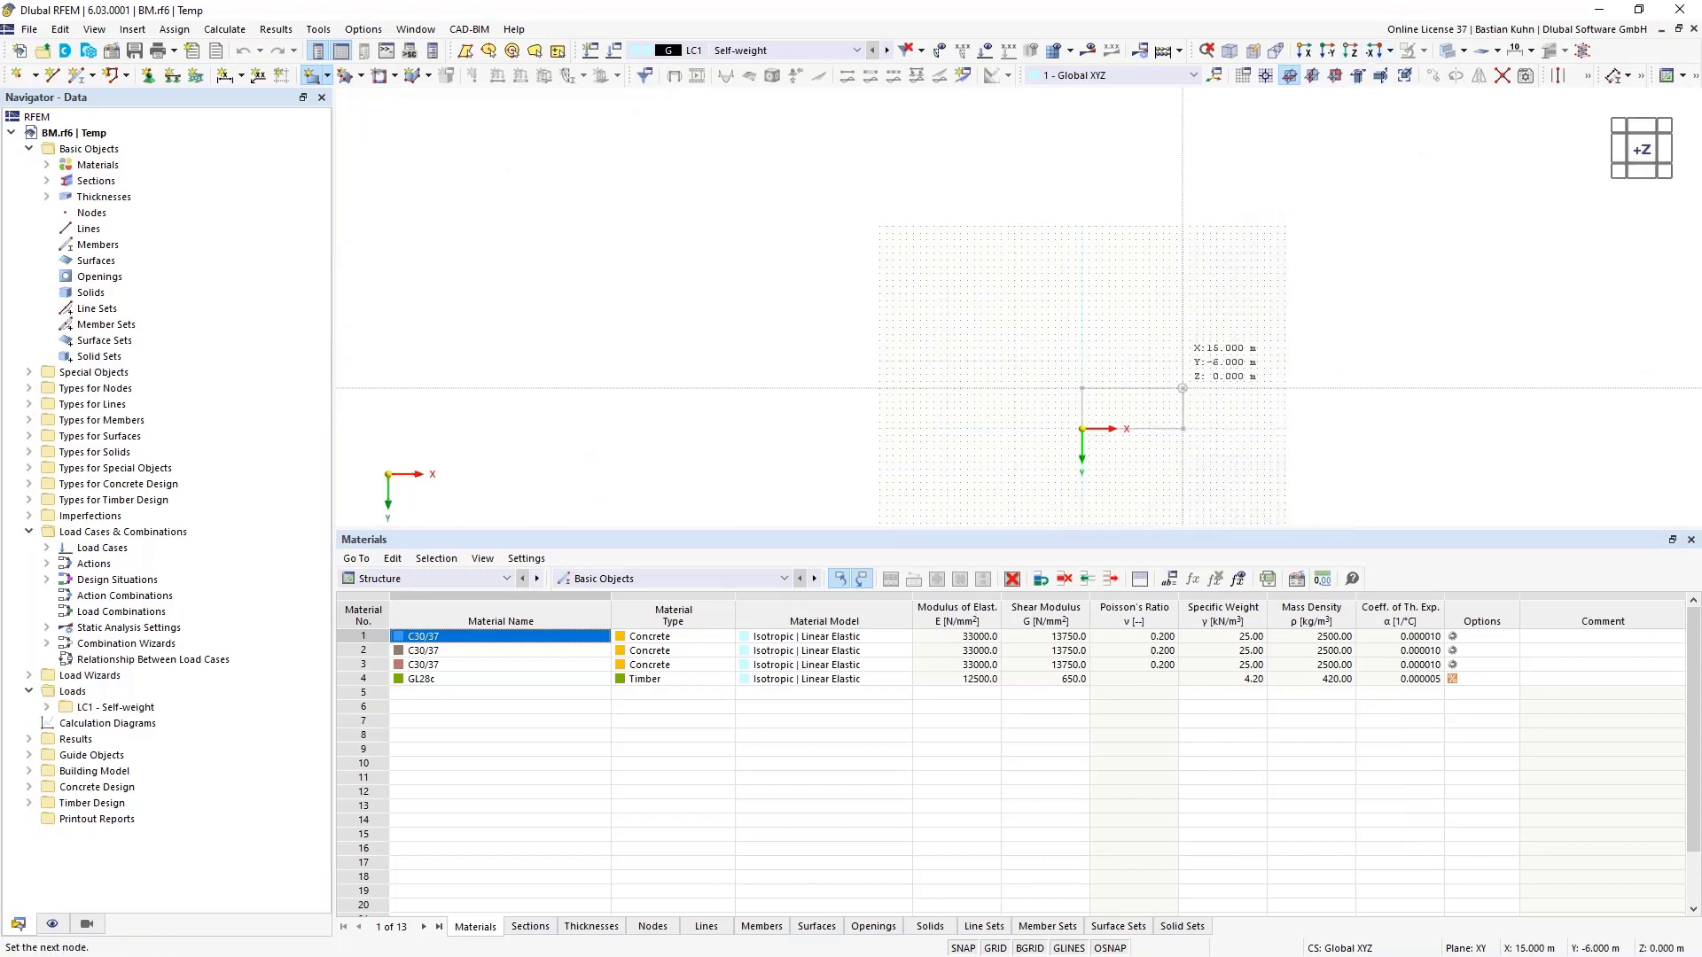
pyautogui.moveTo(1132, 385); pyautogui.dragTo(954, 259, button='middle')
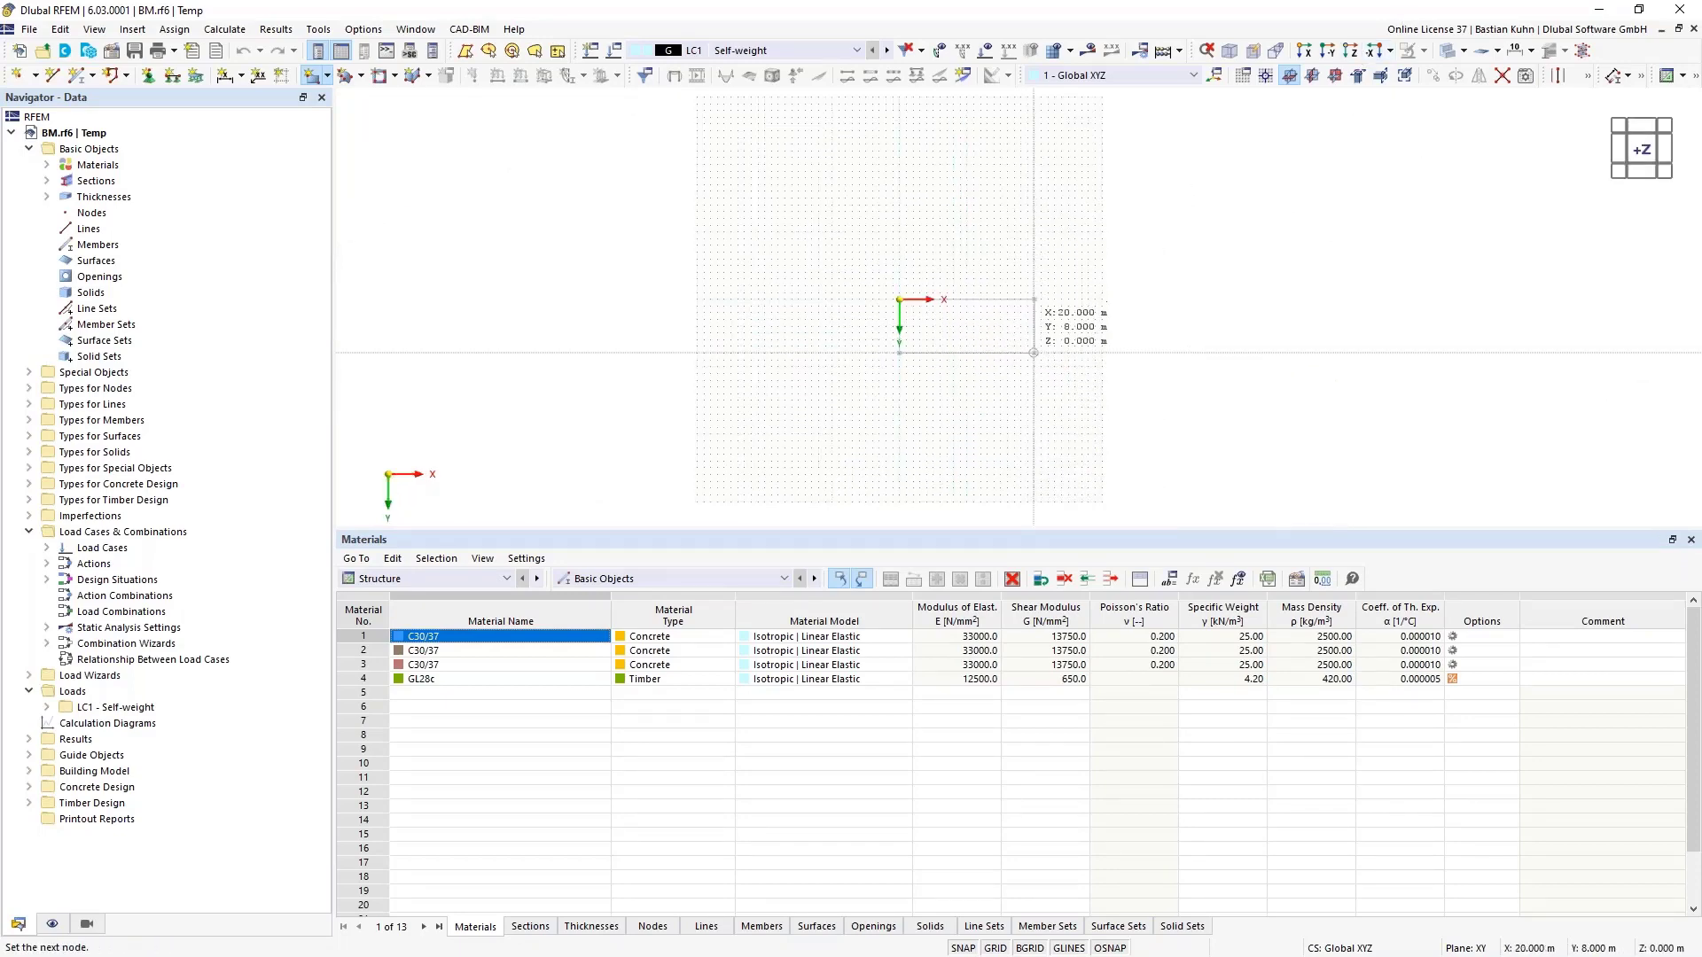
pyautogui.click(1034, 360)
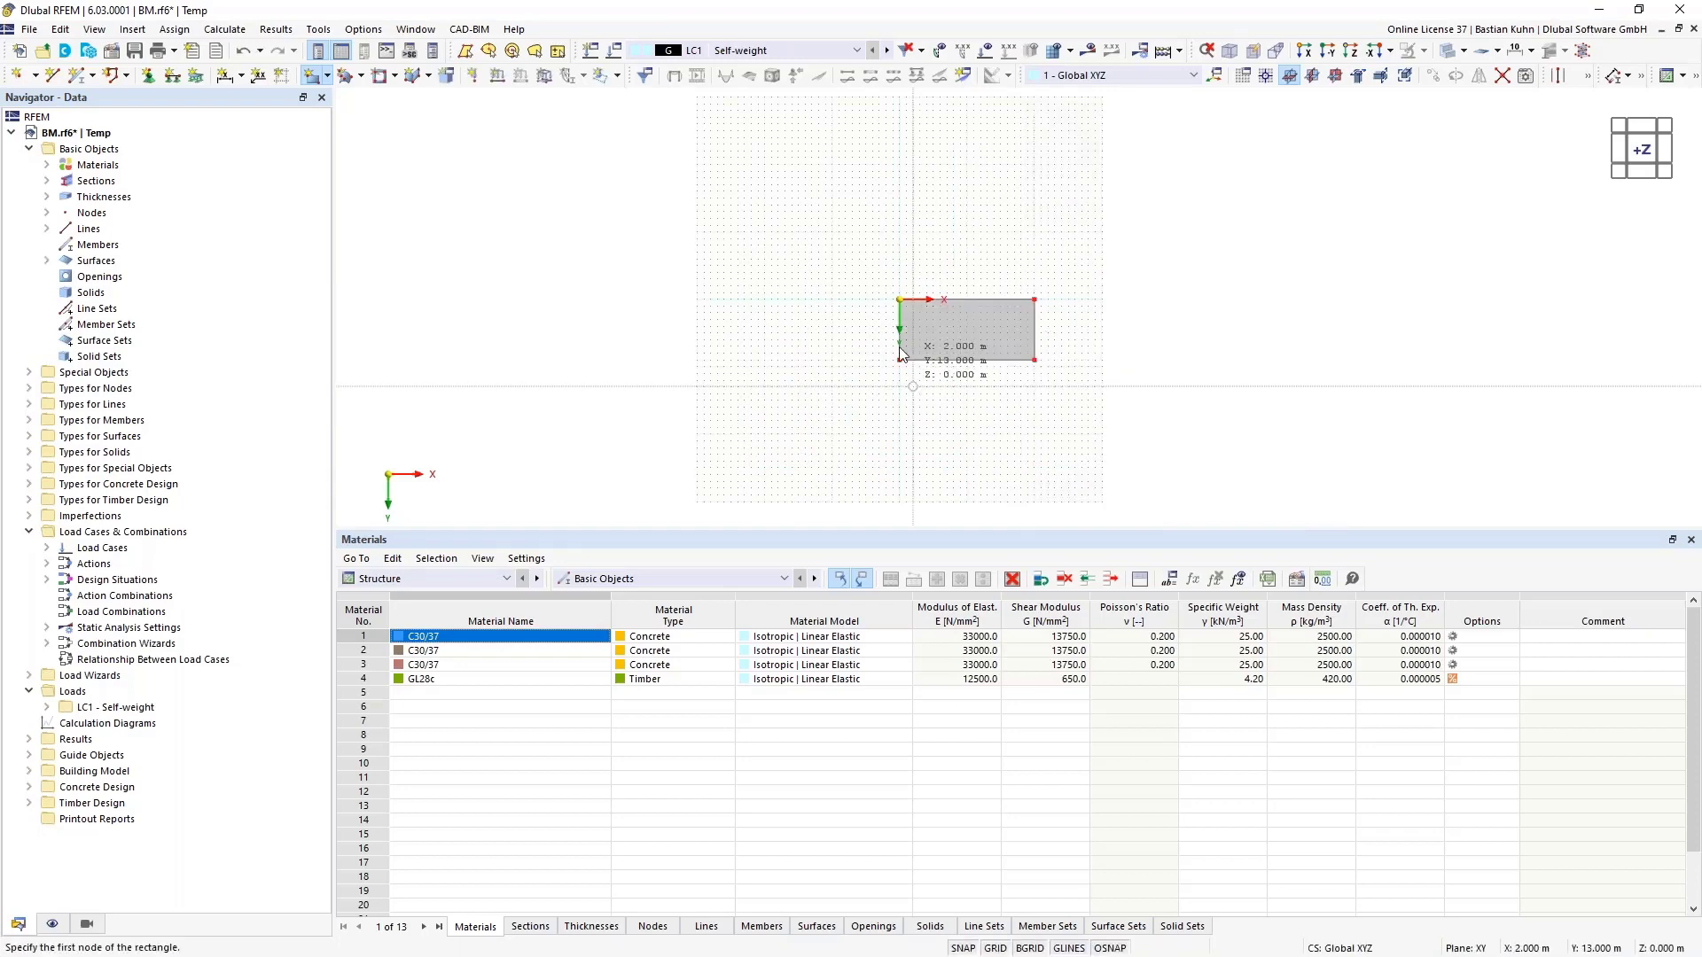
# Divide the two short edges of the slab (lines 1 and 3) using 2 intermediate nodes
pyautogui.scroll(3, 891, 324)
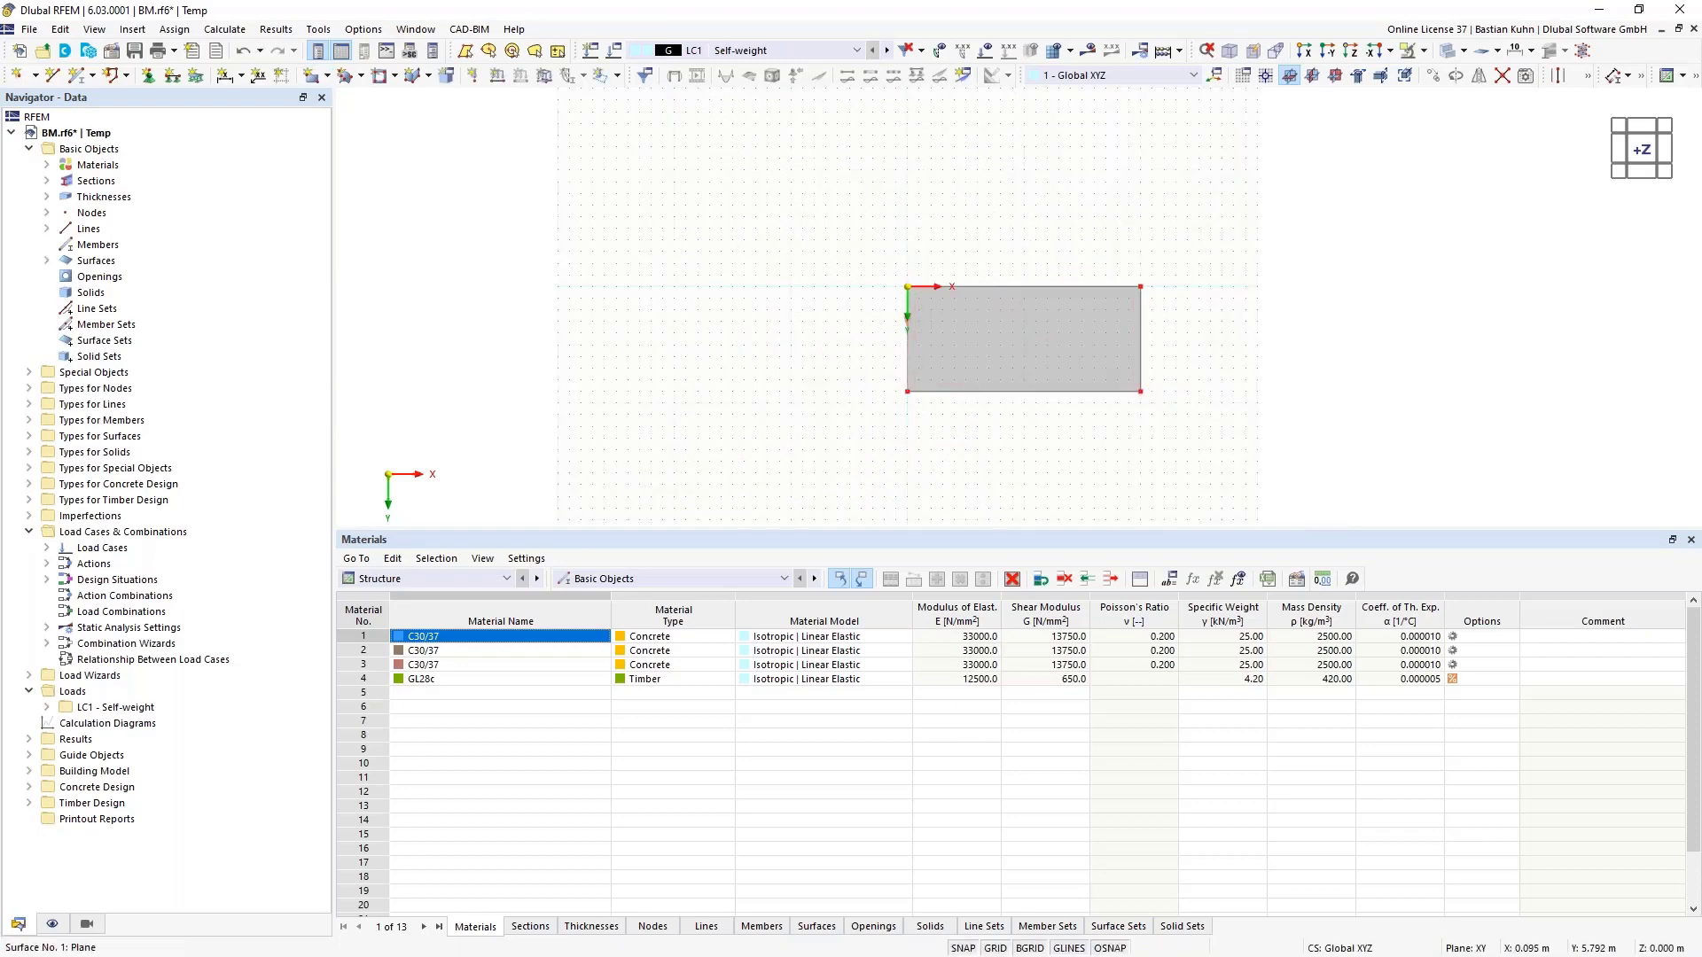
pyautogui.rightClick(1144, 350)
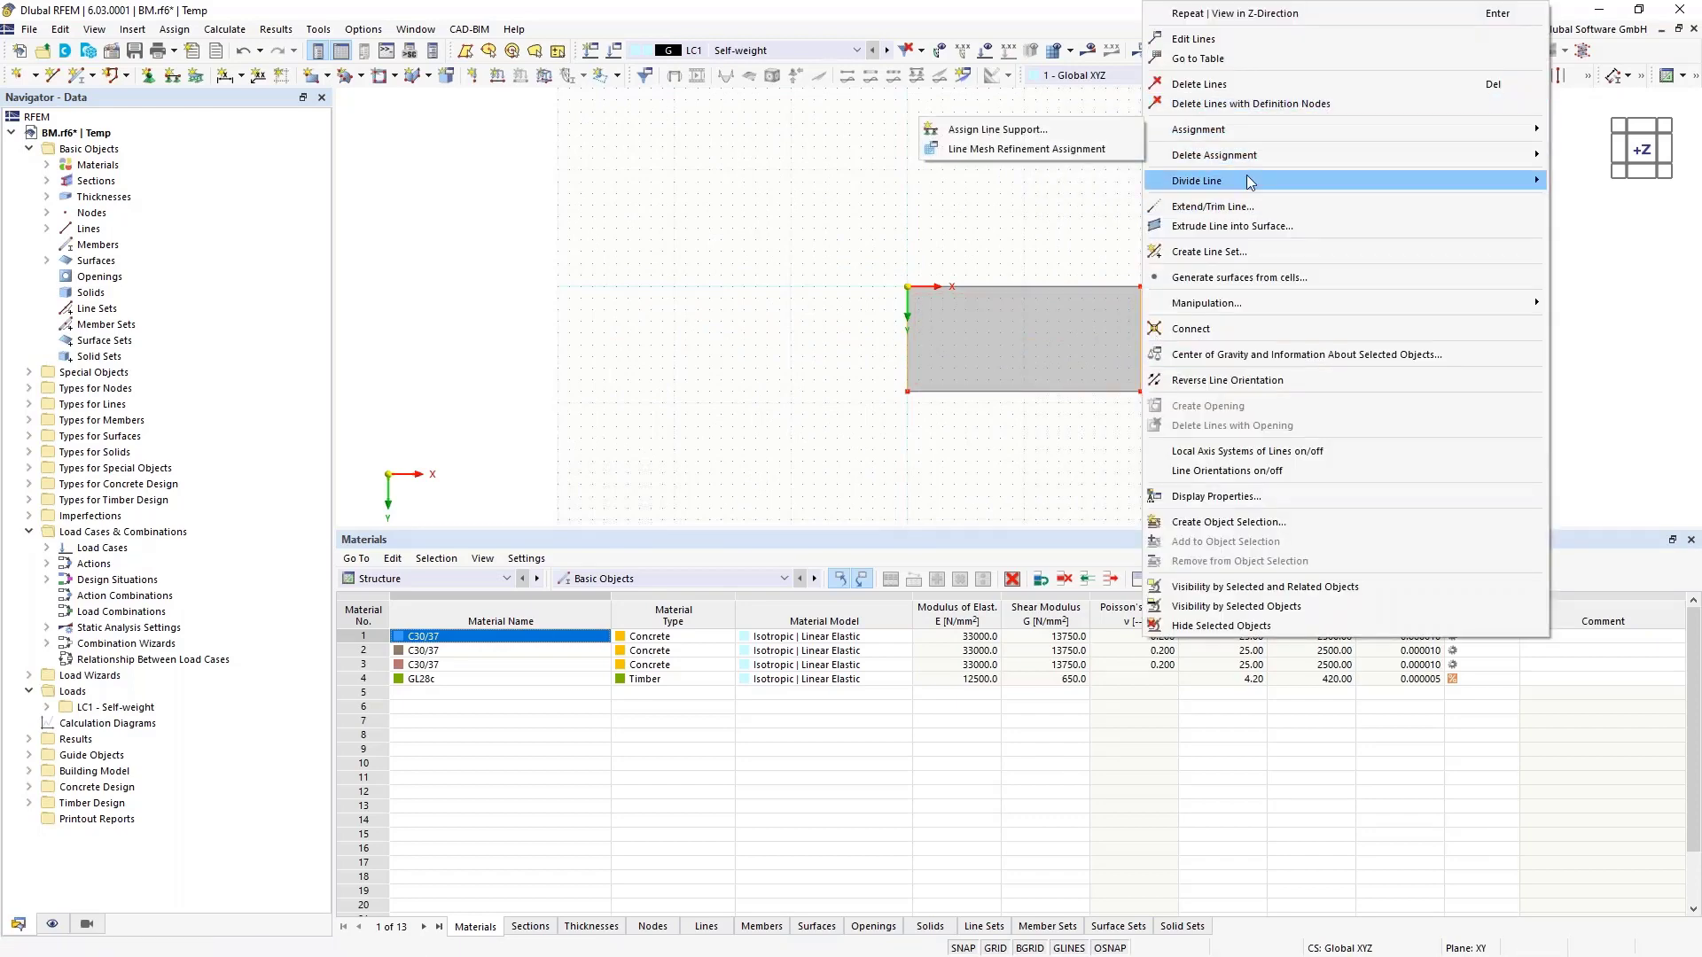
pyautogui.moveTo(1249, 180)
pyautogui.click(1083, 201)
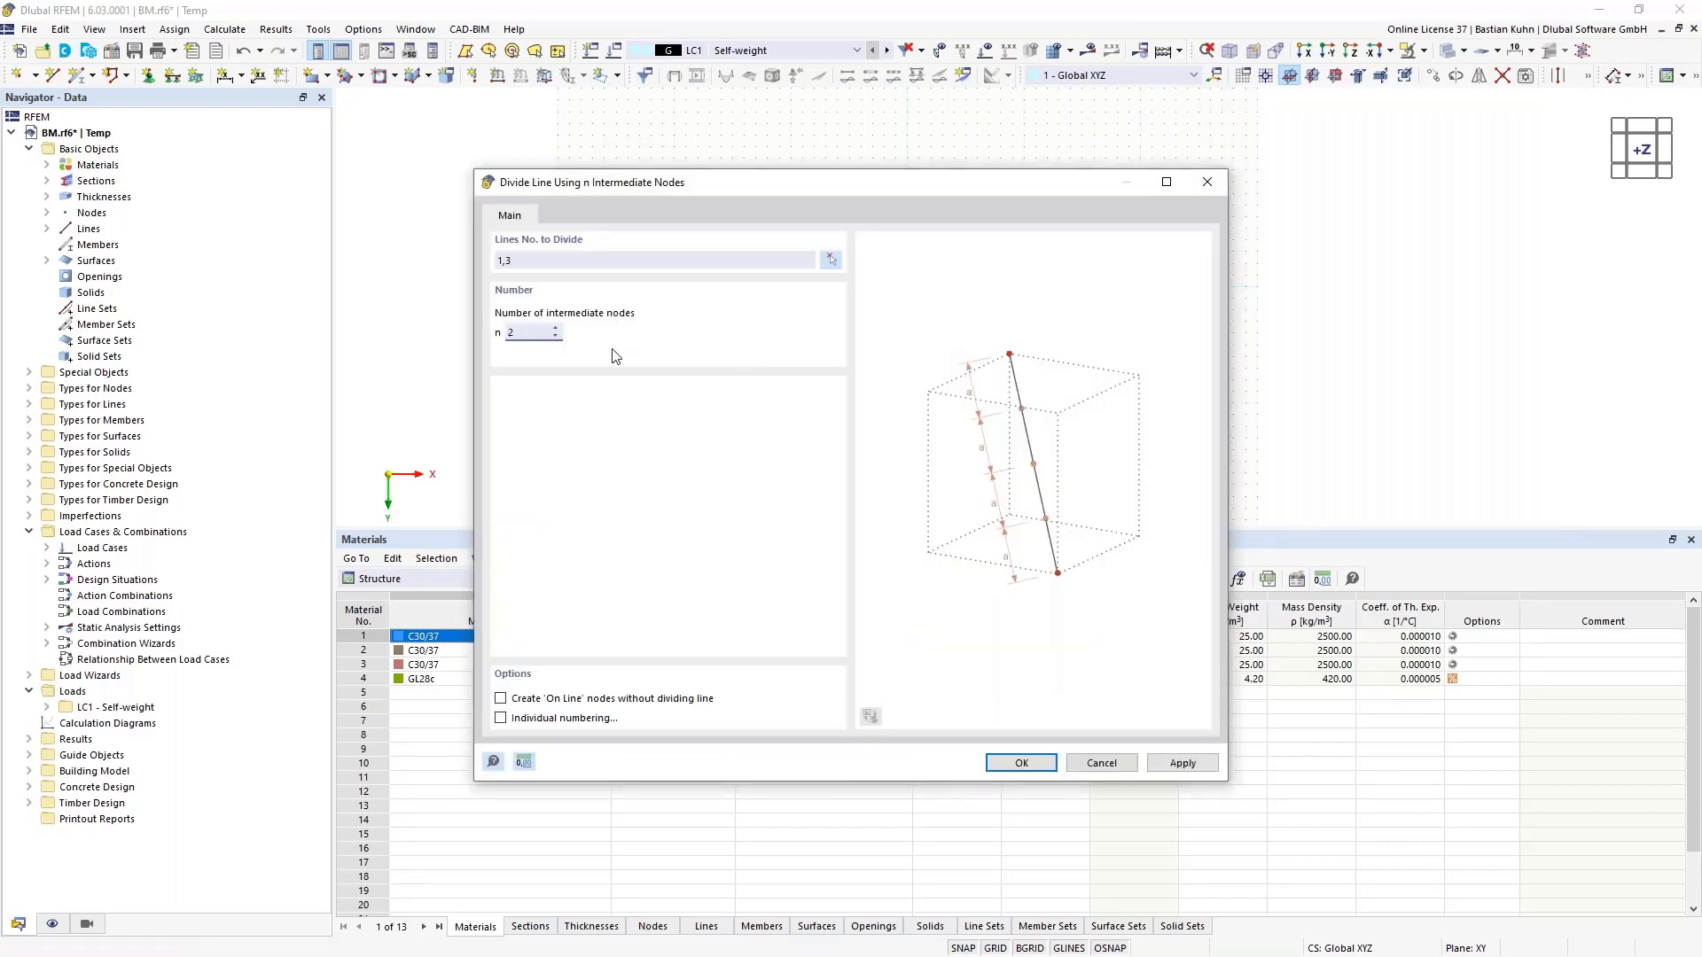
pyautogui.press('Return')
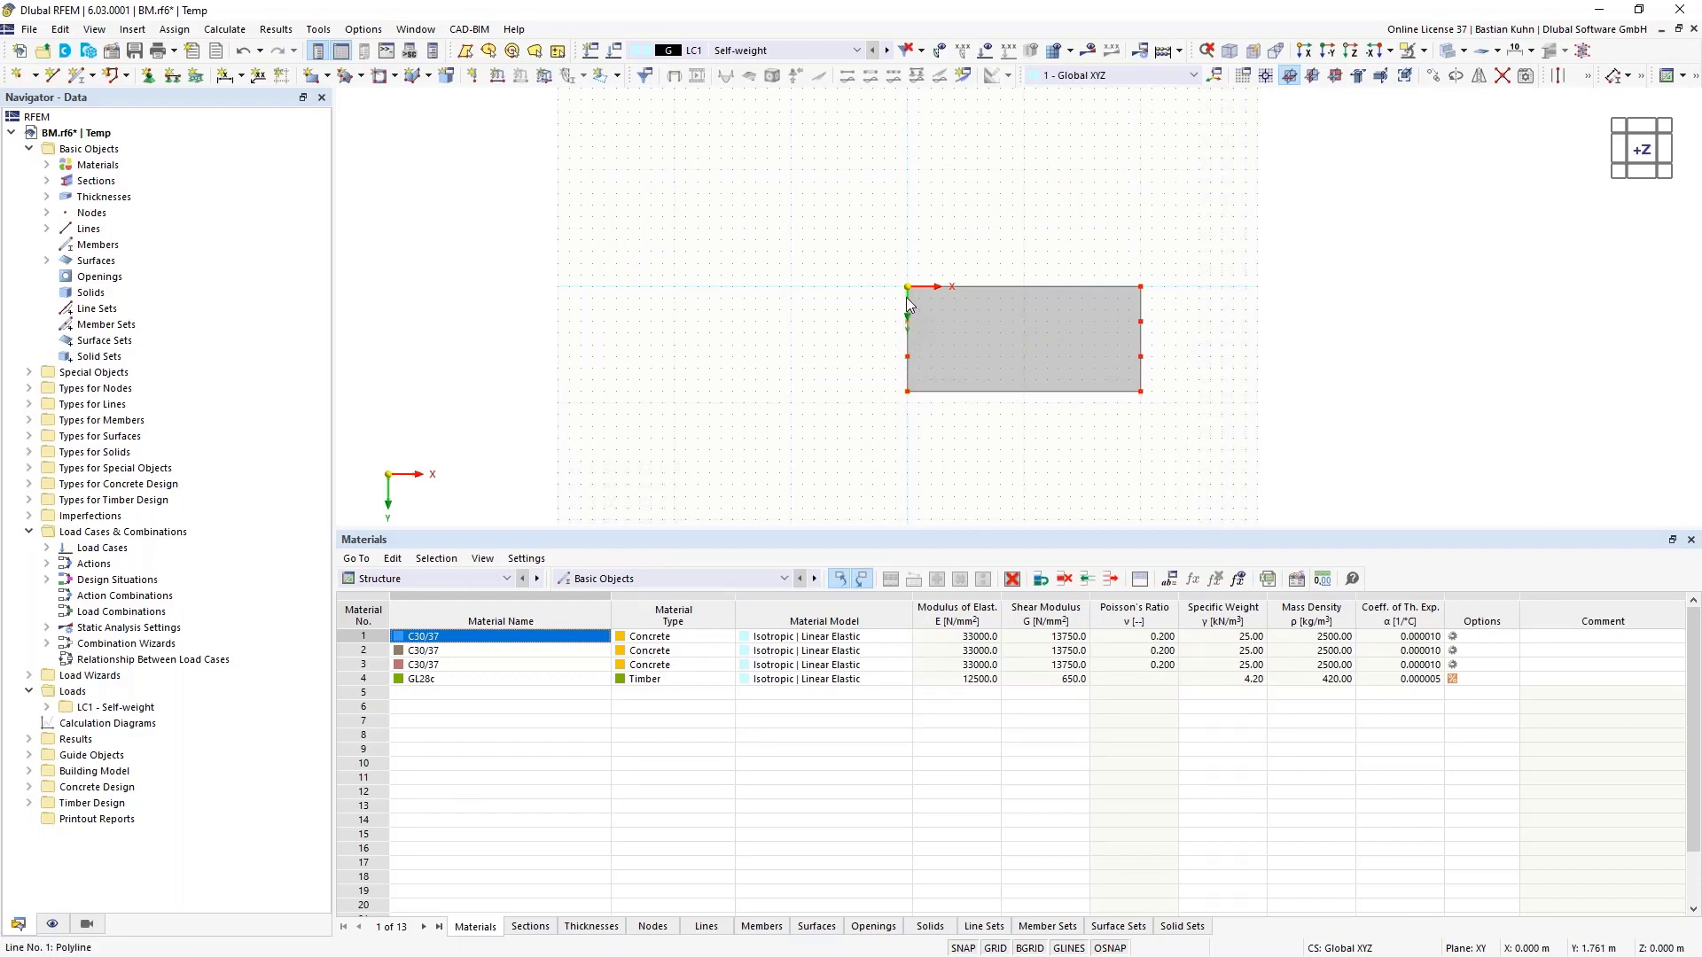
# Try to copy the node at the origin in 4 steps of 4 m along X, and undo the copy
pyautogui.click(1433, 77)
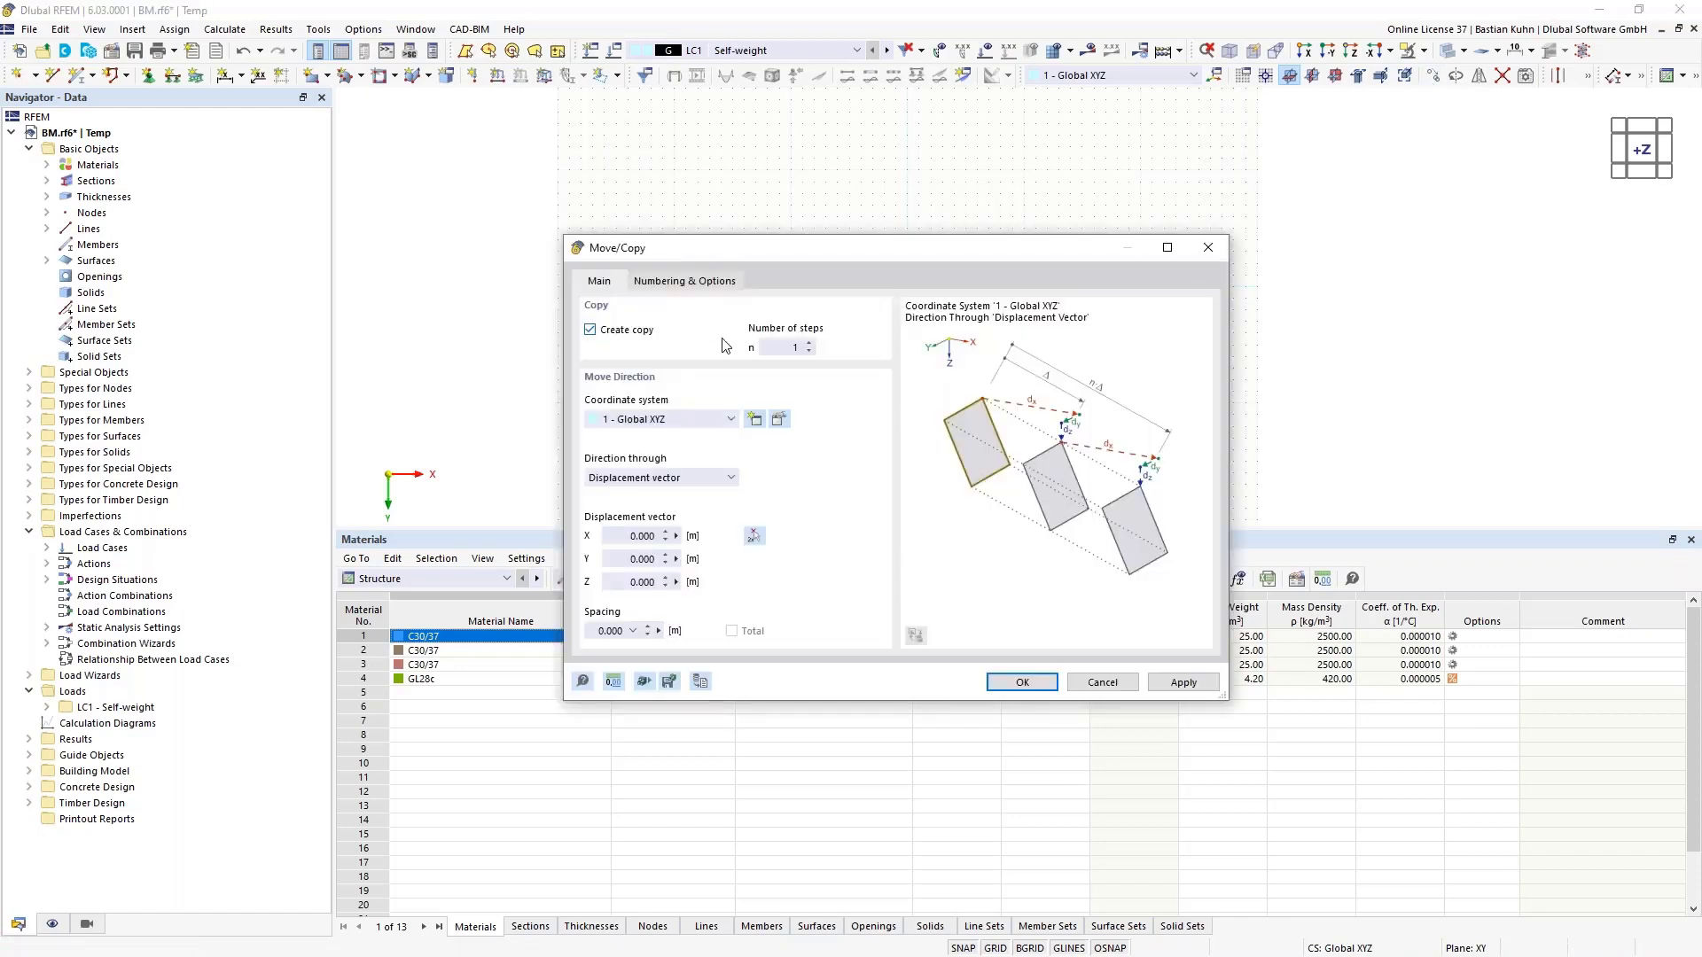
pyautogui.doubleClick(795, 348)
pyautogui.write('4')
pyautogui.doubleClick(647, 536)
pyautogui.write('4')
pyautogui.click(1011, 684)
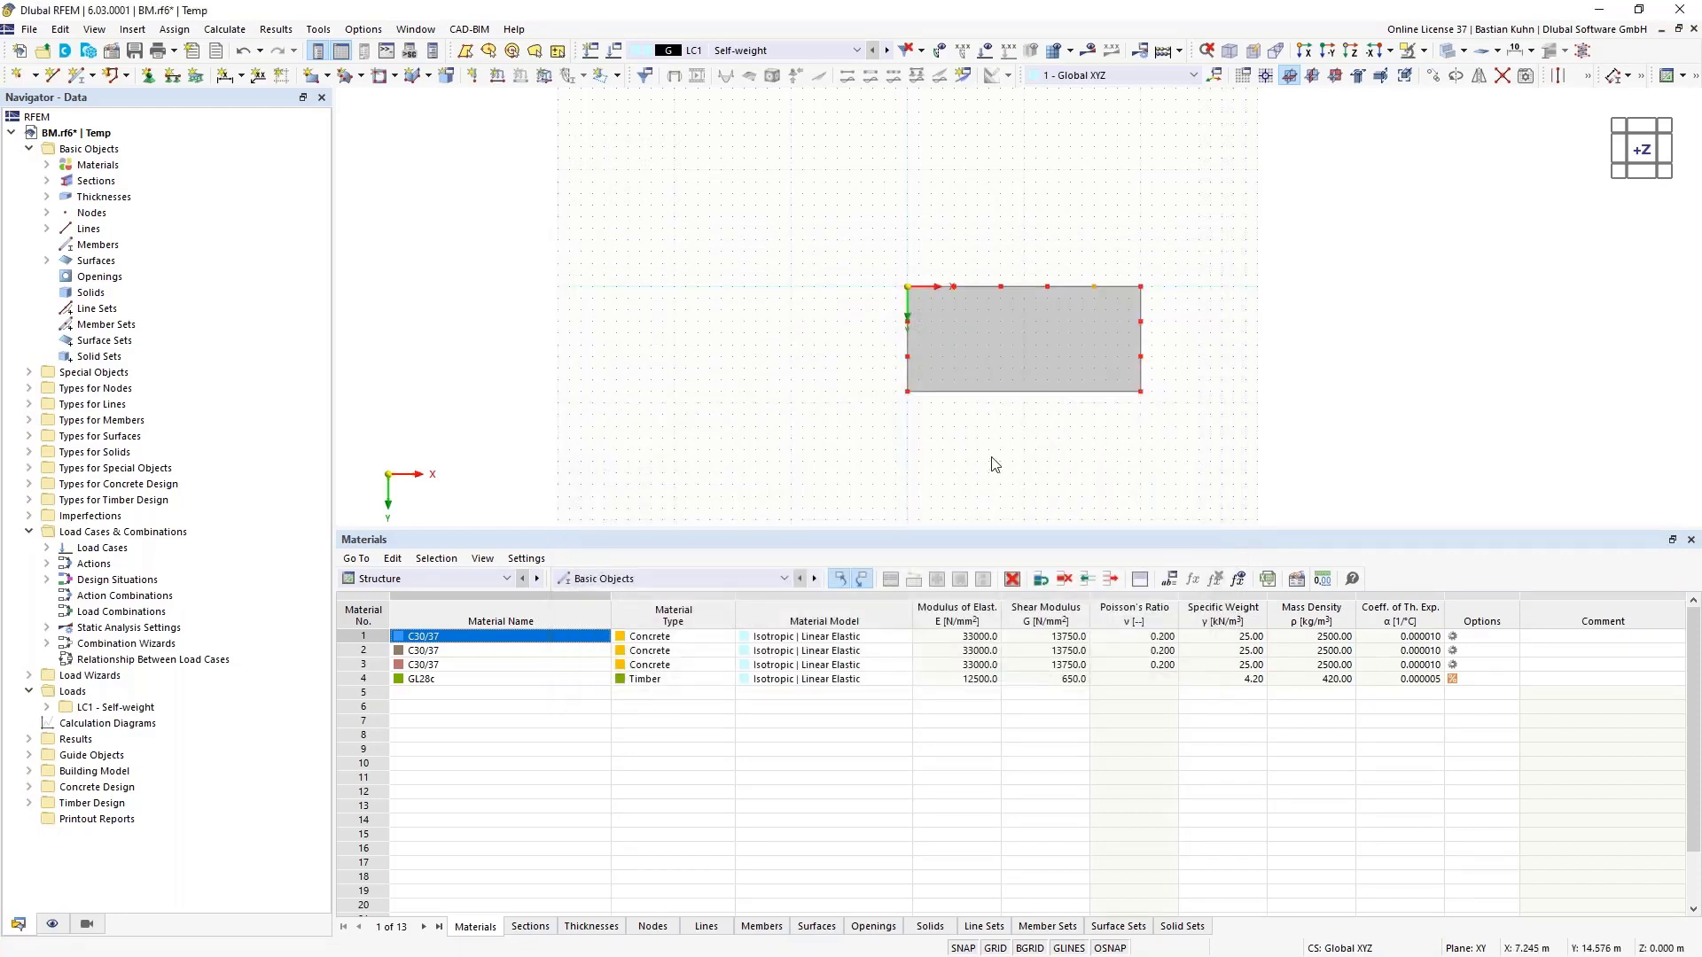
pyautogui.click(242, 51)
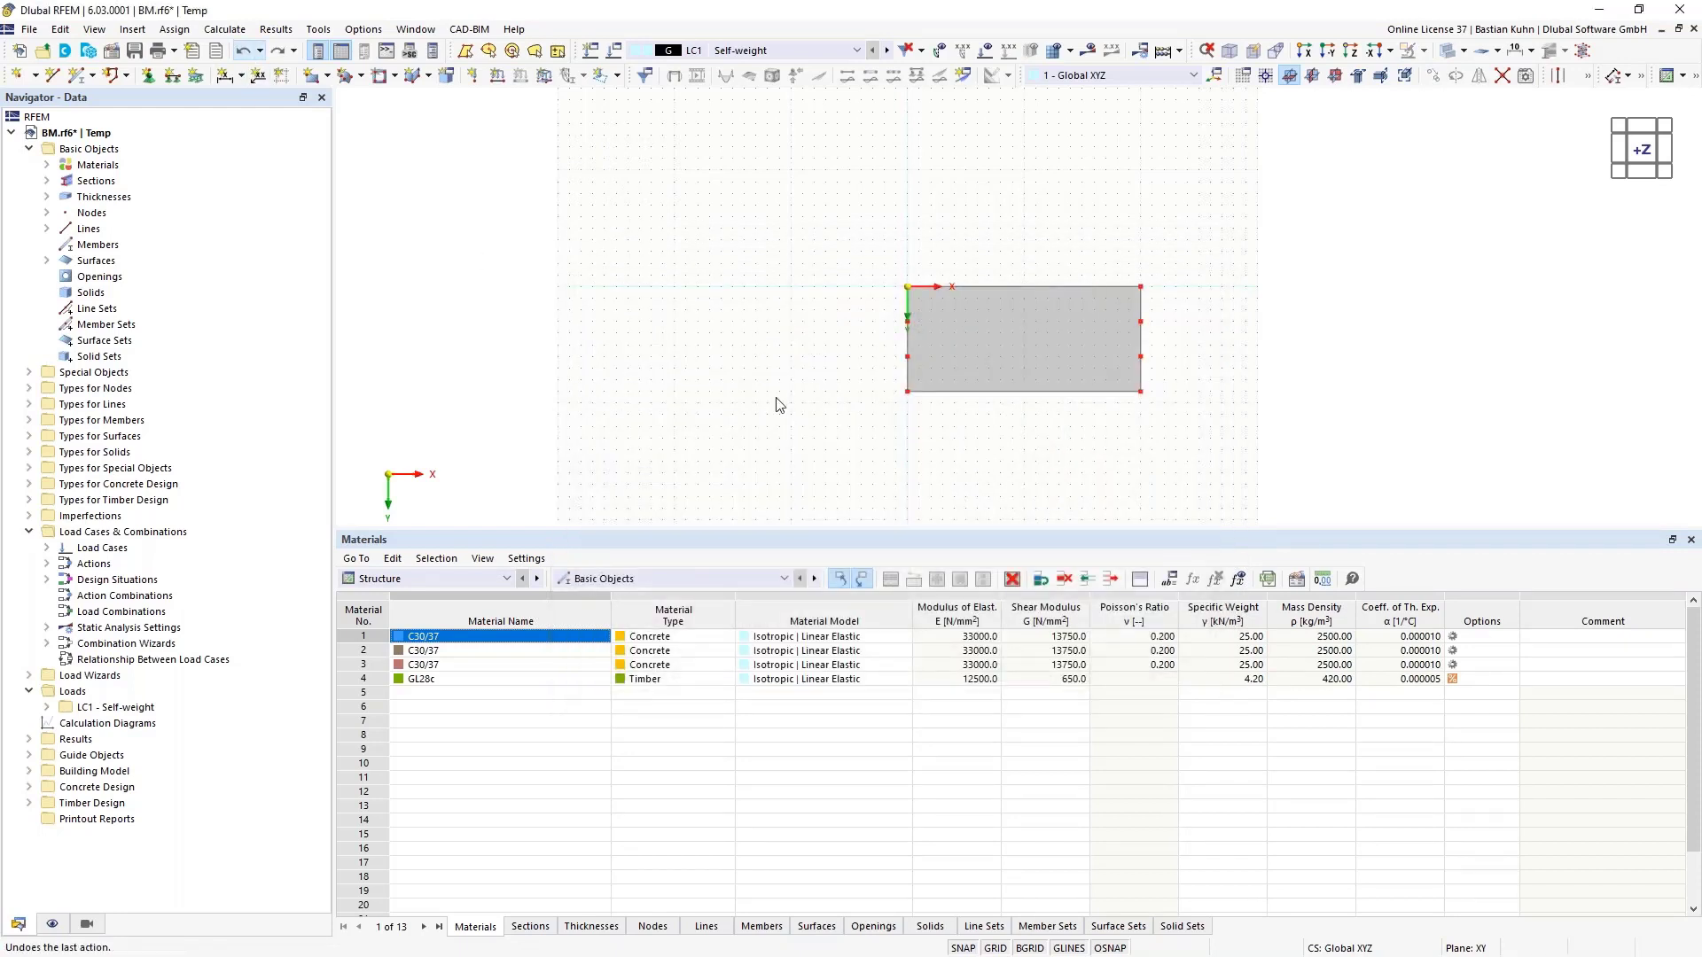
# Copy all nodes of the short edge at X = 0 in 4 steps of 4 m along X
pyautogui.click(909, 392)
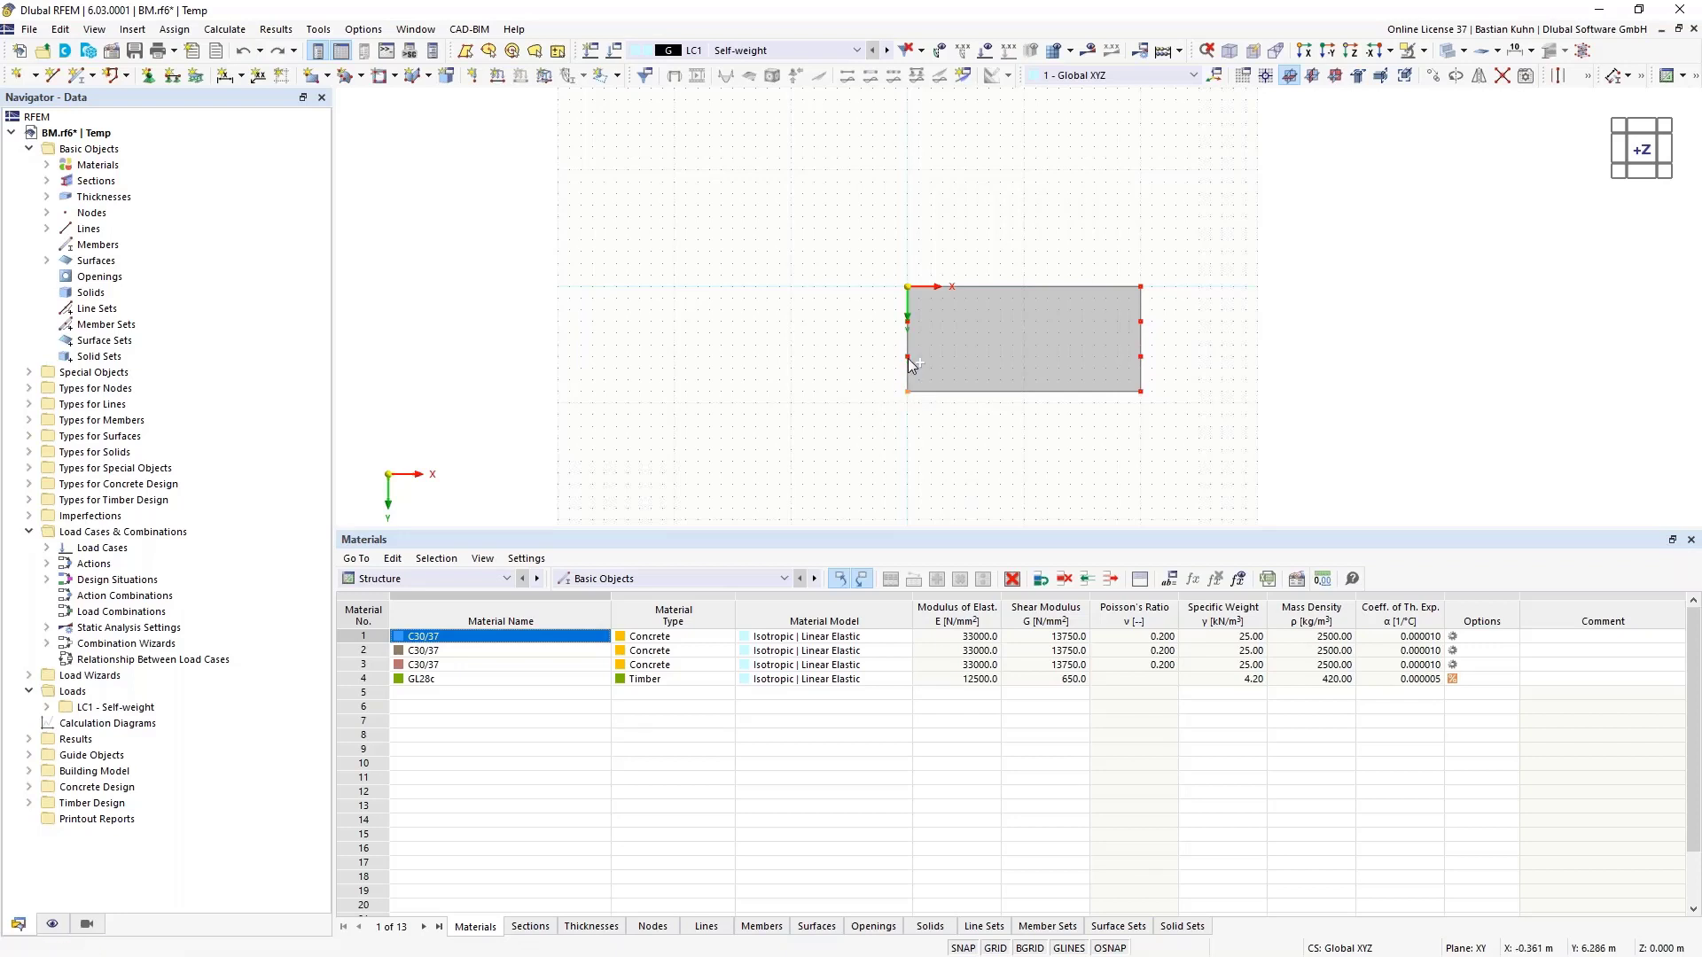
pyautogui.keyDown('ctrl'); pyautogui.click(909, 358); pyautogui.keyUp('ctrl')
pyautogui.click(1434, 75)
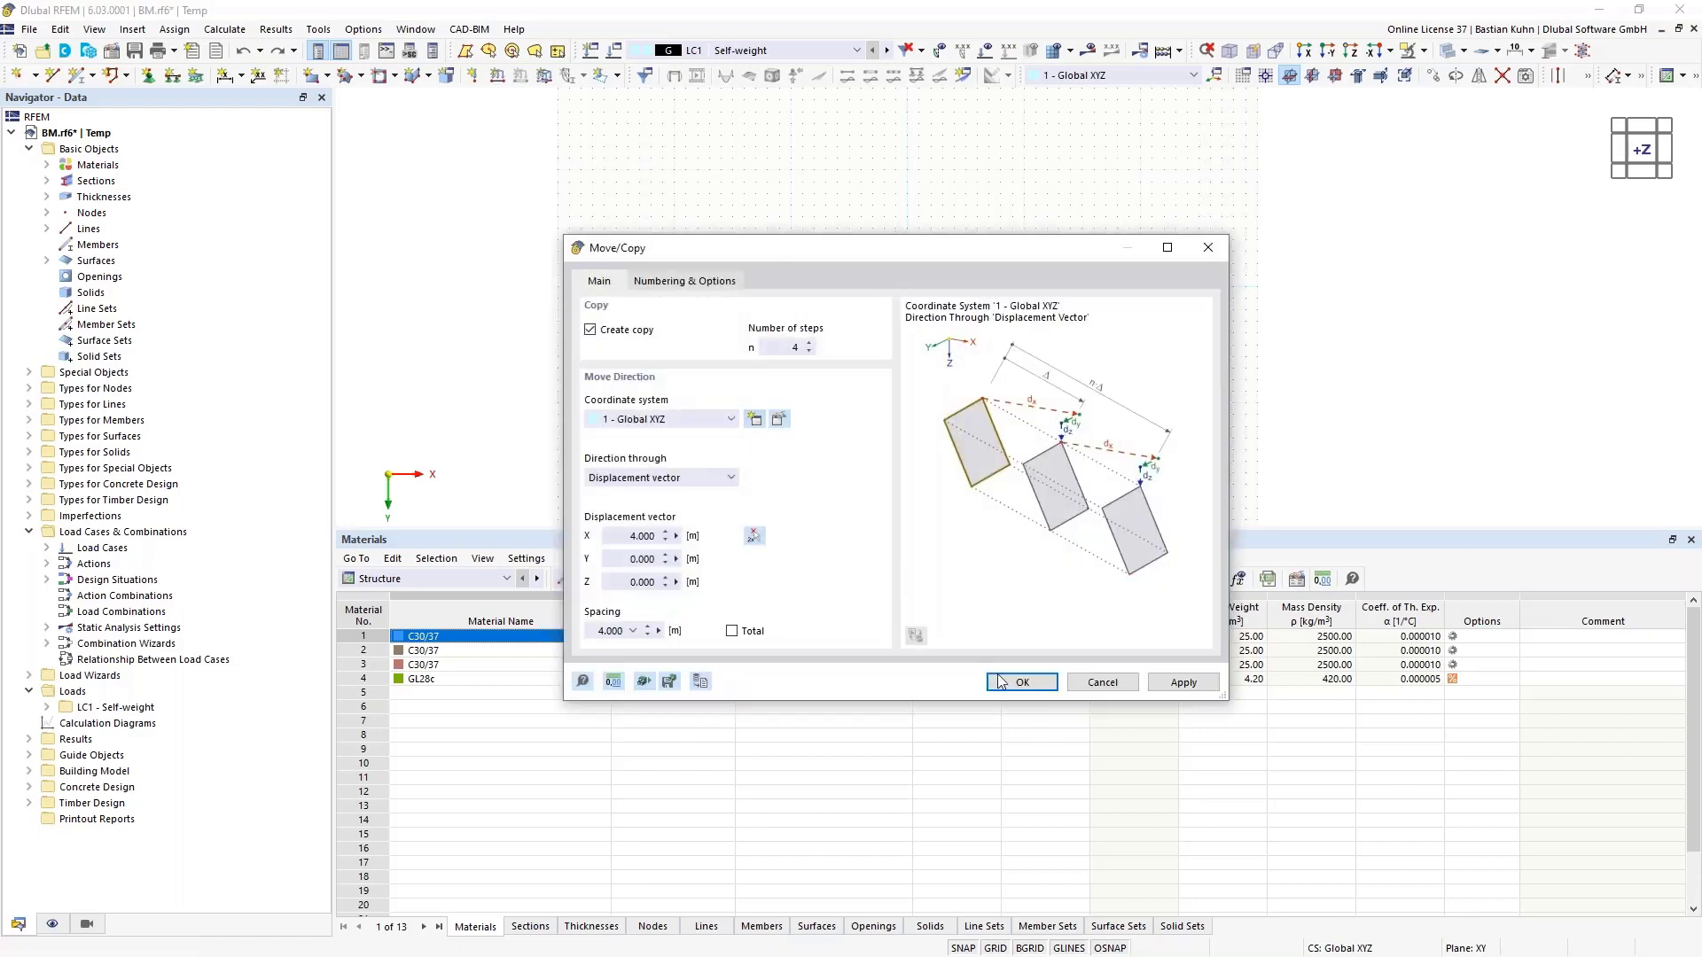
pyautogui.click(1020, 681)
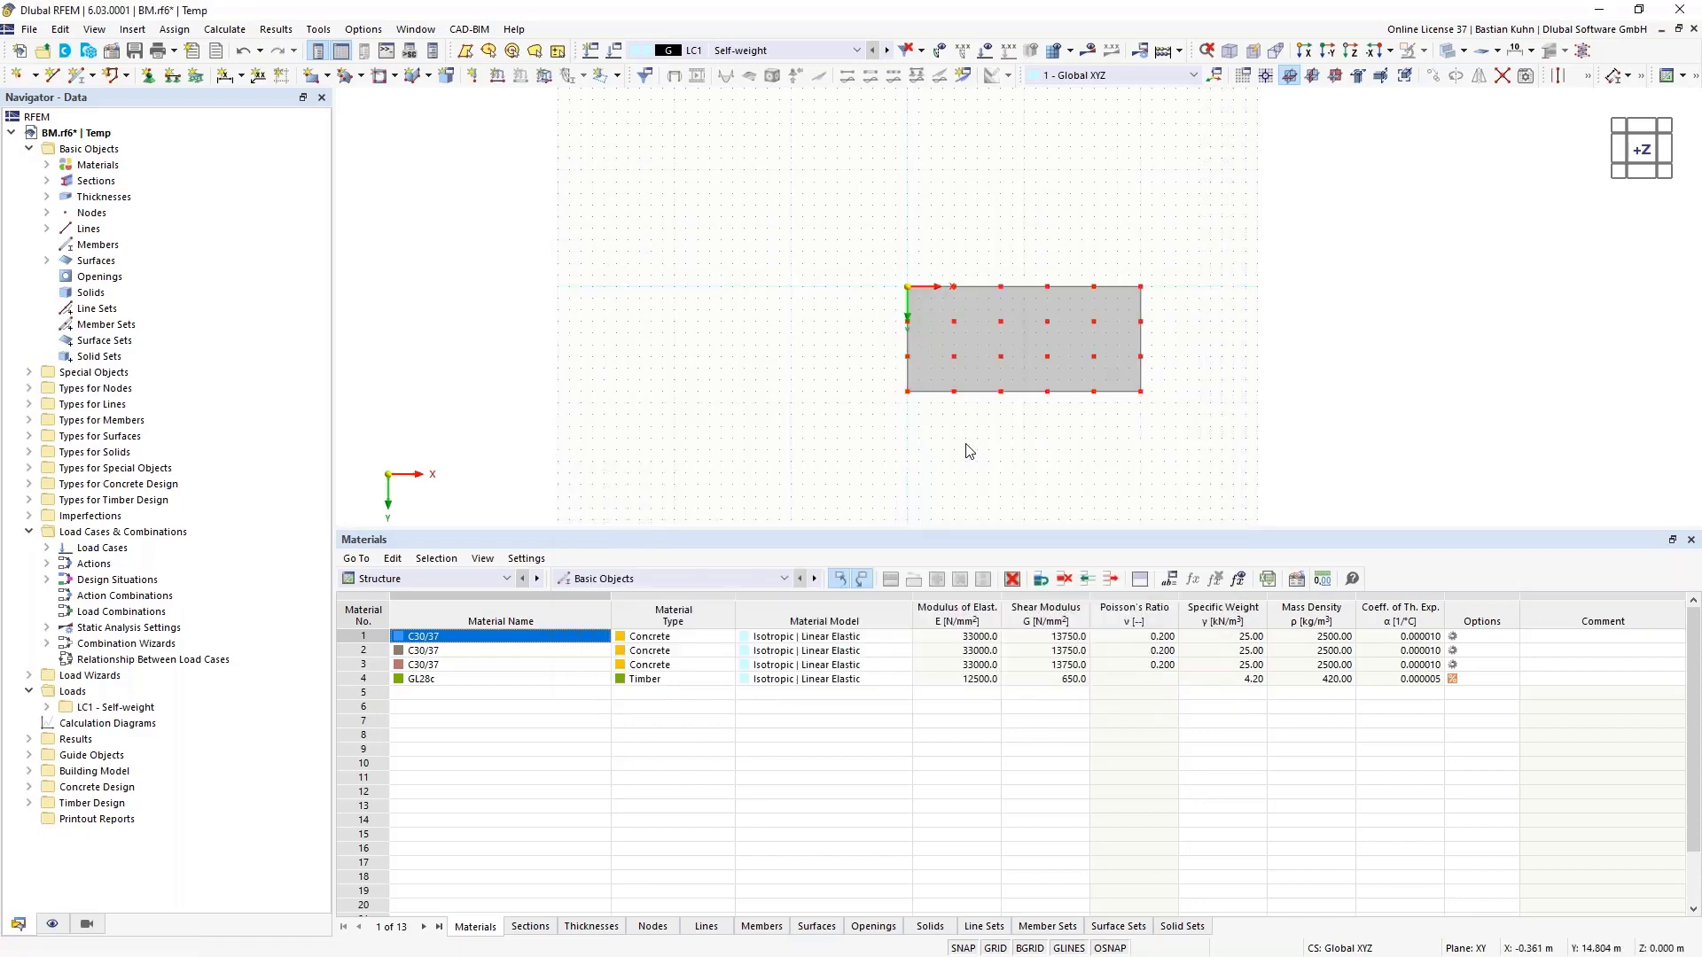
# Delete the two middle interior nodes at X 8 m and X 12 m in the Y 6 m row
pyautogui.click(1001, 357)
pyautogui.keyDown('ctrl'); pyautogui.click(1048, 357); pyautogui.keyUp('ctrl')
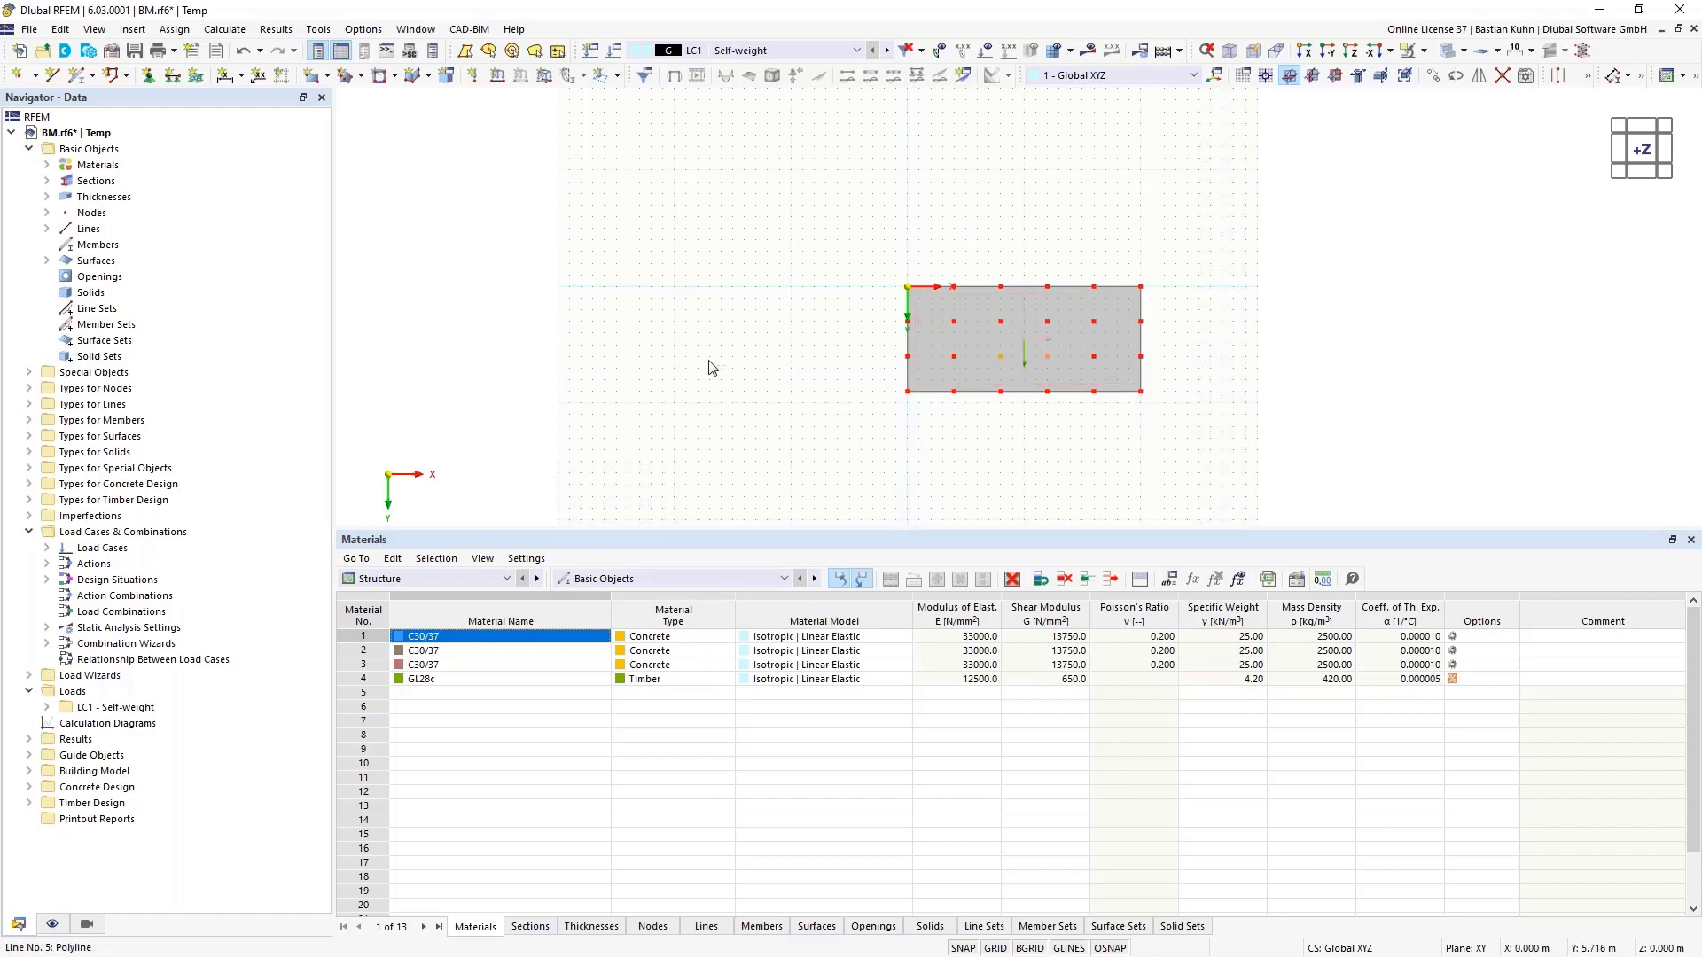
pyautogui.press('Delete')
# Set the Z coordinate of all the slab's nodes to -3 m in one edit
pyautogui.moveTo(871, 249); pyautogui.dragTo(1196, 441)
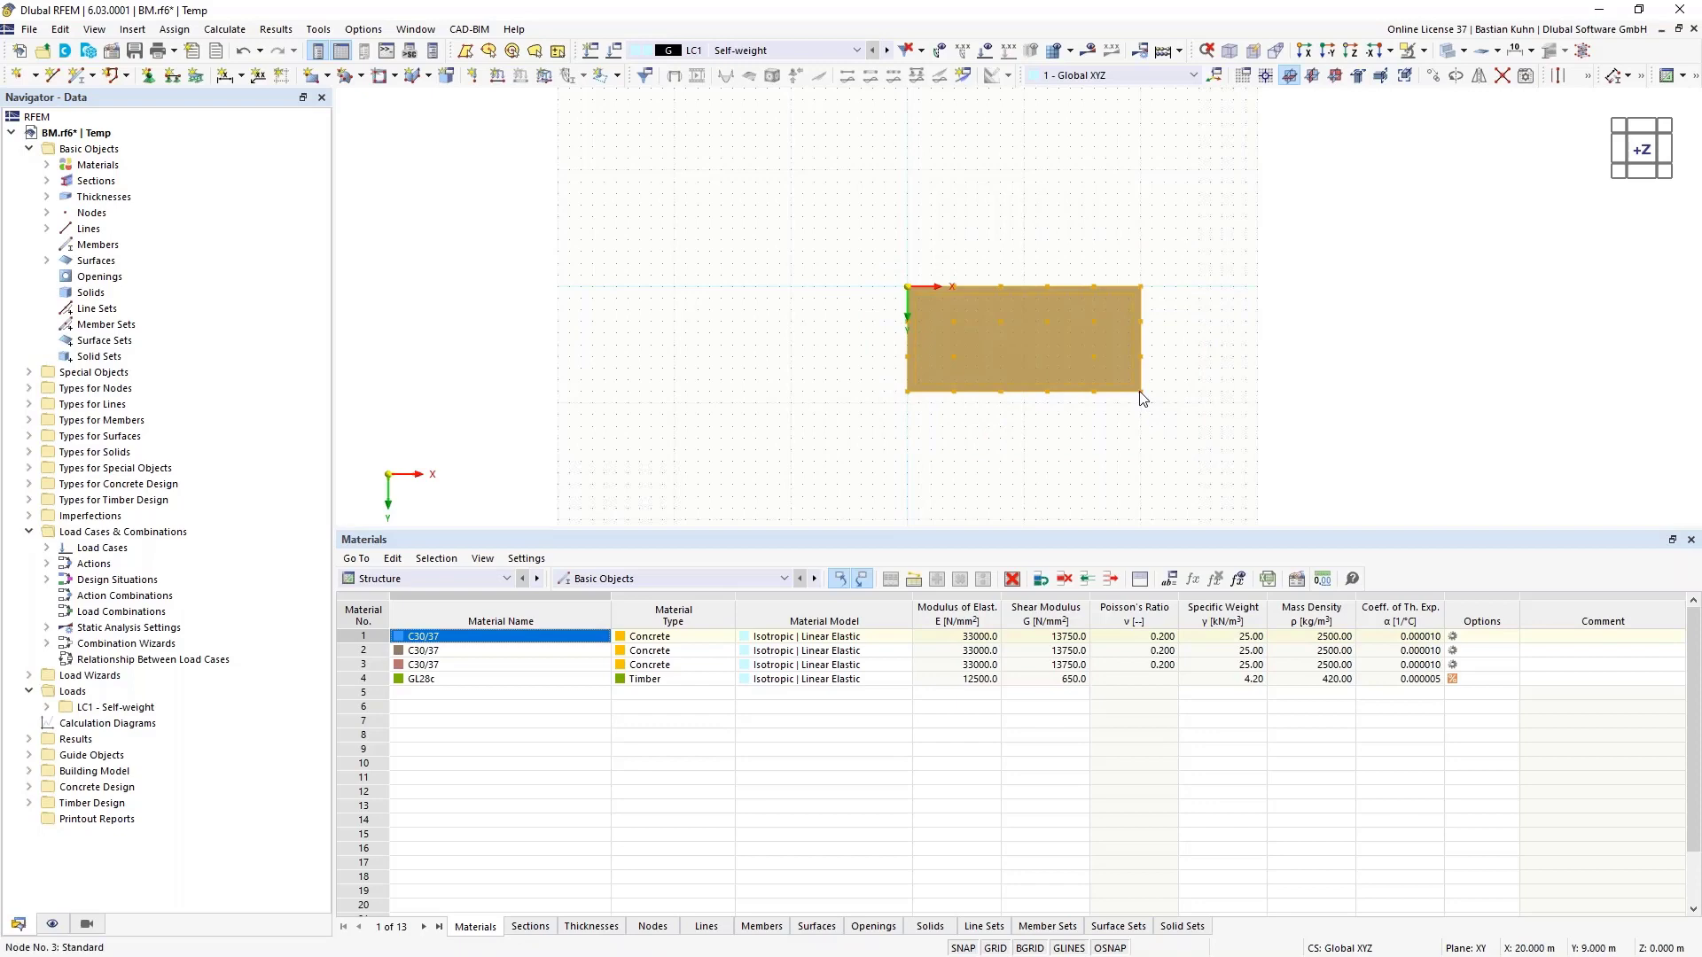
pyautogui.rightClick(1143, 398)
pyautogui.moveTo(1226, 442)
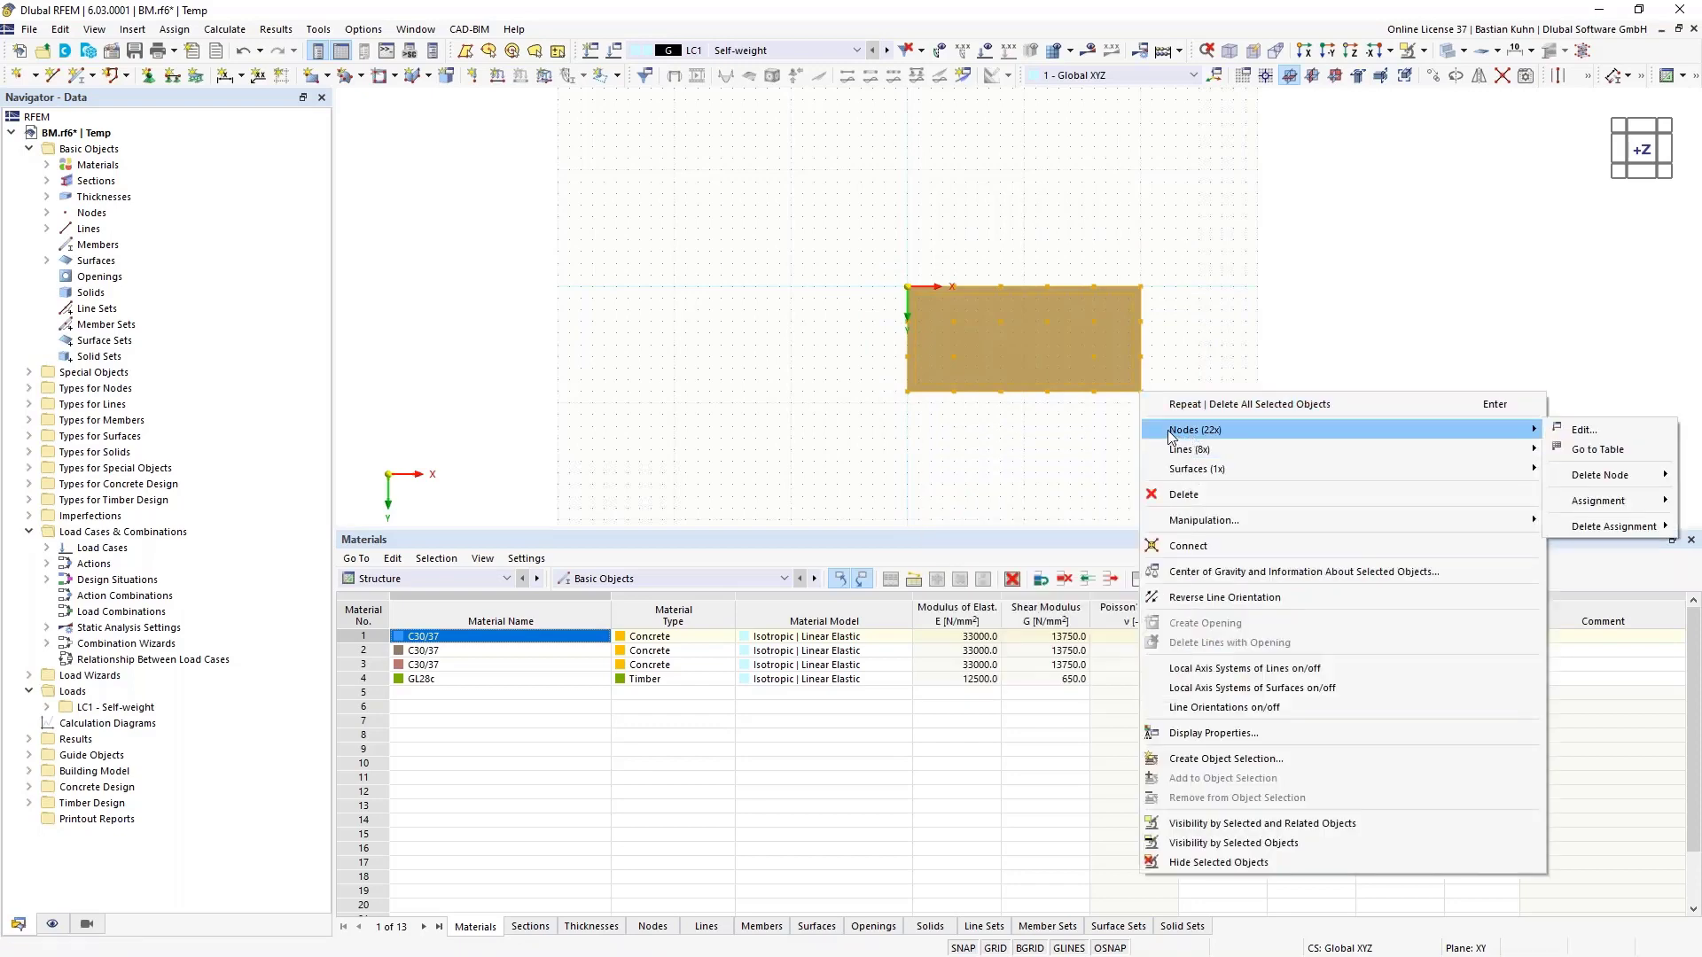
pyautogui.click(1584, 430)
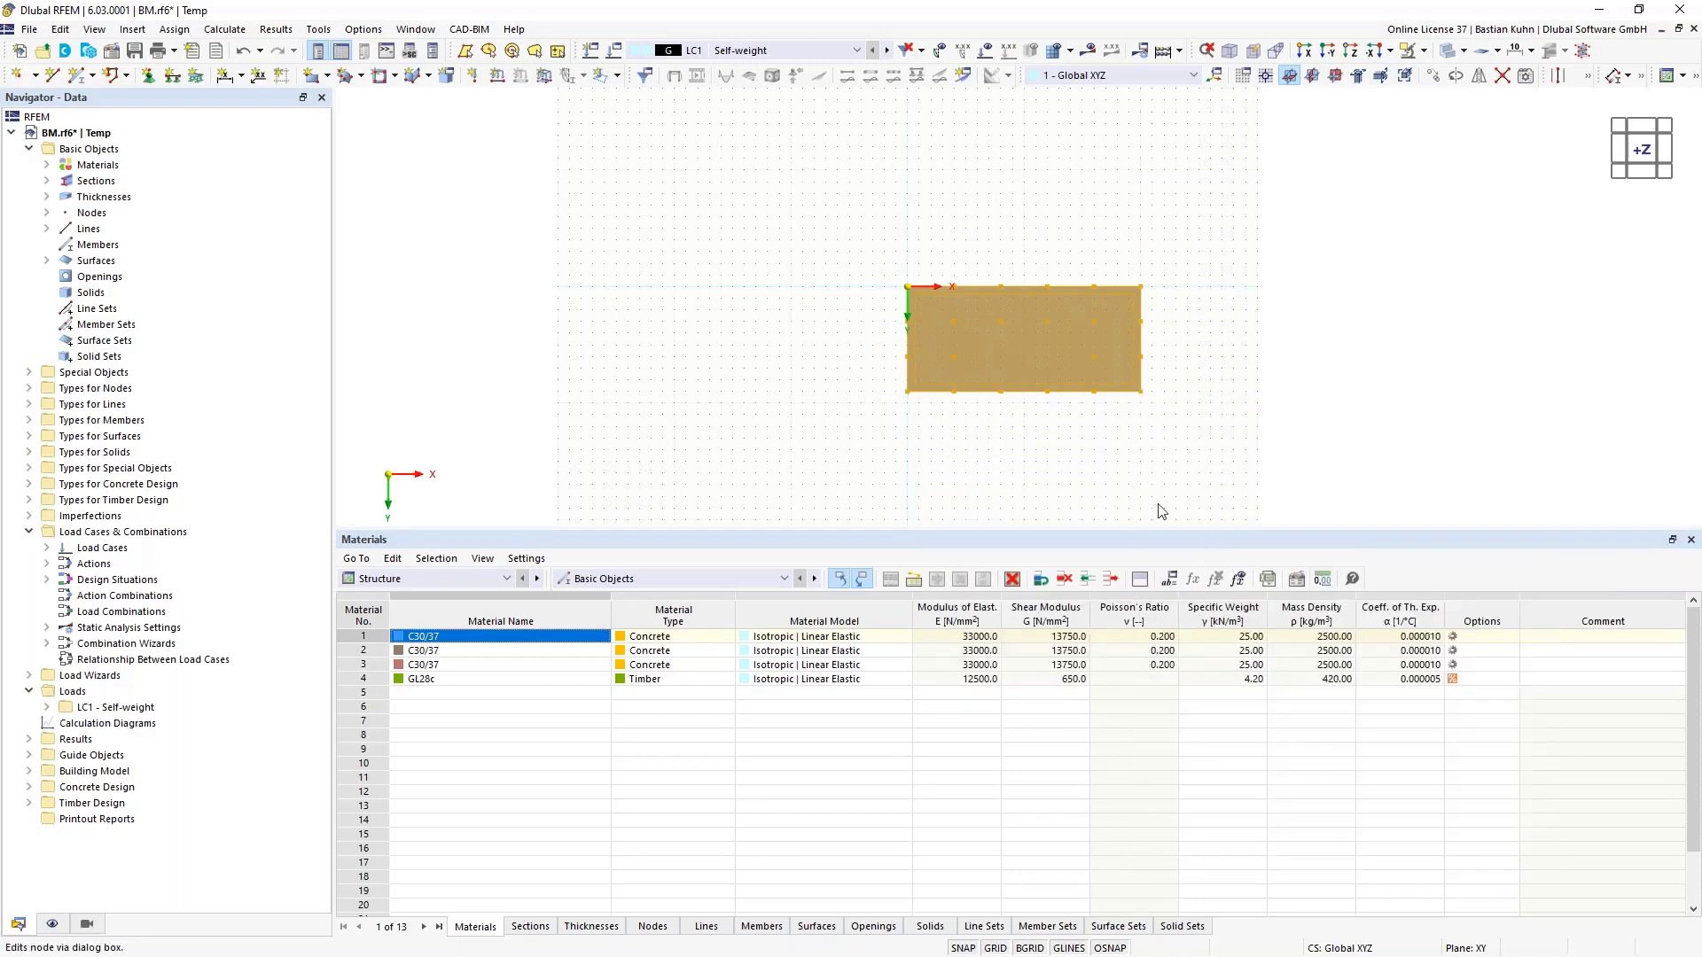
pyautogui.click(722, 468)
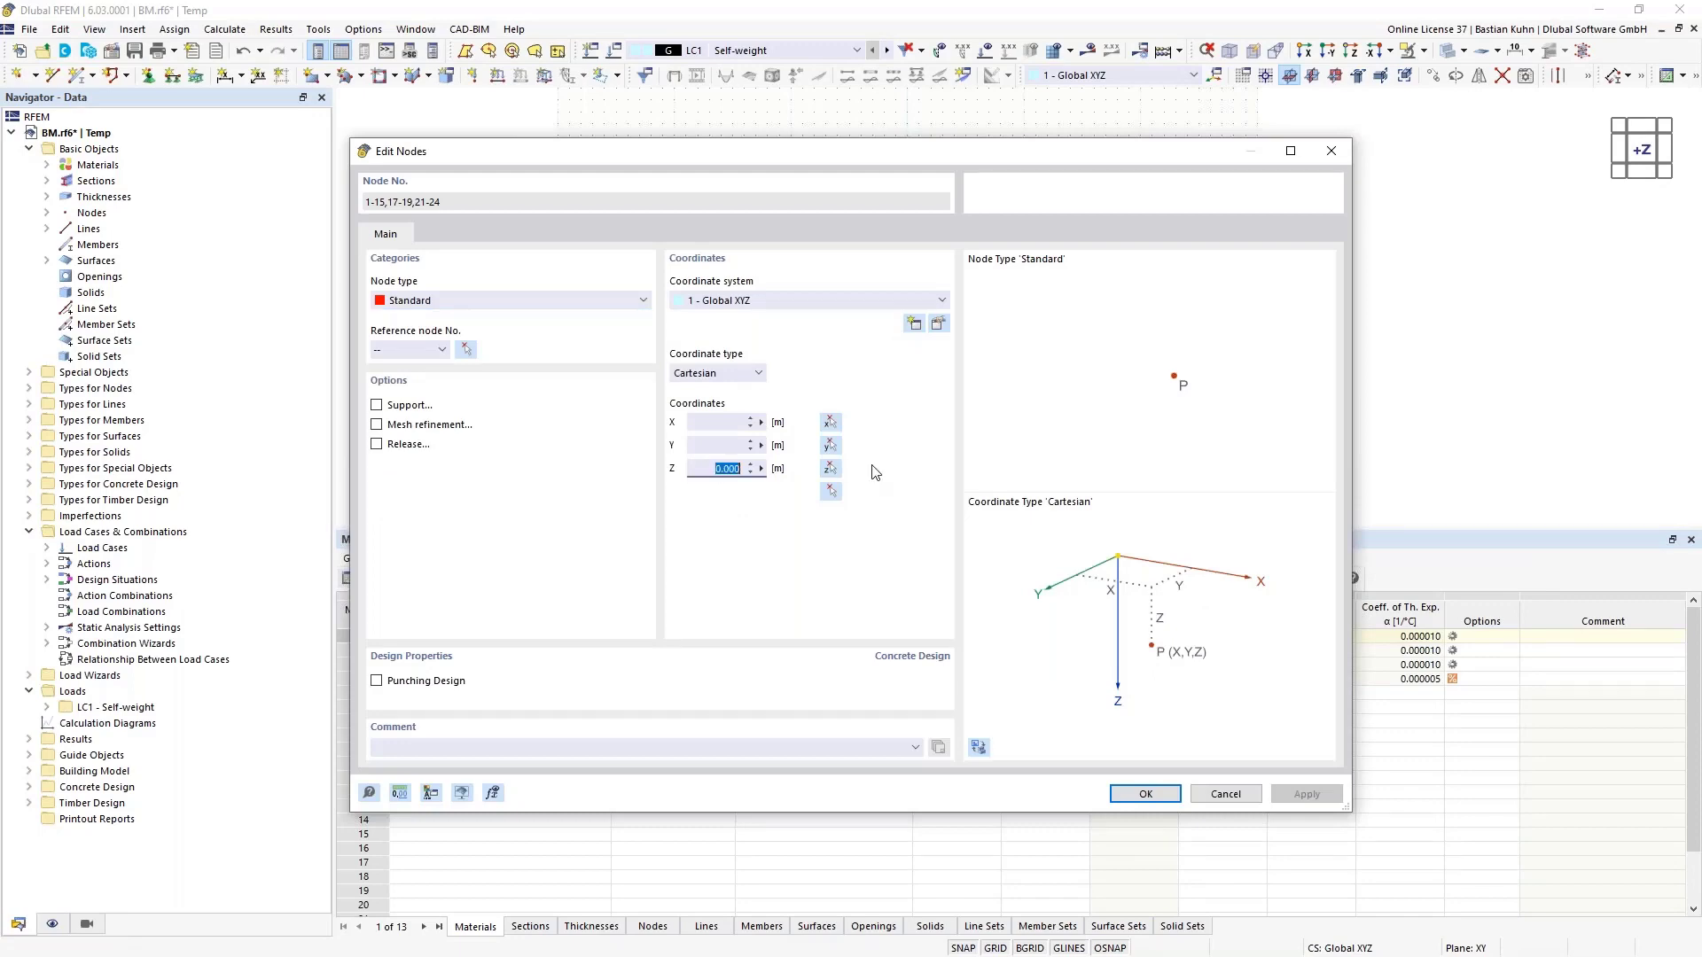
pyautogui.write('-3')
pyautogui.press('Return')
pyautogui.click(889, 462)
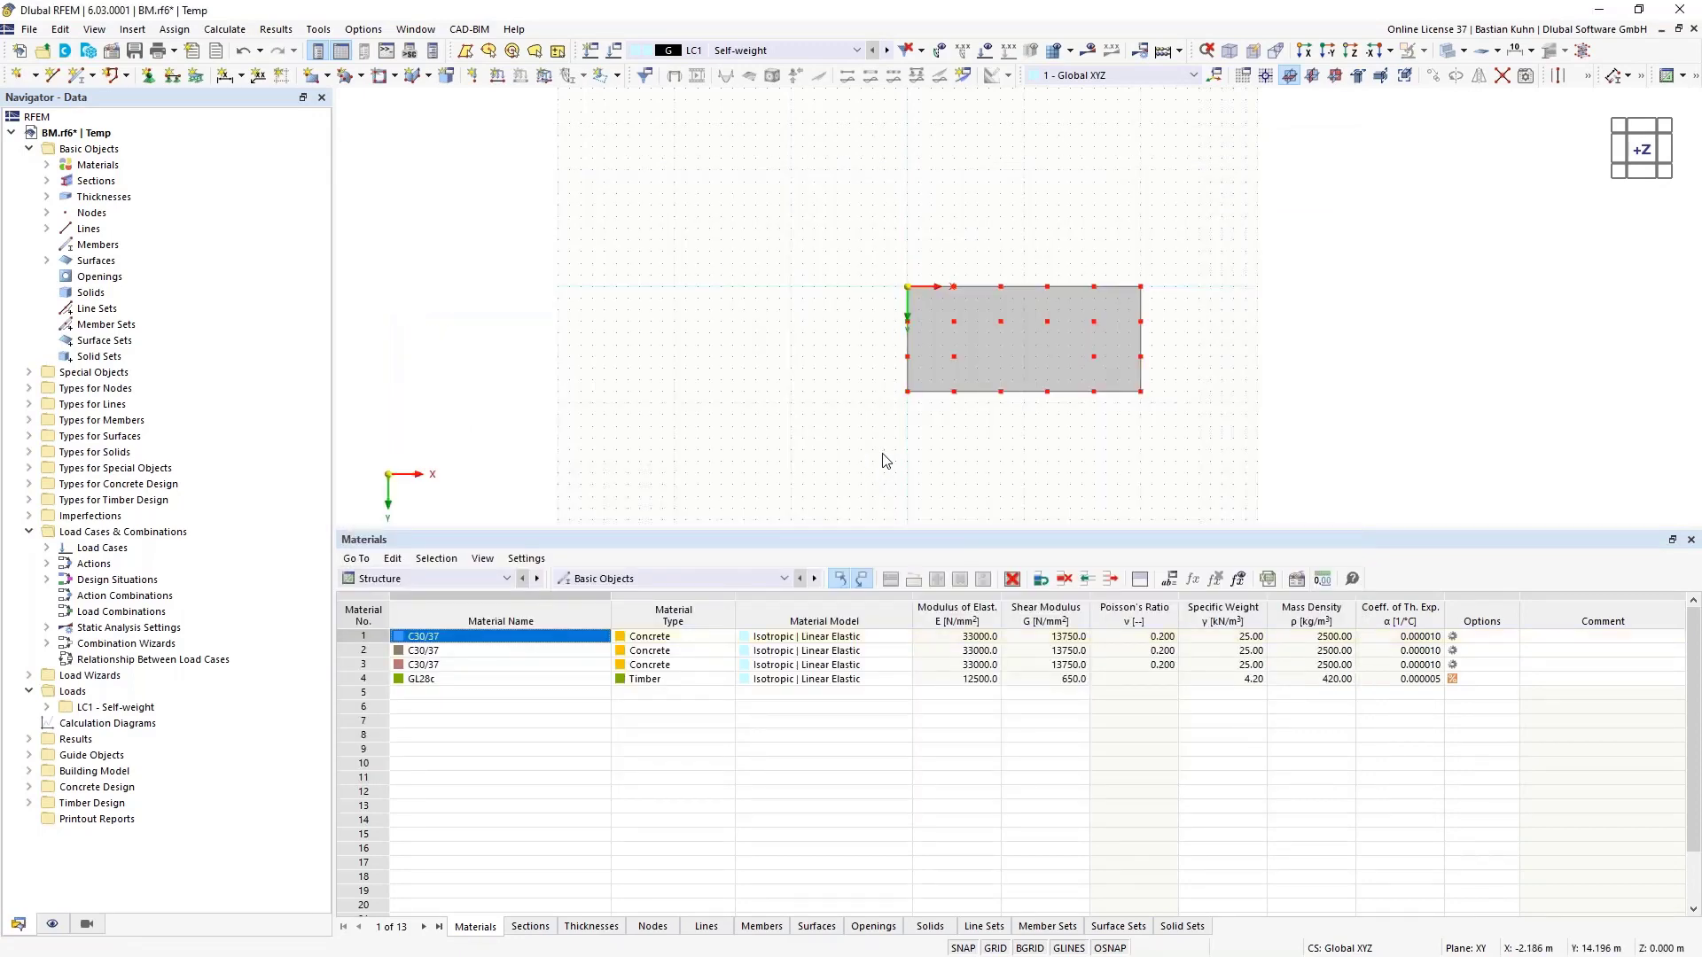
# Hide the lines and surfaces in the model display
pyautogui.click(53, 926)
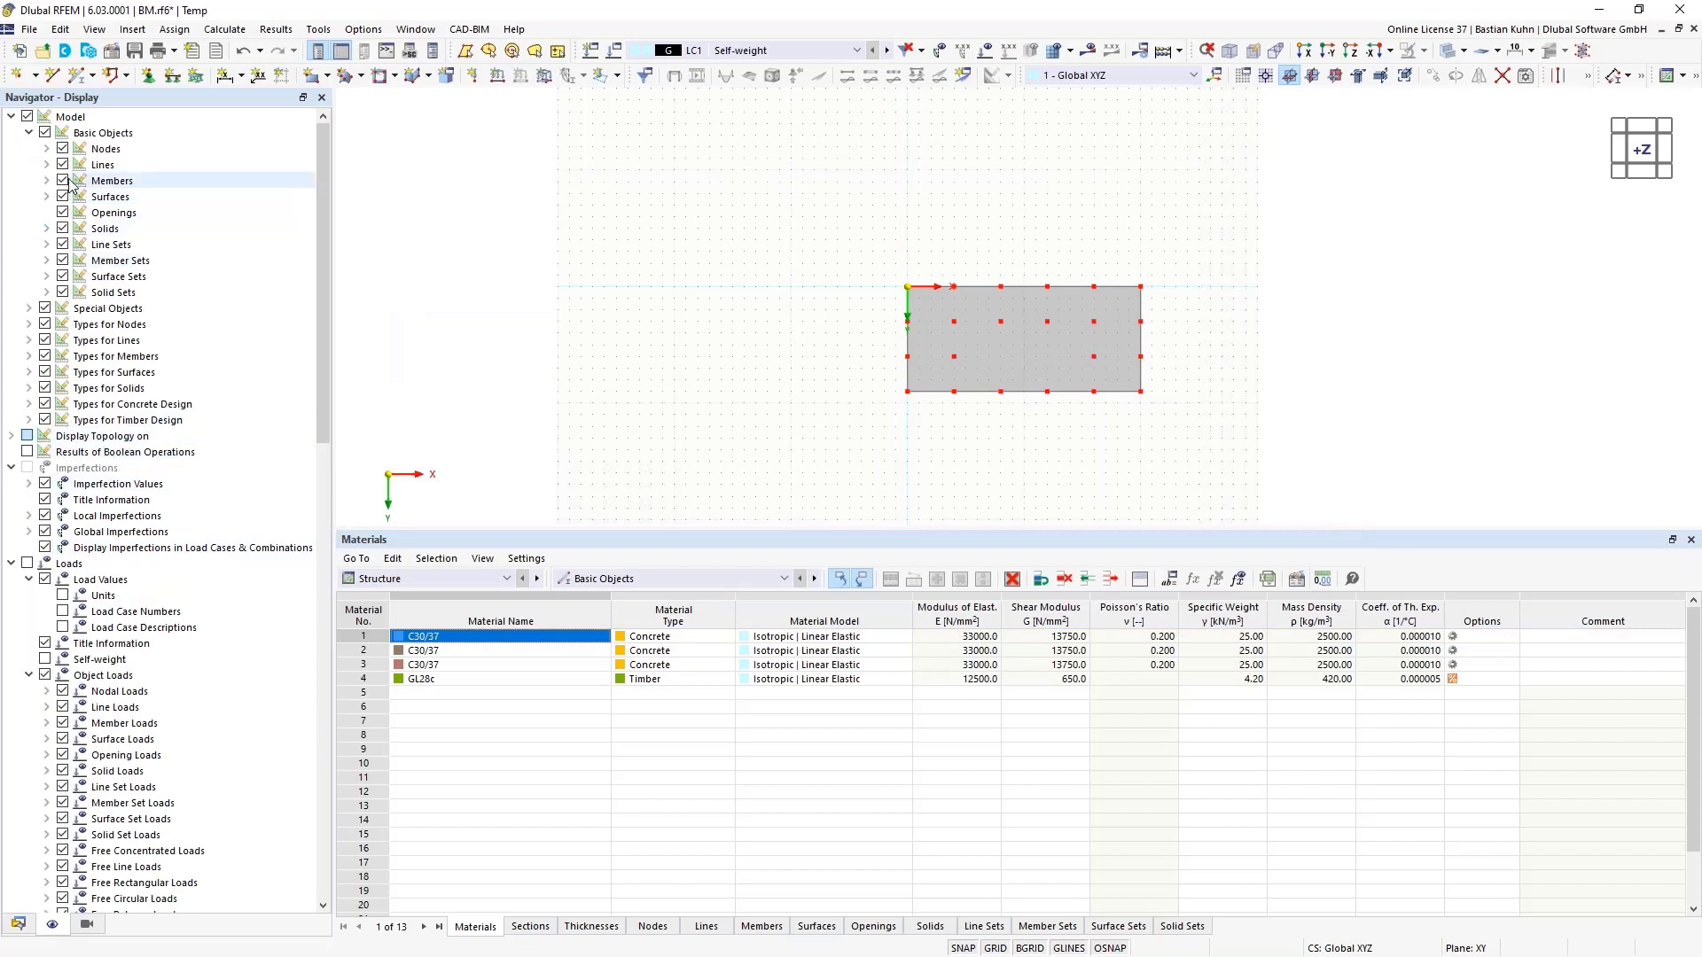
pyautogui.click(62, 164)
pyautogui.click(62, 196)
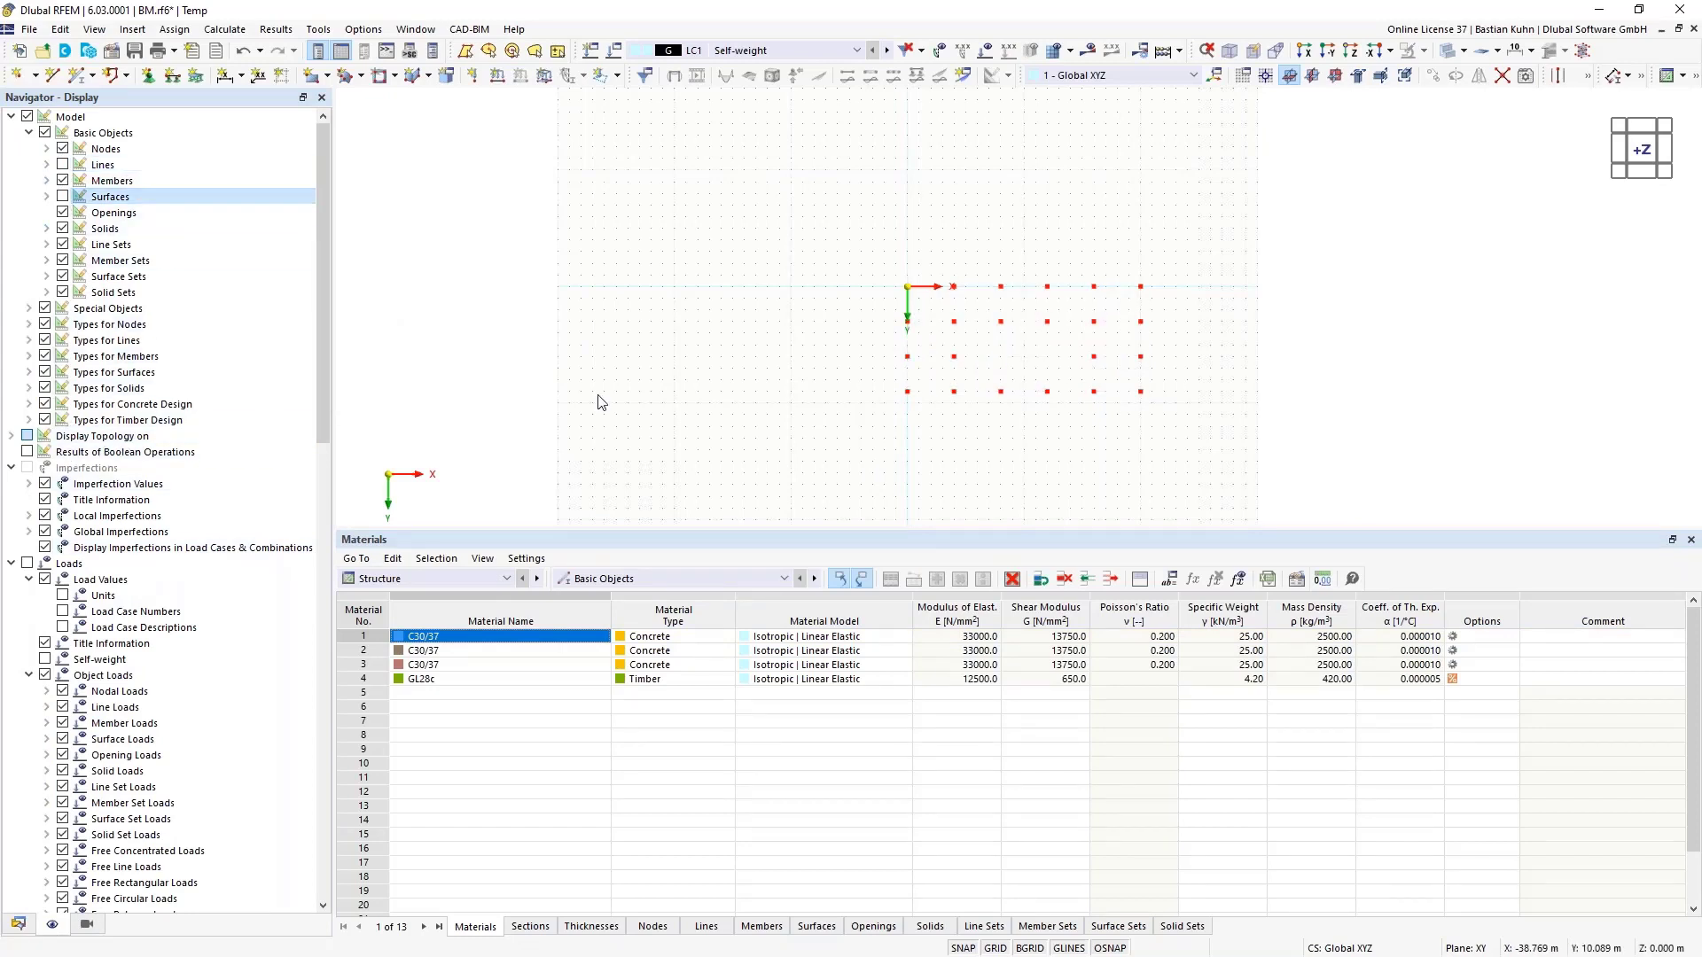
# Set up a copy of all the slab's nodes in 1 step with a displacement of 0 m in X and 3 m in Z
pyautogui.moveTo(874, 264); pyautogui.dragTo(1294, 469)
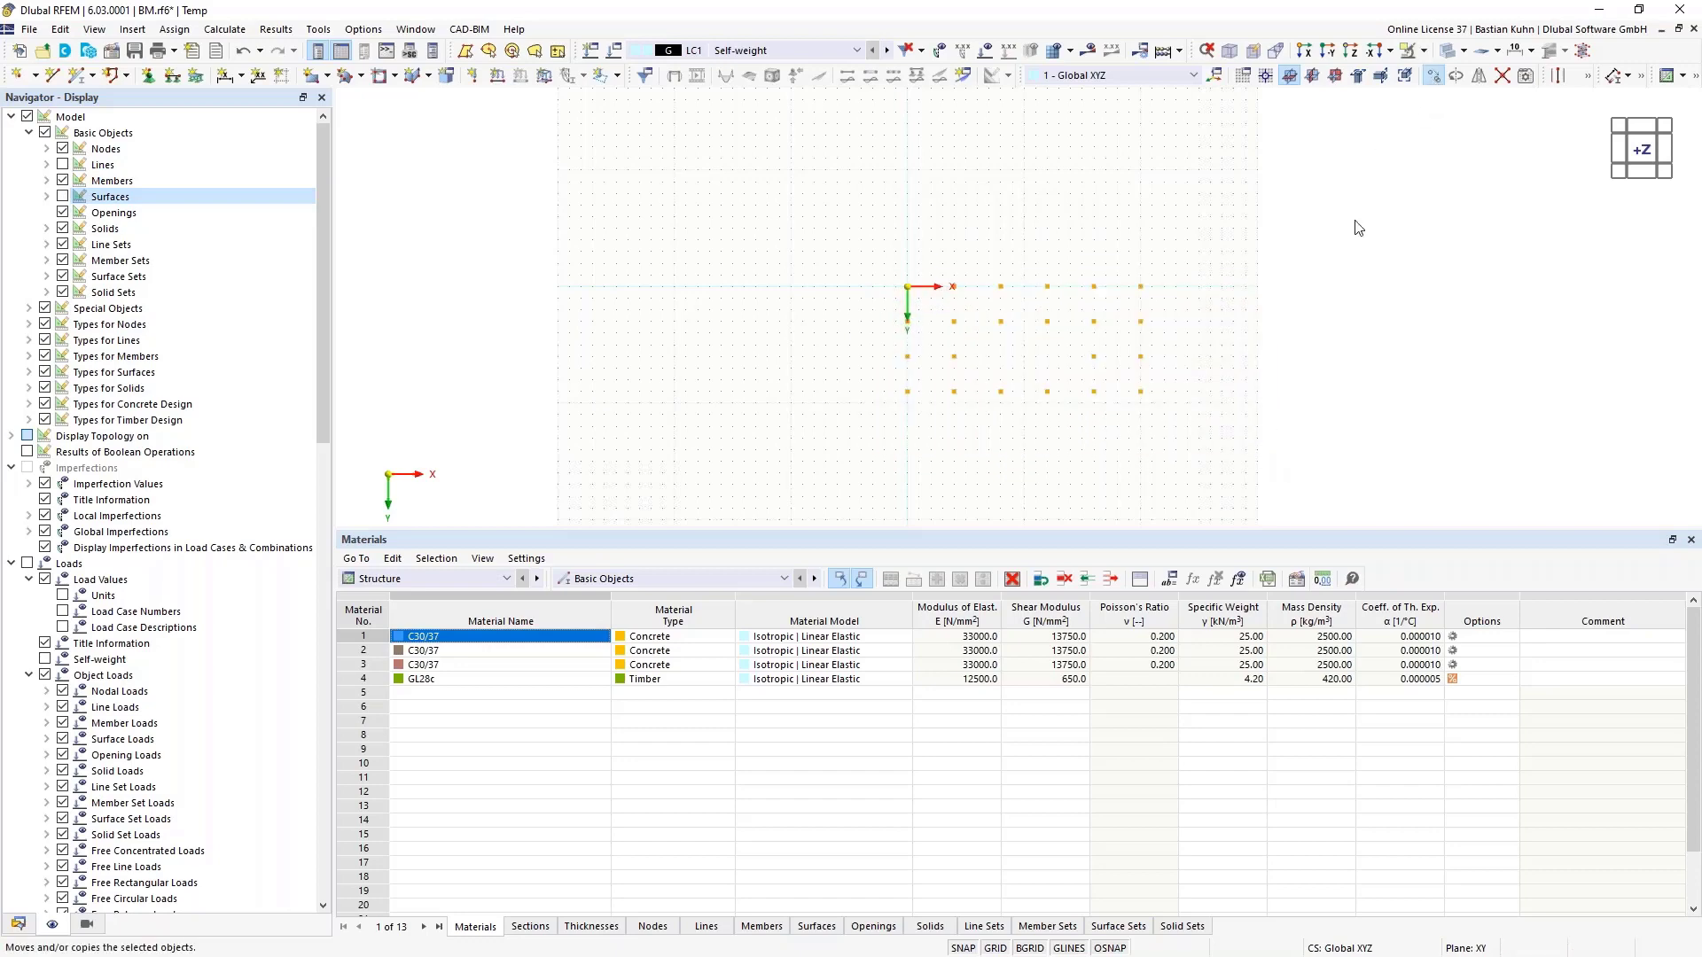
pyautogui.hotkey('ctrl', 'm')
pyautogui.doubleClick(794, 348)
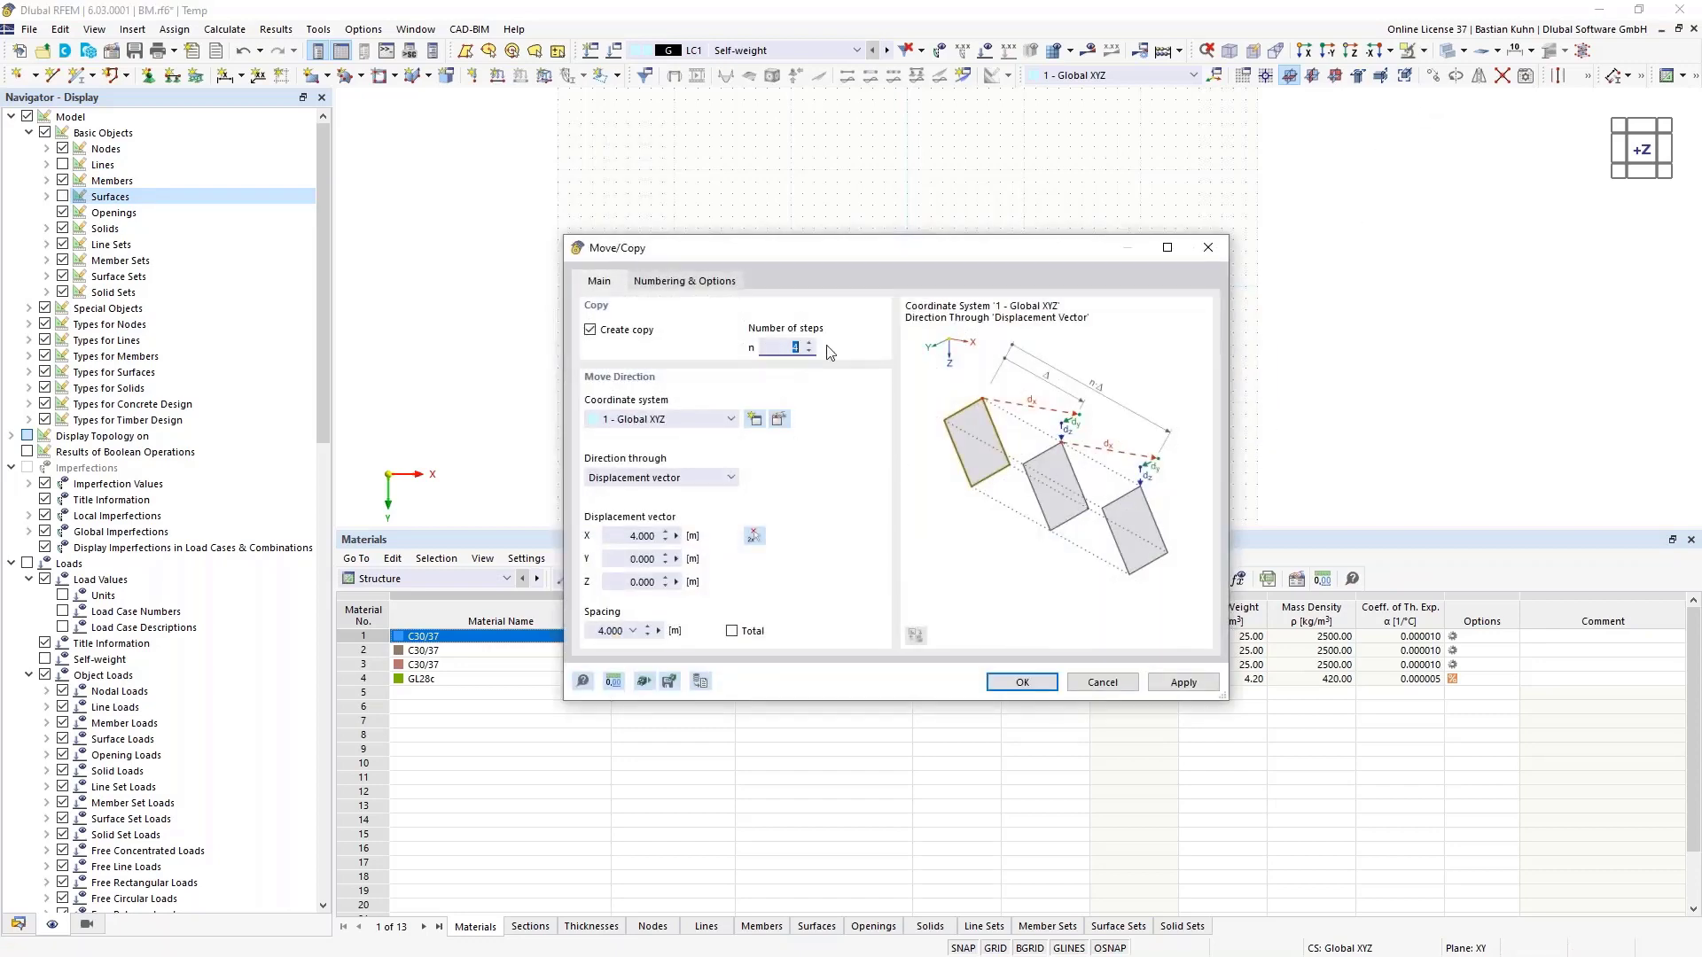
pyautogui.write('1')
pyautogui.doubleClick(610, 535)
pyautogui.write('0')
pyautogui.moveTo(626, 582); pyautogui.dragTo(723, 581)
pyautogui.write('3')
# Link the copied nodes with members through step links, using a new beam template with section R_M1 400/400 in C30/37
pyautogui.click(685, 282)
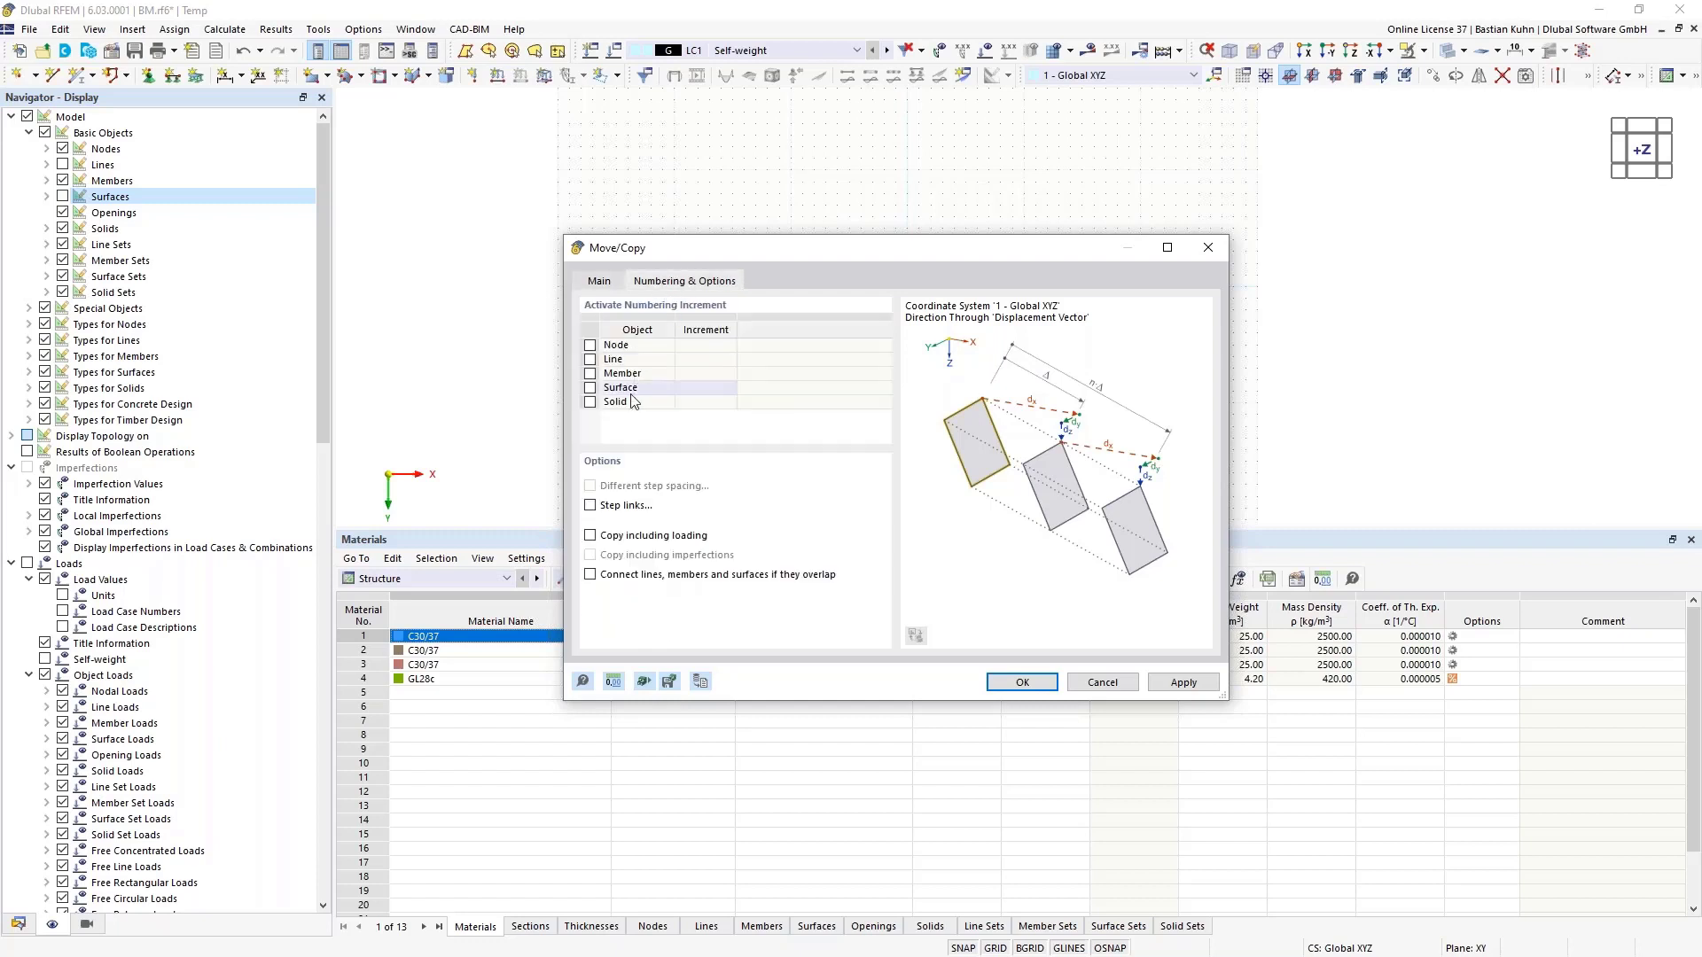
pyautogui.click(591, 503)
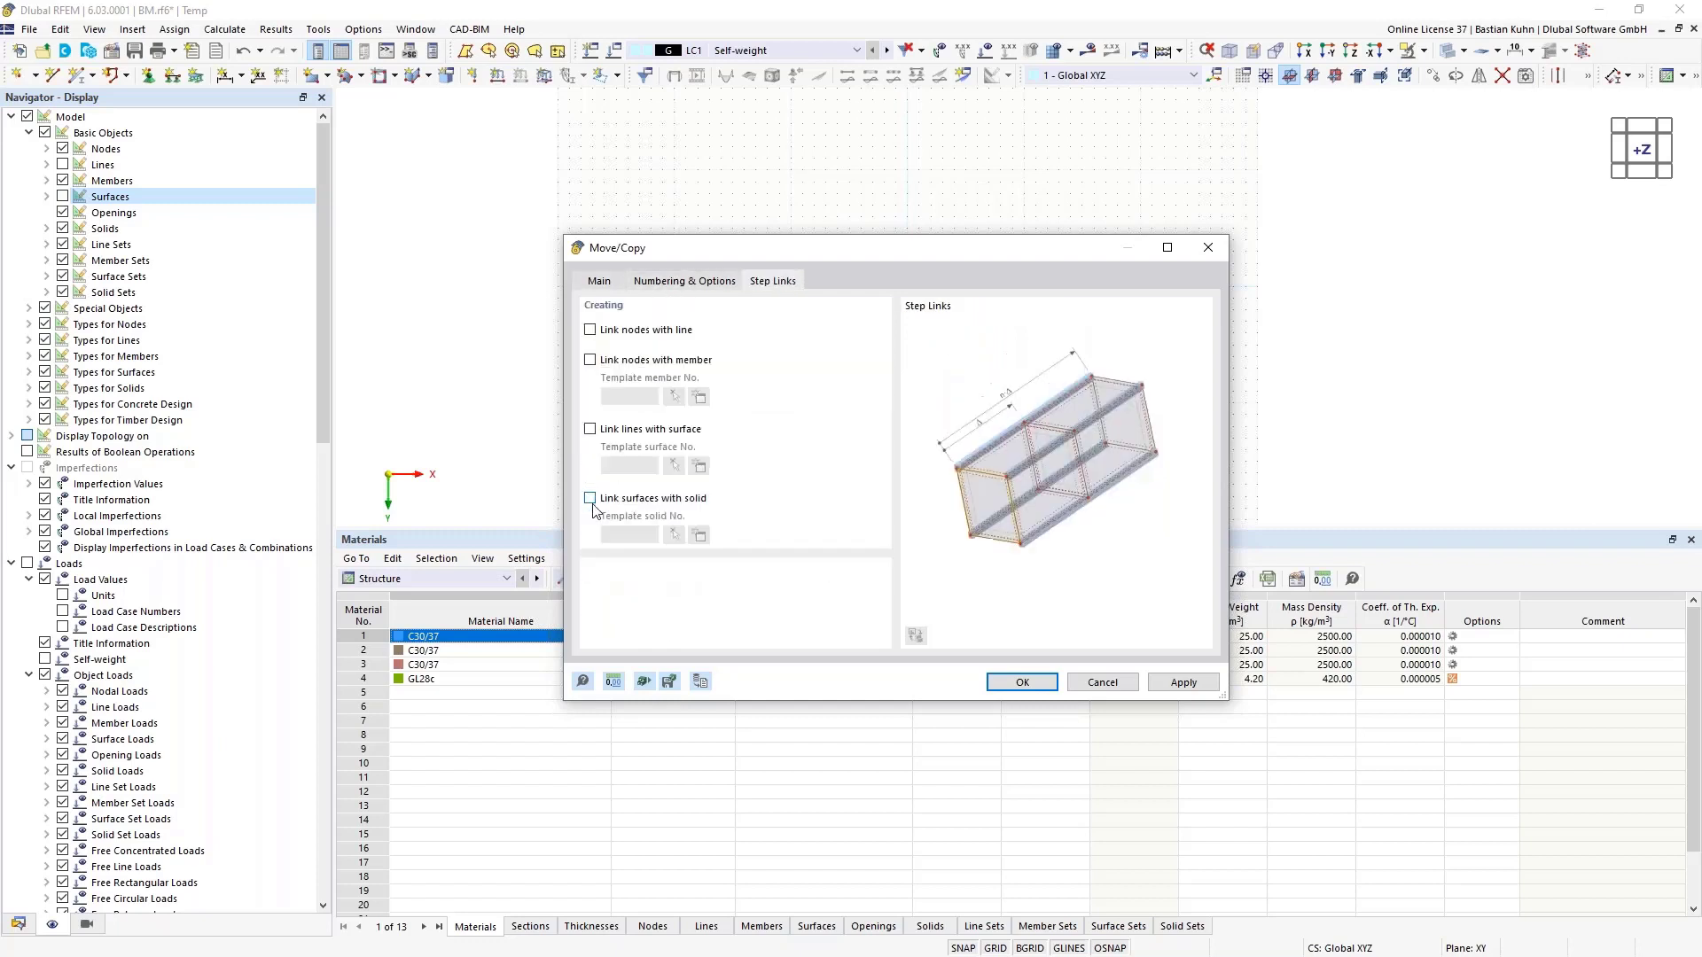
pyautogui.click(591, 360)
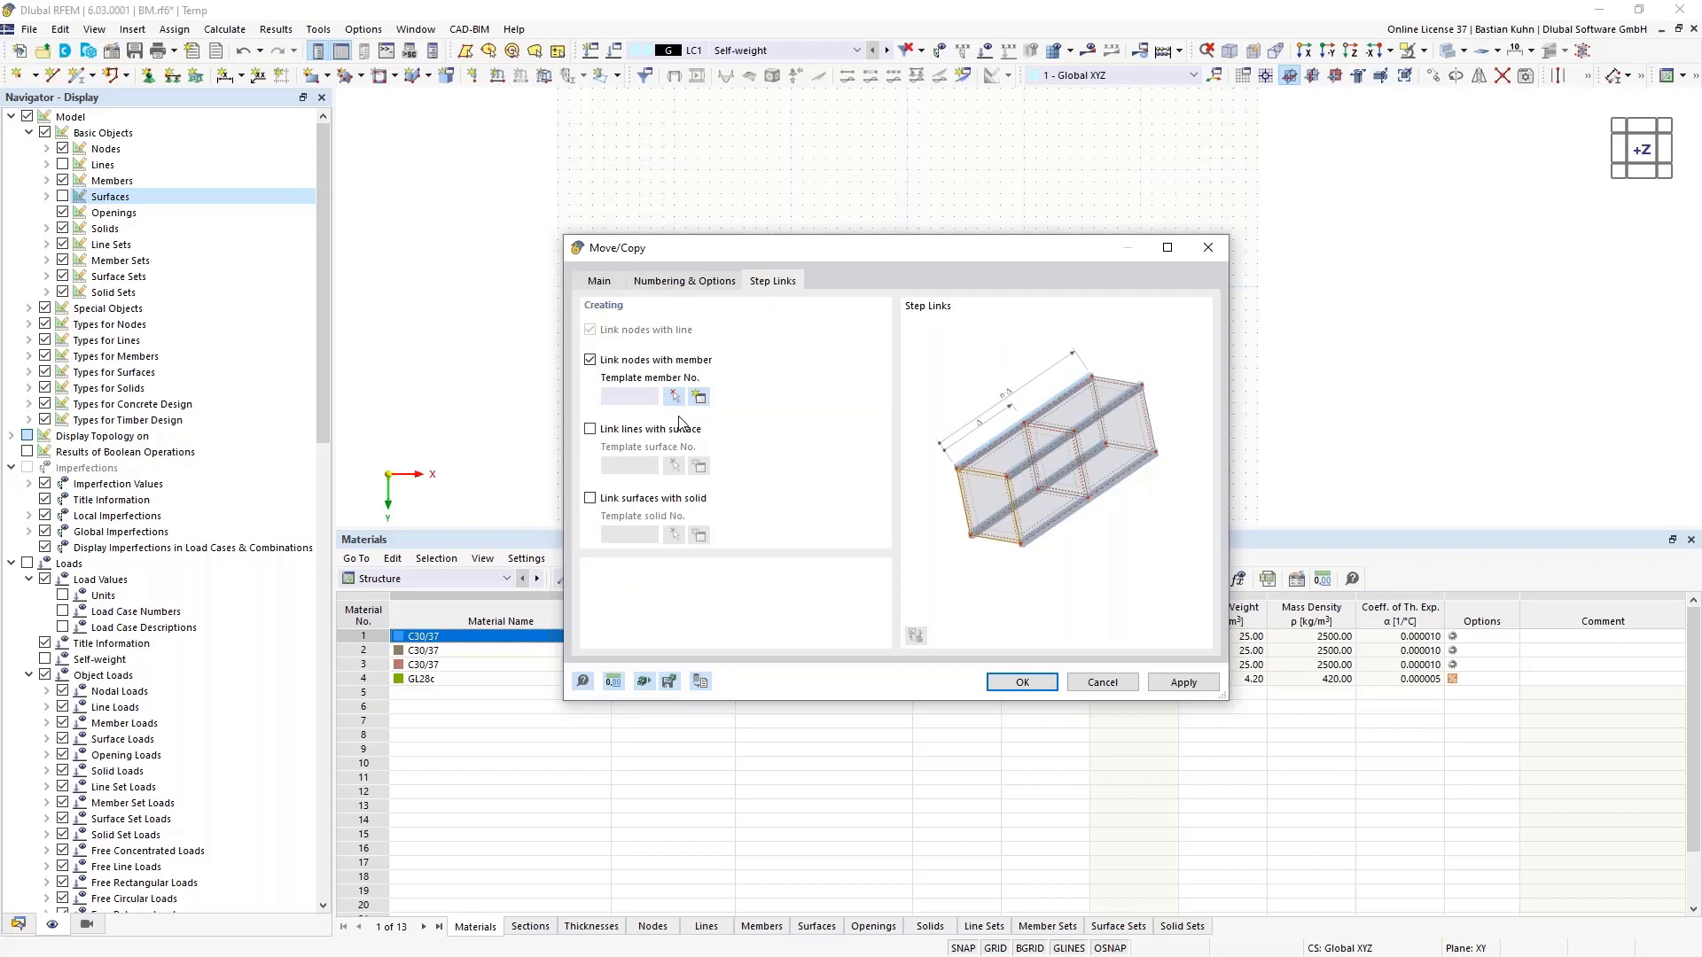
pyautogui.click(700, 398)
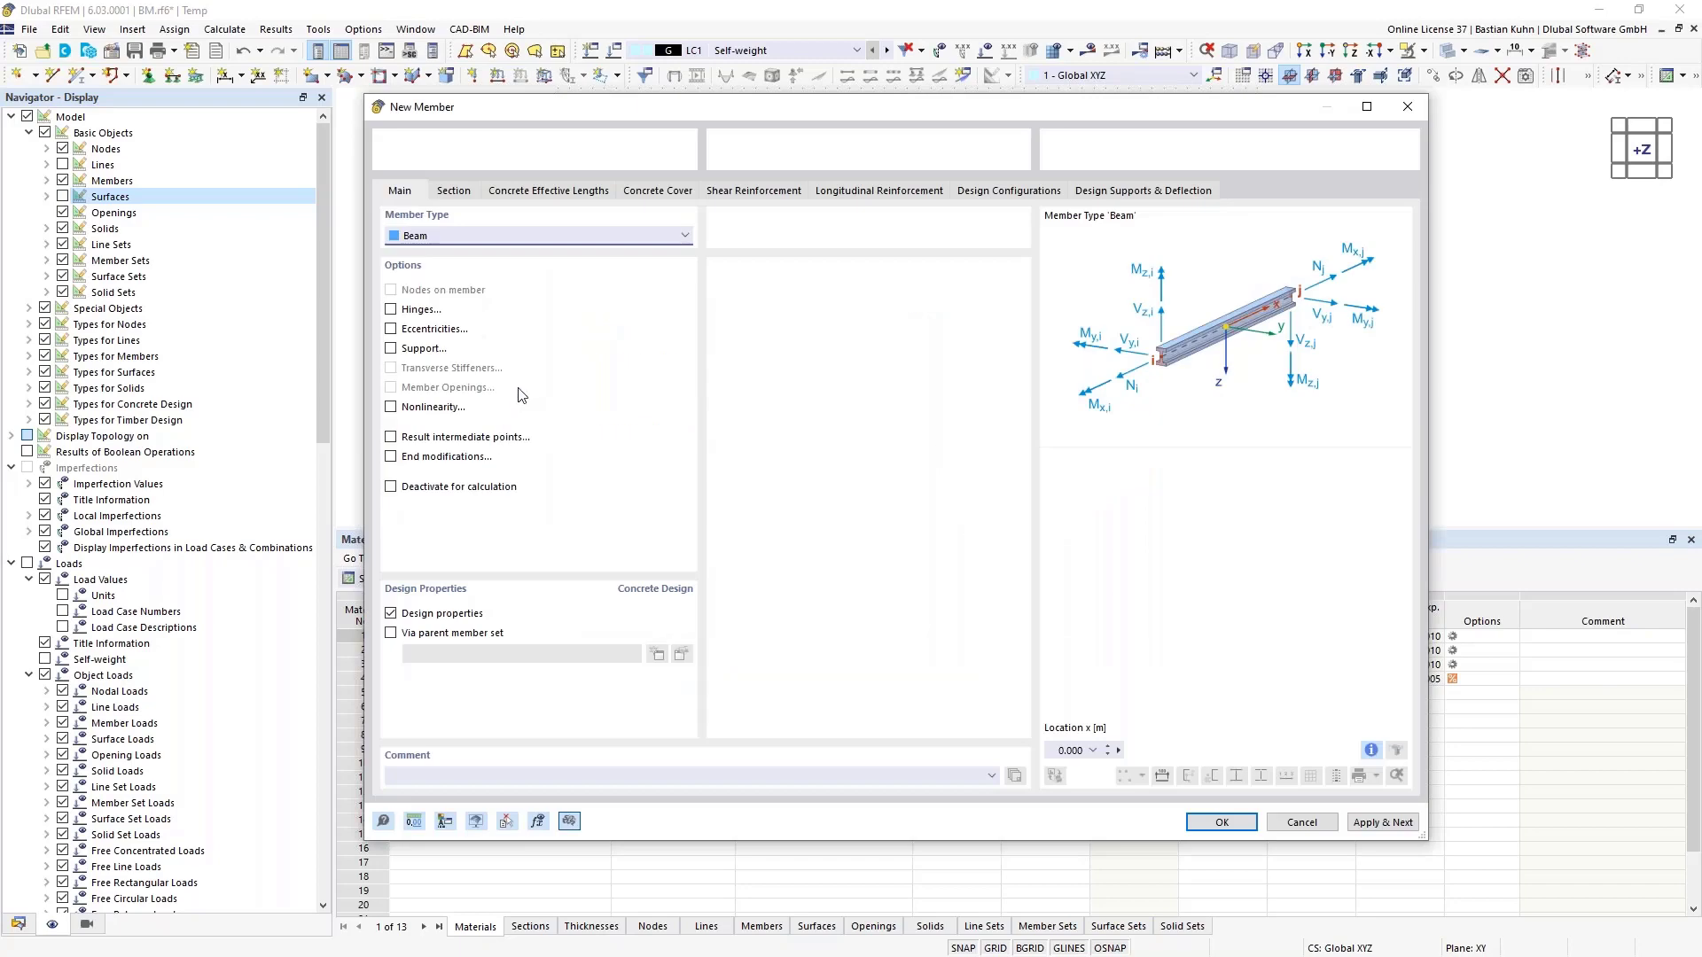
pyautogui.click(455, 191)
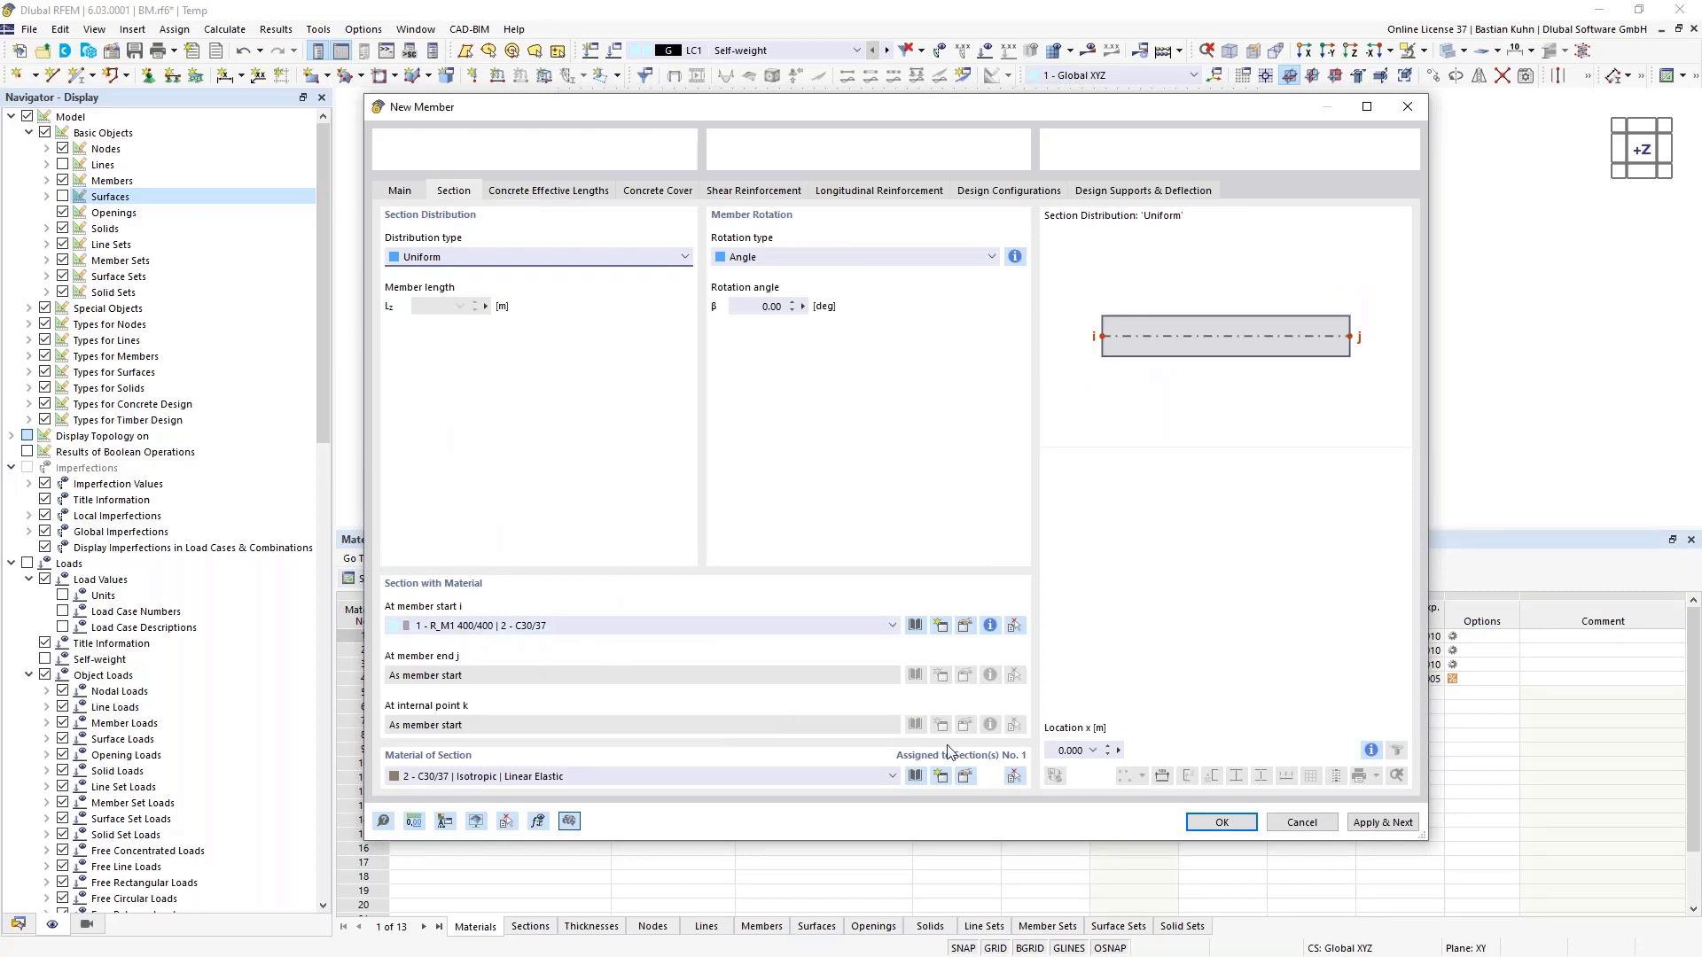
pyautogui.click(1224, 823)
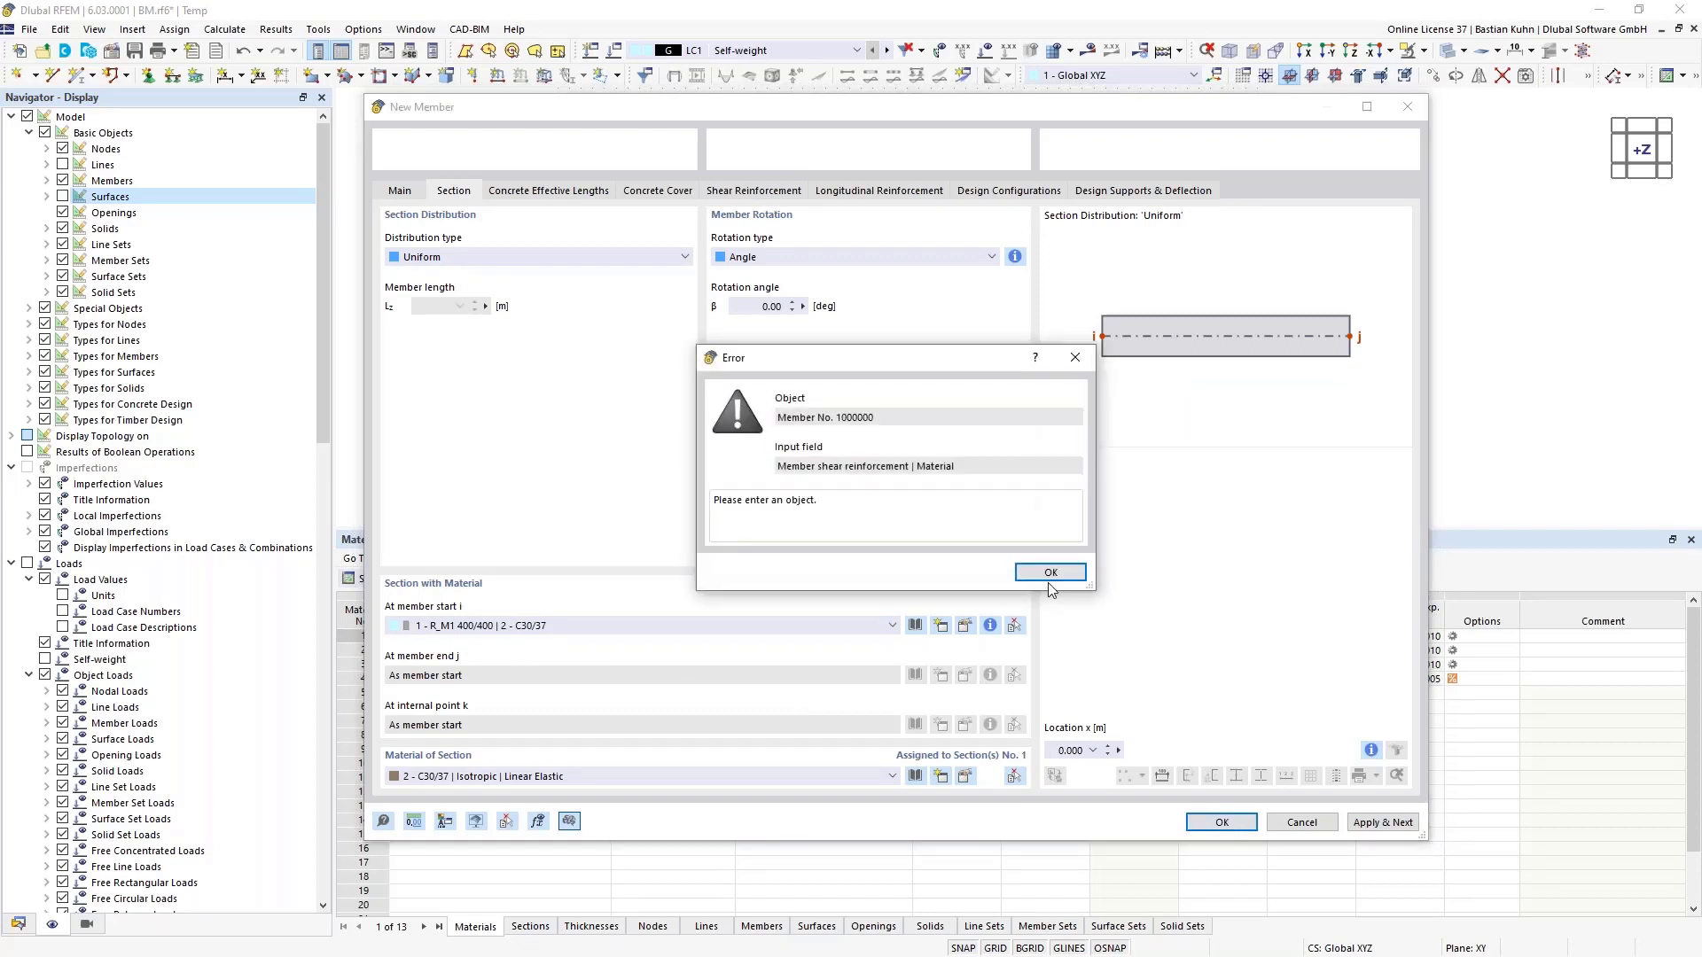
pyautogui.click(1061, 577)
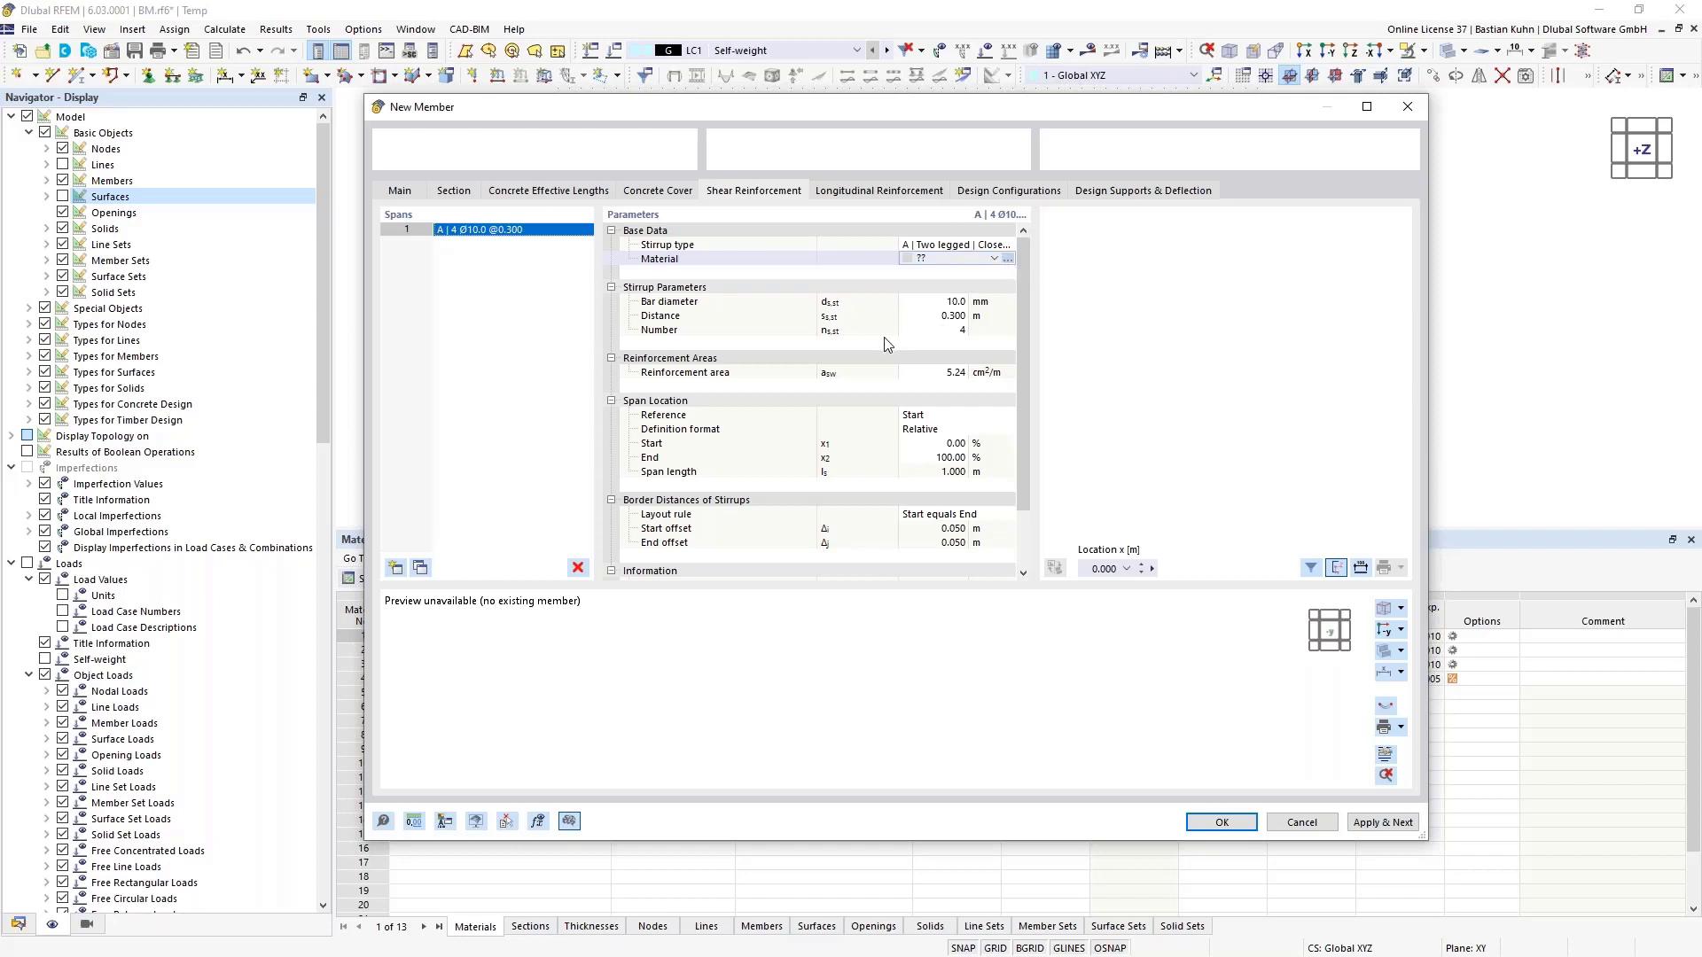
# Create reinforcing steel B500S(A) from the EN 1992-1-1 Reinforcing steel B series as the template member's shear reinforcement material
pyautogui.click(1007, 258)
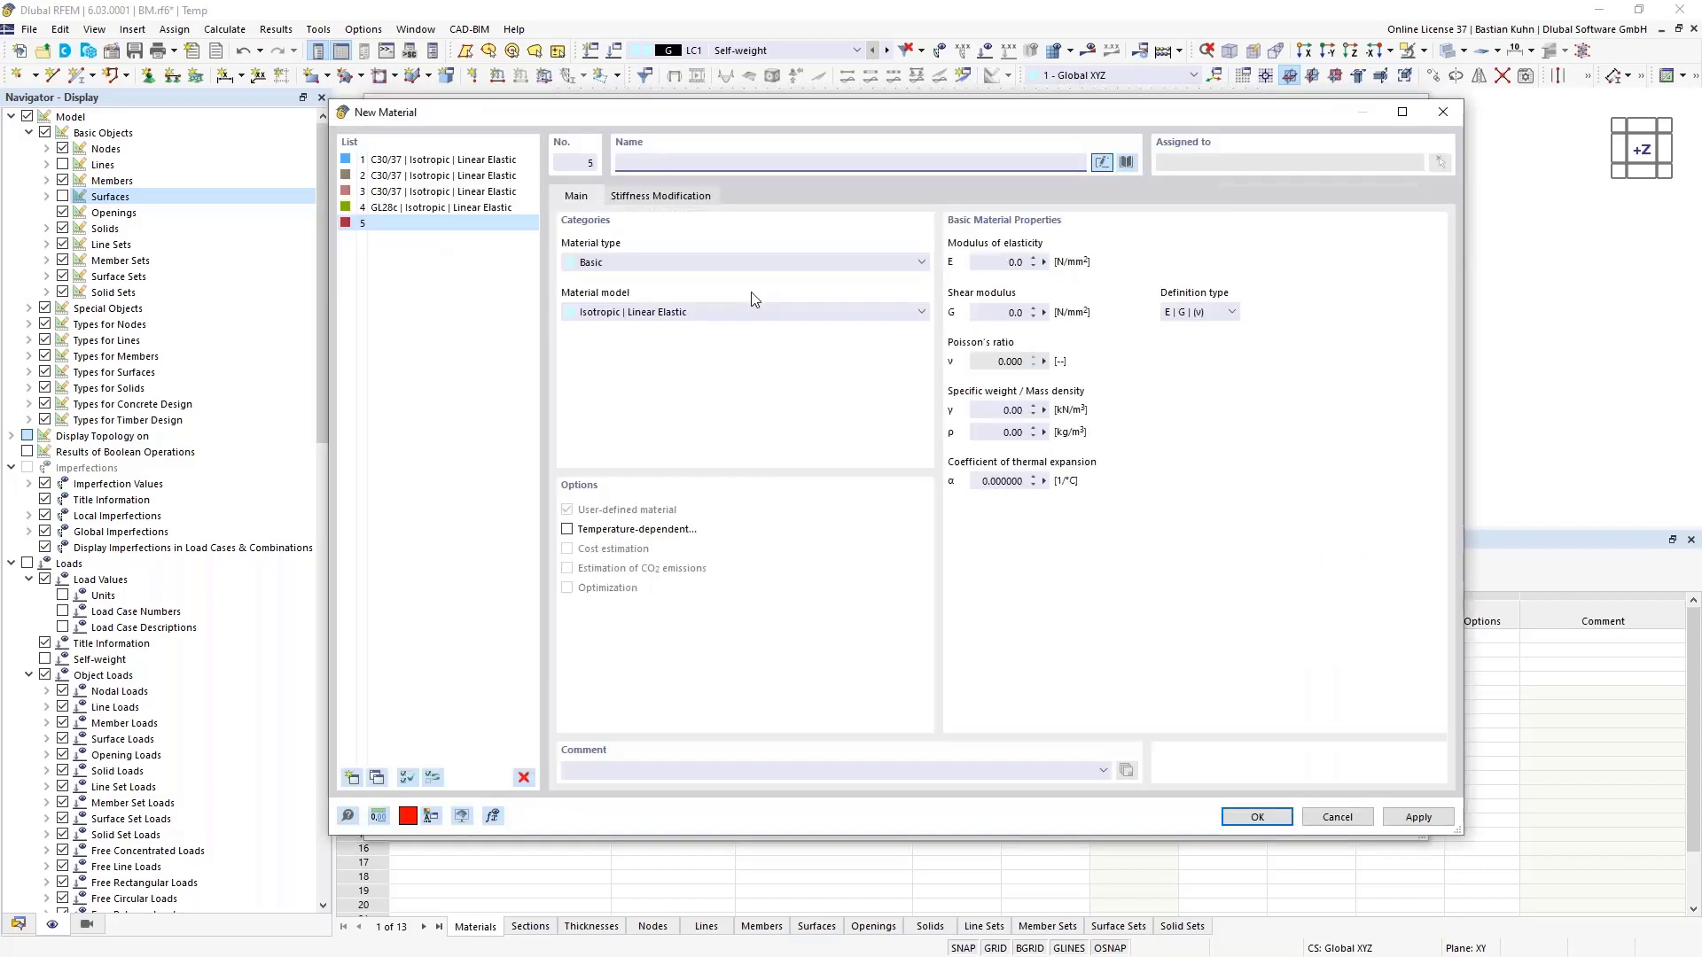
pyautogui.click(1127, 161)
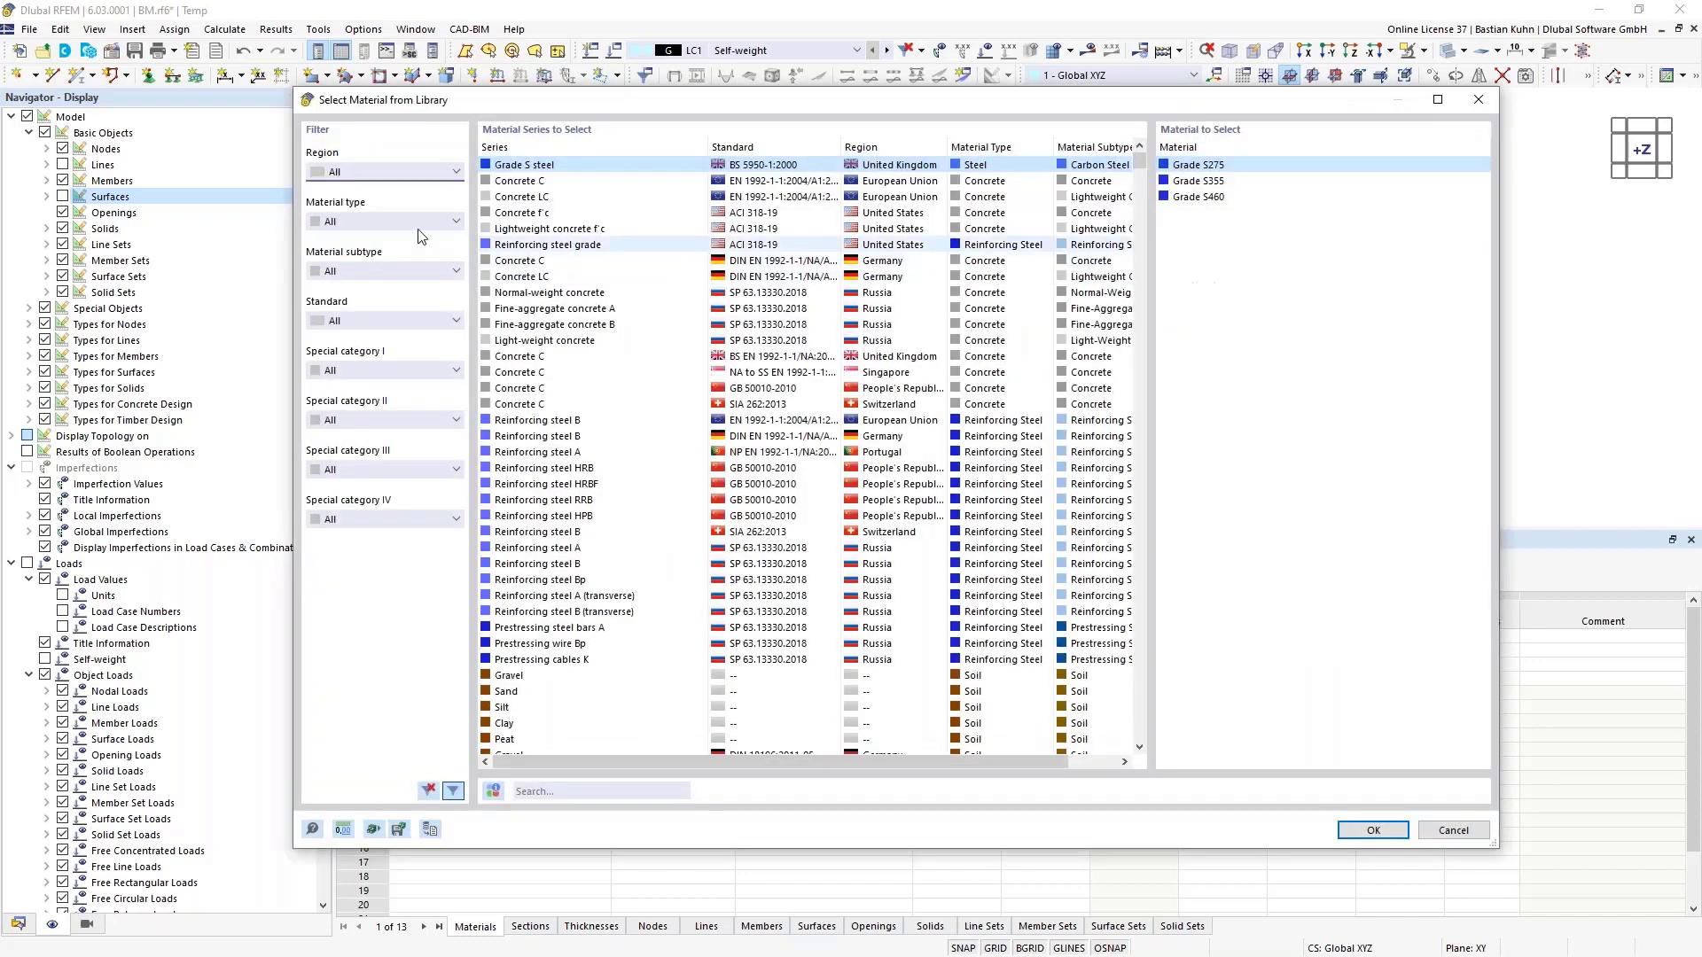
pyautogui.click(369, 222)
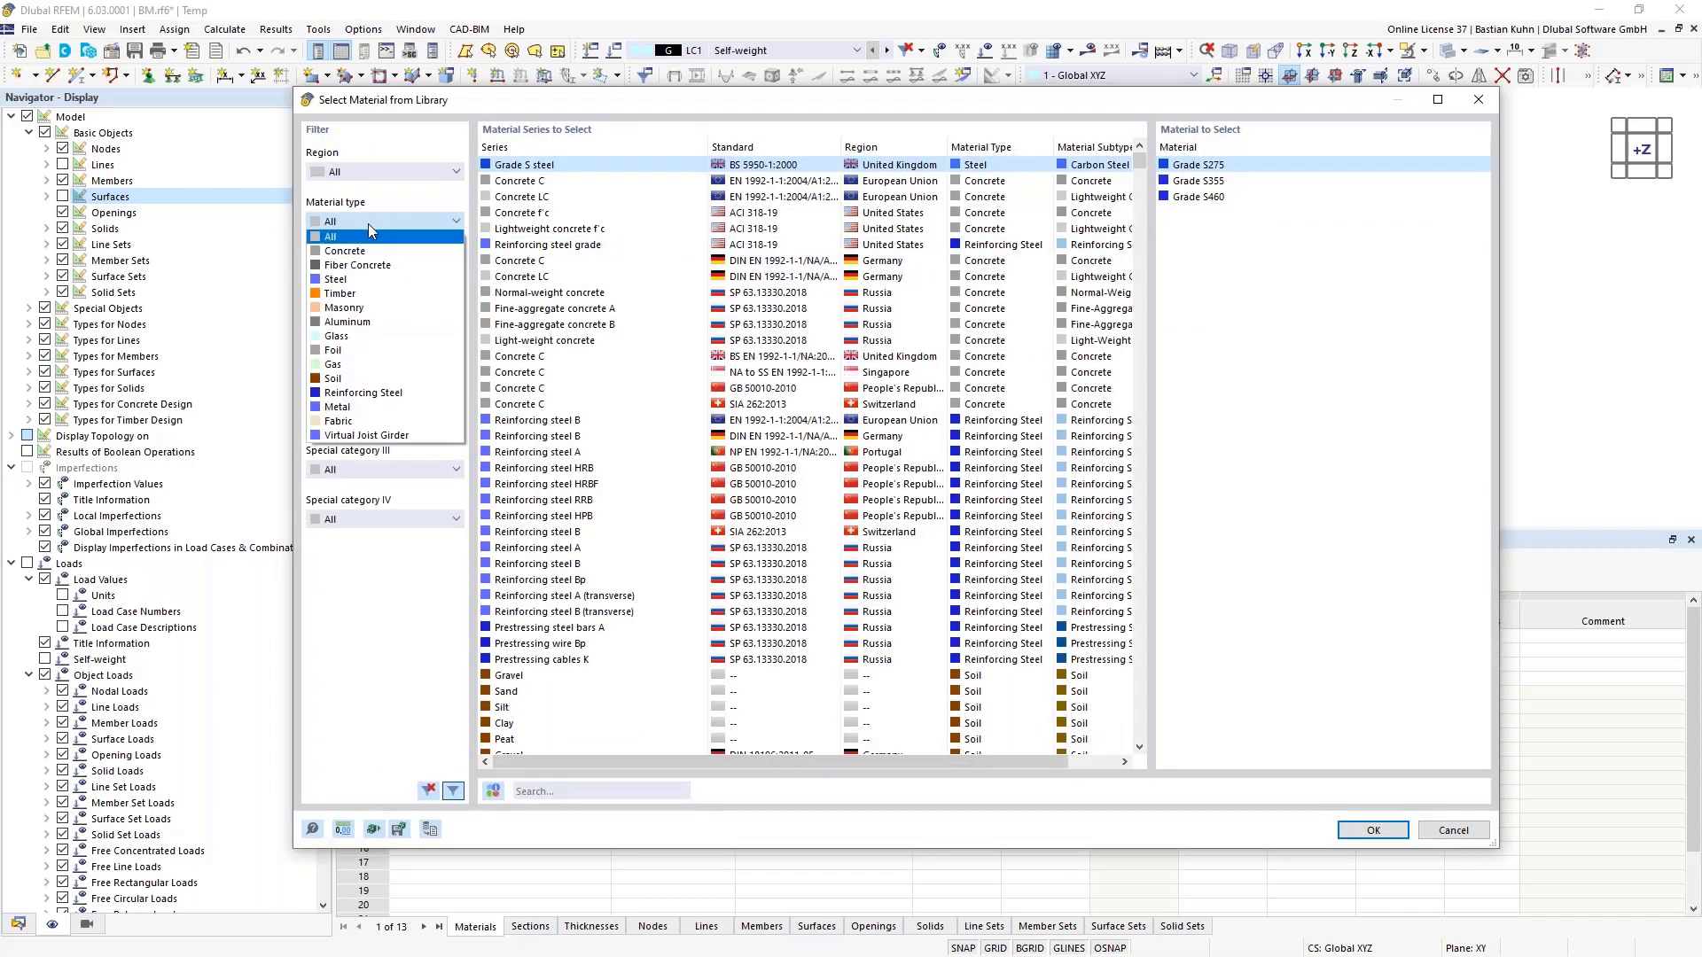
pyautogui.click(363, 393)
pyautogui.click(542, 183)
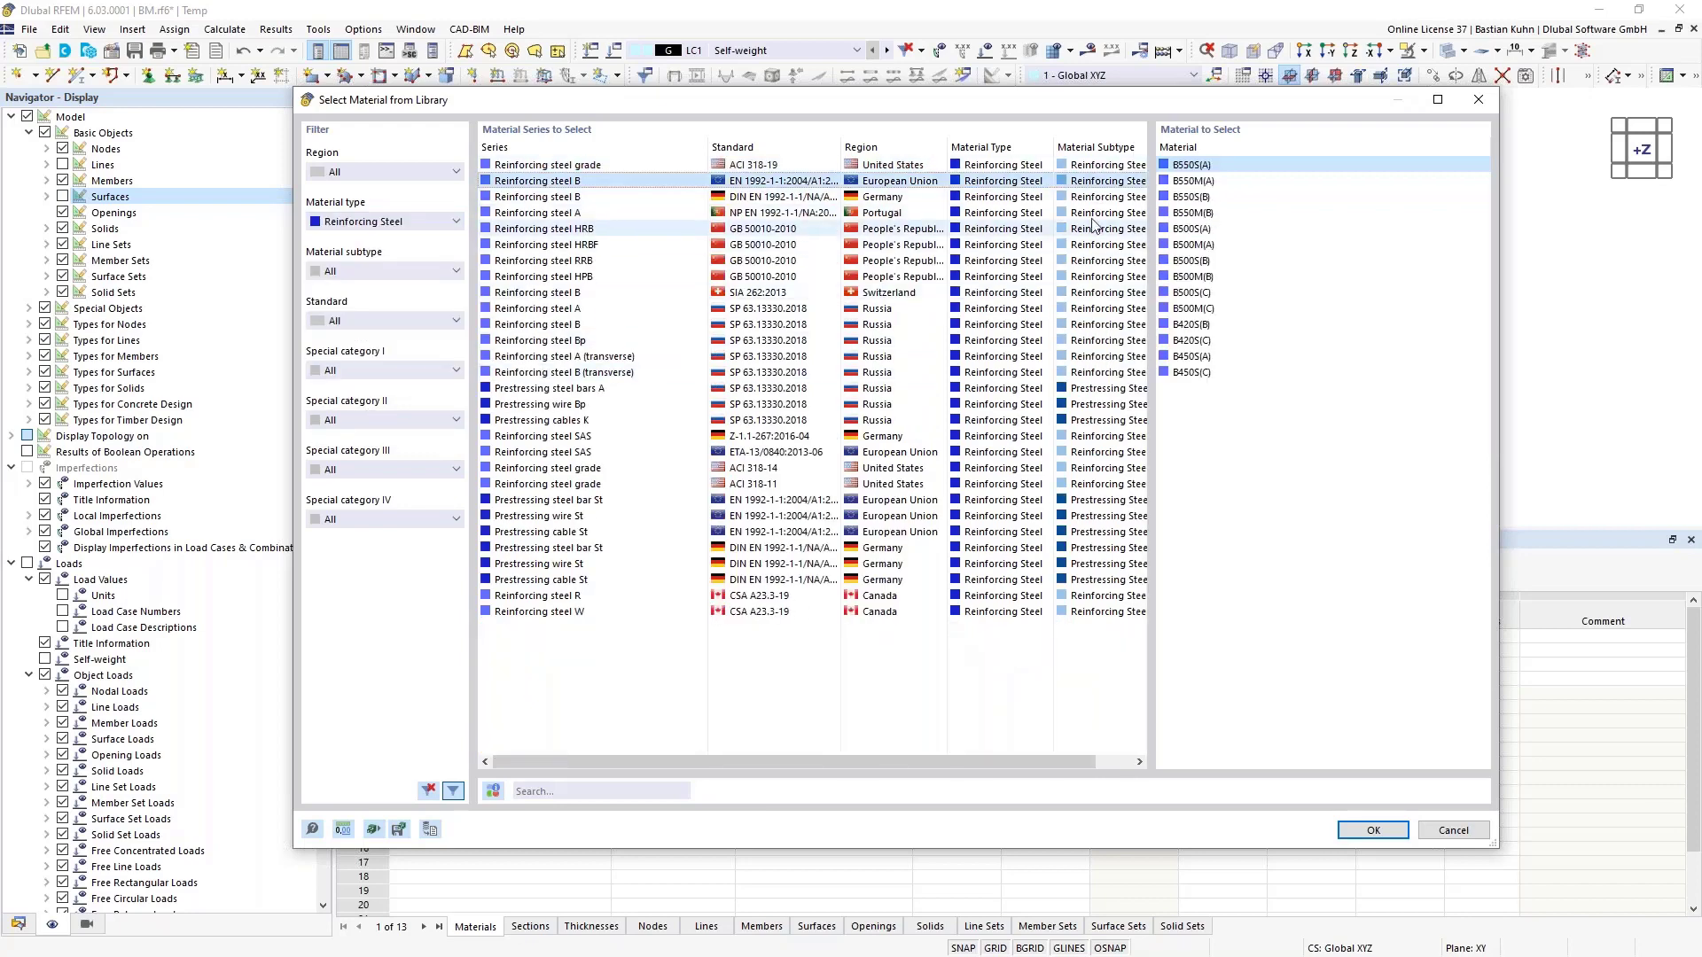
pyautogui.click(1189, 230)
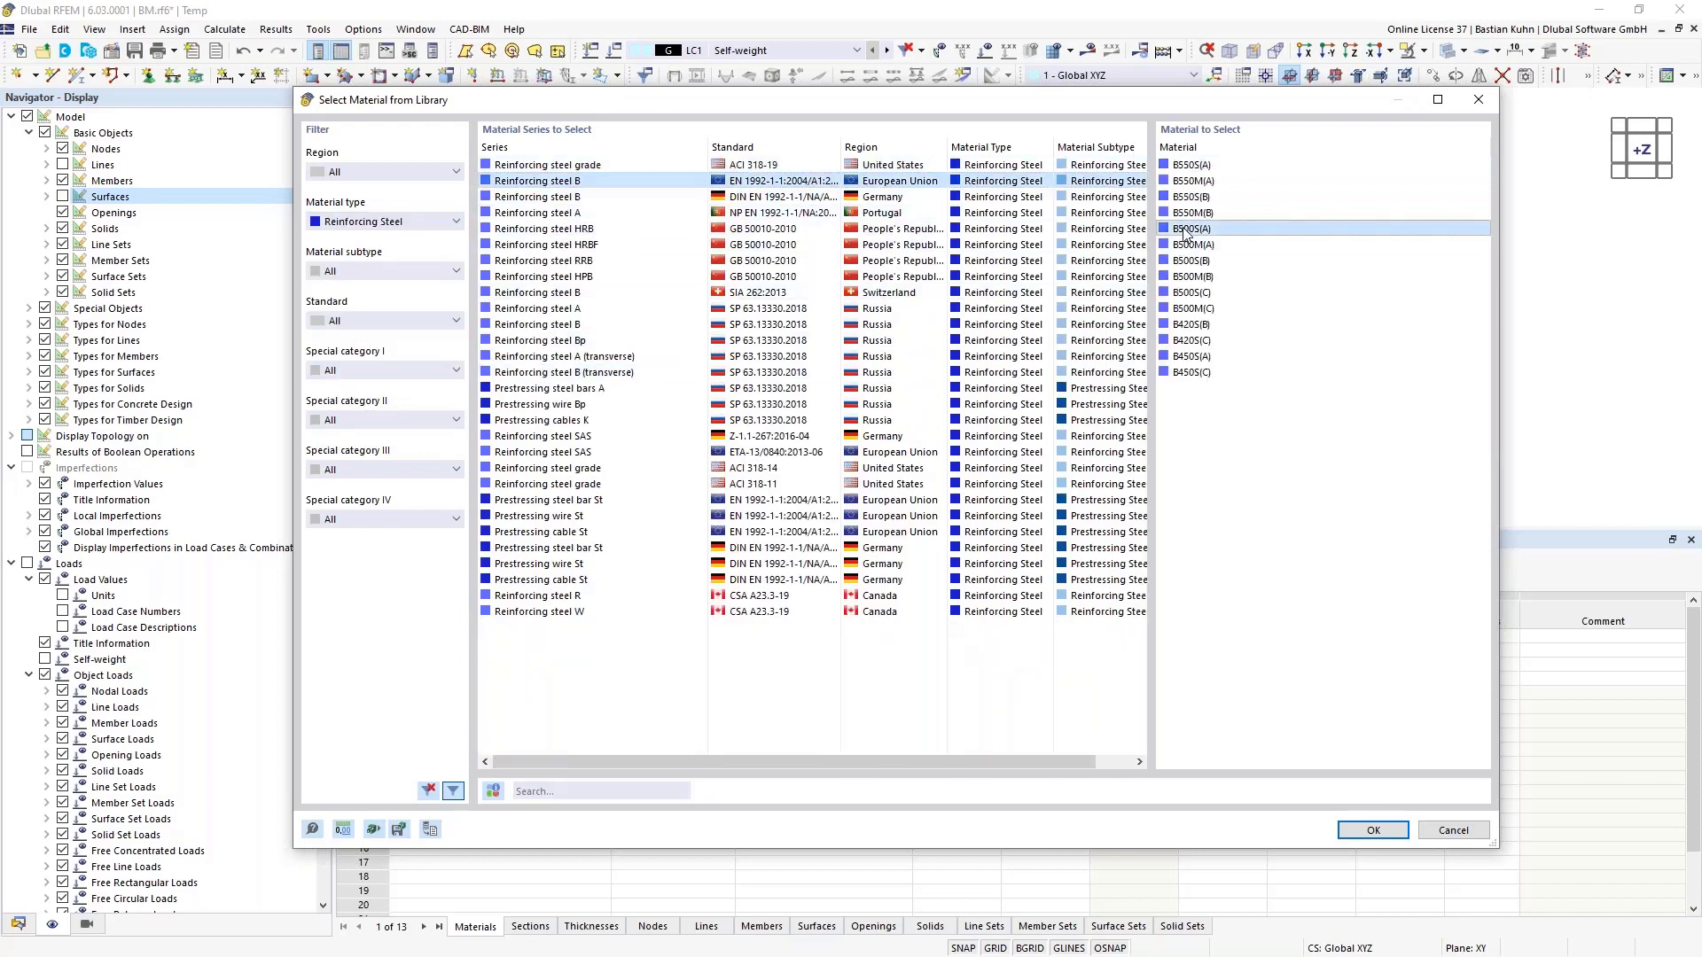
pyautogui.click(1373, 829)
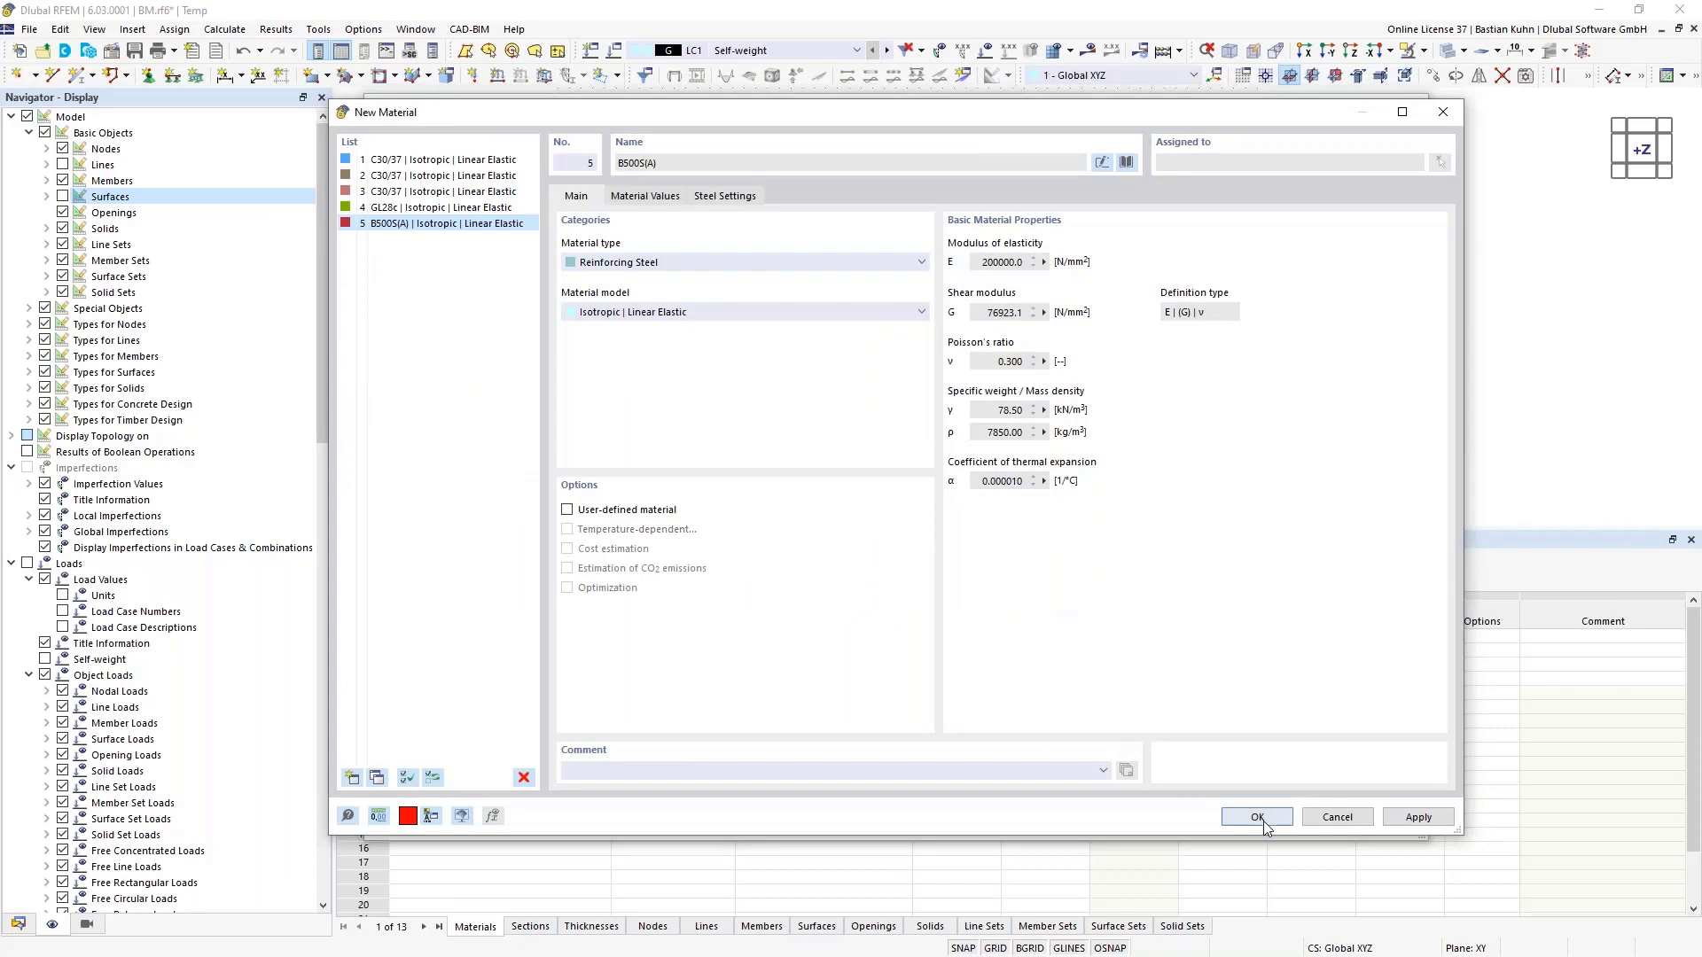
pyautogui.click(1257, 817)
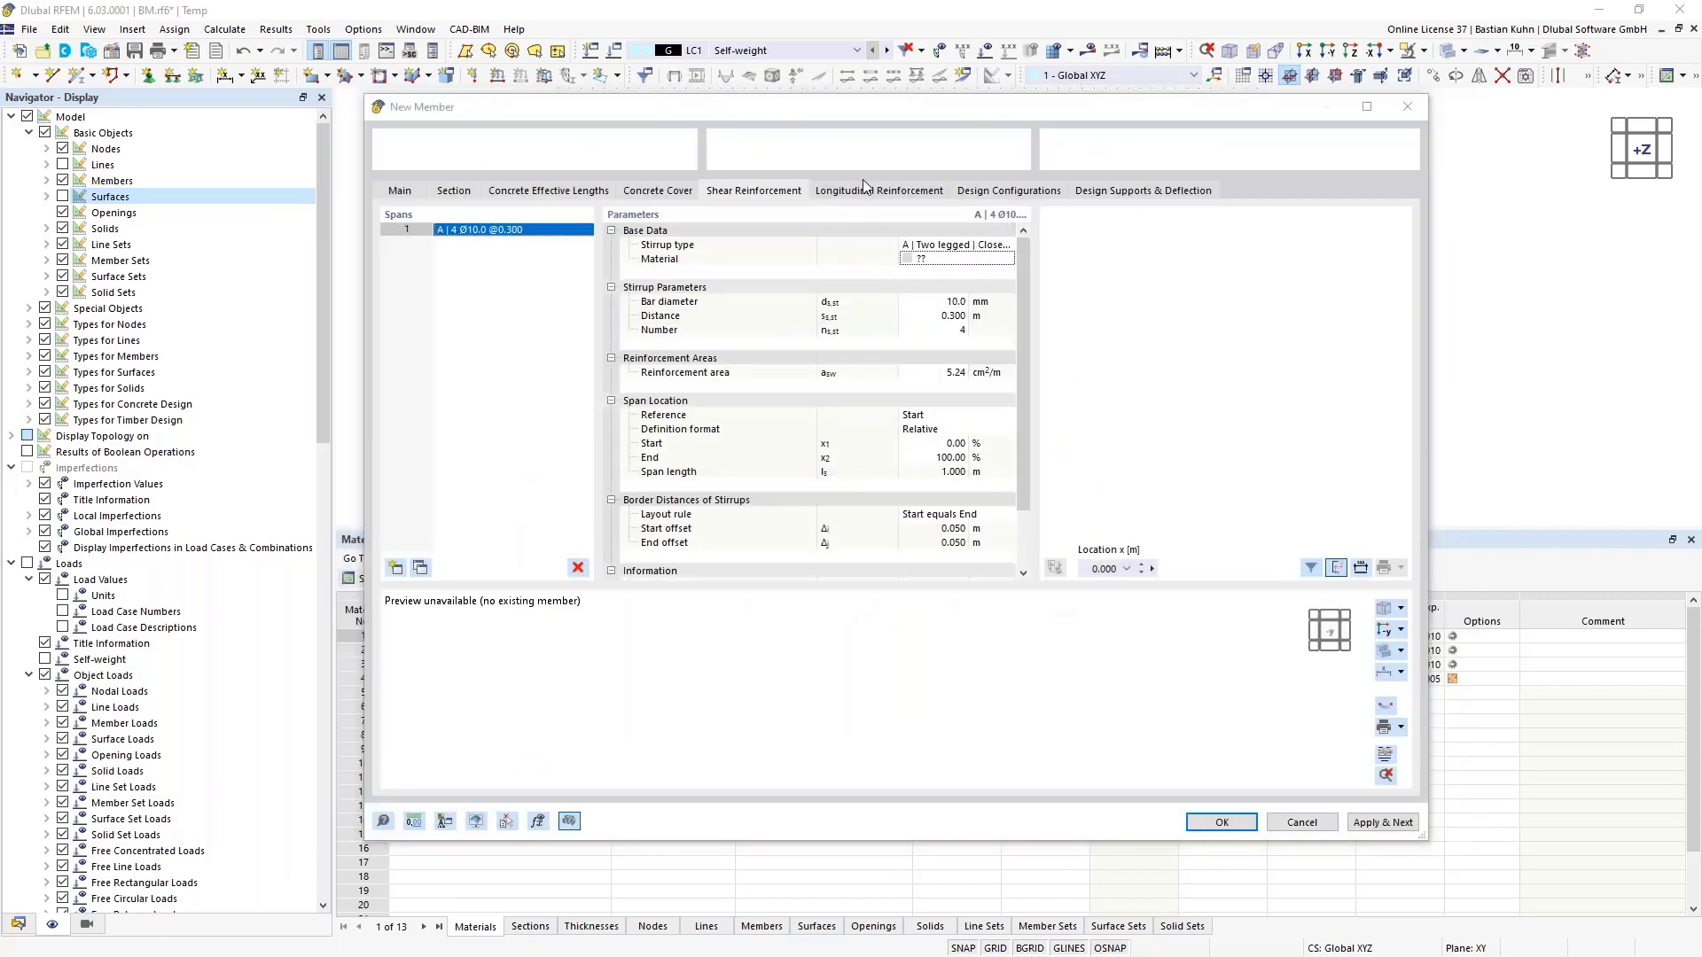
# Assign B500S(A) to the template member's longitudinal reinforcement and accept the template for the column copy
pyautogui.click(864, 188)
pyautogui.click(929, 259)
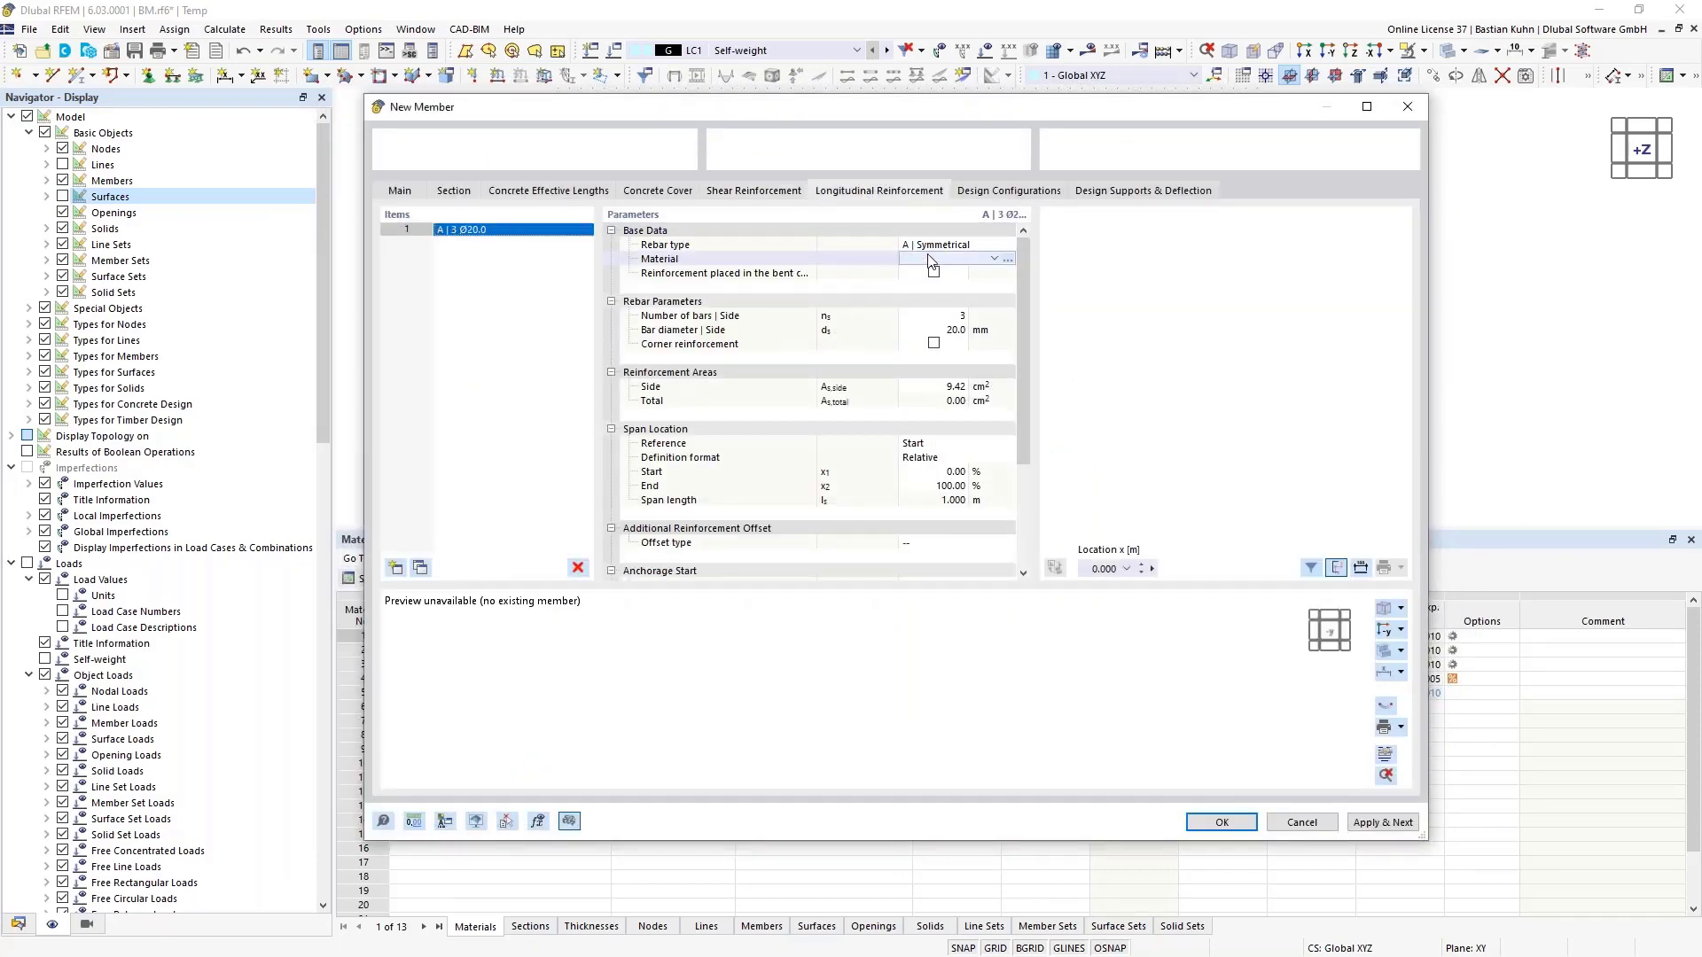
pyautogui.click(994, 259)
pyautogui.click(988, 271)
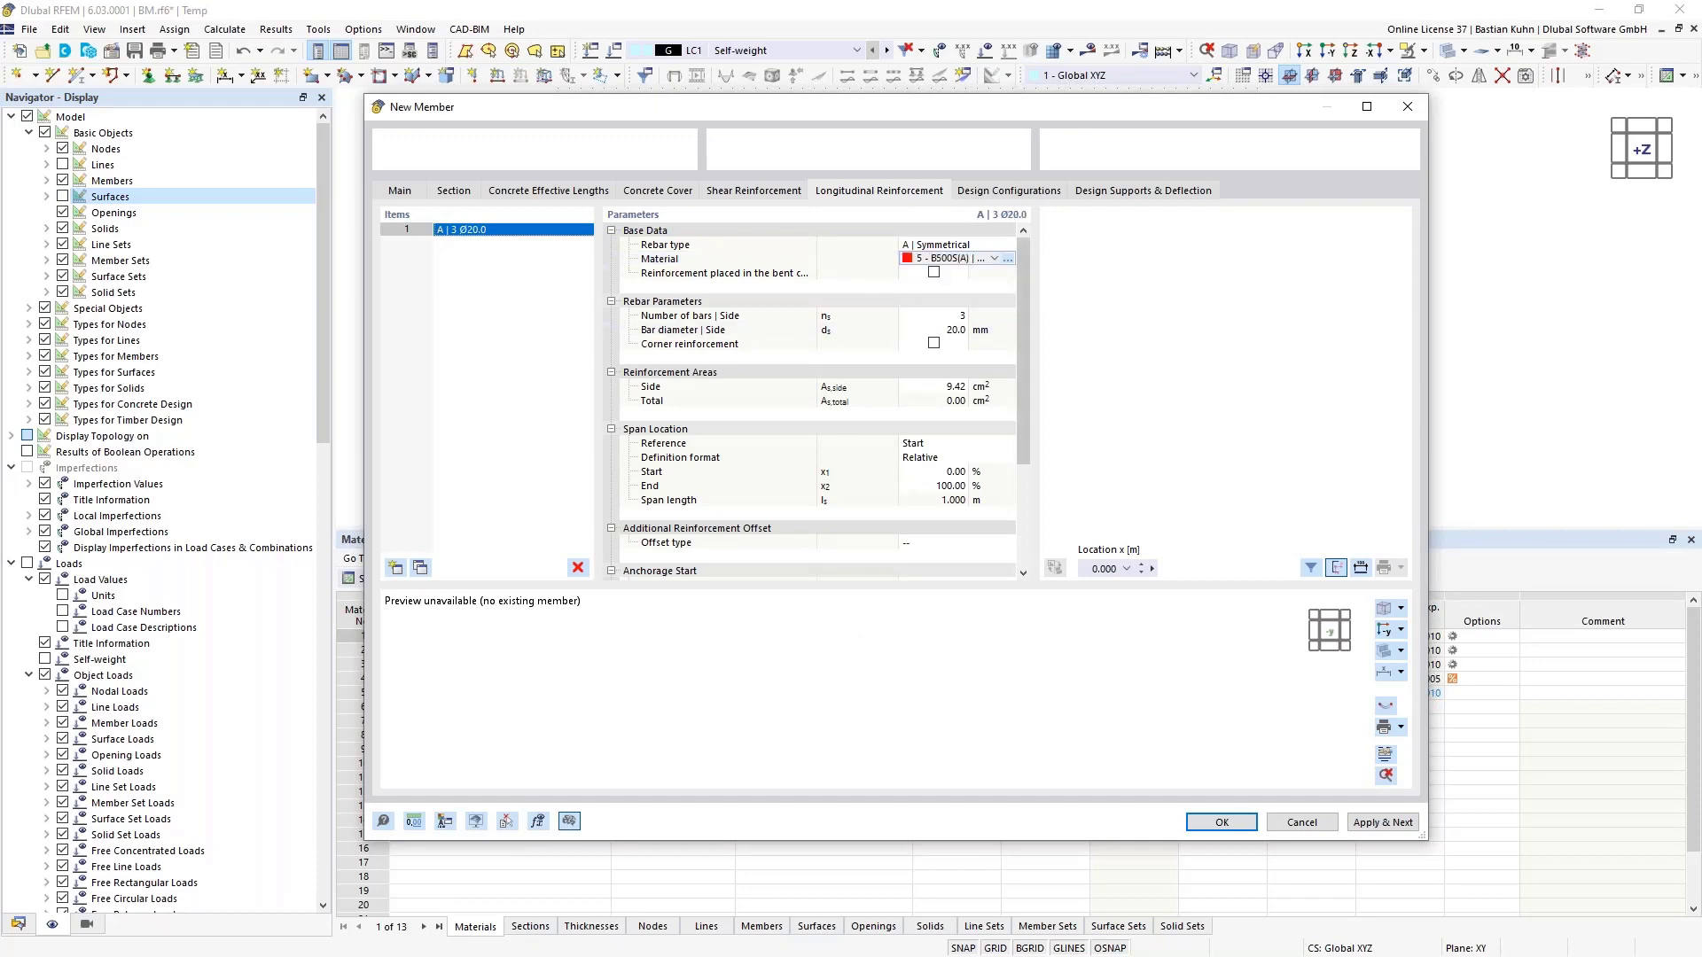
pyautogui.click(1223, 823)
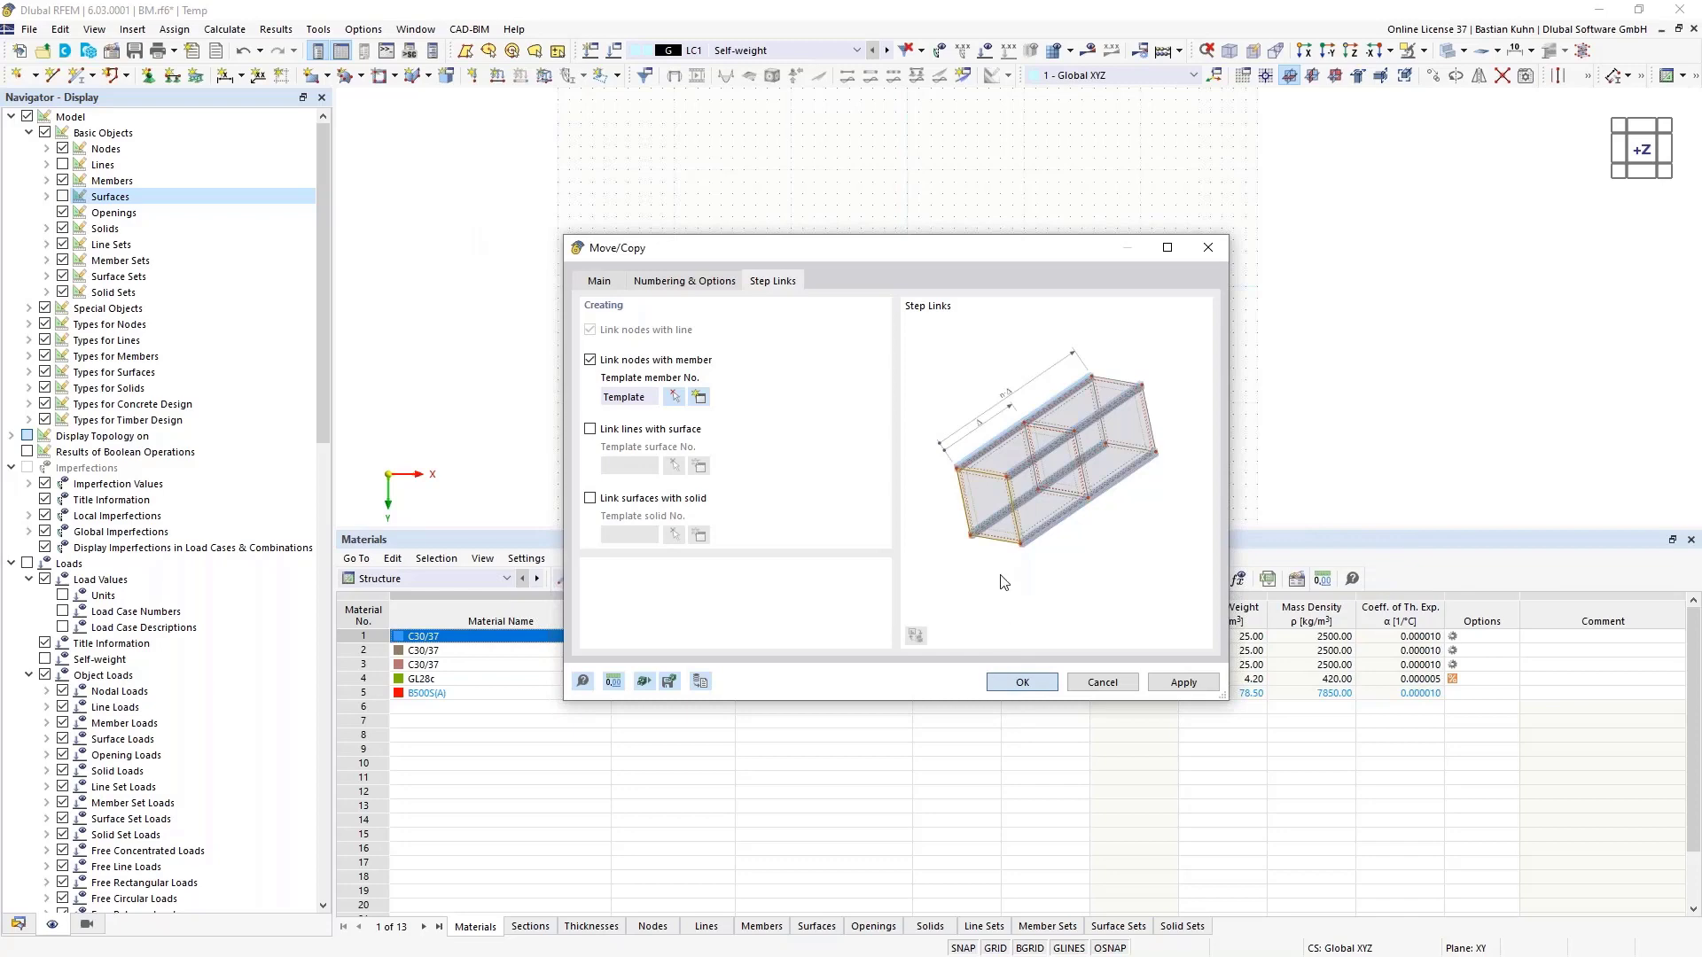
# Show the surfaces and lines again in the model display
pyautogui.moveTo(1054, 445); pyautogui.dragTo(876, 315, button='middle')
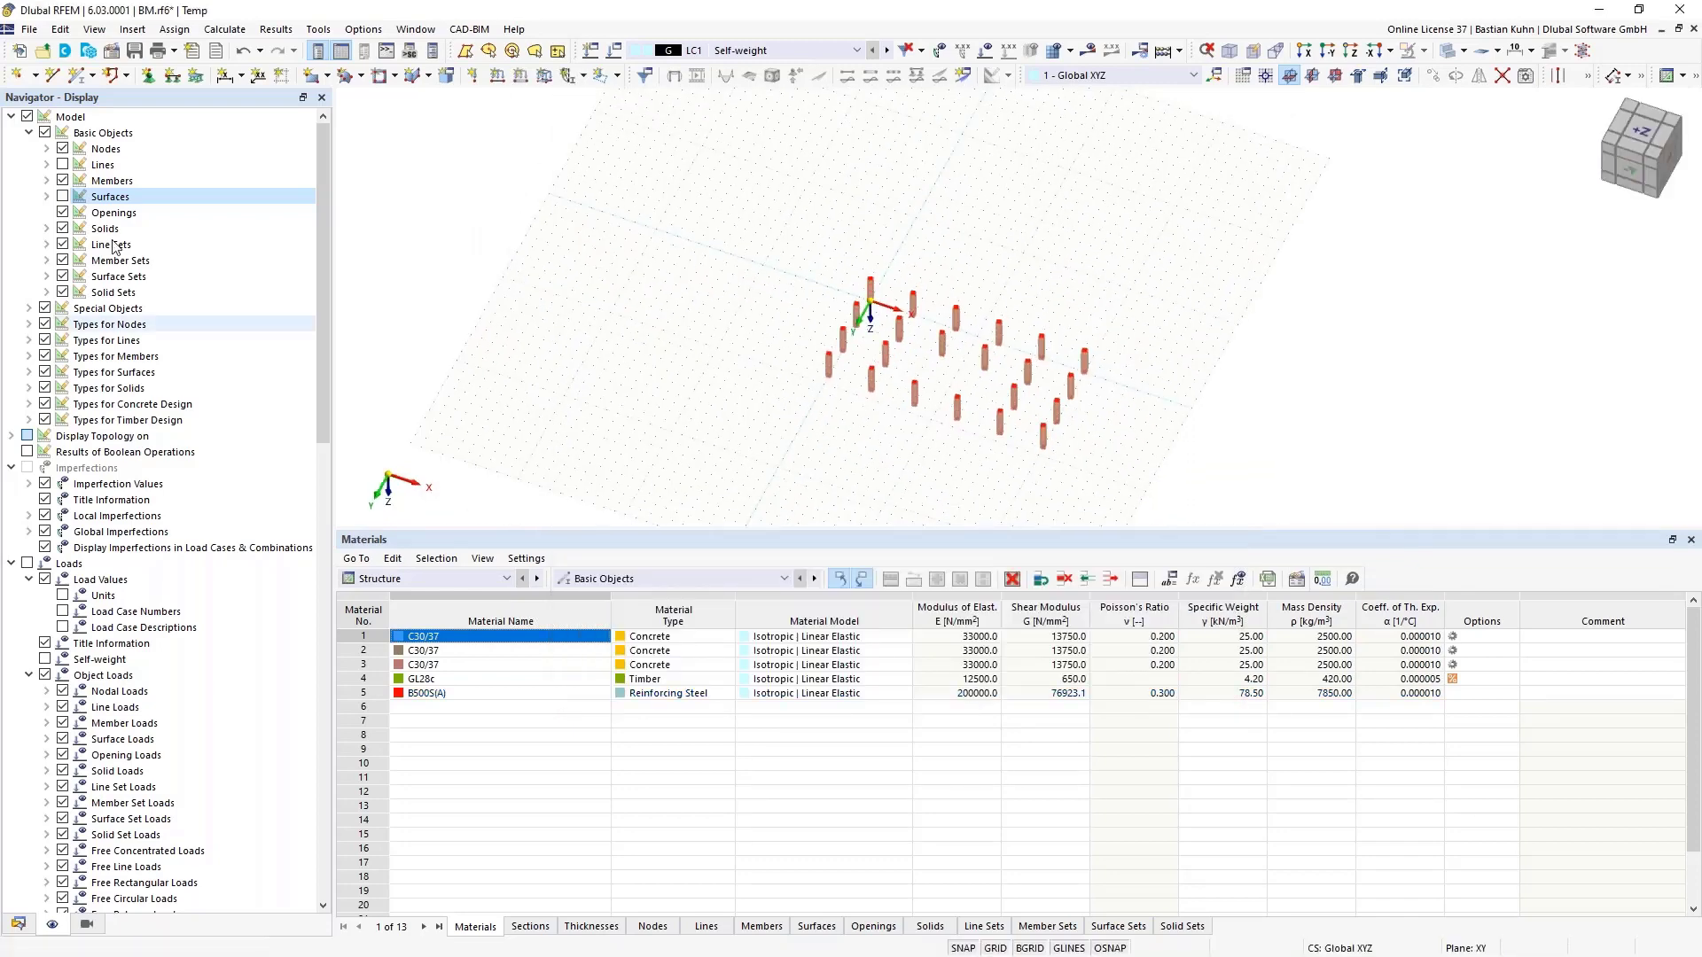
pyautogui.click(62, 196)
pyautogui.click(62, 164)
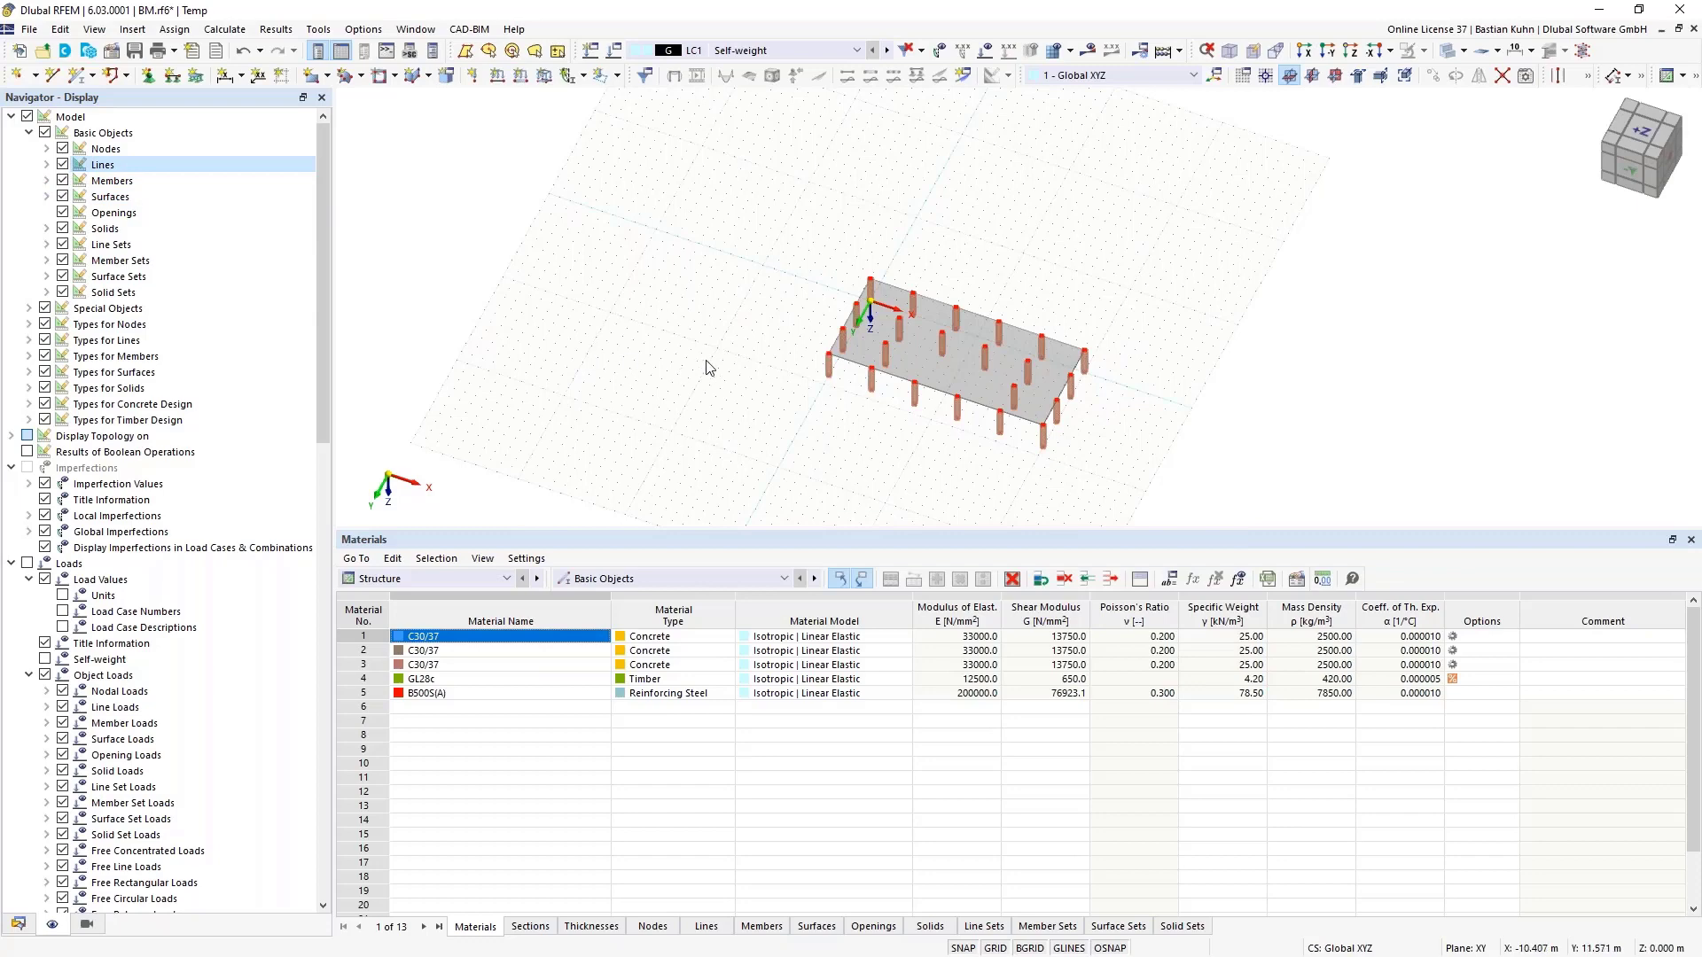
# Delete the four columns at X 8 m and X 12 m in the Y 0 m and Y 3 m rows
pyautogui.moveTo(883, 458); pyautogui.dragTo(859, 404, button='middle')
pyautogui.keyDown('ctrl'); pyautogui.moveTo(859, 405); pyautogui.dragTo(858, 362, button='middle'); pyautogui.keyUp('ctrl')
pyautogui.scroll(5, 907, 298)
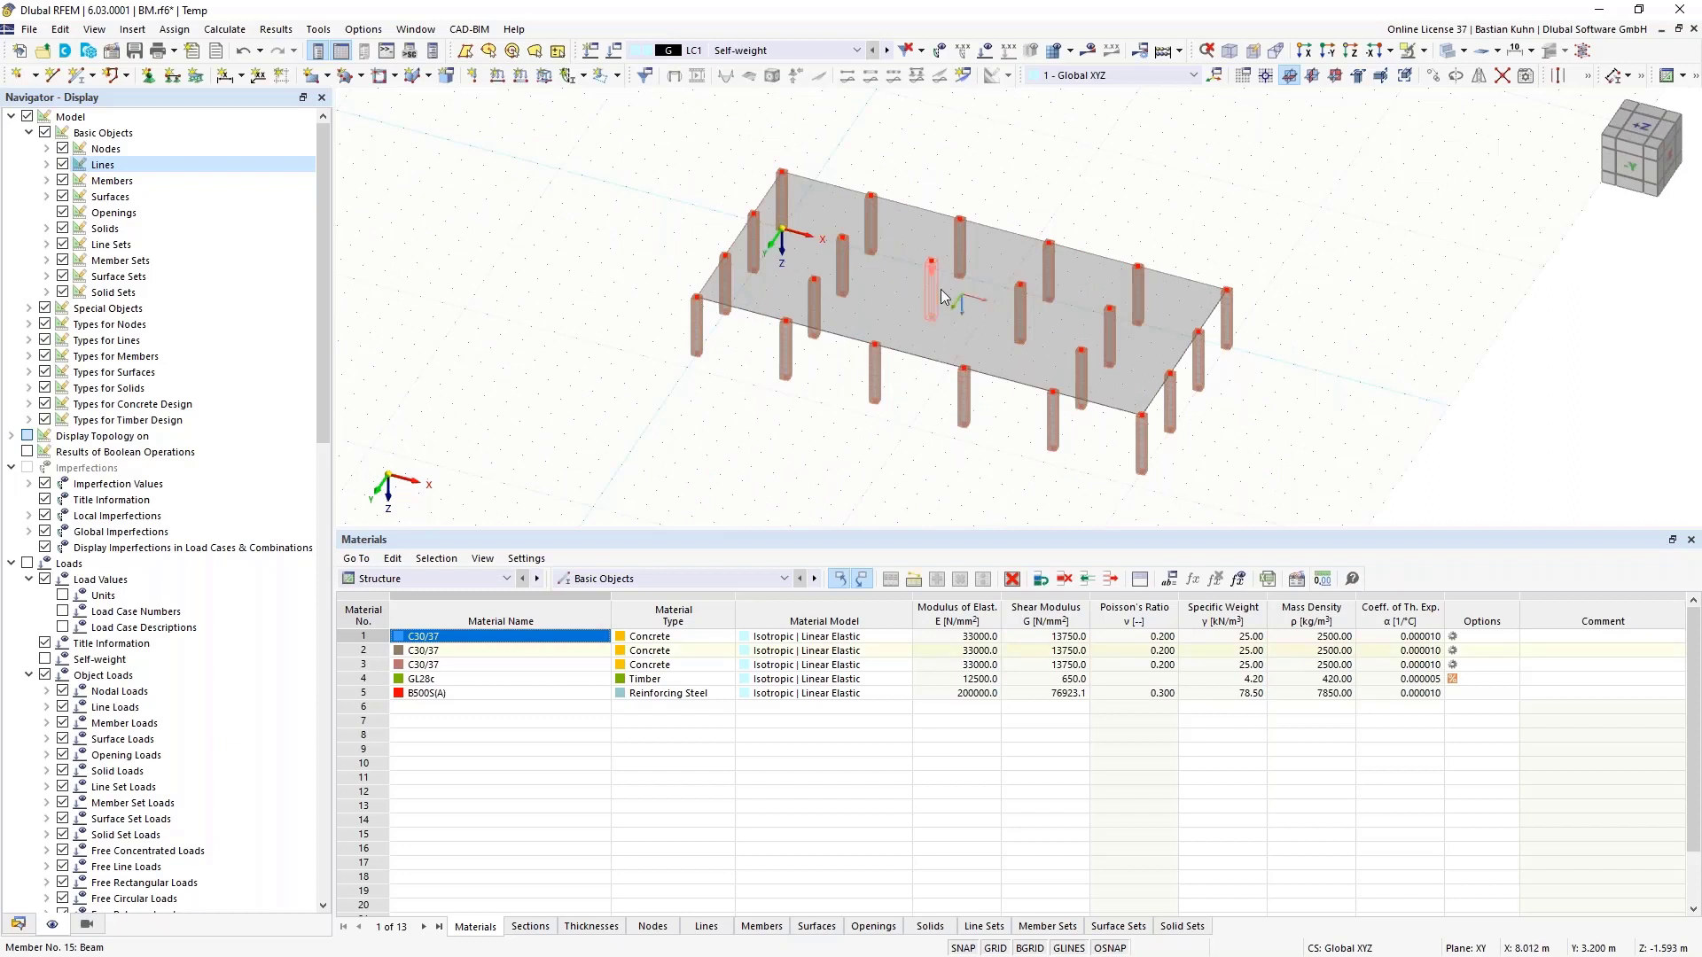
pyautogui.press('Delete')
pyautogui.click(962, 268)
pyautogui.press('Delete')
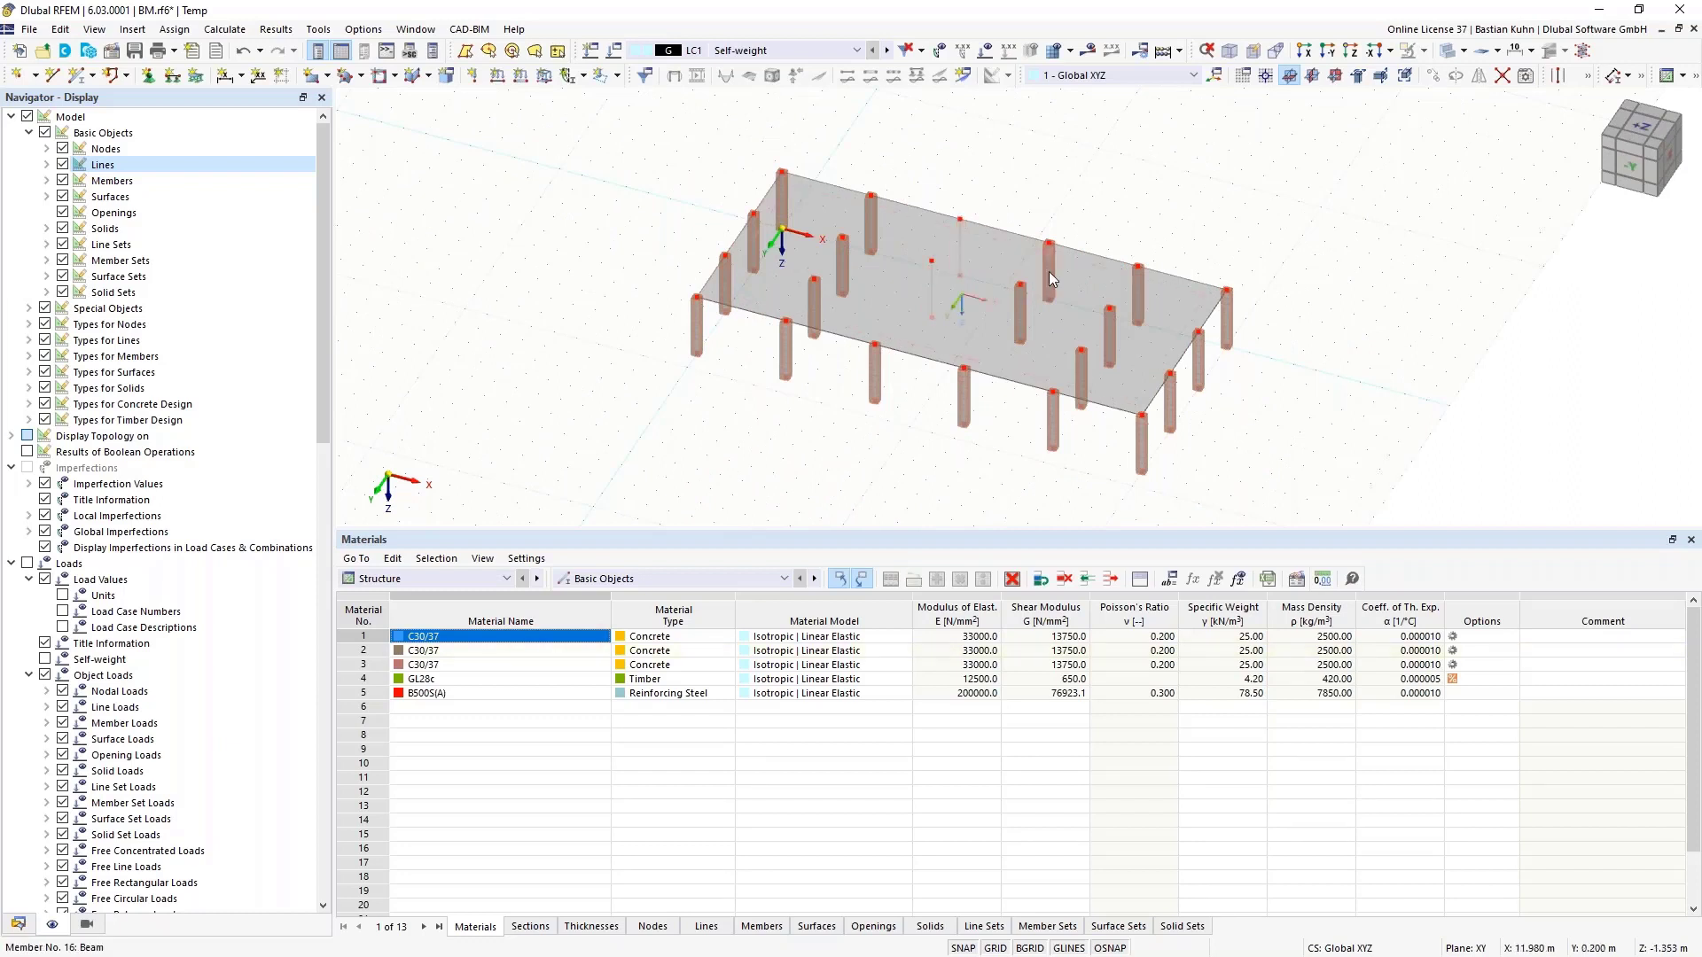
pyautogui.click(1050, 271)
pyautogui.press('Delete')
pyautogui.click(1019, 314)
pyautogui.press('Delete')
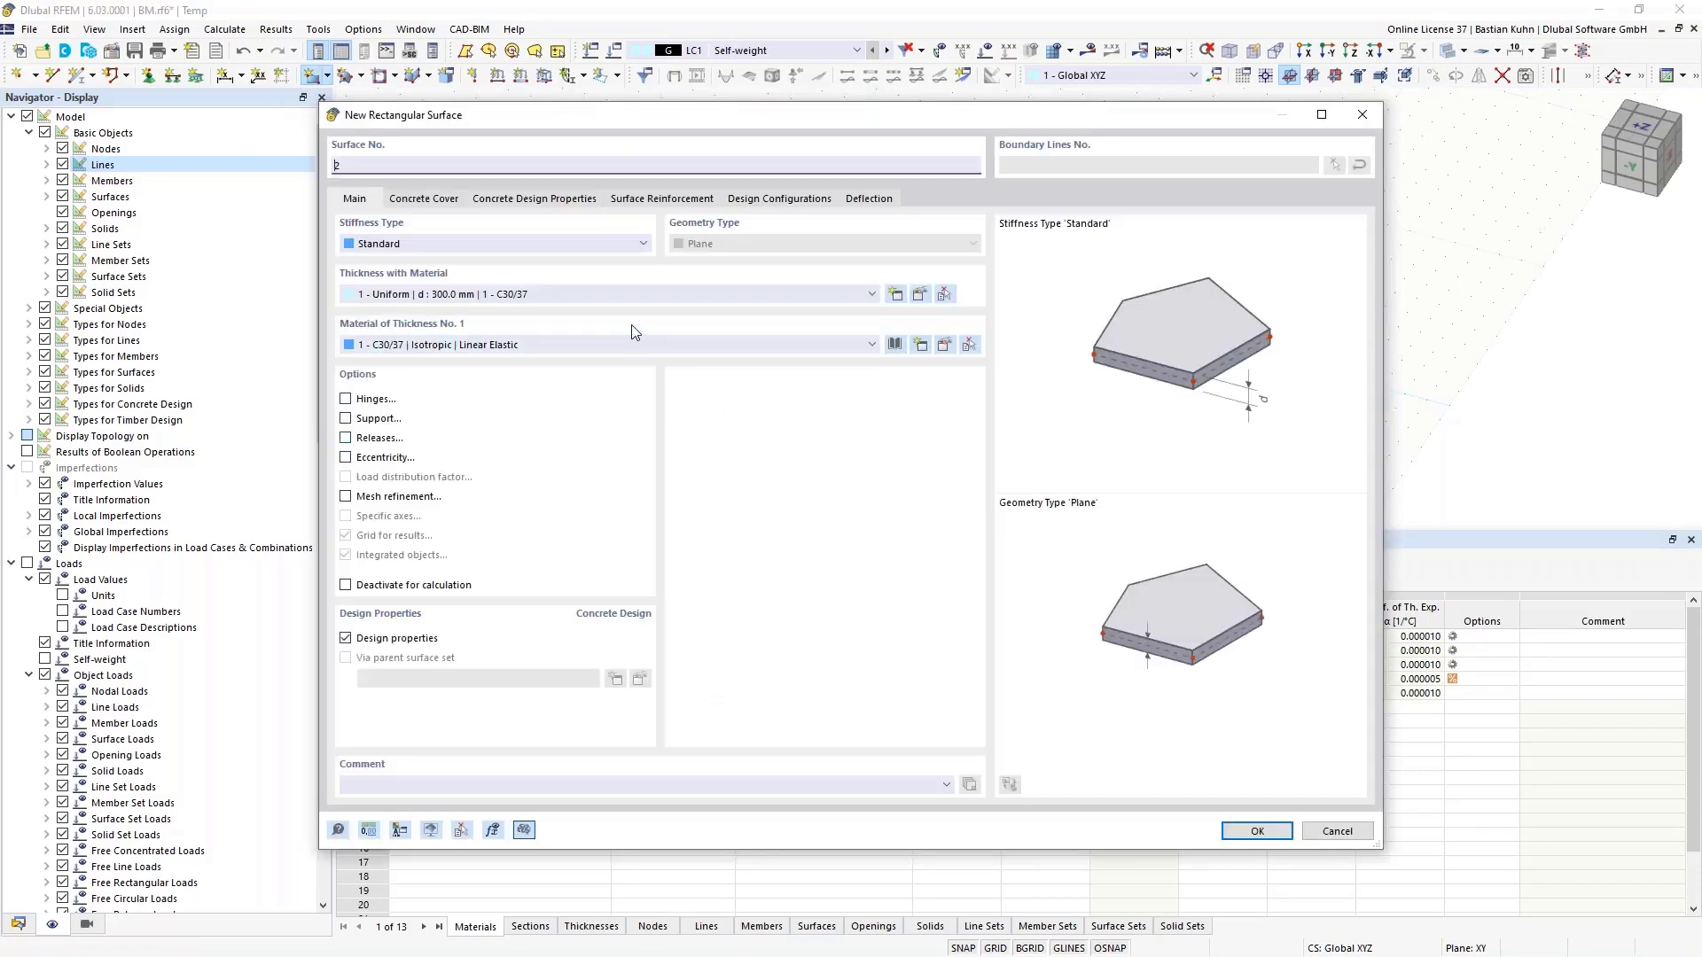
# Draw rectangular walls with the 300 mm thickness in material 3 - C30/37 around the core between X 8-12 m and Y 0-3 m
pyautogui.click(700, 296)
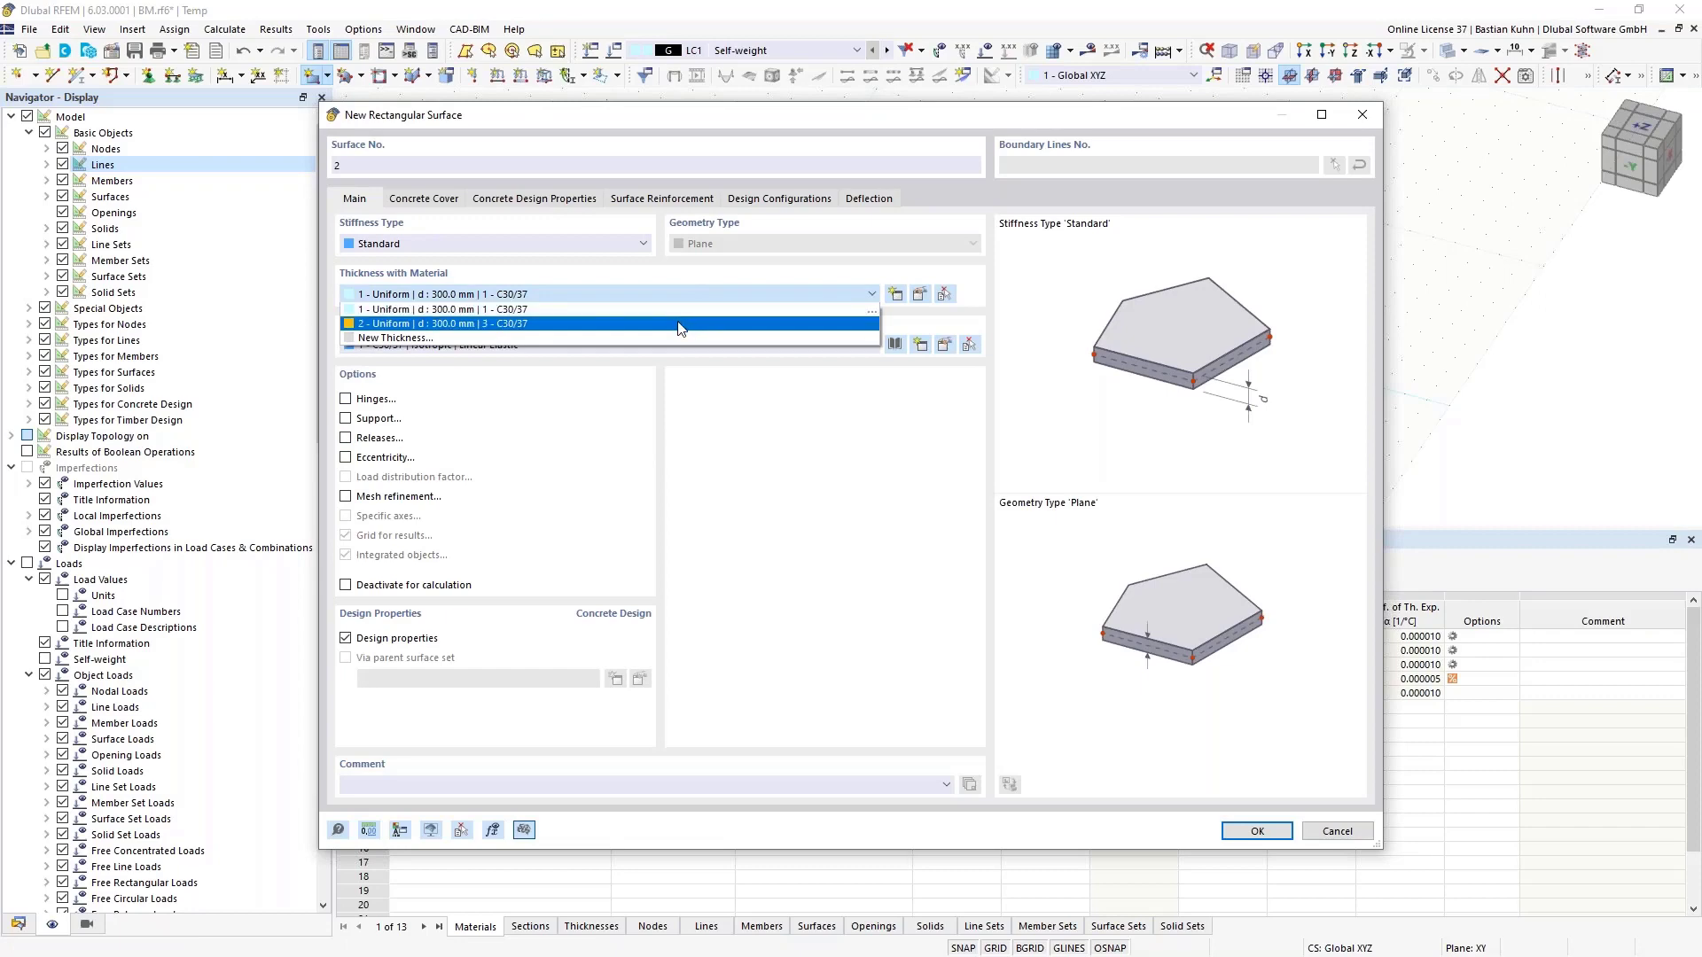
pyautogui.click(683, 324)
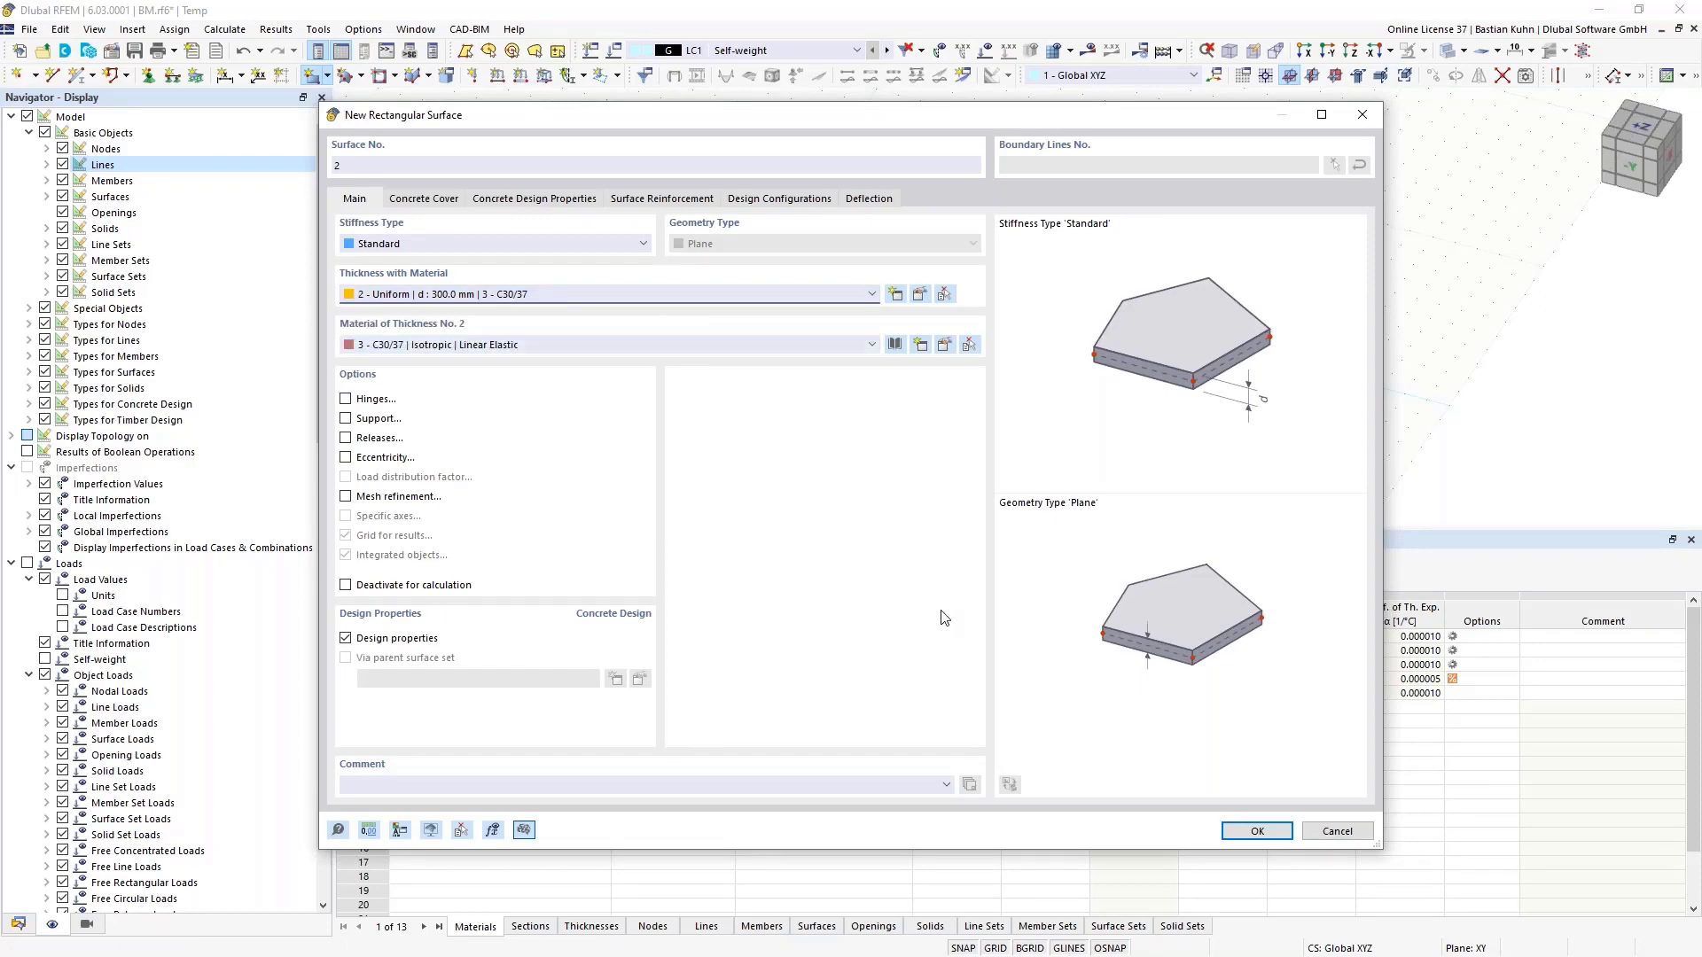
pyautogui.click(1256, 832)
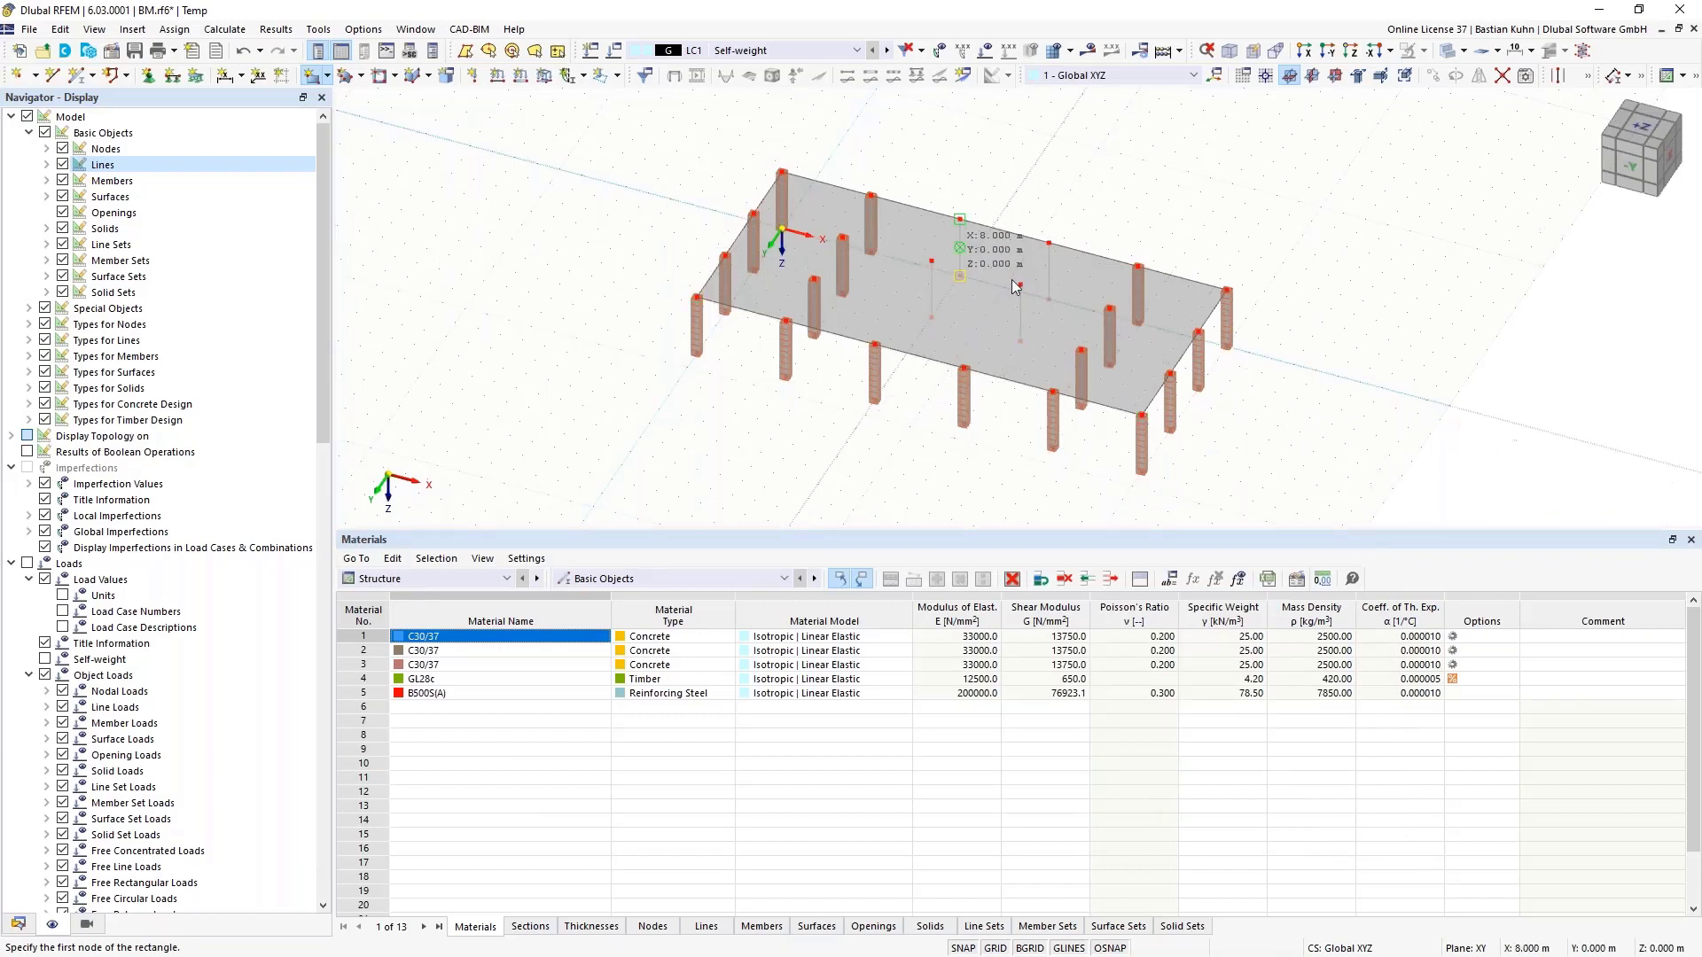
pyautogui.click(1049, 270)
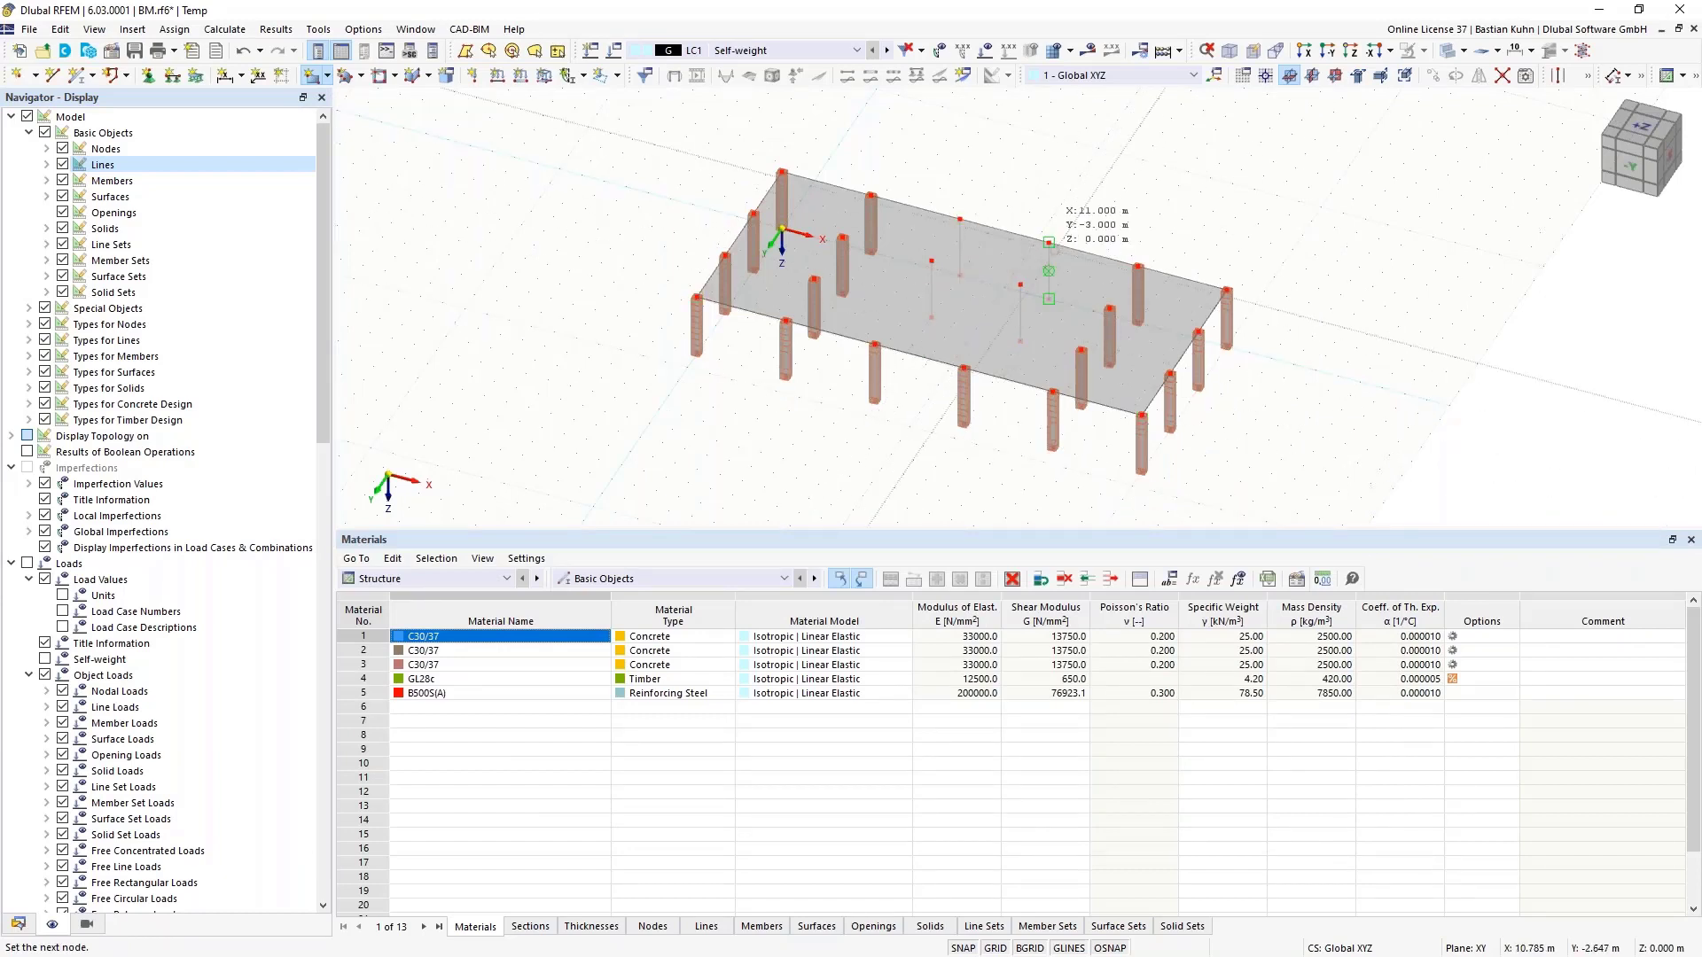
pyautogui.click(1048, 305)
pyautogui.click(1020, 284)
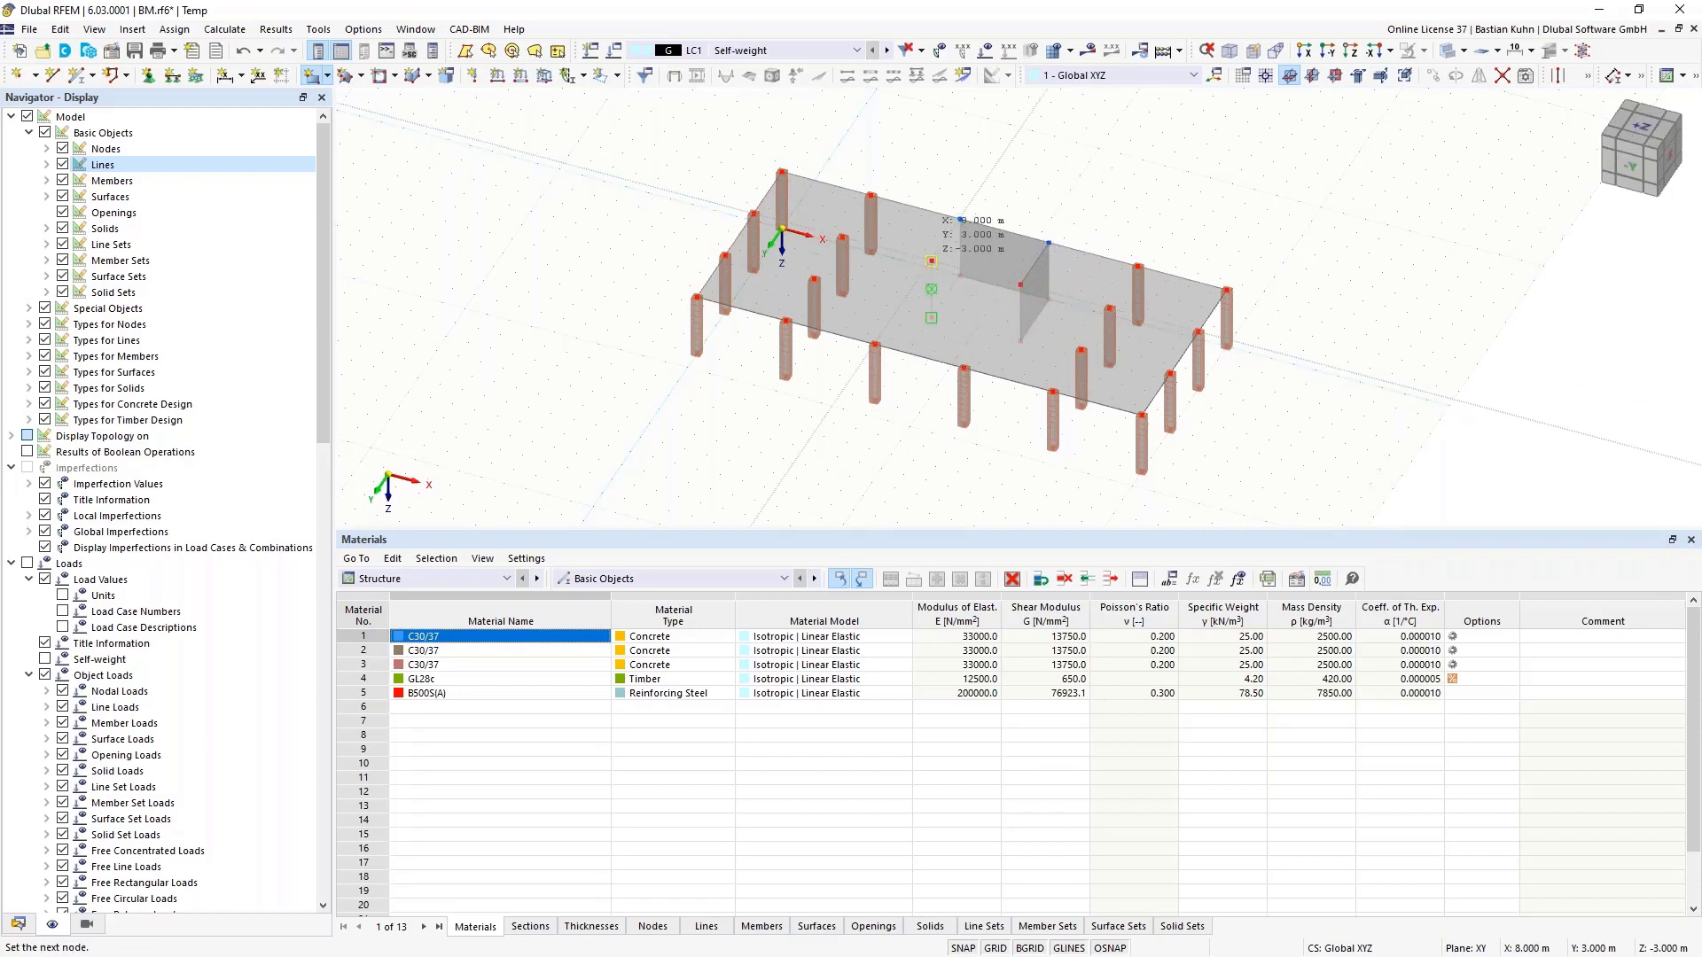
pyautogui.click(945, 295)
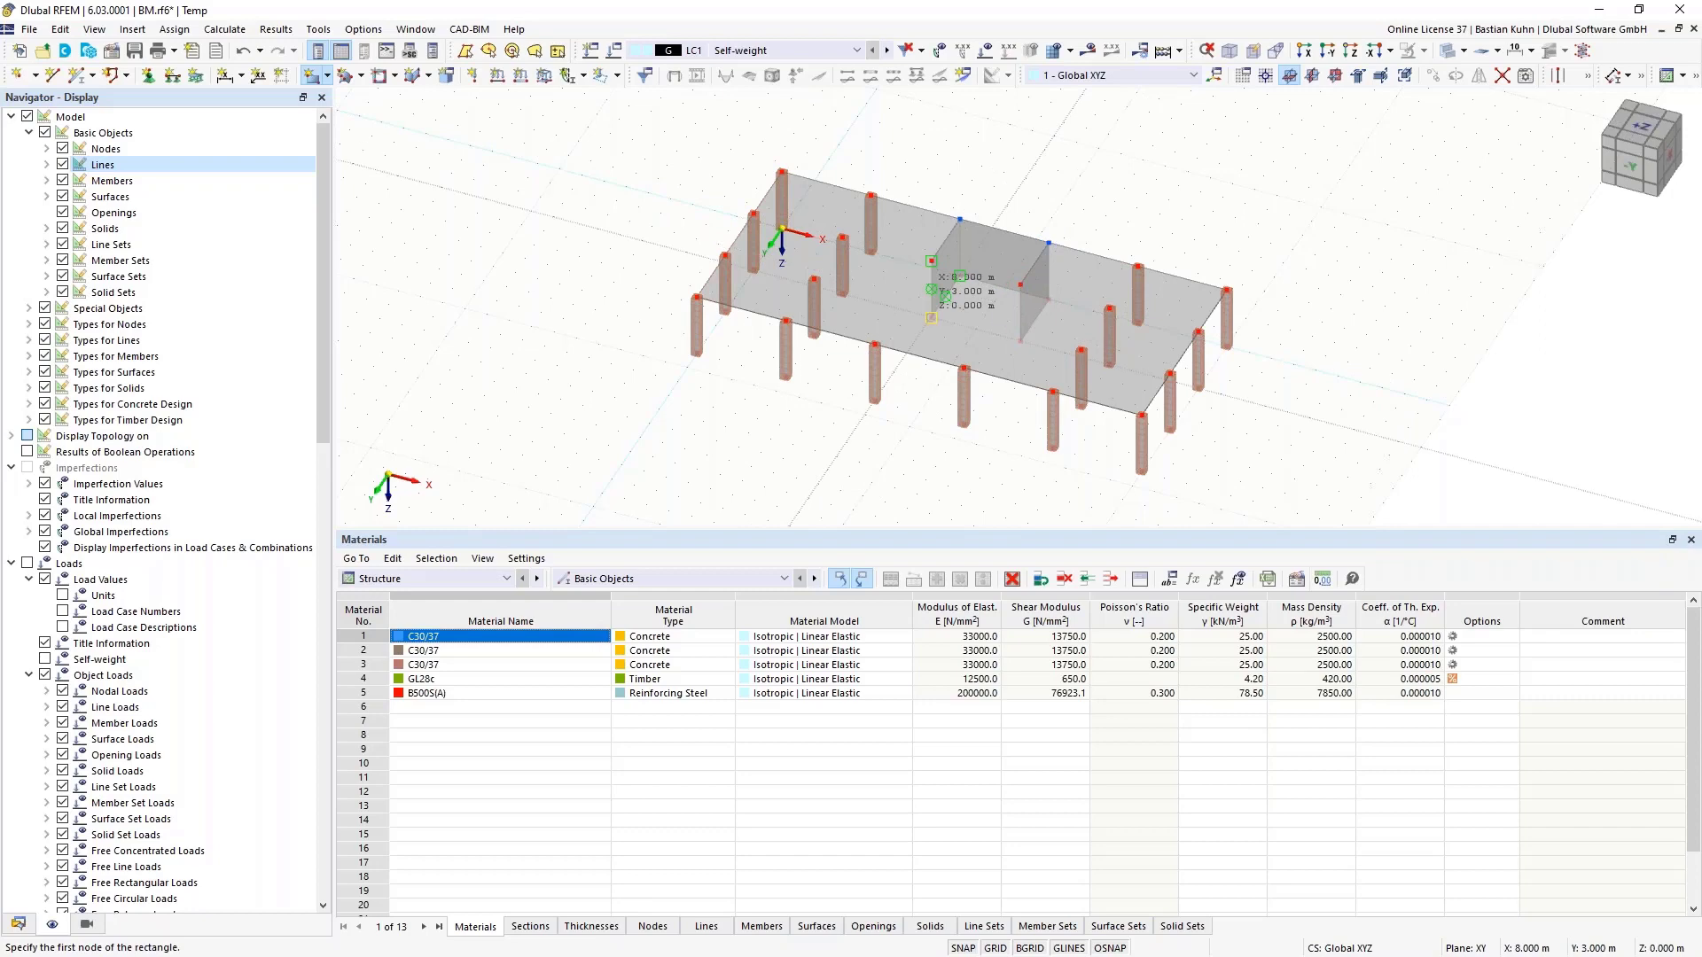
pyautogui.click(1020, 285)
pyautogui.click(1048, 298)
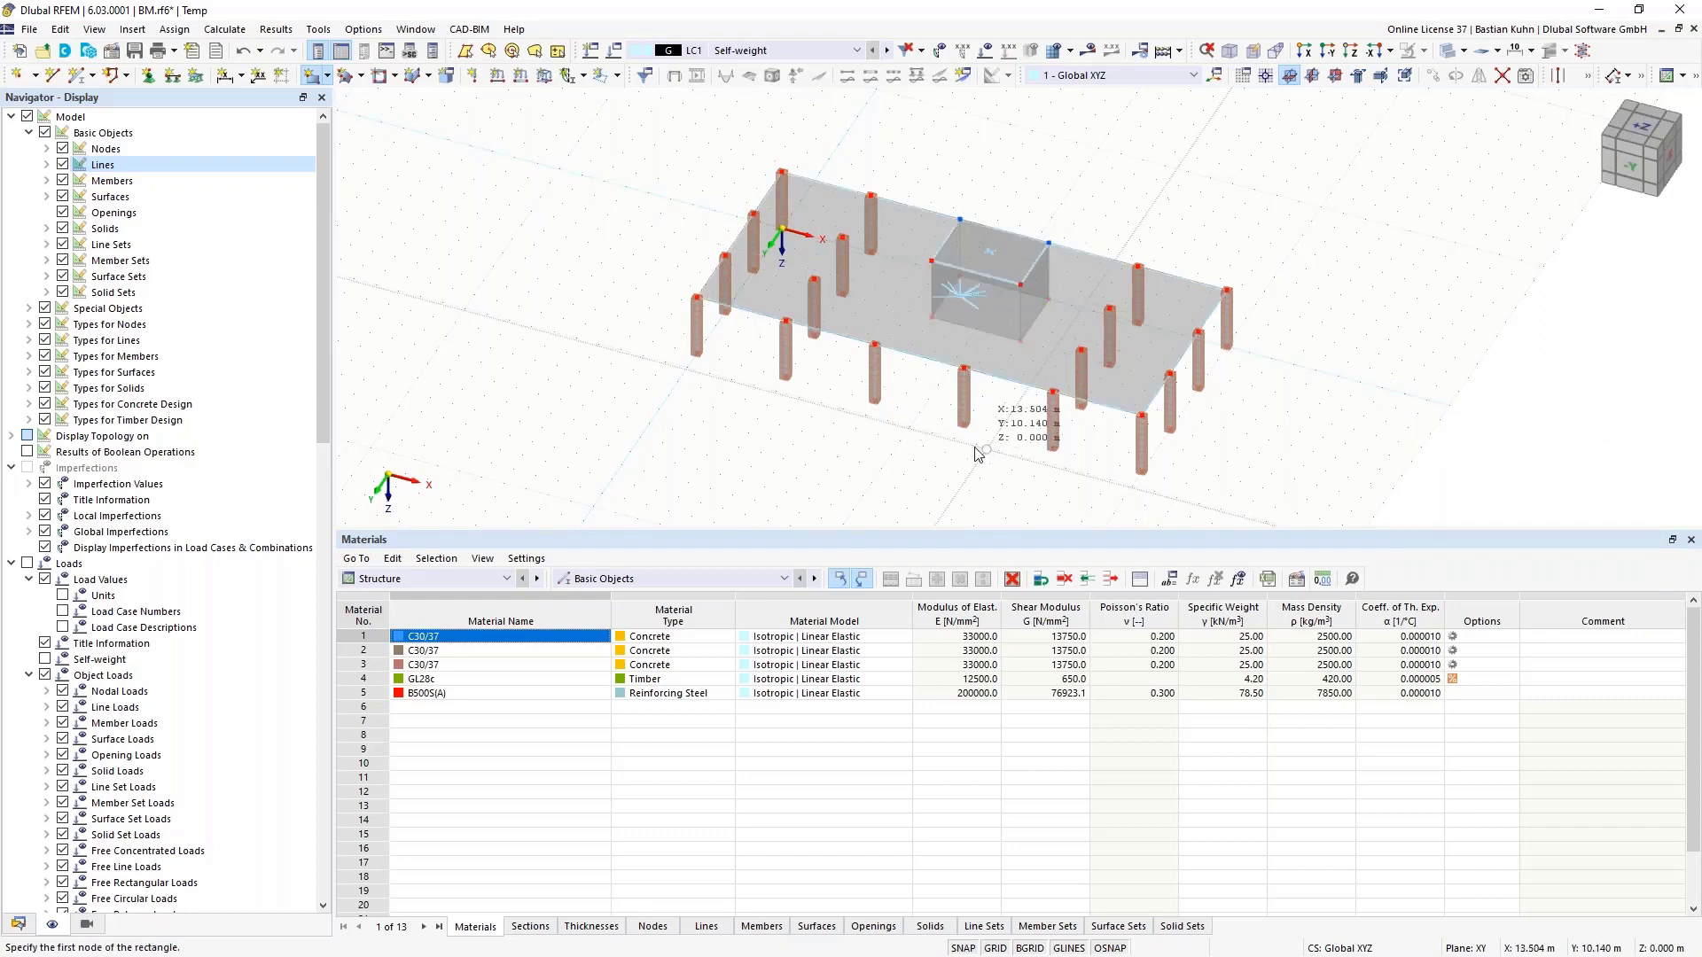
pyautogui.press('Escape')
# Divide the bottom line of the core wall at Y 3 m using 2 intermediate nodes
pyautogui.moveTo(927, 437); pyautogui.dragTo(931, 370, button='middle')
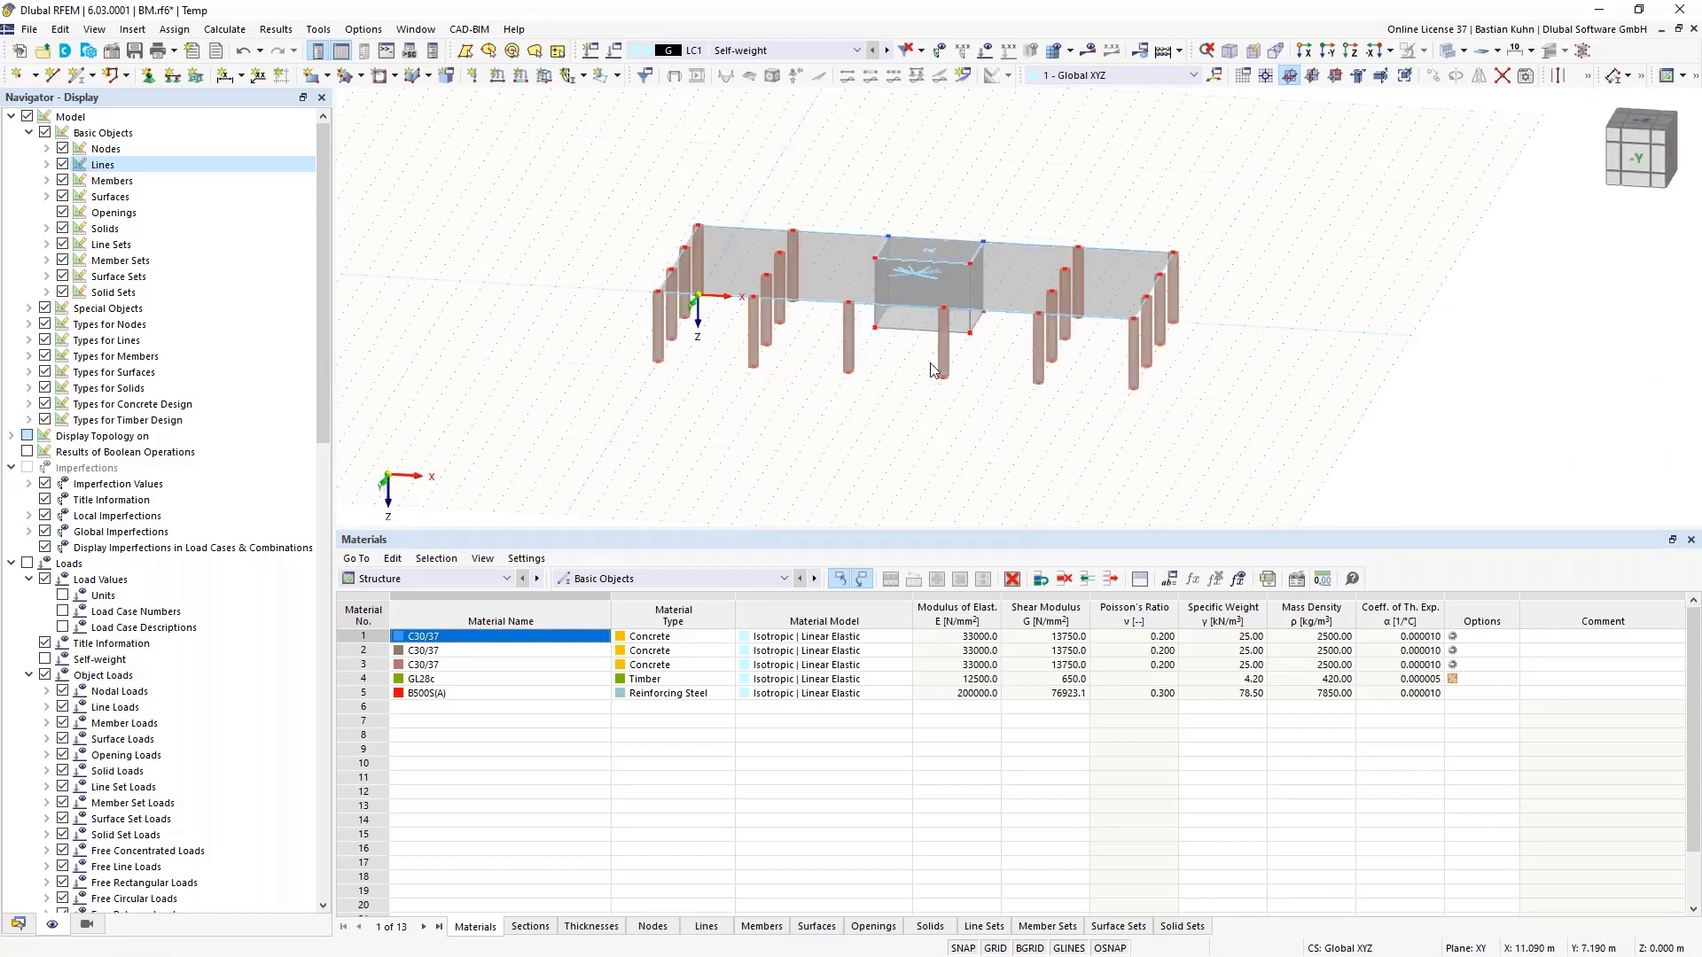
pyautogui.moveTo(913, 364)
pyautogui.mouseDown(button='middle')
pyautogui.moveTo(896, 396)
pyautogui.moveTo(825, 423)
pyautogui.moveTo(937, 378)
pyautogui.mouseUp(button='middle')
pyautogui.scroll(3, 933, 375)
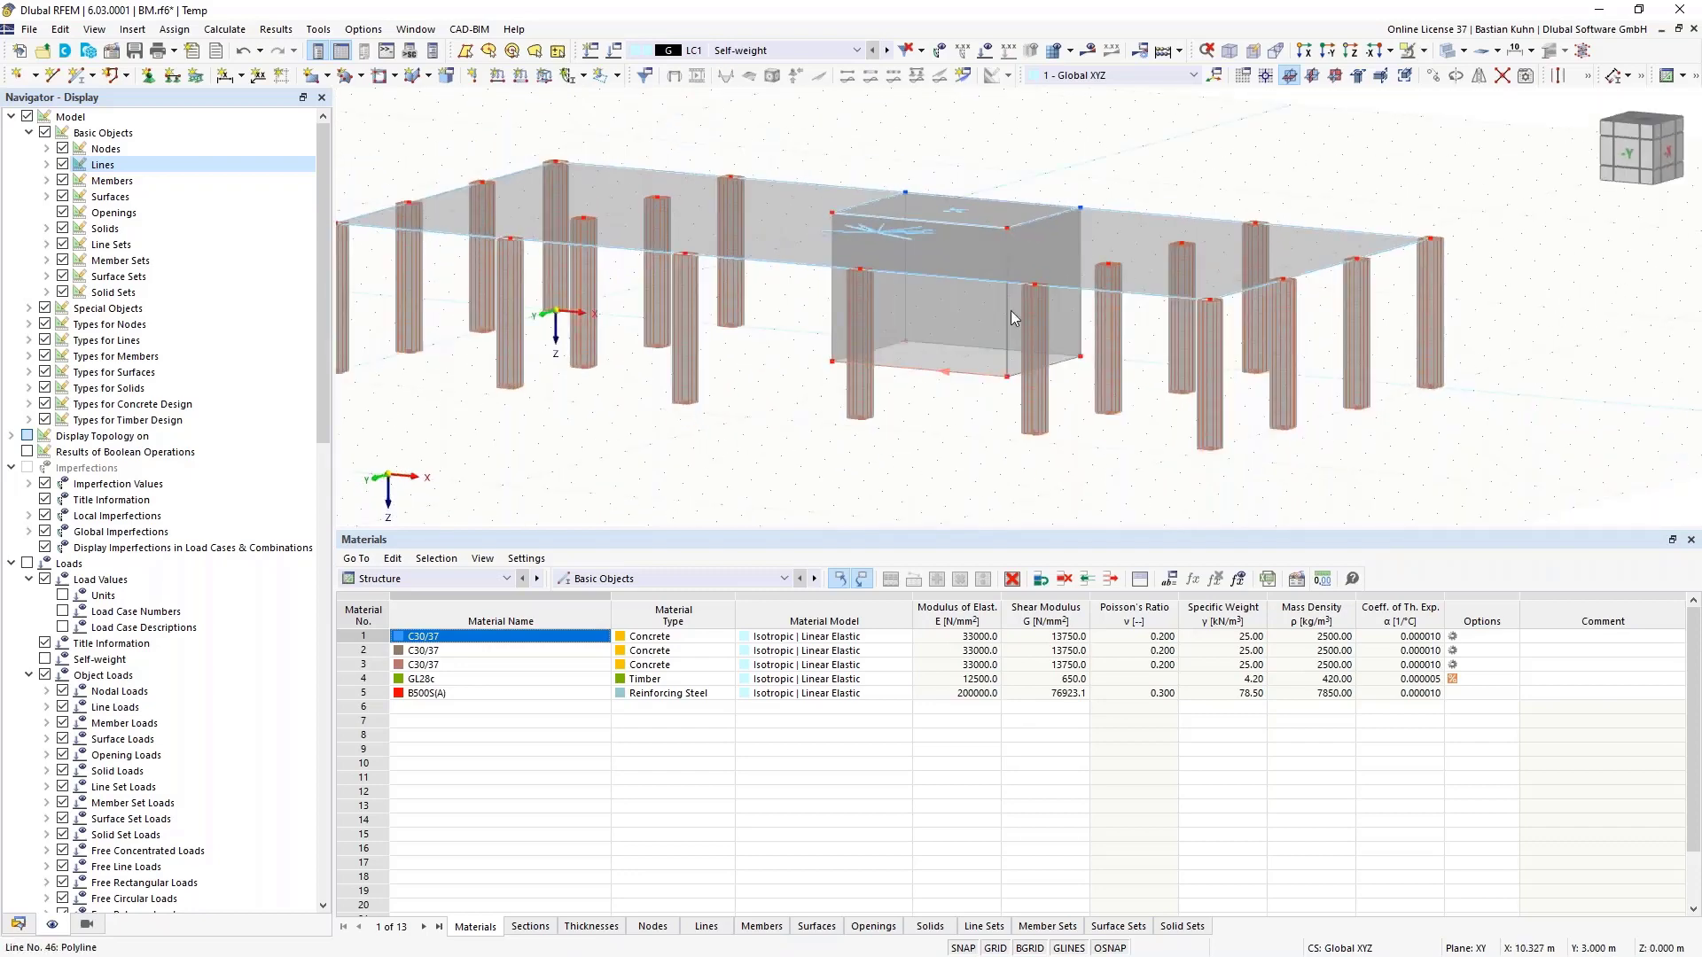
pyautogui.rightClick(957, 382)
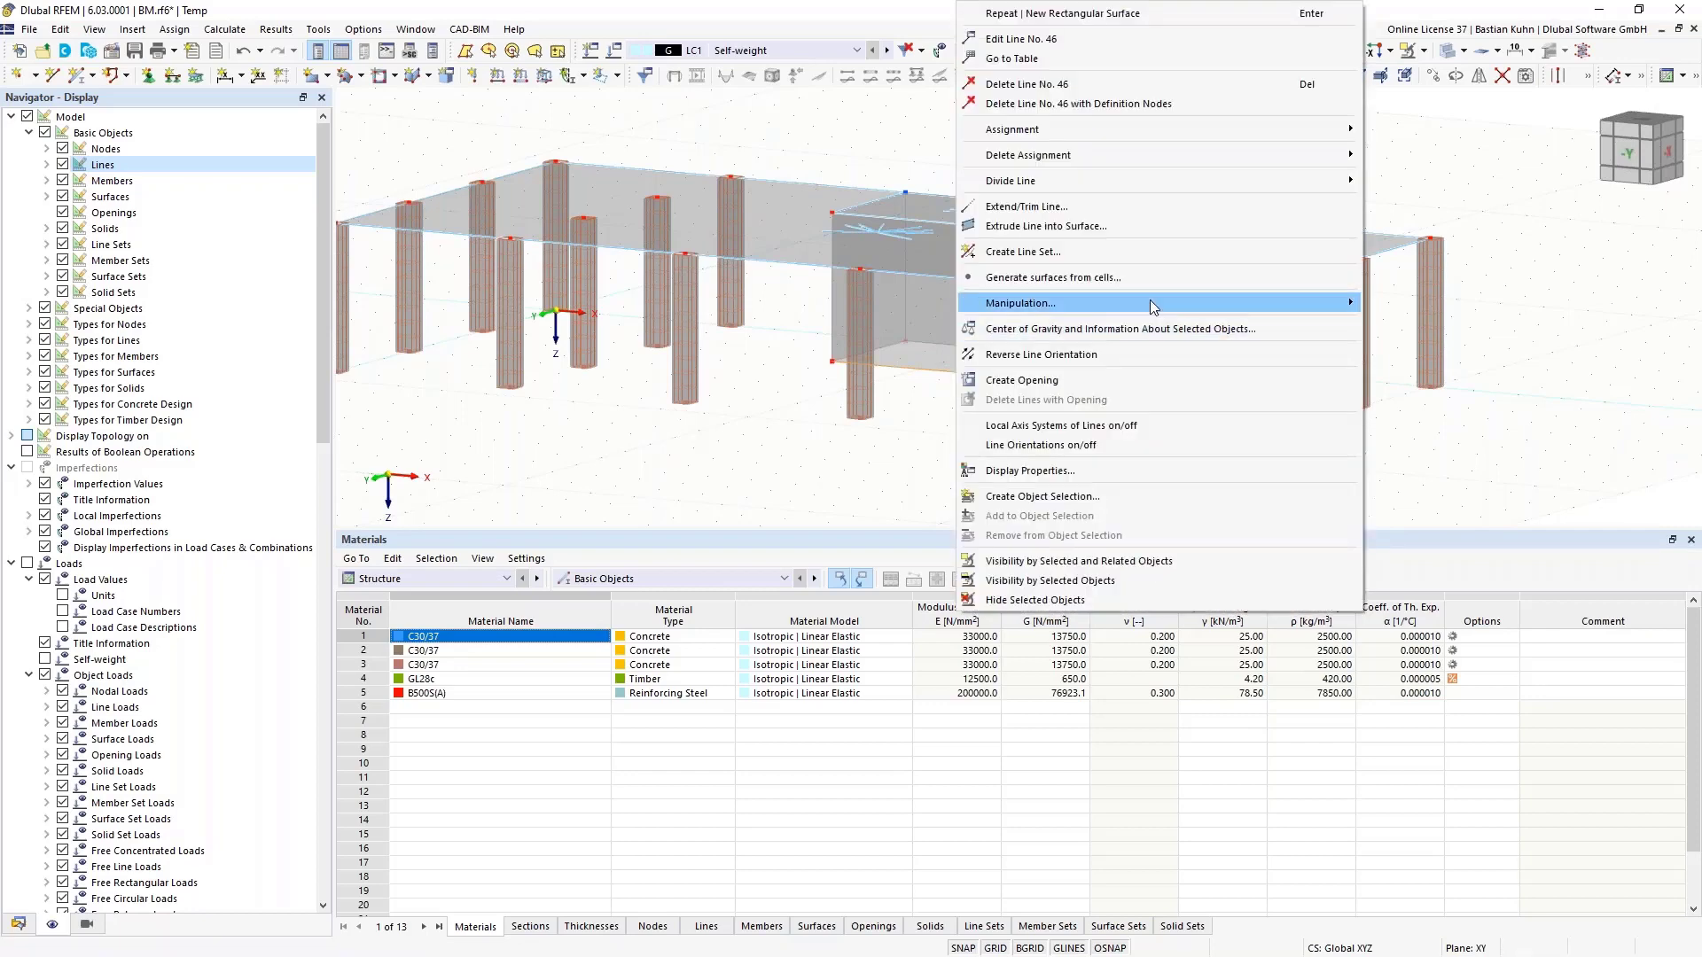
pyautogui.moveTo(1295, 180)
pyautogui.click(1396, 203)
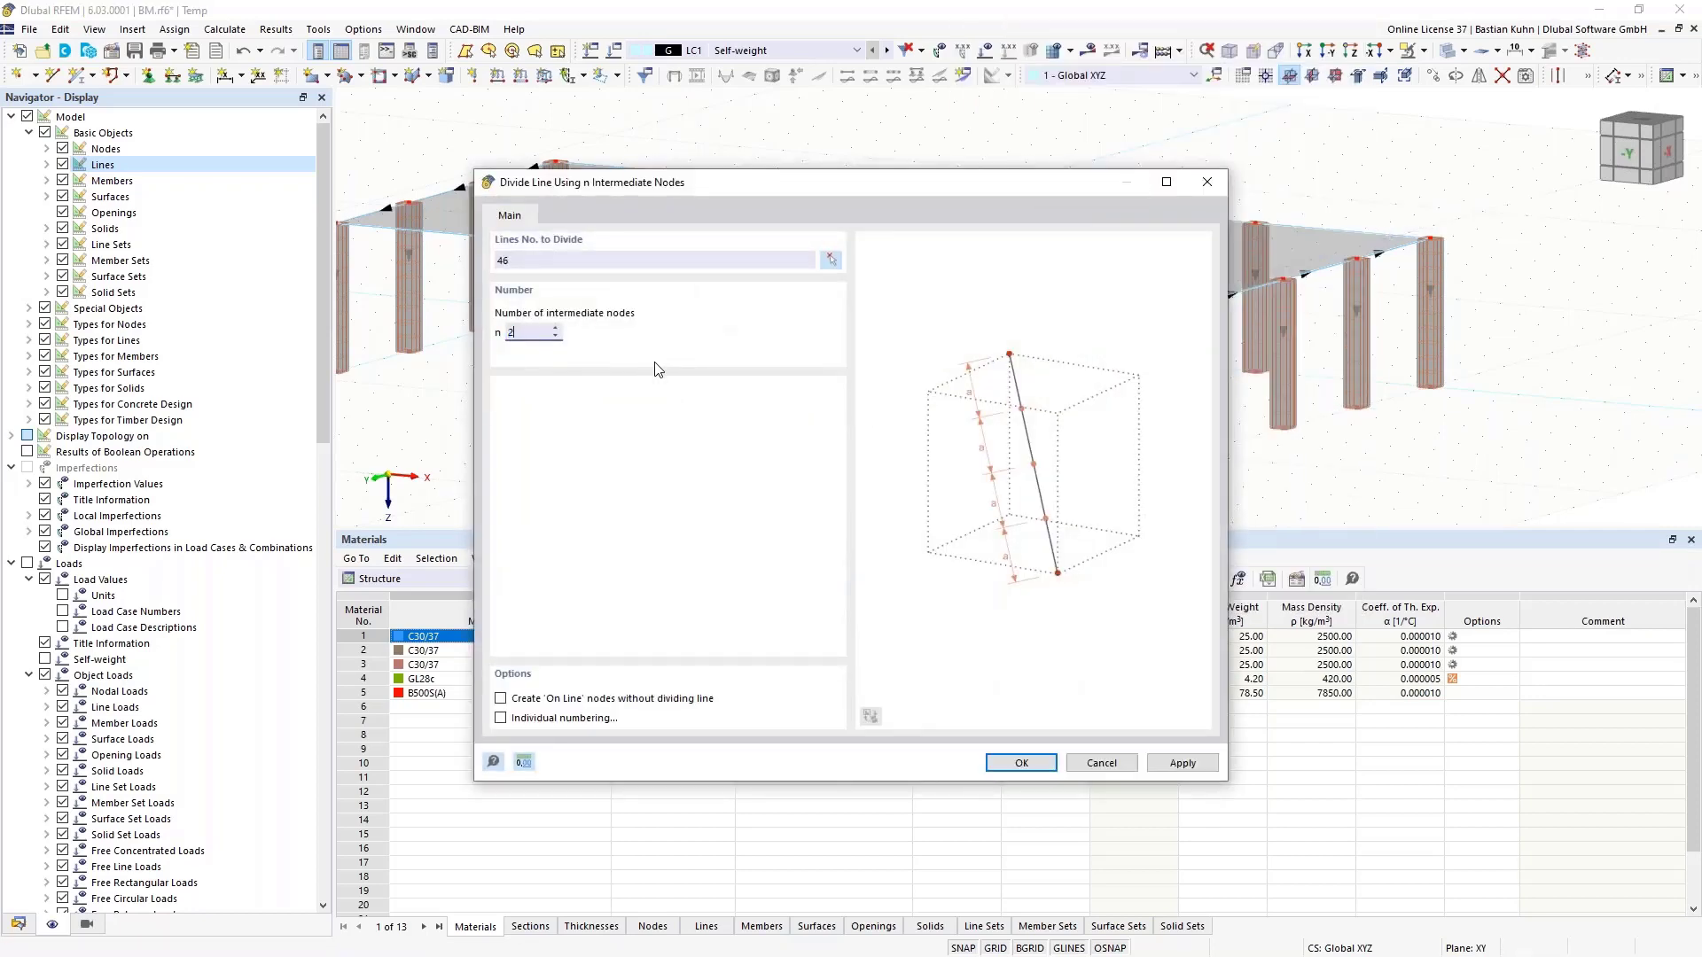
pyautogui.press('Return')
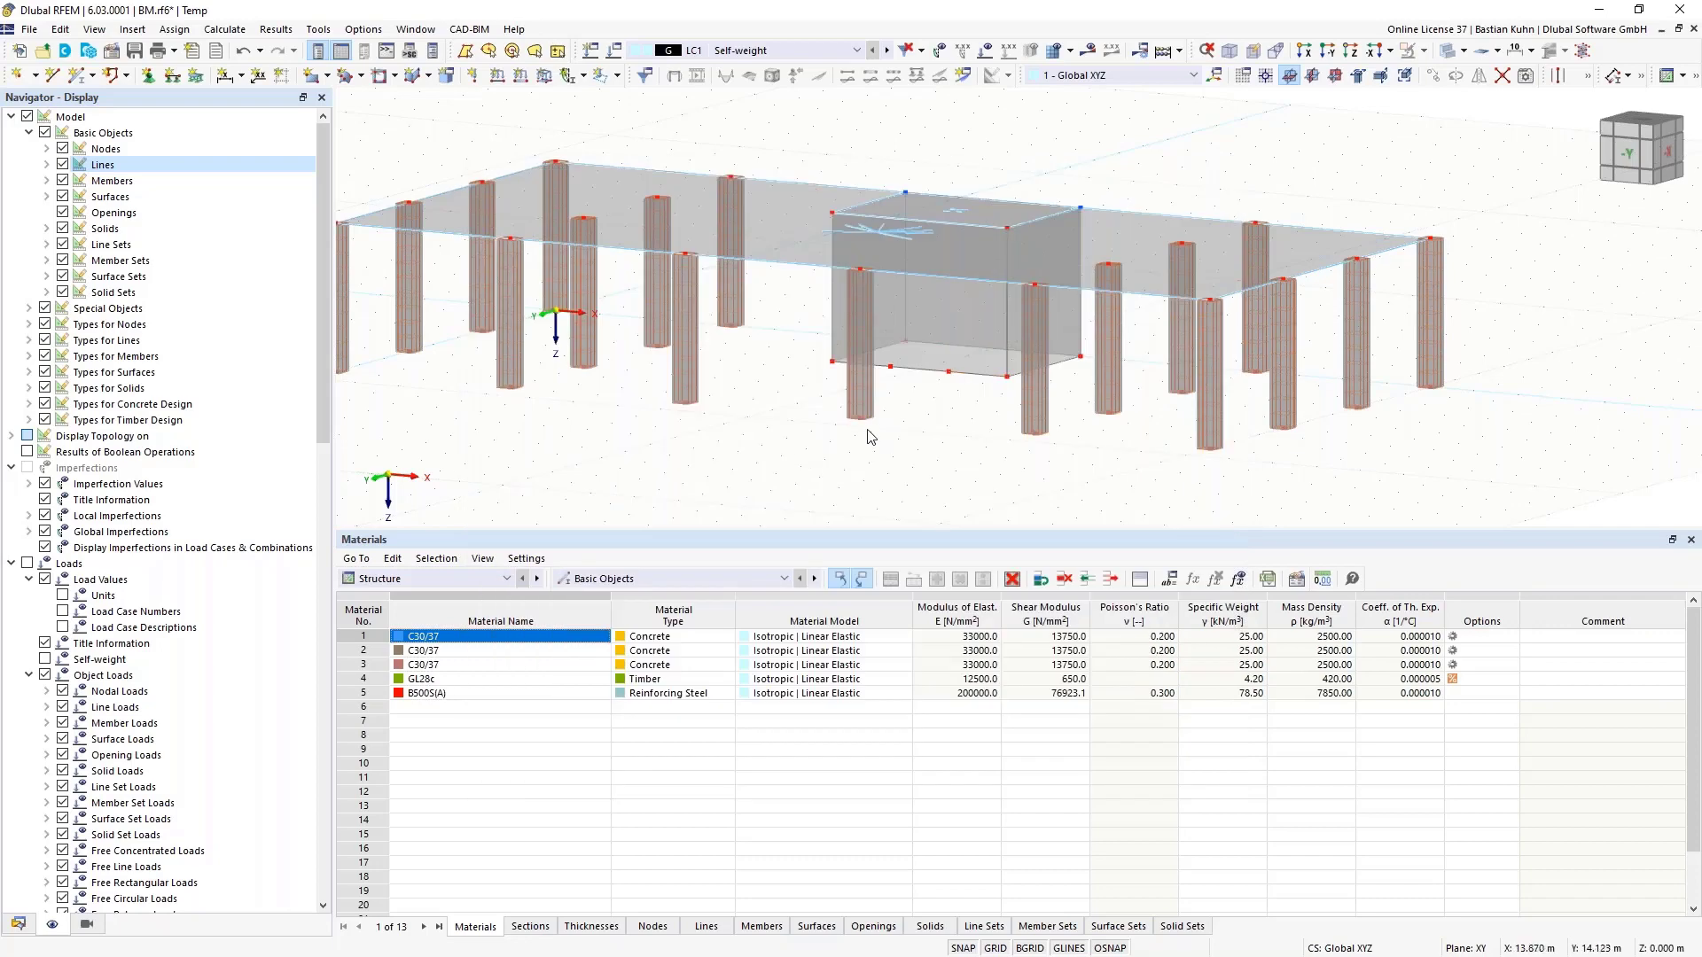
# Set the X coordinates of the two new intermediate nodes to 9 m and 11 m
pyautogui.doubleClick(889, 370)
pyautogui.doubleClick(720, 423)
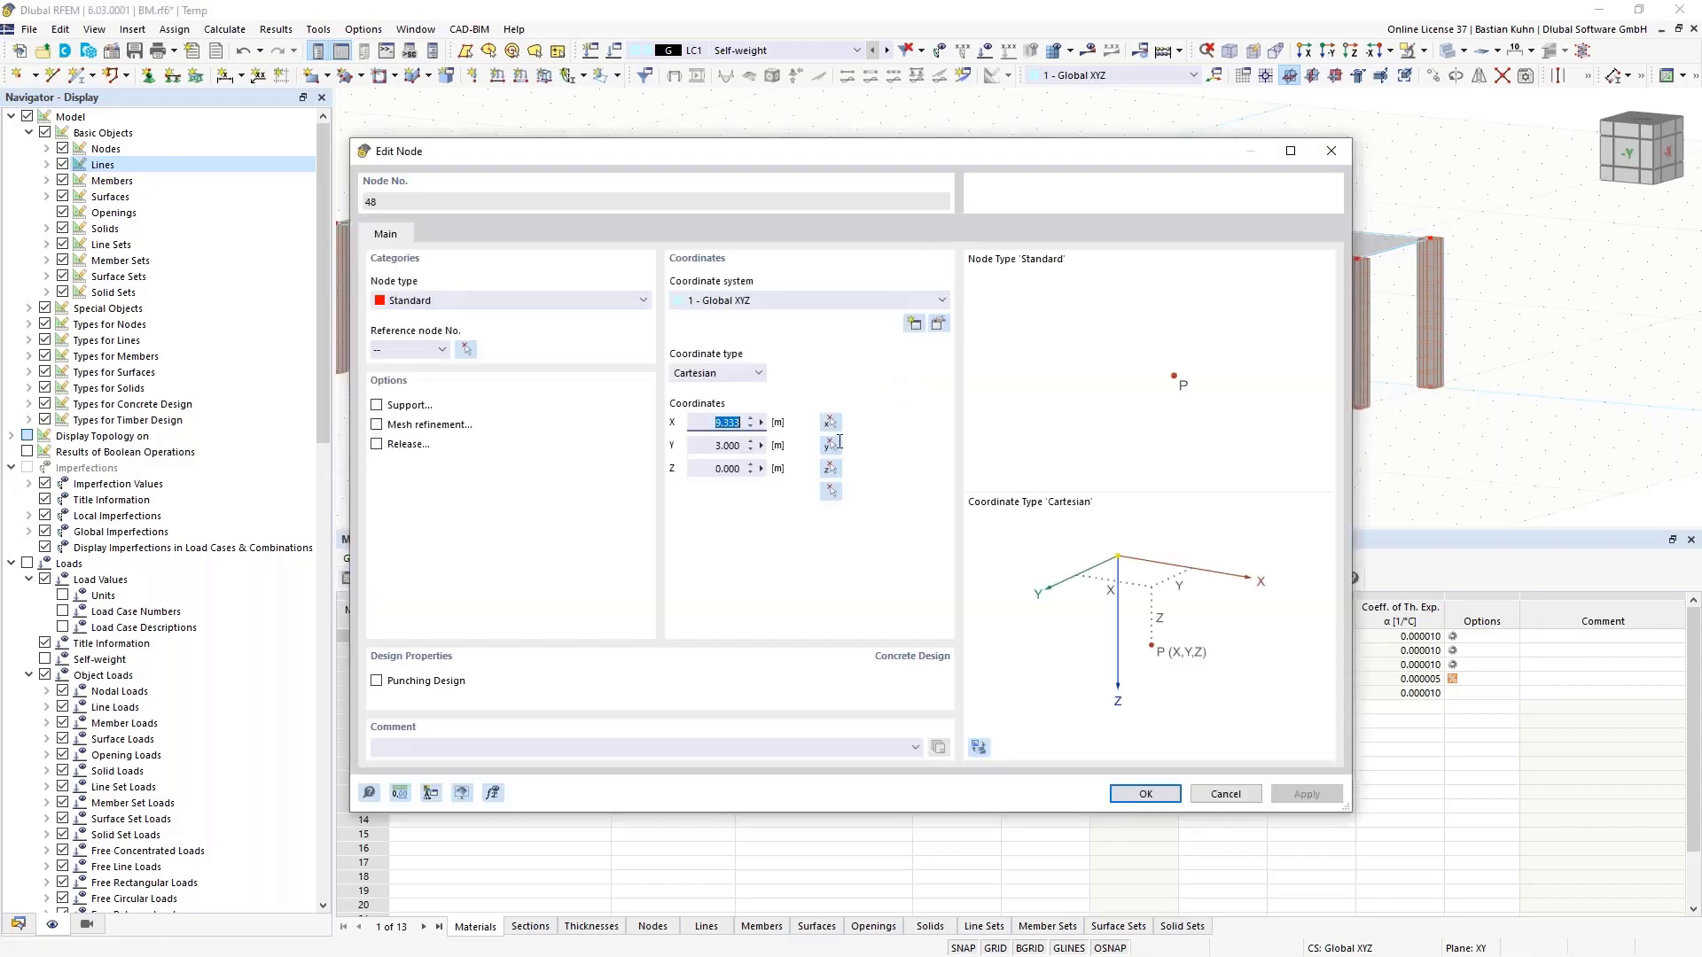
pyautogui.write('9')
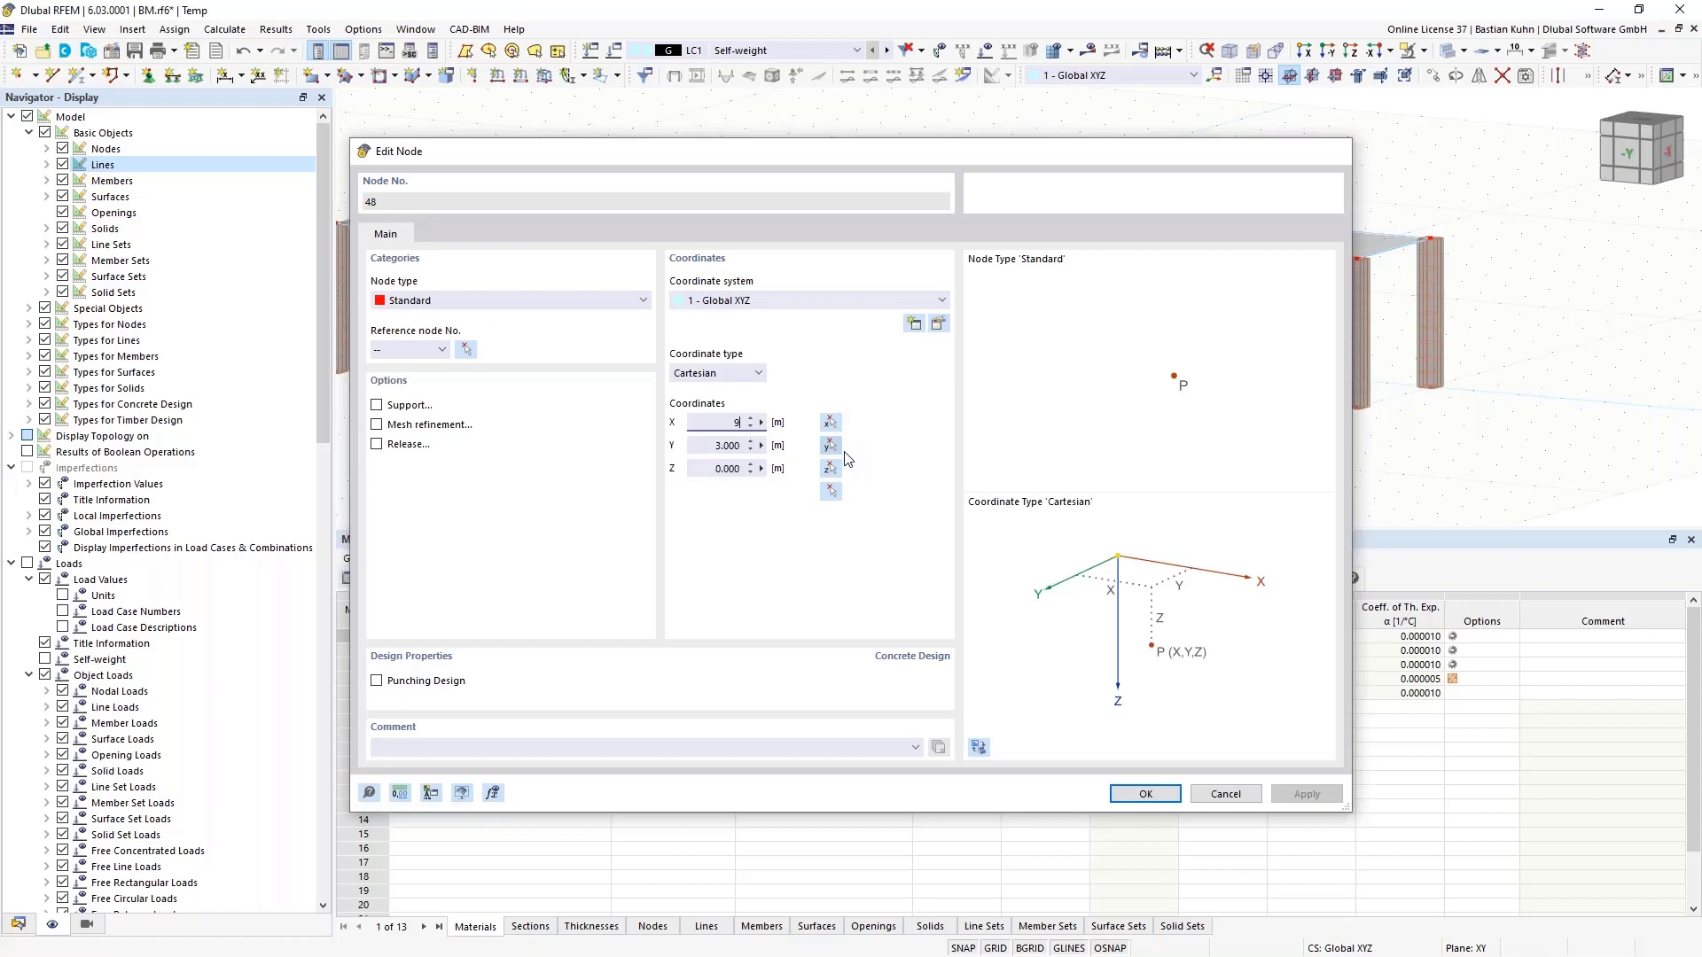
pyautogui.press('Return')
pyautogui.doubleClick(948, 374)
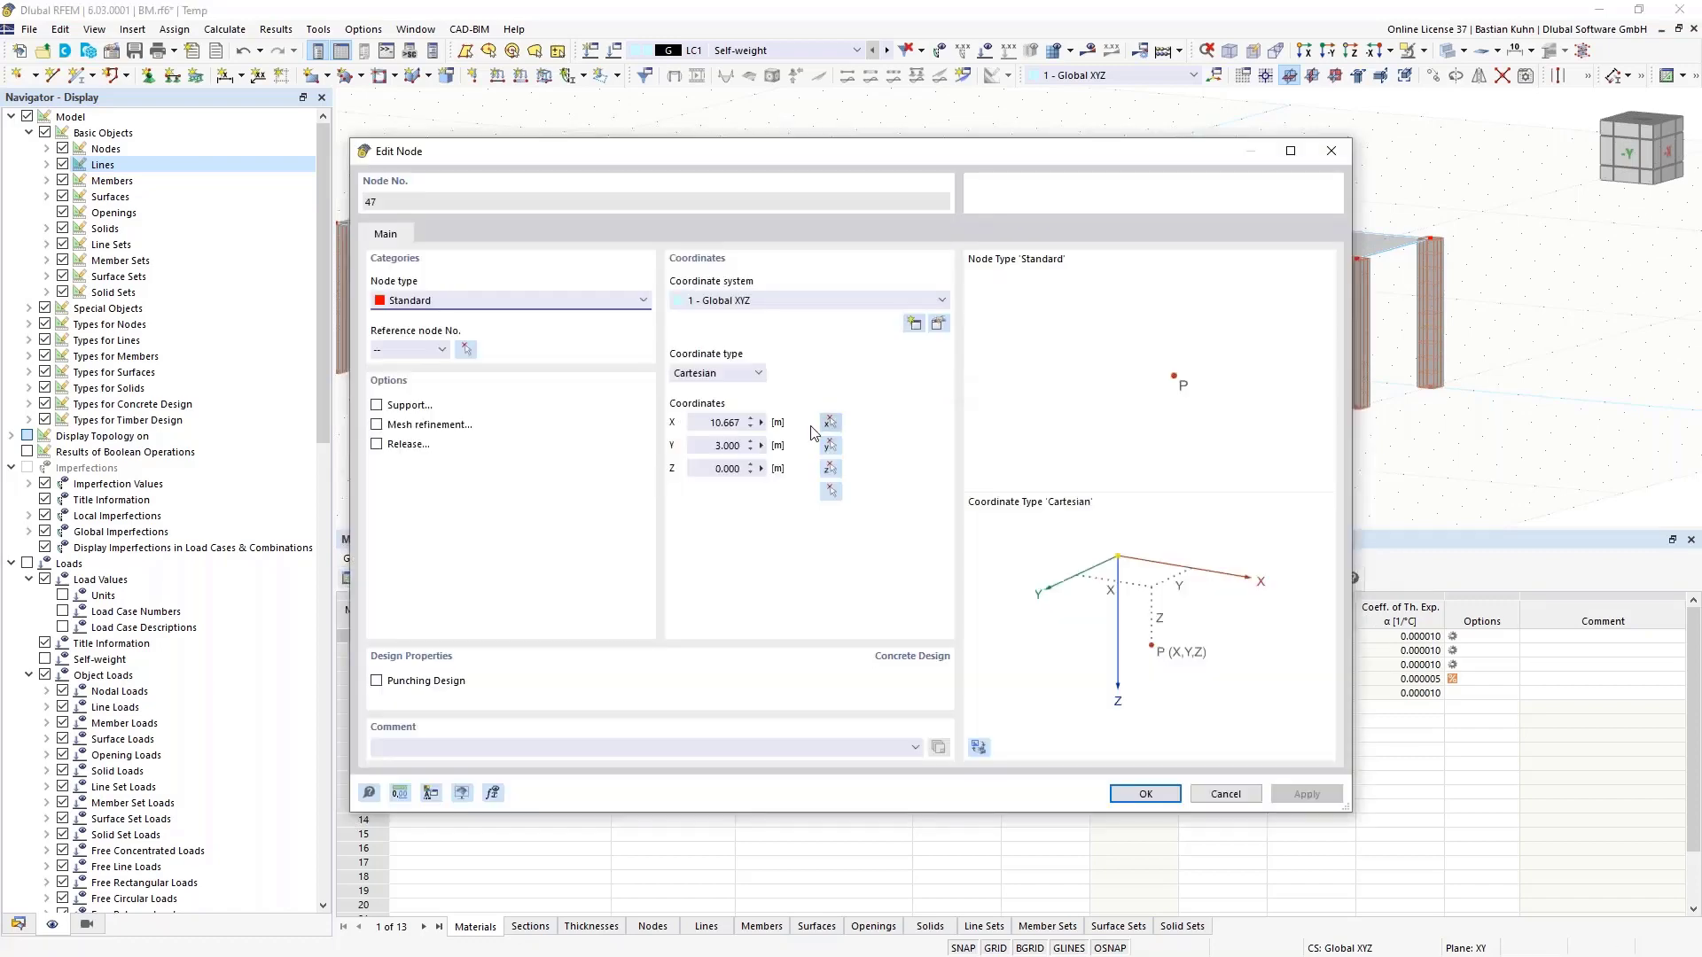
pyautogui.moveTo(728, 423); pyautogui.dragTo(710, 423)
pyautogui.write('11')
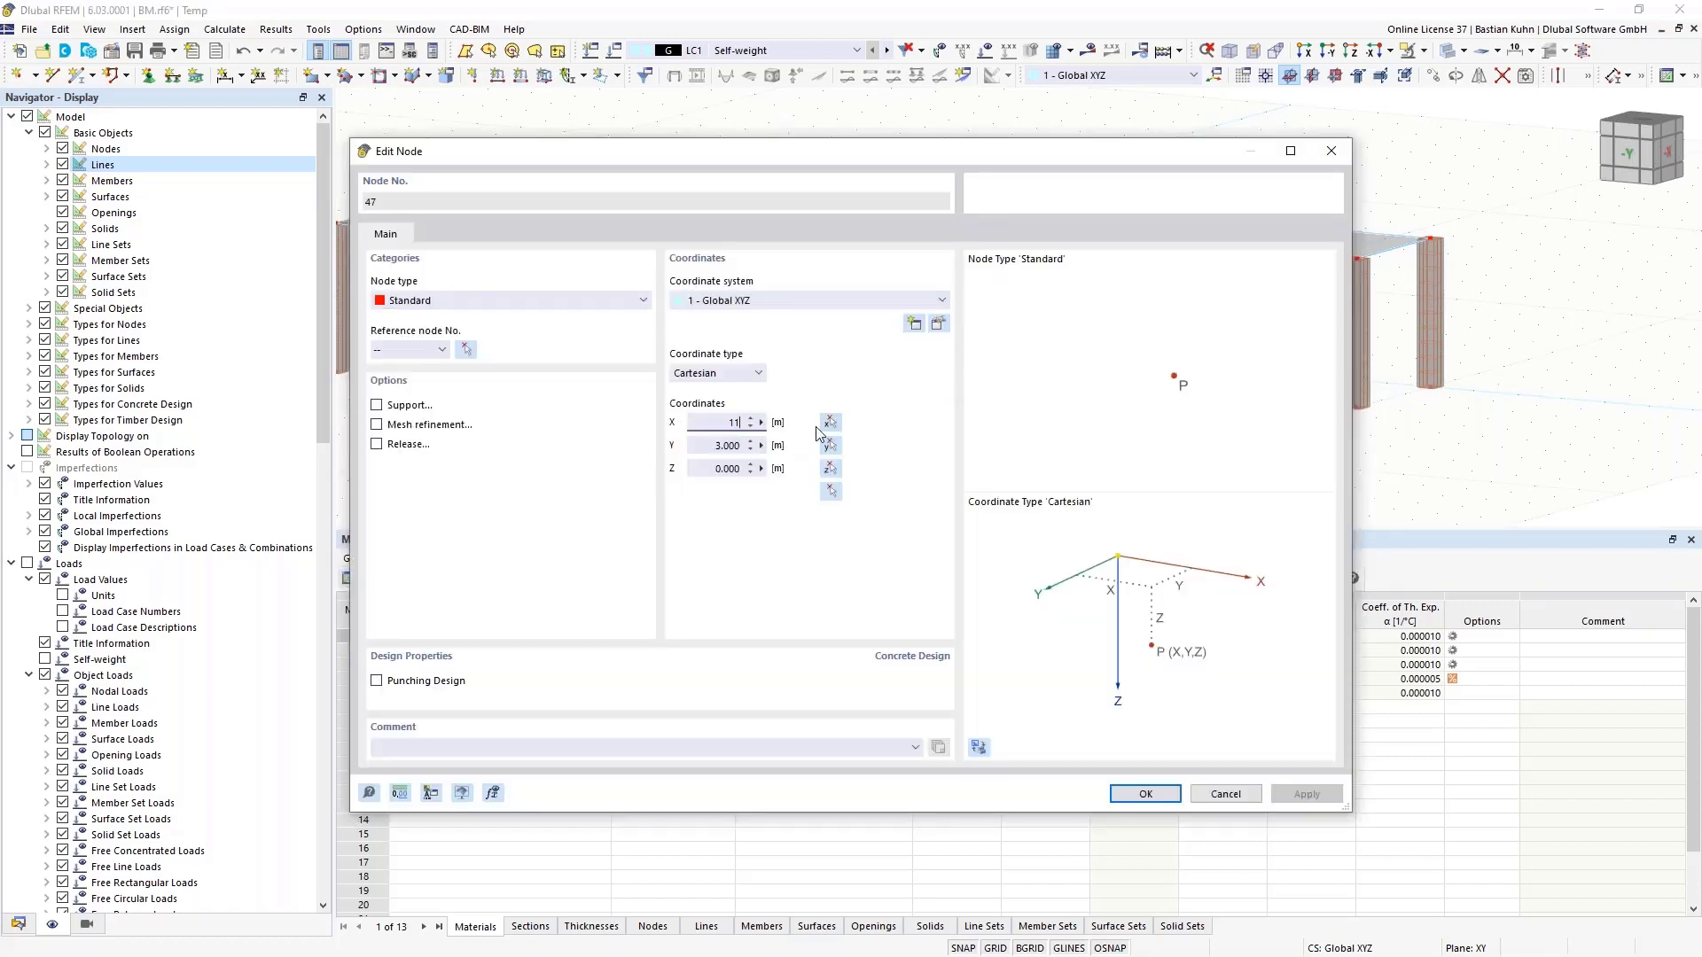
pyautogui.press('Return')
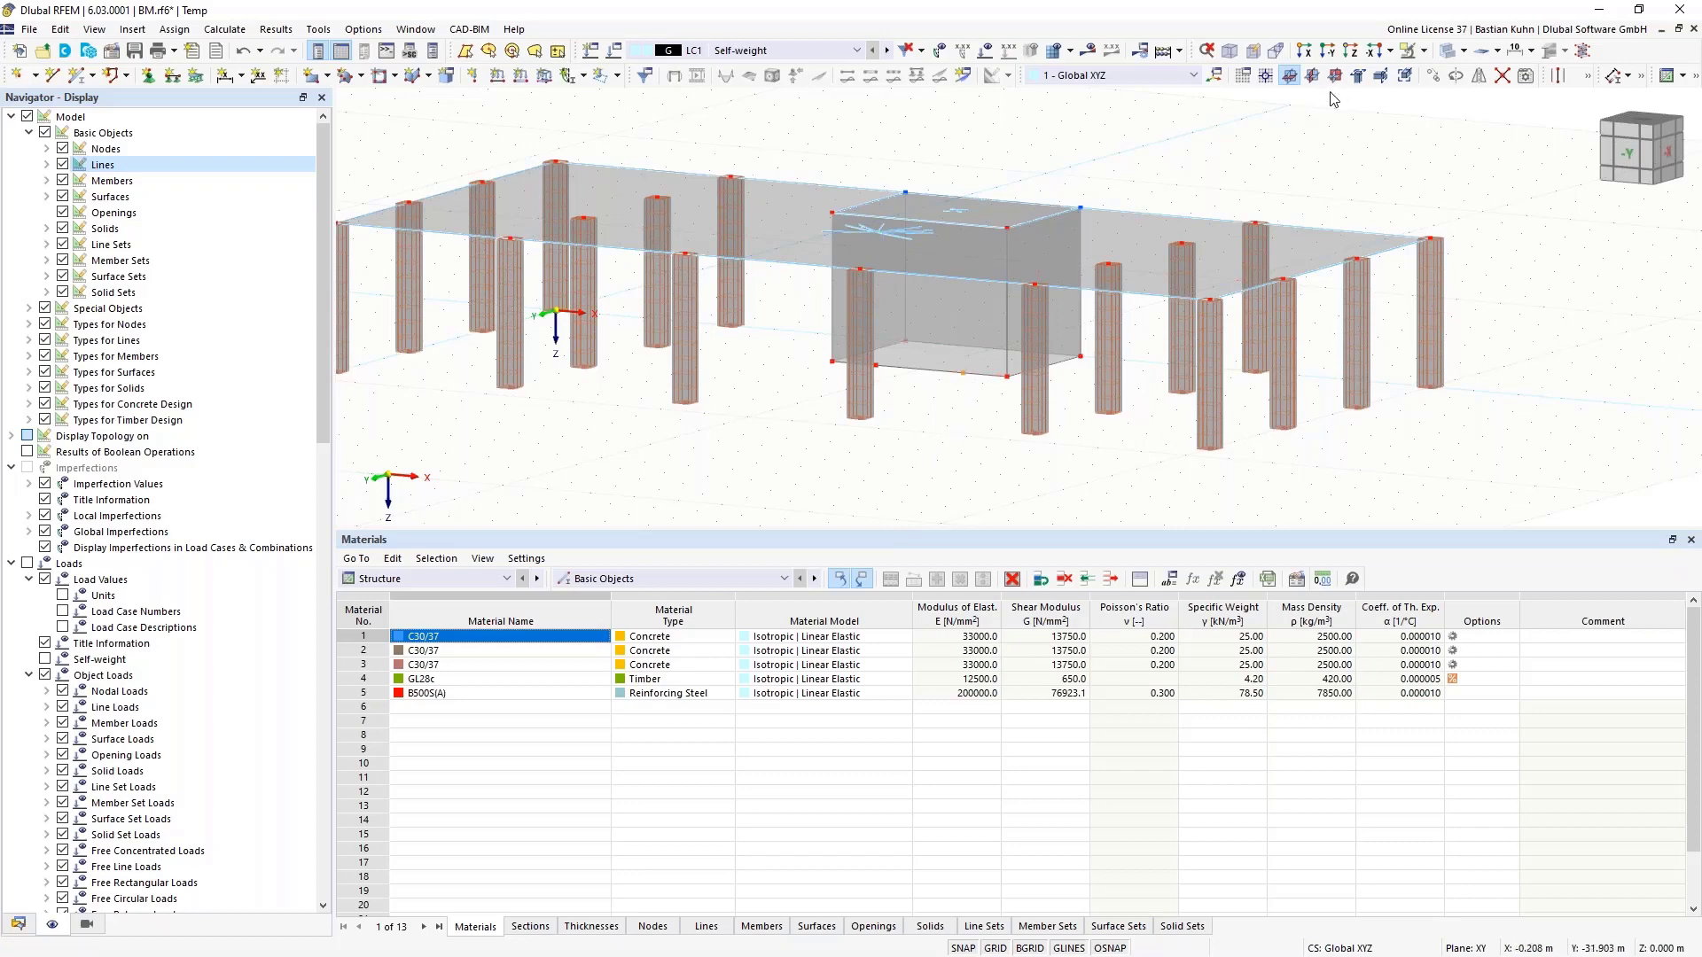
# Copy the doorway base between X 9 m and X 11 m once in the Z direction, with step links turned off
pyautogui.click(1433, 75)
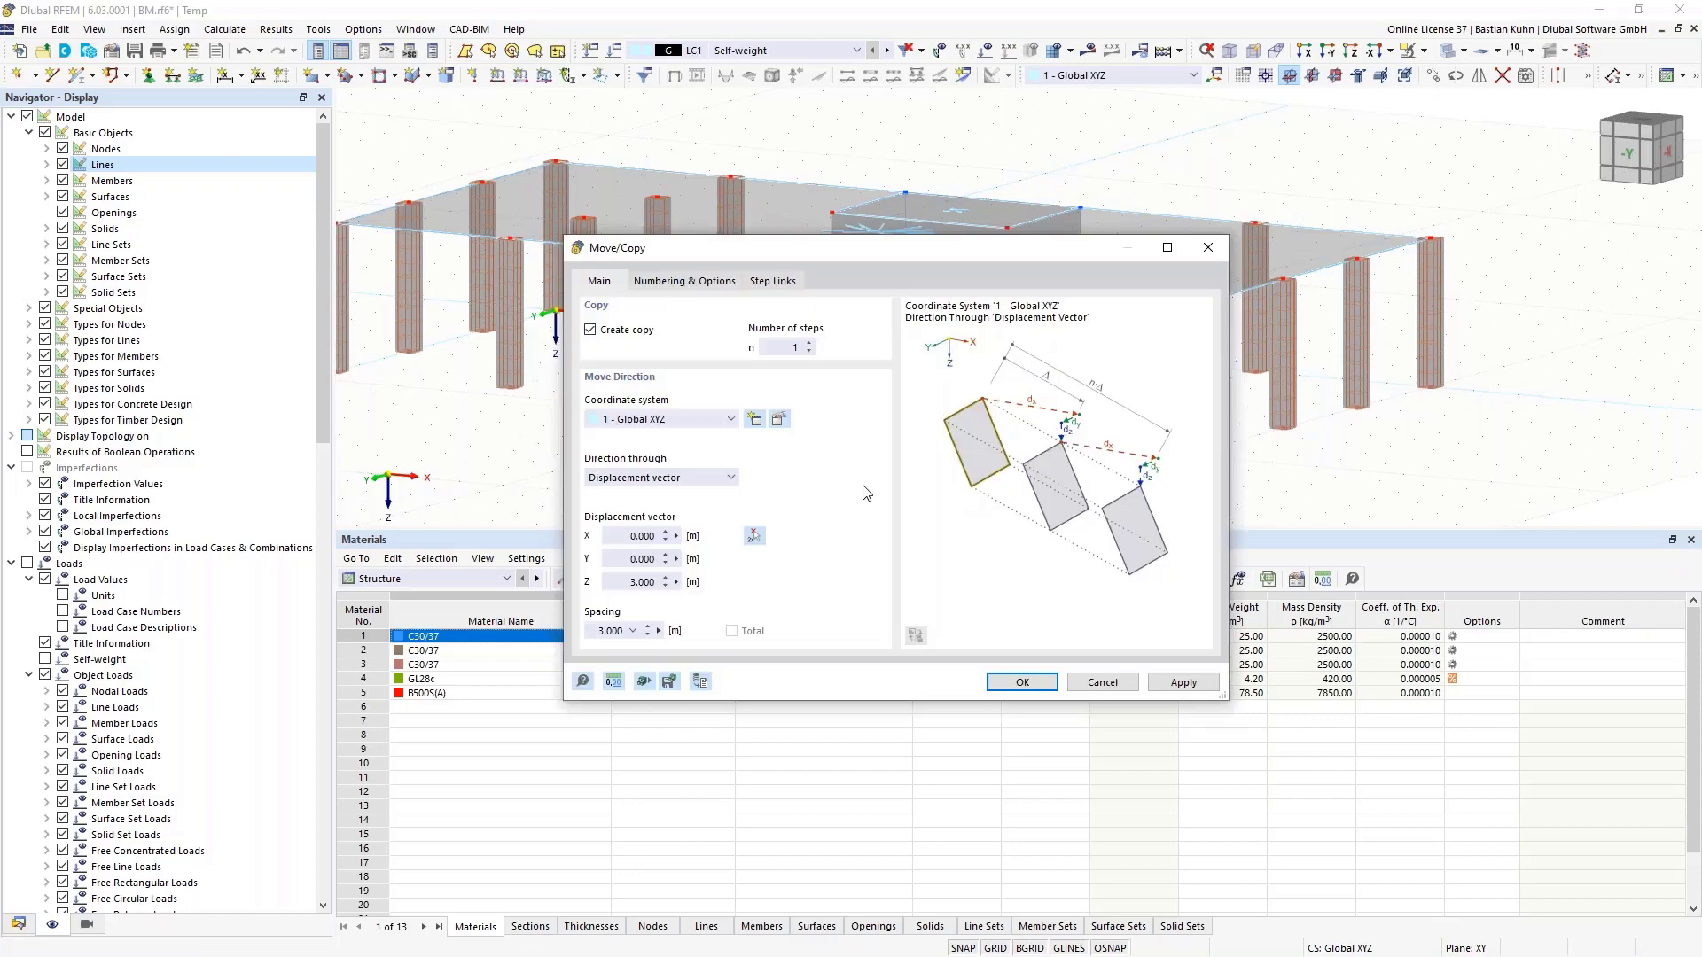
pyautogui.doubleClick(640, 582)
pyautogui.press('Delete')
pyautogui.click(684, 282)
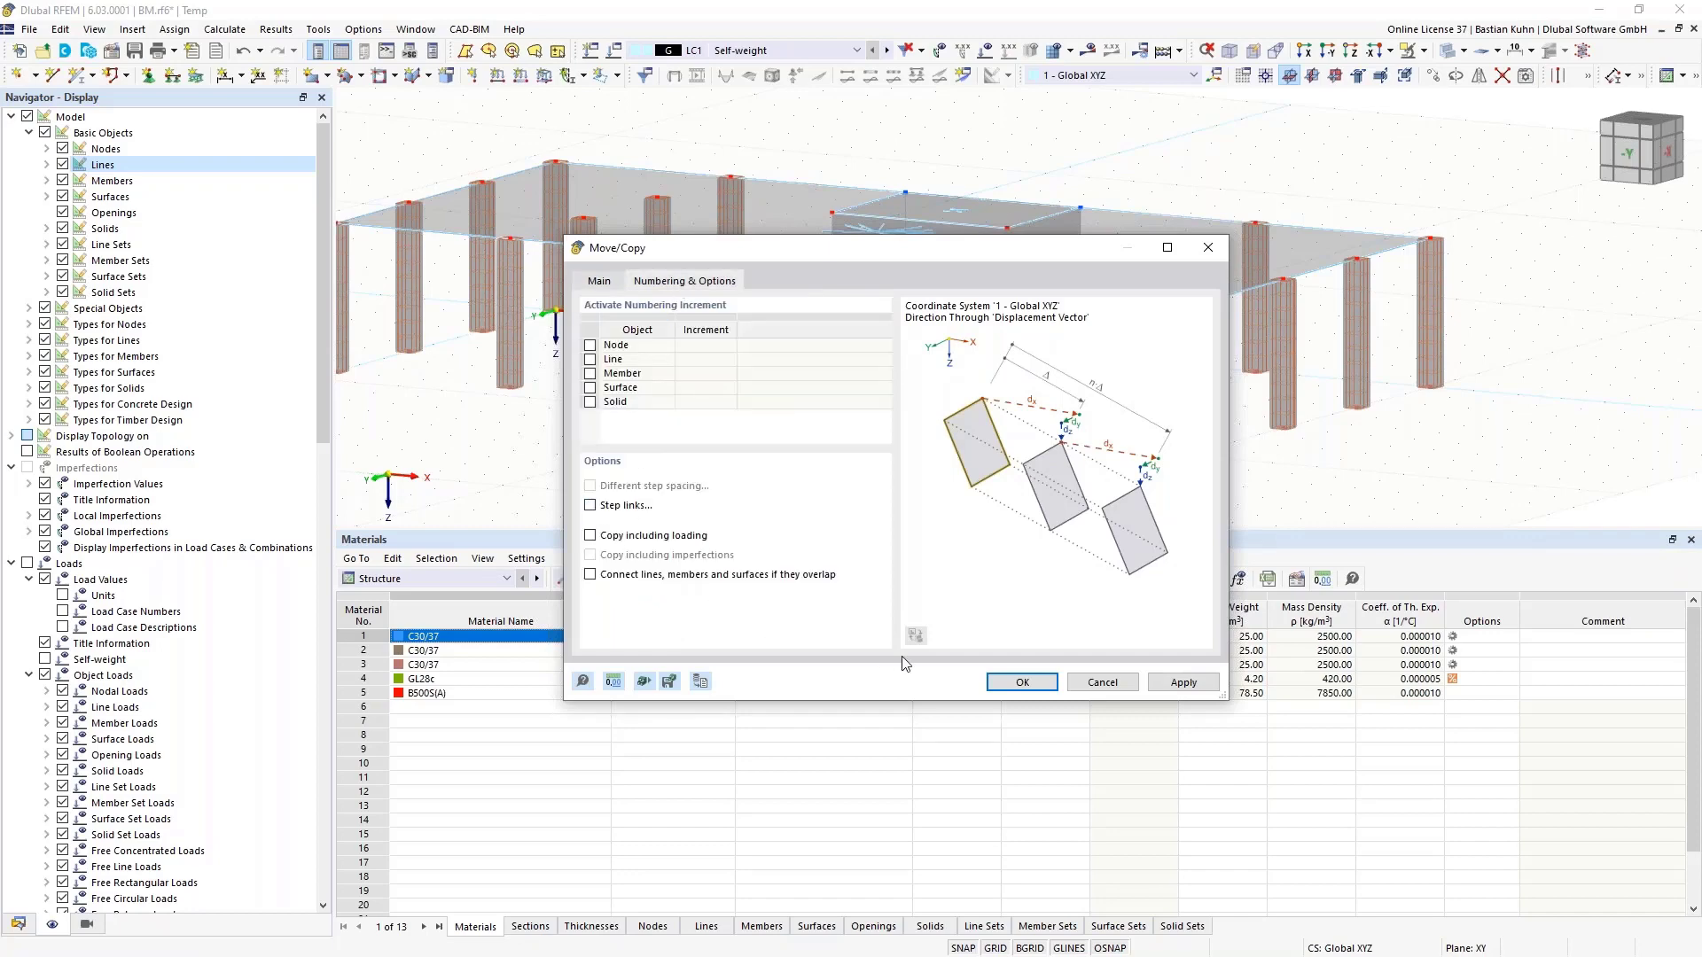
pyautogui.click(1022, 682)
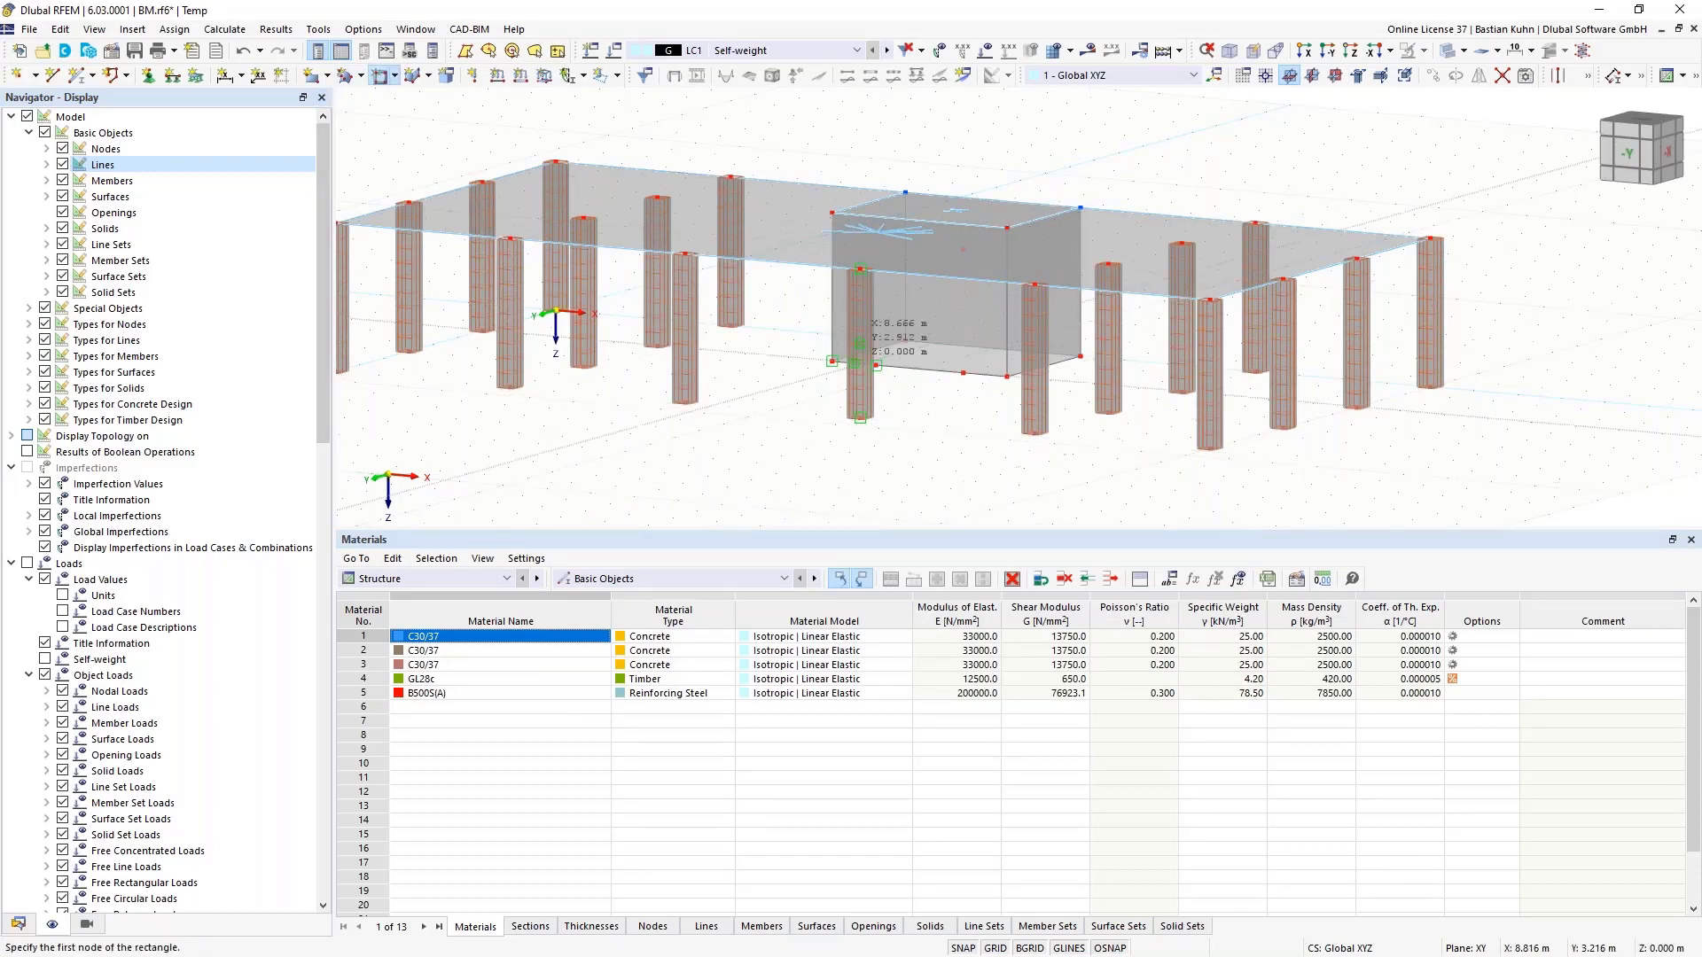
# Draw a rectangular door opening in the Y 3 m core wall from X 9 m to X 11 m, with its top 0.5 m below the slab
pyautogui.click(875, 365)
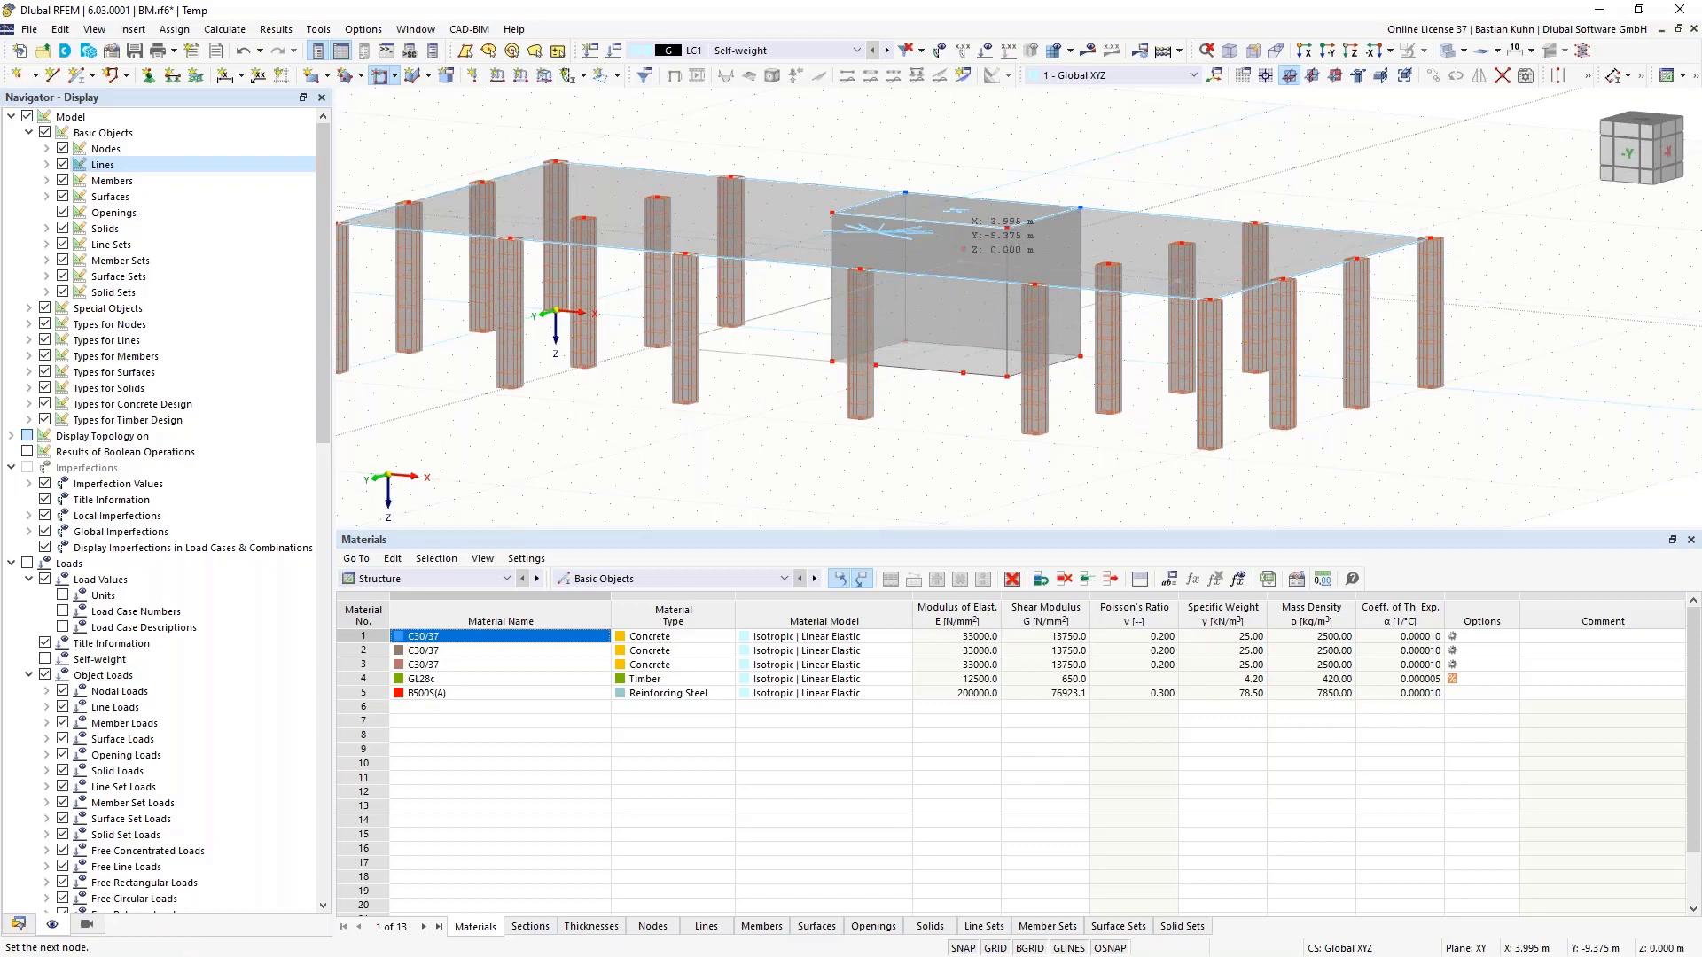
pyautogui.press('Escape')
pyautogui.keyDown('ctrl'); pyautogui.moveTo(945, 406); pyautogui.dragTo(976, 257, button='middle'); pyautogui.keyUp('ctrl')
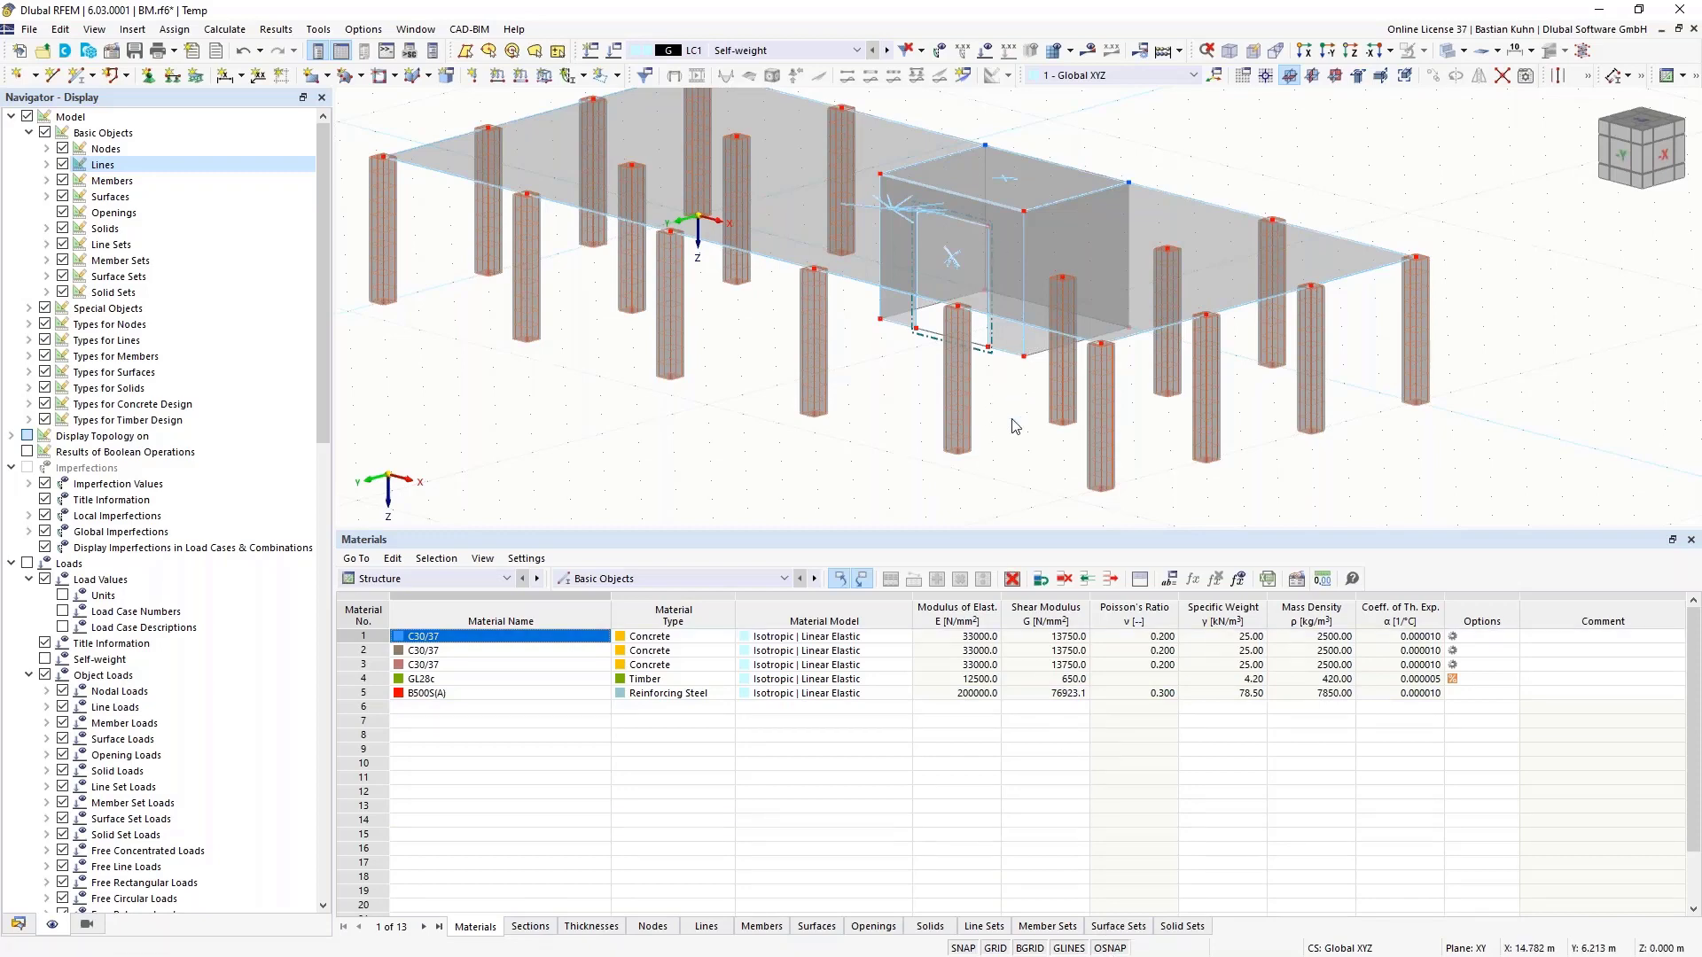
pyautogui.keyDown('ctrl'); pyautogui.moveTo(999, 471); pyautogui.dragTo(1007, 446, button='middle'); pyautogui.keyUp('ctrl')
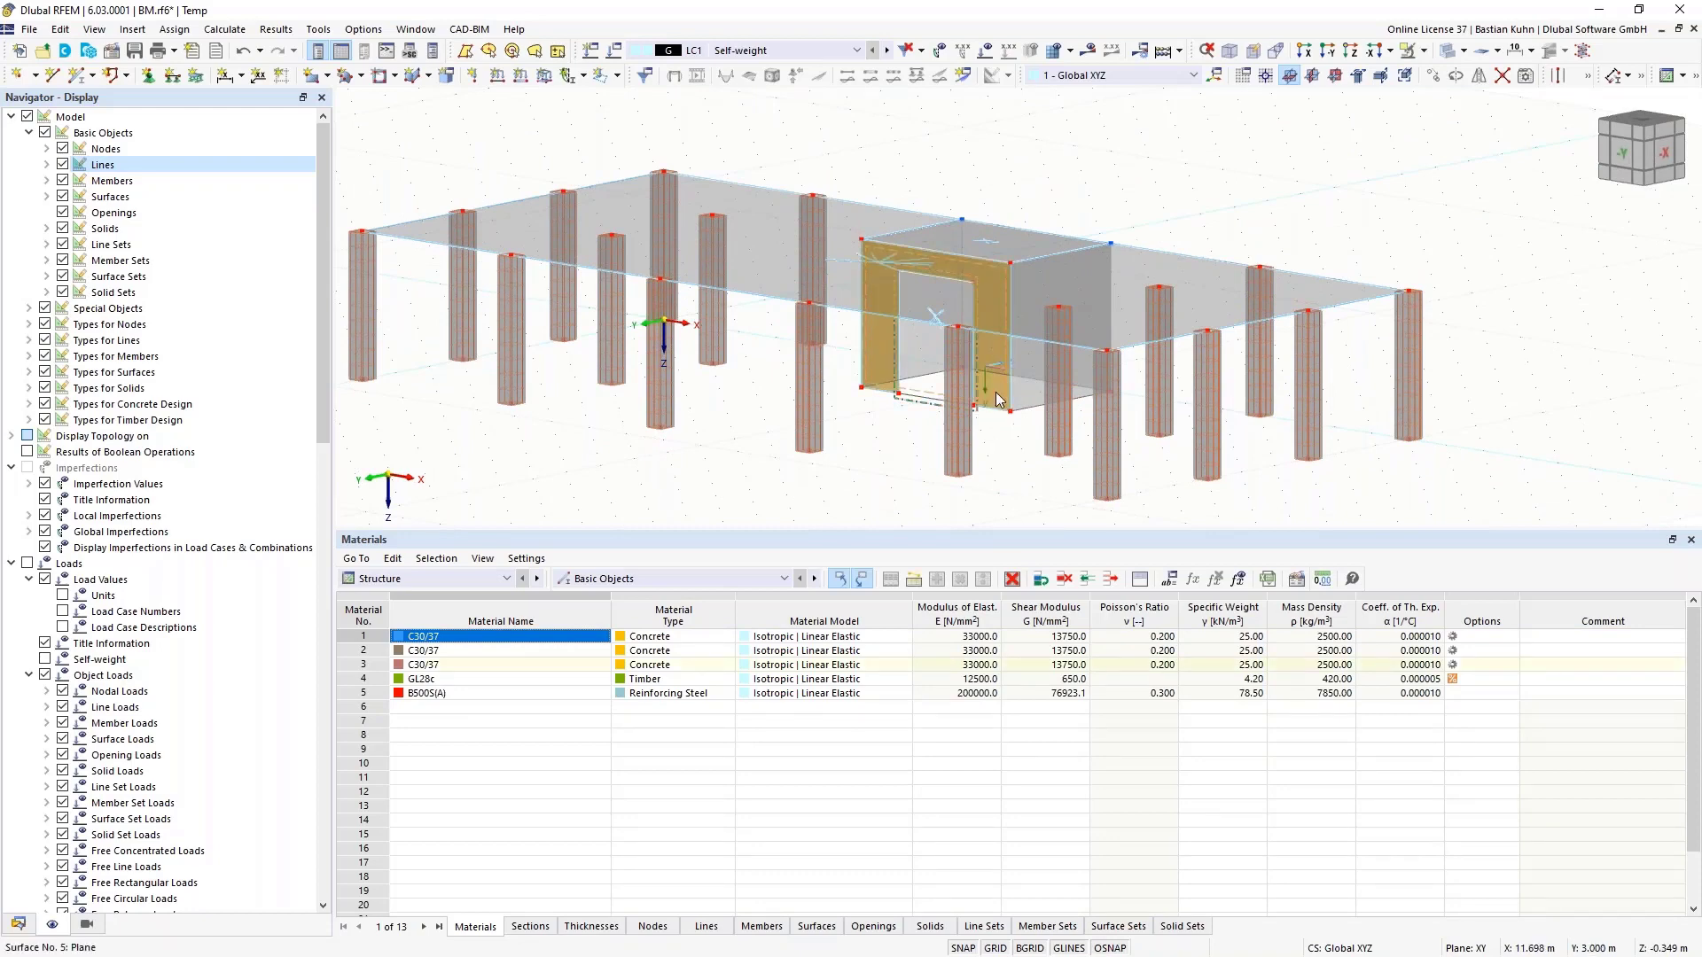
# Enable perpendicular object snap and draw vertical lines from the door opening's top corners to the slab at X 11 m and X 9 m
pyautogui.moveTo(997, 398)
pyautogui.rightClick(1110, 951)
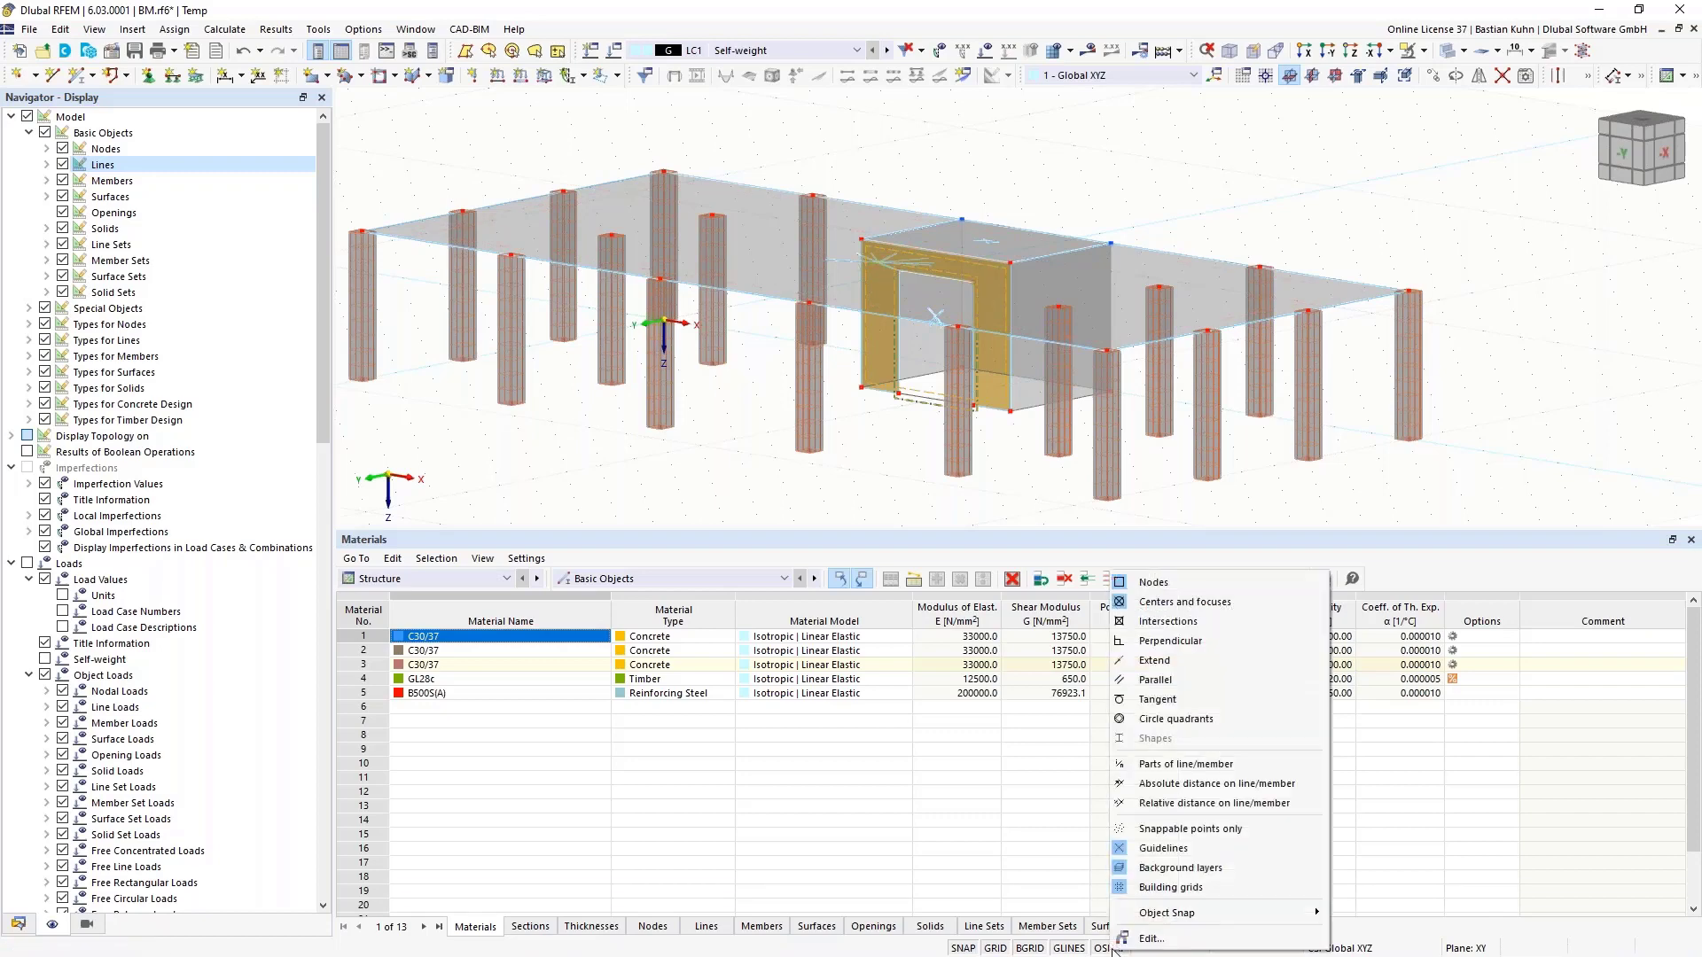
pyautogui.click(1188, 644)
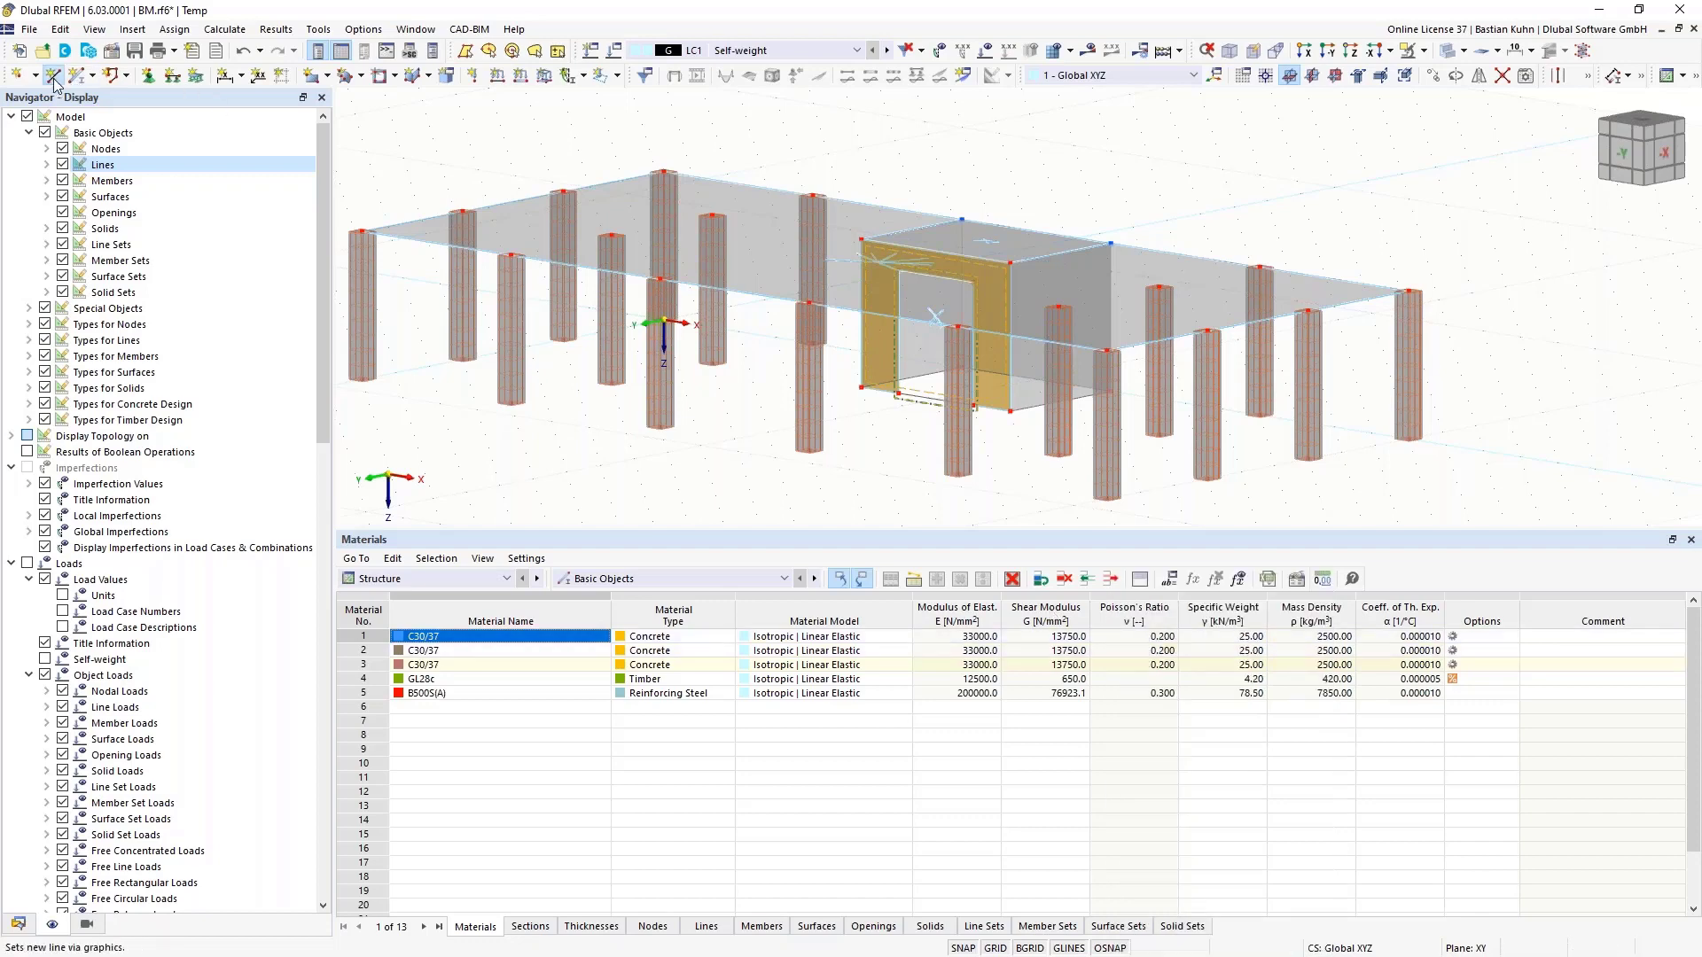
pyautogui.click(973, 282)
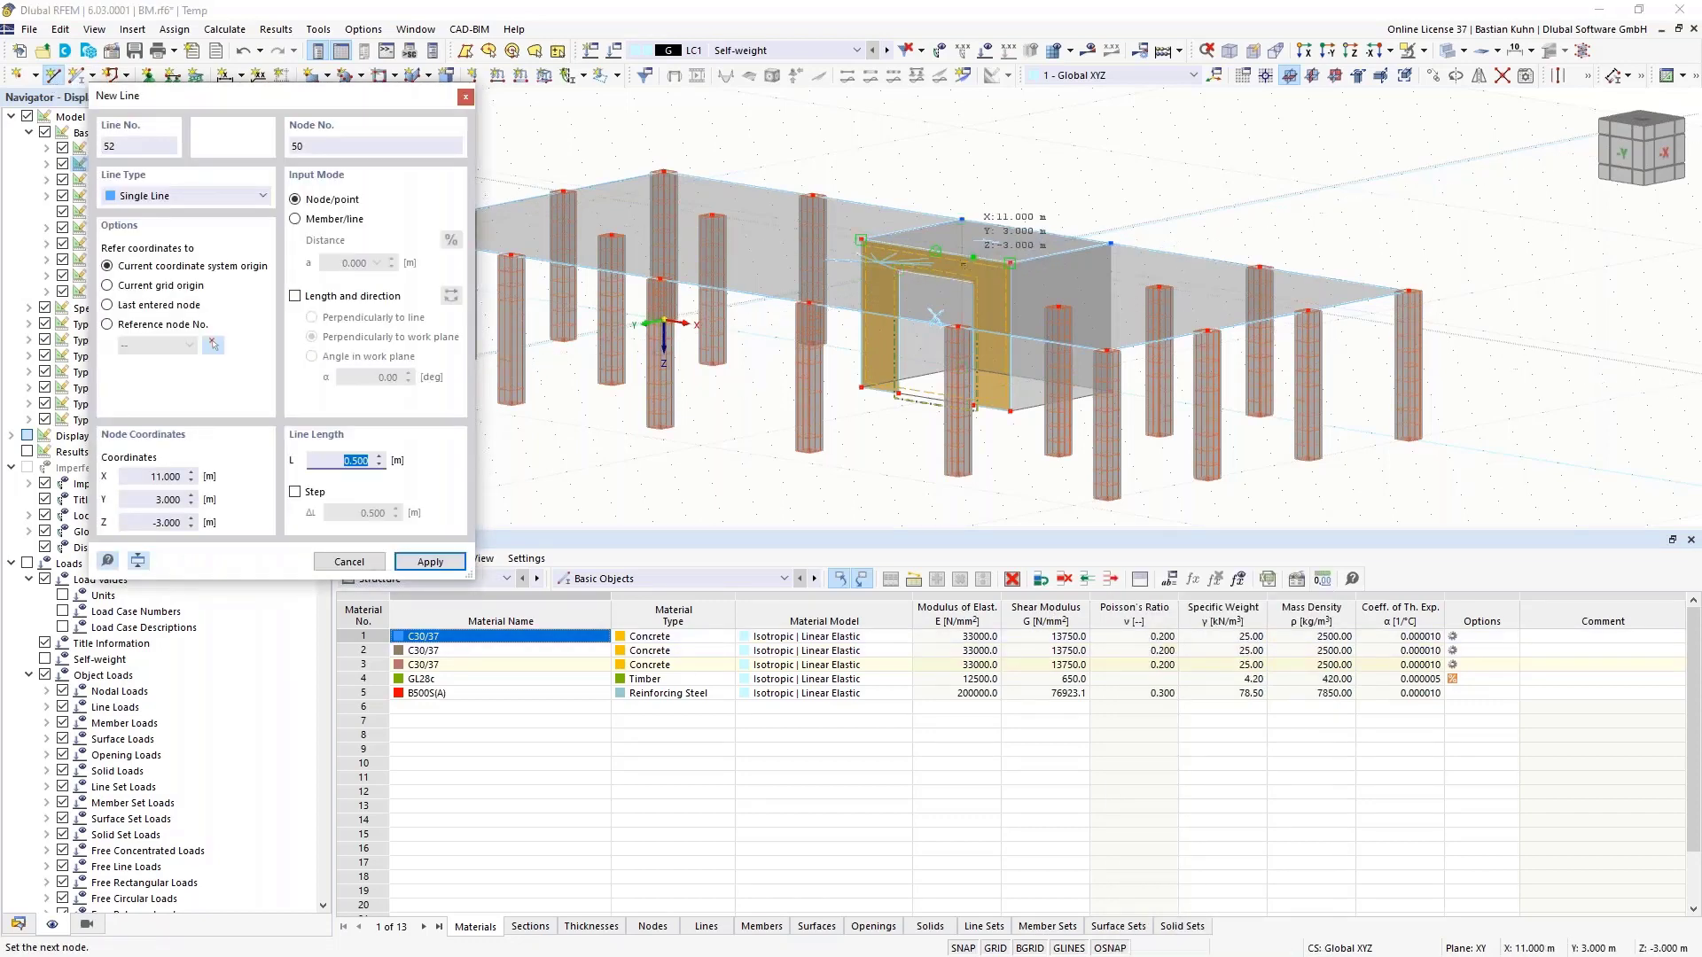
pyautogui.click(963, 239)
pyautogui.scroll(1, 963, 239)
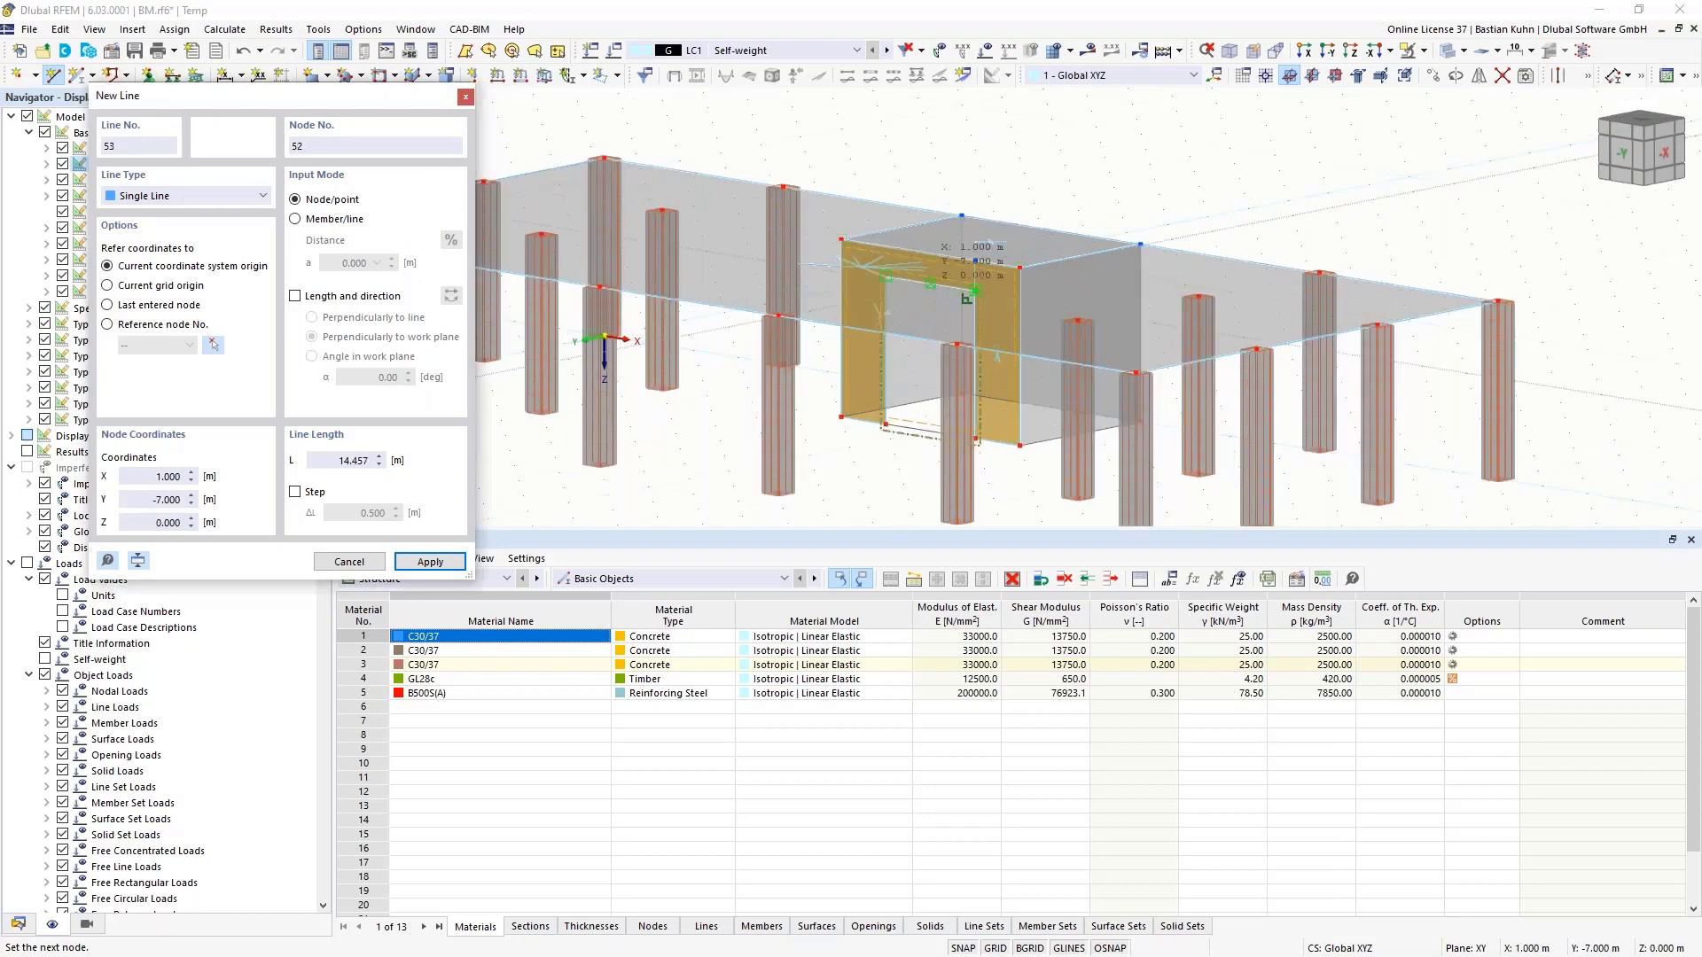
pyautogui.rightClick(930, 284)
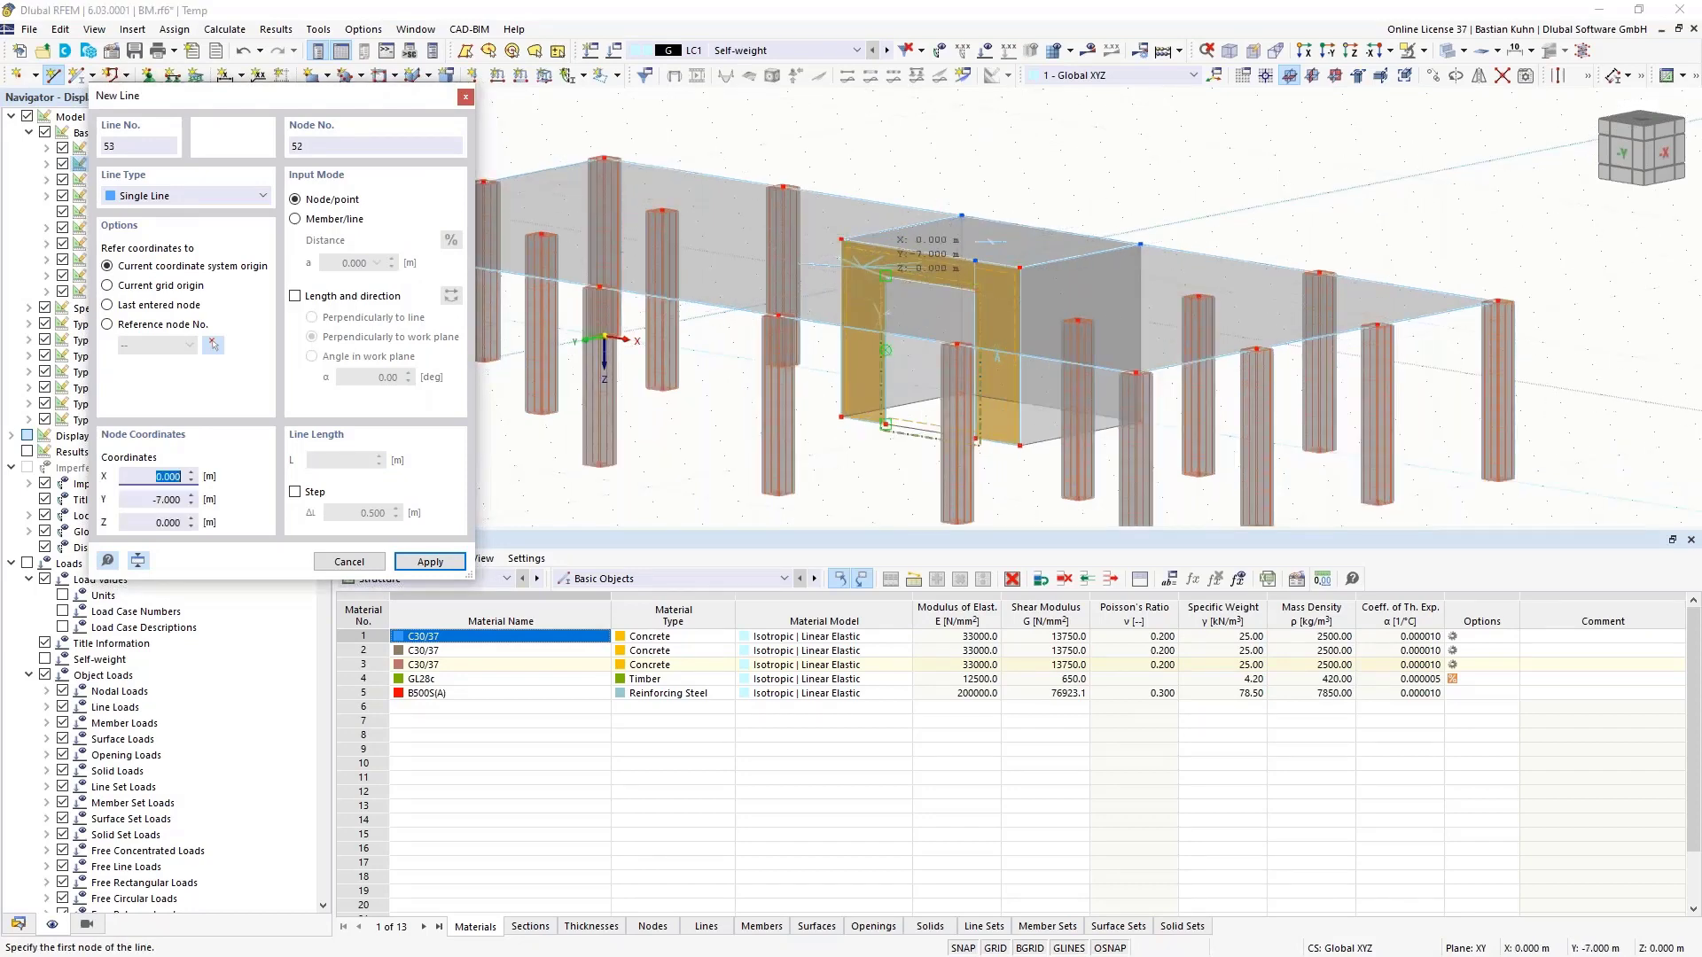
pyautogui.click(877, 253)
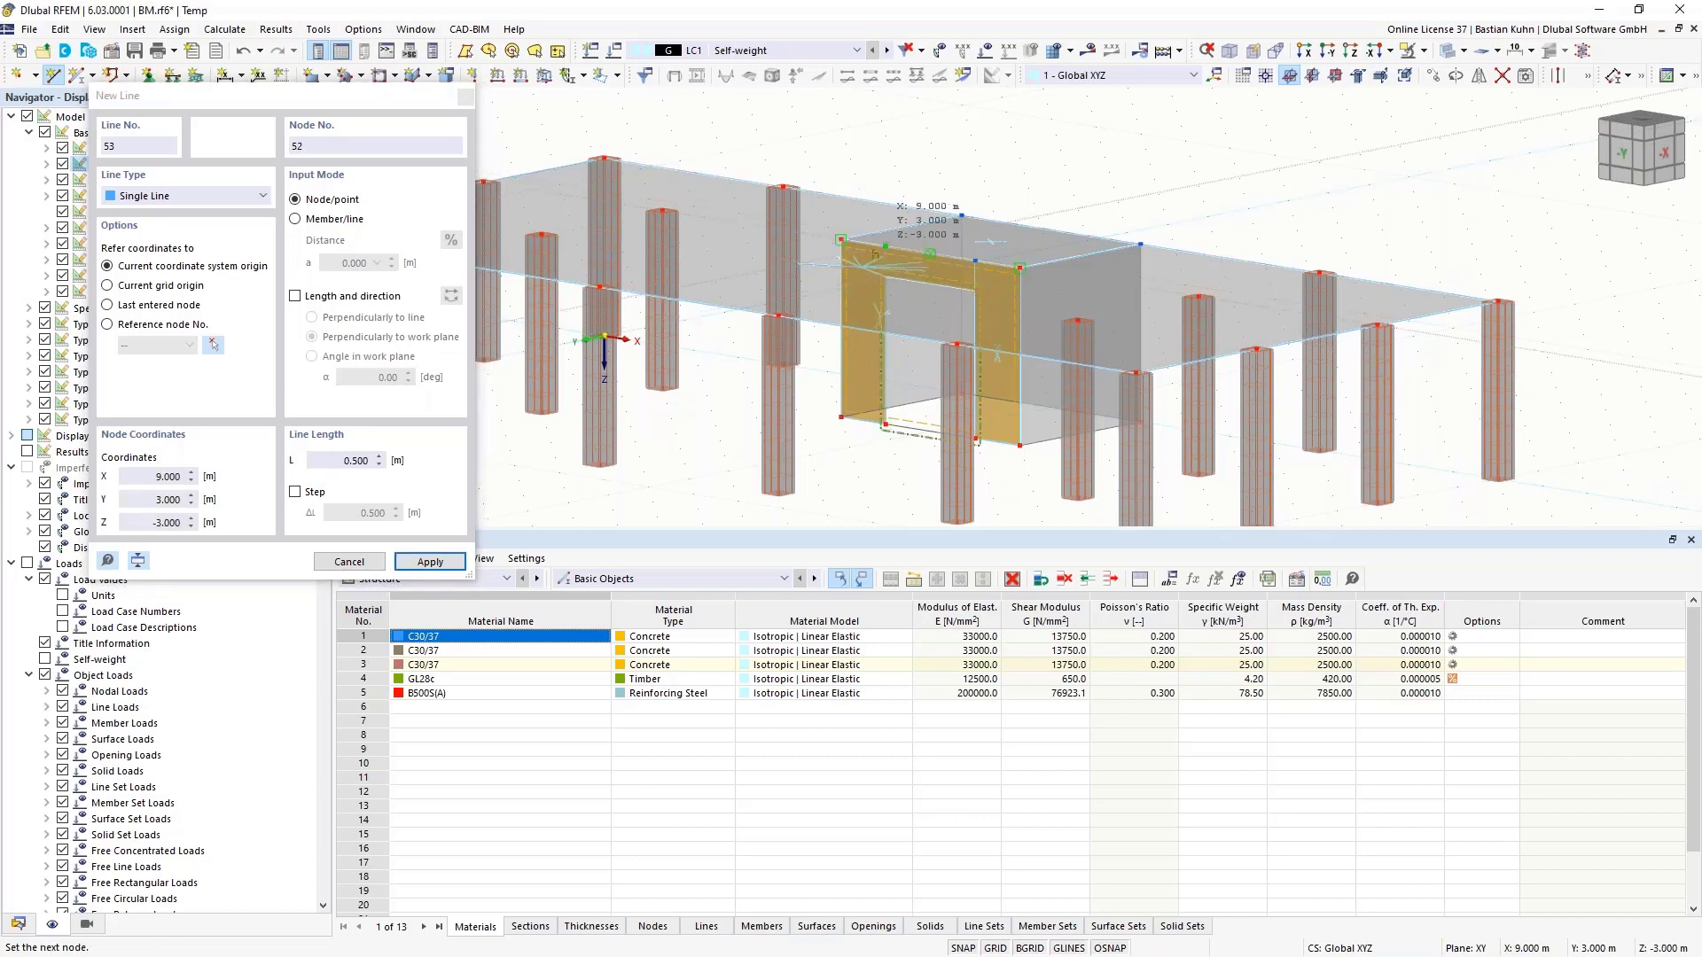
pyautogui.rightClick(1105, 166)
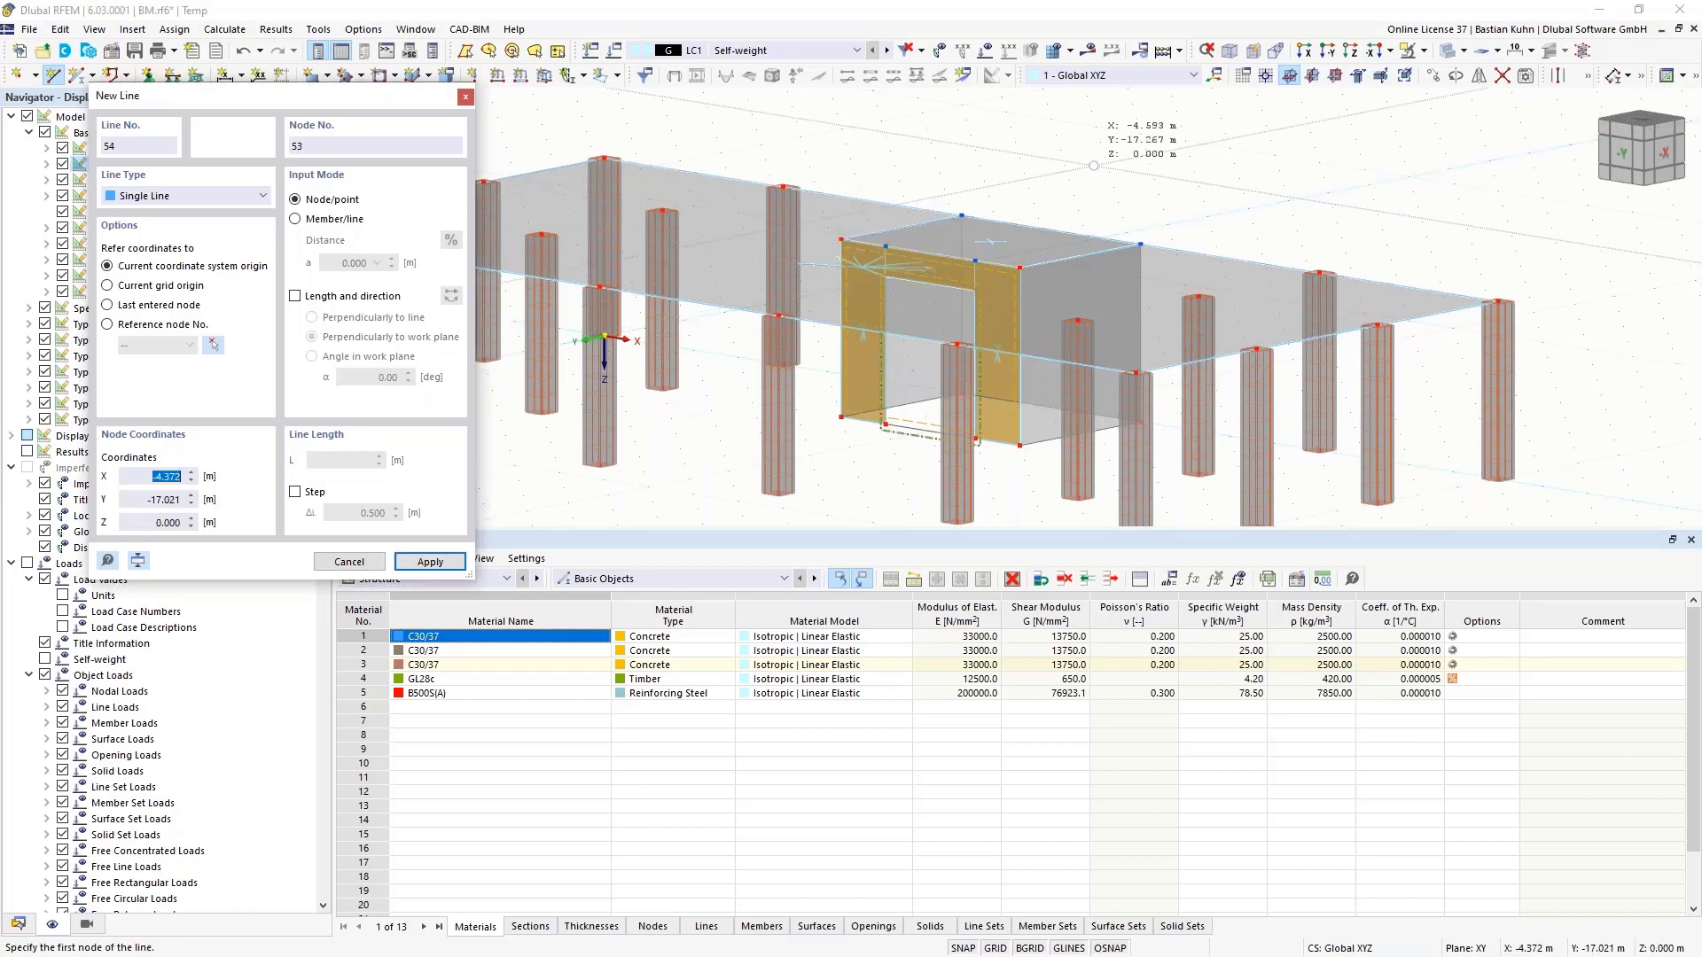
pyautogui.rightClick(1105, 166)
pyautogui.moveTo(1200, 174); pyautogui.dragTo(797, 344)
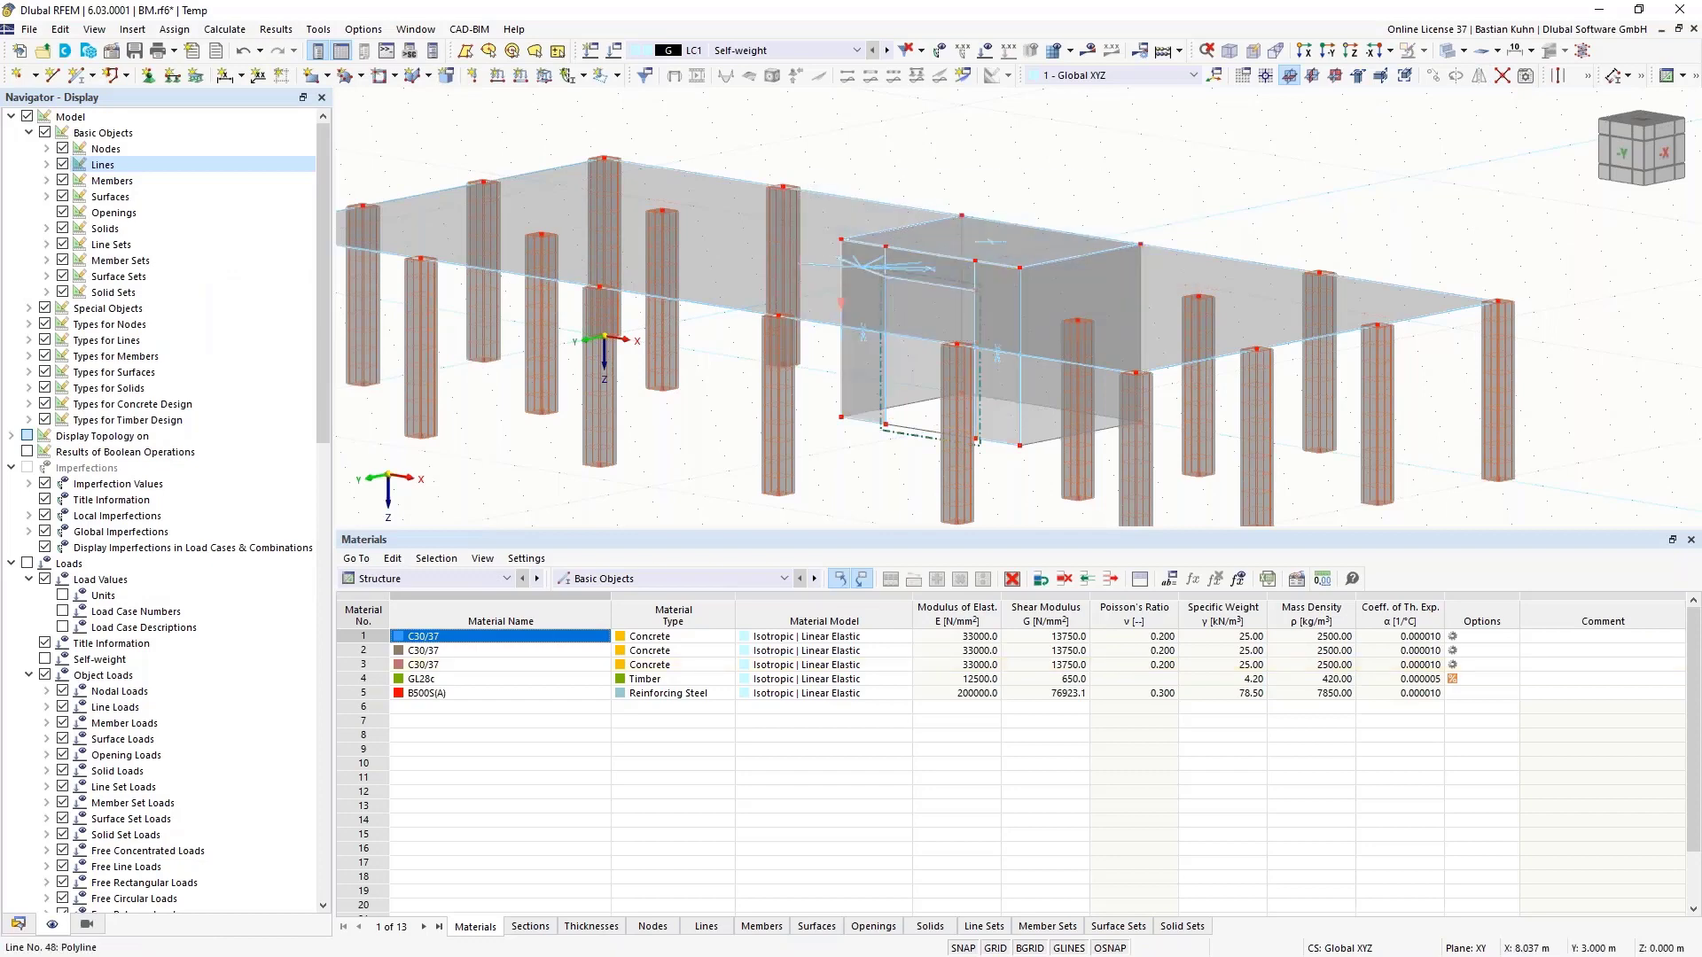
# Change nodal support 1 from hinged to fully fixed conditions and accept it for assignment to nodes
pyautogui.click(874, 473)
pyautogui.click(843, 498)
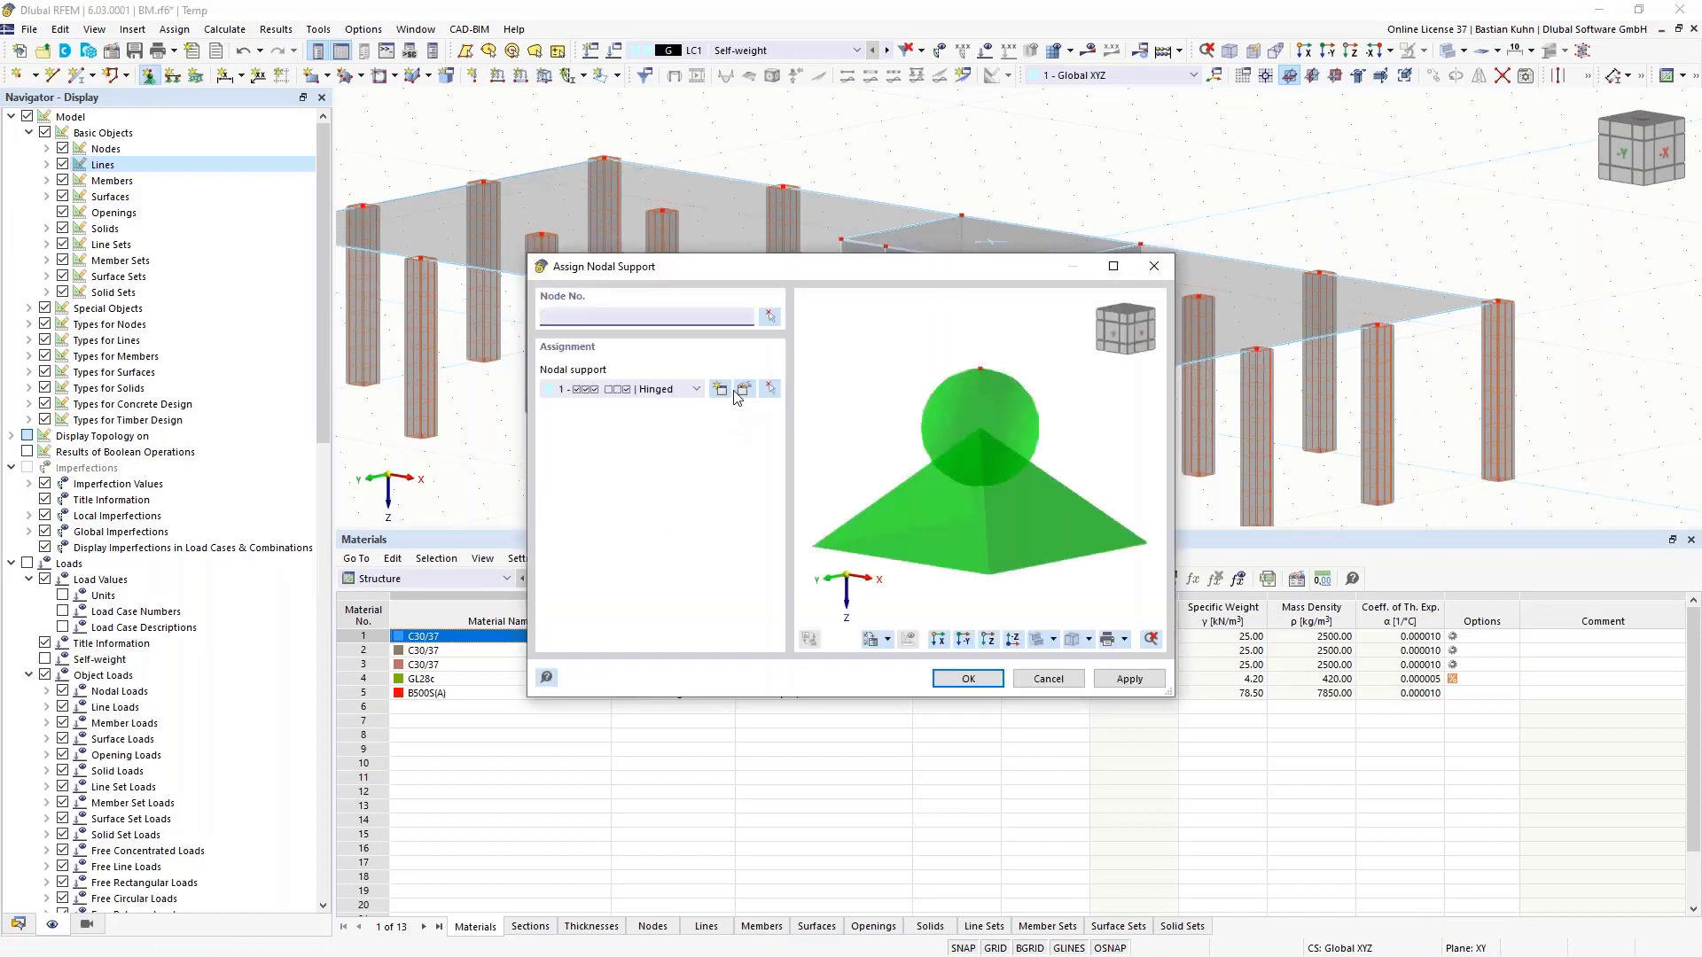
pyautogui.click(740, 391)
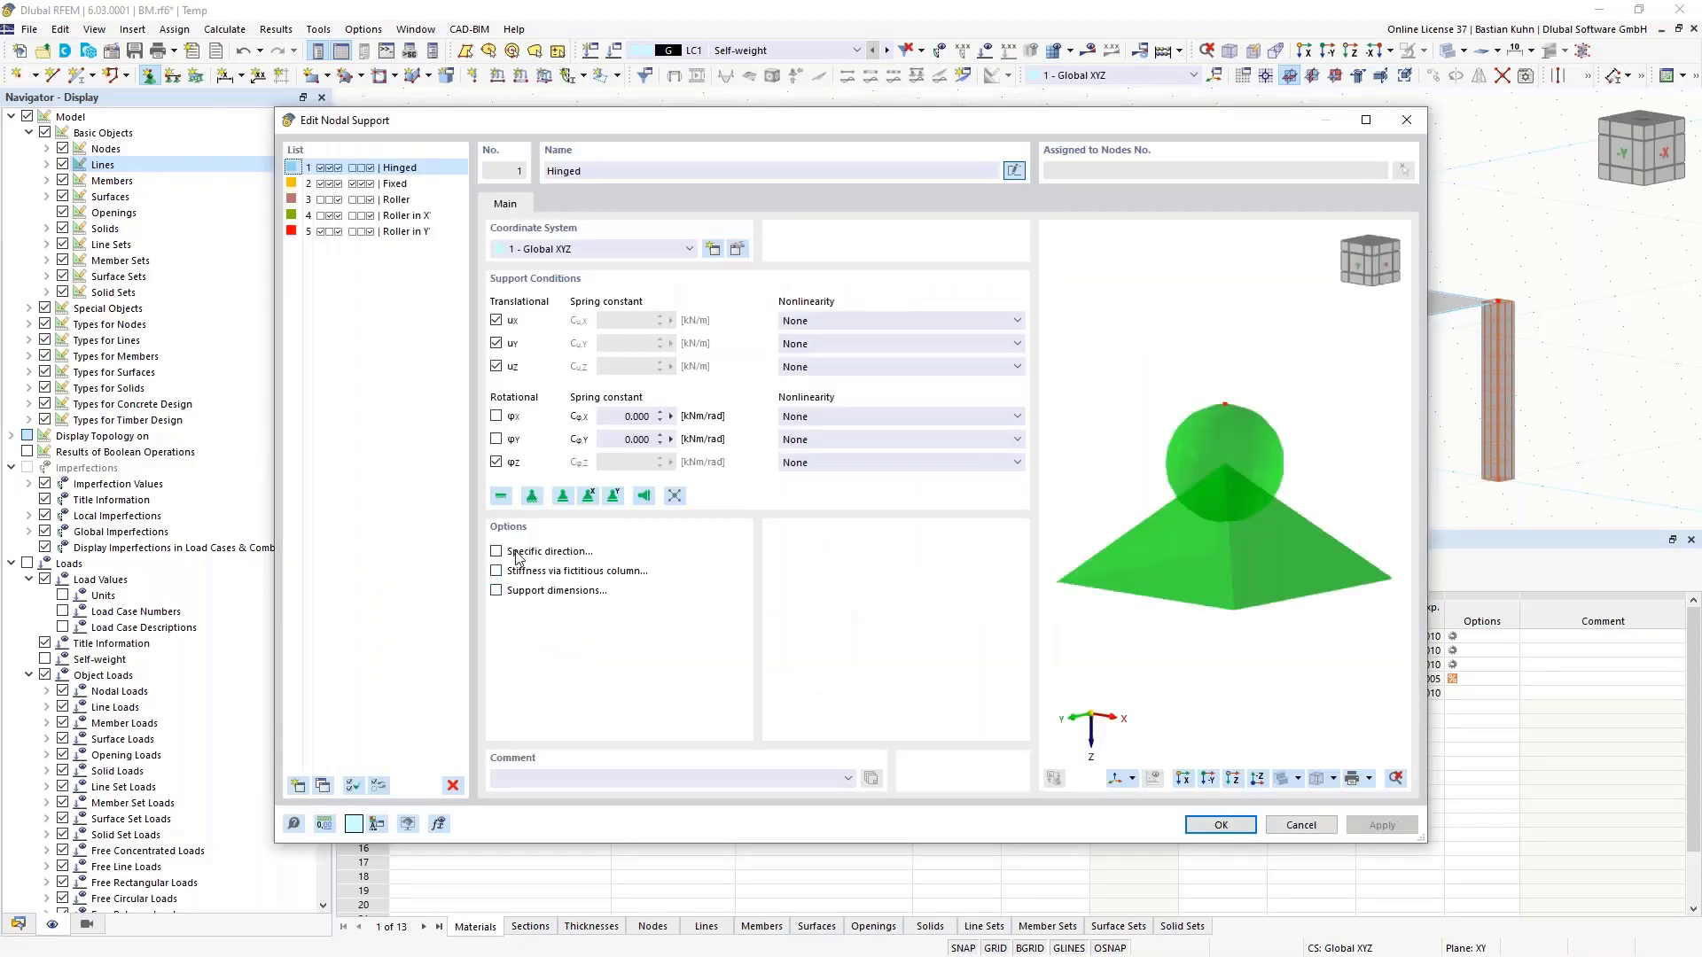
pyautogui.click(501, 496)
pyautogui.click(1220, 825)
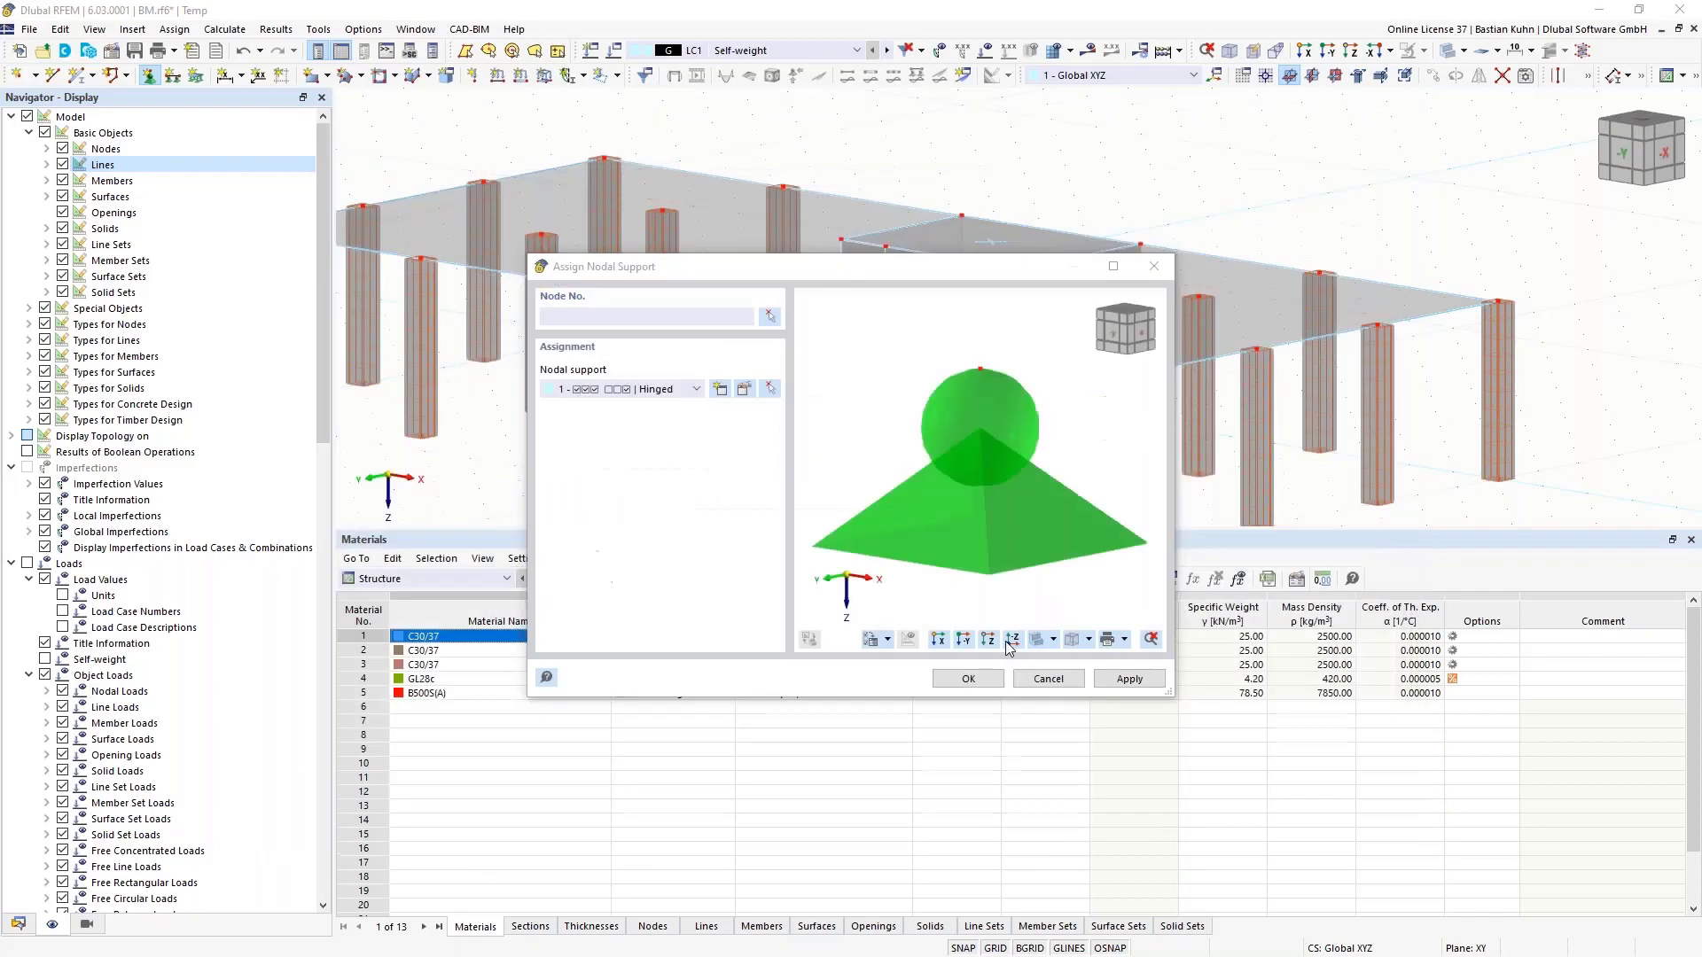
pyautogui.click(968, 679)
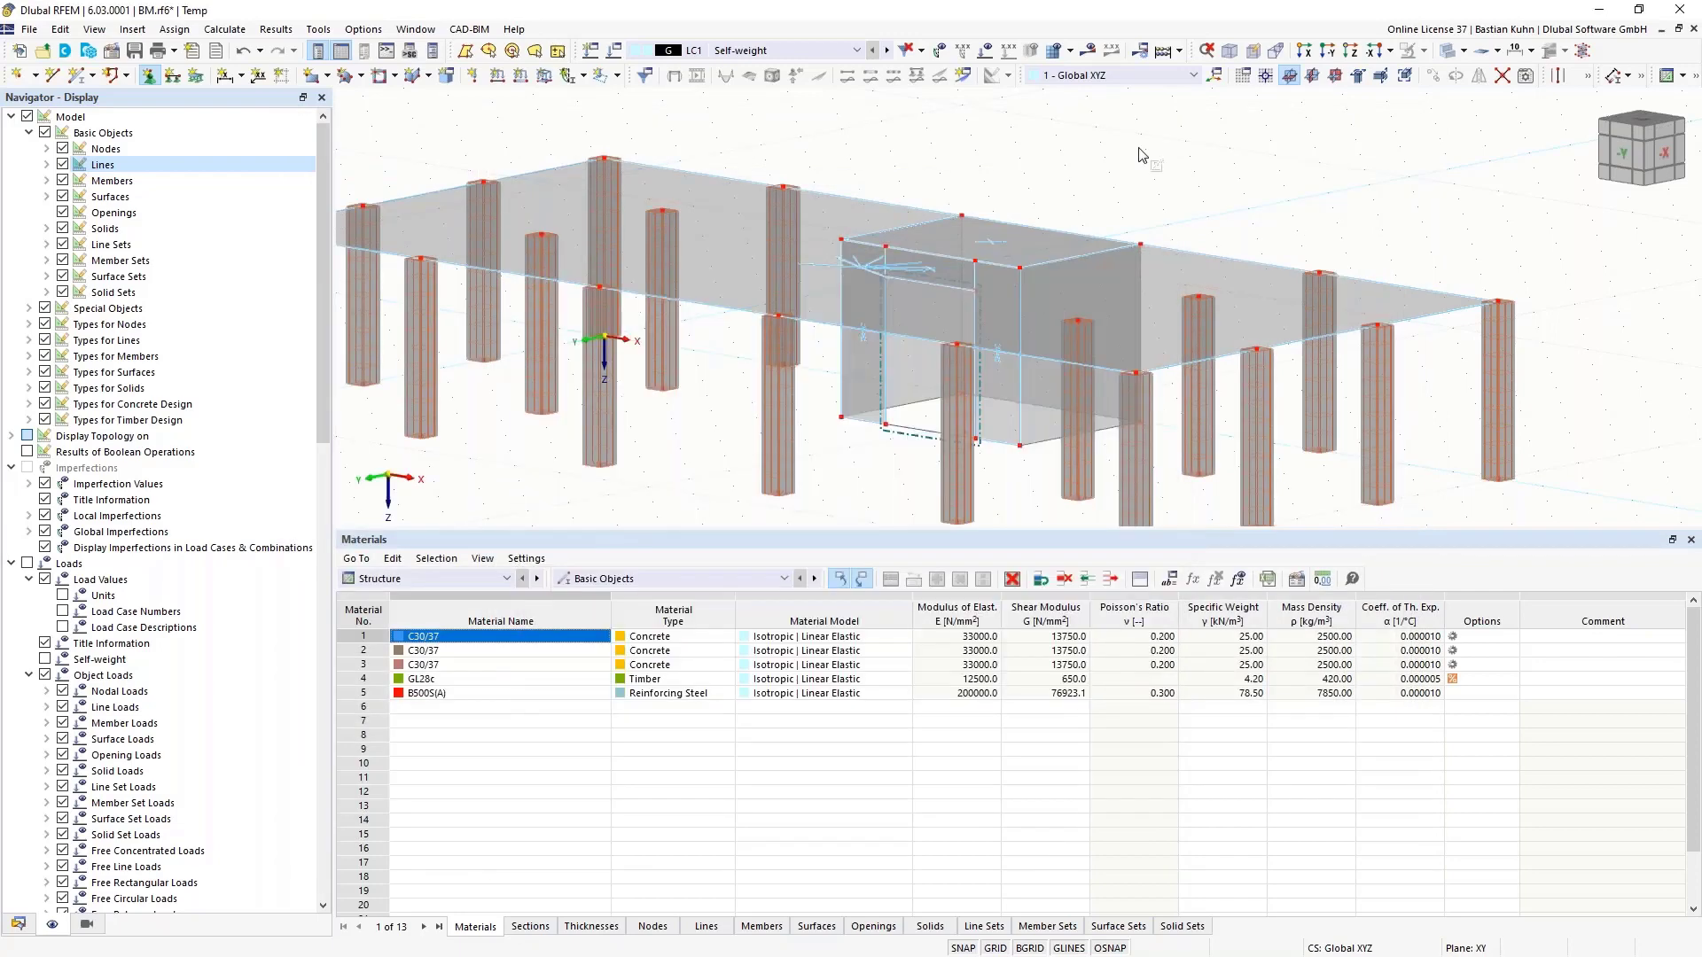
# Assign the fixed nodal support to the base nodes of the columns, selecting them by window in the -Y view
pyautogui.click(1328, 51)
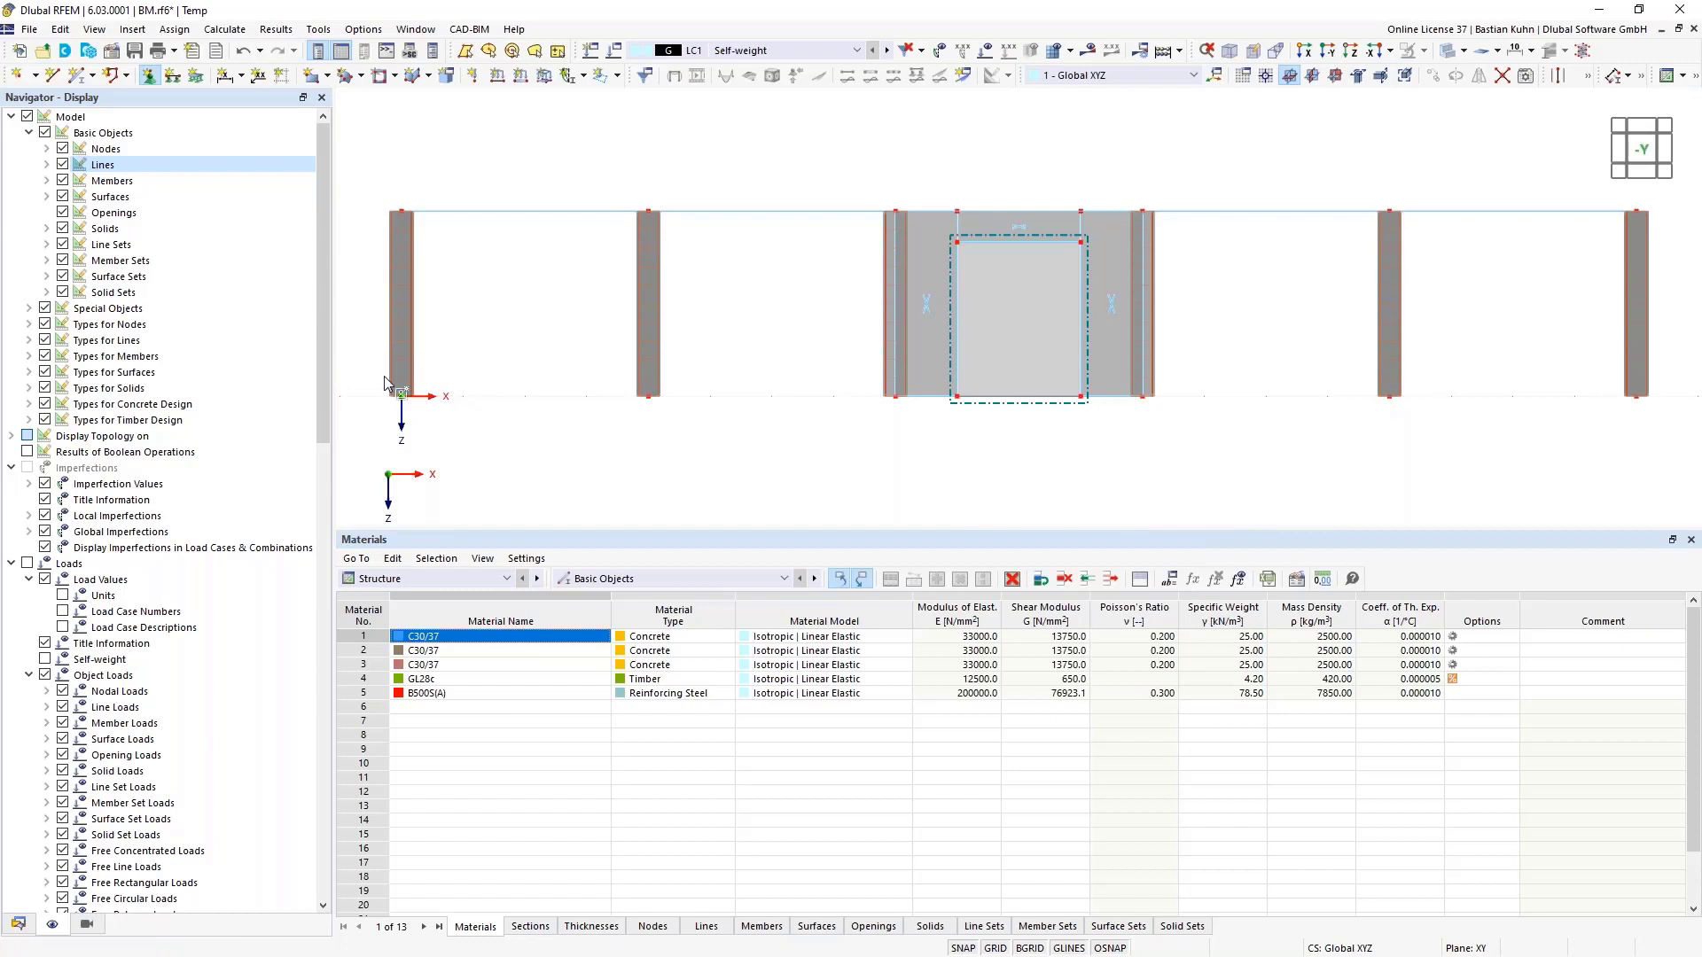
pyautogui.moveTo(373, 352); pyautogui.dragTo(904, 487)
pyautogui.moveTo(1313, 361); pyautogui.dragTo(1664, 456)
pyautogui.keyDown('ctrl'); pyautogui.moveTo(1375, 456); pyautogui.dragTo(1242, 447, button='middle'); pyautogui.keyUp('ctrl')
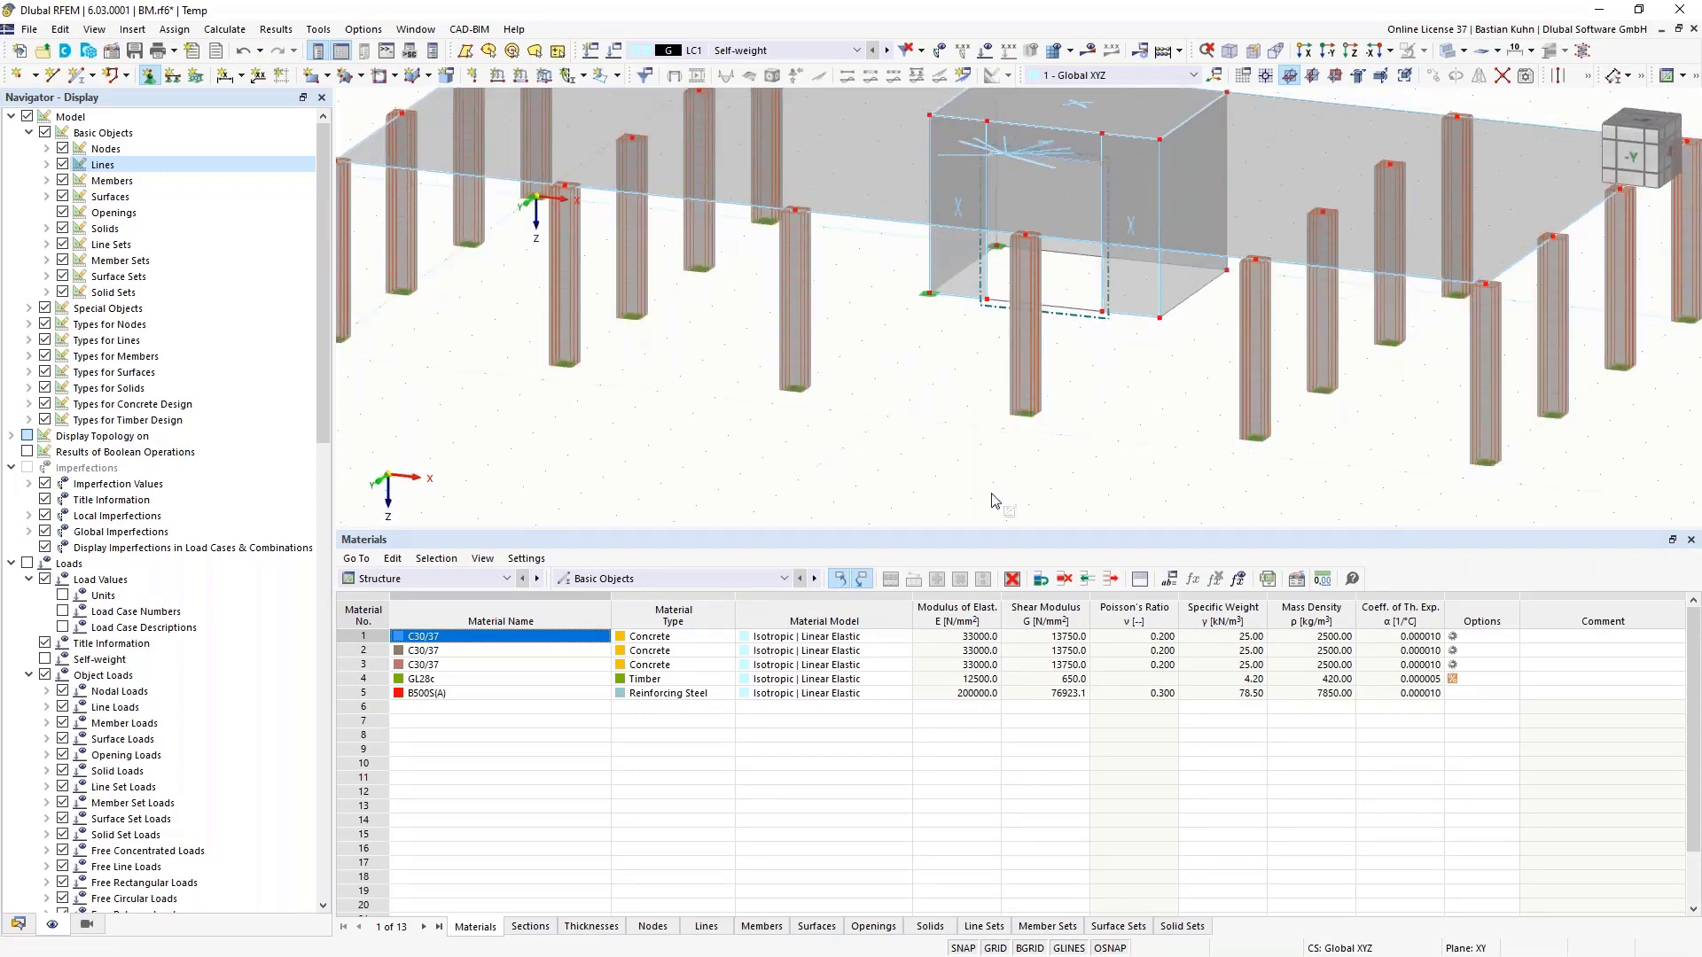
pyautogui.press('Escape')
# Delete the nodal supports at the two core wall corners at X 8 m and enlarge the nodal support symbols
pyautogui.click(920, 295)
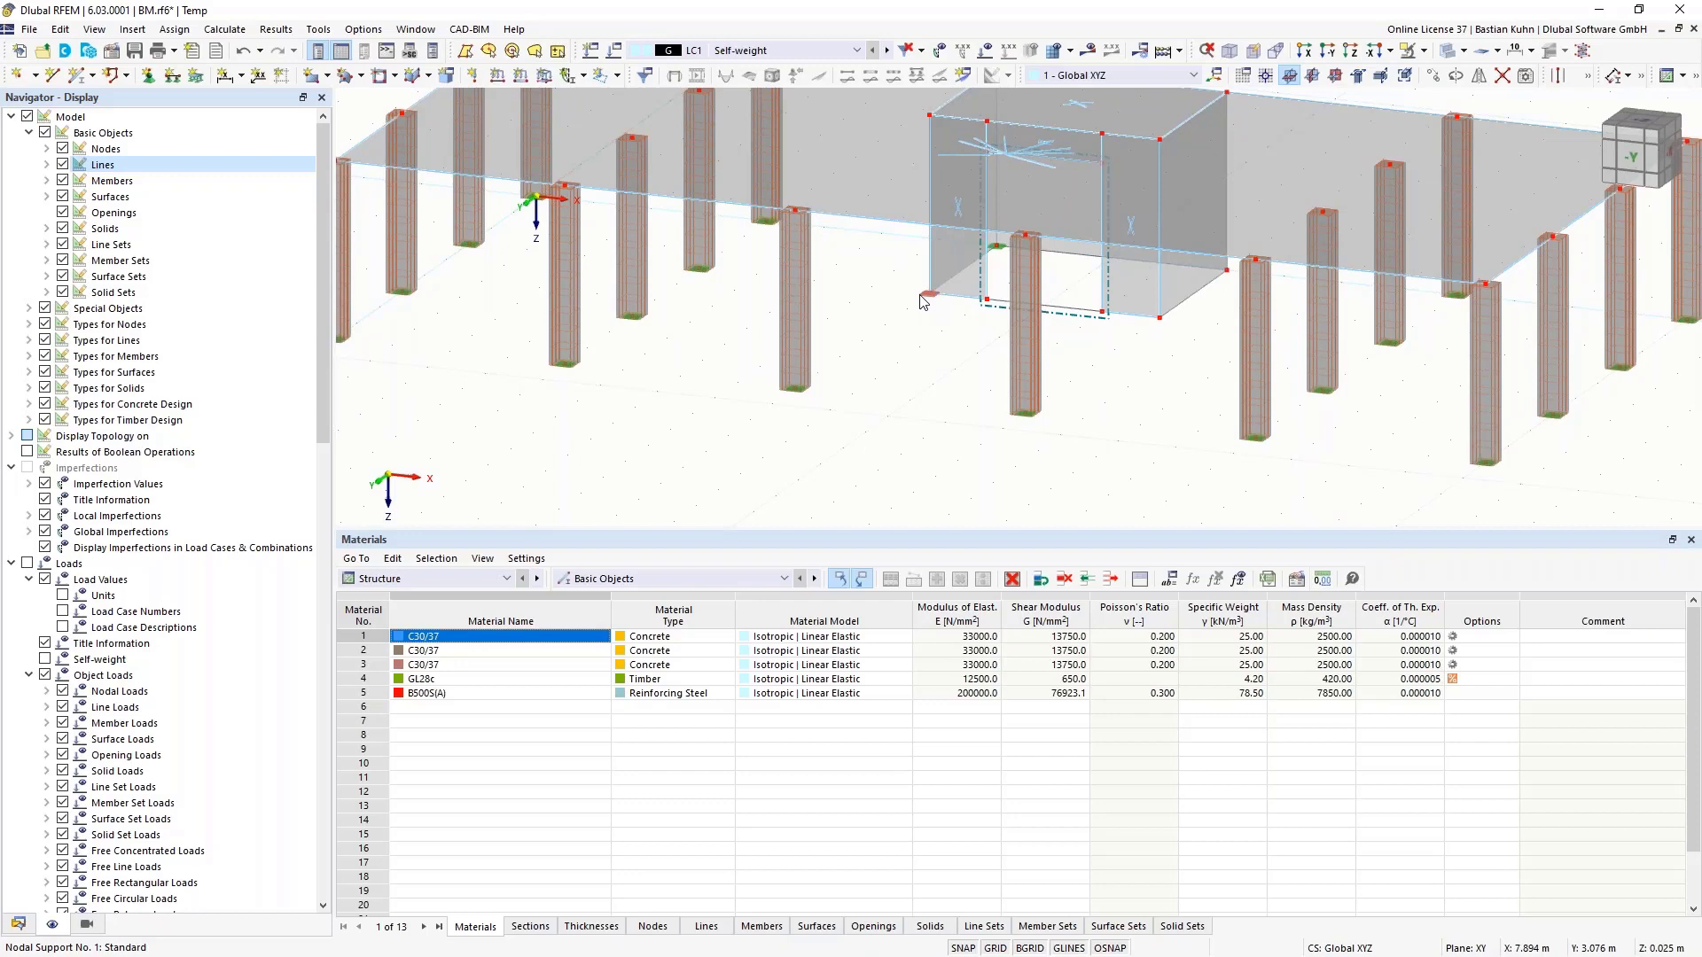
pyautogui.rightClick(795, 394)
pyautogui.moveTo(840, 557); pyautogui.dragTo(972, 559)
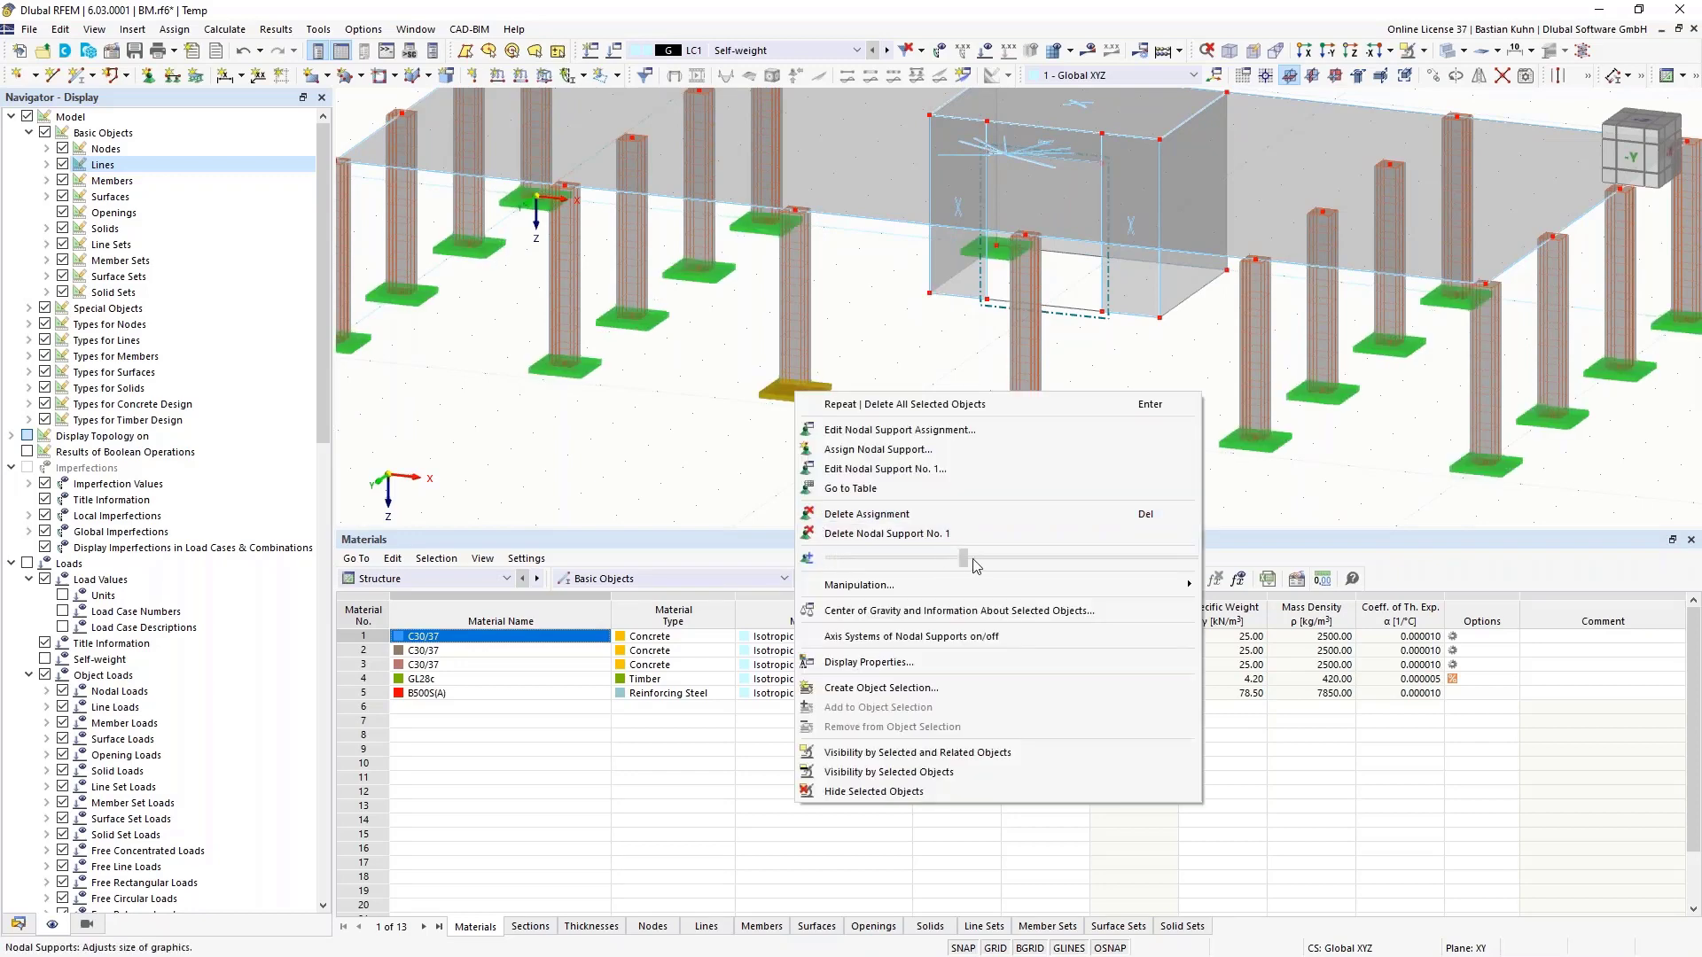
pyautogui.click(1003, 264)
pyautogui.press('Escape')
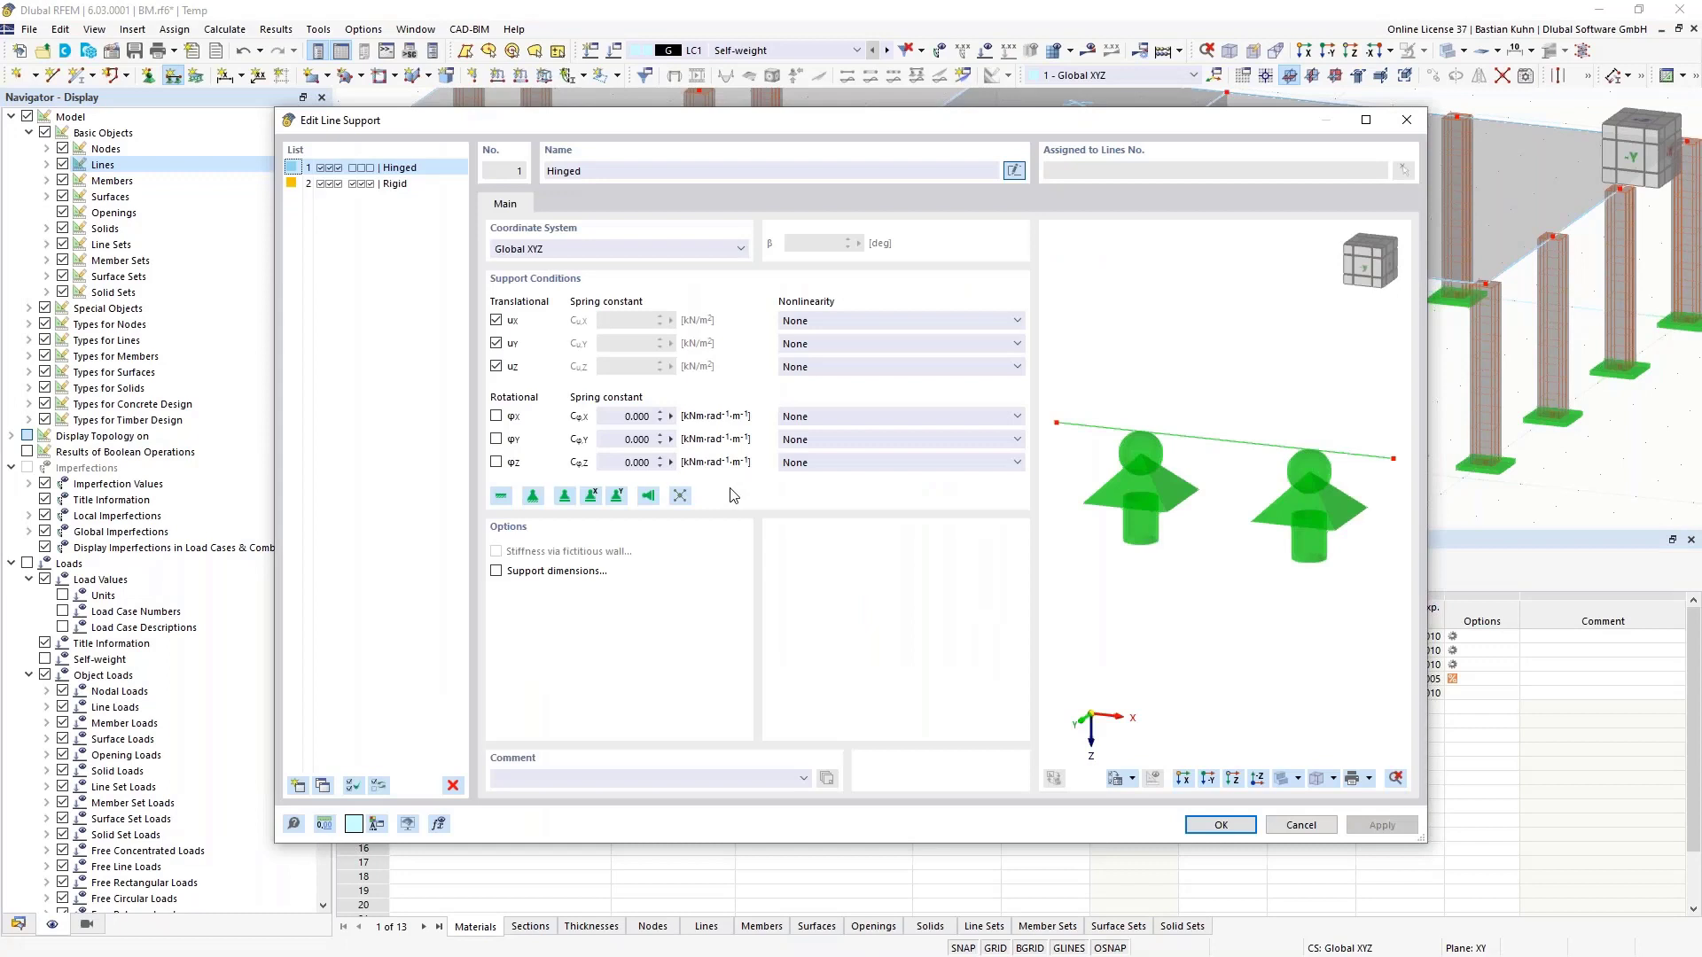
# Set line support 1 to the Local xyz coordinate system and release its translation uy
pyautogui.click(564, 253)
pyautogui.click(532, 279)
pyautogui.click(497, 344)
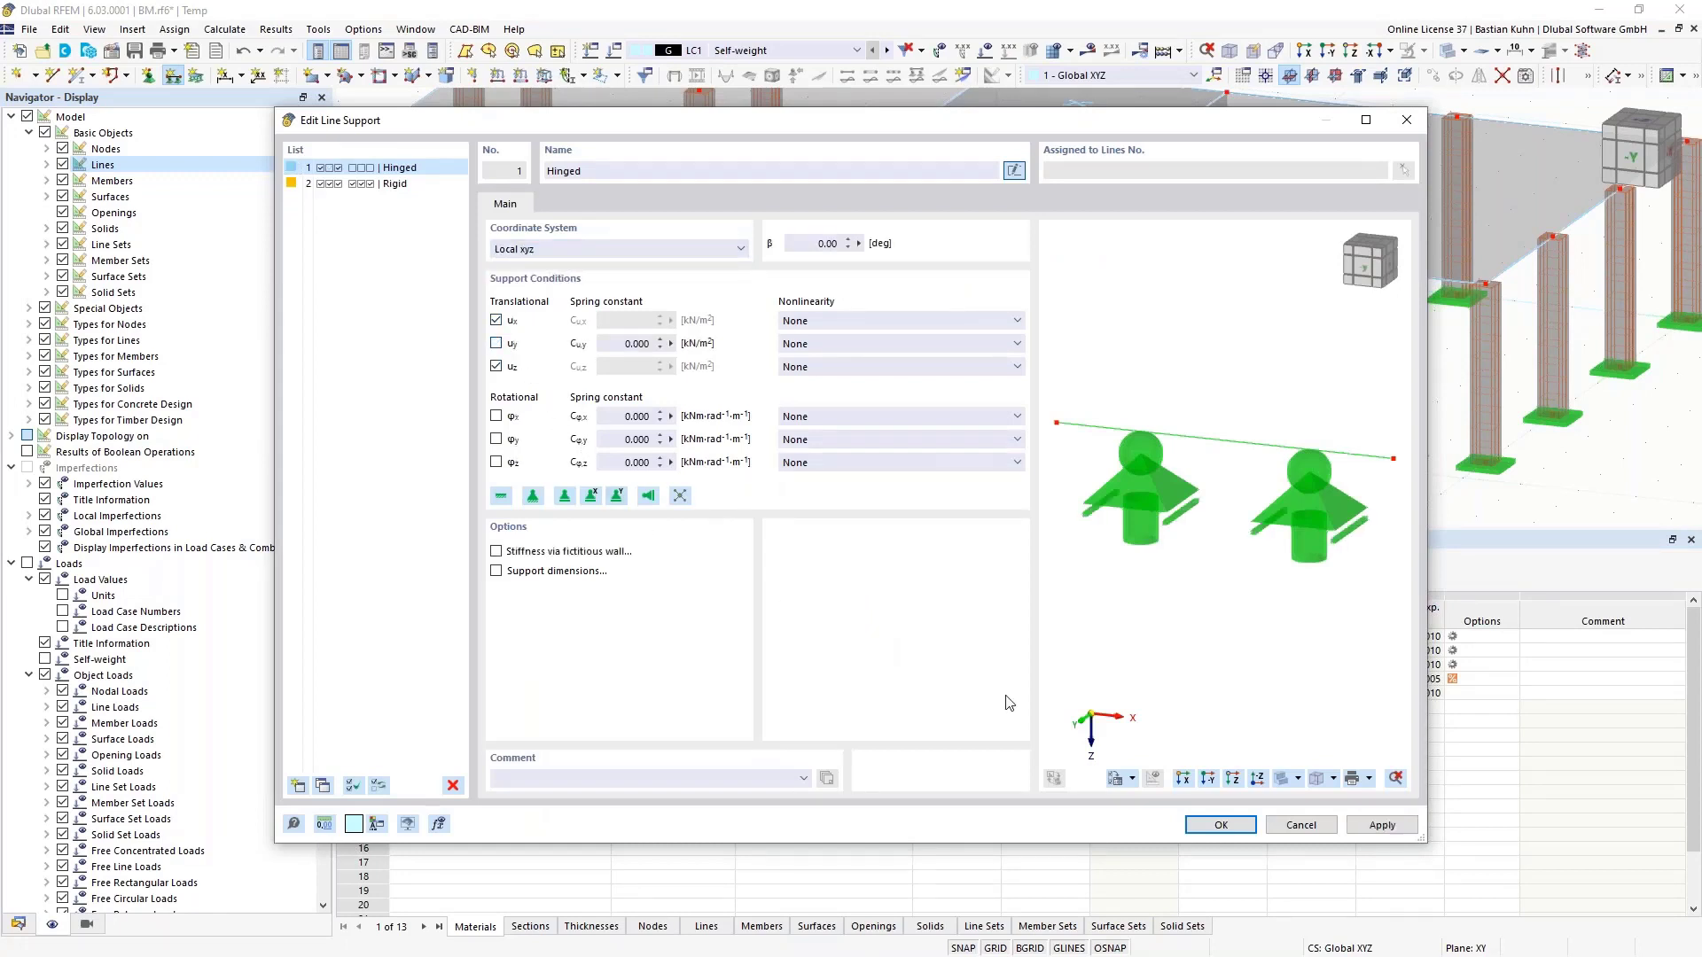
pyautogui.click(1220, 824)
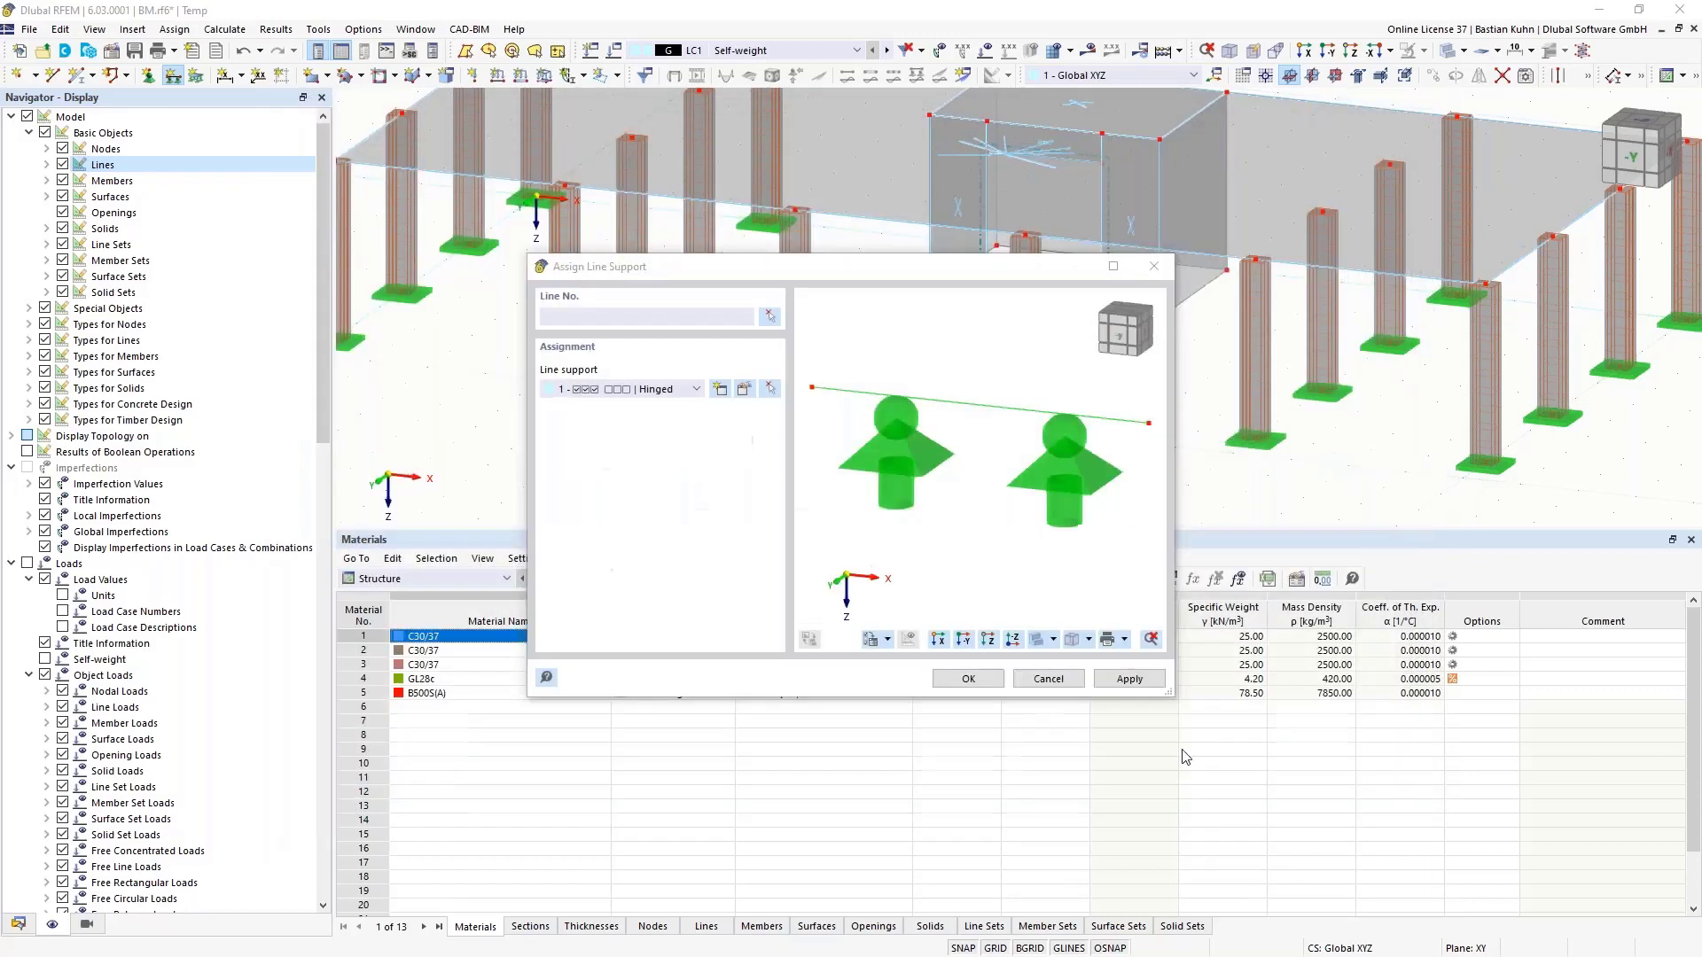
# Assign line support 1 to the base lines of the core walls, leaving out the door opening
pyautogui.click(968, 679)
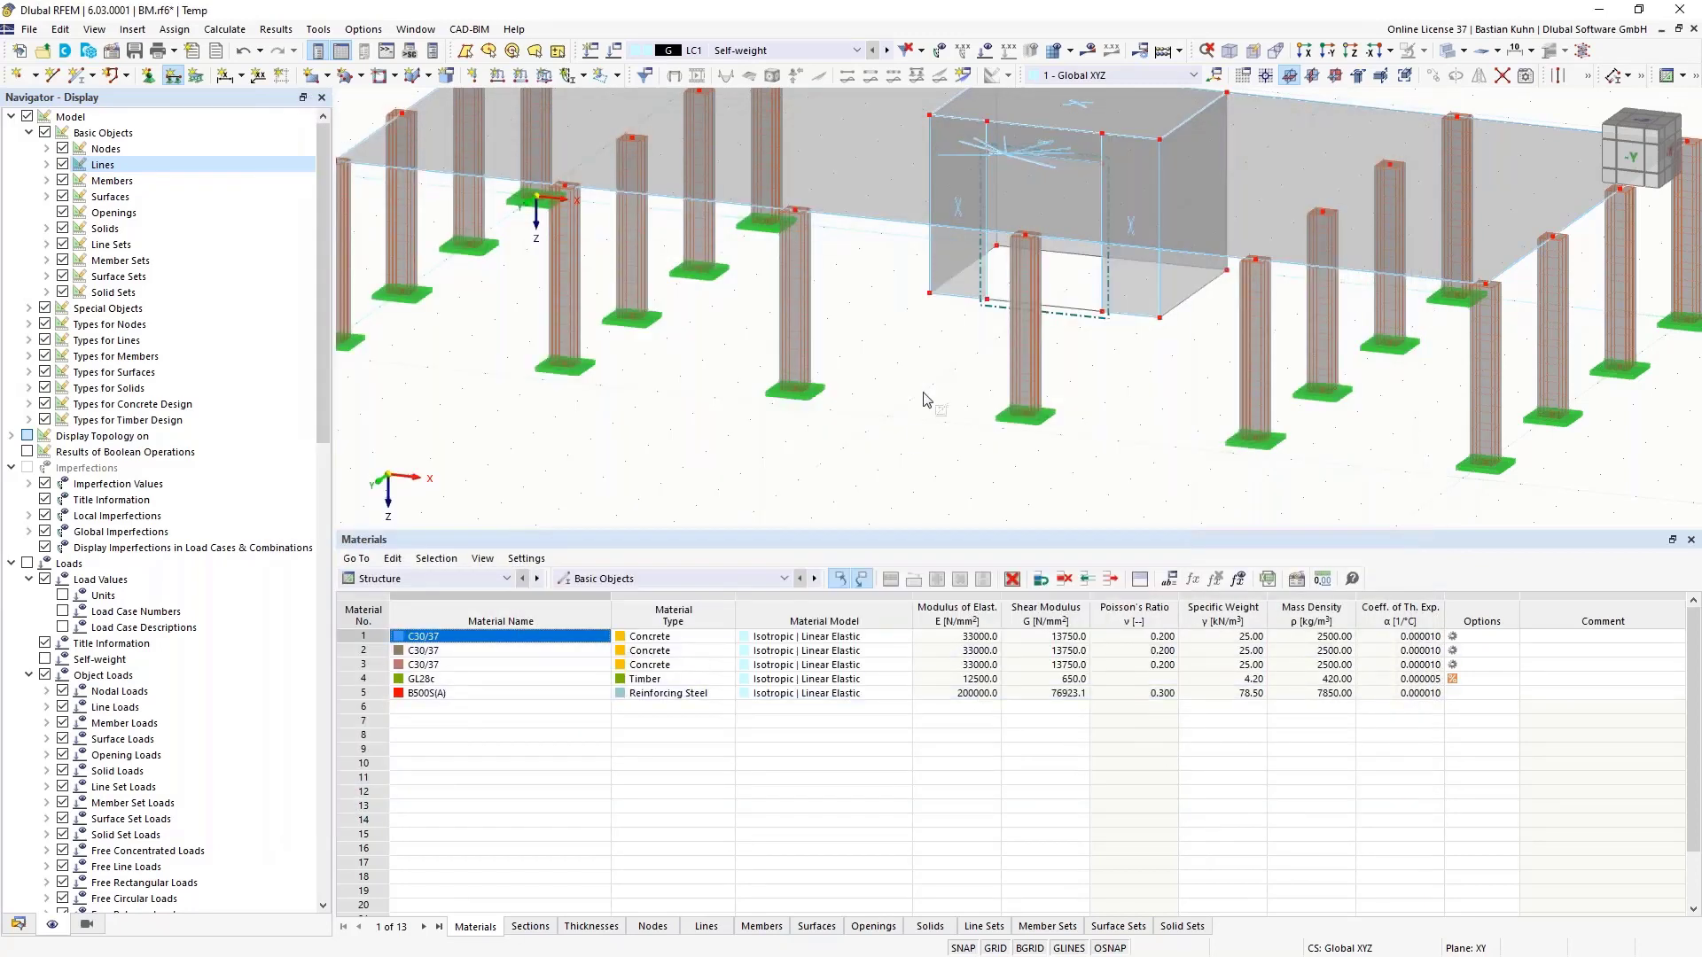
pyautogui.click(953, 298)
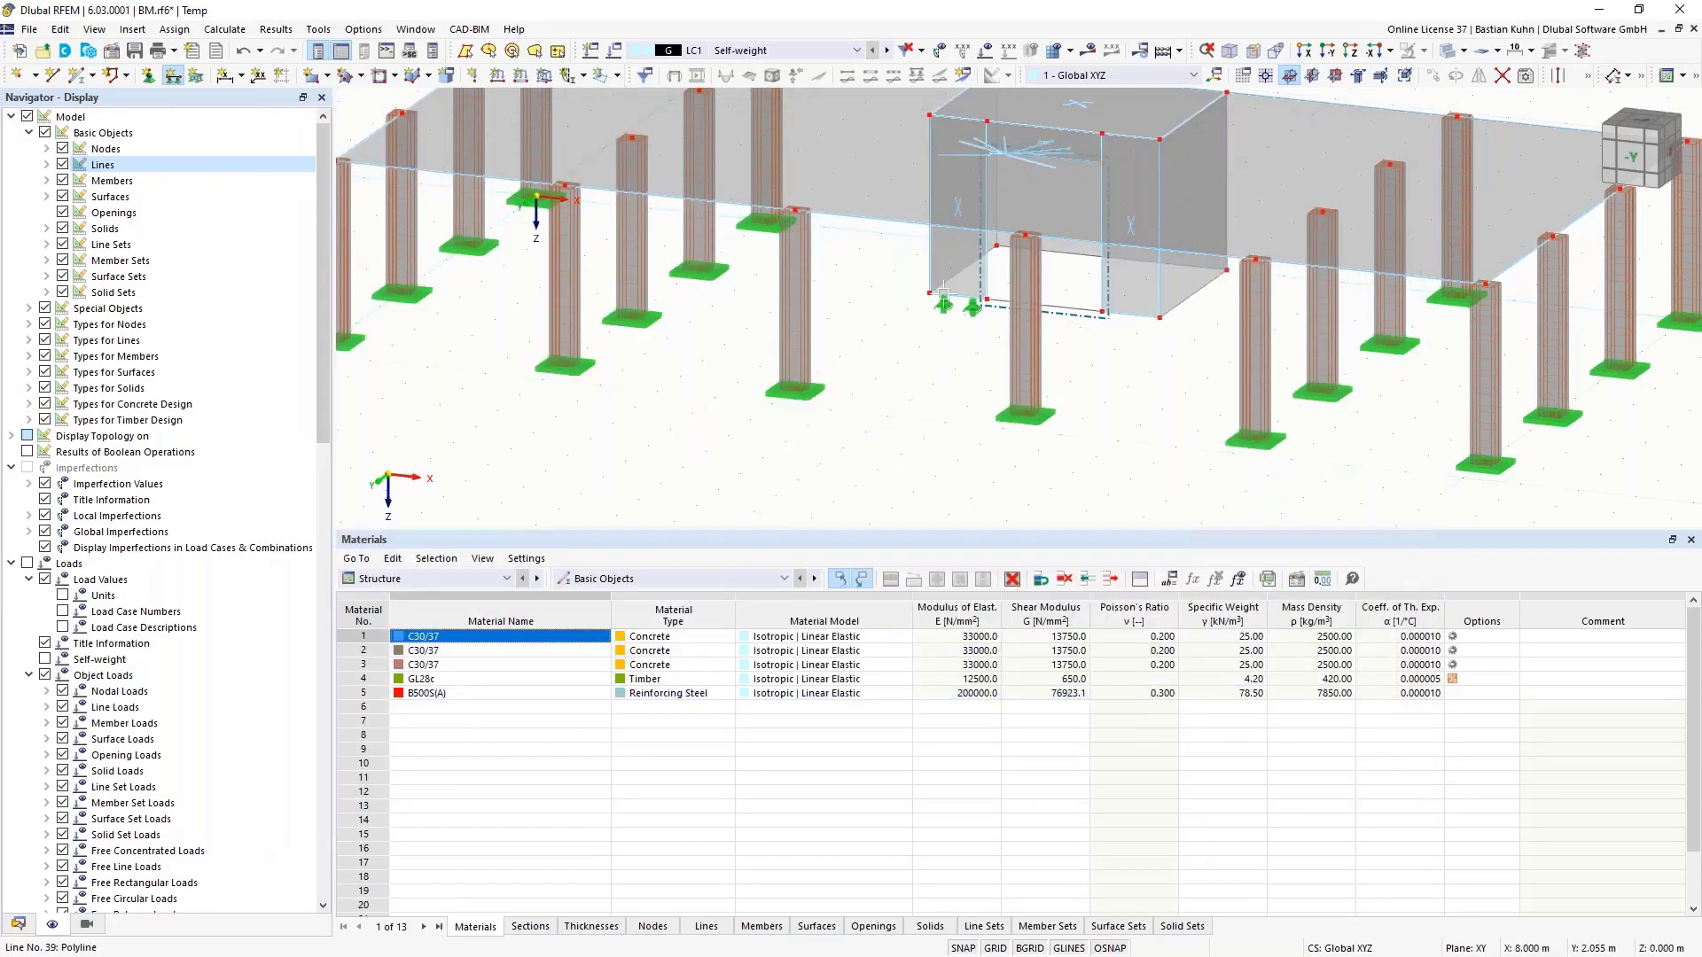
pyautogui.click(1077, 255)
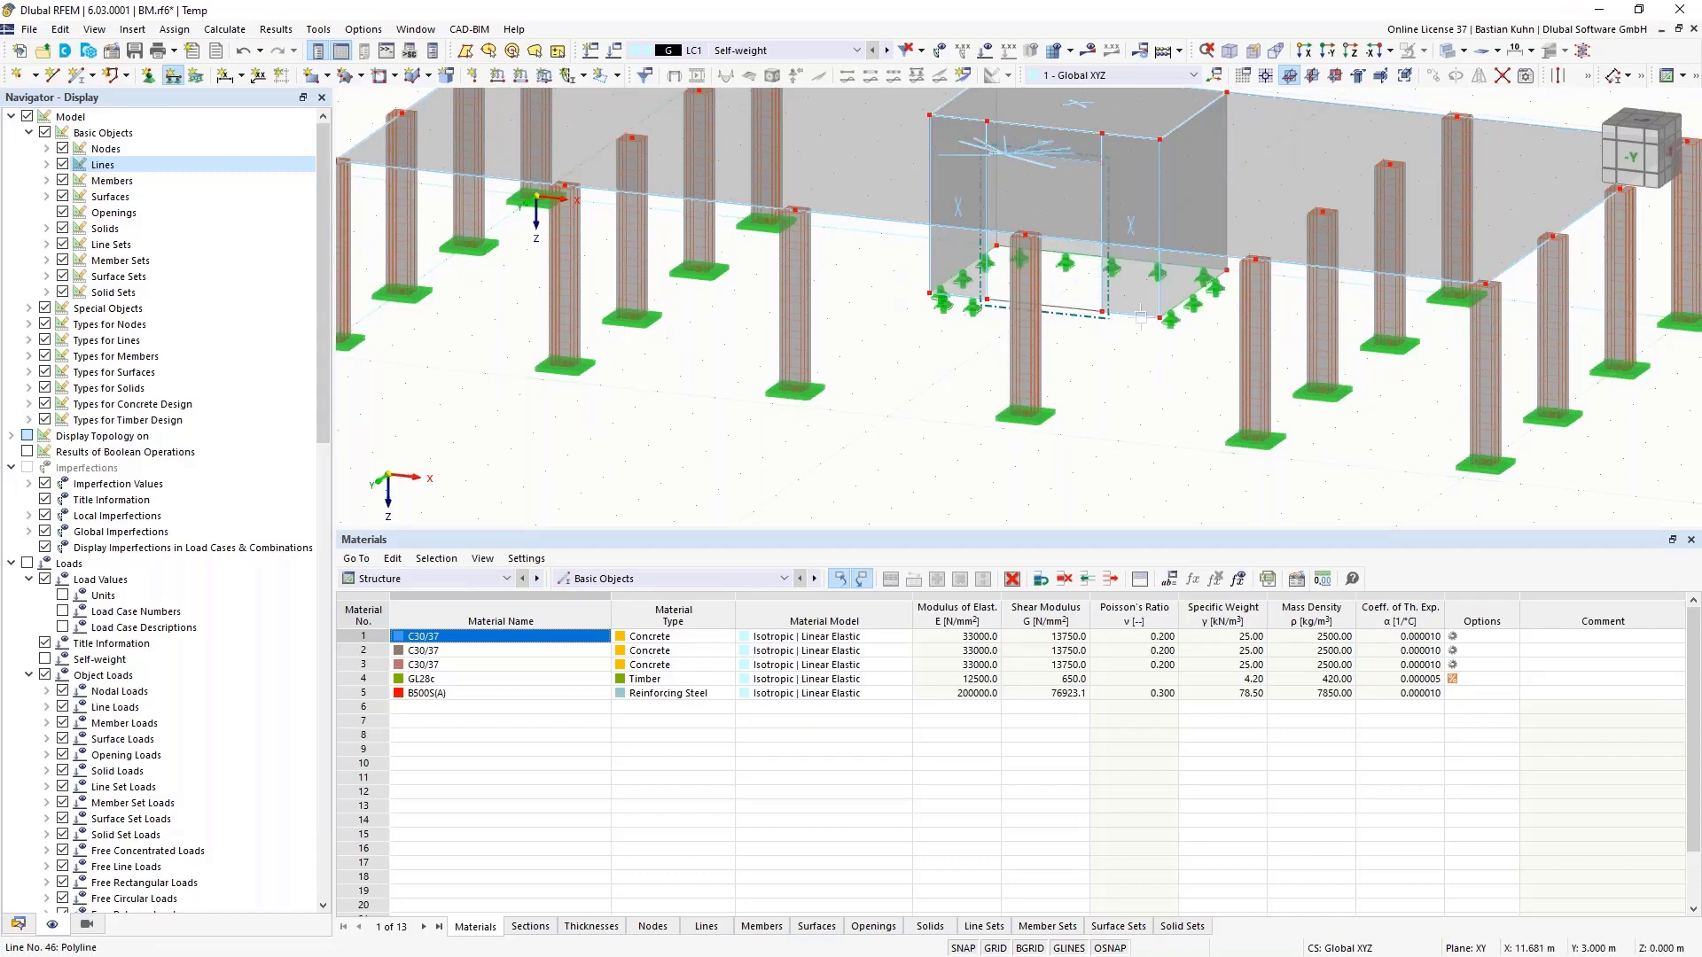
pyautogui.click(1141, 321)
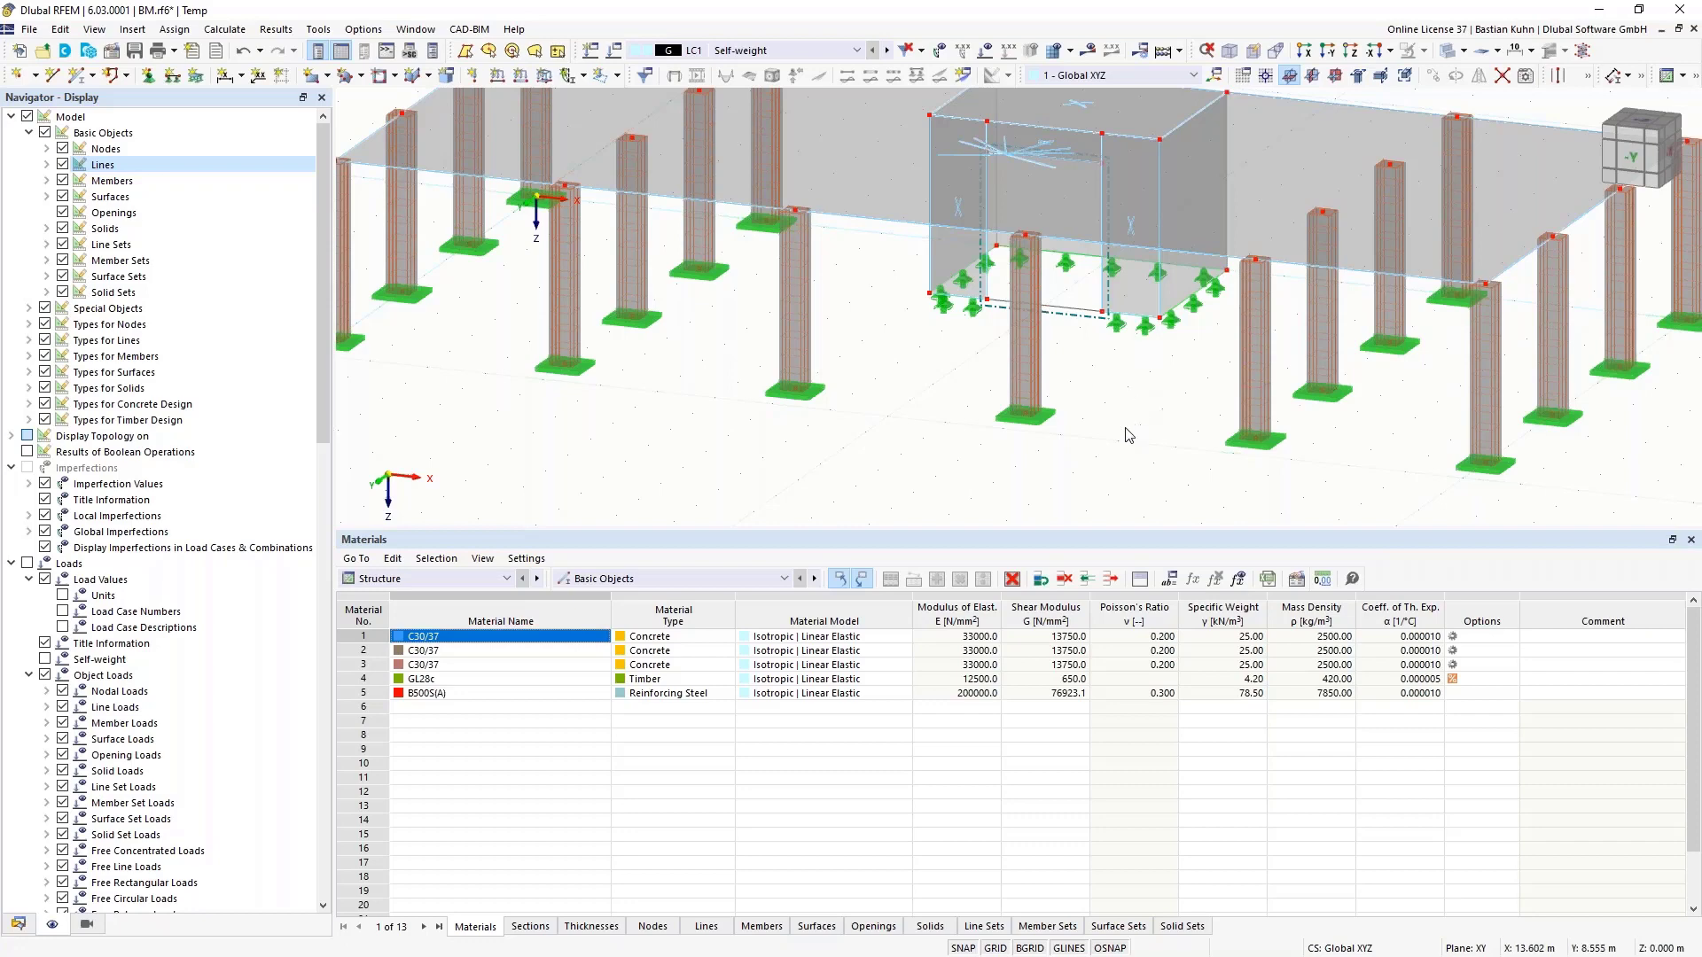
pyautogui.scroll(-4, 1126, 429)
pyautogui.moveTo(1126, 436); pyautogui.dragTo(1097, 473, button='middle')
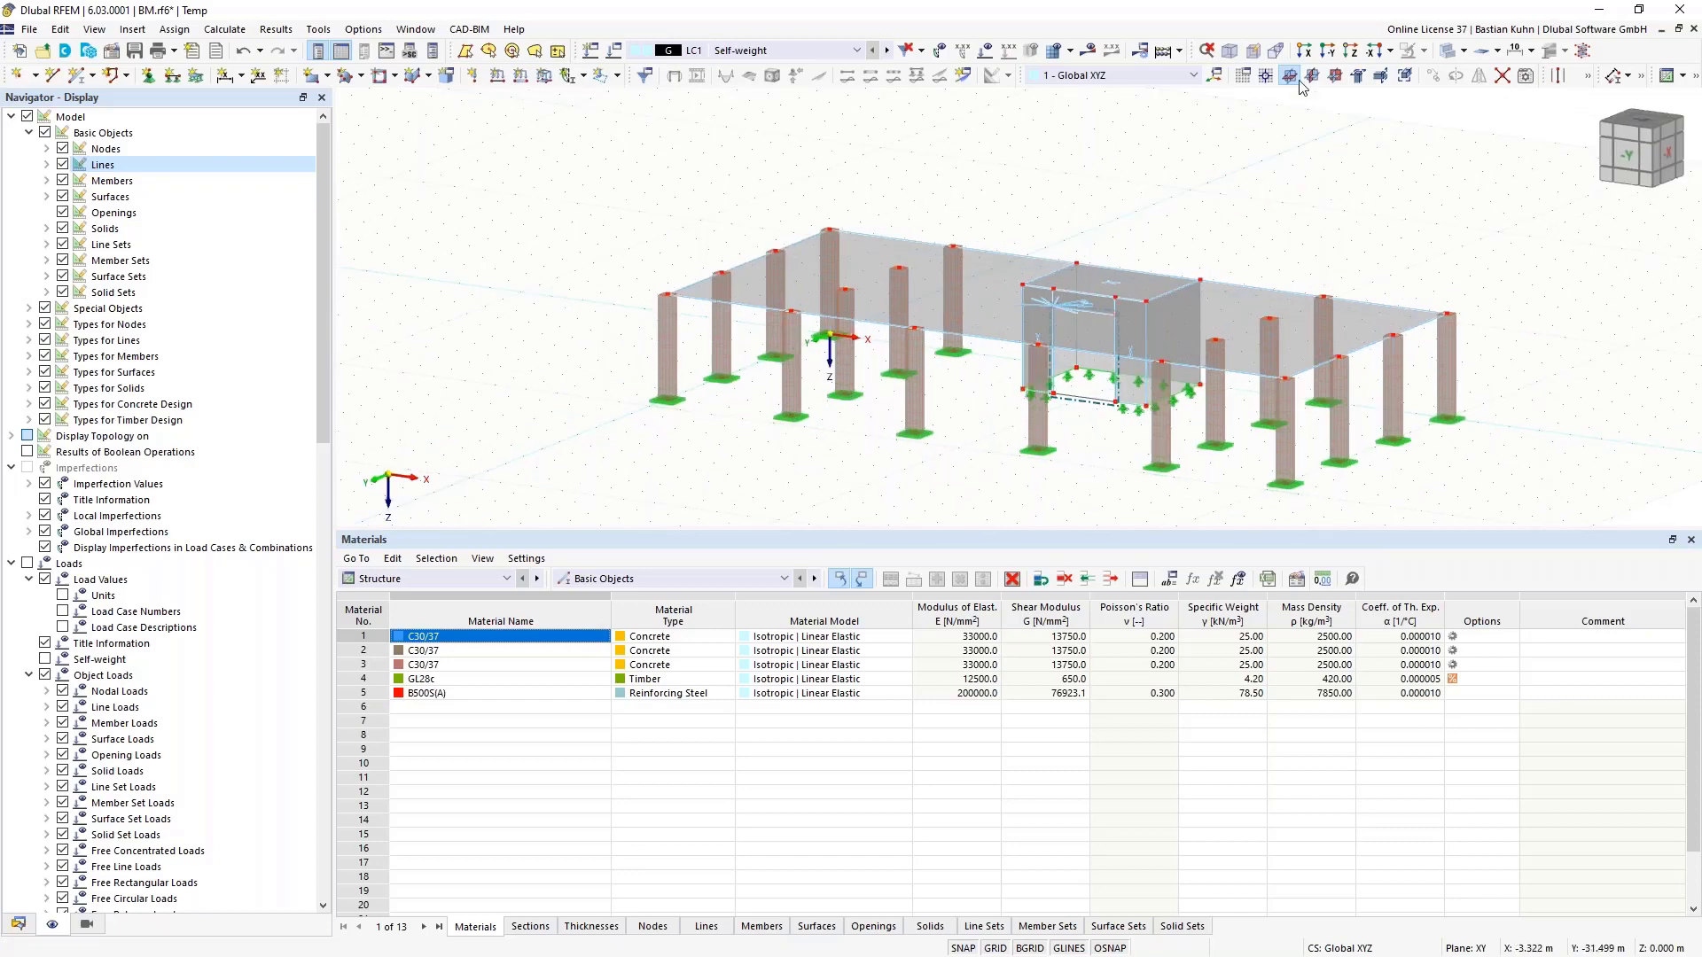
# Copy the slab, columns and core walls upward in four steps with a Z displacement of -3 m in the global coordinate system
pyautogui.click(1323, 56)
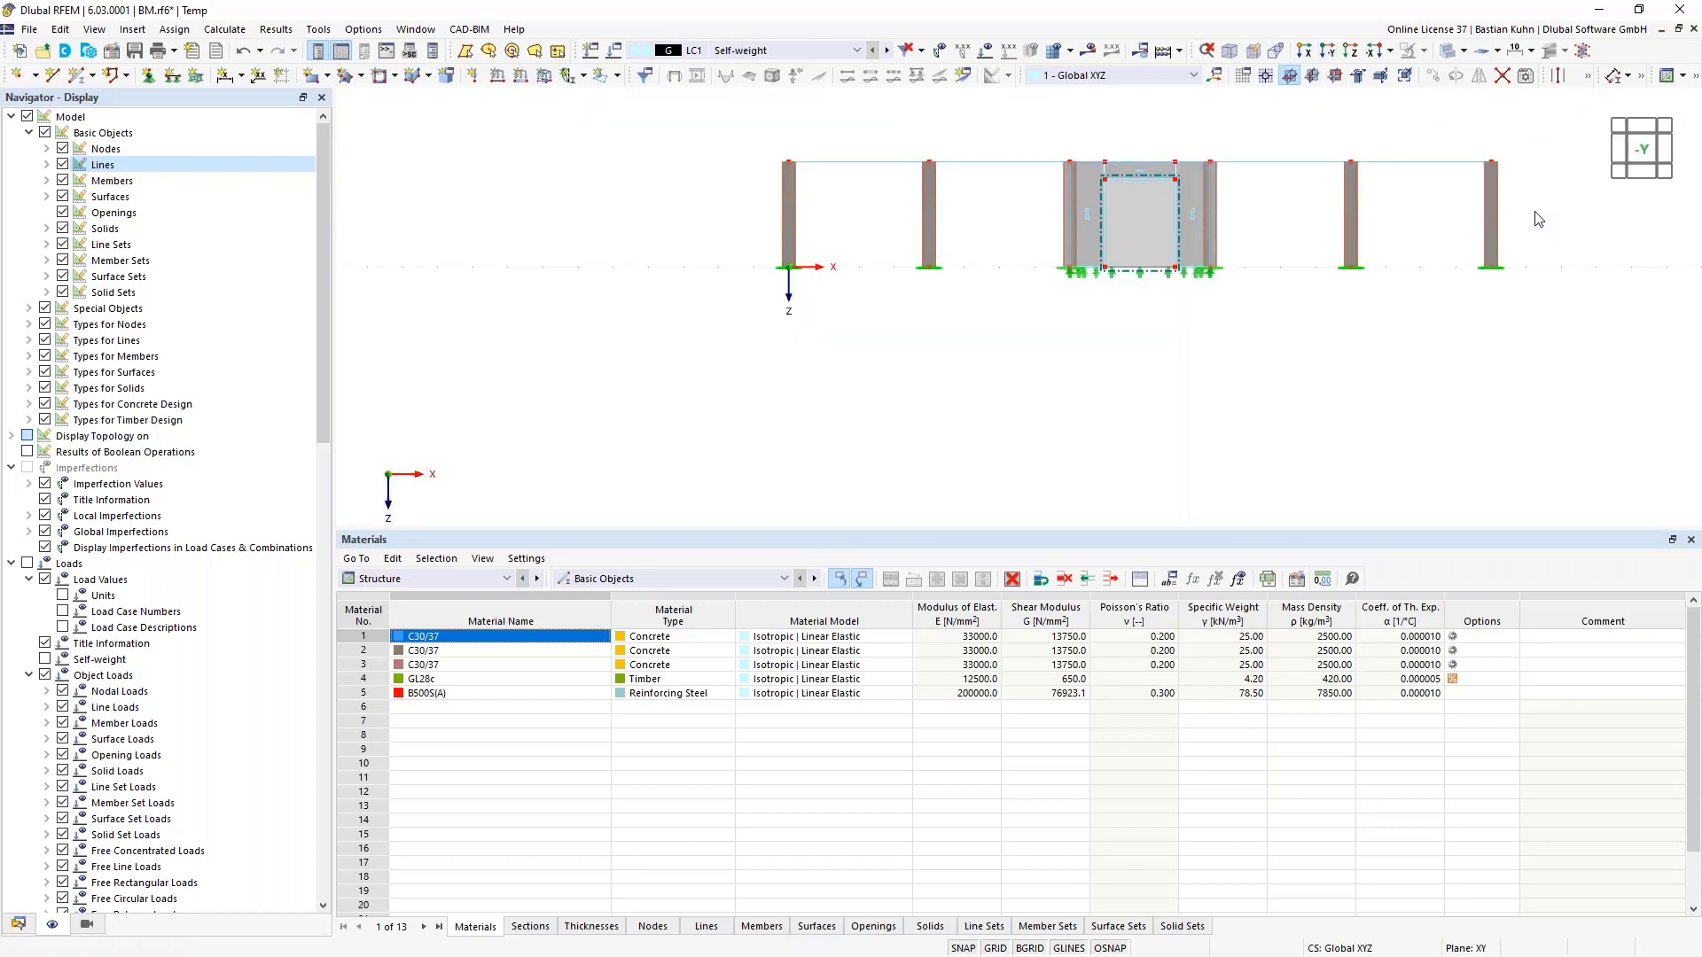
pyautogui.moveTo(1538, 219); pyautogui.dragTo(722, 137)
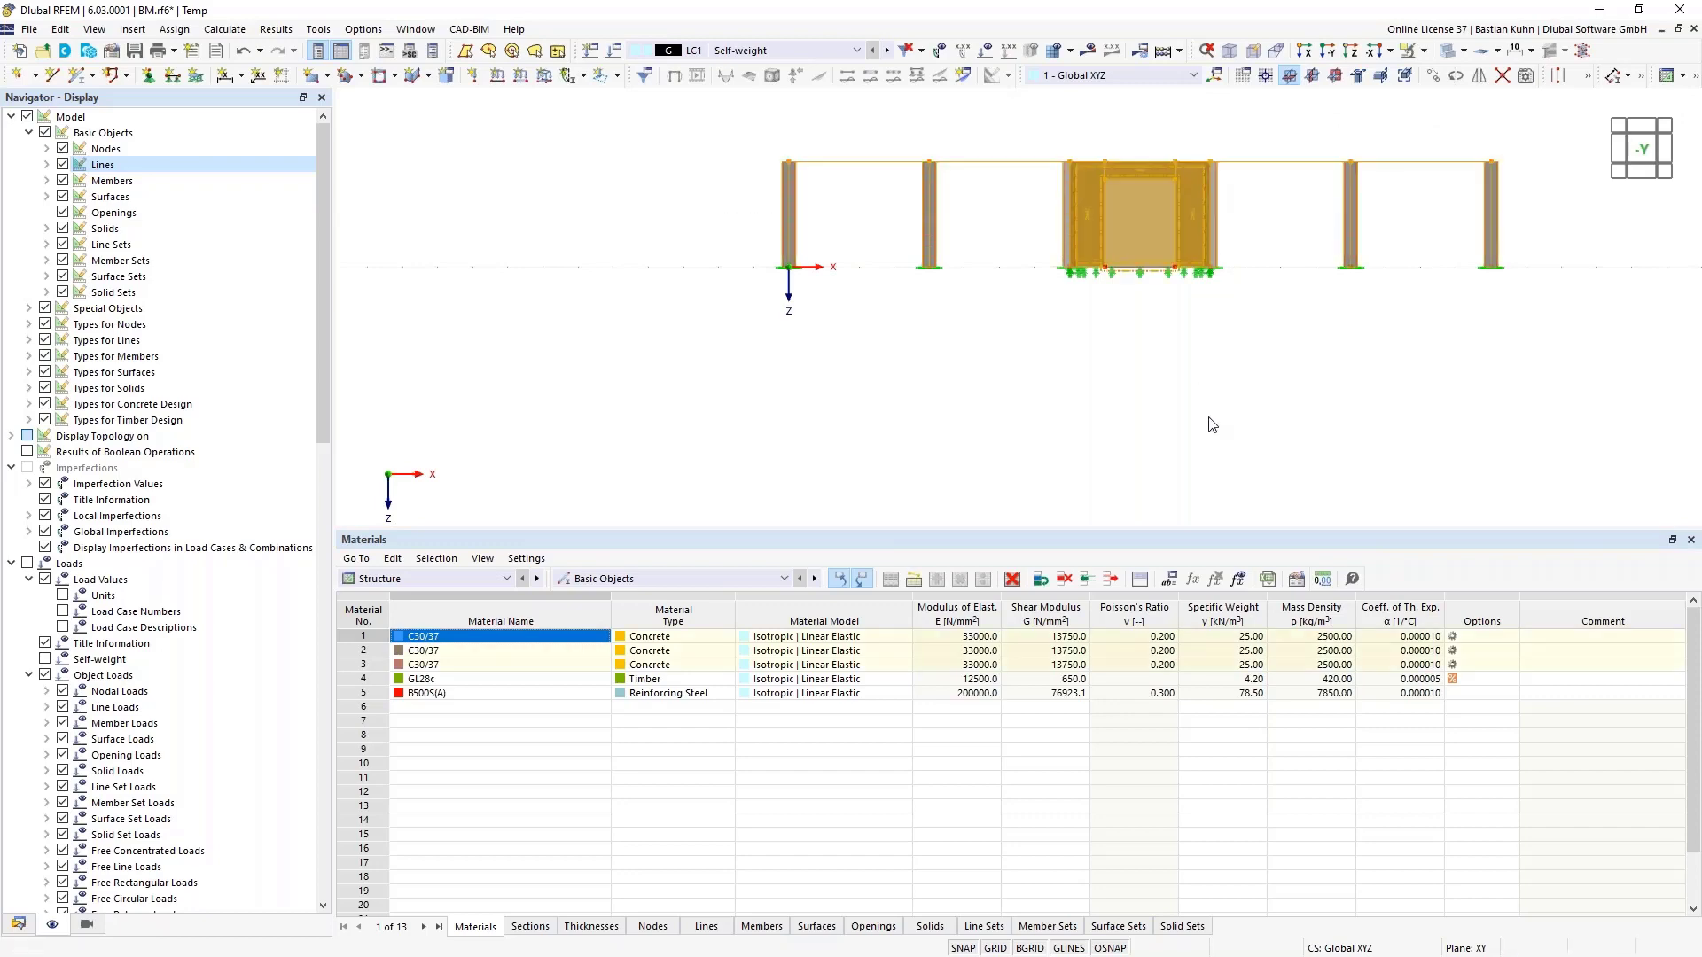
pyautogui.keyDown('ctrl'); pyautogui.moveTo(1289, 344); pyautogui.dragTo(1179, 444, button='middle'); pyautogui.keyUp('ctrl')
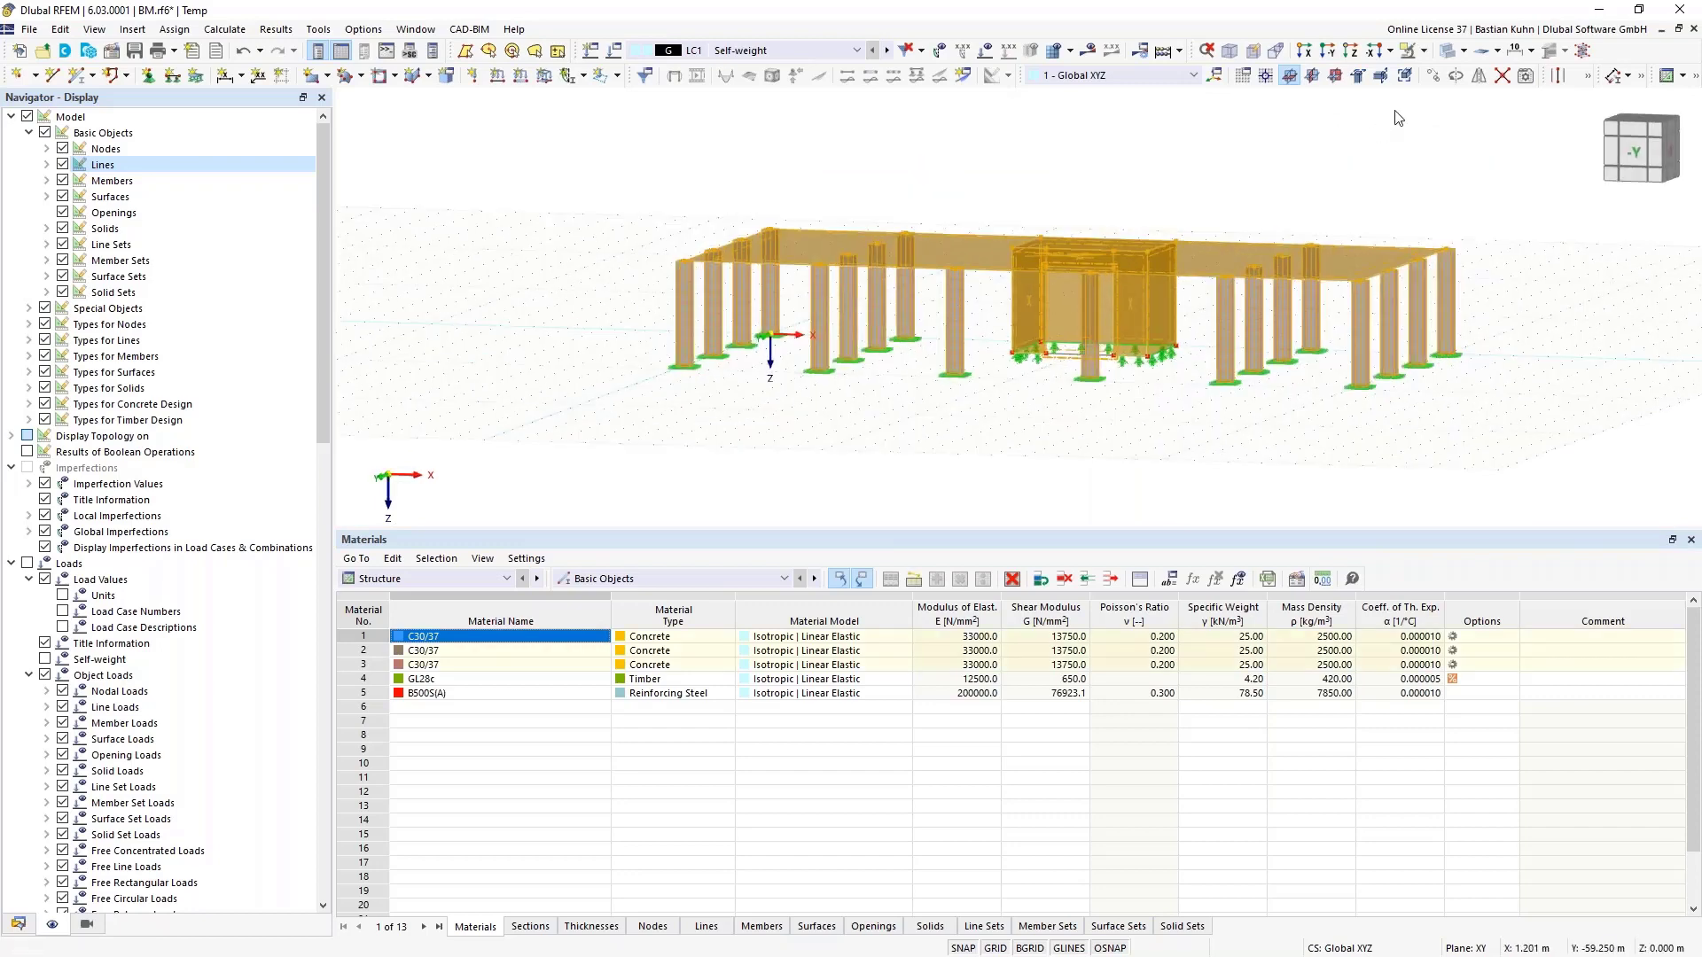
pyautogui.click(1433, 75)
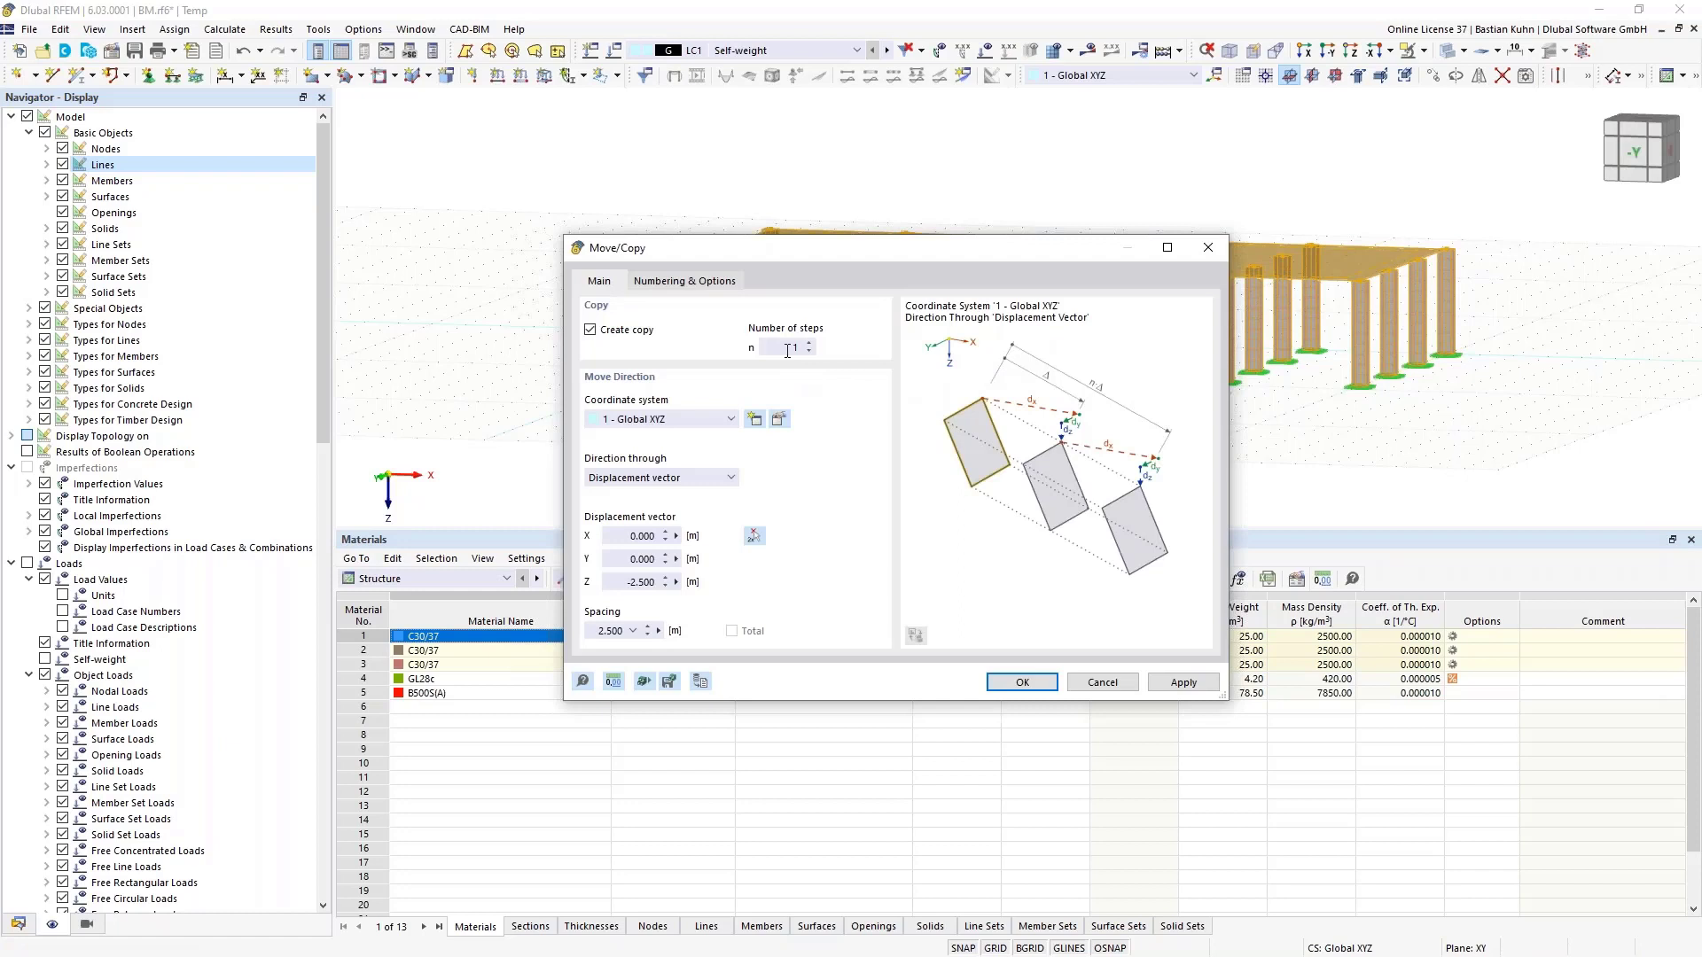
pyautogui.doubleClick(787, 352)
pyautogui.write('4')
pyautogui.doubleClick(627, 584)
pyautogui.press('BackSpace')
pyautogui.press('Tab')
pyautogui.click(1005, 687)
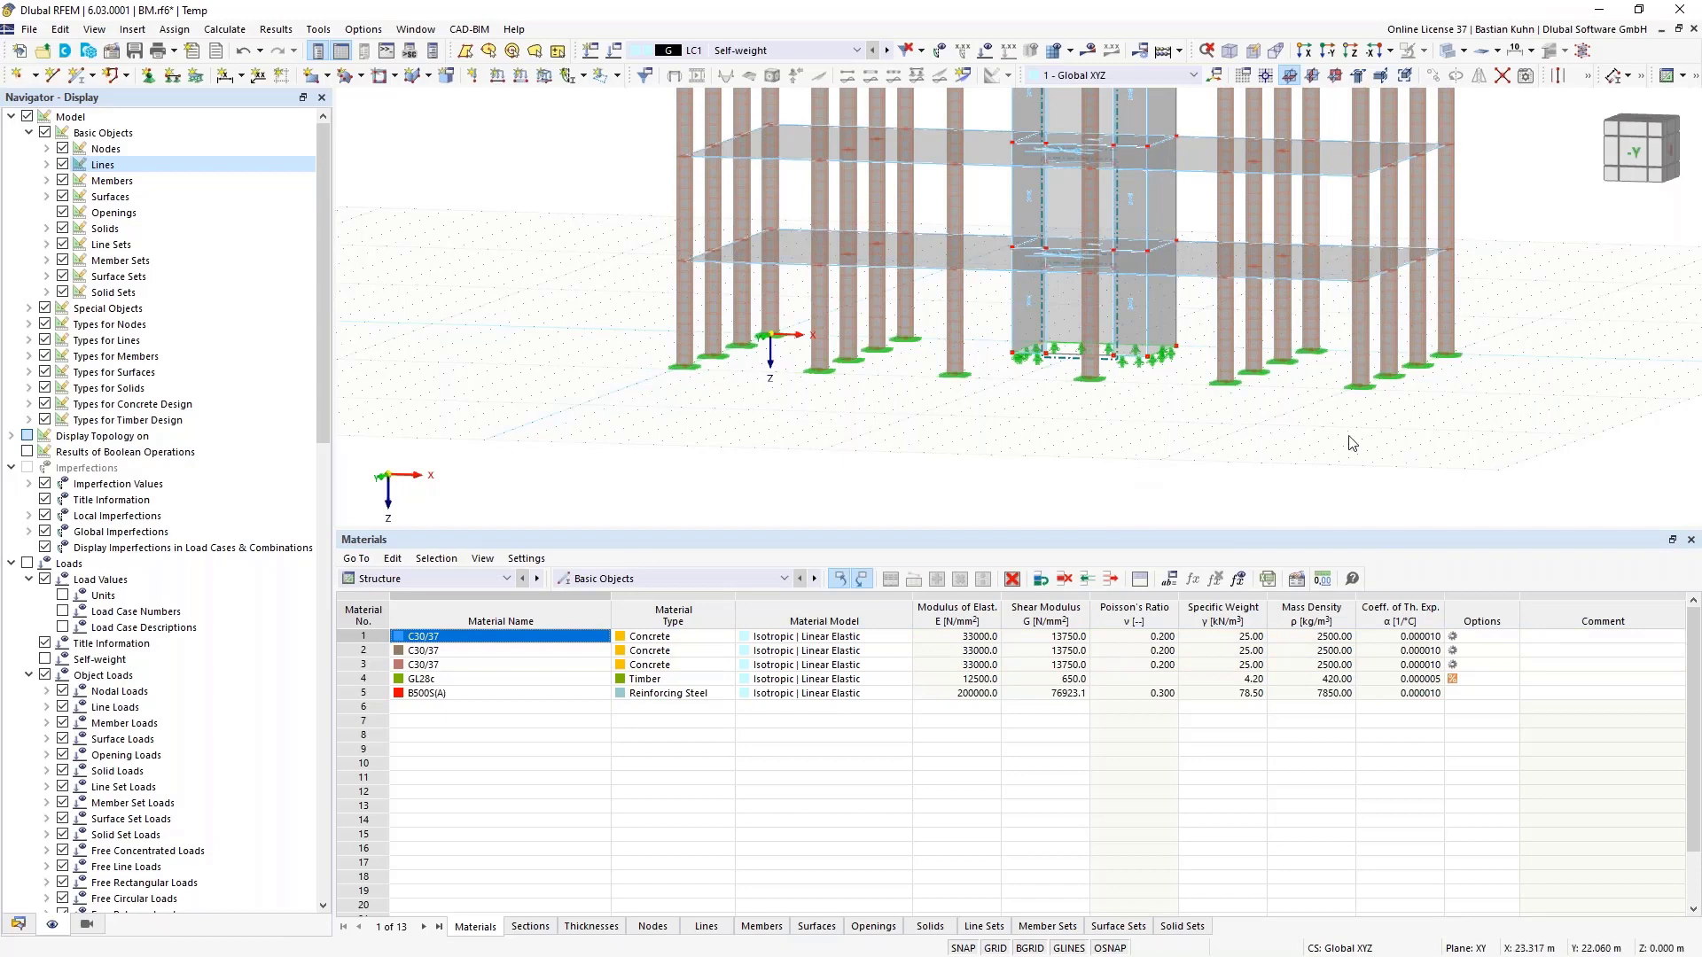
# Examine the copied storeys from different angles and finish in the -Y view
pyautogui.scroll(-5, 1339, 457)
pyautogui.scroll(3, 1314, 476)
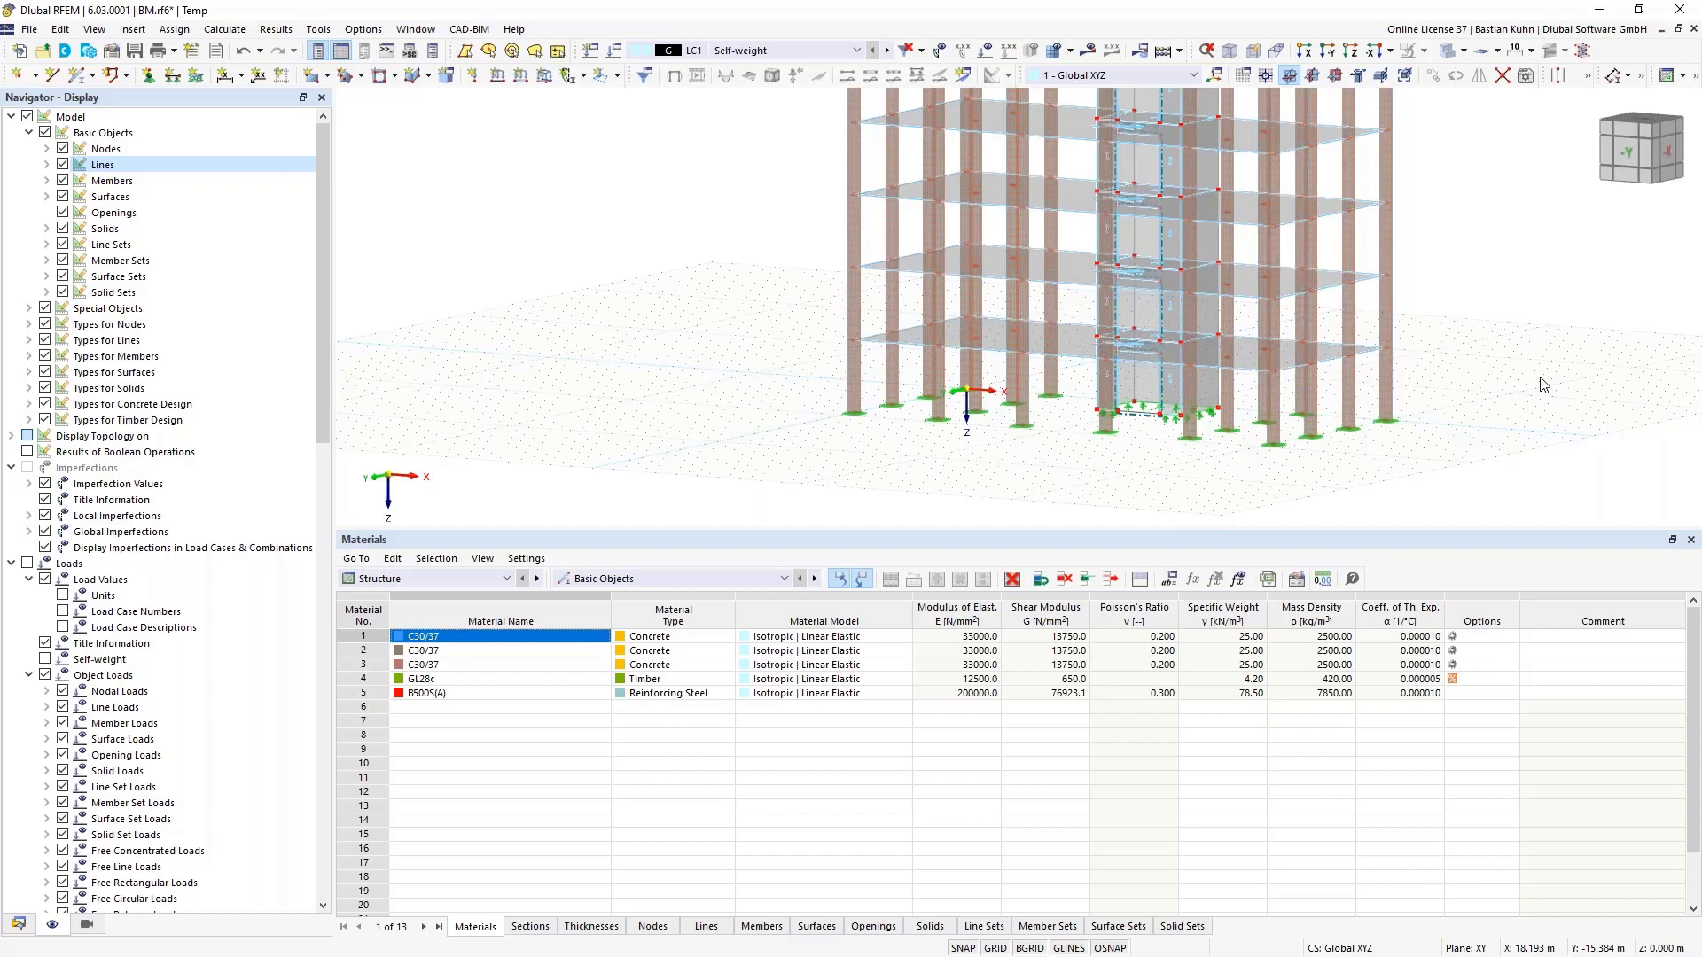
pyautogui.scroll(1, 1447, 391)
pyautogui.moveTo(1447, 391); pyautogui.dragTo(1392, 427, button='middle')
pyautogui.scroll(-2, 1419, 430)
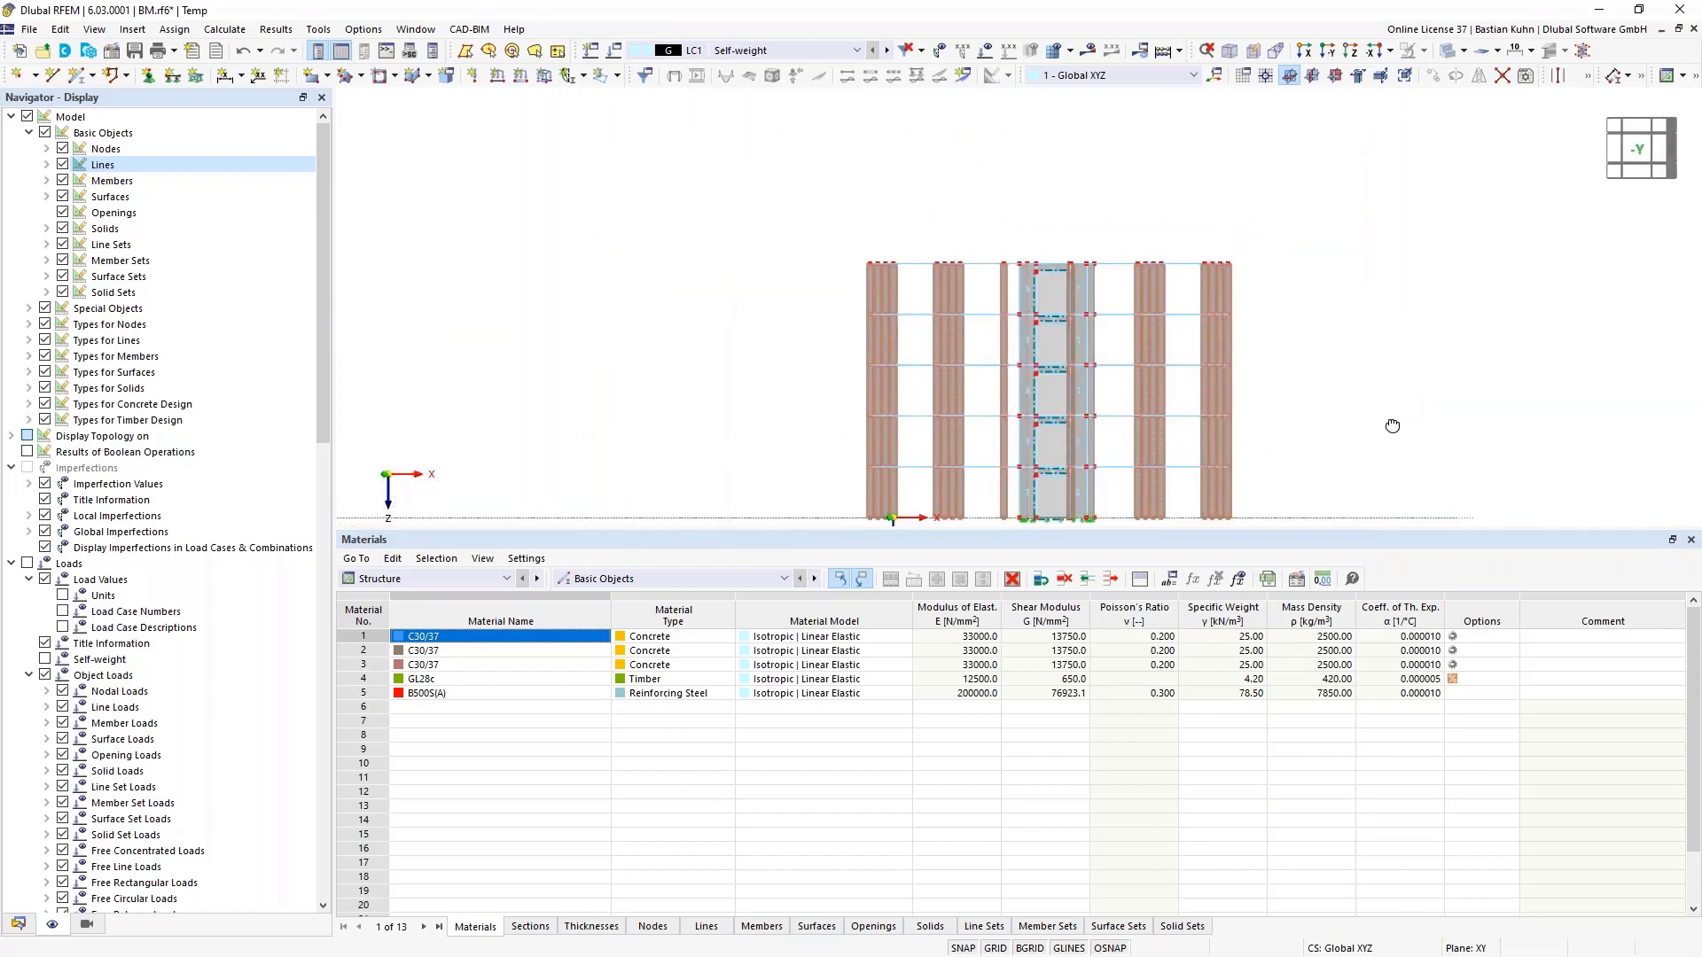
pyautogui.click(1328, 50)
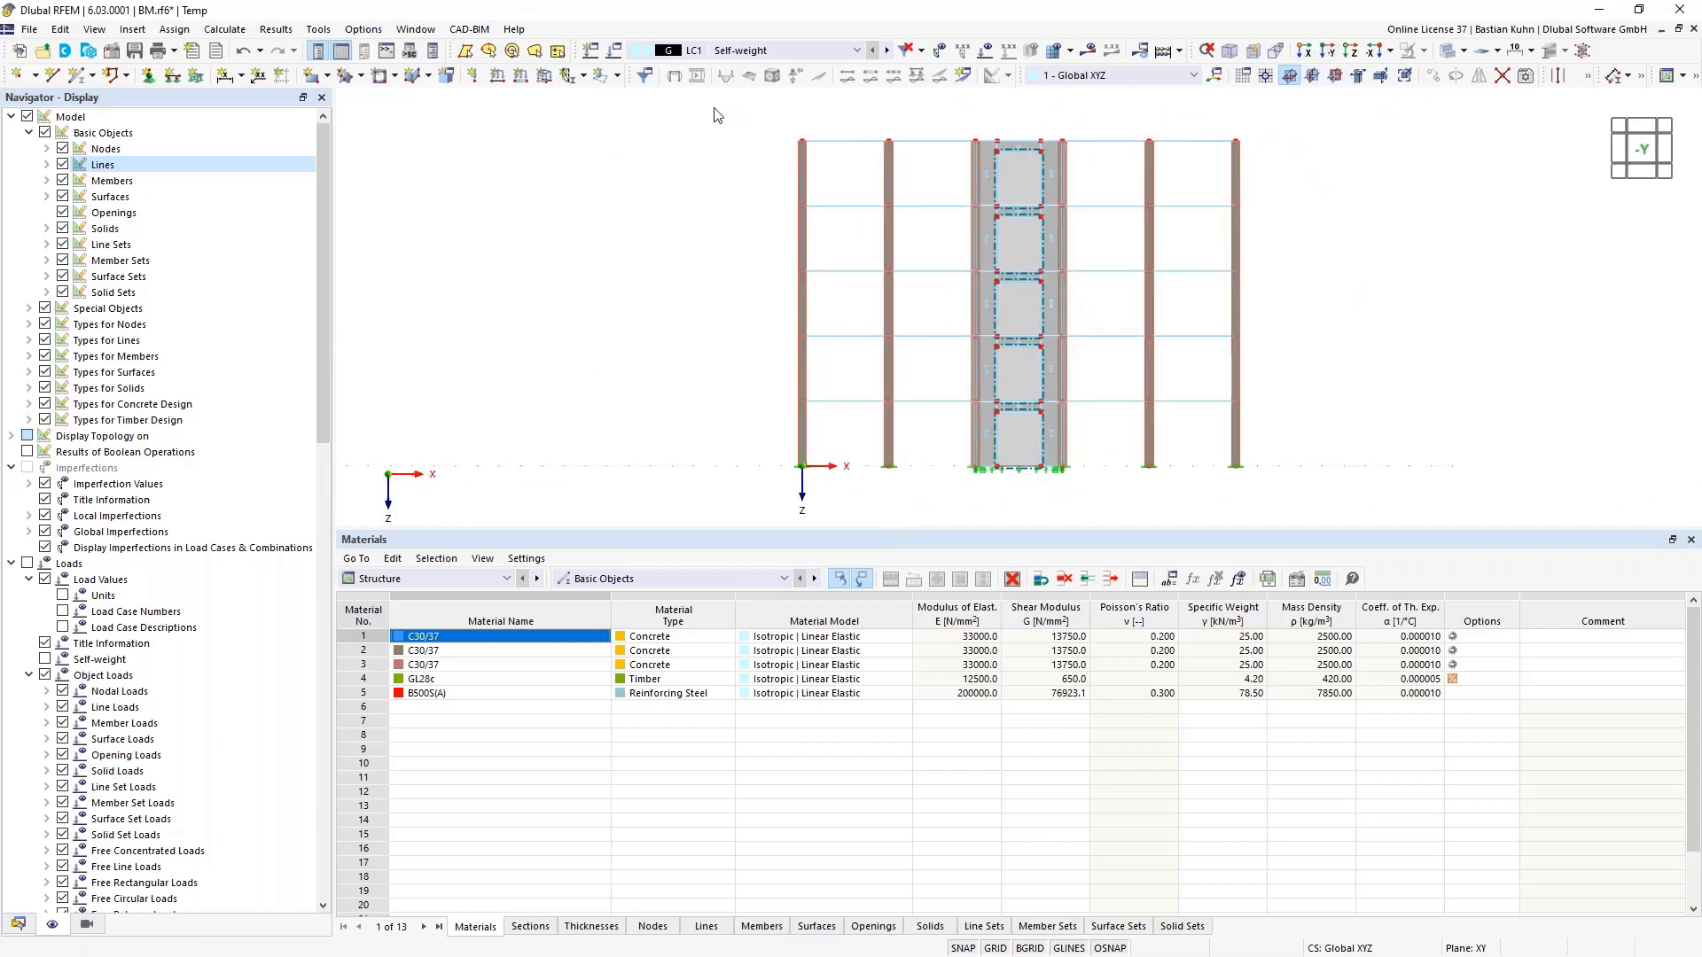
pyautogui.moveTo(740, 115); pyautogui.dragTo(1370, 155)
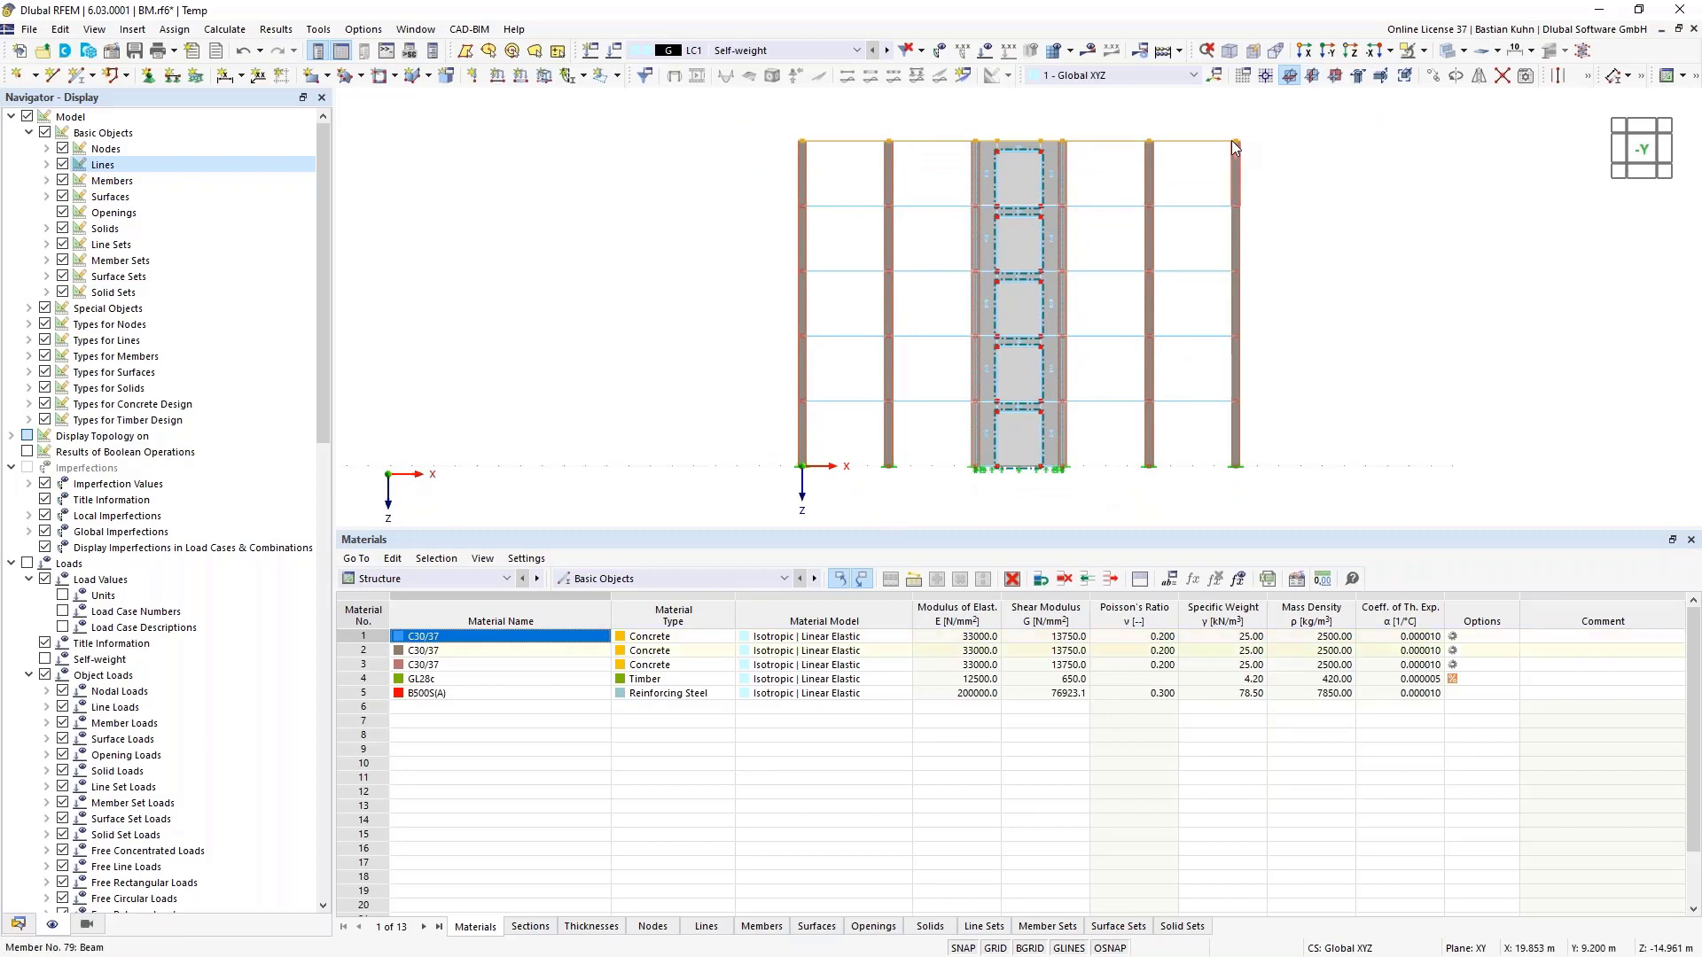
pyautogui.rightClick(1231, 140)
pyautogui.click(1222, 129)
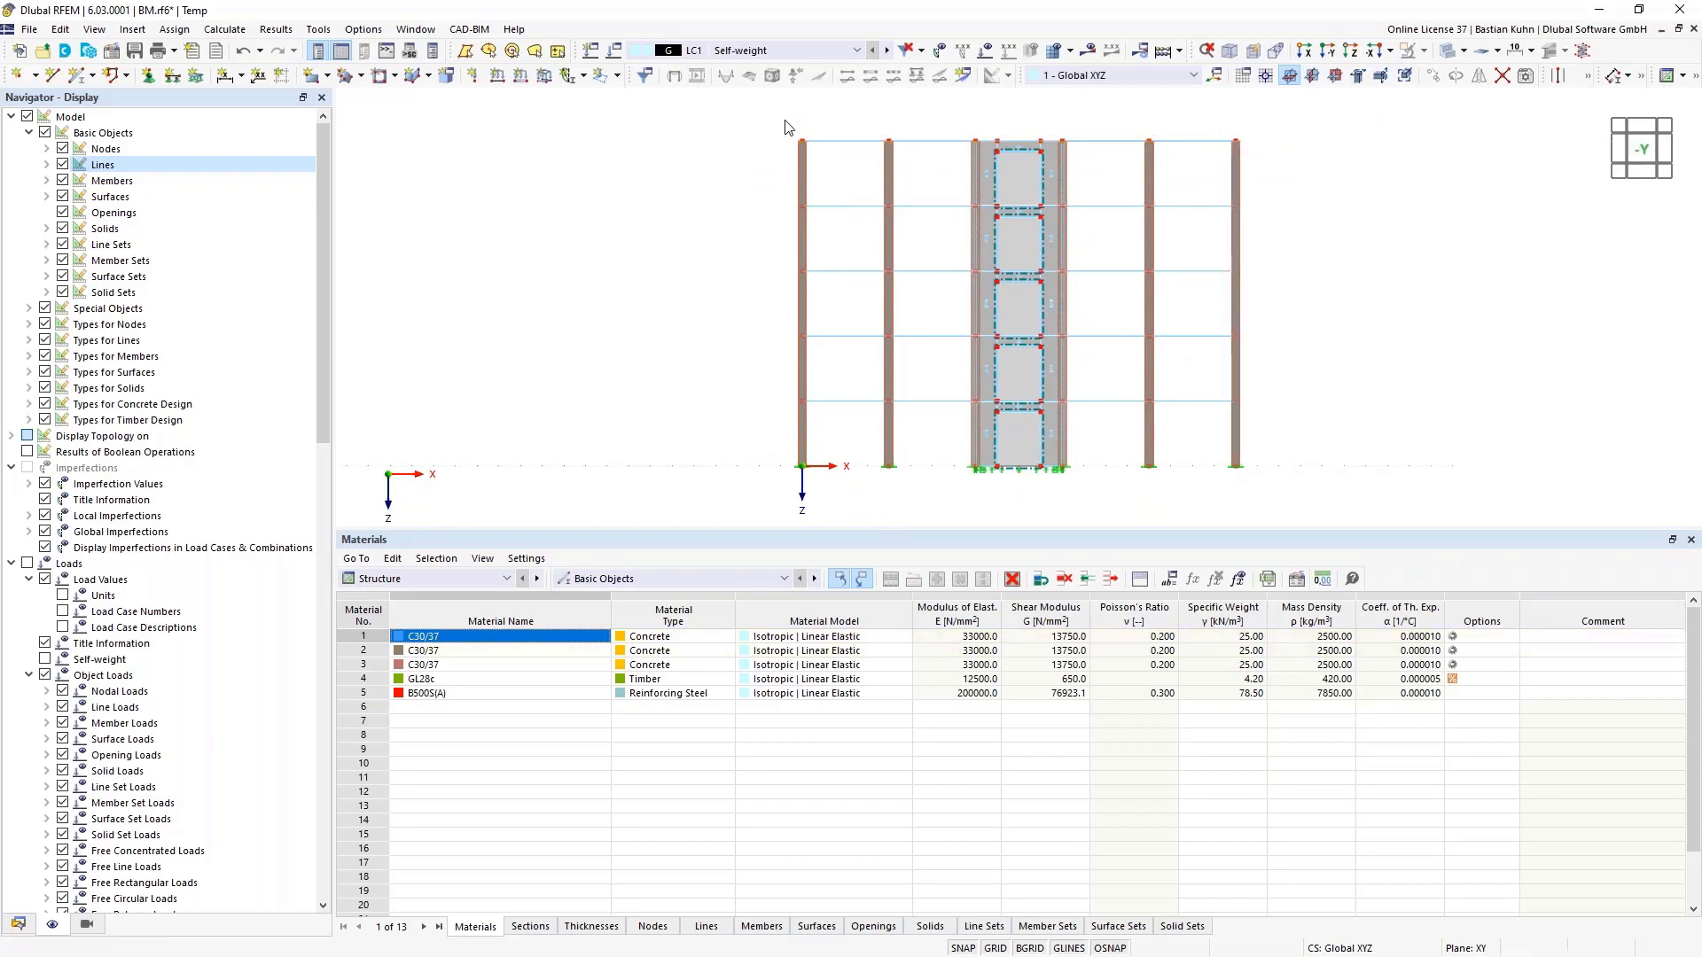
# Set the Z-coordinate of all nodes at roof level to -14.750 m and clear the selection
pyautogui.moveTo(786, 124); pyautogui.dragTo(1359, 155)
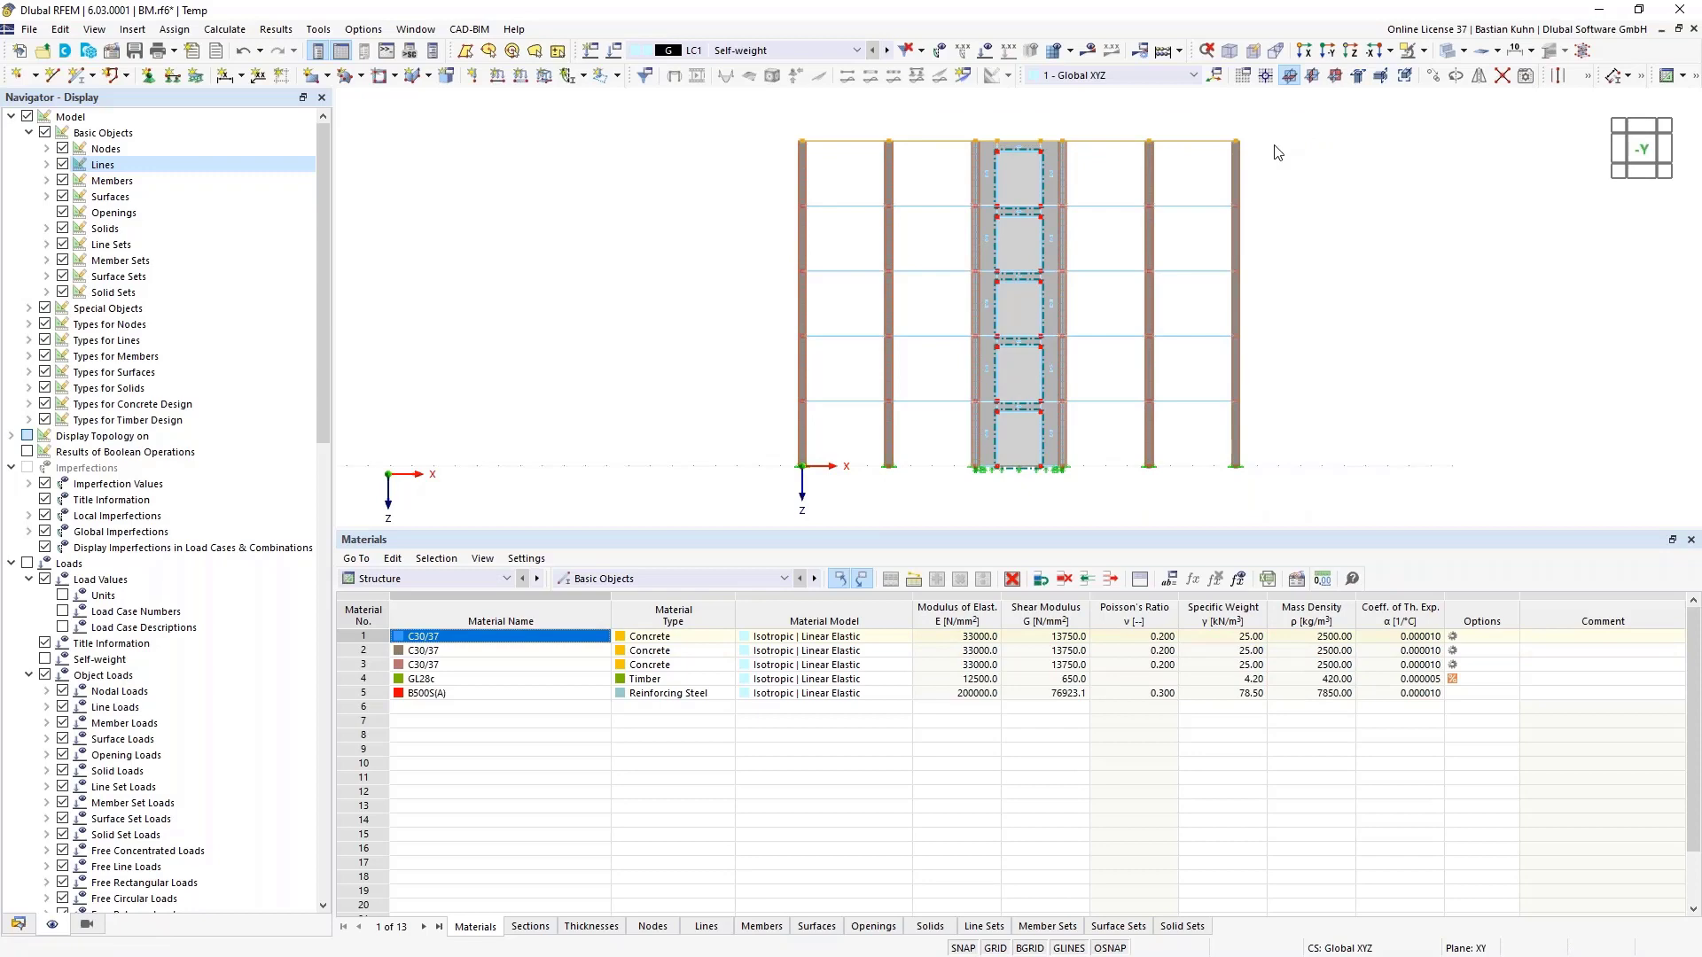
pyautogui.rightClick(1237, 140)
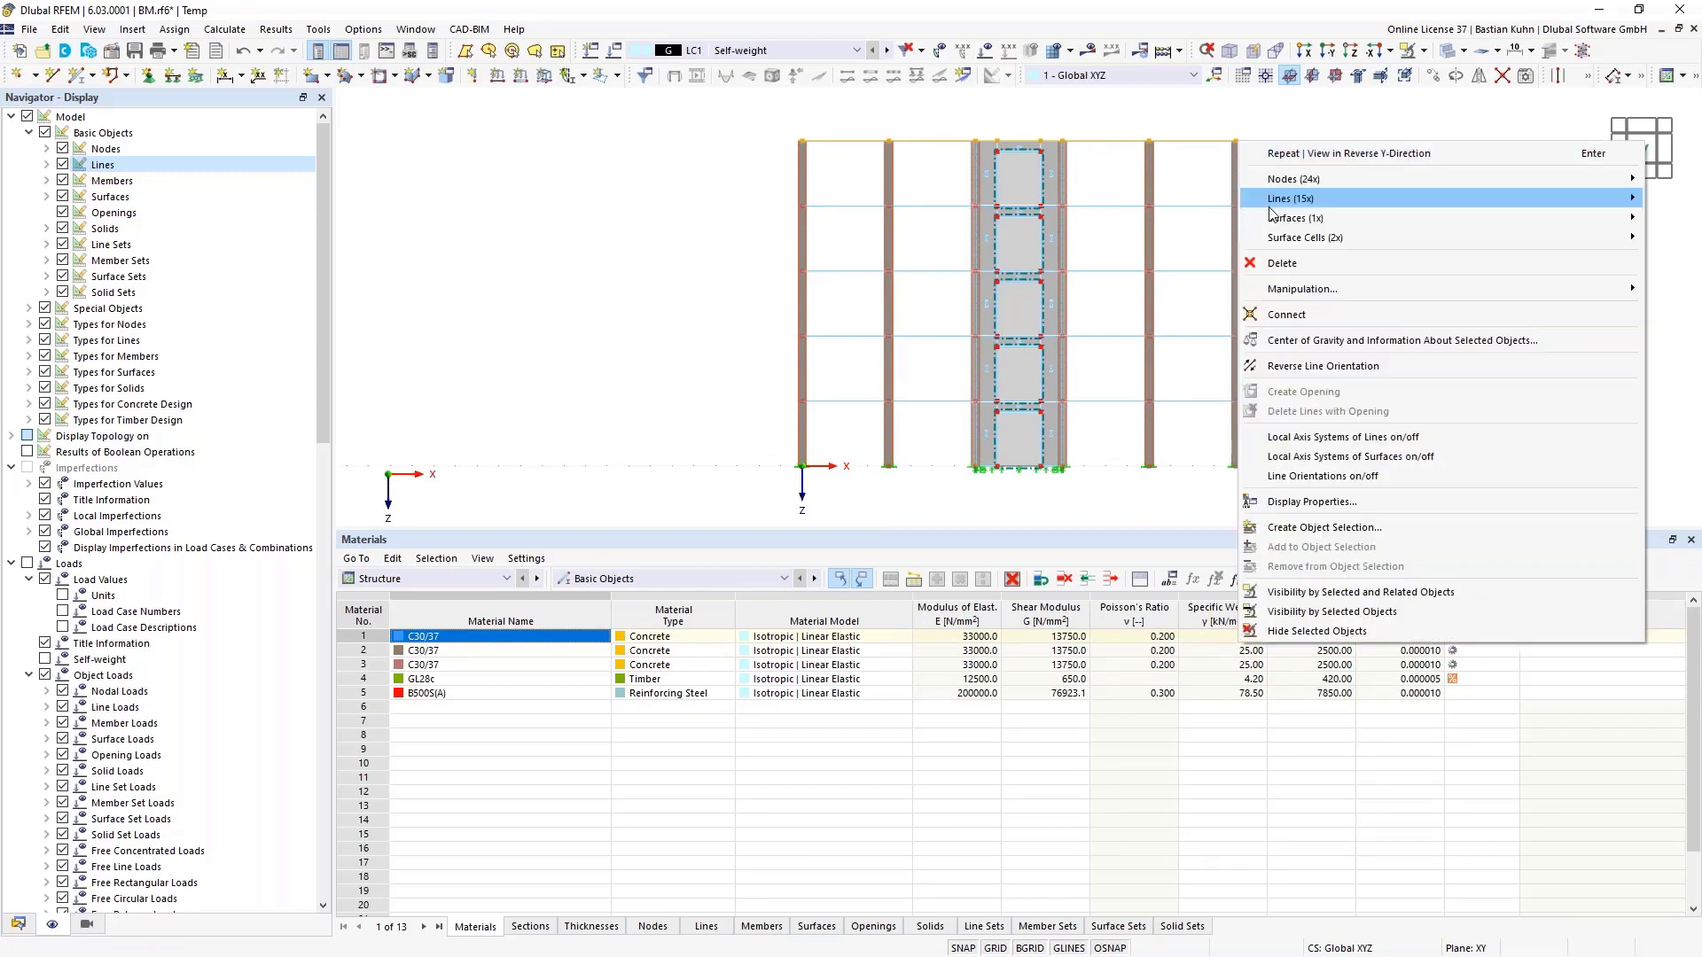
pyautogui.moveTo(1287, 184)
pyautogui.click(1133, 178)
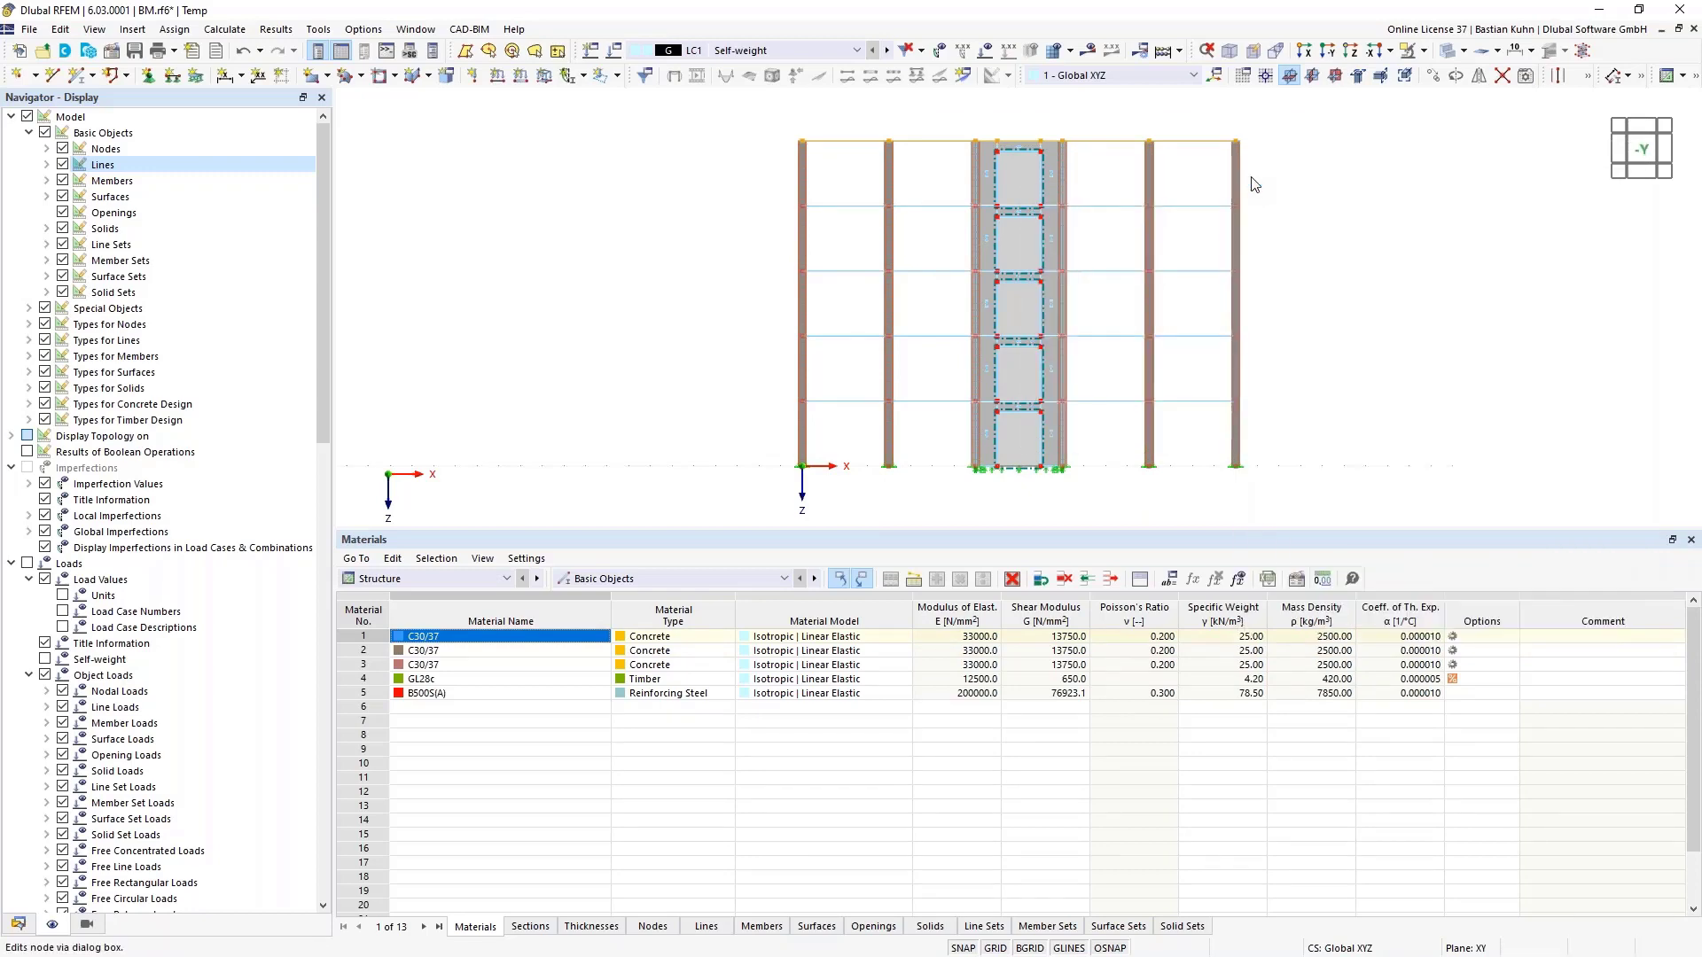
pyautogui.click(697, 469)
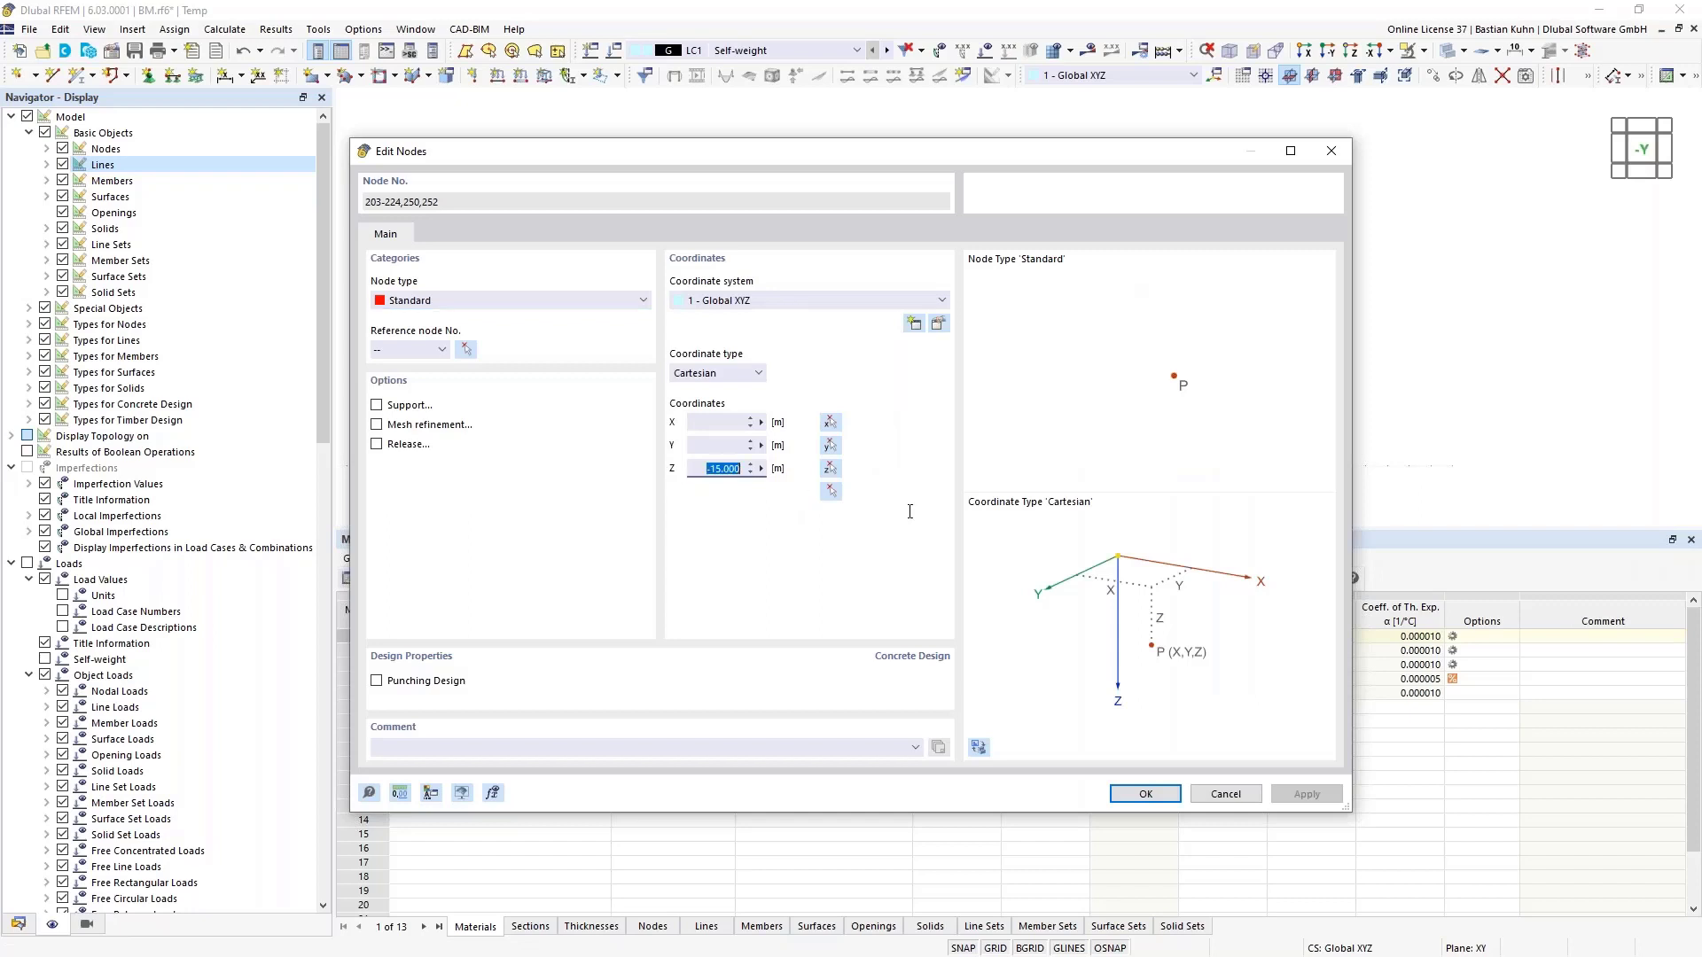
pyautogui.write('2')
pyautogui.click(1124, 792)
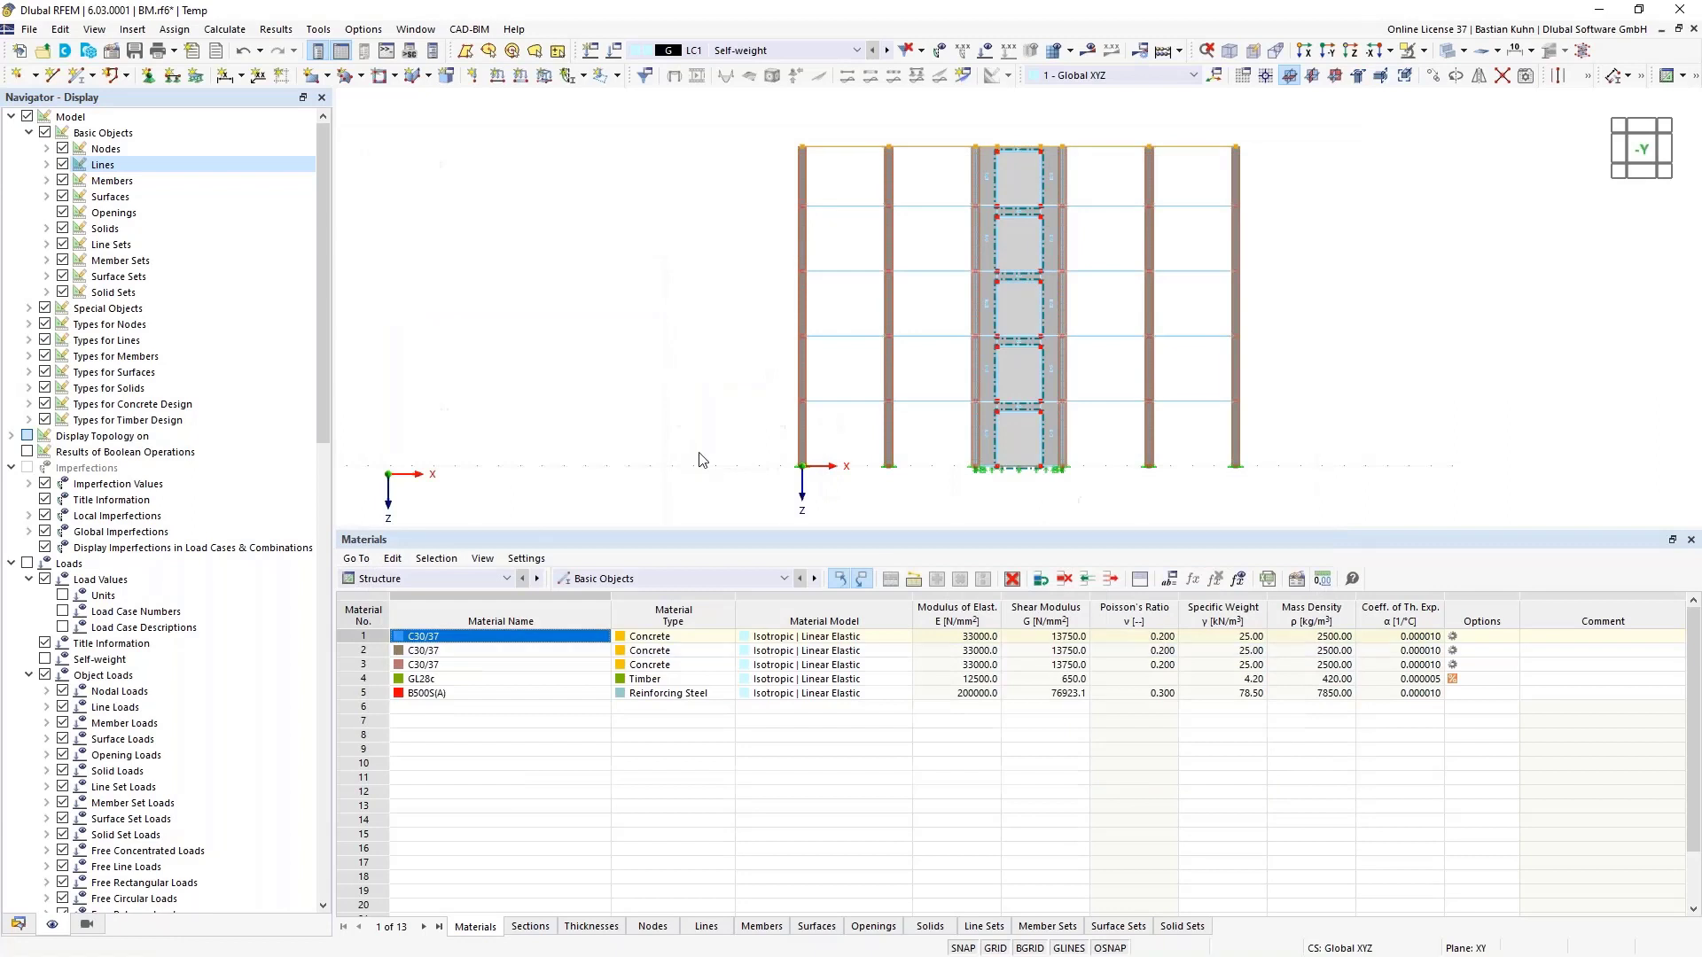
pyautogui.click(631, 386)
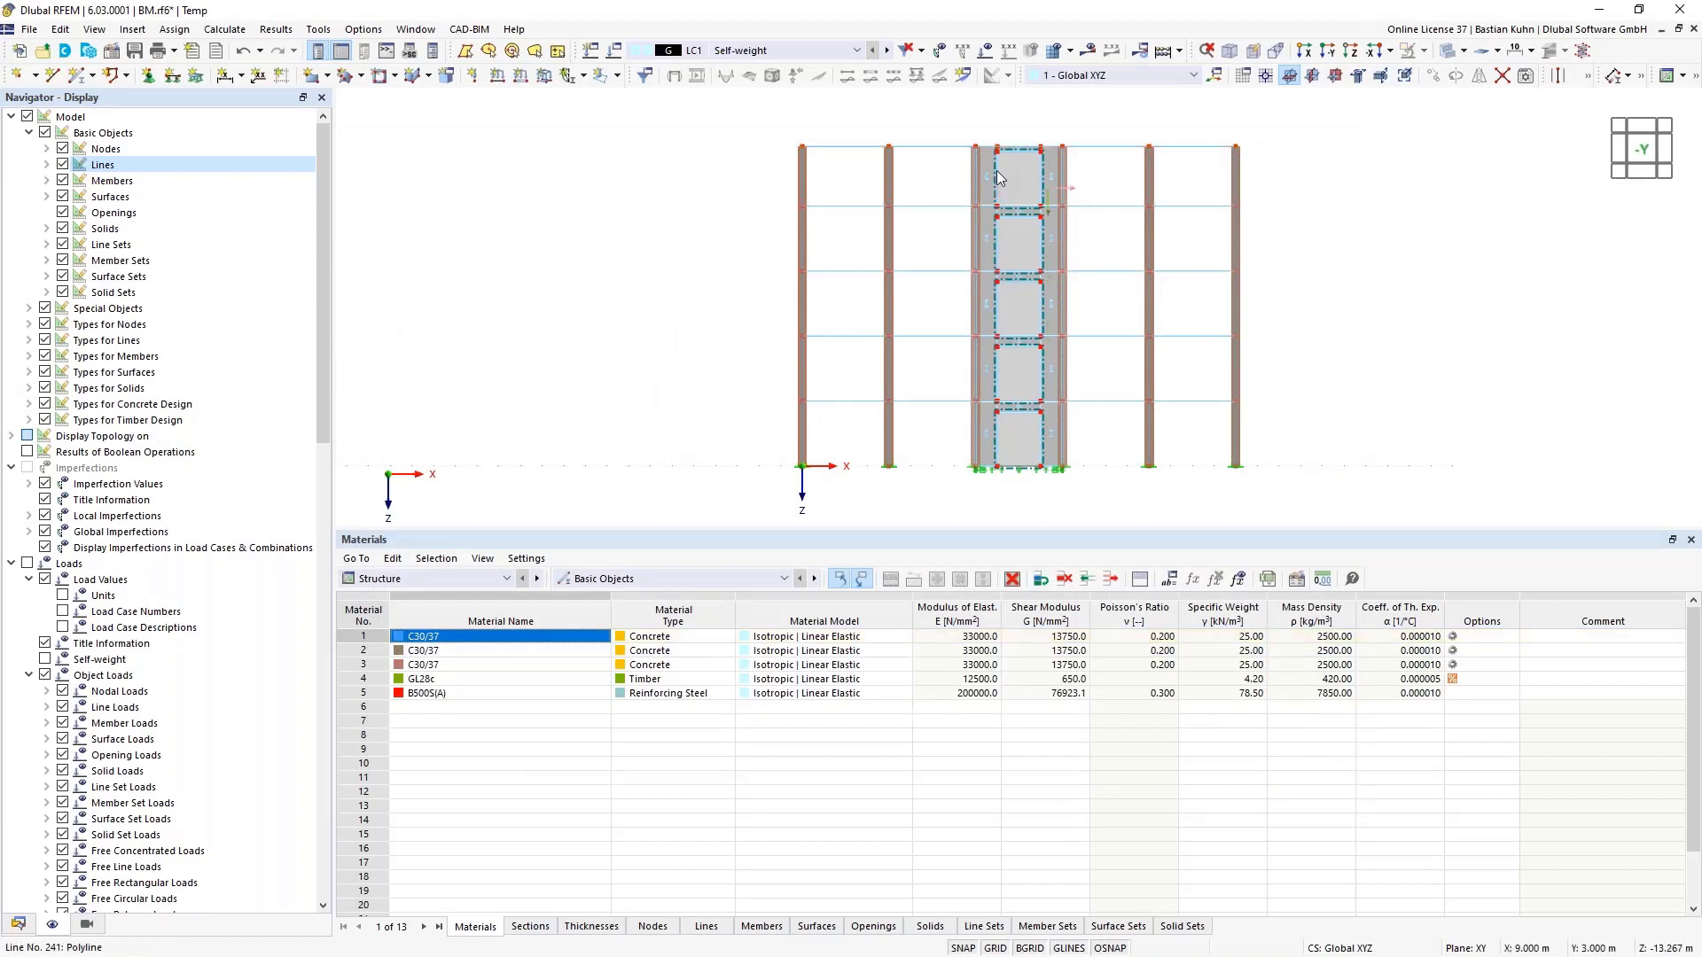
# Select the columns and core of the four upper storeys, excluding the two columns beside the core in the Y = 0 row
pyautogui.scroll(2, 1013, 158)
pyautogui.scroll(-2, 1375, 232)
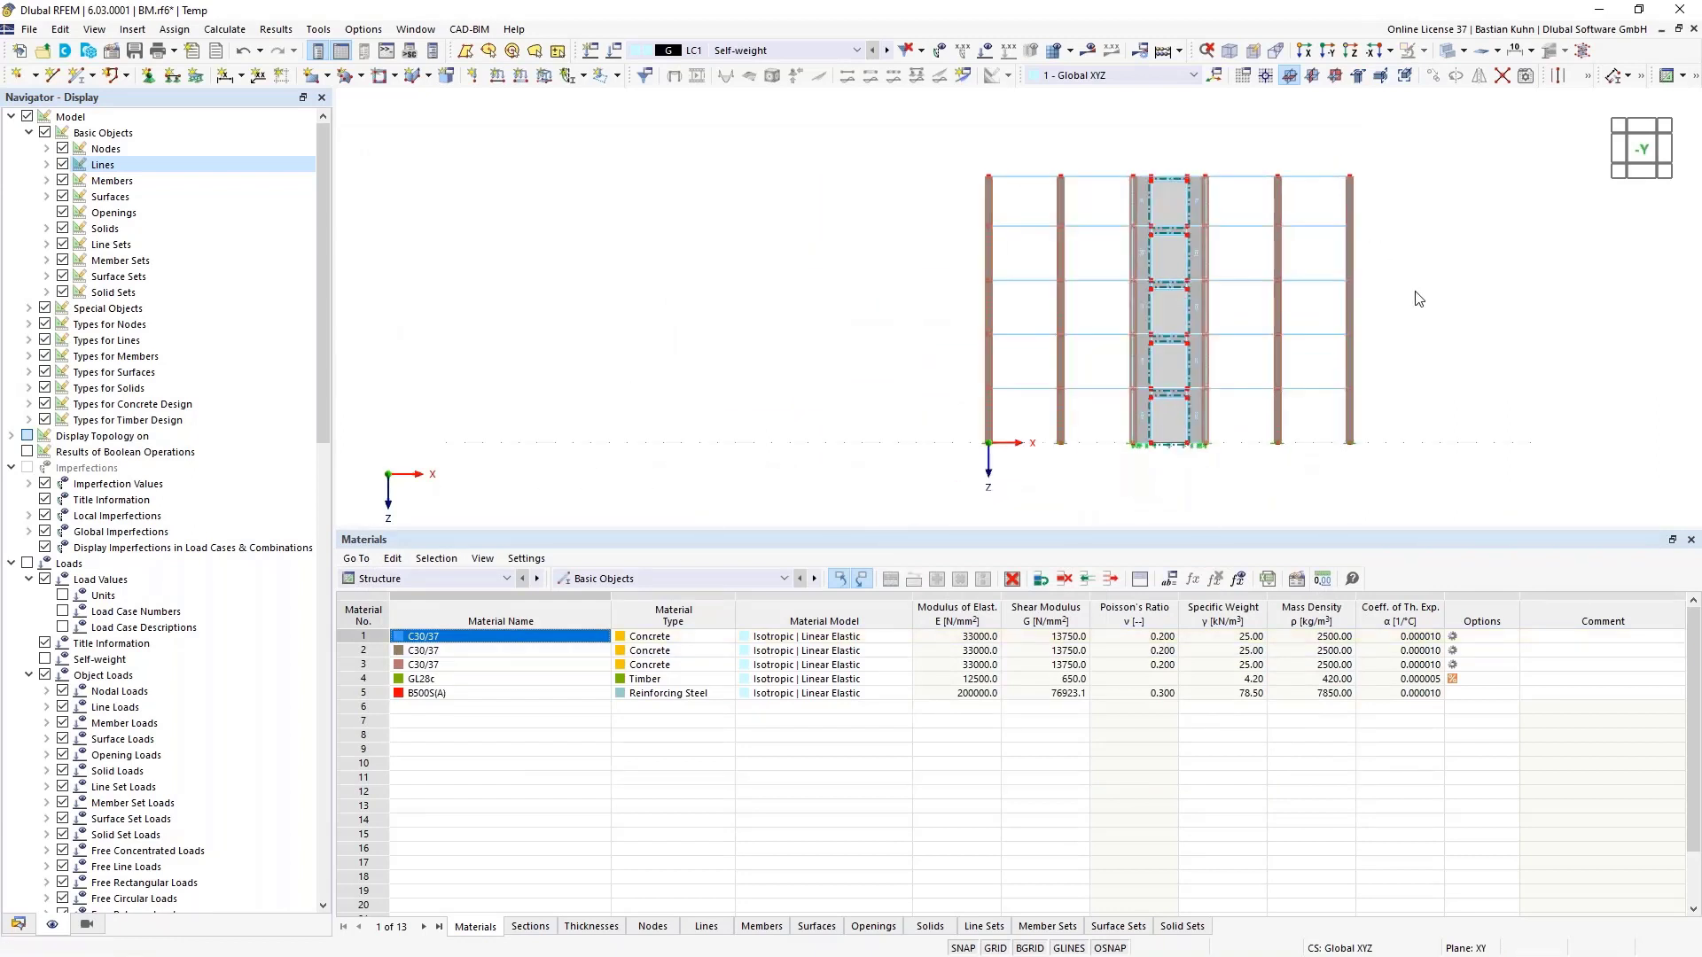
pyautogui.keyDown('ctrl'); pyautogui.moveTo(1416, 298); pyautogui.dragTo(1368, 284, button='middle'); pyautogui.keyUp('ctrl')
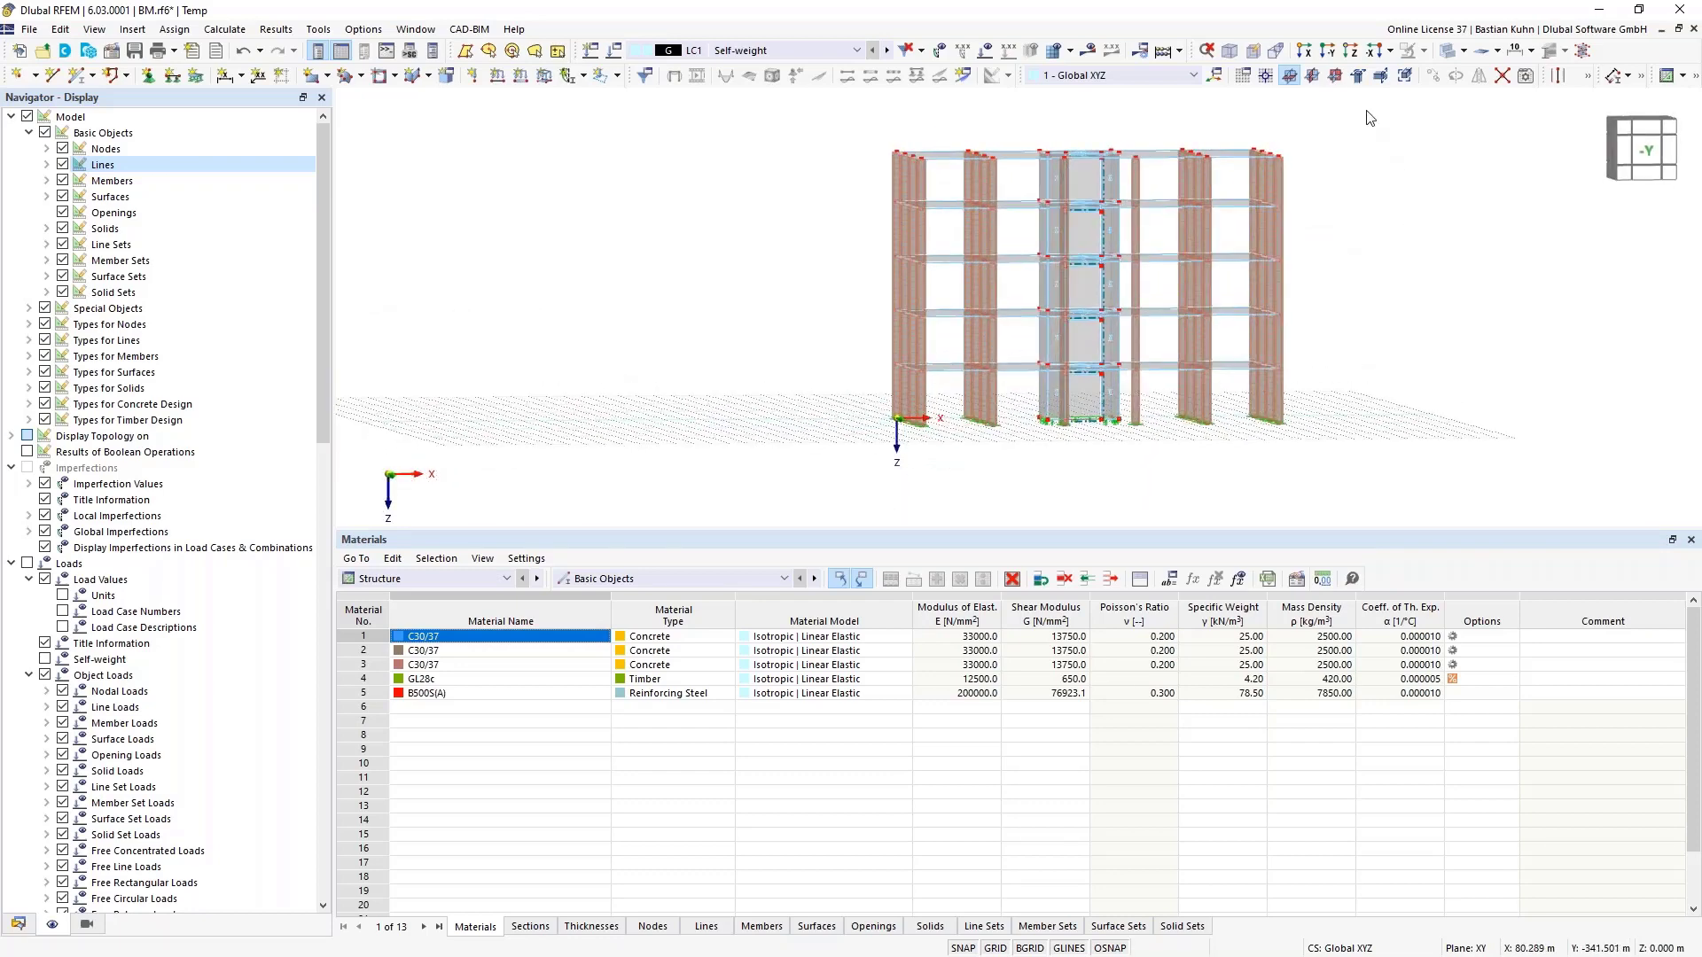
pyautogui.click(1313, 75)
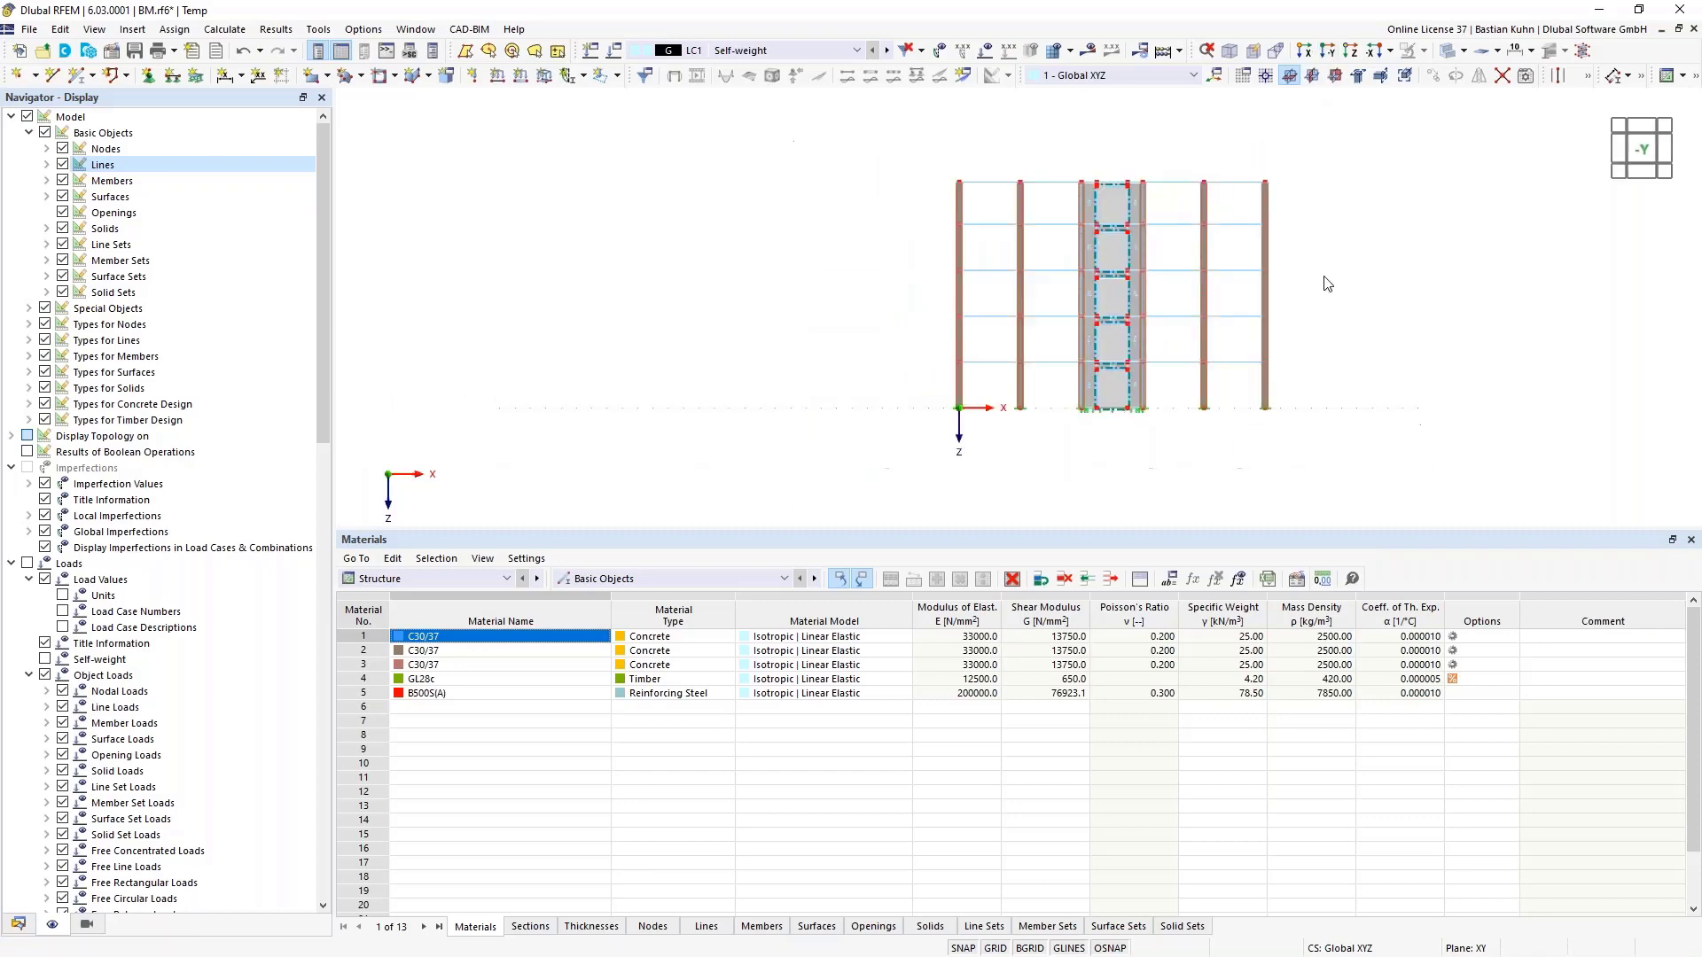
pyautogui.moveTo(1338, 359); pyautogui.dragTo(827, 147)
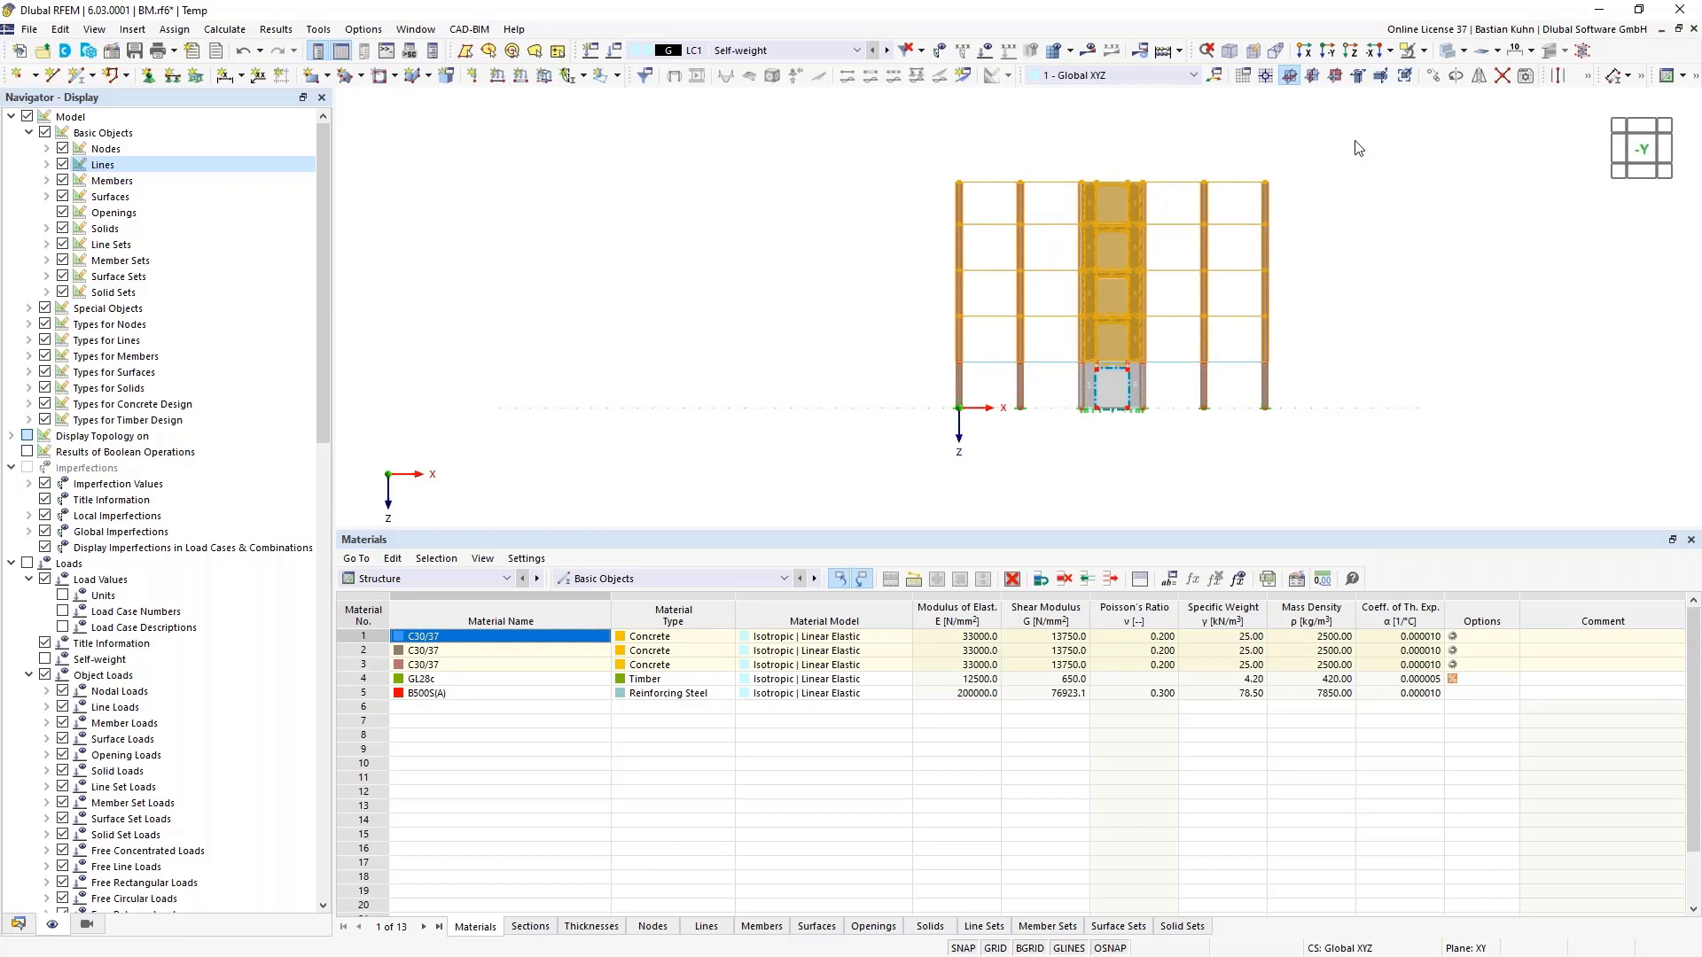
pyautogui.click(1336, 74)
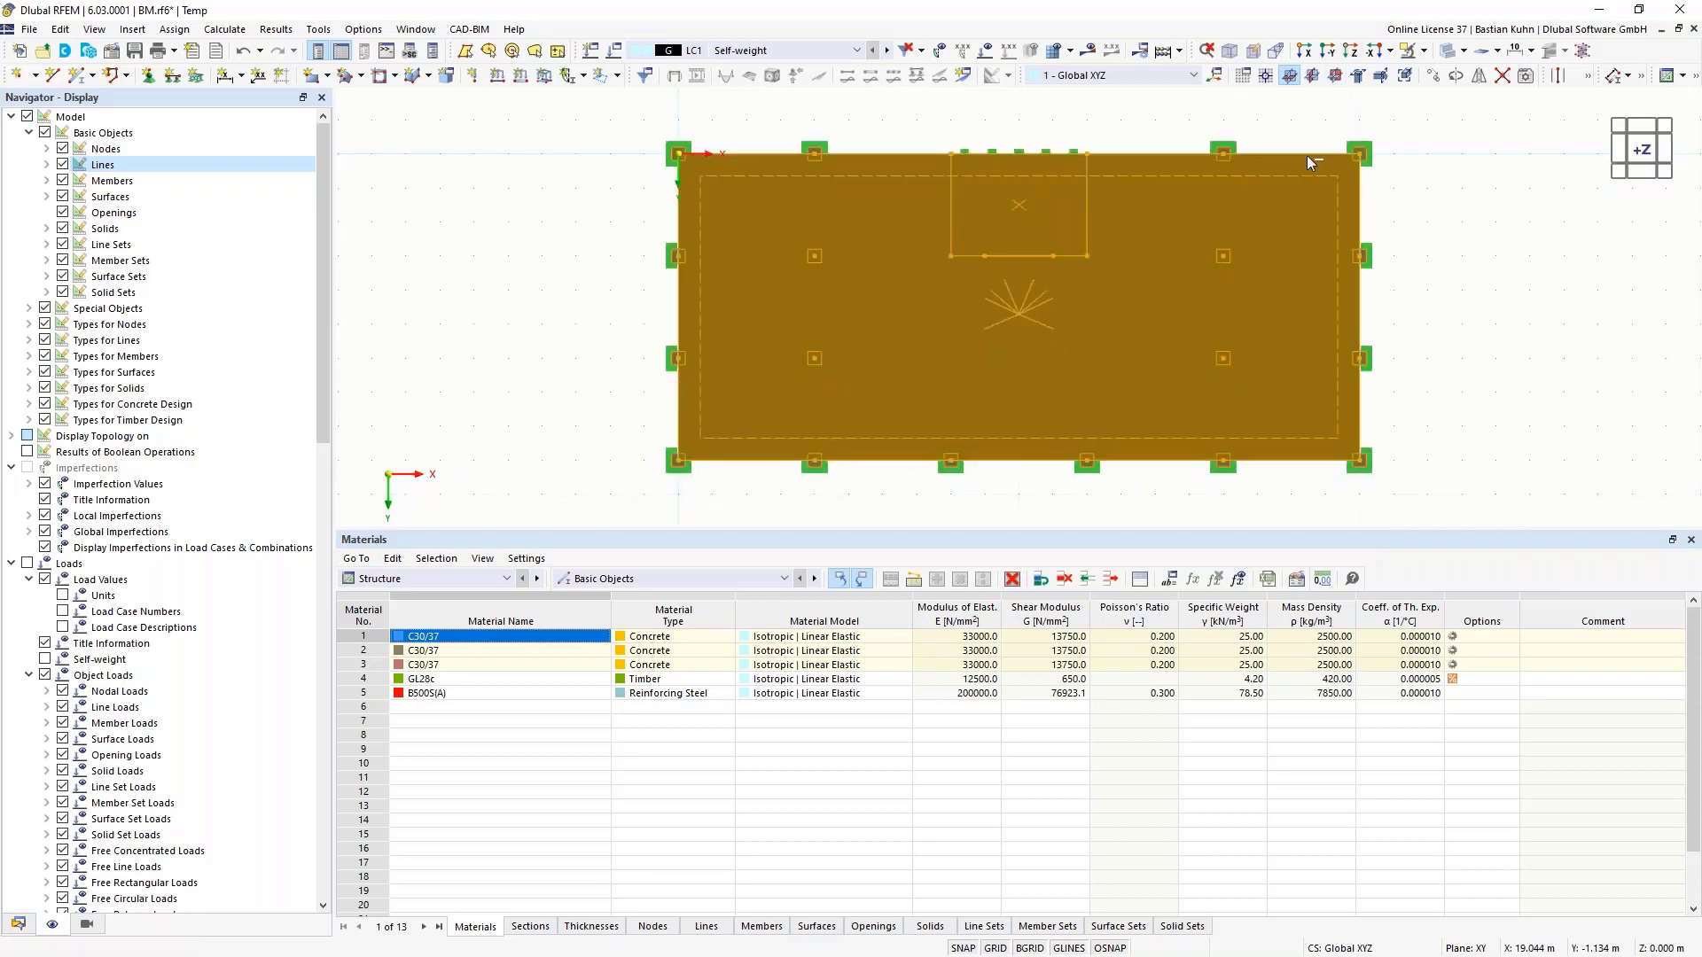
pyautogui.keyDown('shift'); pyautogui.moveTo(1251, 128); pyautogui.dragTo(1207, 175); pyautogui.keyUp('shift')
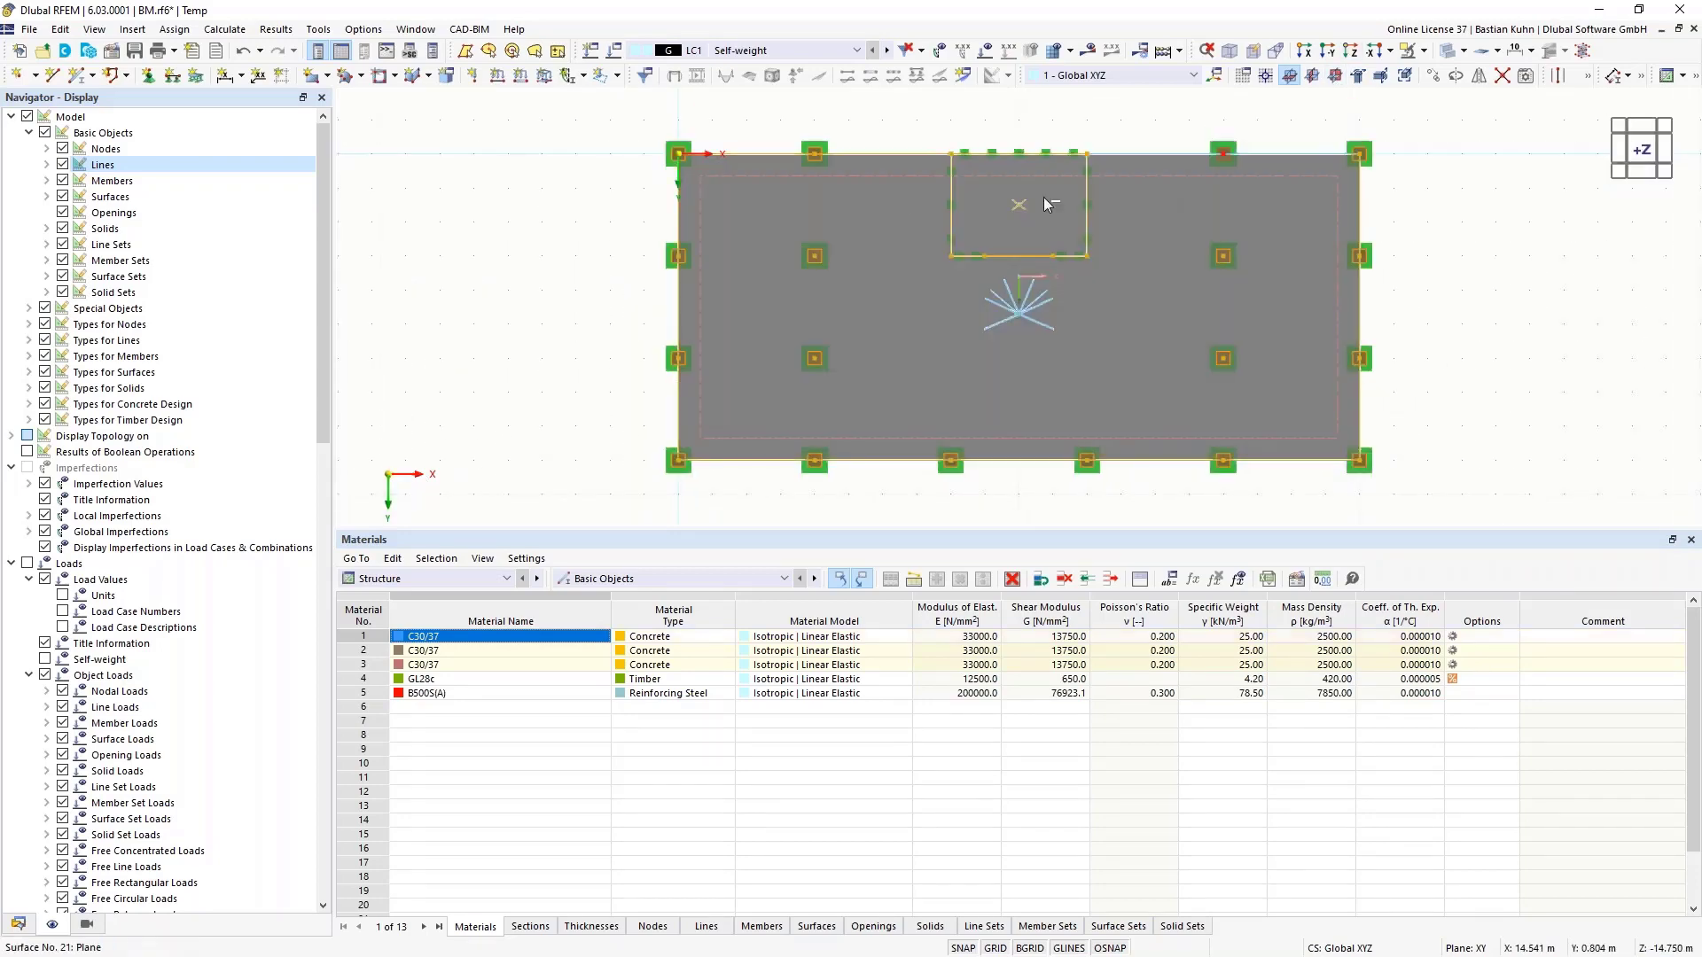
pyautogui.keyDown('shift'); pyautogui.moveTo(853, 123); pyautogui.dragTo(800, 173); pyautogui.keyUp('shift')
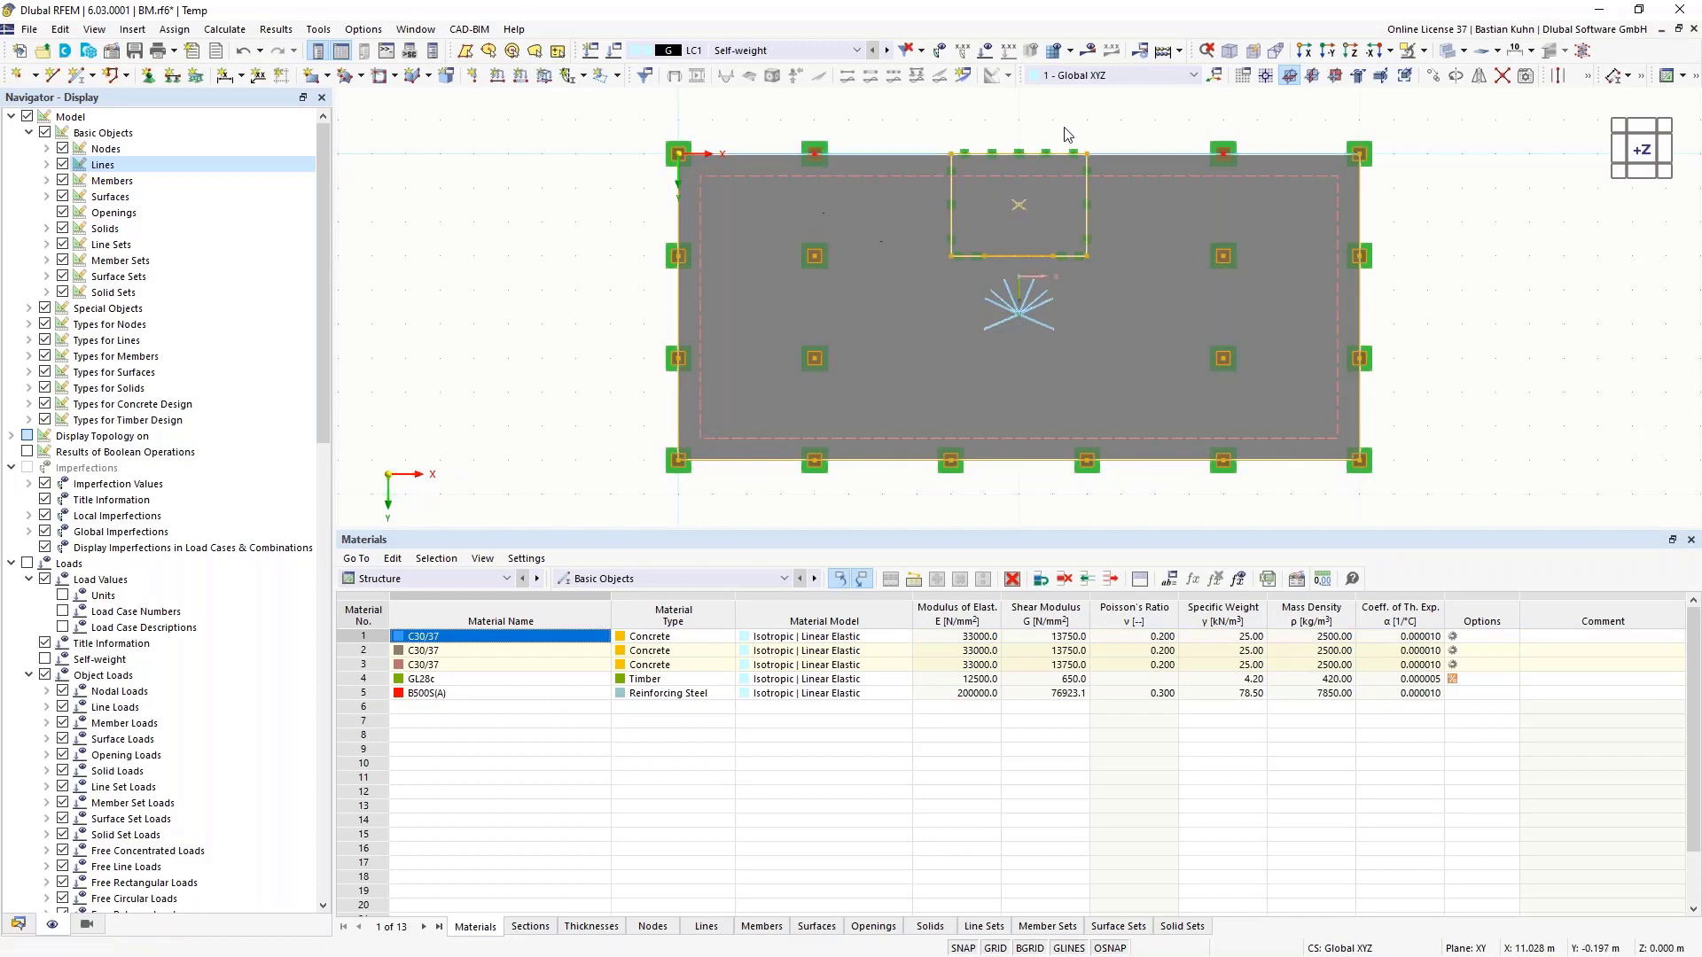
pyautogui.click(1214, 74)
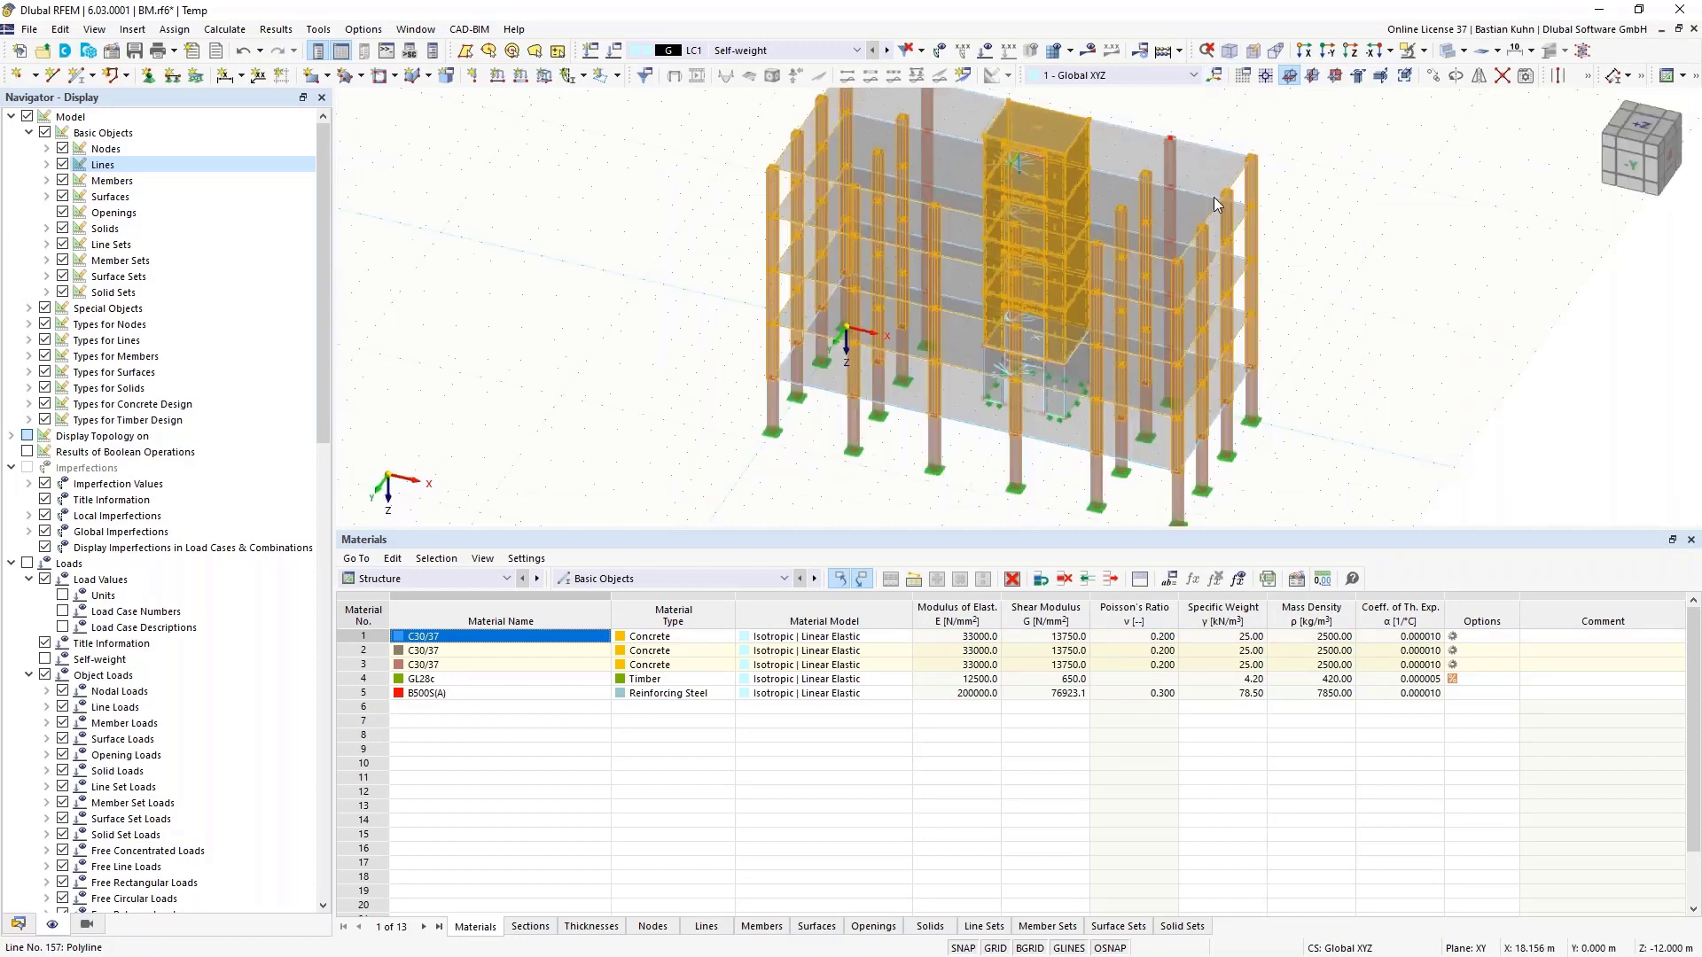
# Open the selected upper-storey columns together for editing and show their section settings
pyautogui.rightClick(1211, 213)
pyautogui.moveTo(1277, 312)
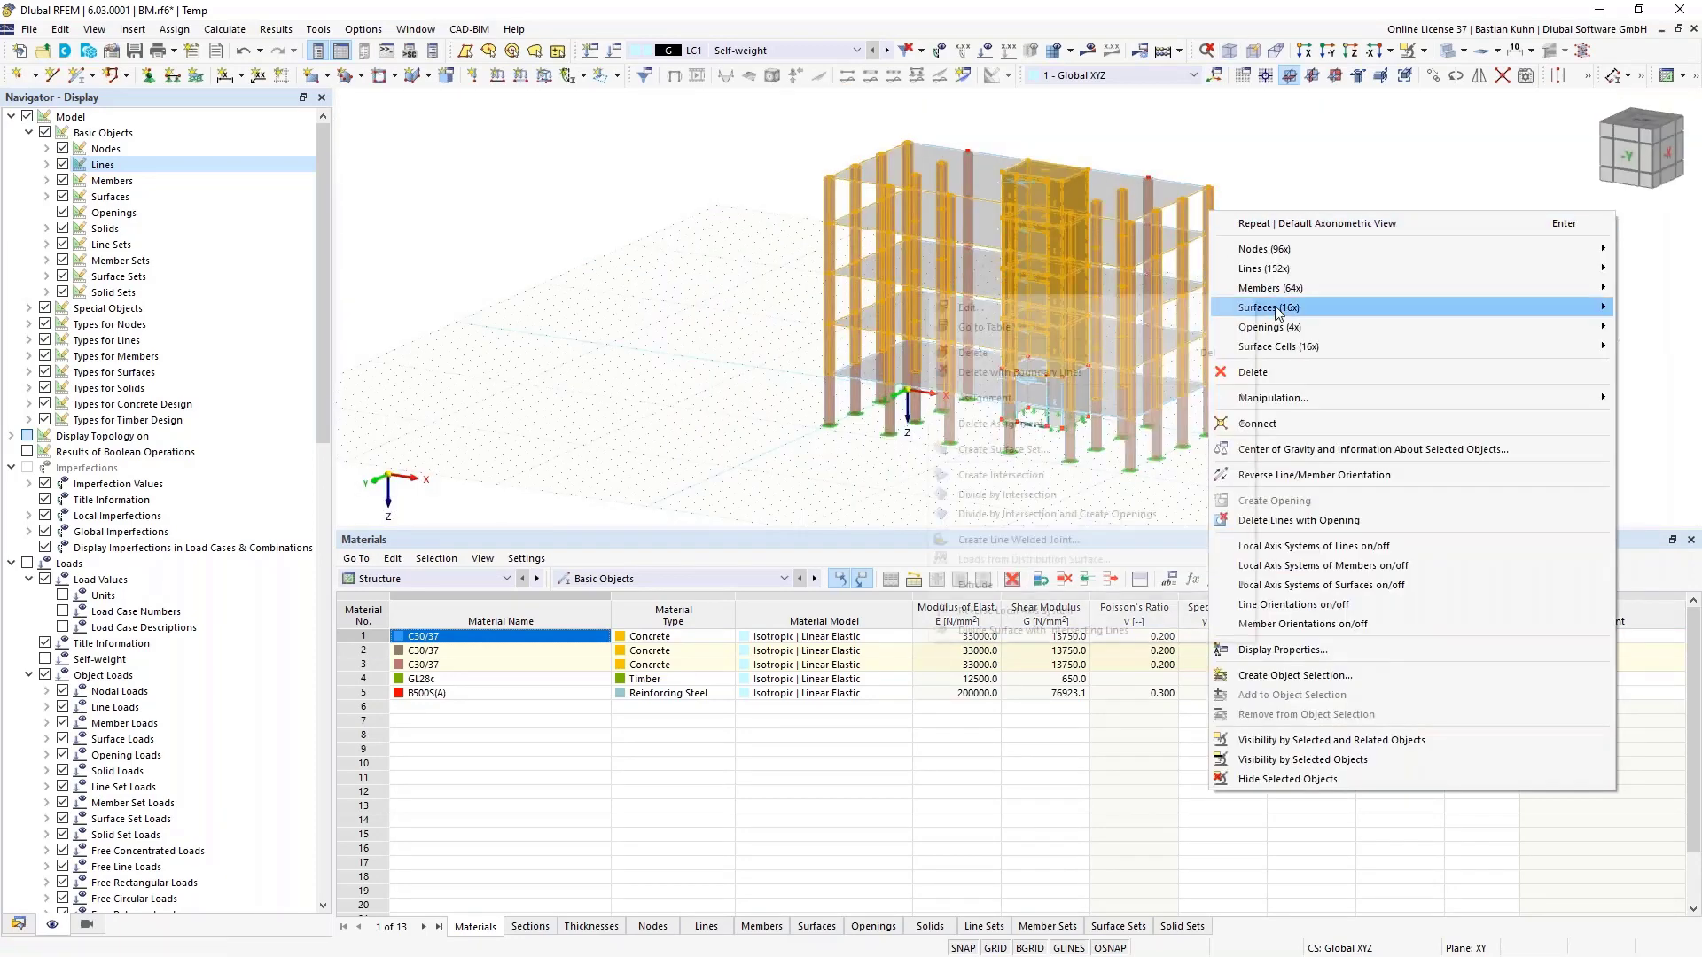
pyautogui.click(1183, 289)
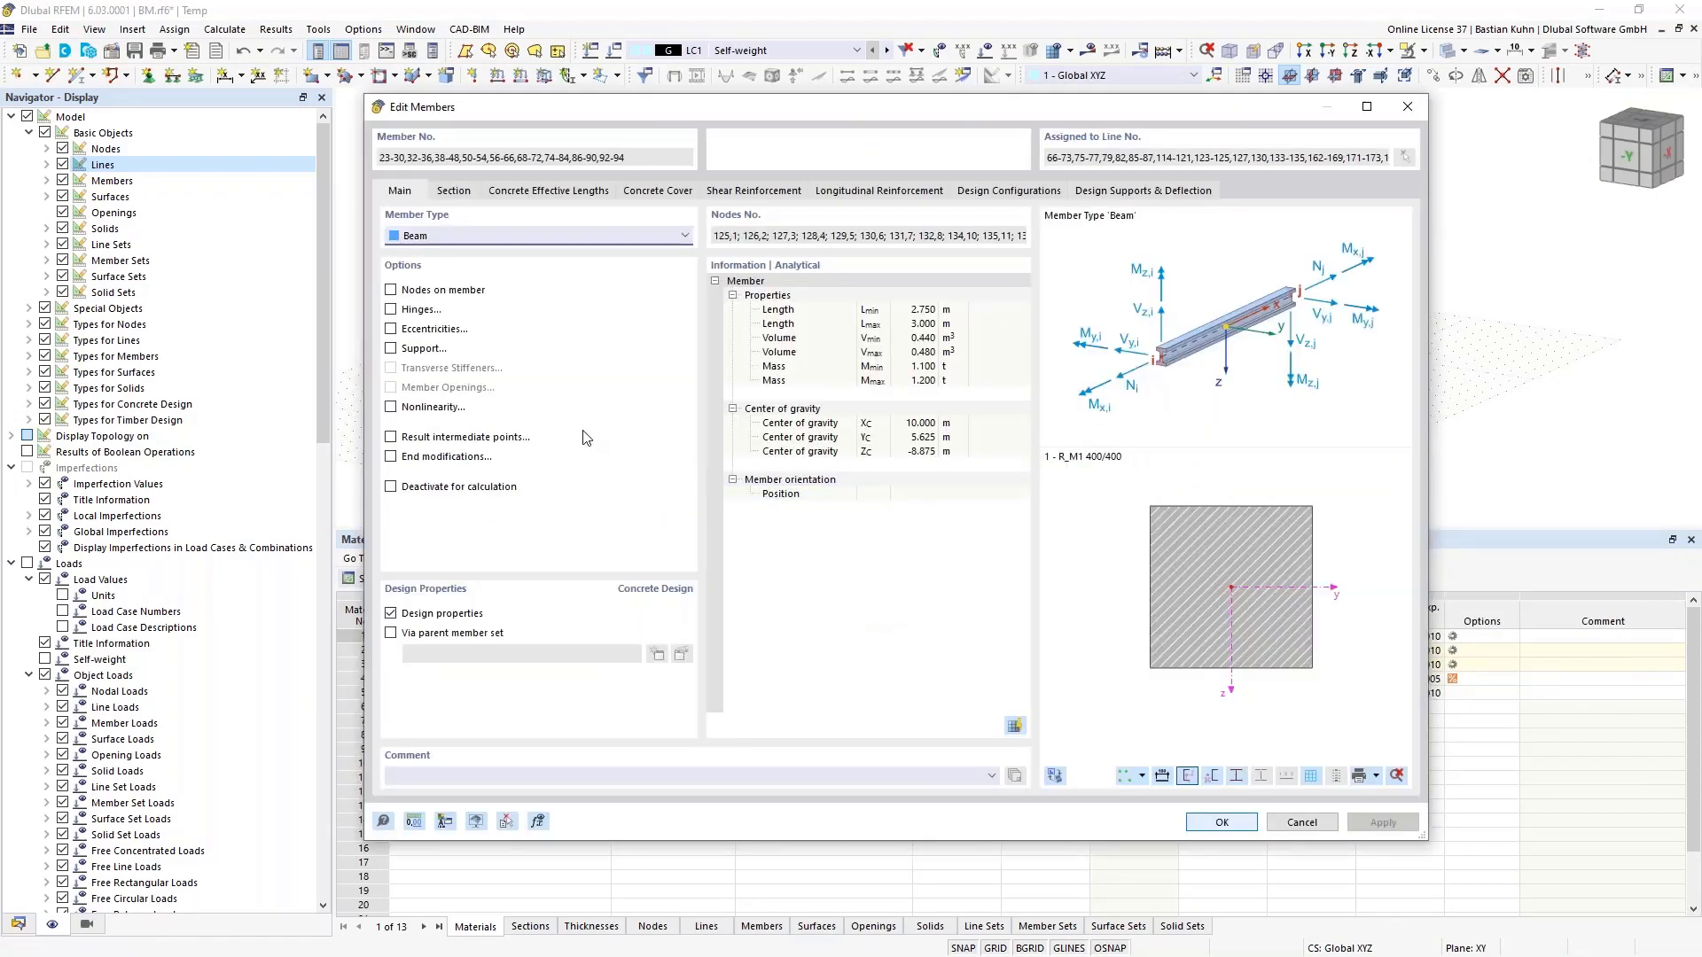
pyautogui.click(454, 192)
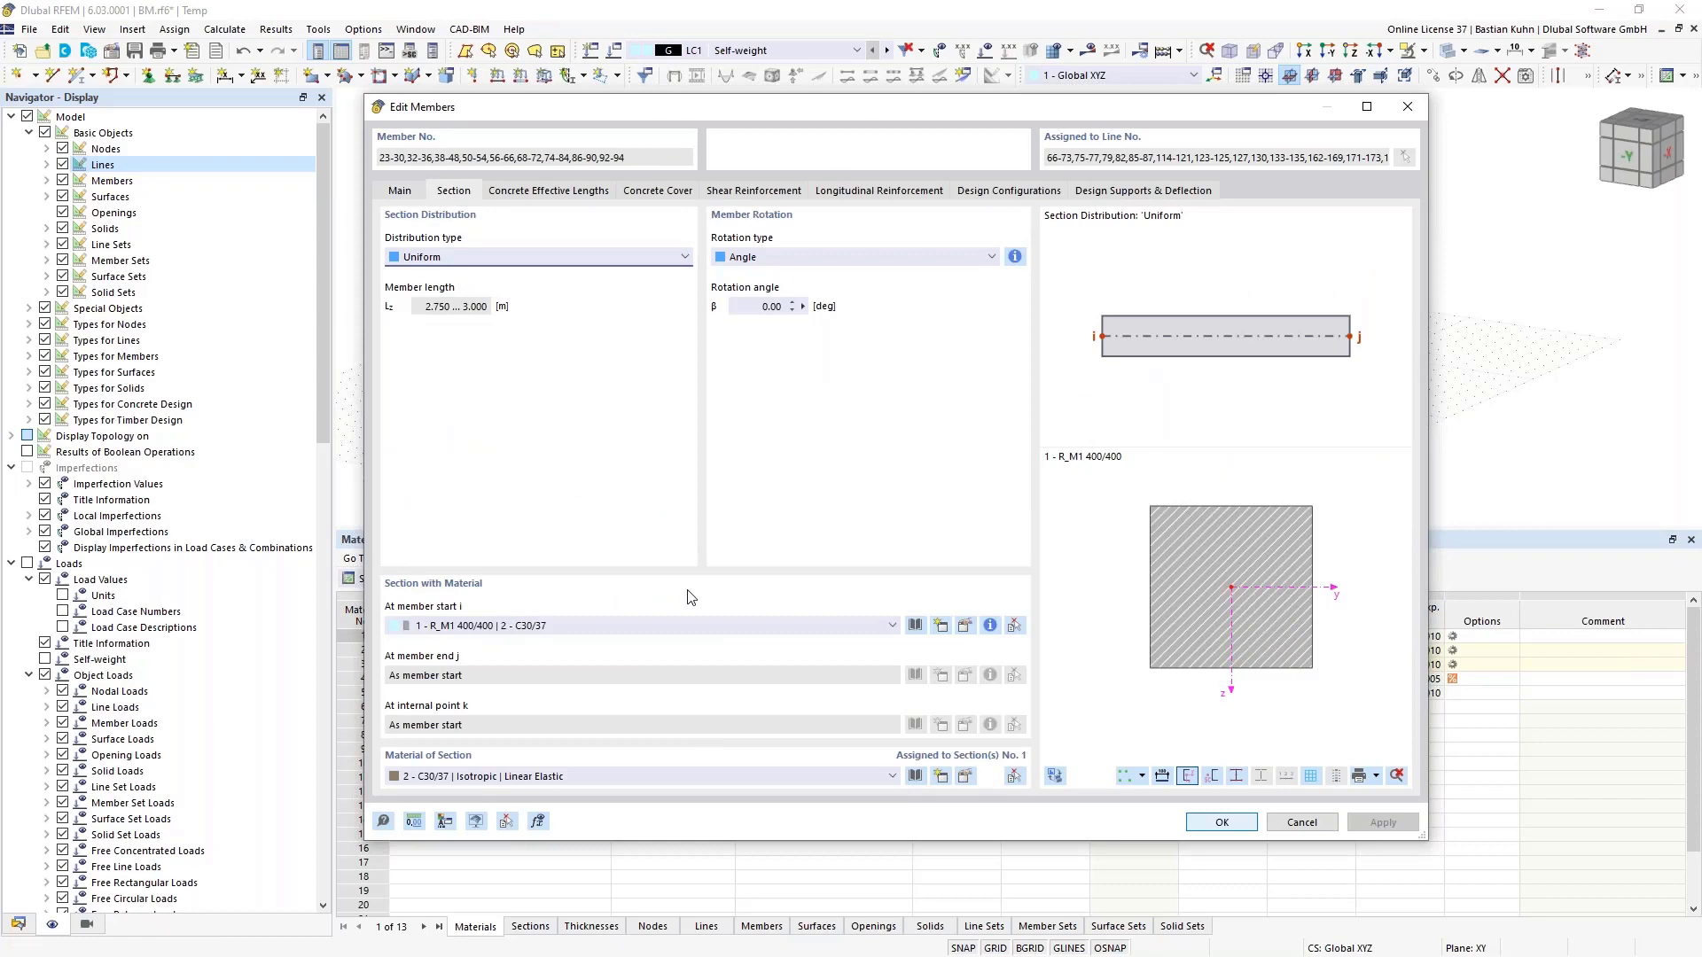
pyautogui.click(779, 625)
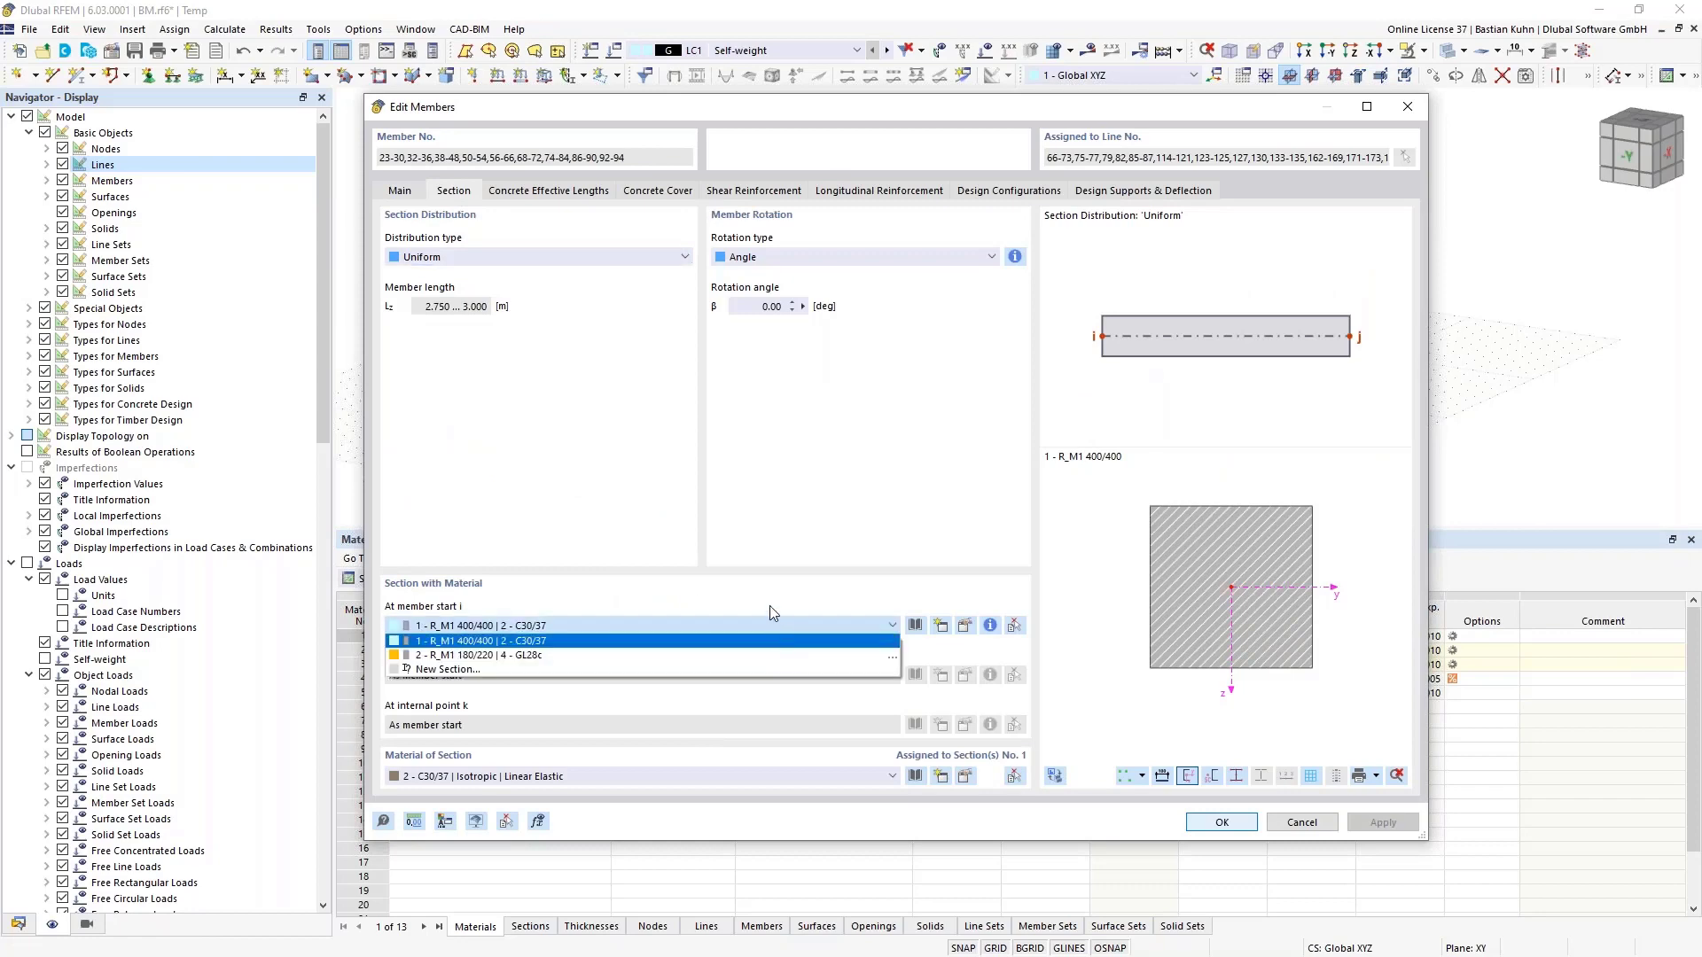
pyautogui.click(770, 604)
pyautogui.click(915, 625)
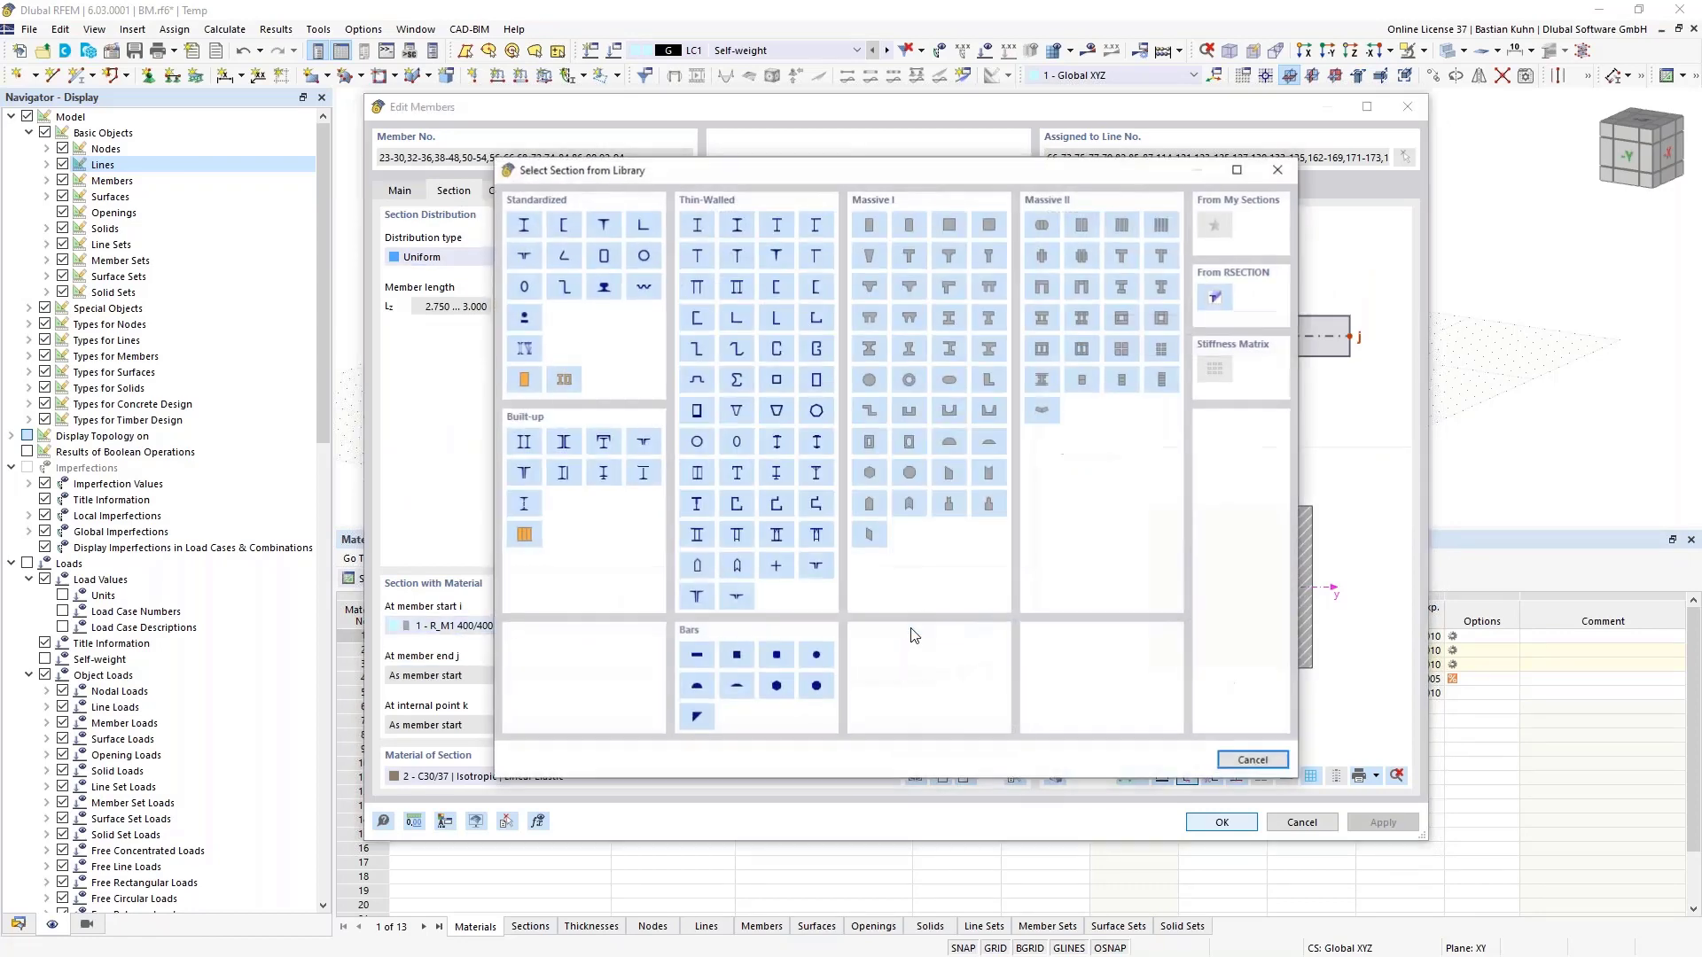
pyautogui.press('Escape')
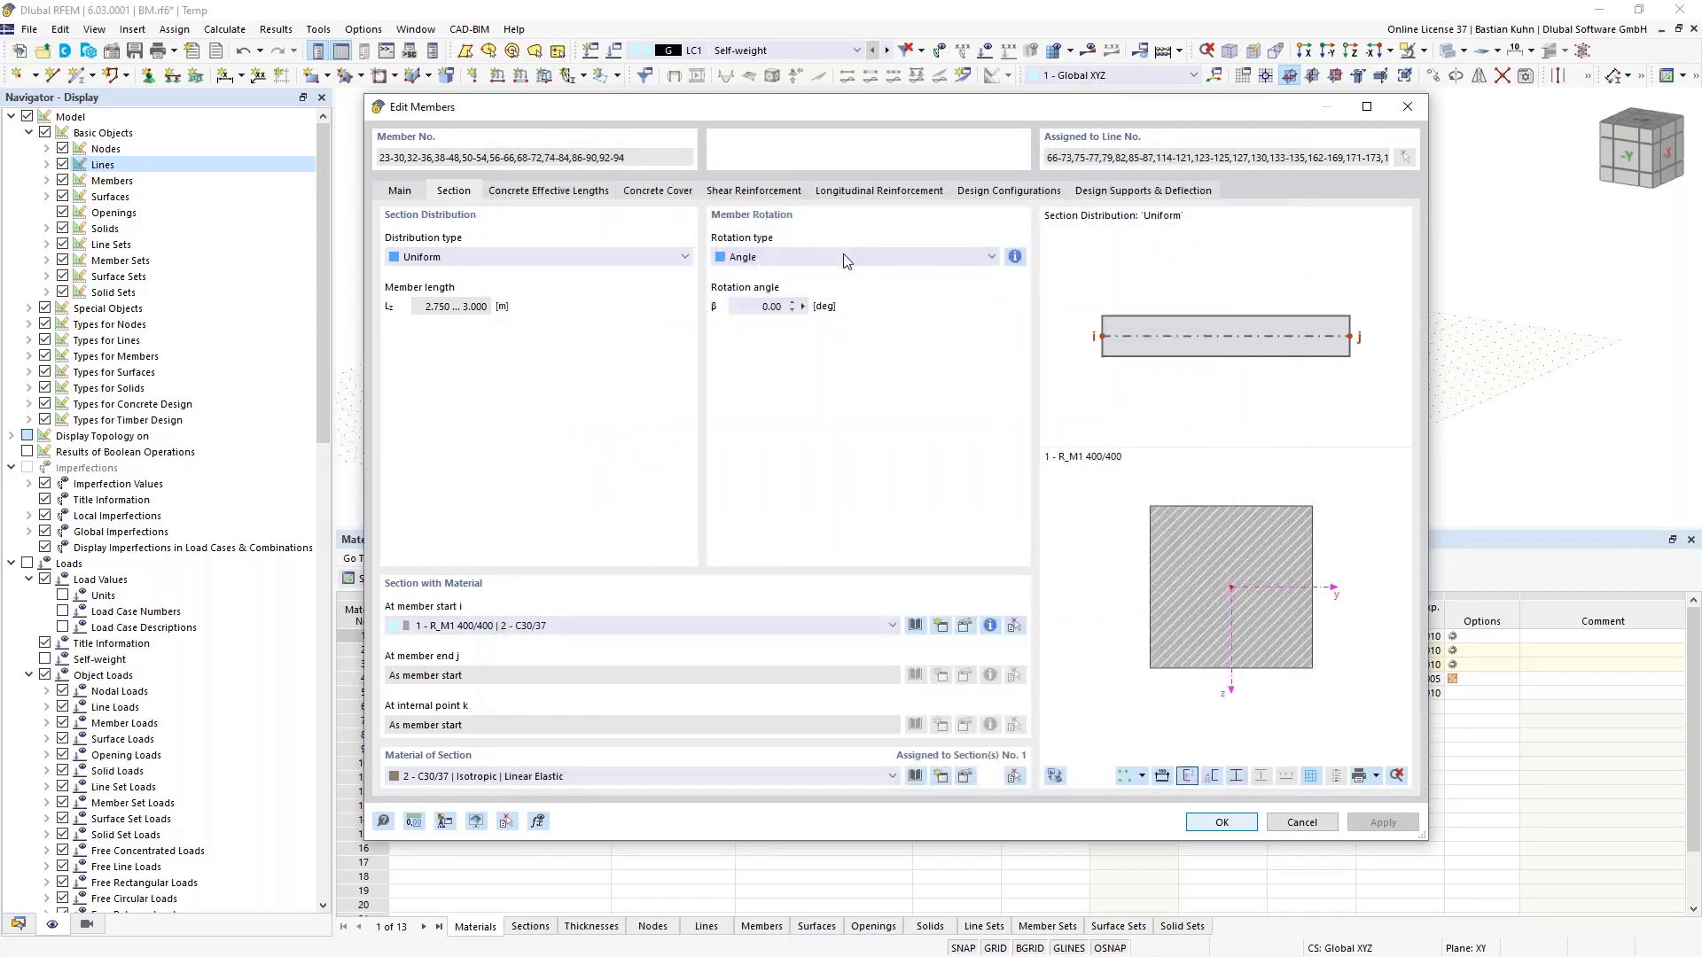
# Create a new rectangular section R_M1 220/220 for the selected columns
pyautogui.click(965, 626)
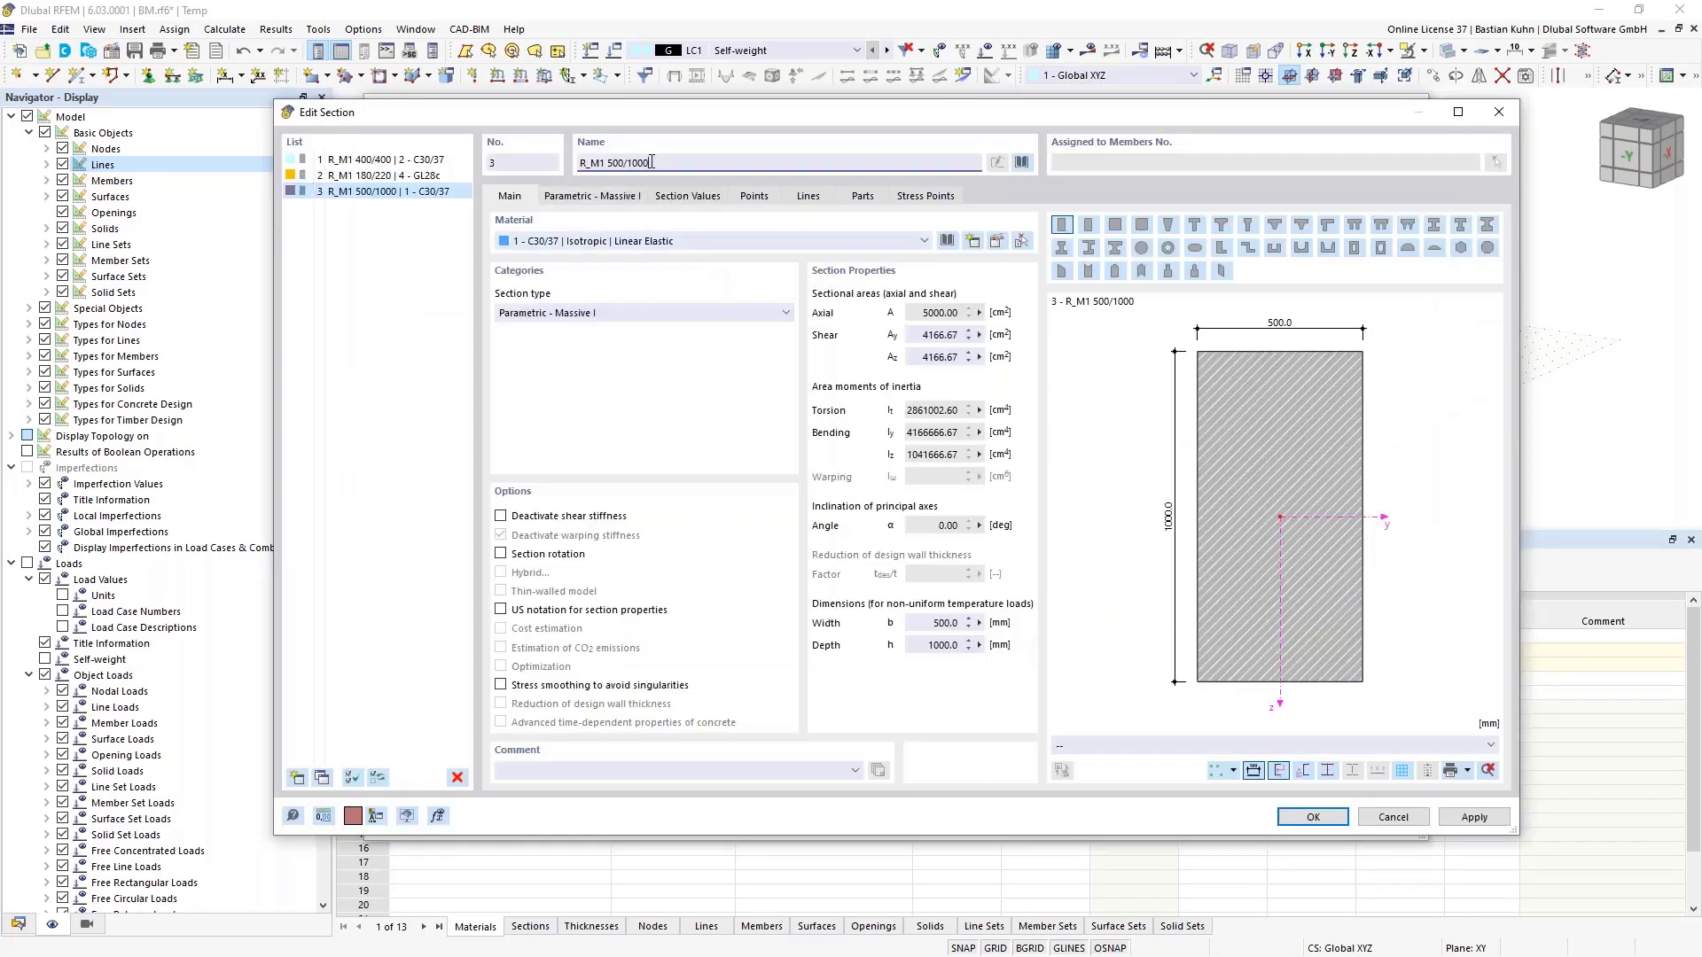
pyautogui.moveTo(657, 163); pyautogui.dragTo(613, 163)
pyautogui.write('220/')
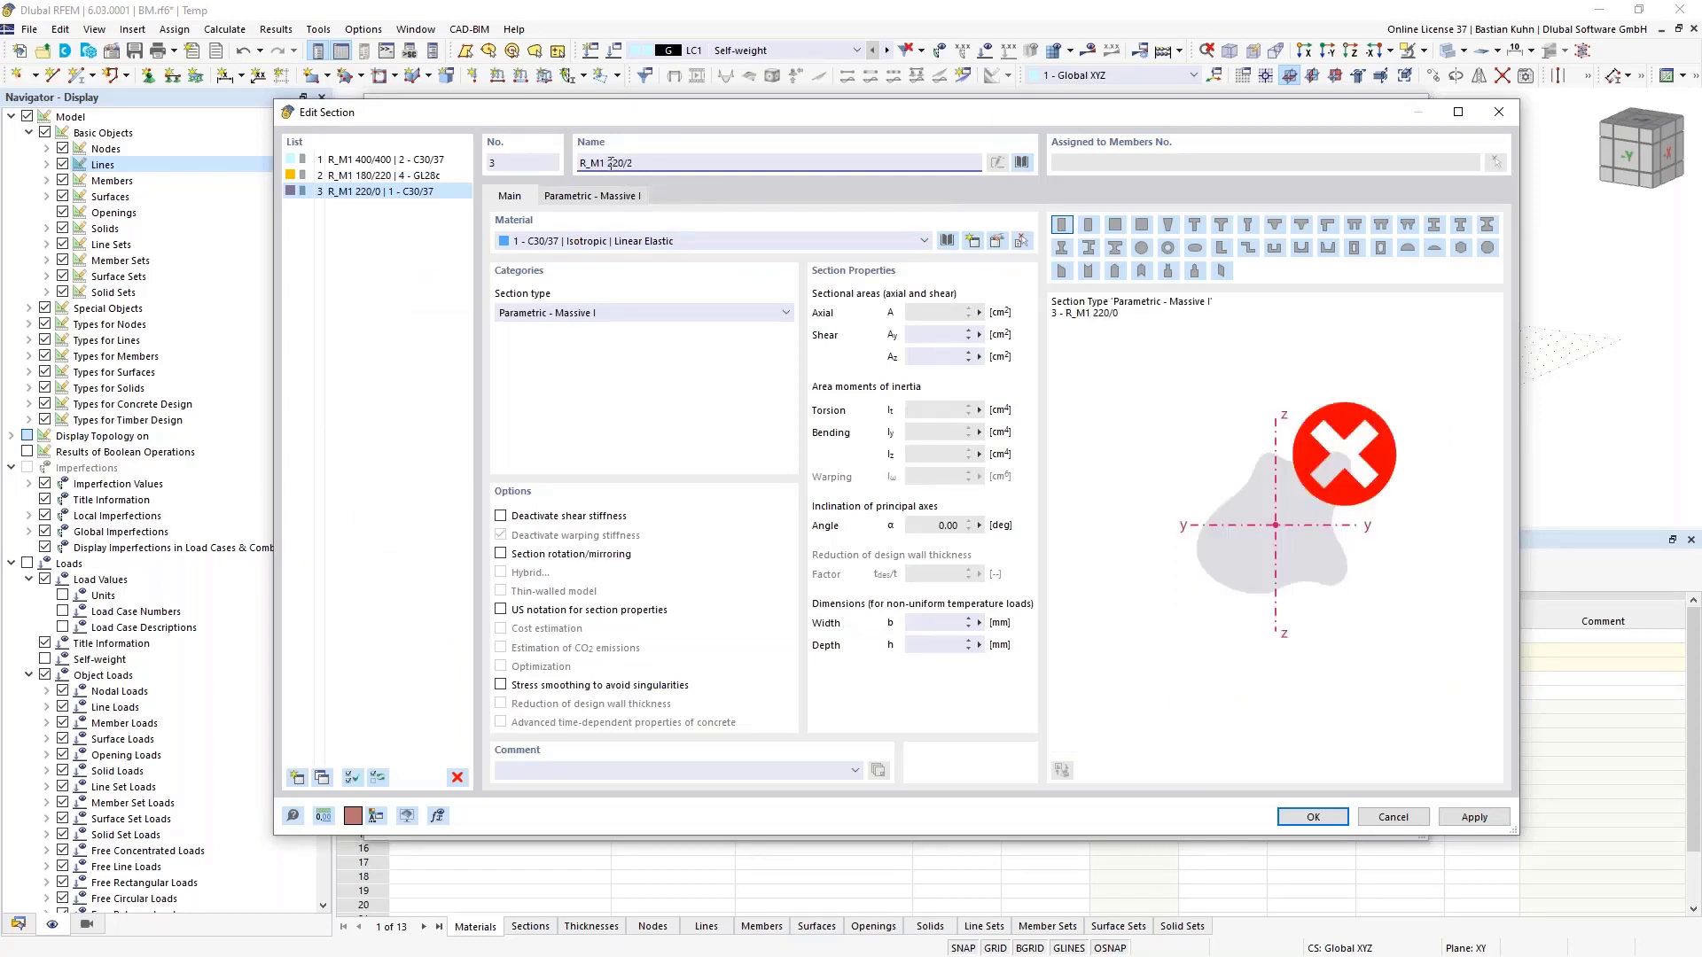
pyautogui.write('22')
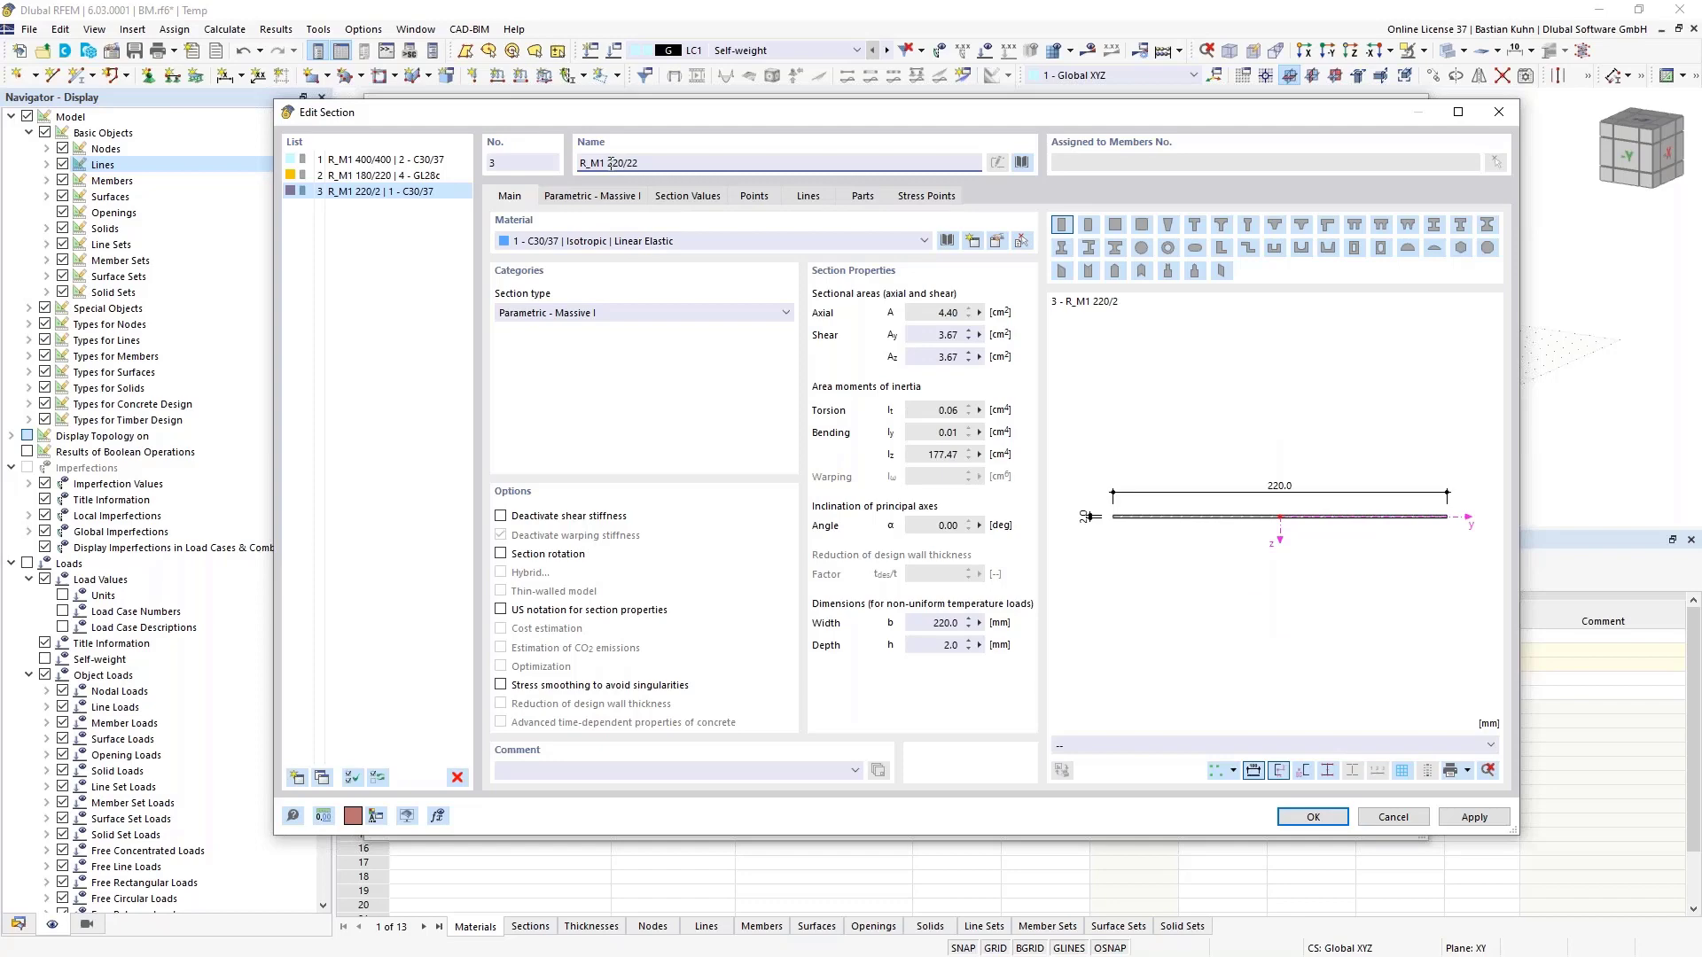
pyautogui.write('0')
# Search the material library for Baubuche and assign Baubuche GL75 Beam to the 220/220 section
pyautogui.click(947, 240)
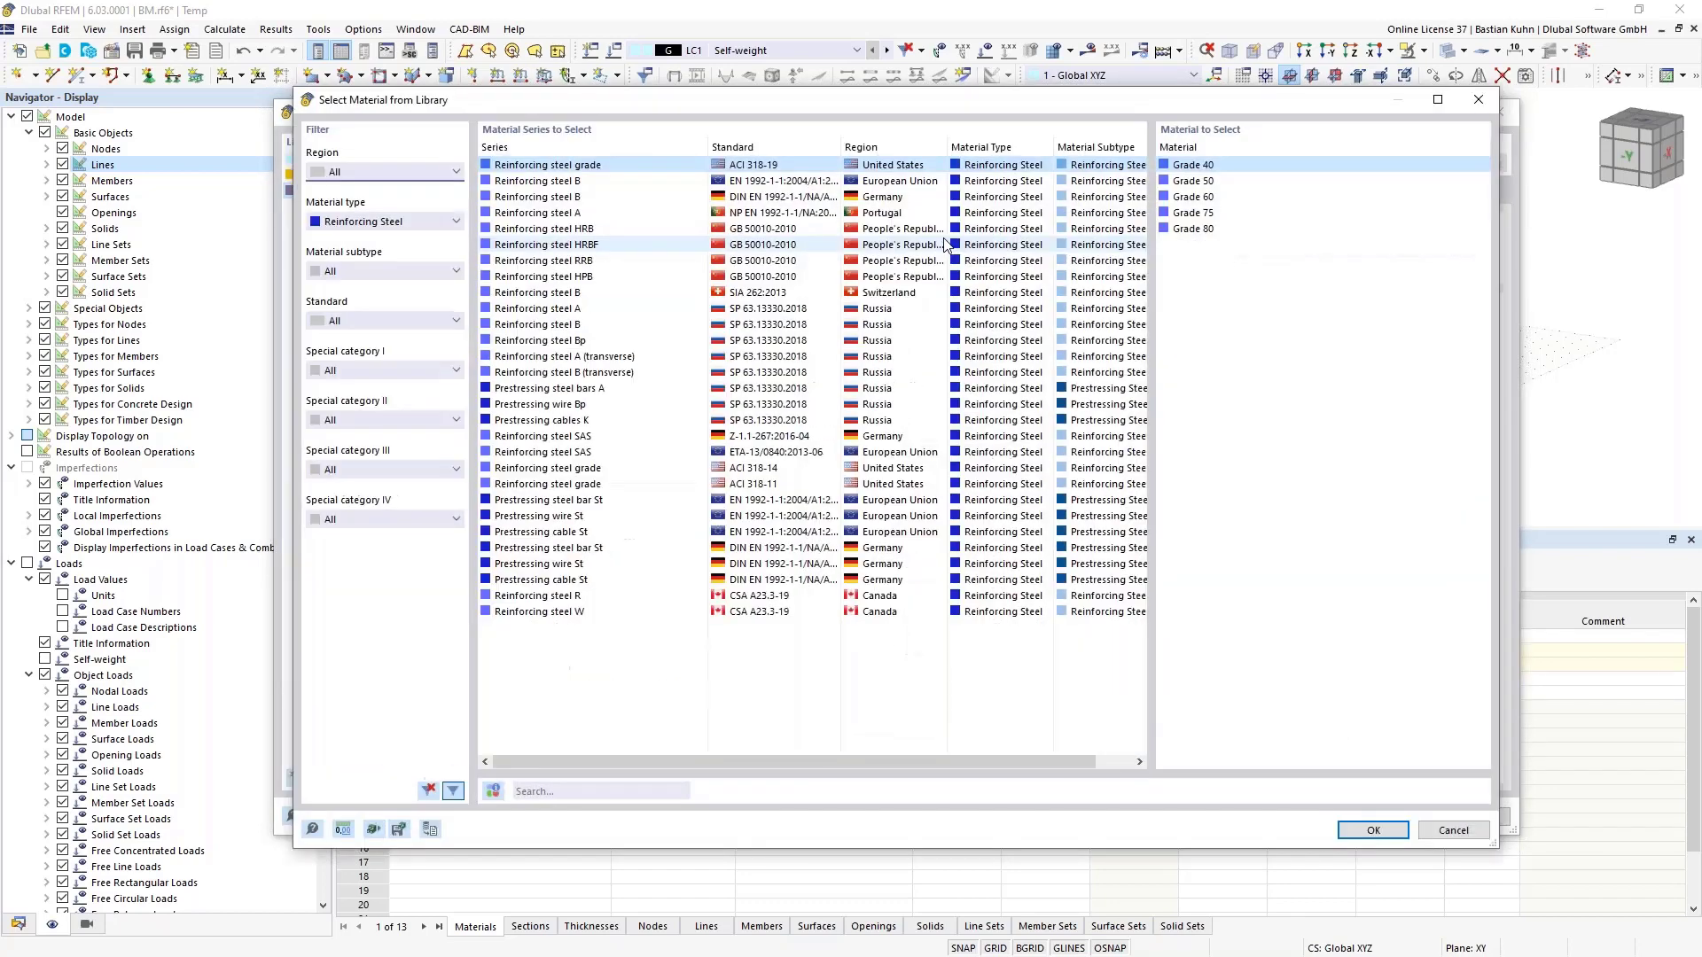
pyautogui.click(406, 224)
pyautogui.click(403, 236)
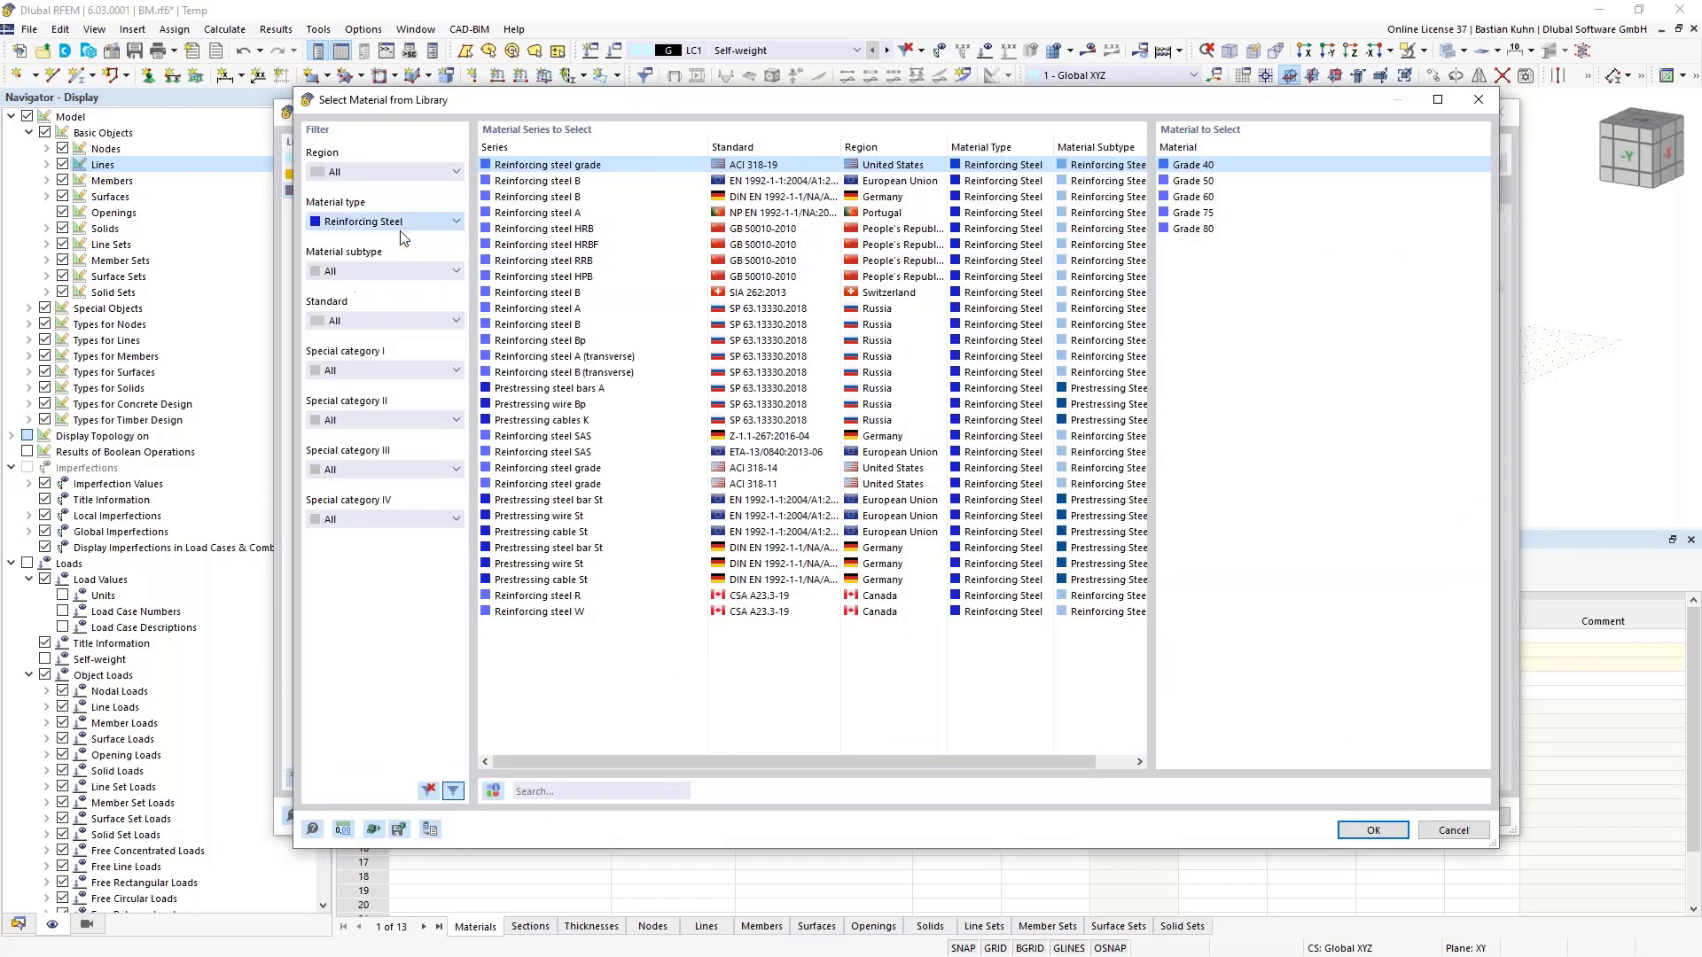
pyautogui.click(556, 792)
pyautogui.write('Baubu')
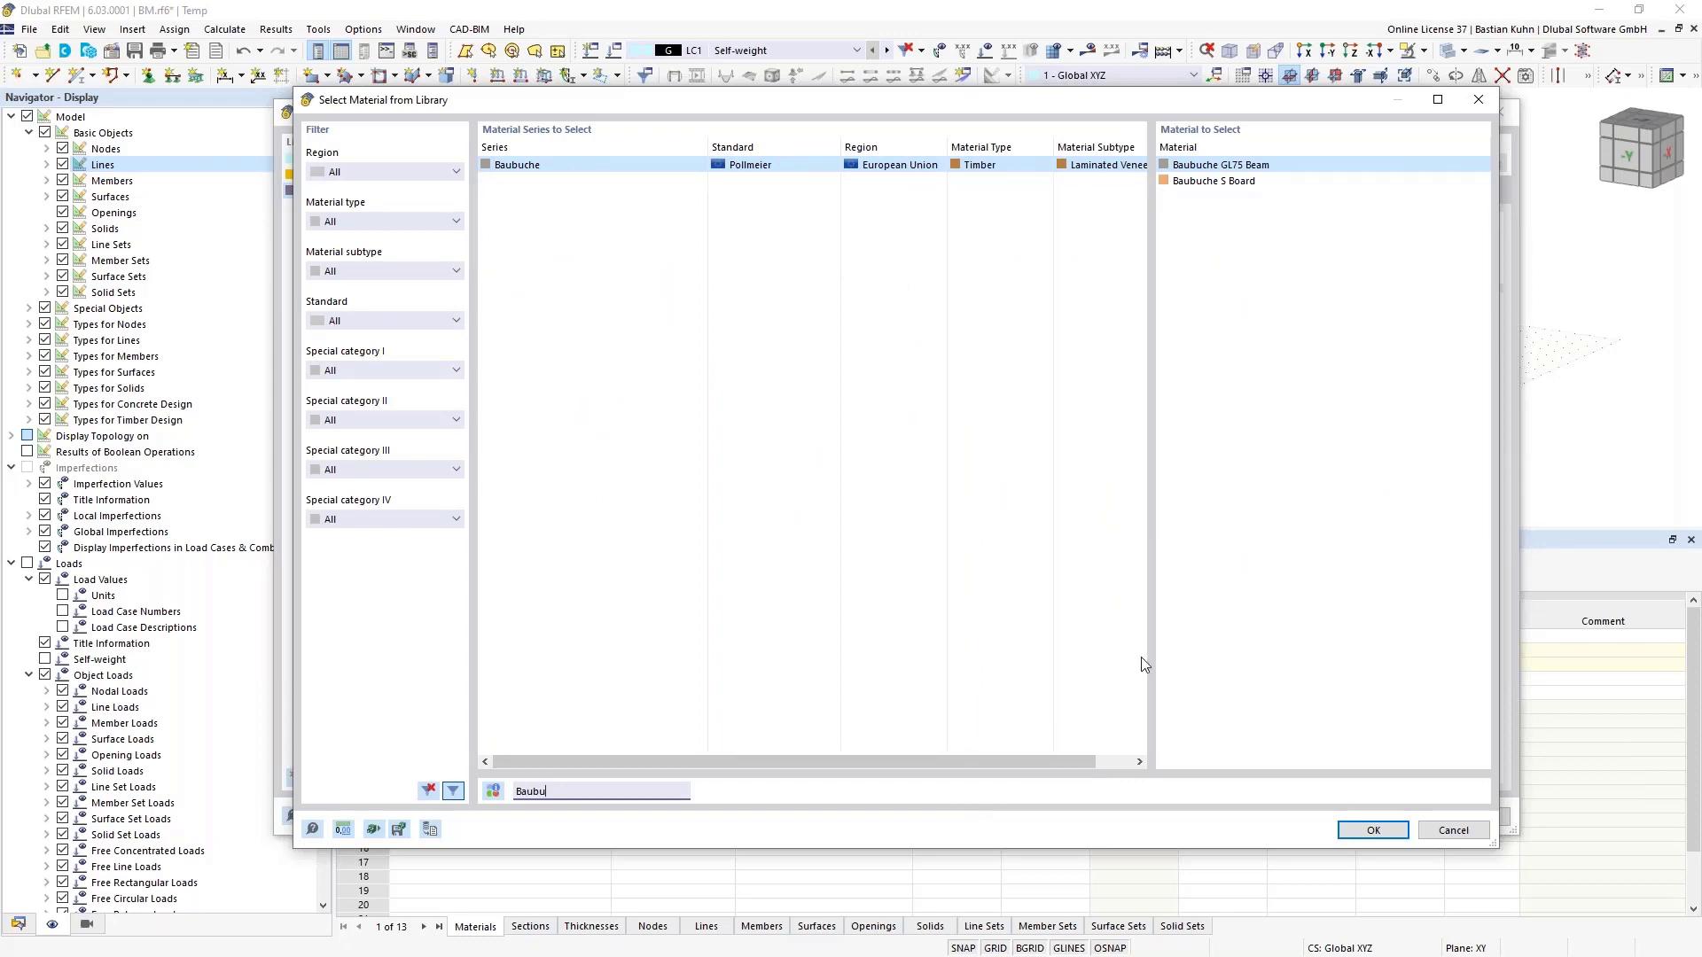
pyautogui.click(1367, 838)
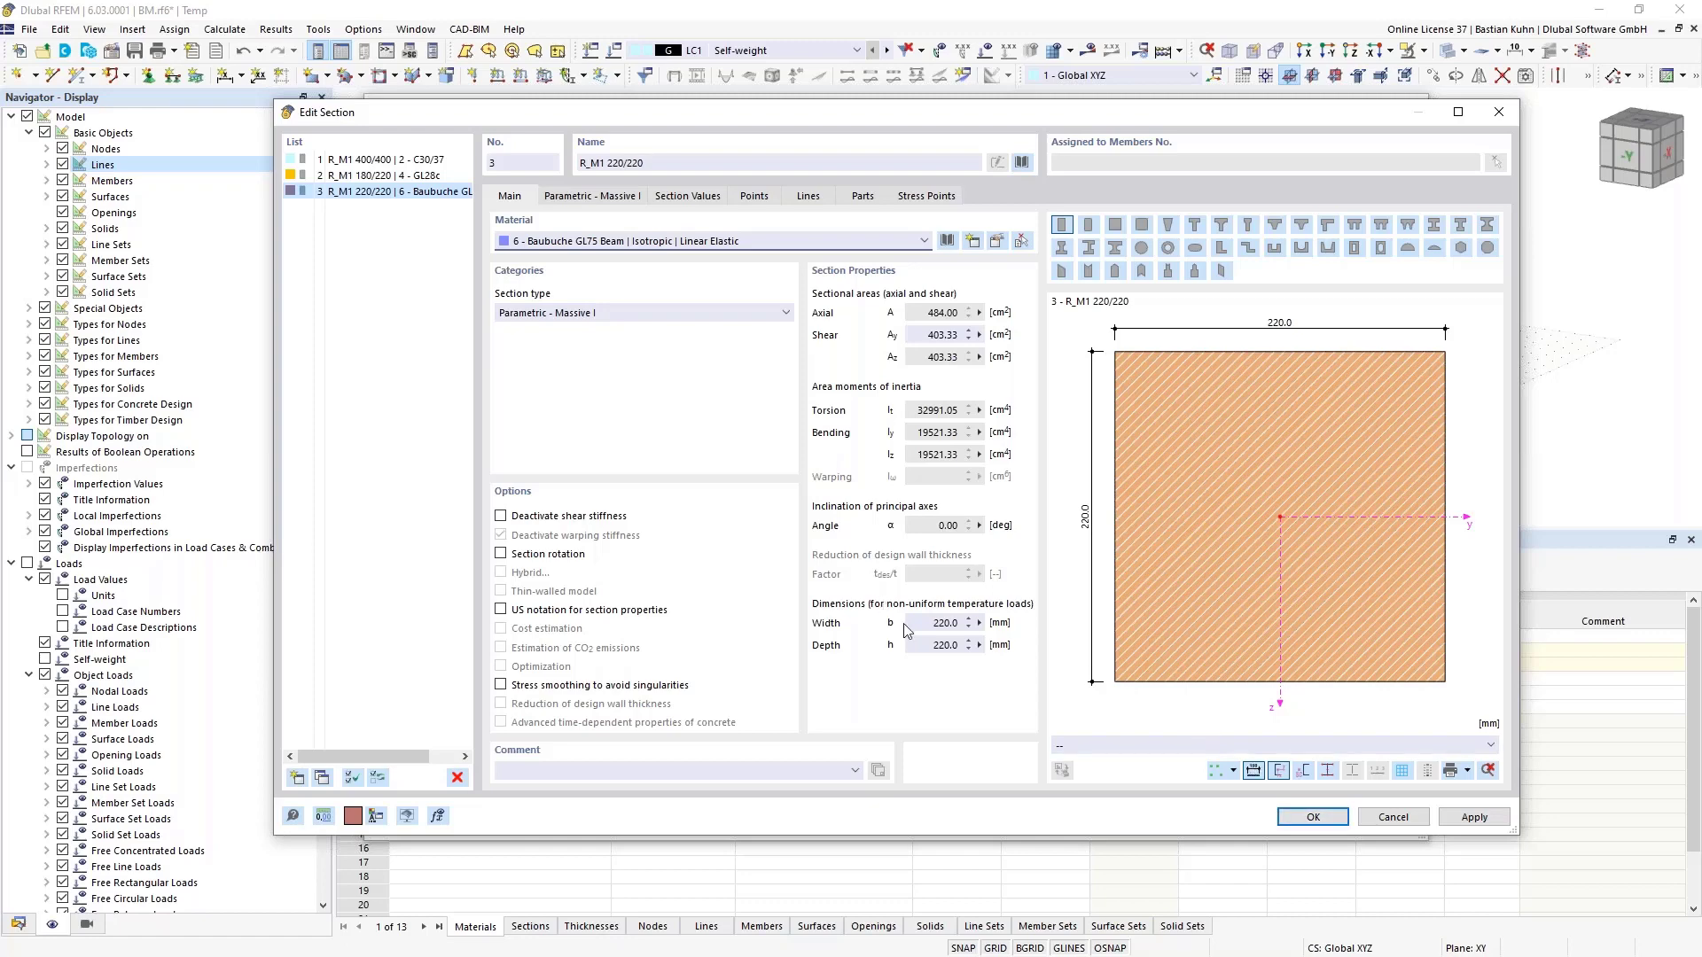
pyautogui.click(1302, 819)
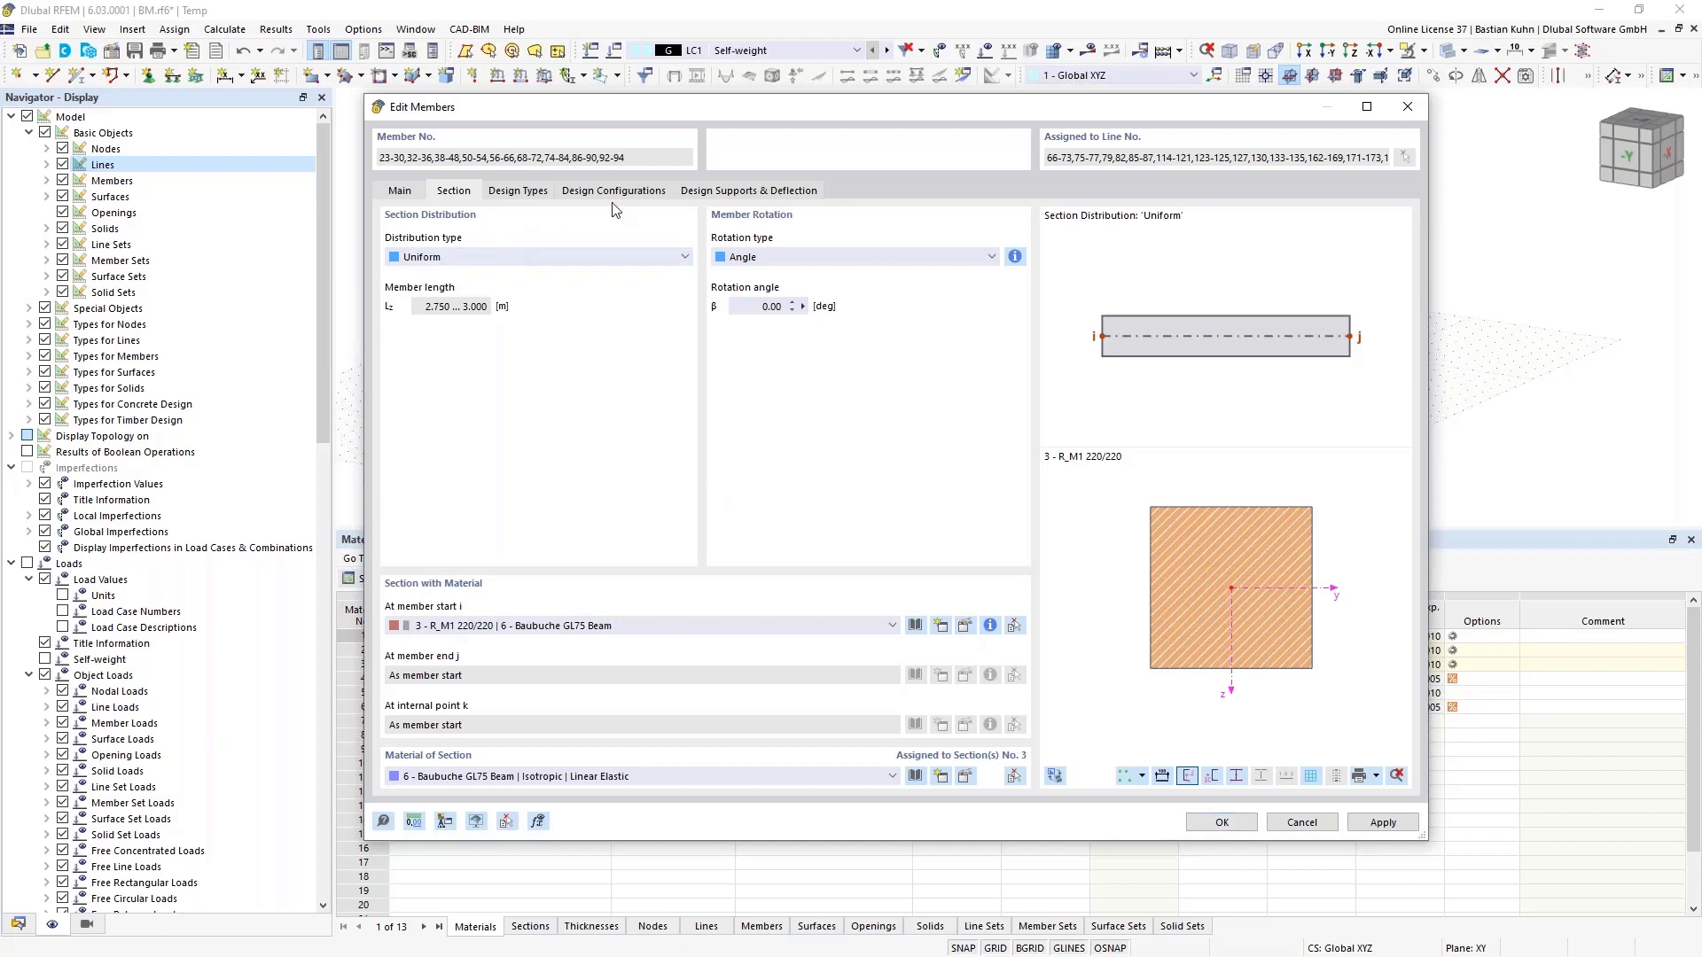
# Assign Service Class 1 to the timber columns for the timber design and apply the member changes
pyautogui.click(519, 190)
pyautogui.click(572, 306)
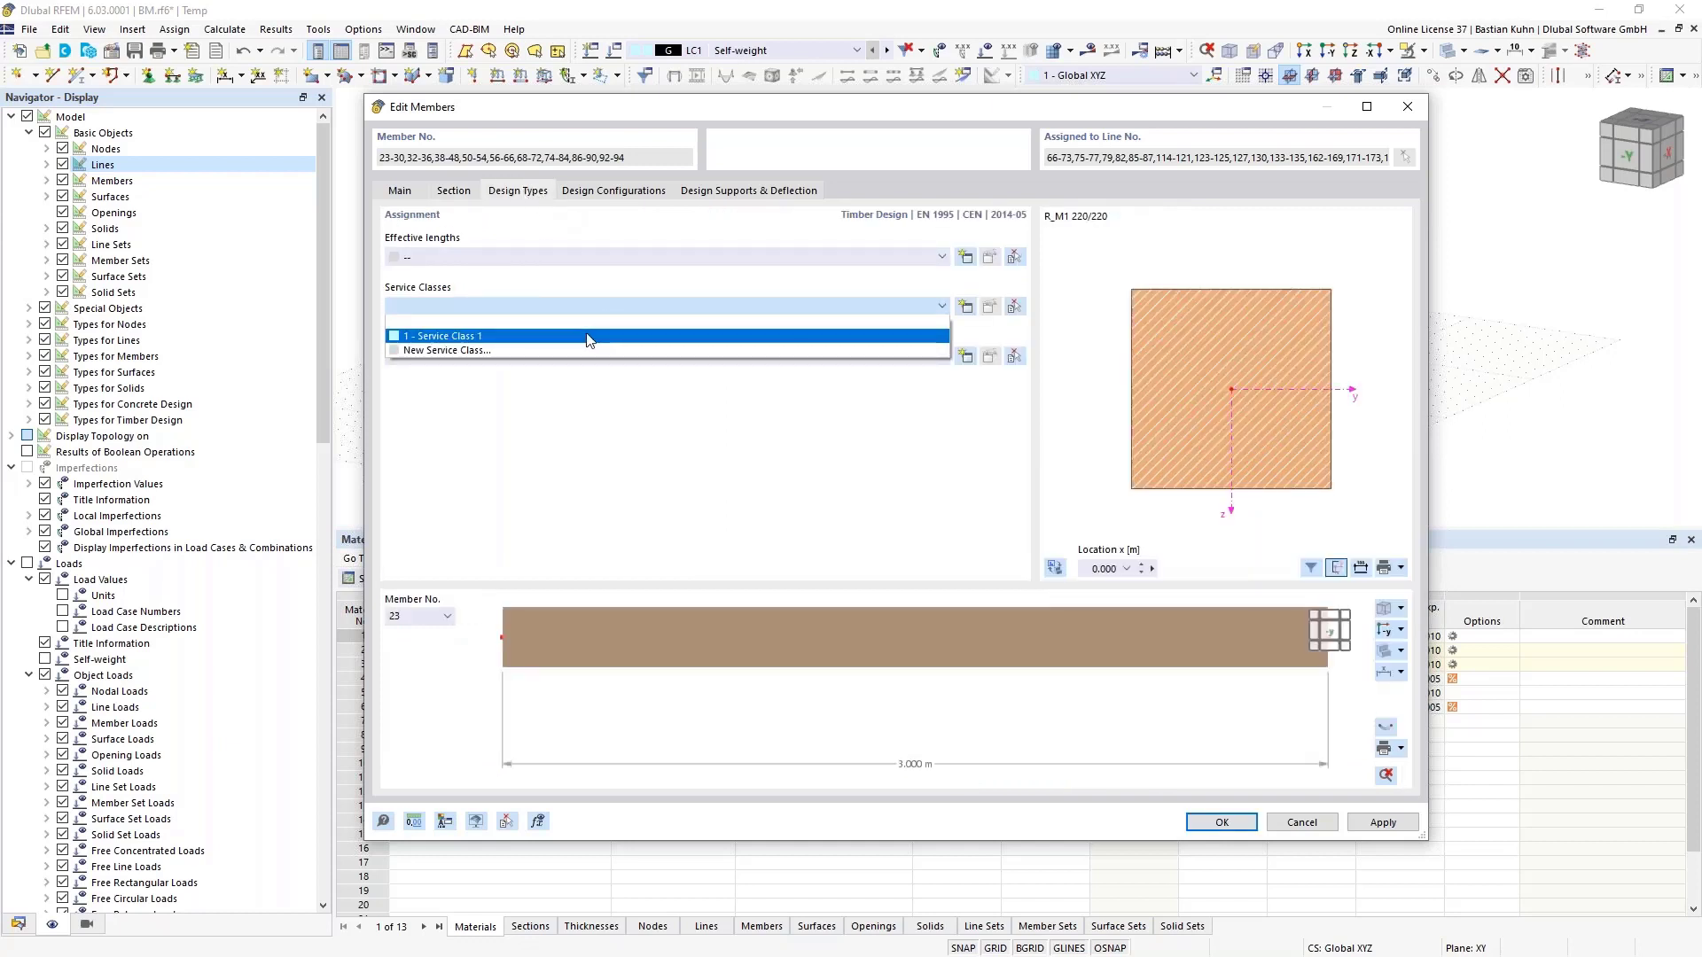
pyautogui.click(589, 337)
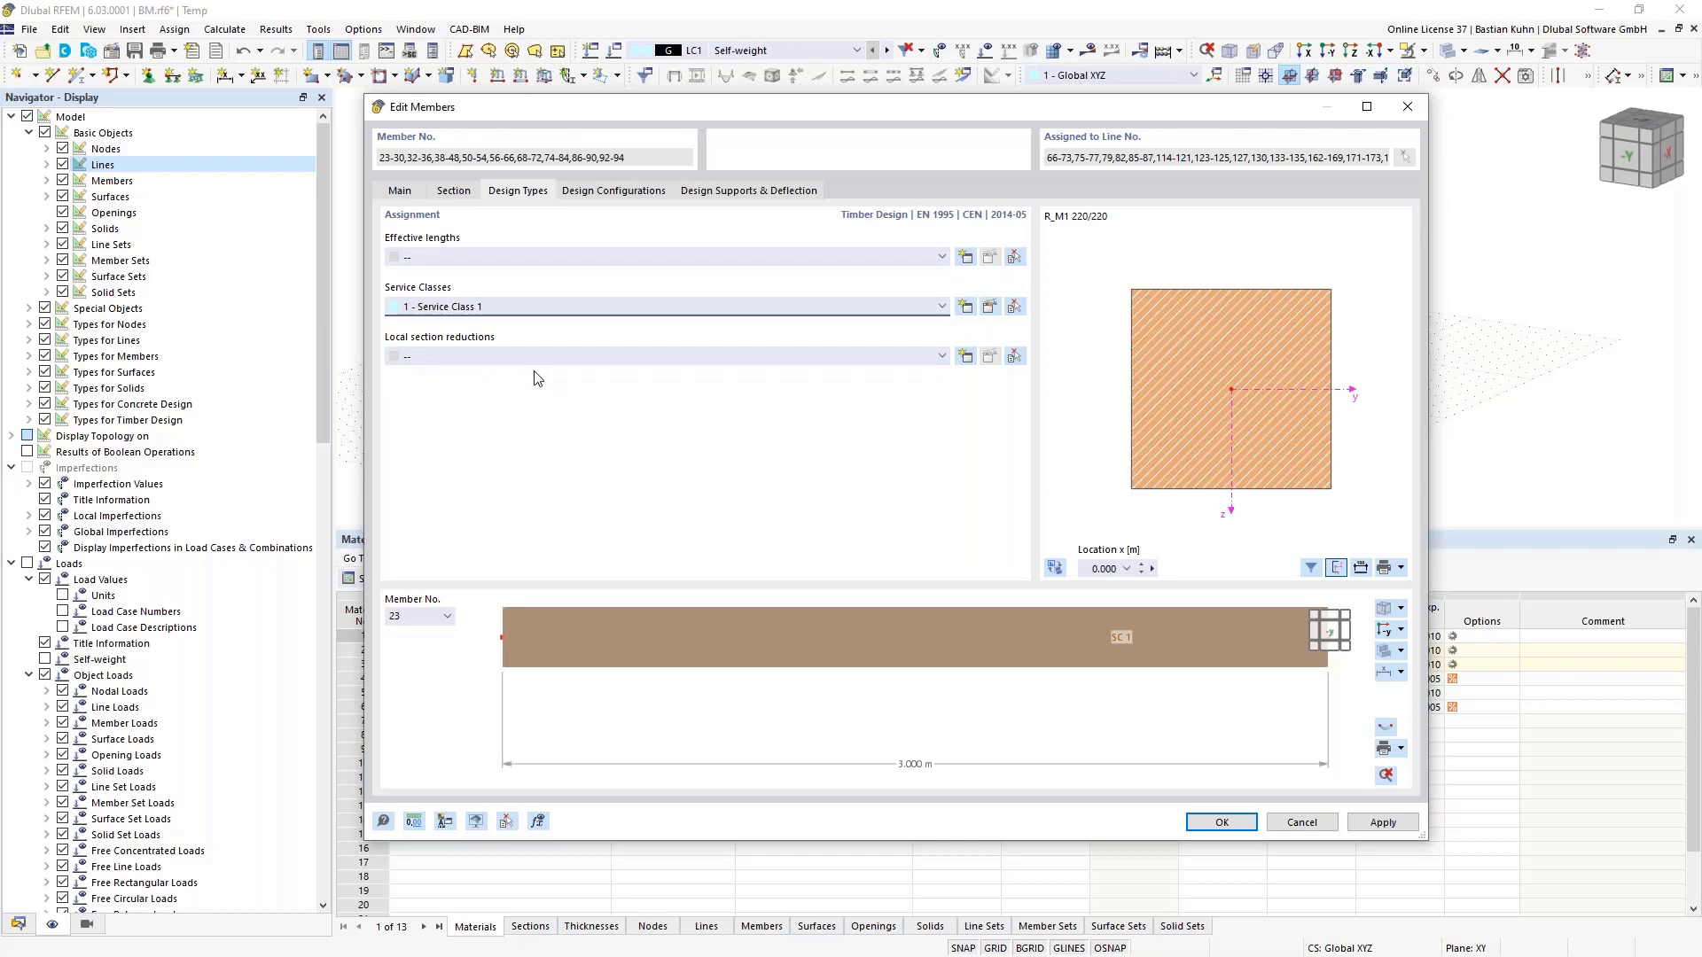
pyautogui.click(1202, 828)
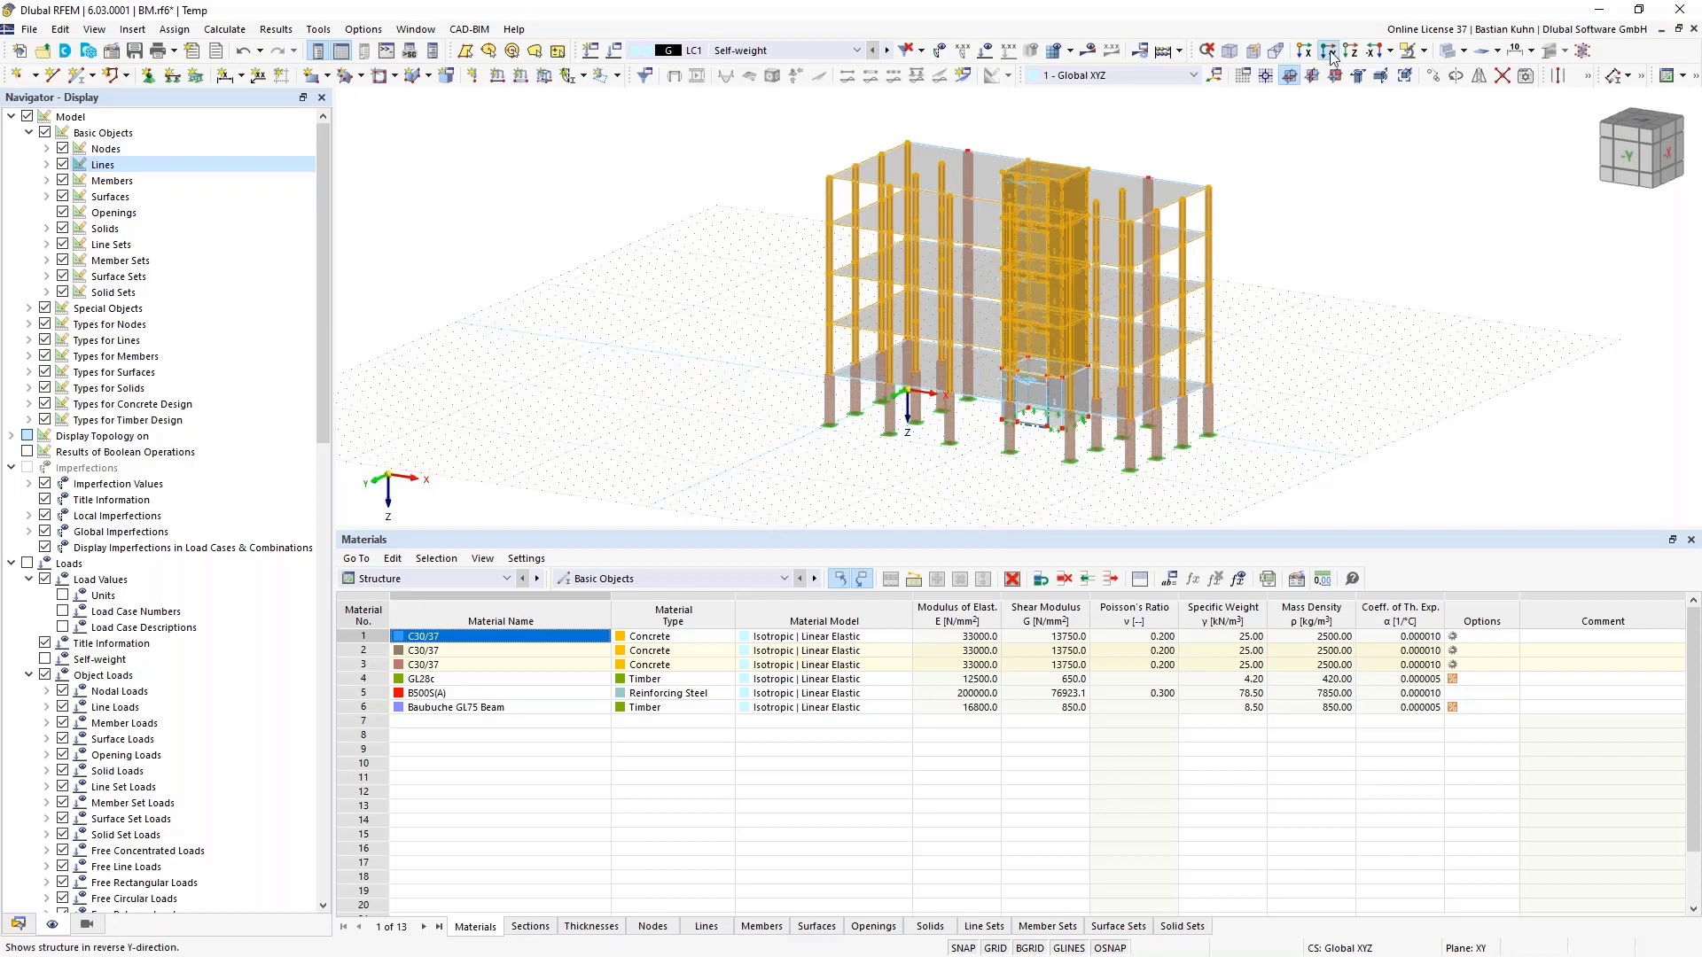
# Select the top-storey columns and core in the -Y view and open the selected members for editing
pyautogui.click(1315, 76)
pyautogui.moveTo(1351, 415); pyautogui.dragTo(779, 224)
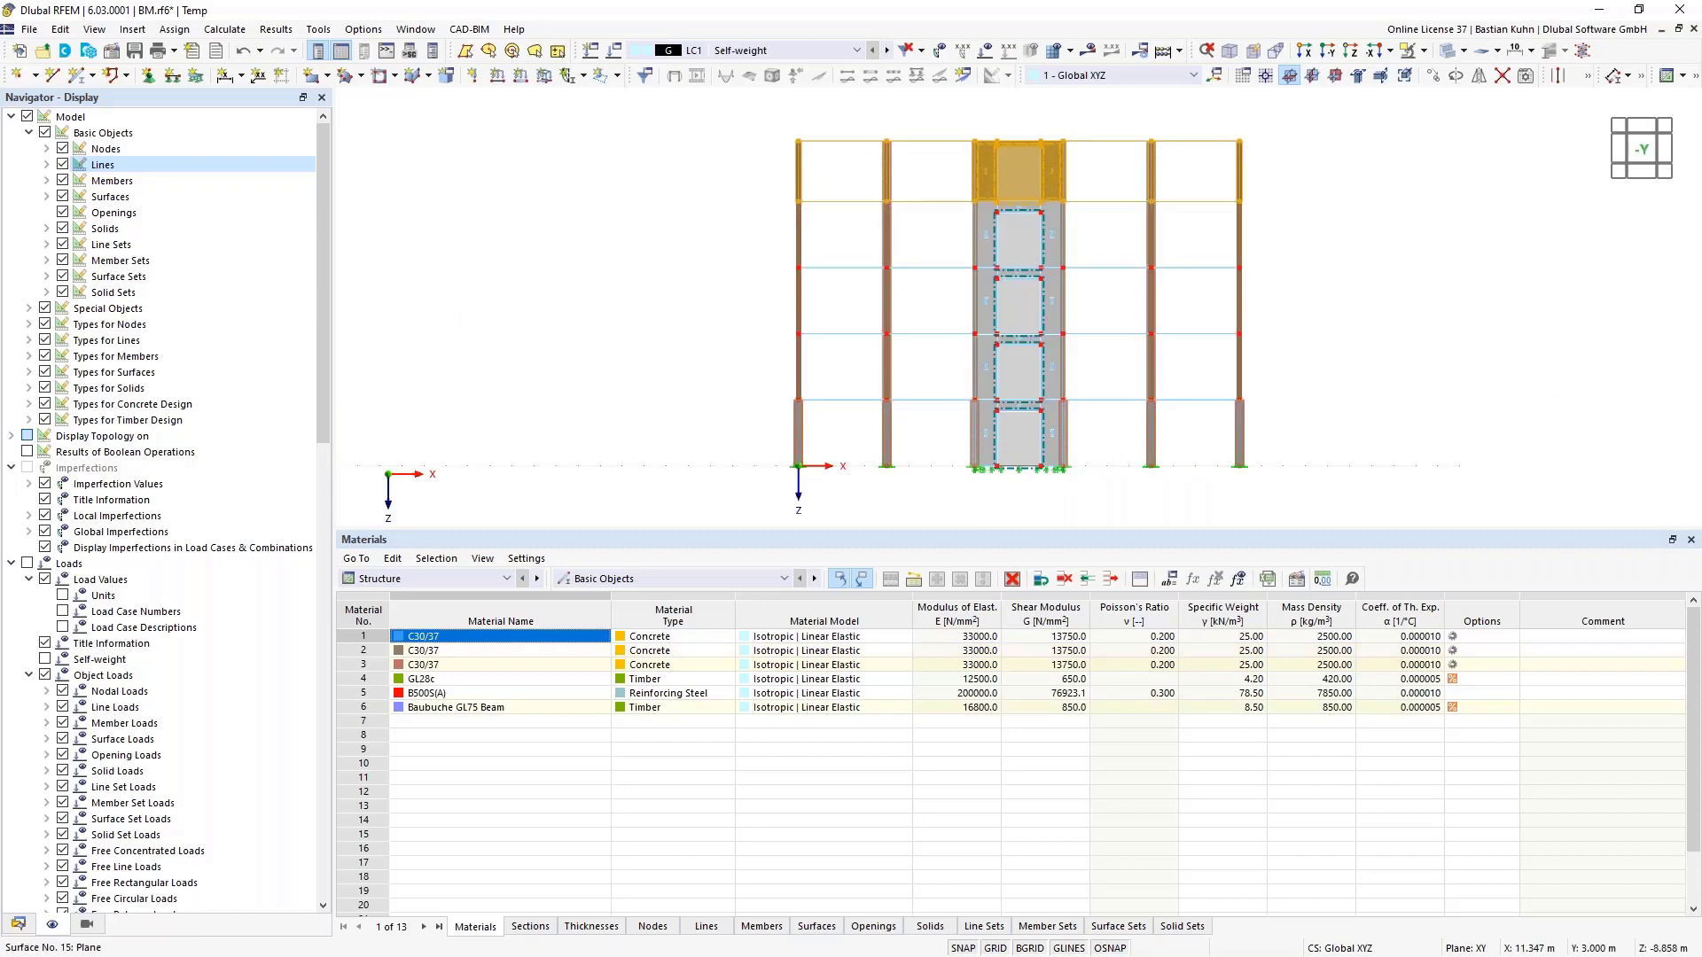
pyautogui.moveTo(1314, 171); pyautogui.dragTo(1241, 172, button='middle')
pyautogui.rightClick(1241, 172)
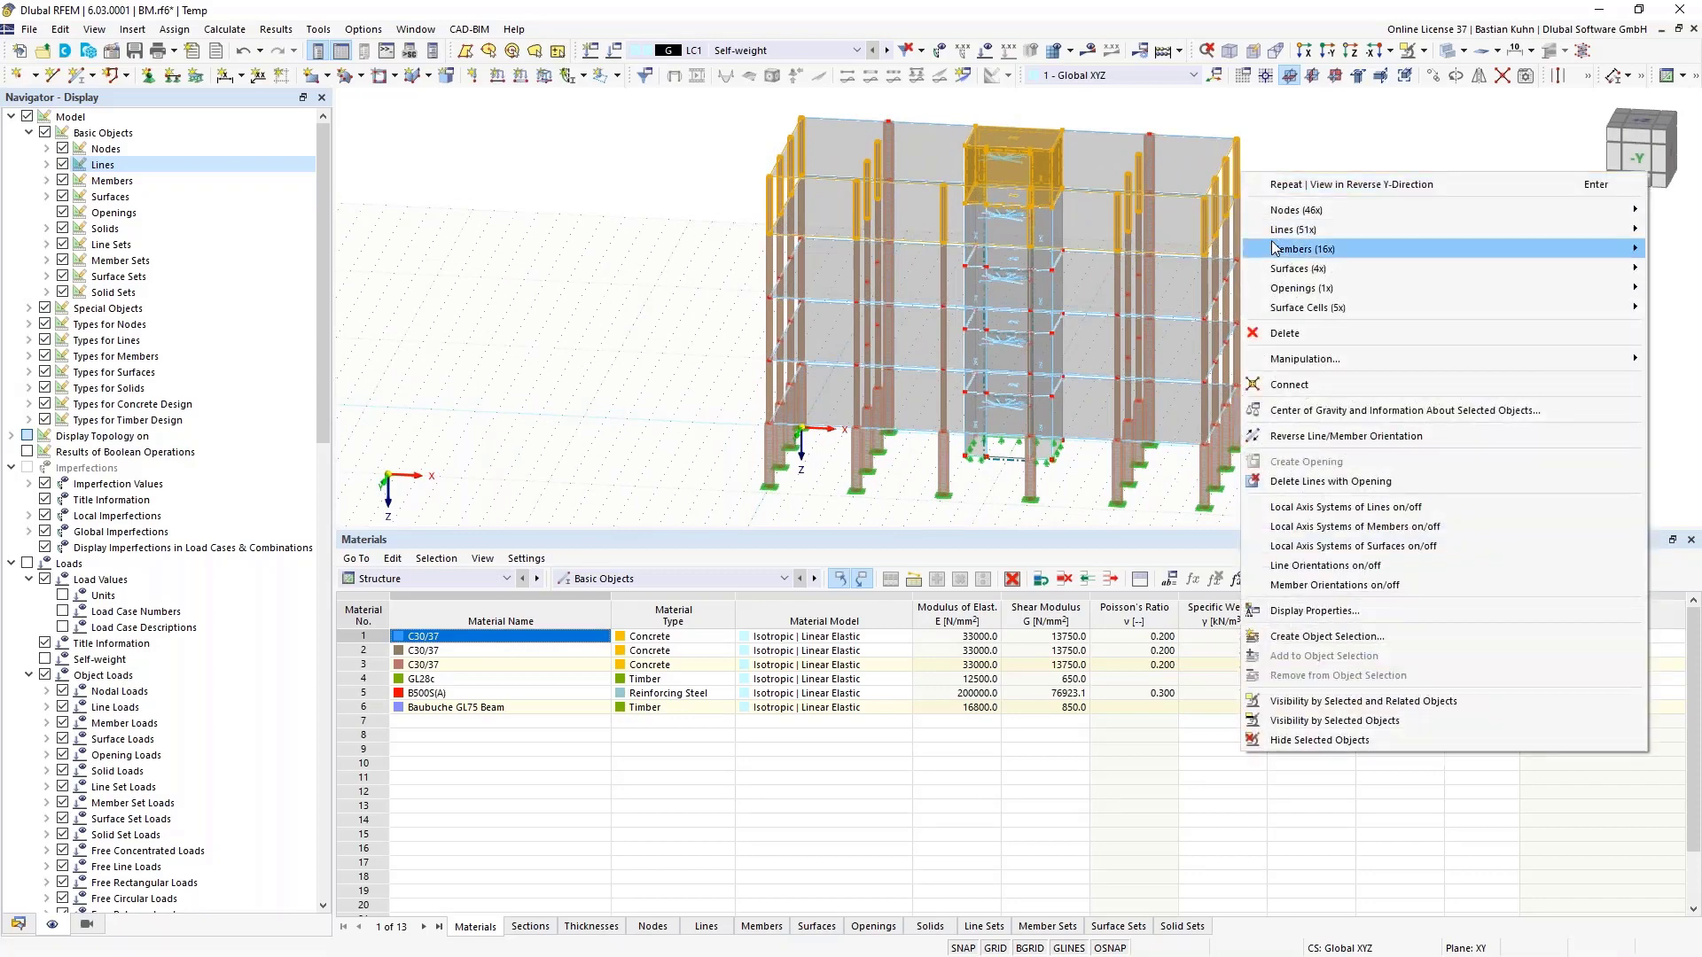
pyautogui.moveTo(1277, 259)
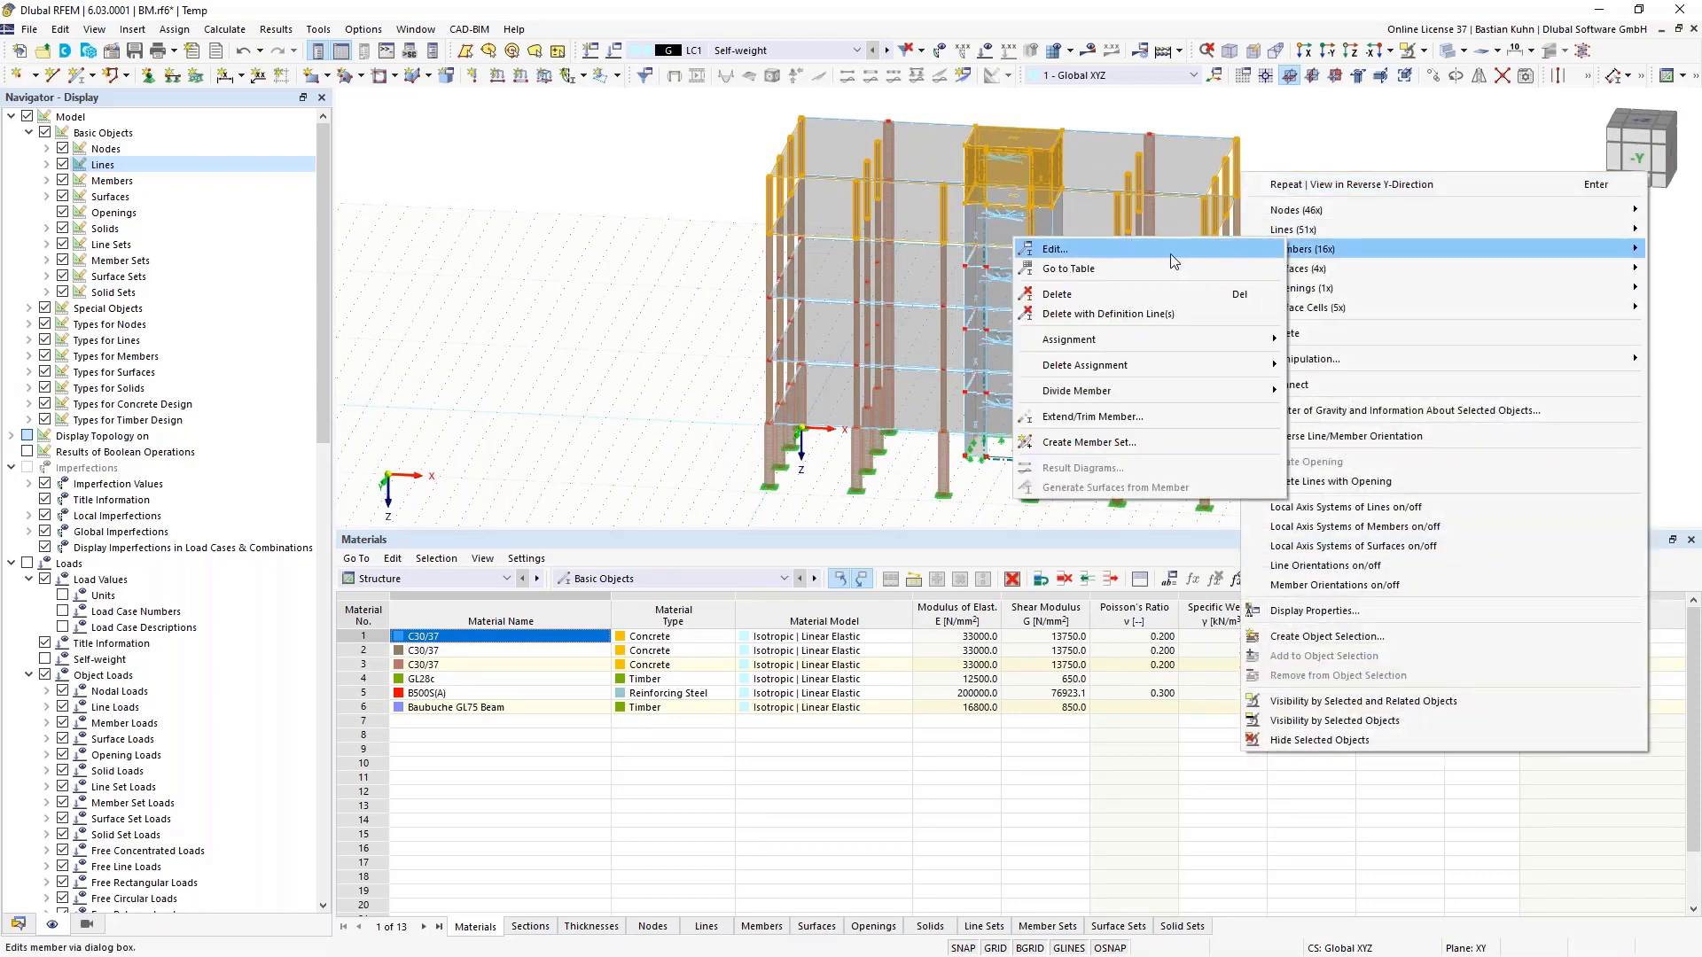
pyautogui.click(1171, 255)
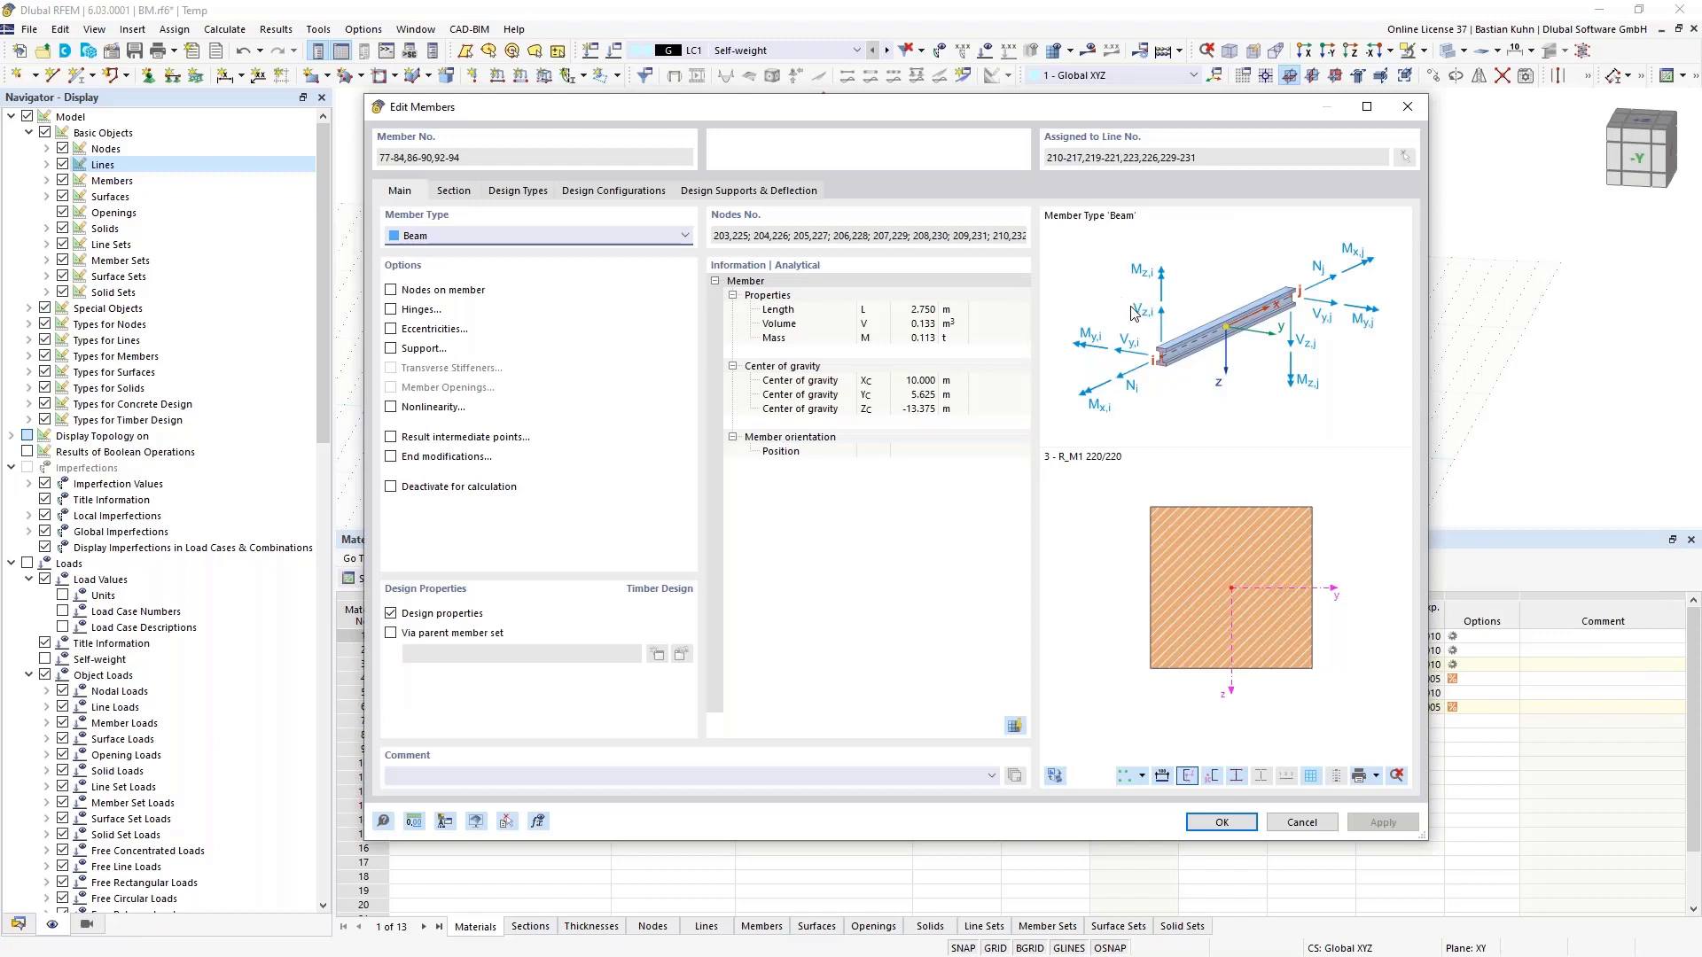
# Activate hinges for the members and assign a new member hinge releasing φy and φz at both start and end
pyautogui.click(392, 310)
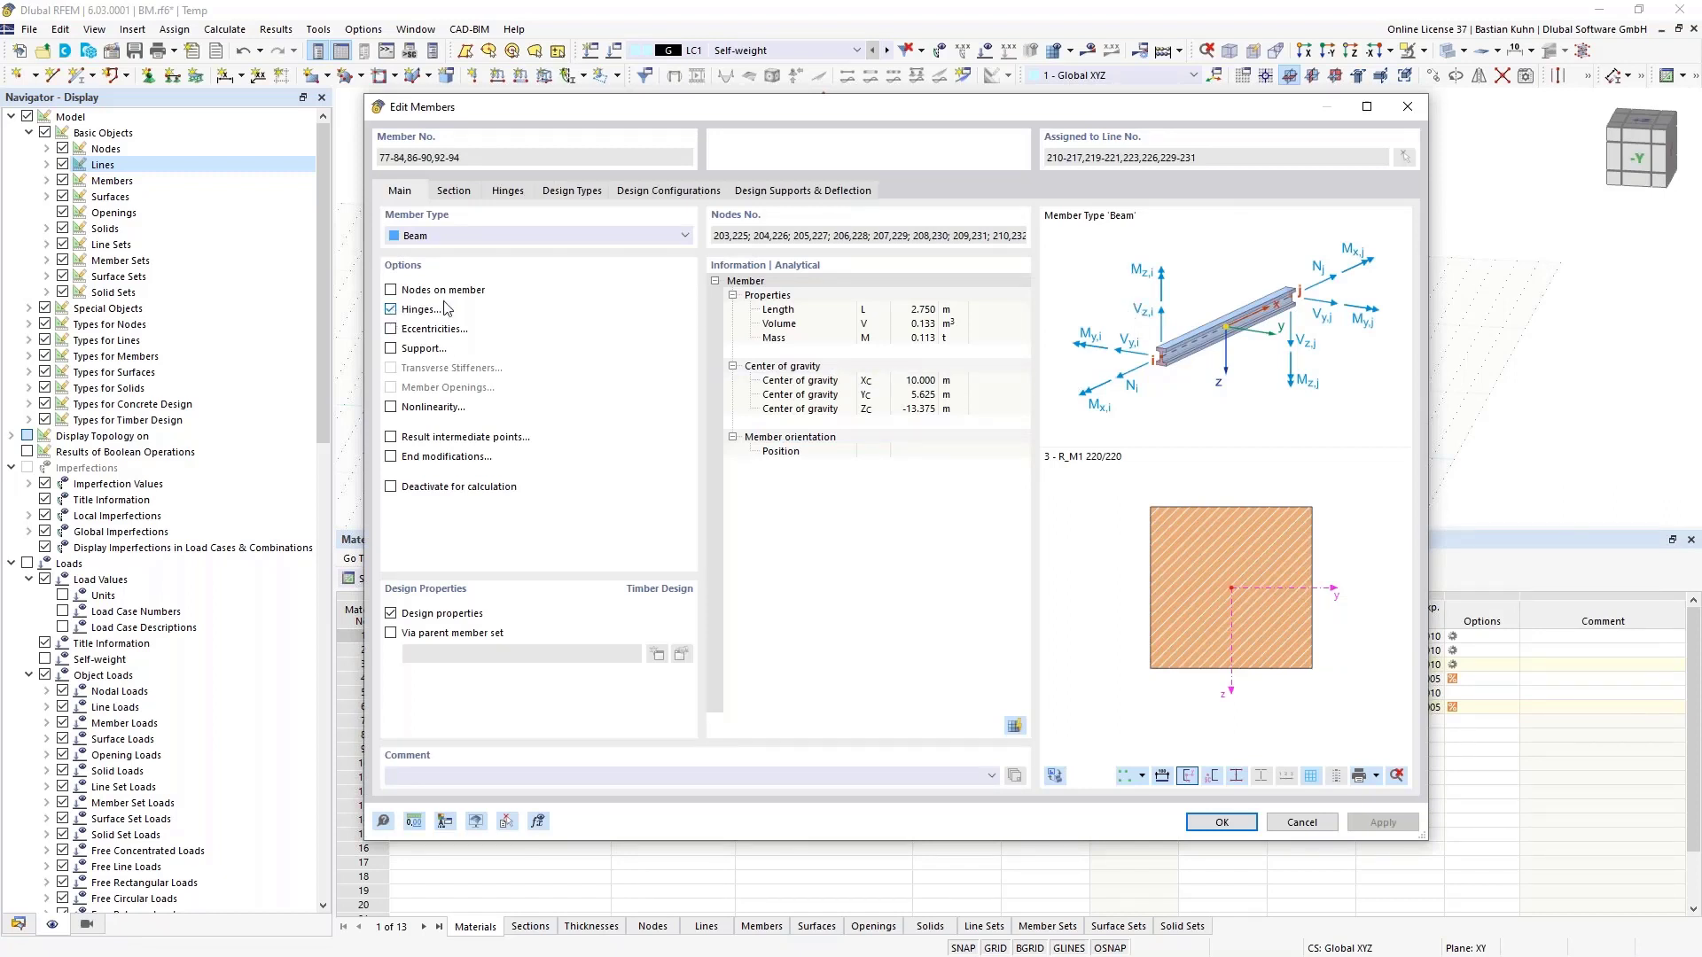
pyautogui.click(503, 195)
pyautogui.click(991, 257)
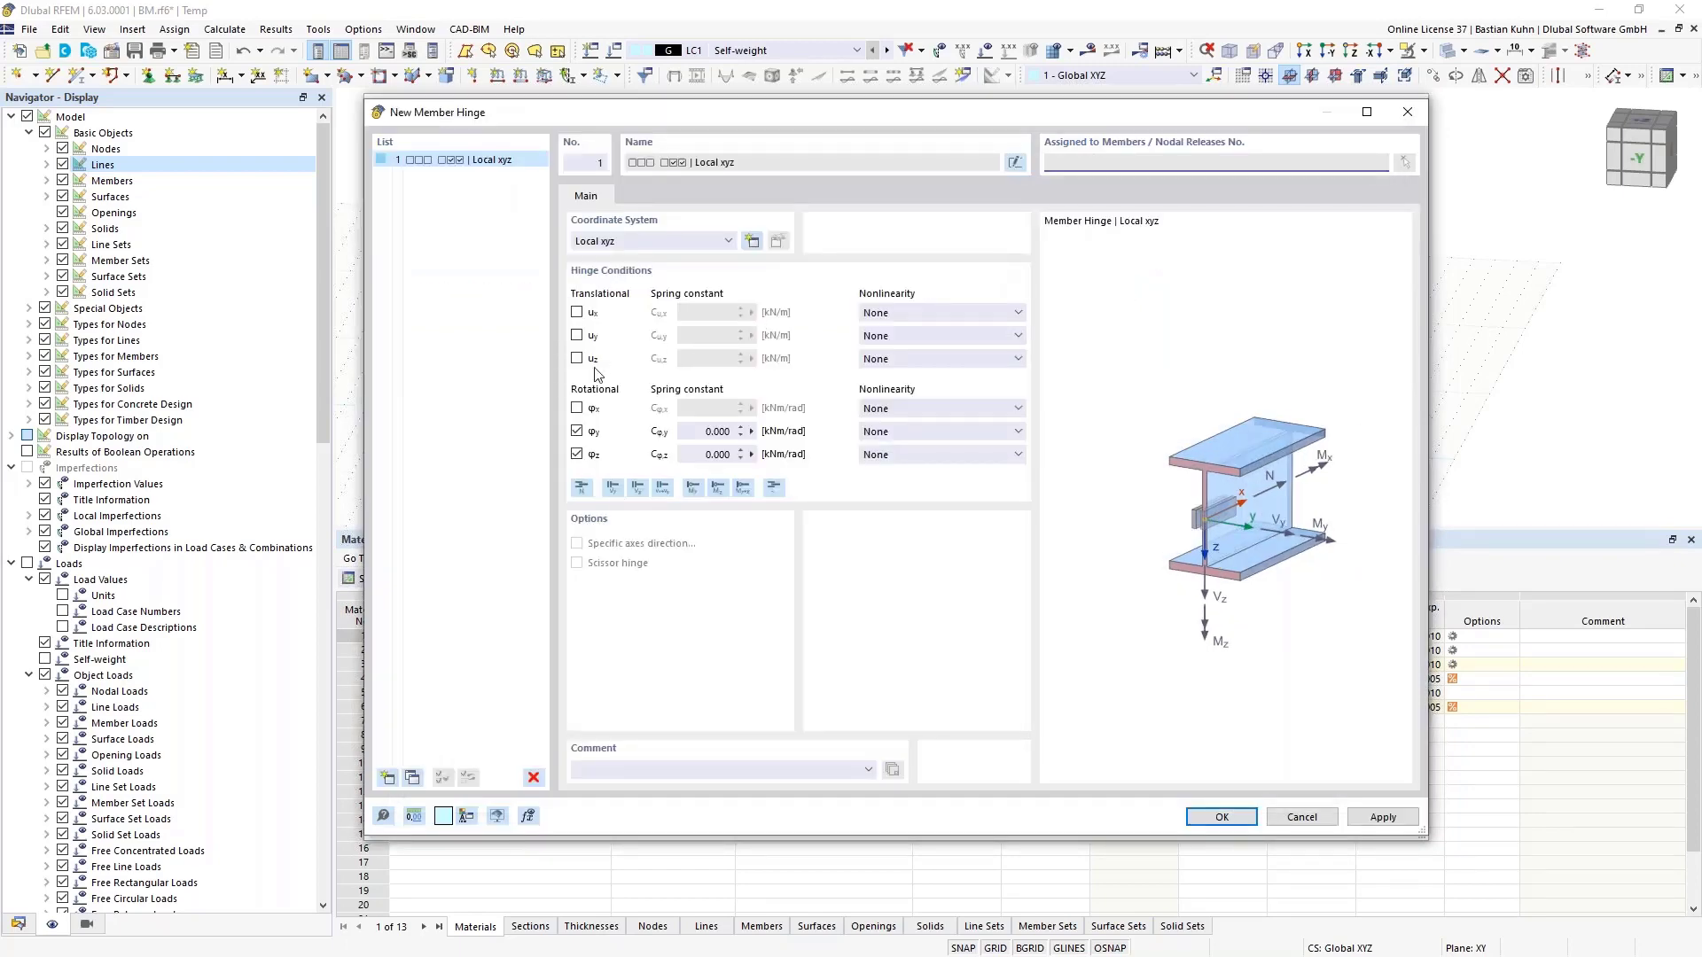
pyautogui.click(1210, 823)
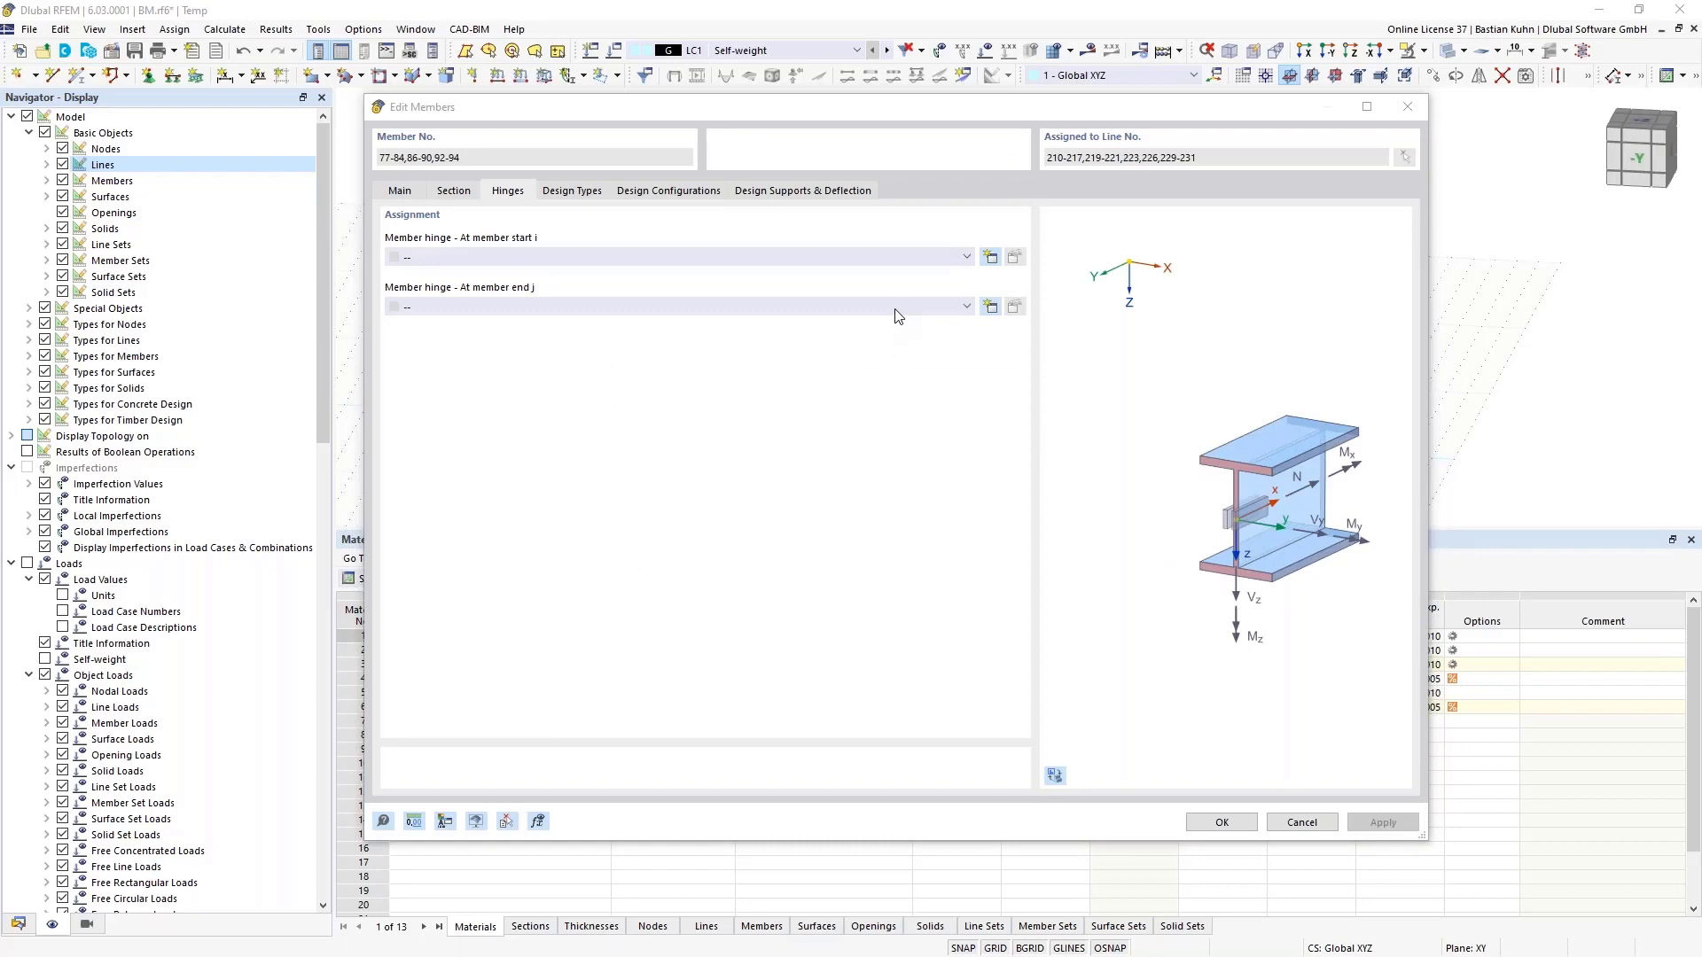
pyautogui.click(897, 309)
pyautogui.click(889, 337)
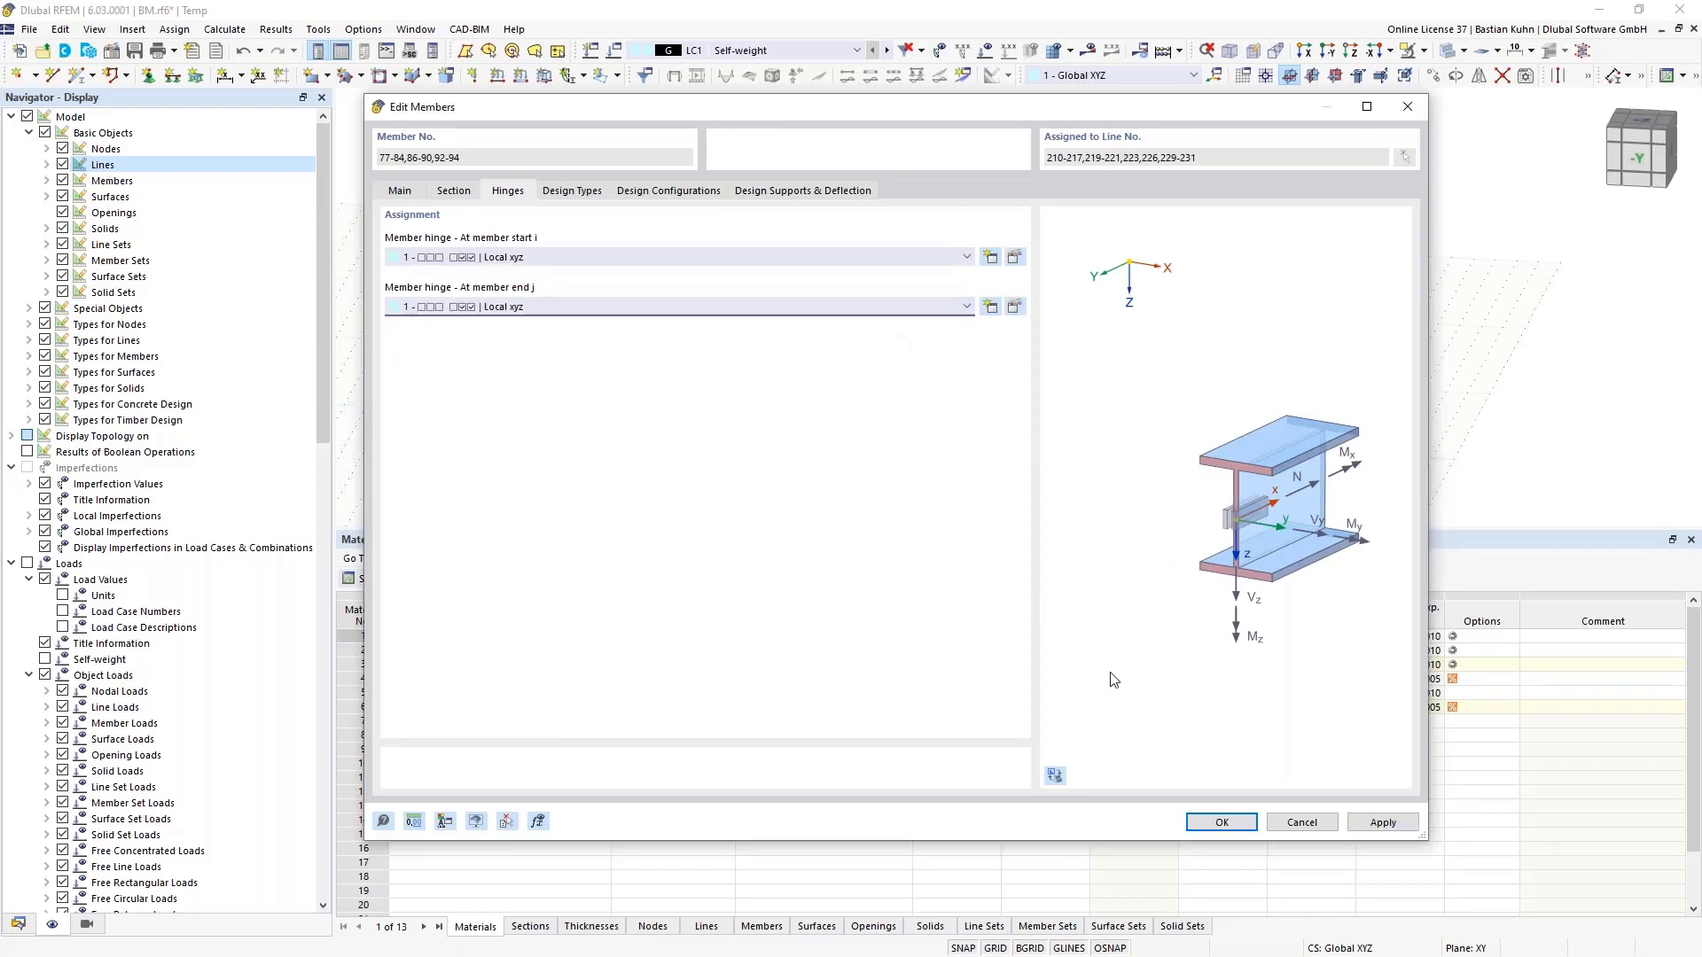
pyautogui.click(1212, 824)
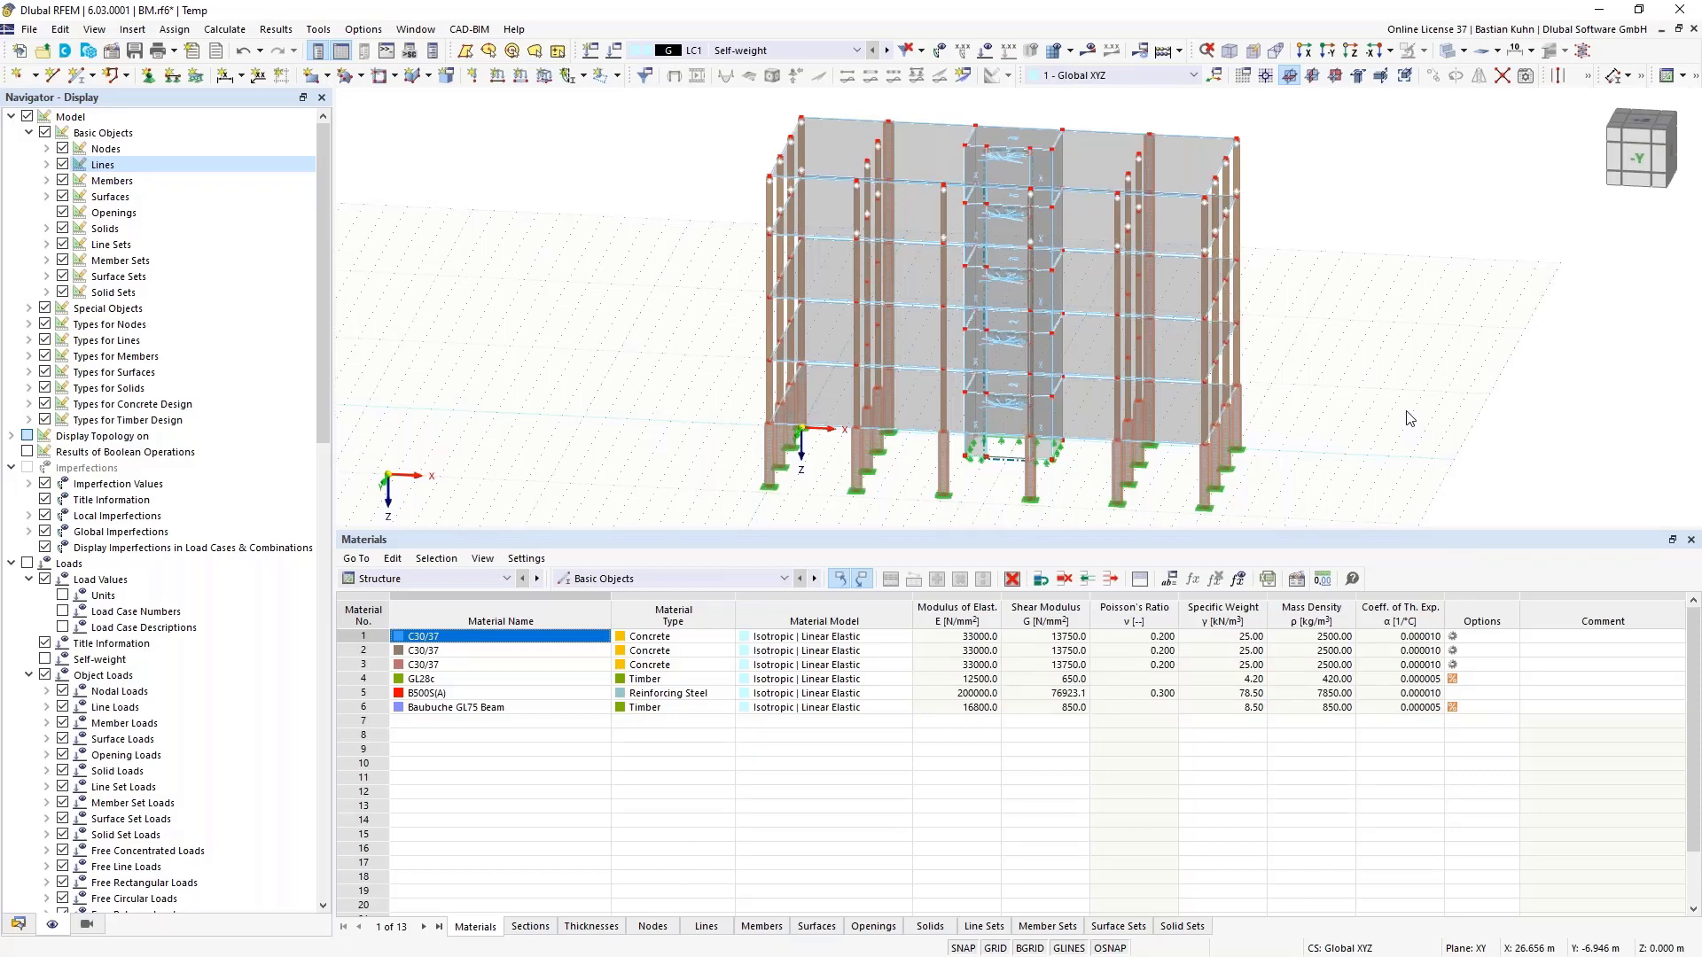
# Delete the roof slab surface at Z = -14.750 m
pyautogui.moveTo(1387, 407); pyautogui.dragTo(1117, 195, button='middle')
pyautogui.scroll(1, 1301, 455)
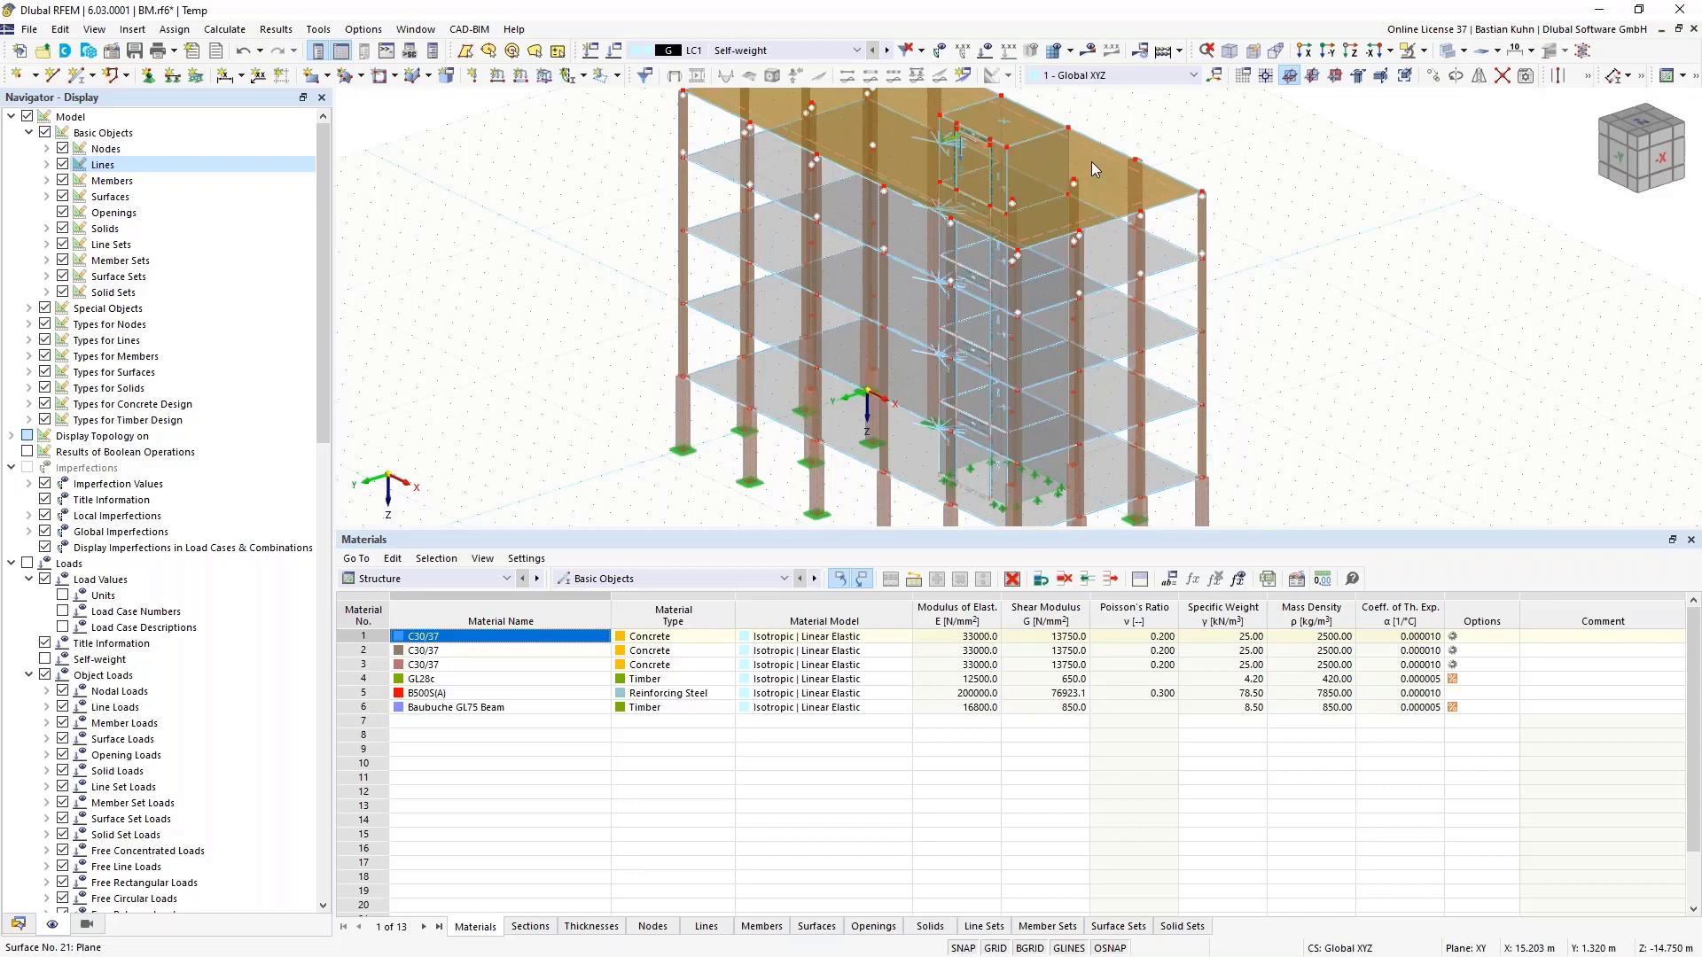
pyautogui.press('Delete')
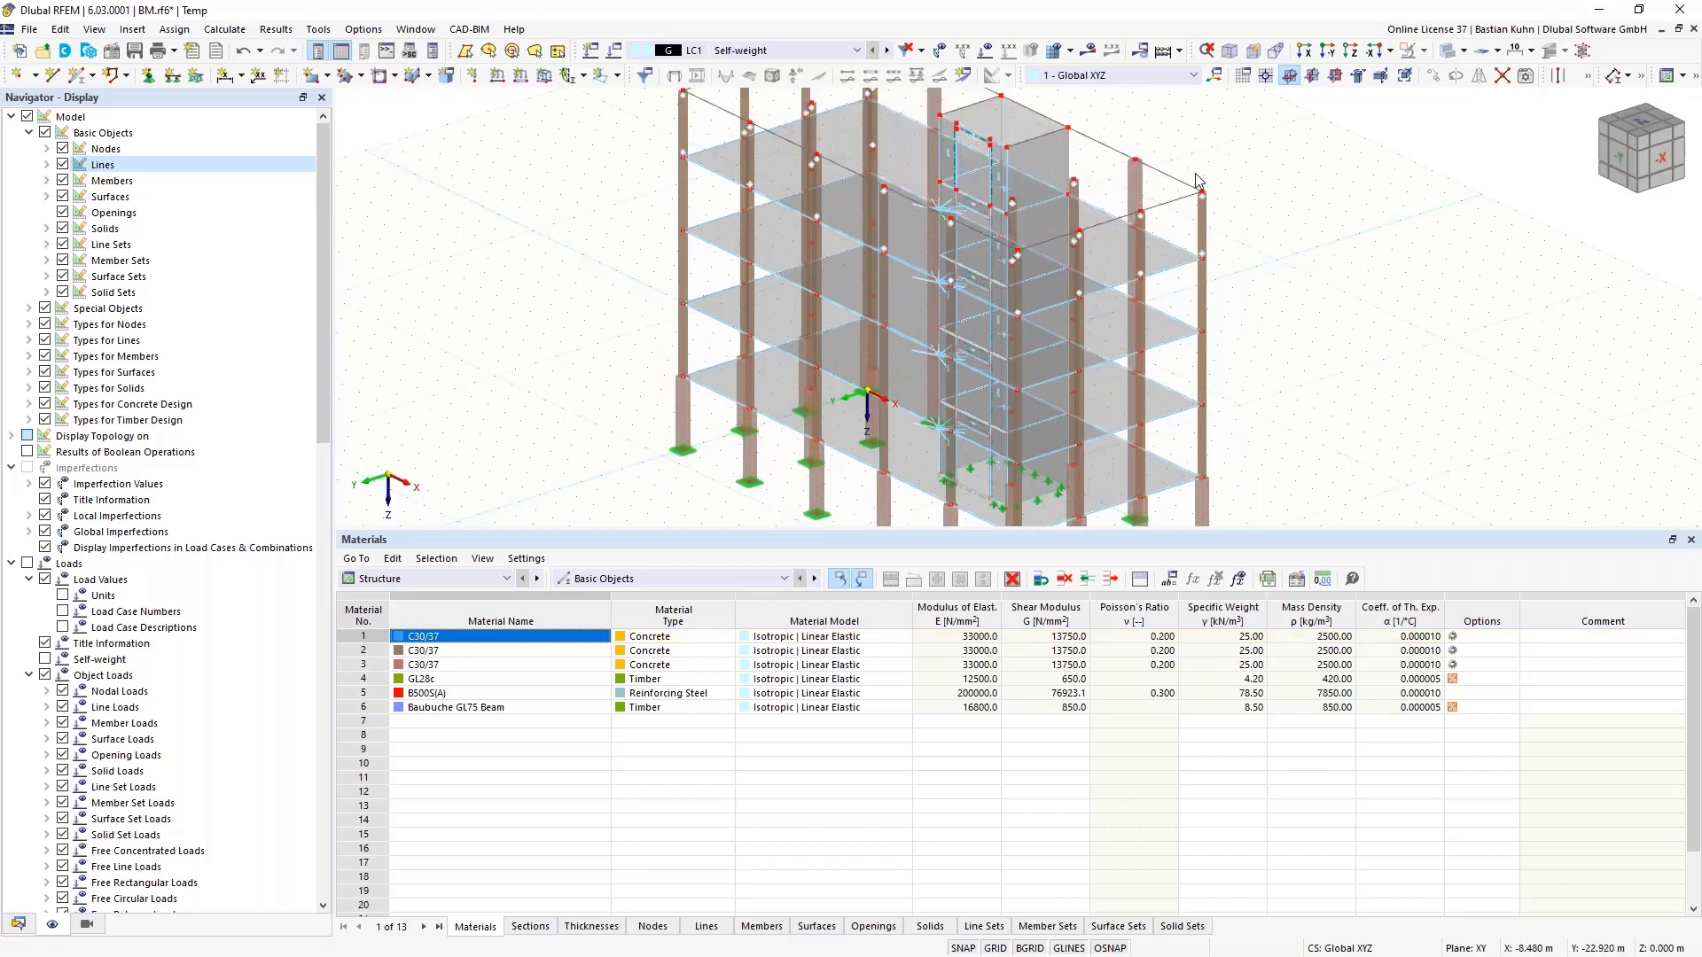
pyautogui.scroll(-2, 1195, 175)
pyautogui.keyDown('ctrl'); pyautogui.moveTo(1195, 248); pyautogui.dragTo(1330, 338, button='middle'); pyautogui.keyUp('ctrl')
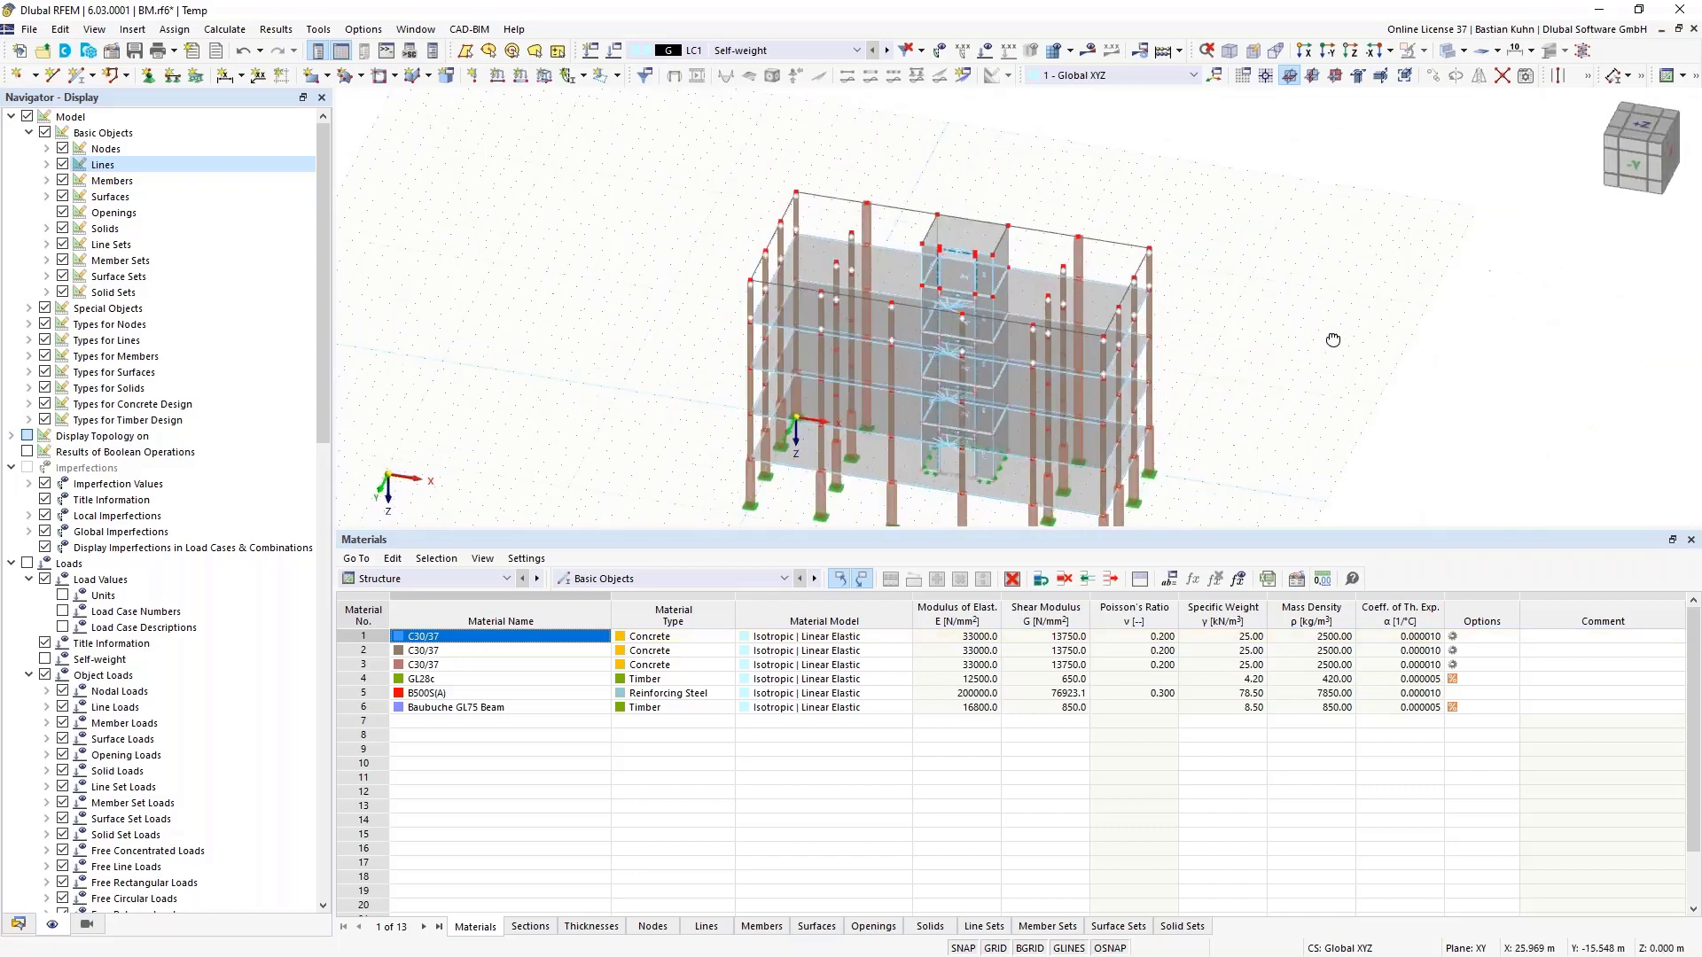
# Begin a new rectangular surface and create a new thickness of type Layers for it
pyautogui.click(312, 74)
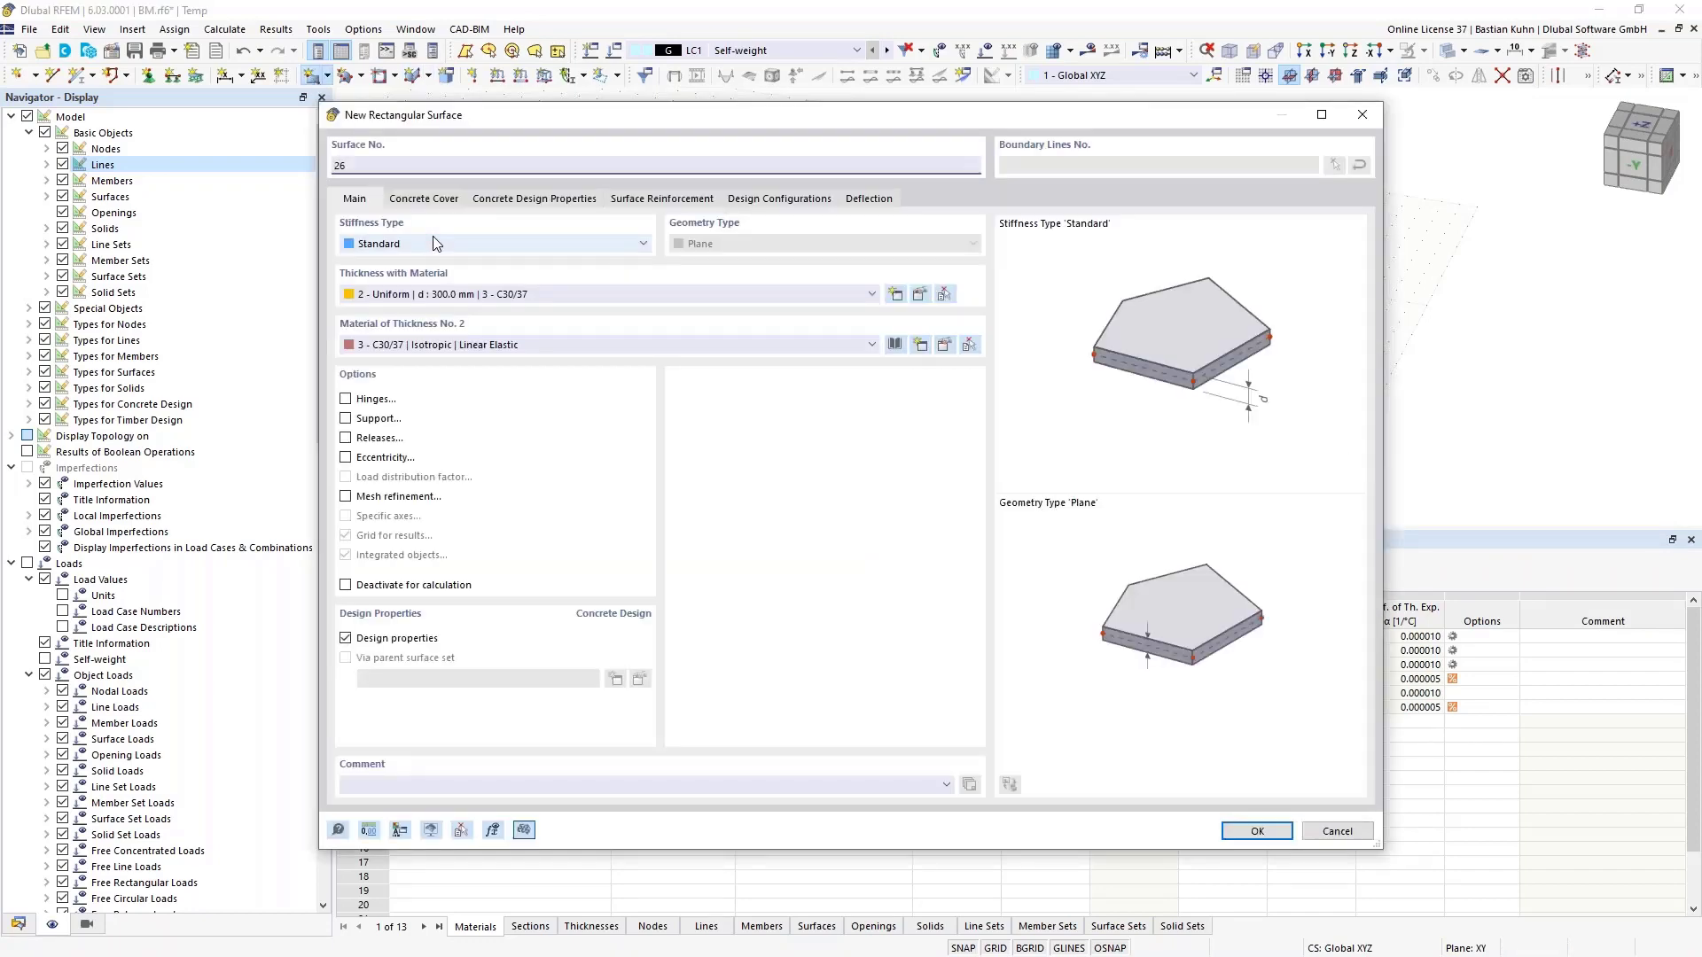
pyautogui.click(860, 295)
pyautogui.click(823, 335)
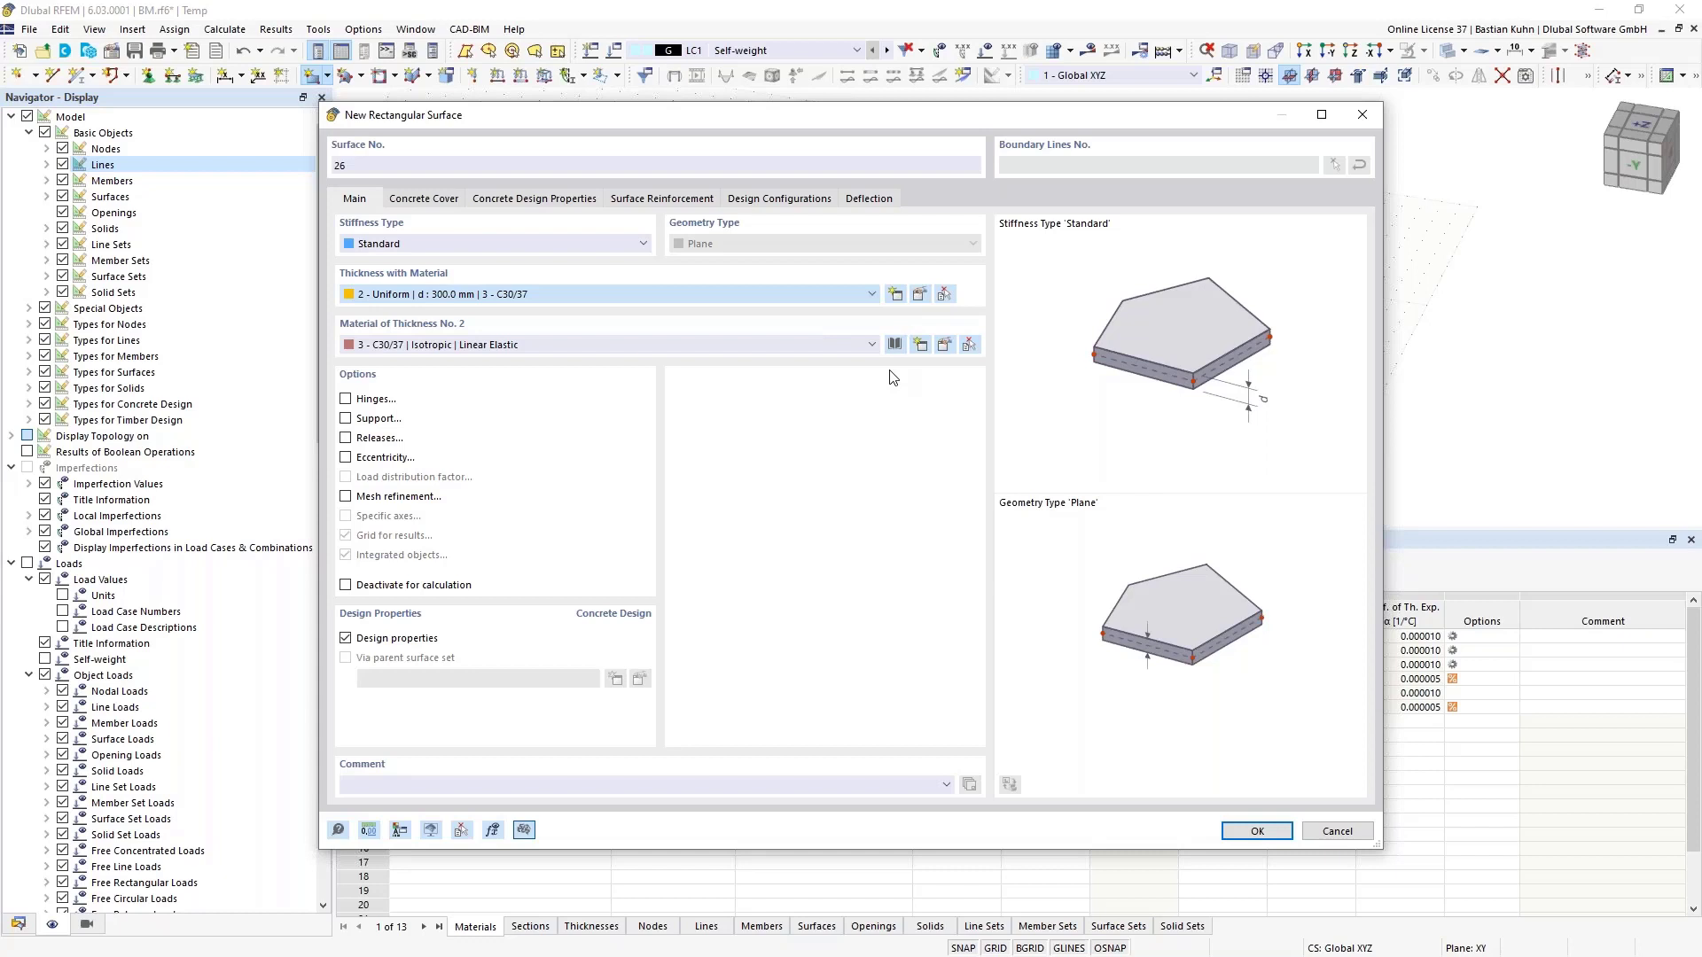
pyautogui.click(896, 293)
pyautogui.click(671, 227)
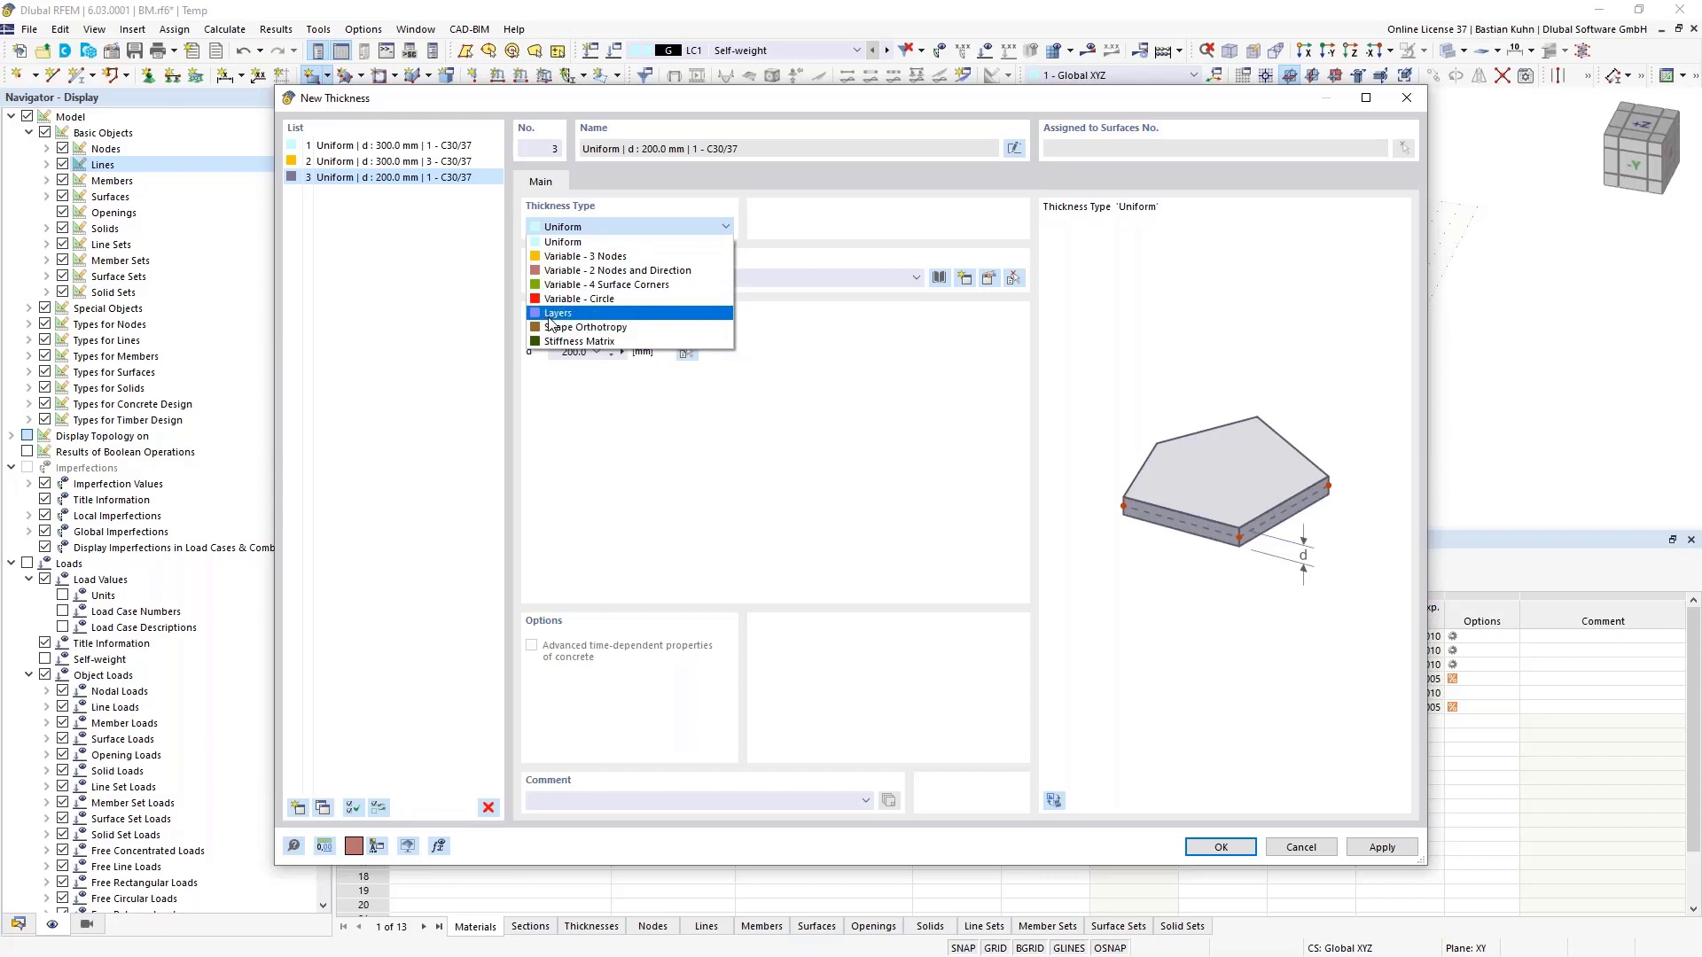
pyautogui.click(581, 313)
# Define the layered thickness from the library composition BBS SYS 220-5s by Binderholz (EU) and check its stiffness reduction settings
pyautogui.click(595, 183)
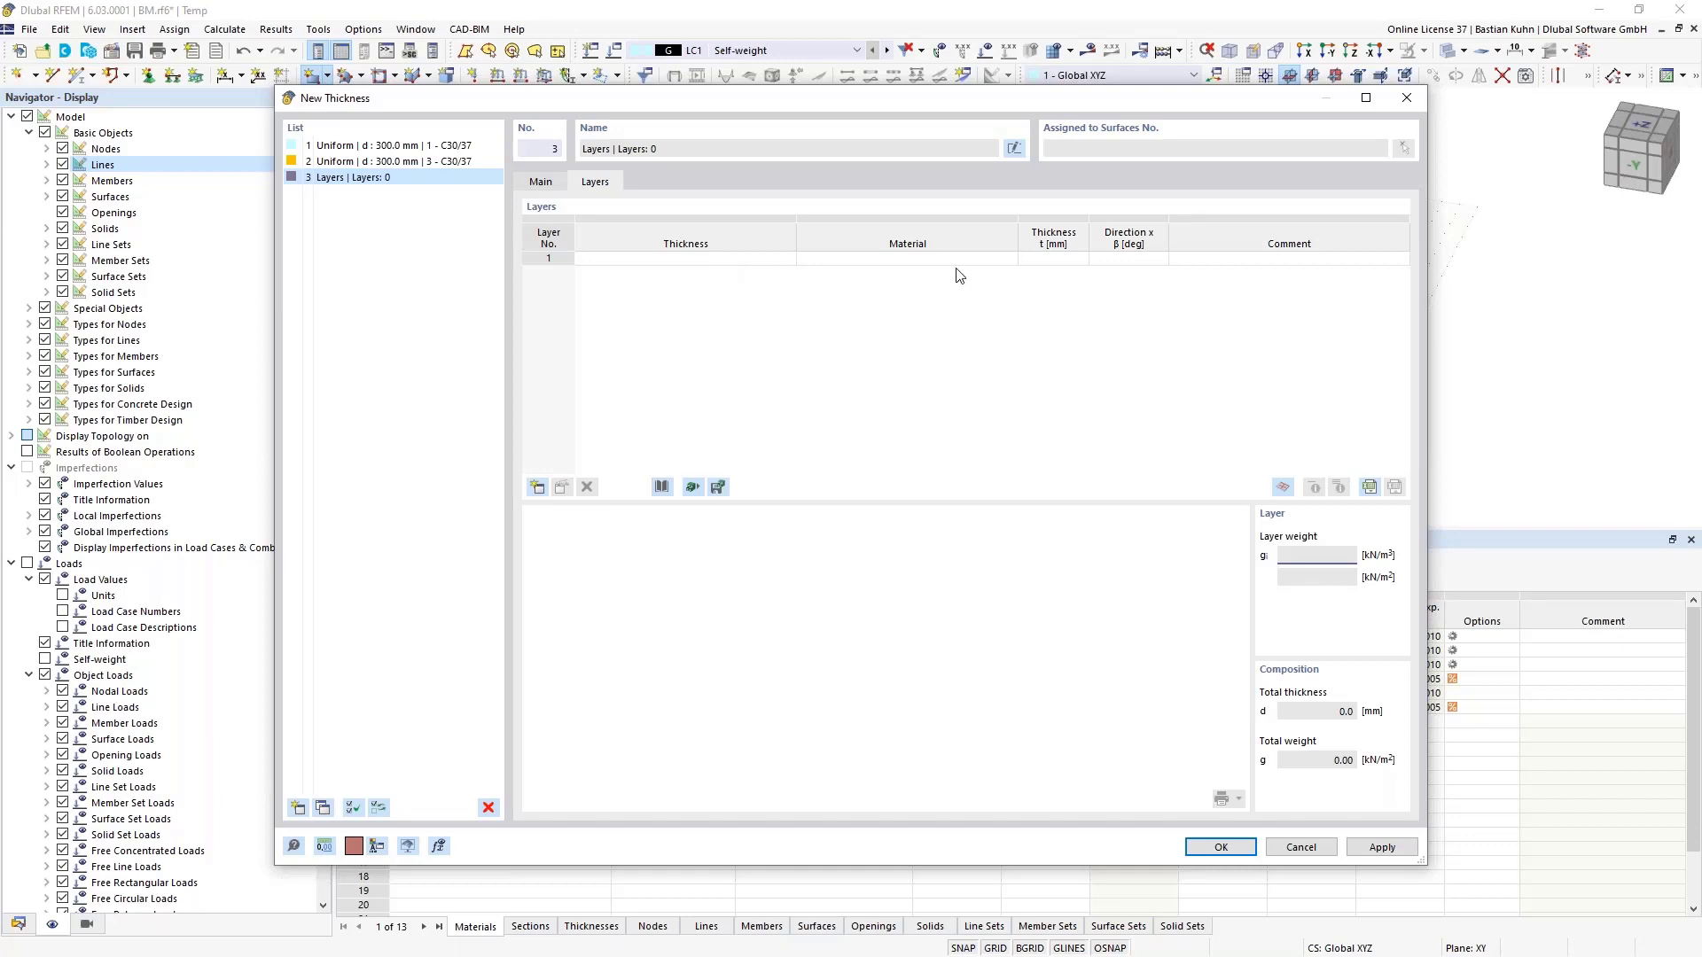
pyautogui.click(662, 488)
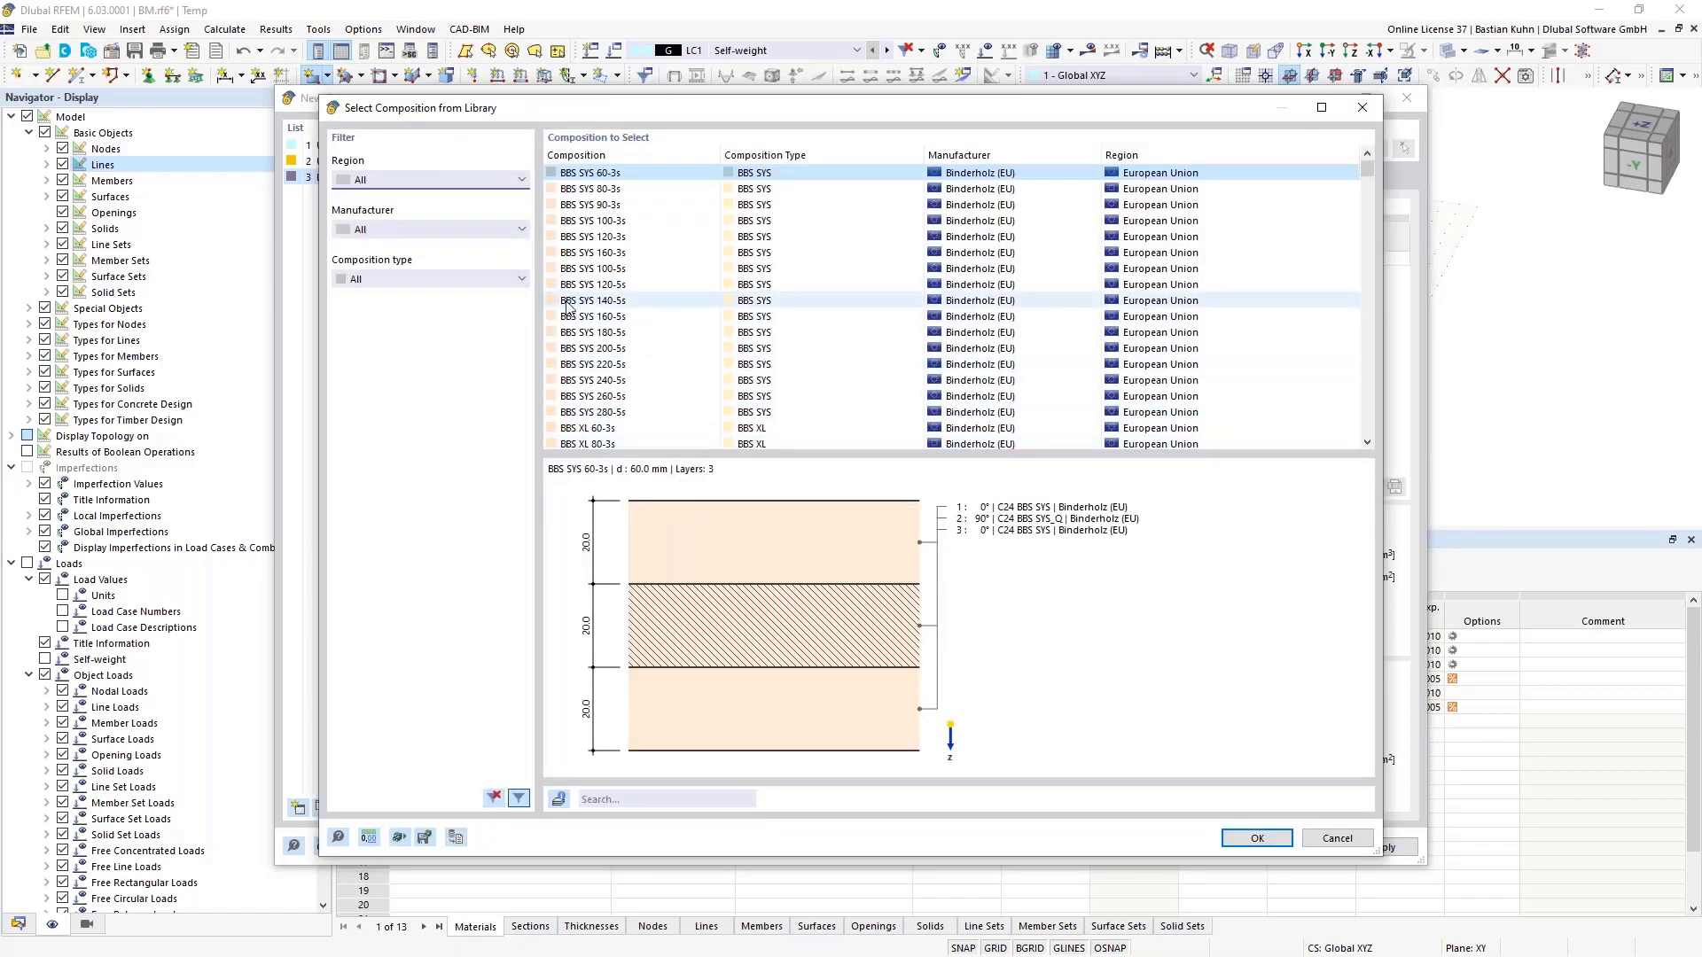
pyautogui.click(617, 370)
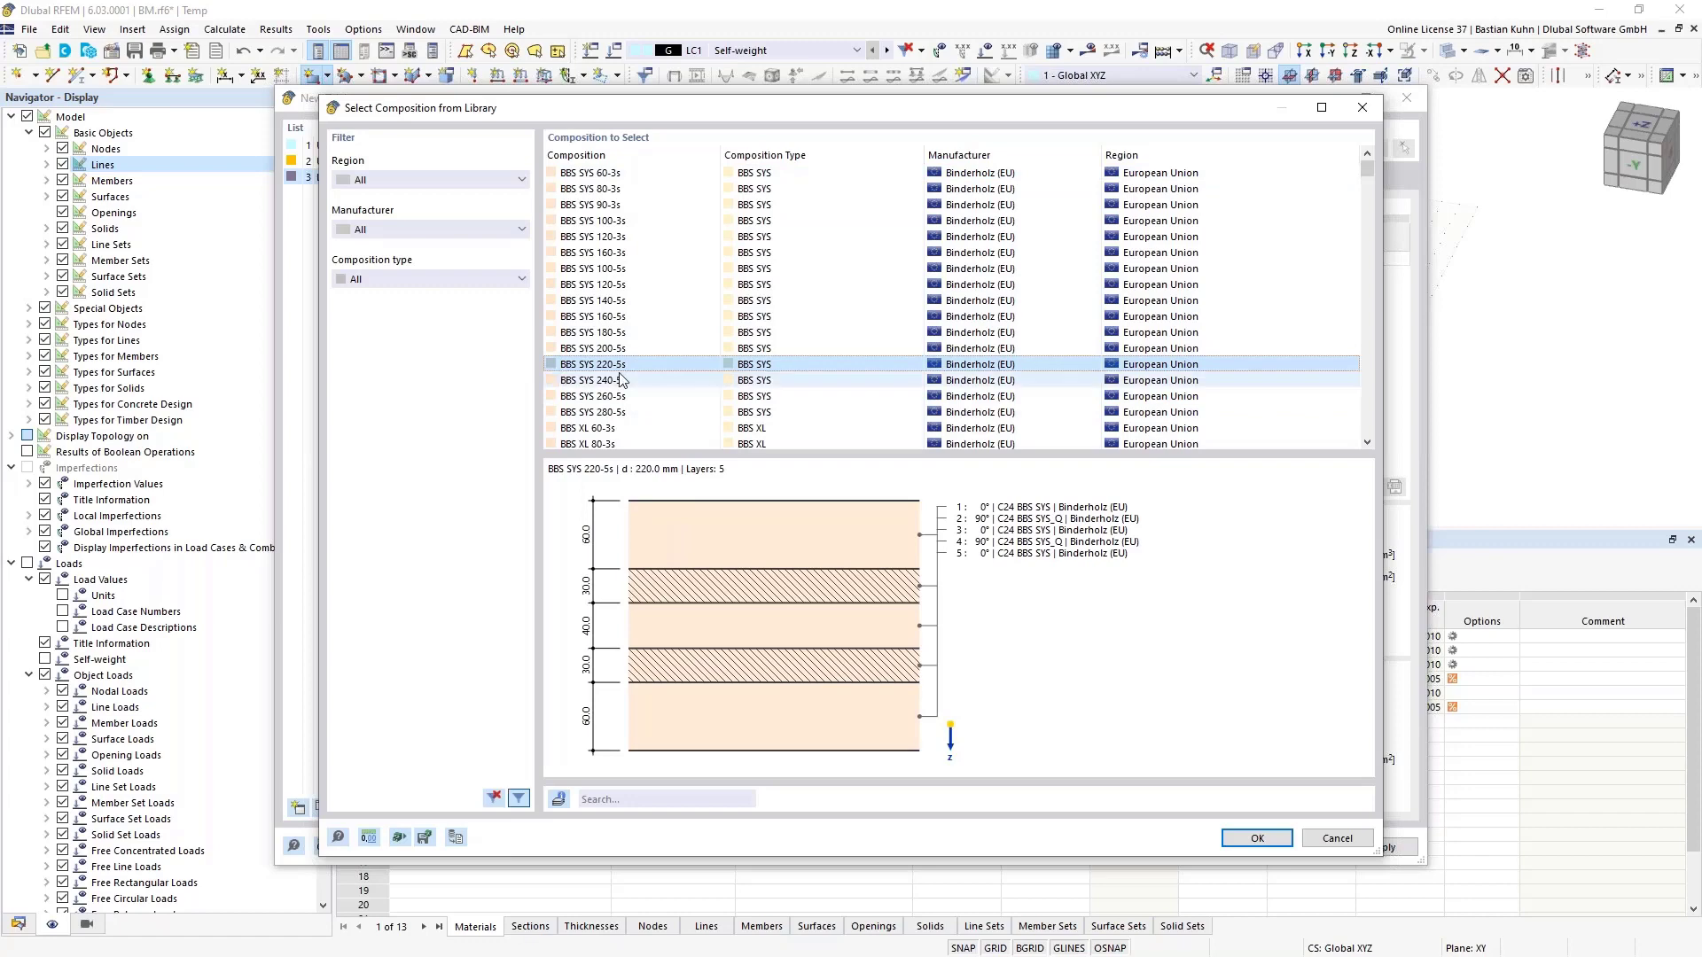
pyautogui.click(1257, 838)
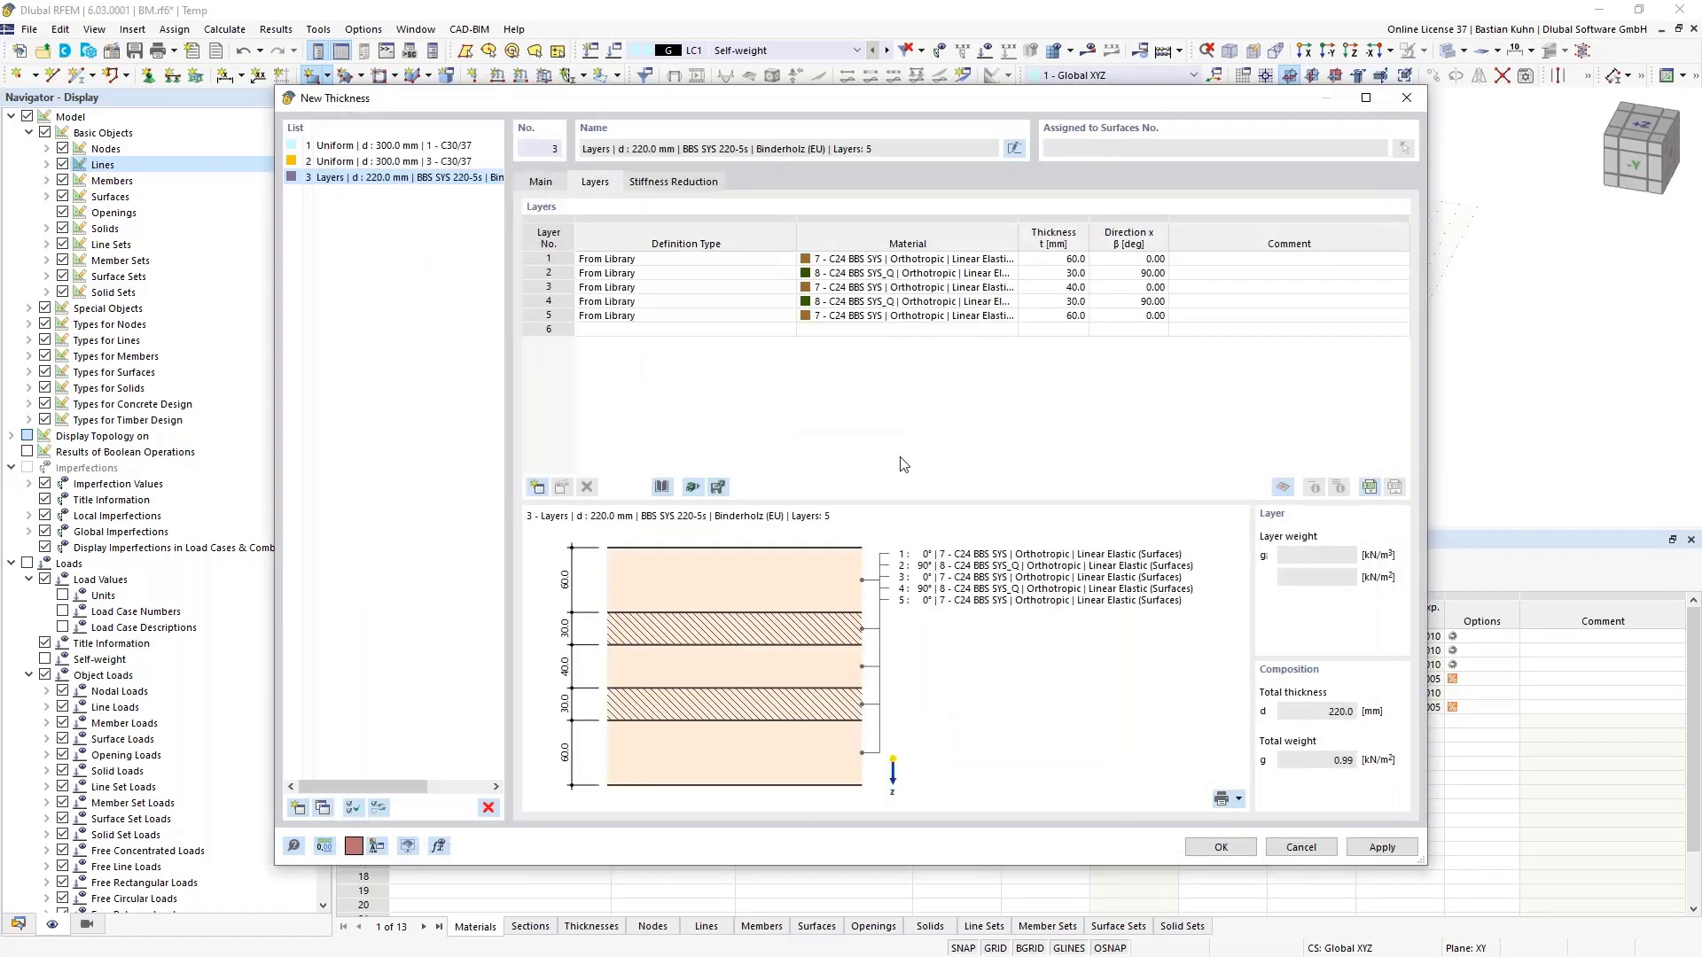
pyautogui.click(688, 188)
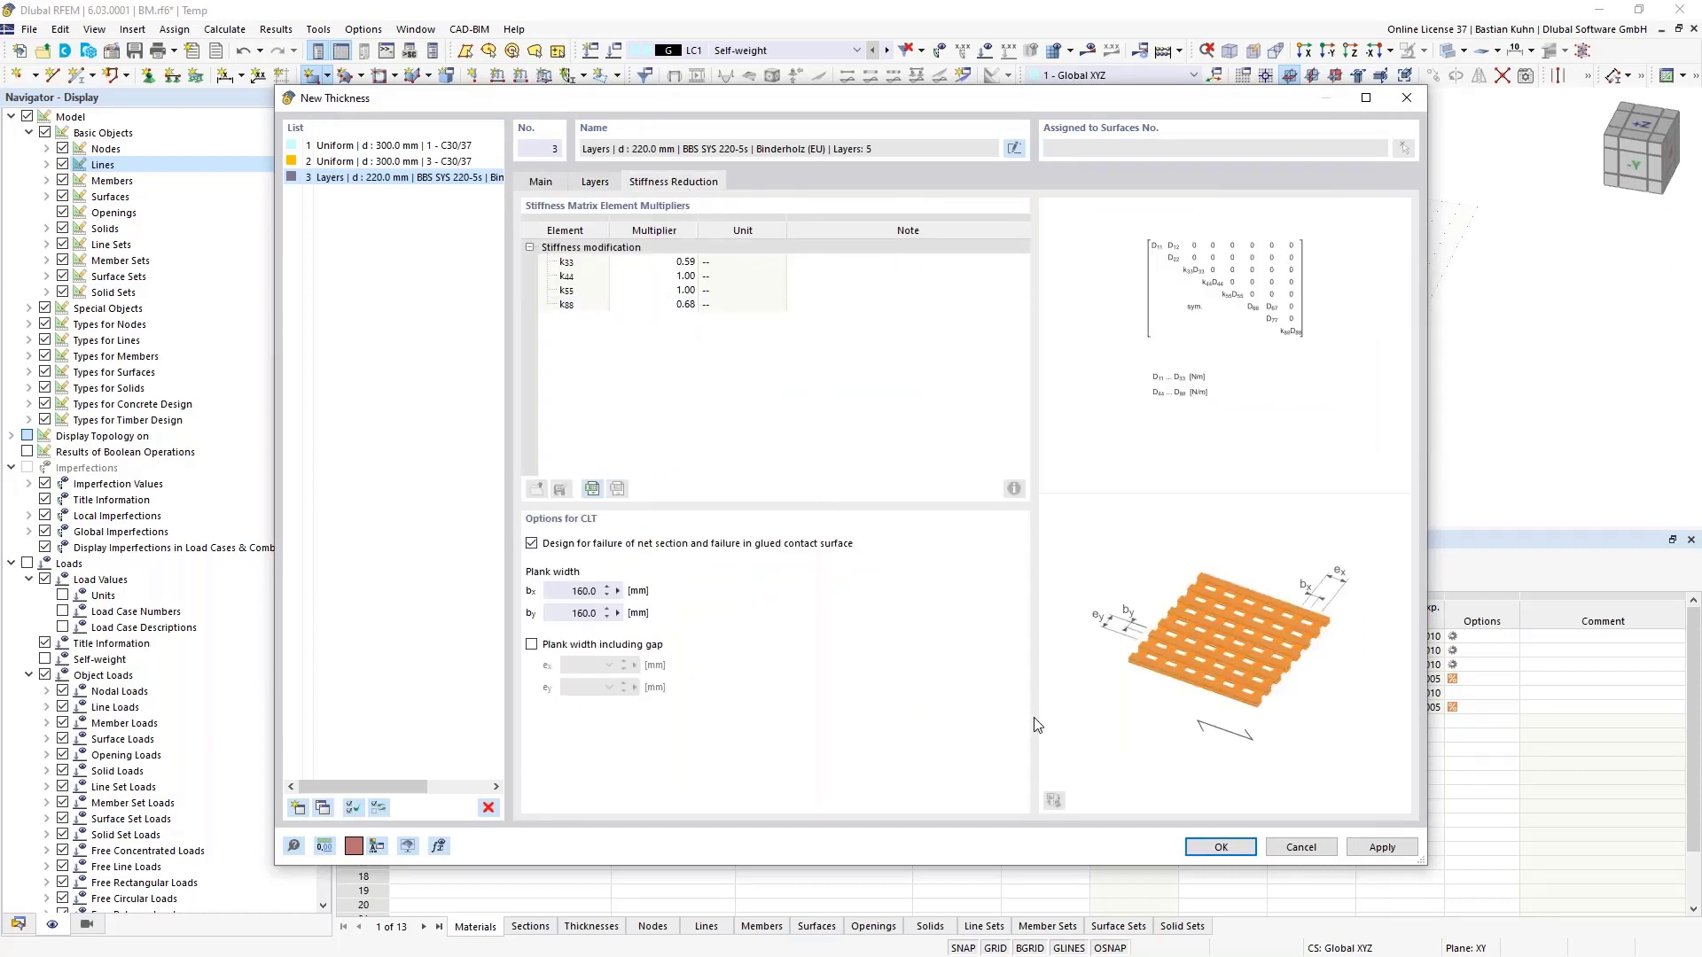
pyautogui.click(1220, 847)
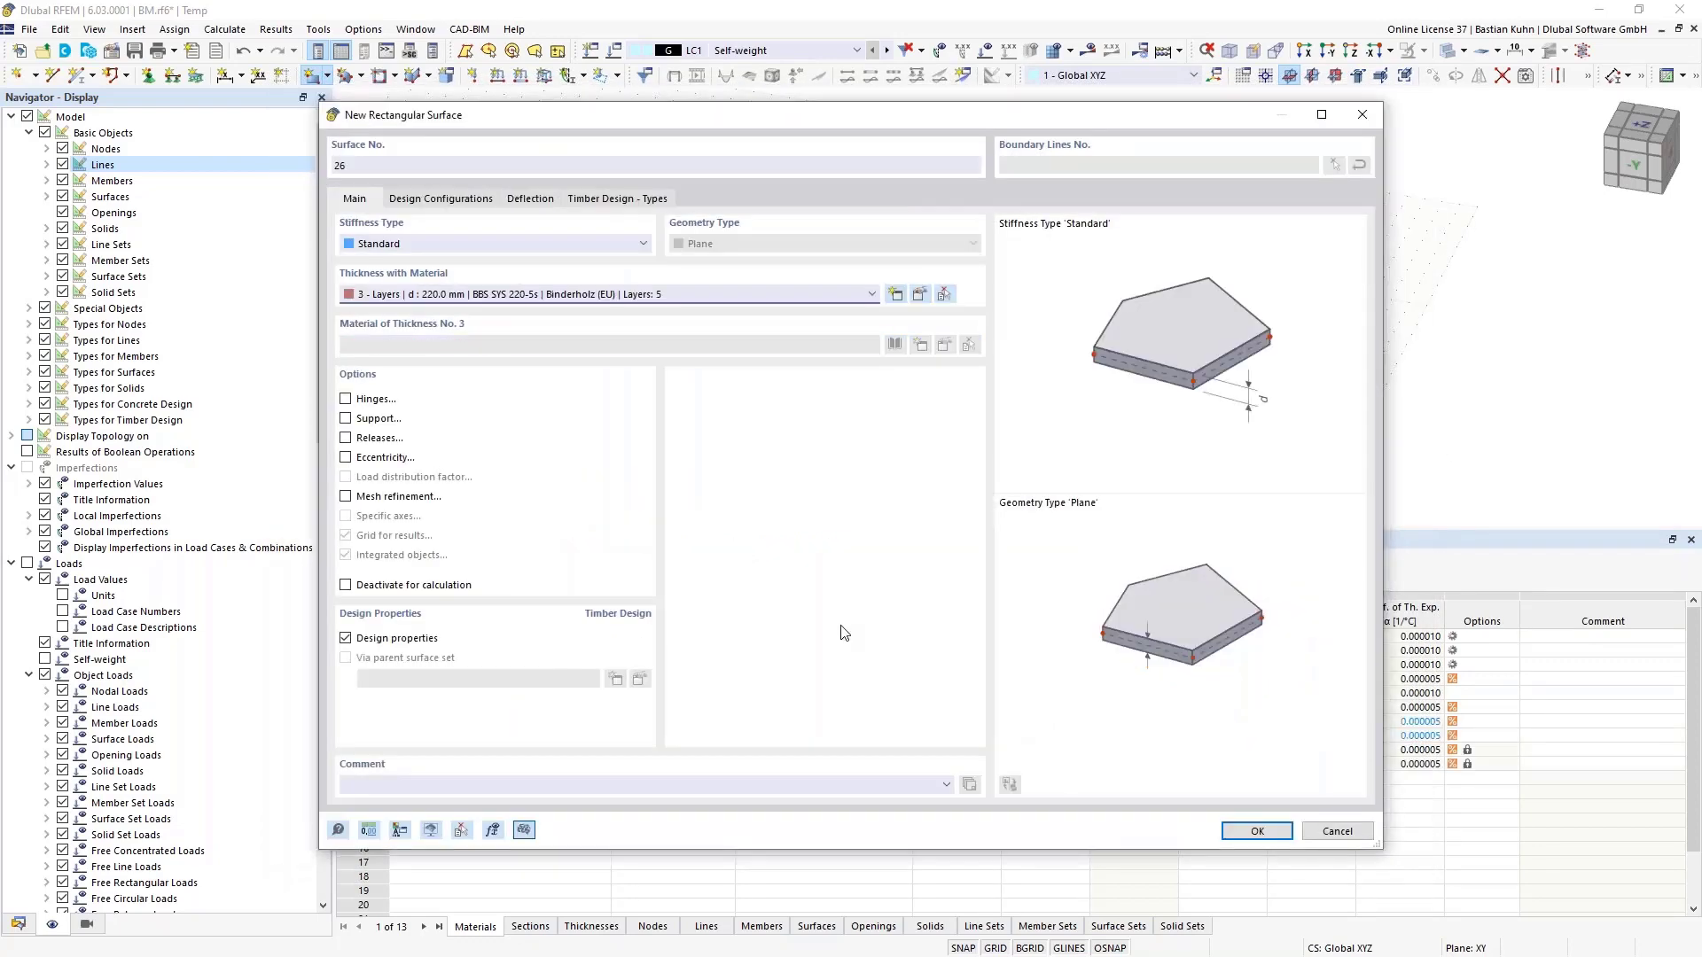
# Check the new rectangular surface's design configurations and deflection settings and accept its parameters with the layered thickness
pyautogui.click(416, 199)
pyautogui.click(538, 199)
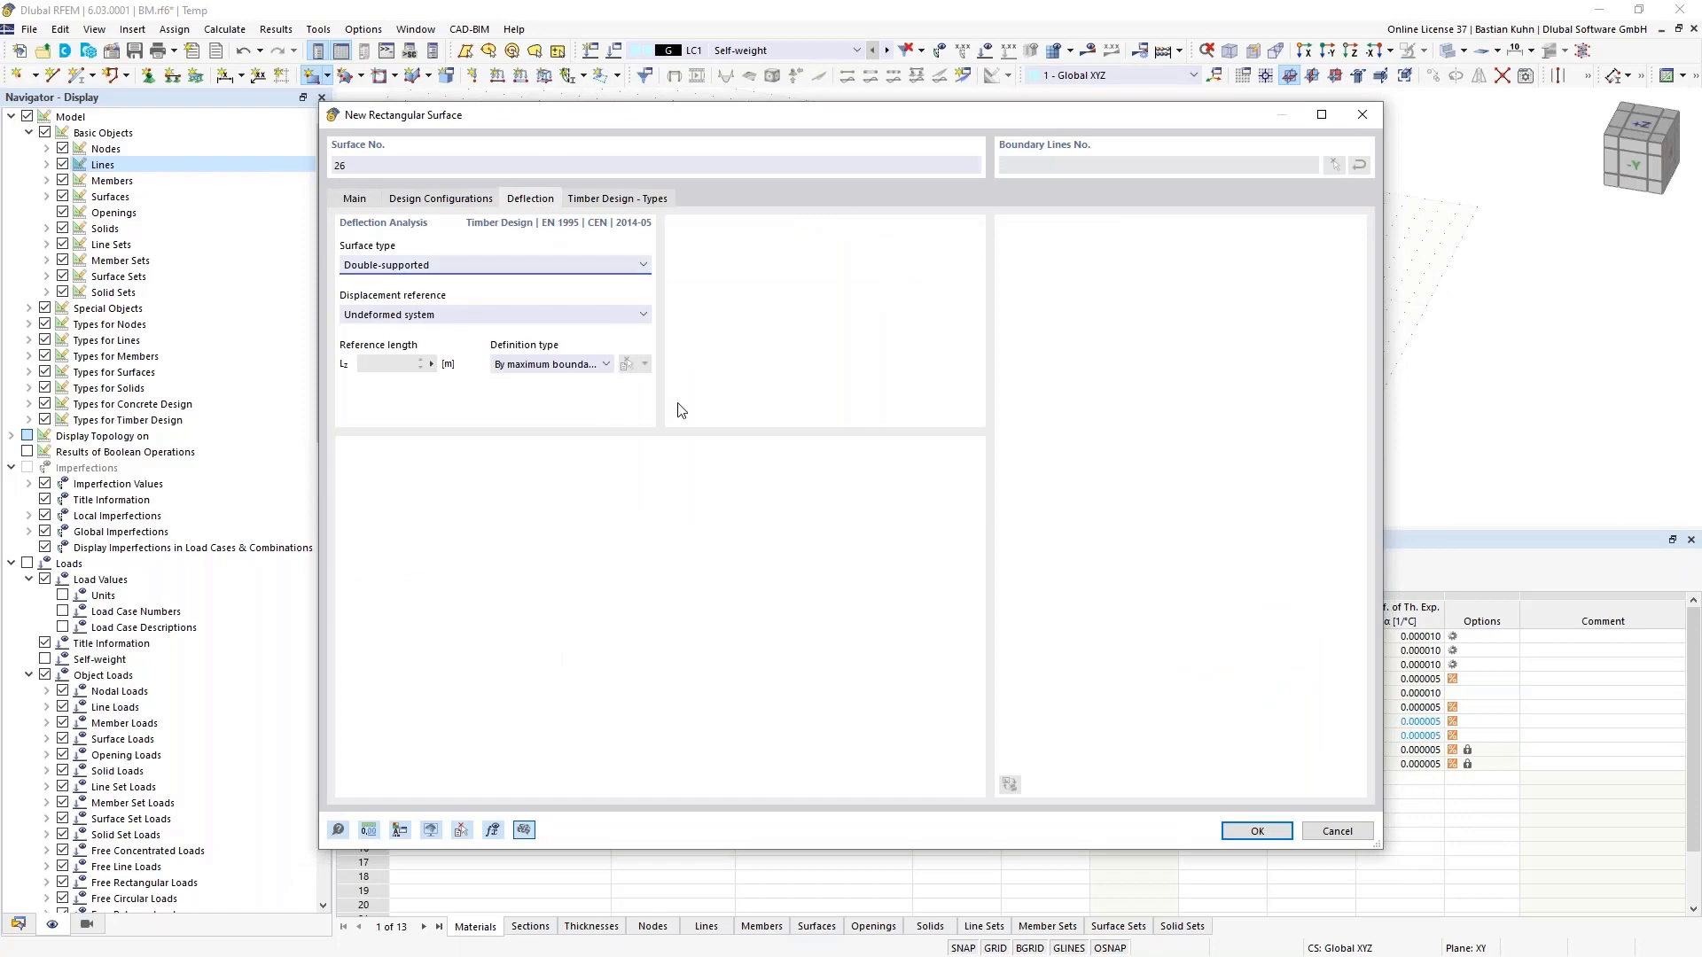
pyautogui.click(1258, 830)
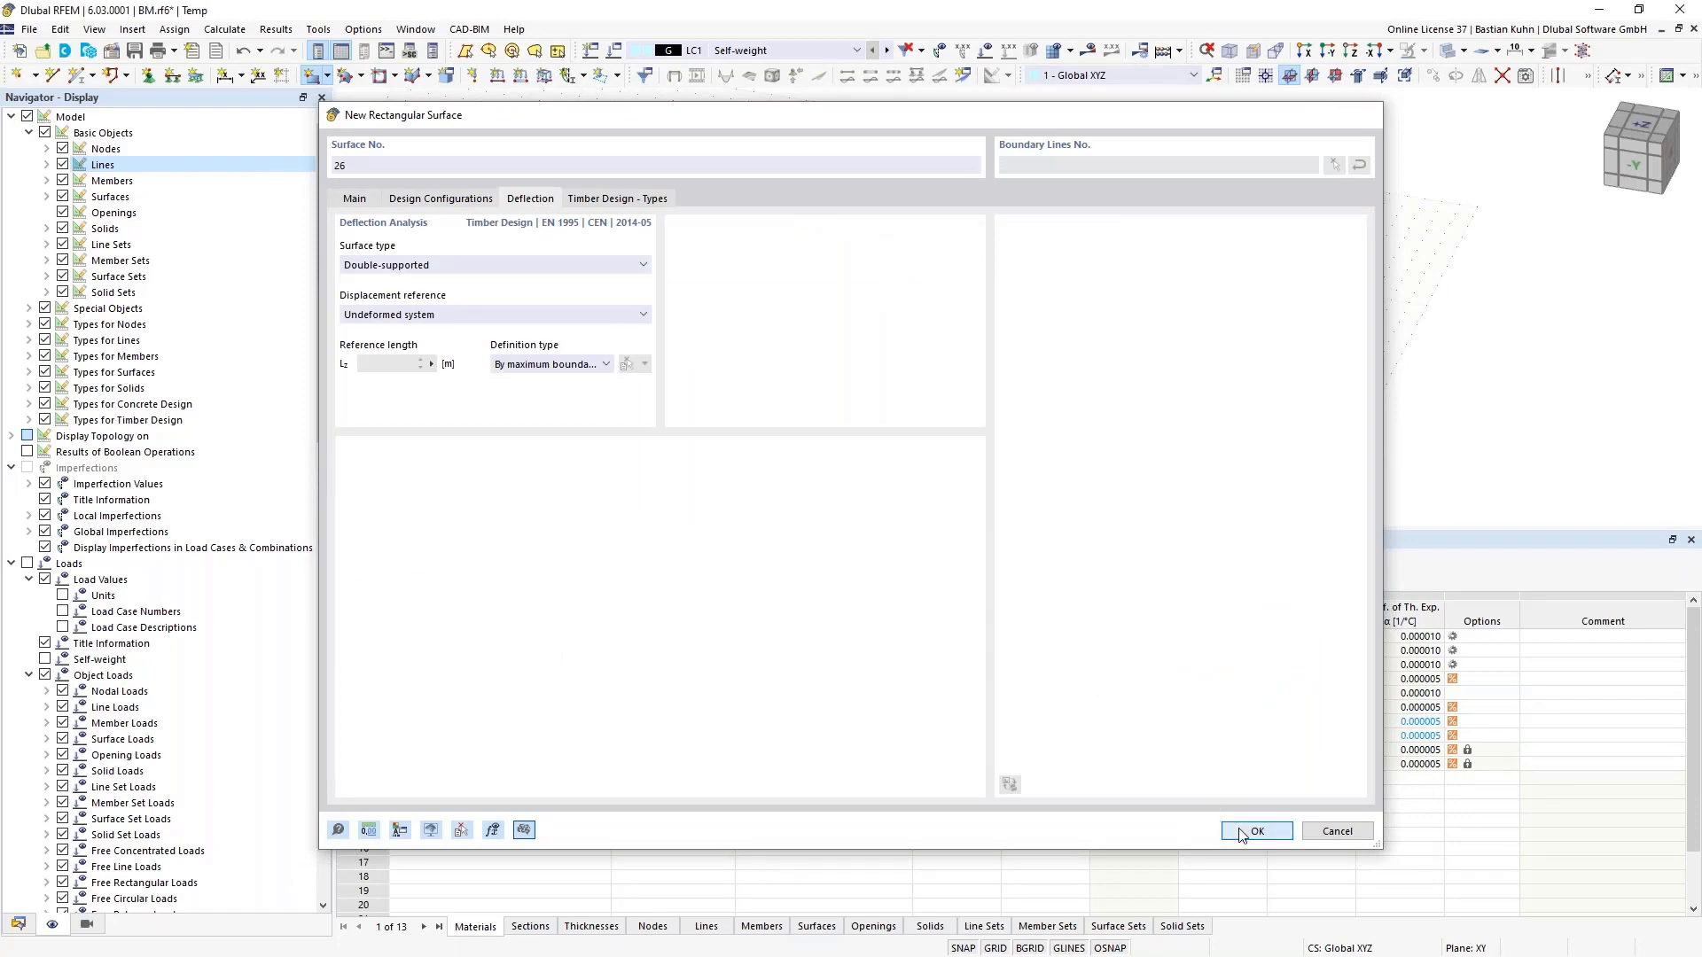
pyautogui.scroll(3, 867, 267)
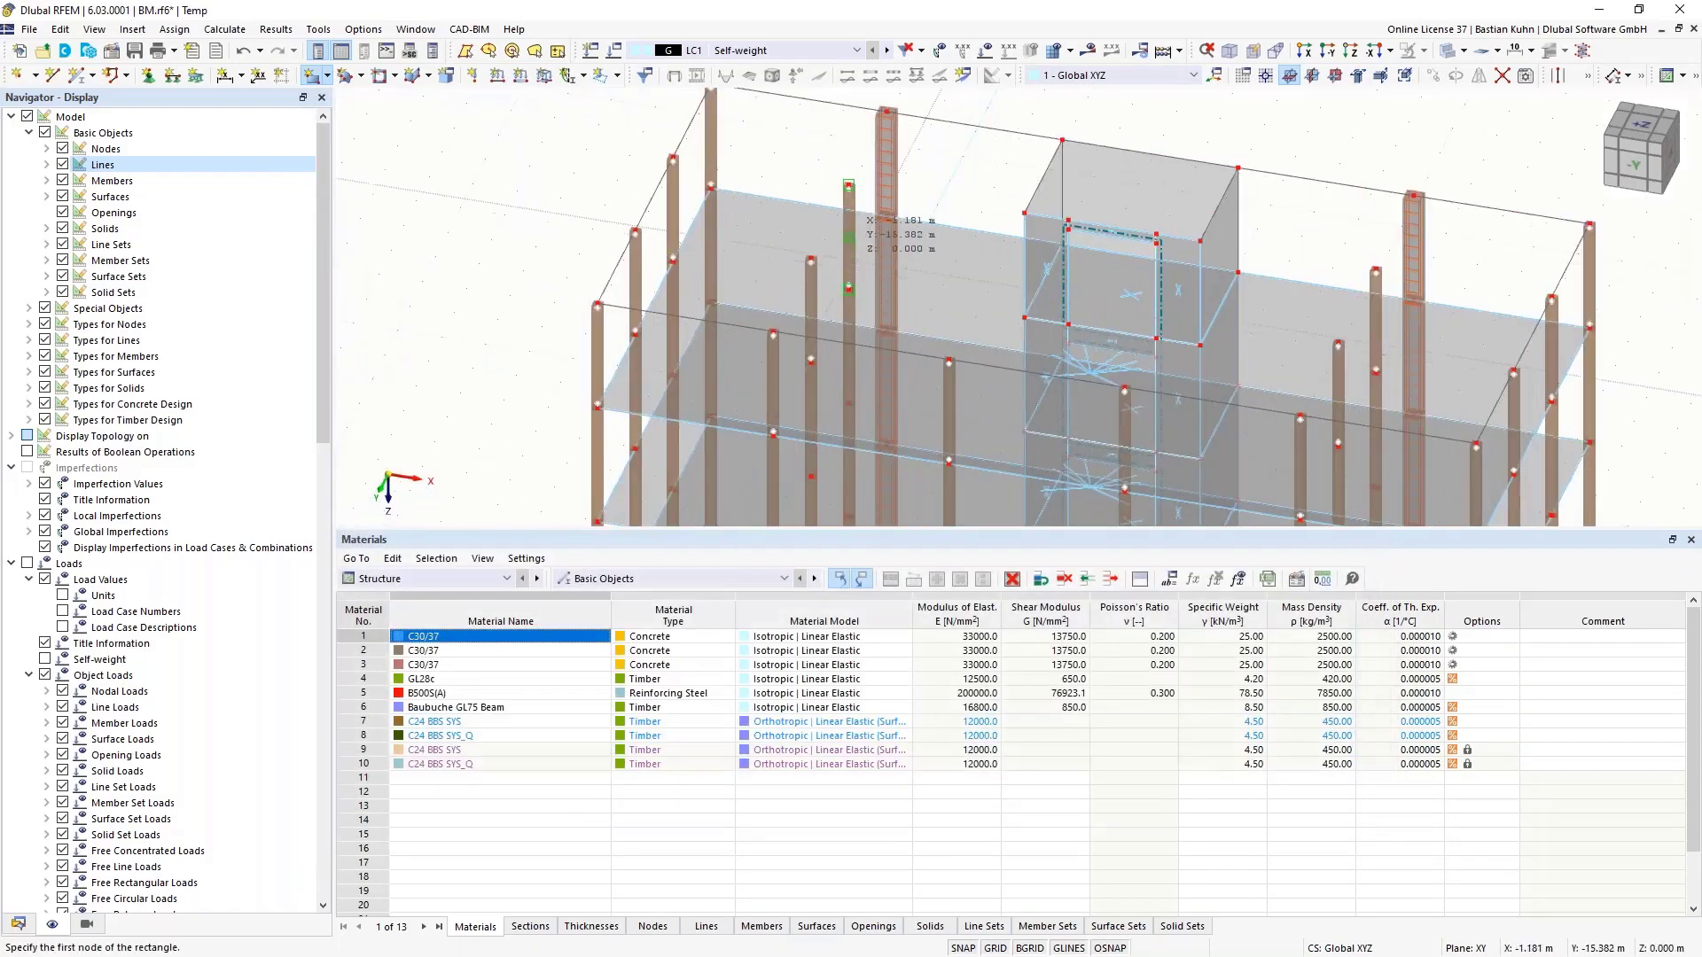
pyautogui.scroll(-1, 847, 190)
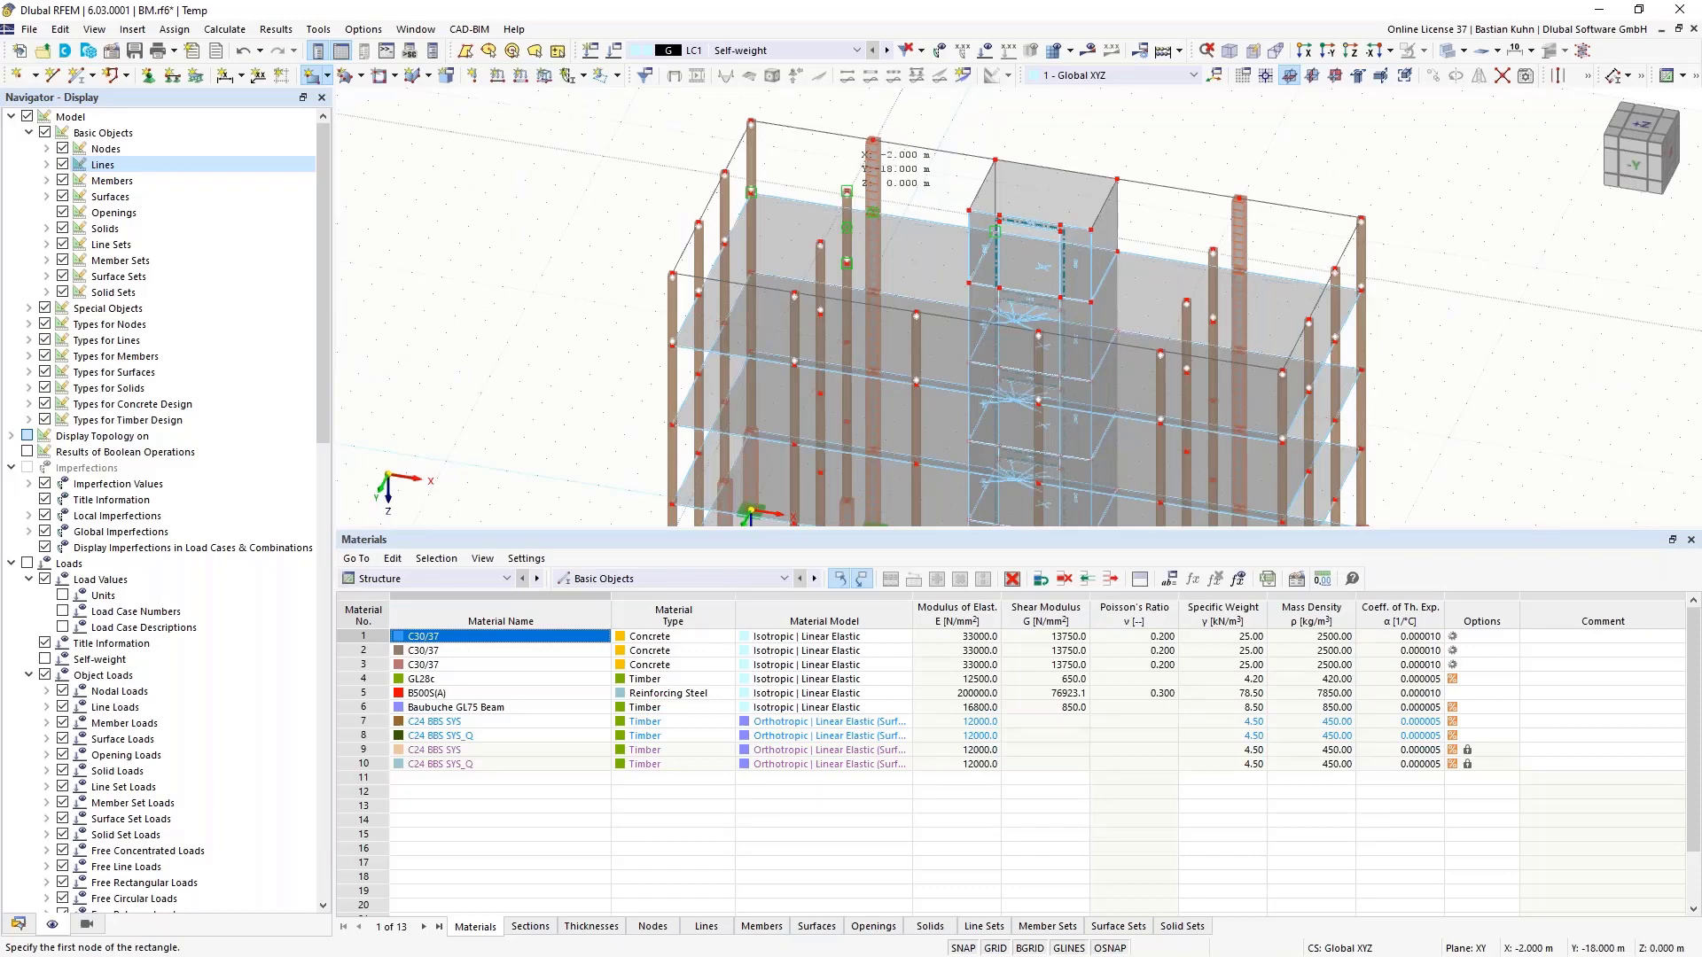
pyautogui.click(916, 313)
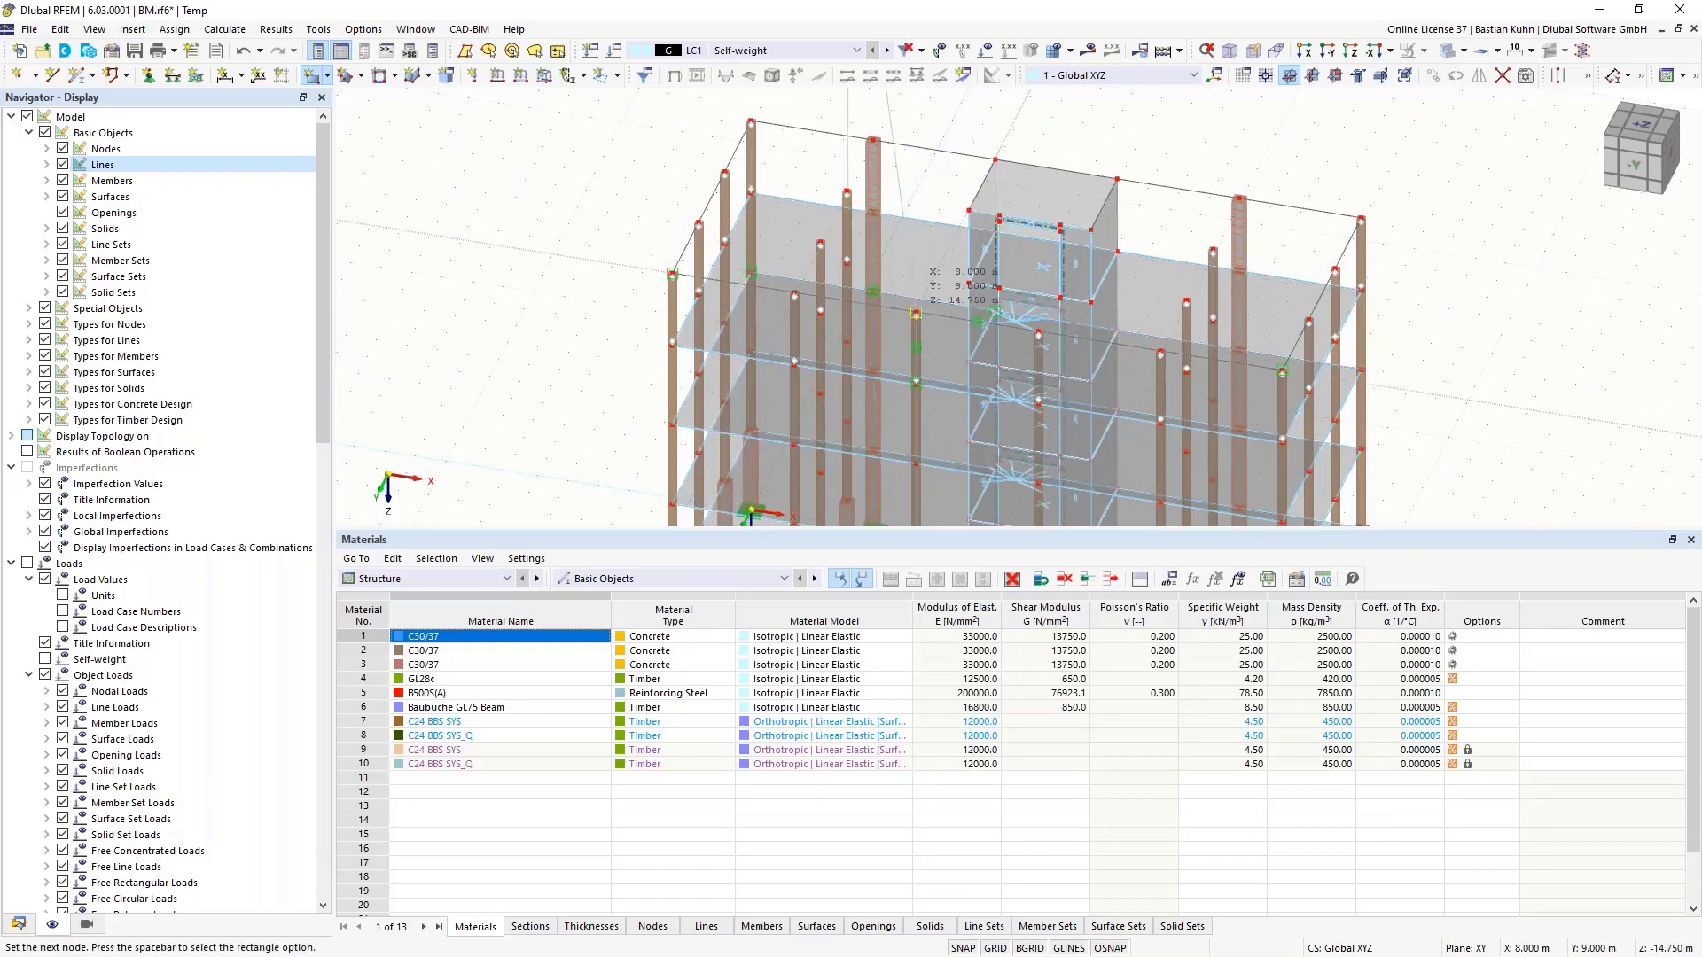
pyautogui.moveTo(931, 282); pyautogui.dragTo(1004, 218, button='middle')
pyautogui.scroll(-4, 1002, 218)
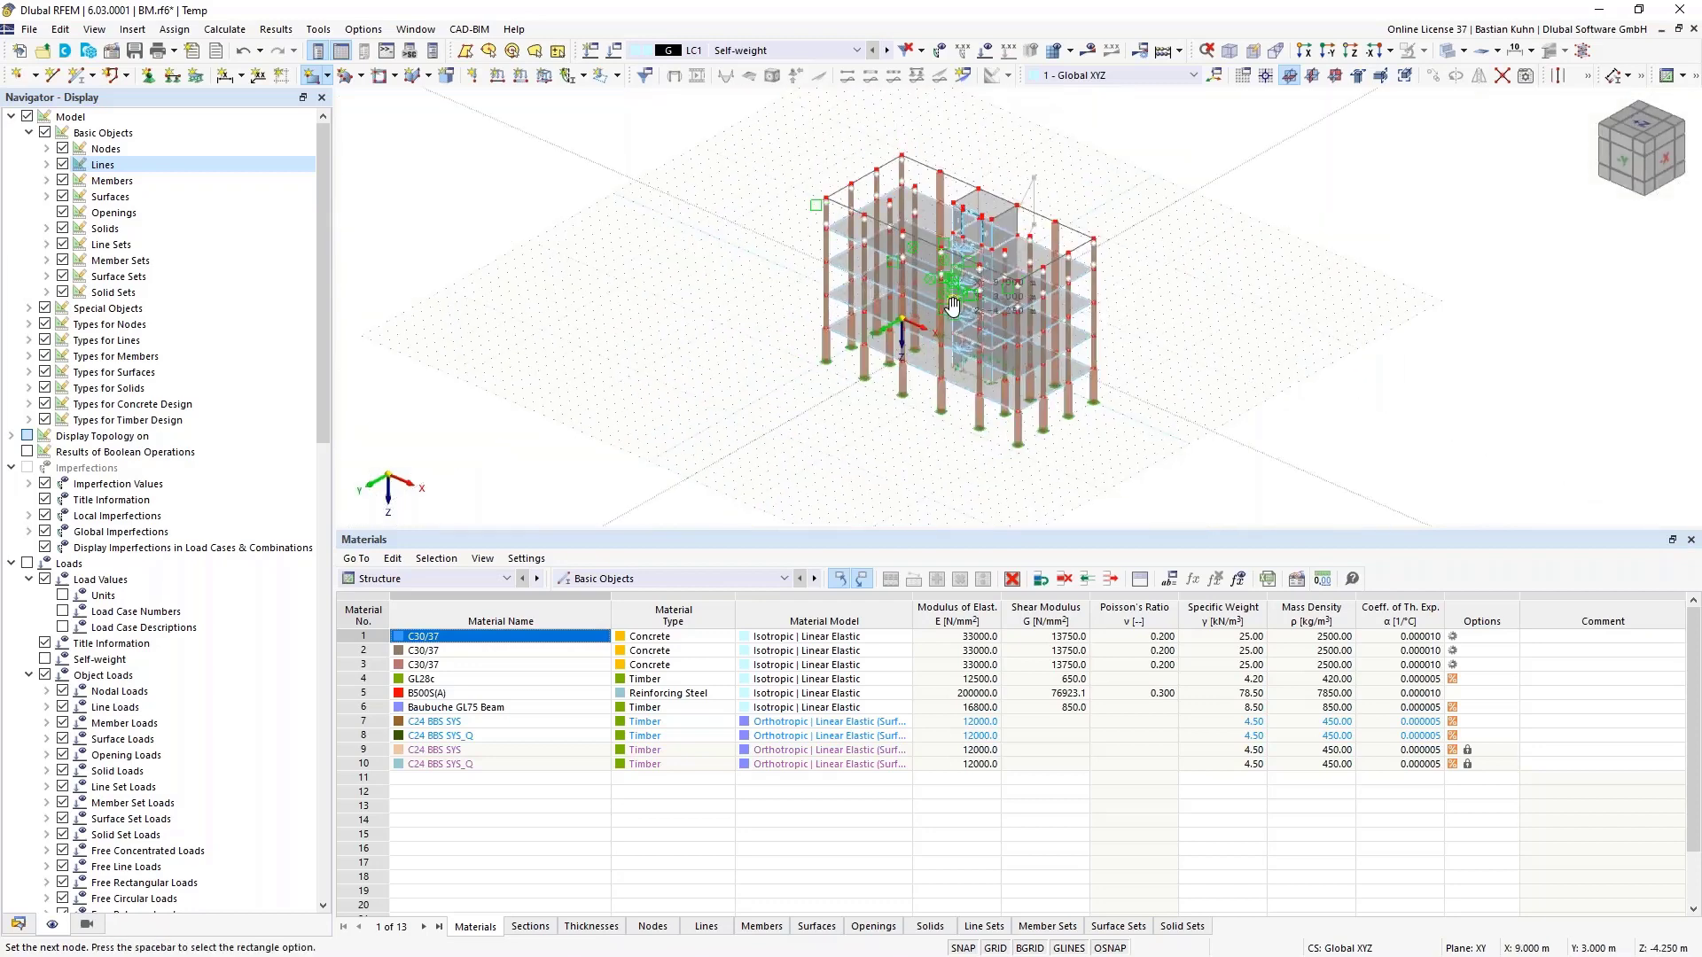
pyautogui.keyDown('ctrl'); pyautogui.moveTo(984, 332); pyautogui.dragTo(990, 337, button='middle'); pyautogui.keyUp('ctrl')
pyautogui.press('Escape')
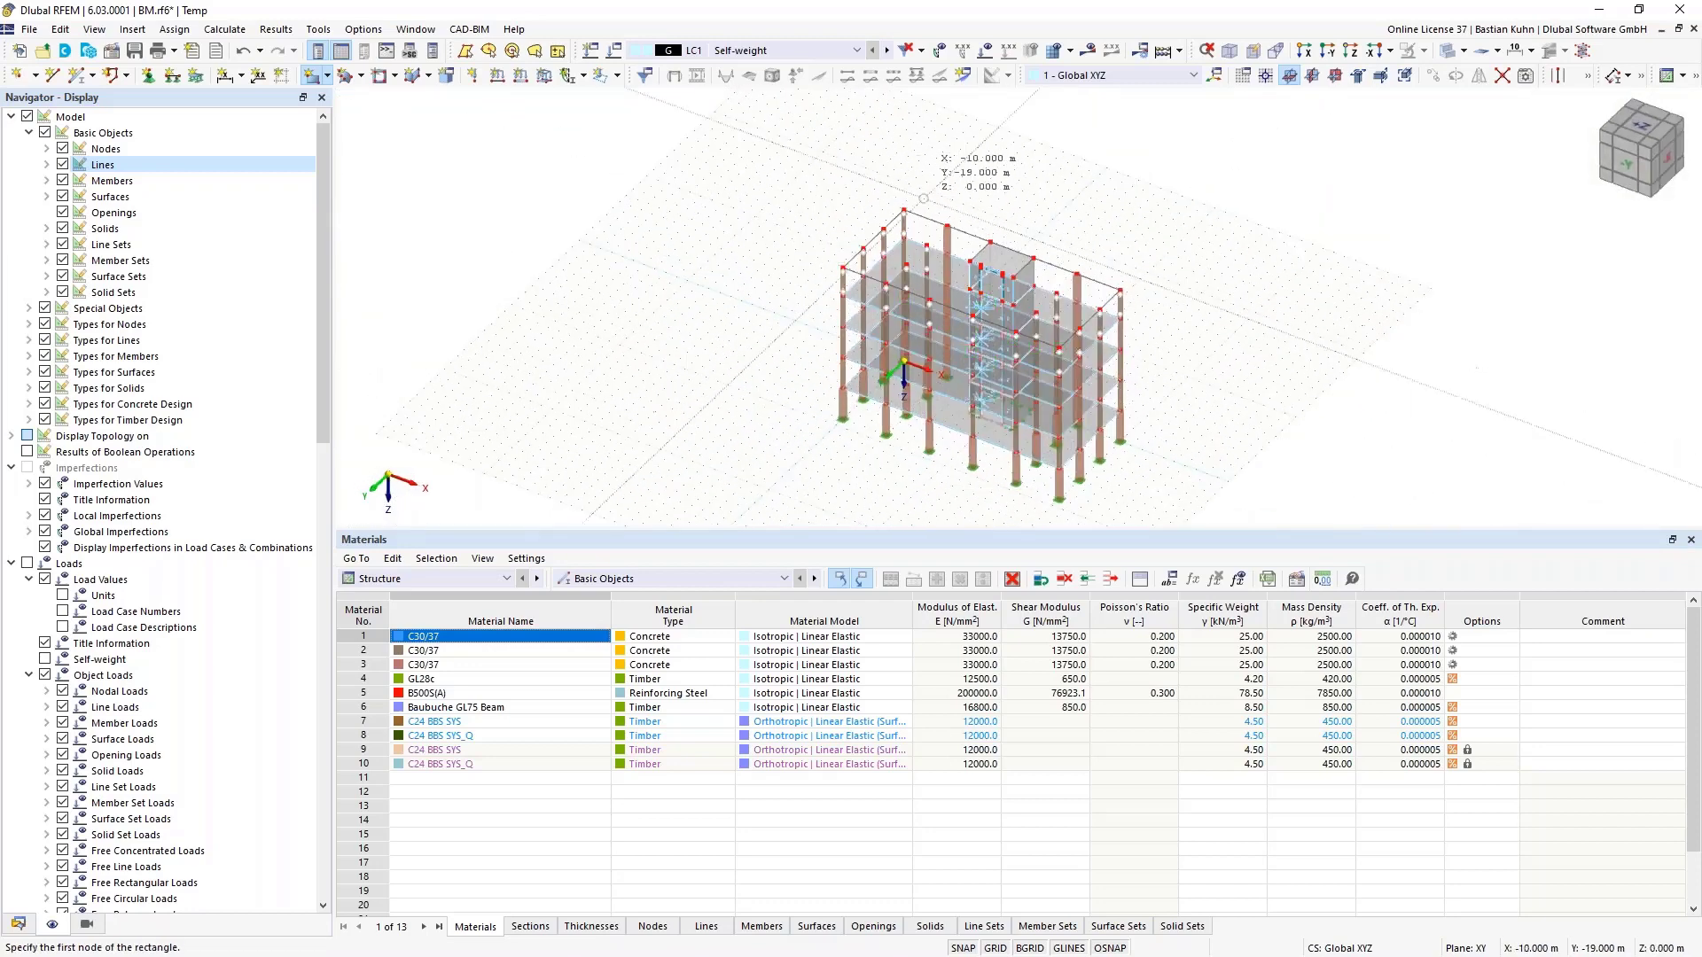
# Draw two roof surfaces at Z = -14.750 m between the X = 0 edge and the core, meeting at X = 4.000 m
pyautogui.scroll(4, 927, 247)
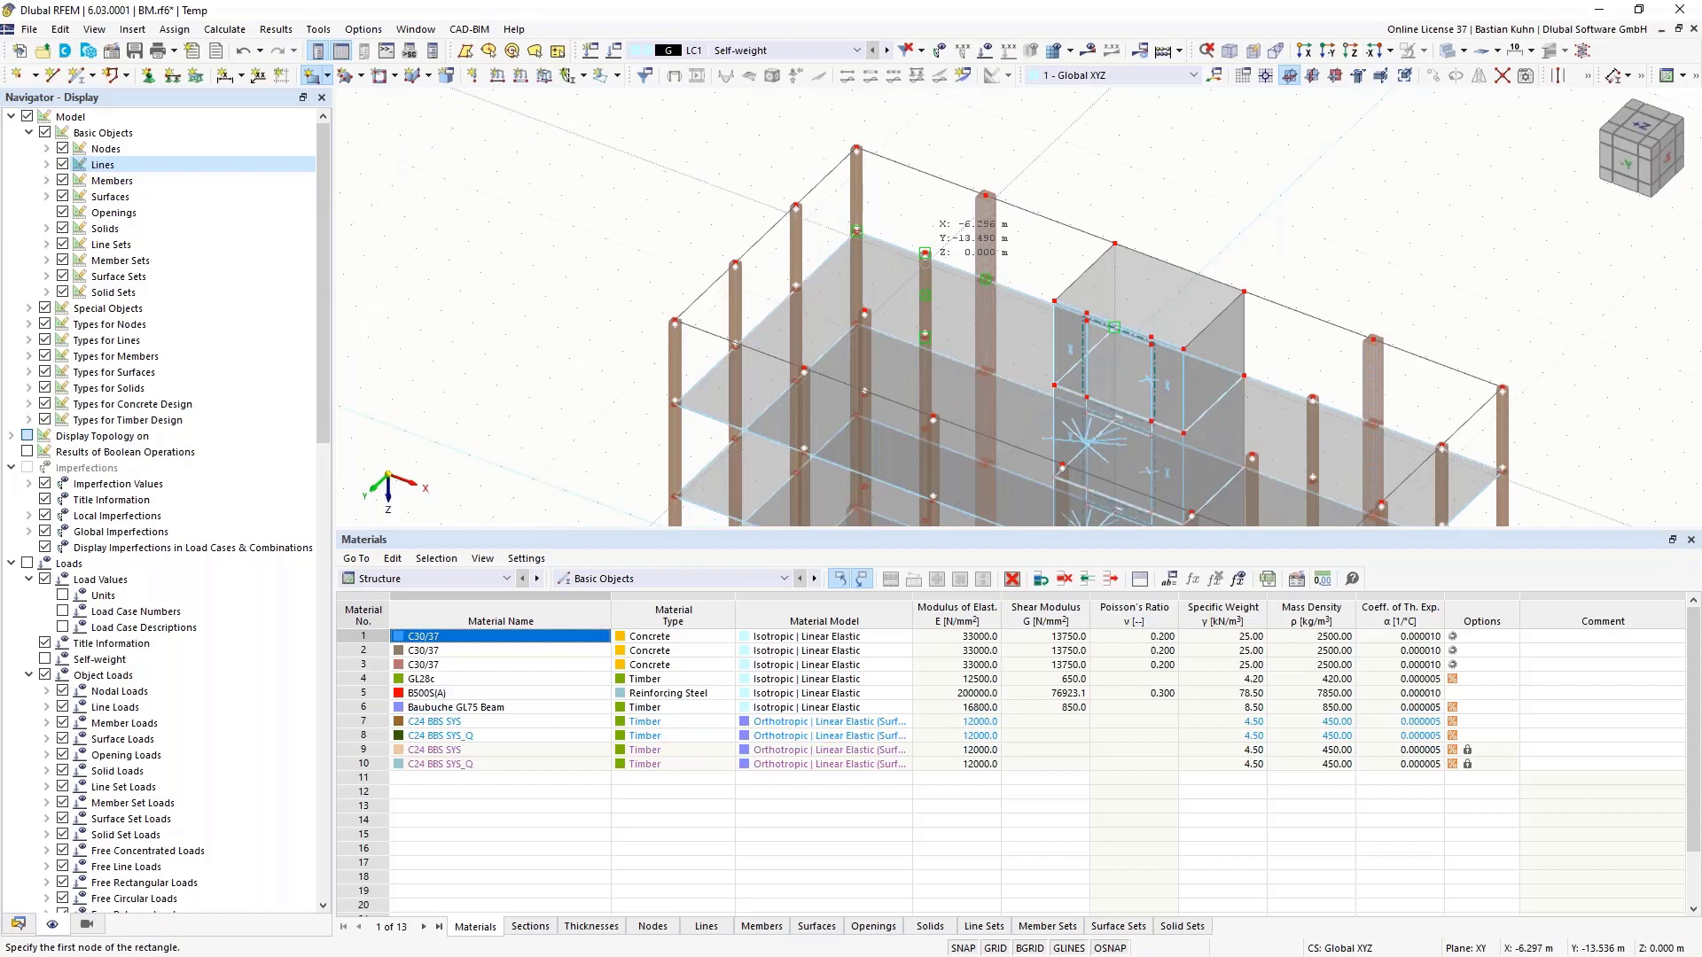
pyautogui.click(925, 255)
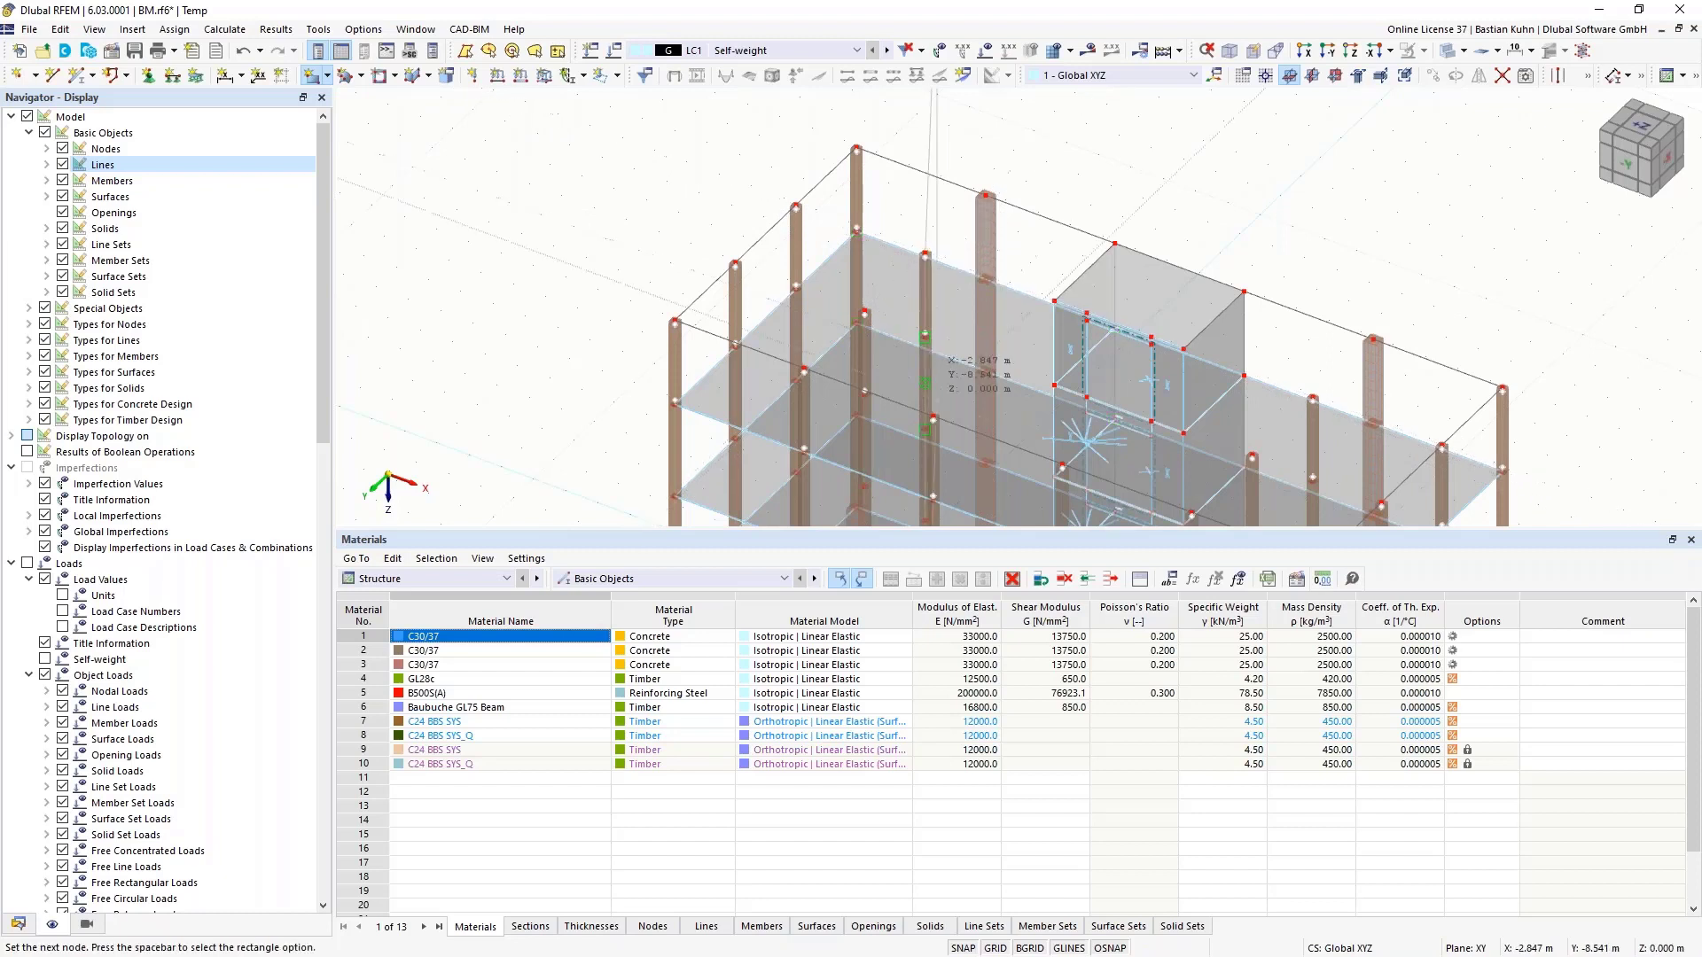
pyautogui.click(932, 416)
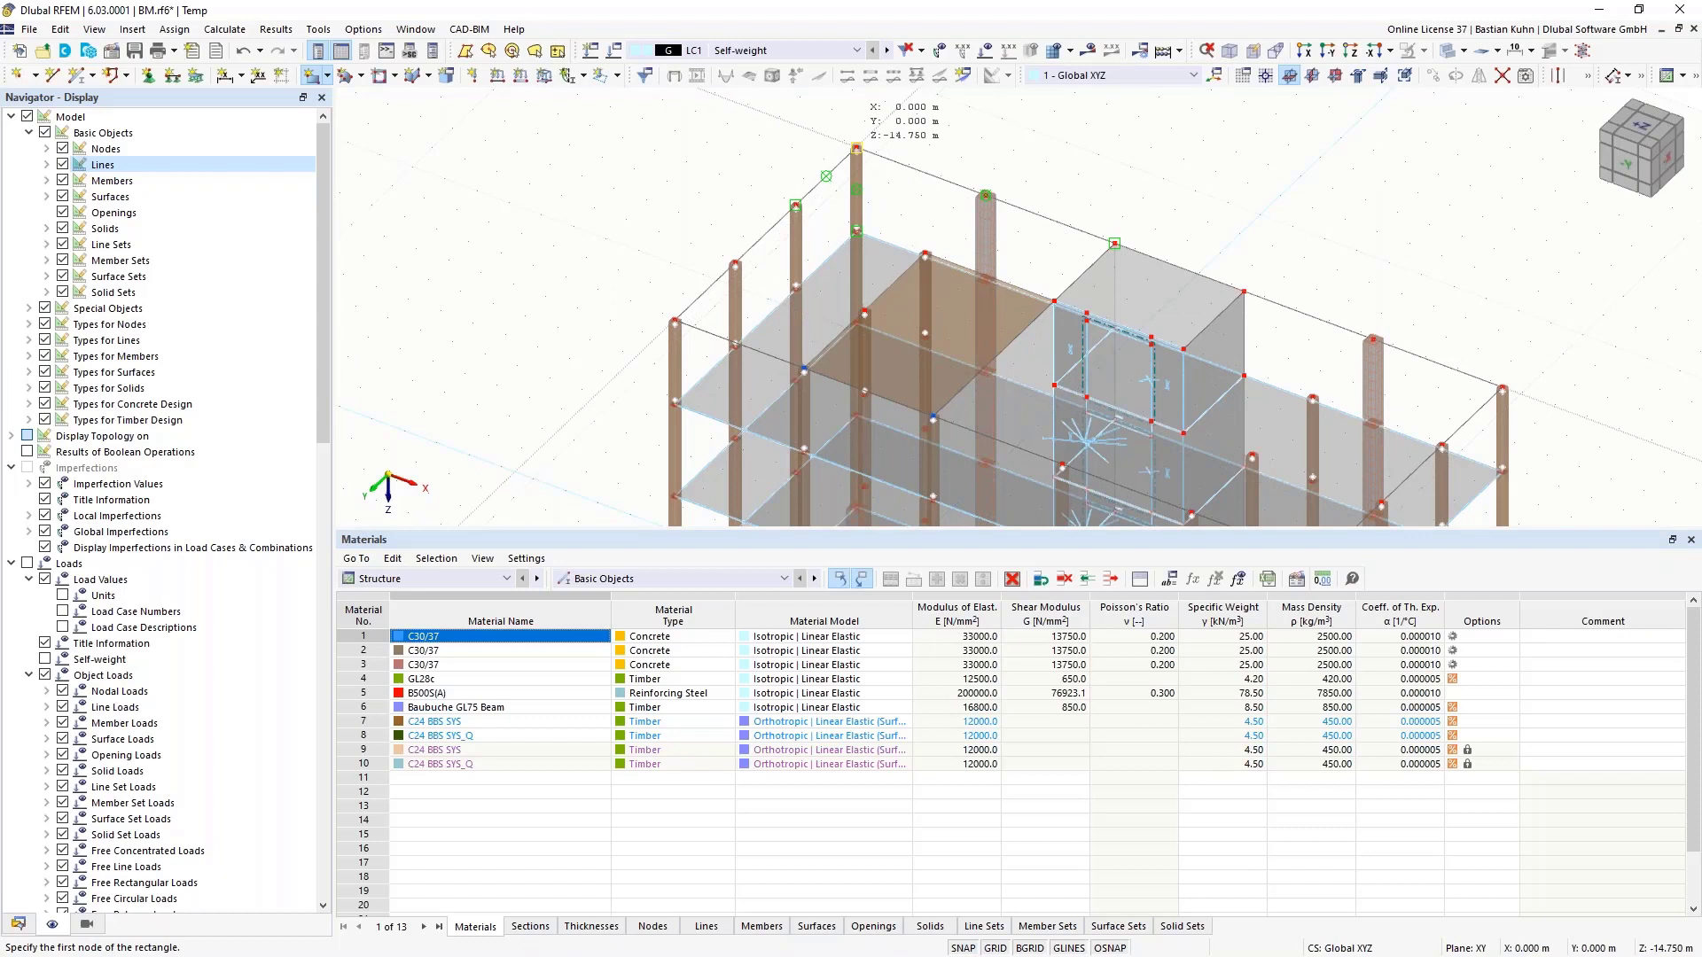
pyautogui.click(856, 149)
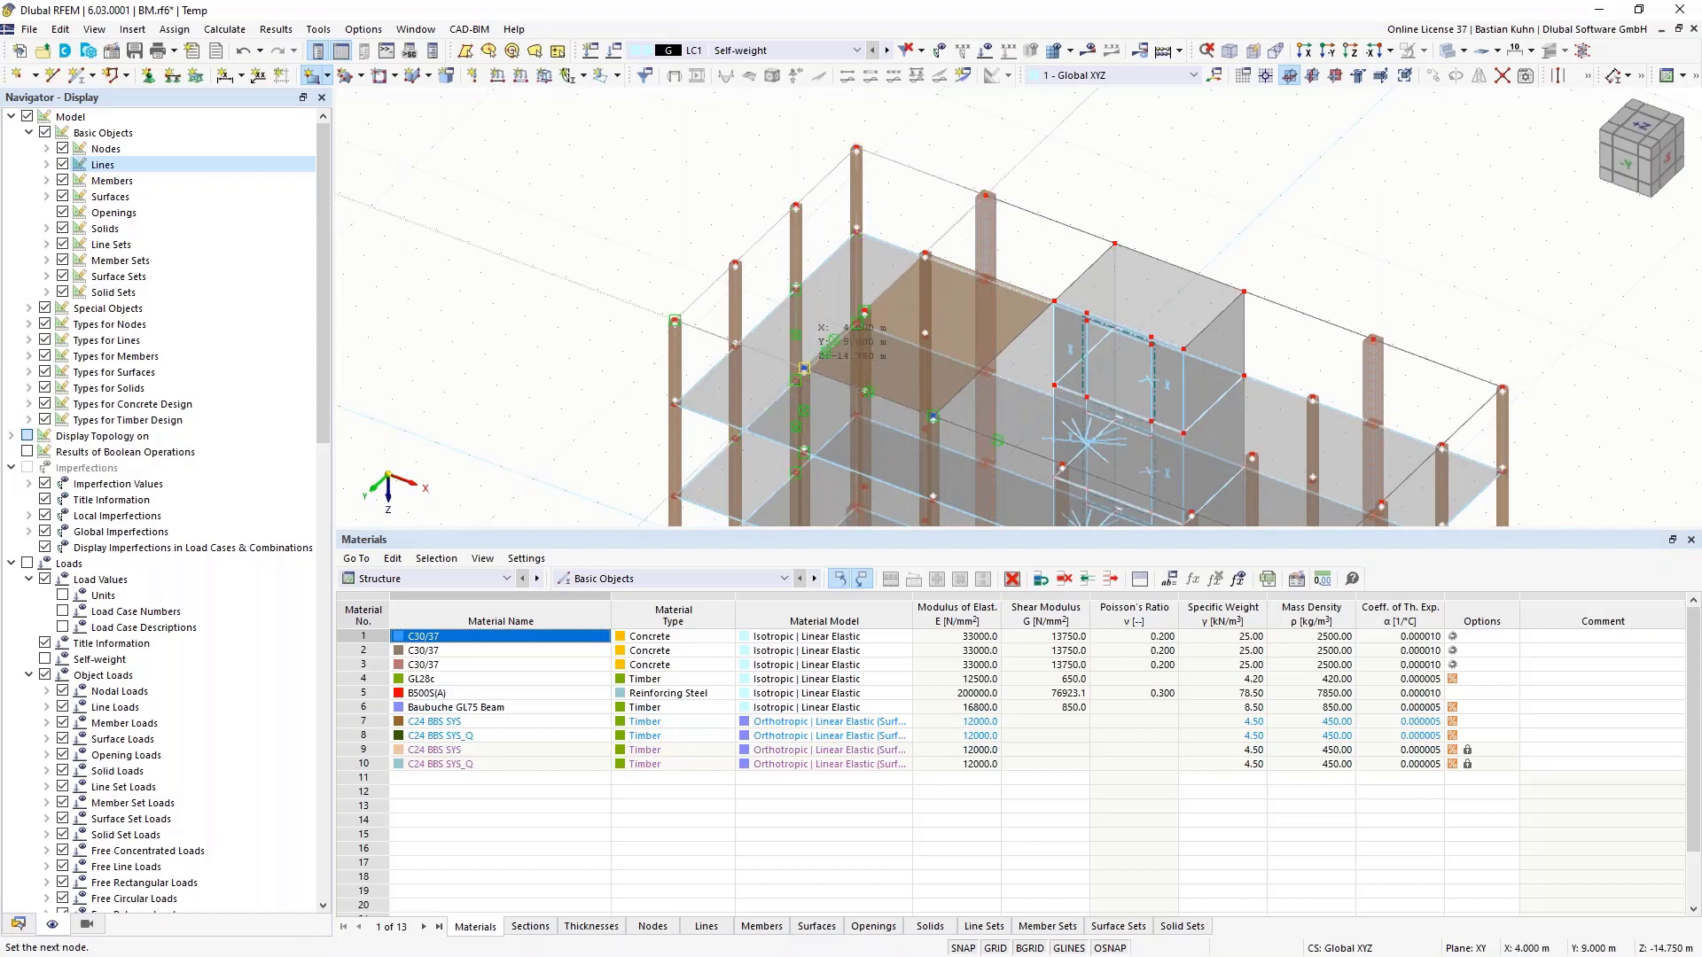
pyautogui.click(804, 368)
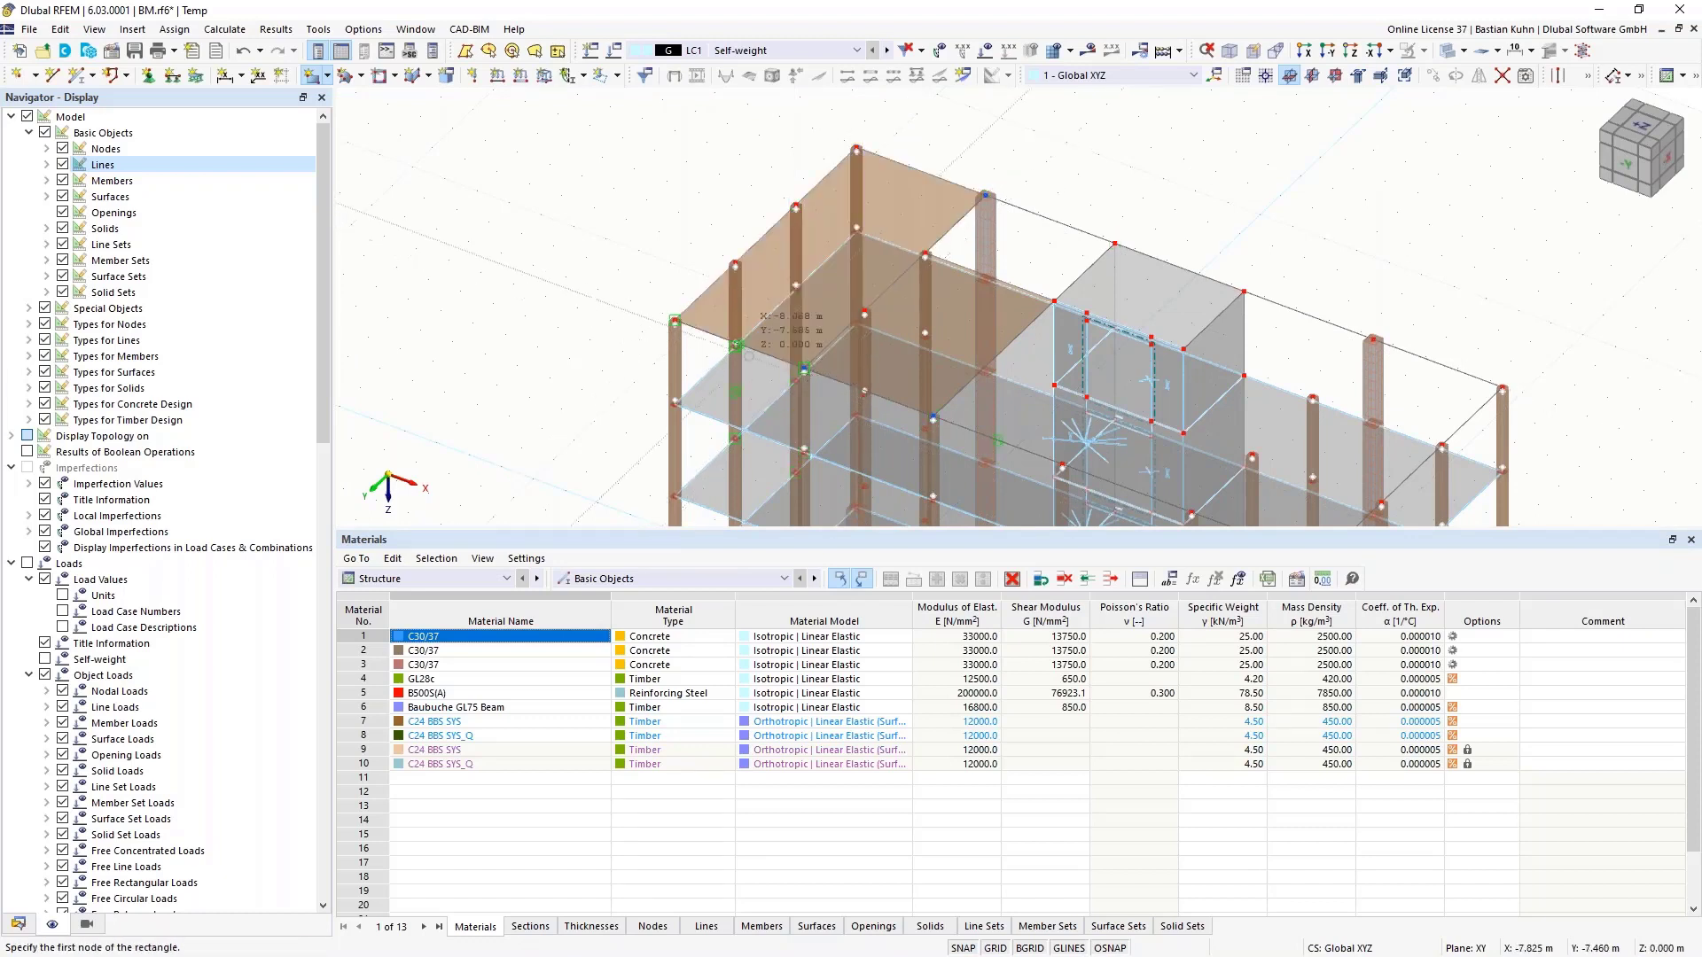
# Draw two roof surfaces at Z = -14.750 m between the core and the opposite end of the building, meeting at X = 16.000 m
pyautogui.moveTo(671, 309); pyautogui.dragTo(807, 202, button='middle')
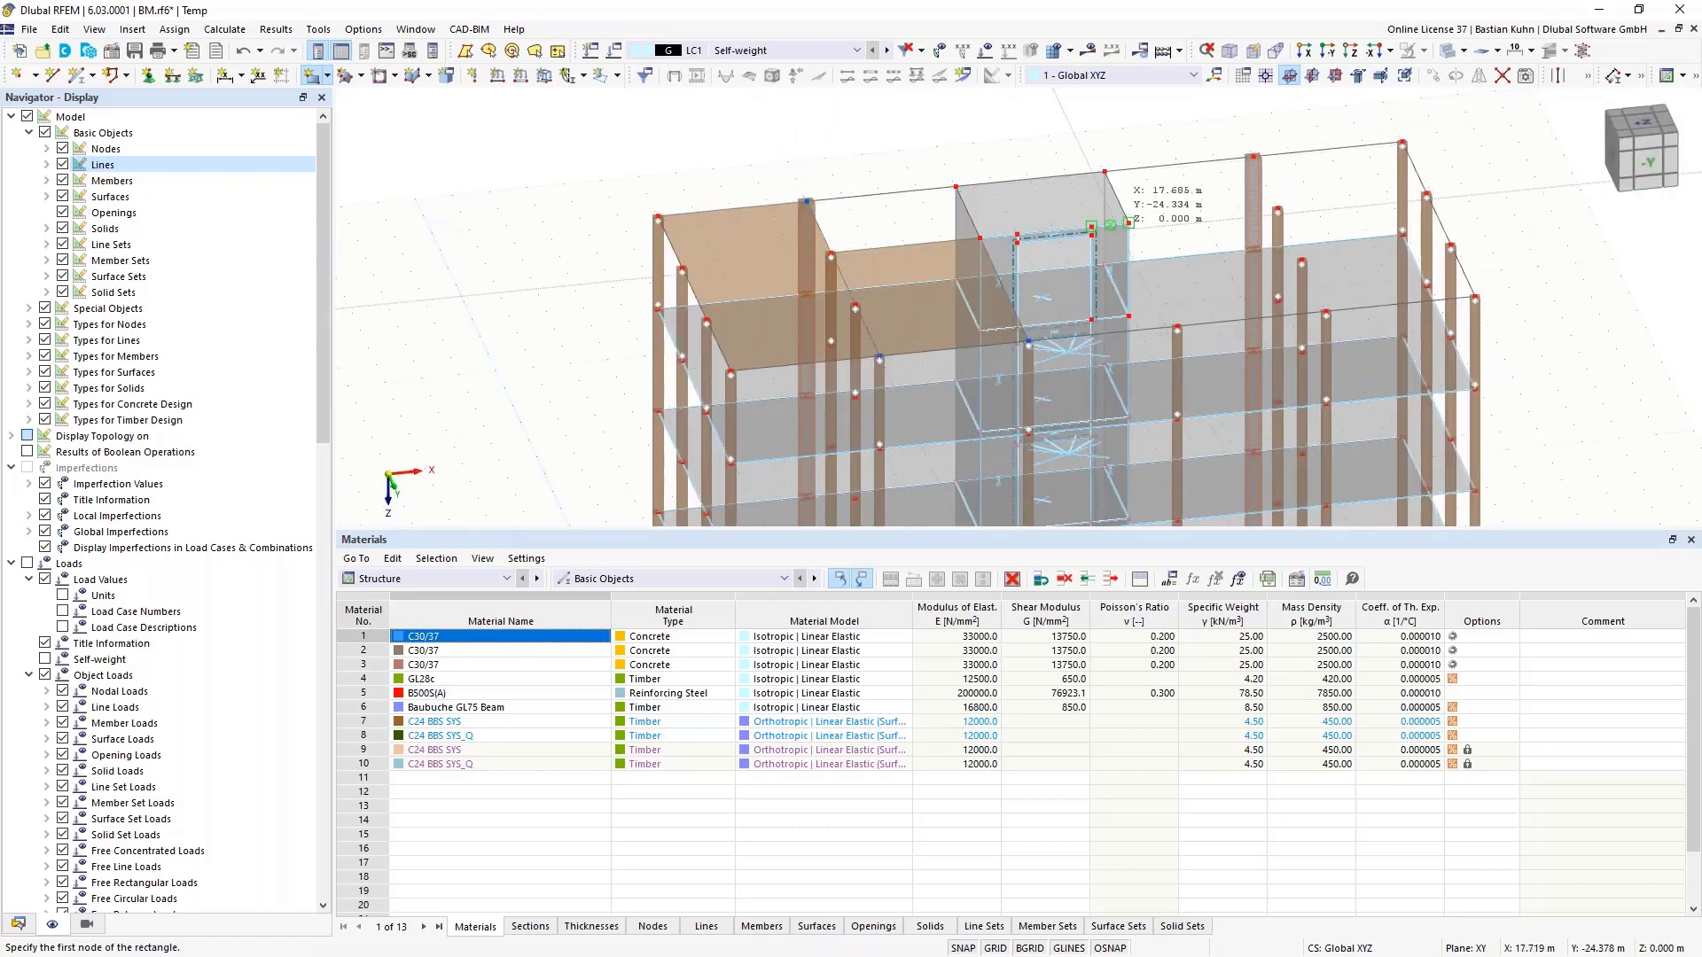
pyautogui.click(1128, 222)
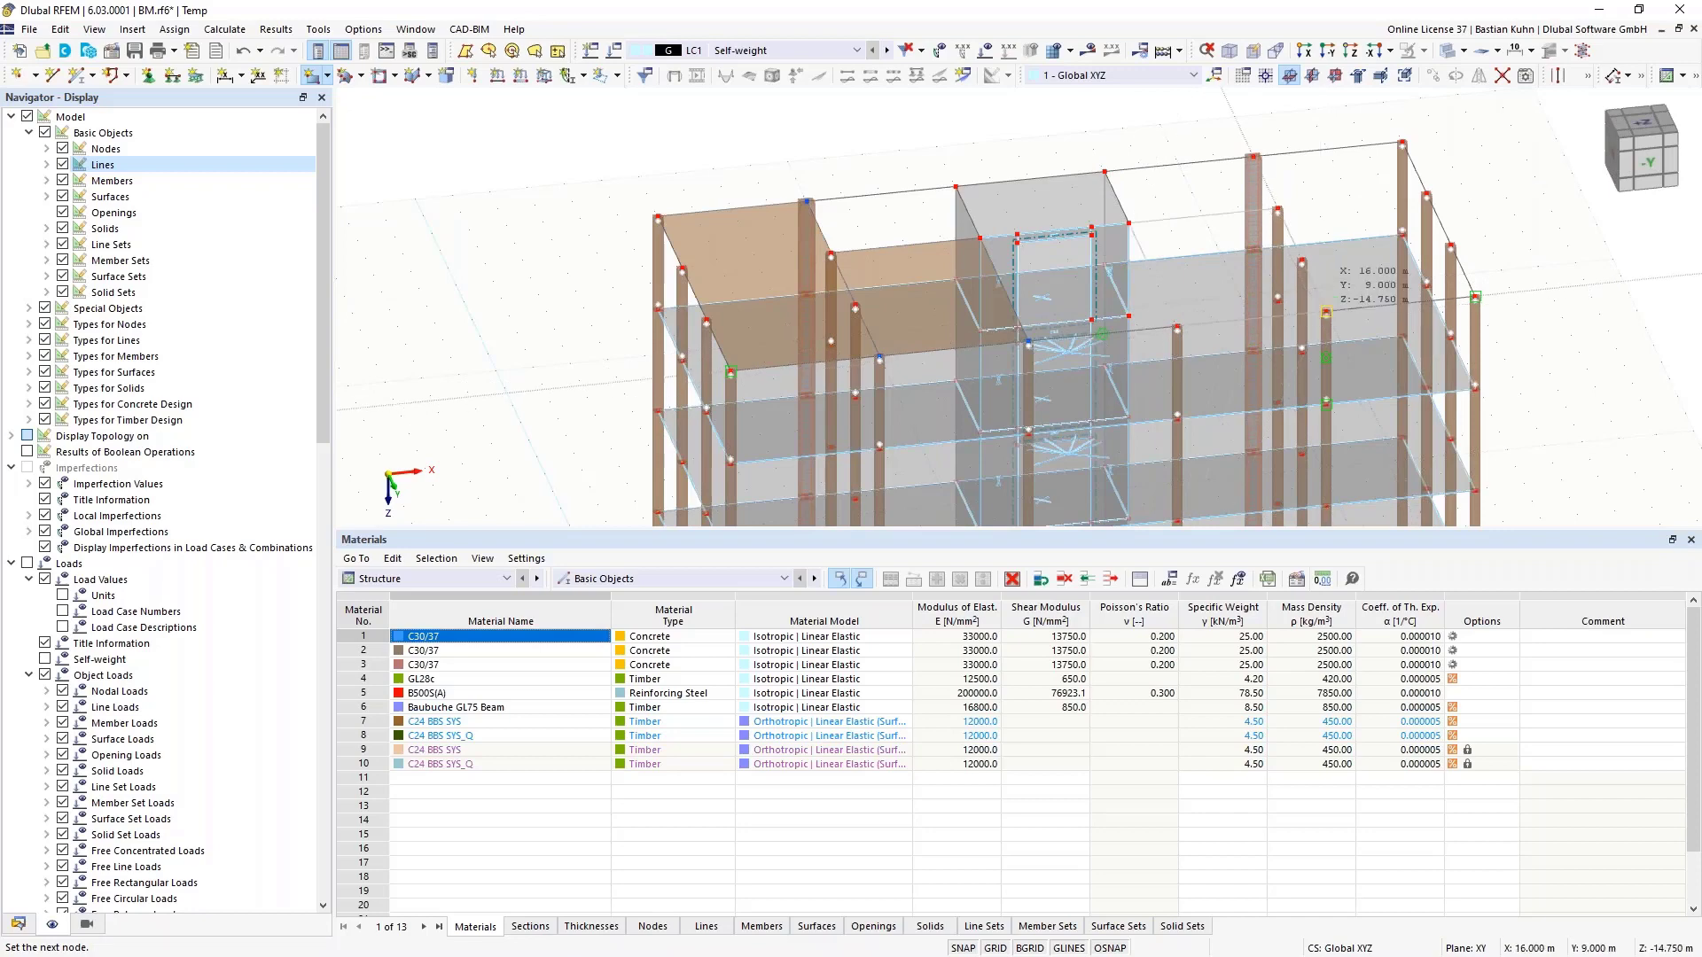
pyautogui.click(1326, 313)
pyautogui.click(1253, 156)
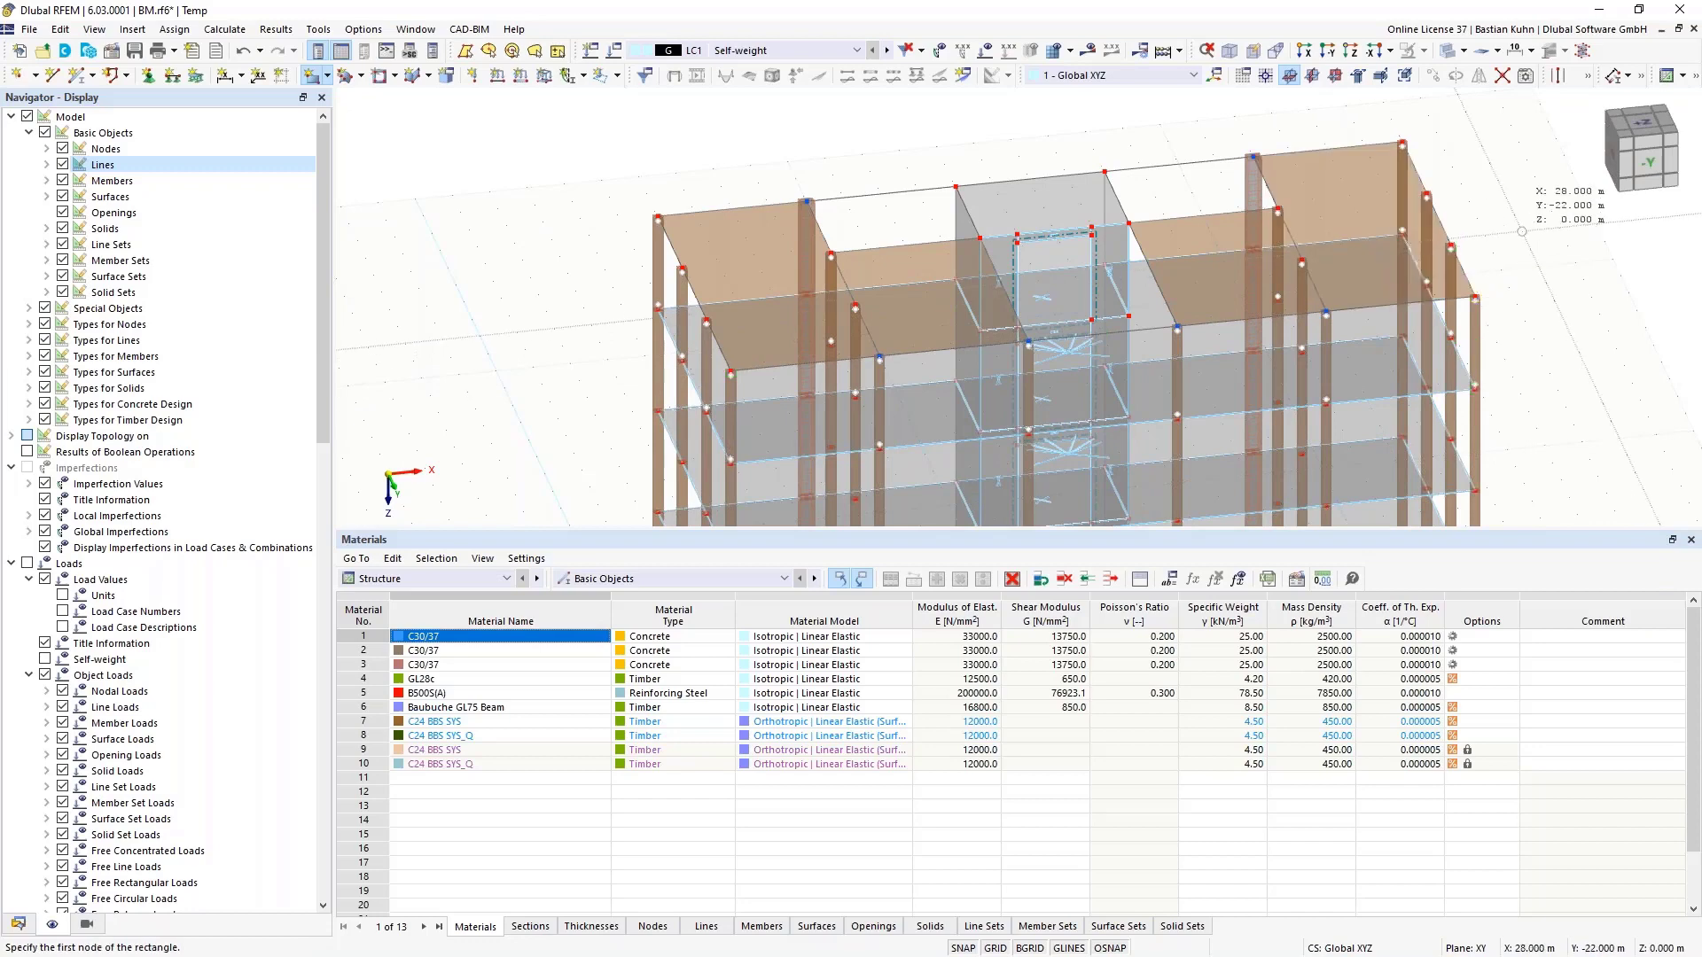
pyautogui.press('Escape')
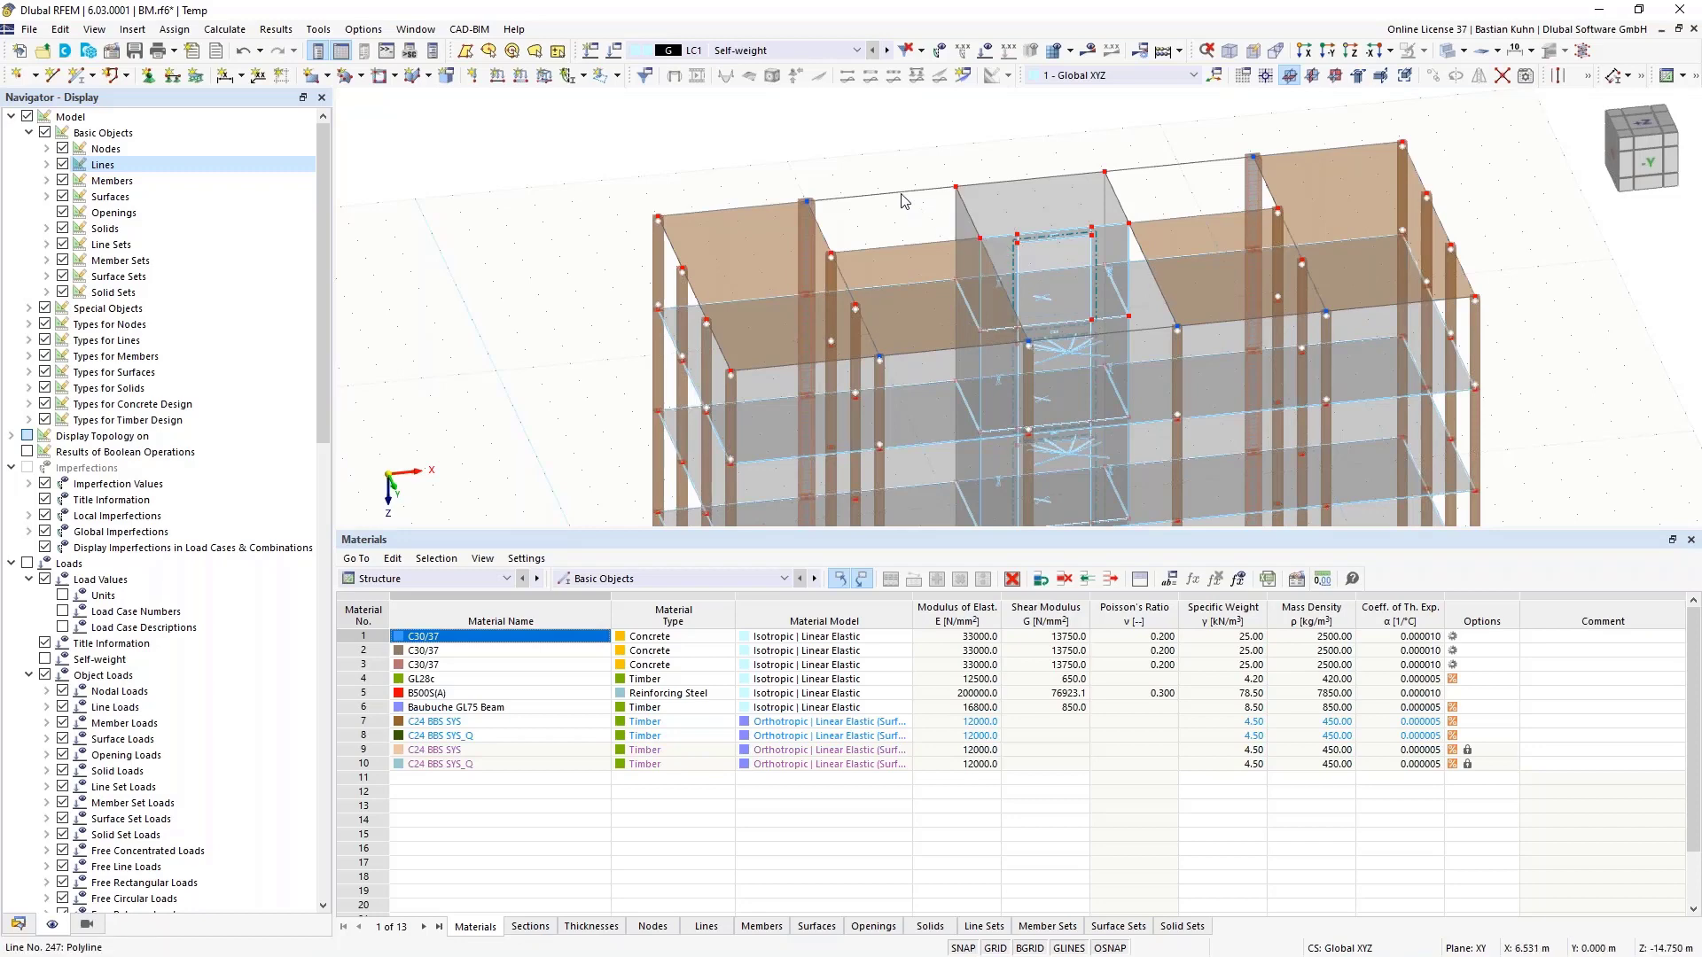
# Add beam members with section R_M1 180/220, material GL28c, to the two rear roof-edge lines and the two lines running from the core
pyautogui.click(1131, 180)
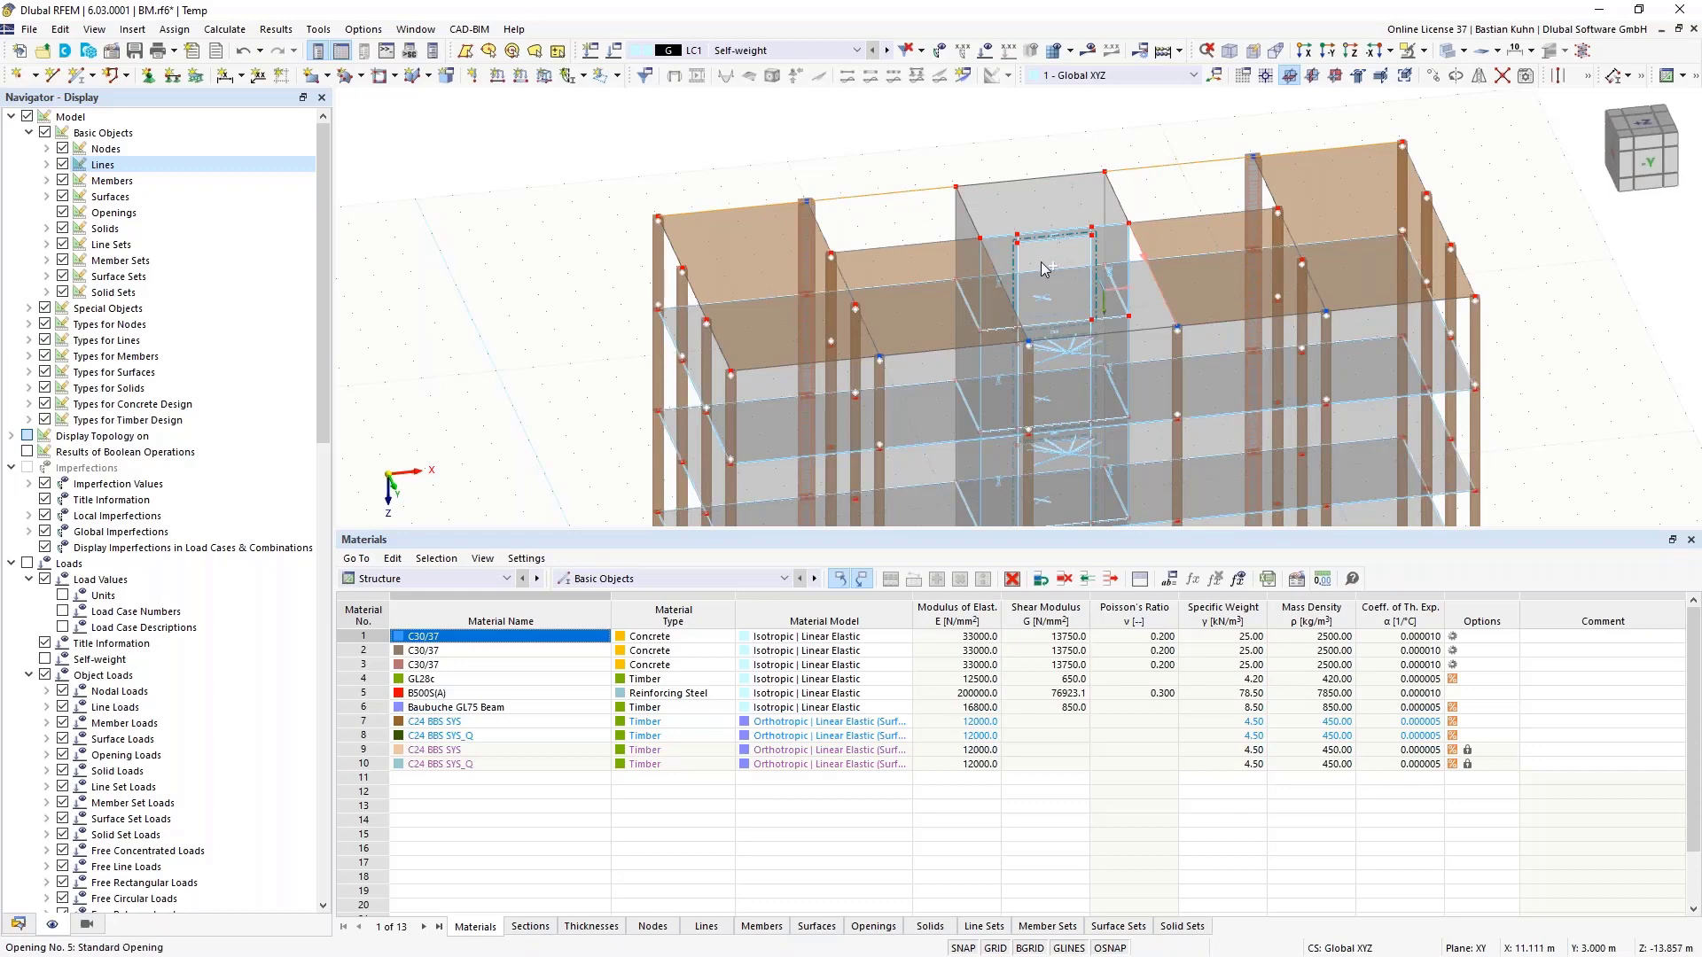
pyautogui.rightClick(994, 262)
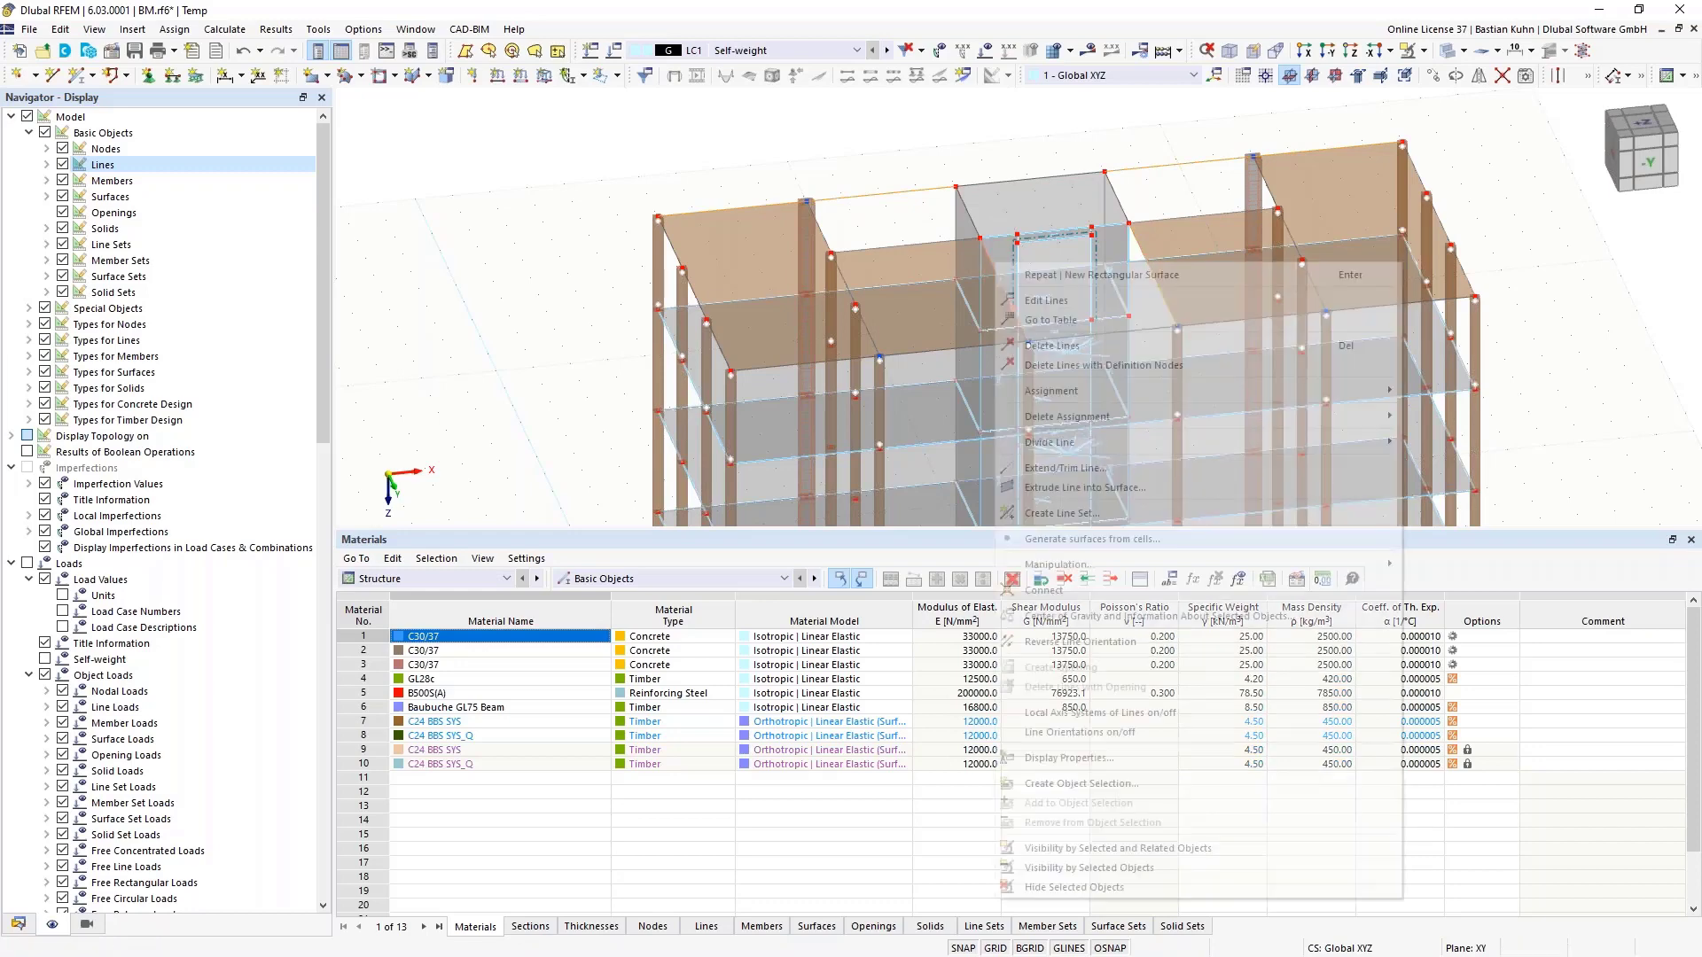
pyautogui.click(1190, 304)
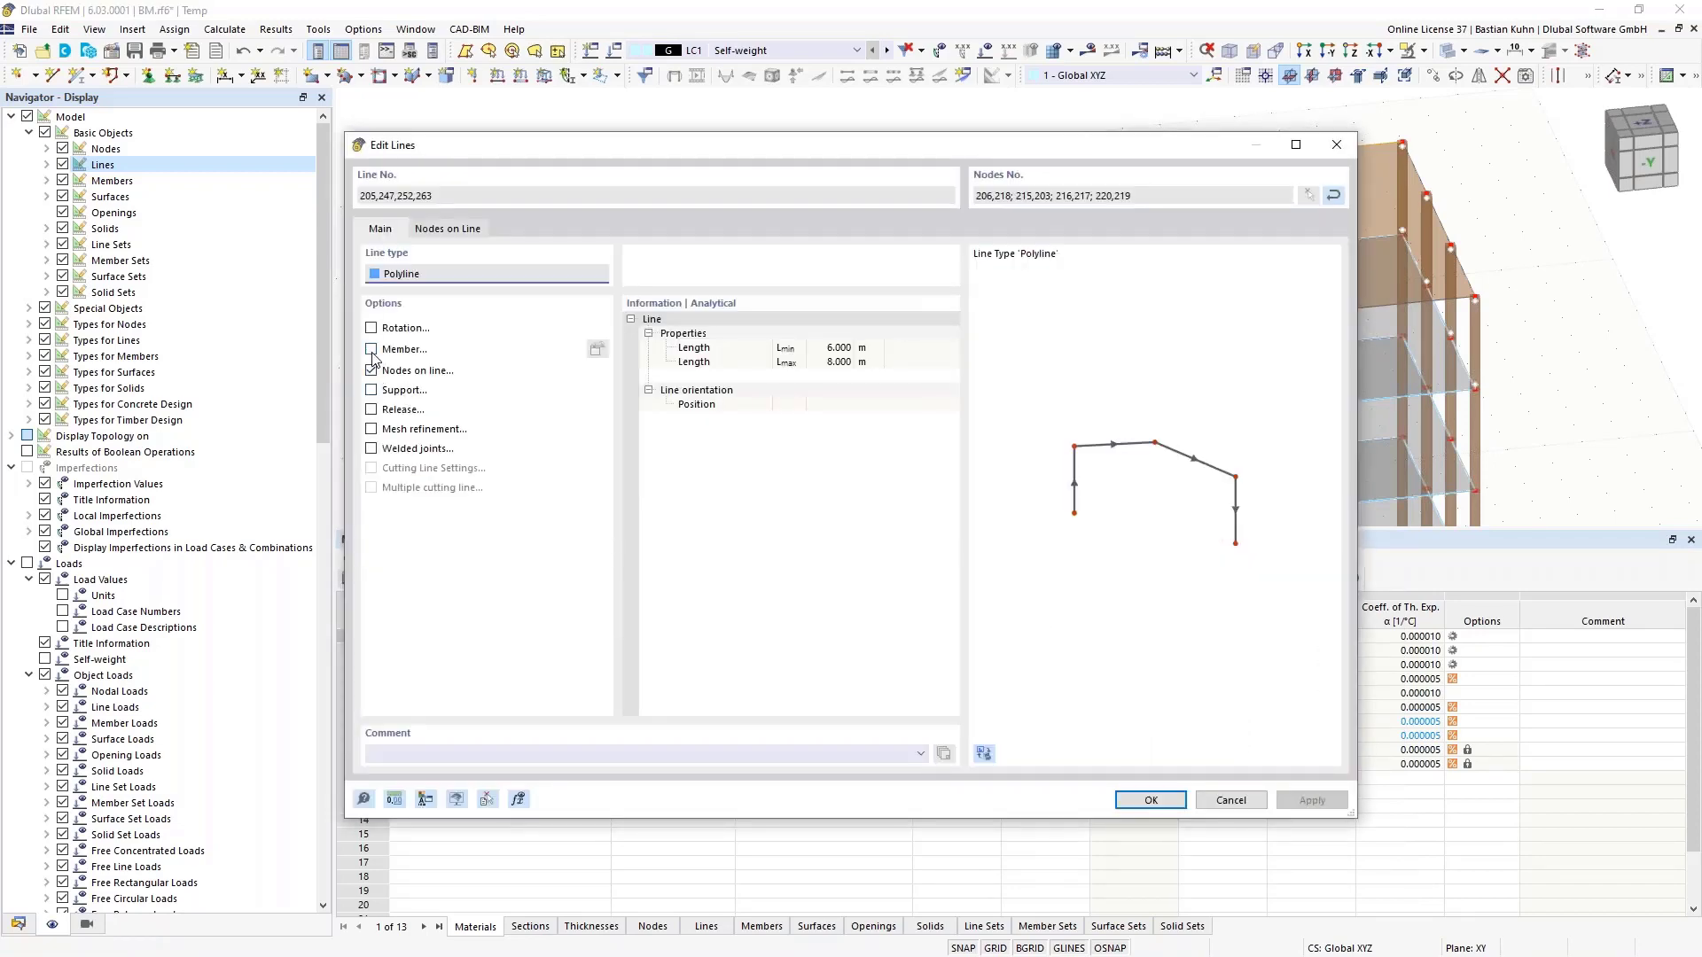
pyautogui.click(373, 368)
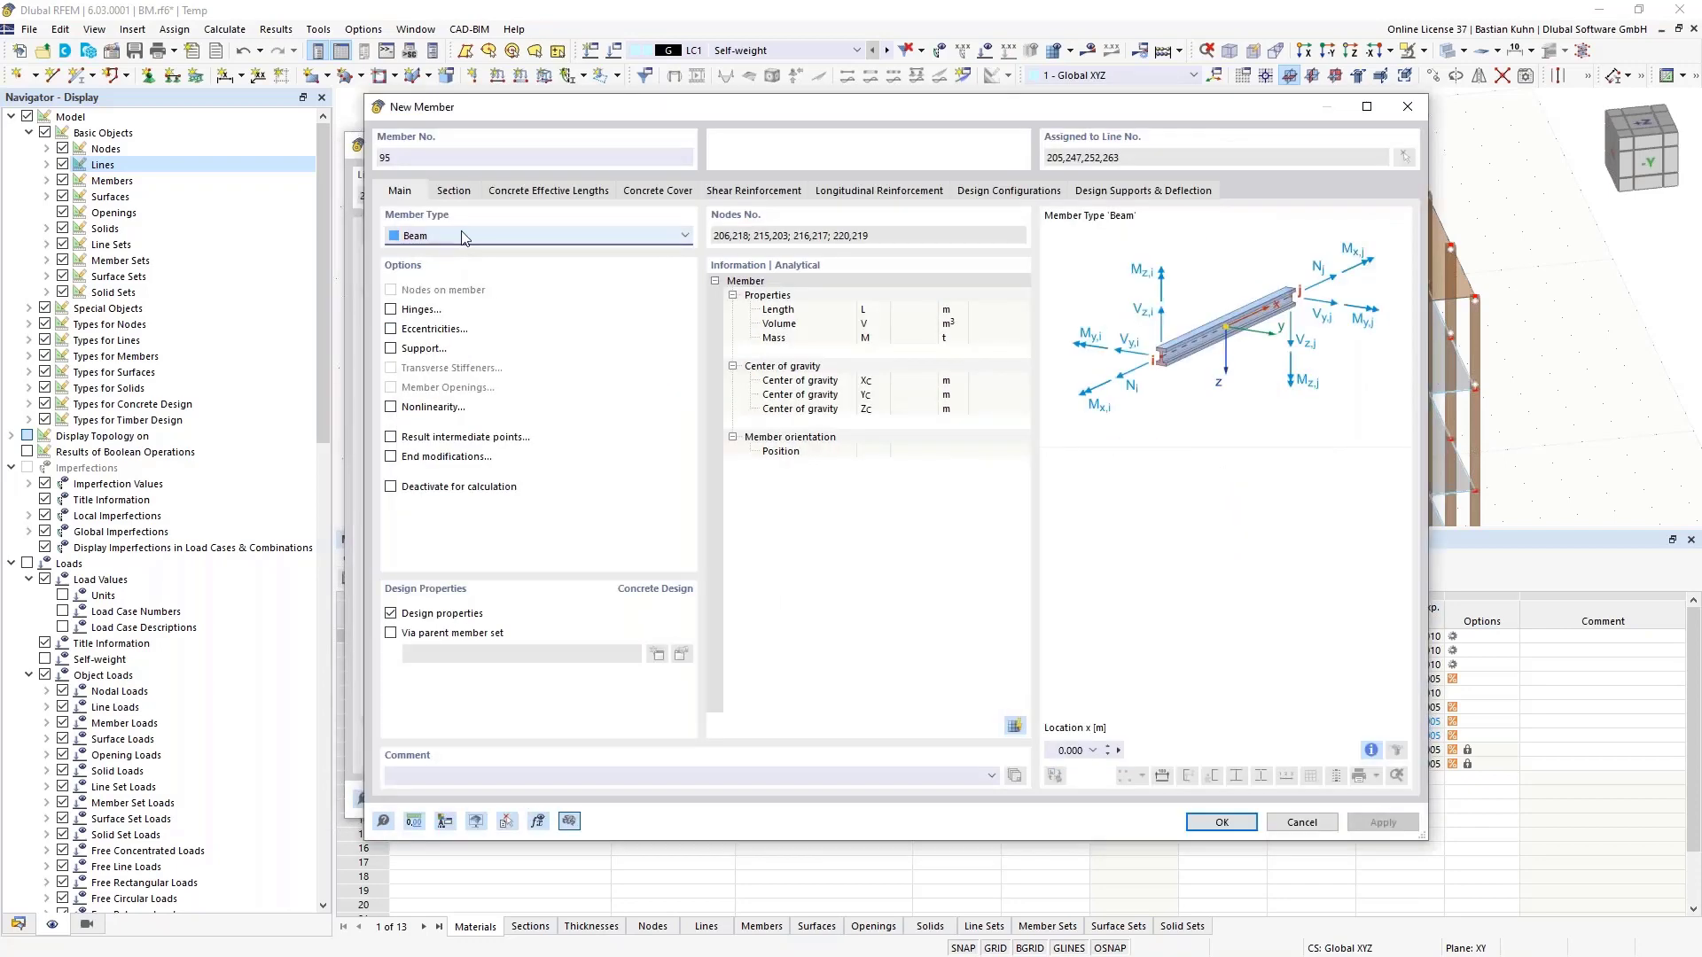
pyautogui.click(457, 194)
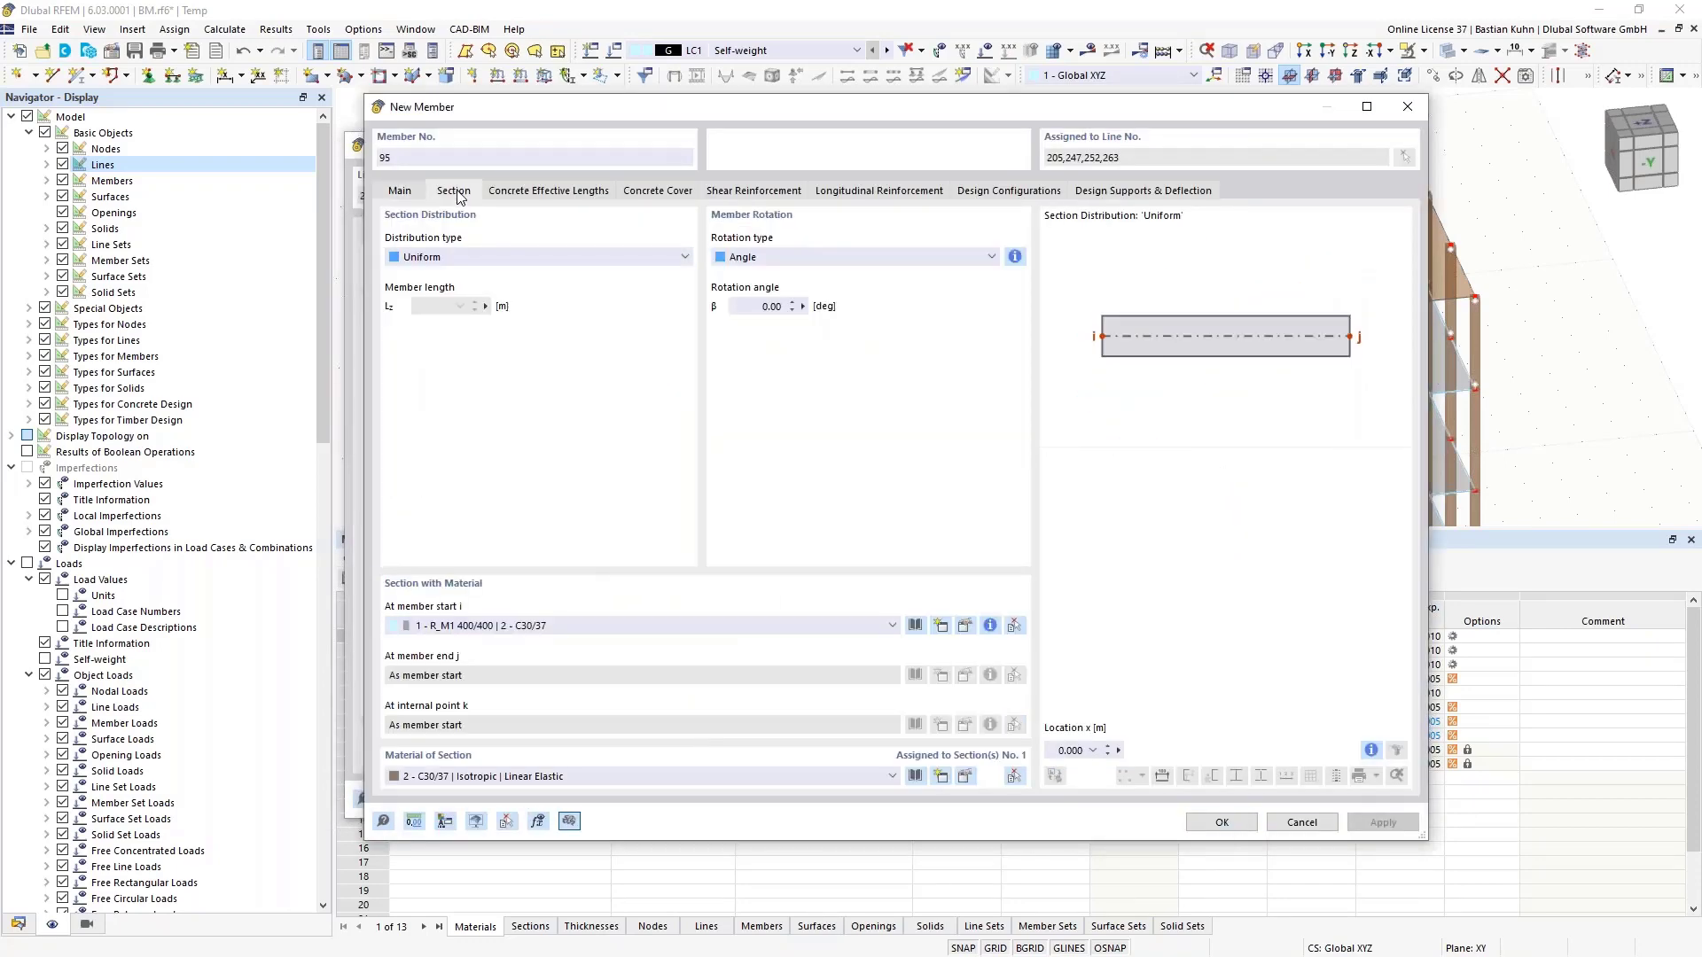
pyautogui.click(671, 631)
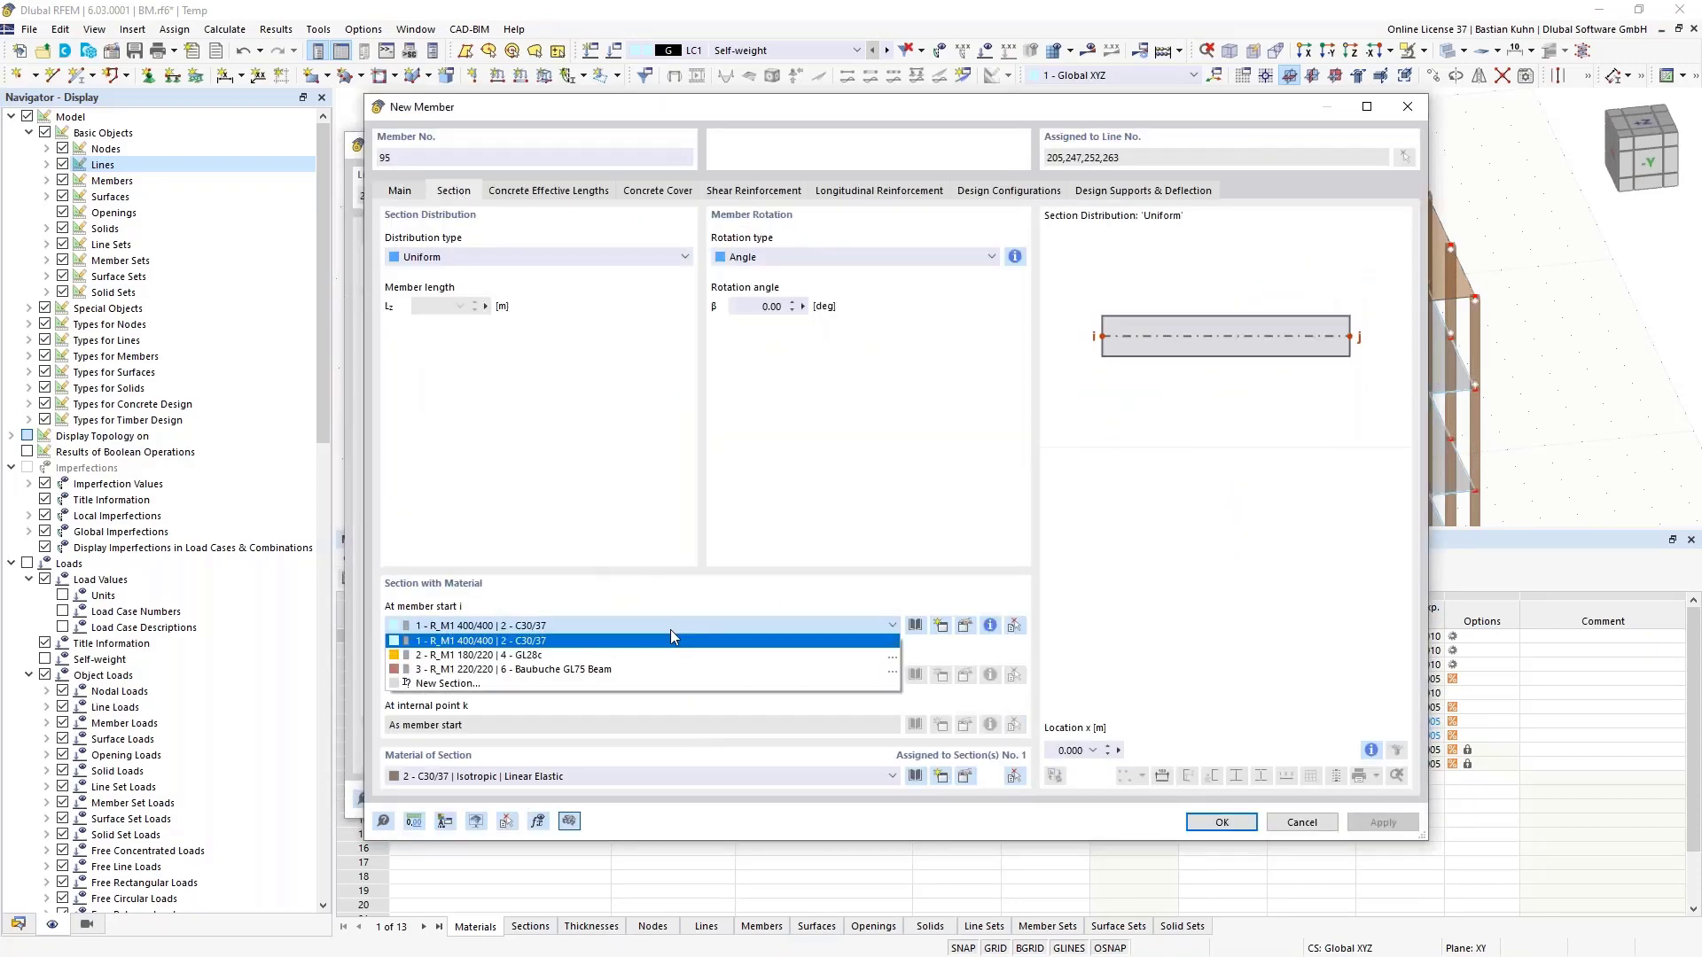
pyautogui.click(547, 658)
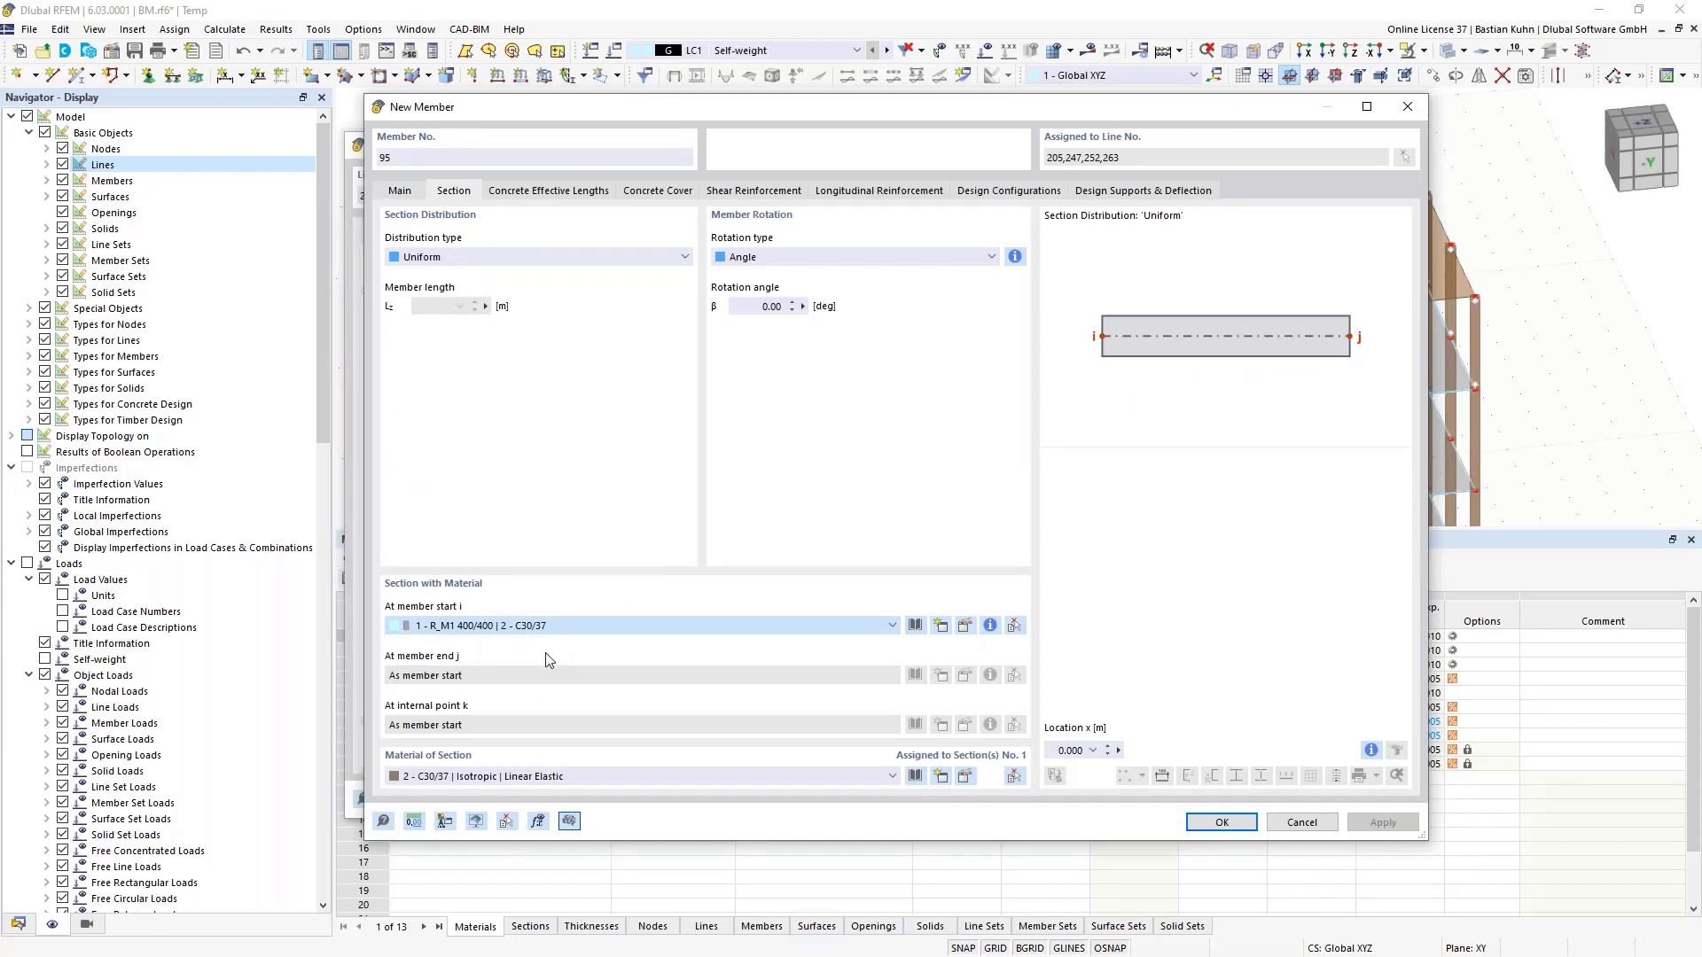
pyautogui.click(1213, 826)
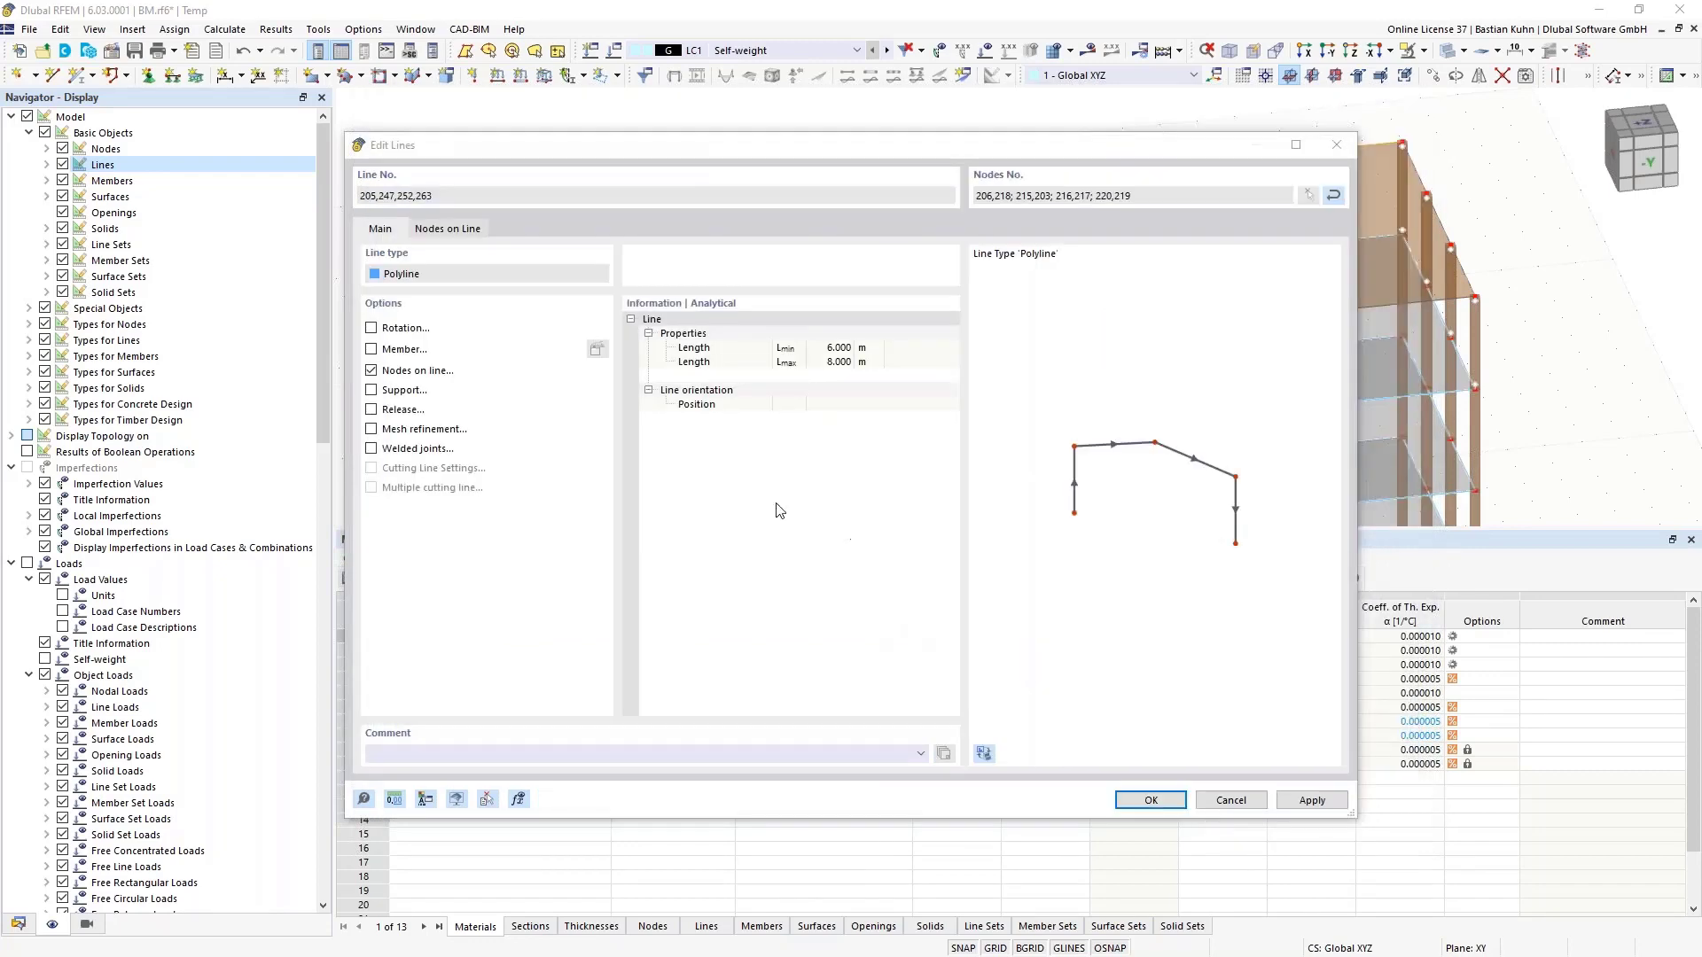
pyautogui.click(1120, 801)
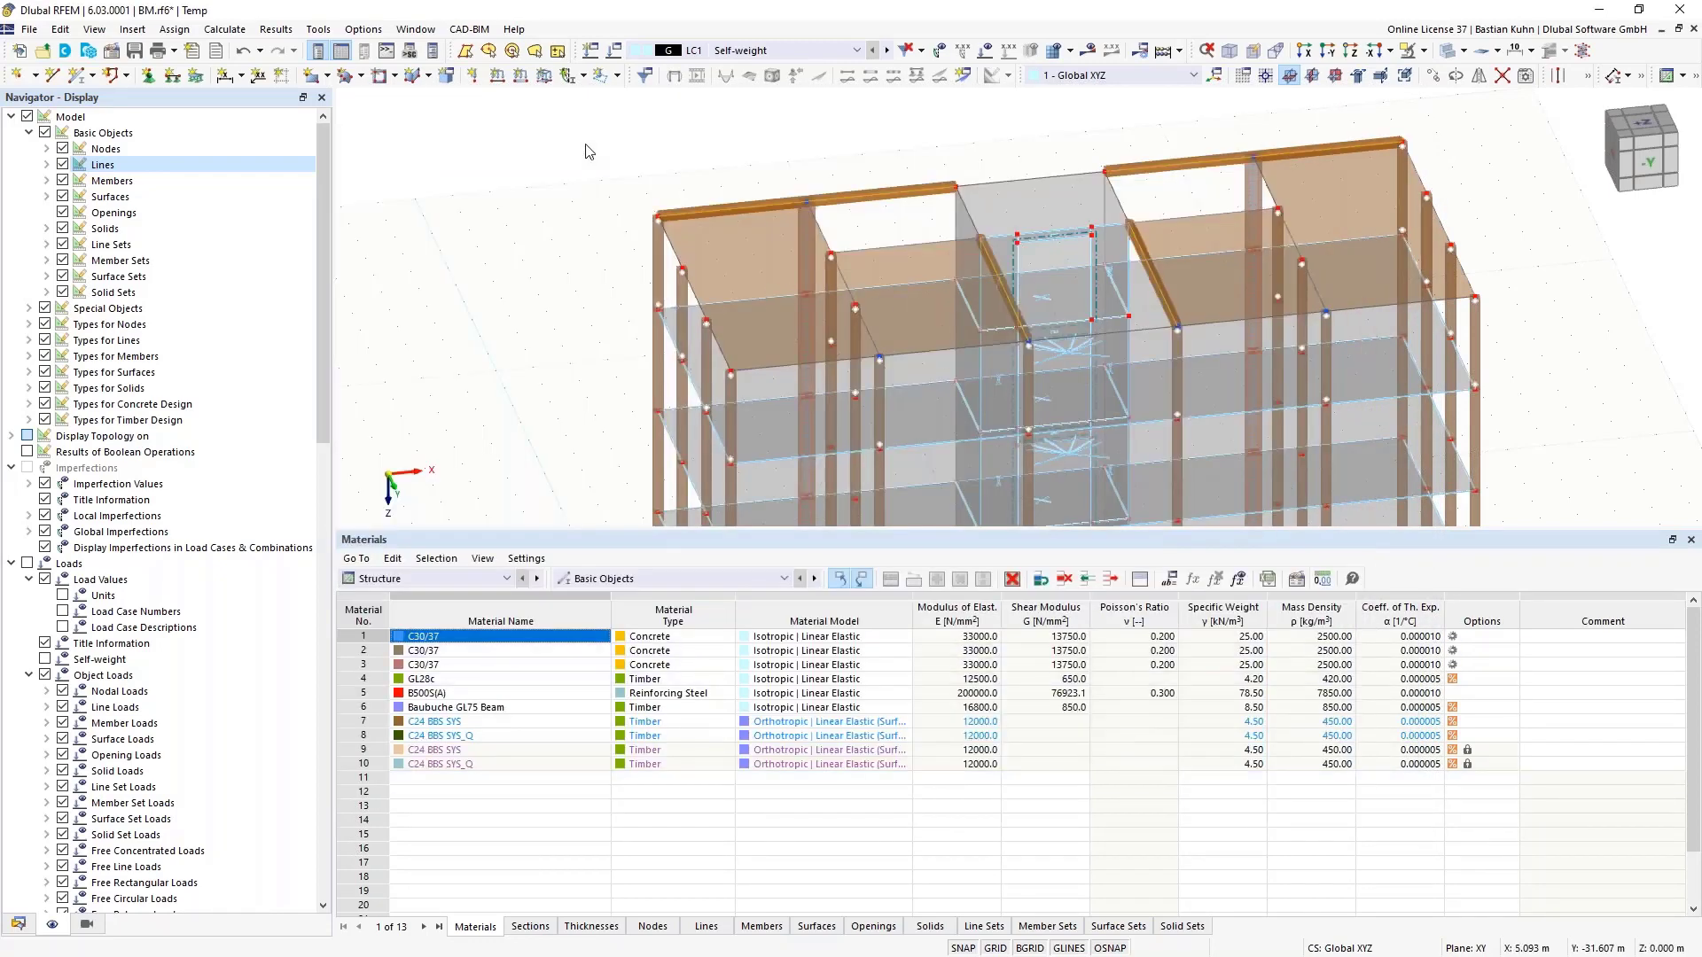
# Delete the rear-edge beam segments along the two outer roof surfaces, out to the corner columns
pyautogui.keyDown('ctrl'); pyautogui.moveTo(585, 150); pyautogui.dragTo(1164, 153, button='middle'); pyautogui.keyUp('ctrl')
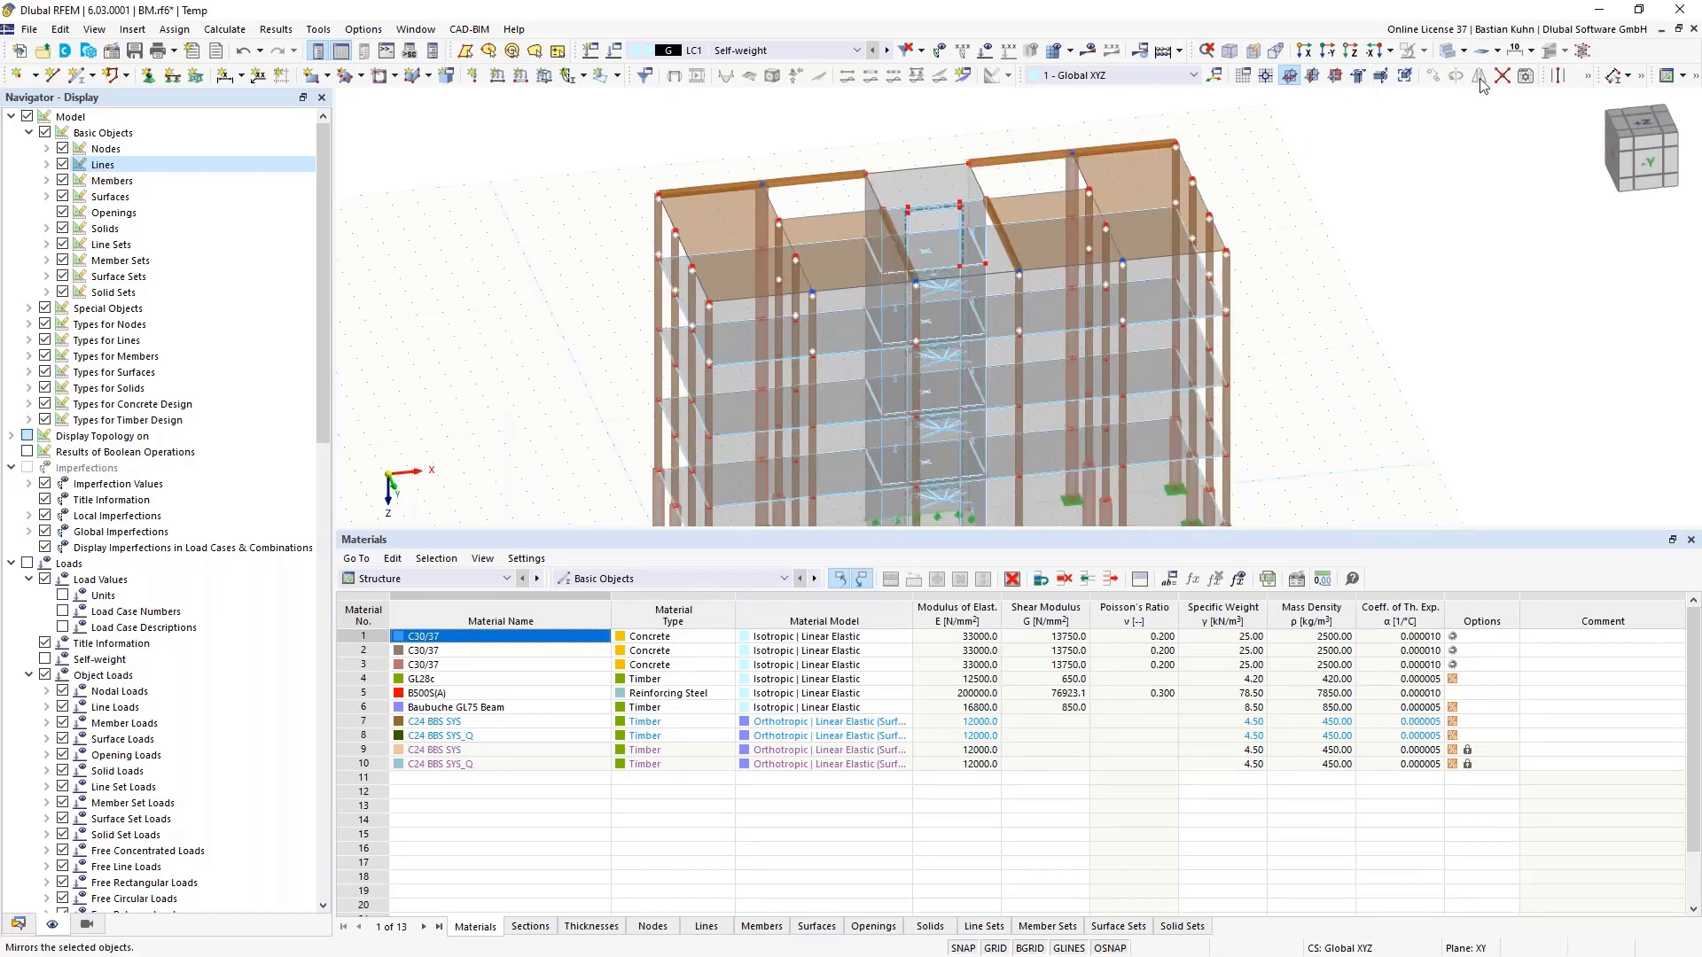
pyautogui.moveTo(1300, 110); pyautogui.dragTo(541, 370)
pyautogui.press('Delete')
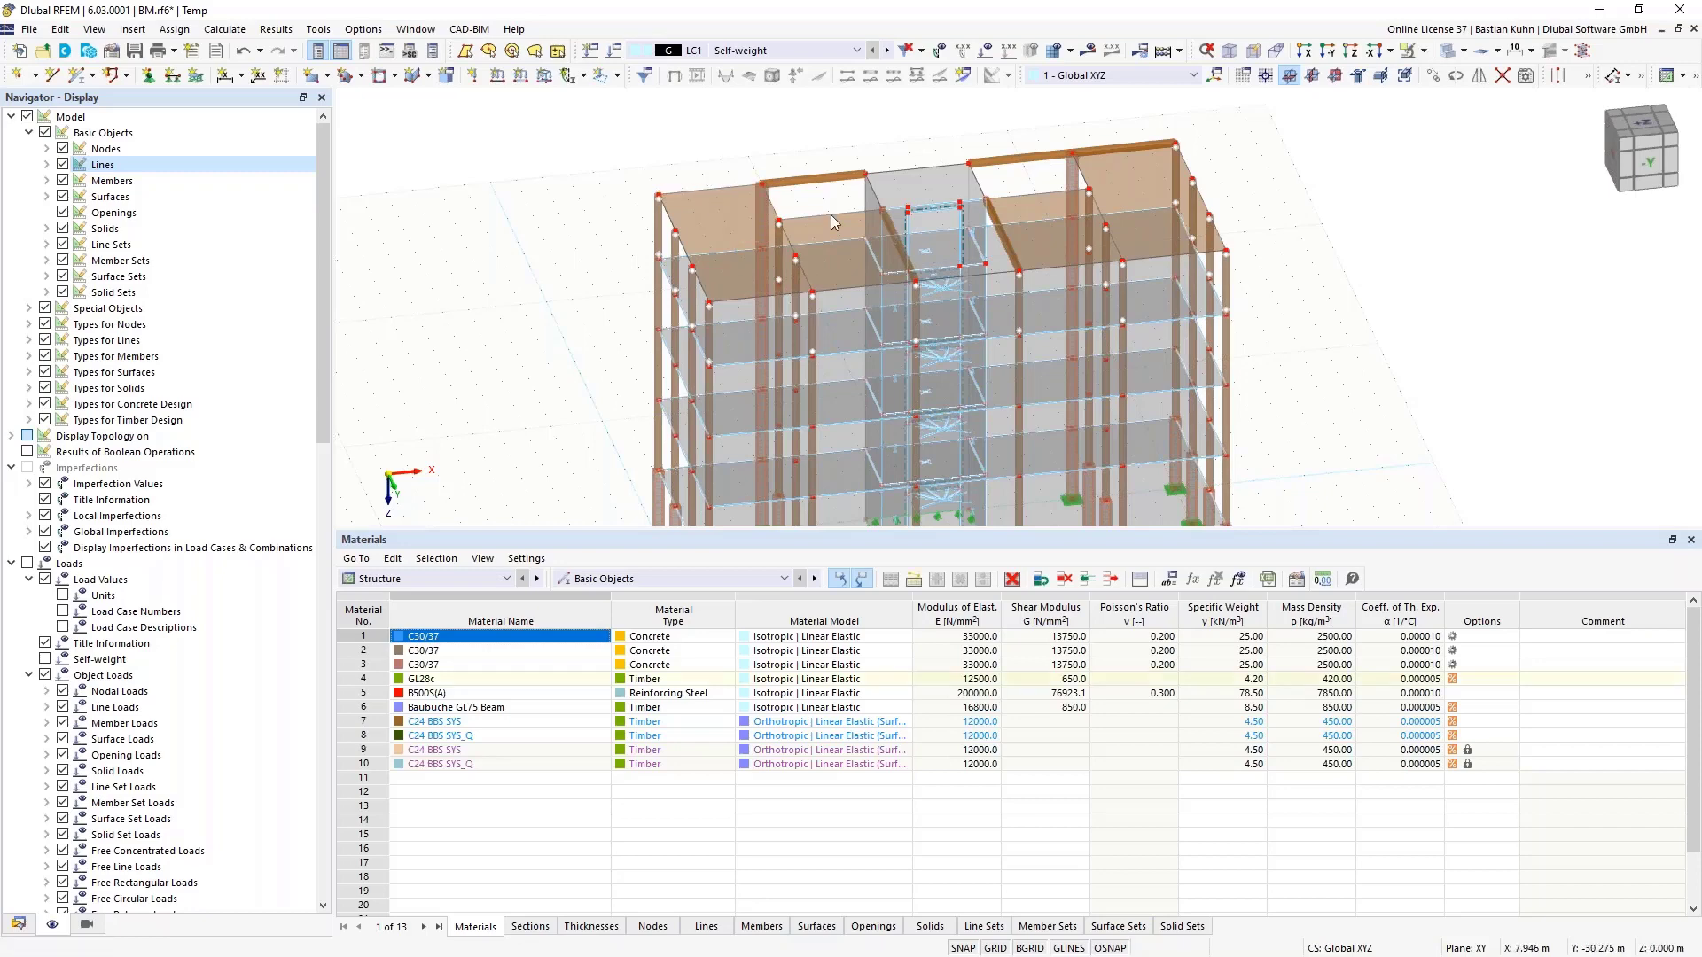
pyautogui.press('Delete')
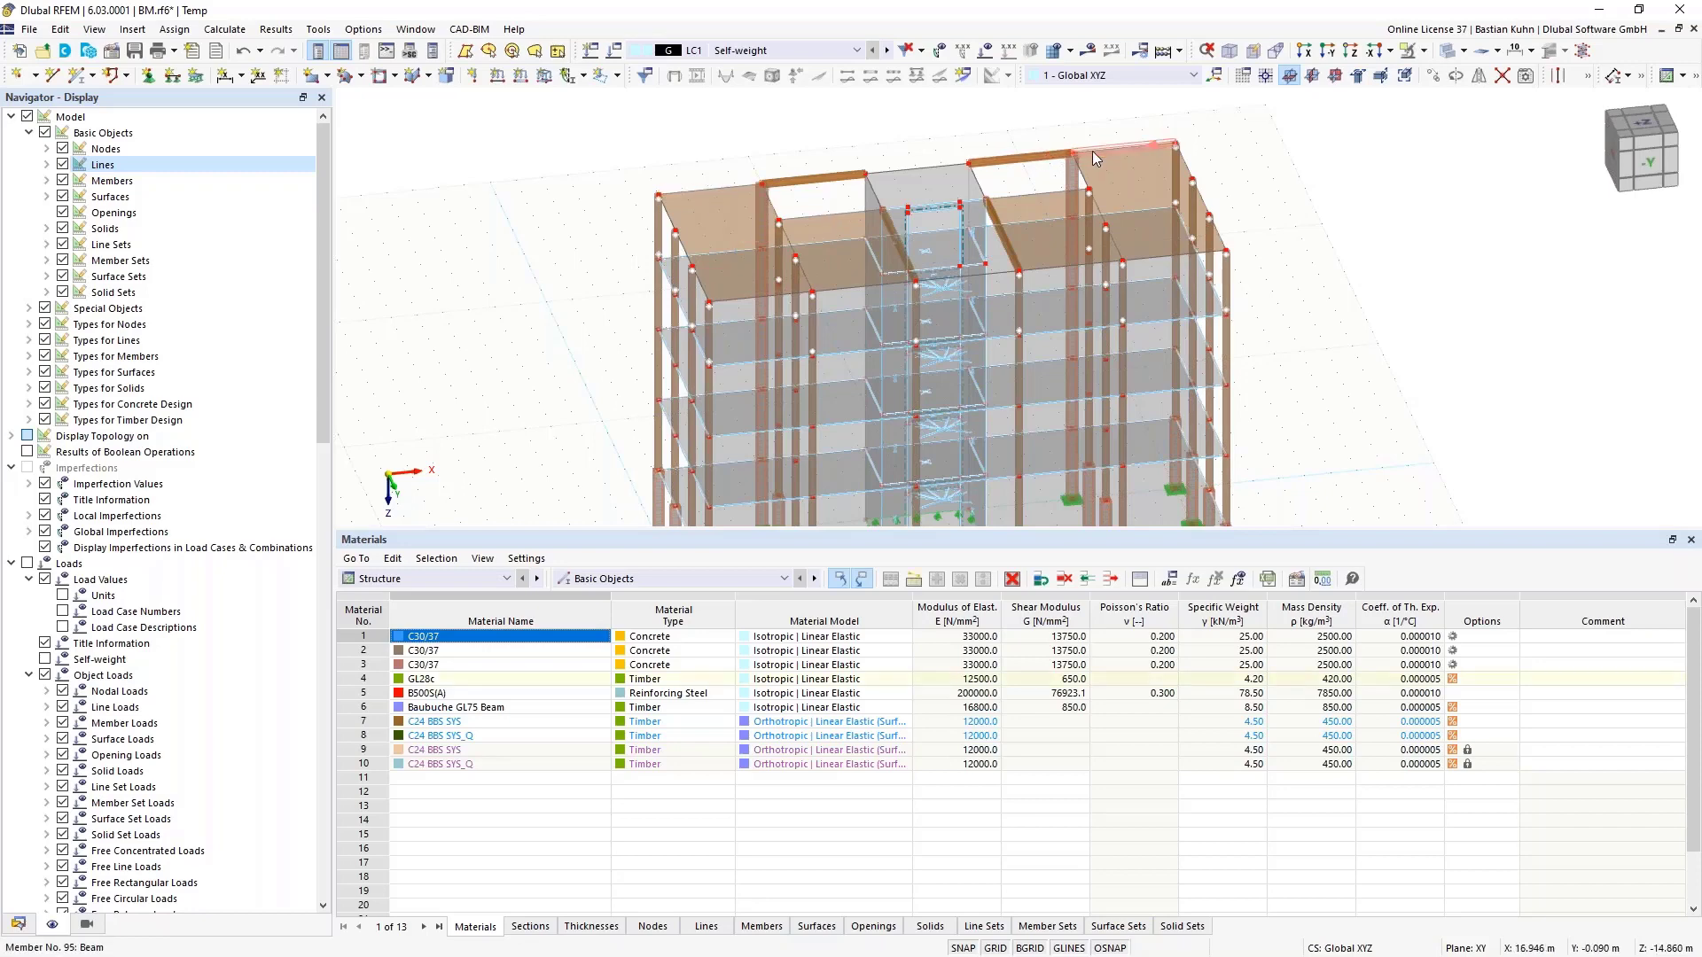
# Assign member hinge 1 (Local xyz) to both the start and end of the four R_M1 180/220 roof beams
pyautogui.click(808, 176)
pyautogui.keyDown('ctrl'); pyautogui.click(901, 247); pyautogui.keyUp('ctrl')
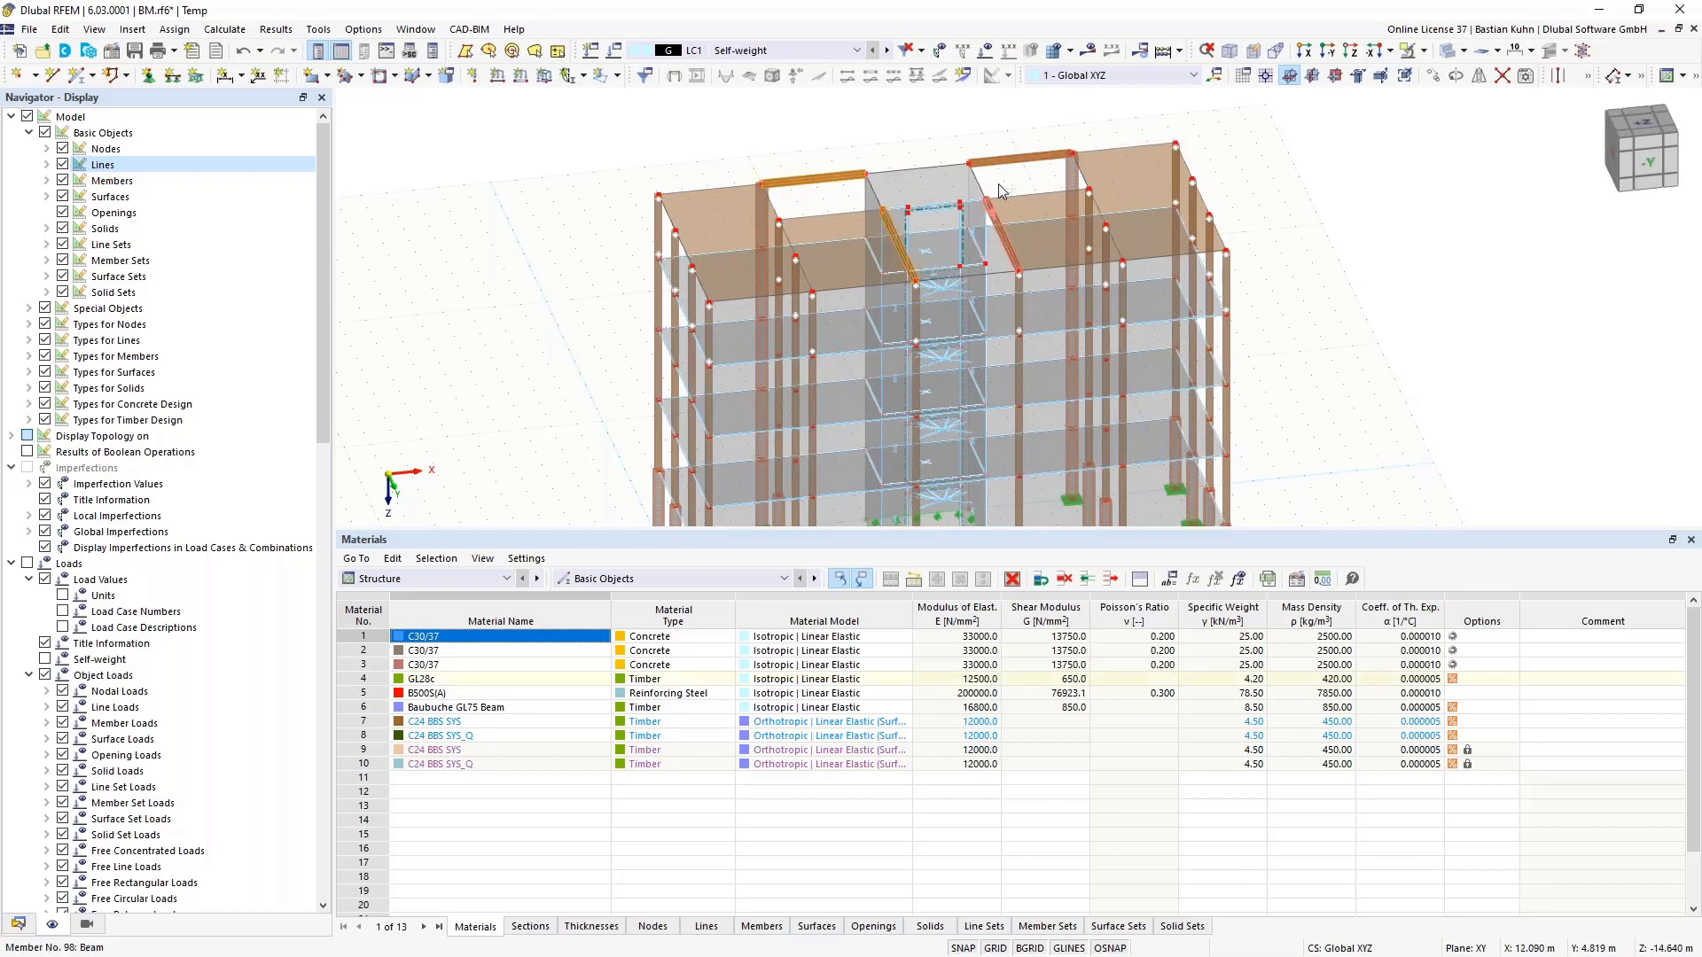
pyautogui.keyDown('ctrl'); pyautogui.click(997, 222); pyautogui.keyUp('ctrl')
pyautogui.rightClick(1002, 164)
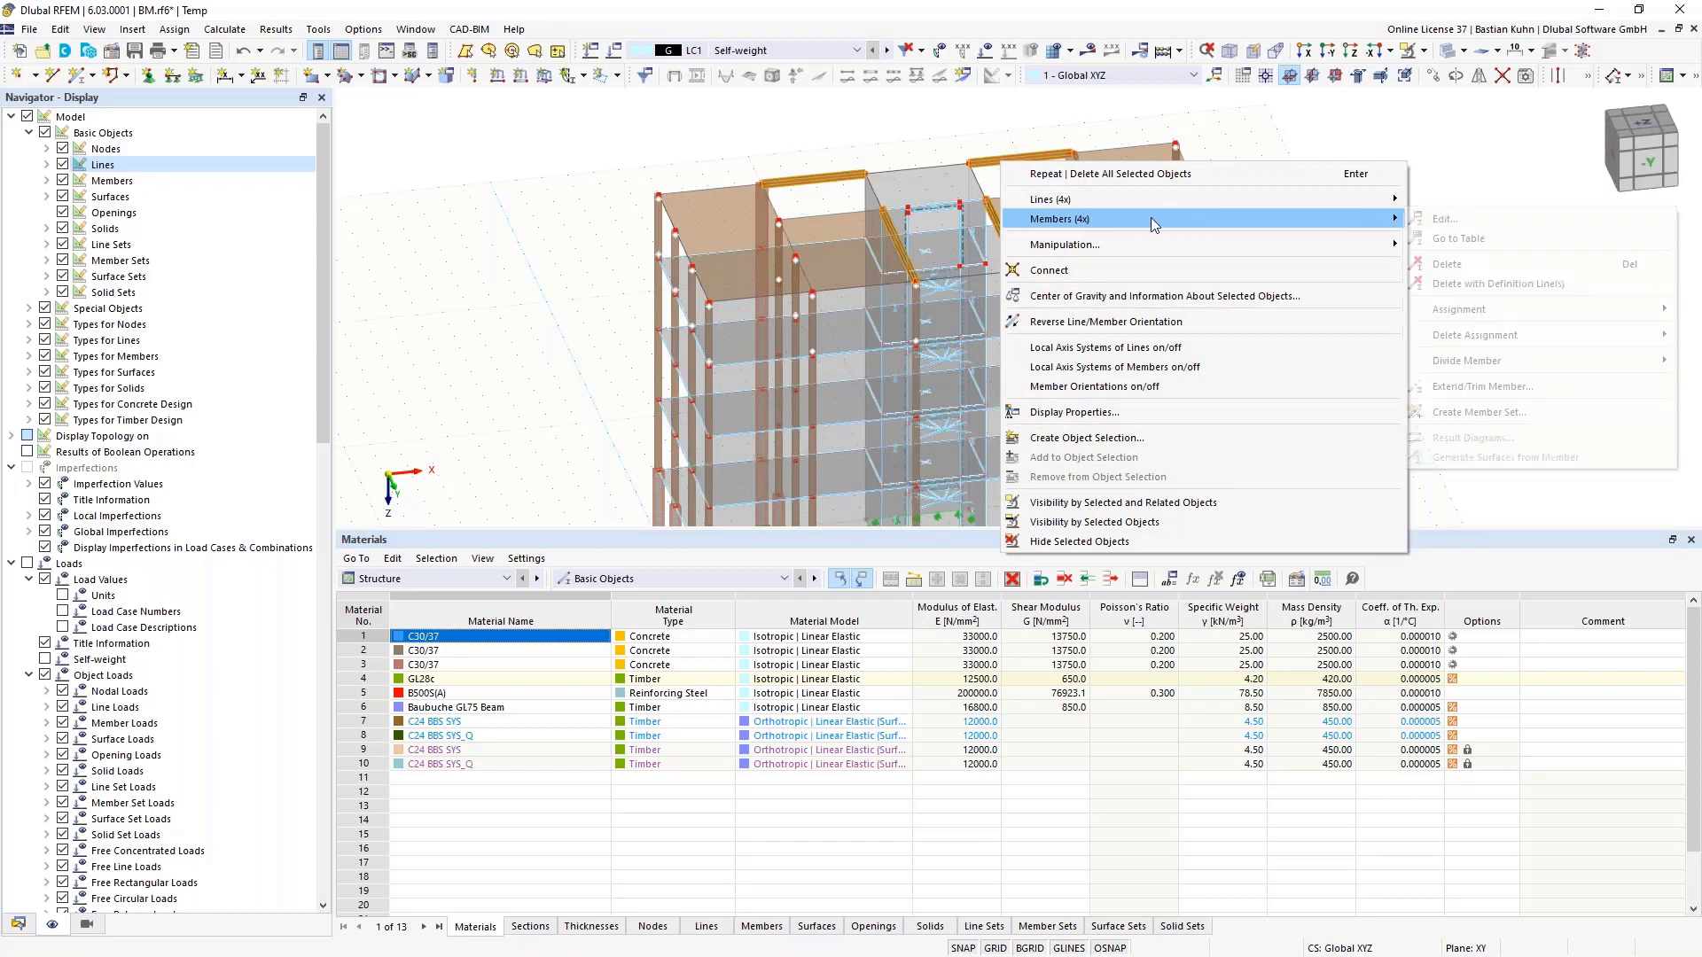
pyautogui.moveTo(1151, 216)
pyautogui.click(1405, 227)
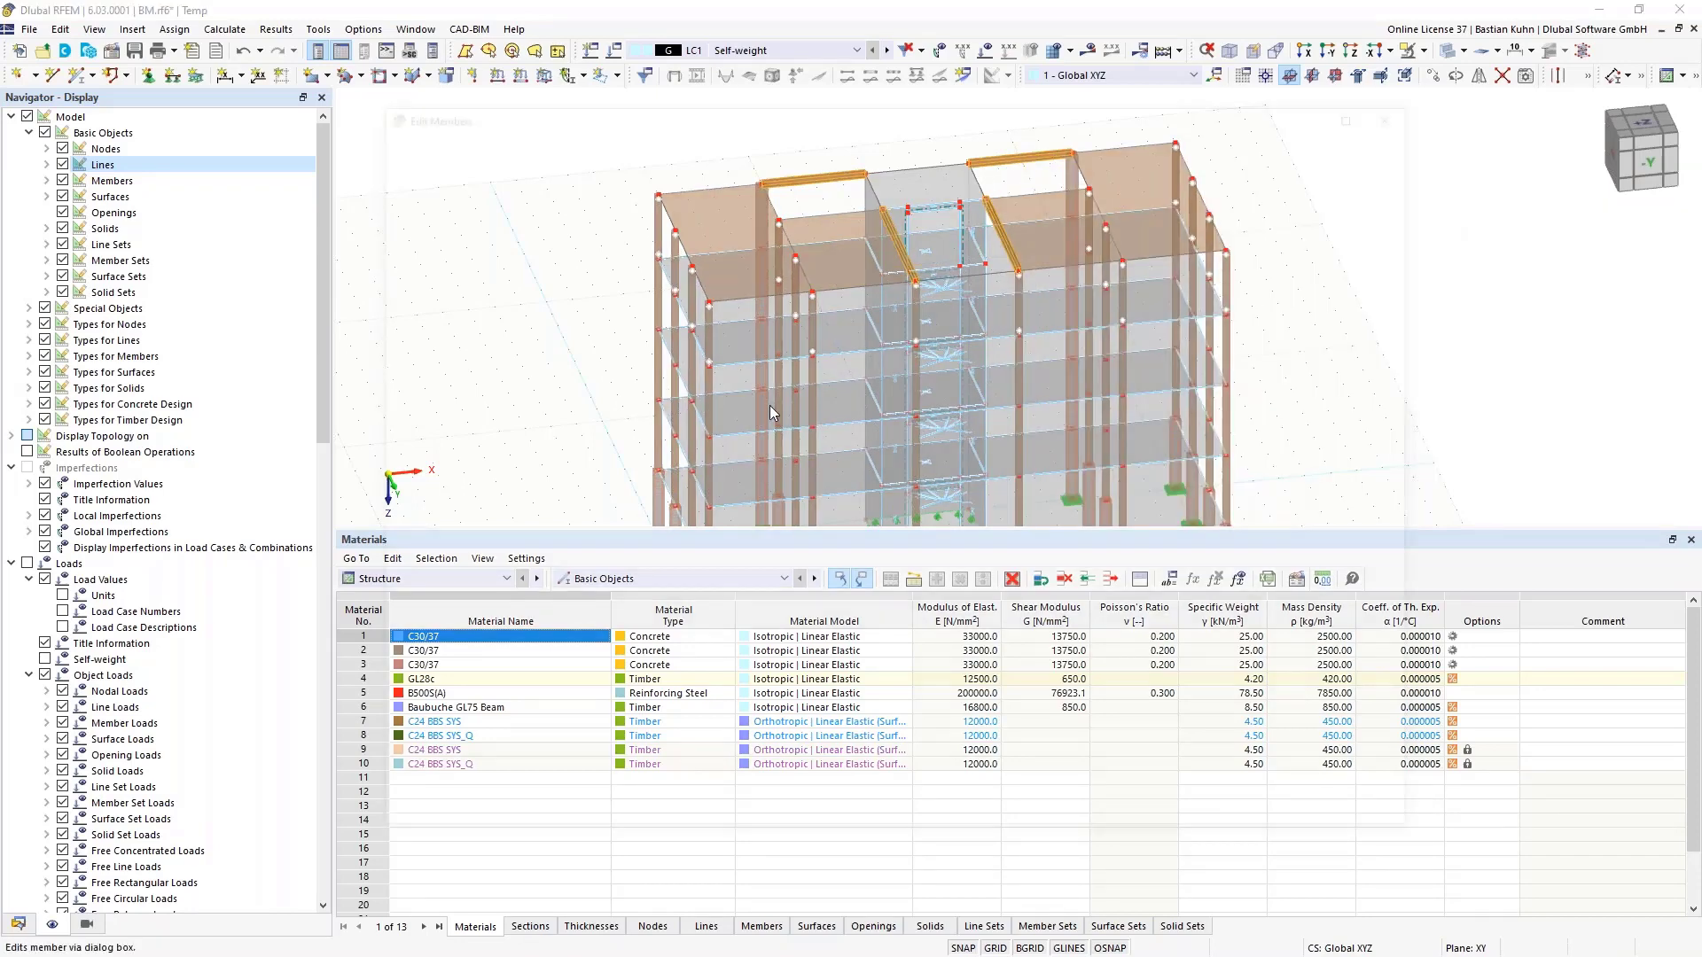
pyautogui.click(391, 311)
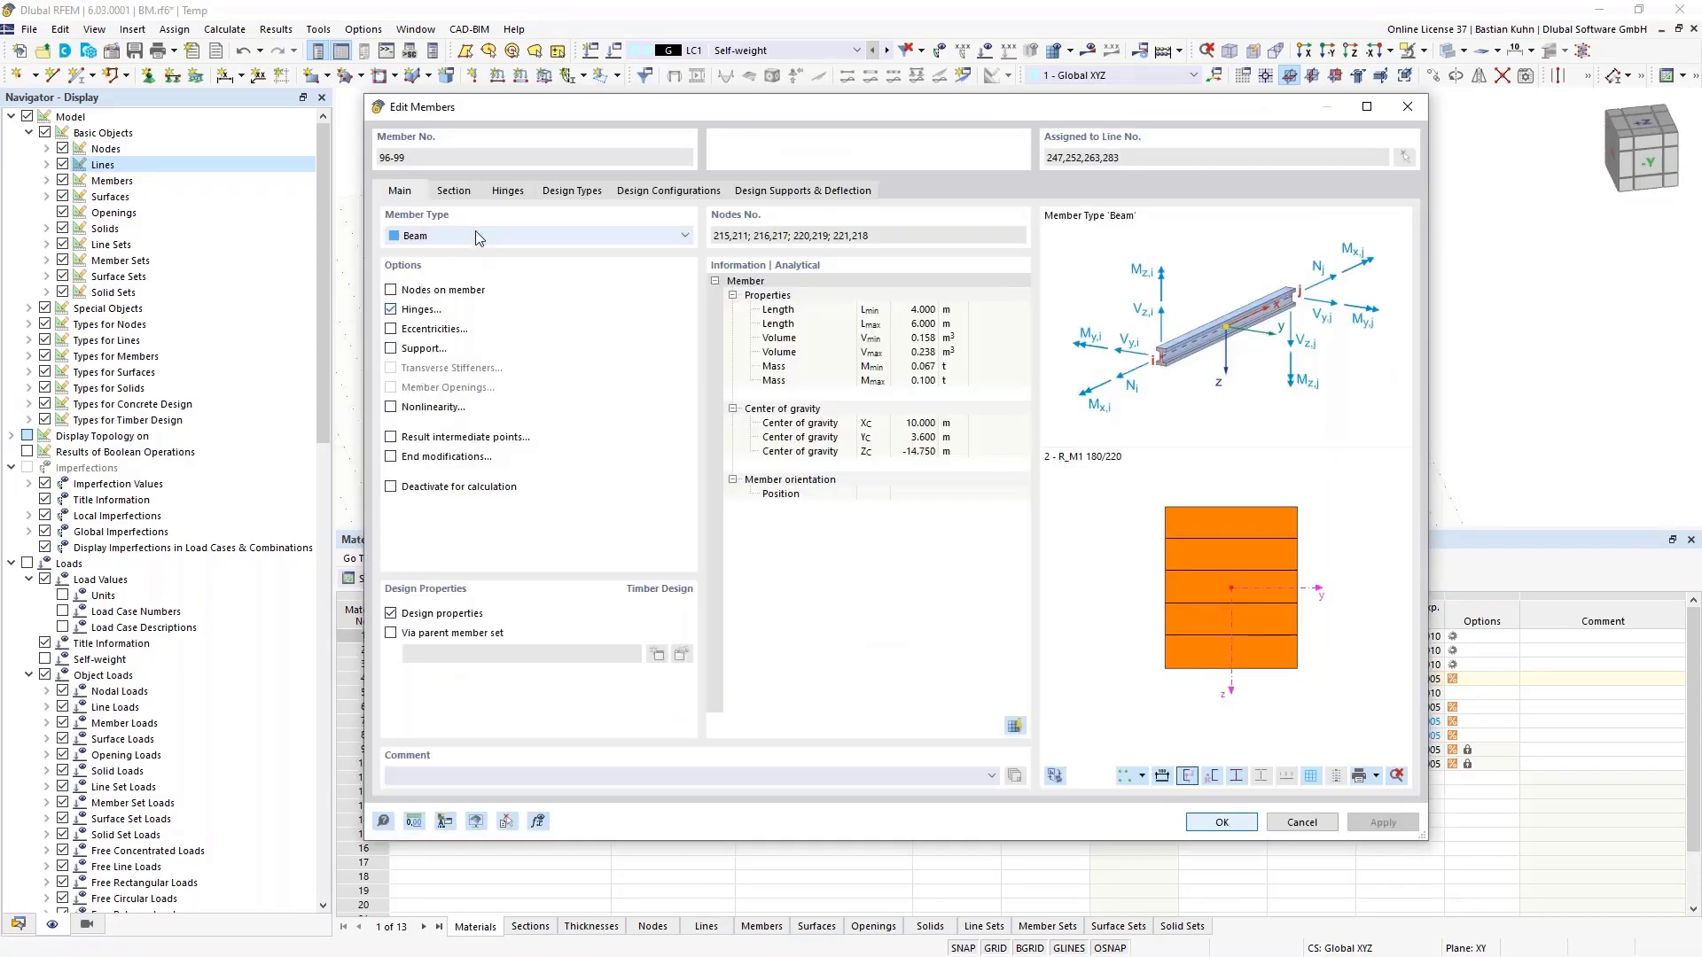
pyautogui.click(506, 191)
pyautogui.click(523, 257)
pyautogui.click(517, 286)
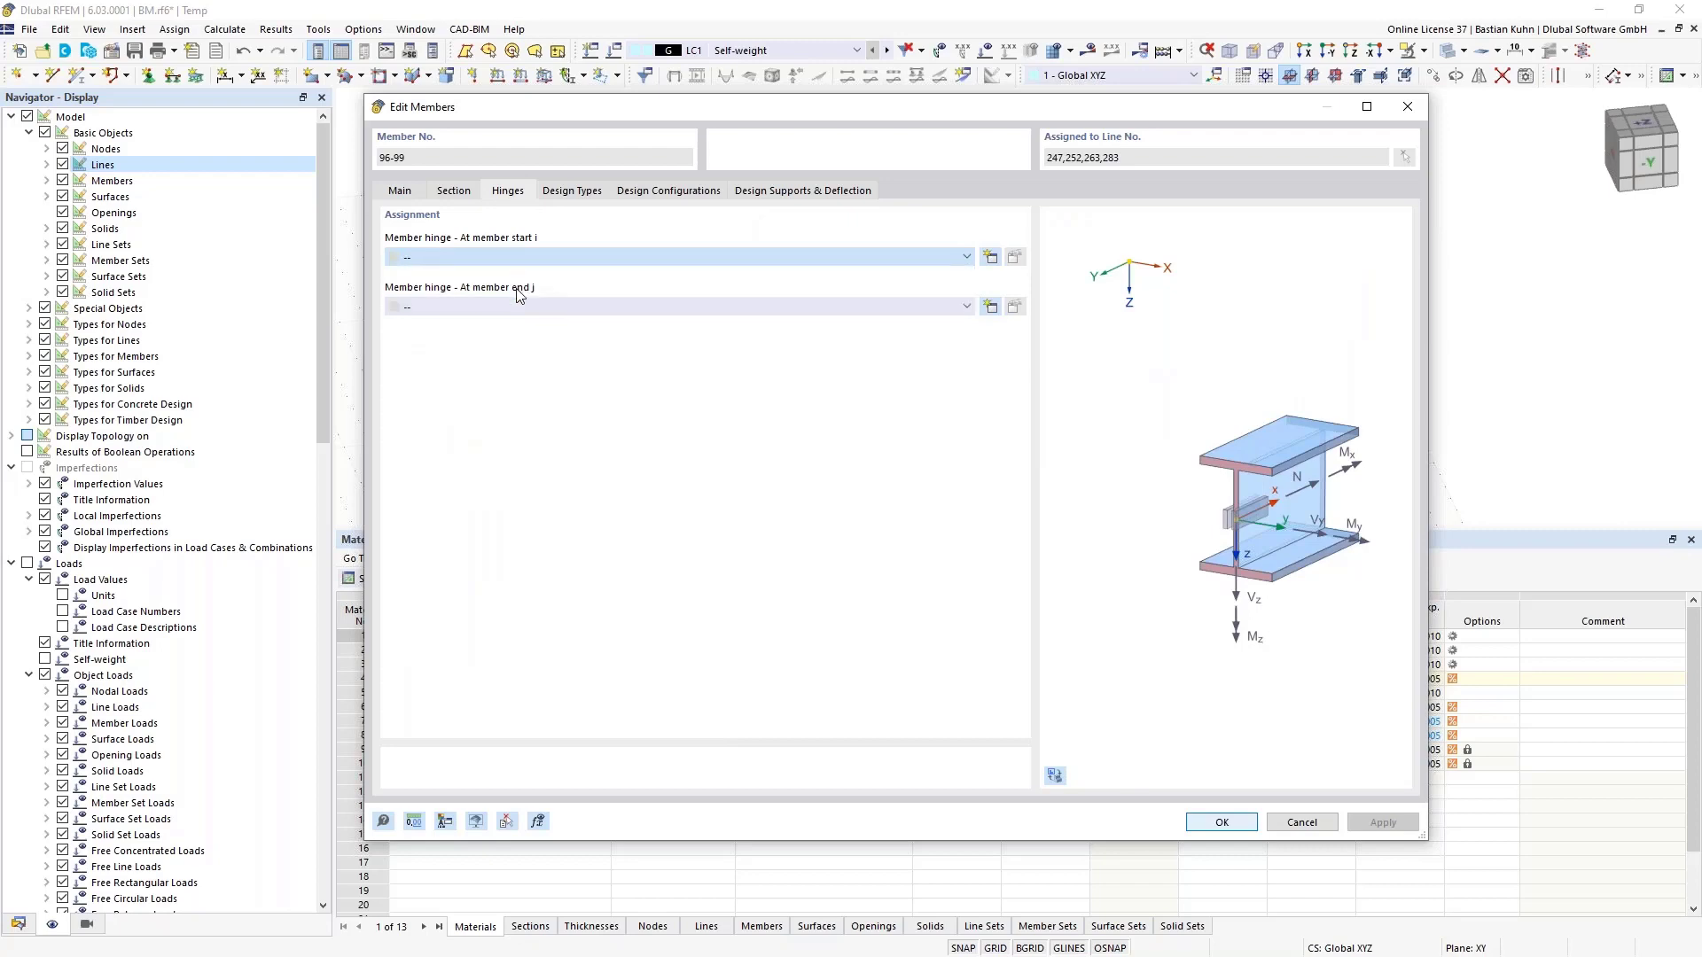
pyautogui.click(523, 307)
pyautogui.click(514, 336)
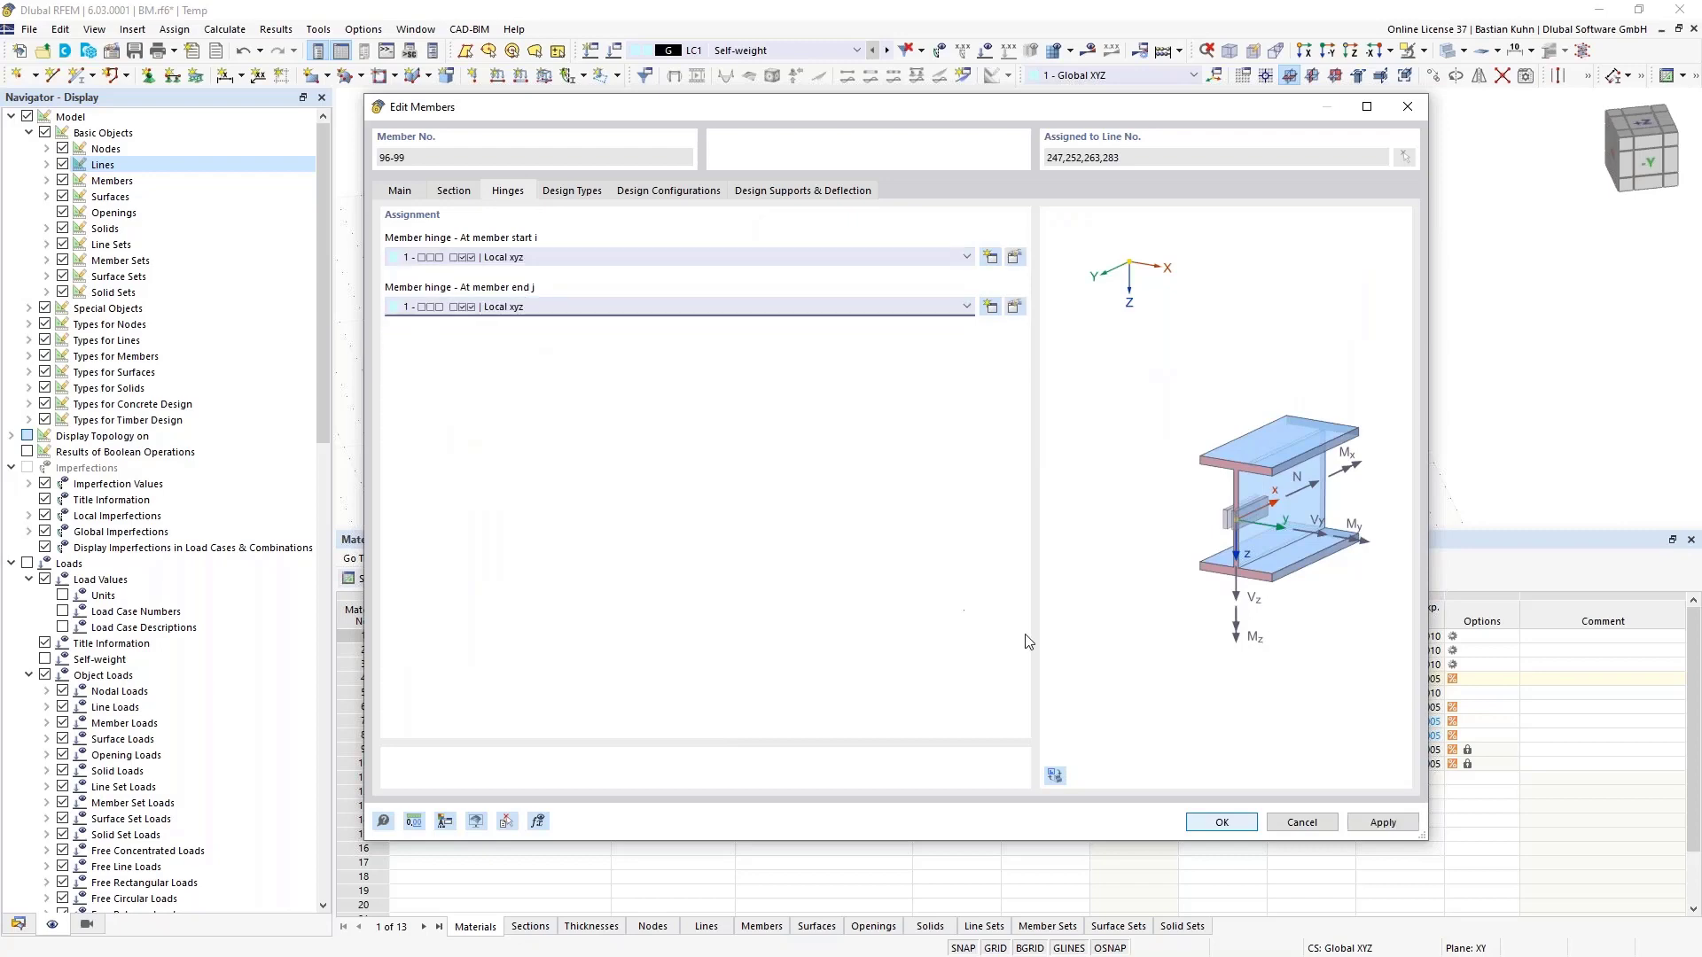
pyautogui.click(1222, 824)
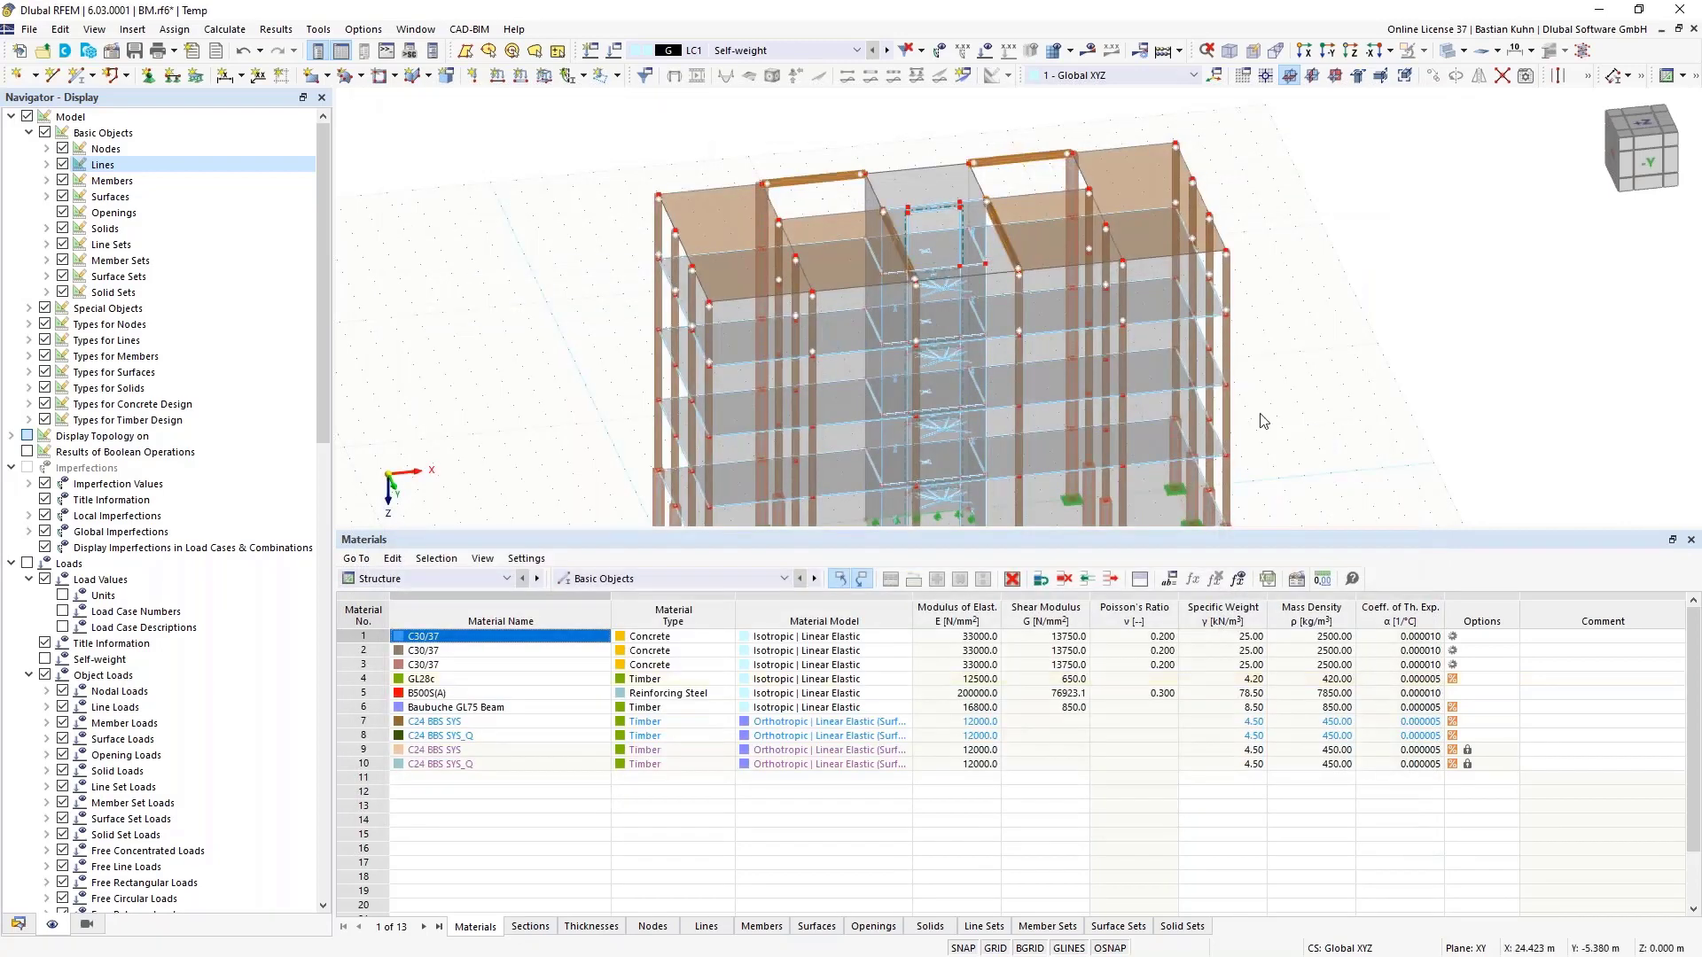
# Enable member eccentricities for the two roof beams running from the core
pyautogui.scroll(5, 917, 241)
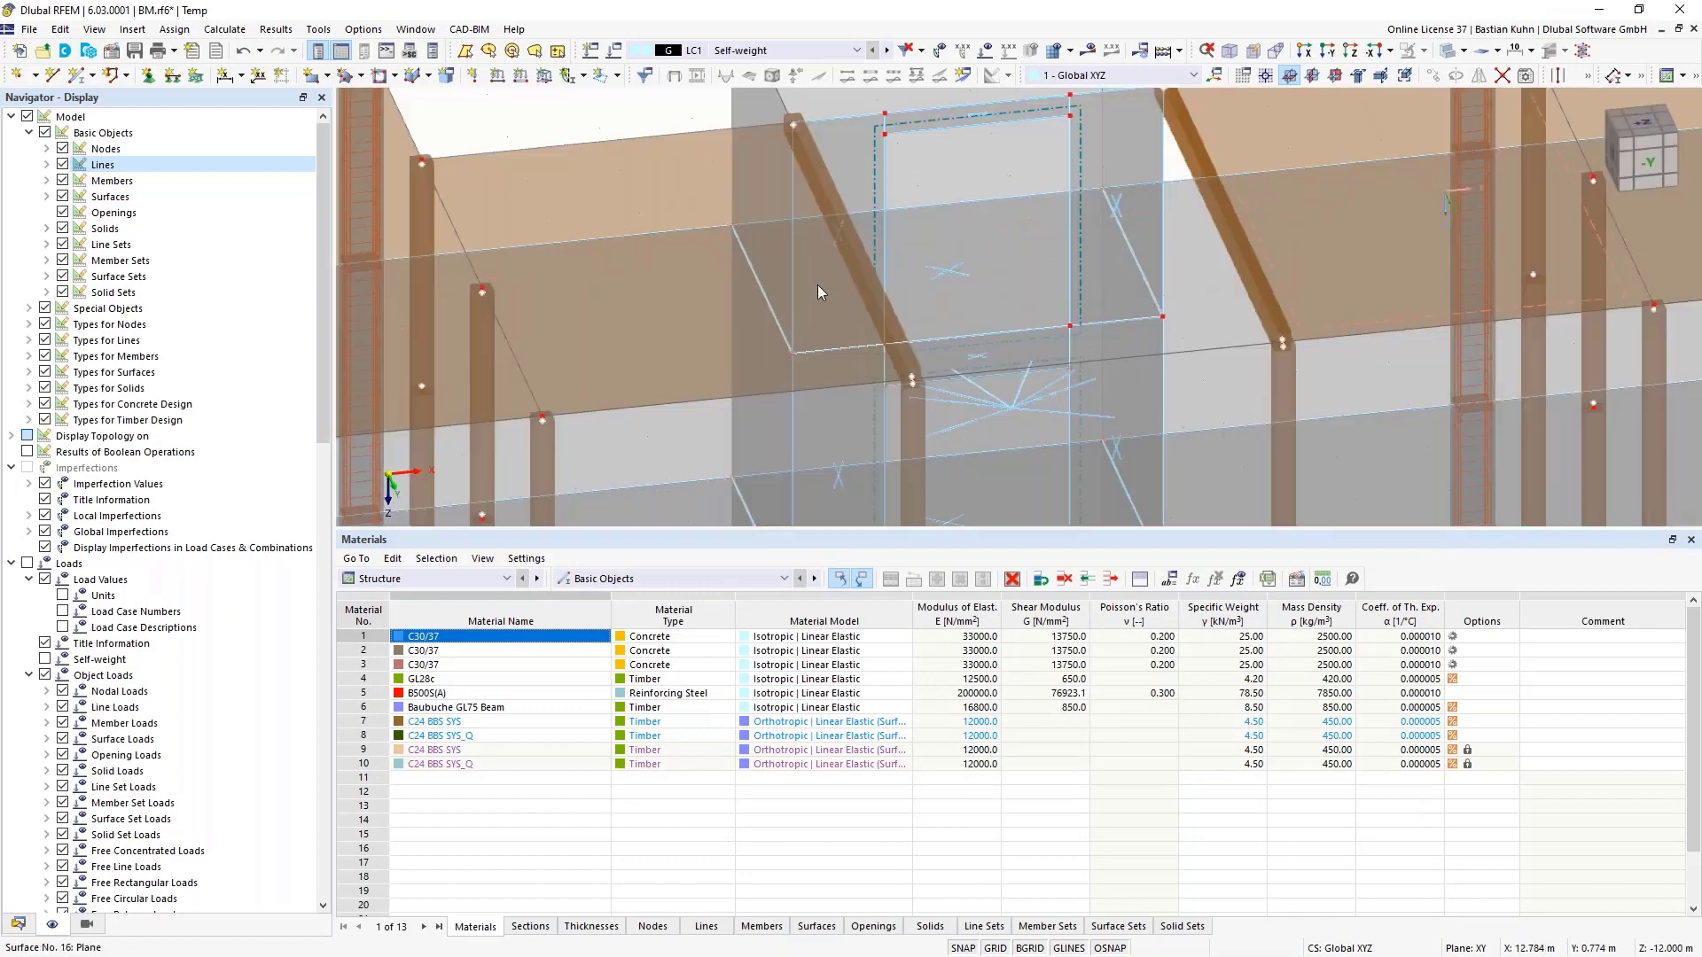
pyautogui.click(841, 229)
pyautogui.rightClick(1238, 238)
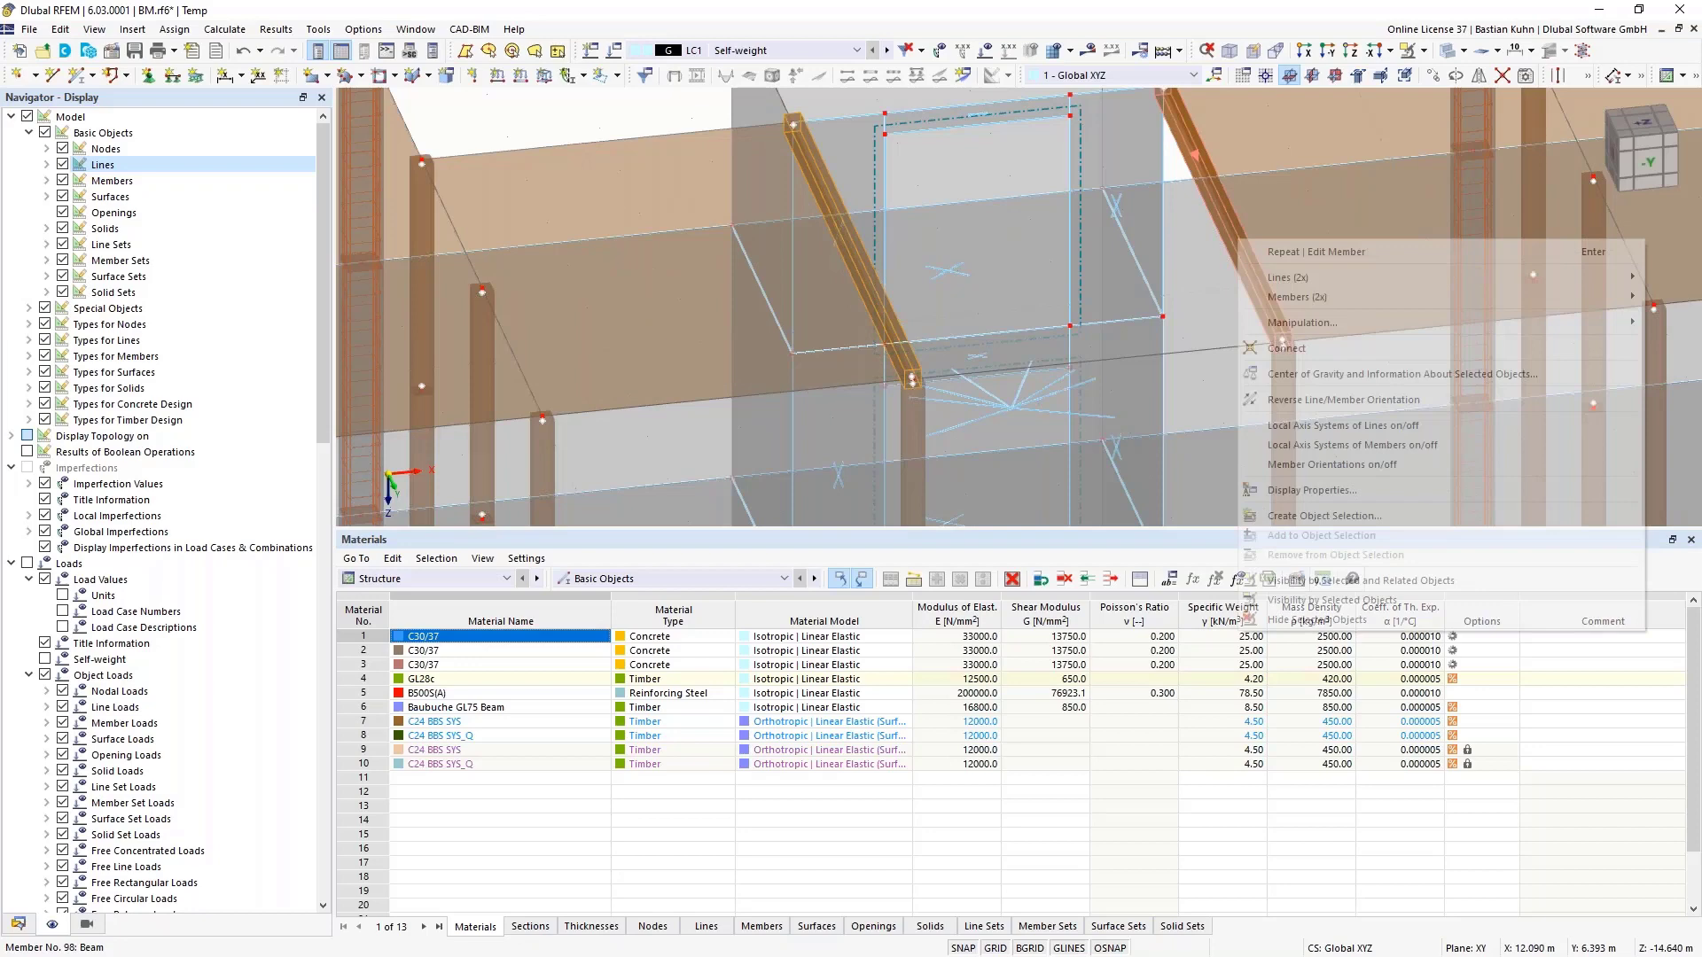
pyautogui.moveTo(1279, 298)
pyautogui.click(1204, 297)
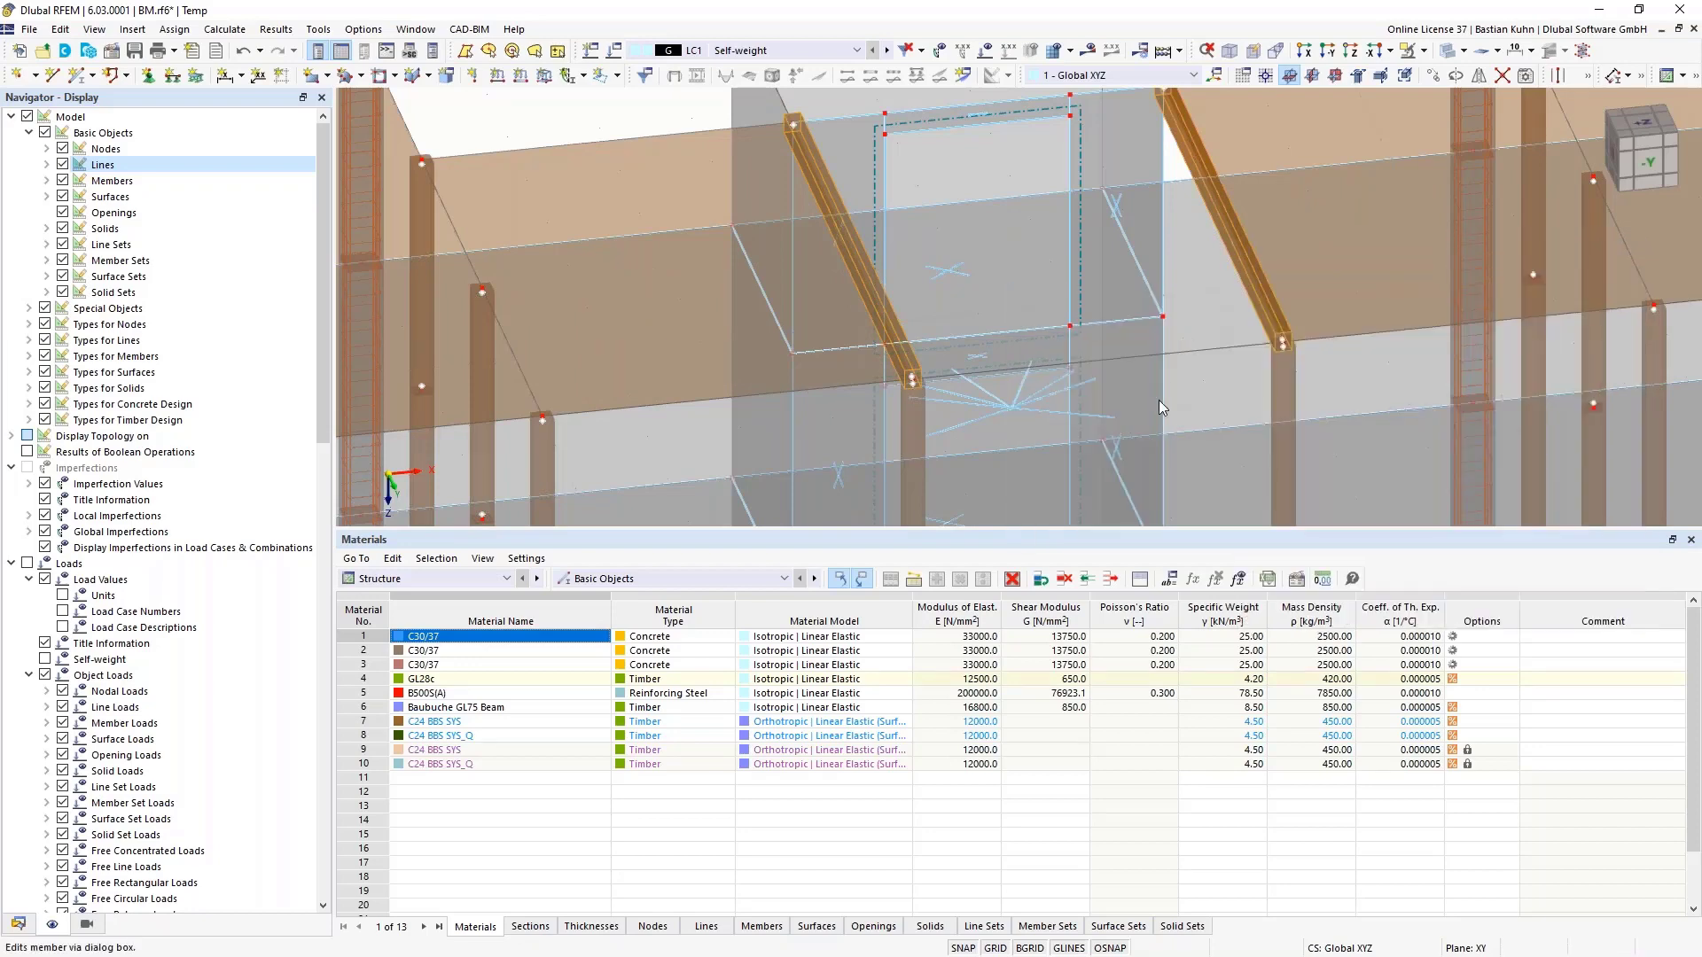
pyautogui.click(397, 329)
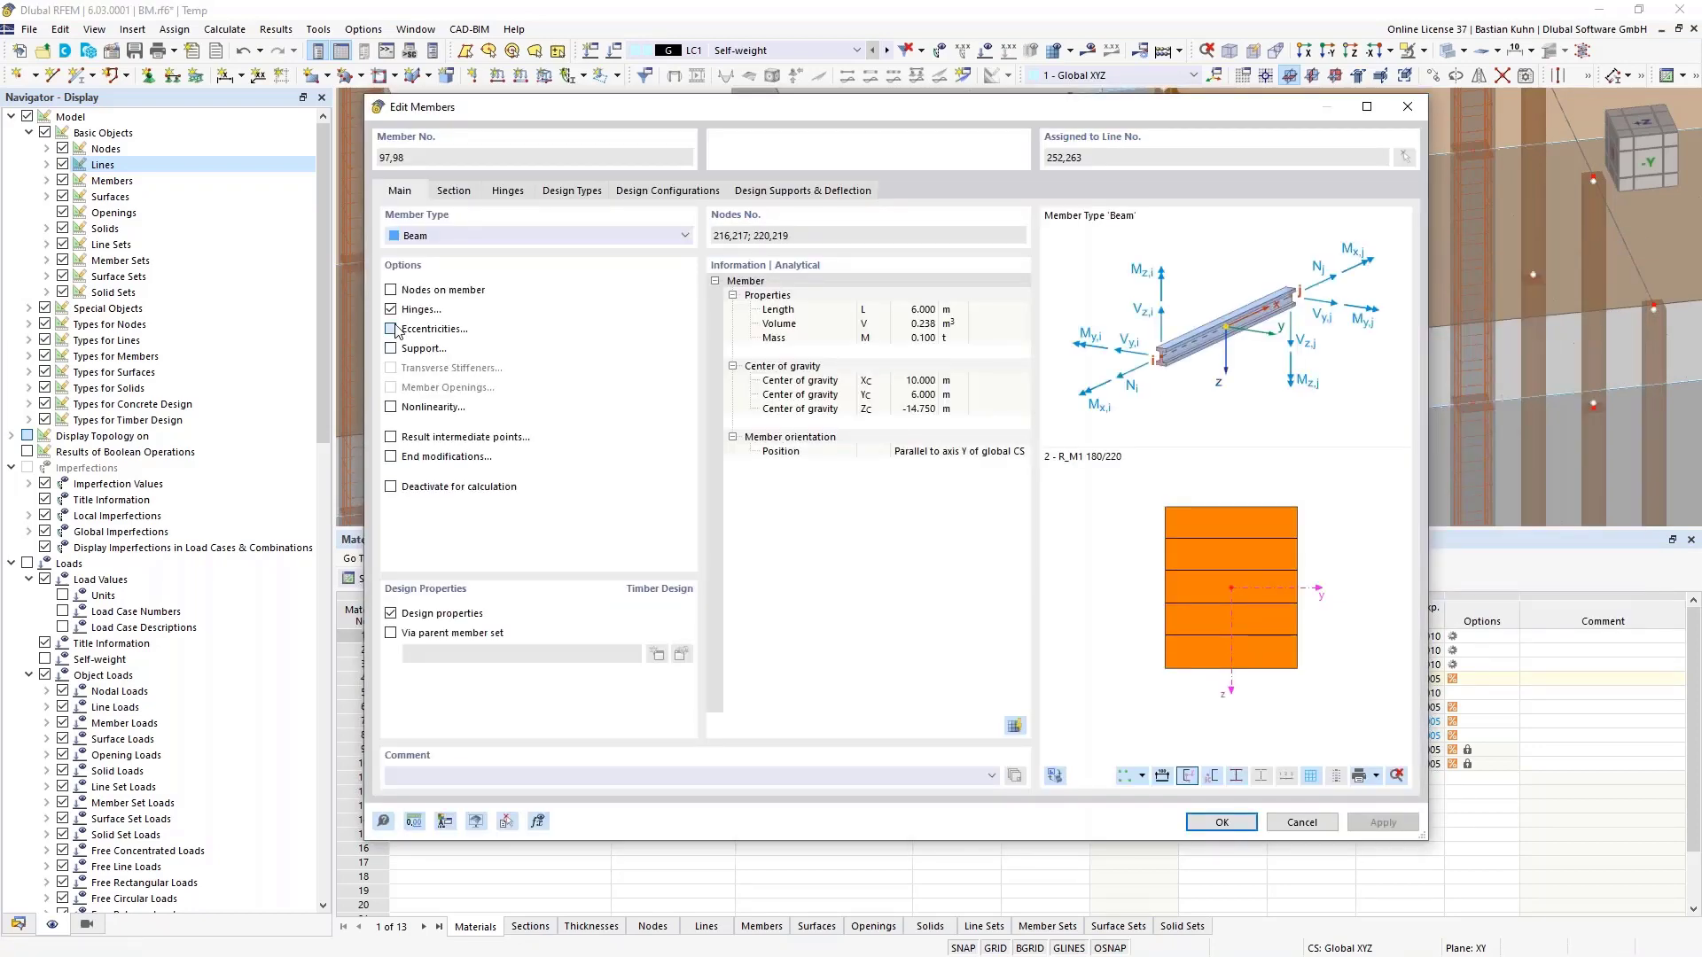
pyautogui.click(570, 190)
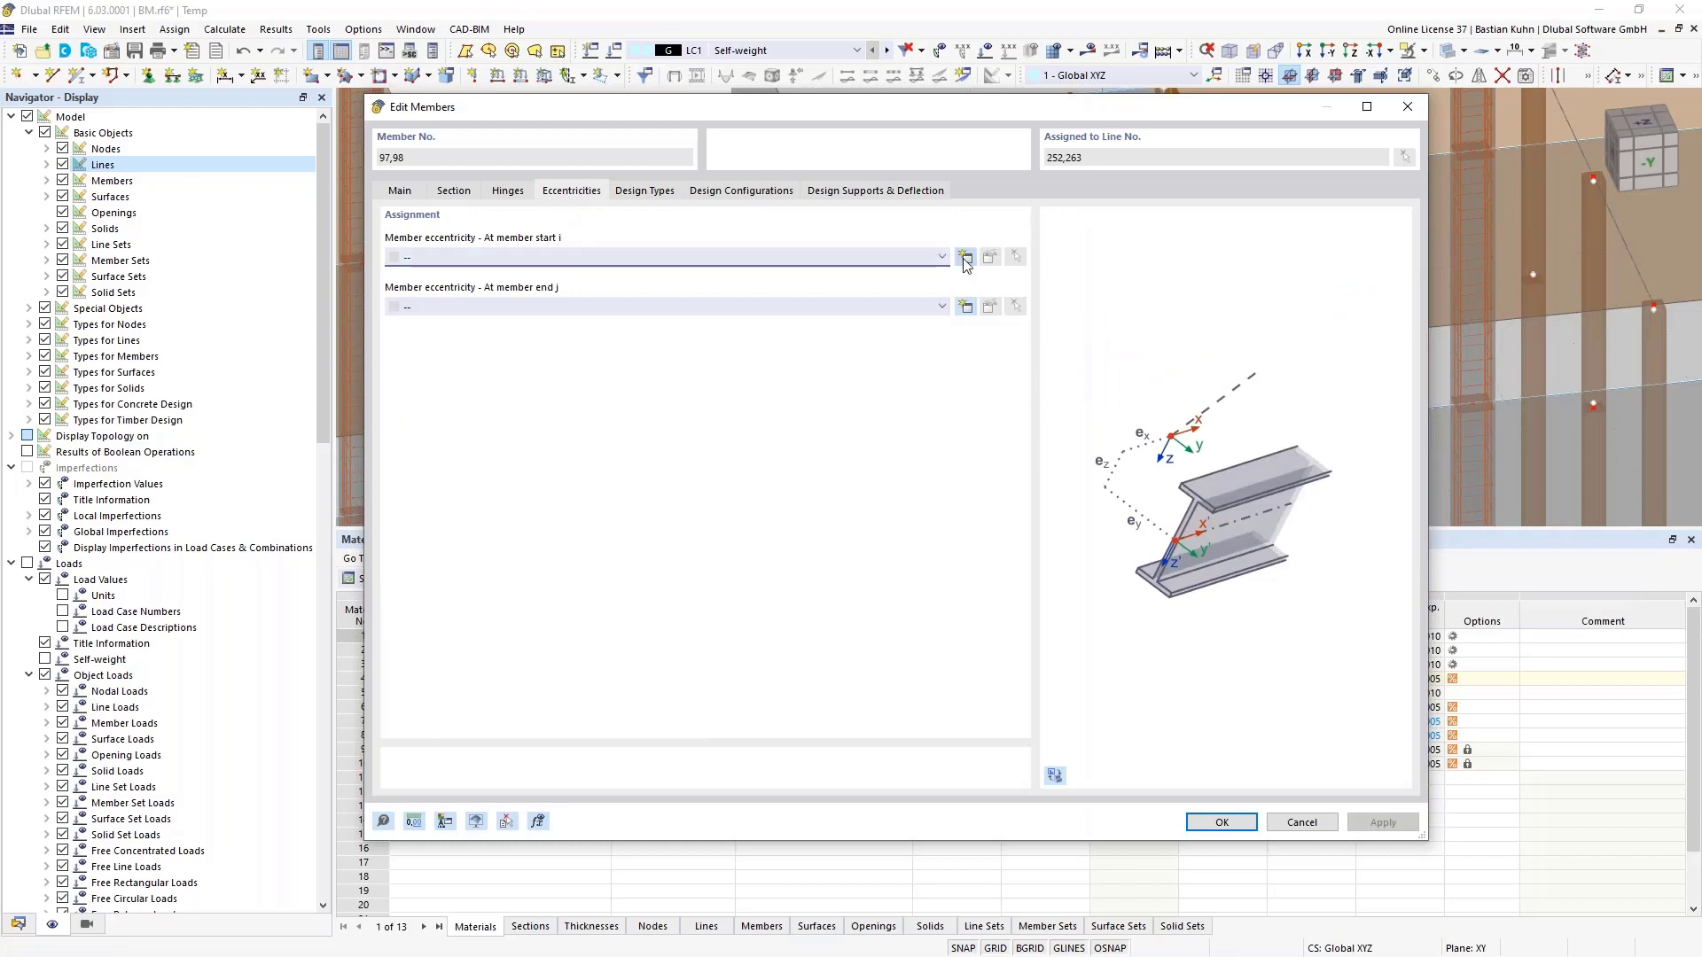
# Give the two beams a start eccentricity relative to section, aligned middle-top, with transverse offset from the bottom of roof surface 26
pyautogui.click(966, 306)
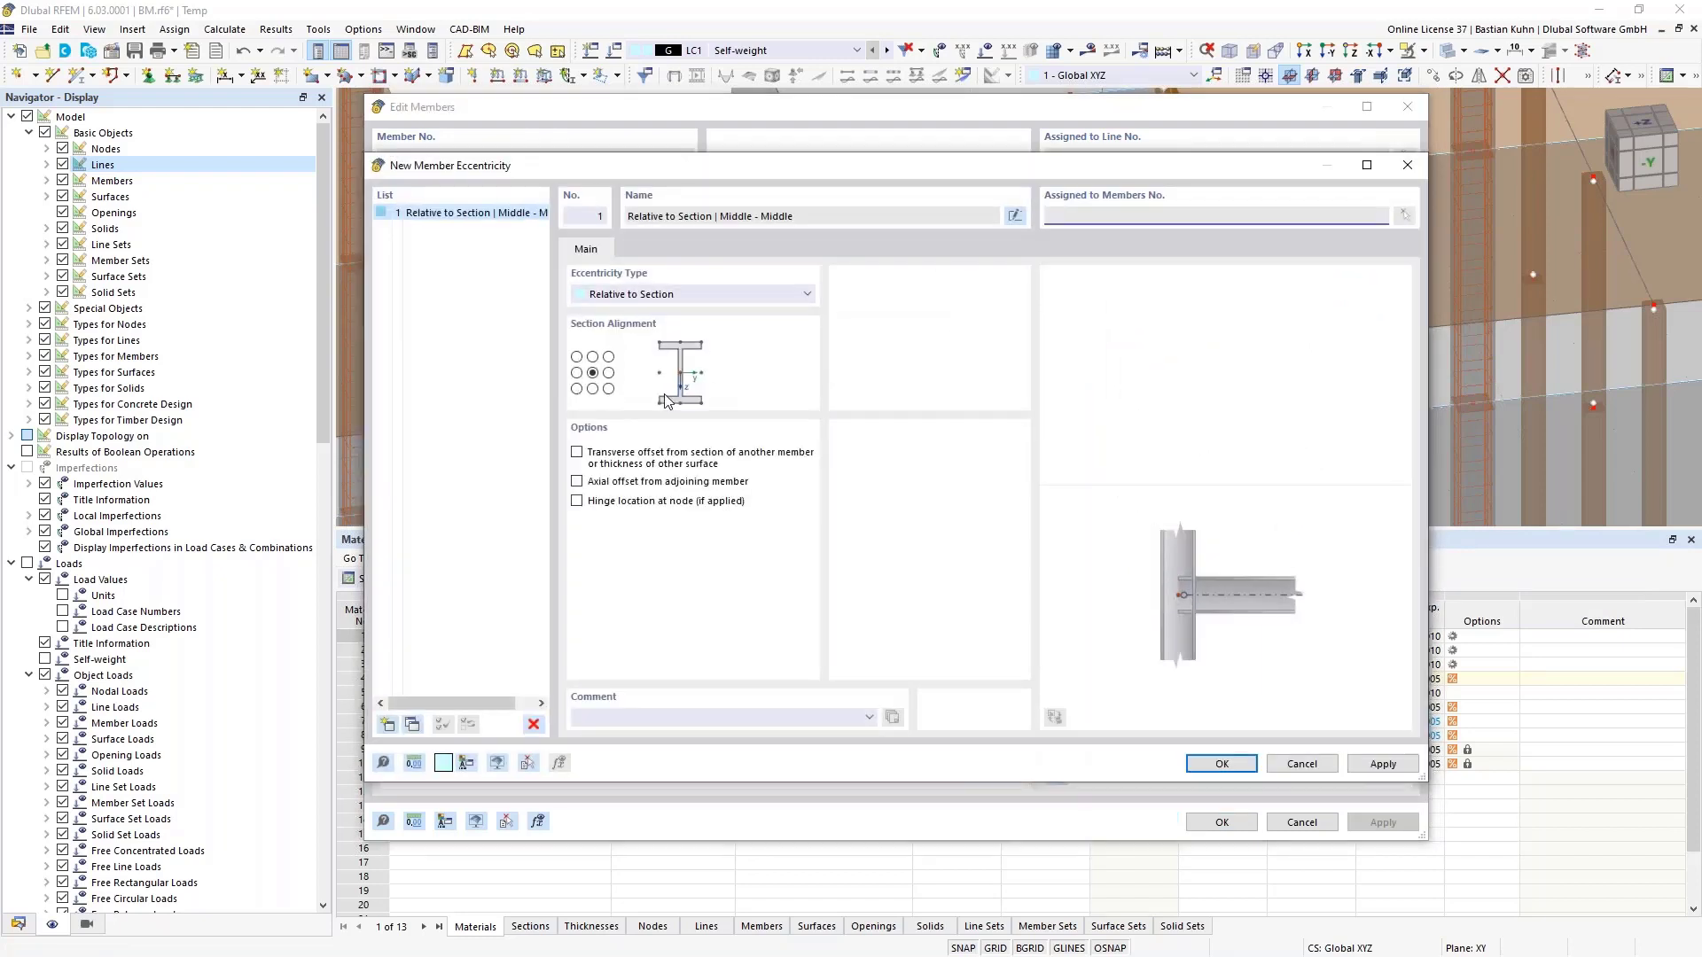
pyautogui.click(592, 357)
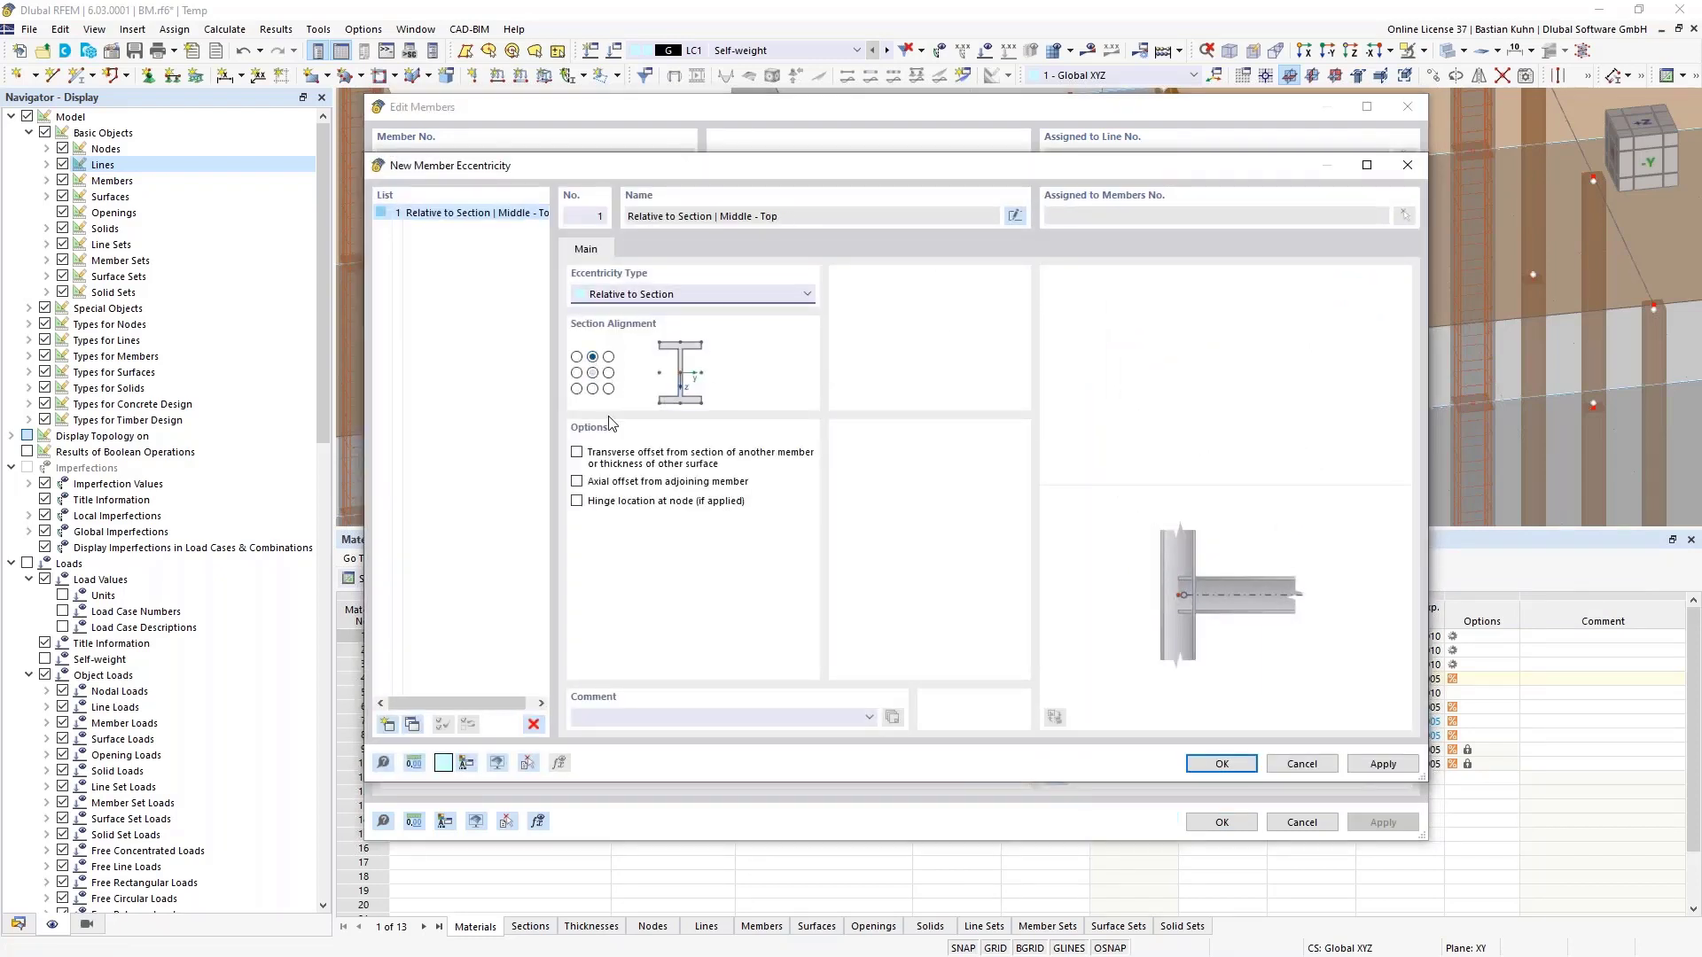
pyautogui.click(576, 454)
pyautogui.click(913, 470)
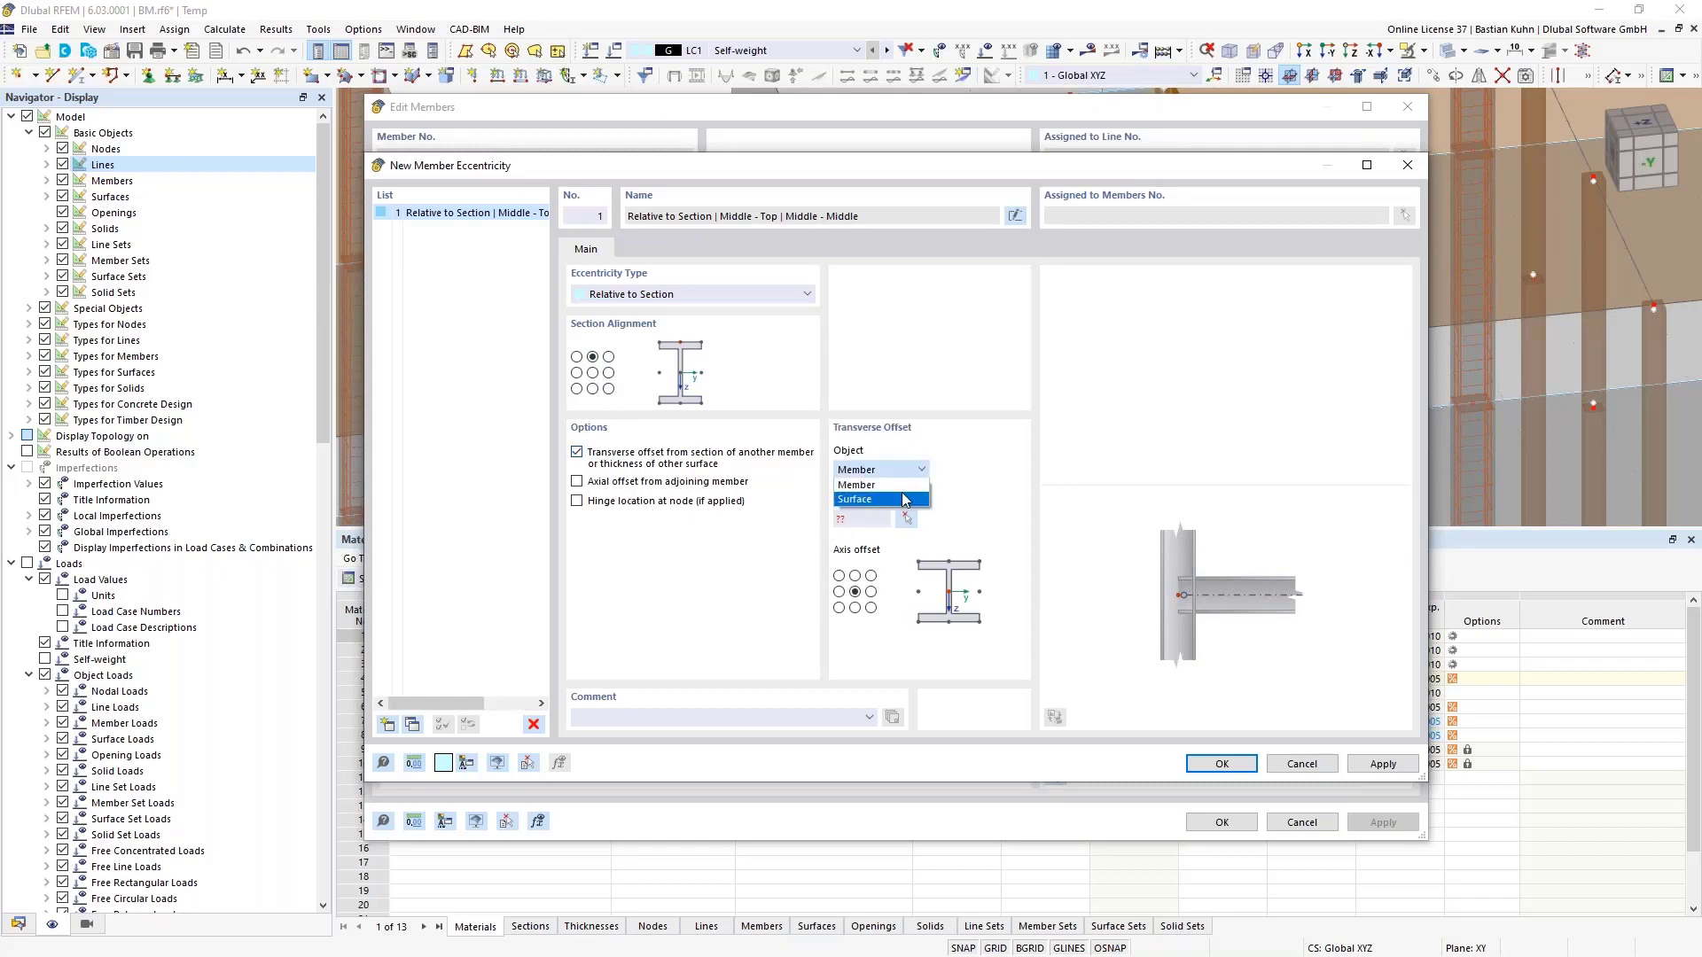
pyautogui.click(878, 498)
pyautogui.click(905, 520)
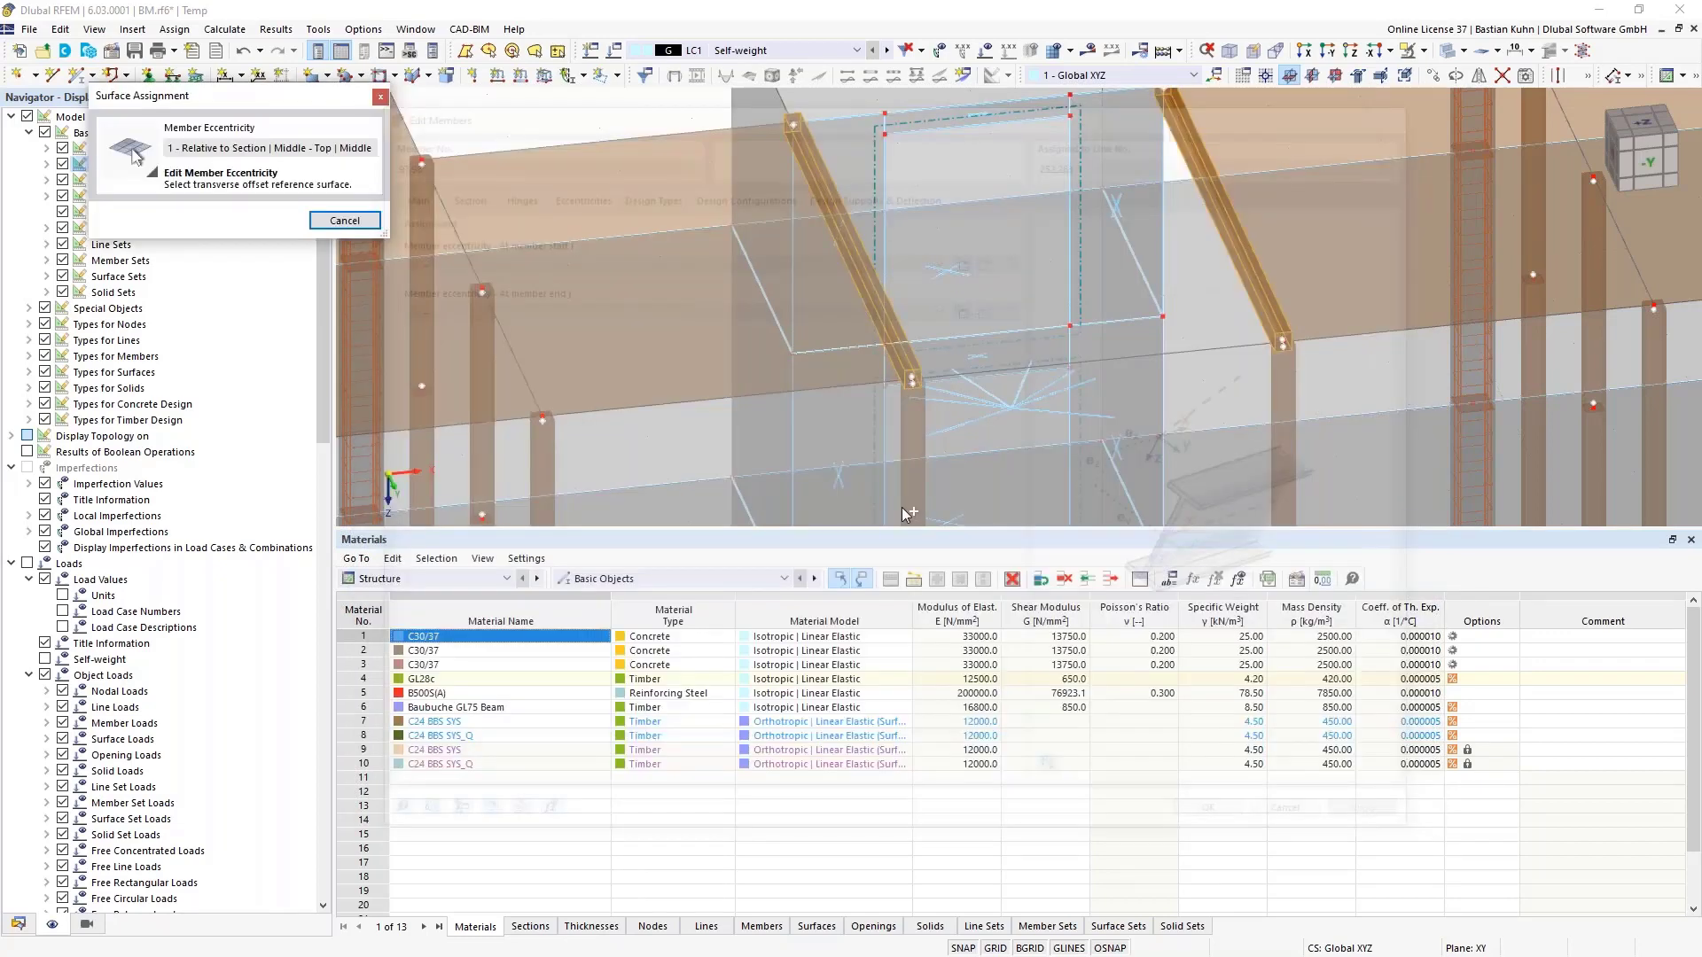
pyautogui.click(878, 357)
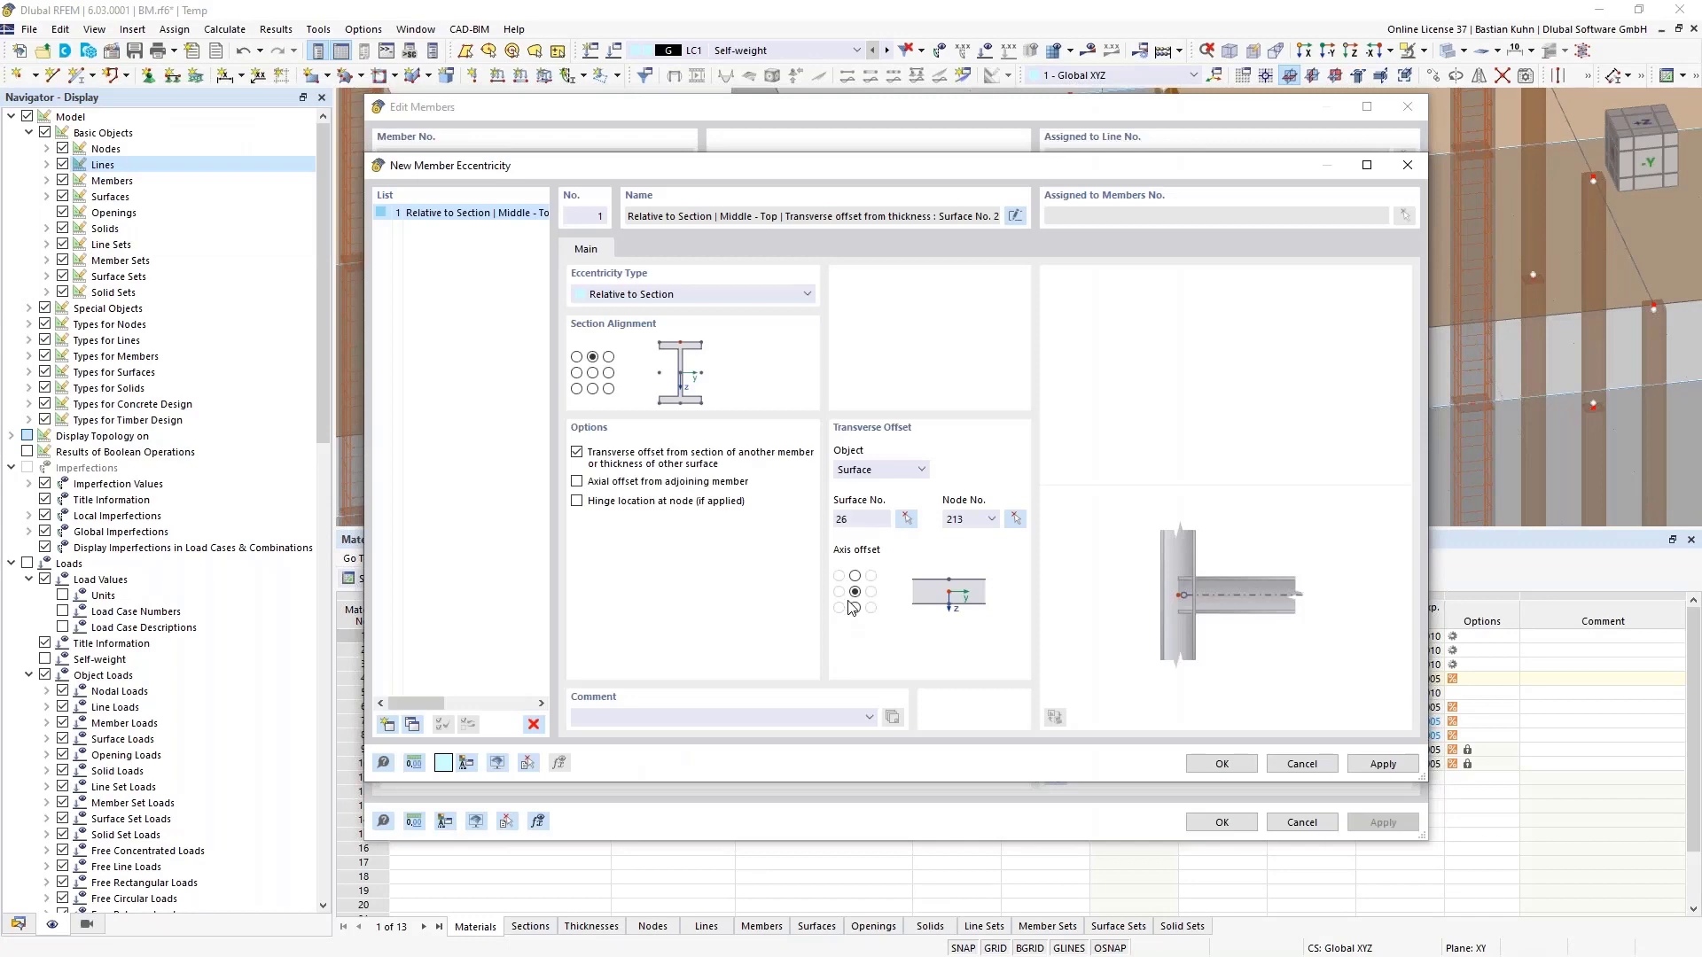
pyautogui.click(856, 608)
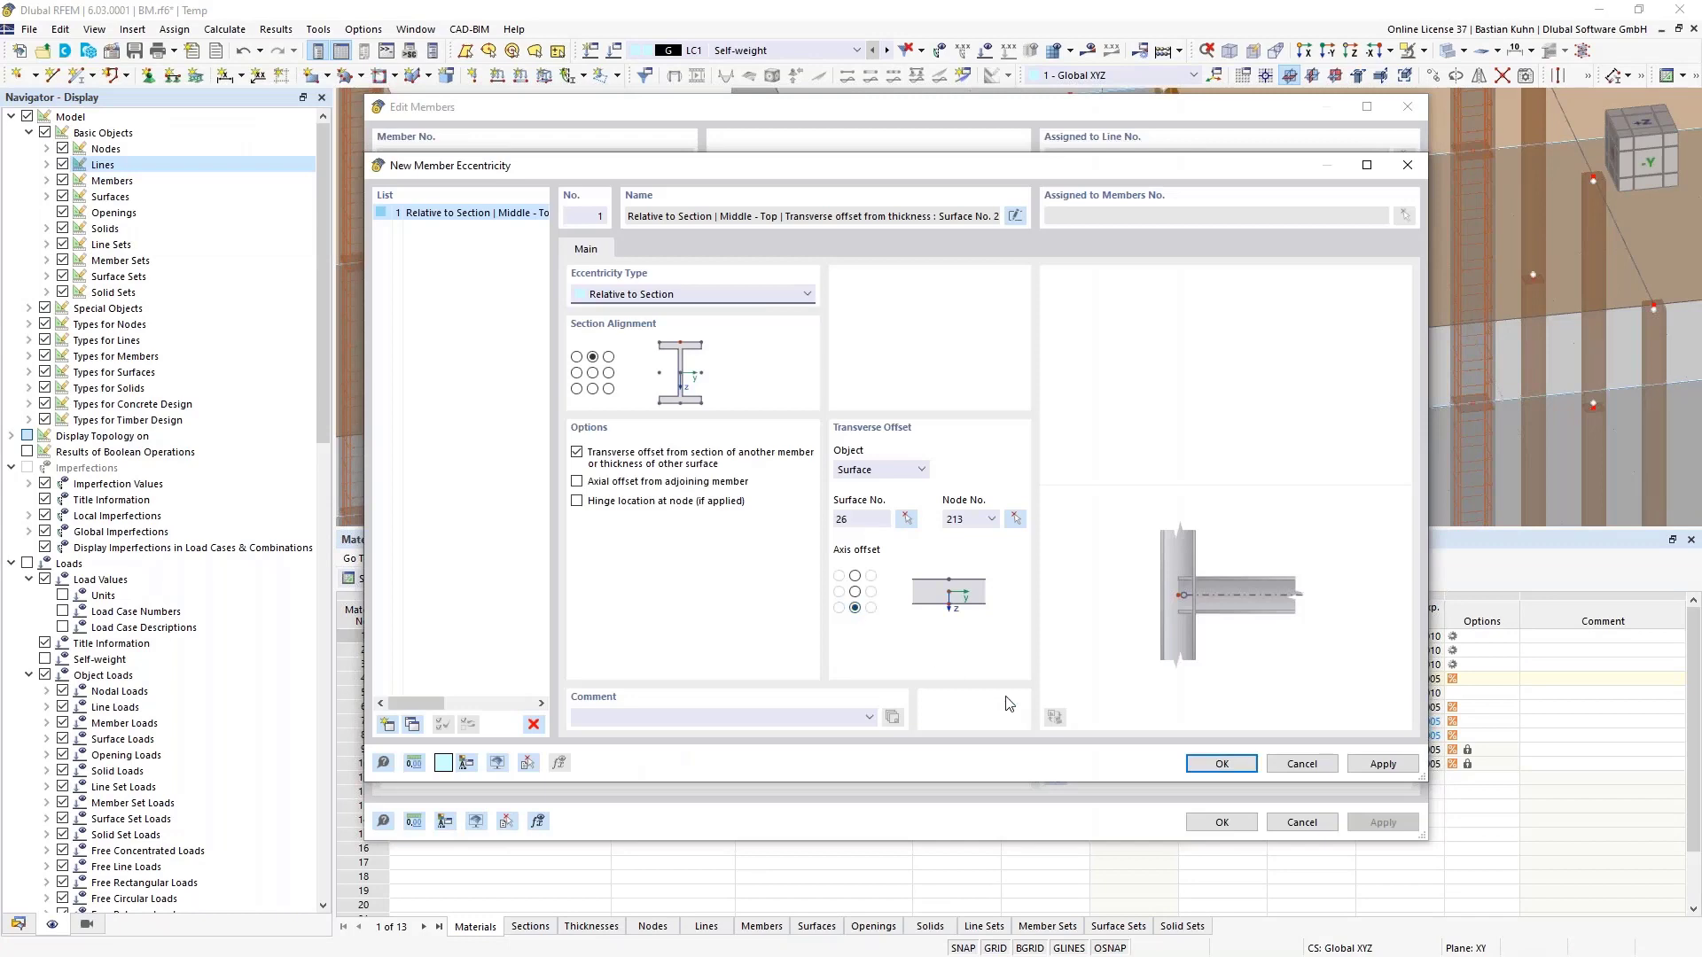
pyautogui.click(1222, 763)
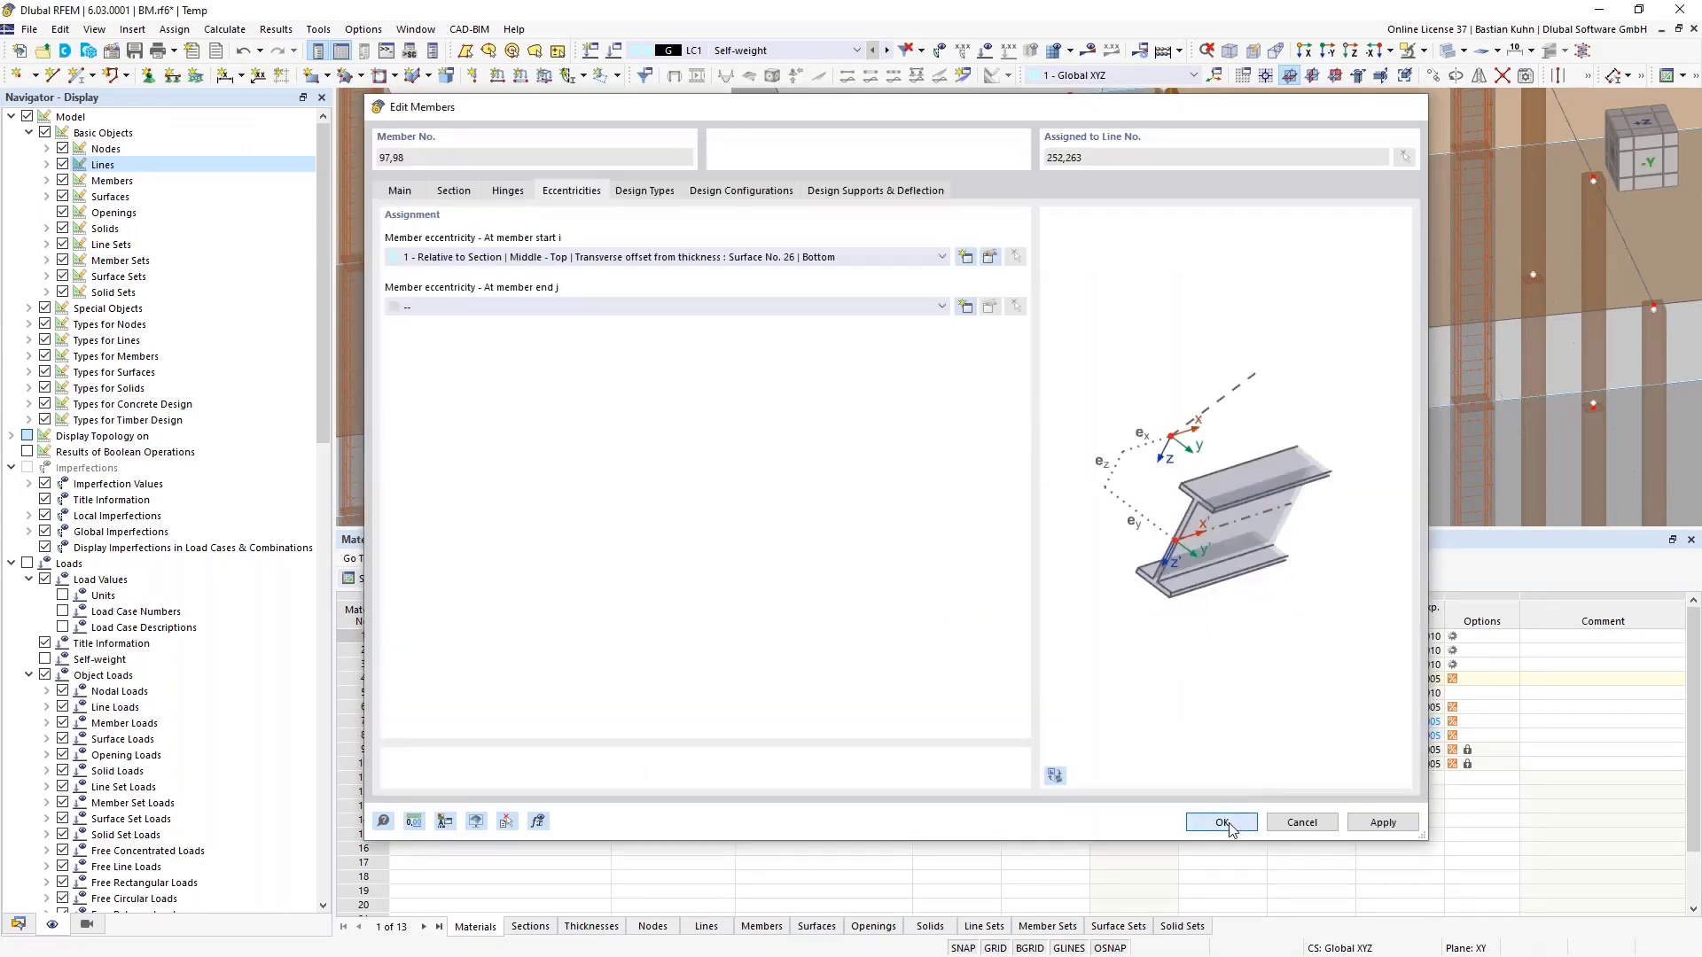
pyautogui.click(1224, 823)
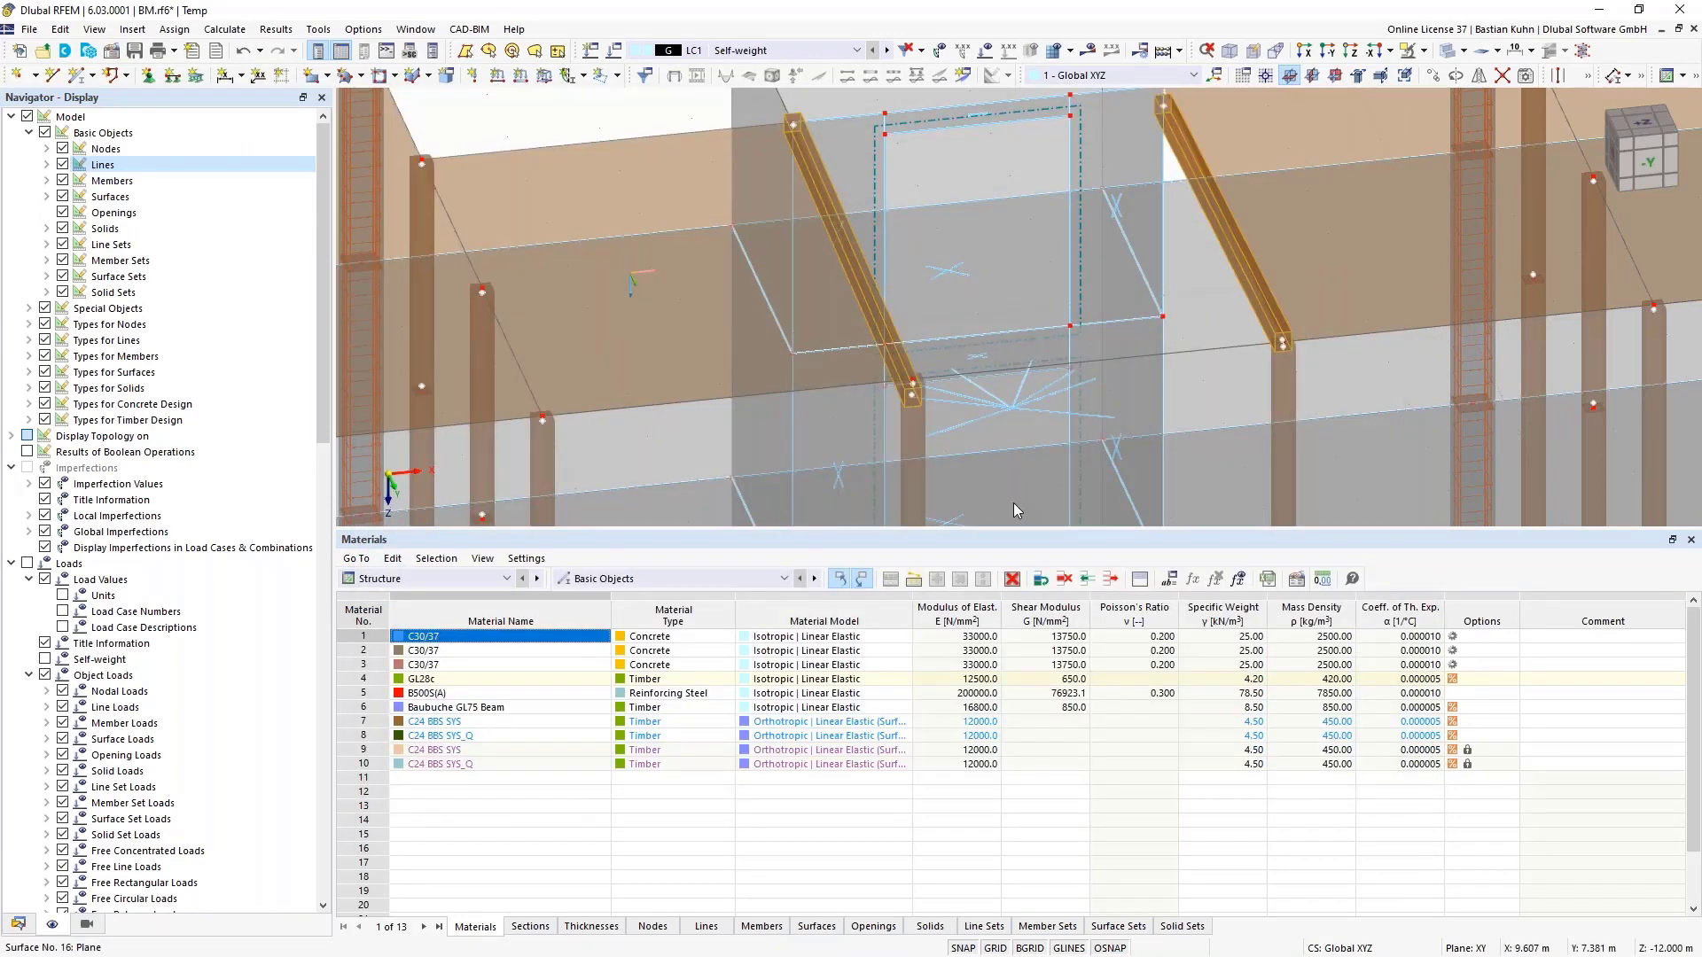
# Assign the existing eccentricity 1 to the member end of the same two roof beams
pyautogui.rightClick(833, 206)
pyautogui.moveTo(1087, 265)
pyautogui.click(1278, 263)
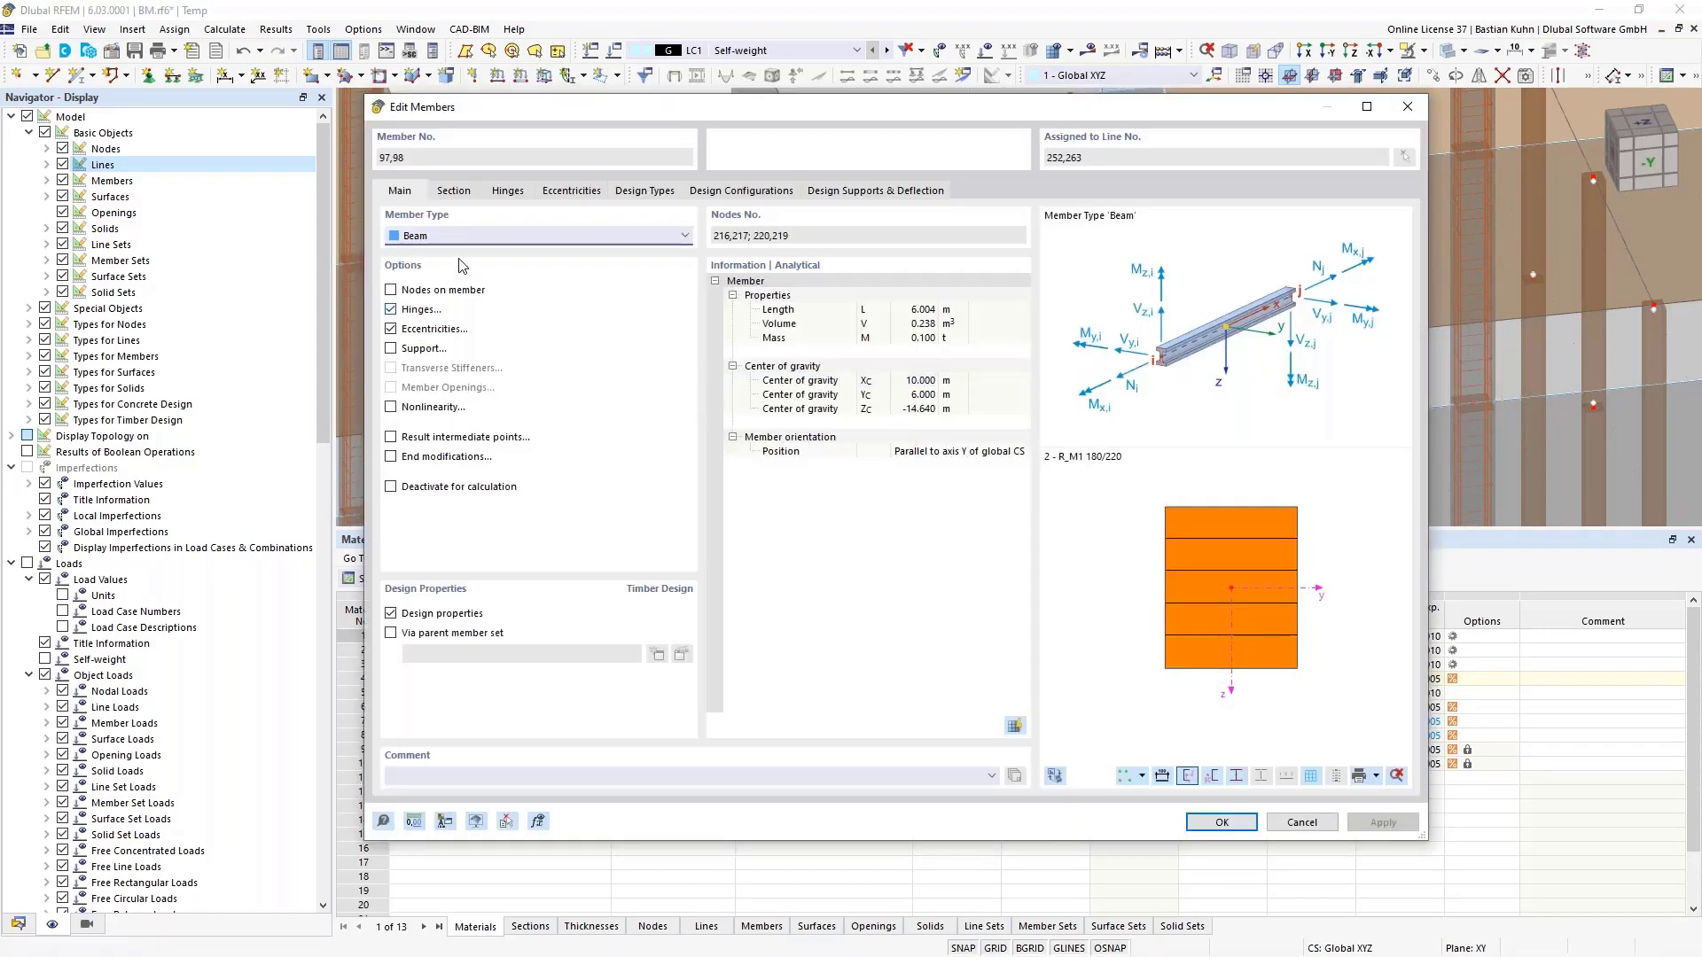
pyautogui.click(555, 191)
pyautogui.click(519, 307)
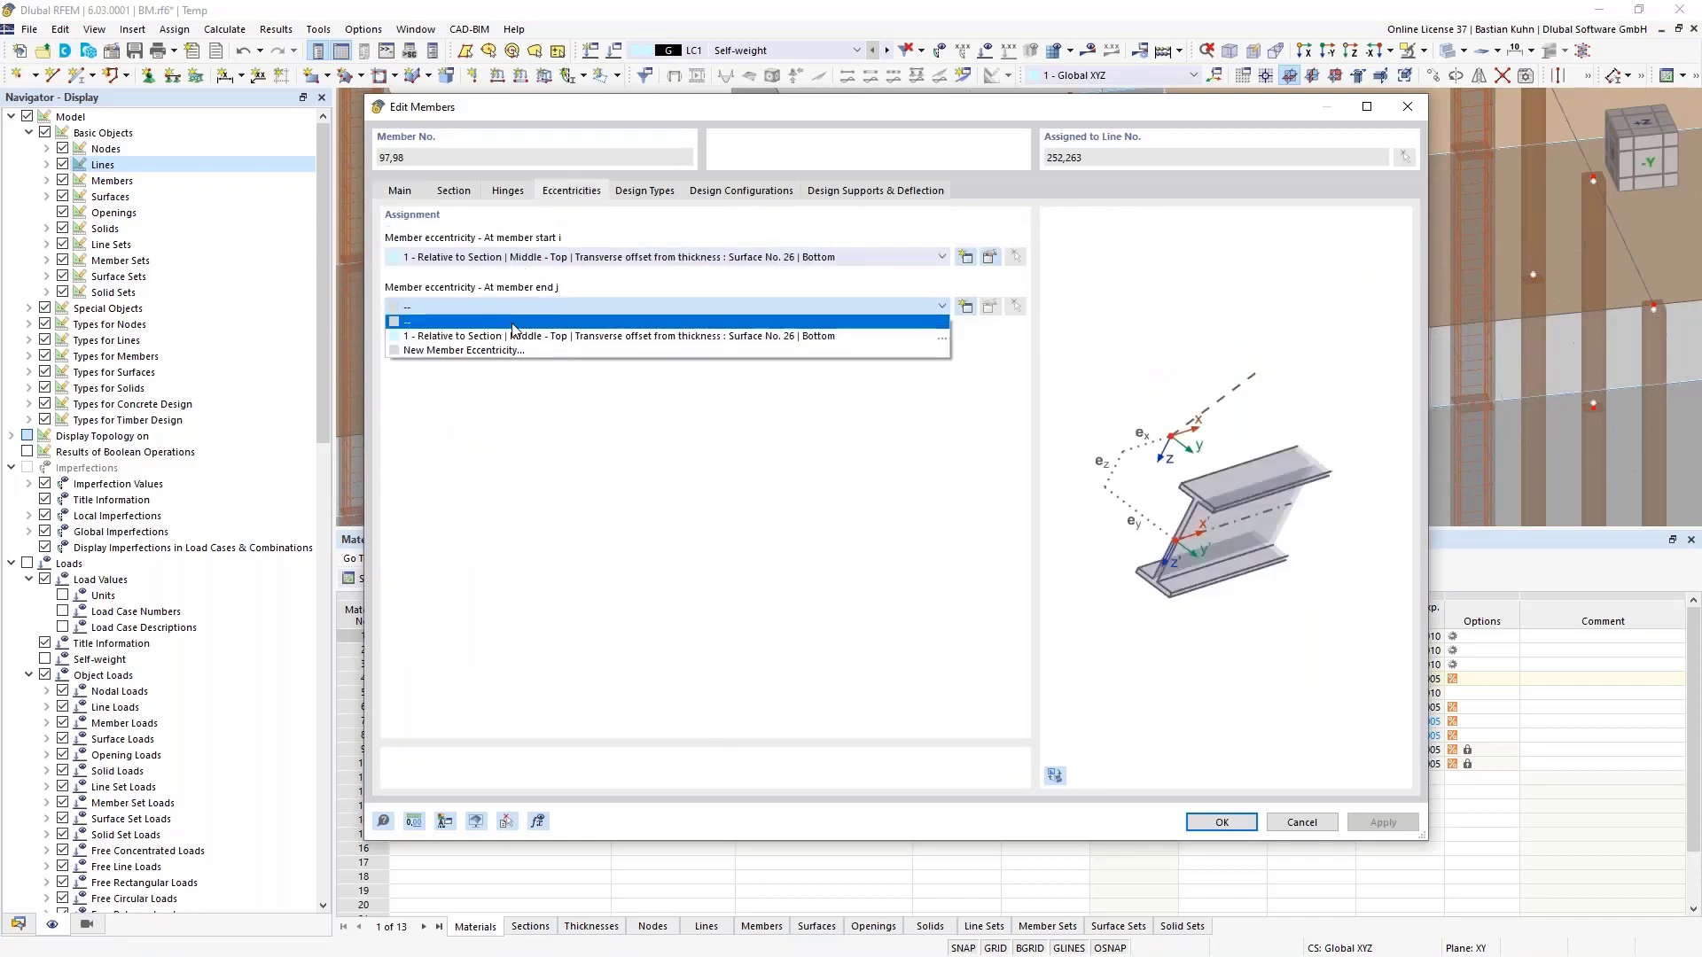
pyautogui.click(512, 331)
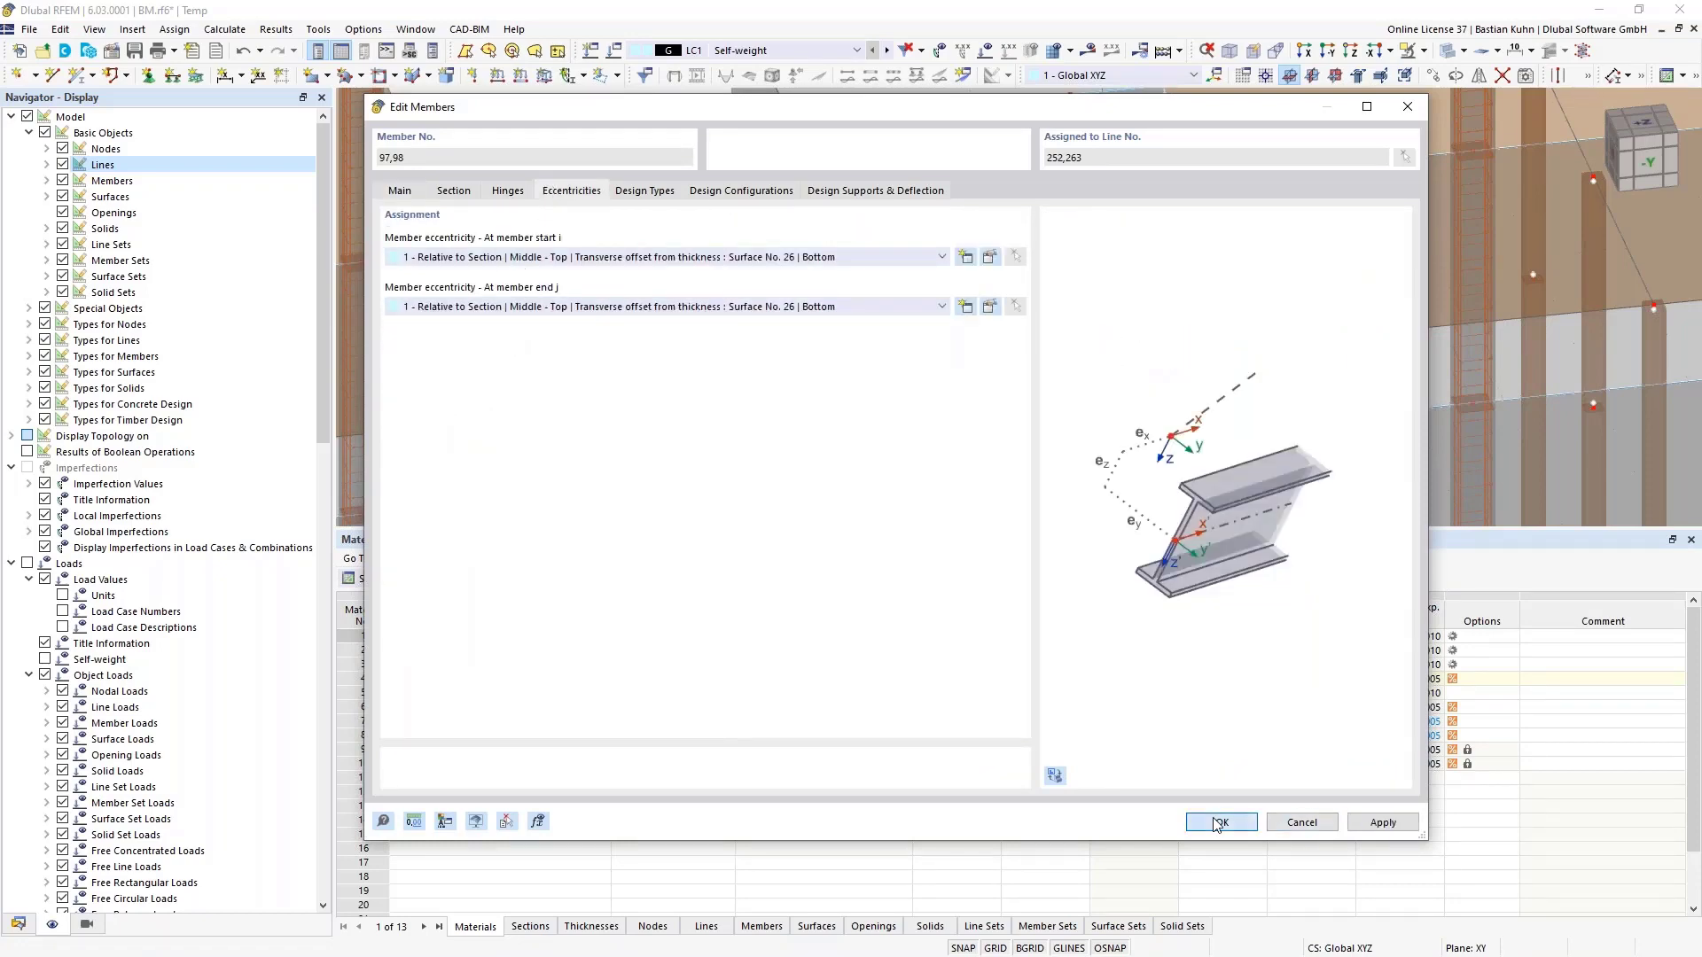
pyautogui.press('Return')
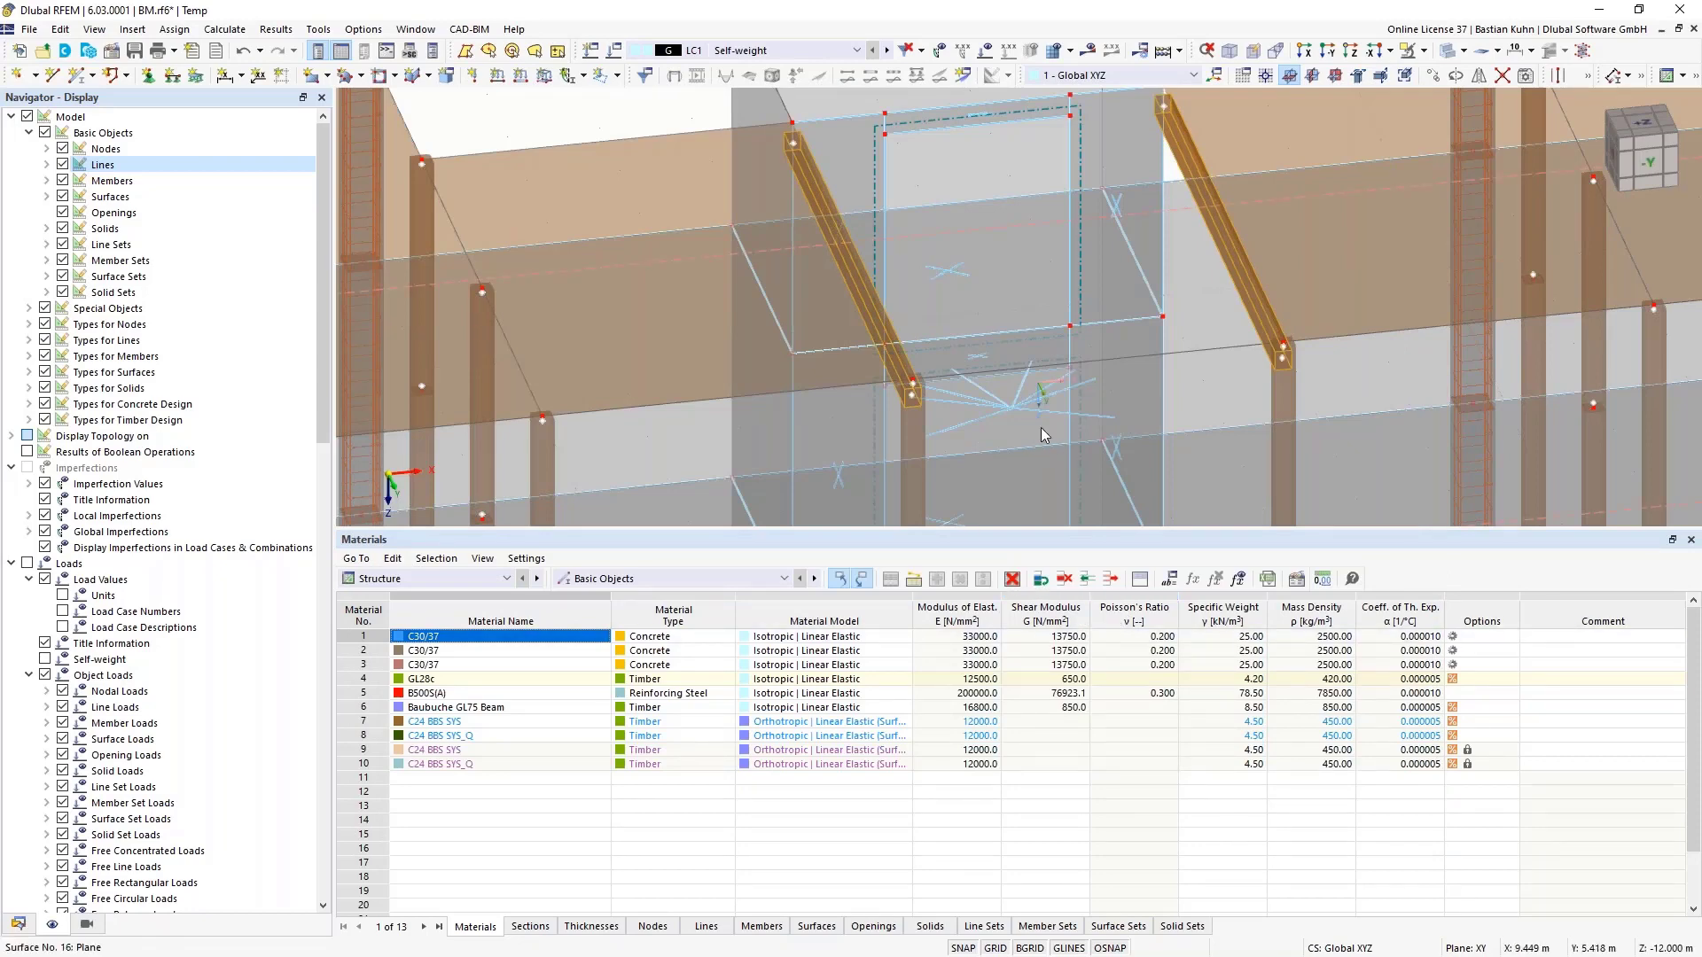
# Create a new line hinge for the roof surfaces with only the rotation φx released
pyautogui.keyDown('ctrl'); pyautogui.moveTo(1041, 427); pyautogui.dragTo(1115, 351, button='middle'); pyautogui.keyUp('ctrl')
pyautogui.scroll(-5, 1053, 385)
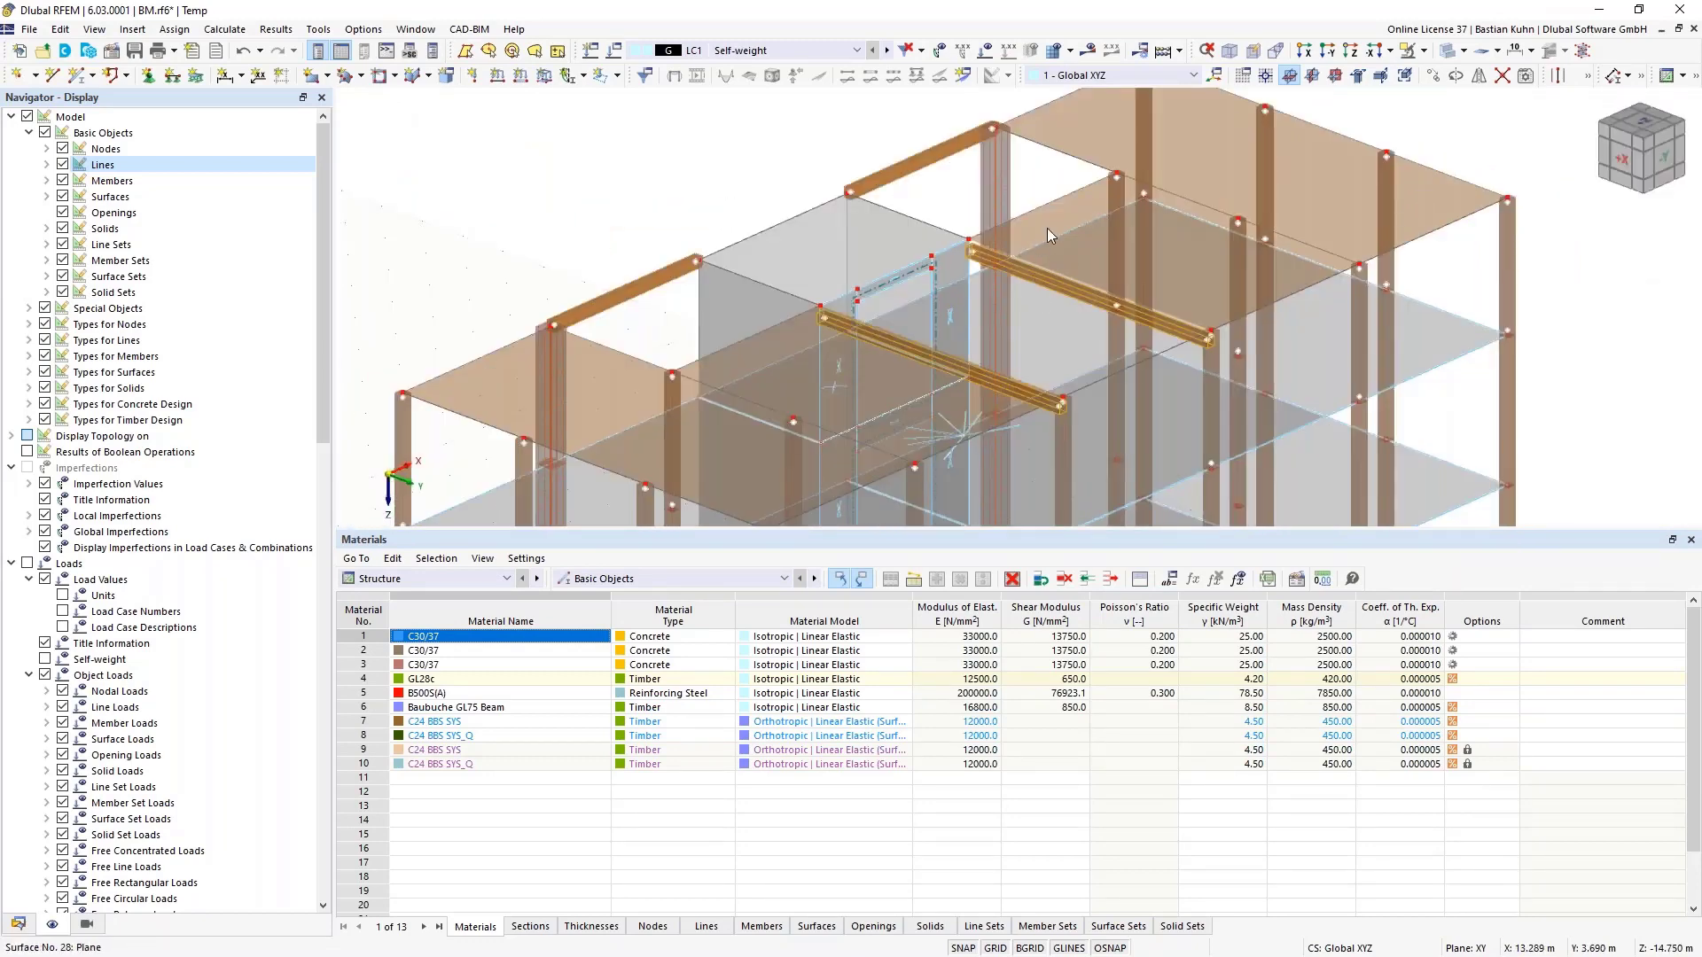
pyautogui.moveTo(1046, 227)
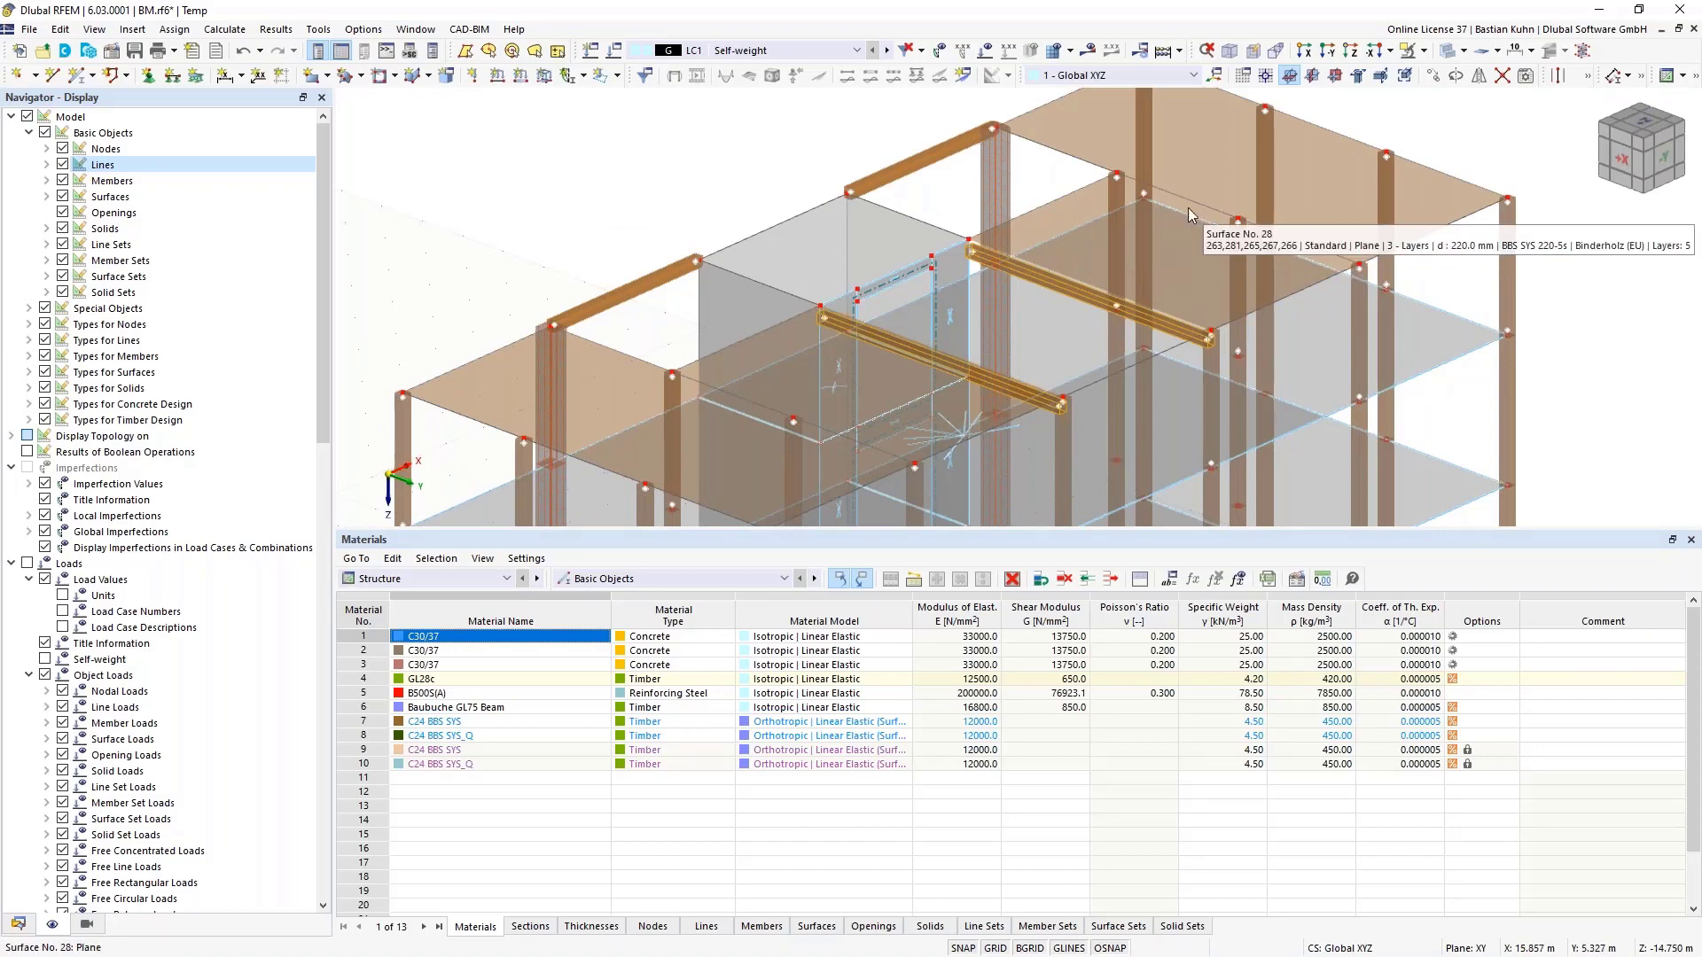
pyautogui.click(1184, 174)
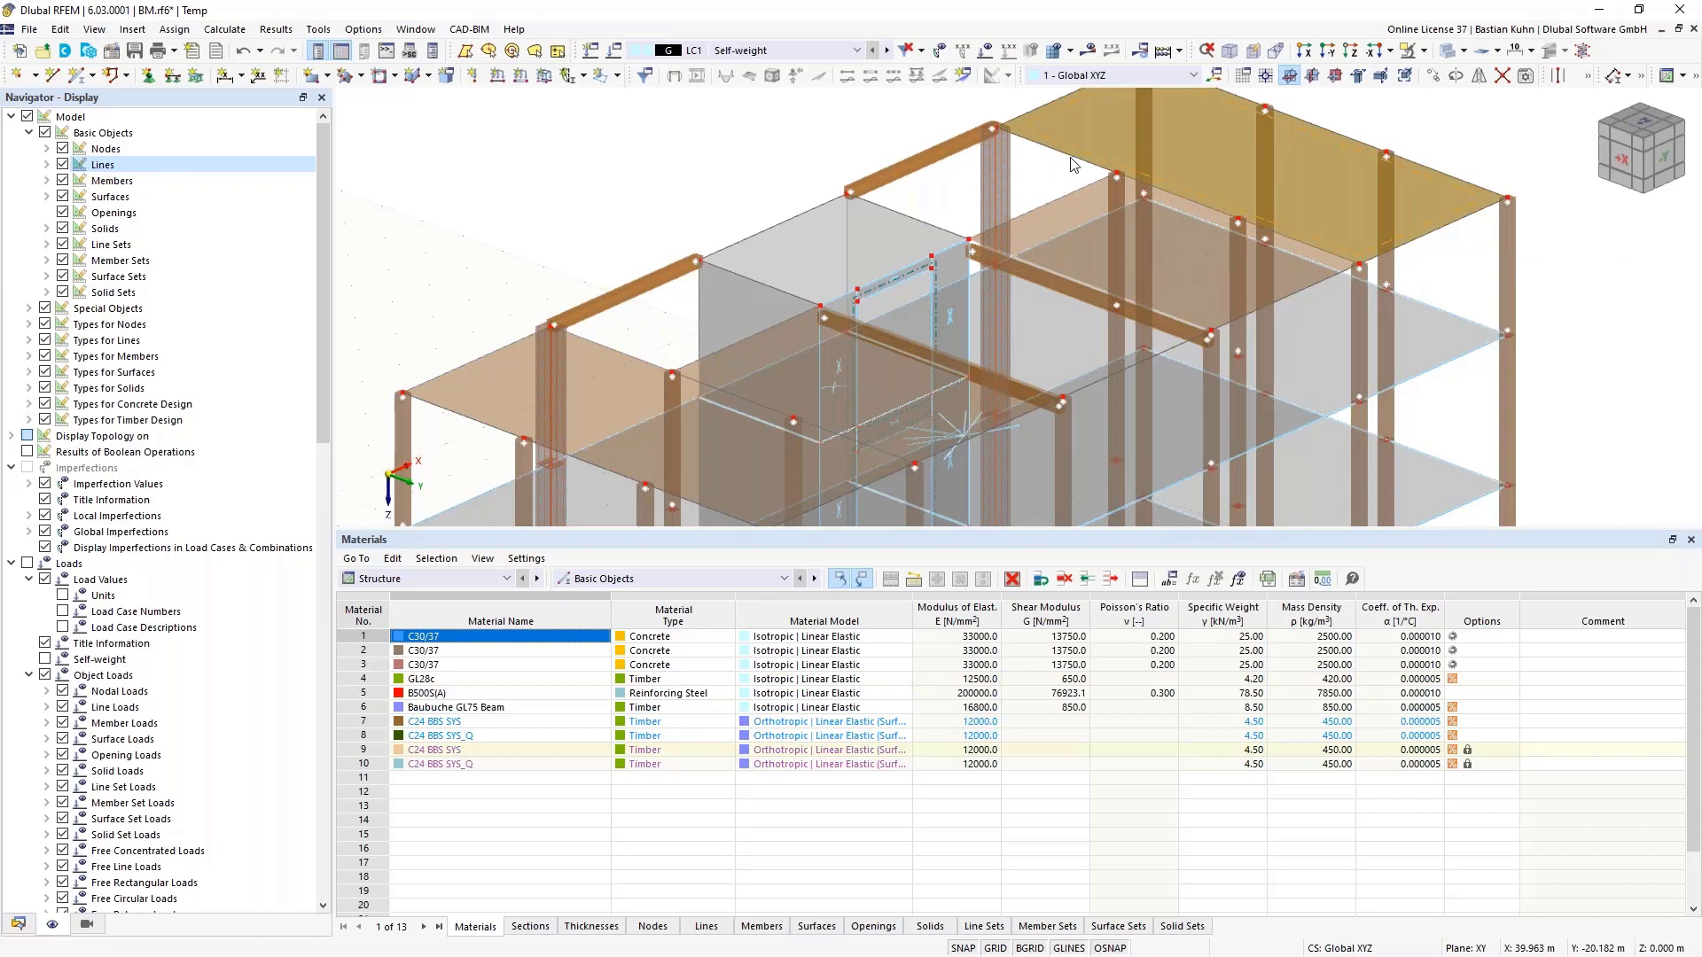
pyautogui.moveTo(1092, 197)
pyautogui.scroll(-3, 1105, 240)
pyautogui.moveTo(1104, 239); pyautogui.dragTo(1046, 264, button='middle')
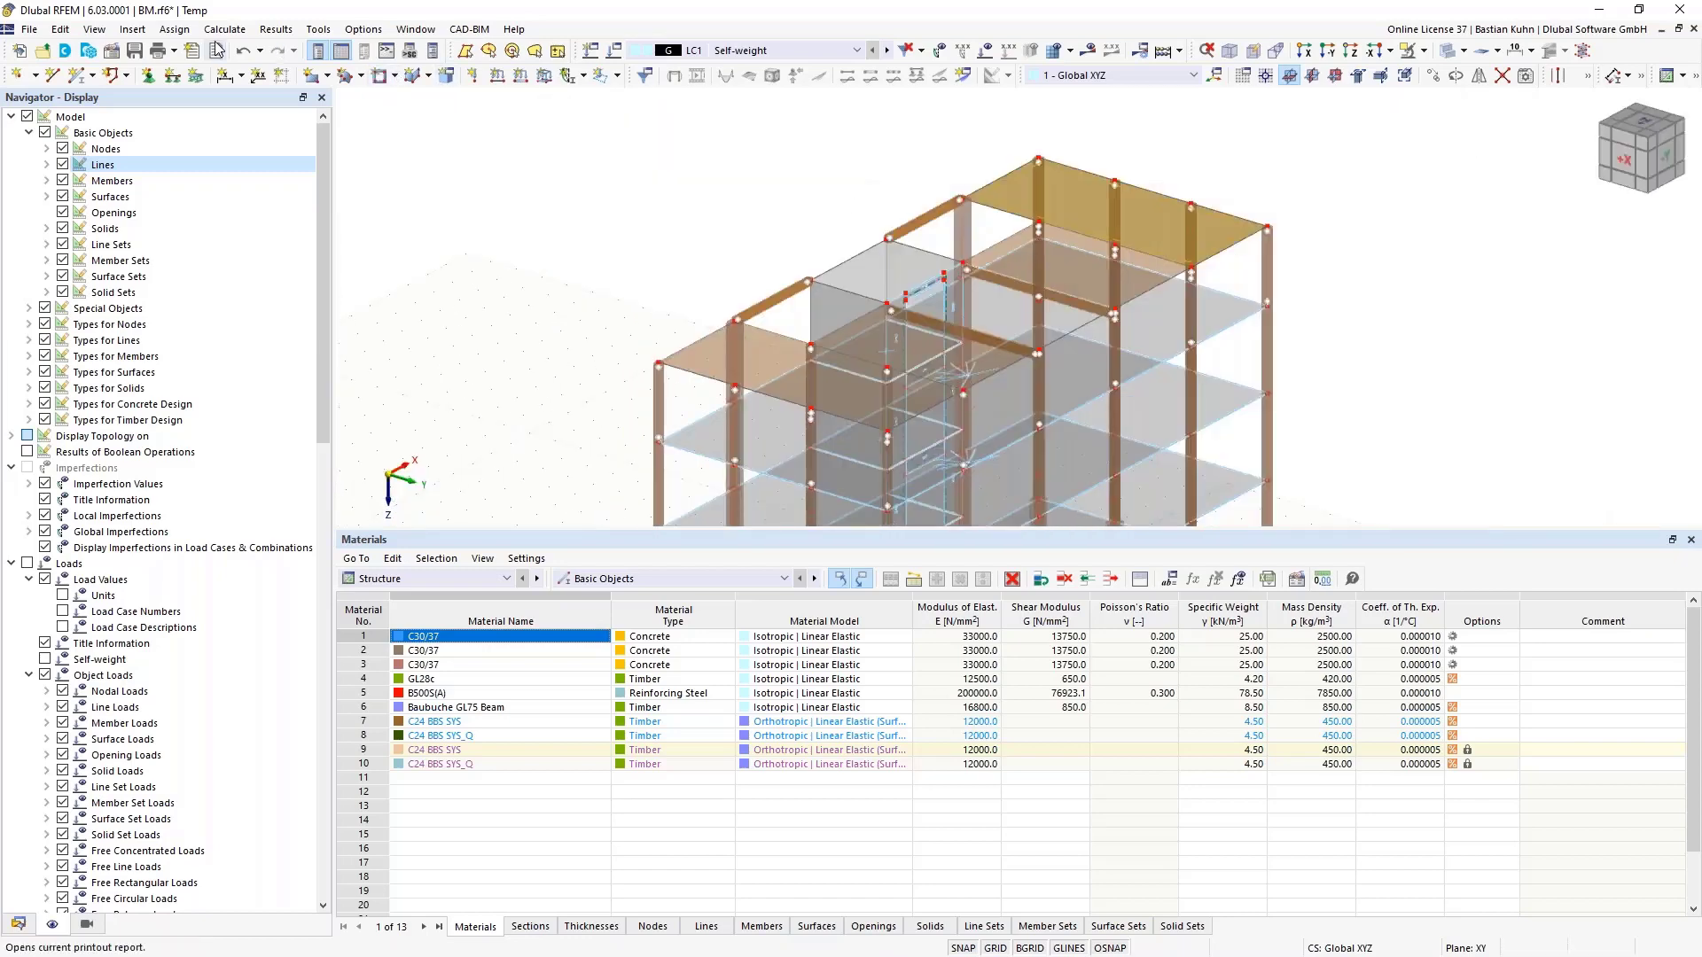
pyautogui.click(169, 36)
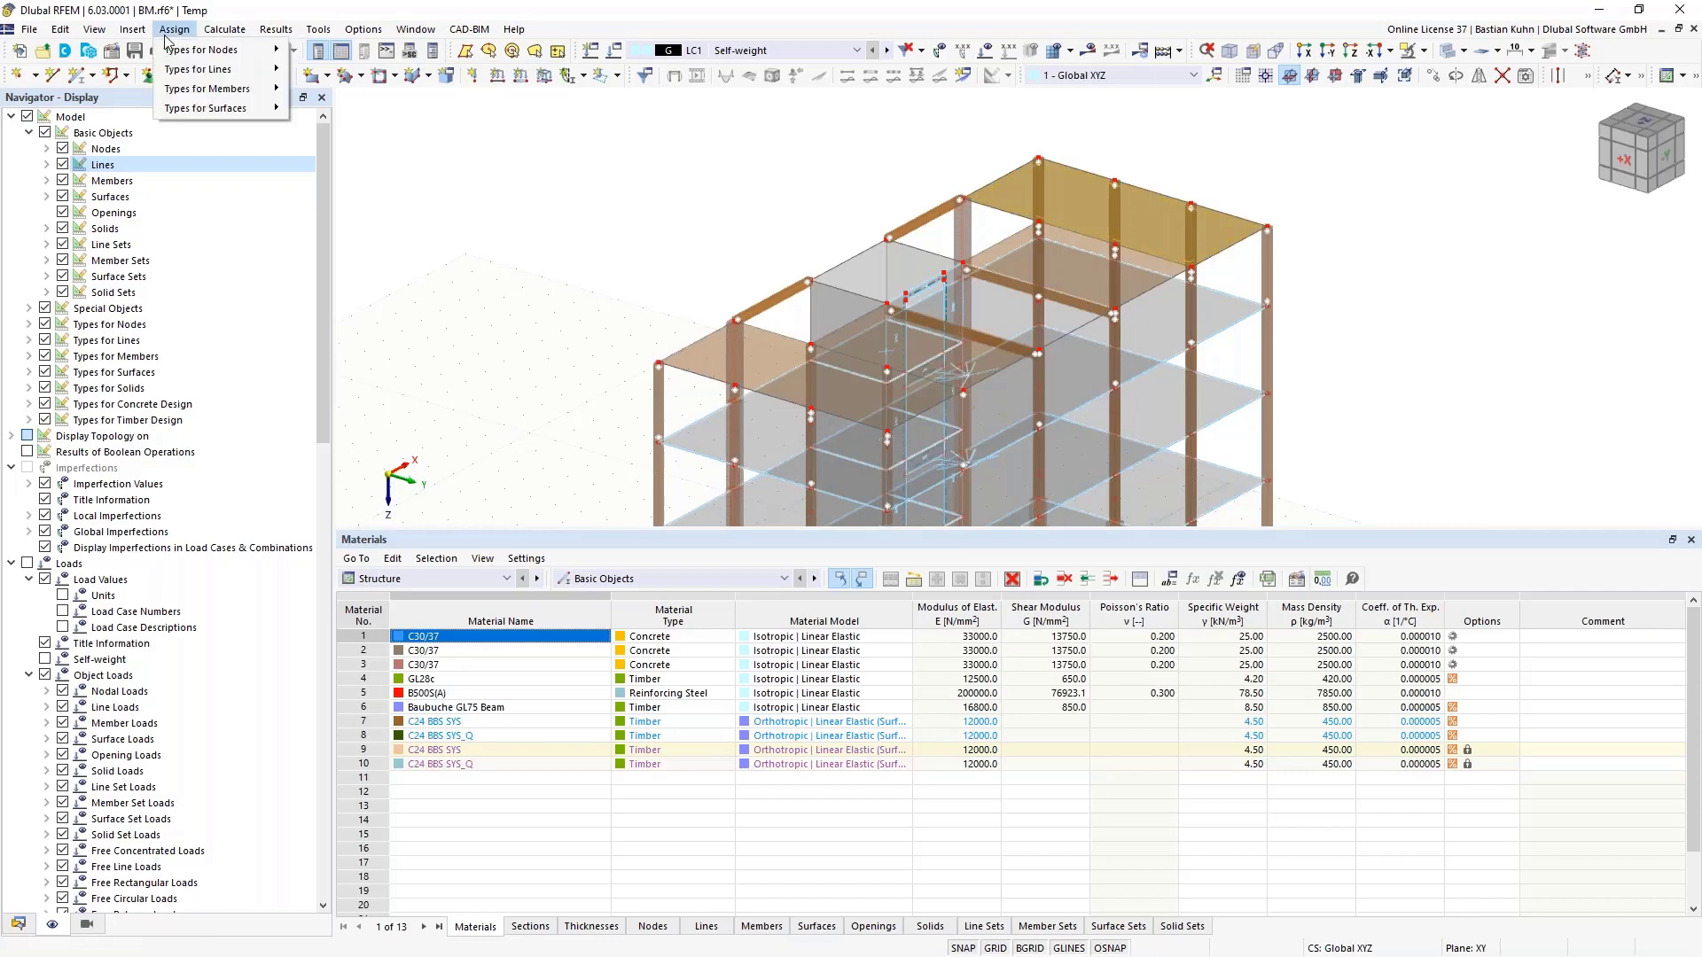
pyautogui.moveTo(133, 30)
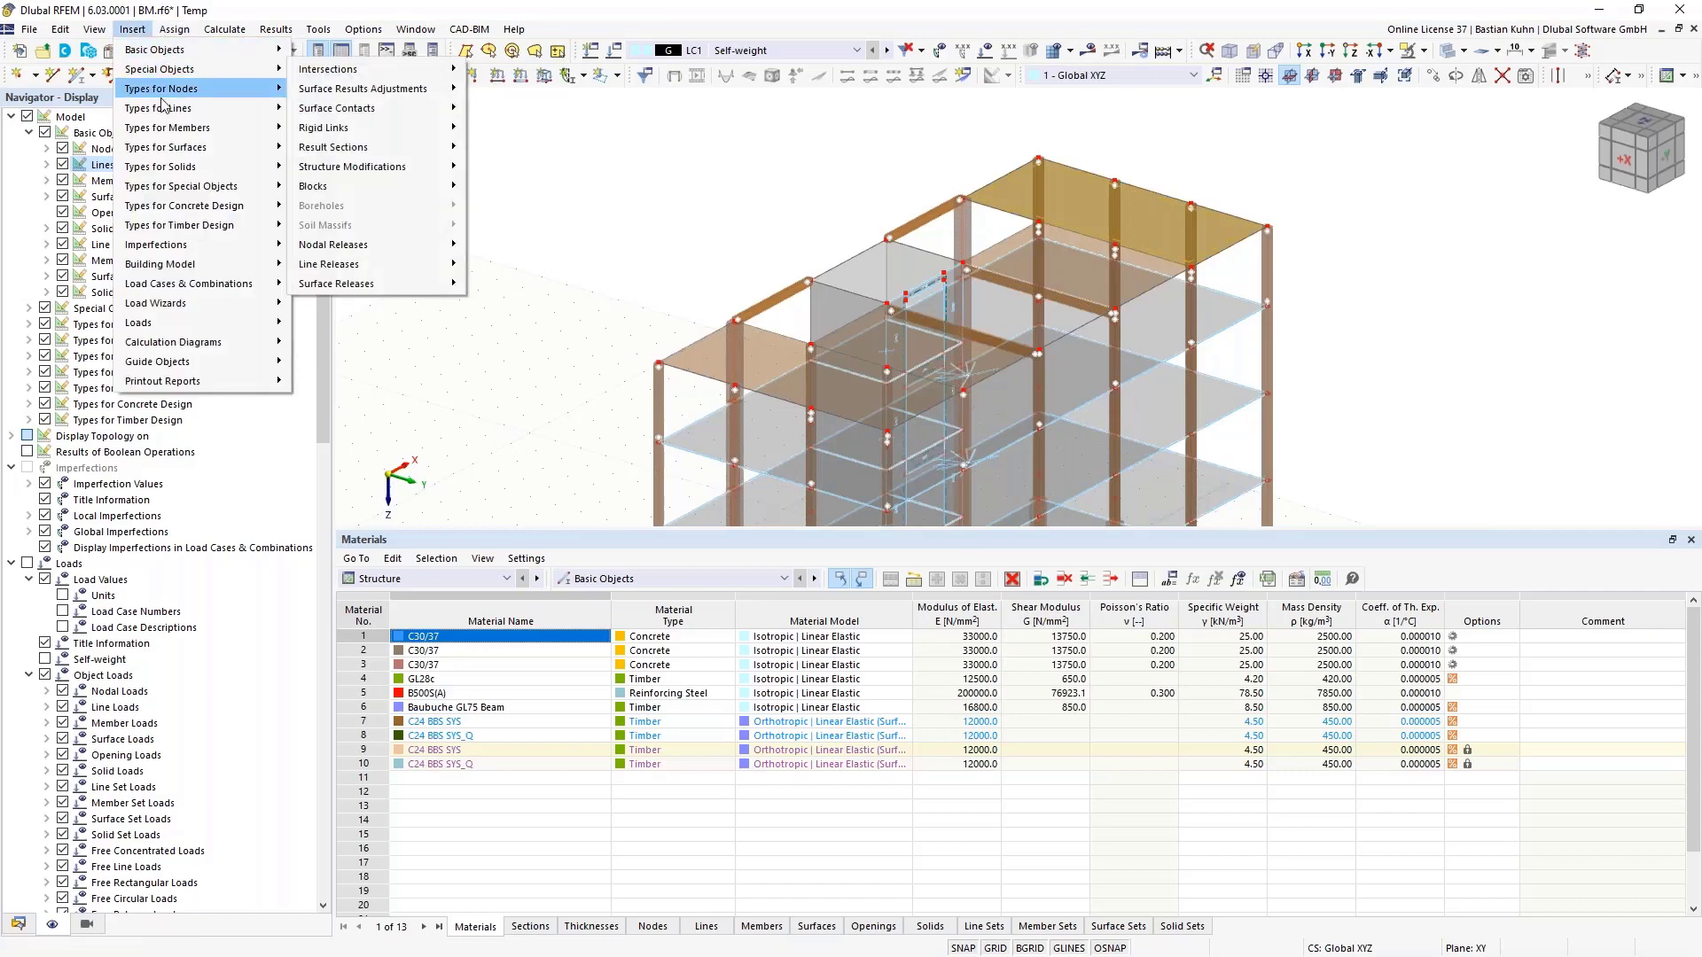
pyautogui.moveTo(168, 107)
pyautogui.moveTo(439, 150)
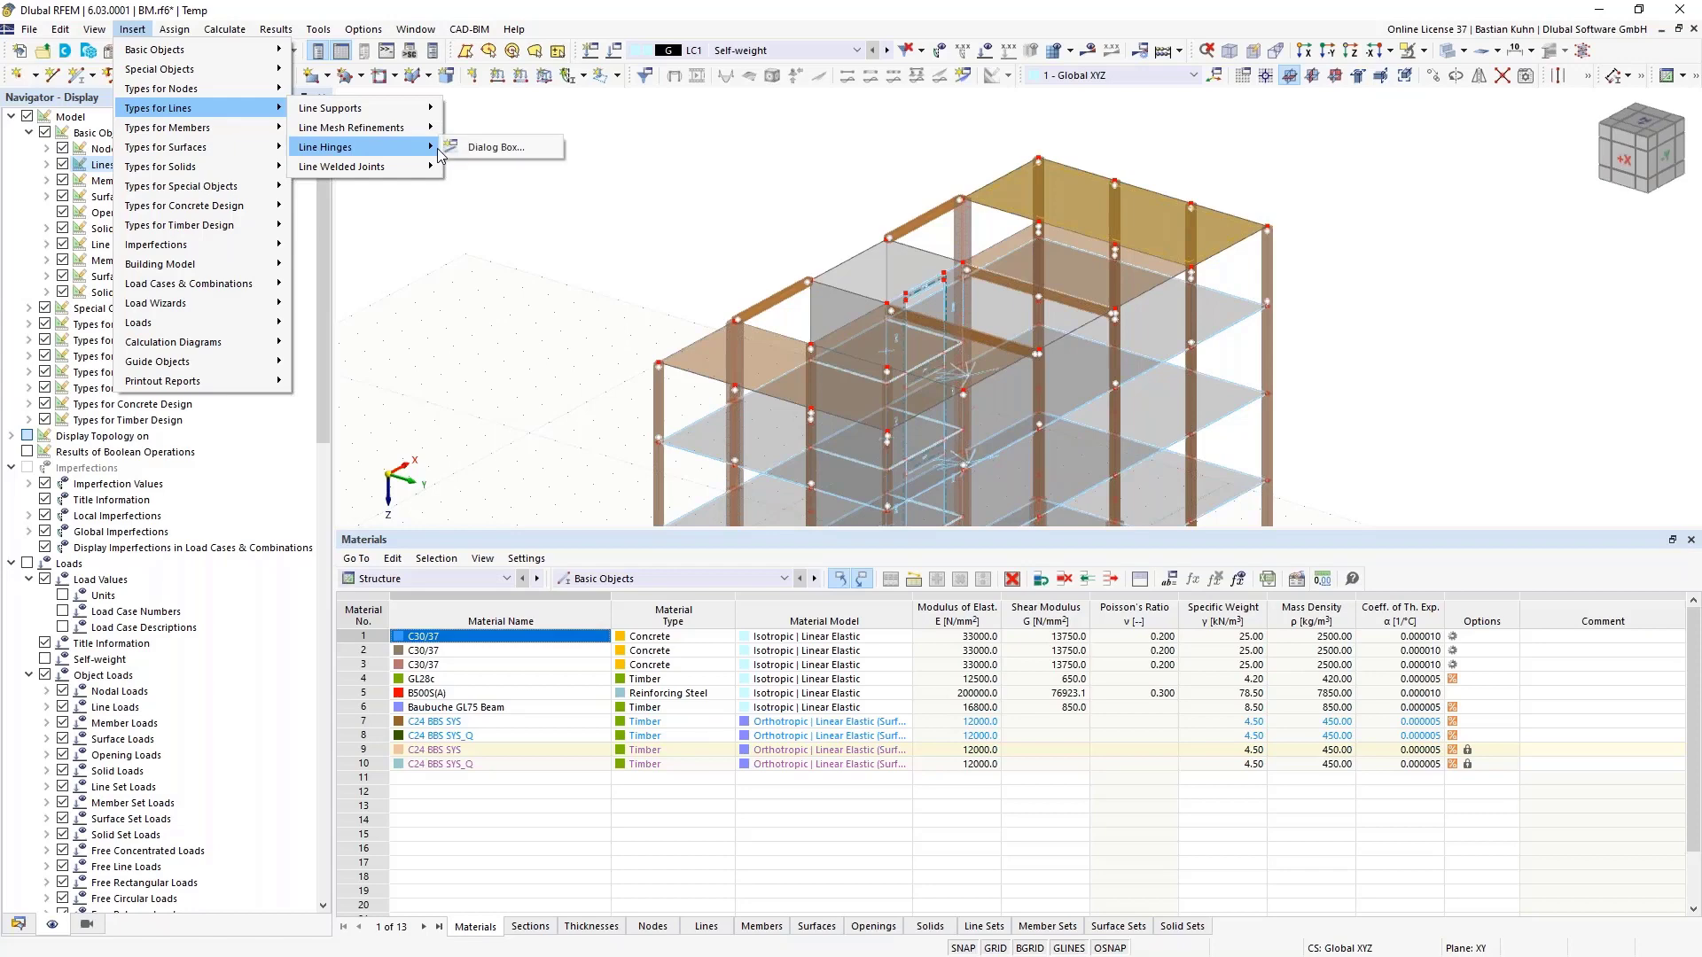
pyautogui.click(493, 147)
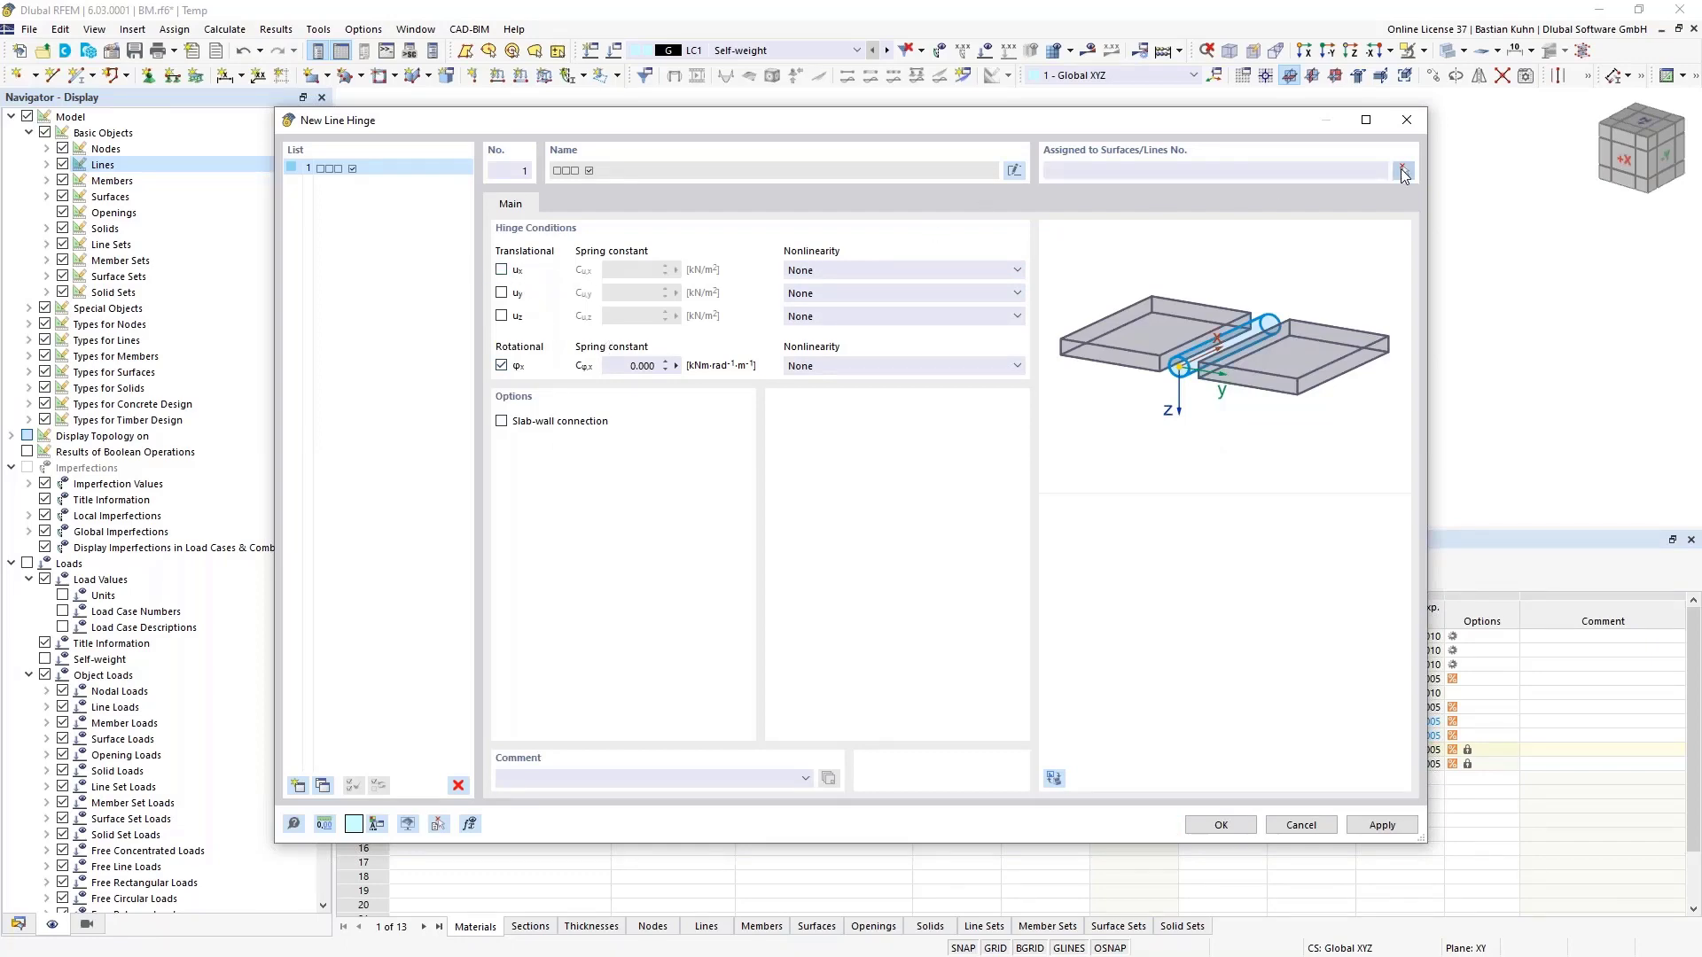
# Assign the new line hinge to roof surface 28 along its boundary lines 263, 265 and 267
pyautogui.click(1403, 171)
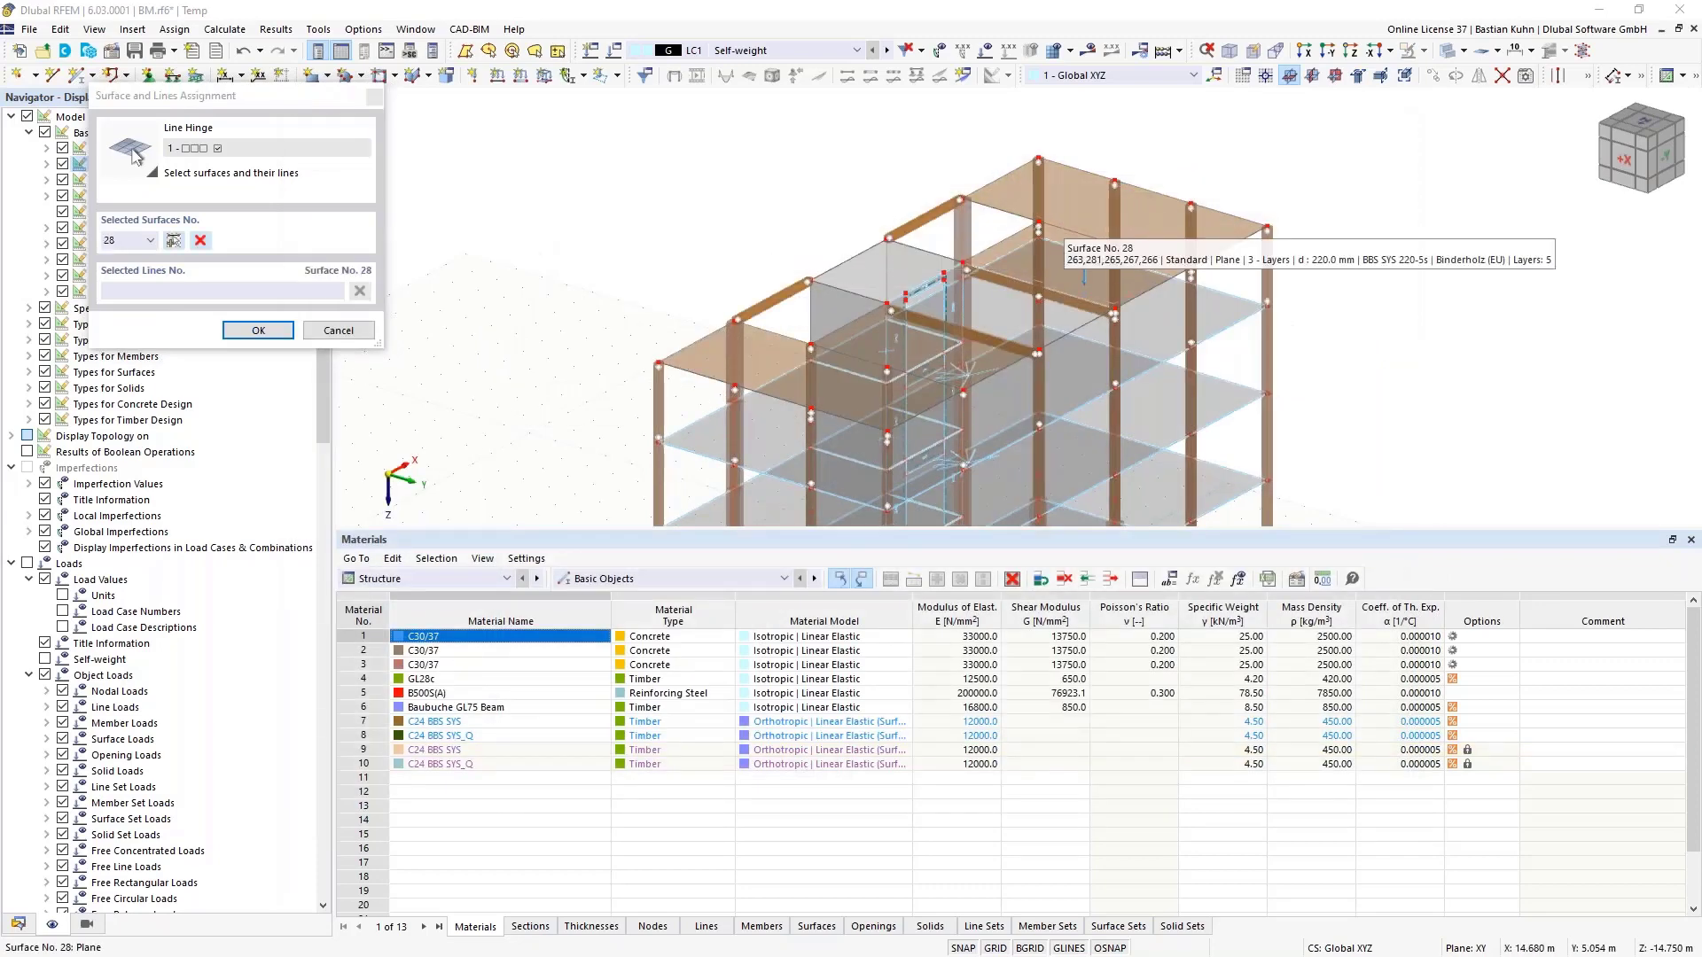
pyautogui.click(1126, 257)
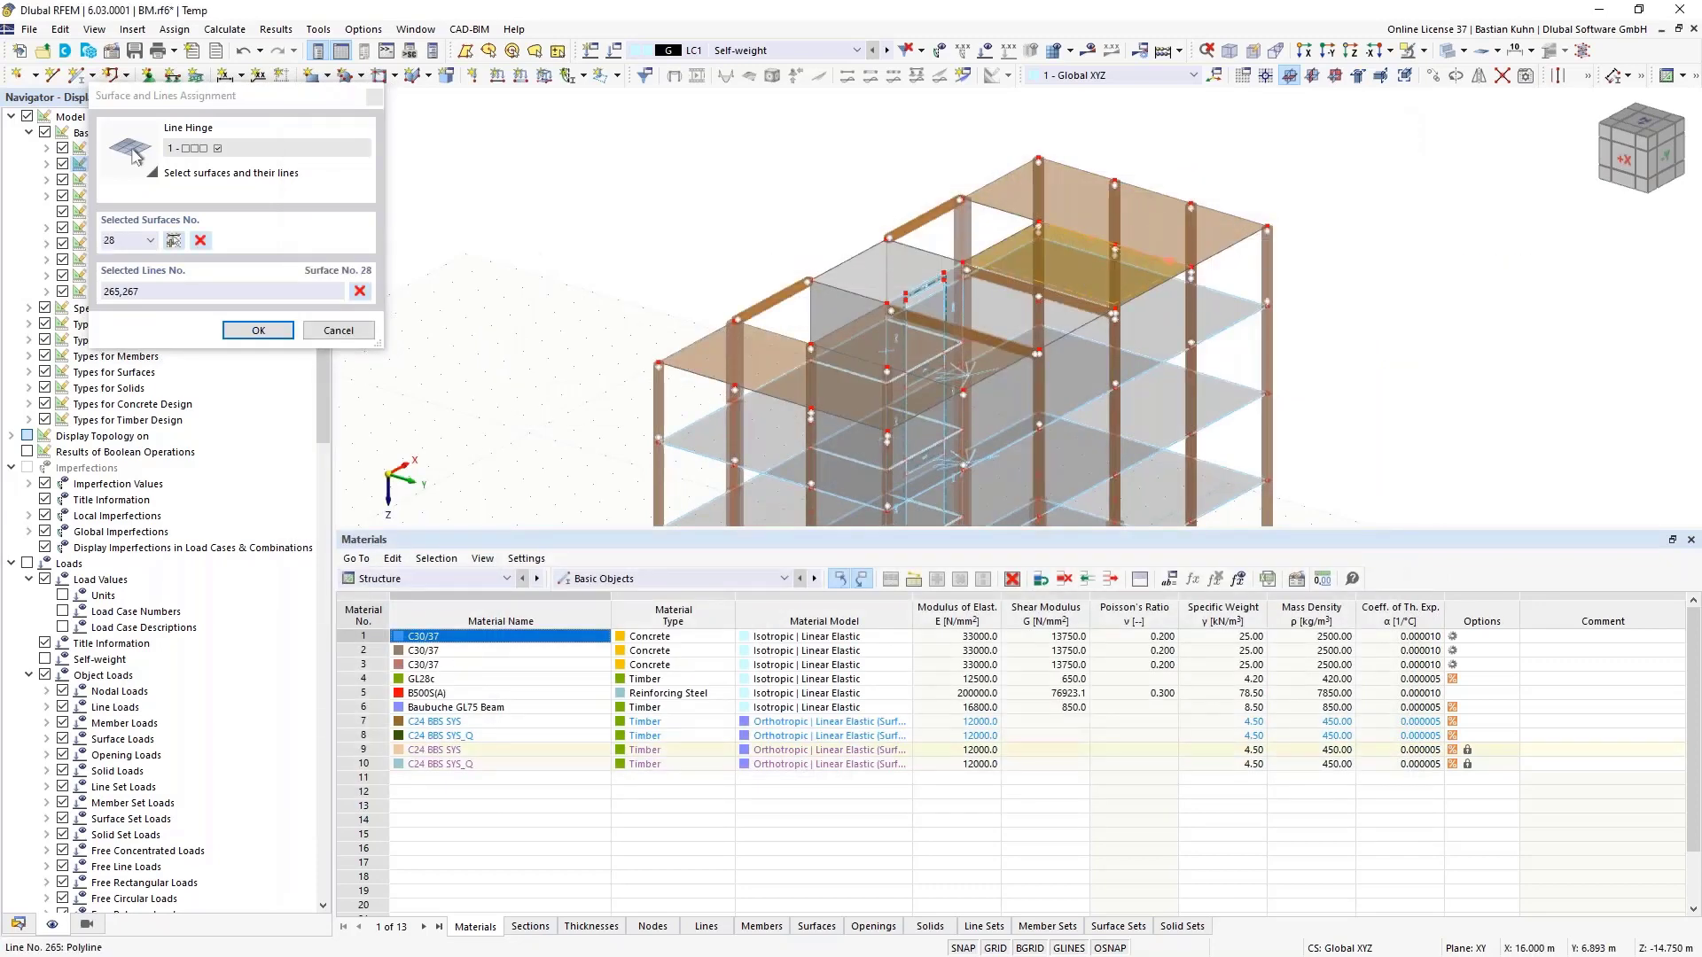
pyautogui.click(1023, 281)
pyautogui.click(1062, 297)
pyautogui.scroll(3, 1062, 297)
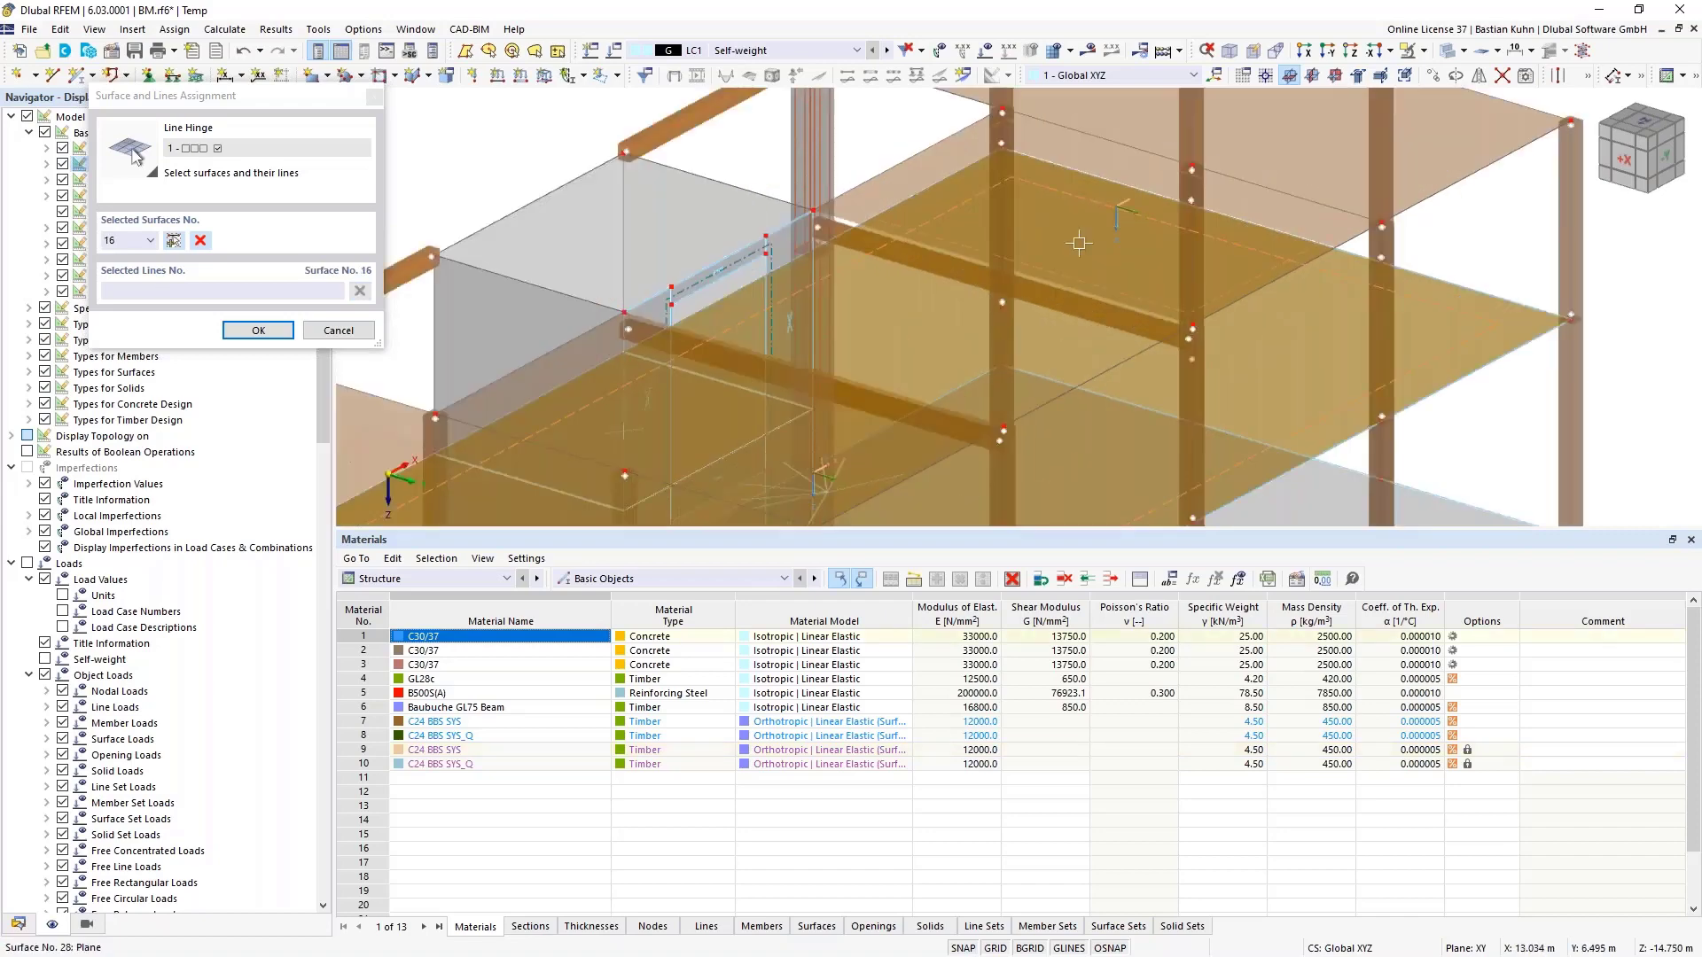
pyautogui.click(931, 172)
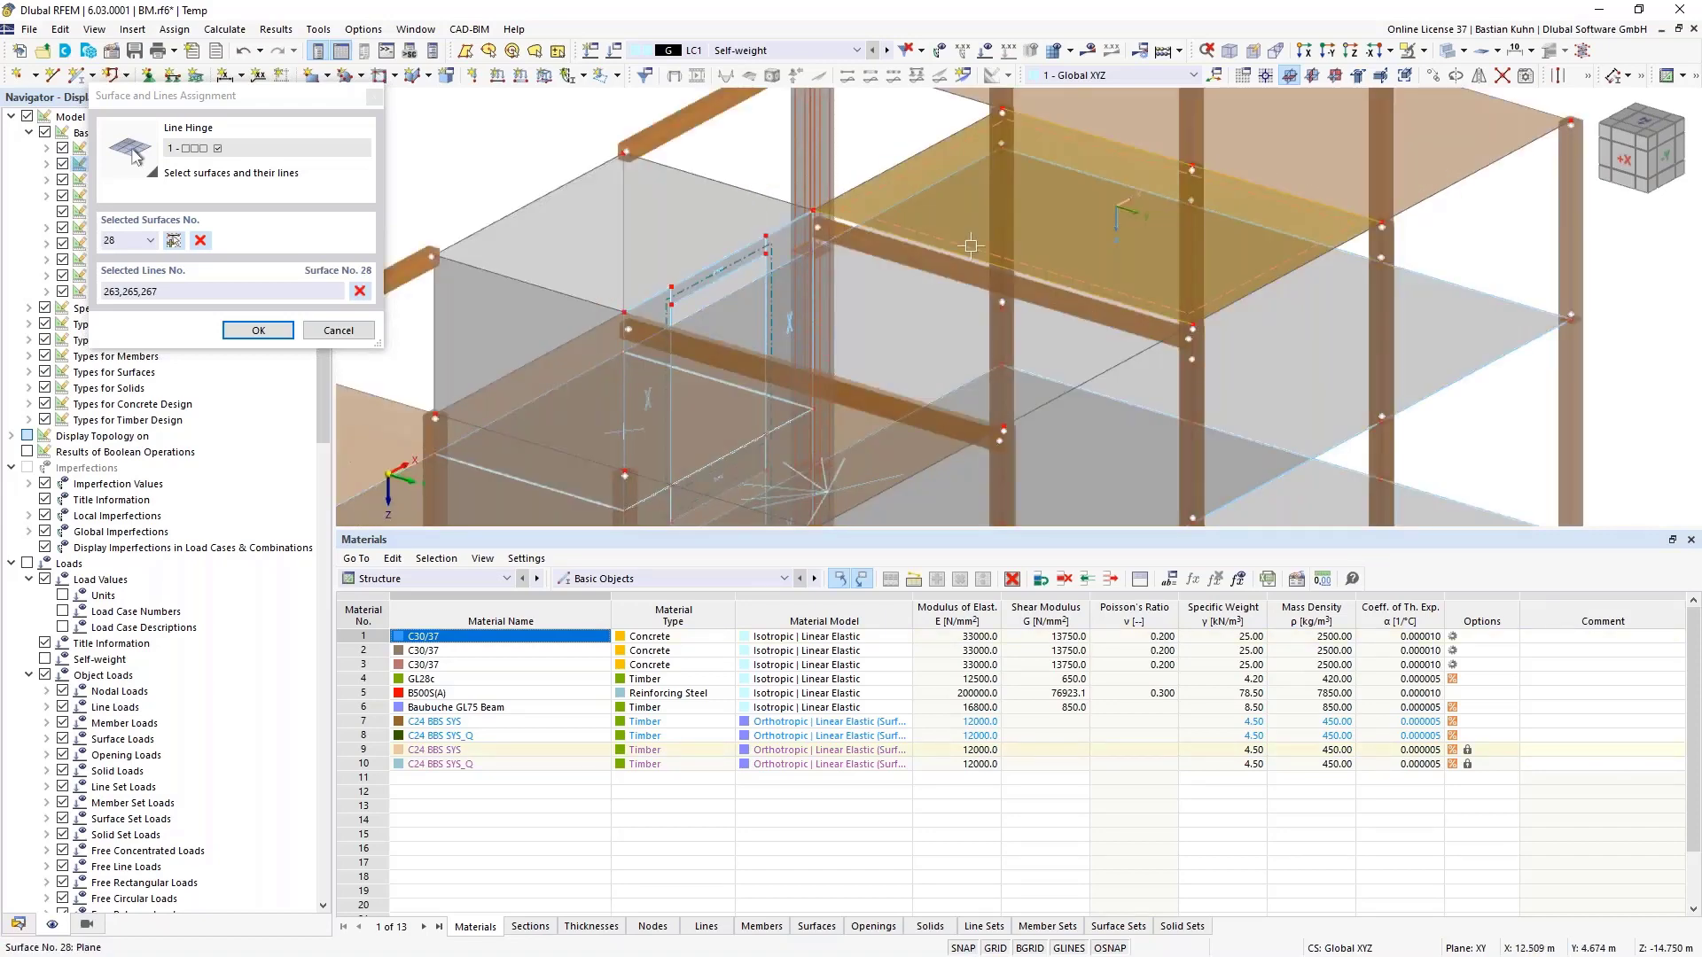
pyautogui.click(1055, 284)
# Assign the same line hinge to lines 250, 252 and 254 of roof surface 26 and save the hinge
pyautogui.click(663, 347)
pyautogui.click(667, 334)
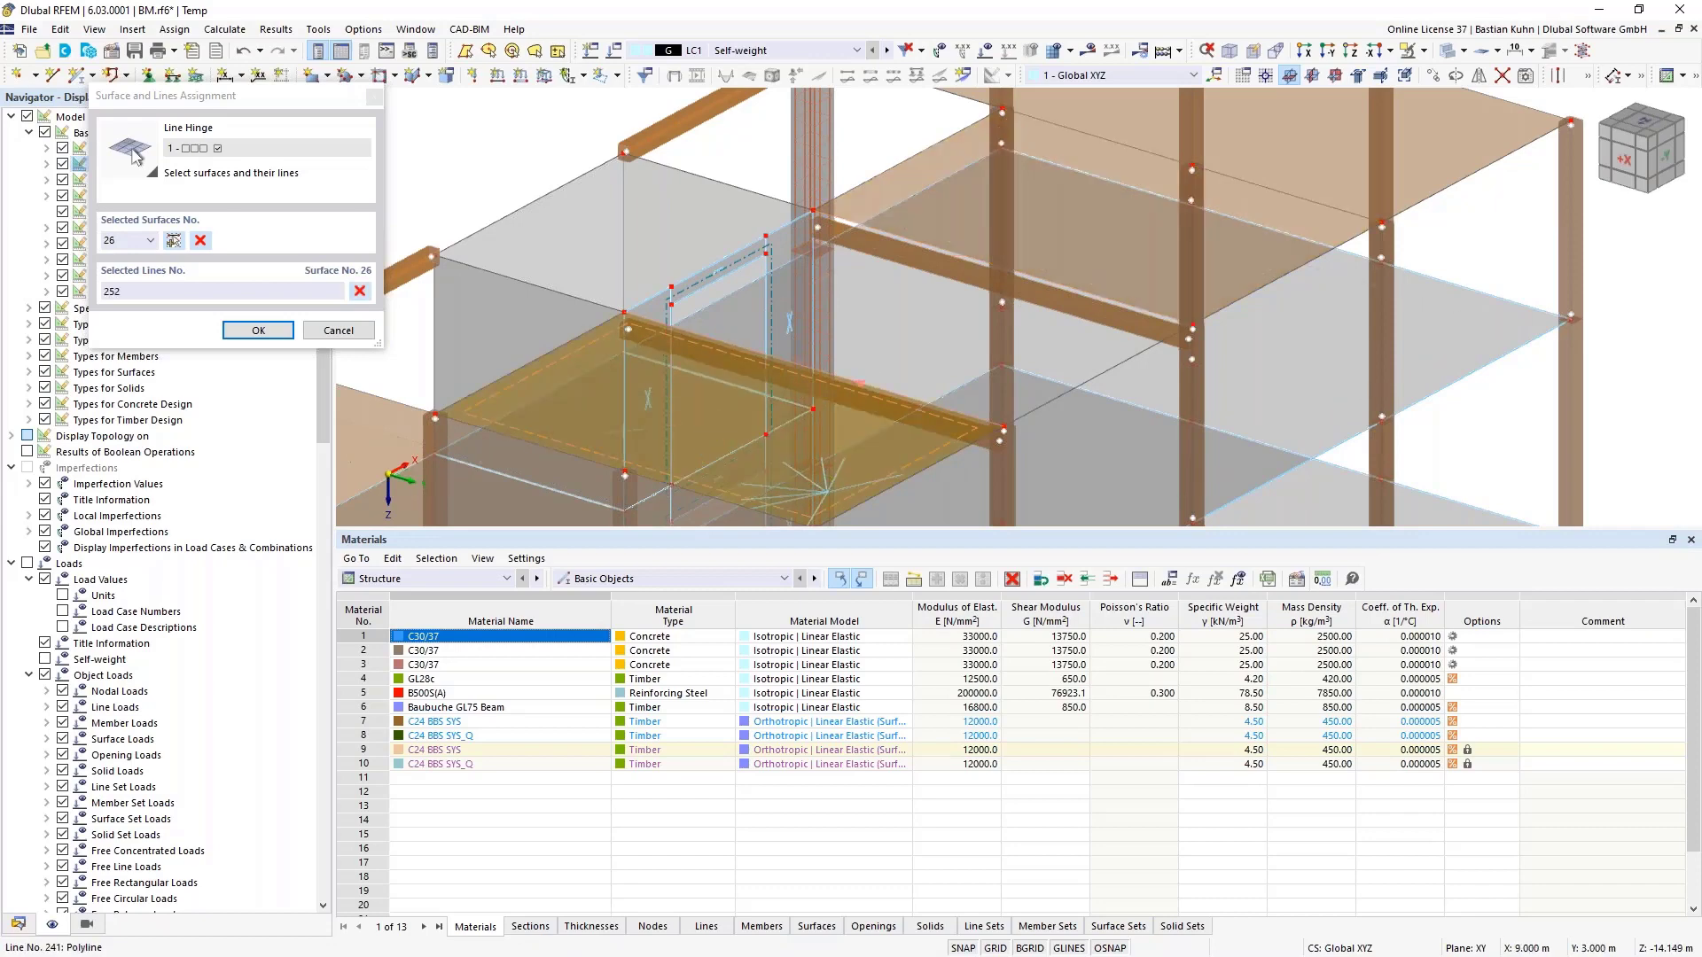
pyautogui.click(505, 434)
pyautogui.click(258, 330)
pyautogui.click(1194, 827)
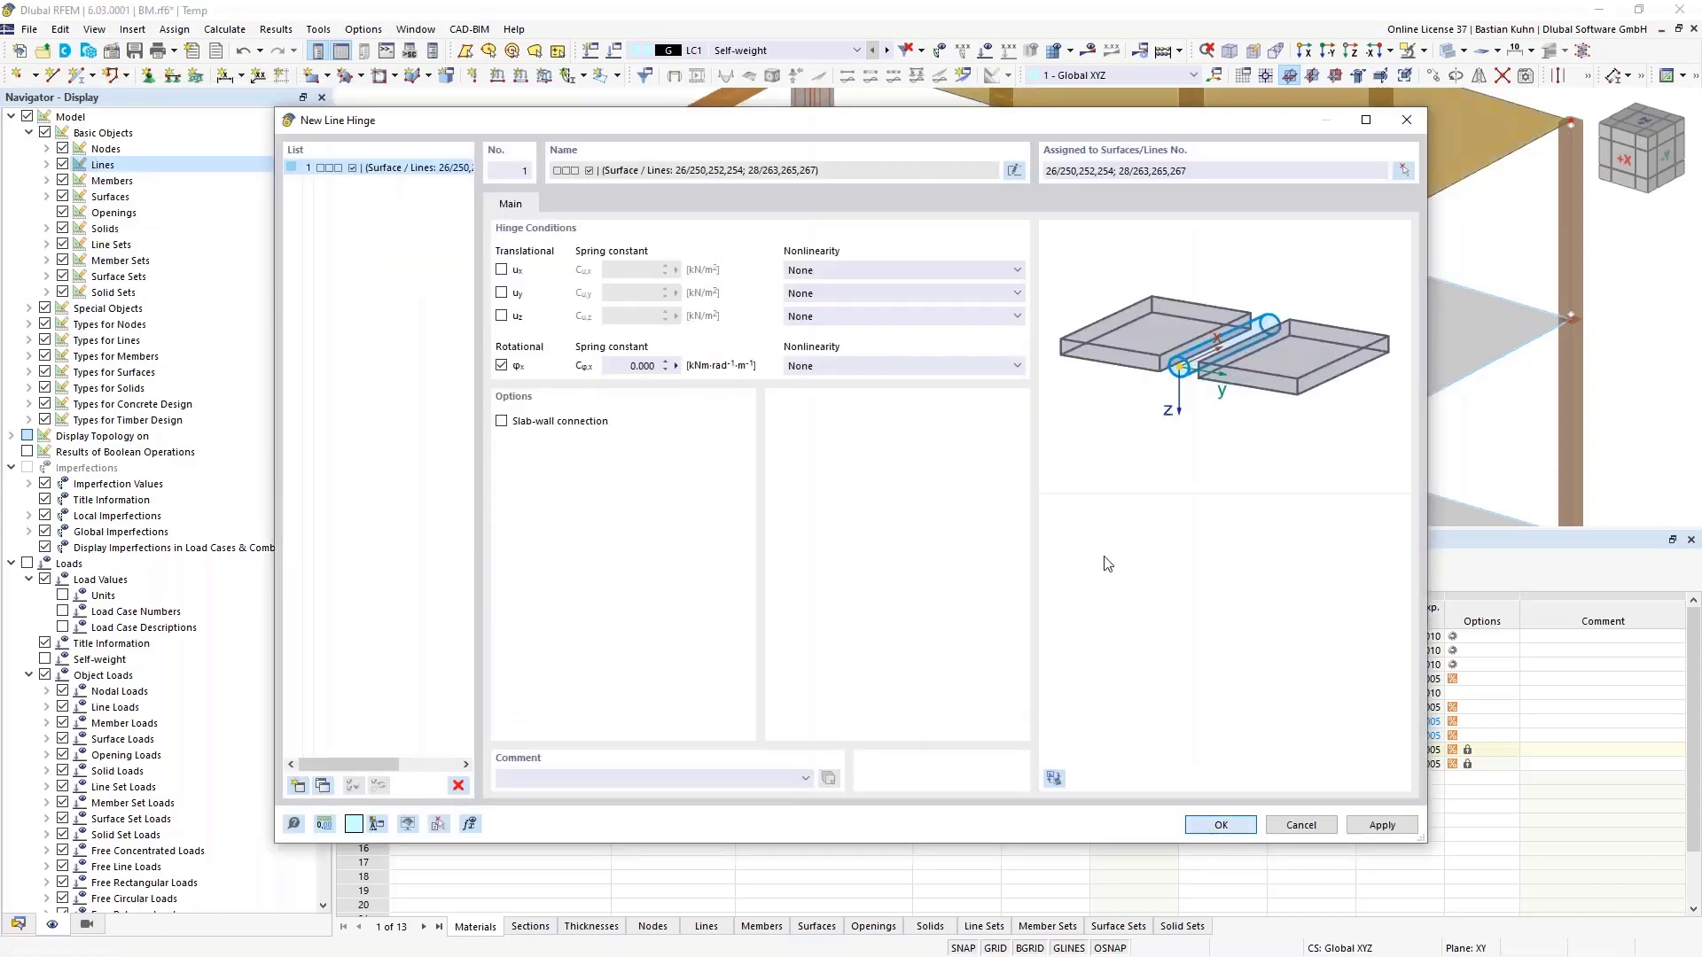
# Adjust the spacing and size of the line hinge graphics on the roof edges
pyautogui.scroll(5, 1153, 173)
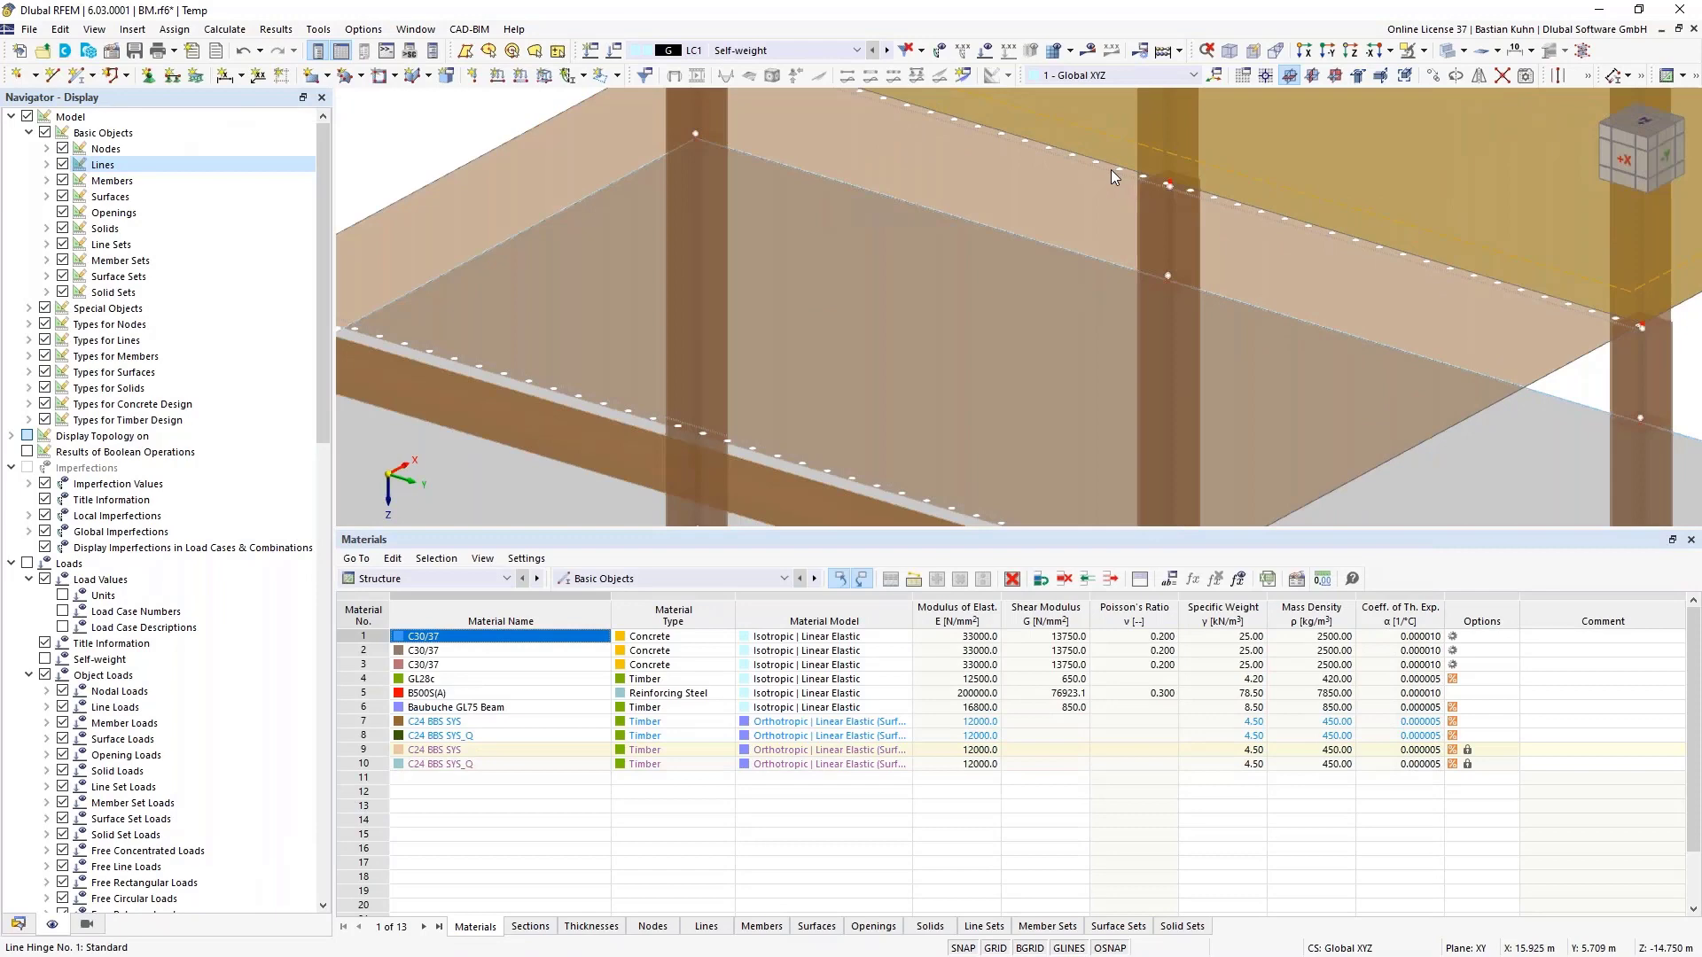
pyautogui.rightClick(1110, 168)
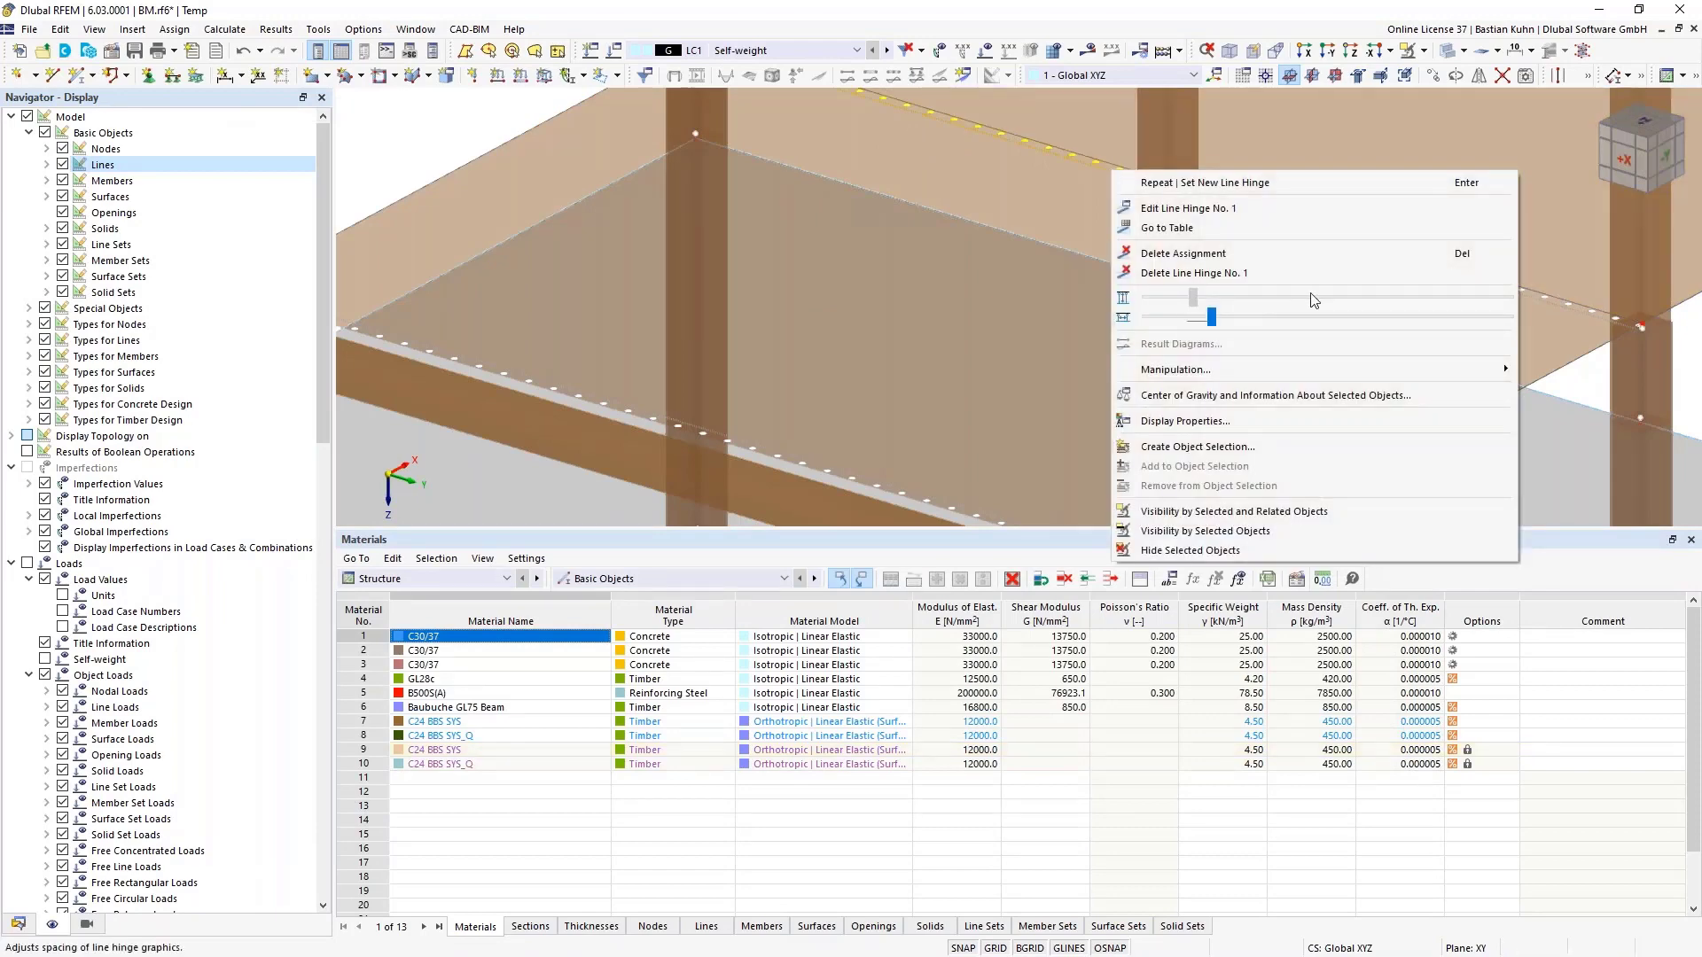
pyautogui.click(1413, 299)
pyautogui.moveTo(1212, 317); pyautogui.dragTo(1319, 325)
pyautogui.click(1026, 312)
pyautogui.scroll(-6, 1009, 314)
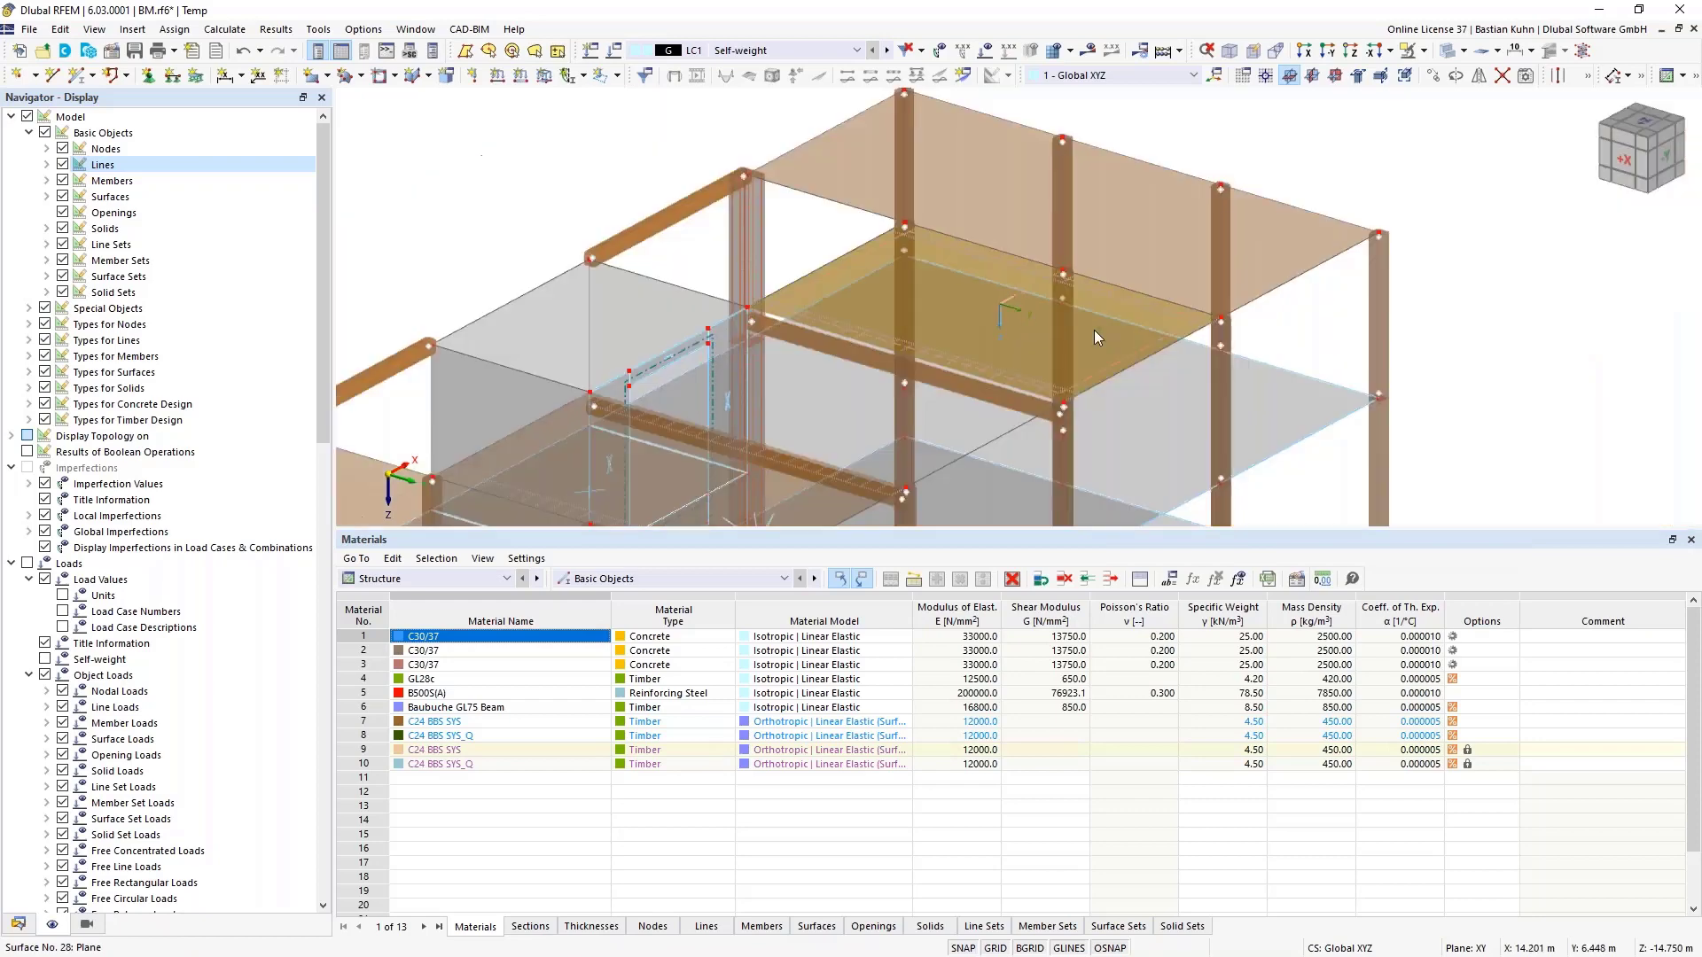
pyautogui.scroll(-3, 1503, 339)
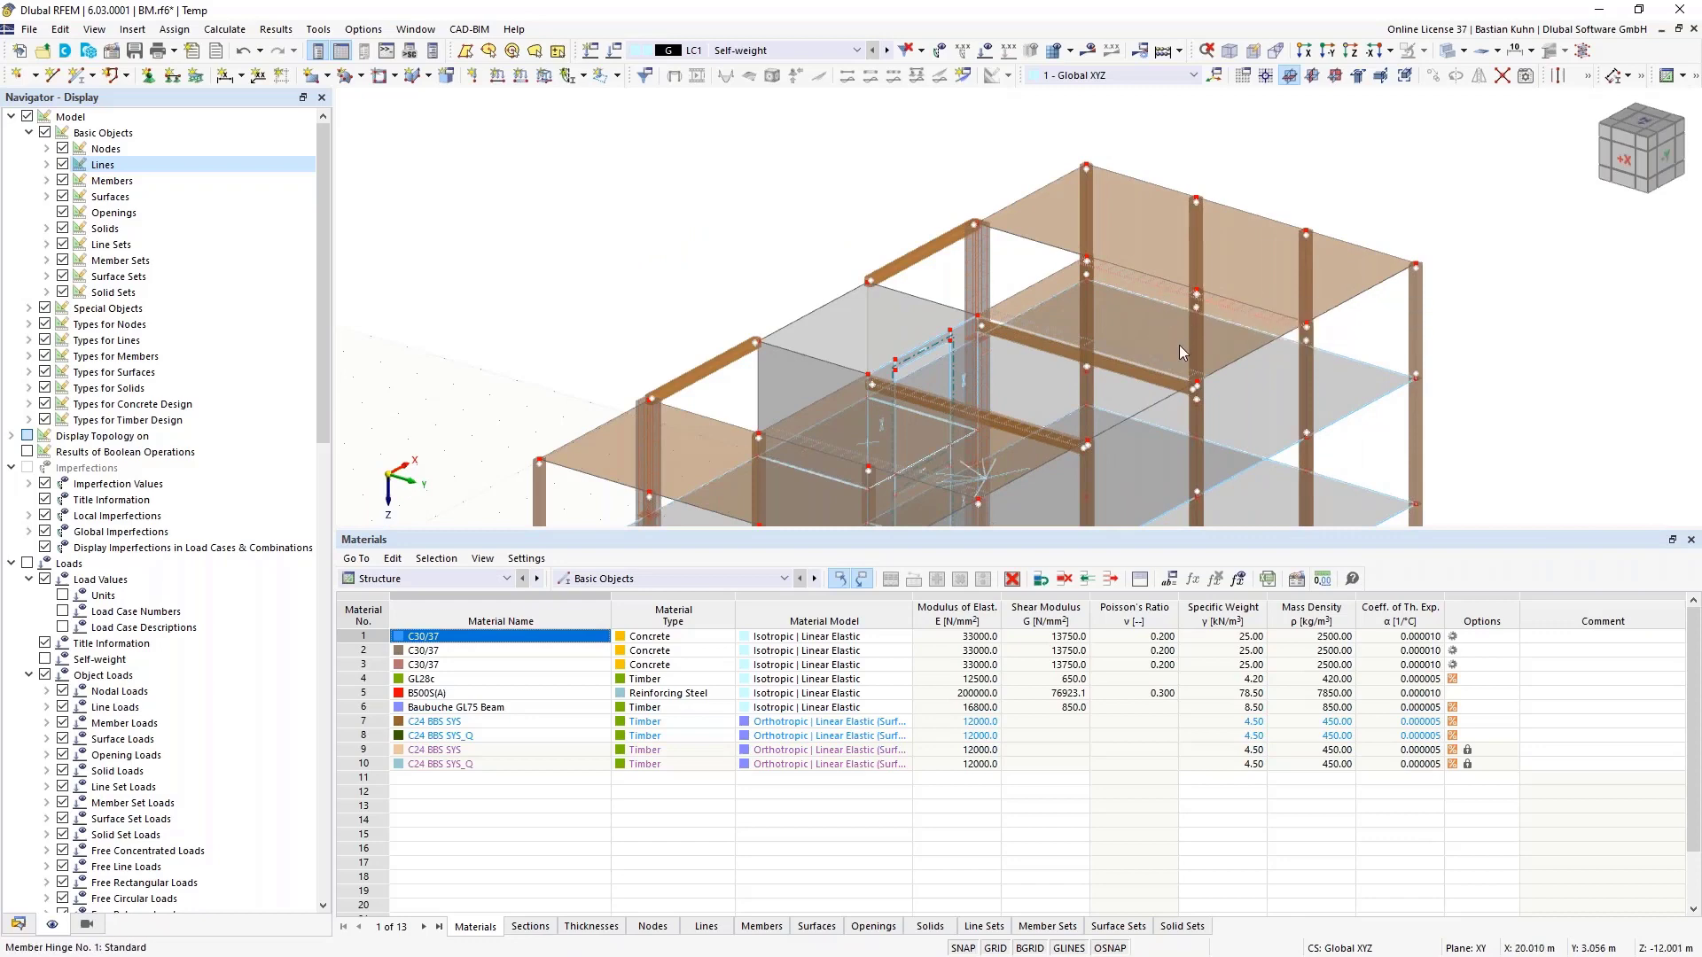
pyautogui.scroll(-5, 1140, 354)
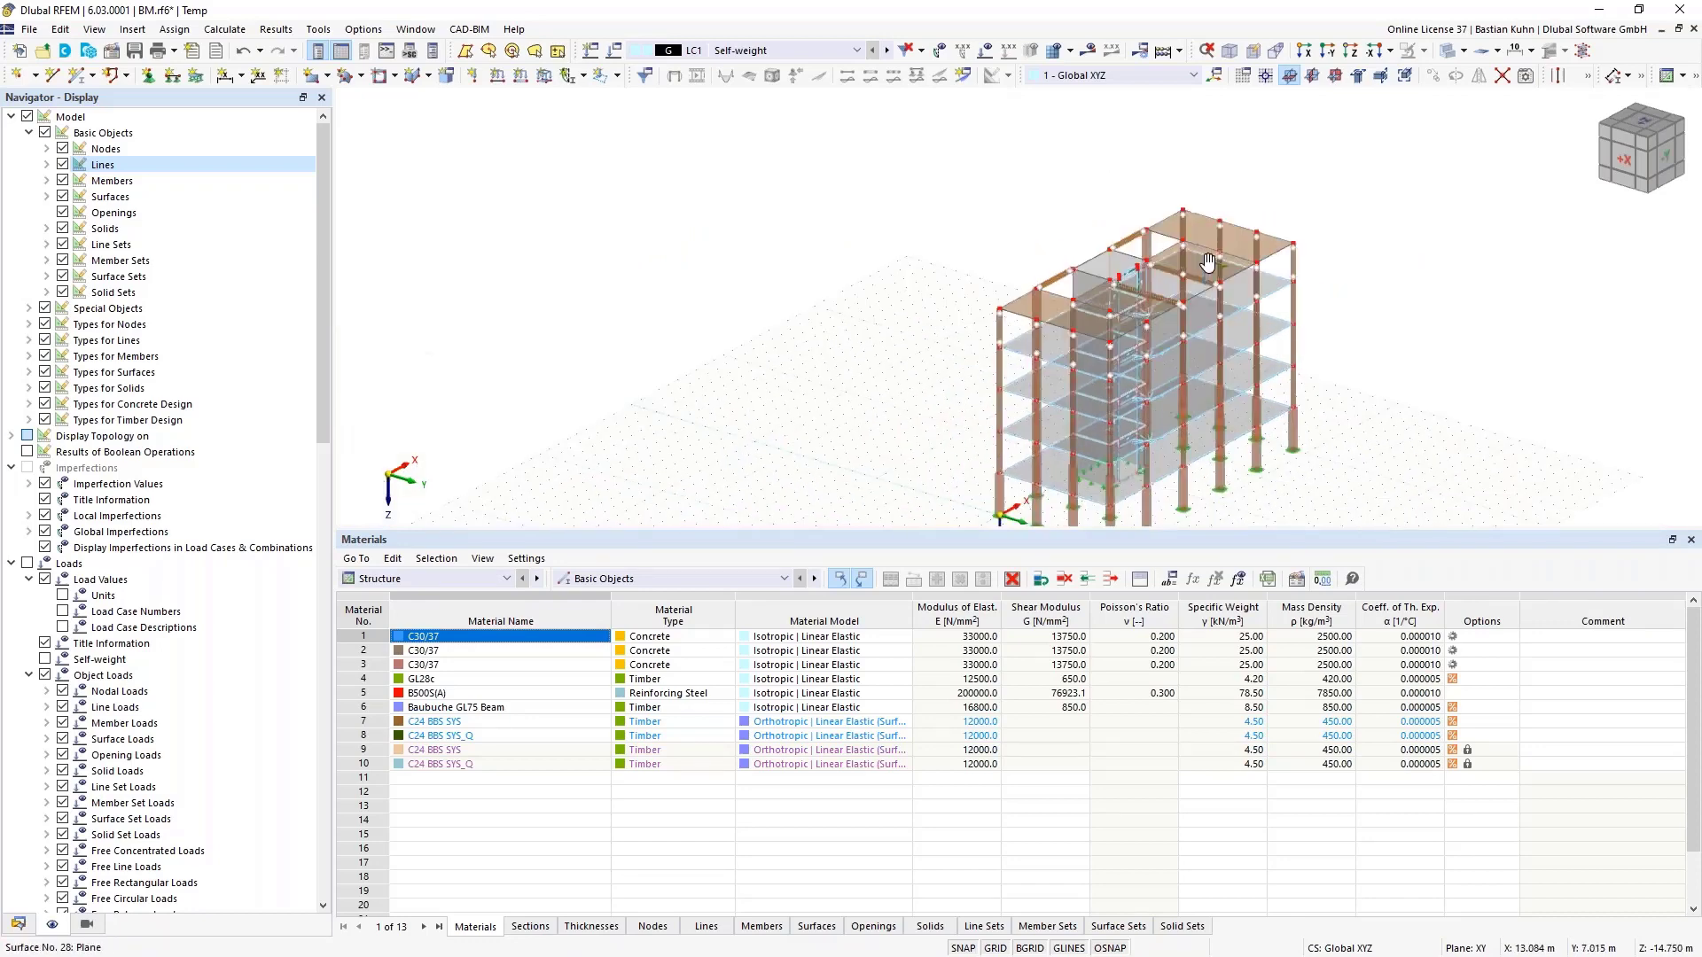
# Select the entire top storey in front view and copy it once with a displacement of -2.75 m in Z
pyautogui.keyDown('ctrl'); pyautogui.moveTo(1161, 273); pyautogui.dragTo(909, 268, button='middle'); pyautogui.keyUp('ctrl')
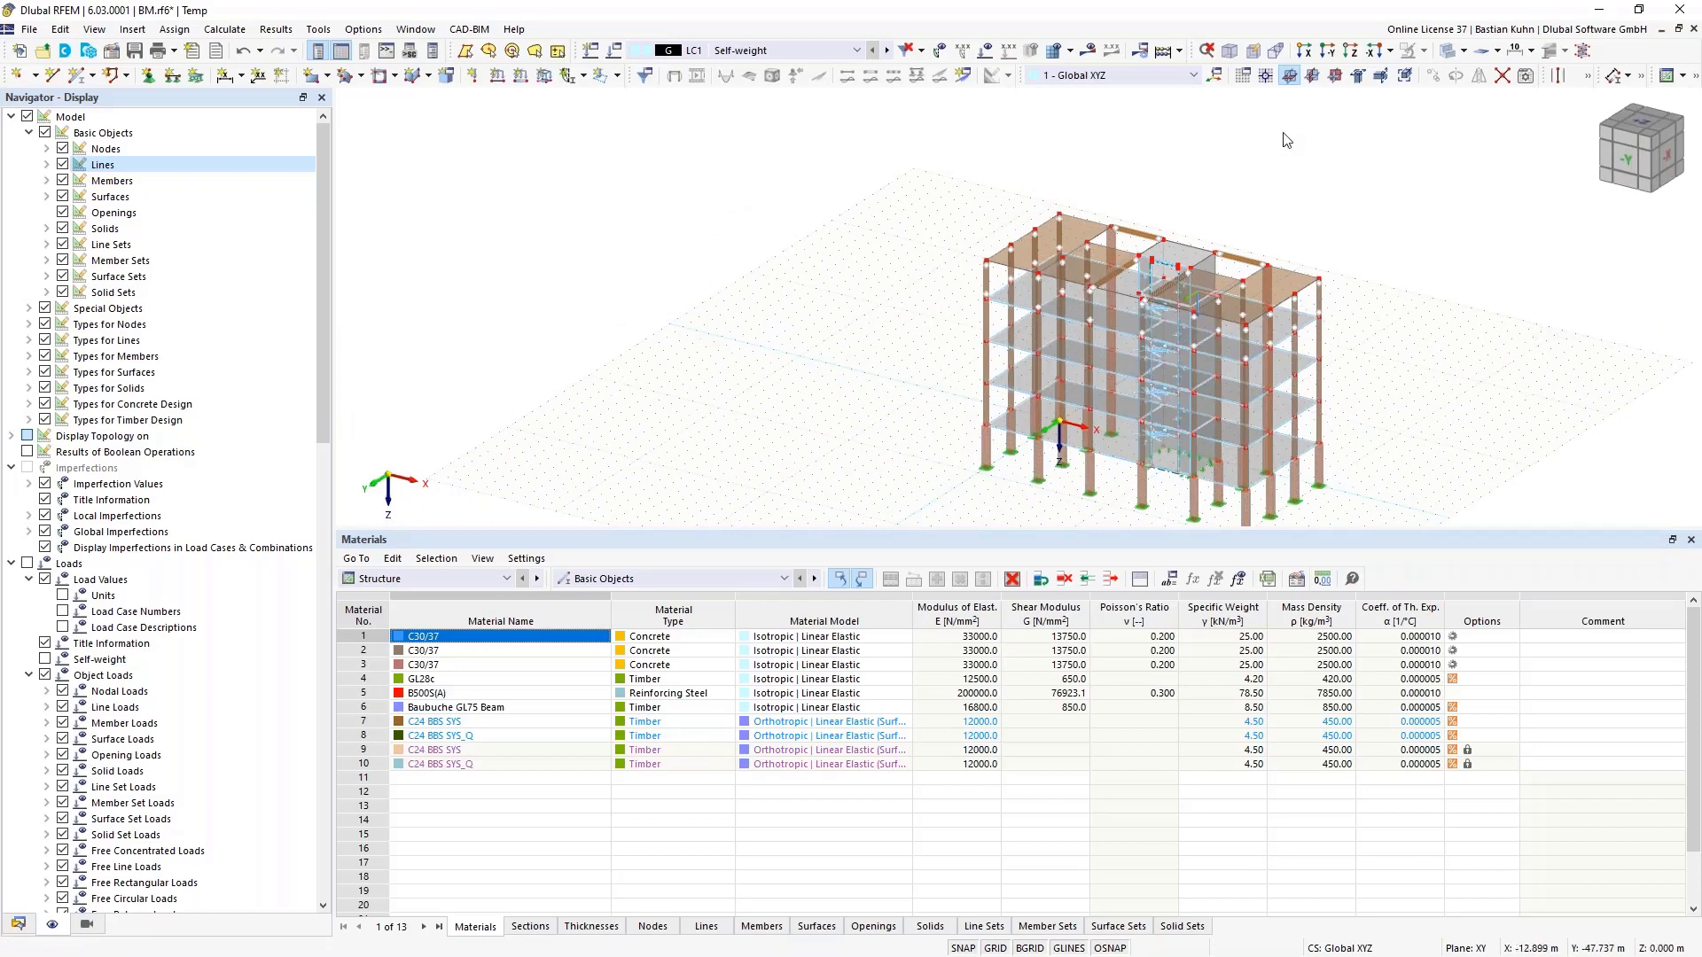
pyautogui.click(1330, 51)
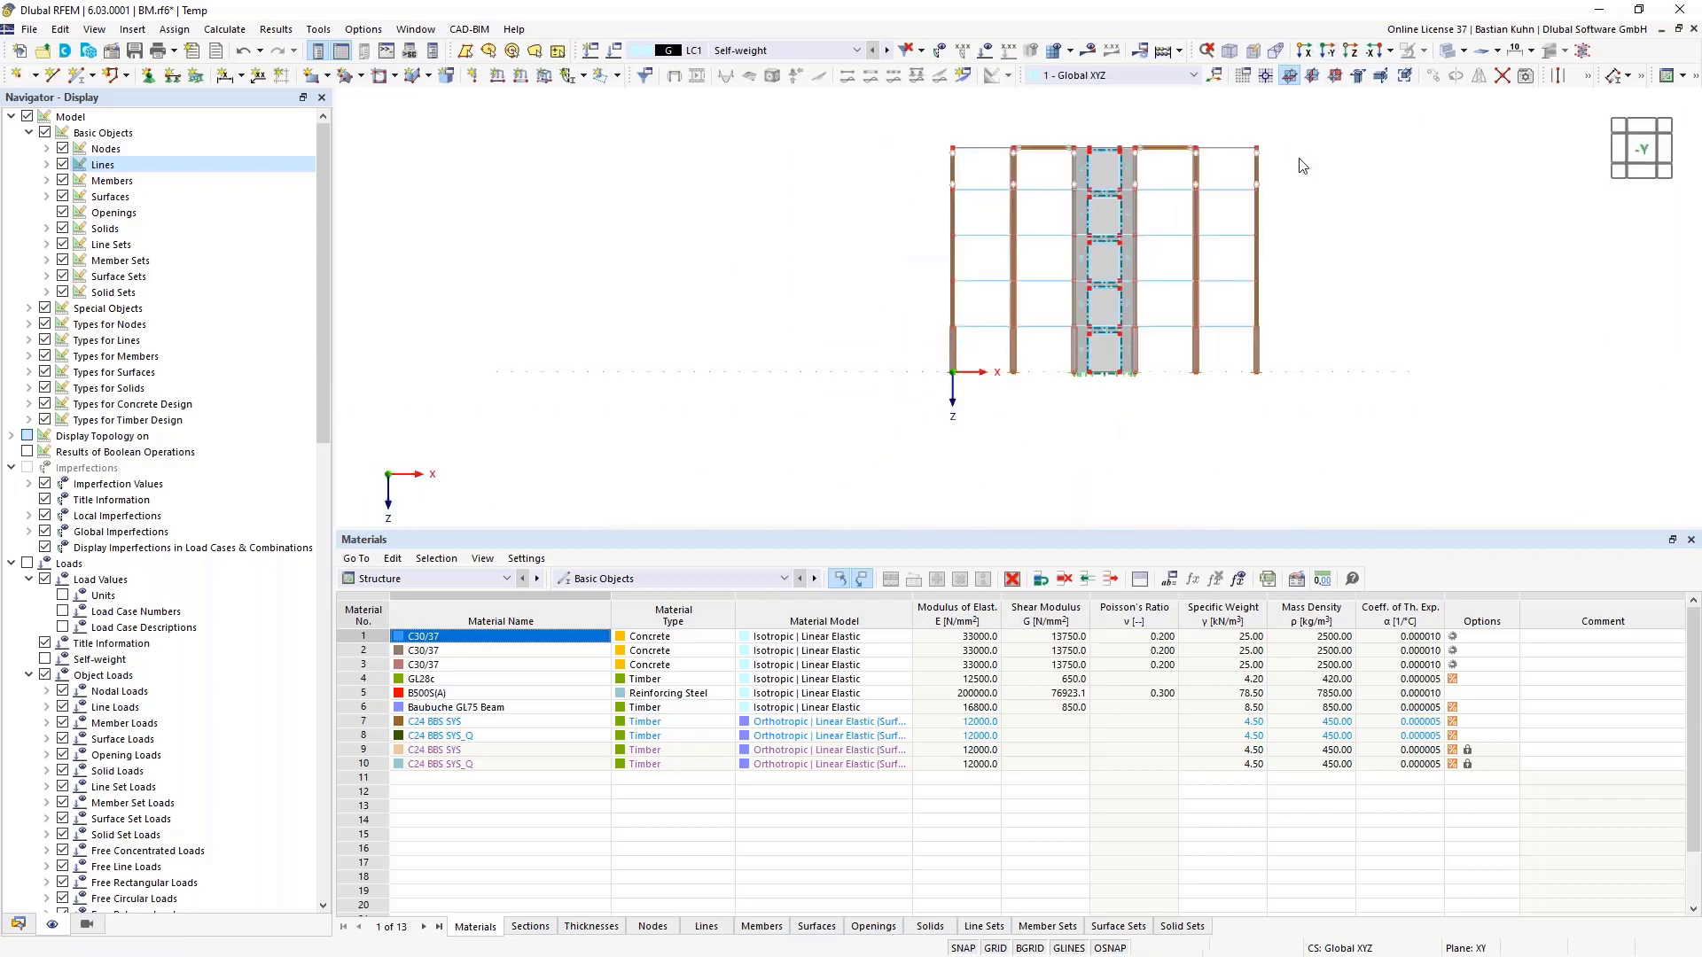
pyautogui.keyDown('ctrl'); pyautogui.moveTo(1311, 263); pyautogui.dragTo(1070, 281, button='middle'); pyautogui.keyUp('ctrl')
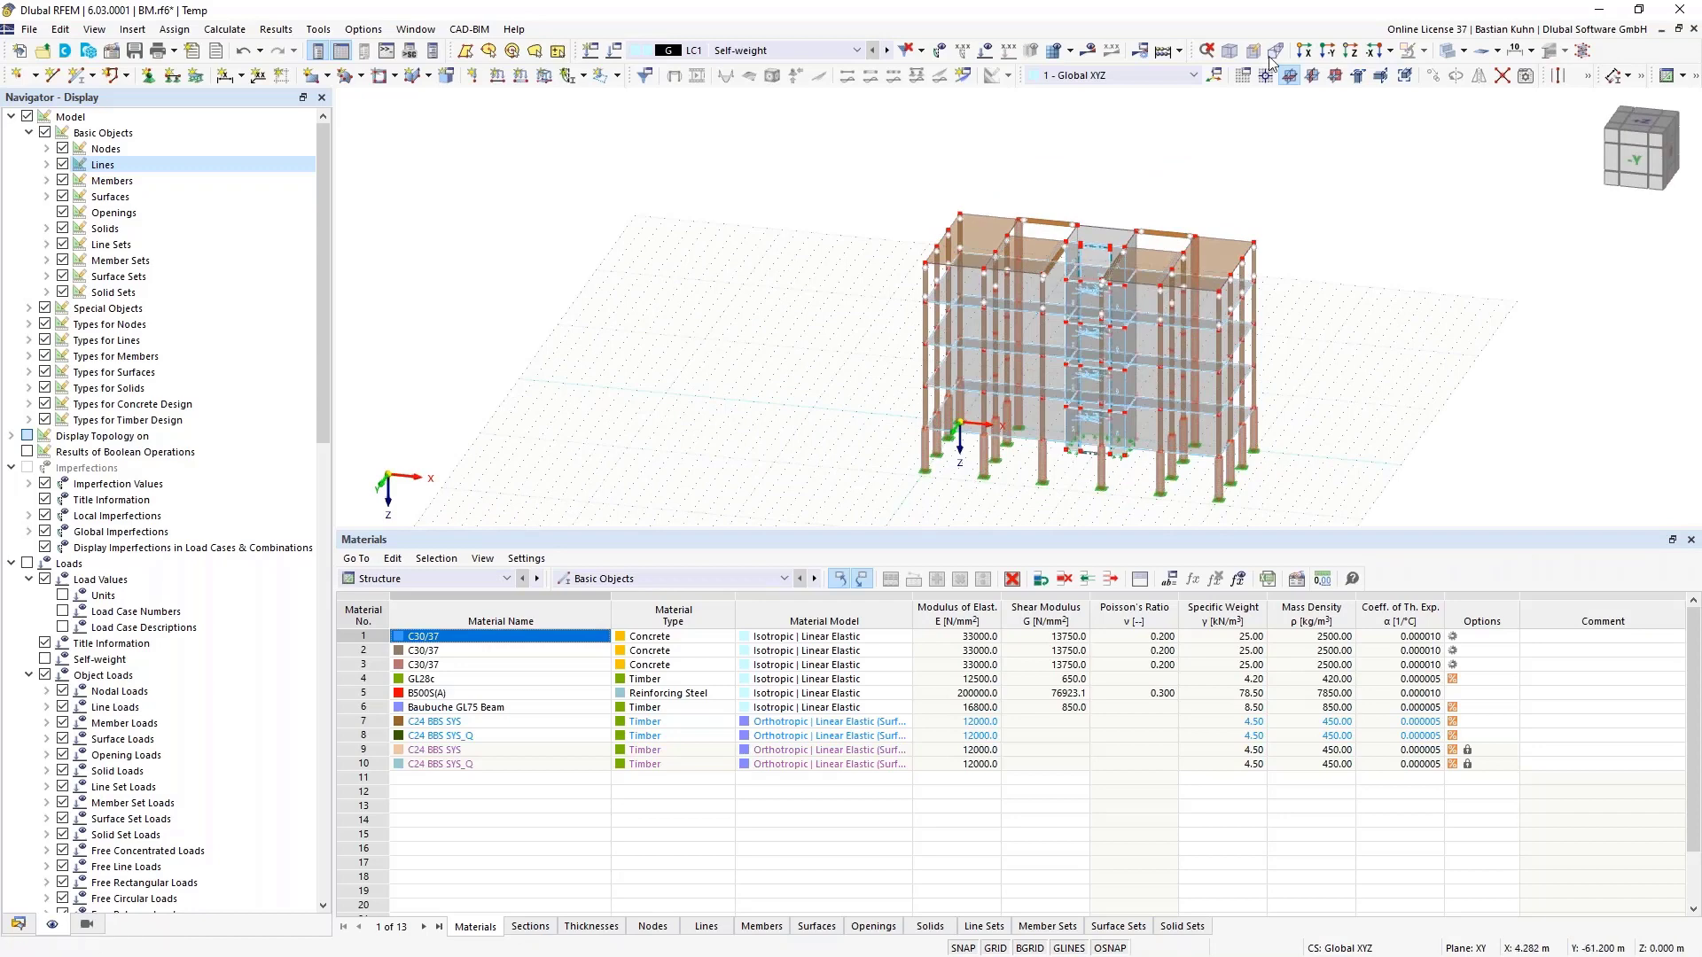
pyautogui.click(1327, 50)
pyautogui.moveTo(1299, 181); pyautogui.dragTo(722, 117)
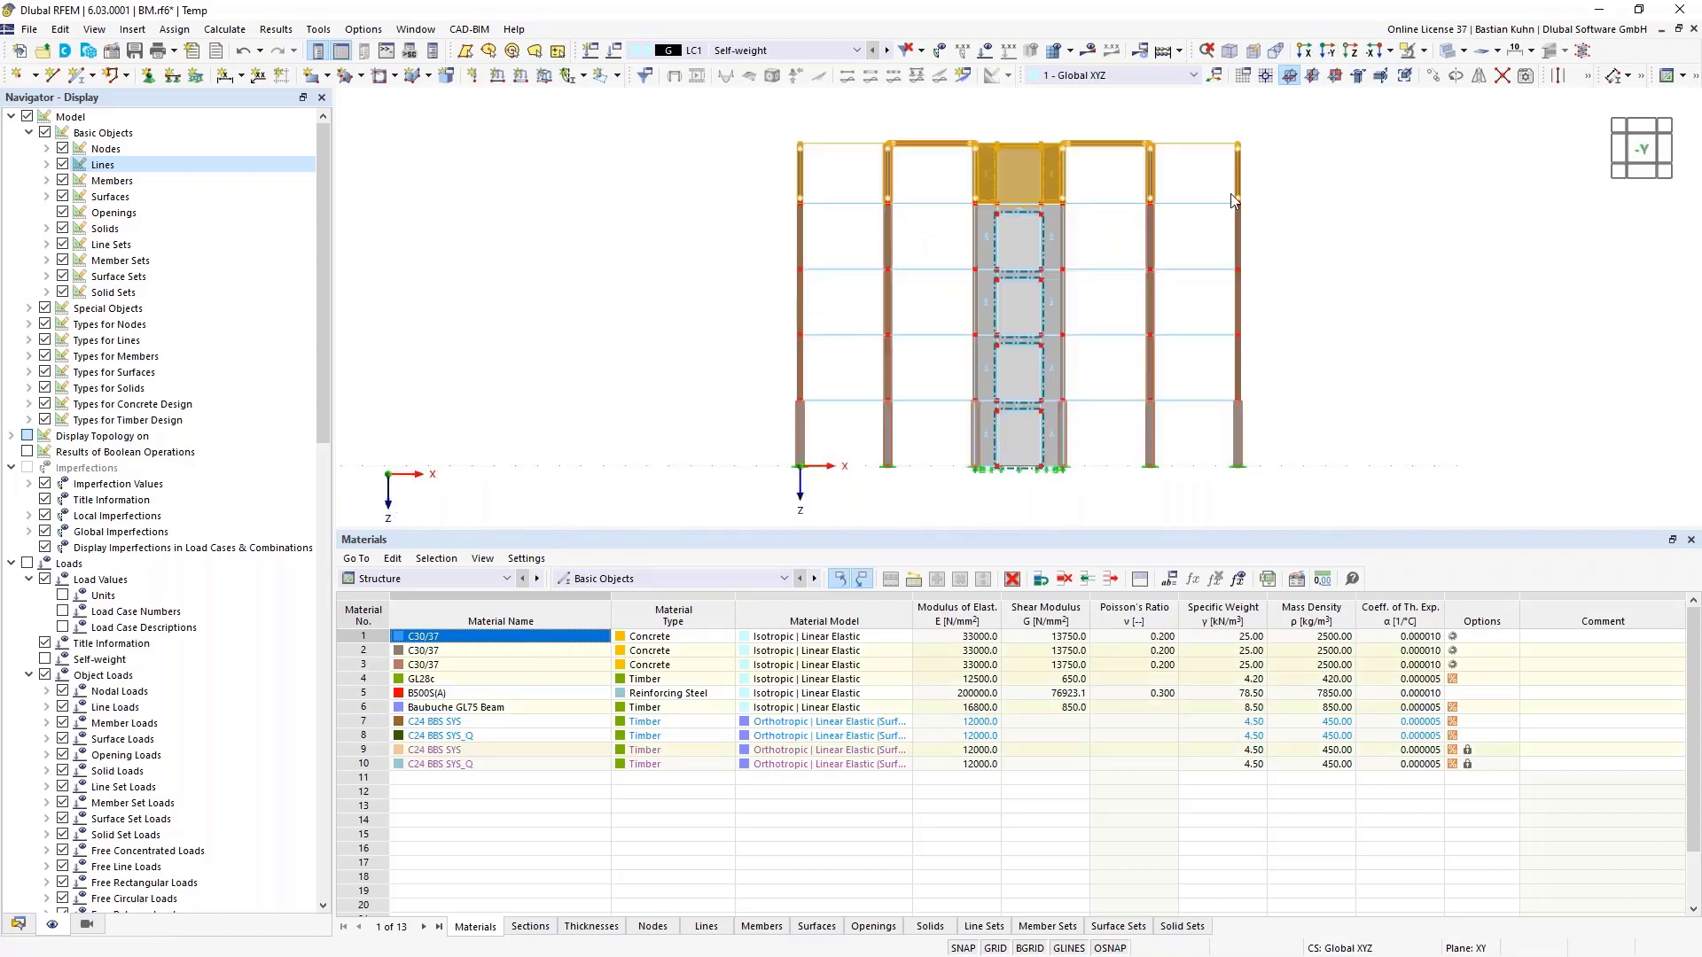
pyautogui.click(1428, 78)
pyautogui.click(783, 349)
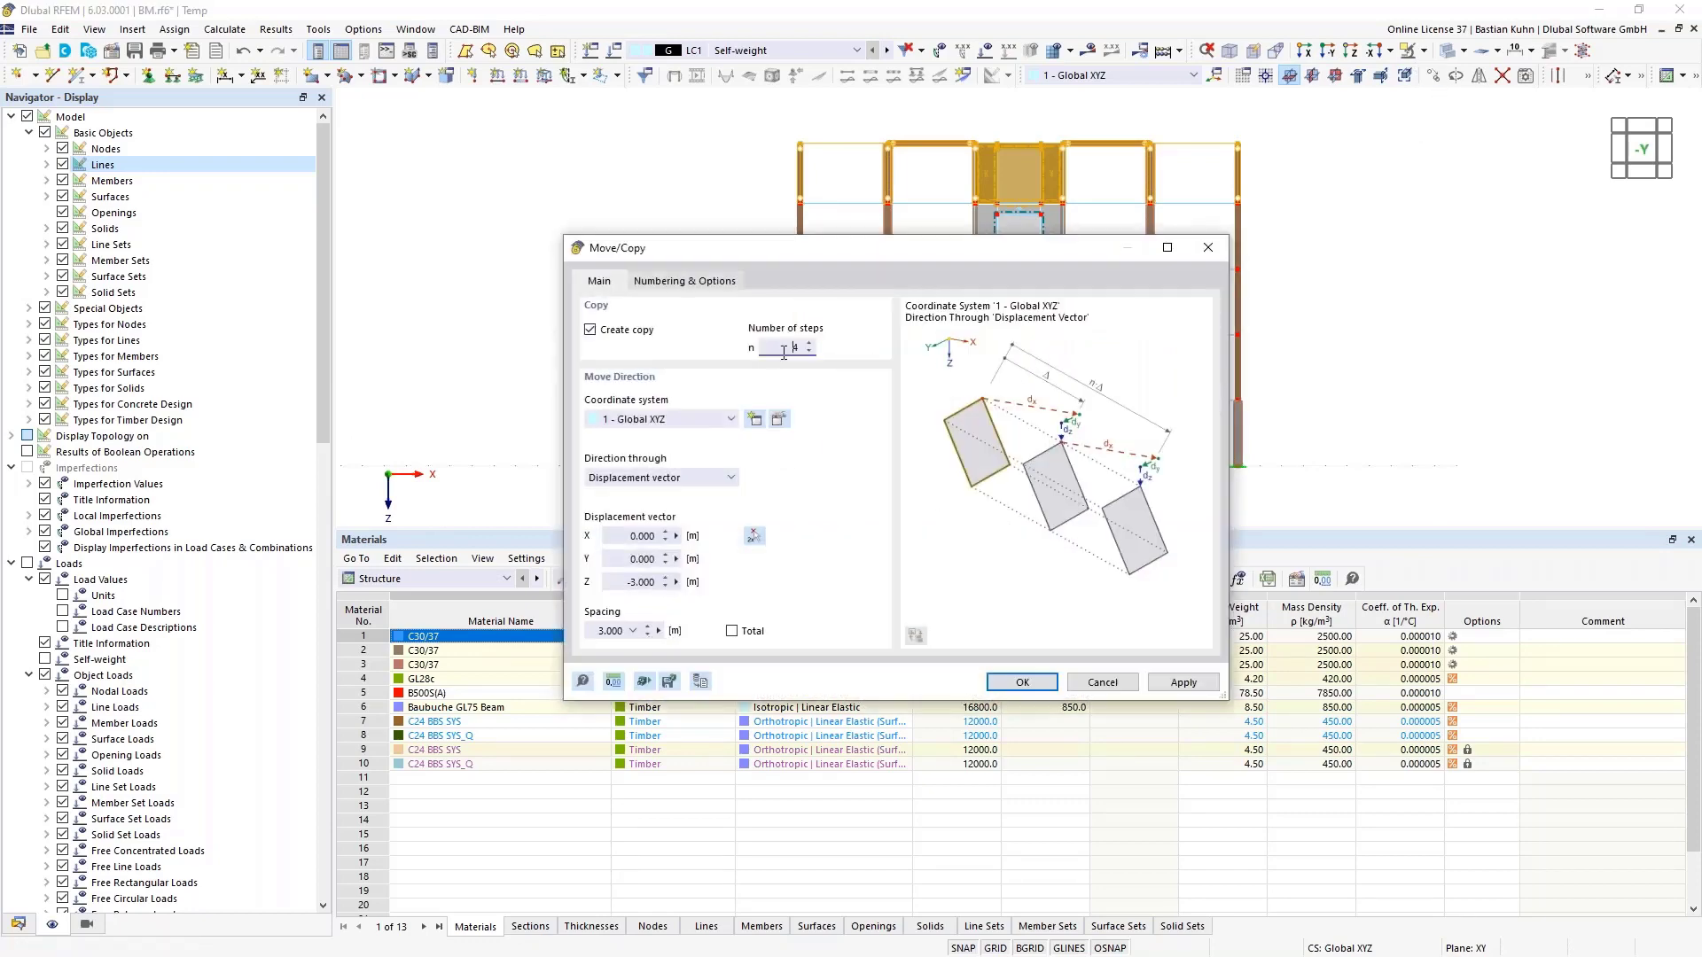
pyautogui.write('1')
pyautogui.click(618, 585)
pyautogui.write('-2,75')
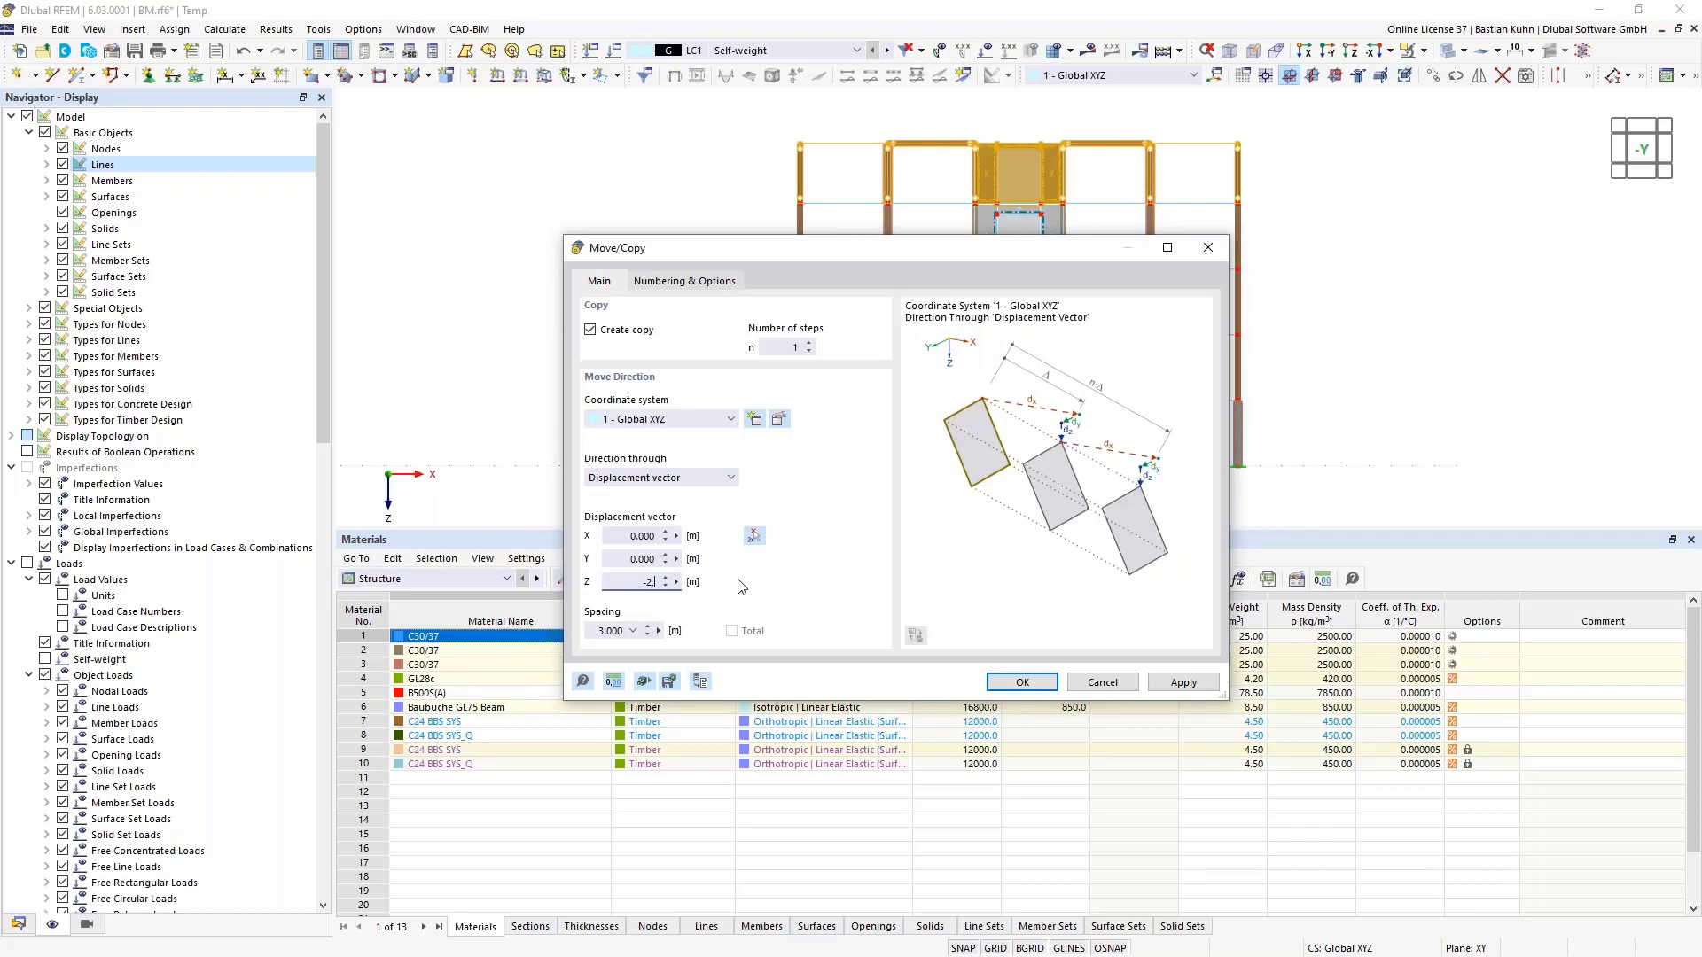
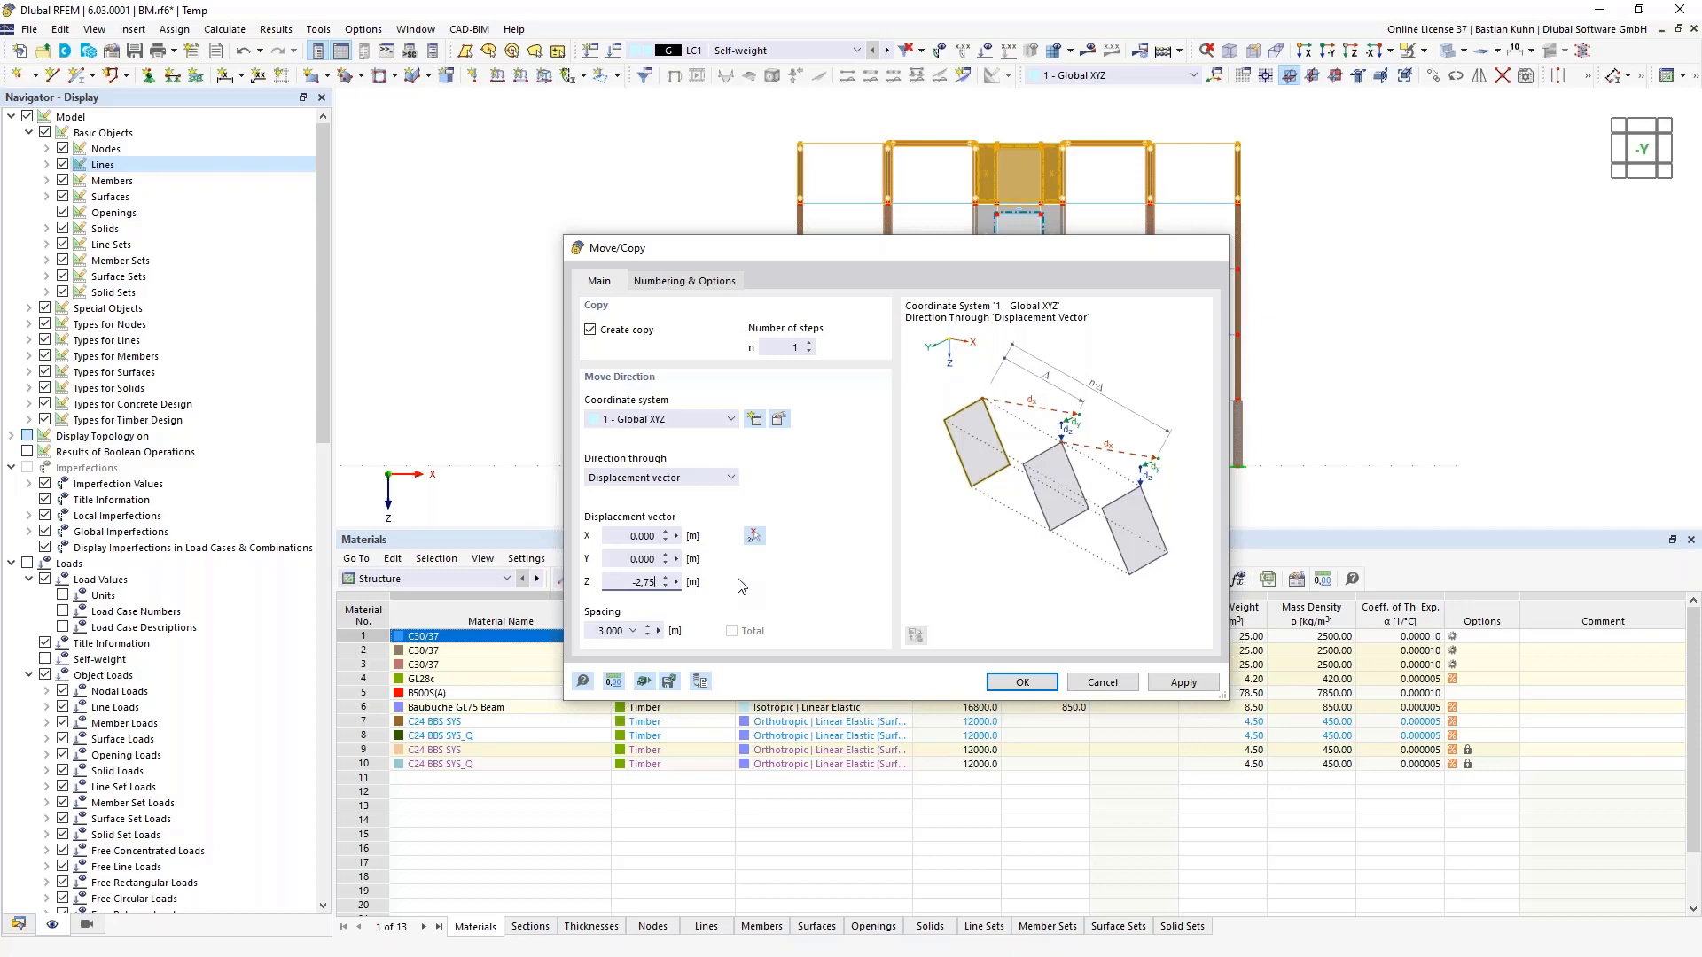
pyautogui.press('Return')
# Delete the selected core objects in the newly copied top storey
pyautogui.keyDown('ctrl'); pyautogui.moveTo(925, 427); pyautogui.dragTo(975, 448, button='middle'); pyautogui.keyUp('ctrl')
pyautogui.scroll(5, 887, 213)
pyautogui.moveTo(919, 177); pyautogui.dragTo(838, 264)
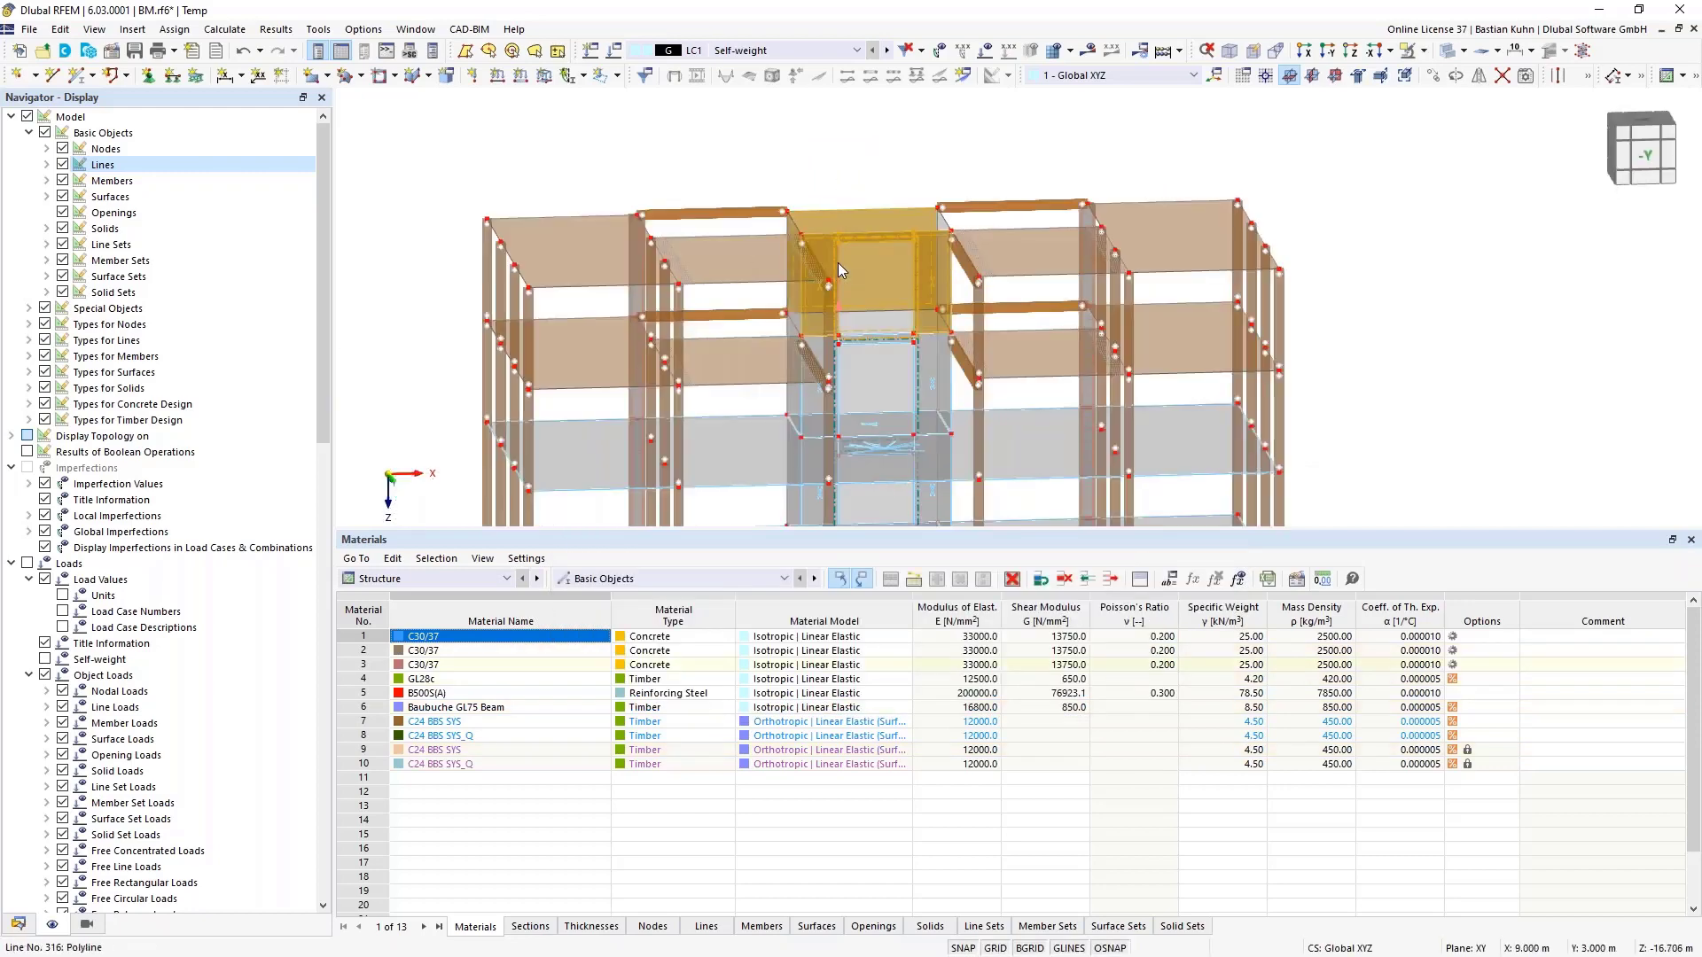
pyautogui.press('Delete')
pyautogui.moveTo(885, 265)
pyautogui.mouseDown(button='middle')
pyautogui.moveTo(910, 230)
pyautogui.moveTo(794, 296)
pyautogui.moveTo(821, 322)
pyautogui.moveTo(956, 312)
pyautogui.moveTo(885, 269)
pyautogui.mouseUp(button='middle')
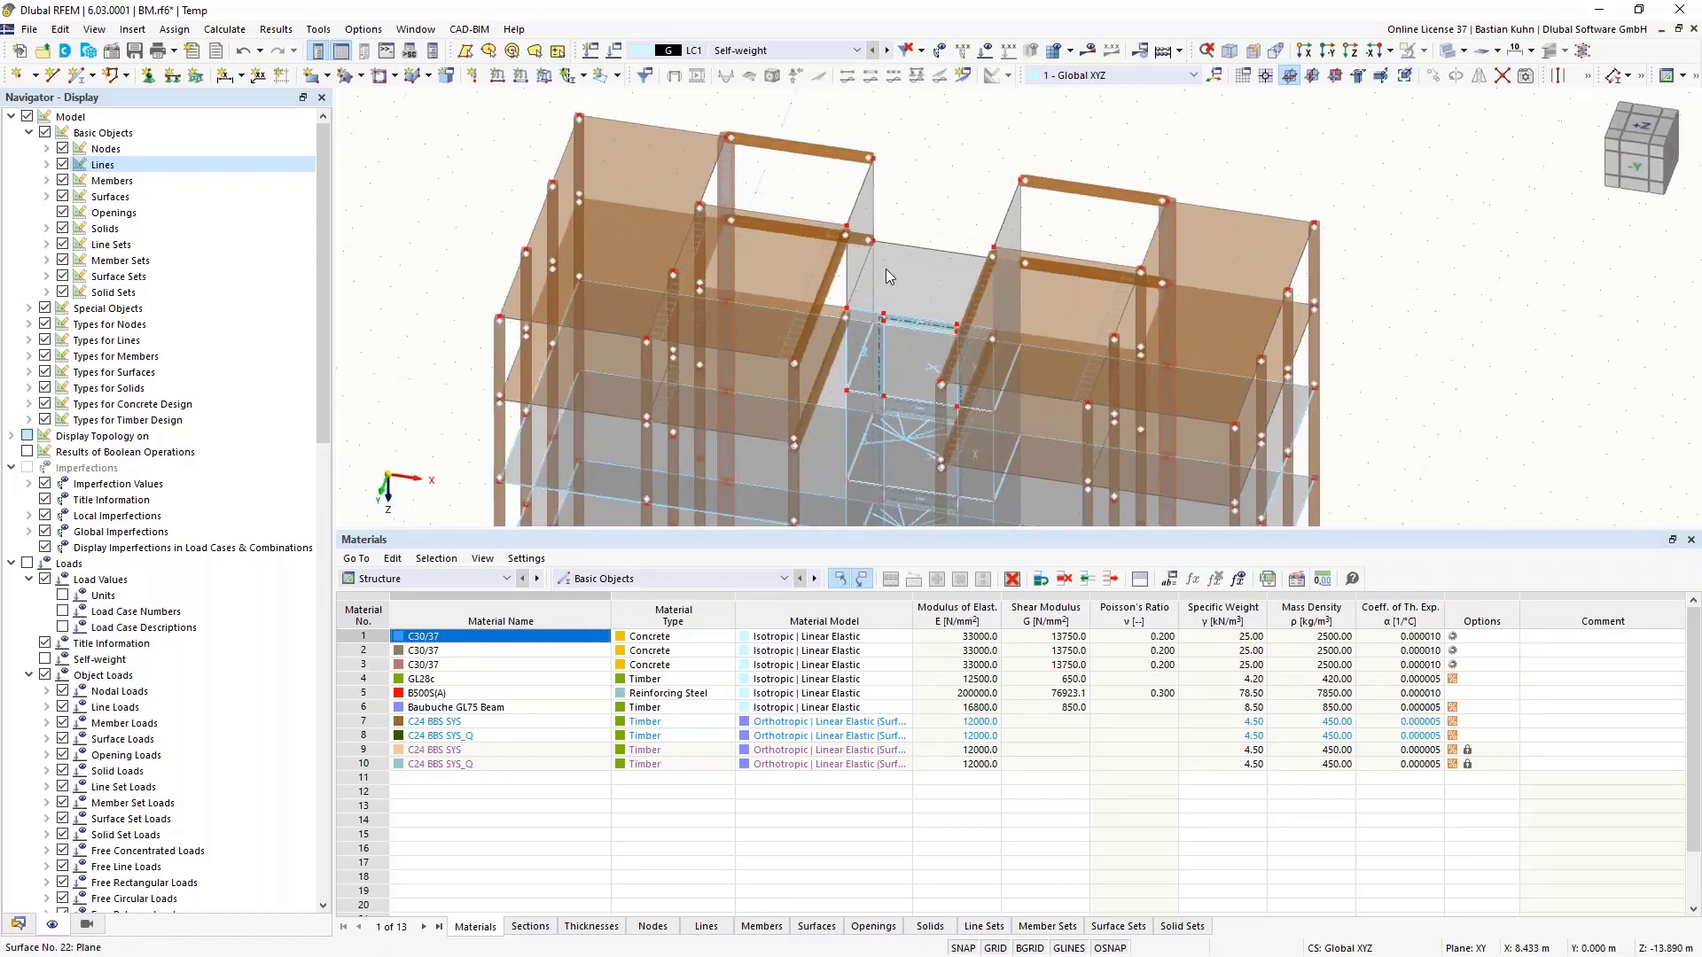
# Create a rectangular surface at the core using thickness 1, uniform 300 mm in C30/37, ending at X 11.5, Y 3, Z -14.75 m
pyautogui.click(886, 268)
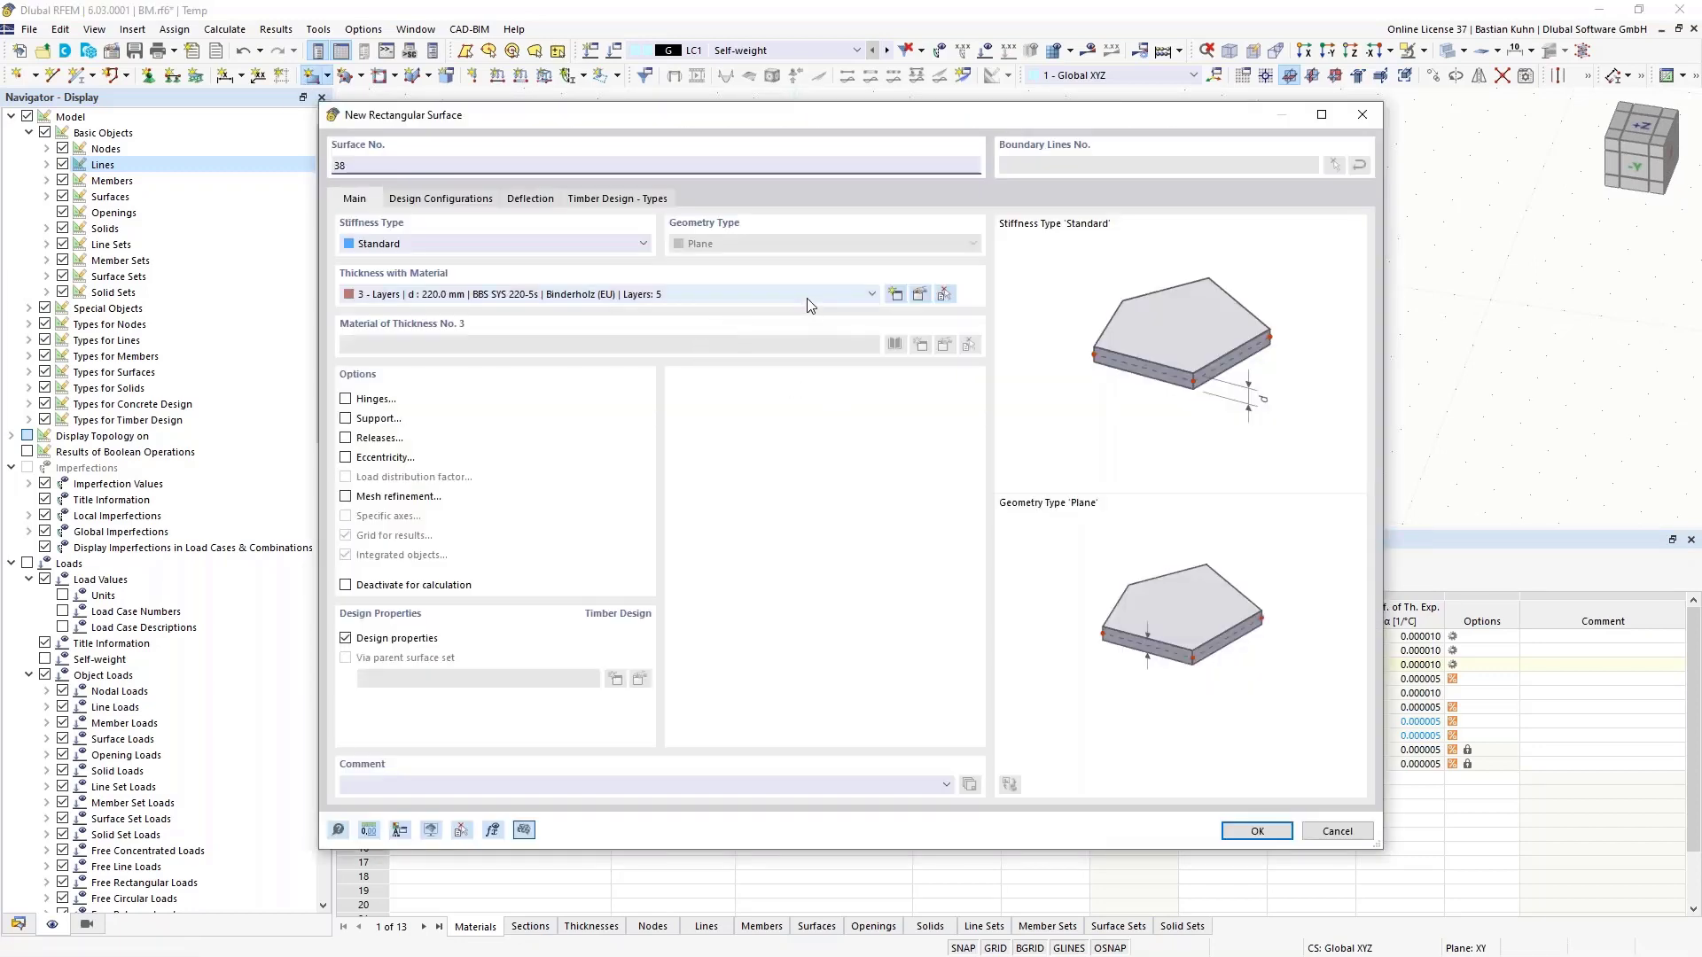
pyautogui.click(807, 298)
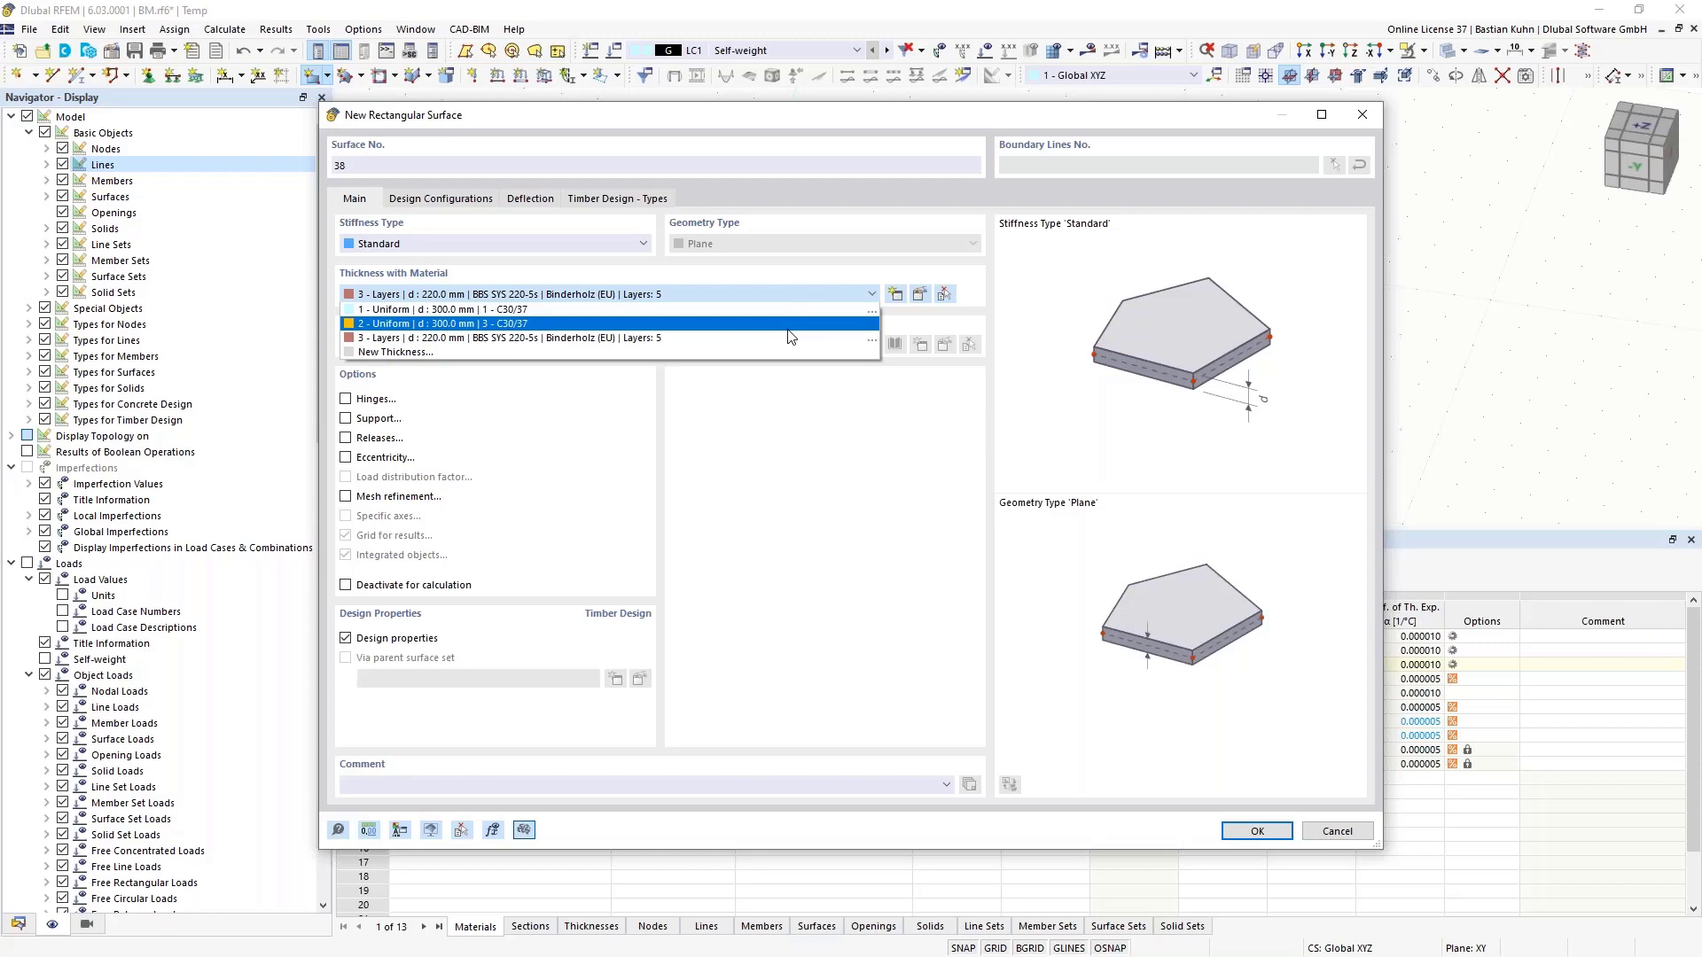
pyautogui.click(780, 309)
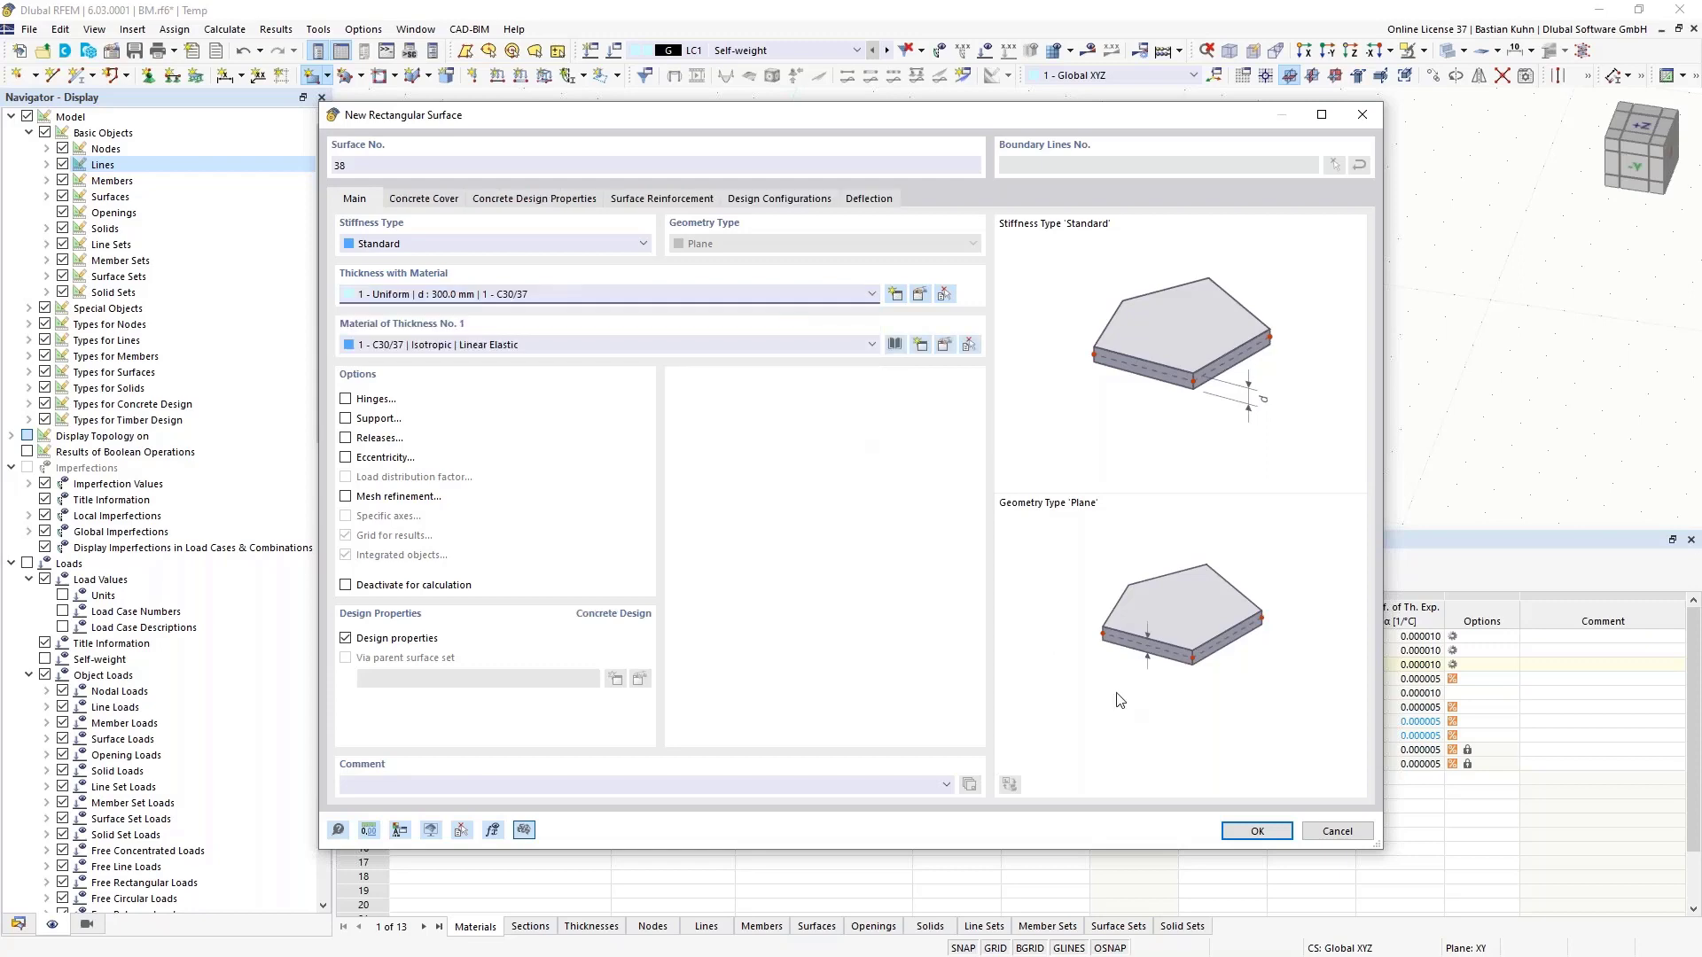
pyautogui.click(1233, 831)
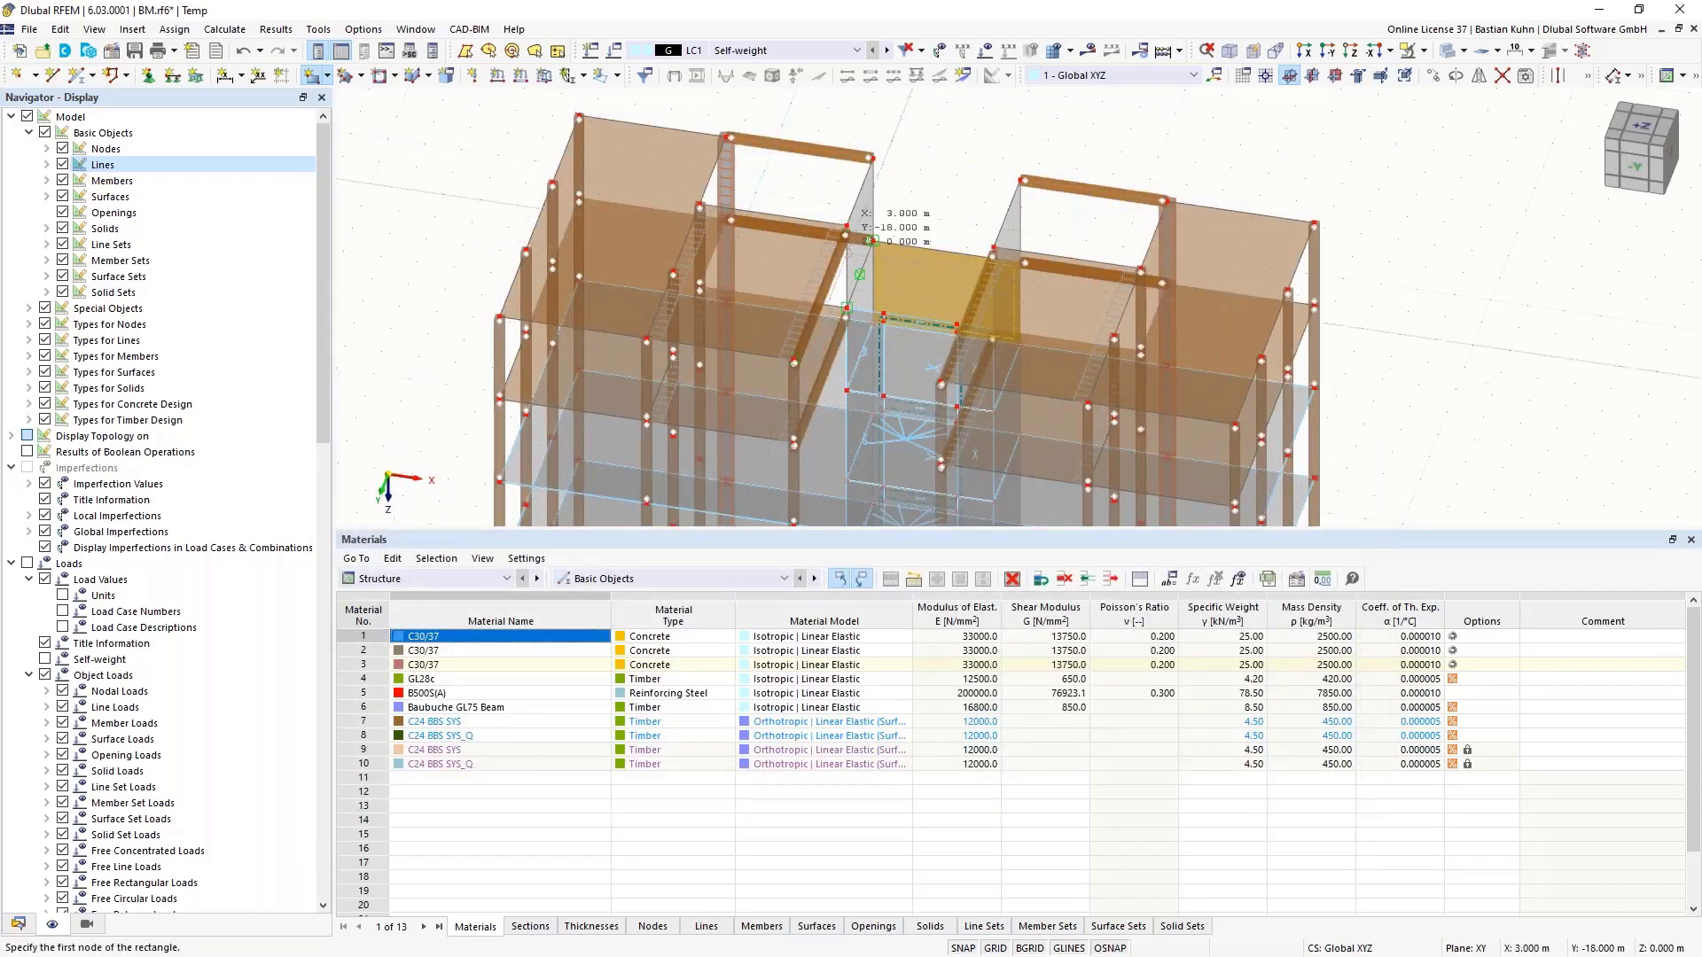
pyautogui.click(872, 240)
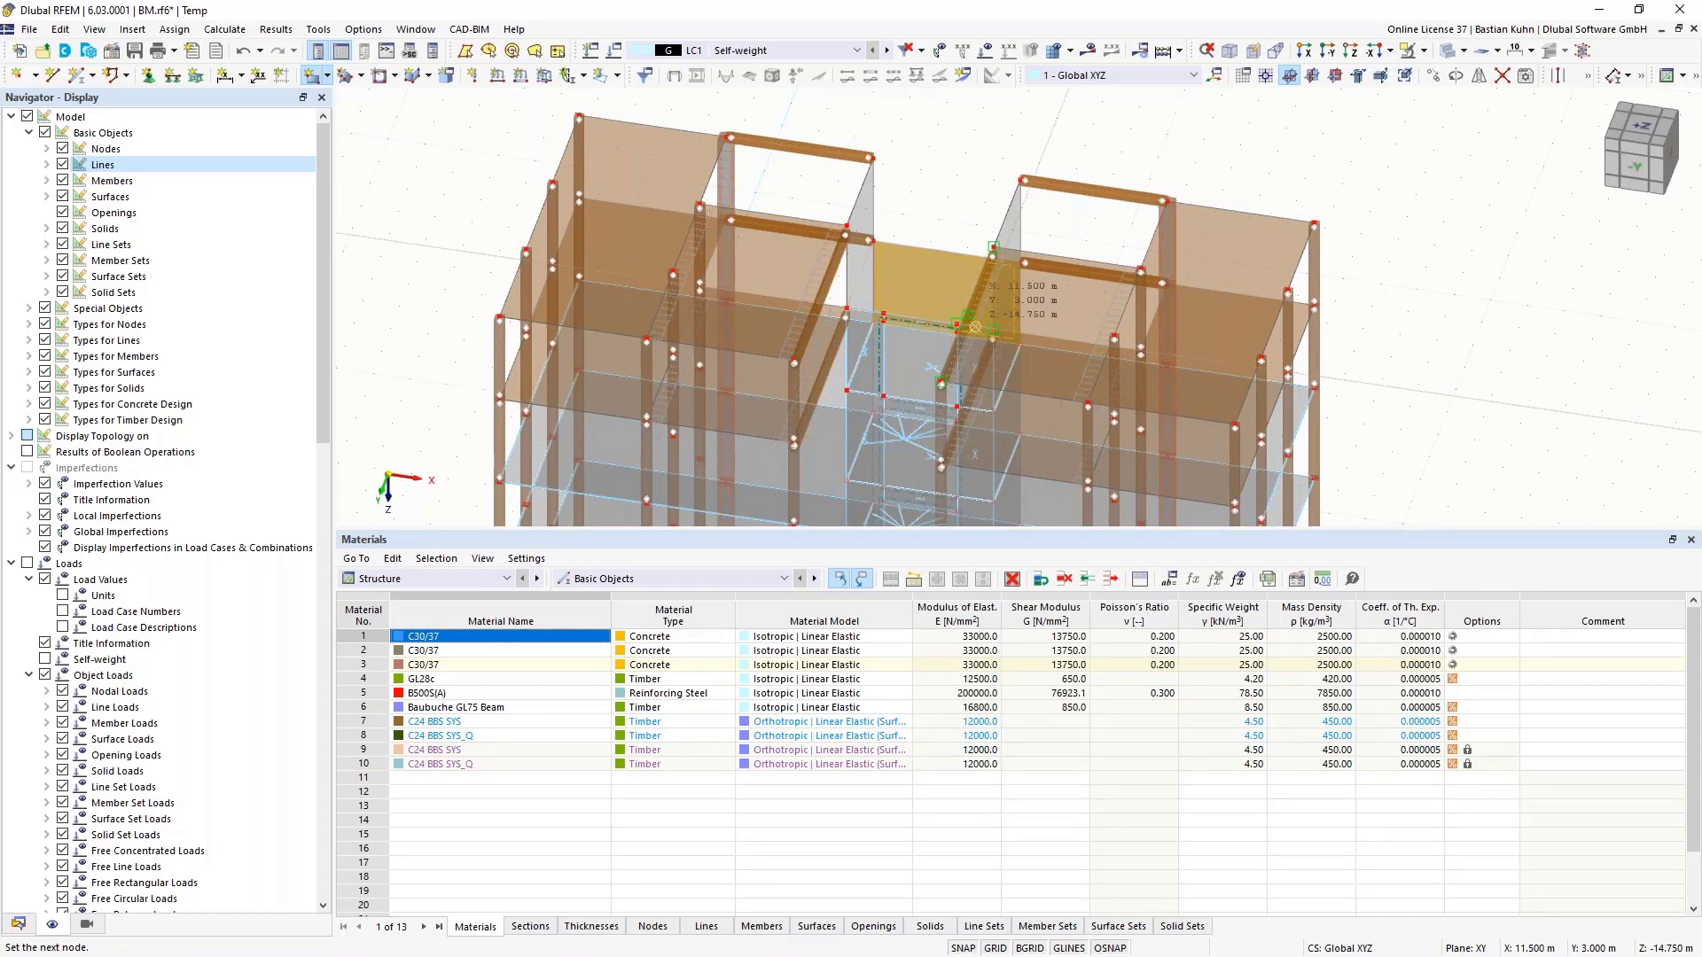
pyautogui.click(976, 327)
pyautogui.press('Escape')
# Switch the model display from transparent to solid and bring the whole building into view
pyautogui.click(1449, 51)
pyautogui.click(1448, 51)
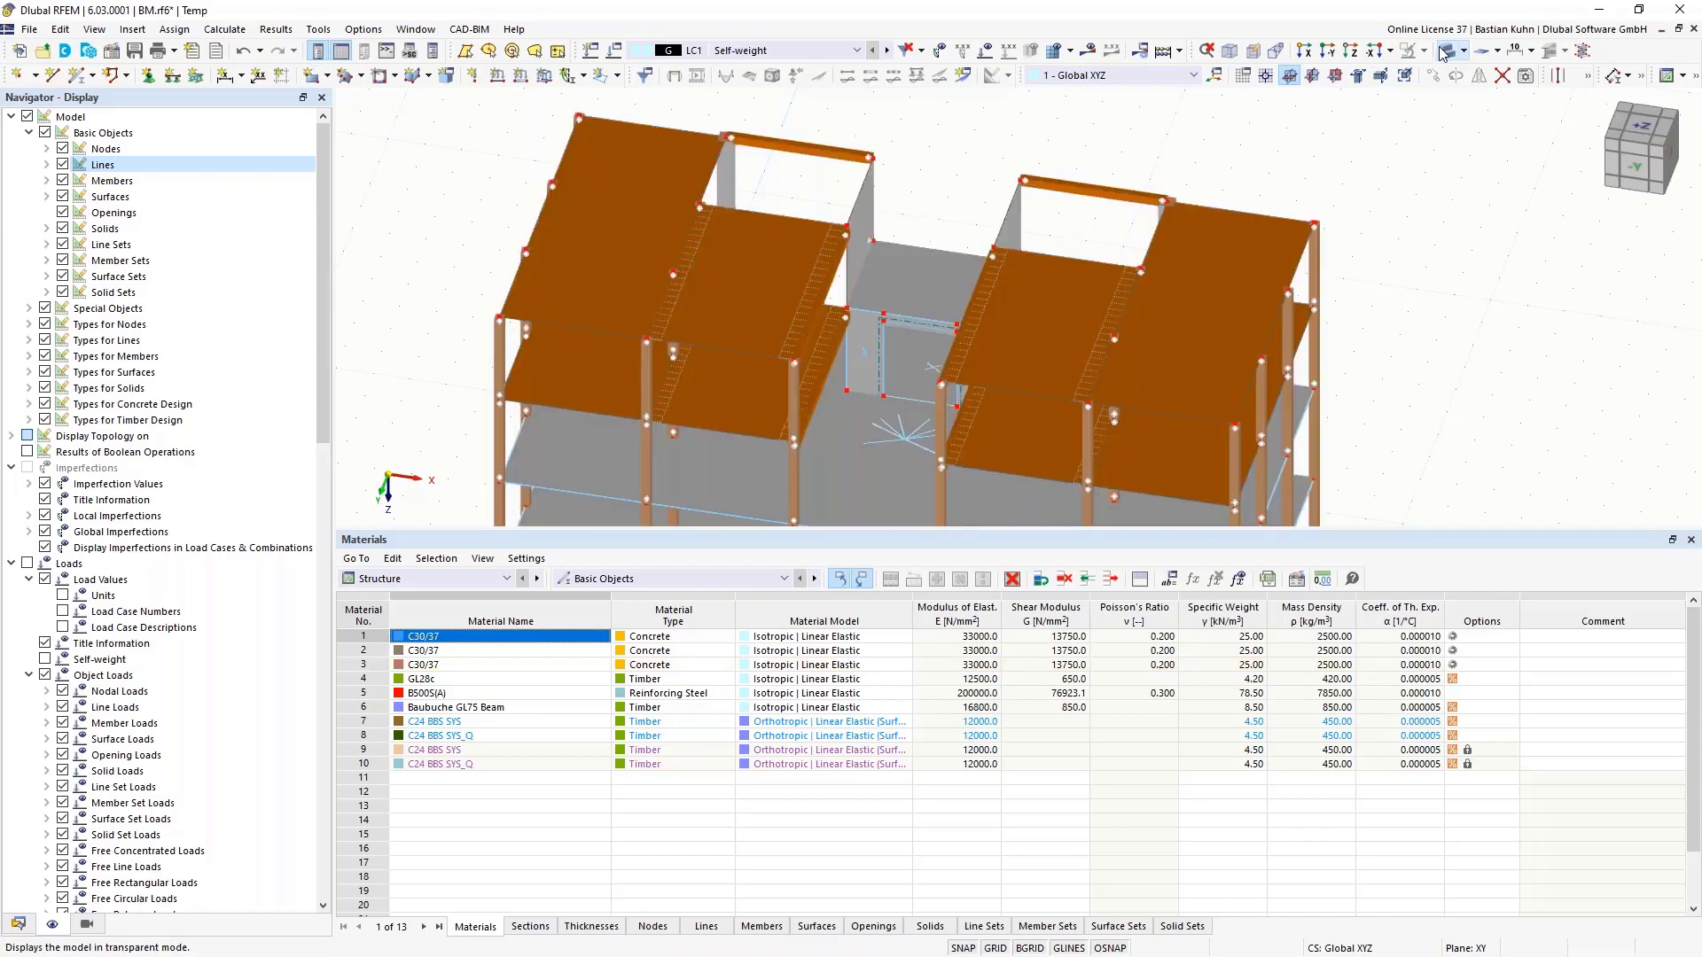
pyautogui.scroll(-4, 1418, 316)
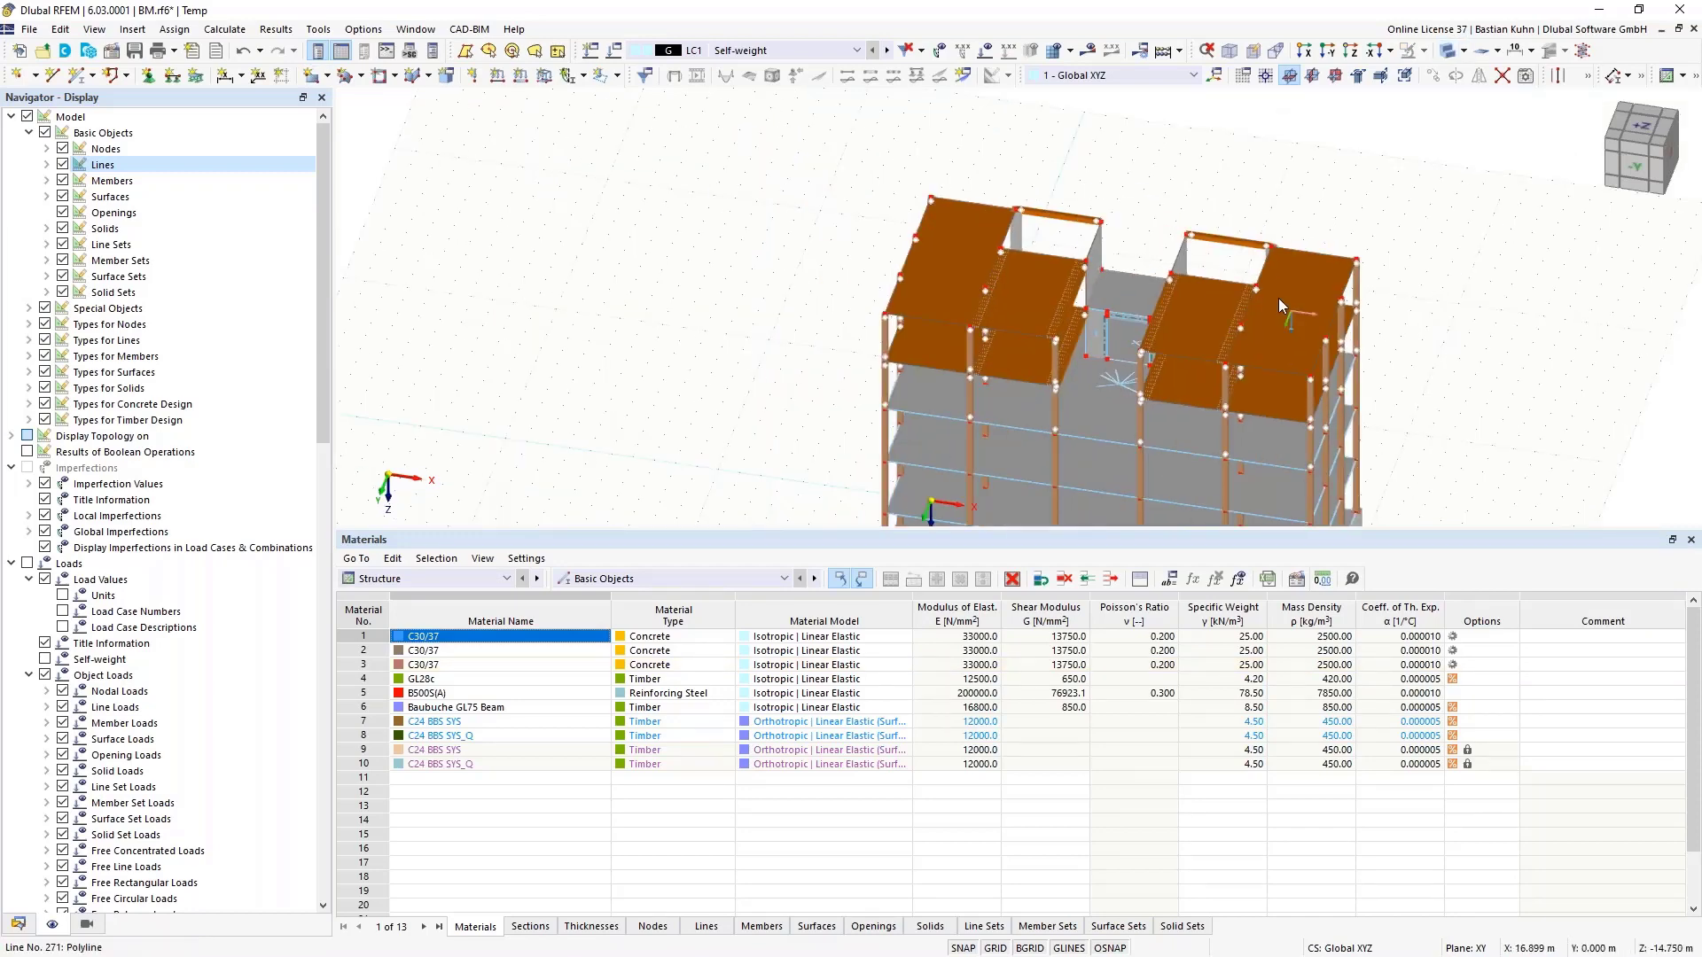
pyautogui.keyDown('ctrl'); pyautogui.moveTo(1254, 202); pyautogui.dragTo(976, 169, button='middle'); pyautogui.keyUp('ctrl')
pyautogui.scroll(-2, 977, 168)
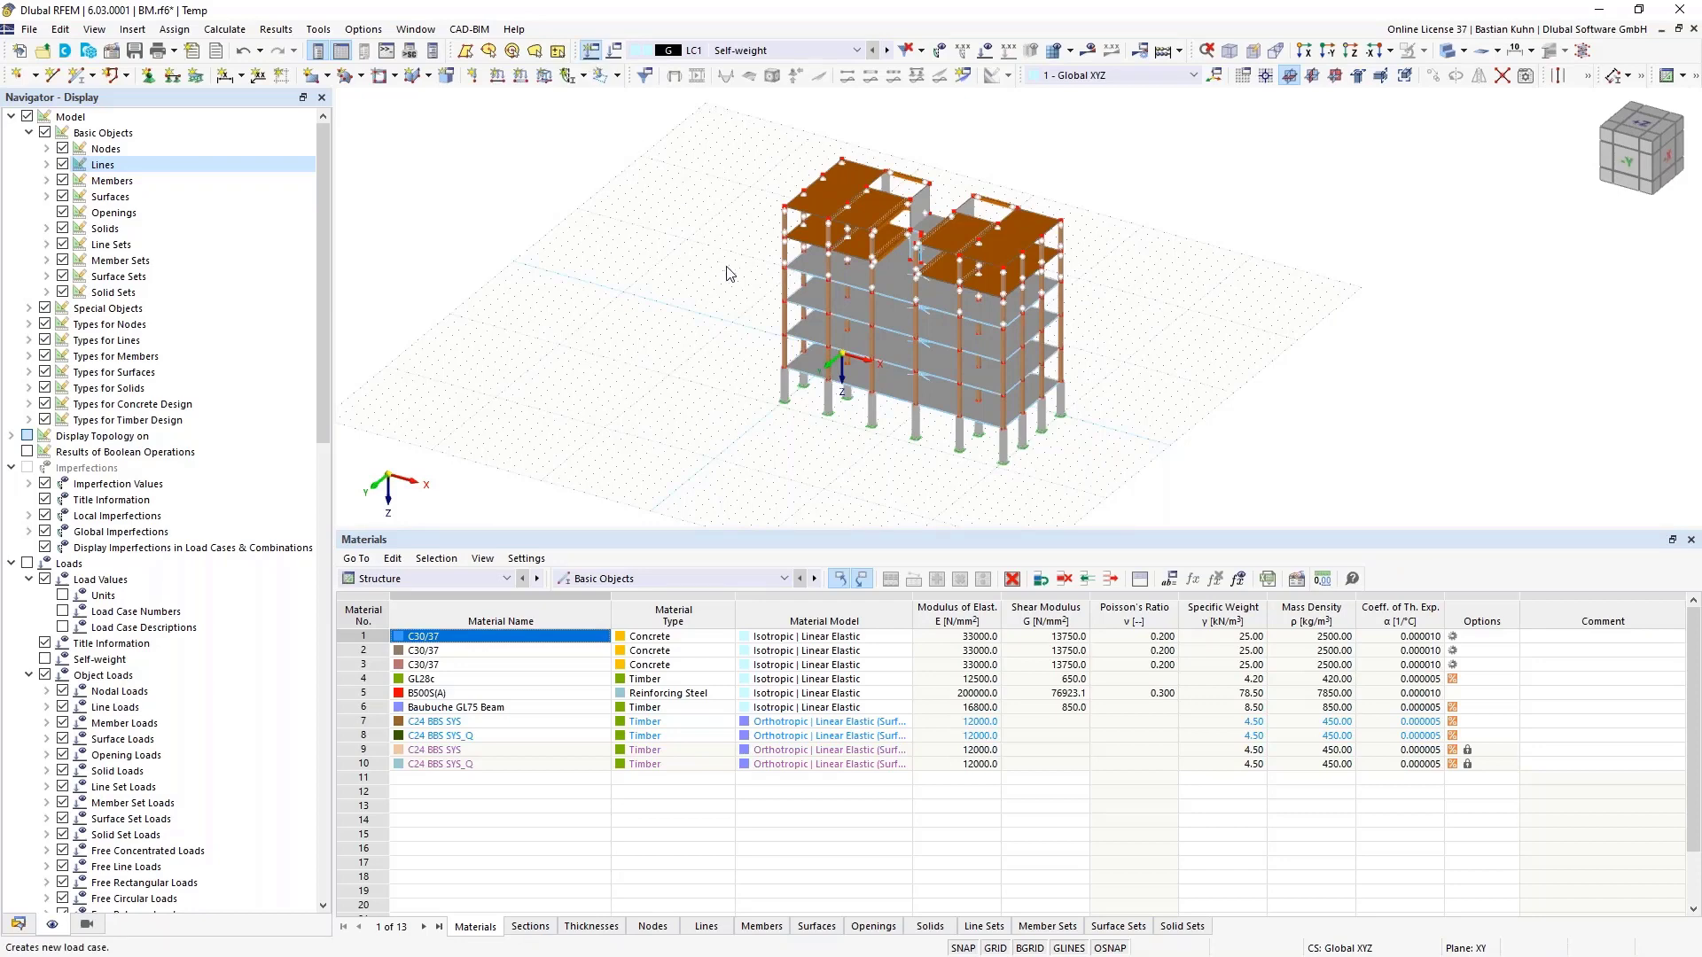
# Add load case LC2 as imposed loads category A: domestic, residential areas, and LC3 as snow/ice loads H <= 1000 m
pyautogui.click(592, 50)
pyautogui.click(674, 428)
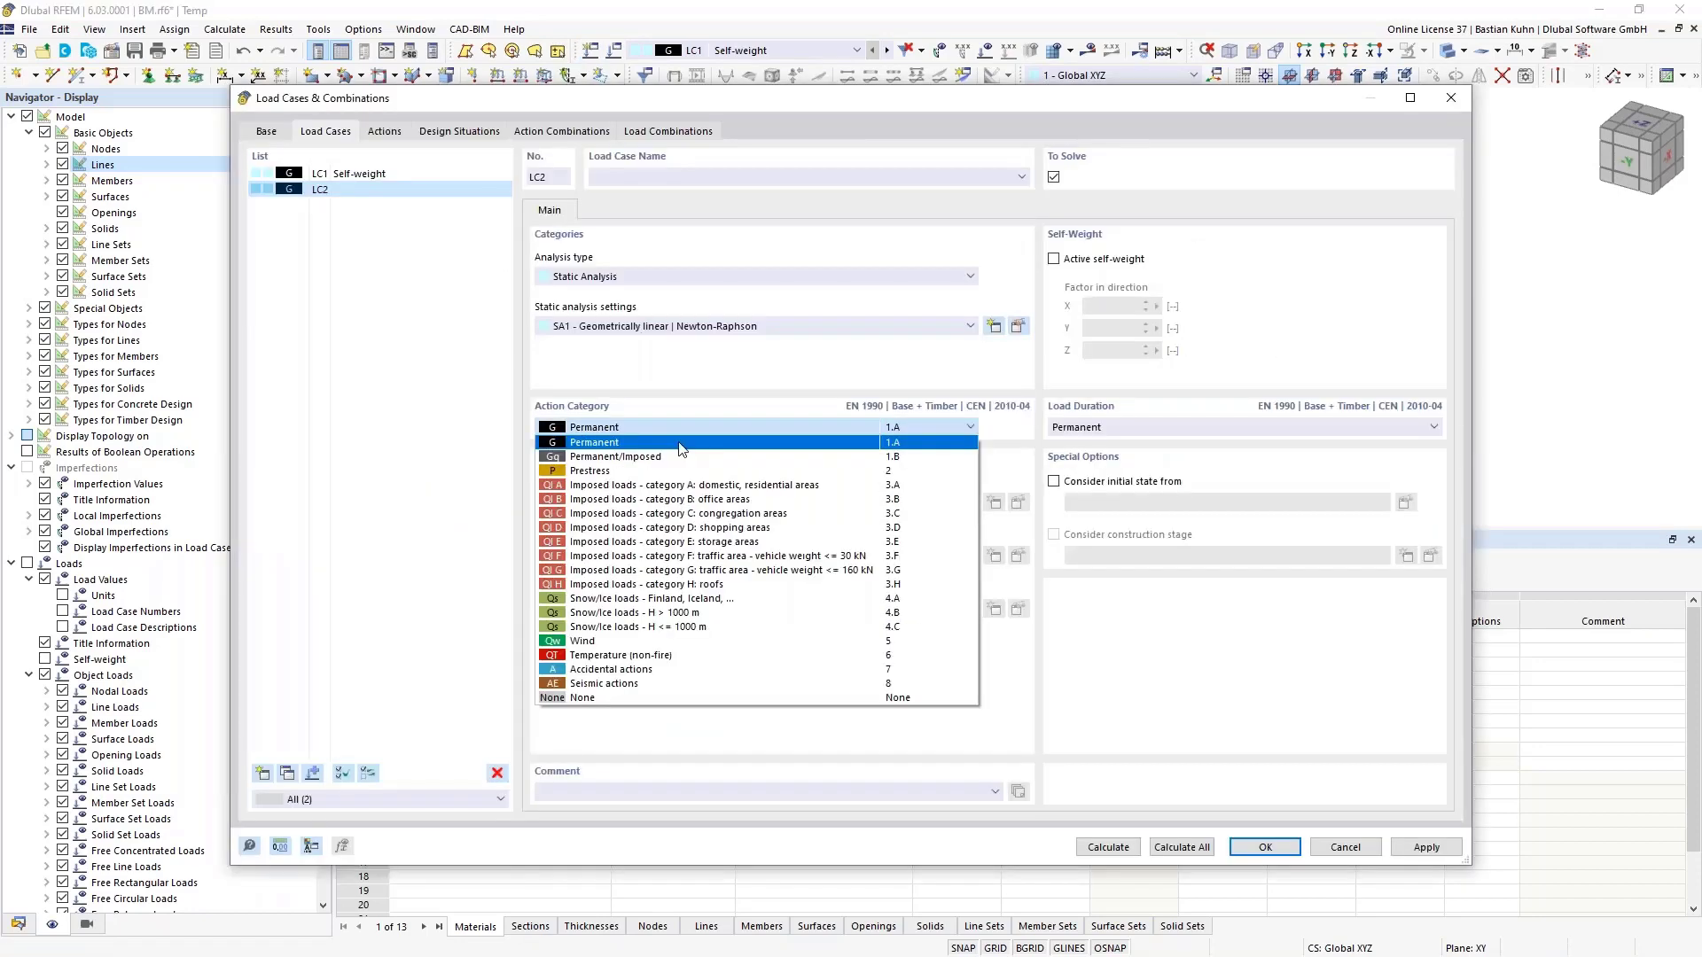
pyautogui.click(676, 487)
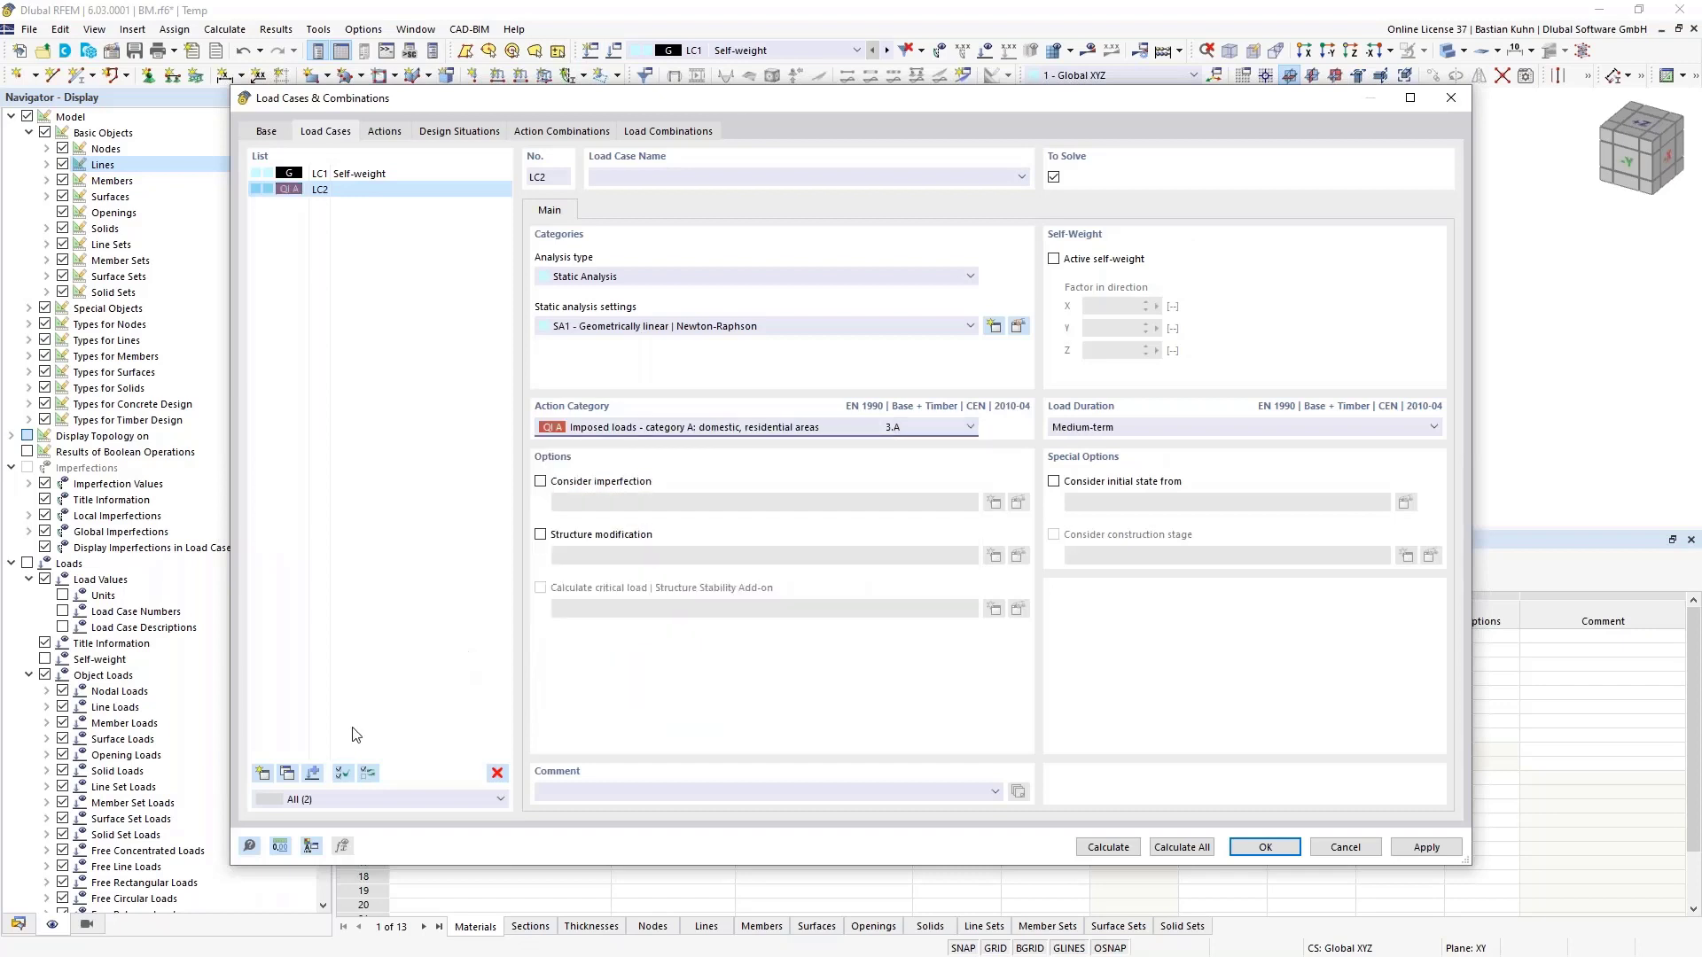
pyautogui.click(260, 774)
pyautogui.click(620, 427)
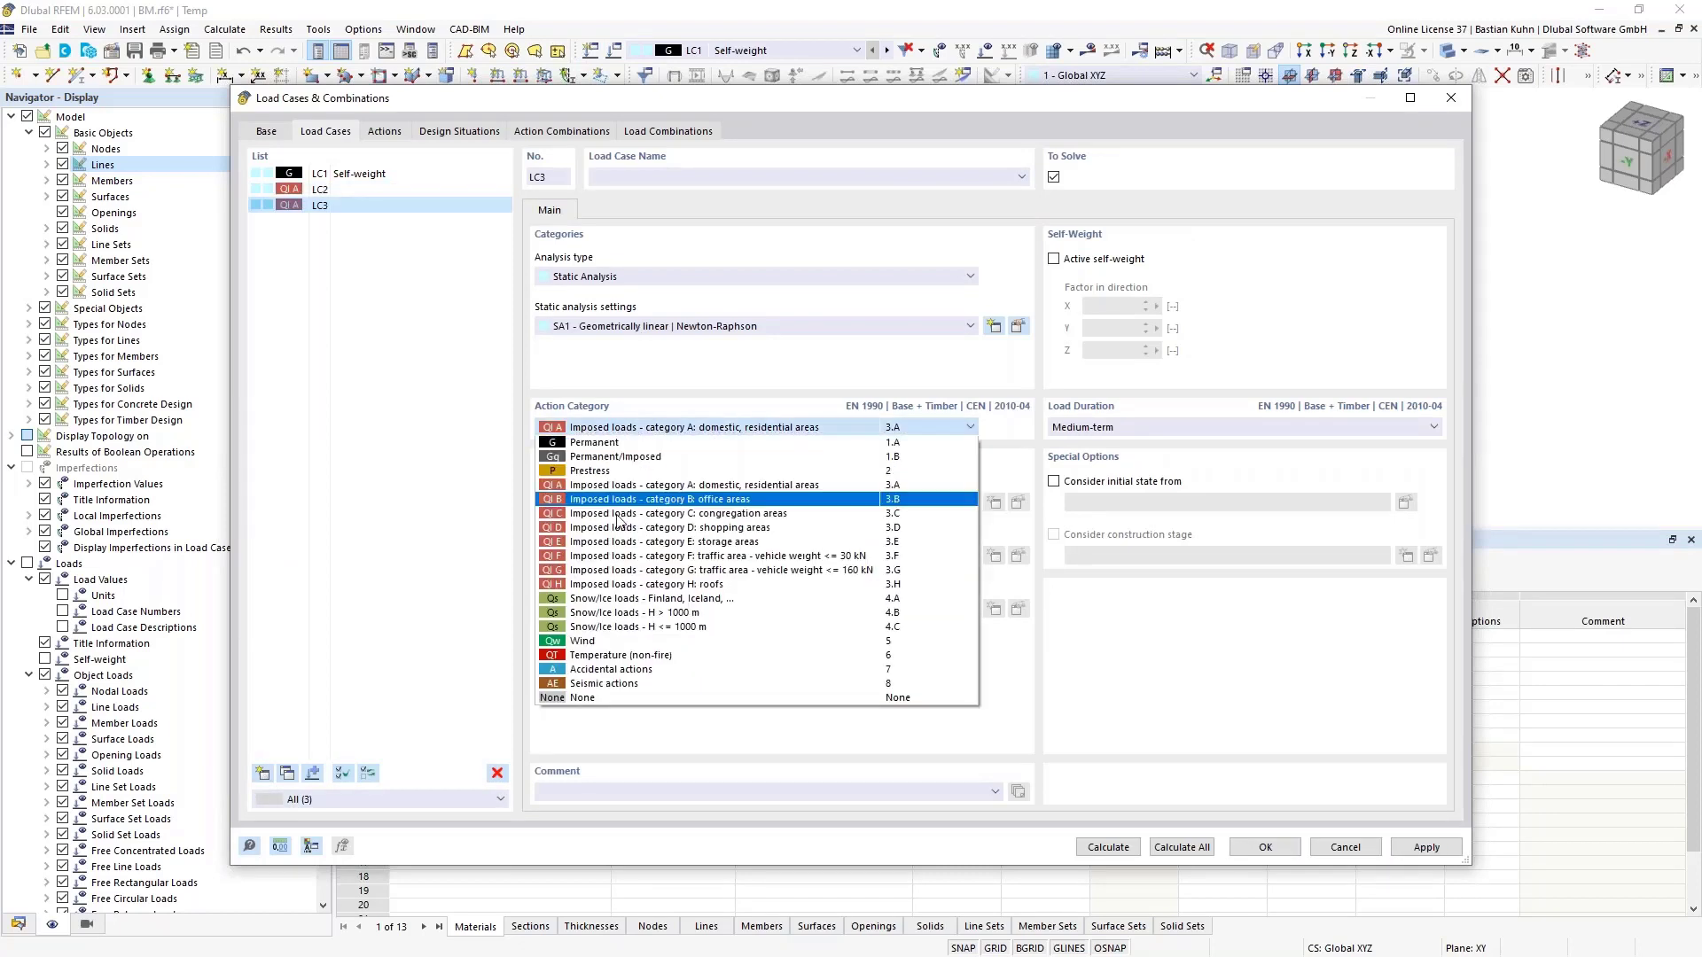
pyautogui.press('Escape')
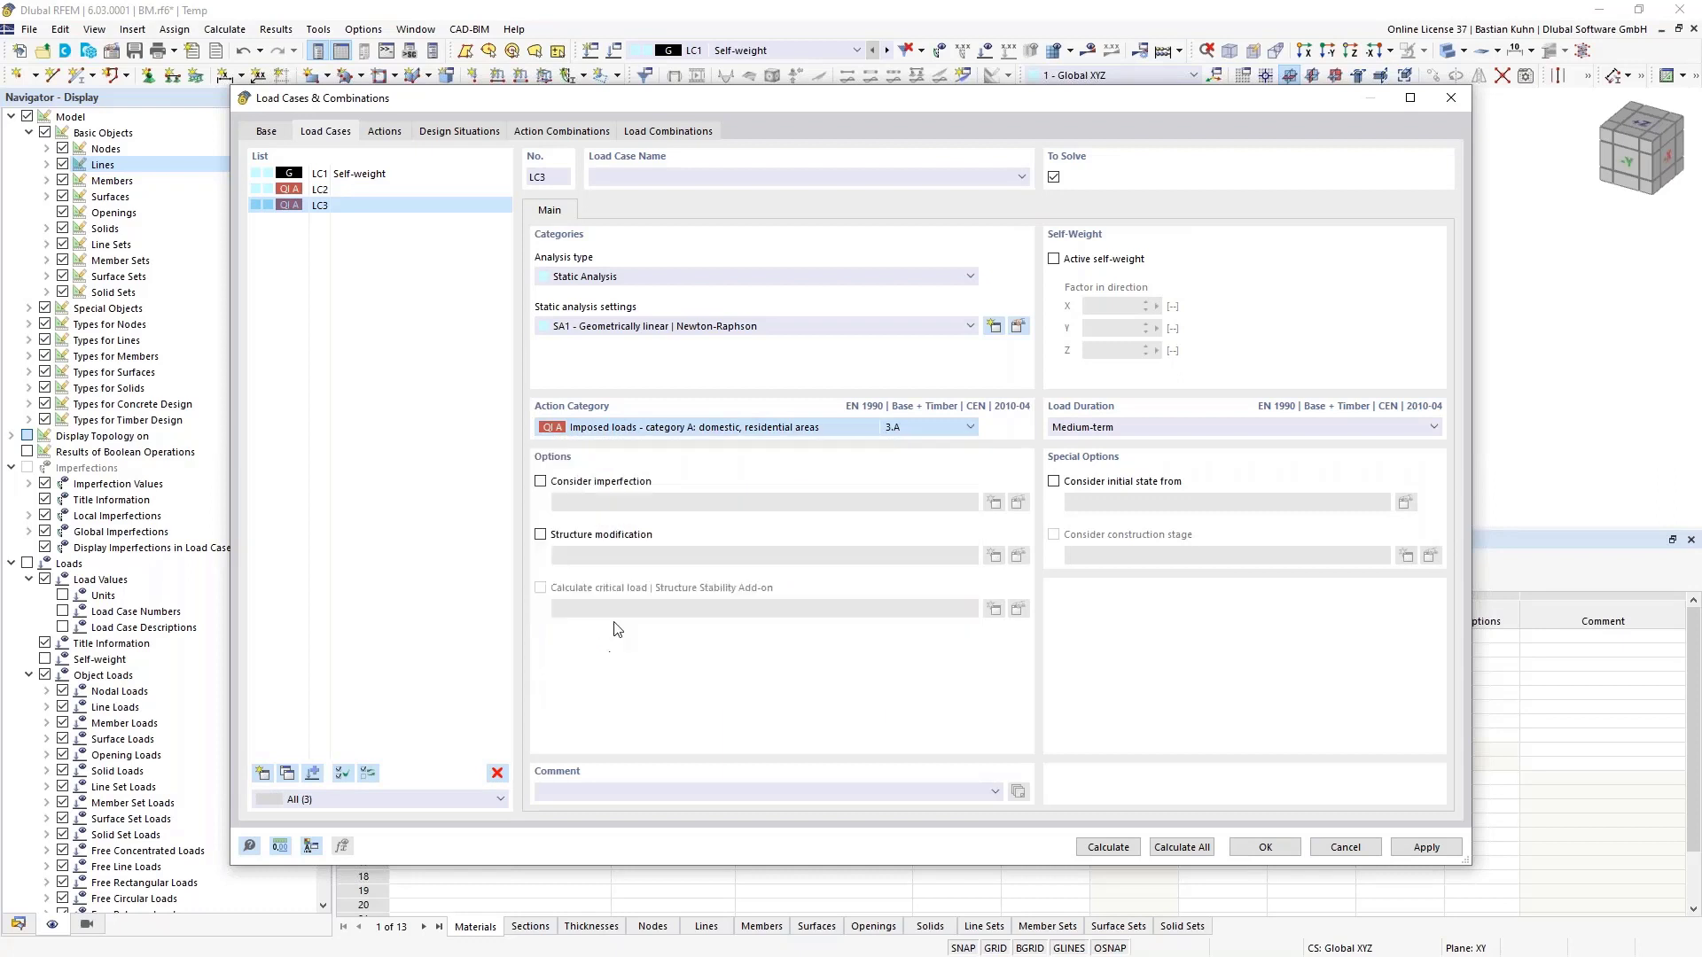
# Add load case LC4 with the action category Wind and make LC1 Self-weight the current load case
pyautogui.click(264, 773)
pyautogui.click(656, 427)
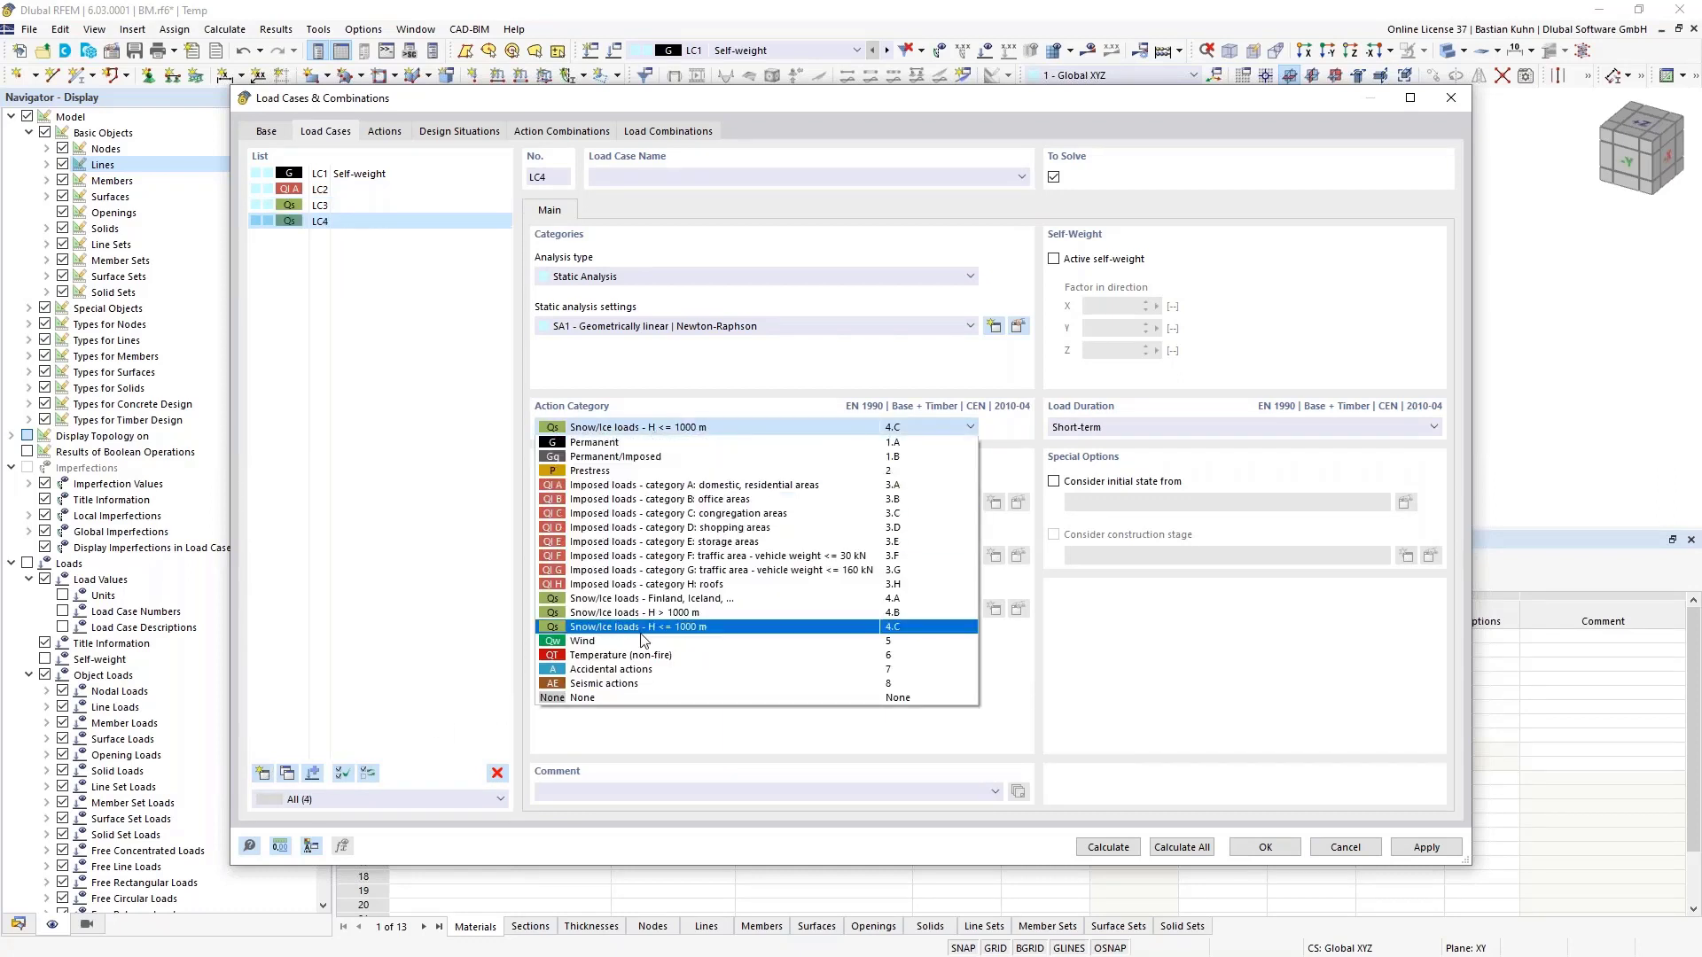
pyautogui.click(620, 641)
pyautogui.click(1264, 847)
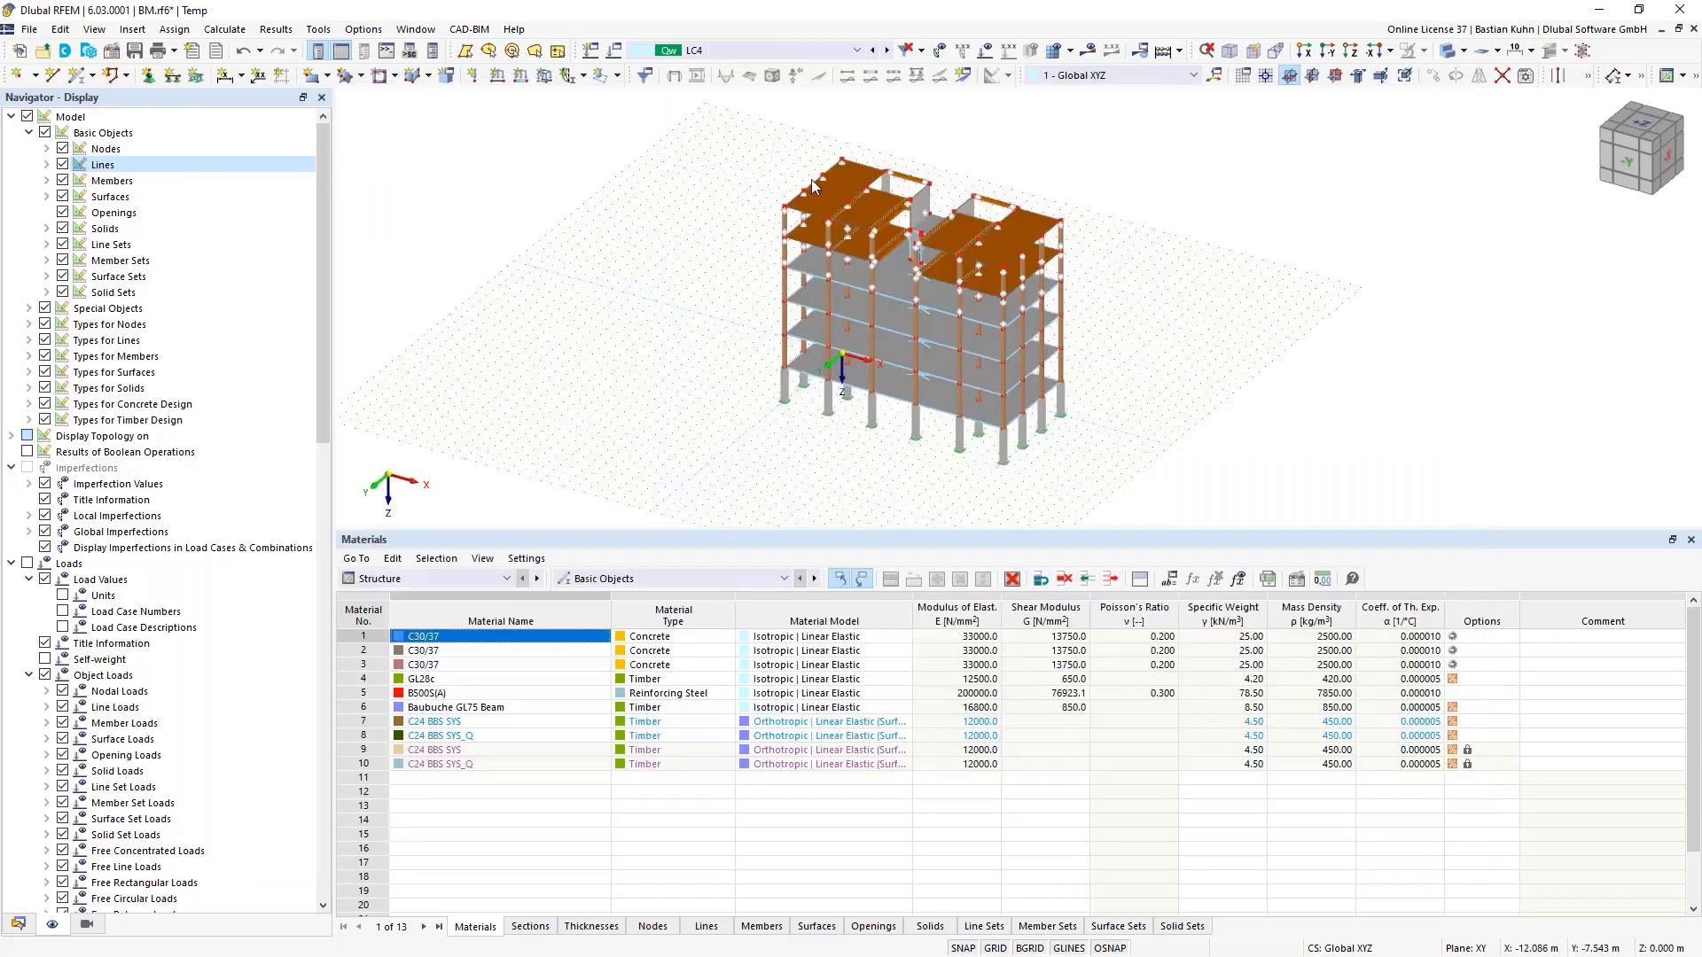
pyautogui.click(834, 55)
pyautogui.click(829, 71)
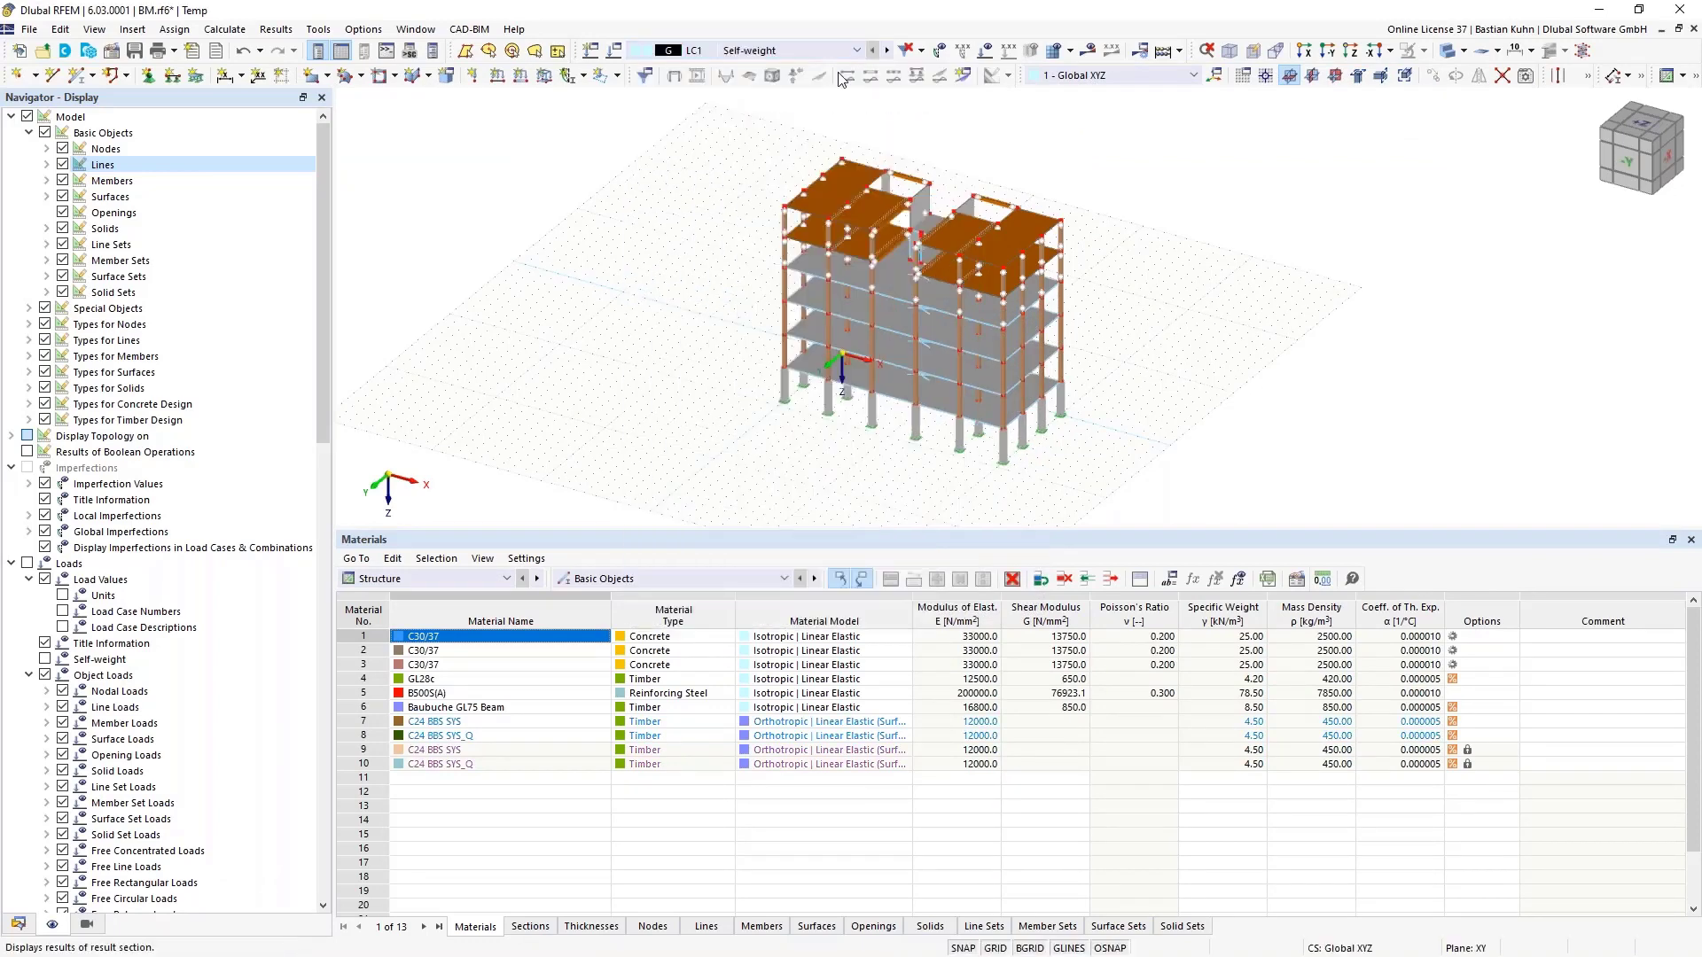
# Create a uniform 1.00 kN/m² surface load in LC1 Self-weight on roof and floor surfaces 1,6,11,16,26-29,34-38
pyautogui.click(1336, 76)
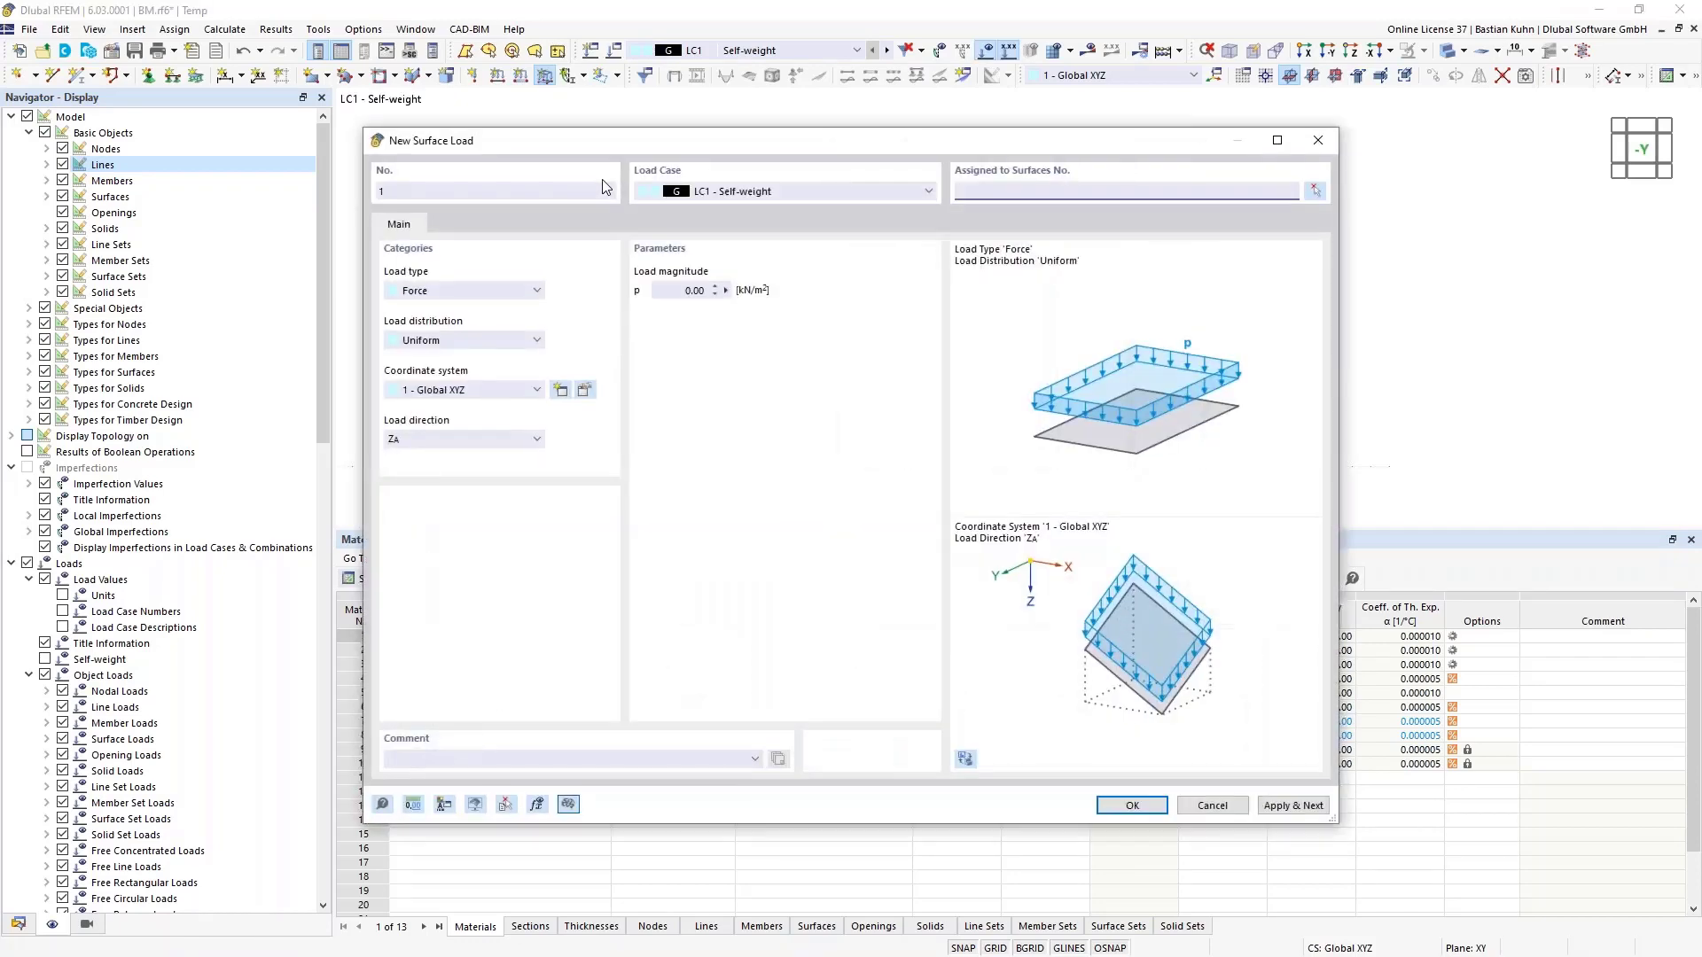
pyautogui.click(677, 288)
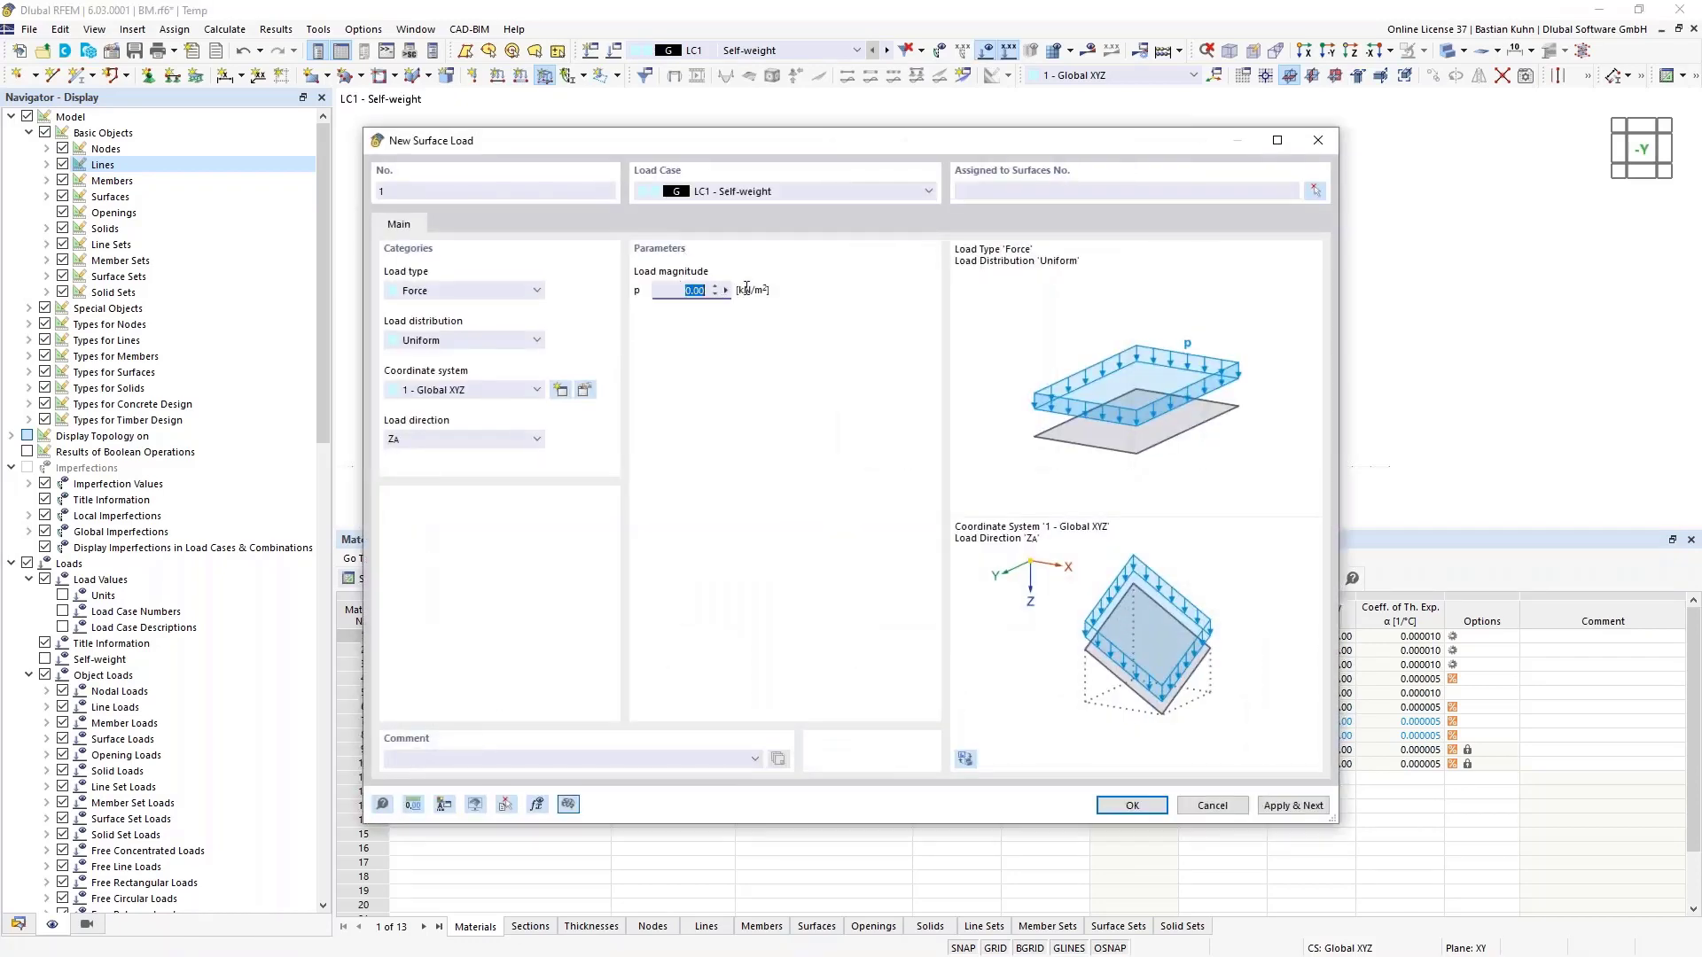
pyautogui.write('1')
pyautogui.click(1314, 192)
pyautogui.moveTo(1055, 154); pyautogui.dragTo(1269, 154)
pyautogui.moveTo(814, 184); pyautogui.dragTo(1263, 220)
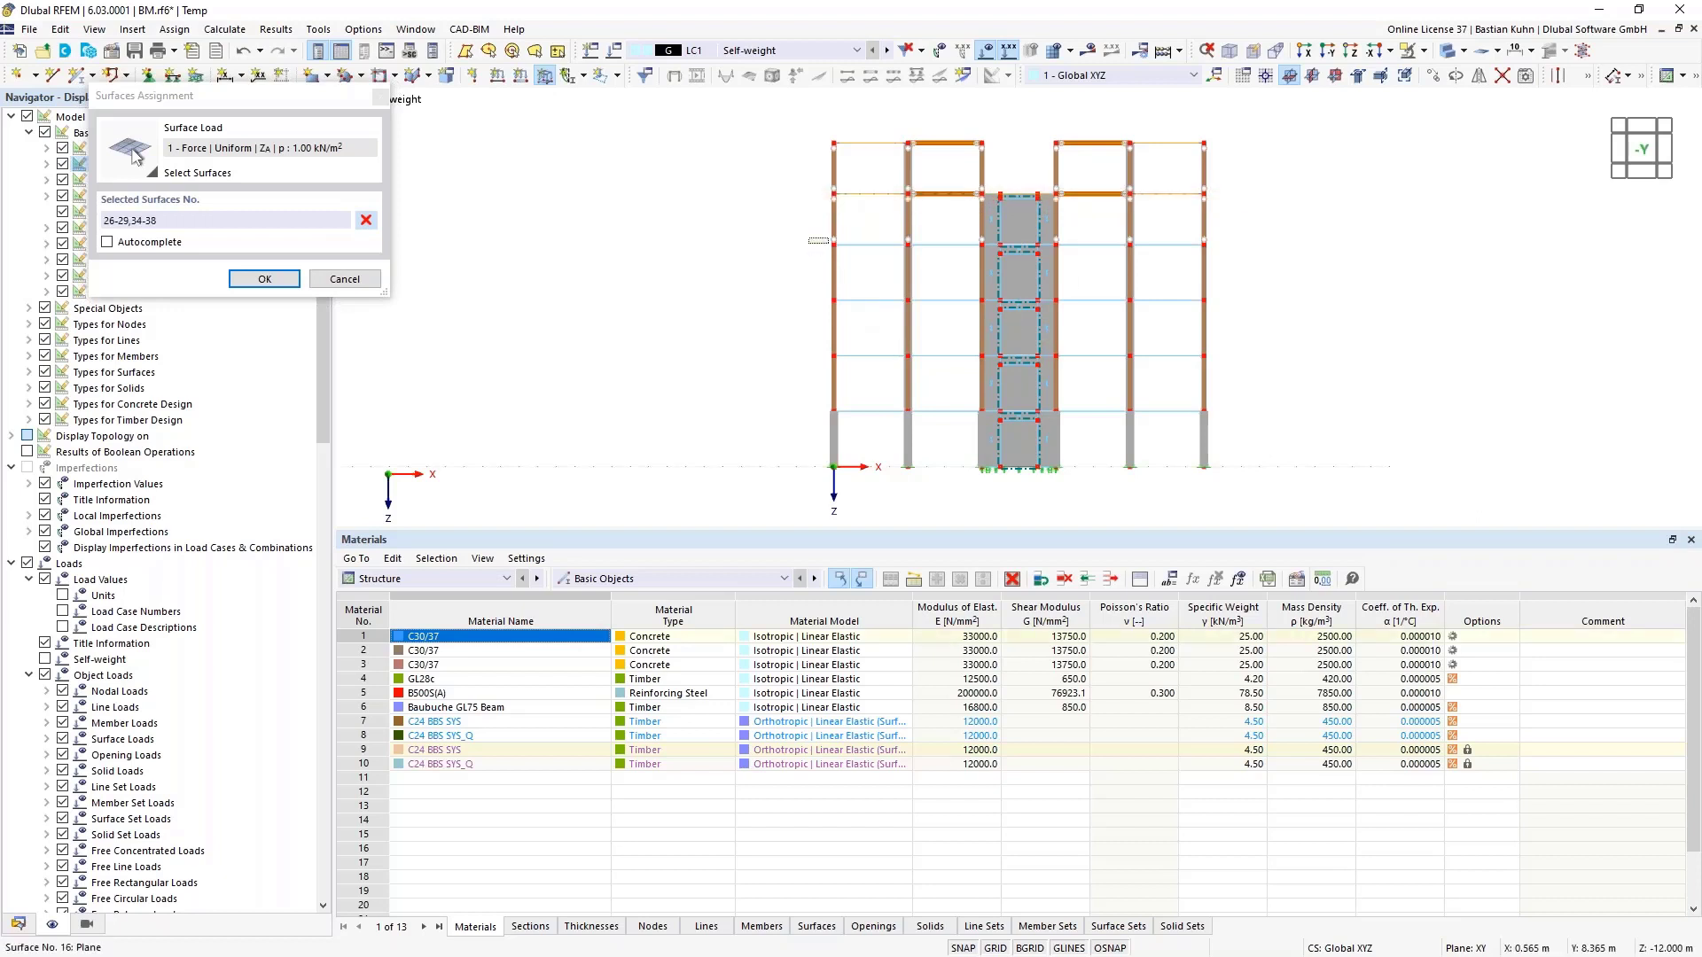
pyautogui.moveTo(811, 239); pyautogui.dragTo(1246, 271)
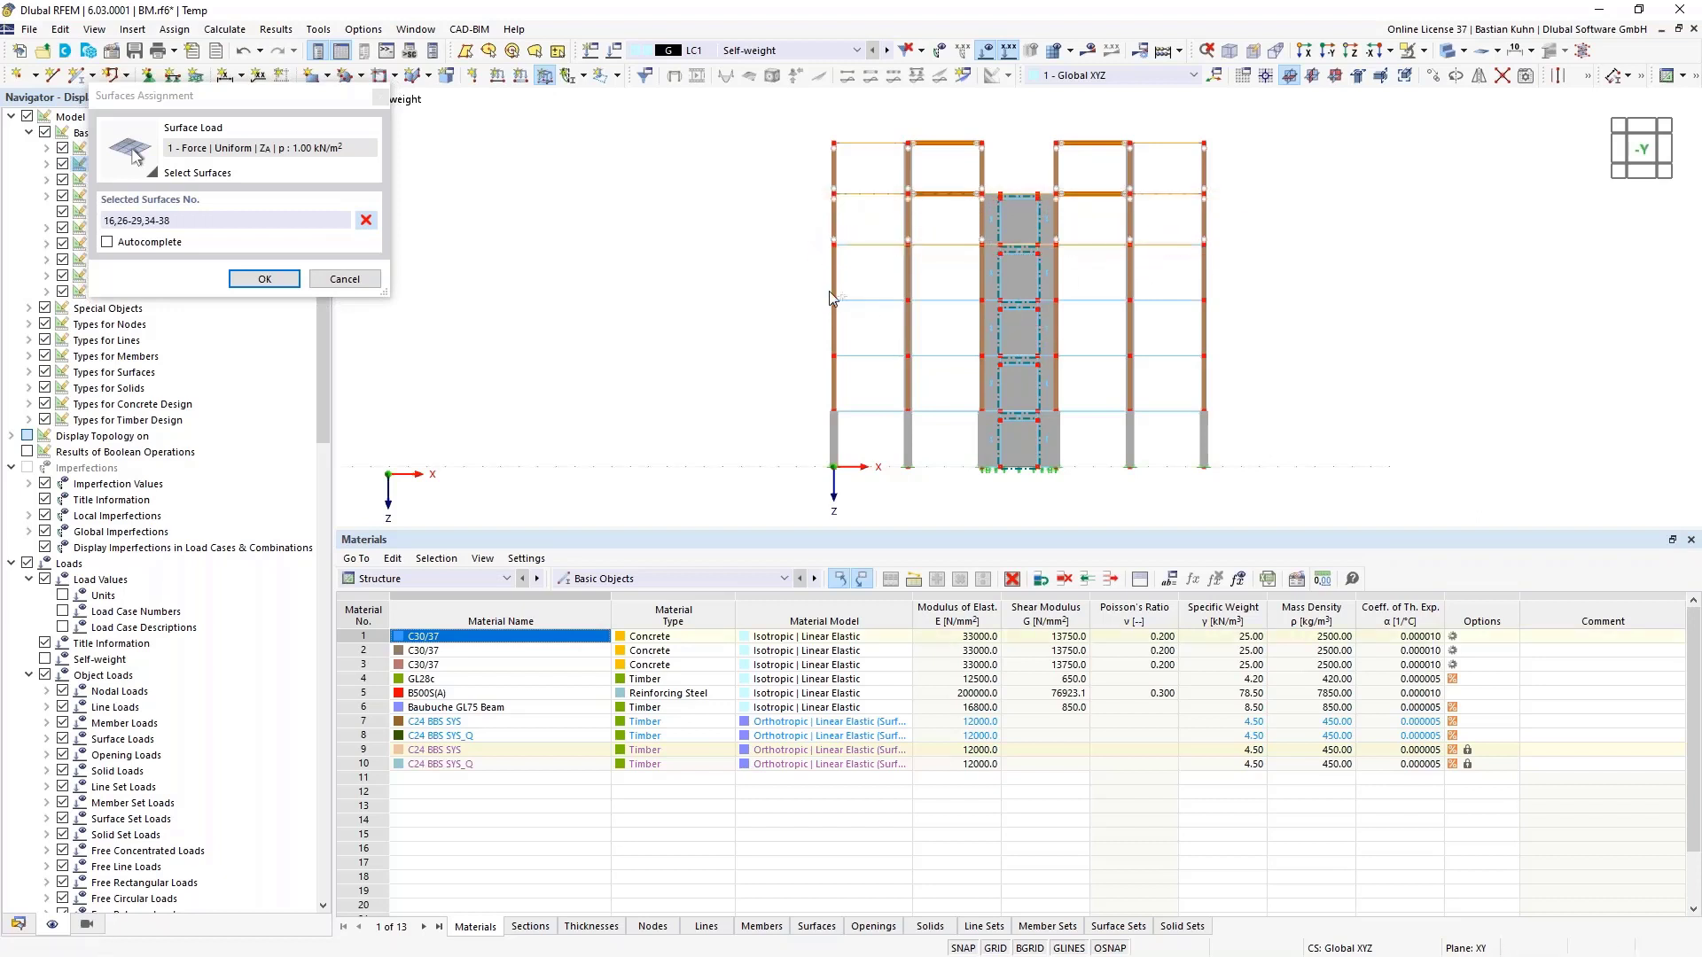
pyautogui.moveTo(820, 291); pyautogui.dragTo(1246, 330)
pyautogui.moveTo(817, 344); pyautogui.dragTo(1281, 394)
pyautogui.moveTo(812, 411); pyautogui.dragTo(1258, 439)
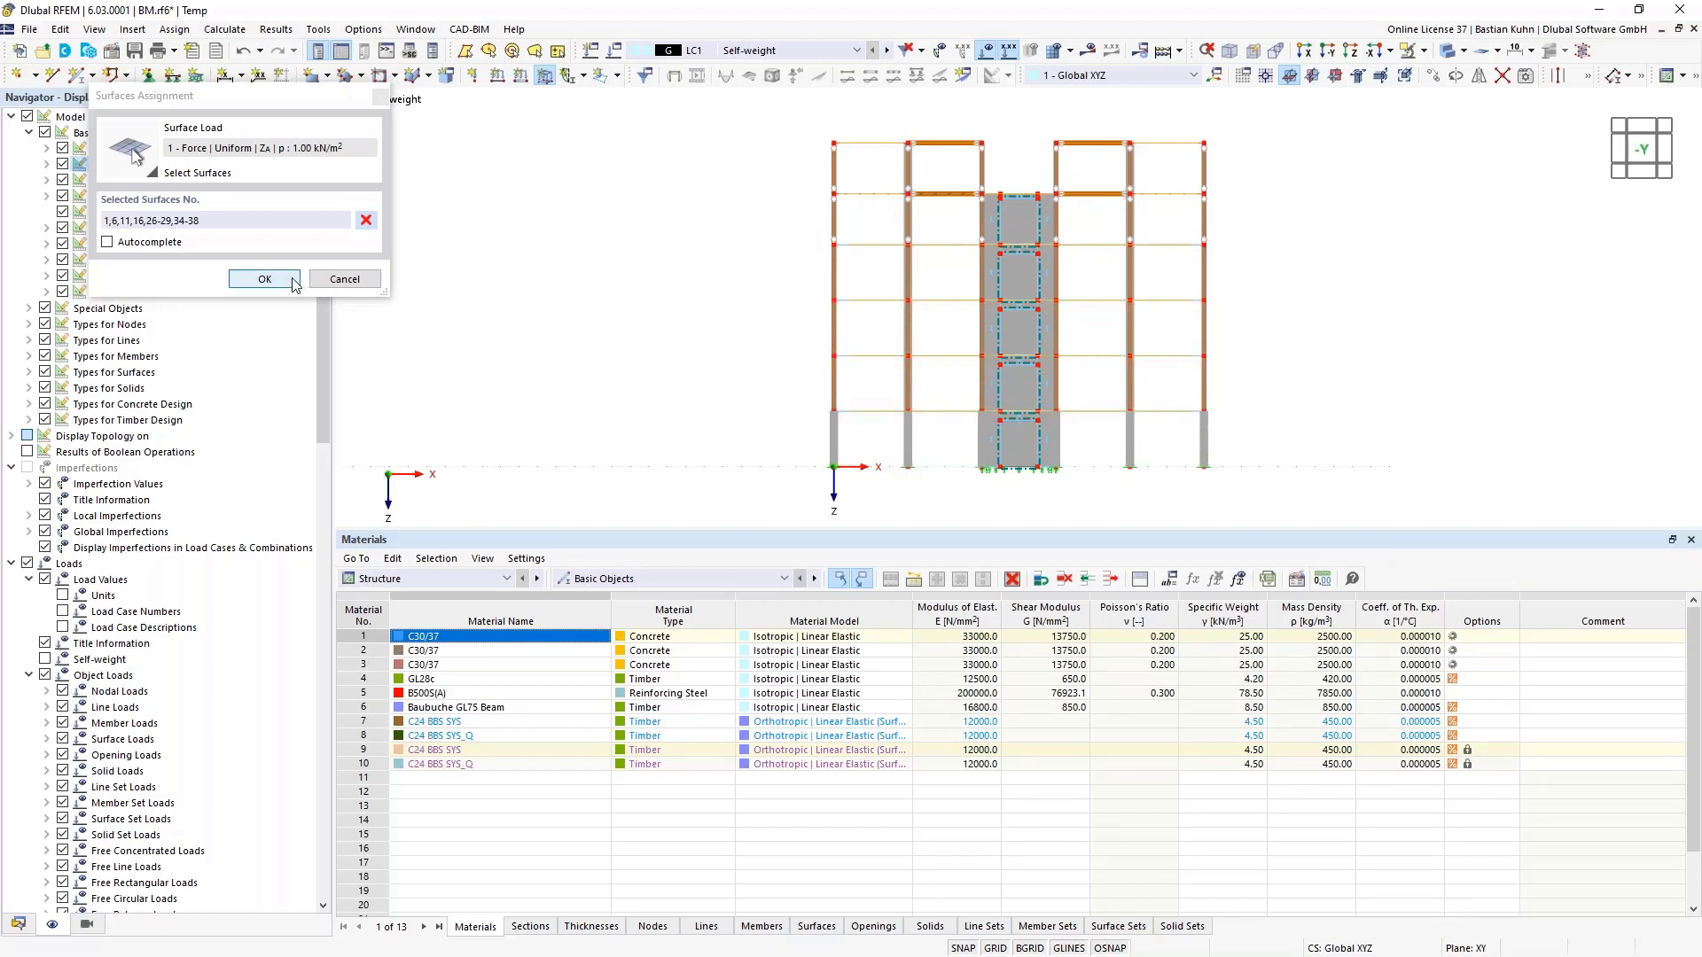
pyautogui.click(264, 280)
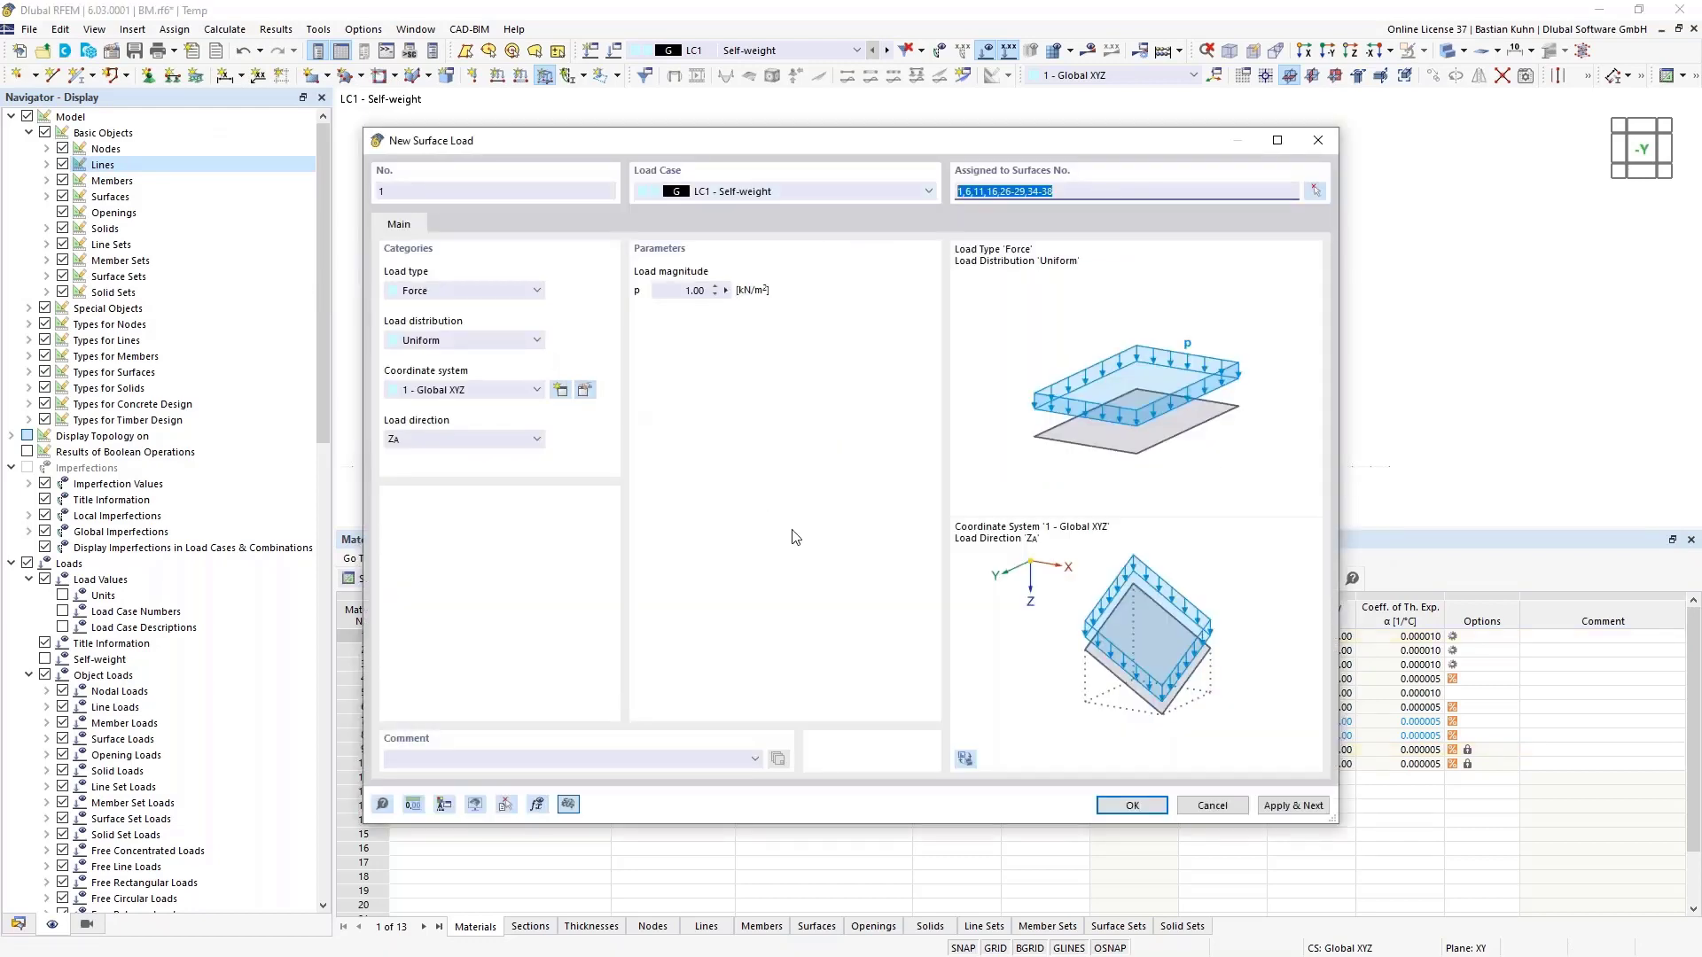
pyautogui.click(1293, 806)
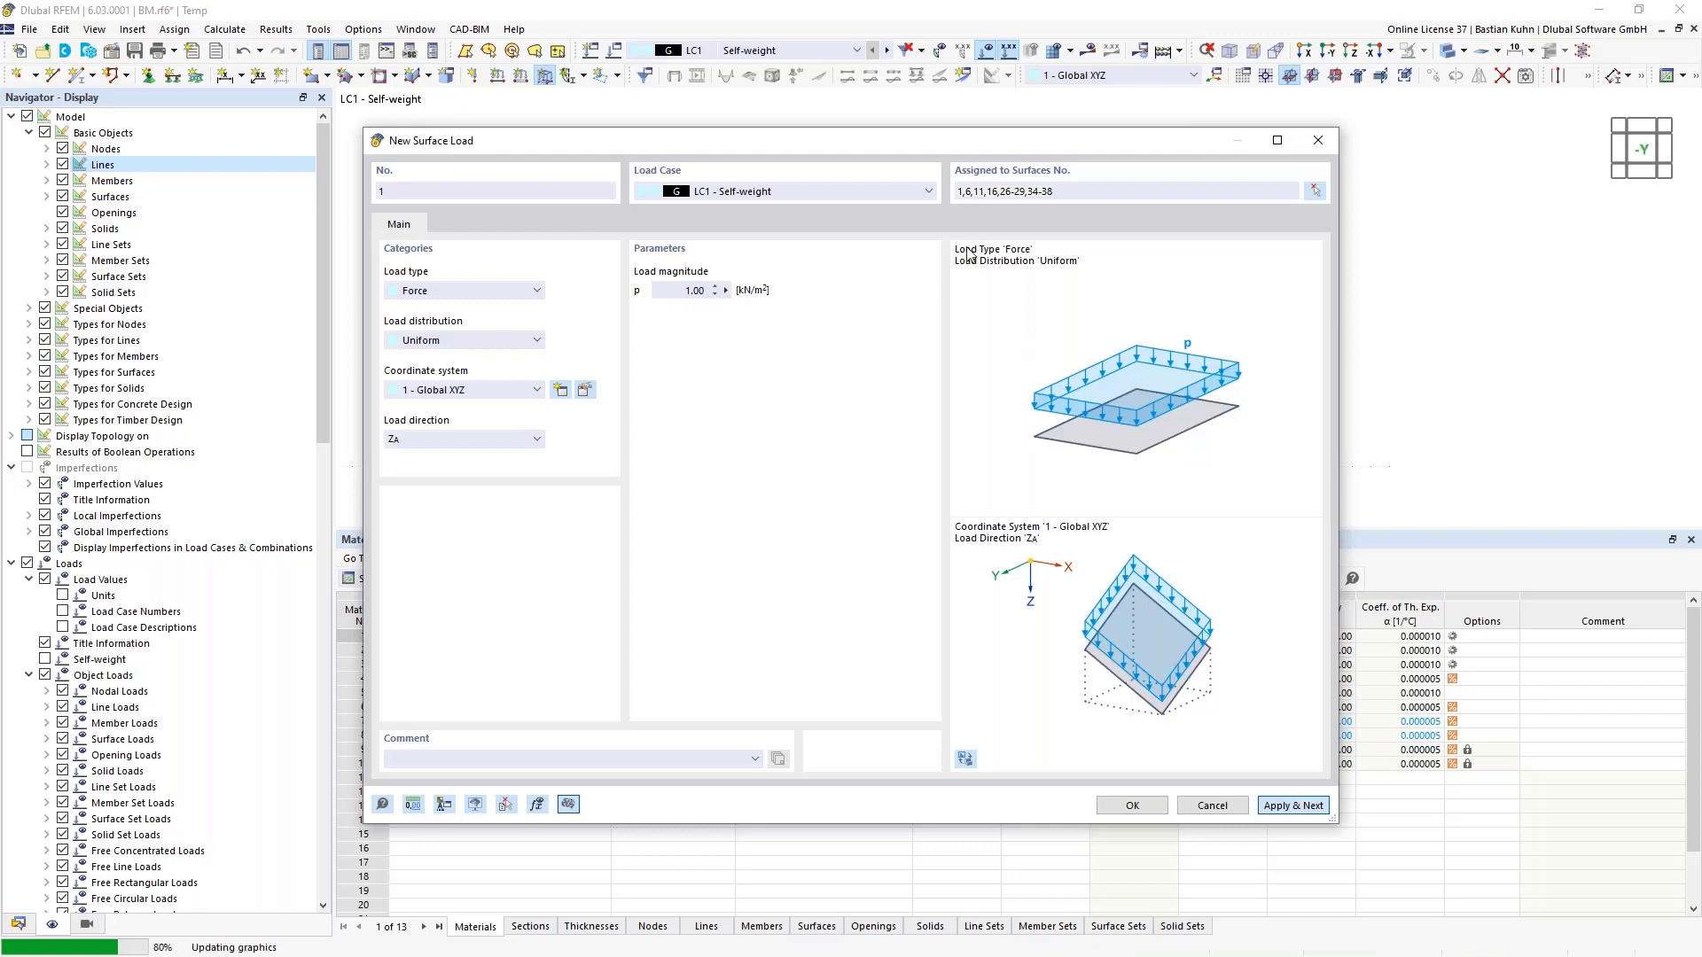
# Add a uniform 2.00 kN/m² surface load in LC2 on surfaces 1,6,11,16,26-29,34-38
pyautogui.moveTo(980, 154); pyautogui.dragTo(955, 334)
pyautogui.click(890, 334)
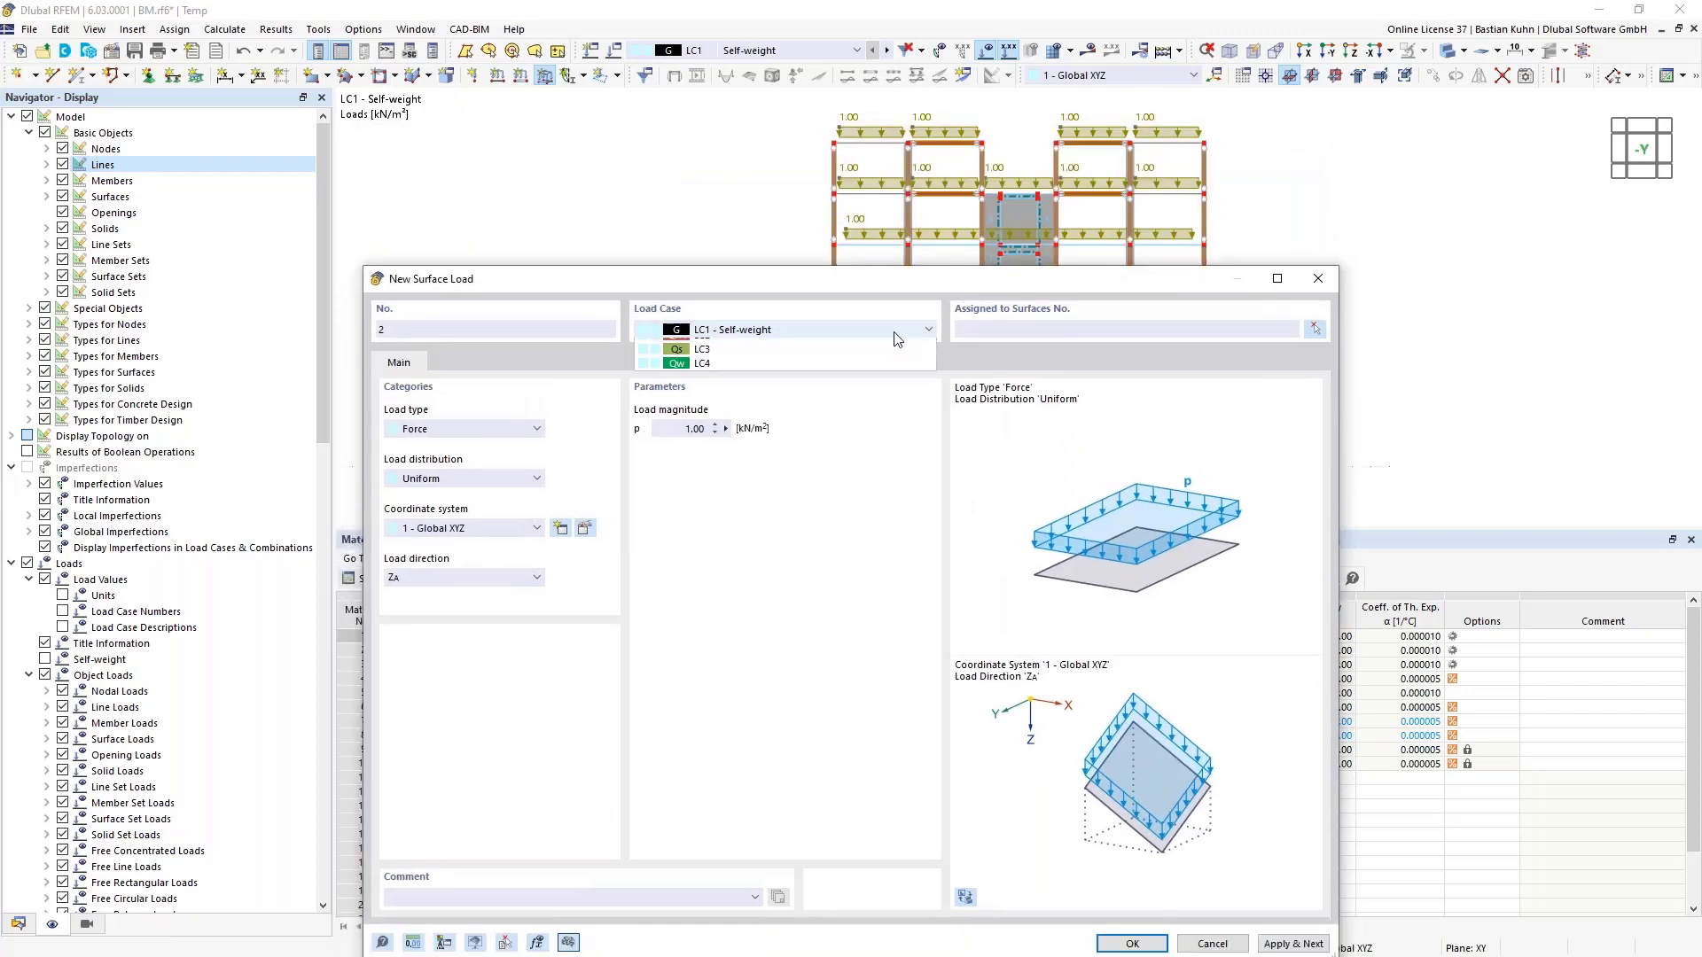
pyautogui.click(865, 360)
pyautogui.press('Down')
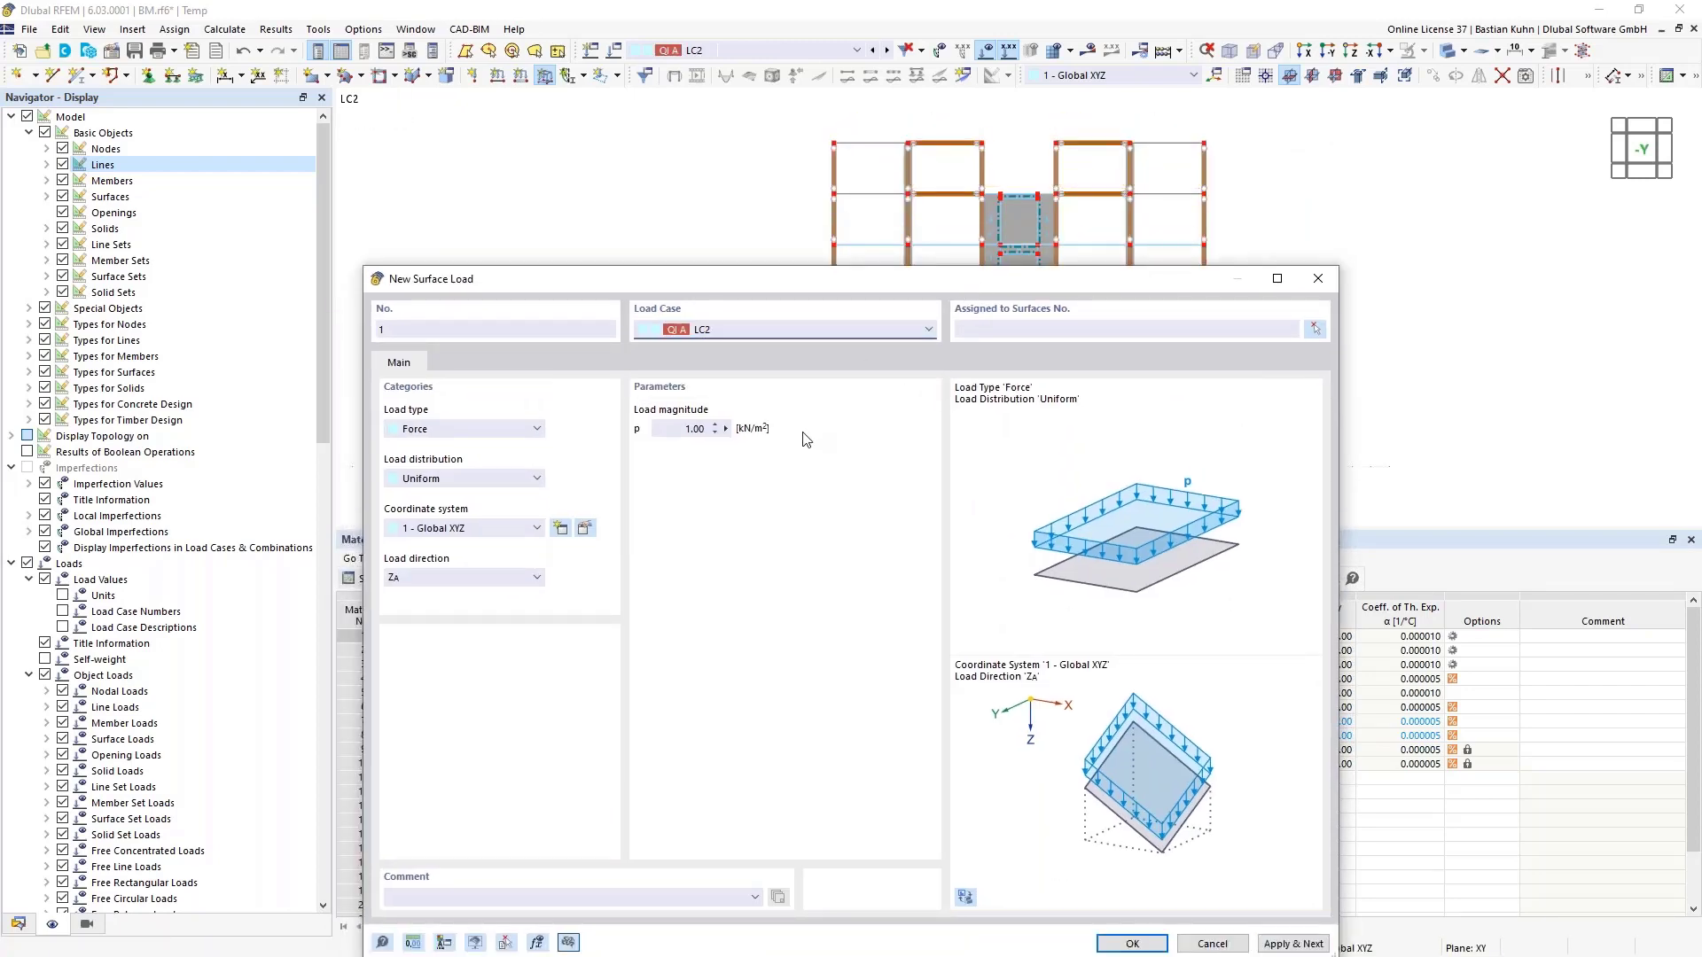
pyautogui.click(980, 330)
pyautogui.write('1,6,11,16,26-29,34-38')
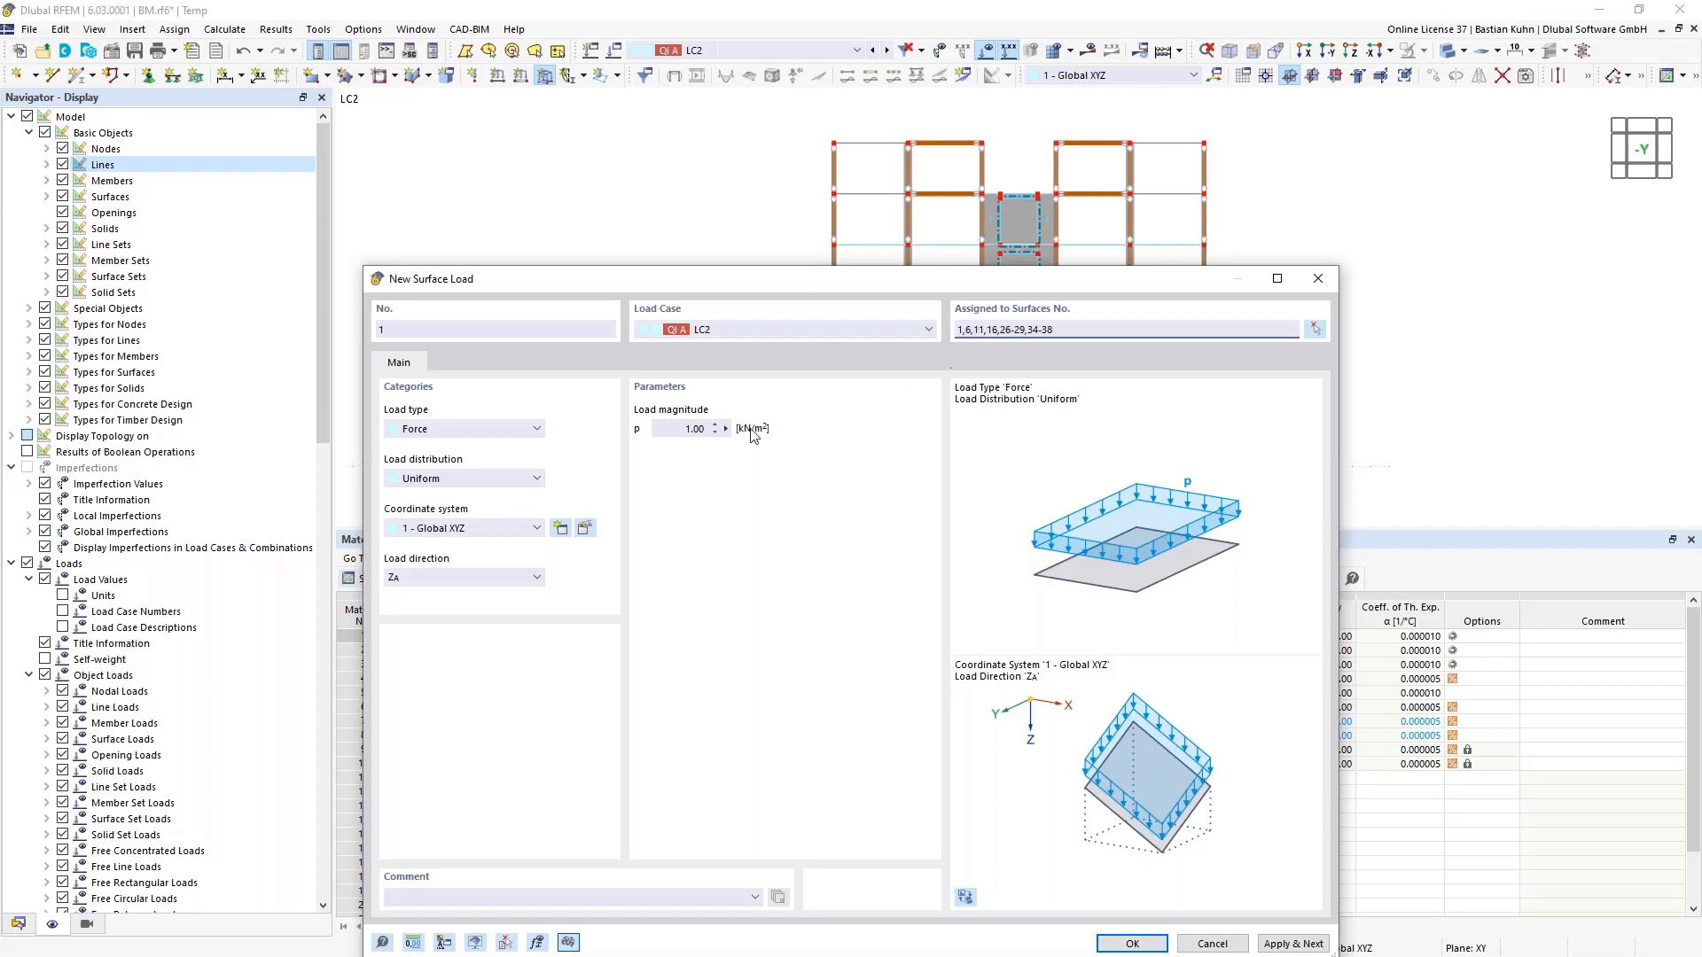
pyautogui.click(681, 432)
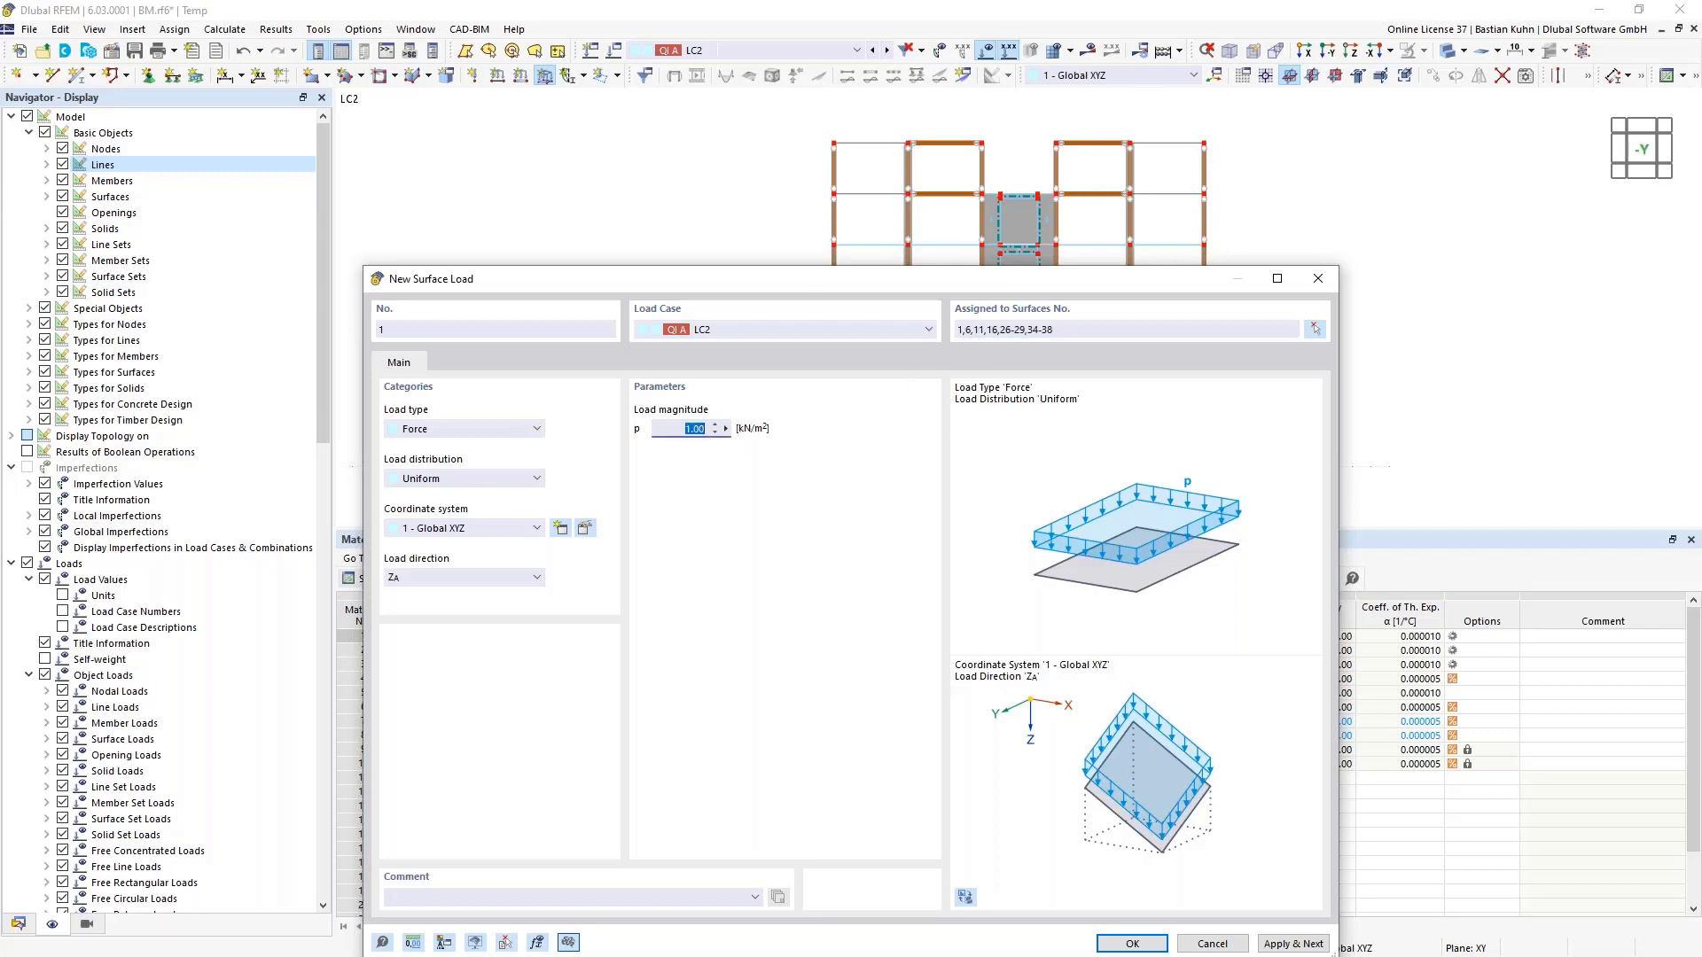
pyautogui.write('2')
pyautogui.click(1300, 947)
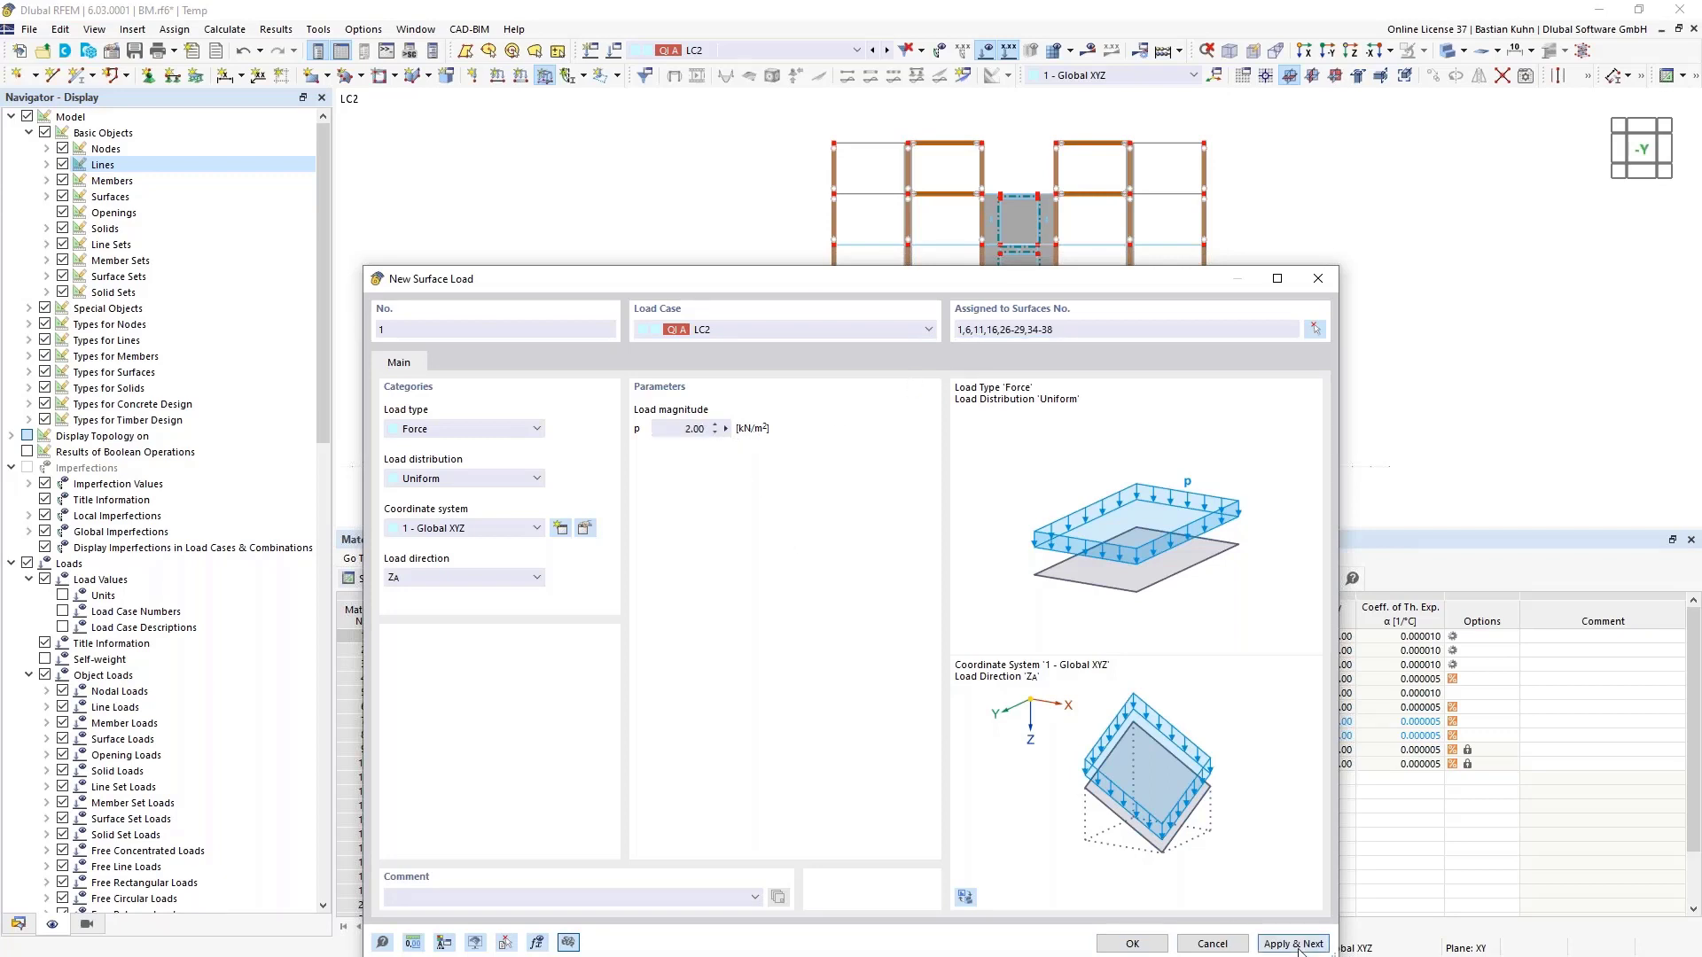
# Add a uniform 0.85 kN/m² surface load in LC3 on the topmost roof surfaces 34-38
pyautogui.click(923, 333)
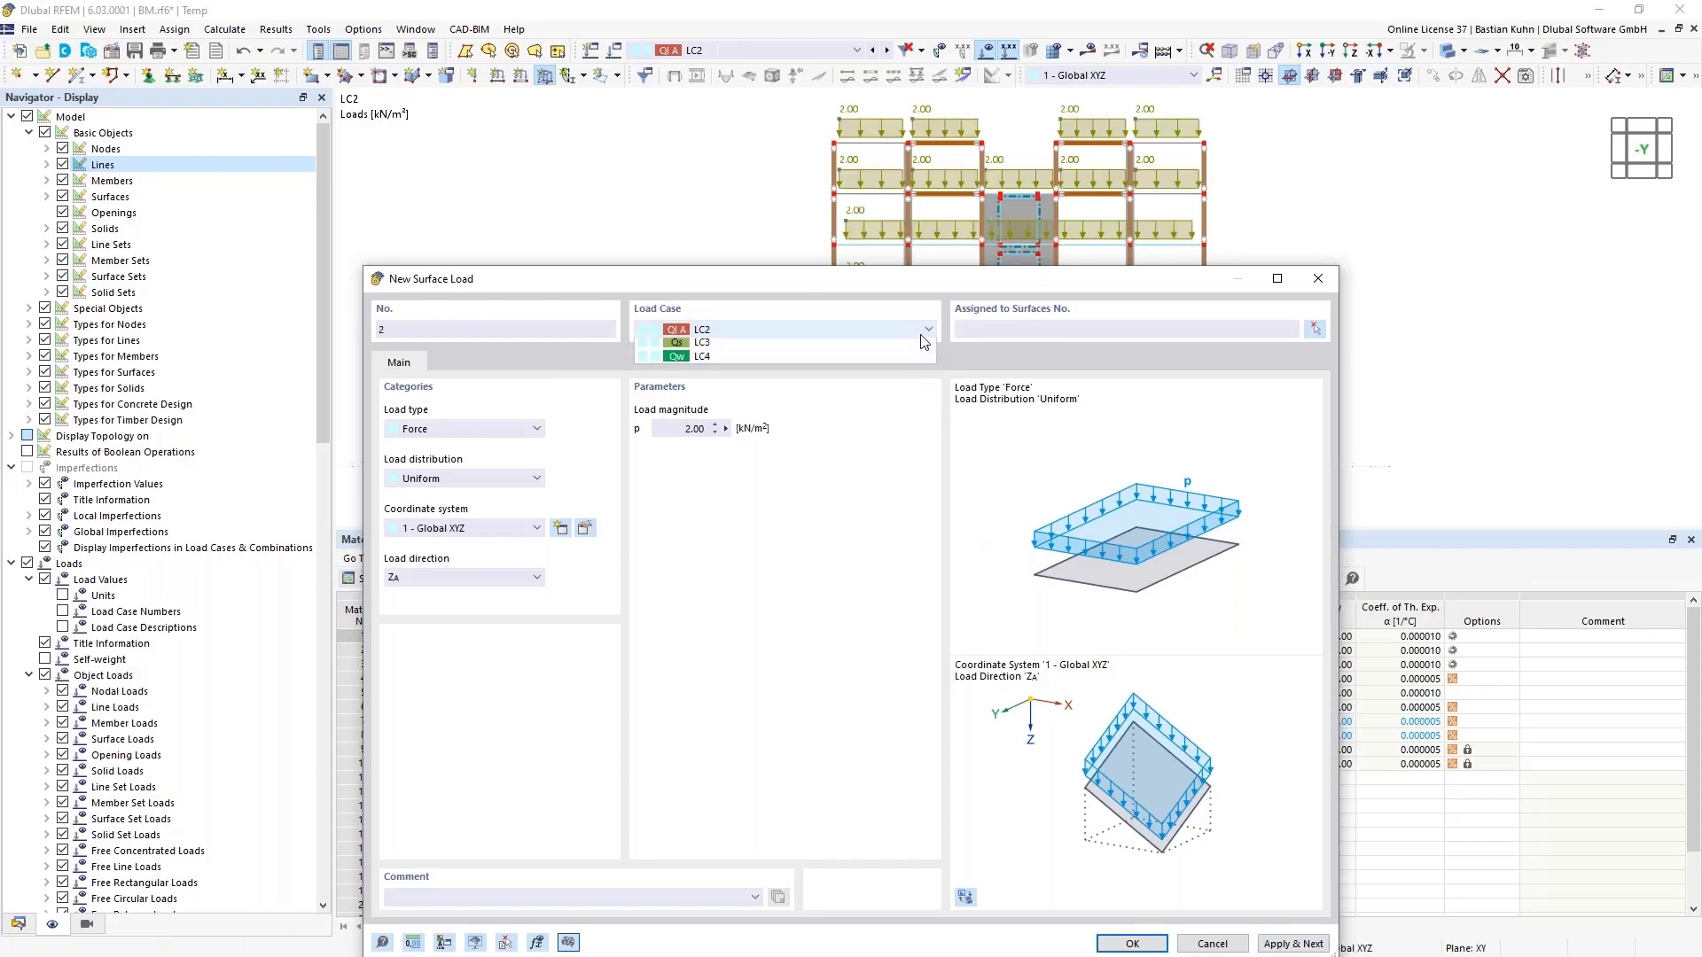
pyautogui.click(895, 378)
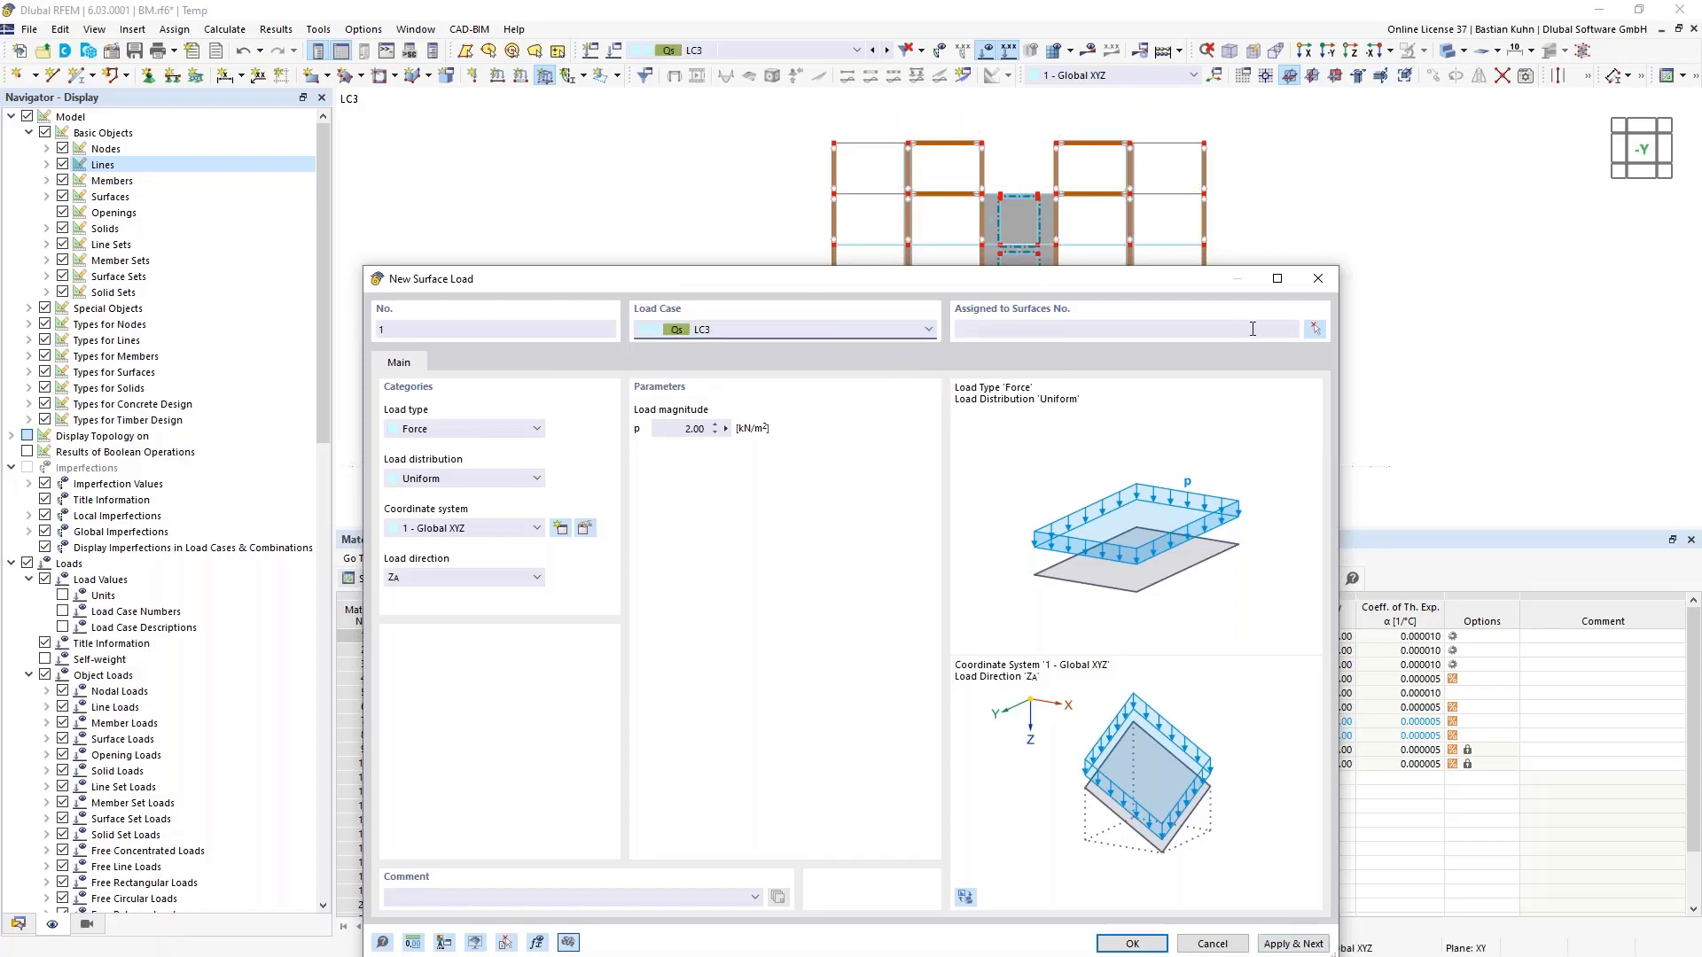
pyautogui.click(1317, 328)
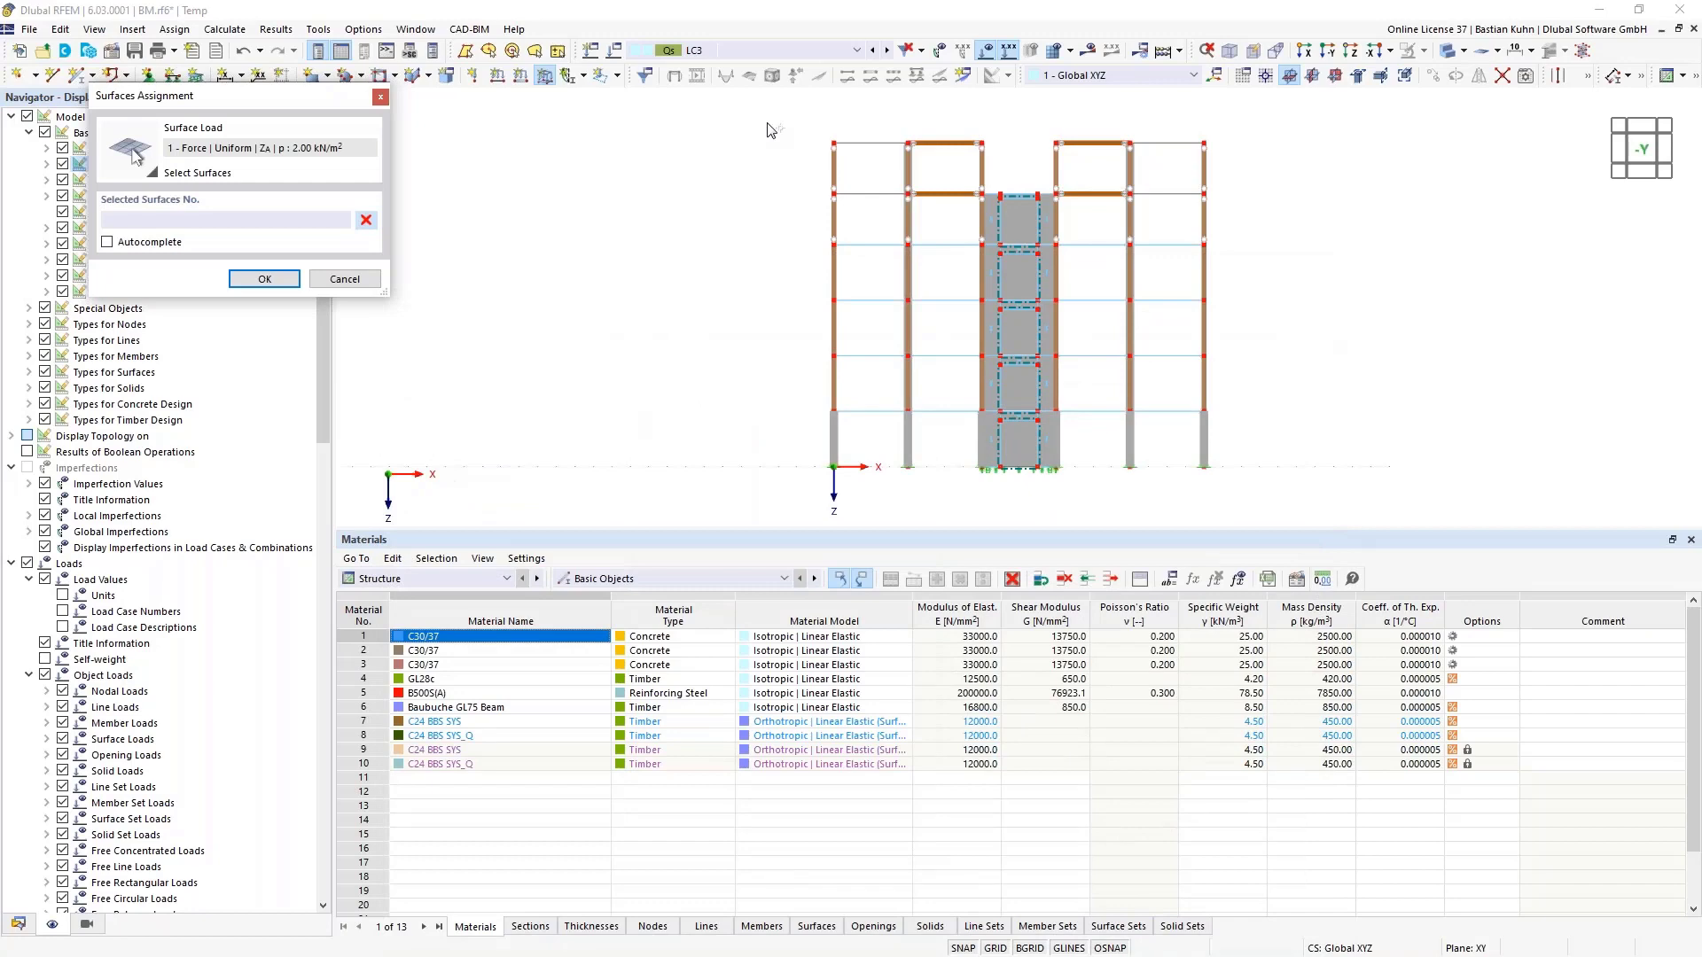
pyautogui.moveTo(996, 173); pyautogui.dragTo(1250, 160)
pyautogui.moveTo(989, 211); pyautogui.dragTo(1017, 184, button='middle')
pyautogui.keyDown('ctrl'); pyautogui.moveTo(1017, 184); pyautogui.dragTo(1021, 196, button='middle'); pyautogui.keyUp('ctrl')
pyautogui.click(1017, 170)
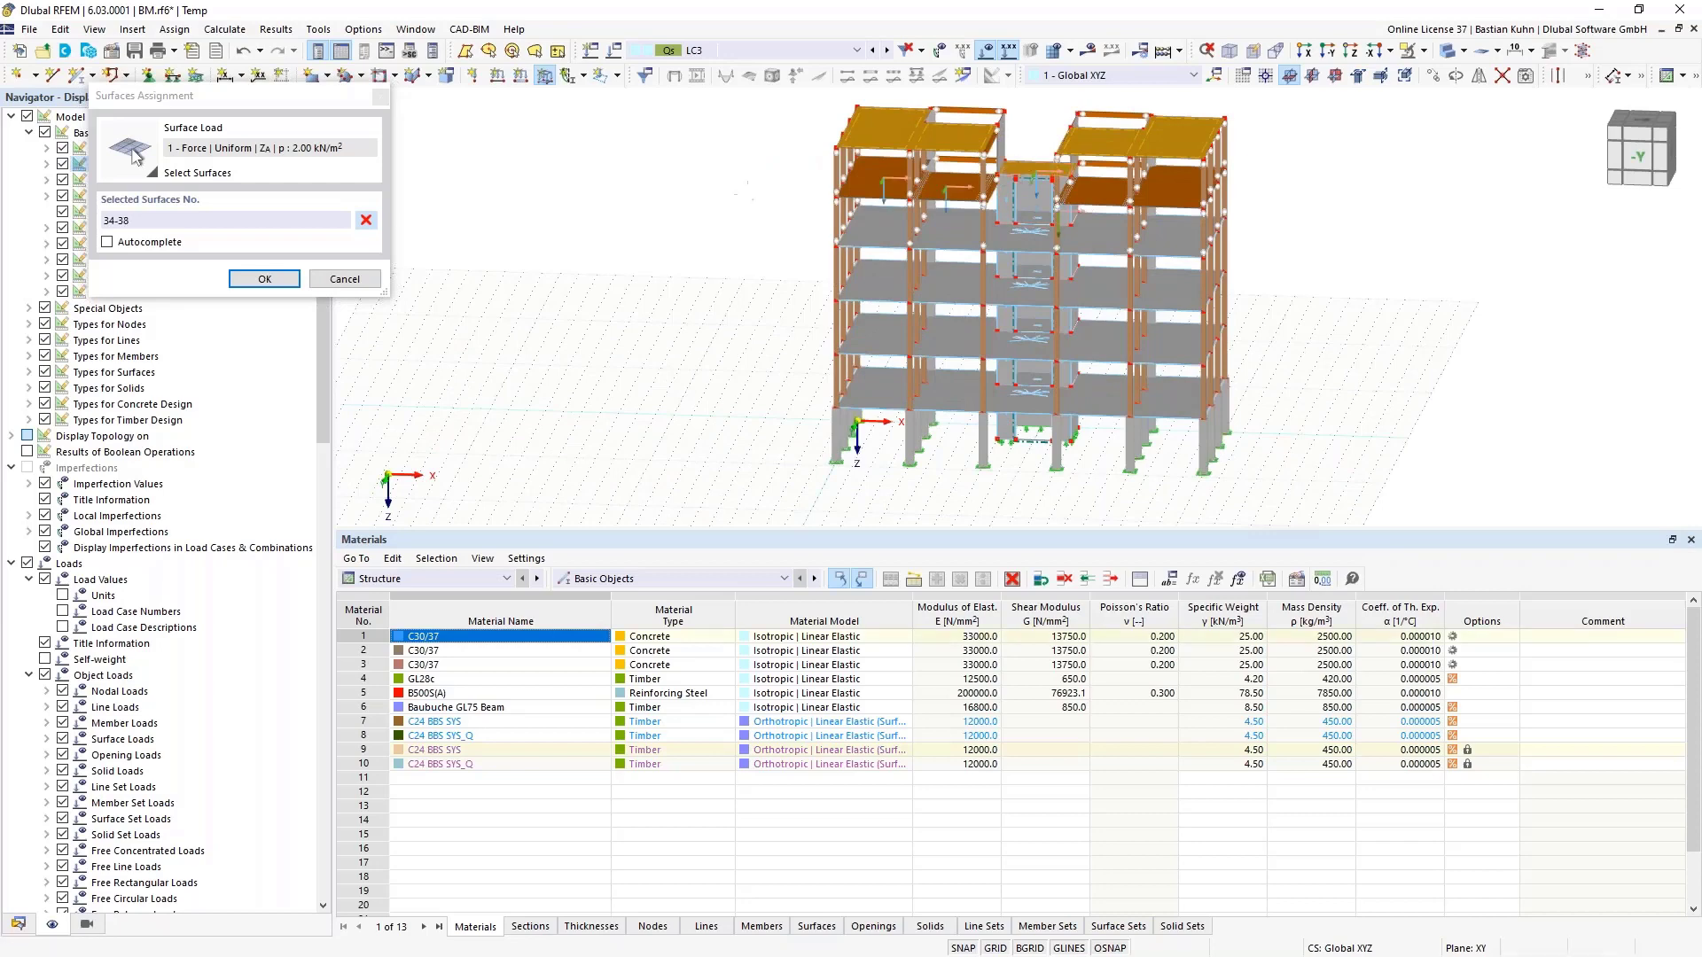
pyautogui.click(264, 279)
pyautogui.click(709, 291)
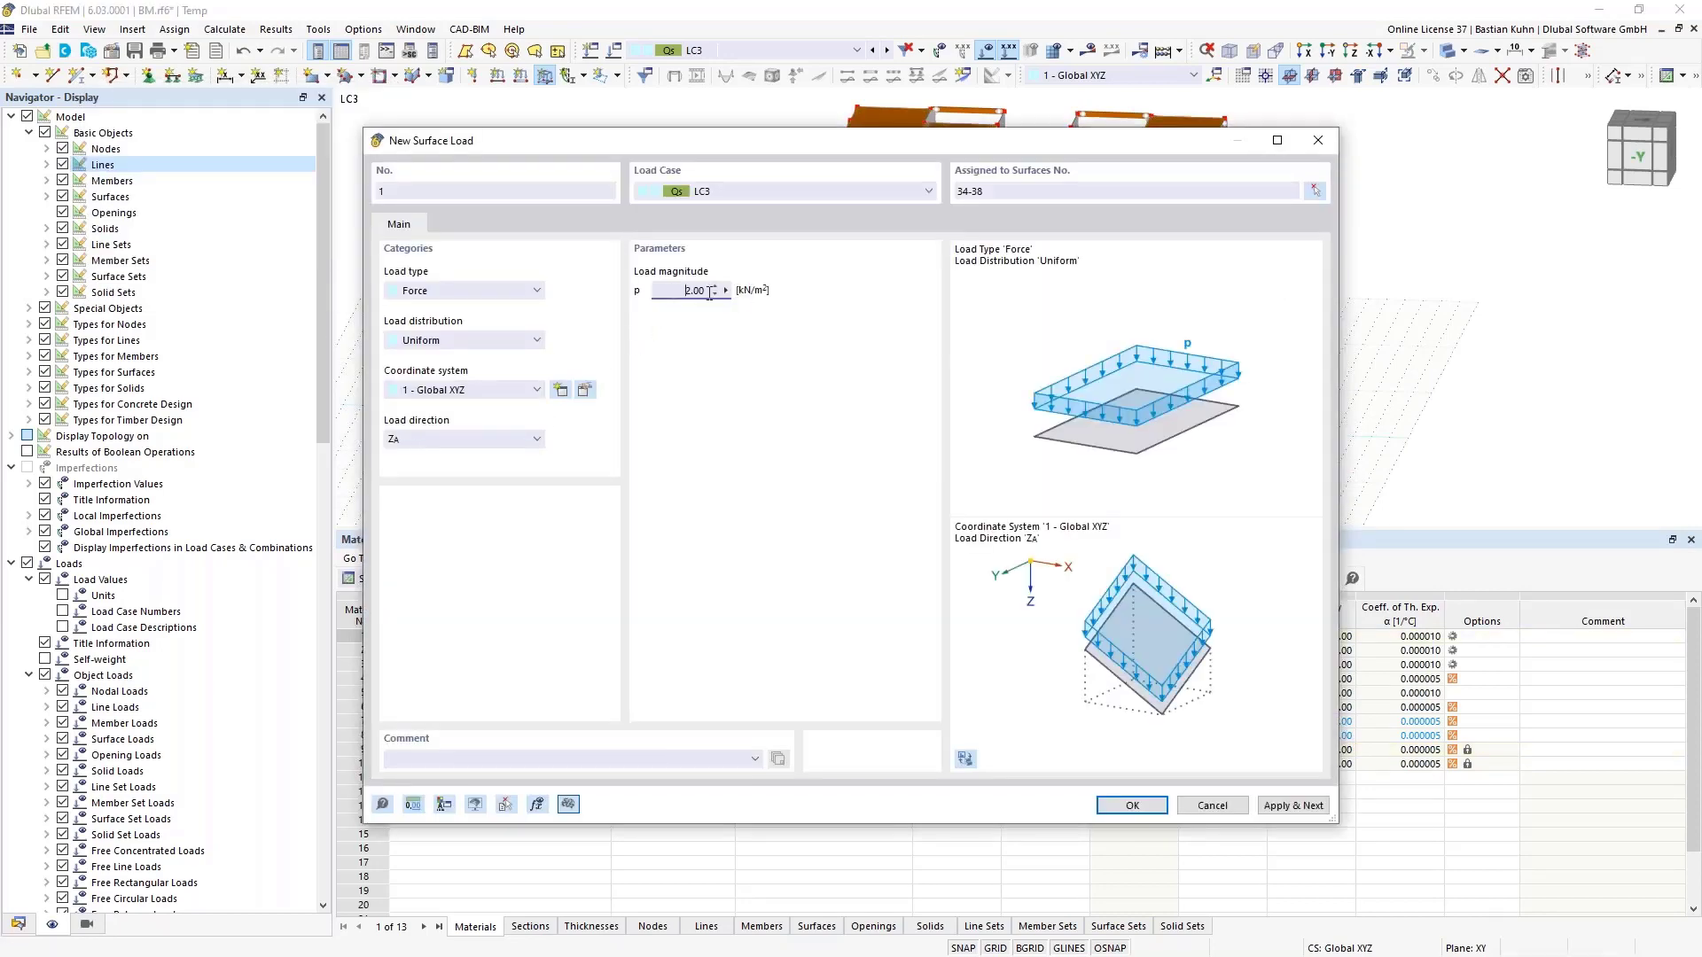
pyautogui.doubleClick(709, 290)
pyautogui.click(1119, 807)
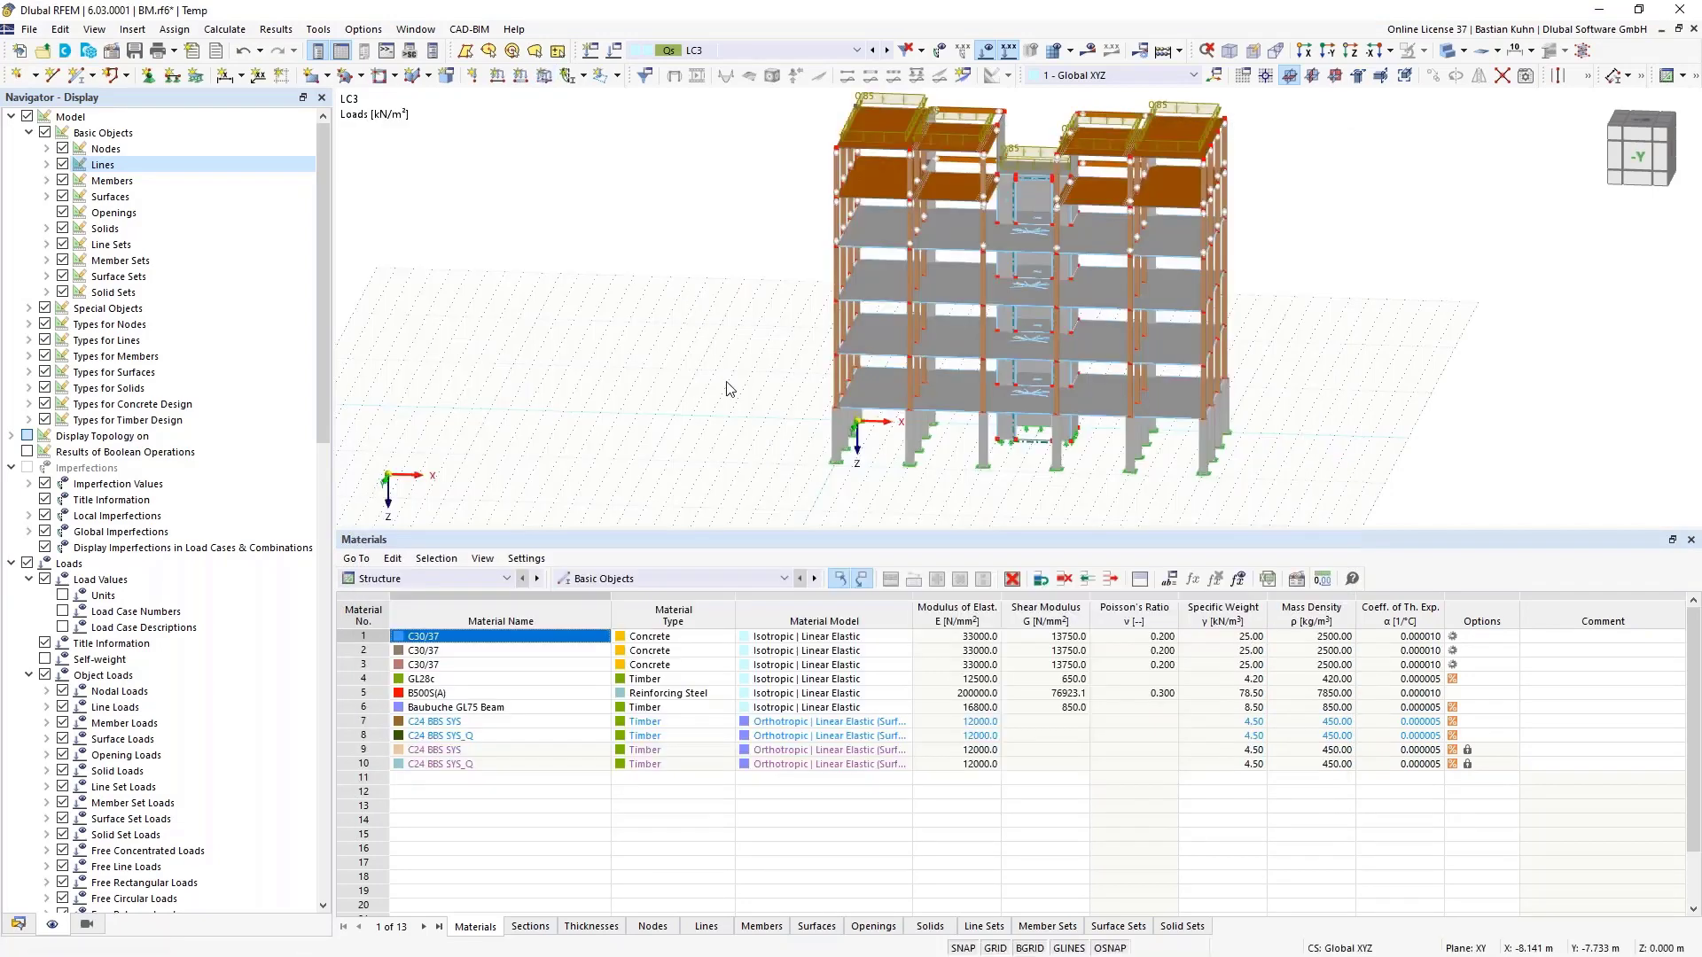
# Start a new wind load wizard for vertical walls with flat/monopitch roof
pyautogui.scroll(-1, 729, 384)
pyautogui.keyDown('ctrl'); pyautogui.moveTo(709, 362); pyautogui.dragTo(630, 379, button='middle'); pyautogui.keyUp('ctrl')
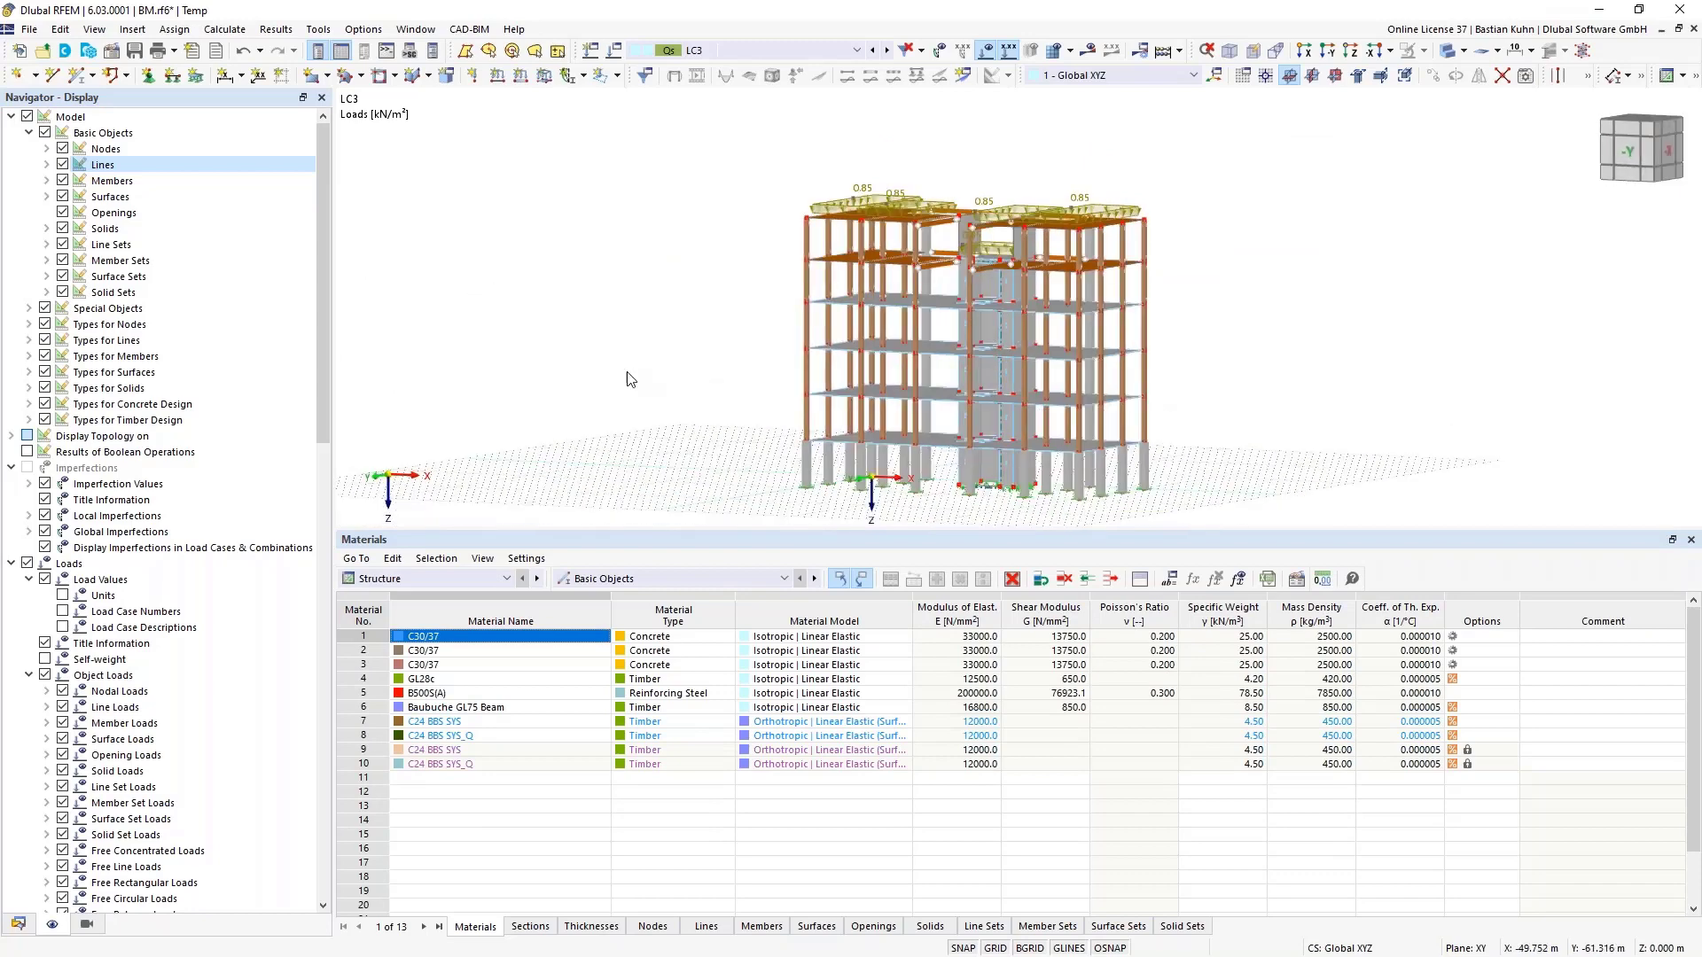
pyautogui.click(18, 925)
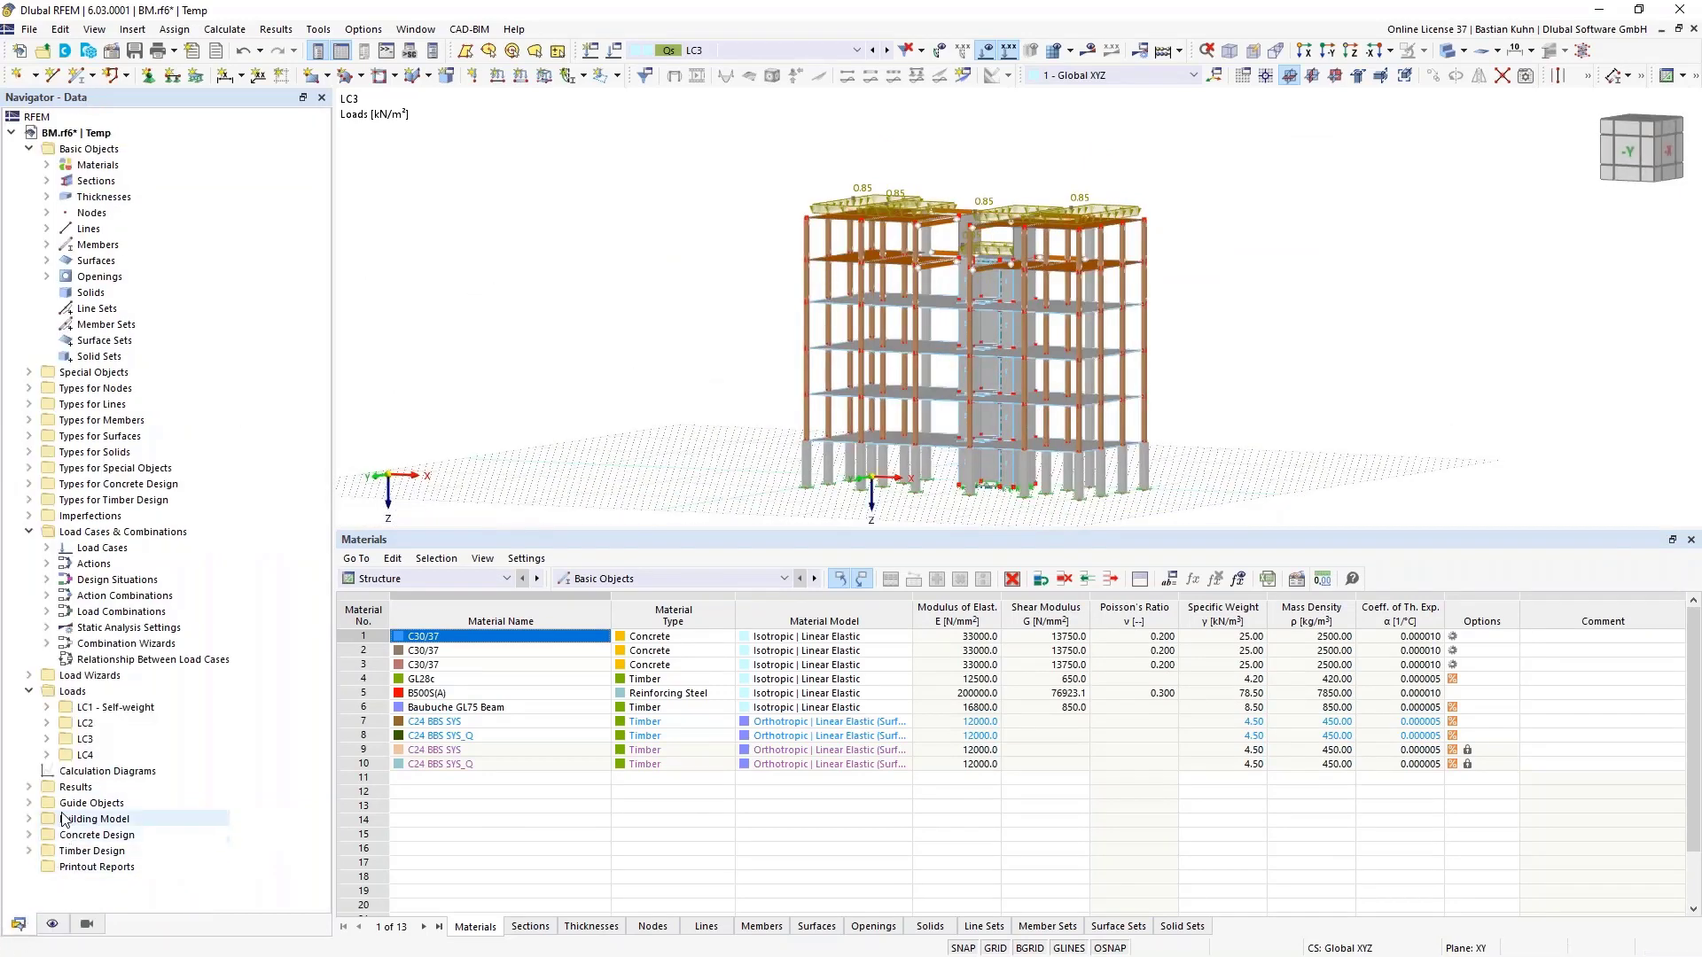
pyautogui.click(29, 676)
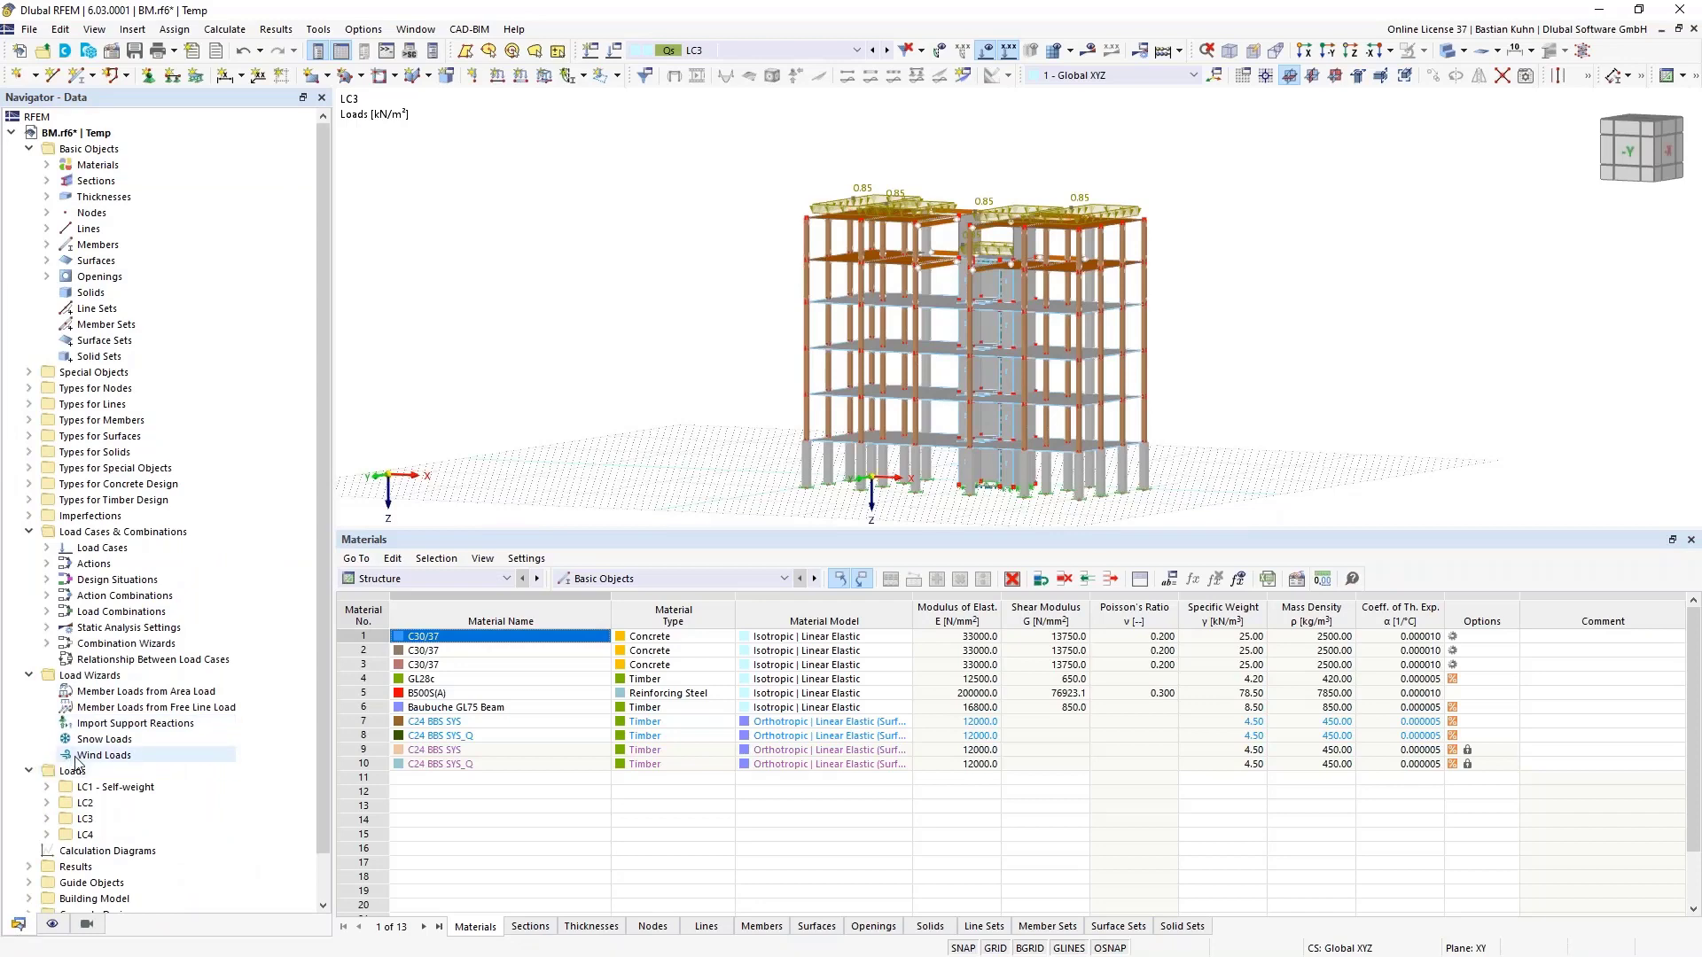
pyautogui.rightClick(78, 754)
pyautogui.click(147, 585)
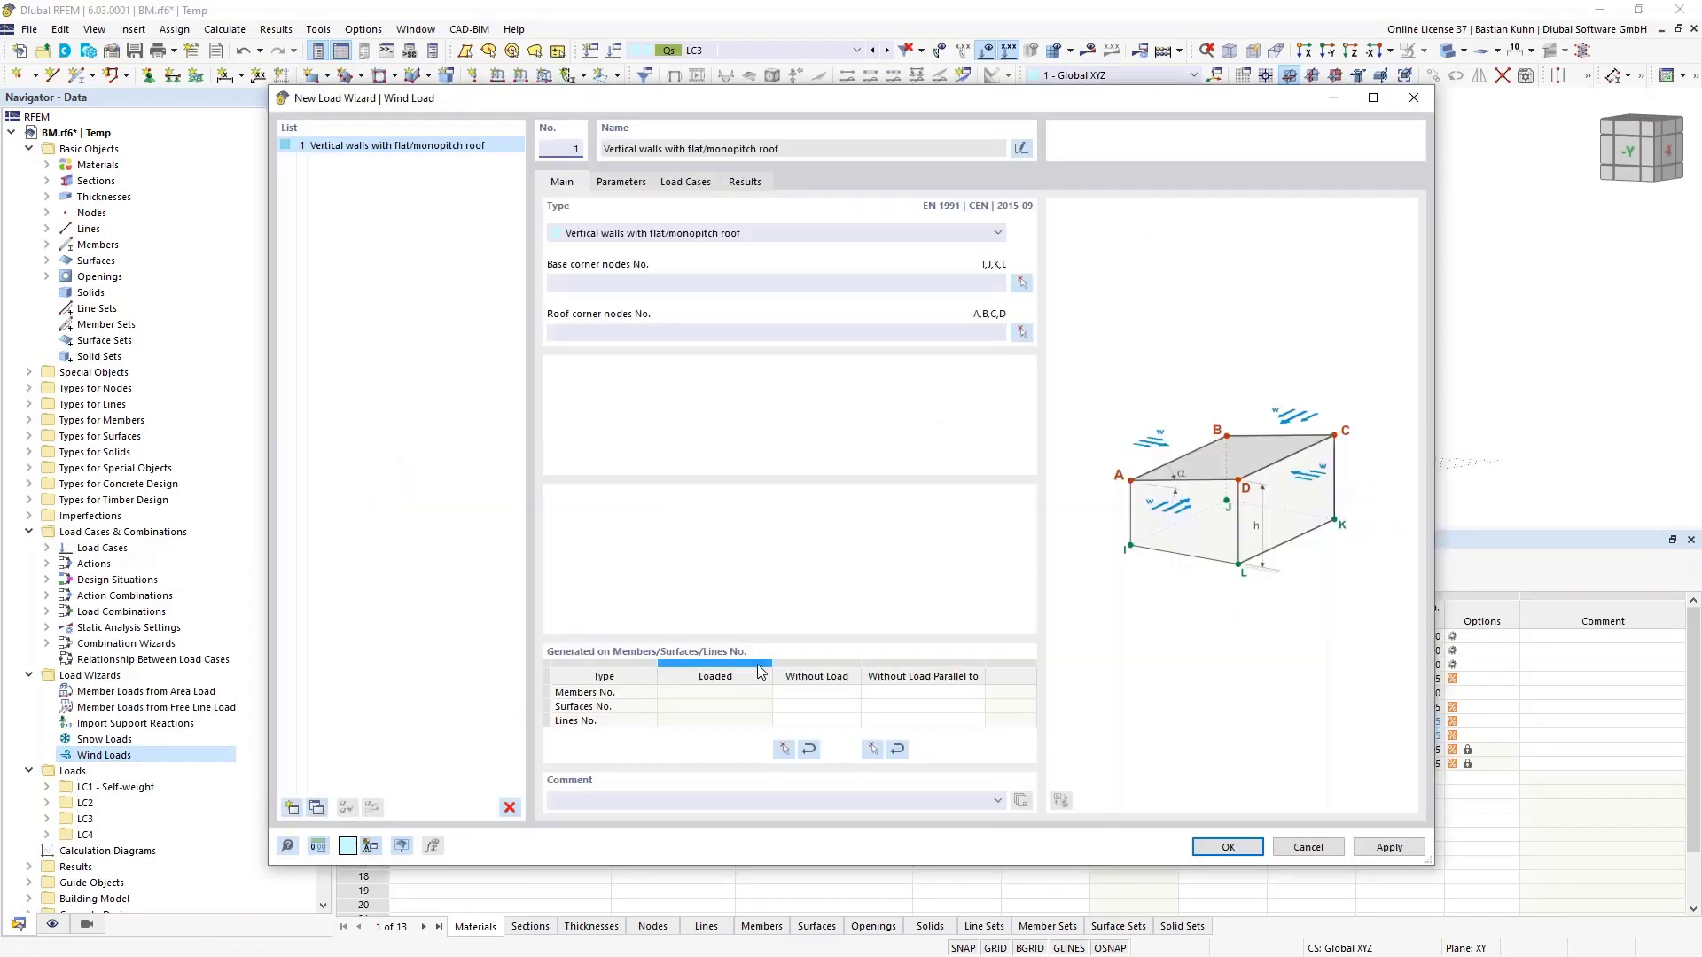
# Assign the building's four outer column base nodes 26, 27, 28 and 25 as the wind load's base corner nodes
pyautogui.click(1022, 282)
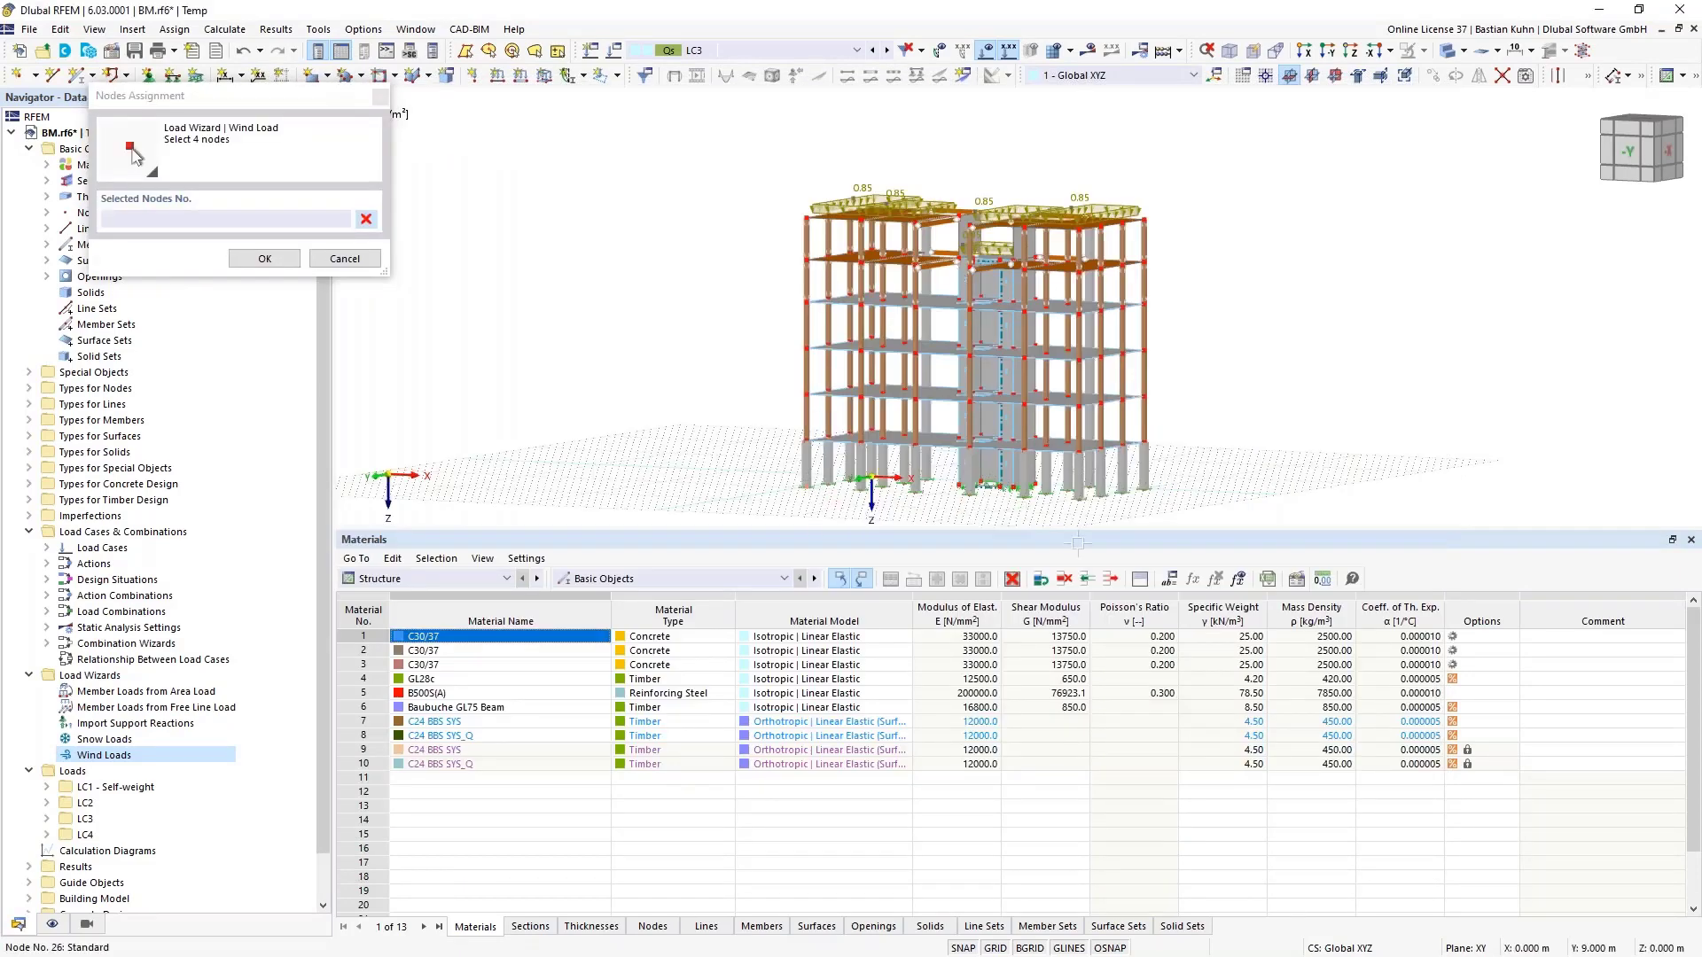
pyautogui.click(1019, 498)
pyautogui.click(1084, 509)
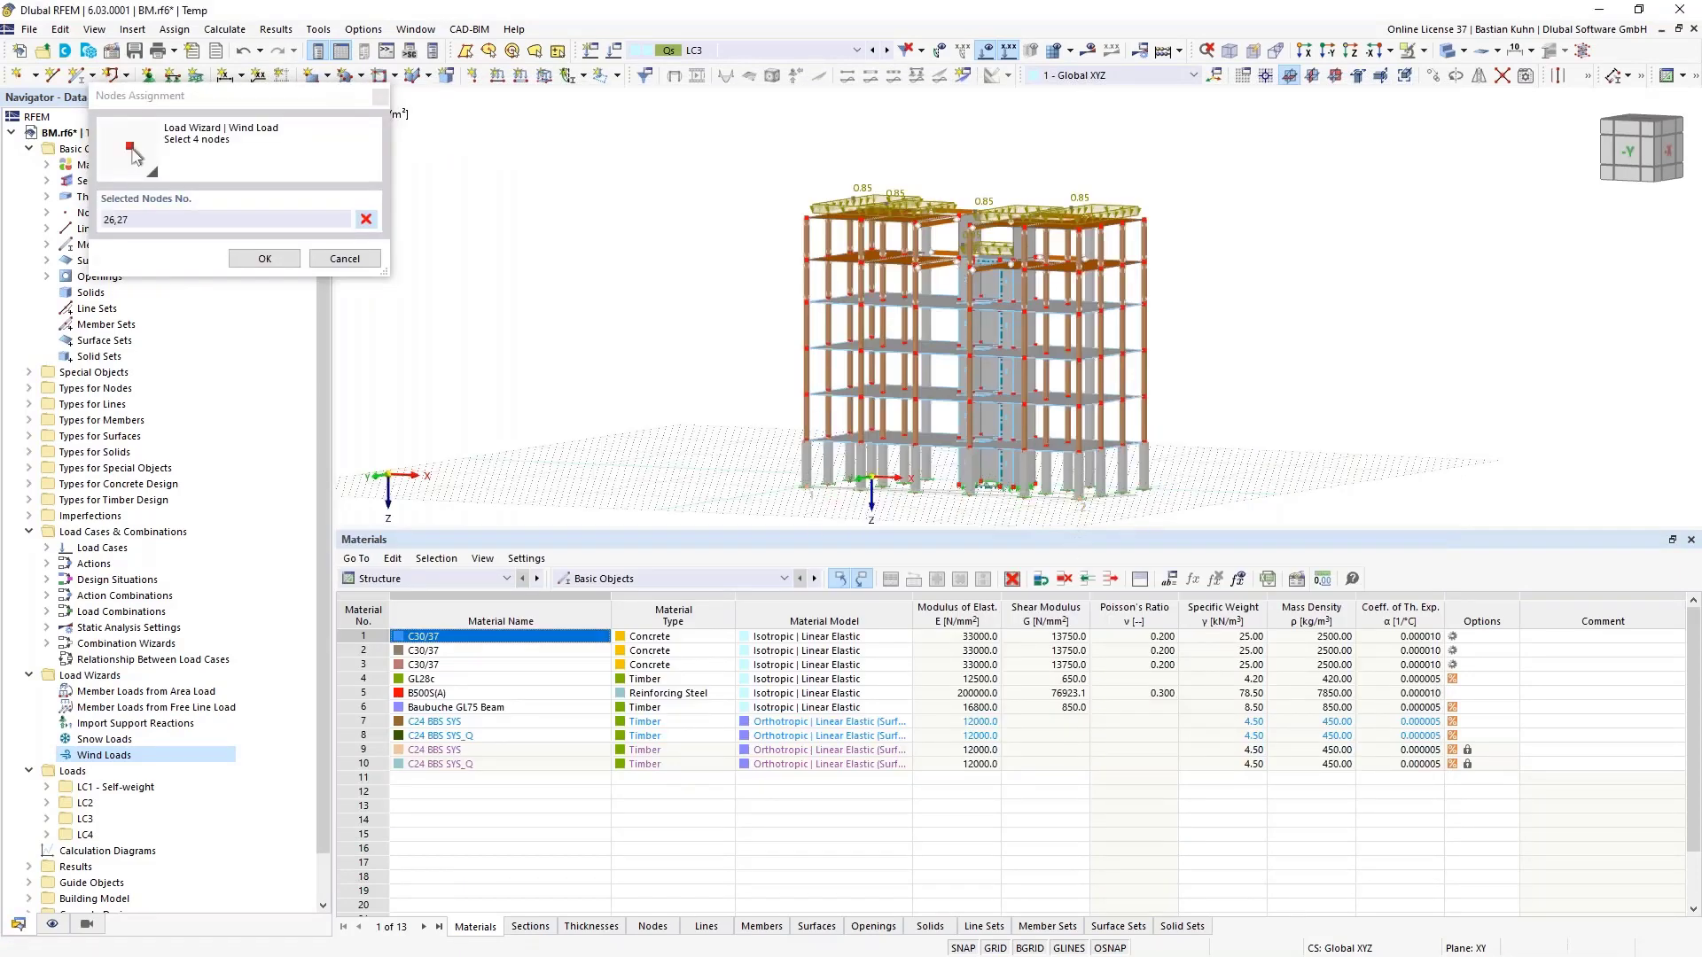
pyautogui.click(1145, 489)
pyautogui.keyDown('ctrl'); pyautogui.moveTo(1102, 508); pyautogui.dragTo(1219, 460, button='middle'); pyautogui.keyUp('ctrl')
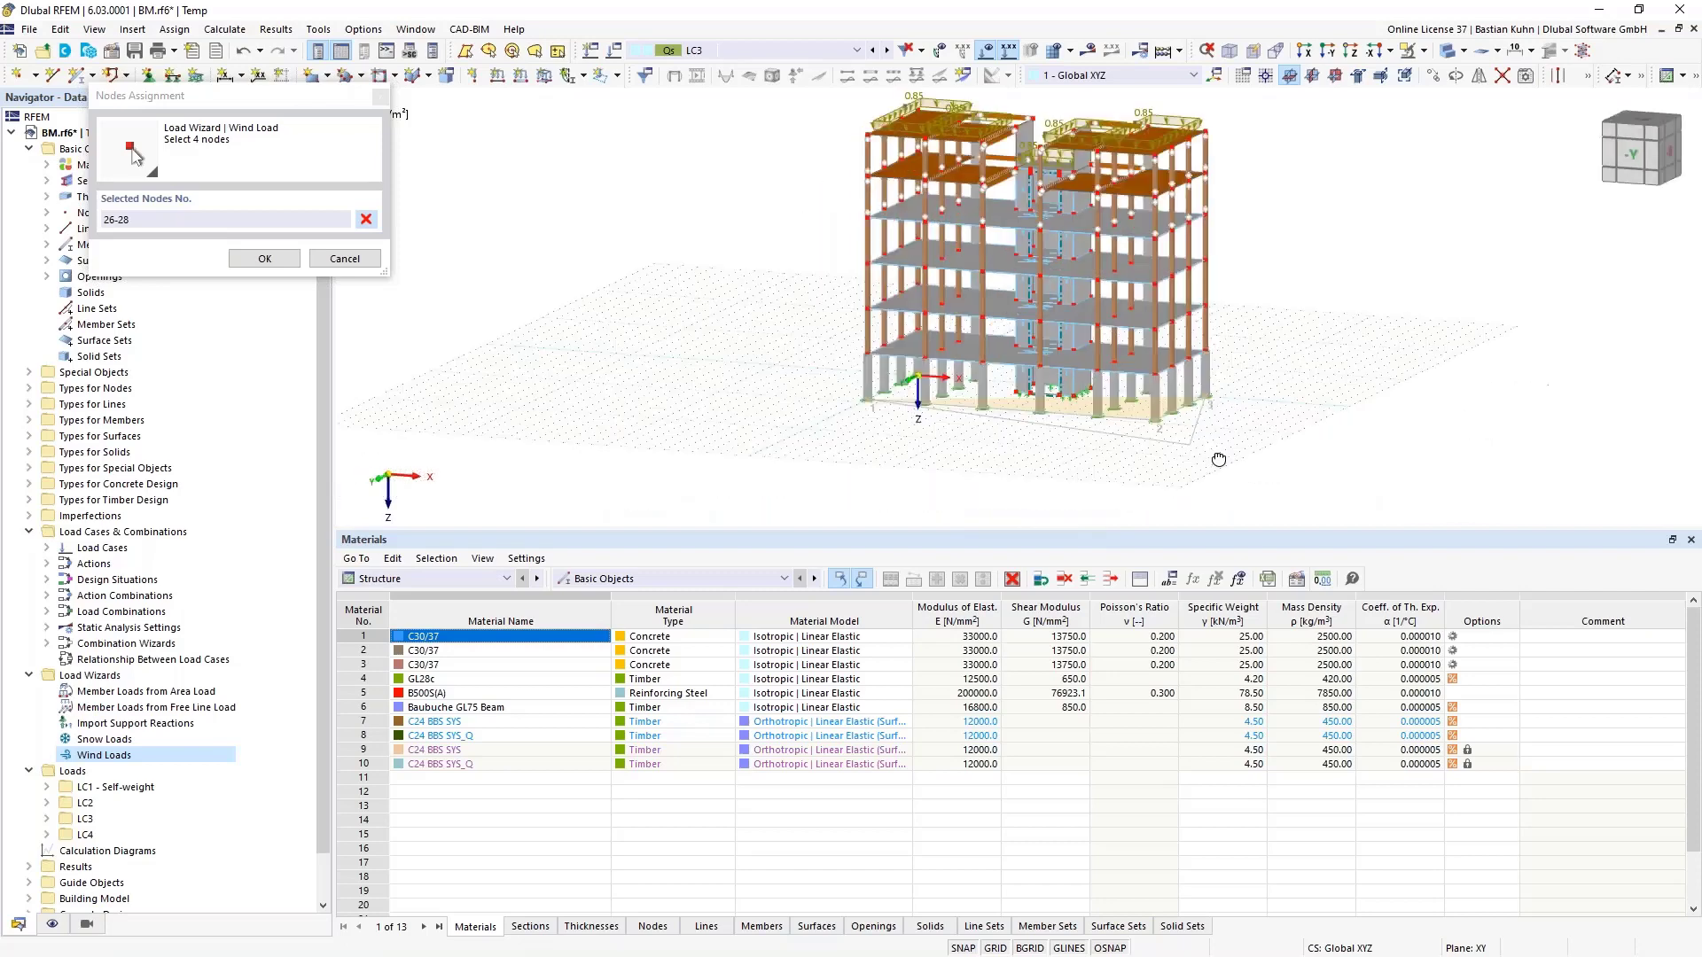
pyautogui.scroll(6, 873, 394)
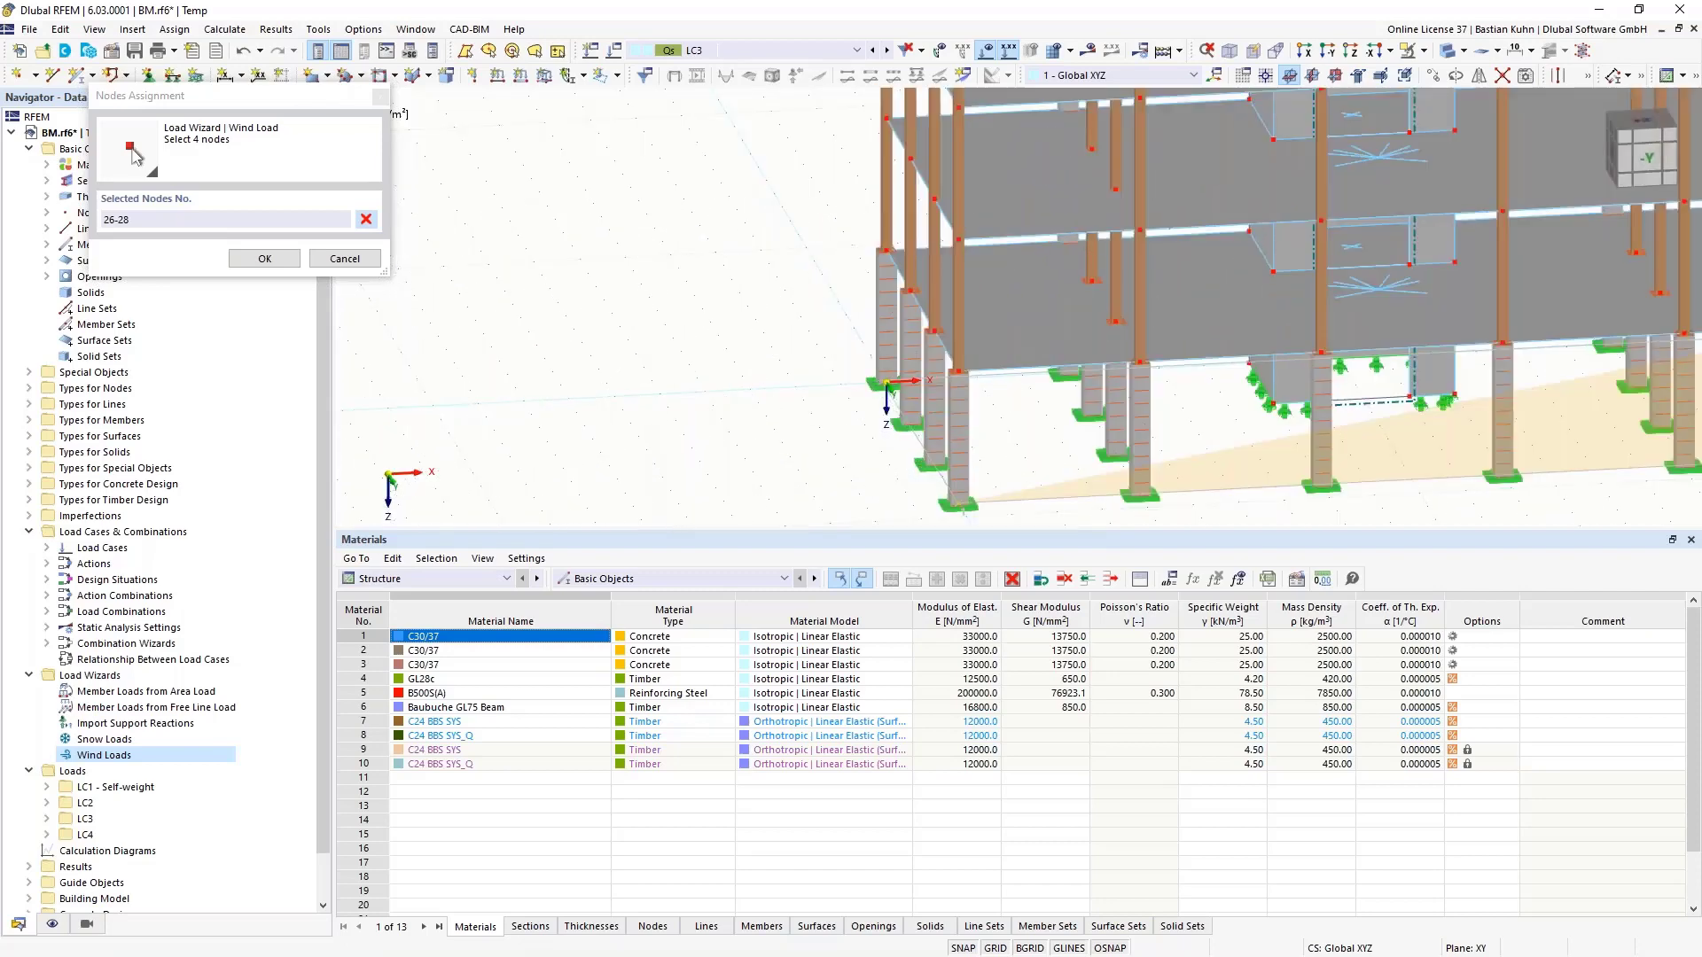
pyautogui.click(887, 383)
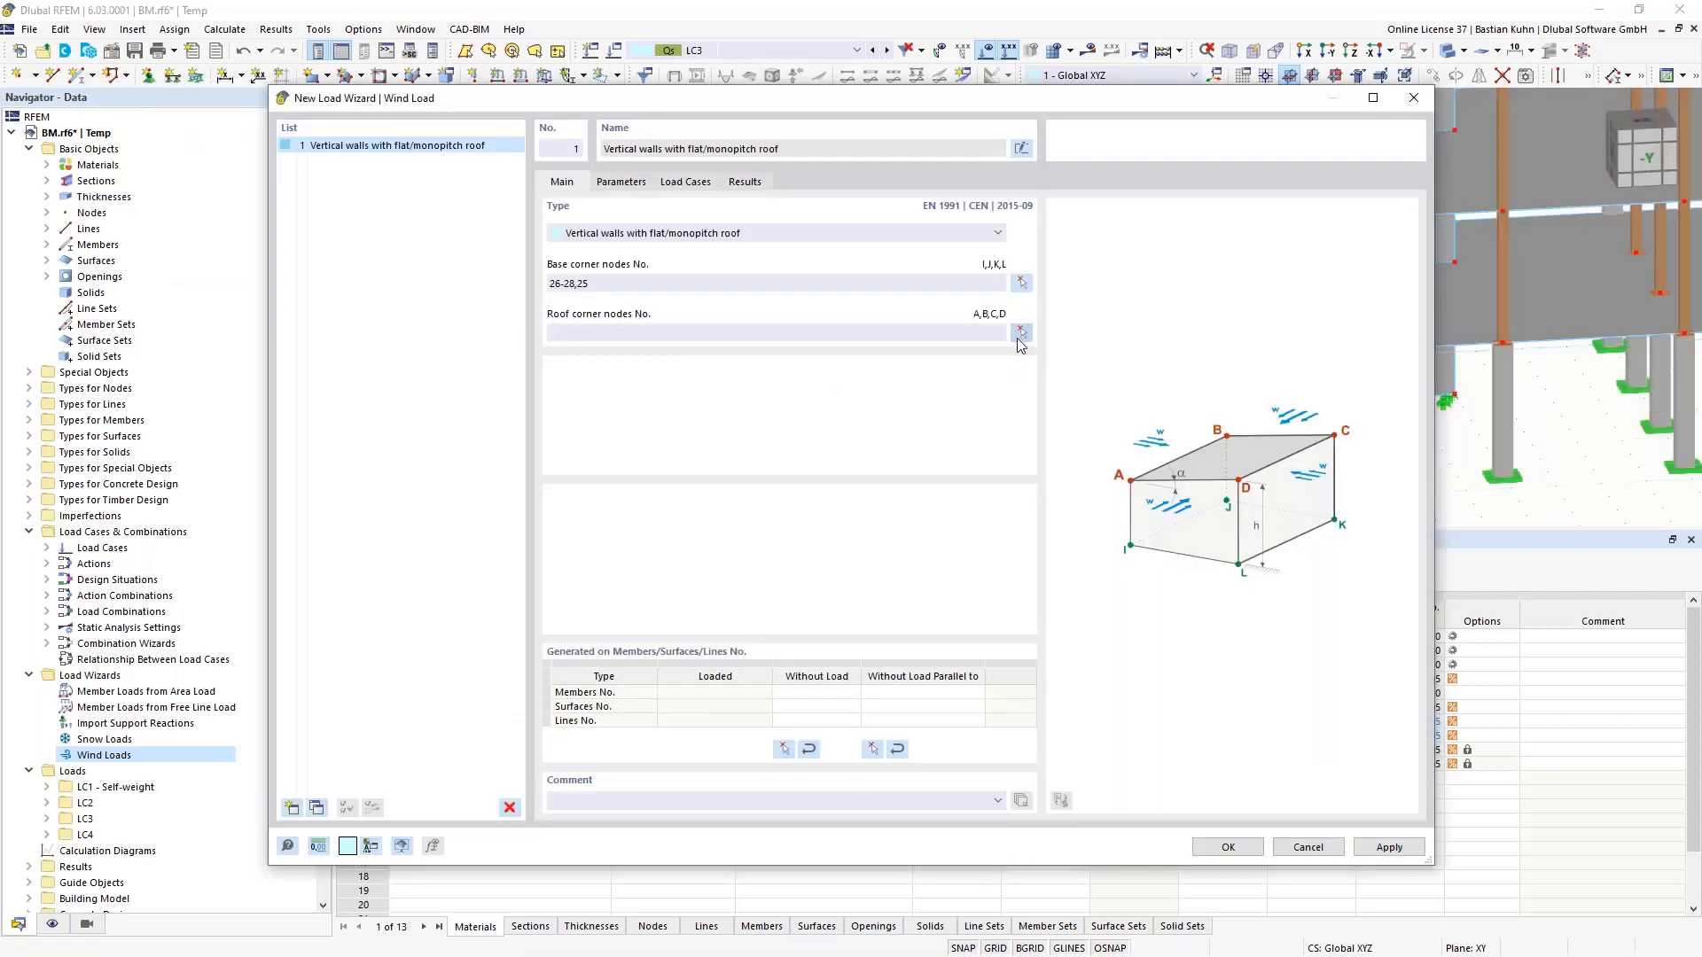
# Assign the four outer roof corner nodes 254, 255, 256 and 253 as the wind load's roof corner nodes
pyautogui.click(1020, 335)
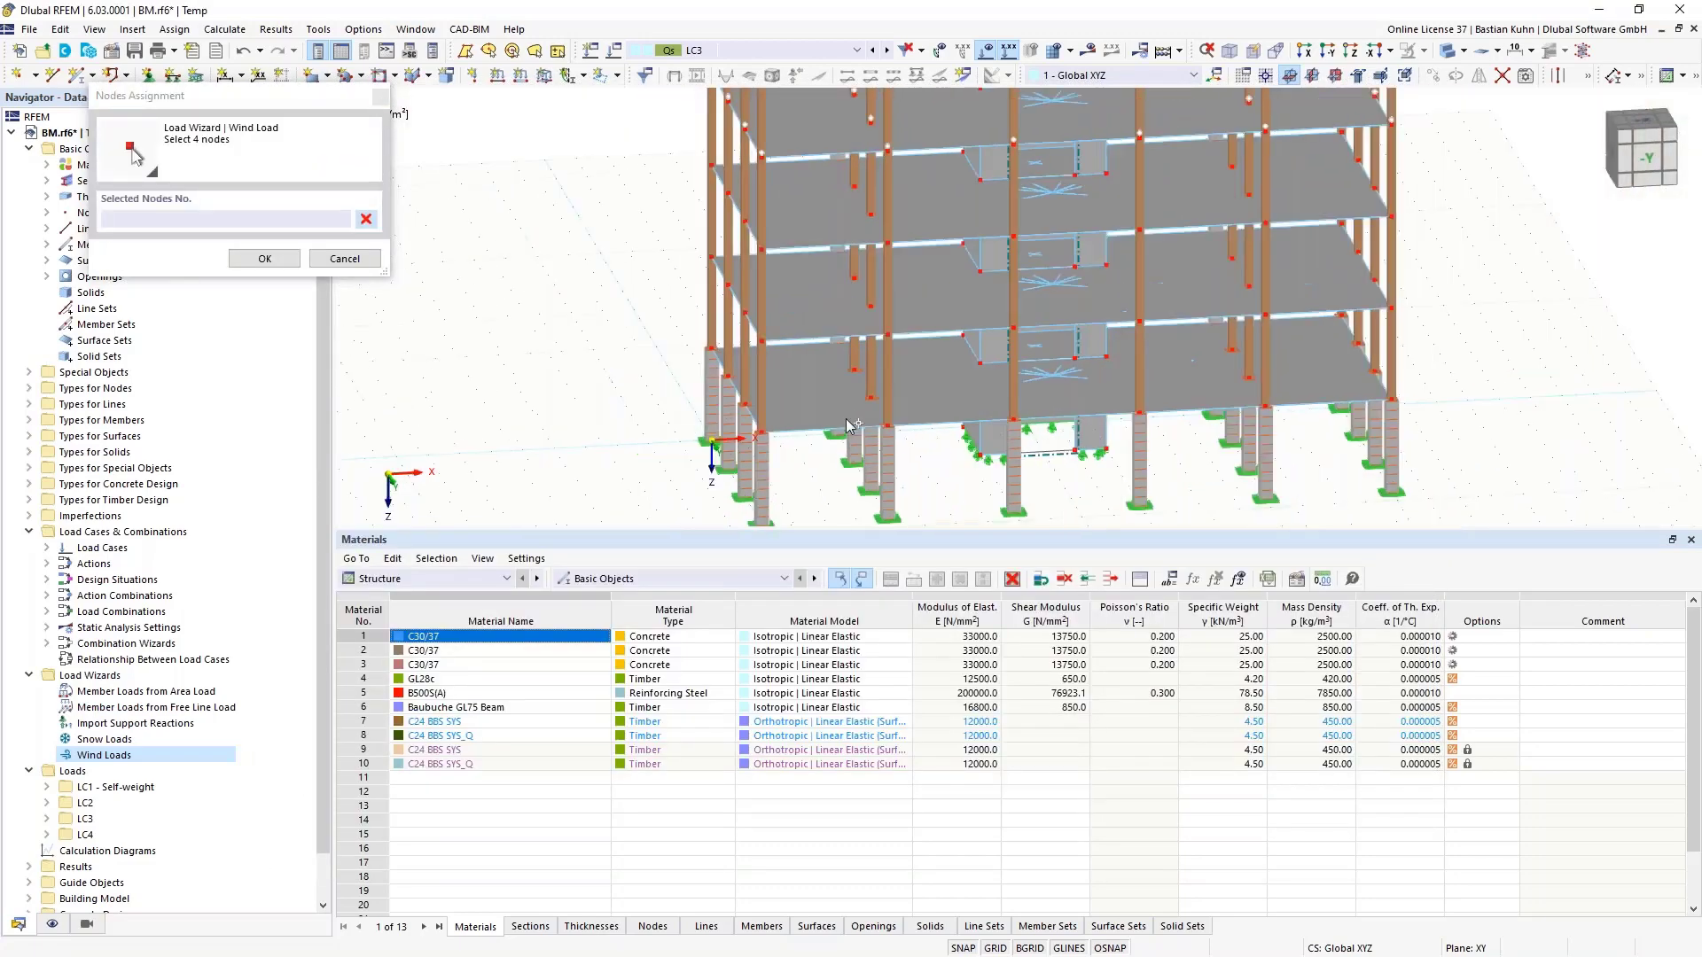
pyautogui.scroll(-2, 847, 426)
pyautogui.scroll(5, 869, 237)
pyautogui.click(869, 237)
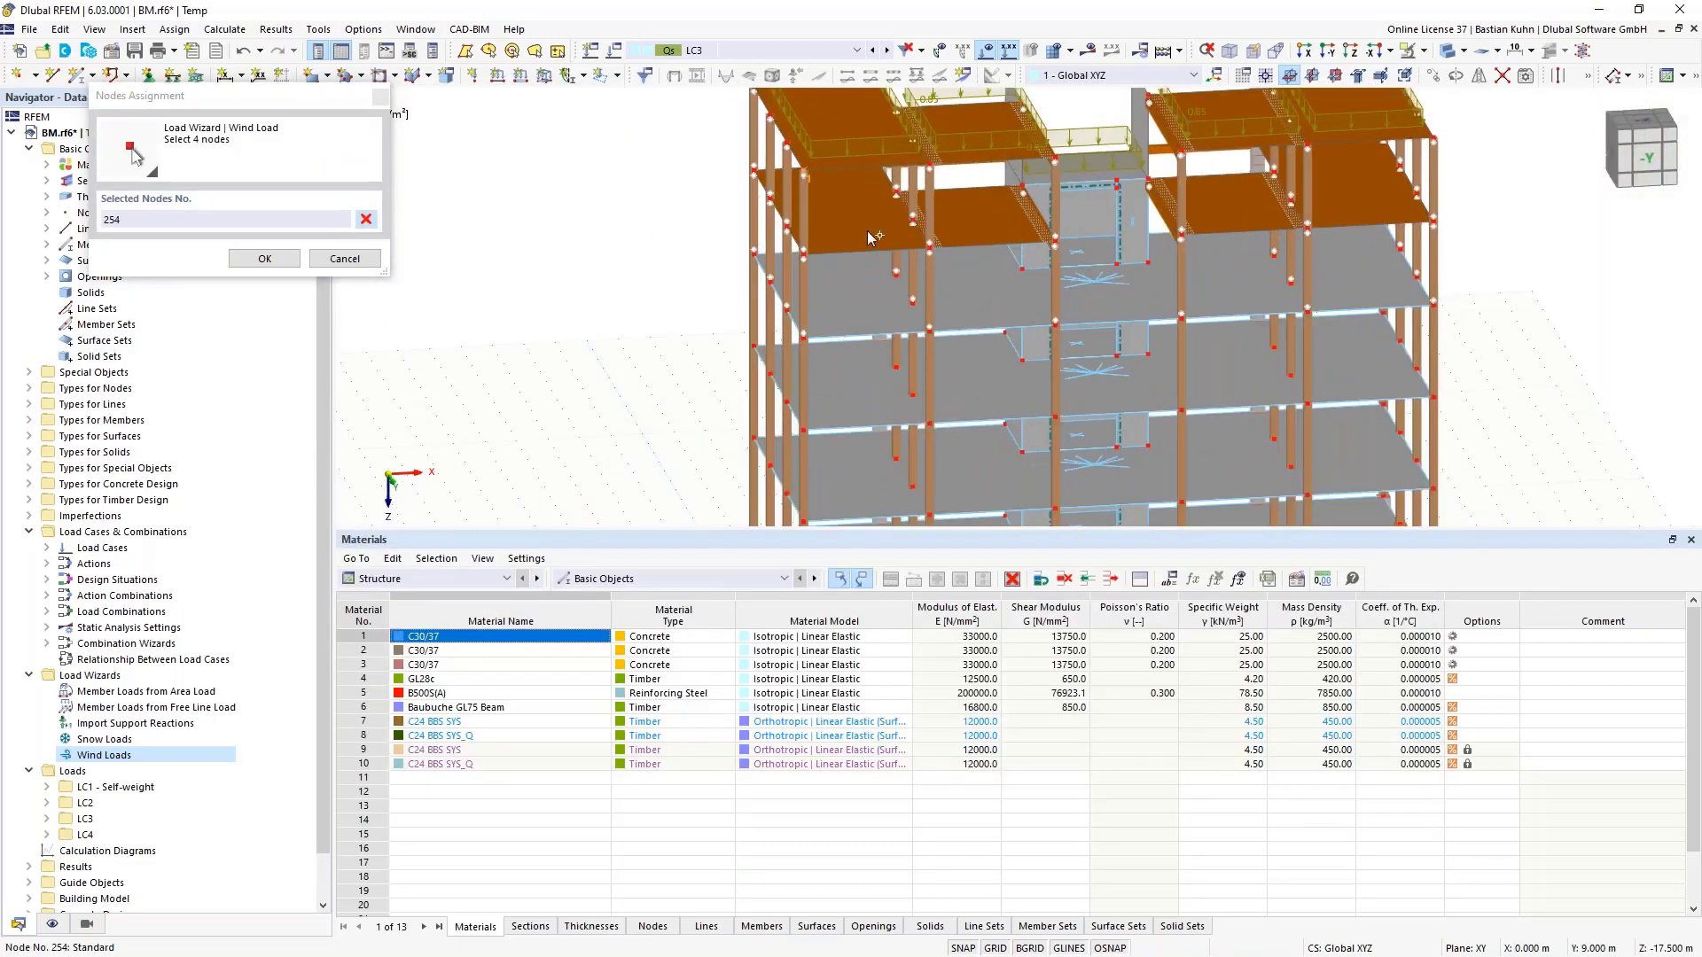
pyautogui.click(1435, 143)
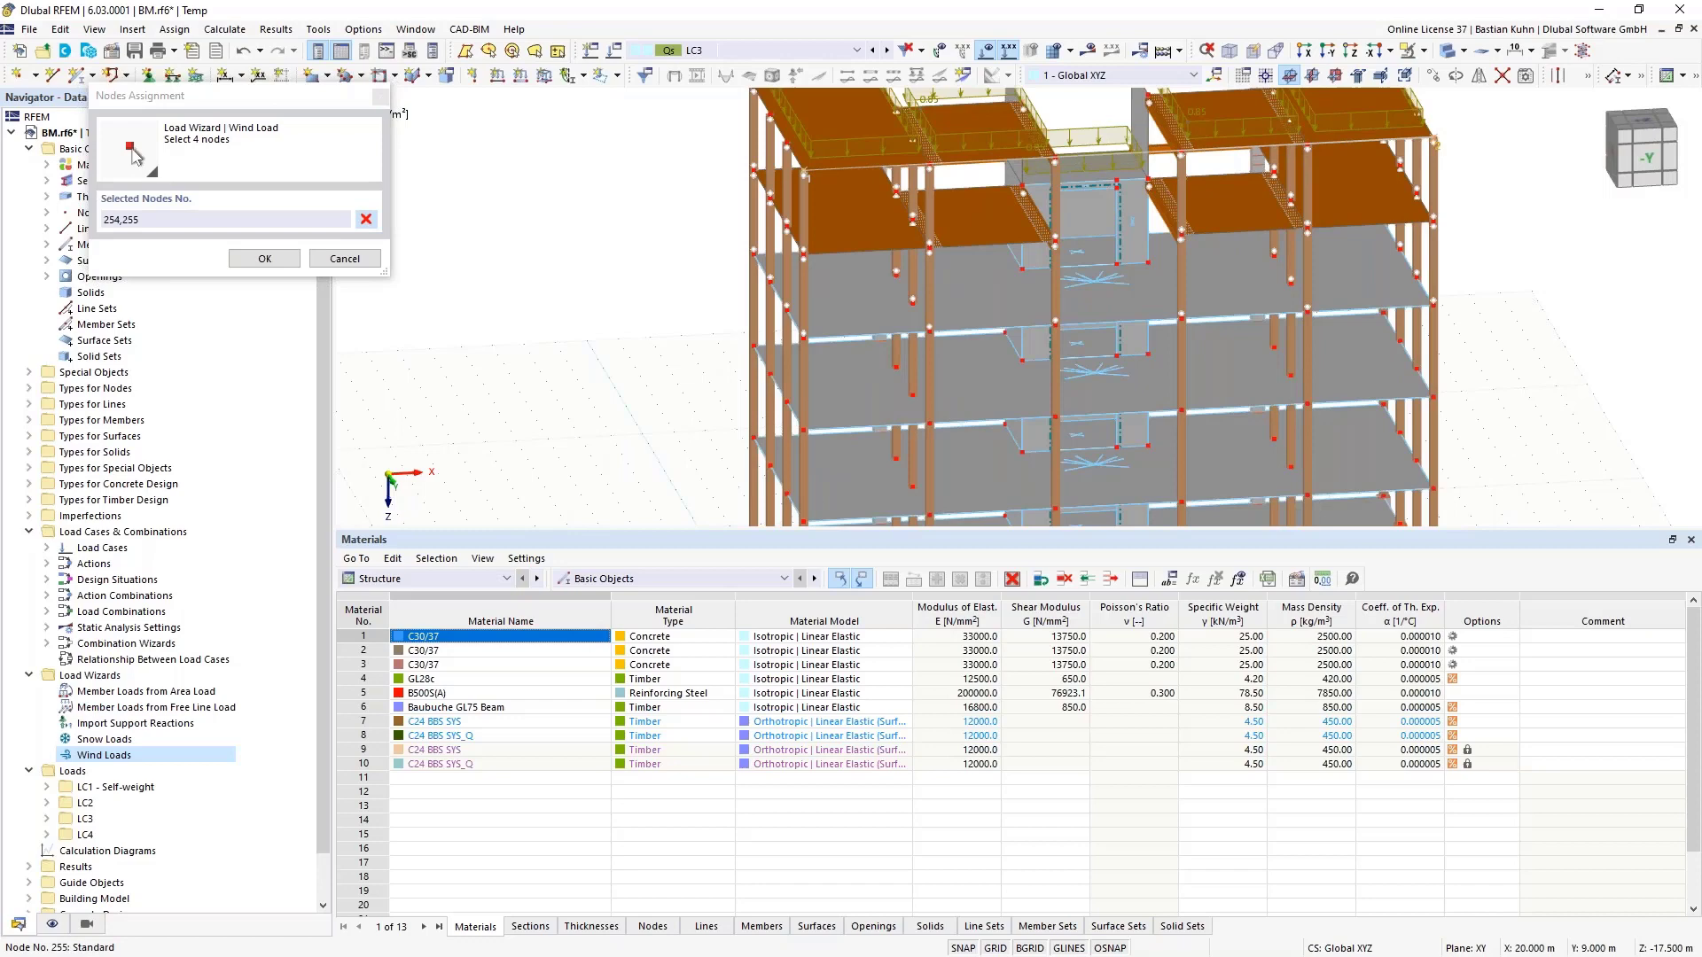
pyautogui.moveTo(1336, 211); pyautogui.dragTo(1333, 416, button='middle')
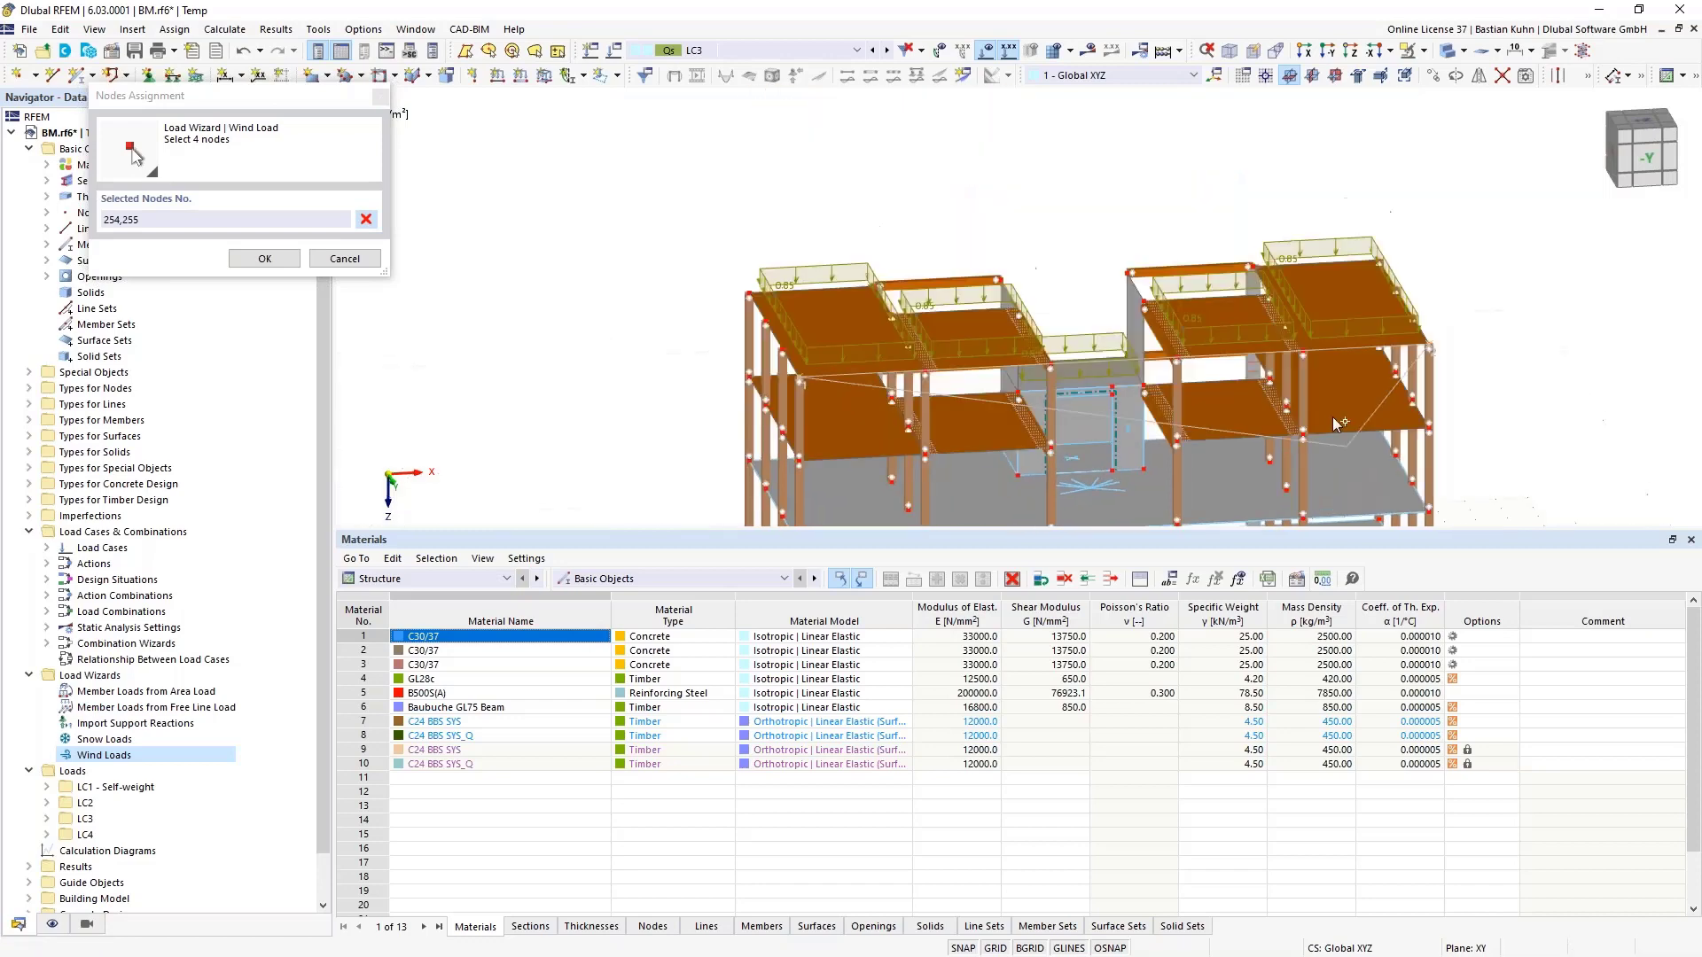
pyautogui.click(1379, 265)
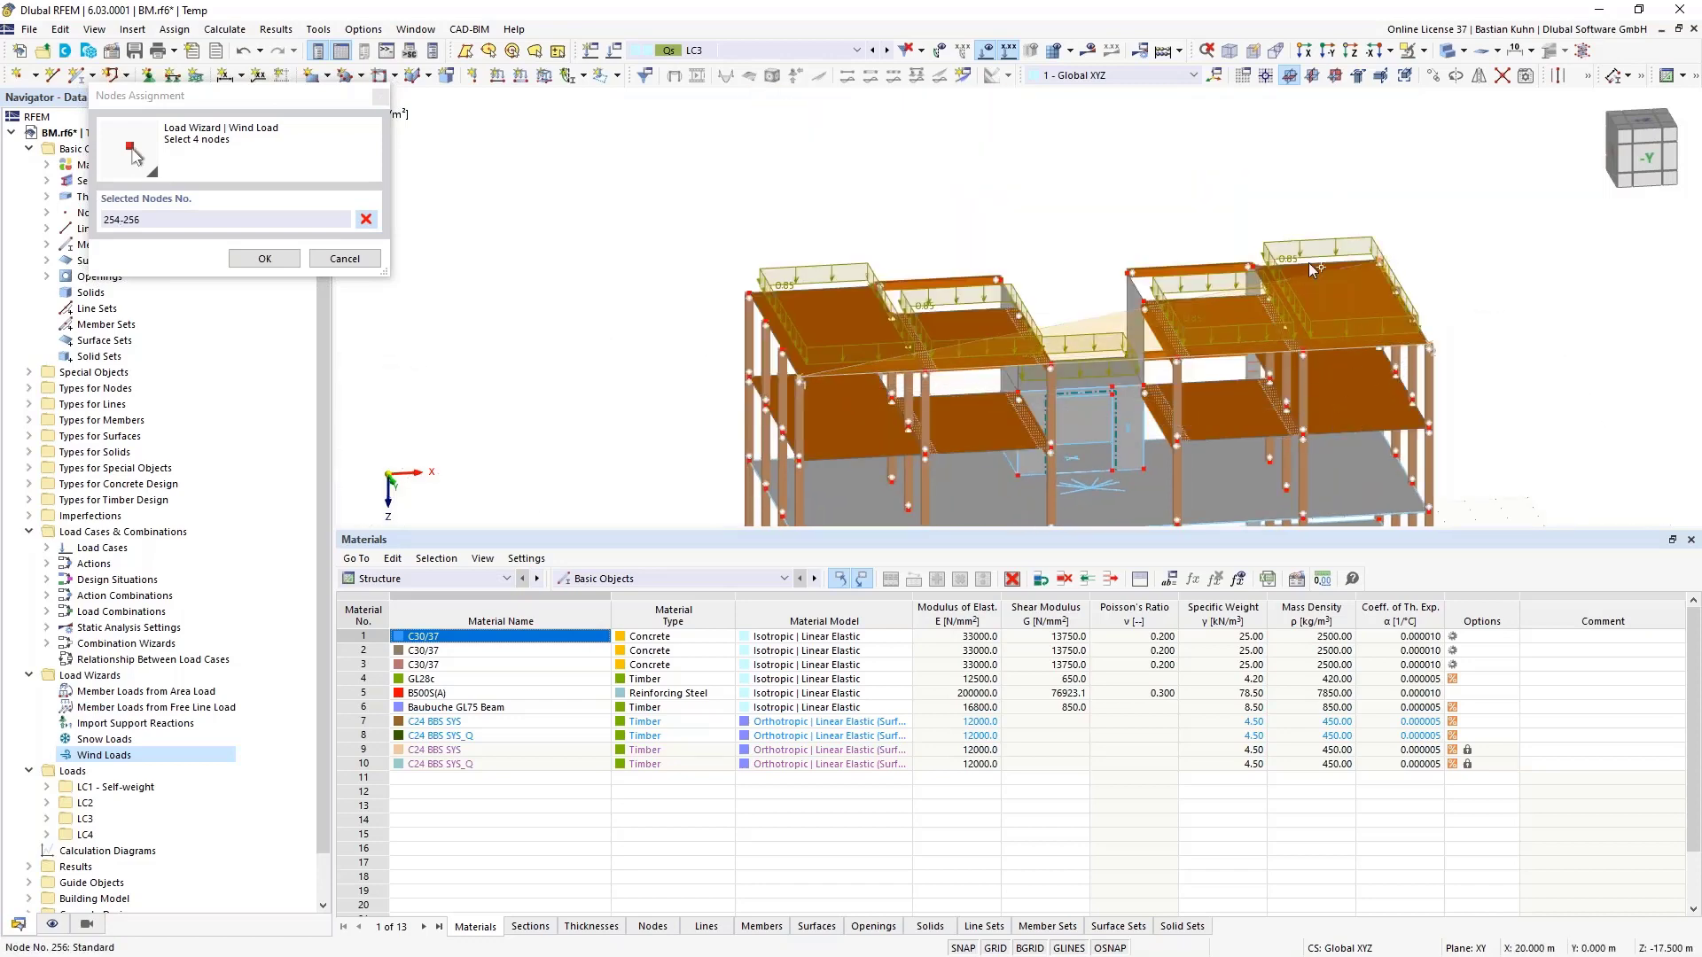
pyautogui.click(749, 293)
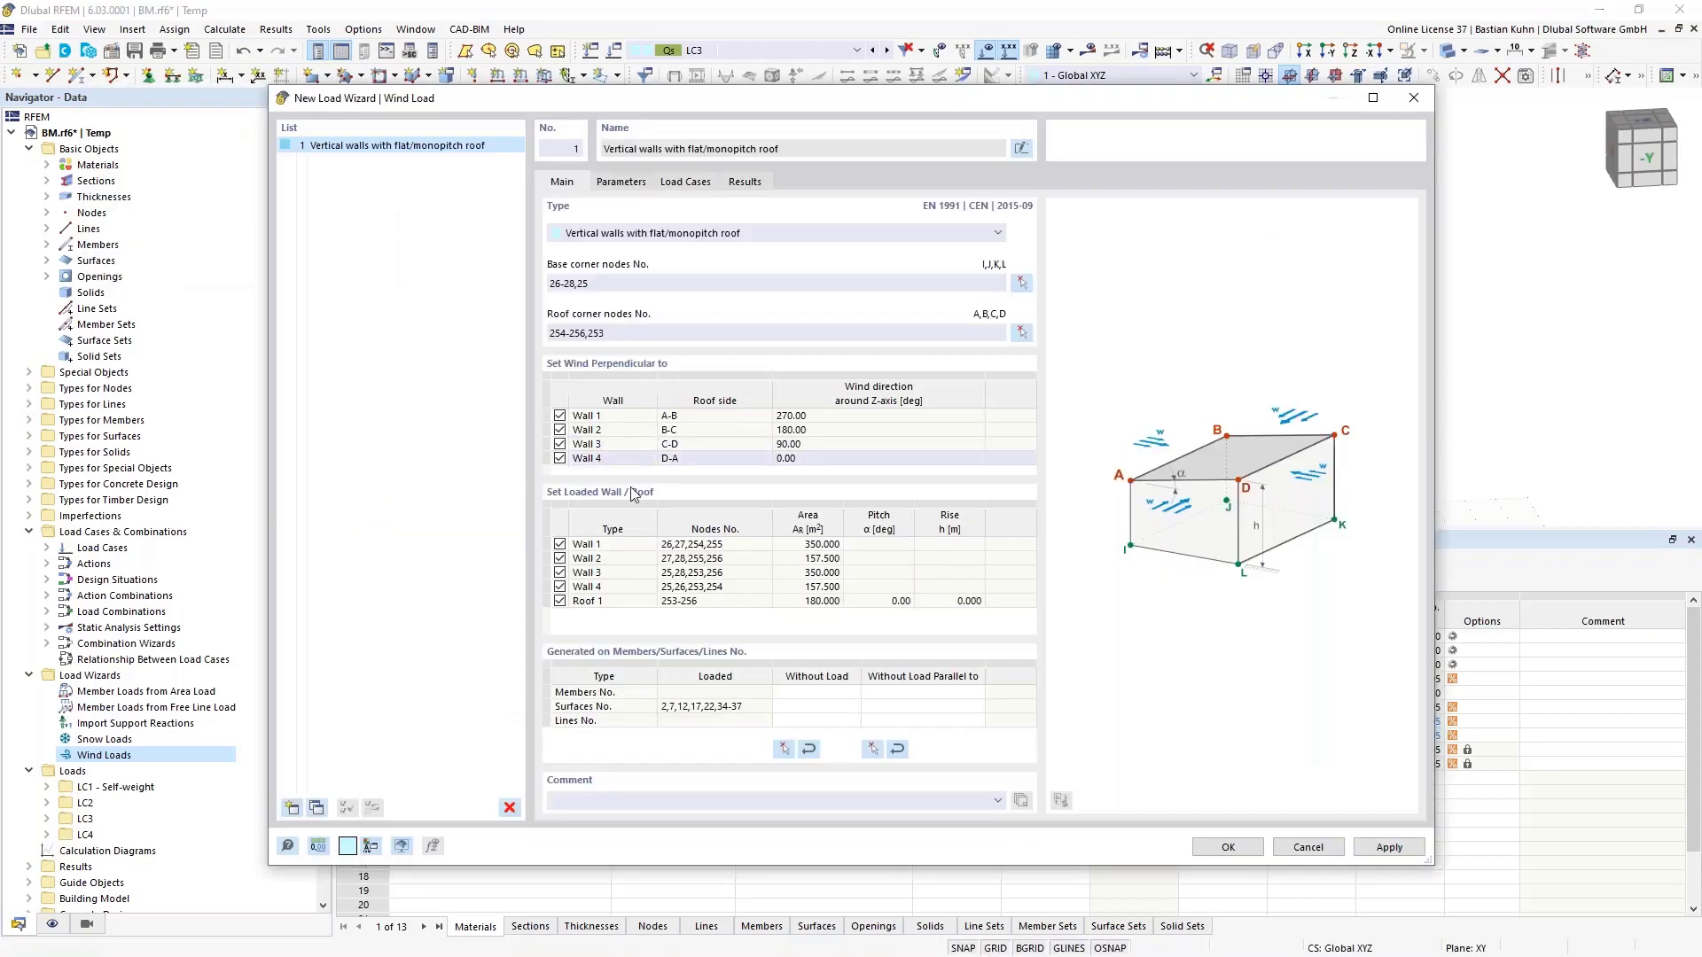
# Restrict the wind load to wall 1 by excluding walls 2-4 as wind directions and walls 2-4 and the roof as loaded areas
pyautogui.click(559, 430)
pyautogui.click(559, 444)
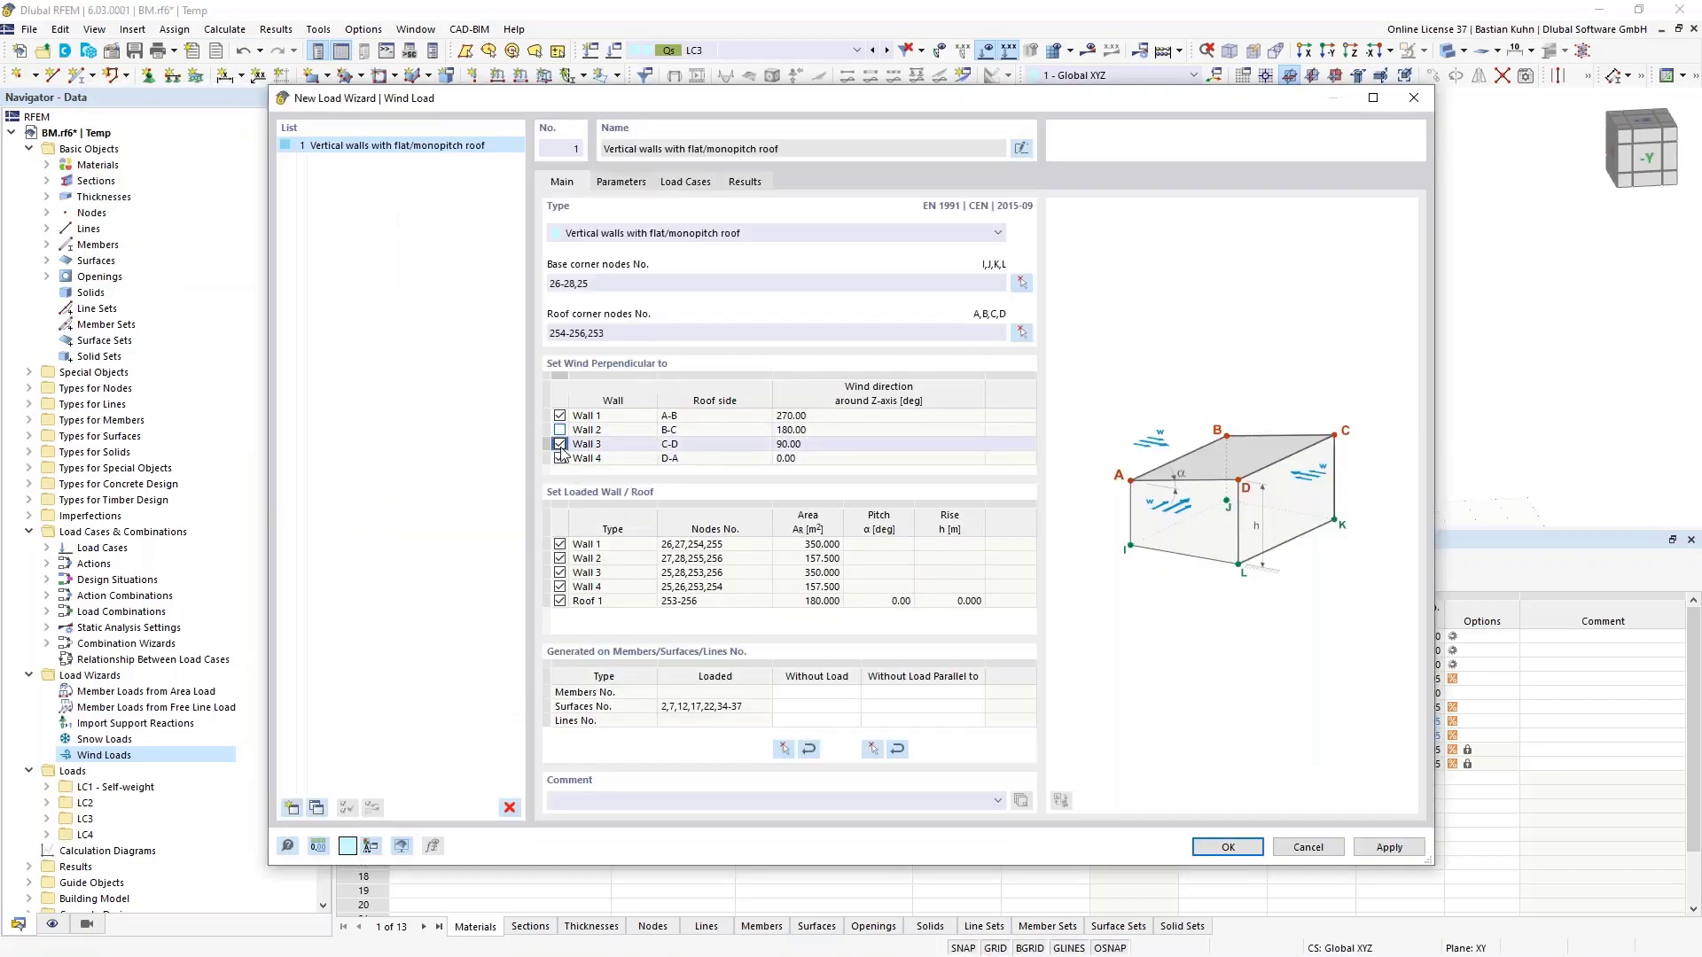
pyautogui.click(560, 459)
pyautogui.click(559, 559)
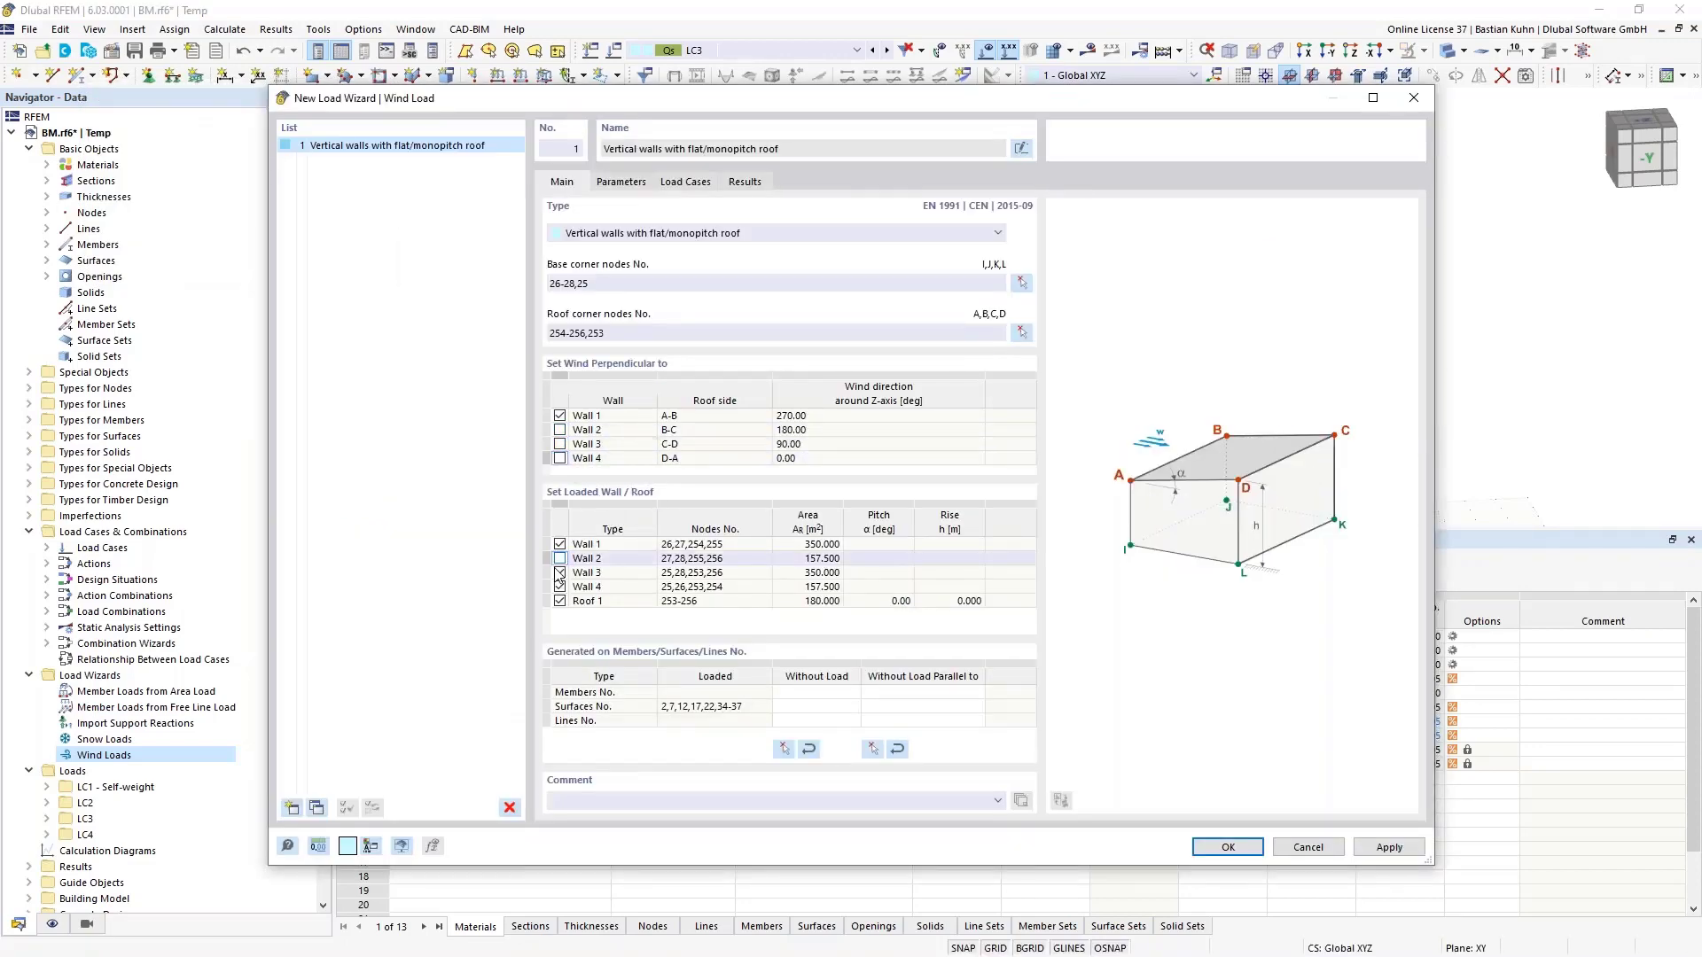
pyautogui.click(560, 573)
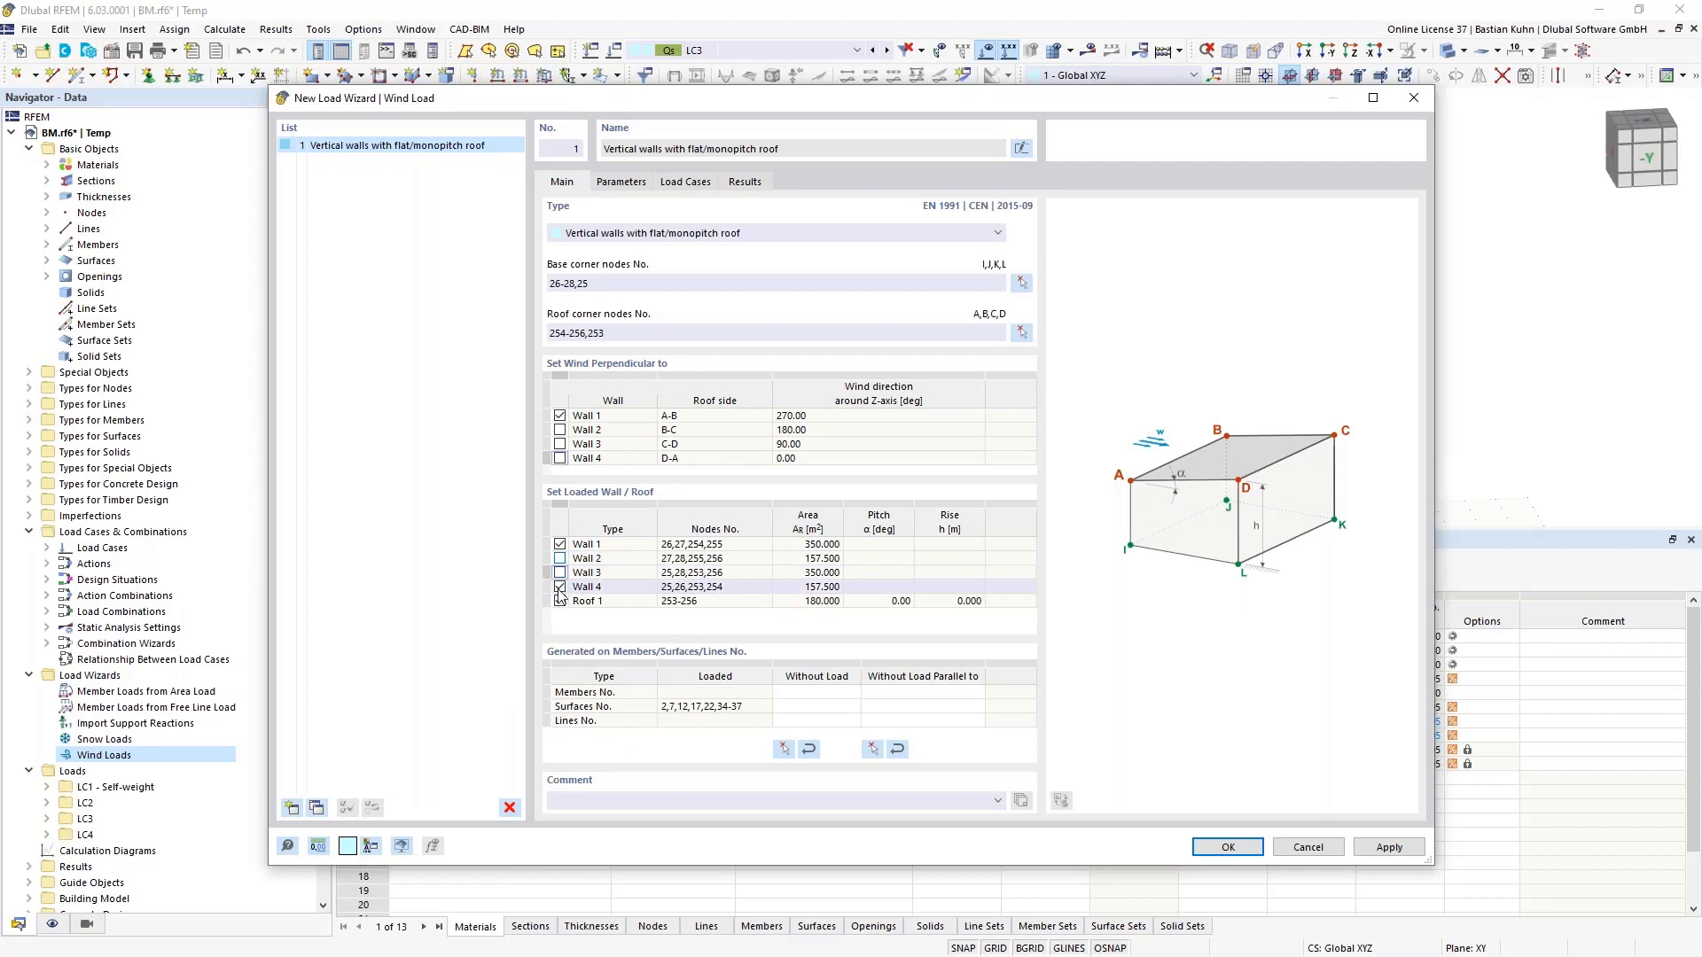
pyautogui.click(559, 587)
pyautogui.click(559, 601)
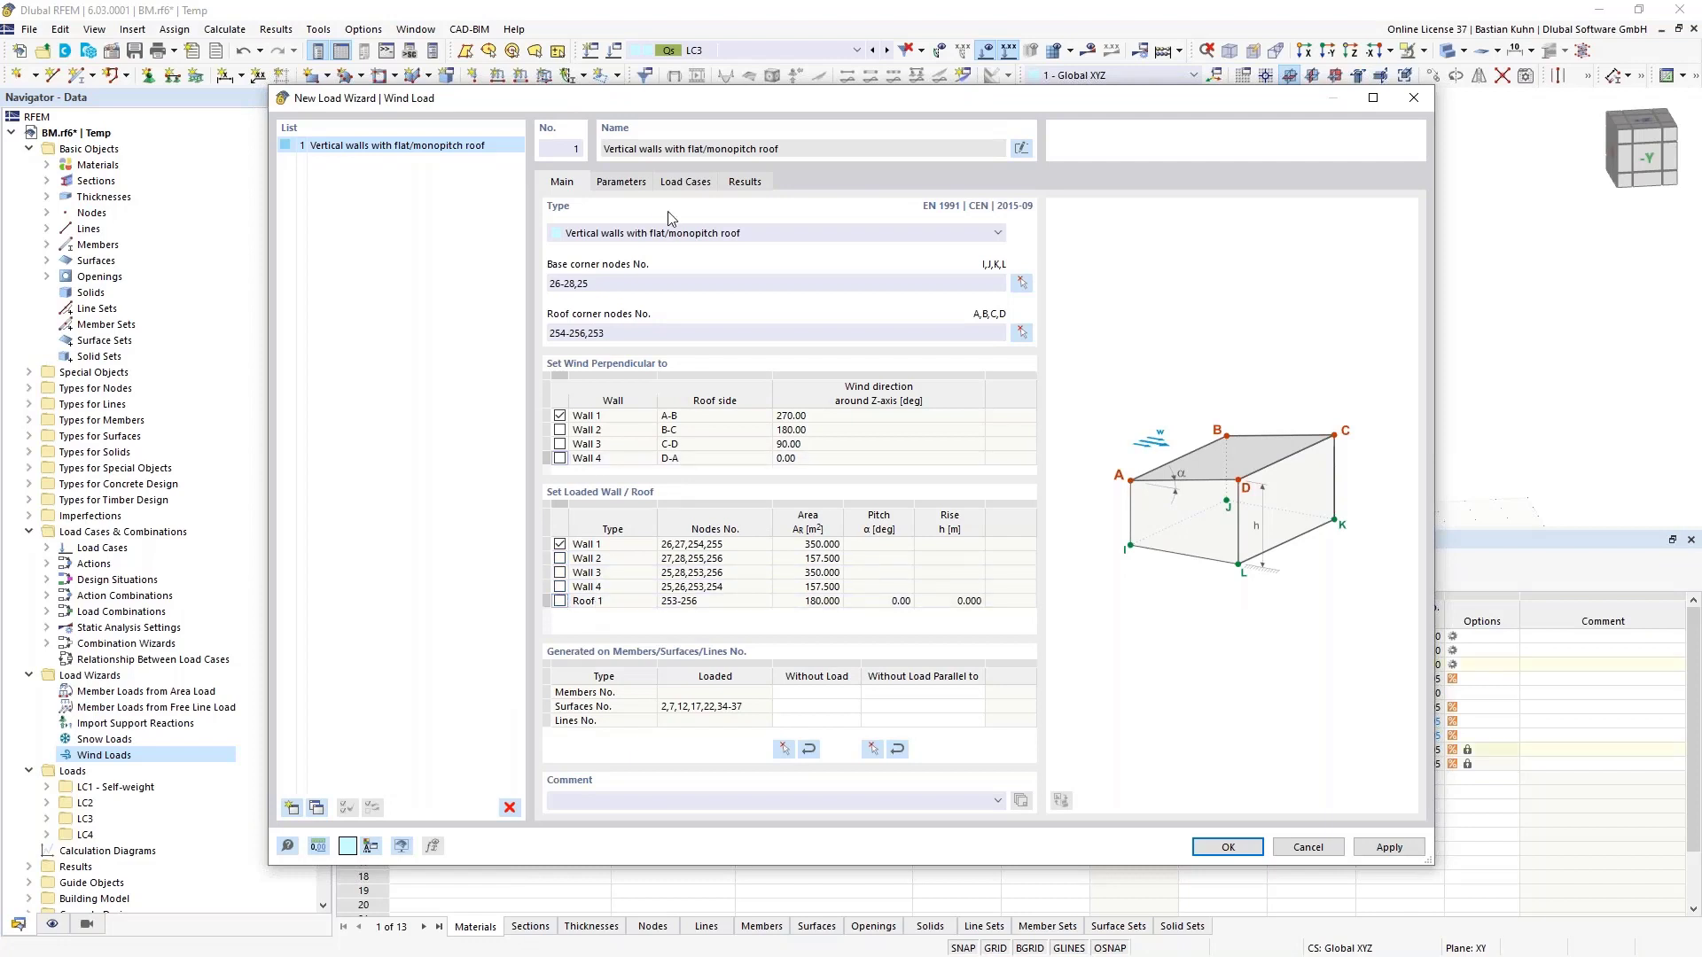
pyautogui.click(622, 182)
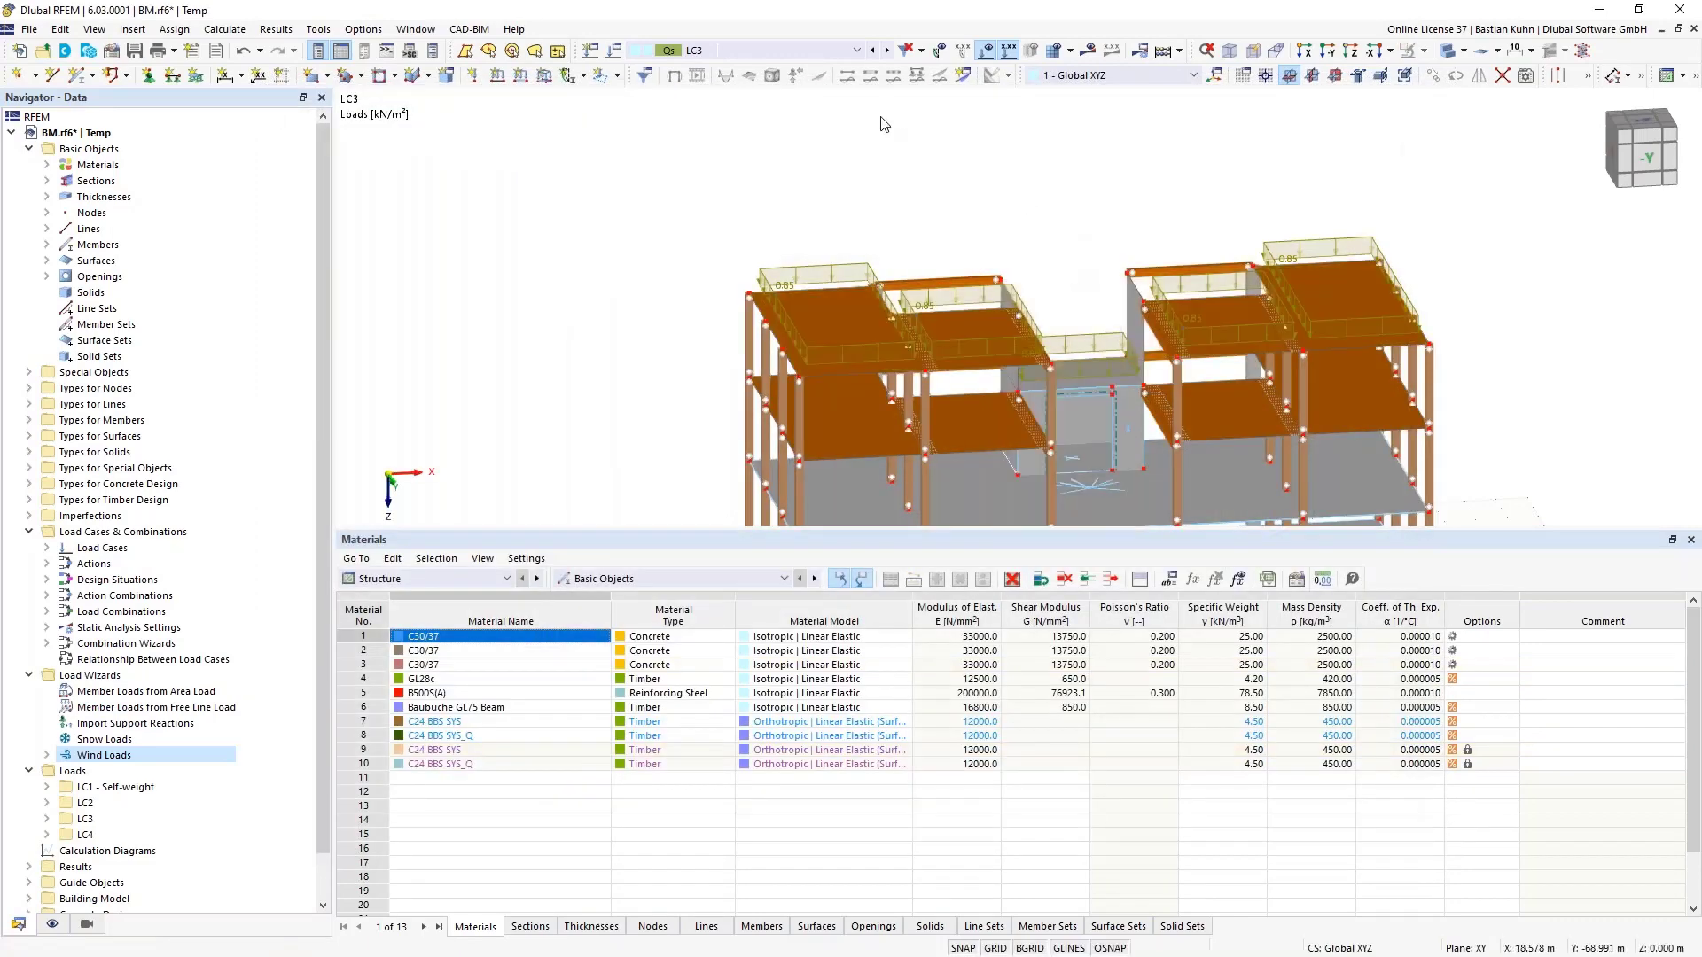
# Display load case LC4 and inspect the generated wind load along the building's facade
pyautogui.click(887, 49)
pyautogui.scroll(-3, 886, 169)
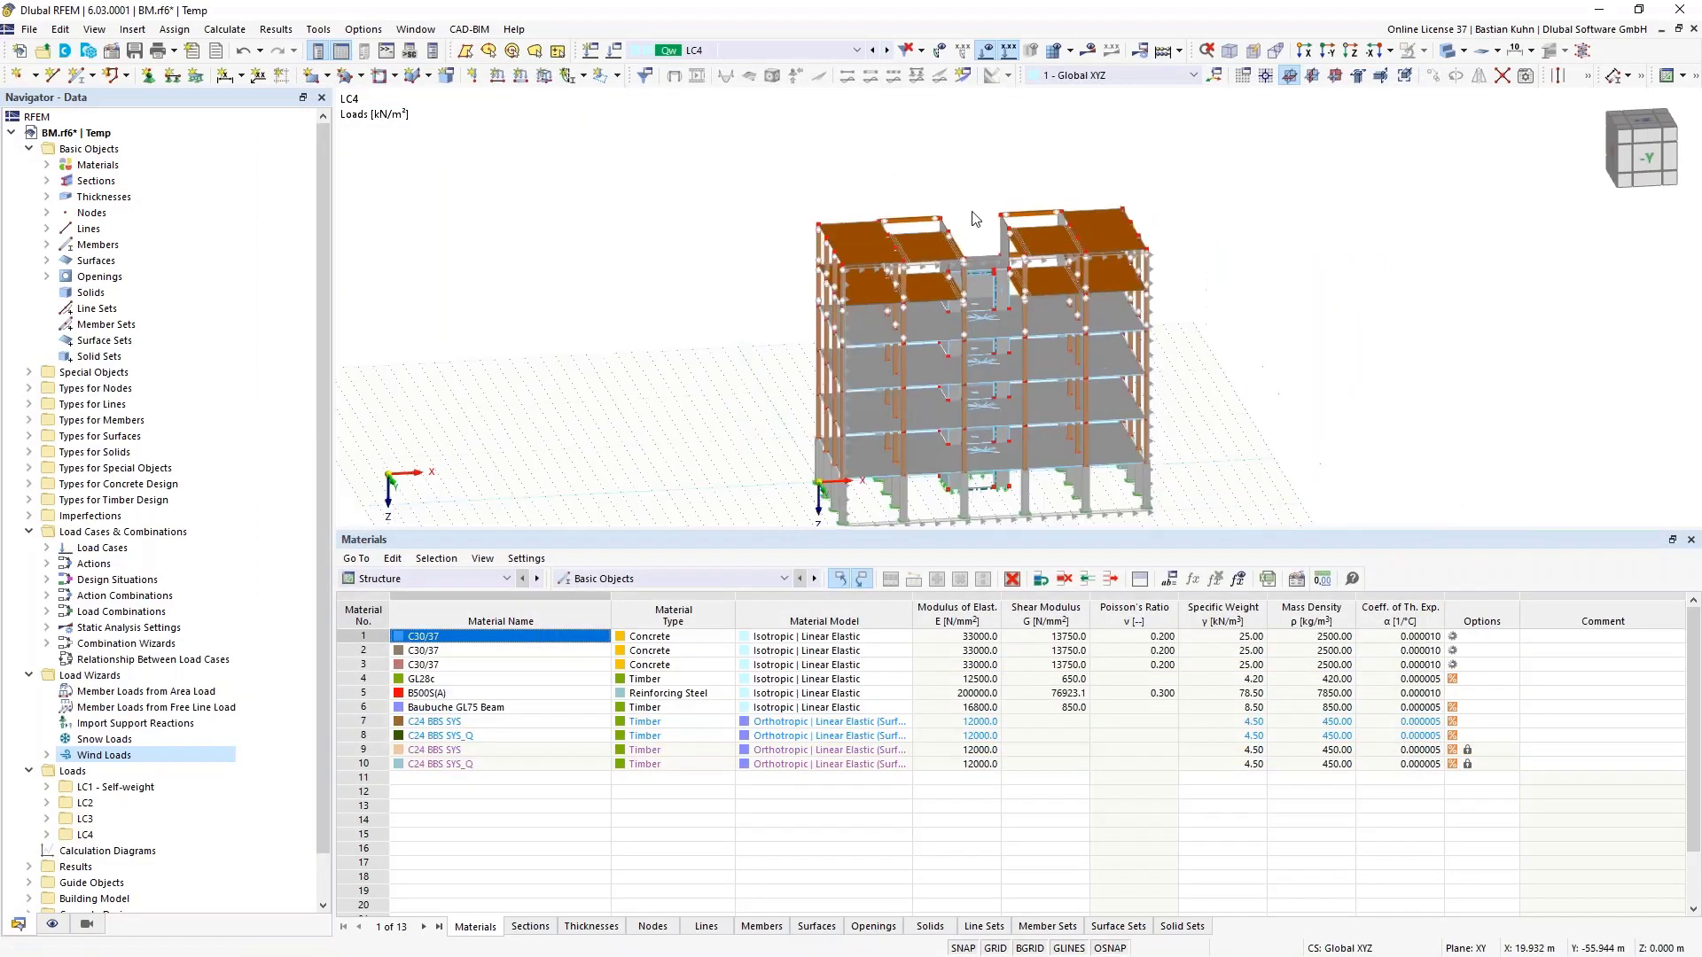
pyautogui.moveTo(971, 188); pyautogui.dragTo(821, 198, button='middle')
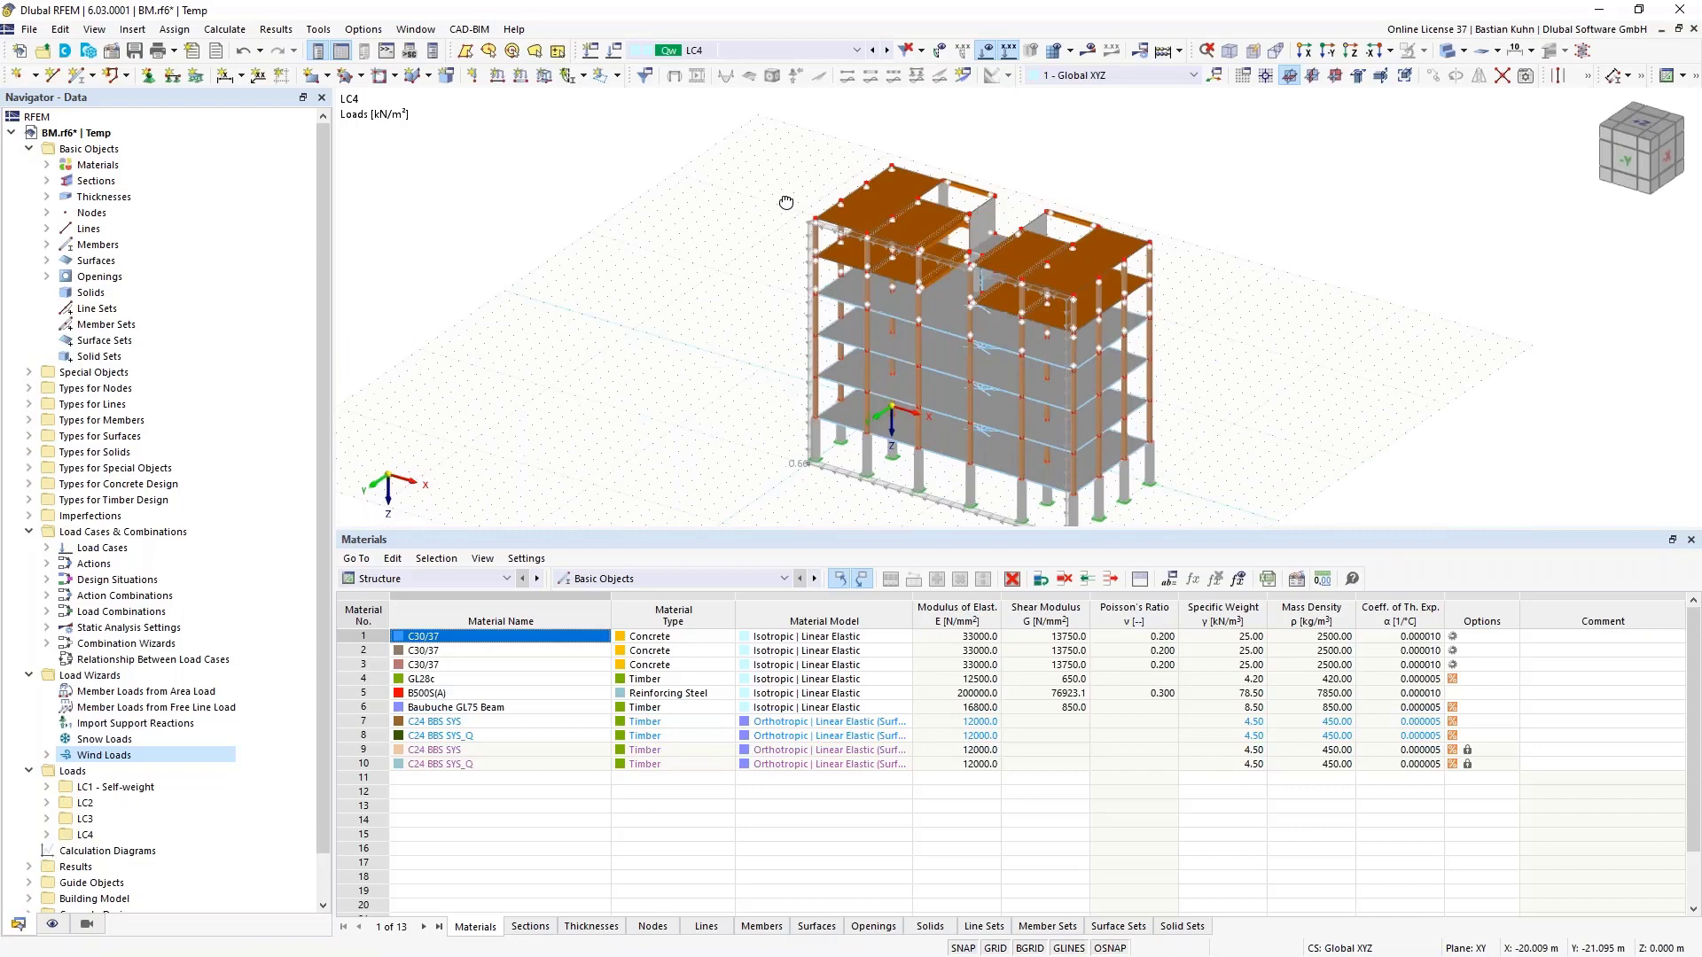
pyautogui.scroll(8, 819, 197)
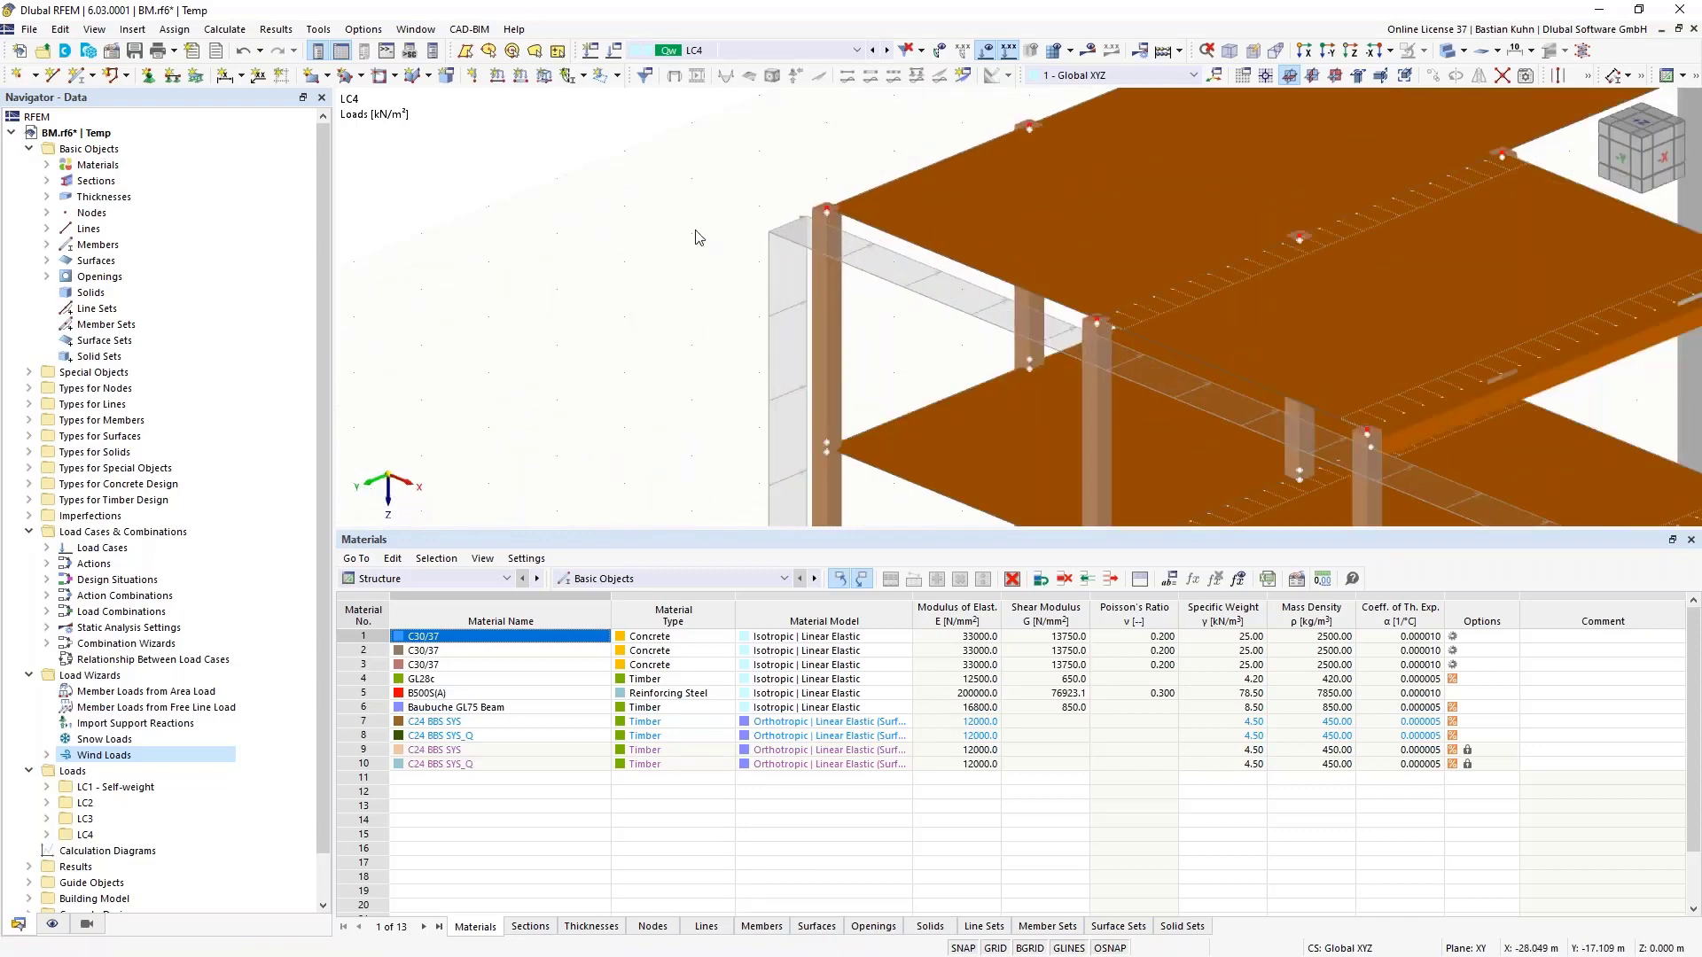
pyautogui.scroll(-4, 700, 241)
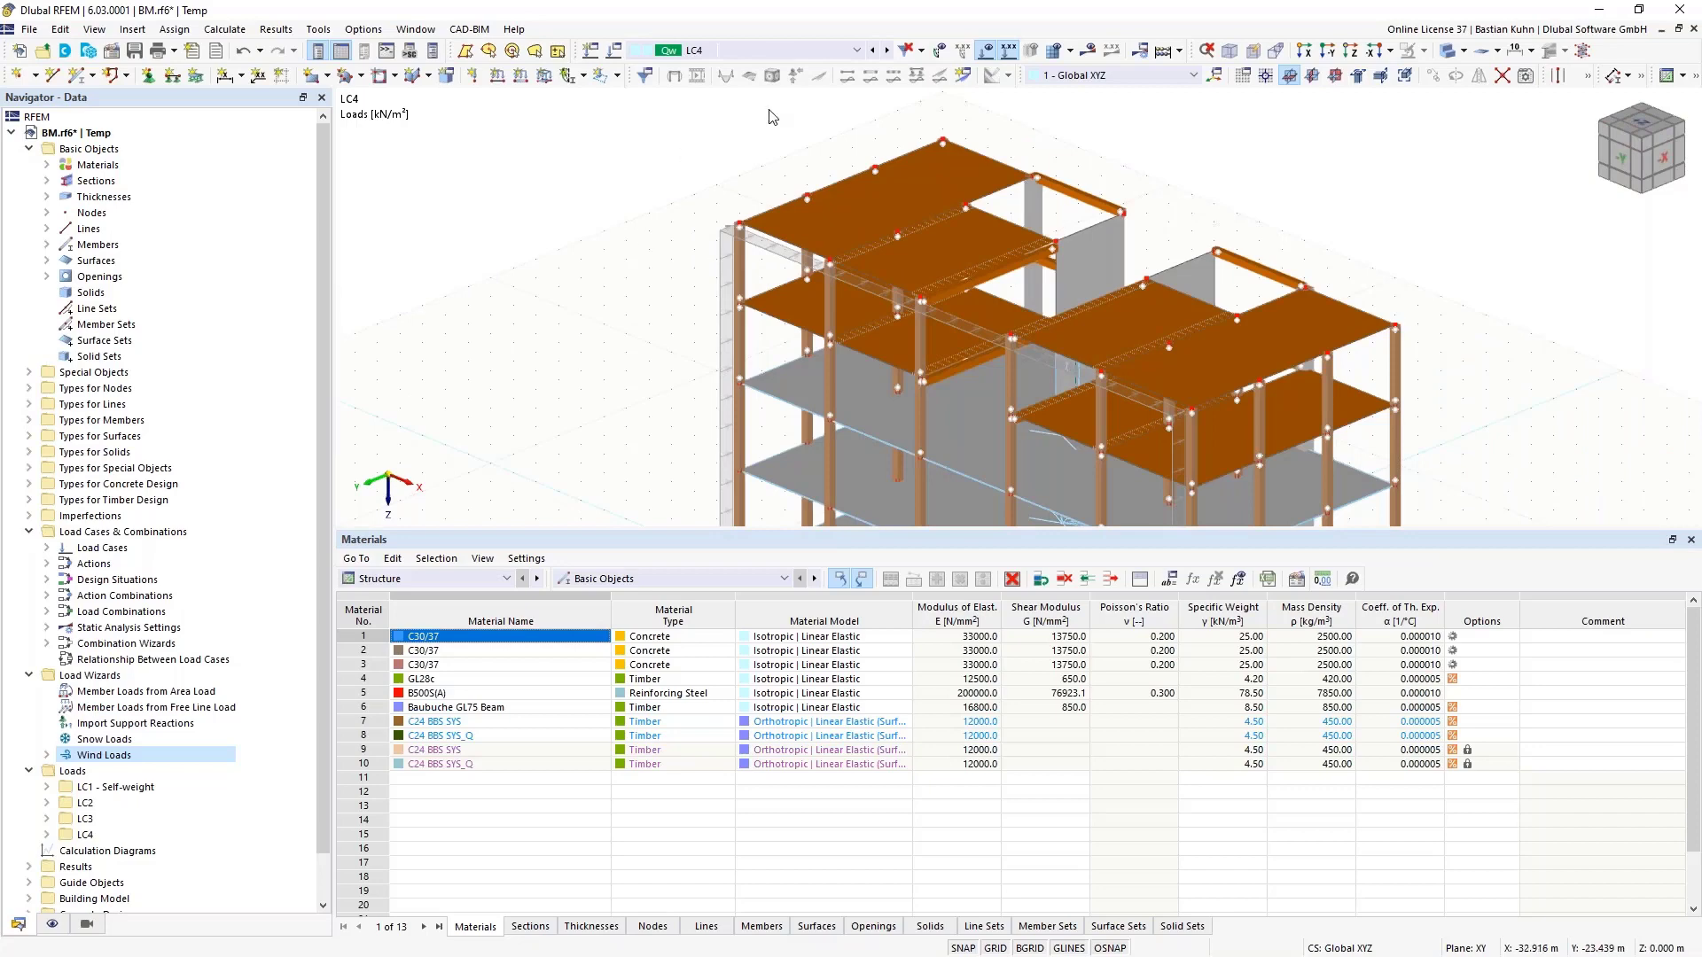
# Delete the SLS design situations DS2 to DS5 from the load cases and combinations
pyautogui.rightClick(155, 533)
pyautogui.click(203, 551)
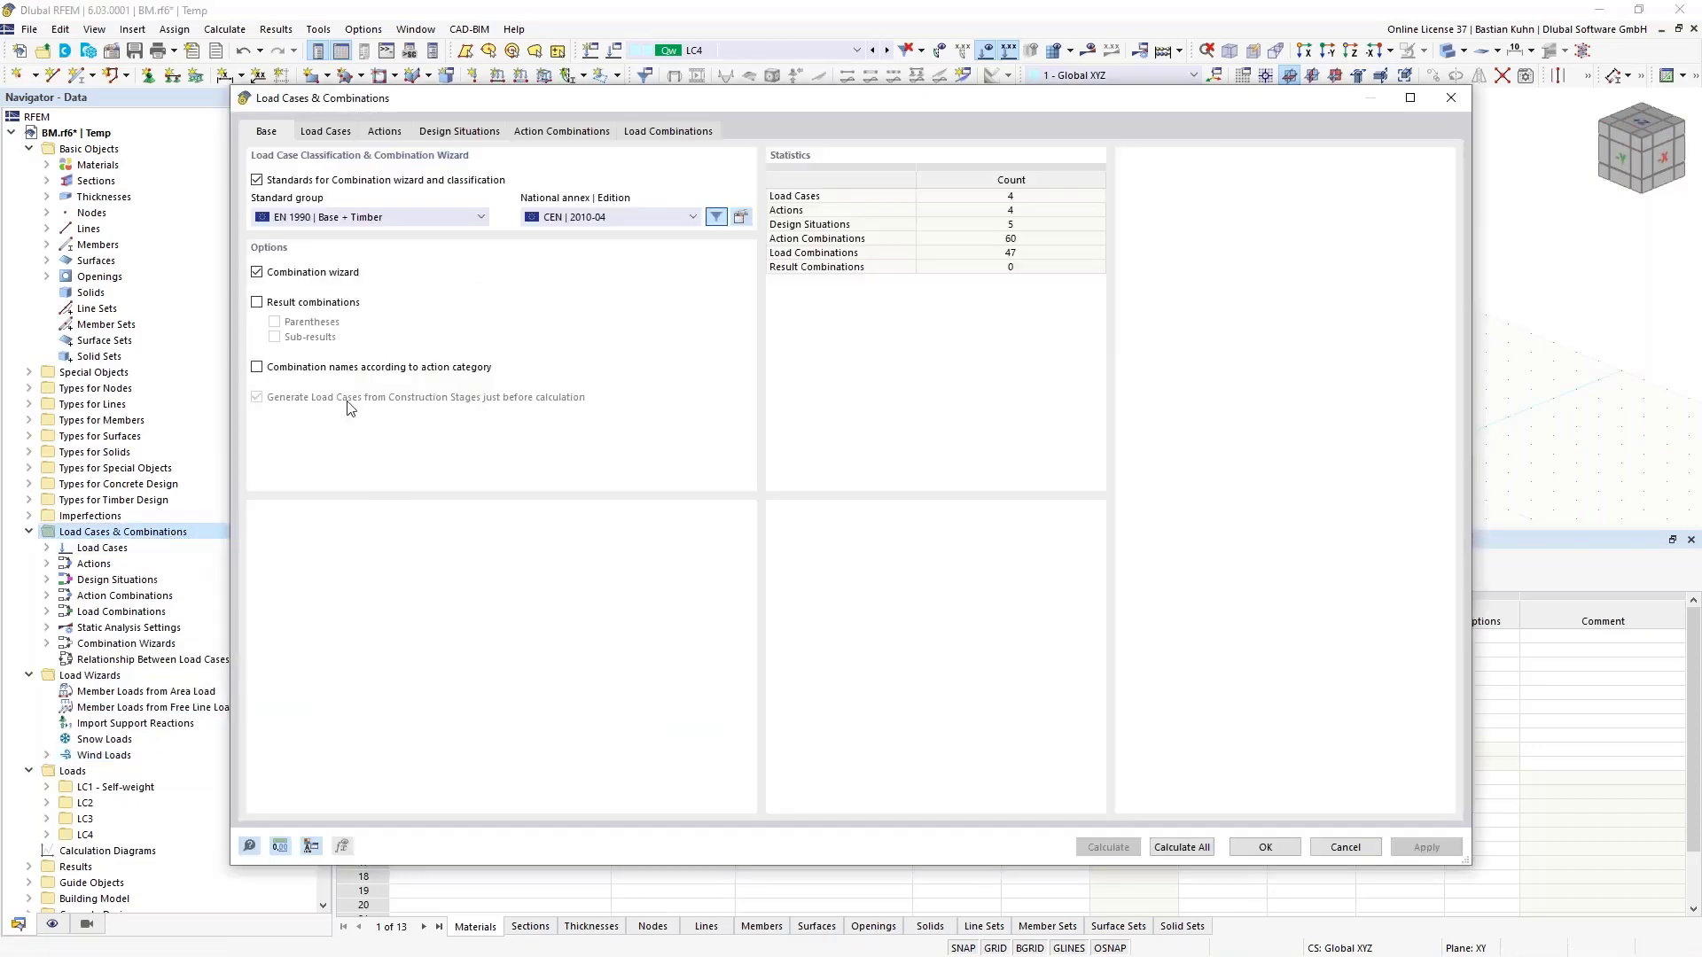
pyautogui.click(452, 133)
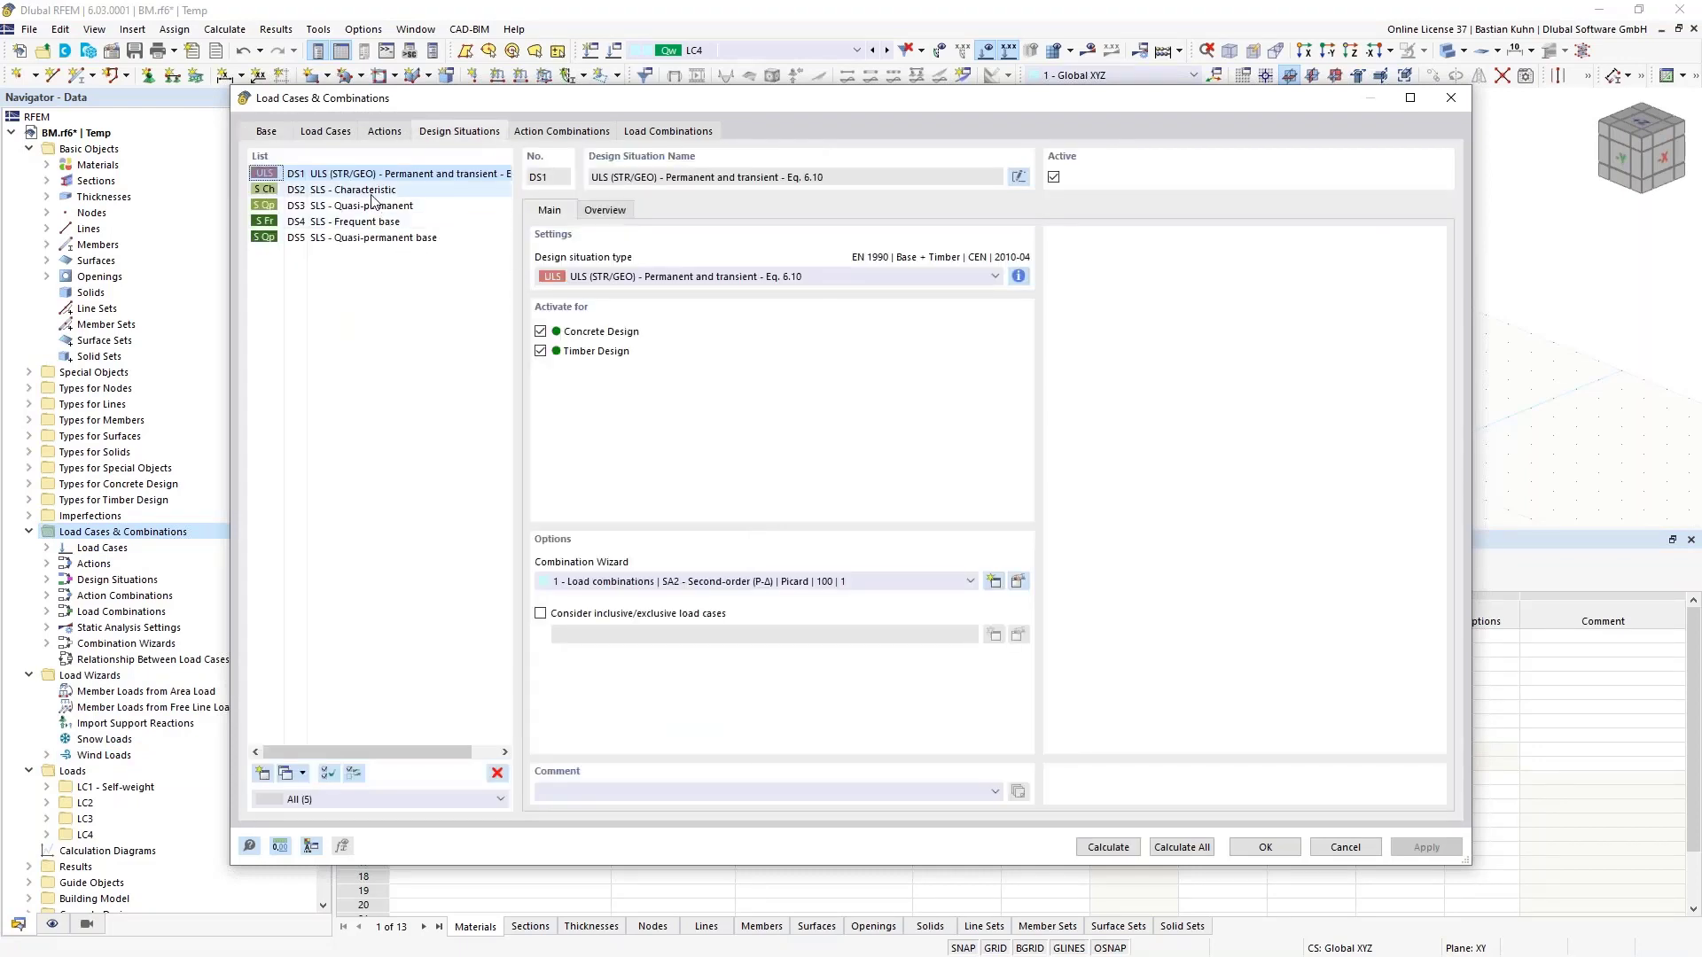
pyautogui.click(373, 191)
pyautogui.moveTo(372, 198); pyautogui.dragTo(374, 244)
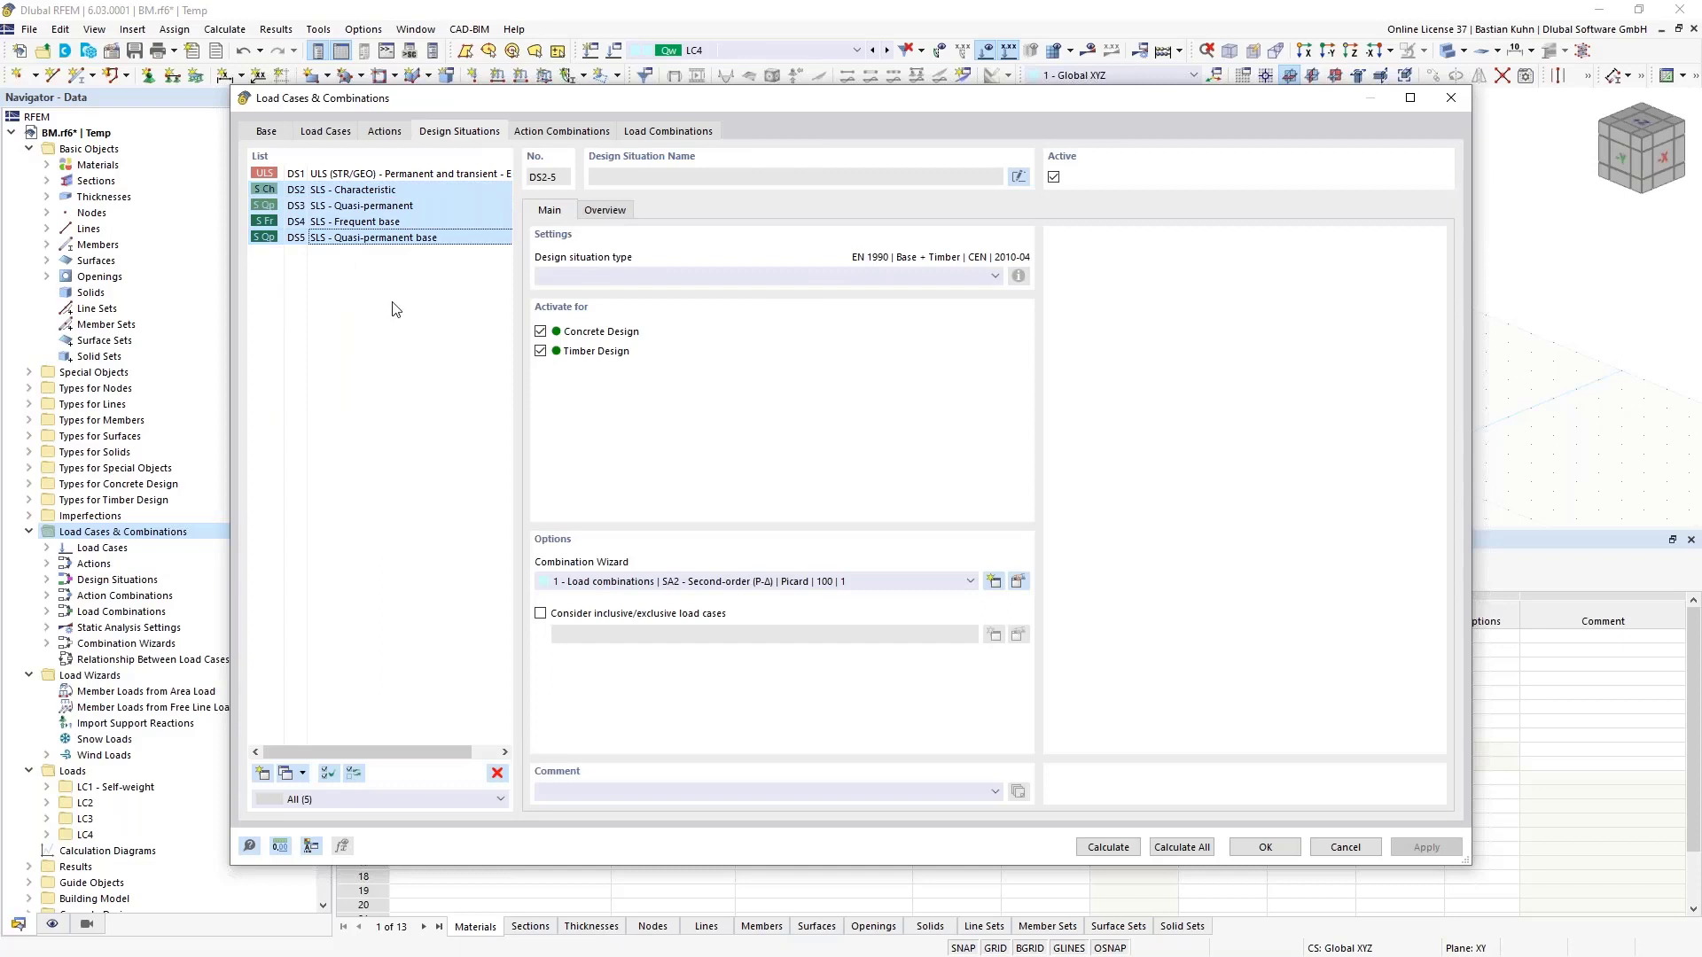
pyautogui.click(499, 774)
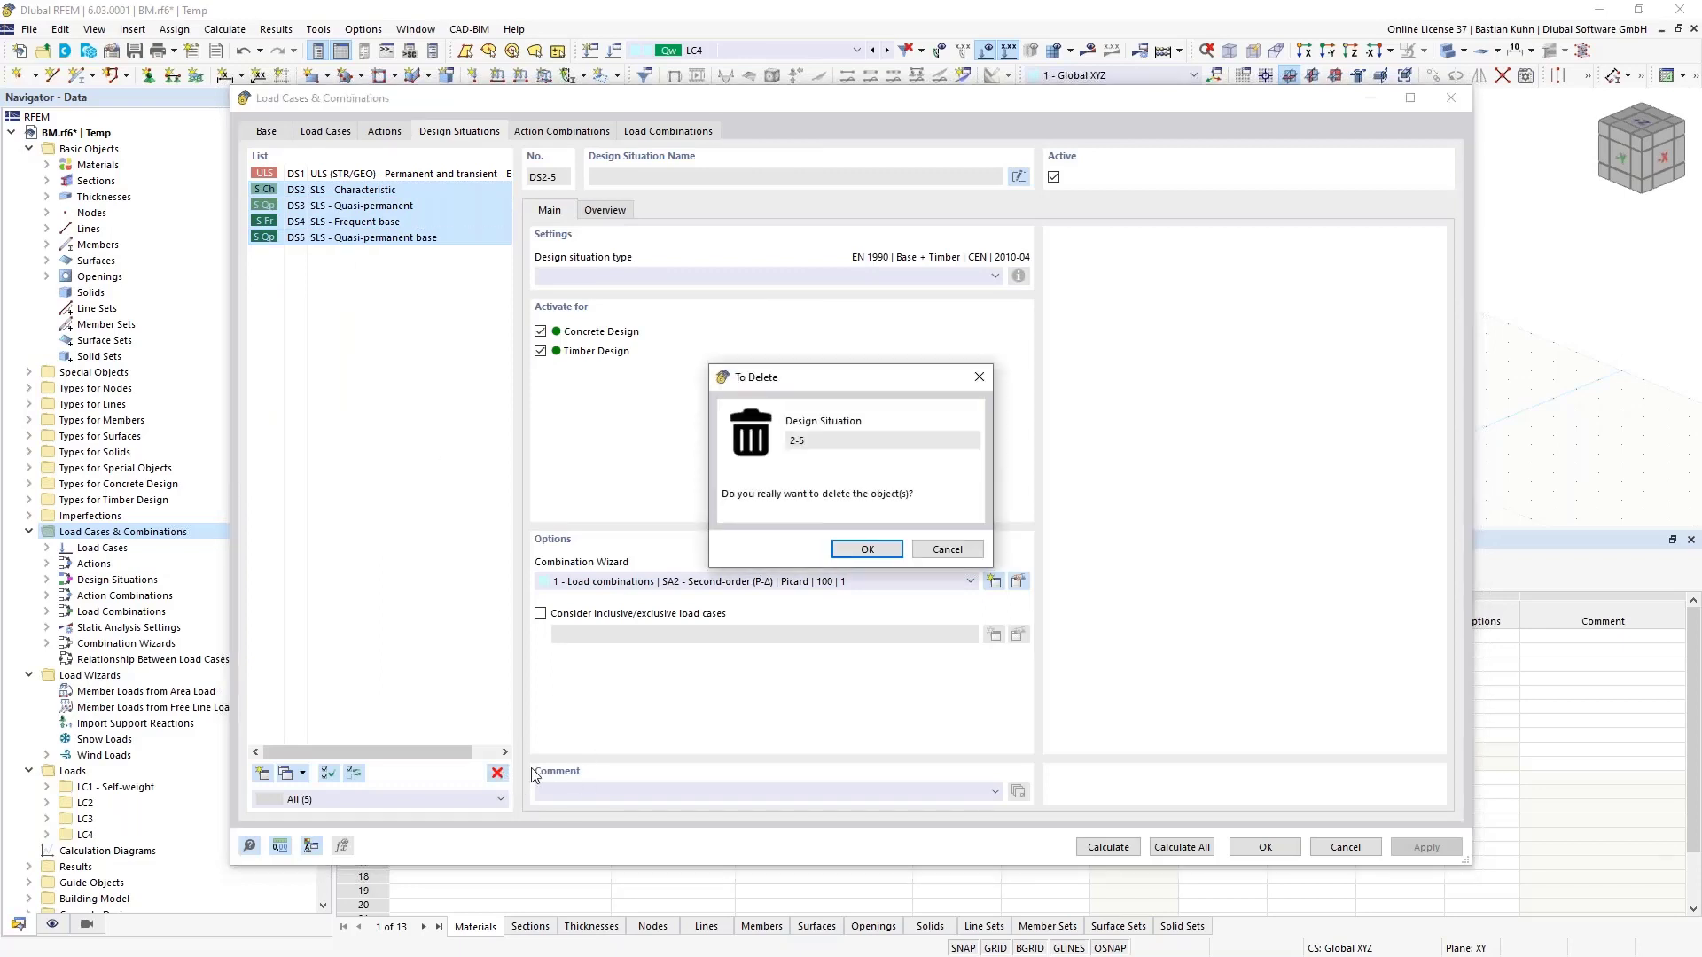
pyautogui.click(865, 553)
# Assign combination wizard 2 with geometrically linear Newton-Raphson analysis to design situation DS1 and accept the regenerated load combinations
pyautogui.click(834, 583)
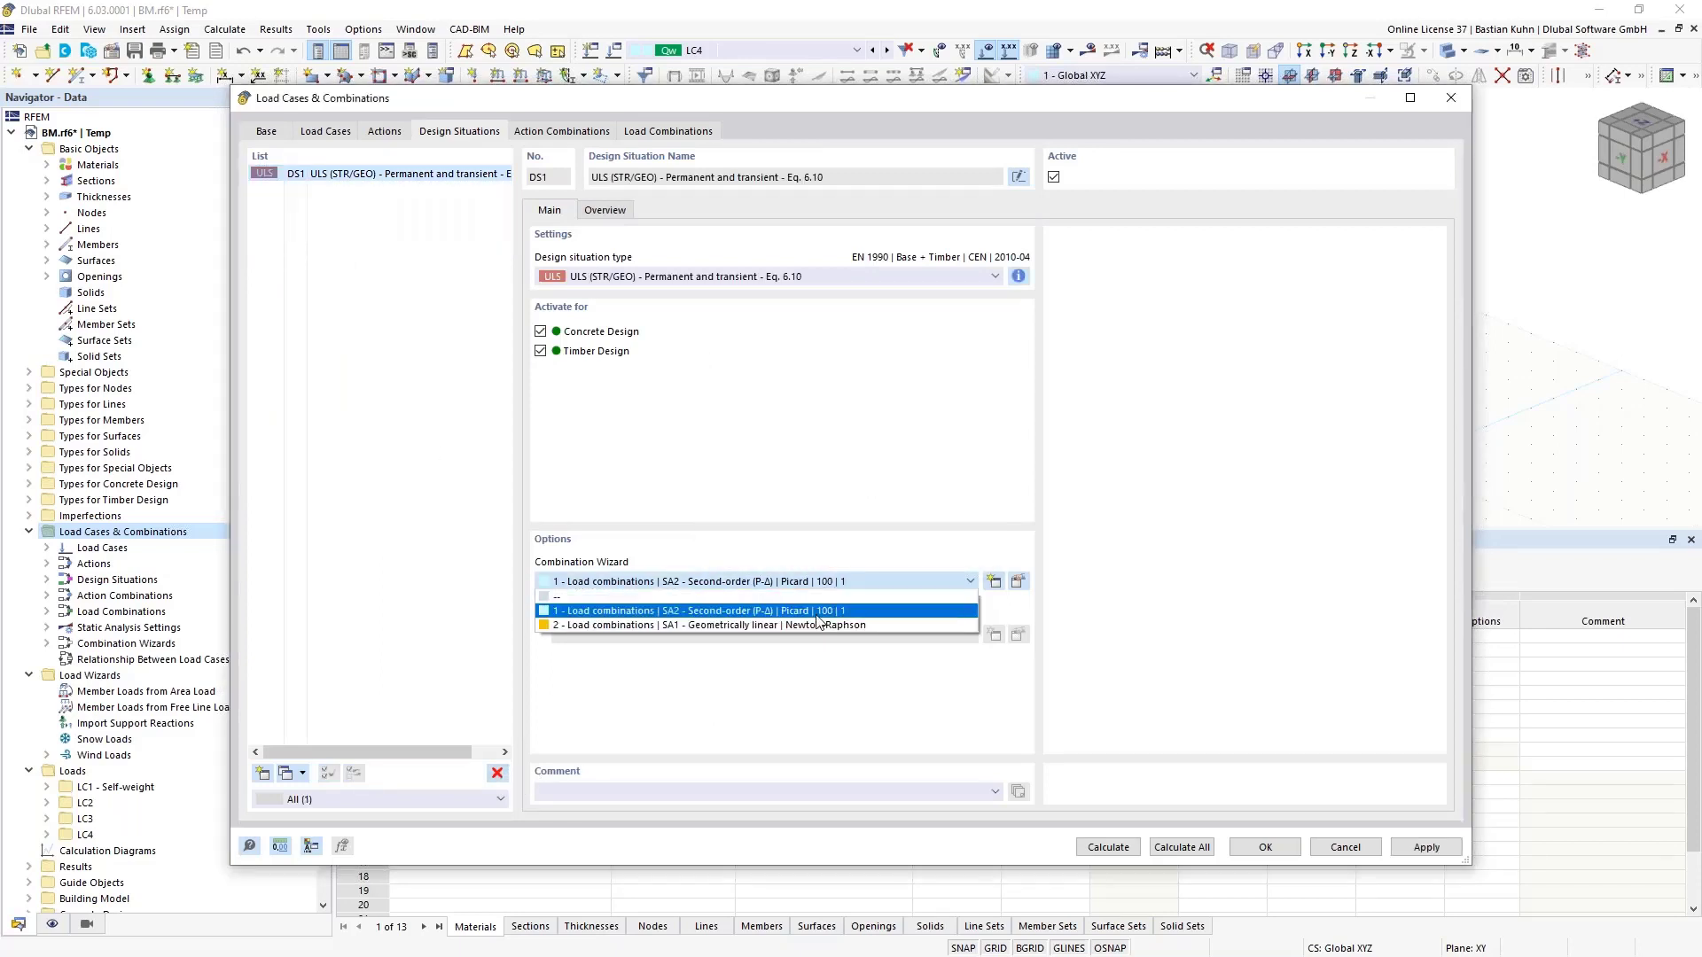
pyautogui.click(817, 622)
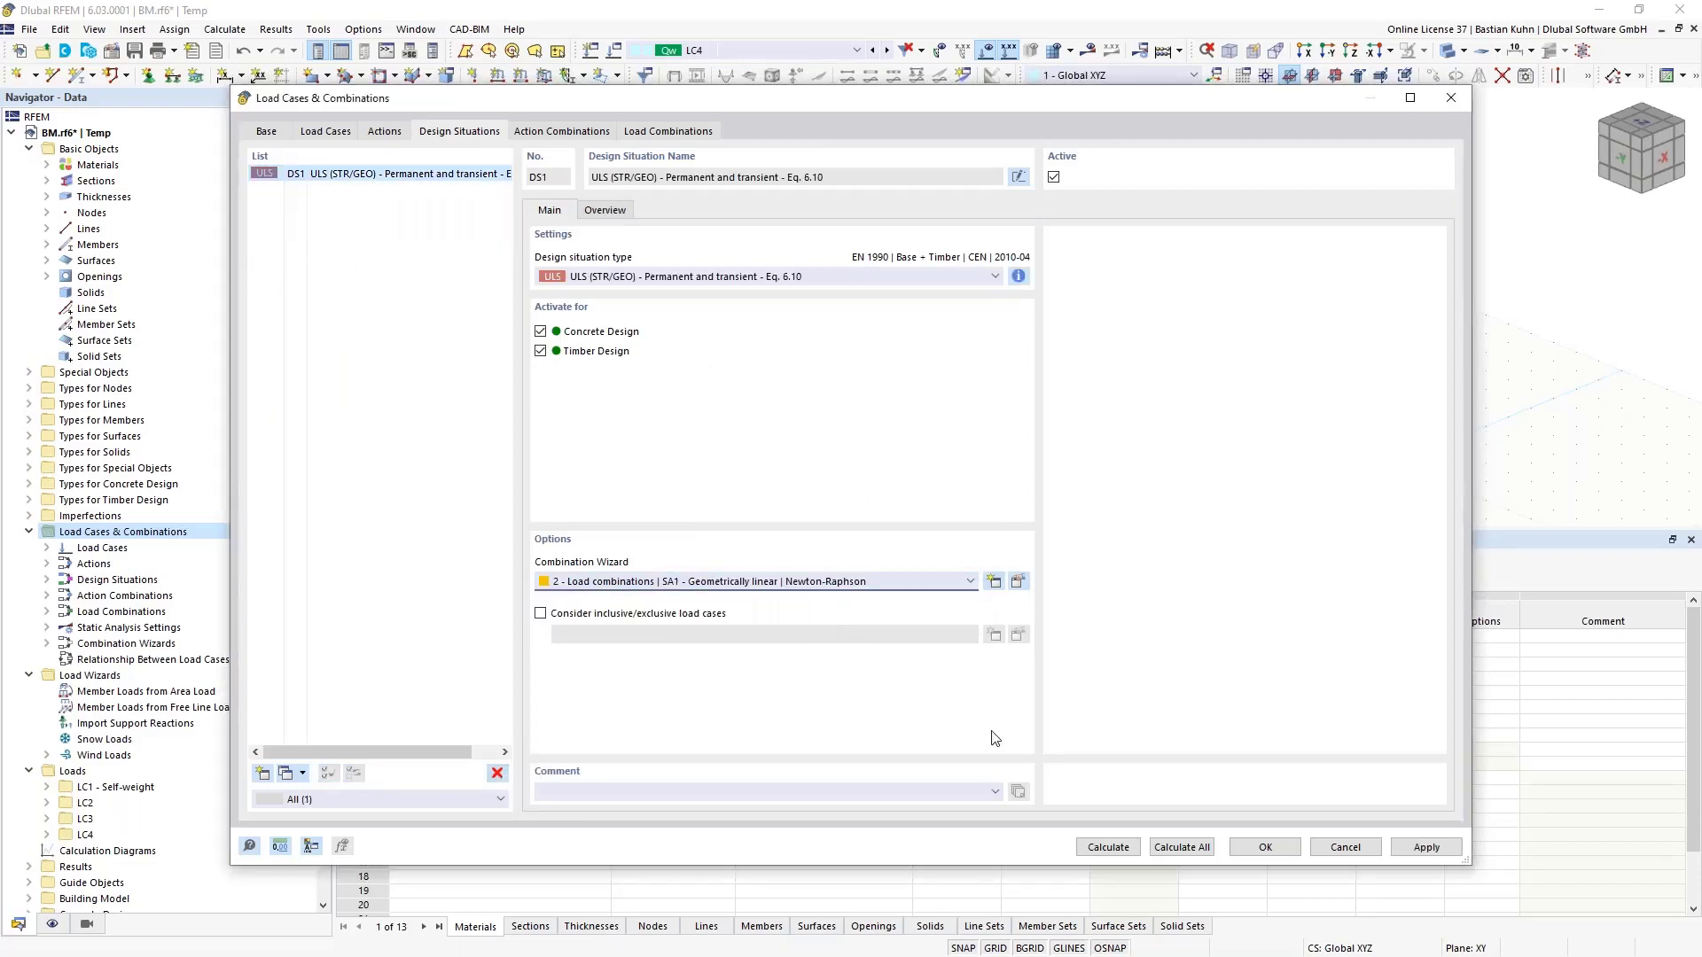
pyautogui.click(673, 133)
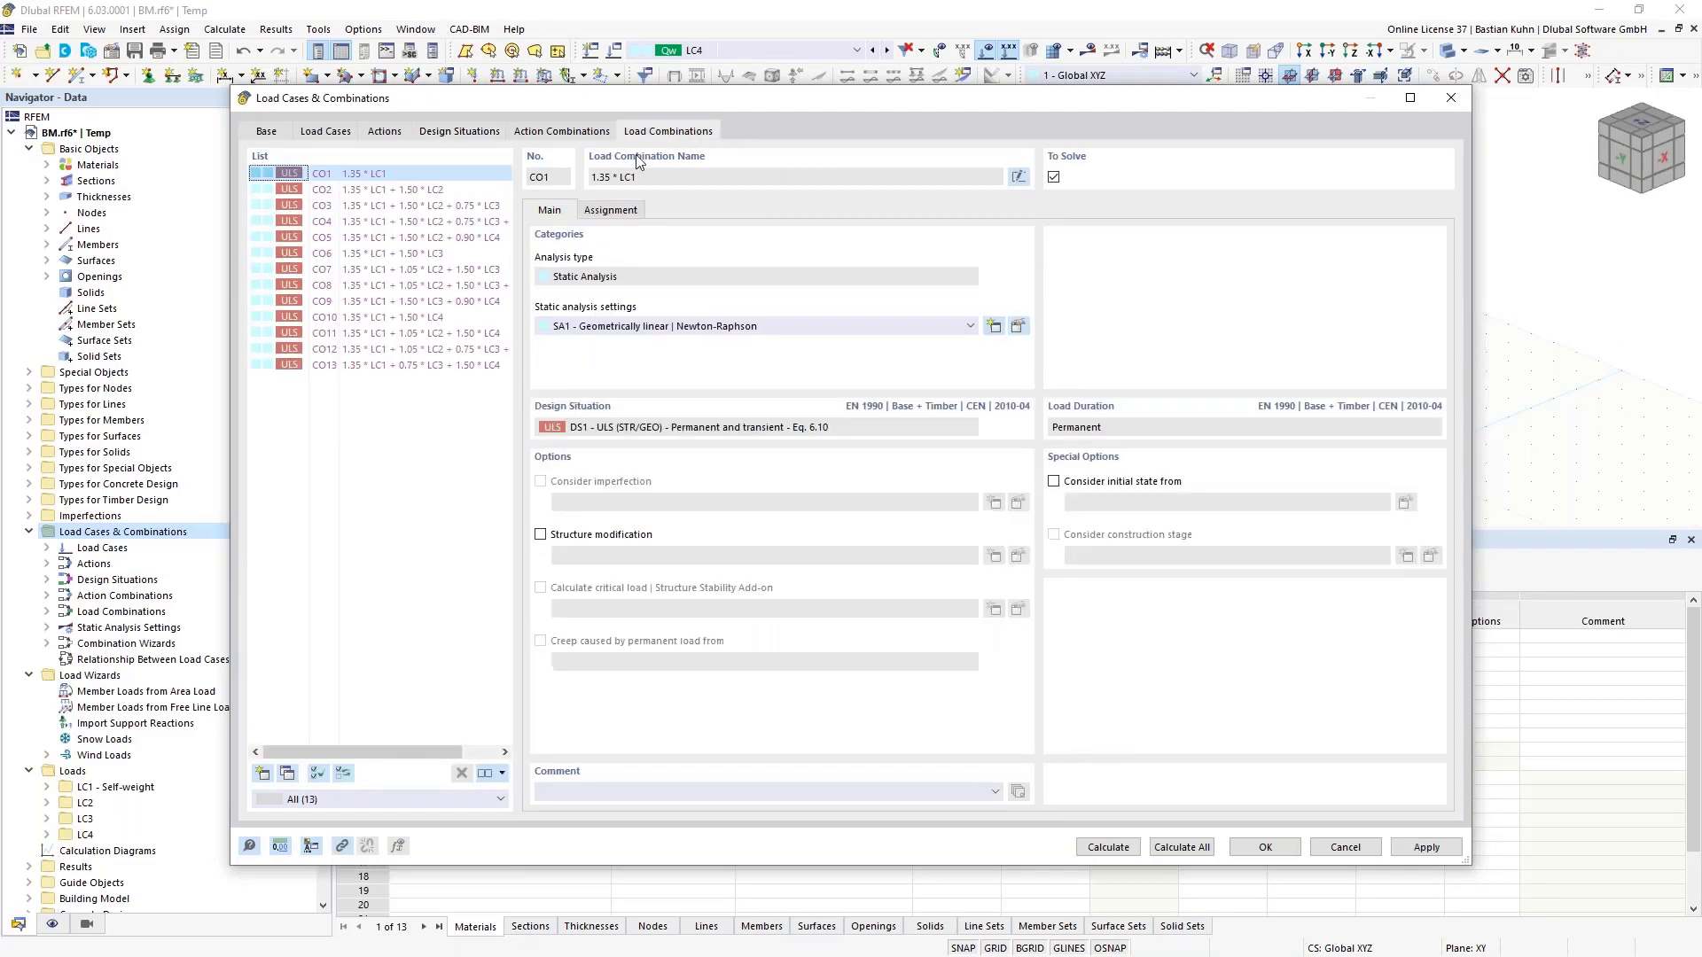
pyautogui.click(1194, 850)
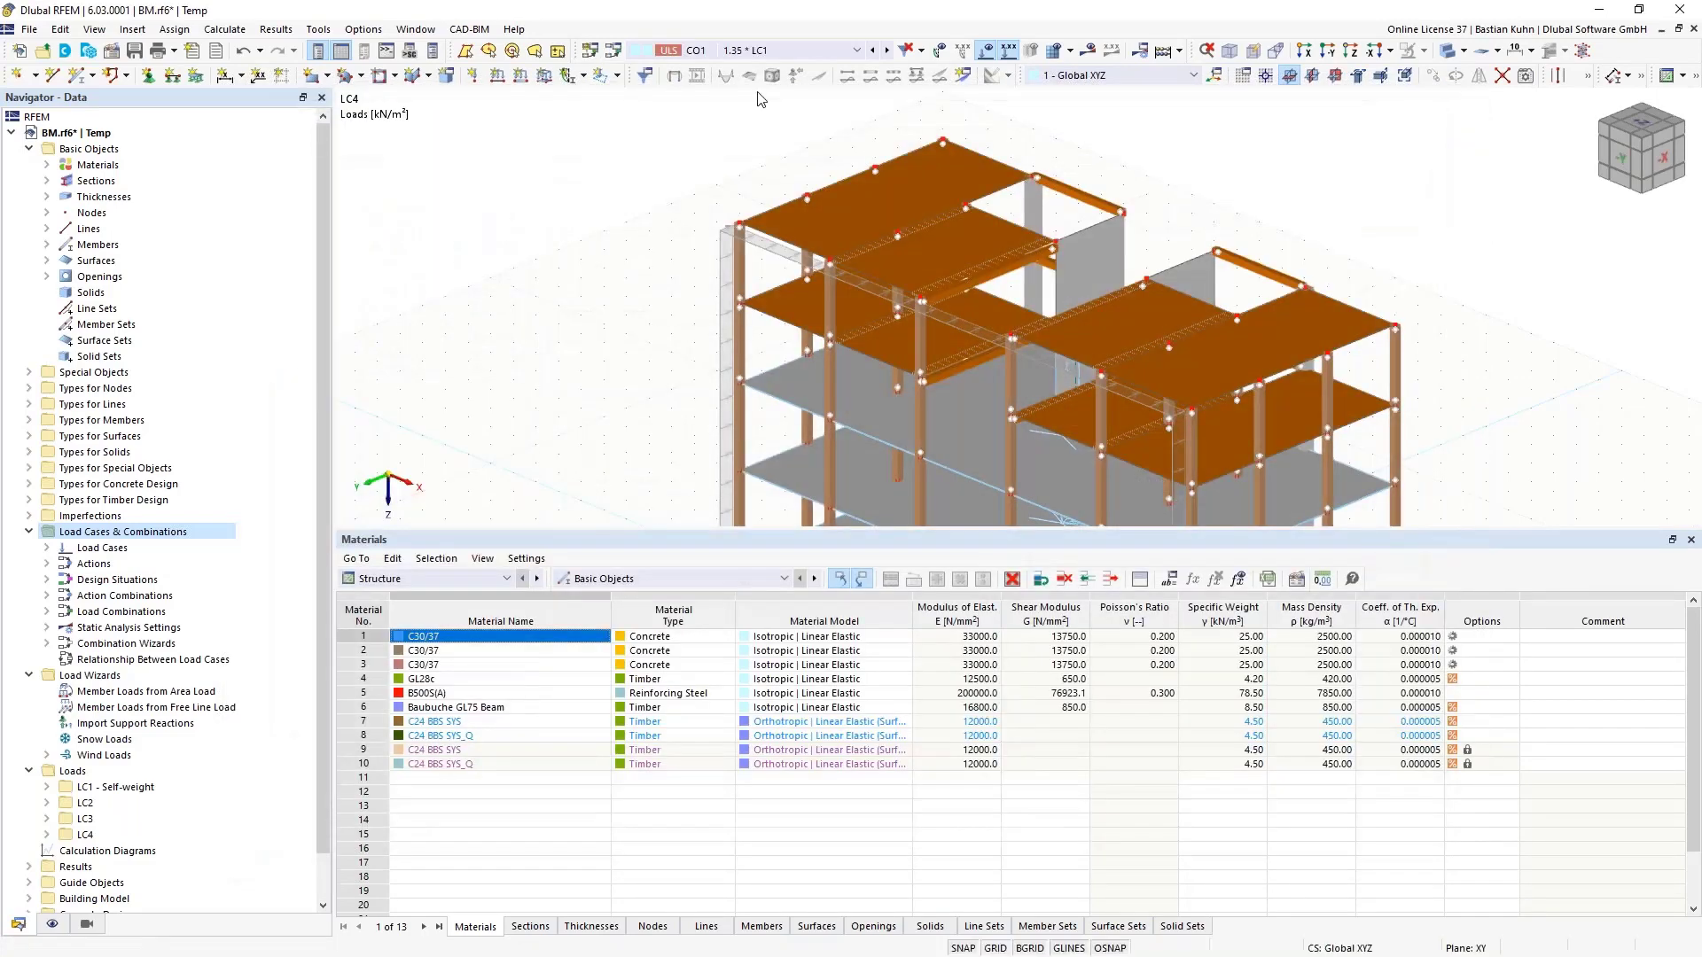
# Select load combination CO12, calculate it and display the whole building's global deformations with the loads hidden
pyautogui.click(798, 51)
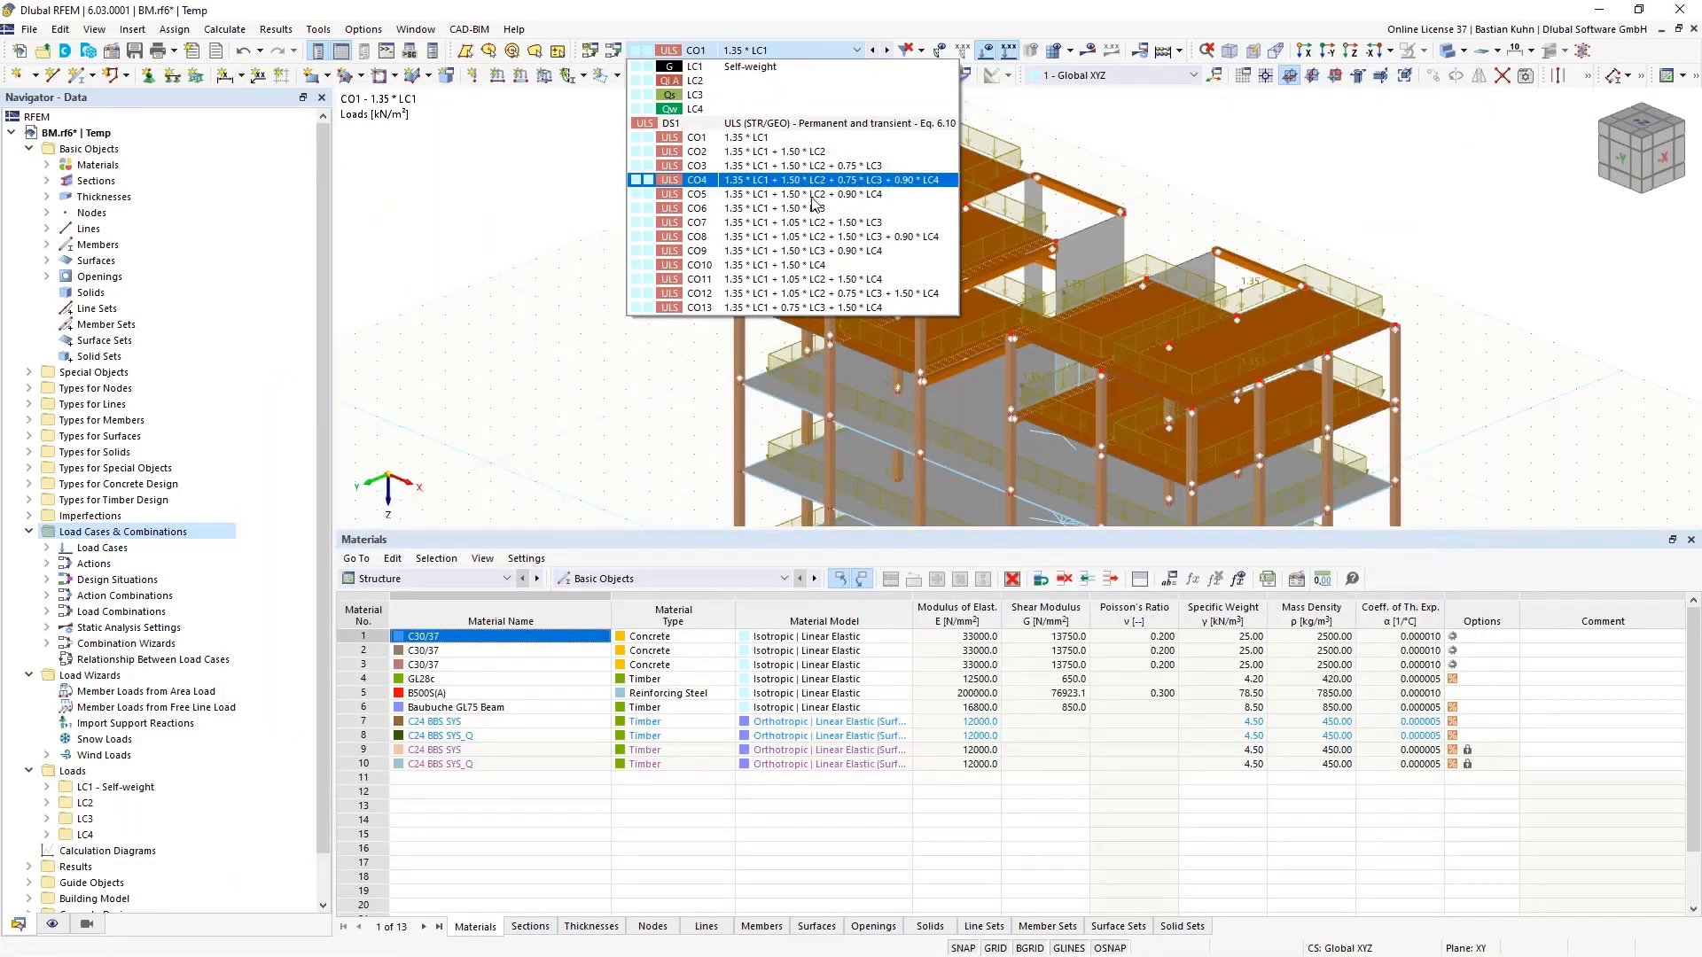
pyautogui.click(856, 295)
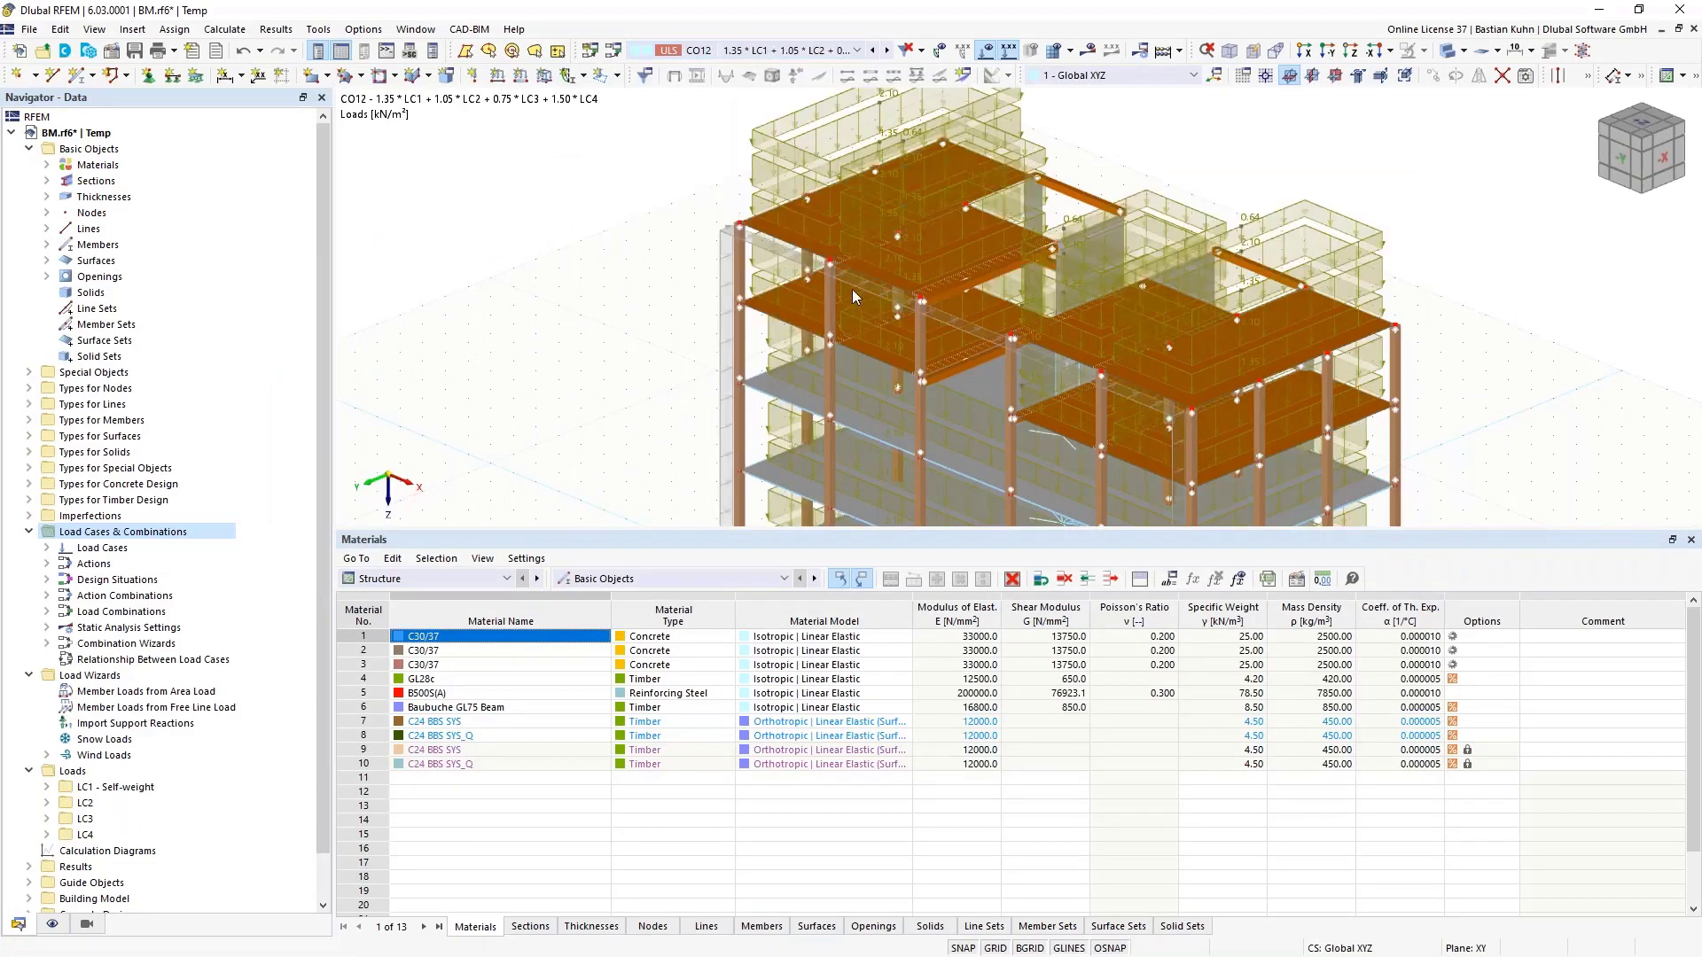
pyautogui.click(1088, 50)
pyautogui.click(925, 564)
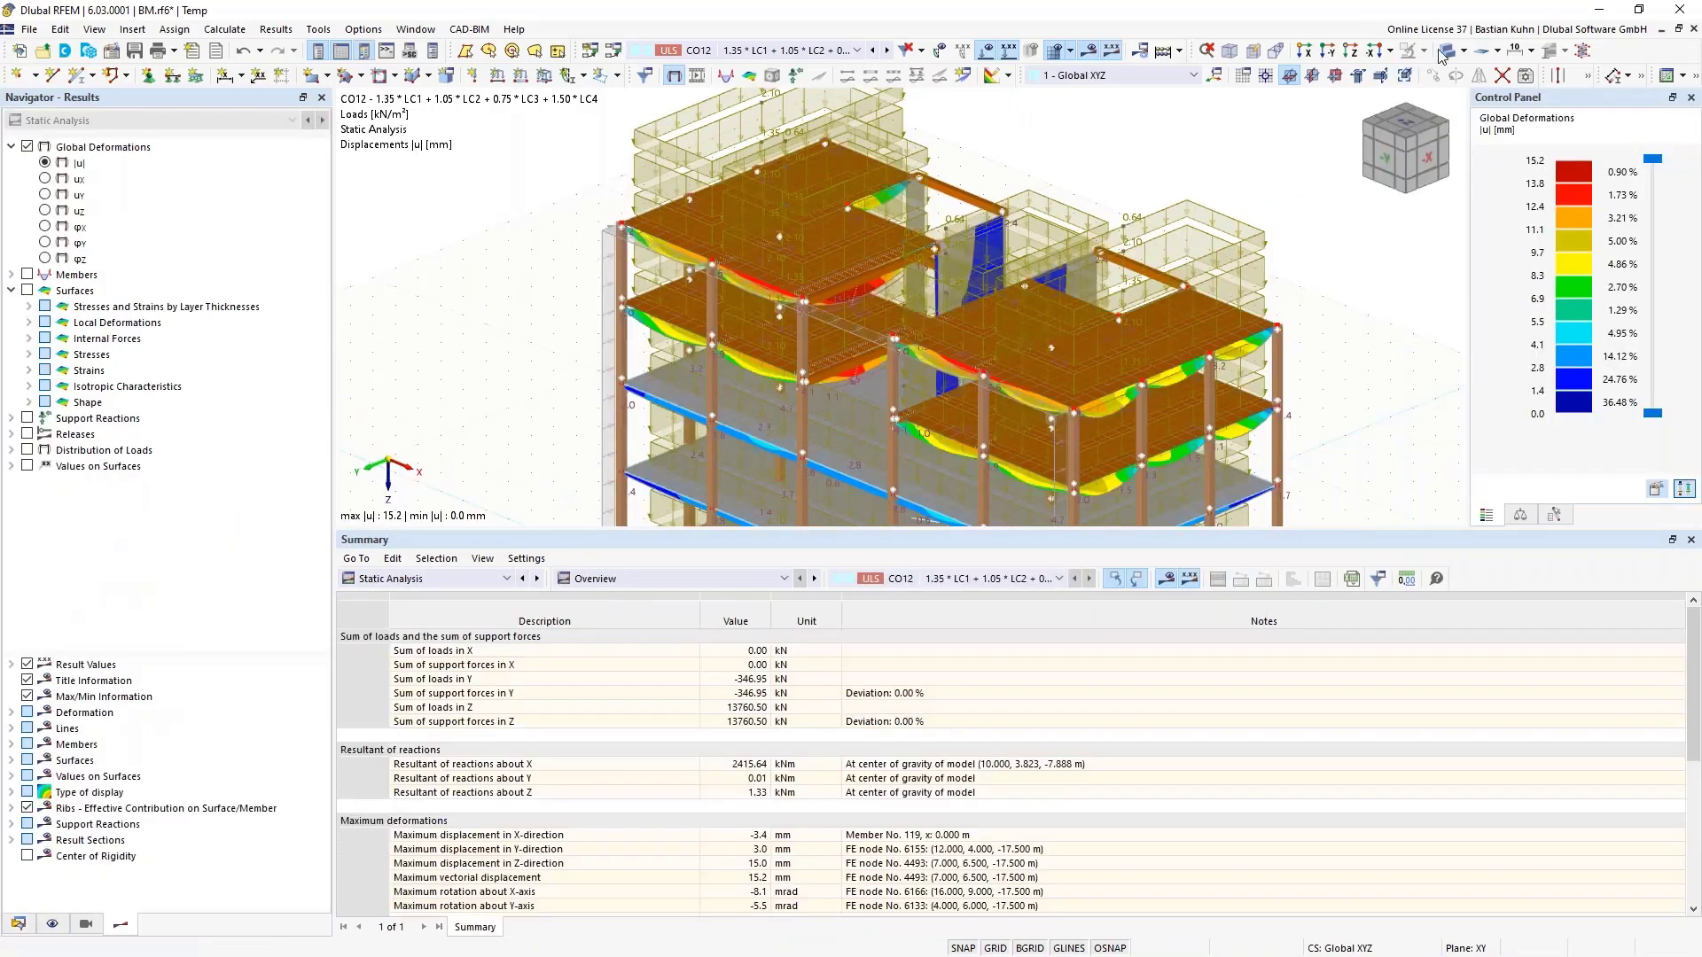
pyautogui.click(985, 50)
pyautogui.scroll(-5, 1046, 206)
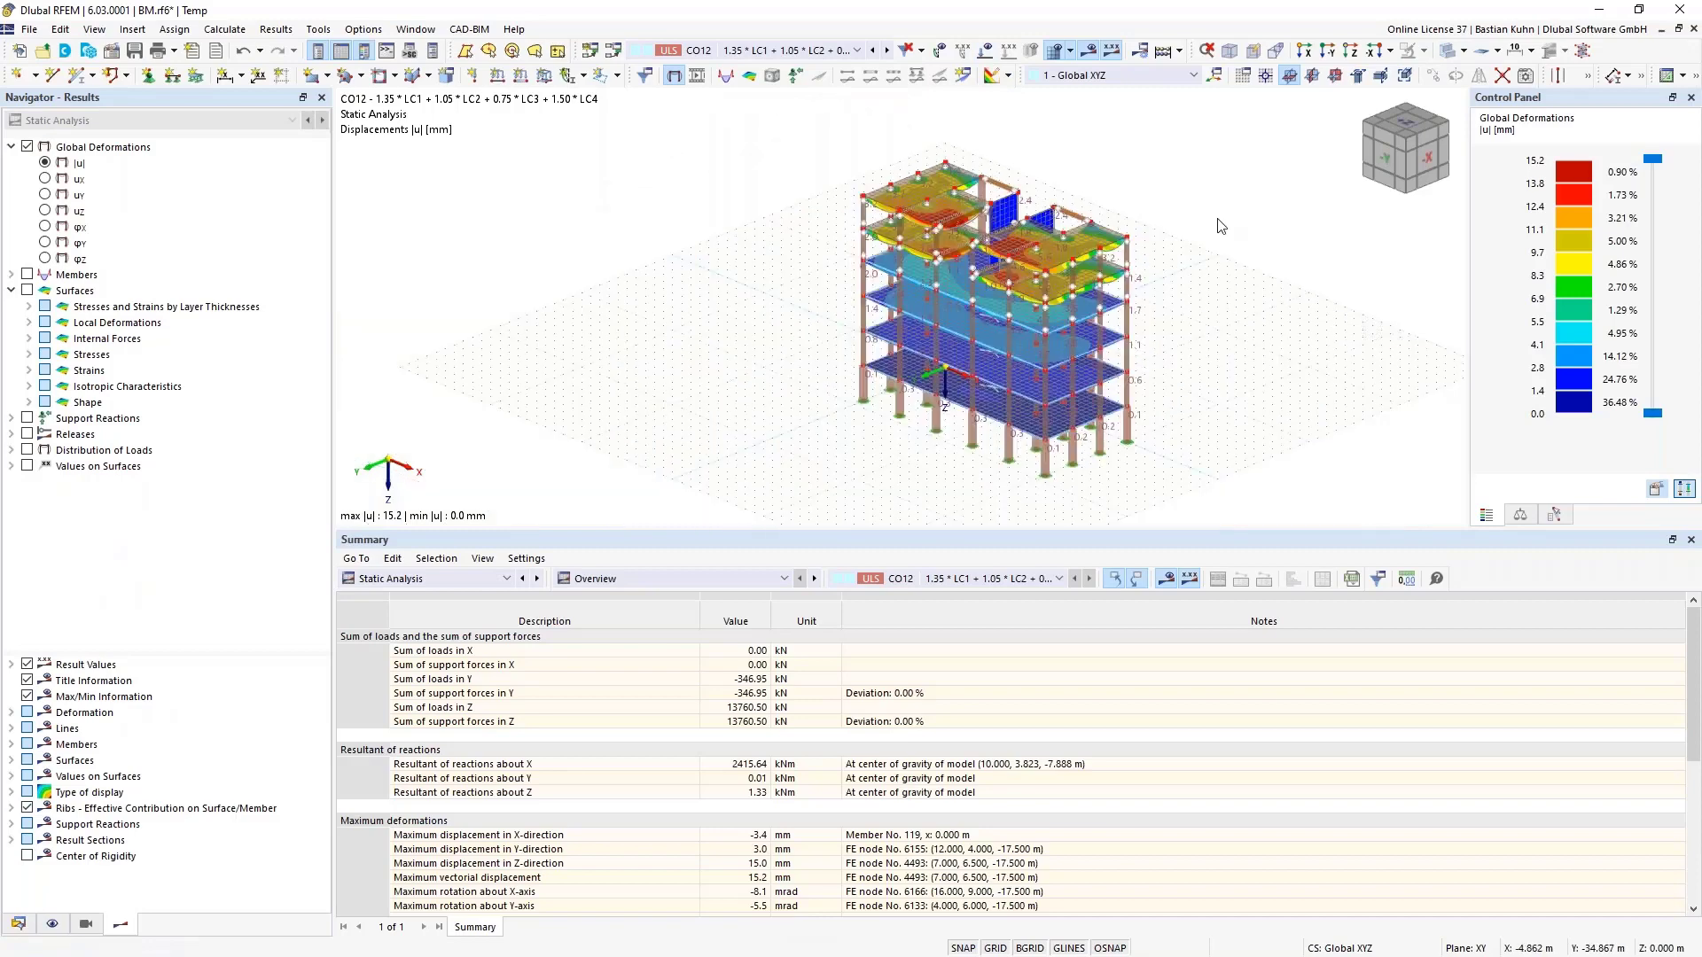
pyautogui.moveTo(1135, 213); pyautogui.dragTo(1294, 209, button='middle')
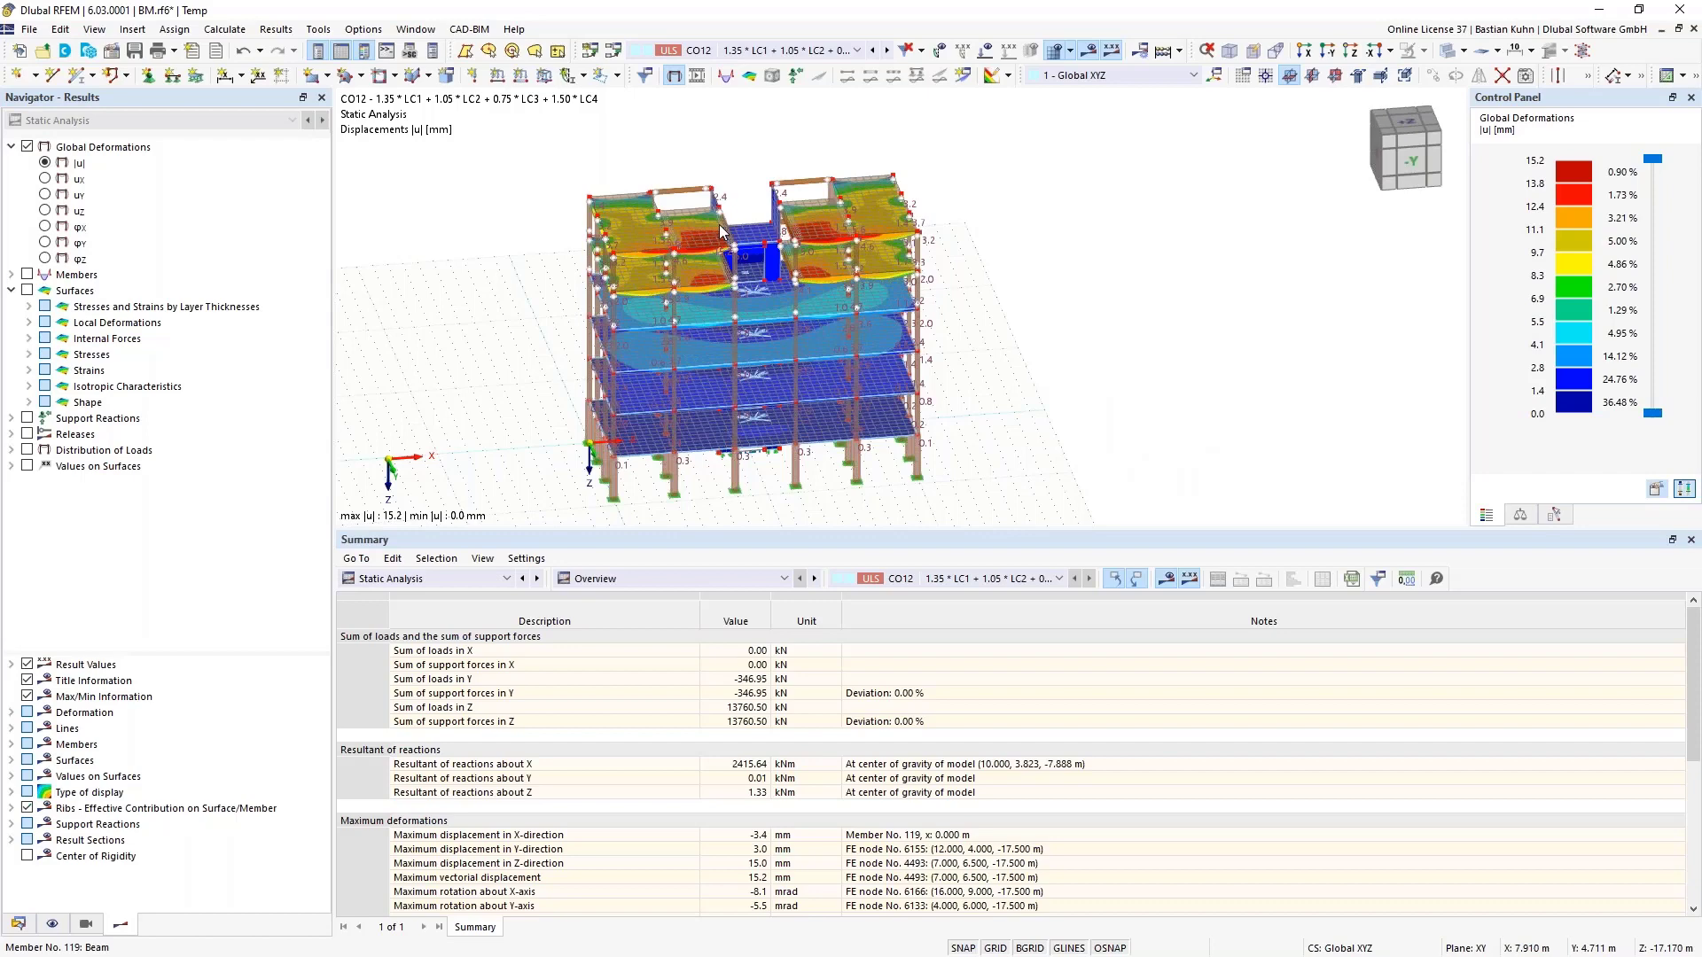
# Display the surfaces' basic internal forces mx and examine the moment distribution across the slabs and core
pyautogui.click(28, 290)
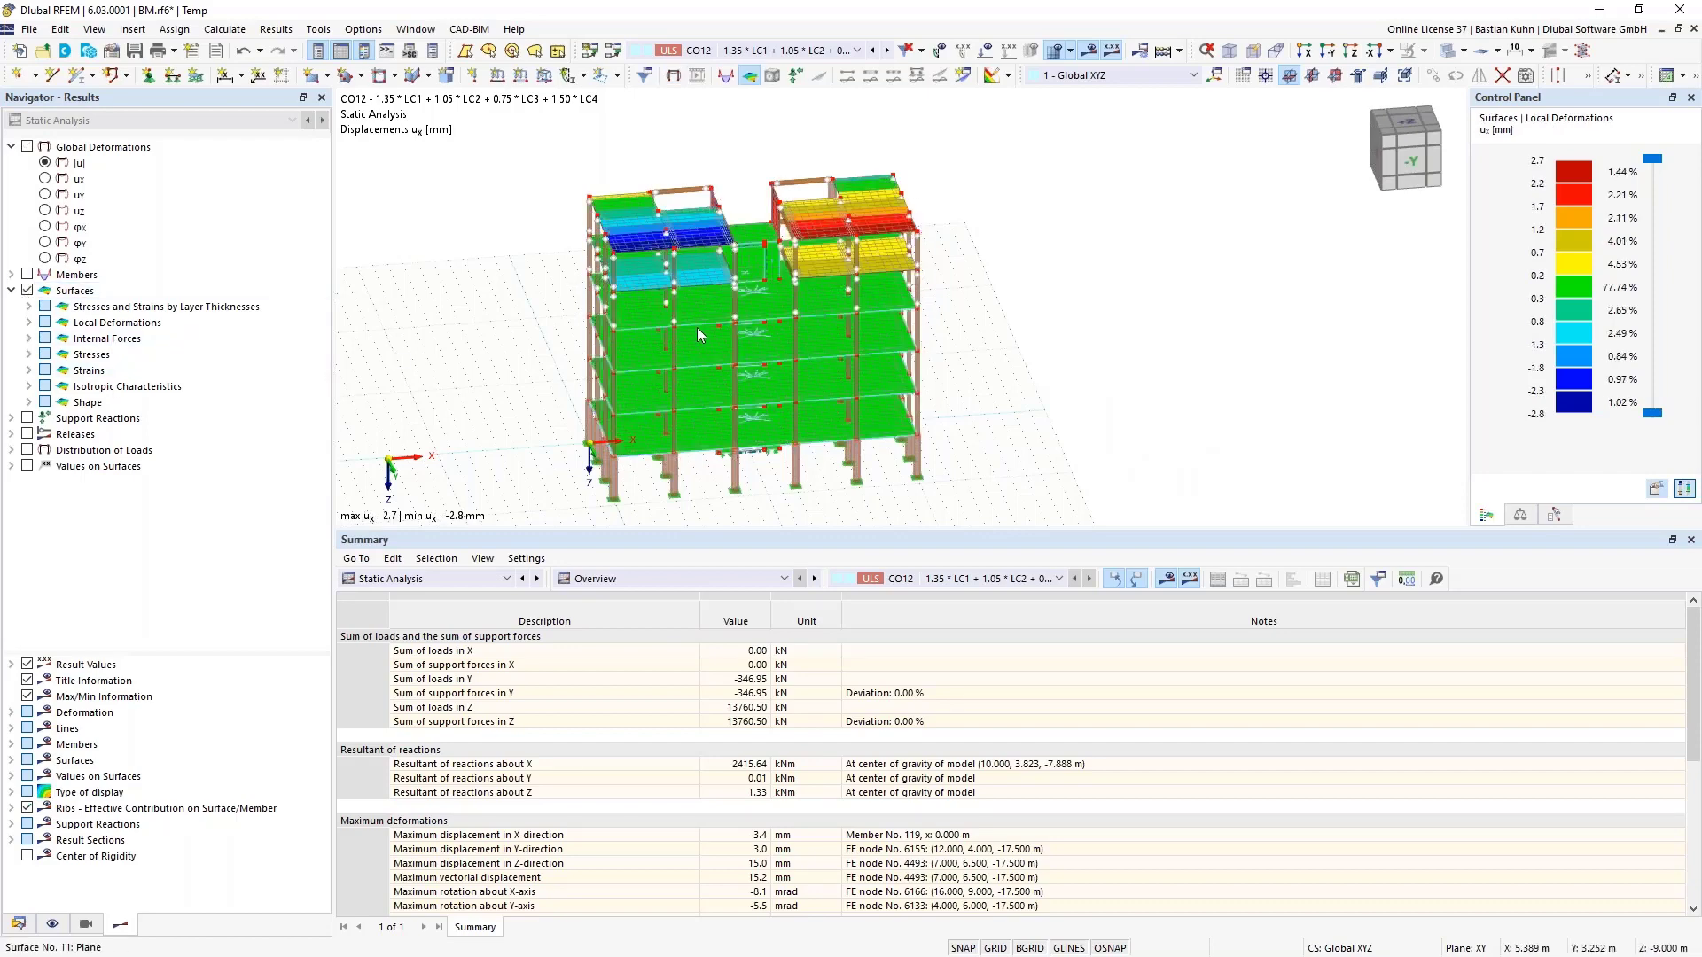
pyautogui.click(29, 339)
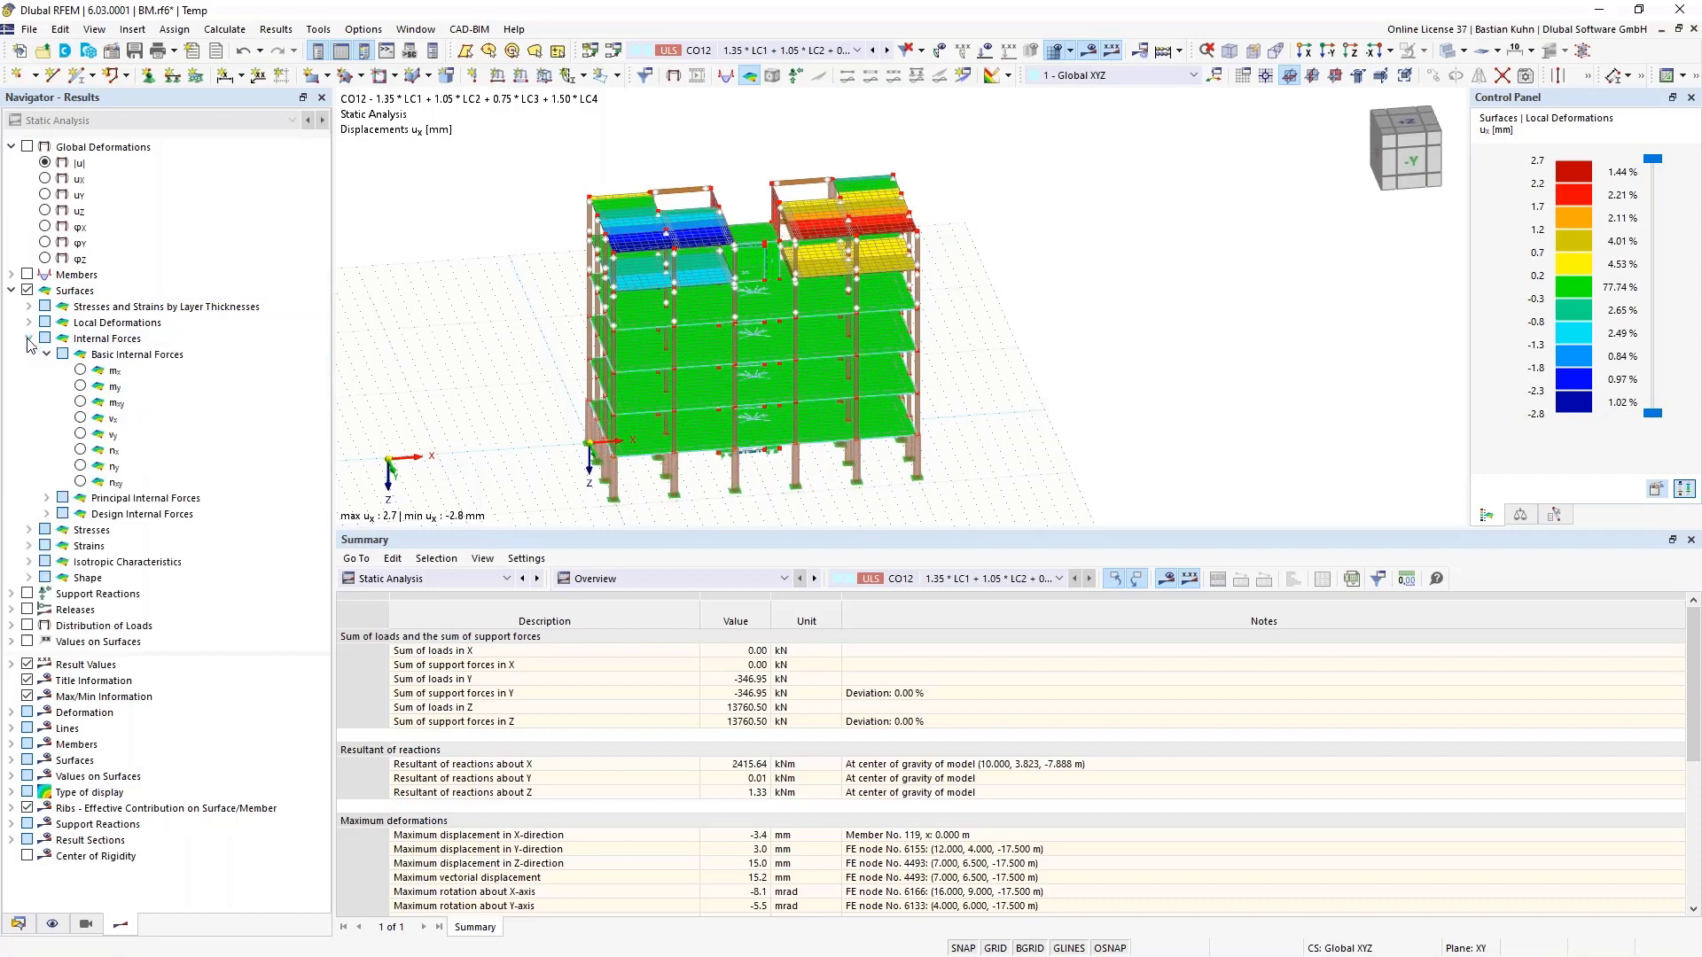
pyautogui.click(80, 370)
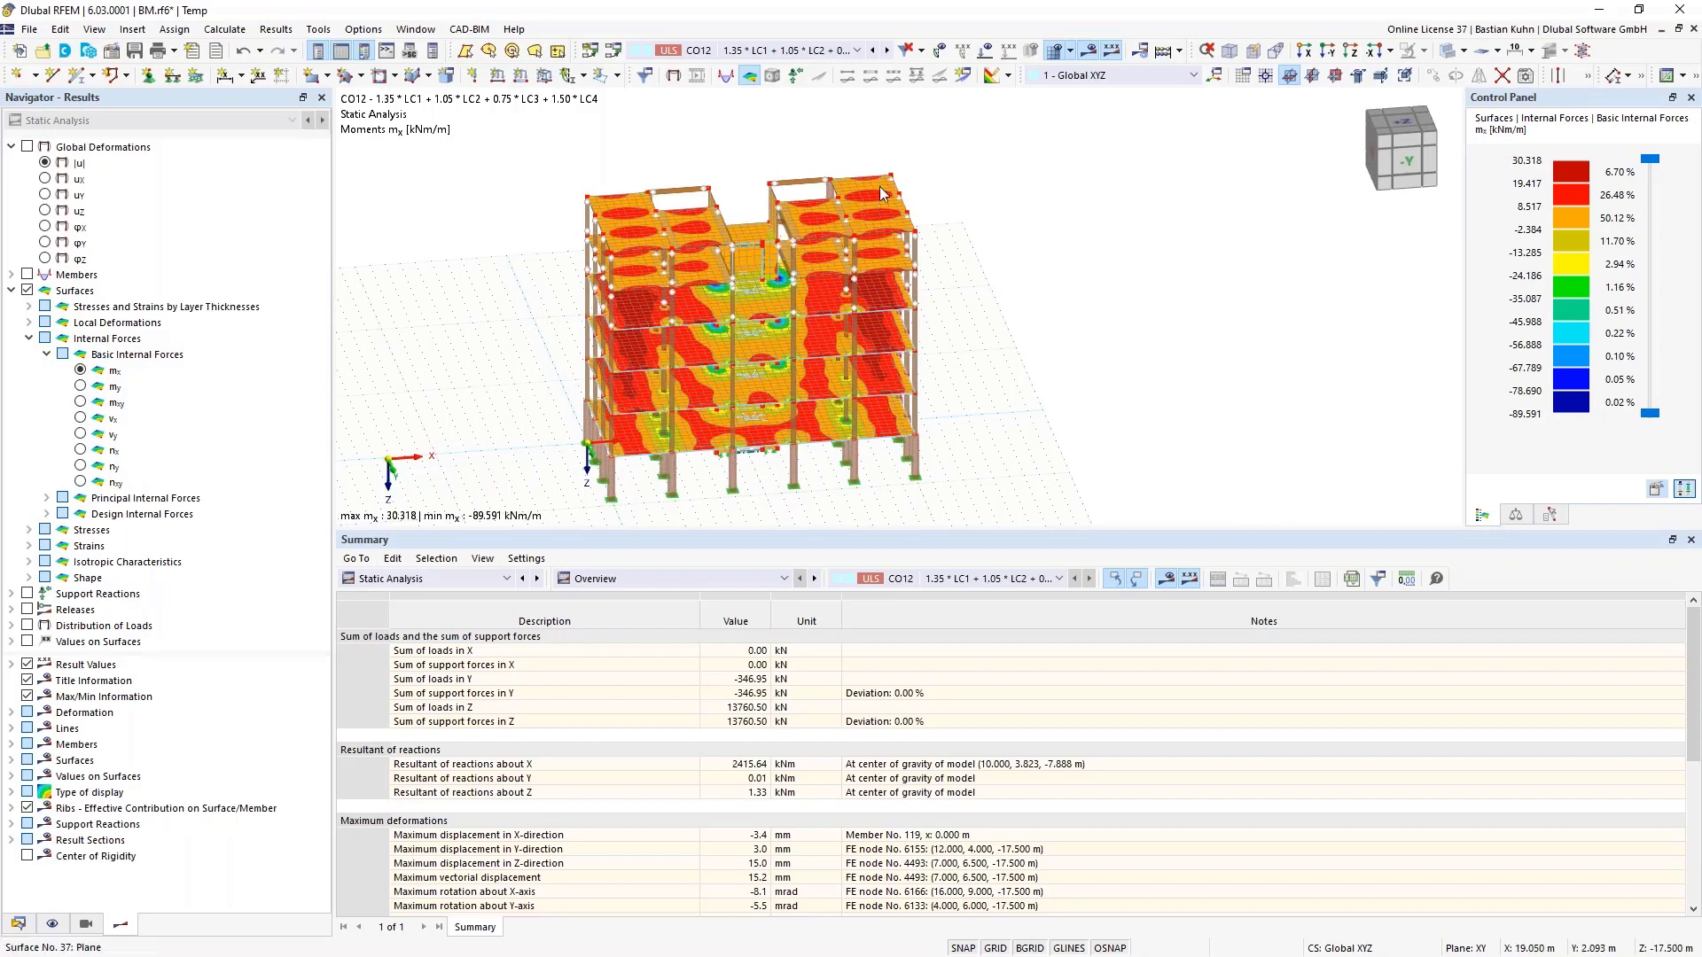
pyautogui.moveTo(925, 190); pyautogui.dragTo(1100, 199, button='middle')
pyautogui.keyDown('ctrl'); pyautogui.moveTo(966, 269); pyautogui.dragTo(898, 271, button='middle'); pyautogui.keyUp('ctrl')
pyautogui.scroll(3, 898, 271)
pyautogui.scroll(-2, 928, 335)
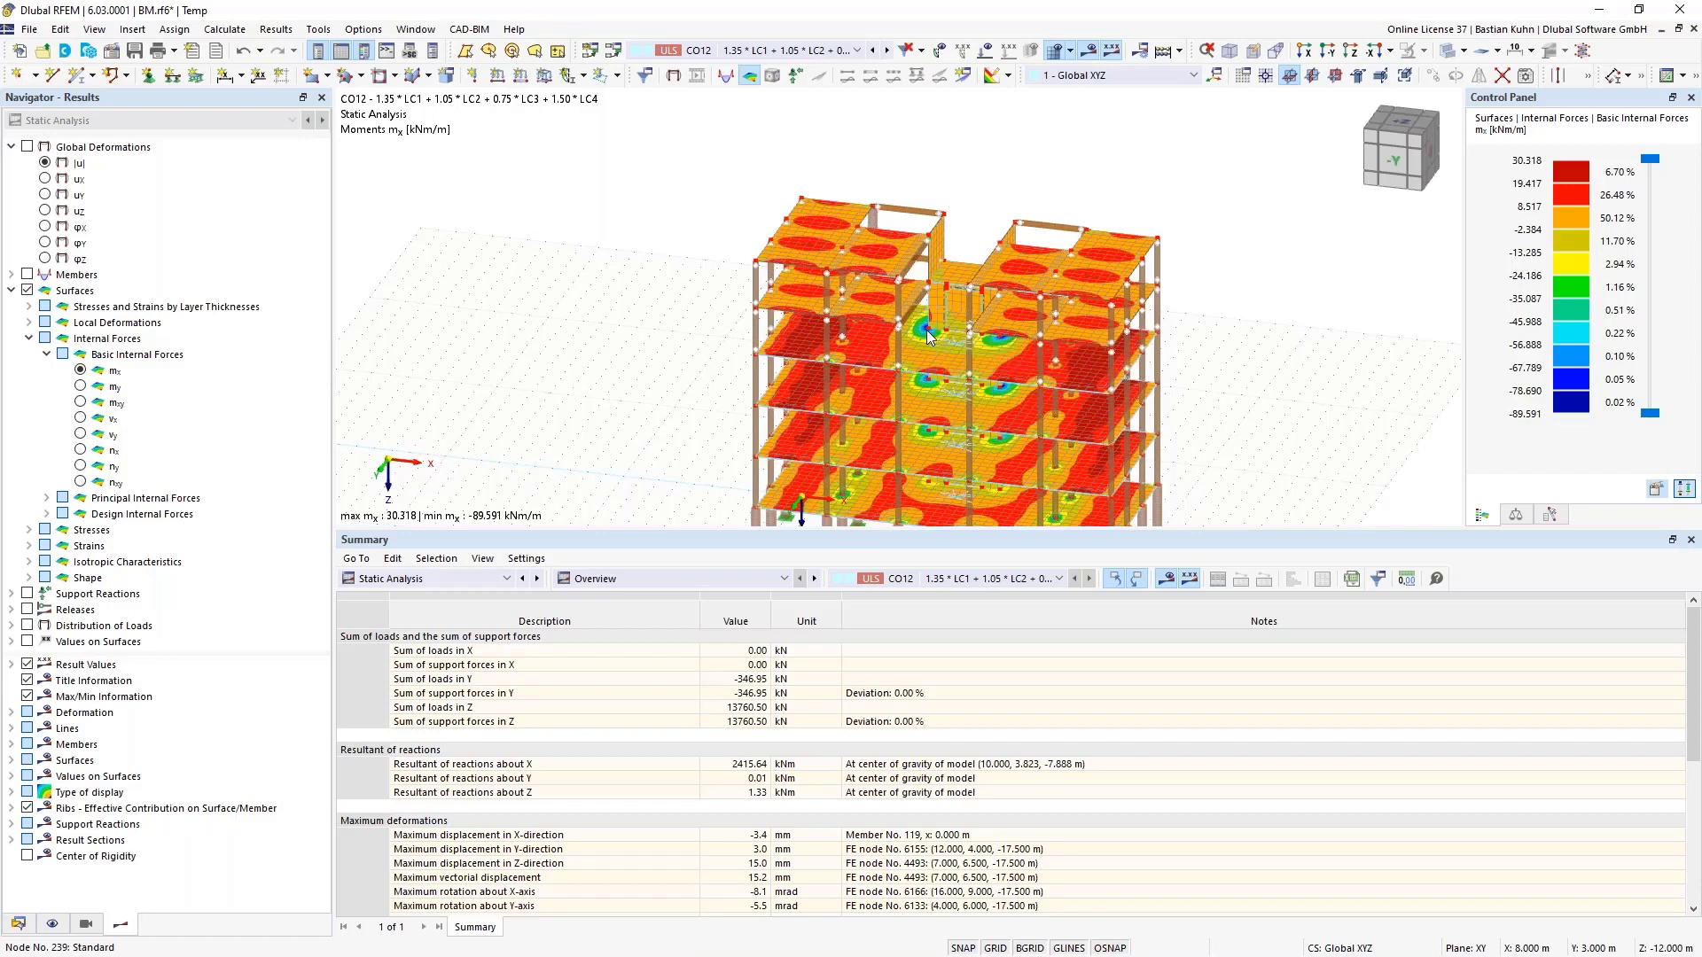
# Start a new building story in the building model and show the structure's graphic preview
pyautogui.click(18, 924)
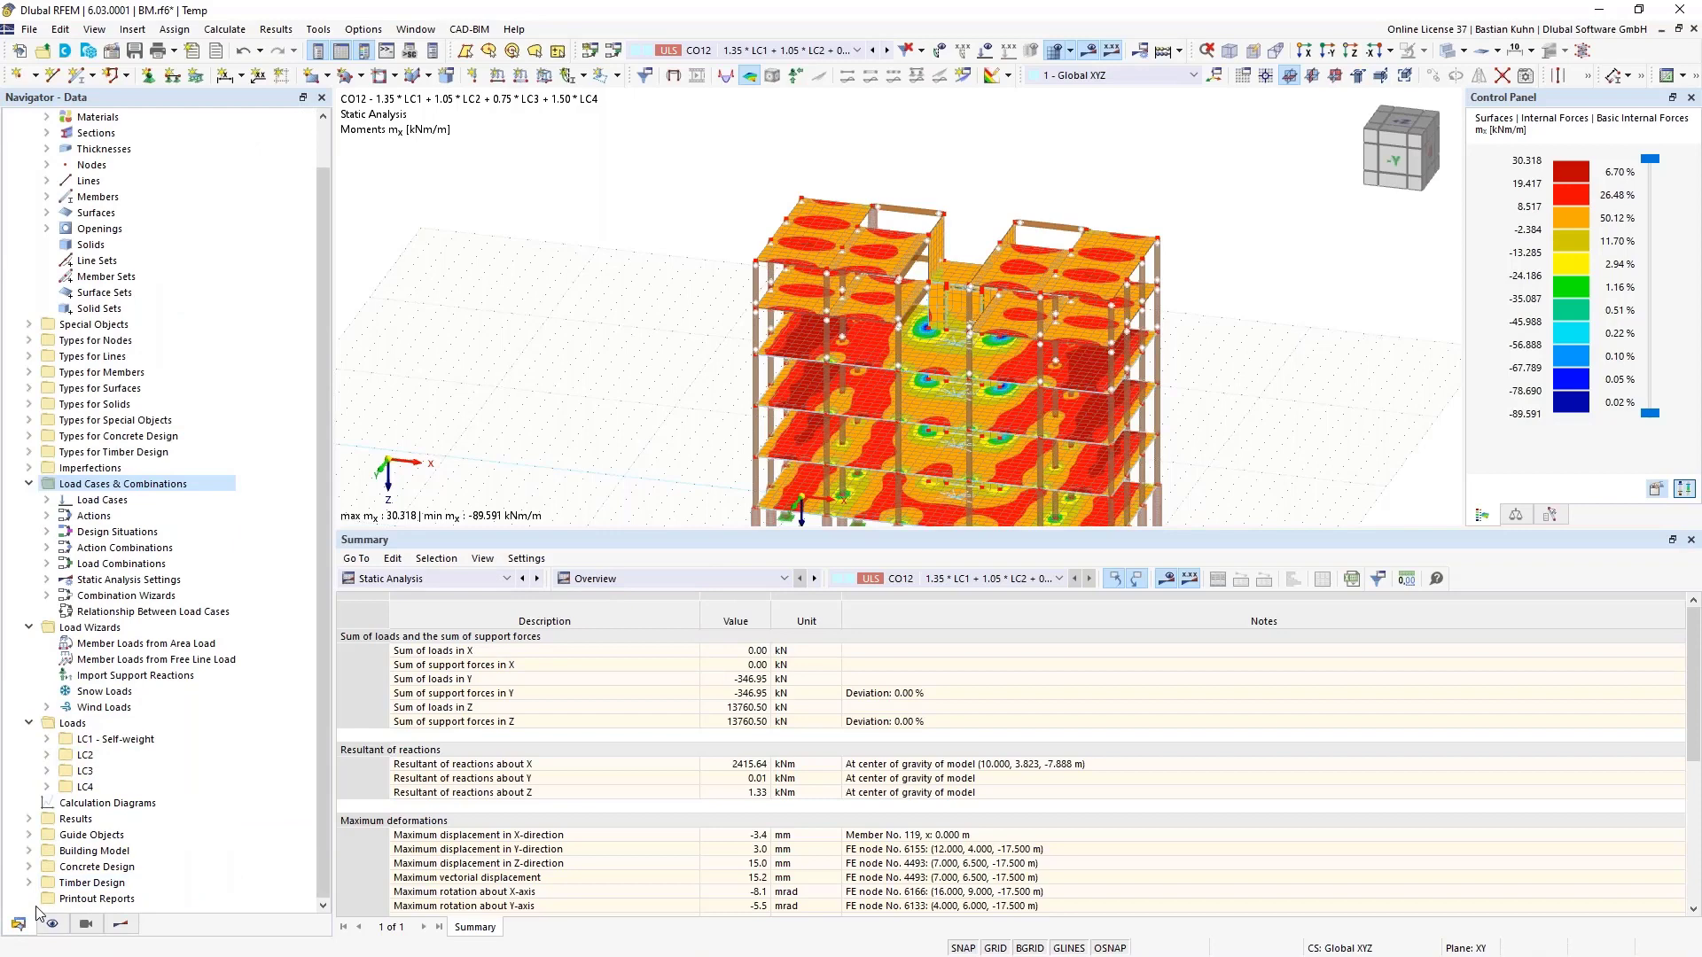
pyautogui.click(27, 852)
pyautogui.scroll(-2, 53, 838)
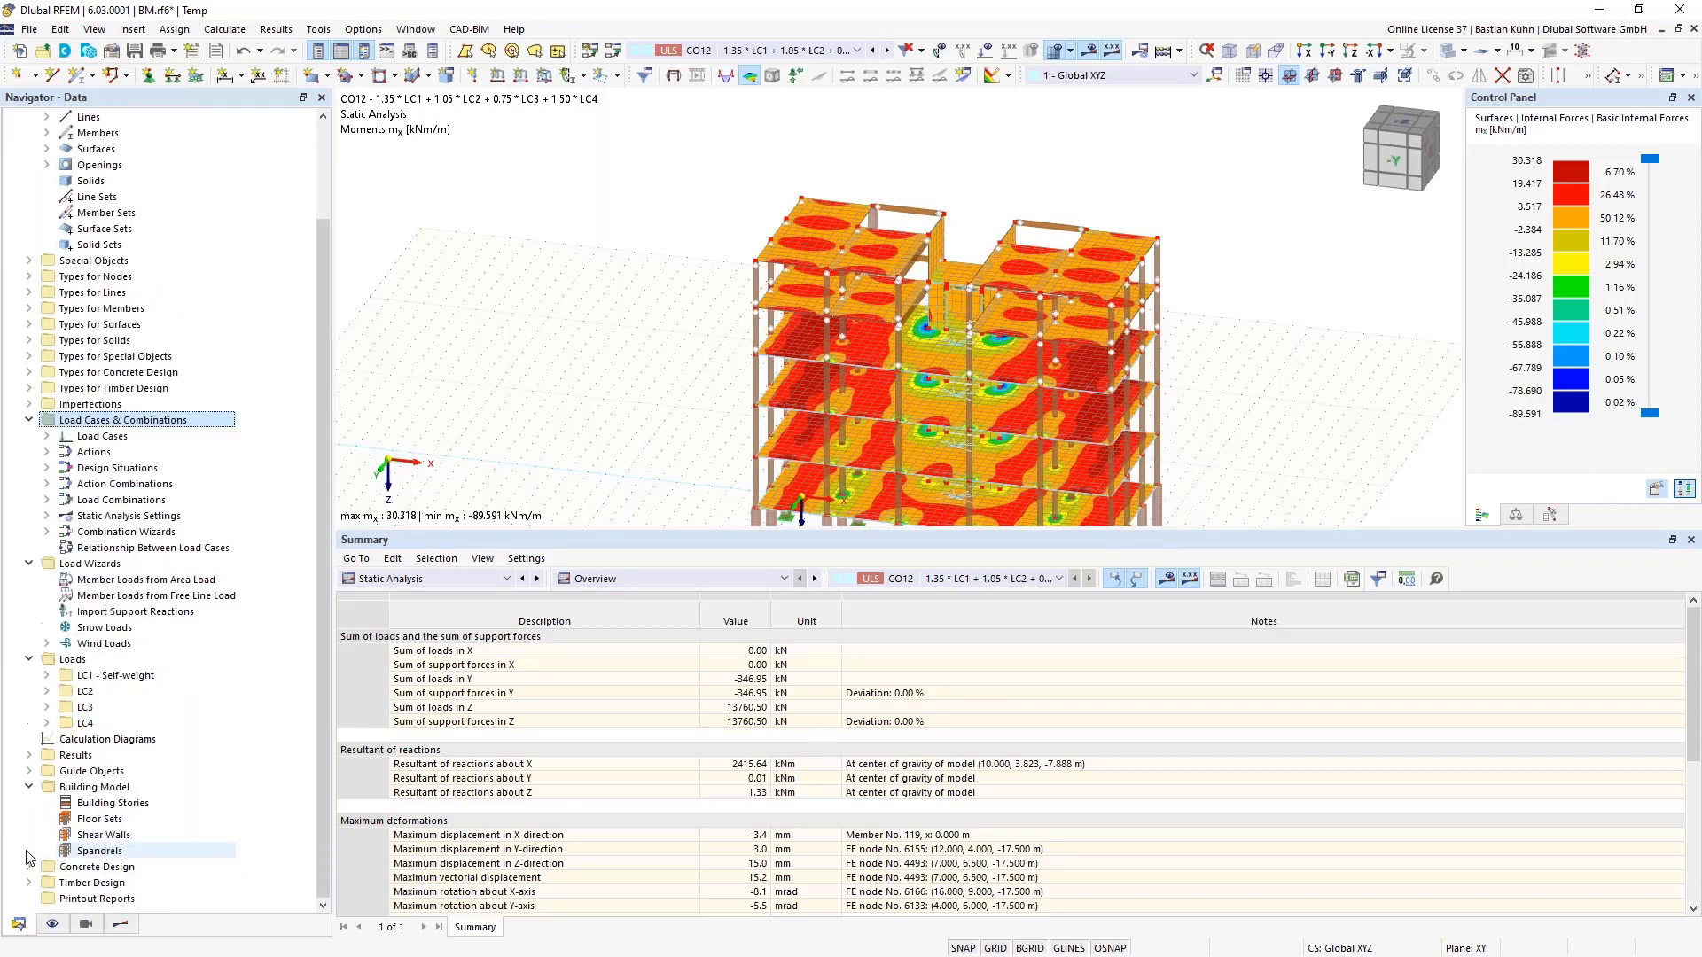
pyautogui.rightClick(95, 810)
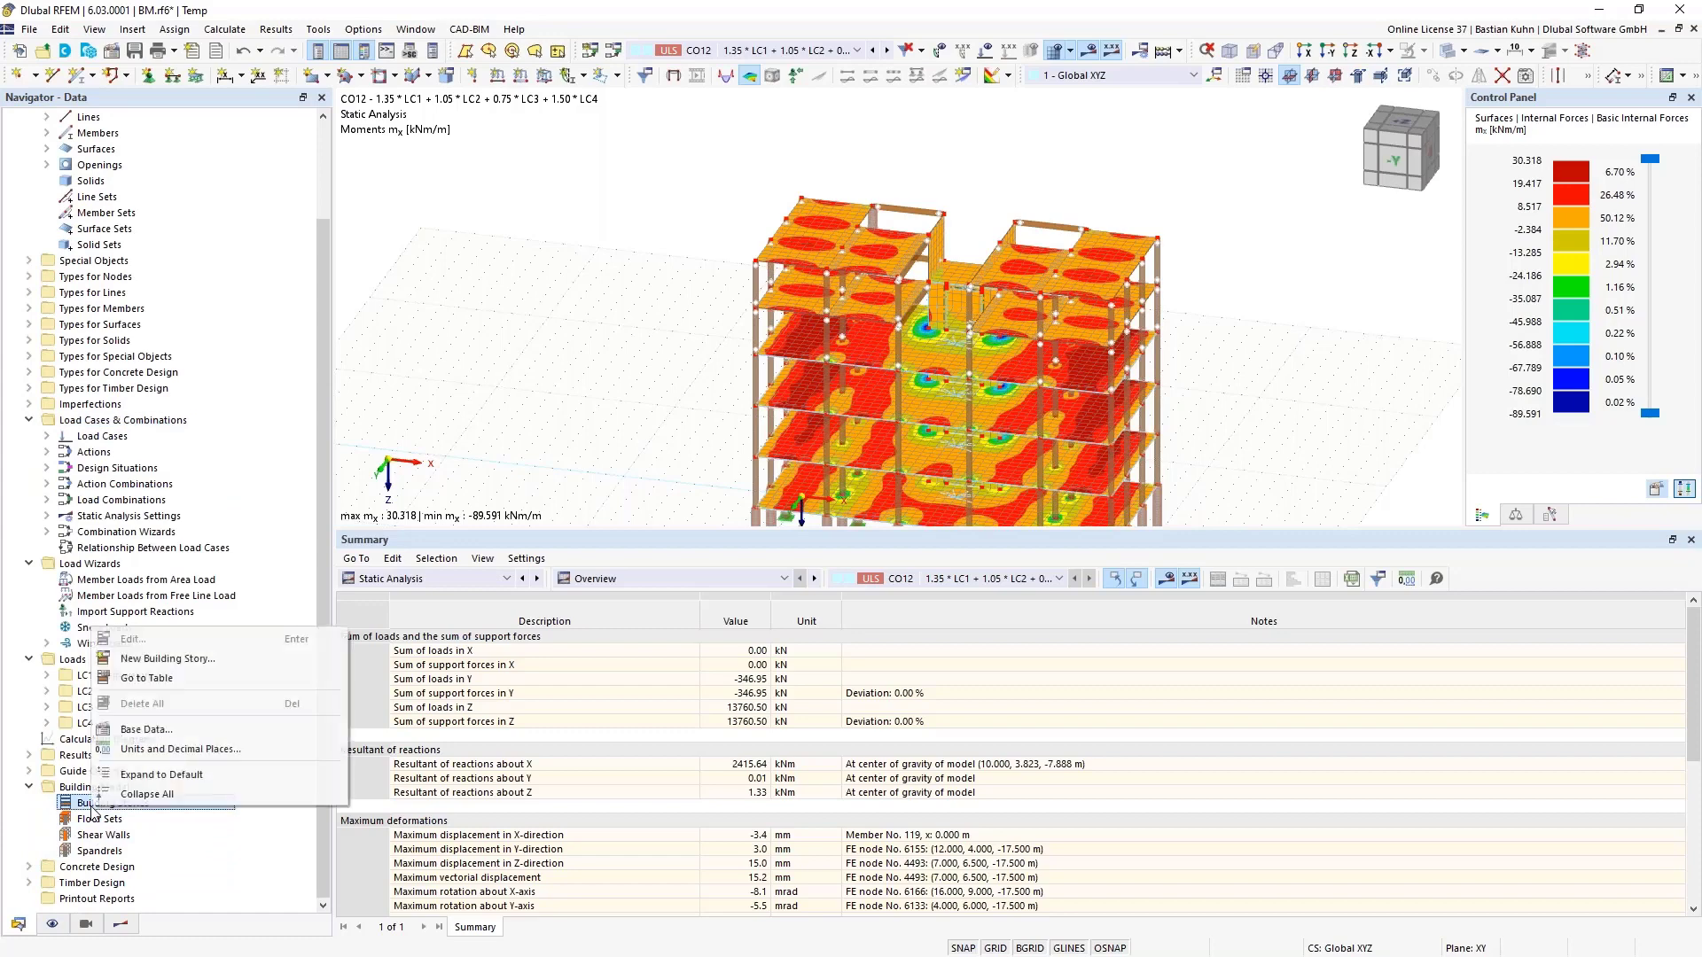
pyautogui.click(189, 669)
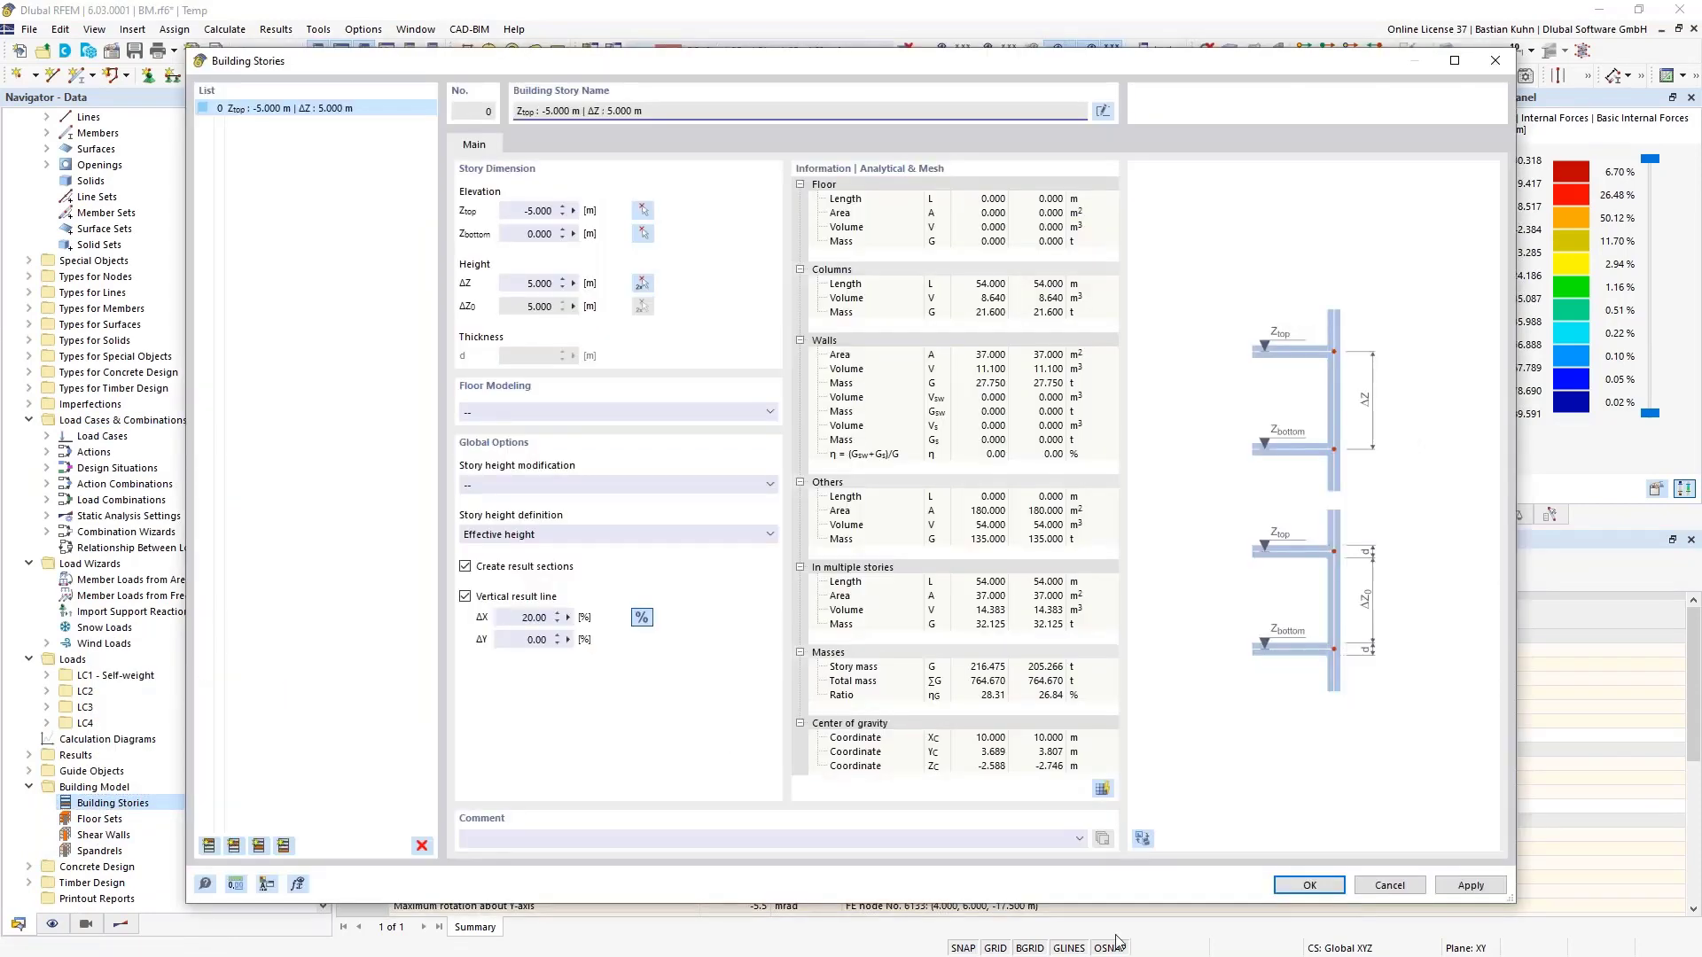
pyautogui.click(1143, 838)
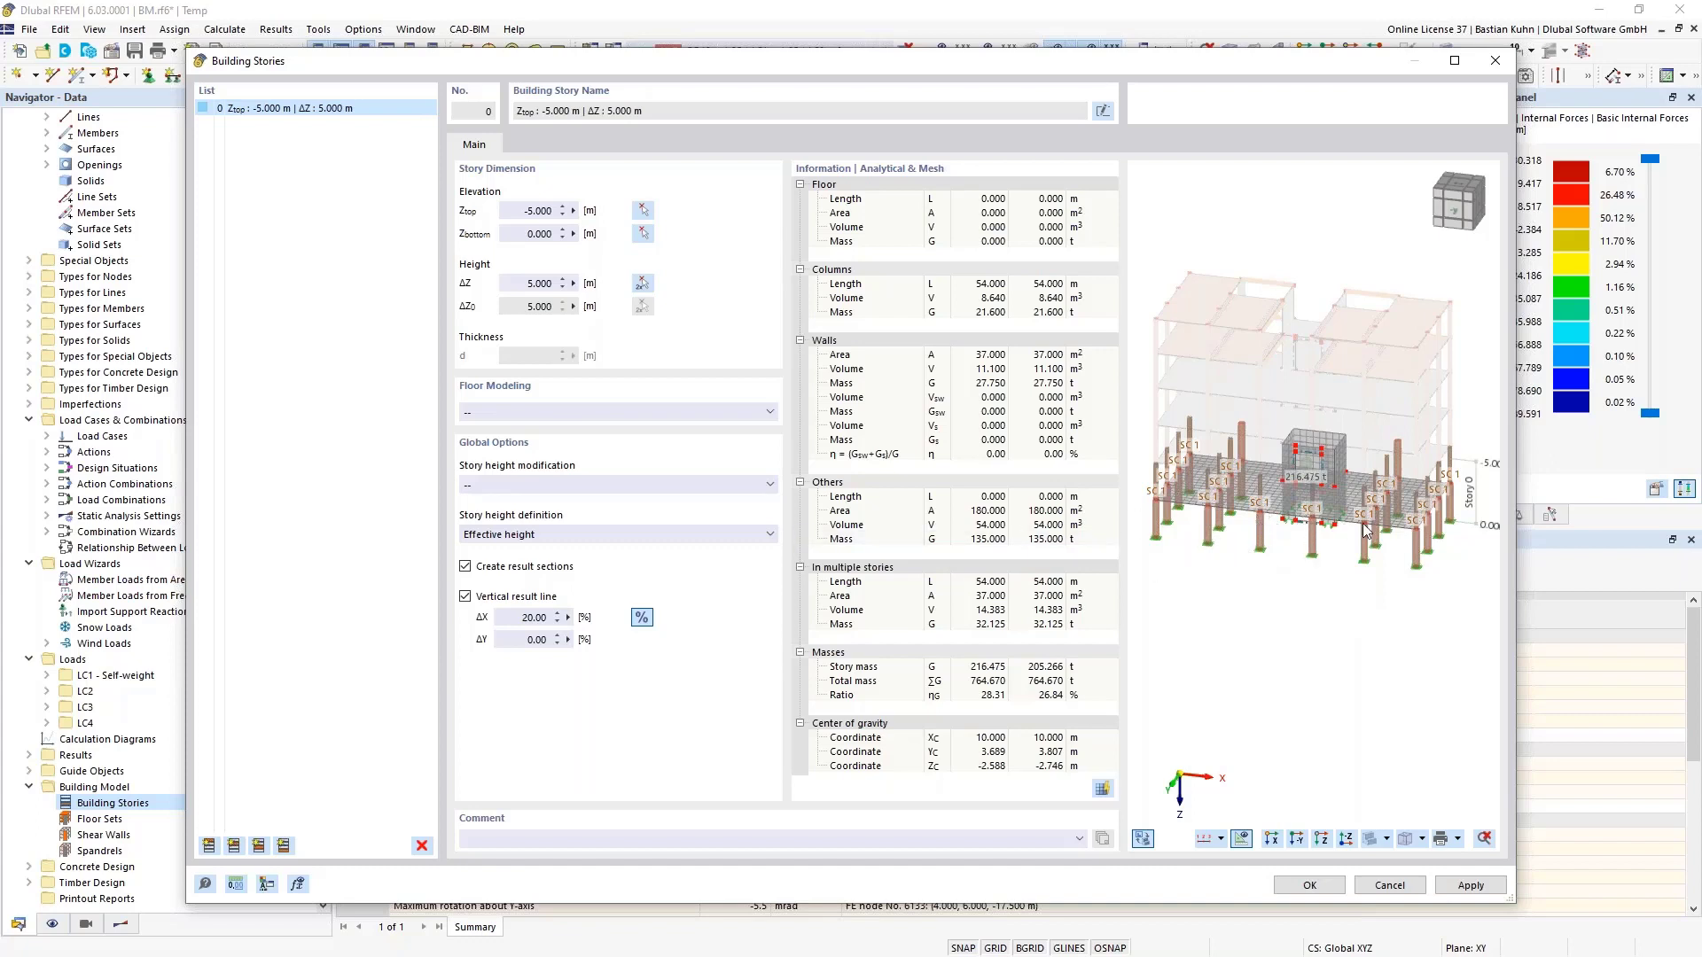
# Set story 0's top elevation to -3.000 m from a point on the lowest slab and add a 3.000 m story above it
pyautogui.click(642, 211)
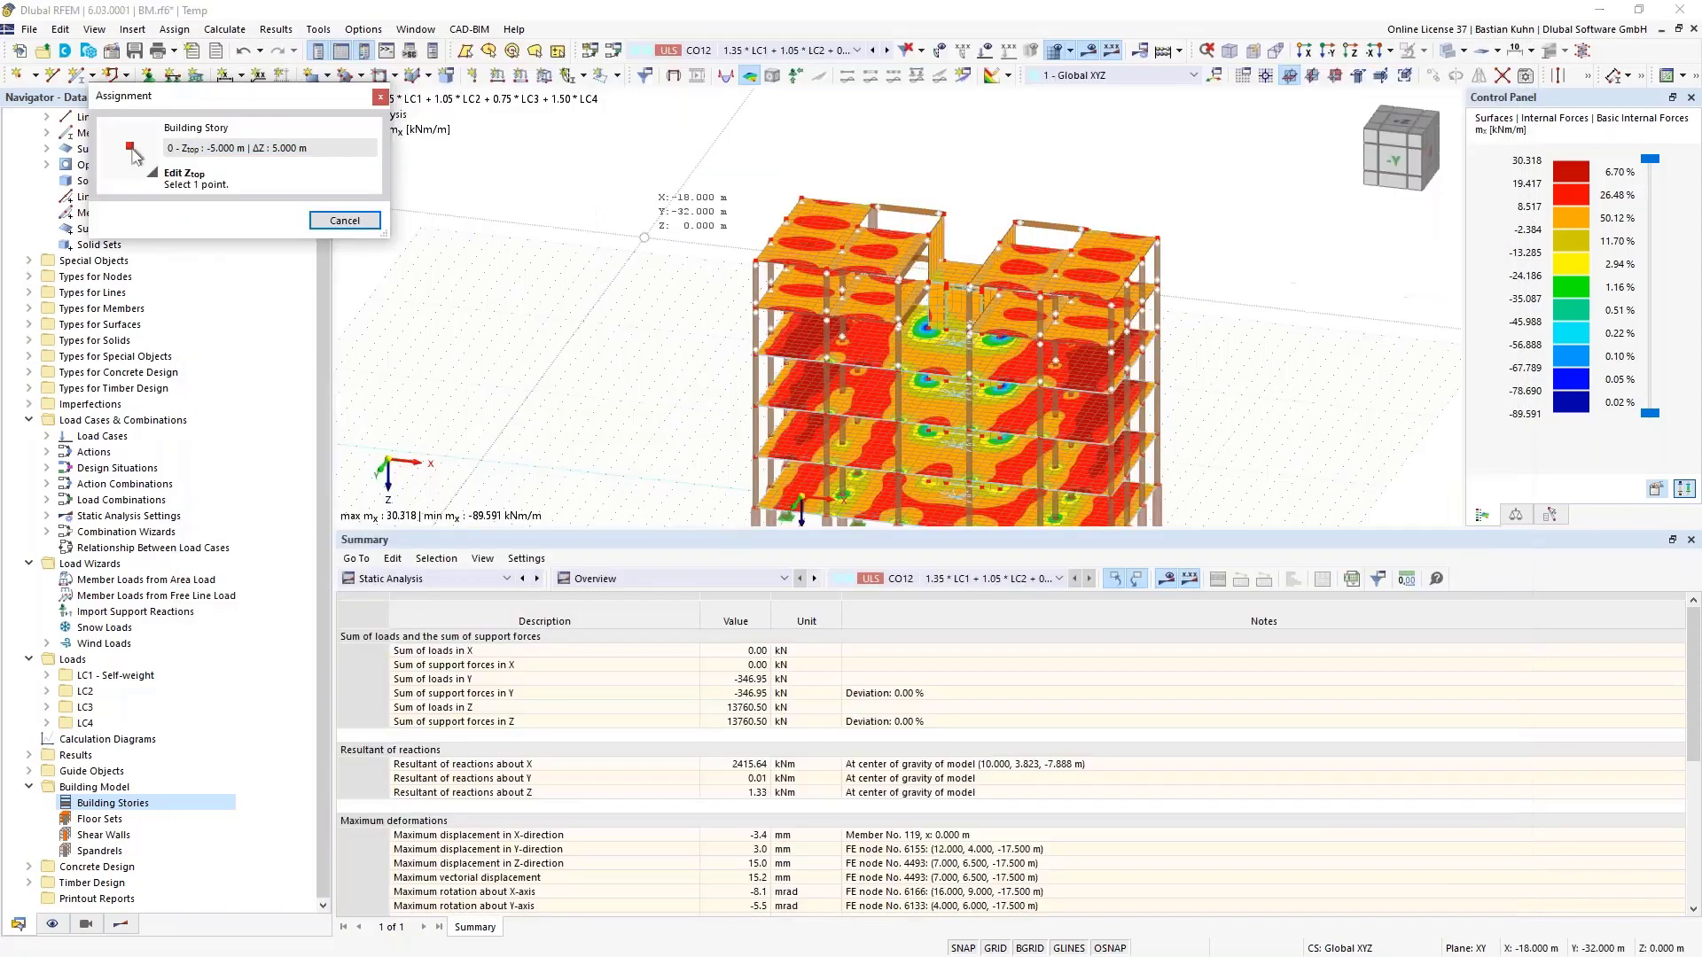
pyautogui.moveTo(770, 306); pyautogui.dragTo(818, 229, button='middle')
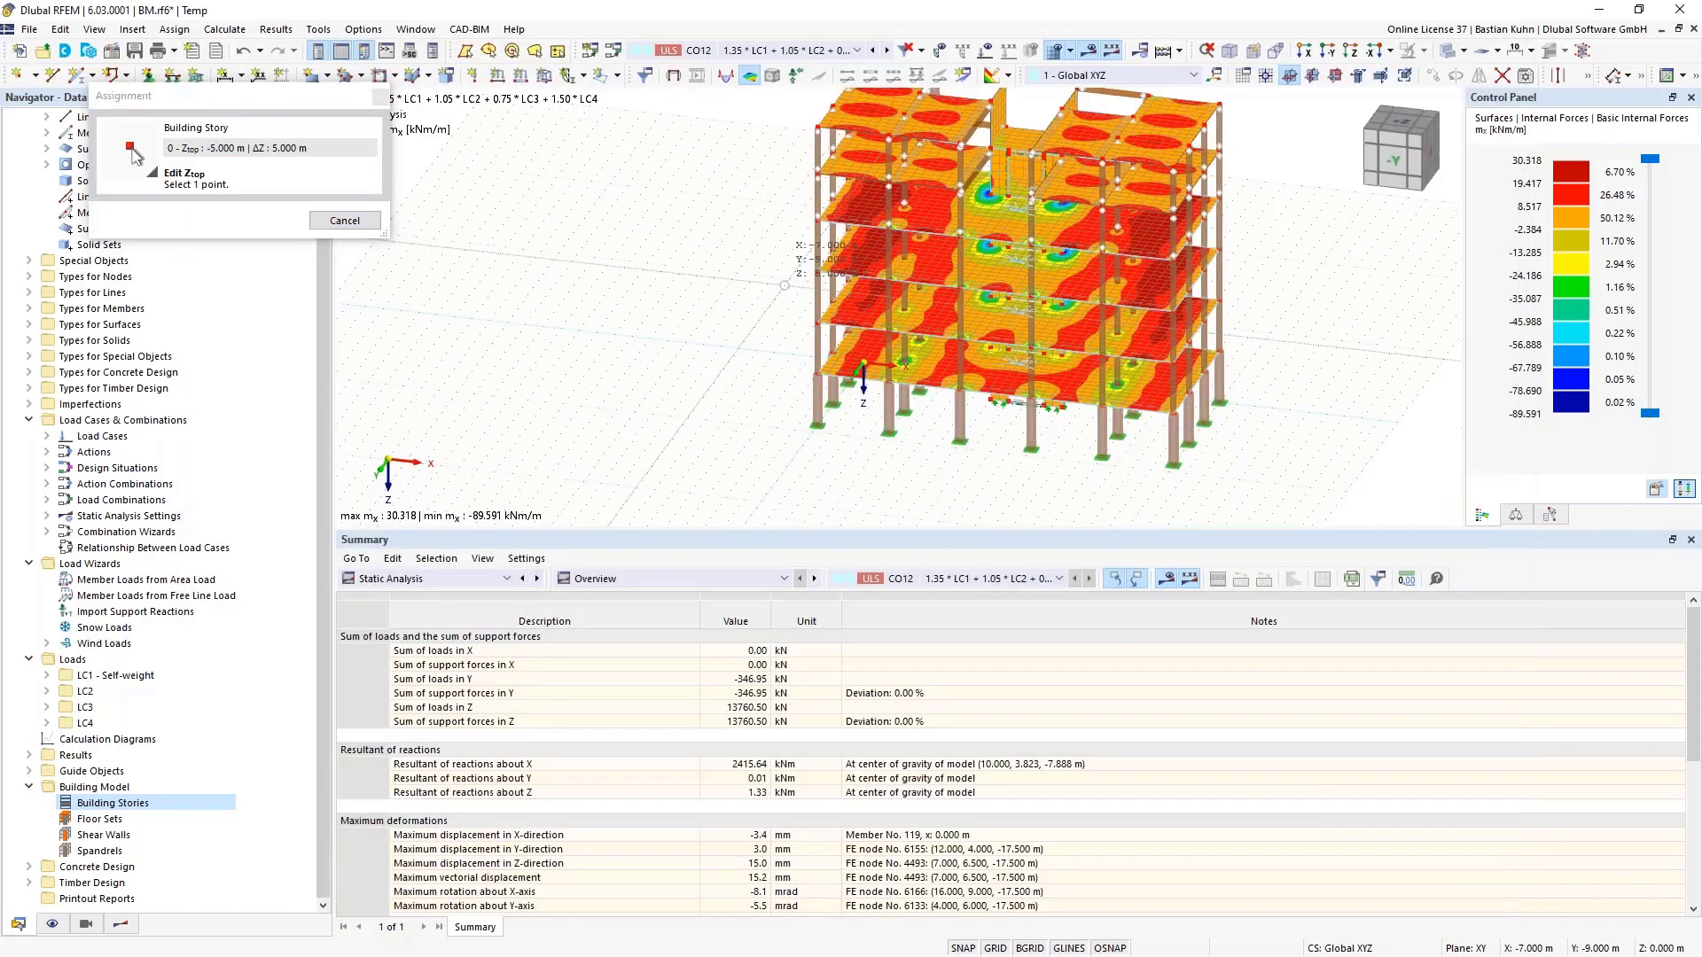
pyautogui.click(817, 375)
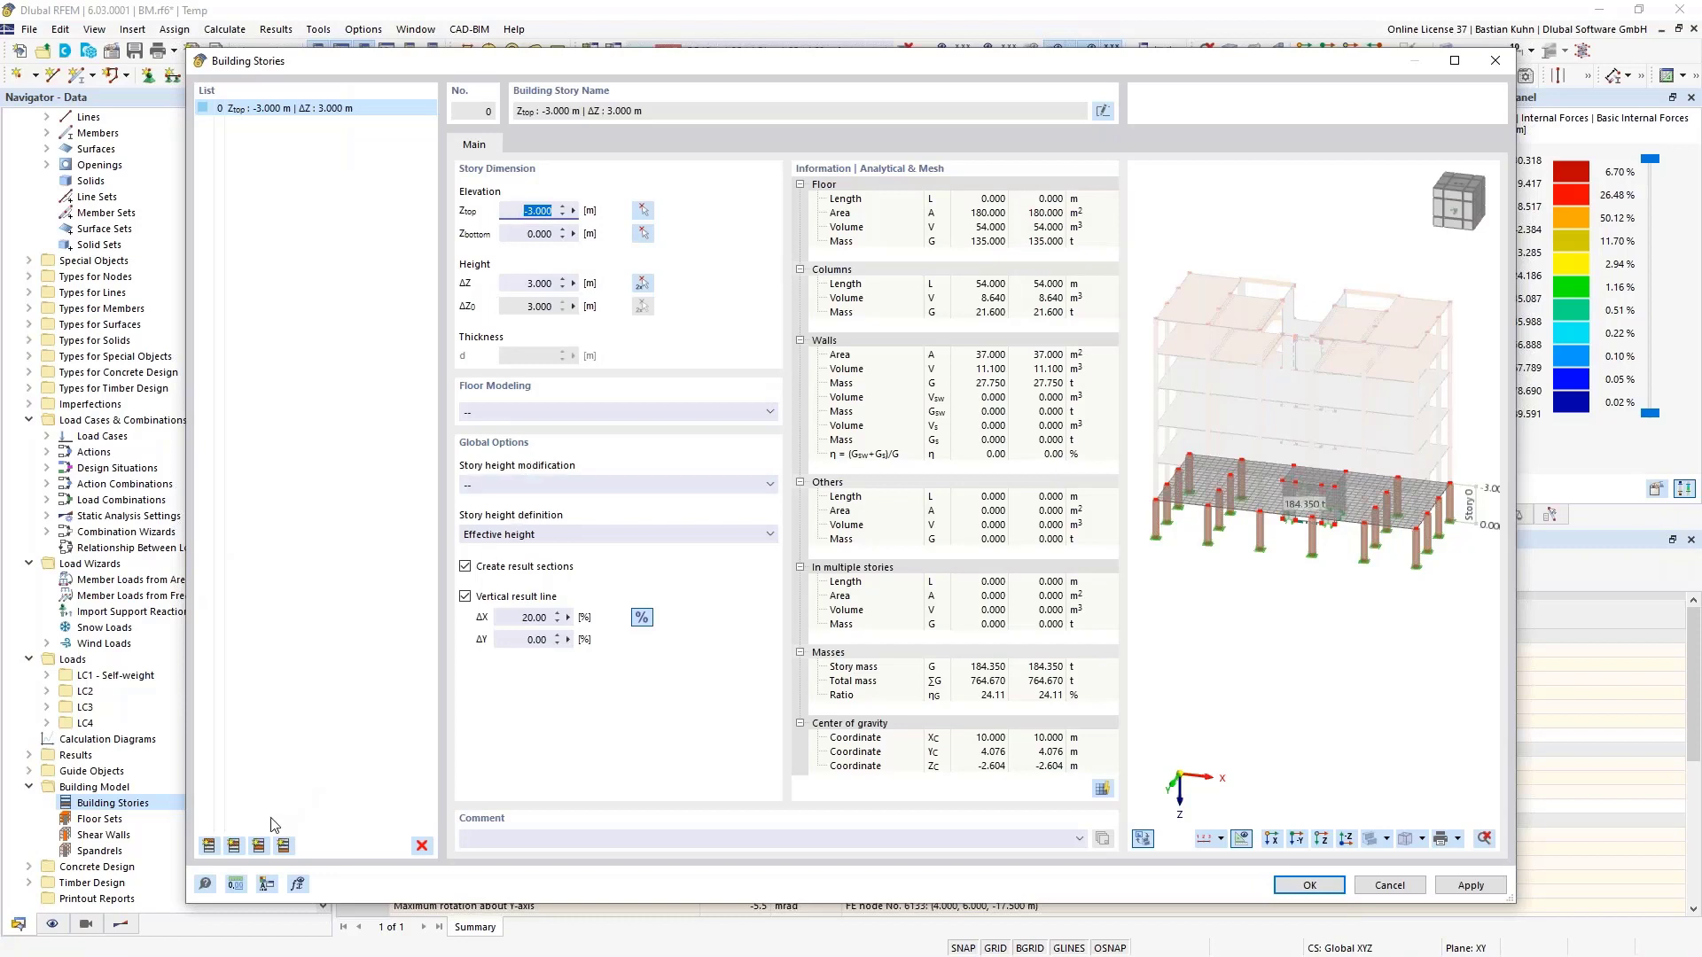
pyautogui.click(235, 846)
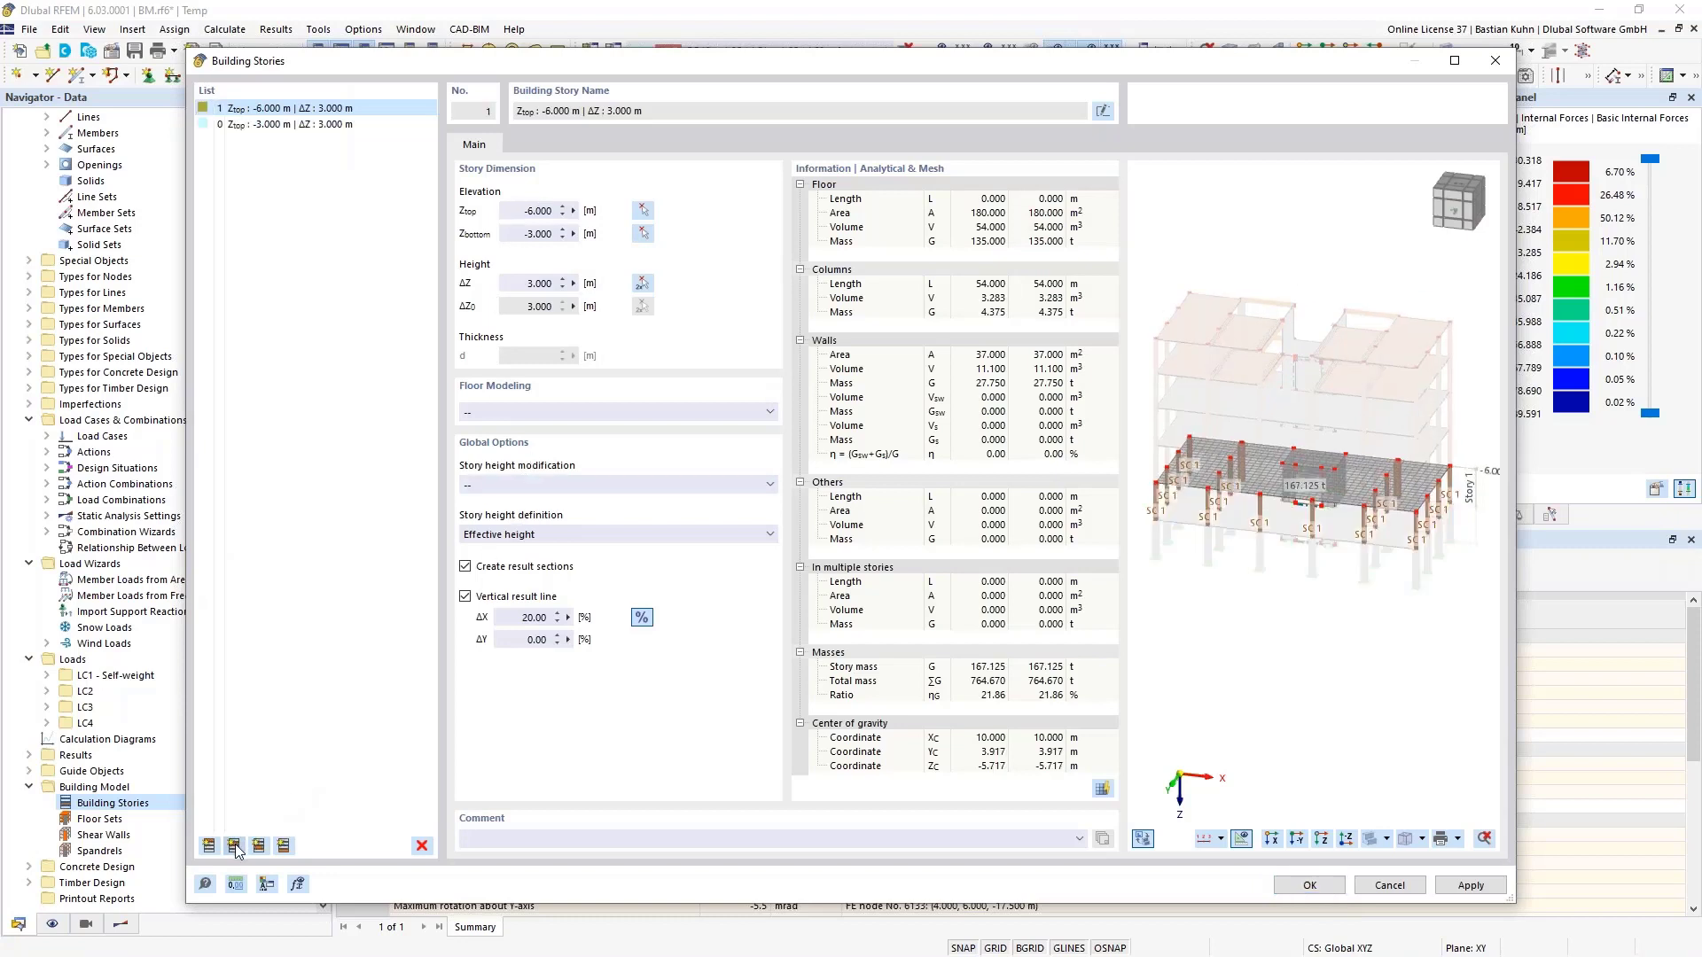
# Add three more 3.000 m building stories above story 1, reaching a top elevation of -15.000 m
pyautogui.click(236, 845)
pyautogui.click(236, 846)
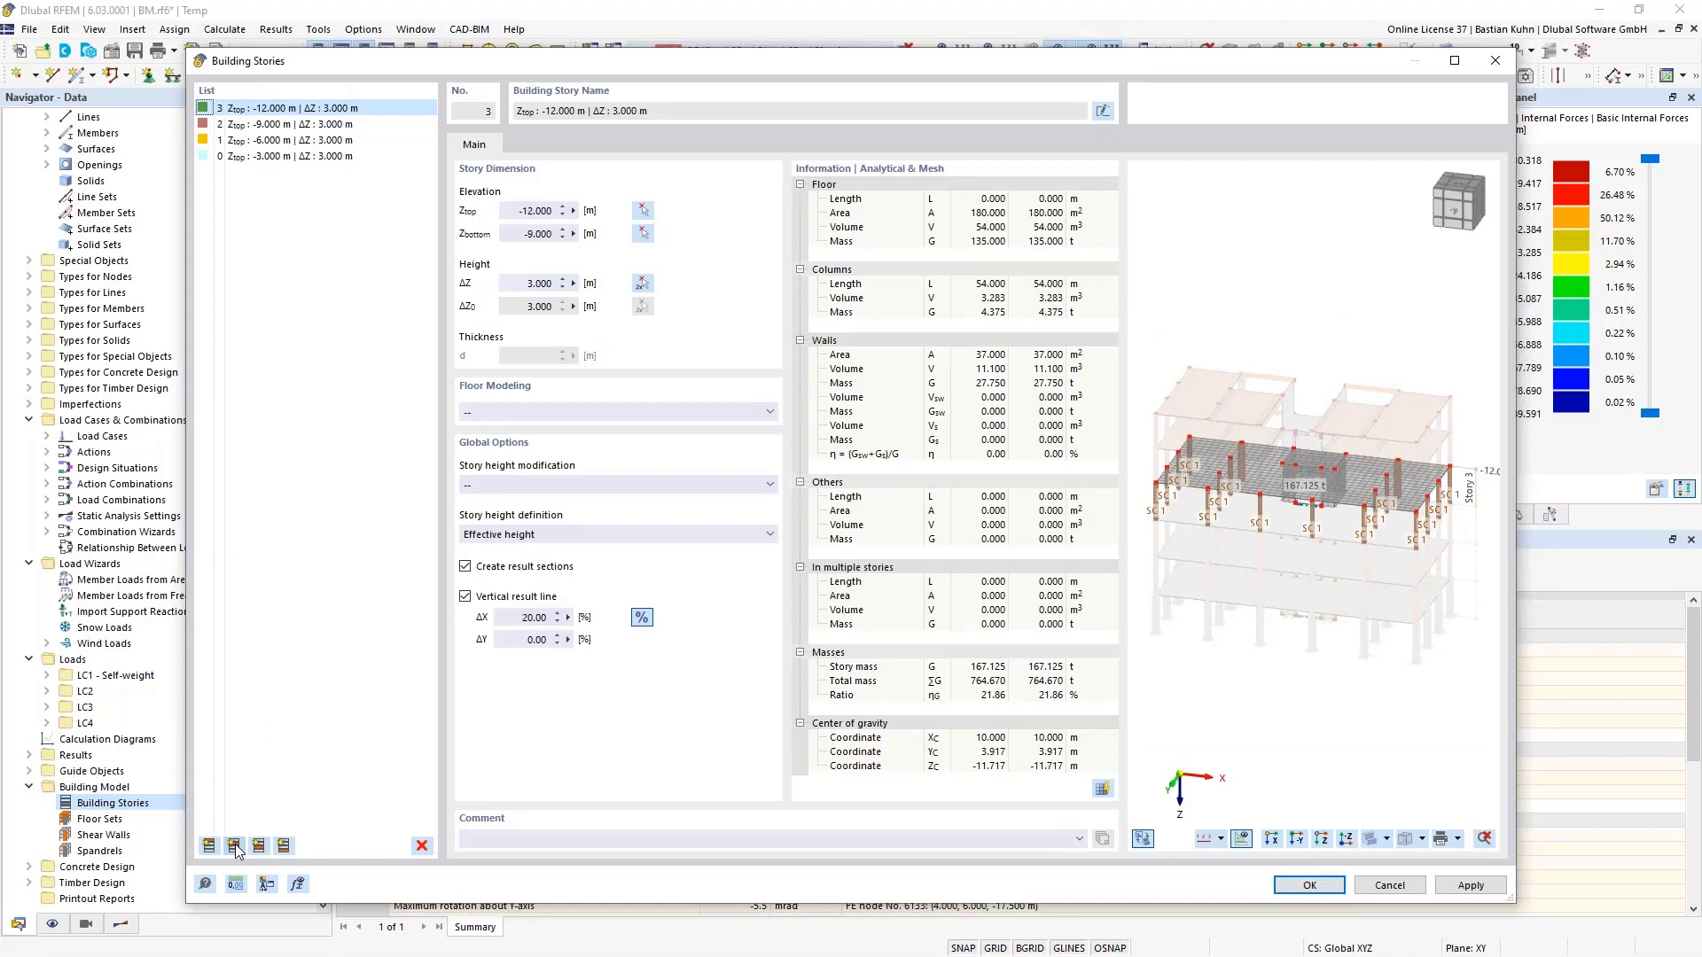
pyautogui.click(236, 846)
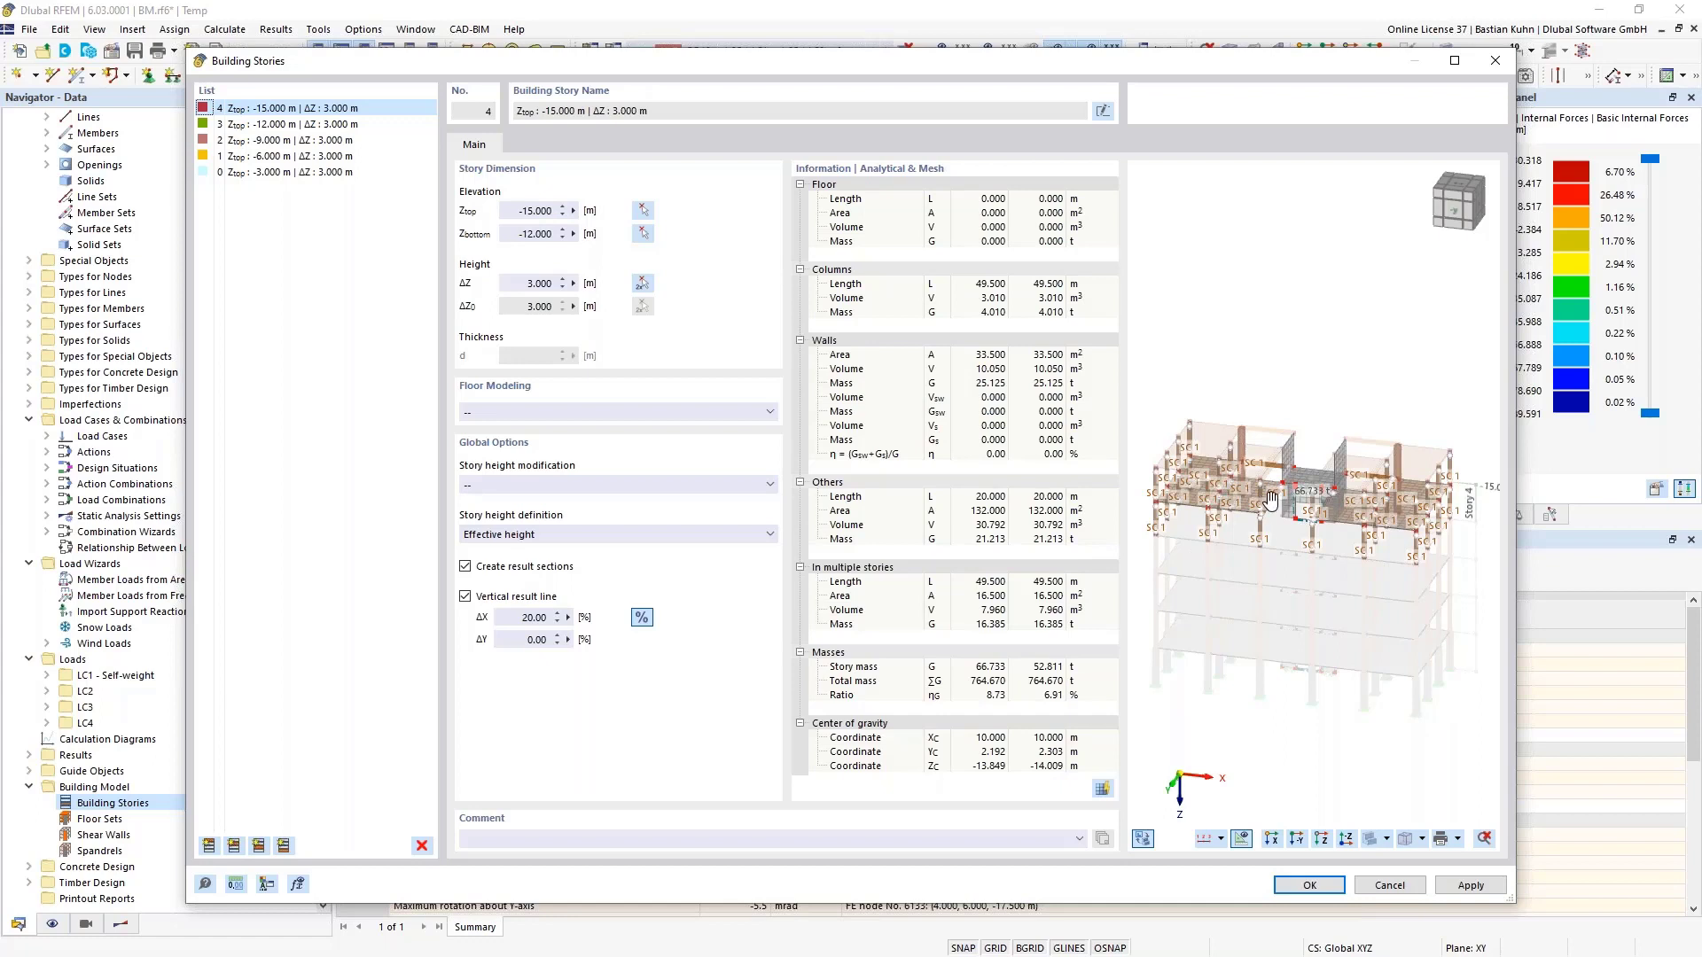
# Set story 4's top elevation to -14.750 m from a point on the structure and add a 2.750 m story above it
pyautogui.scroll(2, 1241, 509)
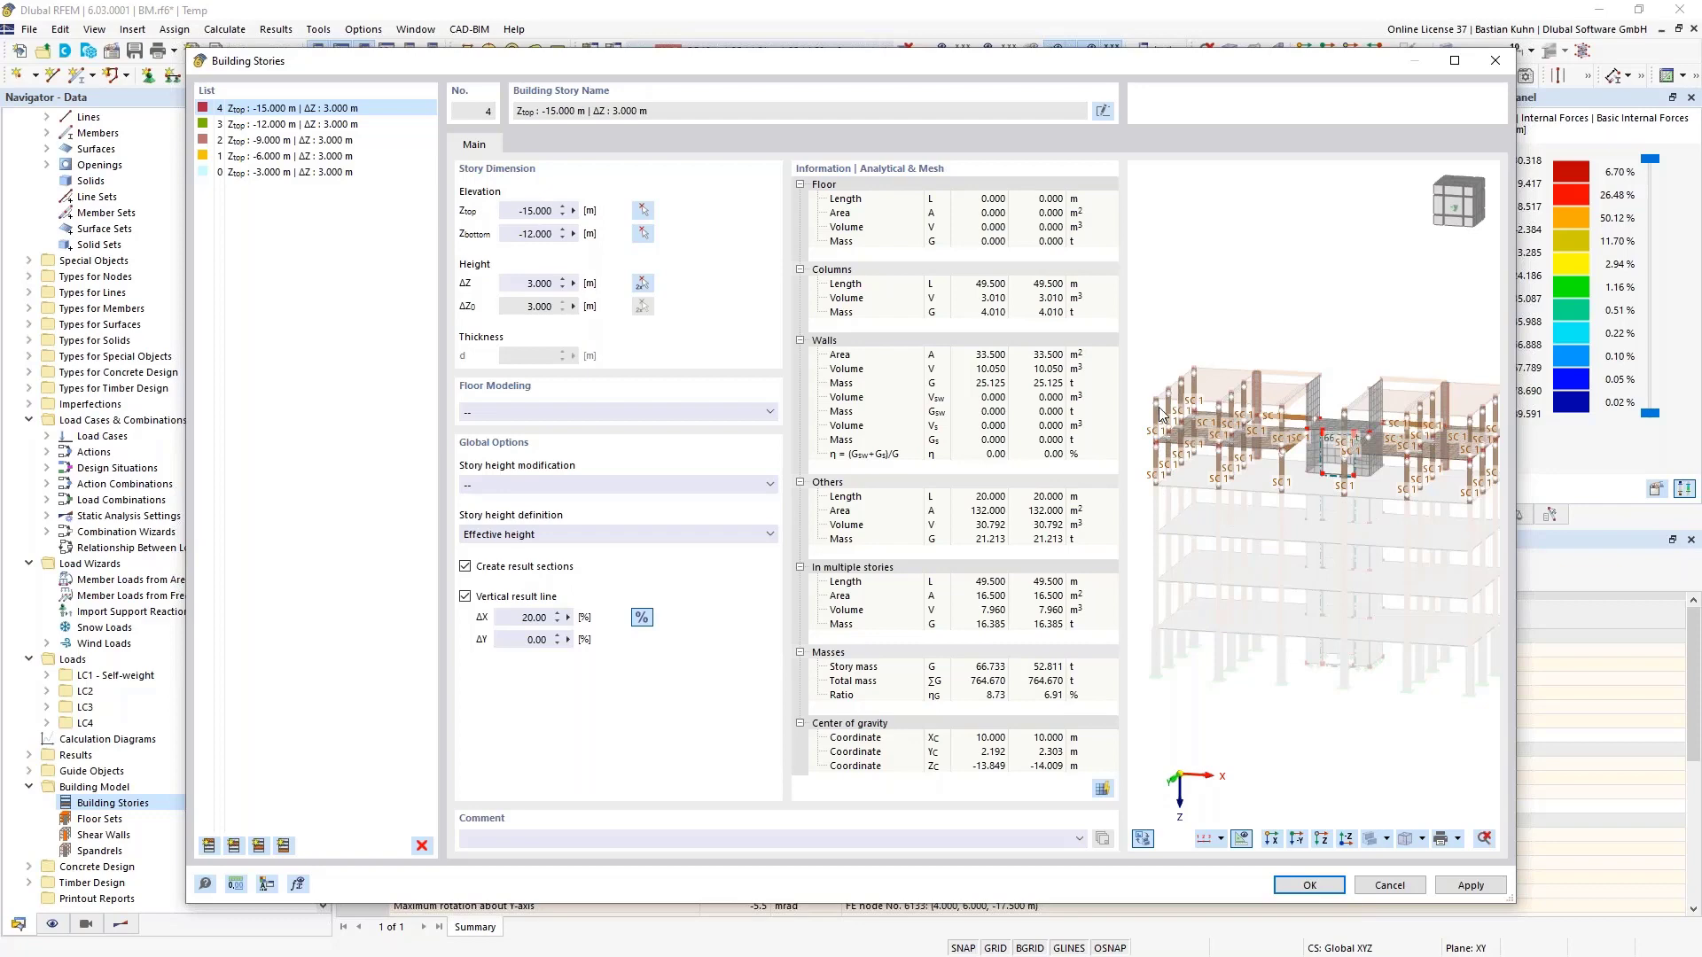
pyautogui.click(642, 213)
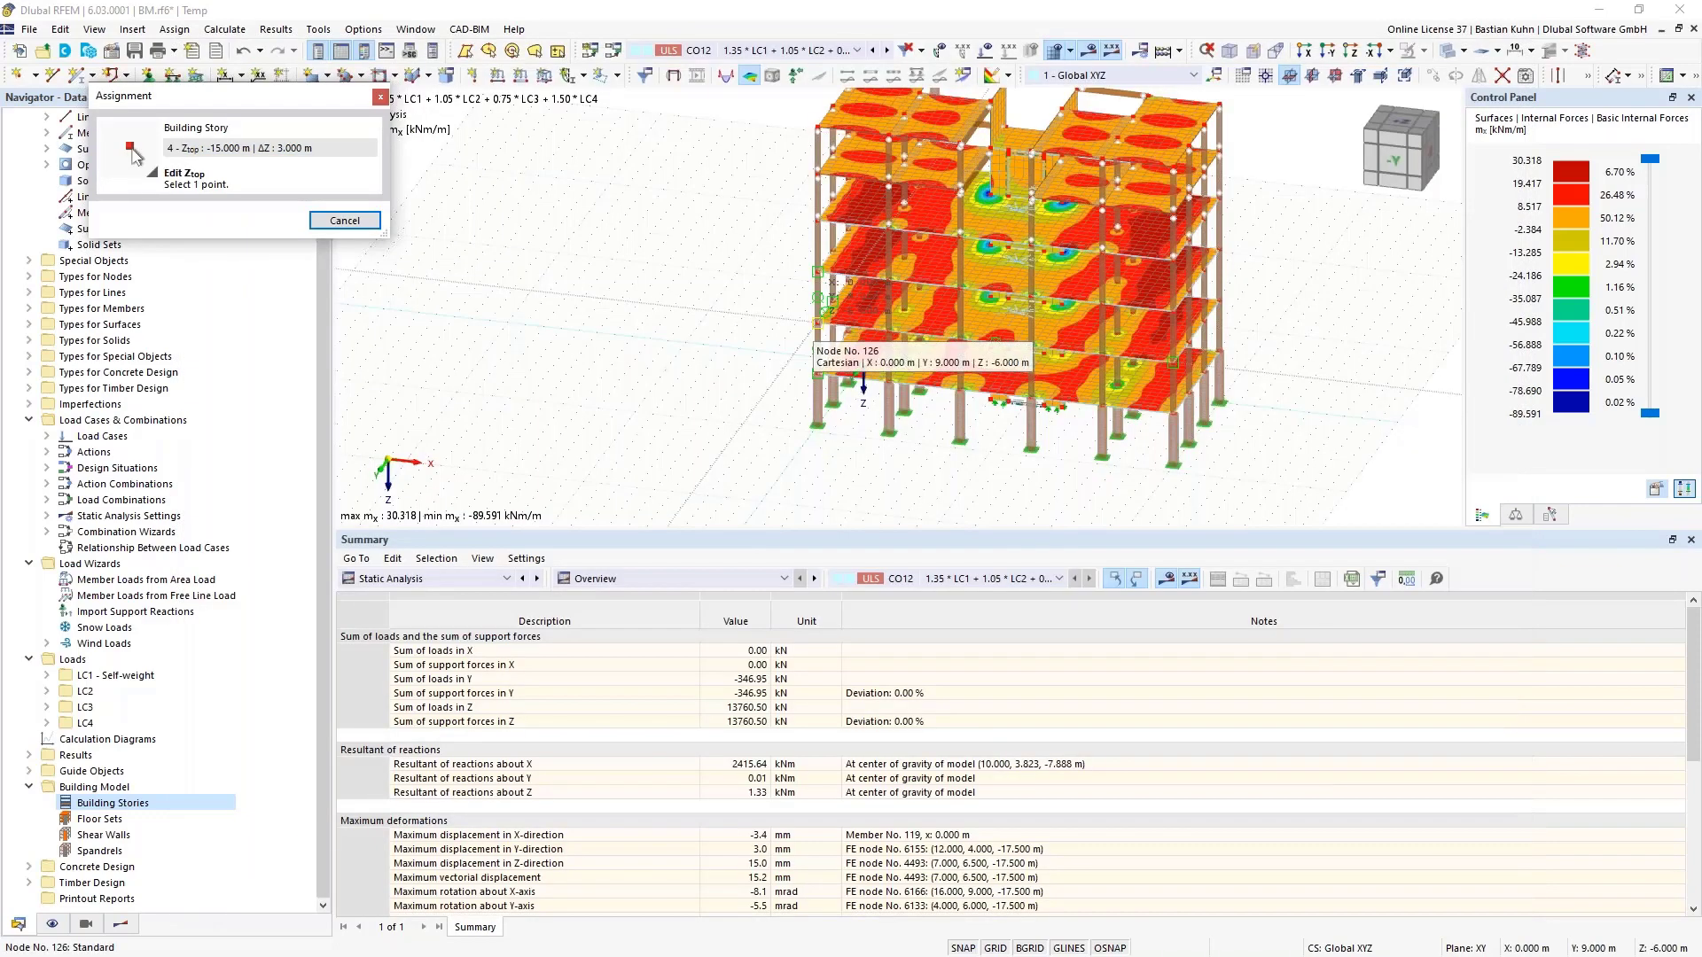
pyautogui.click(827, 162)
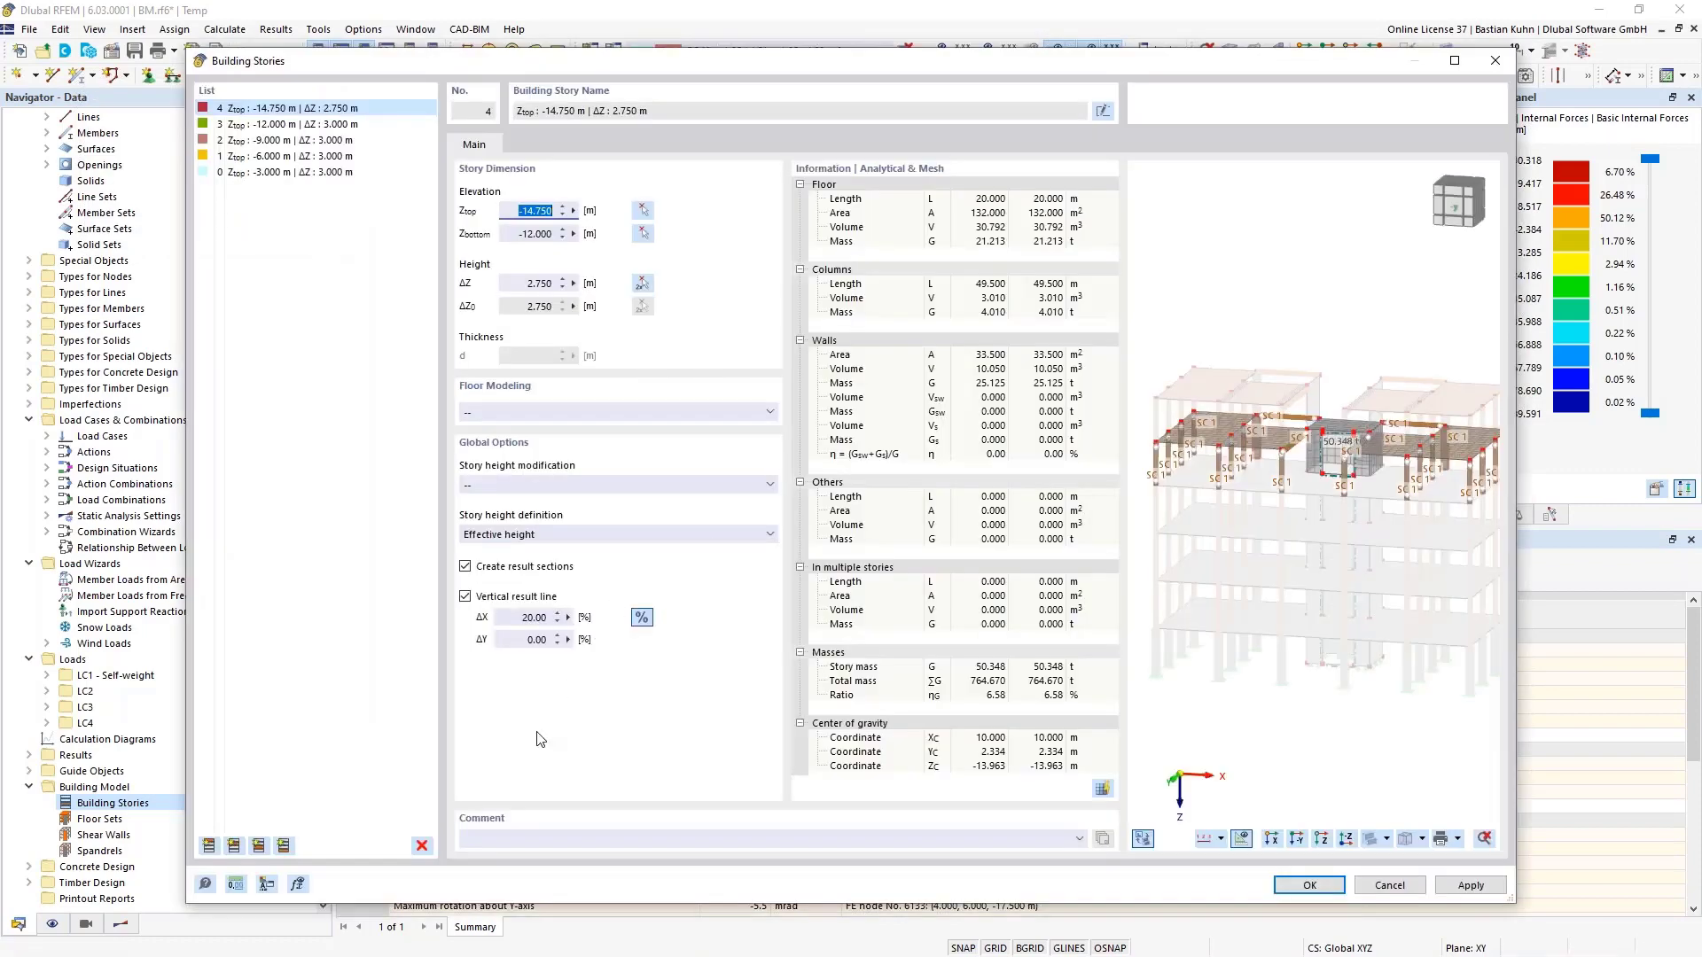
pyautogui.click(233, 844)
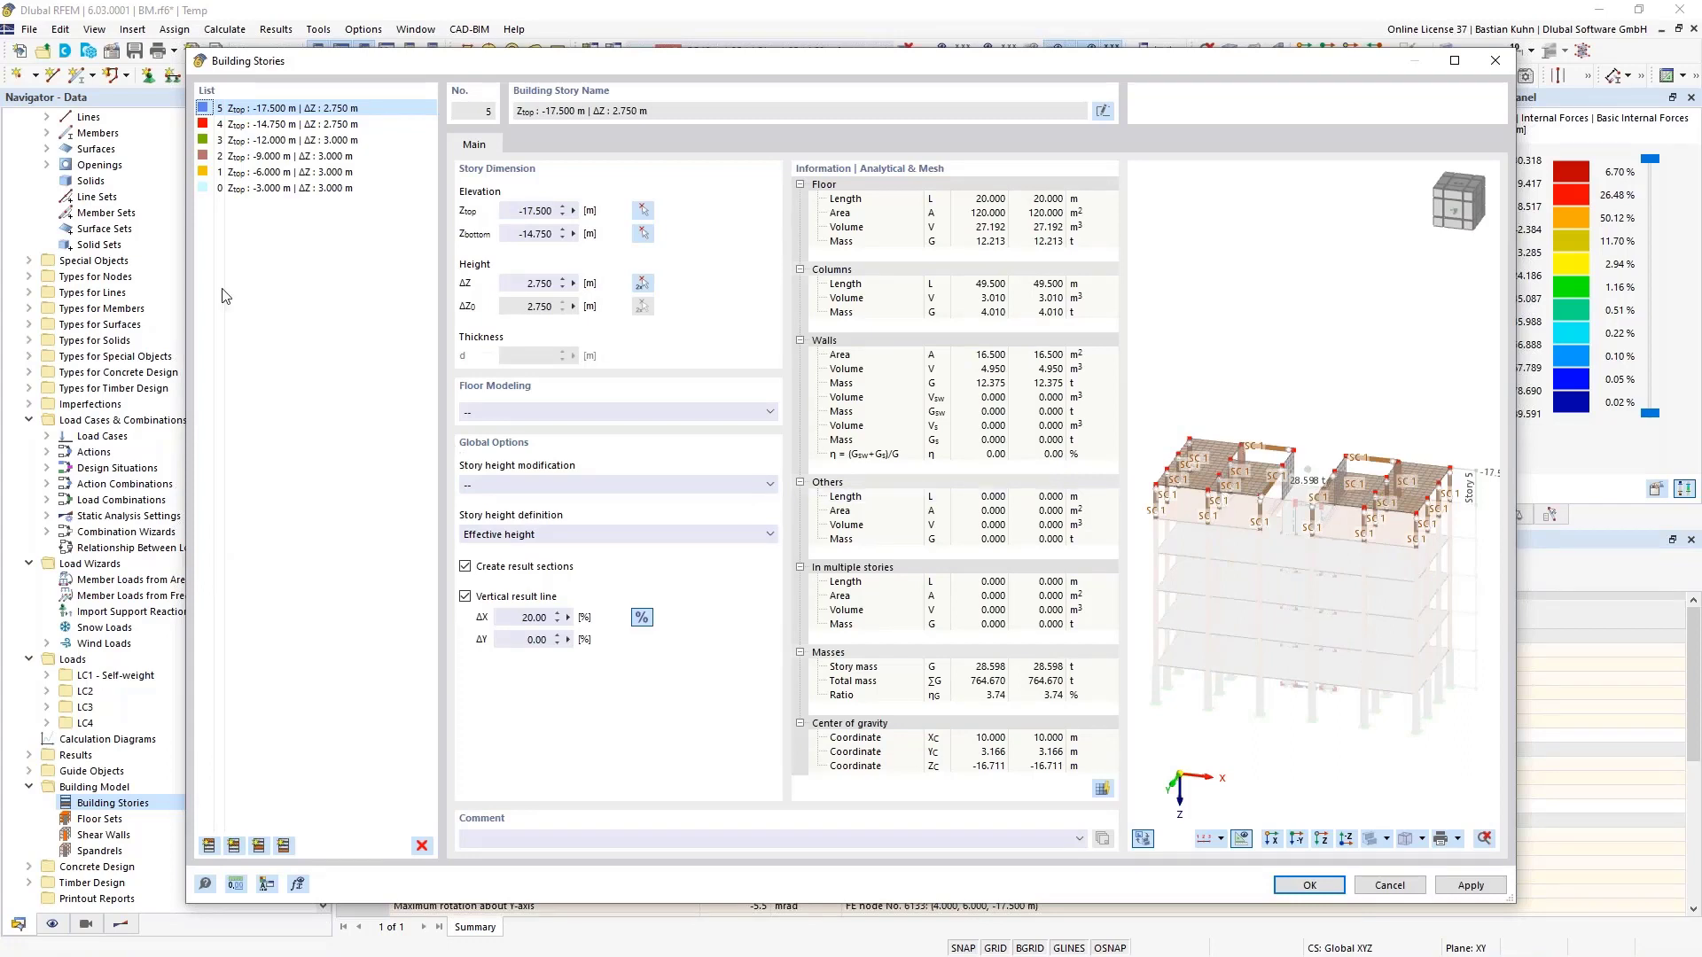
# Set the floor modeling of stories 0 to 3 to Rigid Diaphragm and apply the building stories to the model
pyautogui.click(249, 147)
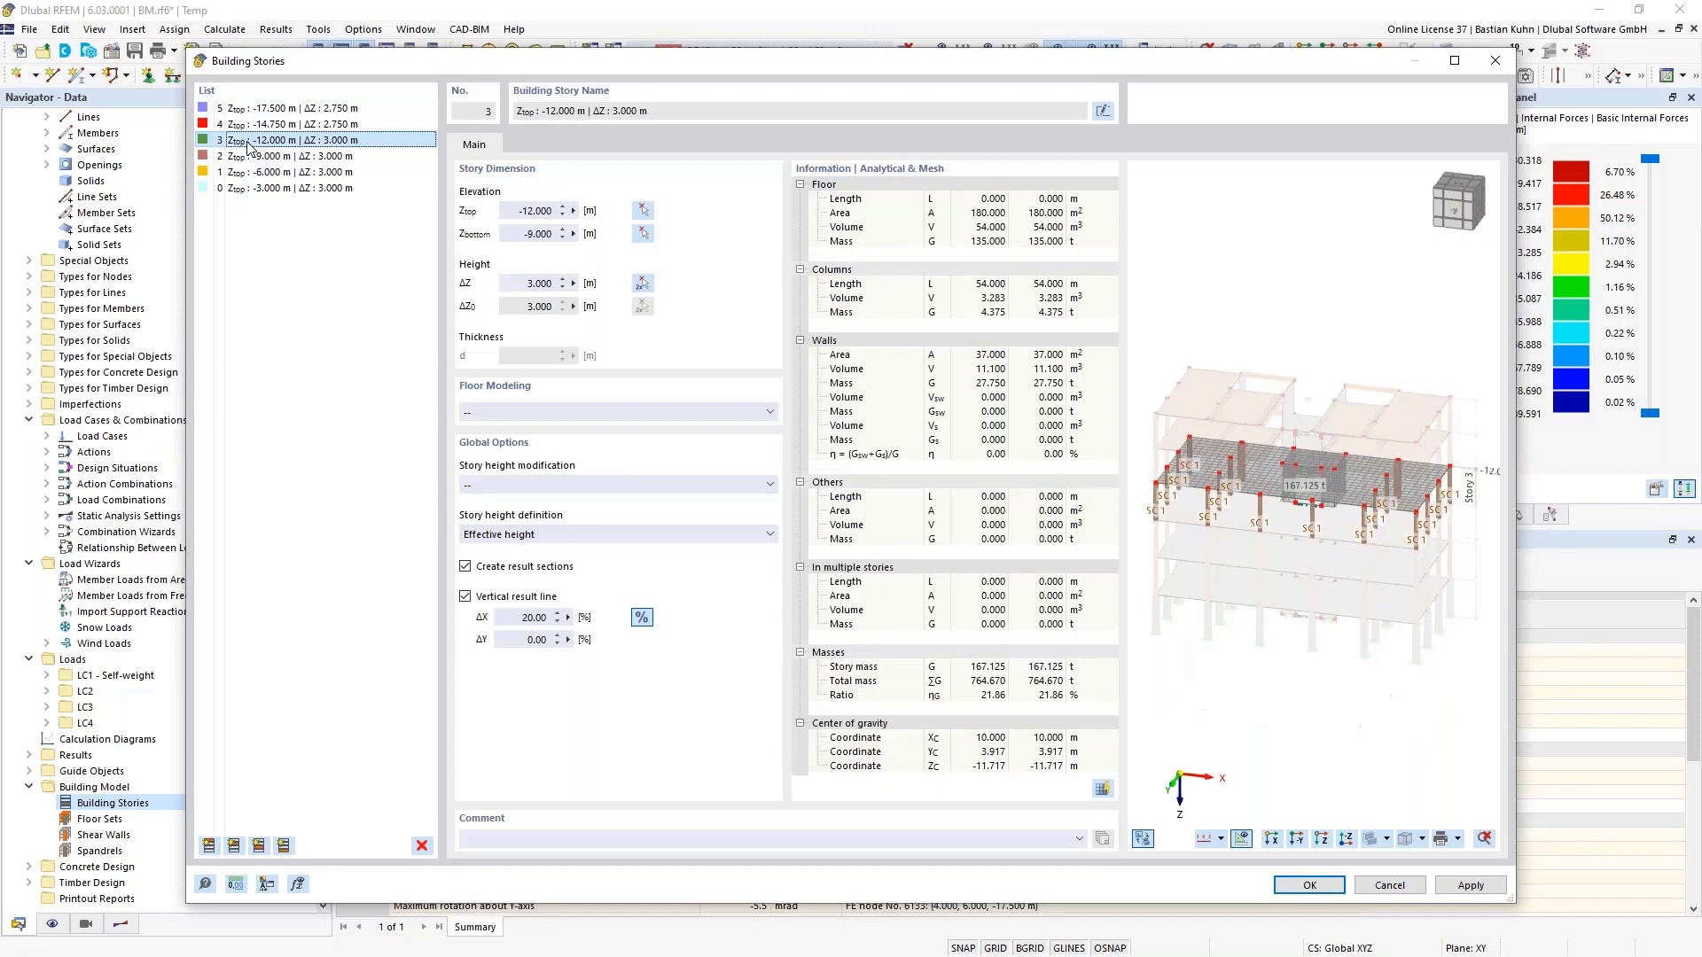
pyautogui.keyDown('shift'); pyautogui.click(245, 188); pyautogui.keyUp('shift')
pyautogui.click(524, 413)
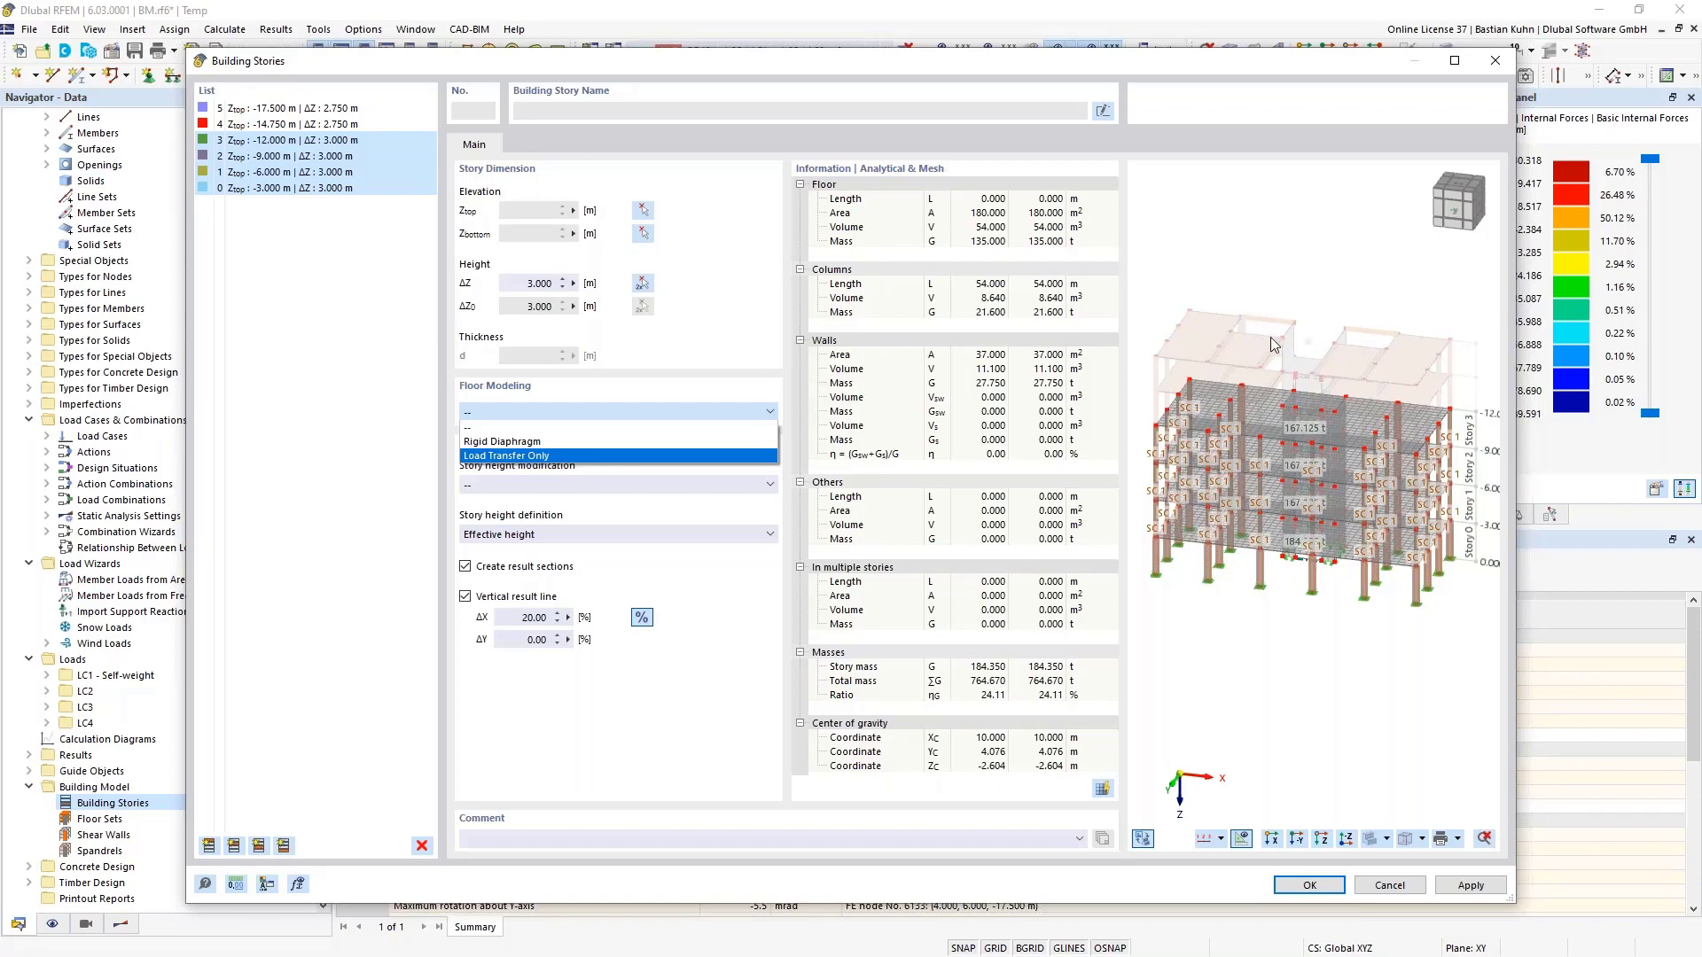
pyautogui.click(572, 441)
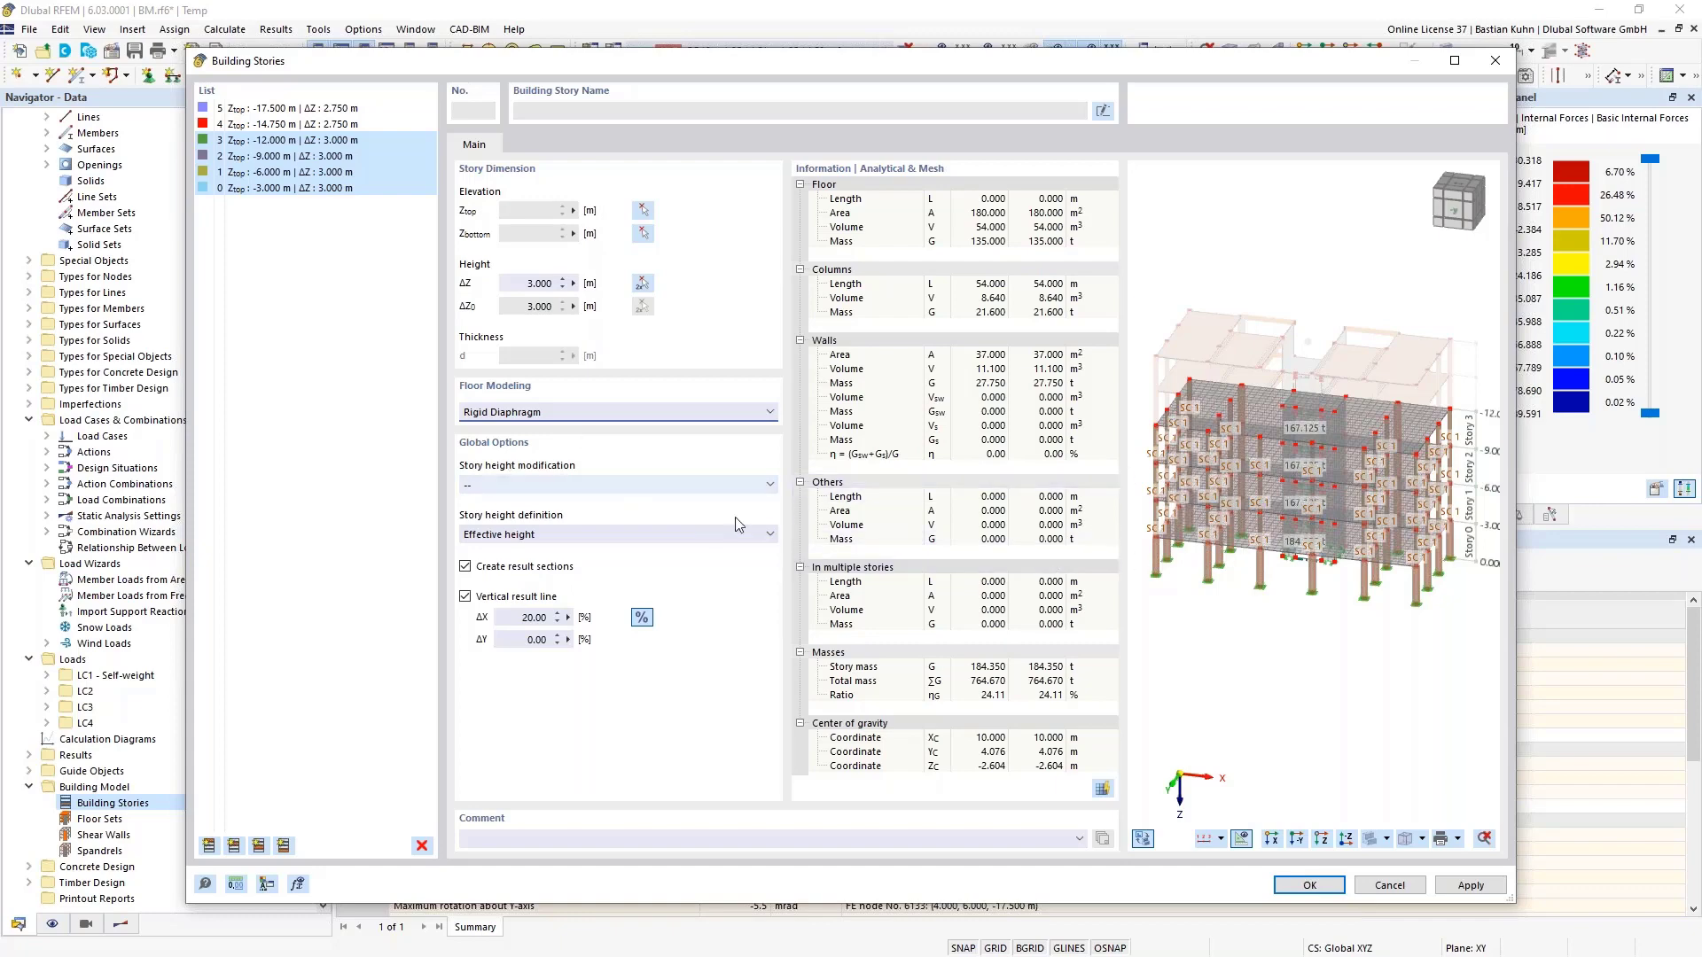
pyautogui.click(1300, 886)
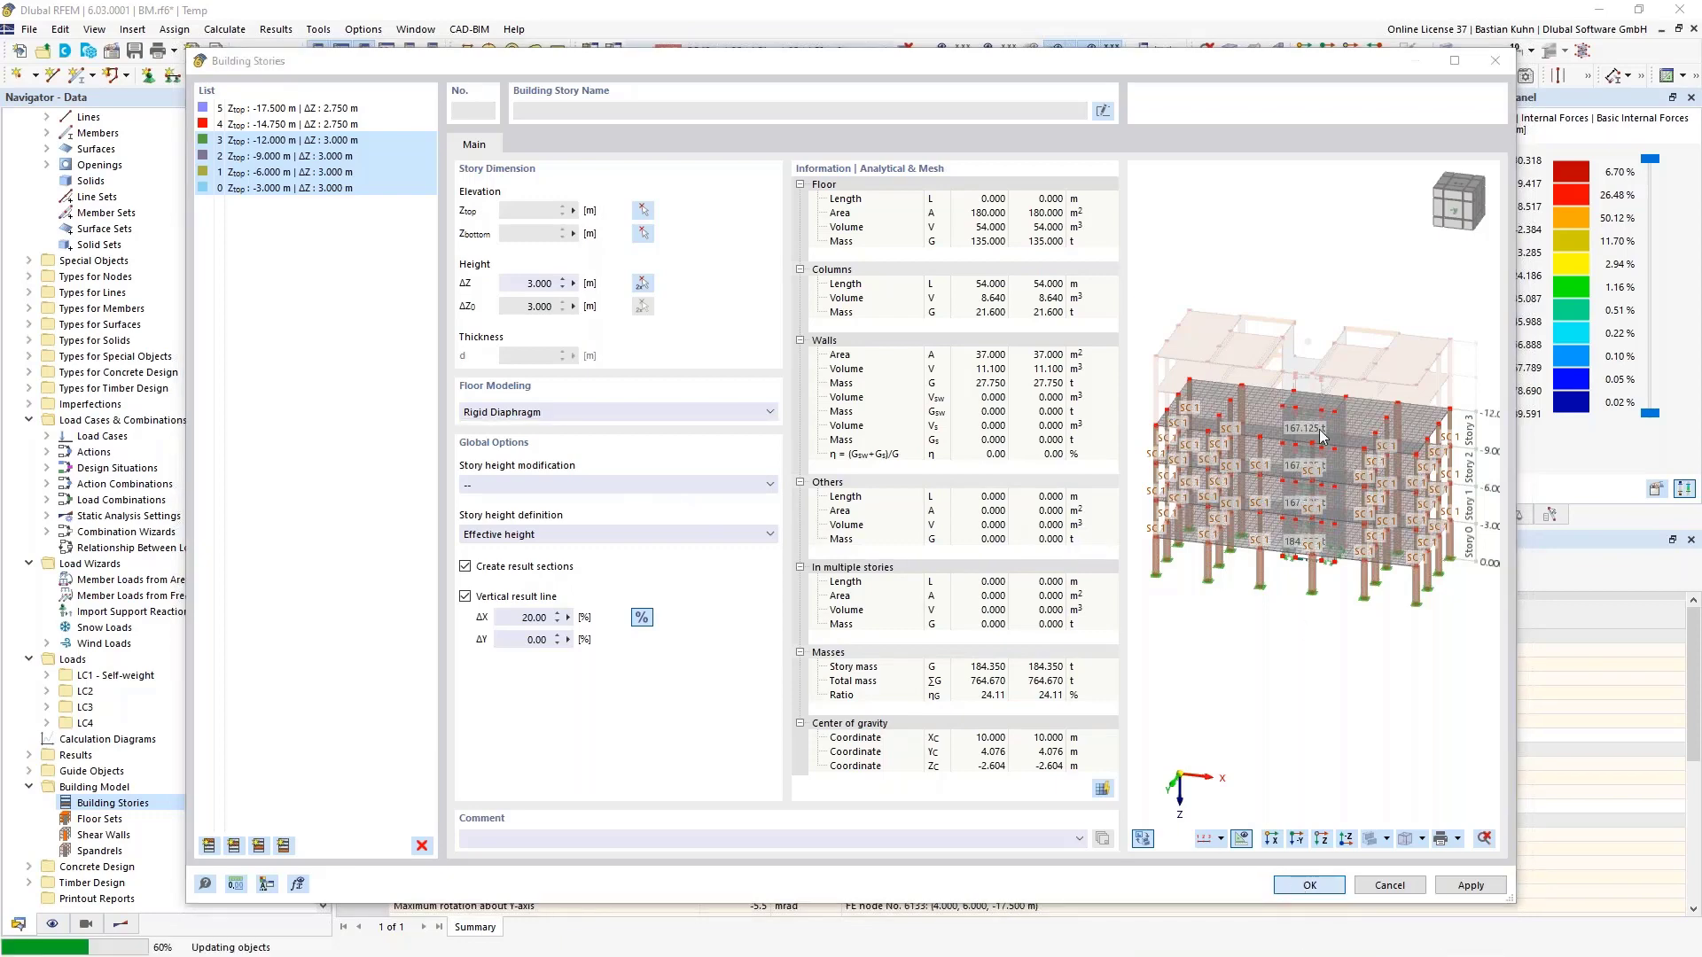
pyautogui.click(924, 558)
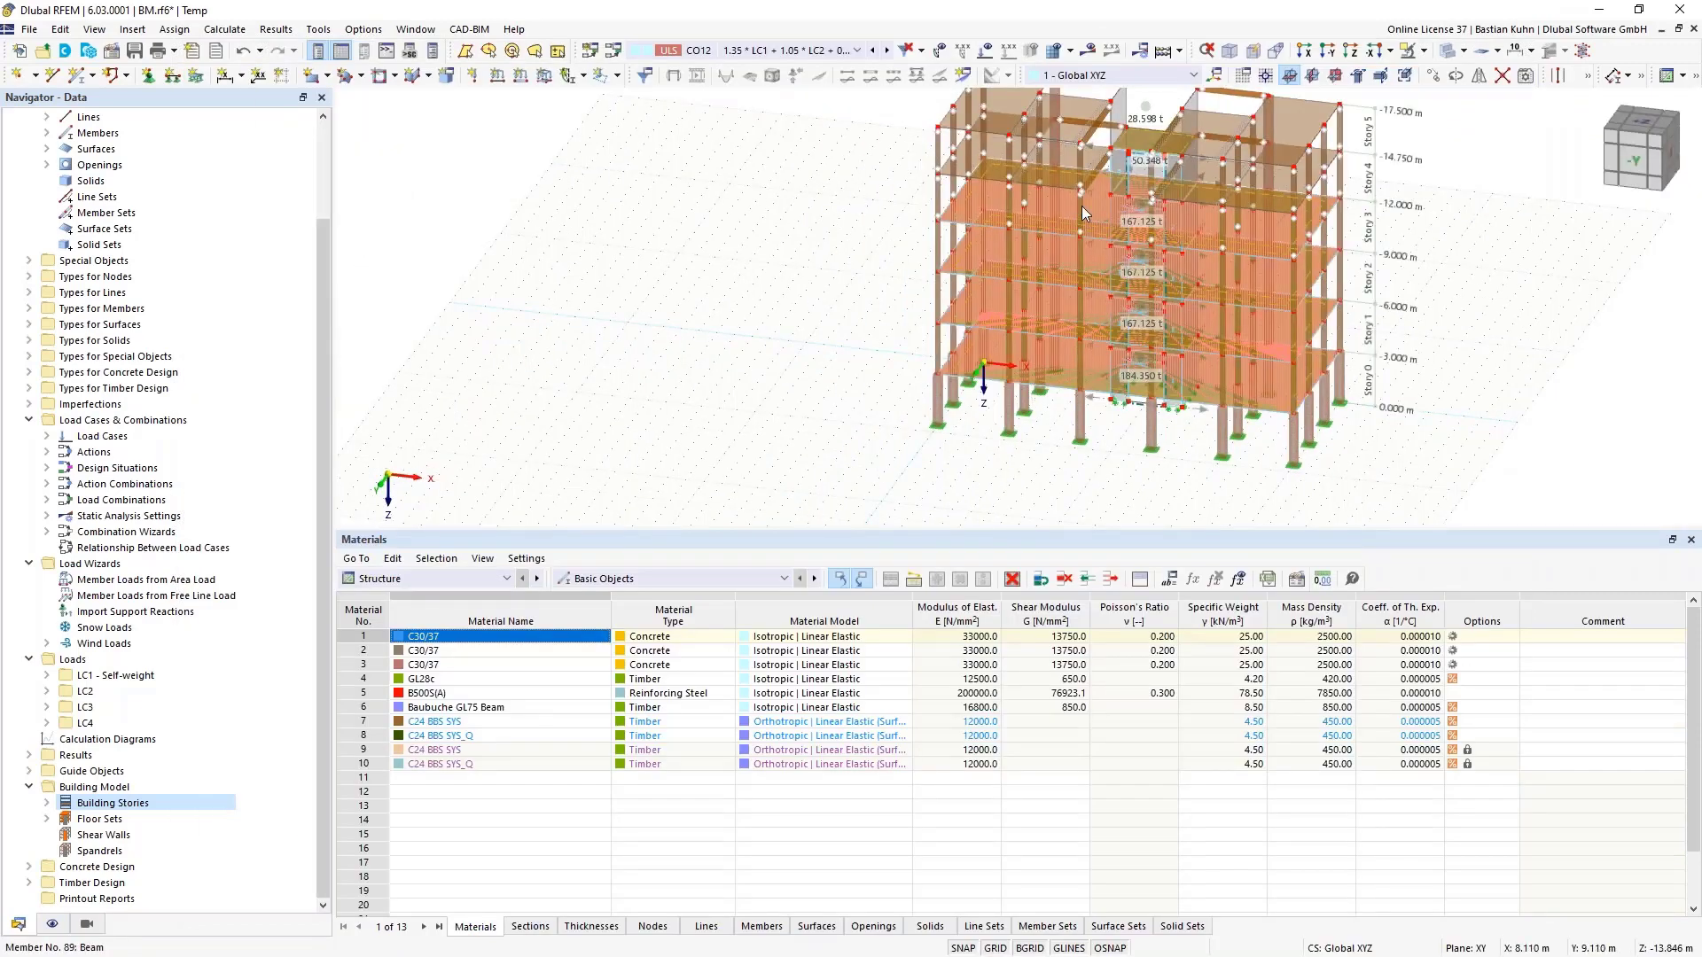
# Examine the rigid diaphragms, story mass points and column connections across the building's floors
pyautogui.scroll(5, 1087, 208)
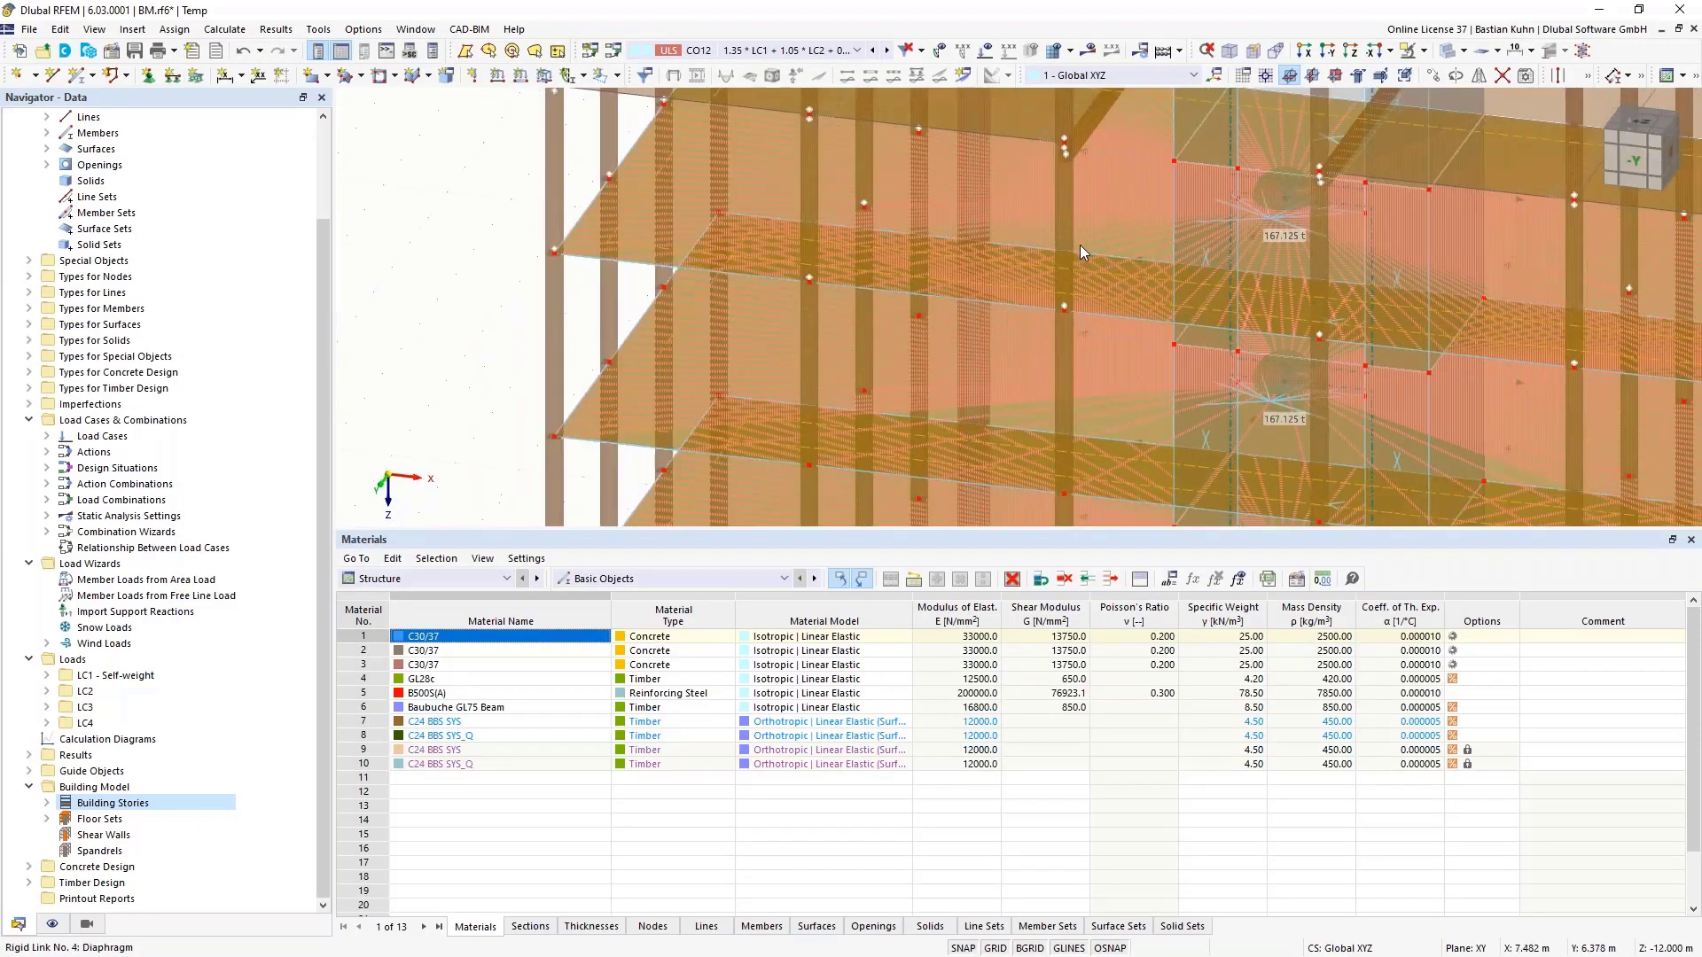
pyautogui.scroll(-5, 1101, 250)
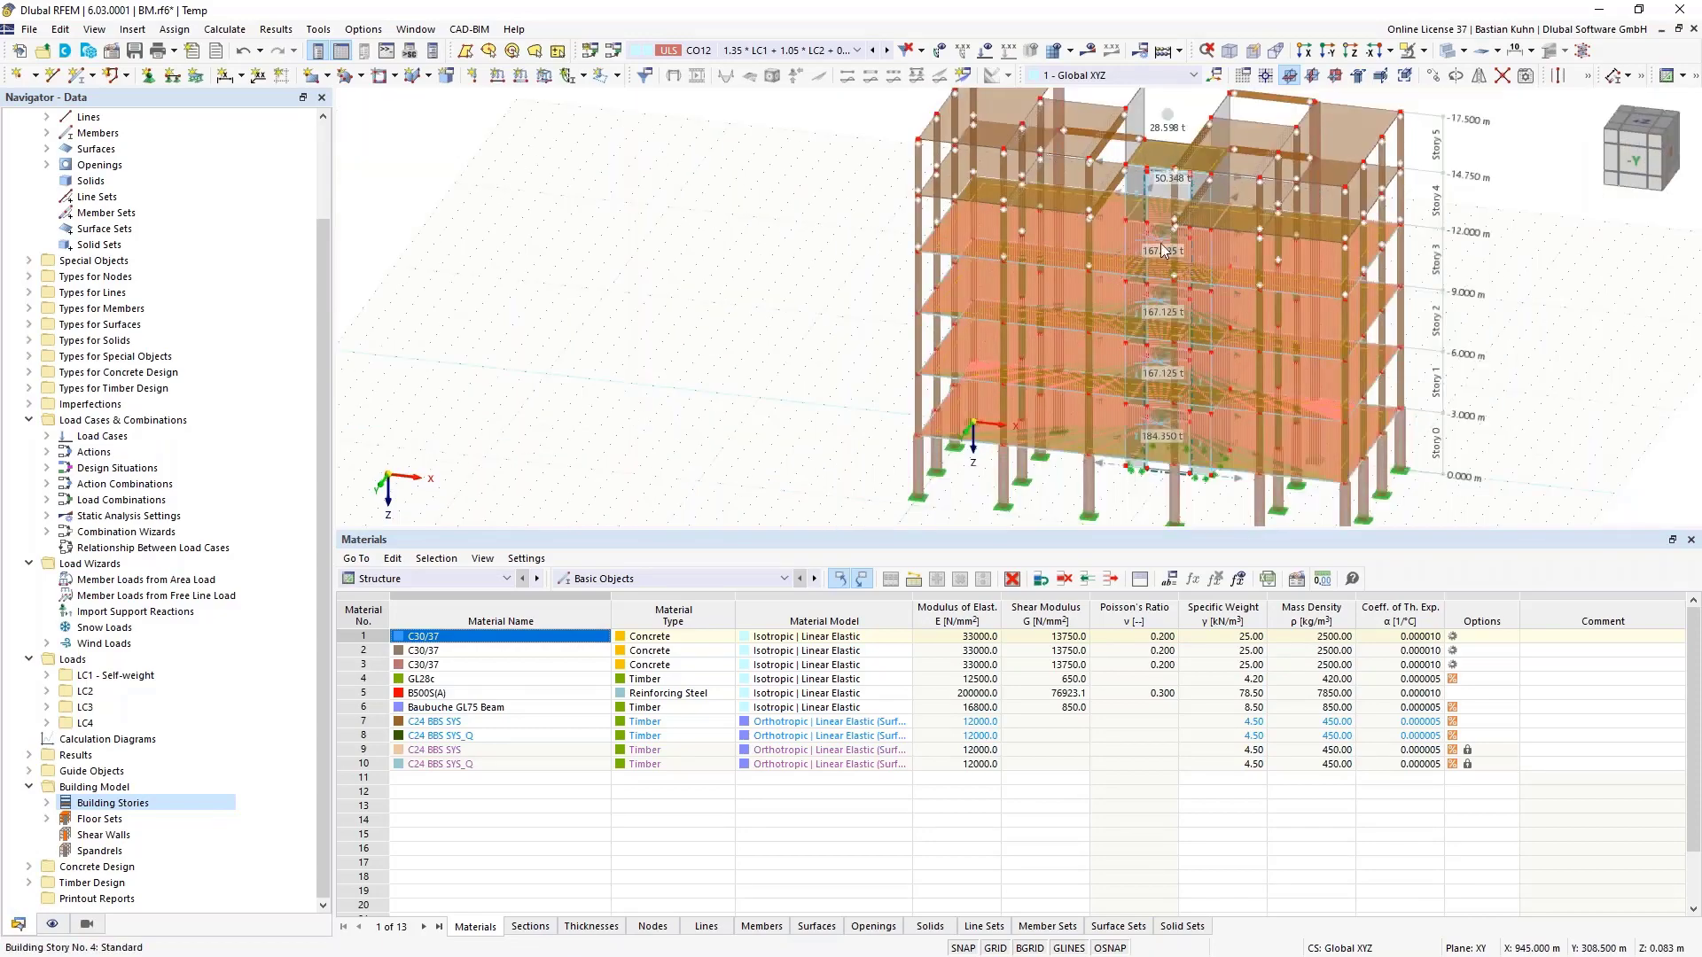
pyautogui.scroll(5, 1156, 215)
pyautogui.scroll(-6, 1156, 215)
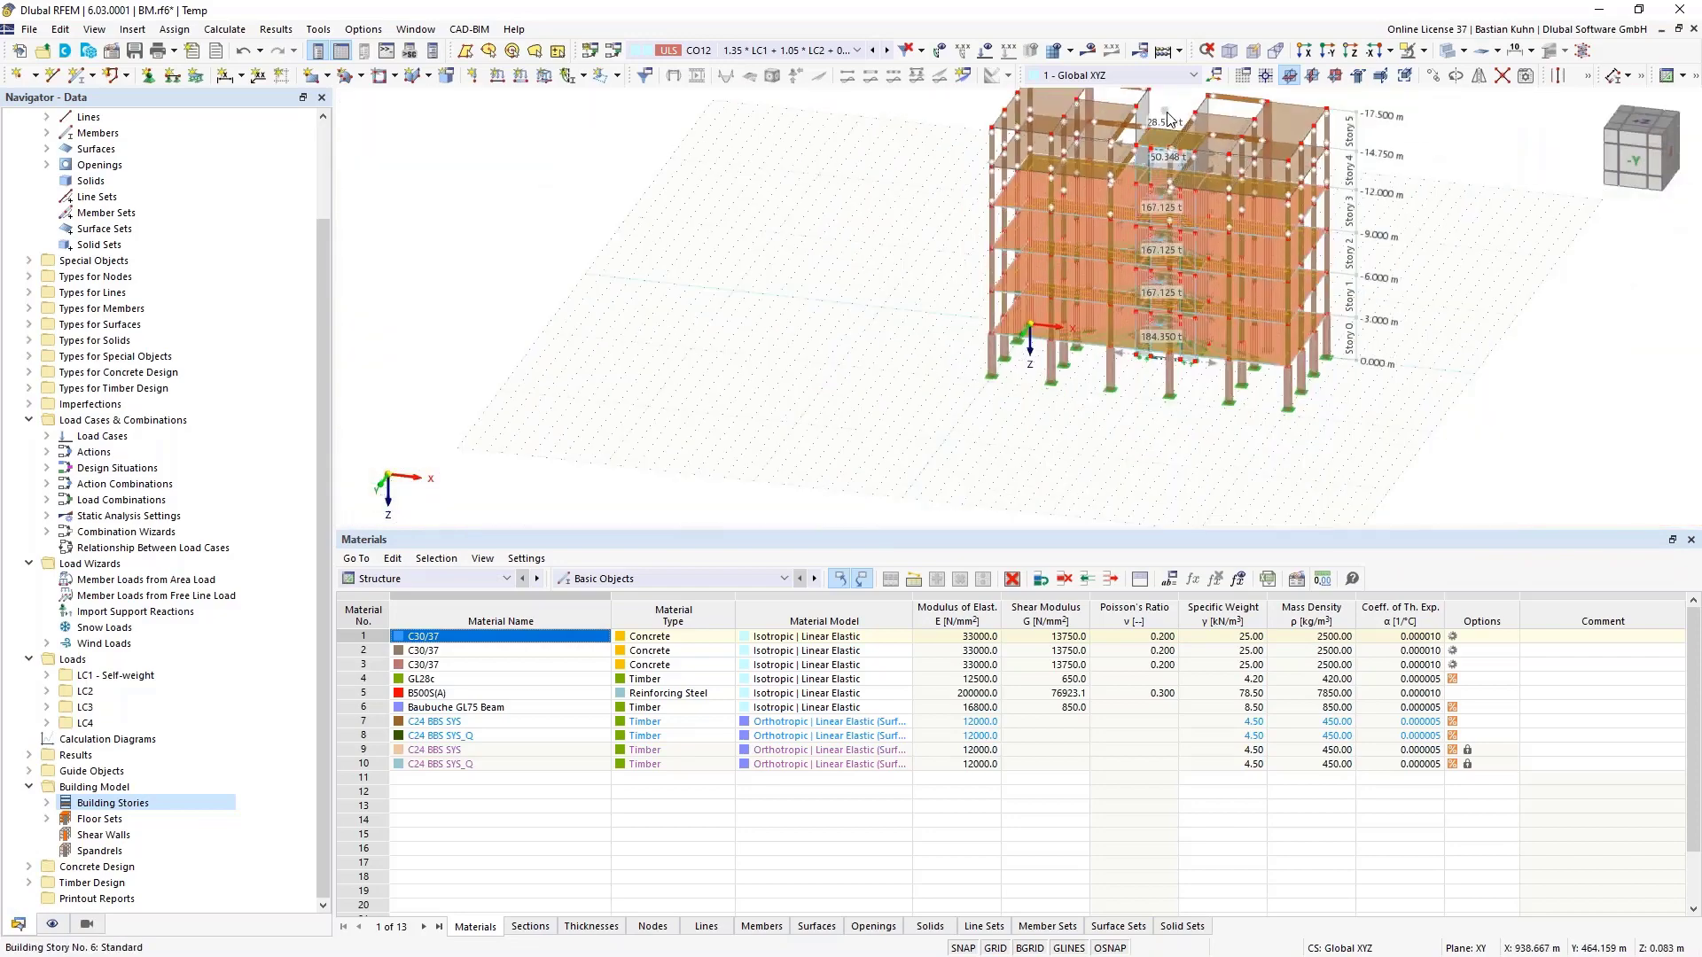
pyautogui.moveTo(1151, 122); pyautogui.dragTo(1067, 233, button='middle')
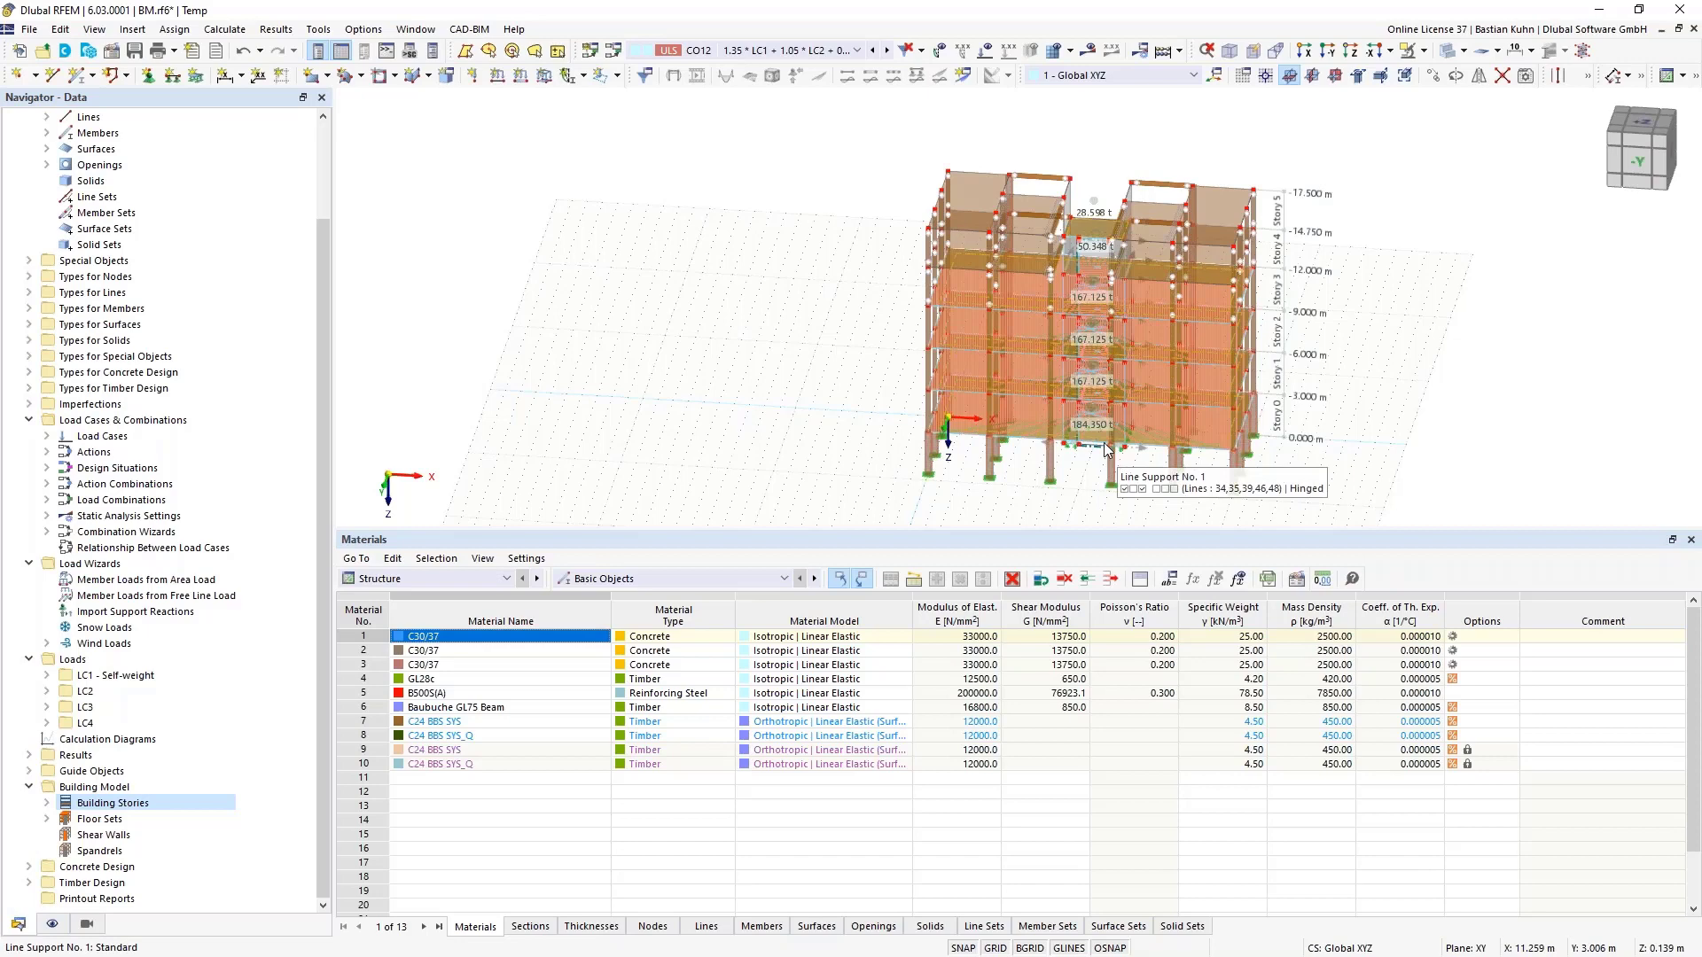
pyautogui.scroll(4, 1096, 437)
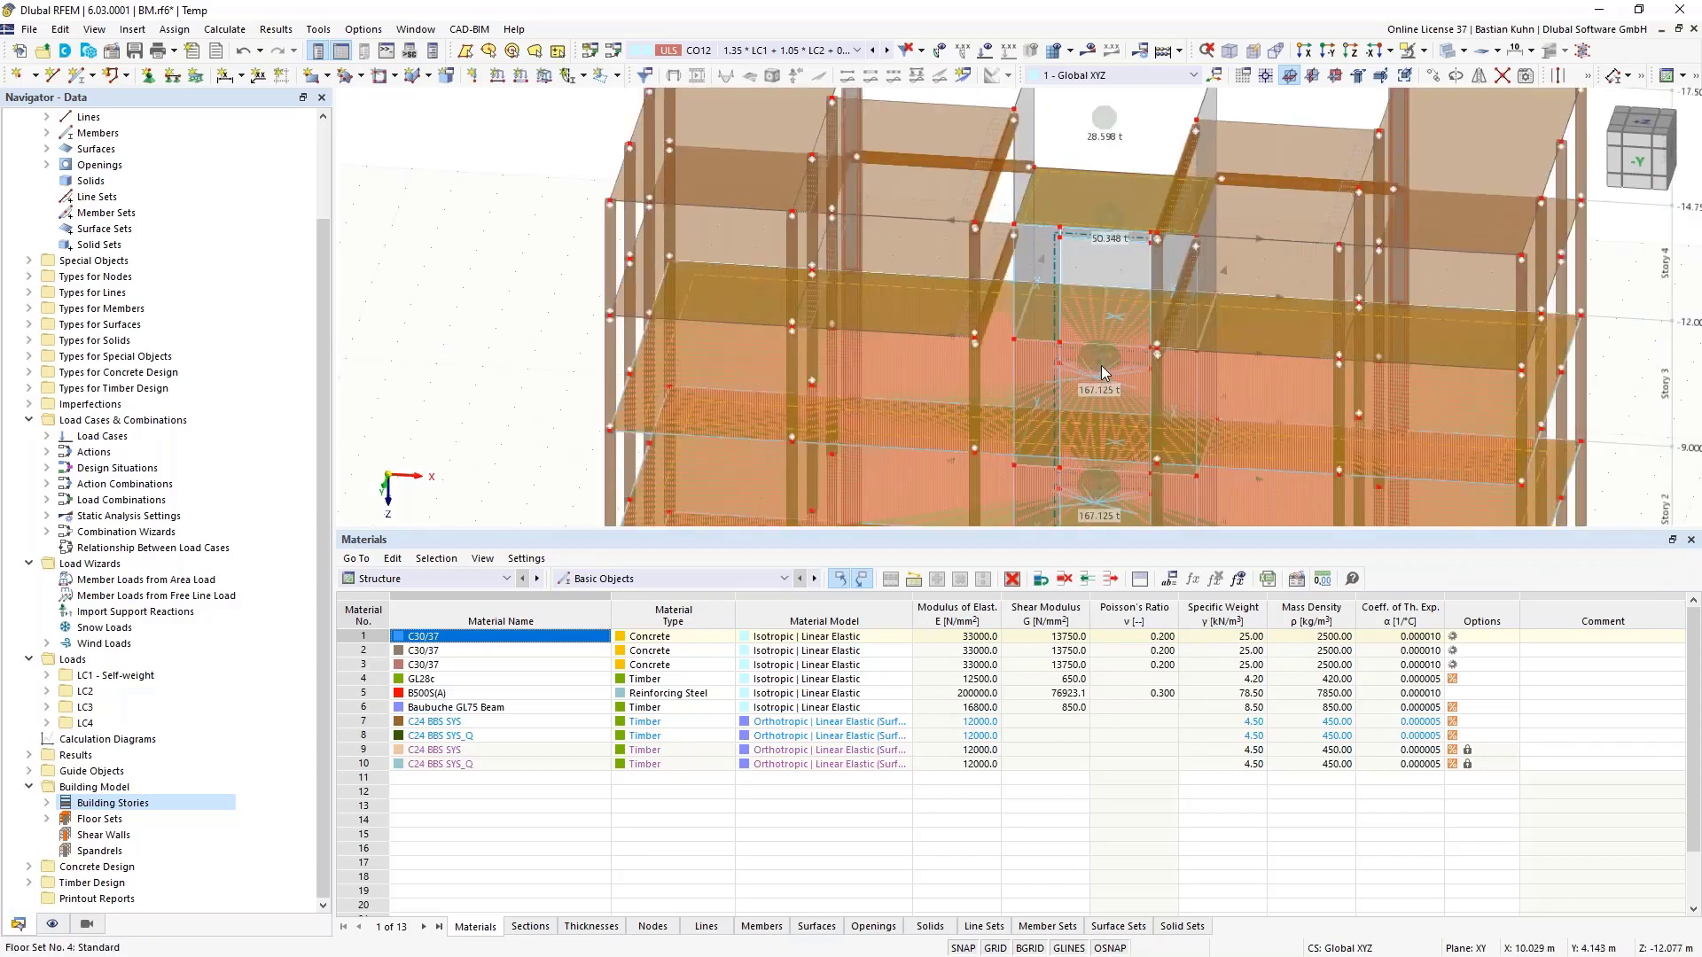
pyautogui.moveTo(1101, 367)
pyautogui.moveTo(1106, 121)
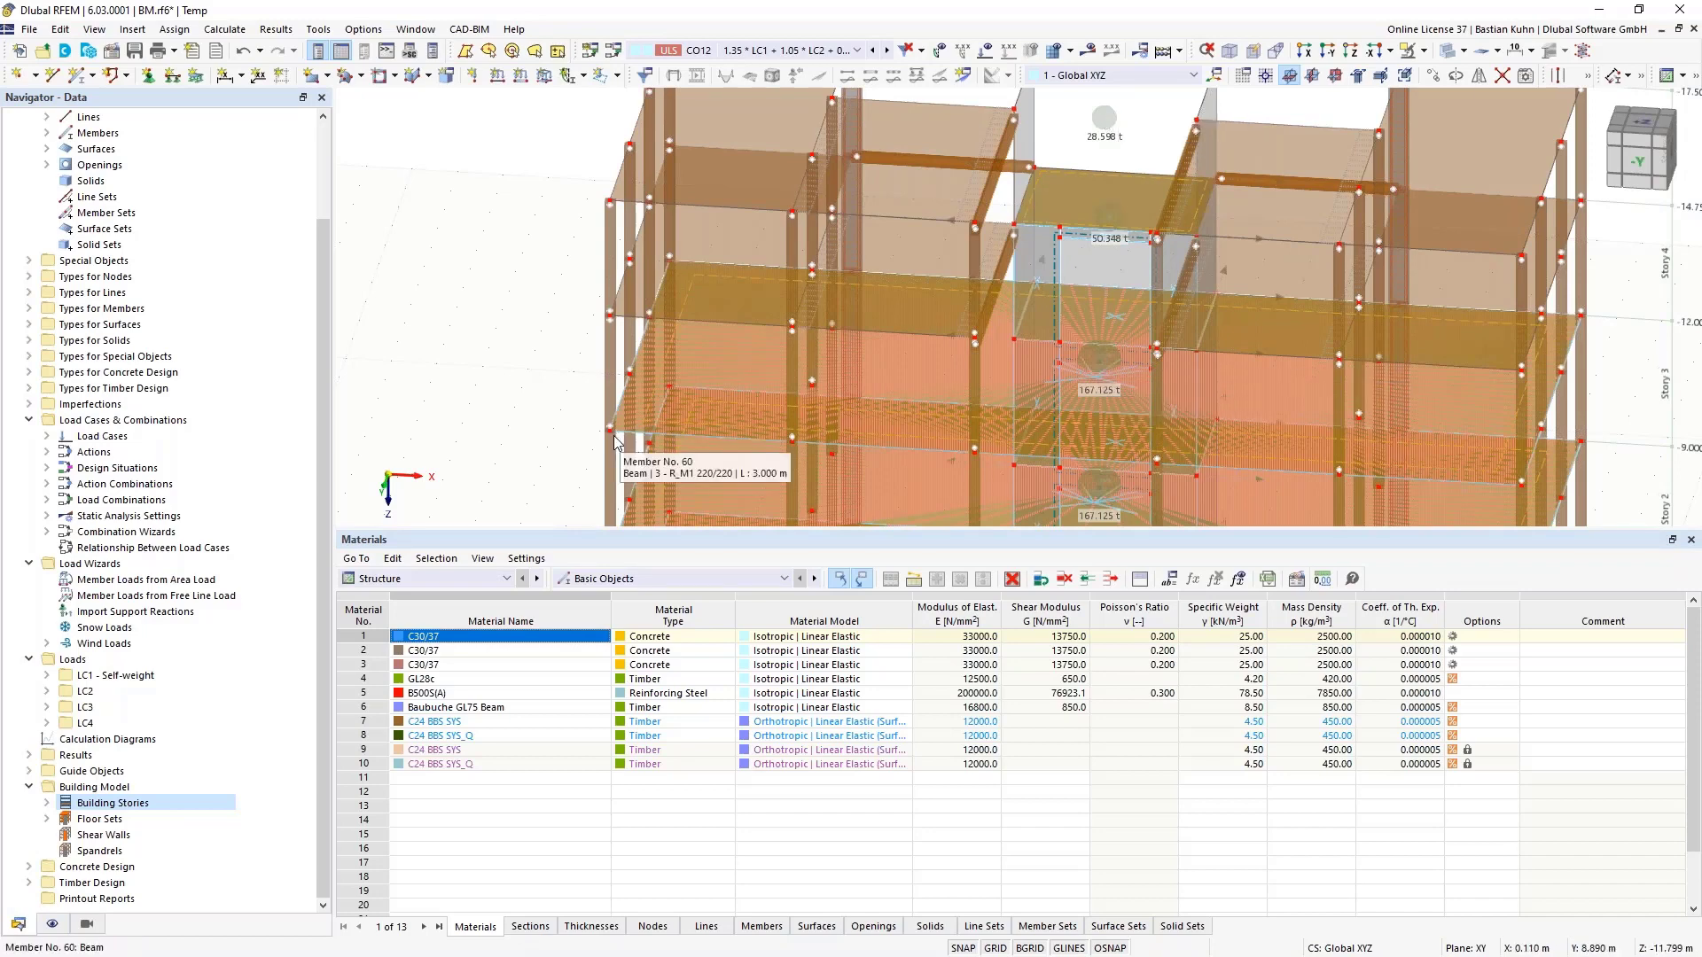
pyautogui.scroll(5, 599, 411)
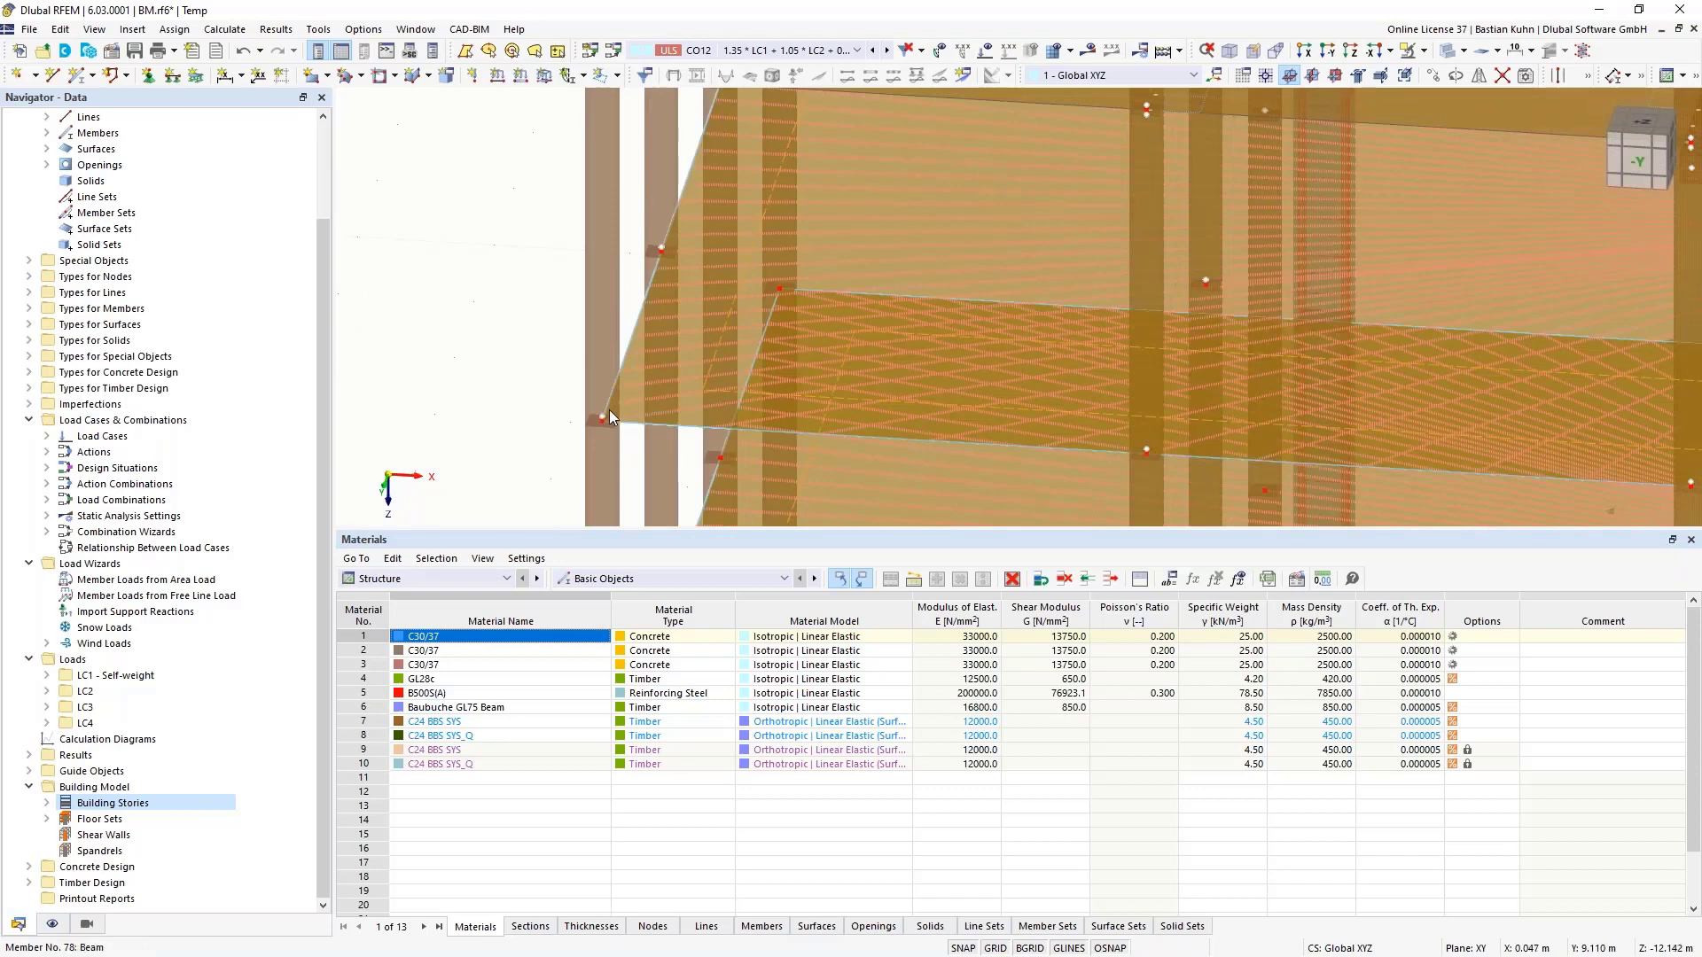
pyautogui.scroll(-4, 609, 410)
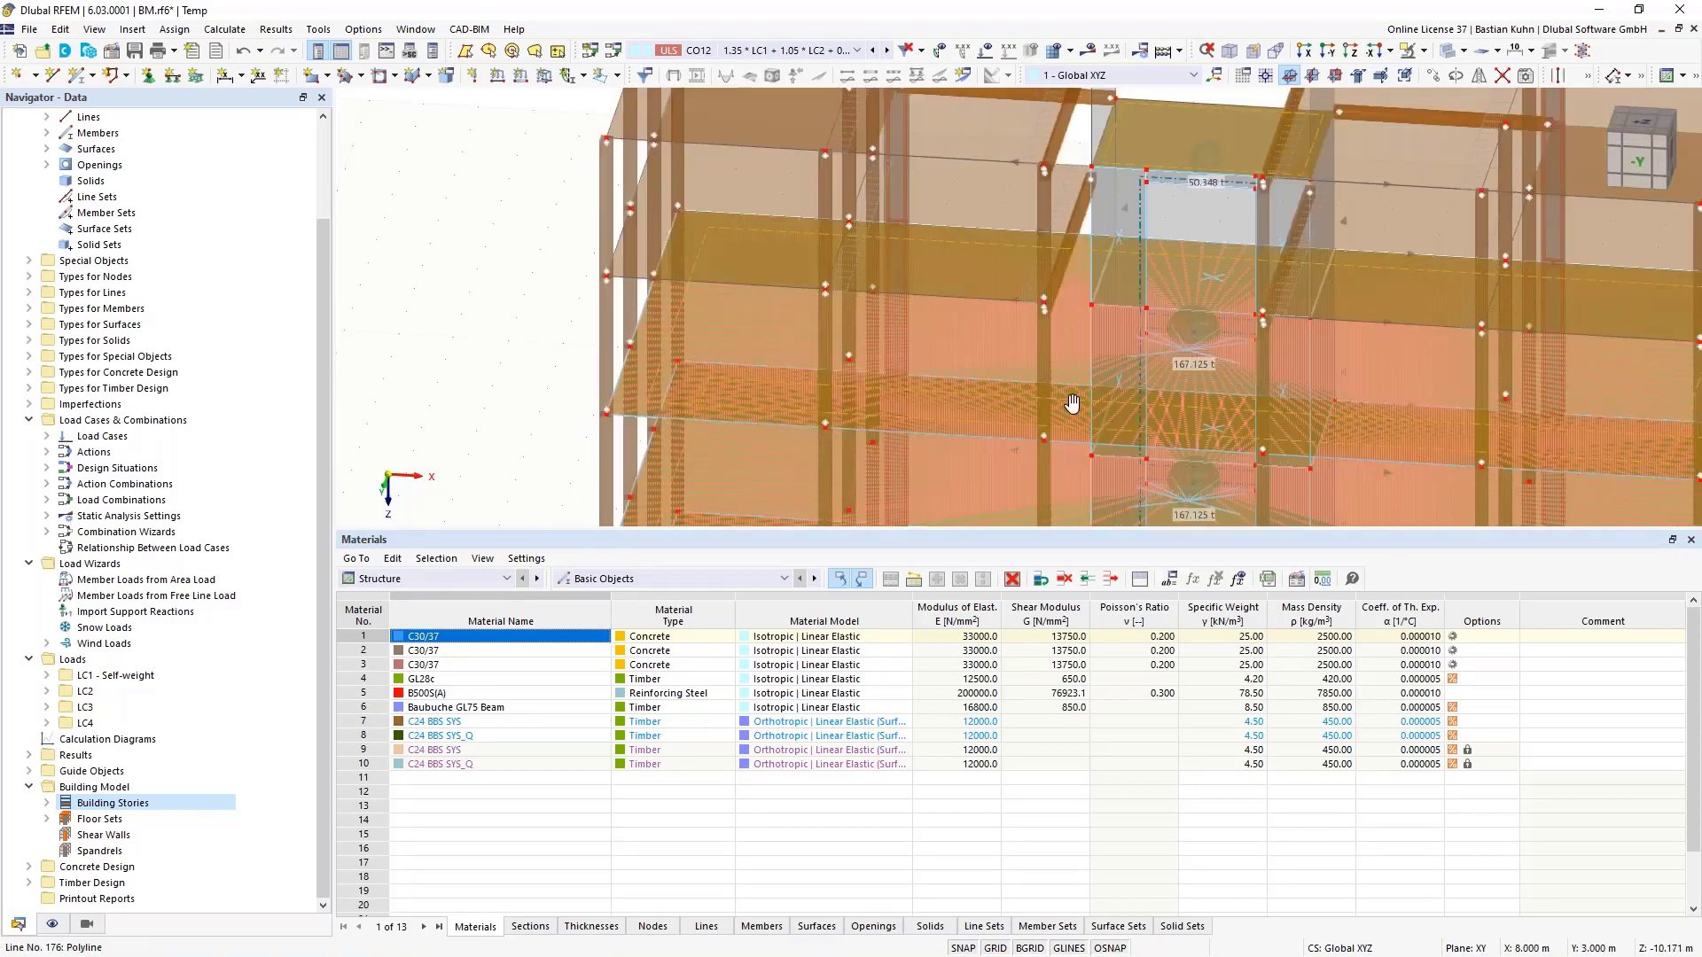
pyautogui.moveTo(1072, 404); pyautogui.dragTo(1078, 320, button='middle')
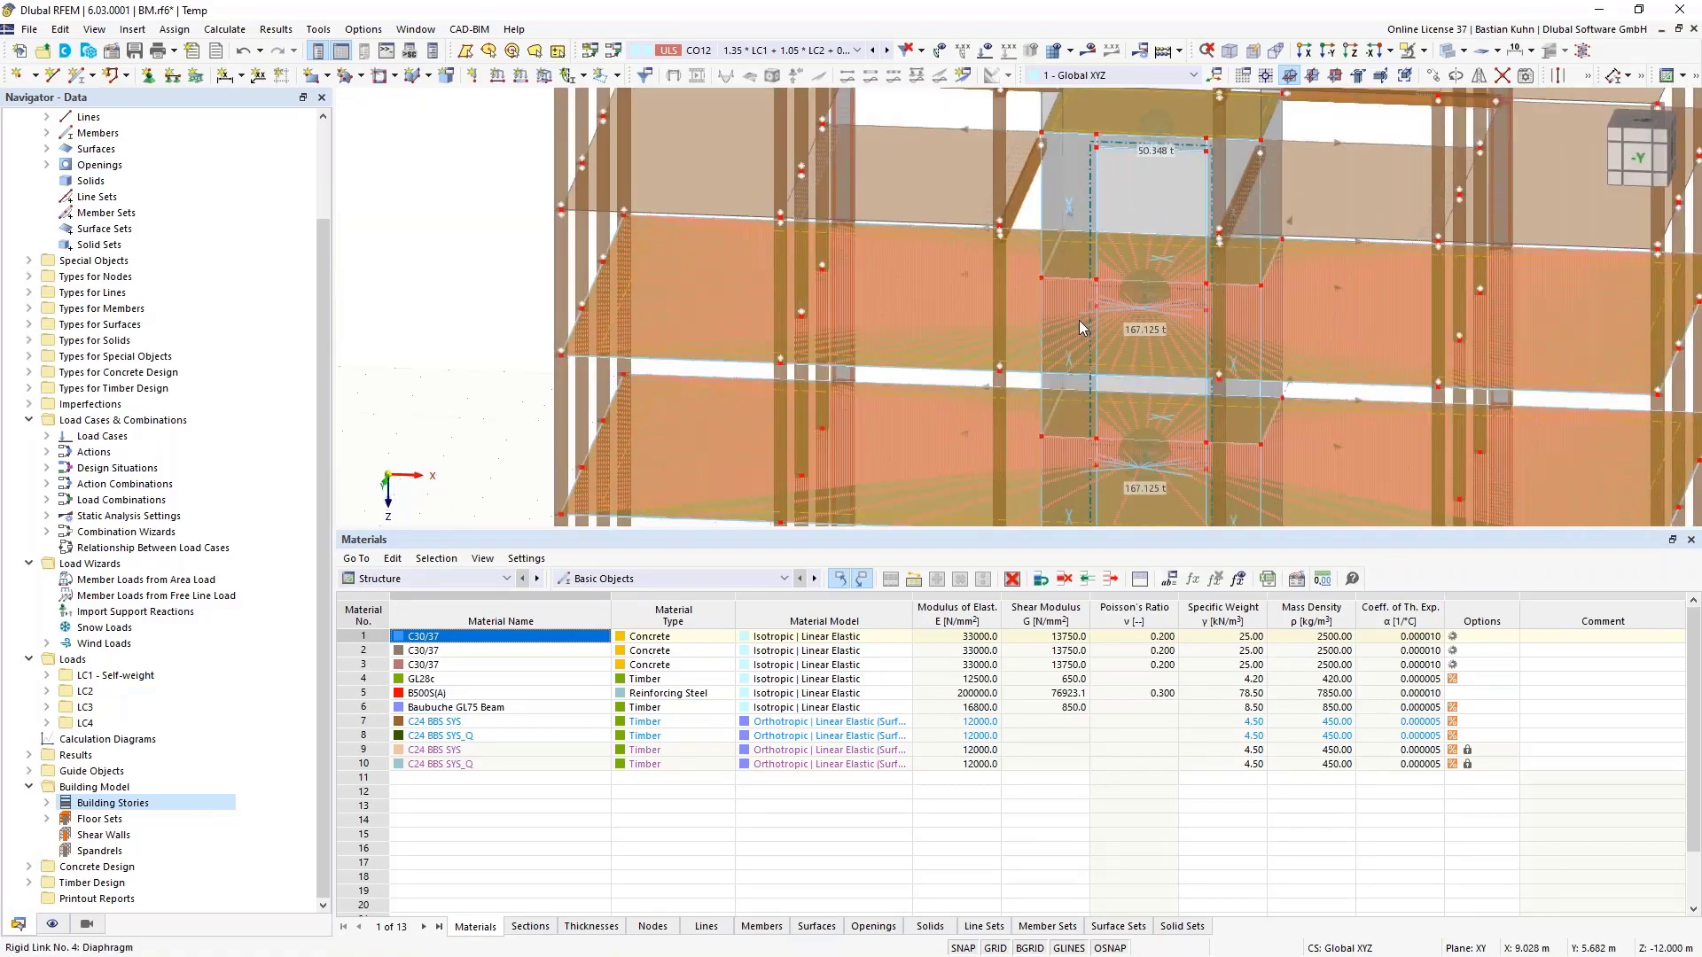
# Isolate stories 2 to 4 by window-selecting them in the front view and limiting visibility to the selected objects
pyautogui.click(1303, 50)
pyautogui.moveTo(798, 235); pyautogui.dragTo(868, 257)
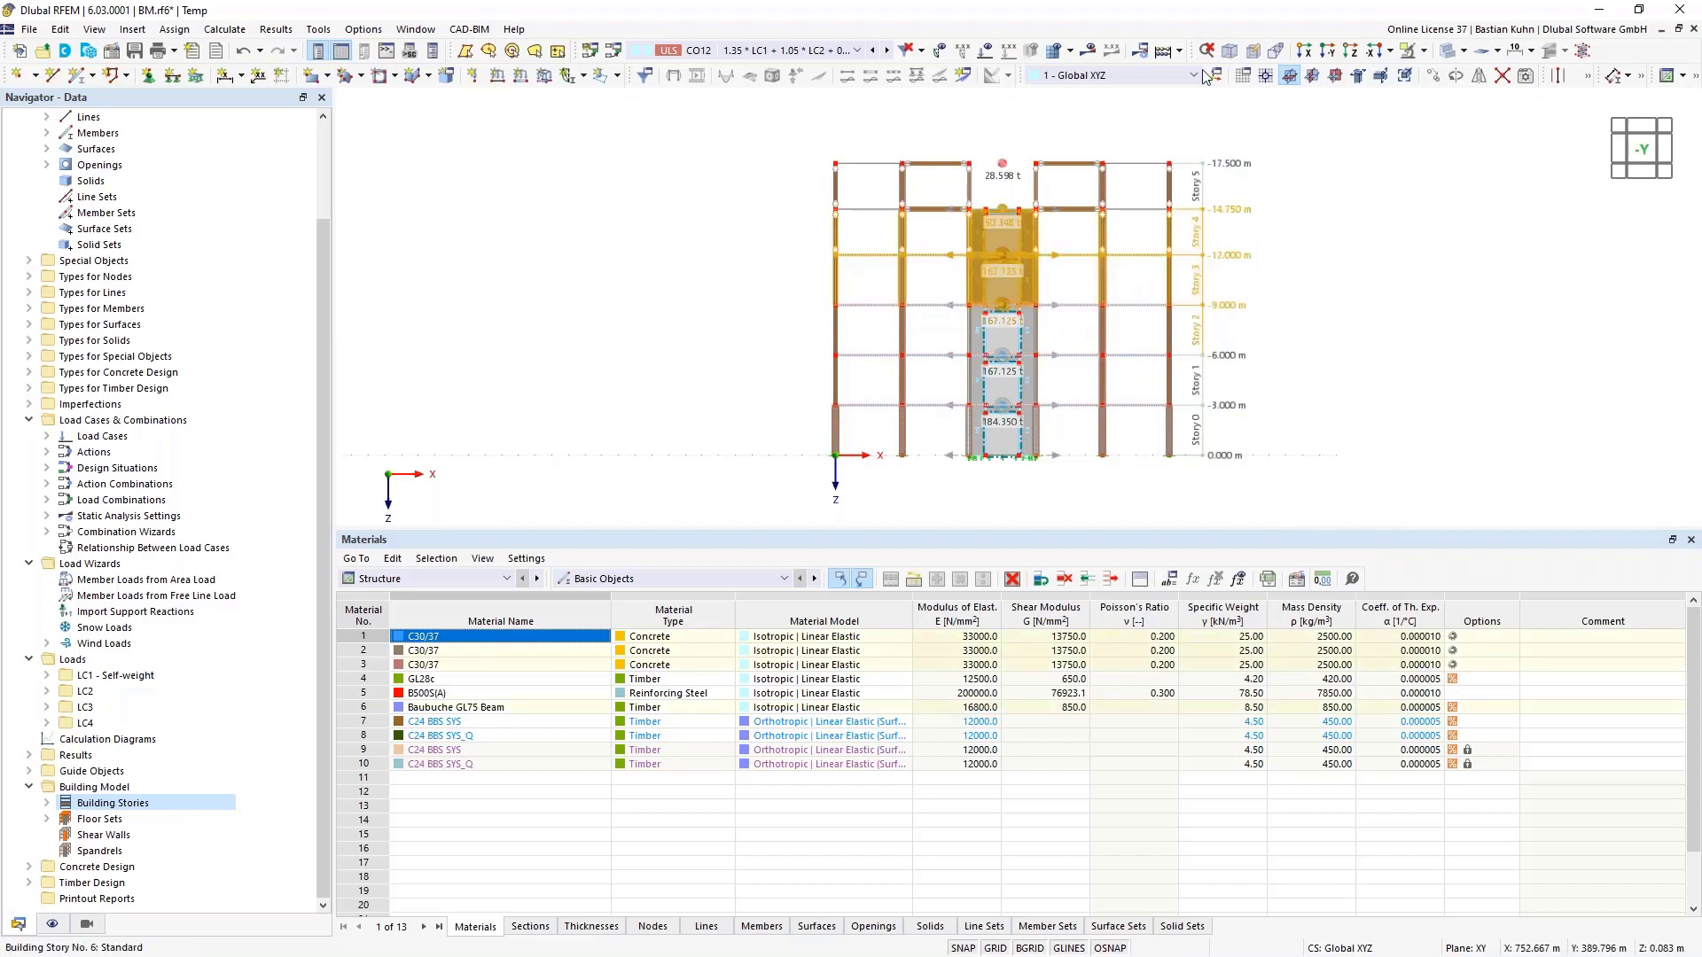
pyautogui.click(1424, 51)
pyautogui.click(1492, 93)
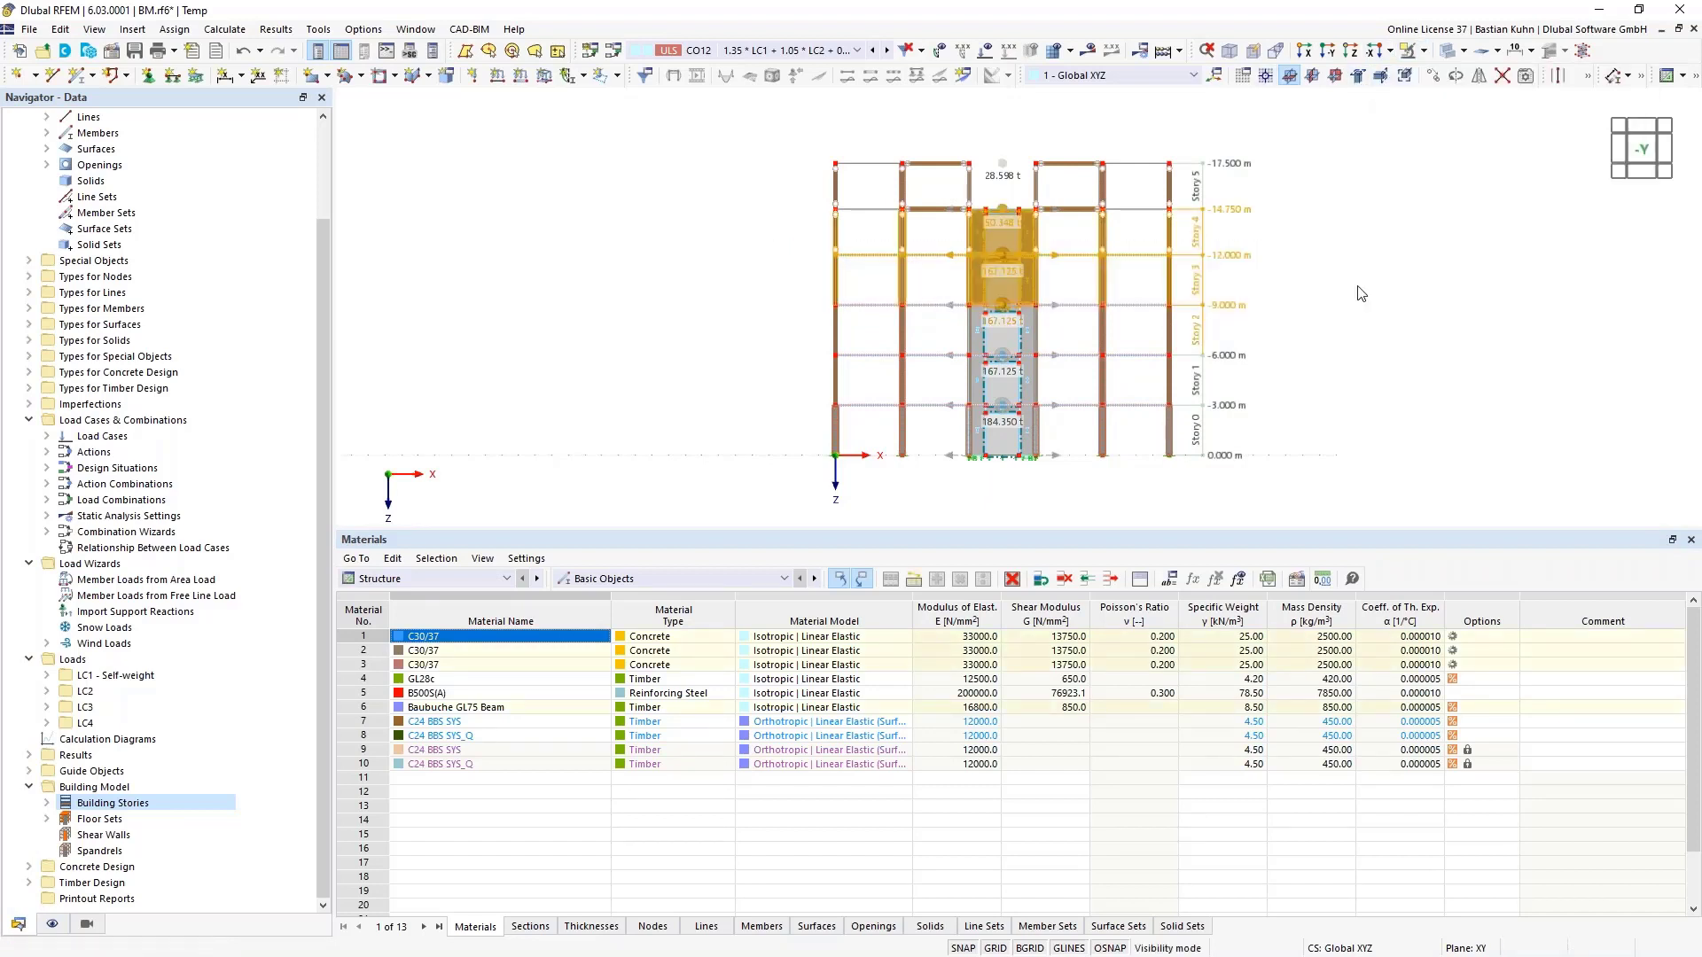
pyautogui.keyDown('ctrl'); pyautogui.moveTo(1266, 368); pyautogui.dragTo(1114, 429, button='middle'); pyautogui.keyUp('ctrl')
pyautogui.scroll(1, 1113, 429)
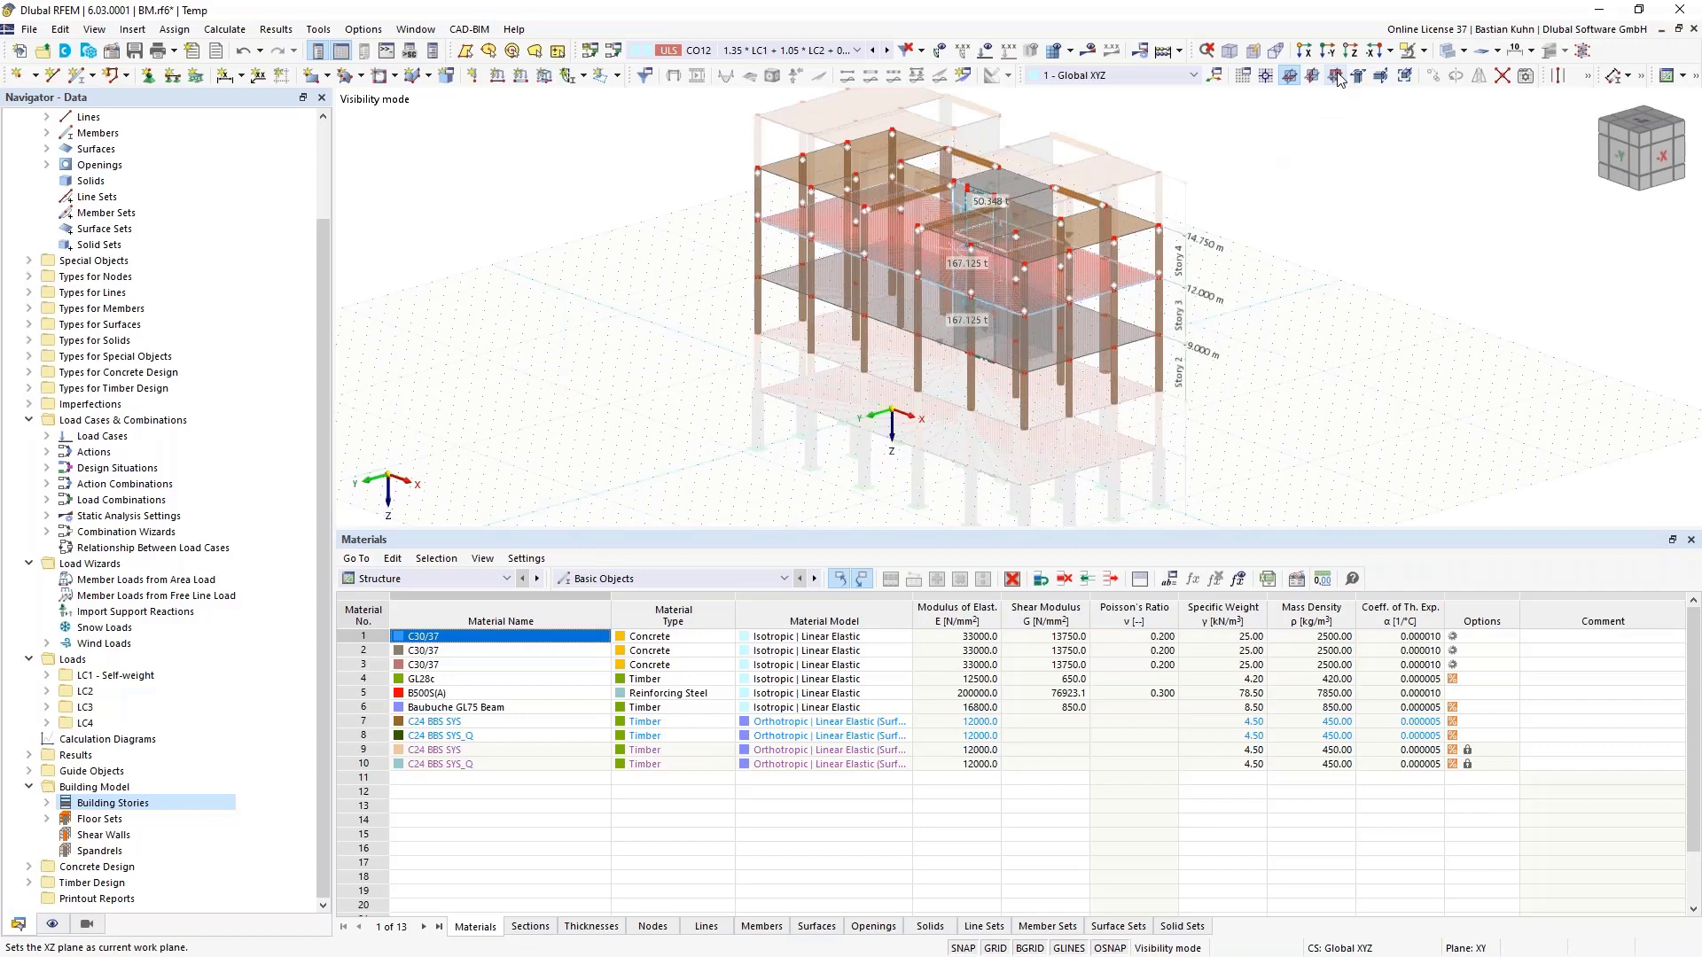
pyautogui.moveTo(1007, 326); pyautogui.dragTo(1099, 297, button='middle')
pyautogui.scroll(1, 1099, 297)
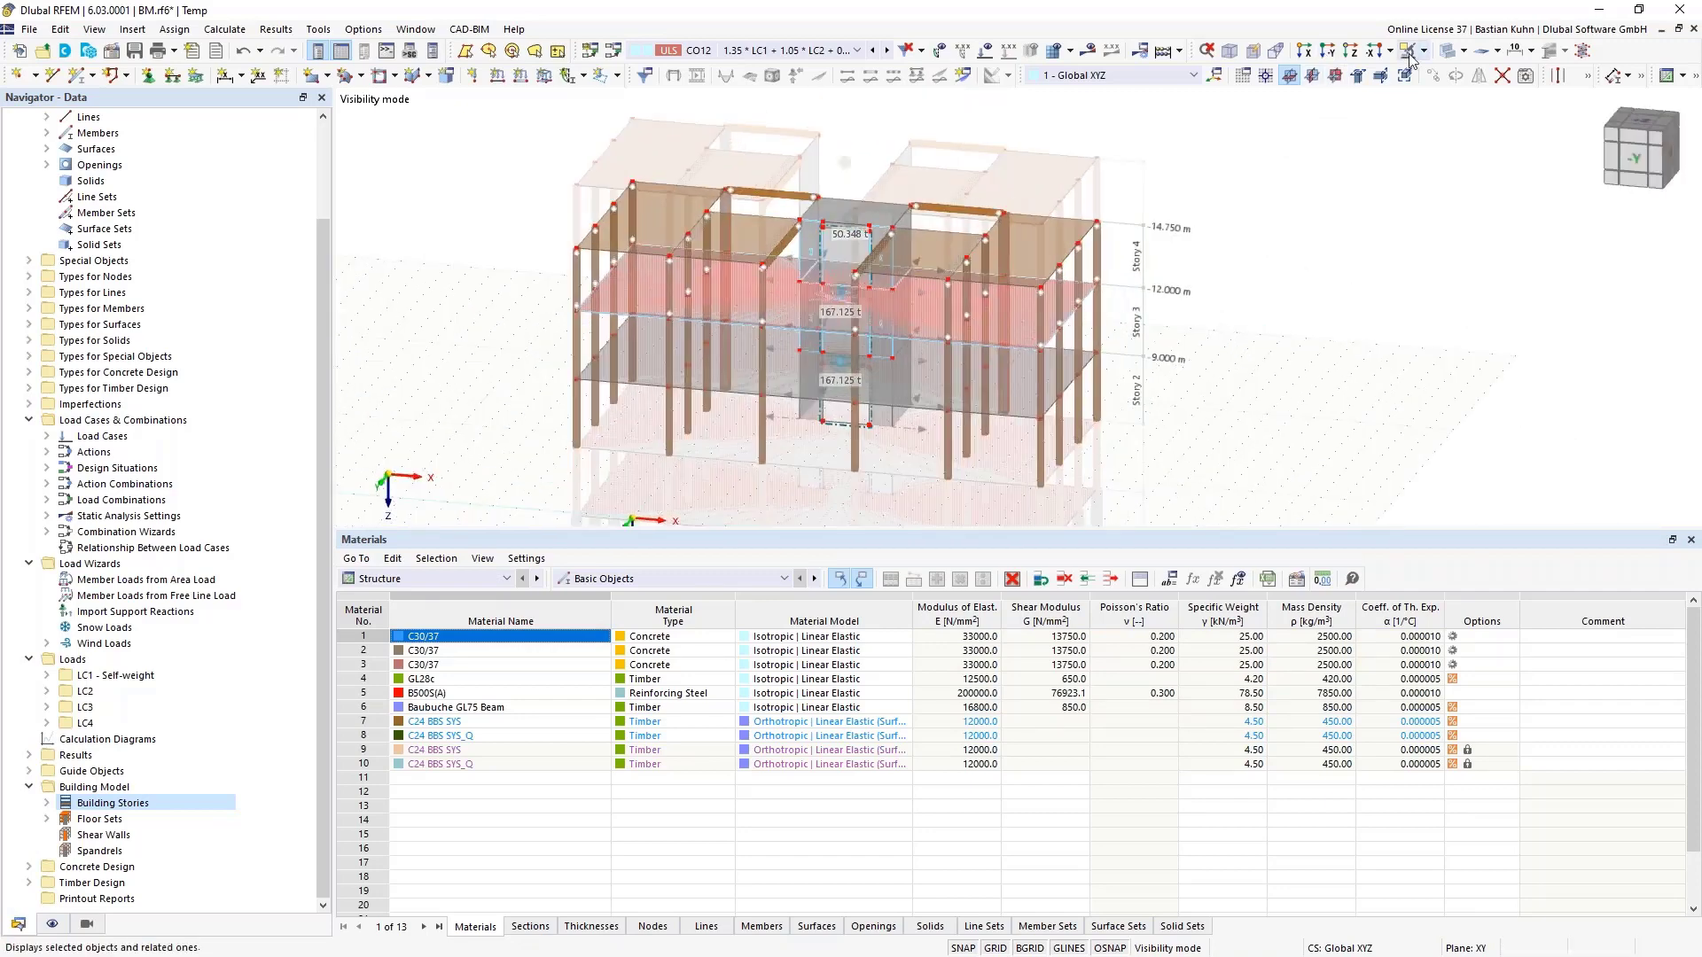
# Narrow the visibility to the -12.000 m floor with its columns and core, and examine how its diaphragm links to them
pyautogui.click(1327, 50)
pyautogui.moveTo(756, 238); pyautogui.dragTo(1267, 324)
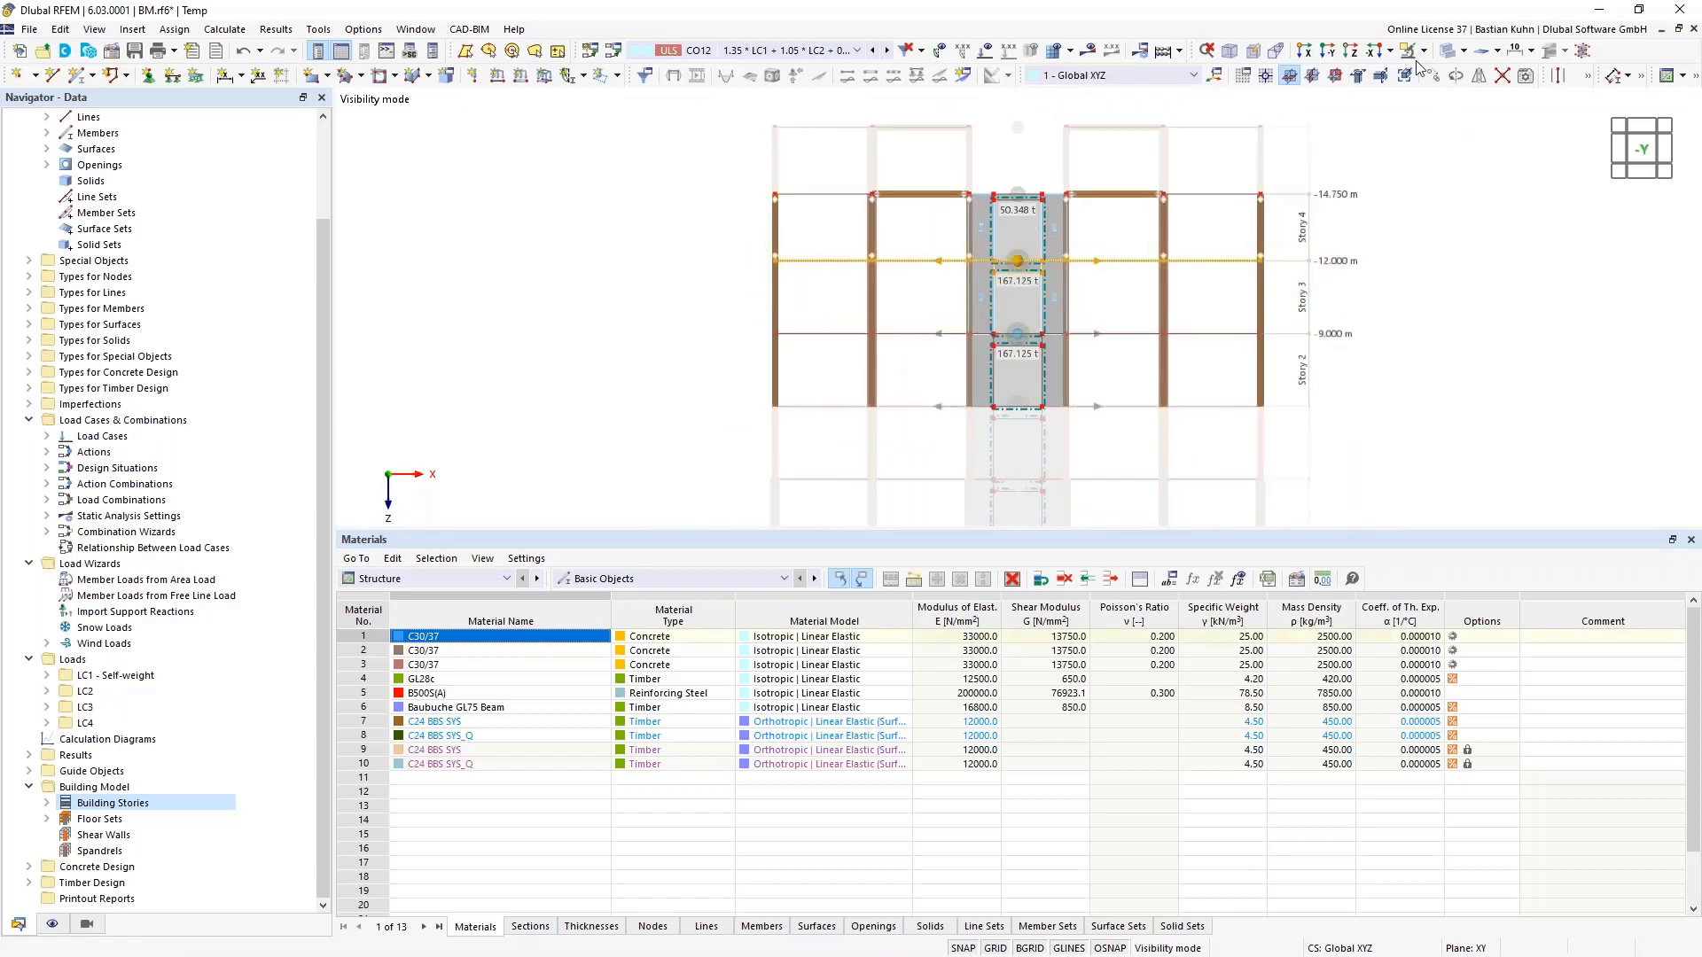
pyautogui.keyDown('ctrl'); pyautogui.moveTo(1335, 293); pyautogui.dragTo(1172, 364, button='middle'); pyautogui.keyUp('ctrl')
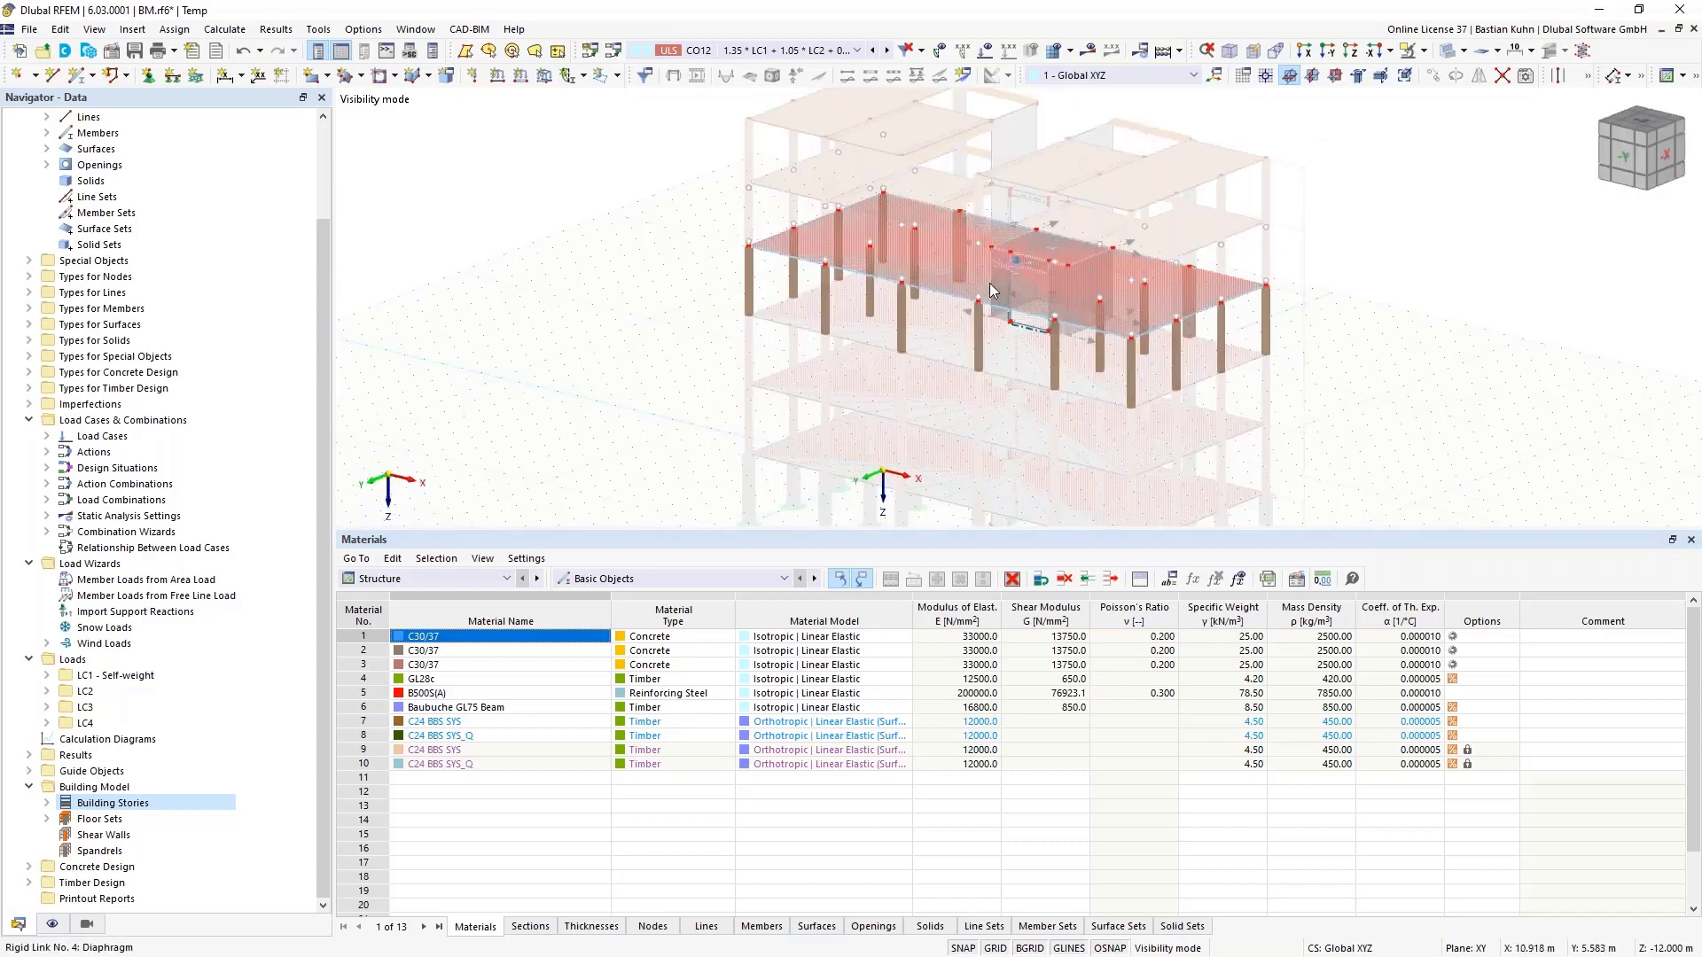
pyautogui.scroll(1, 987, 285)
pyautogui.scroll(5, 986, 288)
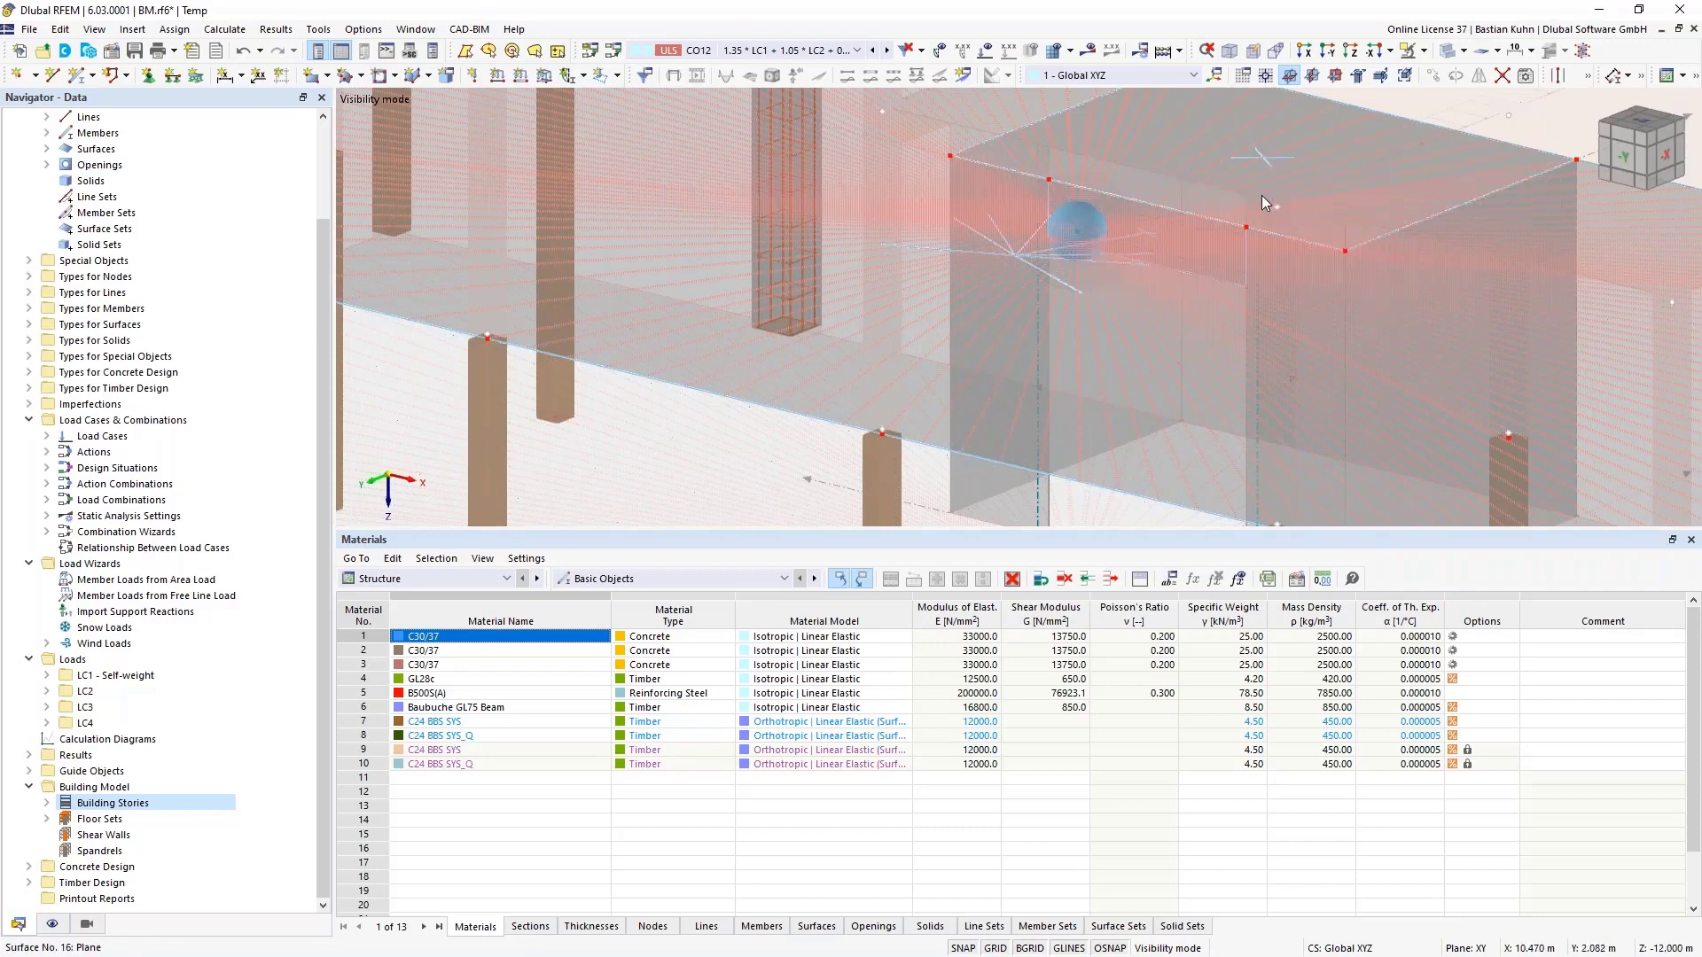
pyautogui.scroll(-5, 1263, 195)
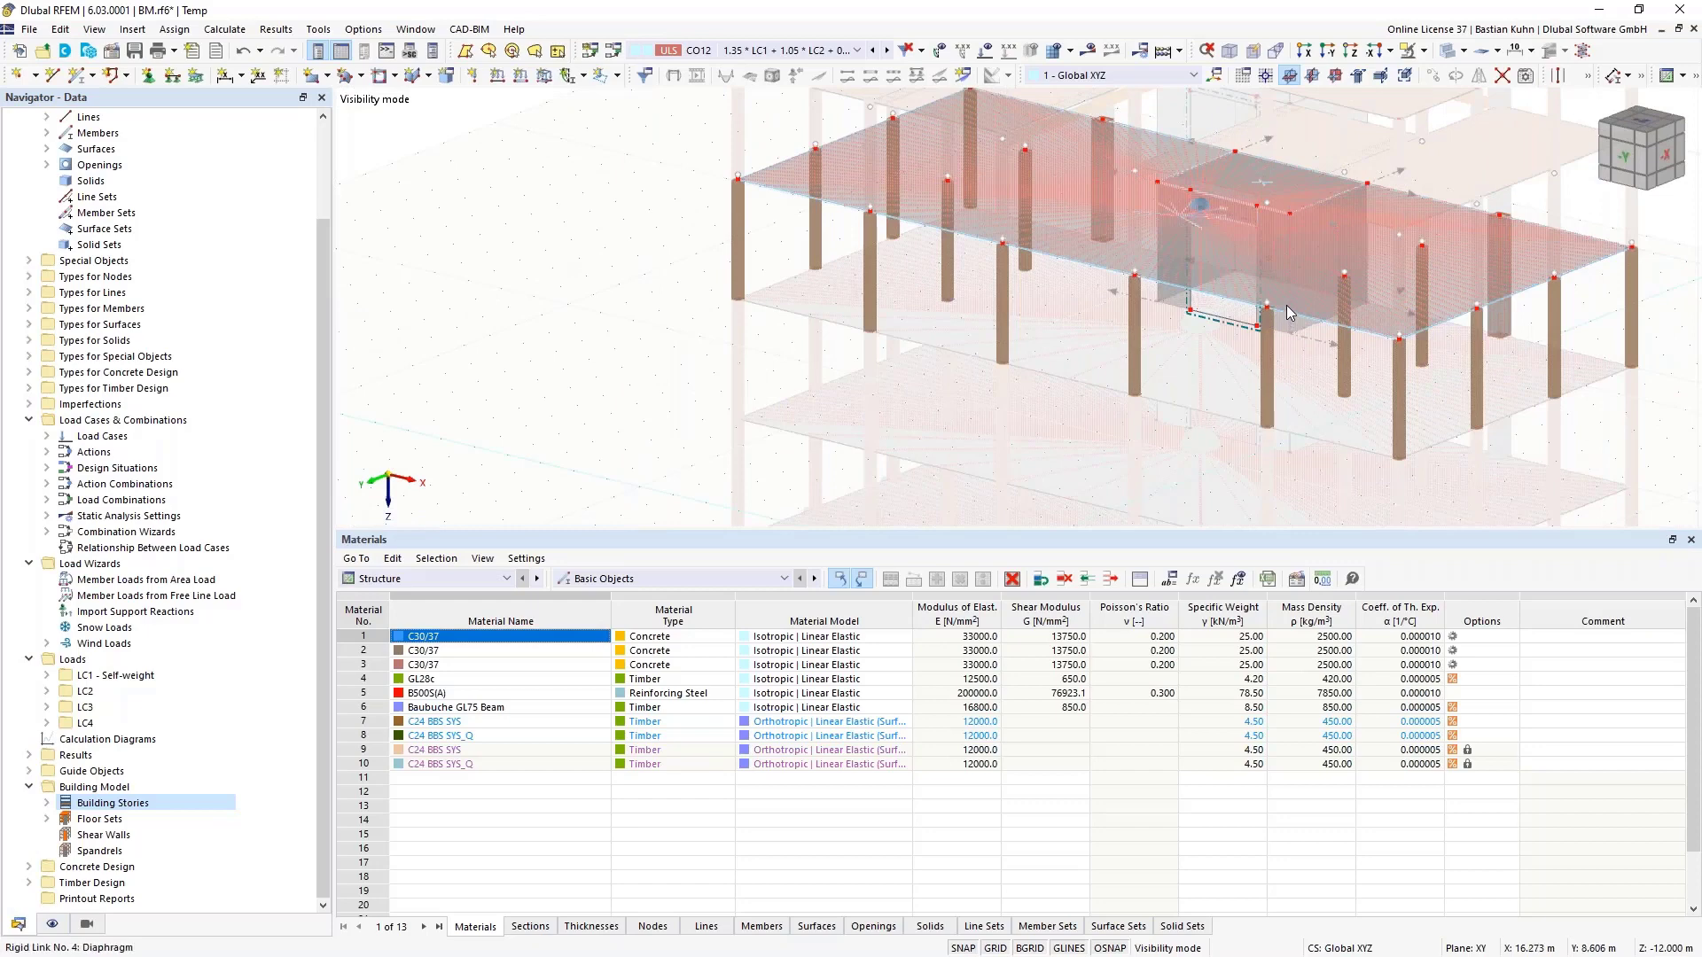
pyautogui.scroll(5, 1211, 214)
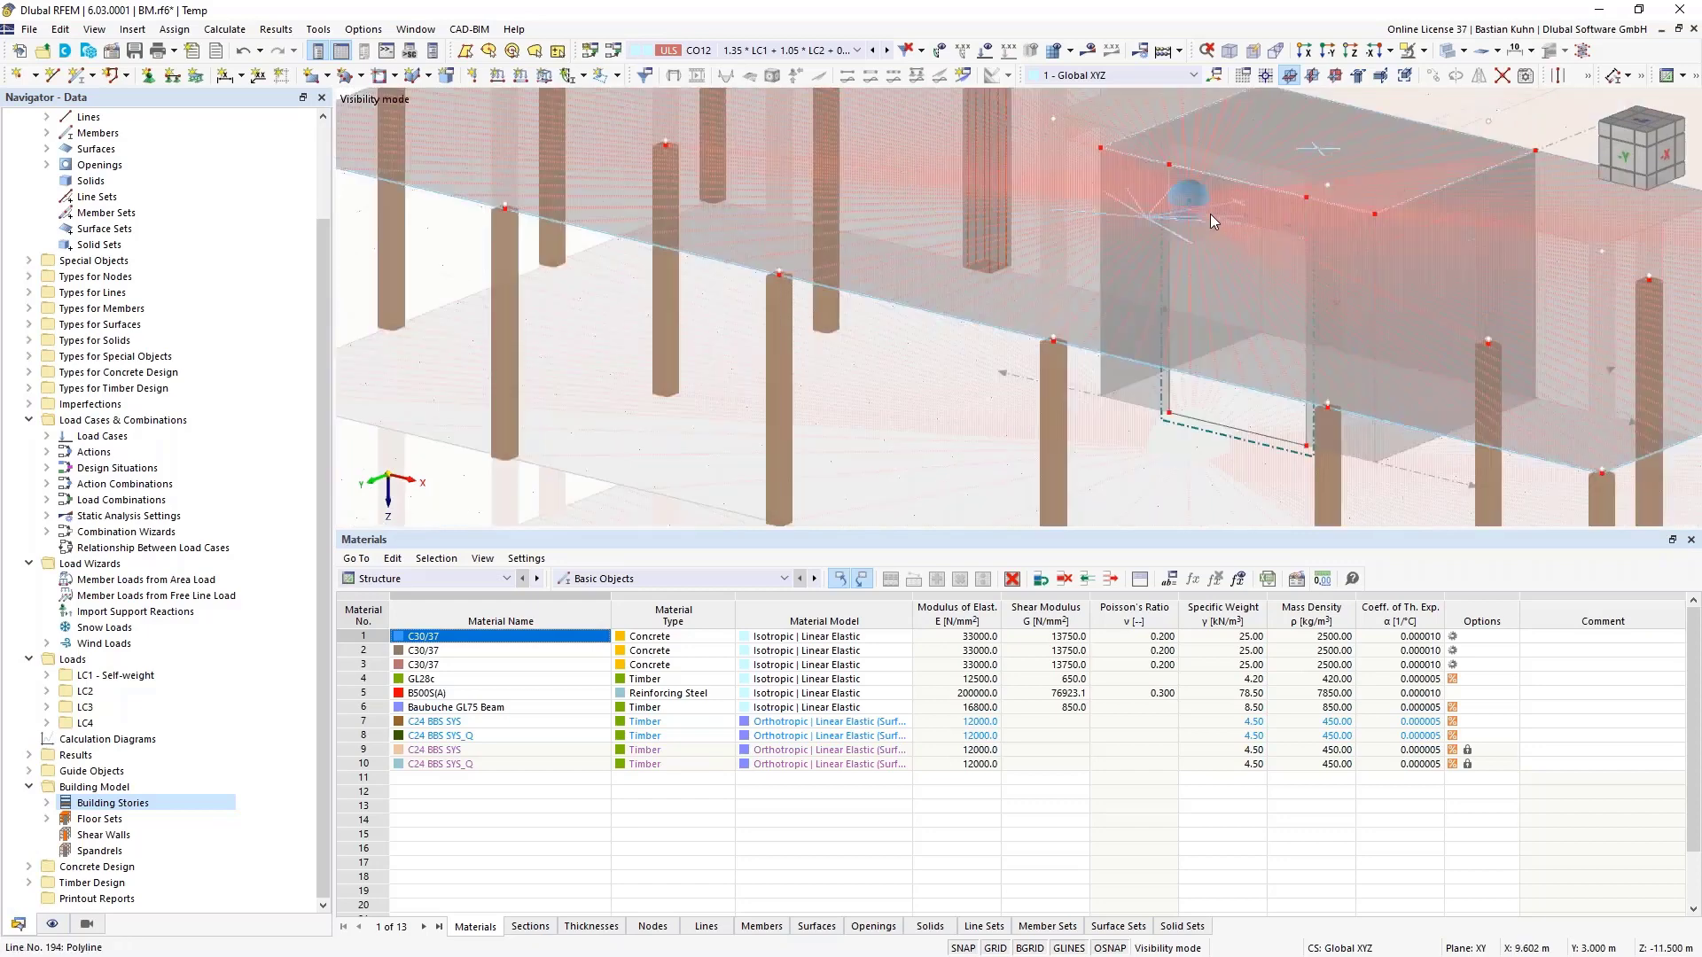
pyautogui.scroll(-5, 1211, 241)
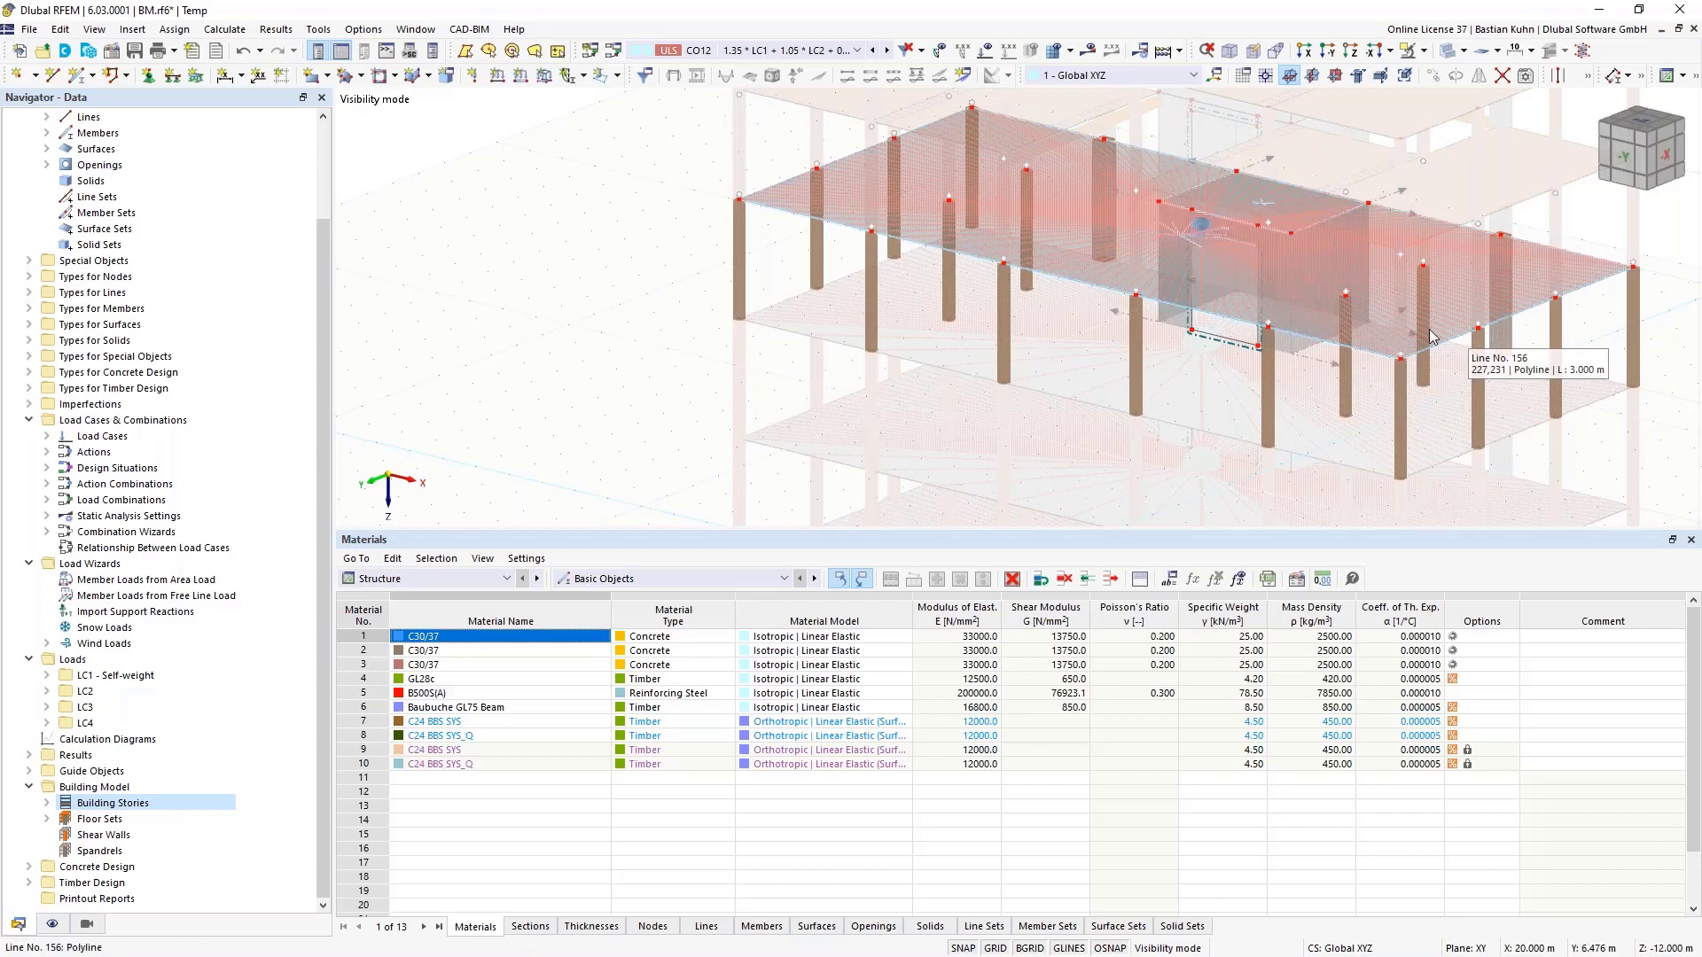
pyautogui.scroll(5, 1445, 336)
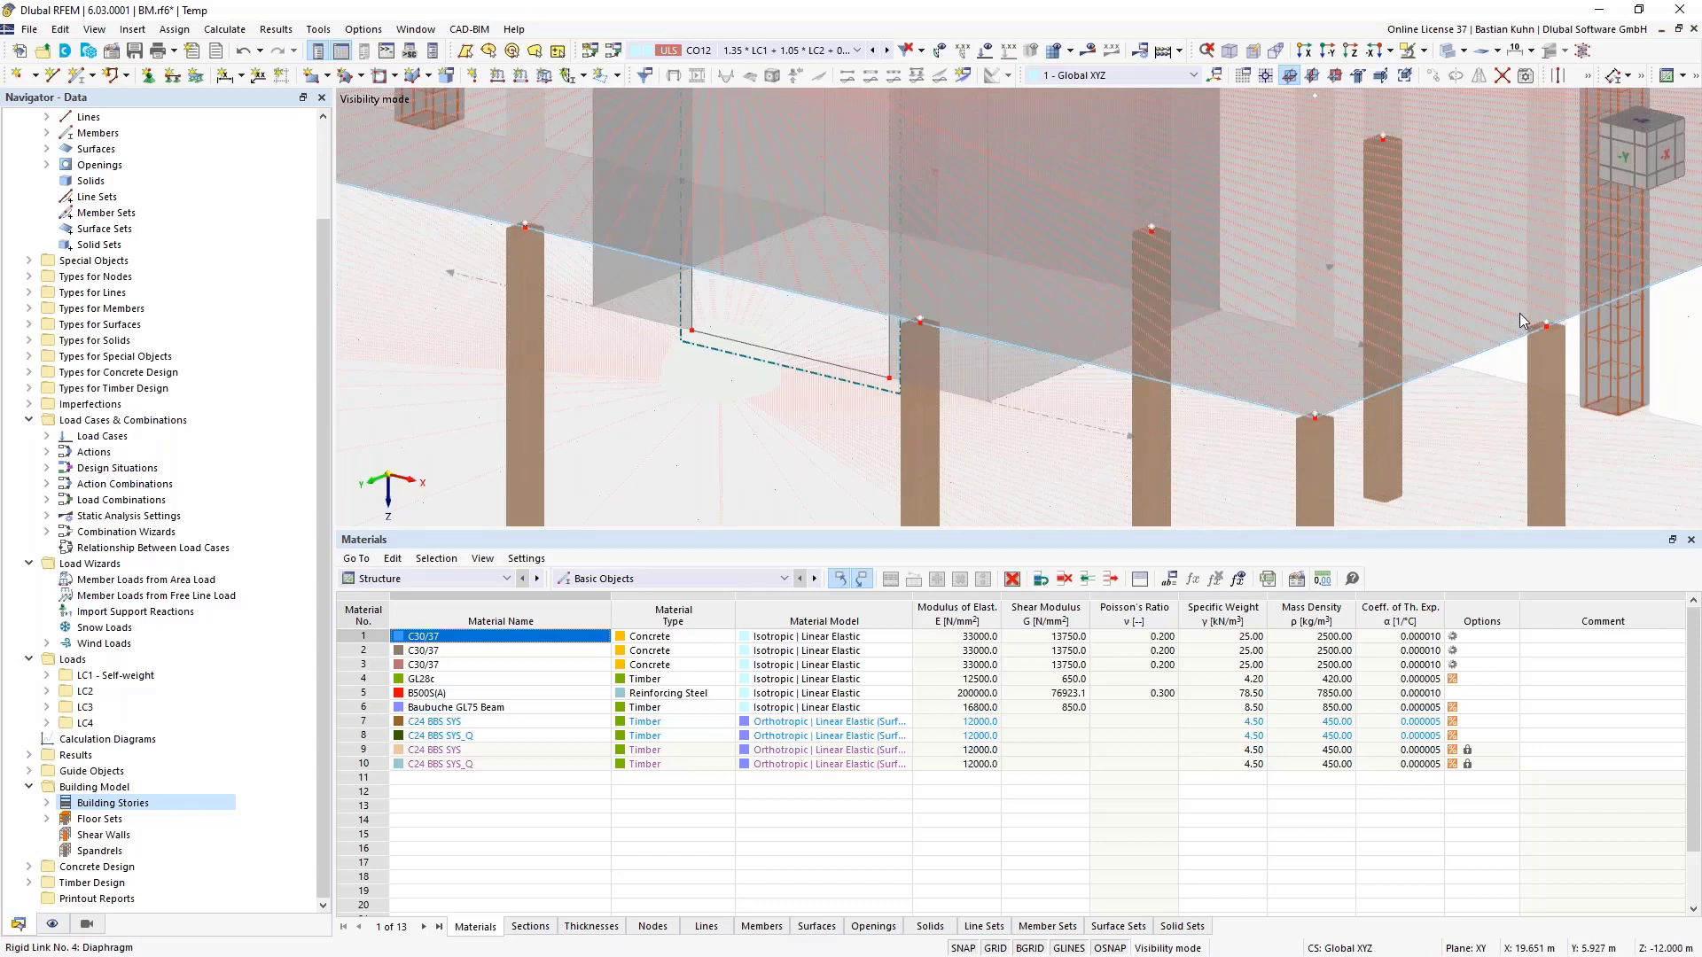
# Cancel the visibility mode to show the whole building again
pyautogui.scroll(-5, 1520, 312)
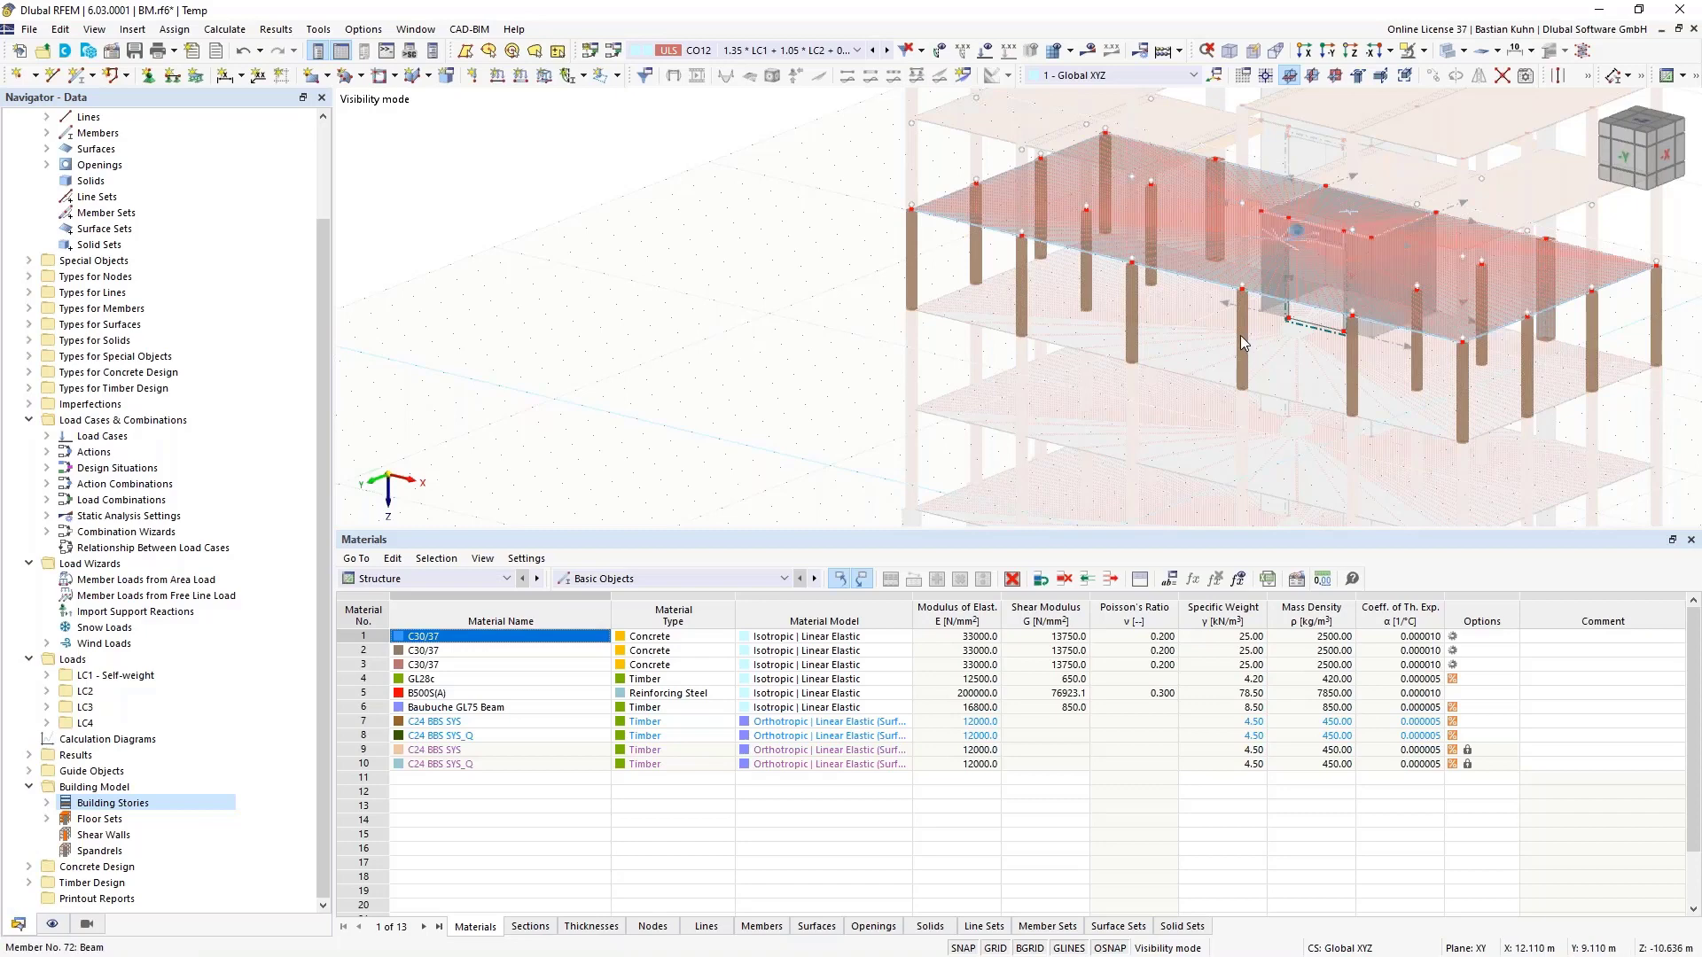
pyautogui.scroll(-5, 1183, 322)
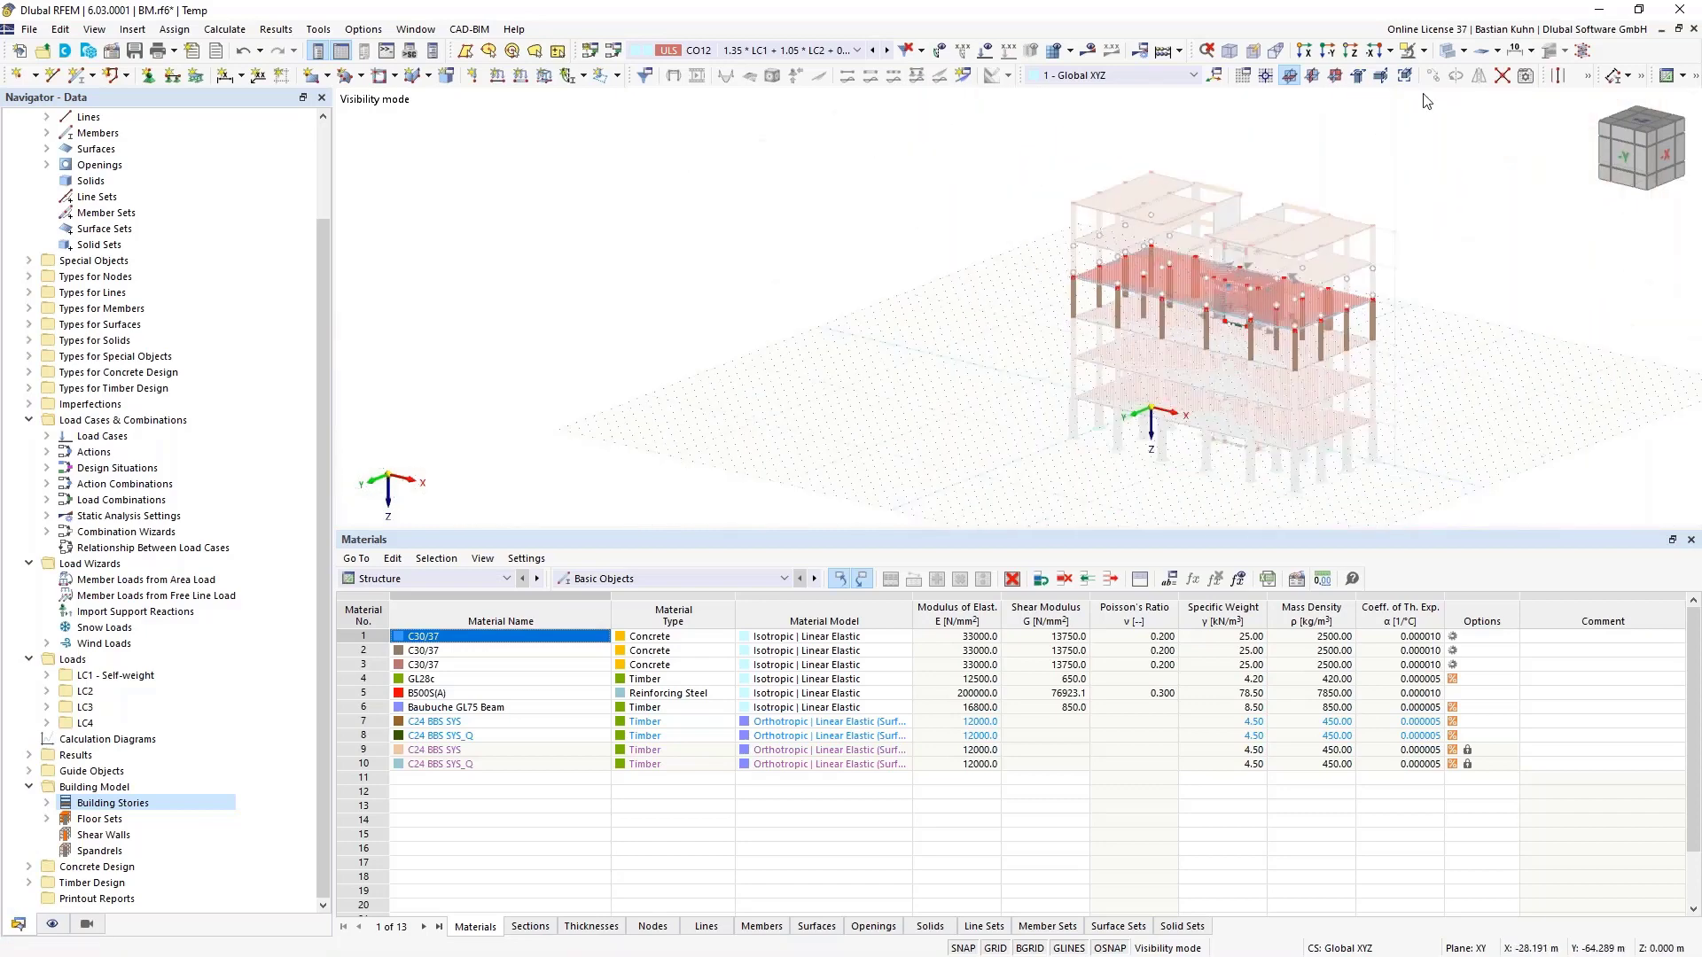
pyautogui.click(1427, 52)
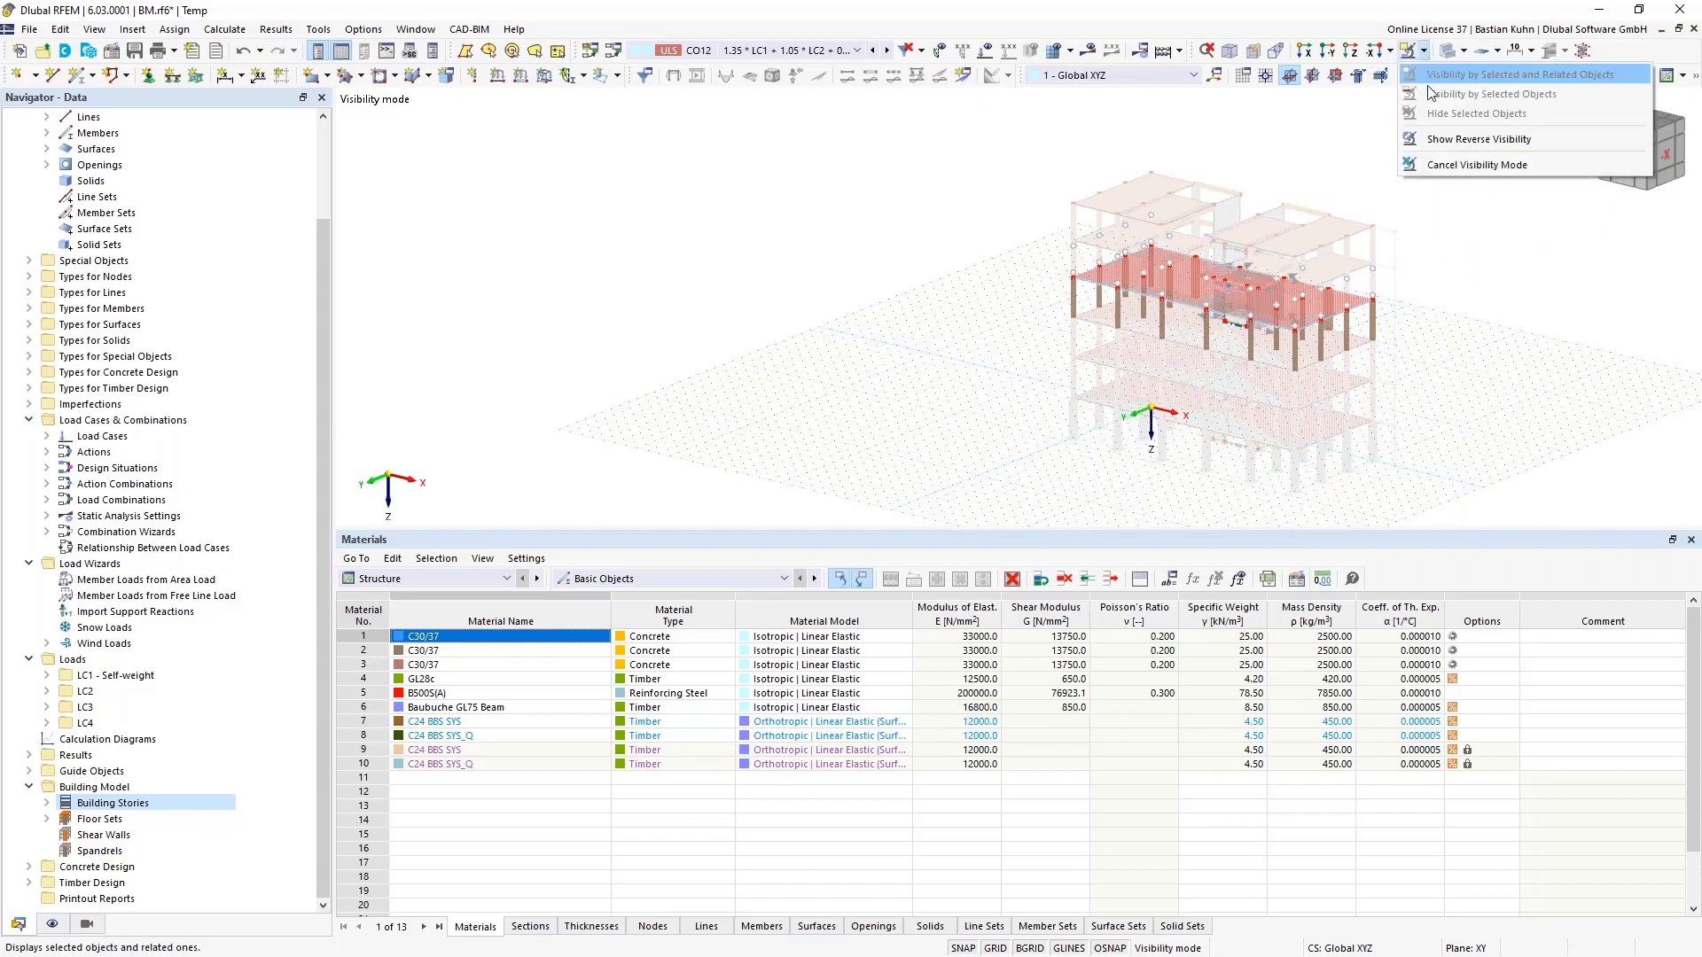
pyautogui.click(1449, 169)
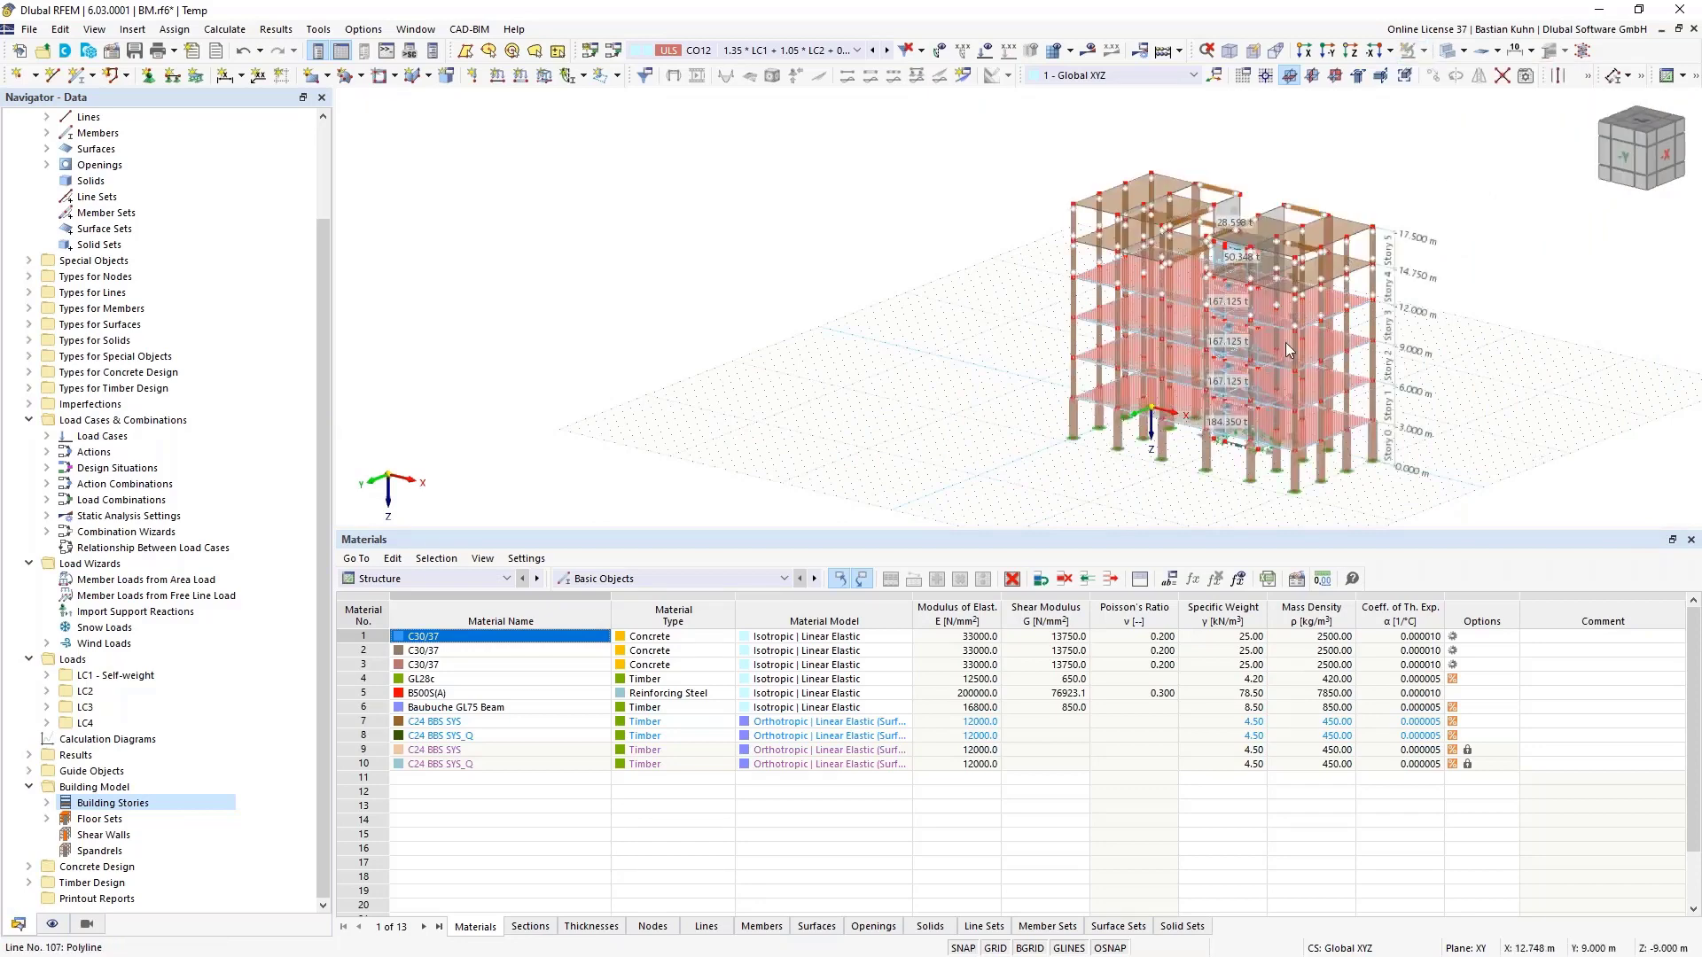
# Review the properties, connected objects and model preview of the floor set for building story 3 from the opposite side of the building
pyautogui.keyDown('ctrl'); pyautogui.moveTo(1187, 337); pyautogui.dragTo(1507, 319, button='middle'); pyautogui.keyUp('ctrl')
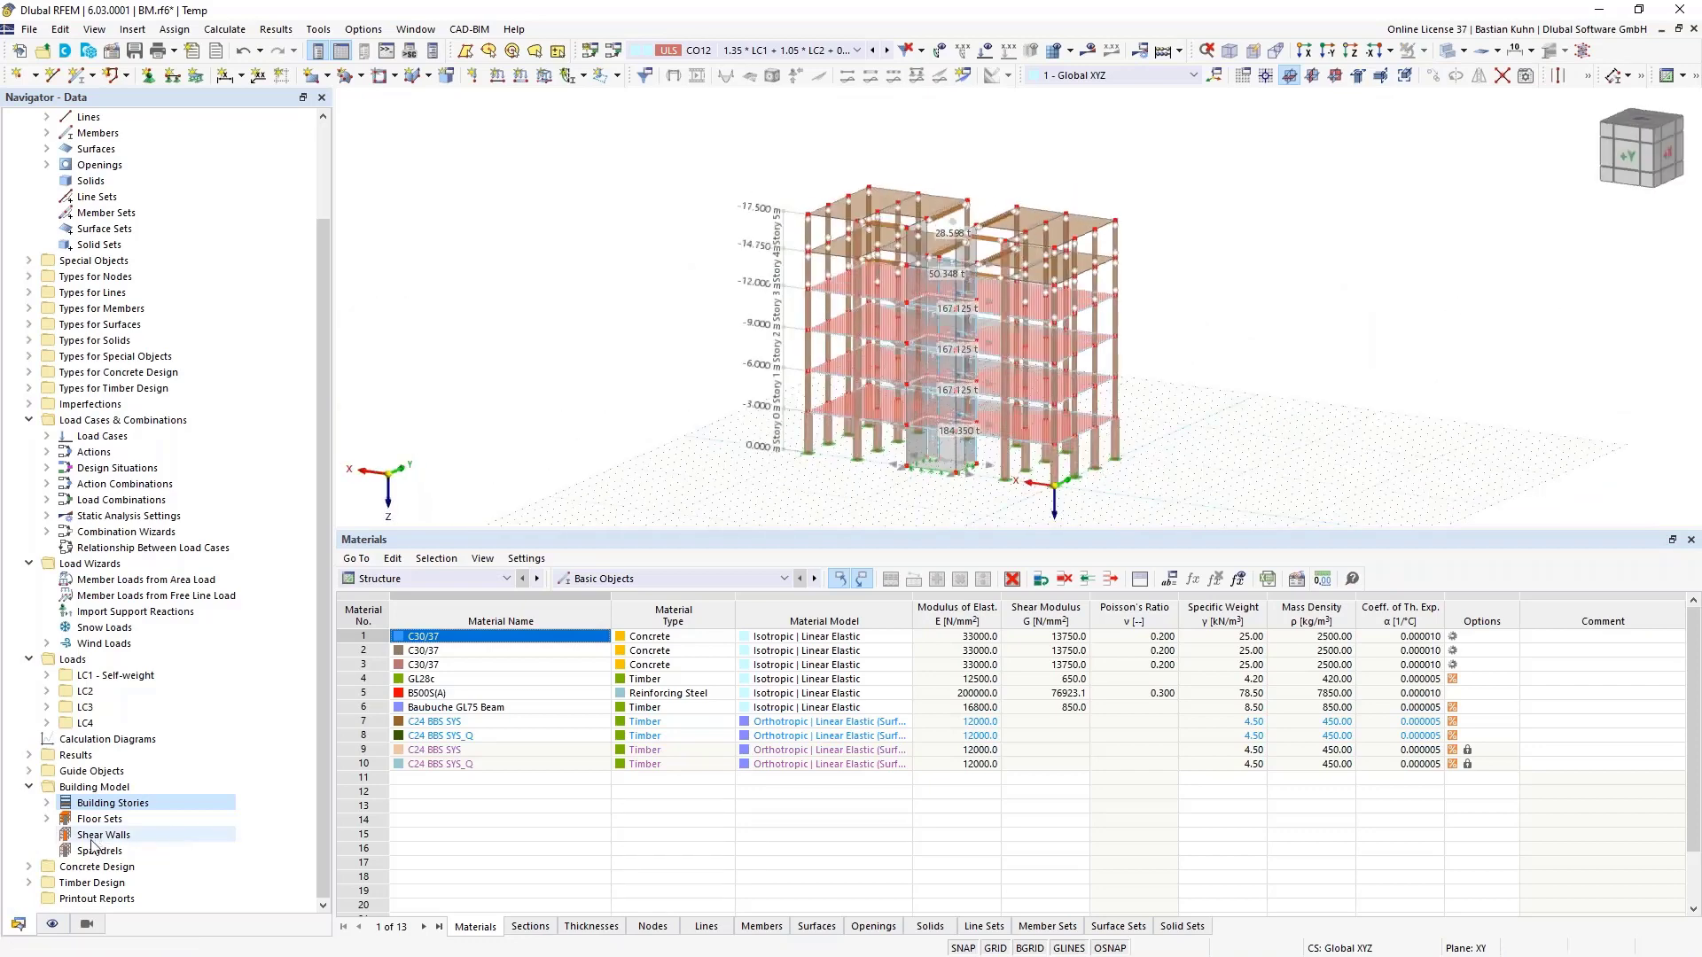
pyautogui.click(48, 820)
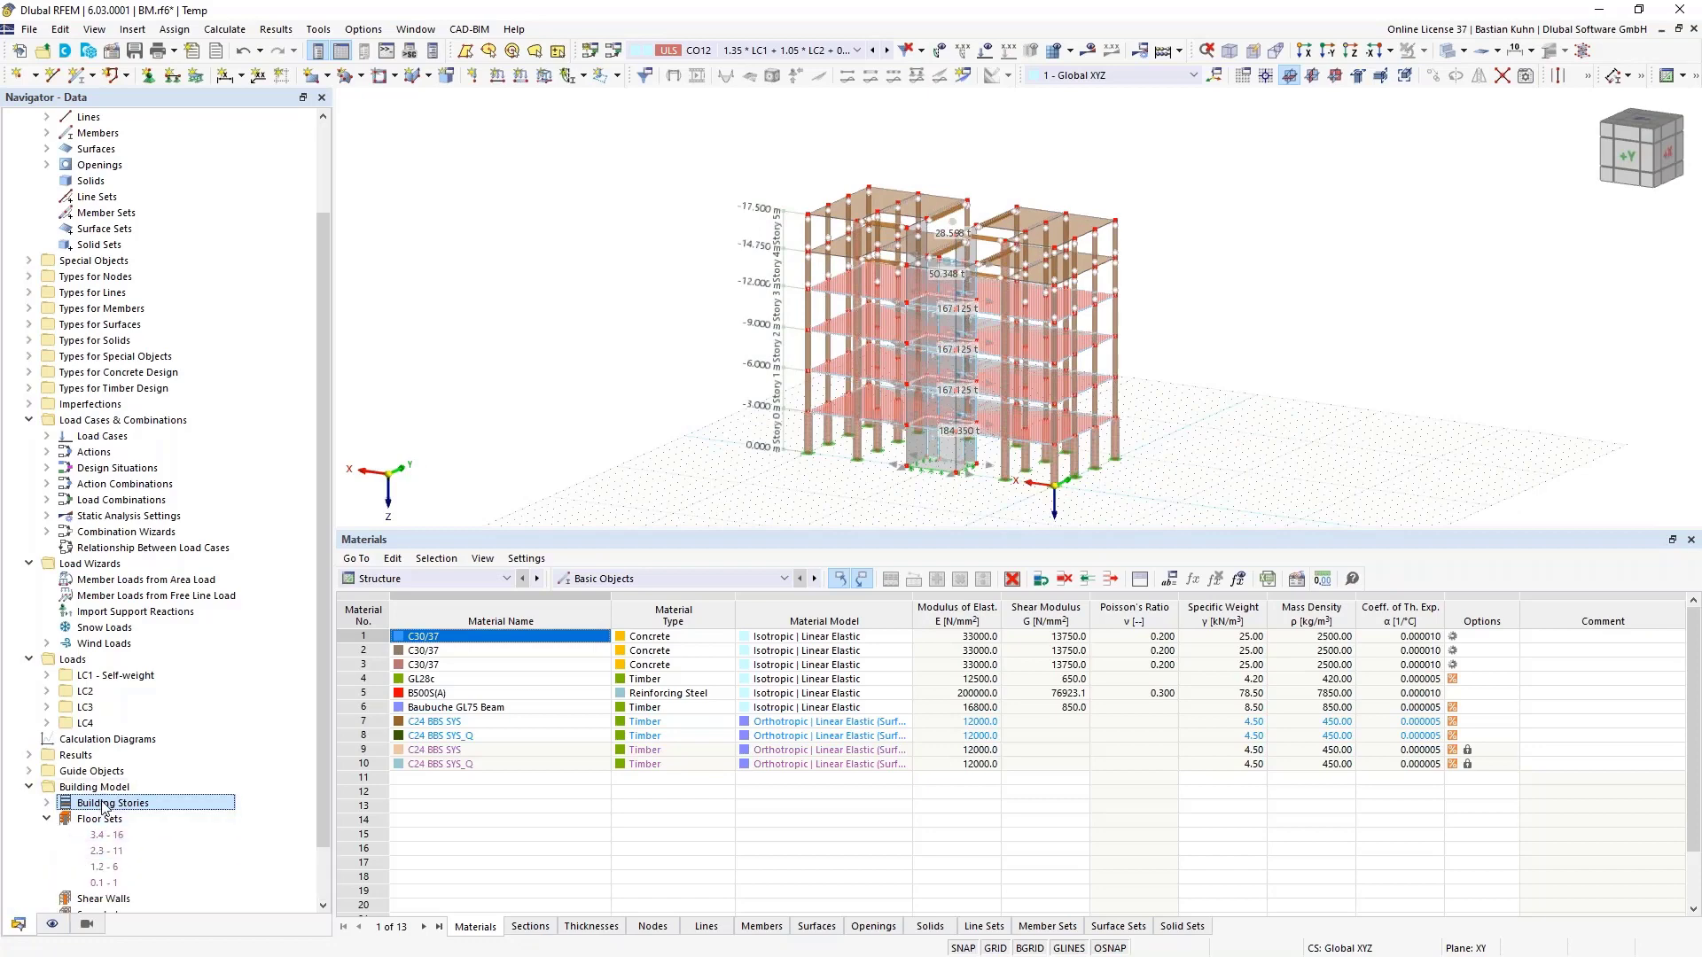
pyautogui.doubleClick(107, 835)
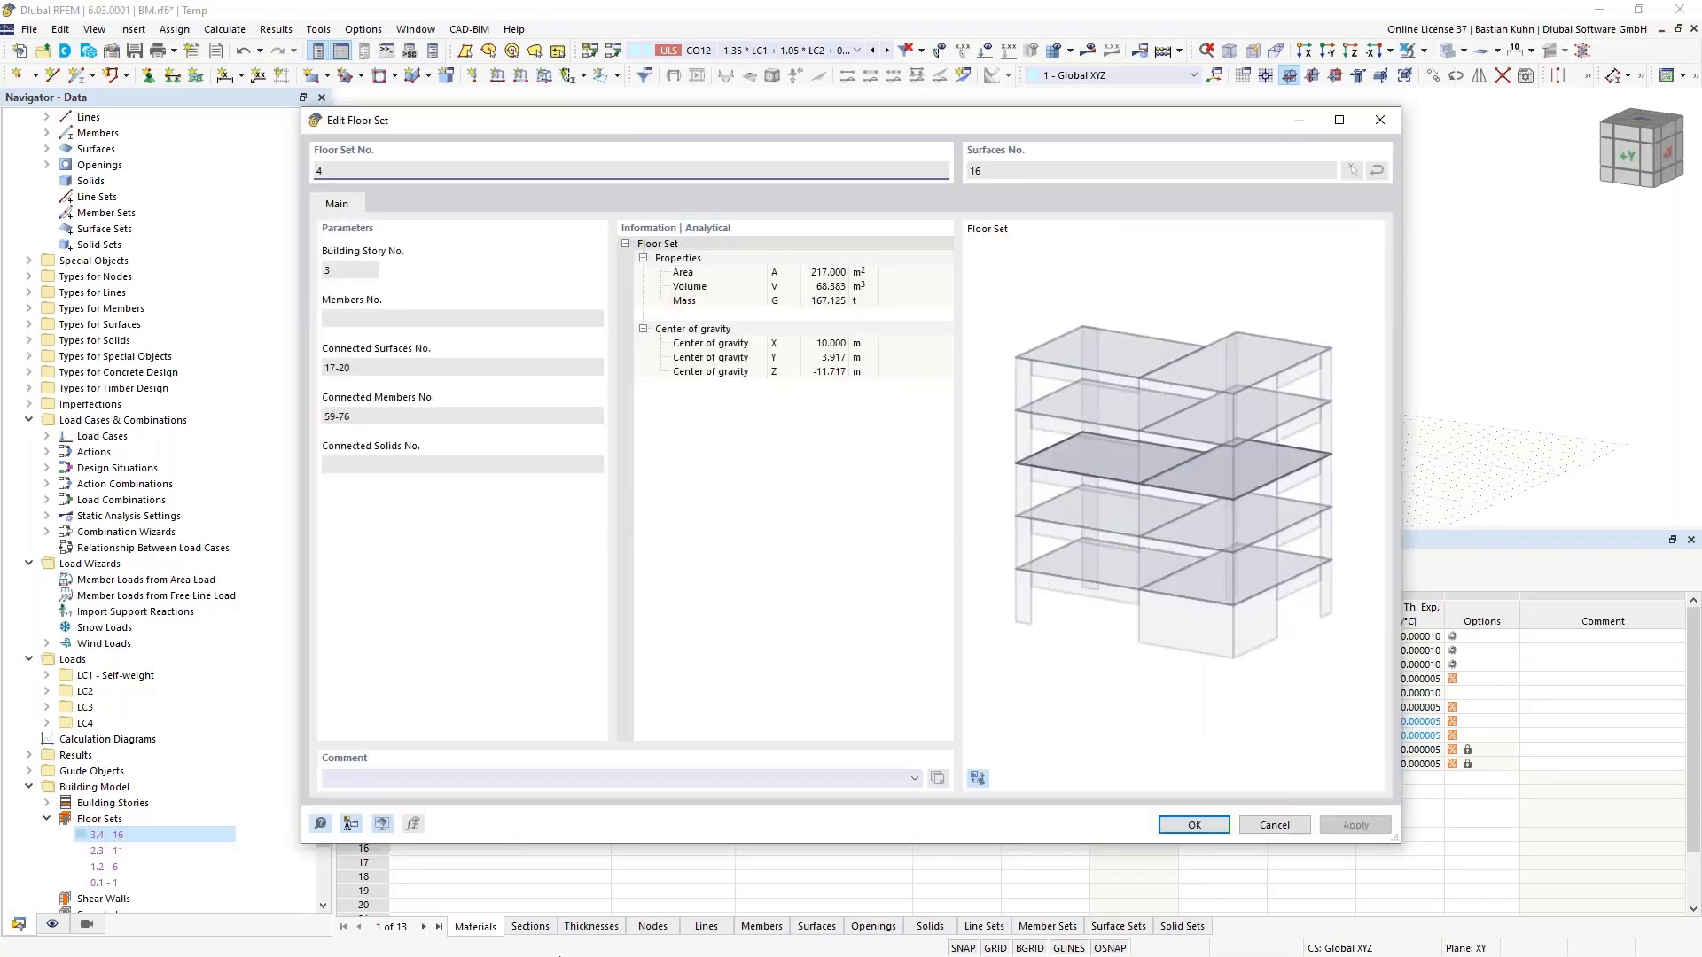
pyautogui.click(978, 779)
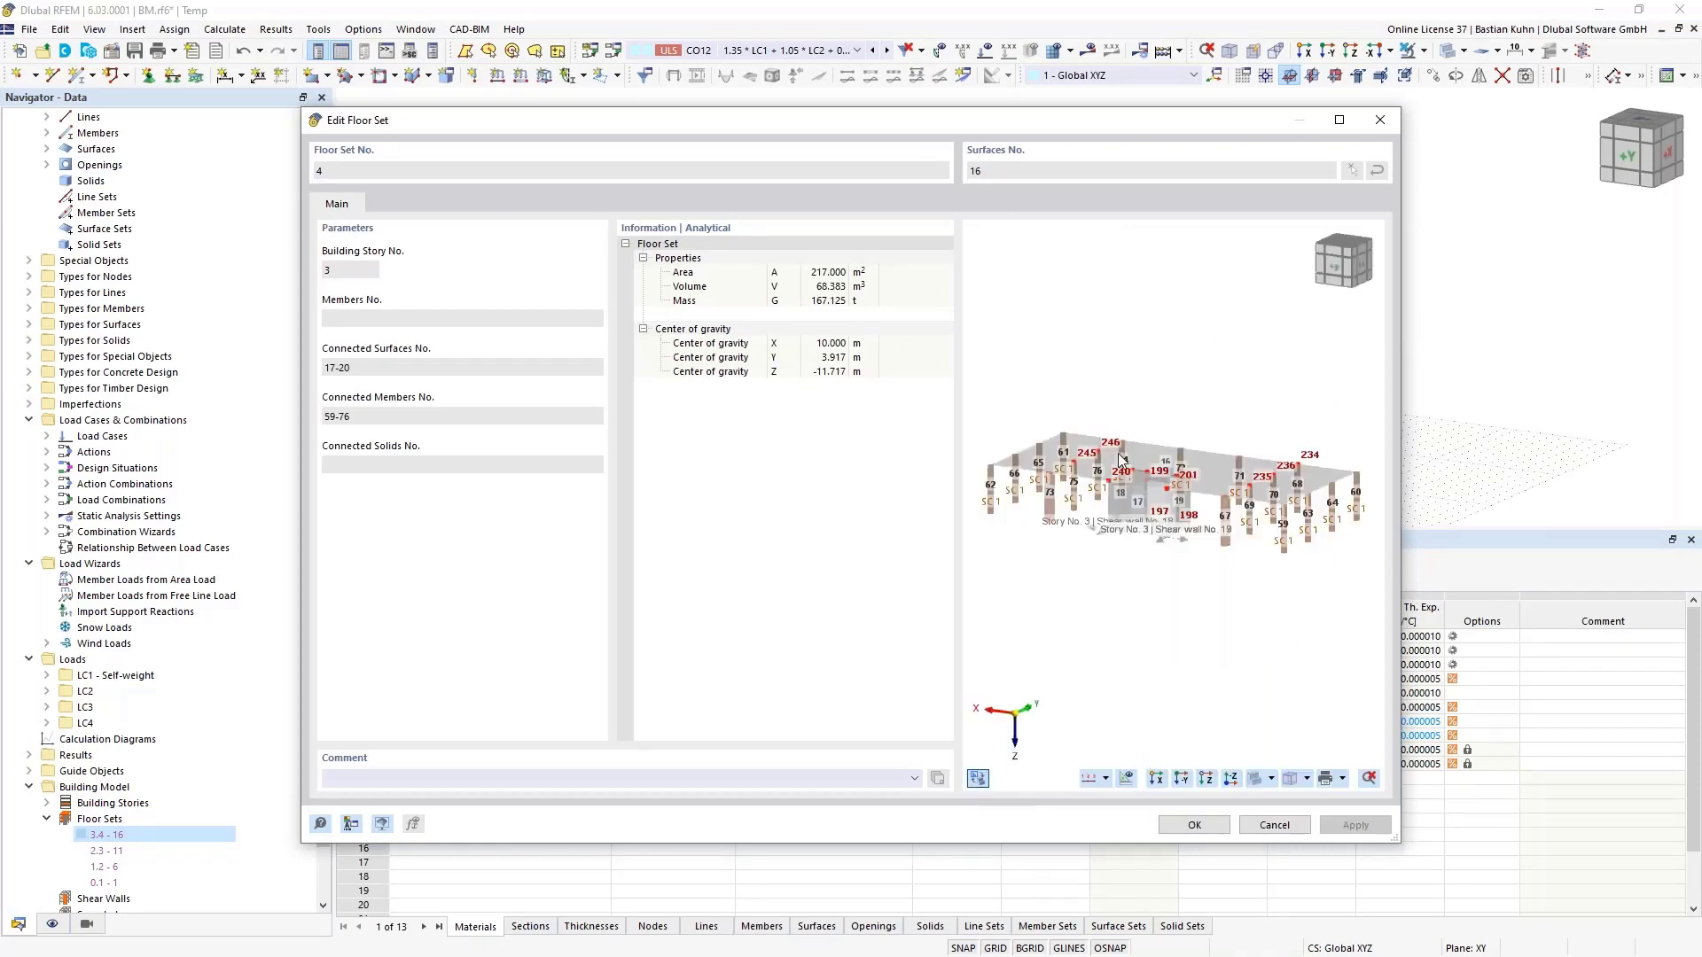
pyautogui.click(1274, 826)
# Inspect the rigid link definition of the -12.000 m floor diaphragm, including its linked nodes, lines and diaphragm center
pyautogui.scroll(5, 870, 273)
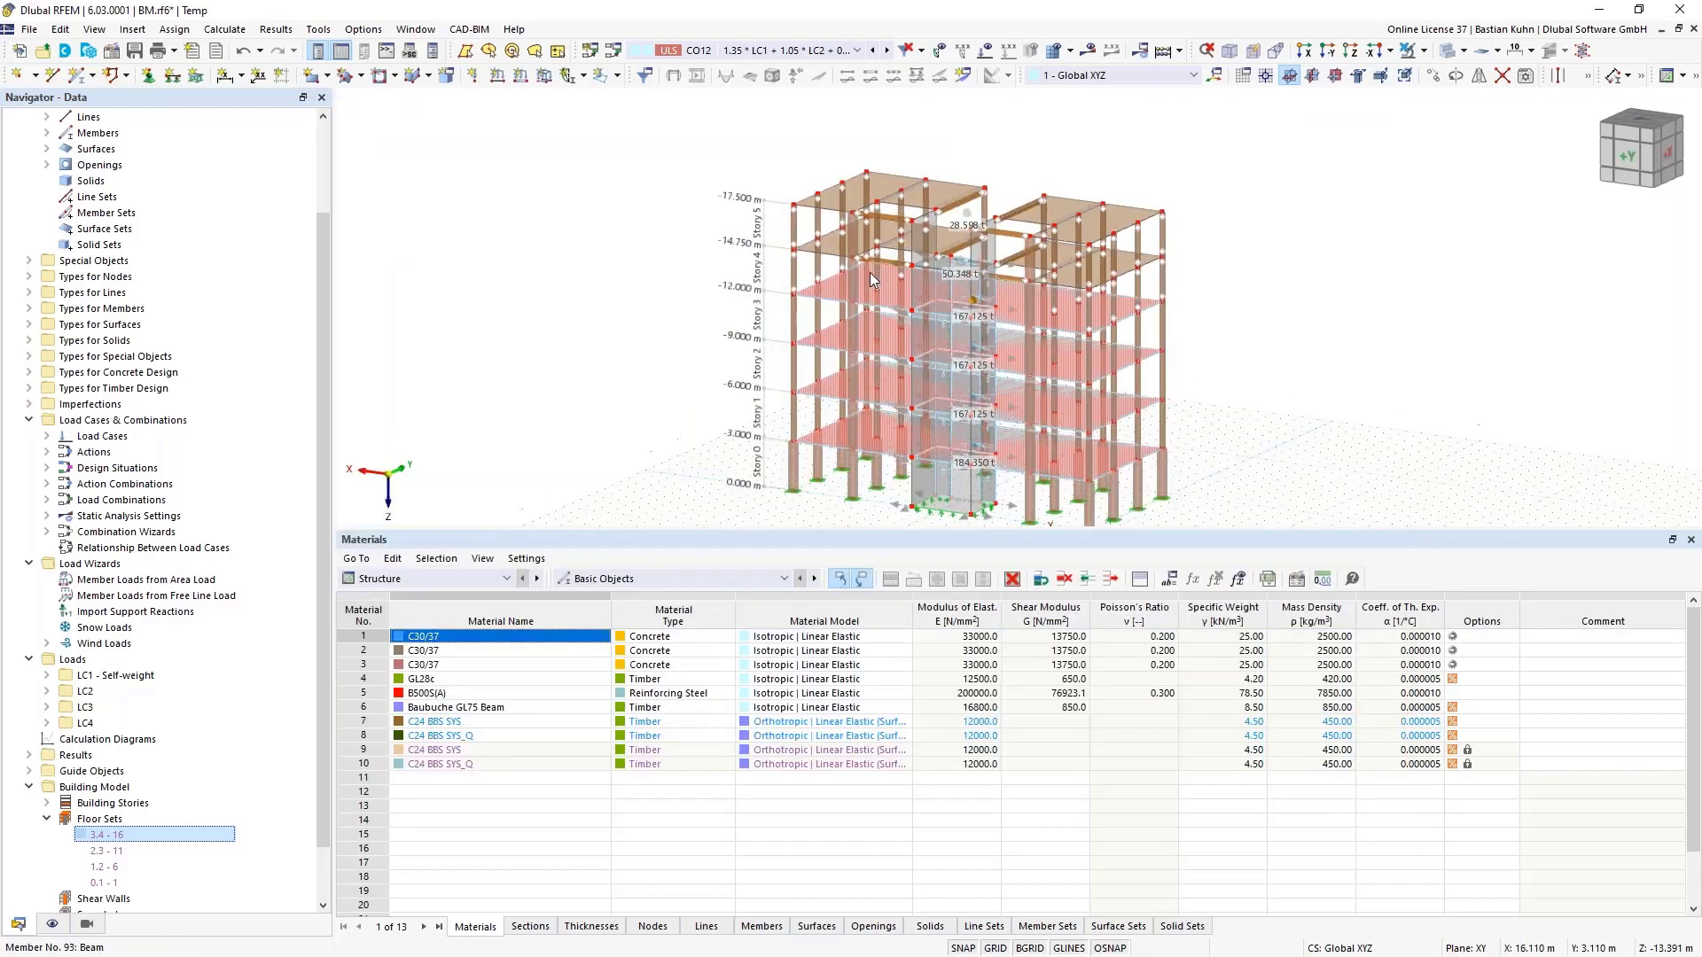
pyautogui.scroll(3, 738, 291)
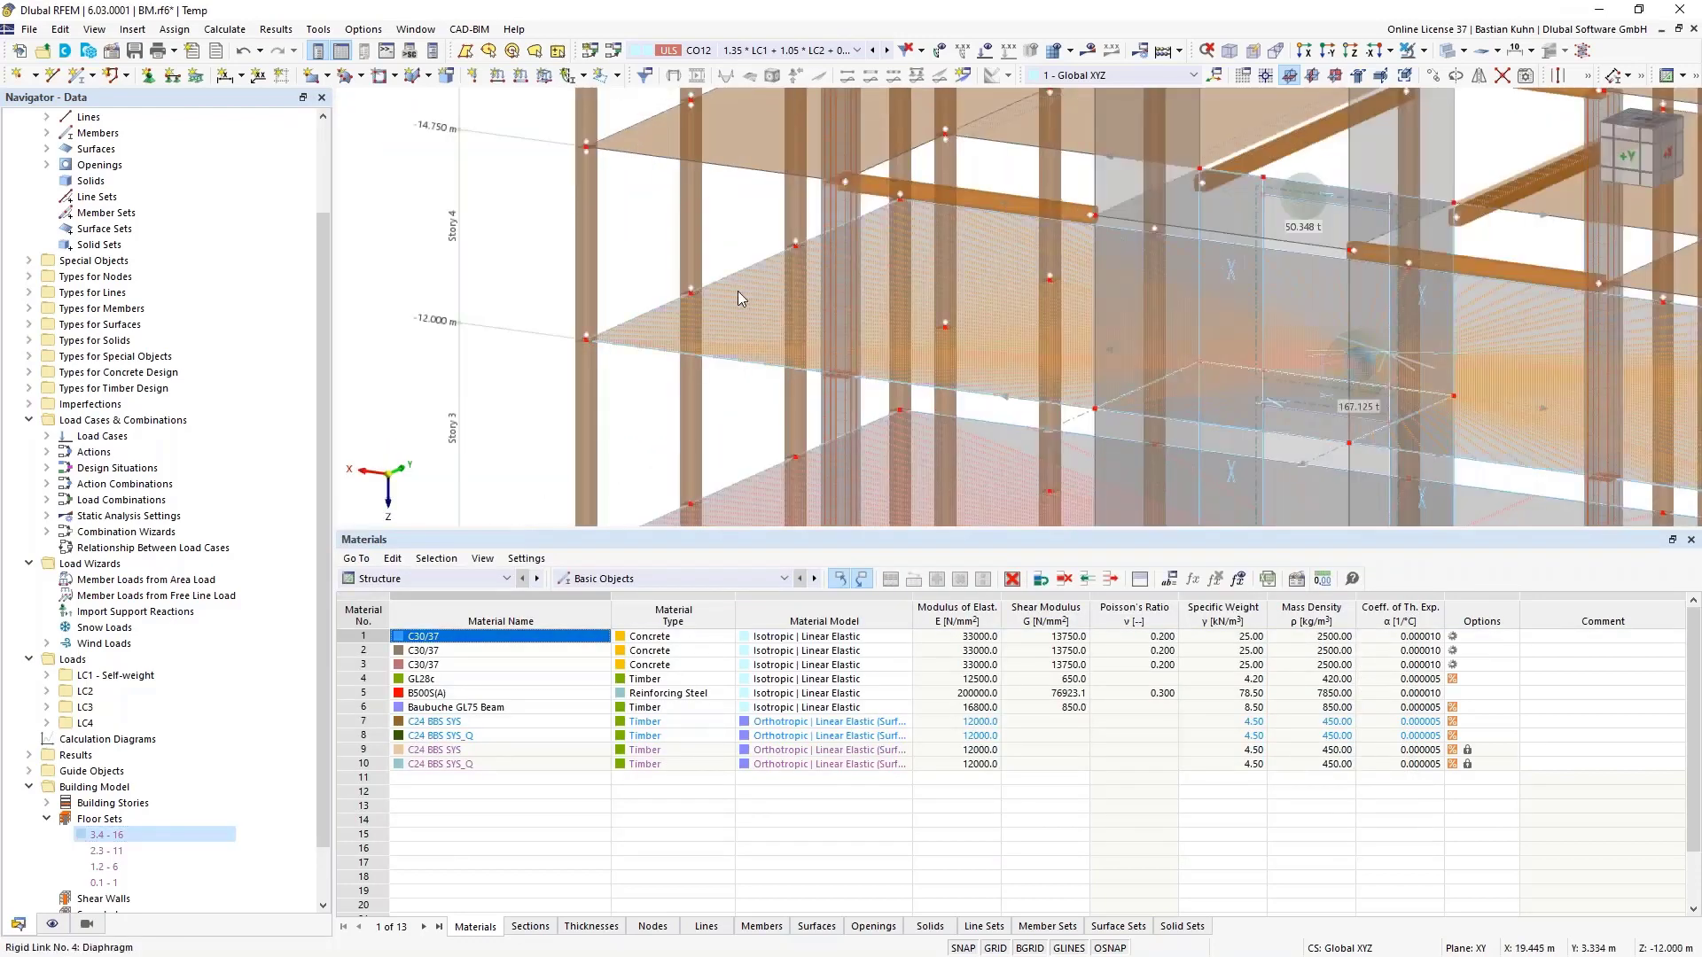
pyautogui.doubleClick(737, 290)
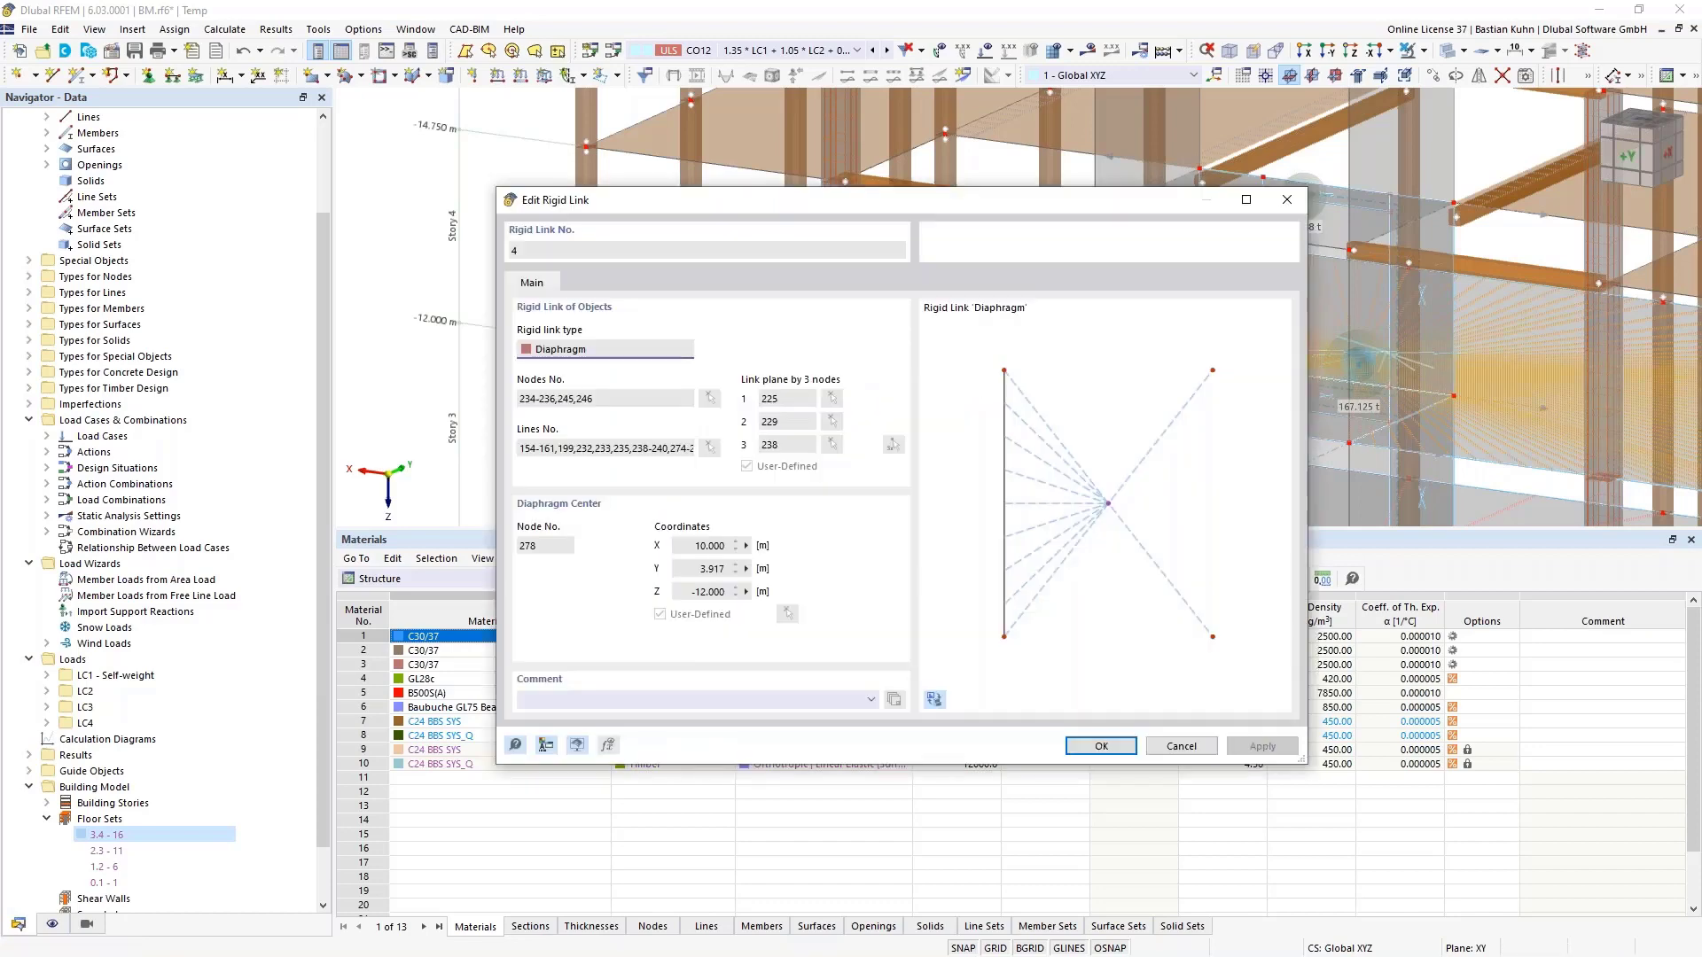
pyautogui.click(1175, 747)
# Inspect the -12.000 m floor slab surface's concrete cover settings and its main stiffness, thickness and material definition
pyautogui.scroll(5, 778, 248)
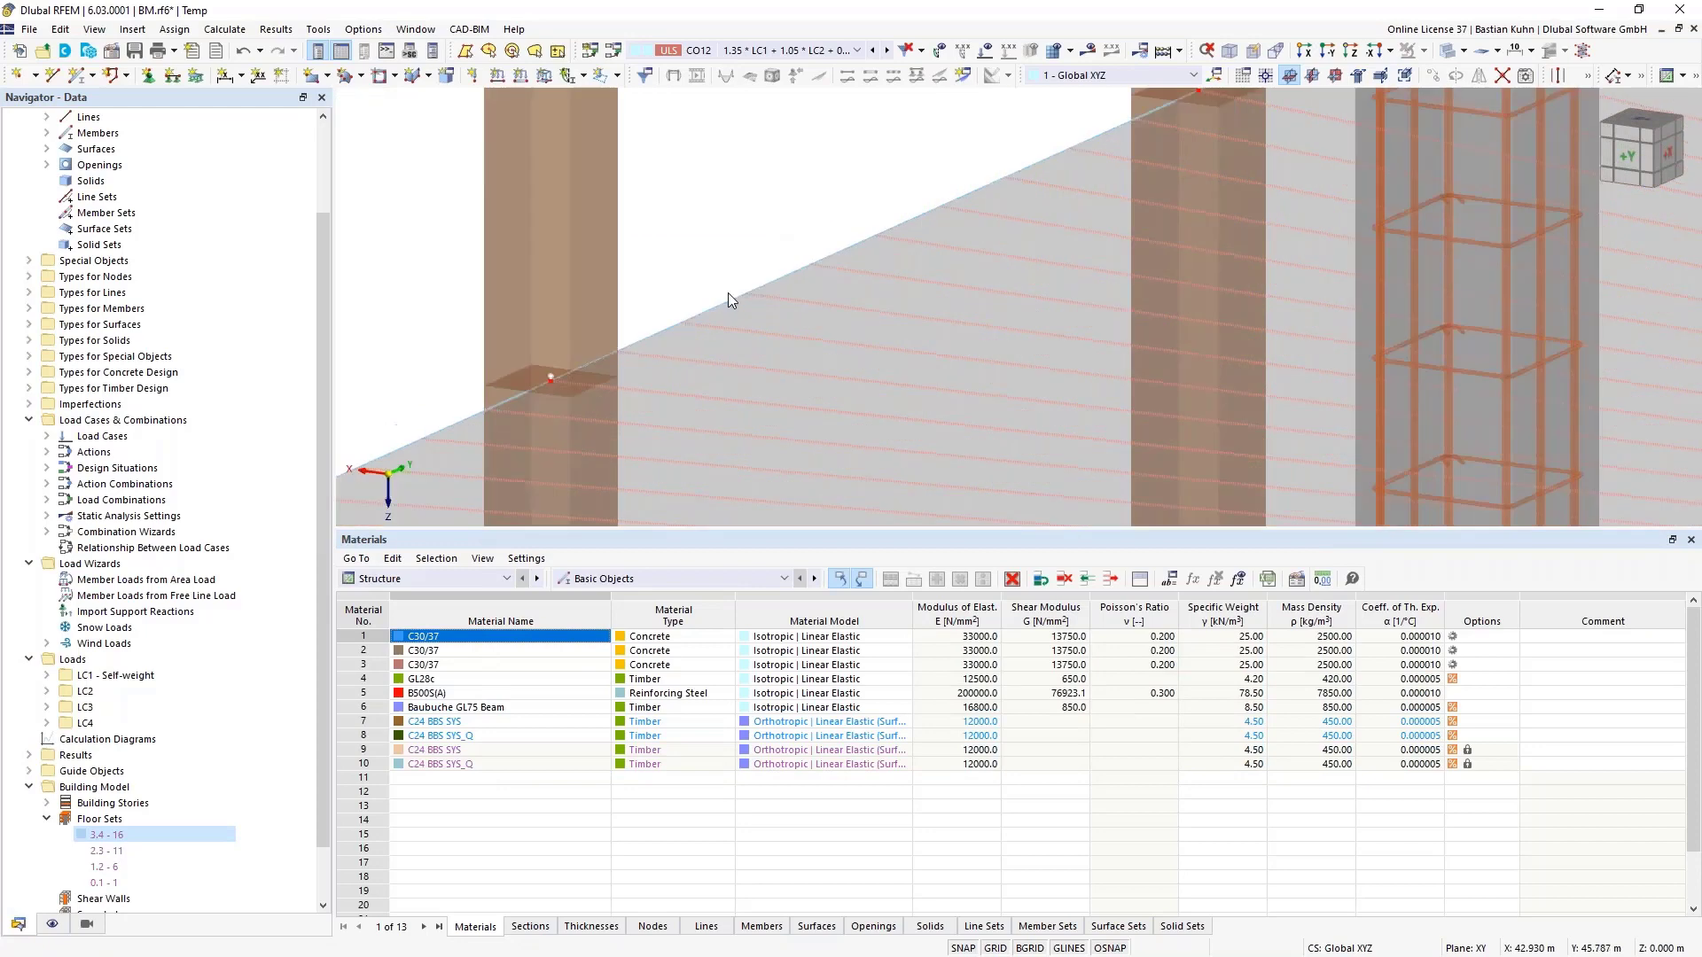
pyautogui.doubleClick(761, 314)
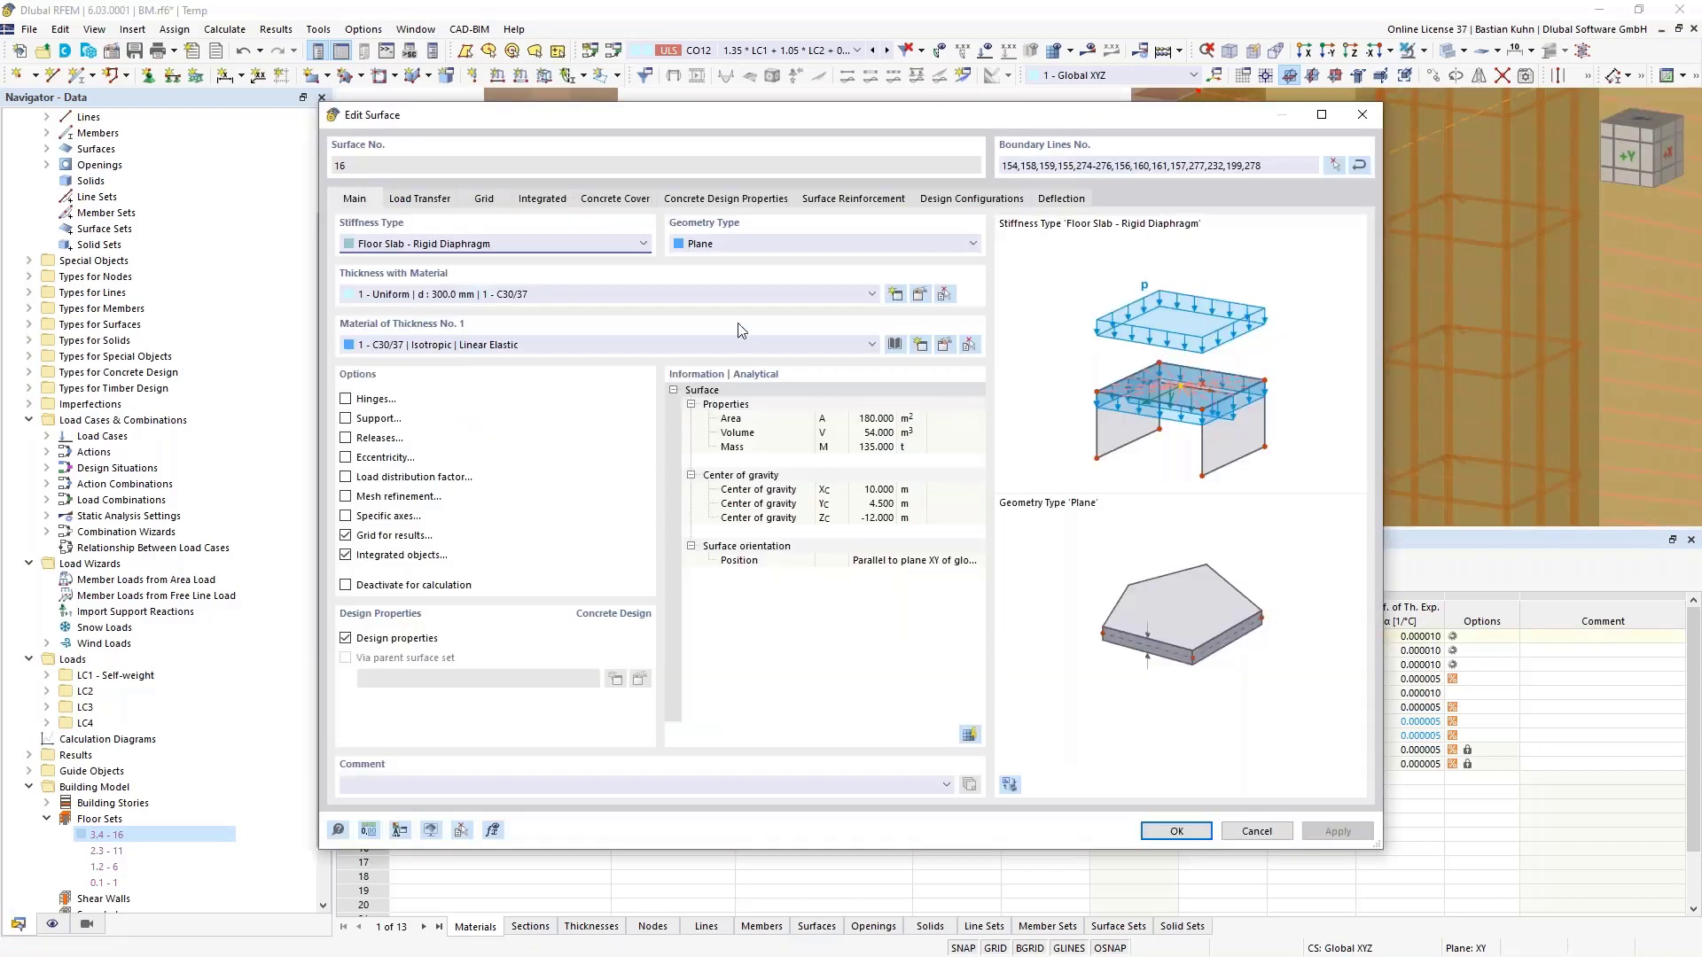
pyautogui.click(619, 203)
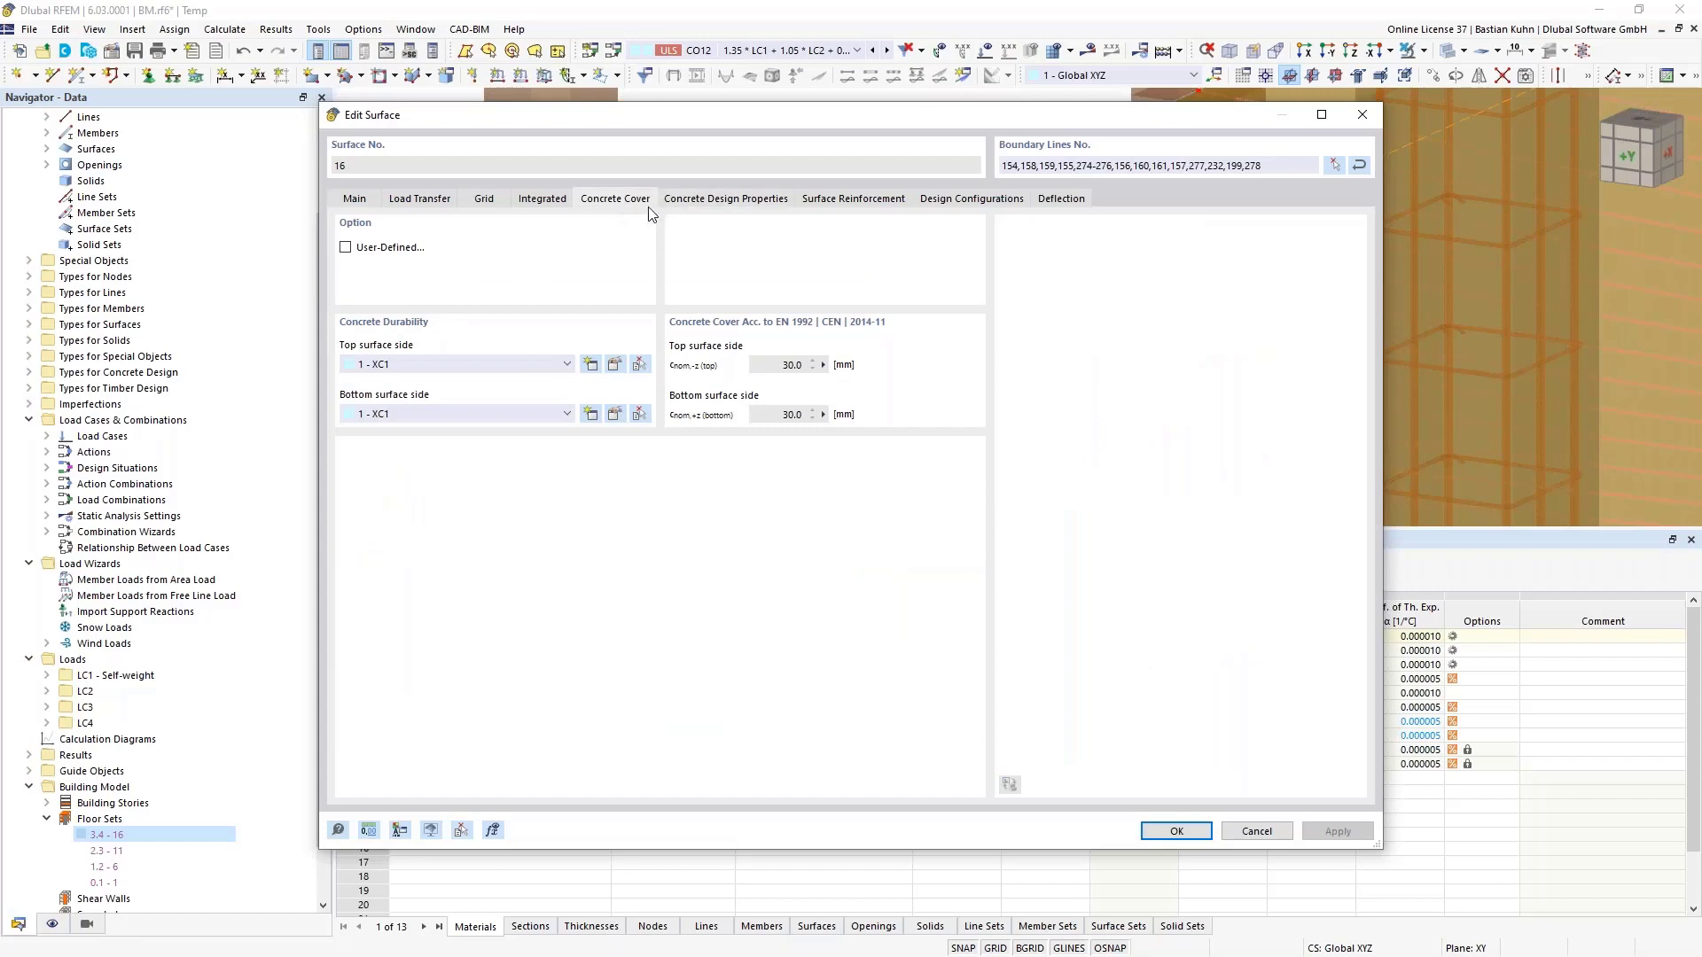
pyautogui.click(355, 200)
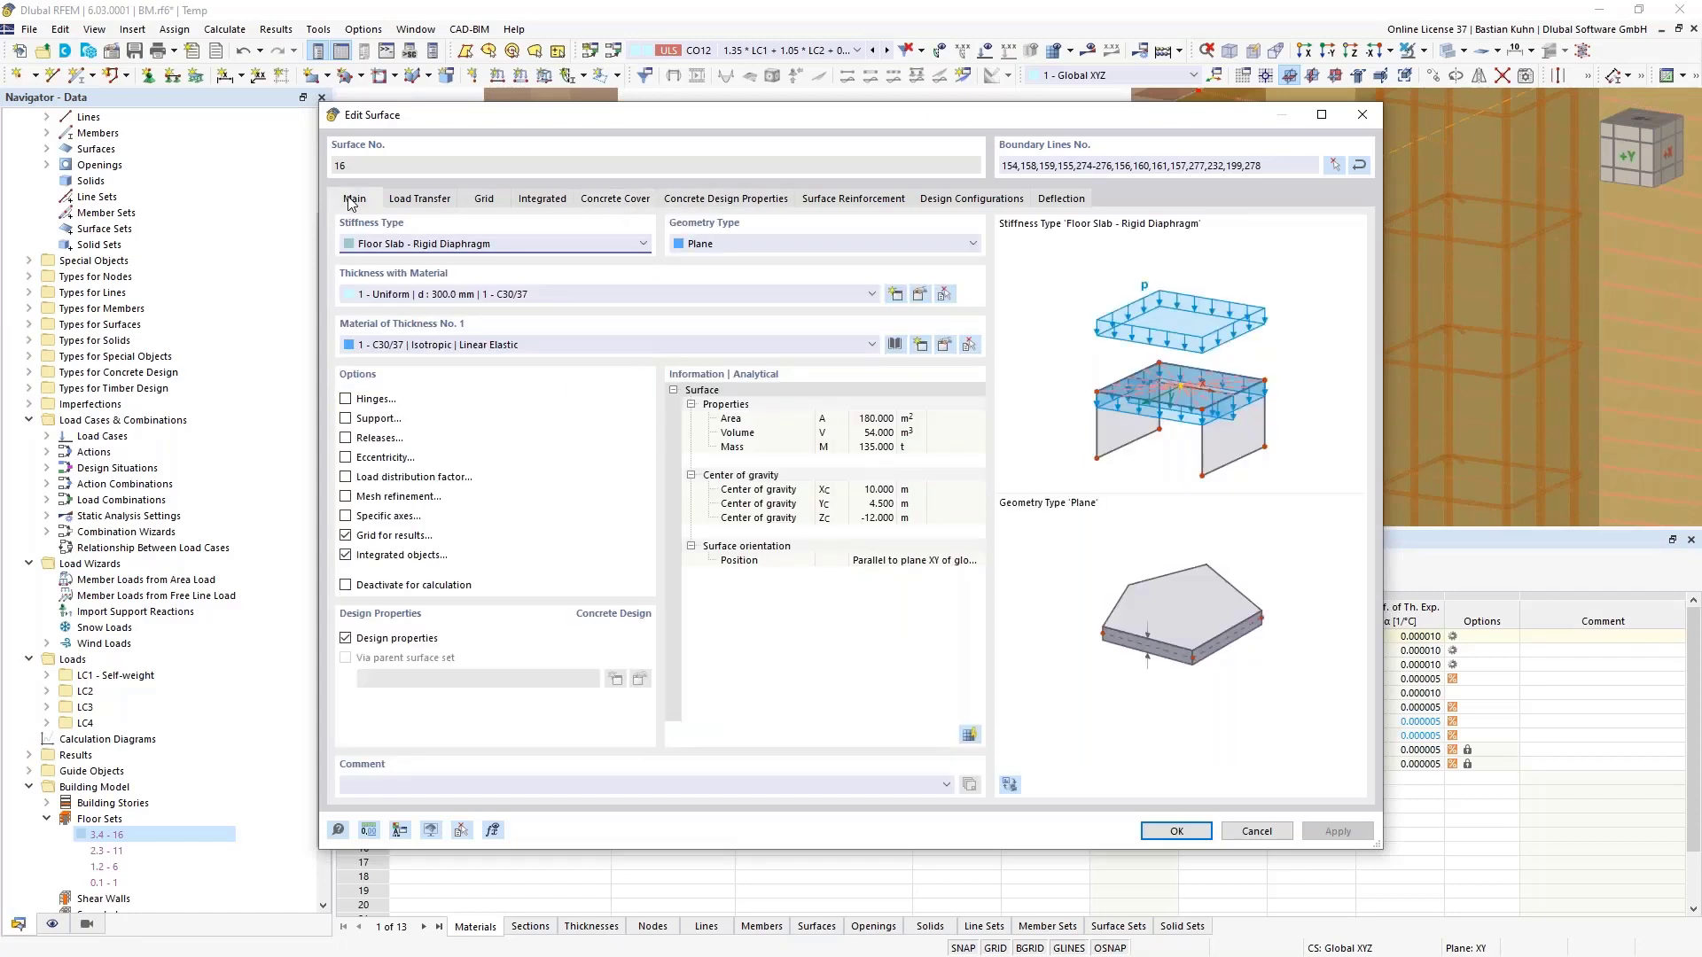
# Review the stiffness types available for surface 16 and close its settings without changing anything
pyautogui.click(373, 248)
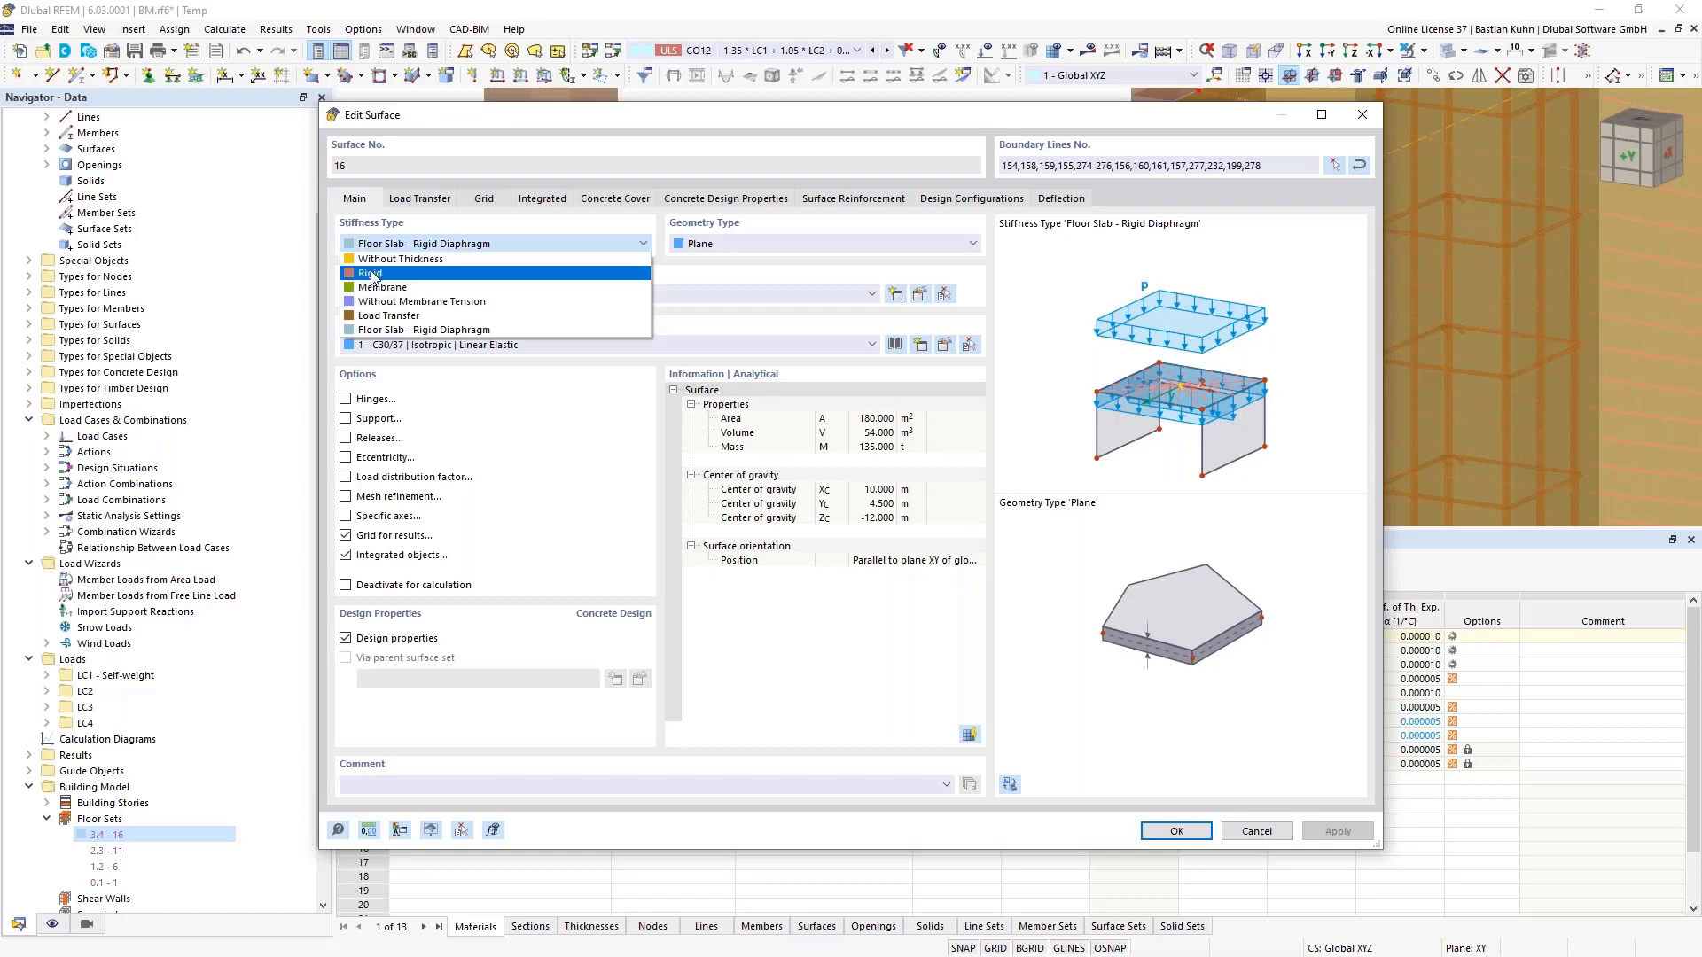
pyautogui.click(386, 187)
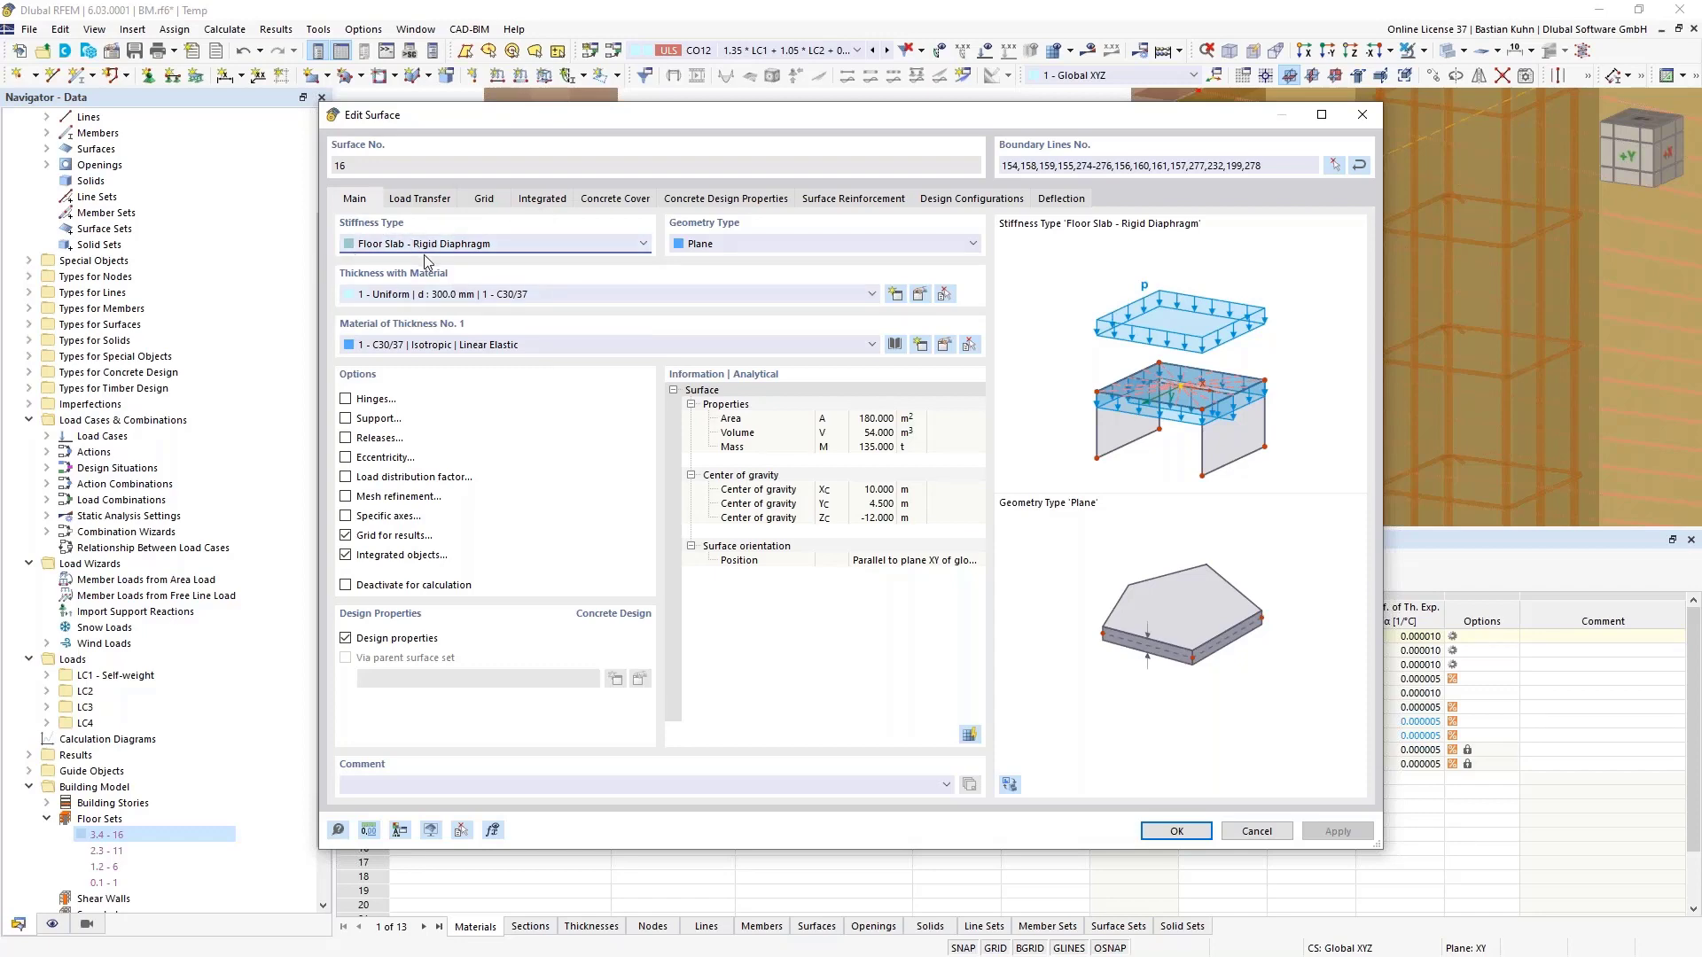
pyautogui.click(1257, 830)
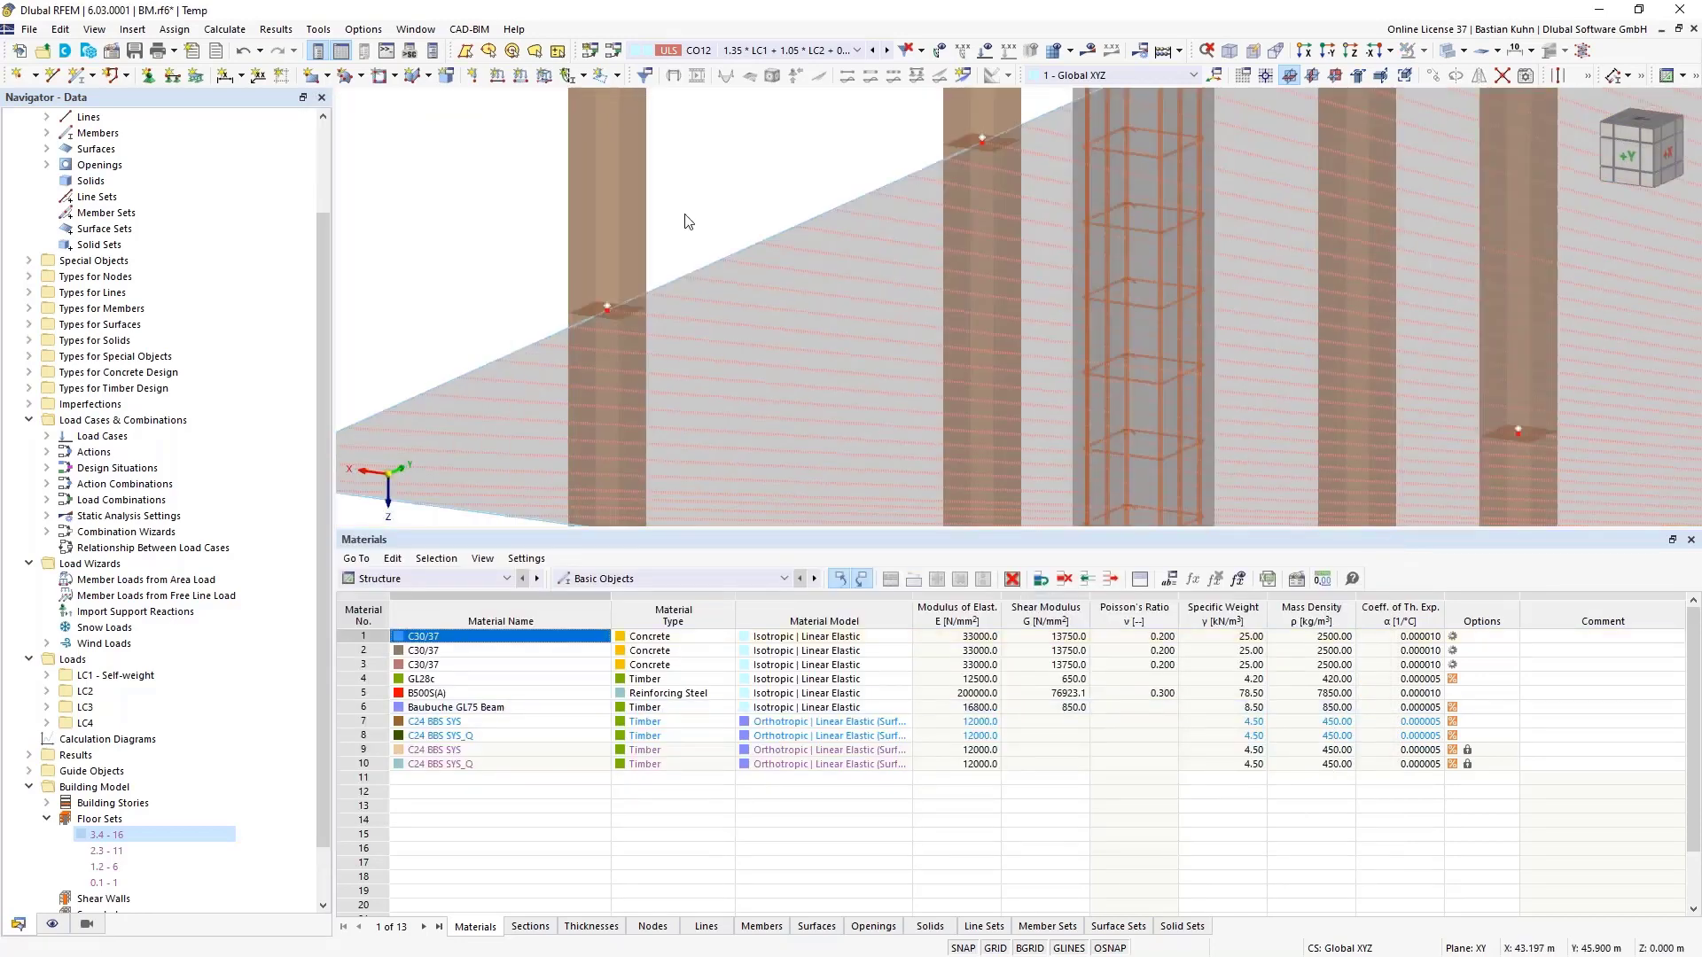
# Create a new shear wall entry in the building model and start the graphical selection of its surfaces
pyautogui.scroll(-2, 193, 760)
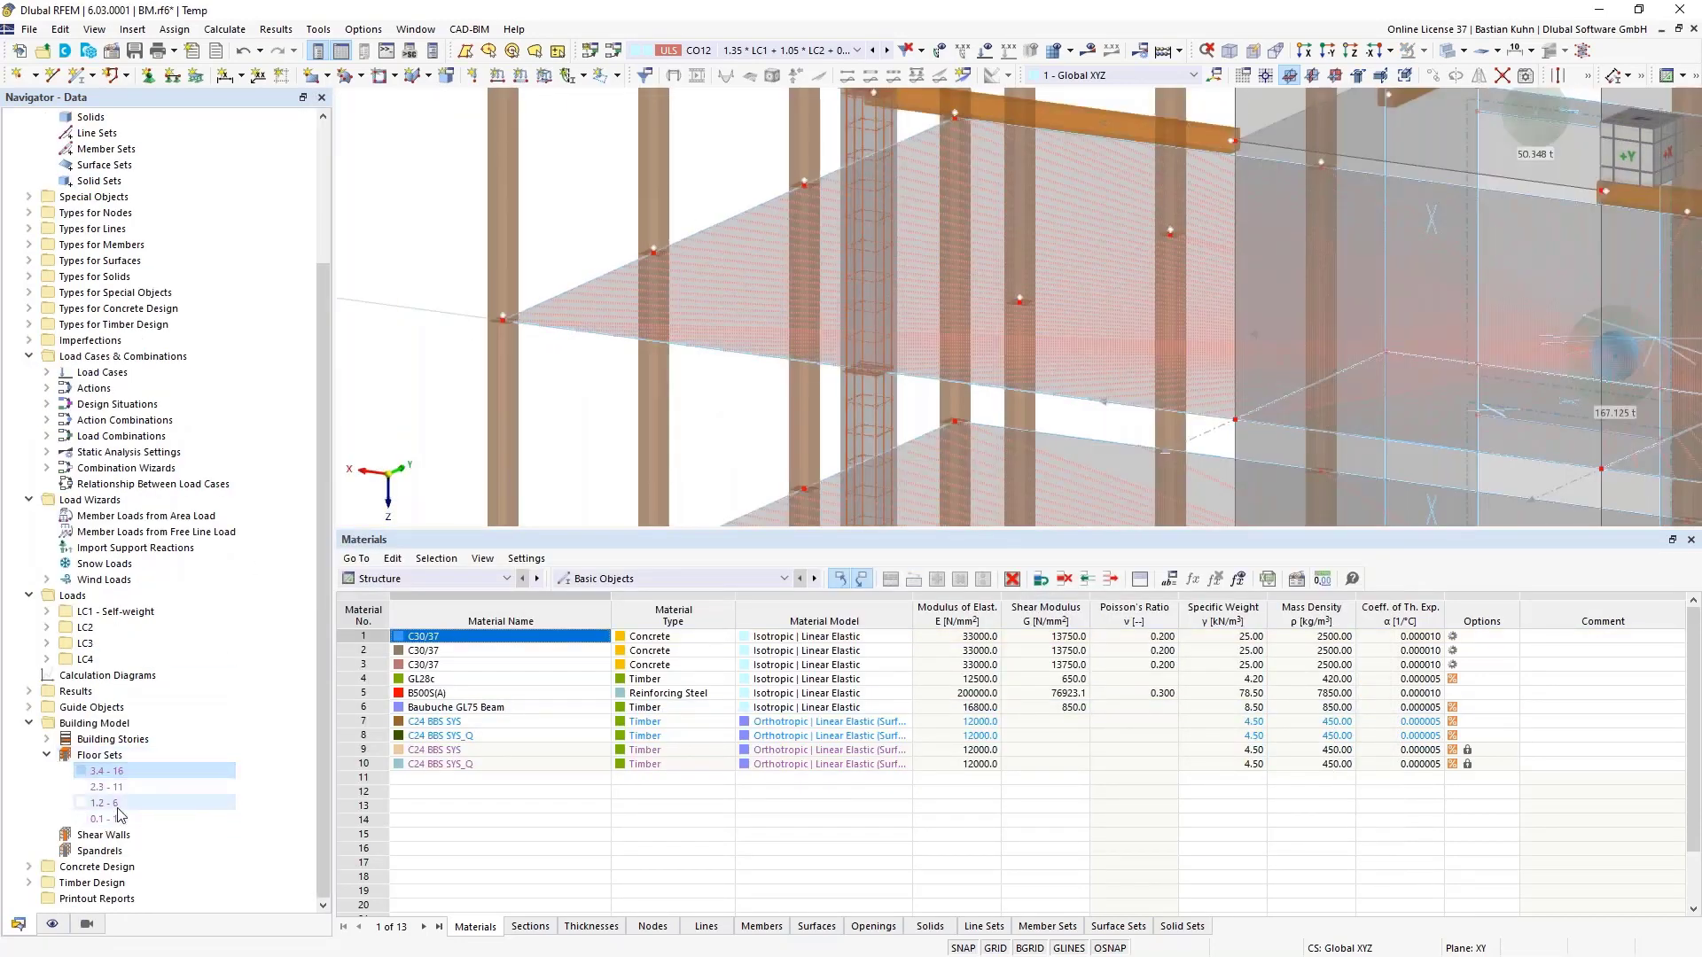
pyautogui.click(102, 837)
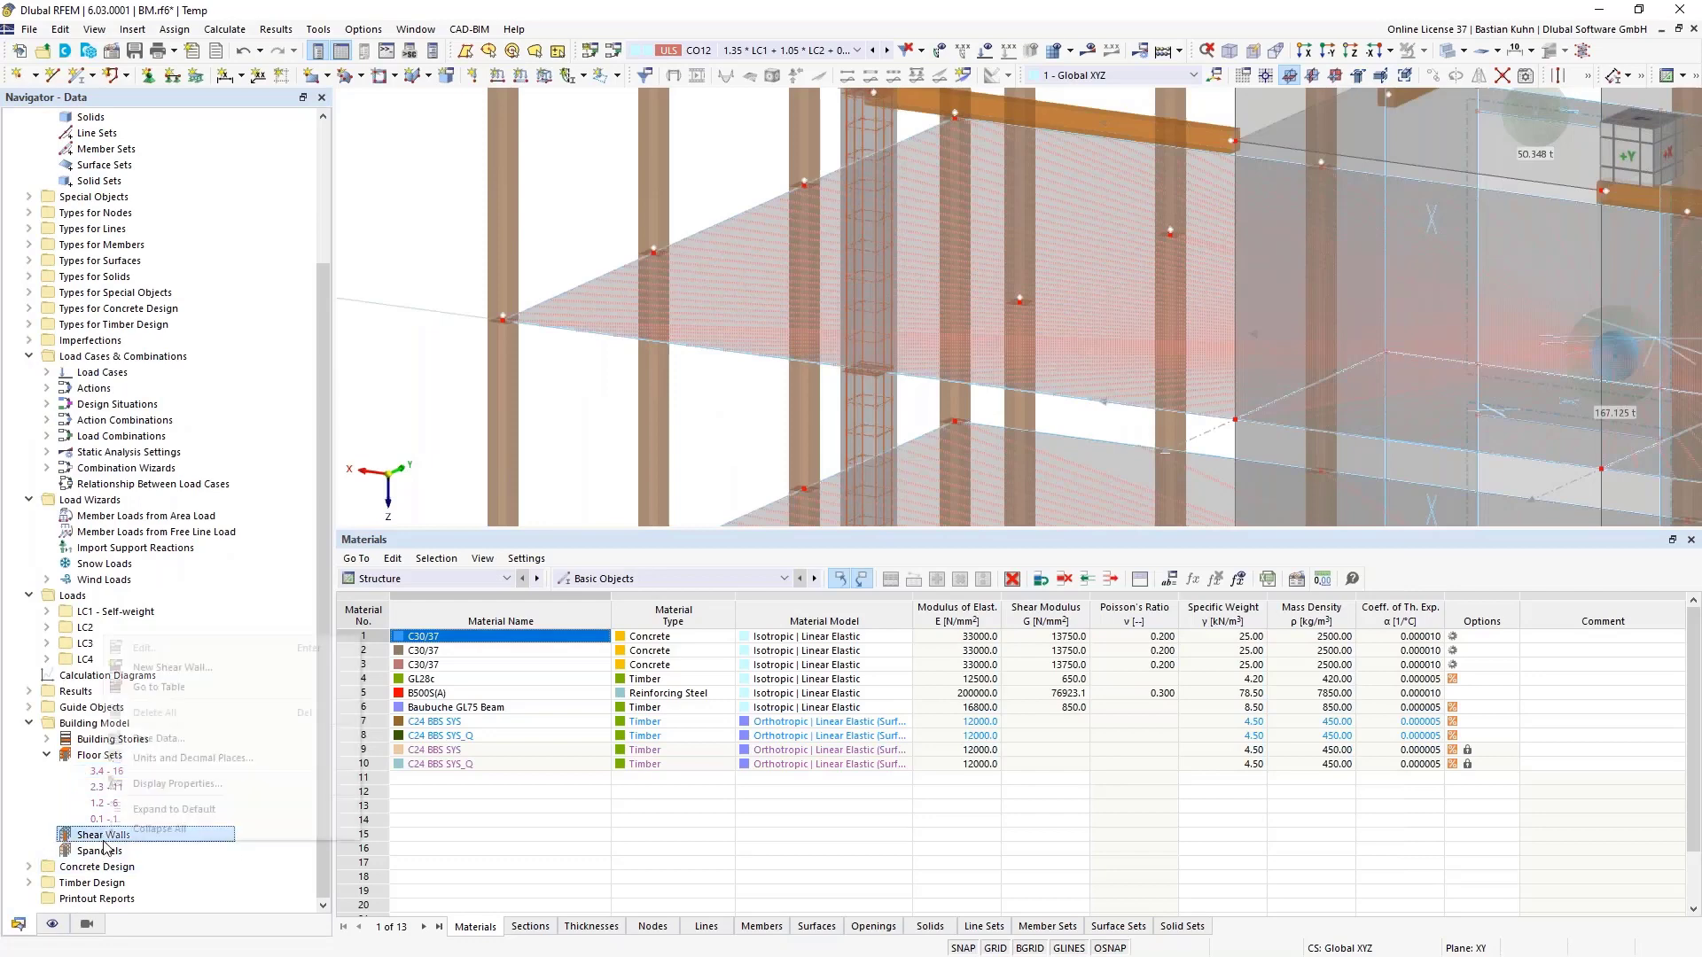
pyautogui.rightClick(103, 845)
pyautogui.click(151, 660)
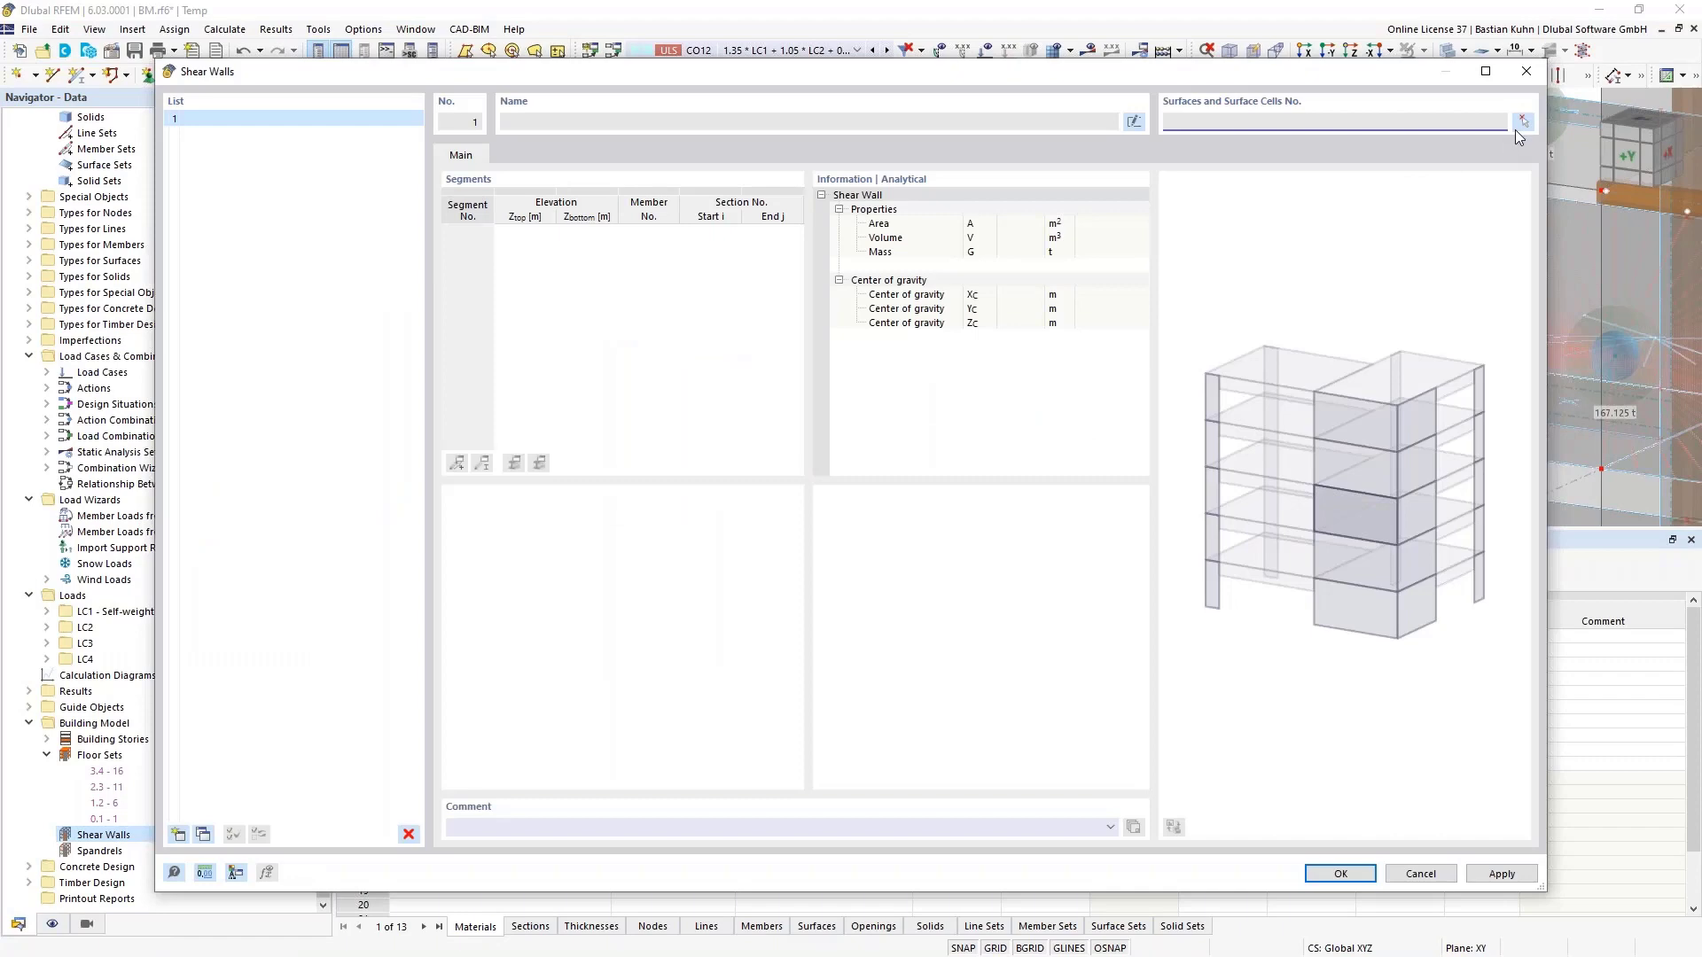
pyautogui.click(1518, 124)
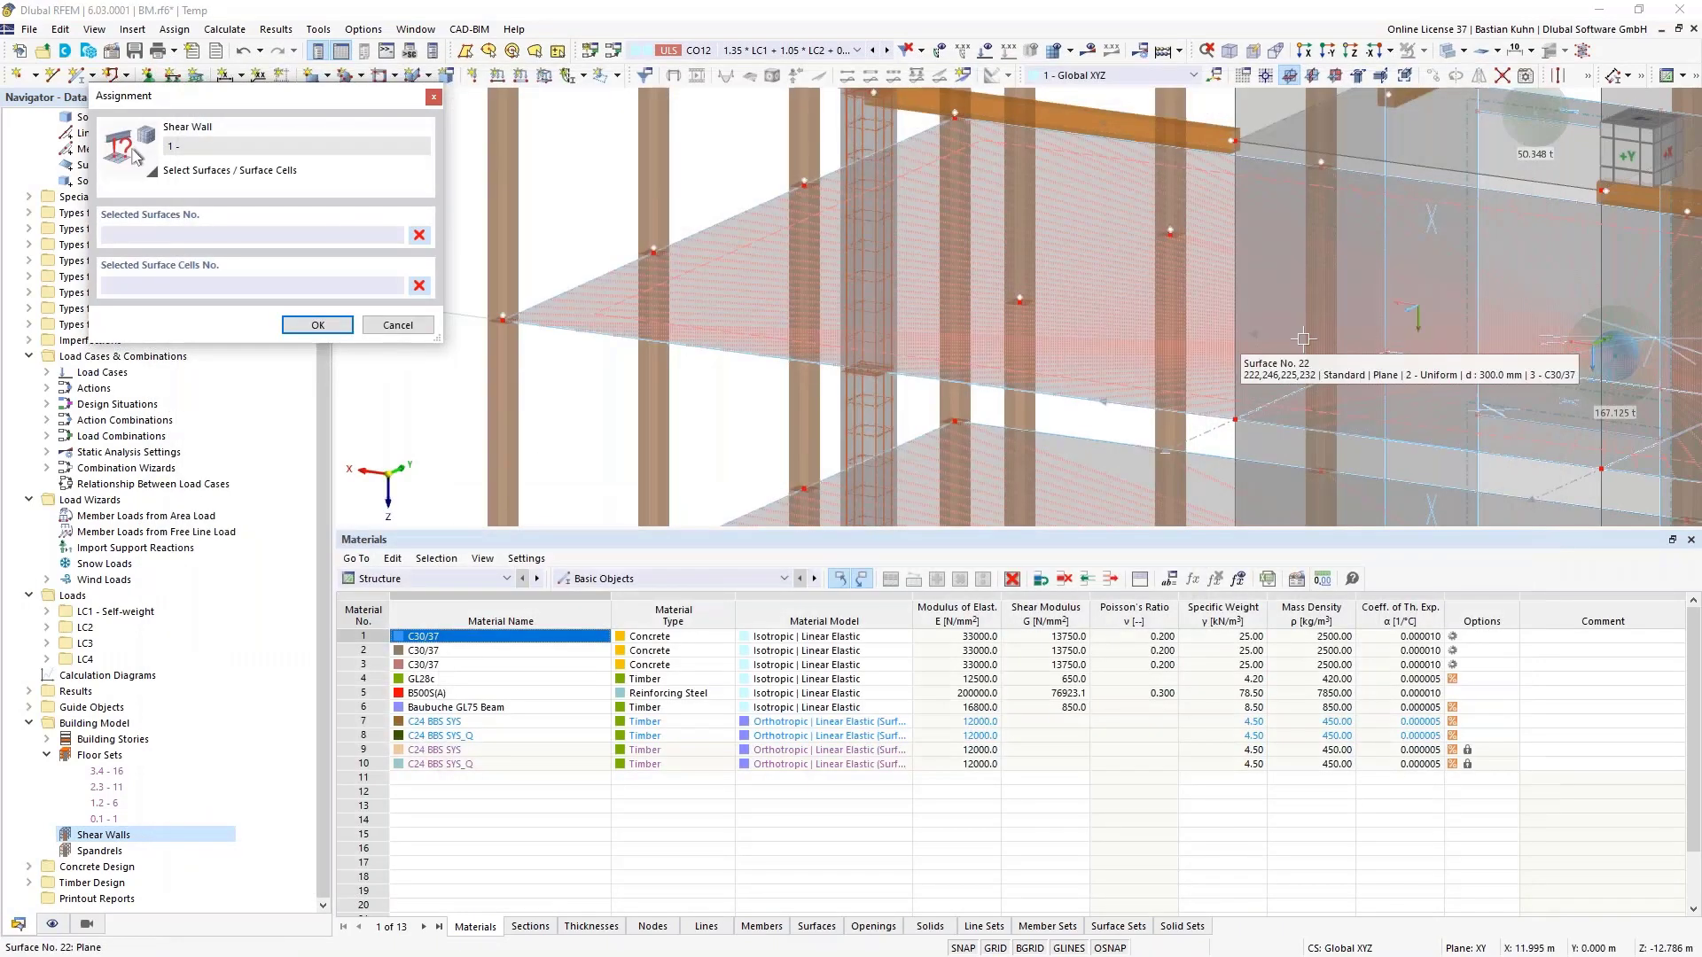
# Assign the stacked core wall surfaces 2, 7, 12, 17 and 22 to shear wall 1
pyautogui.scroll(-5, 948, 293)
pyautogui.moveTo(947, 293); pyautogui.dragTo(938, 459, button='middle')
pyautogui.scroll(2, 931, 279)
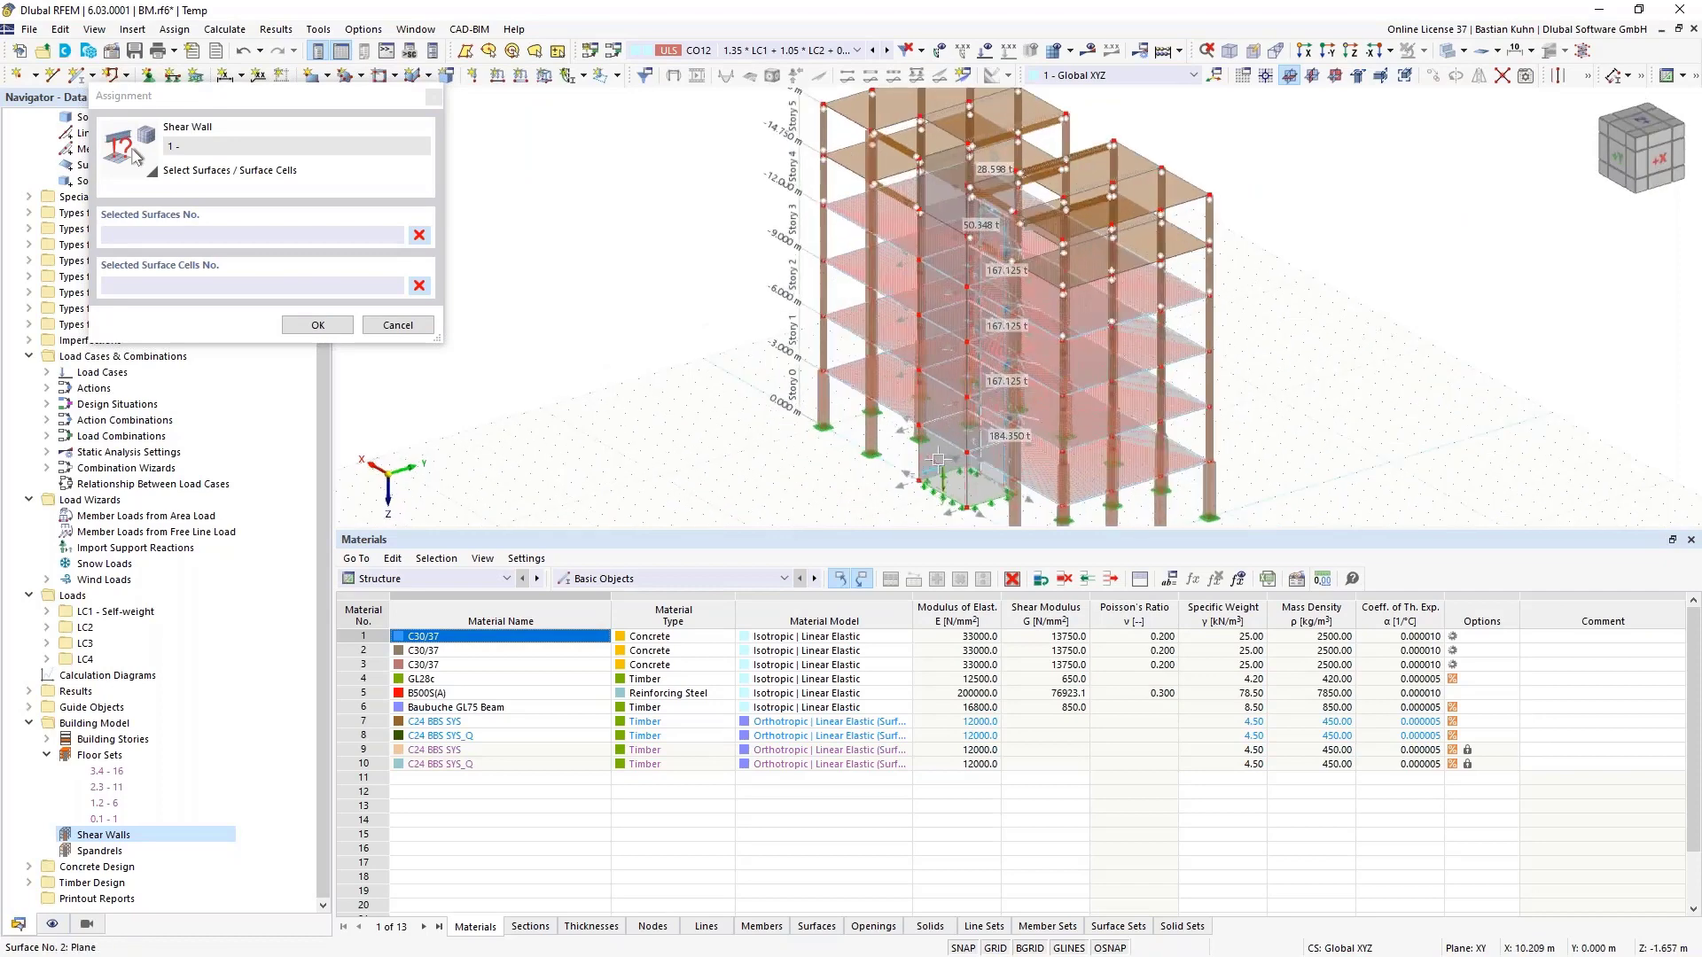
pyautogui.click(938, 459)
pyautogui.click(938, 407)
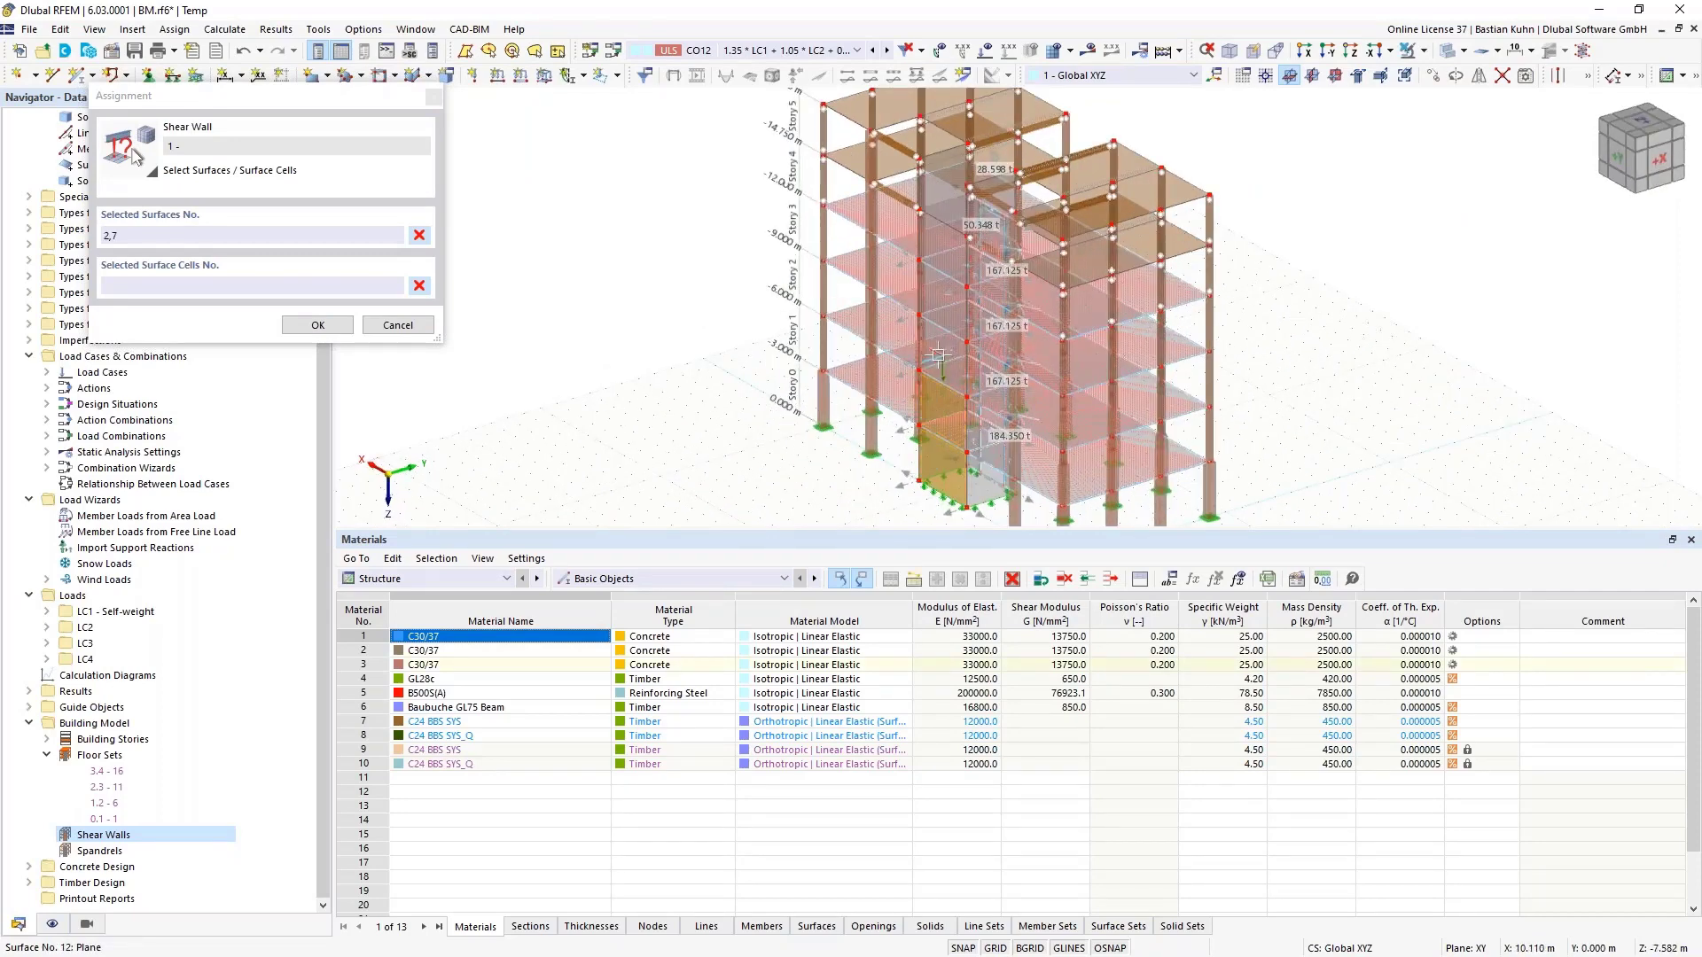
pyautogui.click(937, 357)
pyautogui.click(934, 306)
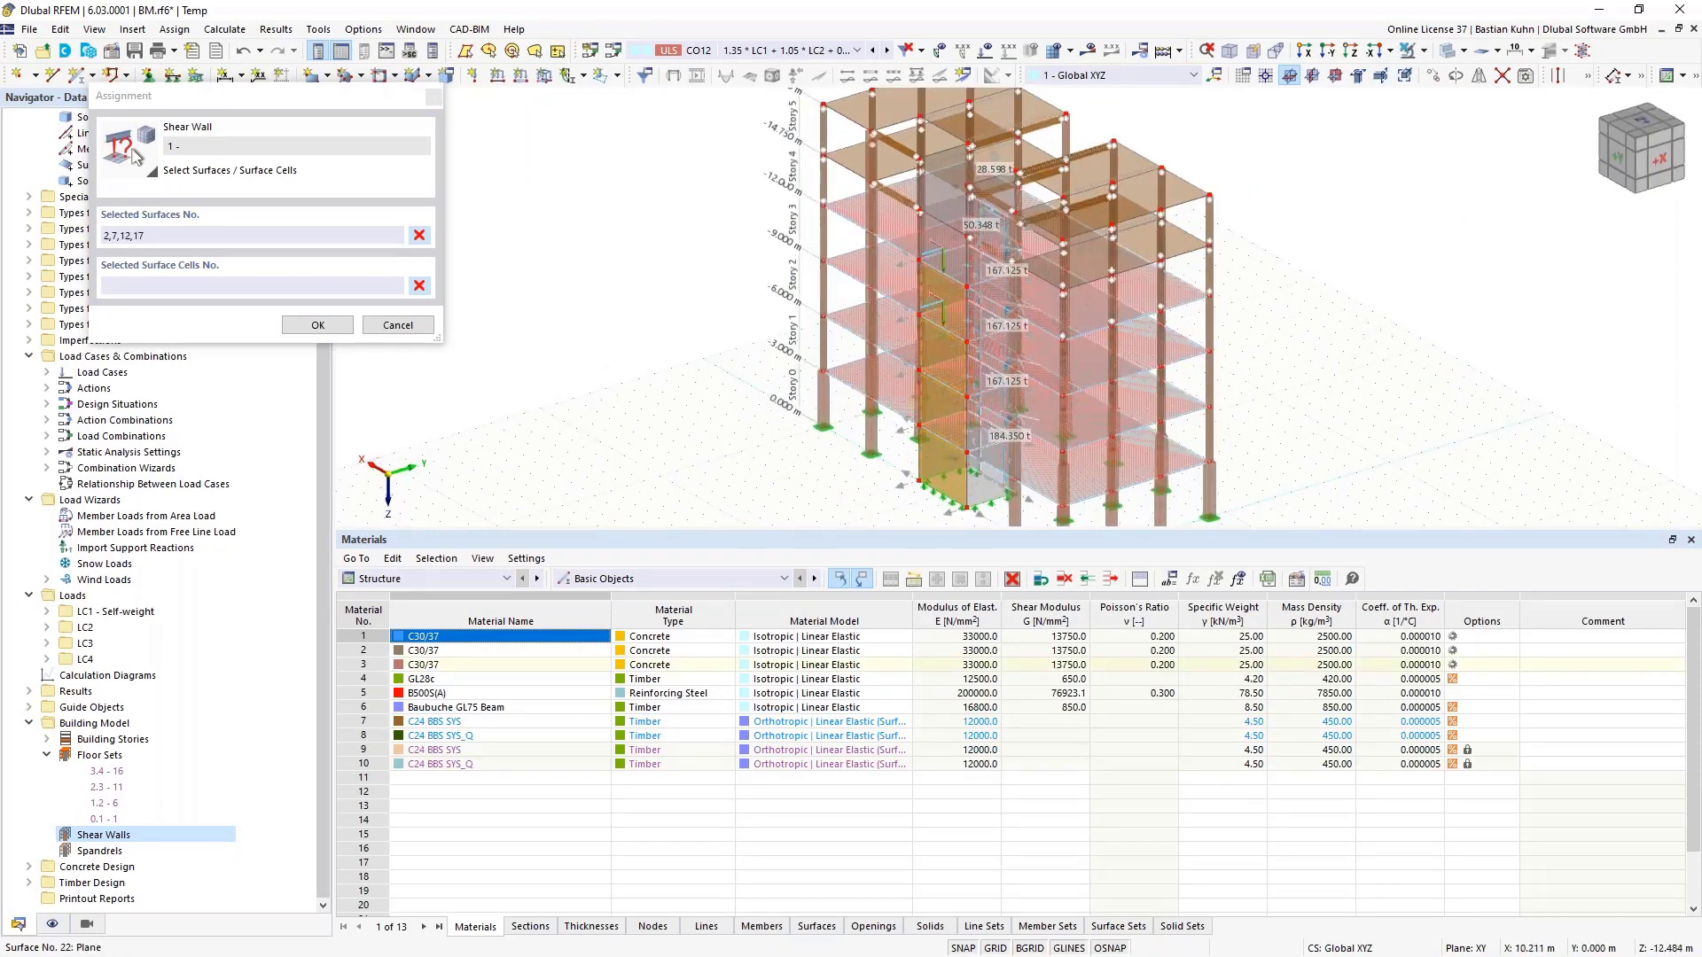
pyautogui.click(938, 255)
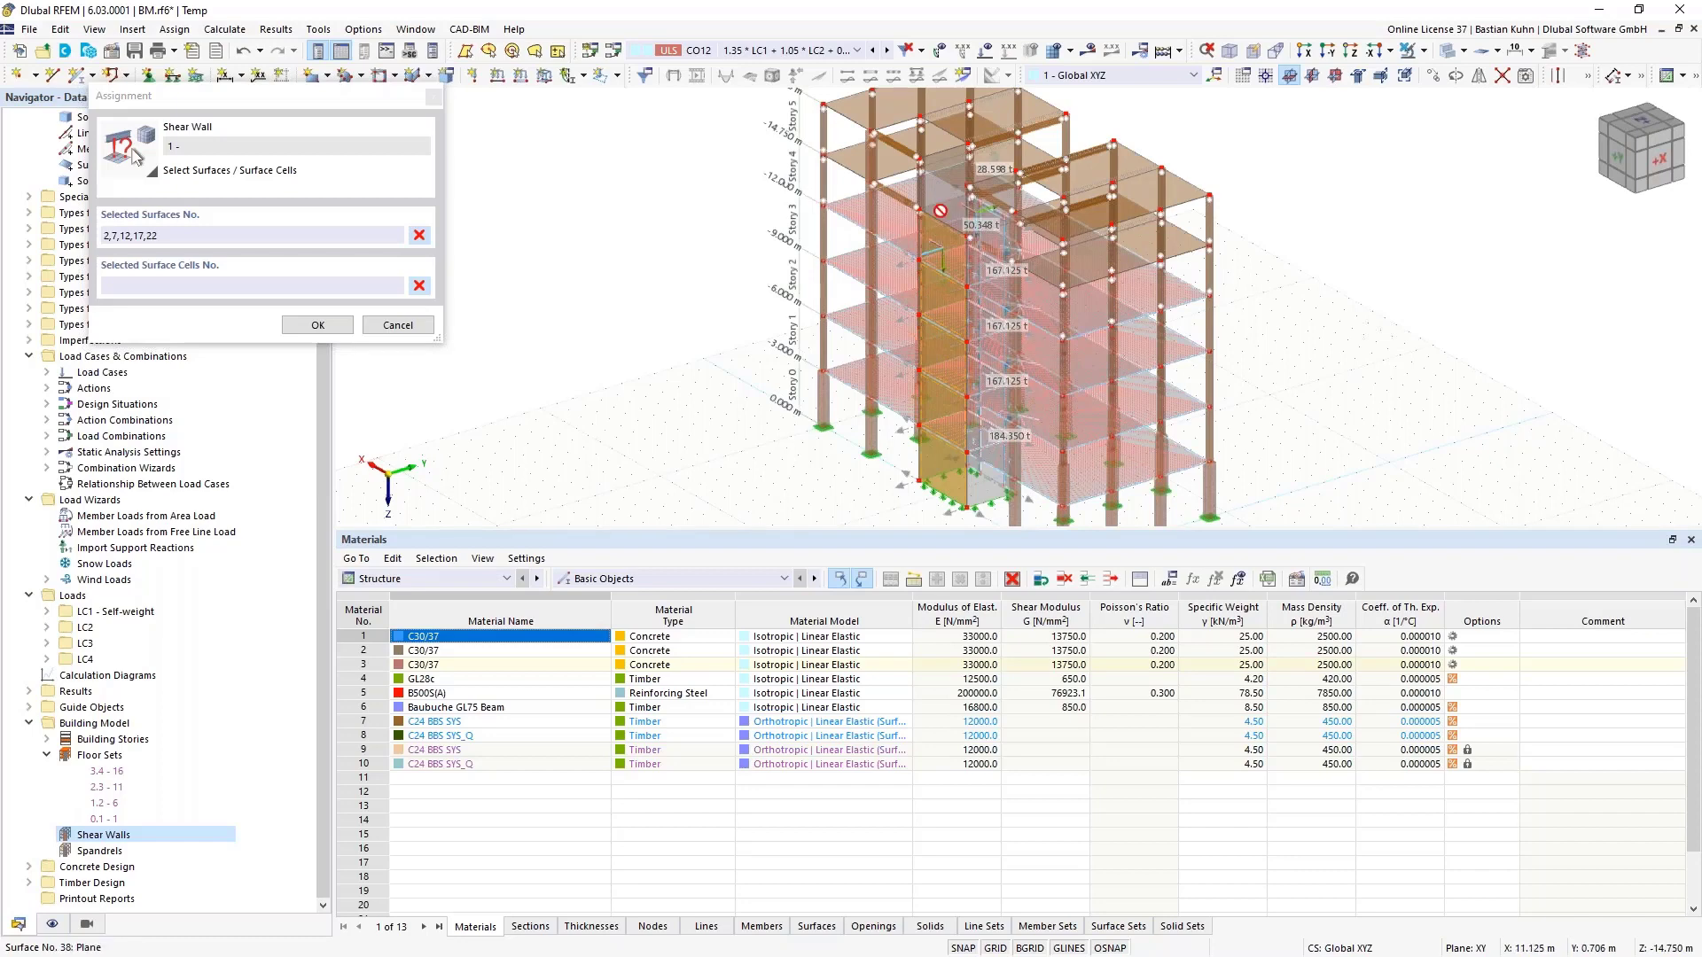
pyautogui.scroll(2, 947, 176)
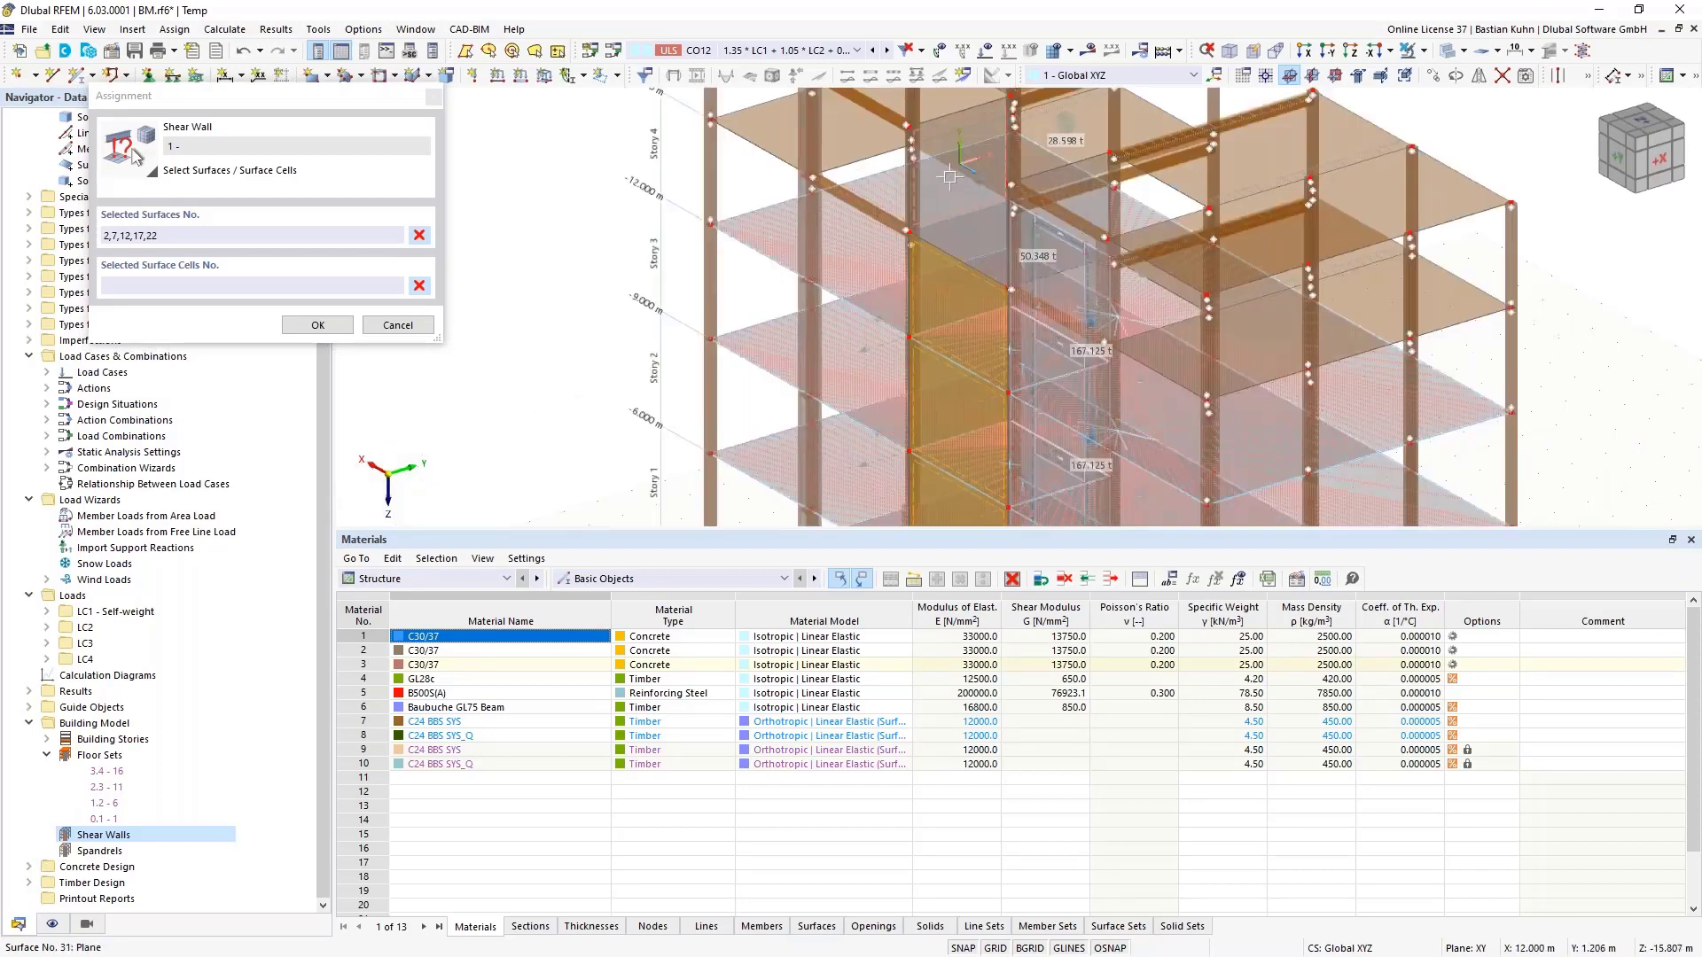
pyautogui.scroll(3, 967, 326)
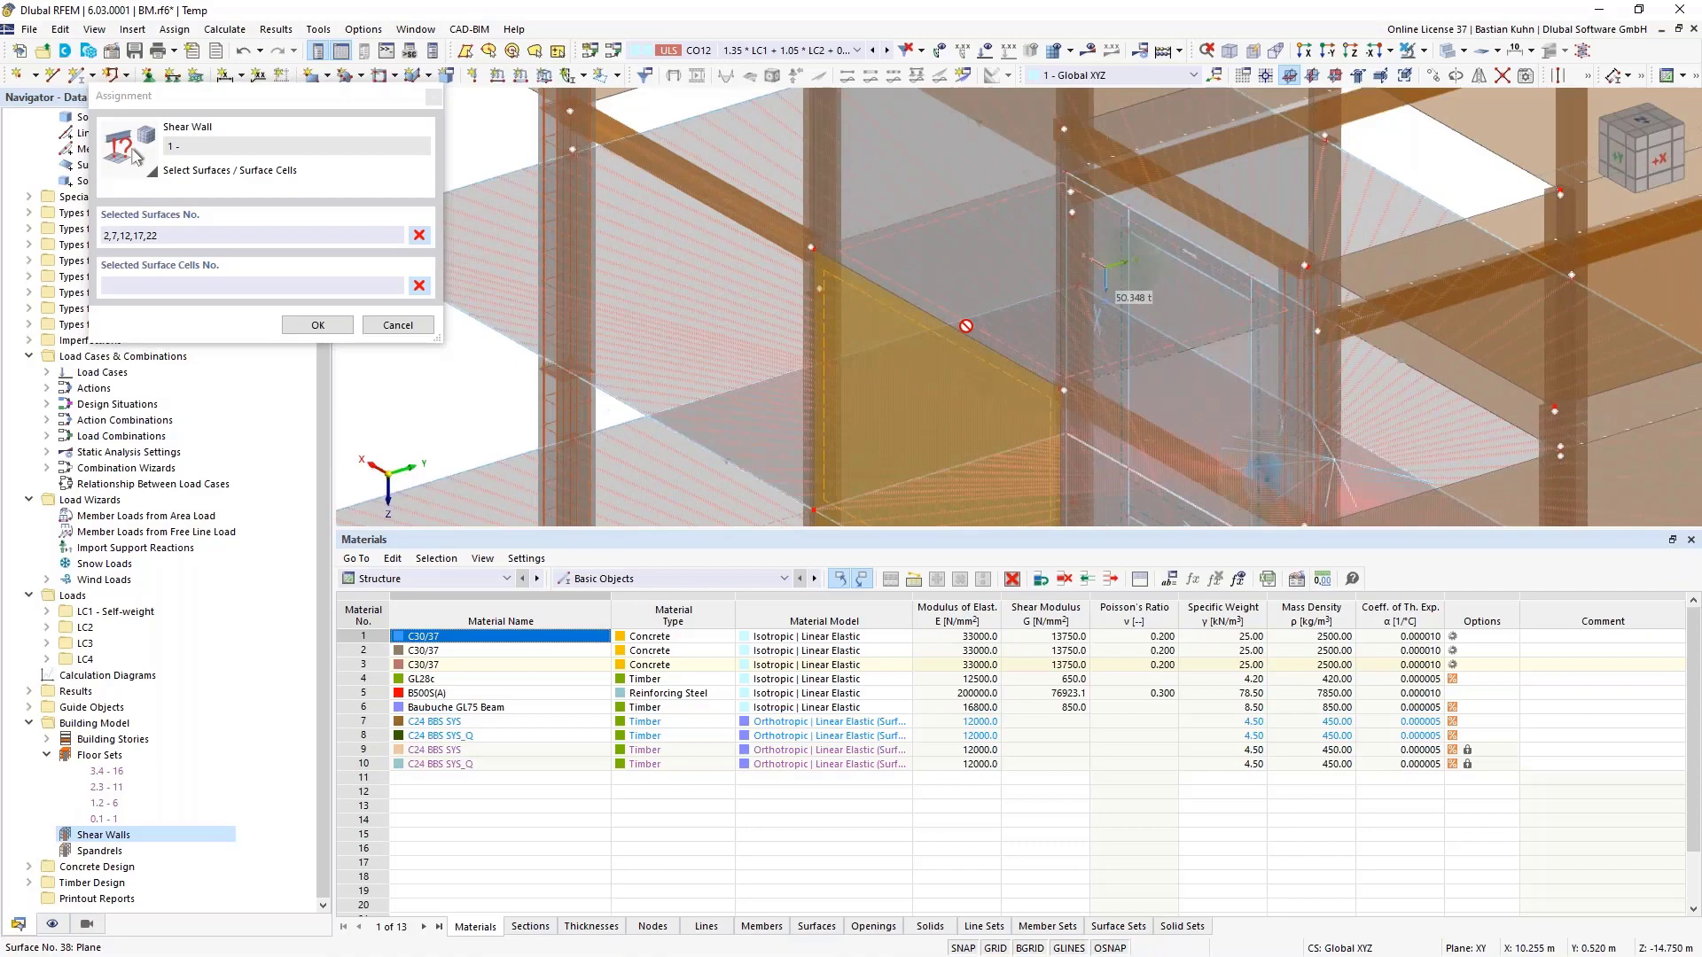
pyautogui.scroll(-5, 989, 351)
pyautogui.keyDown('ctrl'); pyautogui.moveTo(913, 338); pyautogui.dragTo(975, 336, button='middle'); pyautogui.keyUp('ctrl')
pyautogui.click(317, 324)
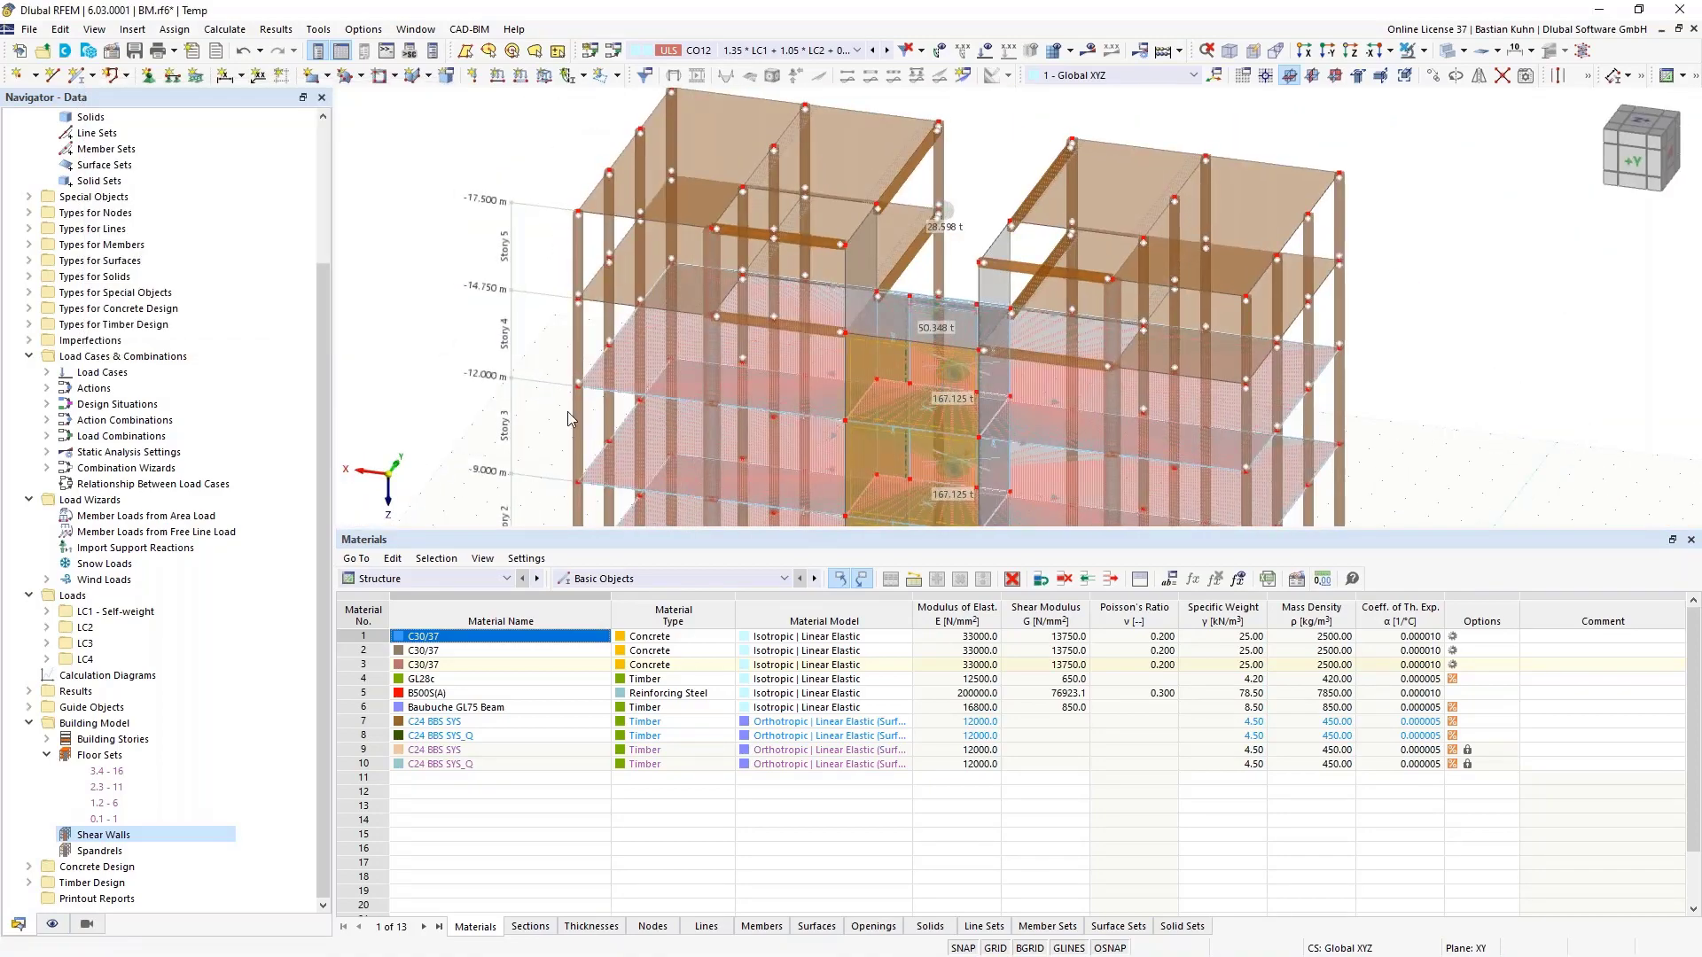
pyautogui.doubleClick(714, 424)
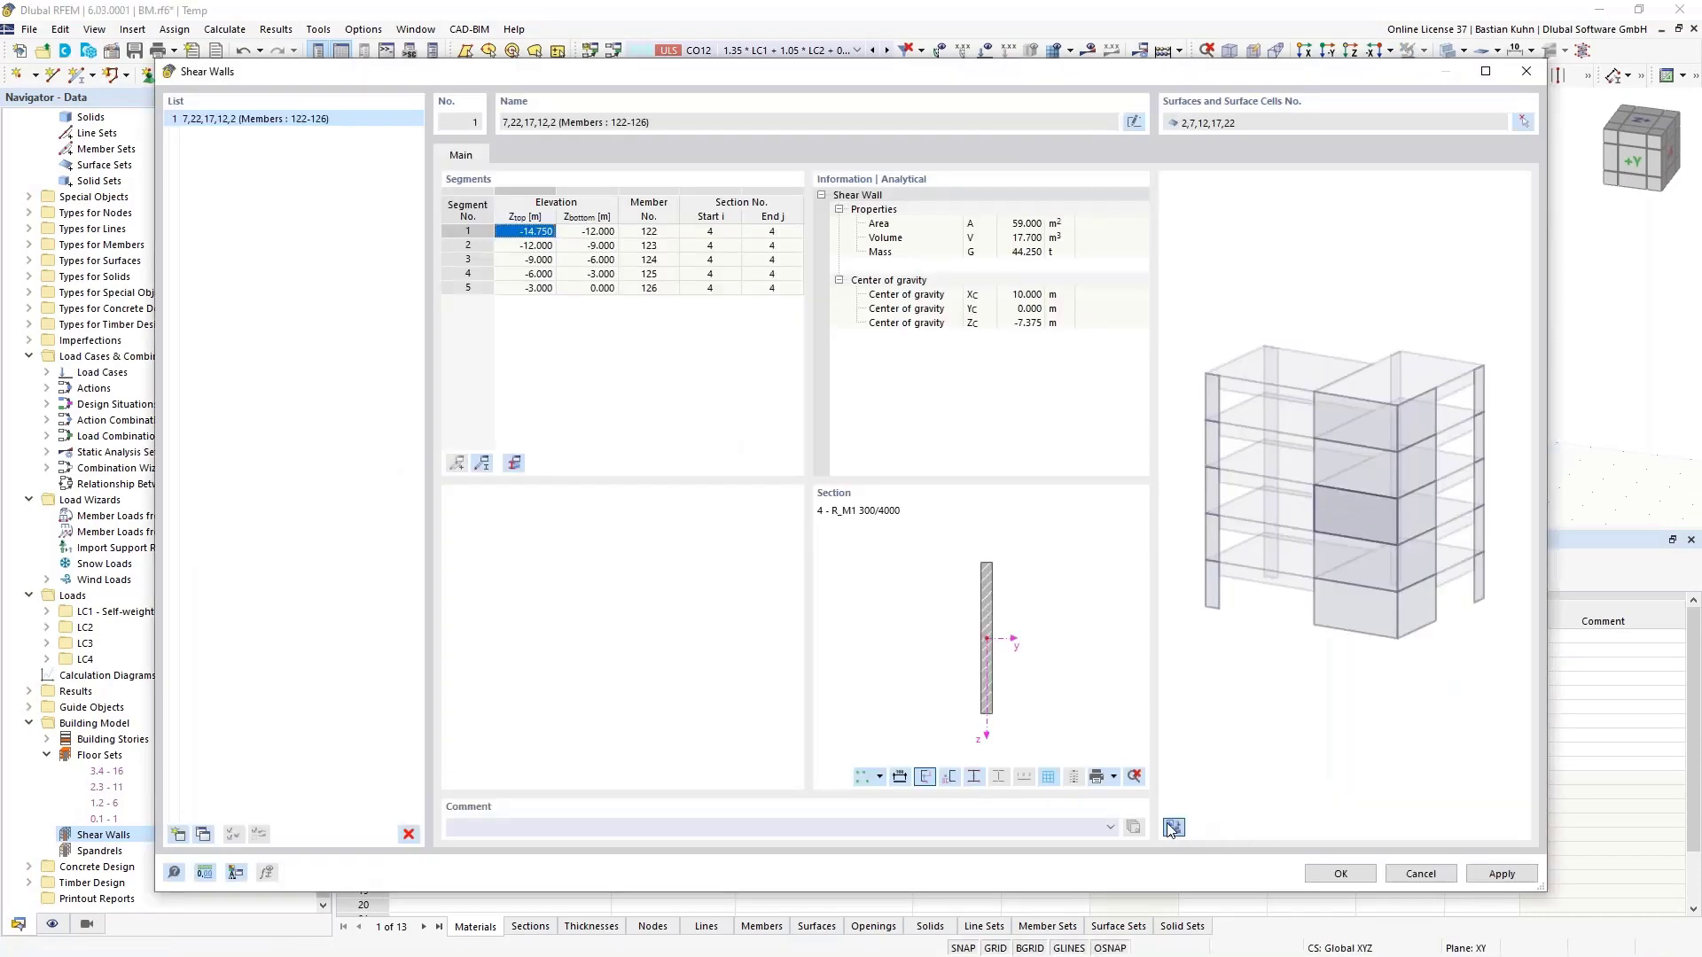
# Show the building model in the shear wall preview and apply shear wall 1
pyautogui.click(1174, 826)
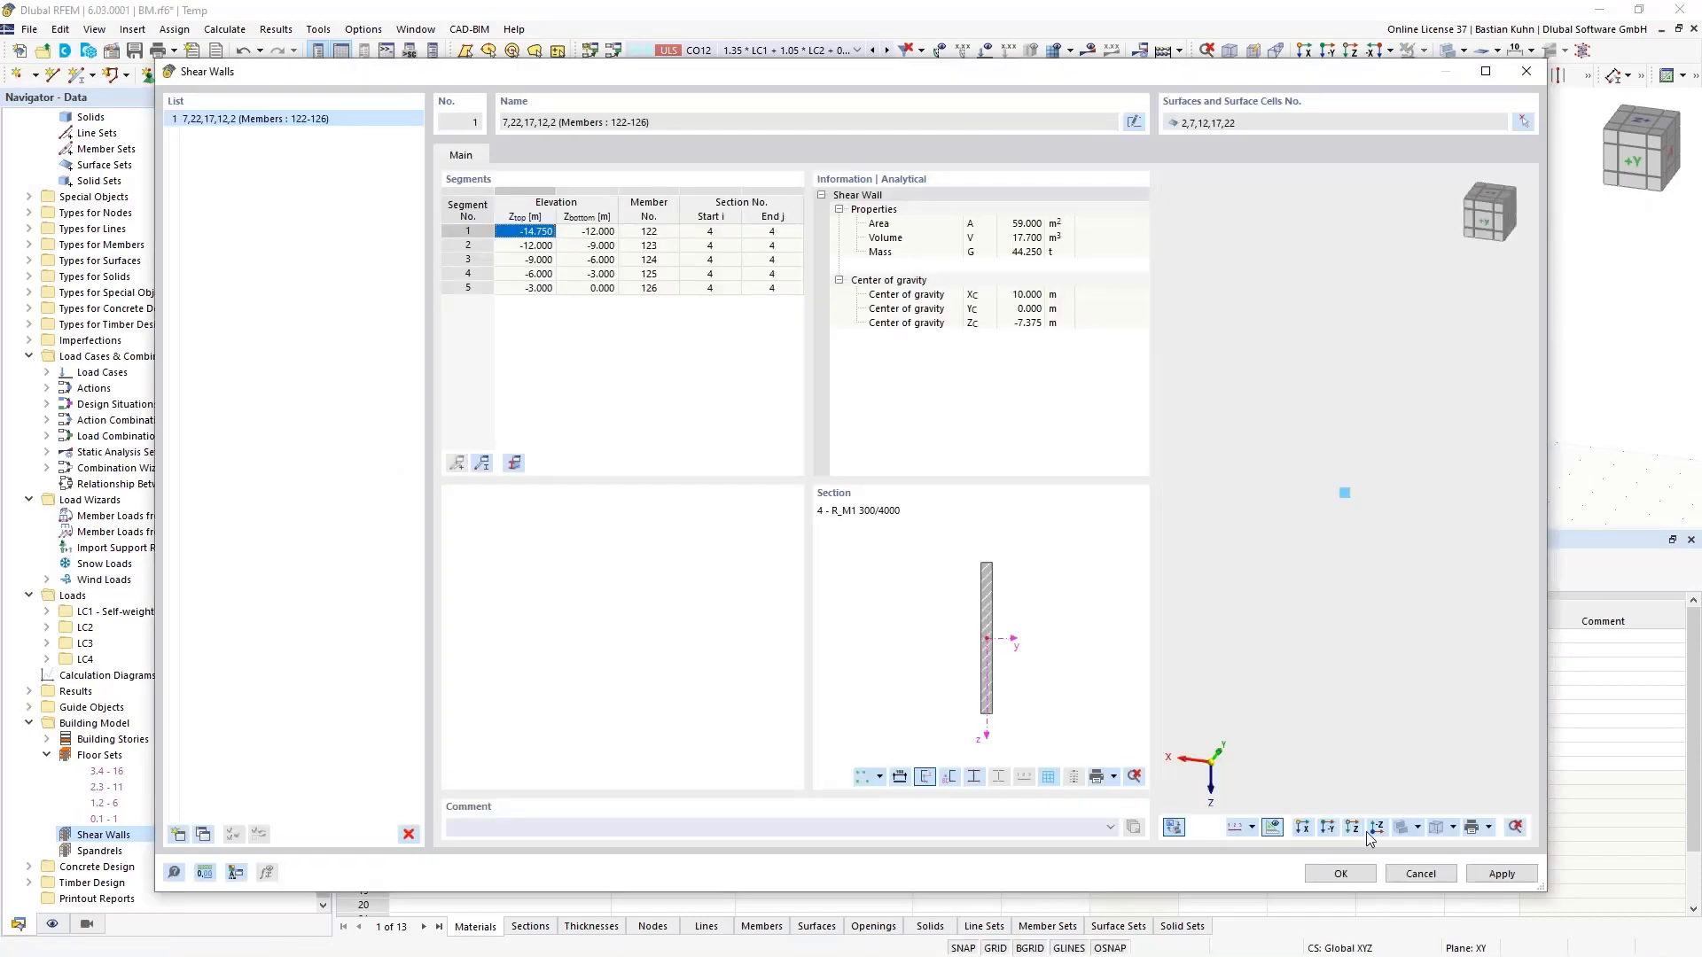
pyautogui.click(1499, 875)
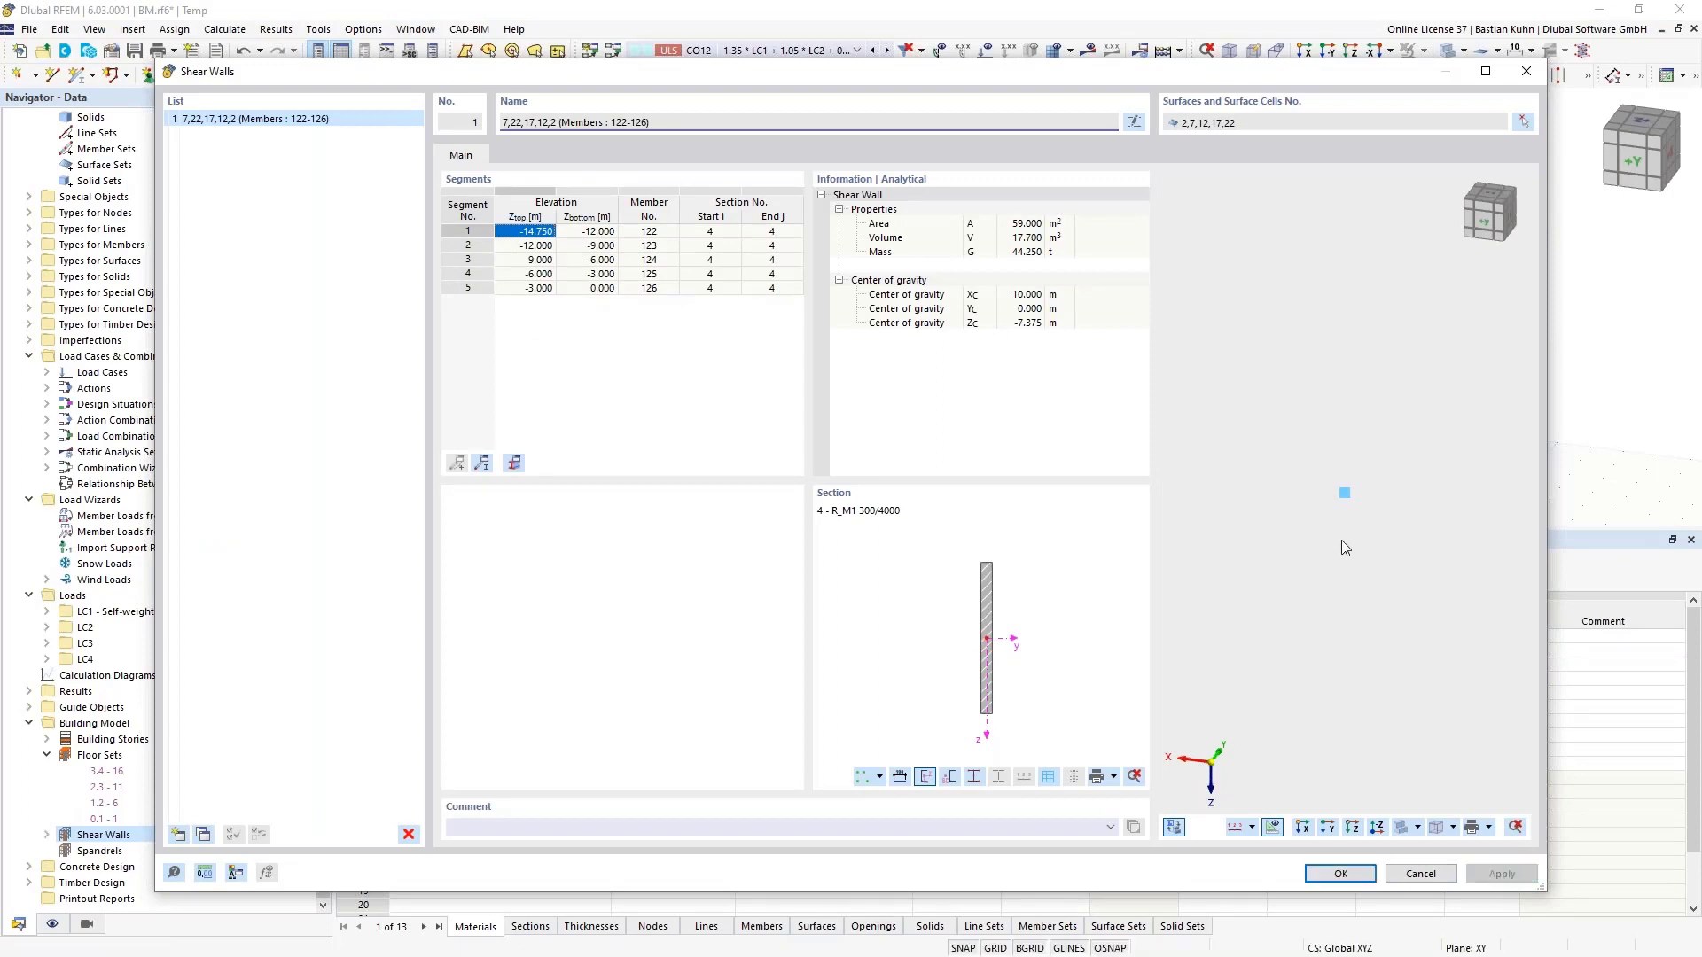
pyautogui.scroll(-2, 1342, 540)
pyautogui.moveTo(1353, 545); pyautogui.dragTo(1297, 581, button='middle')
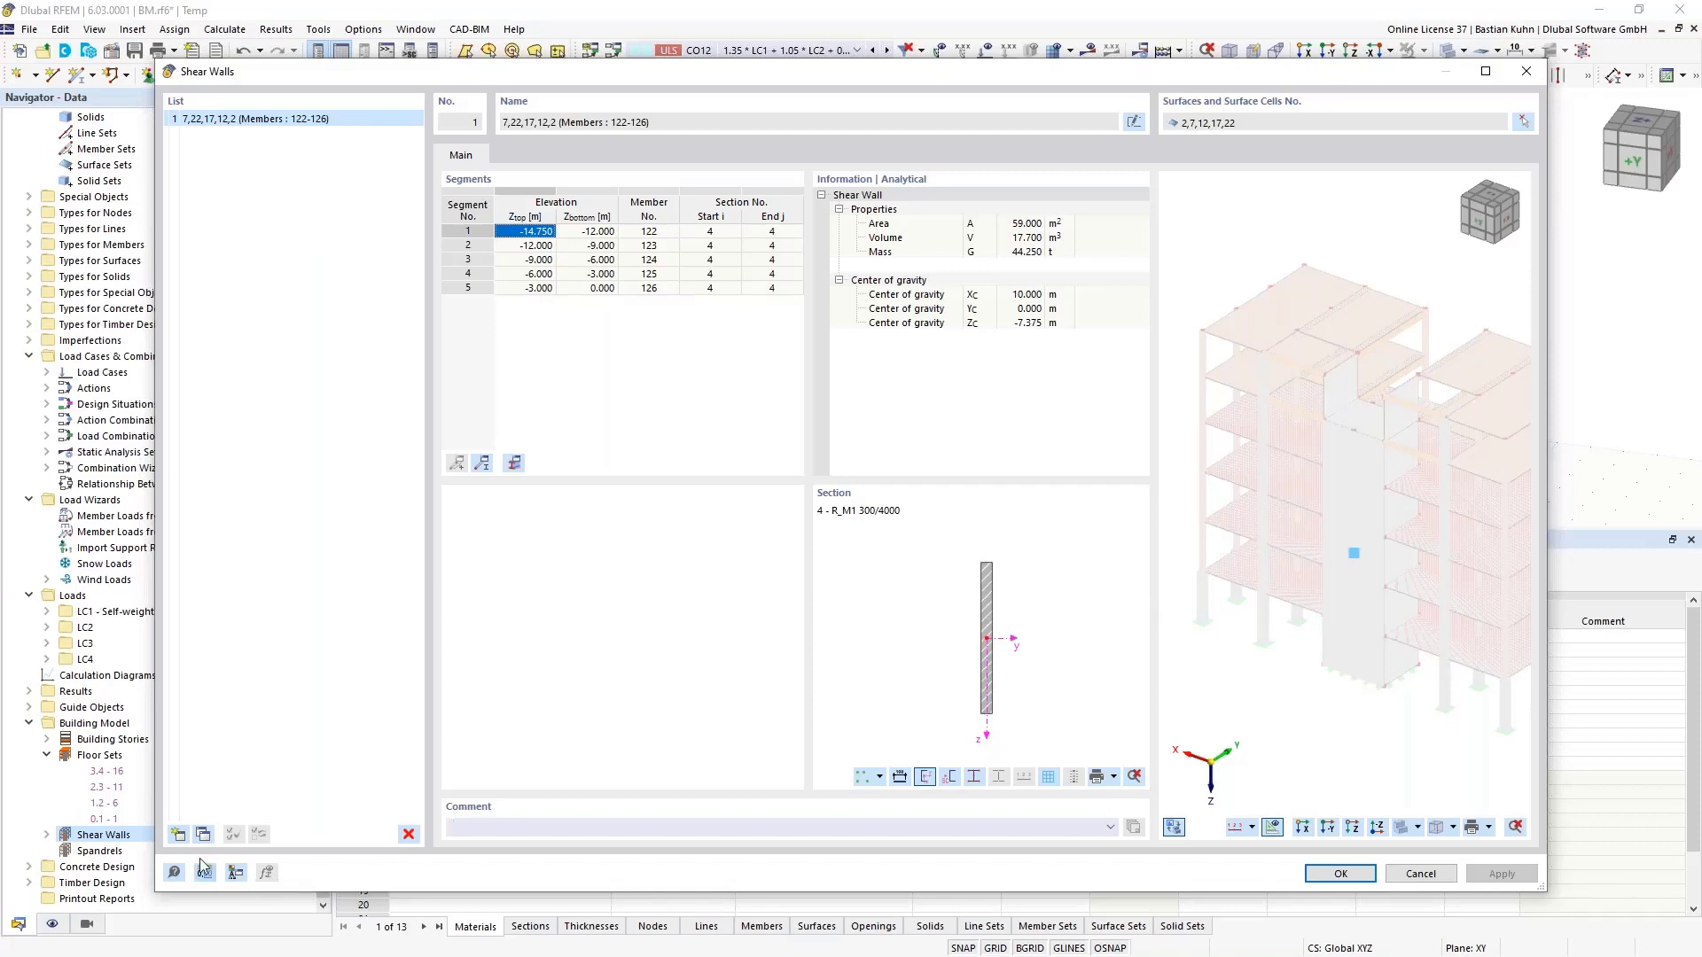
# Add shear wall 2 and pick the side wall surfaces 4, 9 and 14 on the core's lower storeys
pyautogui.click(178, 834)
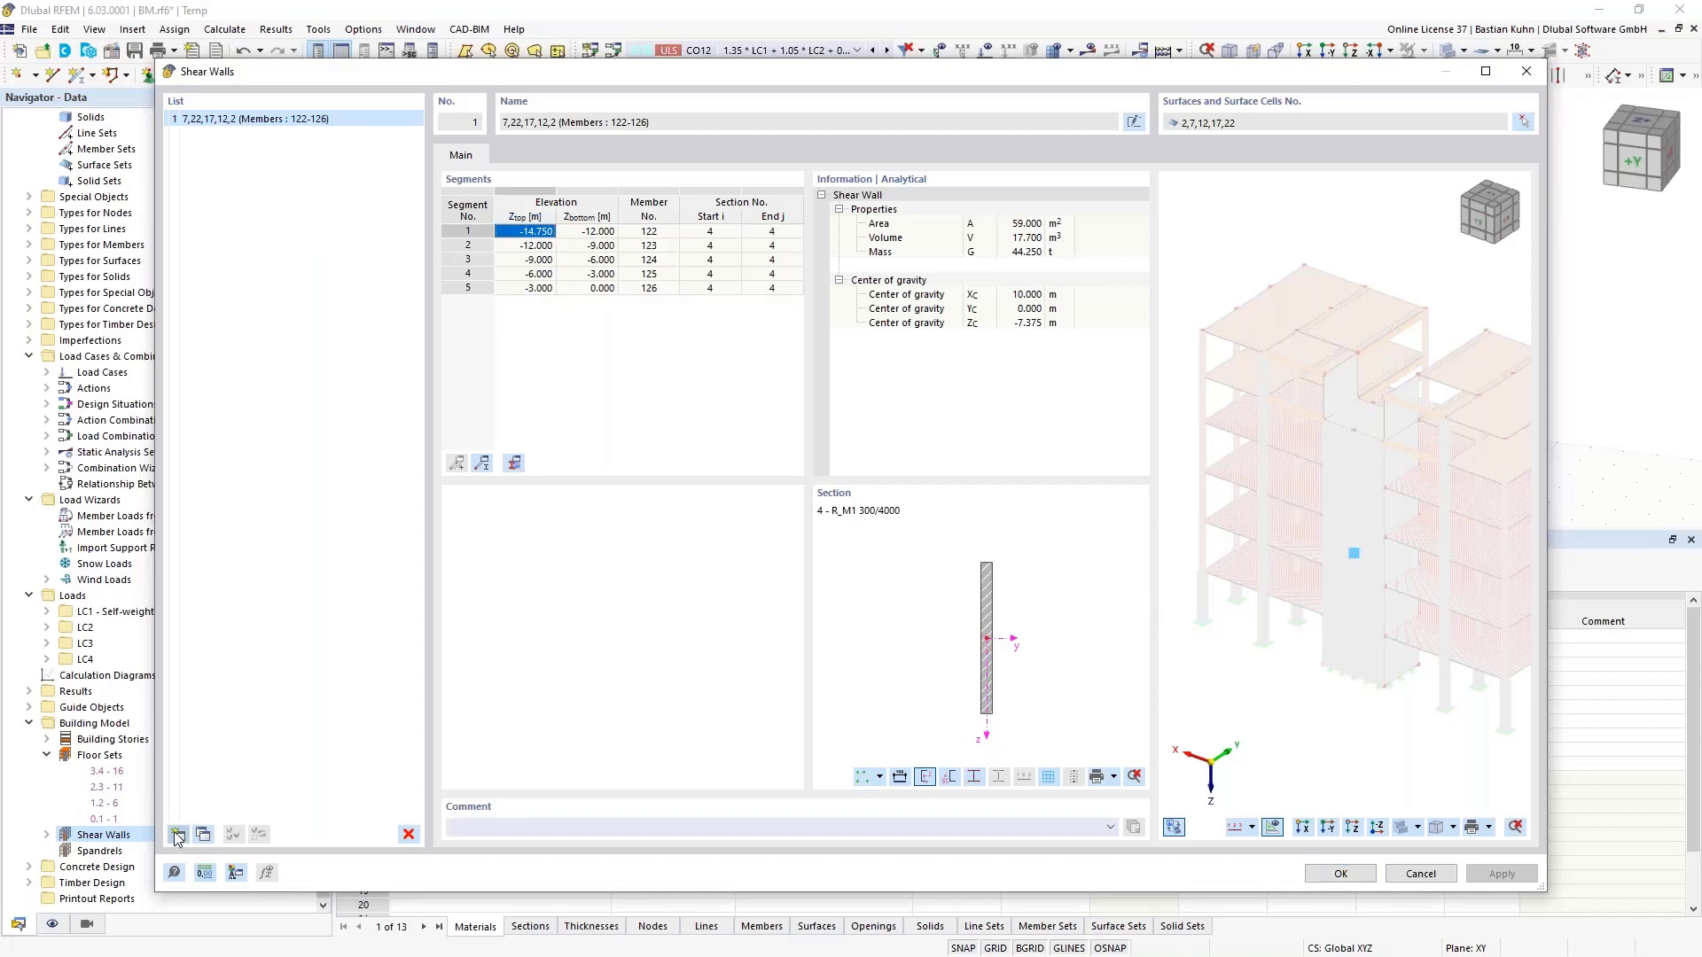
pyautogui.click(1523, 123)
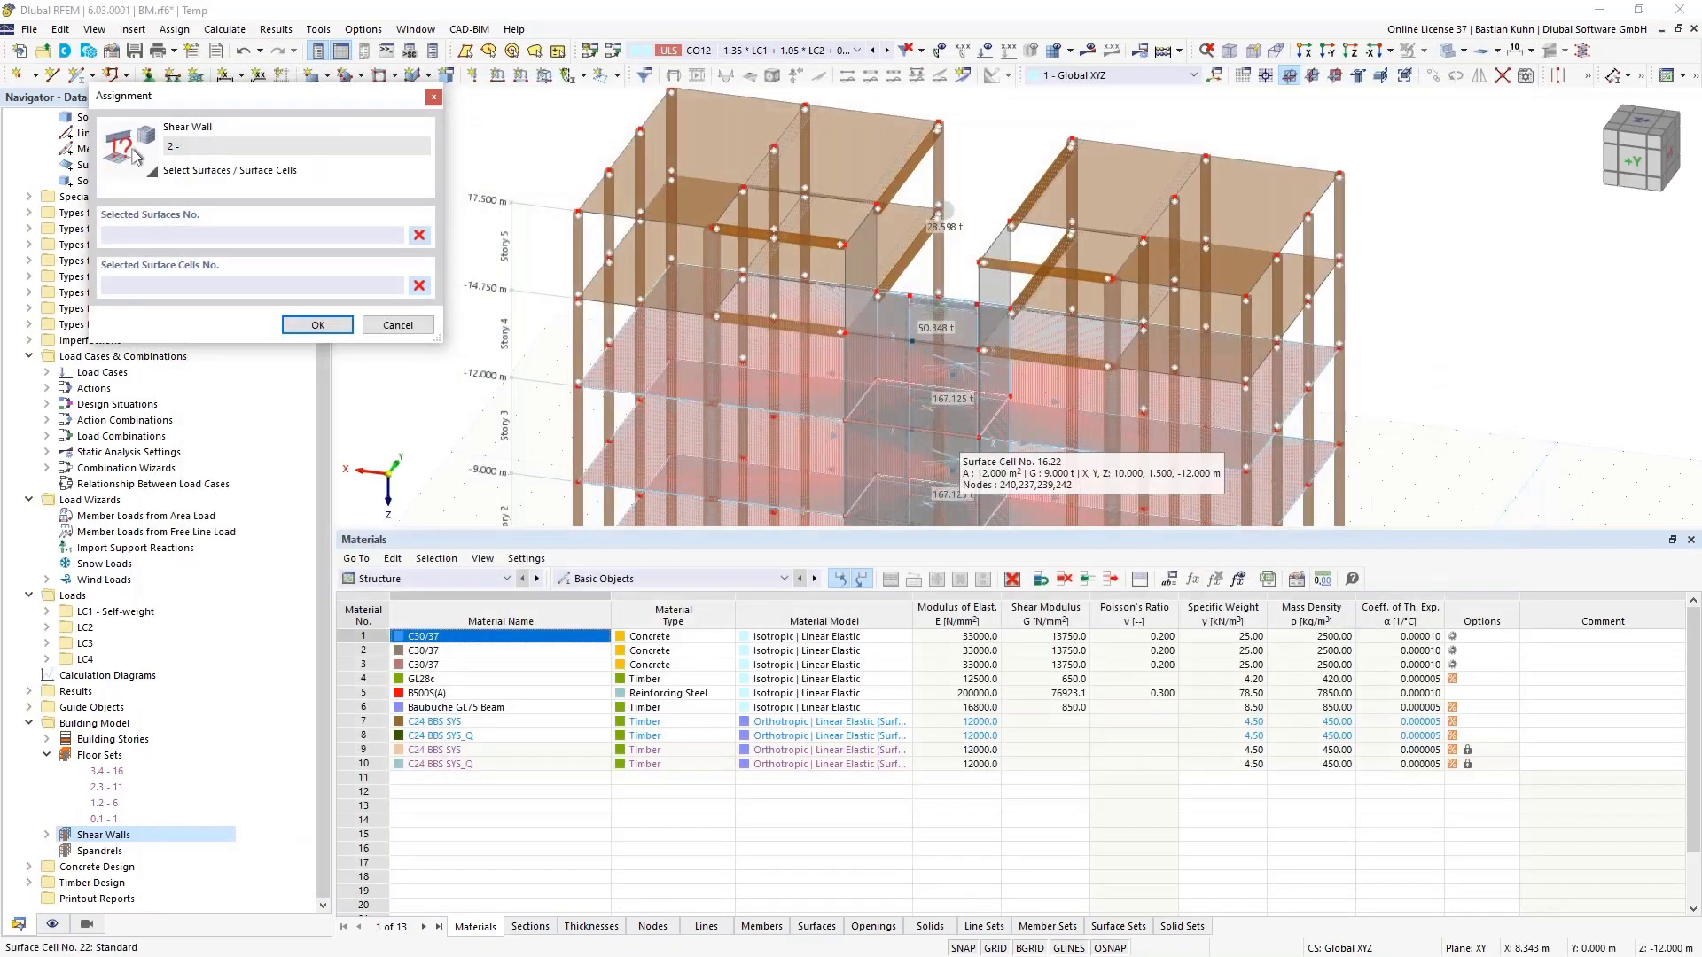
pyautogui.moveTo(991, 359); pyautogui.dragTo(1104, 202, button='middle')
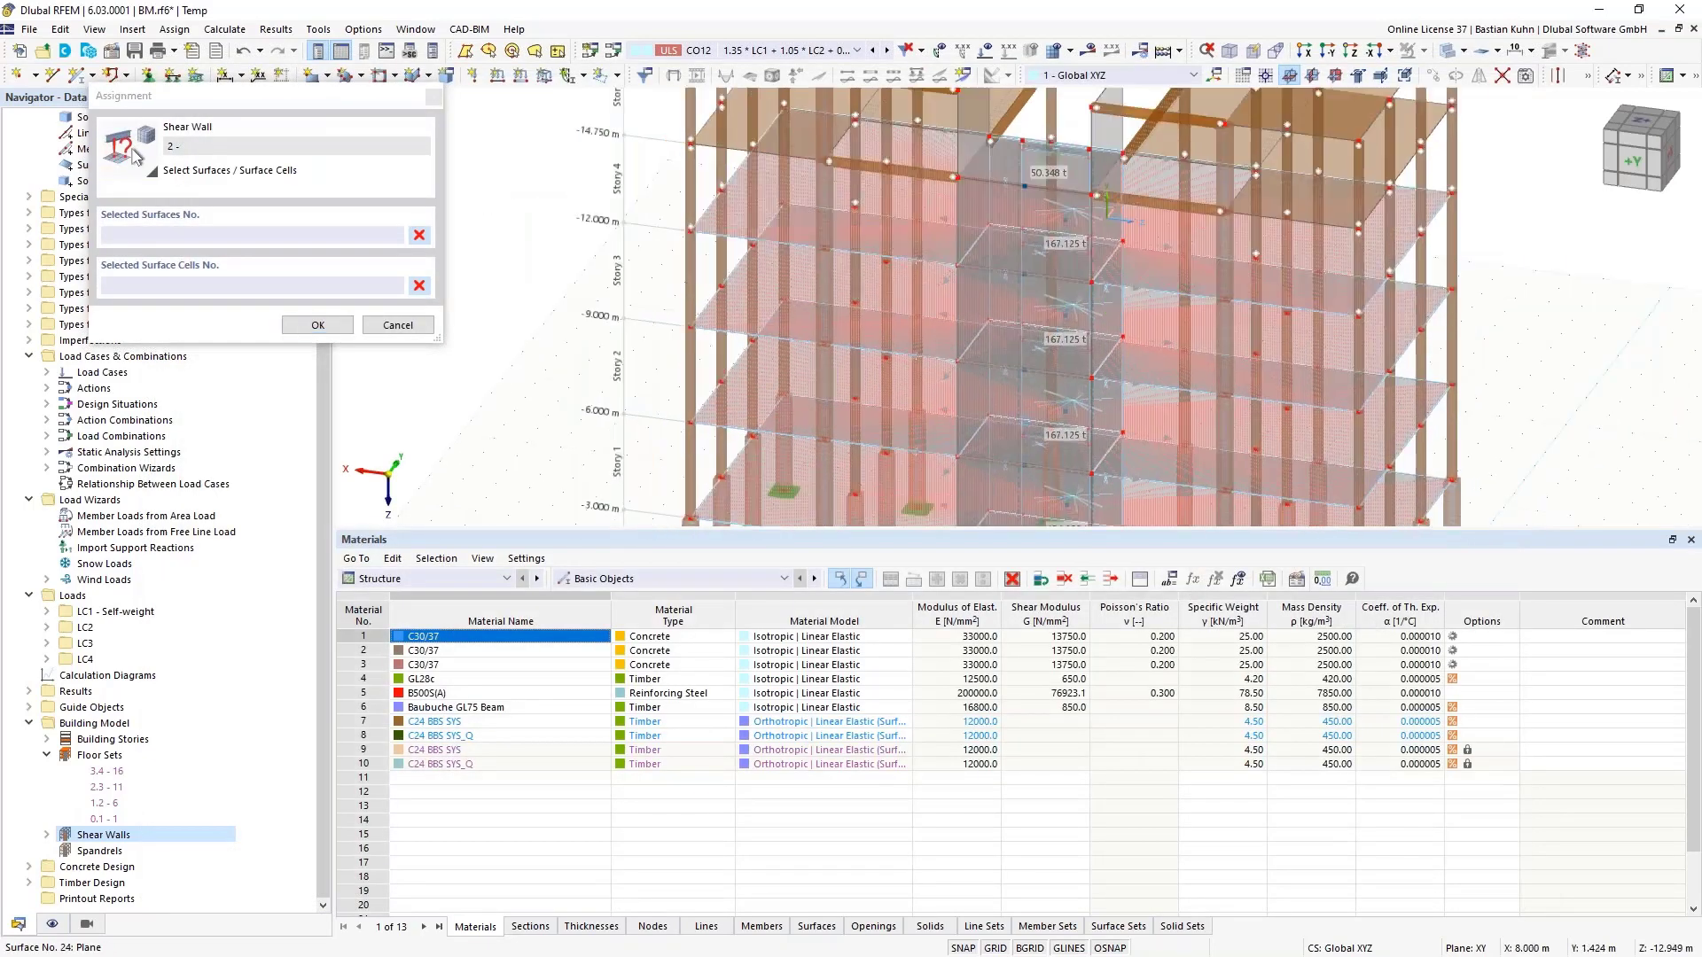
pyautogui.scroll(-3, 1104, 202)
pyautogui.scroll(5, 1097, 349)
pyautogui.click(1097, 349)
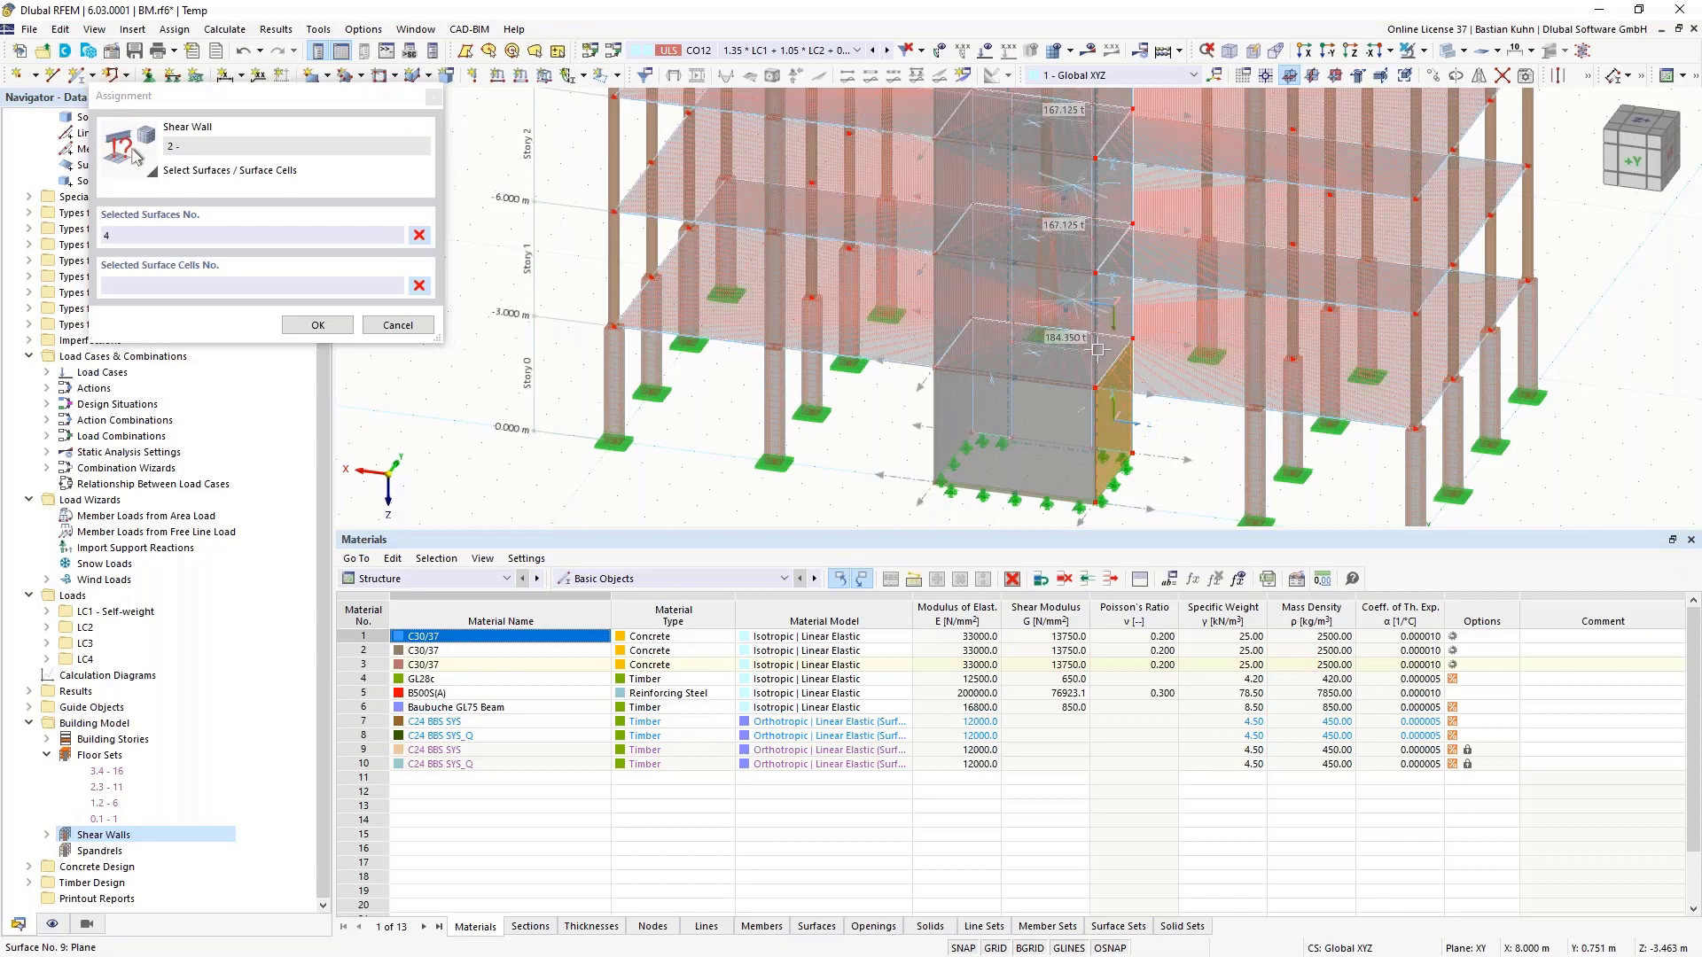
pyautogui.click(1100, 346)
pyautogui.click(1104, 252)
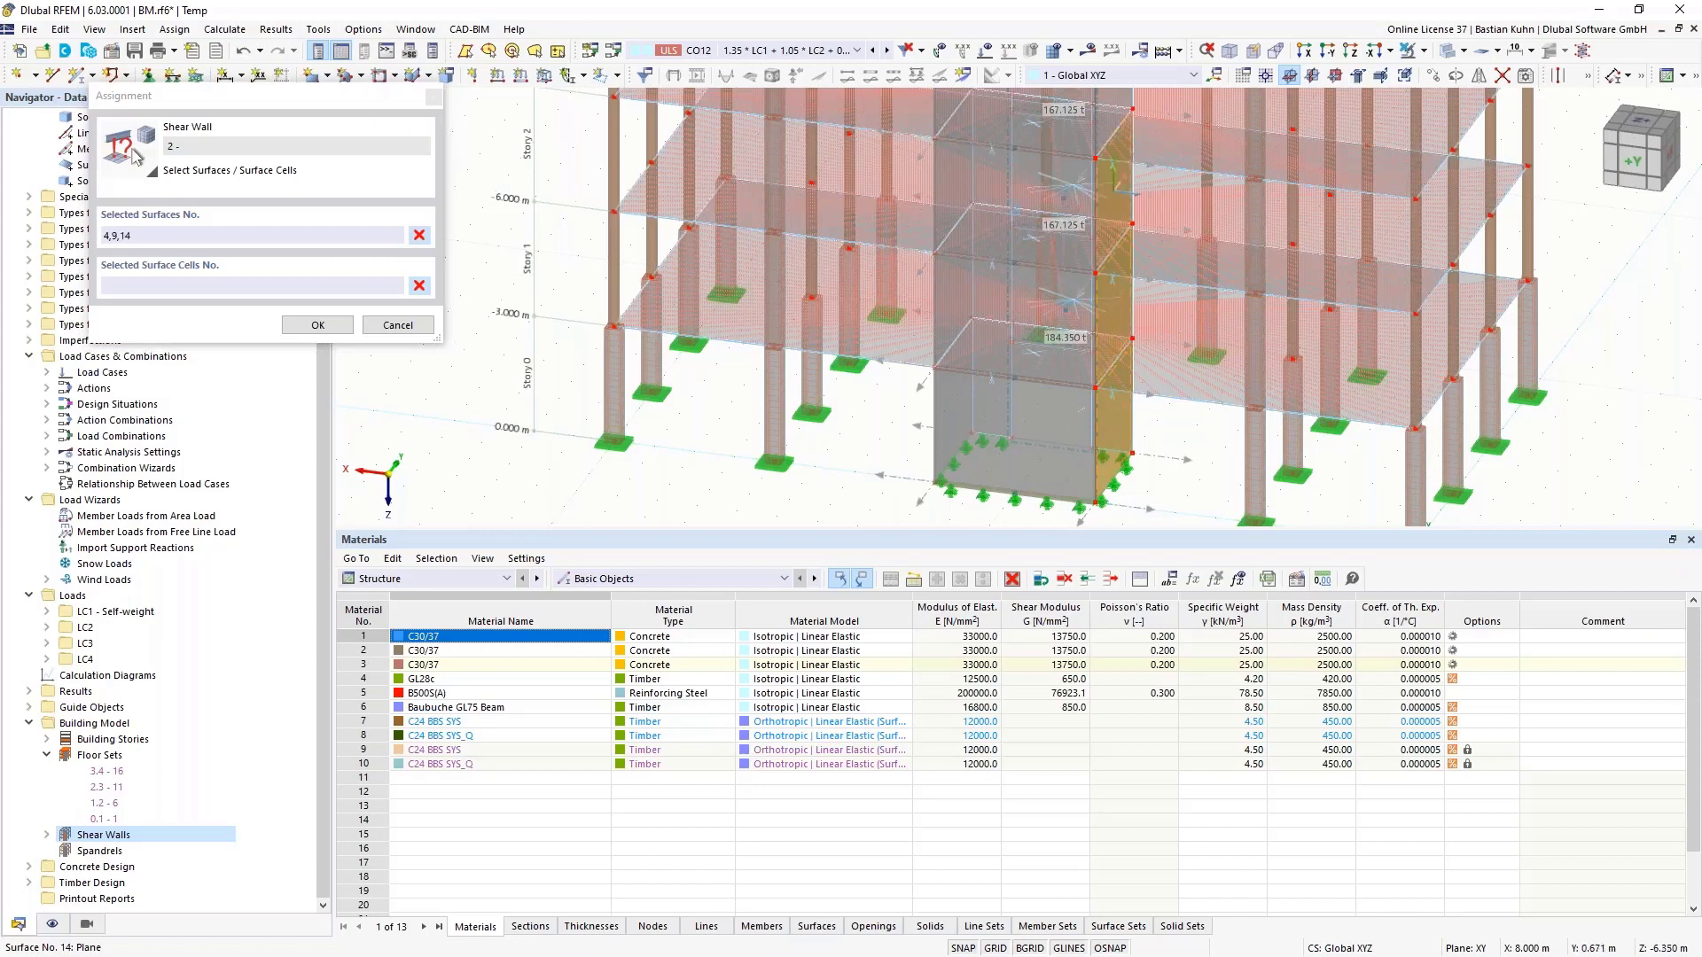
# Extend shear wall 2 with the upper side wall surfaces 19, 24 and 32 and accept the assignment
pyautogui.moveTo(1115, 85); pyautogui.dragTo(1097, 320, button='middle')
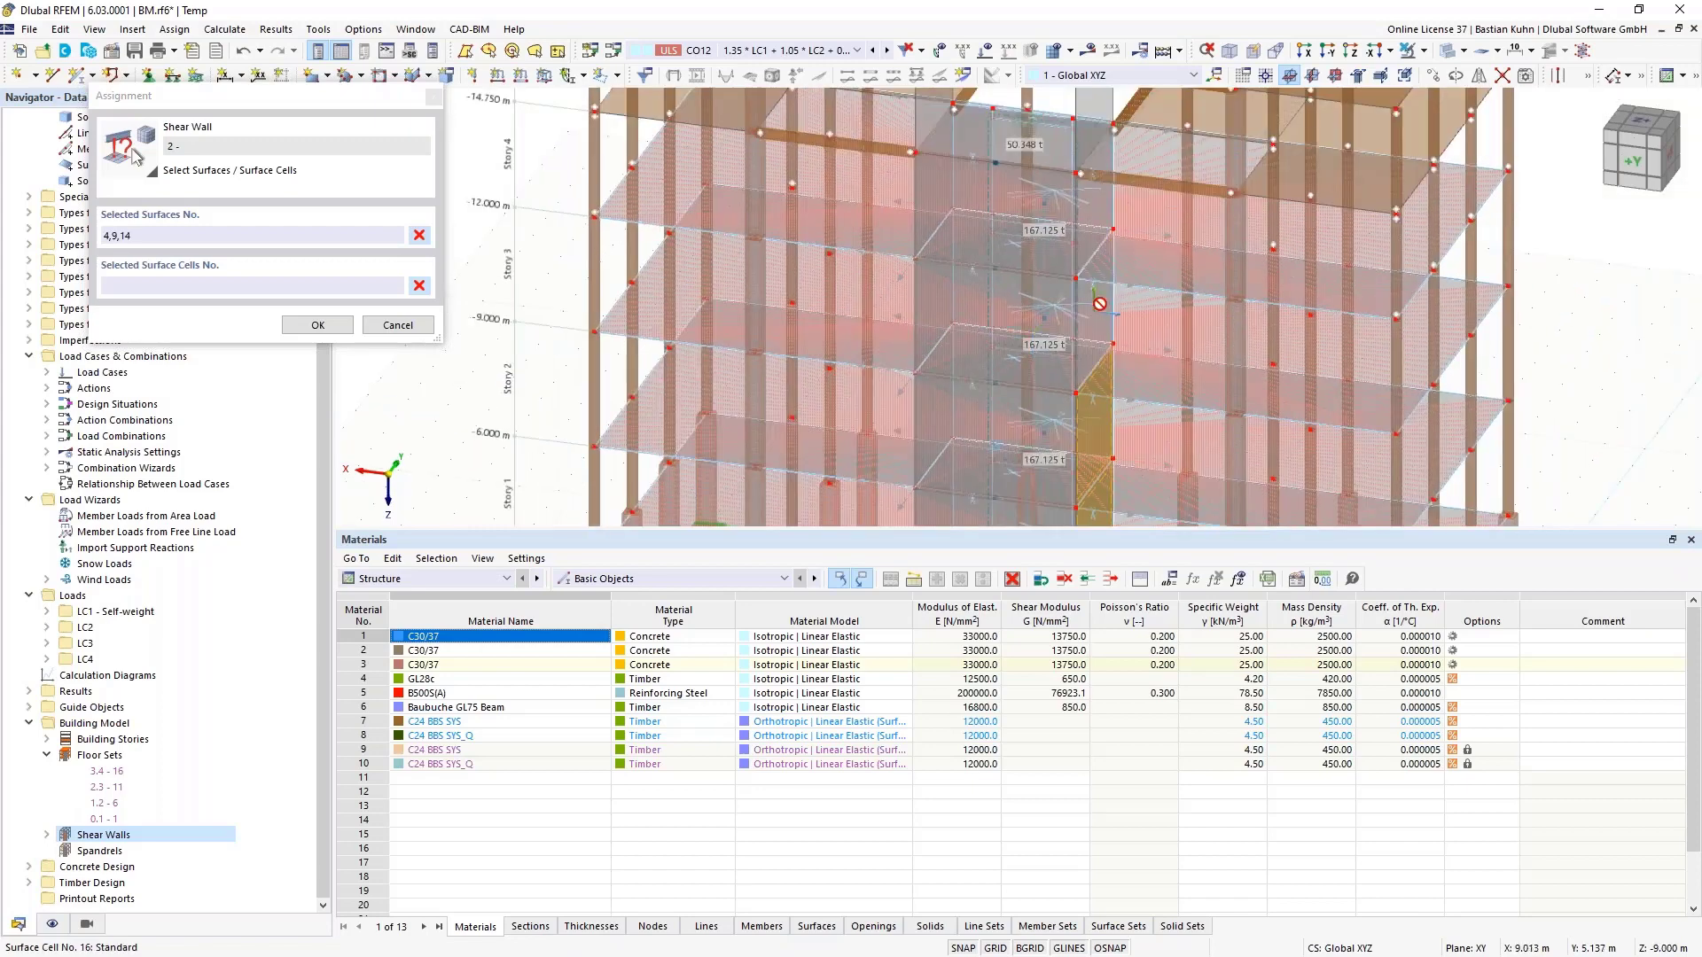
pyautogui.click(1098, 320)
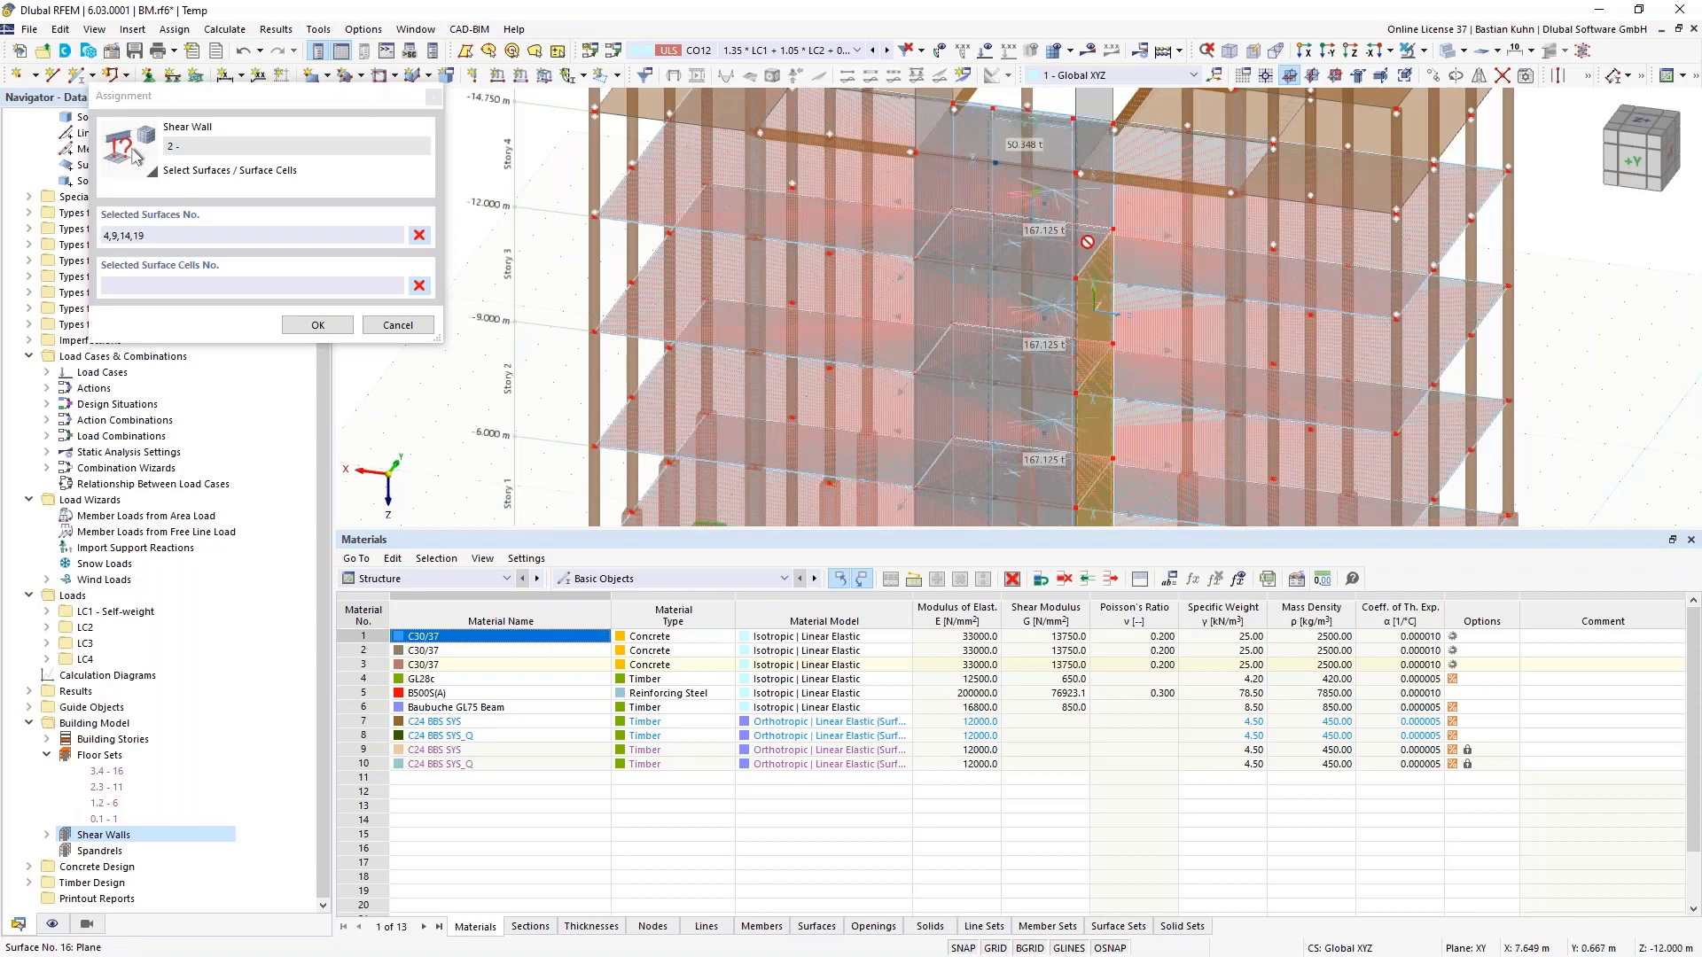
pyautogui.click(1092, 208)
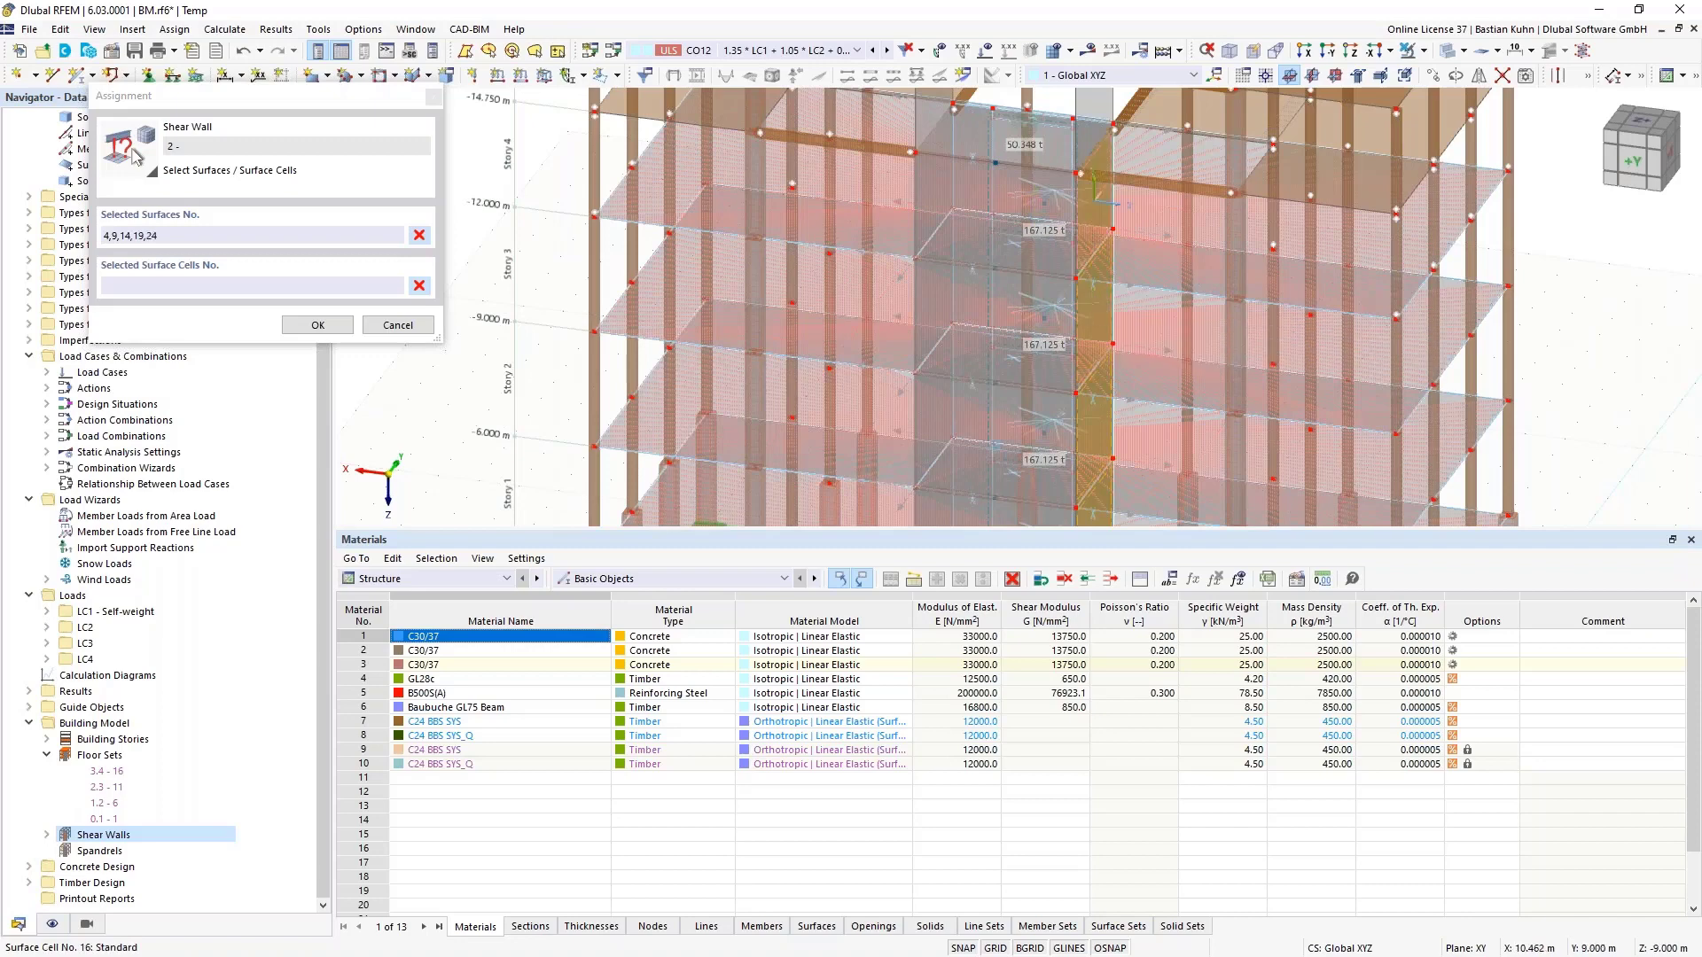
pyautogui.click(1094, 133)
pyautogui.moveTo(1094, 133); pyautogui.dragTo(1102, 235, button='middle')
pyautogui.scroll(-3, 1124, 335)
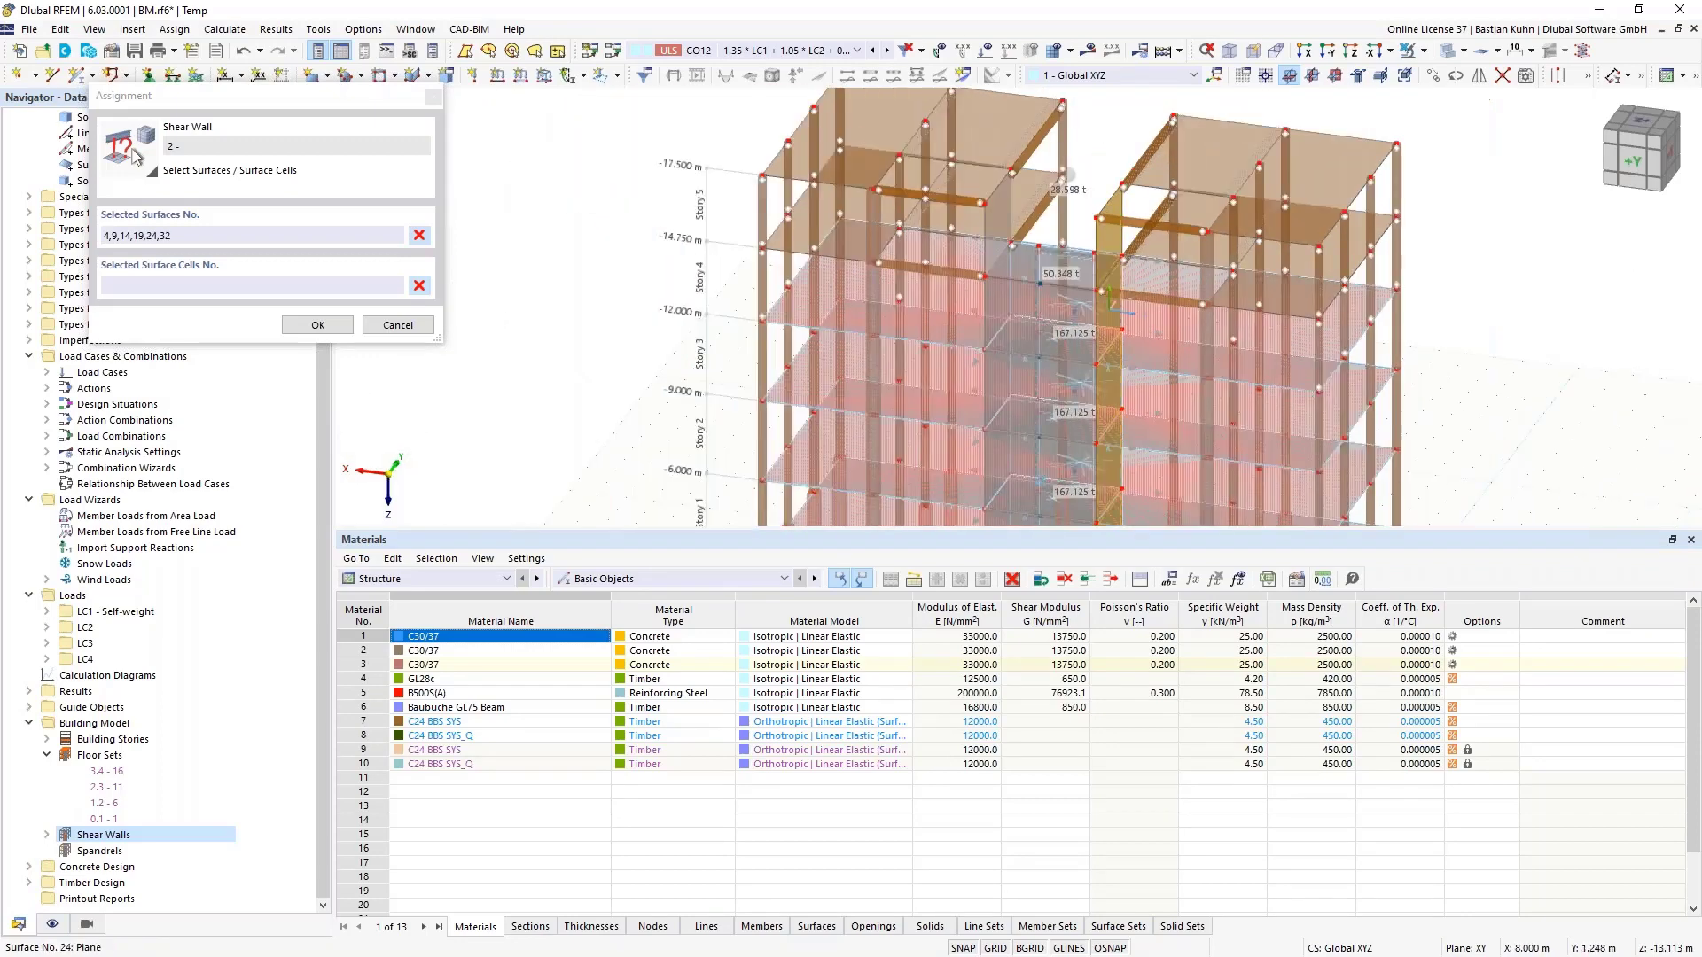
pyautogui.click(317, 324)
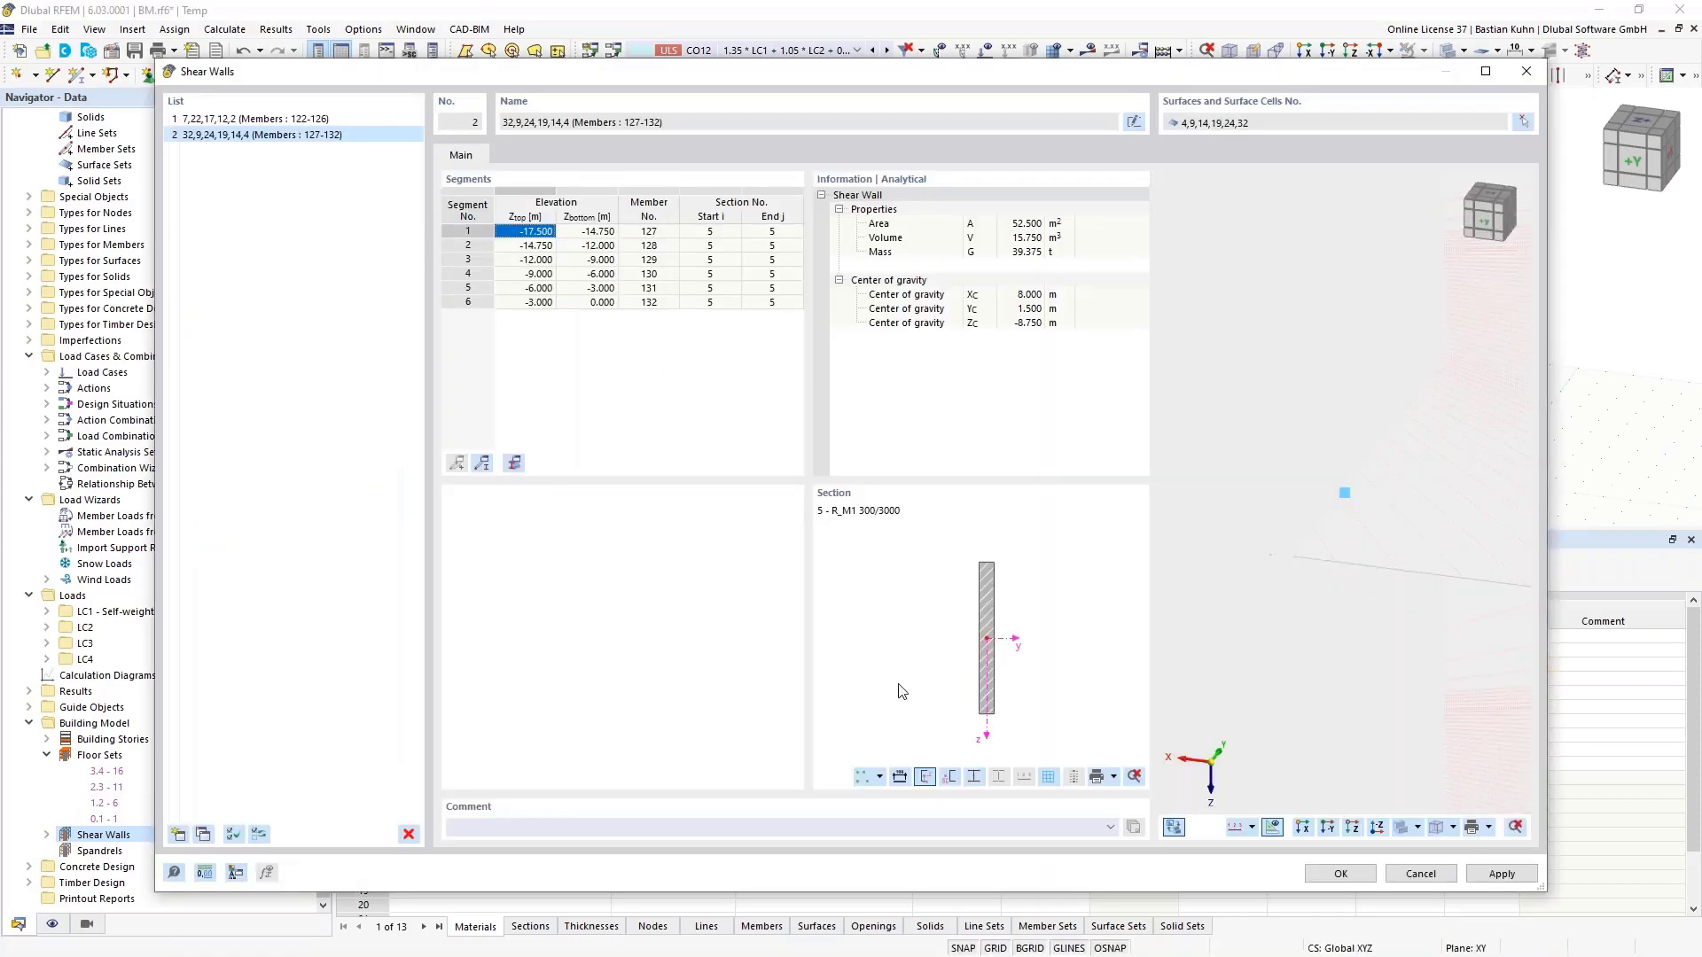
pyautogui.scroll(-5, 1288, 587)
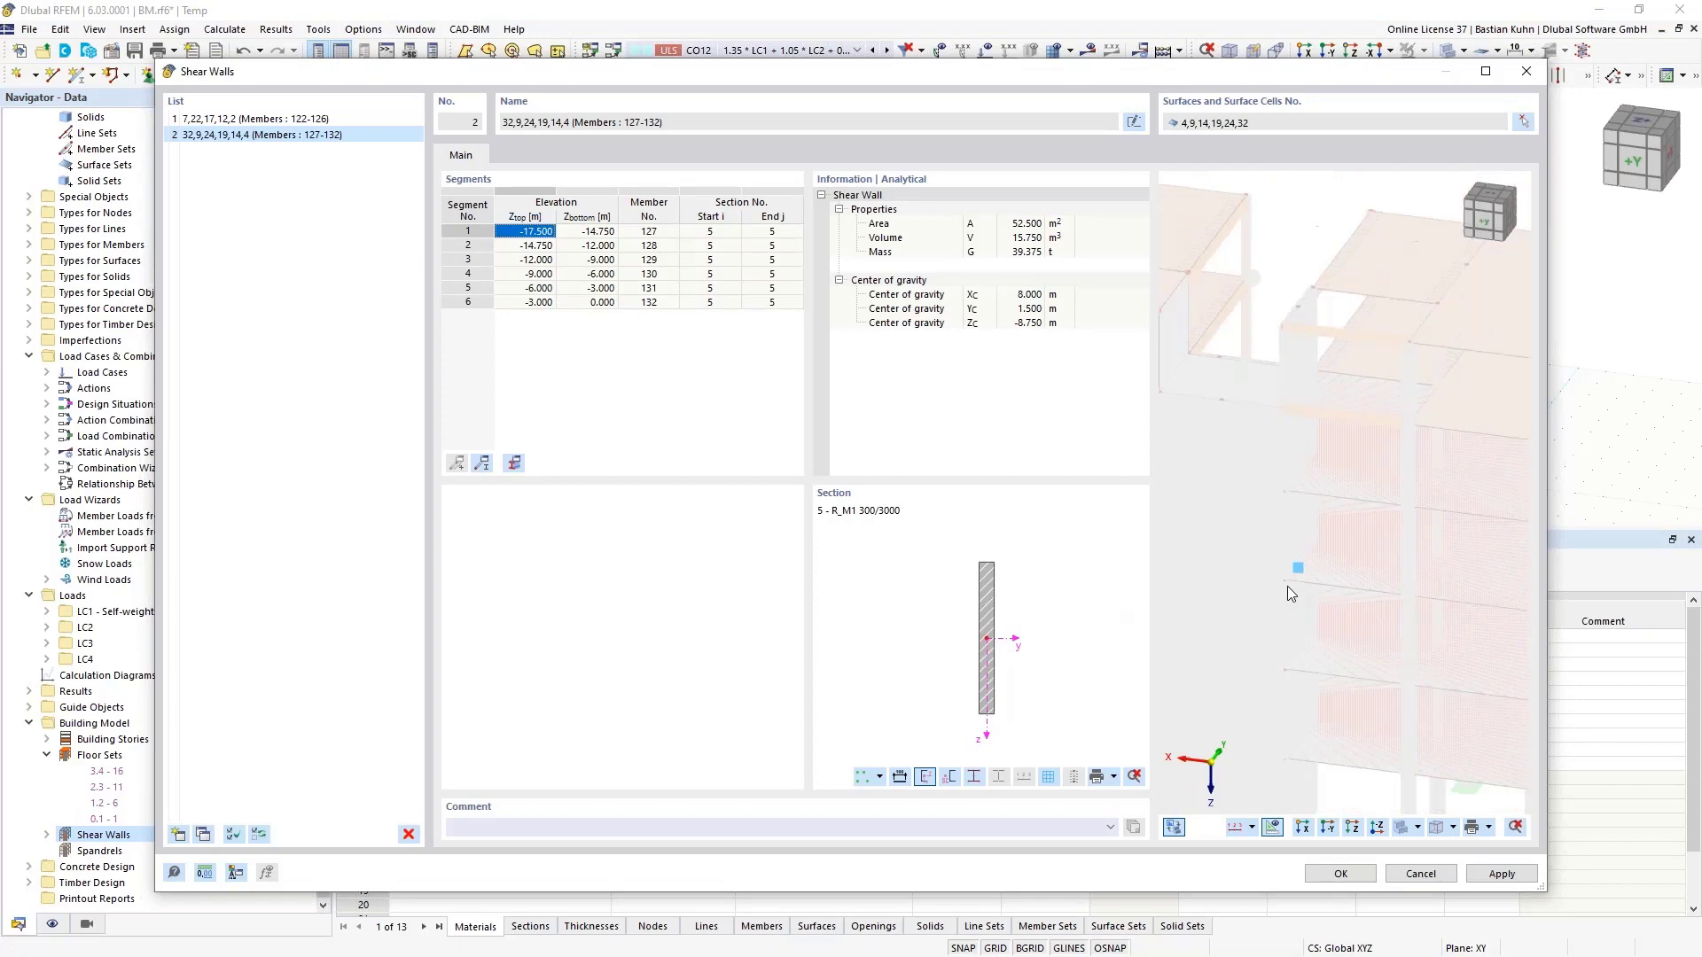
# Add shear wall 3 from surfaces 3, 8, 13, 18, 23 and 31 on the core's opposite side wall
pyautogui.click(180, 835)
pyautogui.click(1520, 124)
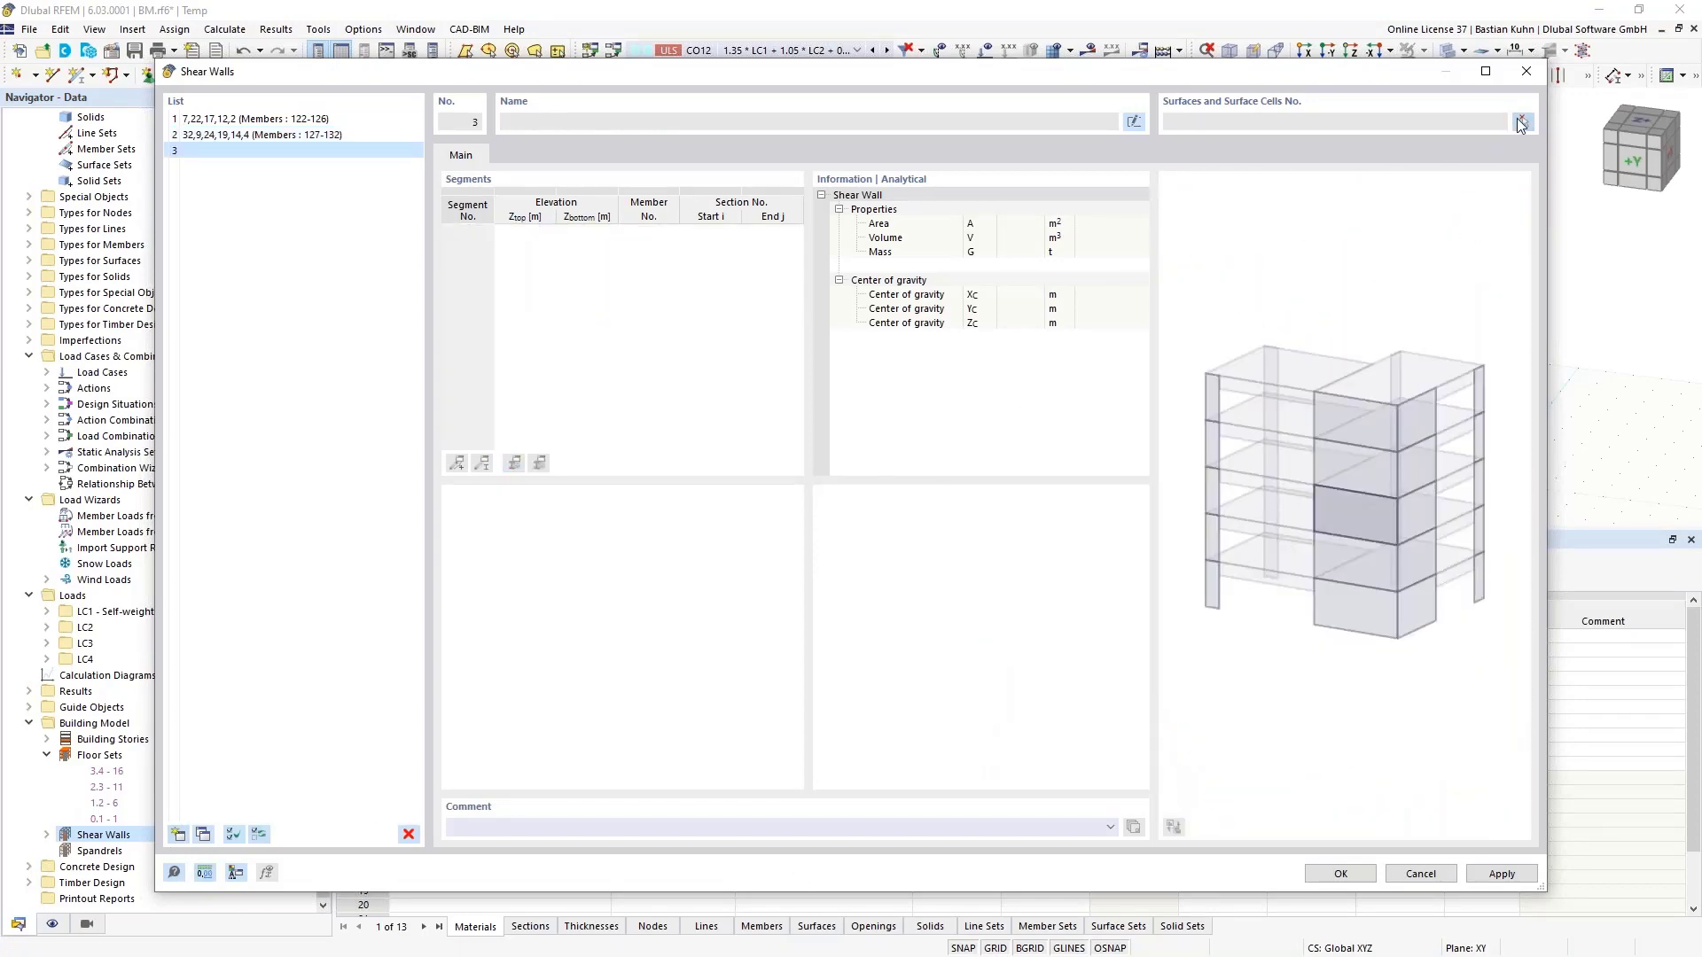
pyautogui.moveTo(1011, 359); pyautogui.dragTo(1297, 292, button='middle')
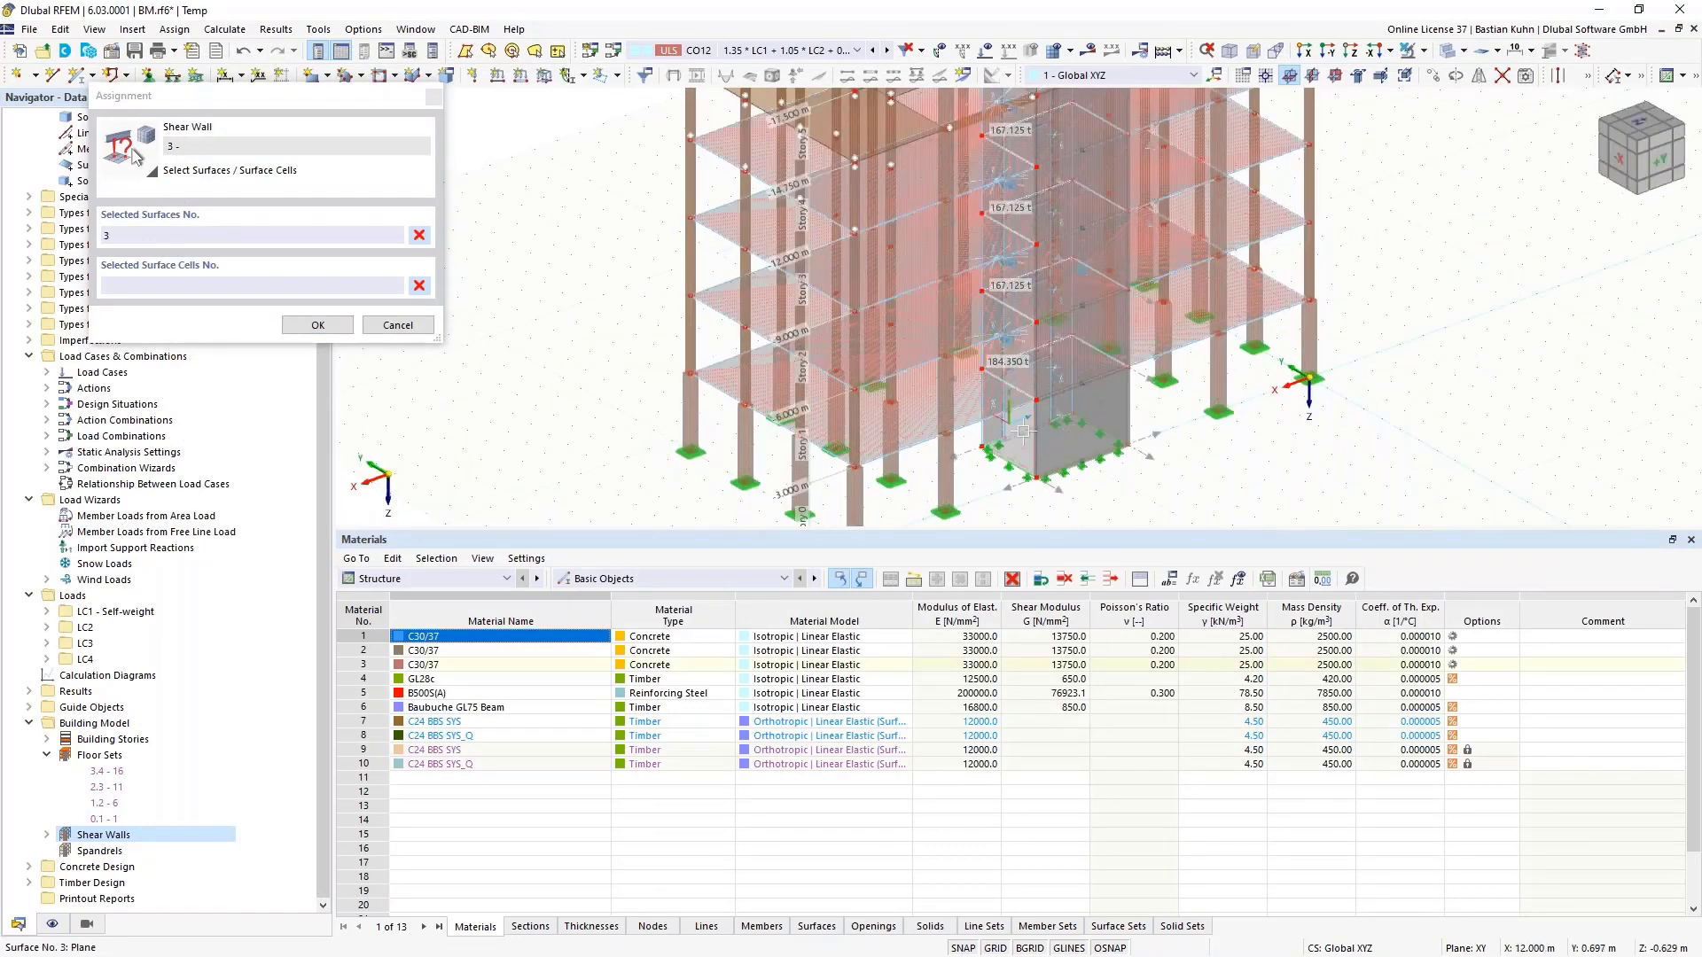
pyautogui.click(1020, 417)
pyautogui.click(1024, 350)
pyautogui.click(1019, 265)
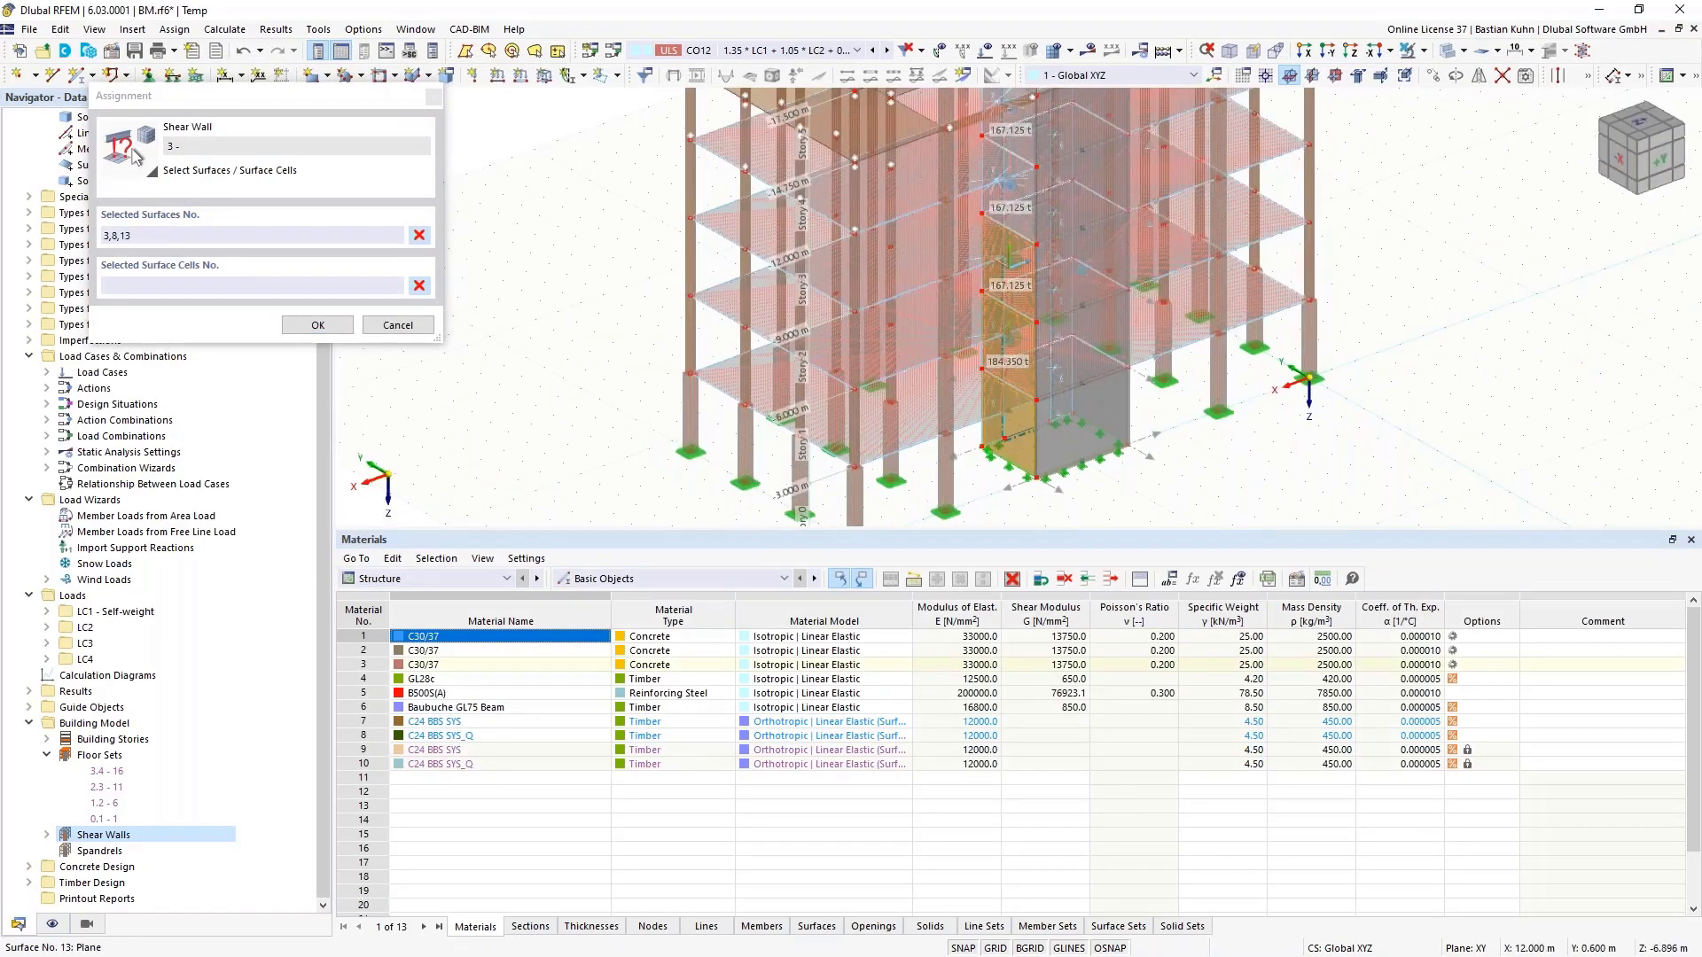
pyautogui.click(1018, 191)
pyautogui.keyDown('ctrl'); pyautogui.moveTo(1037, 281); pyautogui.dragTo(1046, 330, button='middle'); pyautogui.keyUp('ctrl')
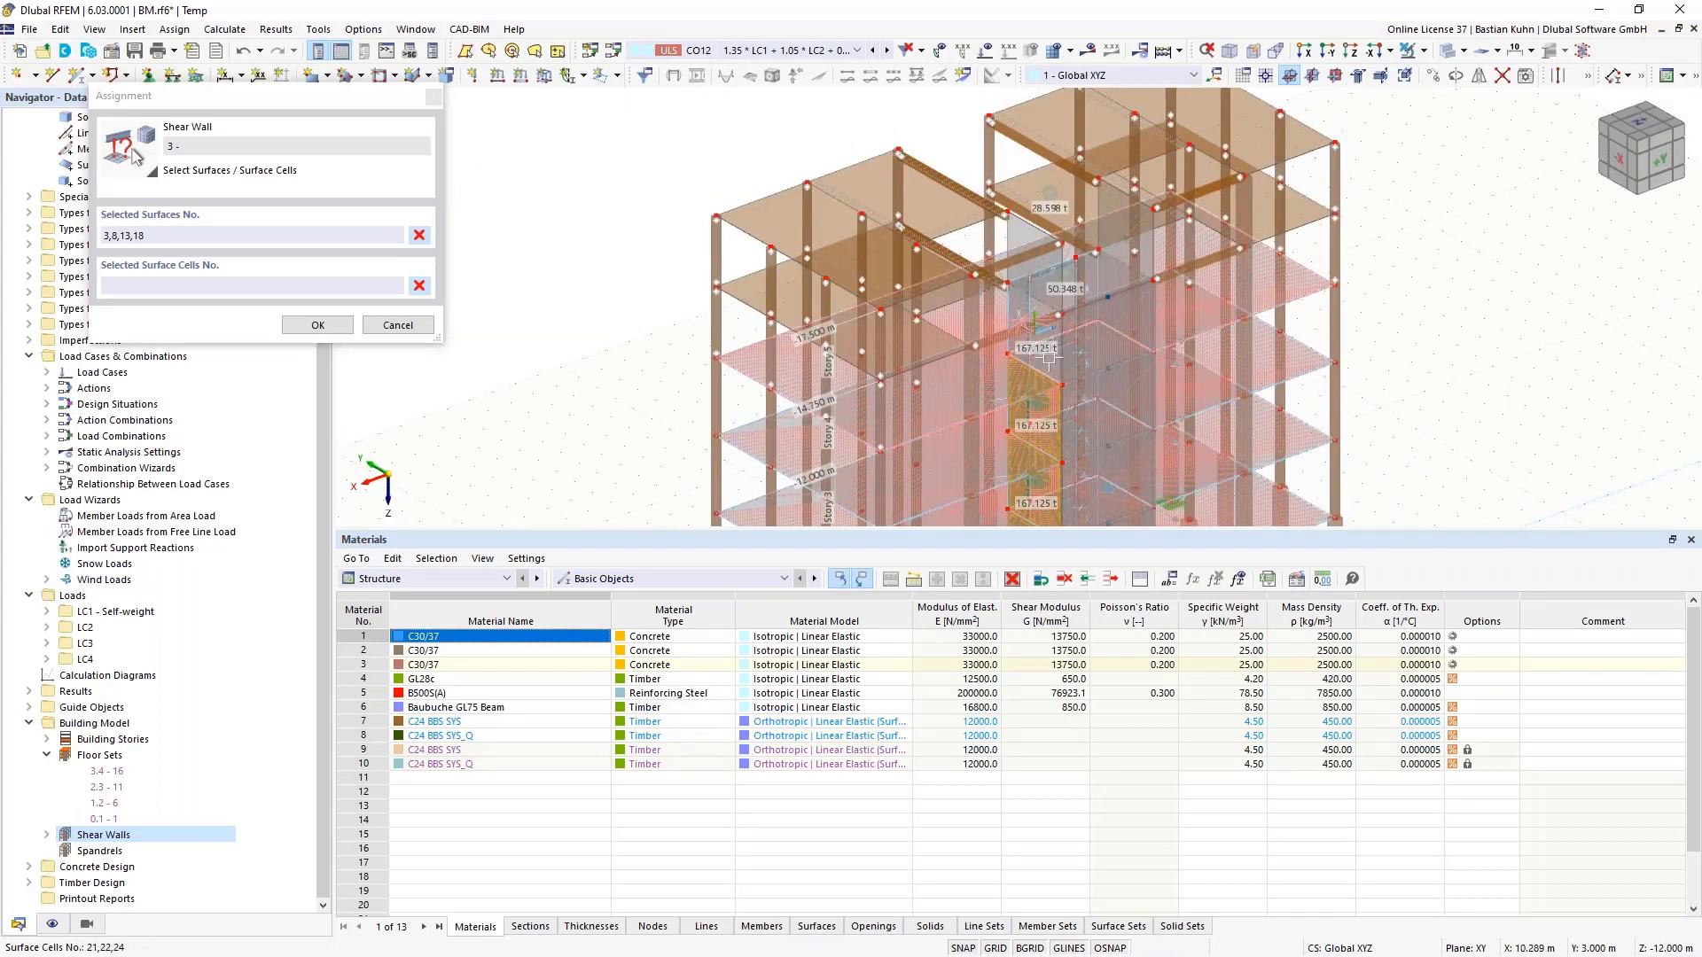
pyautogui.click(1037, 321)
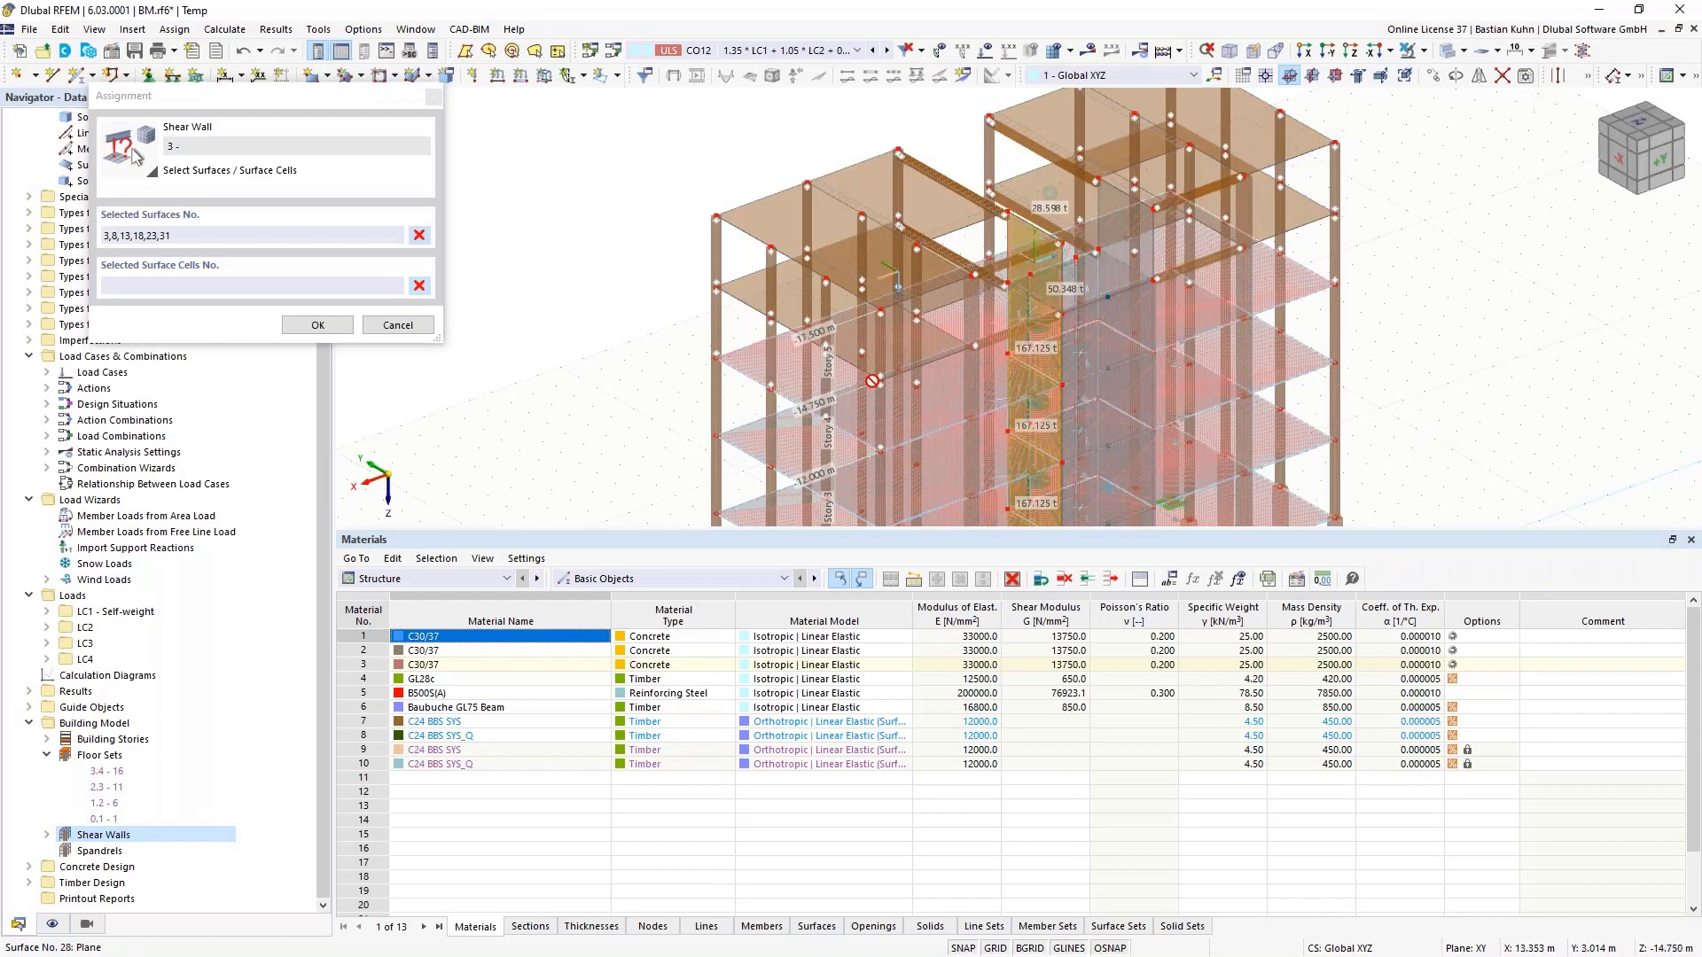
pyautogui.click(312, 326)
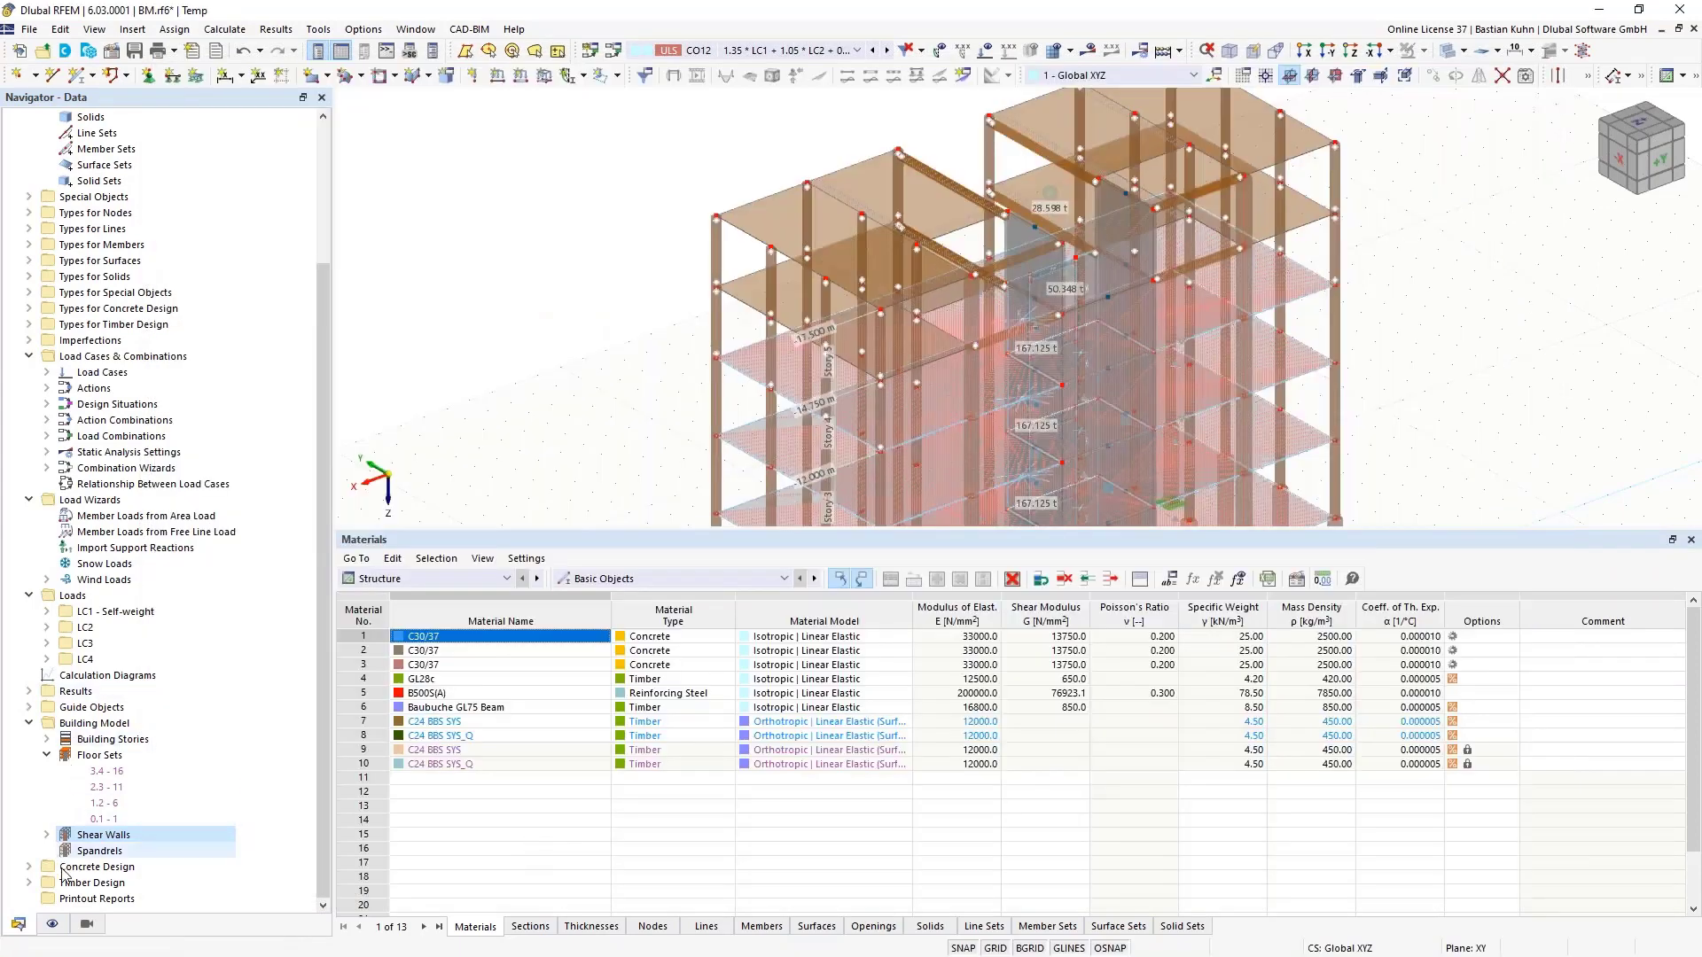
# Hide the rigid links in the model display and inspect the building around the core walls' result beams
pyautogui.click(52, 924)
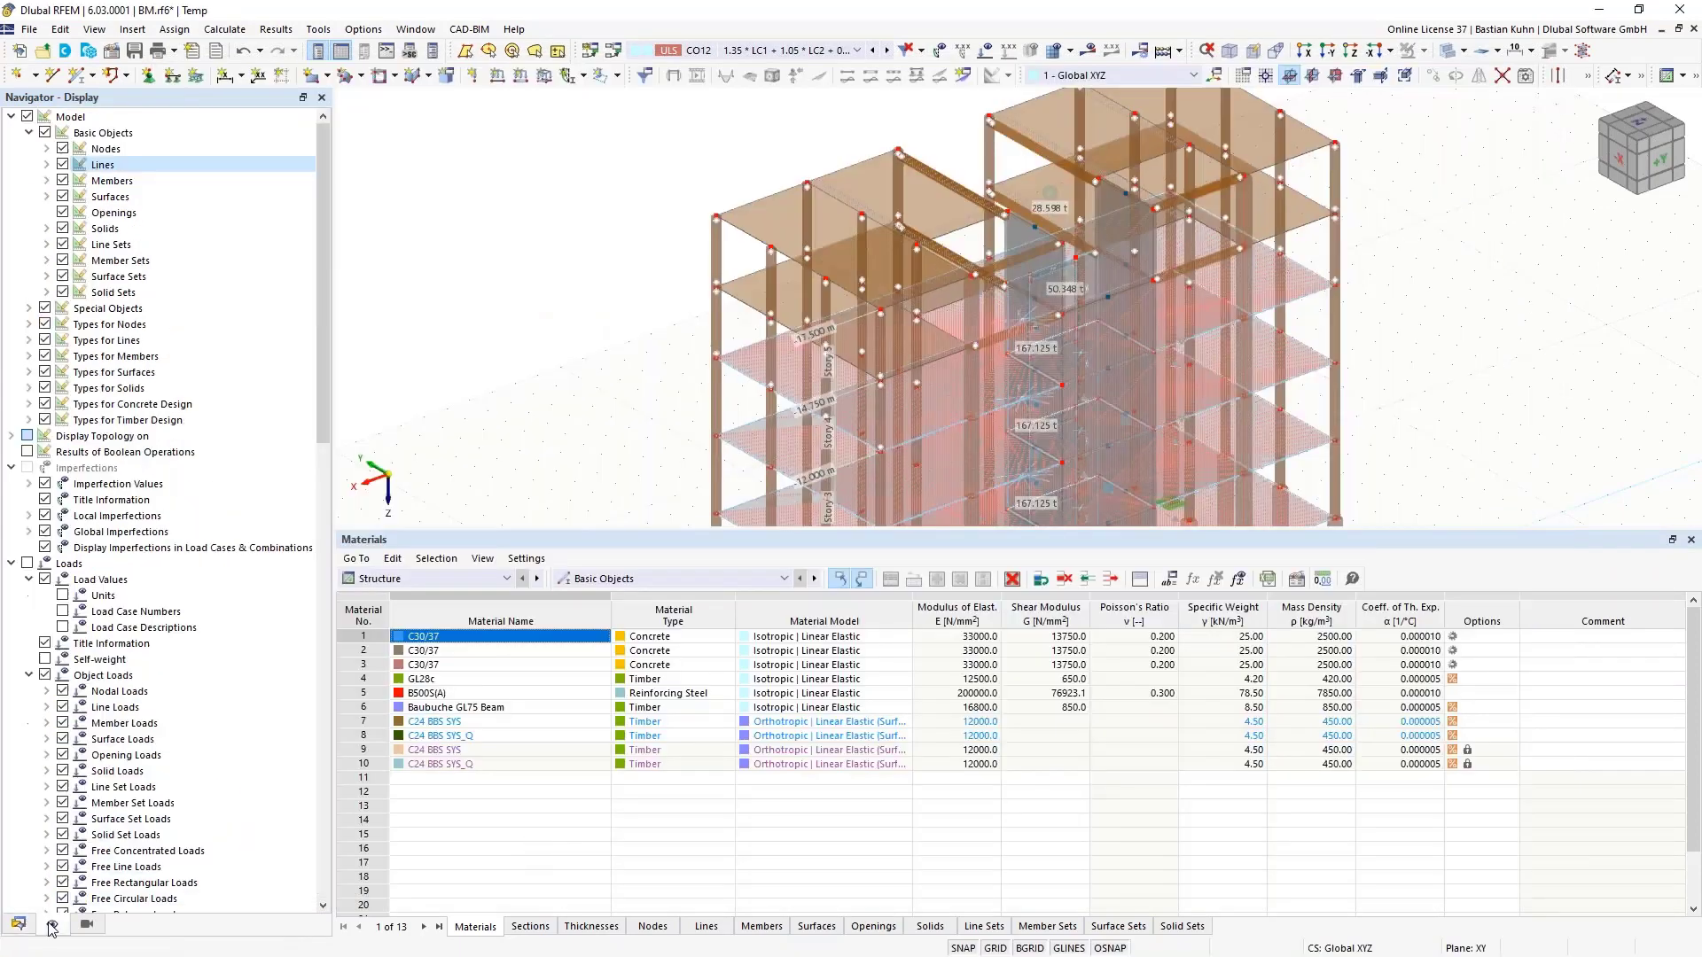
pyautogui.click(30, 308)
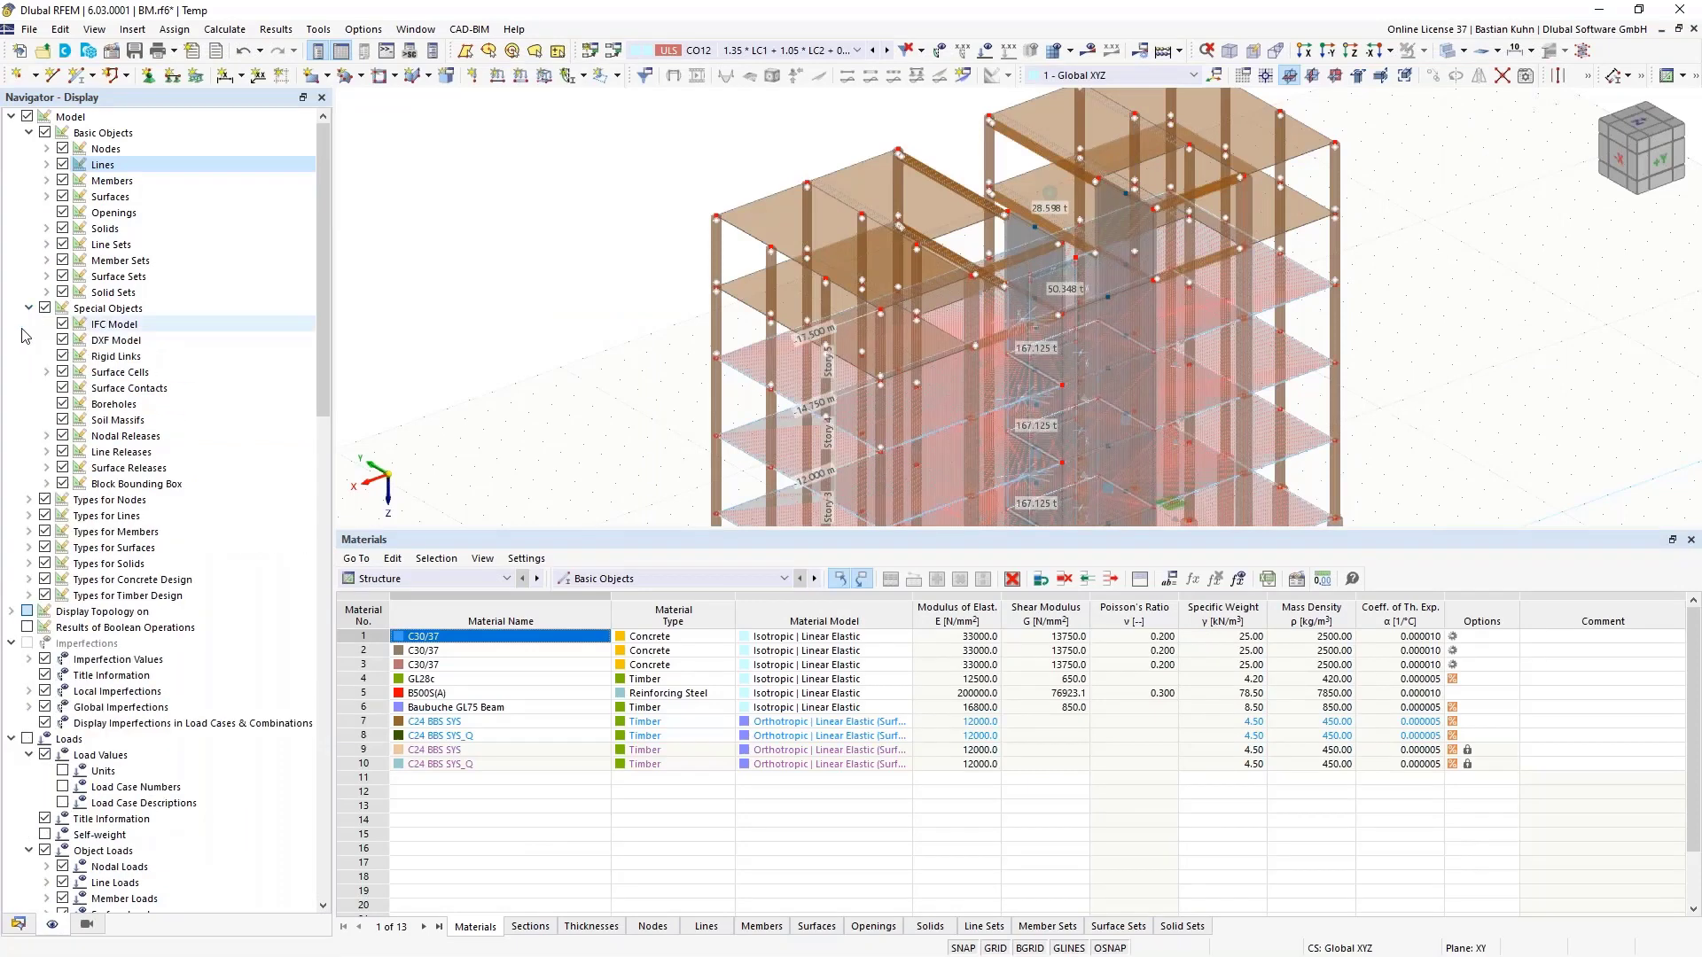
pyautogui.click(62, 356)
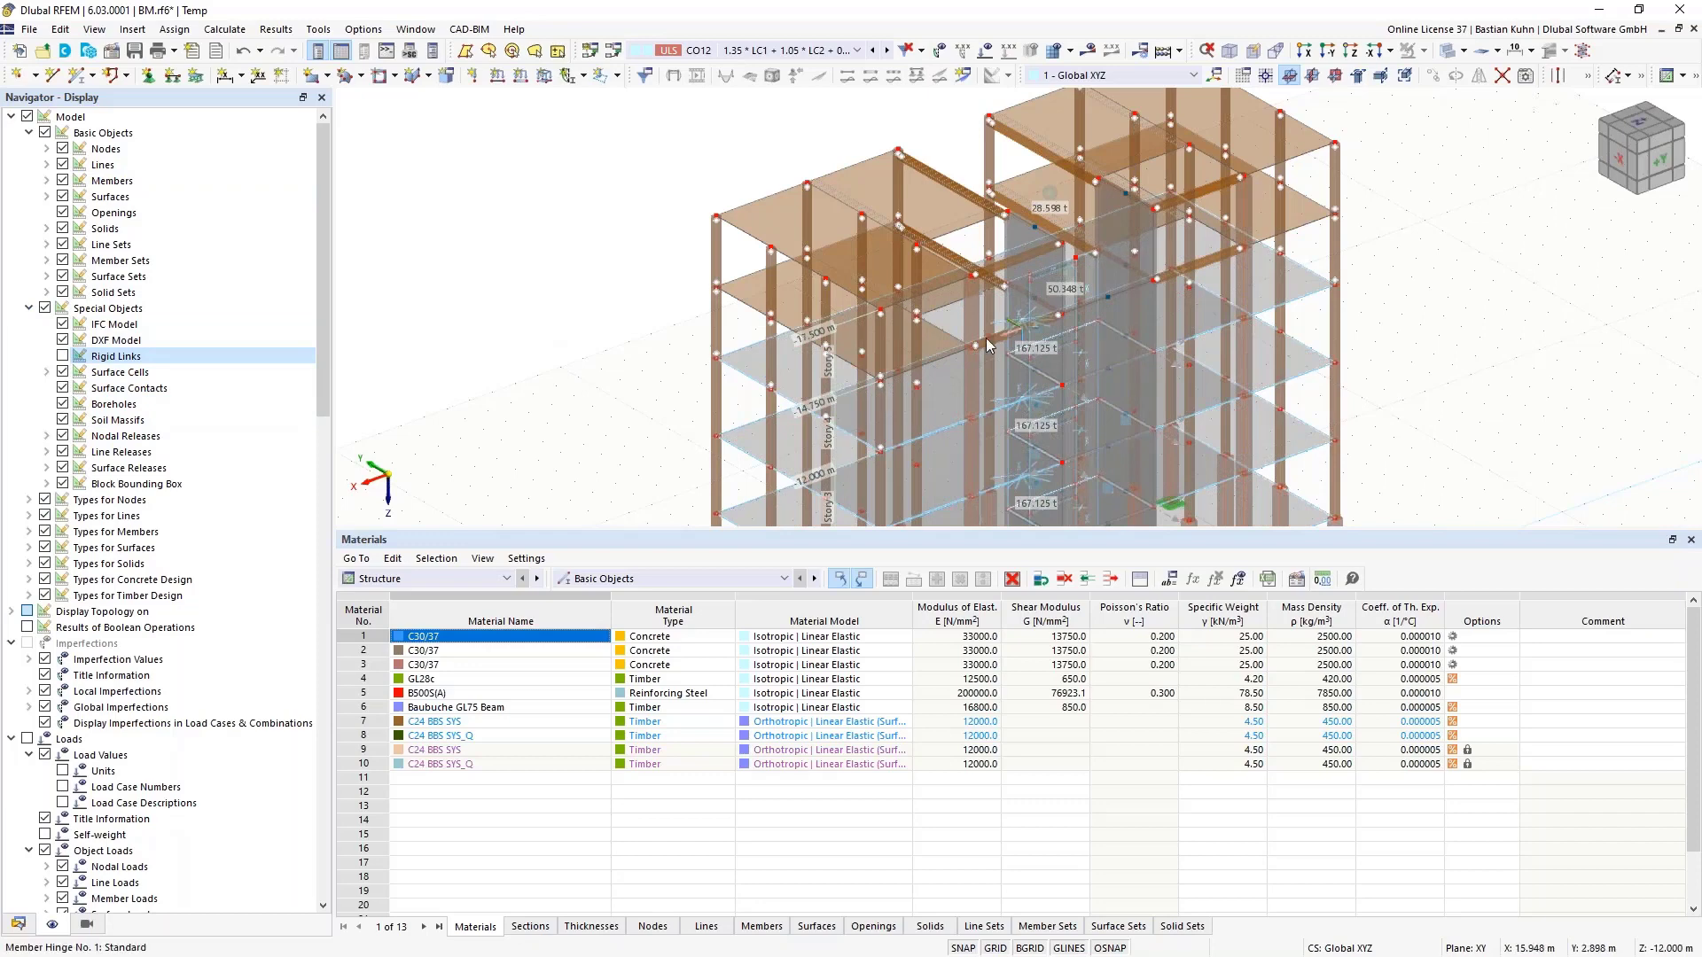
pyautogui.scroll(-5, 986, 337)
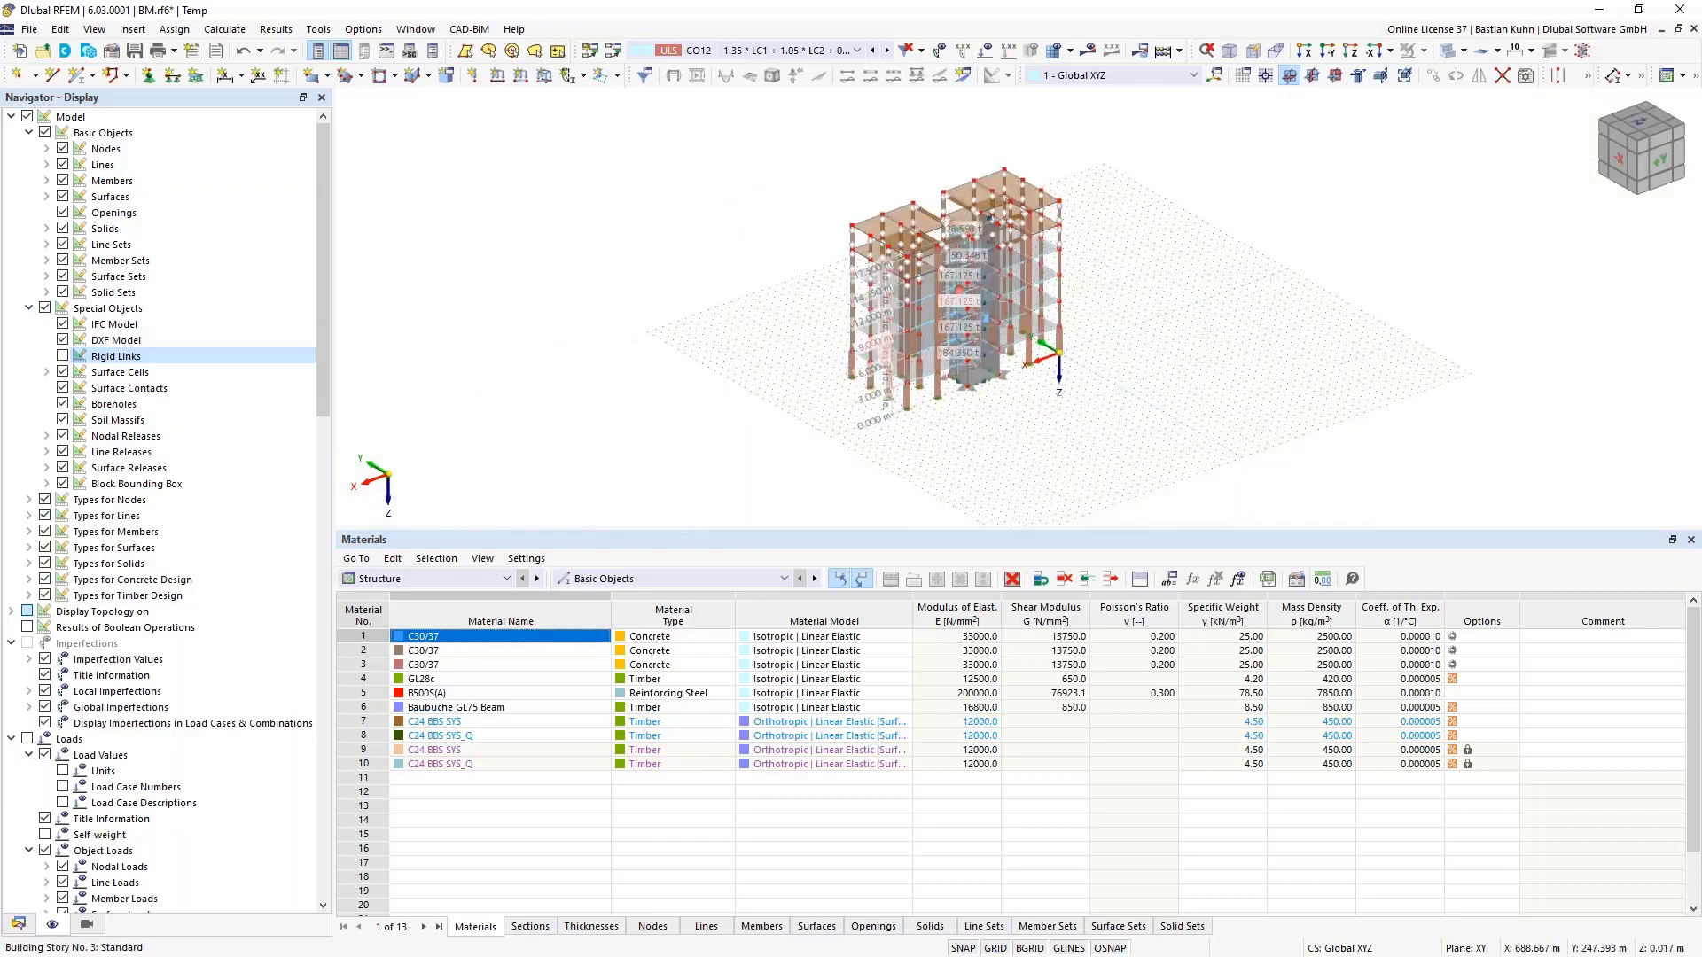
pyautogui.keyDown('ctrl'); pyautogui.moveTo(954, 325); pyautogui.dragTo(1020, 252, button='middle'); pyautogui.keyUp('ctrl')
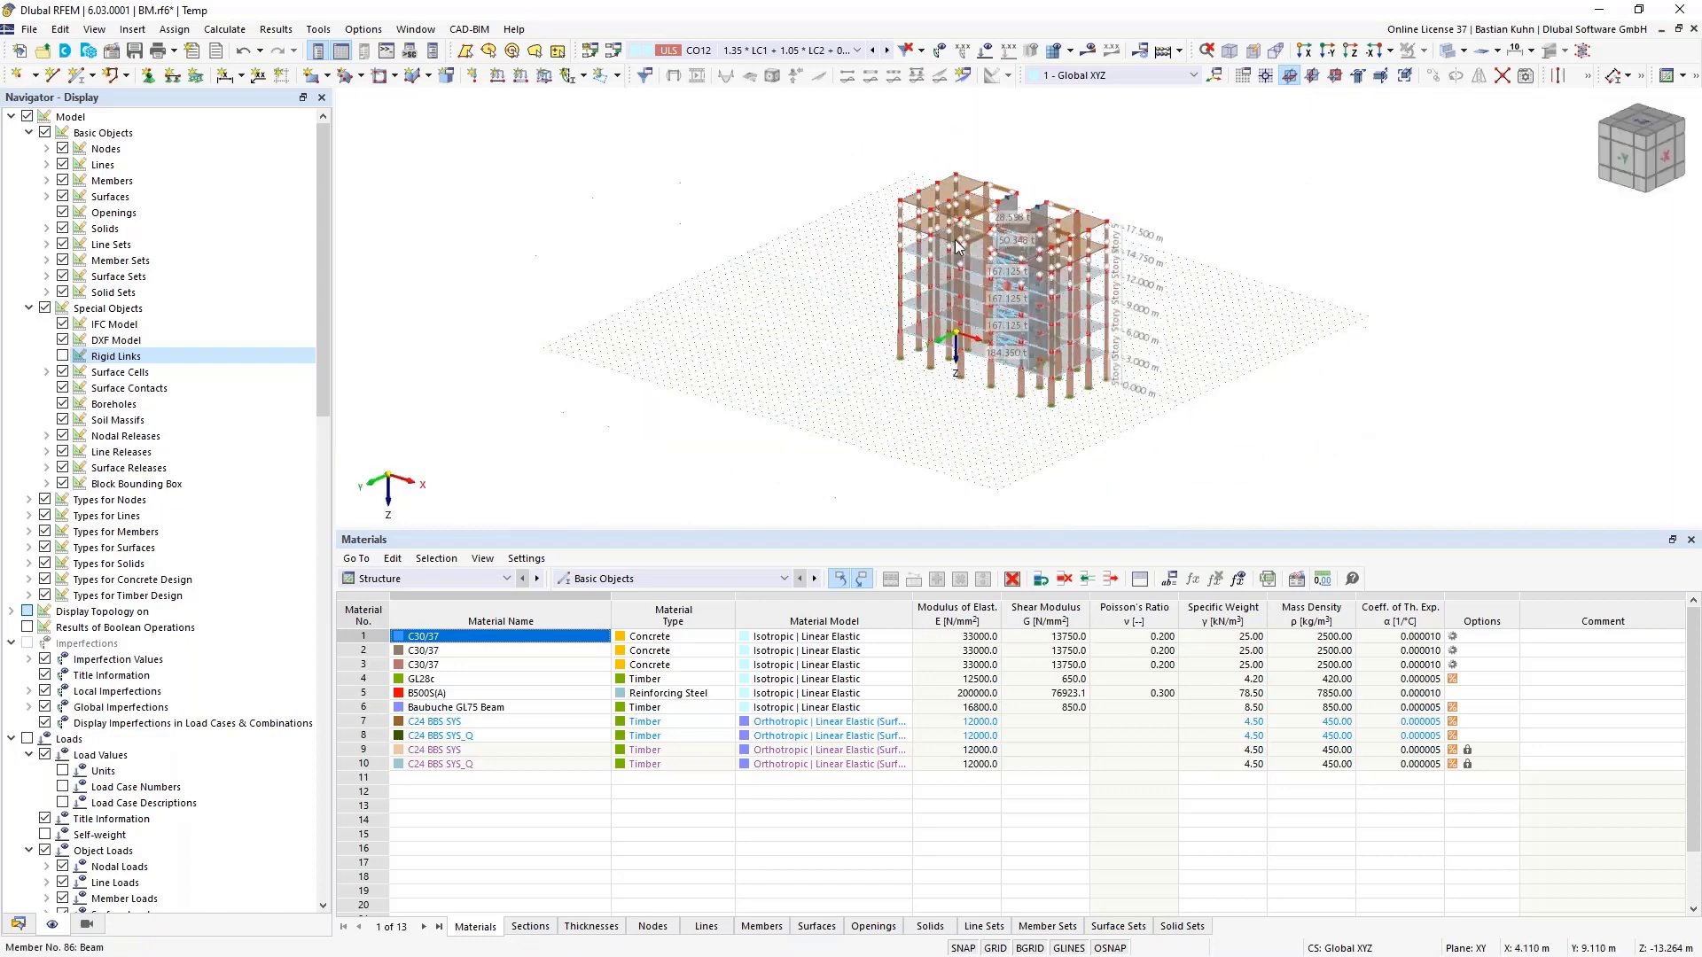
pyautogui.scroll(3, 1012, 236)
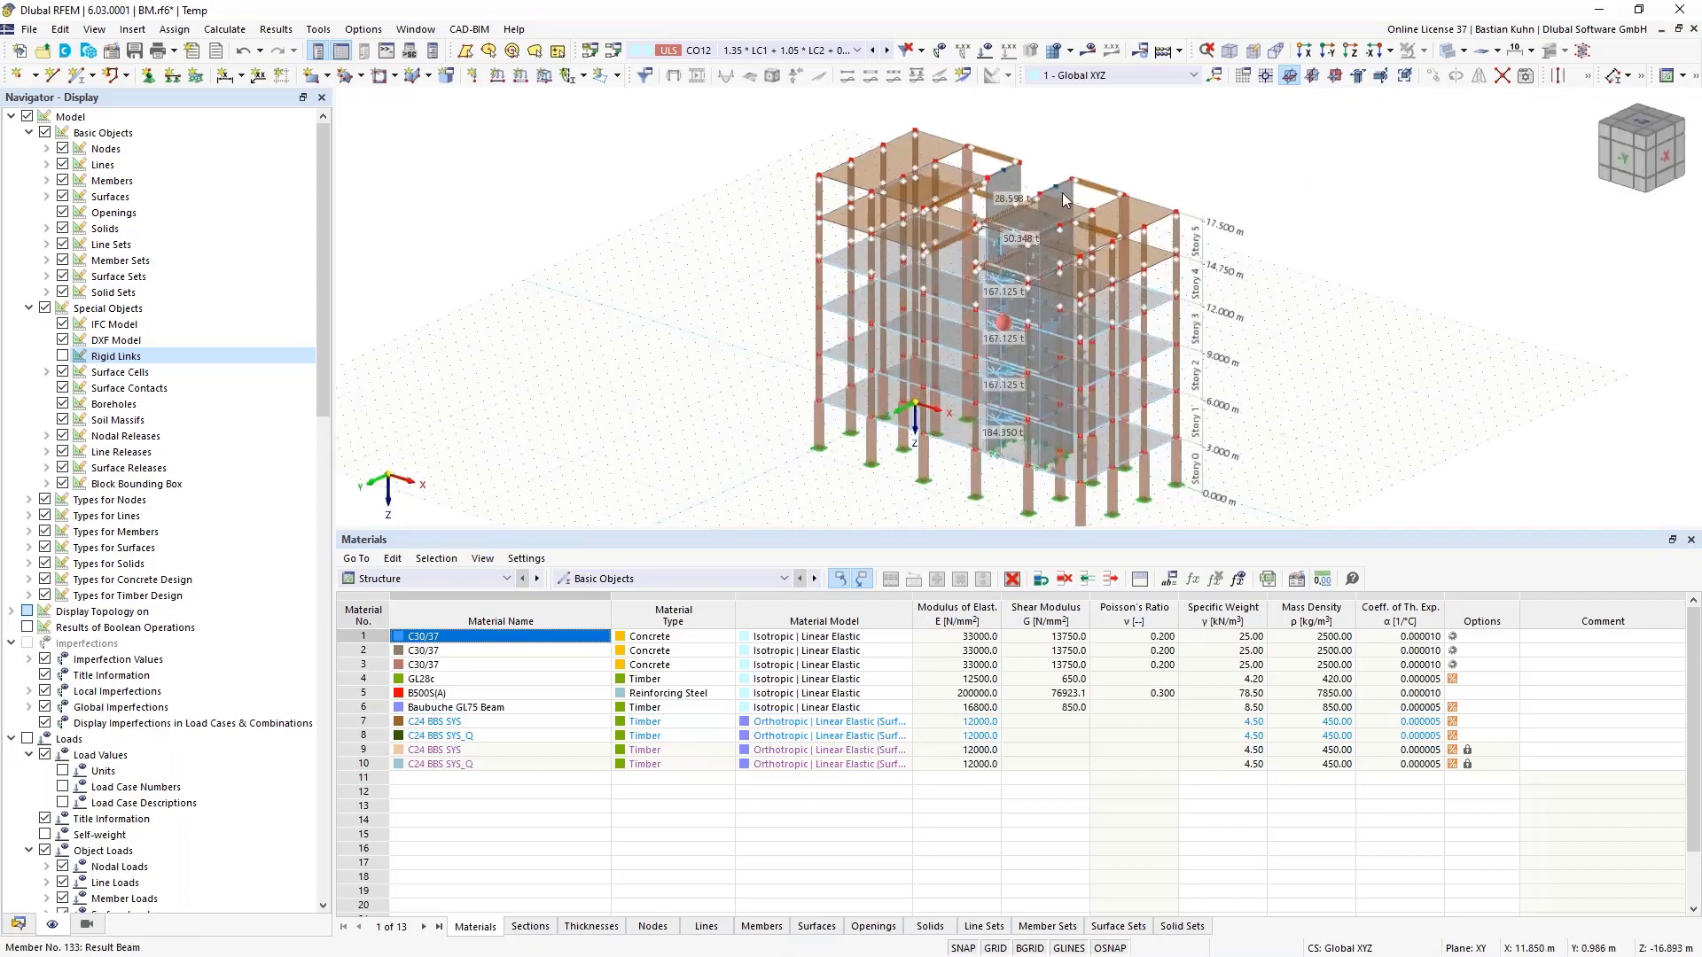
pyautogui.moveTo(1064, 201)
# Select design situation DS1, ULS (STR/GEO) - Permanent and transient, and calculate its results
pyautogui.click(857, 51)
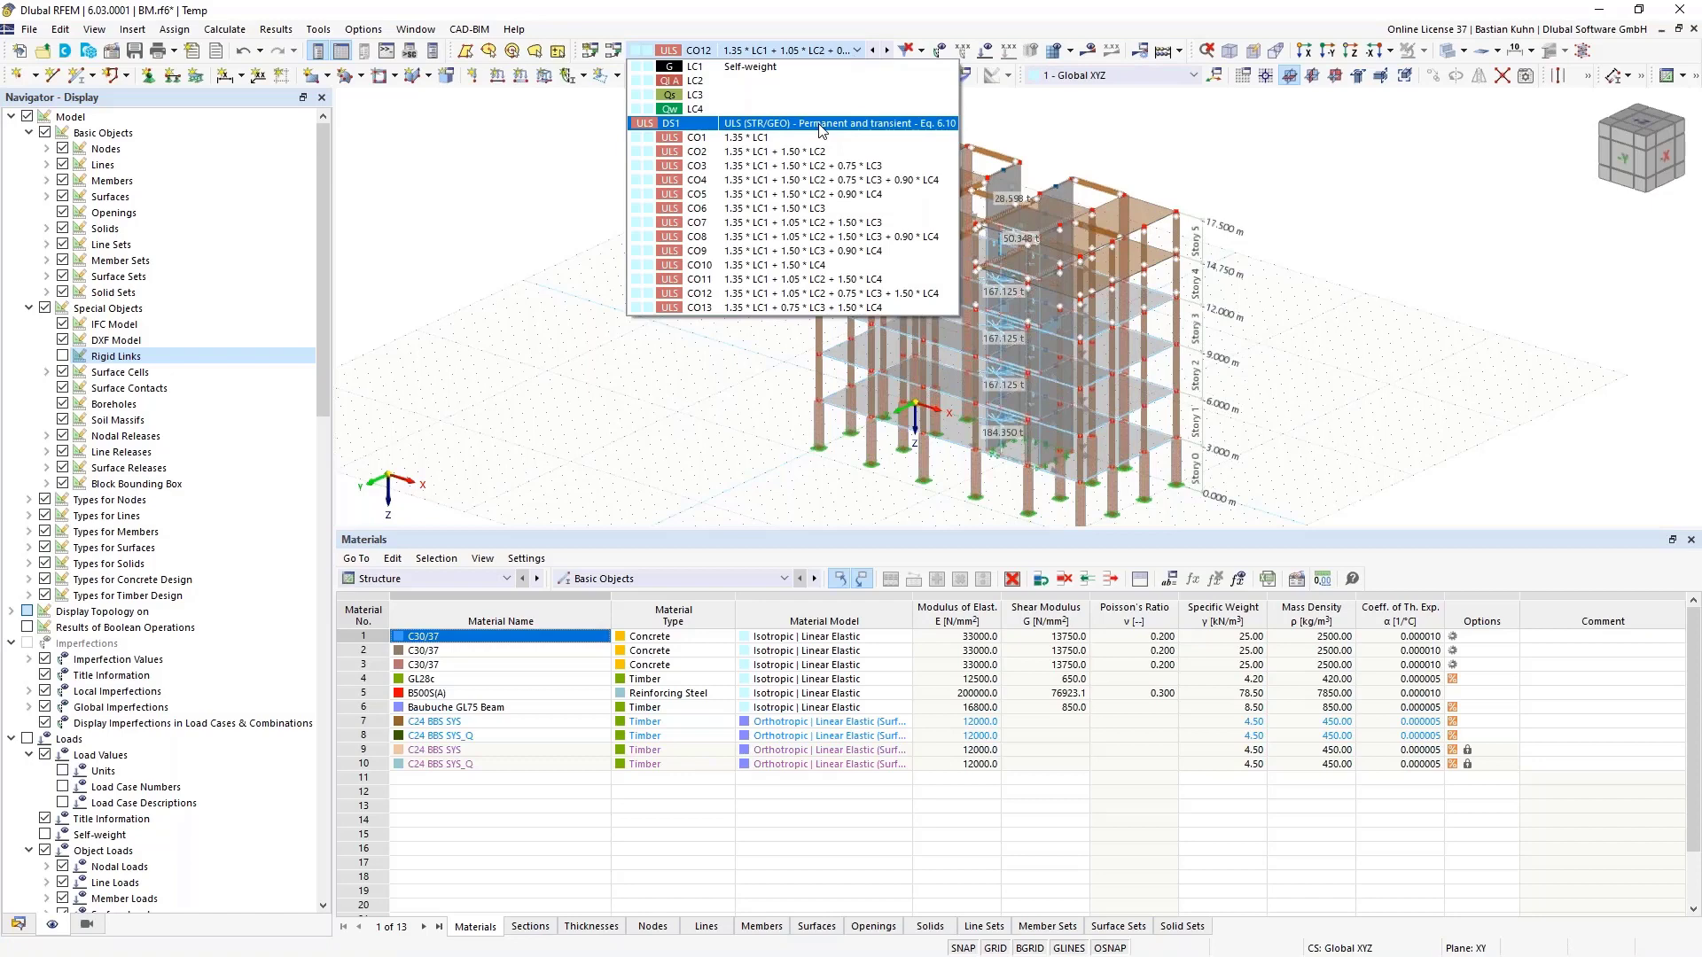
pyautogui.click(821, 130)
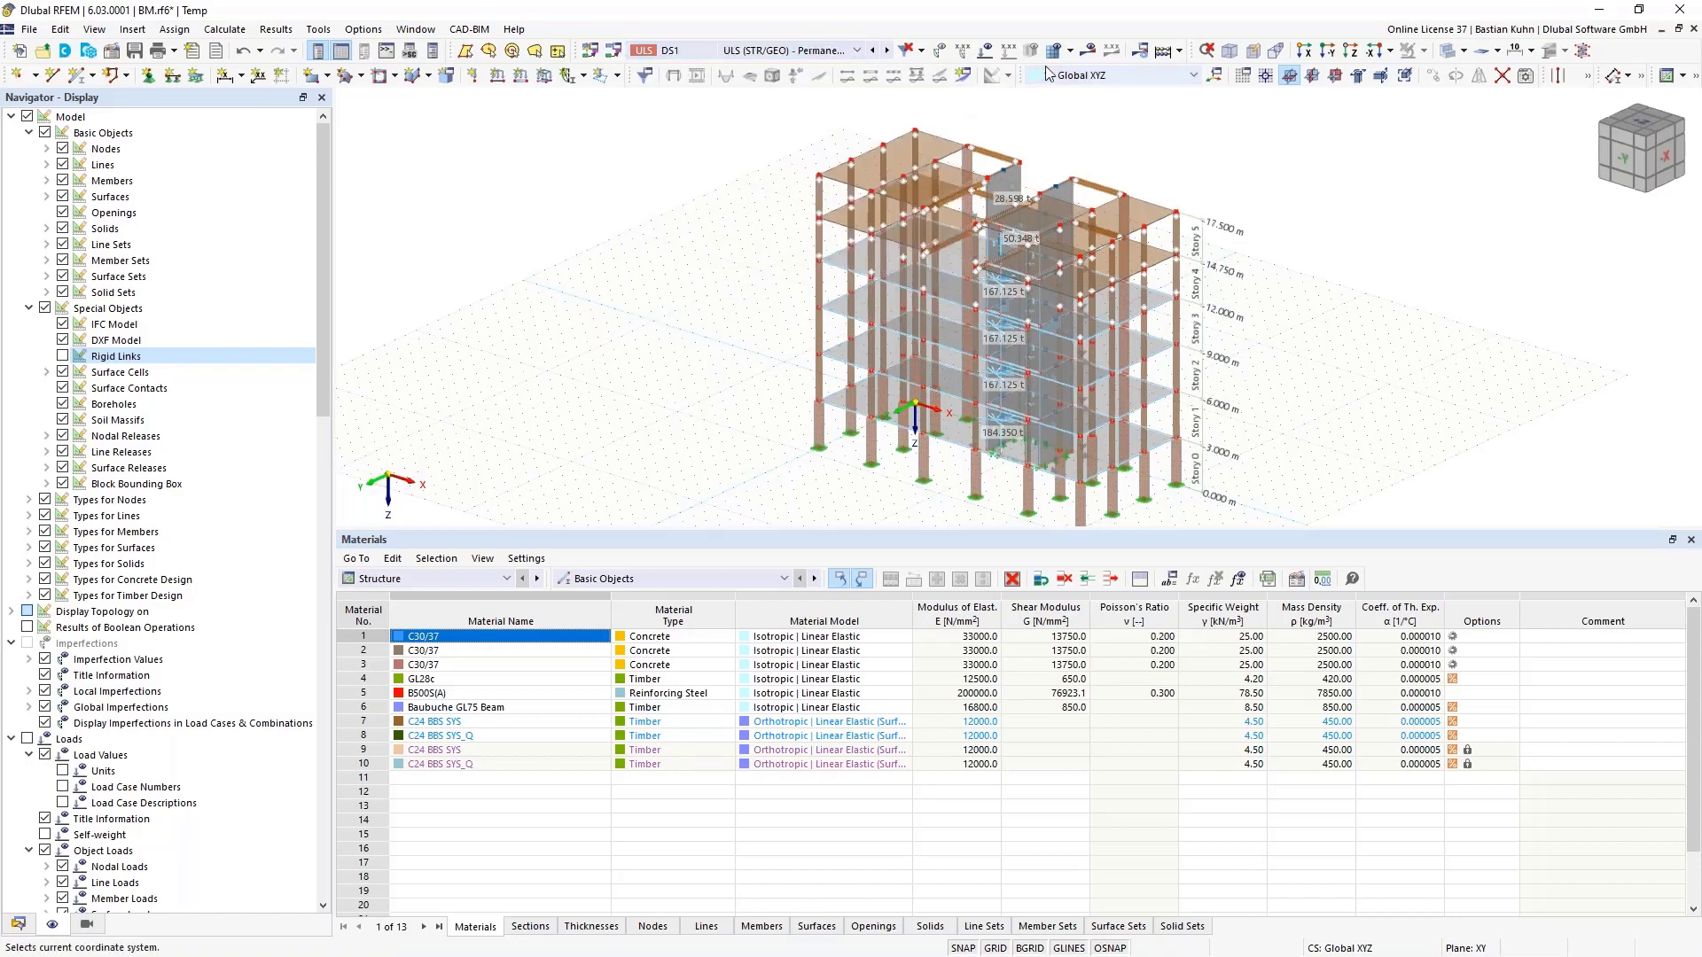
pyautogui.click(940, 569)
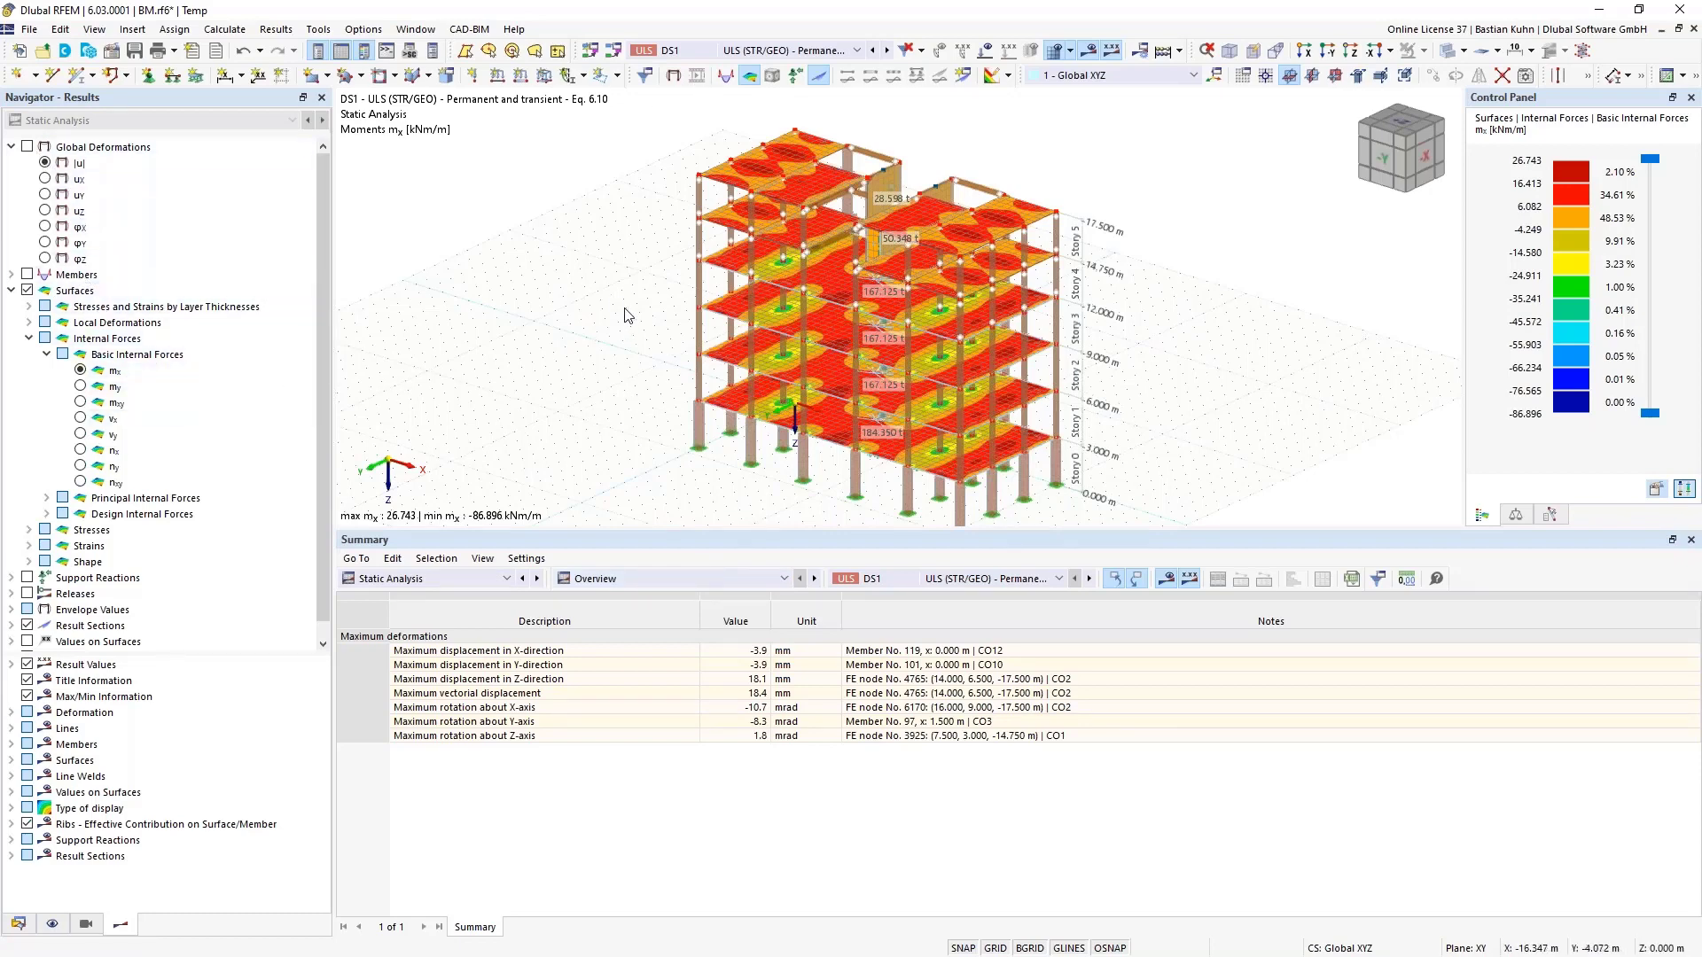
pyautogui.moveTo(625, 304)
pyautogui.keyDown('ctrl'); pyautogui.mouseDown(button='middle')
pyautogui.moveTo(847, 313)
pyautogui.moveTo(657, 306)
pyautogui.mouseUp(button='middle'); pyautogui.keyUp('ctrl')
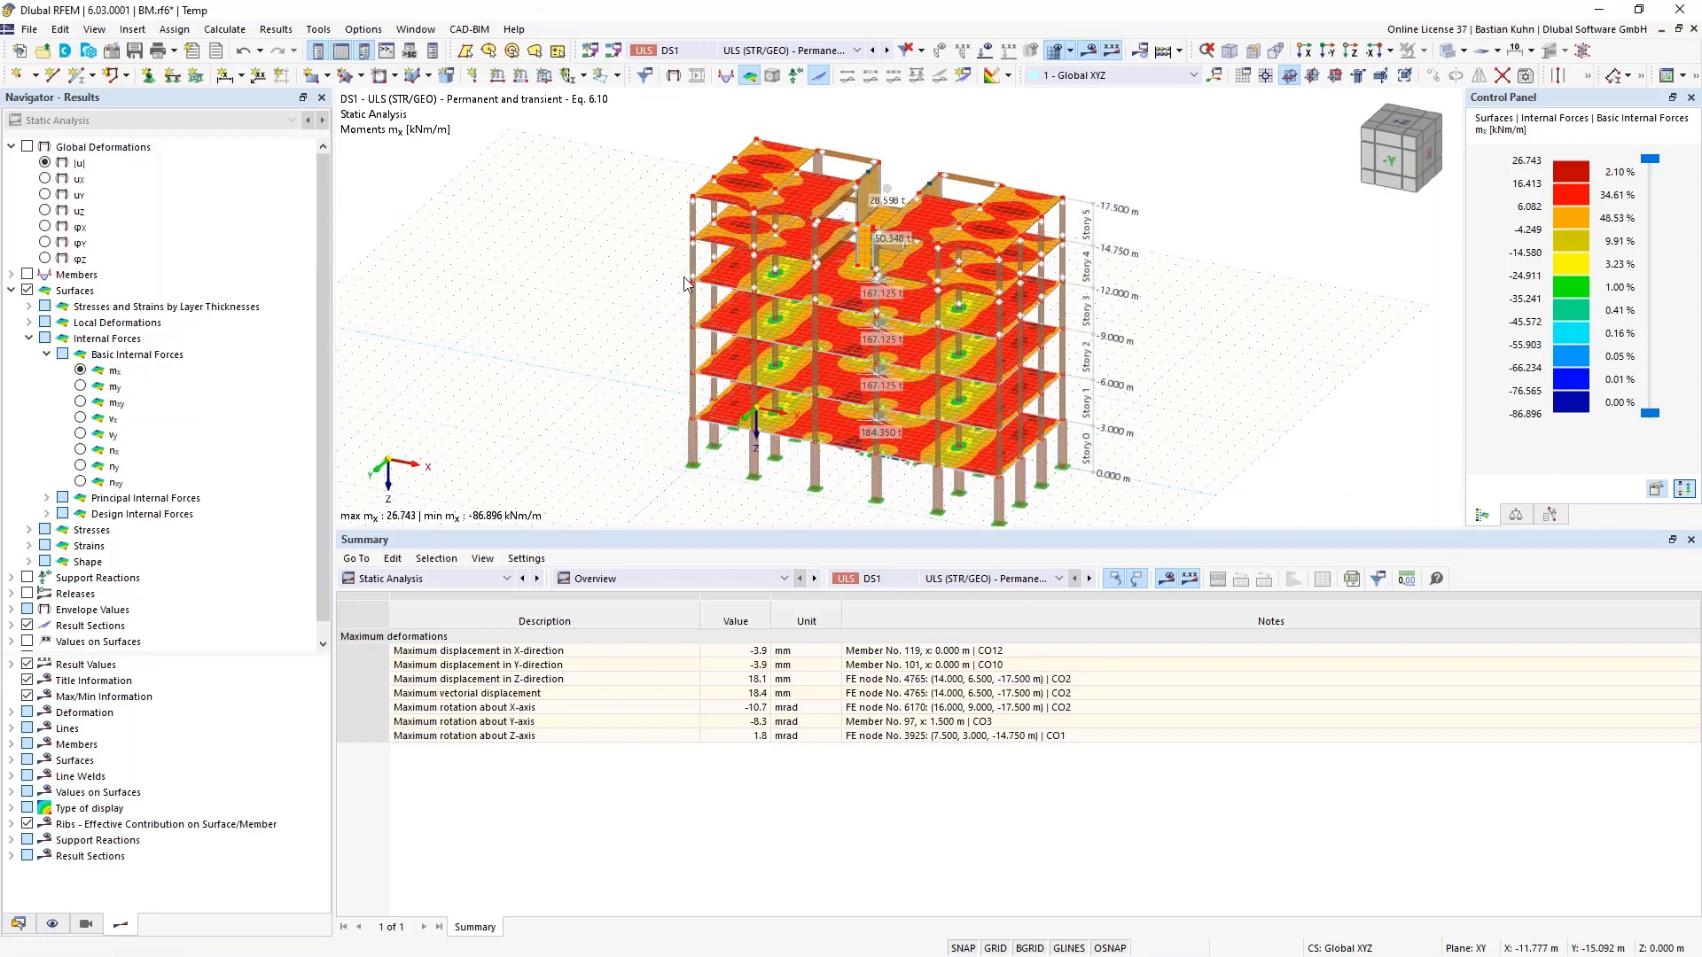
# Show the results of load combination CO12 and examine the main-model moments mx on the core walls and roof slabs
pyautogui.click(798, 50)
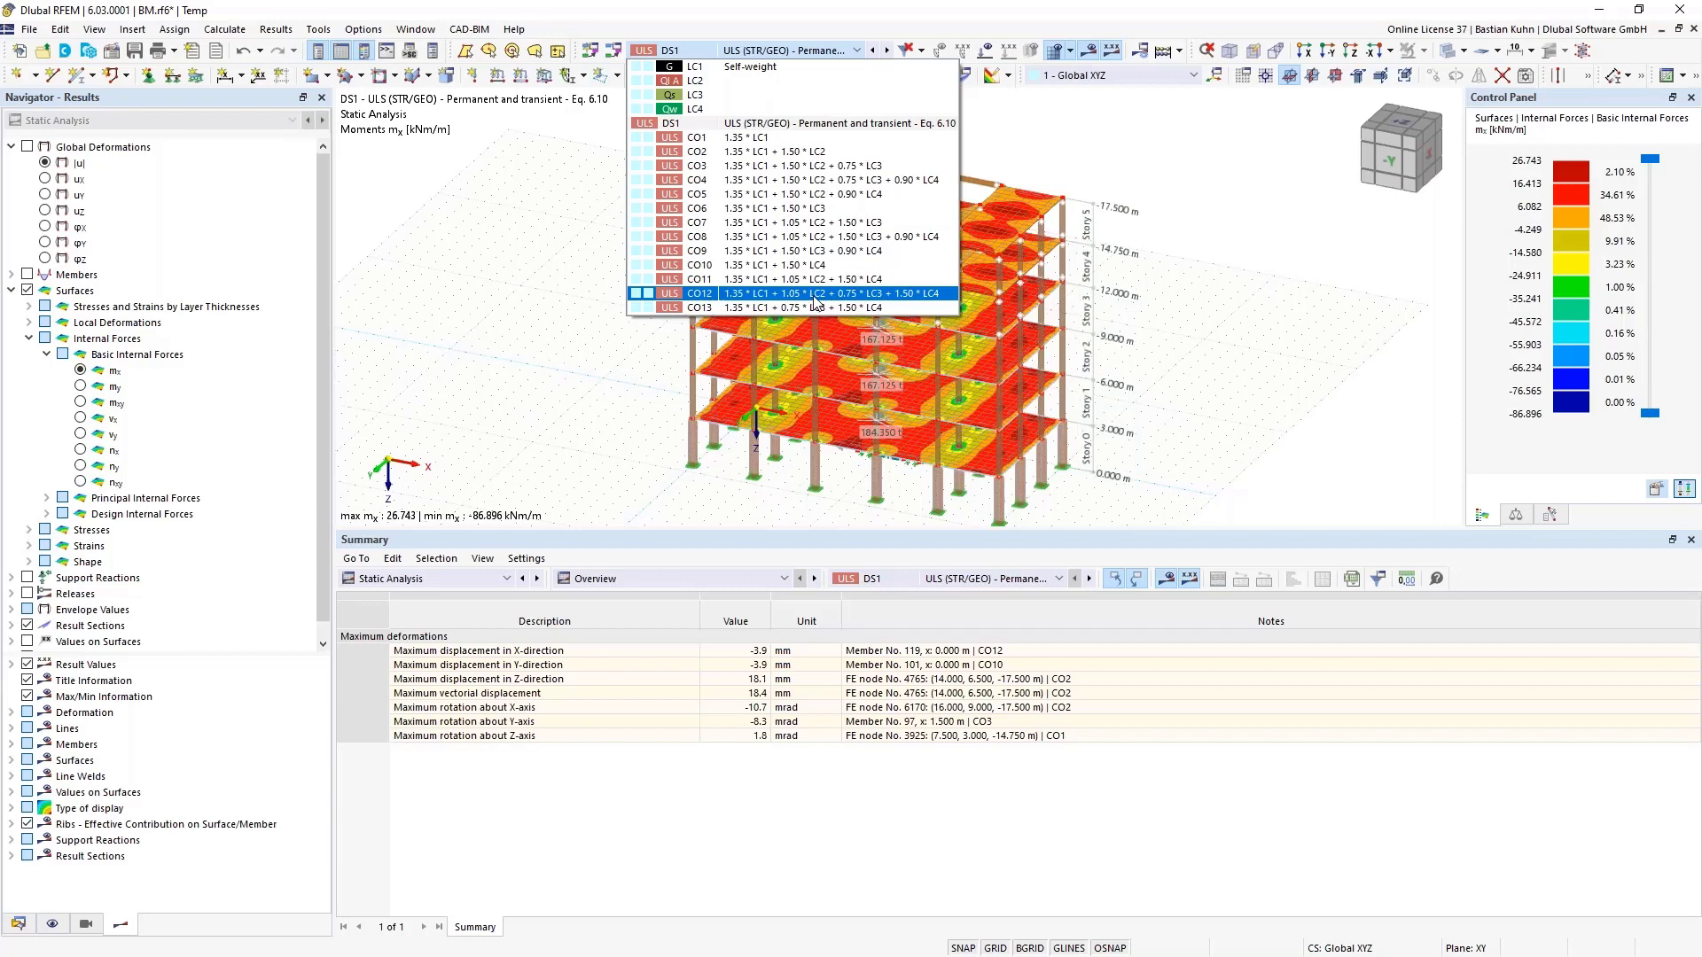
pyautogui.click(815, 300)
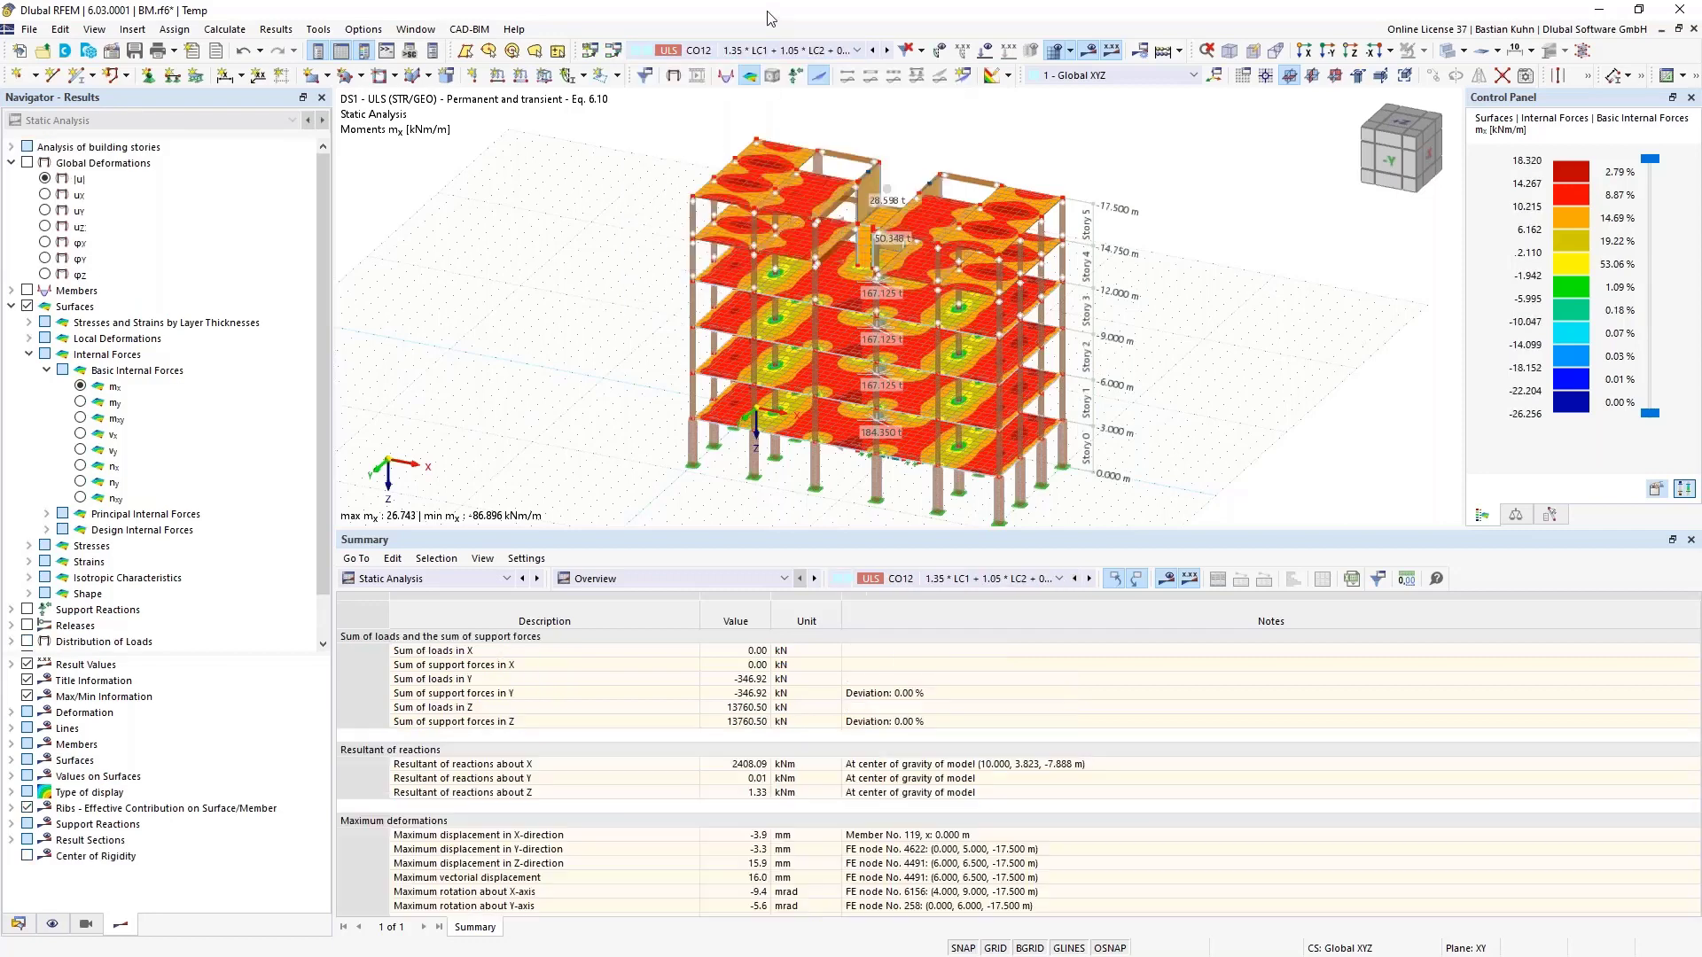
pyautogui.click(12, 147)
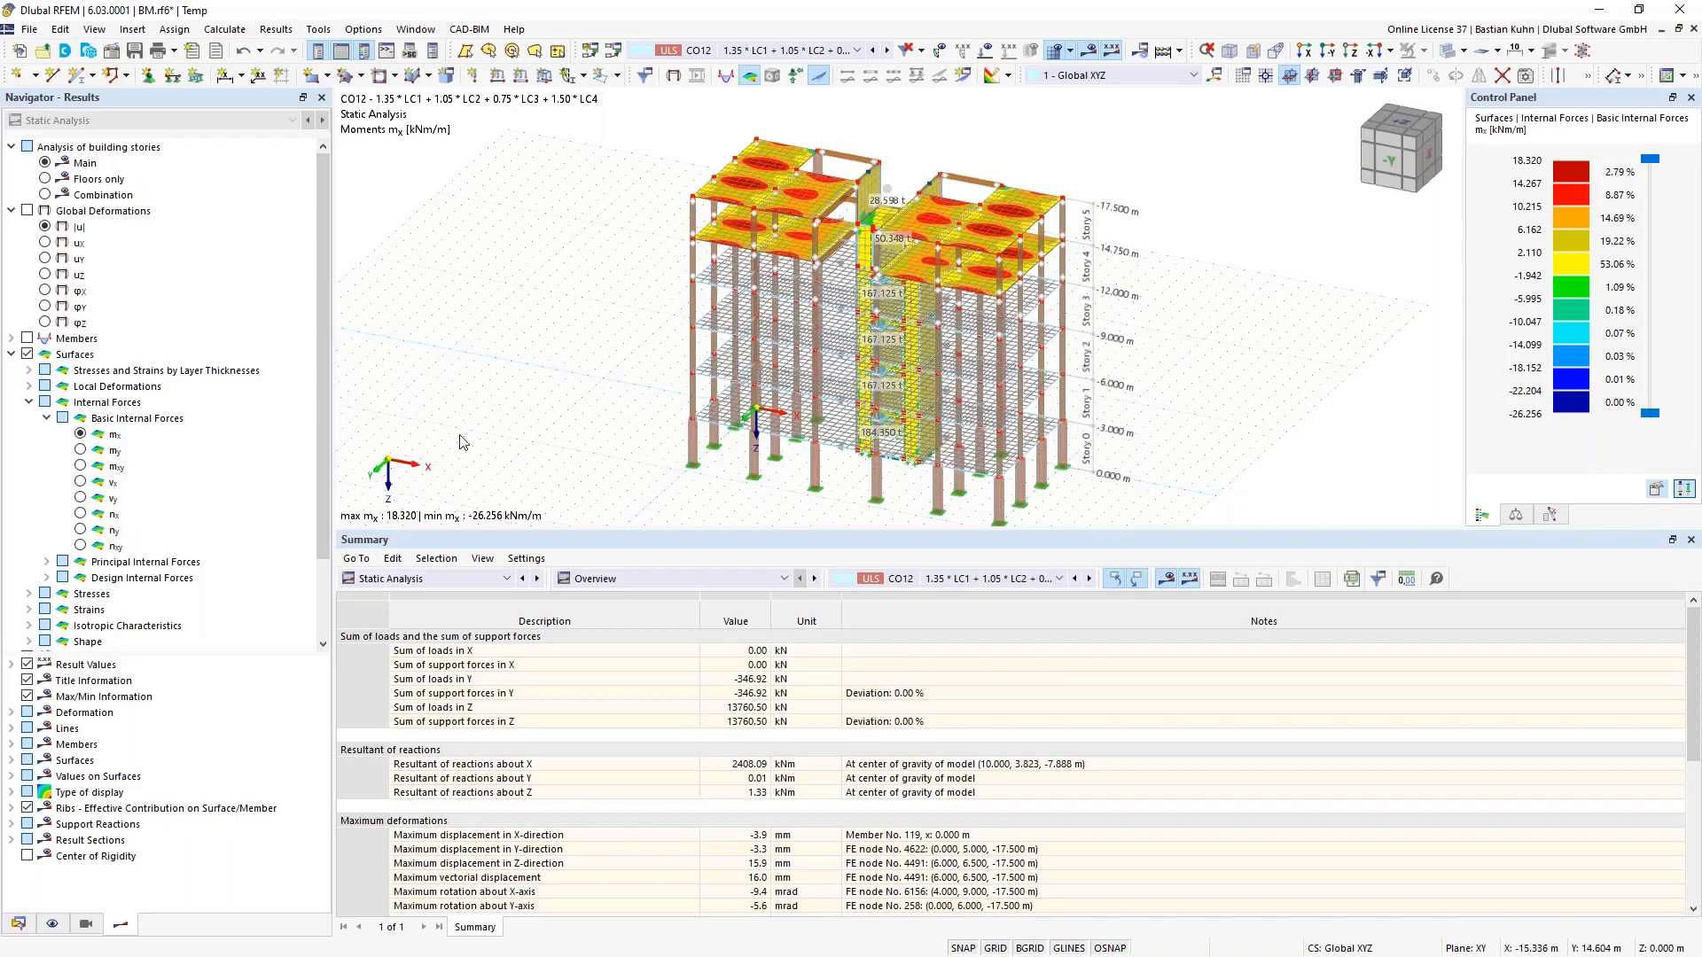
pyautogui.moveTo(626, 323); pyautogui.dragTo(542, 311, button='middle')
pyautogui.scroll(5, 823, 397)
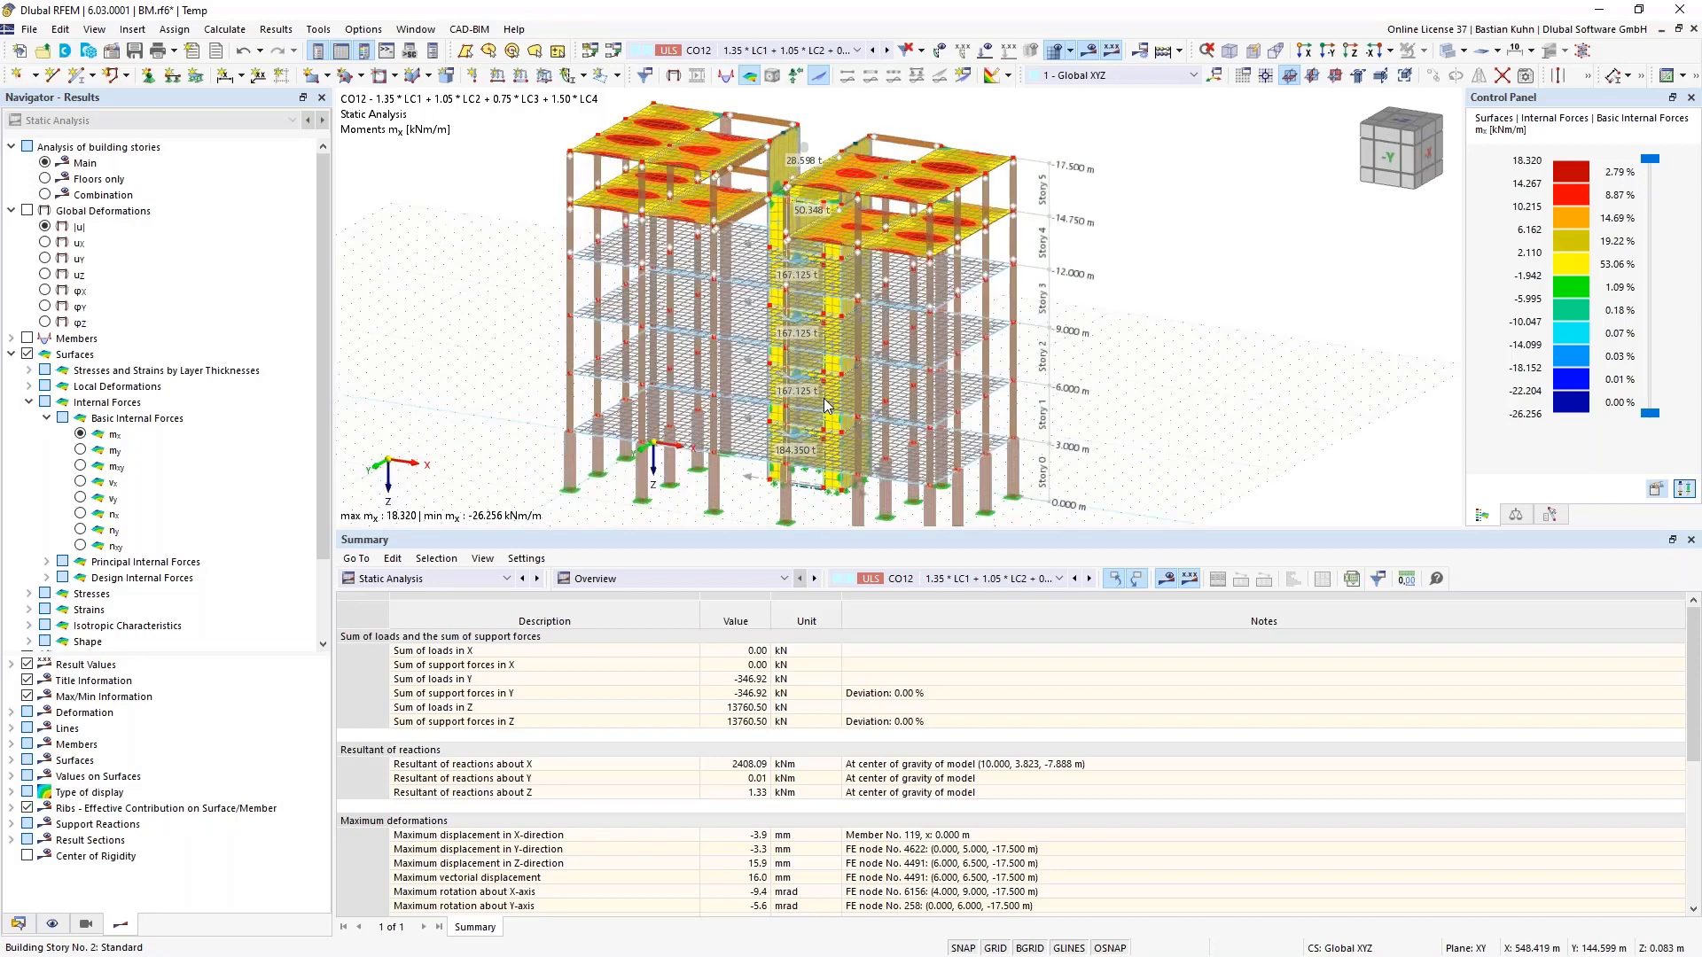
pyautogui.scroll(1, 823, 398)
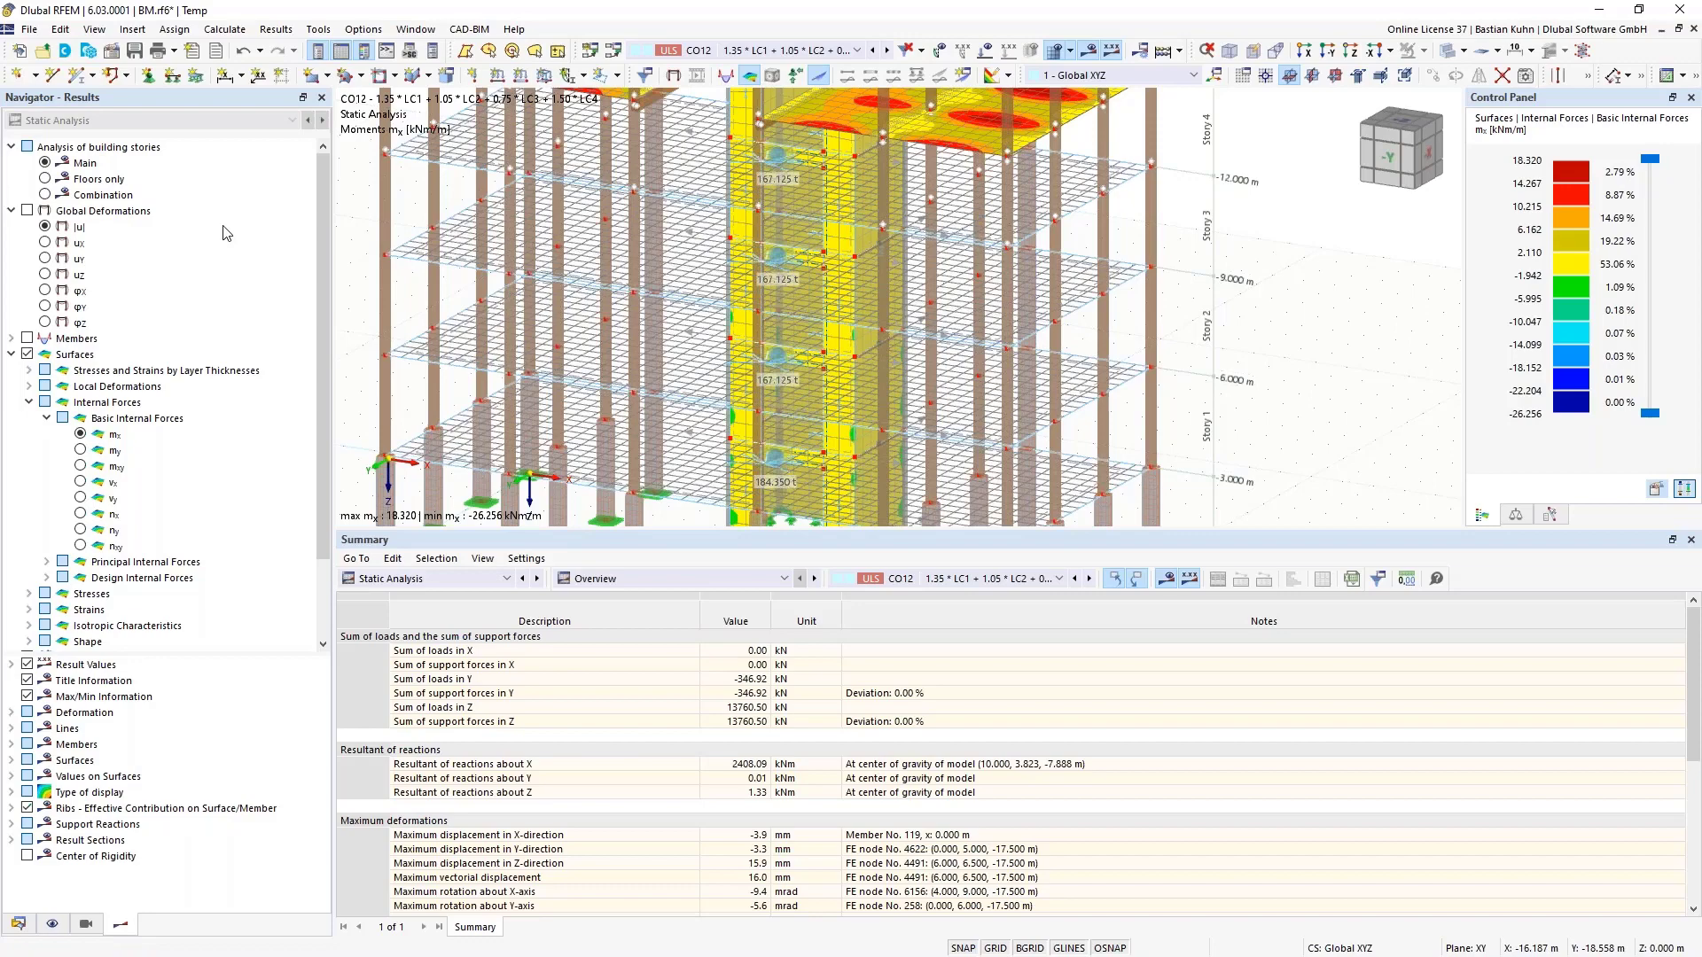
# Display the building story results for floors only and view the slab moments mx from the opposite side
pyautogui.click(45, 179)
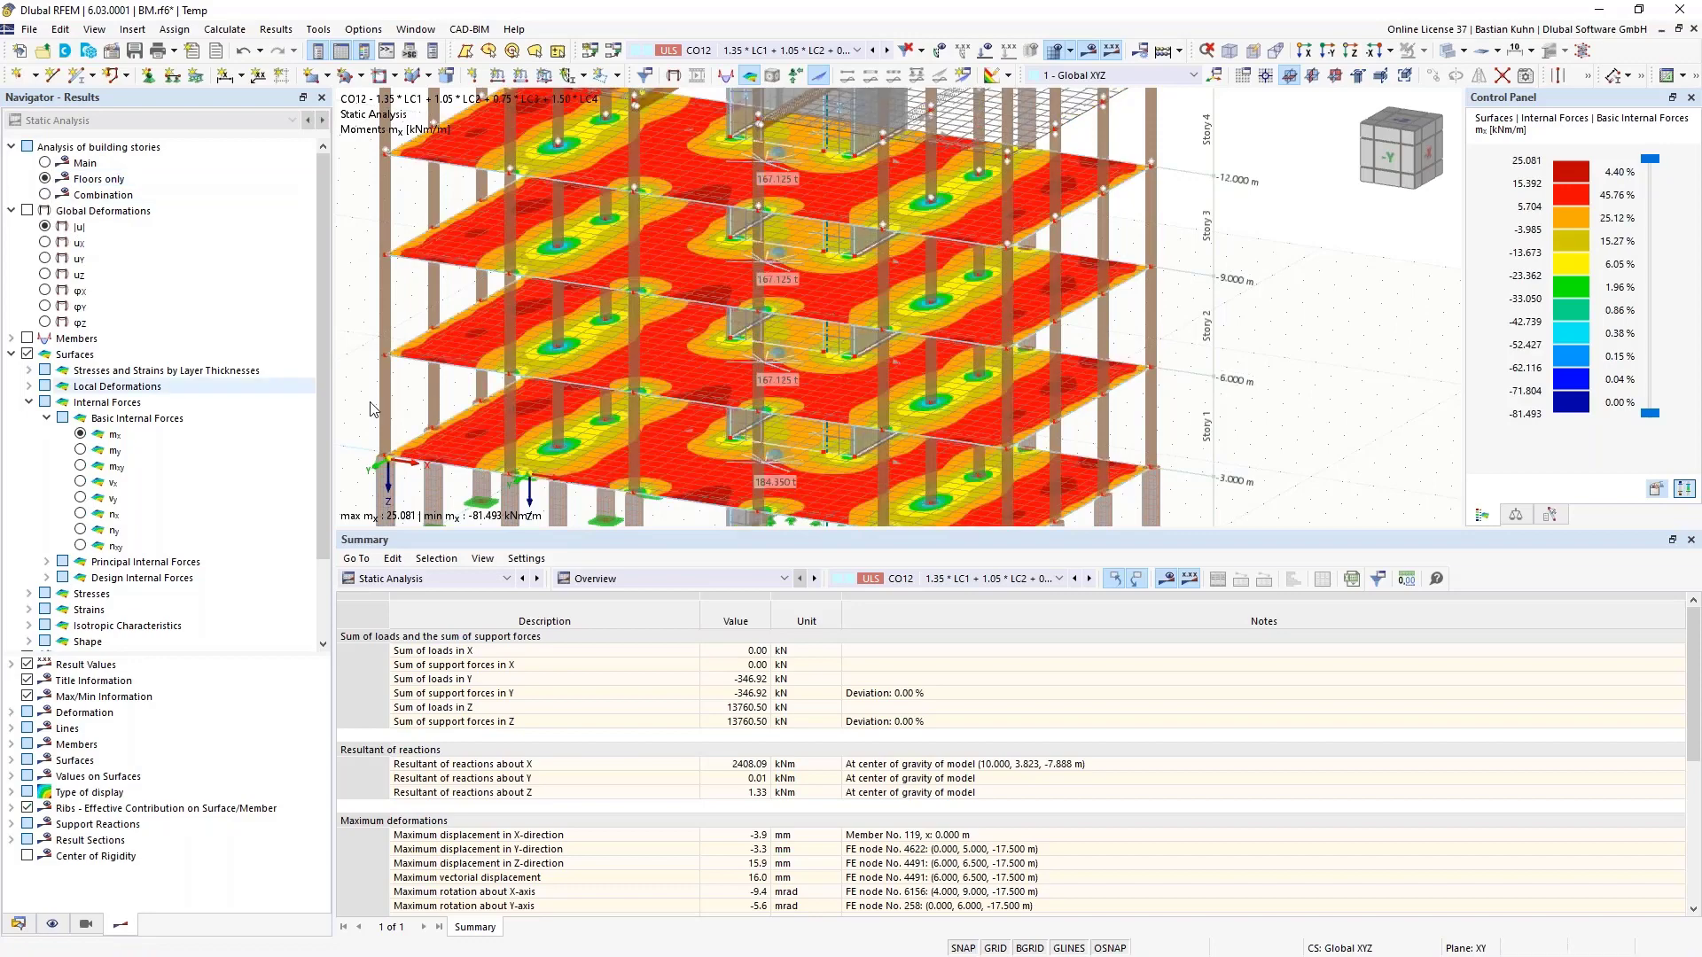
pyautogui.scroll(-5, 699, 317)
pyautogui.keyDown('ctrl'); pyautogui.moveTo(763, 332); pyautogui.dragTo(847, 241, button='middle'); pyautogui.keyUp('ctrl')
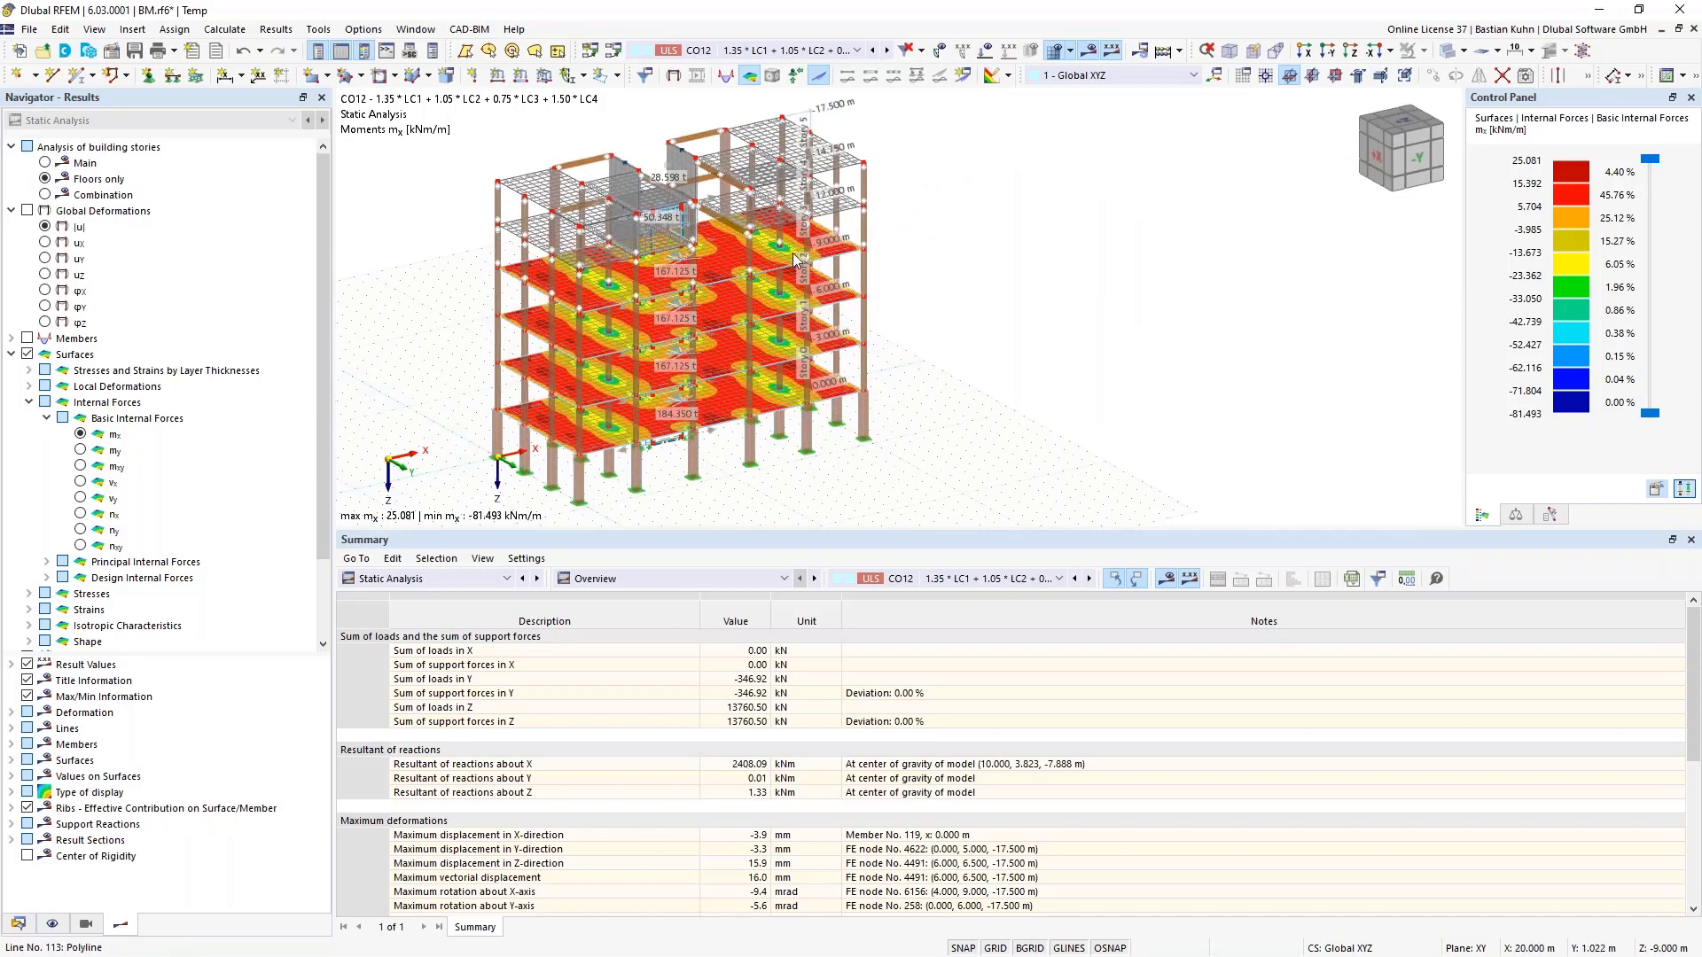
# Check the stiffness type in the properties of floor slab surface 16 and close them without changes
pyautogui.scroll(2, 792, 253)
pyautogui.scroll(2, 793, 253)
pyautogui.scroll(3, 911, 242)
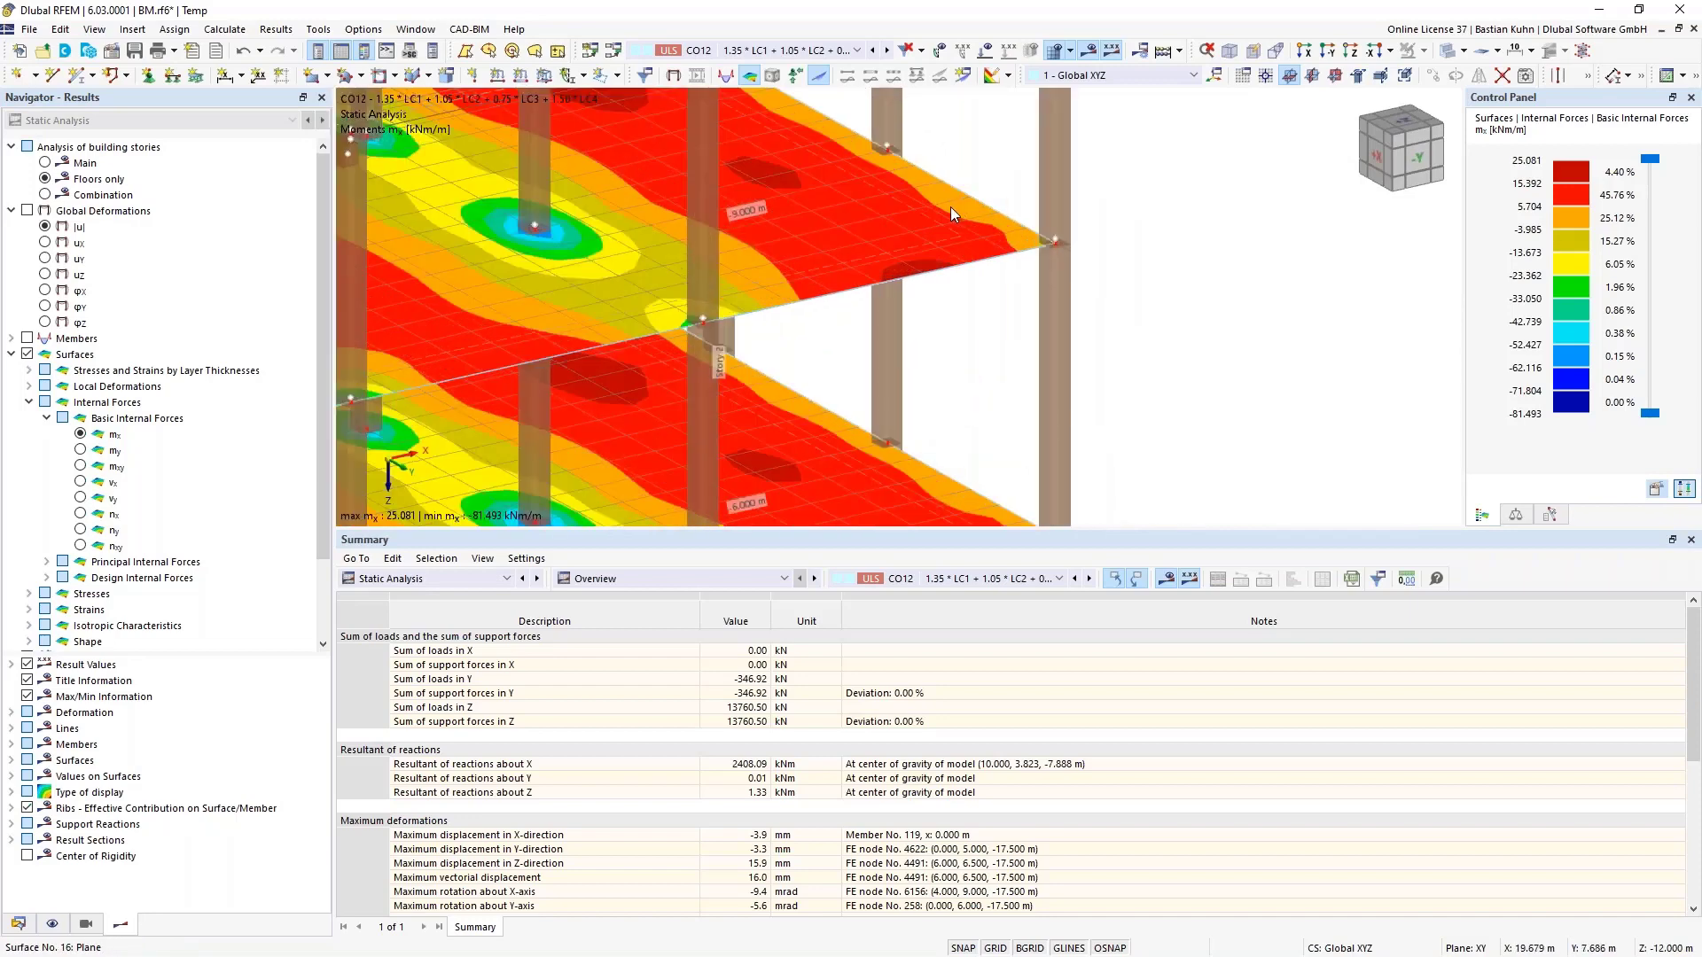
pyautogui.doubleClick(941, 225)
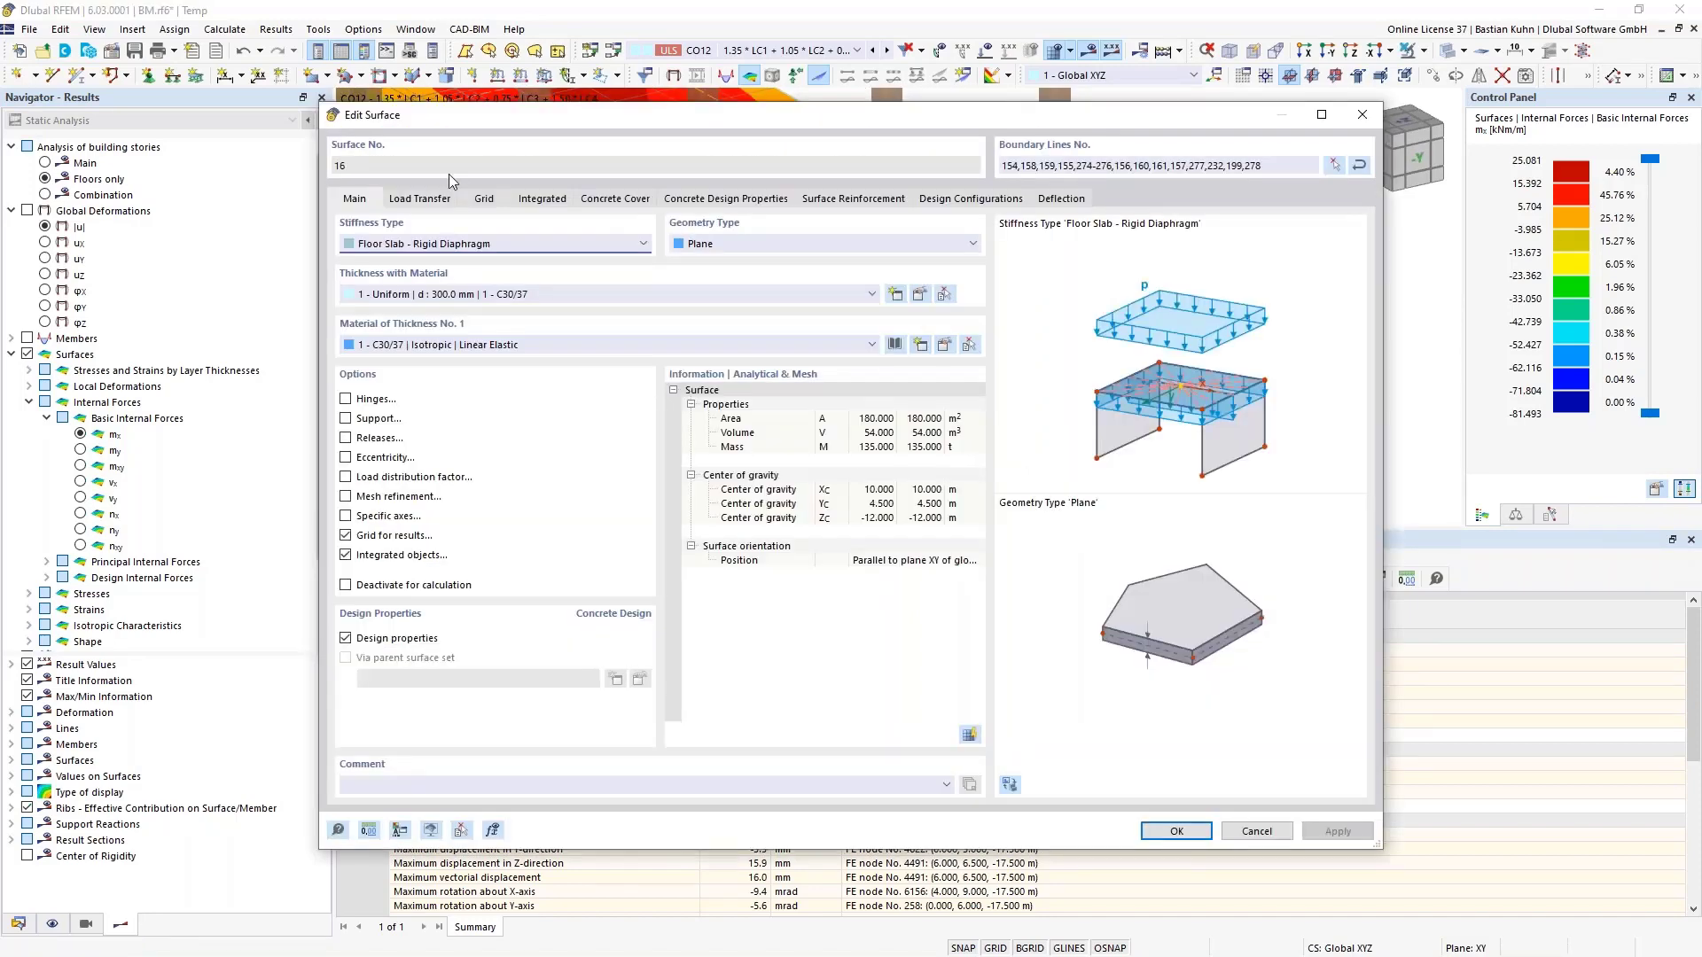
pyautogui.click(1363, 115)
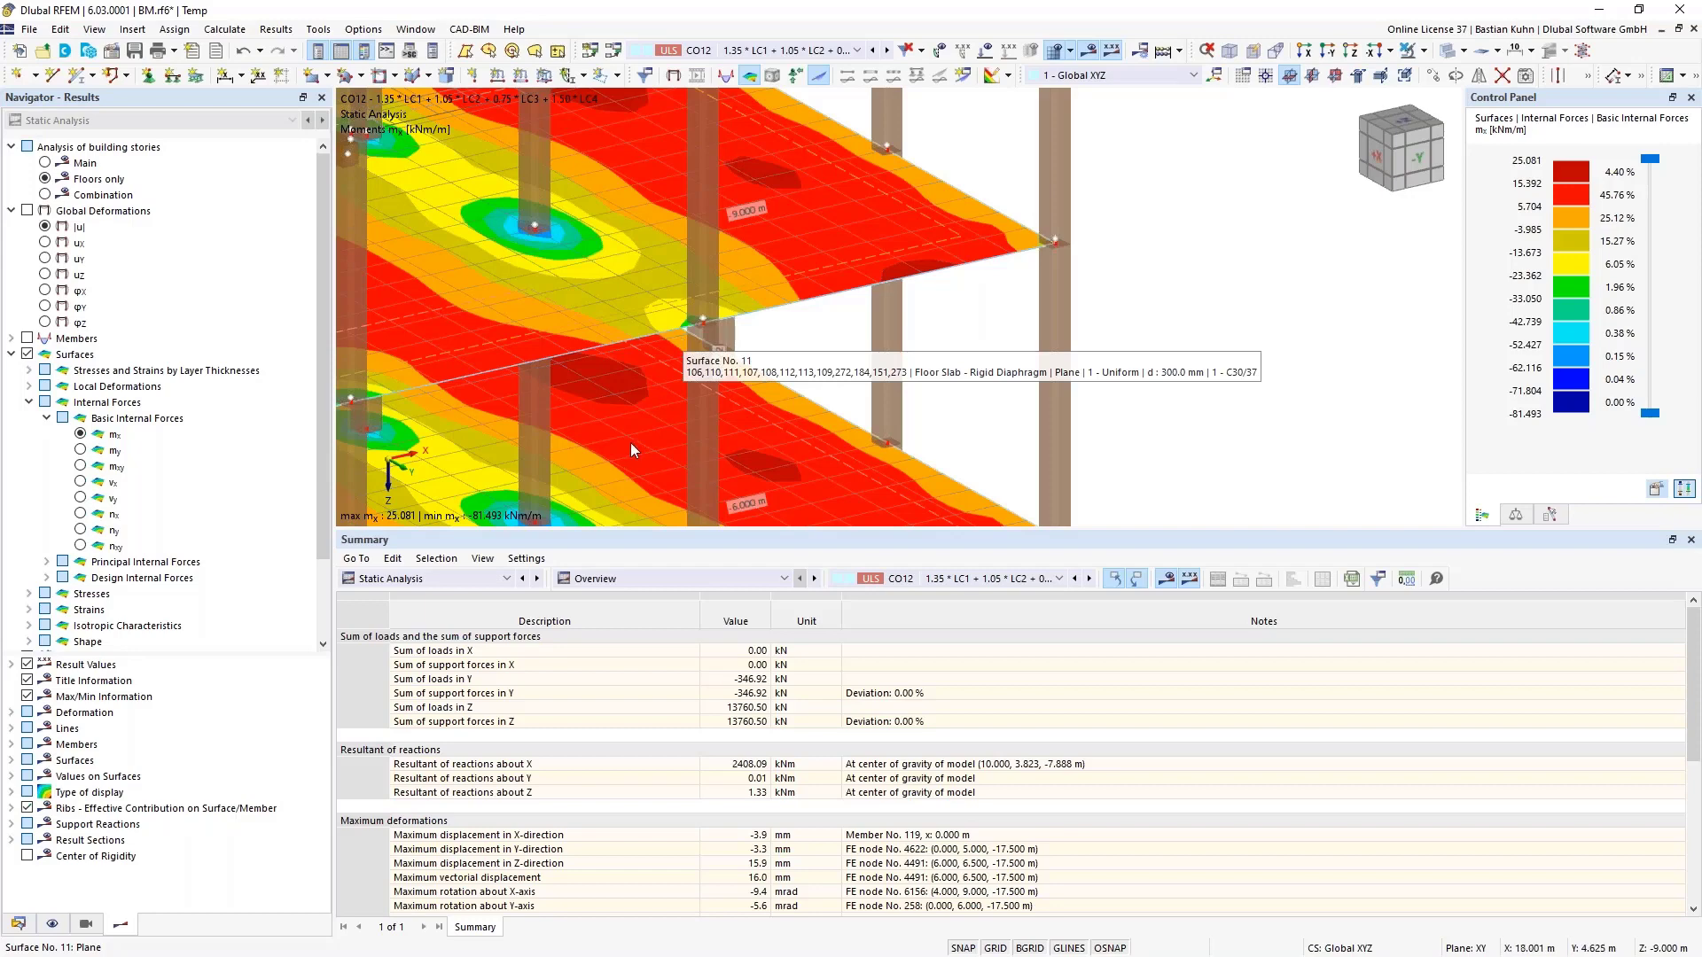
# Display the combination of main-model and floor results and view the moments mx across the whole building
pyautogui.scroll(-6, 631, 443)
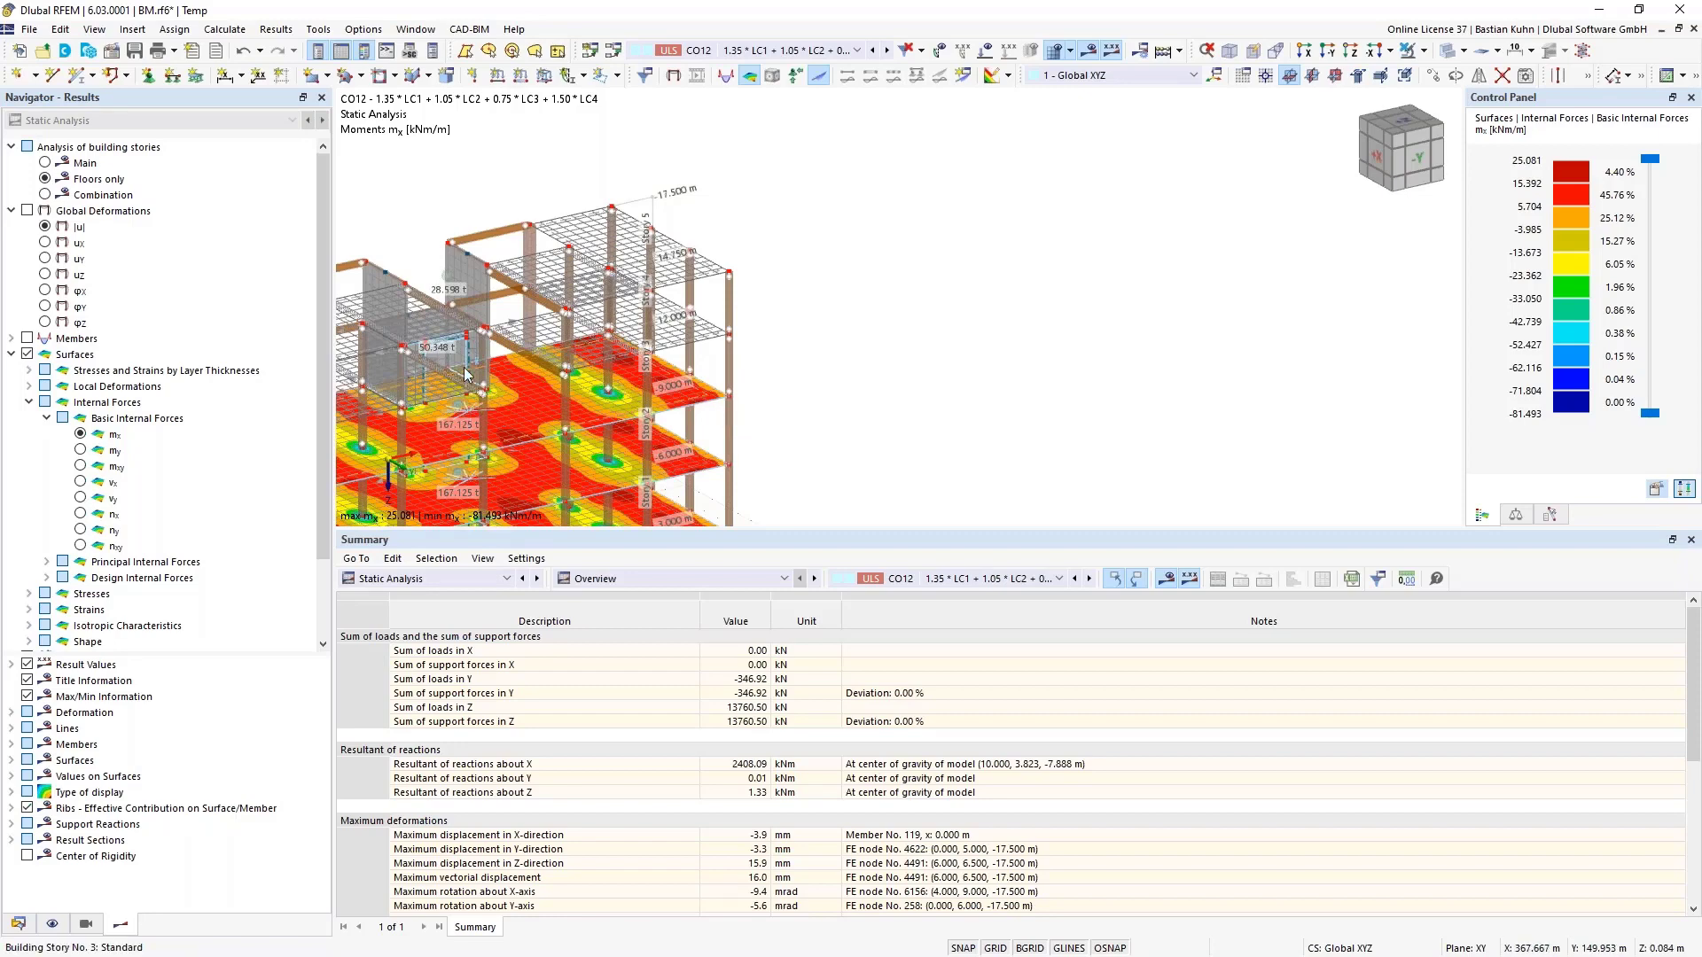
pyautogui.click(44, 194)
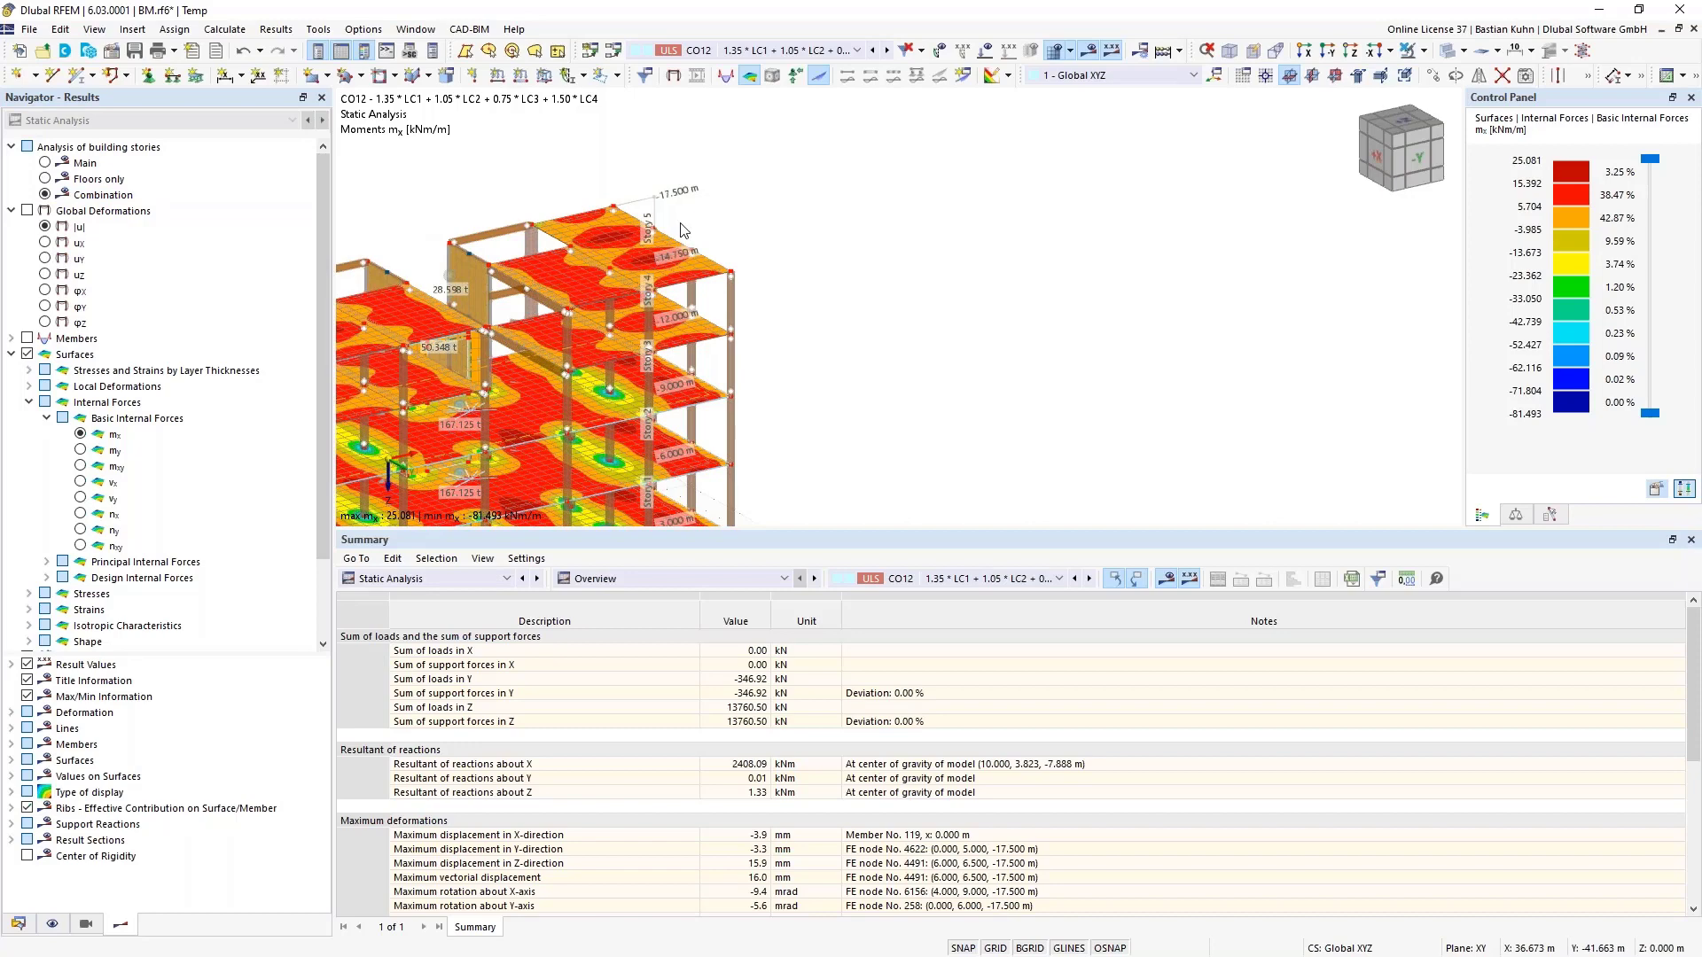
pyautogui.moveTo(680, 224); pyautogui.dragTo(612, 264, button='middle')
pyautogui.scroll(-5, 575, 216)
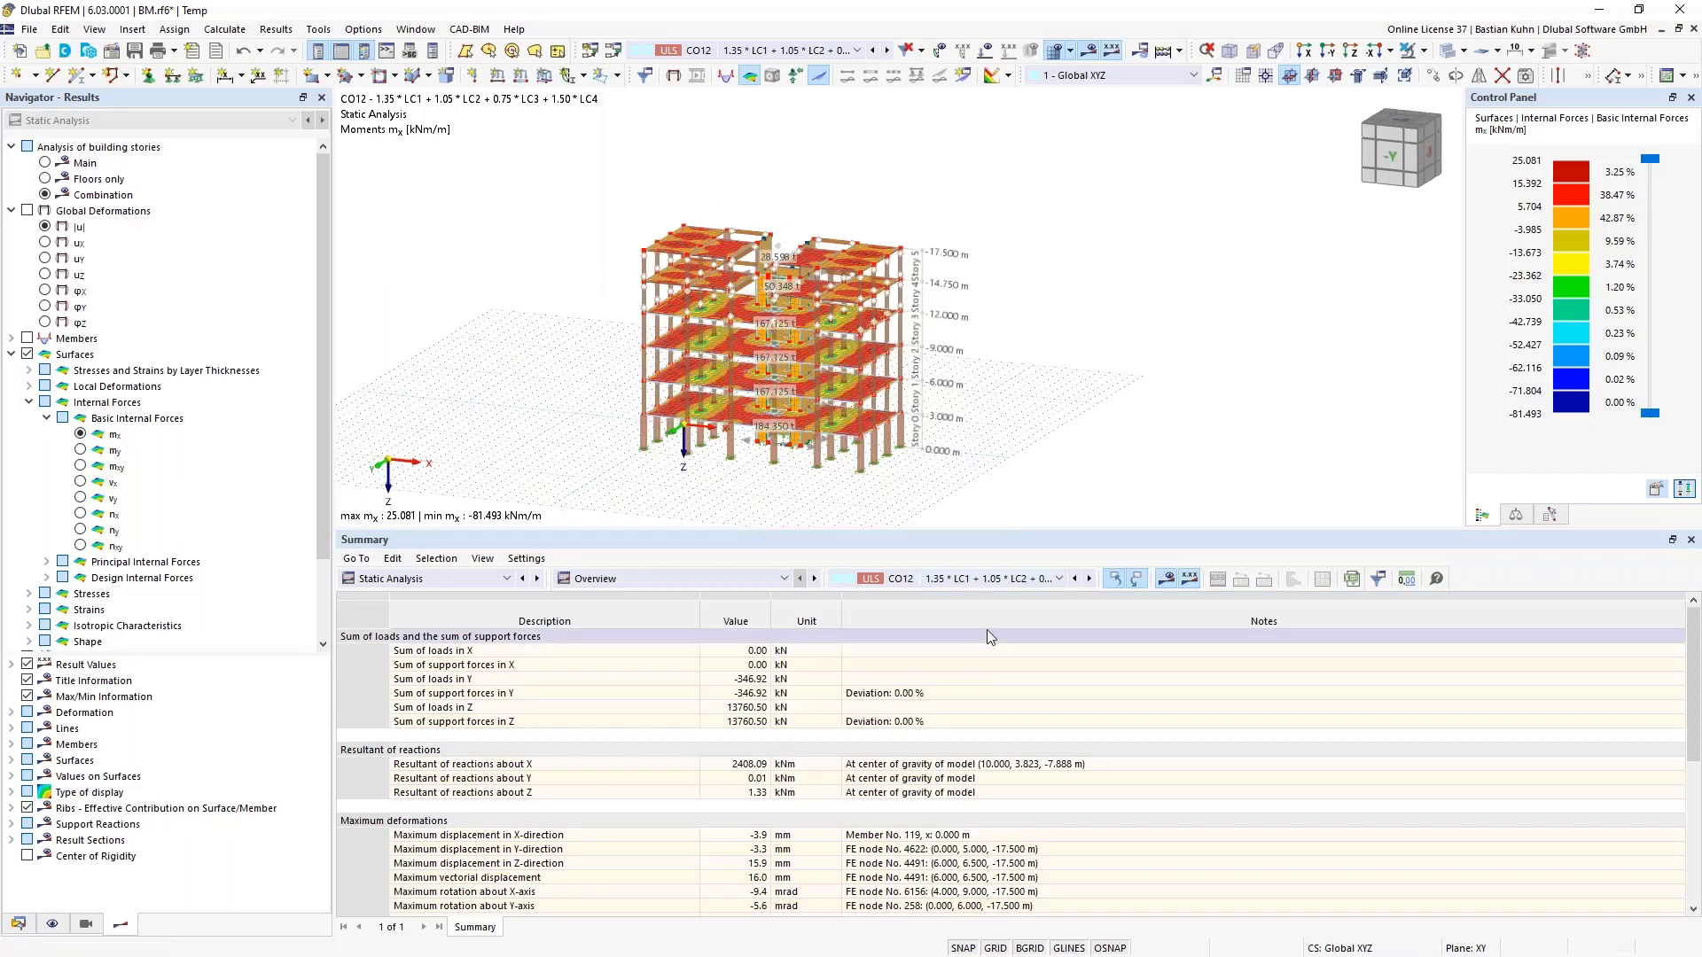
# List the static analysis results by stories and highlight the story forces in Y for all stories
pyautogui.click(756, 578)
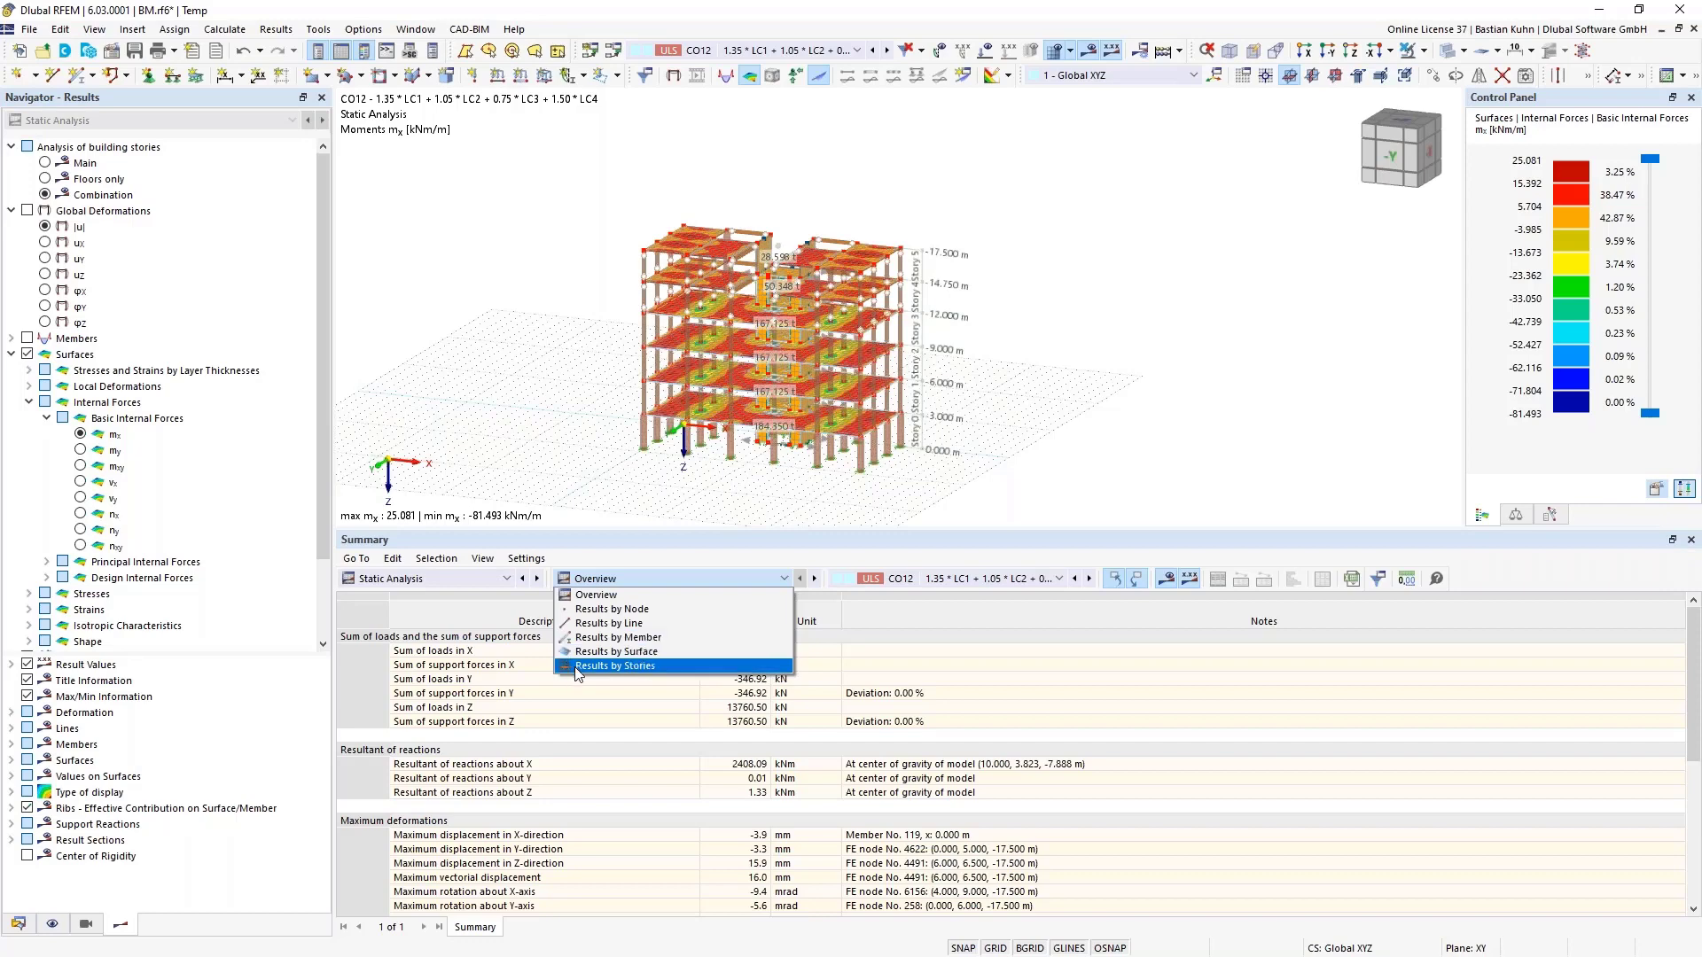
pyautogui.click(606, 668)
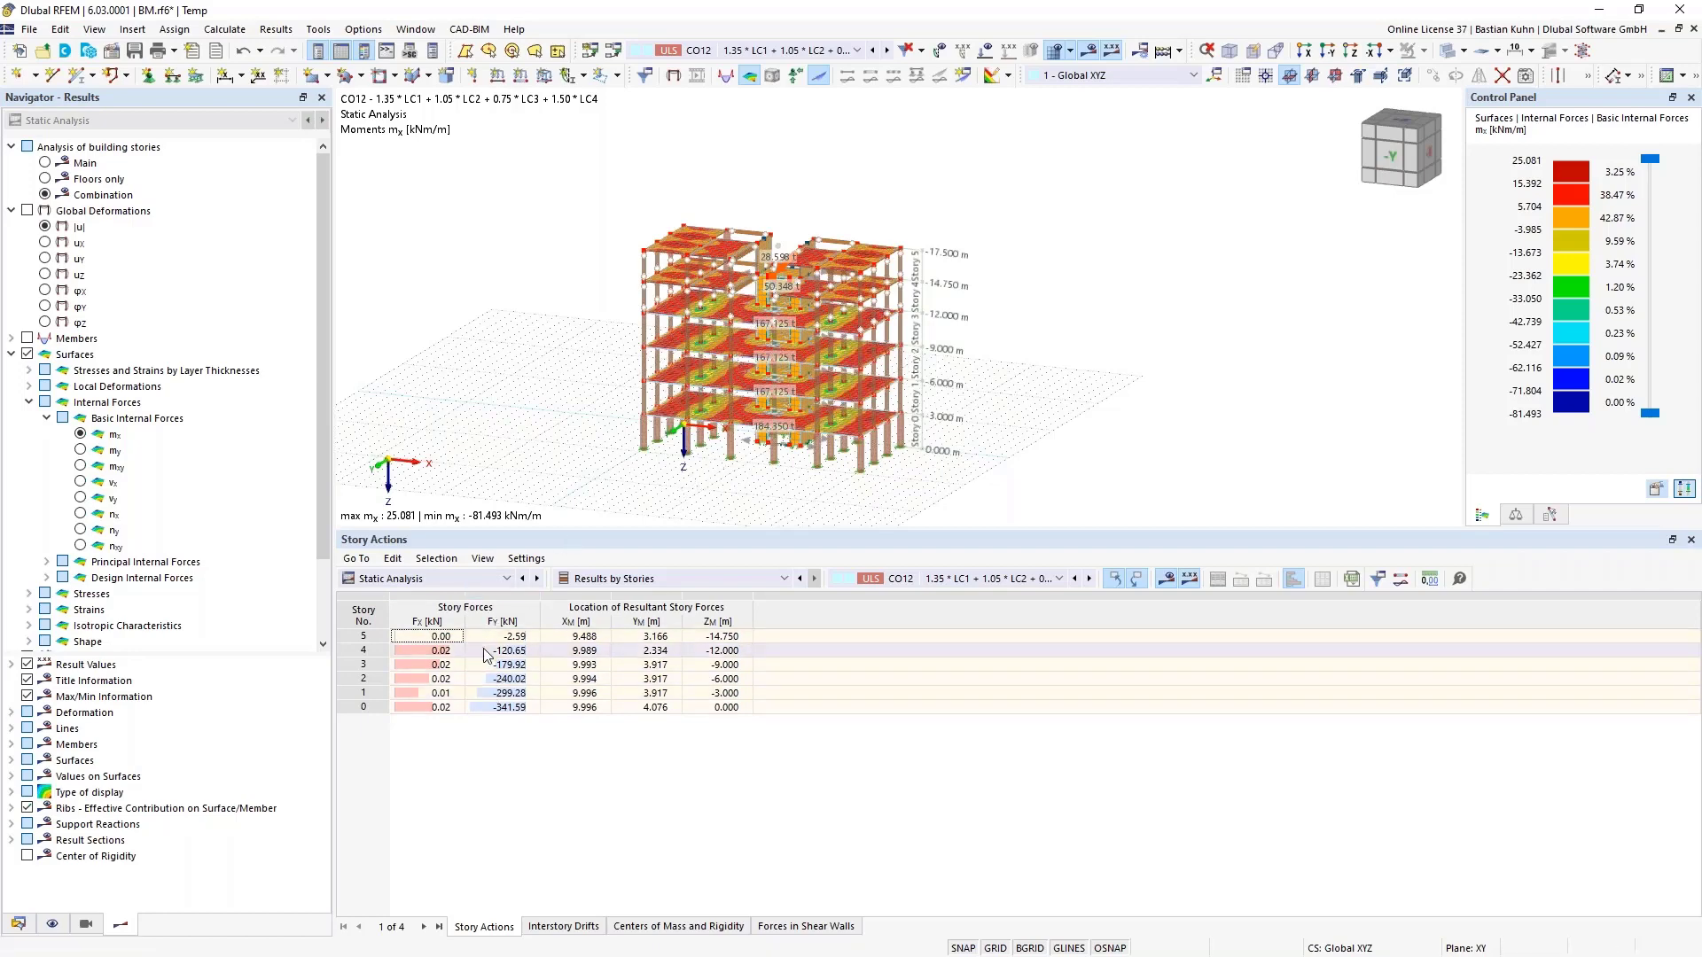
pyautogui.moveTo(492, 636); pyautogui.dragTo(497, 707)
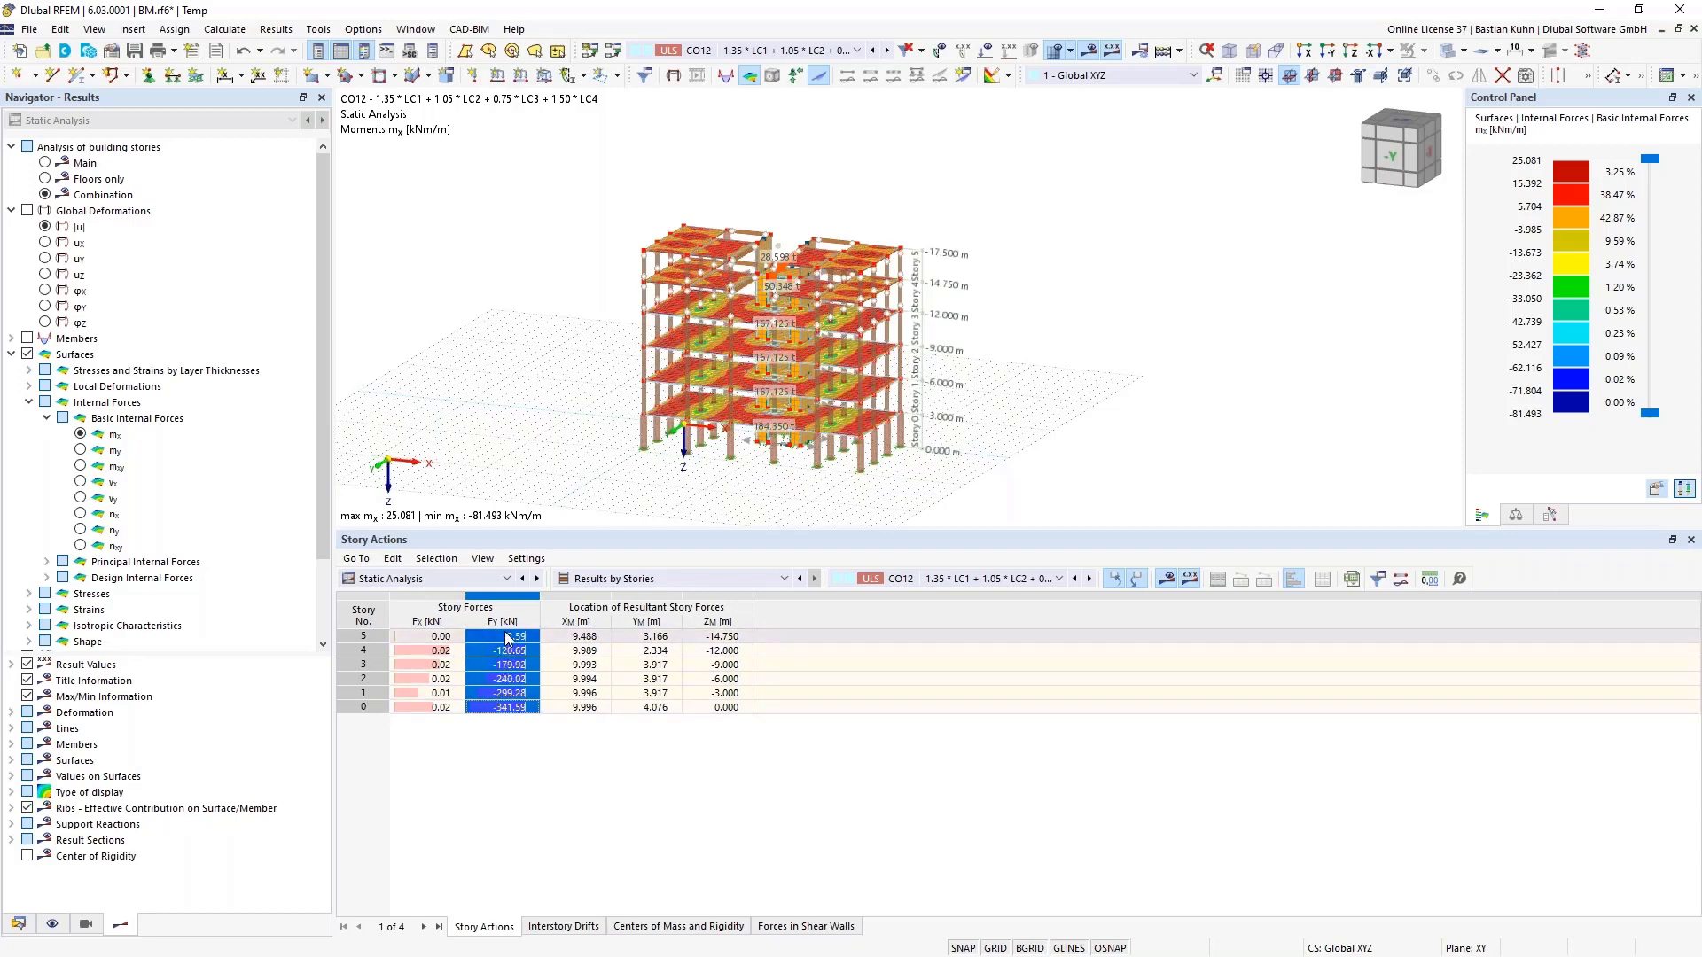
# Review the displacements in Y among the interstory drifts, and highlight the mass center coordinates of all stories
pyautogui.click(564, 926)
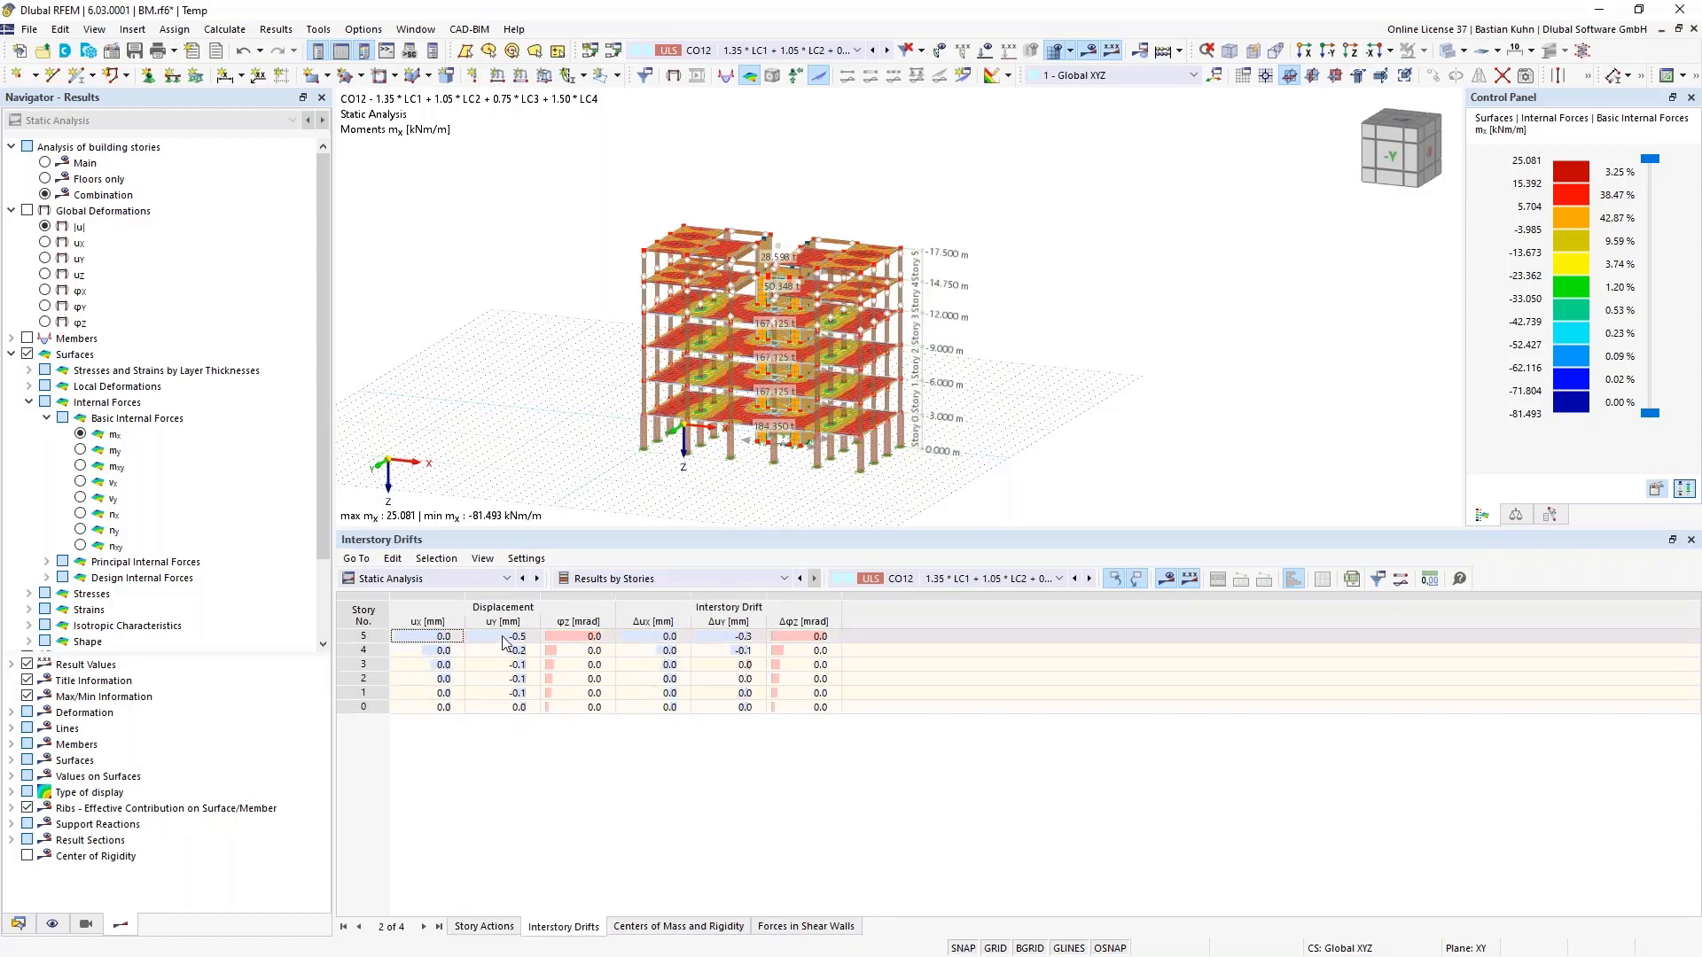
pyautogui.click(532, 627)
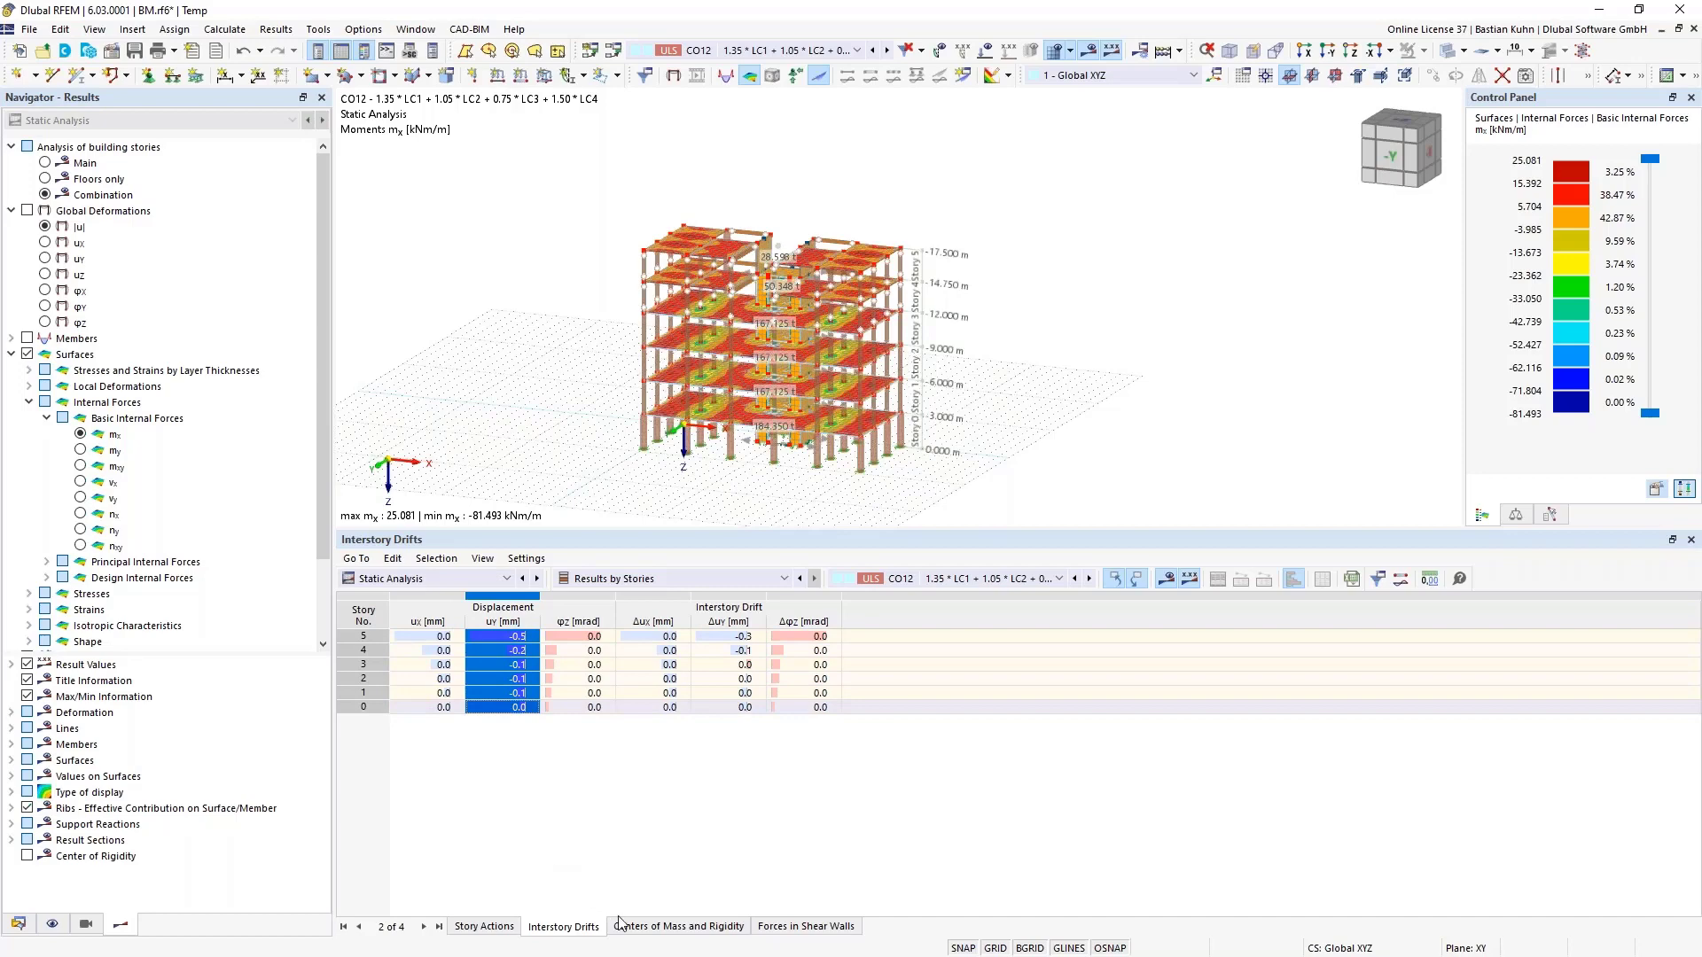
pyautogui.click(688, 926)
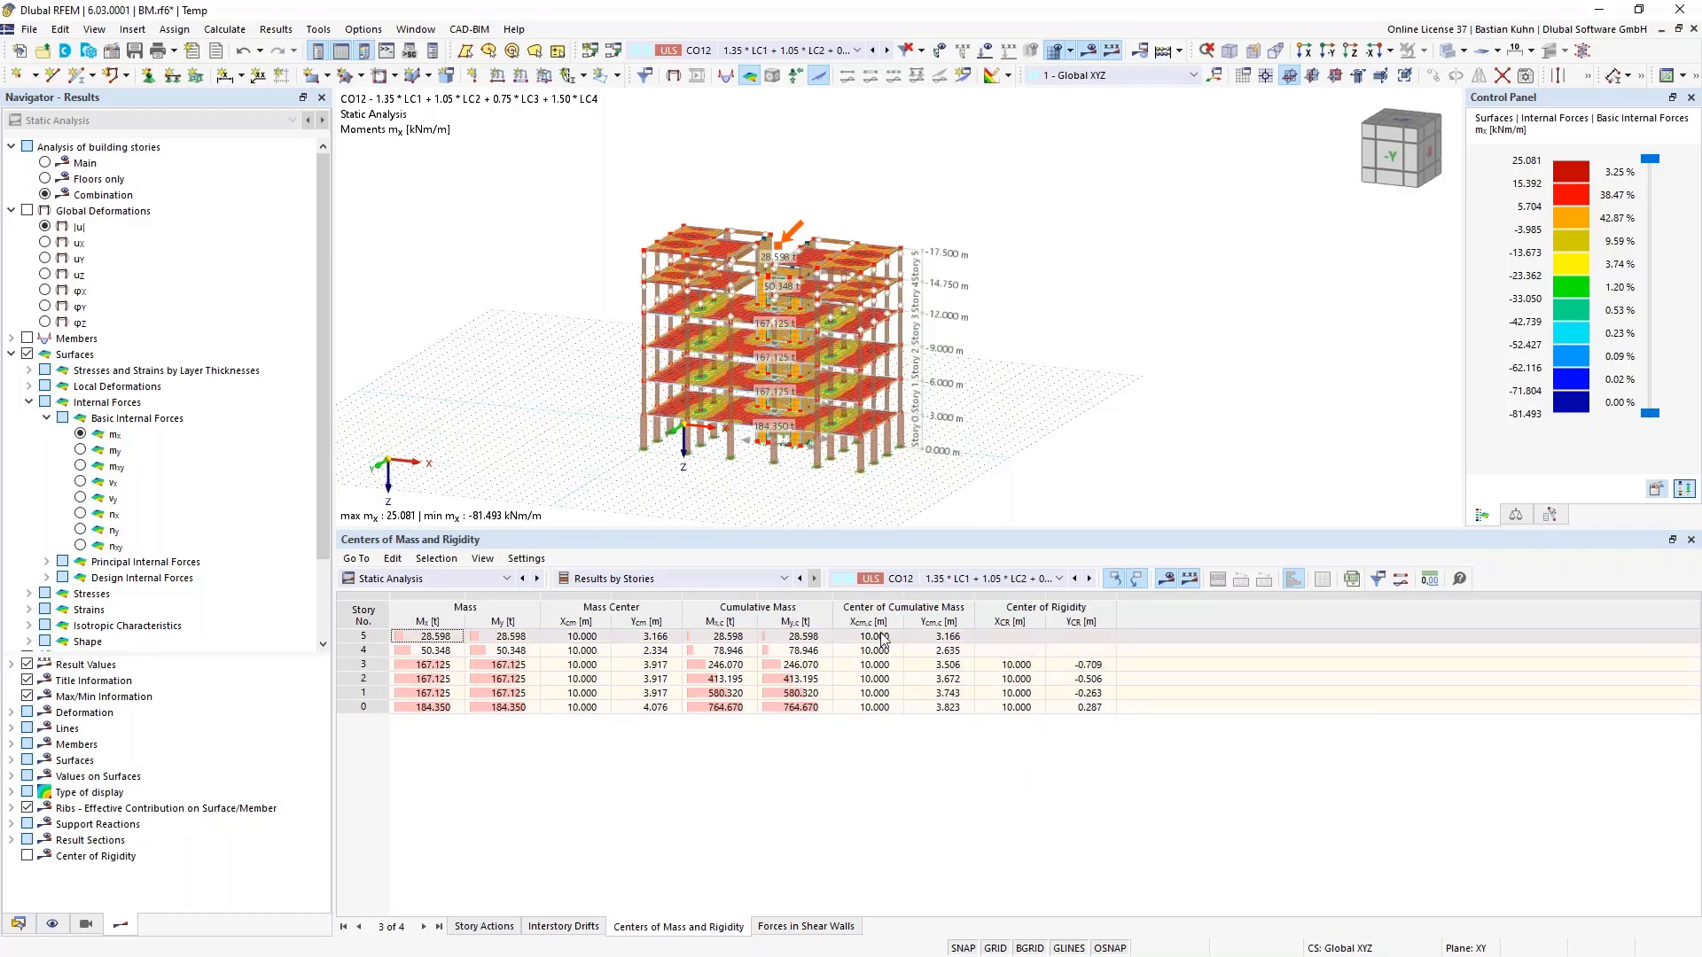
pyautogui.moveTo(581, 636); pyautogui.dragTo(654, 717)
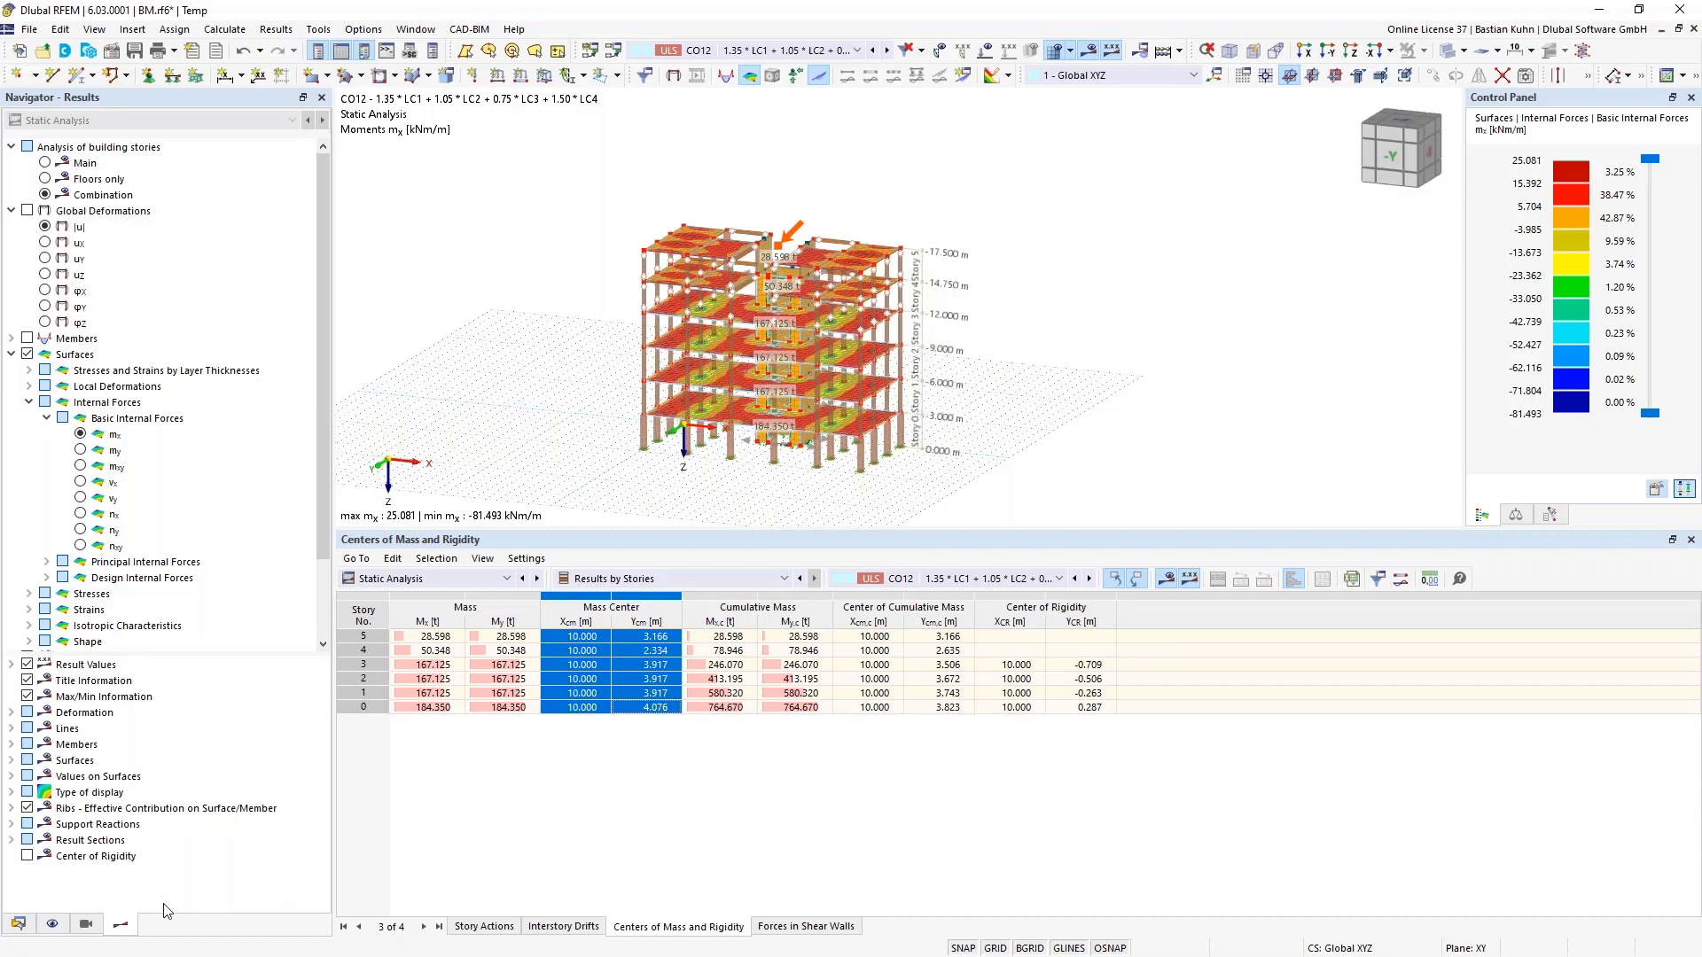
# Hide the surface results in the model and select the center of rigidity X value of story 2
pyautogui.click(52, 924)
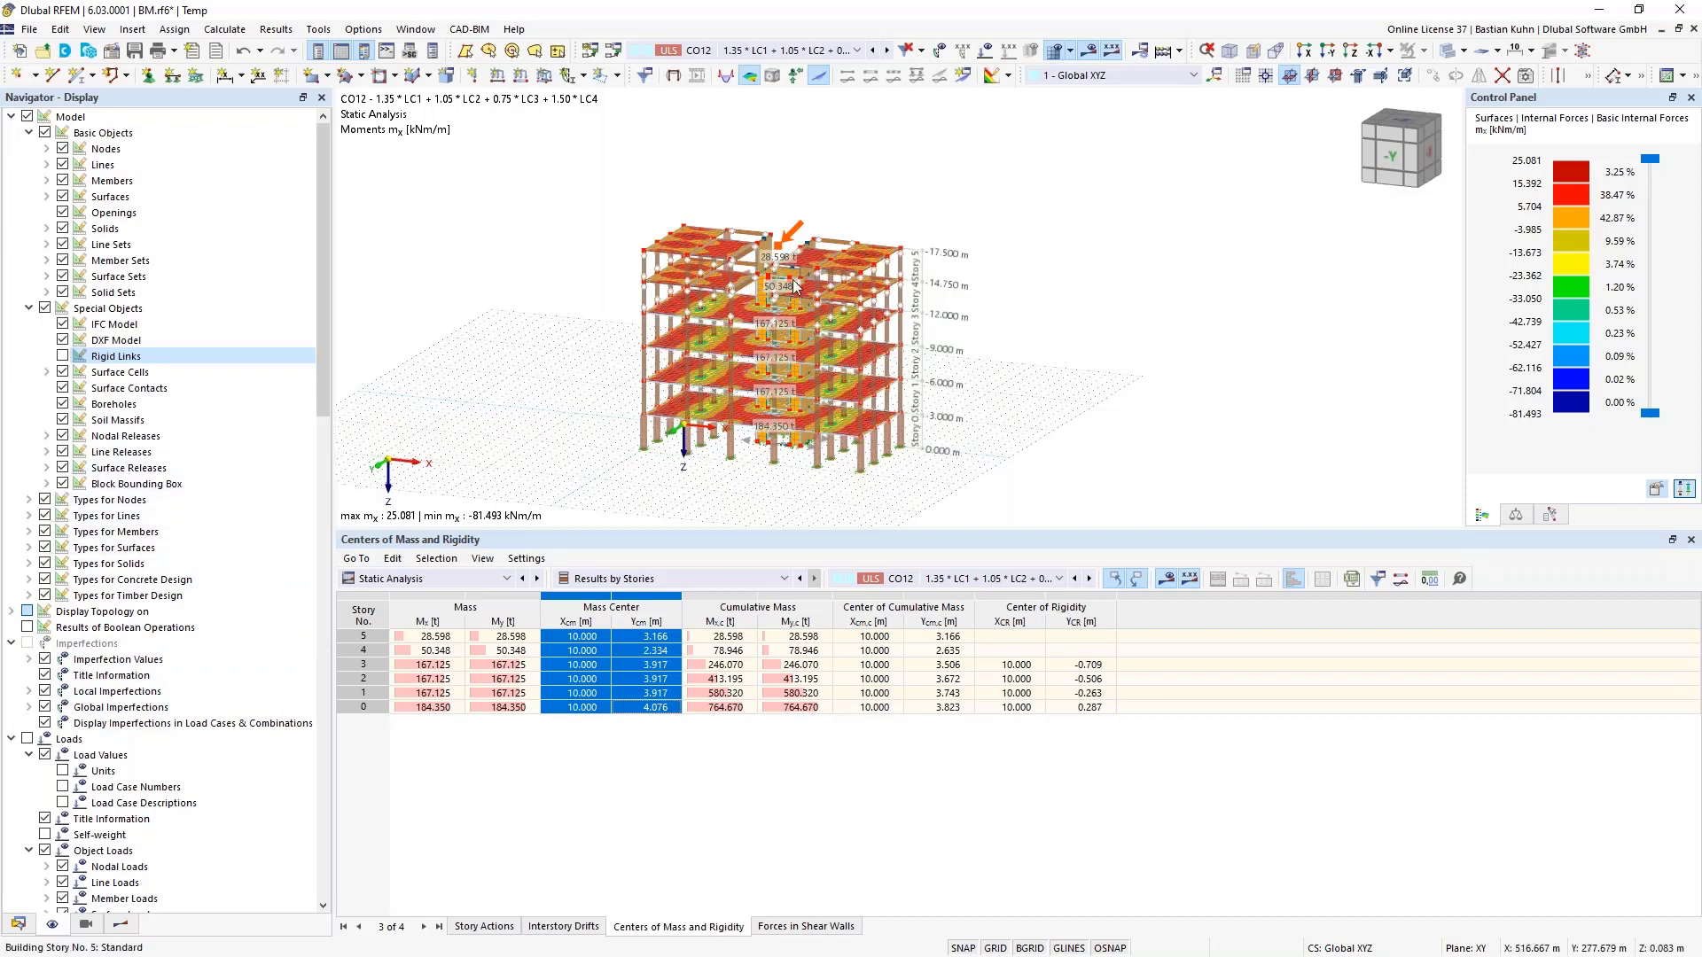
pyautogui.scroll(5, 802, 310)
pyautogui.moveTo(804, 313); pyautogui.dragTo(853, 257, button='middle')
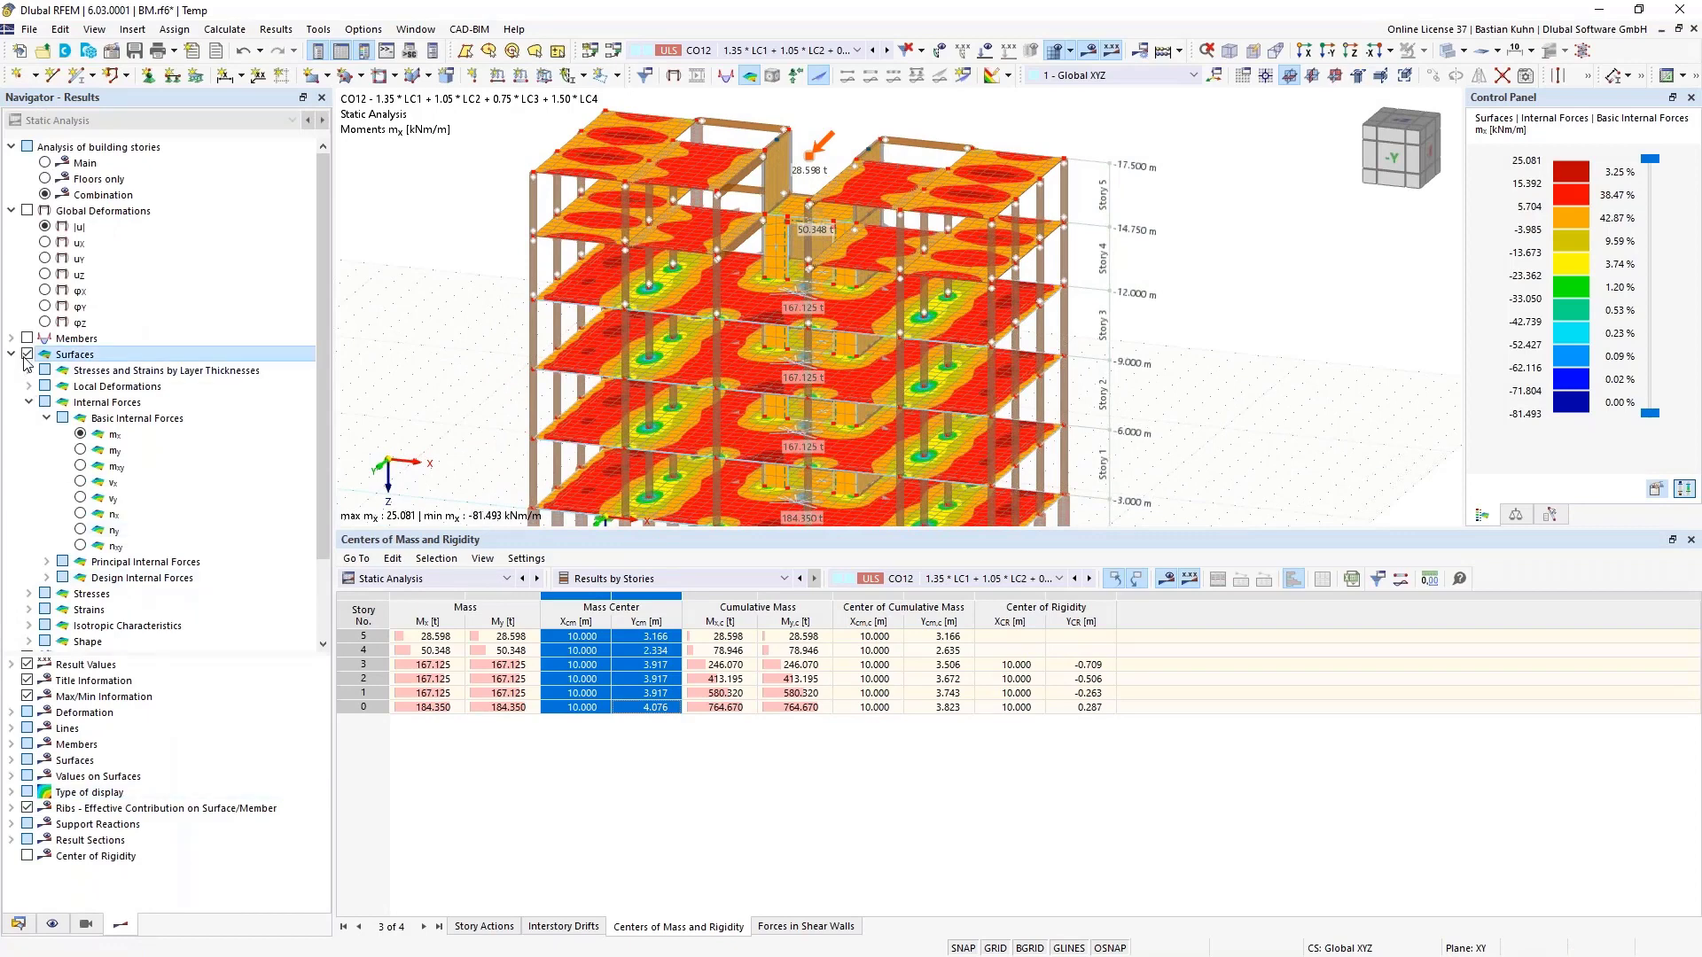
pyautogui.click(27, 354)
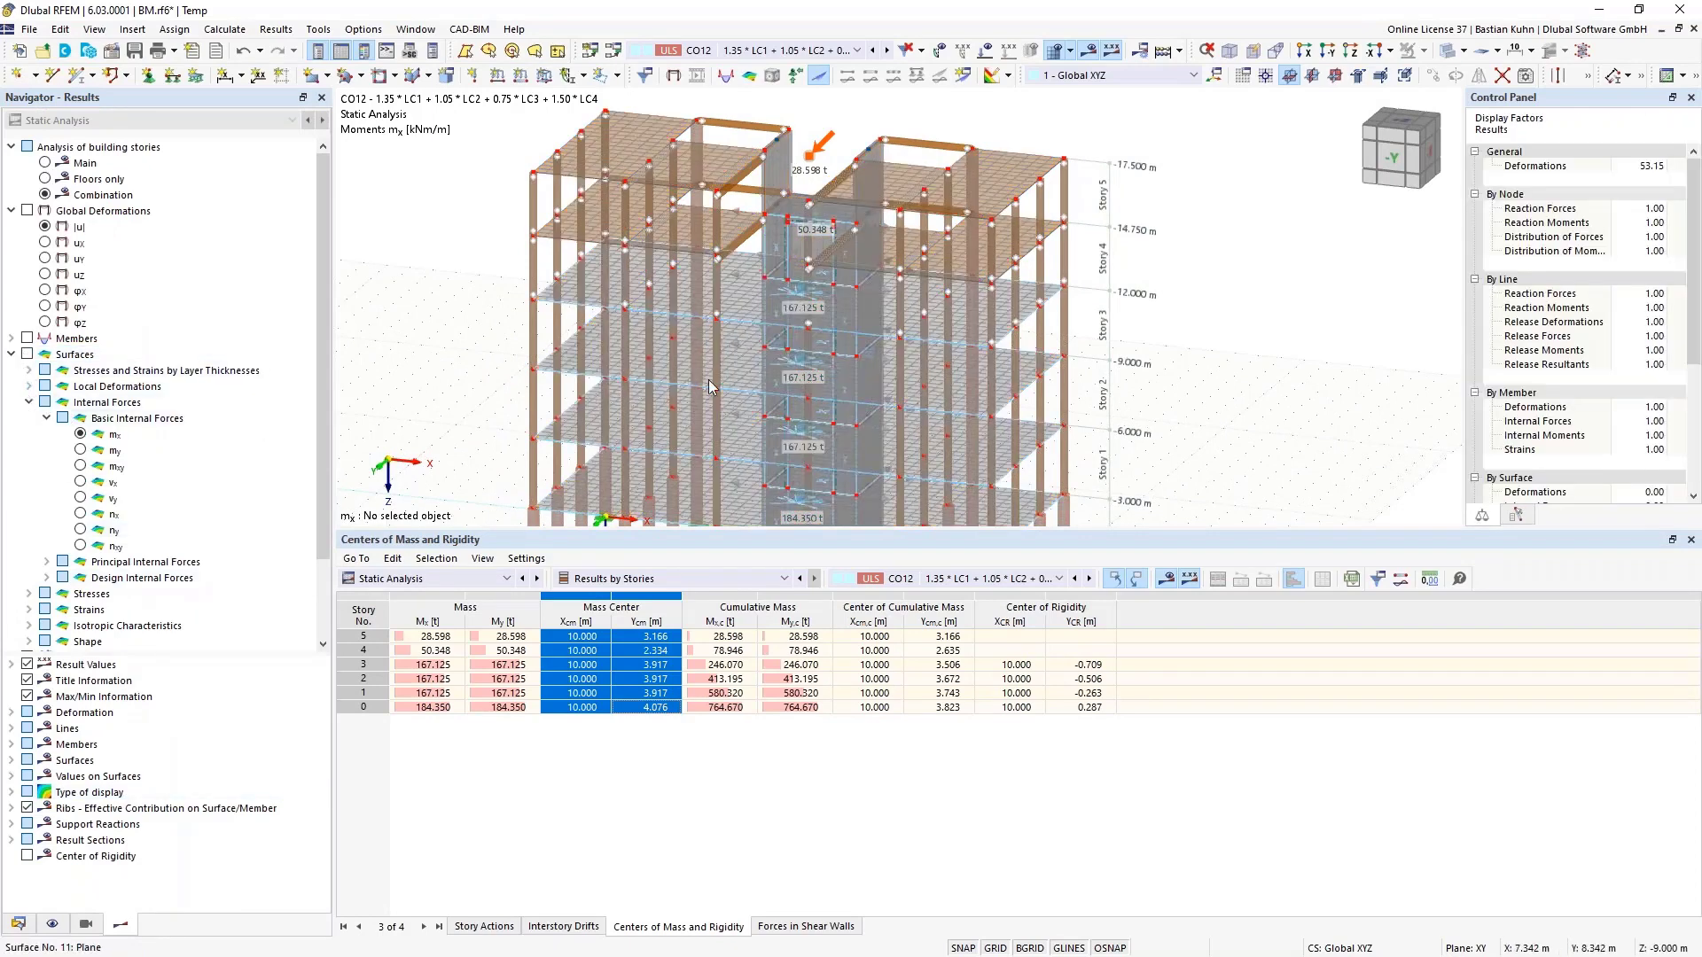
pyautogui.moveTo(776, 395)
pyautogui.mouseDown(button='middle')
pyautogui.moveTo(772, 352)
pyautogui.moveTo(844, 358)
pyautogui.mouseUp(button='middle')
pyautogui.click(1011, 679)
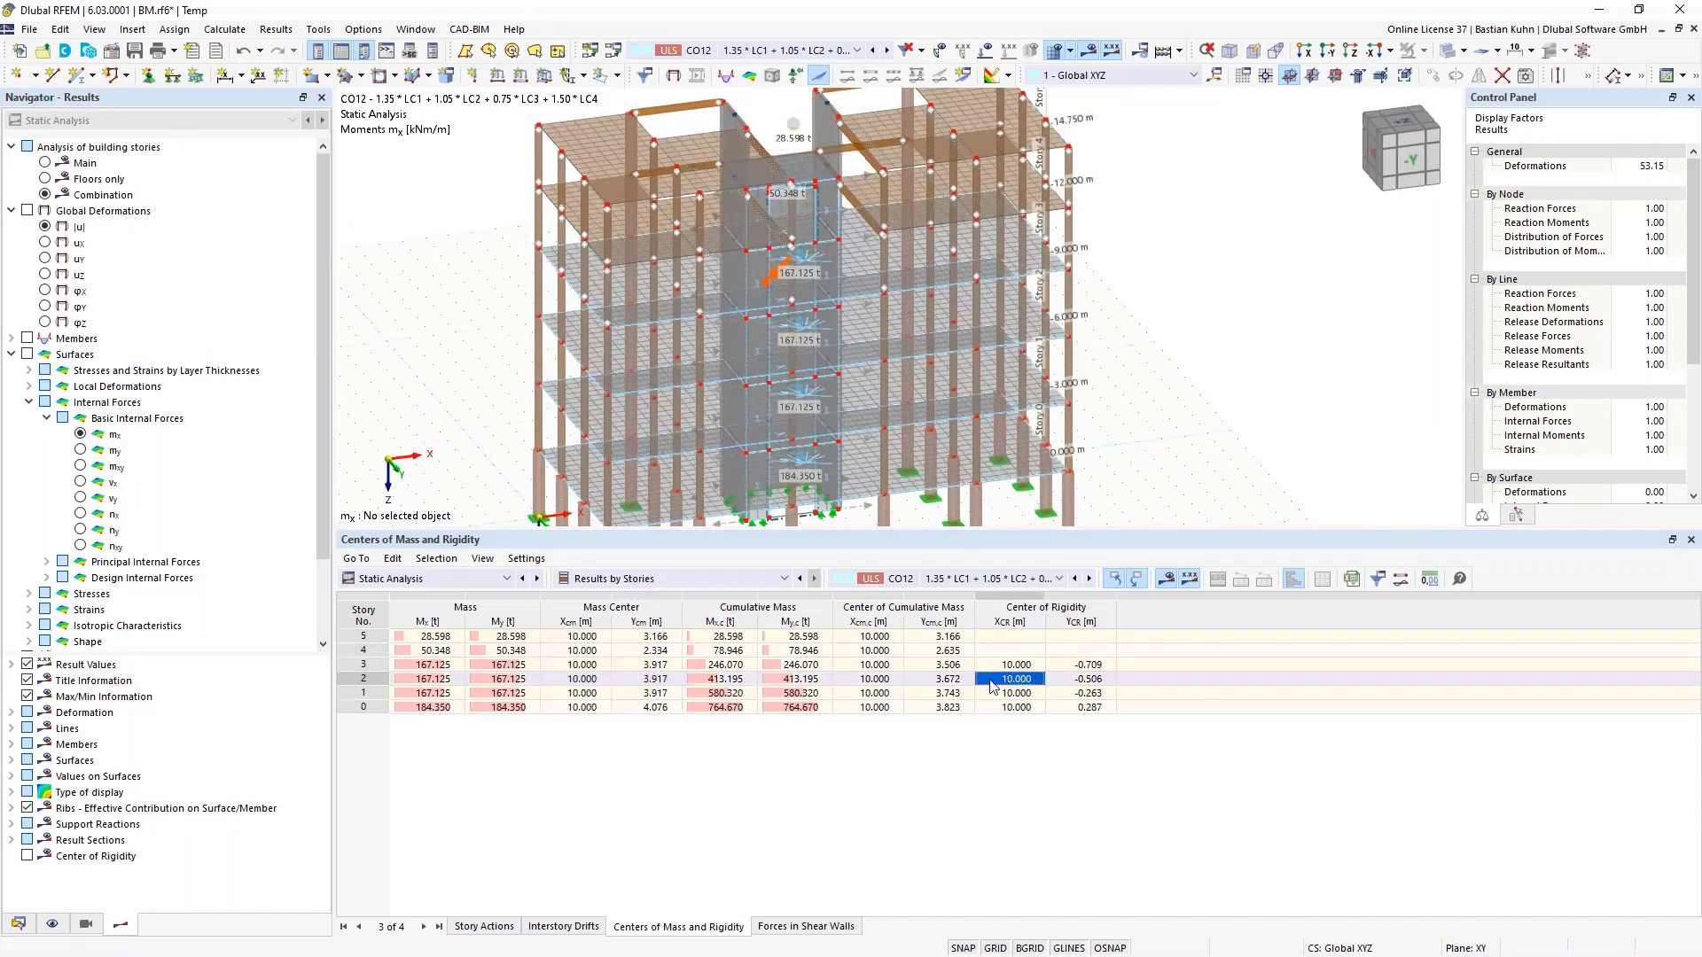
# Hide the mass symbols of the building stories' centers of gravity in the model display
pyautogui.click(52, 924)
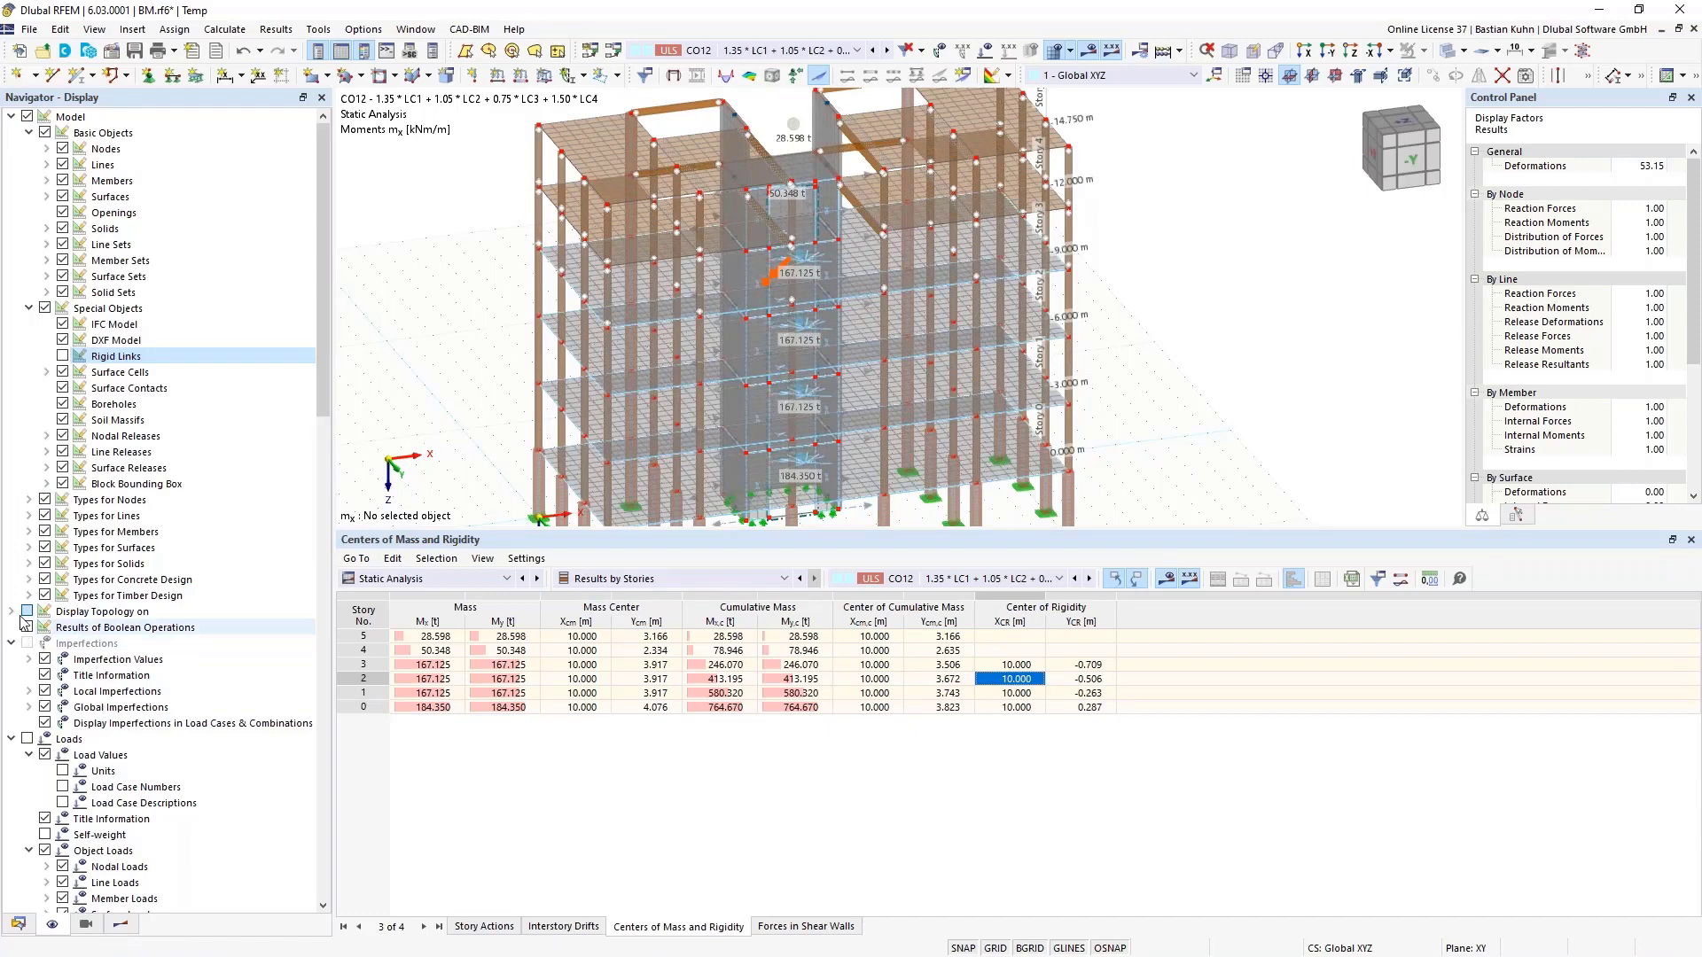
pyautogui.scroll(-18, 20, 620)
pyautogui.scroll(3, 19, 621)
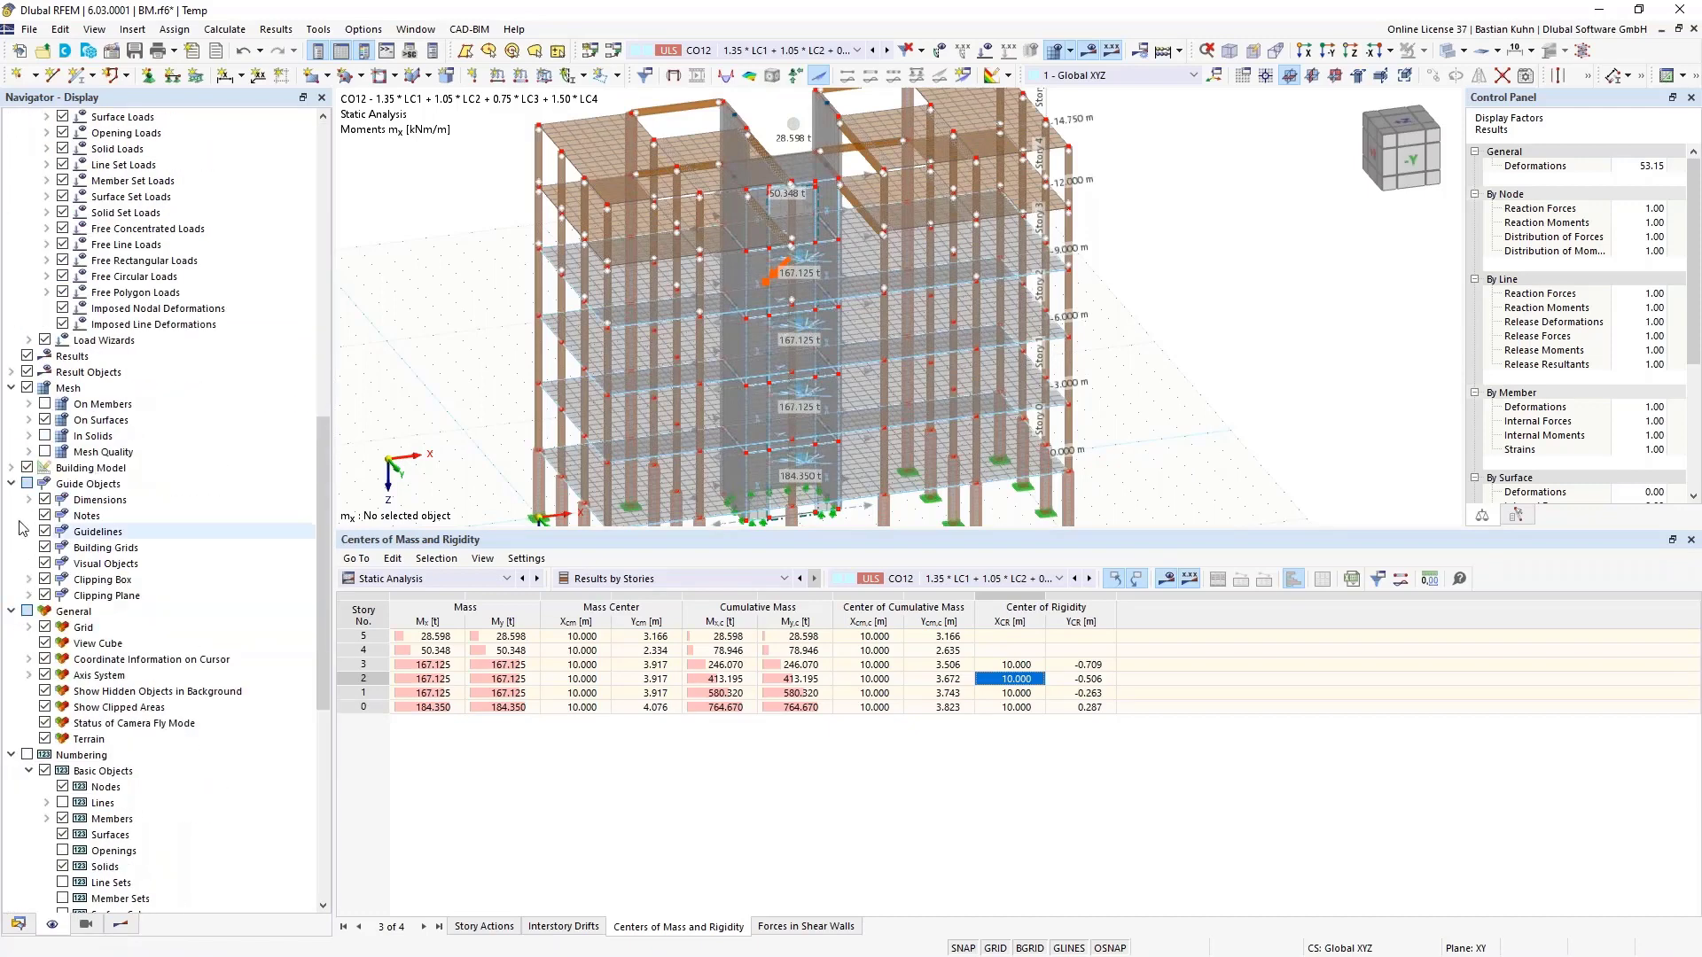
pyautogui.click(10, 468)
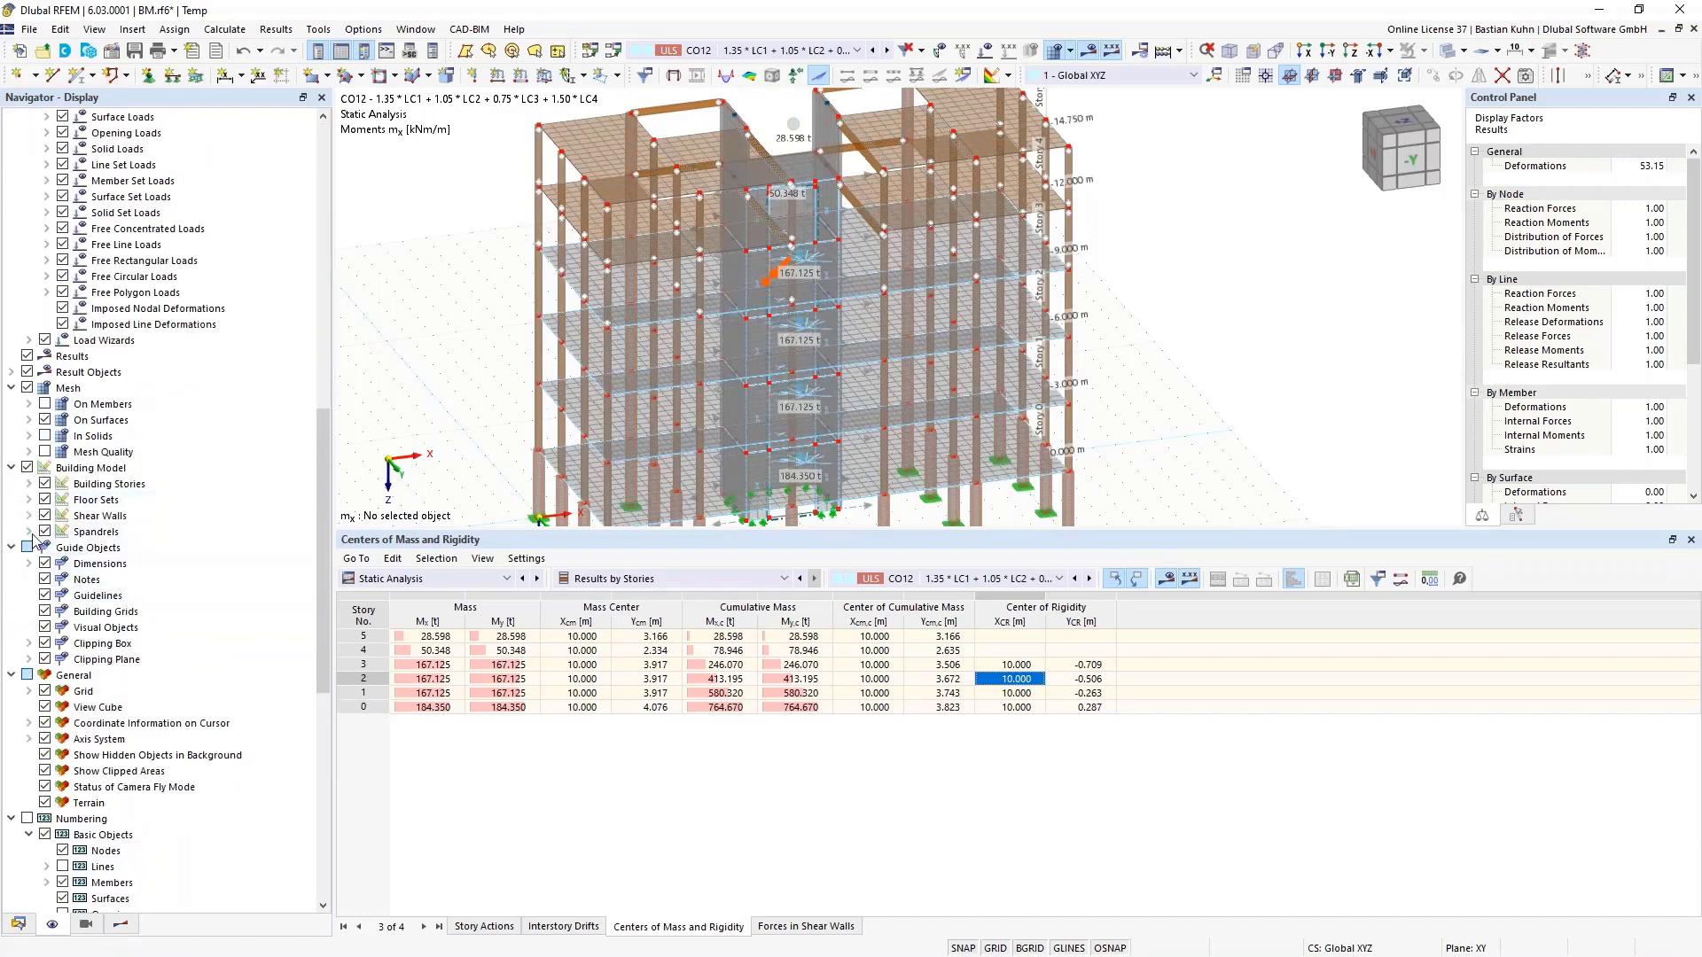
pyautogui.click(28, 484)
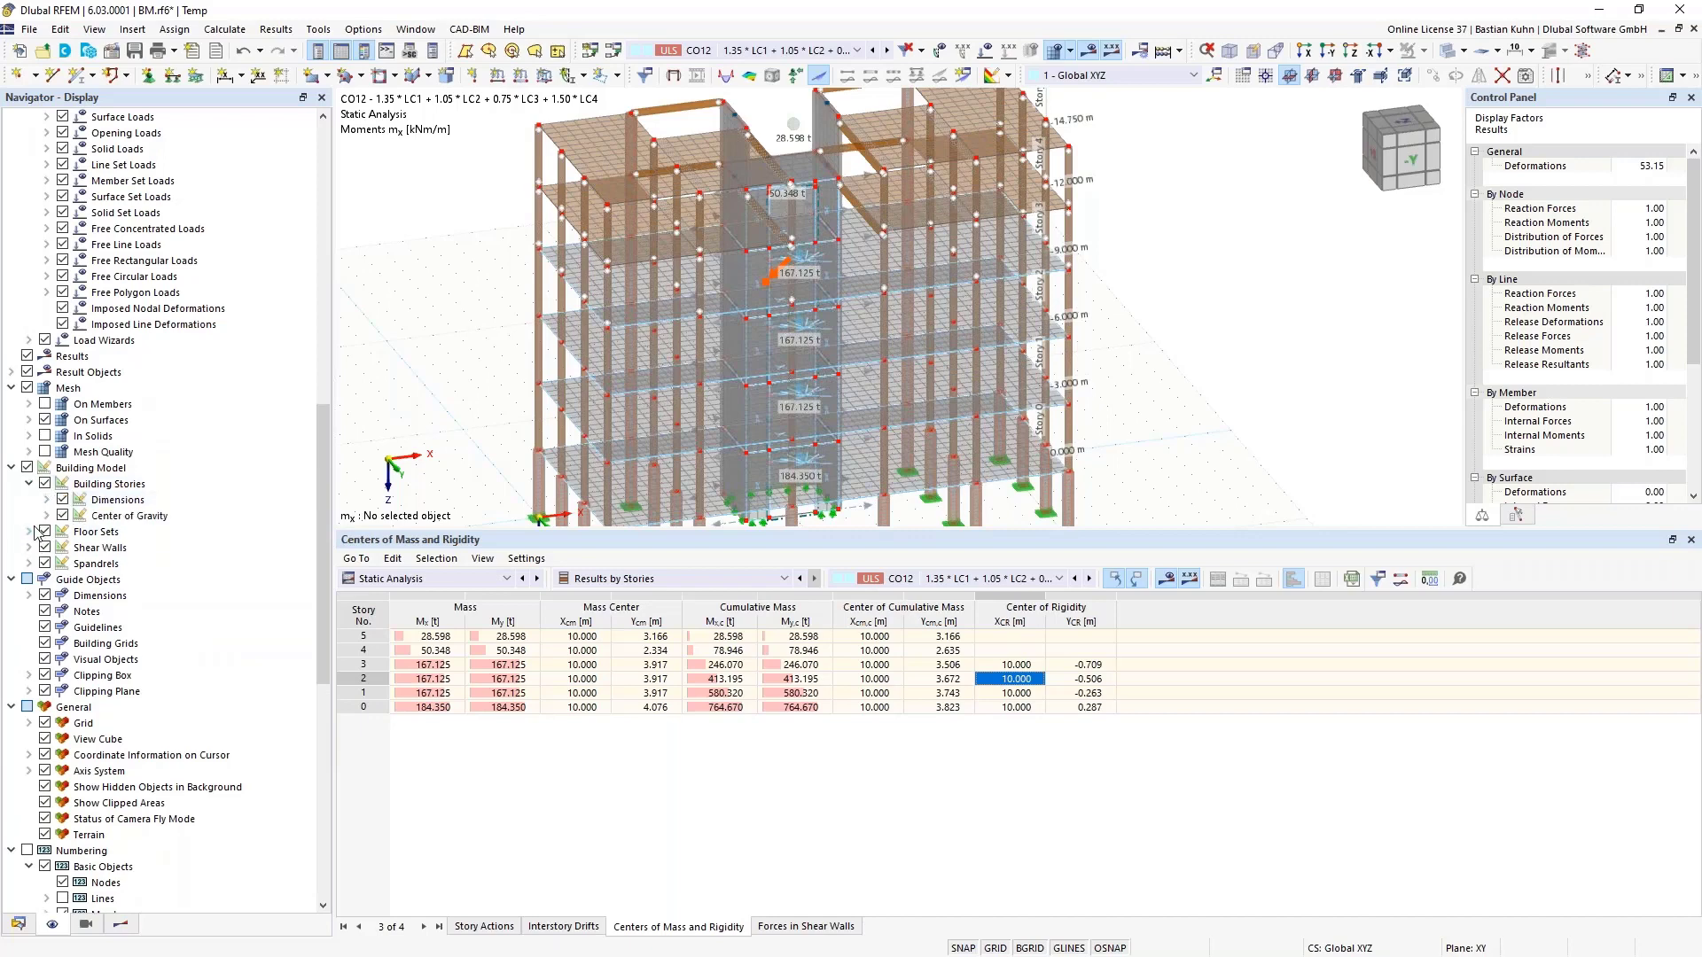
pyautogui.click(47, 516)
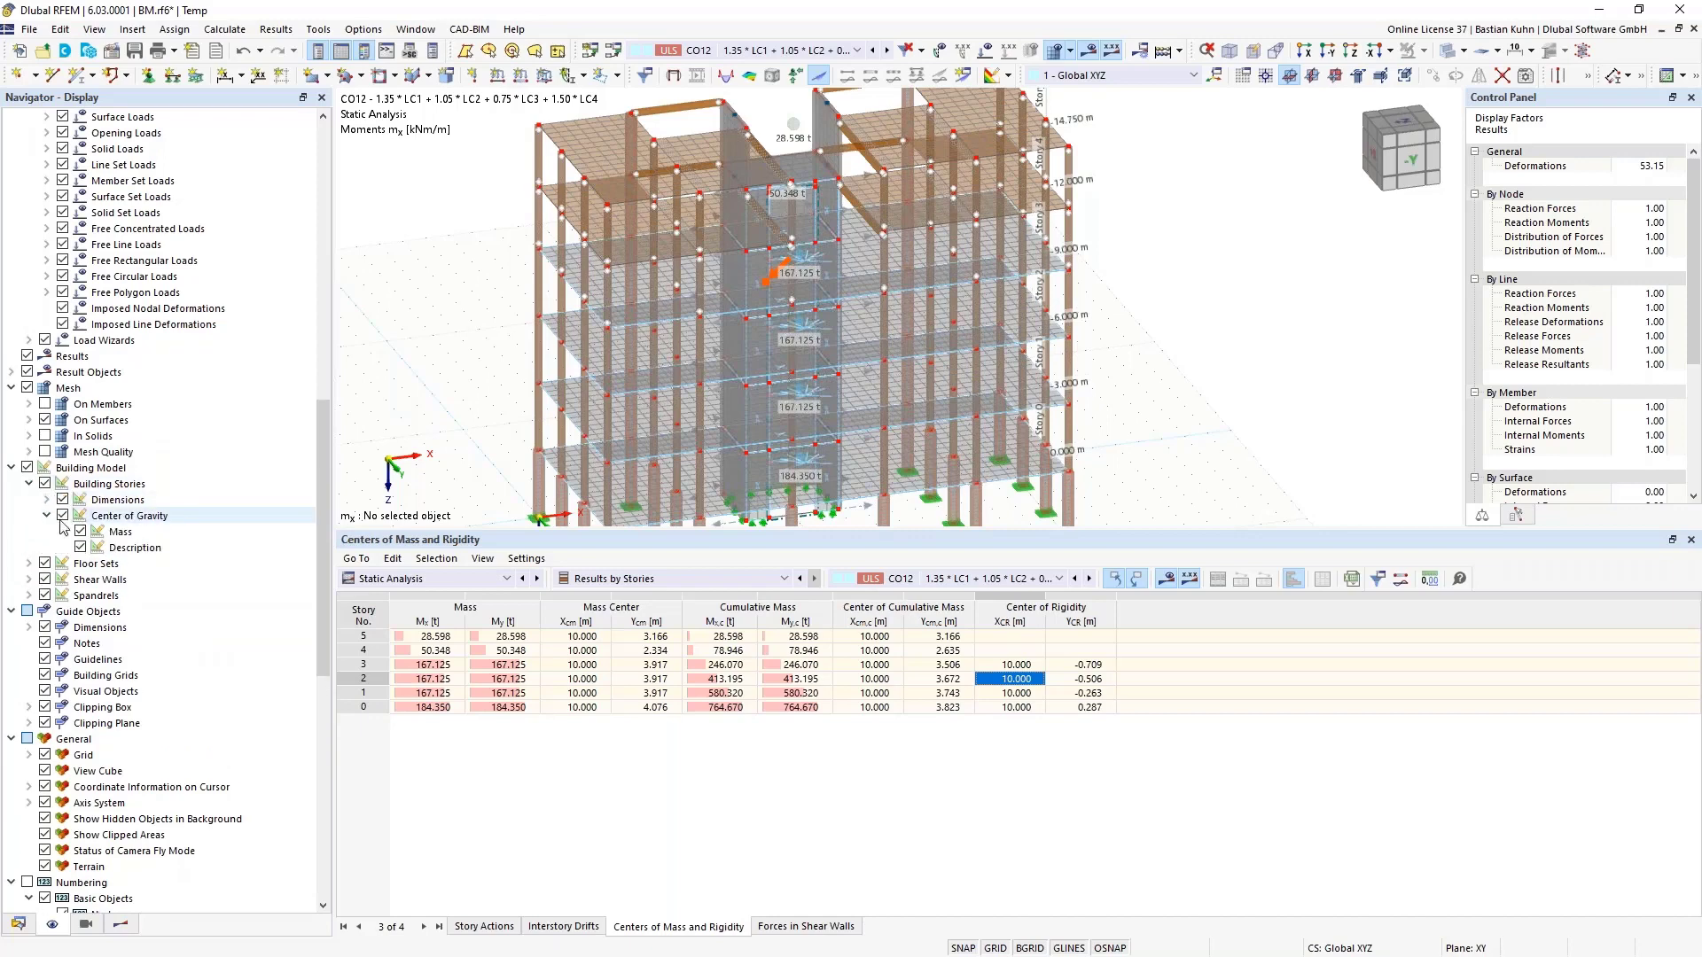
pyautogui.click(81, 532)
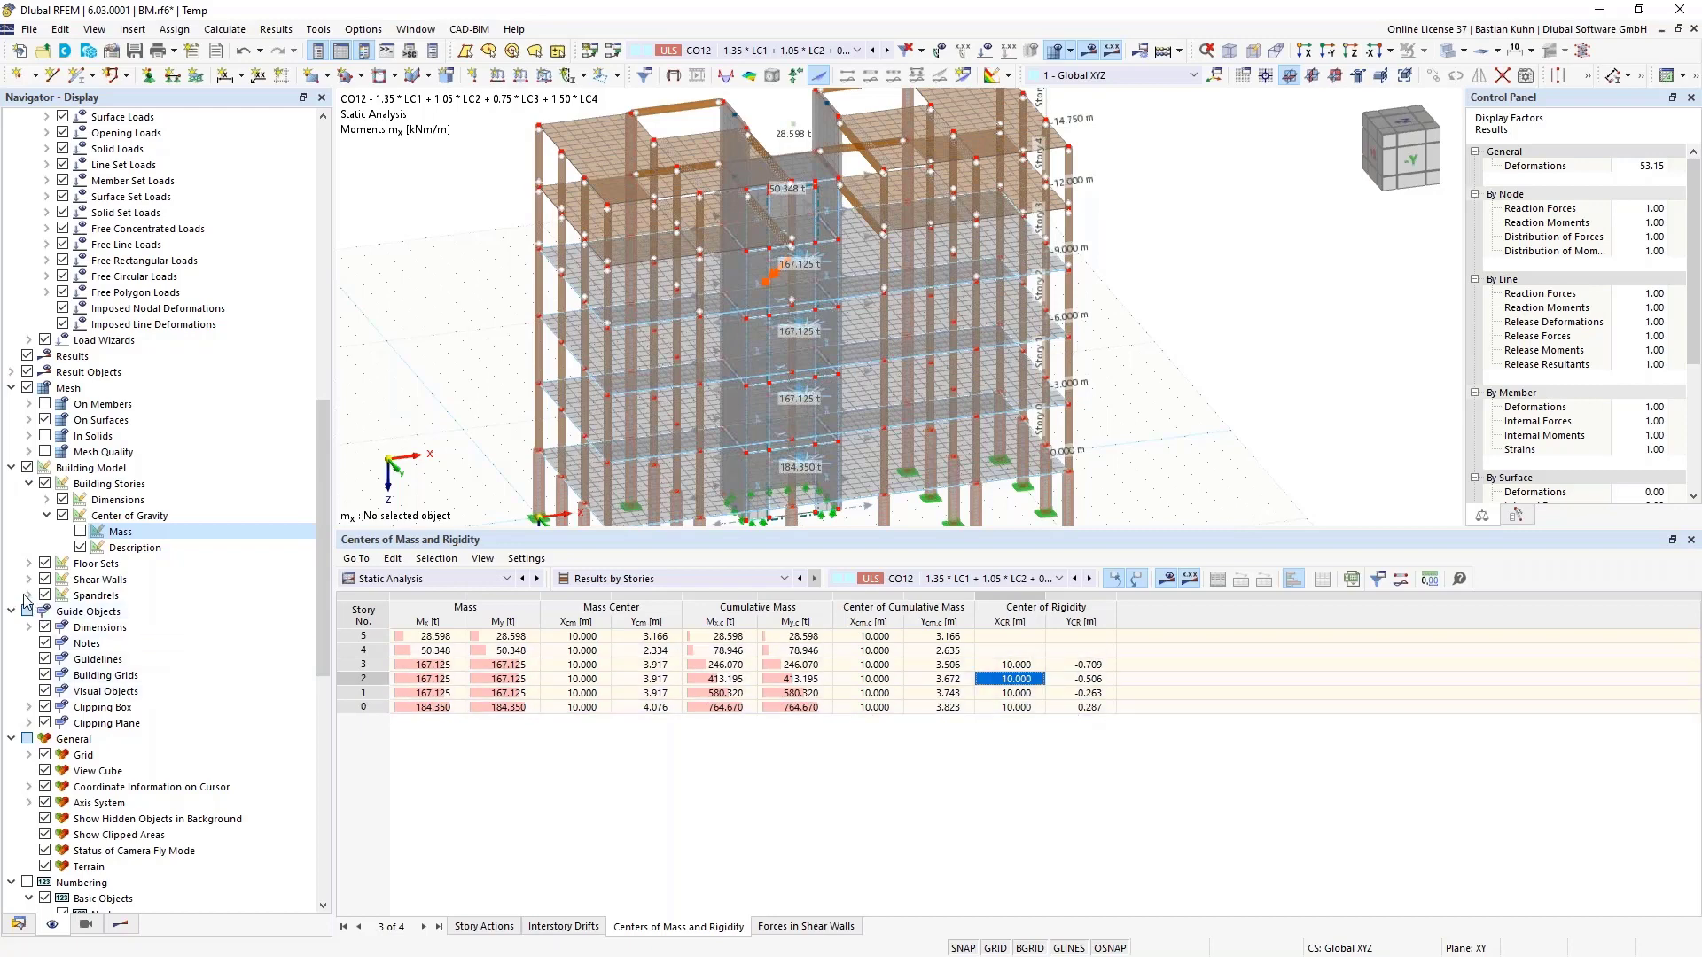
# Examine the building model display options for story dimensions, floor sets, shear walls and spandrels
pyautogui.click(48, 501)
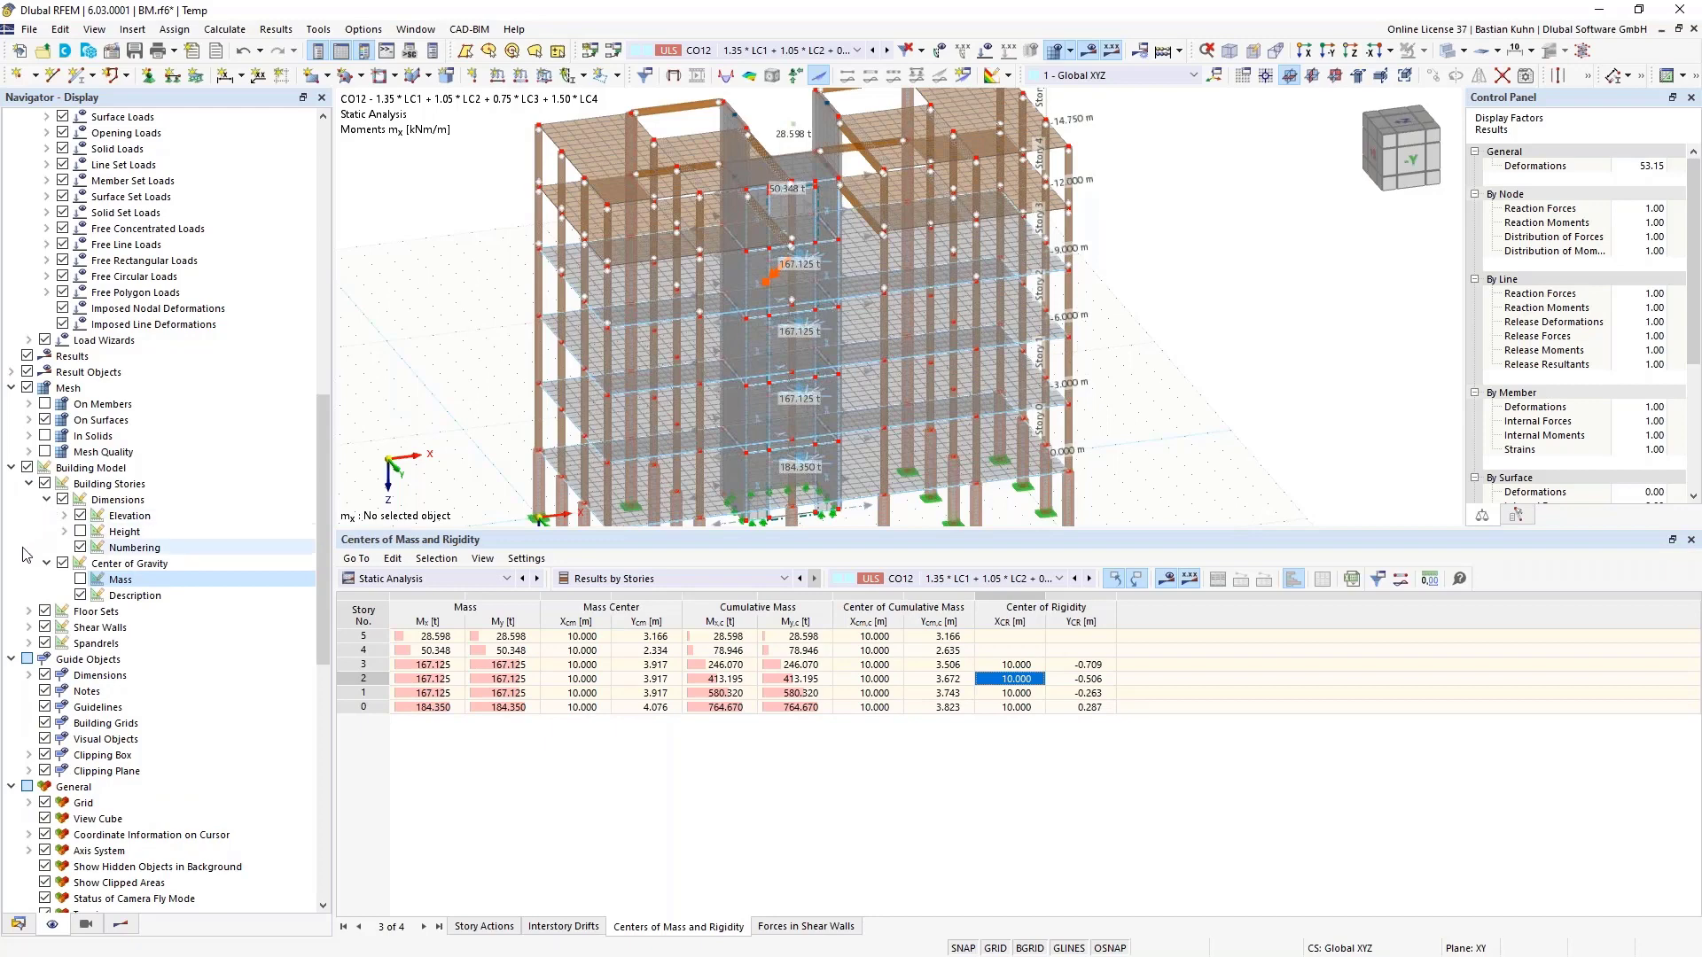
pyautogui.click(30, 611)
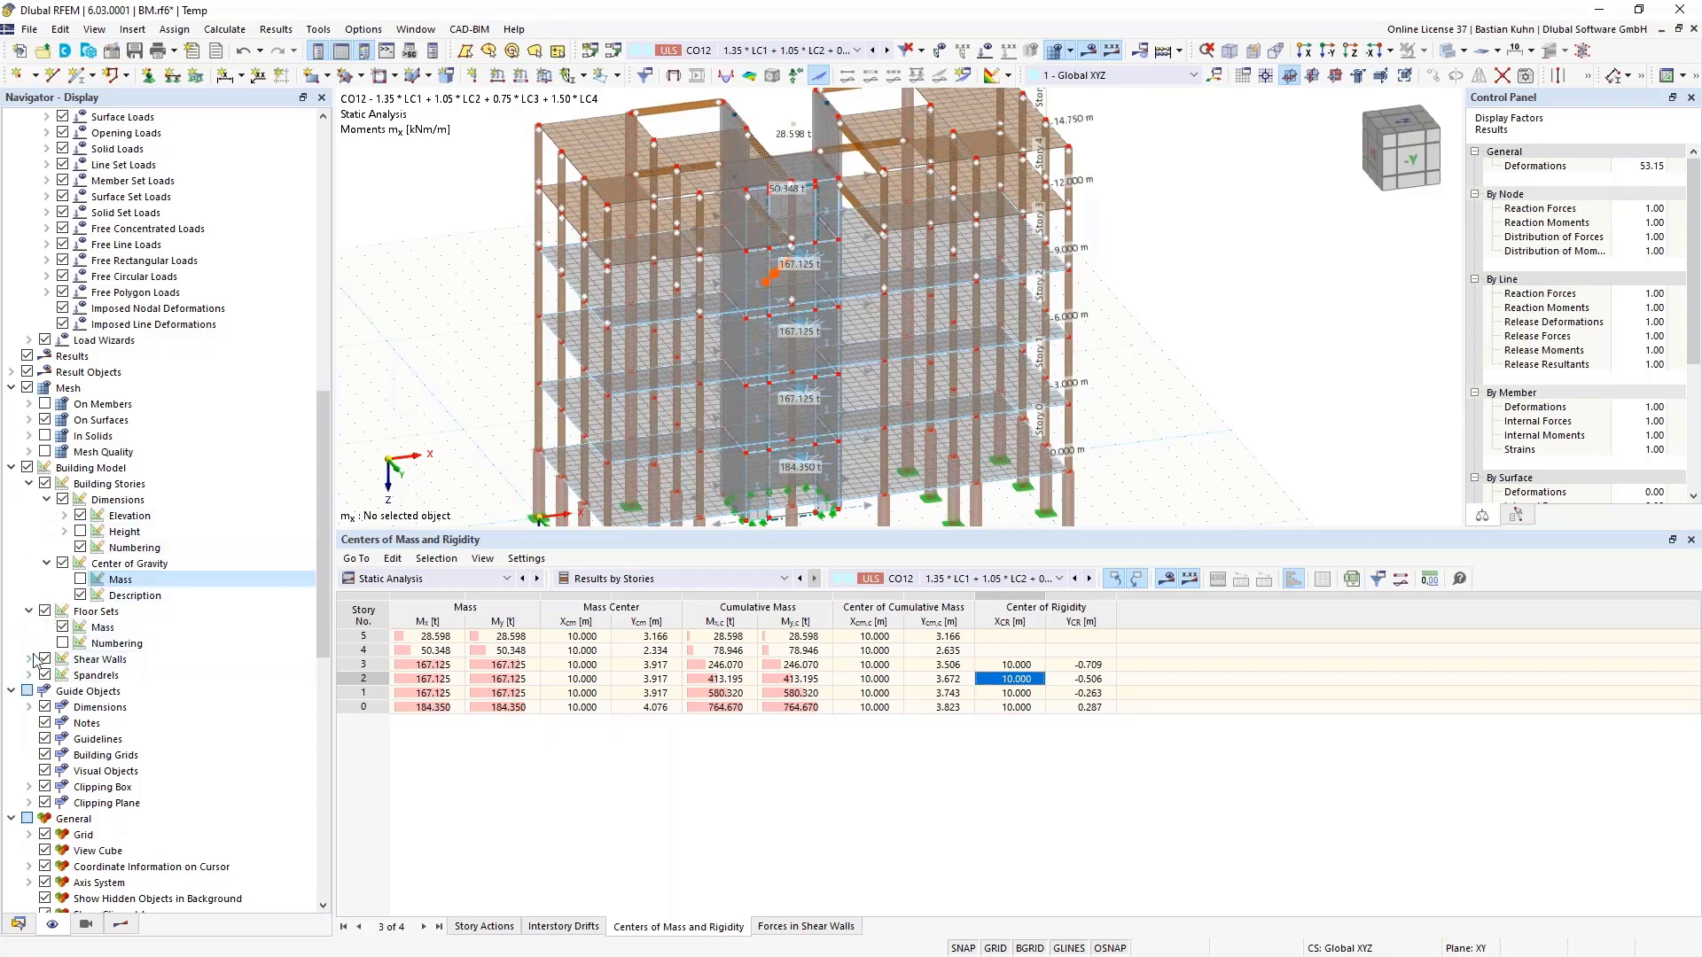
pyautogui.scroll(15, 36, 638)
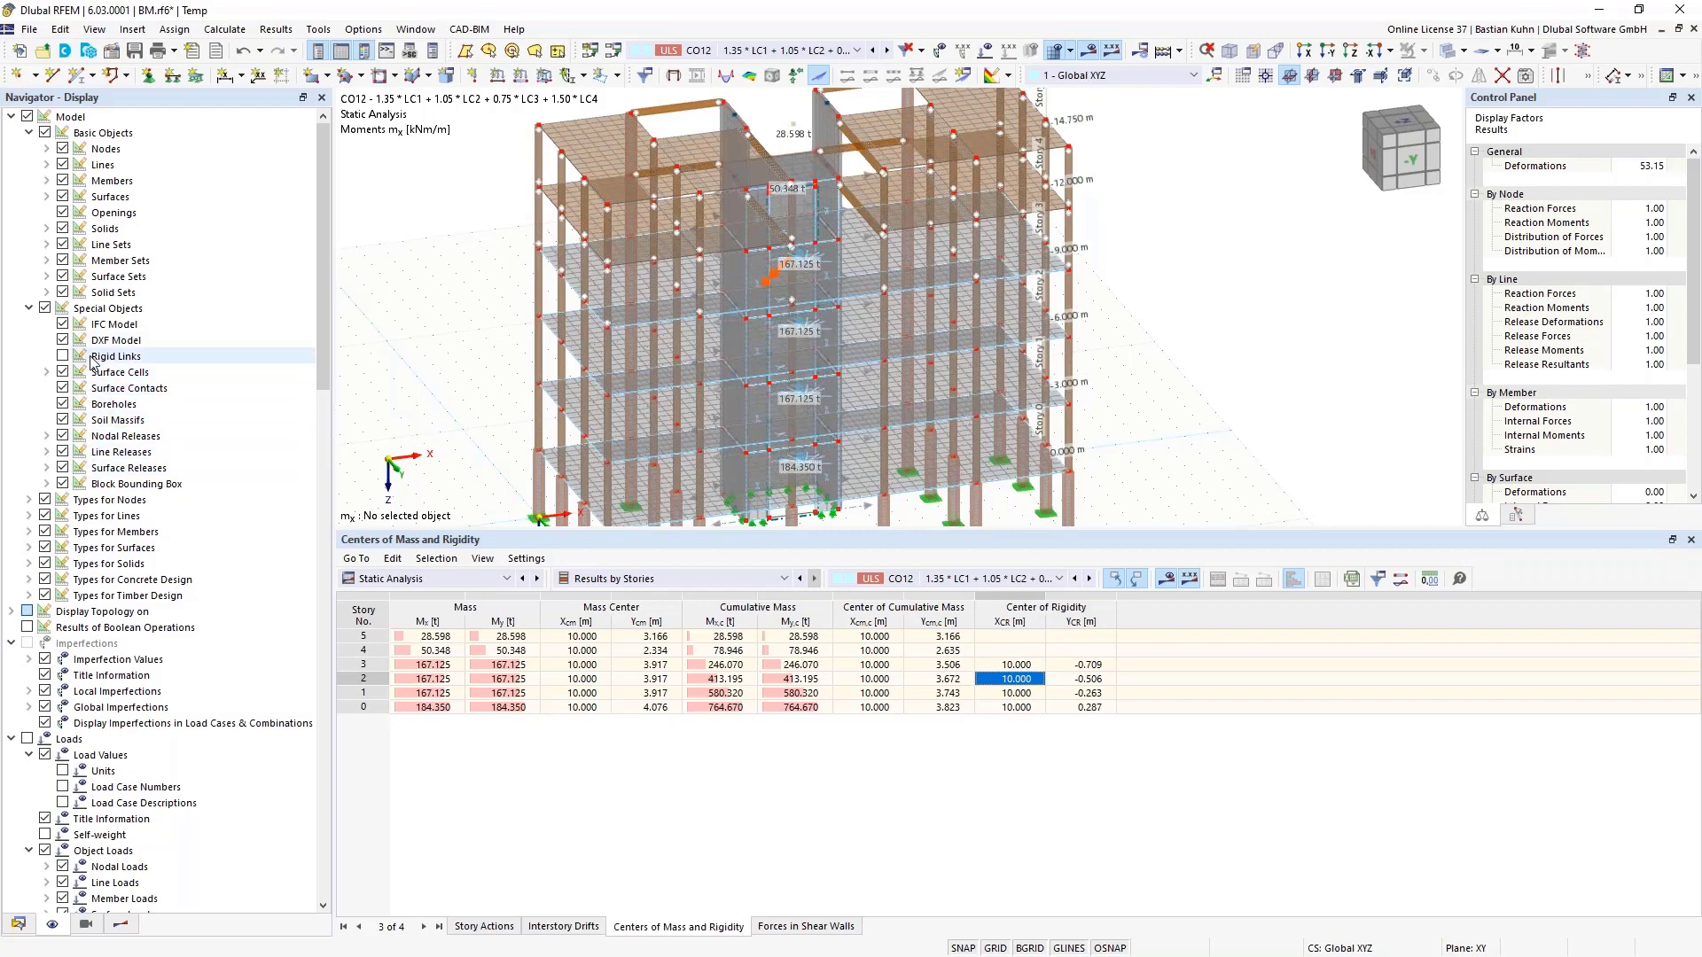
pyautogui.scroll(-7, 95, 356)
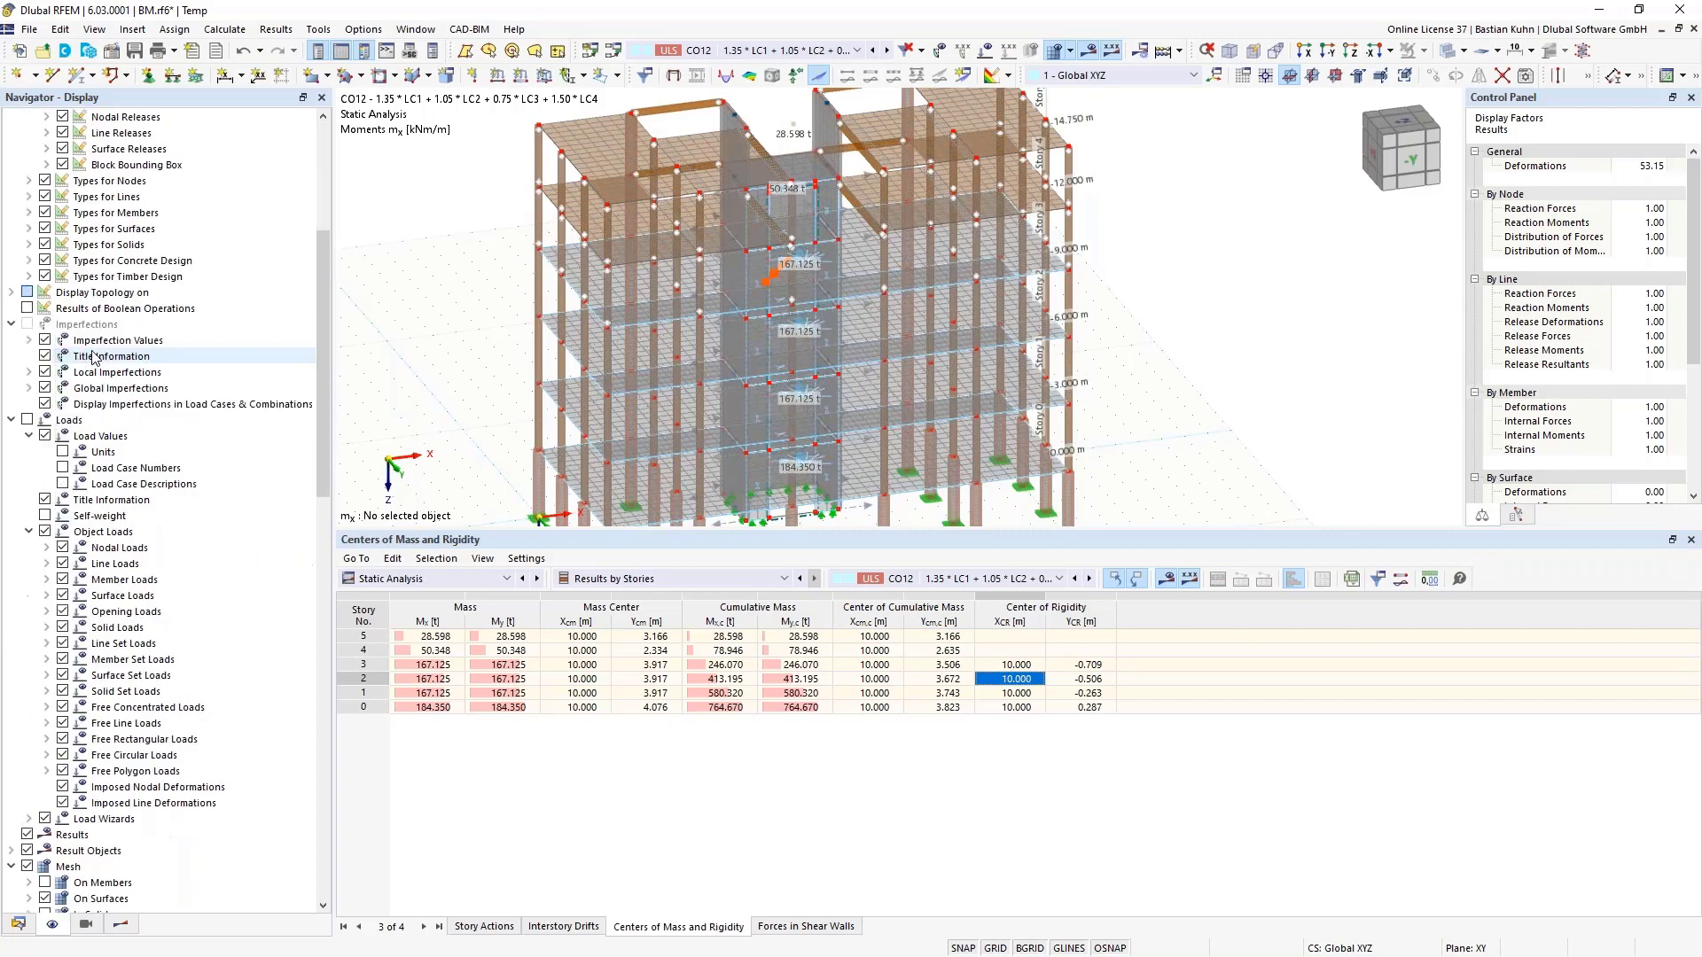
pyautogui.click(27, 308)
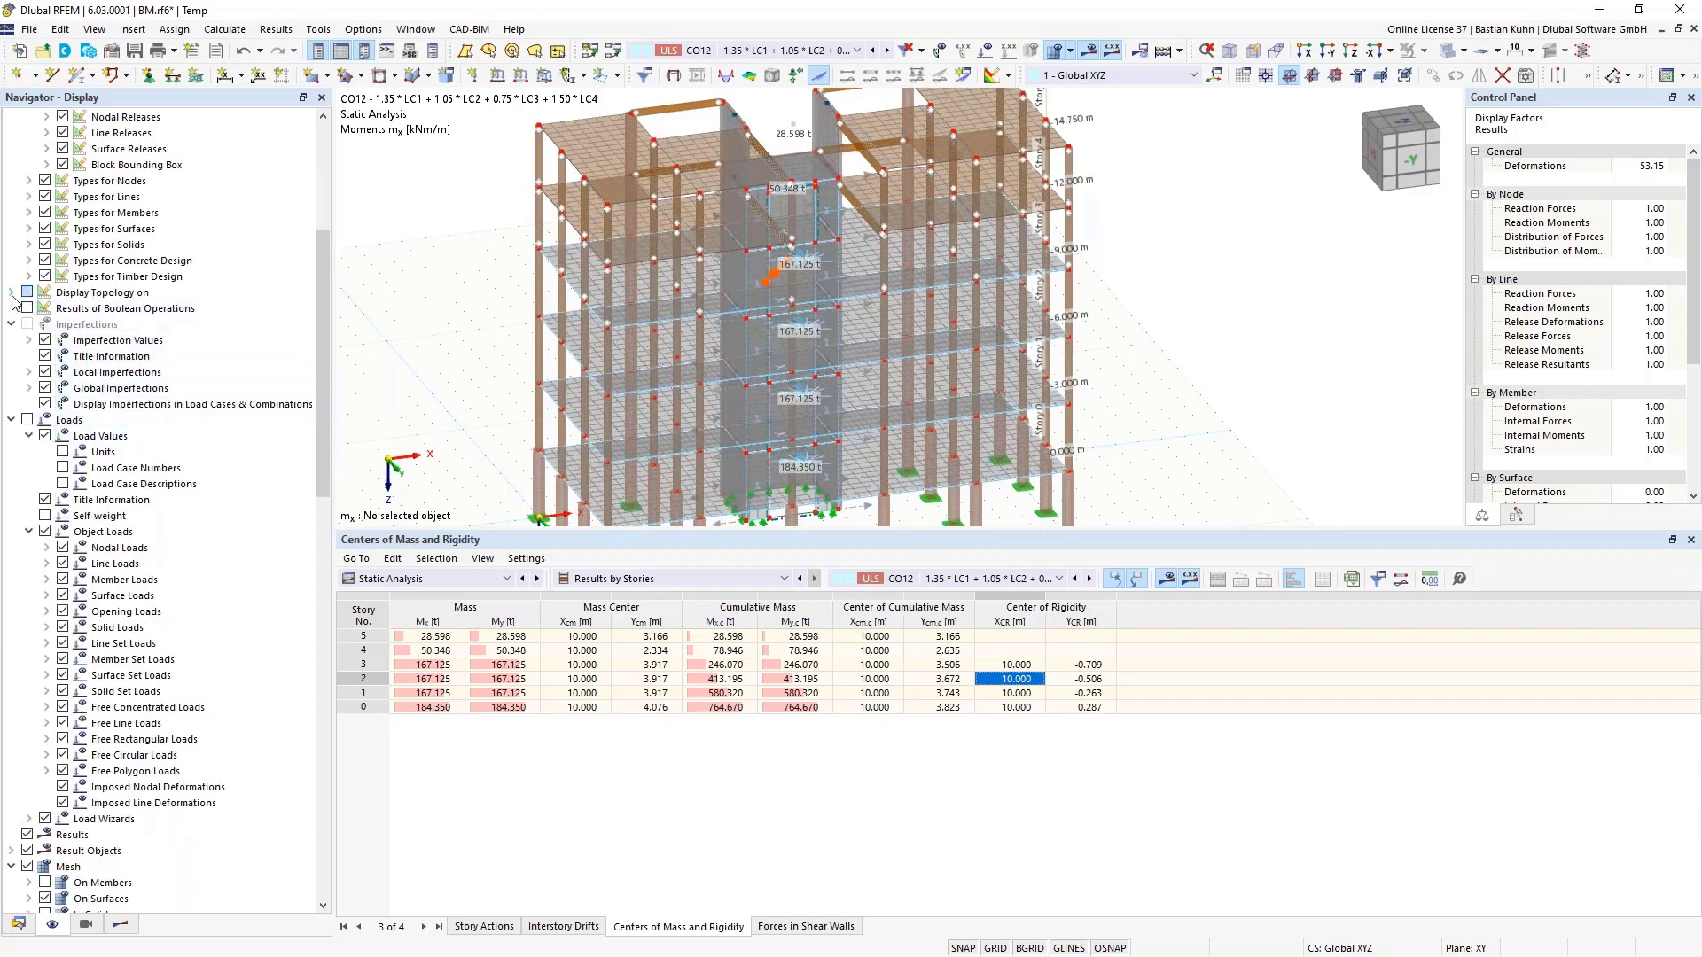
pyautogui.scroll(-13, 124, 515)
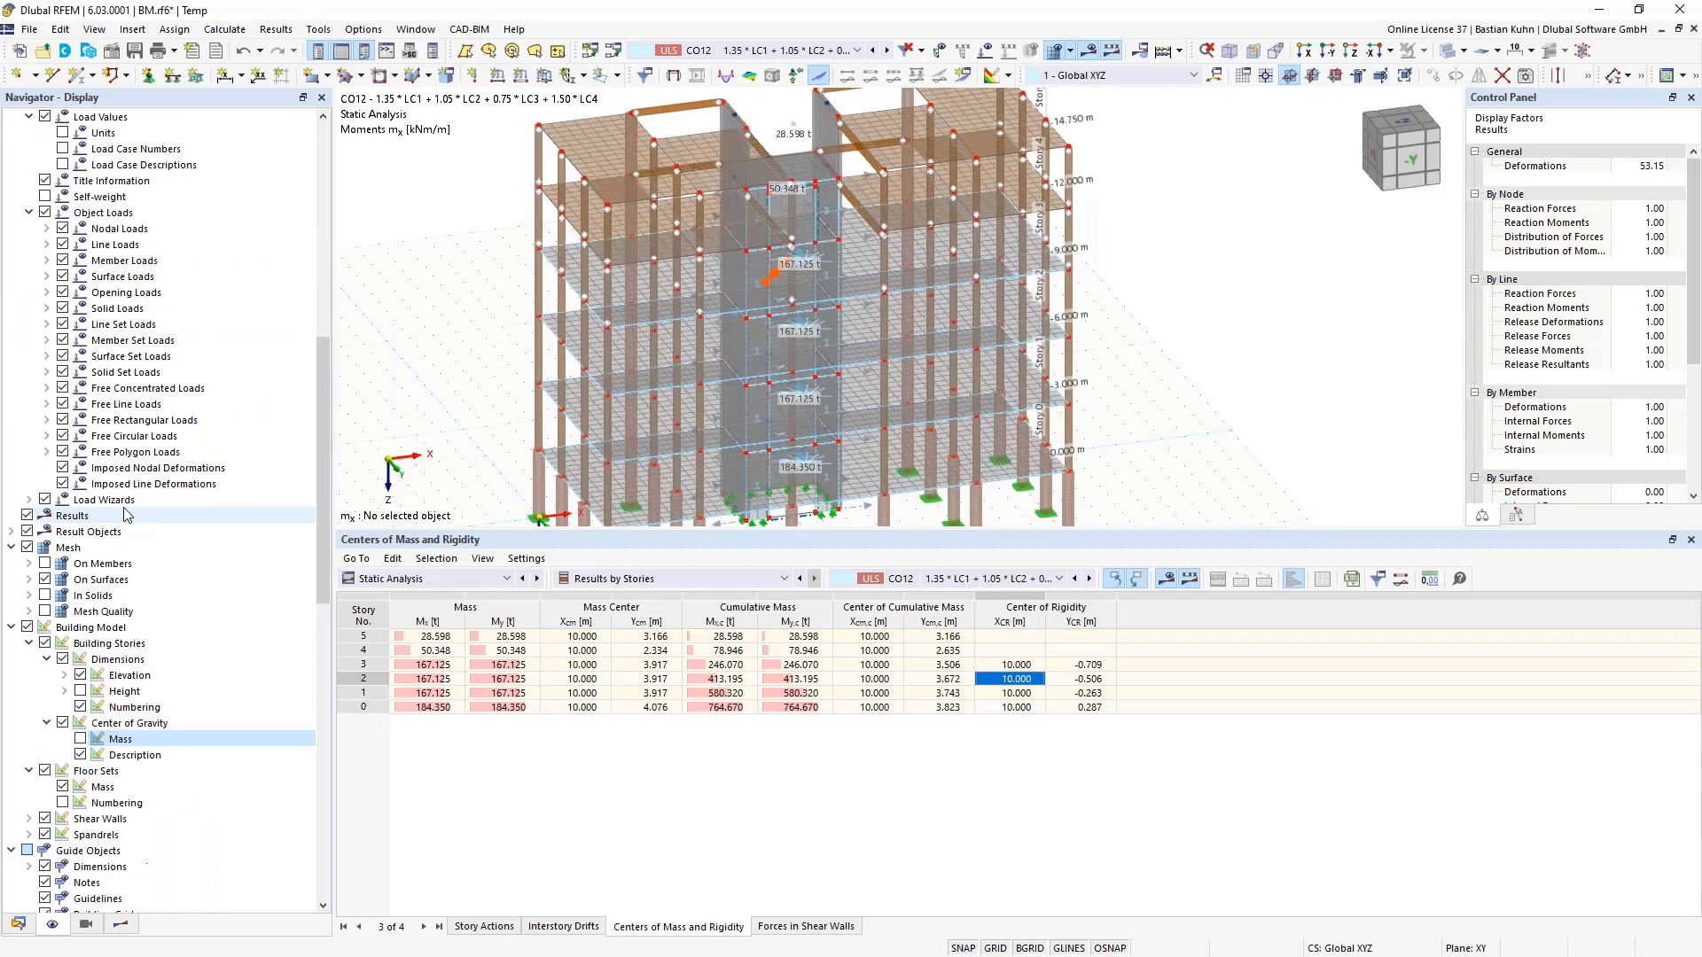
pyautogui.click(81, 371)
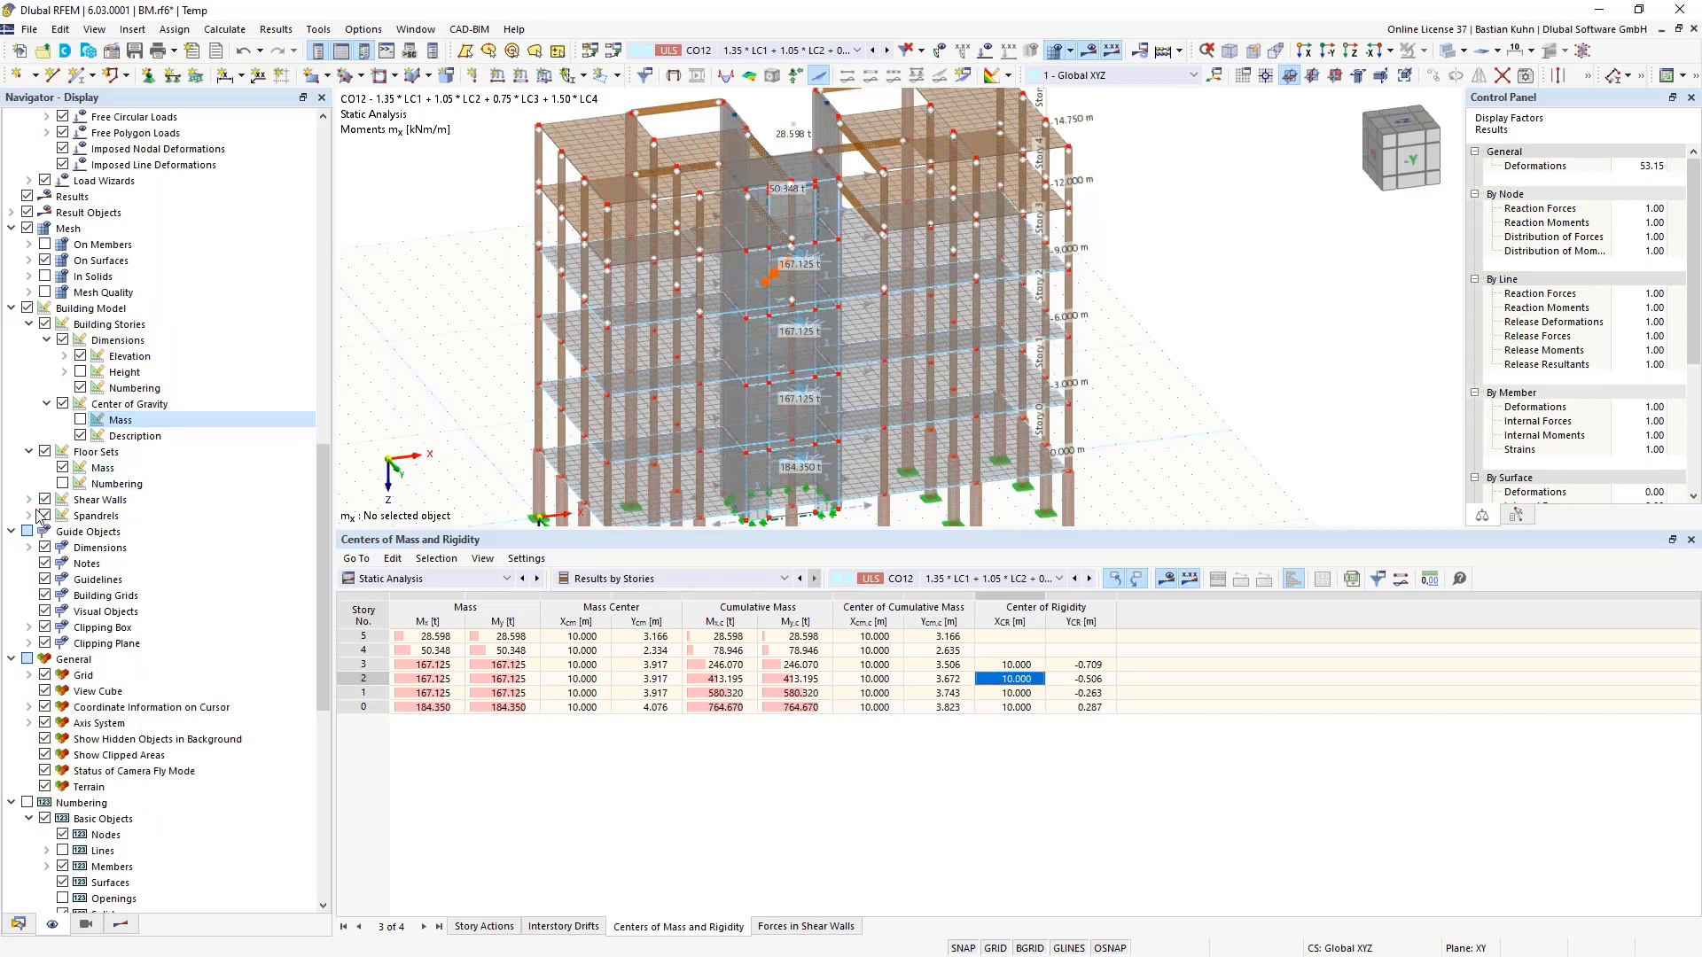
pyautogui.click(30, 502)
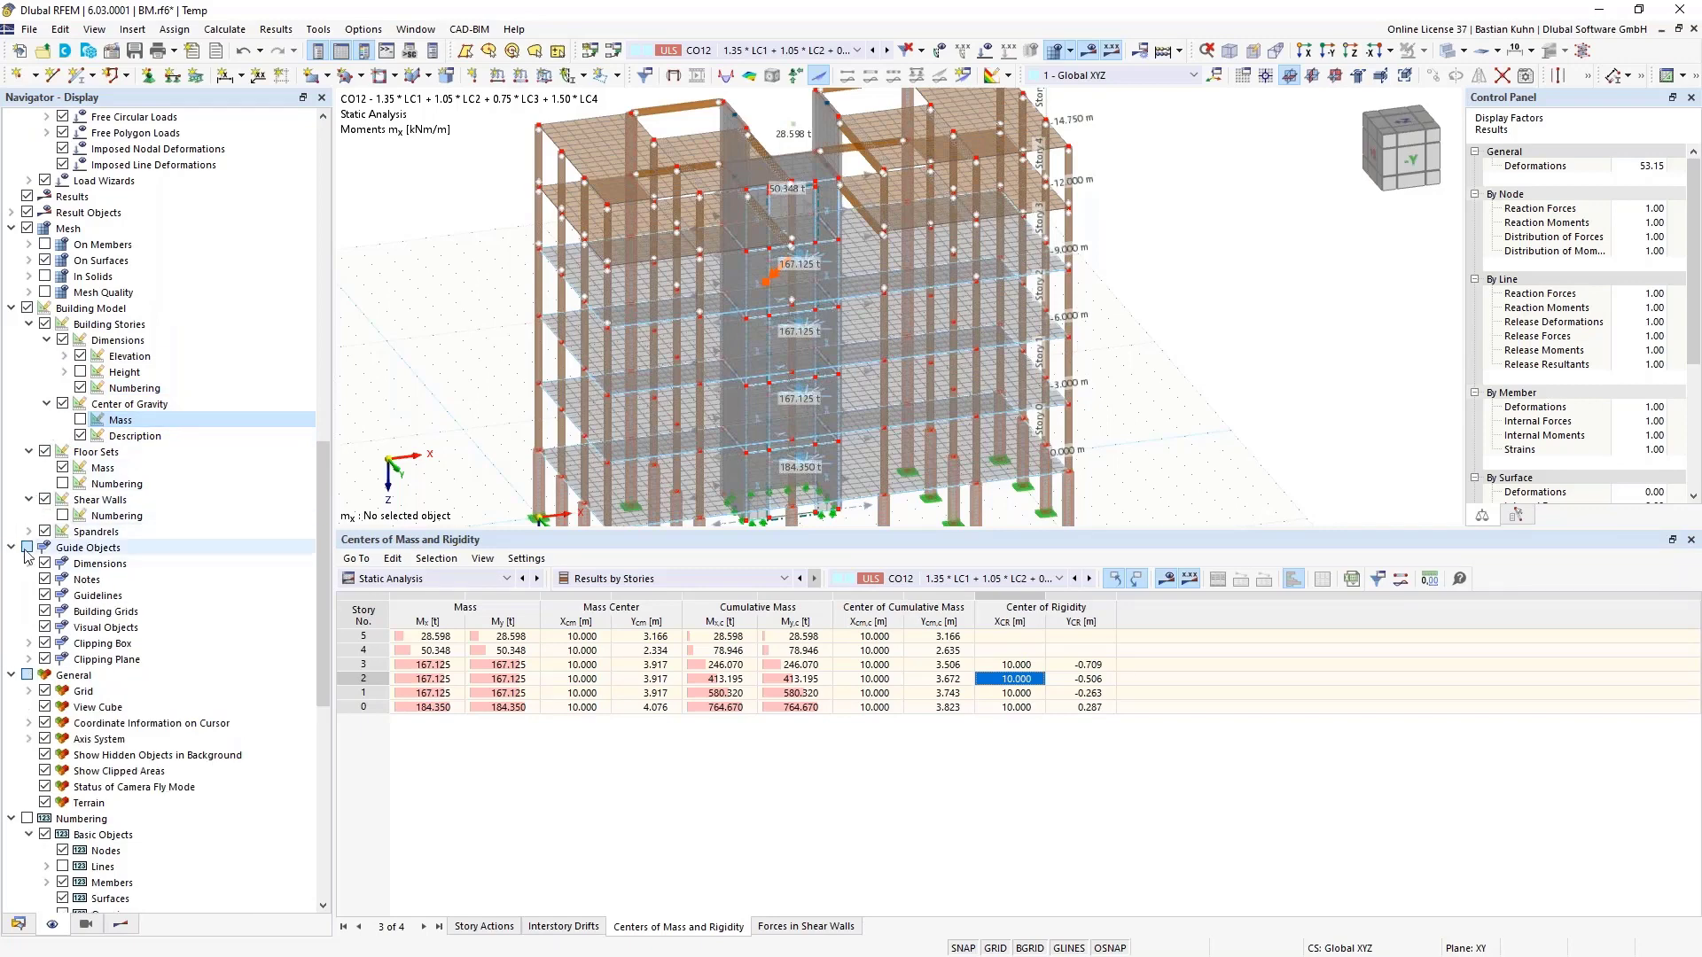
pyautogui.click(29, 532)
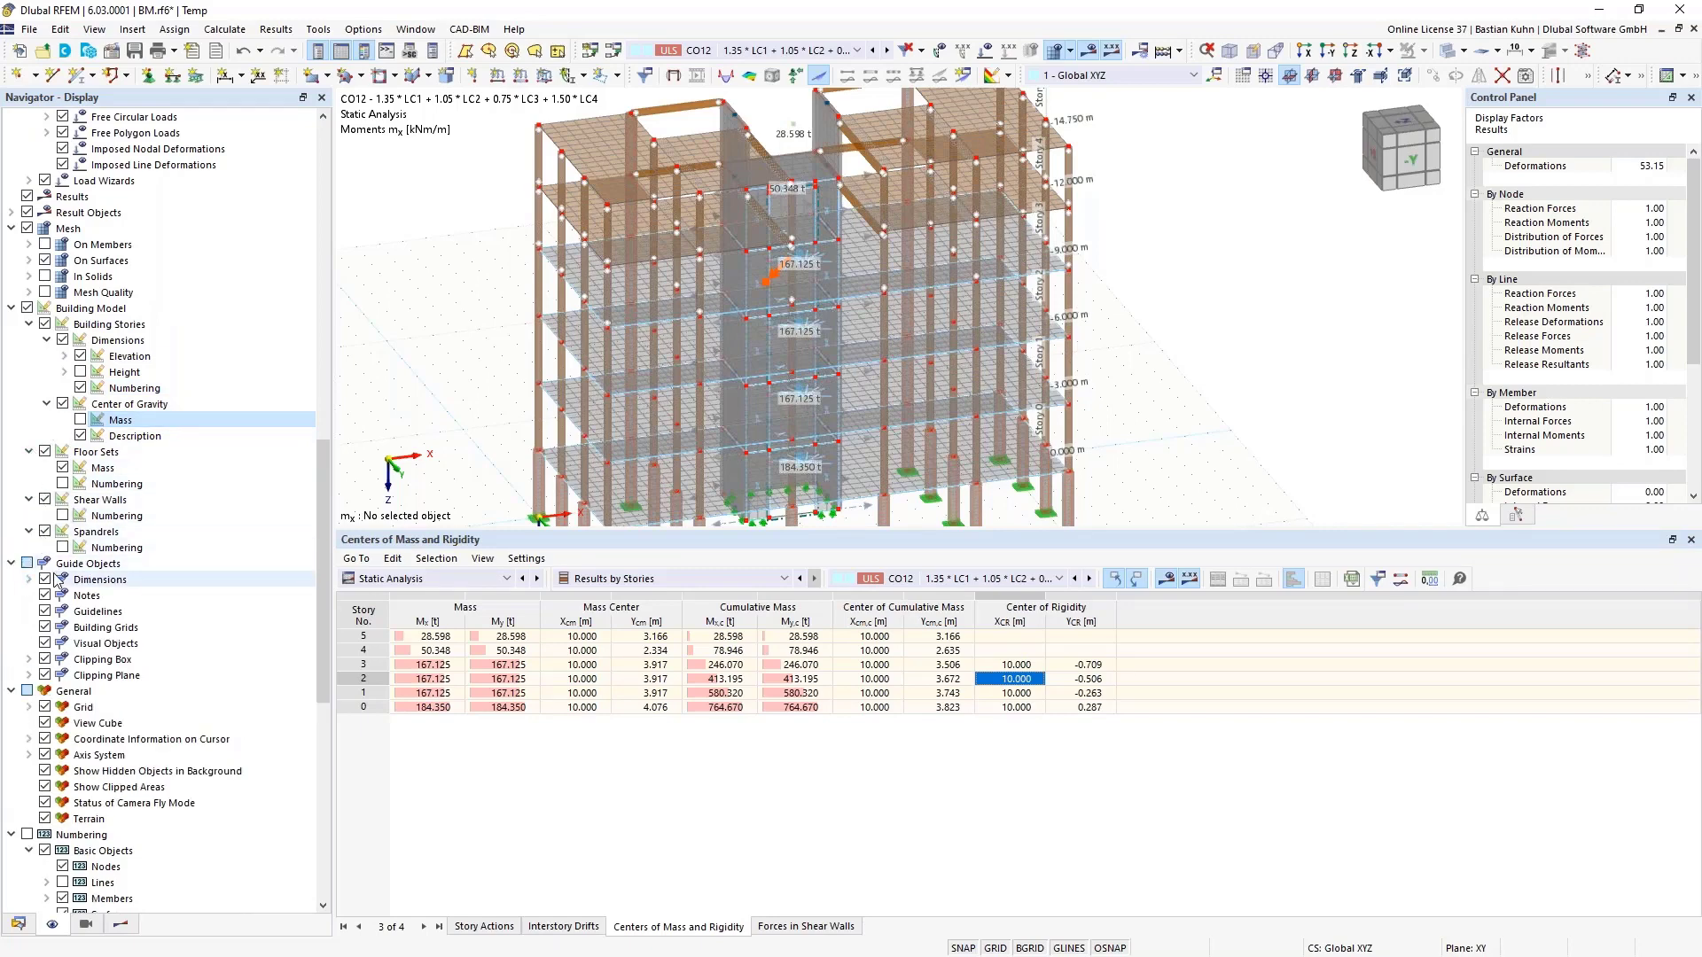
pyautogui.scroll(-12, 118, 585)
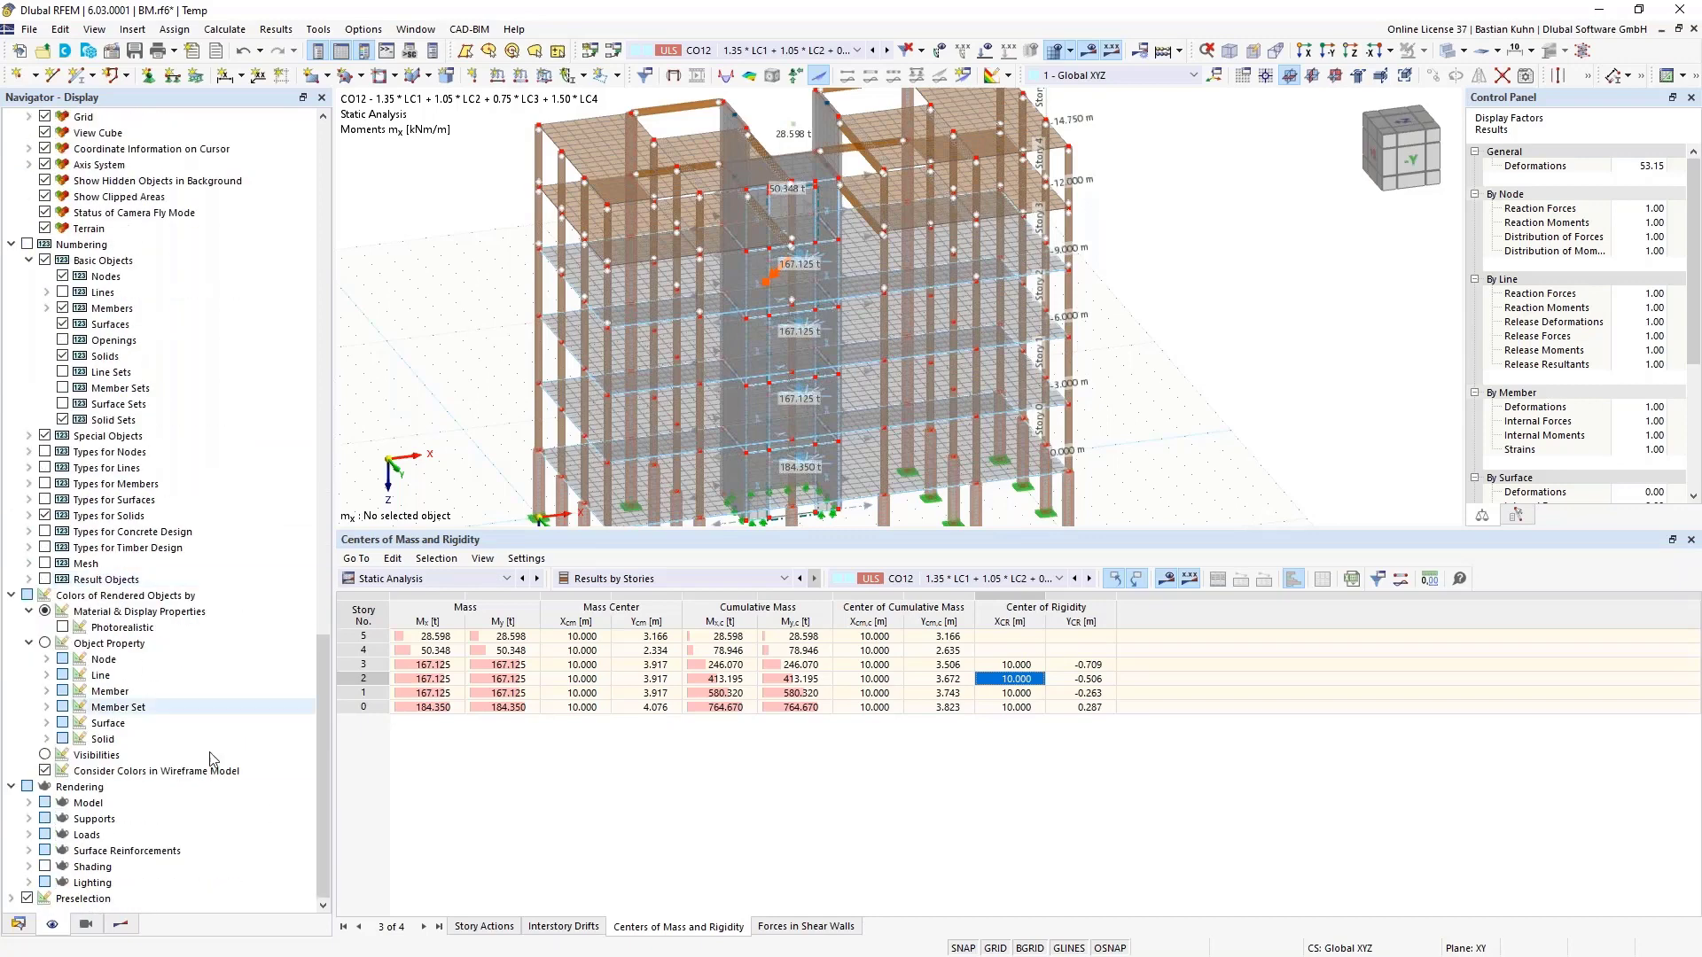
# Show the table of forces in shear walls
pyautogui.click(805, 927)
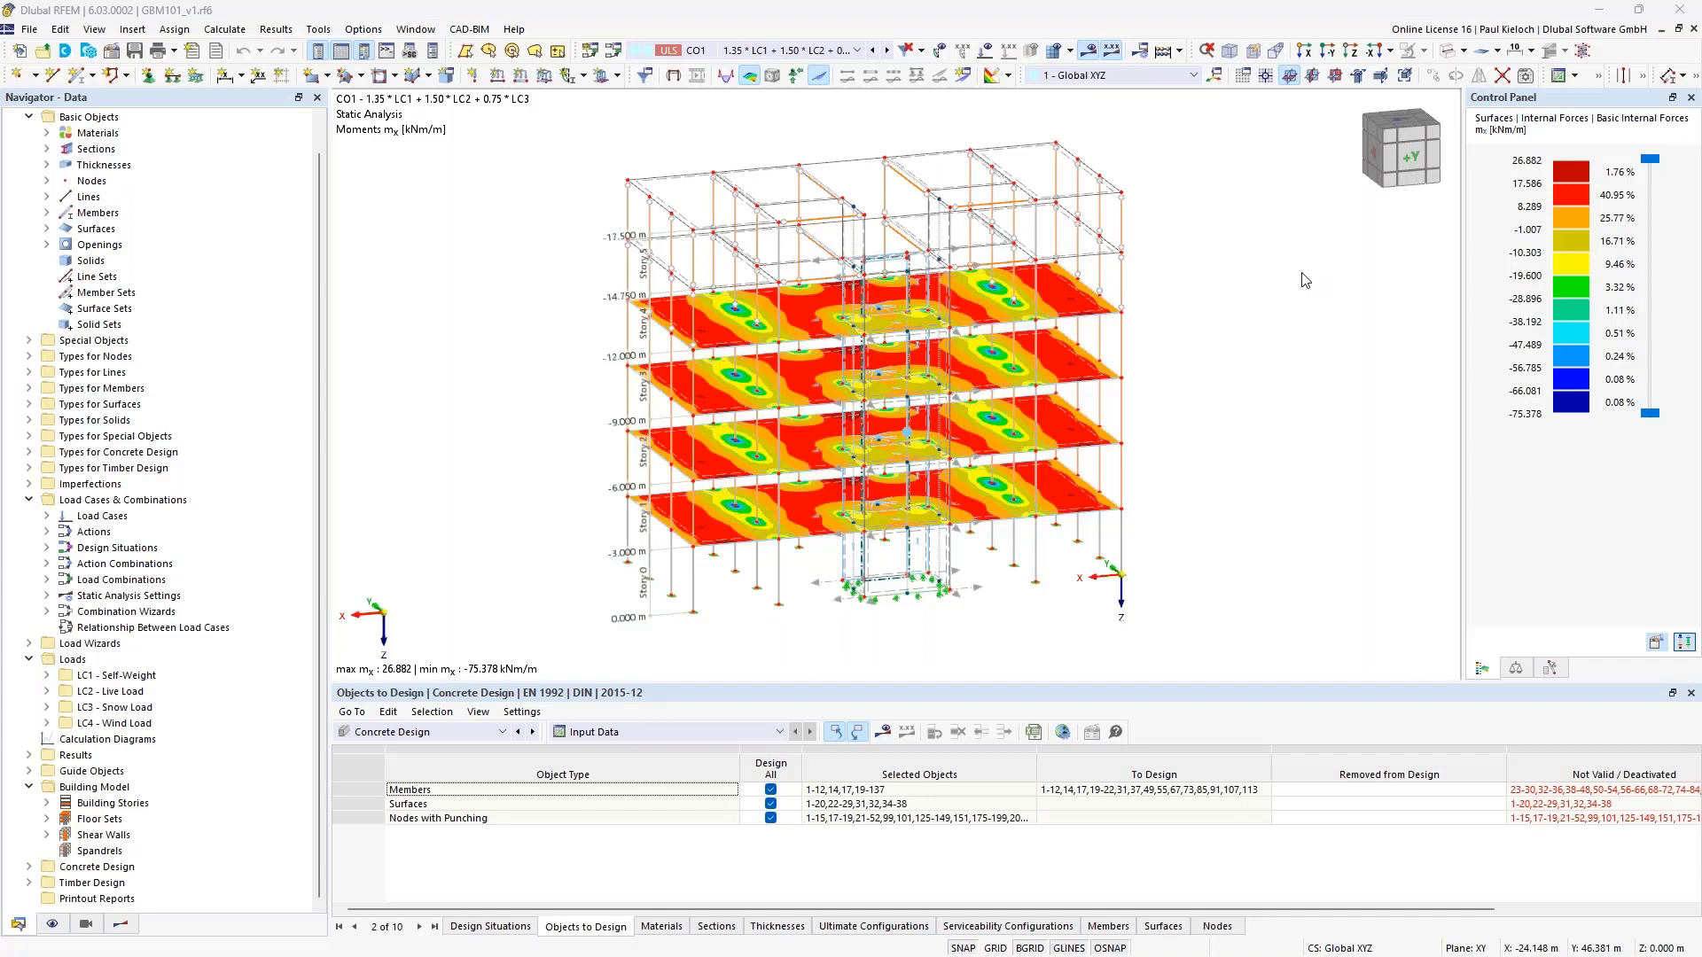
# Review the available load cases and combinations, and inspect the properties of the node at X 16, Y 3, Z -12 m
pyautogui.click(856, 50)
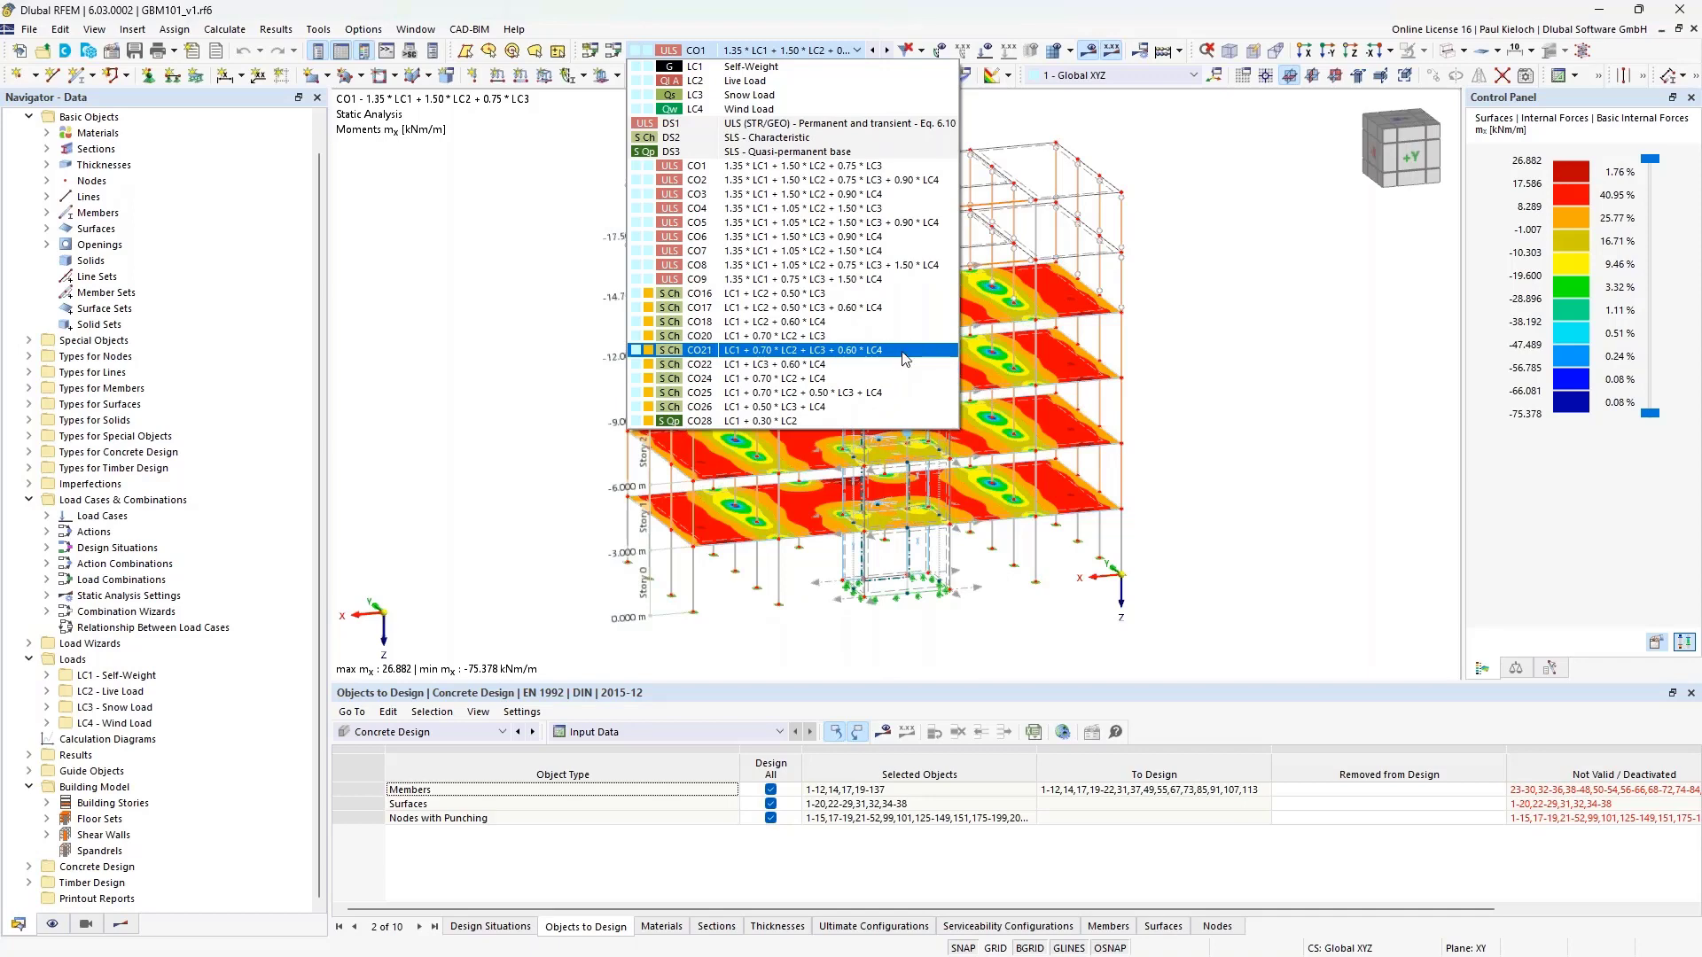
pyautogui.click(1184, 347)
pyautogui.scroll(5, 761, 341)
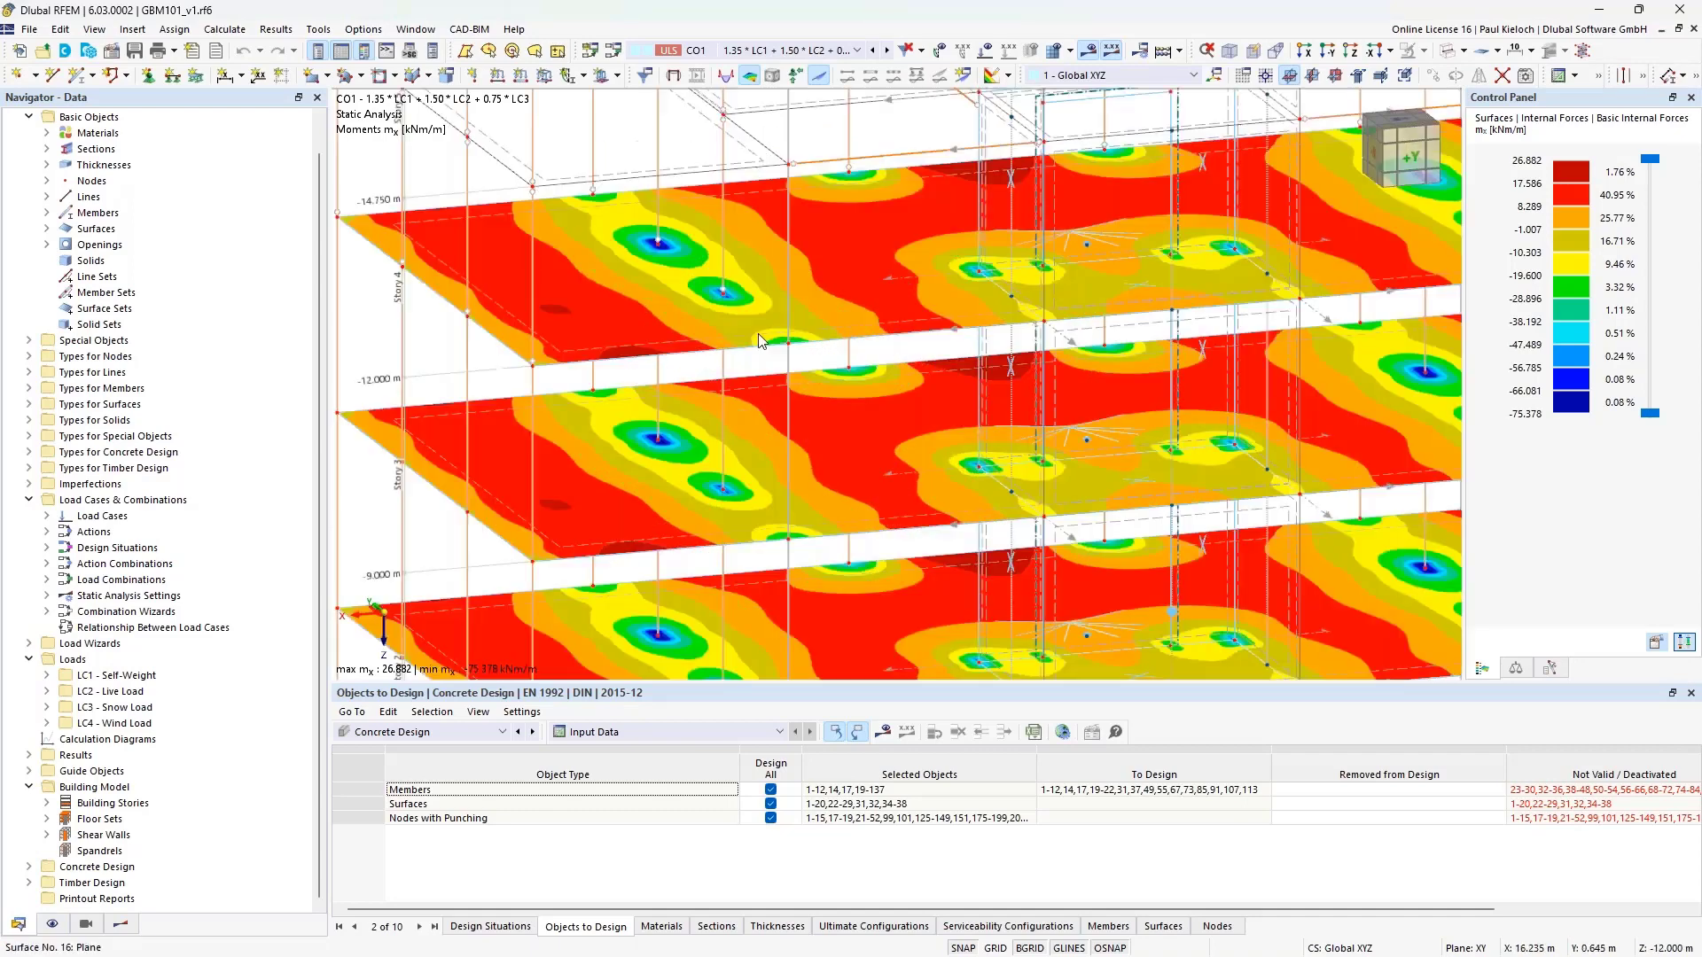
pyautogui.doubleClick(724, 300)
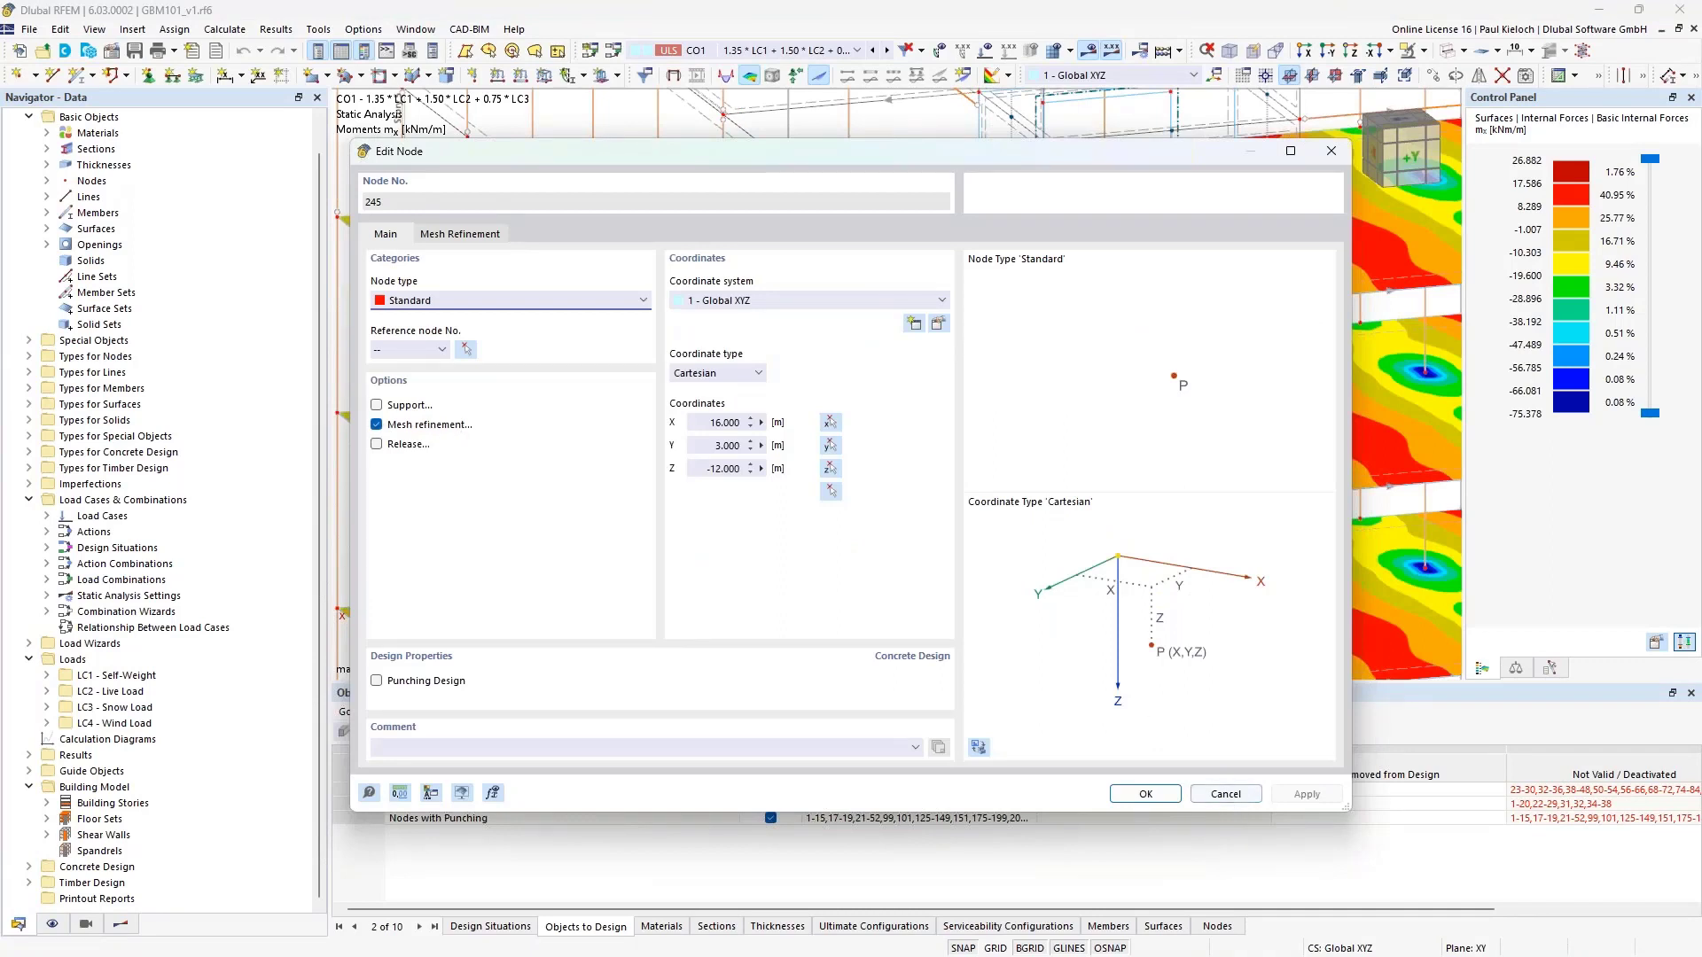
pyautogui.click(1229, 797)
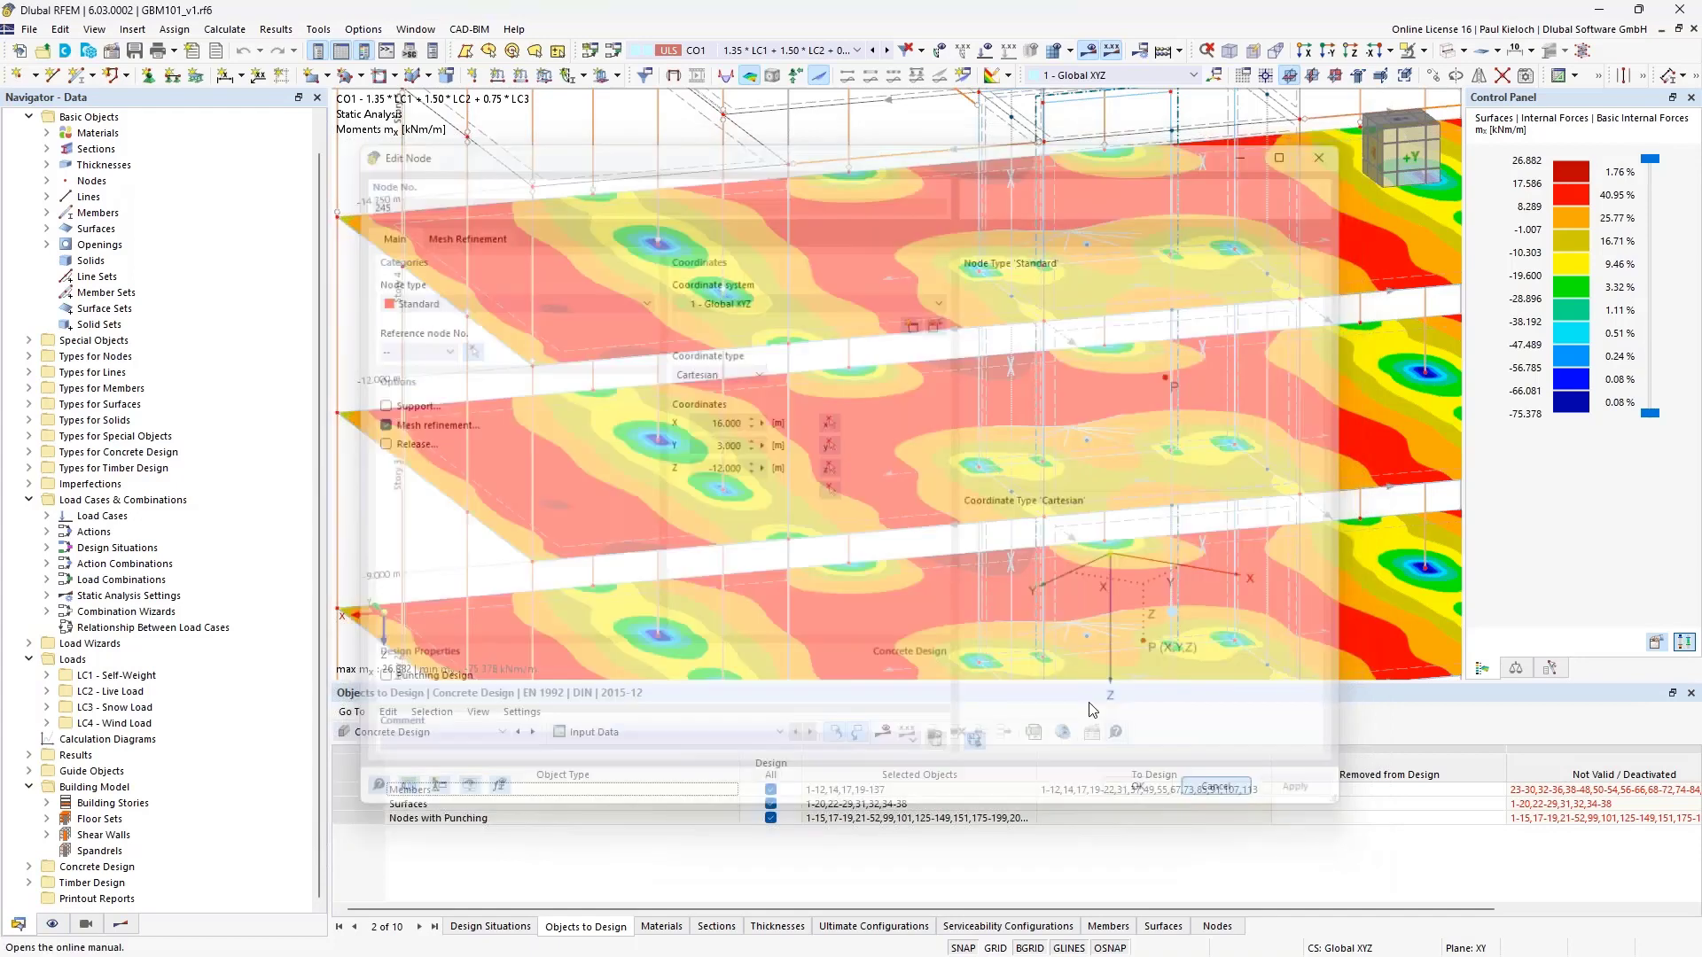
pyautogui.scroll(-4, 429, 353)
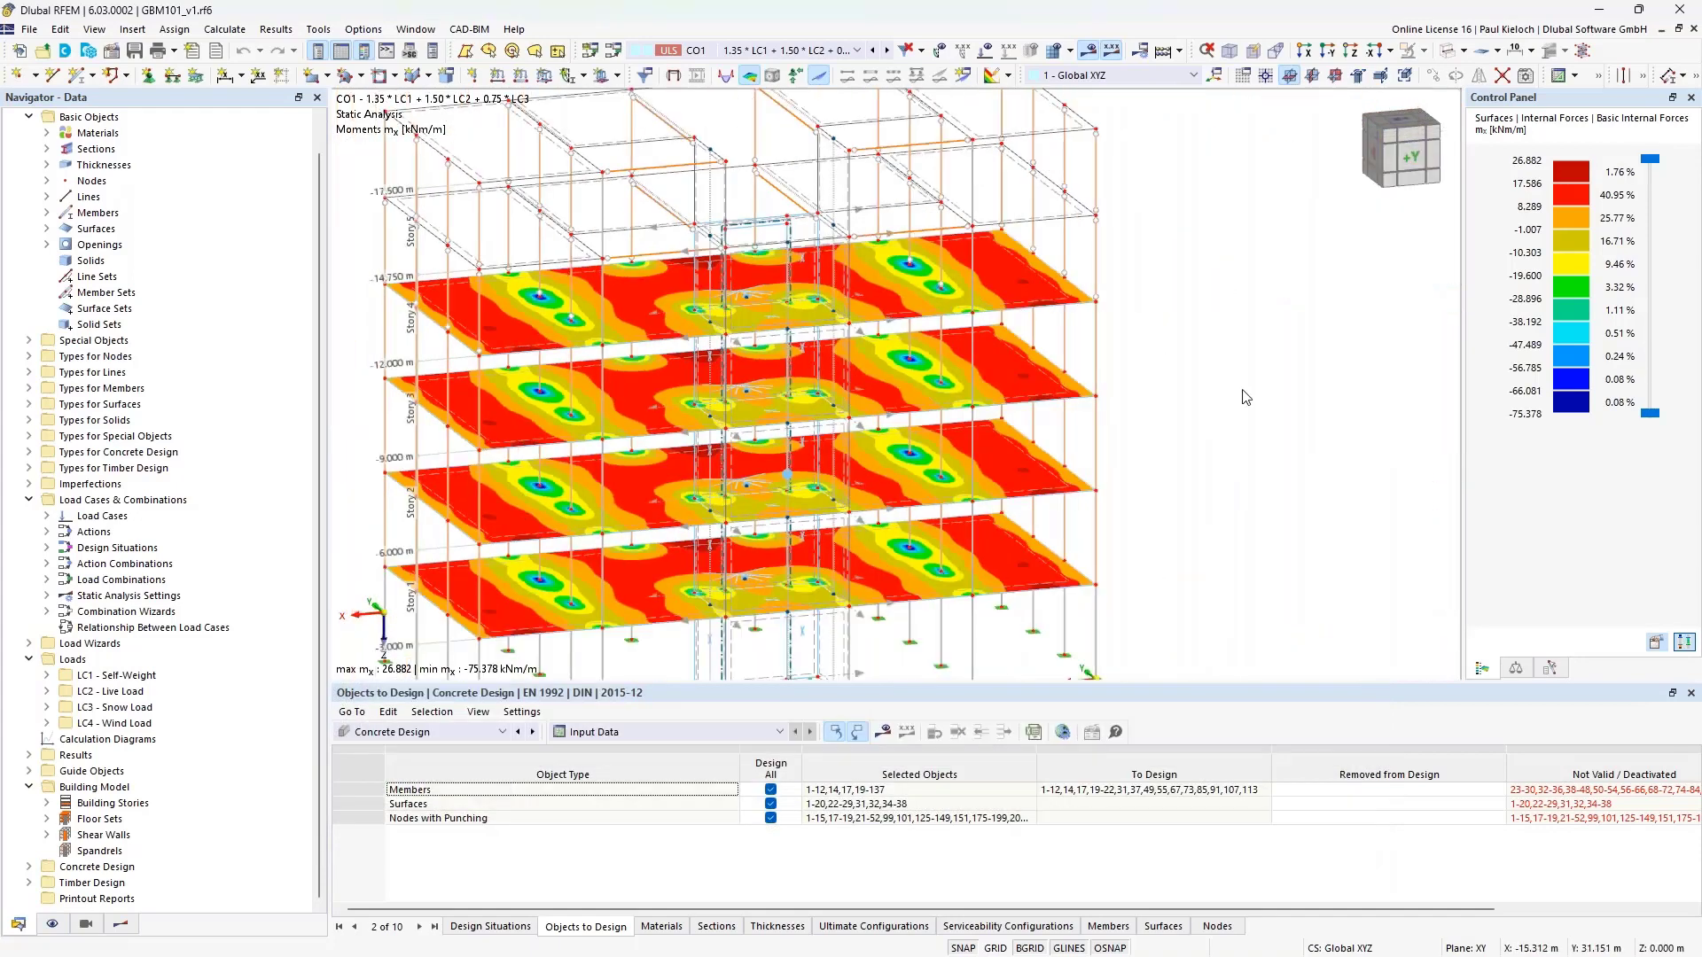
pyautogui.moveTo(1245, 386); pyautogui.dragTo(1310, 298, button='middle')
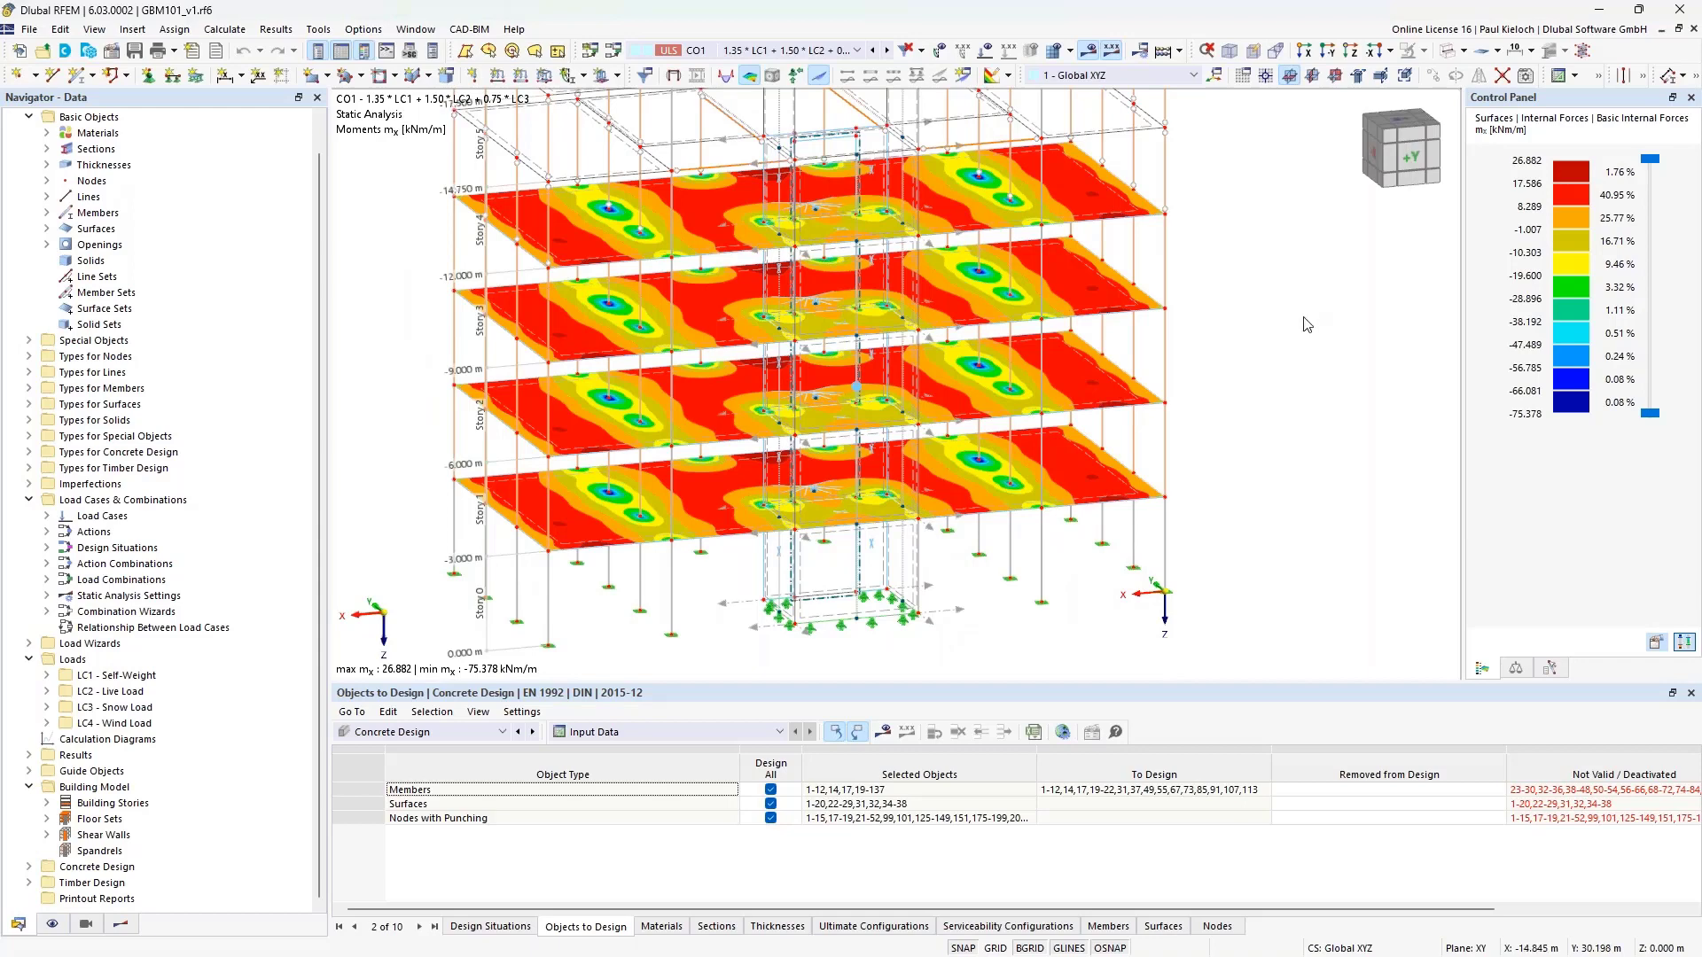
pyautogui.keyDown('ctrl'); pyautogui.moveTo(1294, 370); pyautogui.dragTo(1318, 365, button='middle'); pyautogui.keyUp('ctrl')
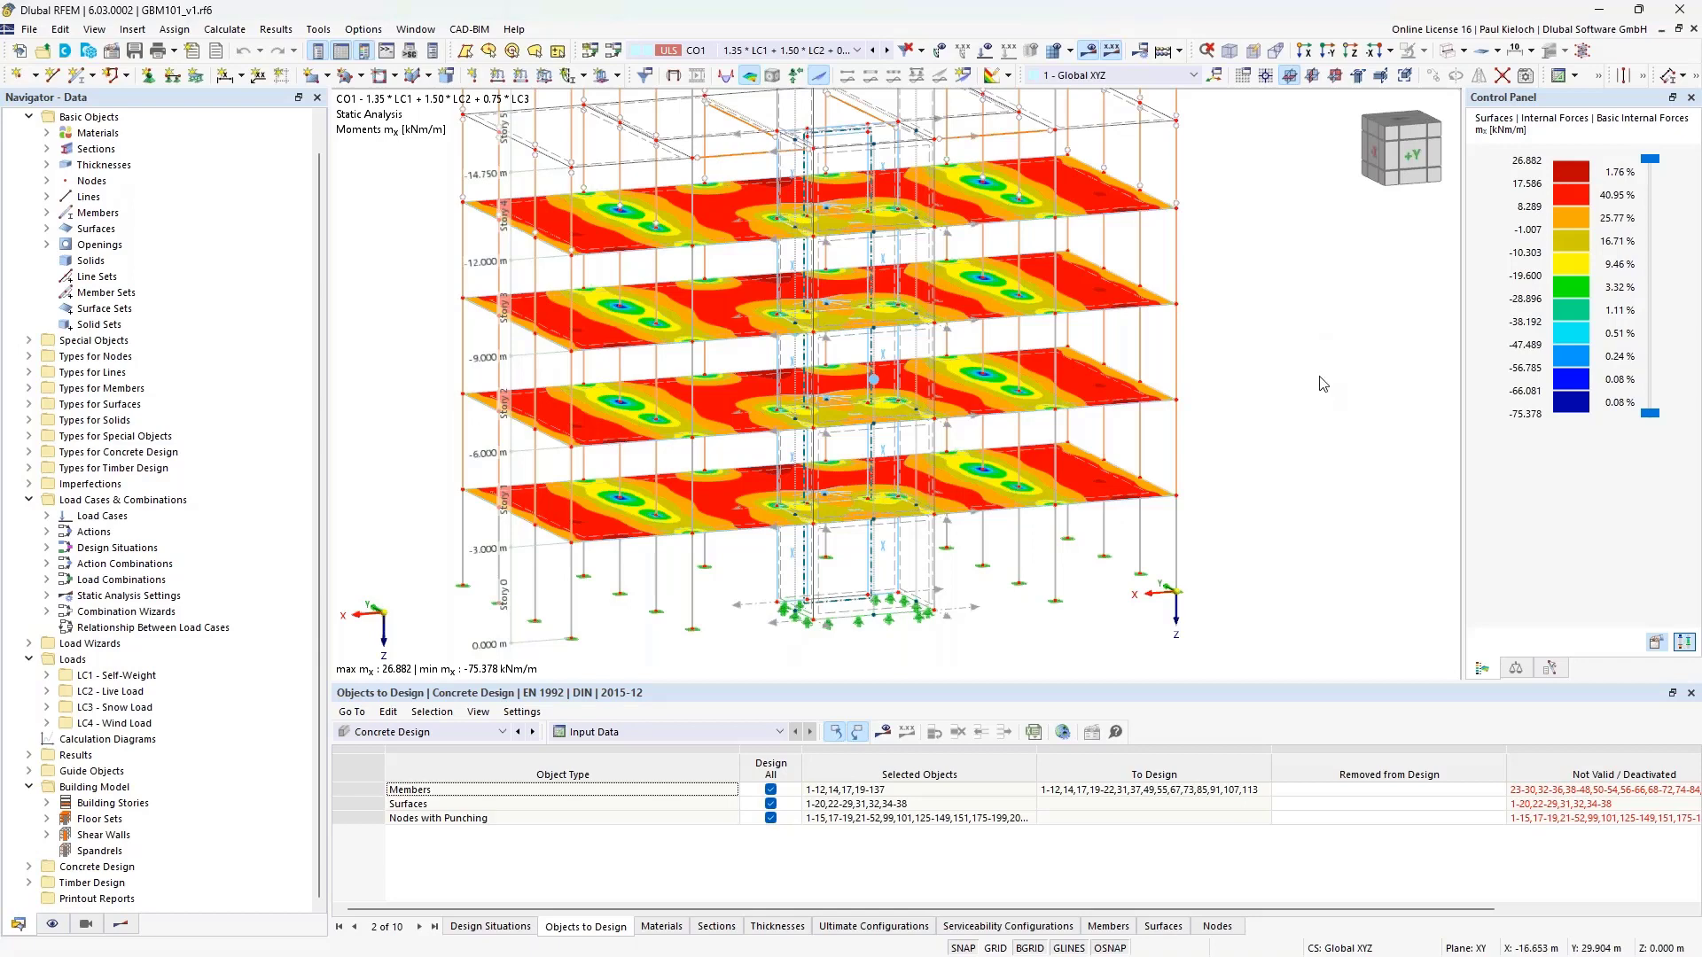
pyautogui.moveTo(1307, 383); pyautogui.dragTo(1324, 371, button='middle')
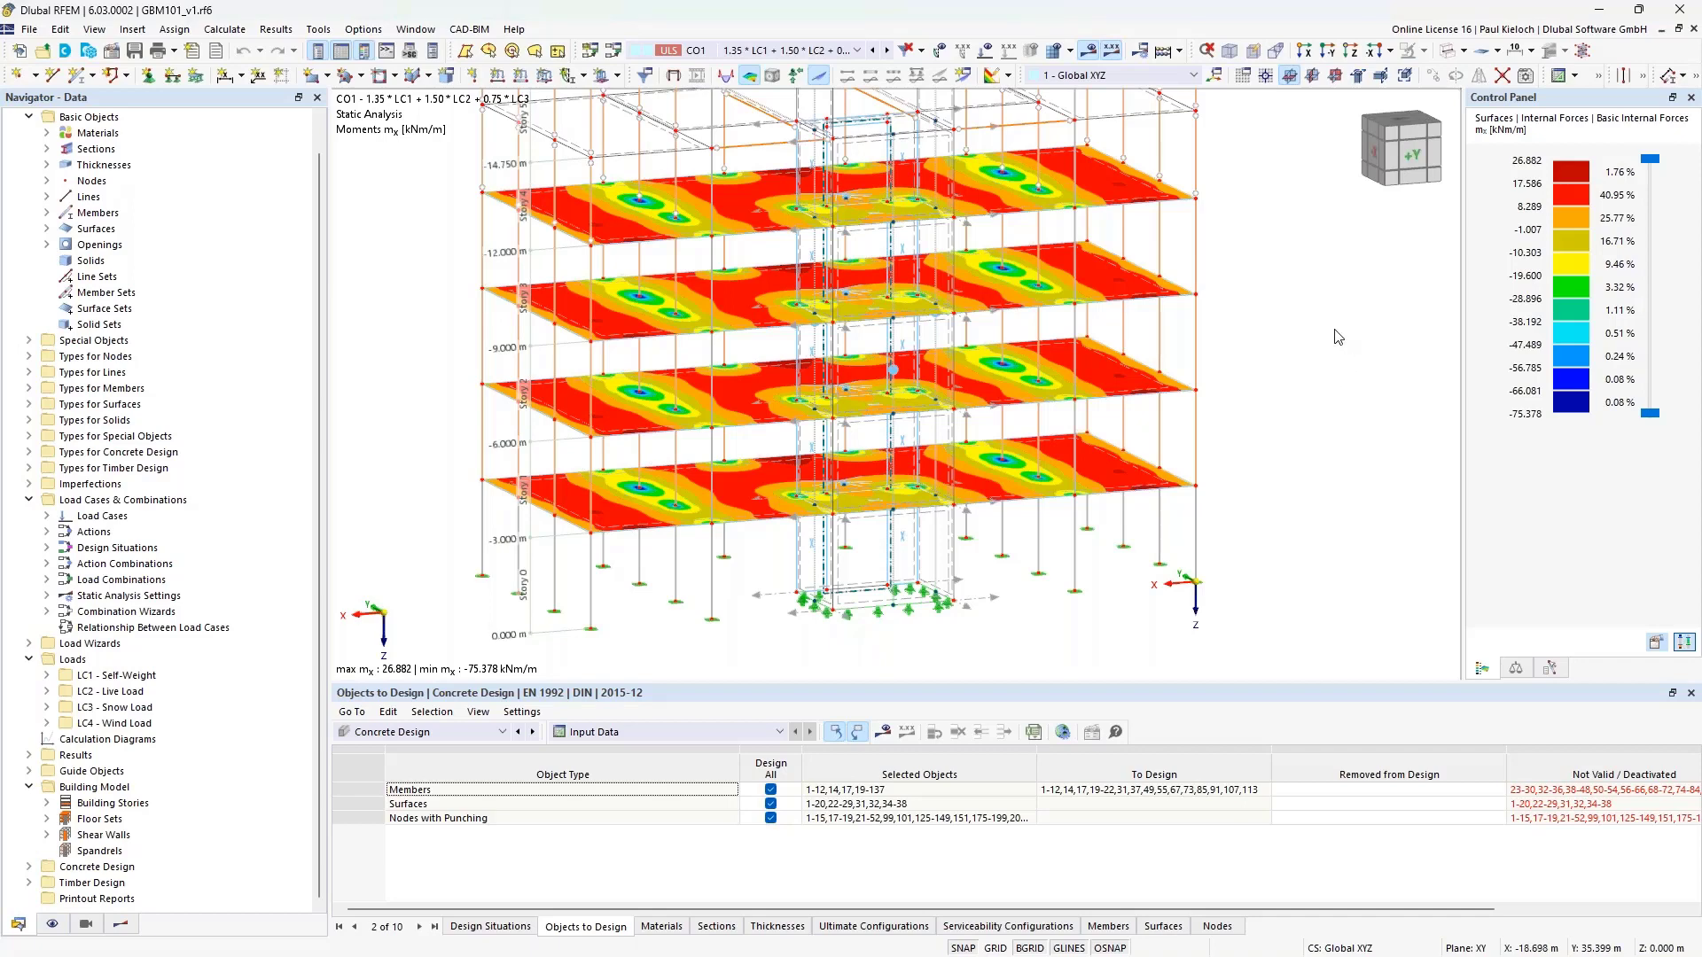
pyautogui.keyDown('ctrl'); pyautogui.moveTo(1338, 337); pyautogui.dragTo(1314, 380, button='middle'); pyautogui.keyUp('ctrl')
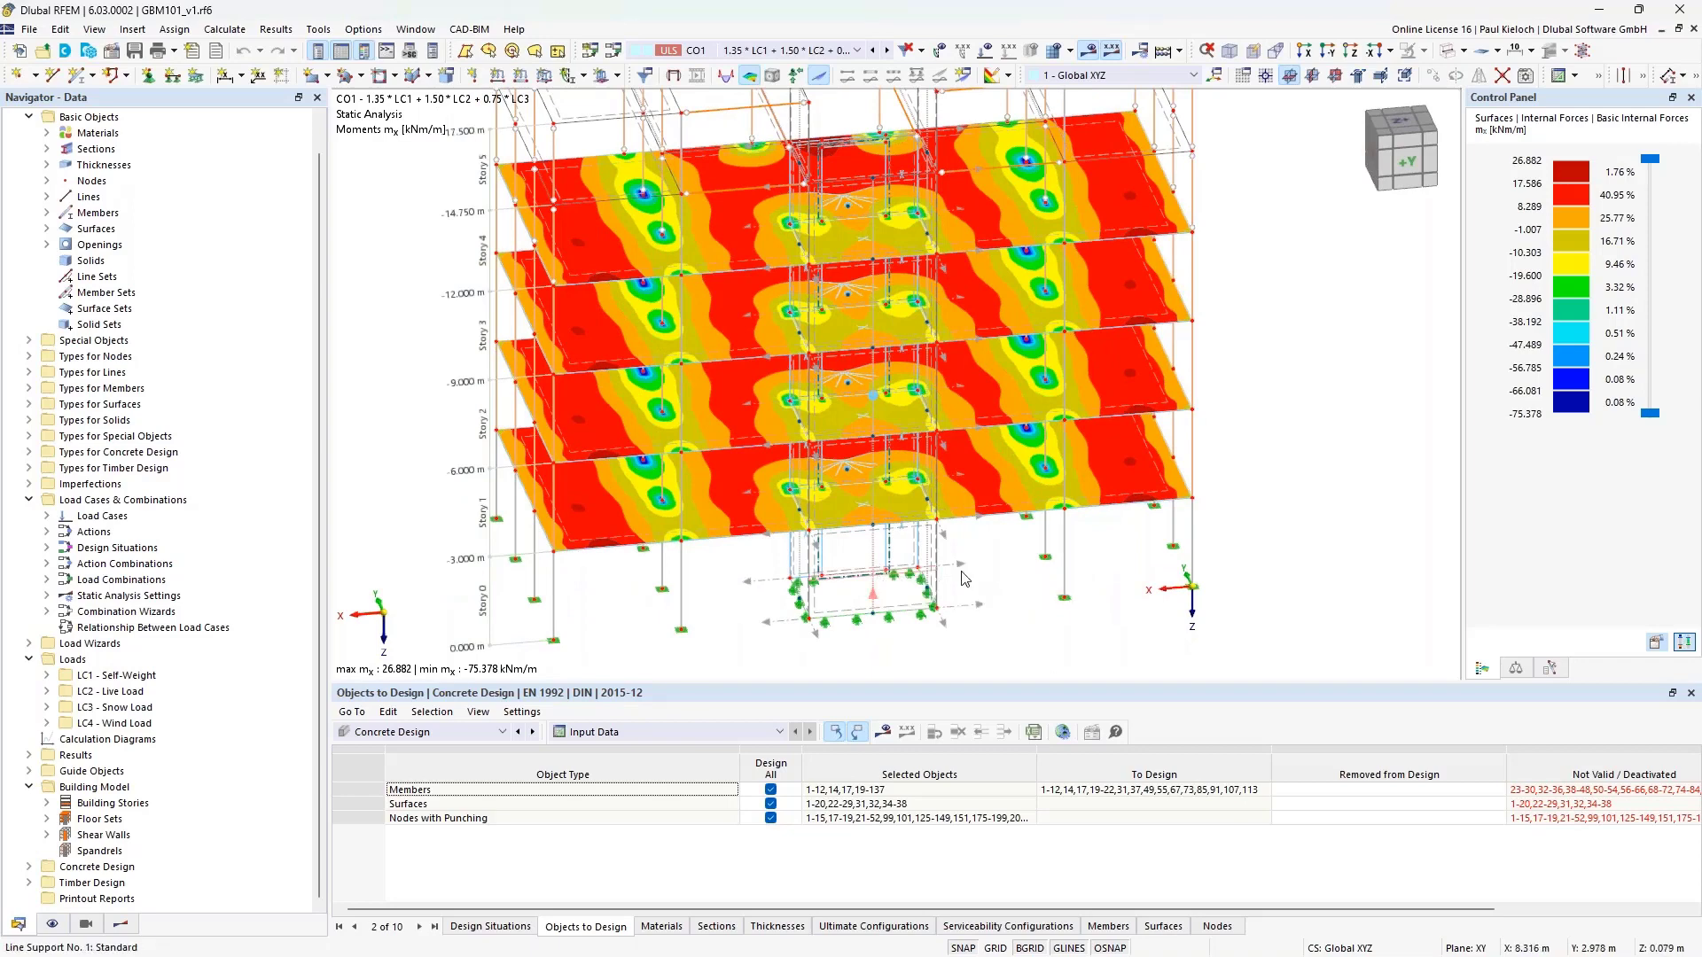
# Inspect the member properties of the result beam in the ground-story core wall, leaving them as they are
pyautogui.keyDown('ctrl'); pyautogui.moveTo(965, 578); pyautogui.dragTo(771, 569, button='middle'); pyautogui.keyUp('ctrl')
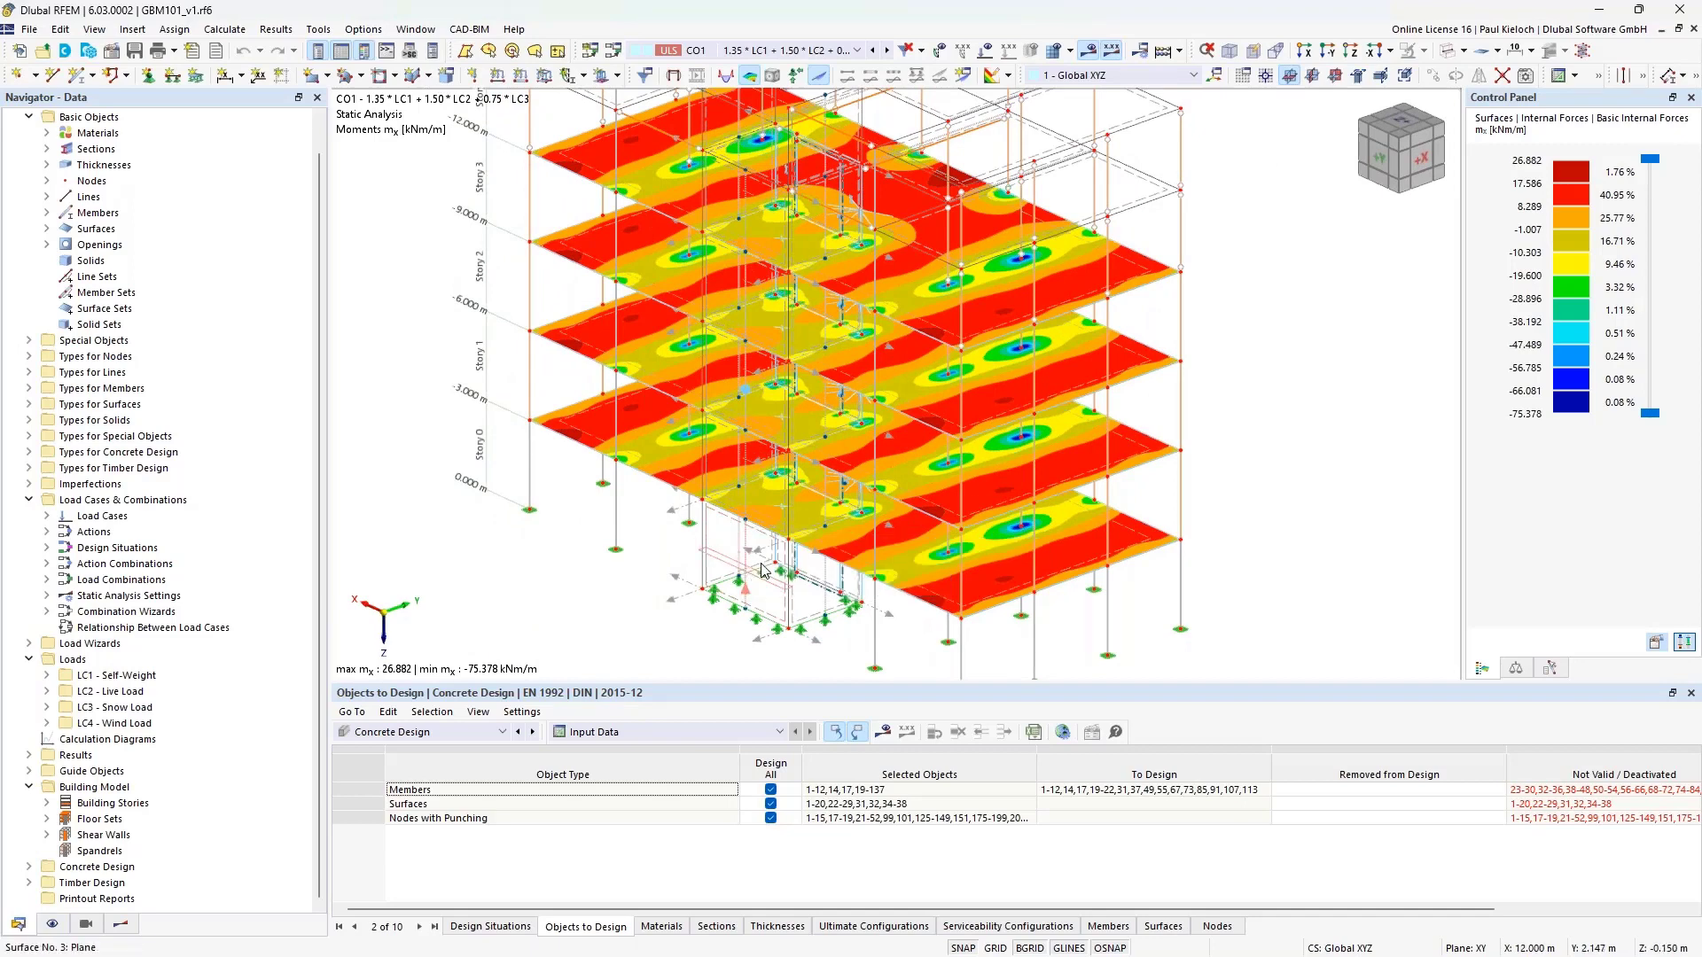
pyautogui.keyDown('ctrl'); pyautogui.moveTo(745, 564); pyautogui.dragTo(782, 539, button='middle'); pyautogui.keyUp('ctrl')
pyautogui.scroll(5, 784, 541)
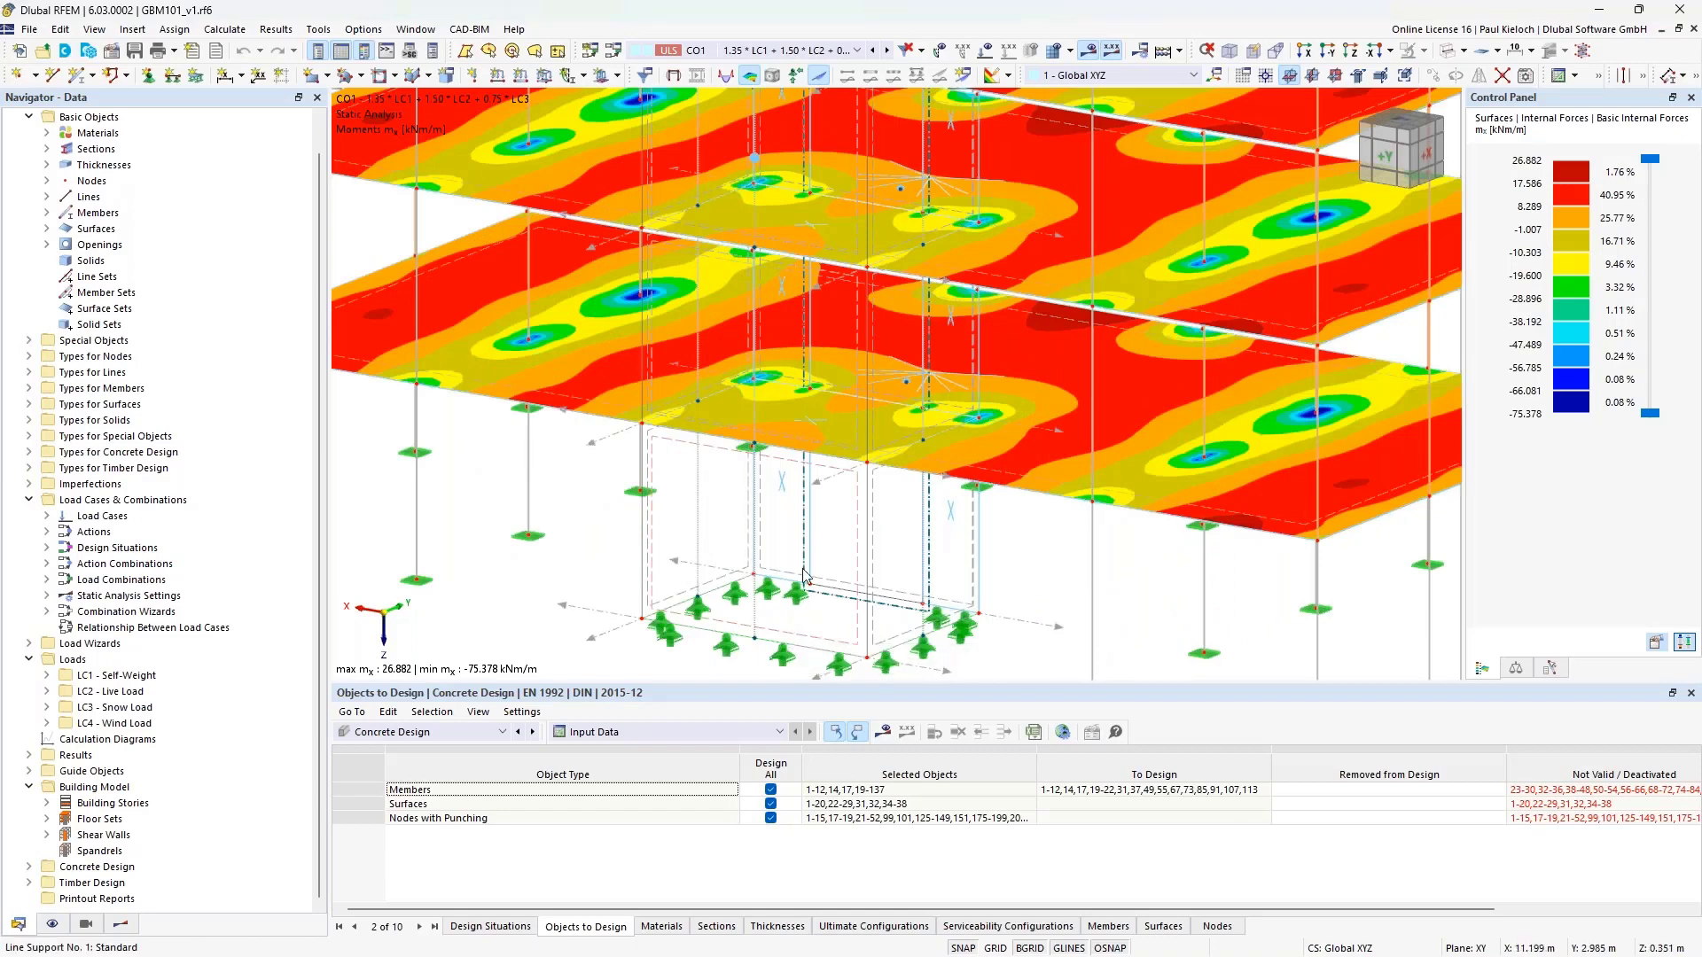
pyautogui.scroll(2, 804, 574)
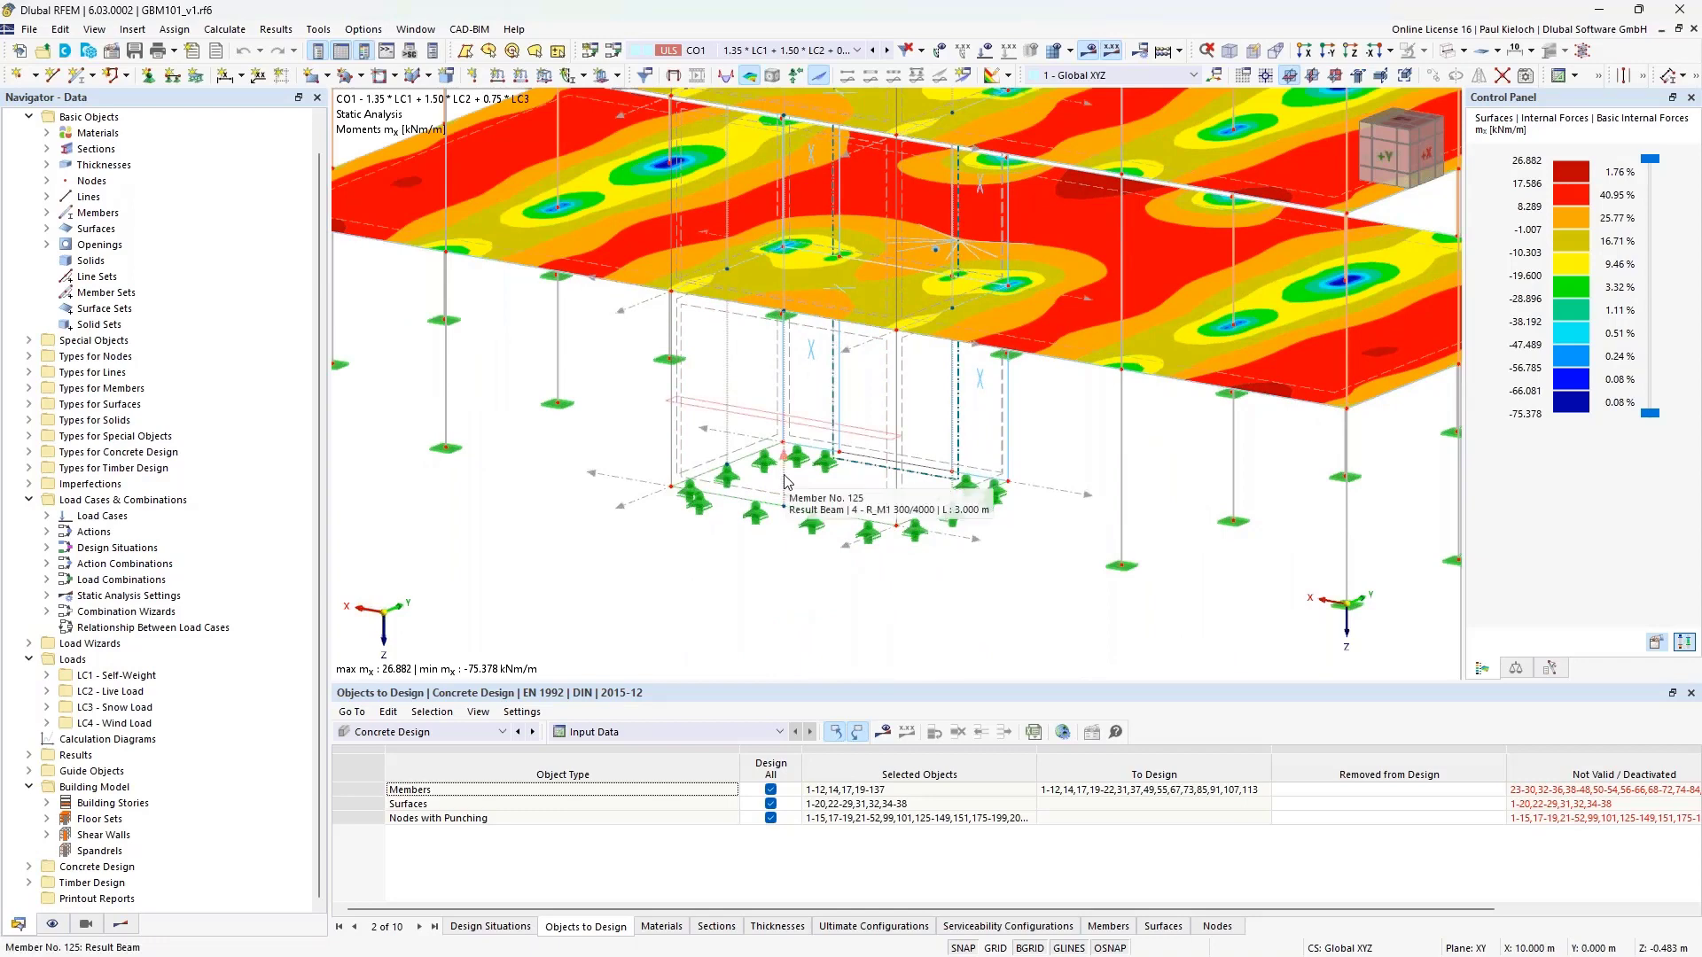
pyautogui.doubleClick(785, 482)
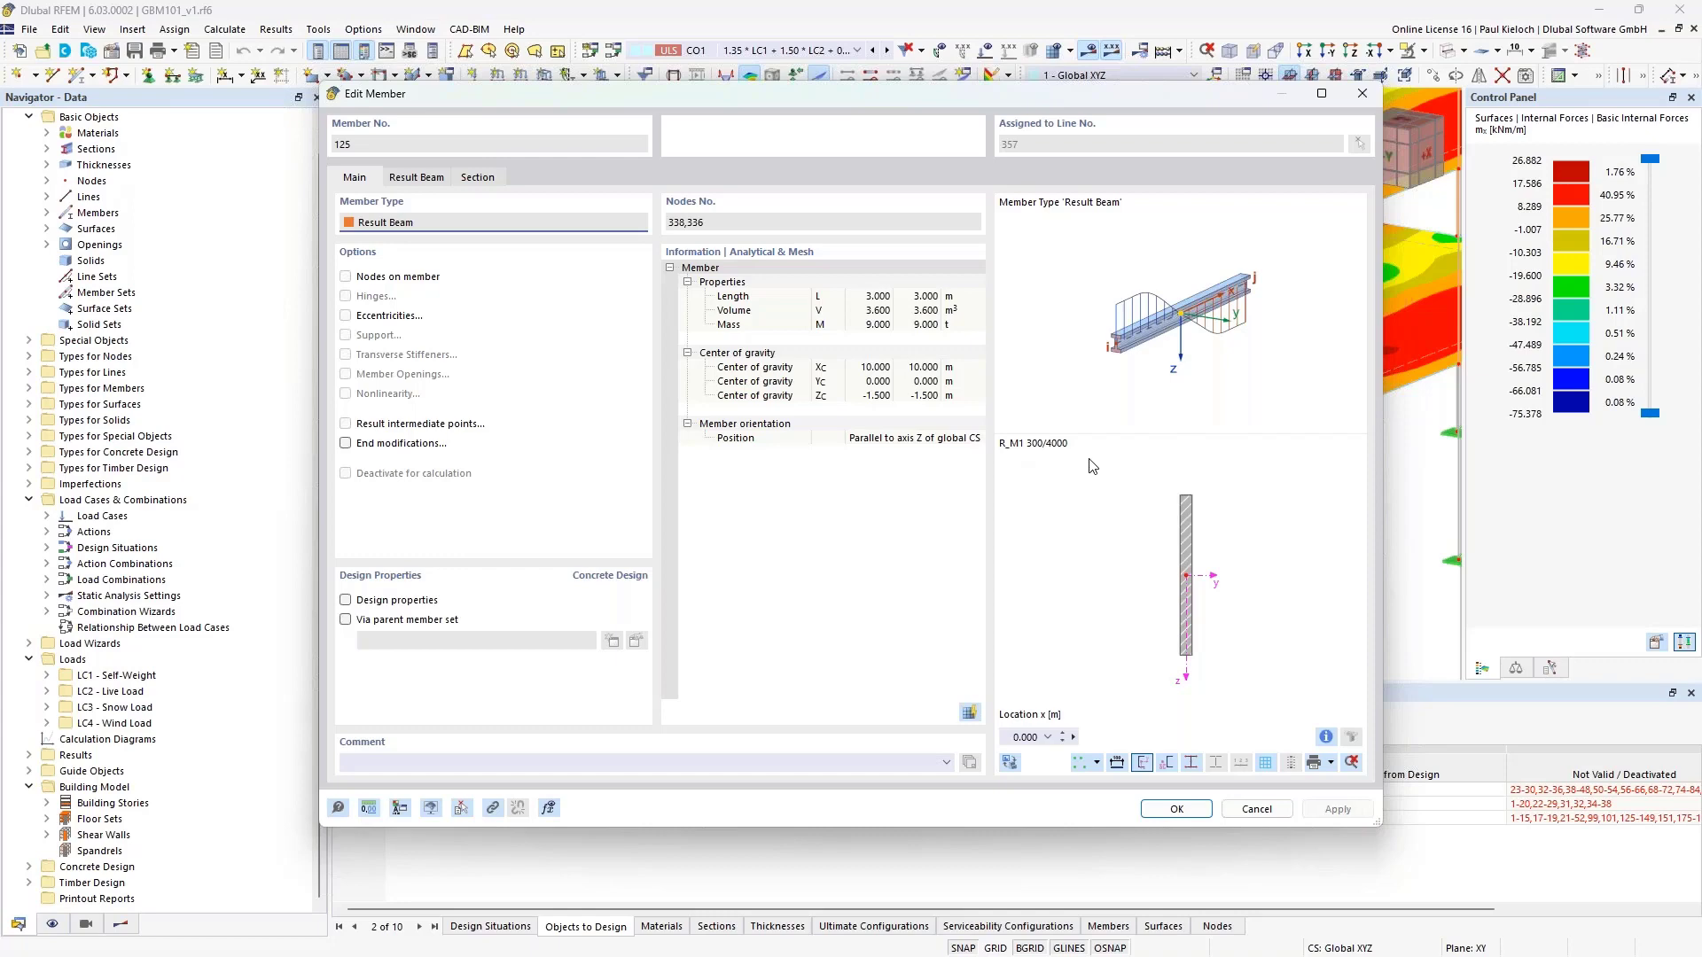
pyautogui.click(1256, 809)
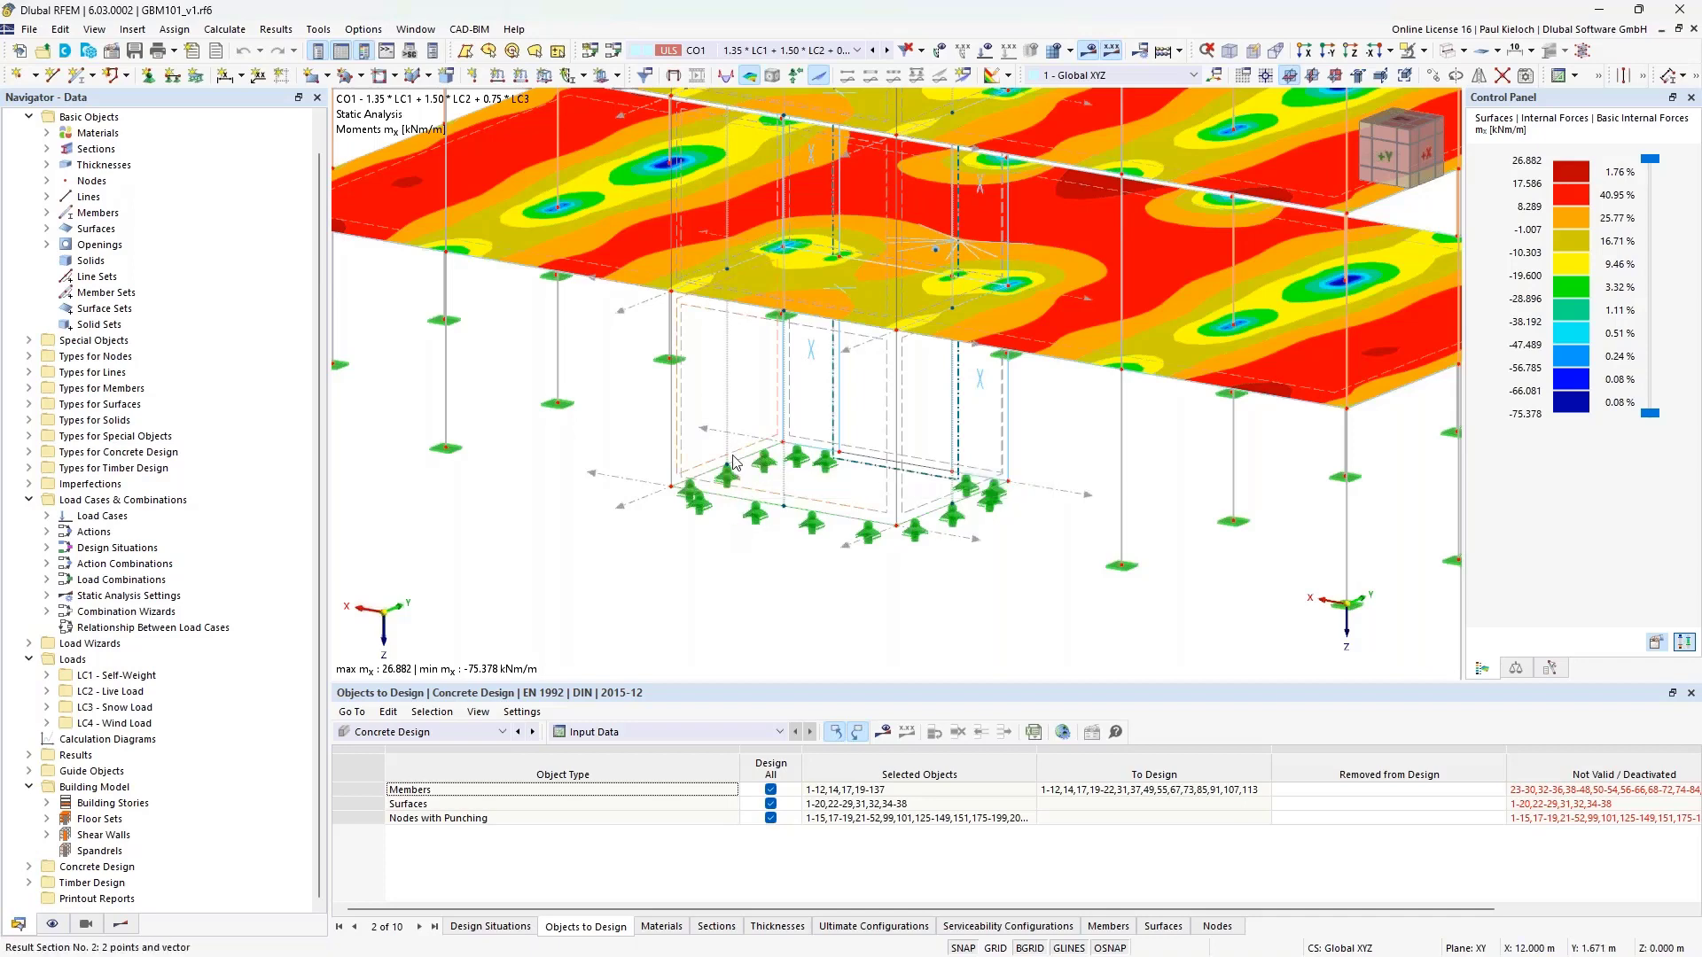
# Check the surface properties of the ground-story core wall that contains the result beam, without editing them
pyautogui.keyDown('ctrl'); pyautogui.moveTo(720, 578); pyautogui.dragTo(742, 571, button='middle'); pyautogui.keyUp('ctrl')
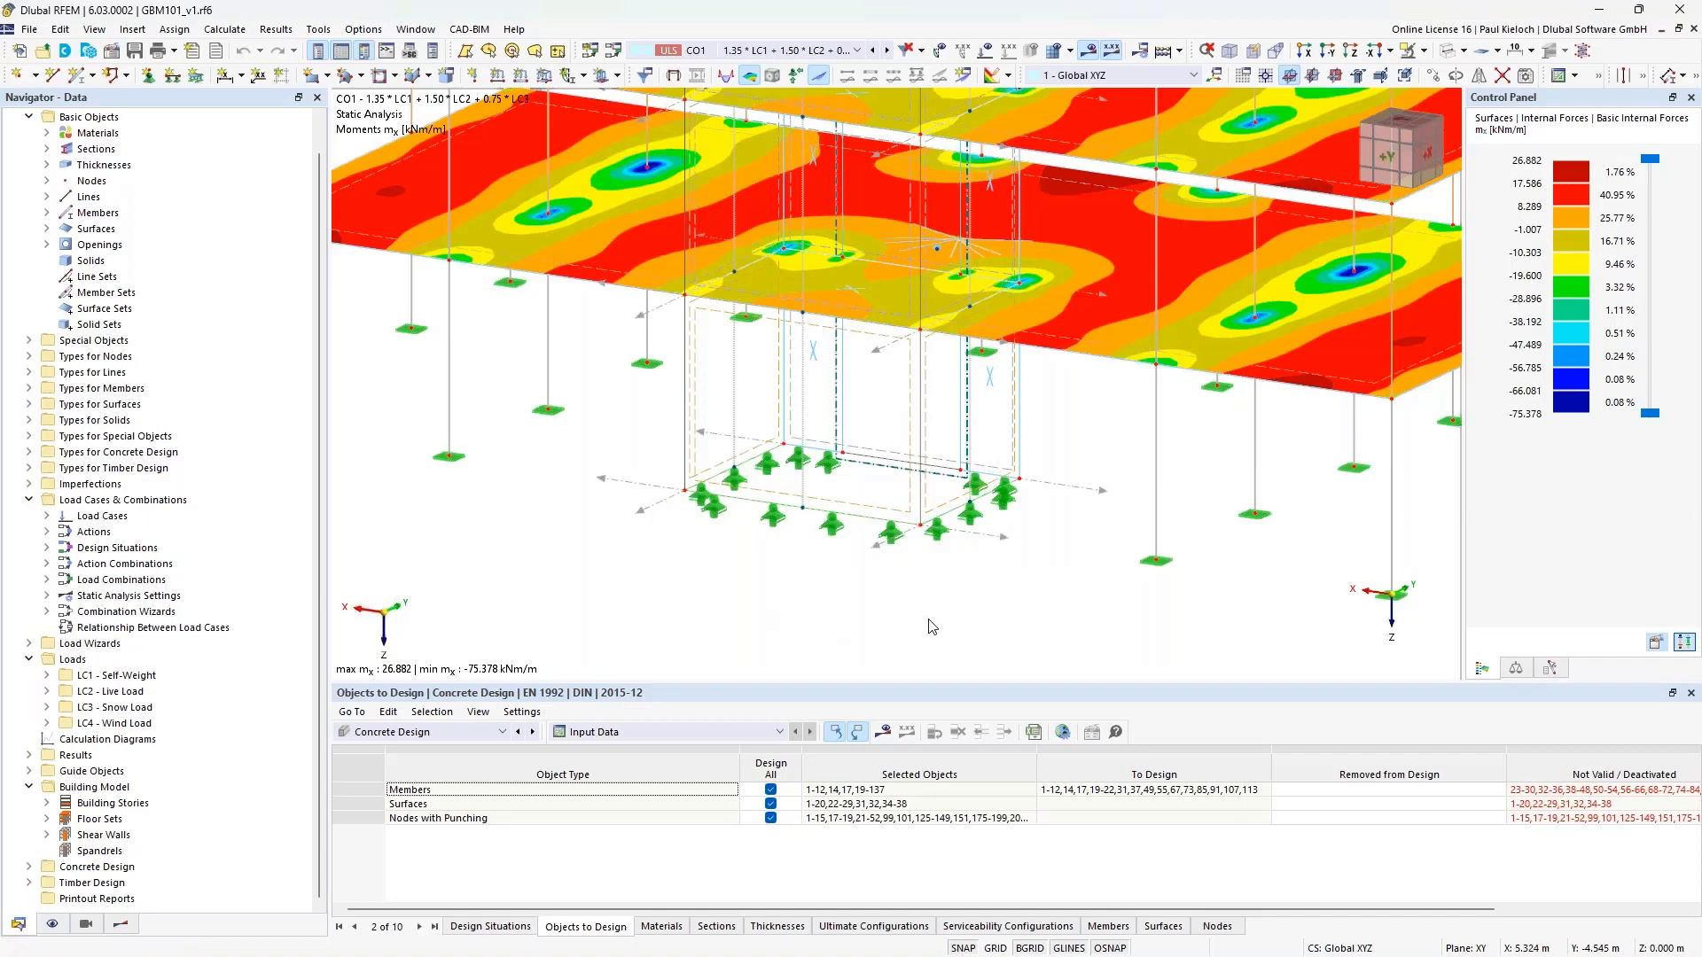
pyautogui.doubleClick(880, 519)
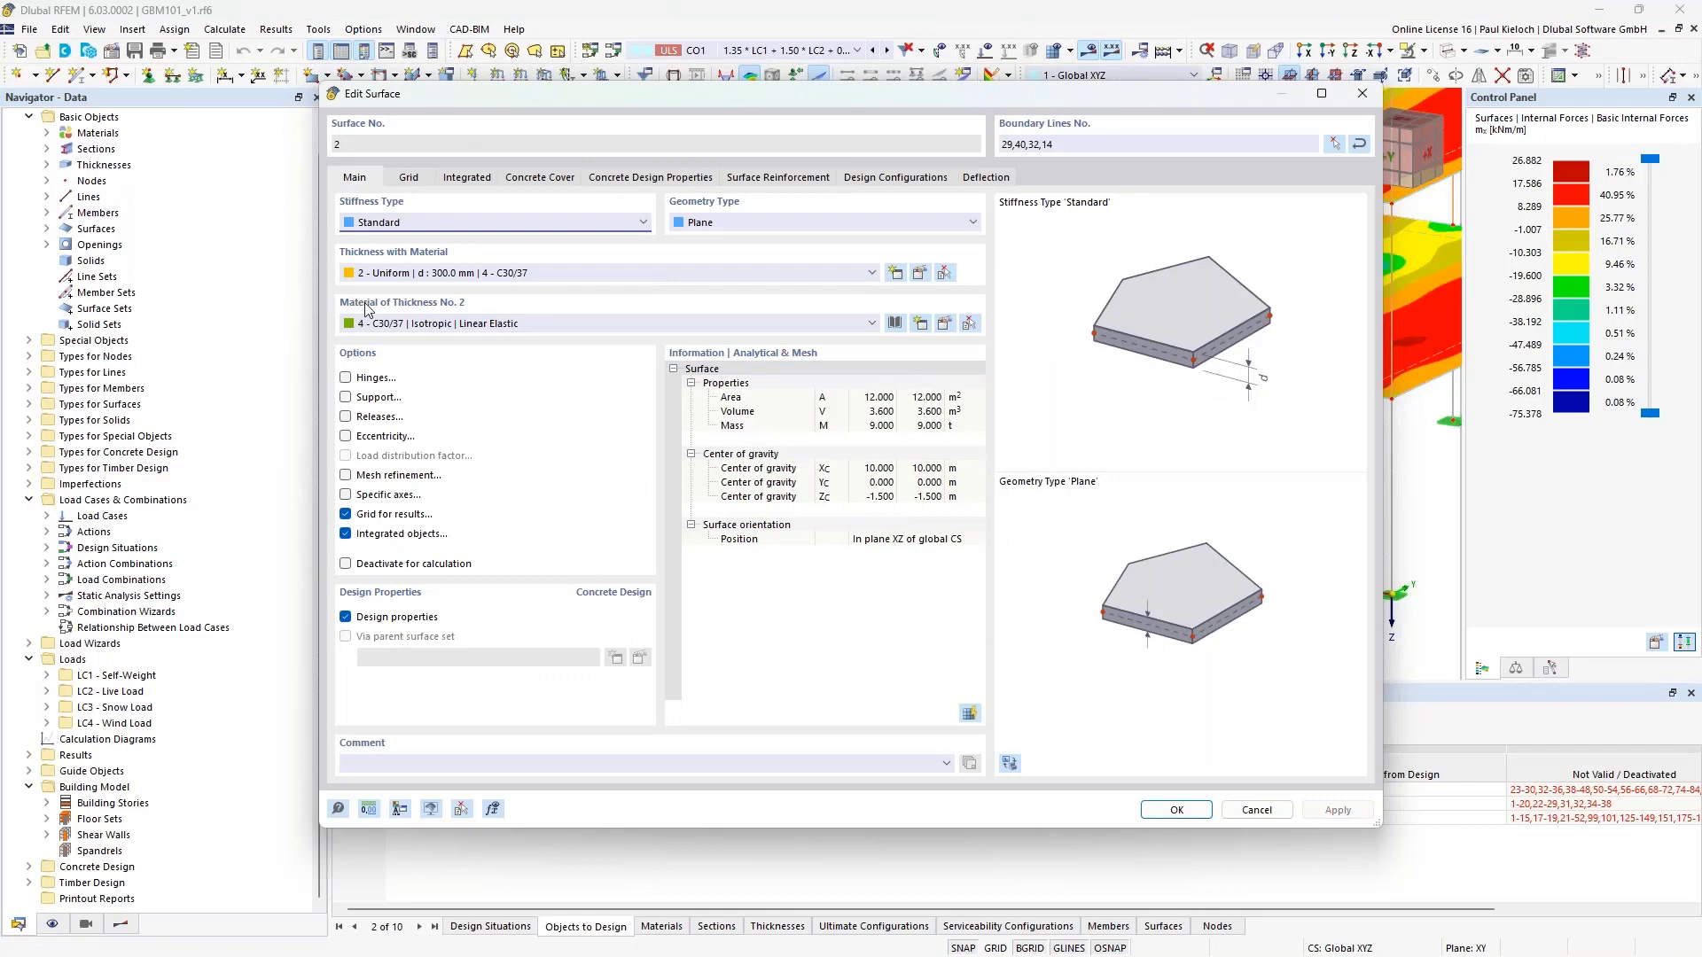
pyautogui.click(1235, 808)
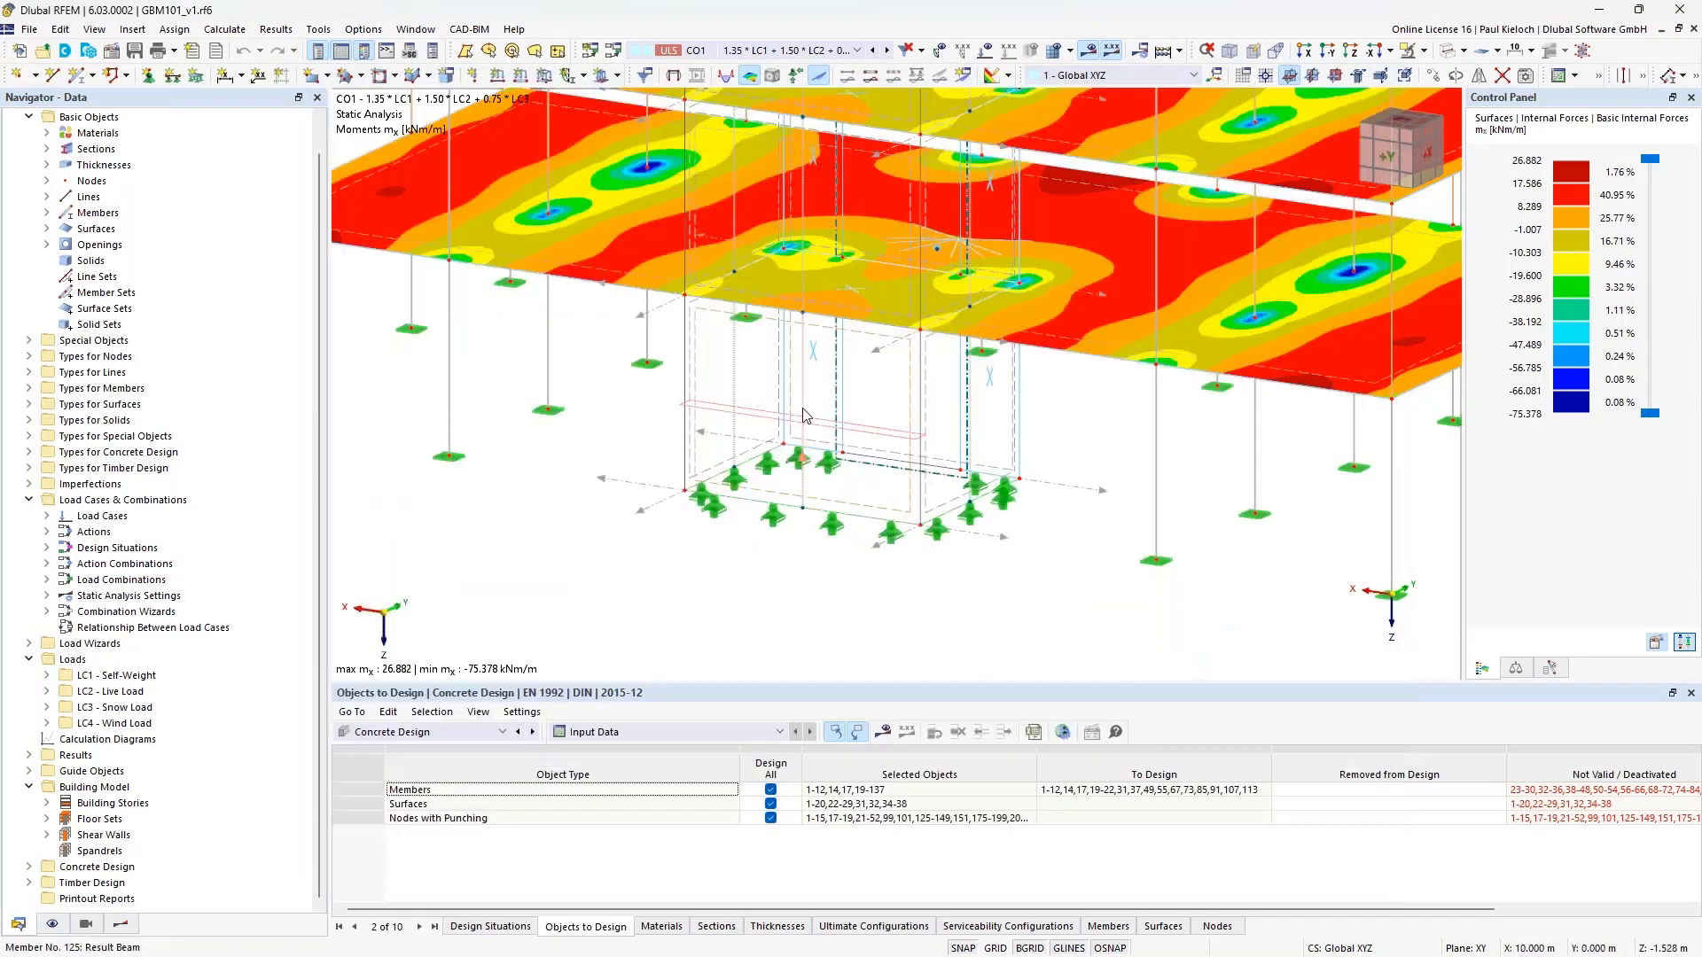
# Check the main data and available design options of the ground-story result beam with section R_M1 300/4000, without editing it
pyautogui.doubleClick(804, 415)
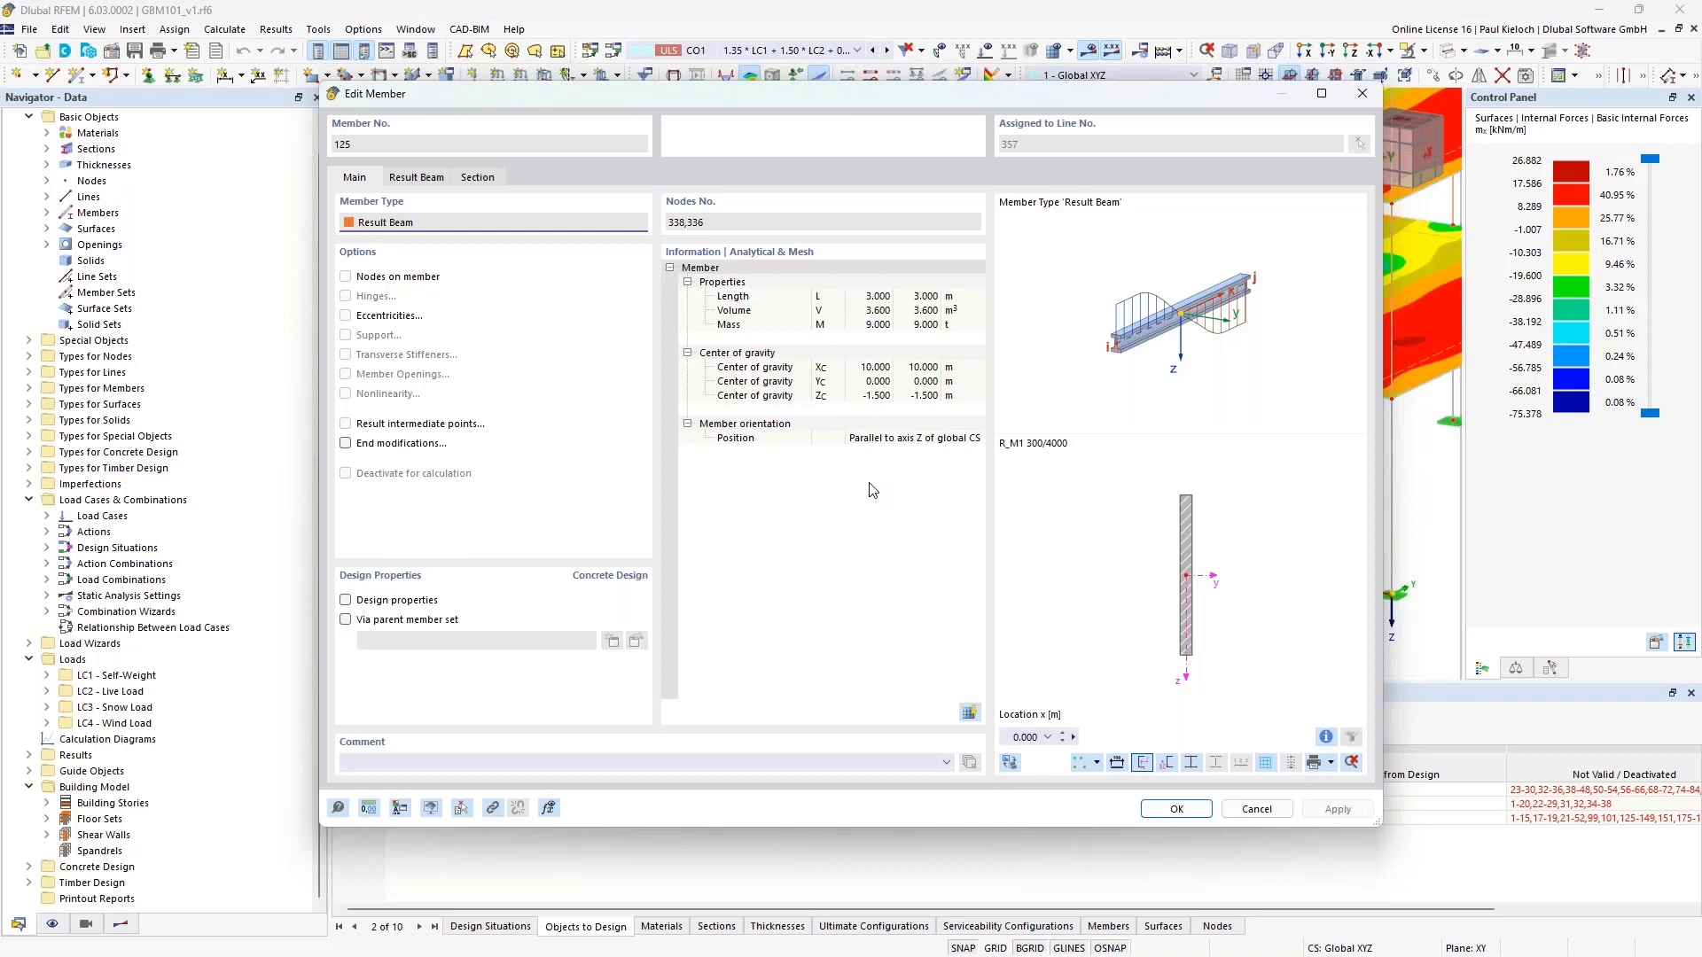
pyautogui.click(1259, 809)
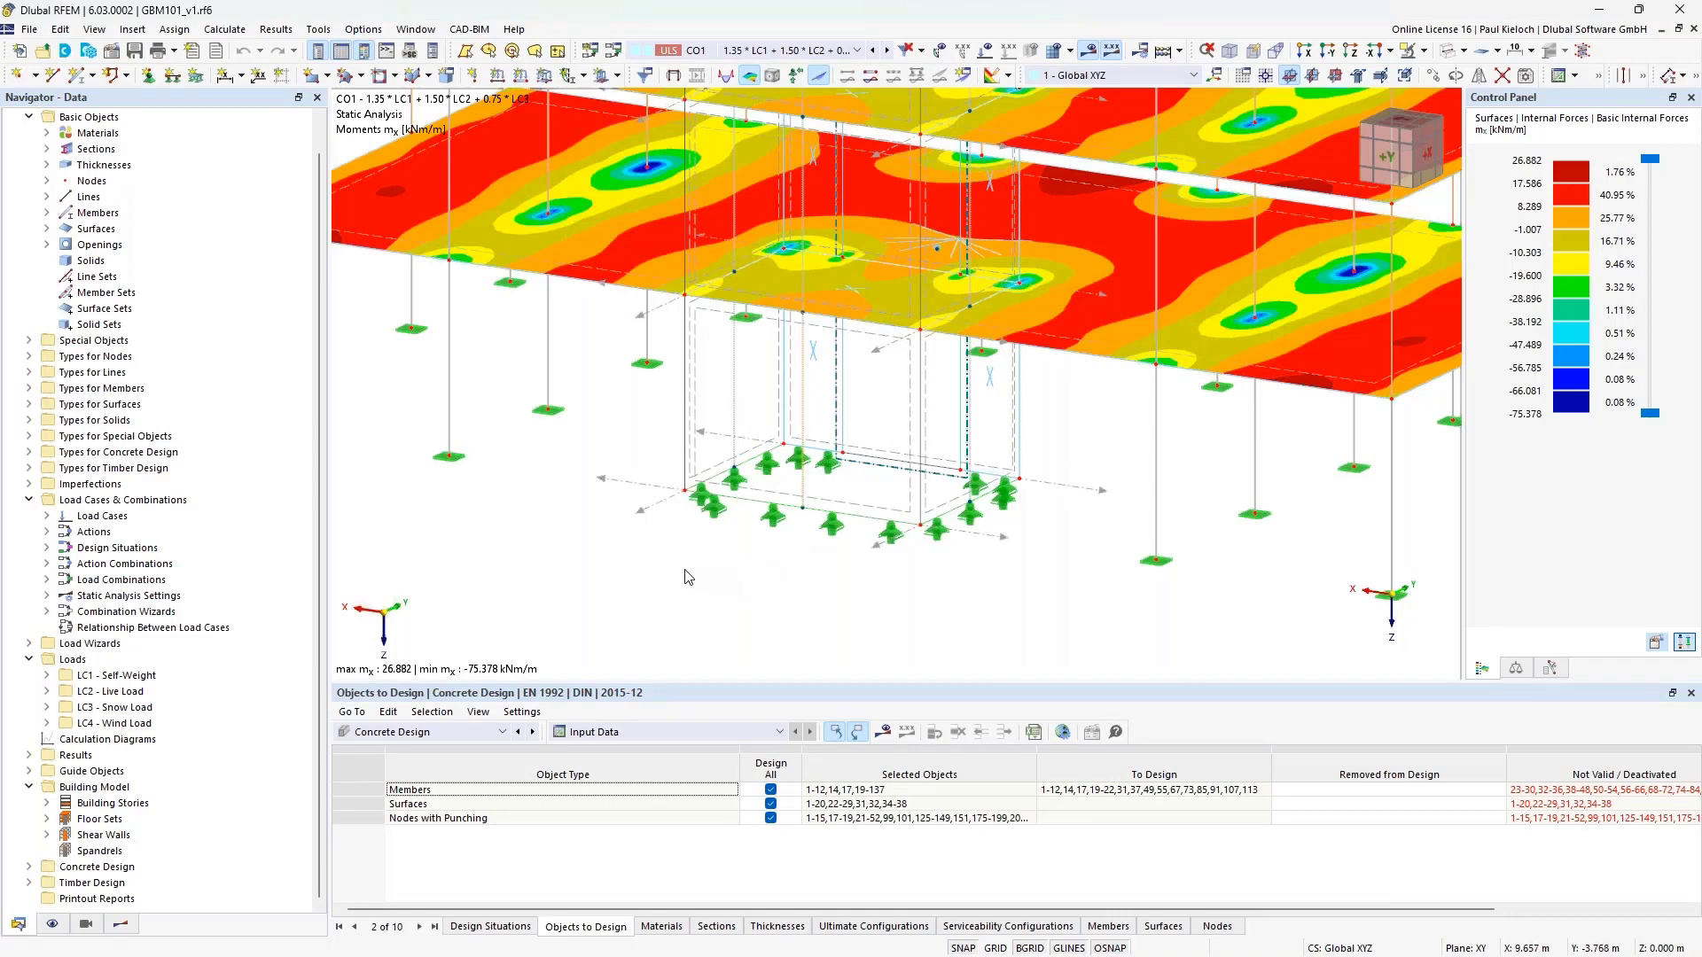
# Edit result beams 121-125 of the core wall together, activate their concrete design properties, and review effective lengths, concrete cover and shear reinforcement
pyautogui.keyDown('ctrl'); pyautogui.moveTo(648, 562); pyautogui.dragTo(895, 568, button='middle'); pyautogui.keyUp('ctrl')
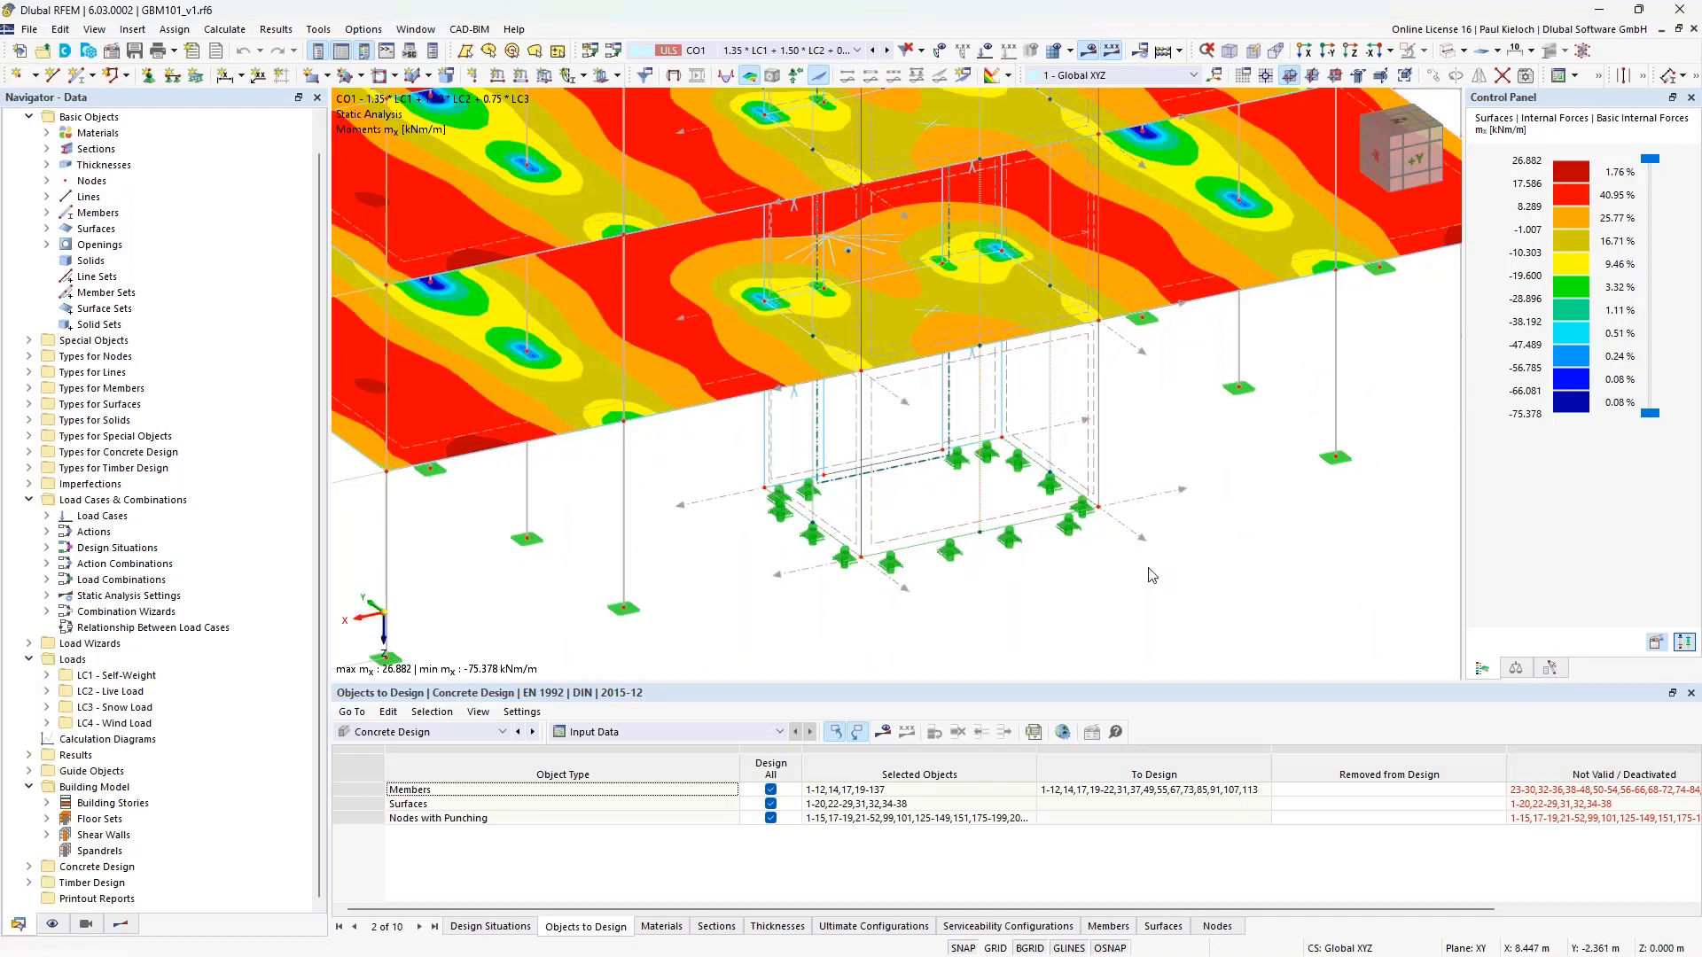
pyautogui.moveTo(1197, 557); pyautogui.dragTo(1103, 556, button='middle')
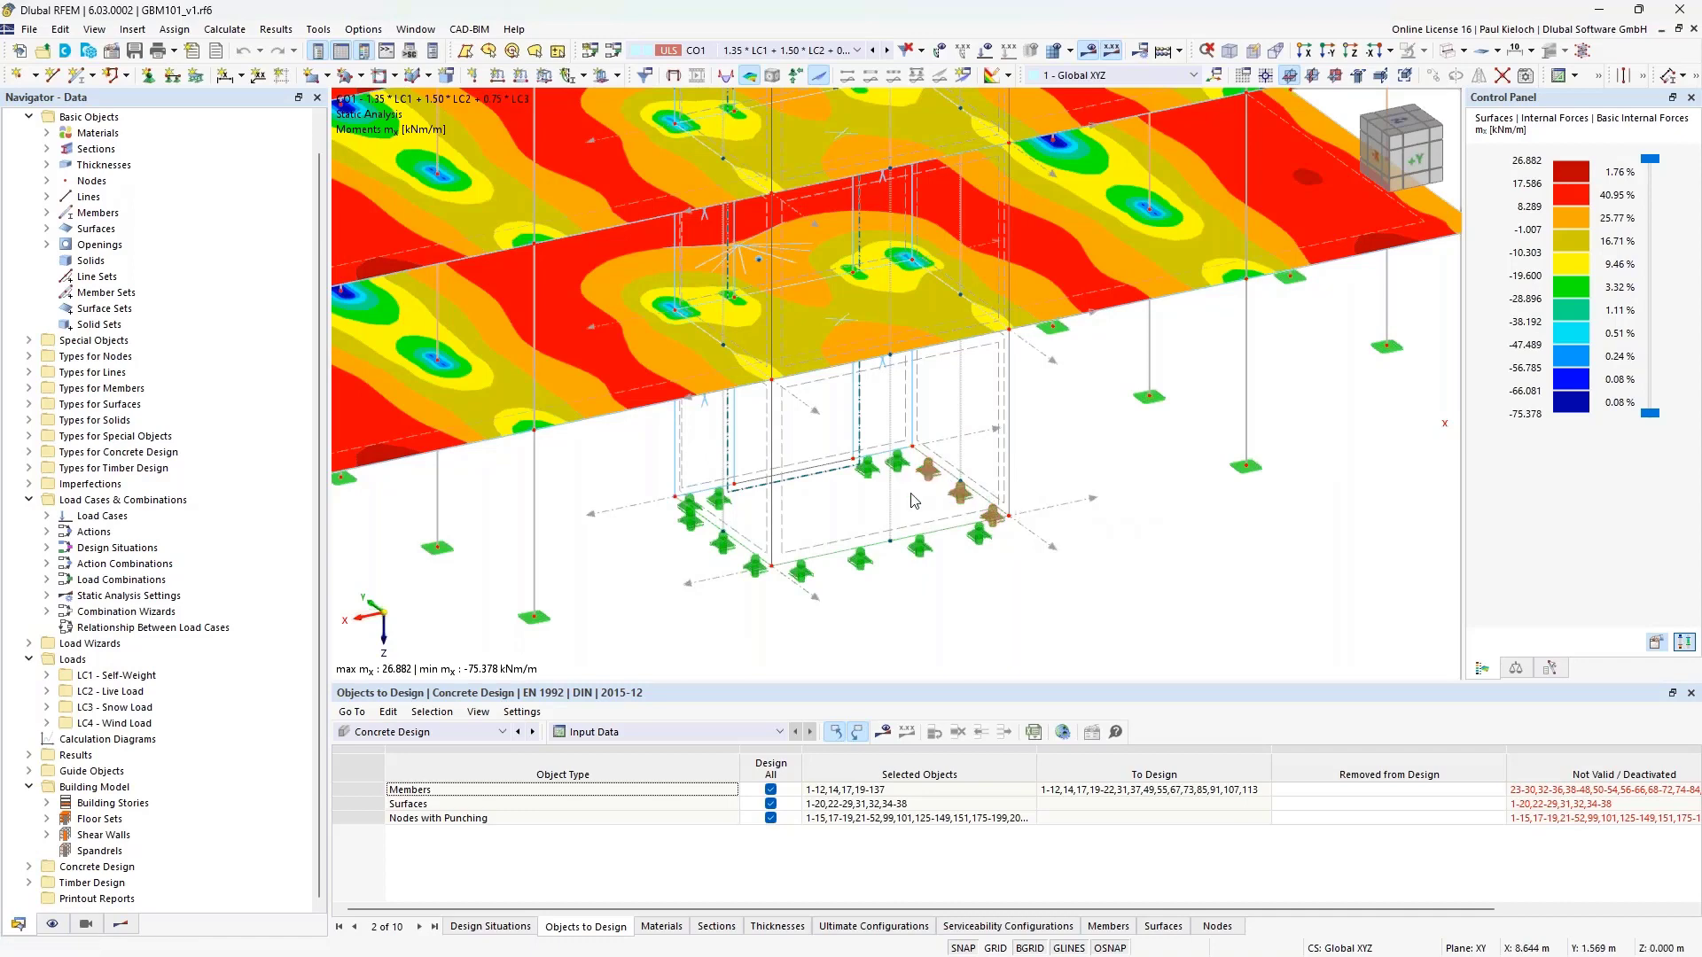
pyautogui.scroll(-1, 1146, 457)
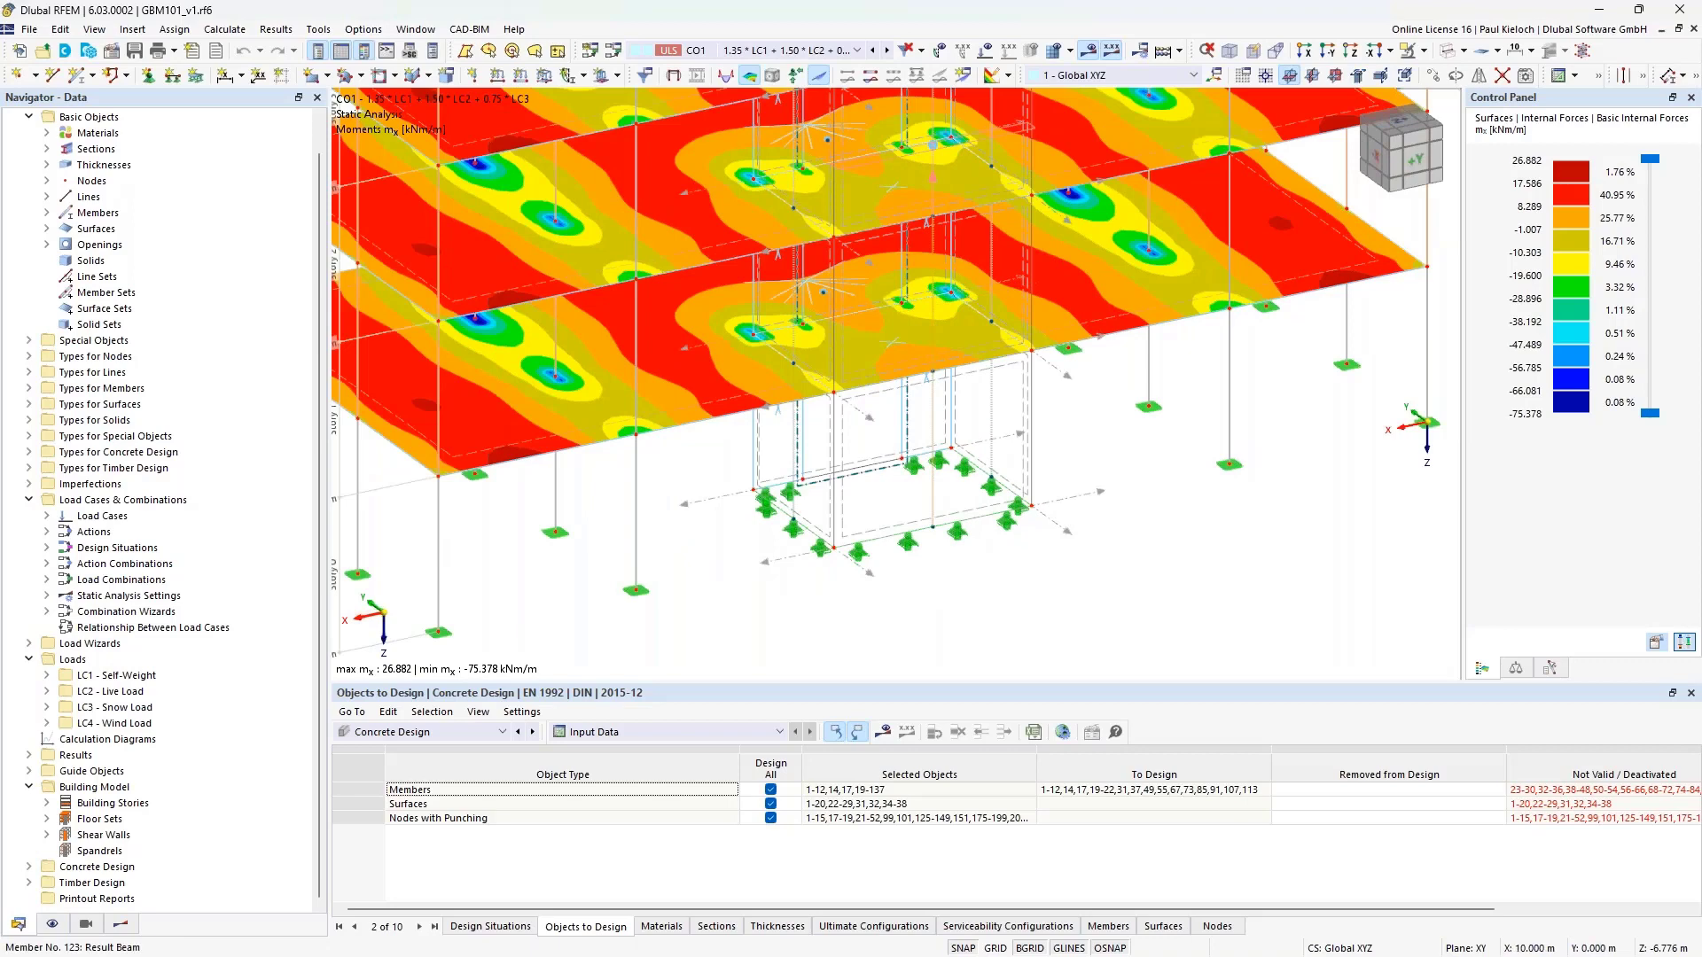
pyautogui.moveTo(1126, 258); pyautogui.dragTo(1116, 586, button='middle')
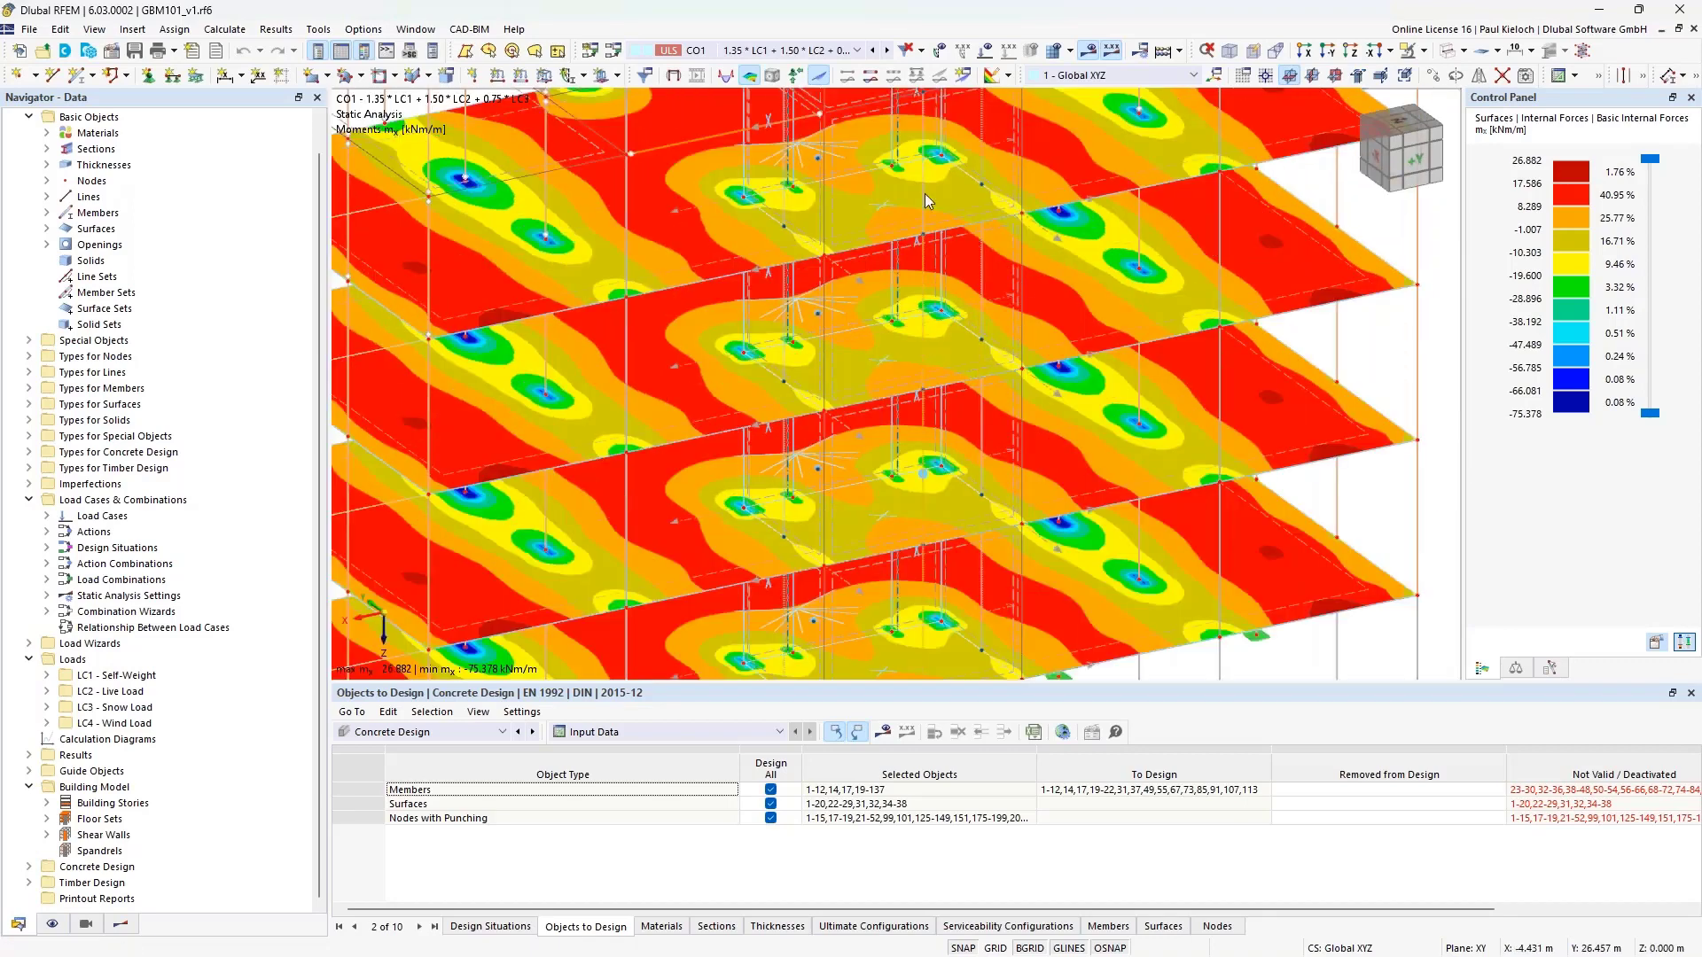
pyautogui.scroll(-3, 997, 205)
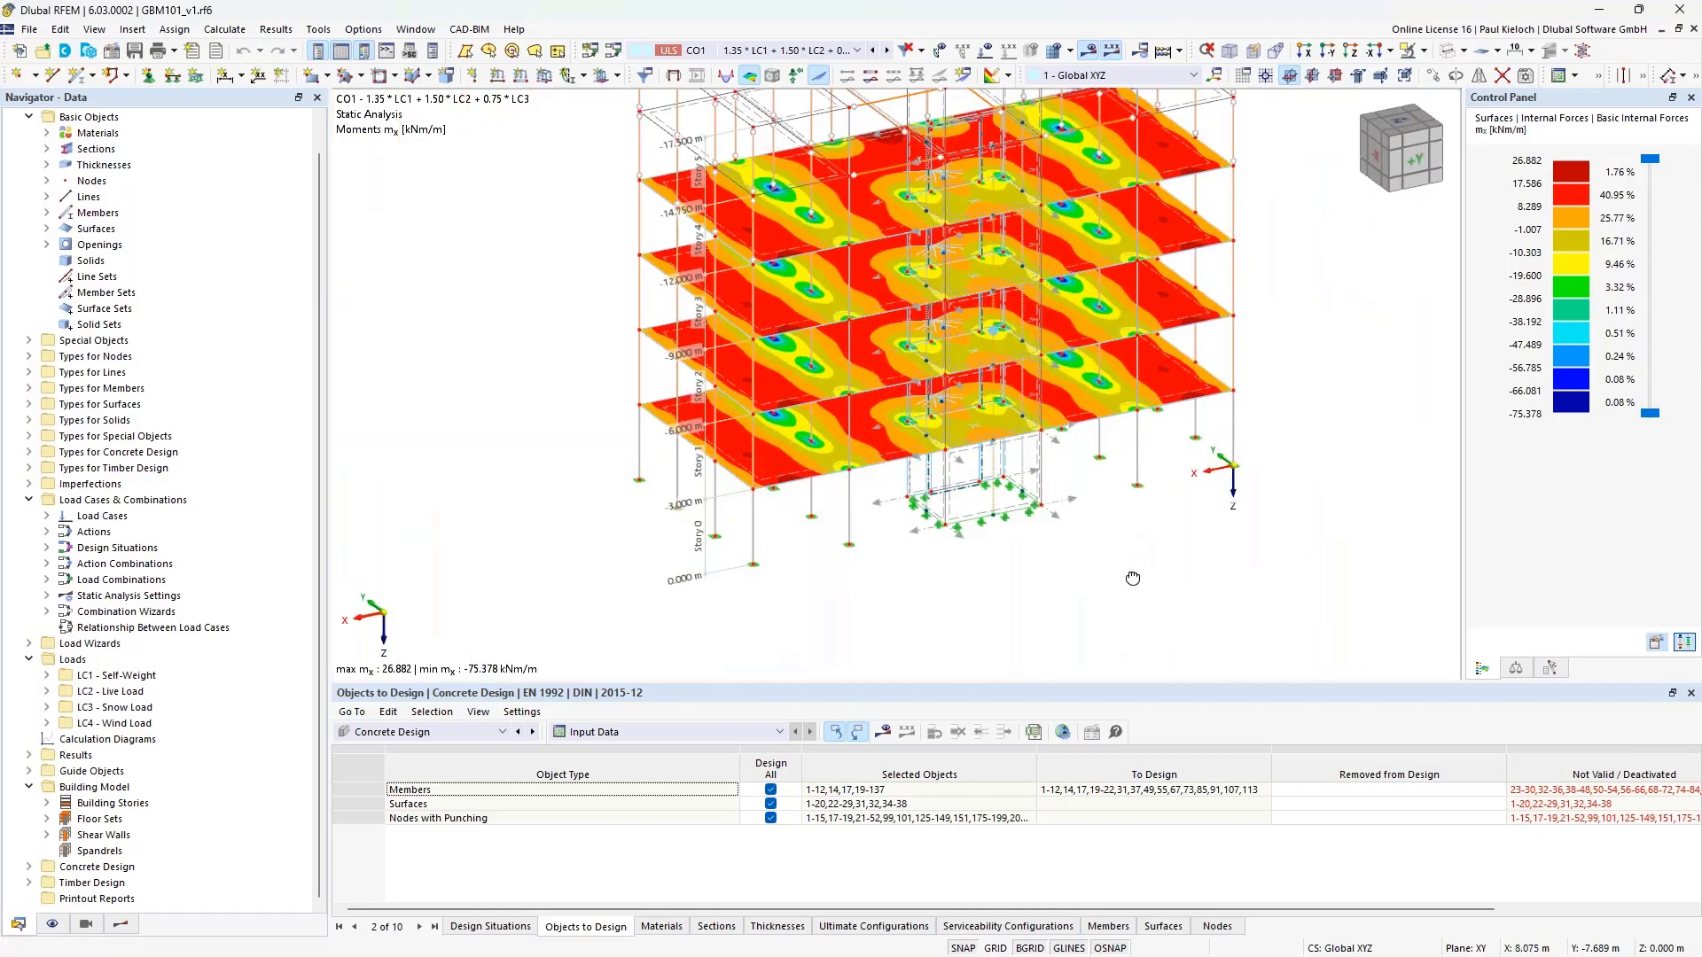
pyautogui.keyDown('ctrl'); pyautogui.moveTo(1132, 577); pyautogui.dragTo(1072, 521, button='middle'); pyautogui.keyUp('ctrl')
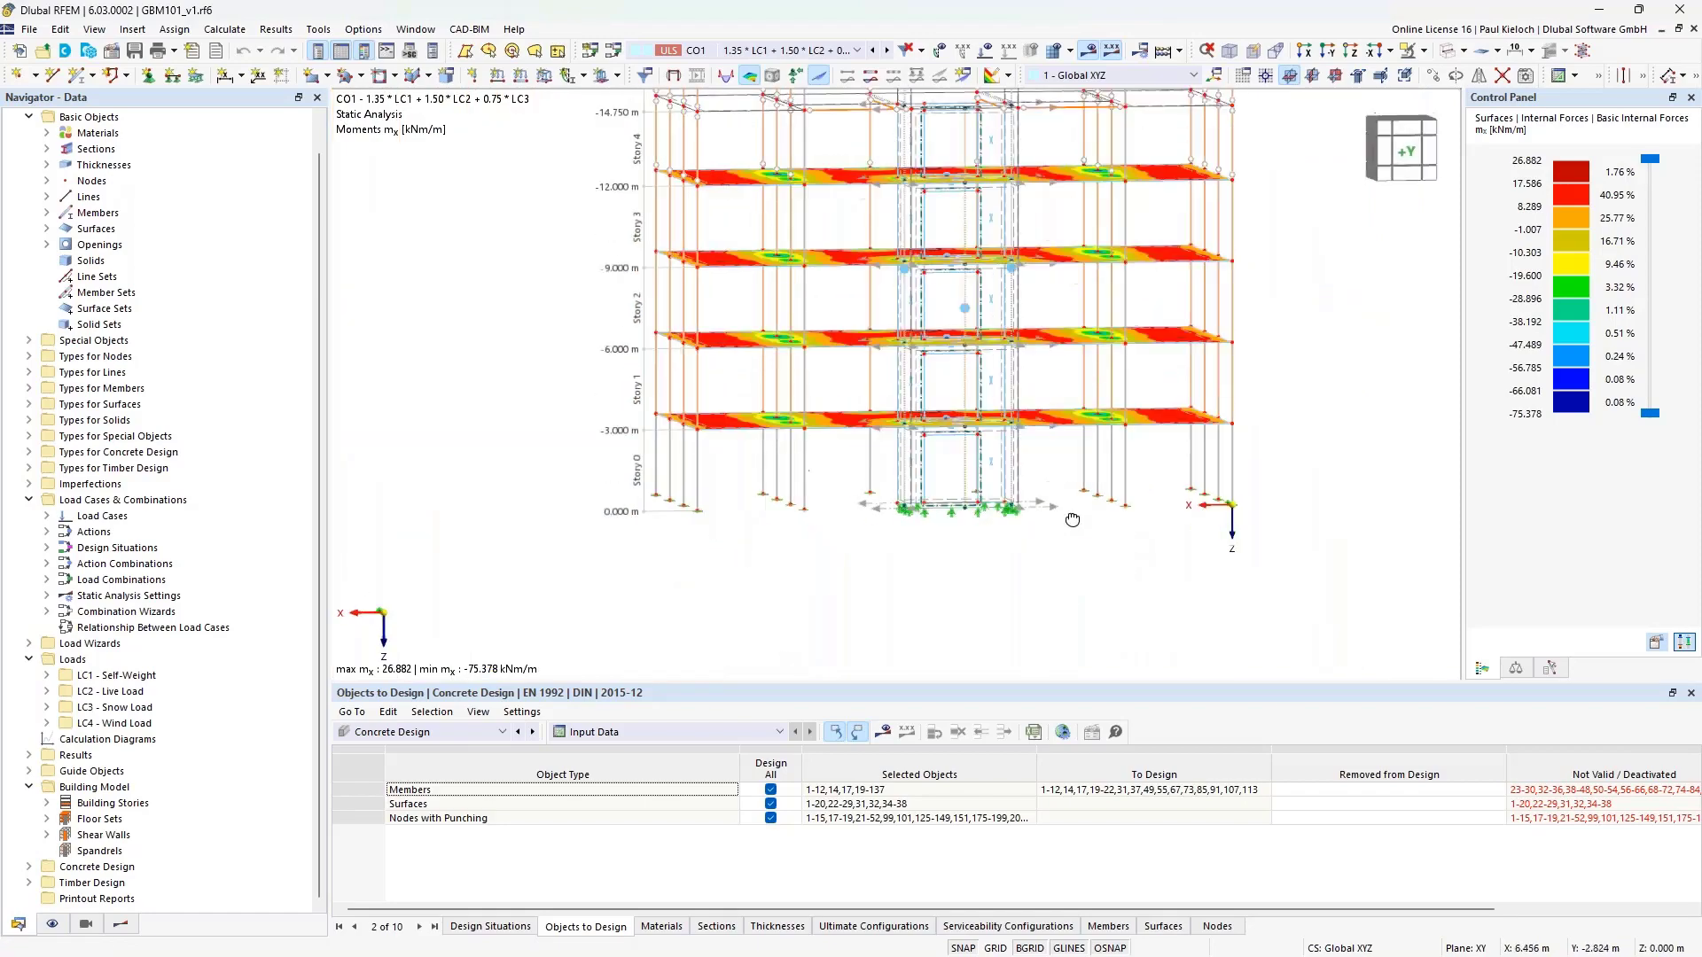
pyautogui.doubleClick(975, 470)
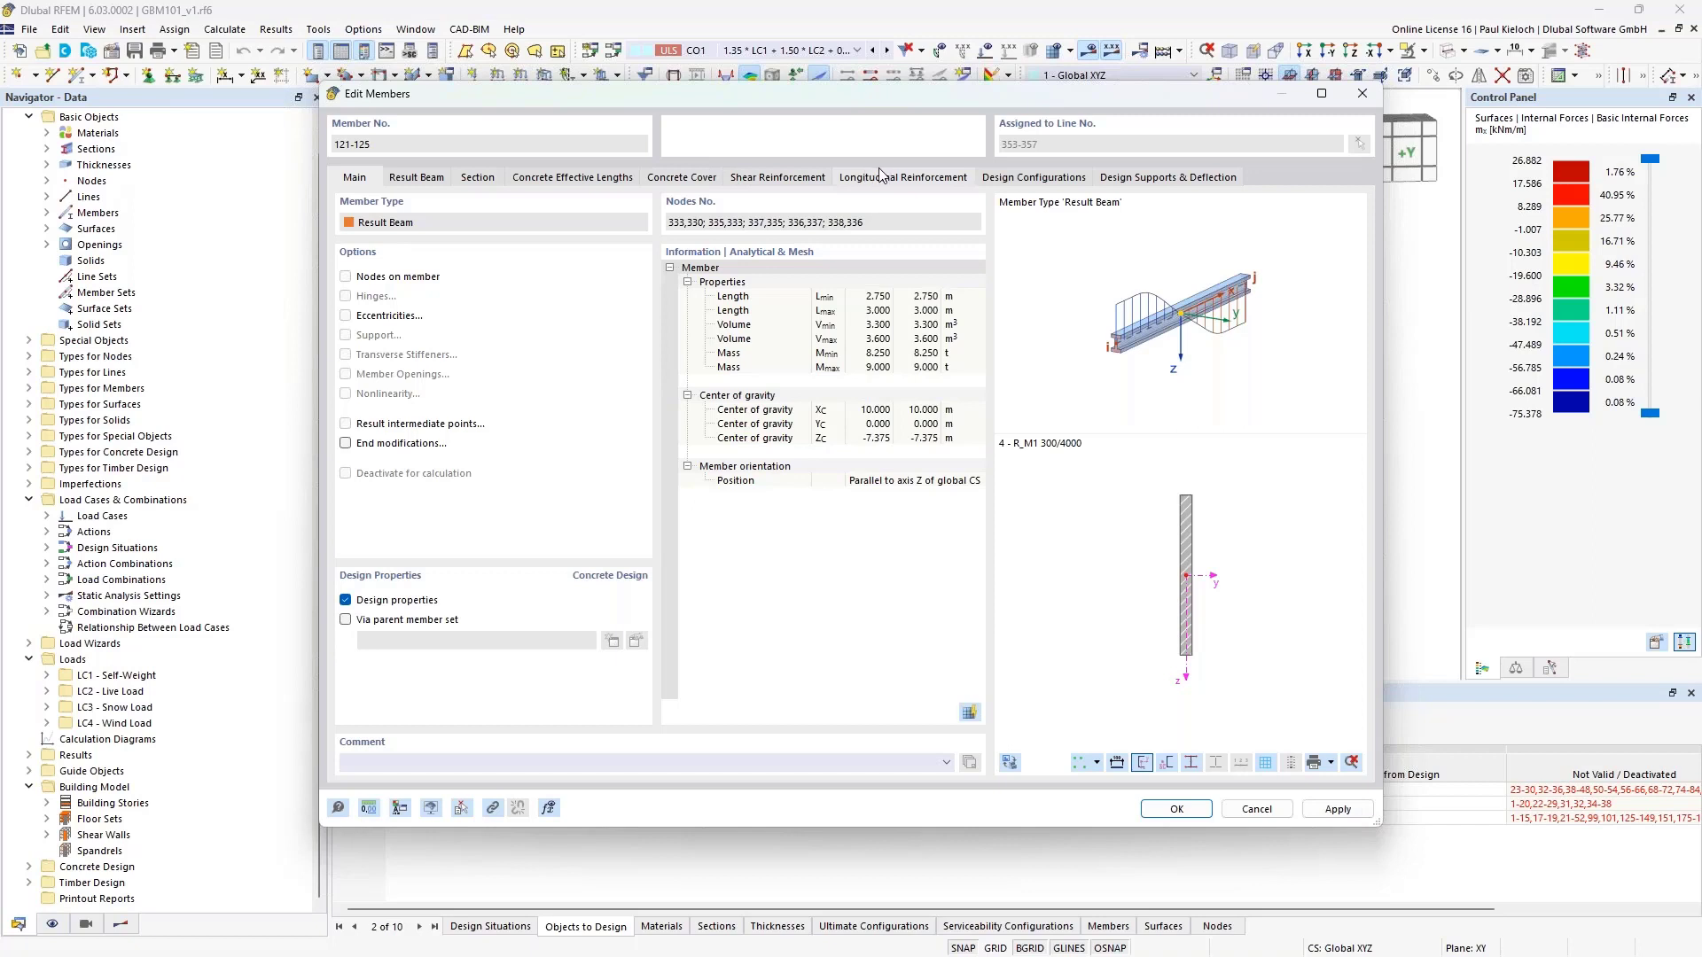
pyautogui.click(619, 179)
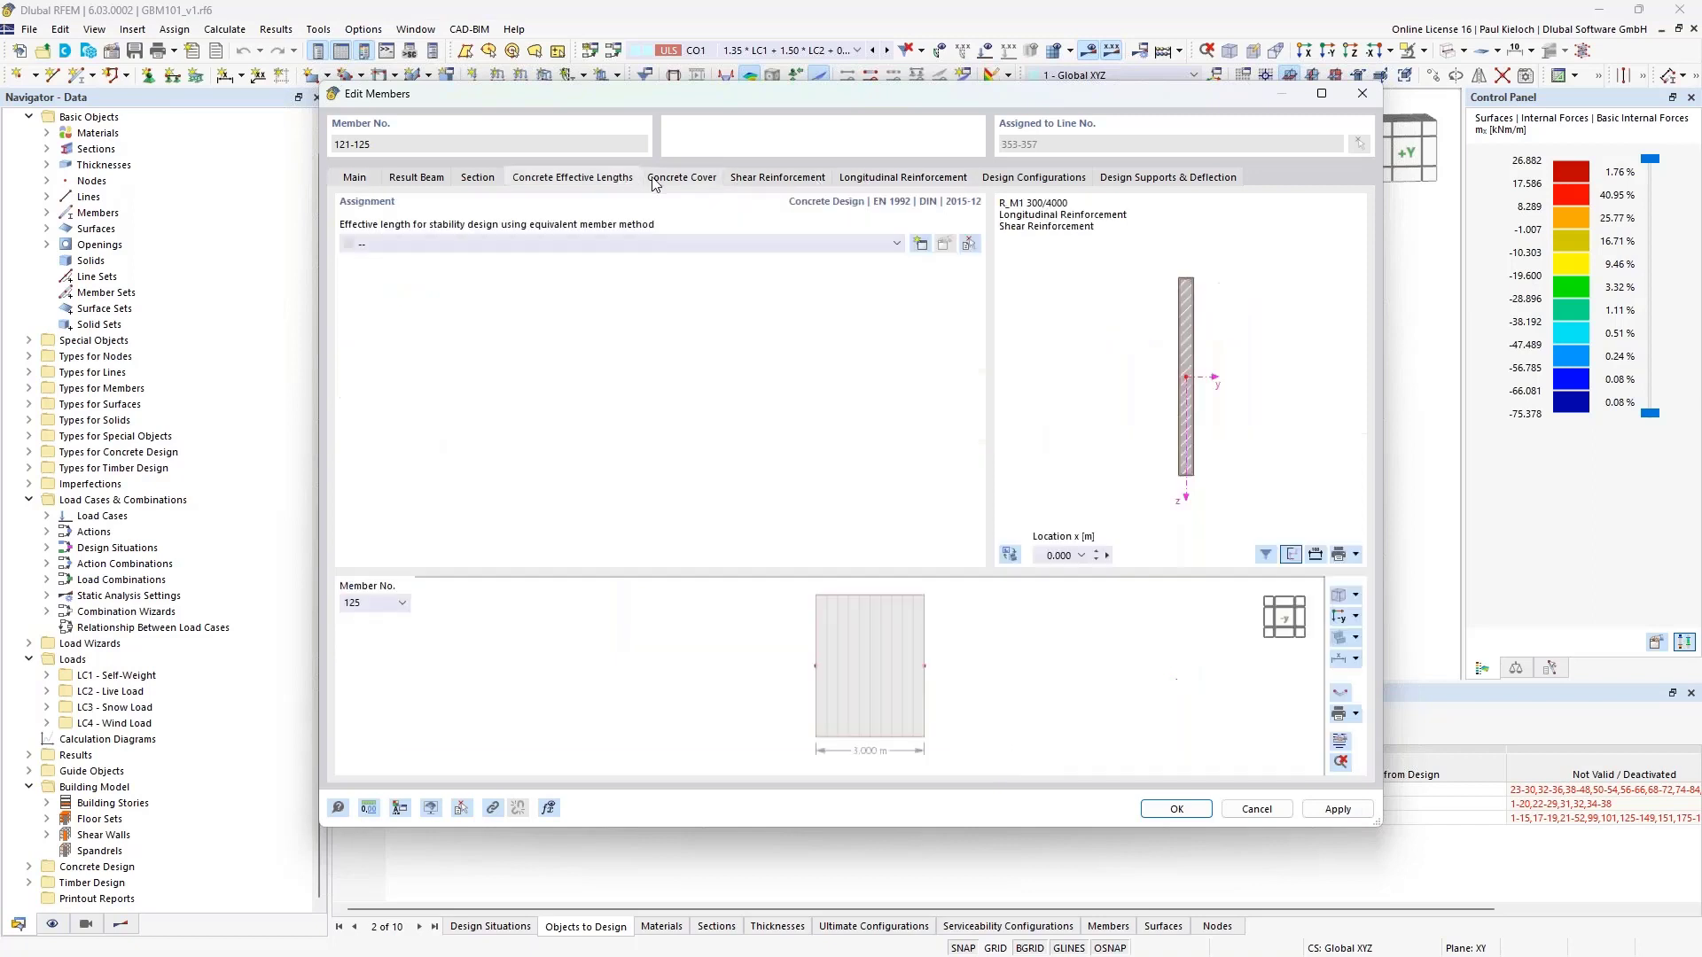
pyautogui.click(700, 180)
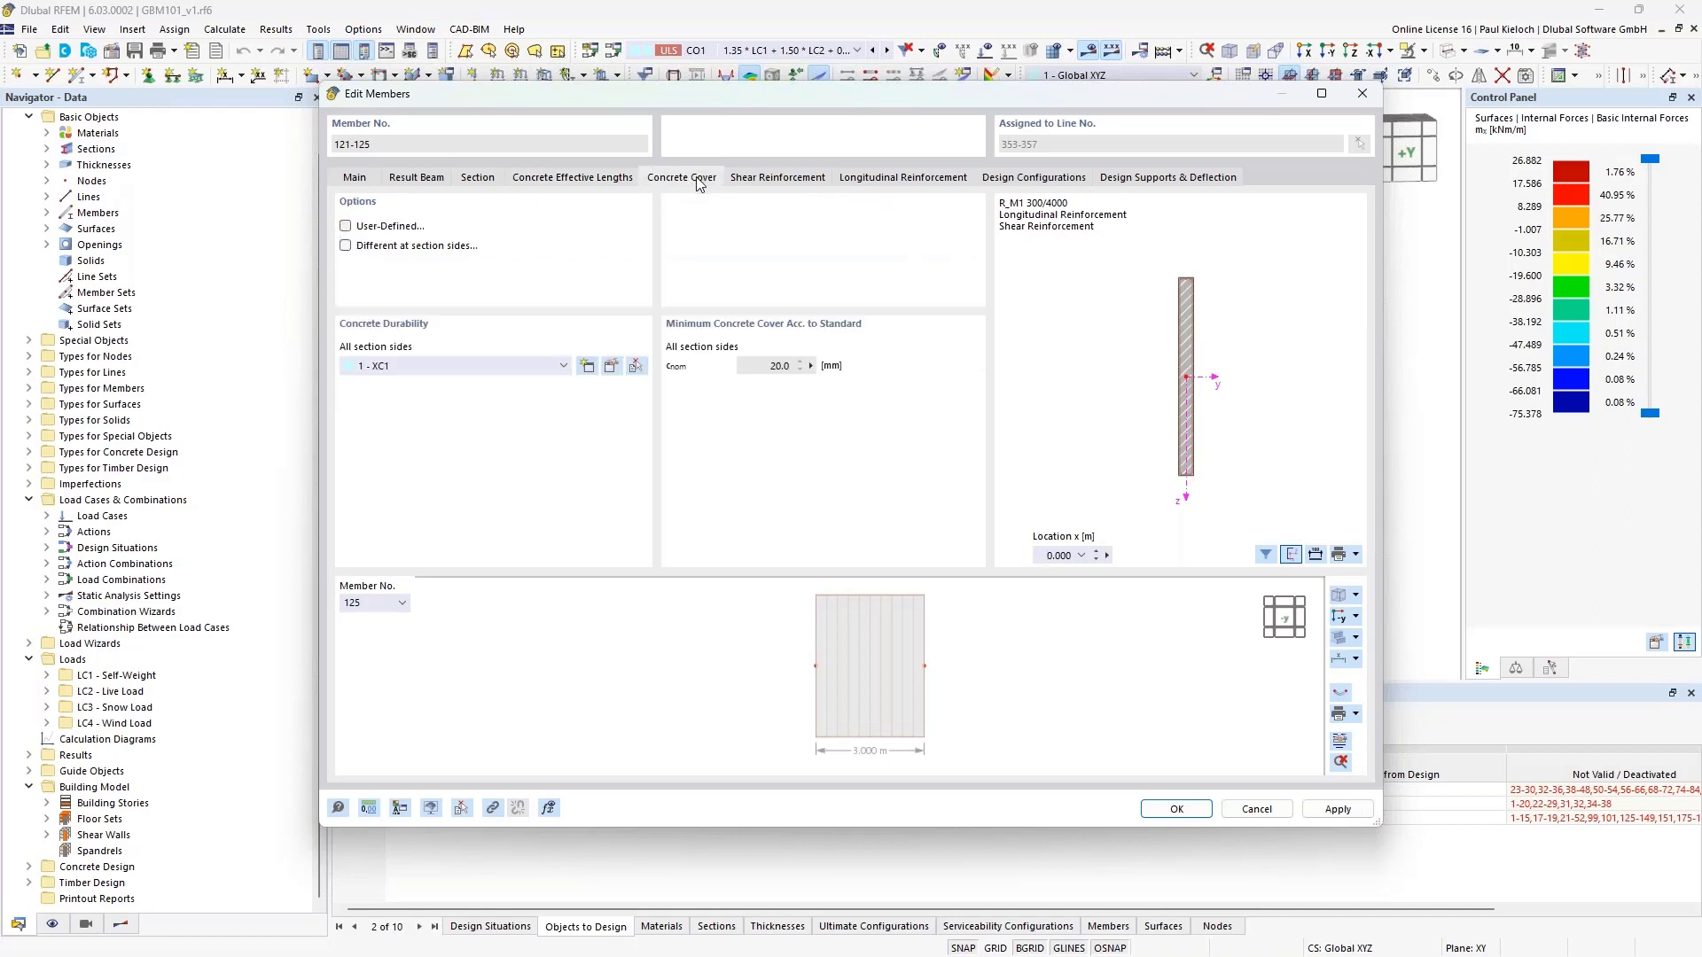
pyautogui.click(806, 185)
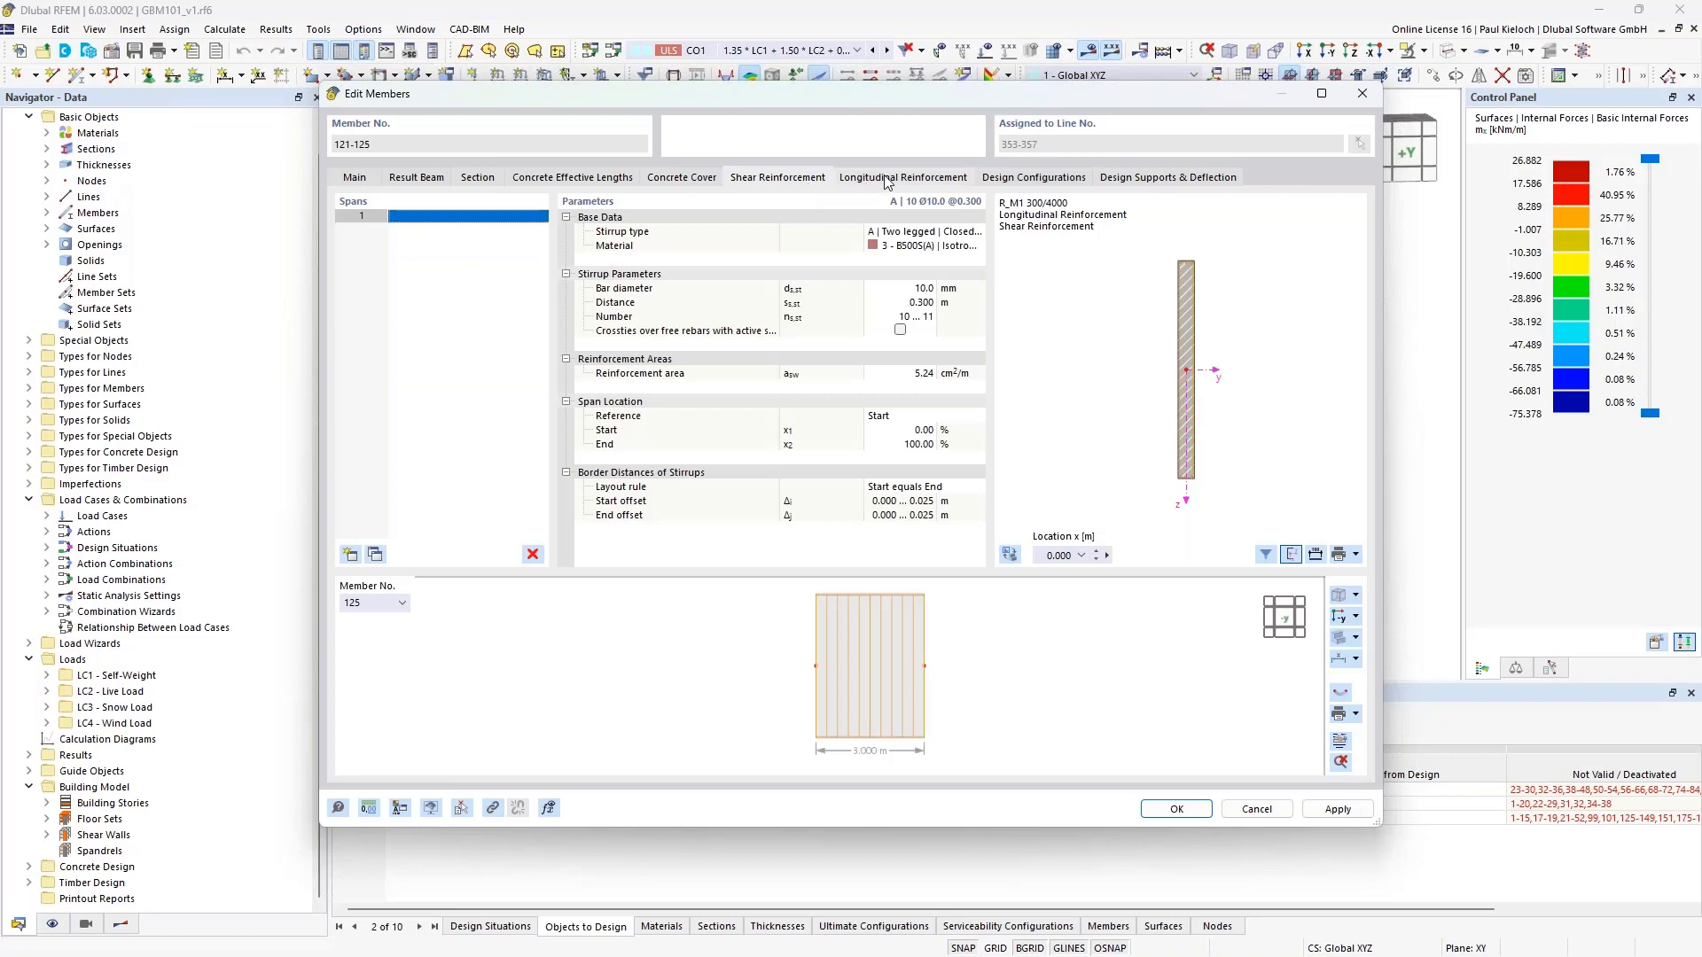
# Set the stirrup distance of result beams 121-125 to 0.15 m and apply it, accepting the deletion of all results
pyautogui.click(878, 181)
pyautogui.click(791, 183)
pyautogui.click(904, 303)
pyautogui.press('BackSpace')
pyautogui.write(',15')
pyautogui.press('Tab')
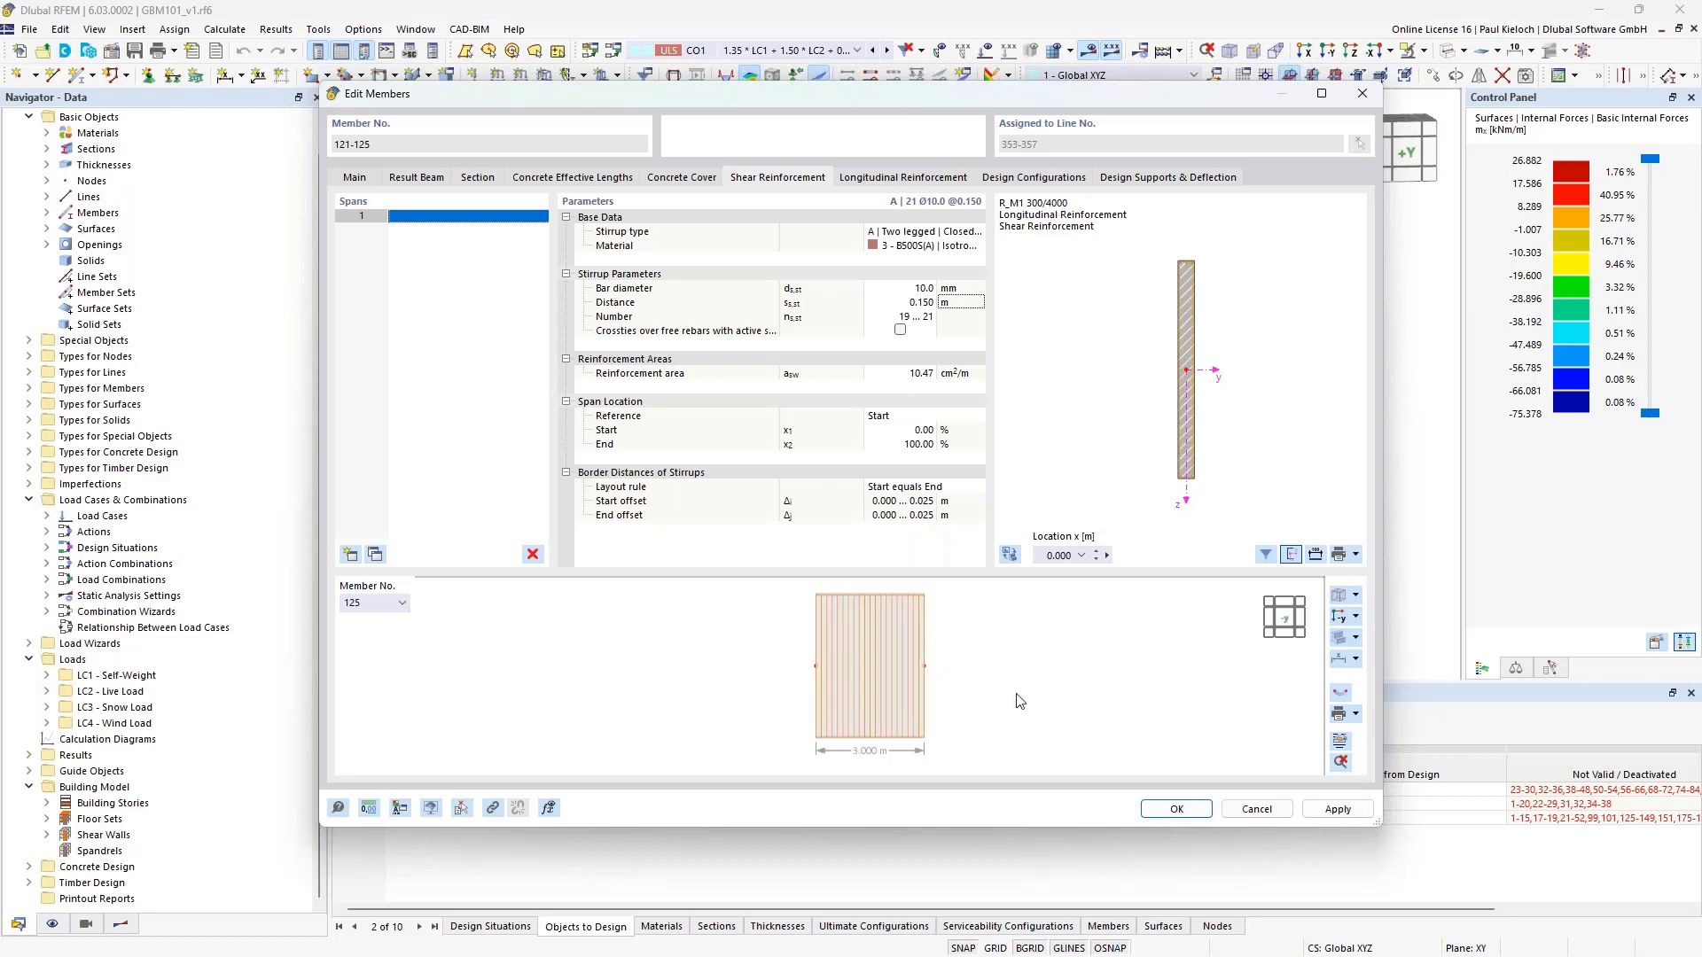
pyautogui.click(1314, 809)
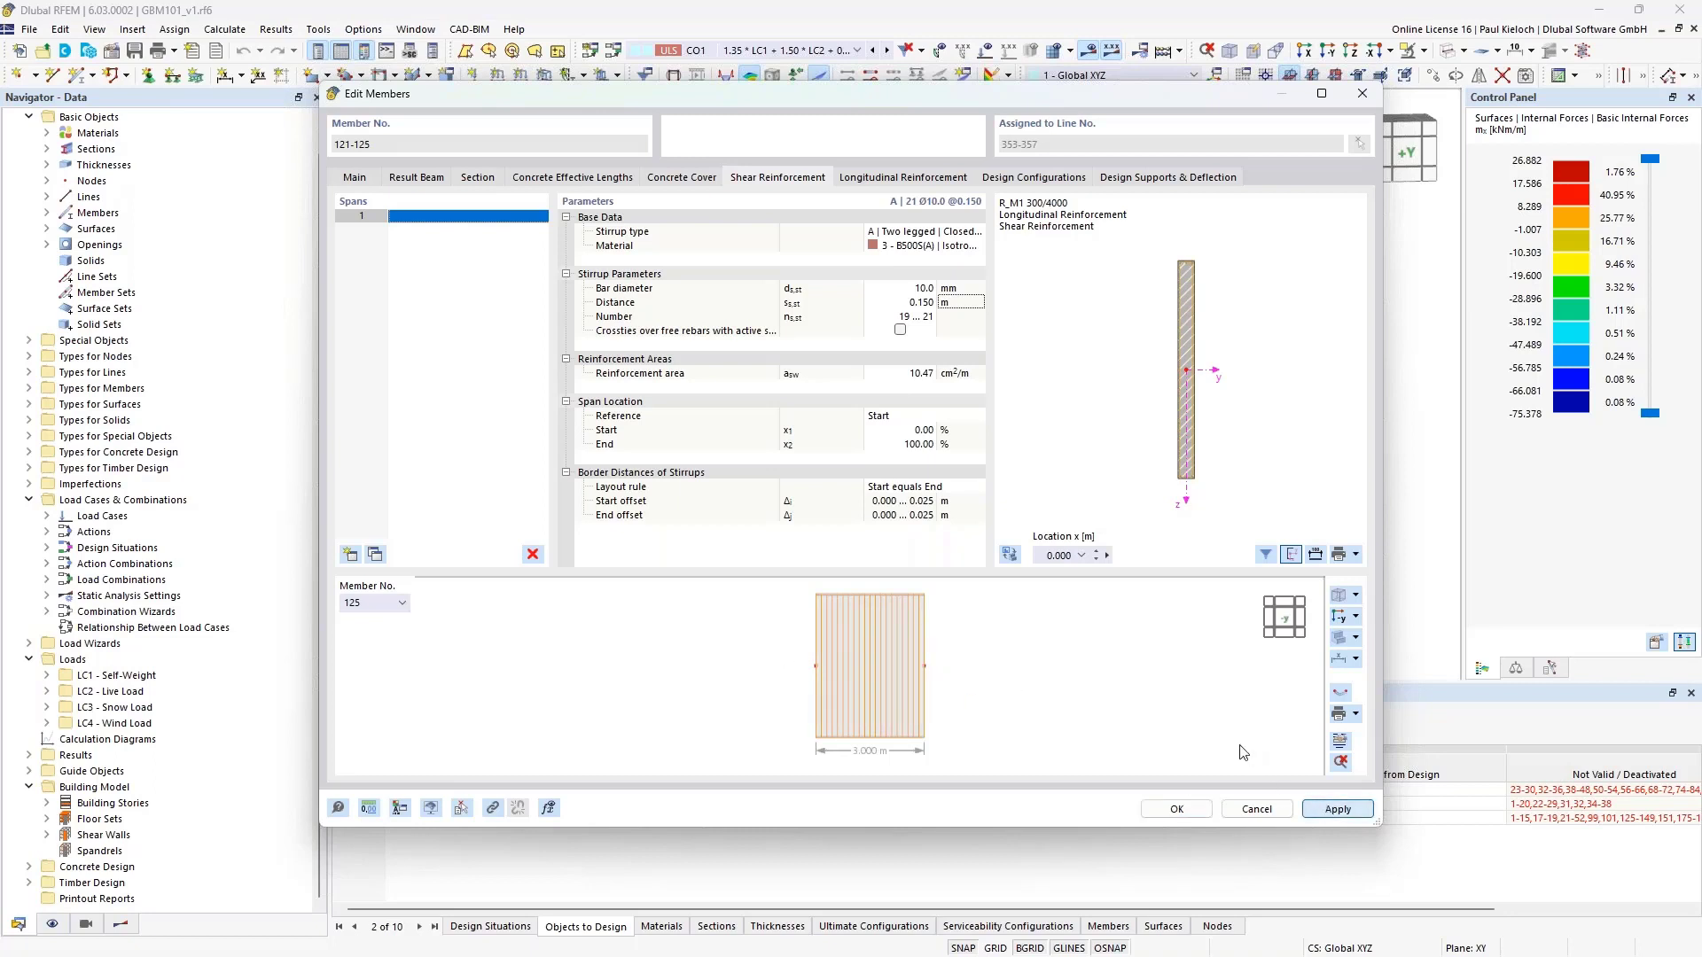
pyautogui.click(920, 558)
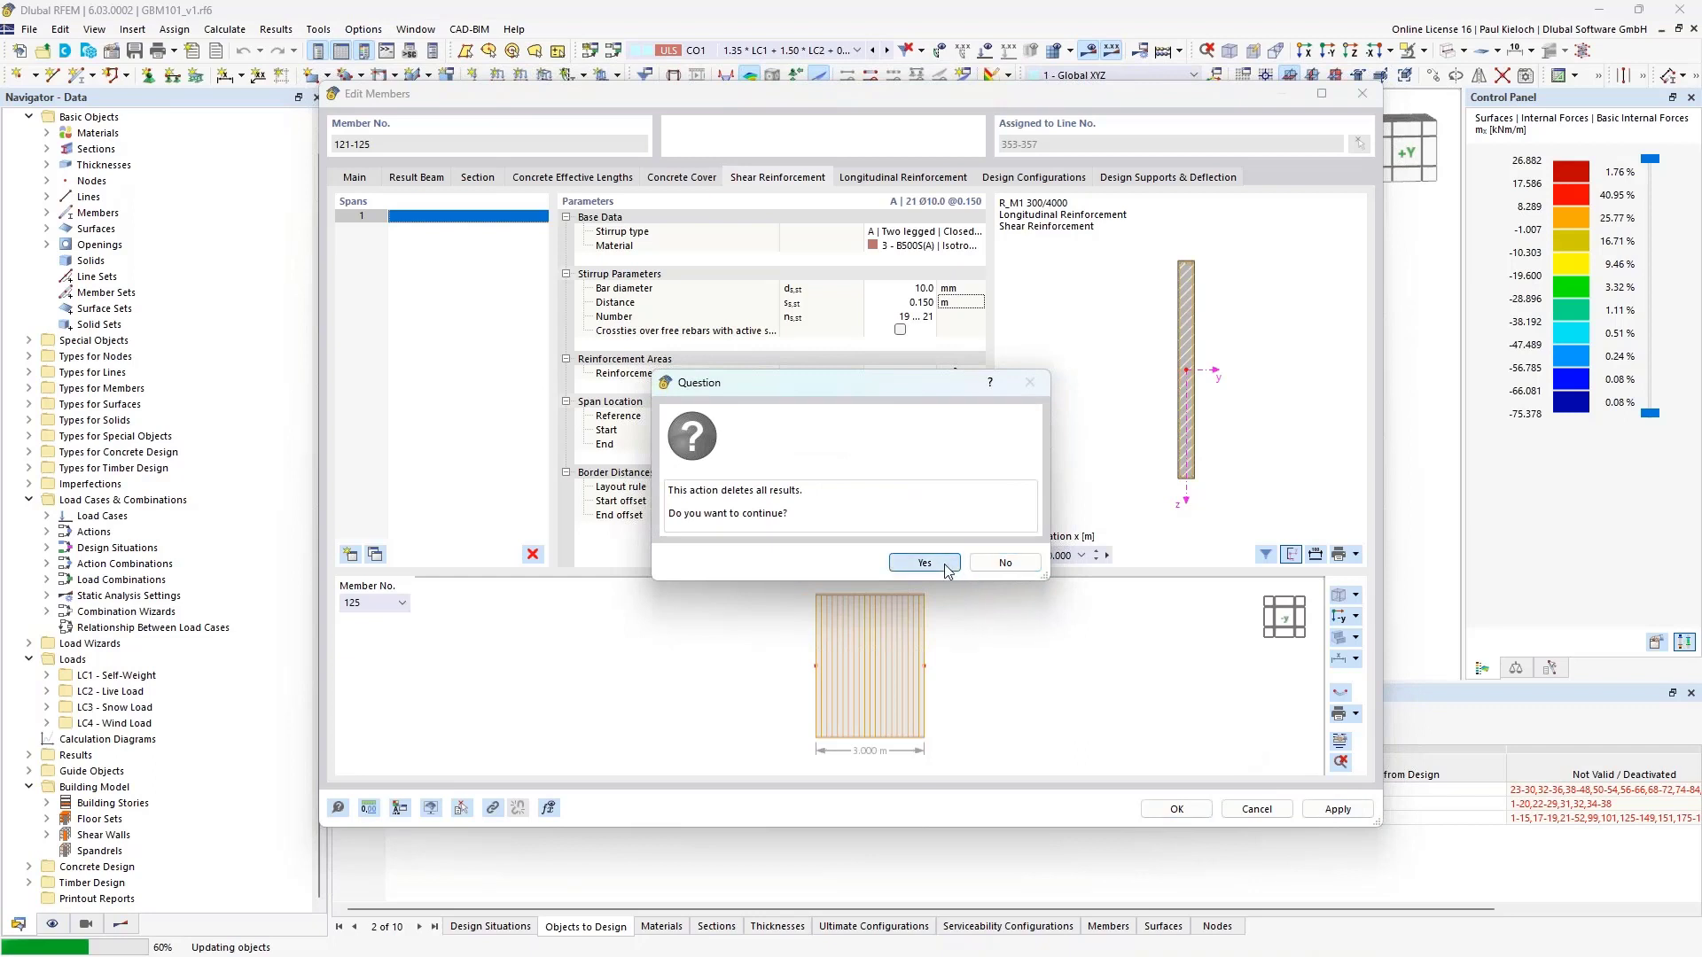
# Change the rebar type of the beams' longitudinal reinforcement to D | Line
pyautogui.click(919, 181)
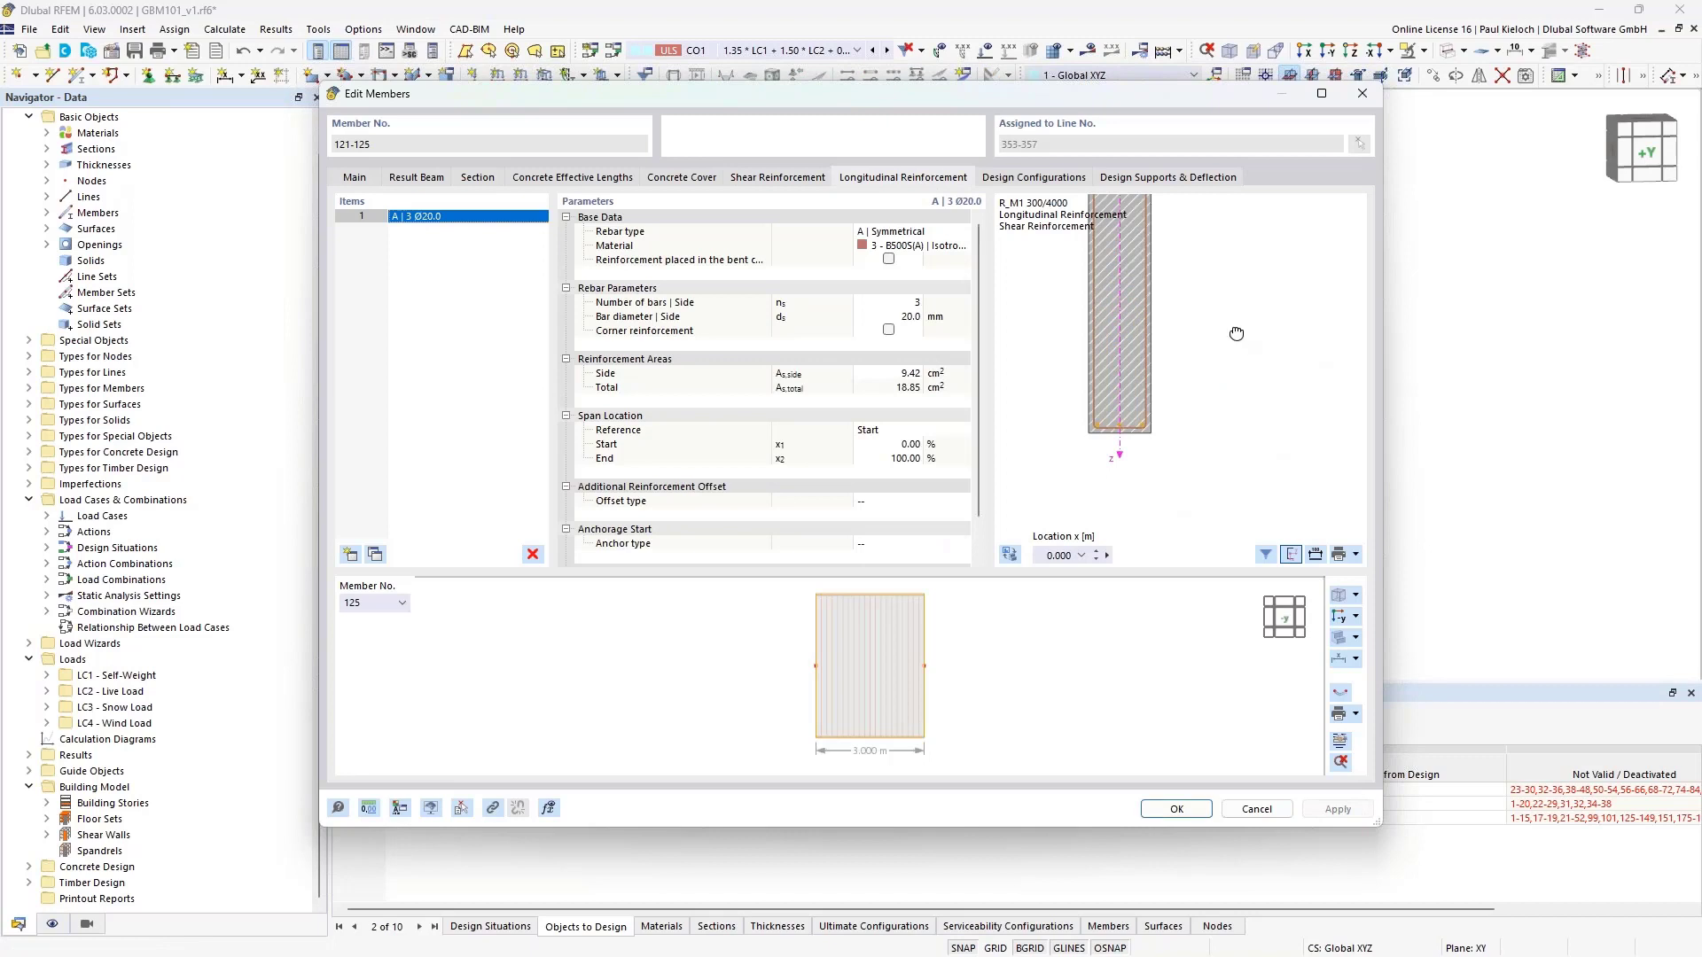
pyautogui.click(908, 232)
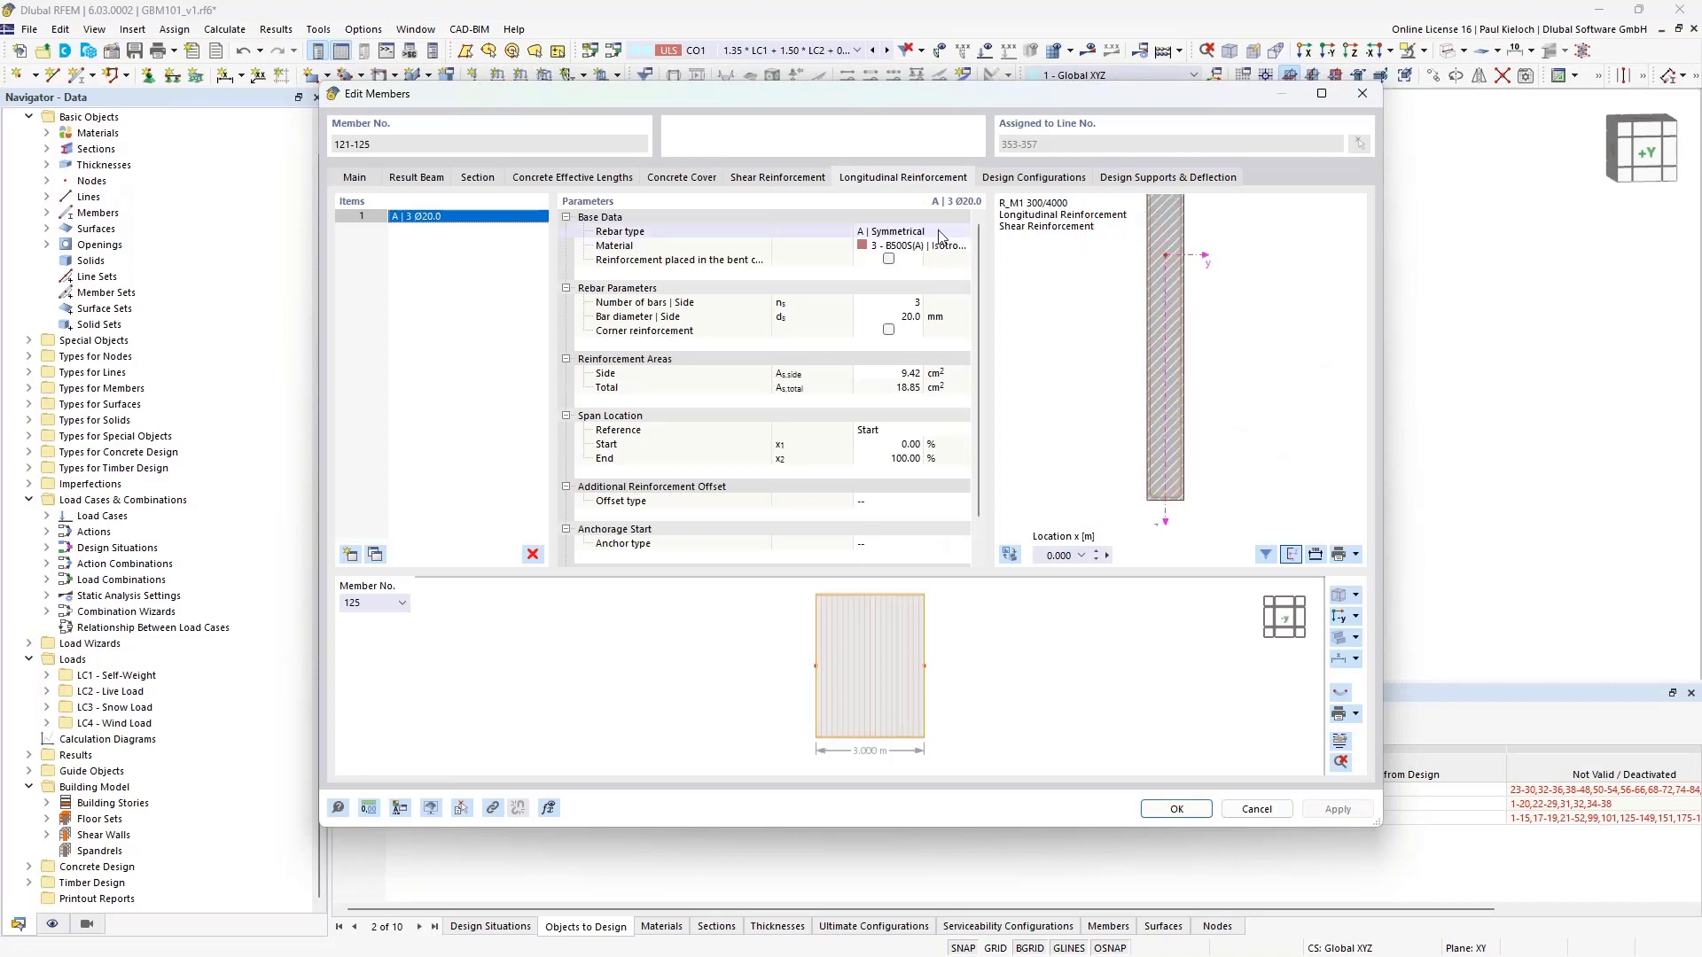
pyautogui.click(910, 234)
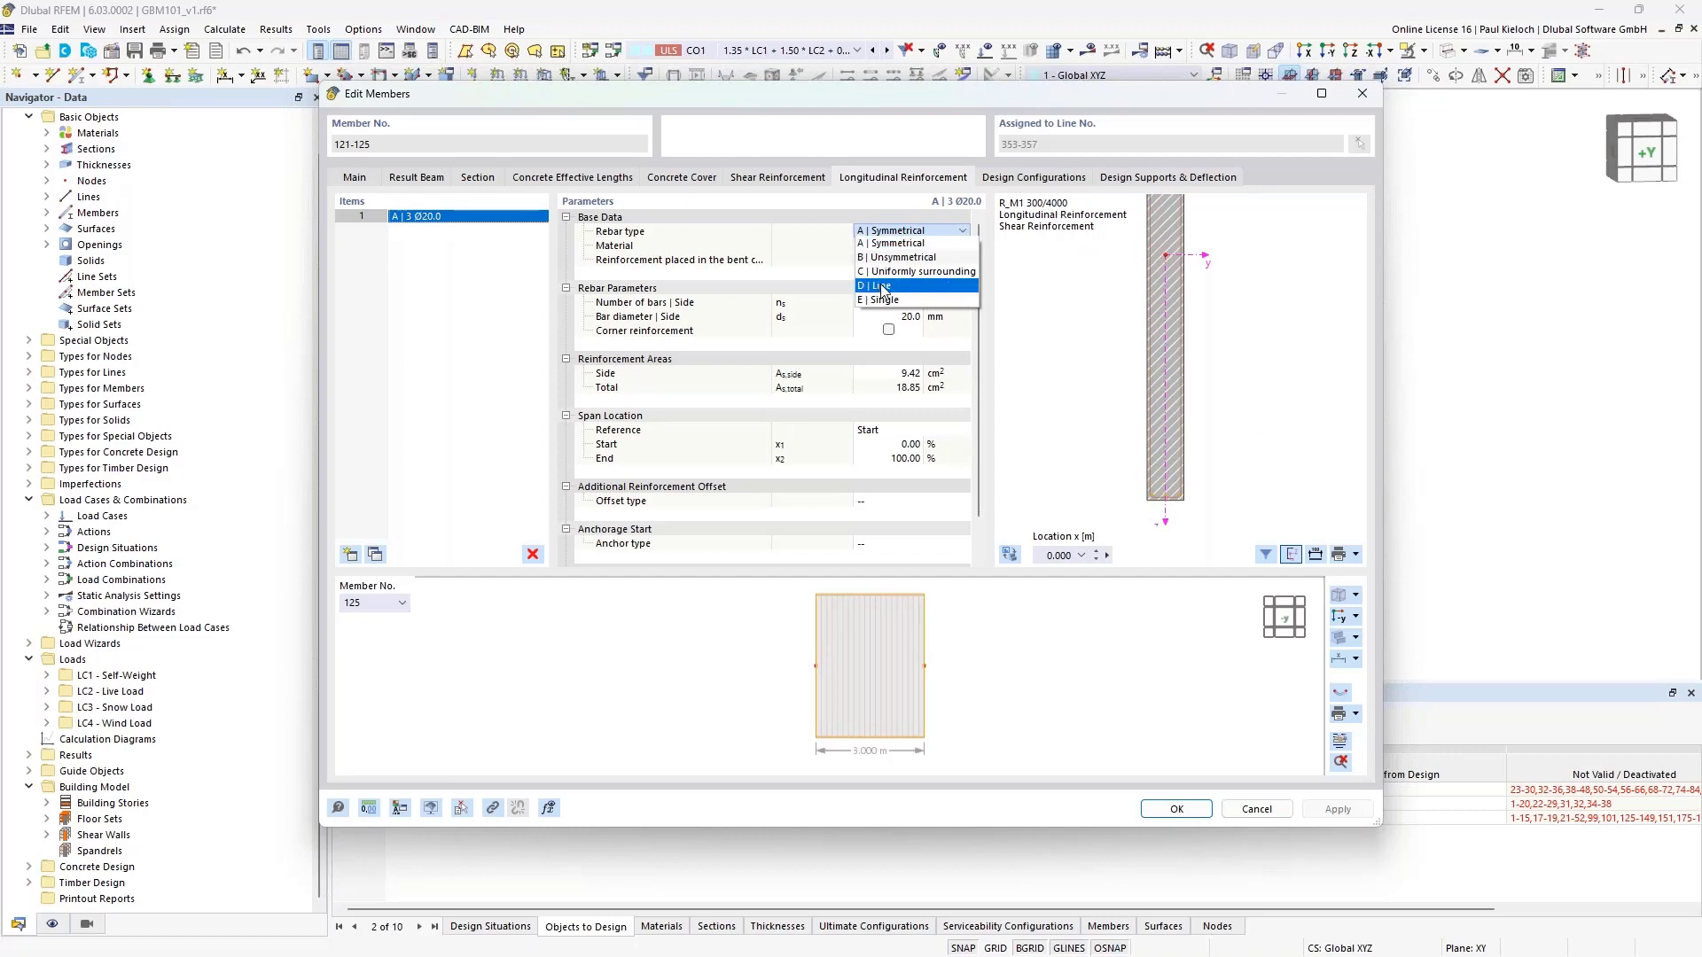
pyautogui.click(1020, 300)
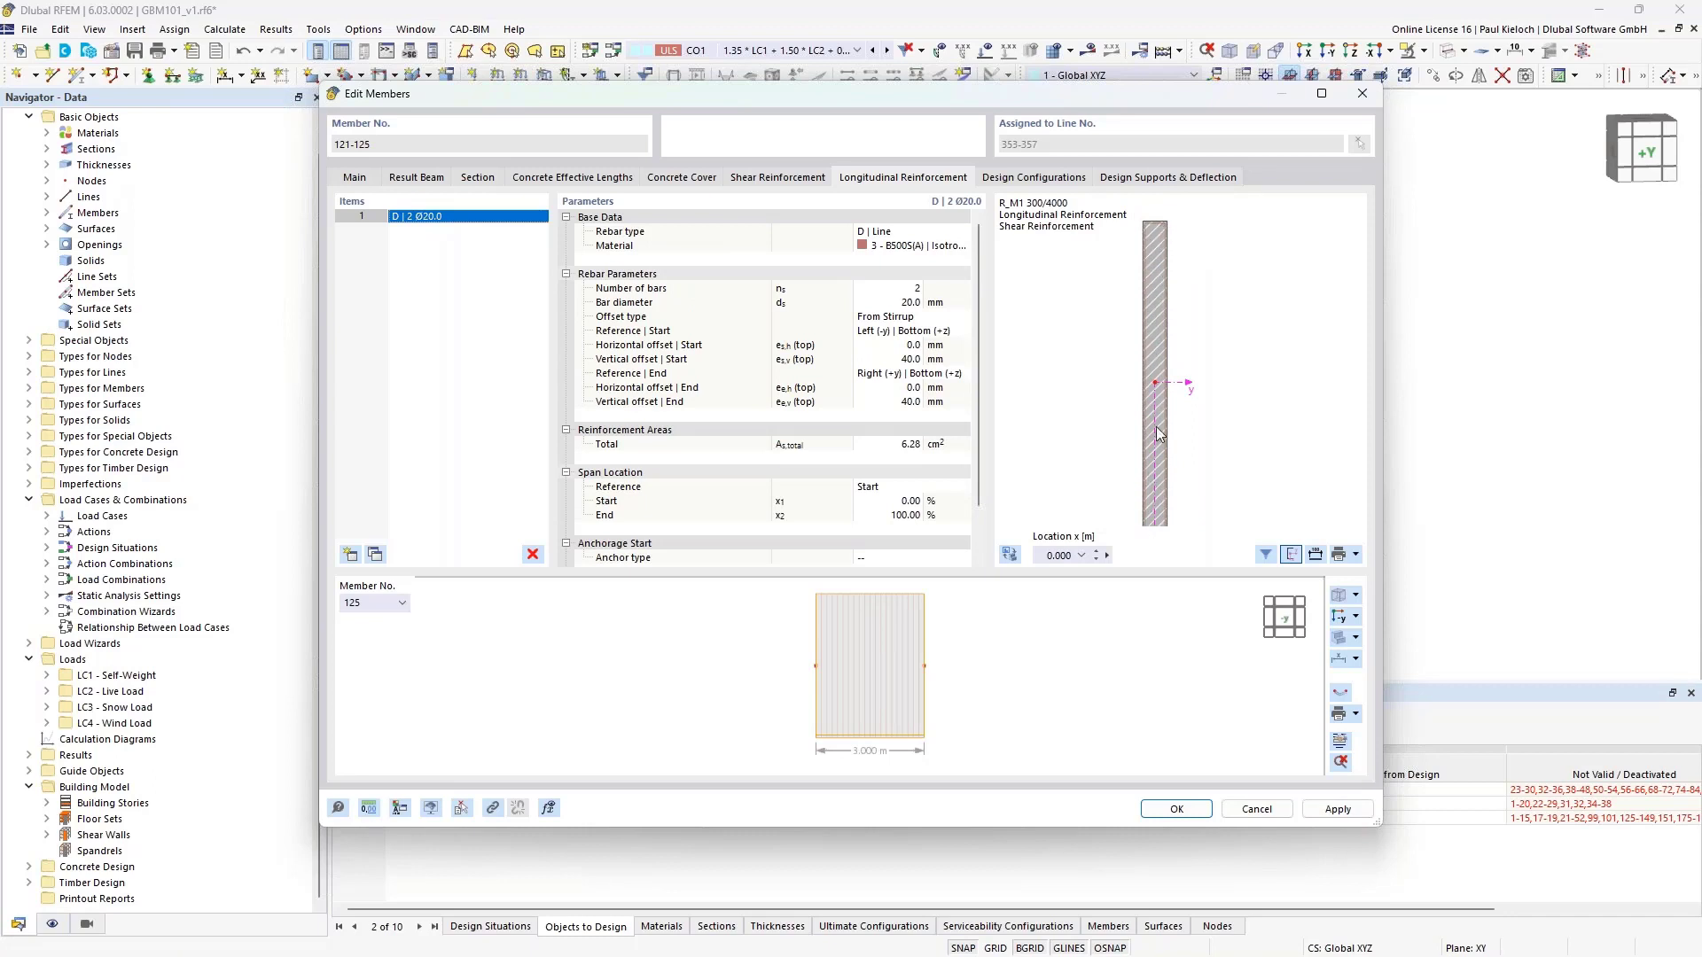
pyautogui.moveTo(1229, 390); pyautogui.dragTo(1235, 384, button='middle')
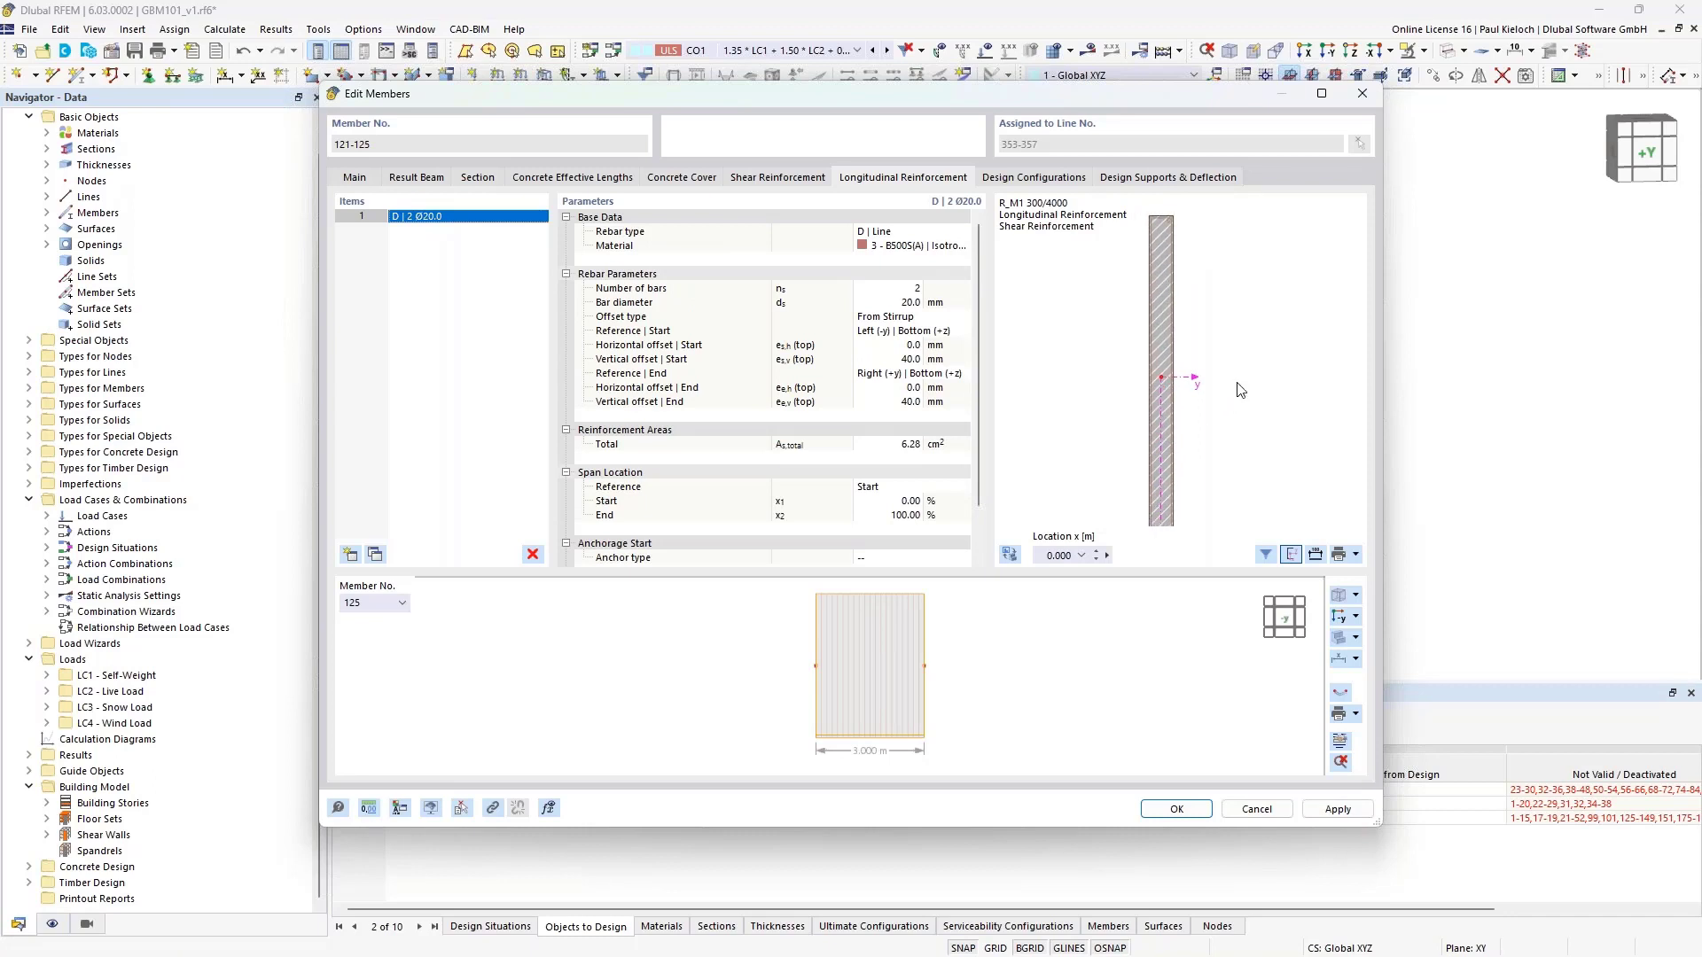
# Set the line reinforcement to 26 bars with a bar diameter of 12 mm
pyautogui.click(896, 289)
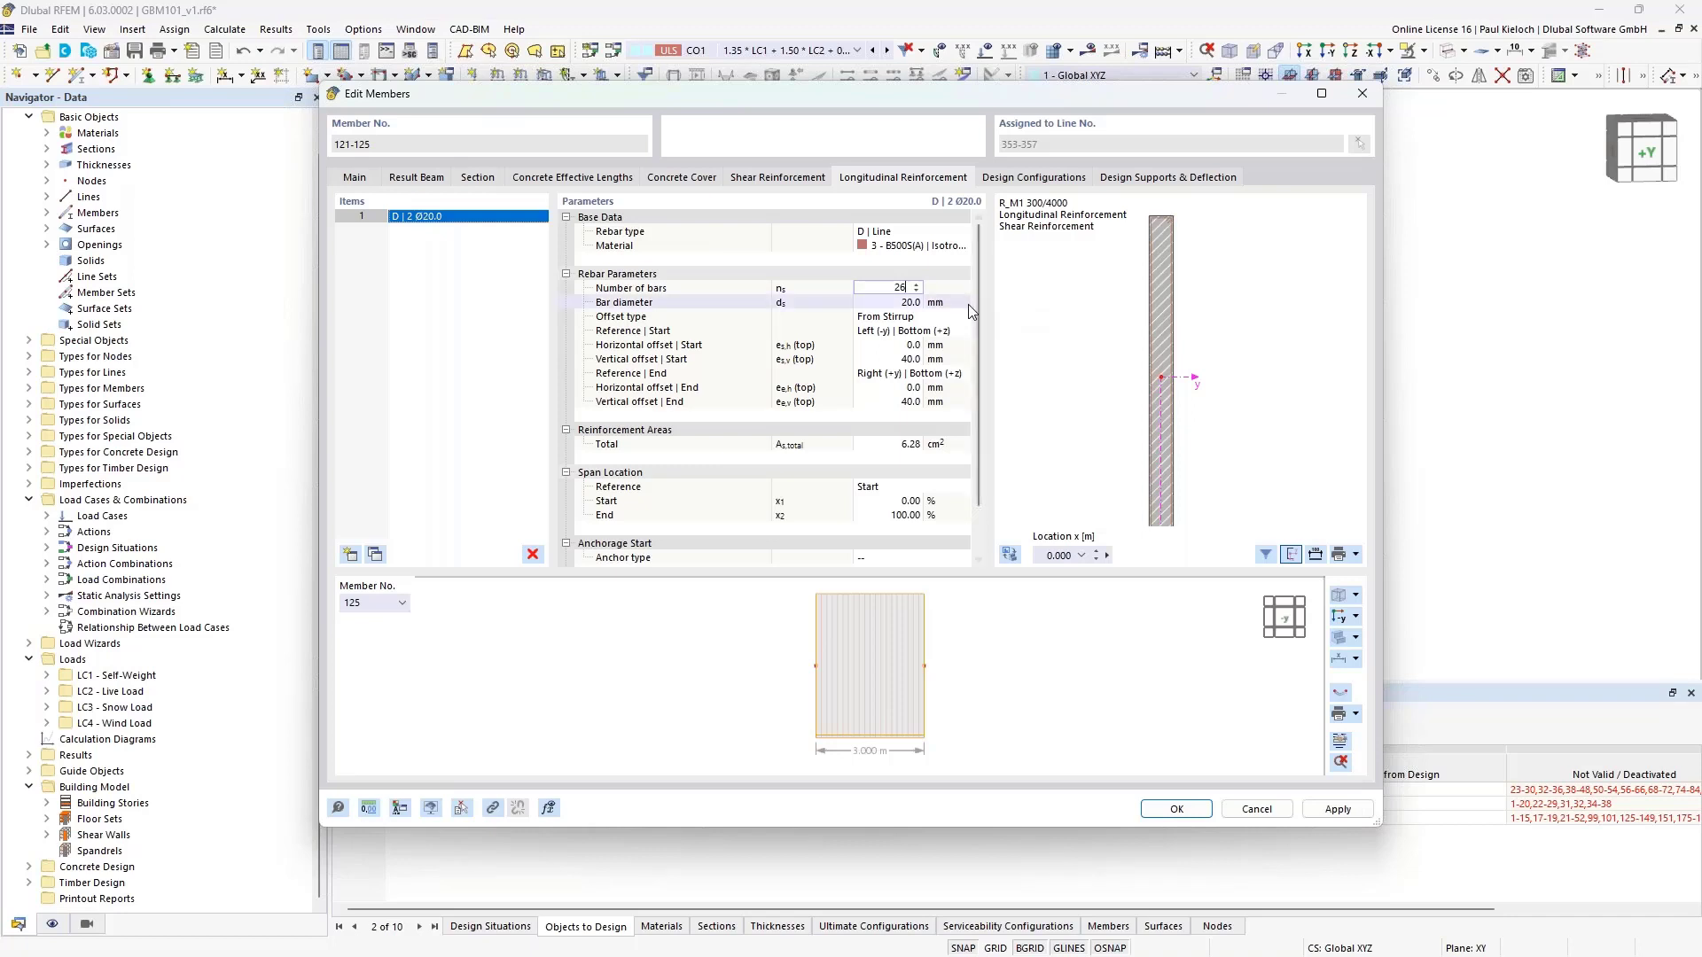
pyautogui.click(891, 302)
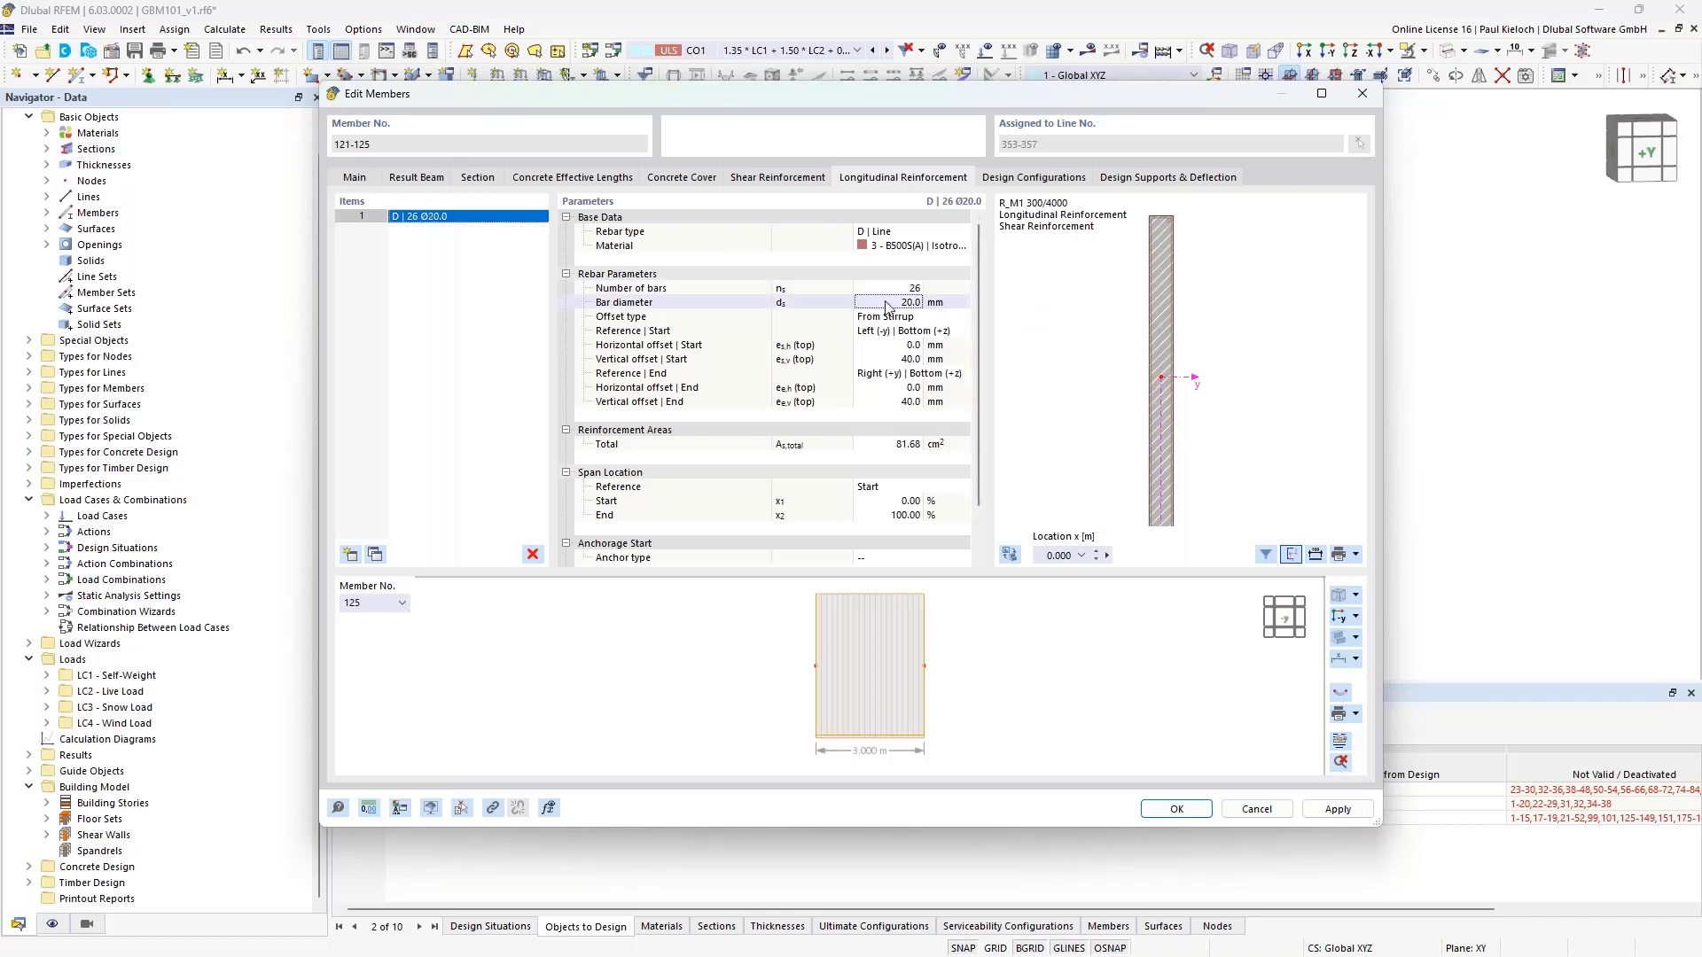
pyautogui.write('12')
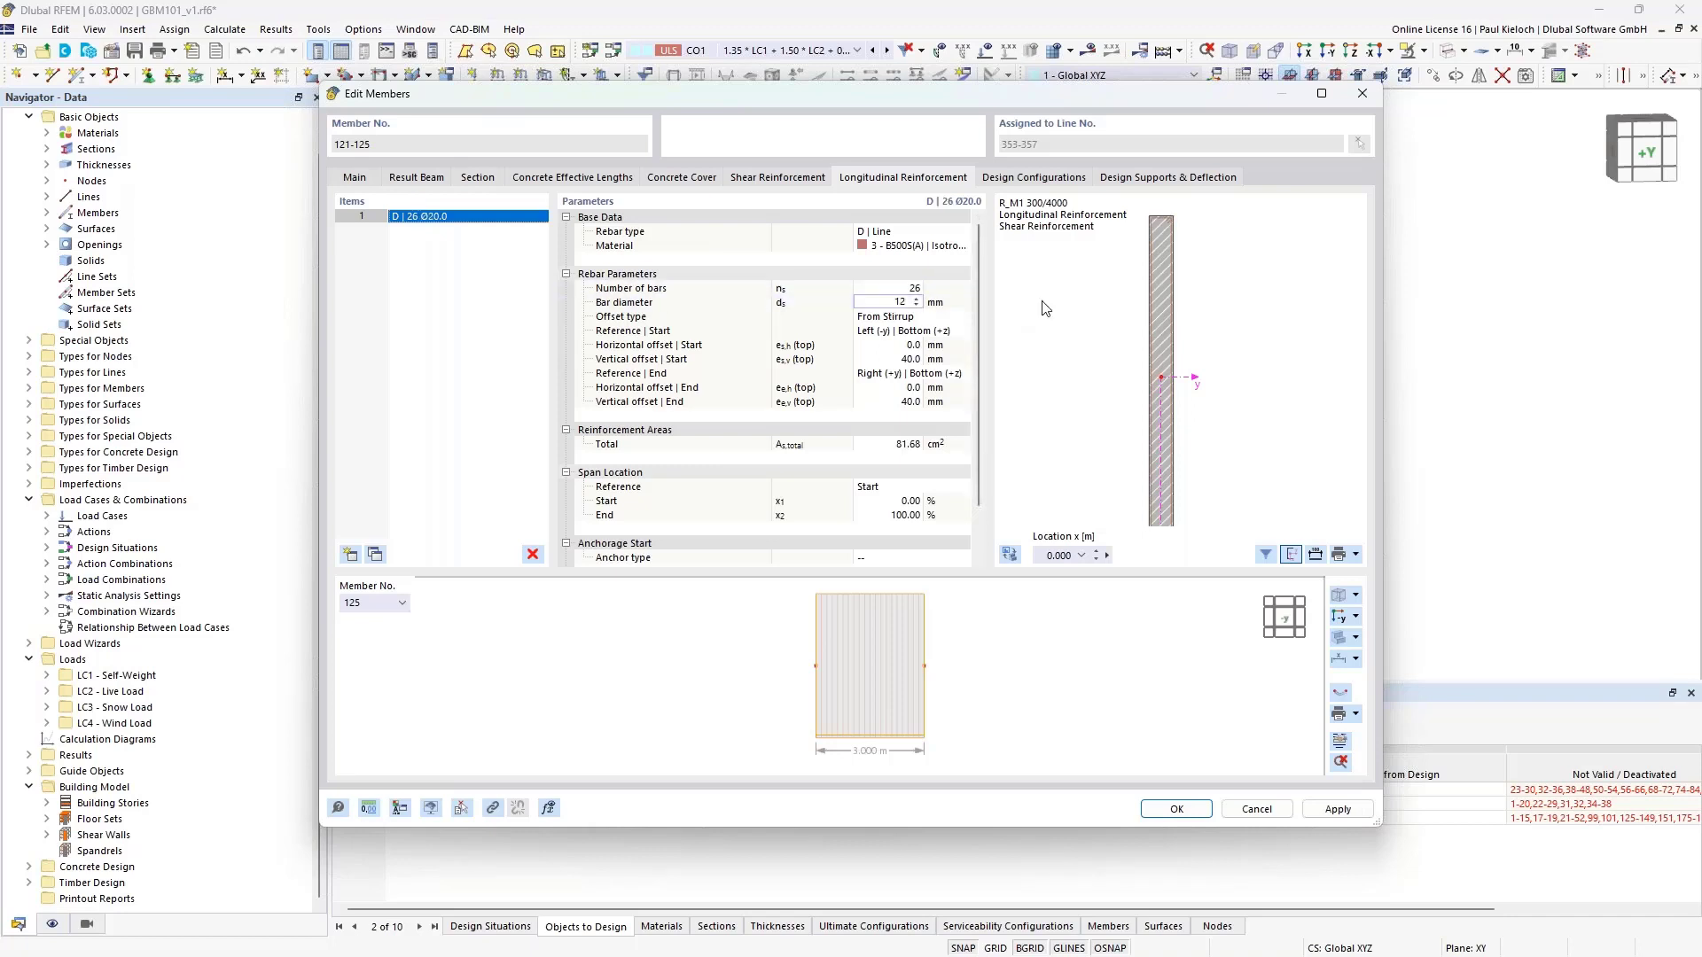
pyautogui.click(947, 303)
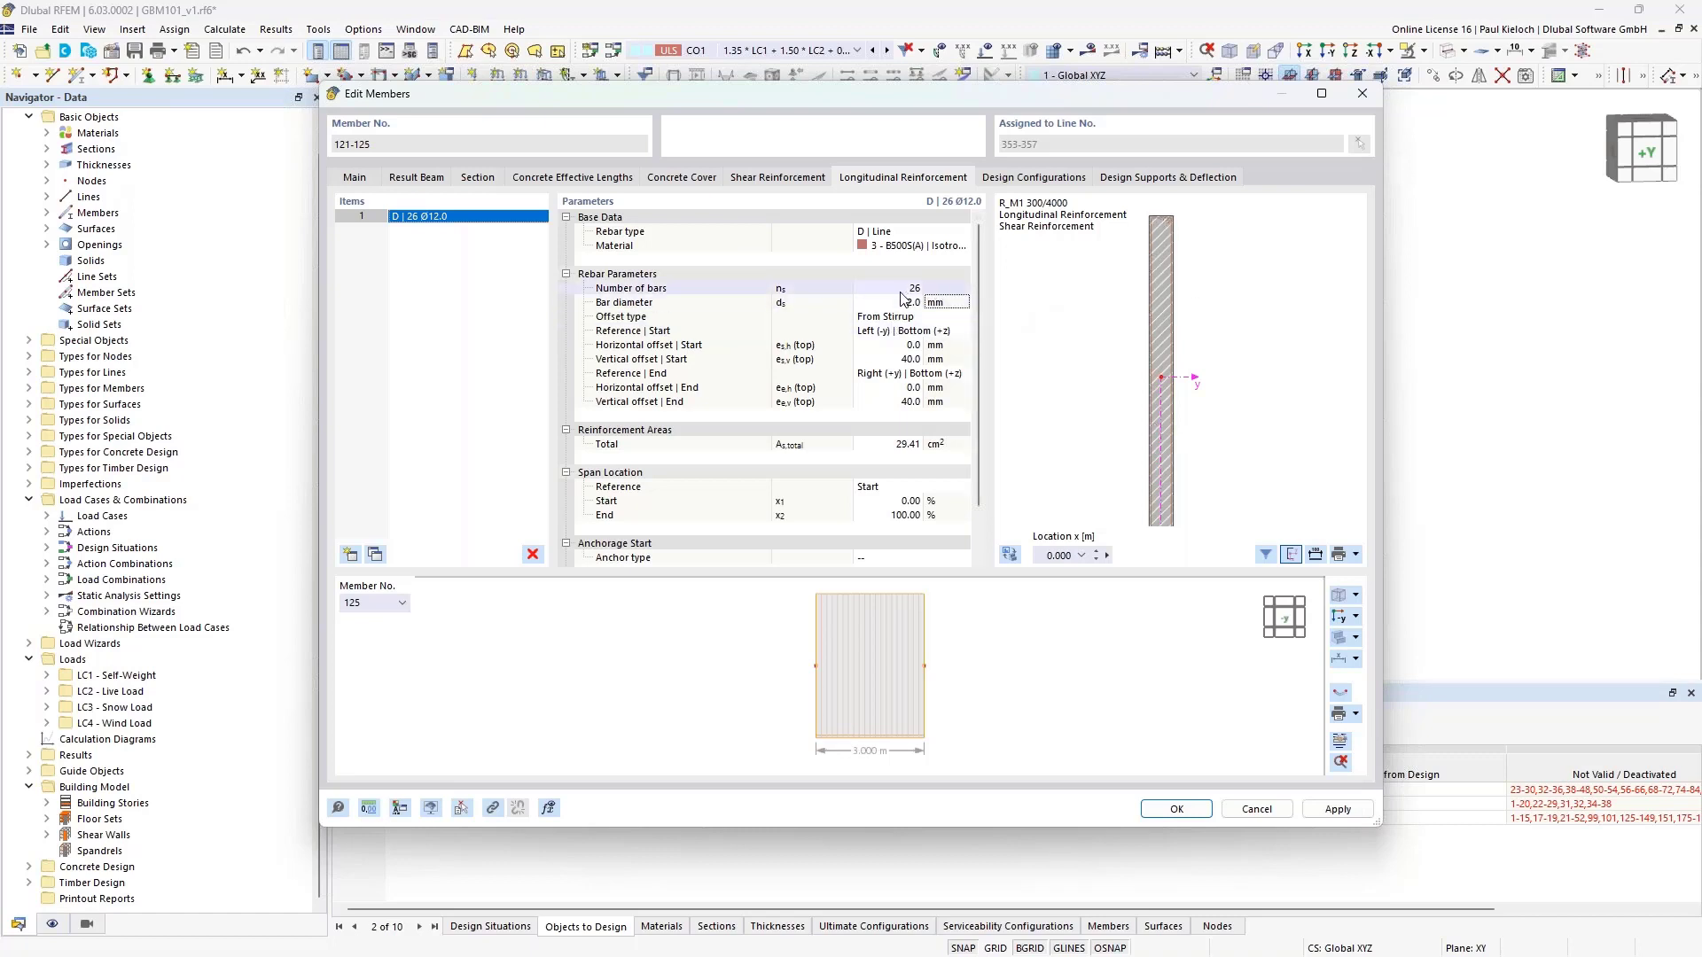
# Set the rebar line's start reference to Left (-y) | Top (-z) and its end reference to Left (-y) | Bottom (+z)
pyautogui.click(927, 331)
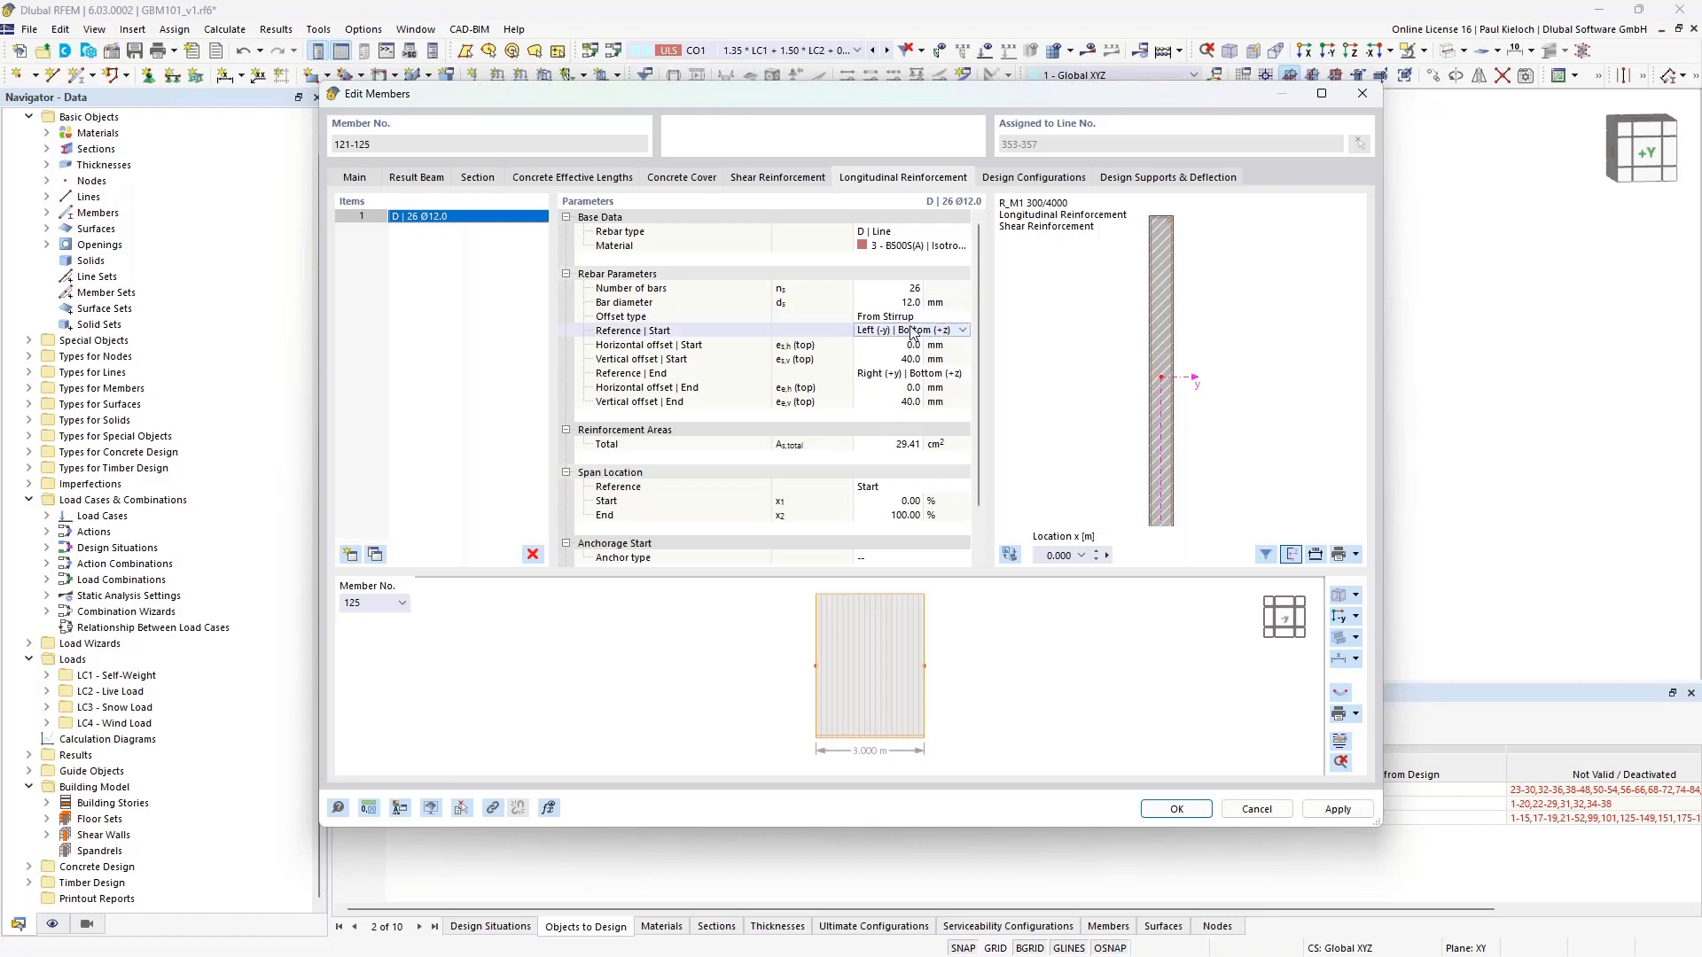
pyautogui.click(912, 331)
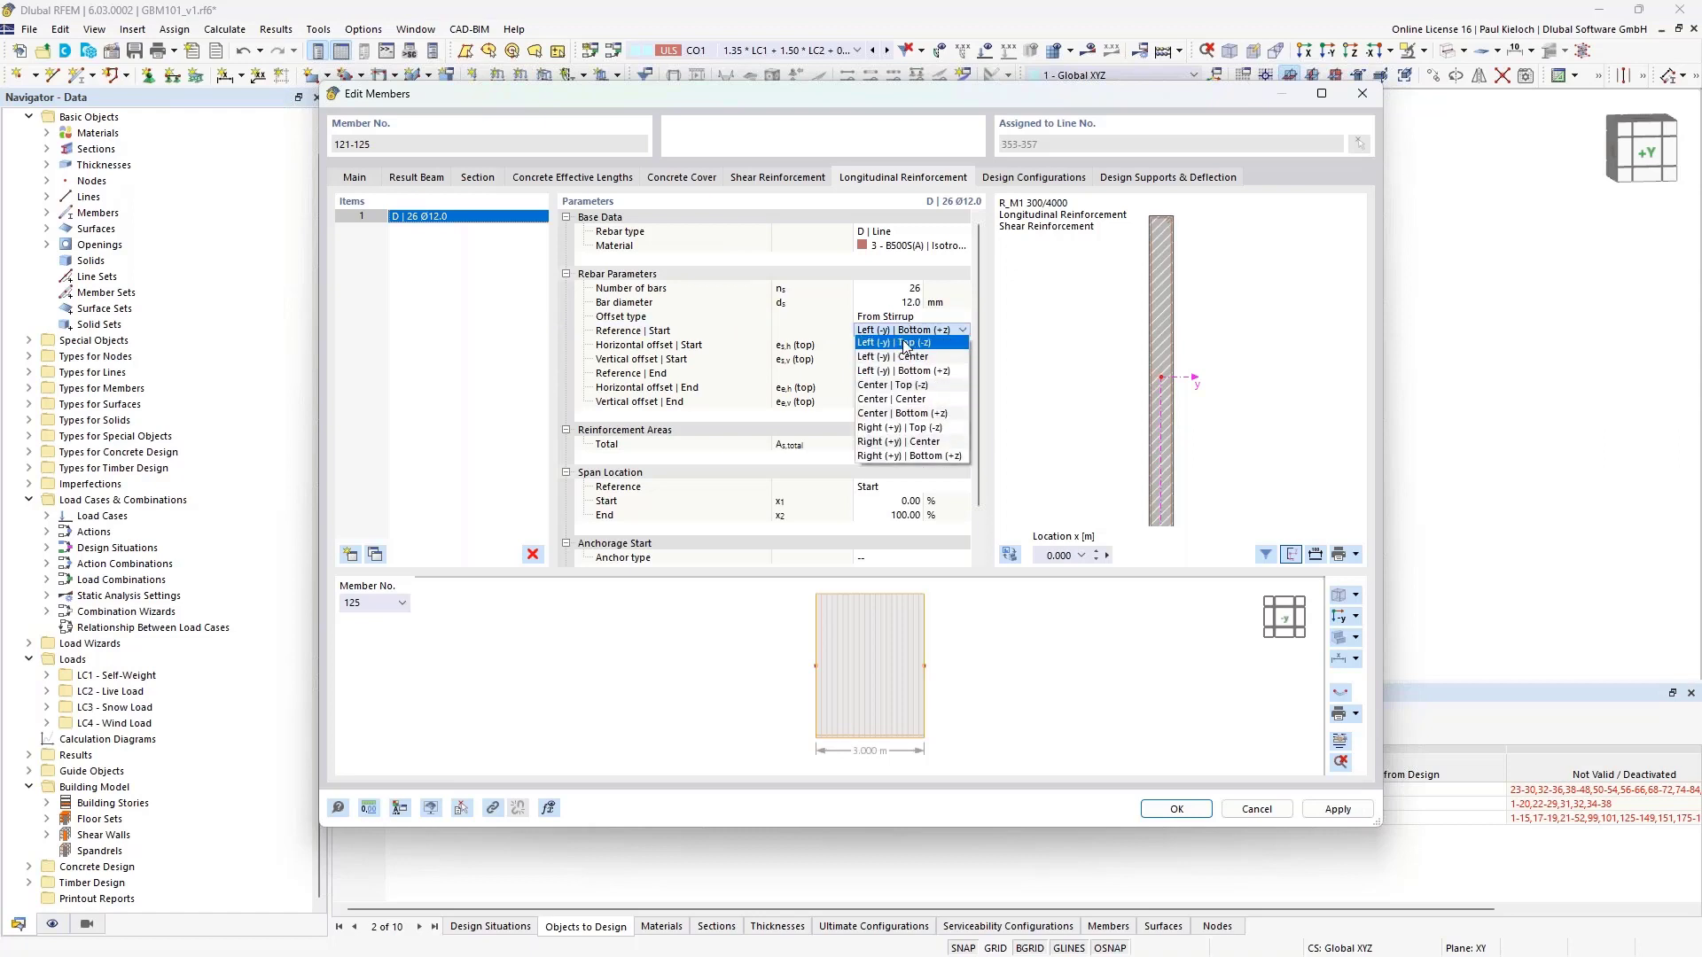
pyautogui.click(906, 343)
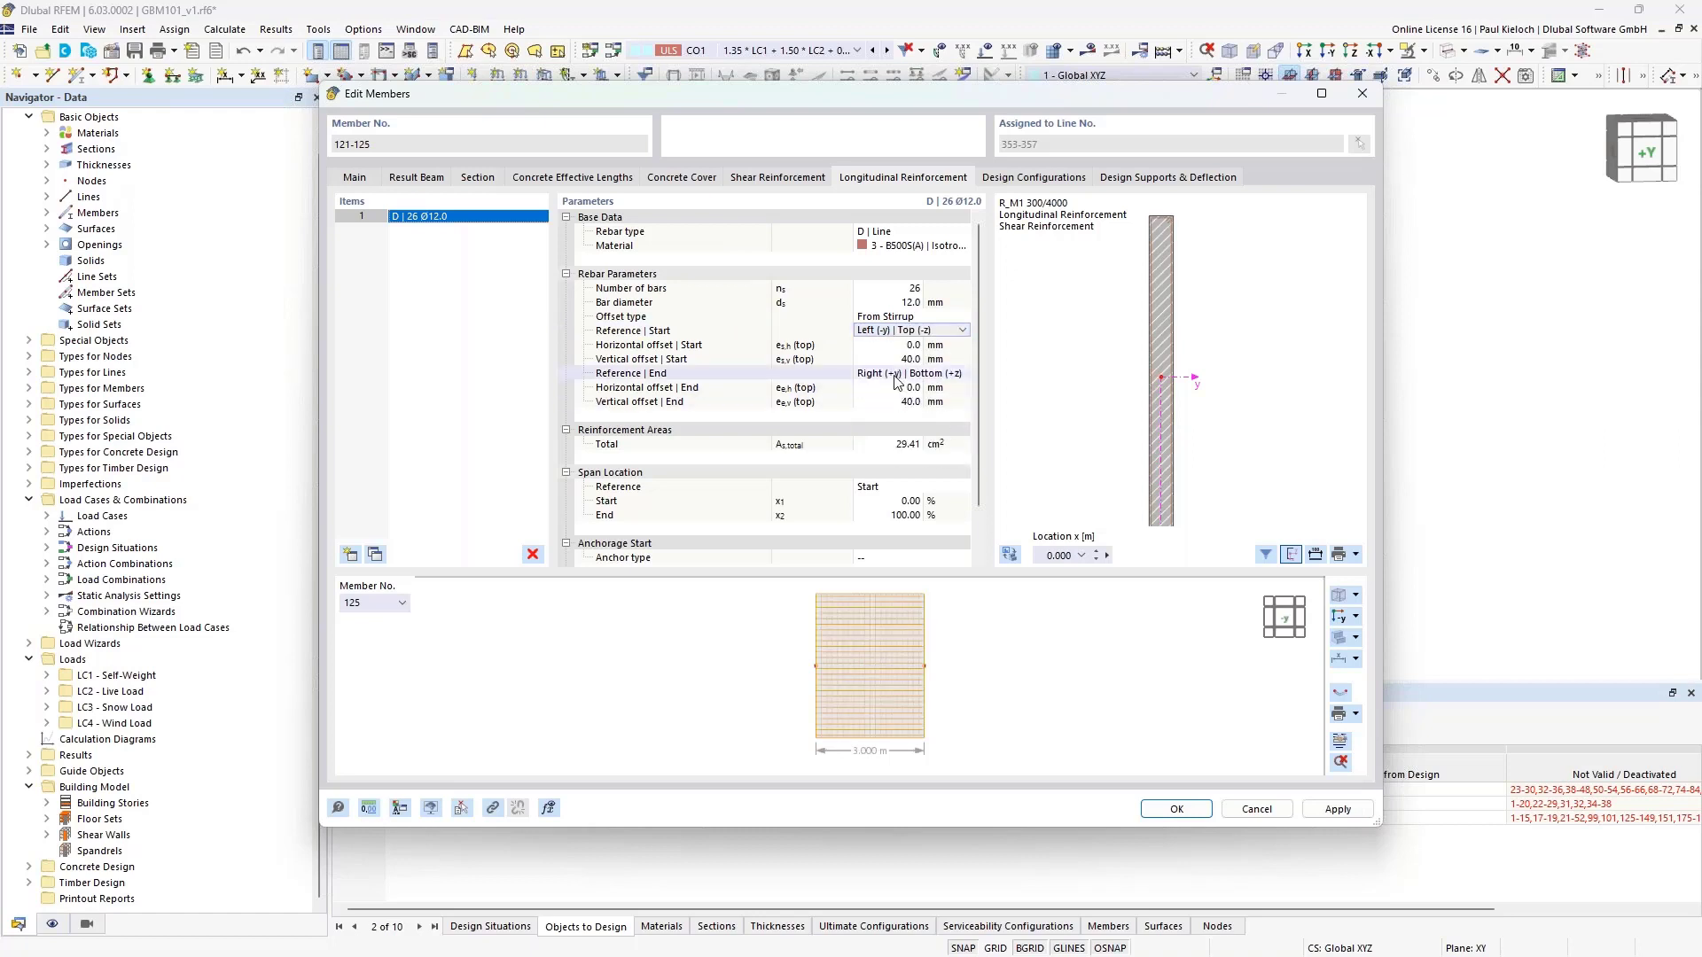
pyautogui.click(906, 373)
pyautogui.click(922, 374)
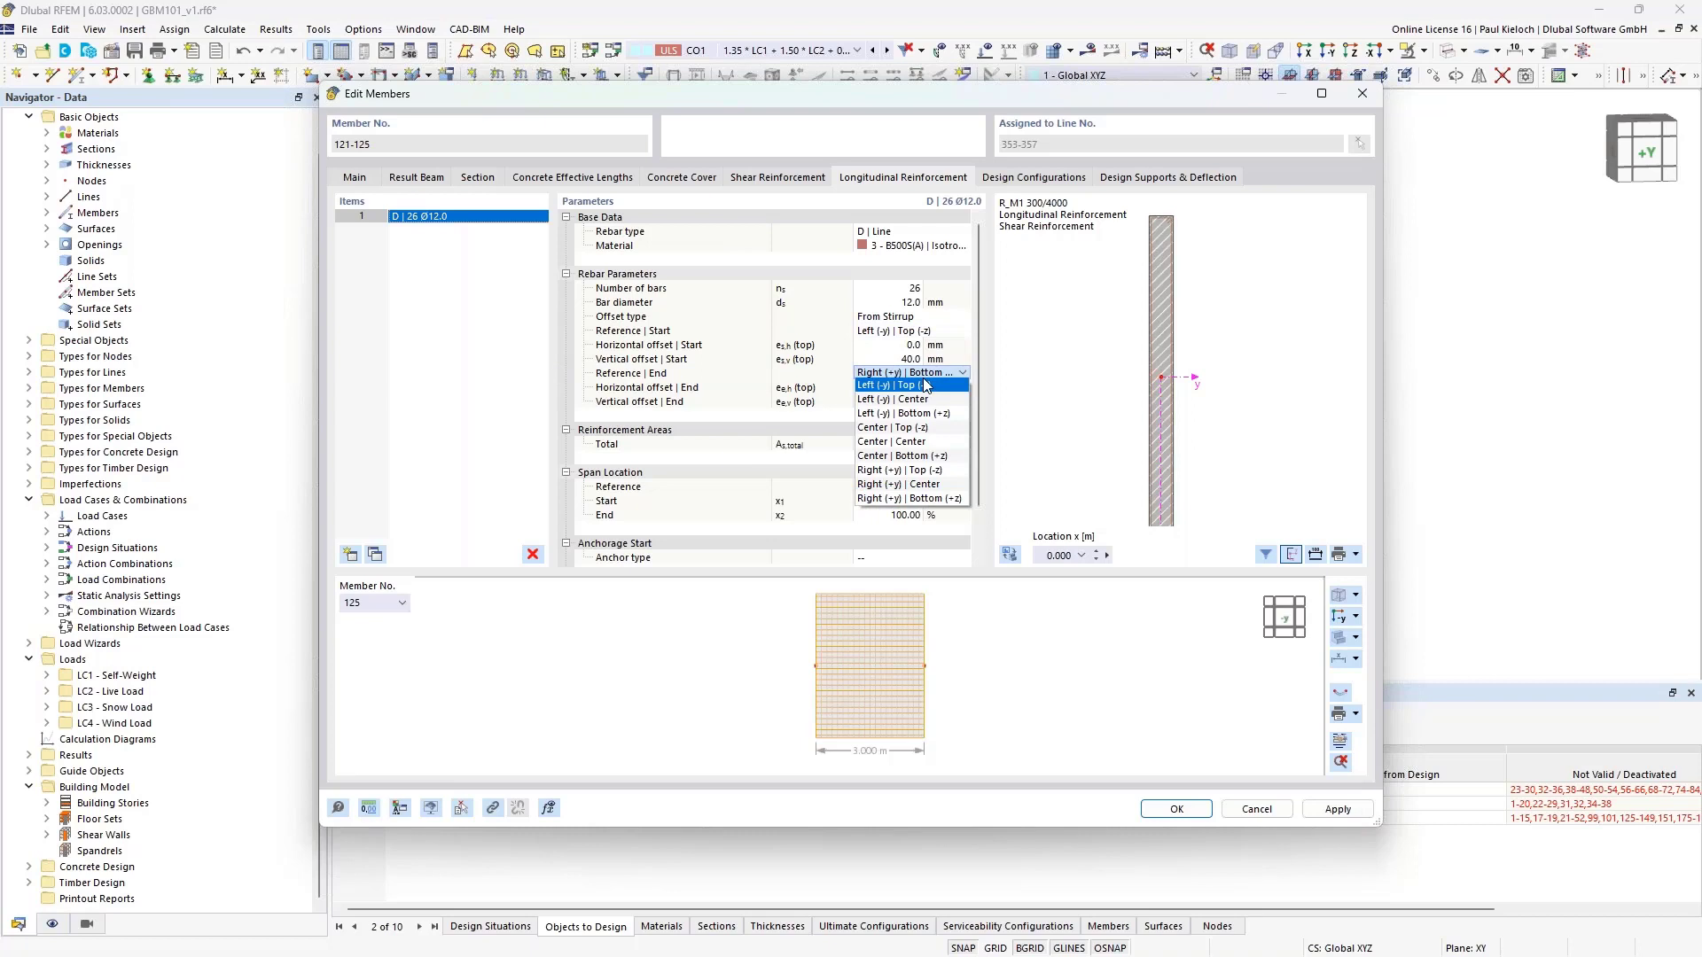
pyautogui.click(915, 413)
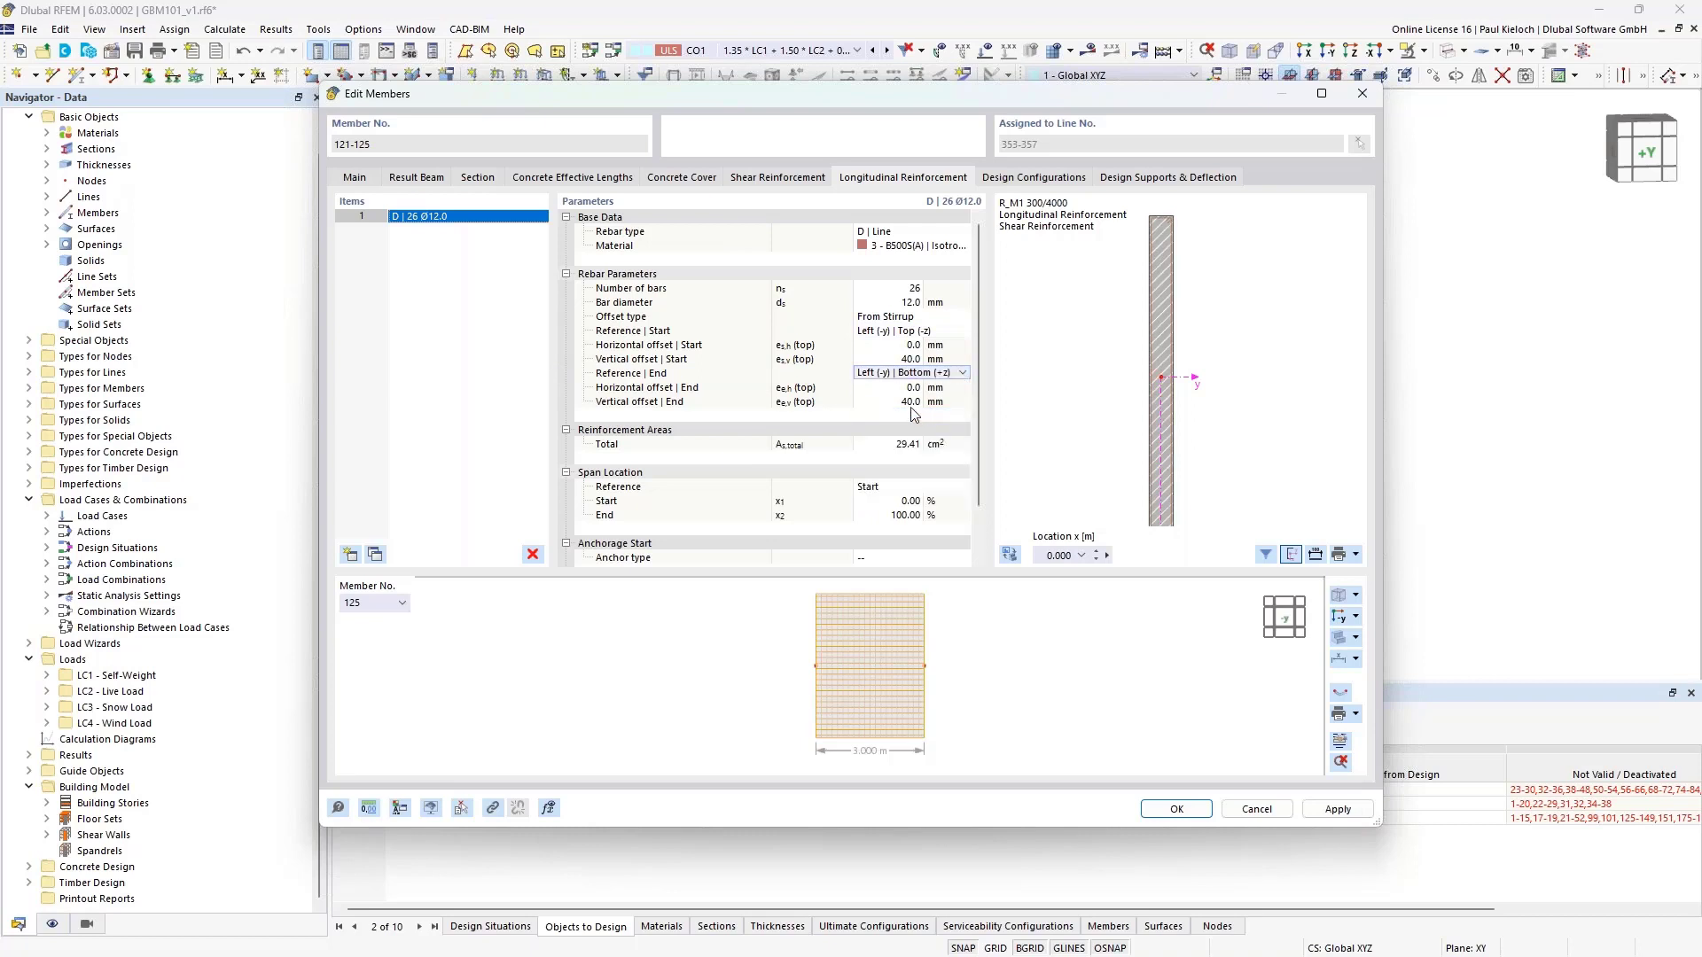
# Set the vertical offsets of the rebar line to 20 mm at both its start and its end
pyautogui.click(958, 361)
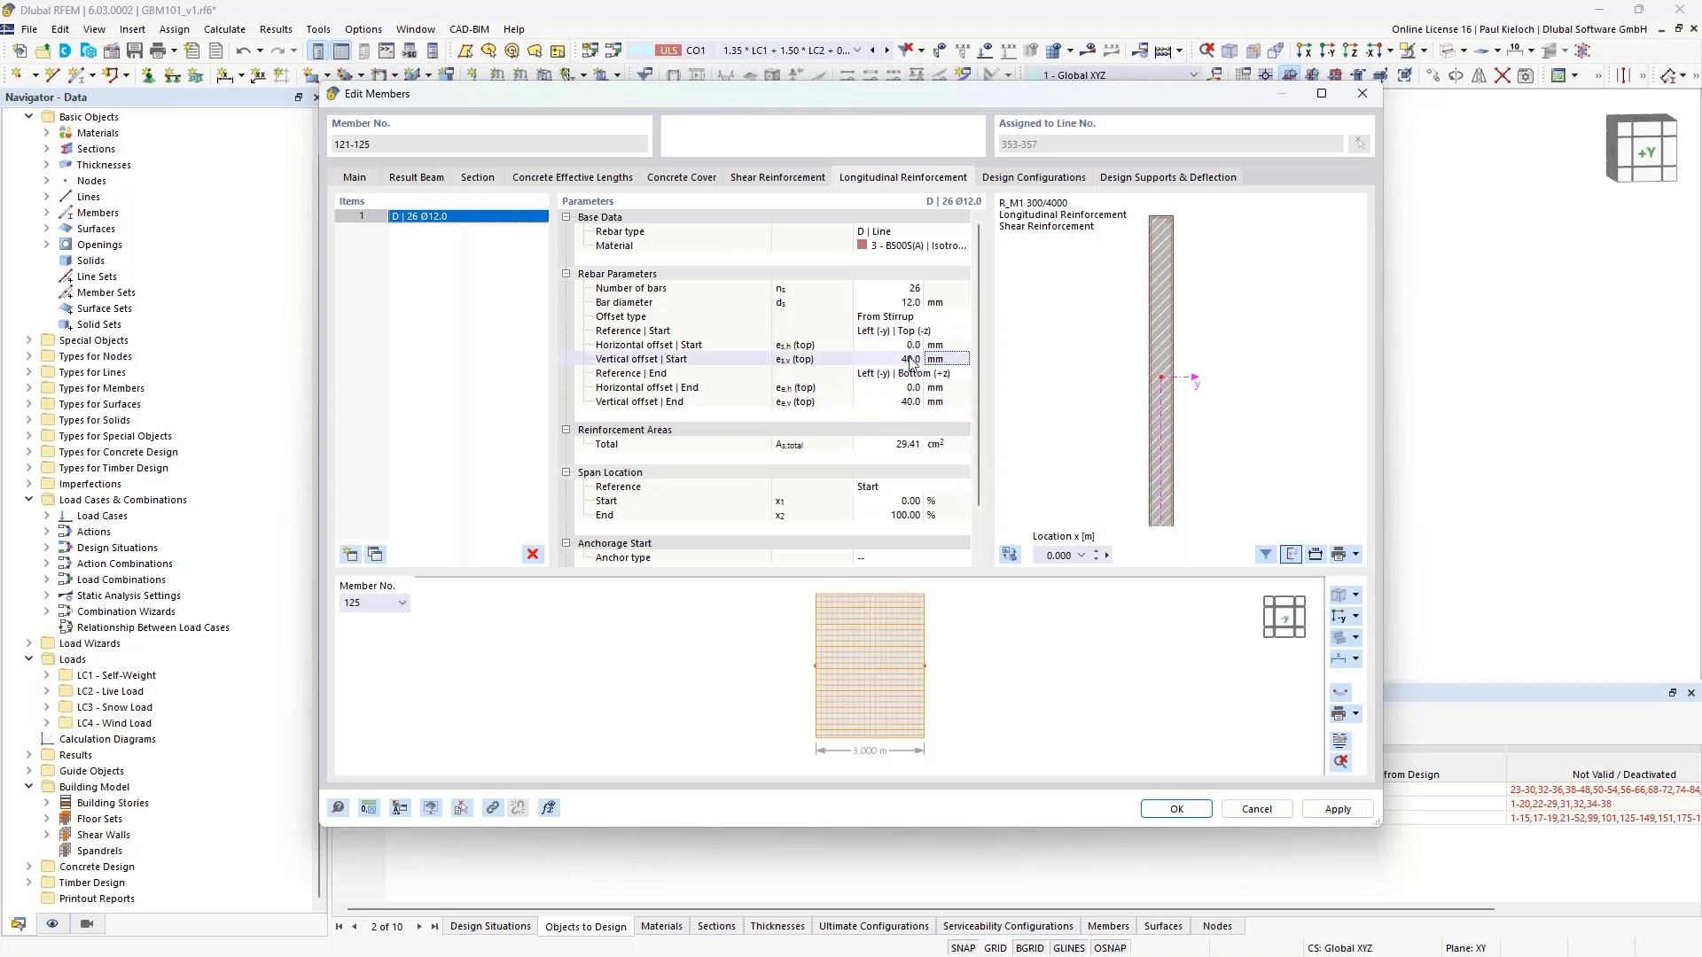
pyautogui.scroll(4, 1150, 232)
pyautogui.scroll(3, 1161, 261)
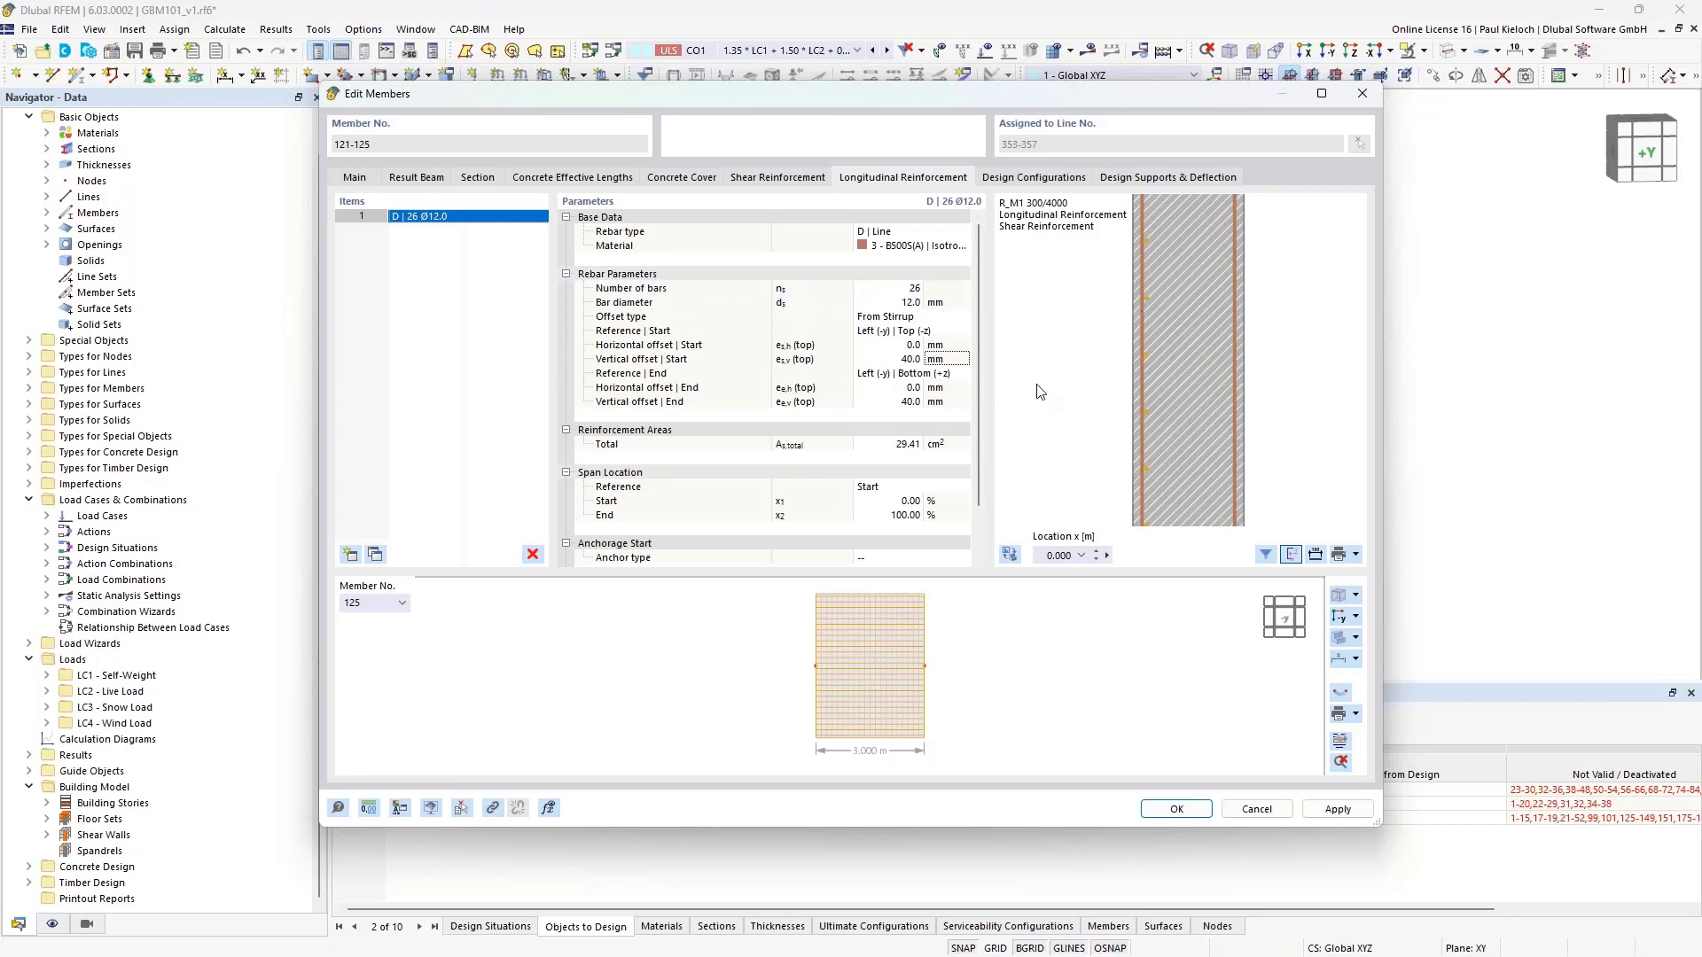
pyautogui.scroll(-2, 1173, 358)
pyautogui.moveTo(1188, 263); pyautogui.dragTo(1198, 450, button='middle')
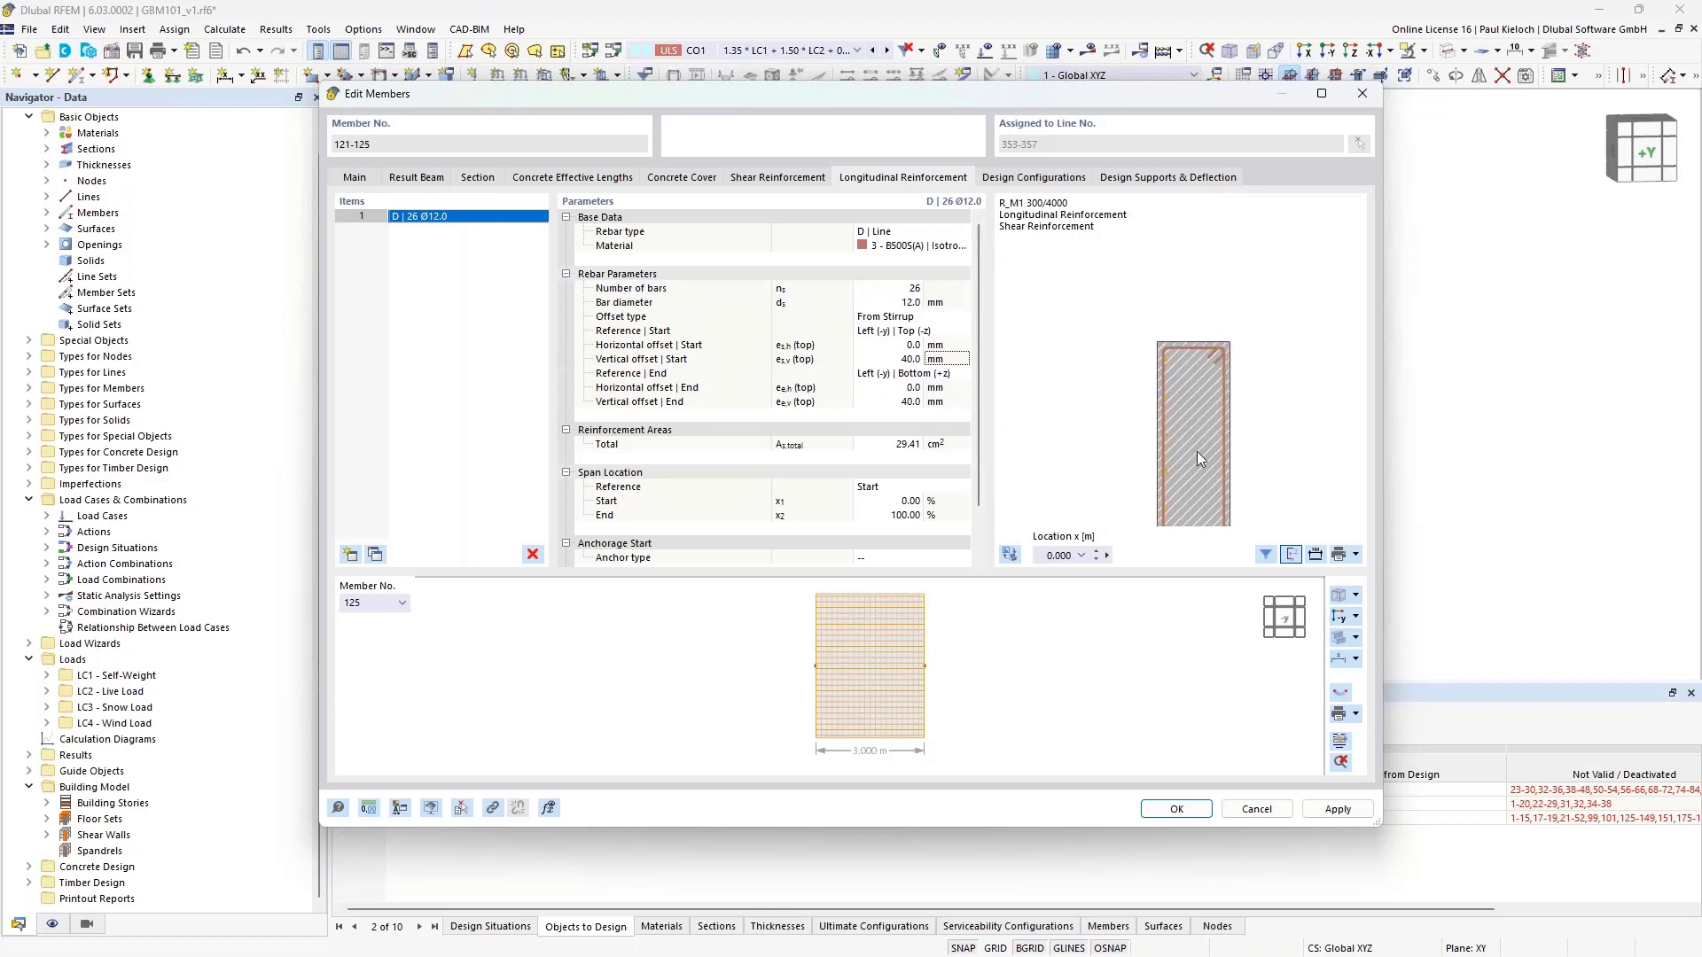
pyautogui.scroll(4, 1177, 372)
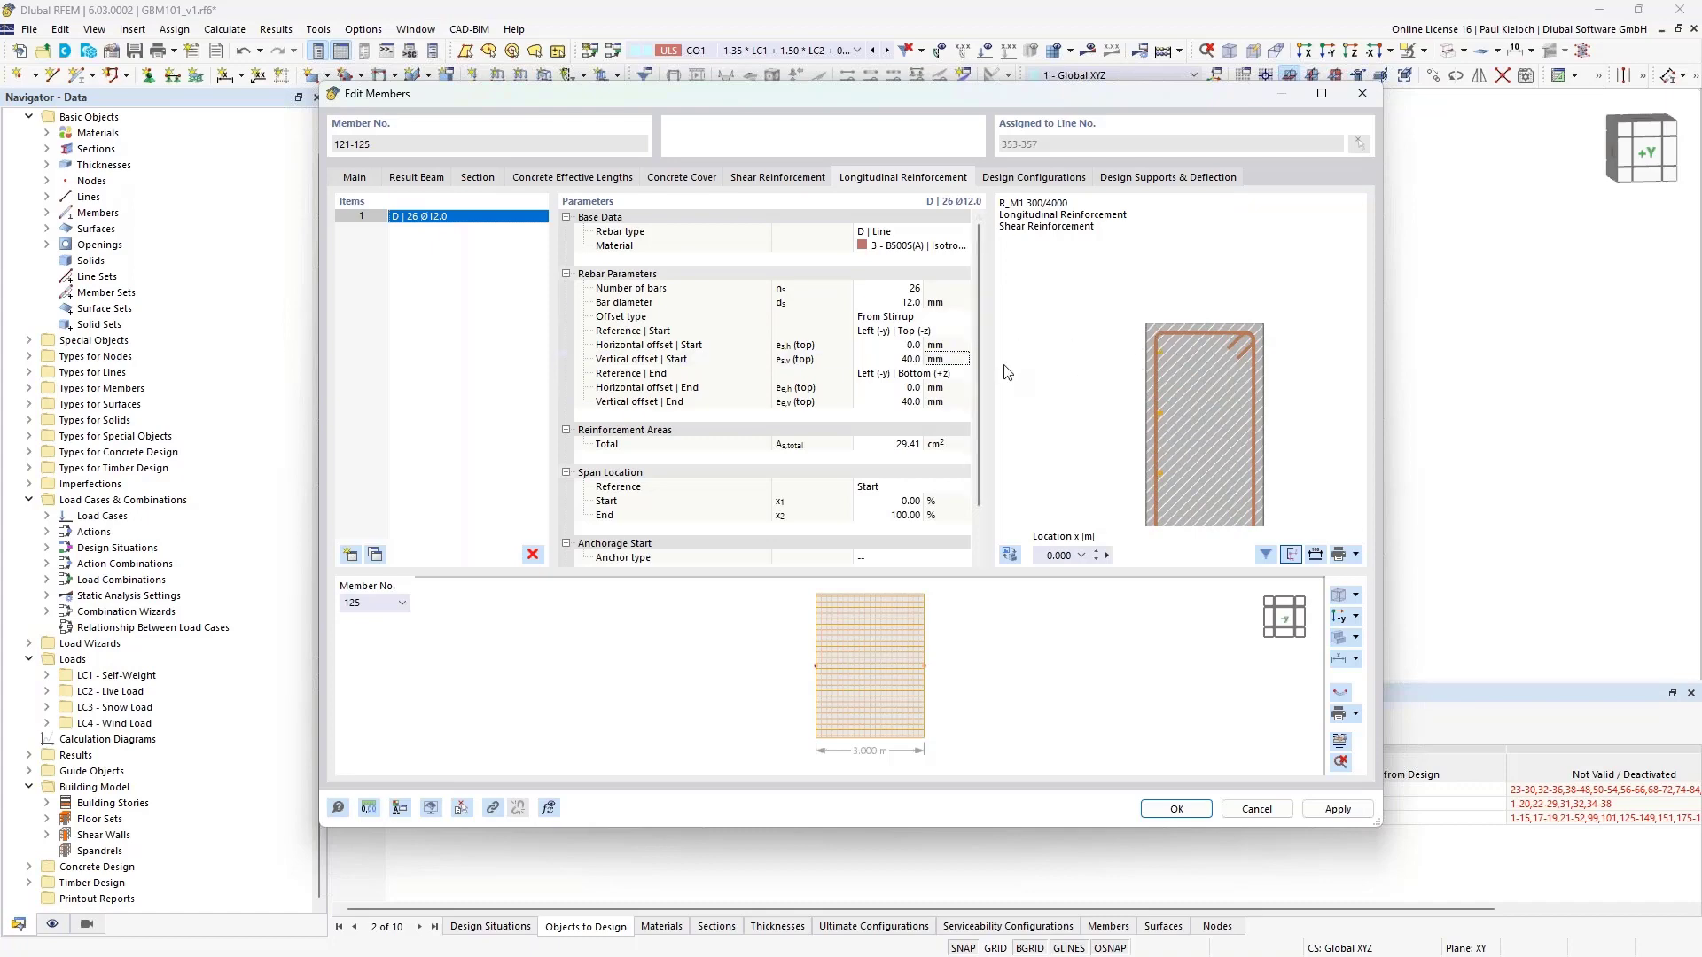
pyautogui.doubleClick(896, 359)
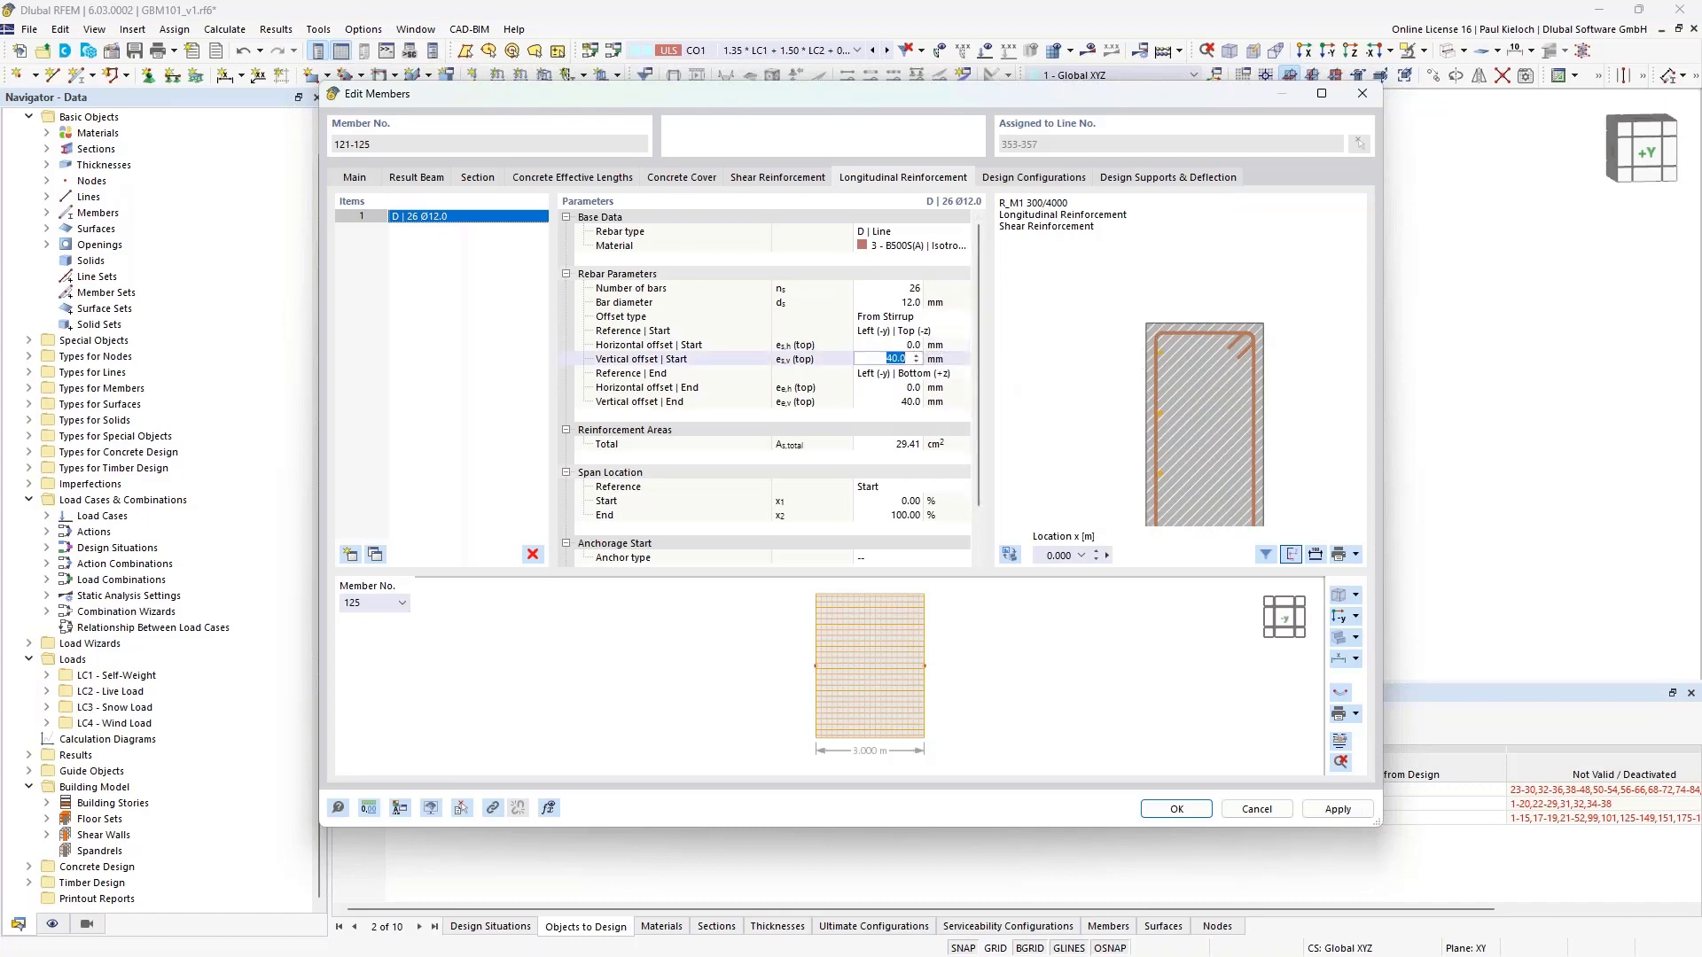
pyautogui.write('20')
pyautogui.click(954, 363)
pyautogui.click(892, 404)
pyautogui.write('20')
pyautogui.click(947, 405)
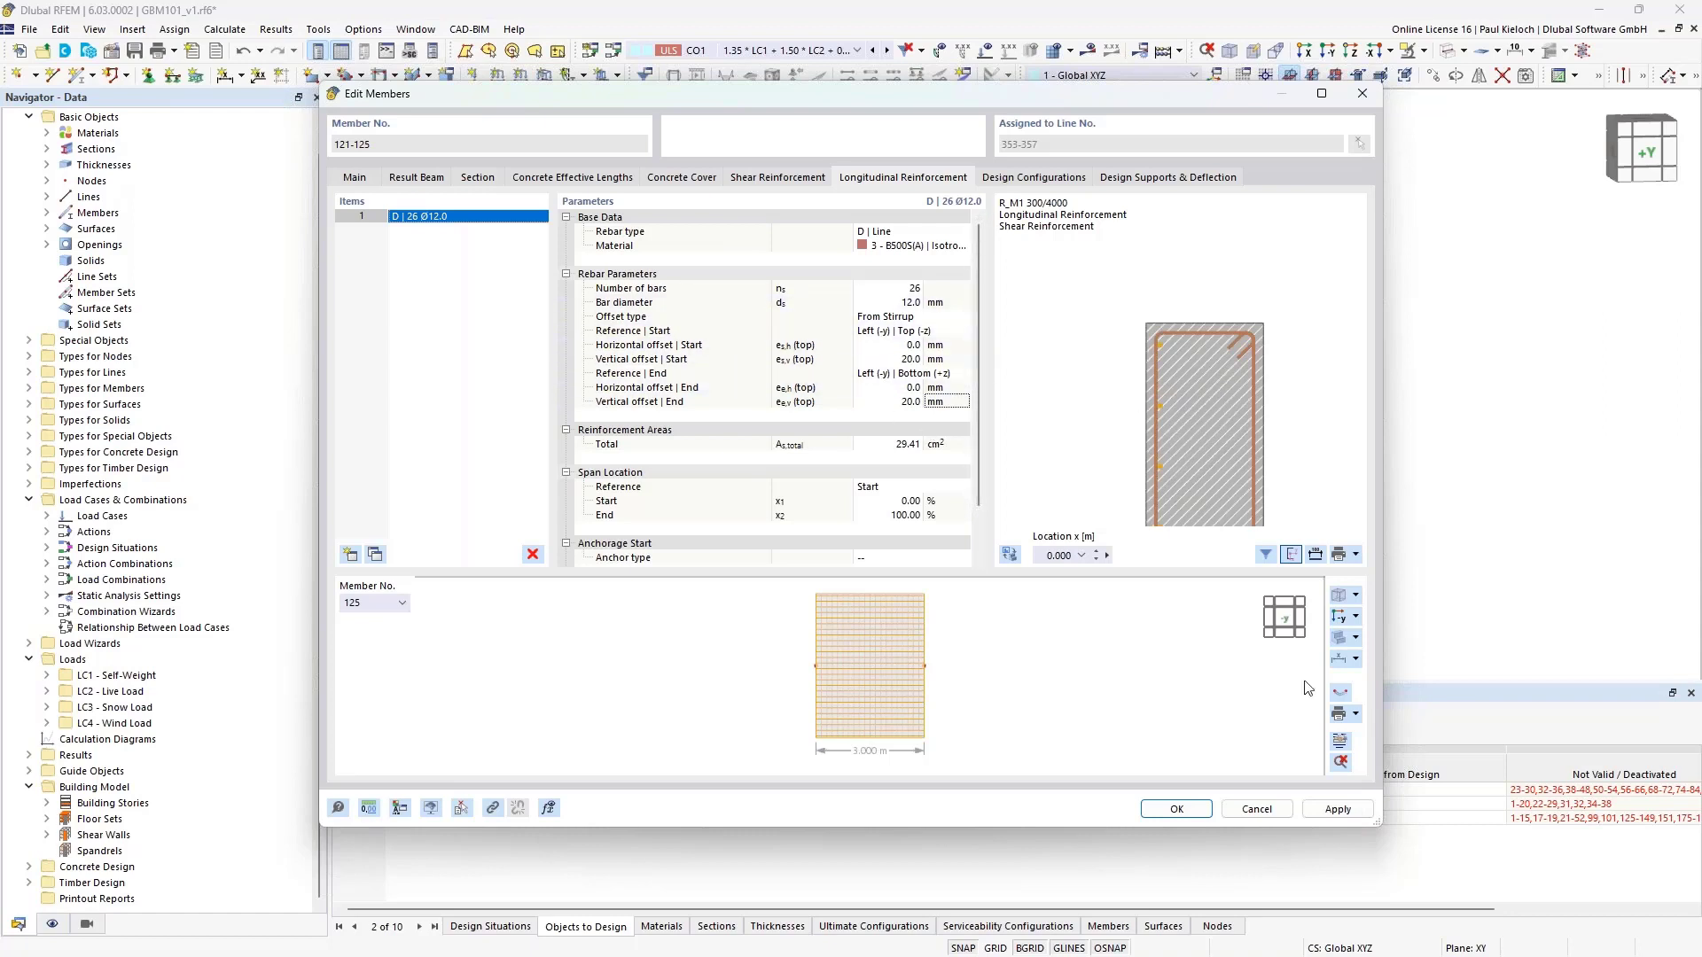
# Duplicate the beams' line reinforcement item and set the copy's start reference to Right (+y) | Top (-z)
pyautogui.click(1338, 808)
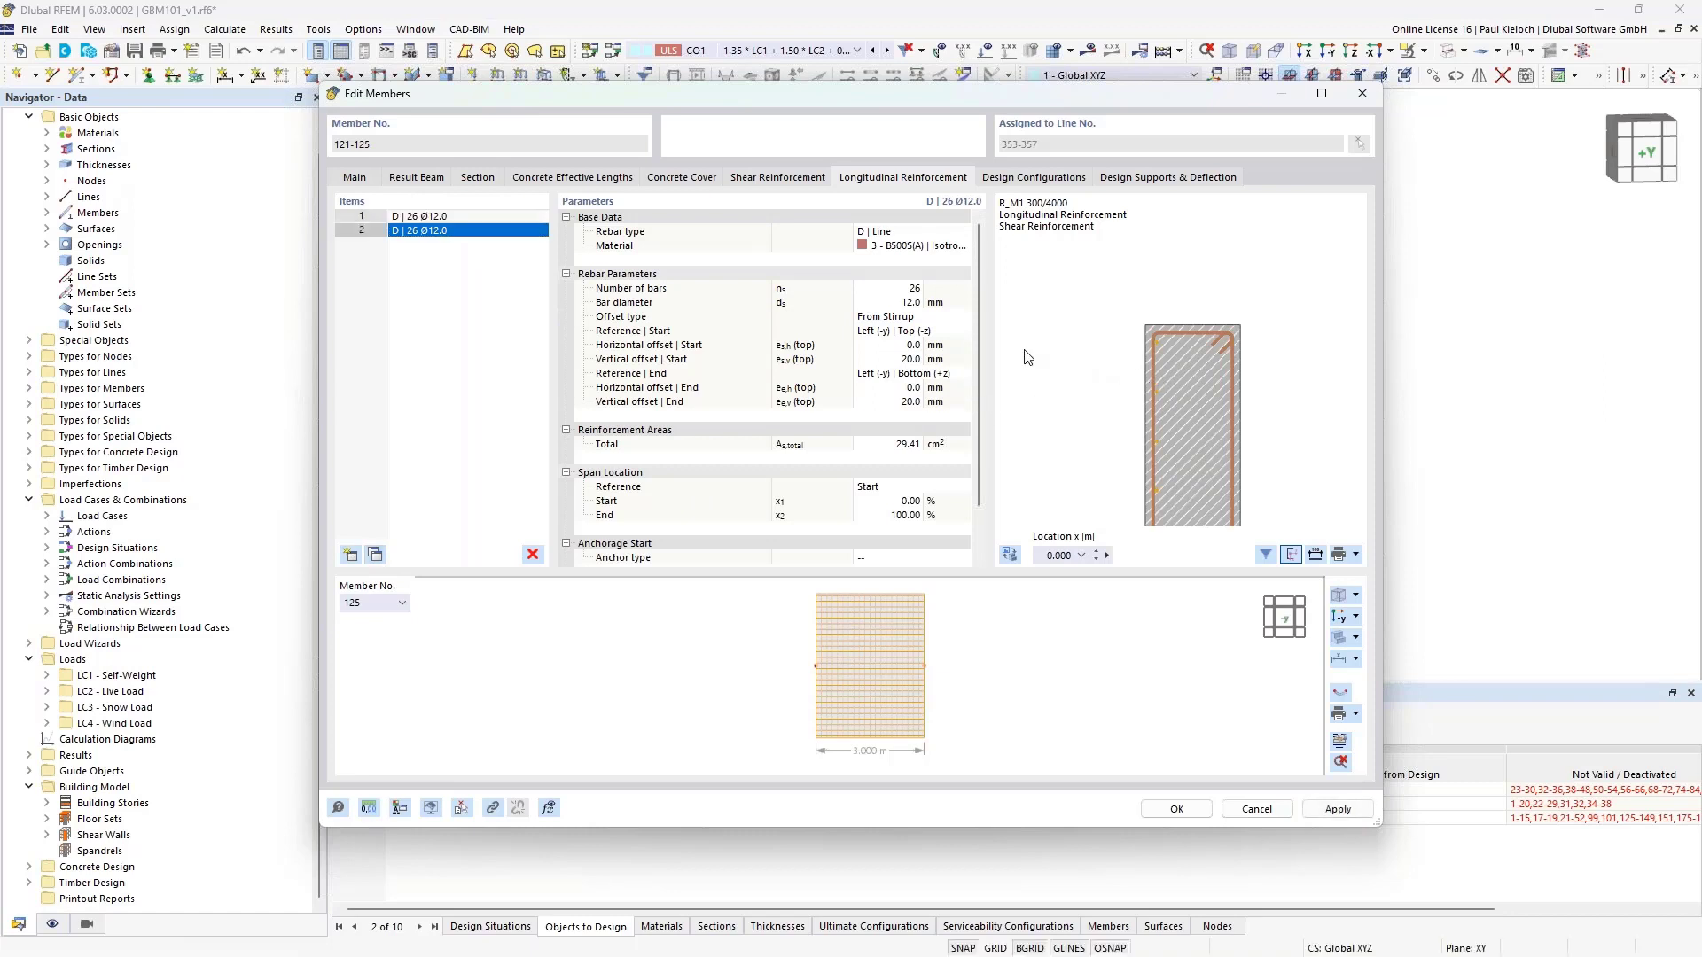
pyautogui.click(503, 233)
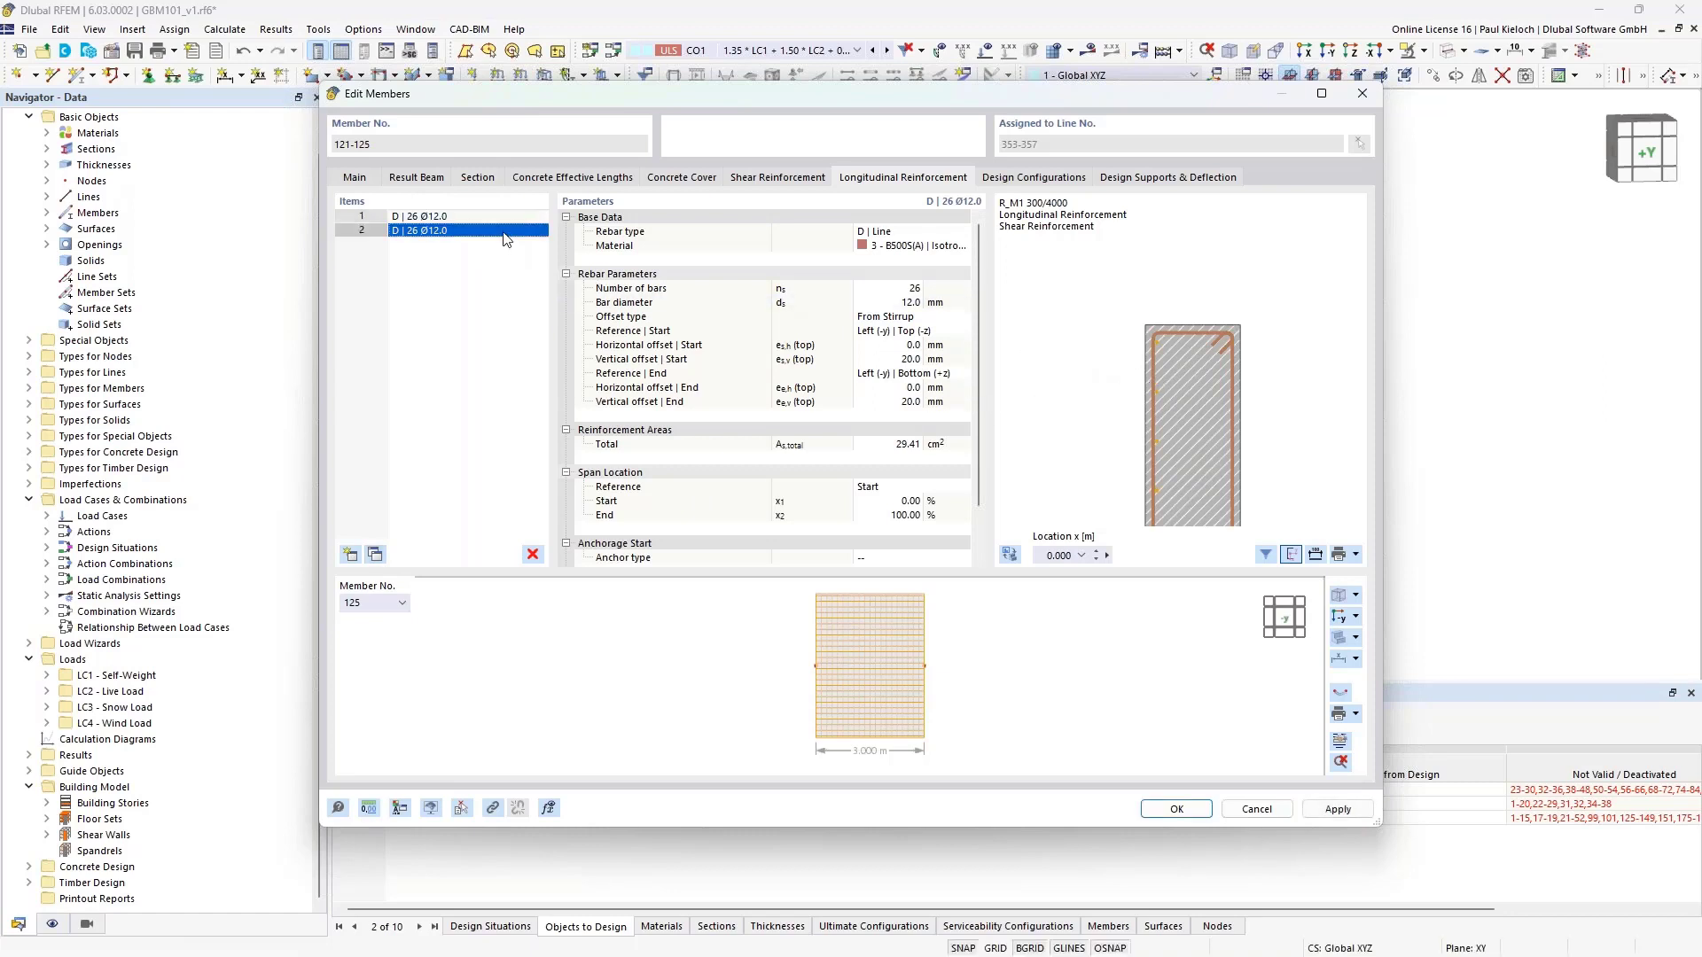
pyautogui.click(953, 334)
pyautogui.click(963, 331)
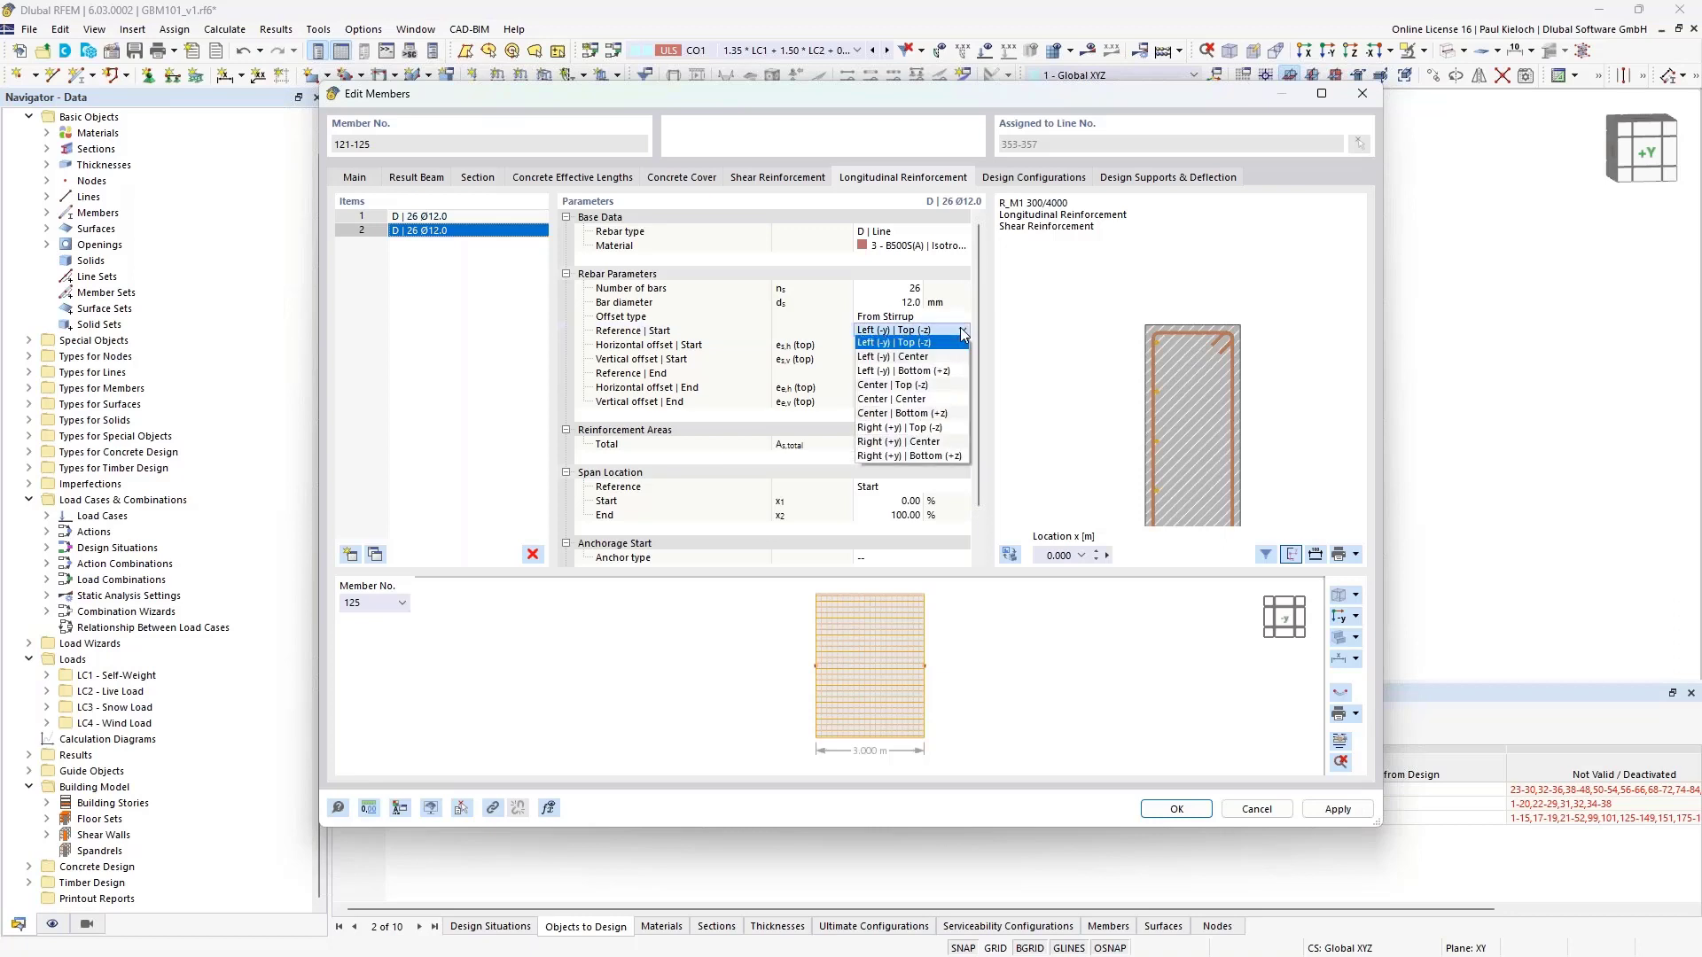
pyautogui.click(923, 432)
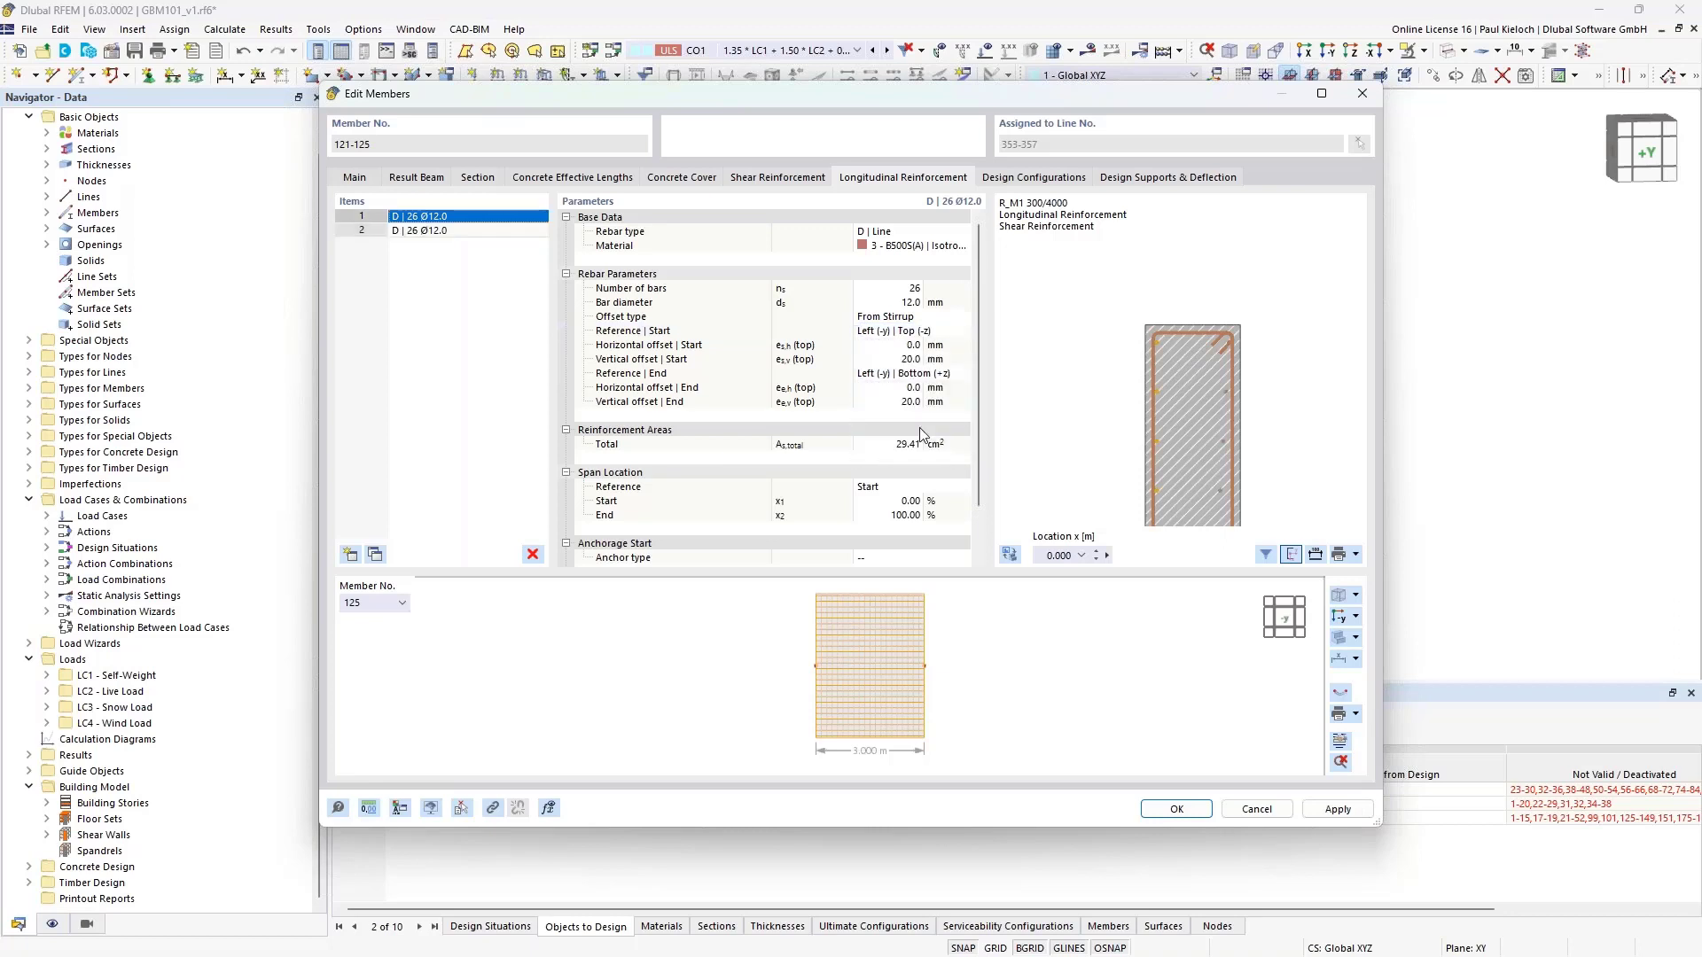
# Set the second rebar line's end reference to Right (+y) | Bottom (+z) and apply the member changes
pyautogui.click(425, 231)
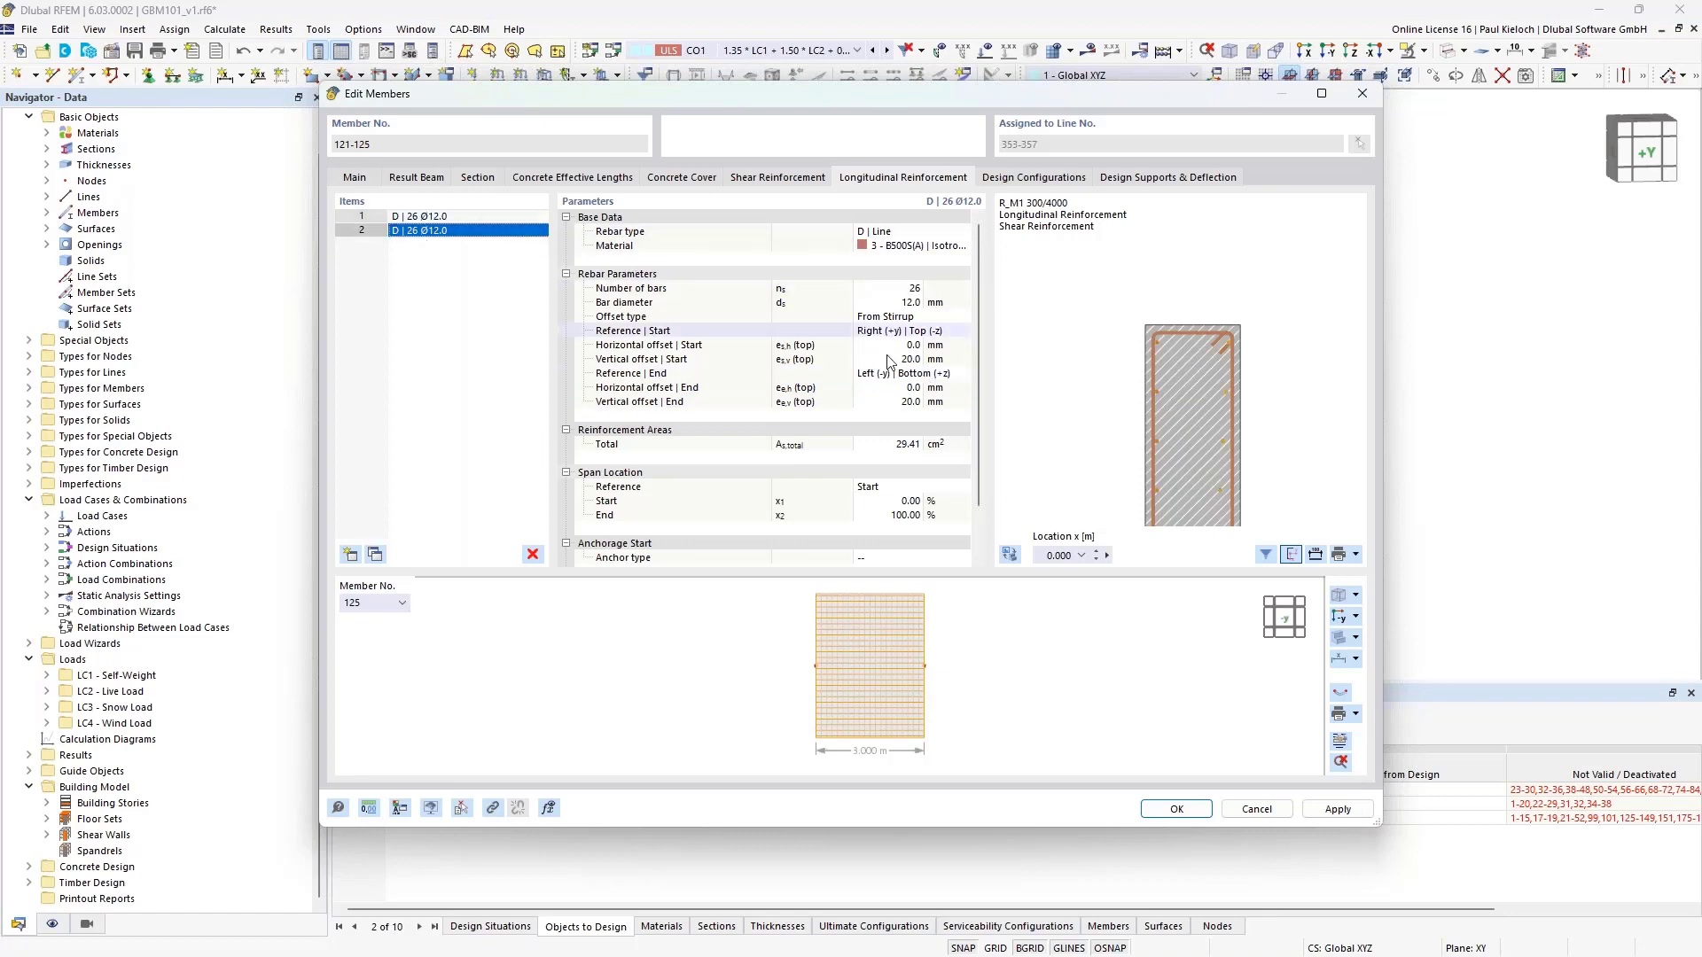
pyautogui.click(957, 373)
pyautogui.click(962, 373)
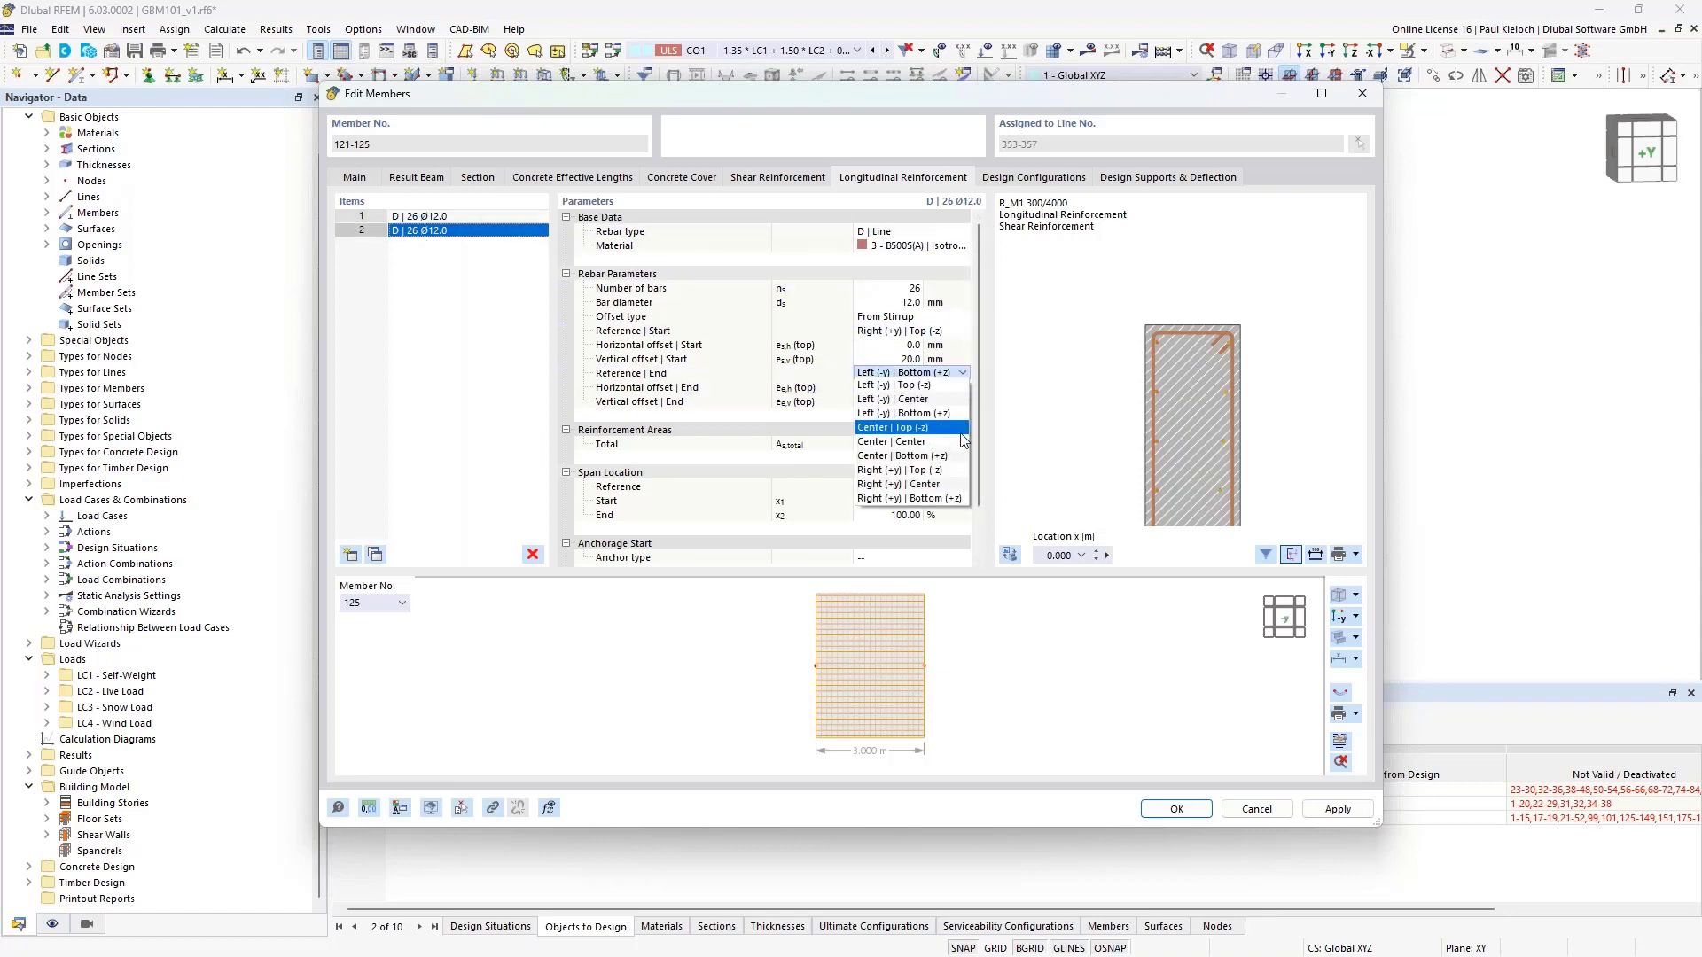
pyautogui.click(924, 497)
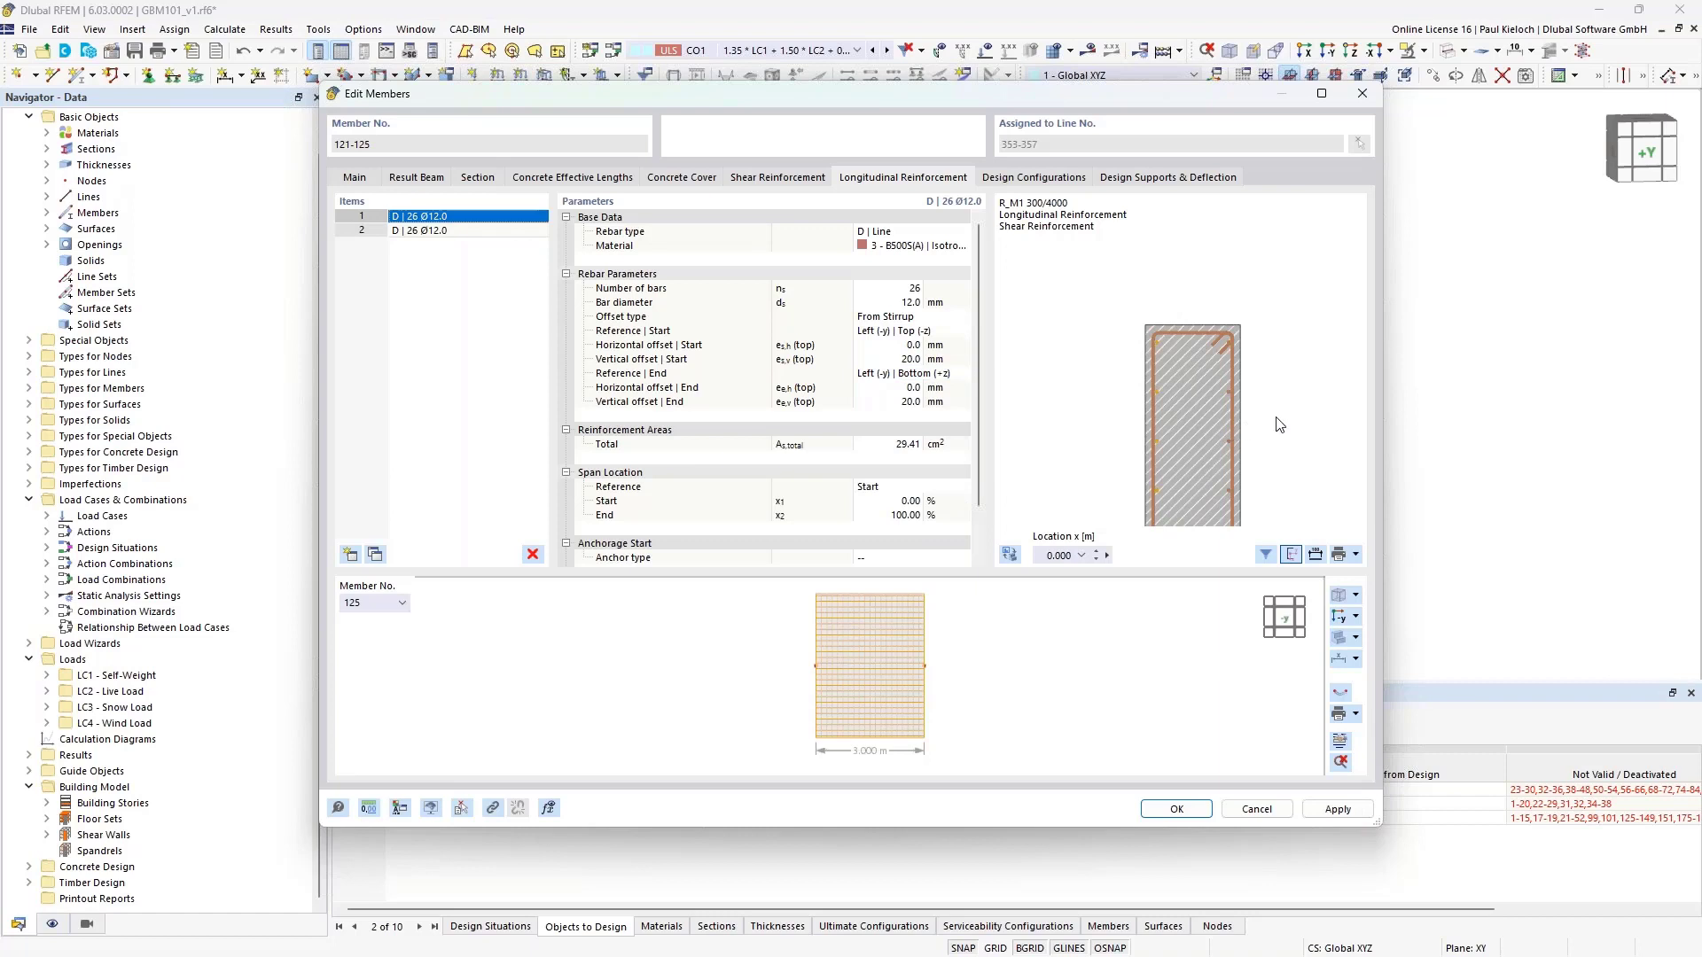
pyautogui.click(1335, 810)
# Examine both rebar lines along the height of the R_M1 300/4000 cross-section, from the bottom edge to the center
pyautogui.moveTo(1222, 269); pyautogui.dragTo(1221, 248, button='middle')
pyautogui.moveTo(1226, 403); pyautogui.dragTo(1201, 279, button='middle')
pyautogui.moveTo(1199, 409); pyautogui.dragTo(1221, 312, button='middle')
pyautogui.moveTo(1234, 452); pyautogui.dragTo(1211, 284, button='middle')
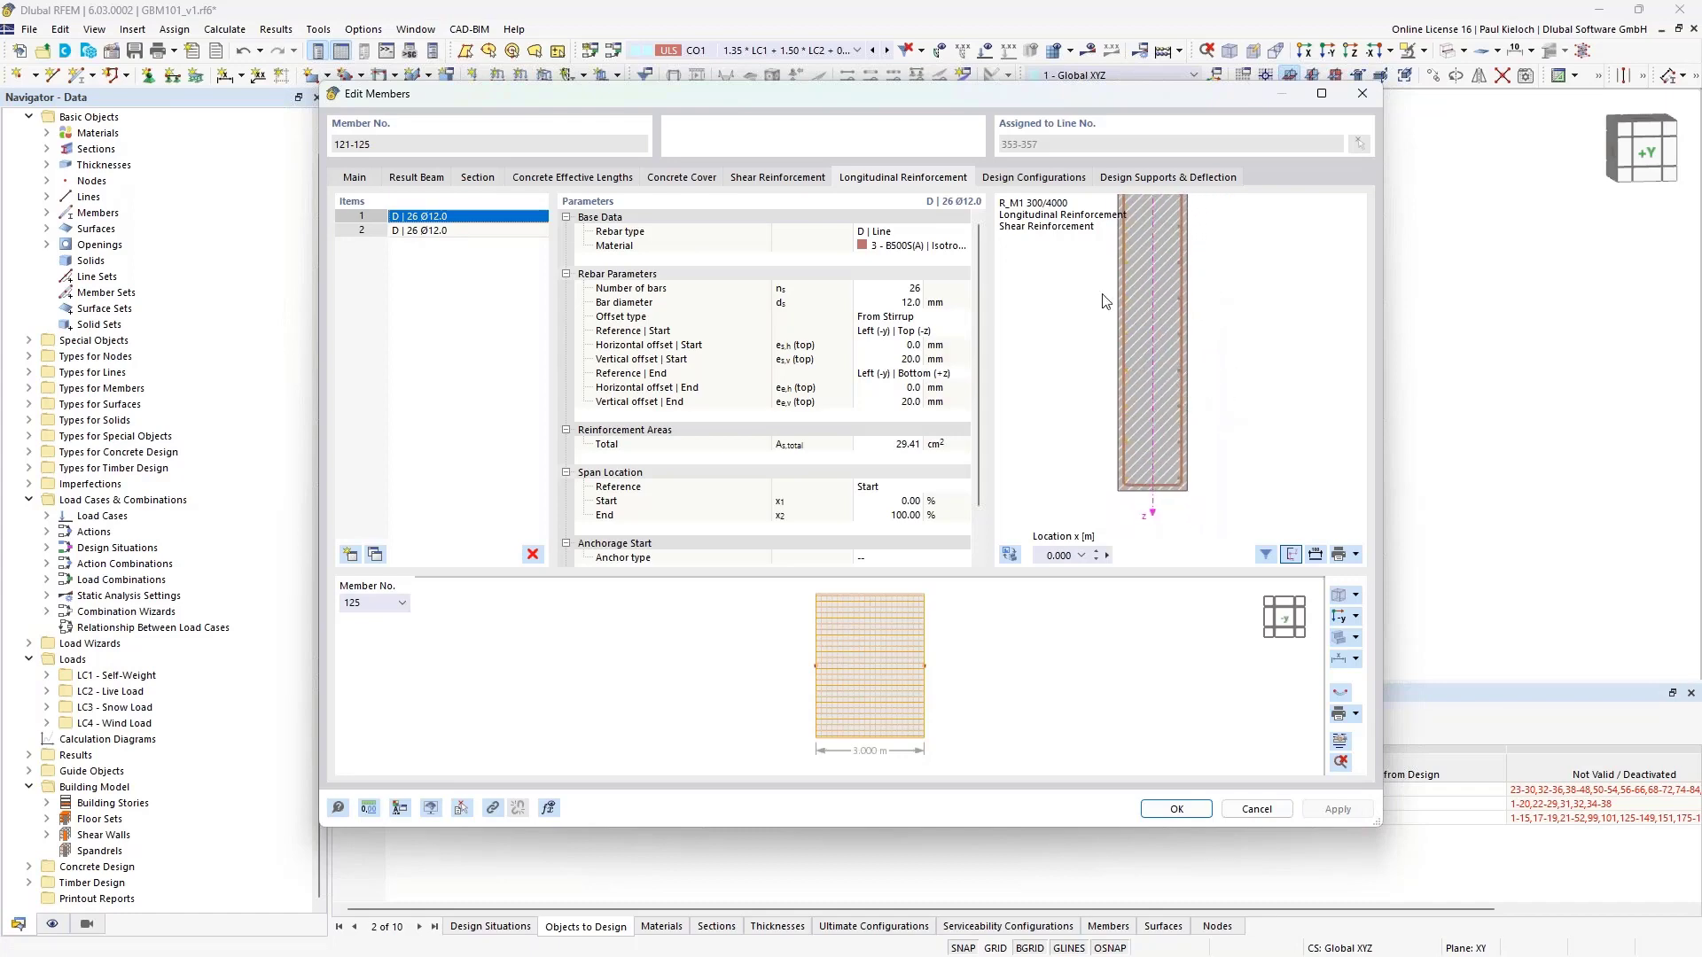
pyautogui.scroll(-3, 1192, 388)
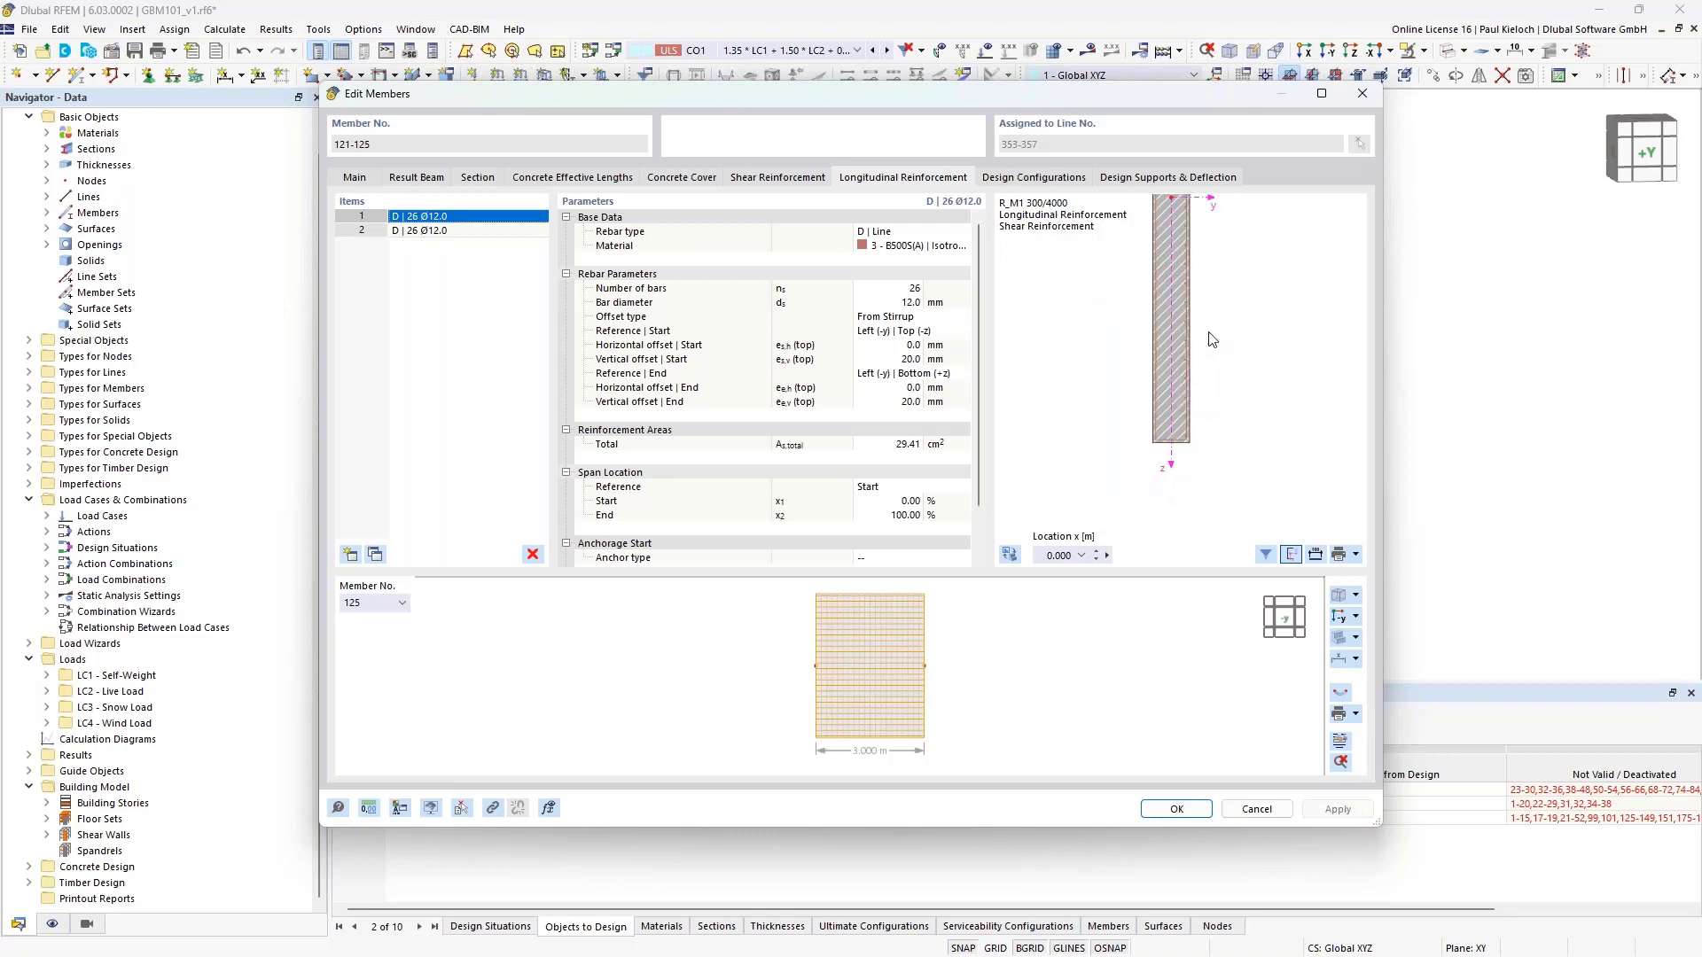
pyautogui.scroll(5, 1167, 348)
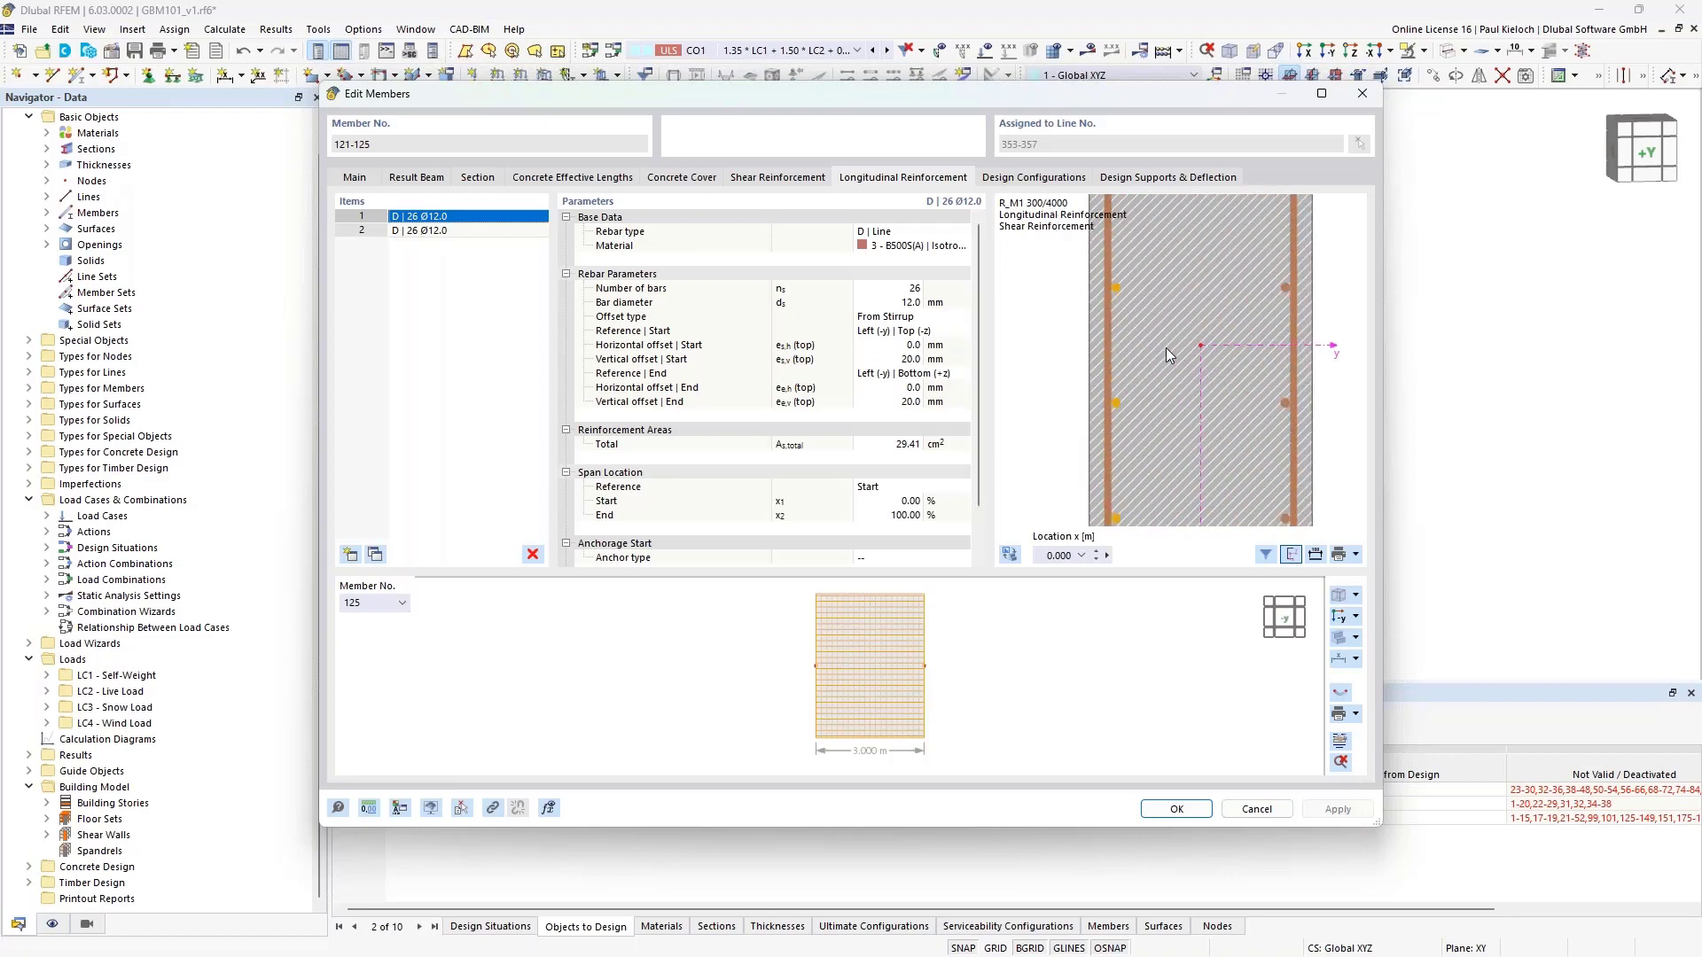
pyautogui.scroll(-3, 1166, 347)
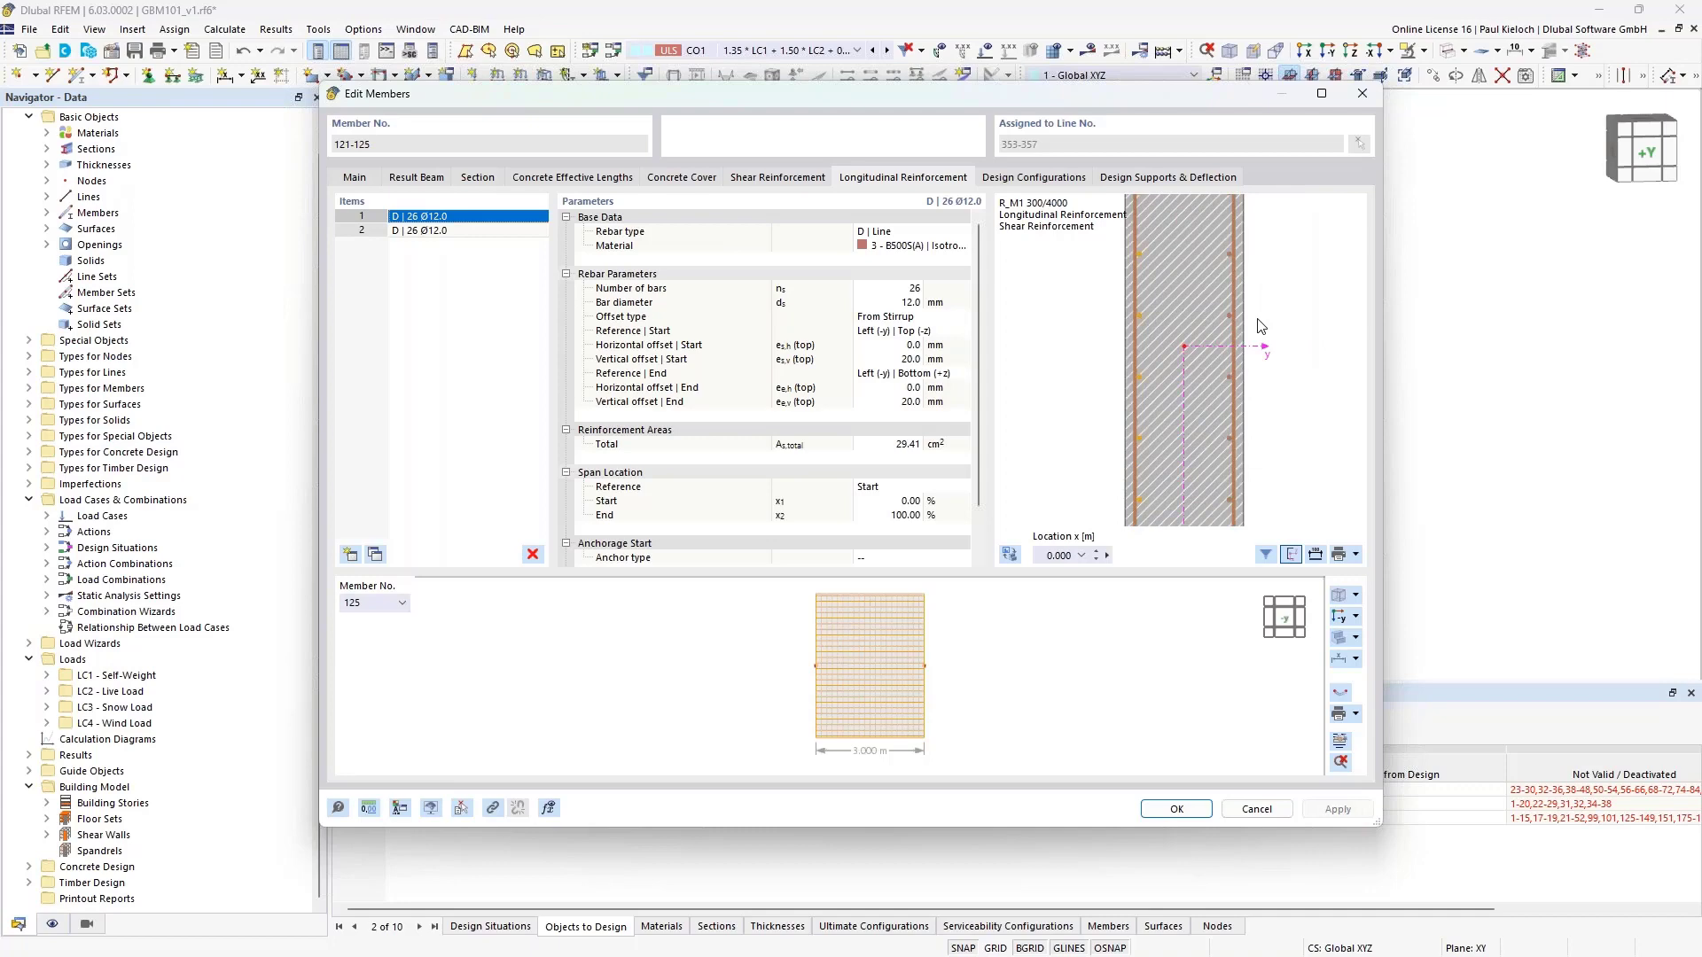
pyautogui.moveTo(1259, 292)
pyautogui.mouseDown(button='middle')
pyautogui.moveTo(1259, 308)
pyautogui.moveTo(1279, 305)
pyautogui.mouseUp(button='middle')
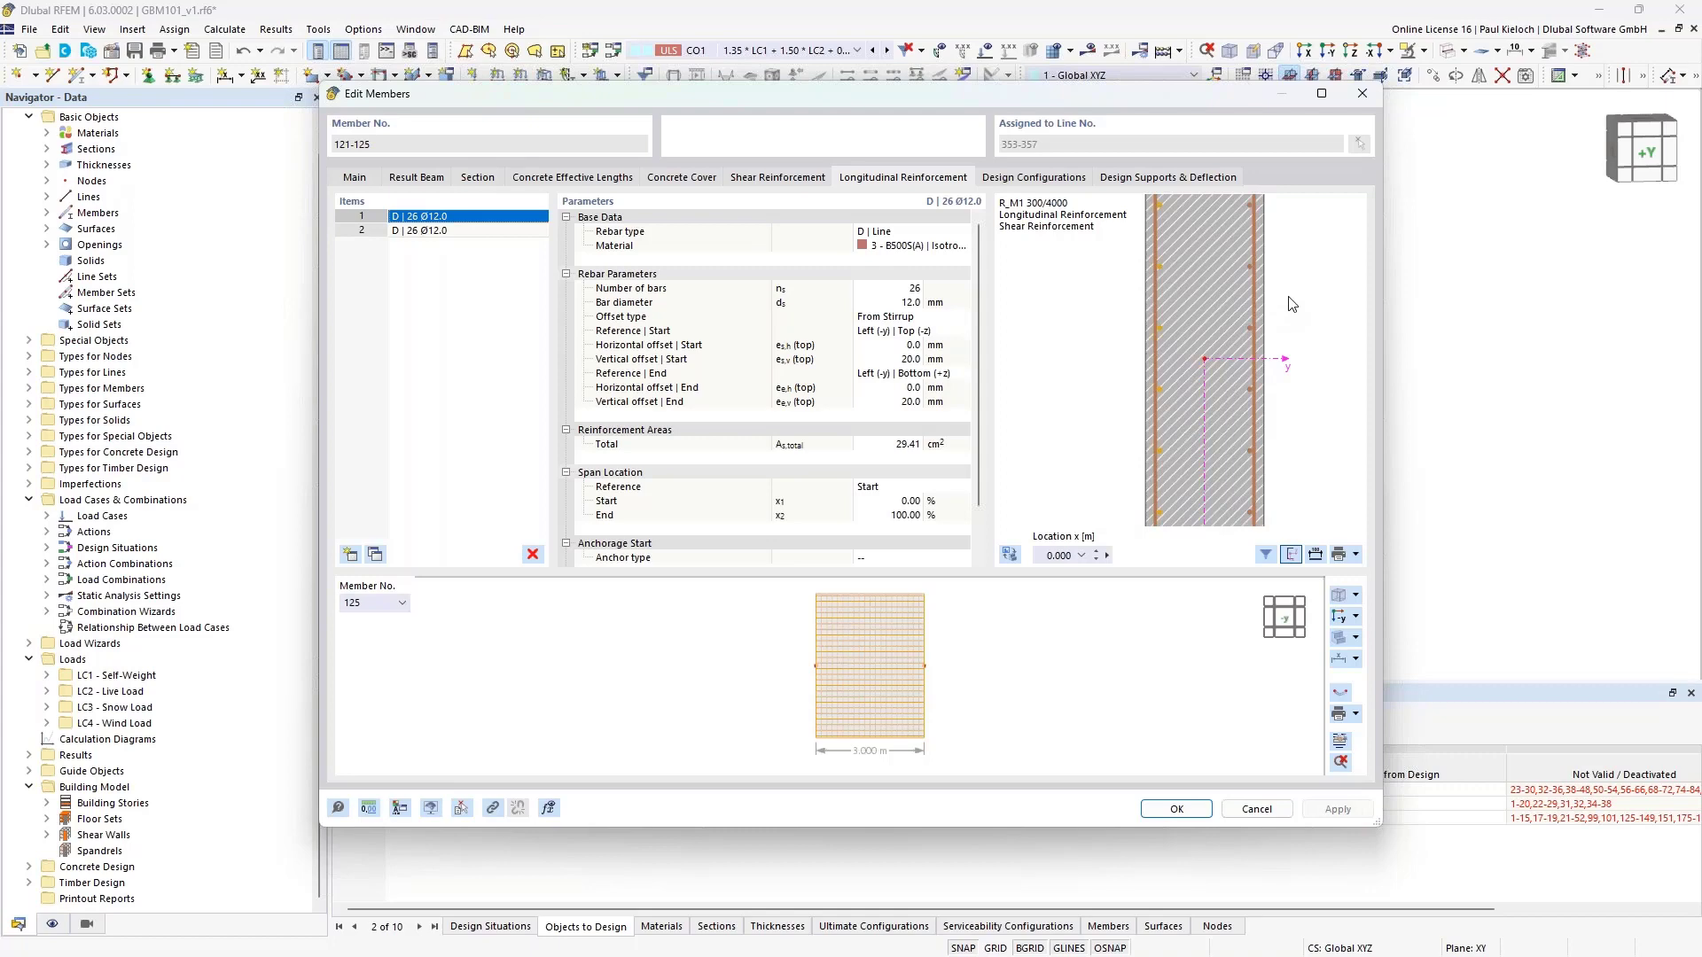
# Enable crossties over free rebars in the shear reinforcement of members 121-125
pyautogui.click(808, 181)
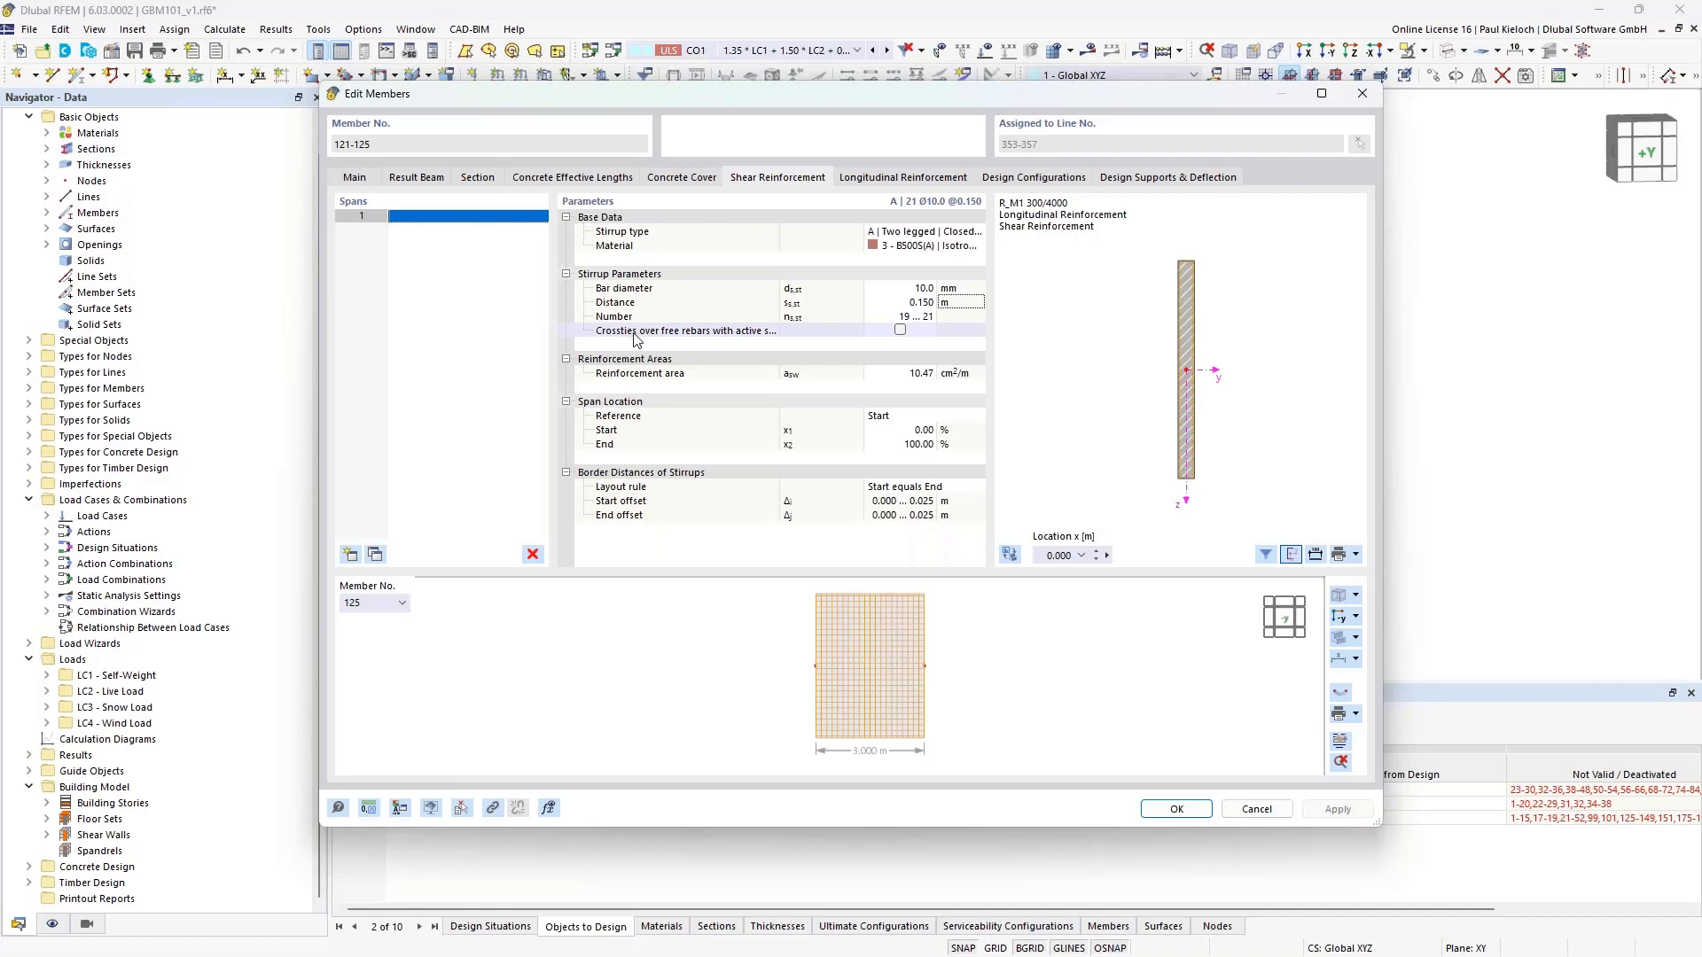
pyautogui.scroll(10, 1181, 266)
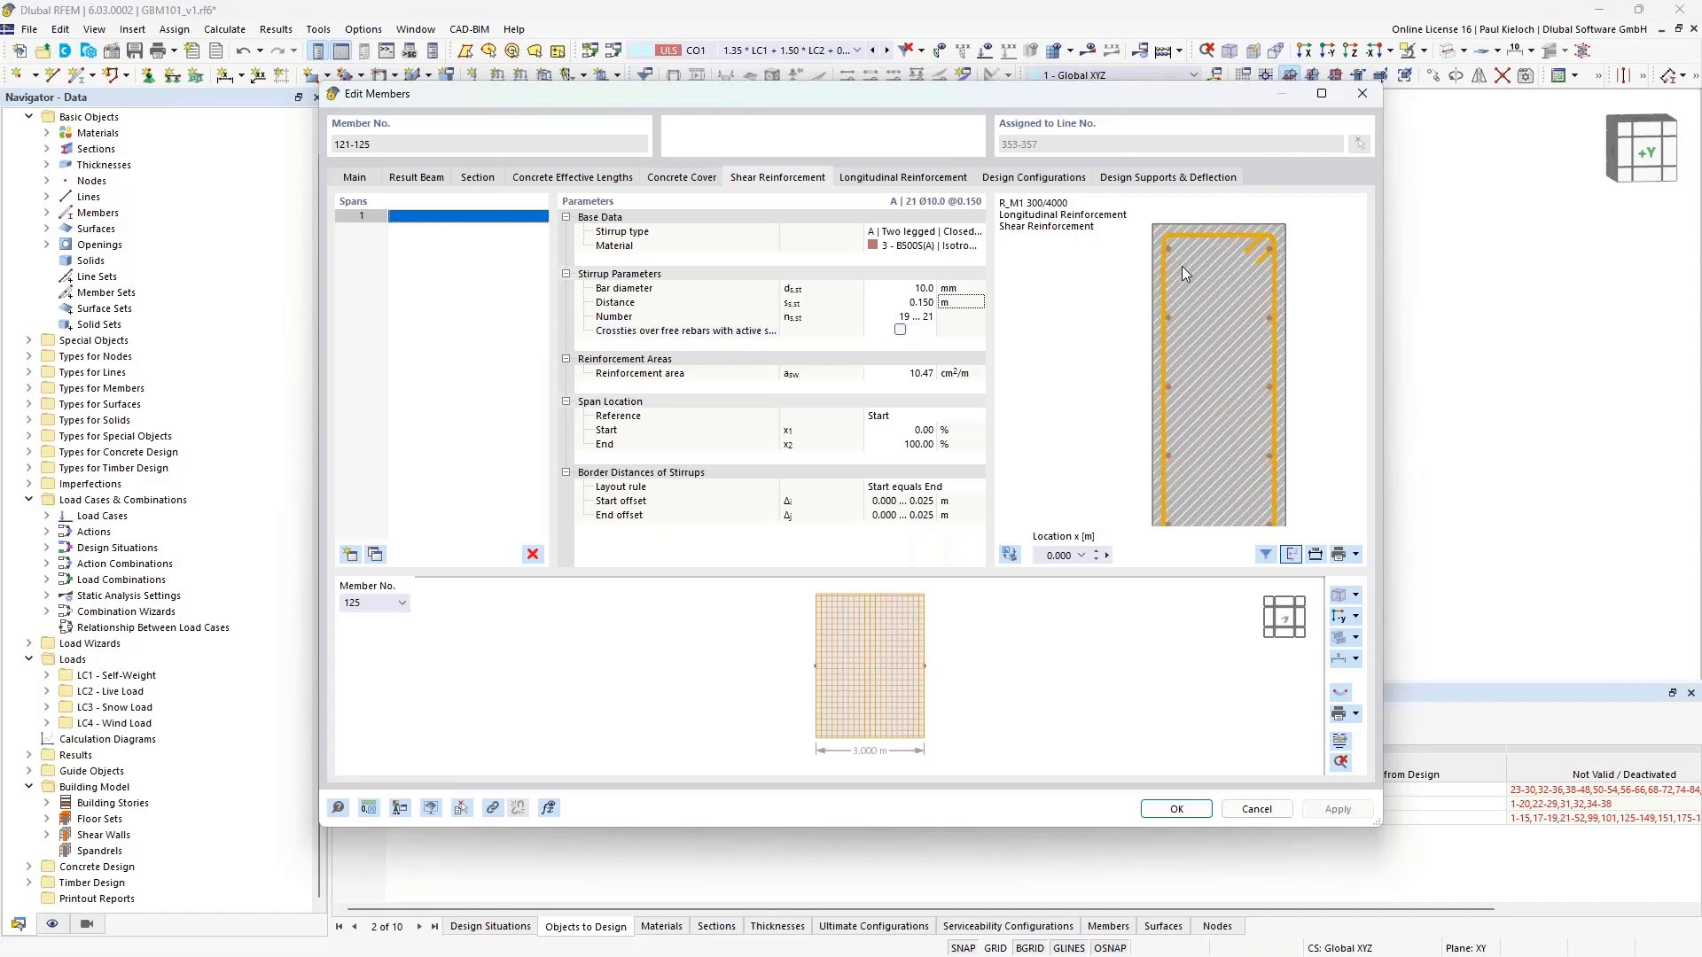
pyautogui.moveTo(1299, 258); pyautogui.dragTo(1260, 277, button='middle')
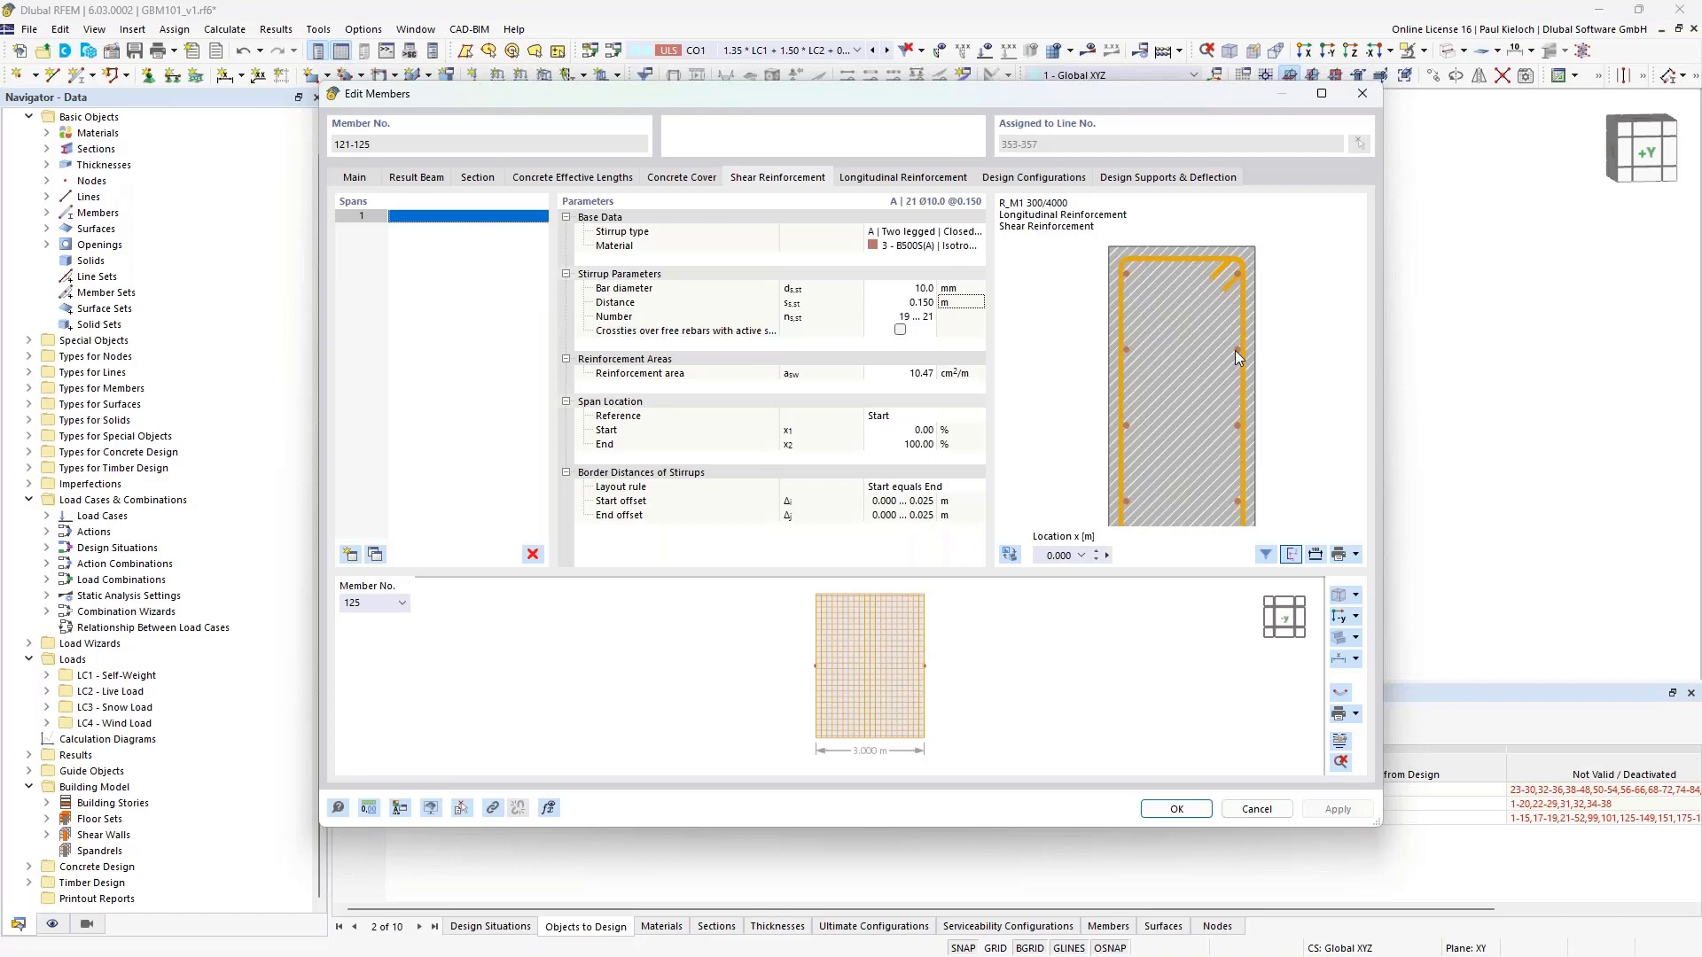
pyautogui.click(901, 331)
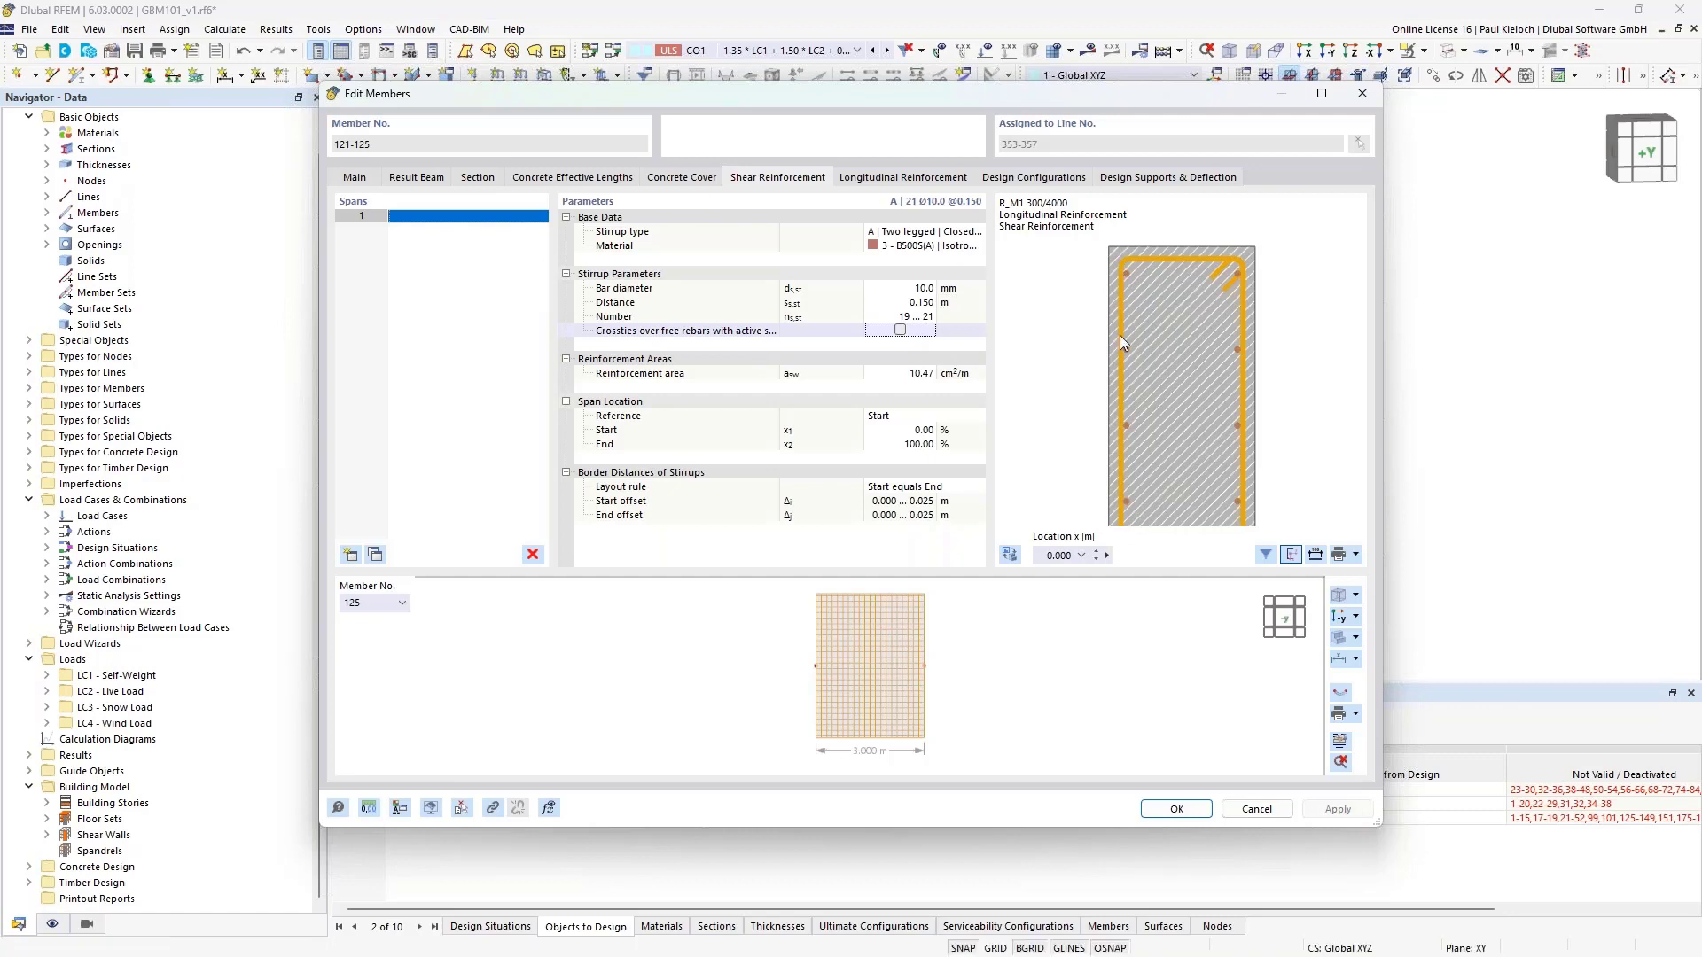
pyautogui.click(900, 331)
pyautogui.scroll(-4, 1211, 426)
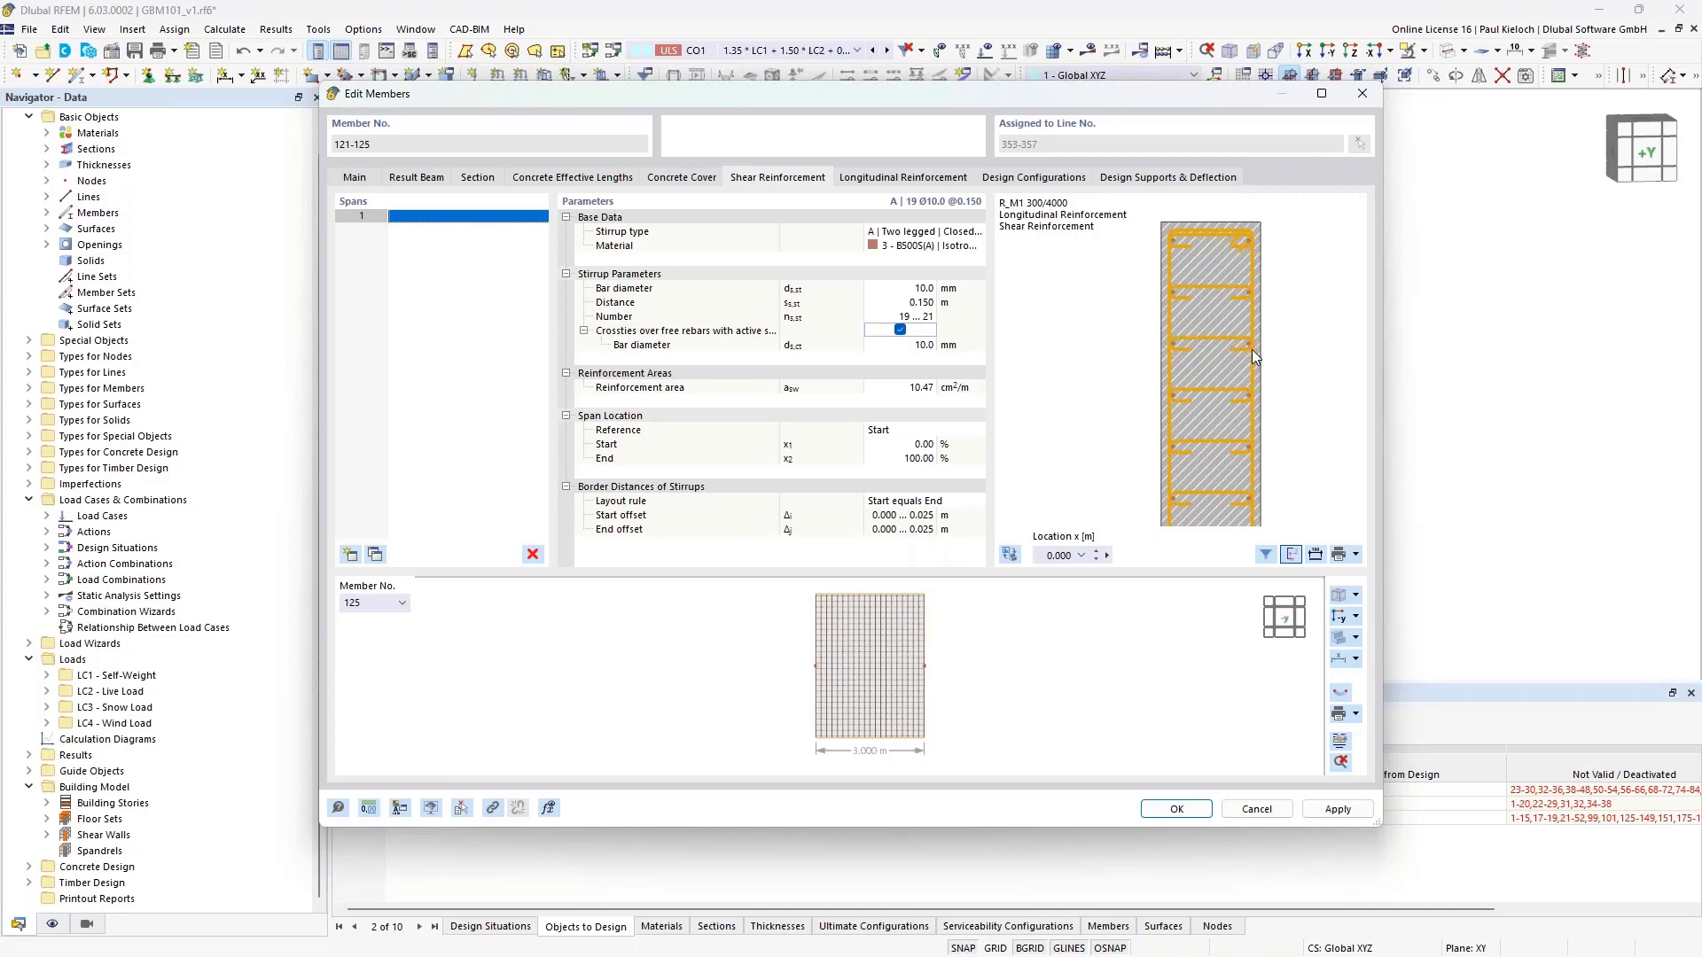
pyautogui.scroll(-3, 1236, 262)
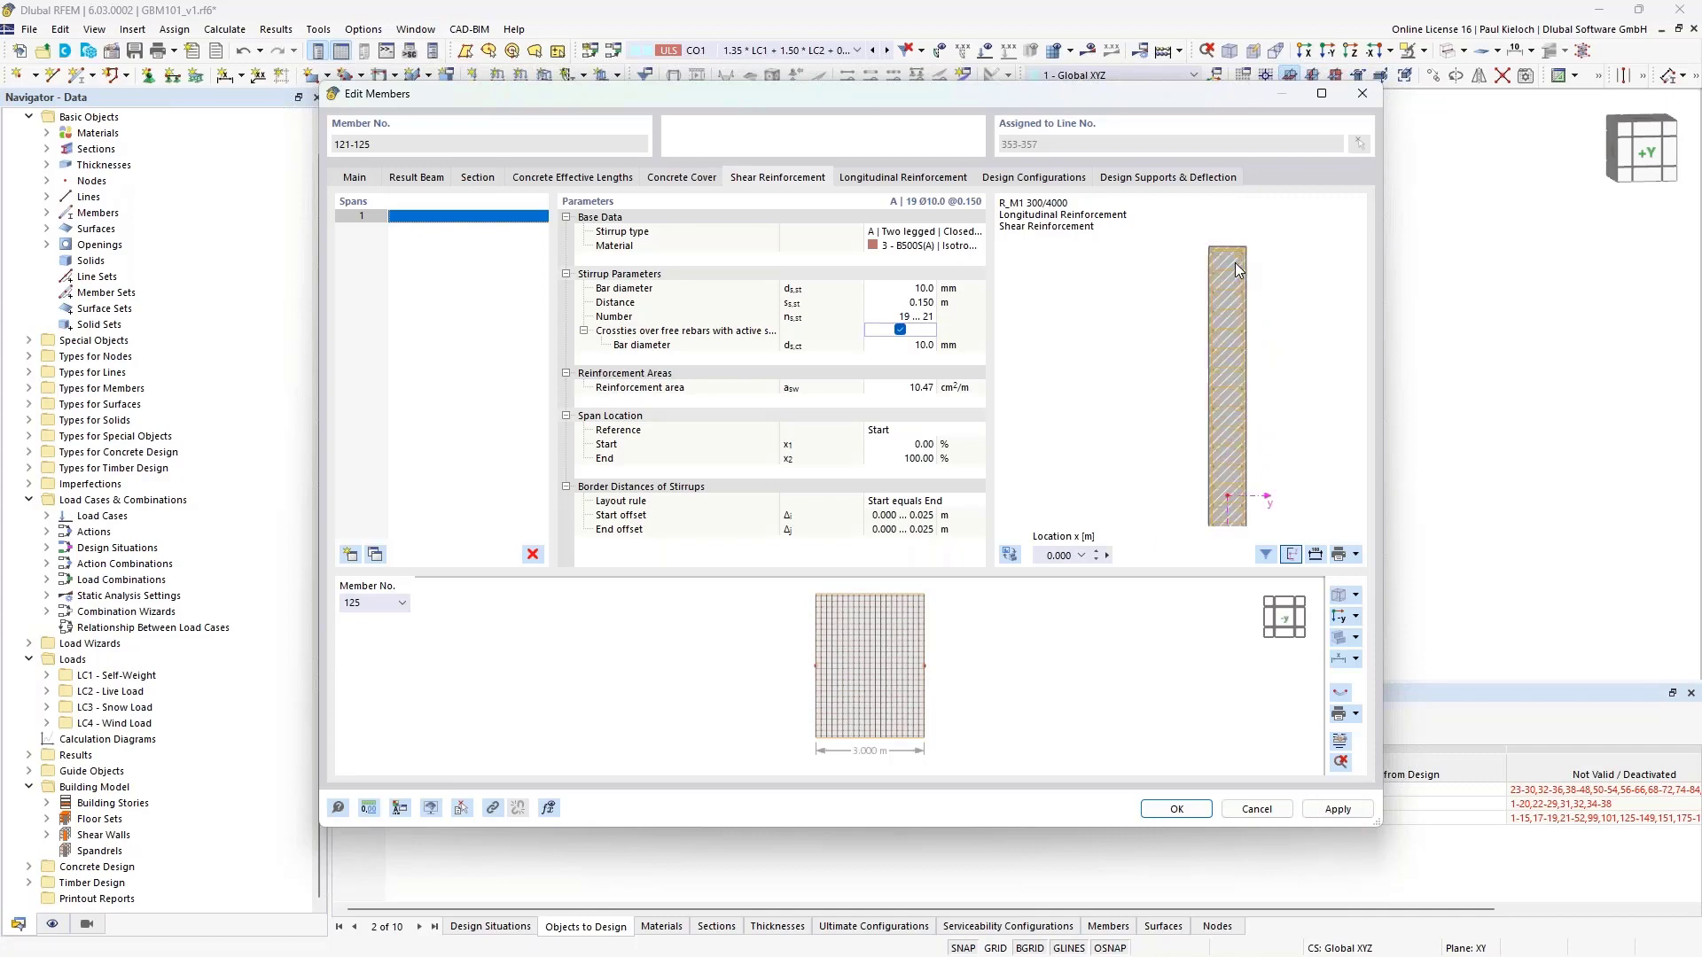
pyautogui.scroll(3, 1235, 262)
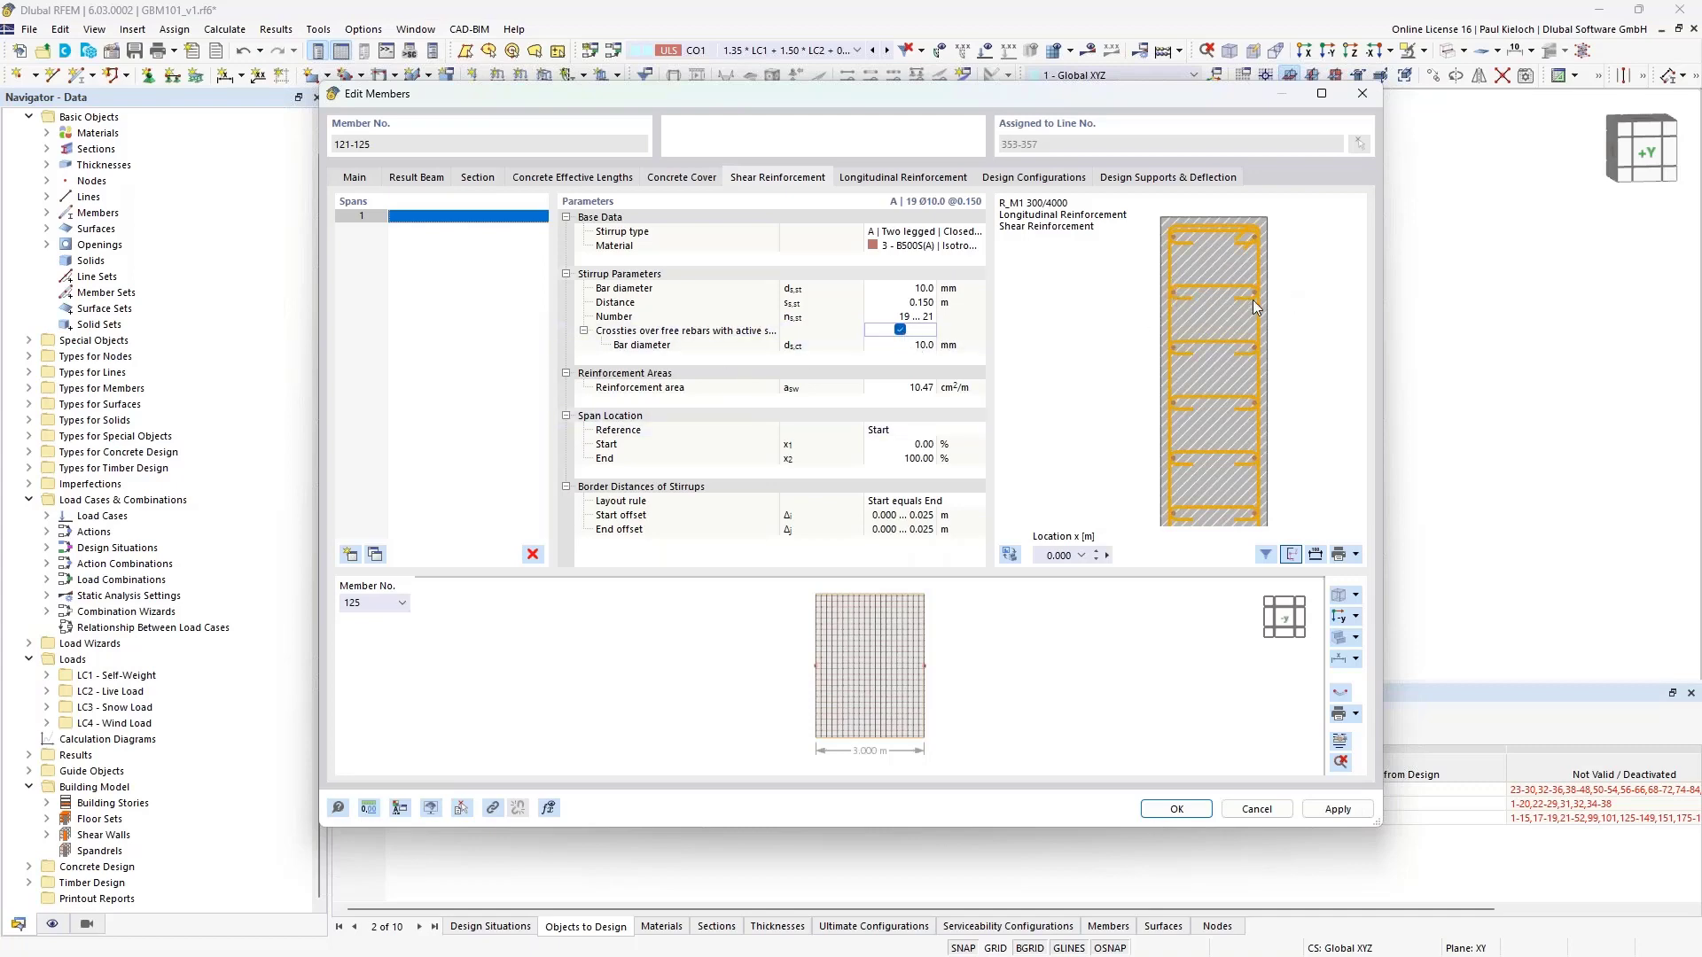
# Remove individual crossties at intermediate rebars in the upper half of the wall cross-section, keeping some at intervals
pyautogui.moveTo(1332, 291)
pyautogui.mouseDown(button='middle')
pyautogui.moveTo(1281, 307)
pyautogui.moveTo(1304, 309)
pyautogui.mouseUp(button='middle')
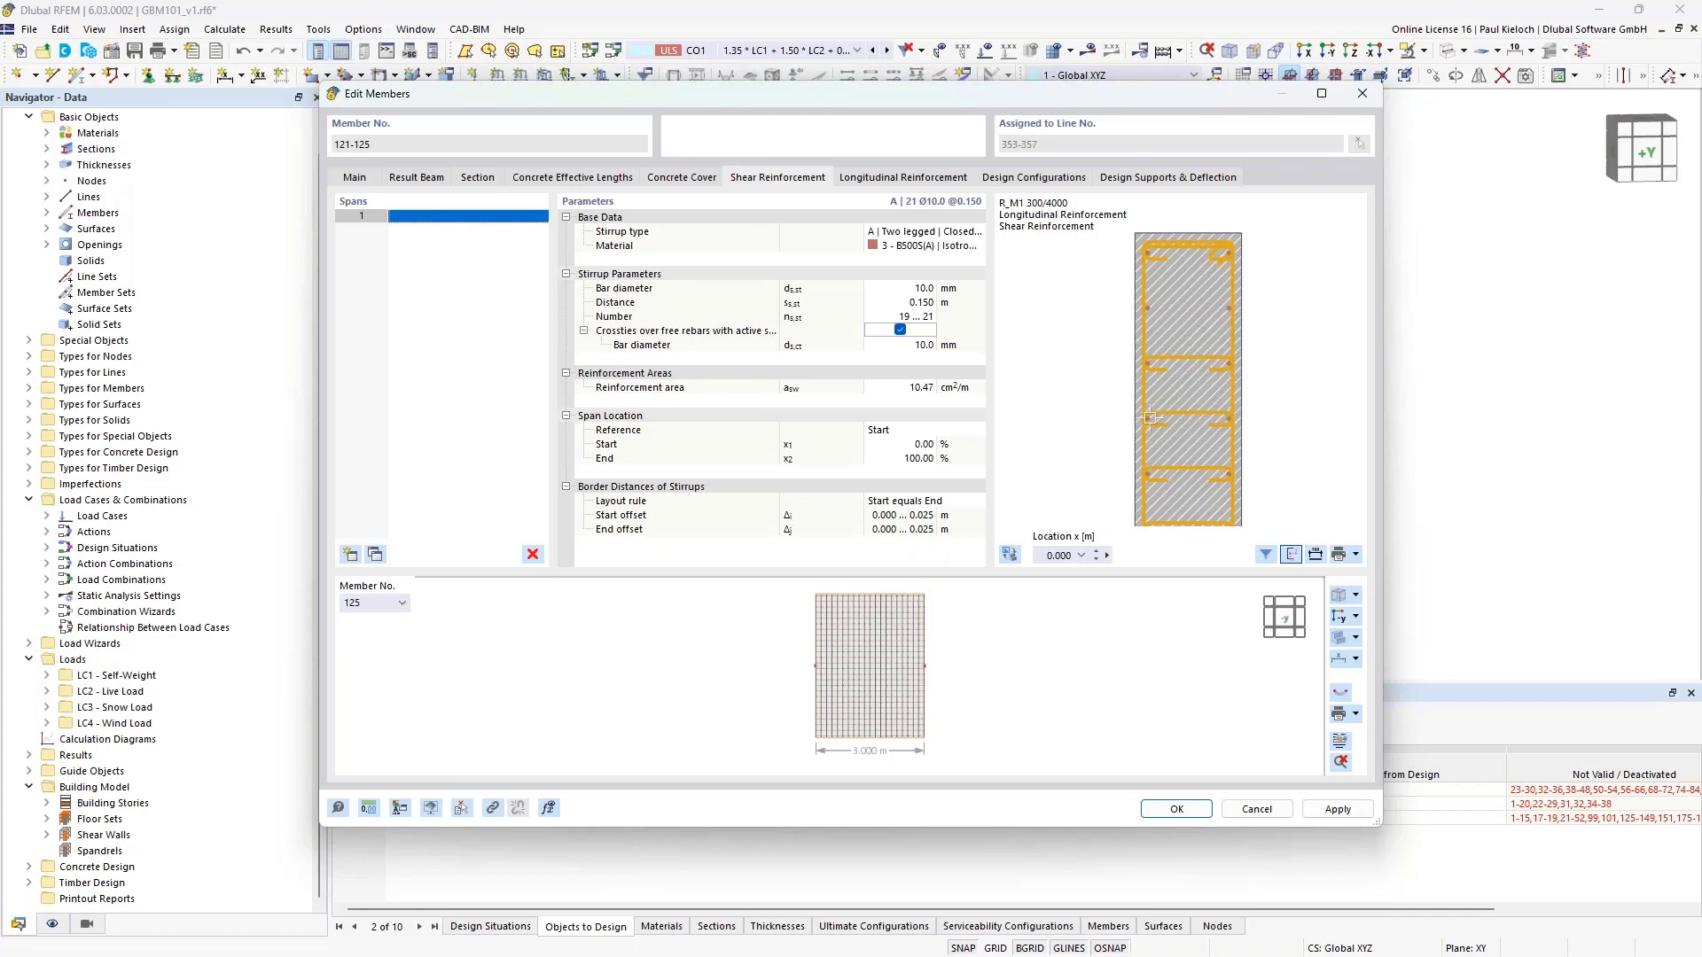
pyautogui.scroll(-2, 1190, 302)
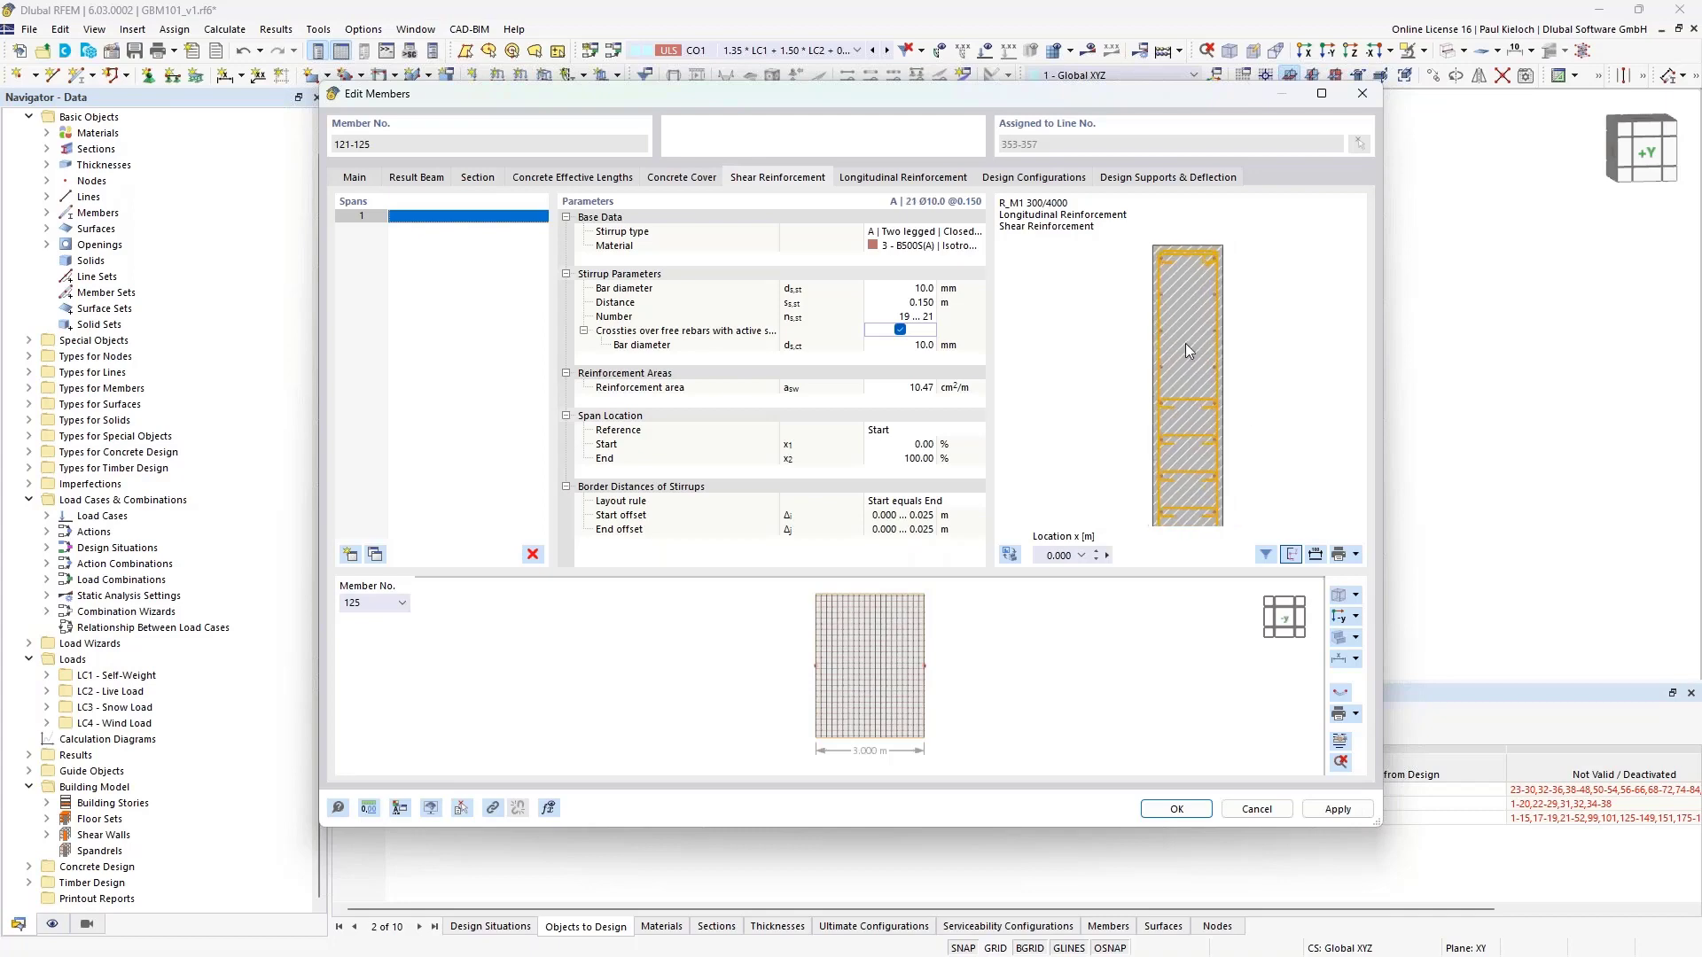
pyautogui.scroll(-3, 1186, 345)
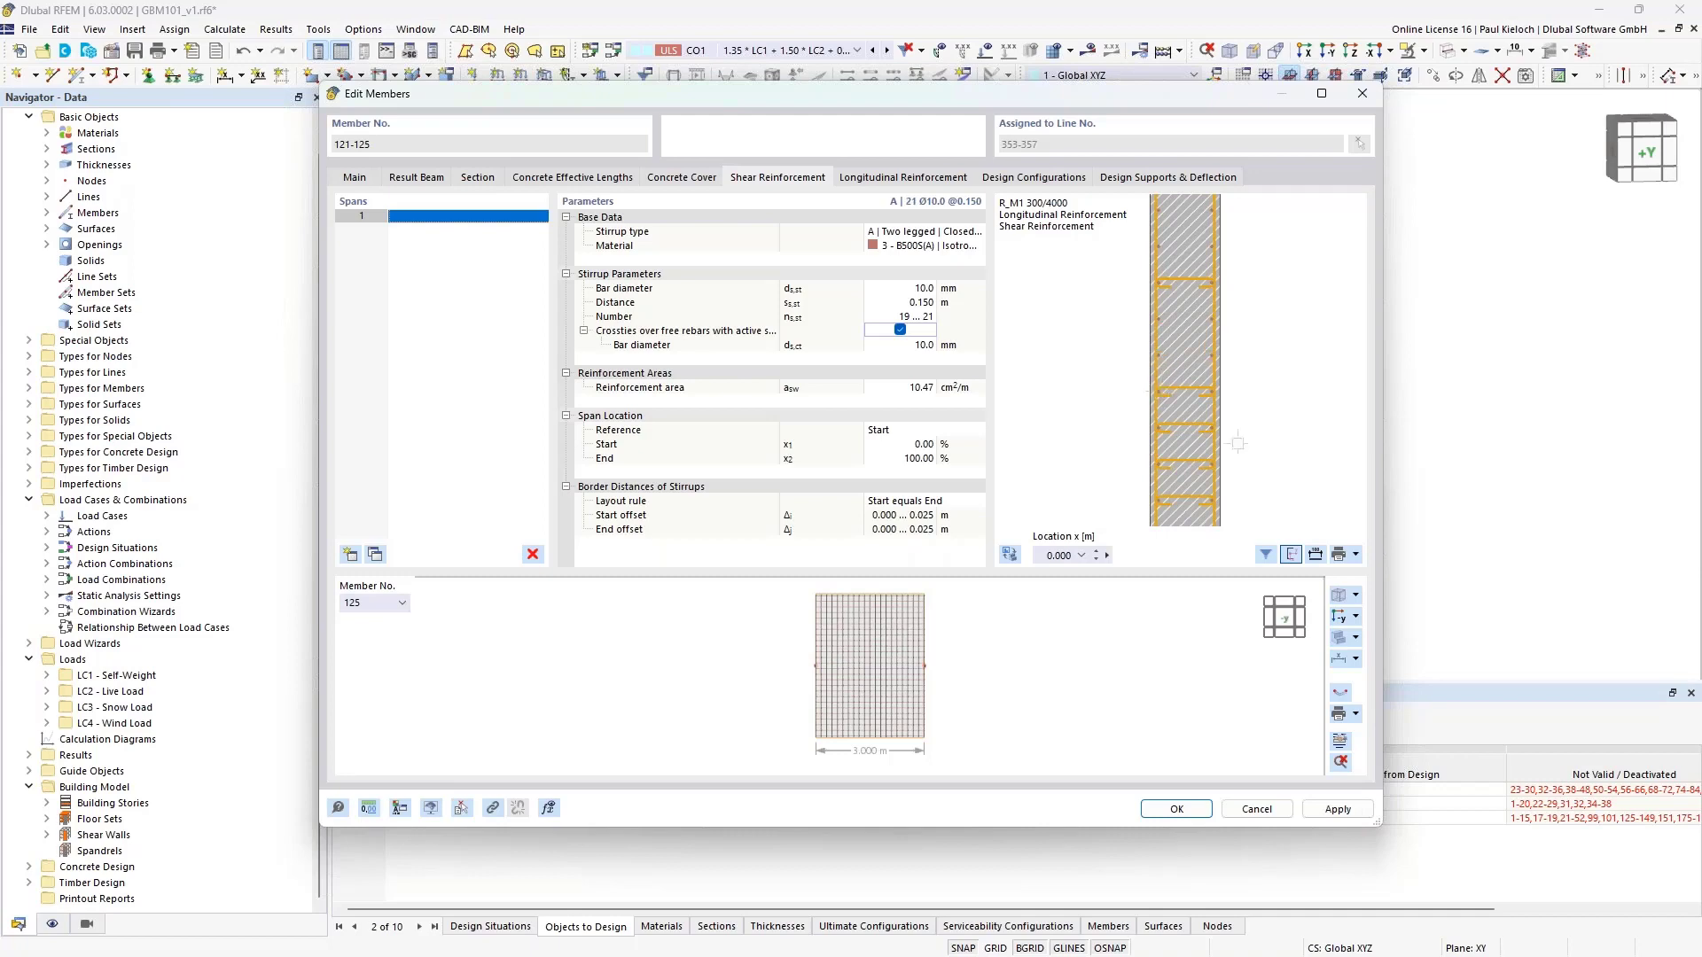
pyautogui.scroll(-3, 1235, 377)
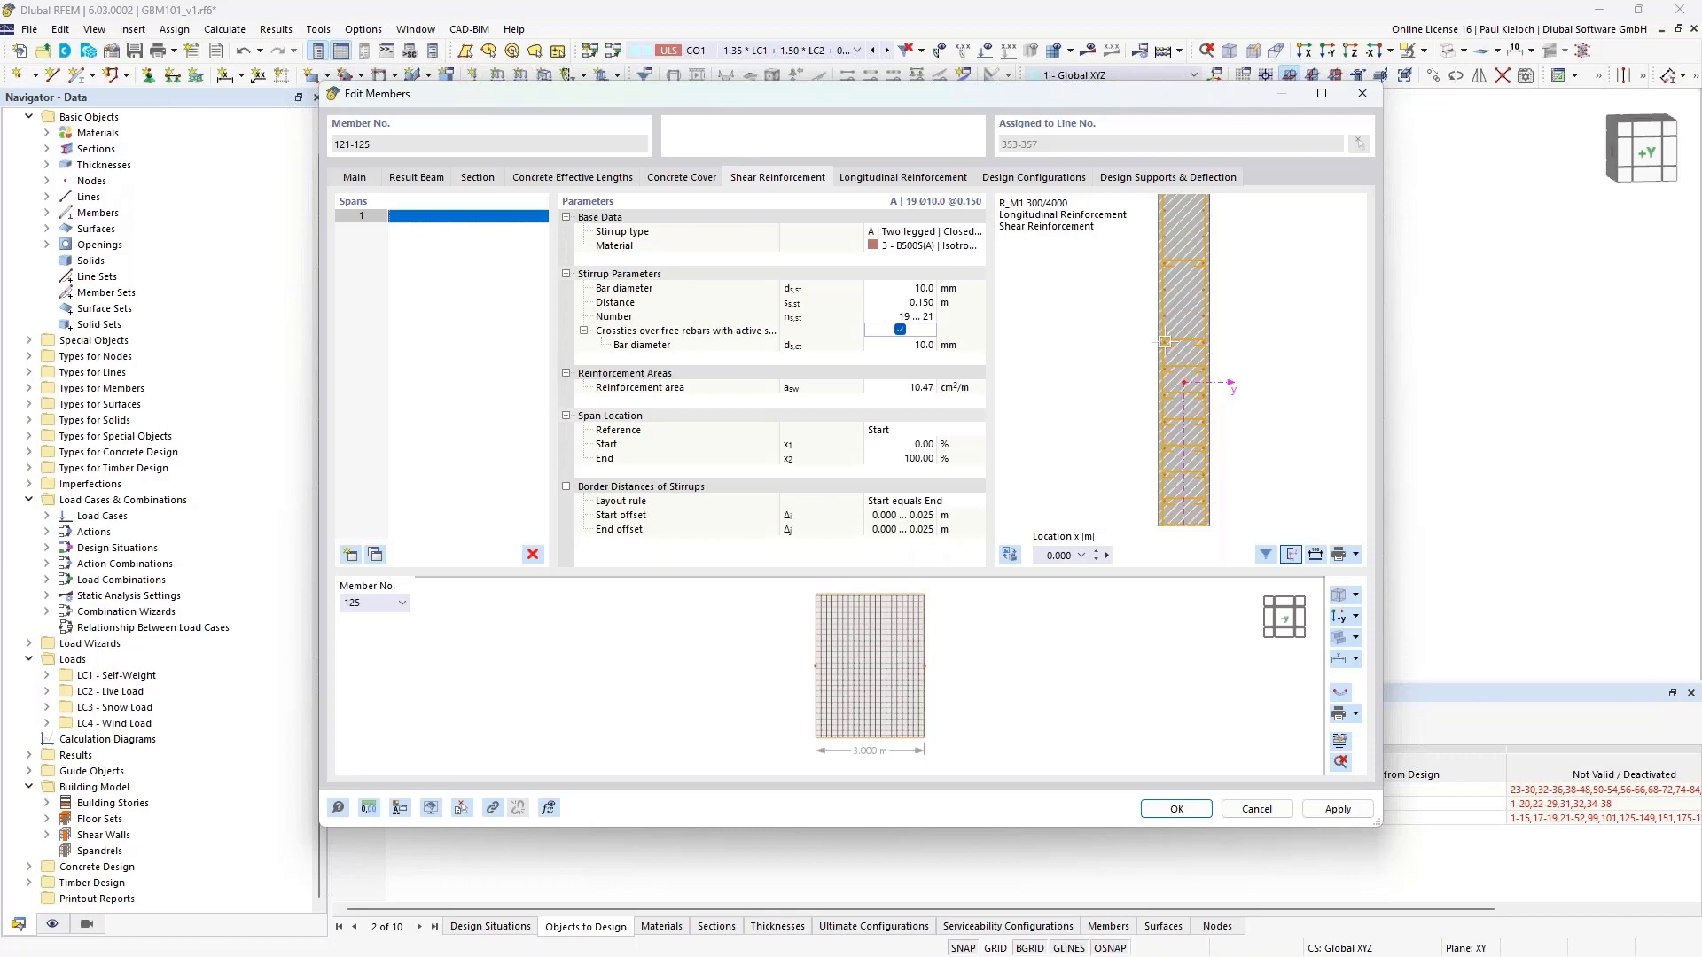
pyautogui.moveTo(1263, 476); pyautogui.dragTo(1270, 416, button='middle')
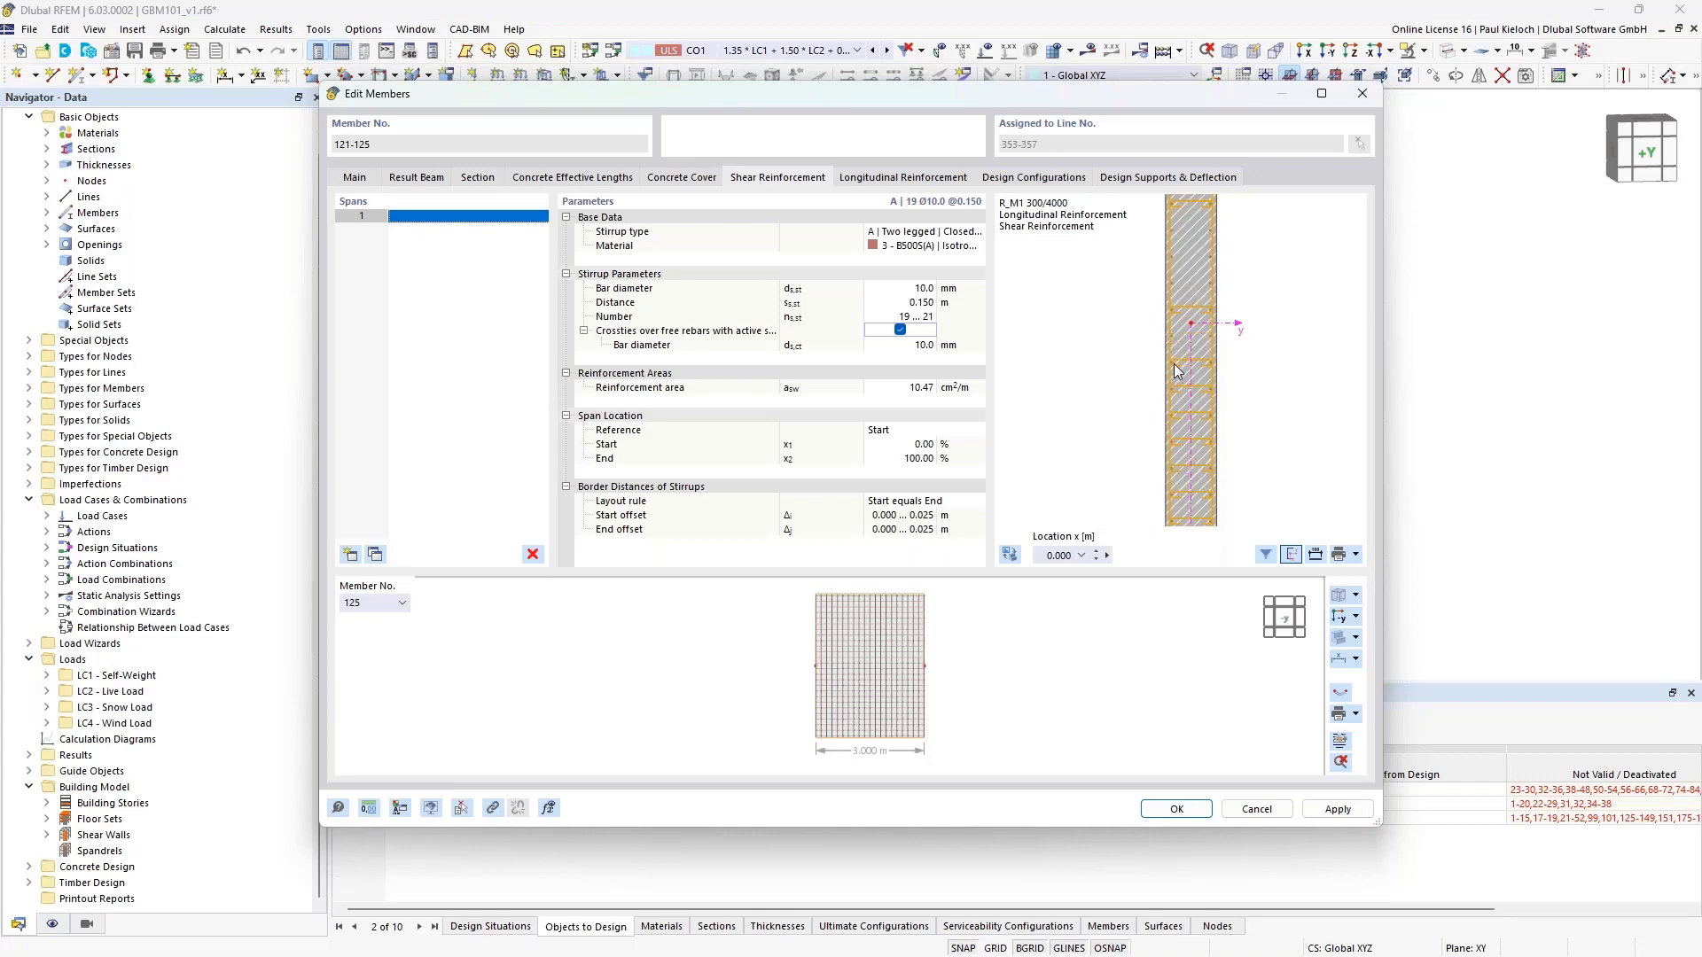
pyautogui.scroll(2, 1175, 370)
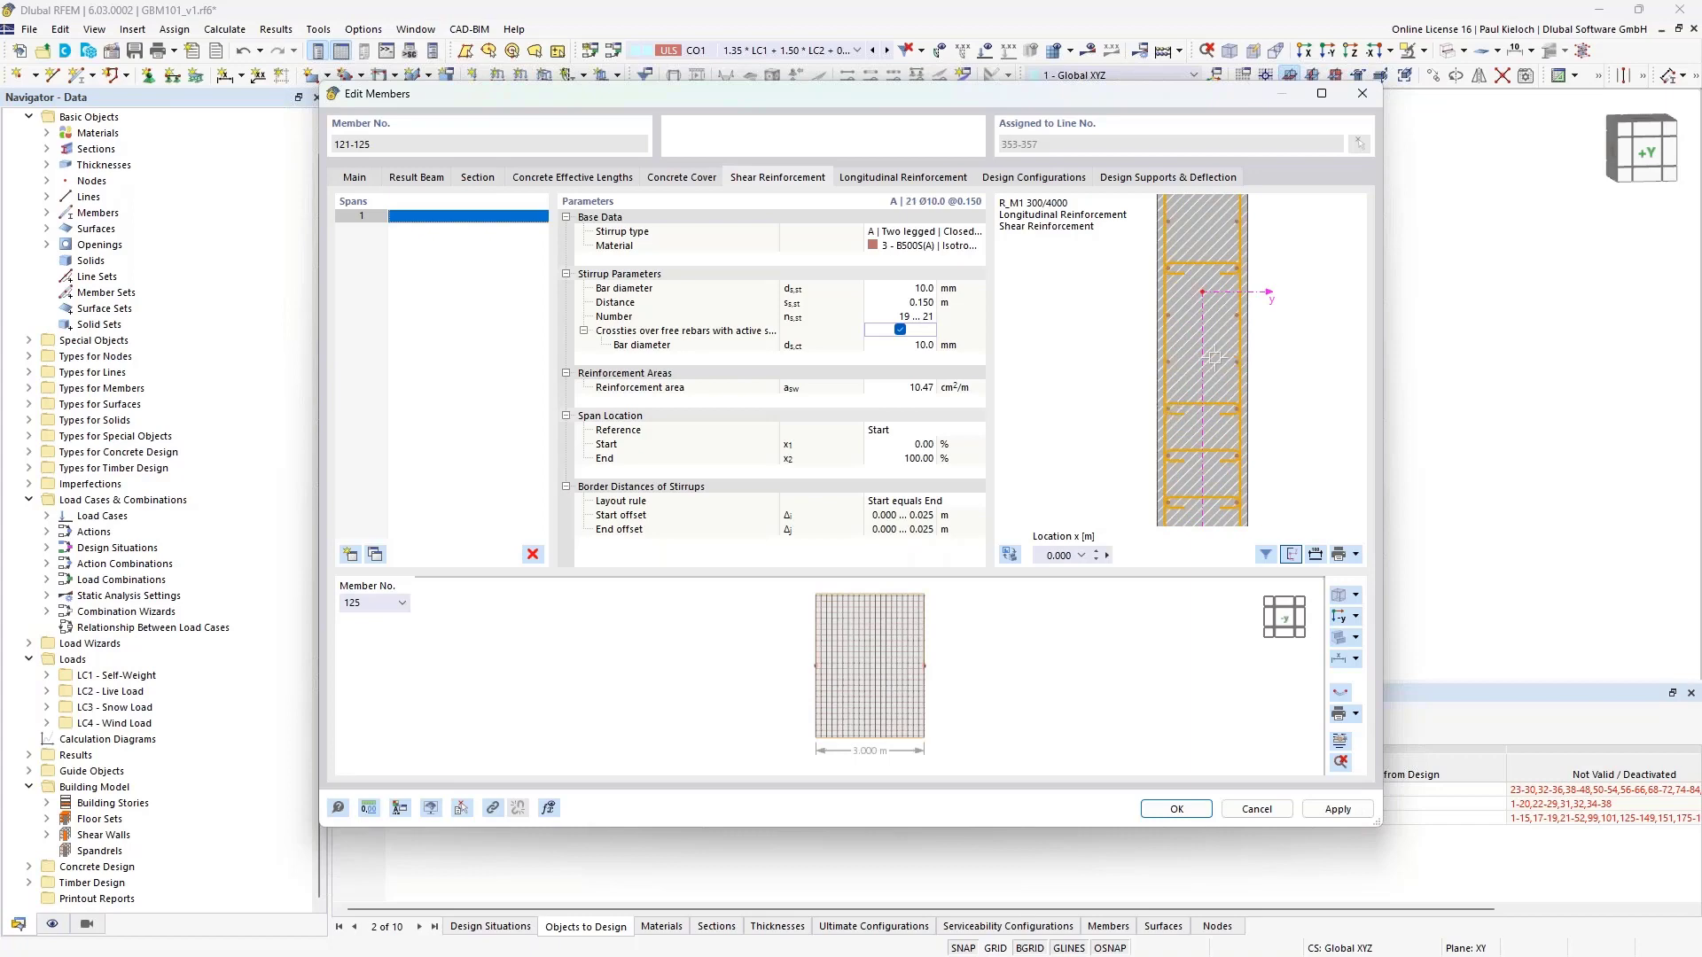
# Remove individual crossties at intermediate rebars in the lower half of the wall cross-section and save the member settings
pyautogui.scroll(-3, 1231, 333)
pyautogui.scroll(2, 1183, 298)
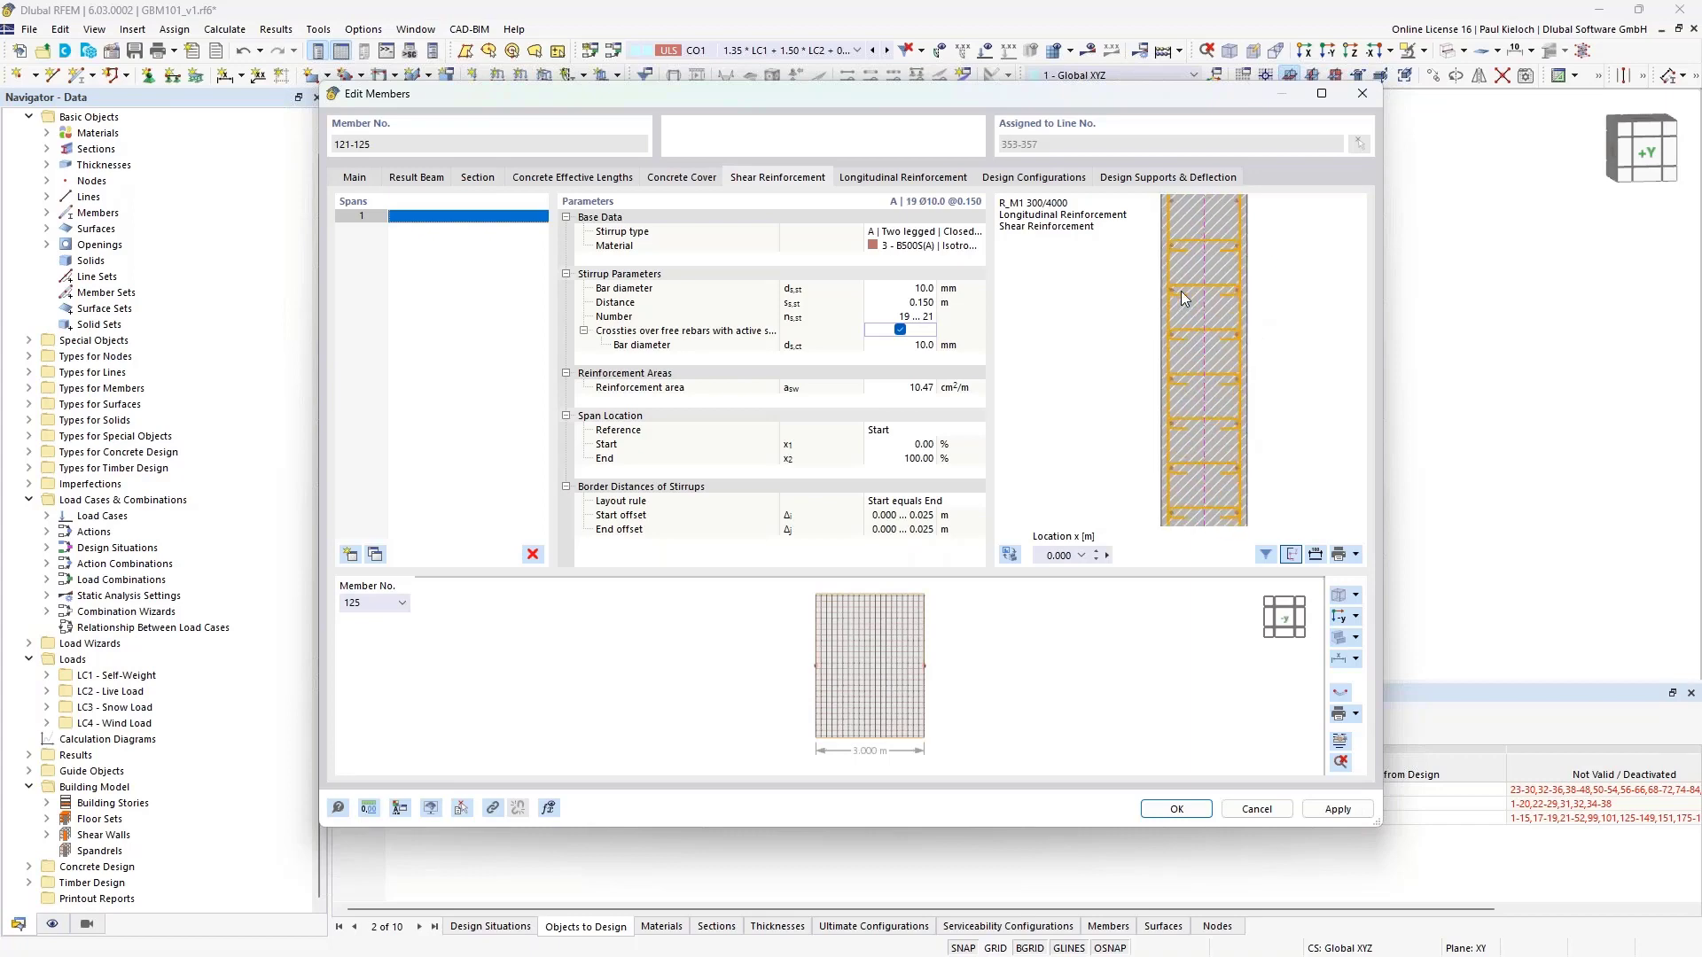
pyautogui.click(1172, 292)
pyautogui.scroll(-1, 1170, 380)
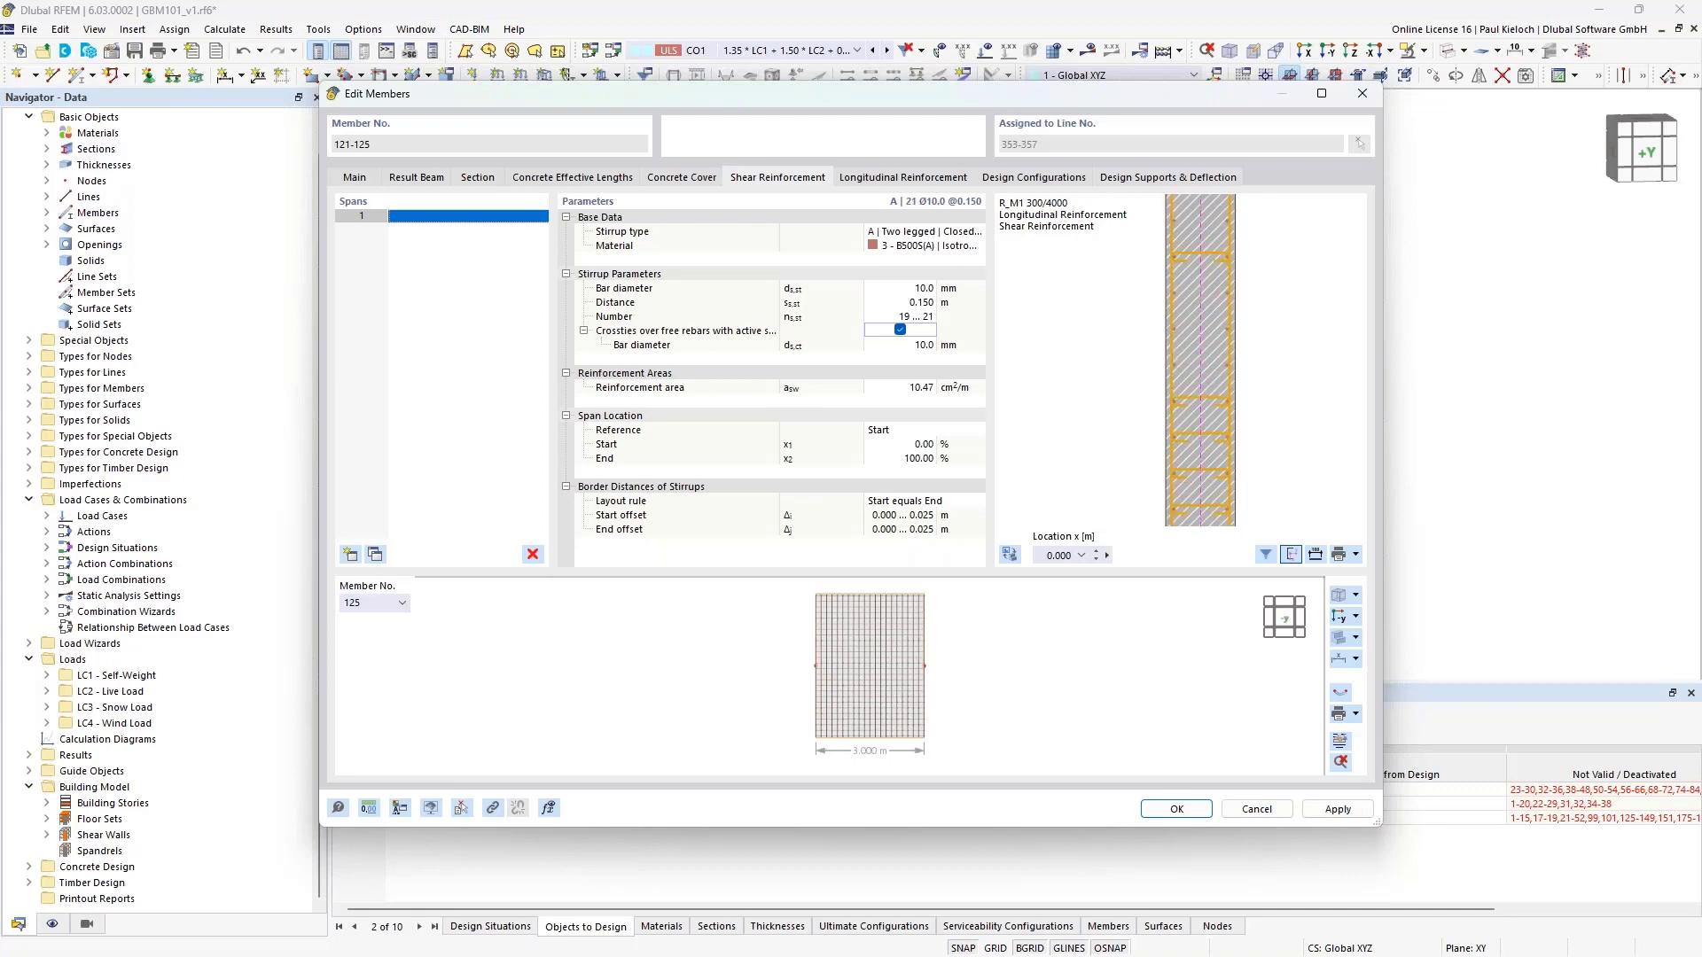
pyautogui.moveTo(1253, 428); pyautogui.dragTo(1234, 374, button='middle')
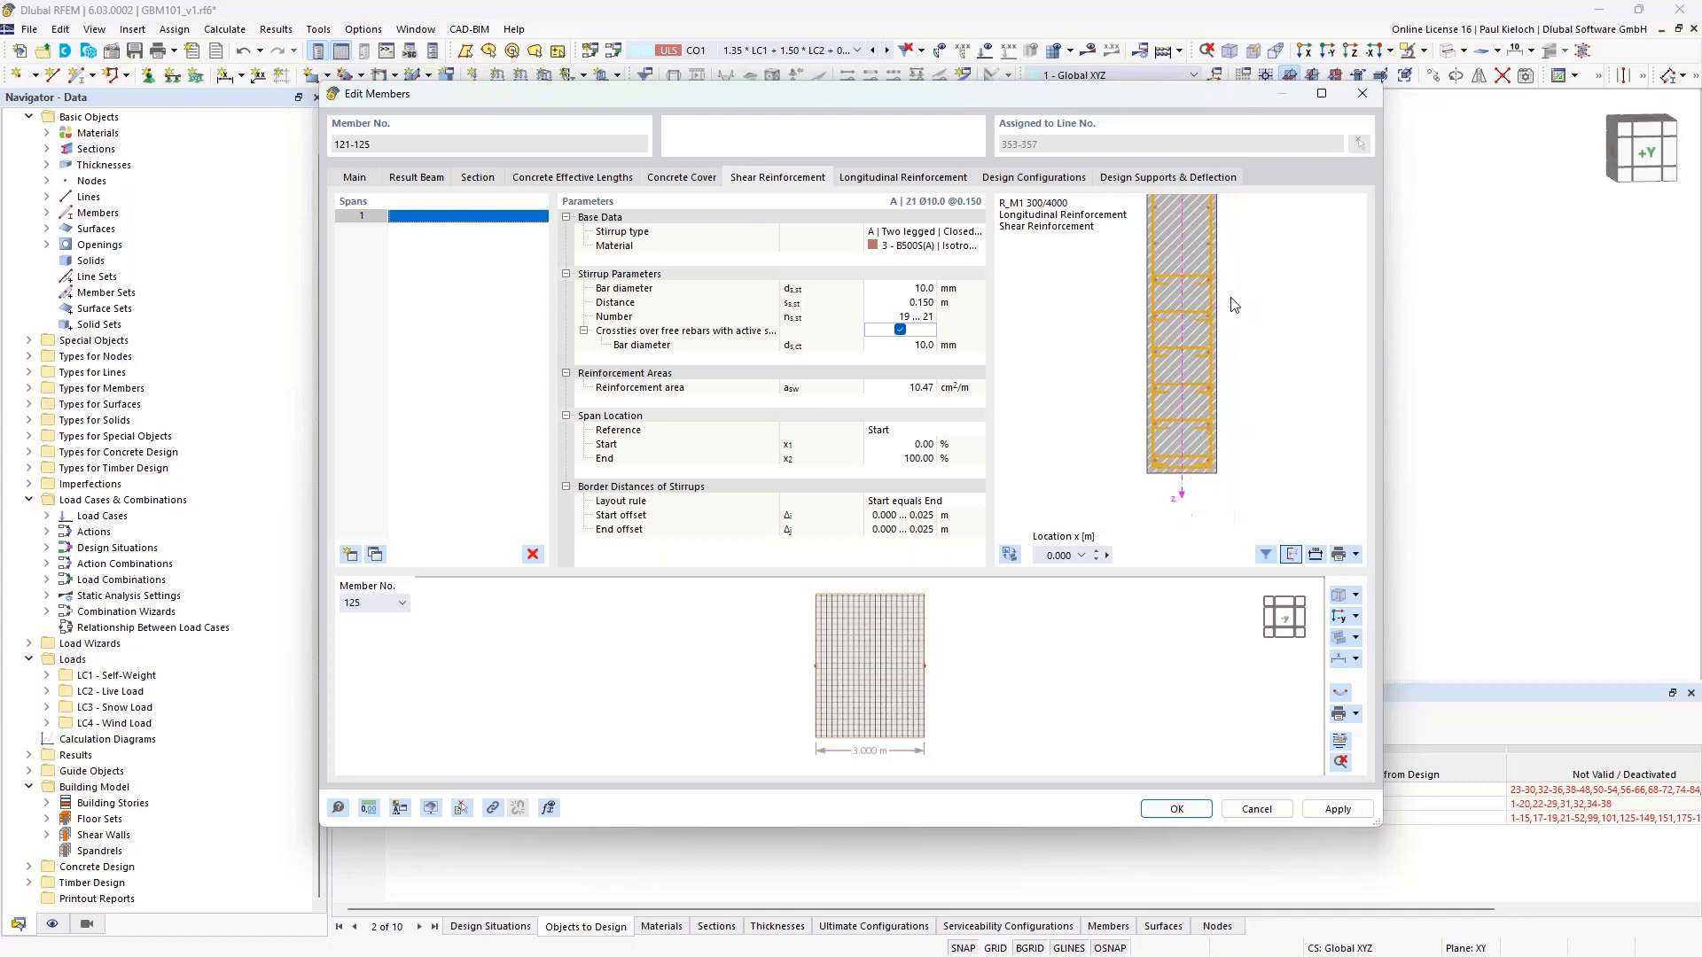
pyautogui.click(1159, 319)
pyautogui.click(1157, 386)
pyautogui.click(1338, 810)
pyautogui.click(1193, 809)
# Show the types for concrete design in the model and examine the core wall's reinforcement cage up close
pyautogui.moveTo(1176, 408); pyautogui.dragTo(1031, 385, button='middle')
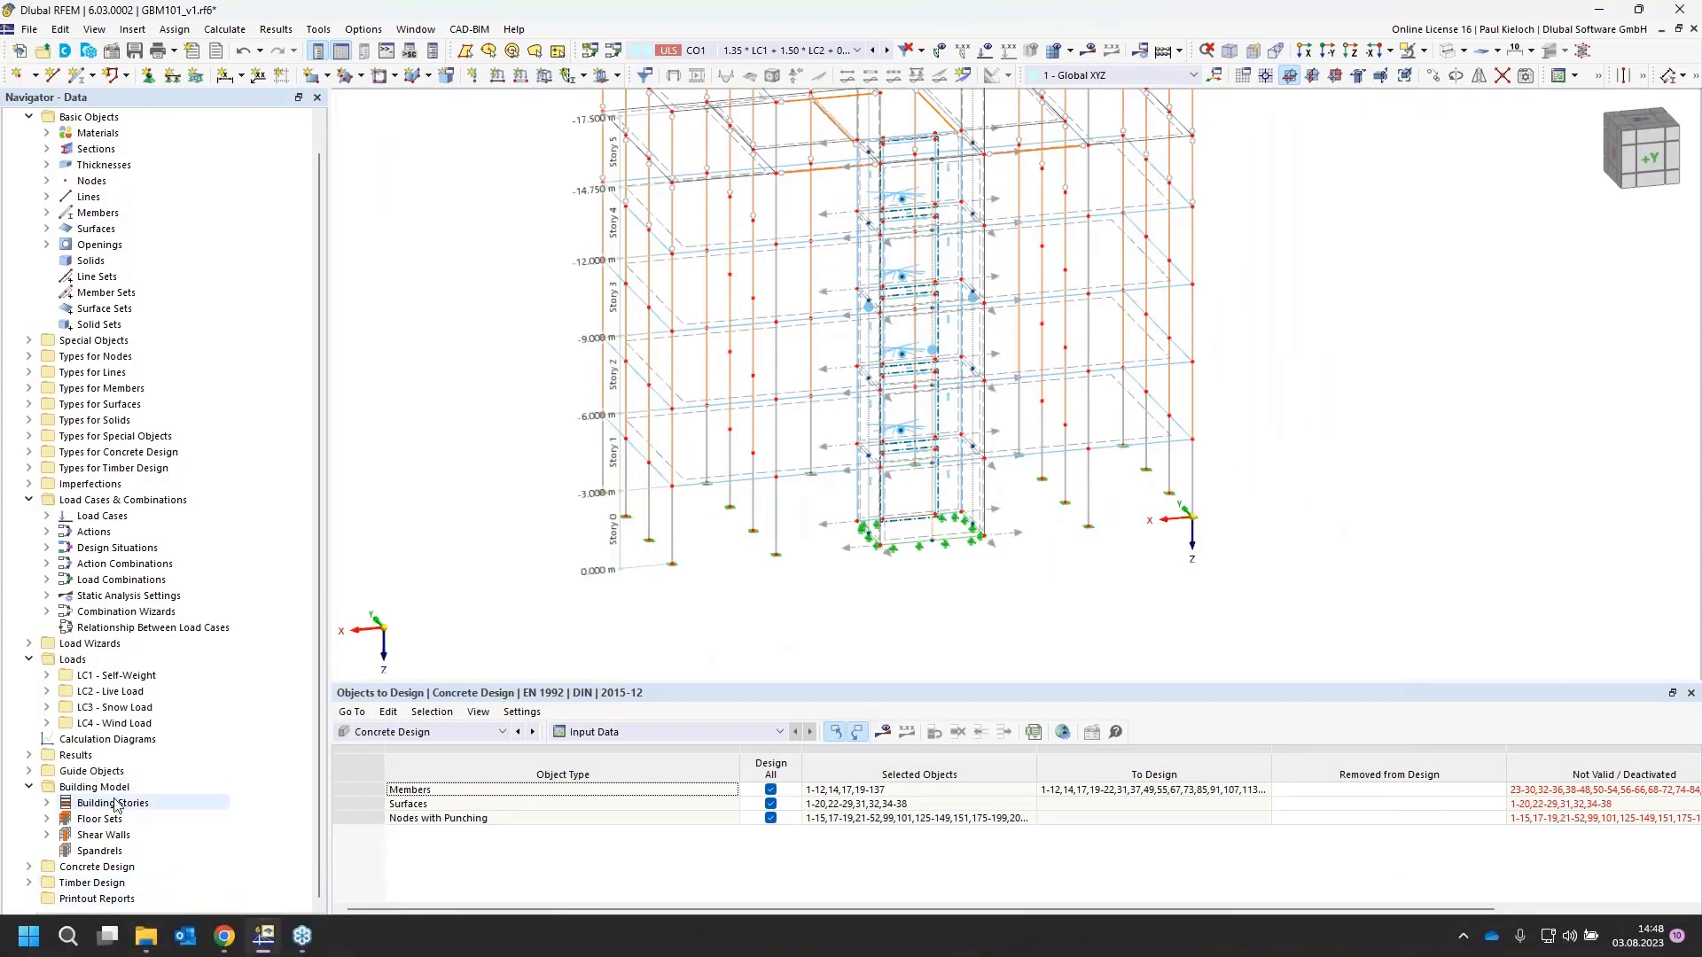
pyautogui.click(52, 924)
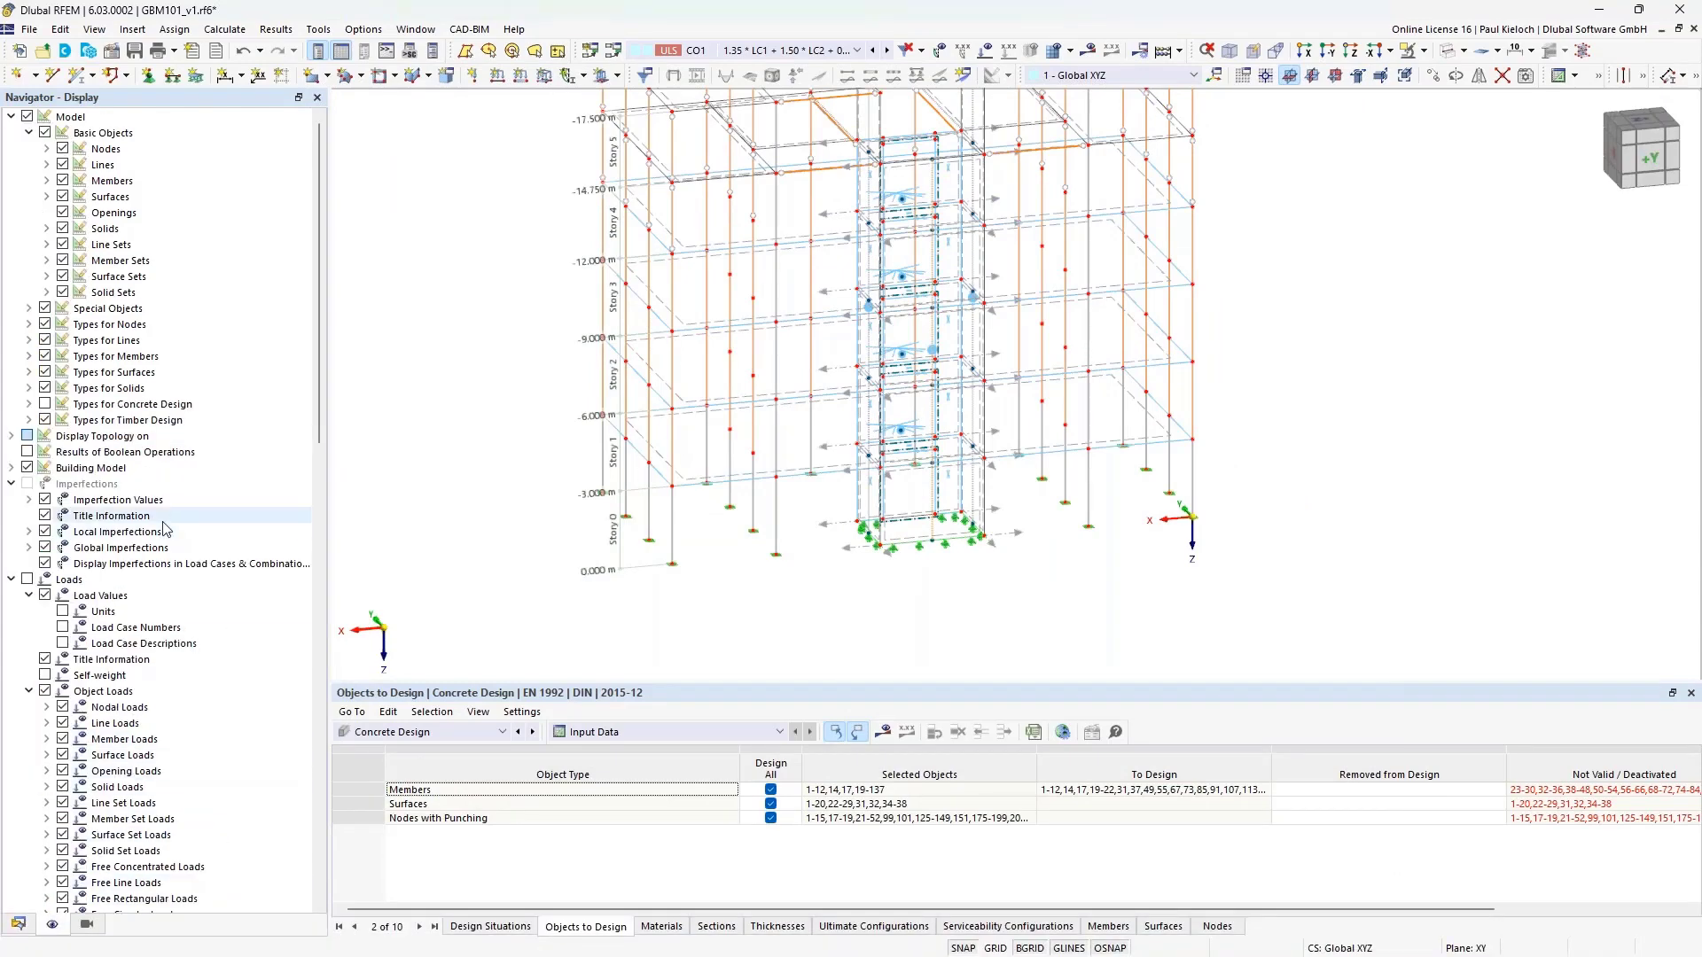
pyautogui.click(45, 405)
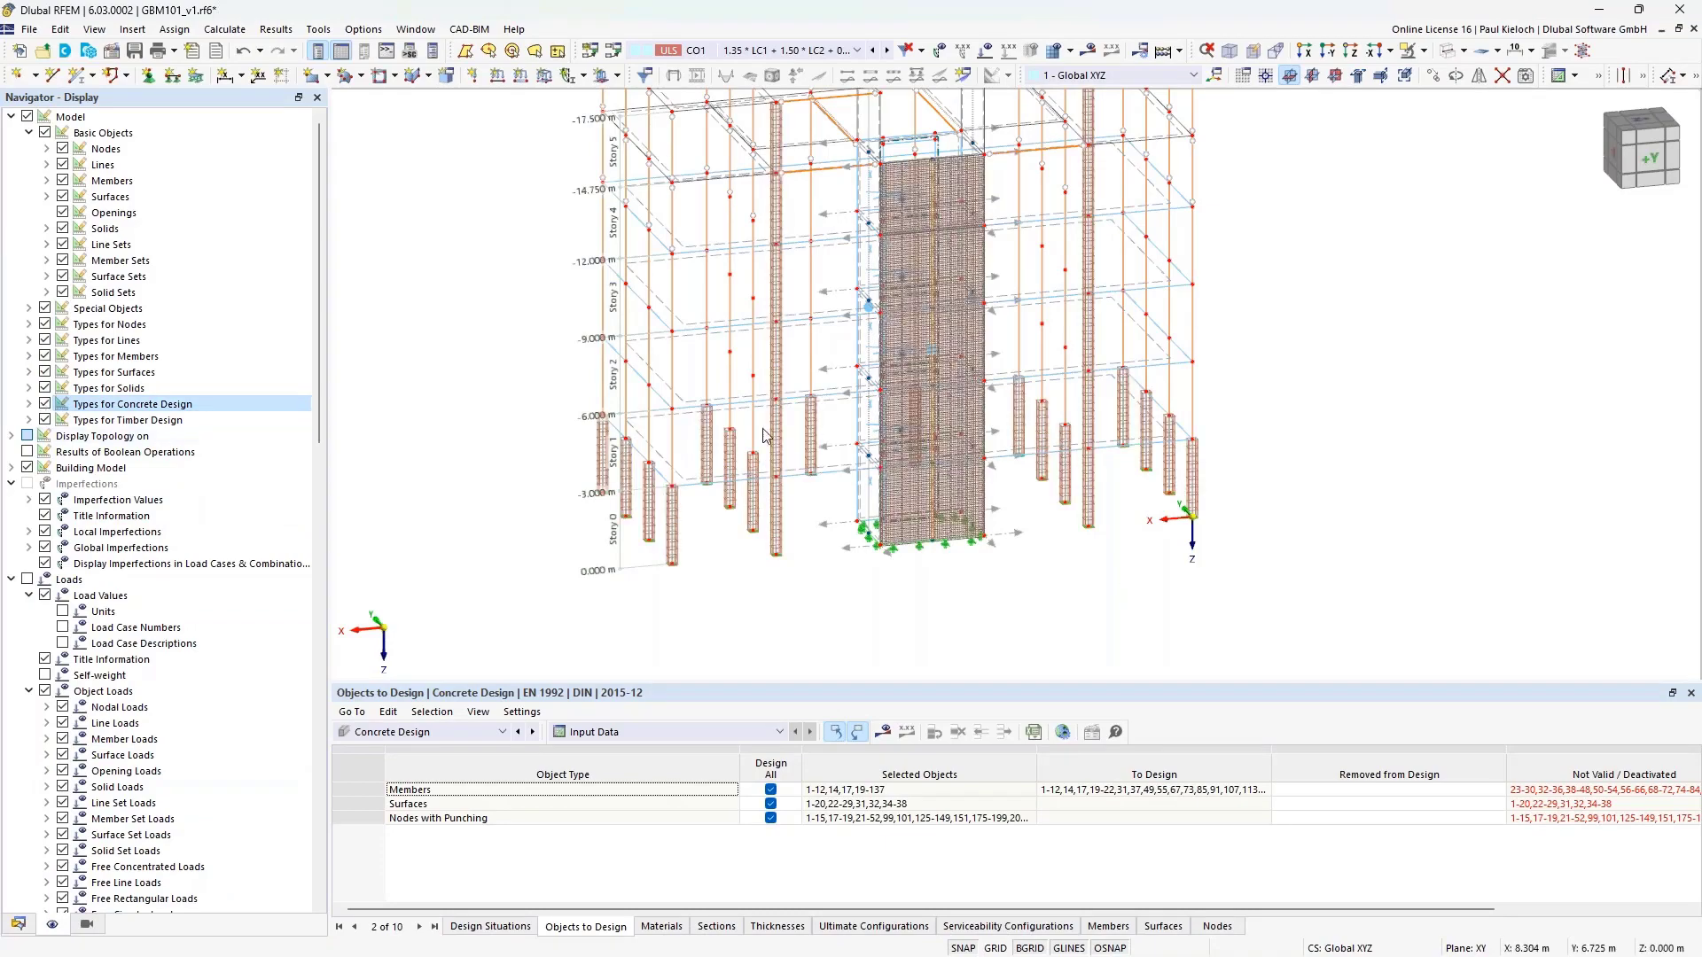
pyautogui.scroll(5, 895, 527)
pyautogui.scroll(6, 895, 528)
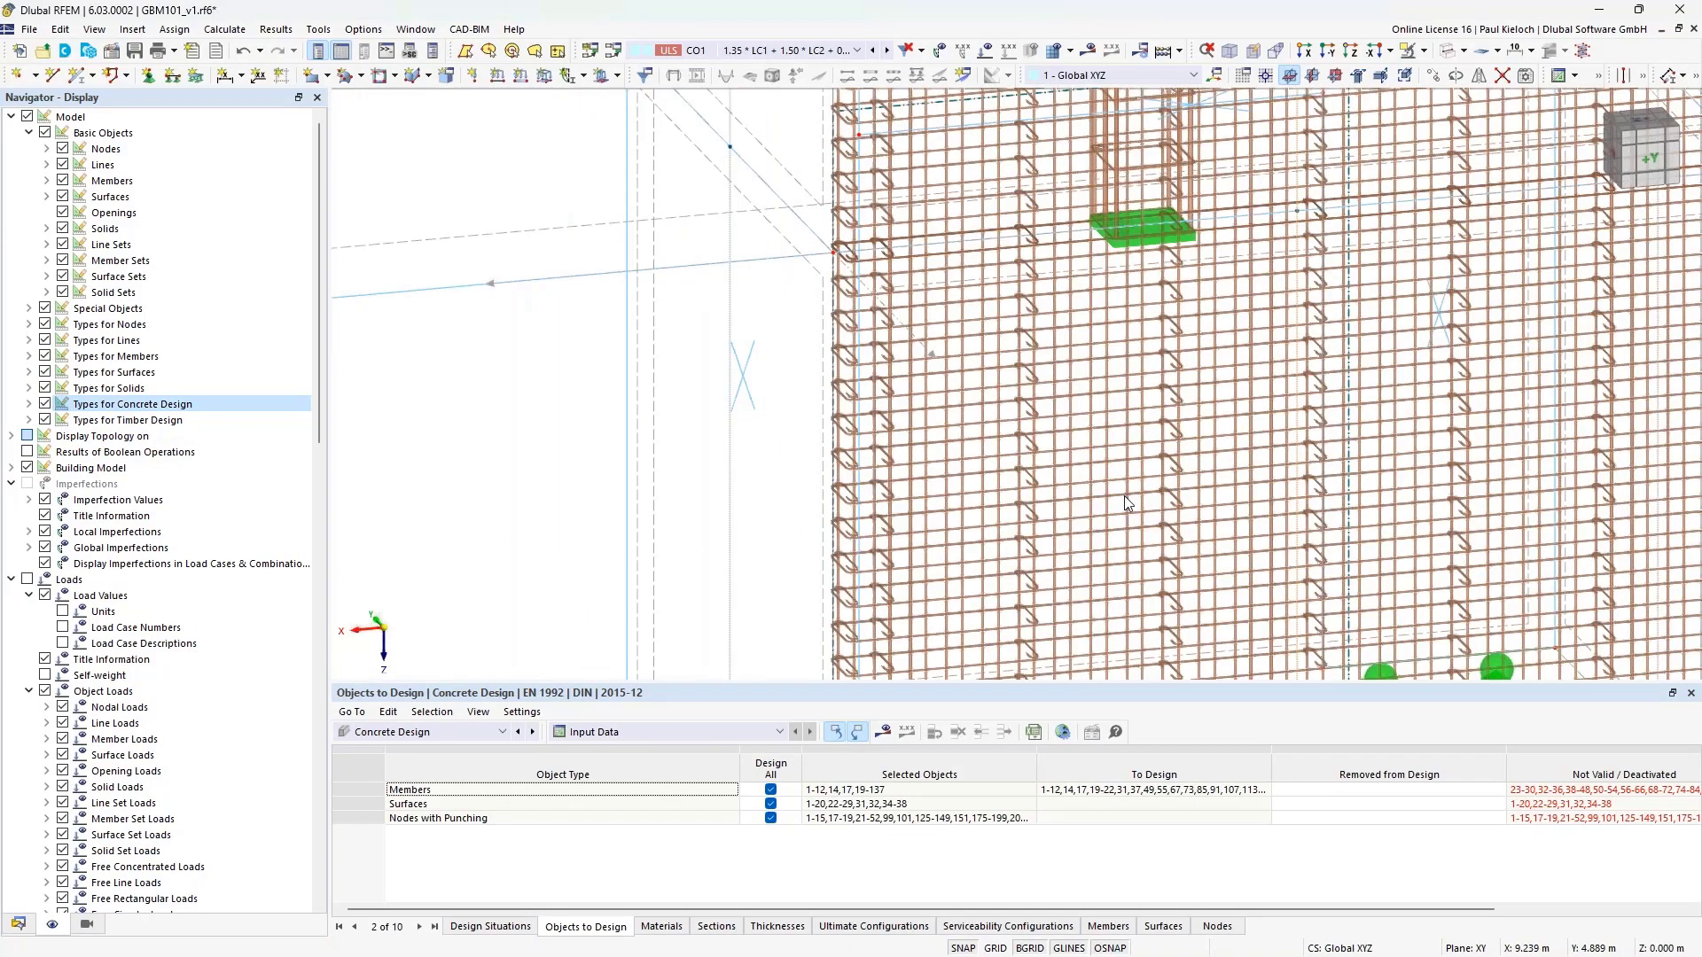
pyautogui.scroll(-5, 744, 173)
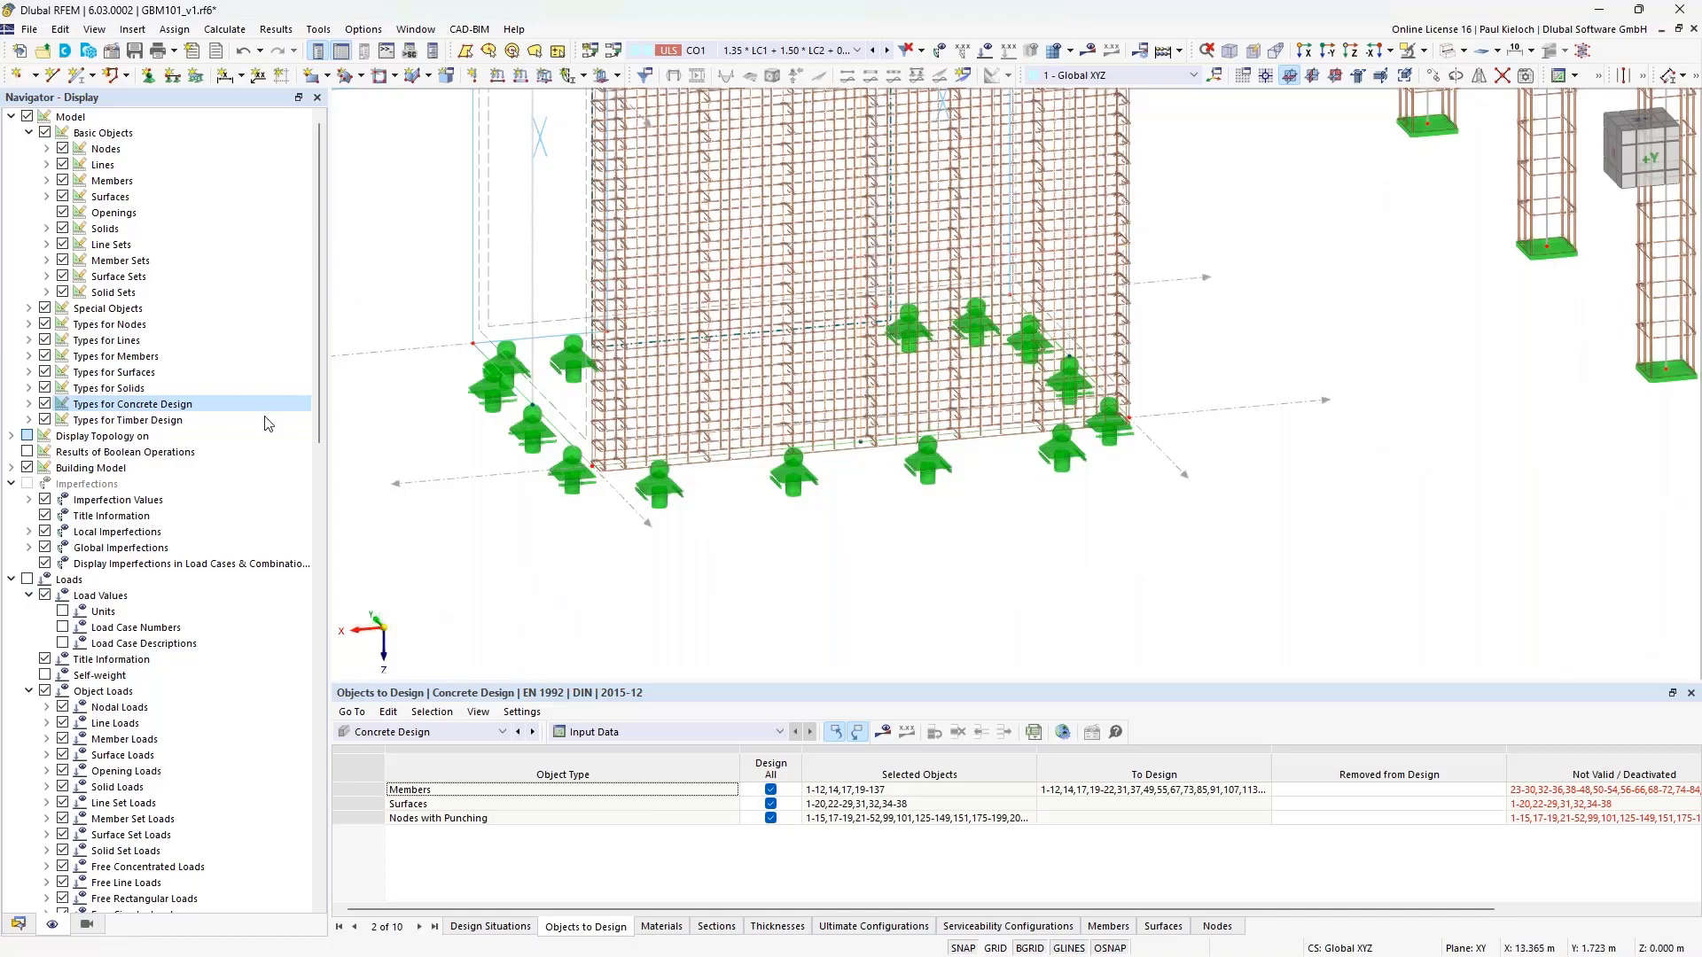
# Hide the types for concrete design in the model and return to an overview of the building
pyautogui.click(46, 406)
pyautogui.scroll(-4, 631, 507)
pyautogui.moveTo(877, 362); pyautogui.dragTo(931, 448, button='middle')
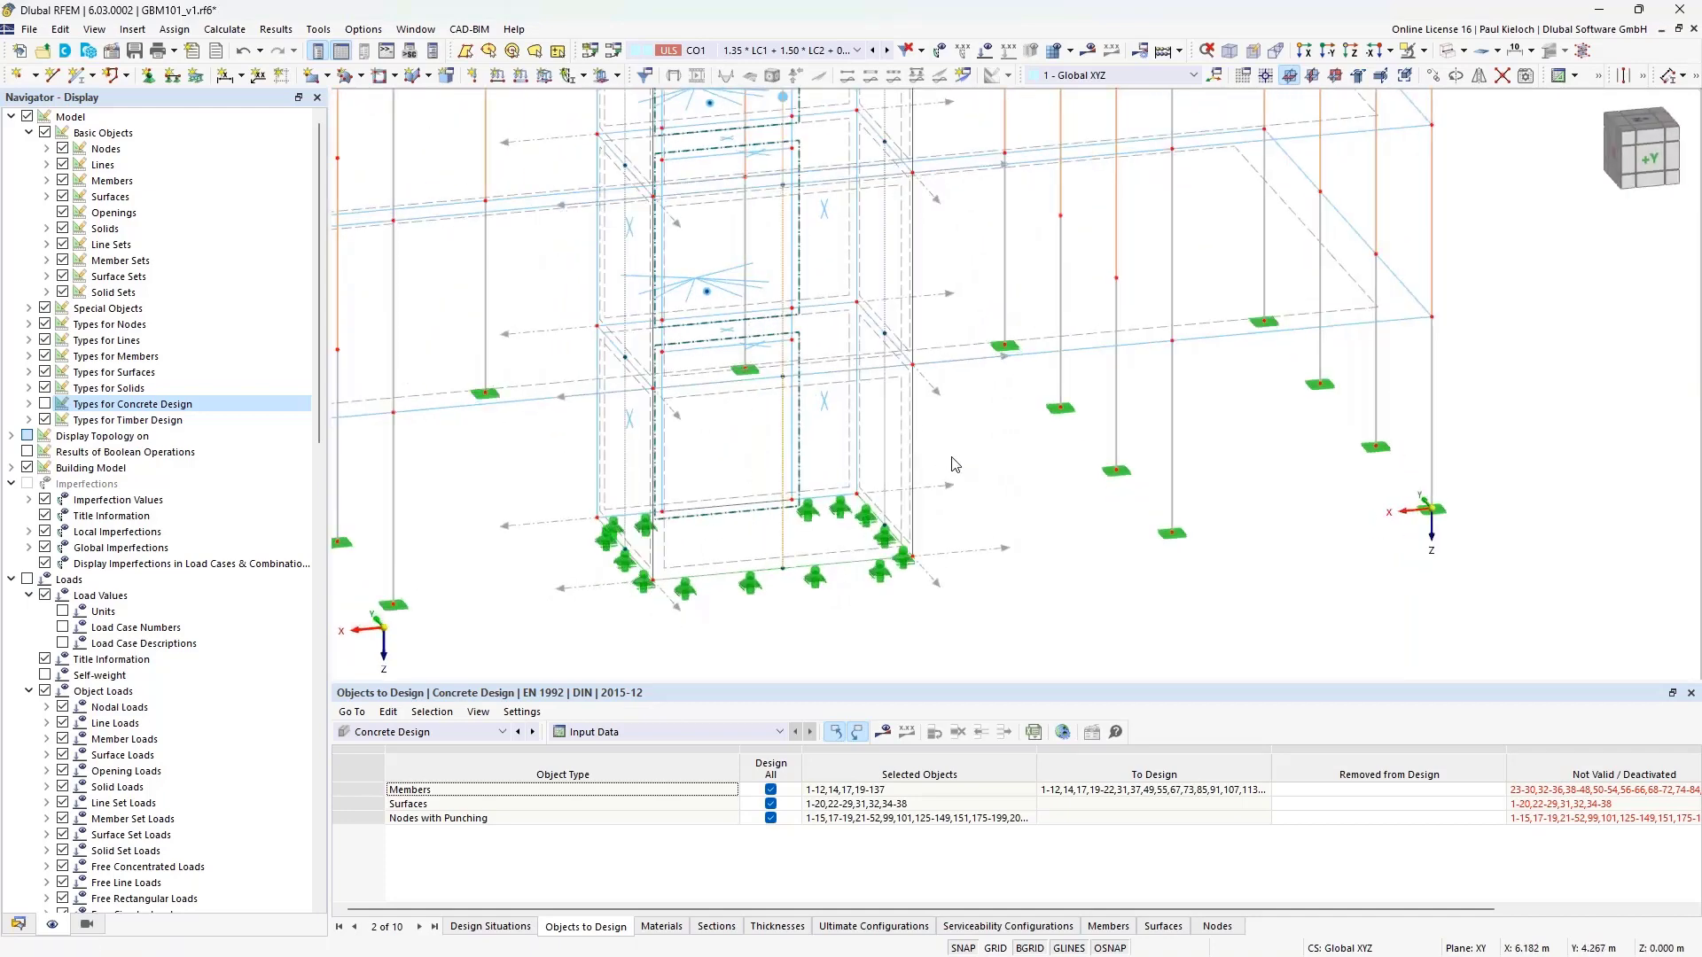
pyautogui.scroll(-2, 954, 465)
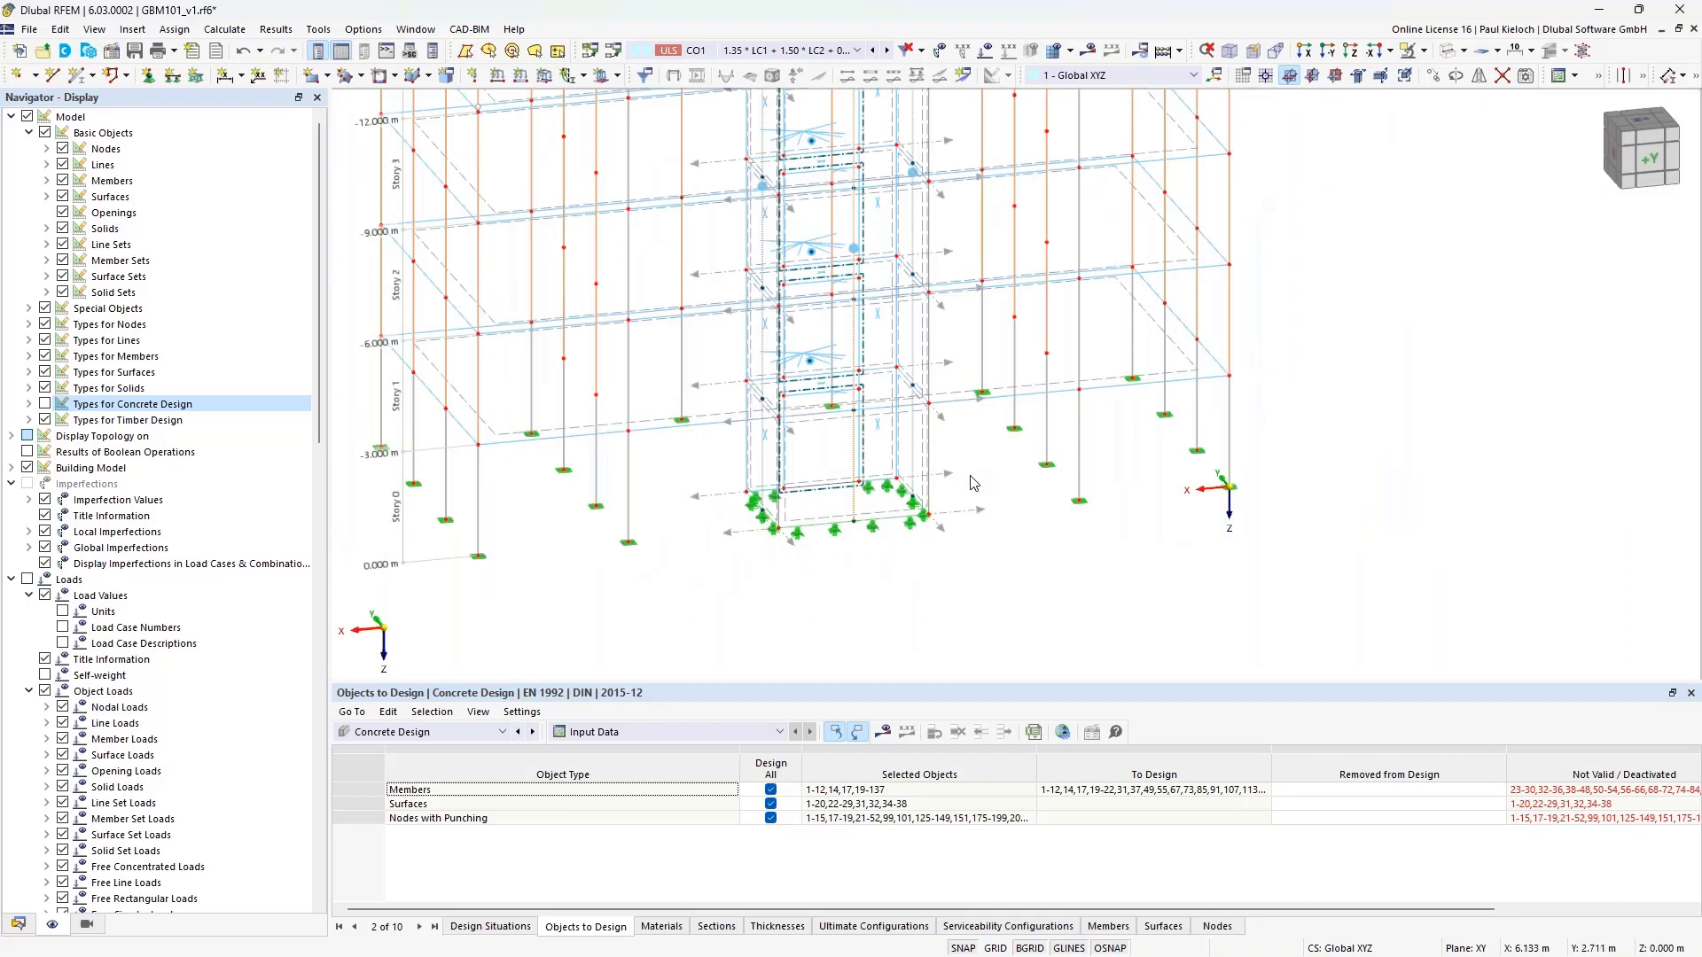
# Turn off Design All for members, surfaces and nodes with punching in the concrete design objects
pyautogui.click(770, 790)
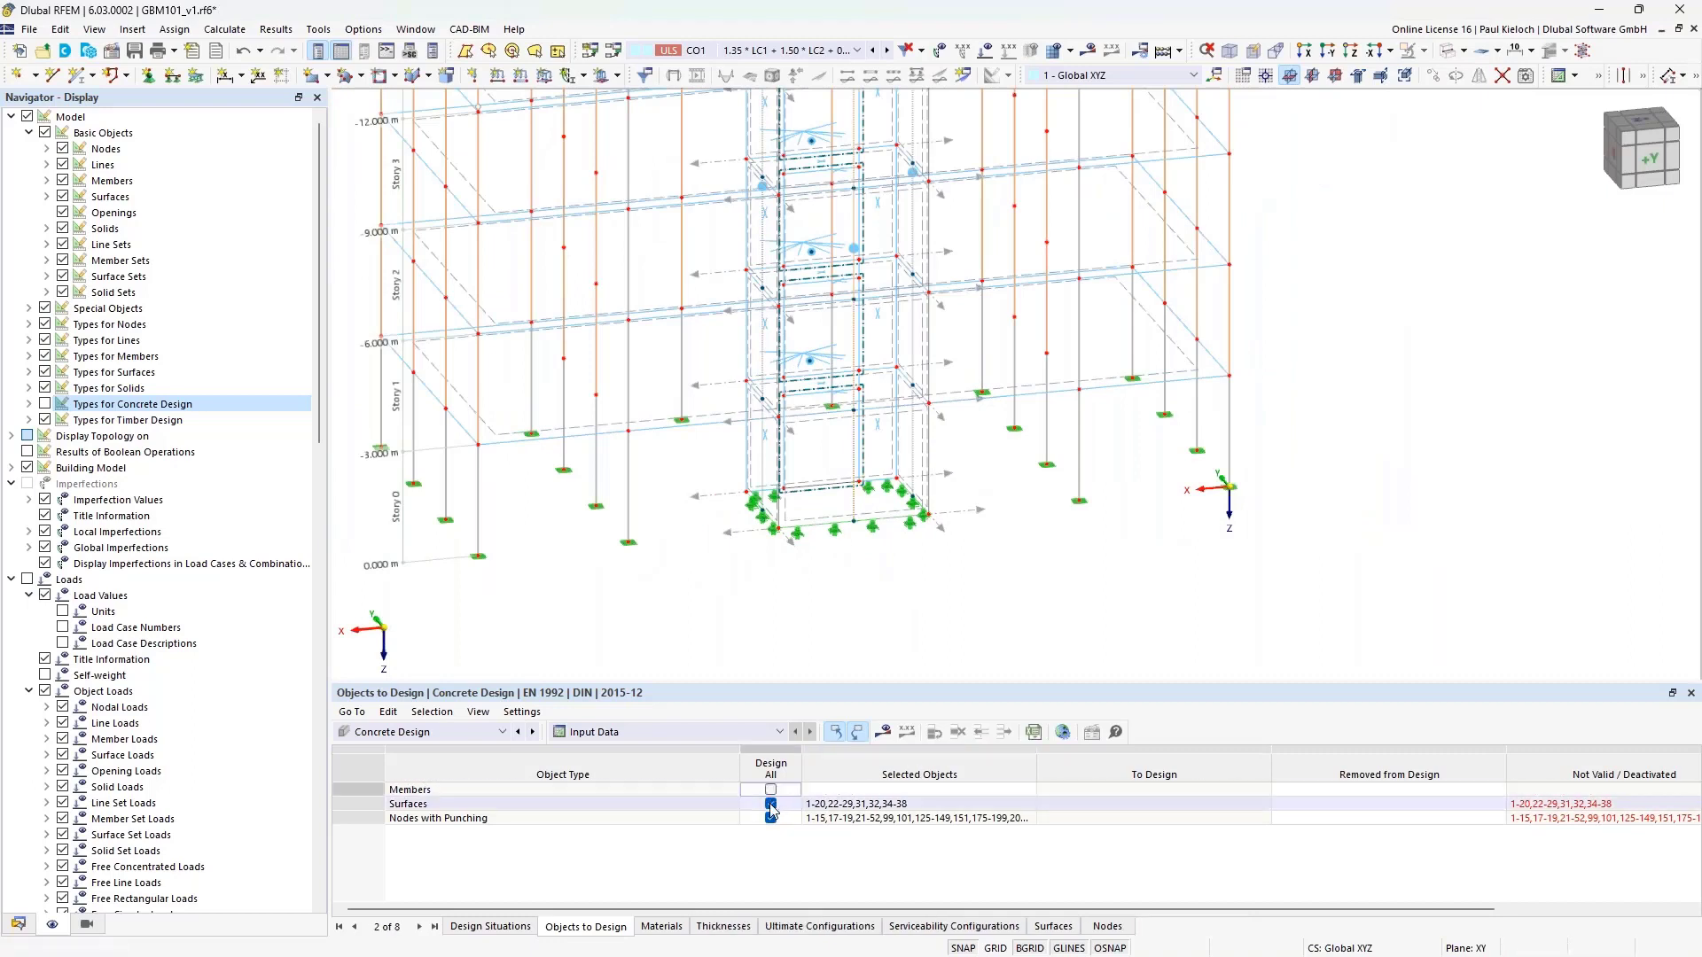
pyautogui.click(771, 805)
pyautogui.click(770, 818)
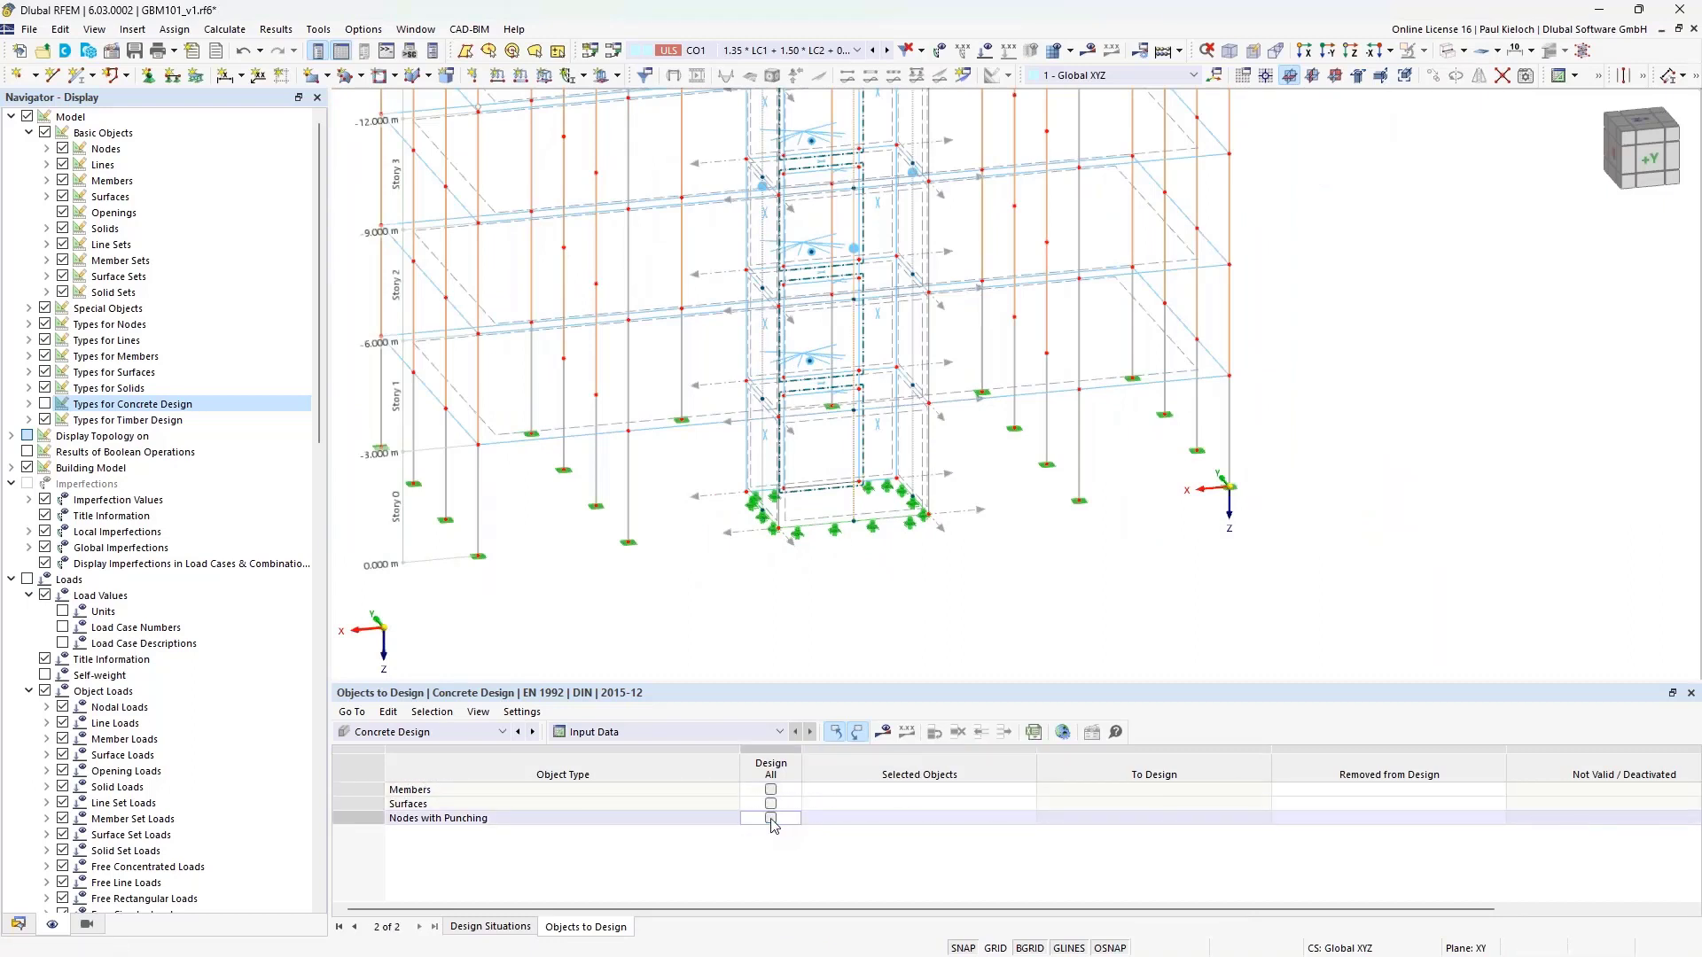
# Assign only the core wall's result beams, members 121-125, as the members selected for concrete design
pyautogui.click(865, 790)
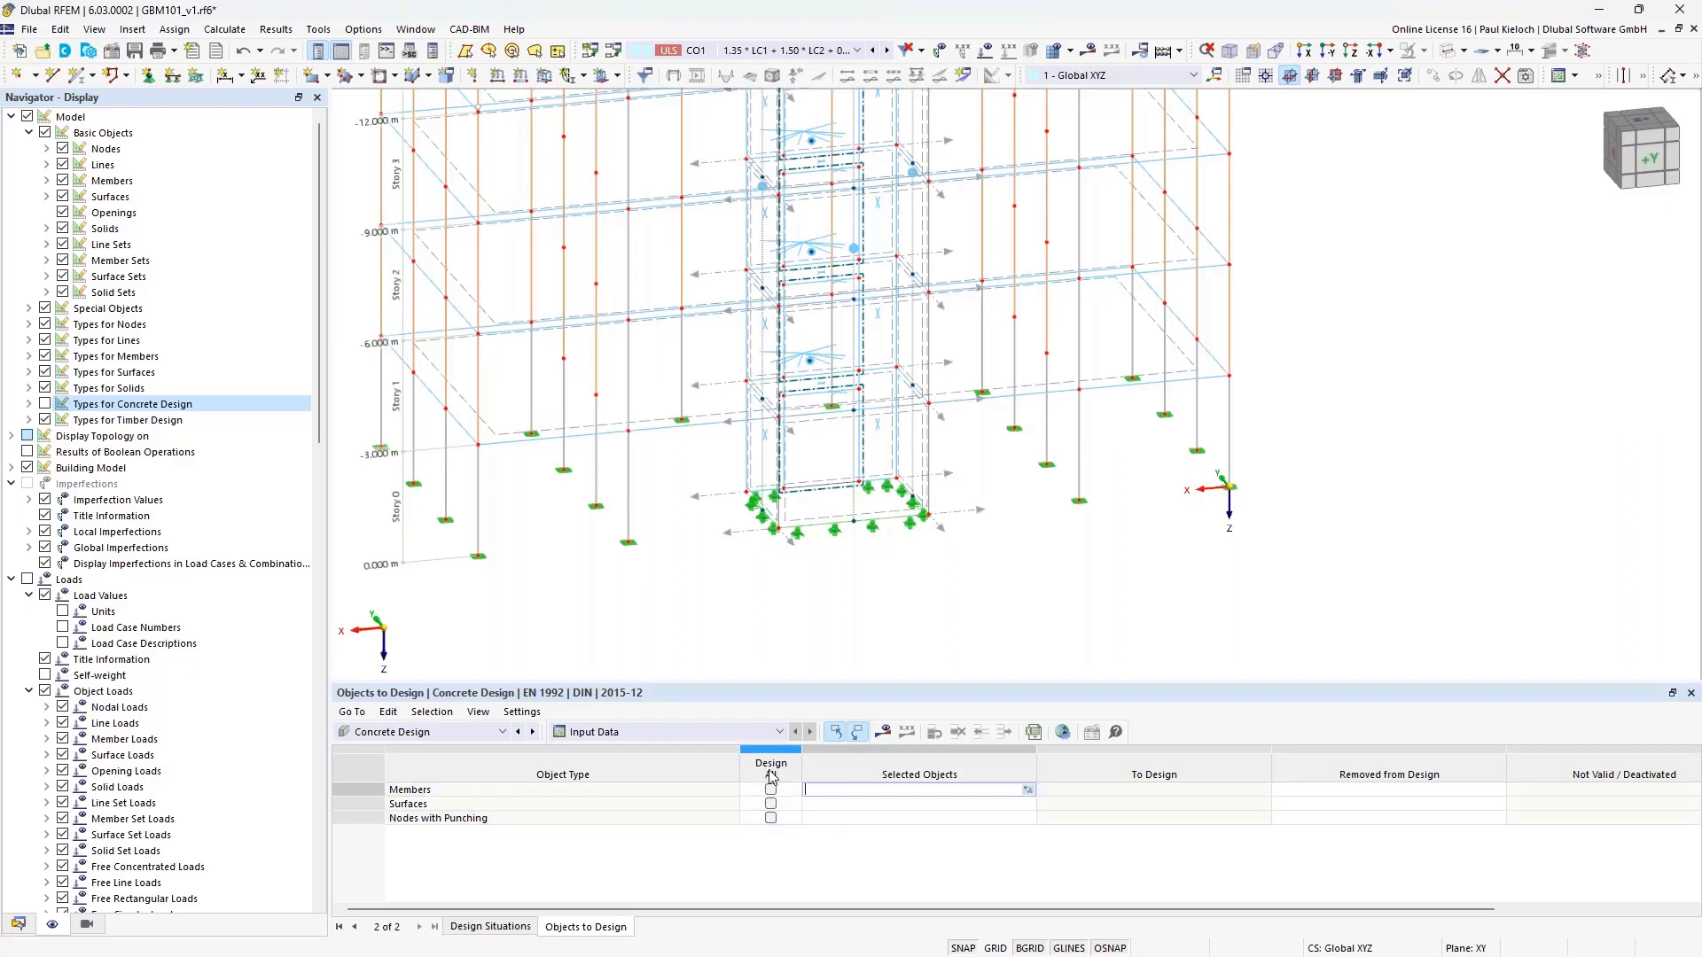
pyautogui.click(1028, 790)
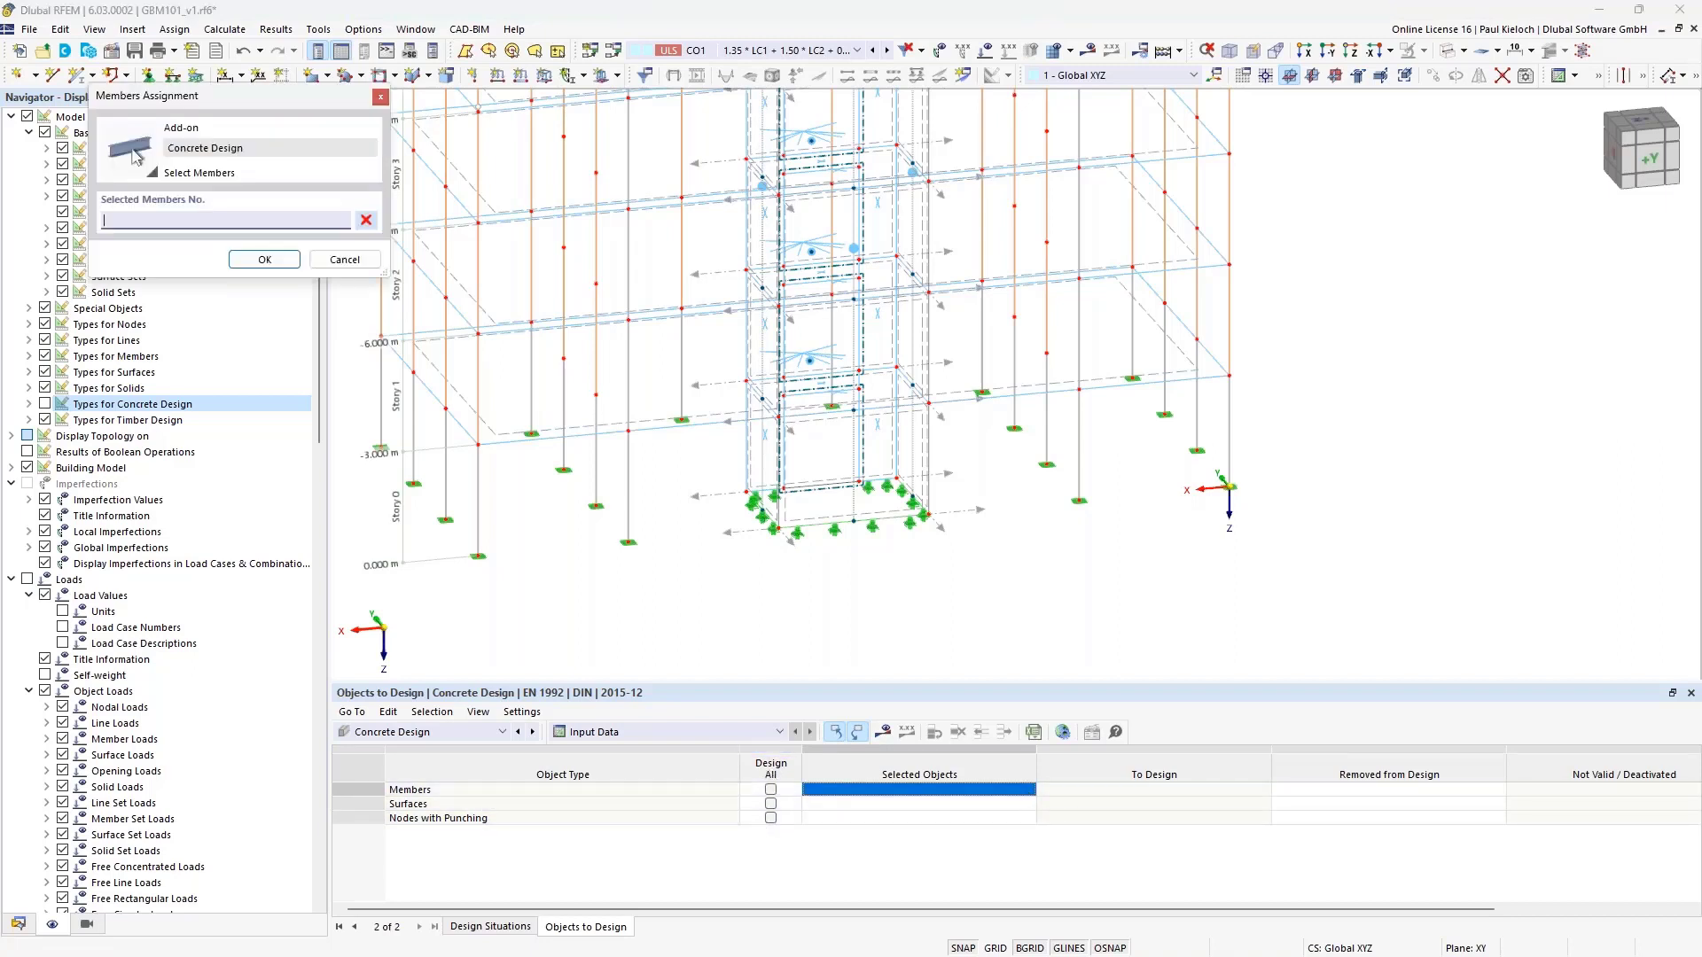
pyautogui.click(864, 474)
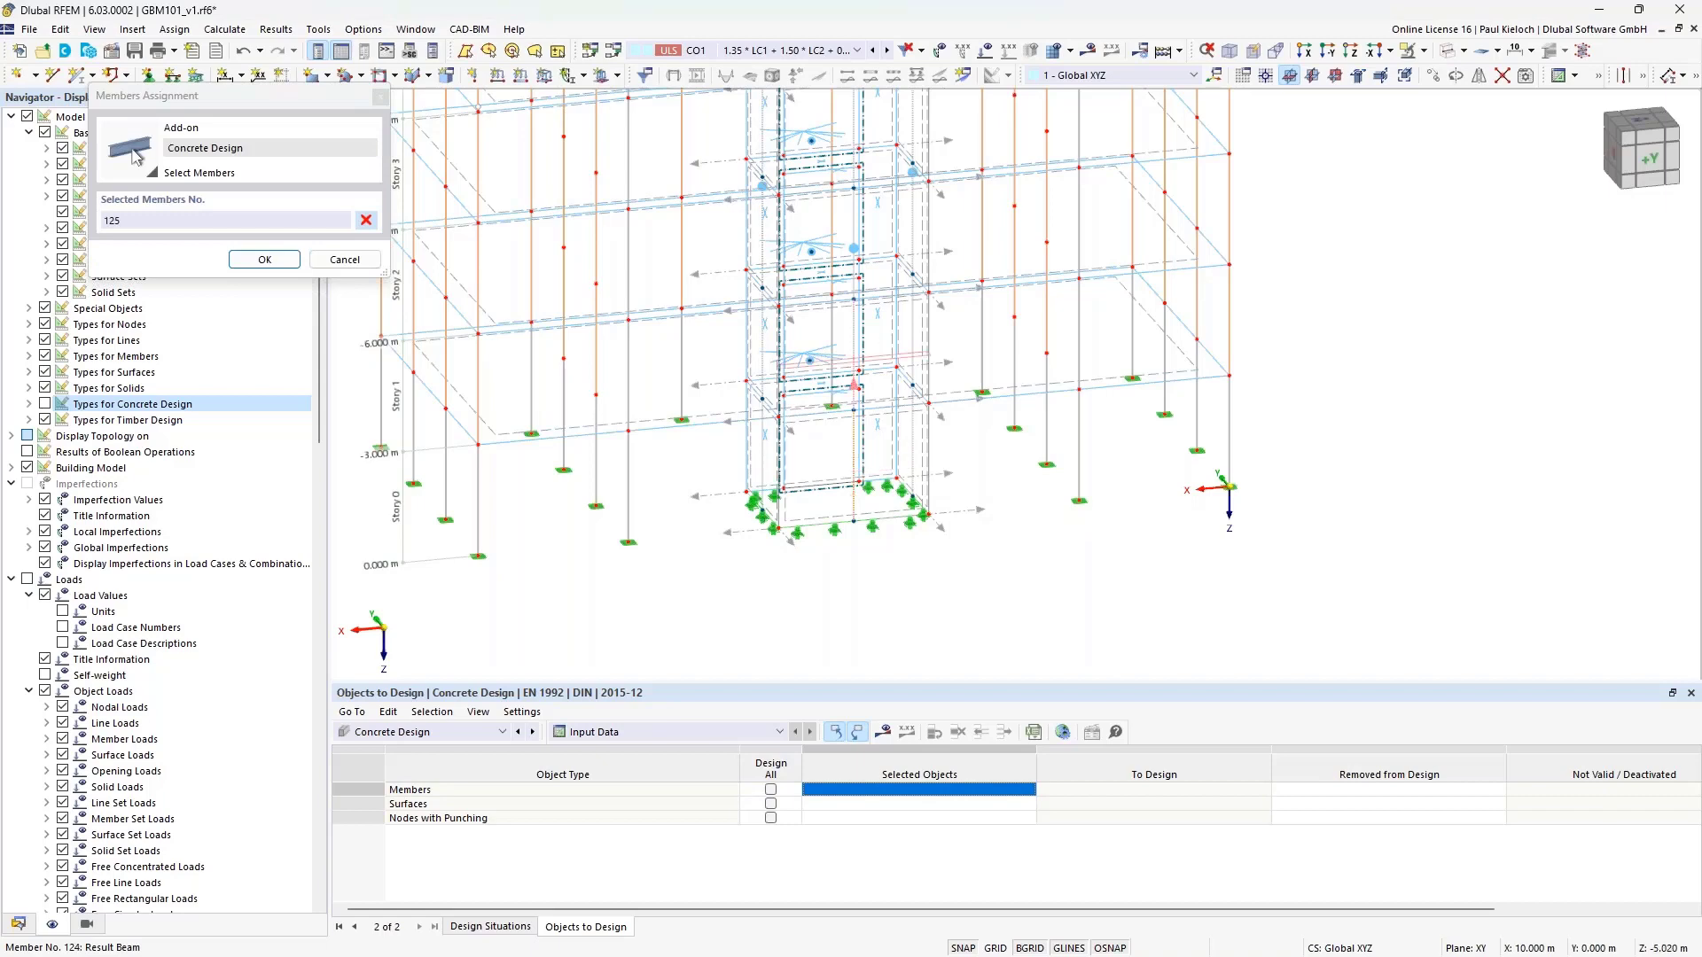
pyautogui.click(887, 357)
pyautogui.click(894, 248)
pyautogui.moveTo(932, 239); pyautogui.dragTo(932, 348, button='middle')
pyautogui.click(850, 211)
pyautogui.moveTo(952, 282); pyautogui.dragTo(974, 434, button='middle')
pyautogui.click(876, 291)
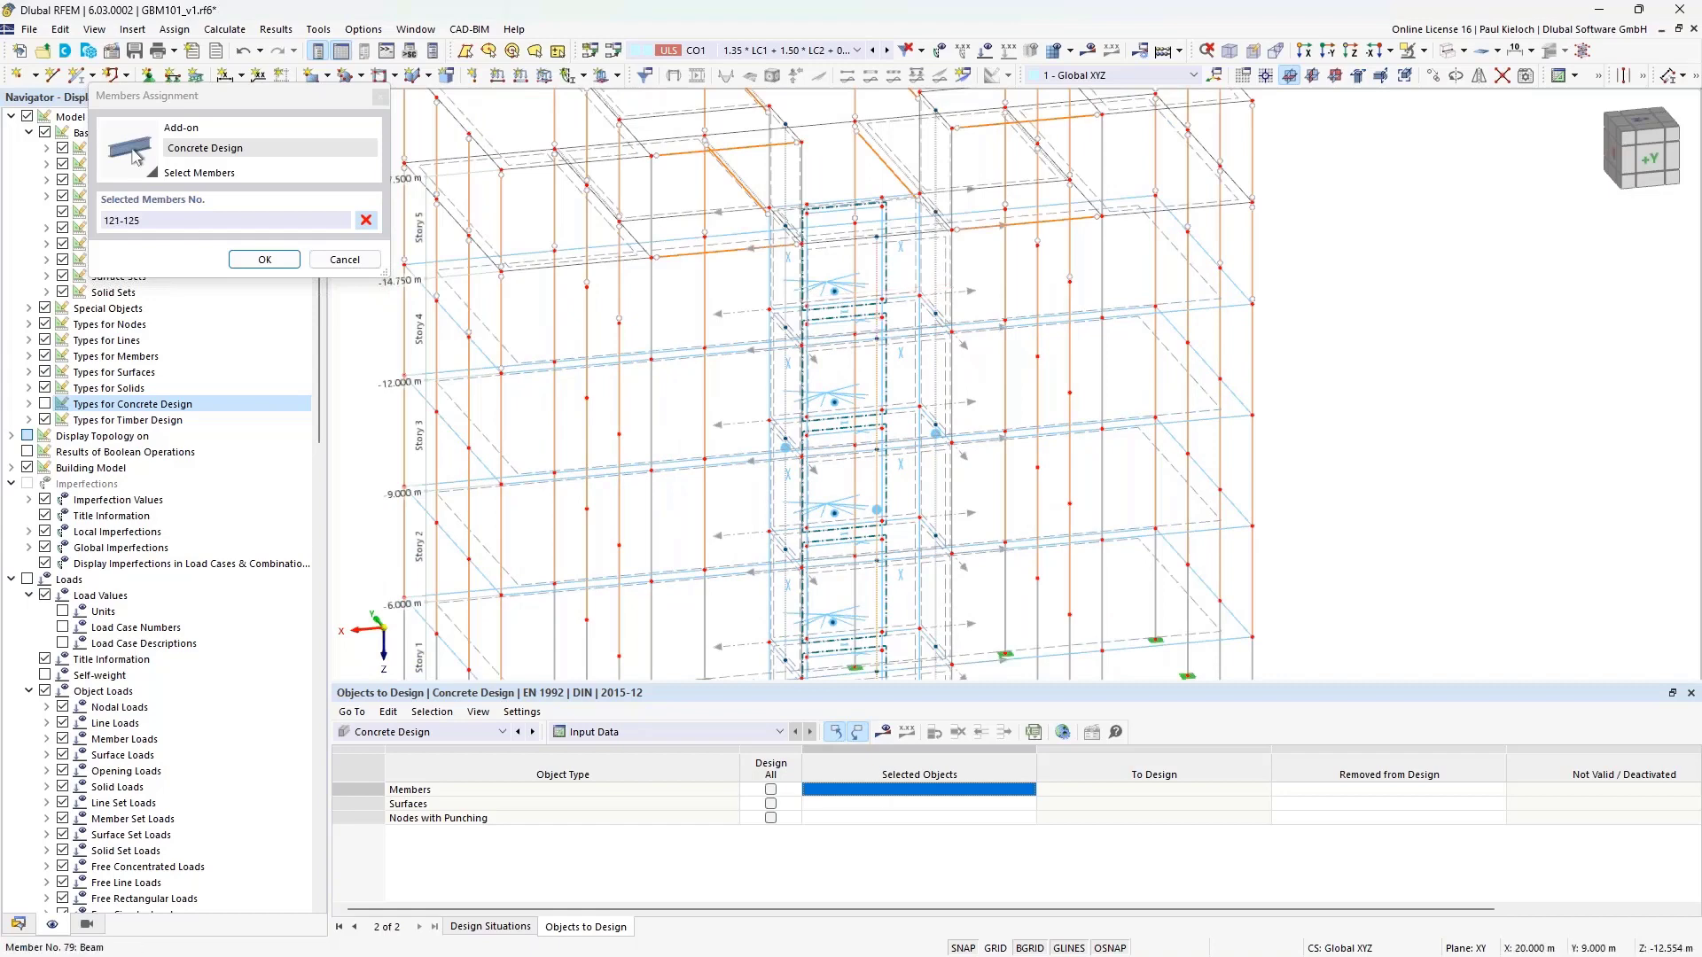
pyautogui.click(264, 259)
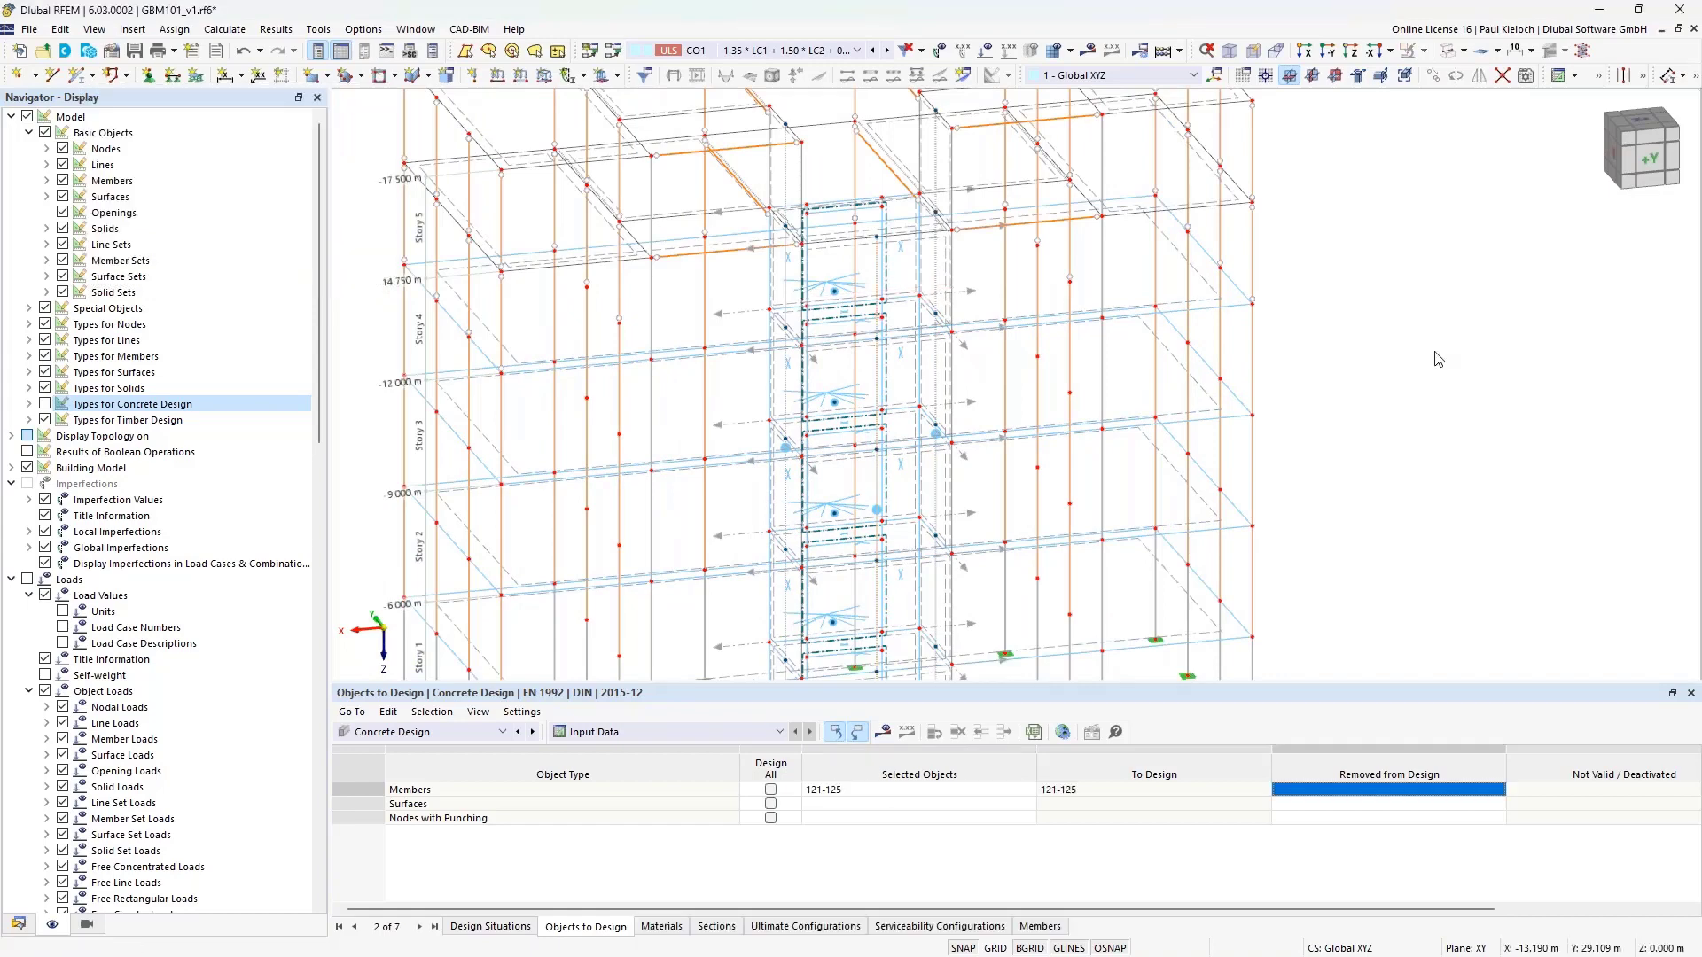
# Create a new building model spandrel from surface cell 32 above the core wall's top opening, at the -14.750 m level
pyautogui.scroll(-2, 1080, 308)
pyautogui.keyDown('ctrl'); pyautogui.moveTo(1315, 364); pyautogui.dragTo(1271, 344, button='middle'); pyautogui.keyUp('ctrl')
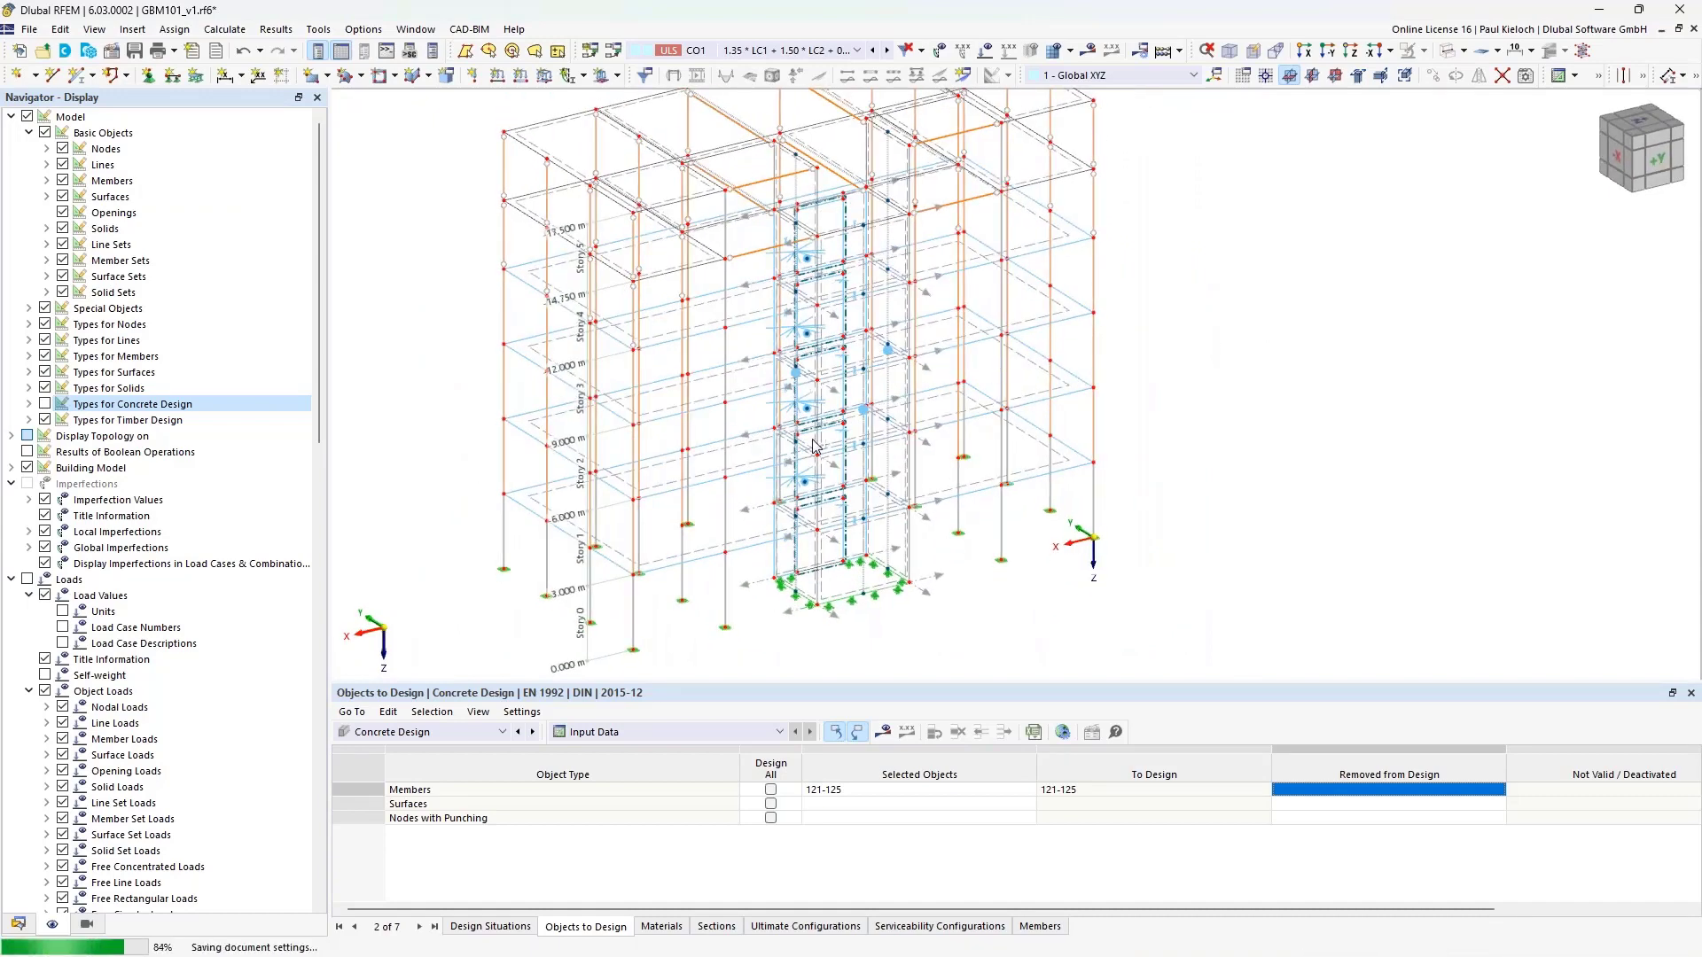
pyautogui.click(32, 922)
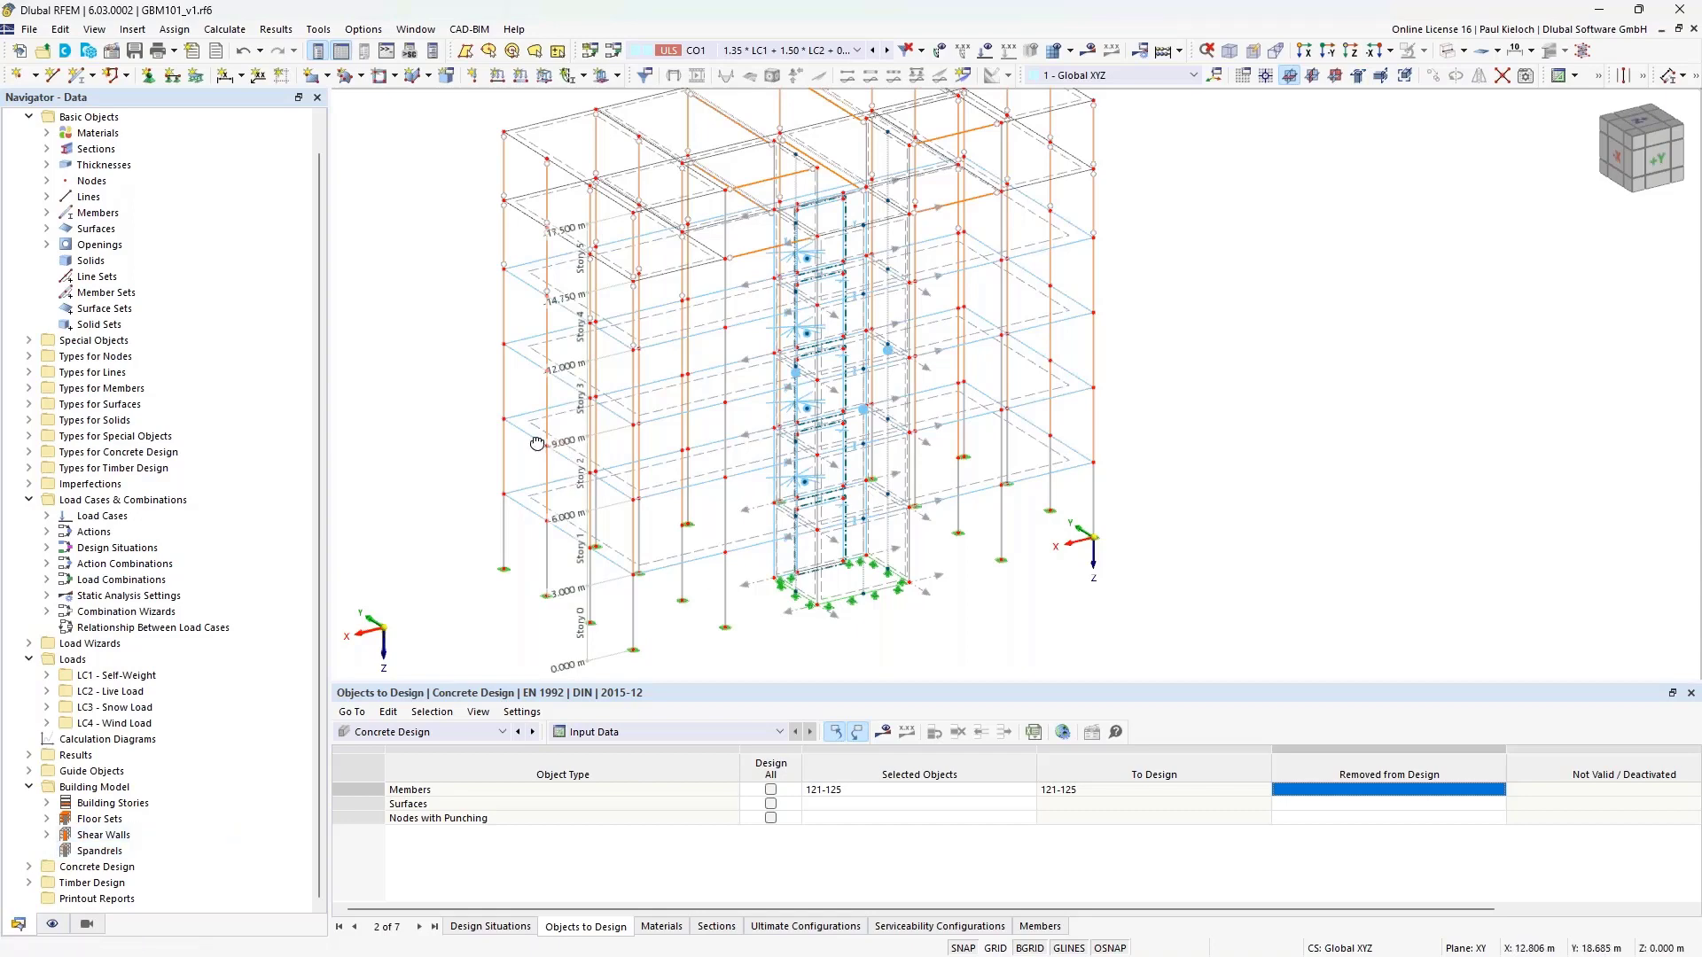
pyautogui.keyDown('ctrl'); pyautogui.moveTo(538, 443); pyautogui.dragTo(1002, 420, button='middle'); pyautogui.keyUp('ctrl')
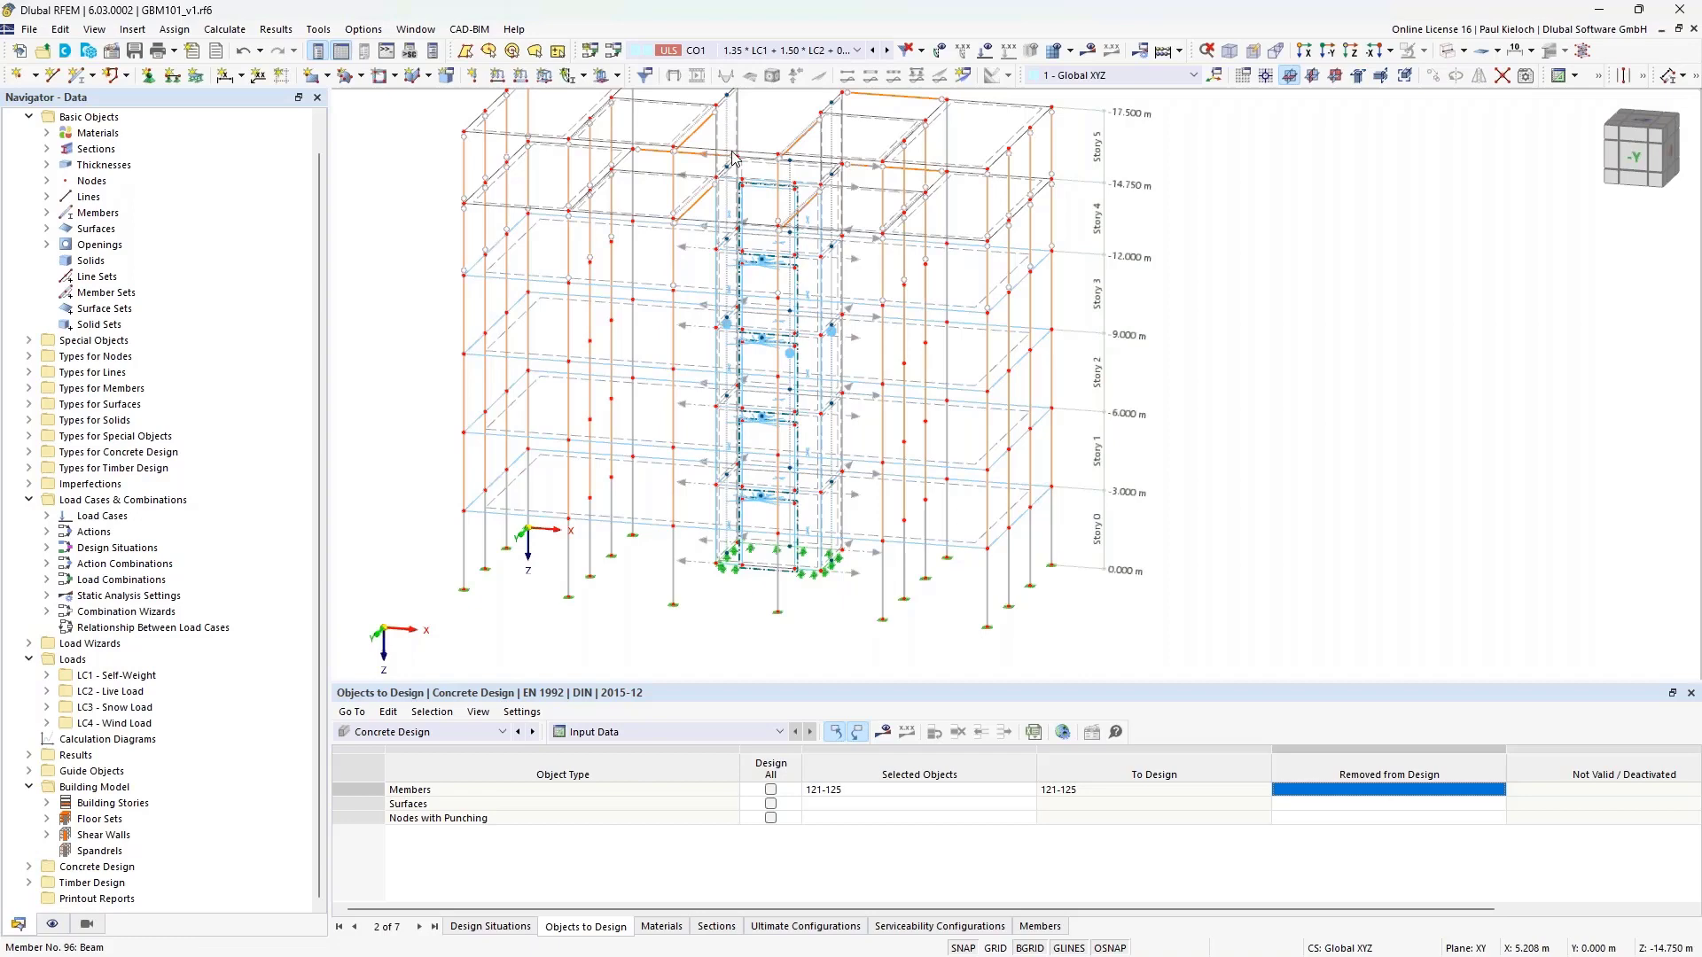
pyautogui.scroll(5, 760, 186)
pyautogui.scroll(3, 767, 256)
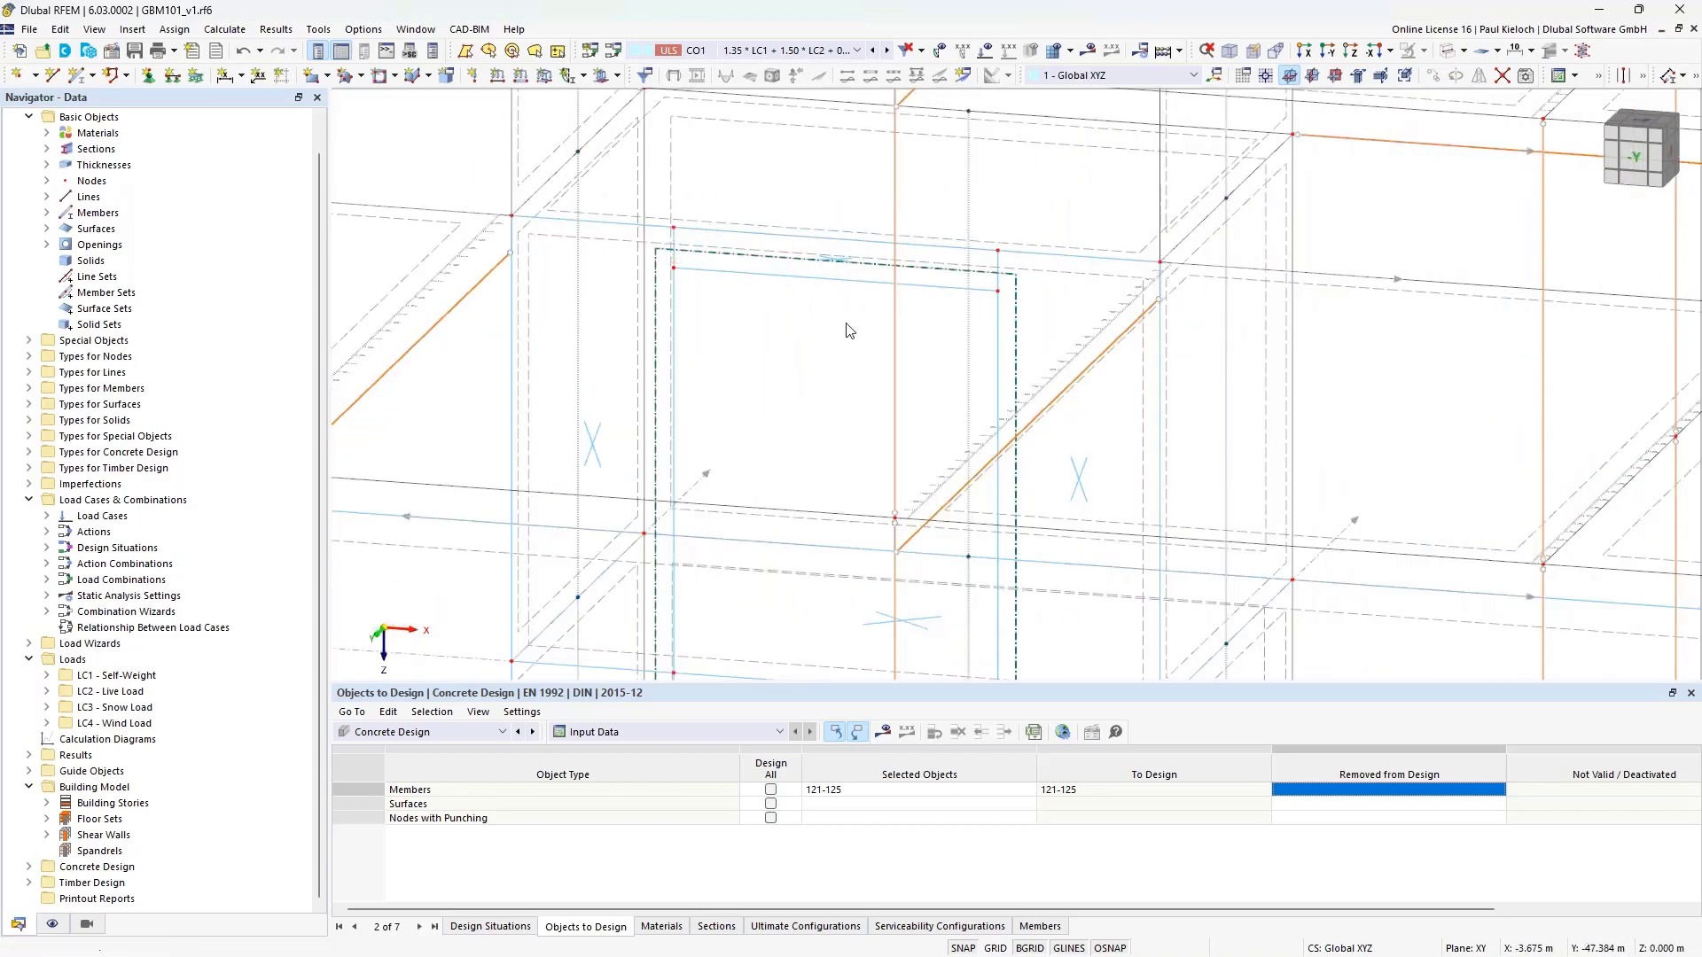
pyautogui.moveTo(885, 326); pyautogui.dragTo(929, 334, button='middle')
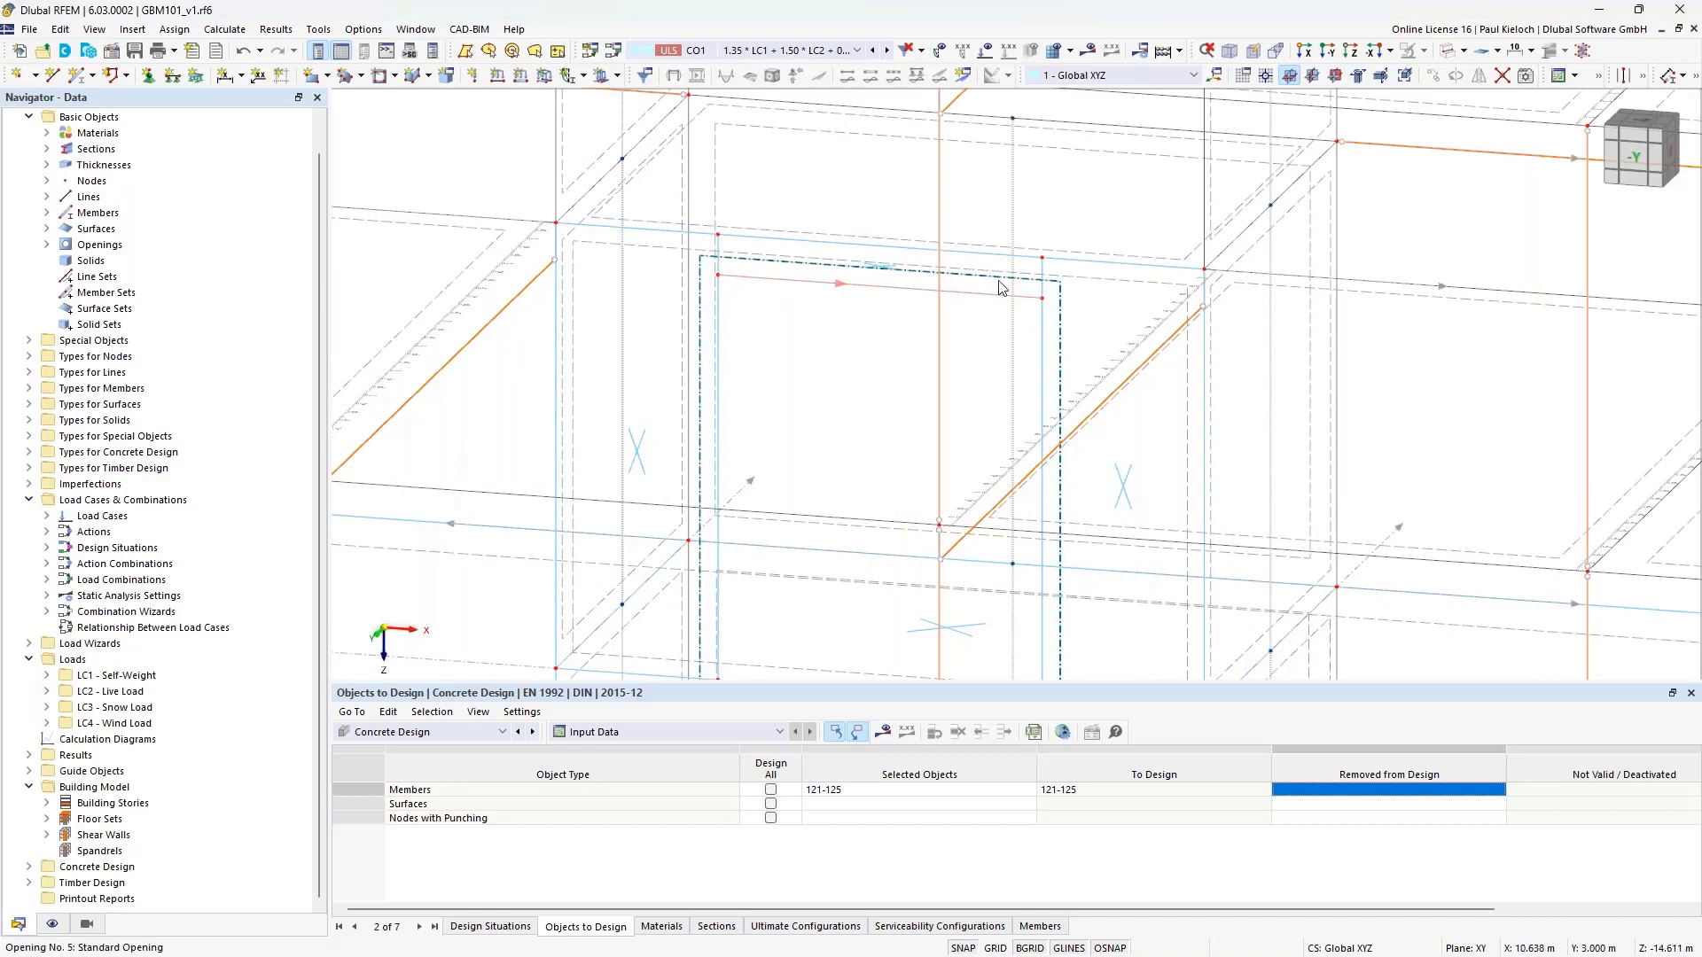
pyautogui.rightClick(100, 855)
pyautogui.click(200, 682)
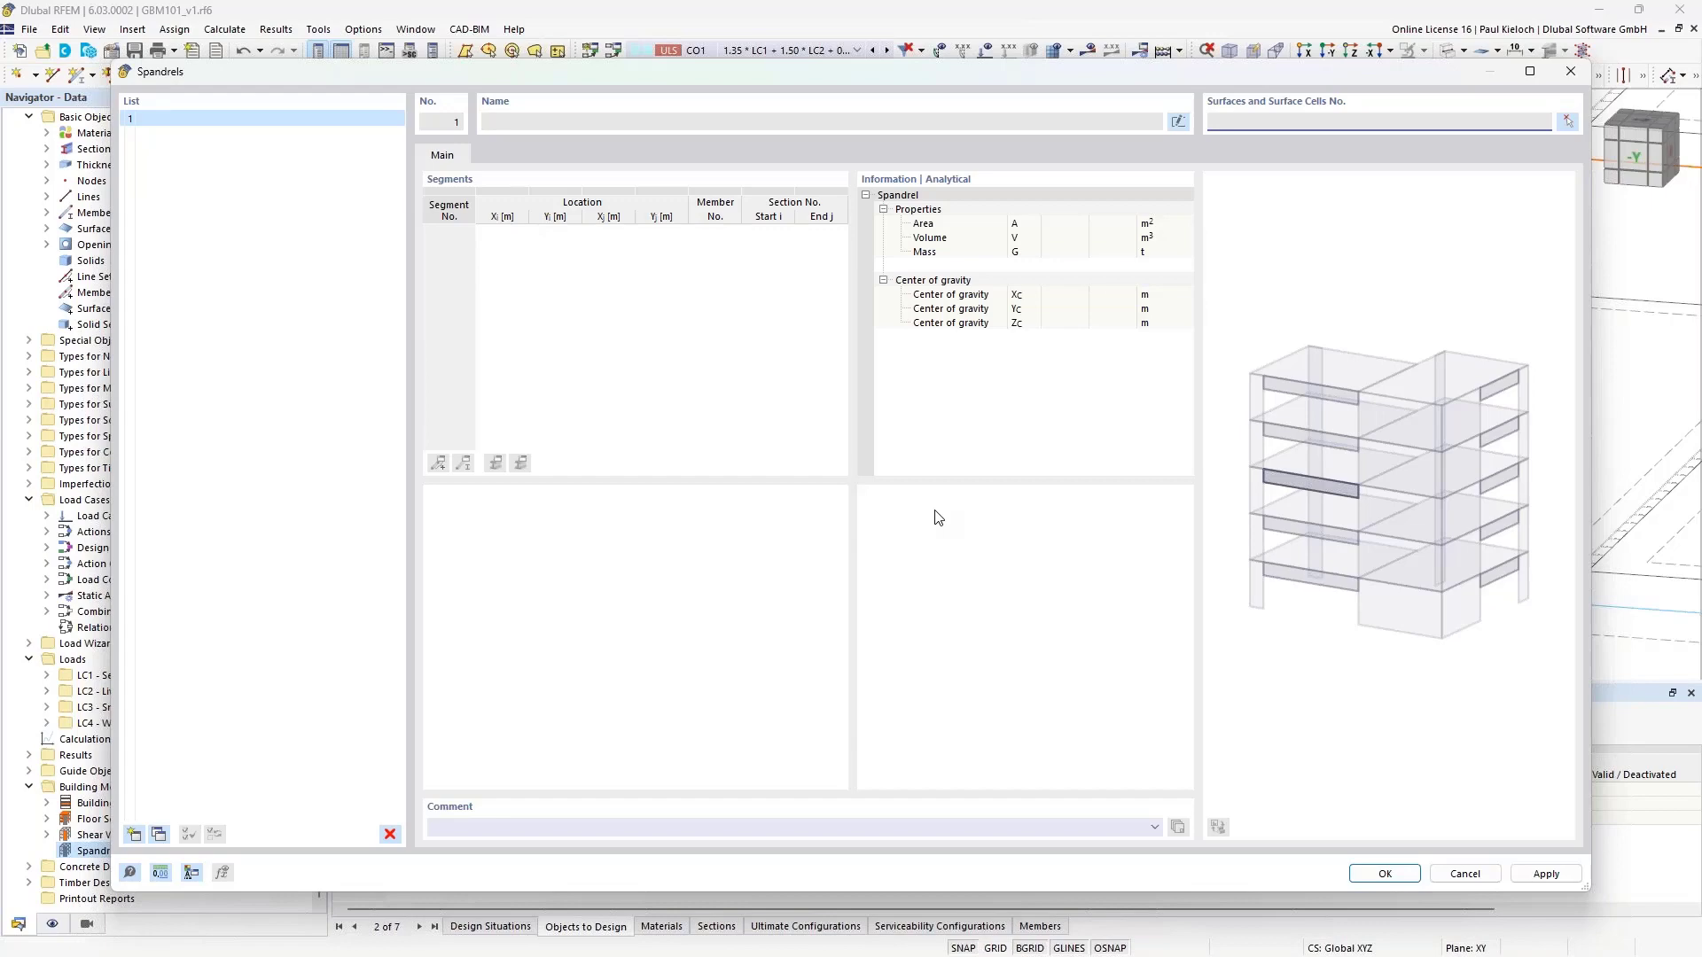
pyautogui.click(1568, 124)
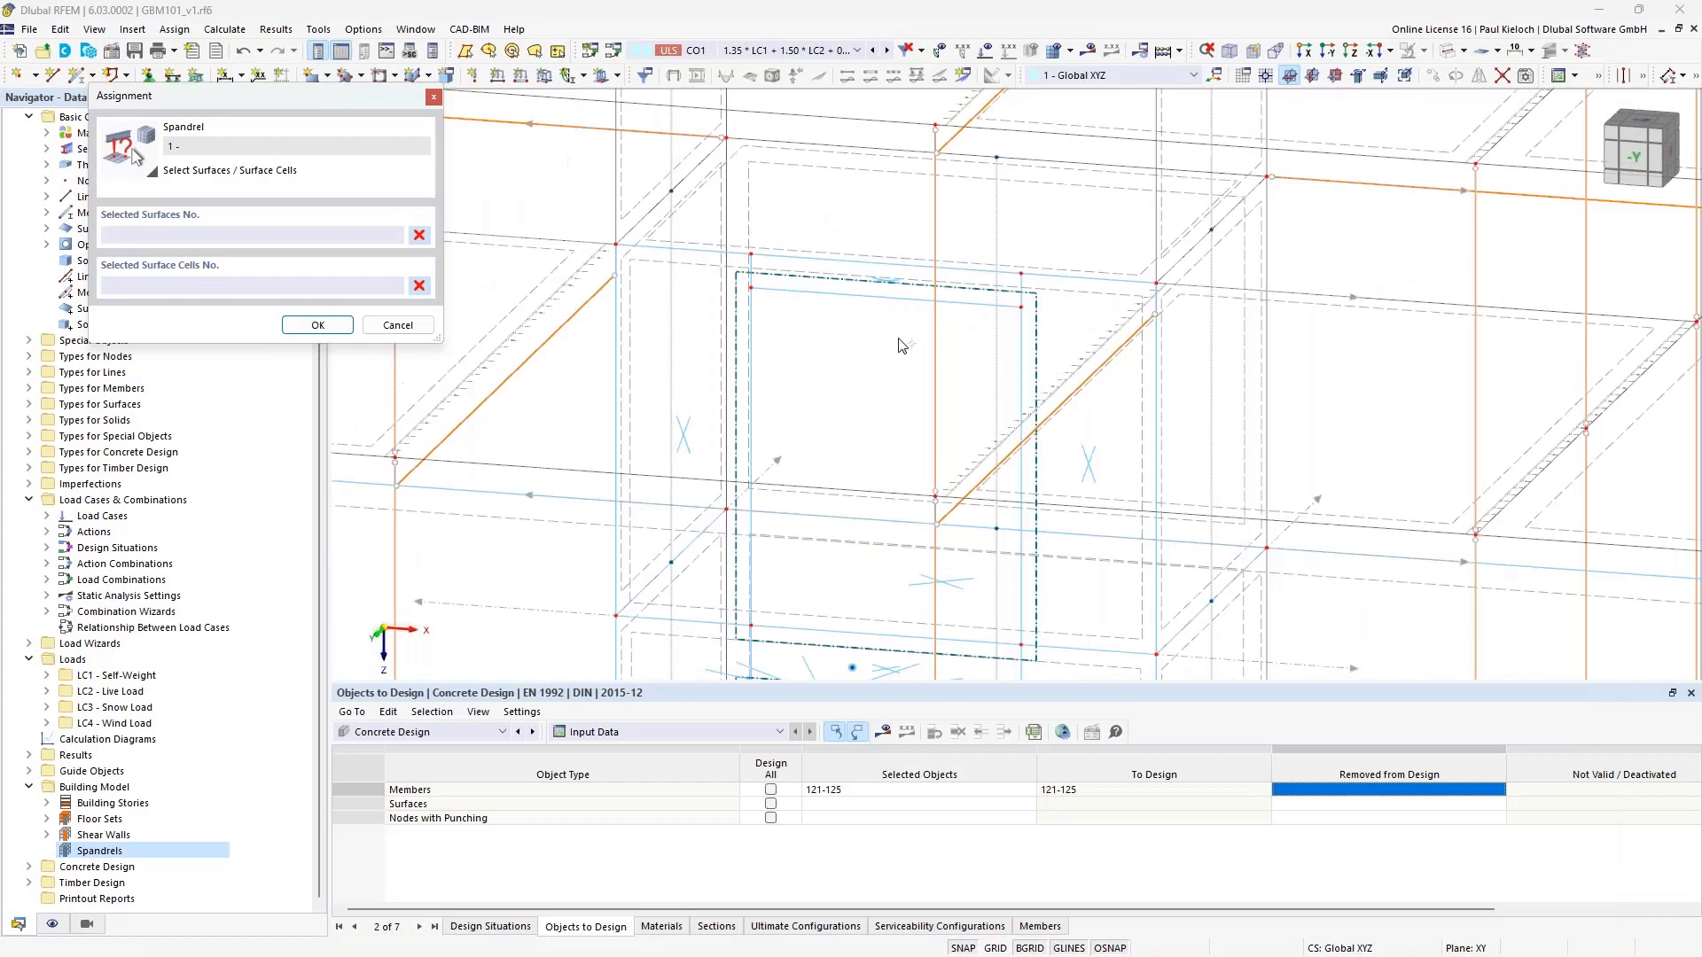
pyautogui.scroll(5, 901, 344)
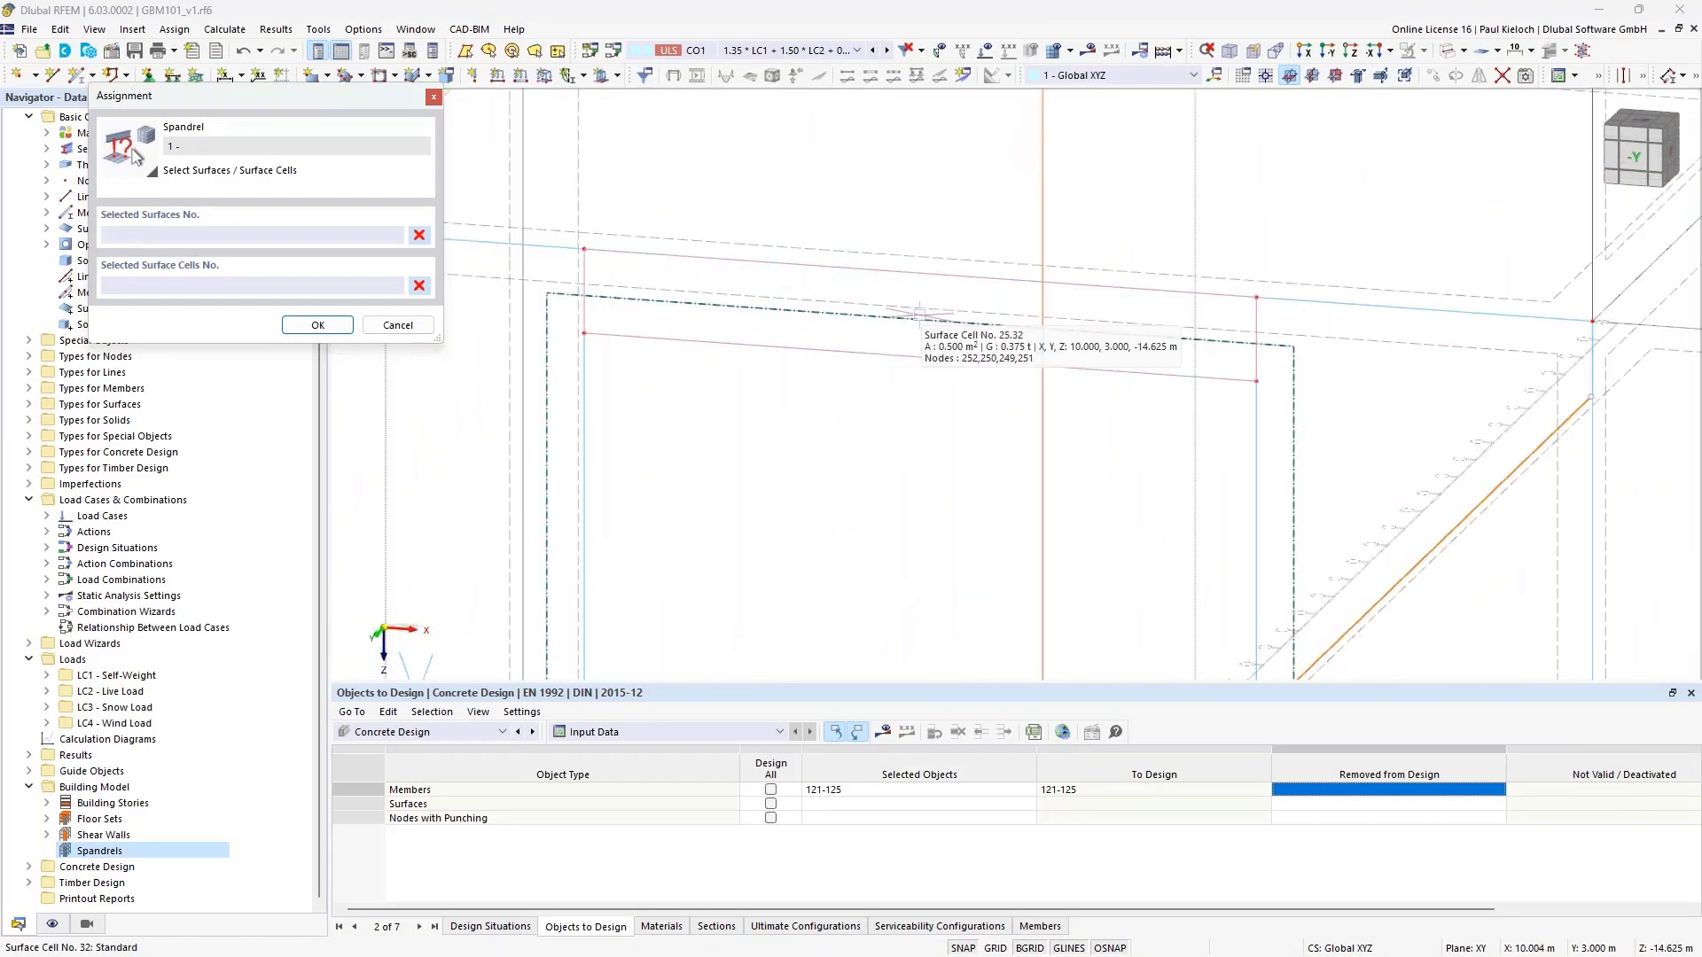
pyautogui.click(329, 325)
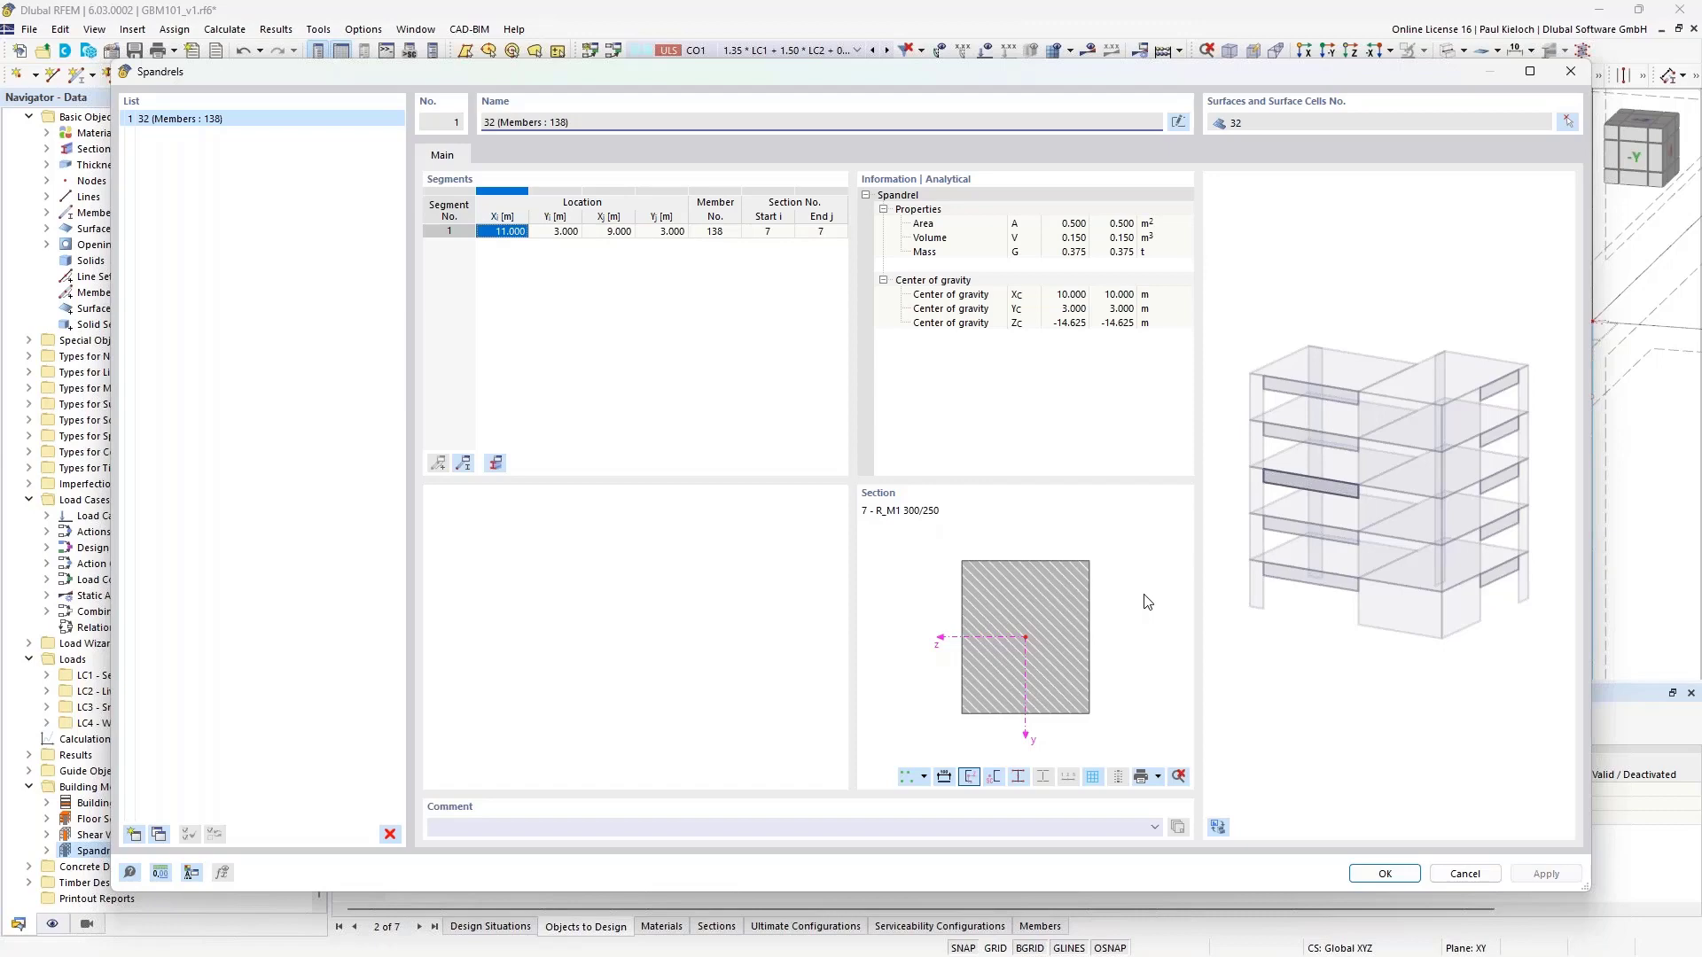
# Add a second spandrel and assign surface cell 24 between the openings just below the -12.000 m level
pyautogui.click(134, 834)
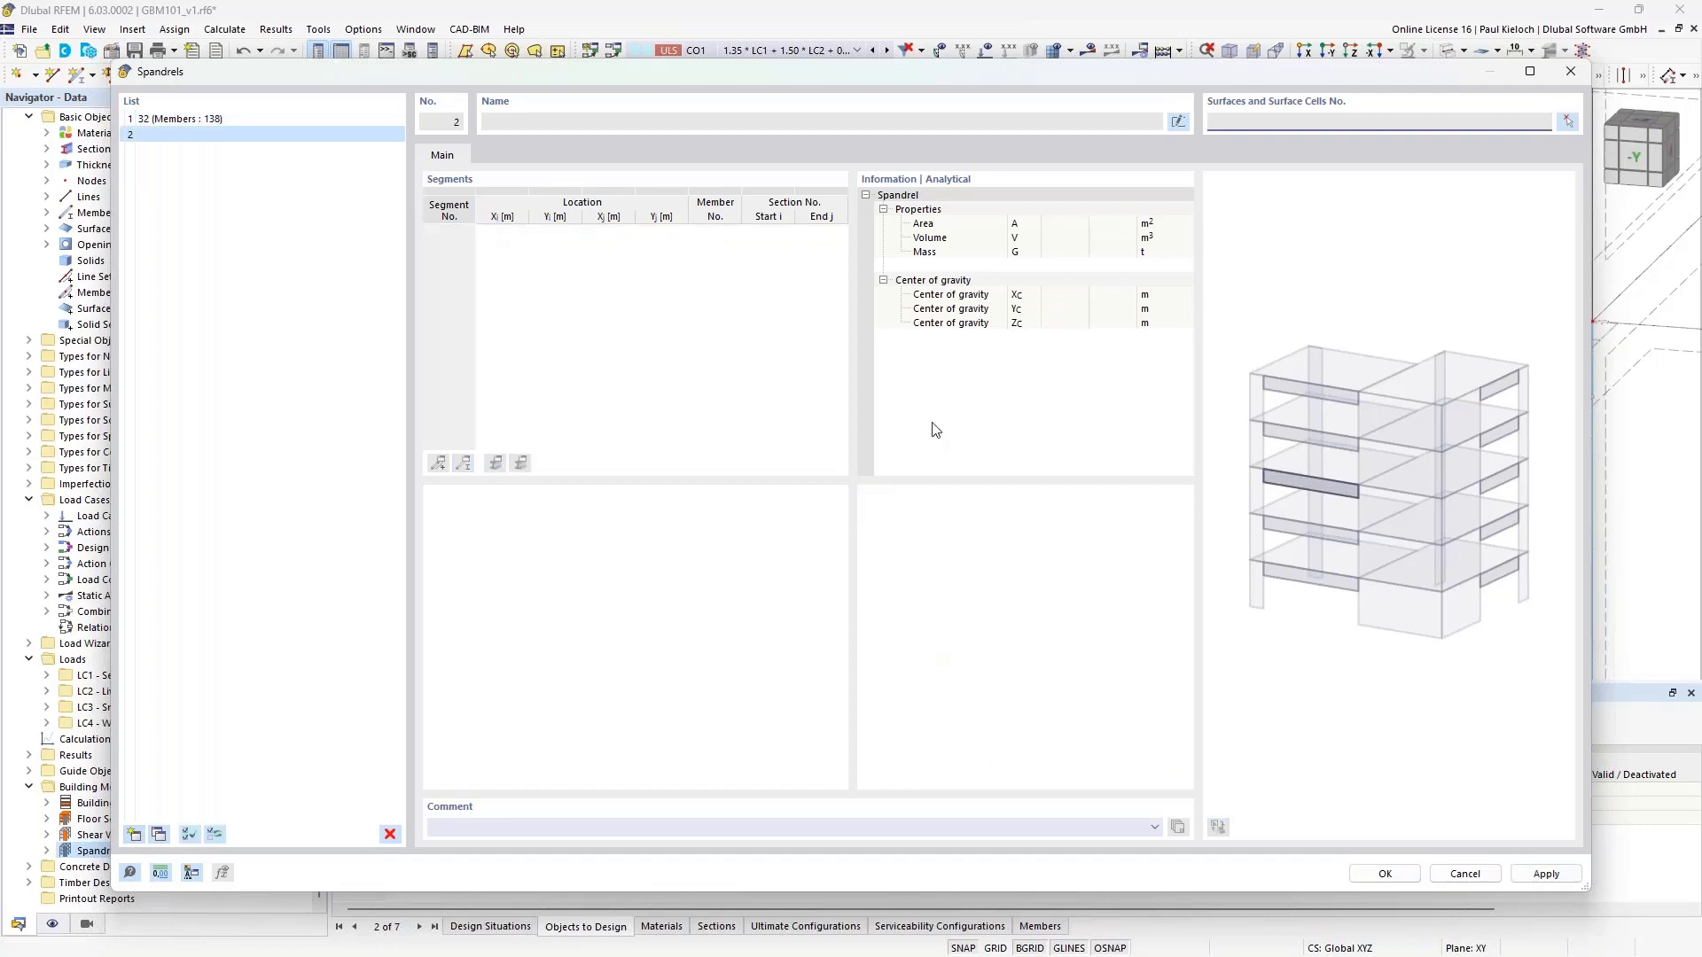
pyautogui.click(1568, 126)
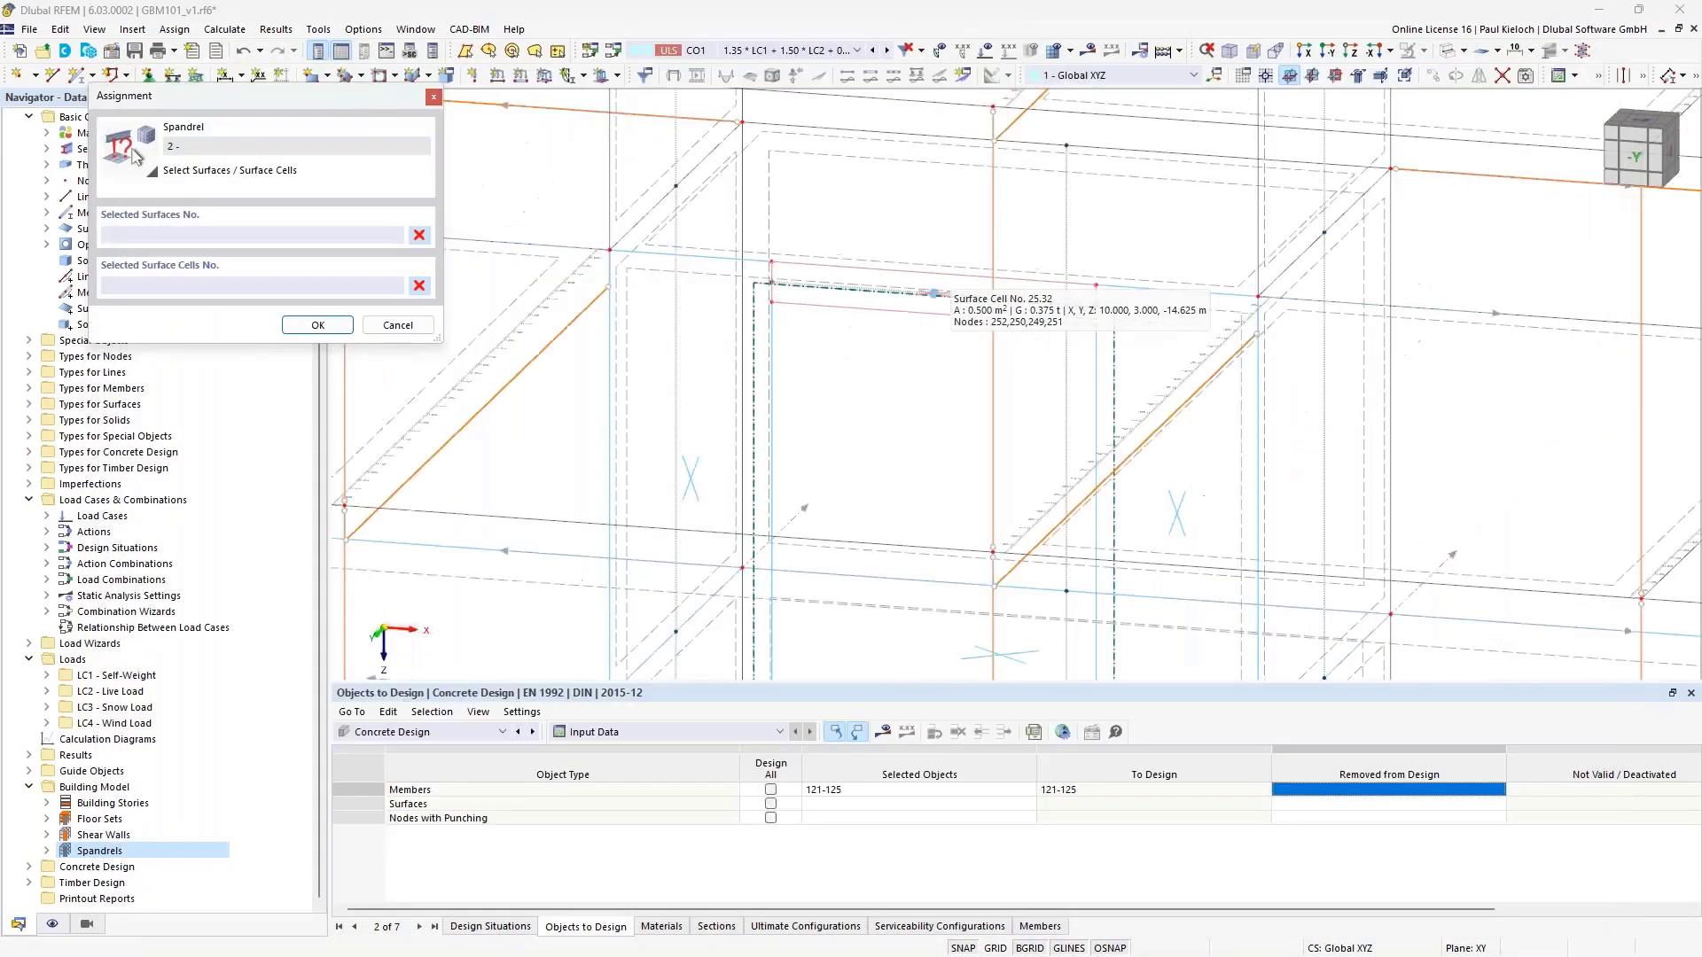
pyautogui.moveTo(995, 309); pyautogui.dragTo(991, 209, button='middle')
pyautogui.scroll(-1, 991, 209)
pyautogui.moveTo(953, 612); pyautogui.dragTo(962, 461, button='middle')
pyautogui.scroll(4, 962, 461)
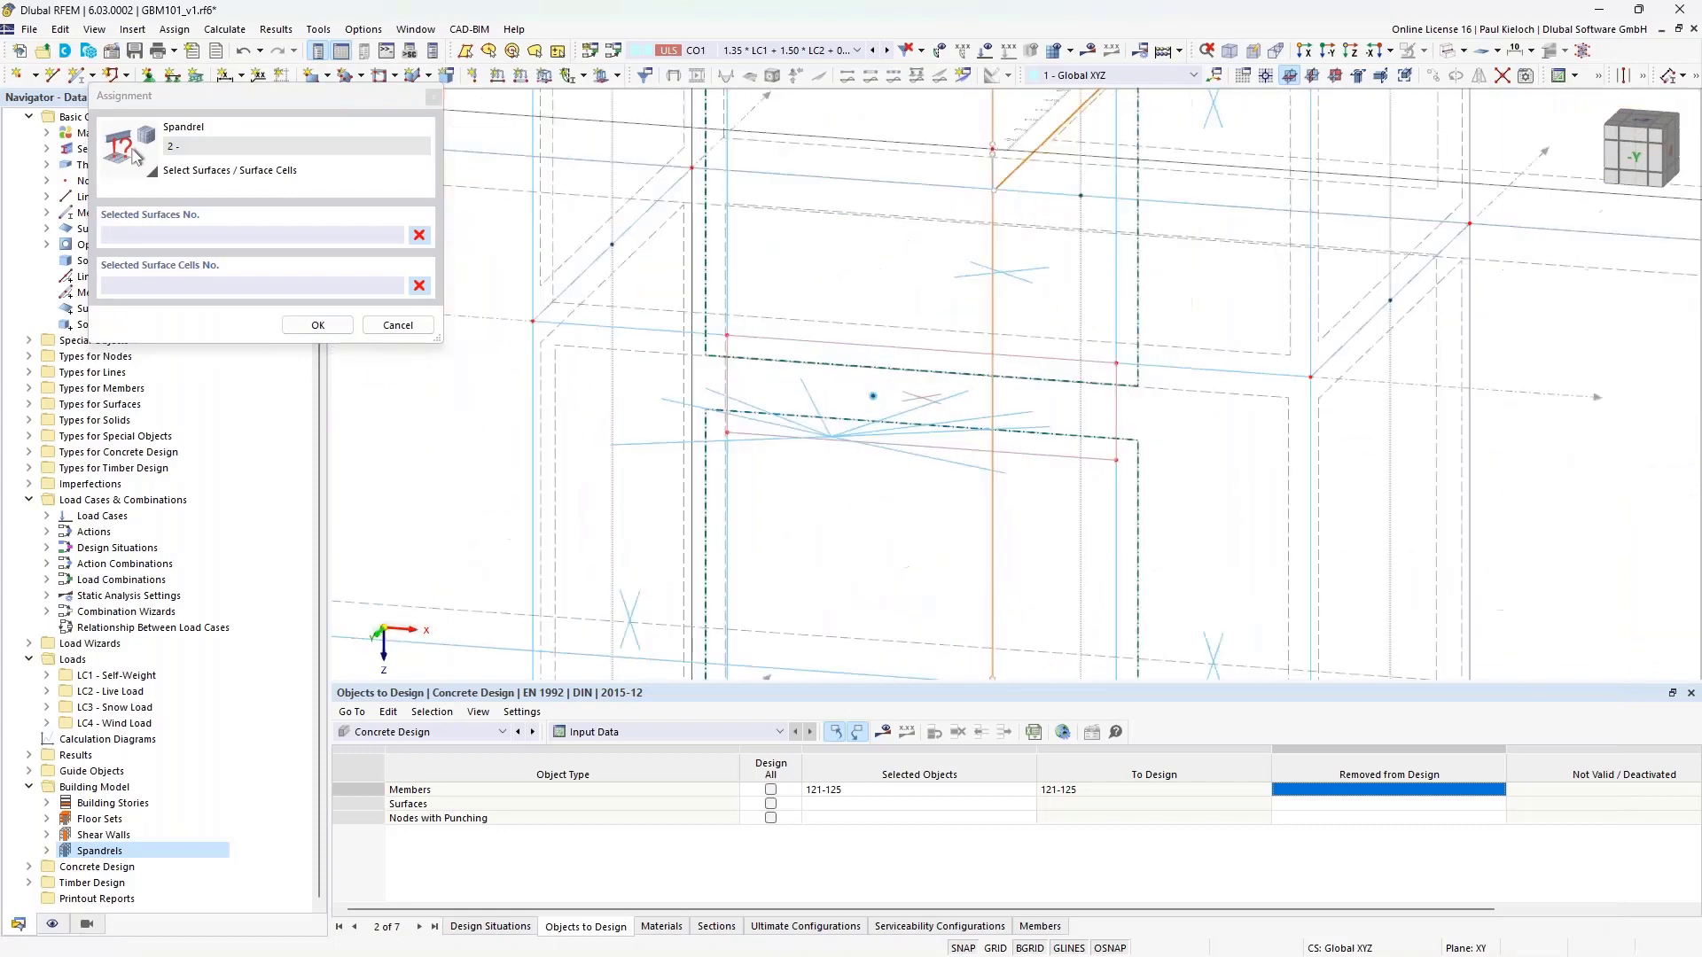
pyautogui.click(925, 396)
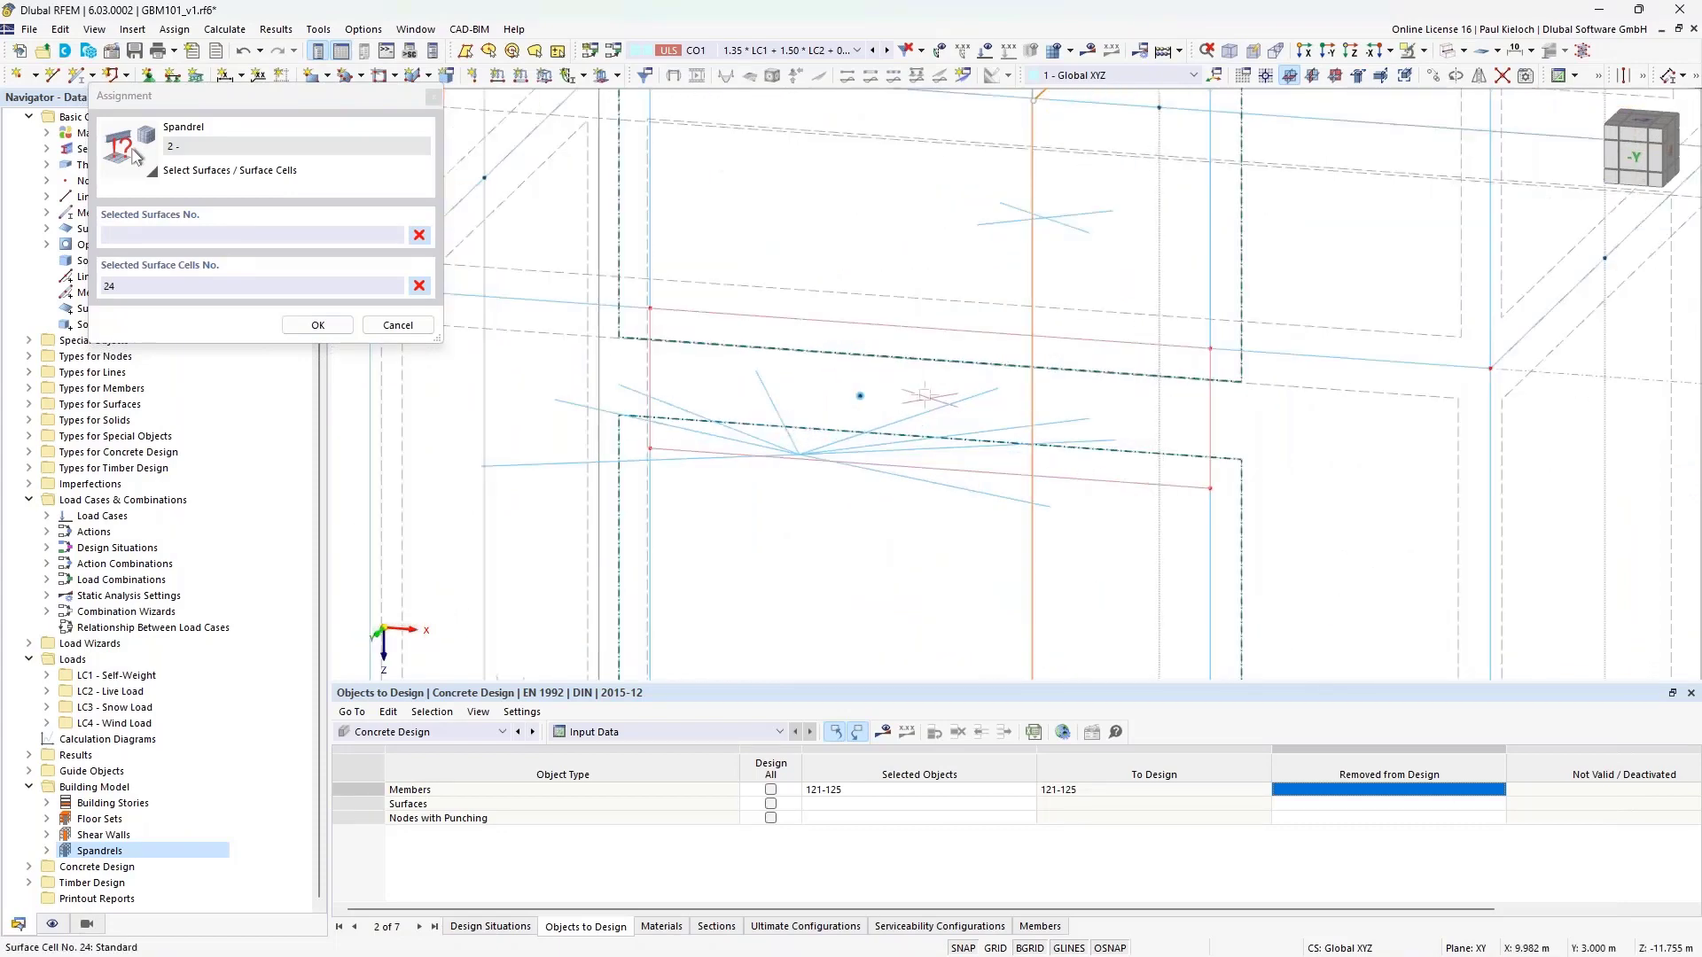
pyautogui.click(337, 328)
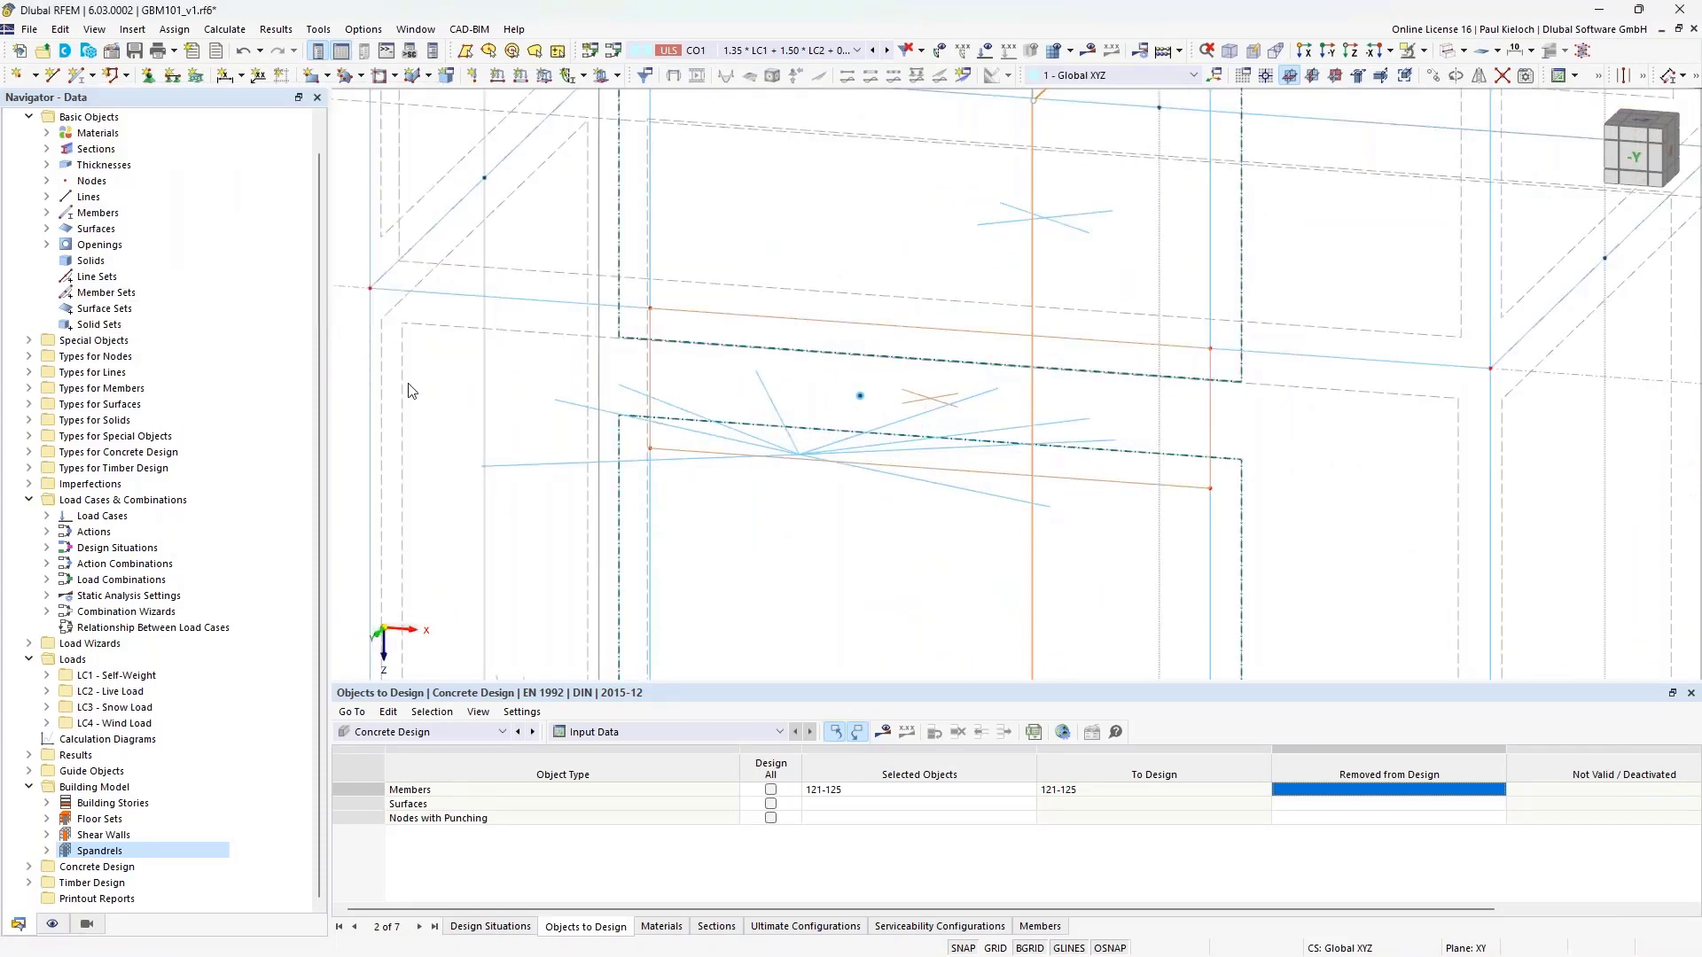
# Add a third spandrel and assign surface cell 19 between the openings just below the -9.000 m level
pyautogui.click(138, 837)
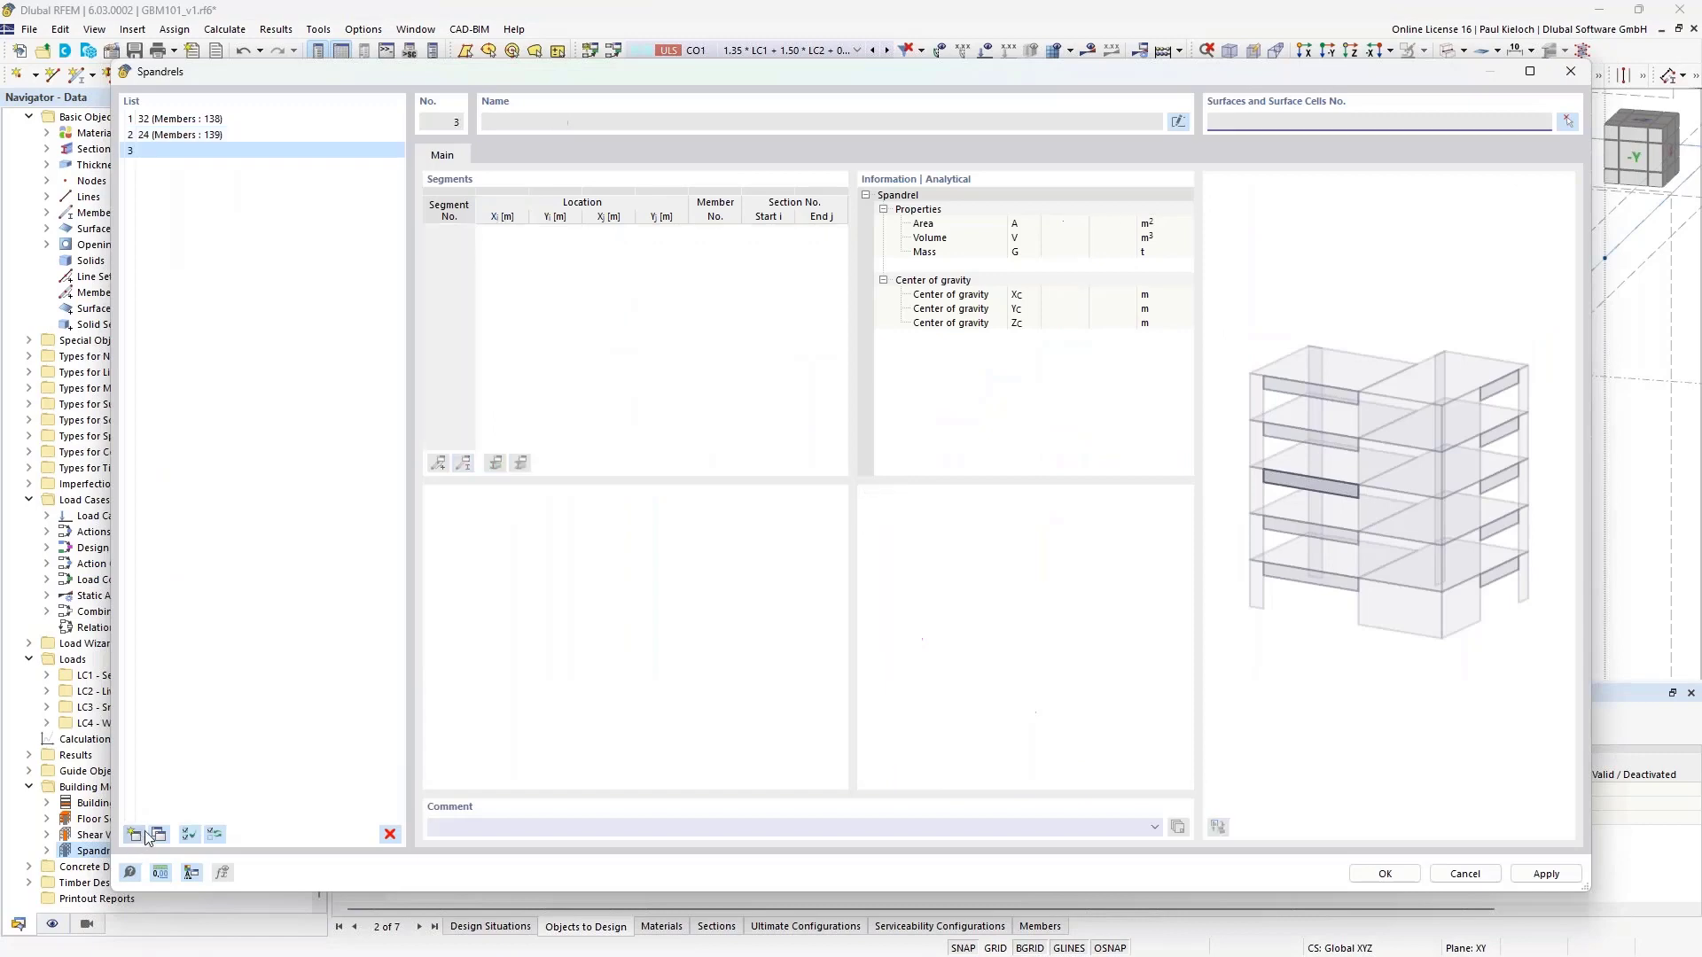
pyautogui.click(1566, 124)
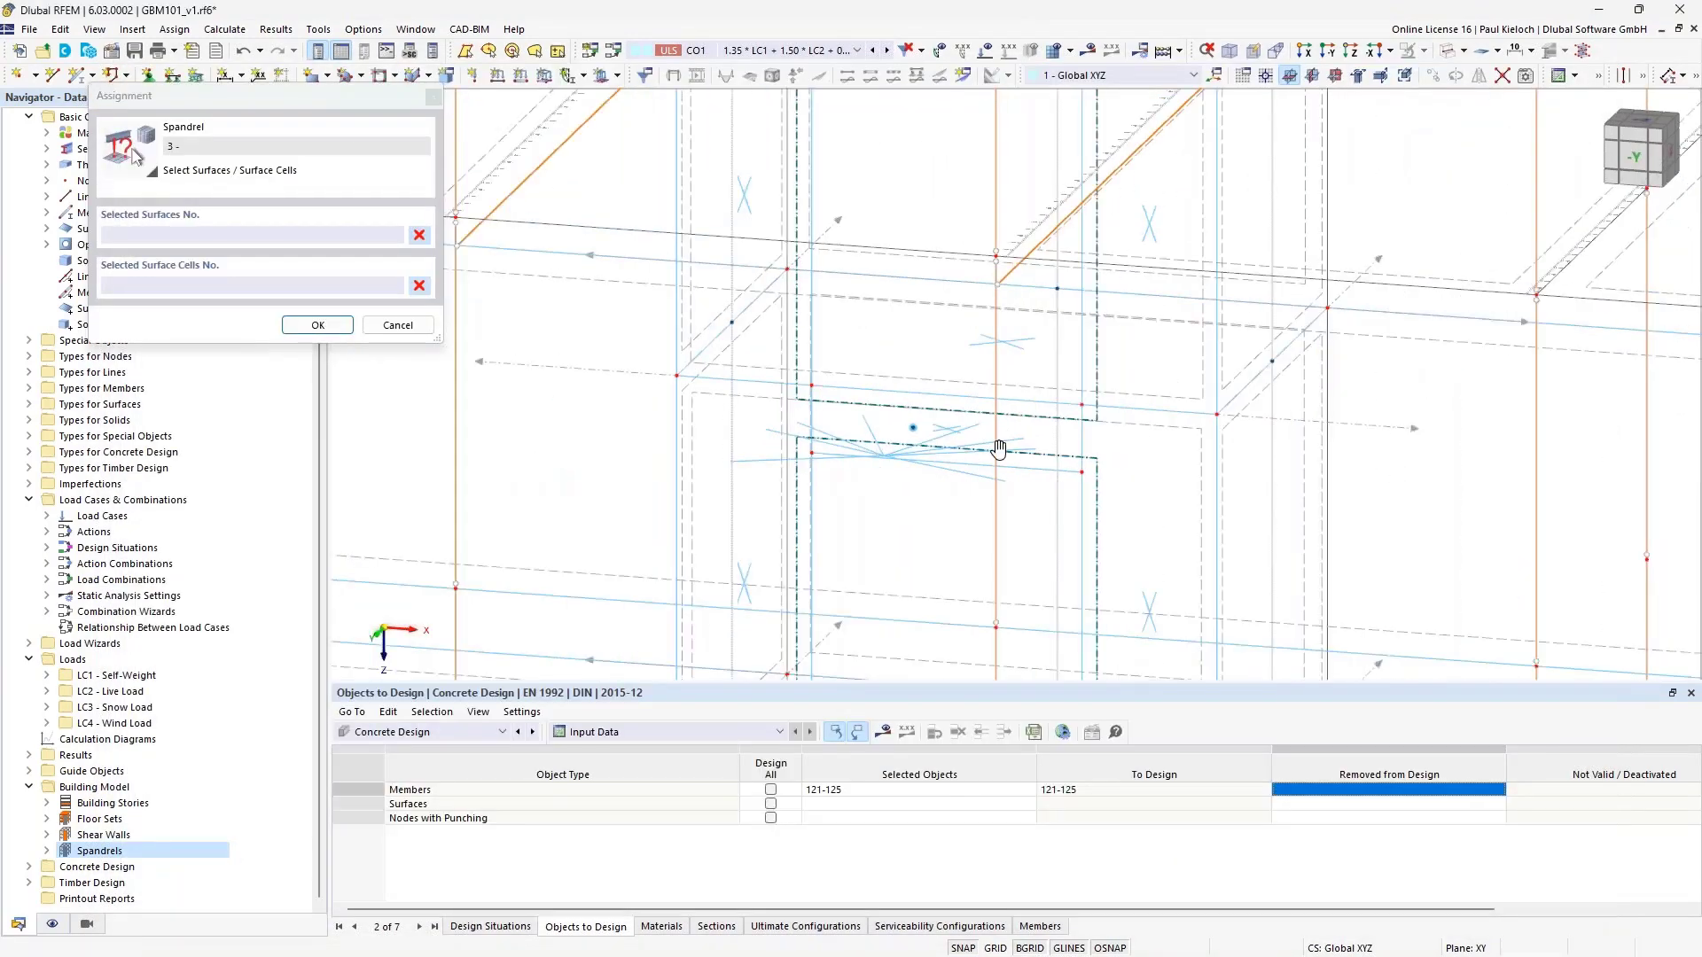
pyautogui.keyDown('ctrl'); pyautogui.moveTo(999, 450); pyautogui.dragTo(975, 479, button='middle'); pyautogui.keyUp('ctrl')
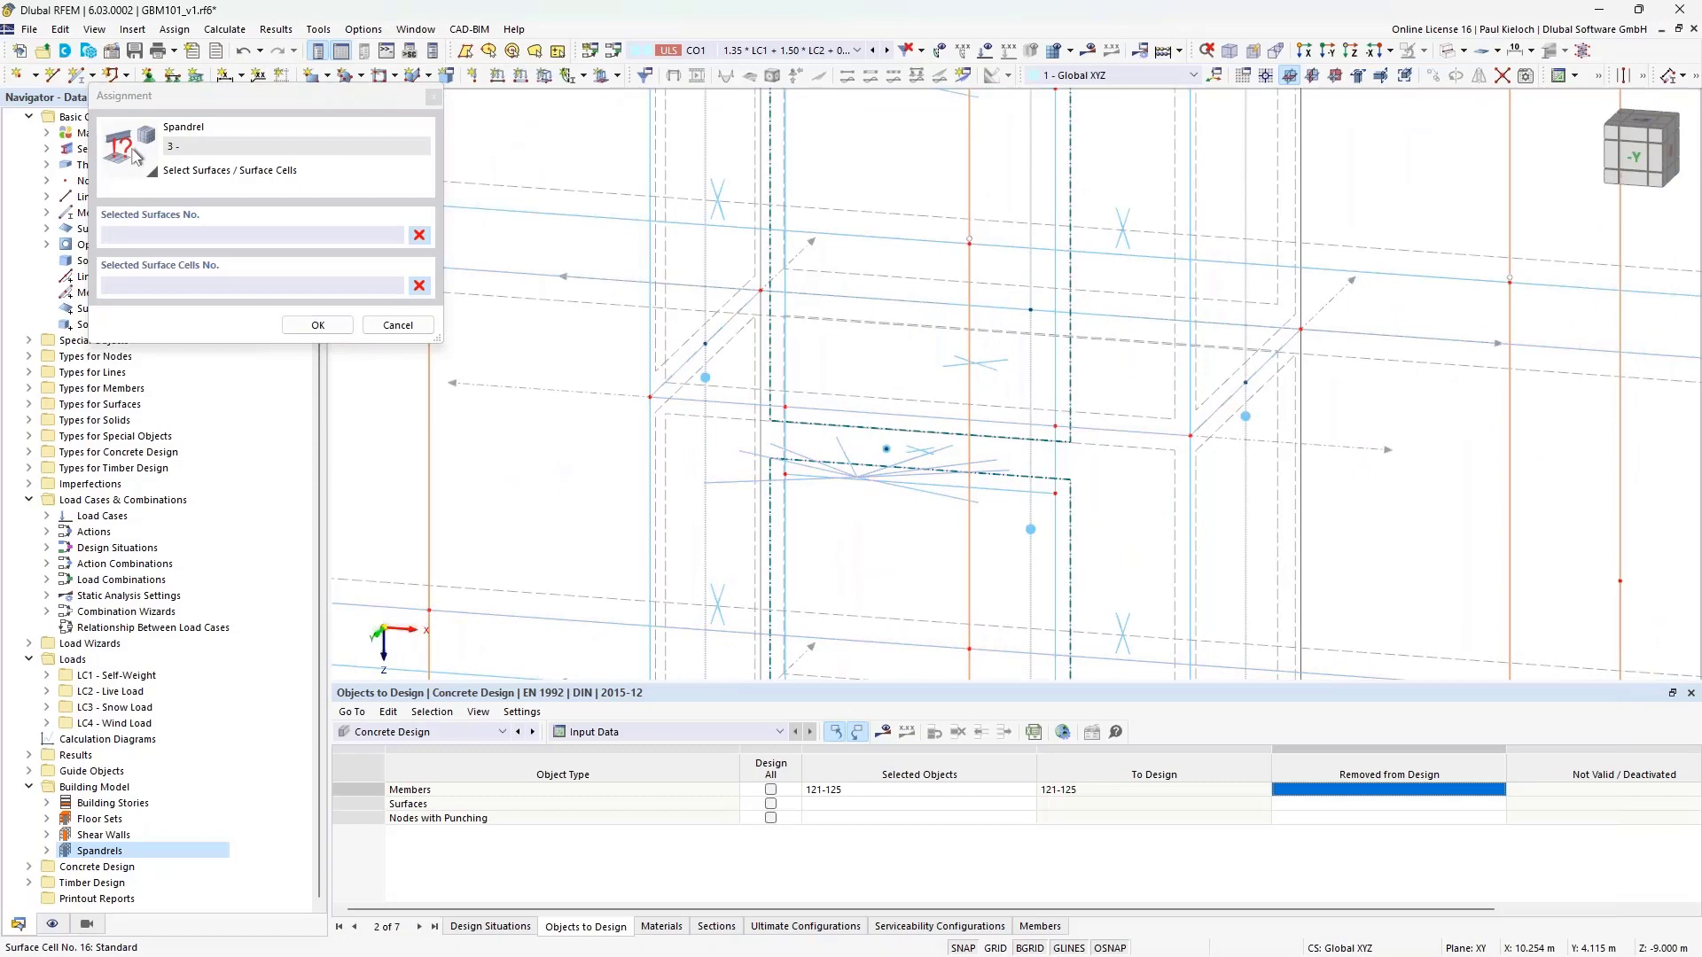
pyautogui.scroll(3, 922, 449)
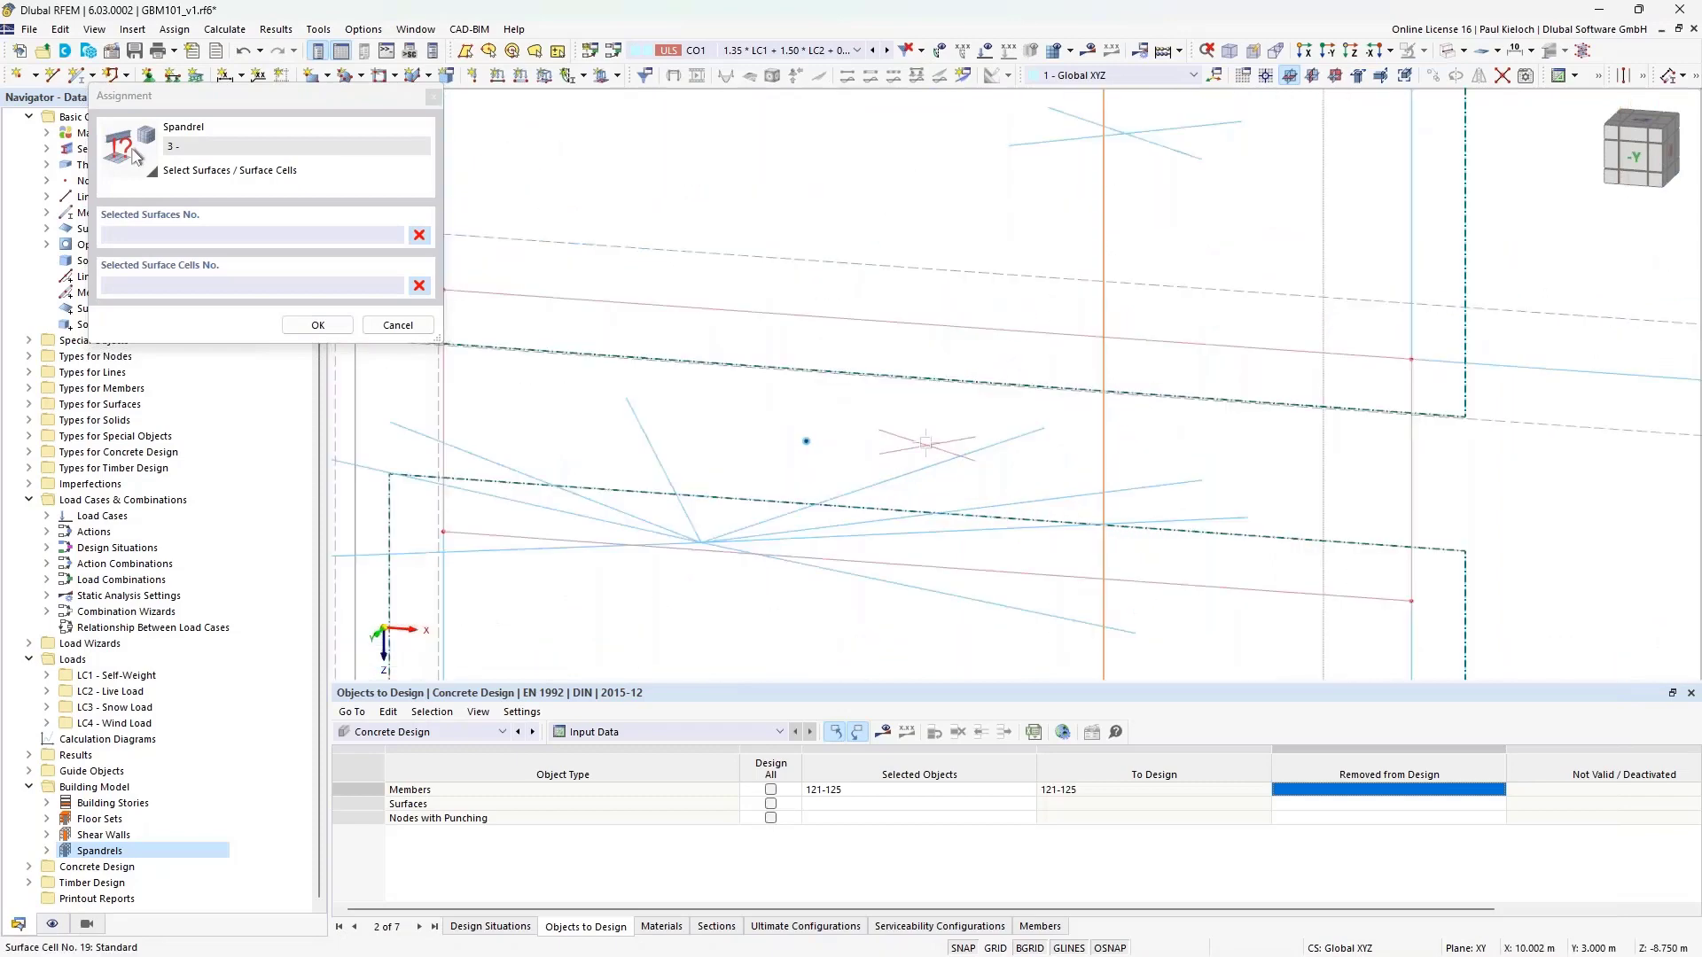
pyautogui.scroll(-3, 926, 442)
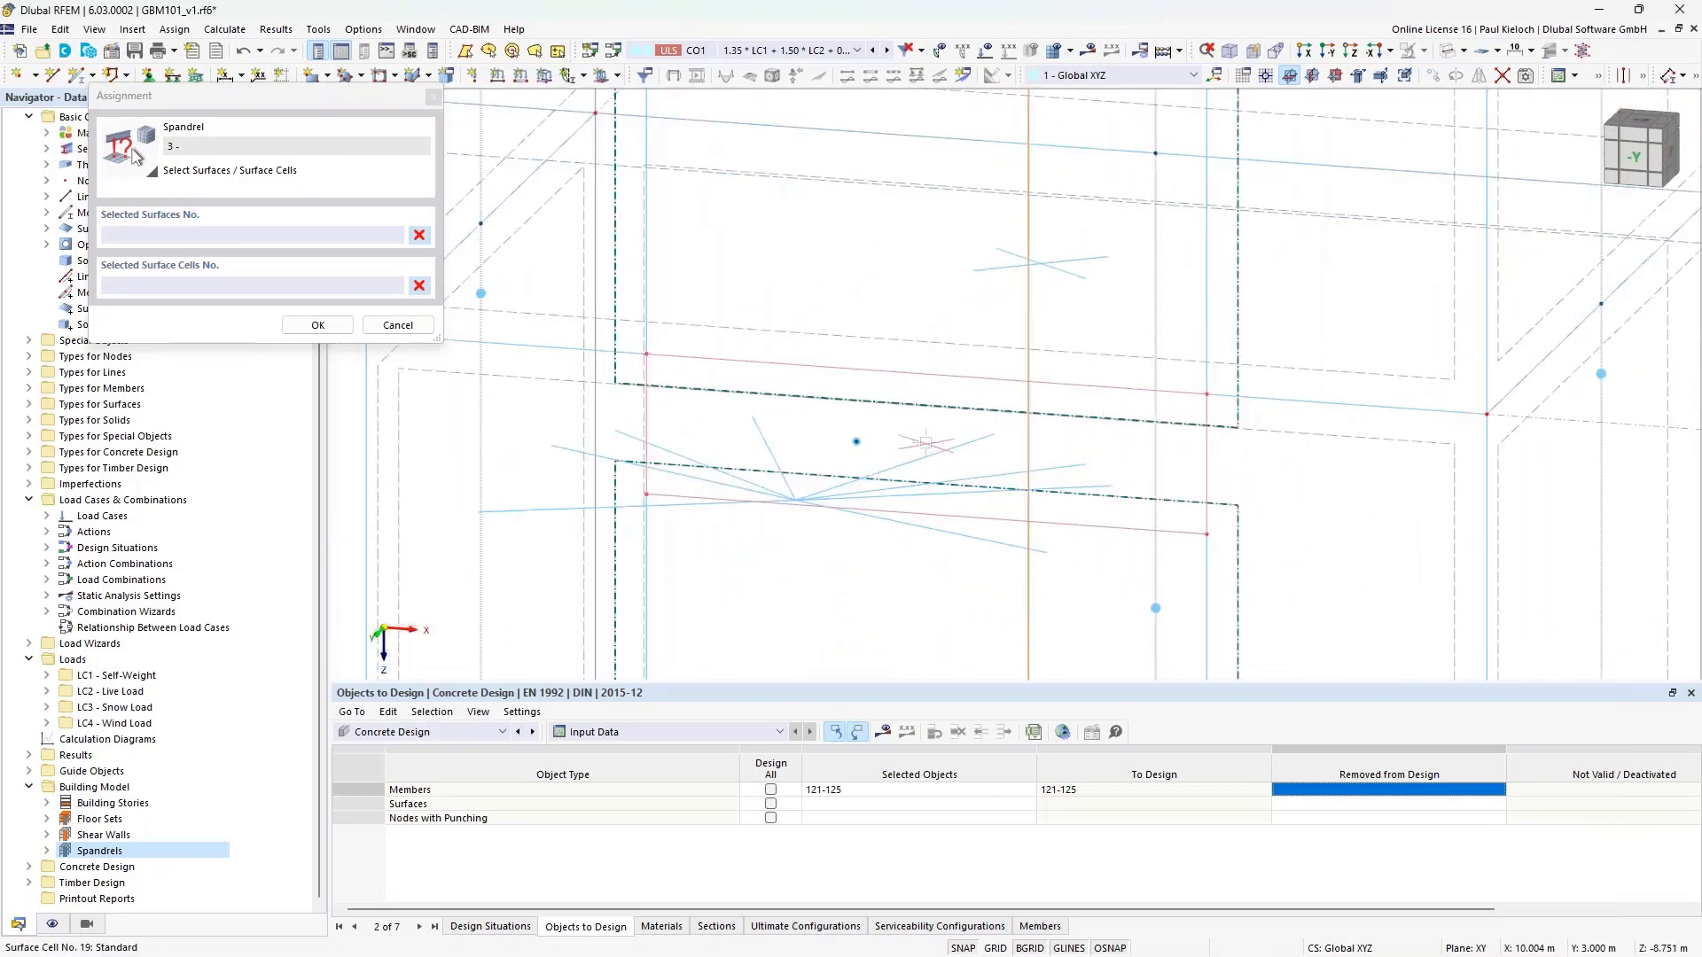
pyautogui.click(318, 324)
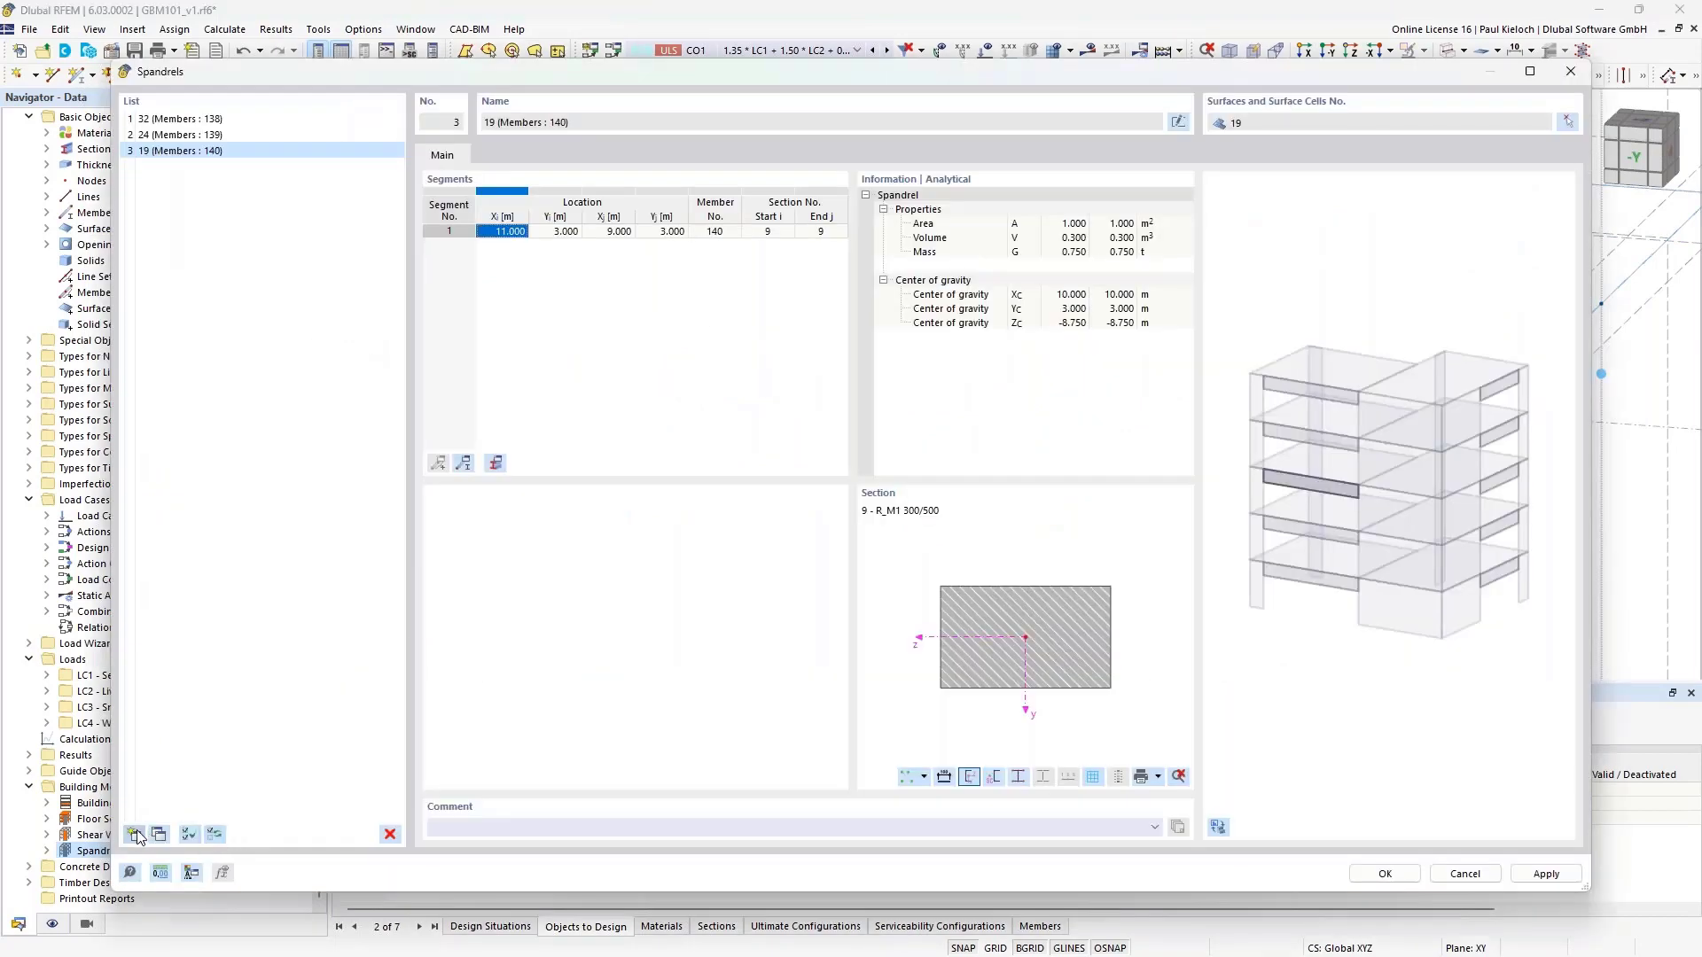
# Add a fourth spandrel and assign surface cell 14 between the openings just below the -6.000 m level
pyautogui.click(135, 835)
pyautogui.click(1567, 123)
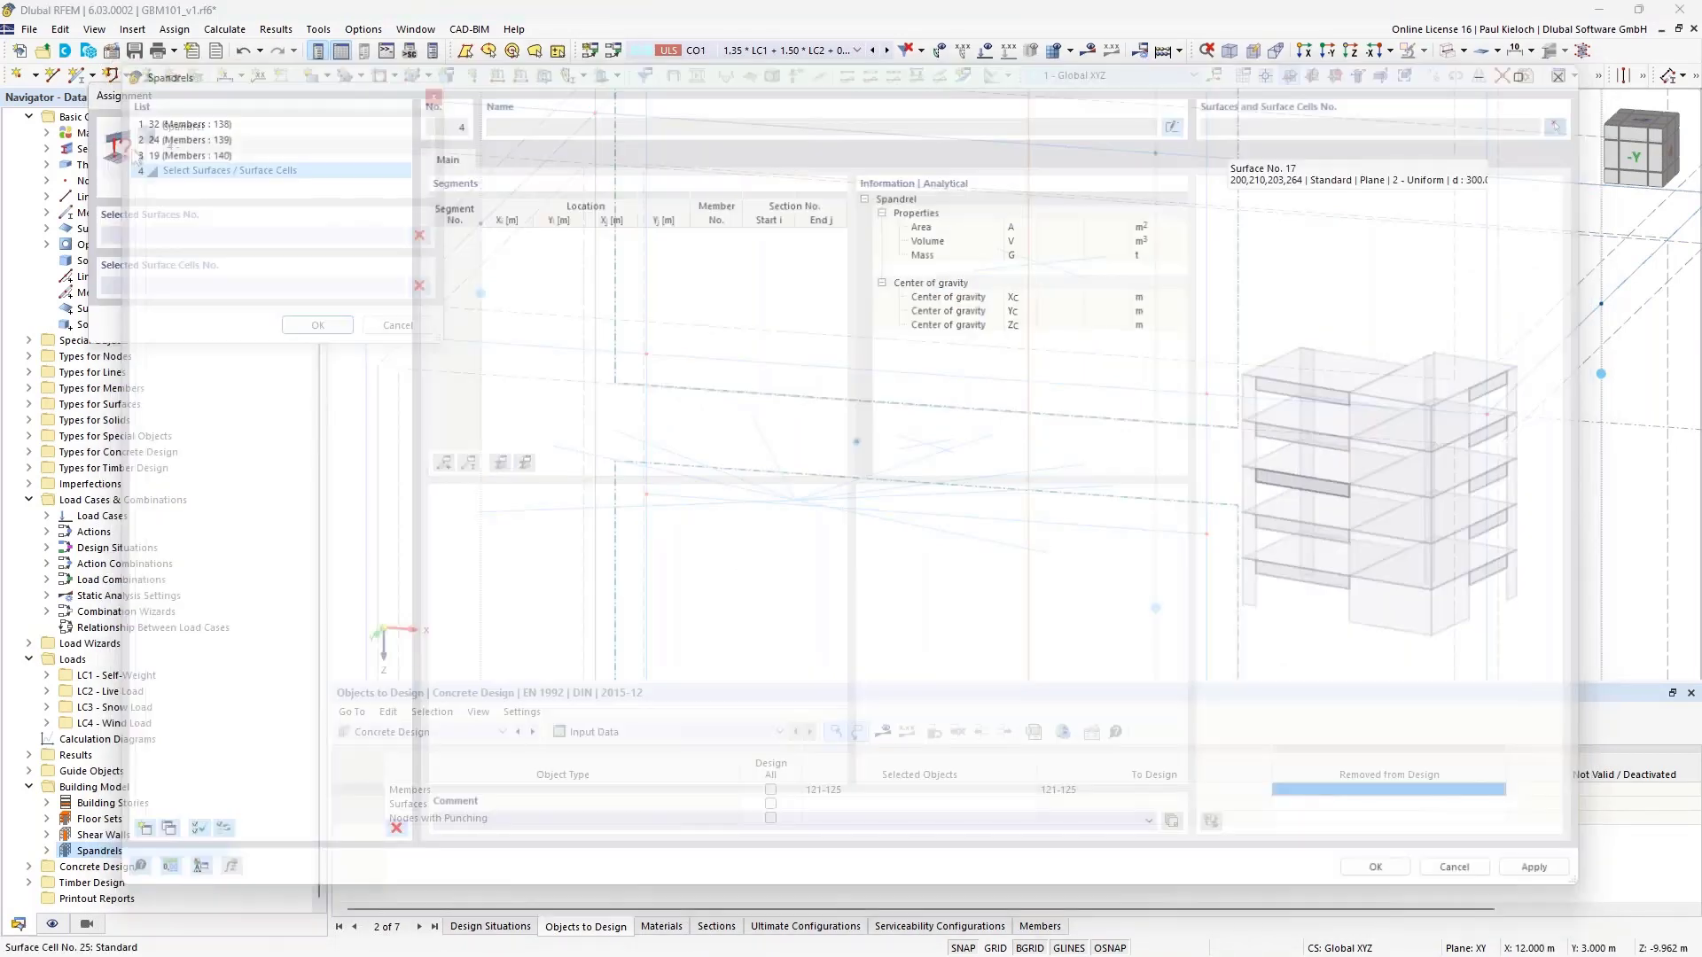
pyautogui.scroll(5, 972, 470)
pyautogui.click(898, 342)
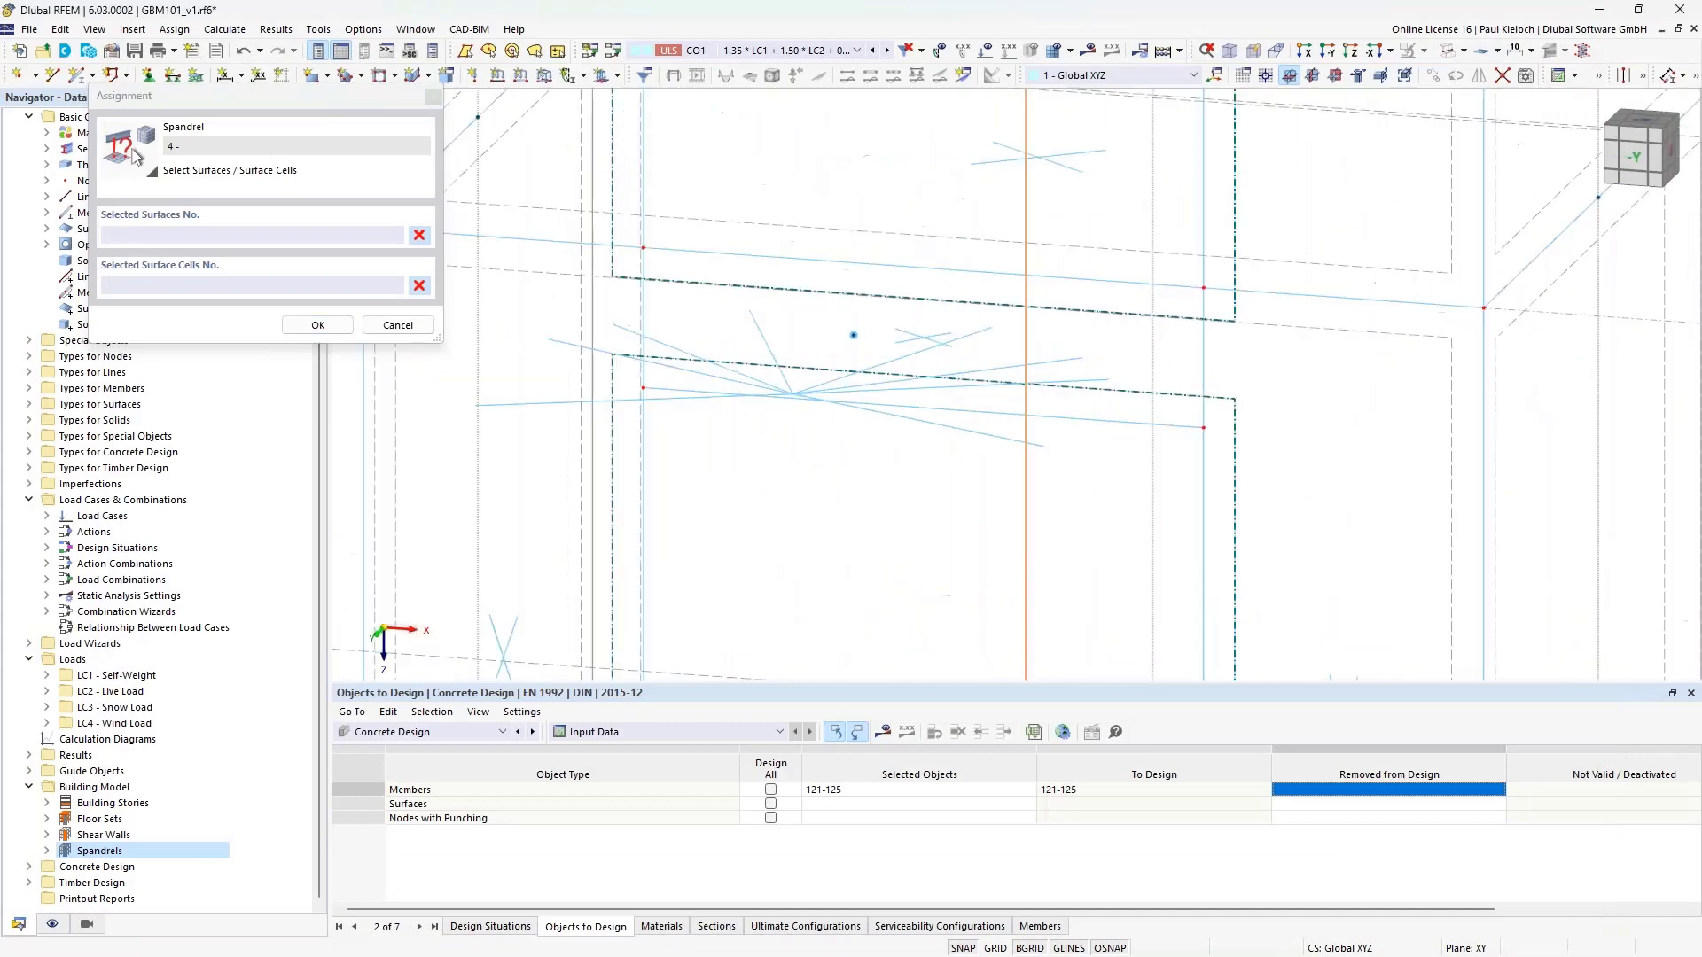
pyautogui.click(317, 325)
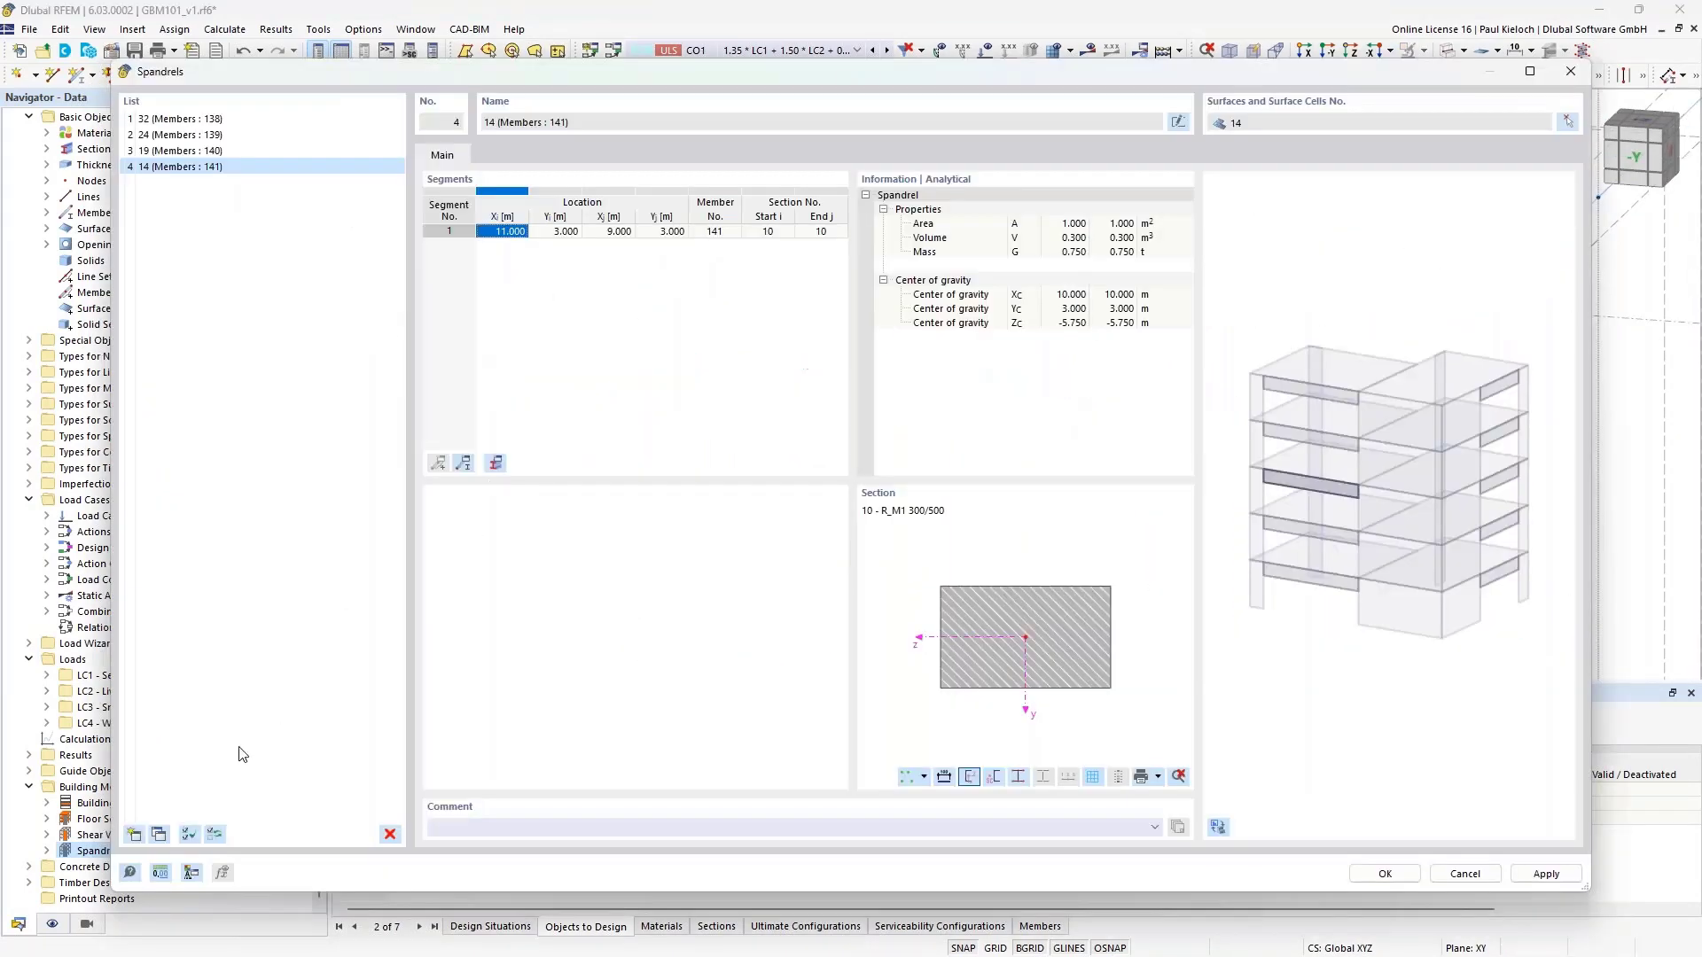
# Add a fifth spandrel from surface cell 9 just below the -3.000 m level and save all spandrel definitions
pyautogui.click(134, 836)
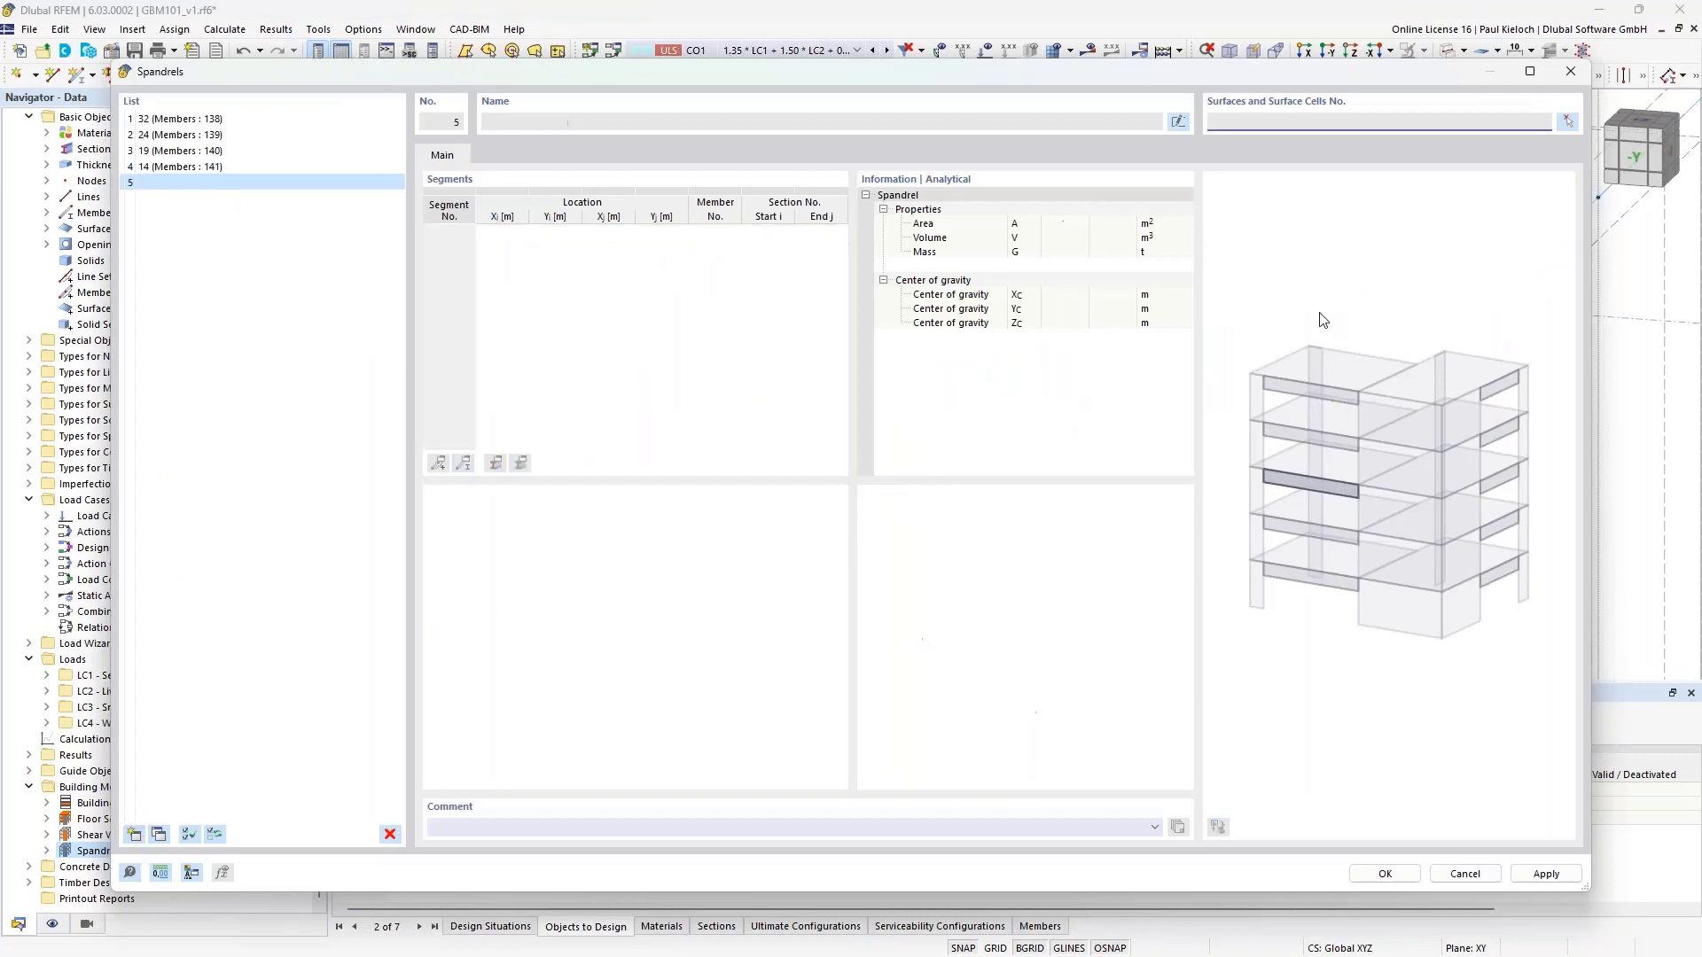
pyautogui.click(1567, 122)
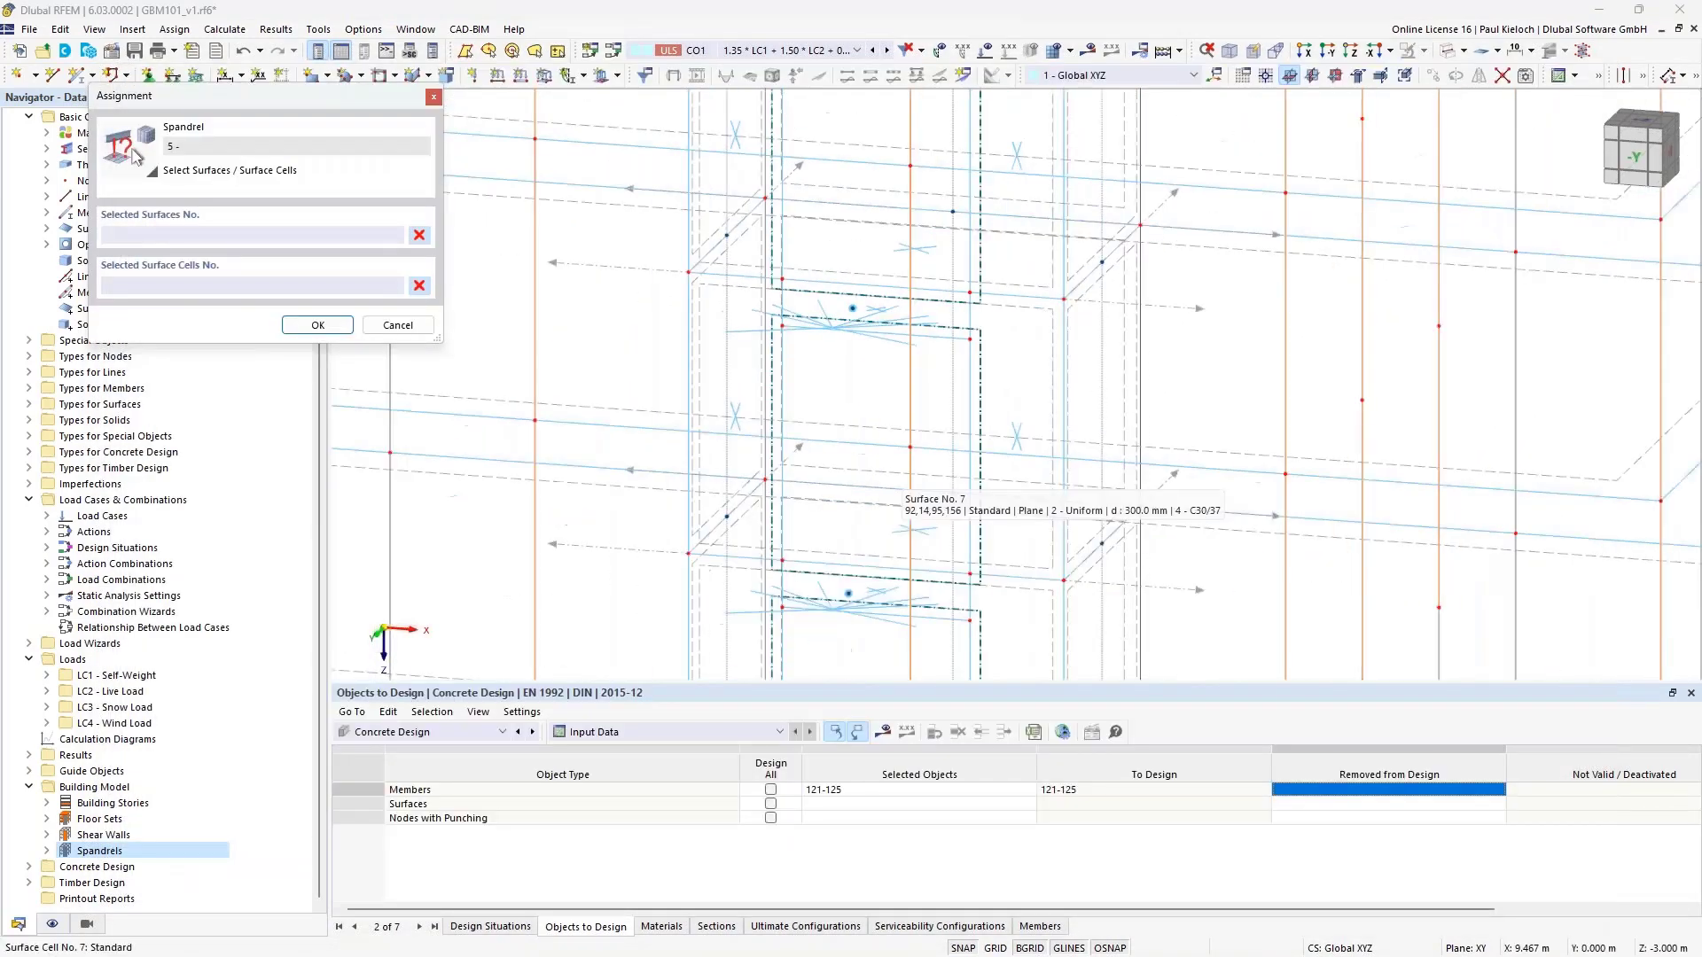
pyautogui.scroll(5, 867, 215)
pyautogui.click(711, 312)
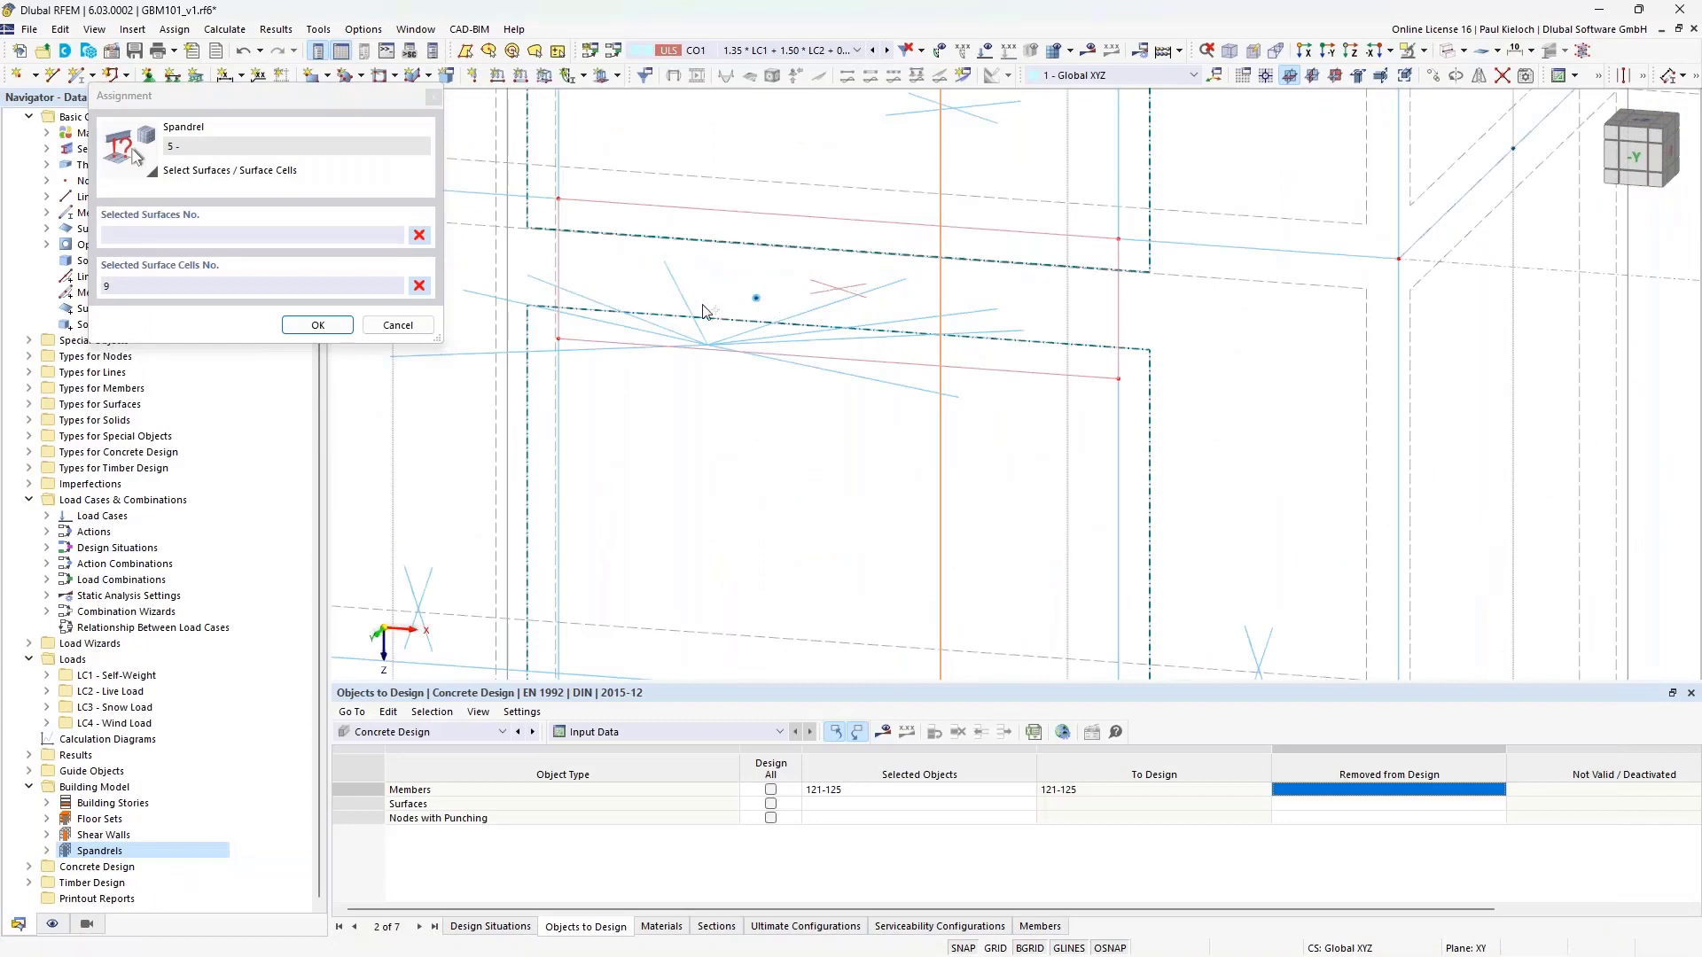
pyautogui.click(318, 325)
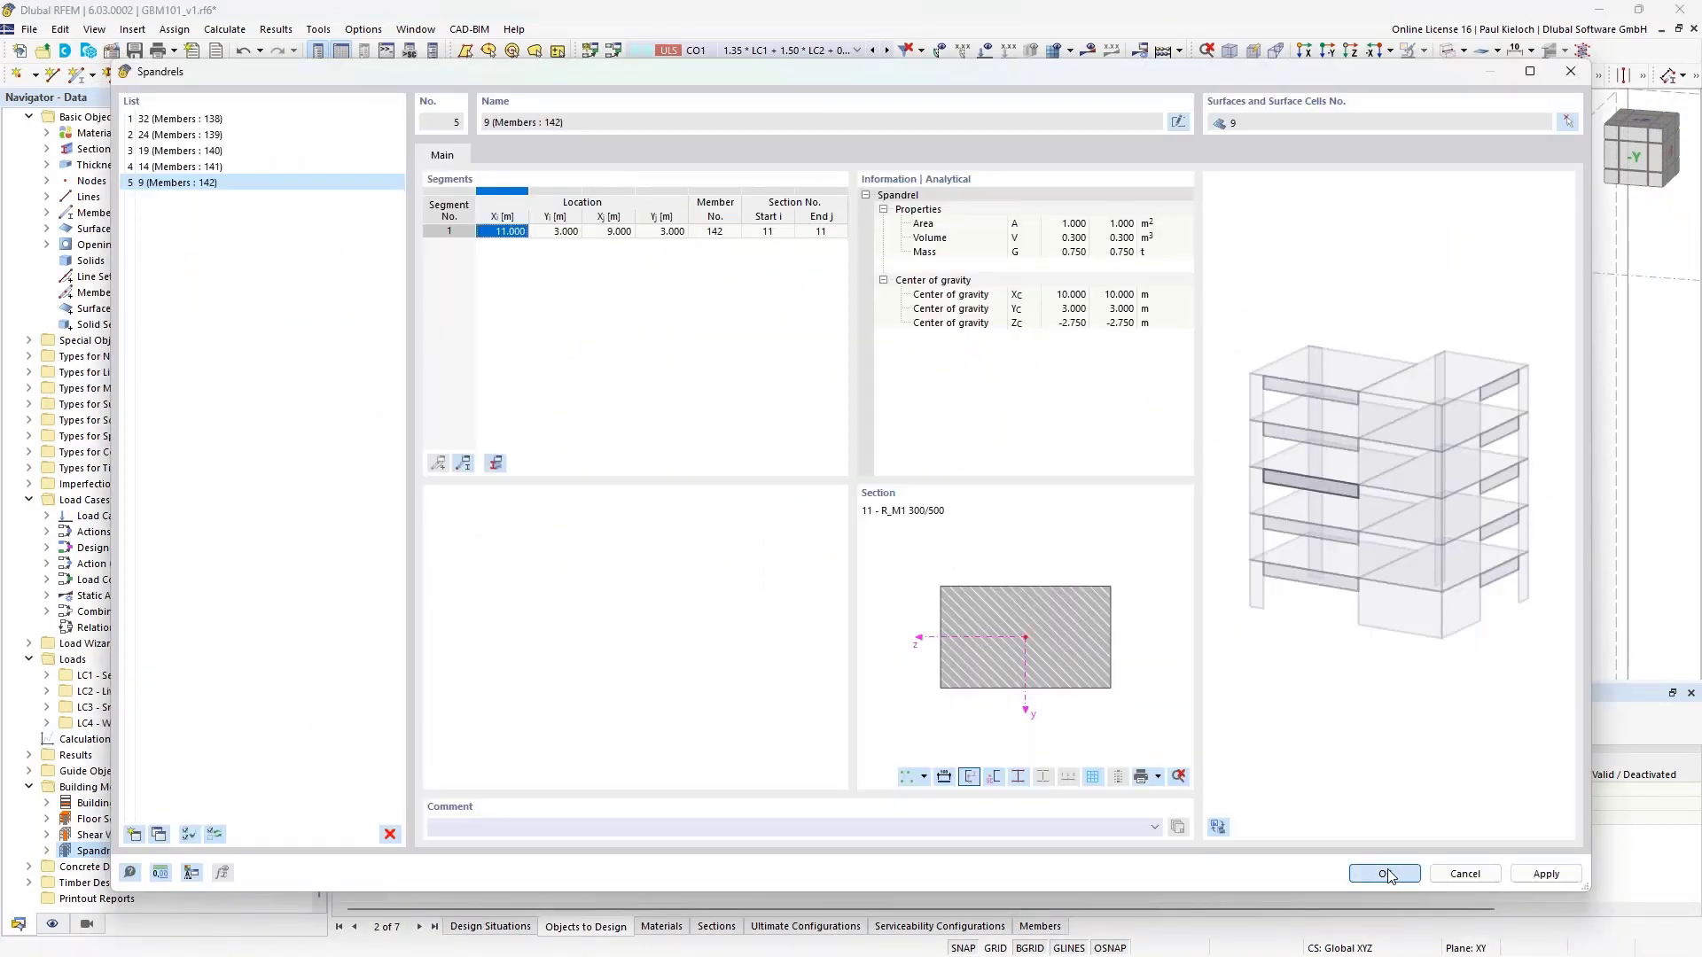
pyautogui.press('Return')
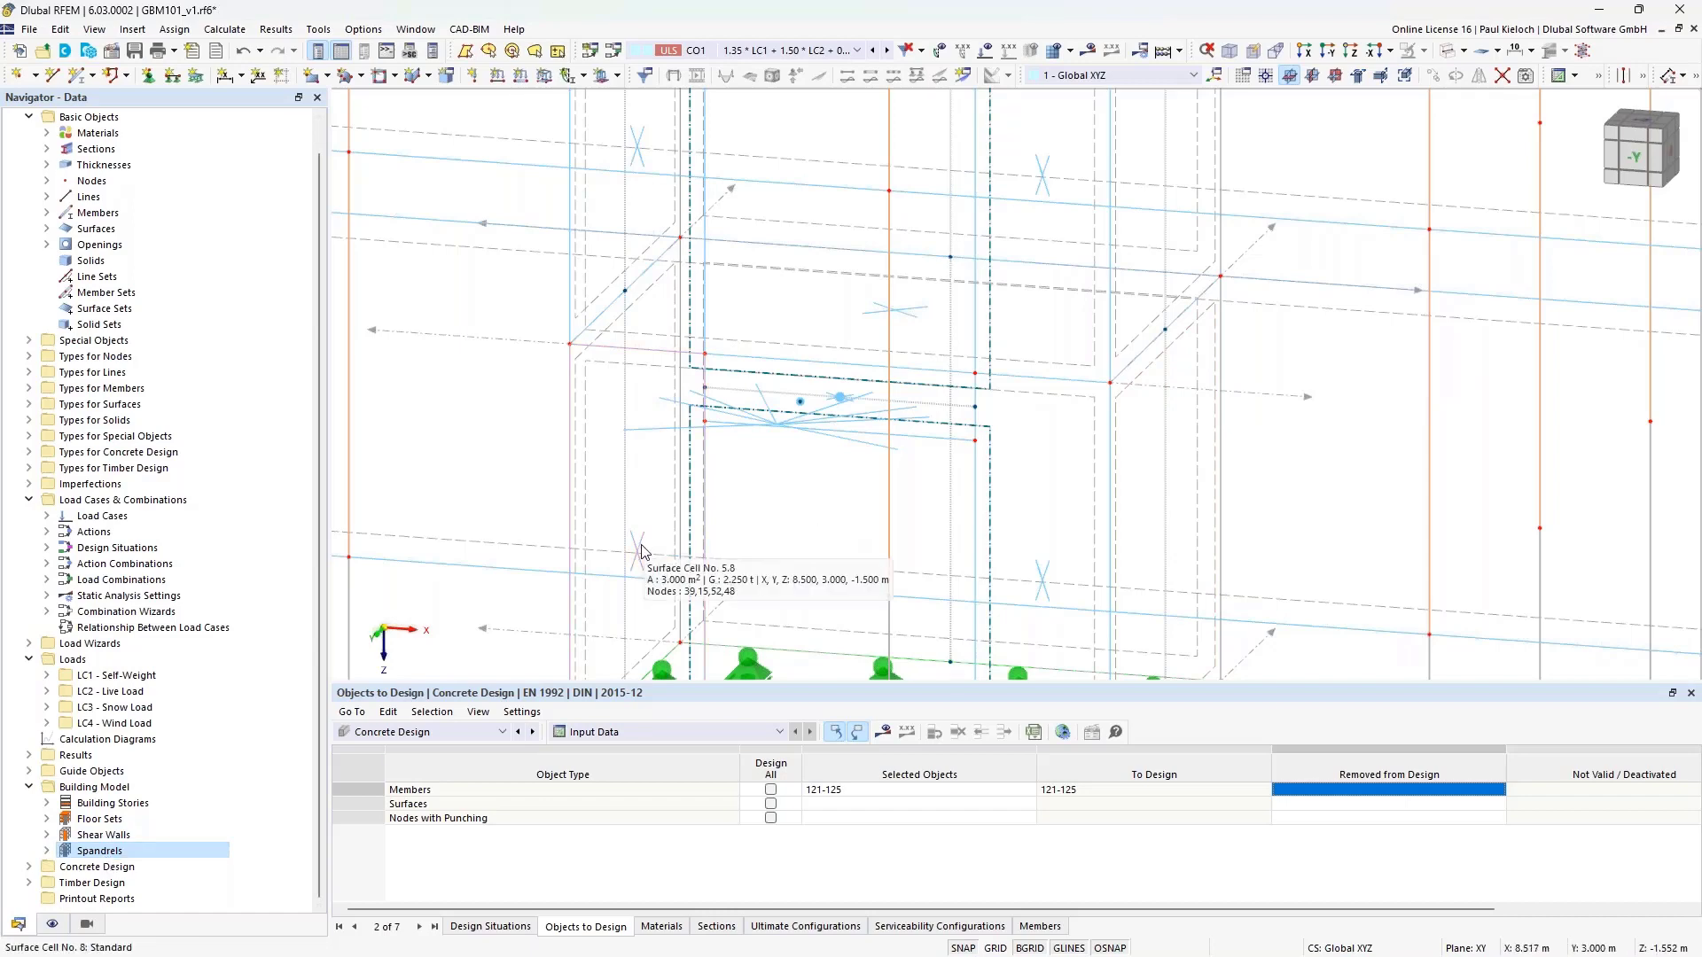
# Enable the concrete design properties for the spandrel result beam above the topmost core opening, member 138
pyautogui.scroll(-4, 642, 550)
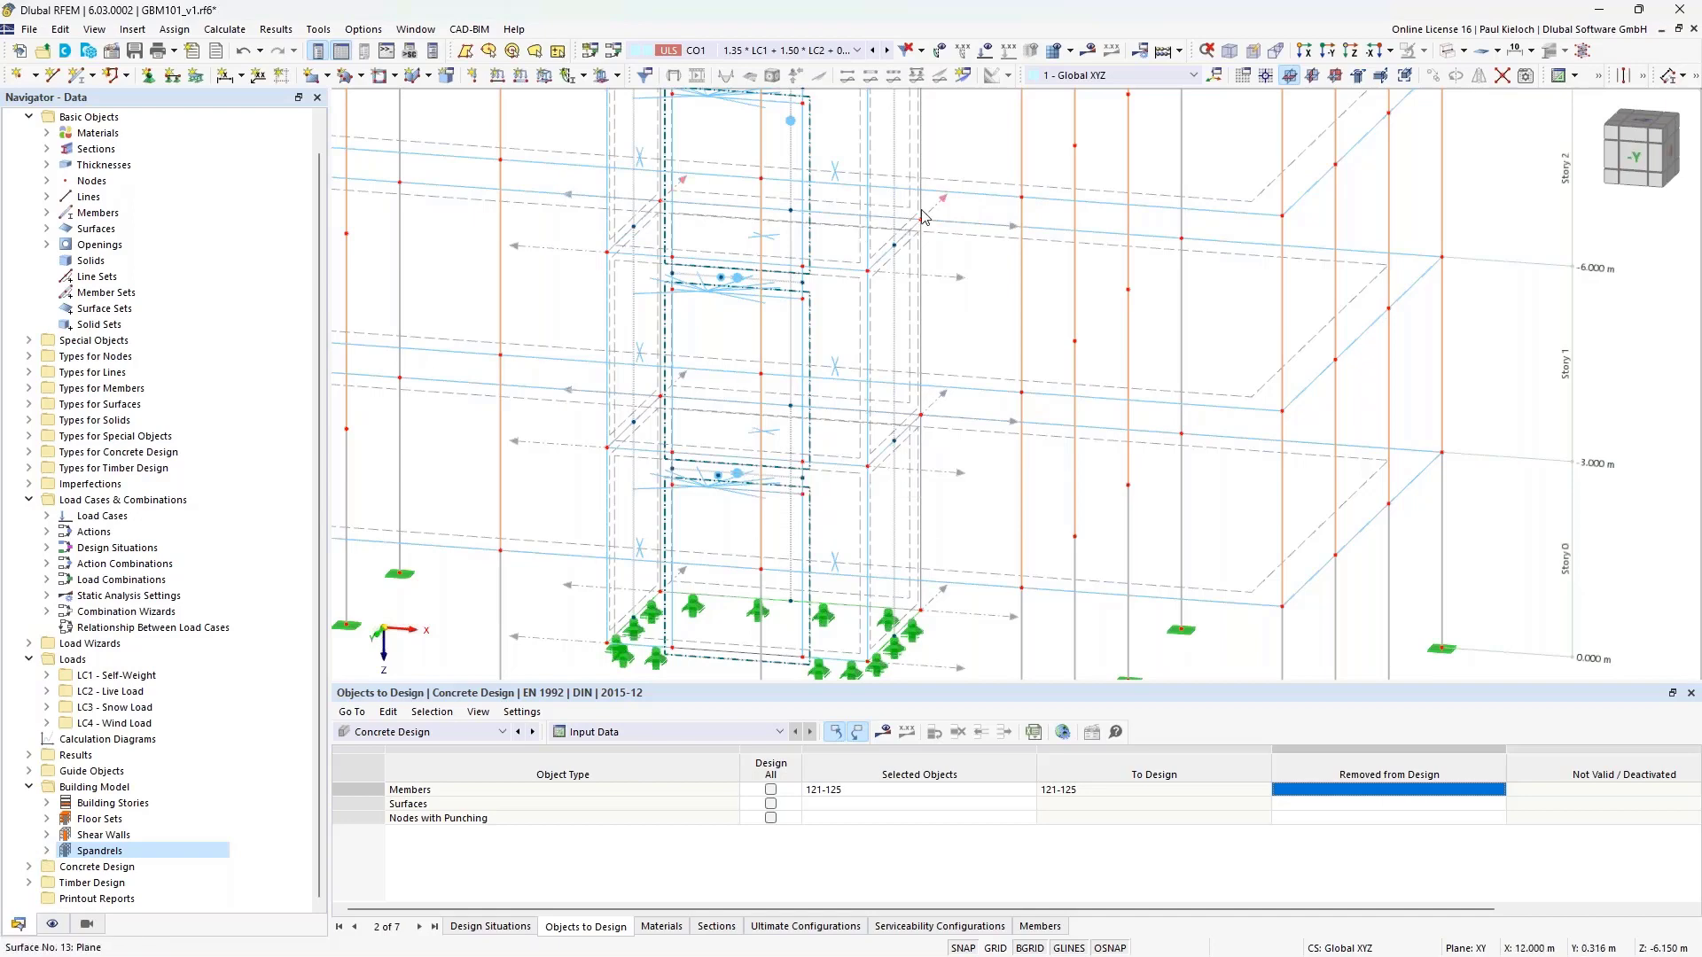
pyautogui.moveTo(972, 191); pyautogui.dragTo(988, 456, button='middle')
pyautogui.moveTo(1007, 248); pyautogui.dragTo(1019, 335, button='middle')
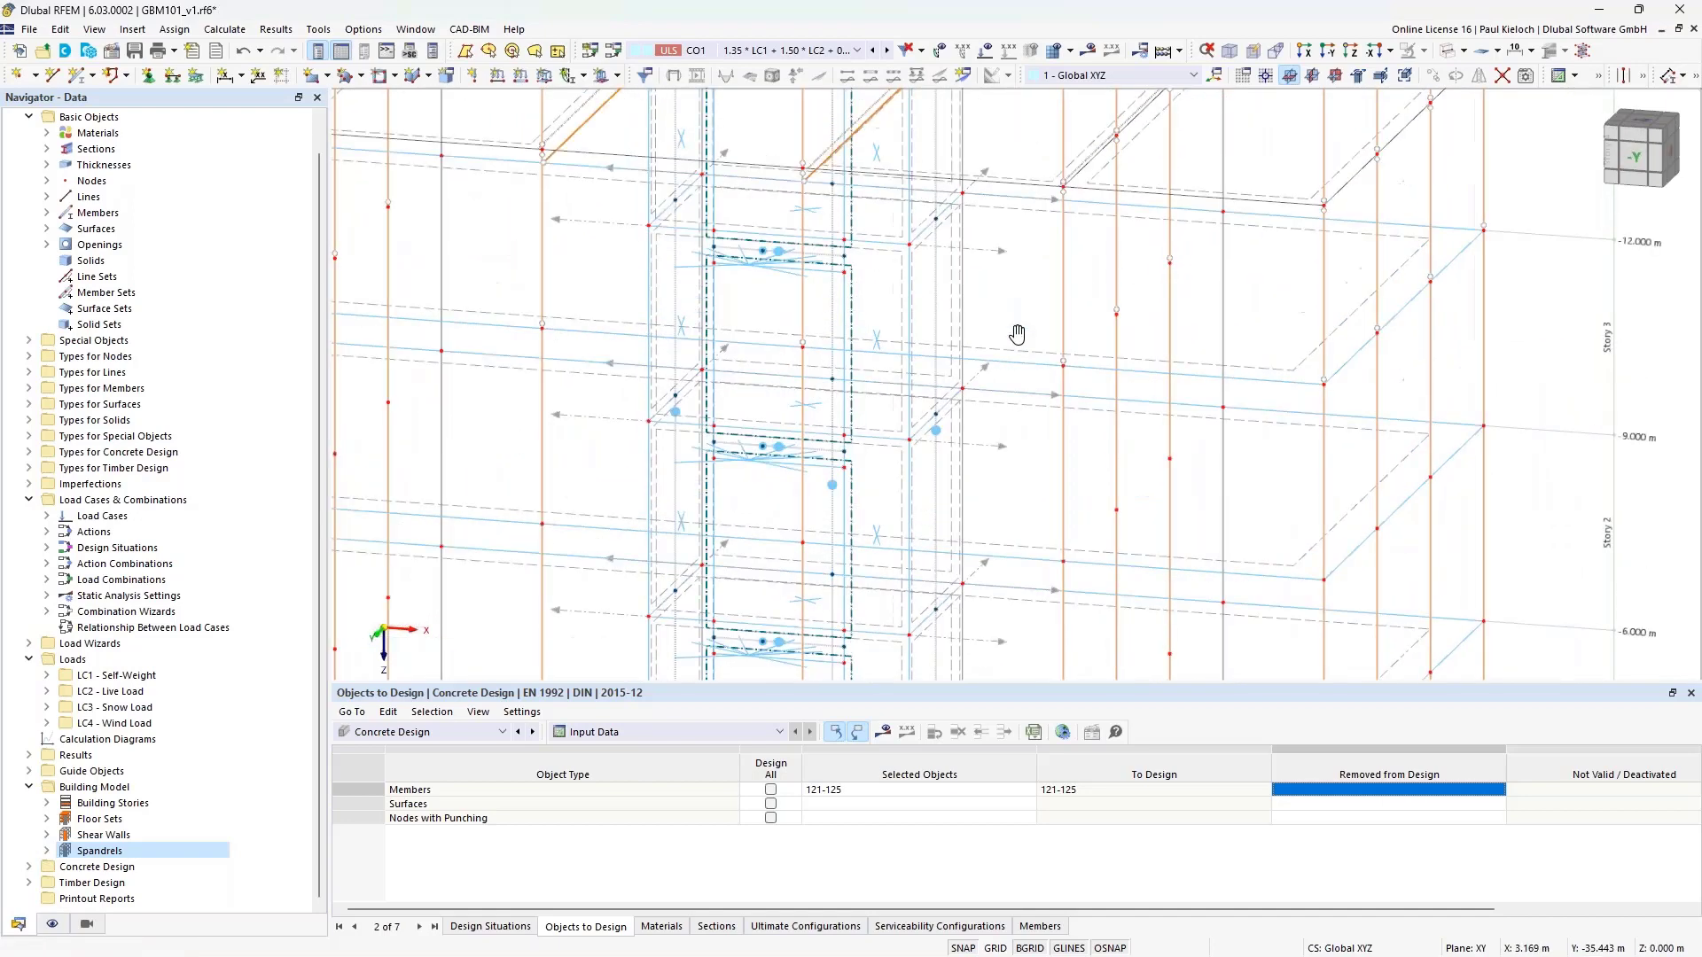
pyautogui.moveTo(1007, 277); pyautogui.dragTo(1007, 384, button='middle')
pyautogui.scroll(6, 742, 186)
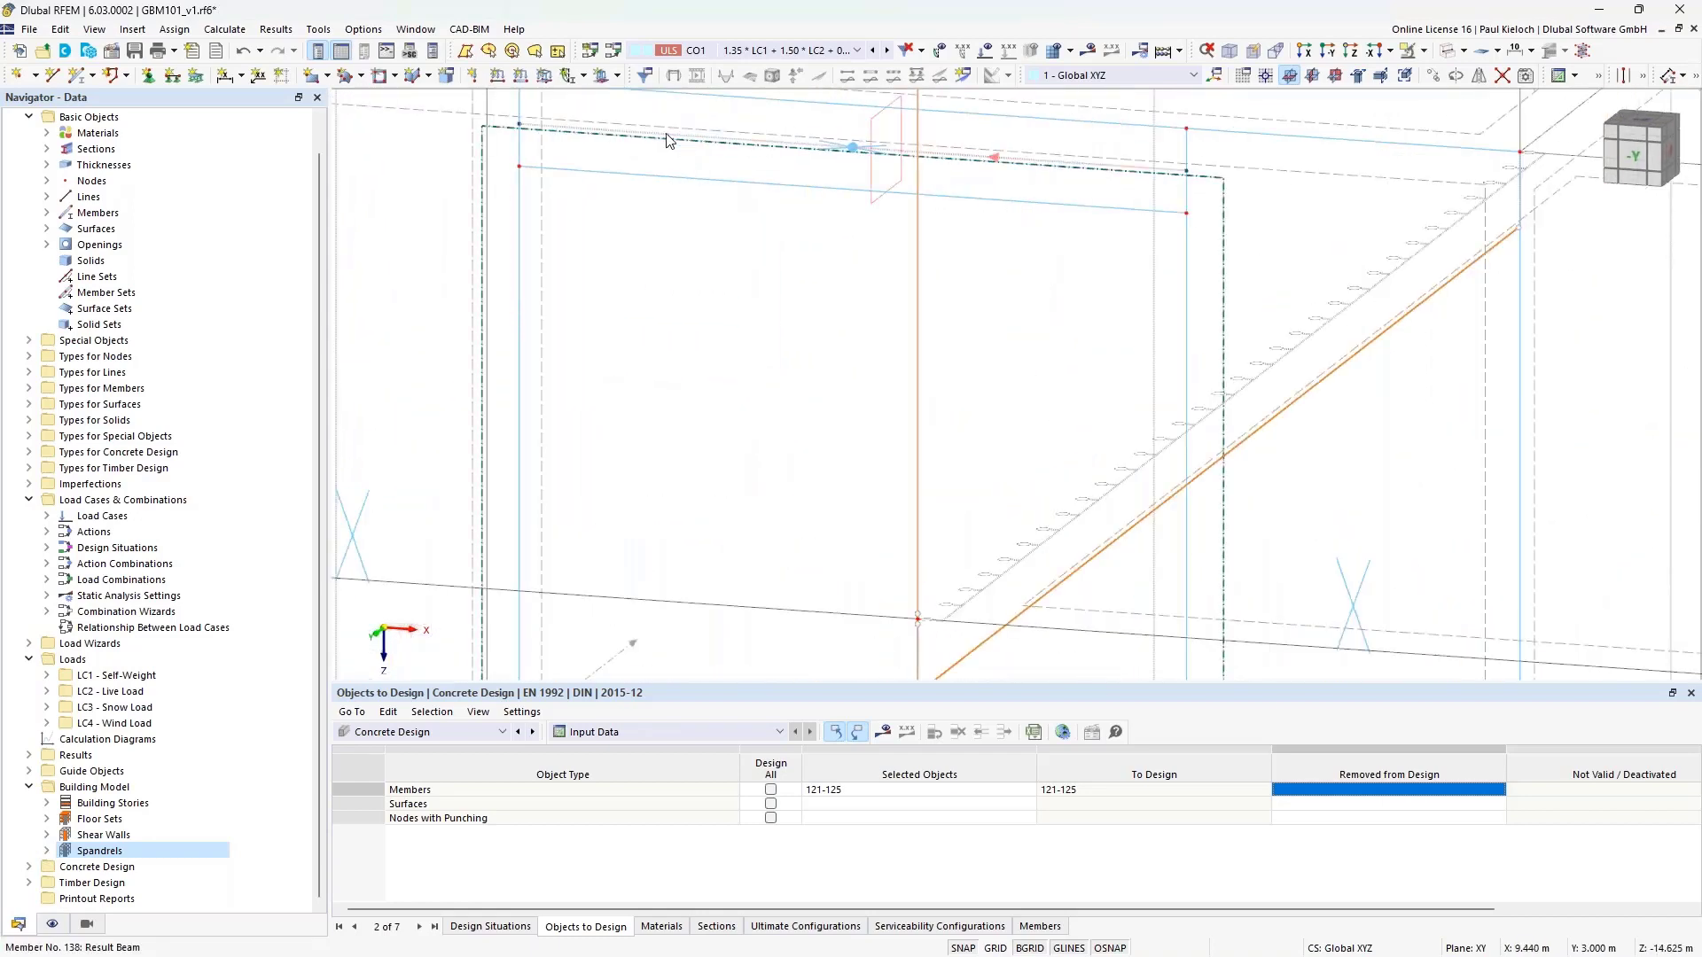
pyautogui.doubleClick(668, 140)
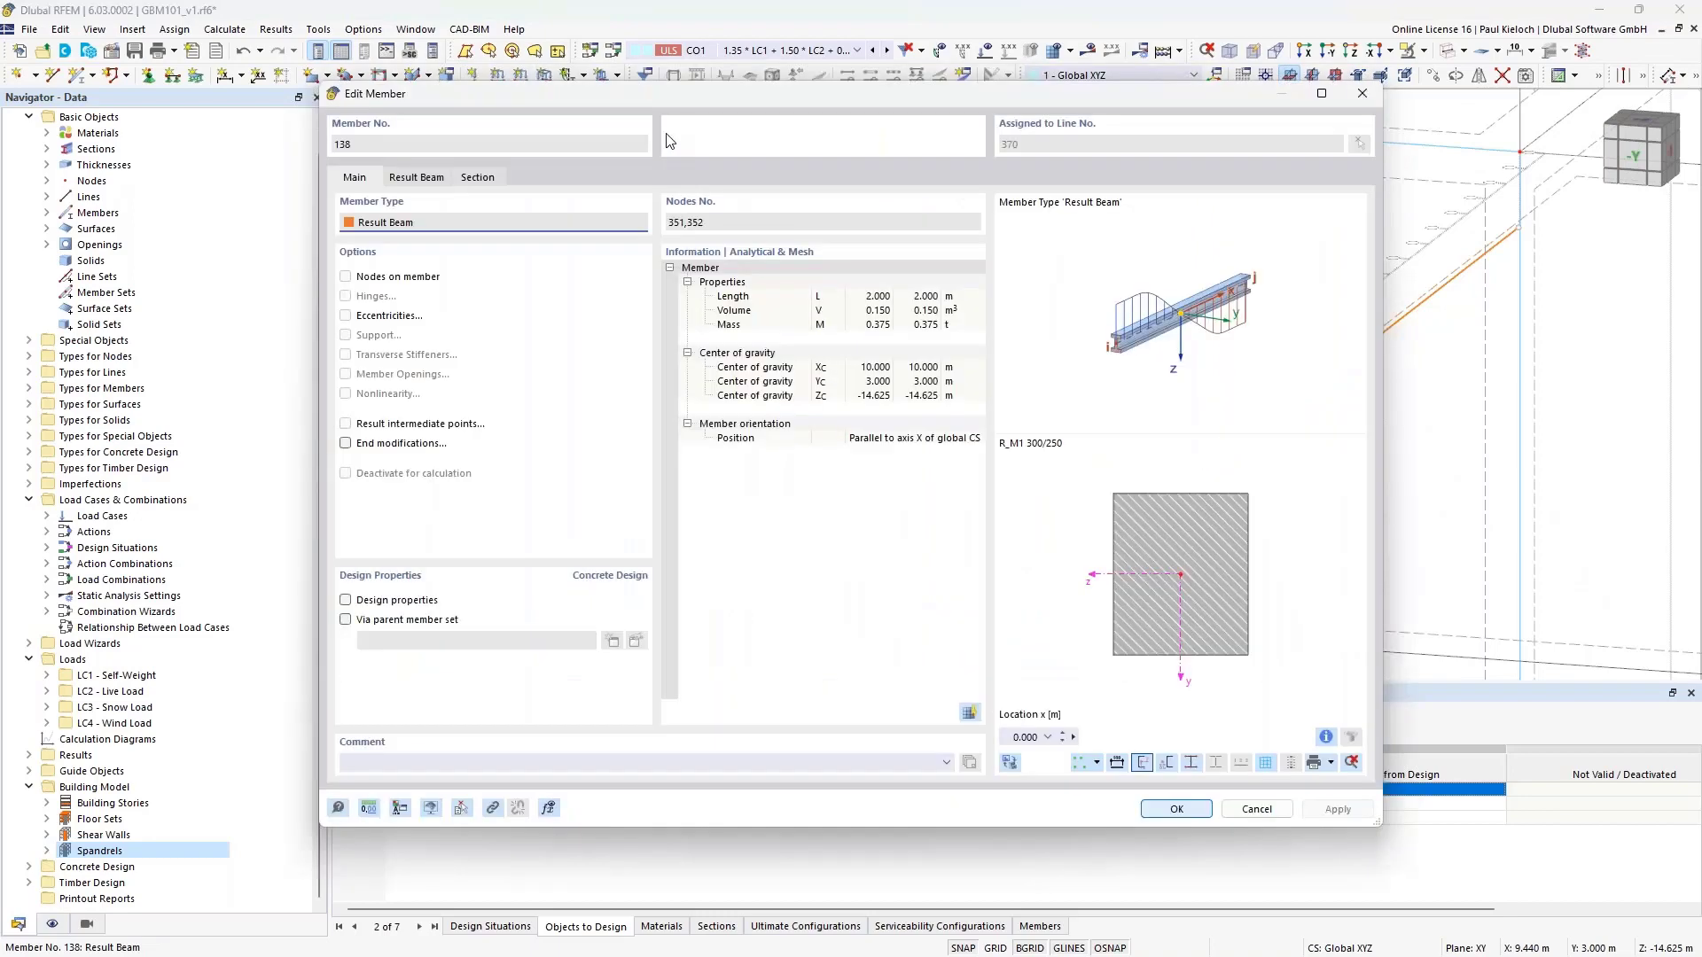
pyautogui.click(346, 601)
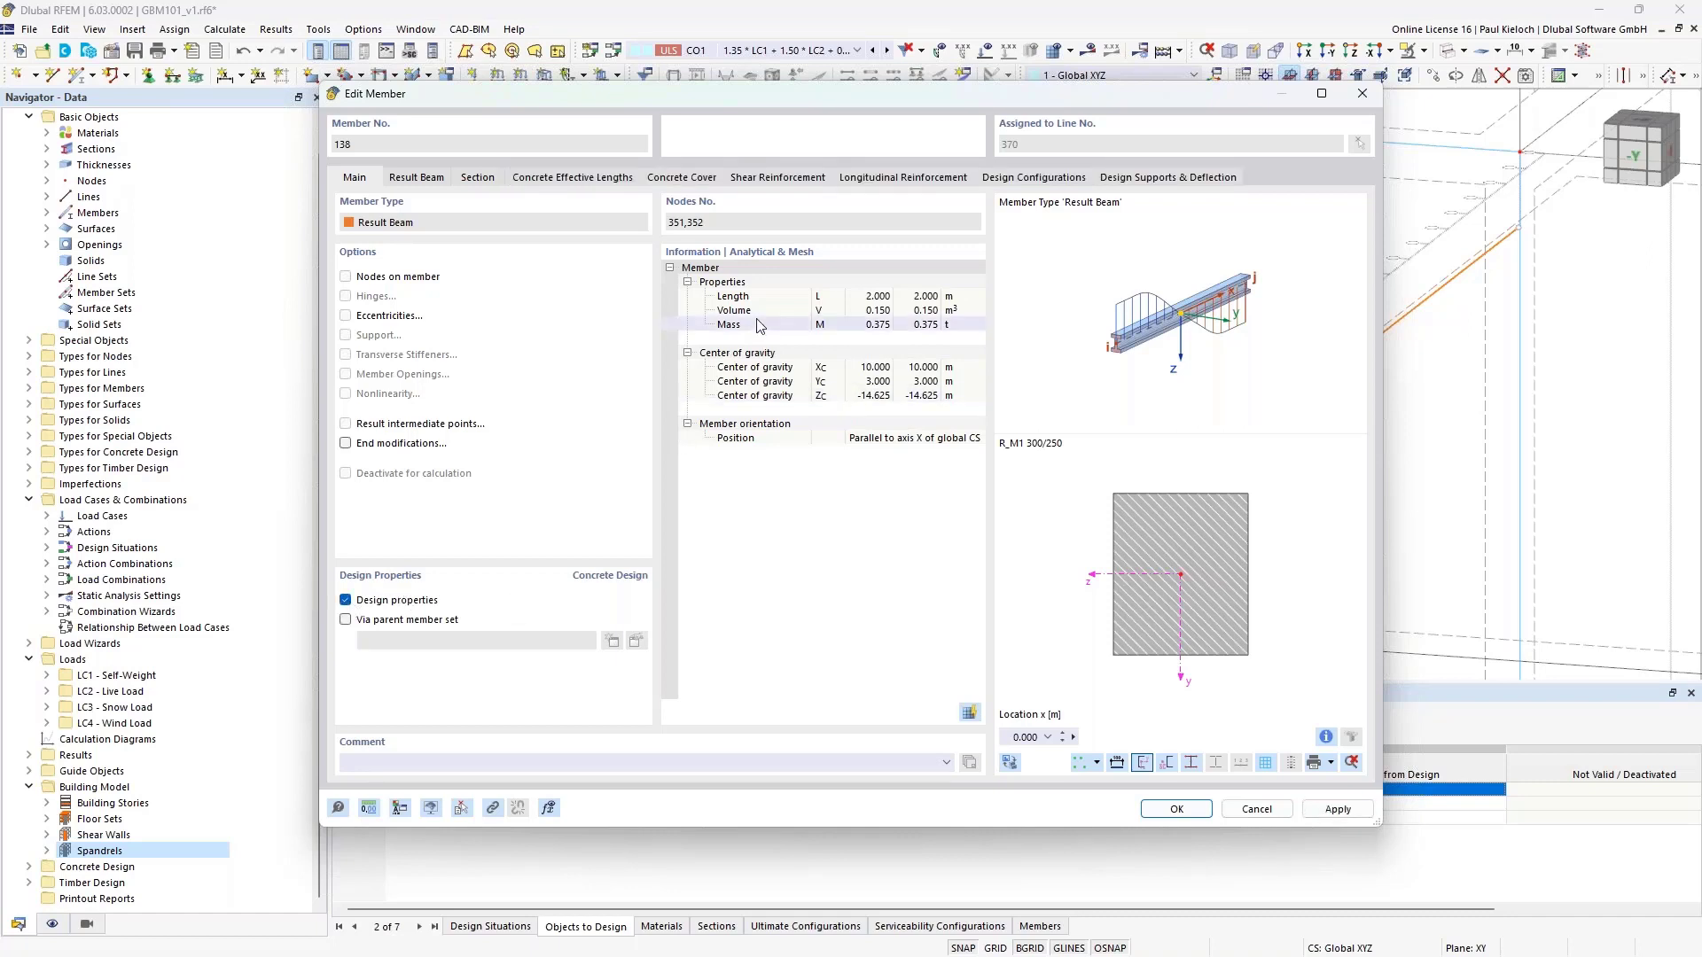
# Set the stirrup distance in member 138's shear reinforcement to 0.150 m
pyautogui.click(766, 179)
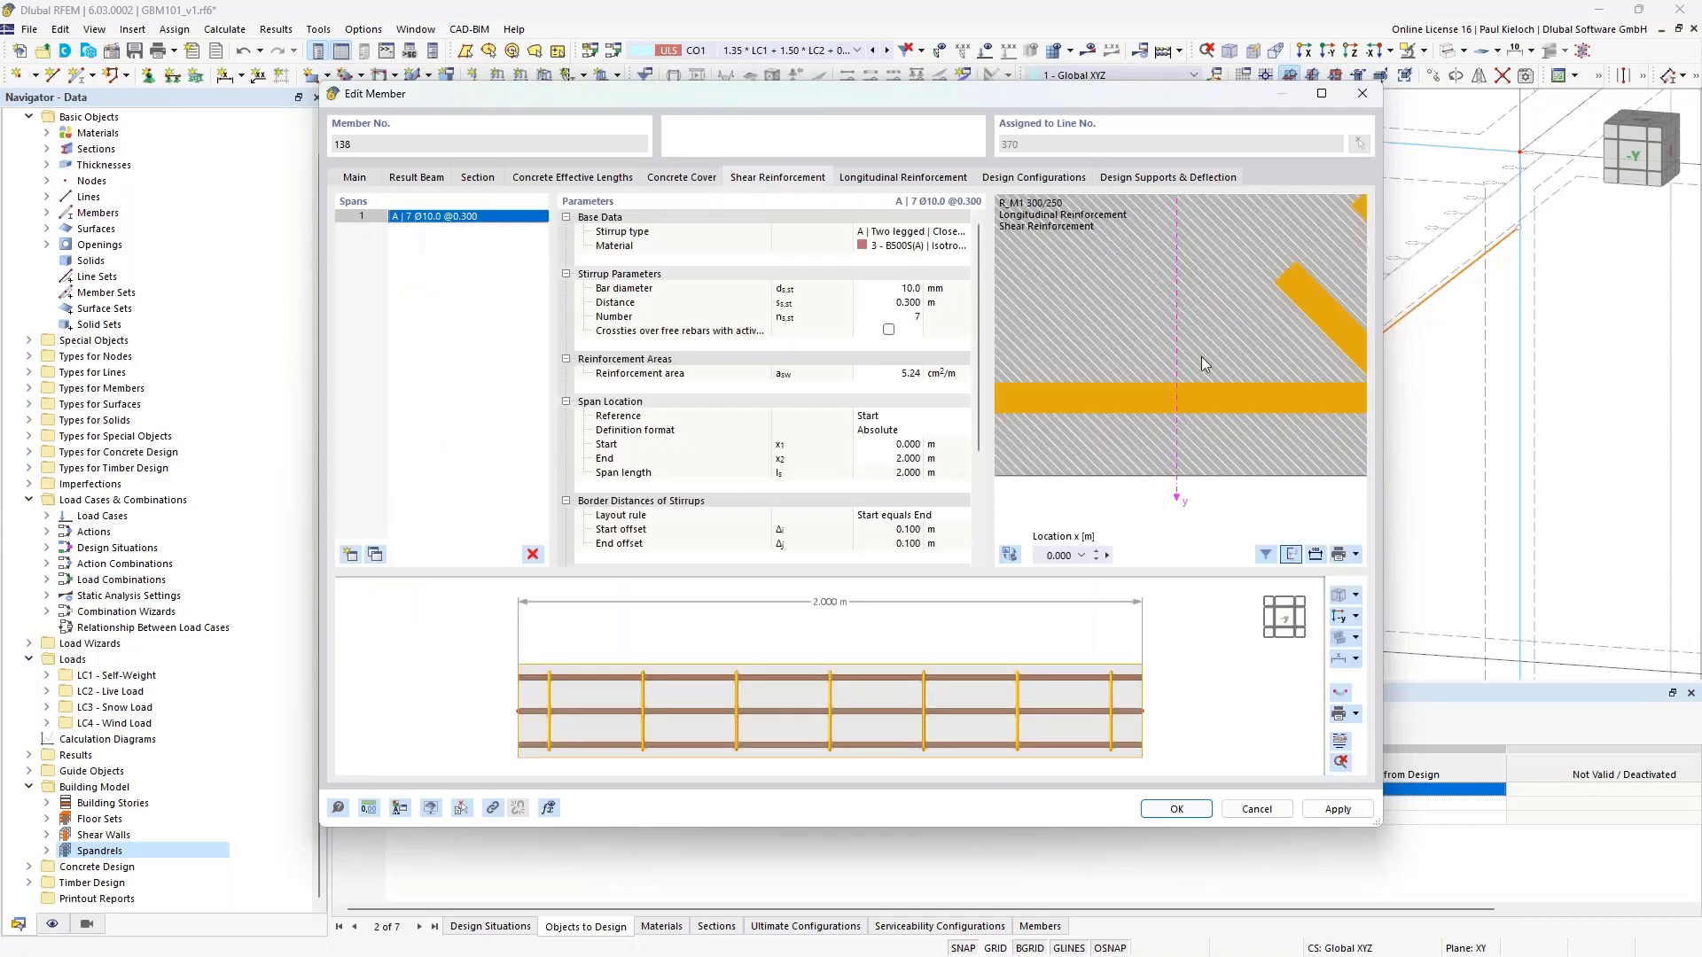
pyautogui.click(886, 304)
pyautogui.press('BackSpace')
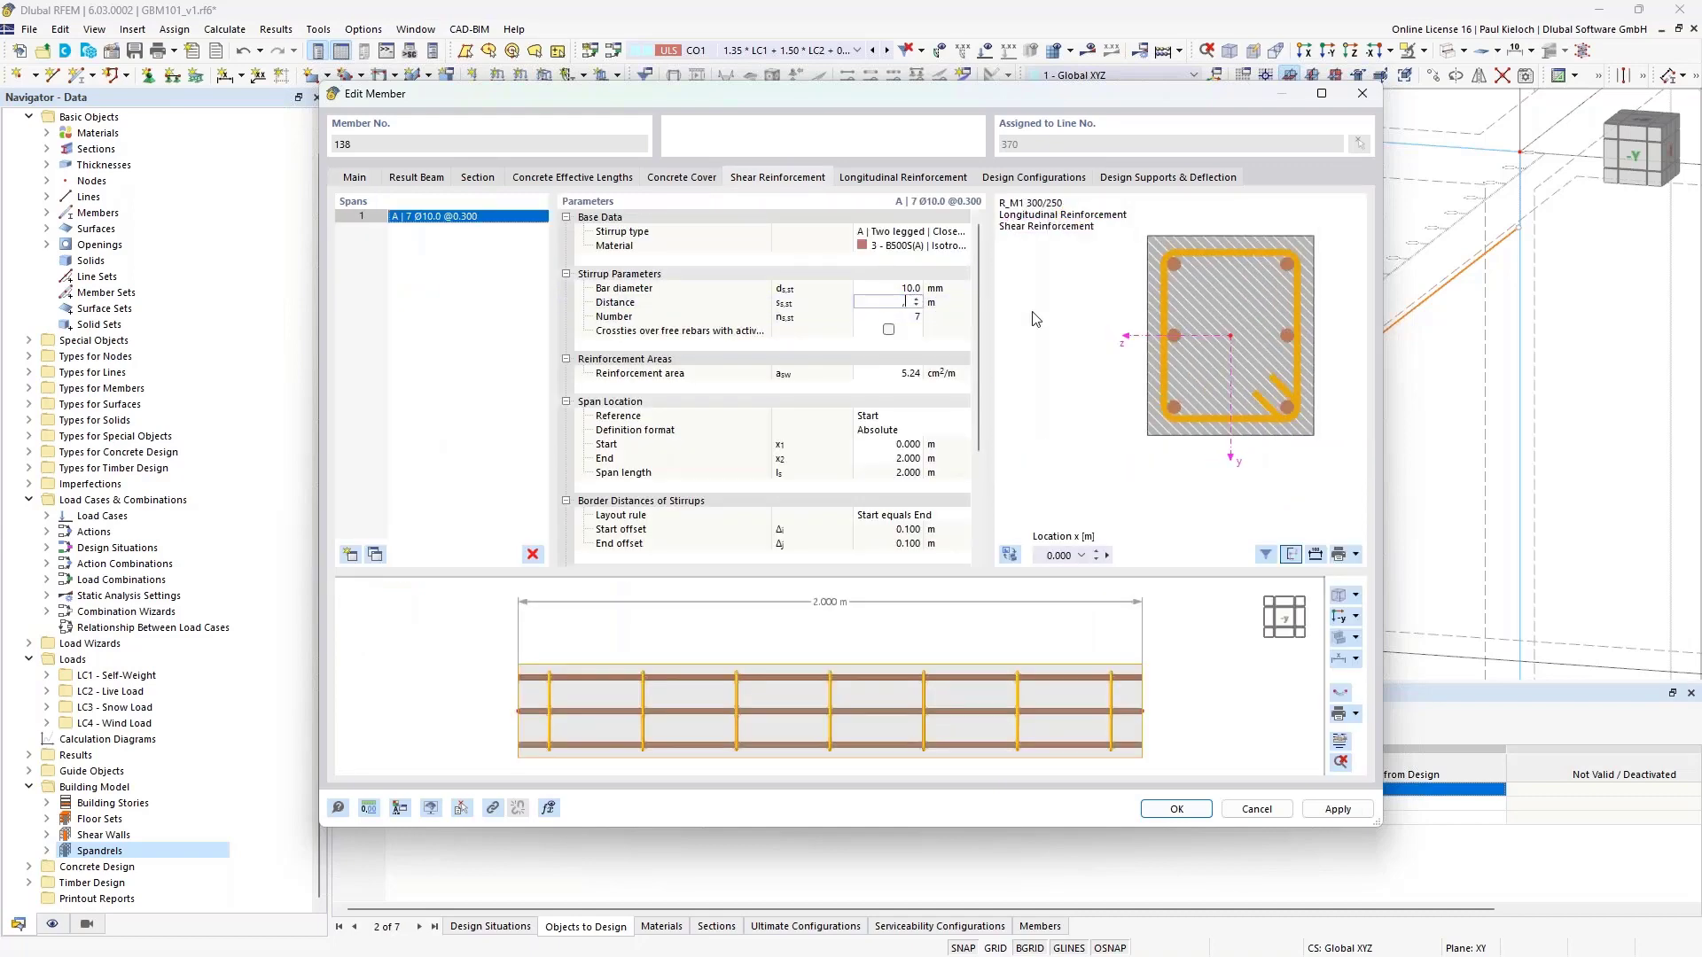
pyautogui.write(',15')
pyautogui.press('Tab')
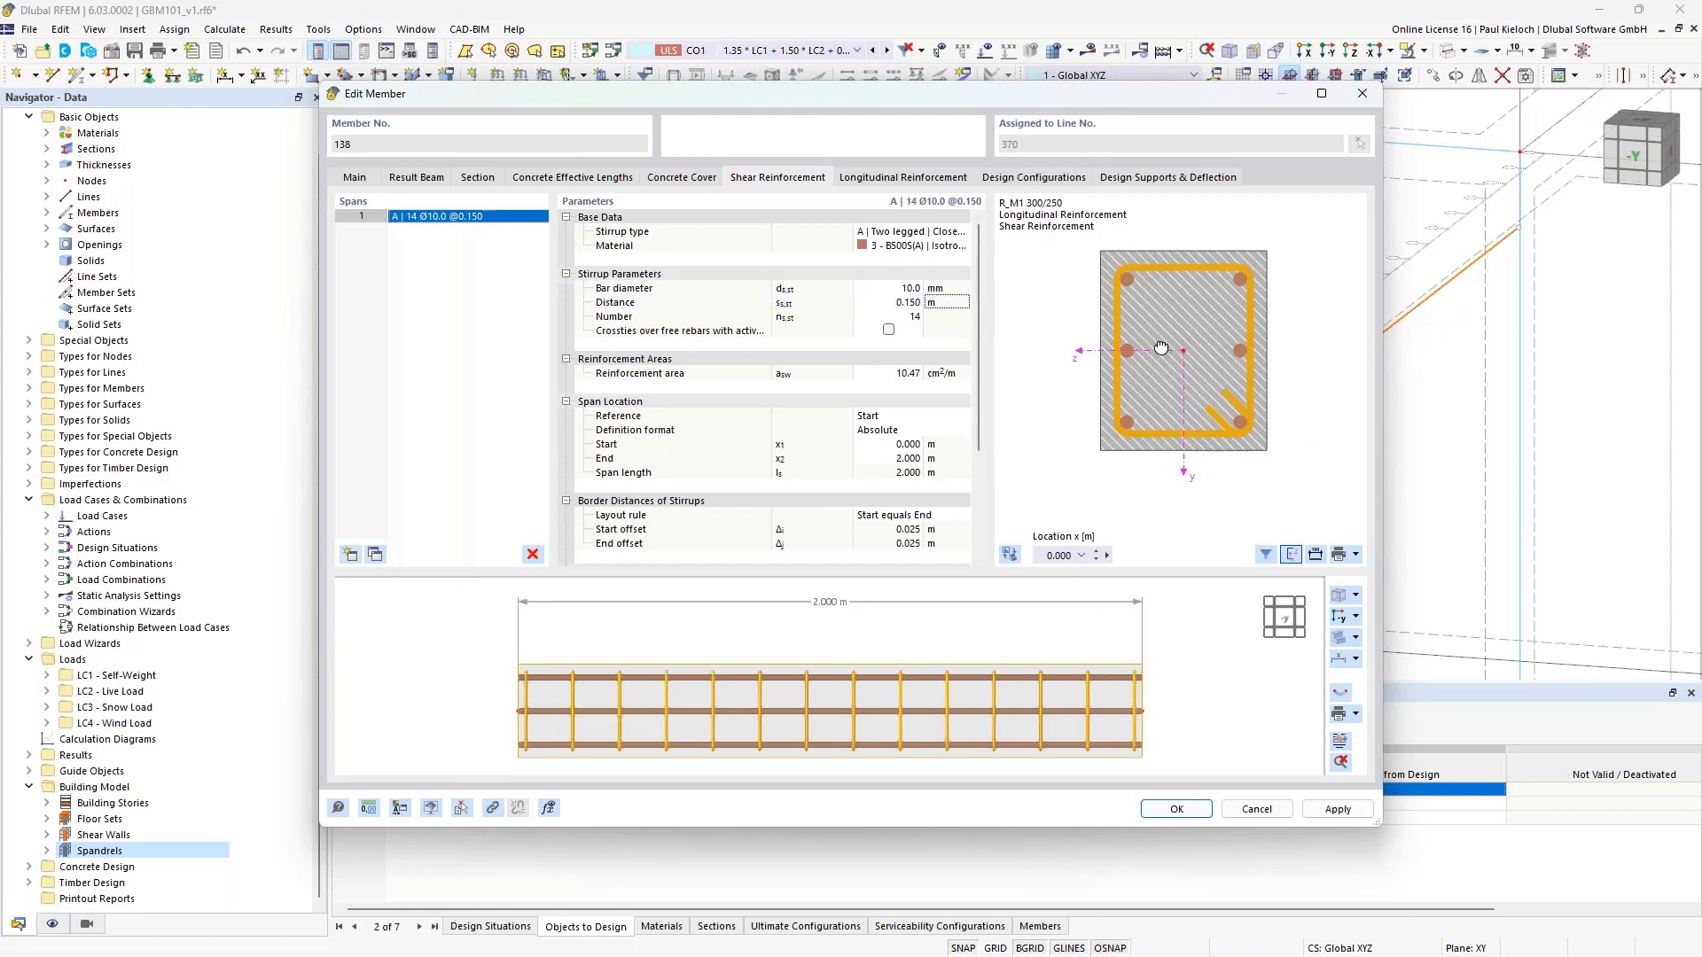
pyautogui.click(1341, 623)
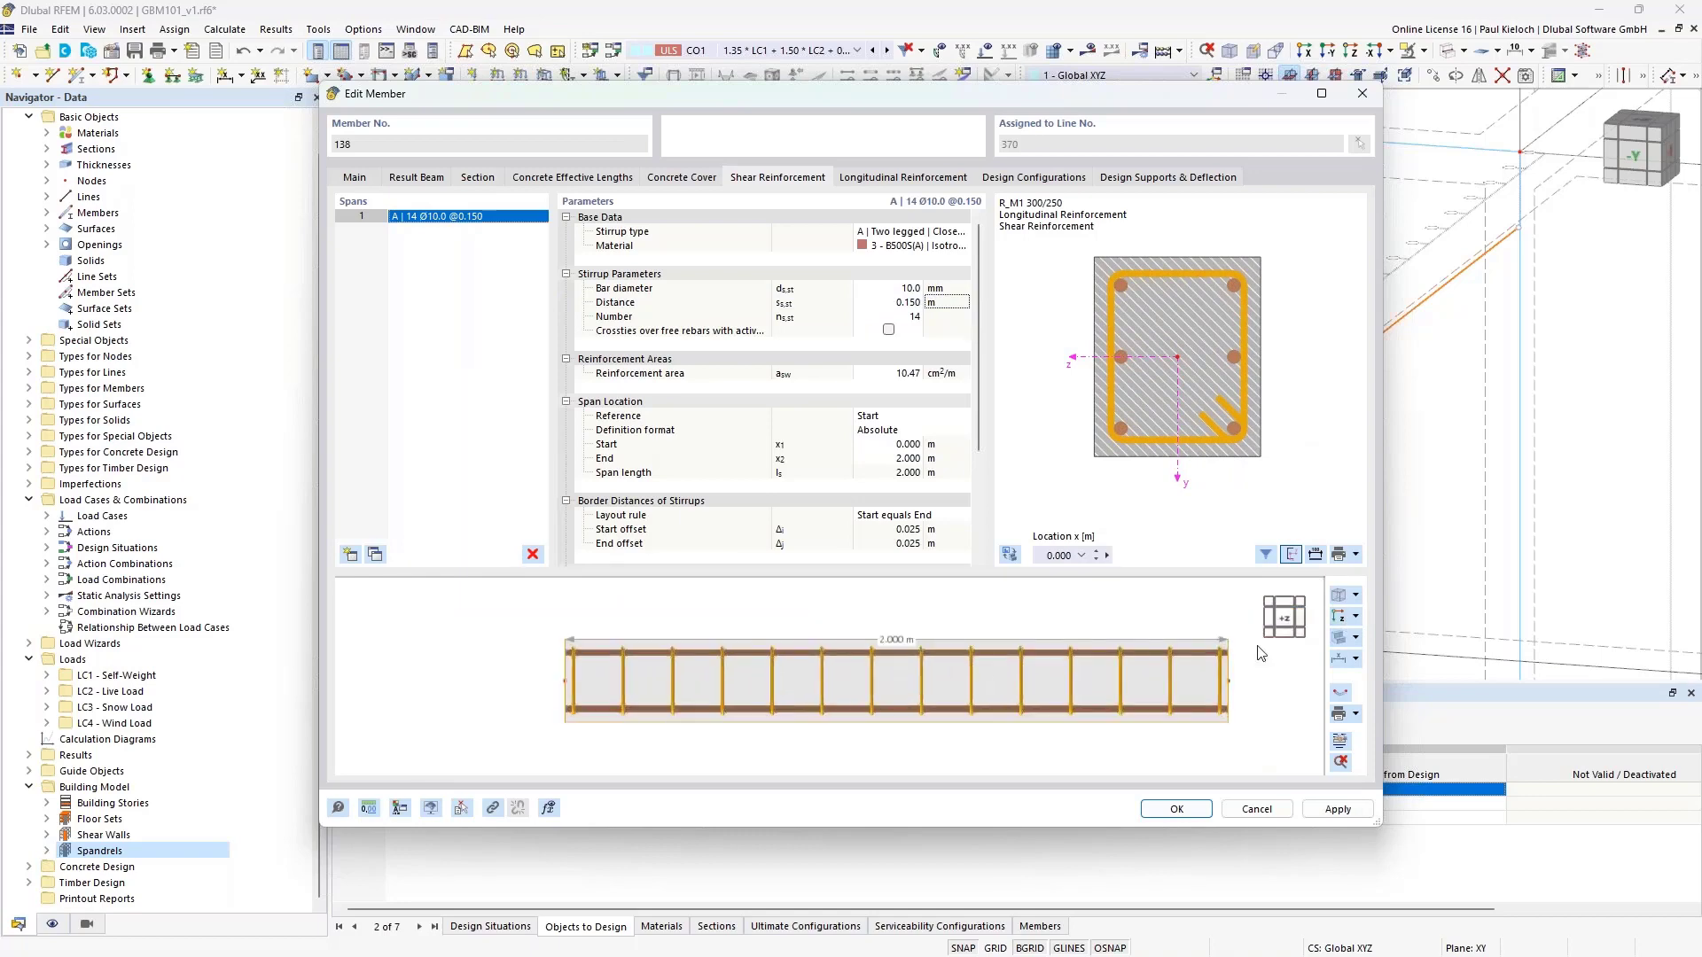
pyautogui.click(1340, 620)
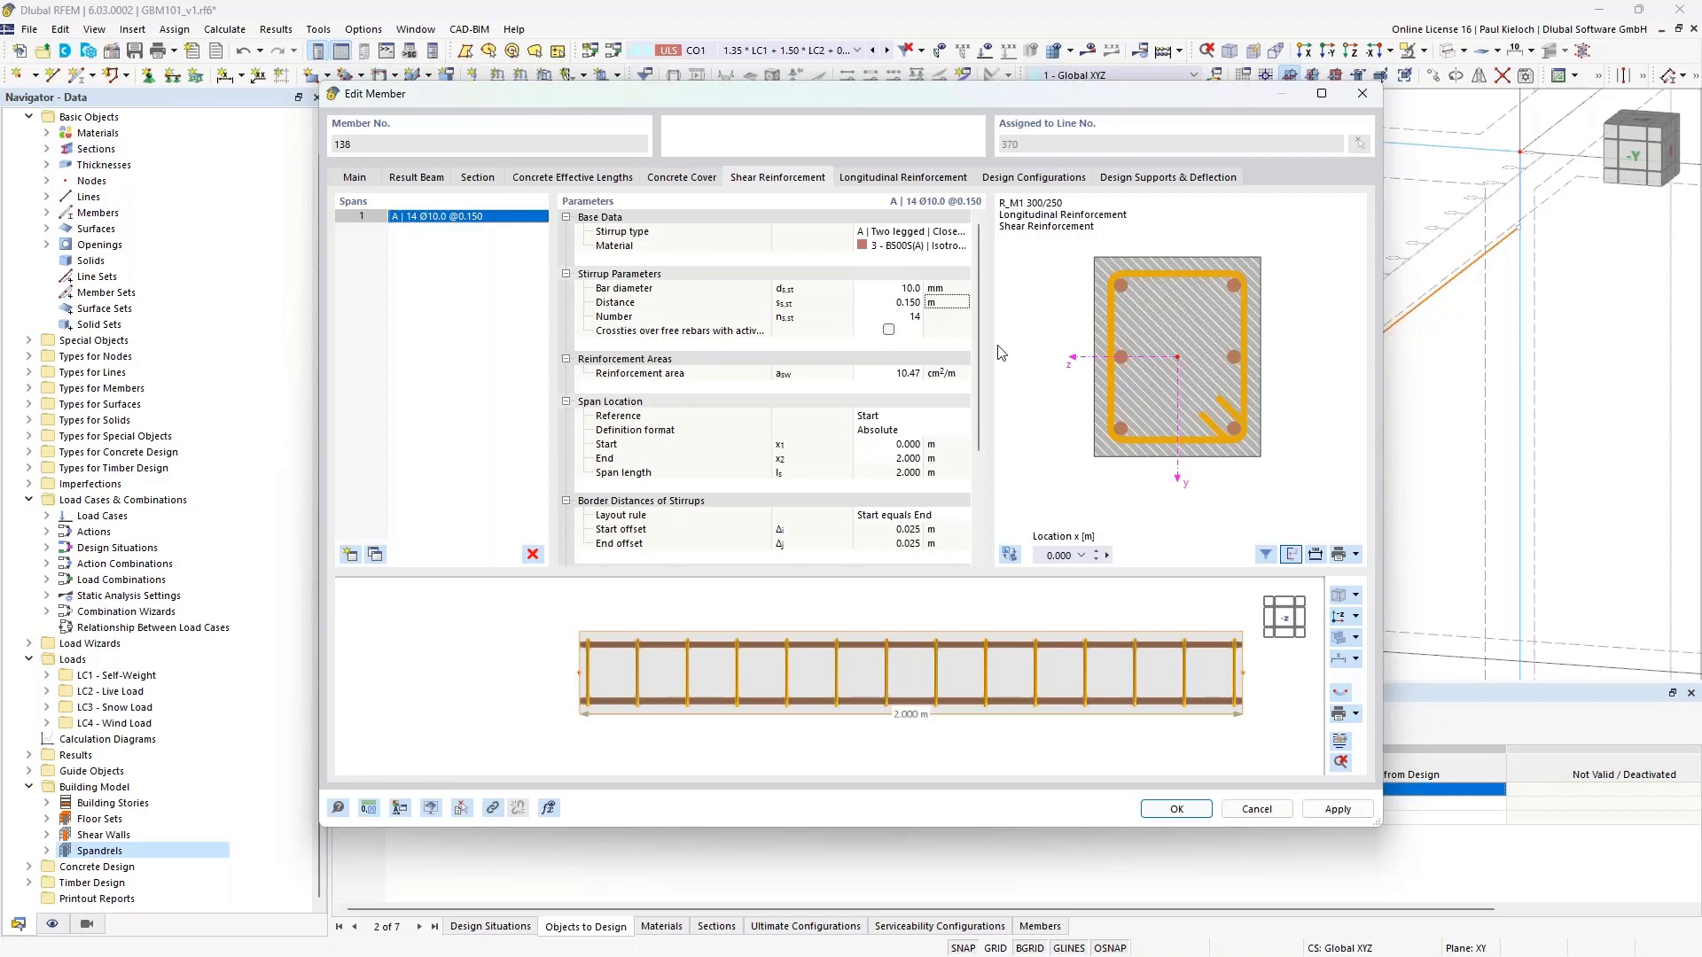
# Set member 138's longitudinal reinforcement to uniformly surrounding with 8 bars of 12 mm diameter and apply it
pyautogui.click(959, 178)
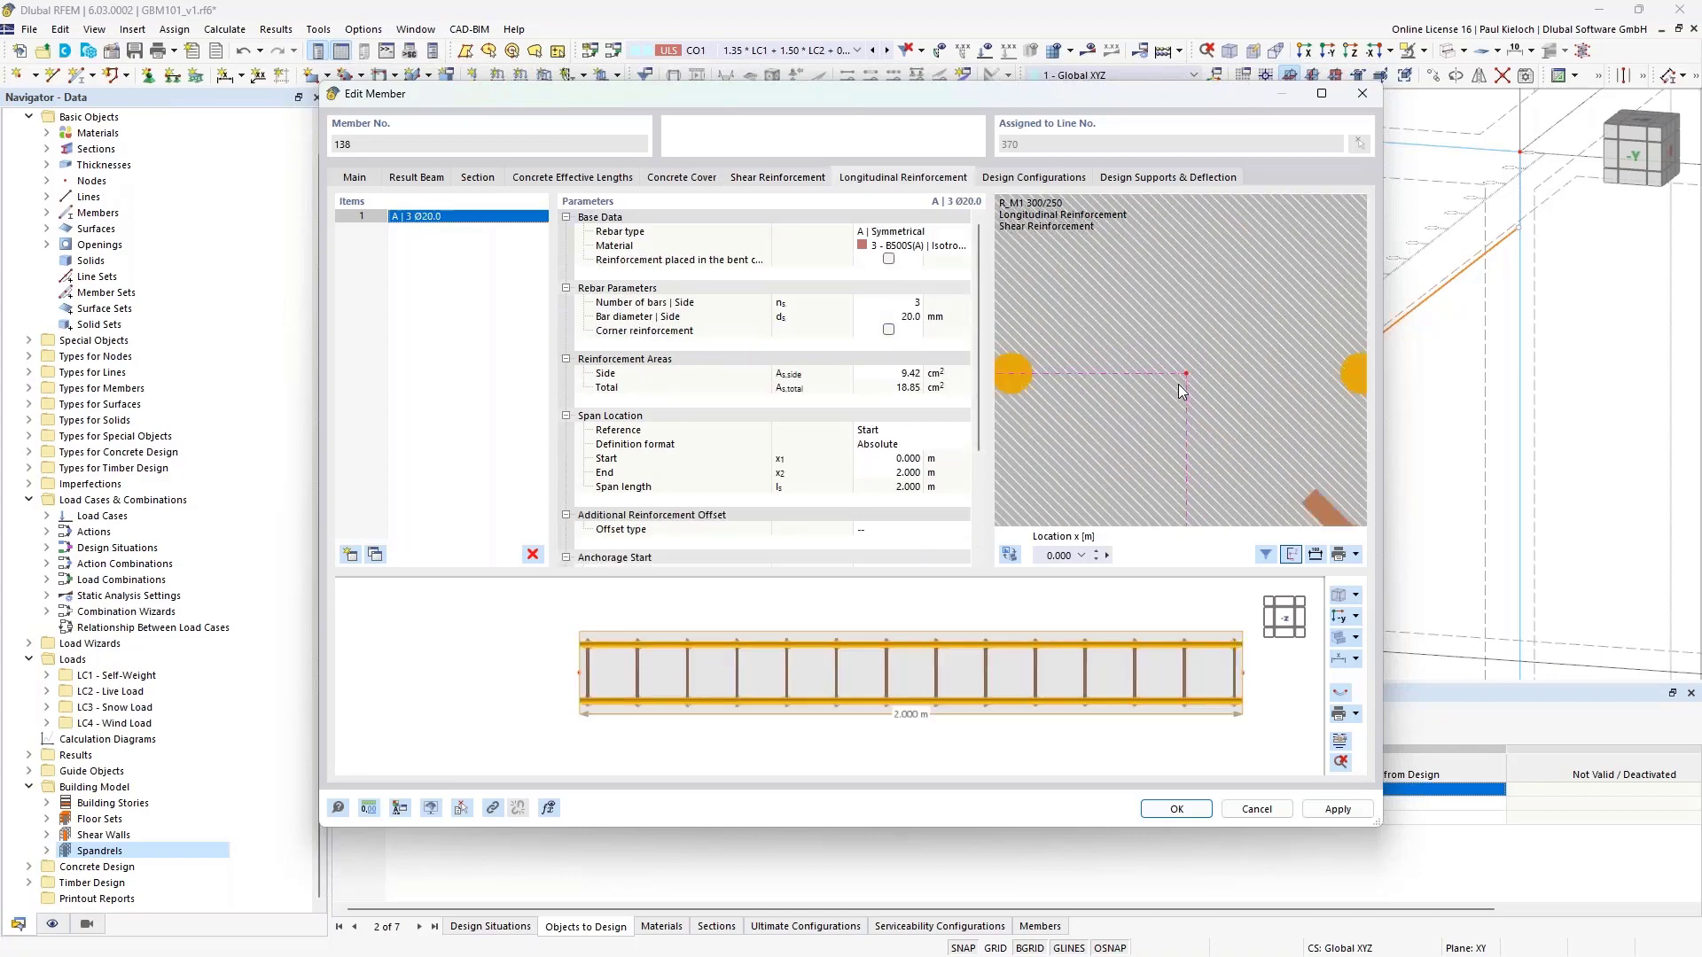
pyautogui.click(963, 232)
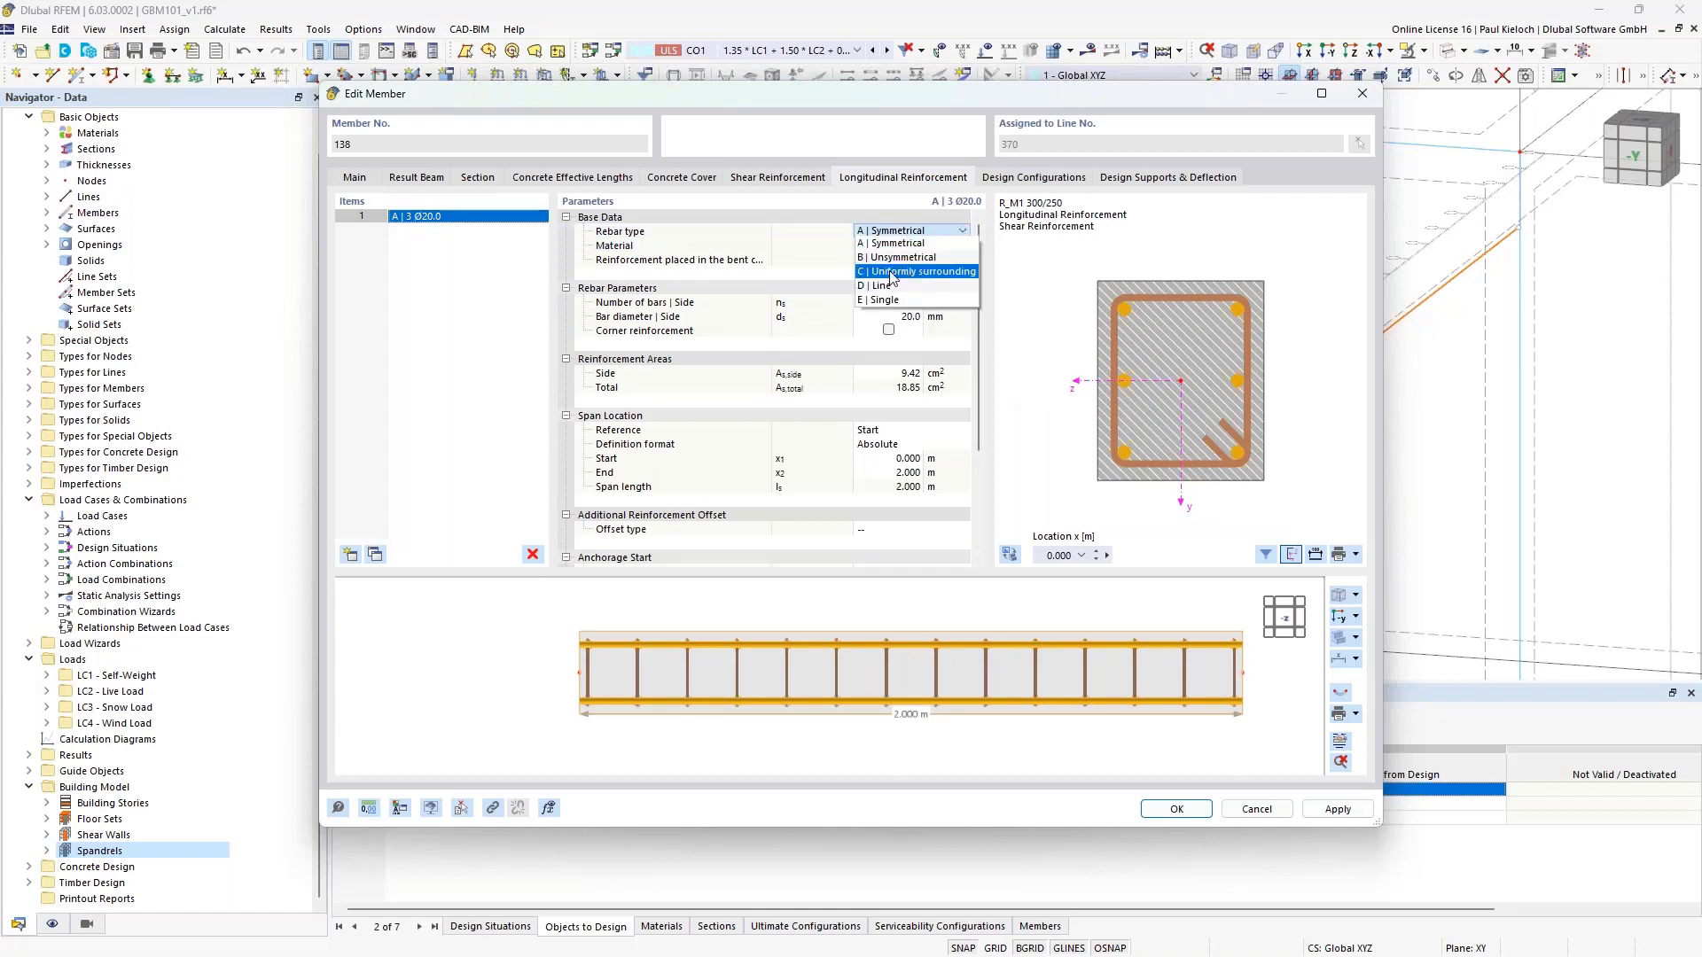
pyautogui.click(913, 273)
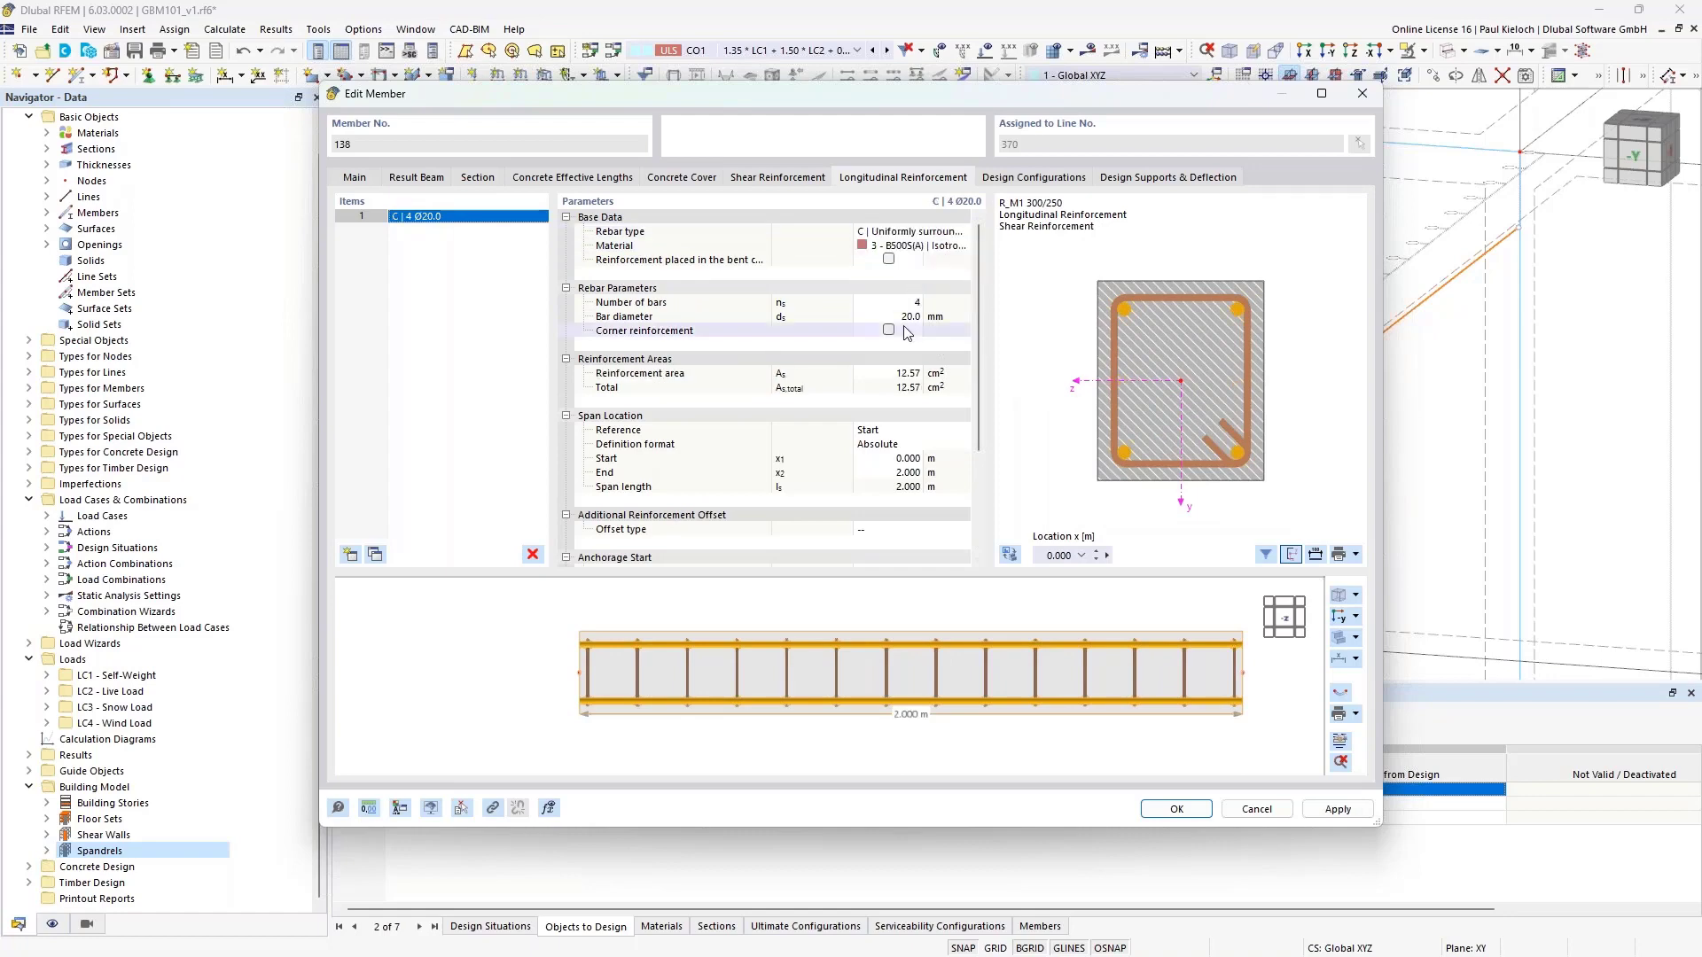
pyautogui.click(891, 303)
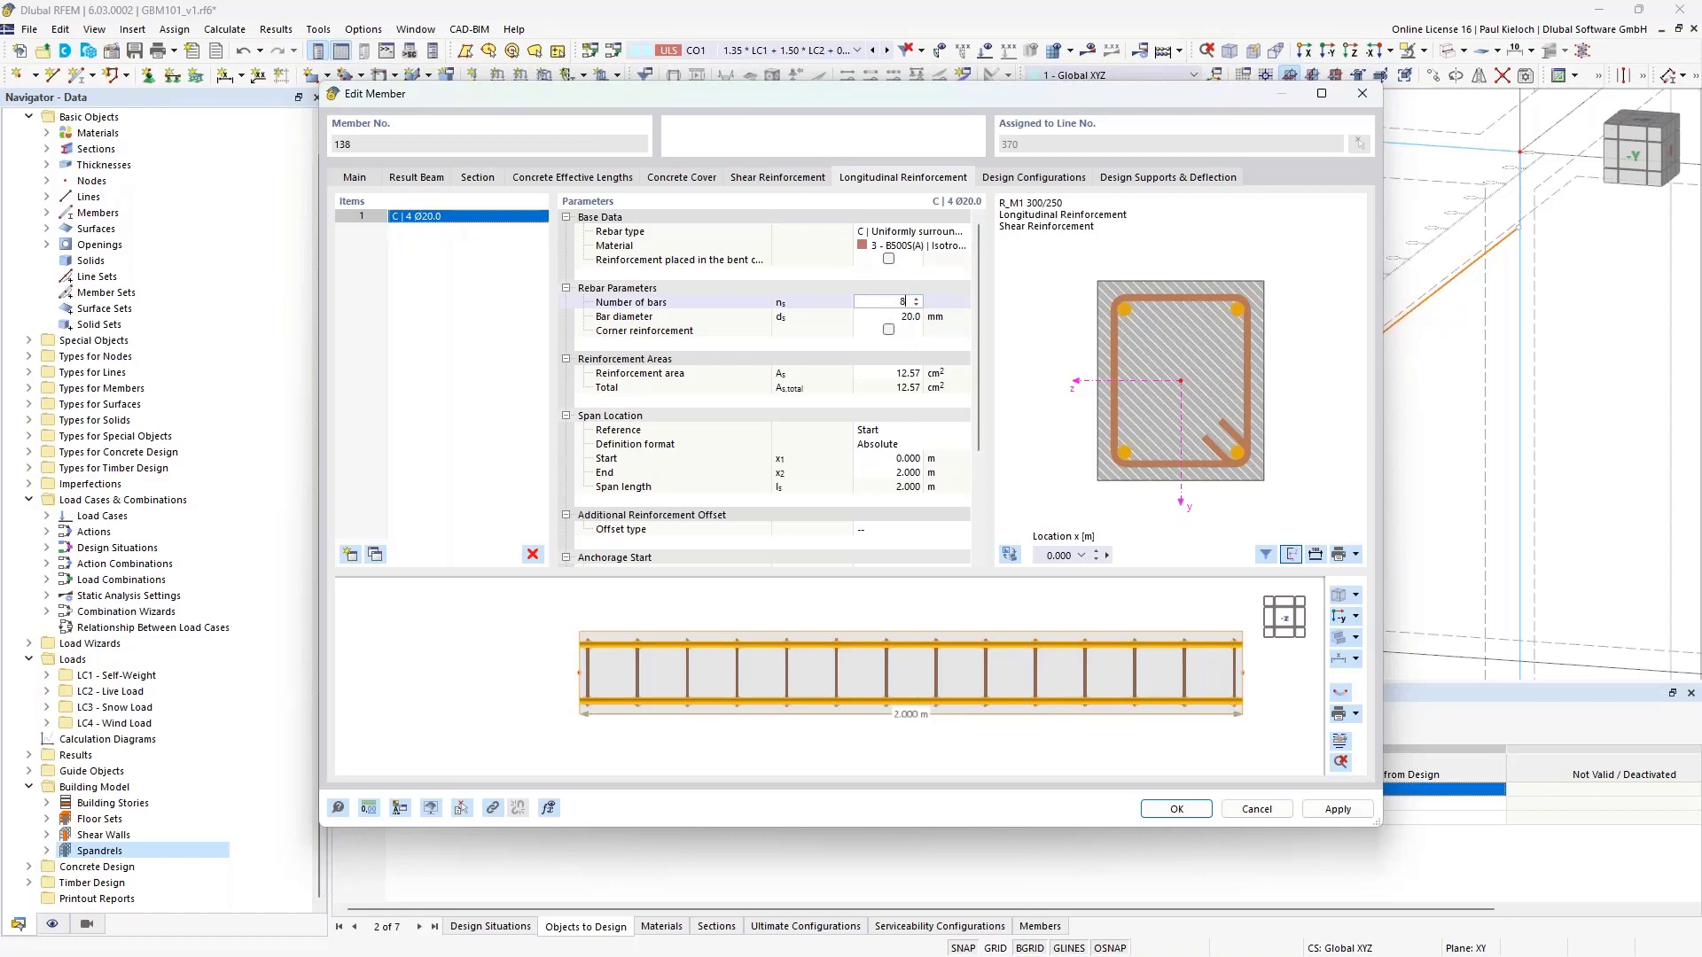
pyautogui.write('1')
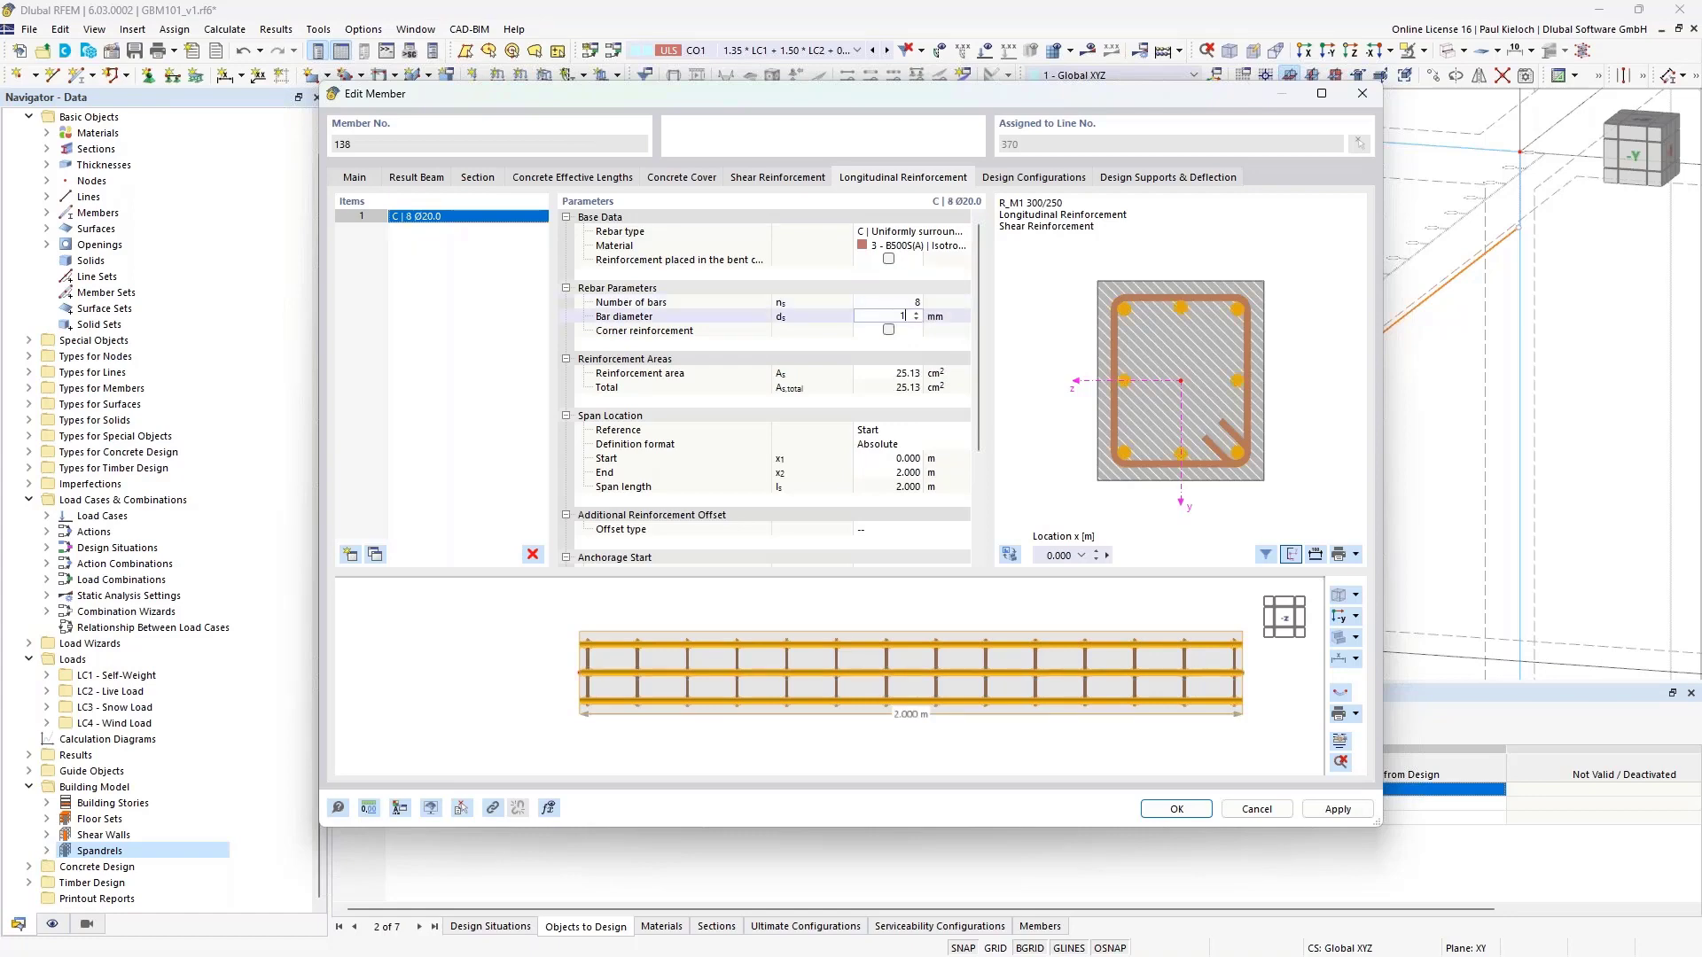
pyautogui.write('2')
pyautogui.click(962, 318)
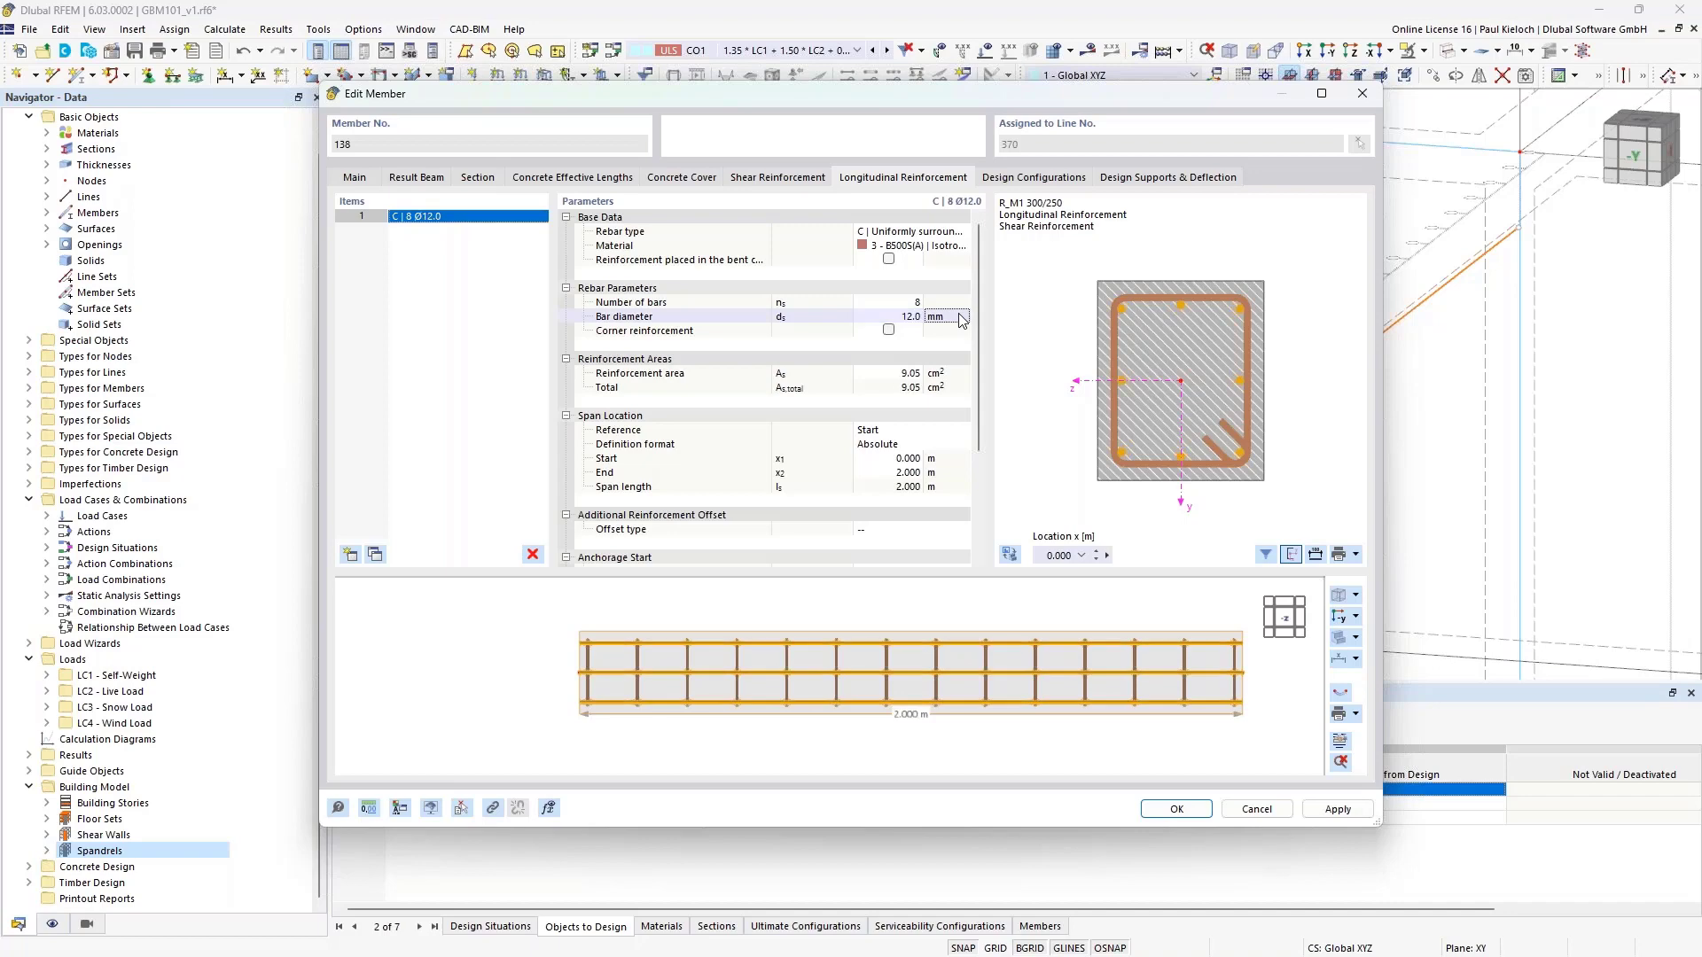
pyautogui.click(1332, 810)
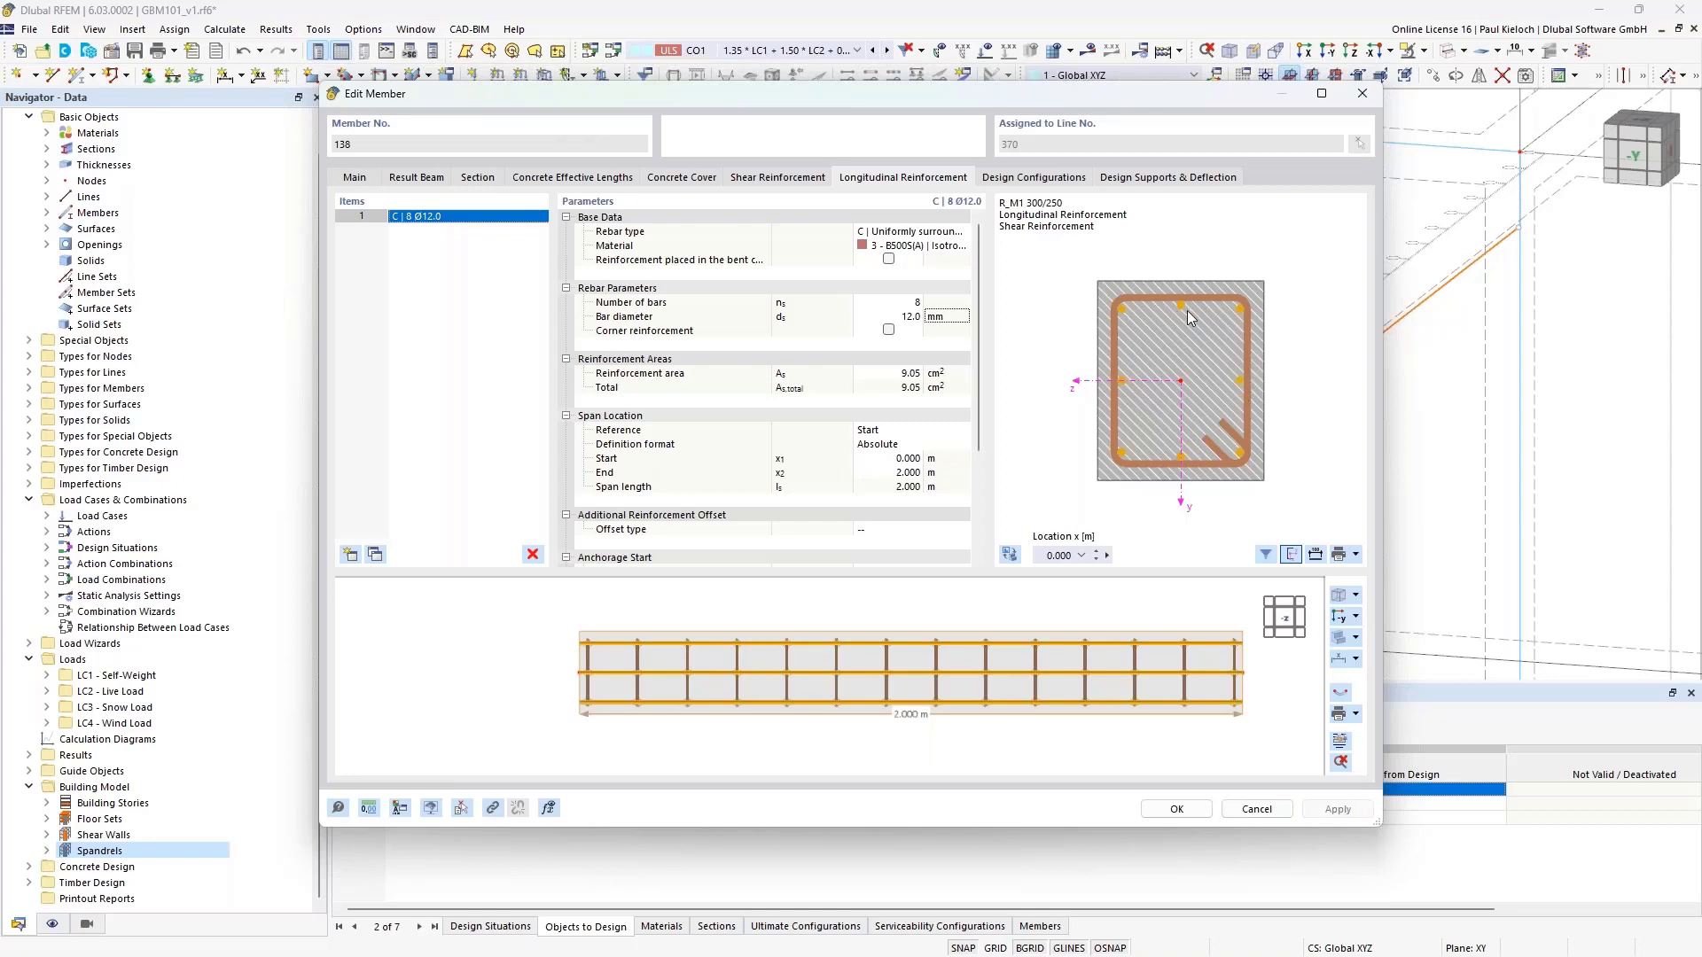
# Try crossties over the free rebars in member 138's stirrups, toggling the tie at the top middle bar
pyautogui.click(807, 182)
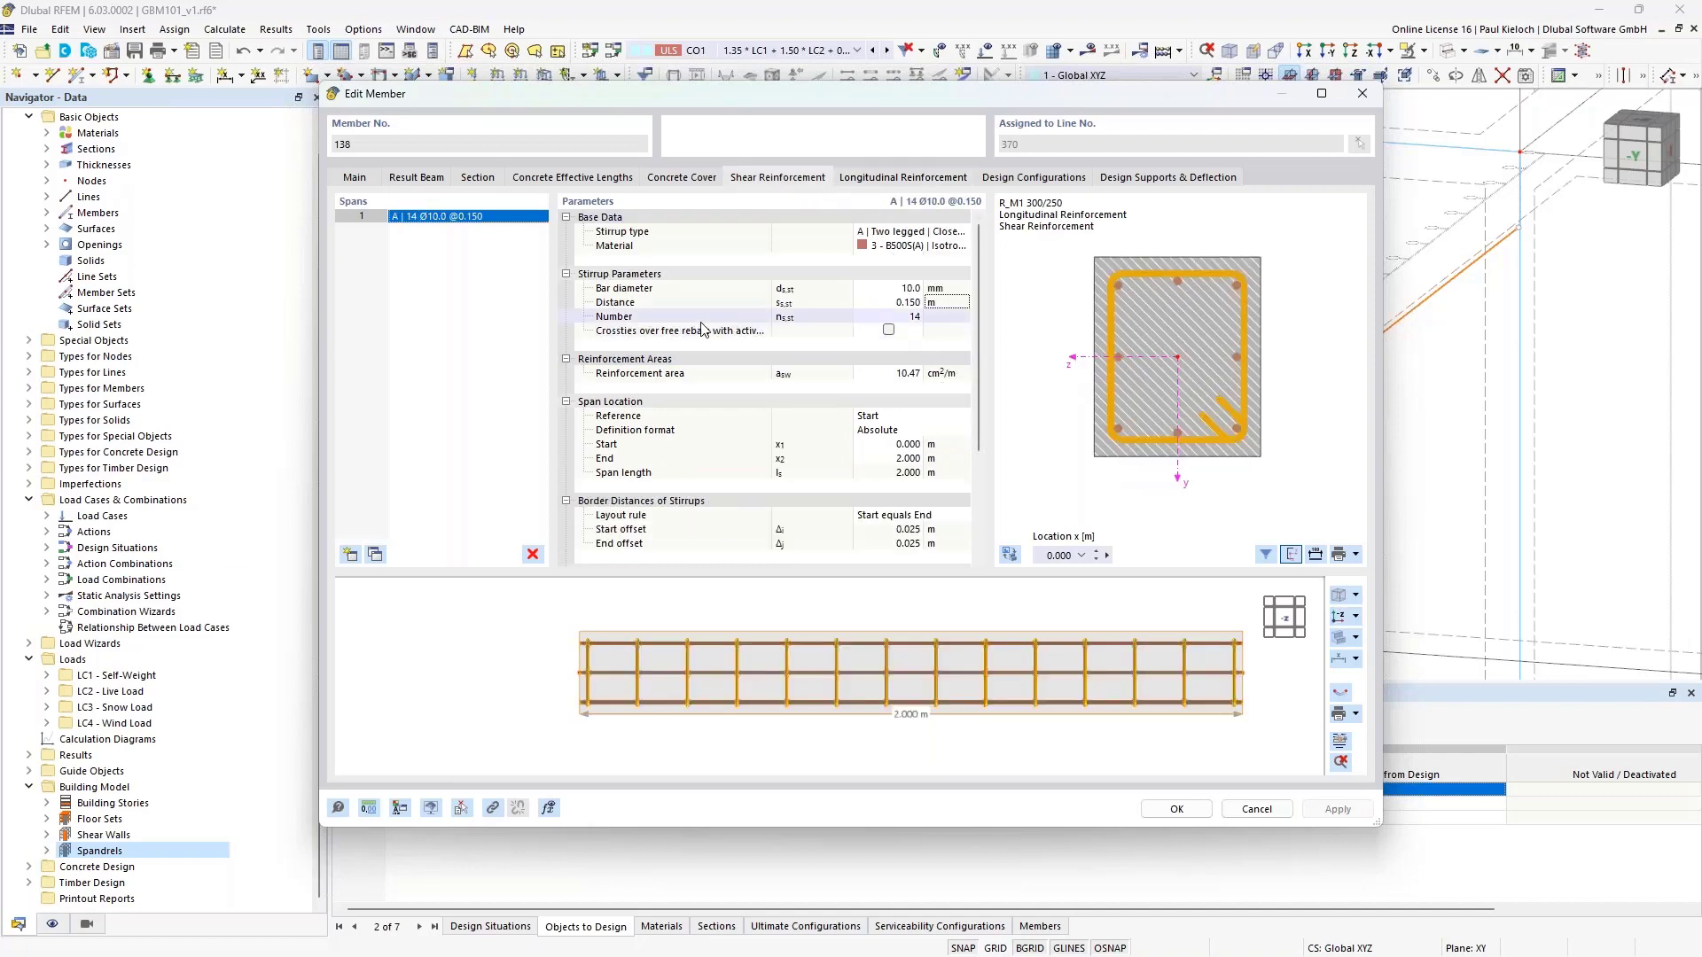
pyautogui.click(888, 329)
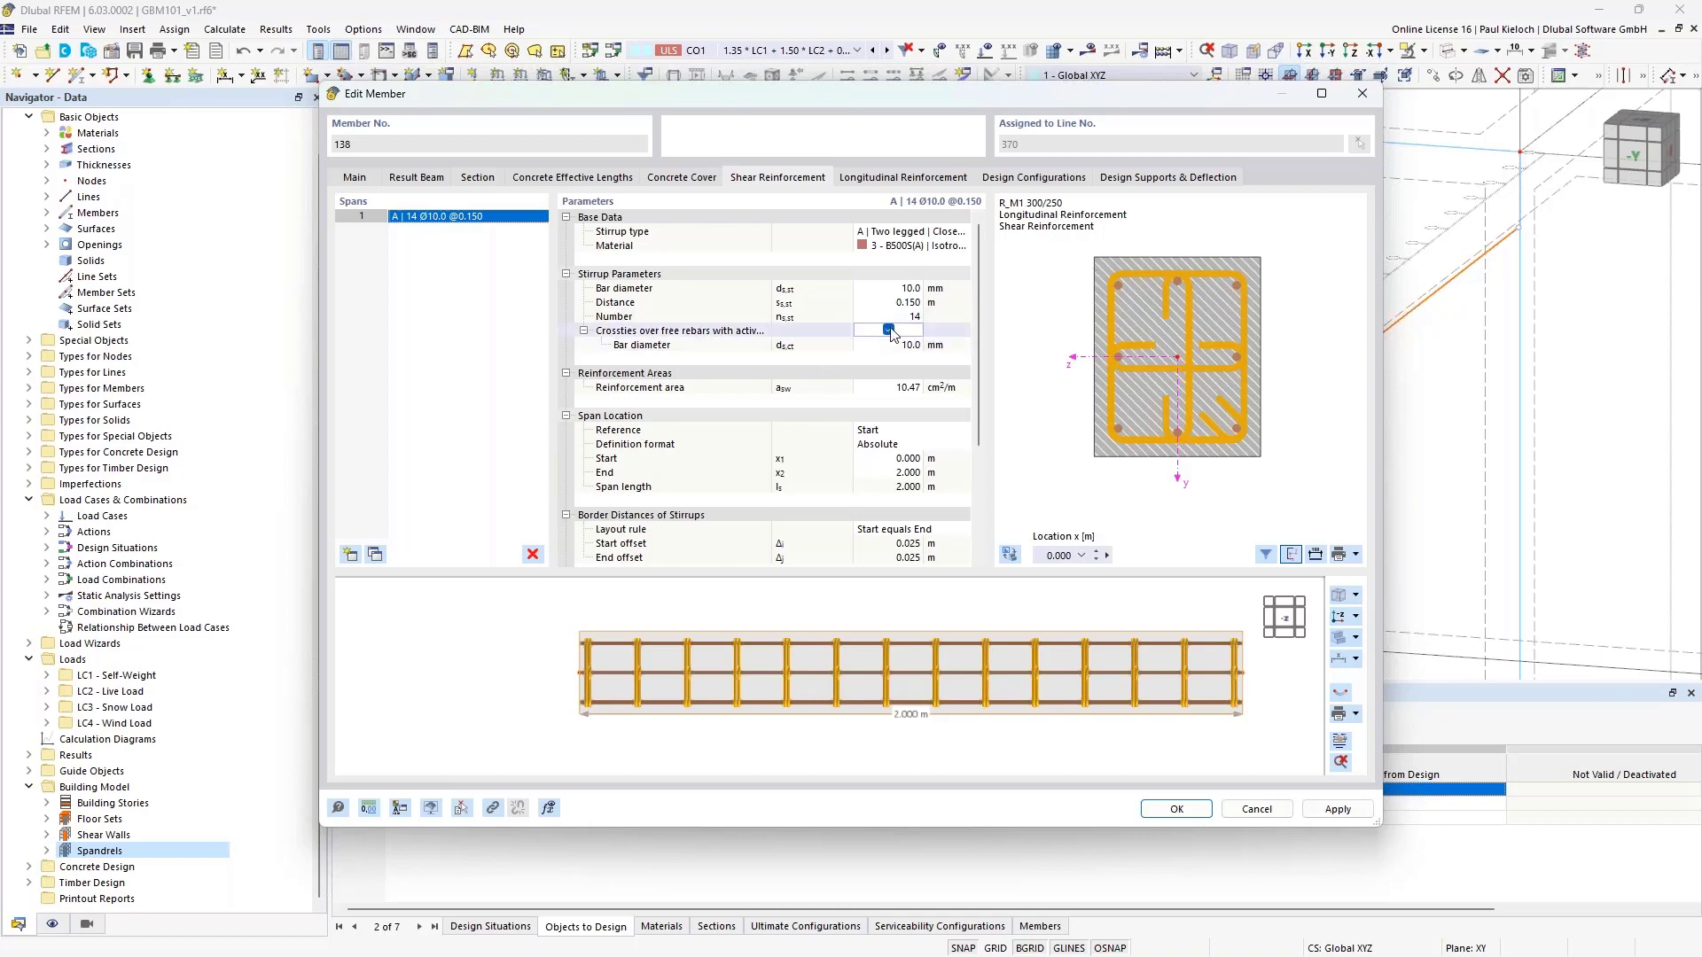
pyautogui.click(1178, 283)
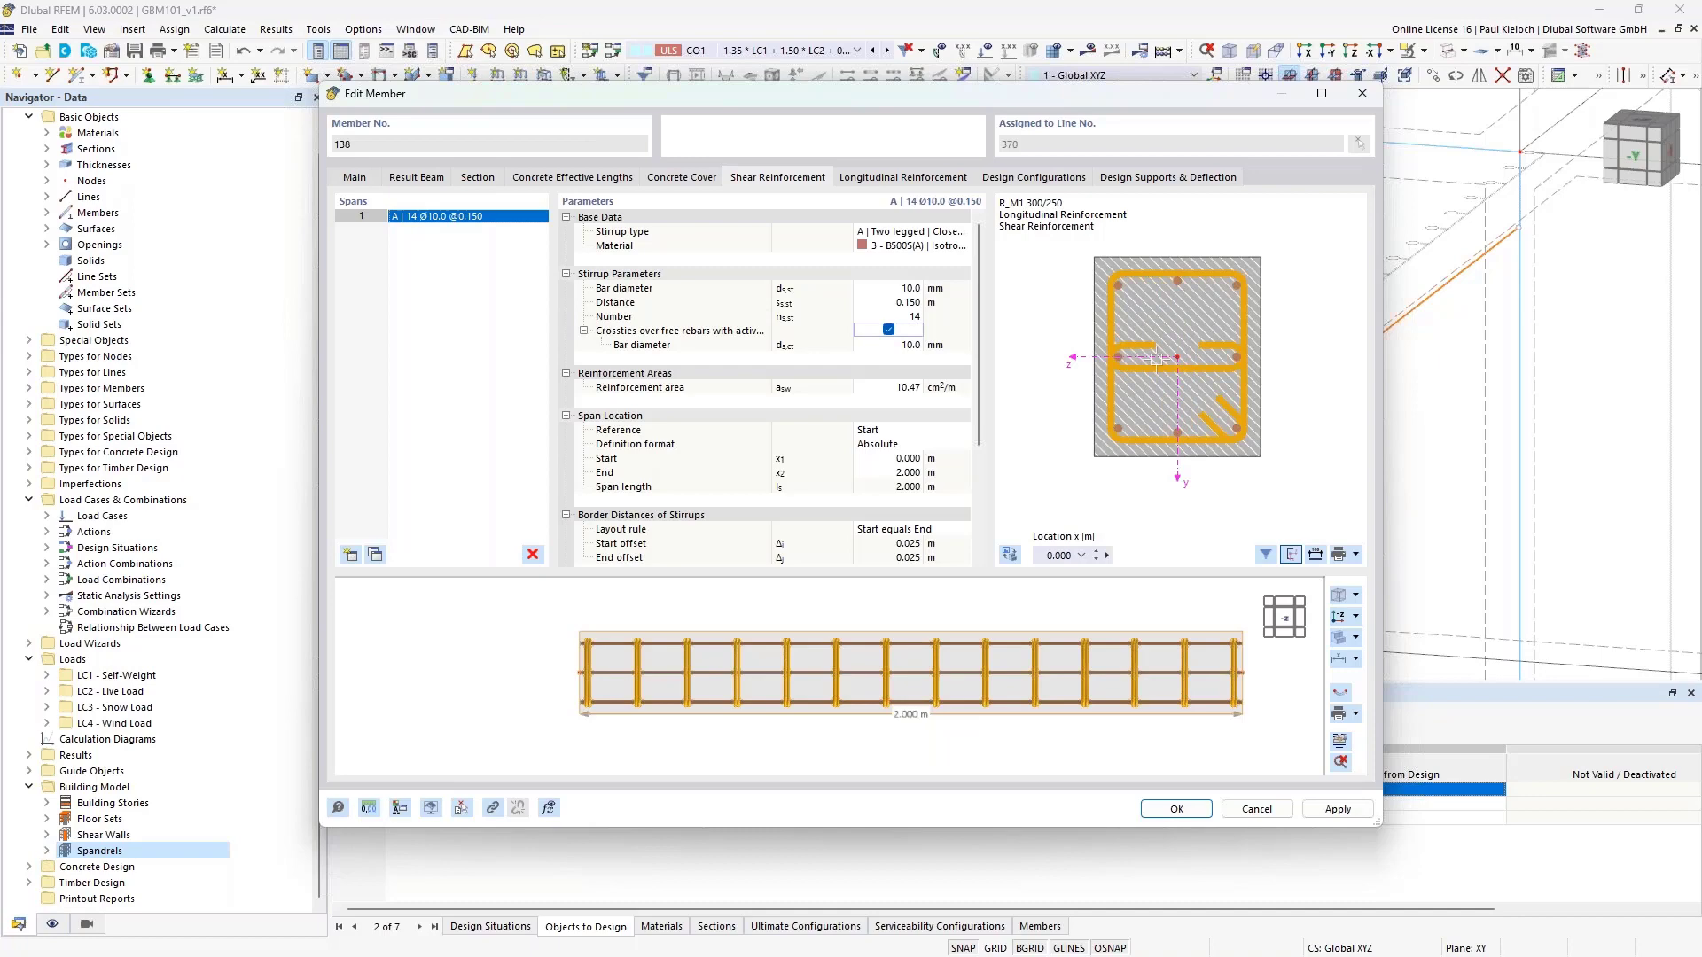
pyautogui.click(1177, 282)
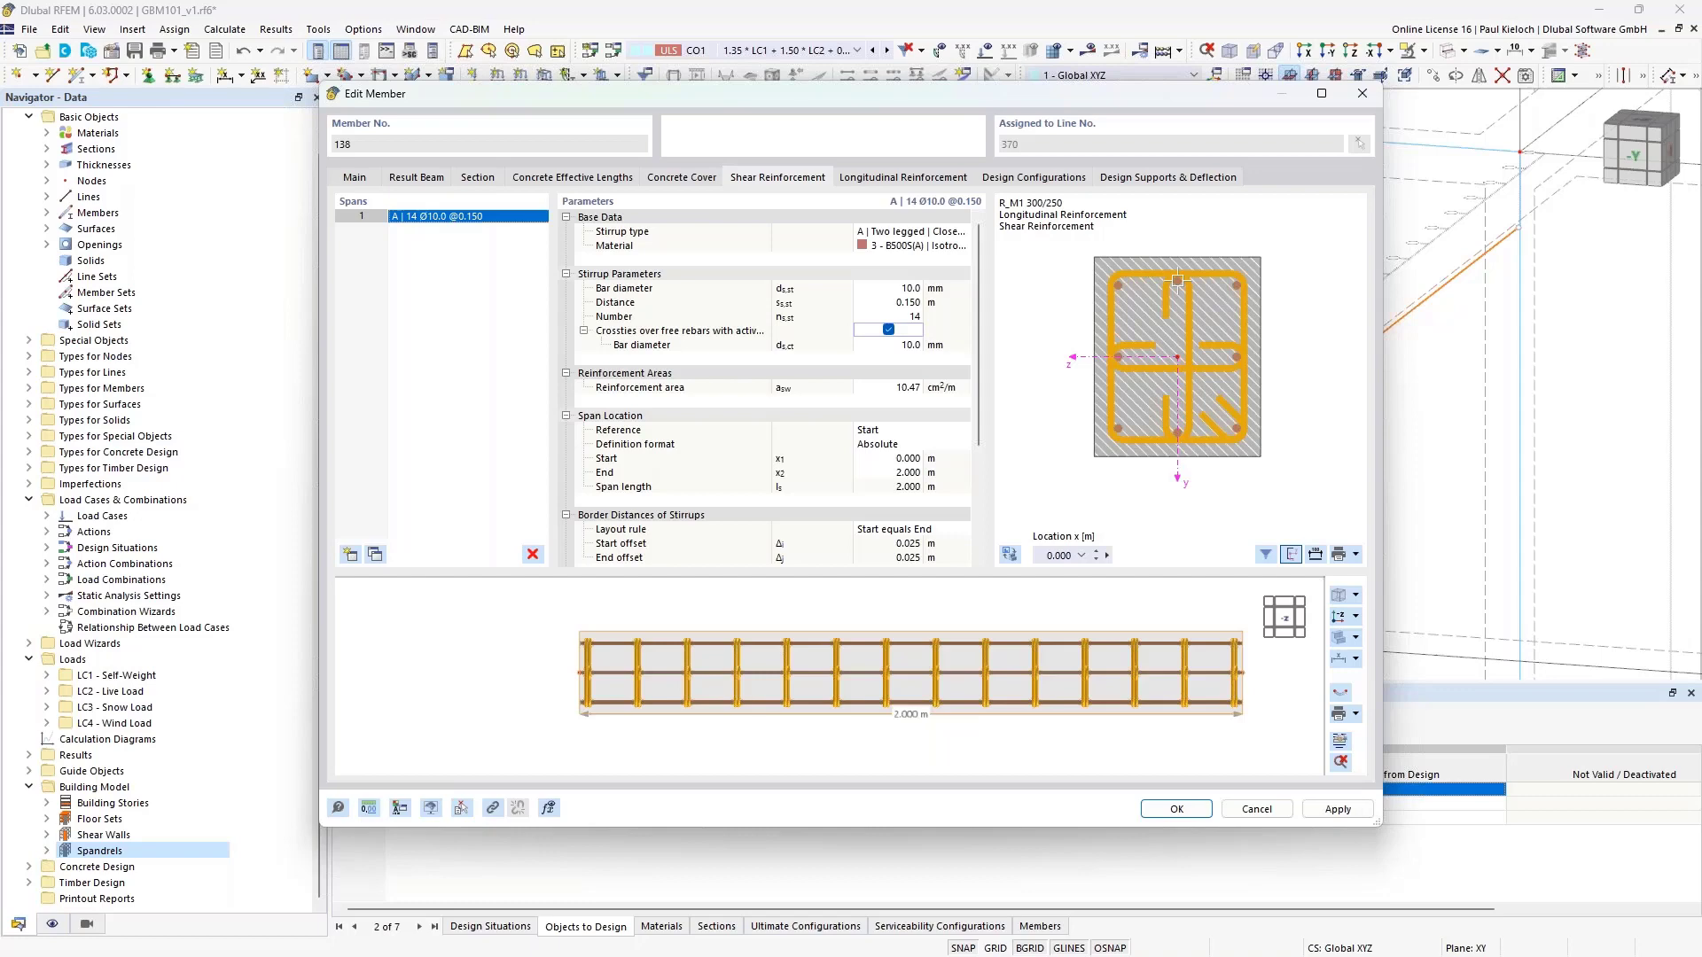
pyautogui.click(888, 330)
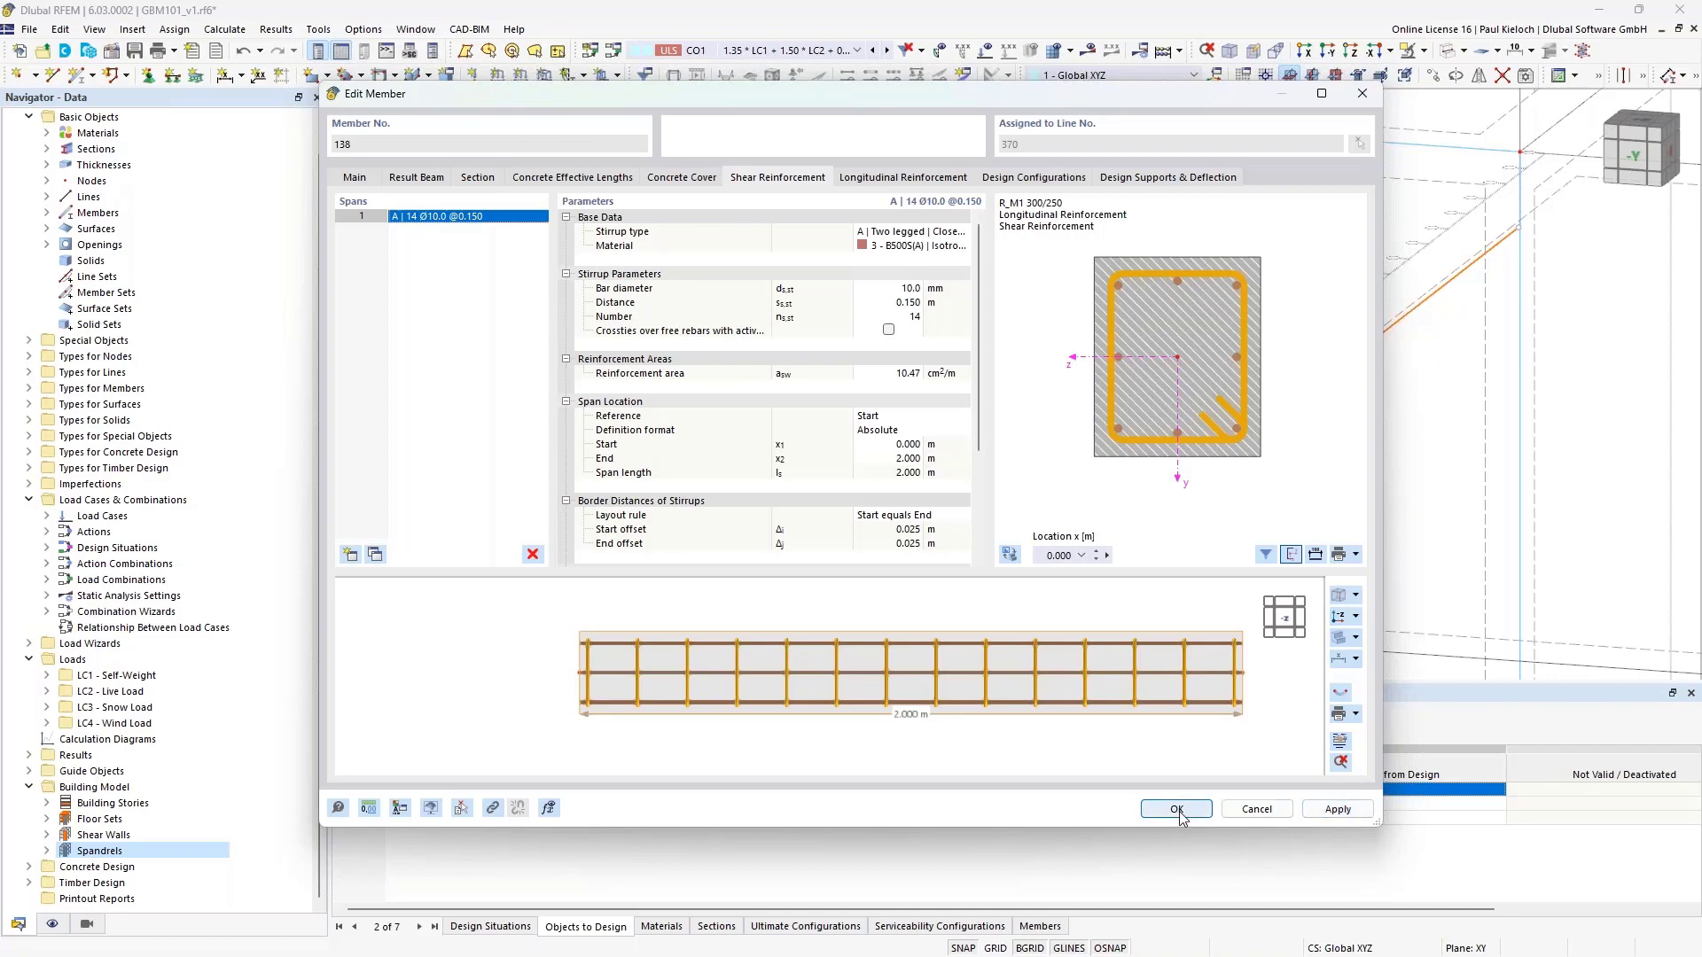
# Close member 138's settings, select the four lower spandrel result beams, members 139-142, and enable their concrete design properties
pyautogui.press('Escape')
pyautogui.scroll(-6, 988, 253)
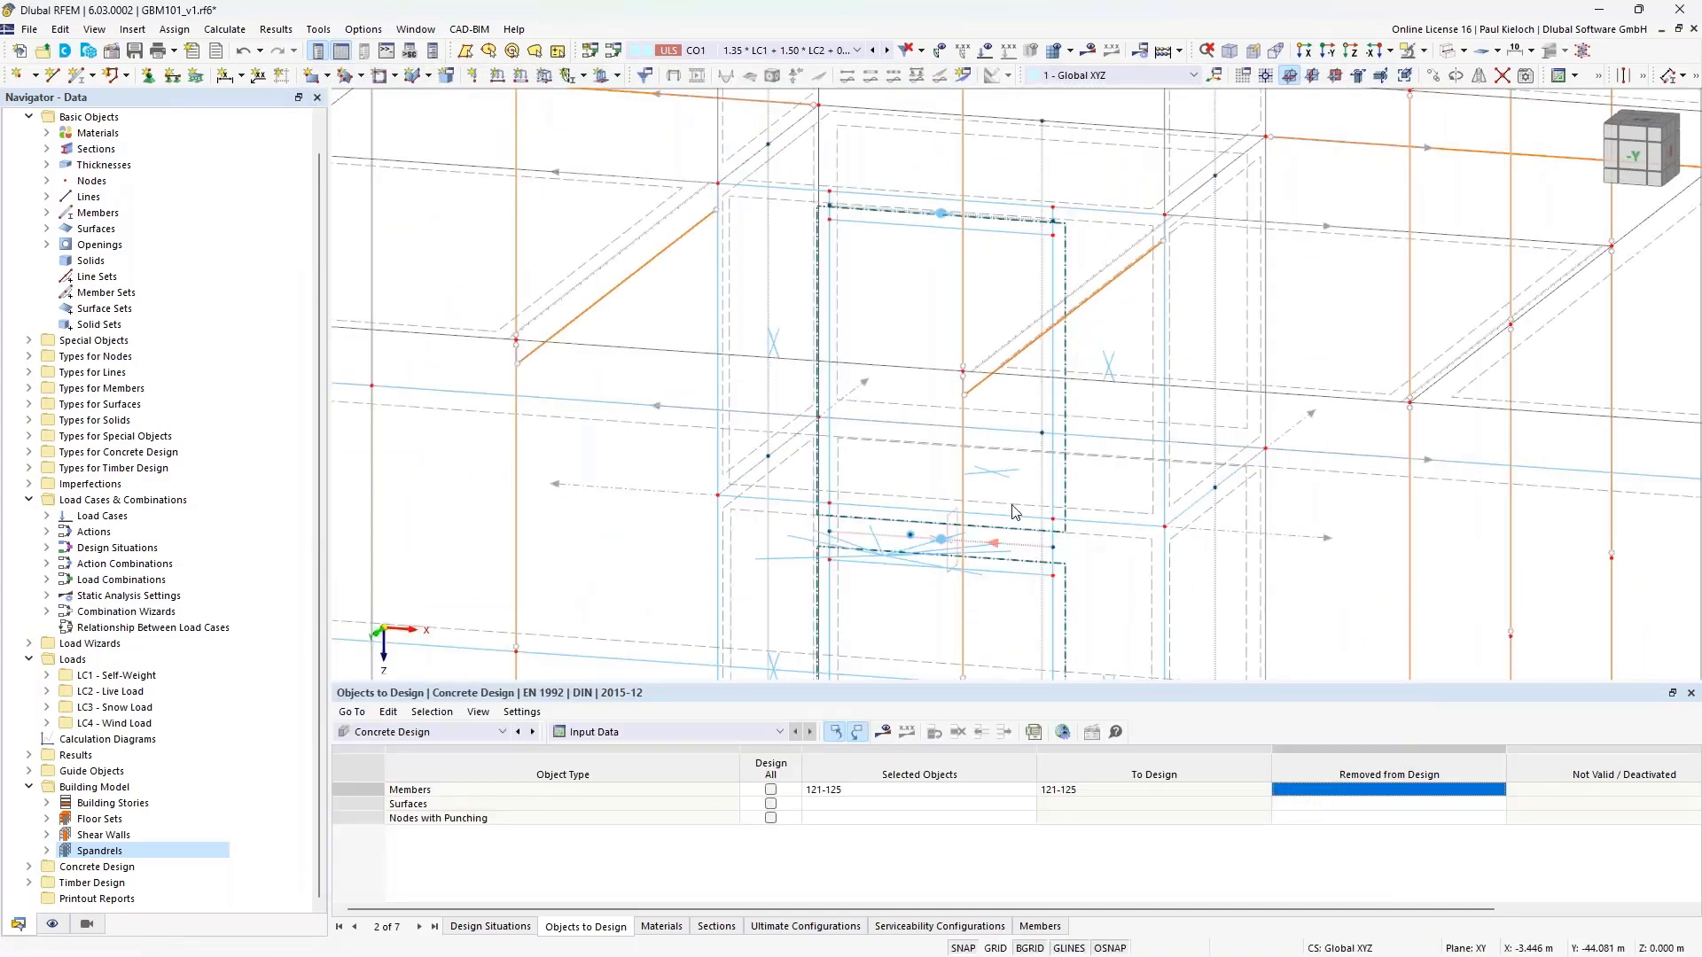
pyautogui.scroll(-3, 1004, 401)
pyautogui.scroll(3, 1005, 401)
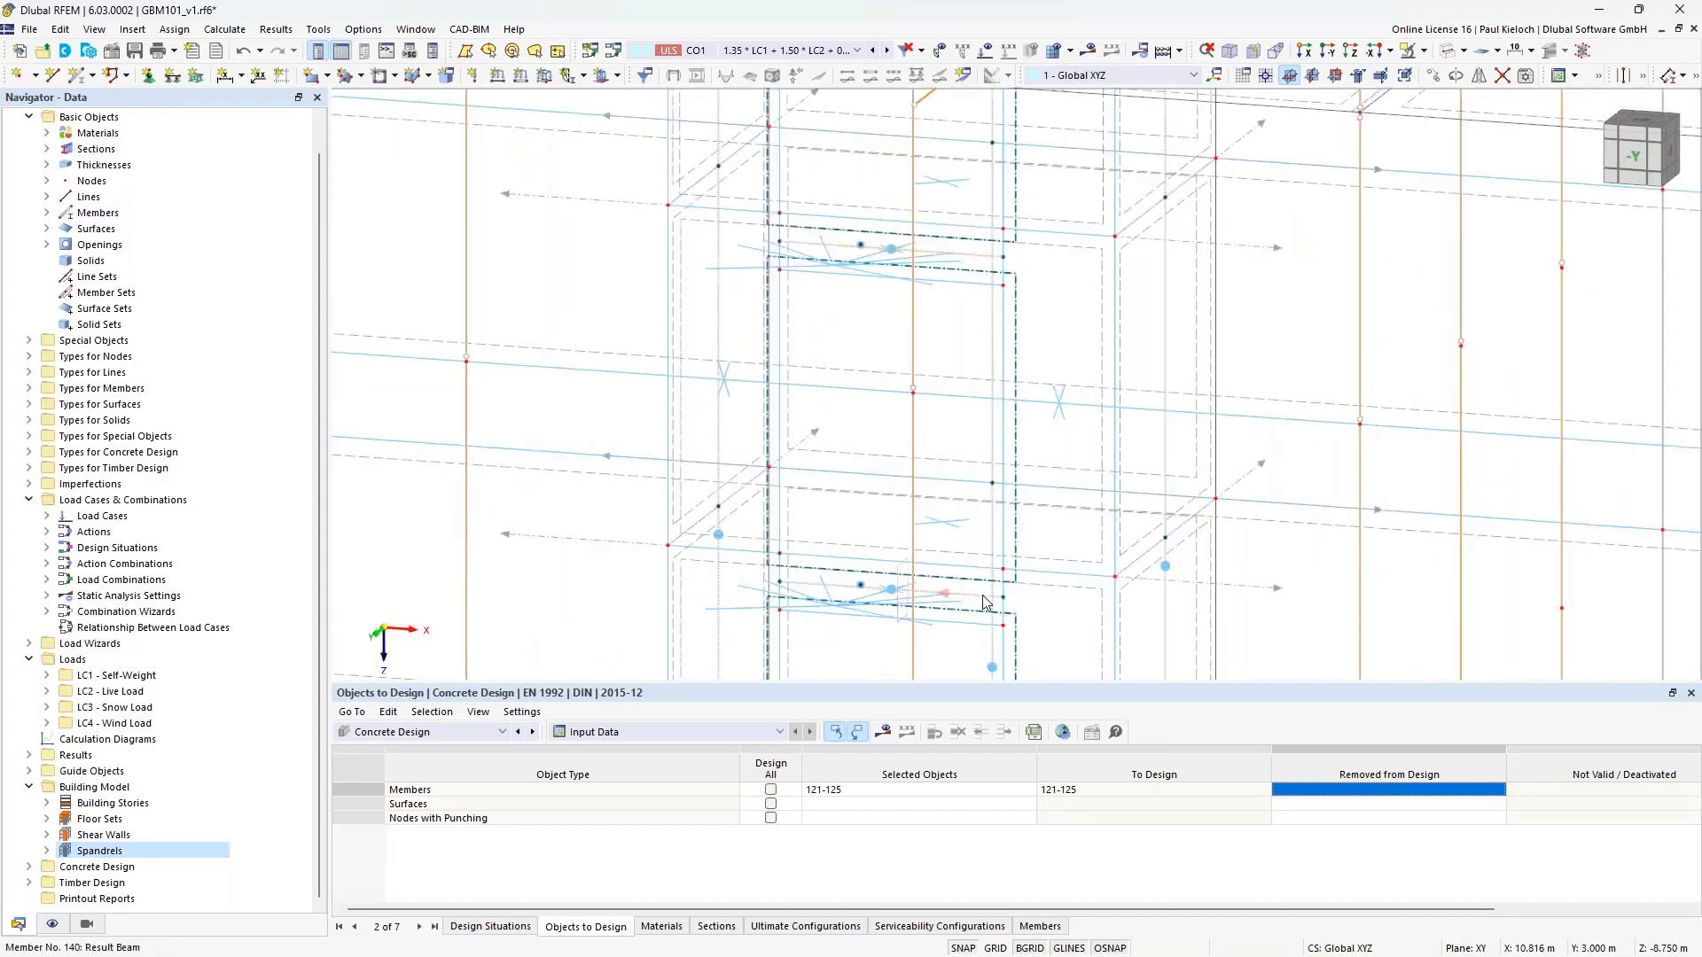
pyautogui.scroll(2, 974, 408)
pyautogui.scroll(-4, 974, 409)
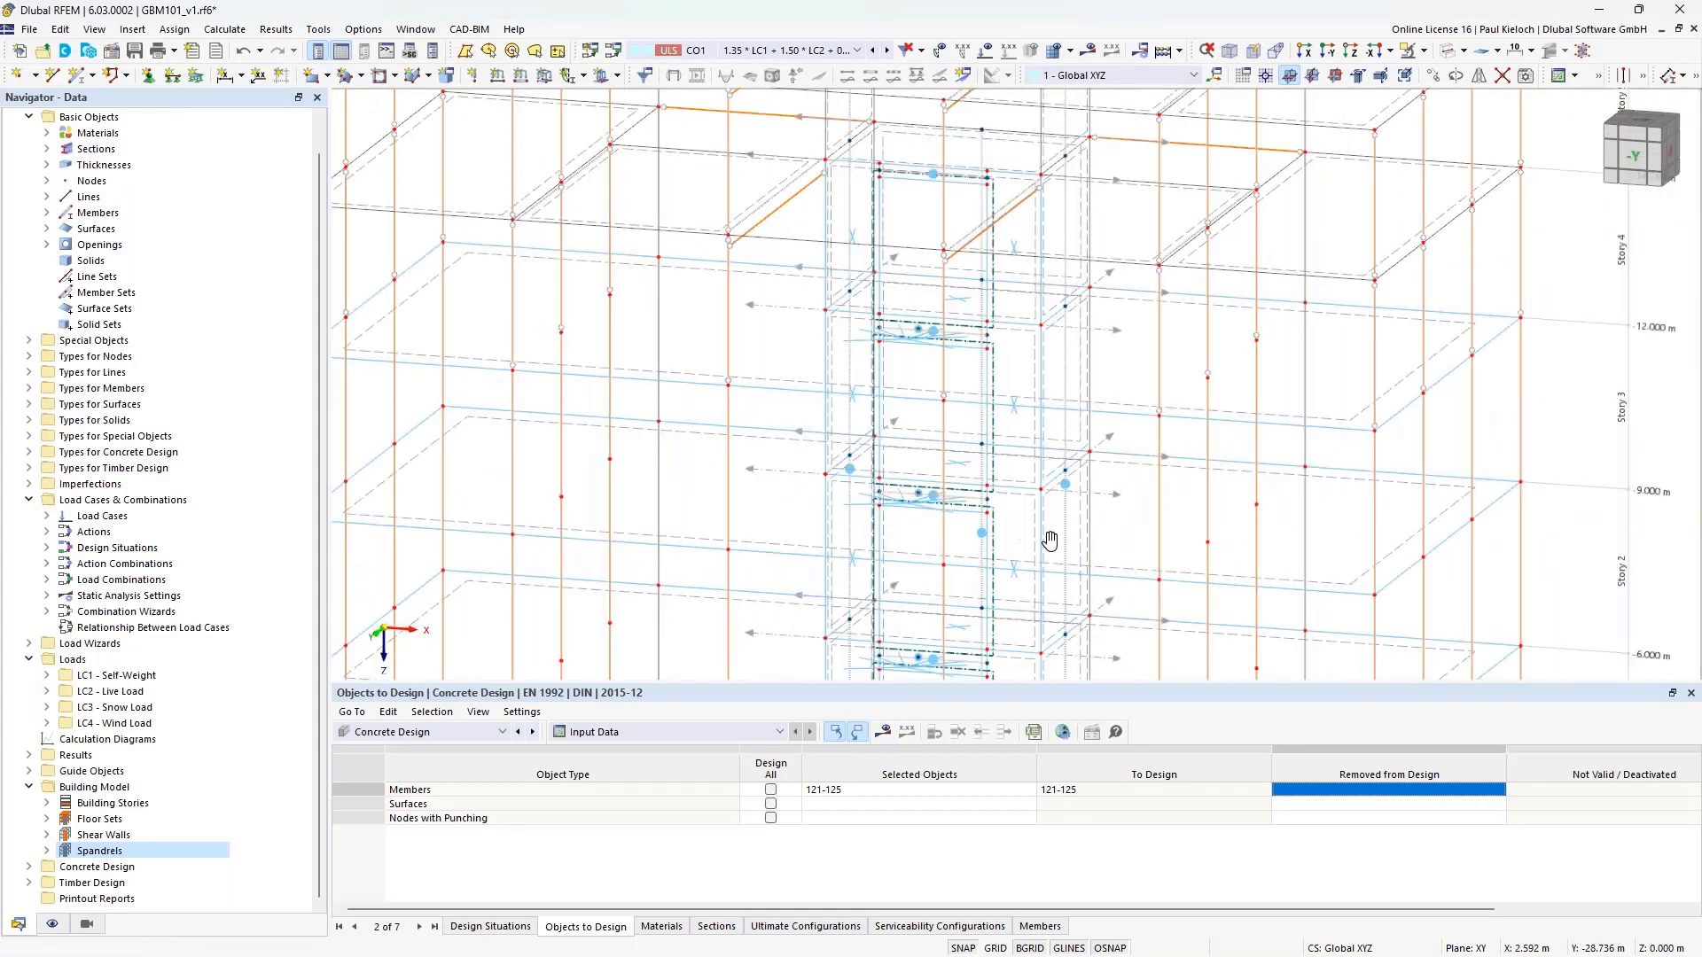
pyautogui.scroll(6, 1016, 437)
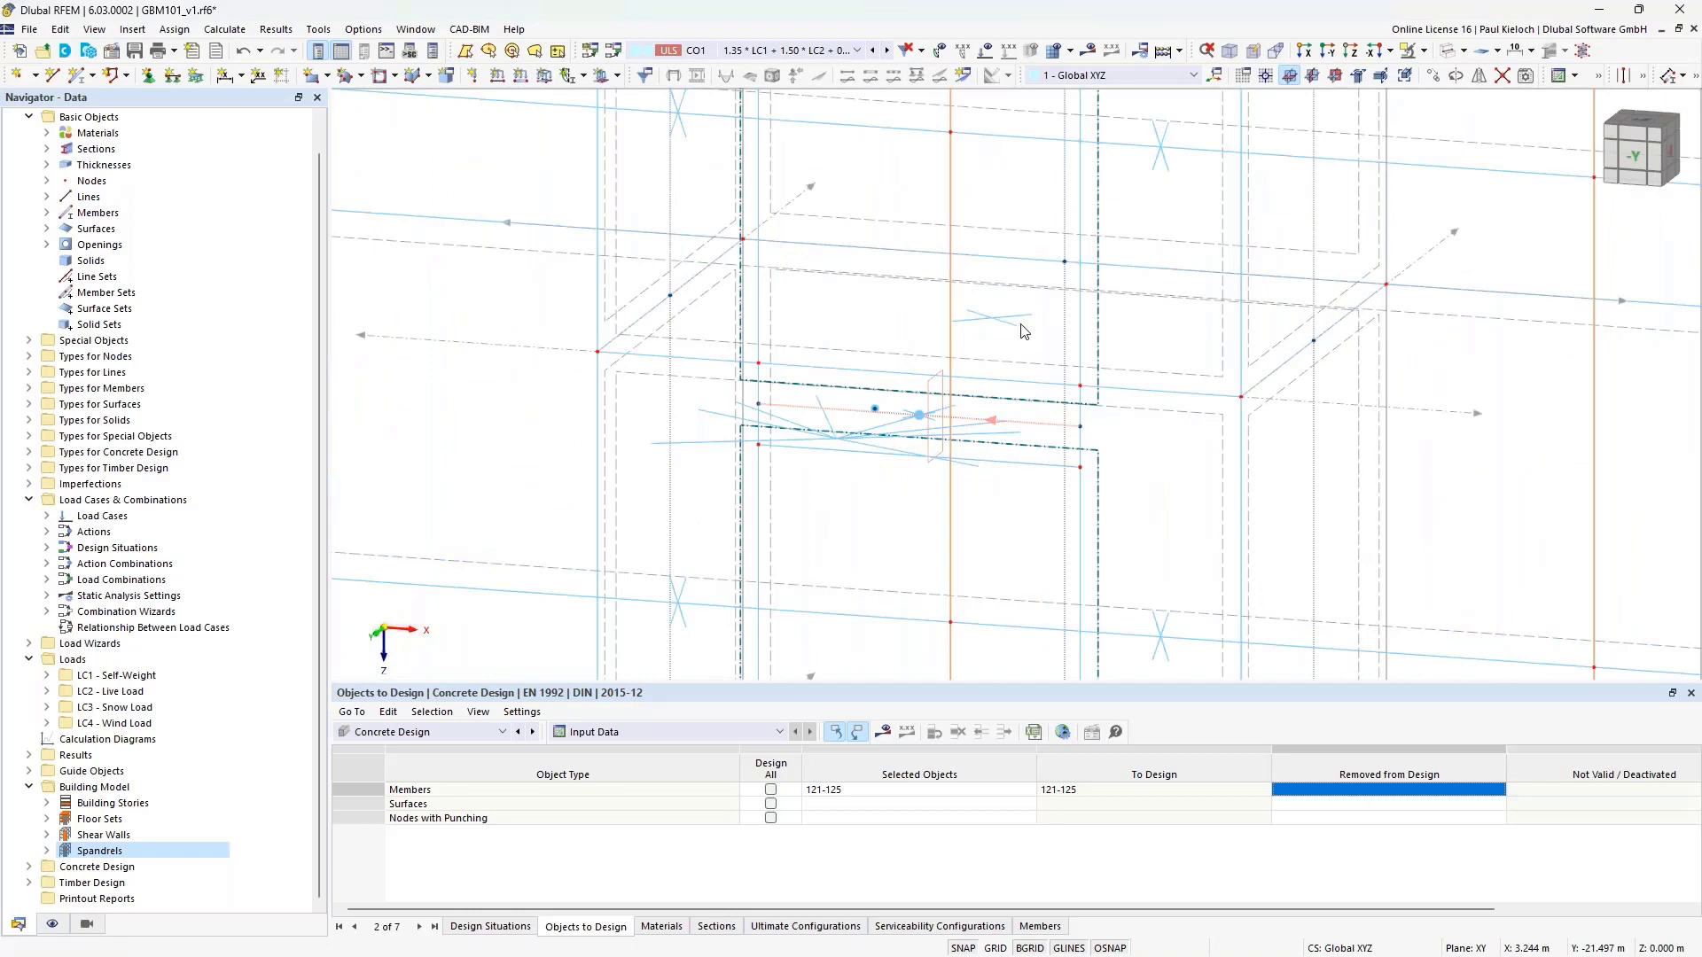
pyautogui.scroll(-2, 1039, 621)
pyautogui.scroll(-1, 1033, 602)
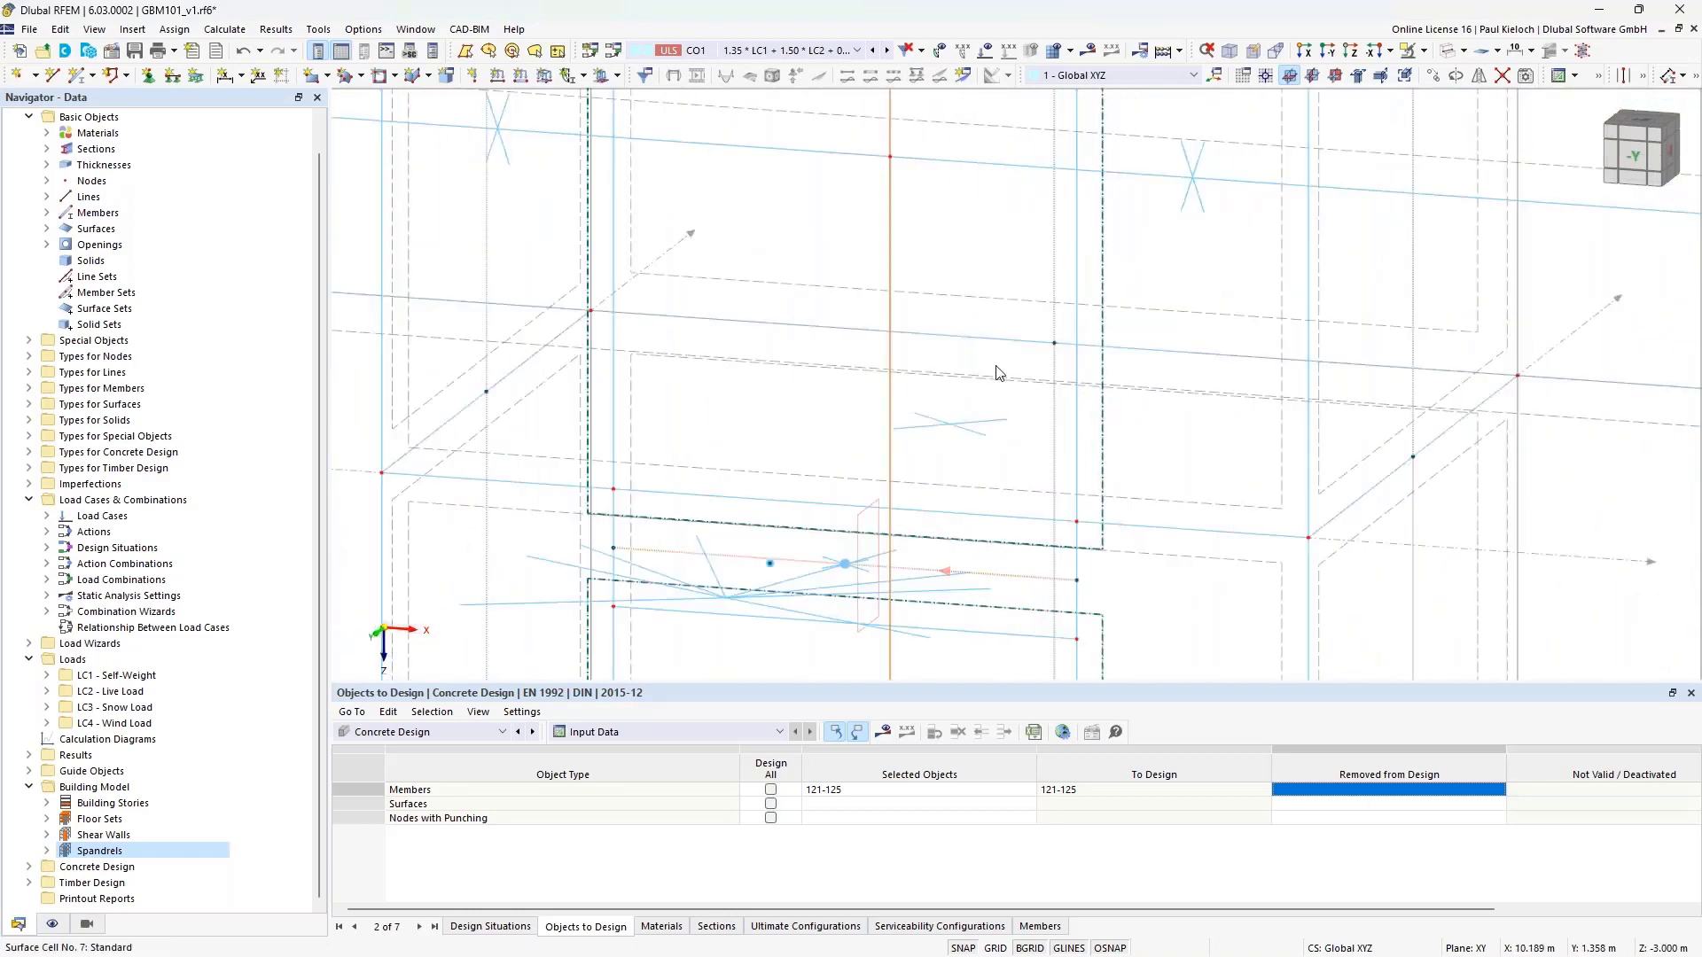
pyautogui.scroll(-3, 999, 369)
pyautogui.scroll(4, 1017, 472)
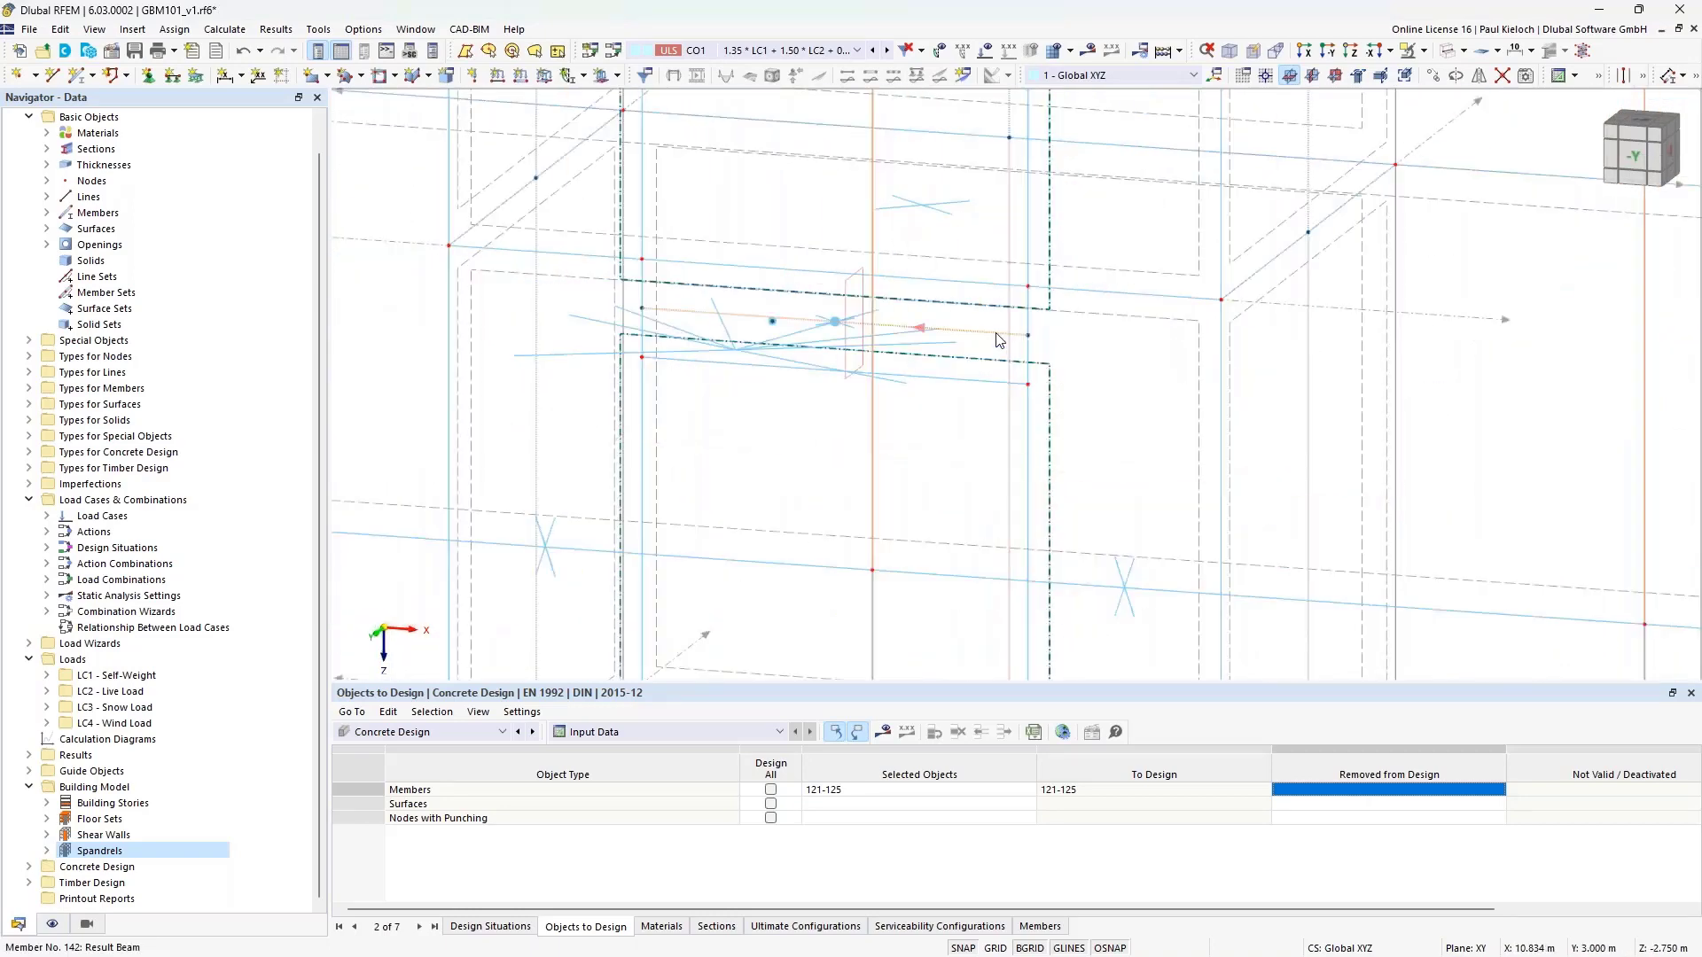
pyautogui.doubleClick(999, 340)
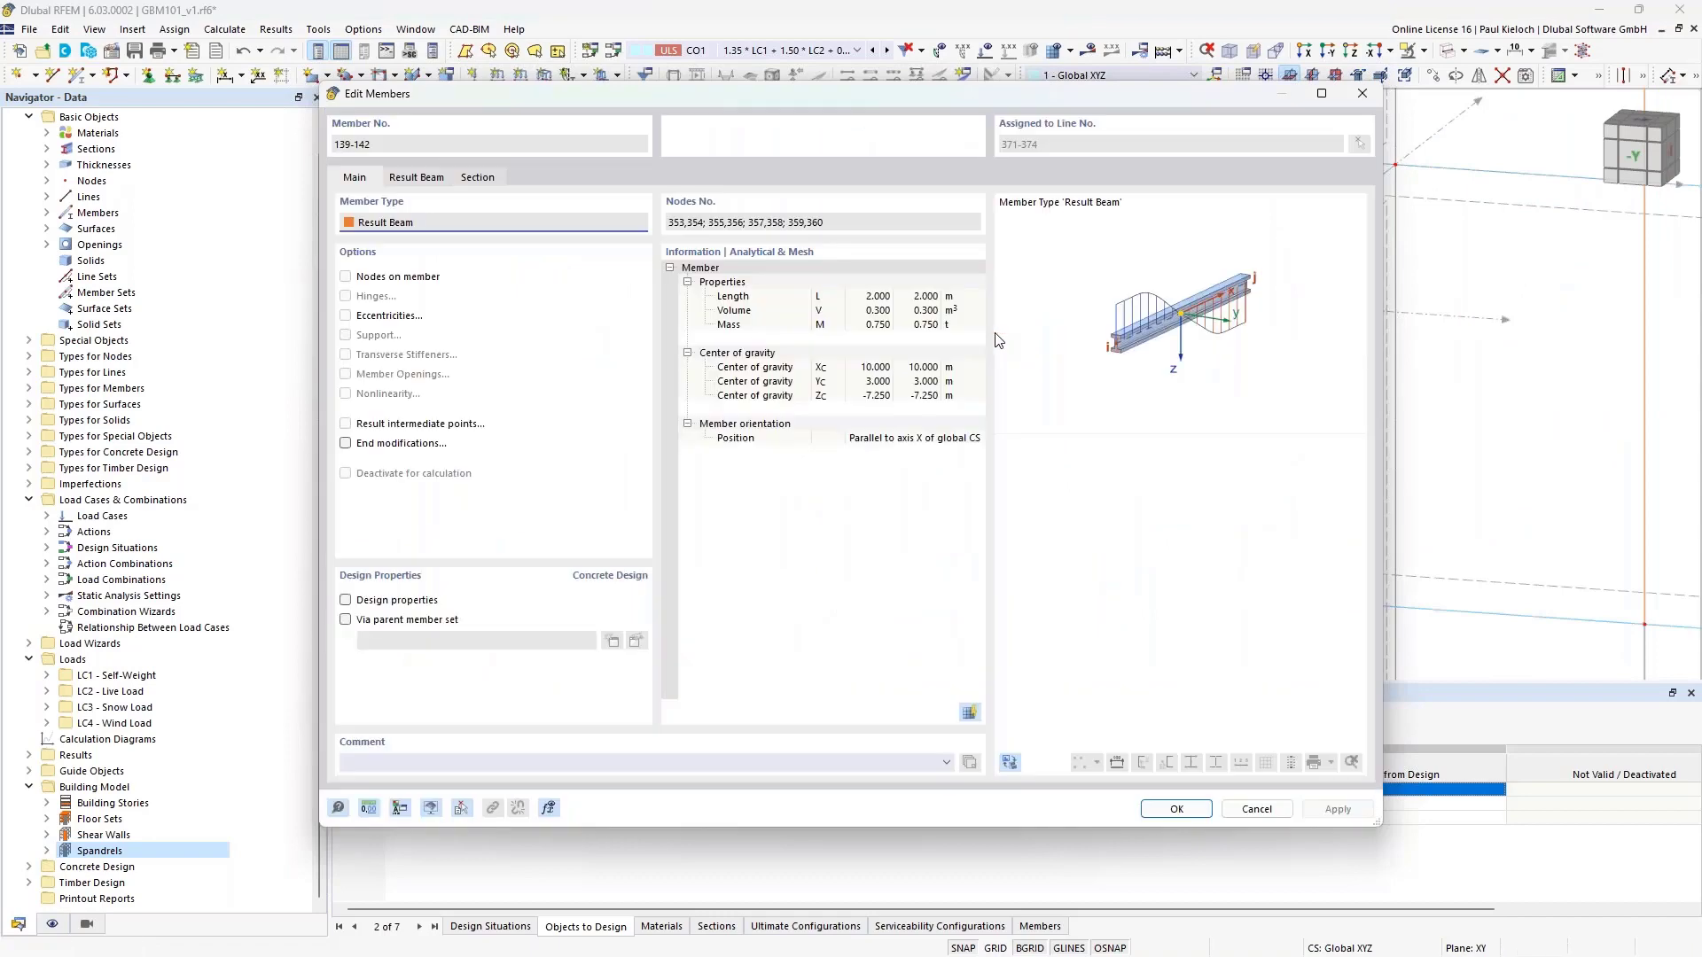
pyautogui.click(390, 603)
pyautogui.click(390, 603)
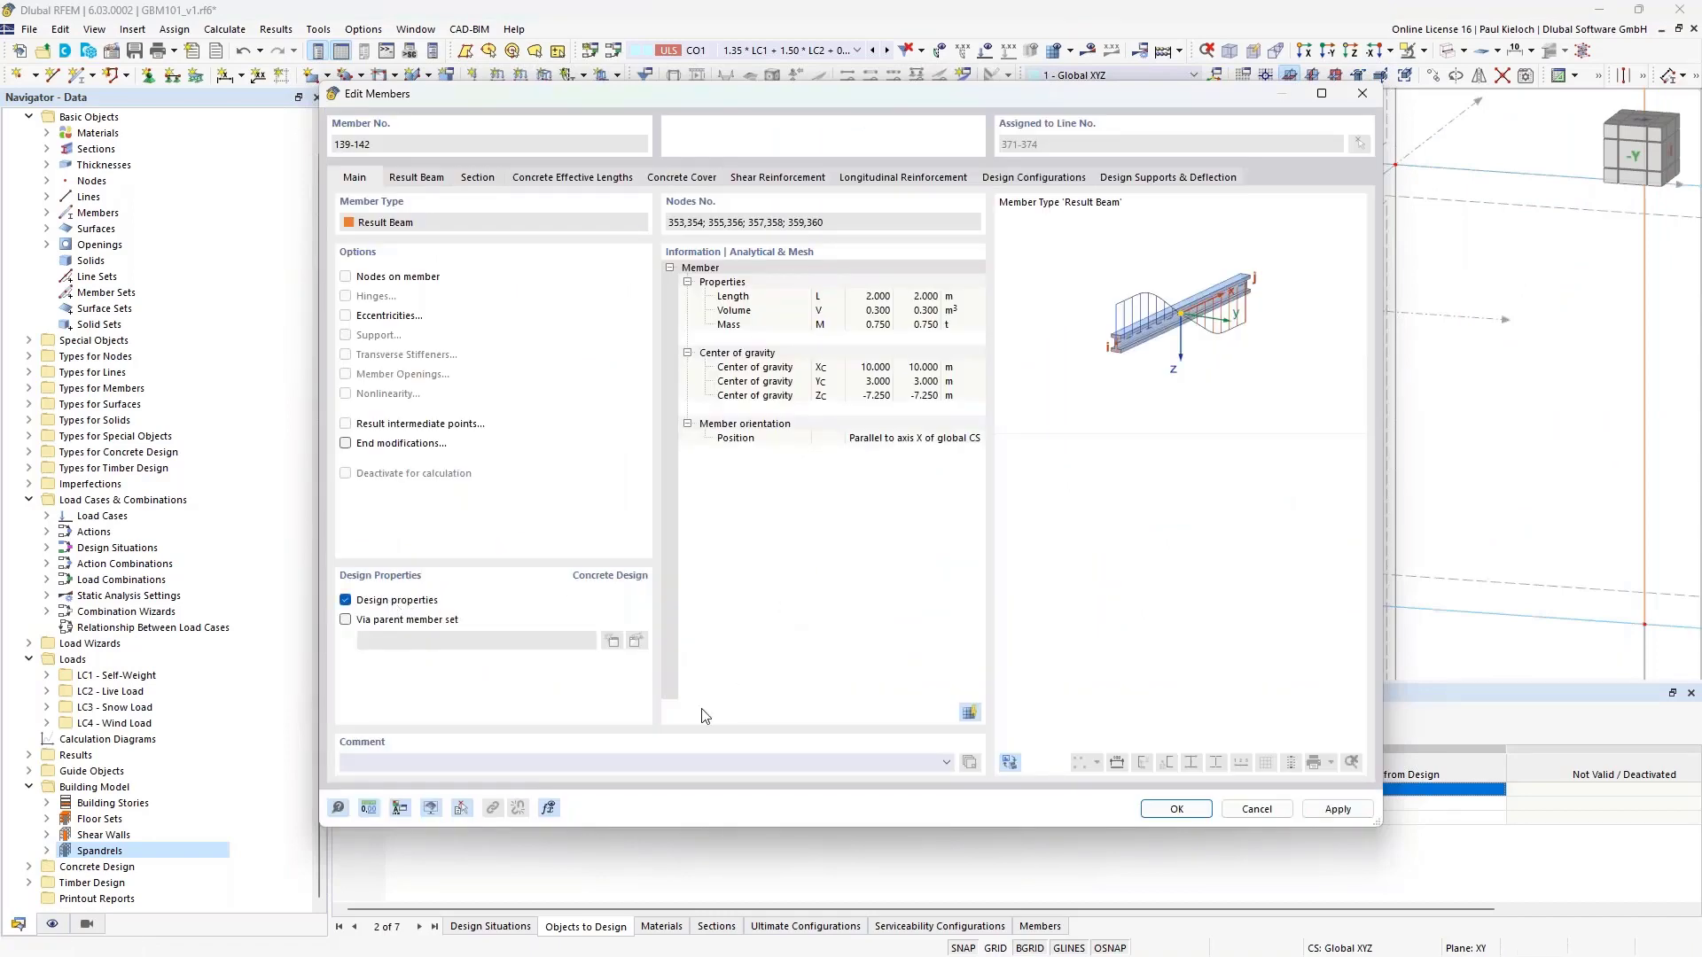
# Copy the properties of the topmost spandrel beam to members 139-142, apply them, and open their shear reinforcement
pyautogui.click(465, 811)
pyautogui.scroll(5, 931, 159)
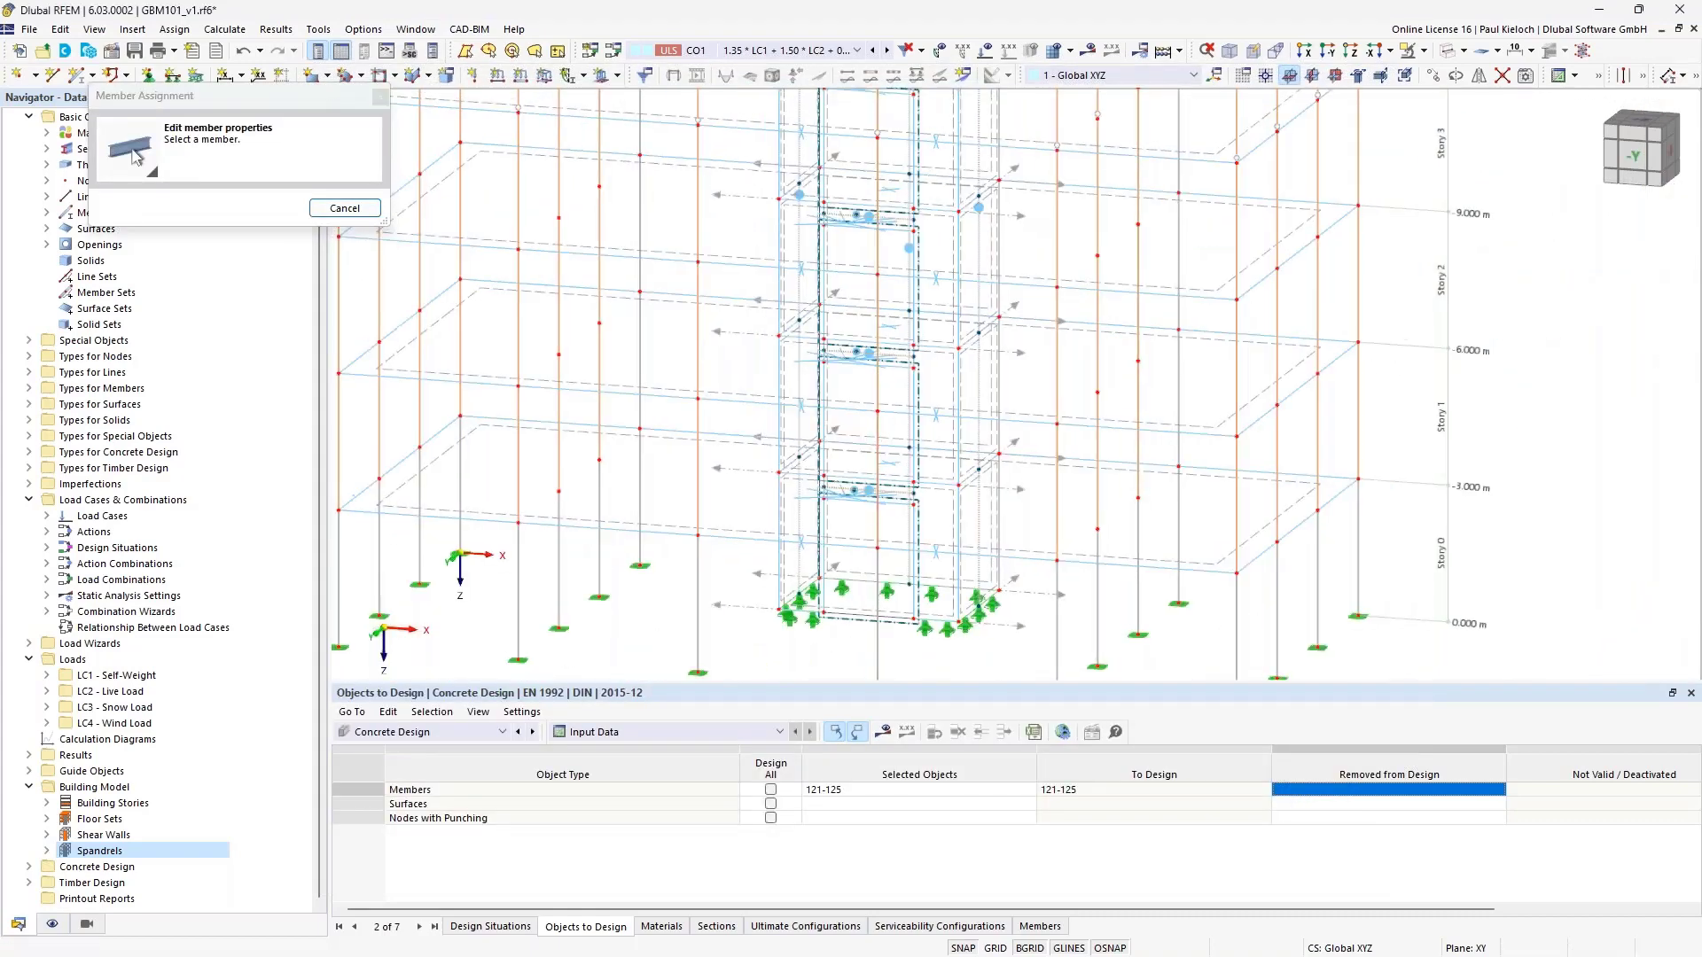
pyautogui.scroll(-2, 934, 447)
pyautogui.scroll(6, 892, 161)
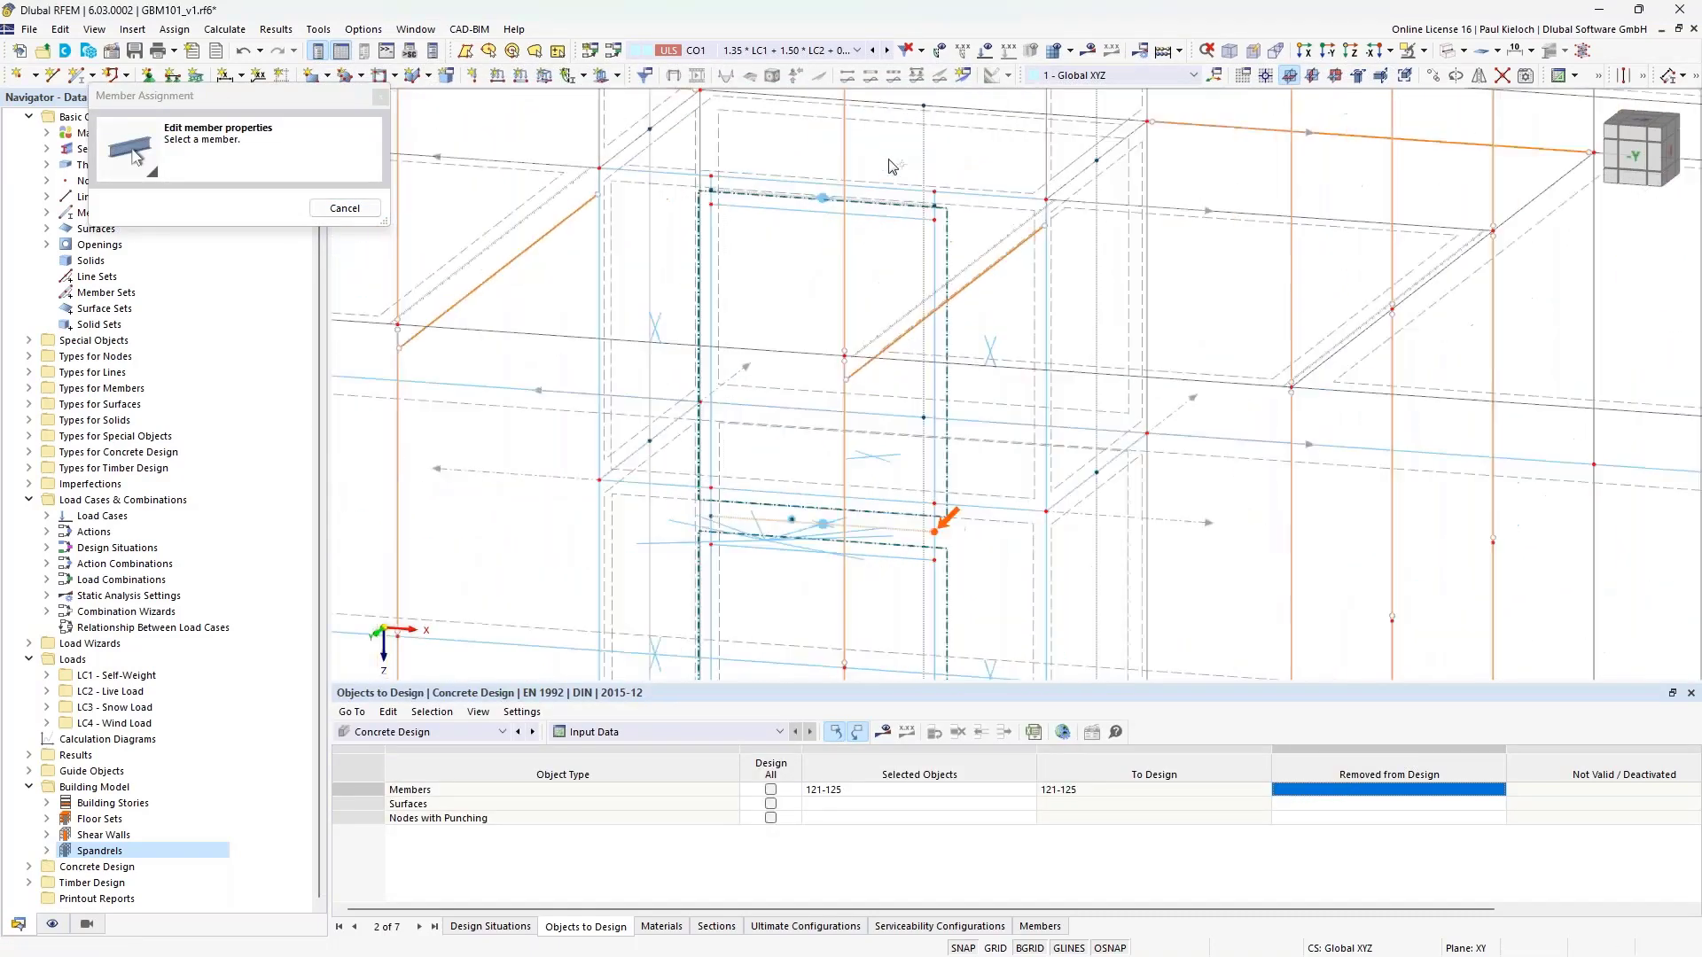
pyautogui.click(919, 251)
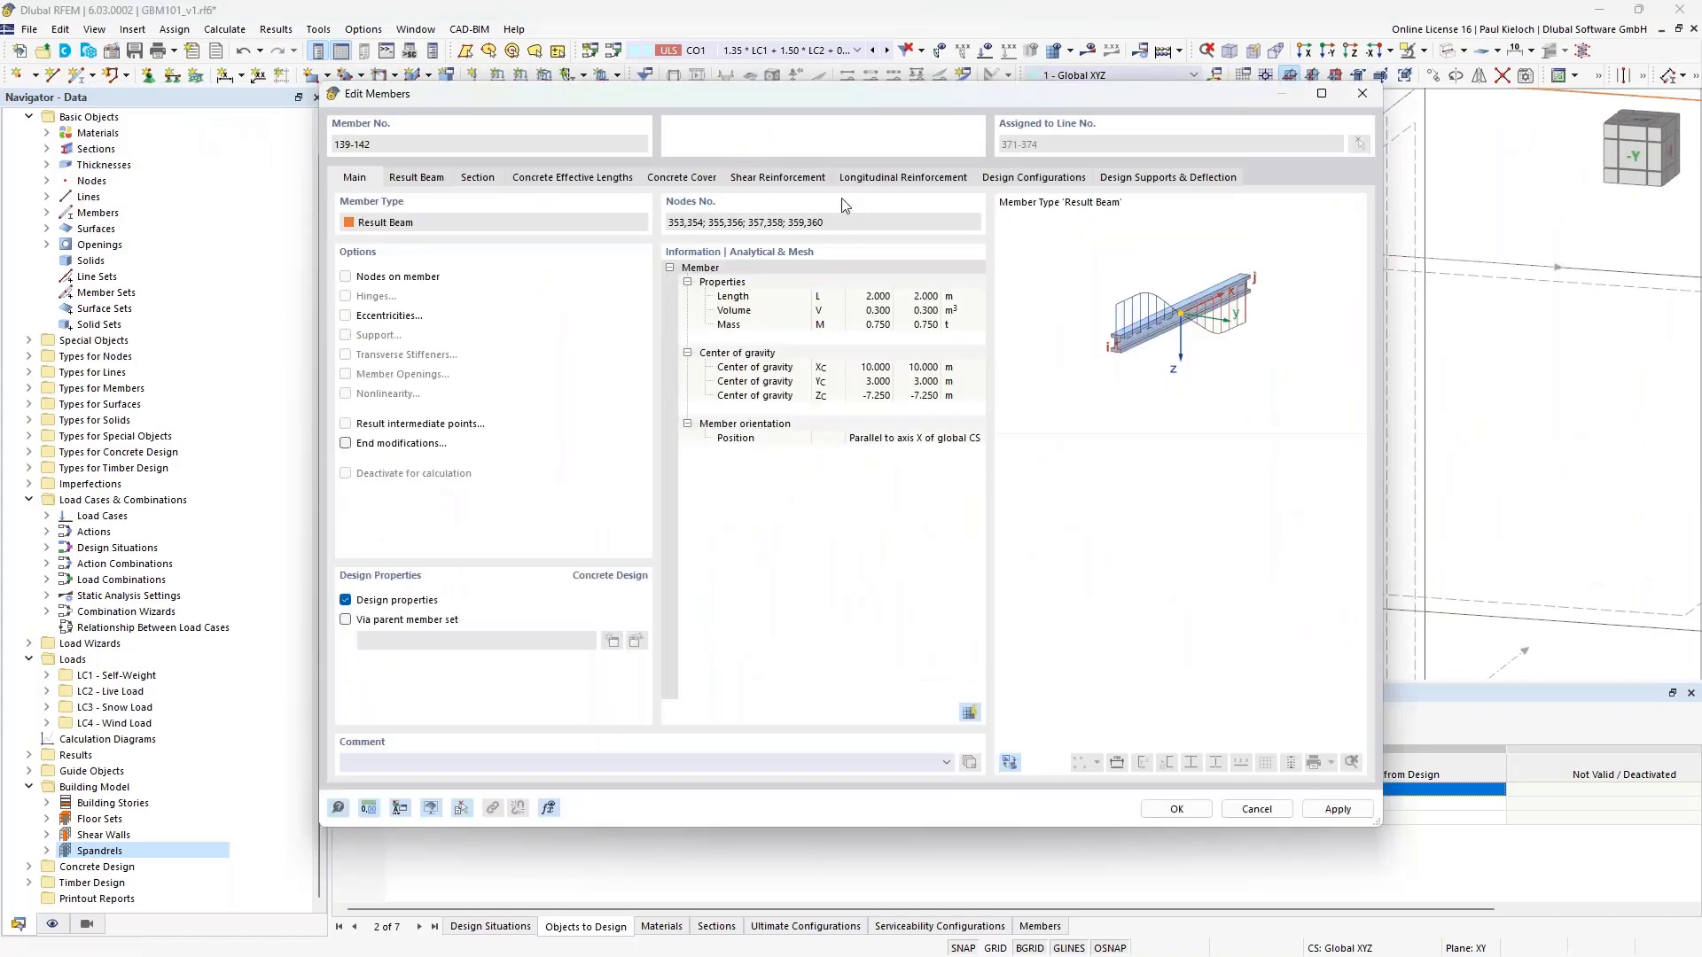
pyautogui.click(1361, 810)
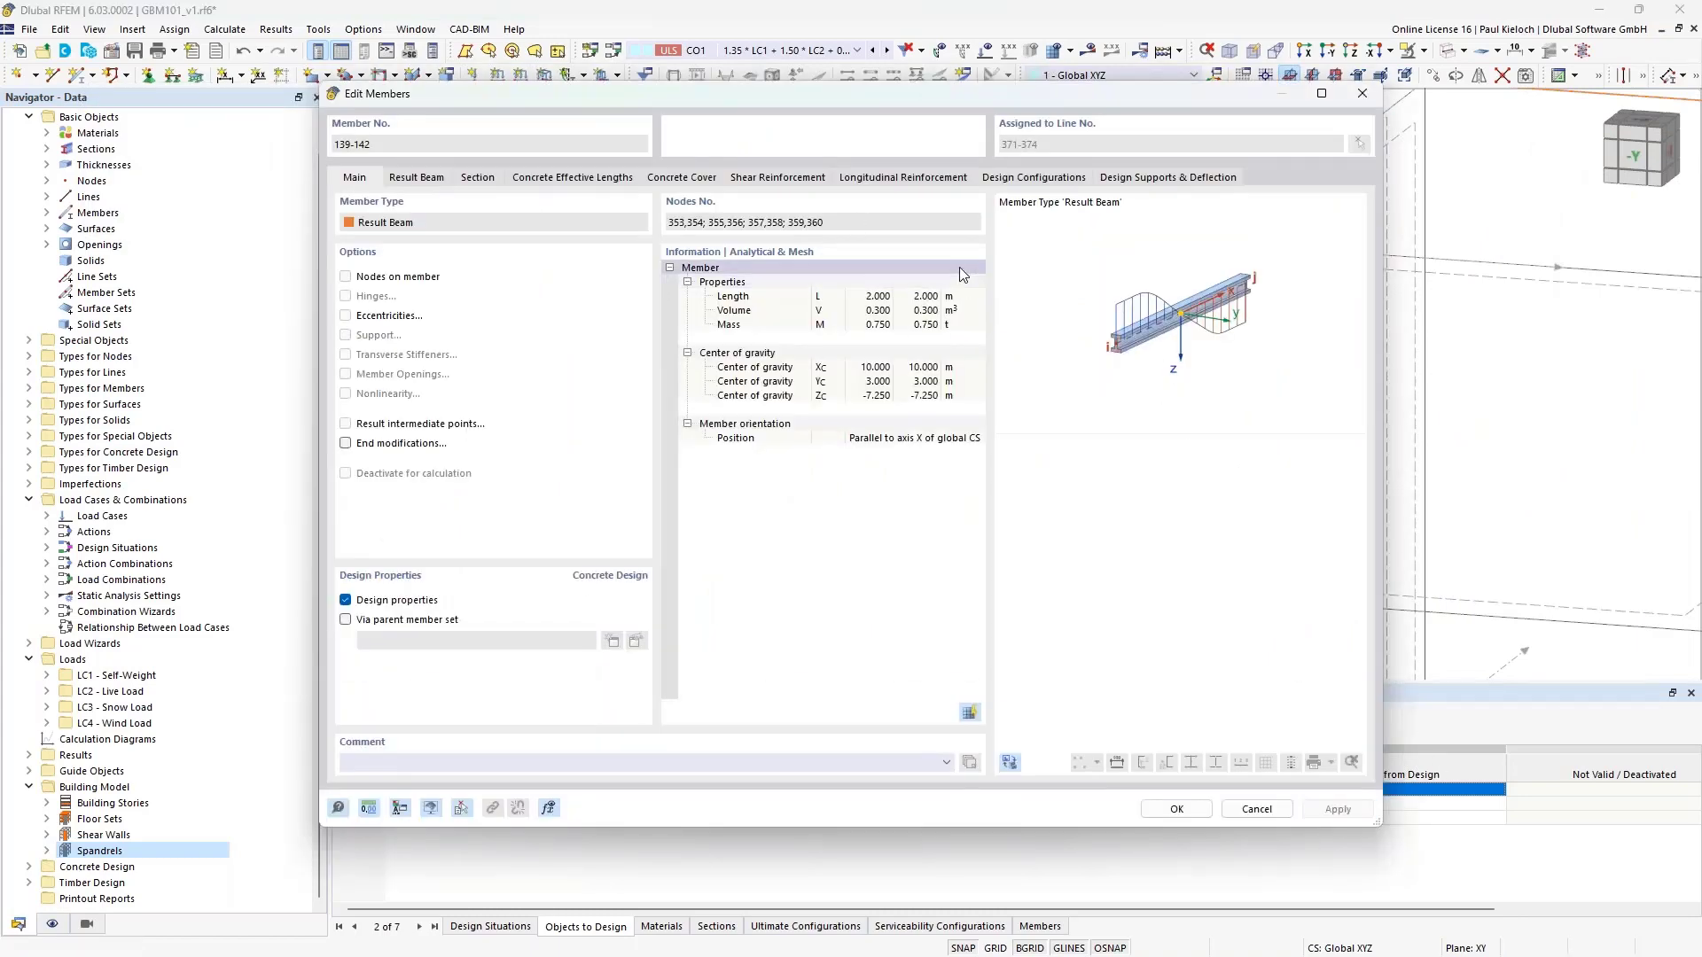
pyautogui.click(777, 178)
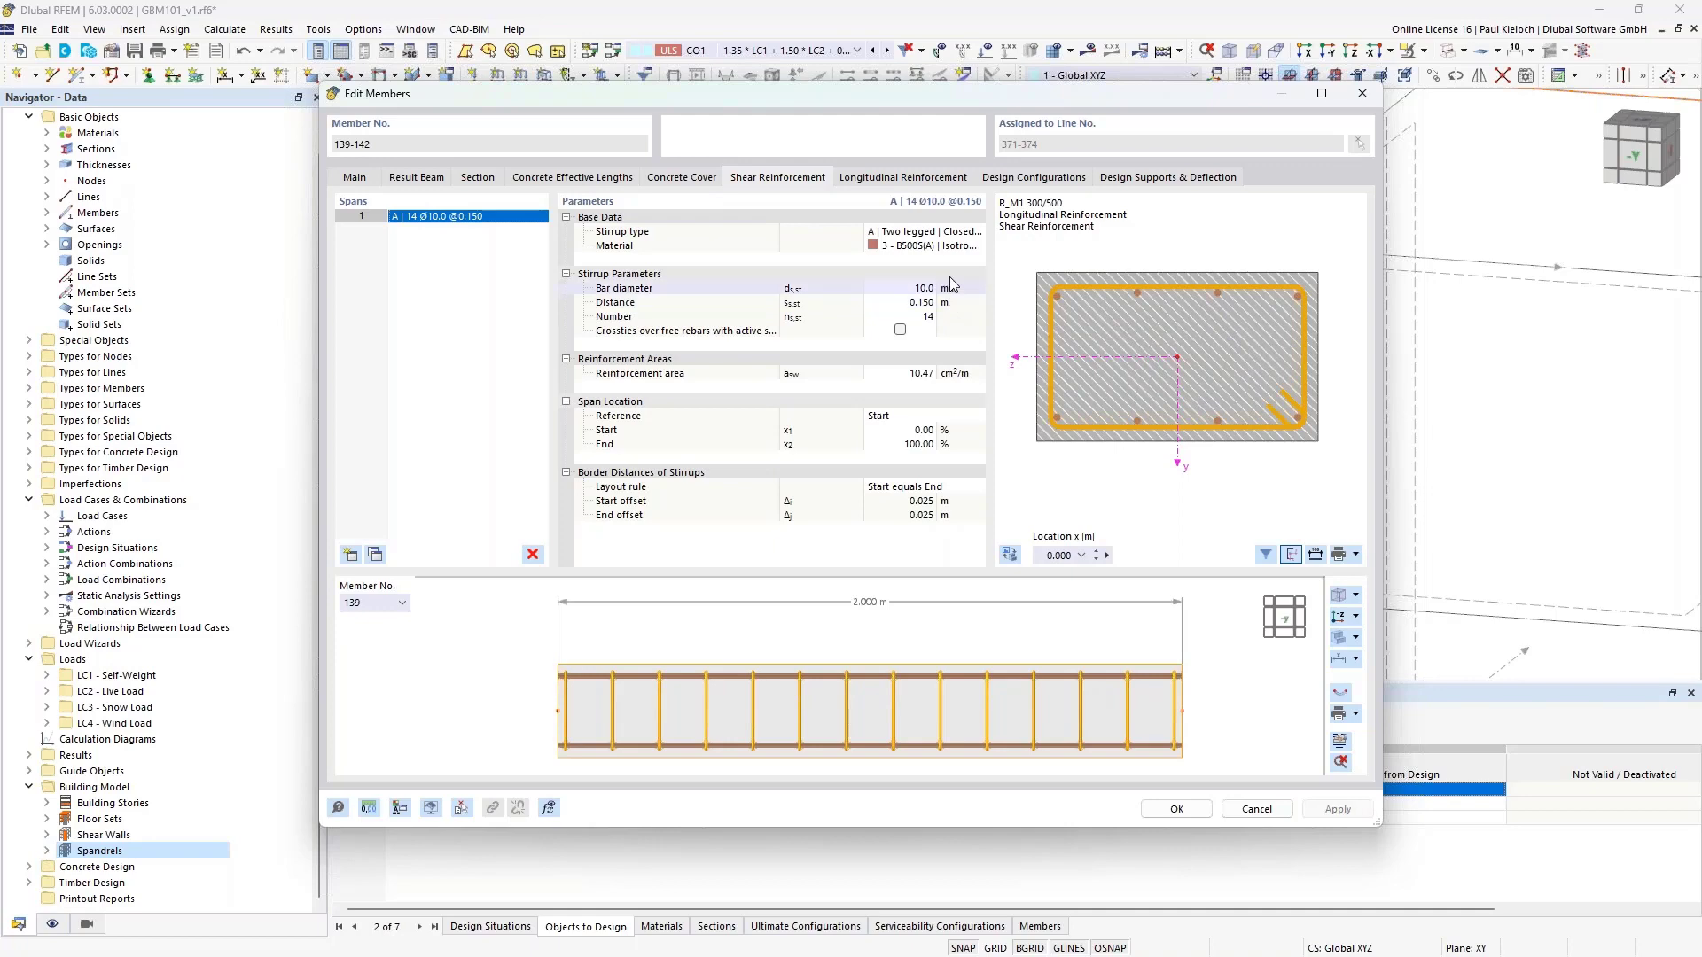
# Set the longitudinal reinforcement of members 139-142 to 10 bars and confirm the member settings
pyautogui.click(955, 178)
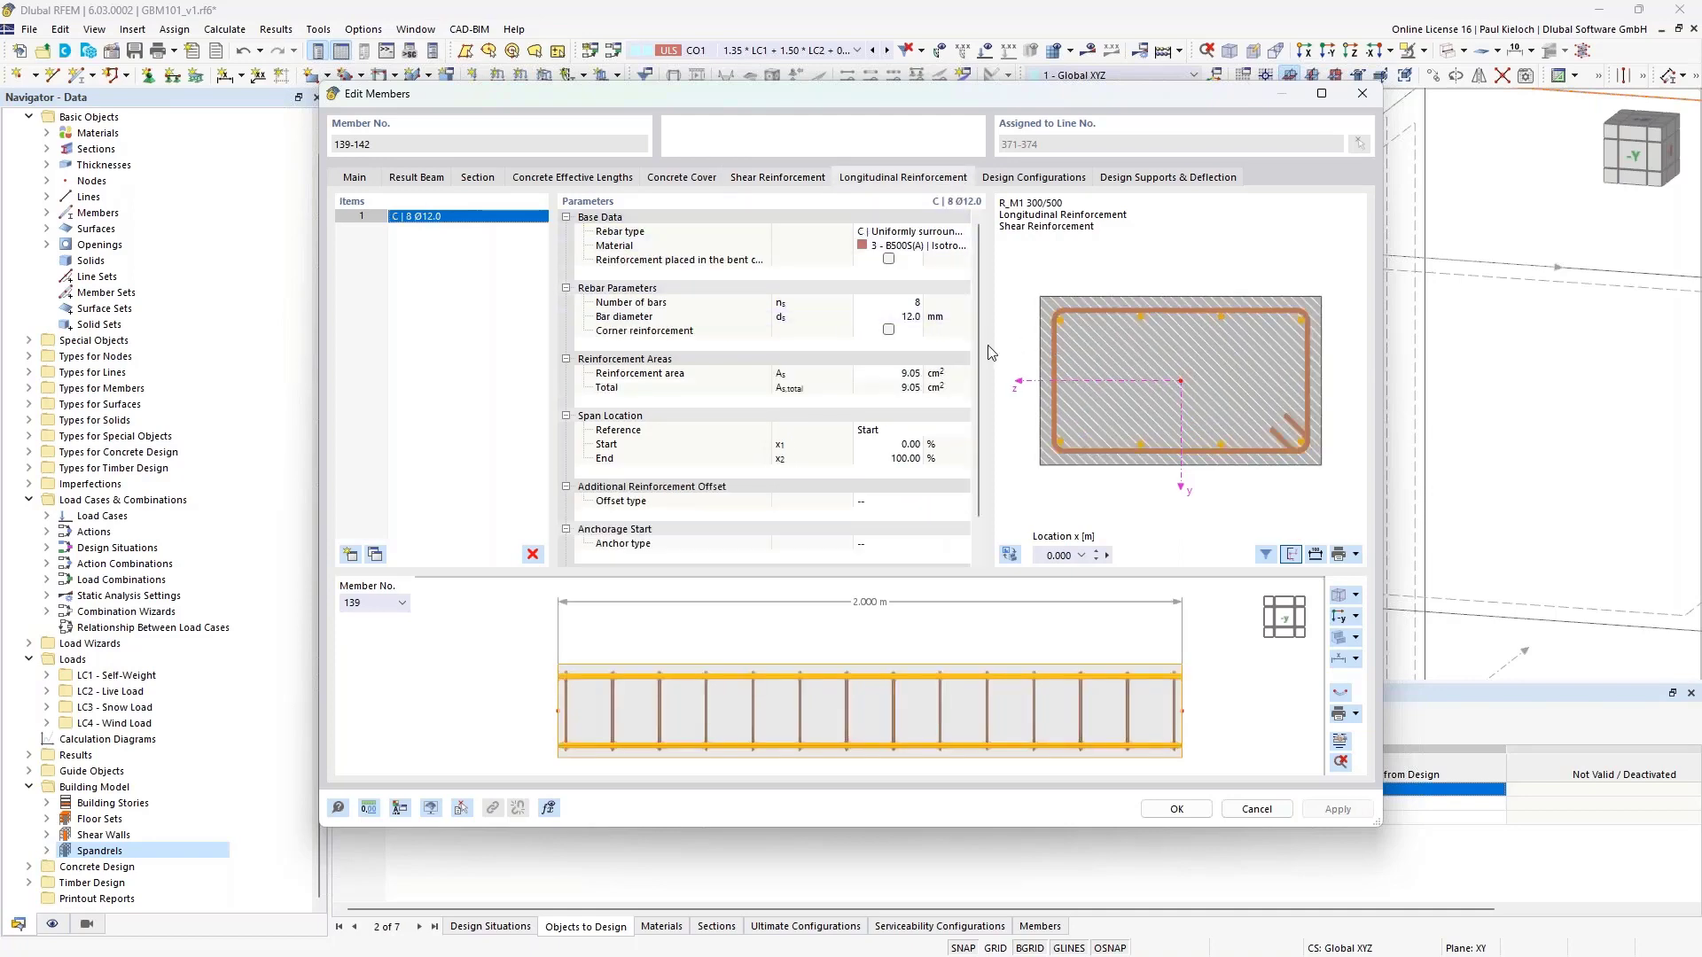
pyautogui.click(900, 302)
pyautogui.write('10')
pyautogui.click(965, 316)
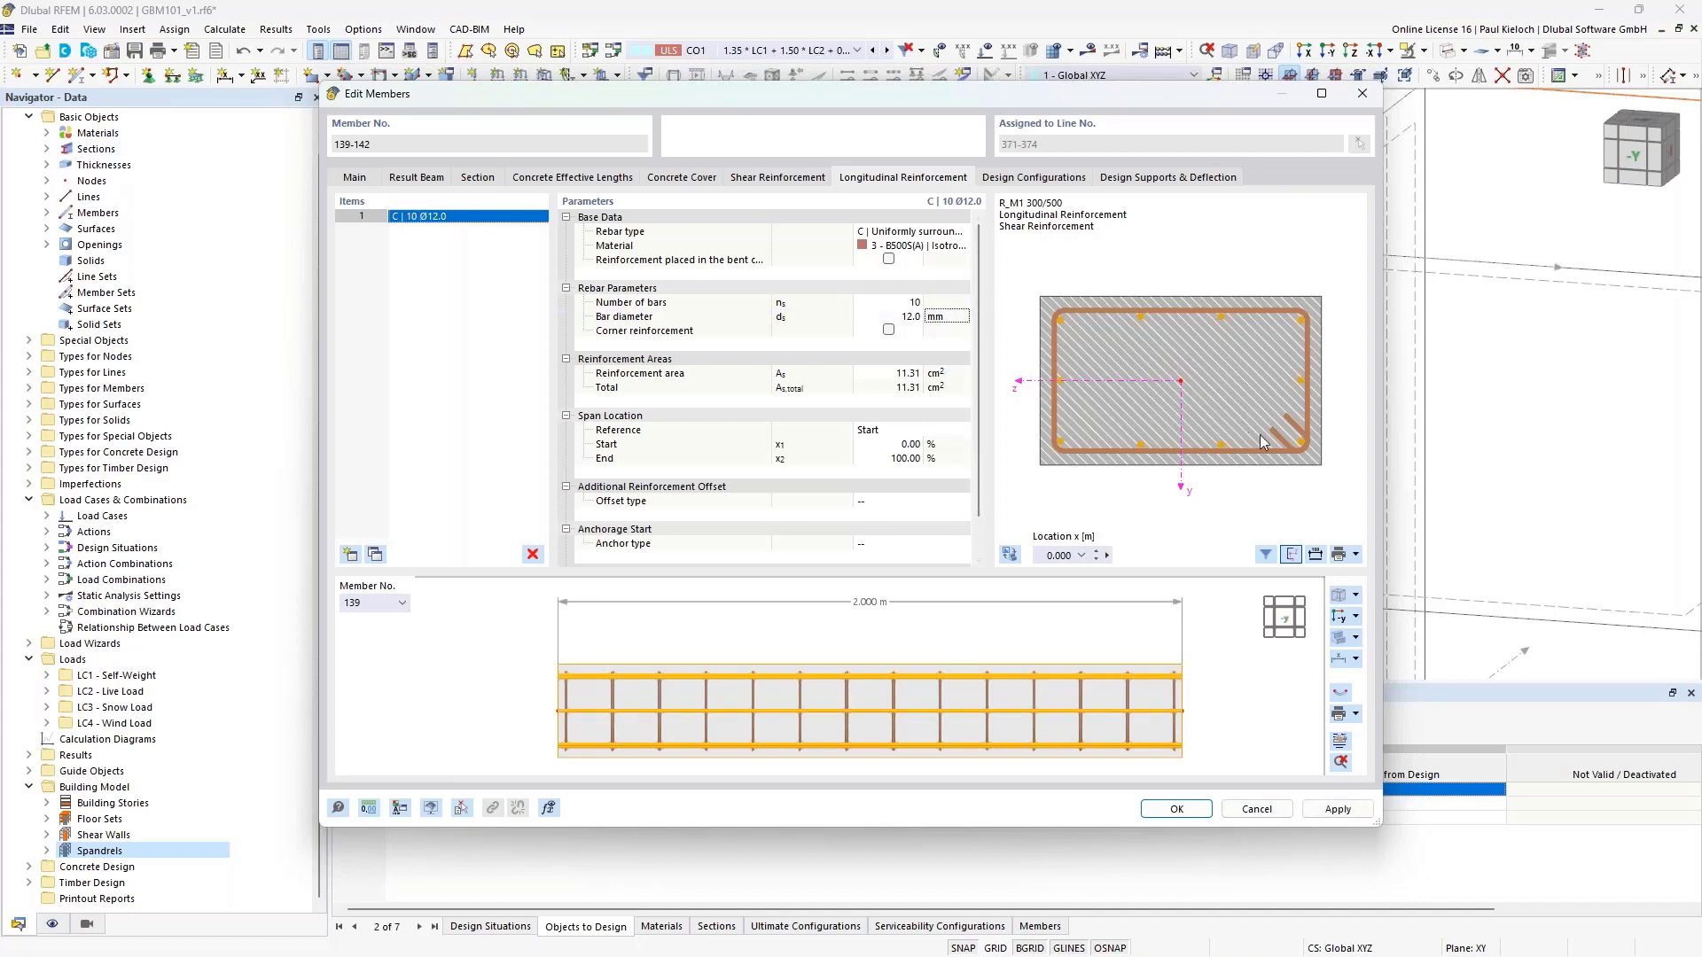
pyautogui.click(1190, 810)
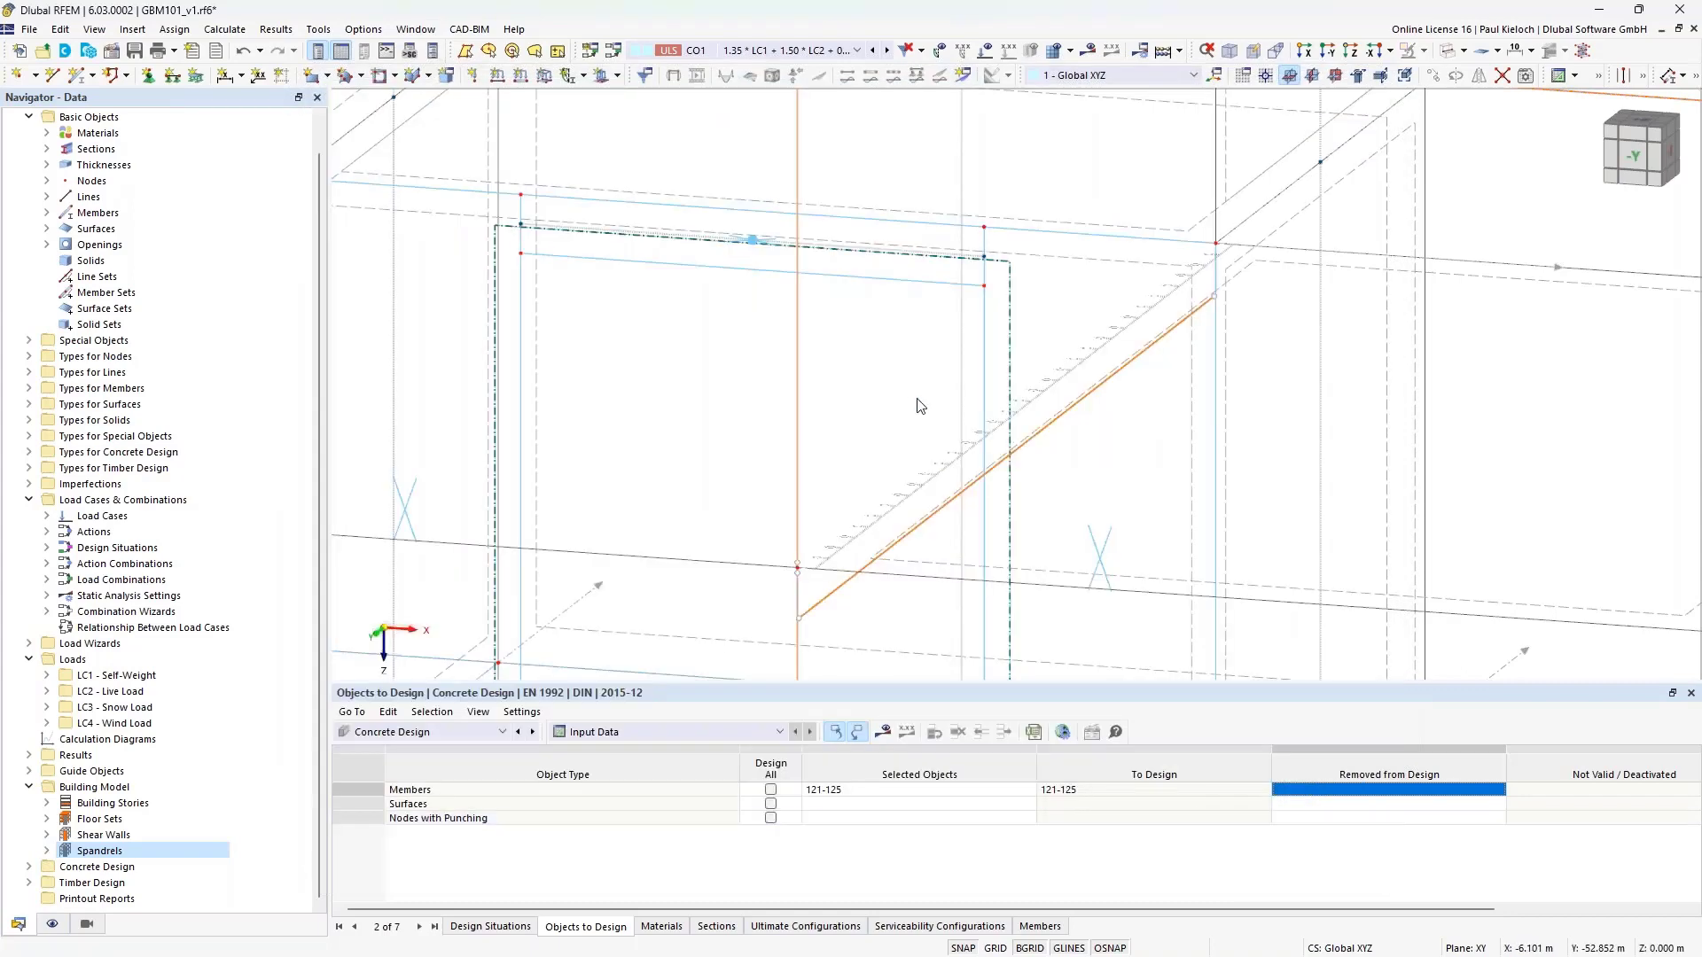
pyautogui.scroll(-4, 1026, 289)
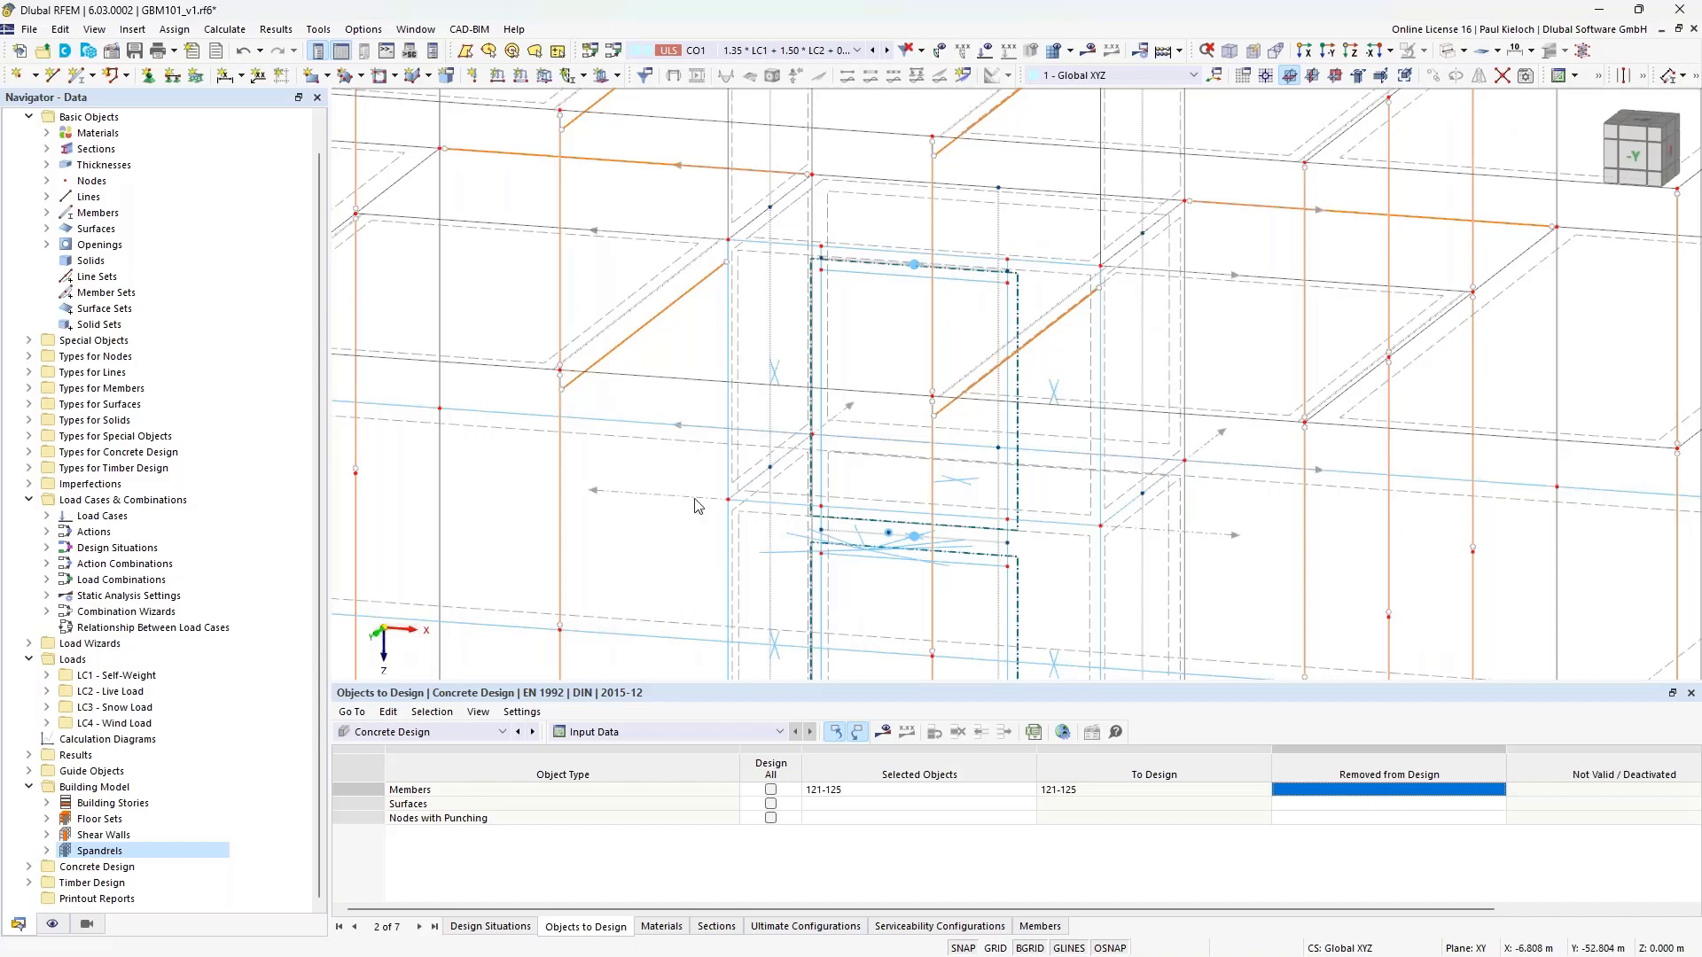
pyautogui.click(133, 836)
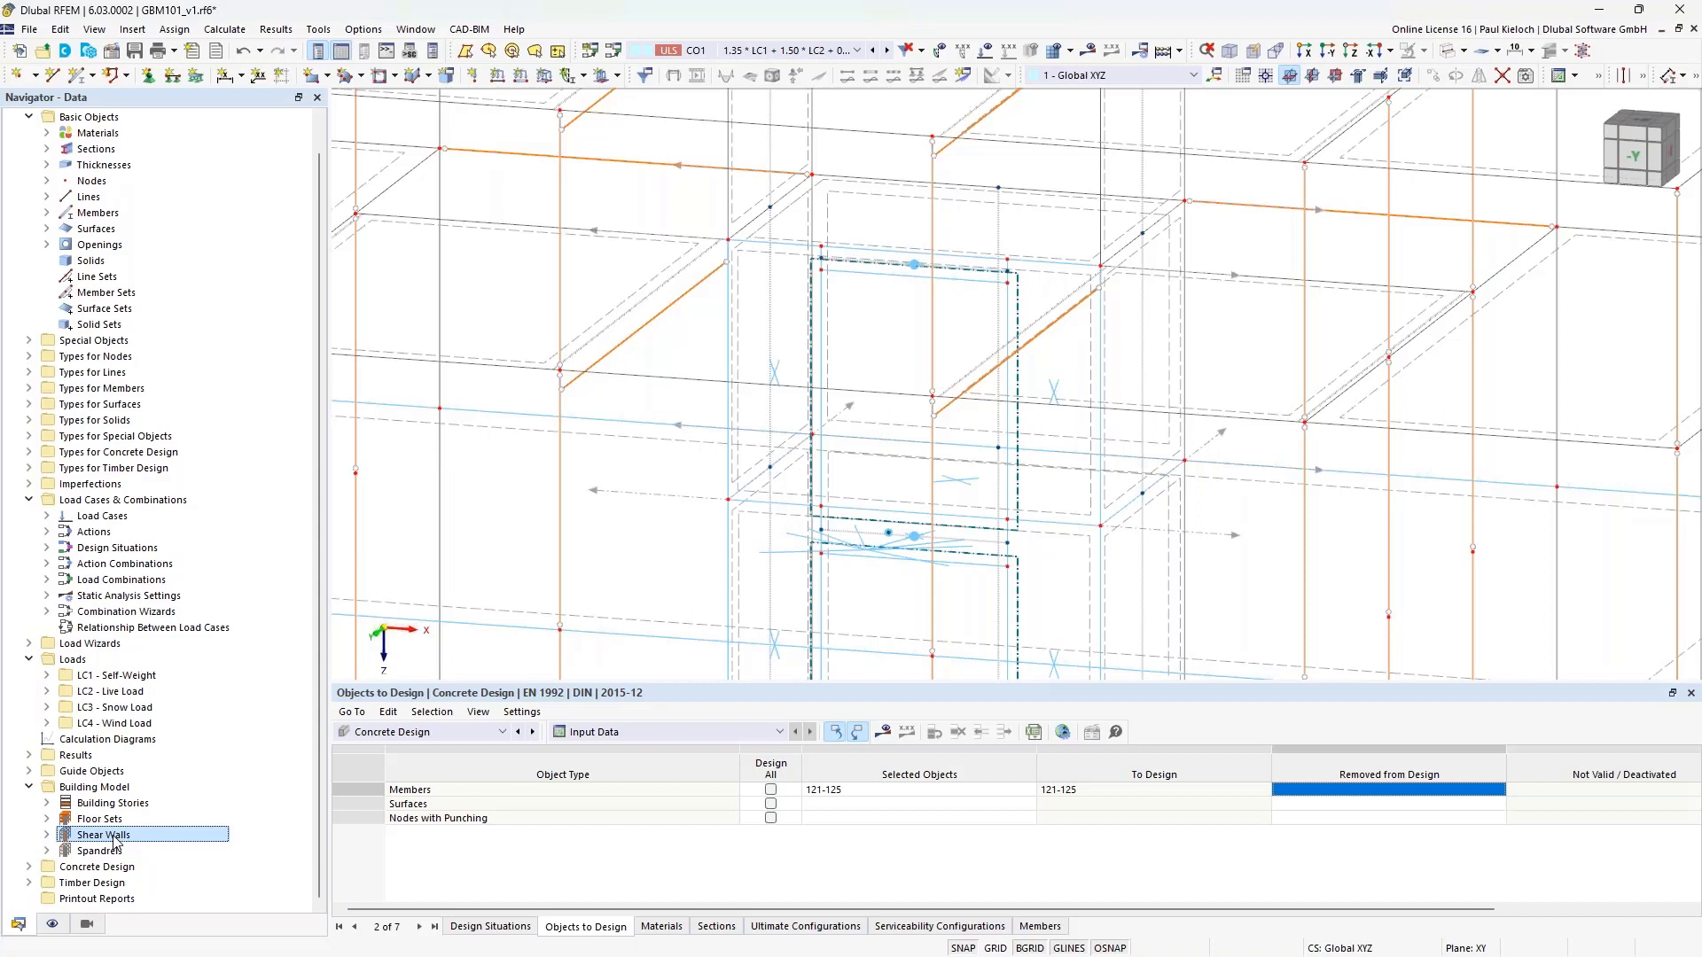
pyautogui.click(104, 853)
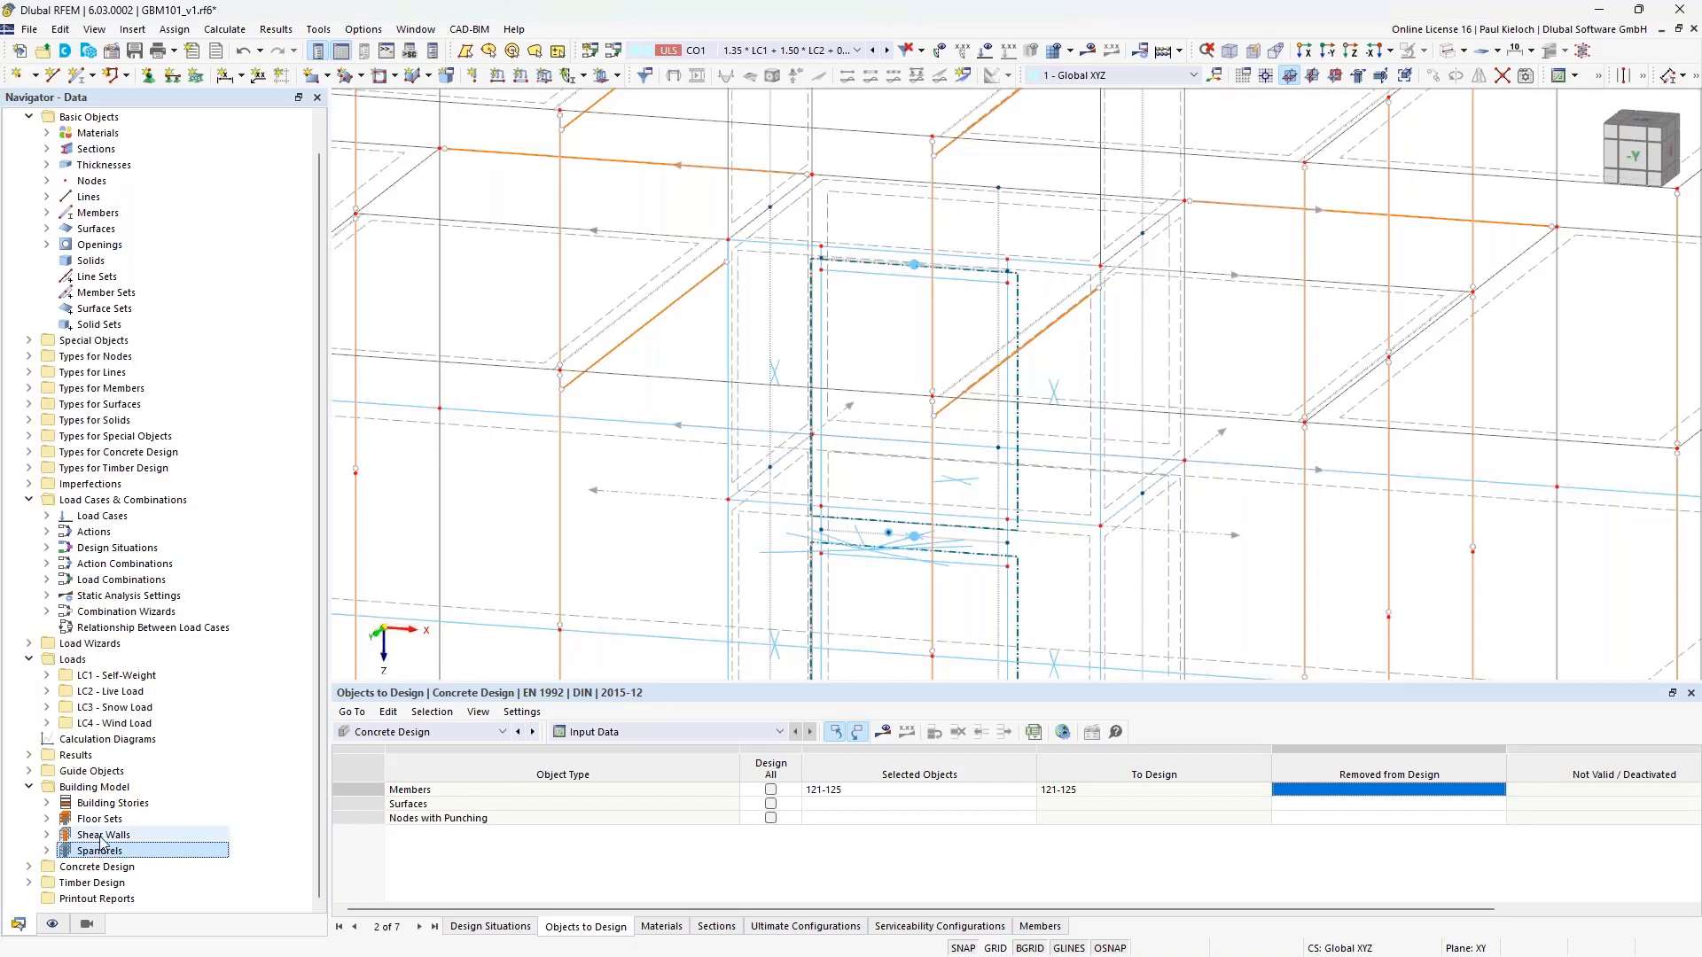
pyautogui.click(103, 836)
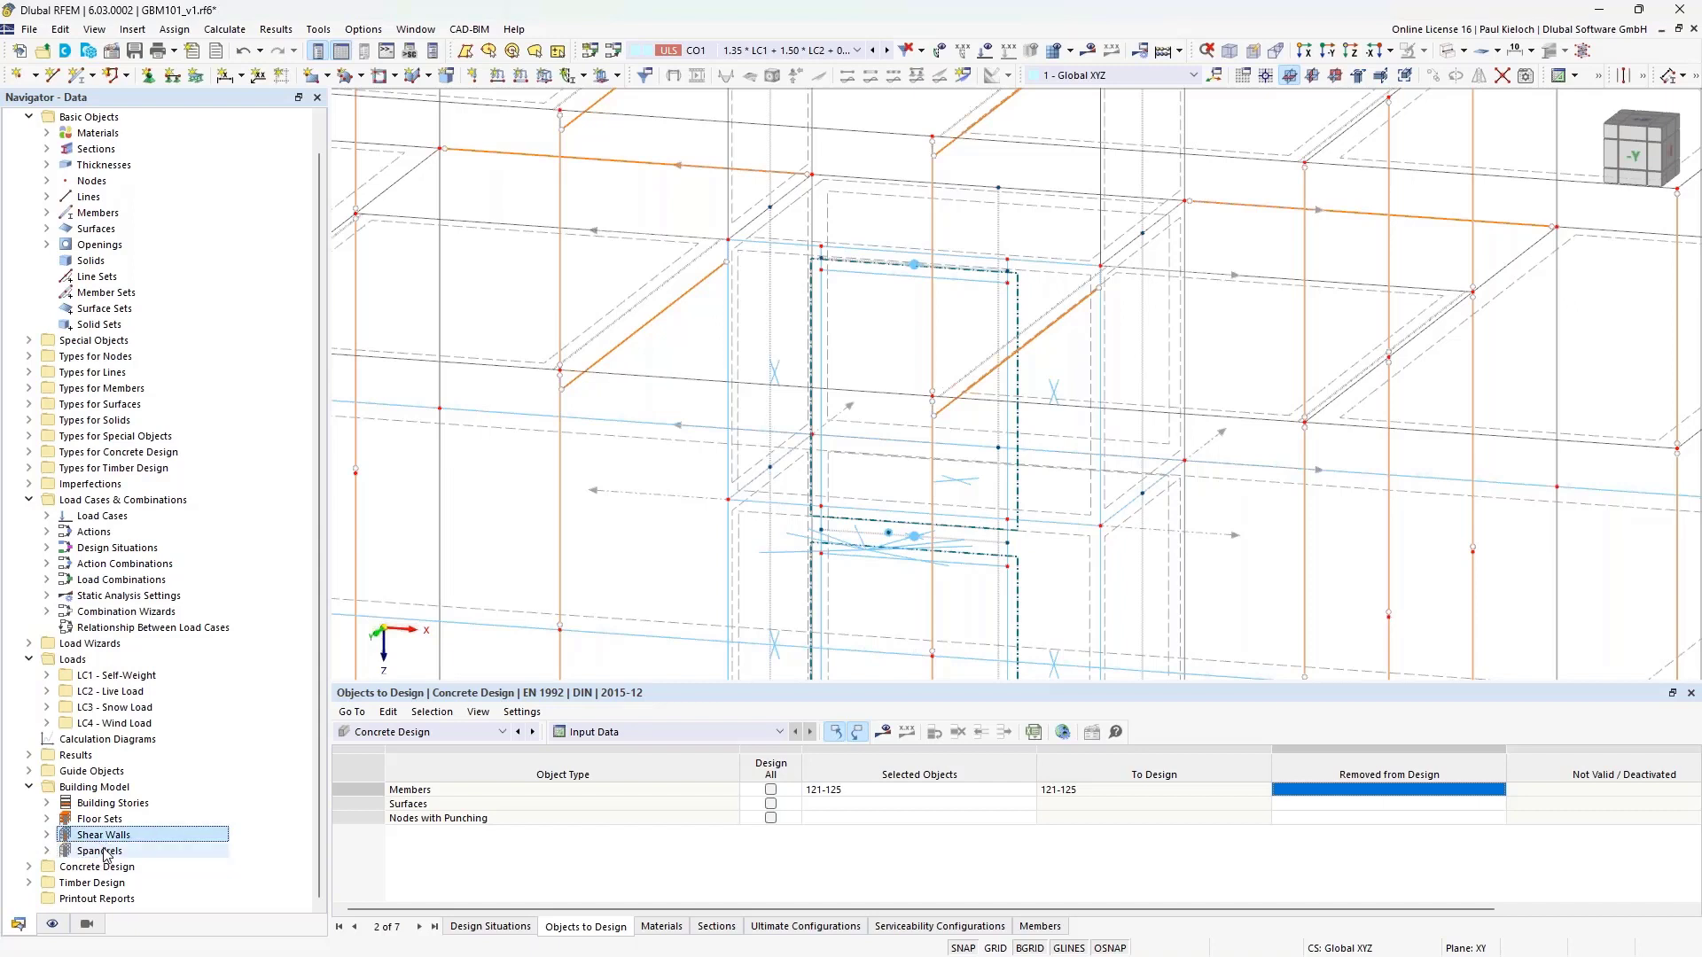
# Add the five spandrel result beams, members 138-142, to the members selected for concrete design and save the model
pyautogui.click(899, 797)
pyautogui.click(1030, 790)
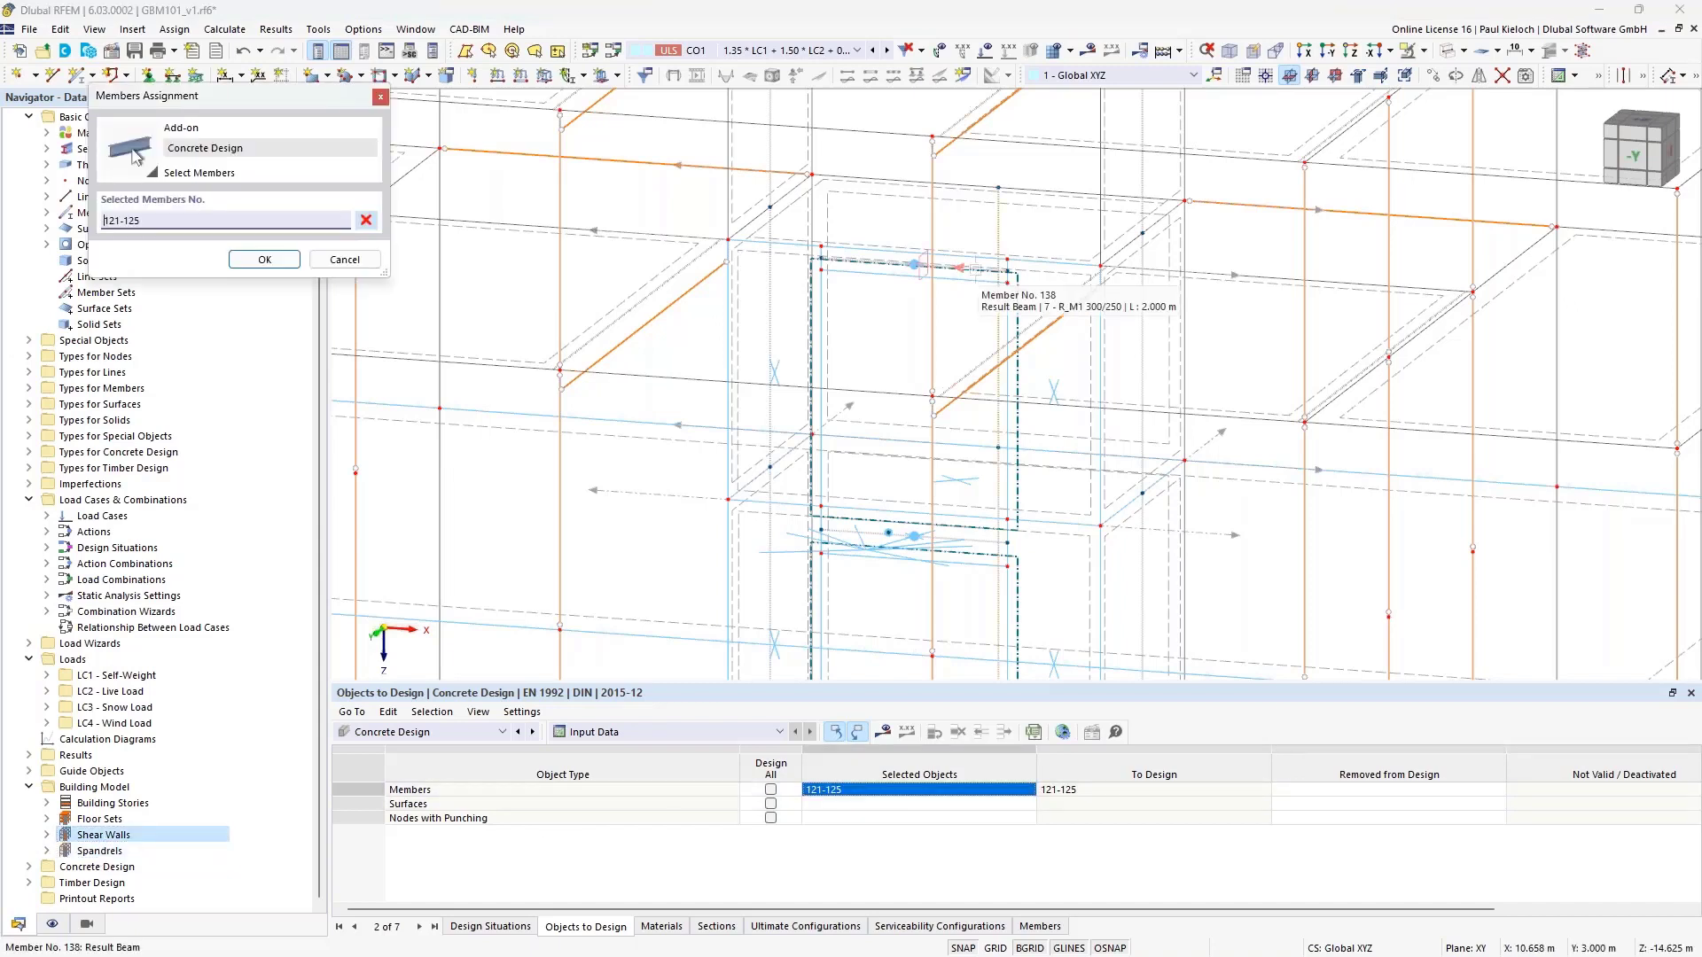
pyautogui.click(975, 268)
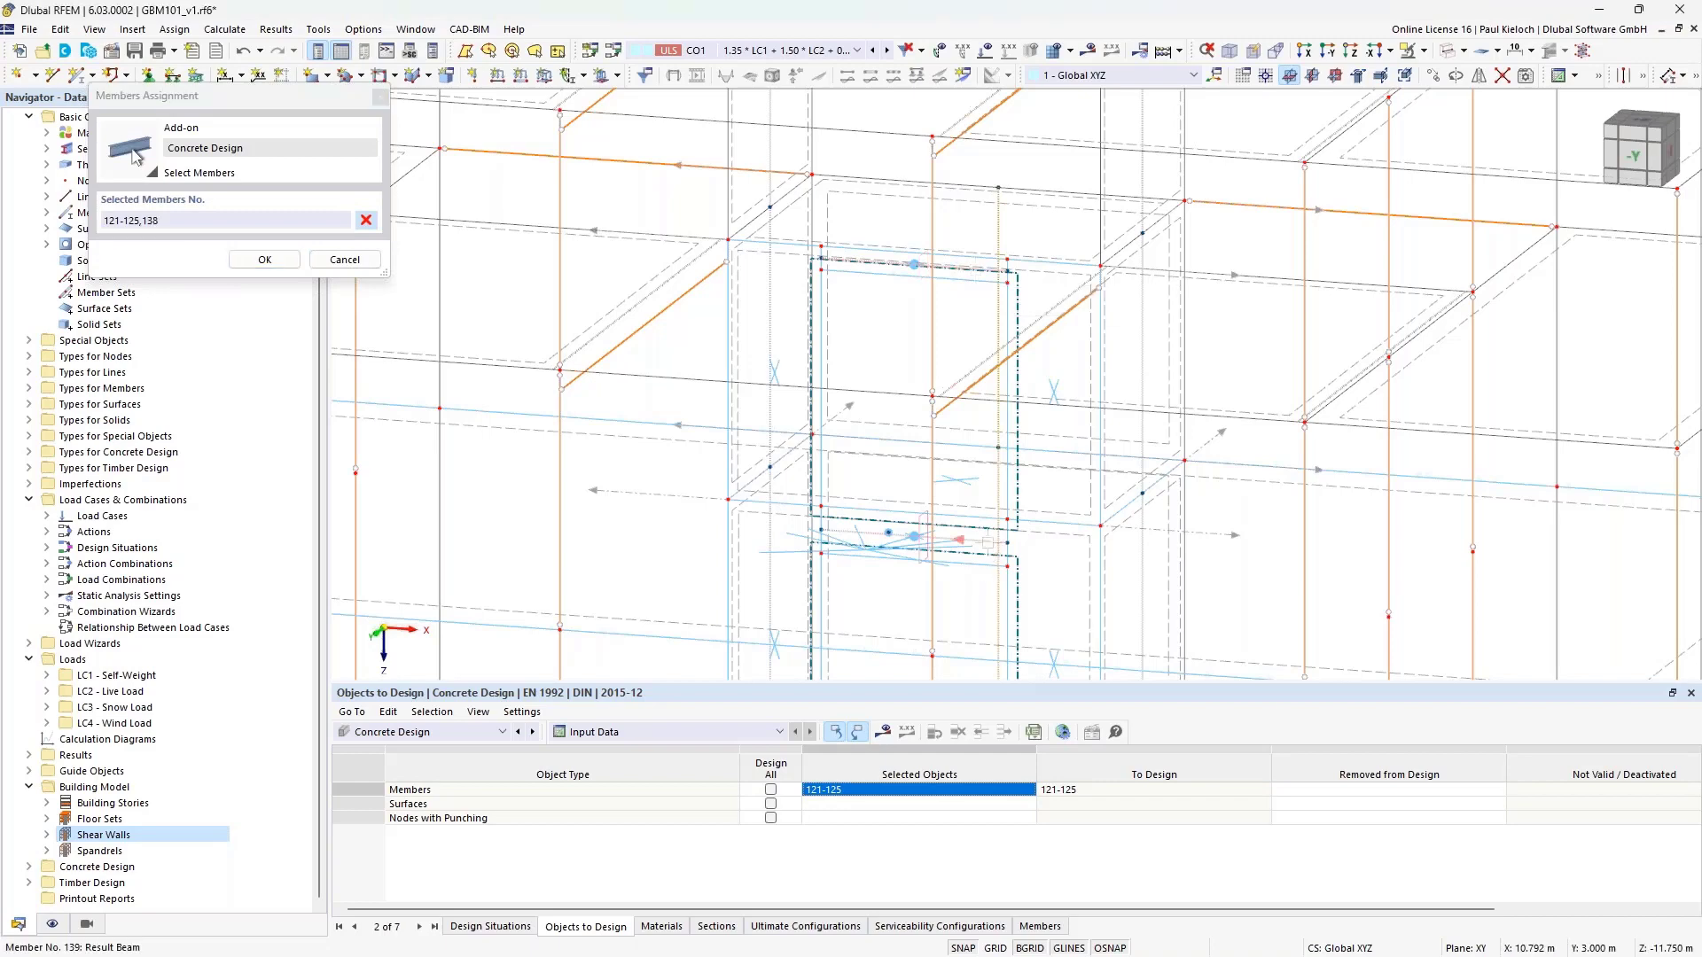
pyautogui.moveTo(977, 500); pyautogui.dragTo(938, 251, button='middle')
pyautogui.click(938, 575)
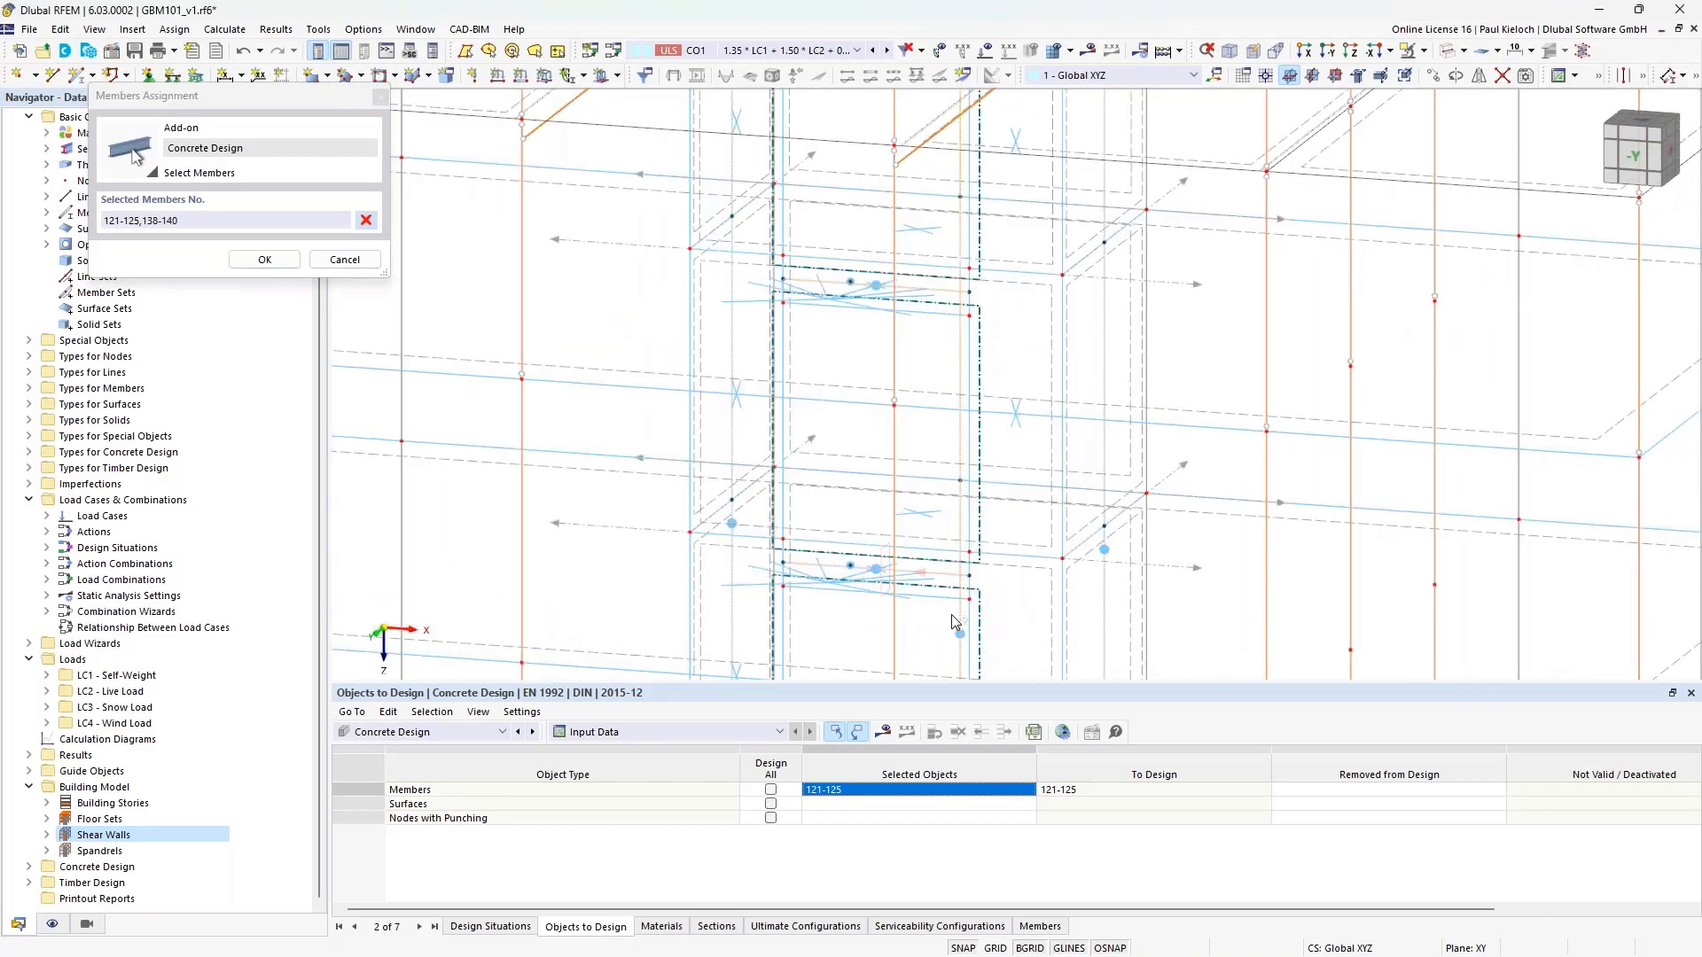
pyautogui.moveTo(957, 627); pyautogui.dragTo(919, 556, button='middle')
pyautogui.click(937, 570)
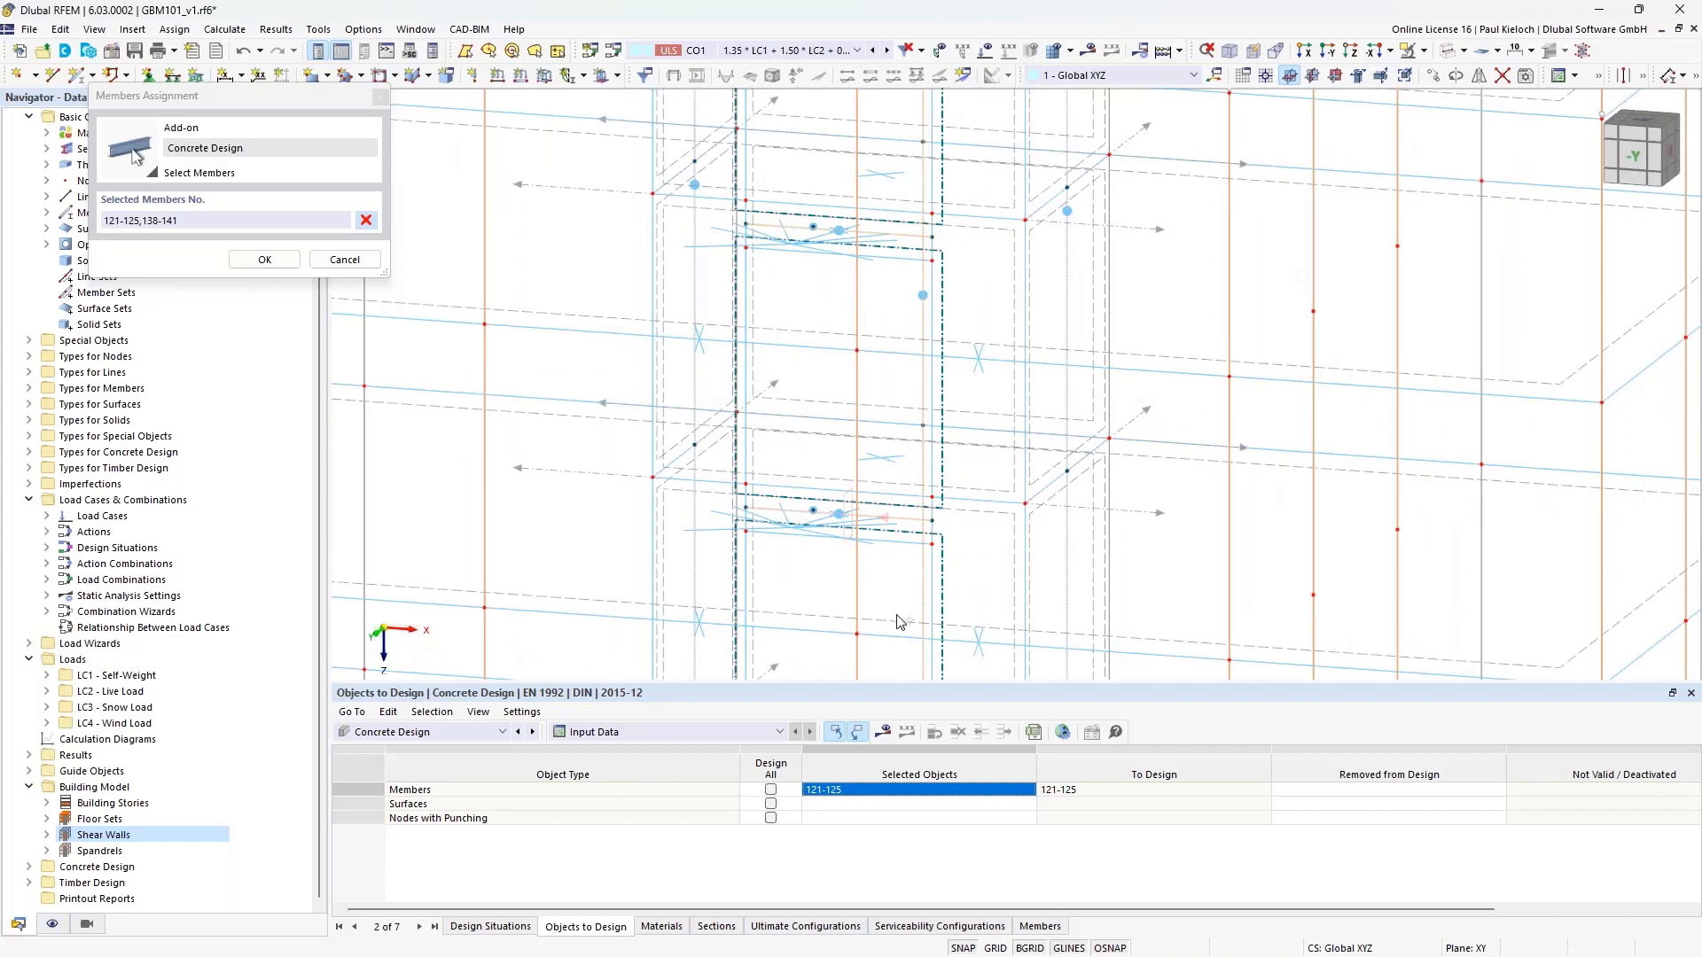
pyautogui.moveTo(887, 479); pyautogui.dragTo(858, 130, button='middle')
pyautogui.click(867, 440)
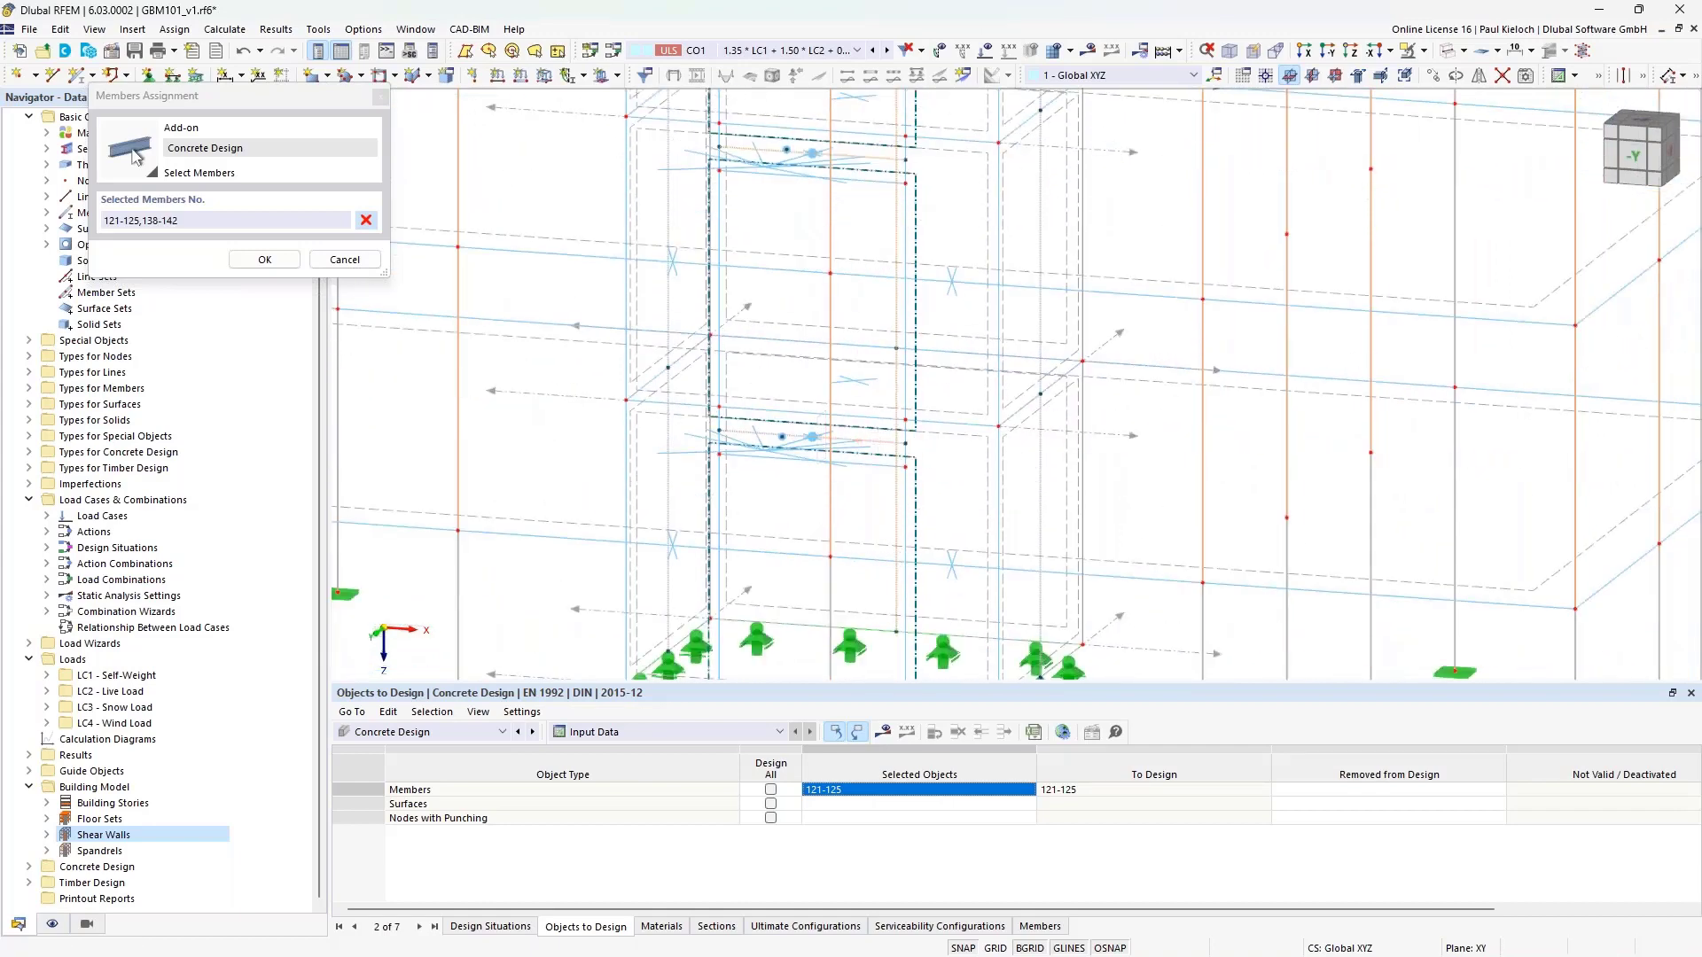
pyautogui.moveTo(887, 537); pyautogui.dragTo(877, 319, button='middle')
pyautogui.click(264, 259)
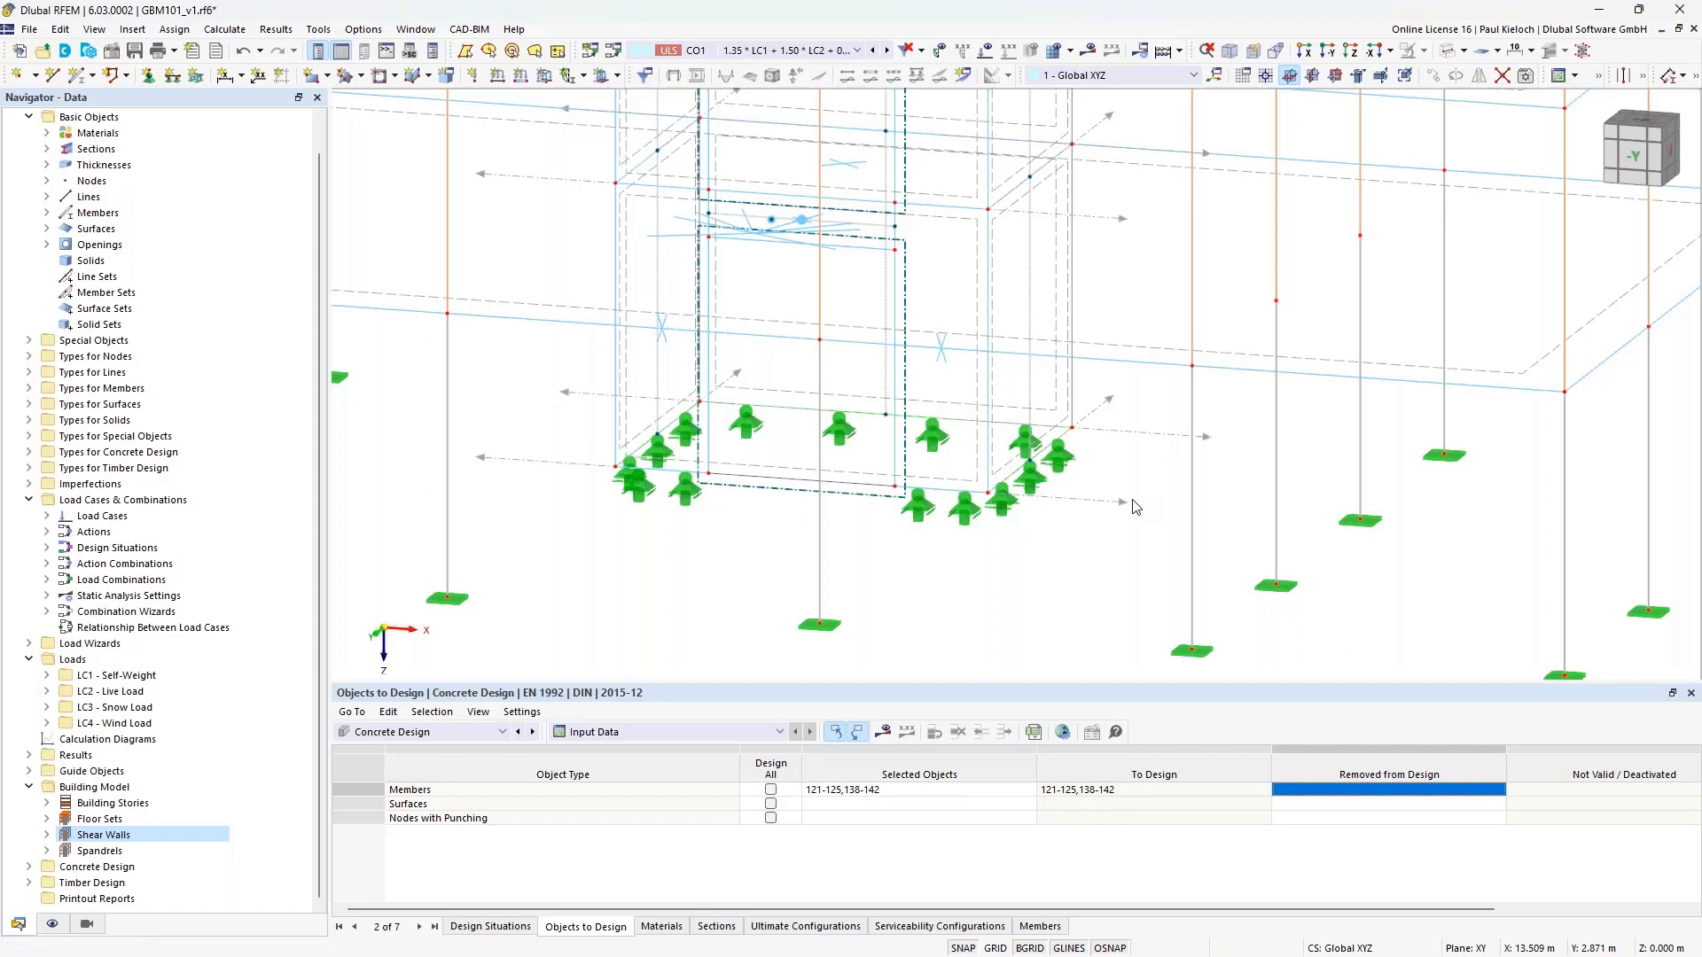
pyautogui.hotkey('ctrl', 's')
# Open the floor slab surfaces 1, 6, 11 and 16 for editing and review their concrete cover, reinforcement directions and surface reinforcement
pyautogui.scroll(-5, 946, 462)
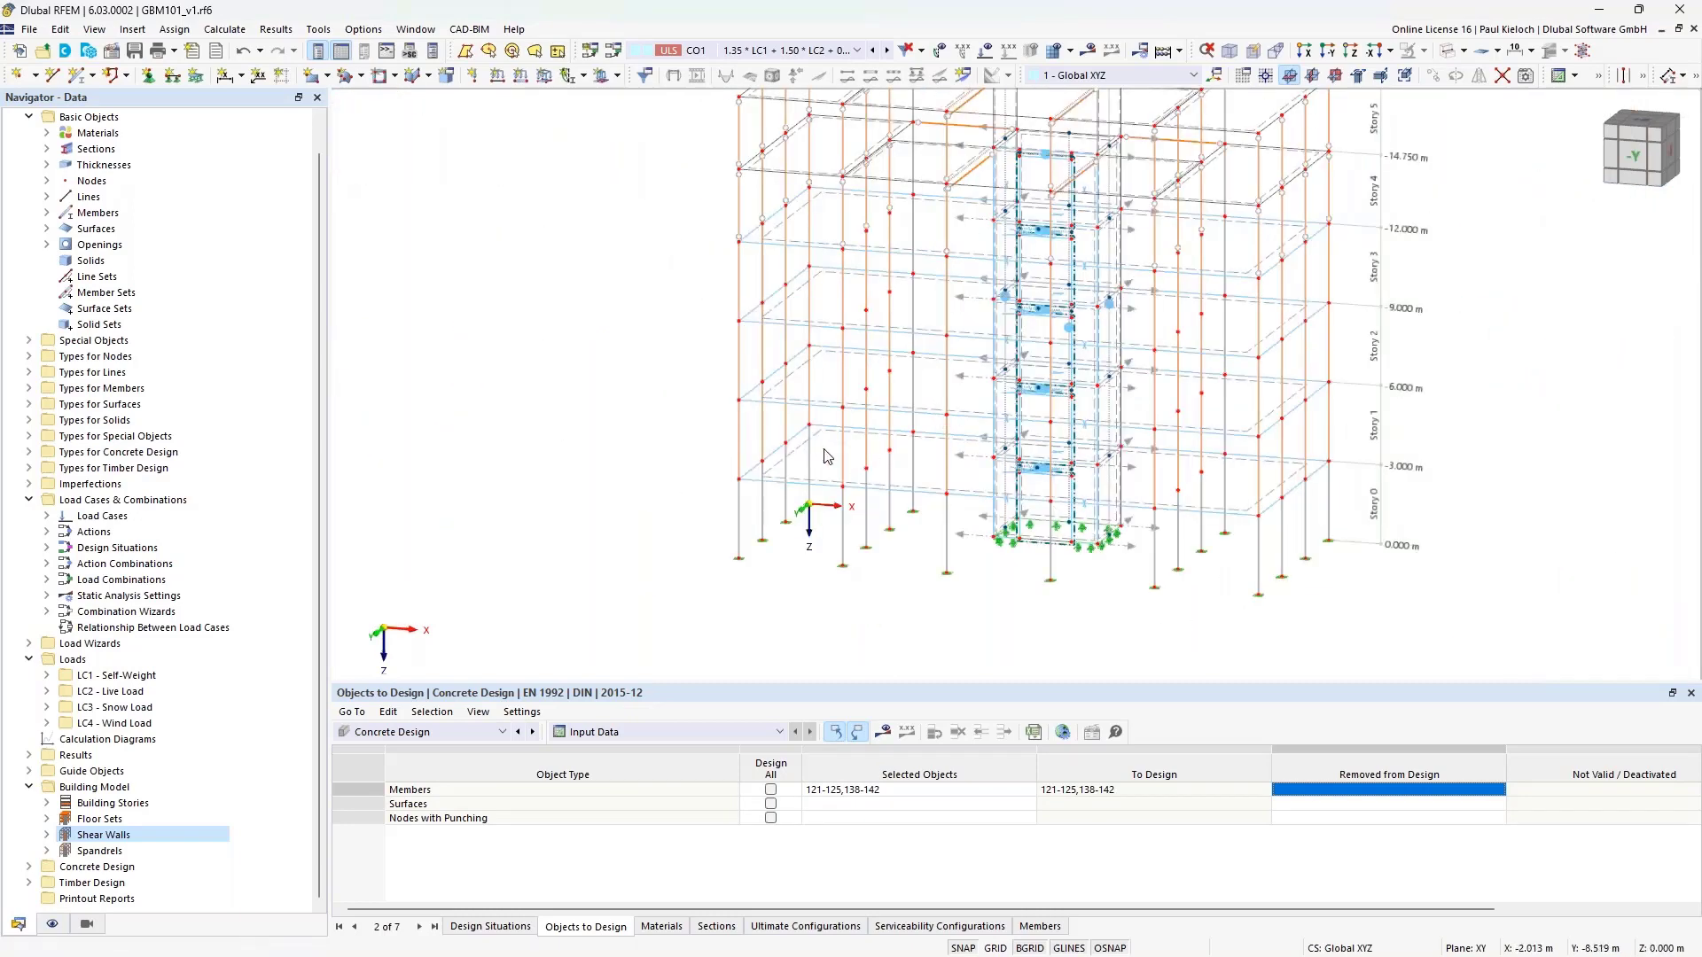
pyautogui.moveTo(810, 449); pyautogui.dragTo(795, 453, button='middle')
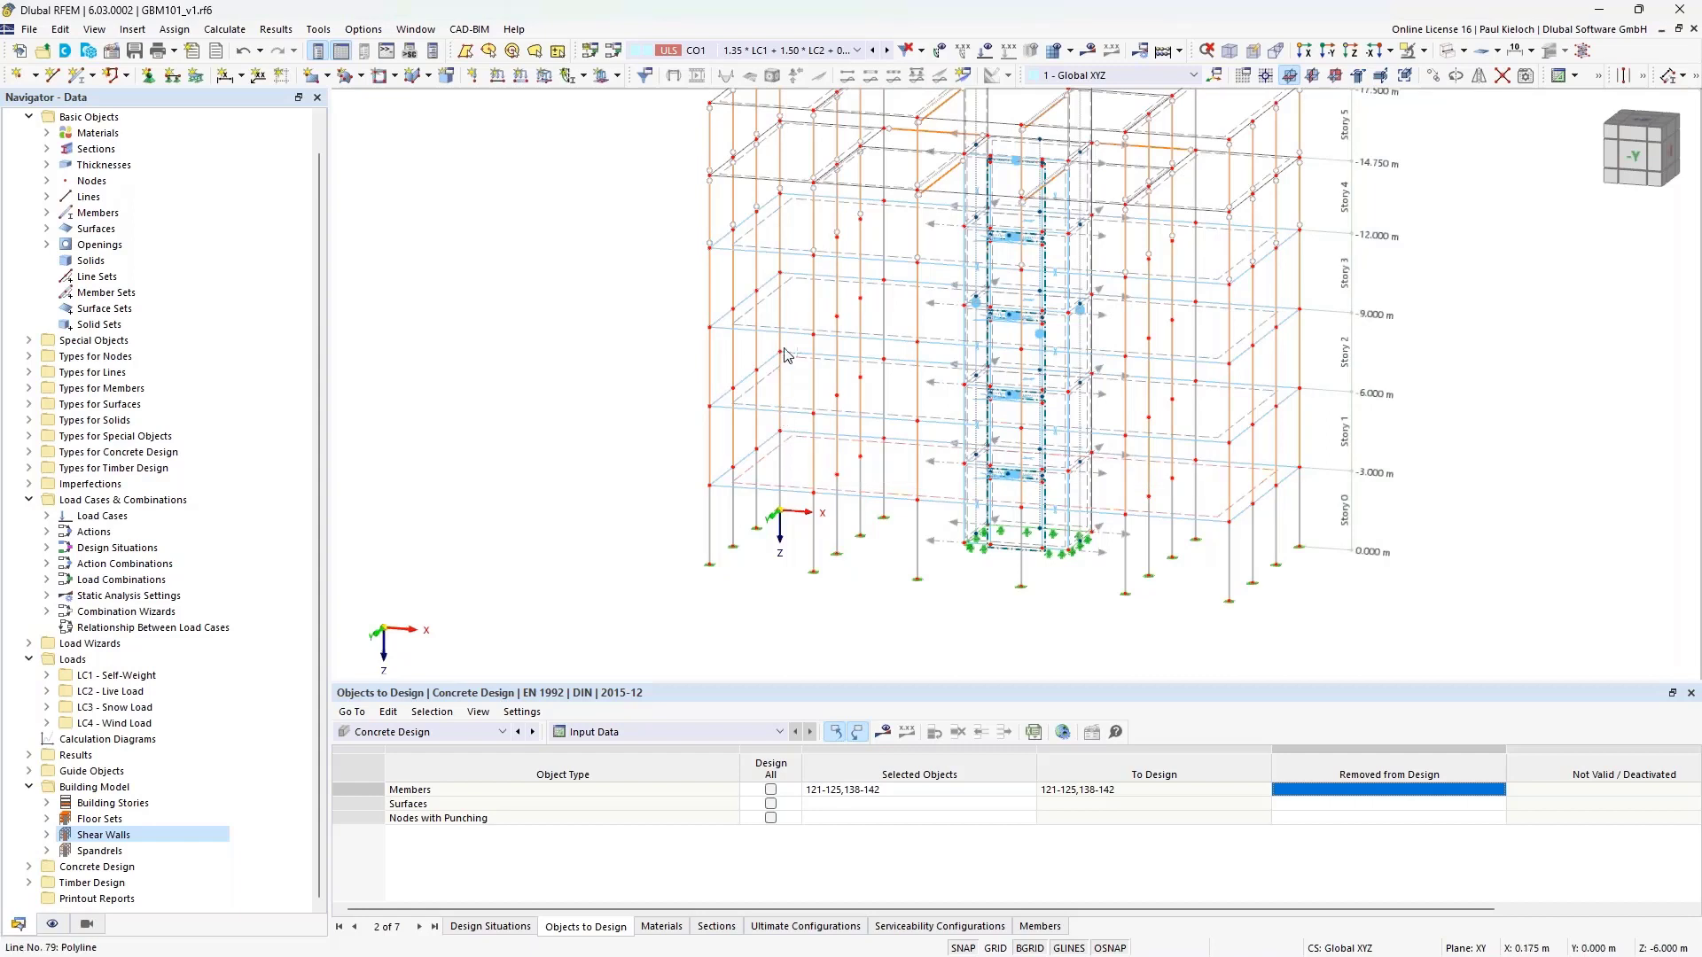
pyautogui.doubleClick(791, 211)
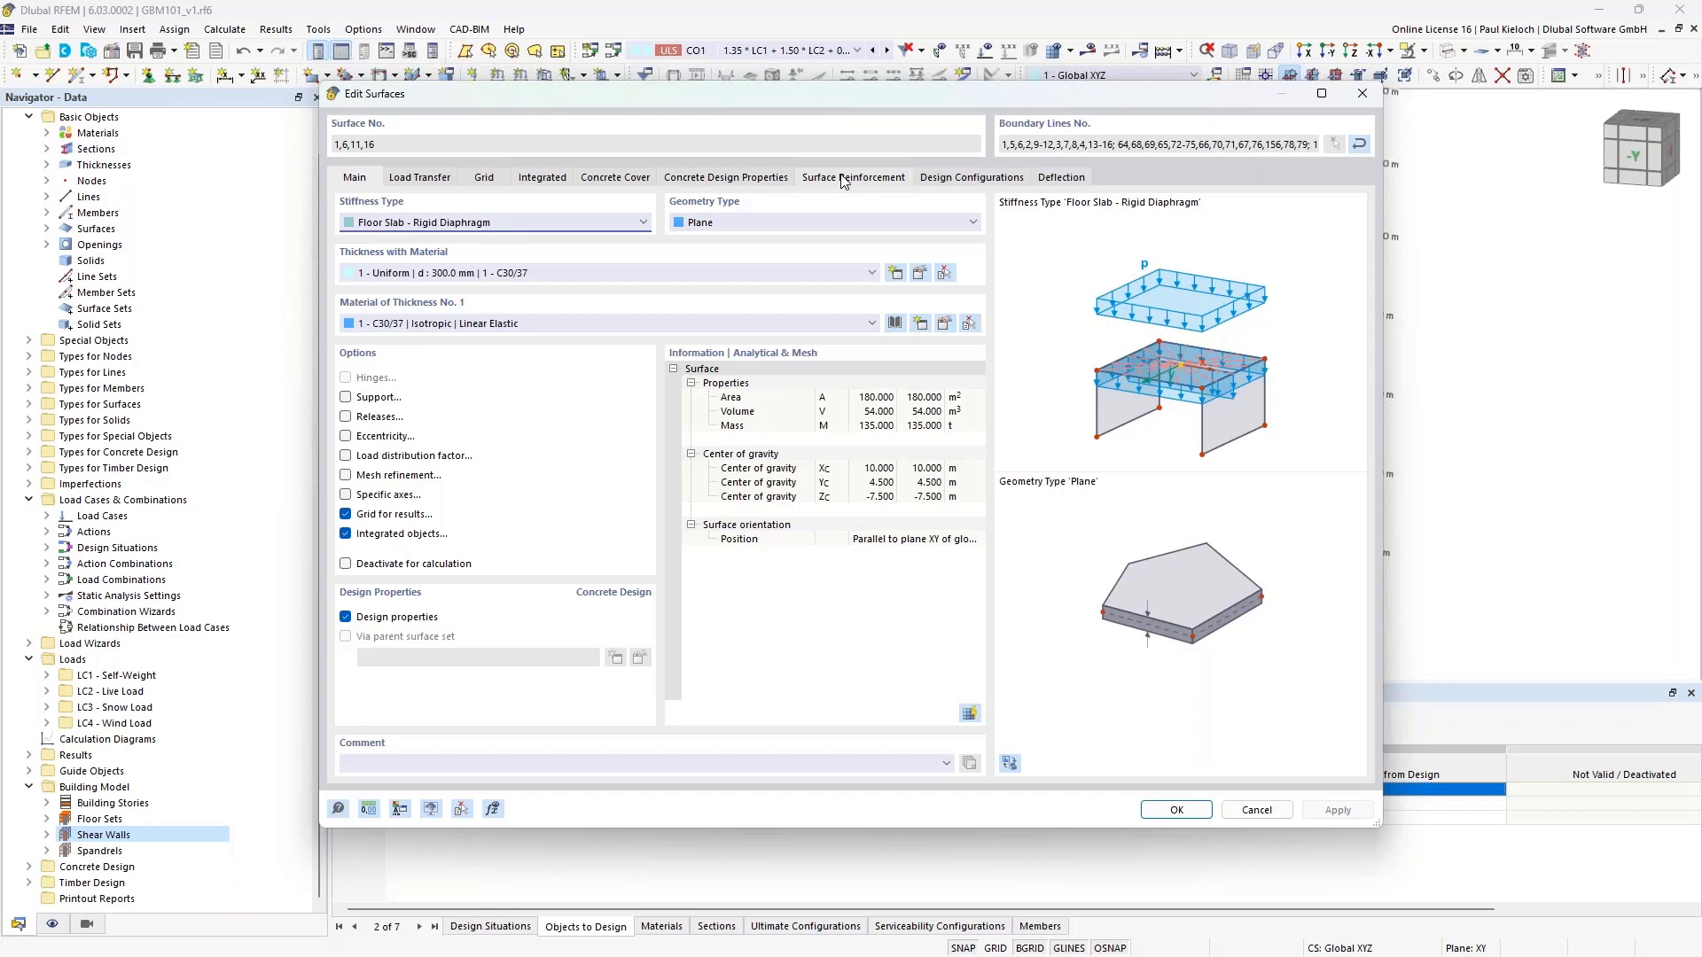
pyautogui.click(626, 180)
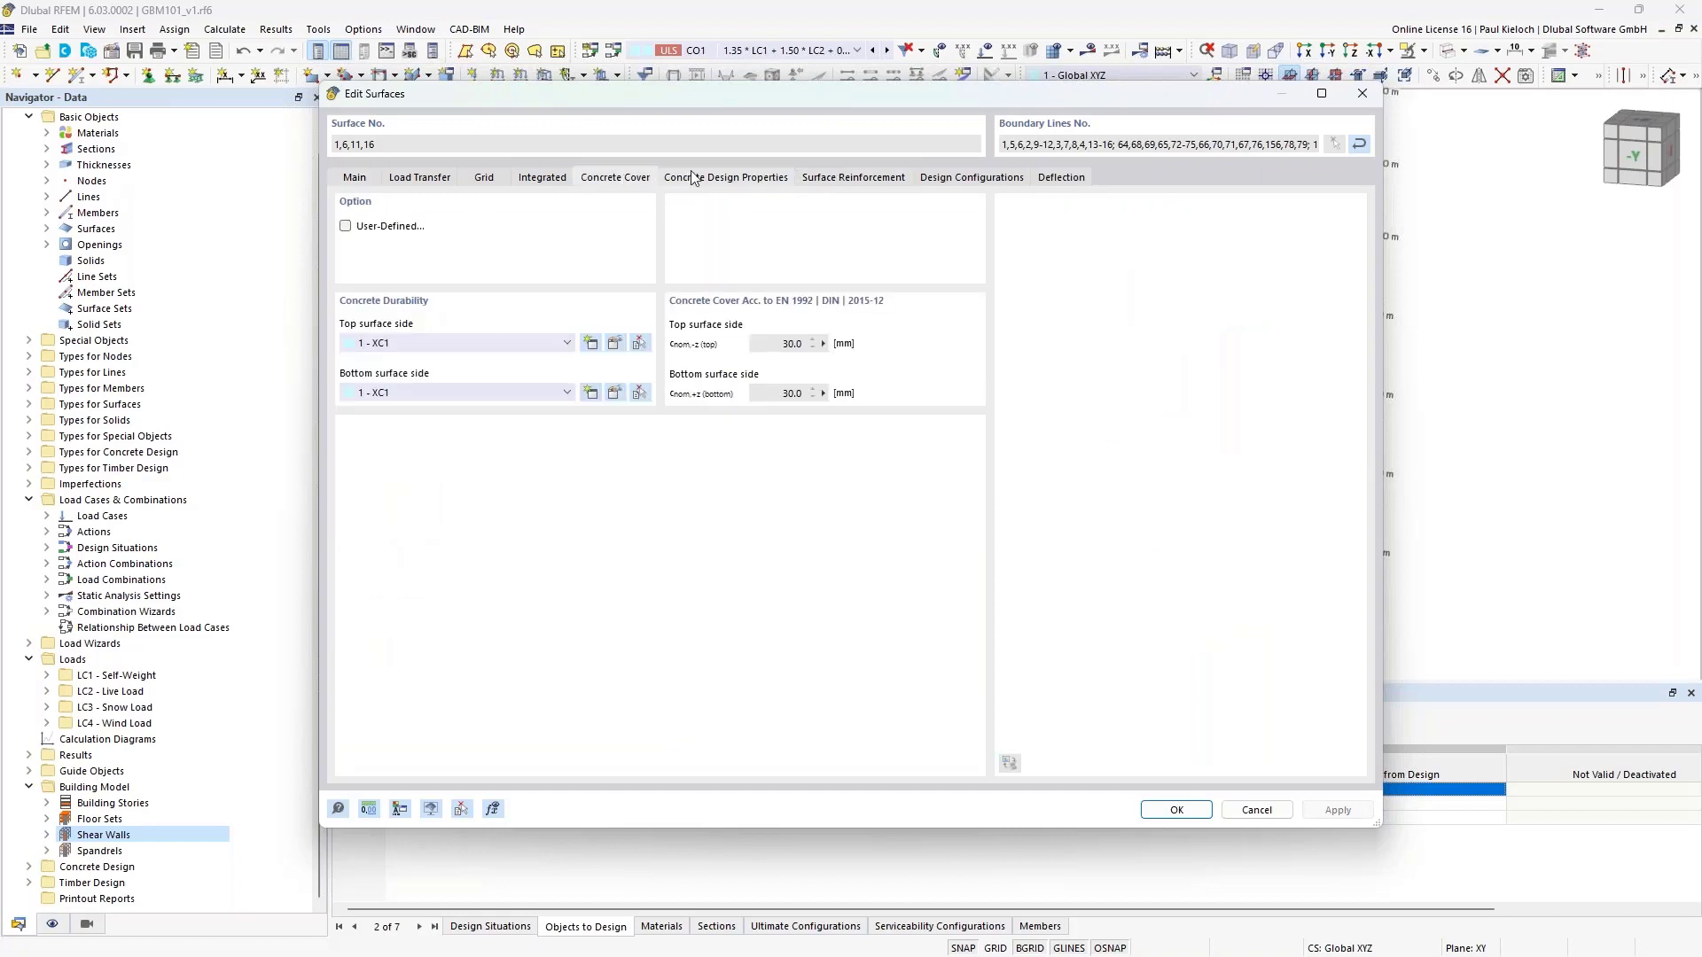
pyautogui.click(776, 179)
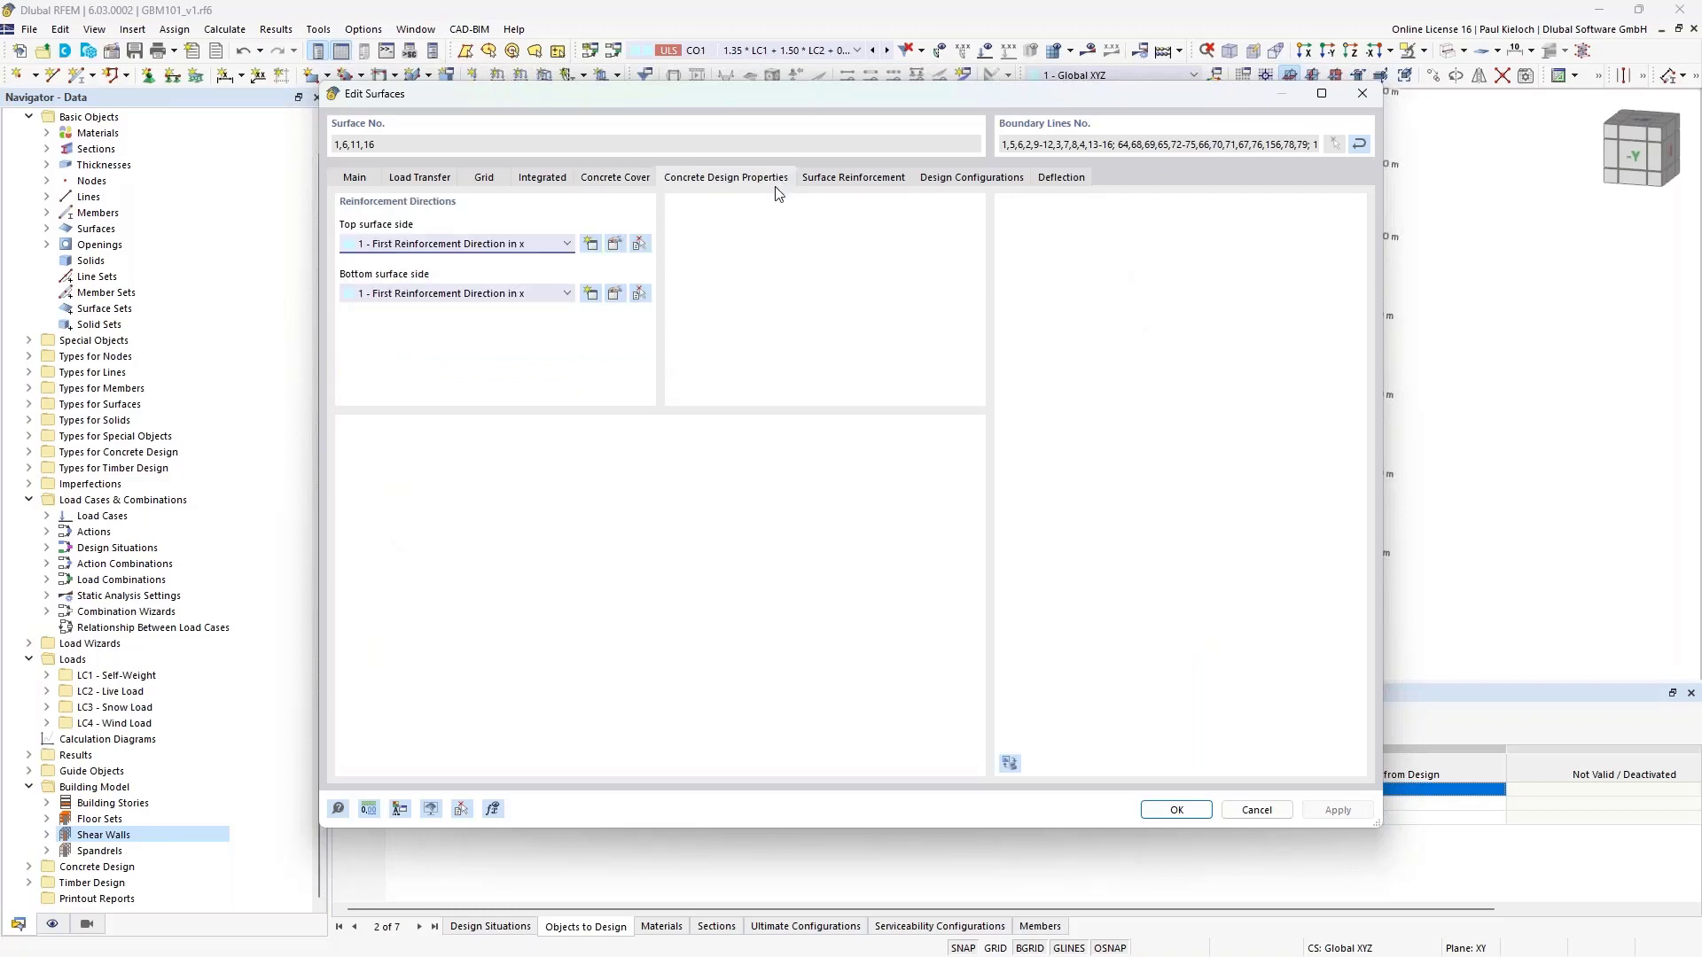
pyautogui.click(847, 178)
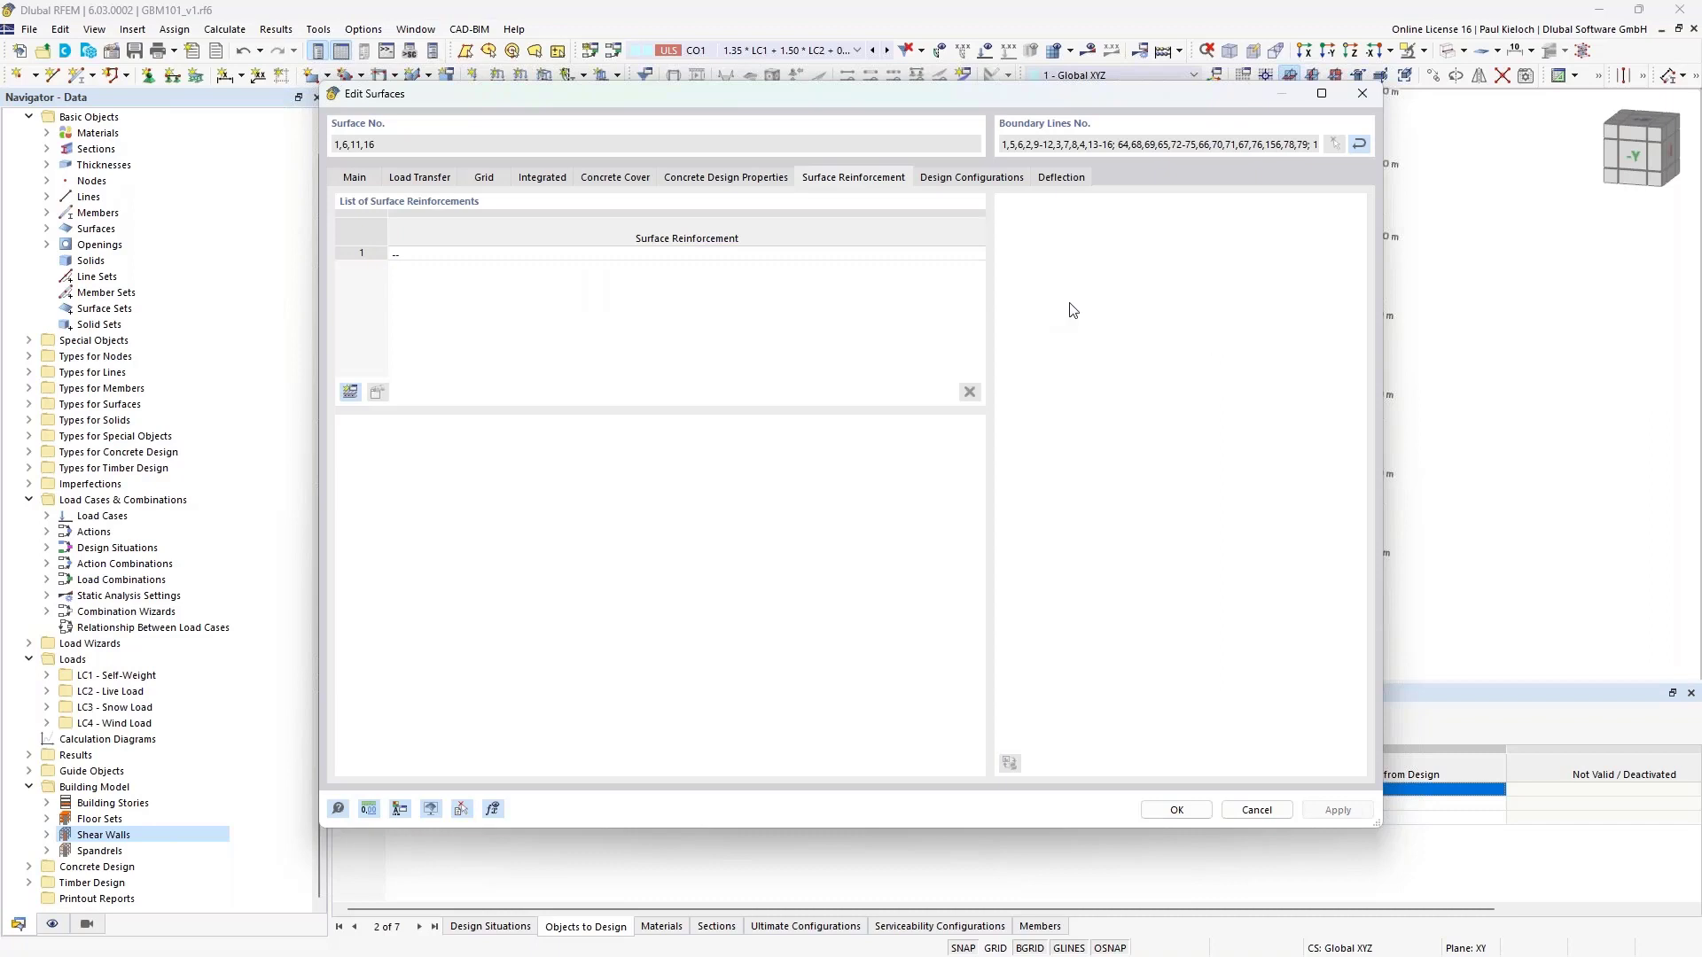
# Assign Q424A mesh reinforcement to the top and bottom of surfaces 1, 6, 11 and 16, then check the assignment on surface 1
pyautogui.click(350, 395)
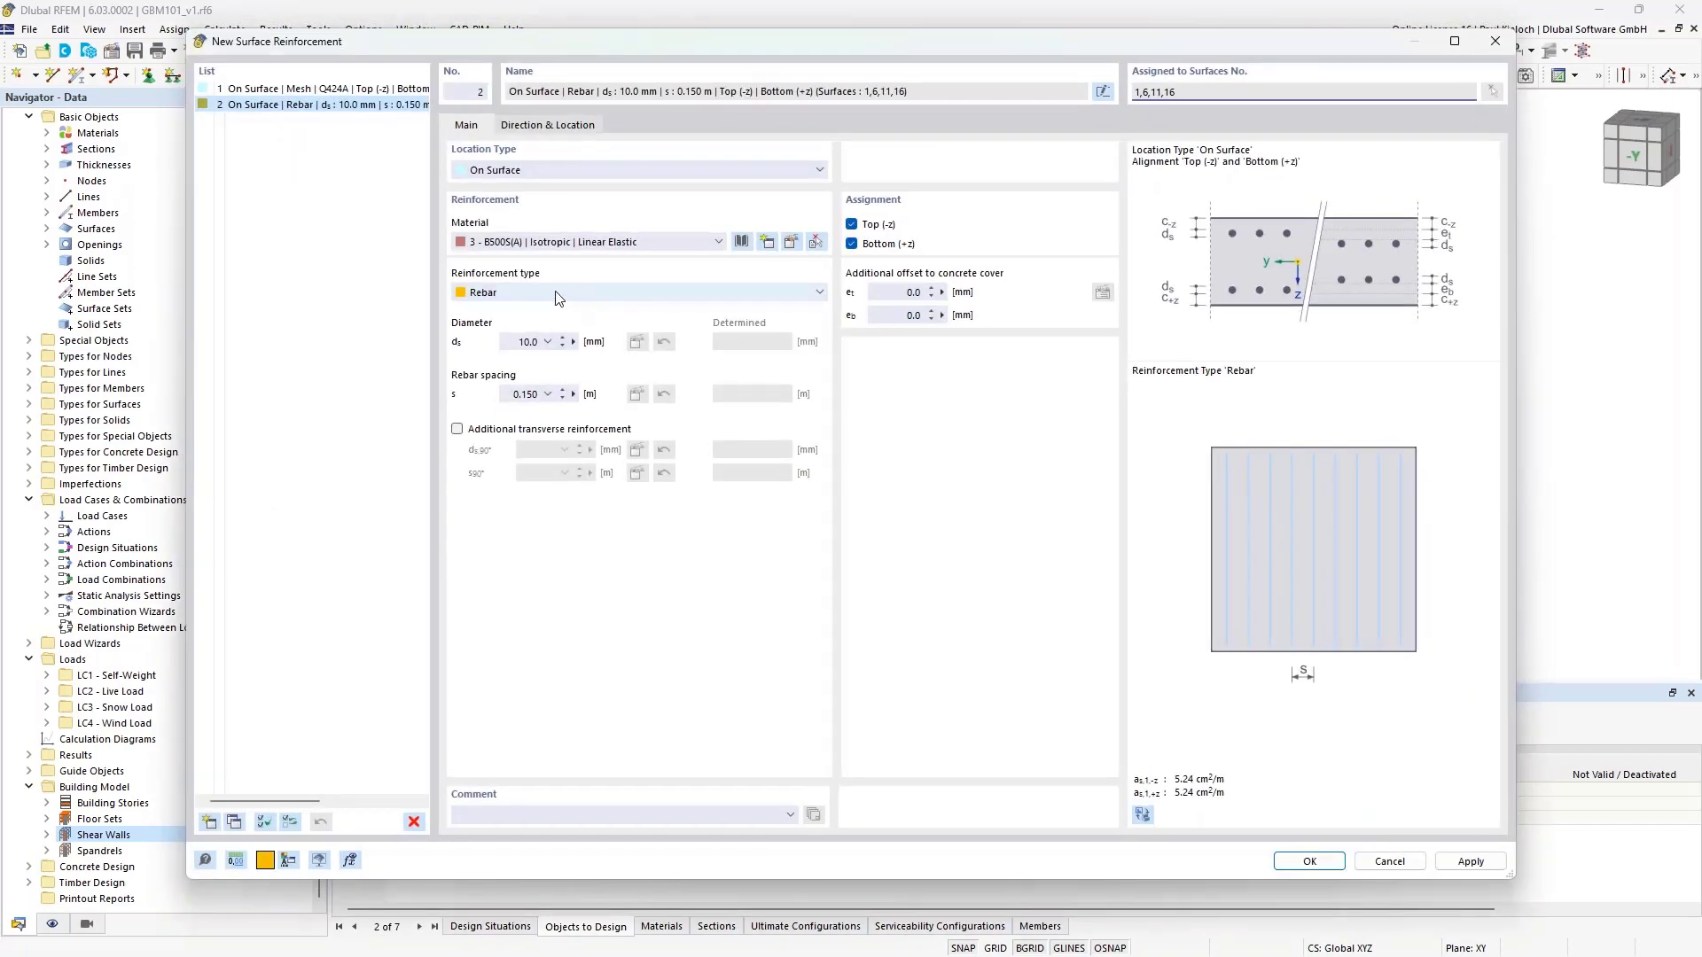
pyautogui.click(559, 298)
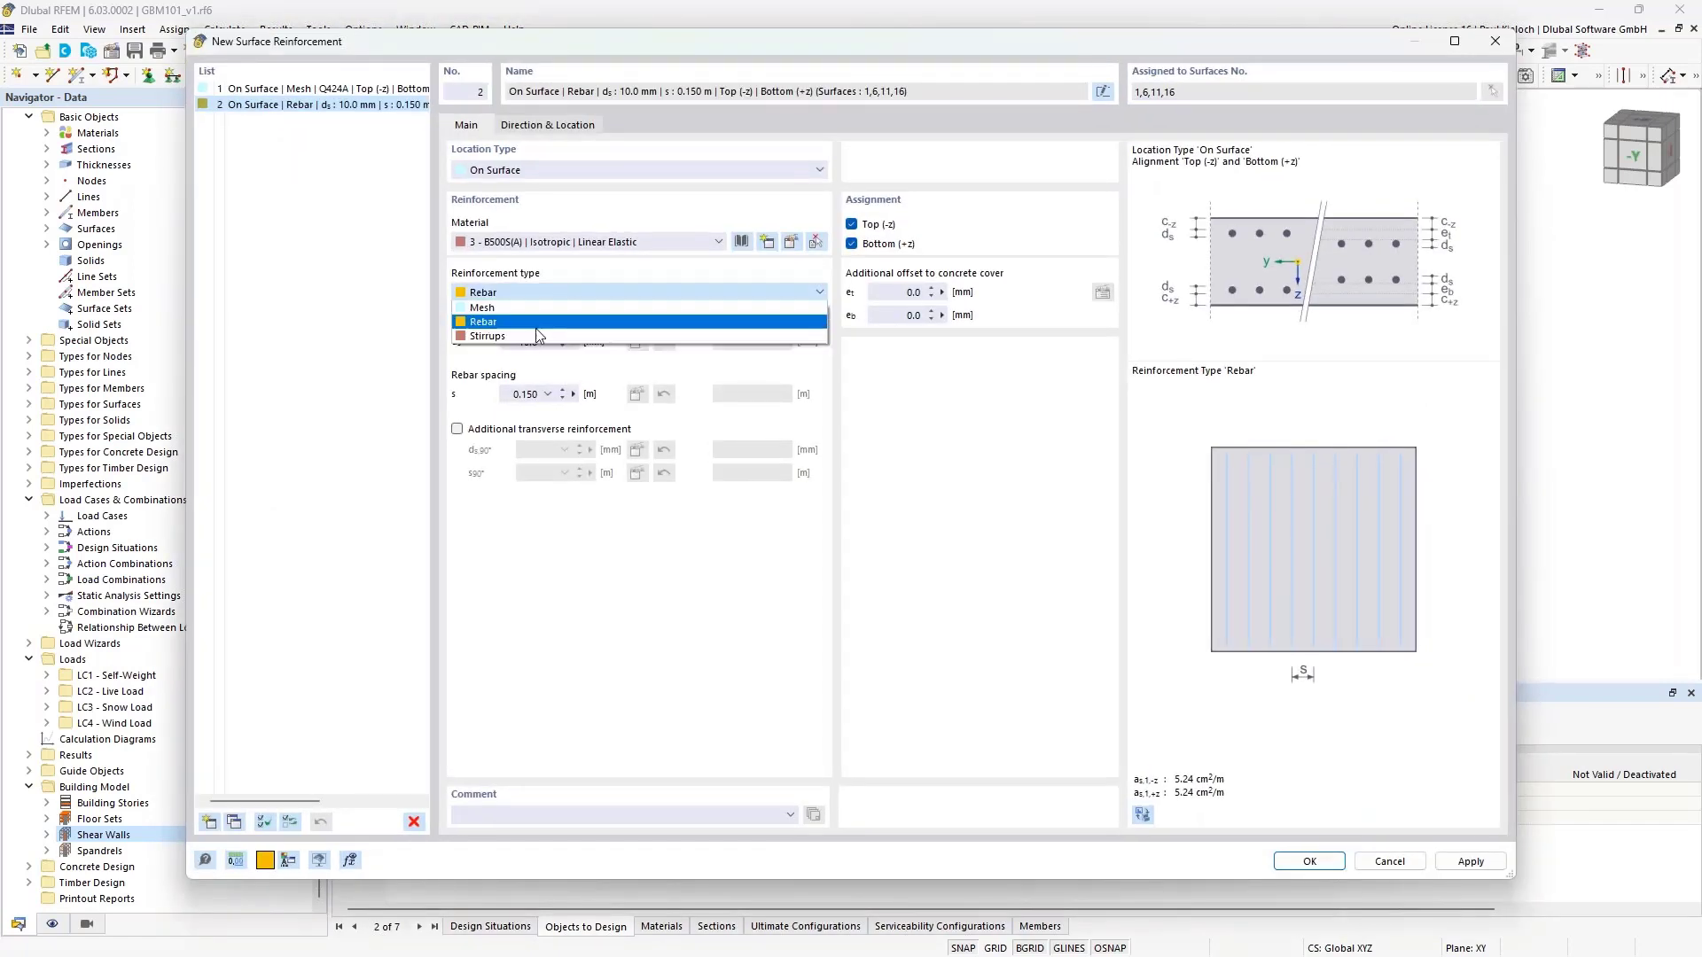
pyautogui.click(485, 312)
pyautogui.press('Down')
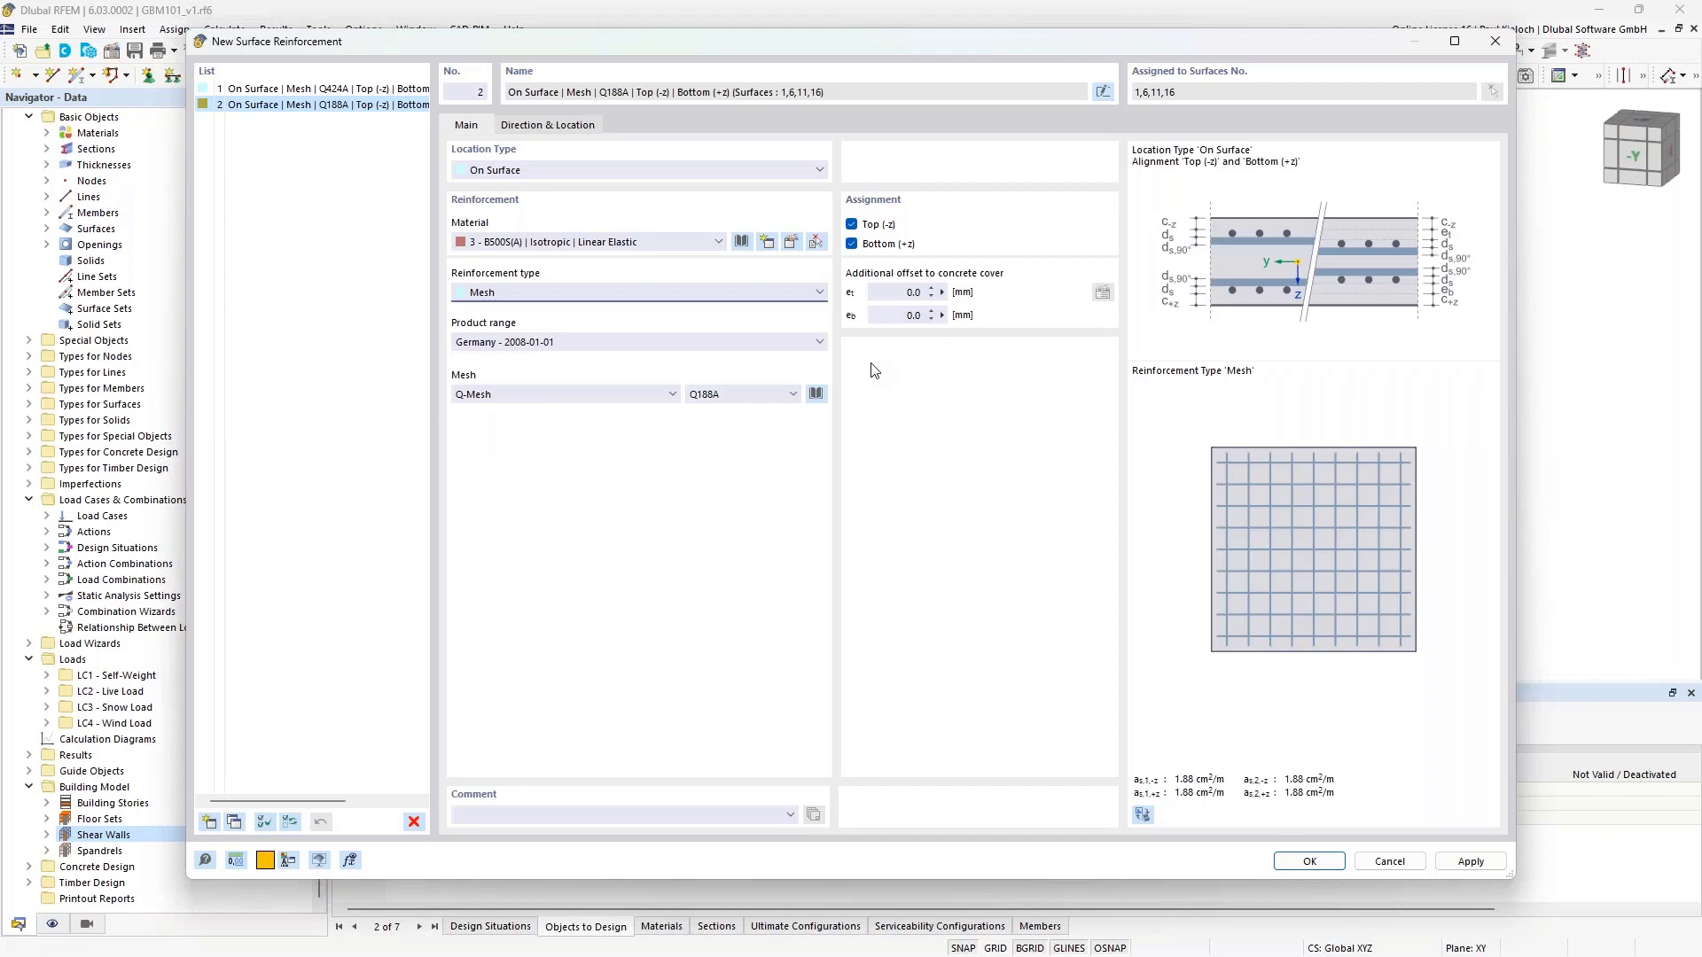
pyautogui.click(782, 393)
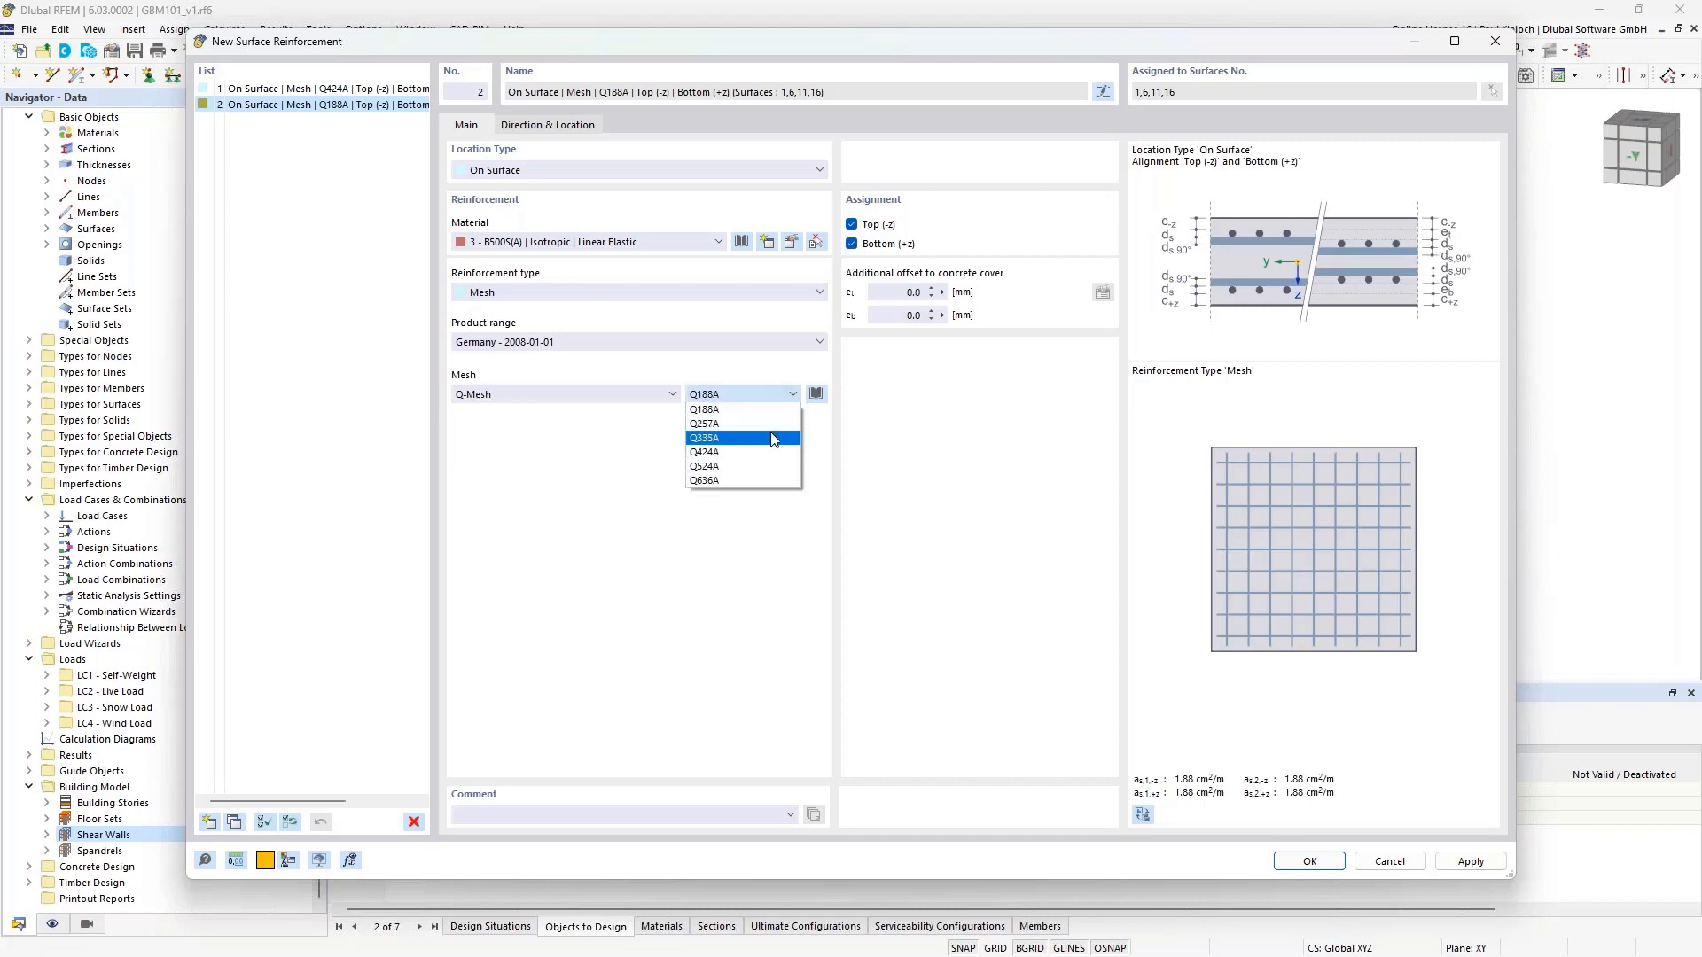
pyautogui.click(703, 453)
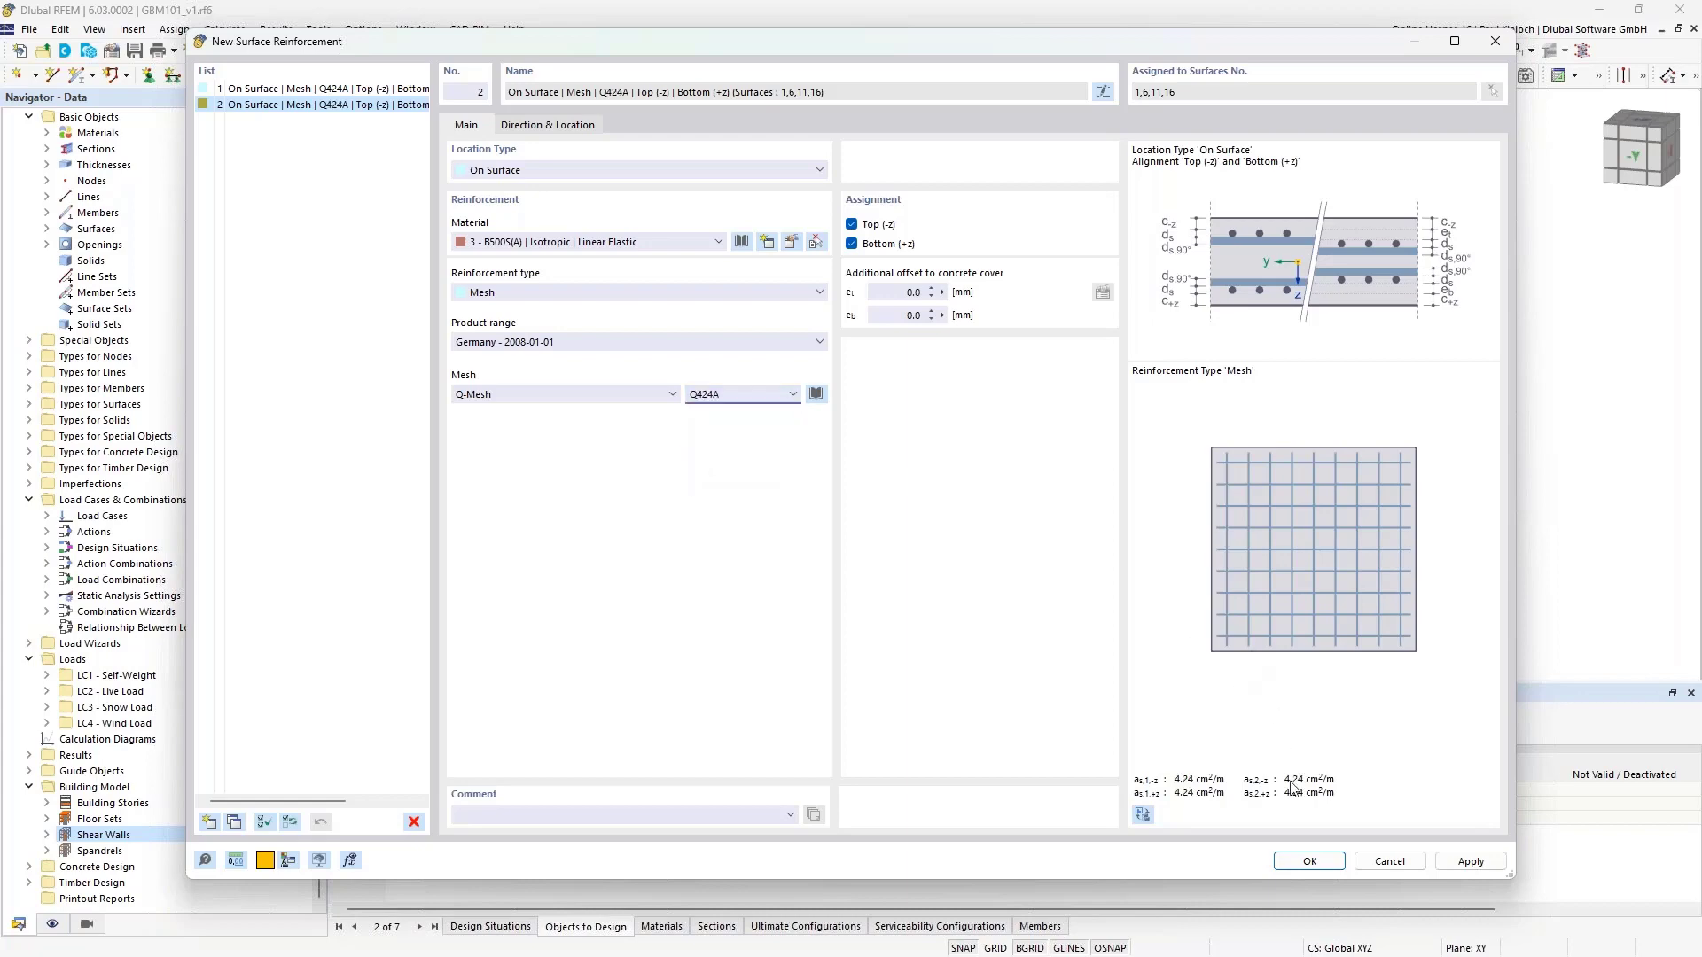
pyautogui.click(1309, 861)
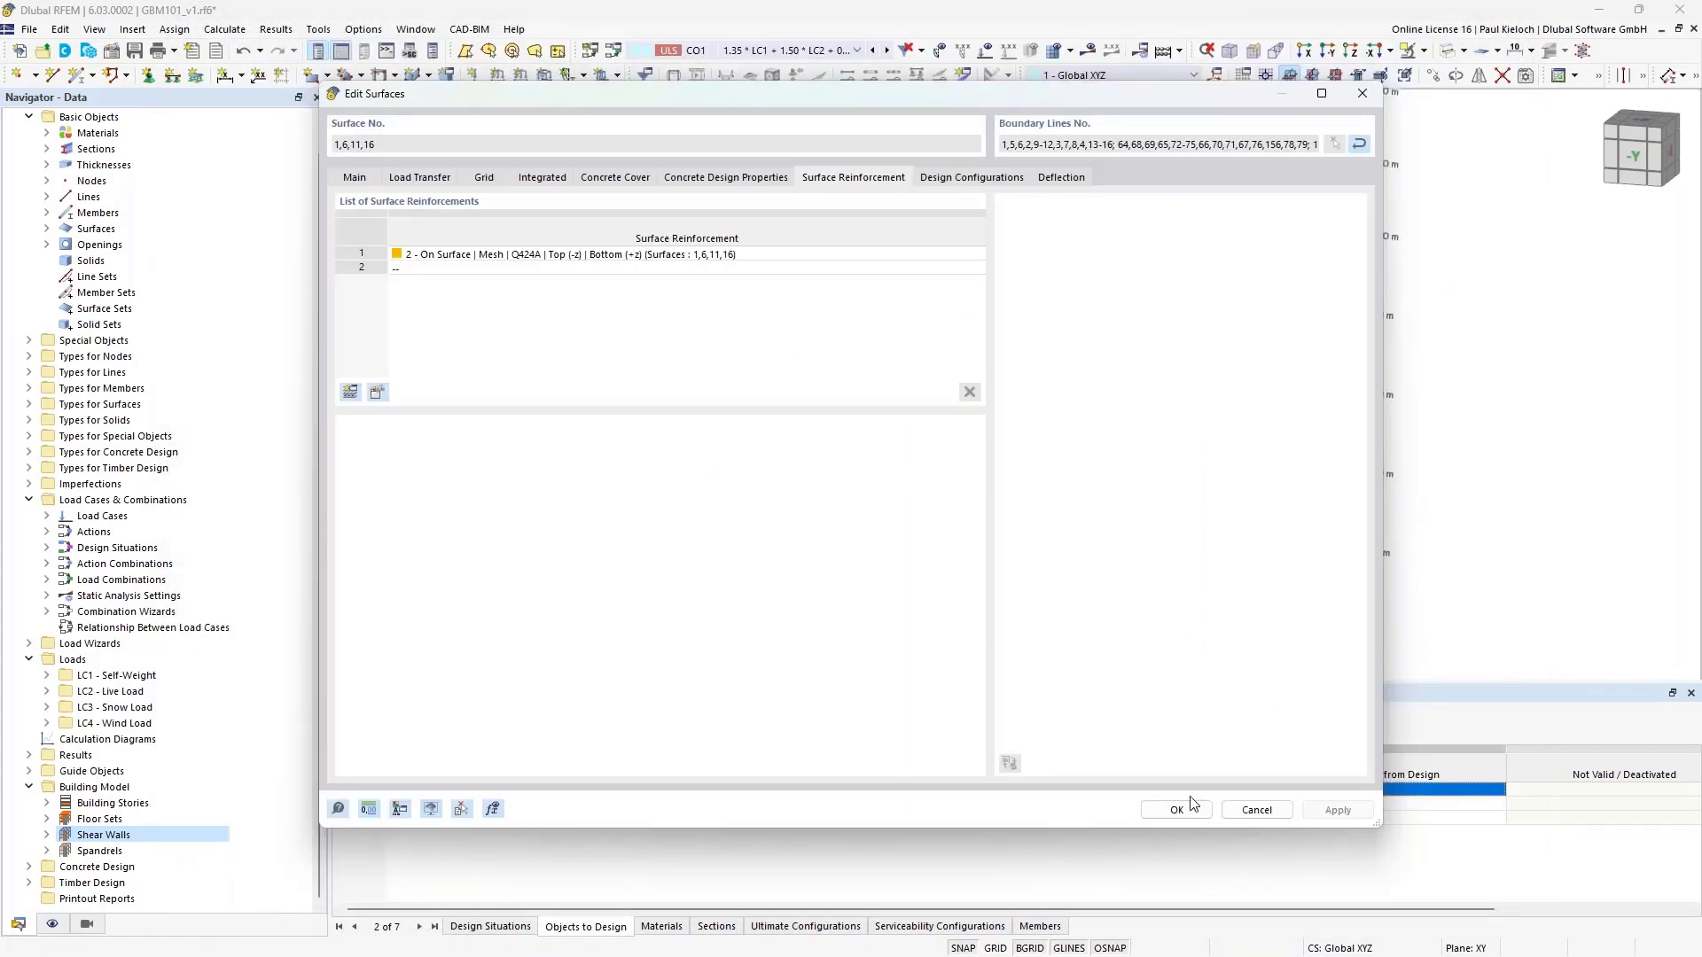
pyautogui.click(1177, 810)
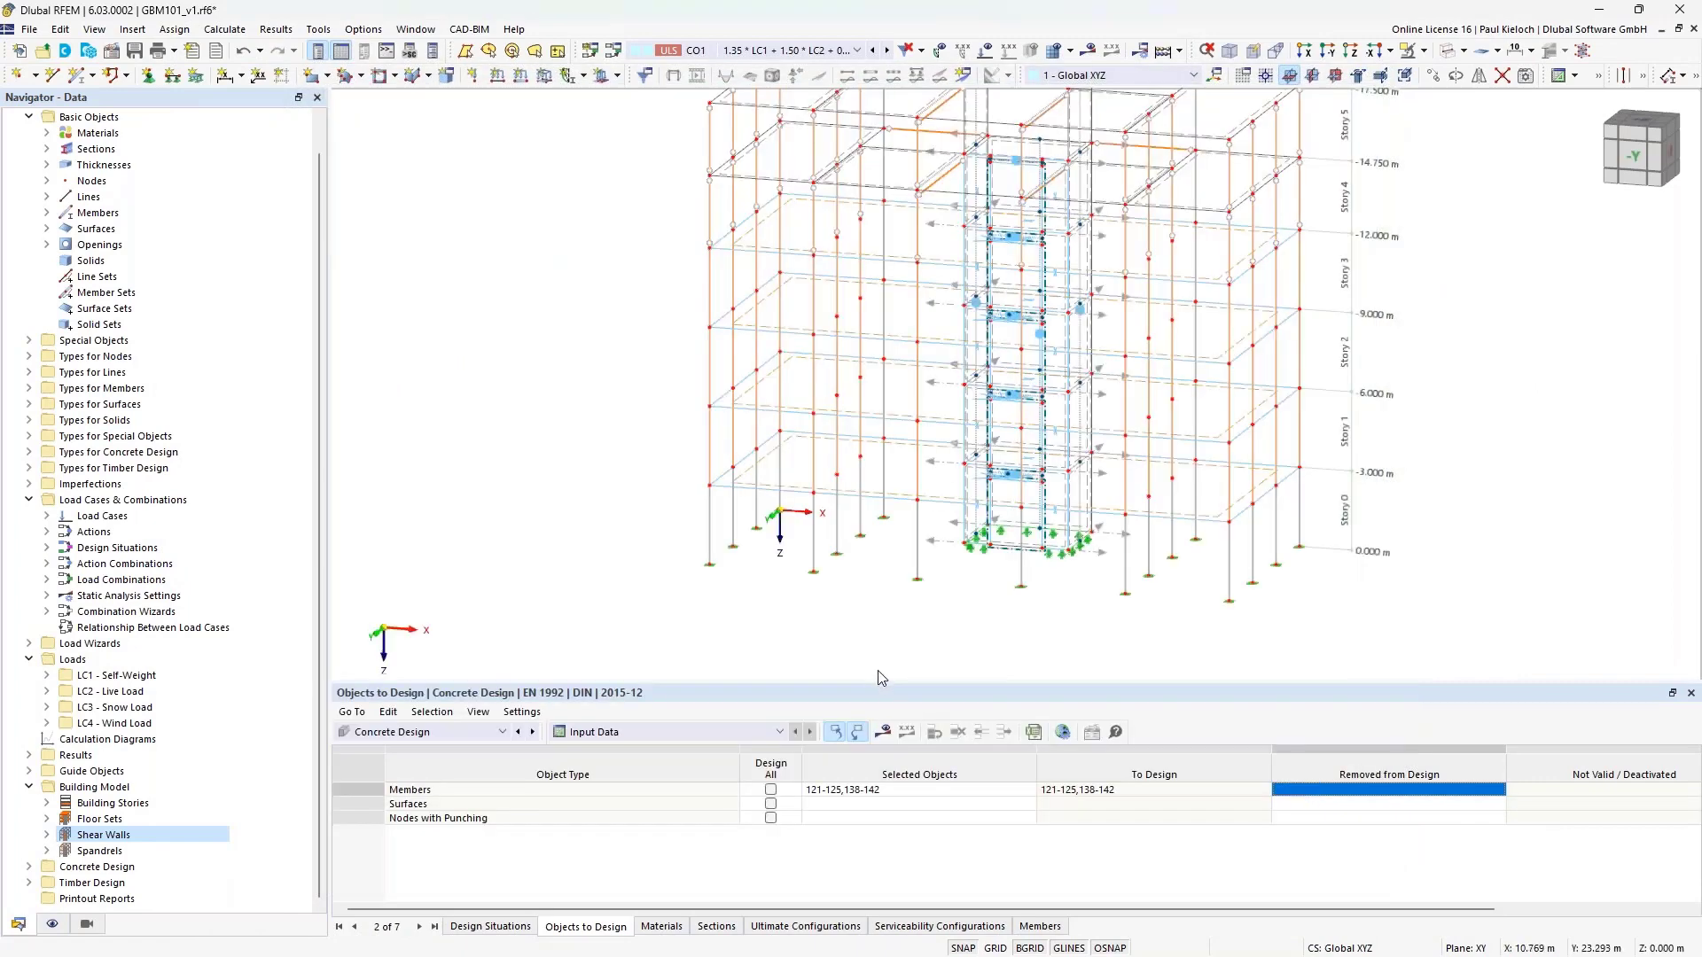
pyautogui.doubleClick(911, 504)
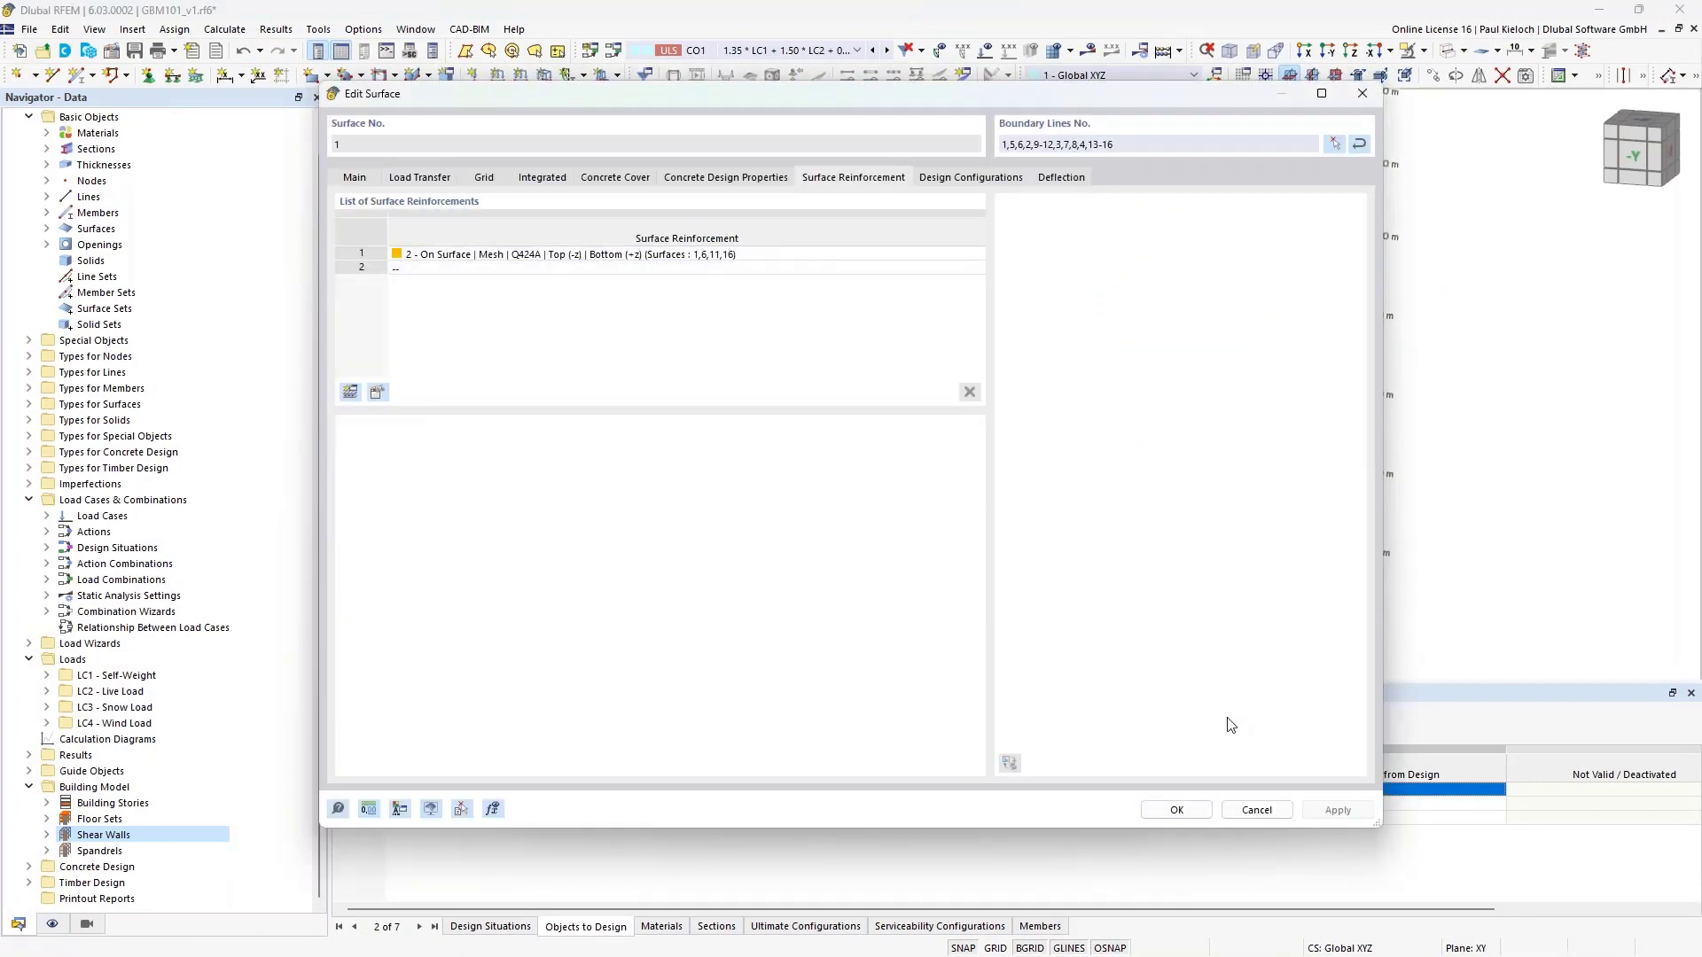
pyautogui.click(1257, 810)
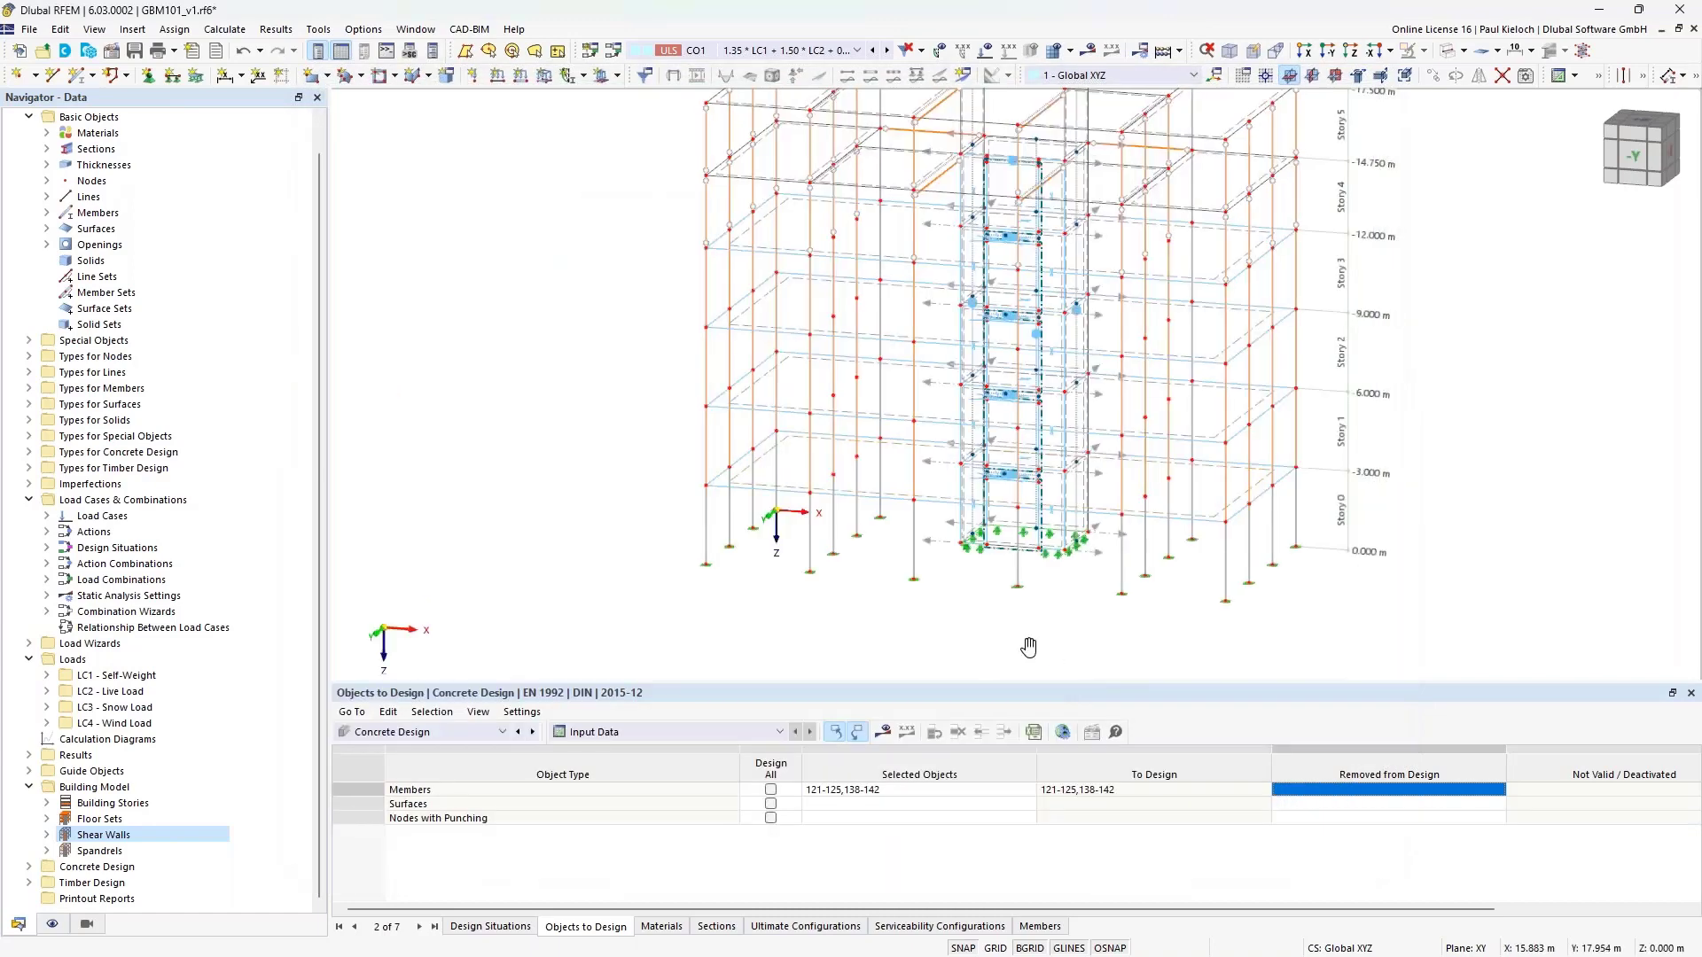
# Add floor slab surfaces 1, 6, 11 and 16 to the surfaces selected for concrete design
pyautogui.click(958, 802)
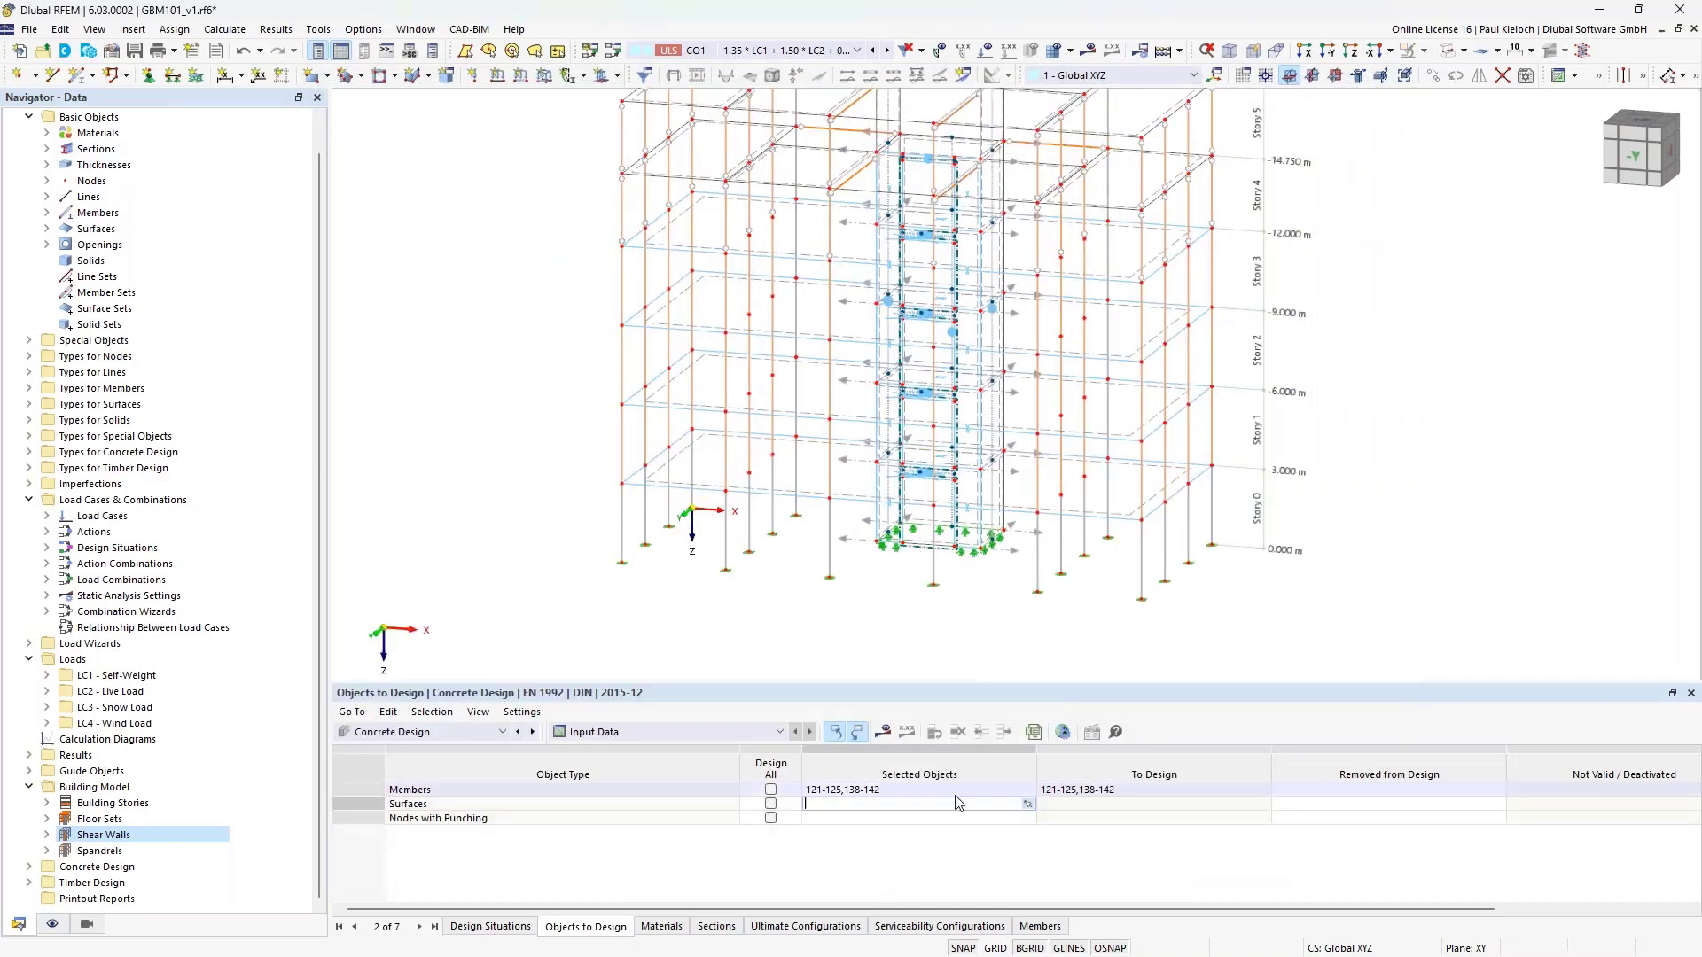
pyautogui.click(1028, 804)
pyautogui.click(708, 484)
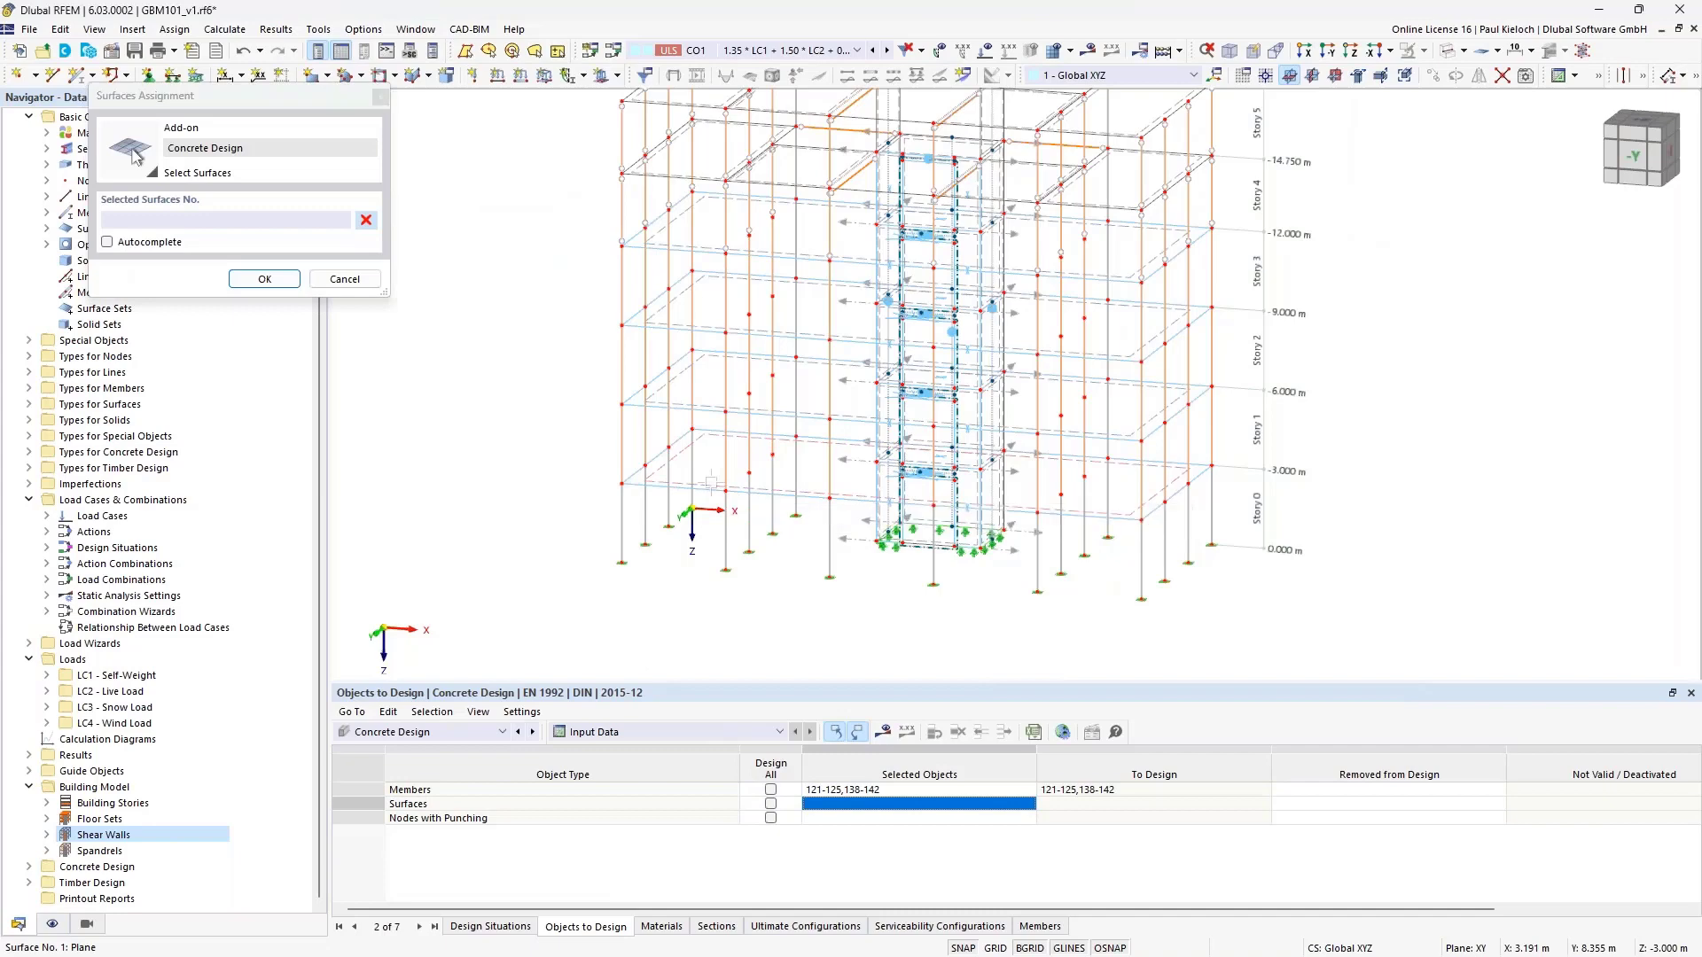
pyautogui.click(710, 407)
pyautogui.click(710, 315)
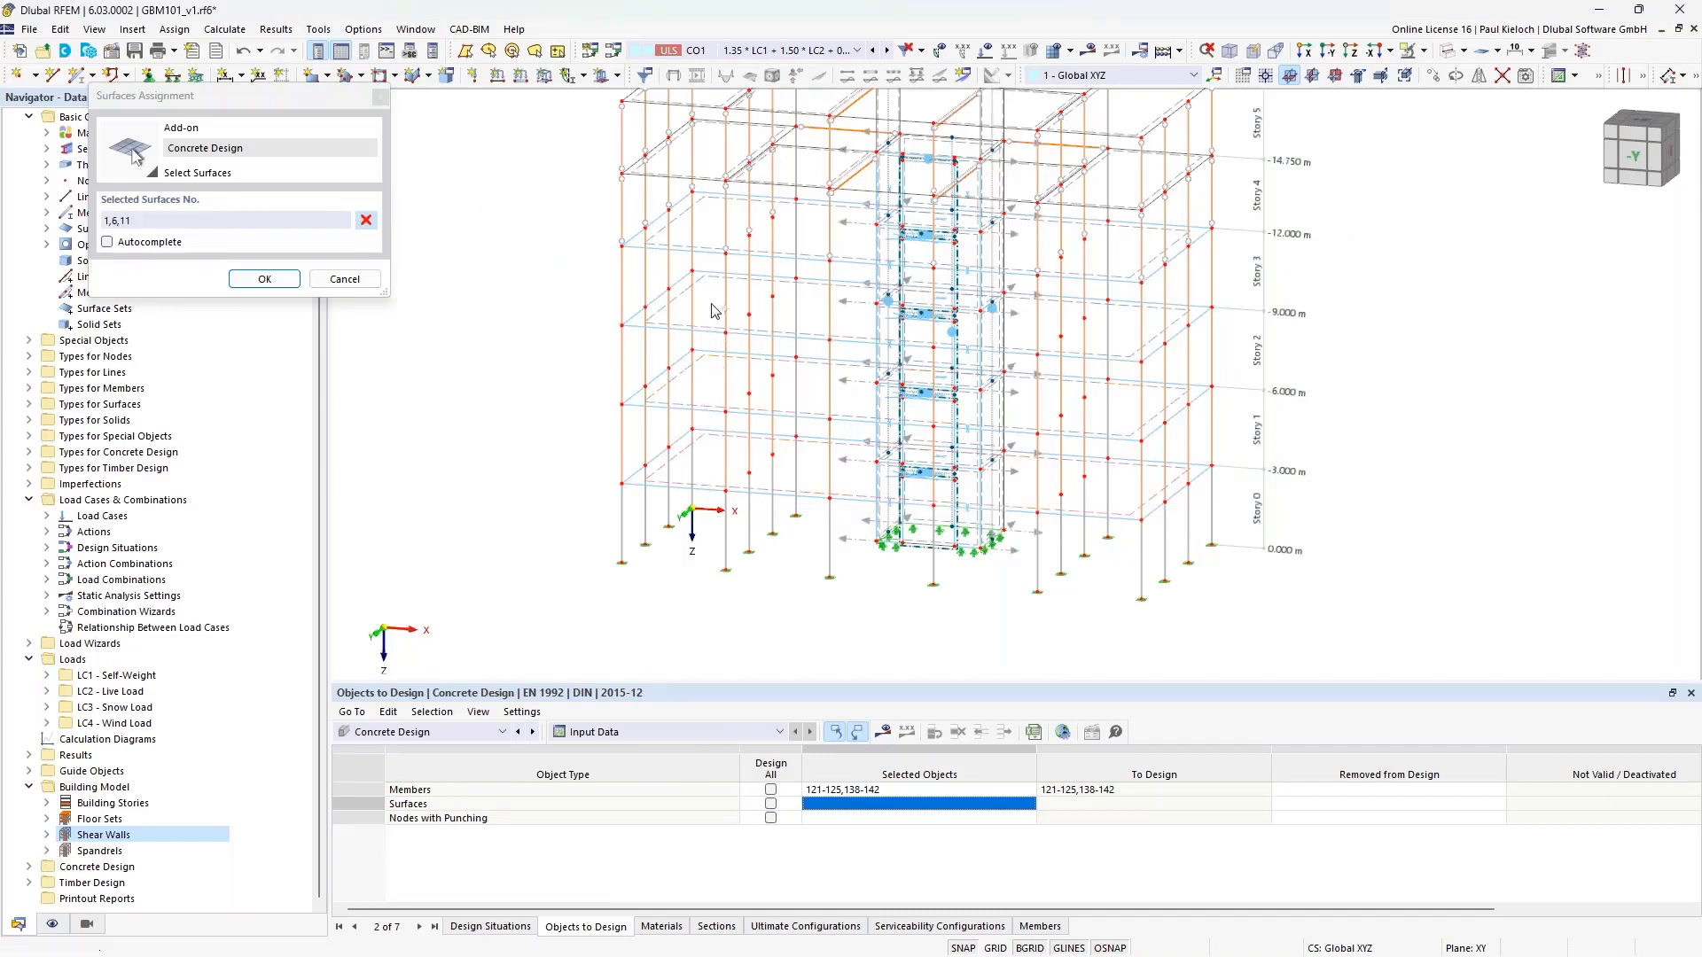
pyautogui.click(710, 236)
pyautogui.click(246, 280)
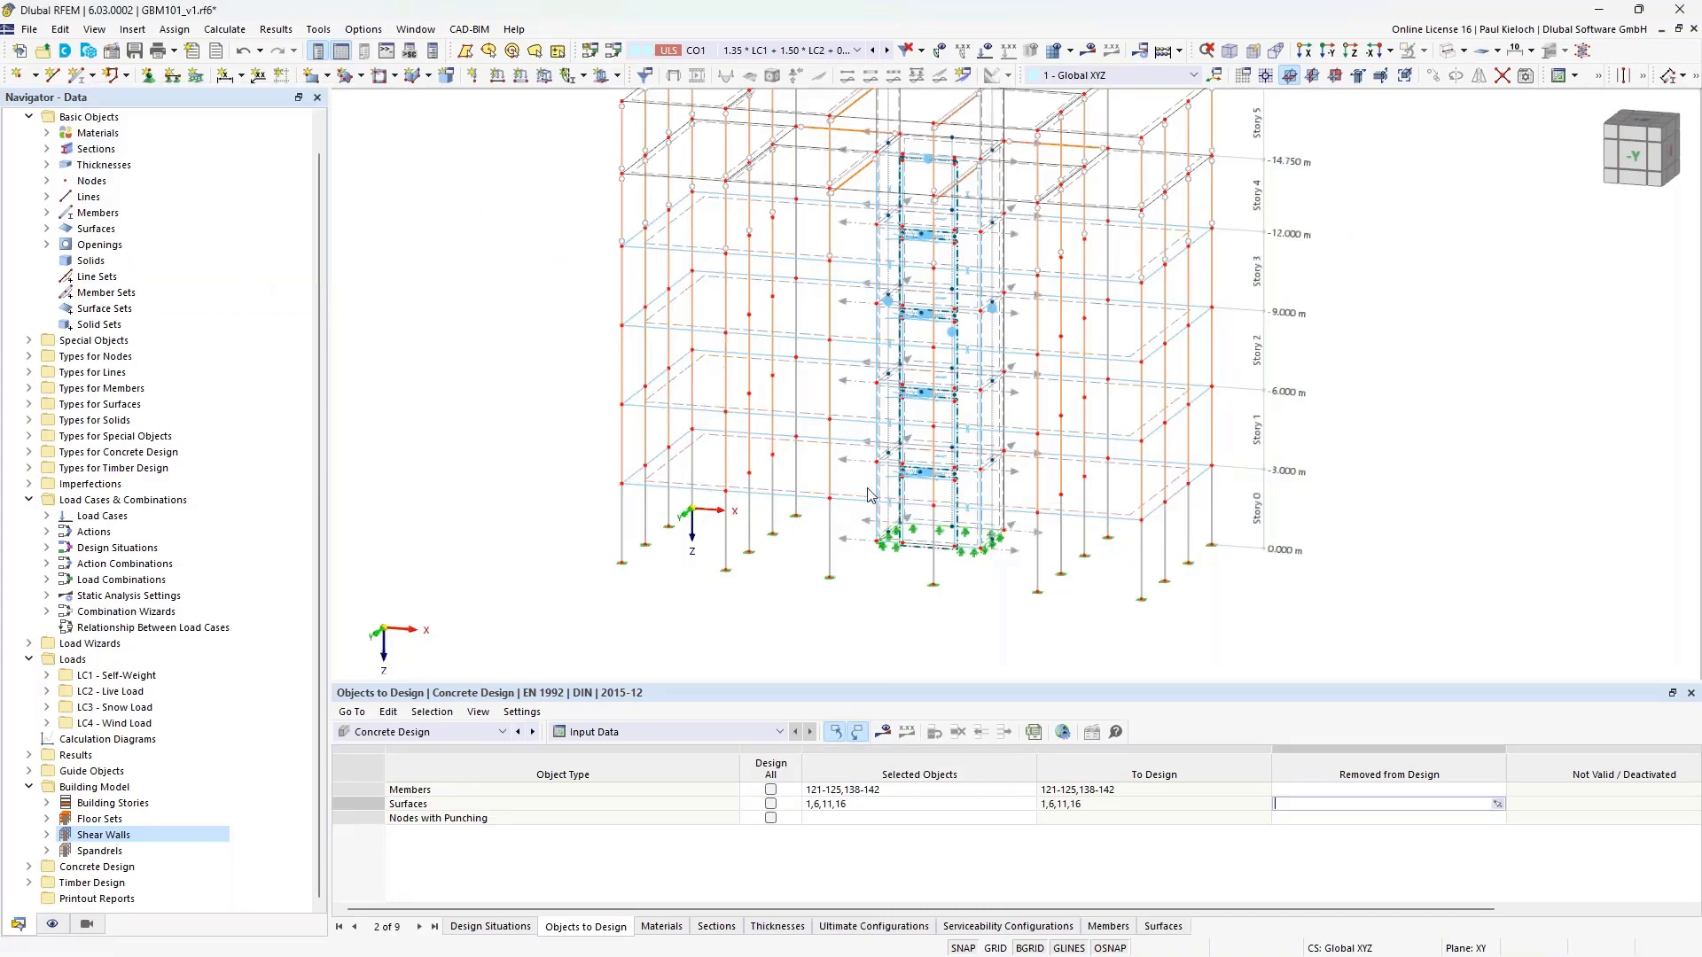
pyautogui.moveTo(1447, 430); pyautogui.dragTo(1409, 461, button='middle')
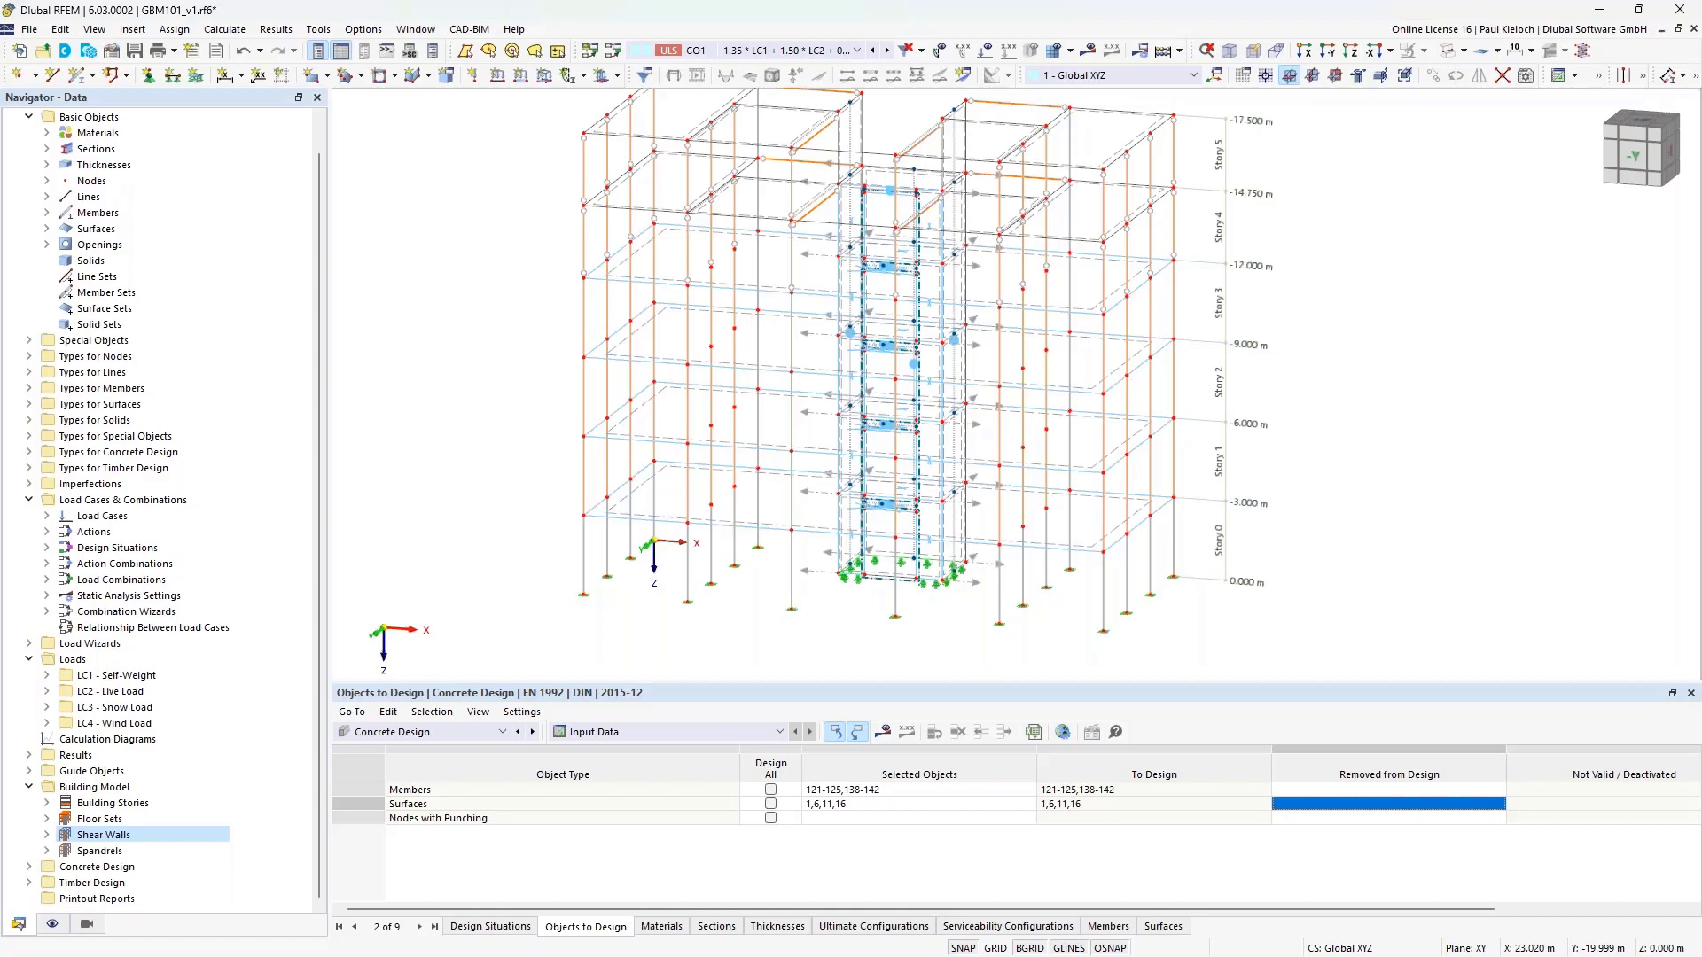
pyautogui.moveTo(1415, 297); pyautogui.dragTo(1384, 371, button='middle')
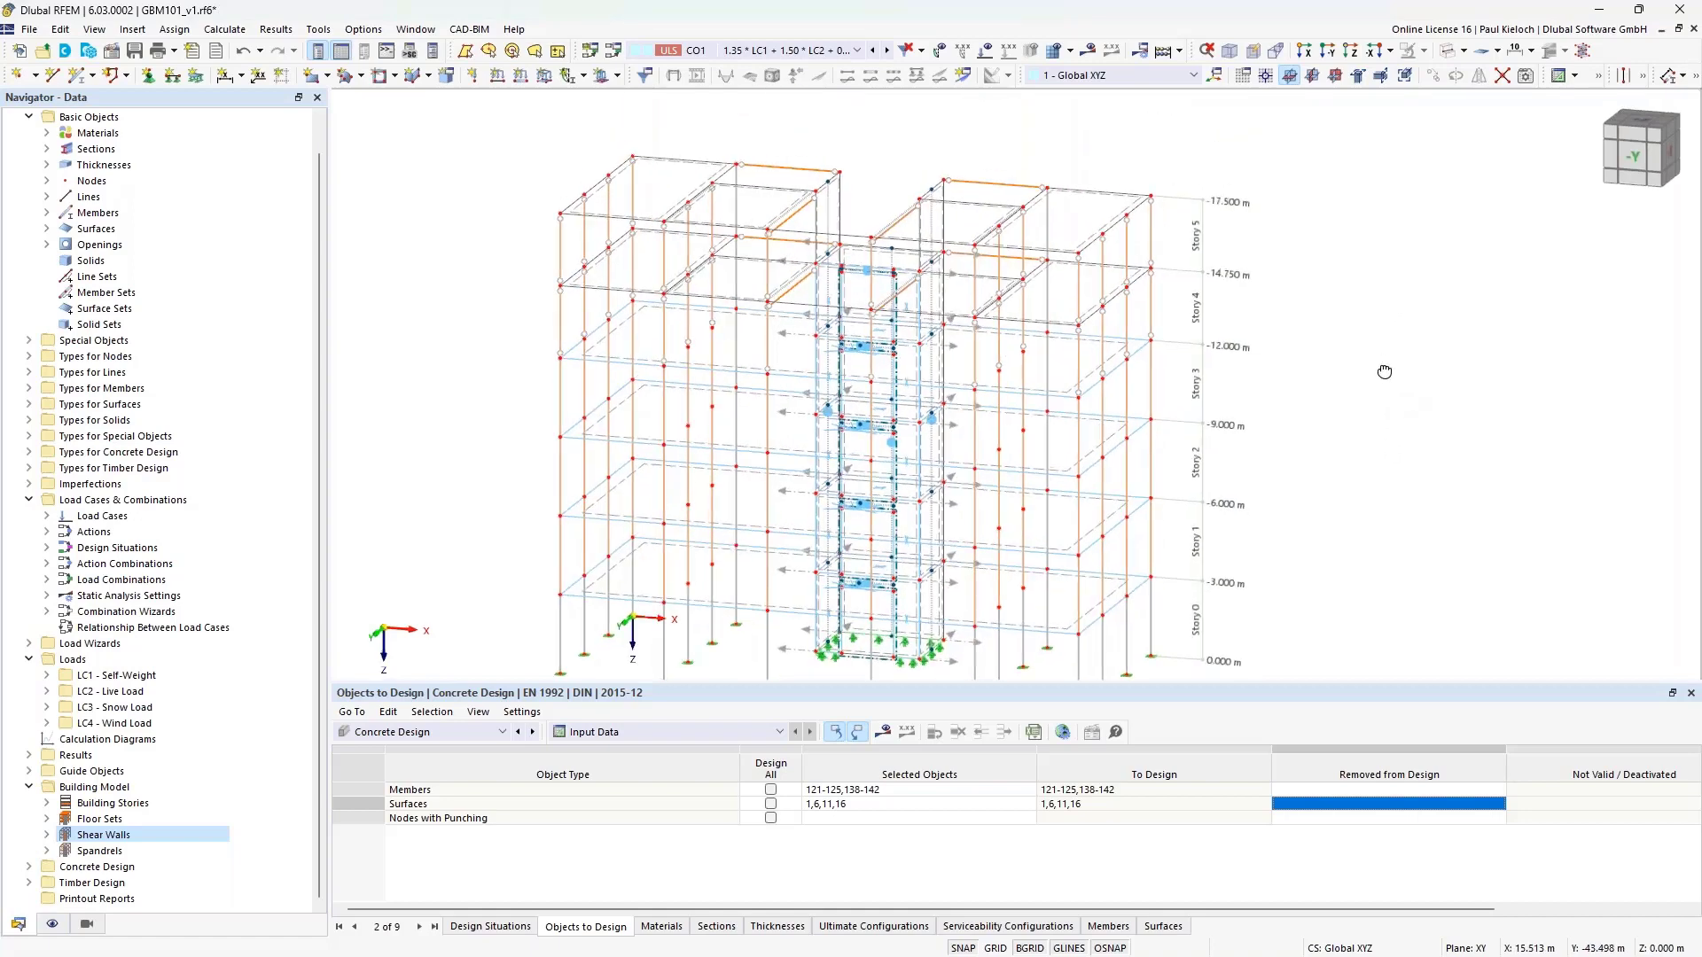
pyautogui.scroll(5, 866, 182)
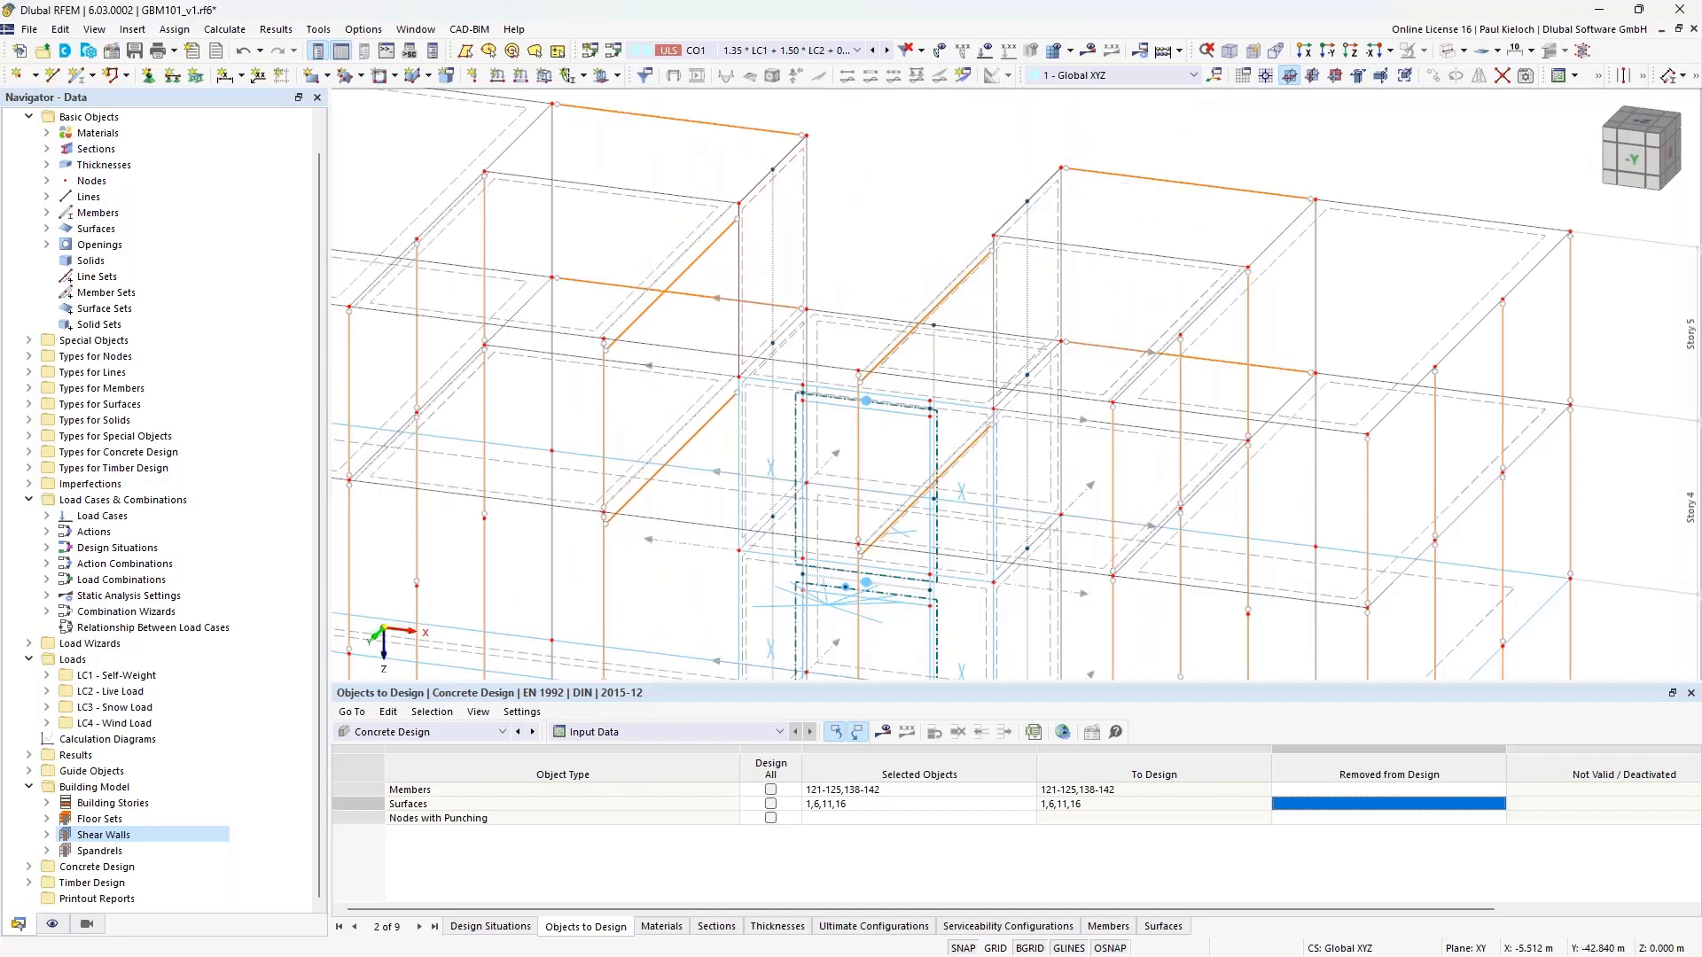
# Assign 10 mm rebar at 0.150 m spacing, with equal transverse reinforcement, to the top and bottom of surfaces 31 and 32
pyautogui.keyDown('ctrl'); pyautogui.moveTo(830, 169); pyautogui.dragTo(813, 168, button='middle'); pyautogui.keyUp('ctrl')
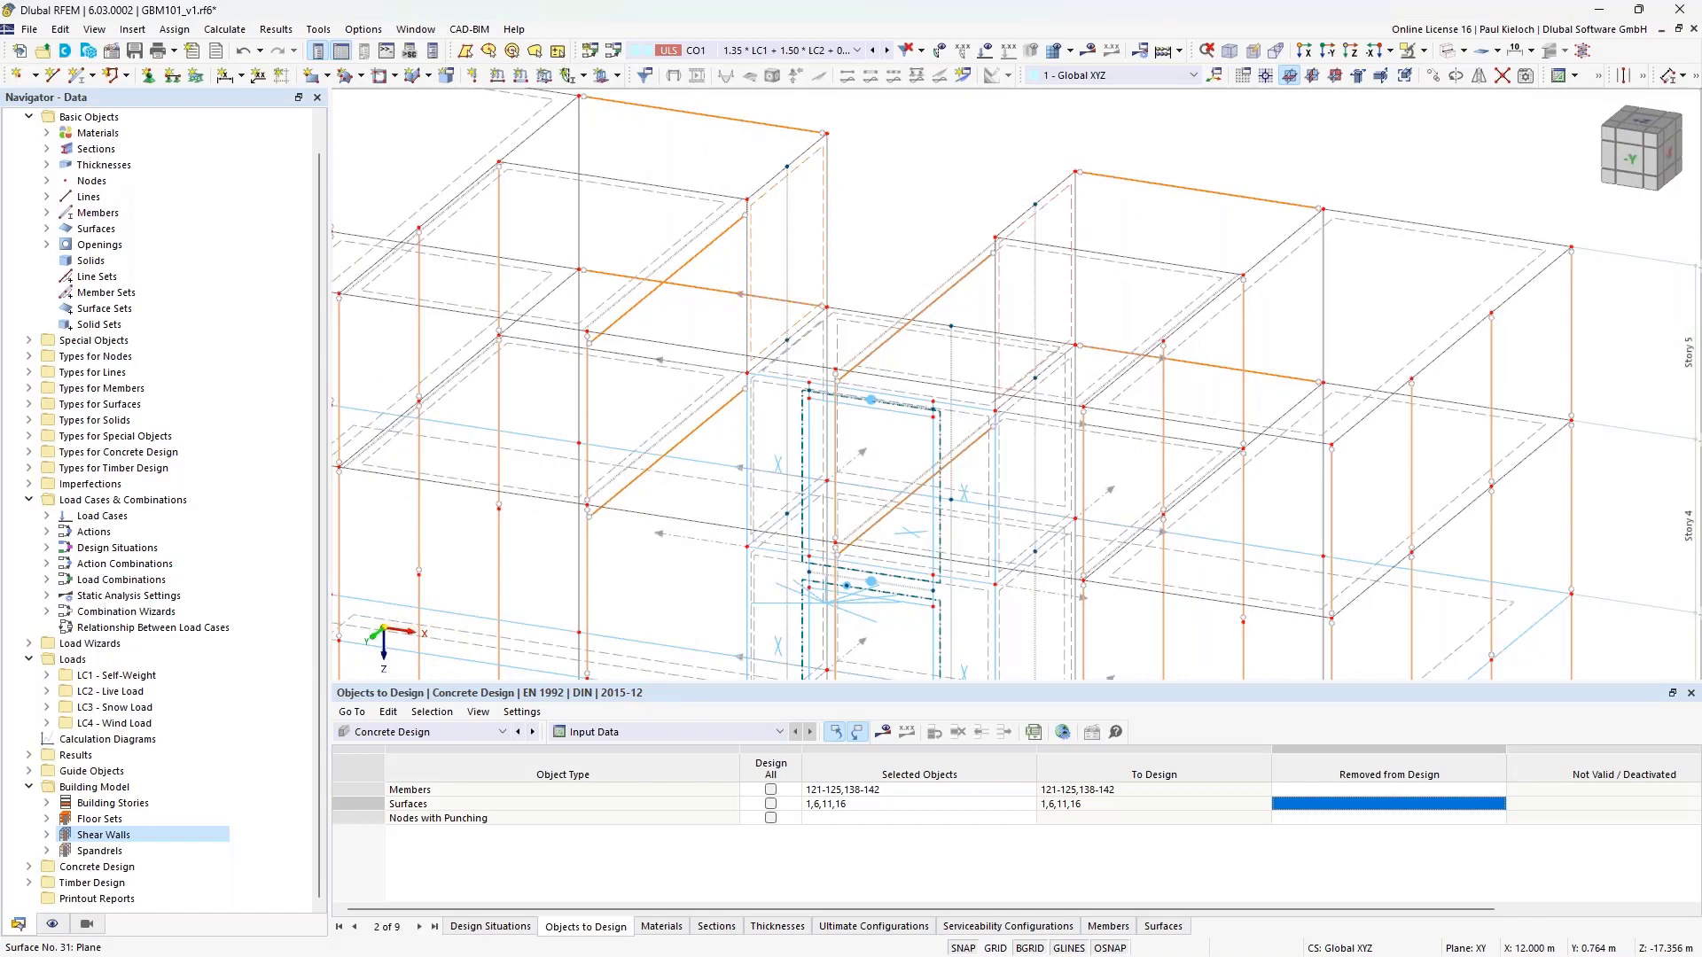
pyautogui.doubleClick(1055, 198)
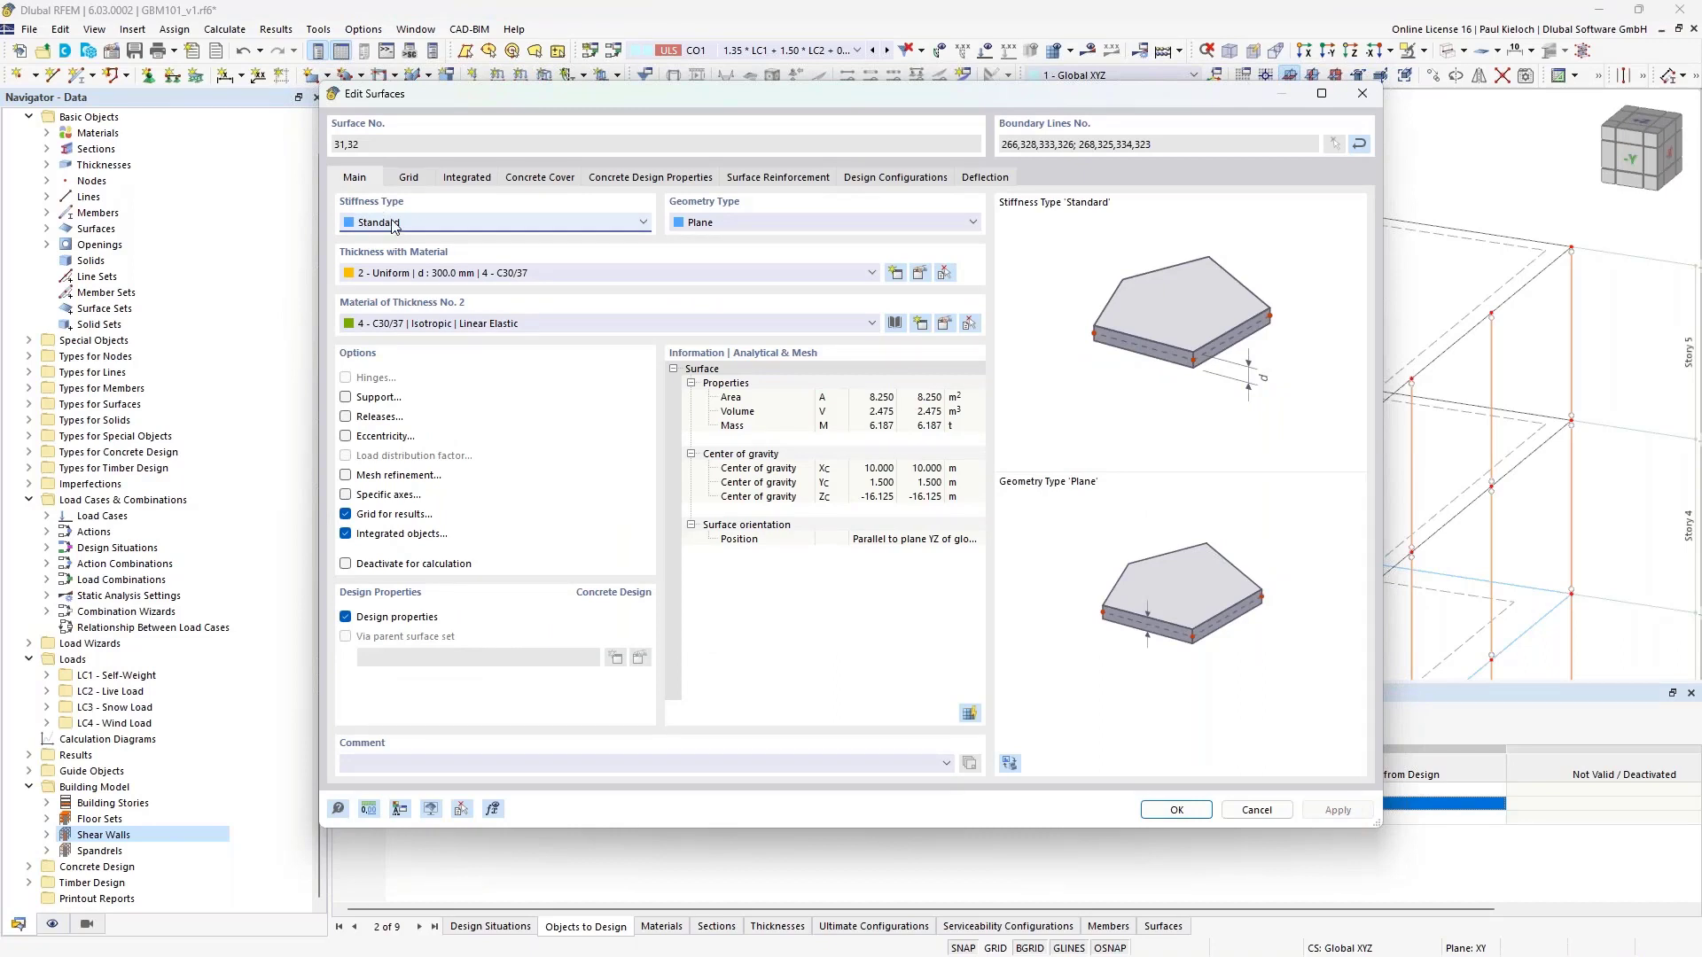
pyautogui.click(749, 180)
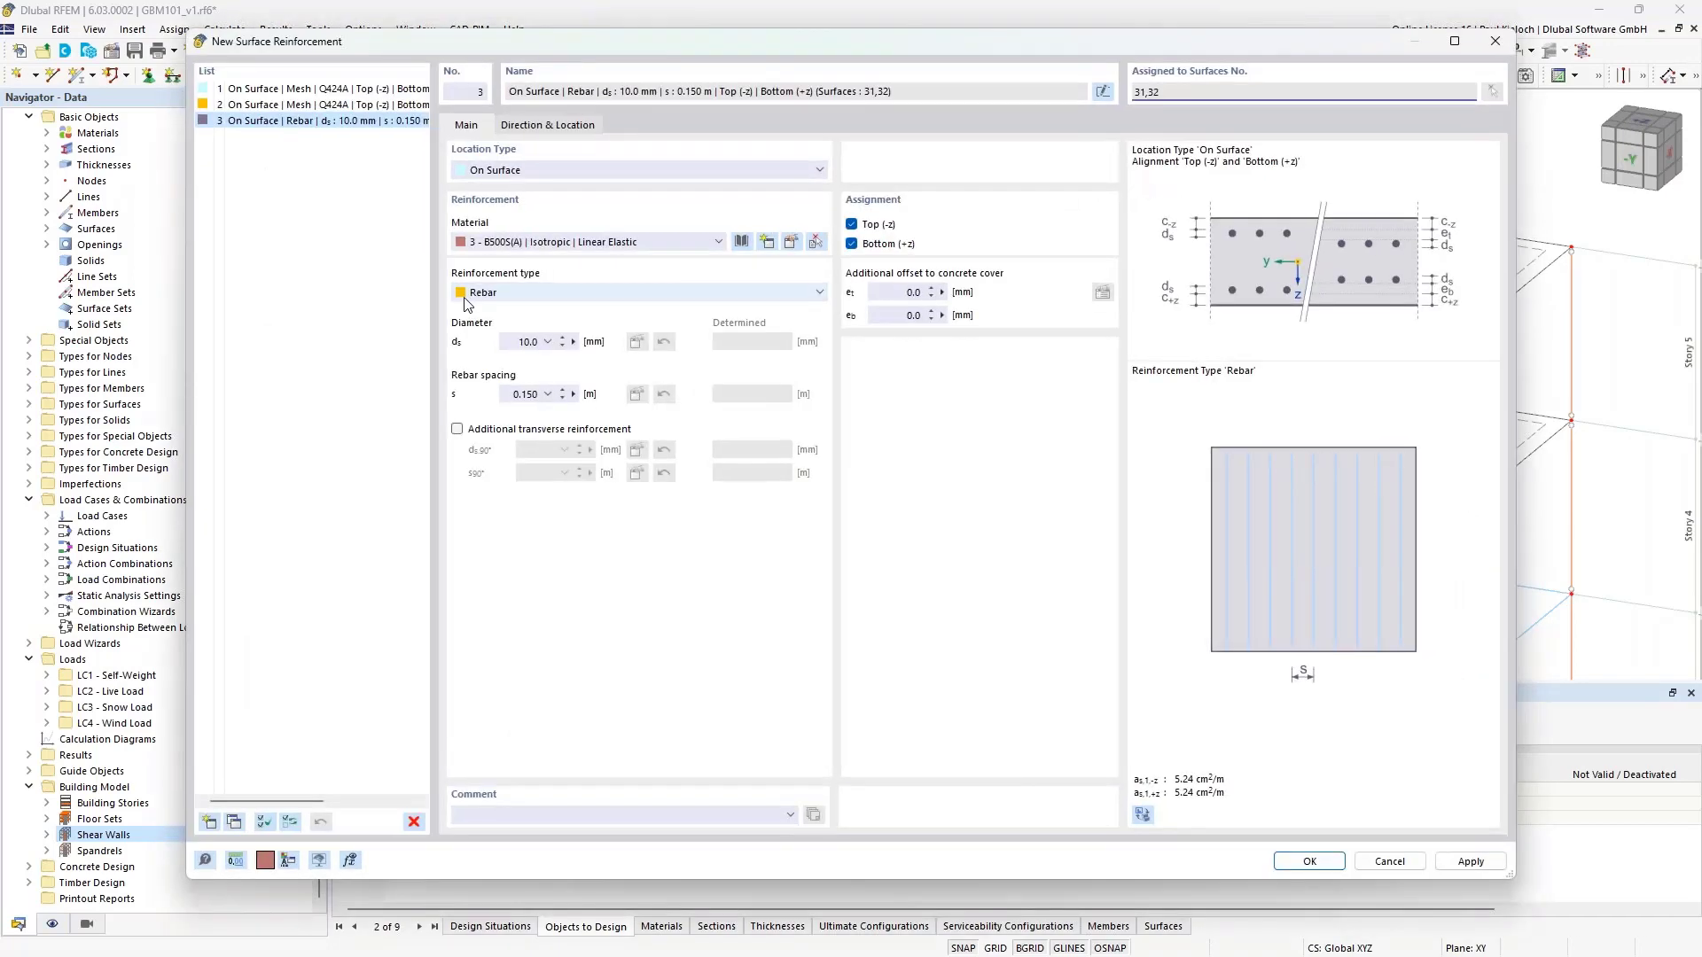
pyautogui.click(529, 435)
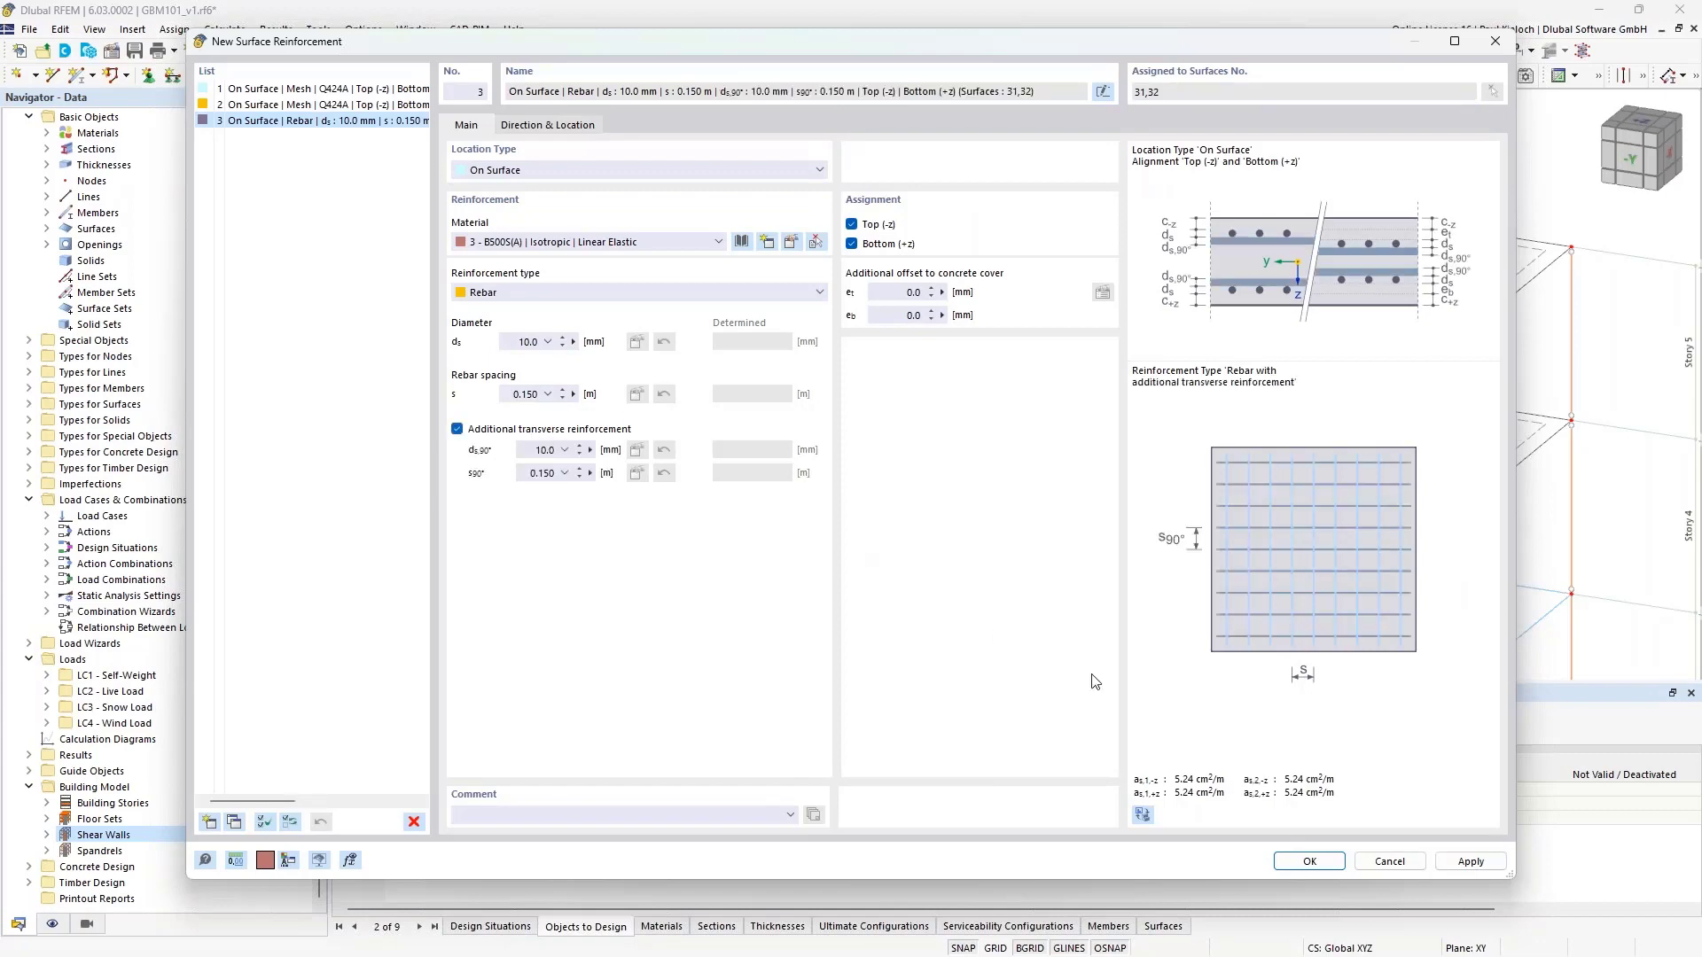
pyautogui.press('Return')
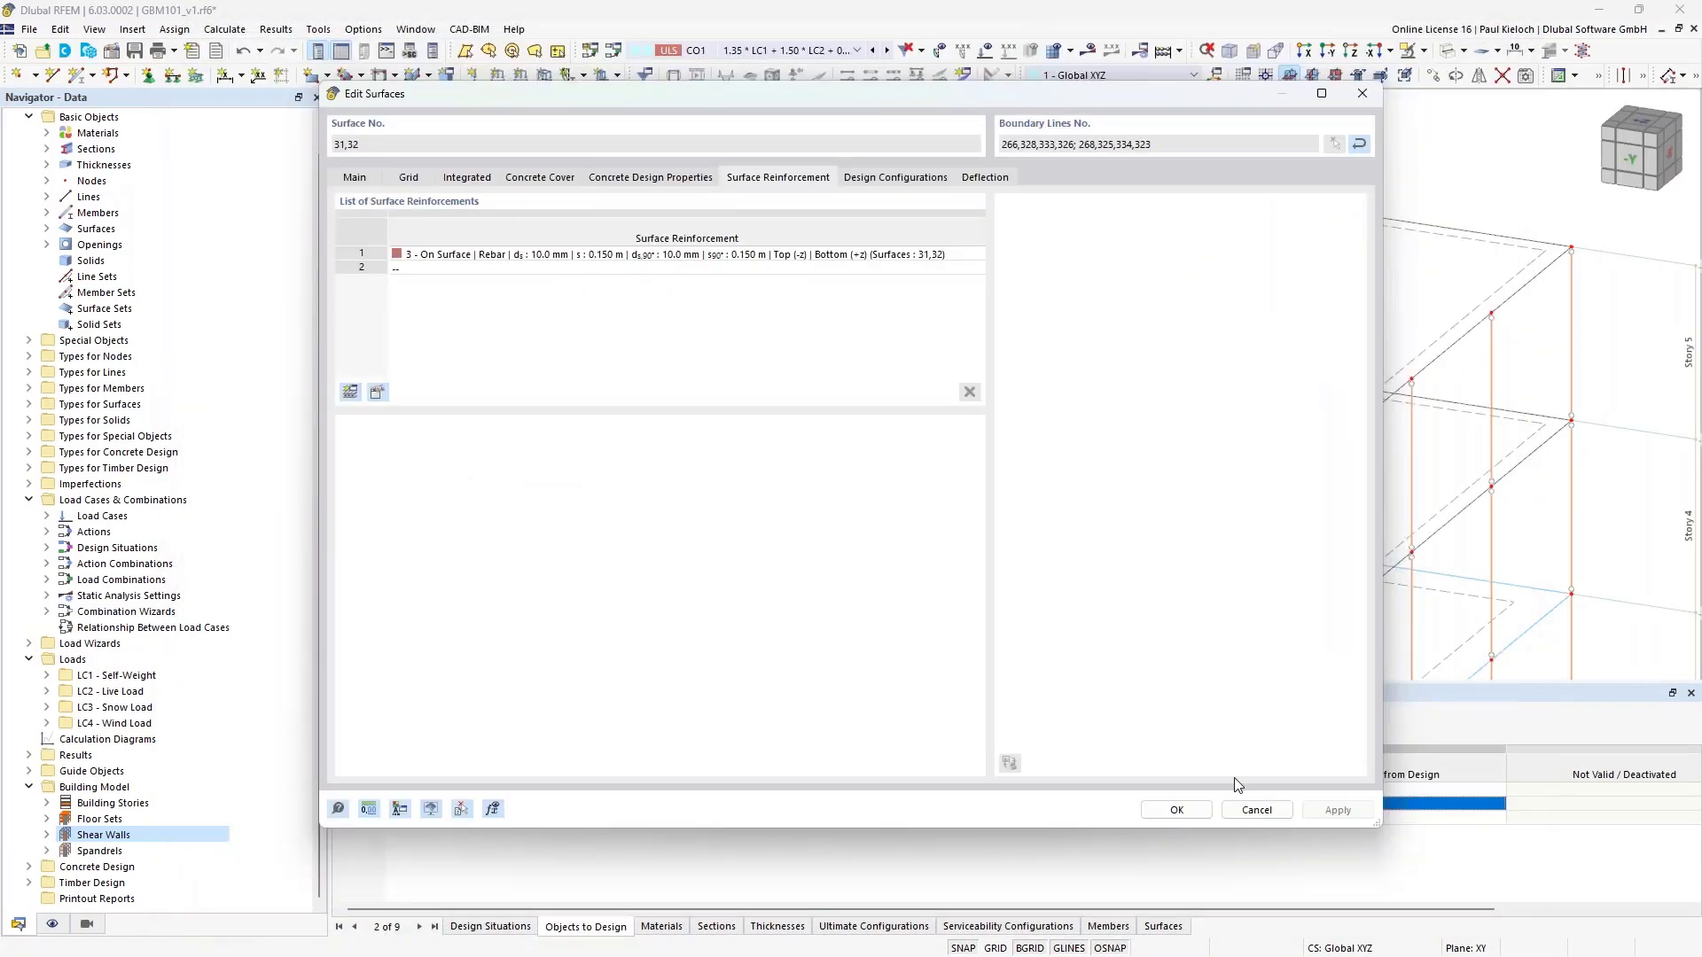
pyautogui.click(1169, 811)
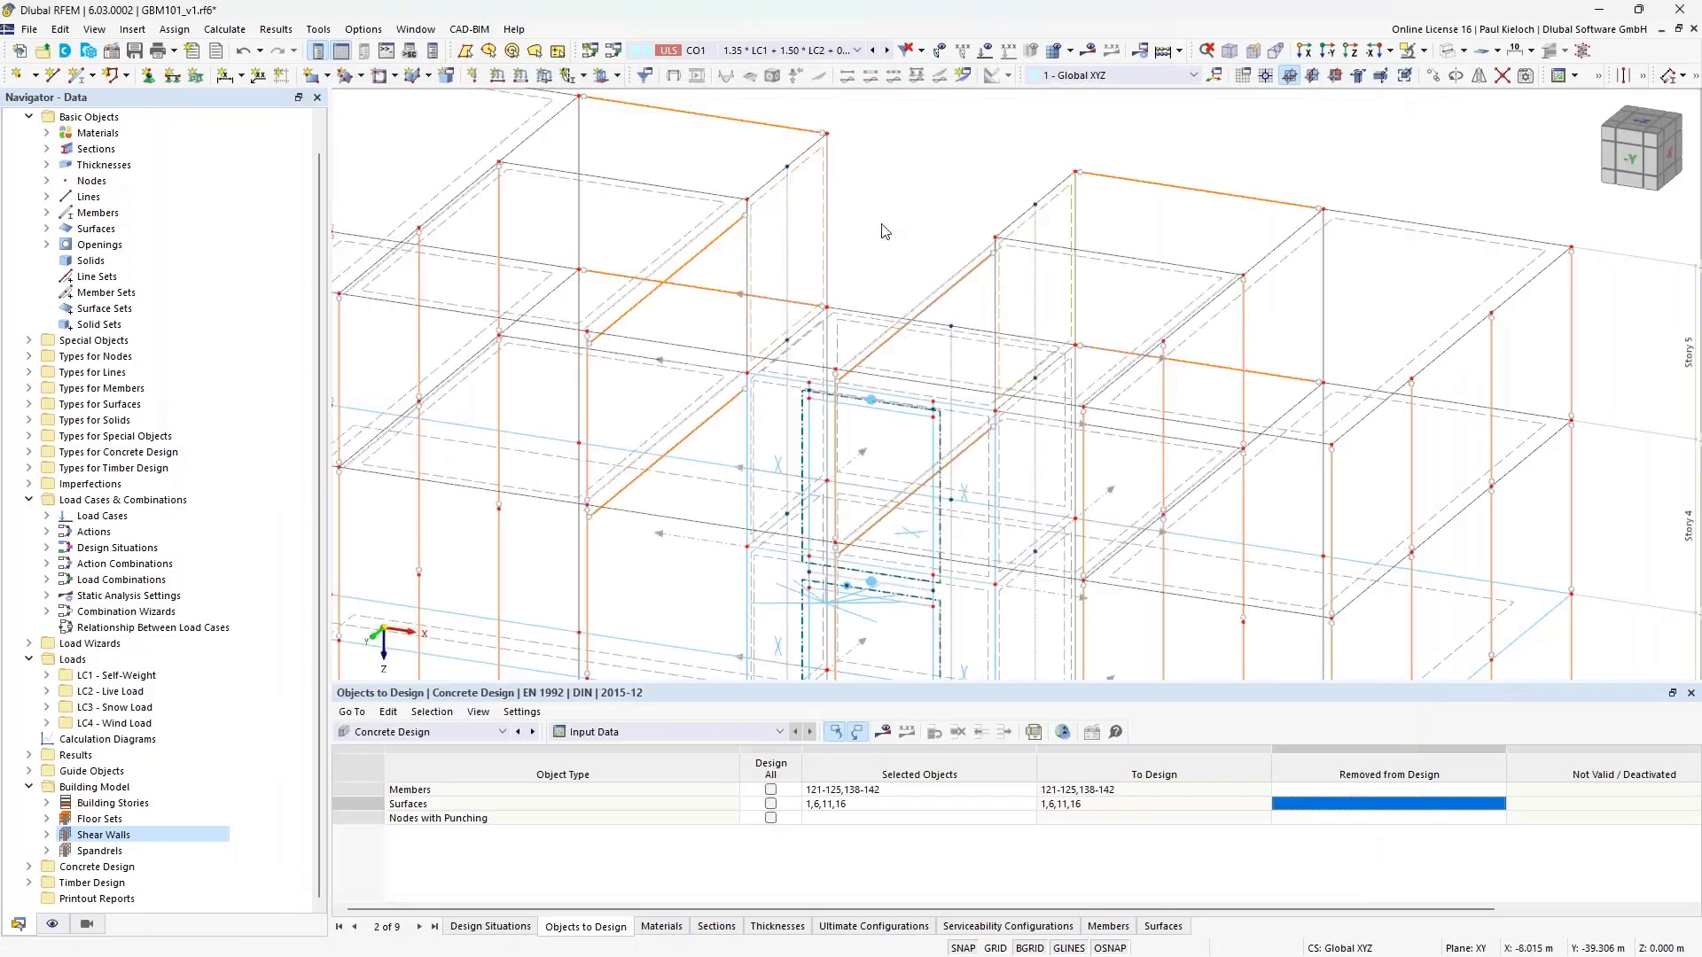
# Add surfaces 31 and 32 to the surfaces selected for concrete design
pyautogui.click(897, 807)
pyautogui.click(897, 806)
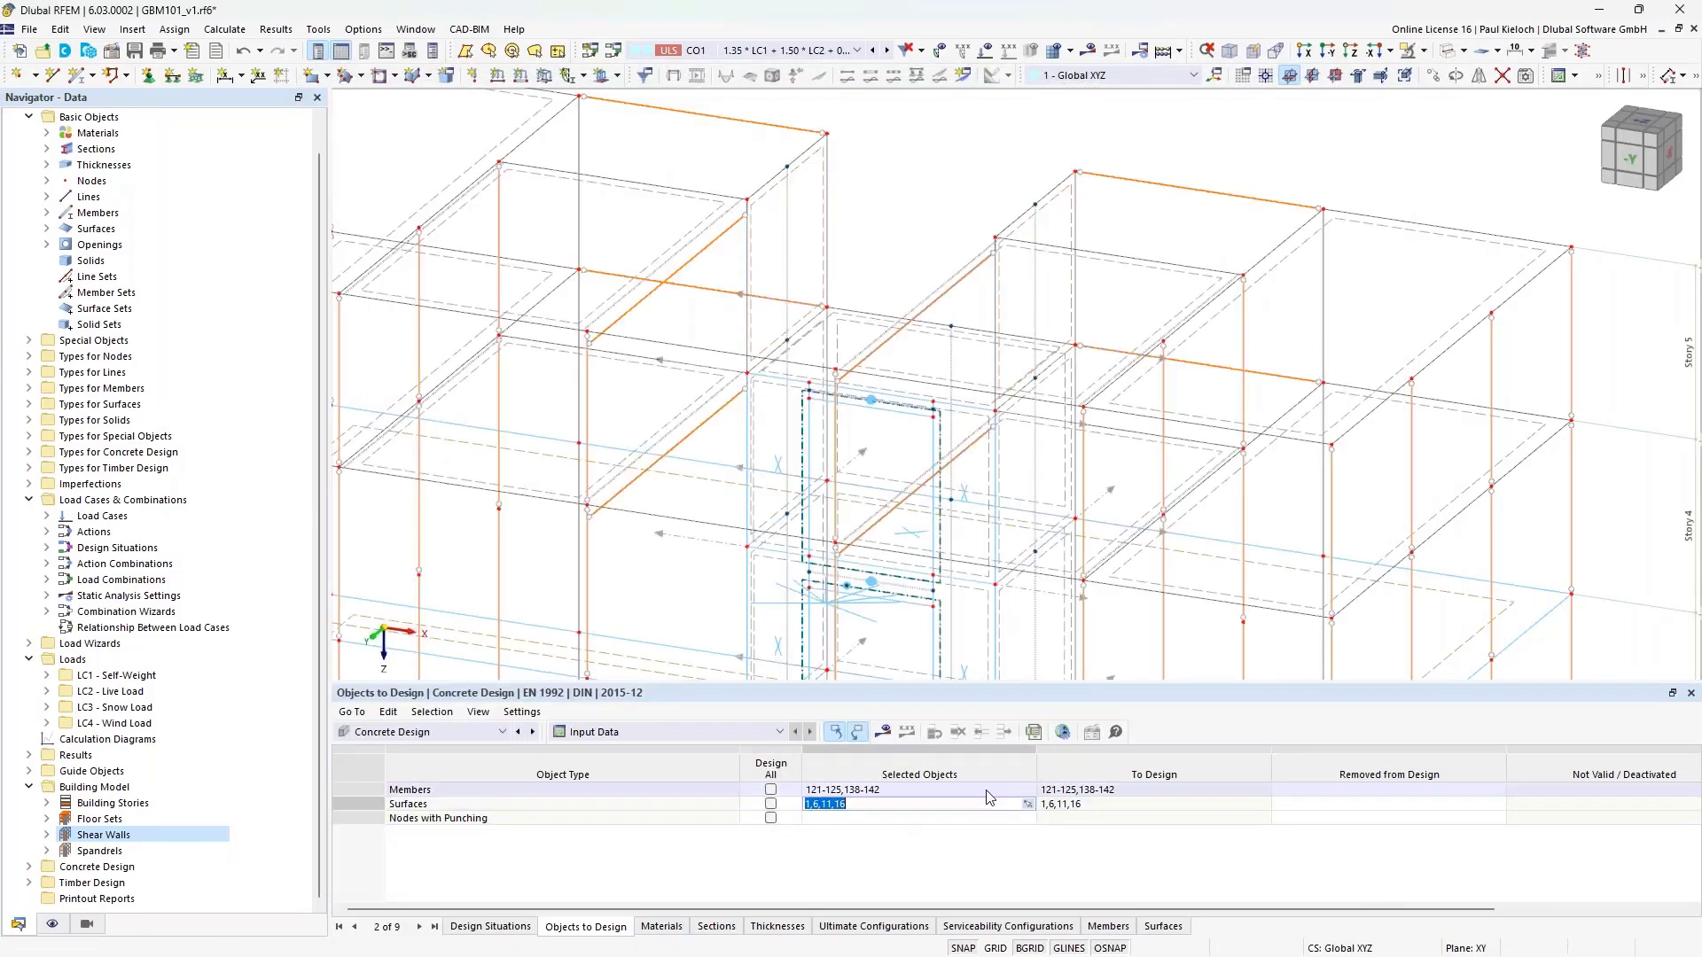
pyautogui.click(1029, 805)
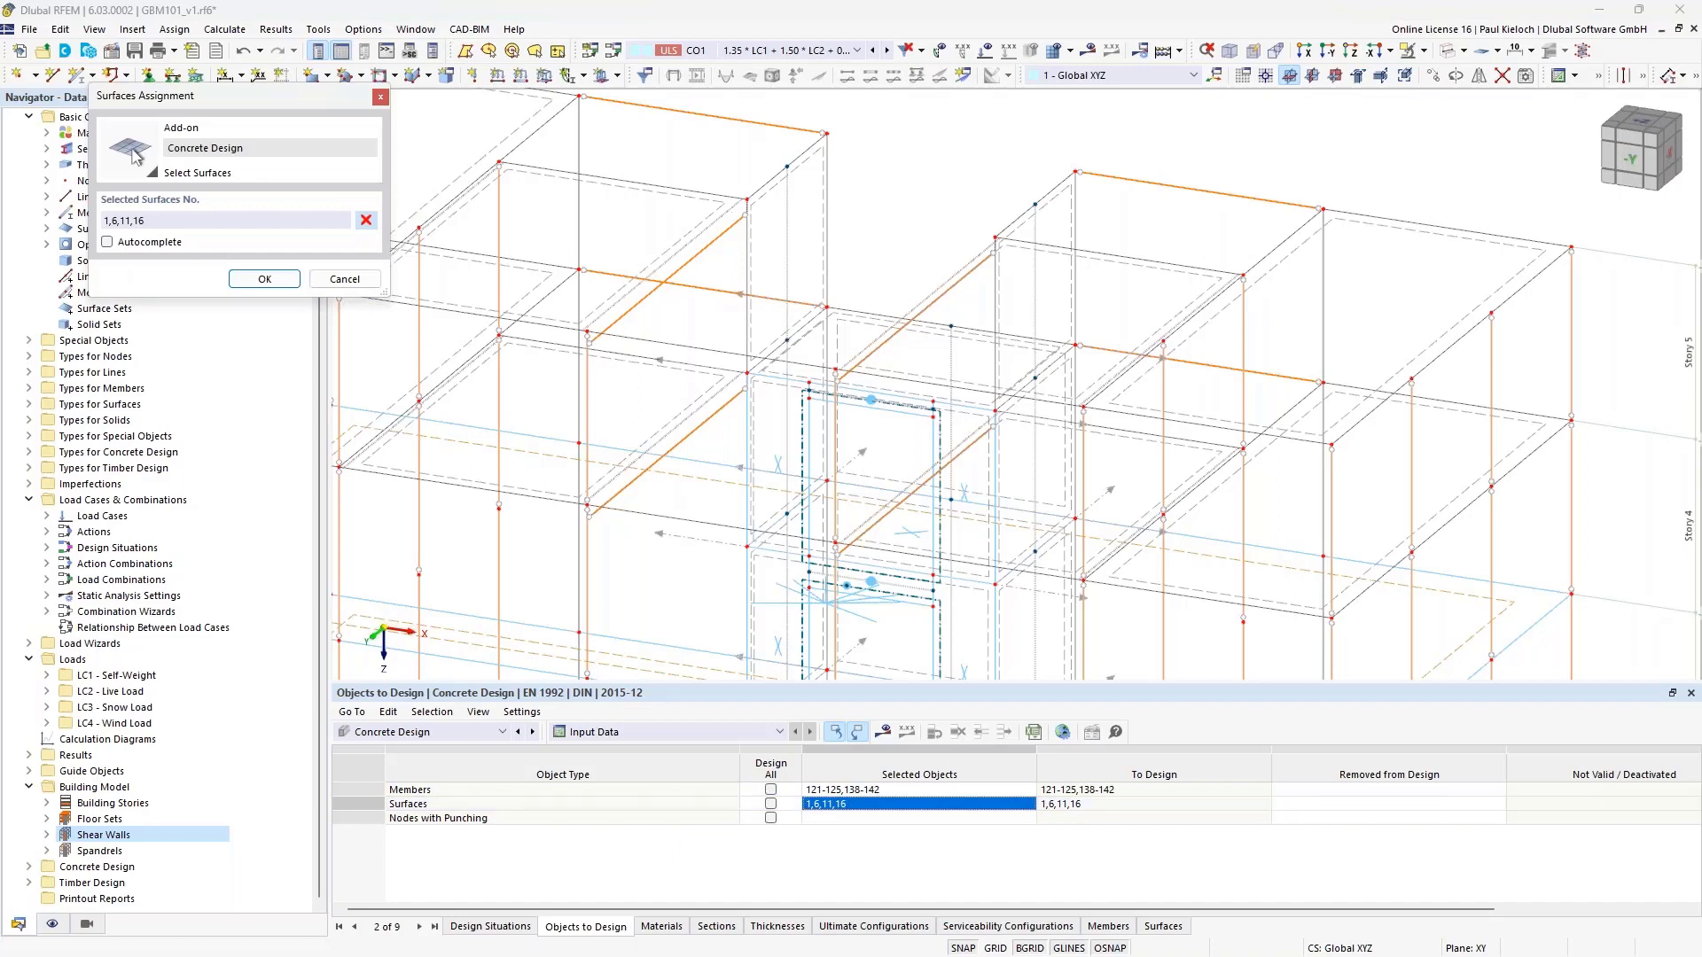
pyautogui.click(798, 169)
pyautogui.click(1058, 191)
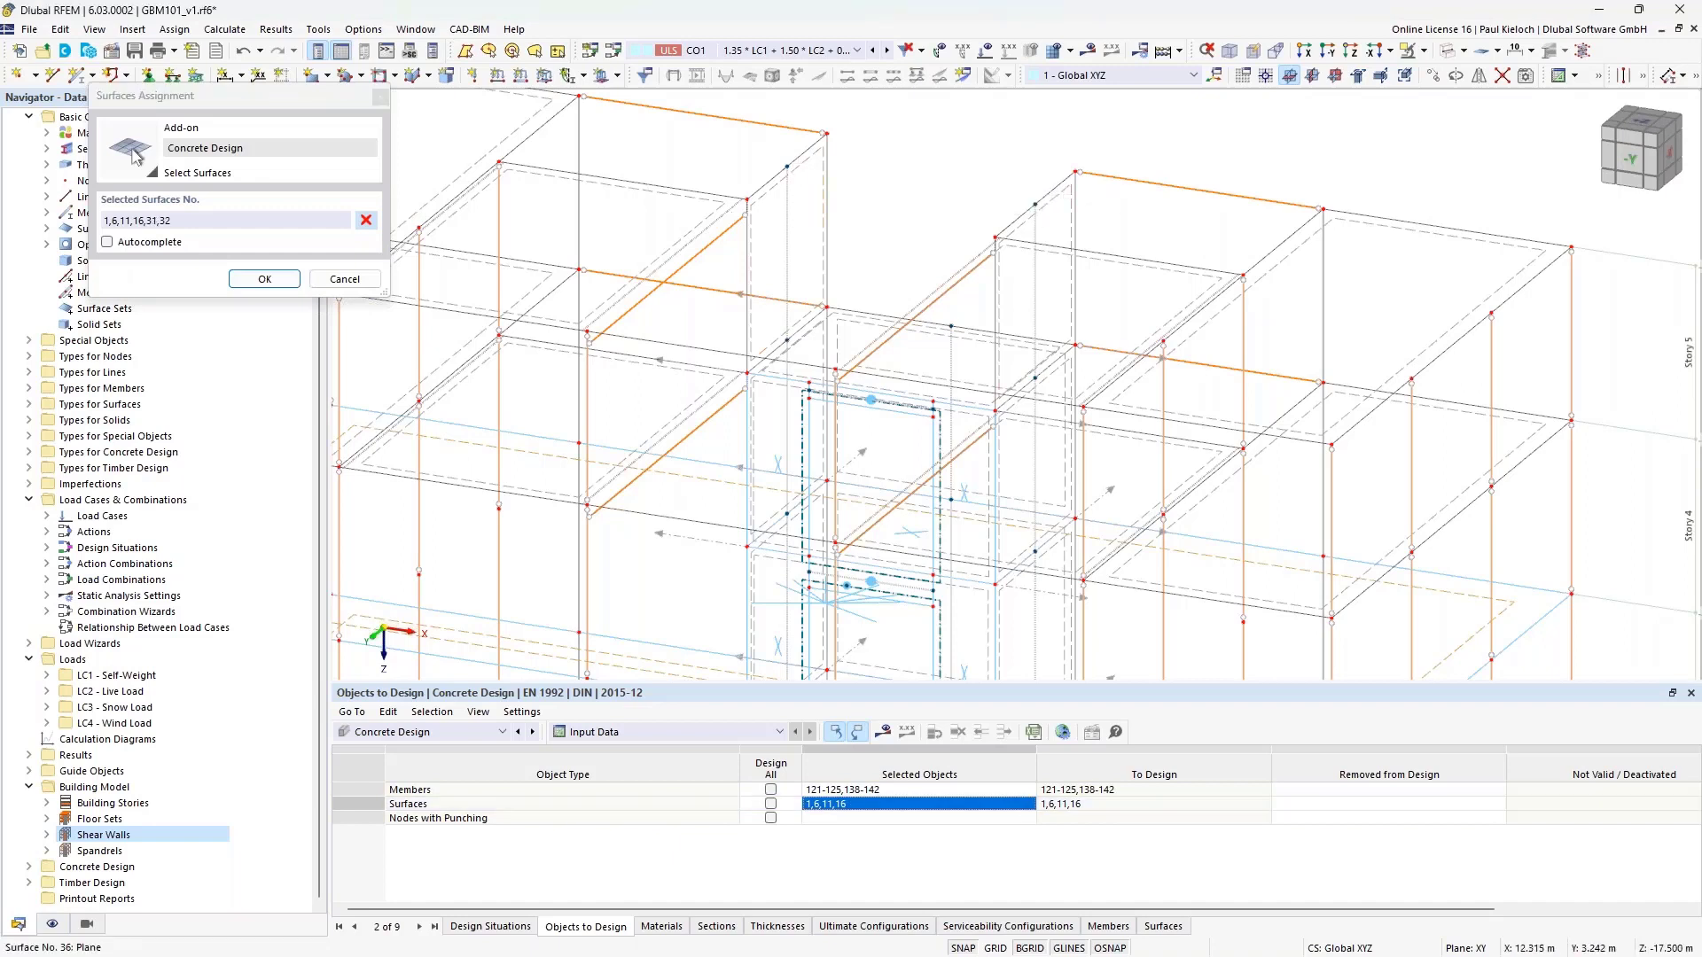
pyautogui.click(284, 280)
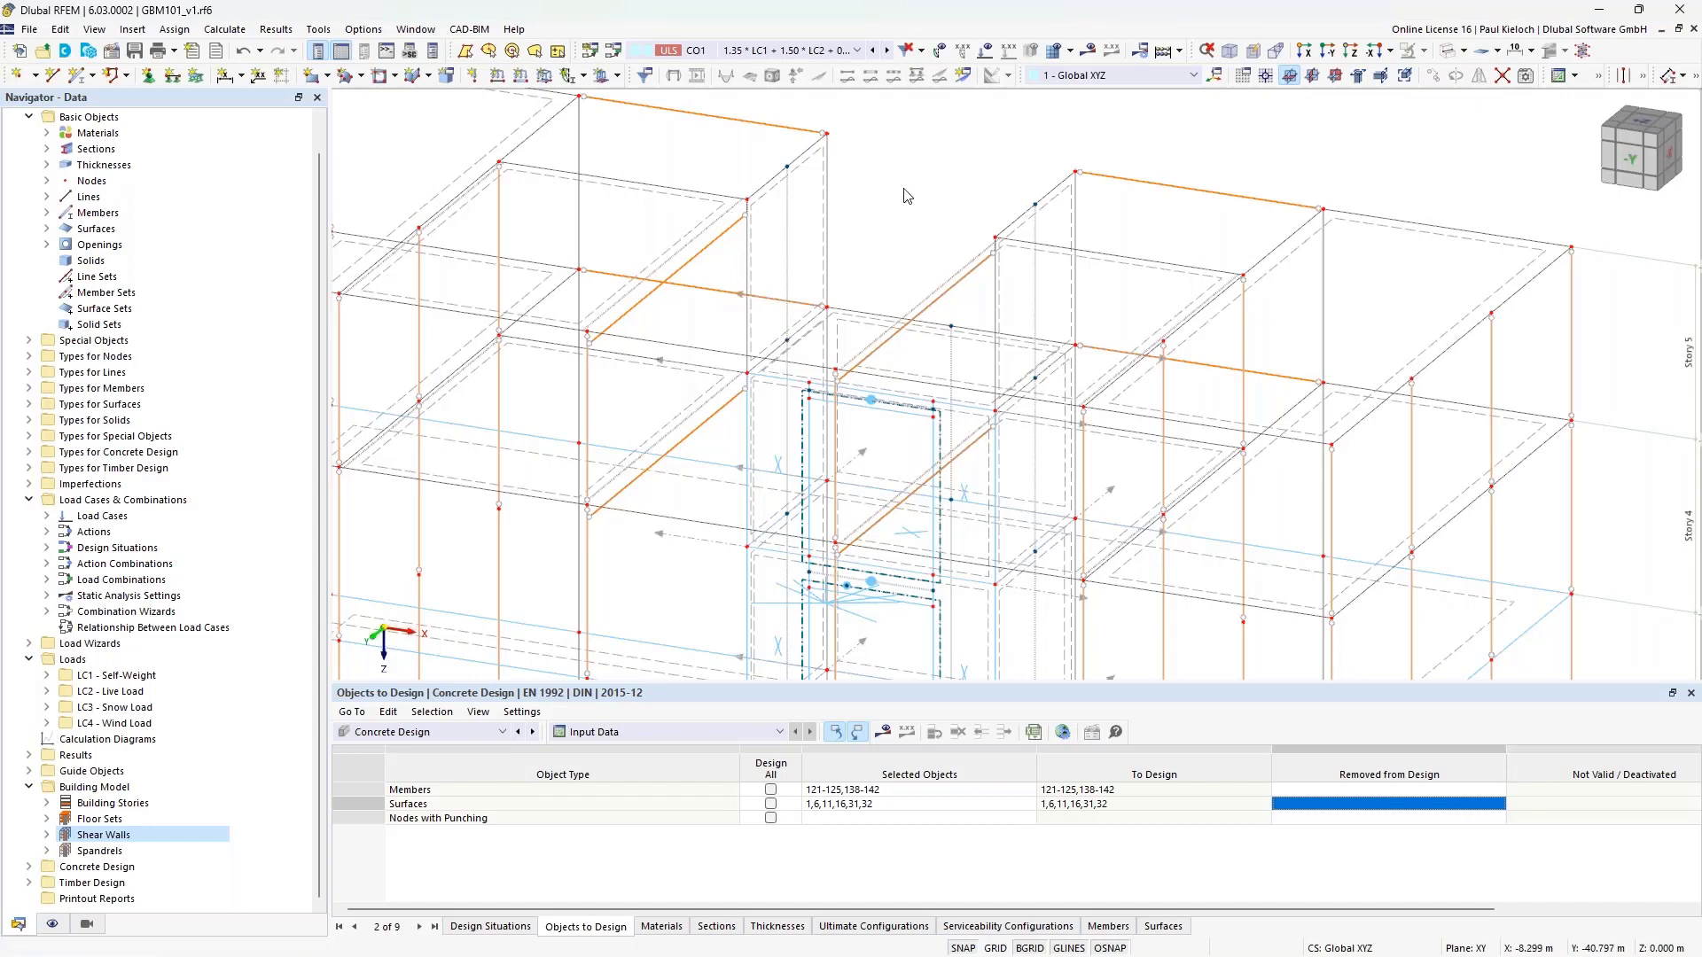
# Calculate the concrete design and enlarge the errors and warnings list to review it alongside the slabs and core base
pyautogui.click(885, 735)
pyautogui.click(934, 566)
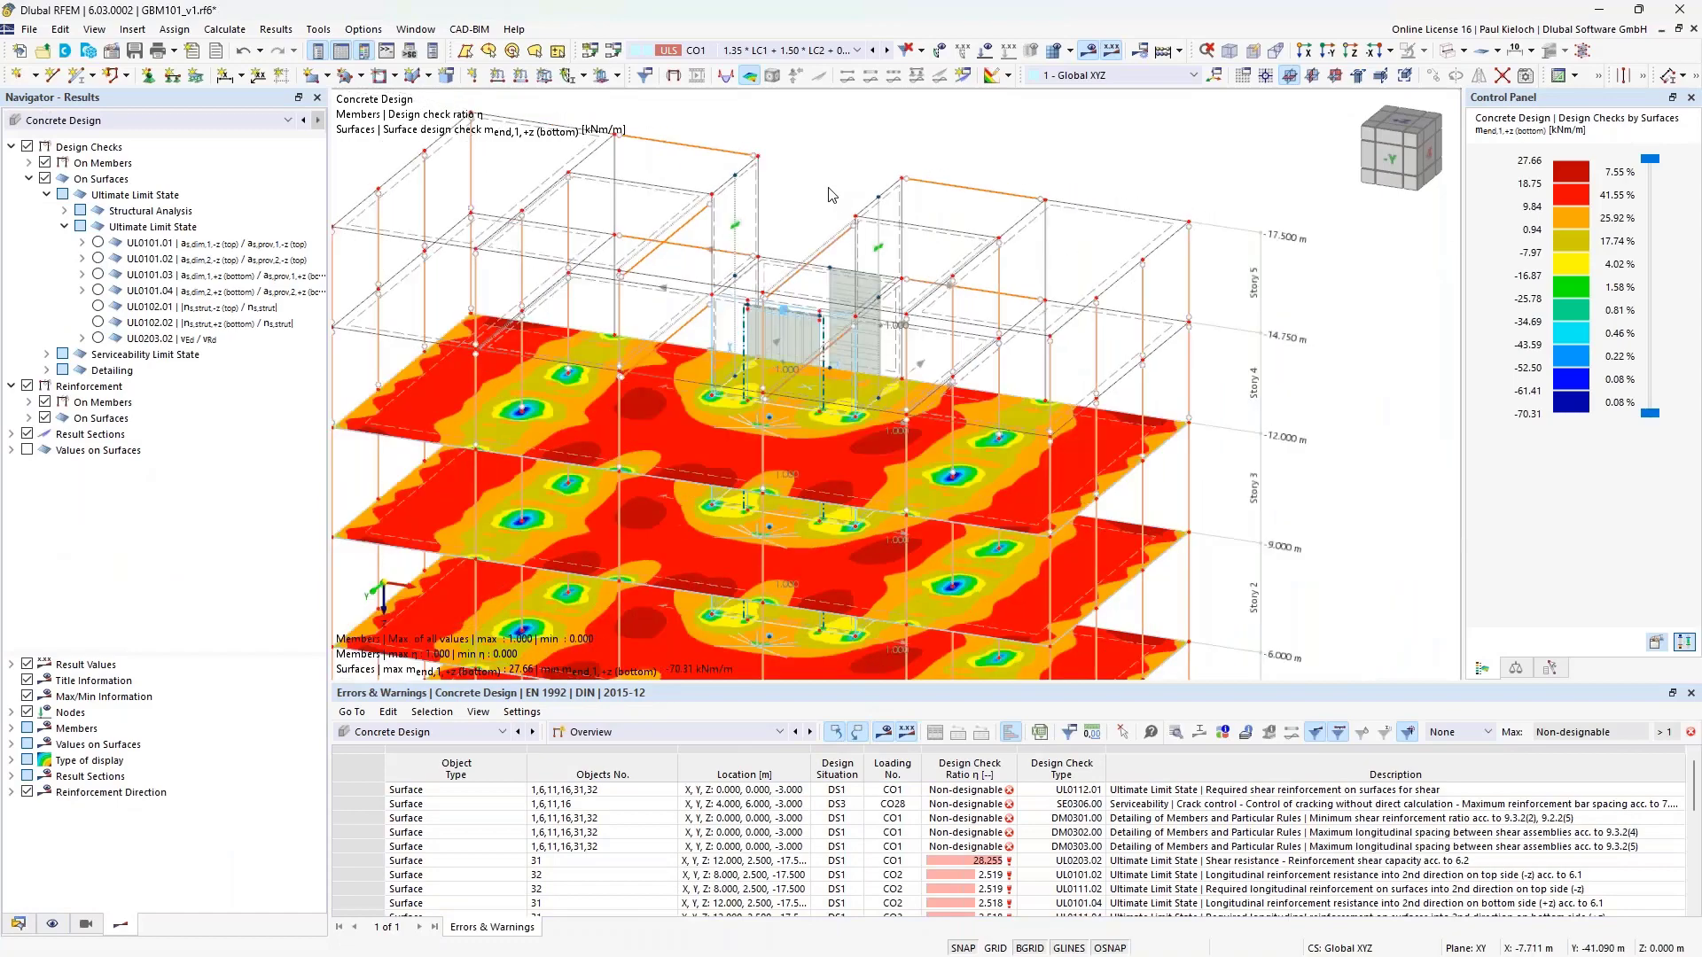
pyautogui.scroll(-2, 832, 195)
pyautogui.keyDown('ctrl'); pyautogui.moveTo(1061, 316); pyautogui.dragTo(856, 652, button='middle'); pyautogui.keyUp('ctrl')
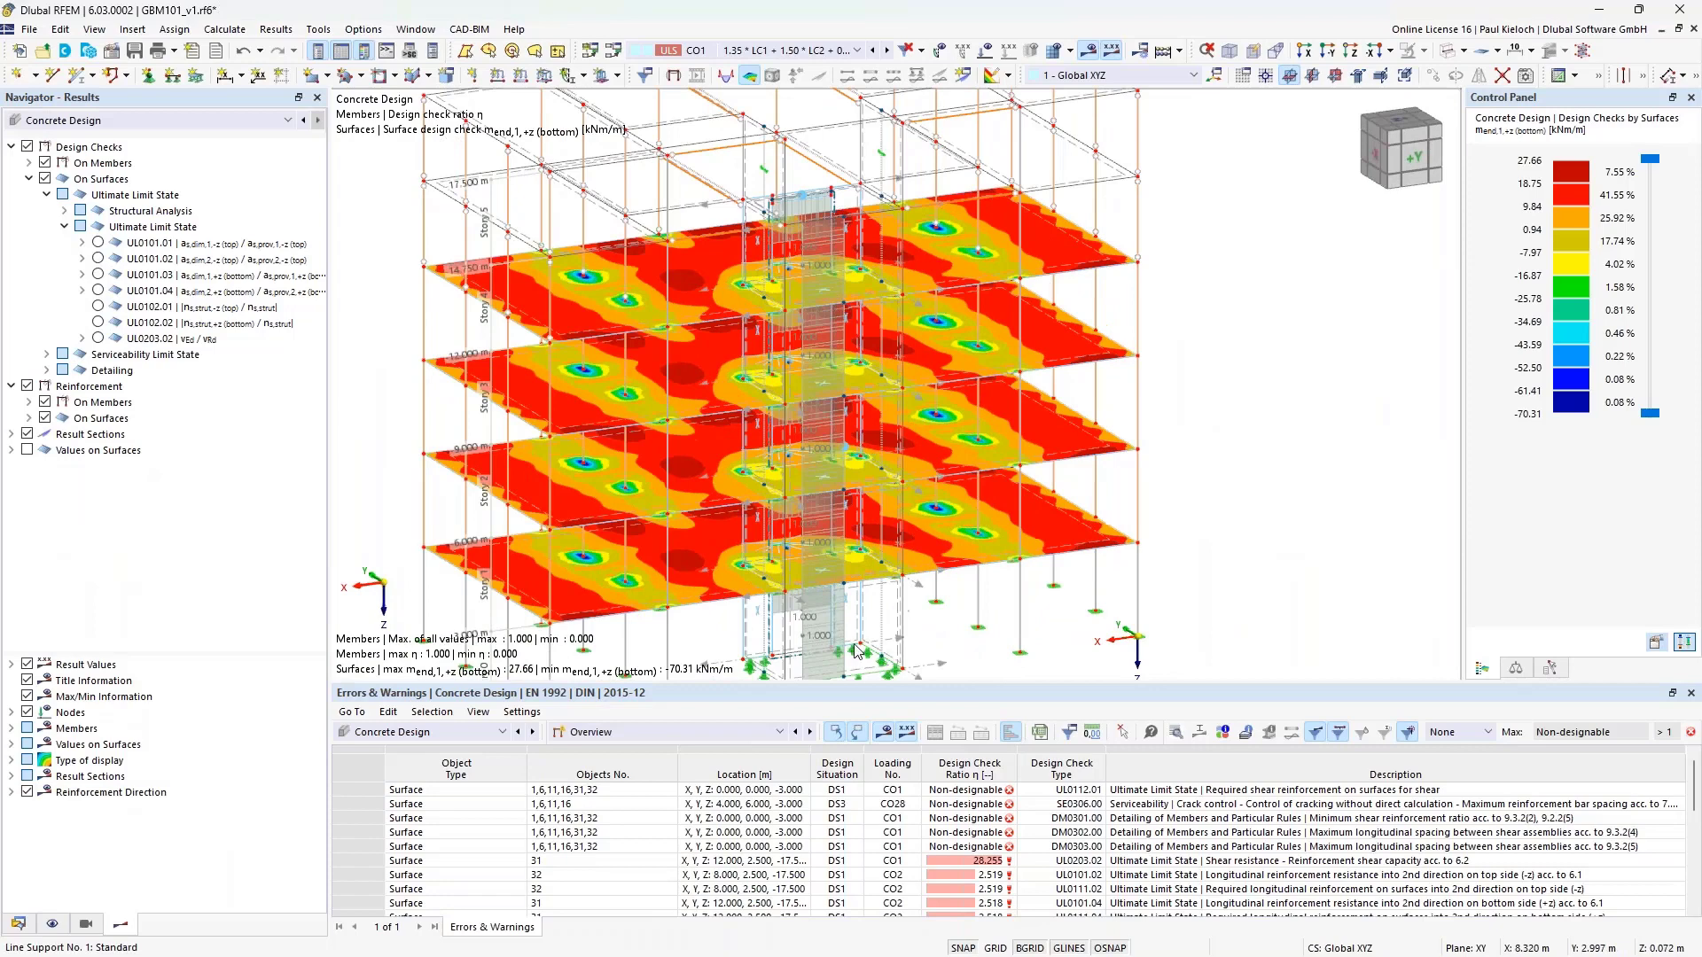
pyautogui.moveTo(1035, 596); pyautogui.dragTo(1047, 501, button='middle')
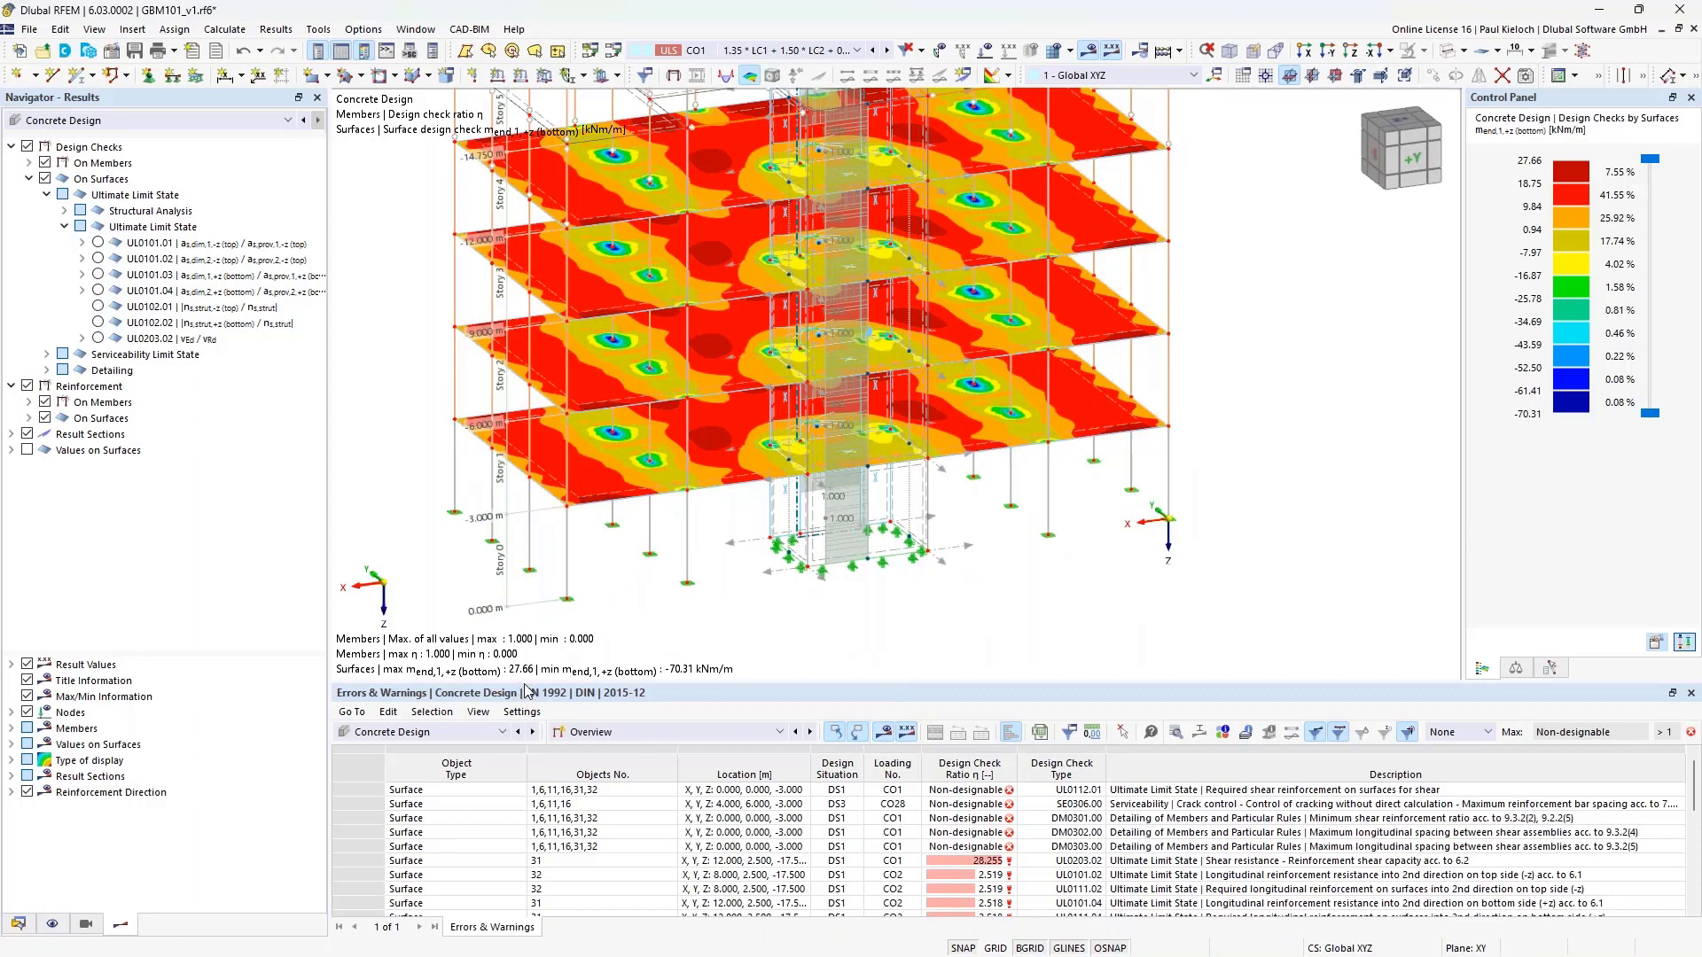
pyautogui.moveTo(526, 685); pyautogui.dragTo(526, 597)
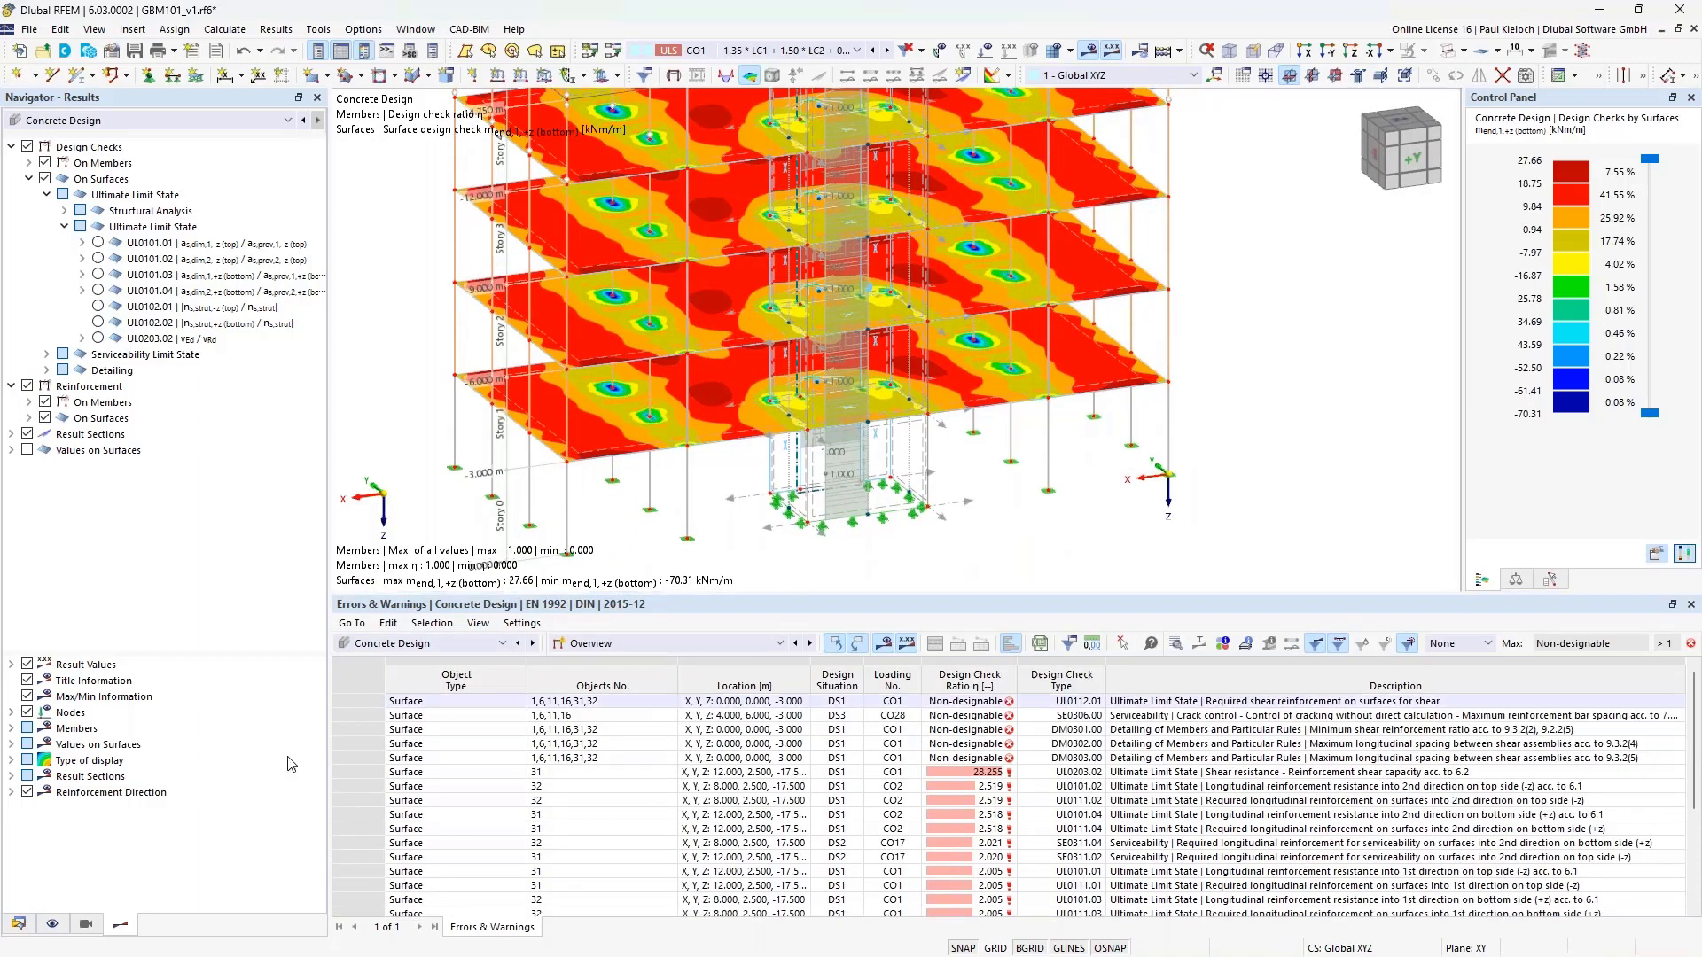
# Open the design ratios by member and review the checks for the lowest shear wall result beam, member 125
pyautogui.click(19, 924)
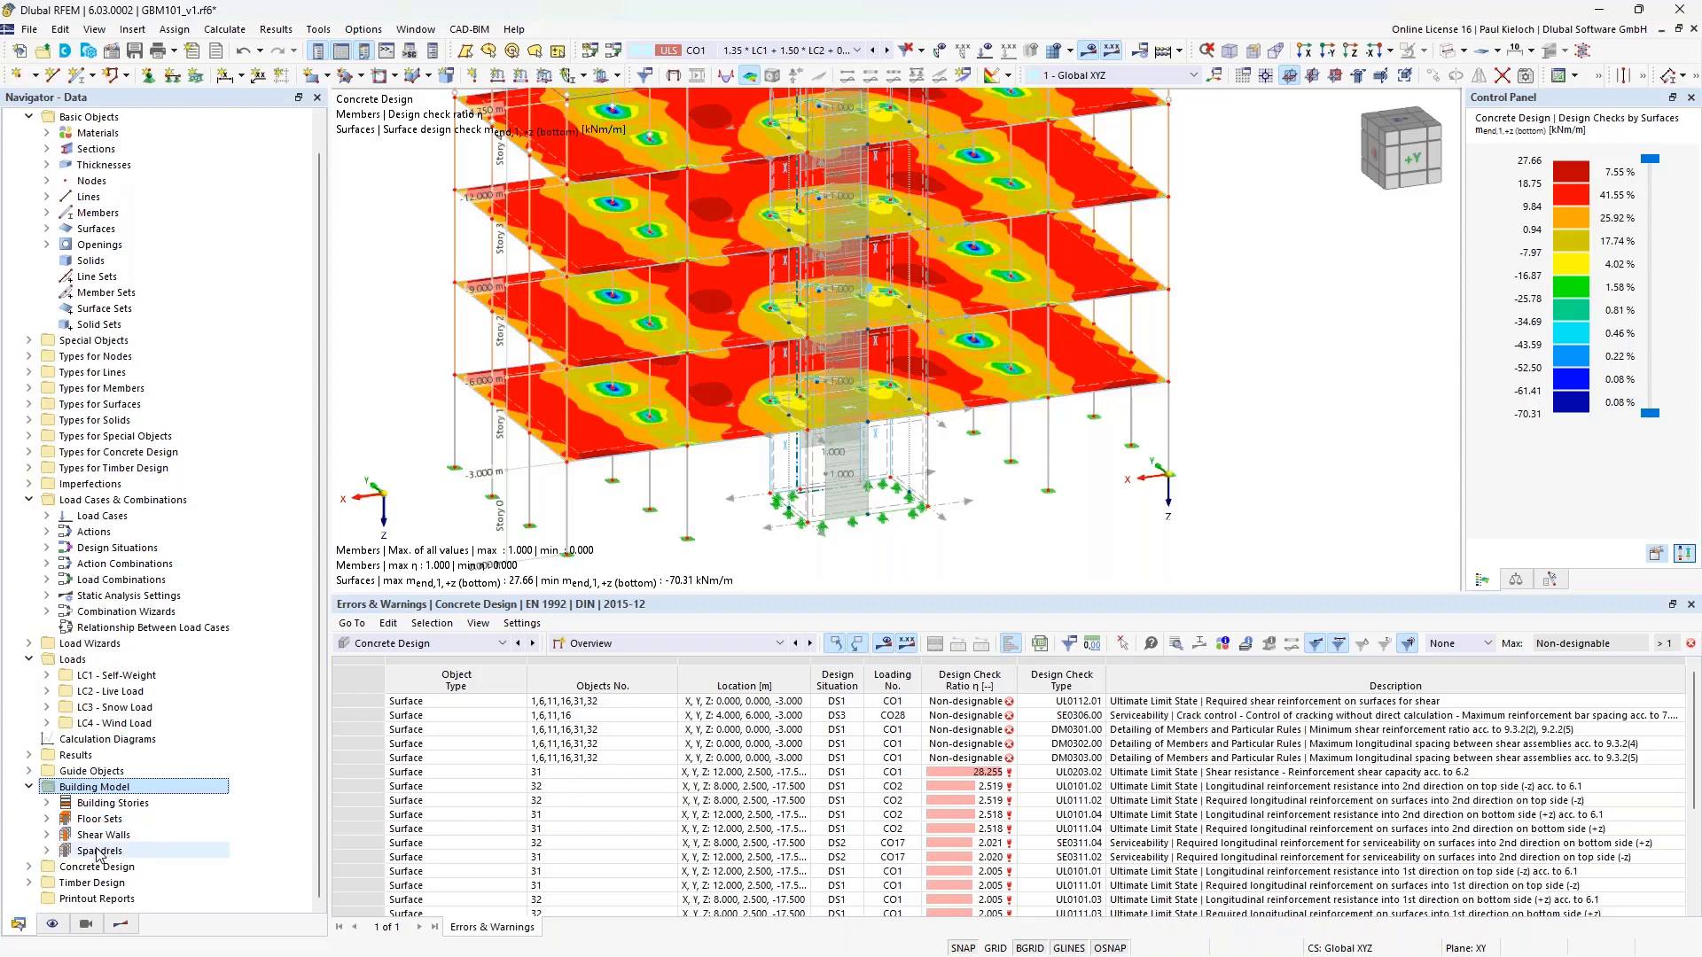
pyautogui.click(674, 646)
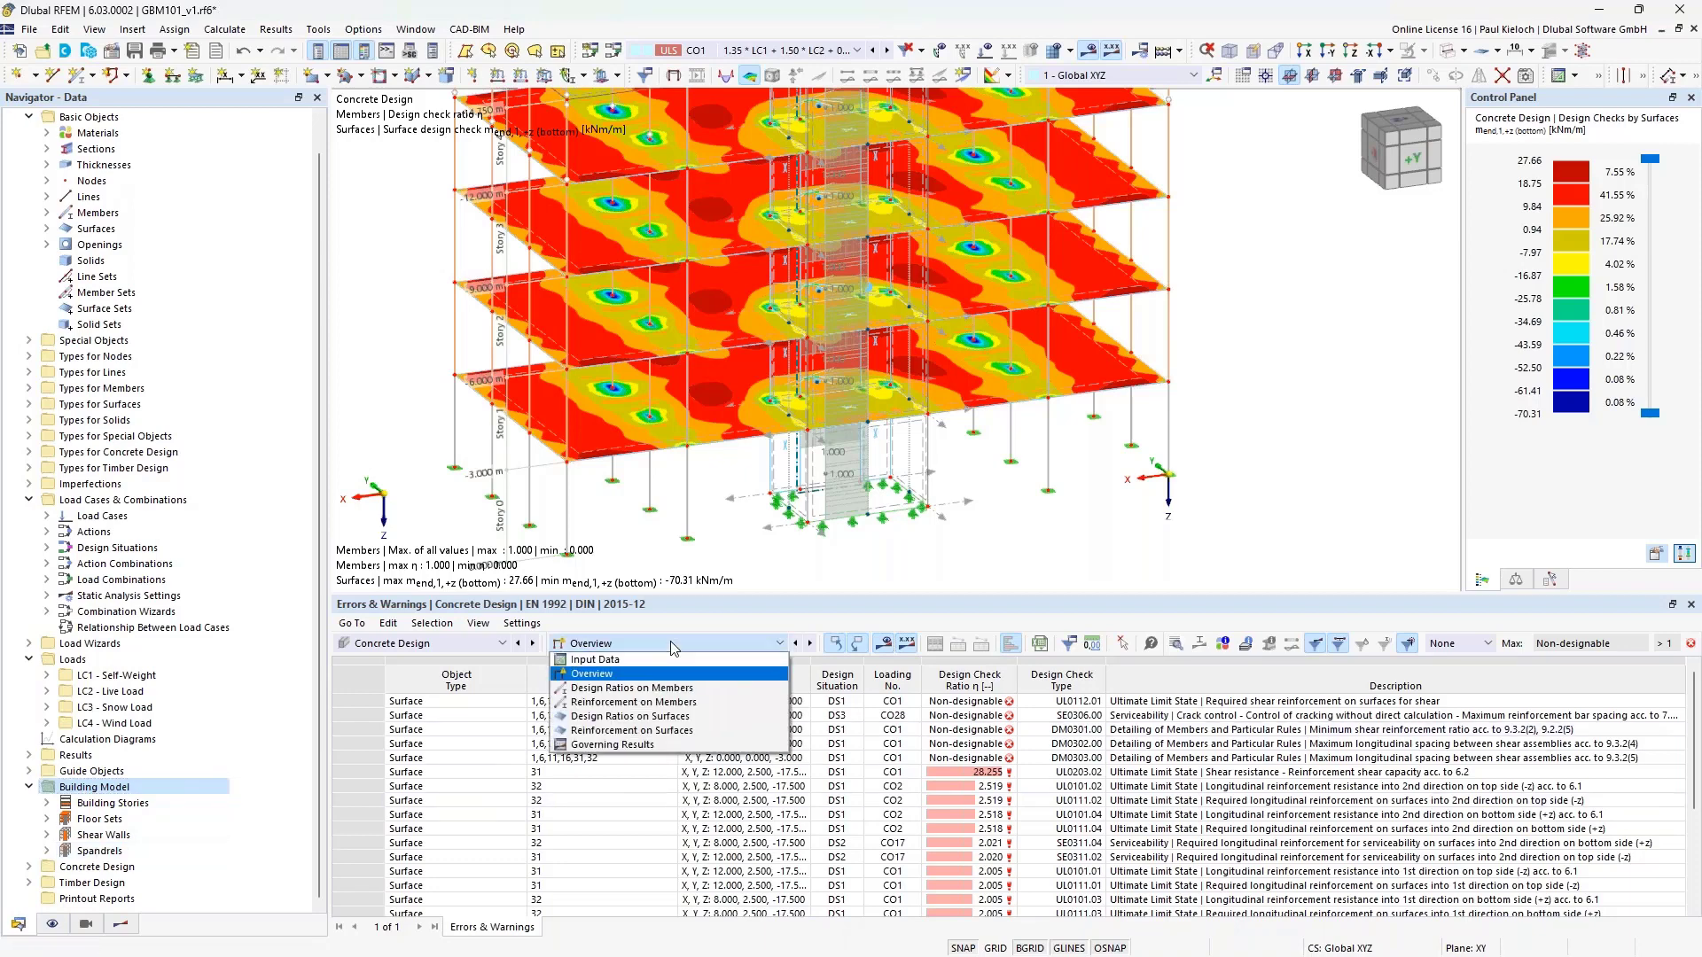
pyautogui.click(653, 690)
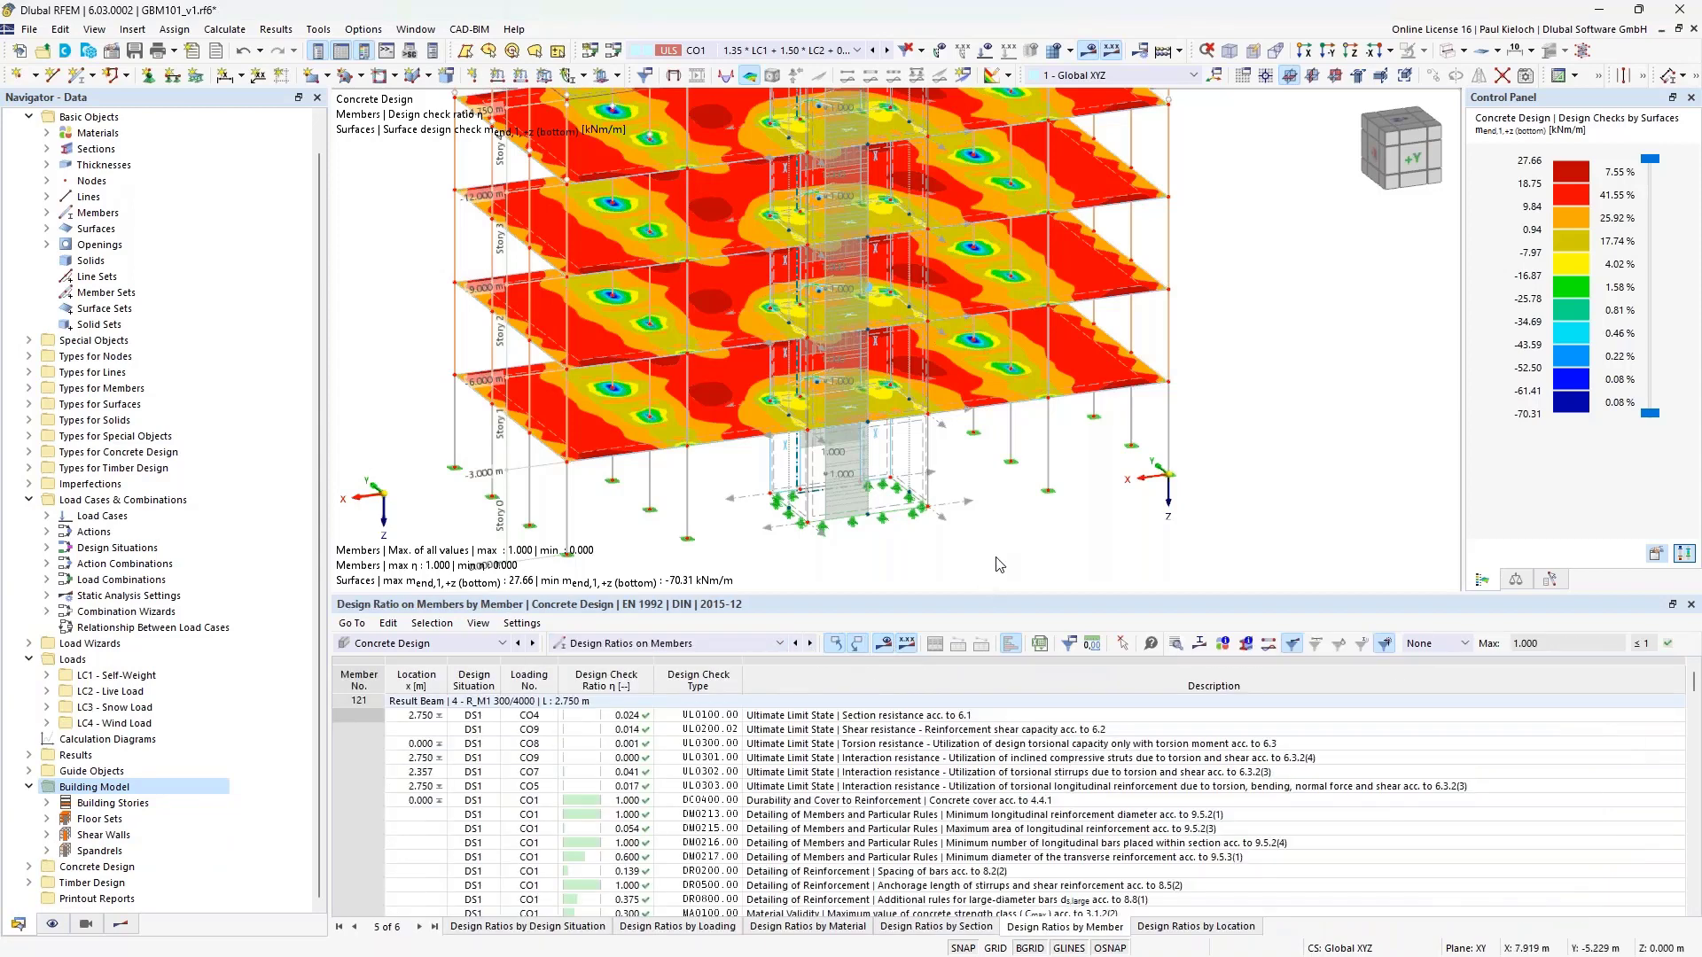
pyautogui.moveTo(968, 592); pyautogui.dragTo(968, 542)
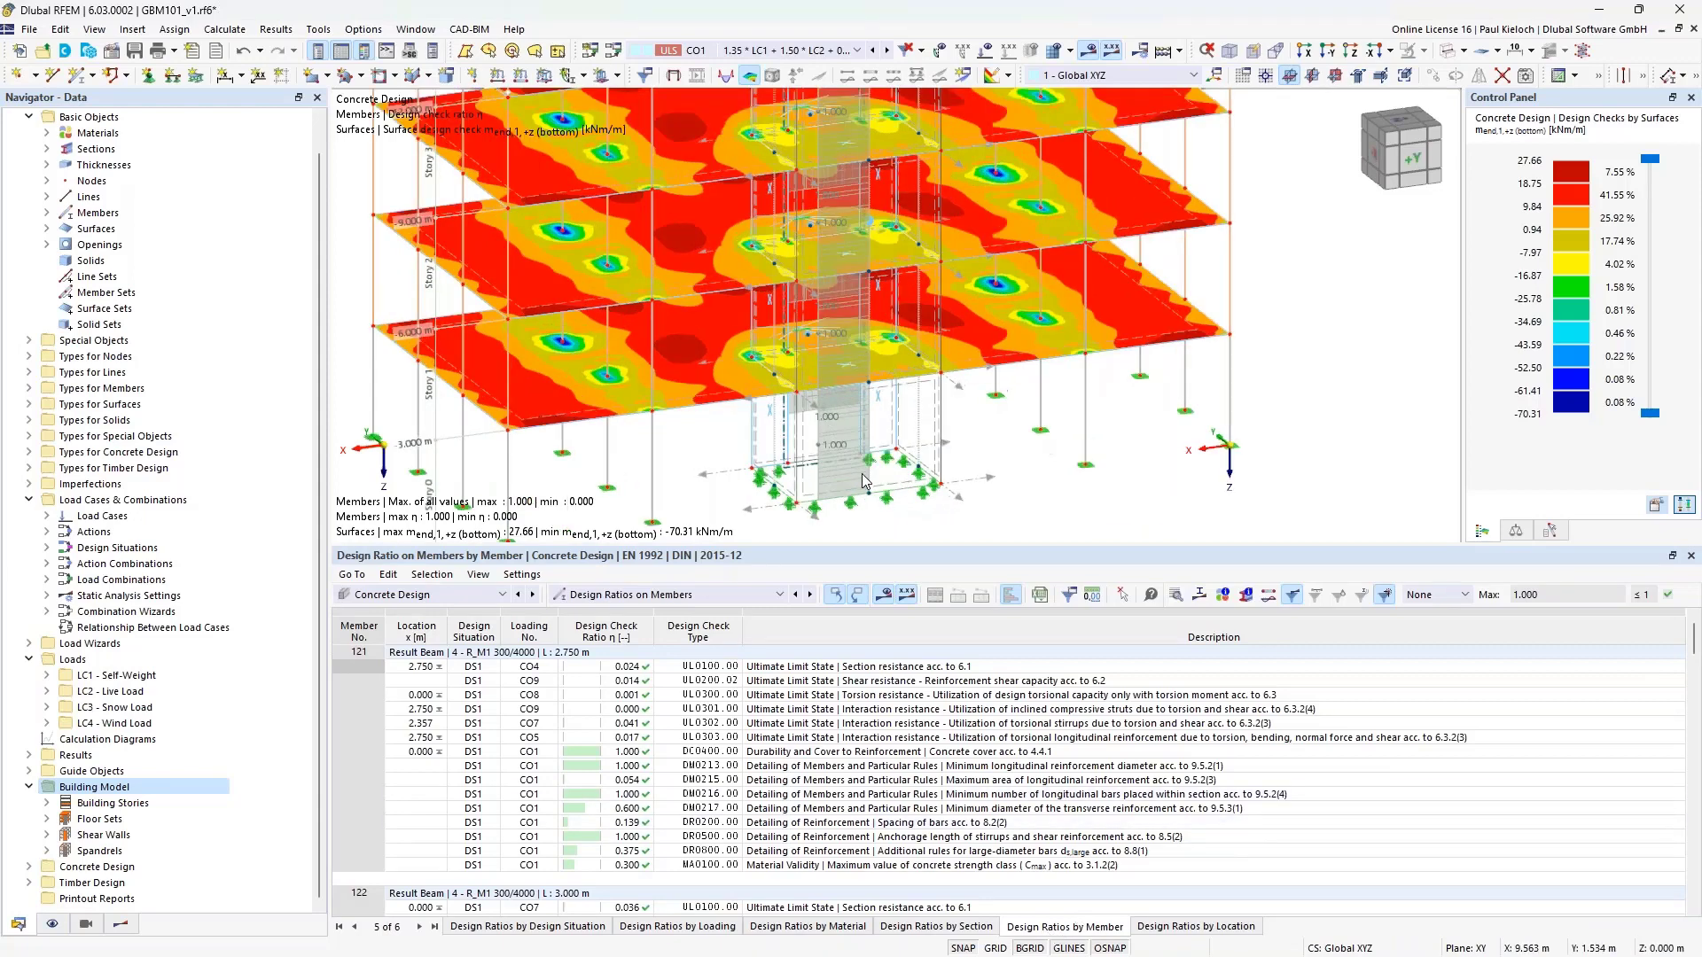
pyautogui.scroll(5, 864, 481)
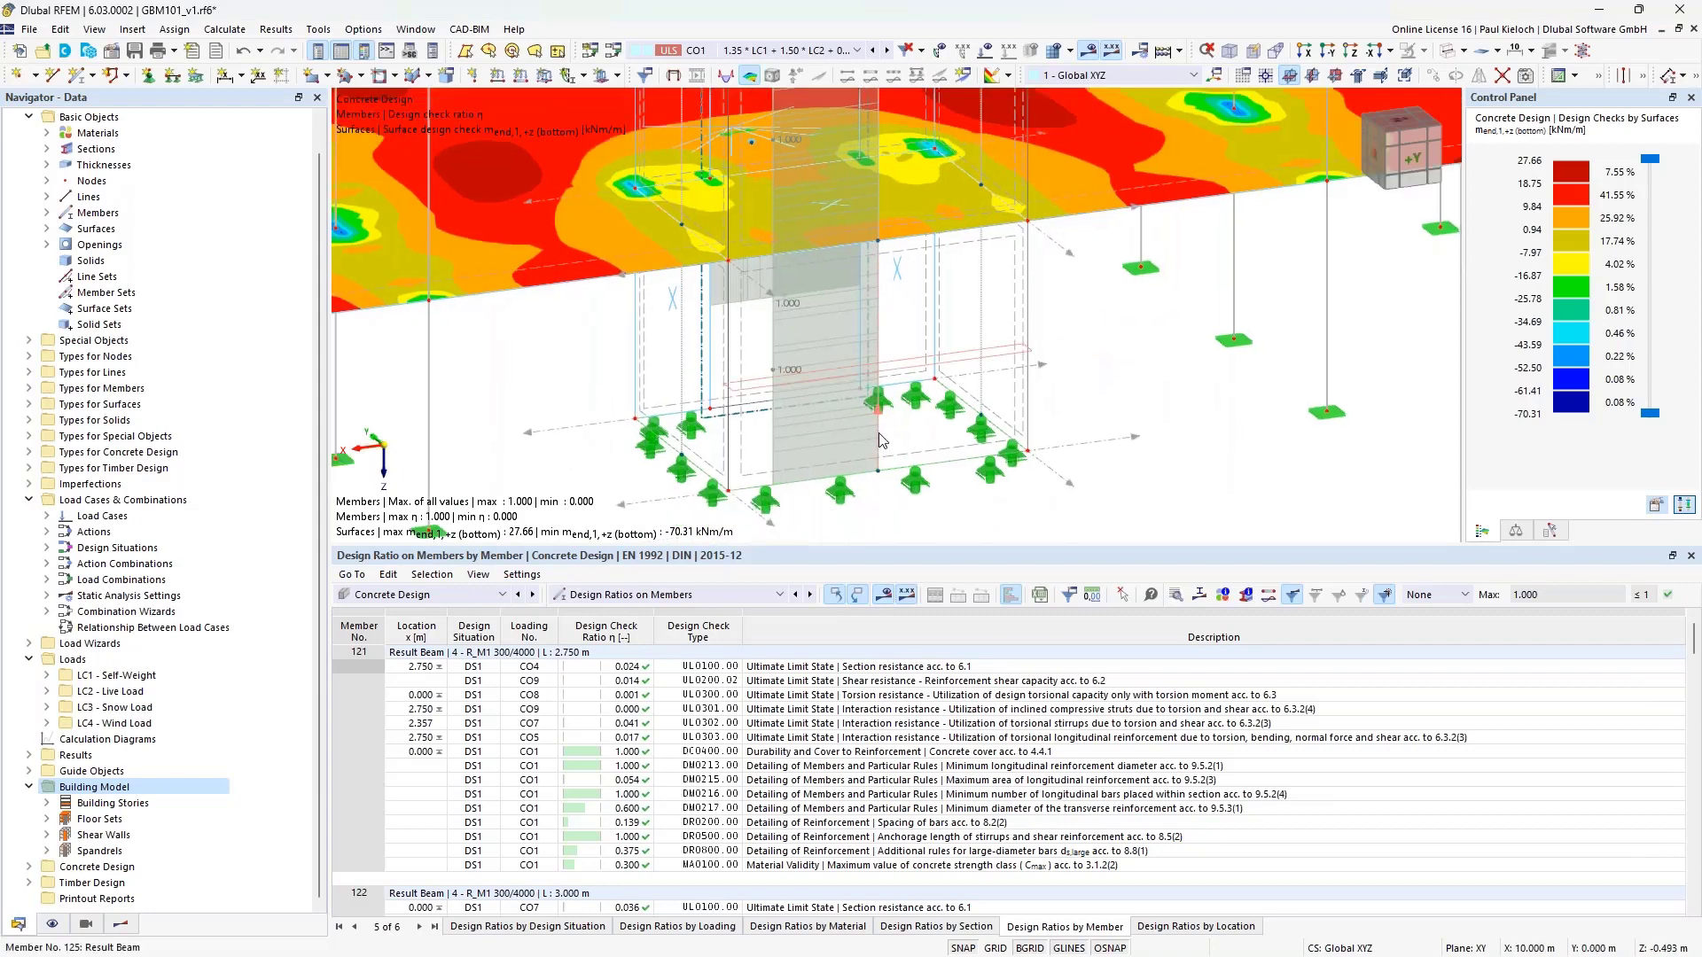
pyautogui.click(880, 440)
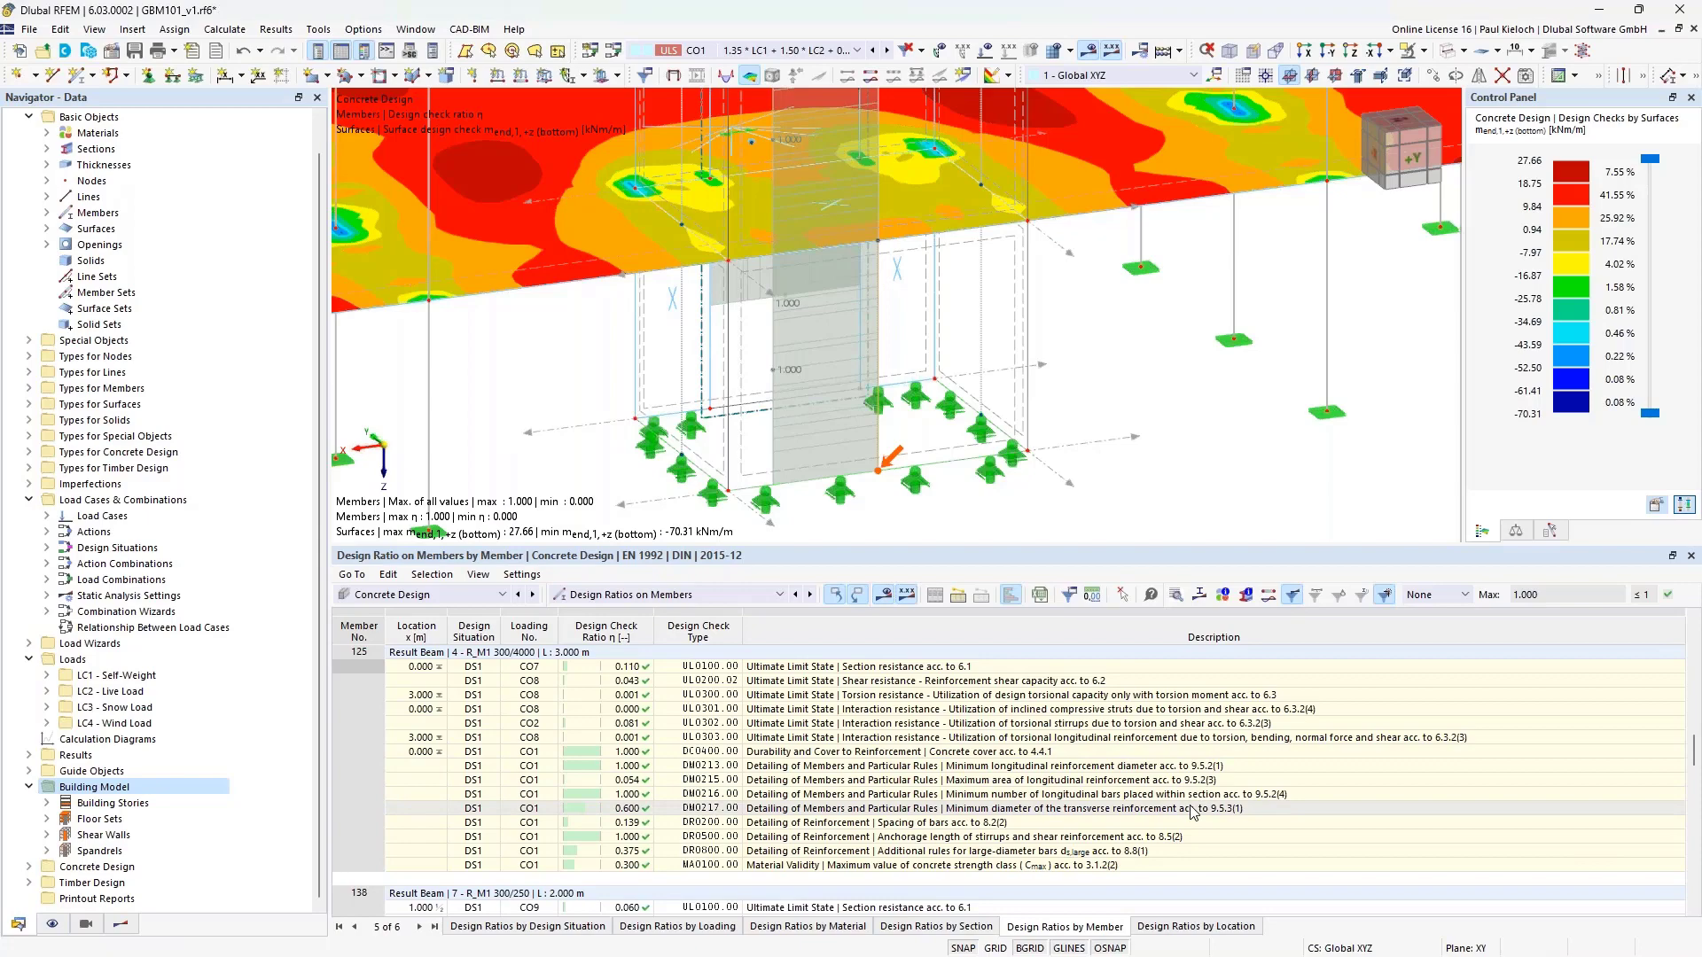
# Review the design ratios of the spandrel result beam member 138, including its maximum reinforcement check DM0201
pyautogui.scroll(-5, 1103, 438)
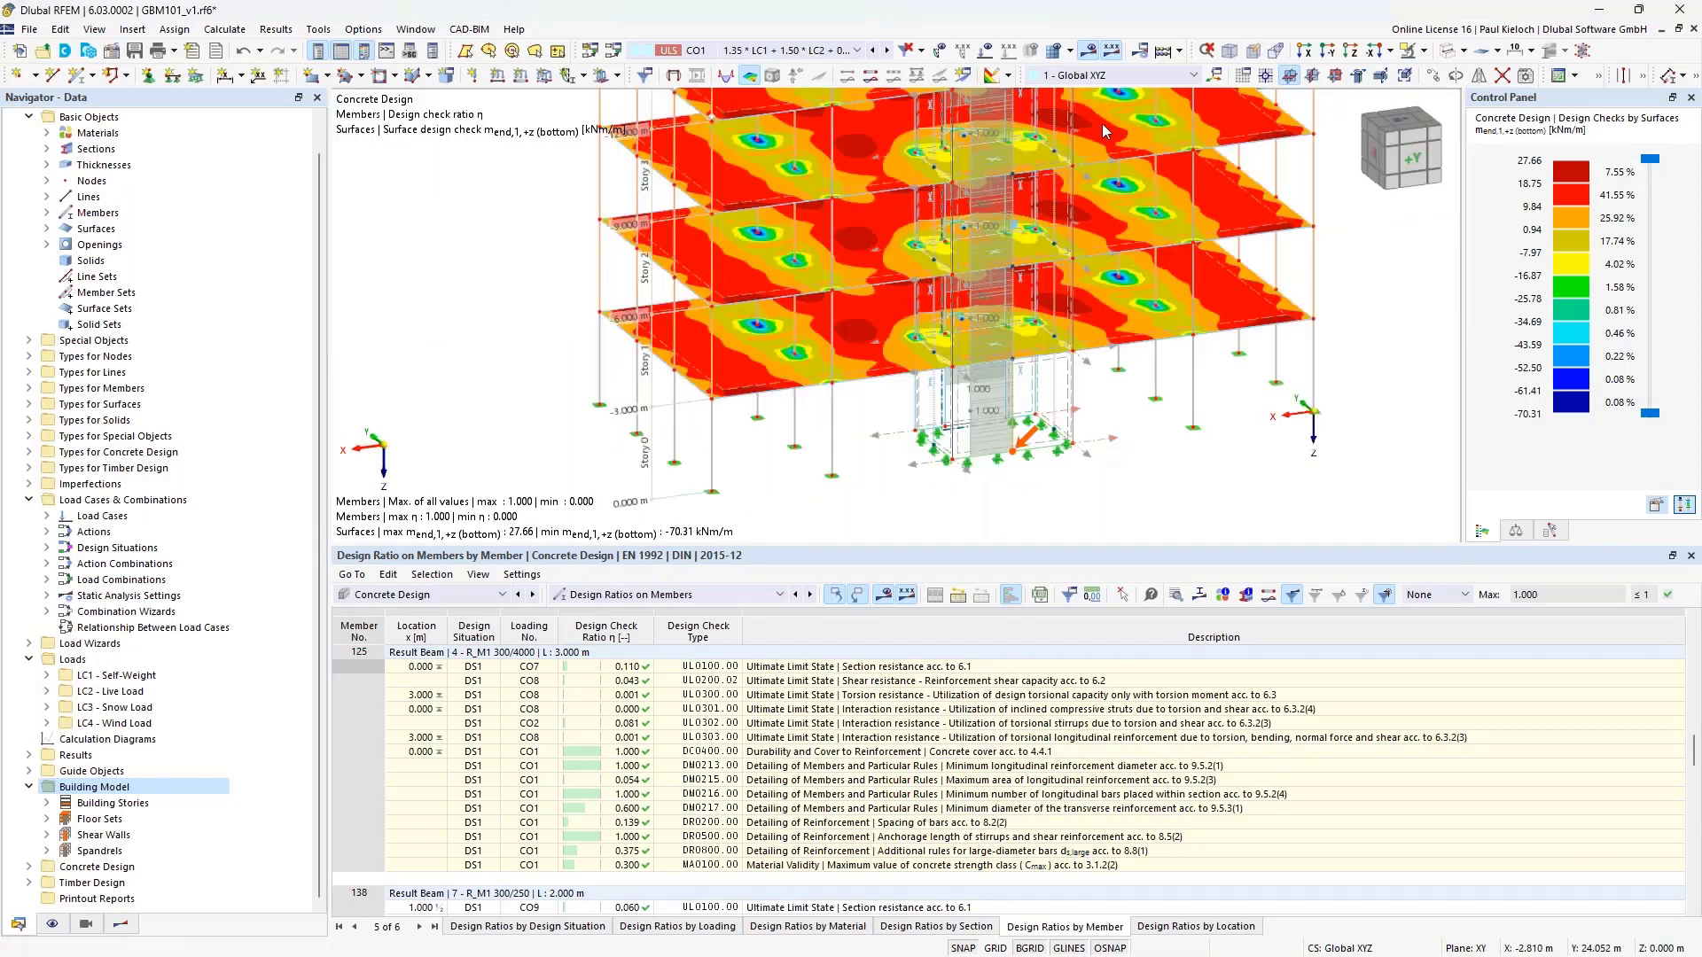
pyautogui.moveTo(1105, 169); pyautogui.dragTo(1114, 337, button='middle')
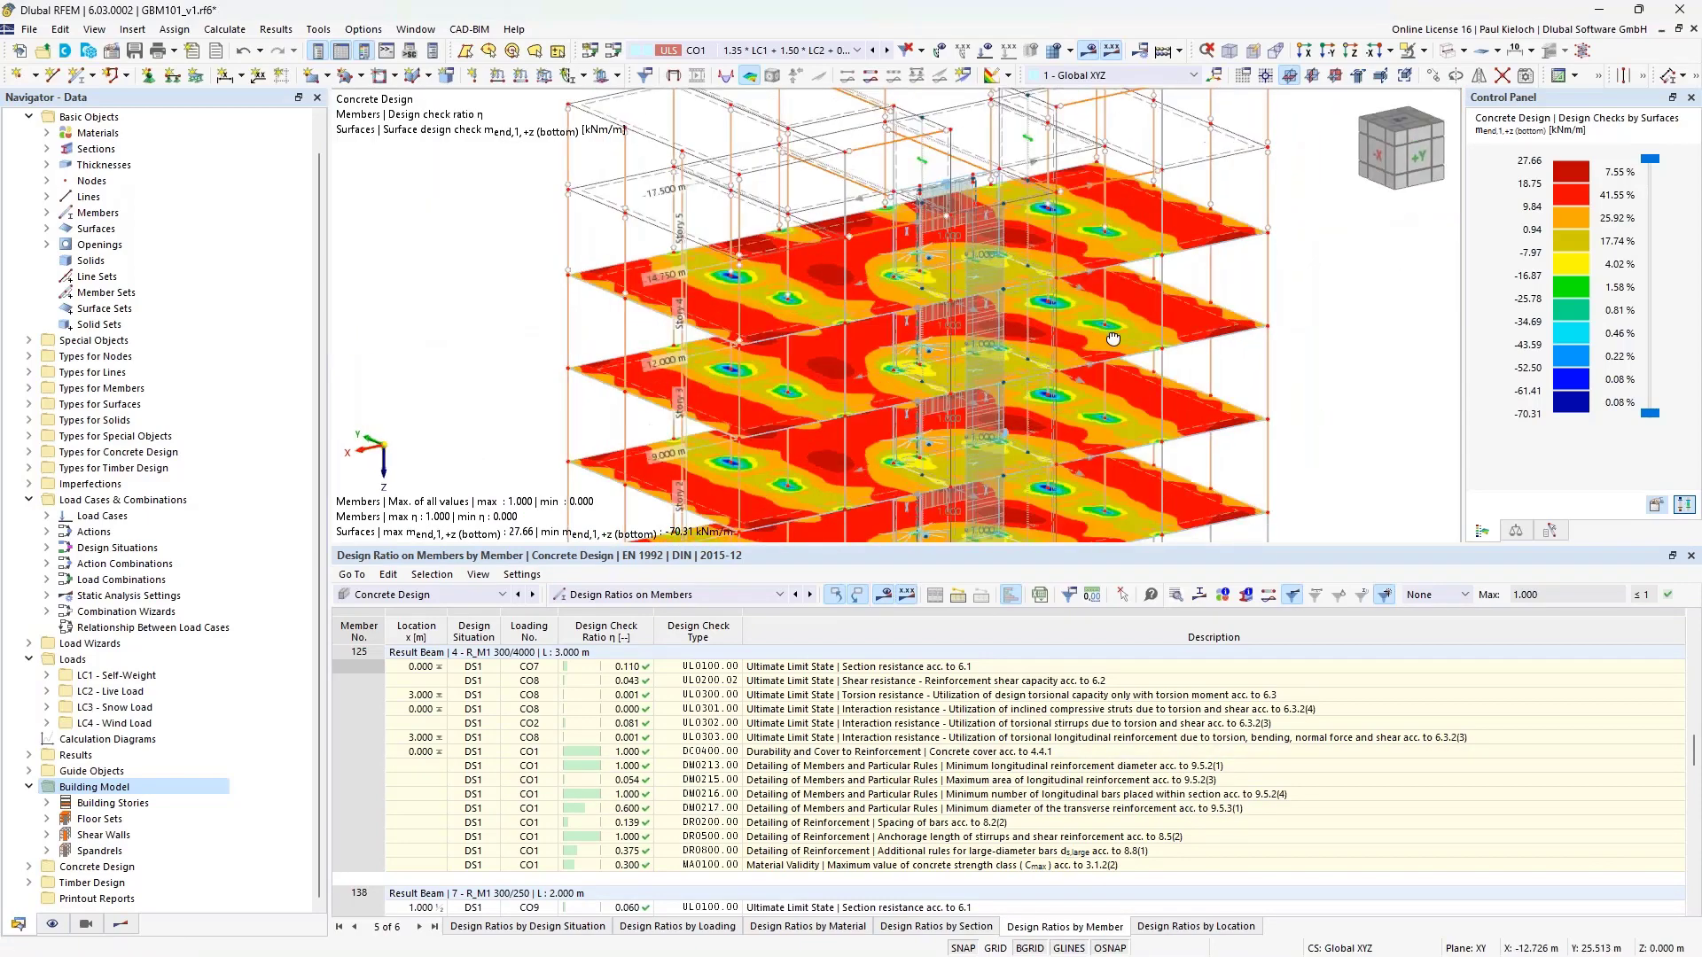
pyautogui.scroll(5, 973, 211)
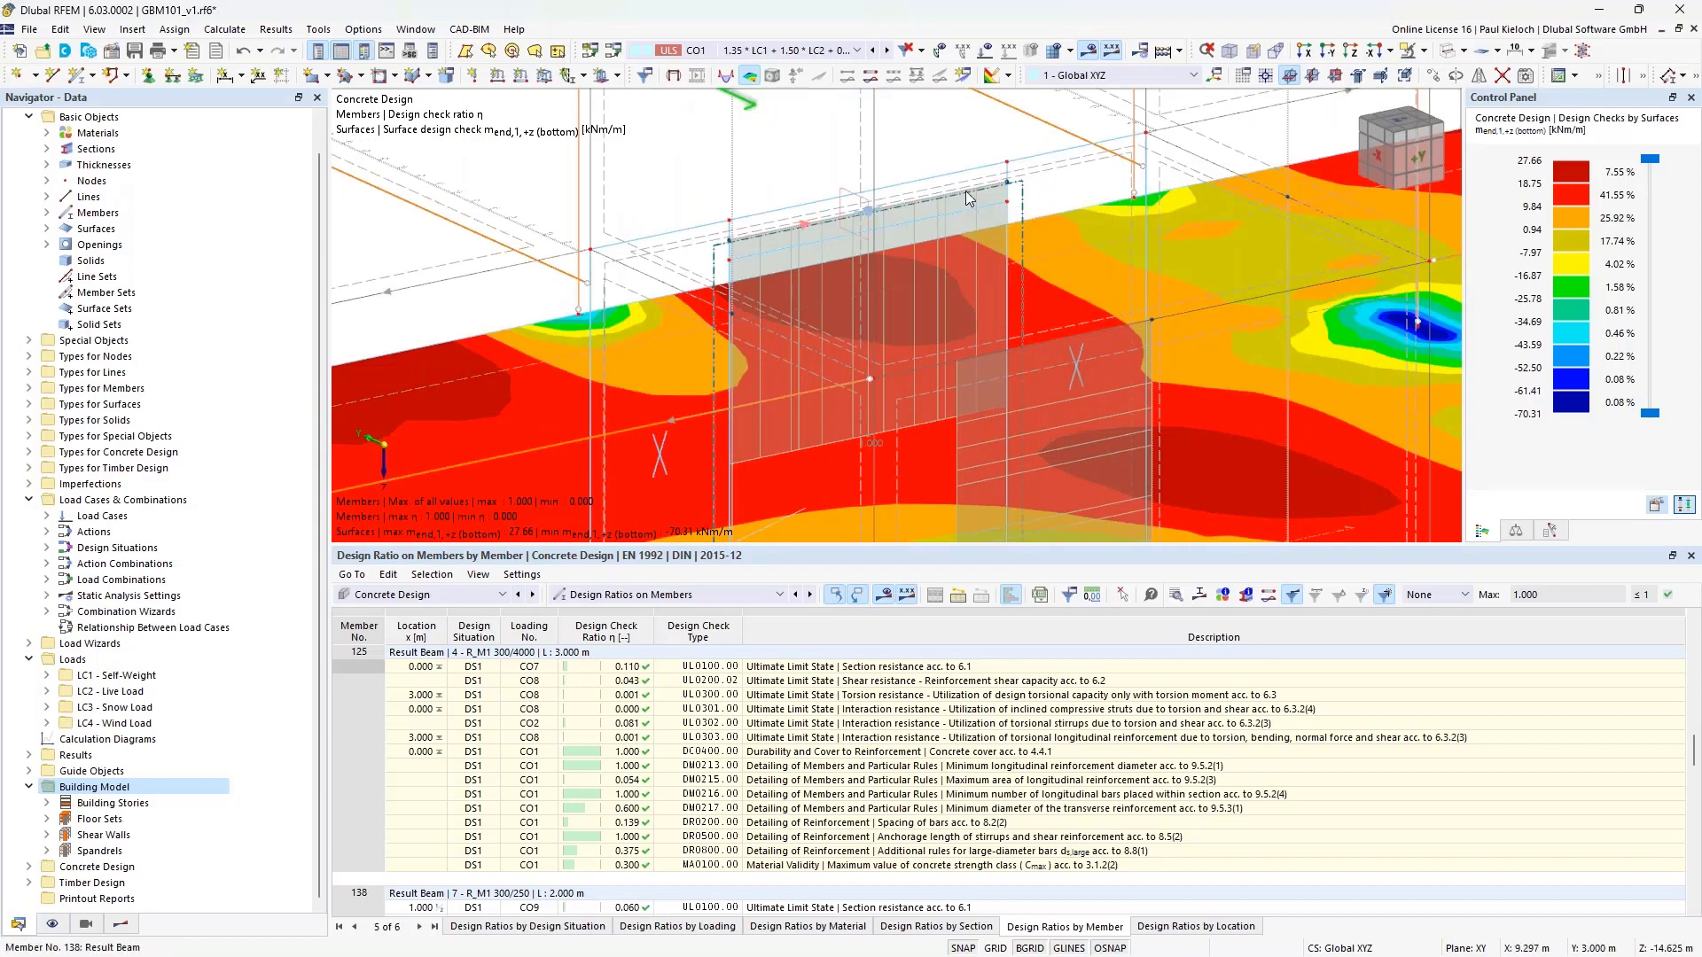
pyautogui.click(966, 190)
pyautogui.scroll(-3, 1074, 774)
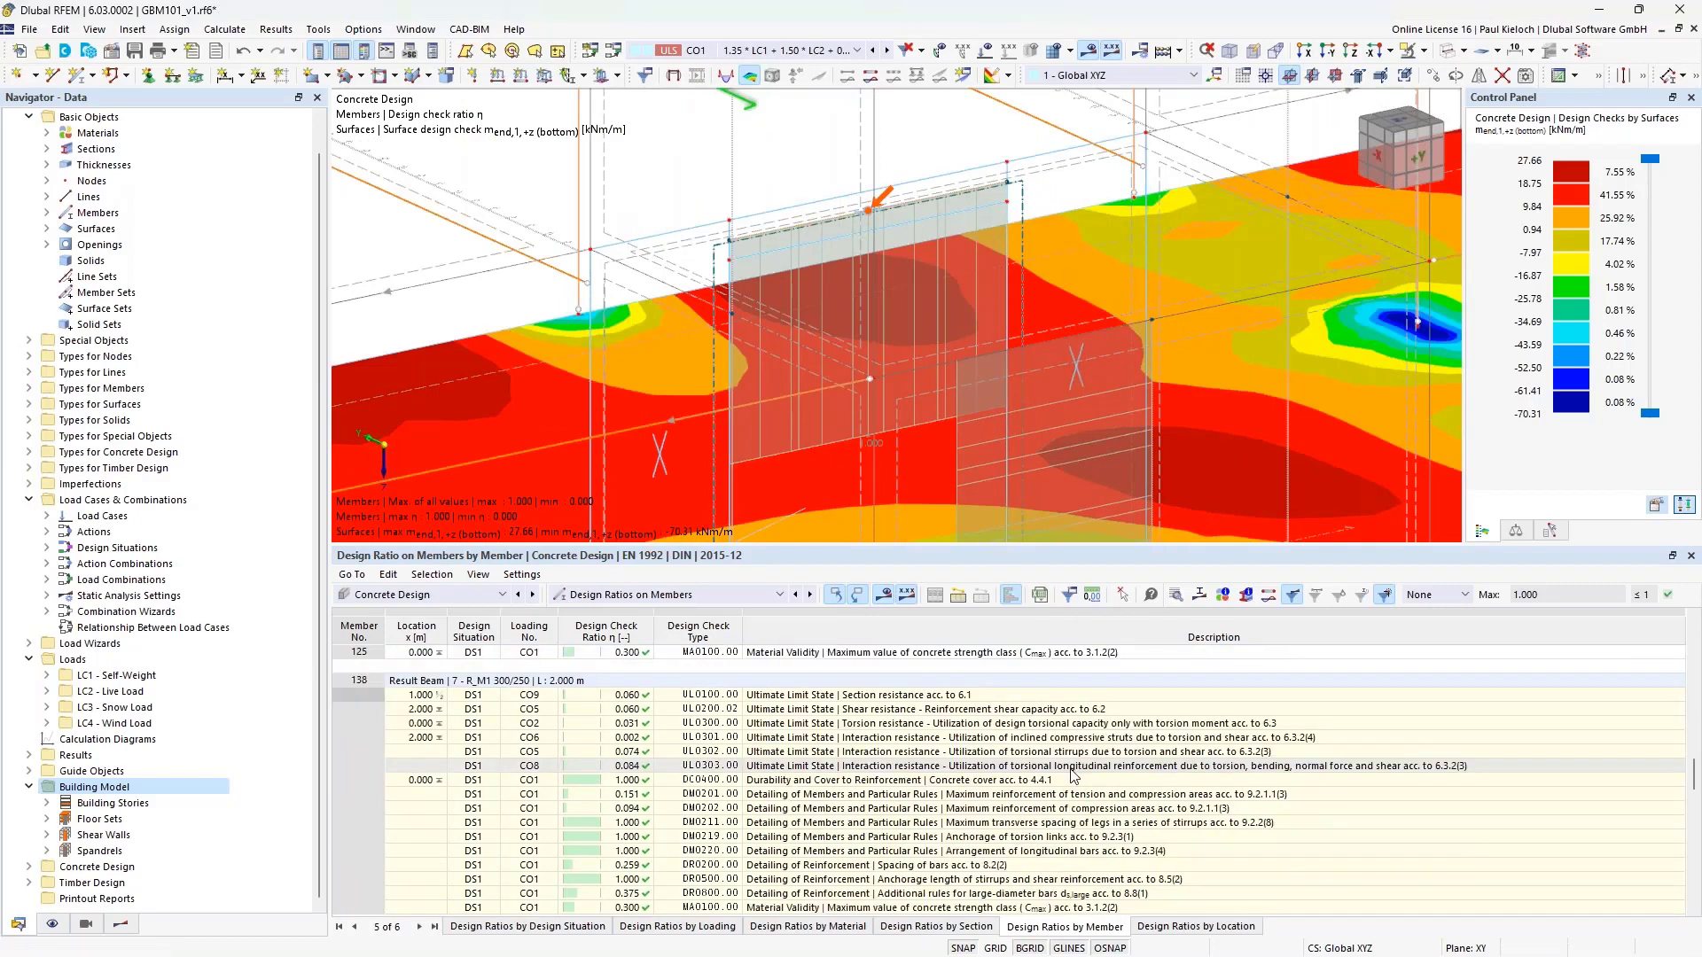
pyautogui.scroll(-1, 1075, 774)
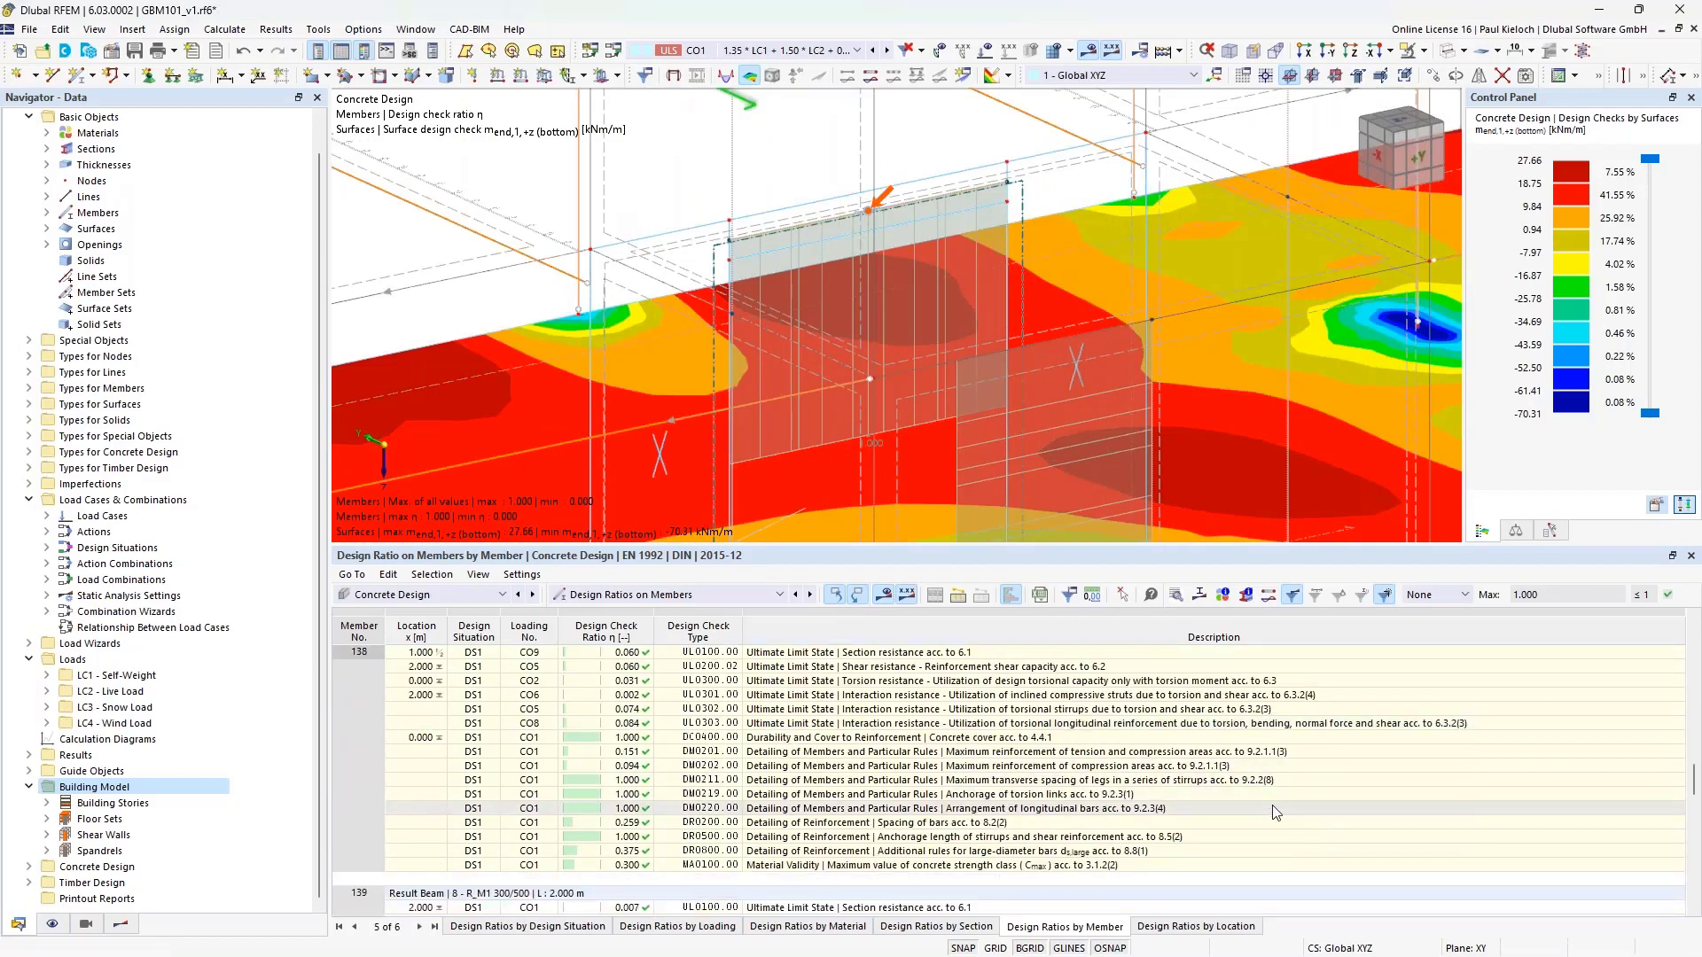
pyautogui.click(1253, 752)
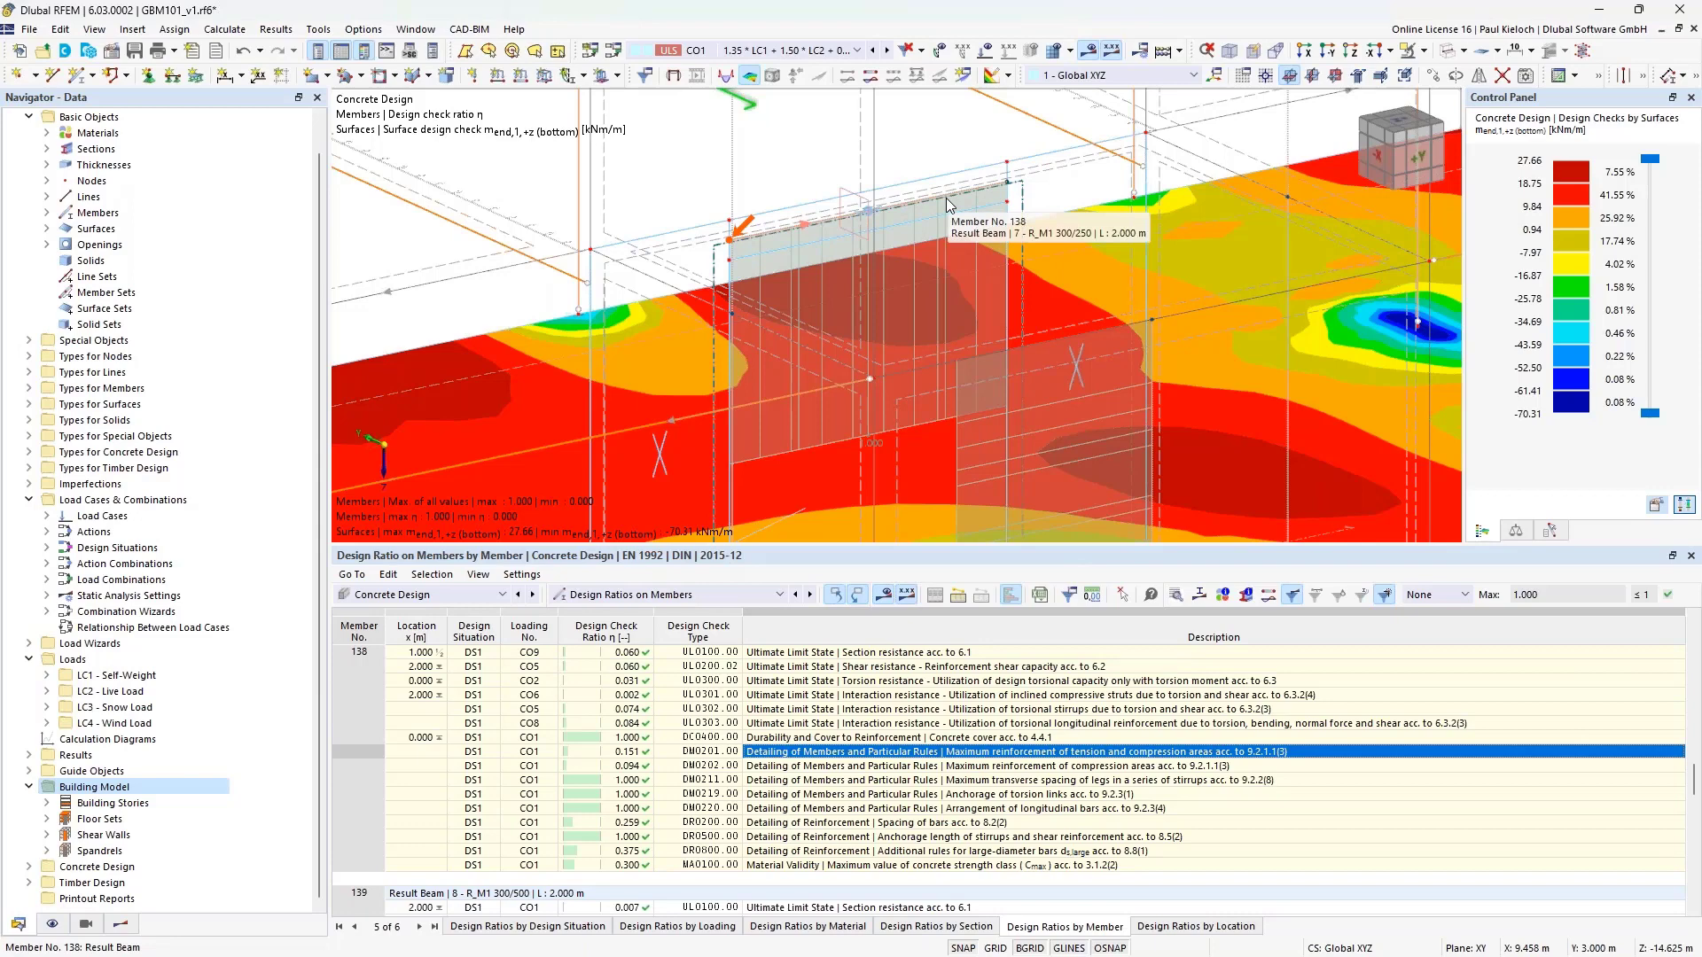
# Return from the member design ratios to the concrete design input data listing the objects to design
pyautogui.scroll(-4, 945, 199)
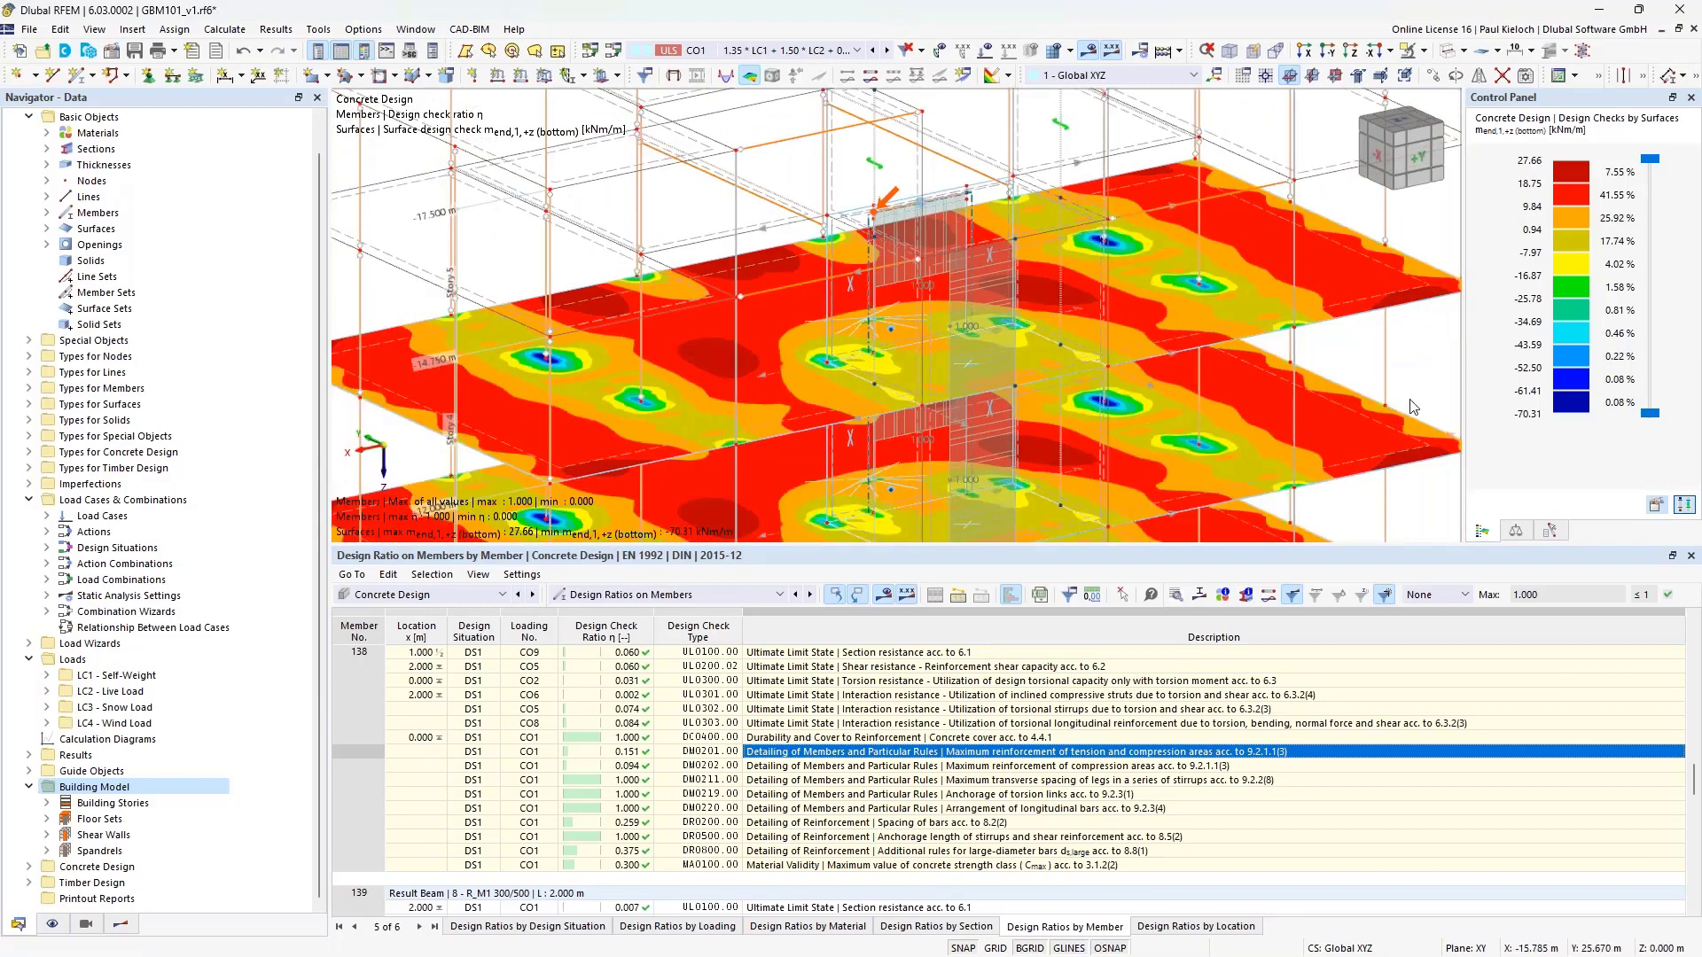
pyautogui.moveTo(1413, 407); pyautogui.dragTo(1268, 365, button='middle')
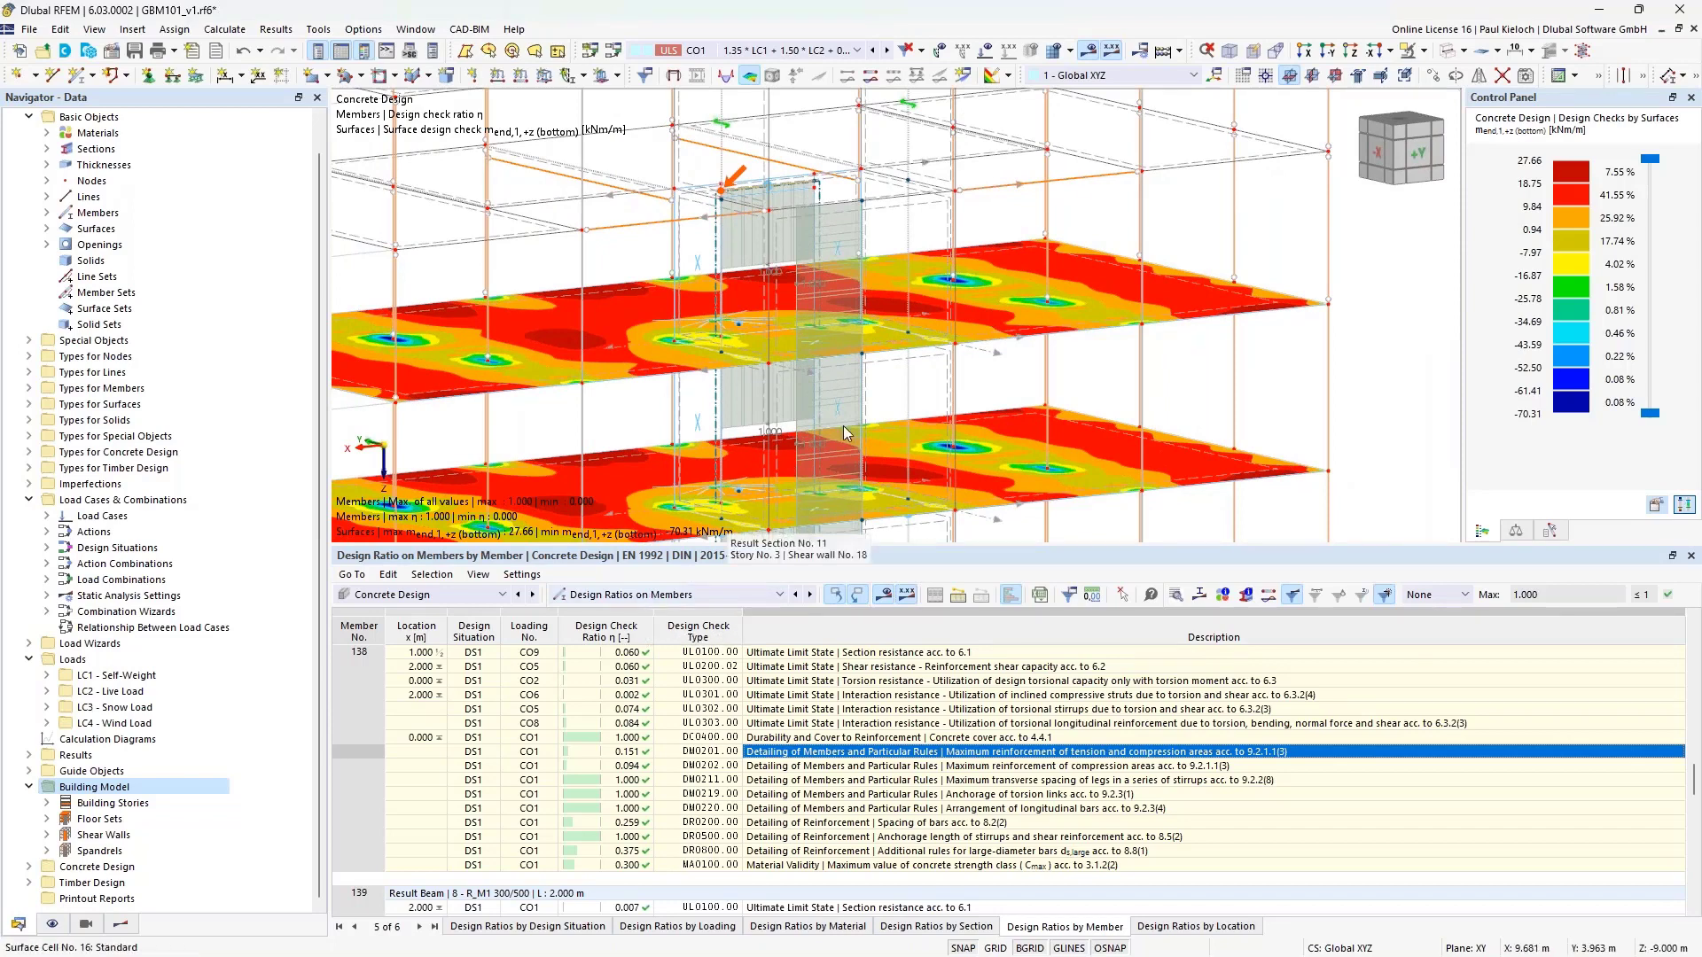
pyautogui.moveTo(1340, 380); pyautogui.dragTo(1453, 342, button='middle')
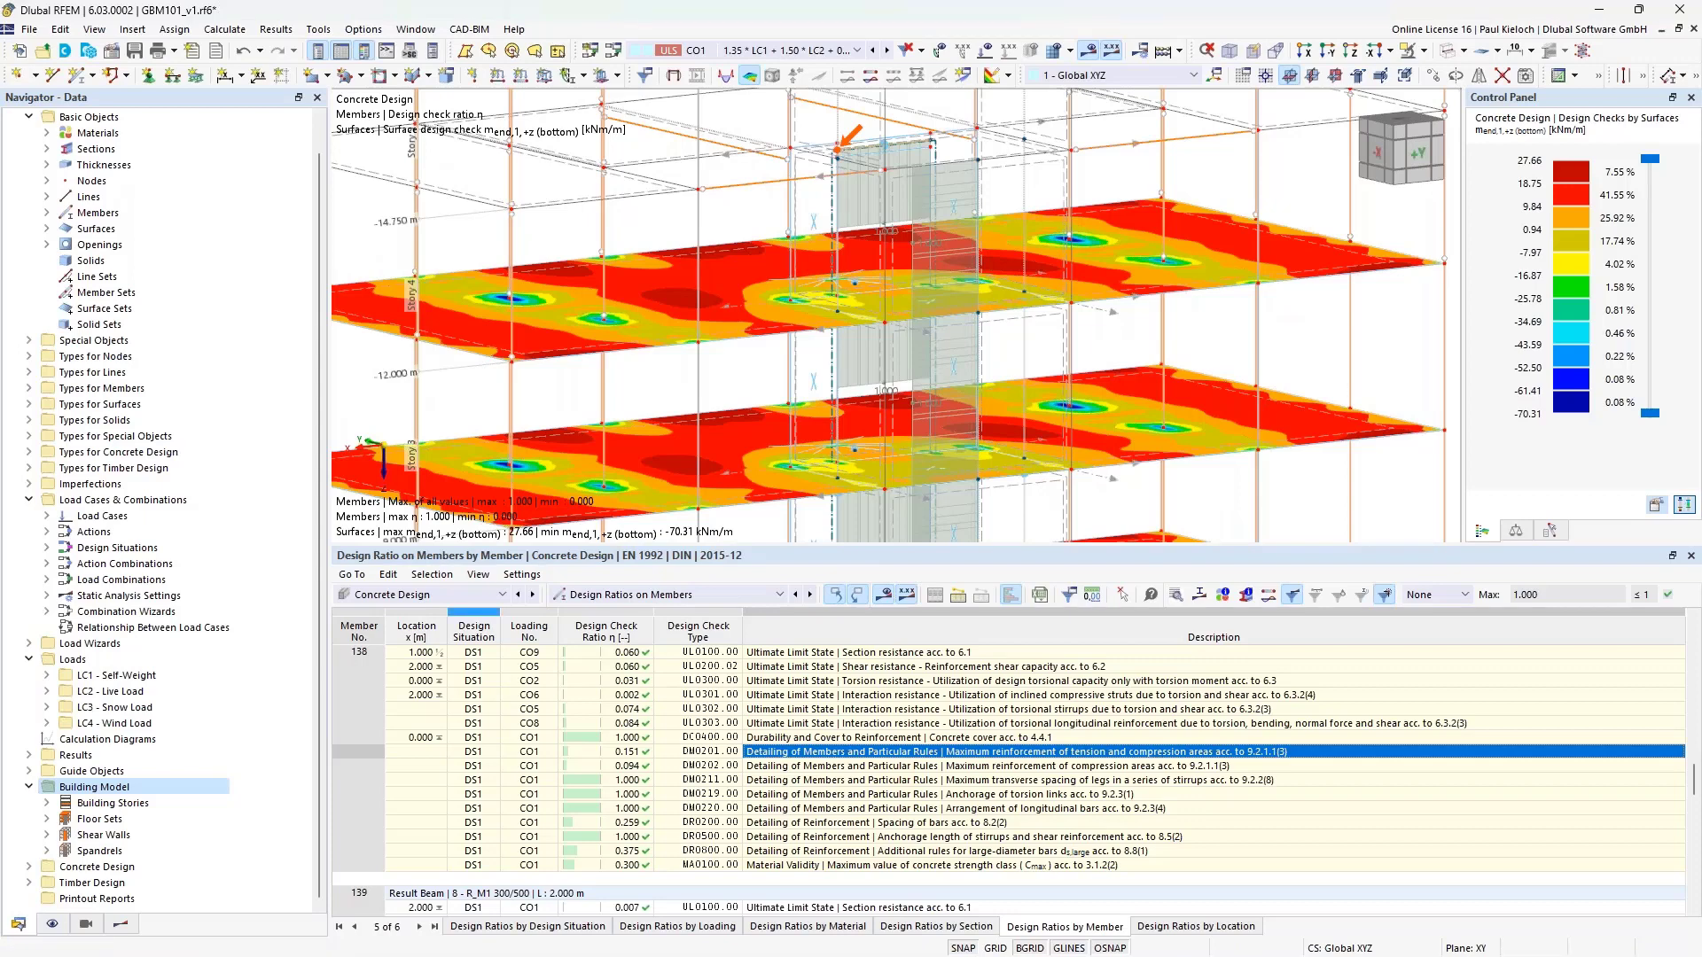
pyautogui.click(631, 598)
pyautogui.scroll(3, 629, 620)
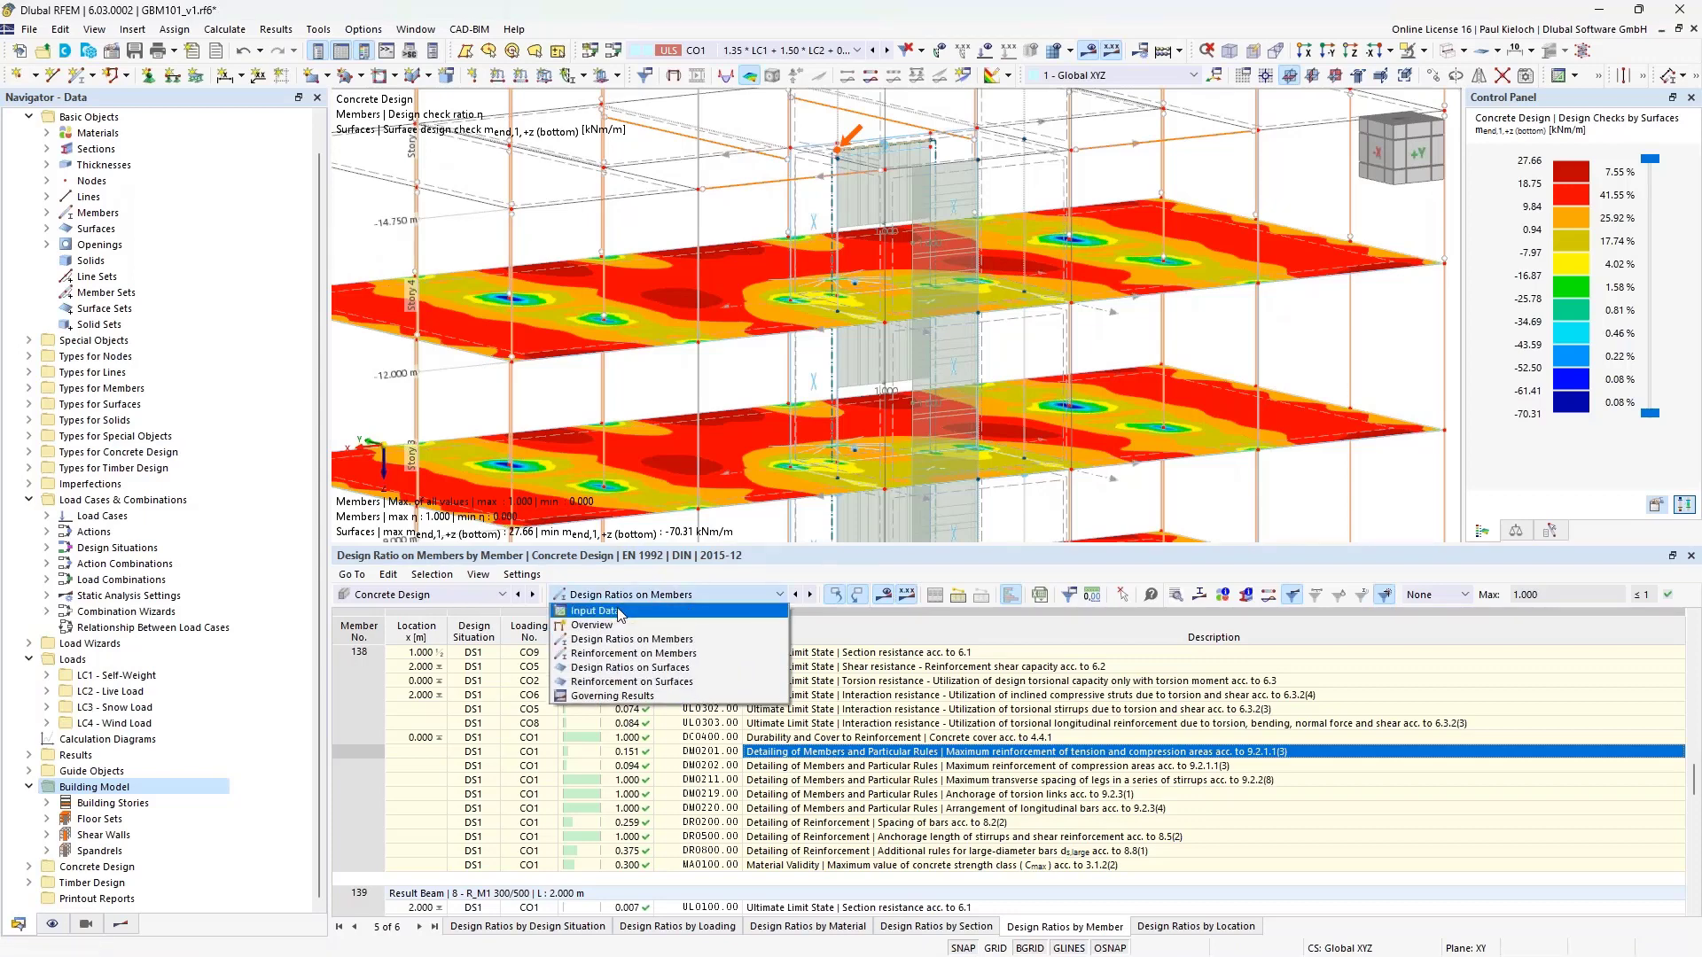
pyautogui.click(621, 614)
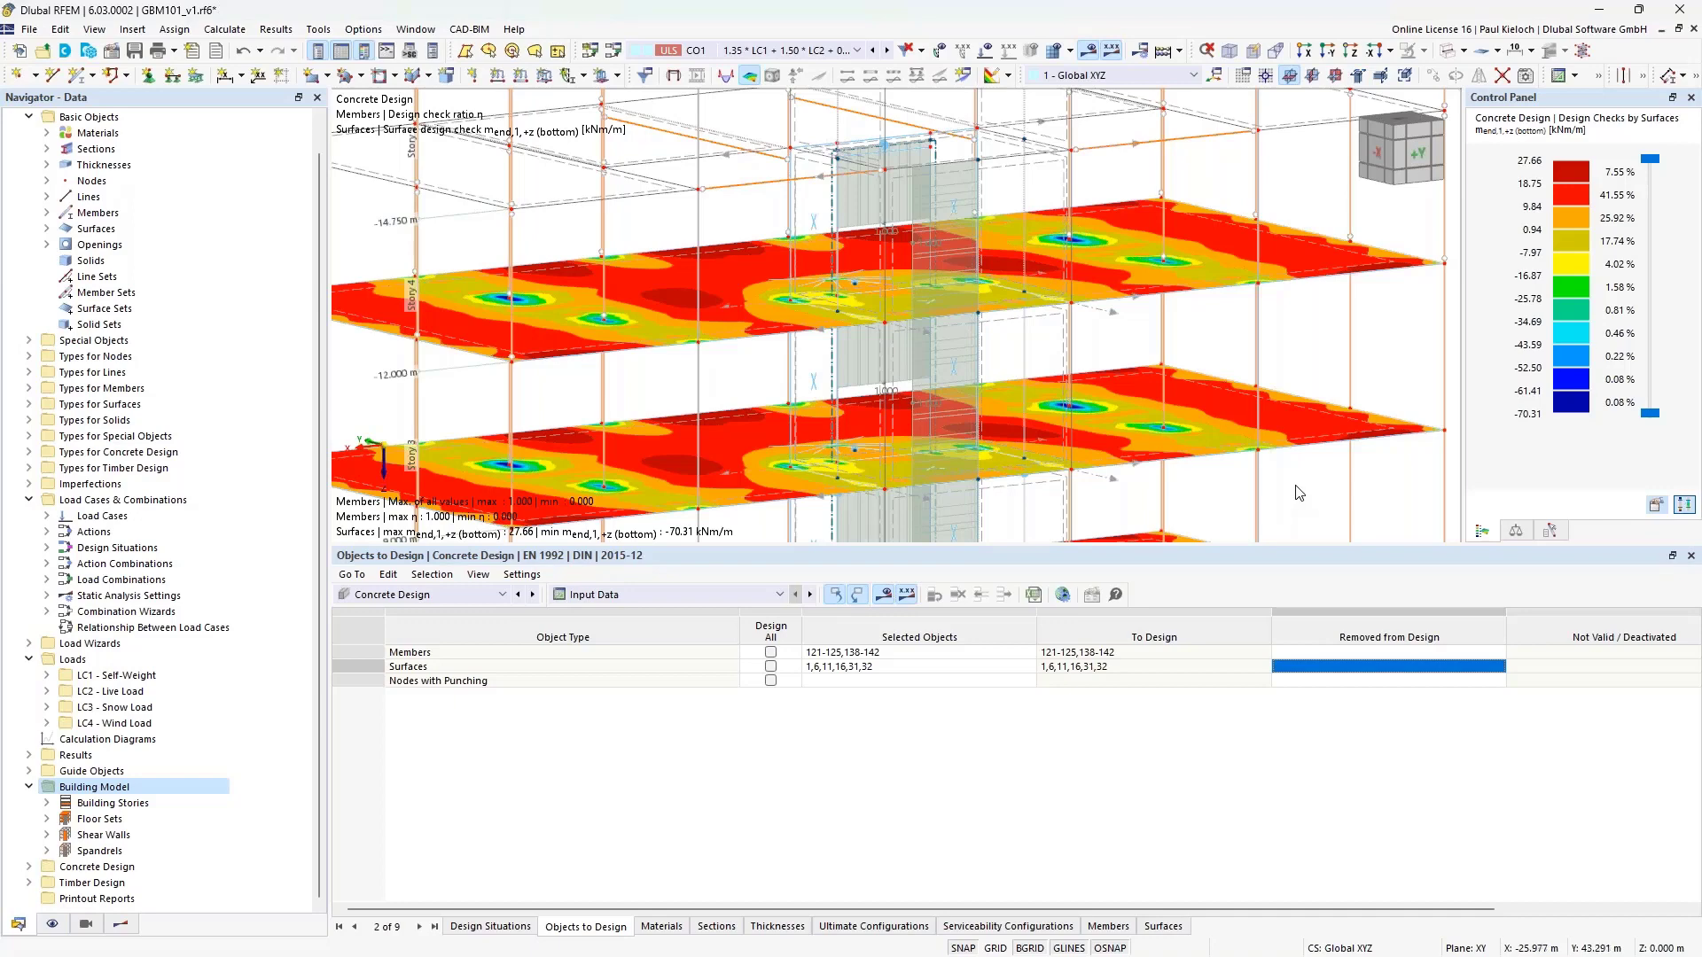
# Enlarge the model view and bring up the concrete design results tree to inspect the building's surface results
pyautogui.moveTo(1294, 468); pyautogui.dragTo(1331, 422, button='middle')
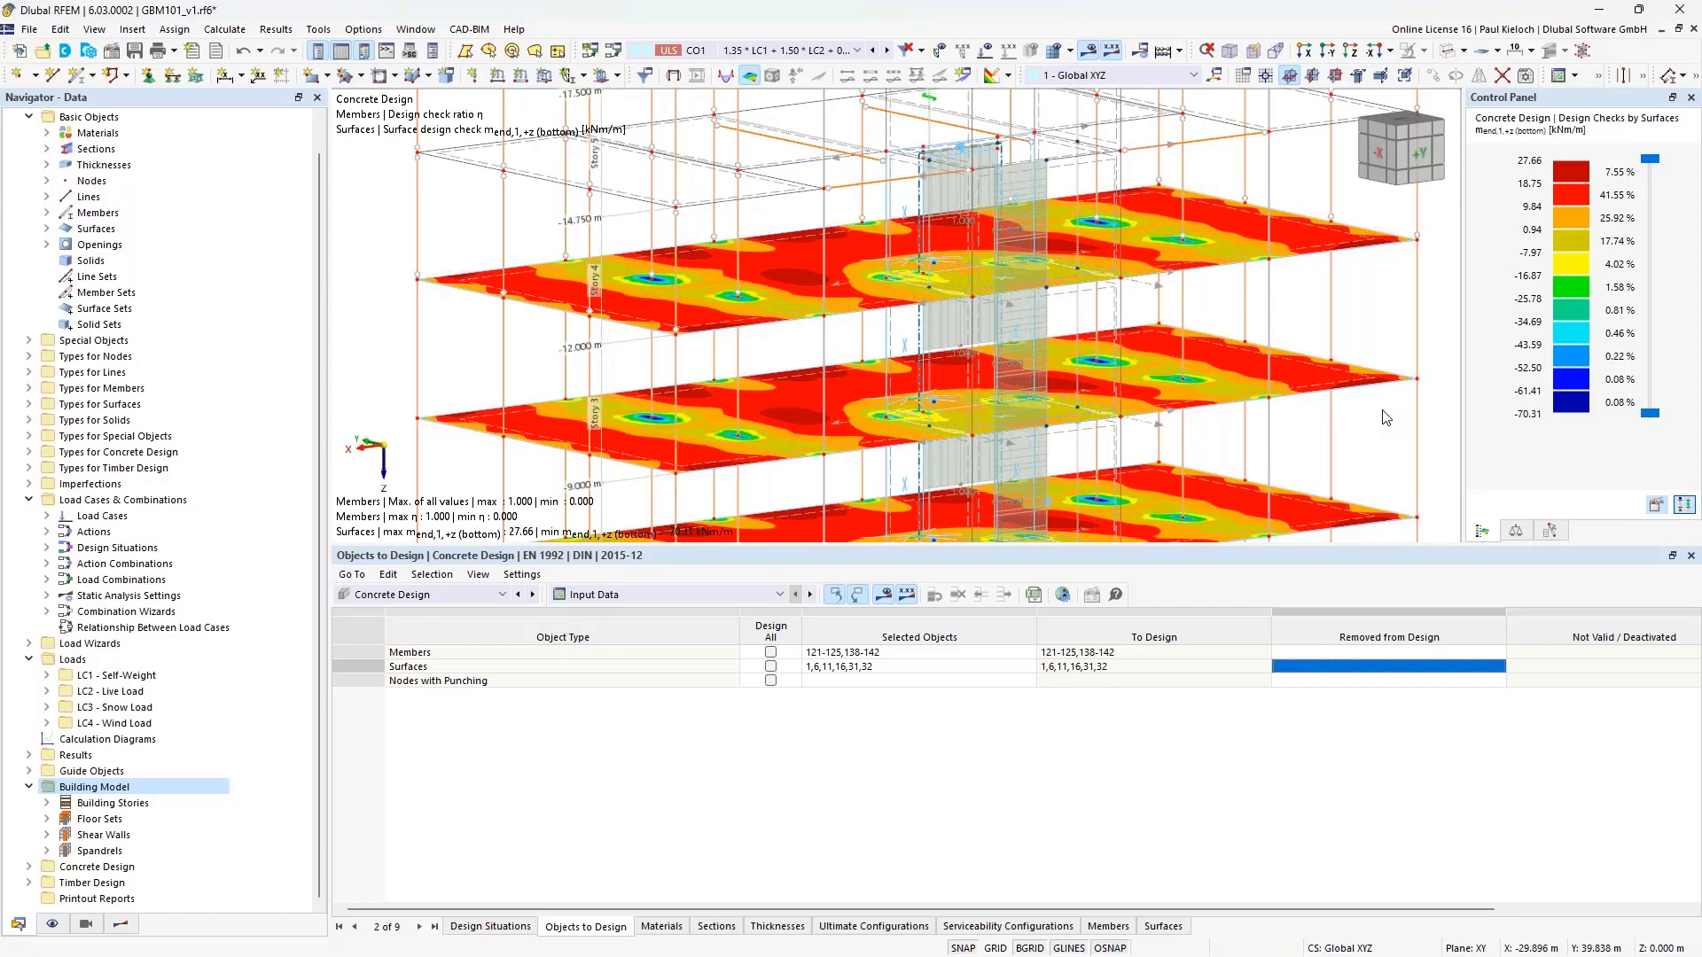
pyautogui.moveTo(1356, 426); pyautogui.dragTo(1339, 428, button='middle')
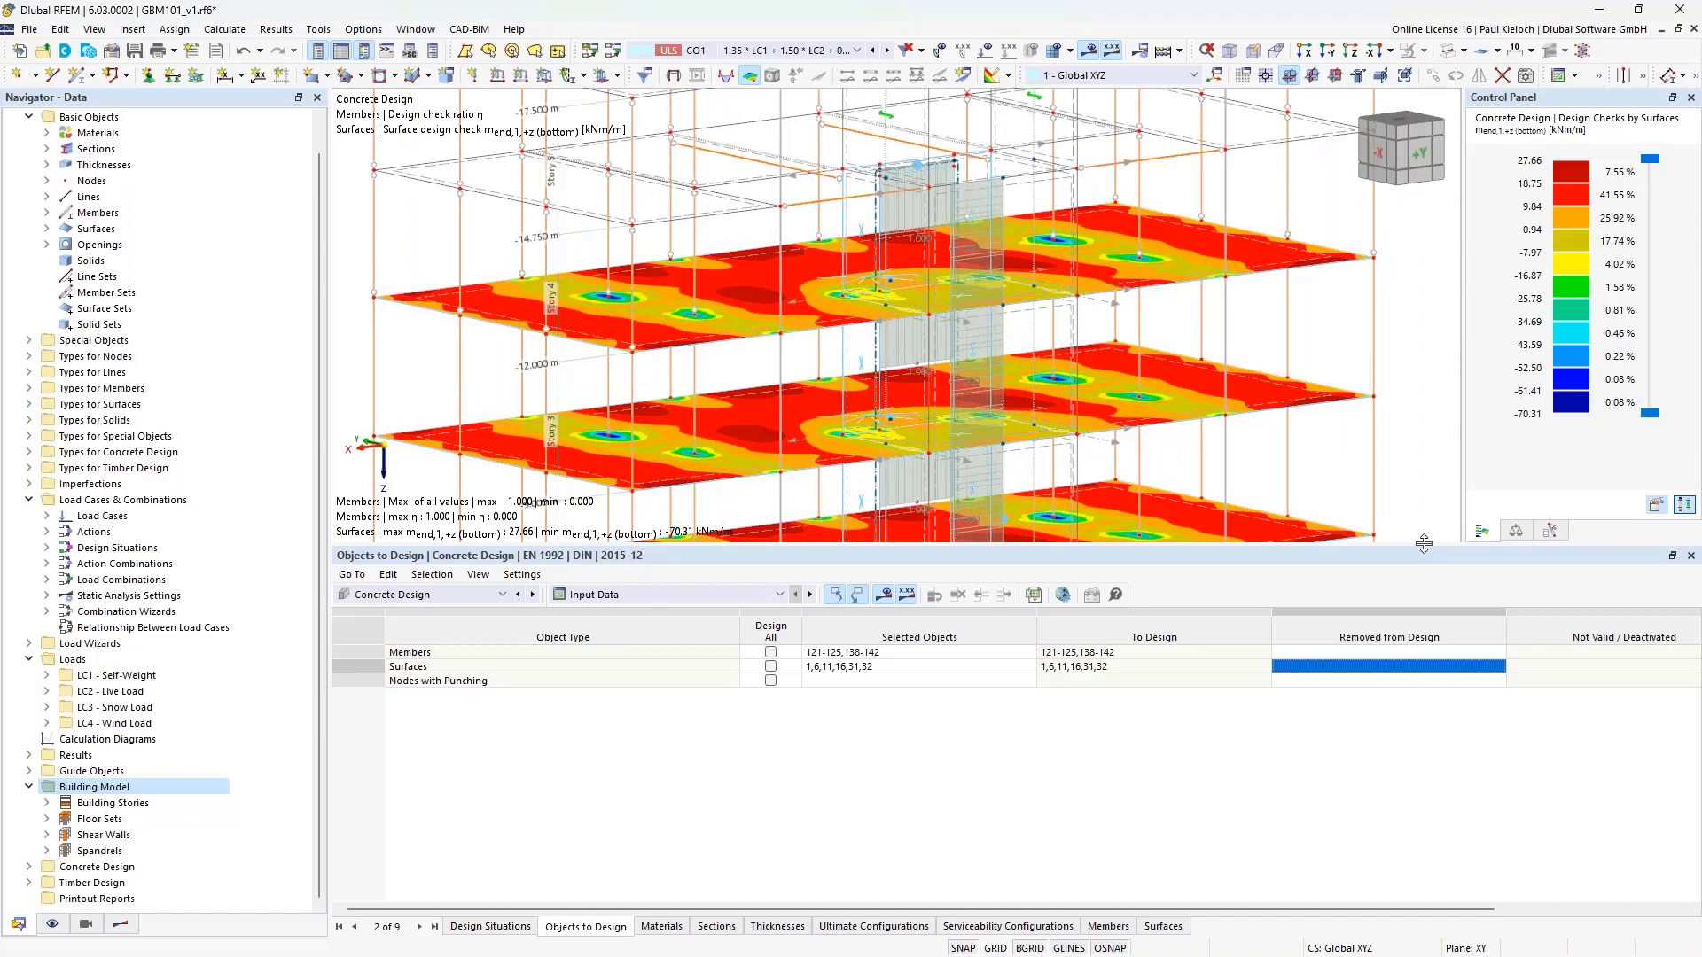
pyautogui.moveTo(1424, 545); pyautogui.dragTo(1428, 707)
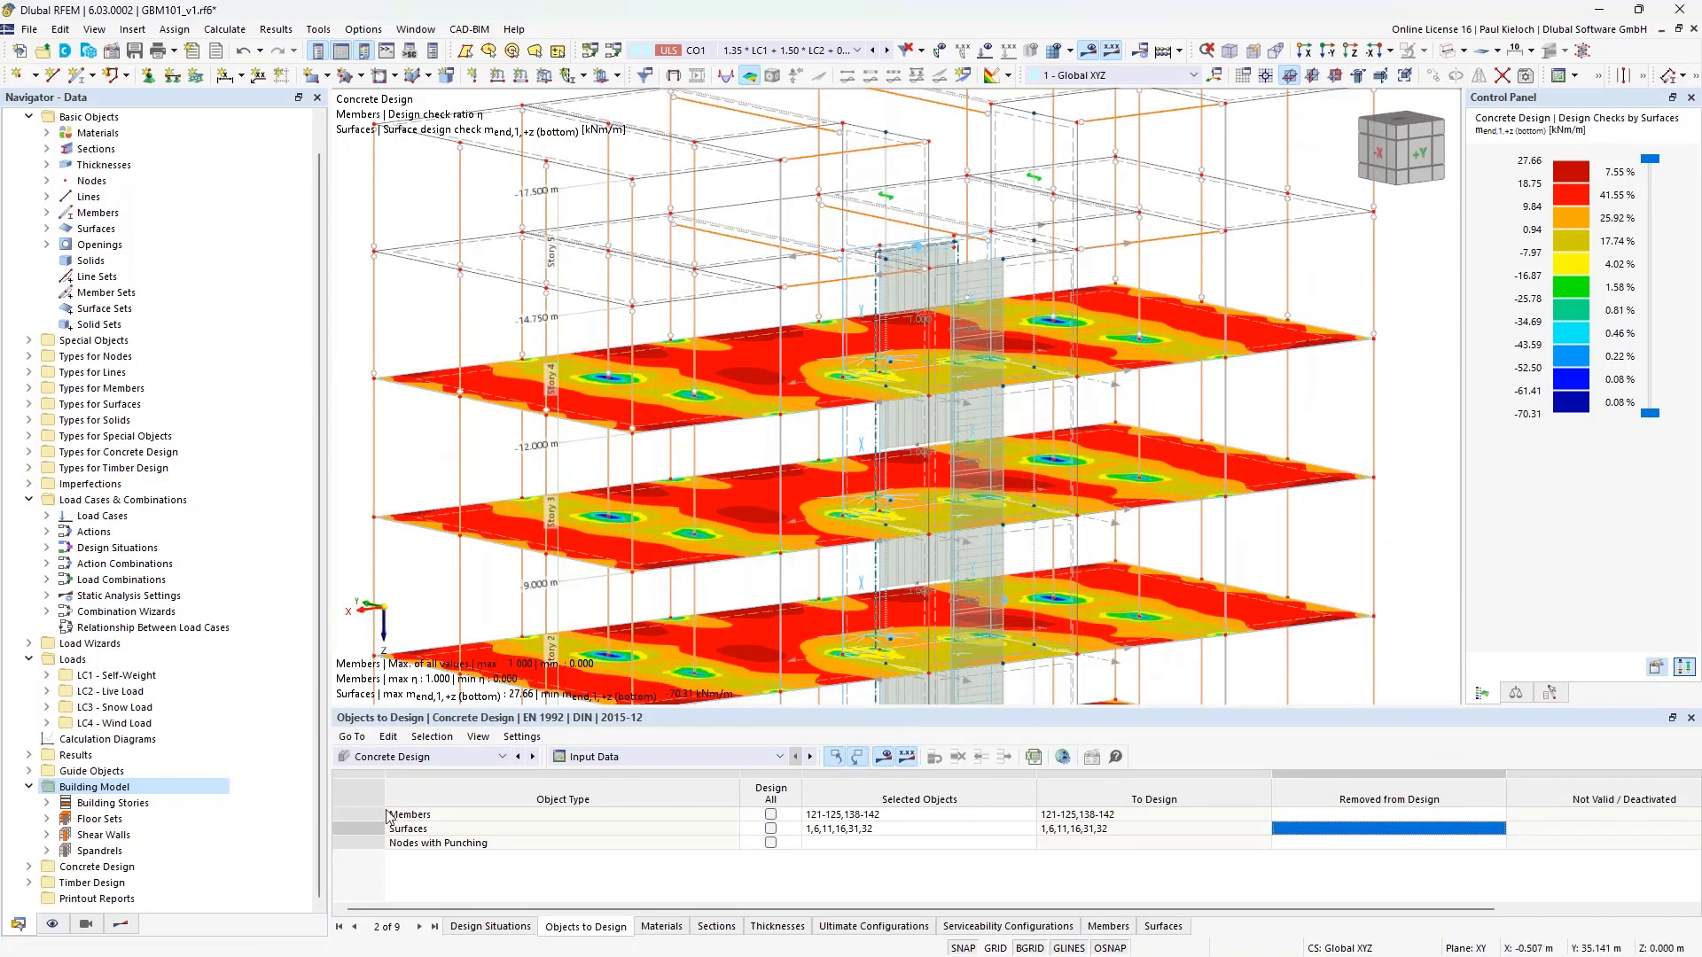
pyautogui.click(120, 924)
pyautogui.scroll(-3, 657, 381)
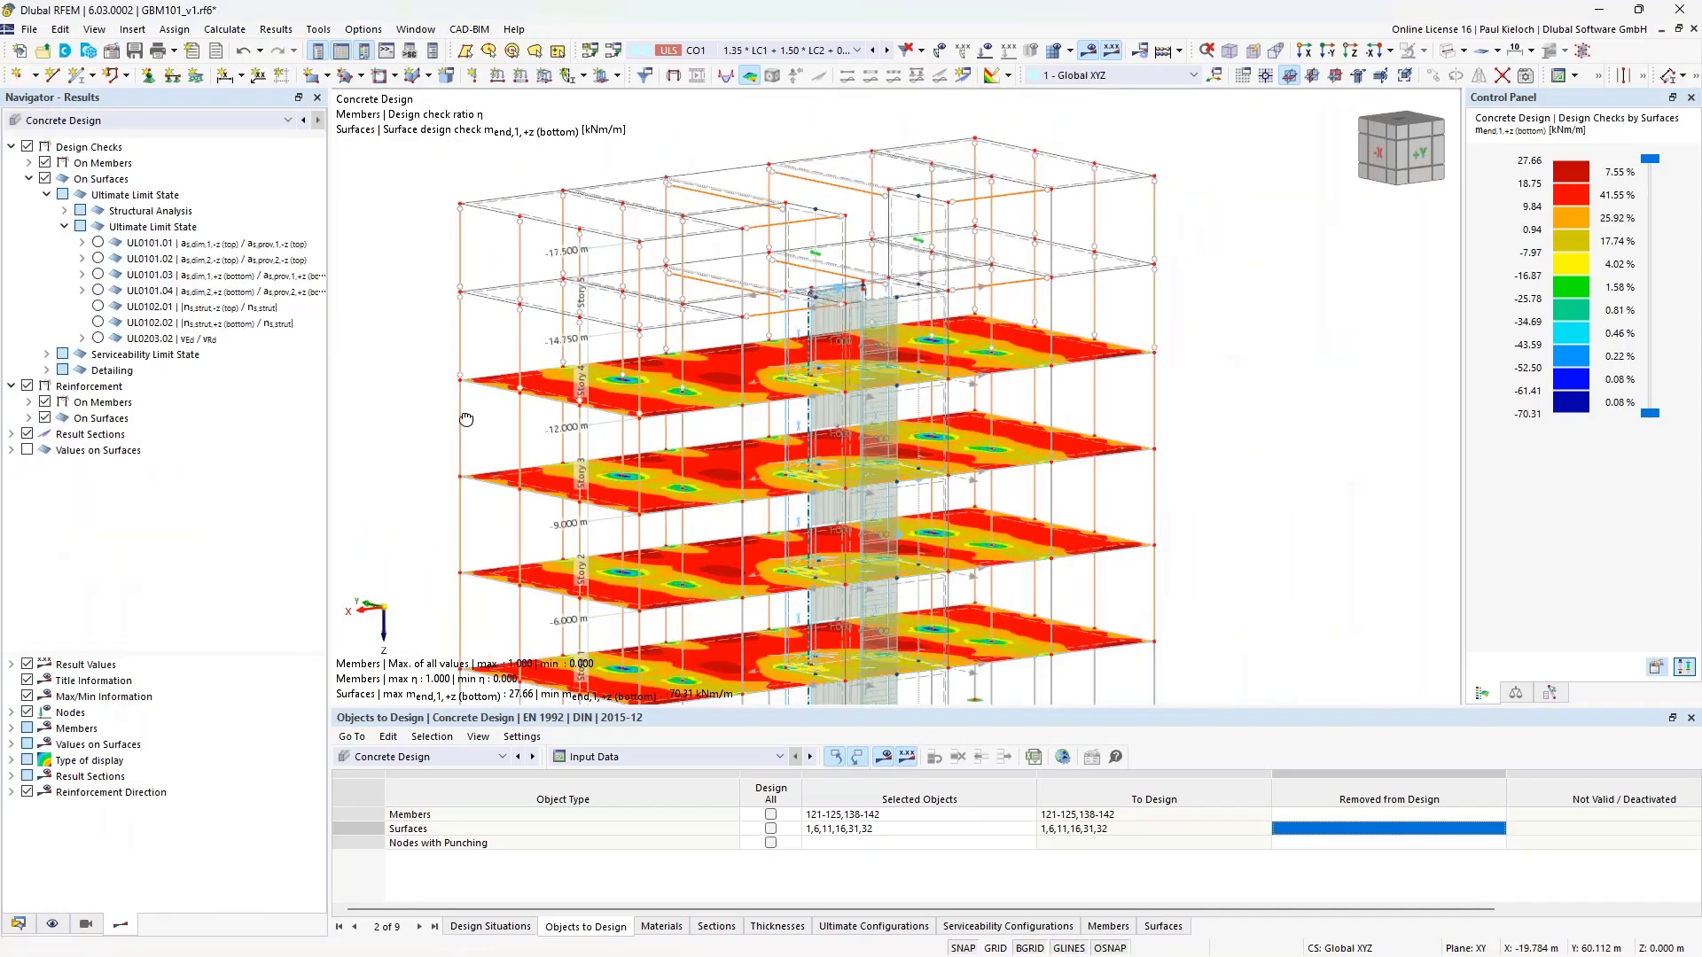
# Hide the design checks on members so only the surface results remain, and widen the results navigator to read the full check names
pyautogui.moveTo(467, 419); pyautogui.dragTo(941, 420, button='middle')
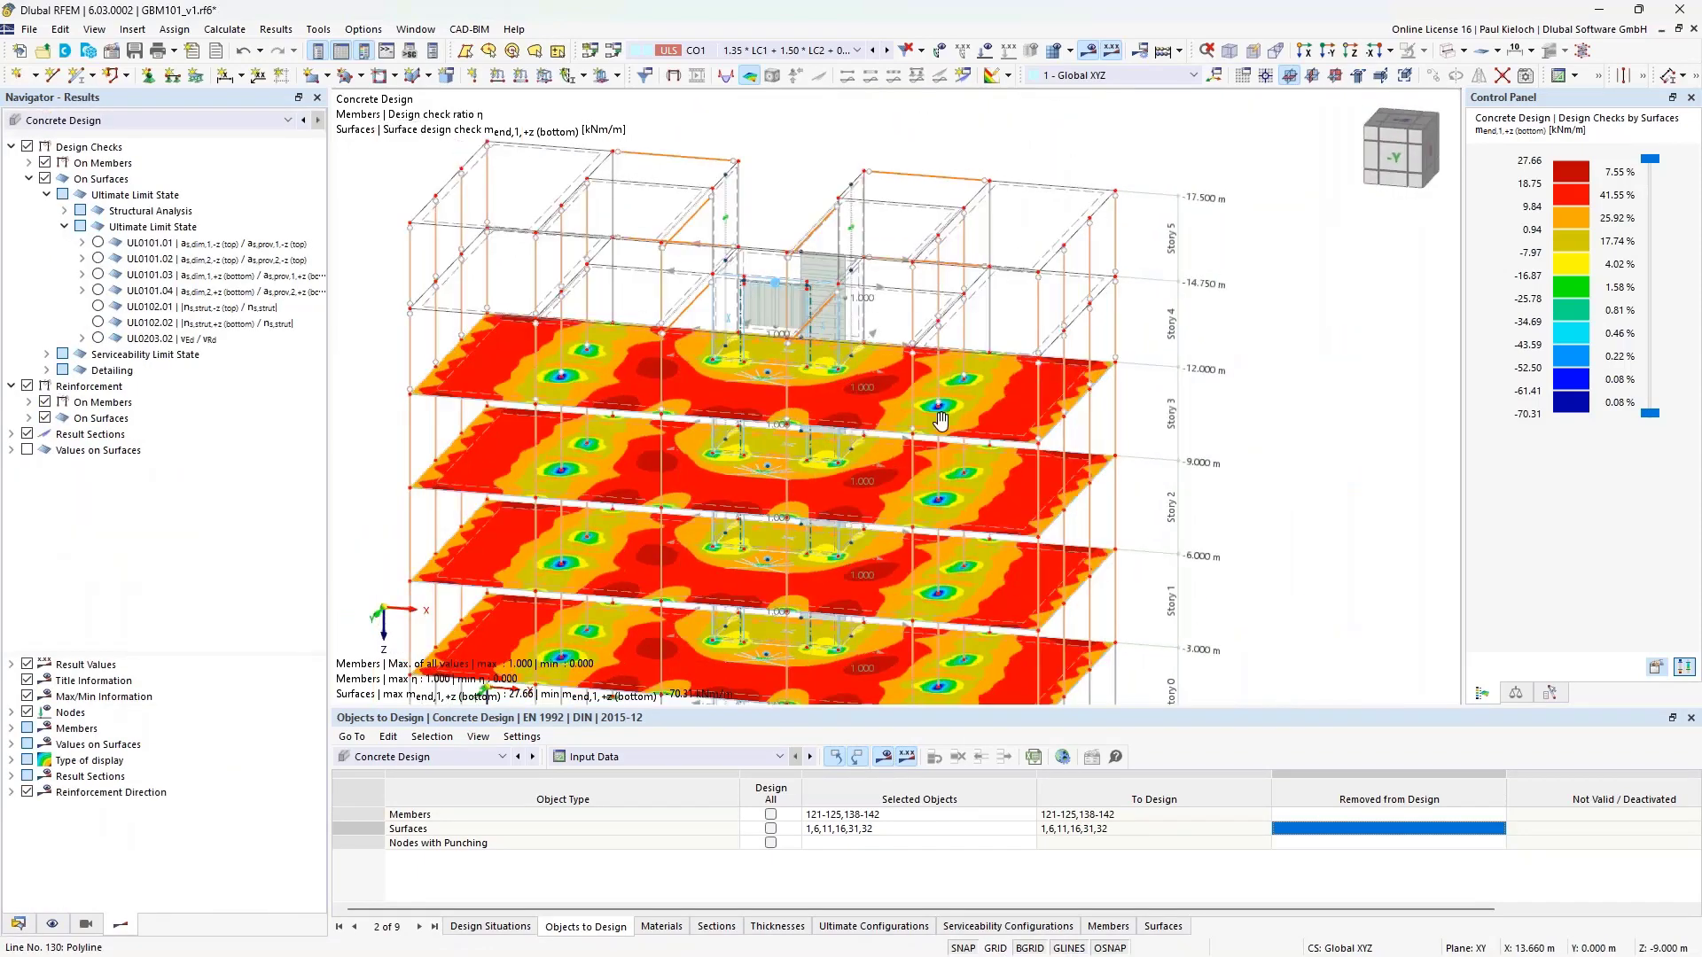
pyautogui.click(44, 162)
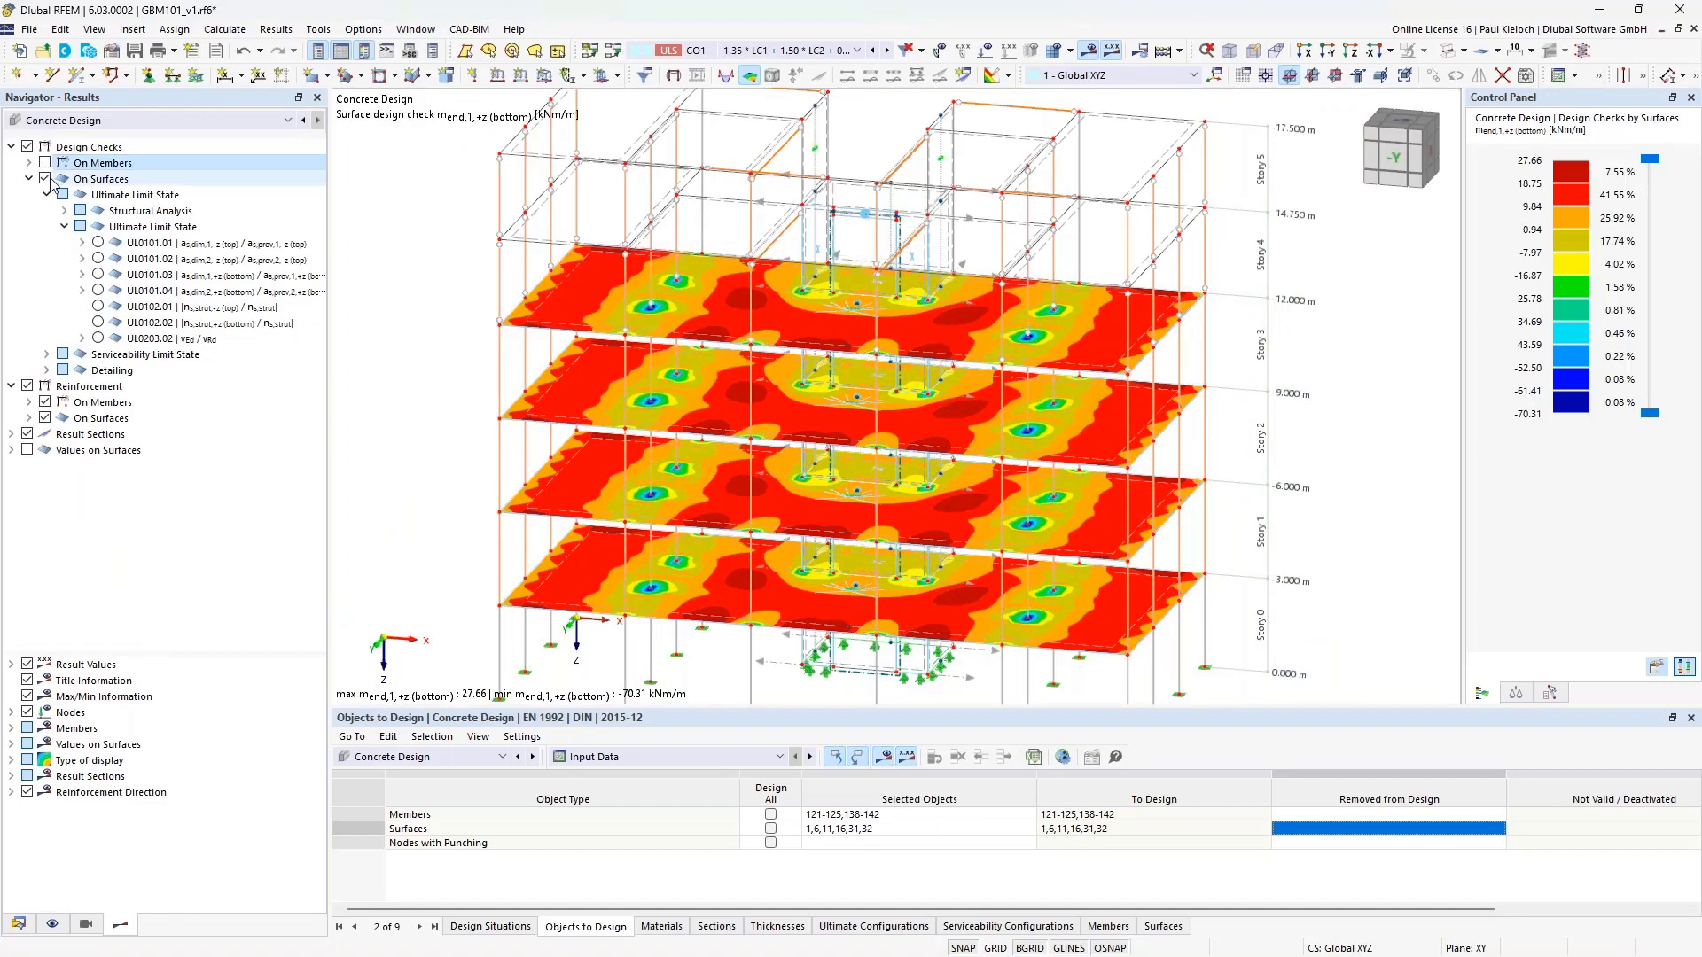
pyautogui.click(133, 179)
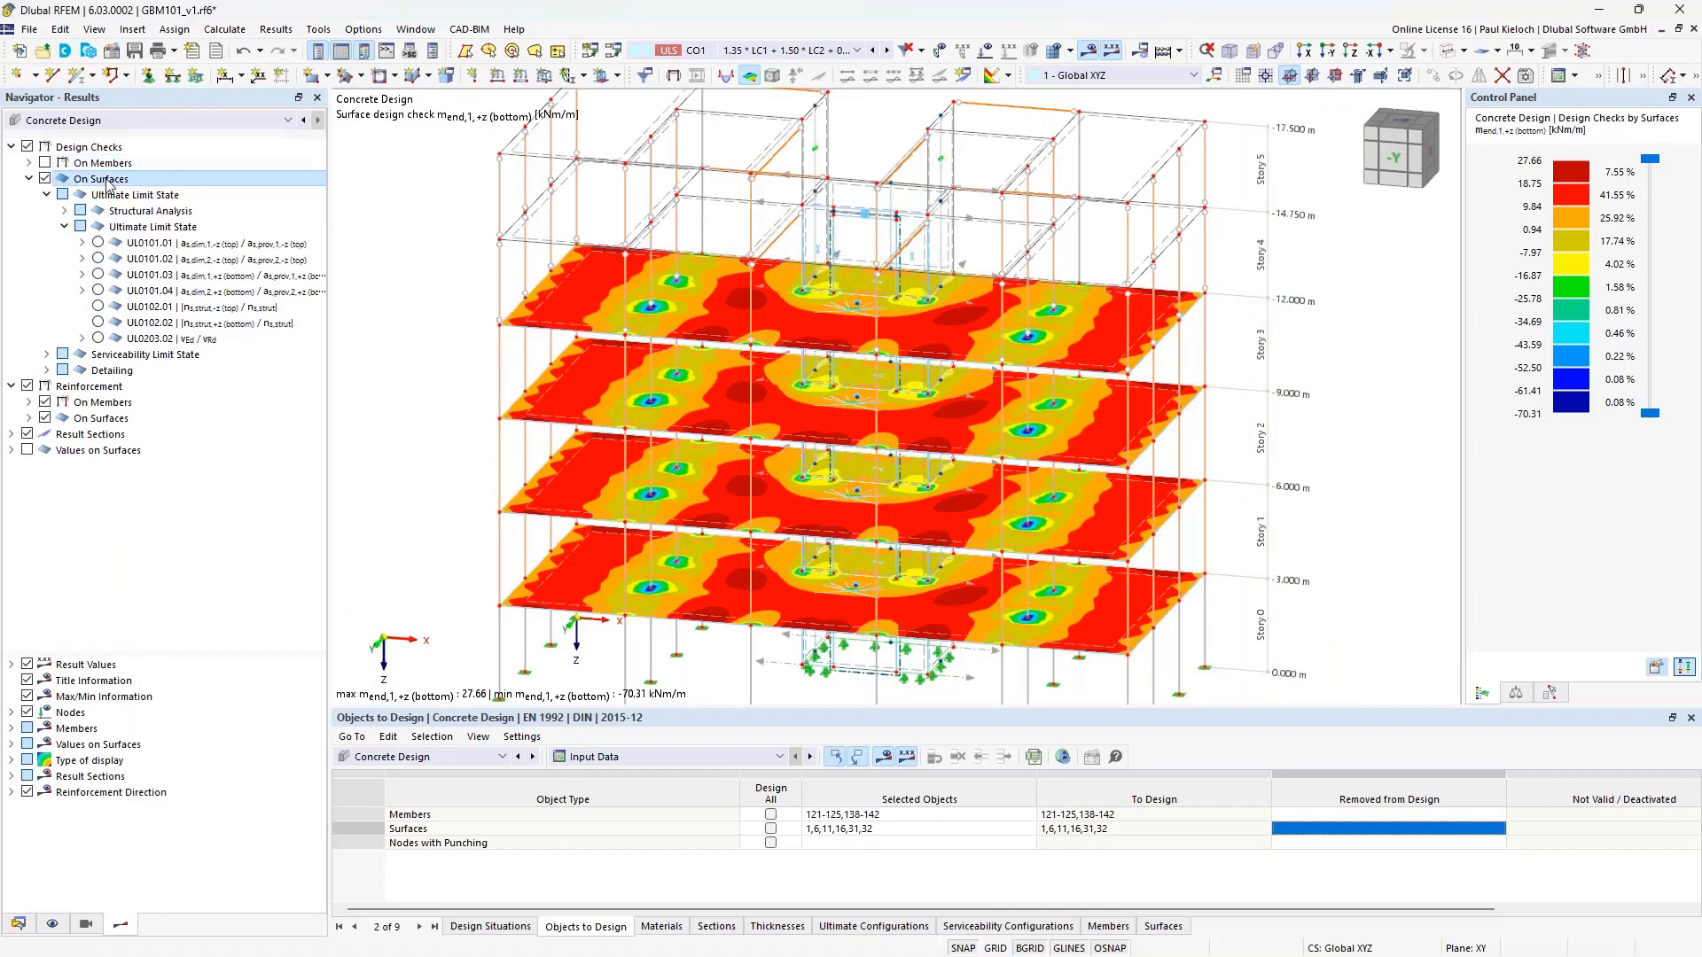
pyautogui.keyDown('ctrl'); pyautogui.moveTo(1244, 384); pyautogui.dragTo(1271, 343, button='middle'); pyautogui.keyUp('ctrl')
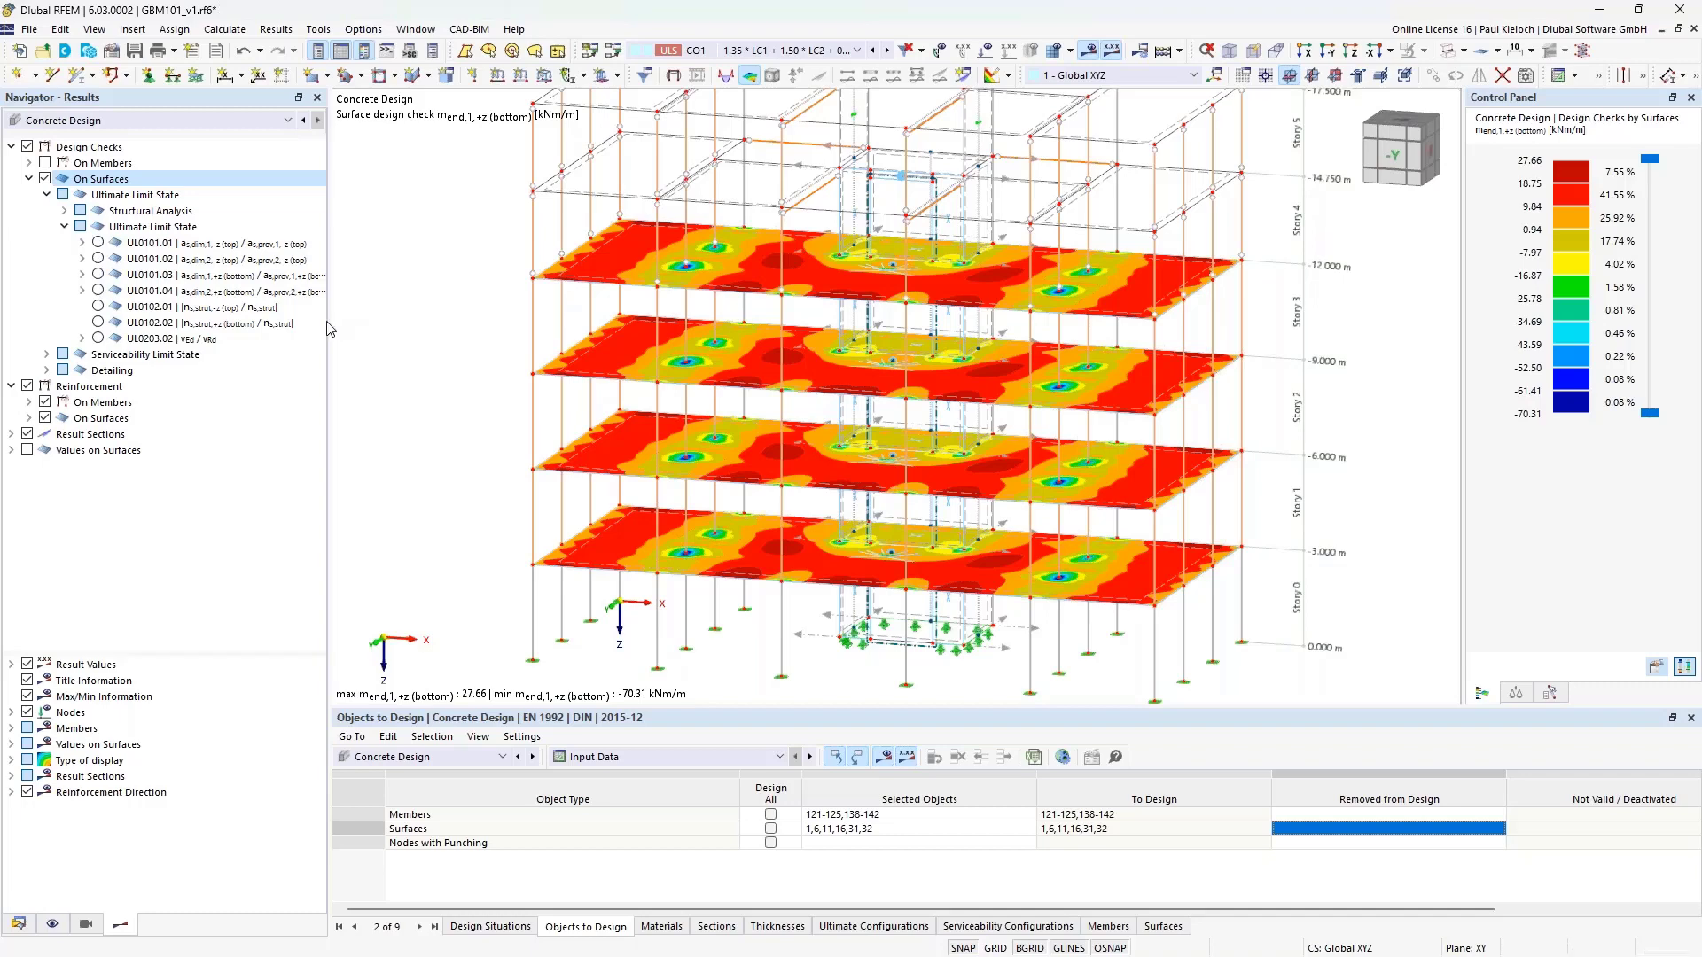
pyautogui.moveTo(329, 514); pyautogui.dragTo(371, 514)
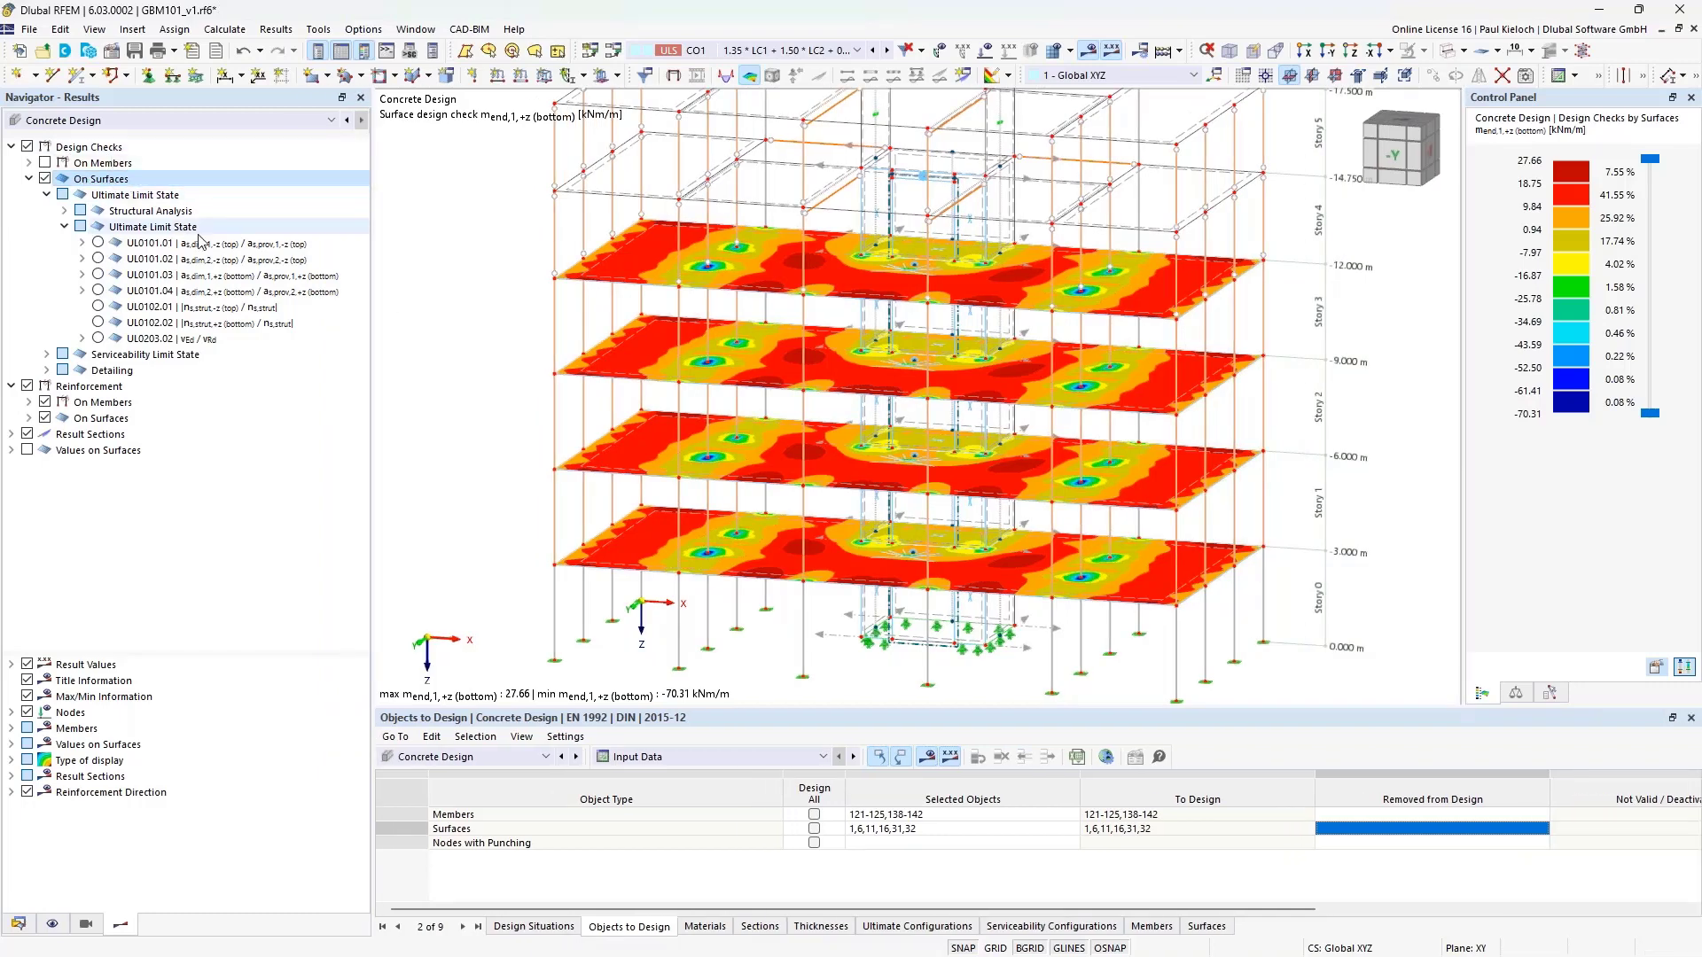
# Display surface check UL0101.03 for the bottom reinforcement in direction 1, followed by its required reinforcement component as,dim,1,+z (bottom)
pyautogui.click(99, 229)
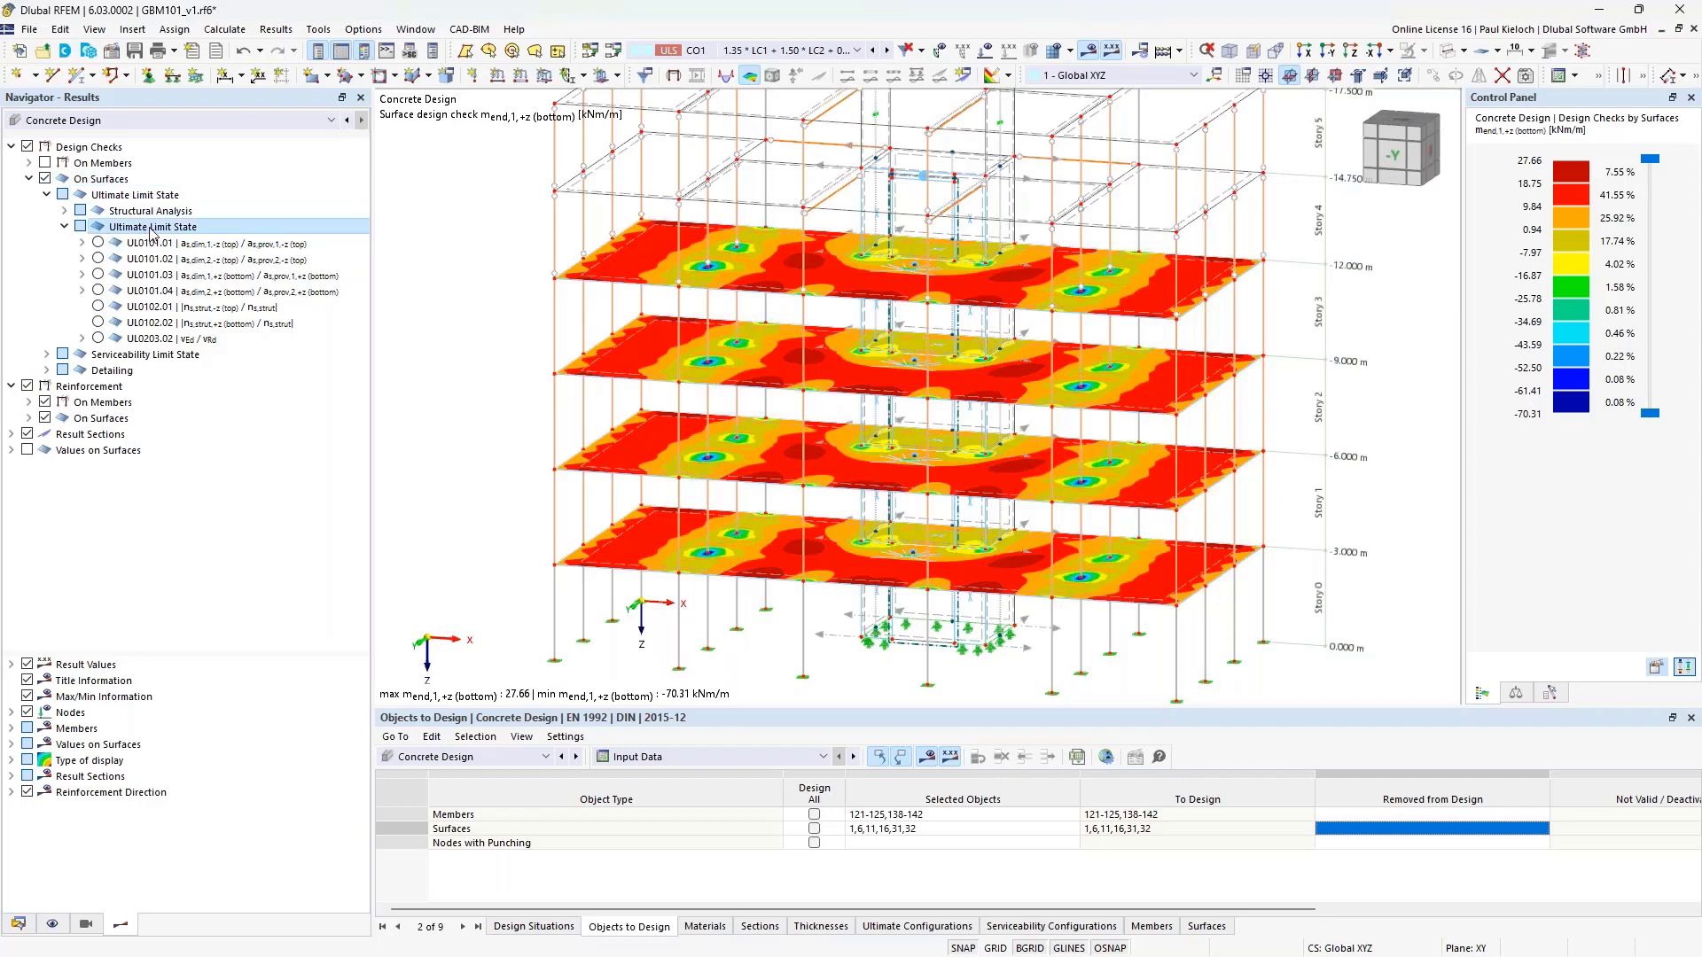
pyautogui.click(98, 275)
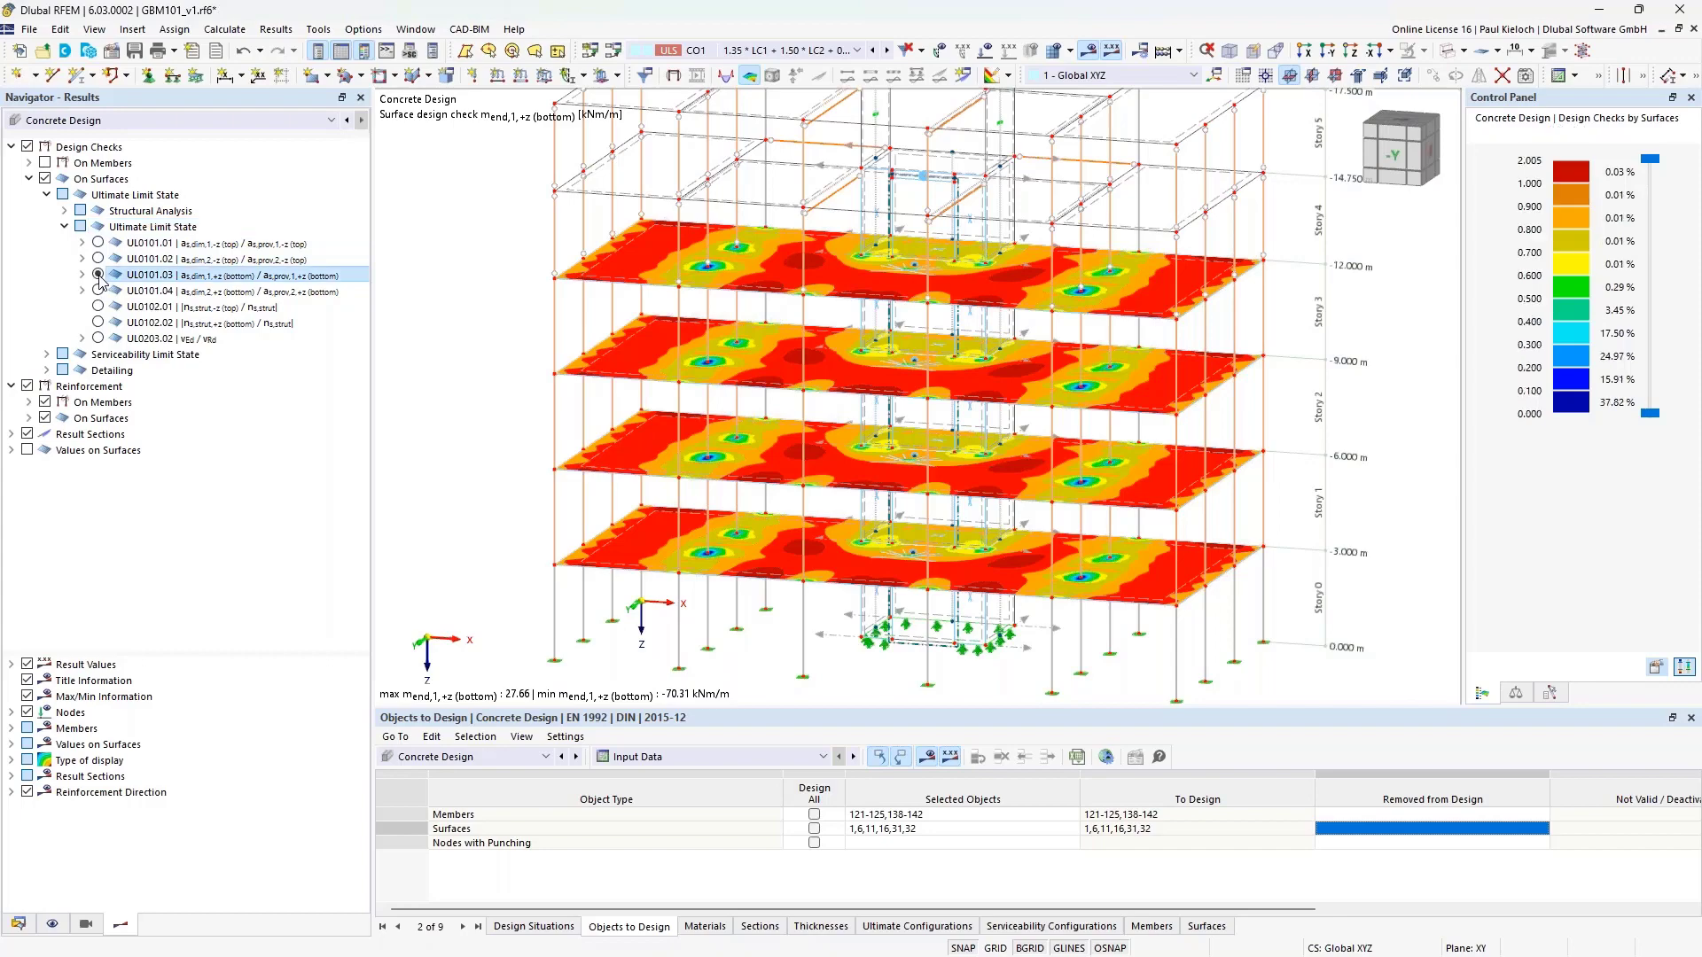
pyautogui.moveTo(1180, 352)
pyautogui.keyDown('ctrl'); pyautogui.mouseDown(button='middle')
pyautogui.moveTo(1152, 313)
pyautogui.moveTo(1182, 376)
pyautogui.moveTo(1172, 326)
pyautogui.moveTo(1174, 348)
pyautogui.moveTo(1193, 322)
pyautogui.mouseUp(button='middle'); pyautogui.keyUp('ctrl')
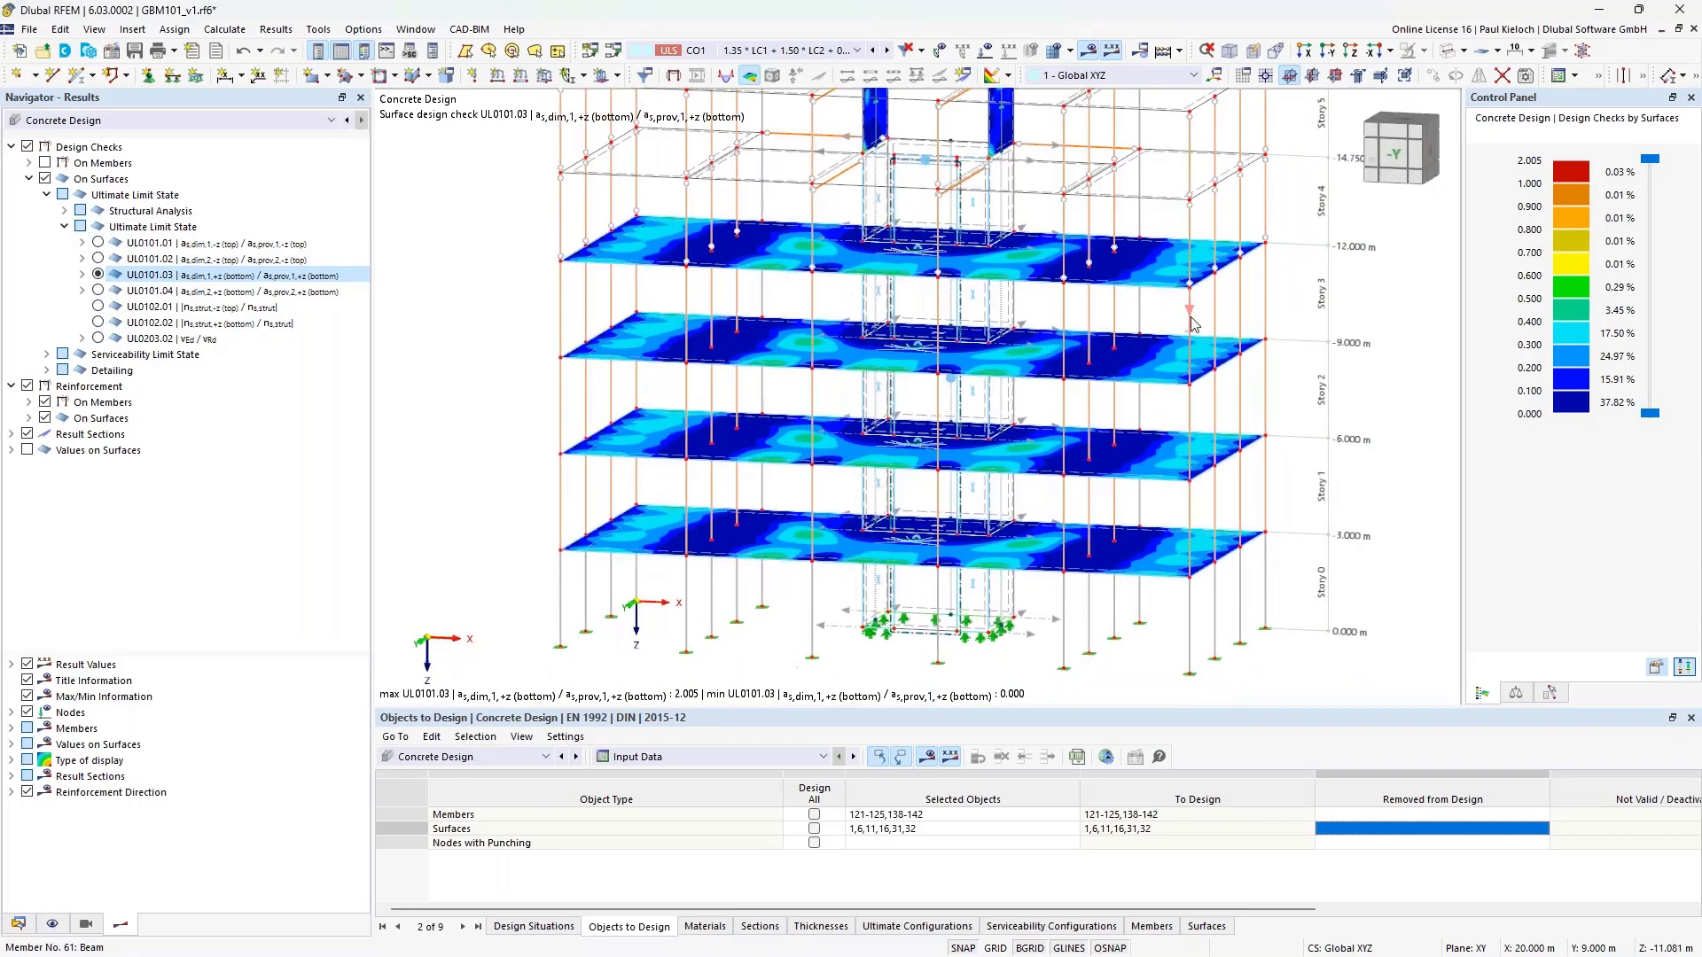
pyautogui.click(82, 276)
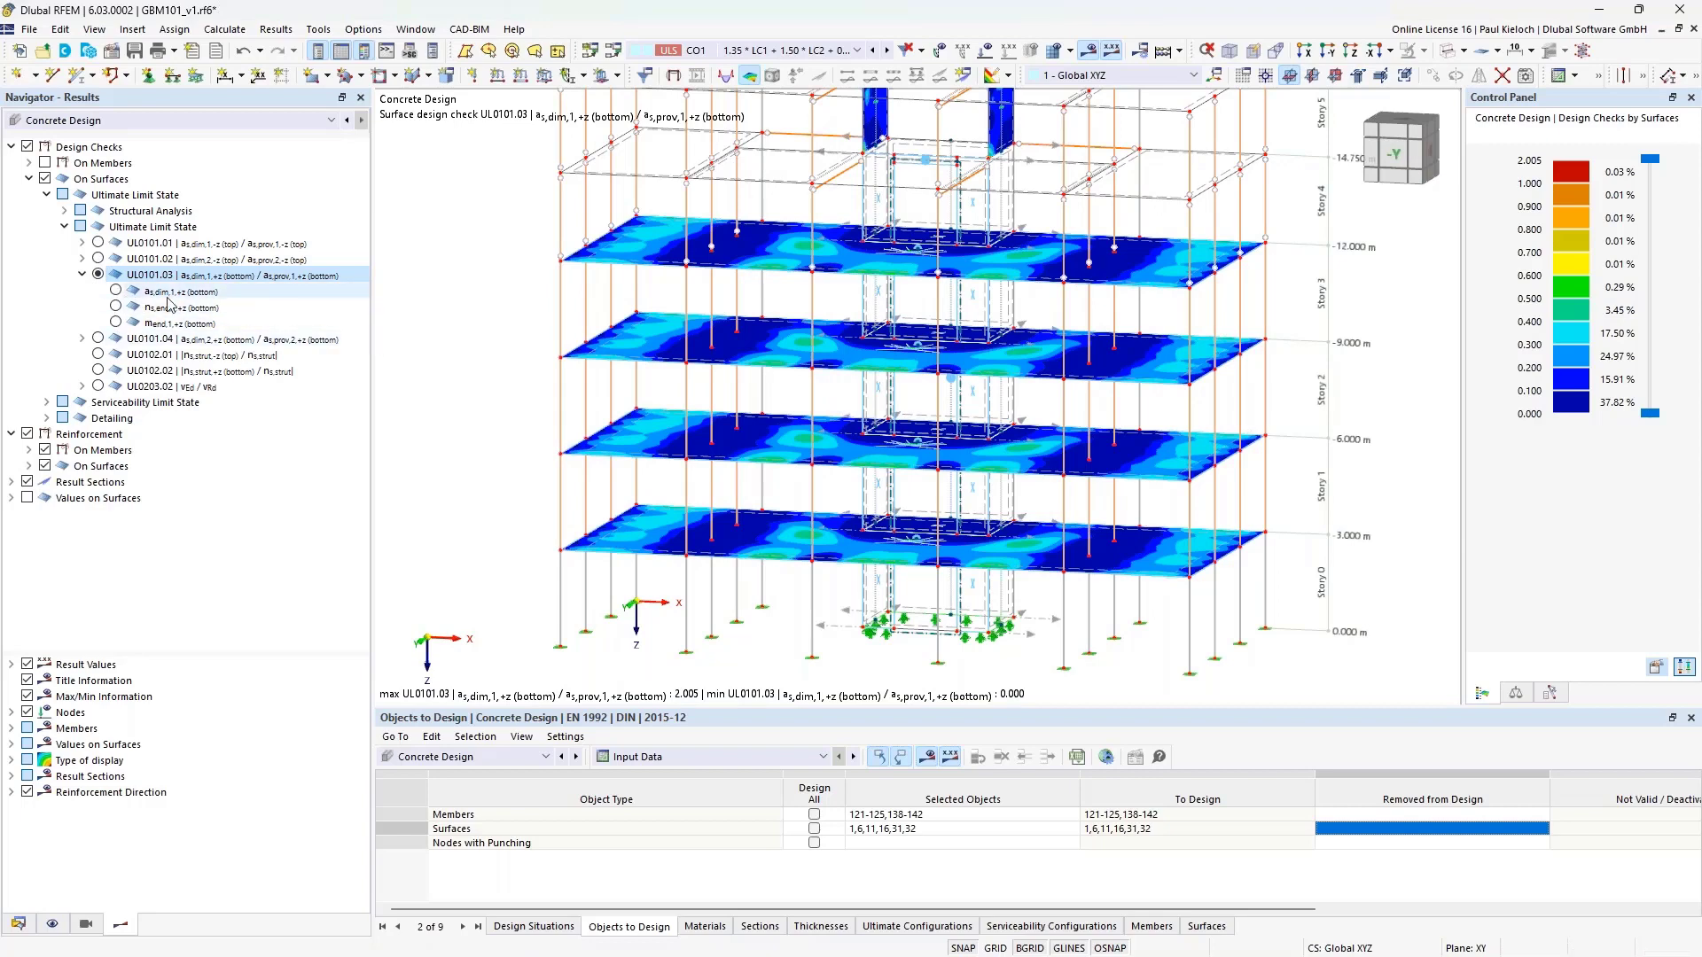
pyautogui.click(116, 292)
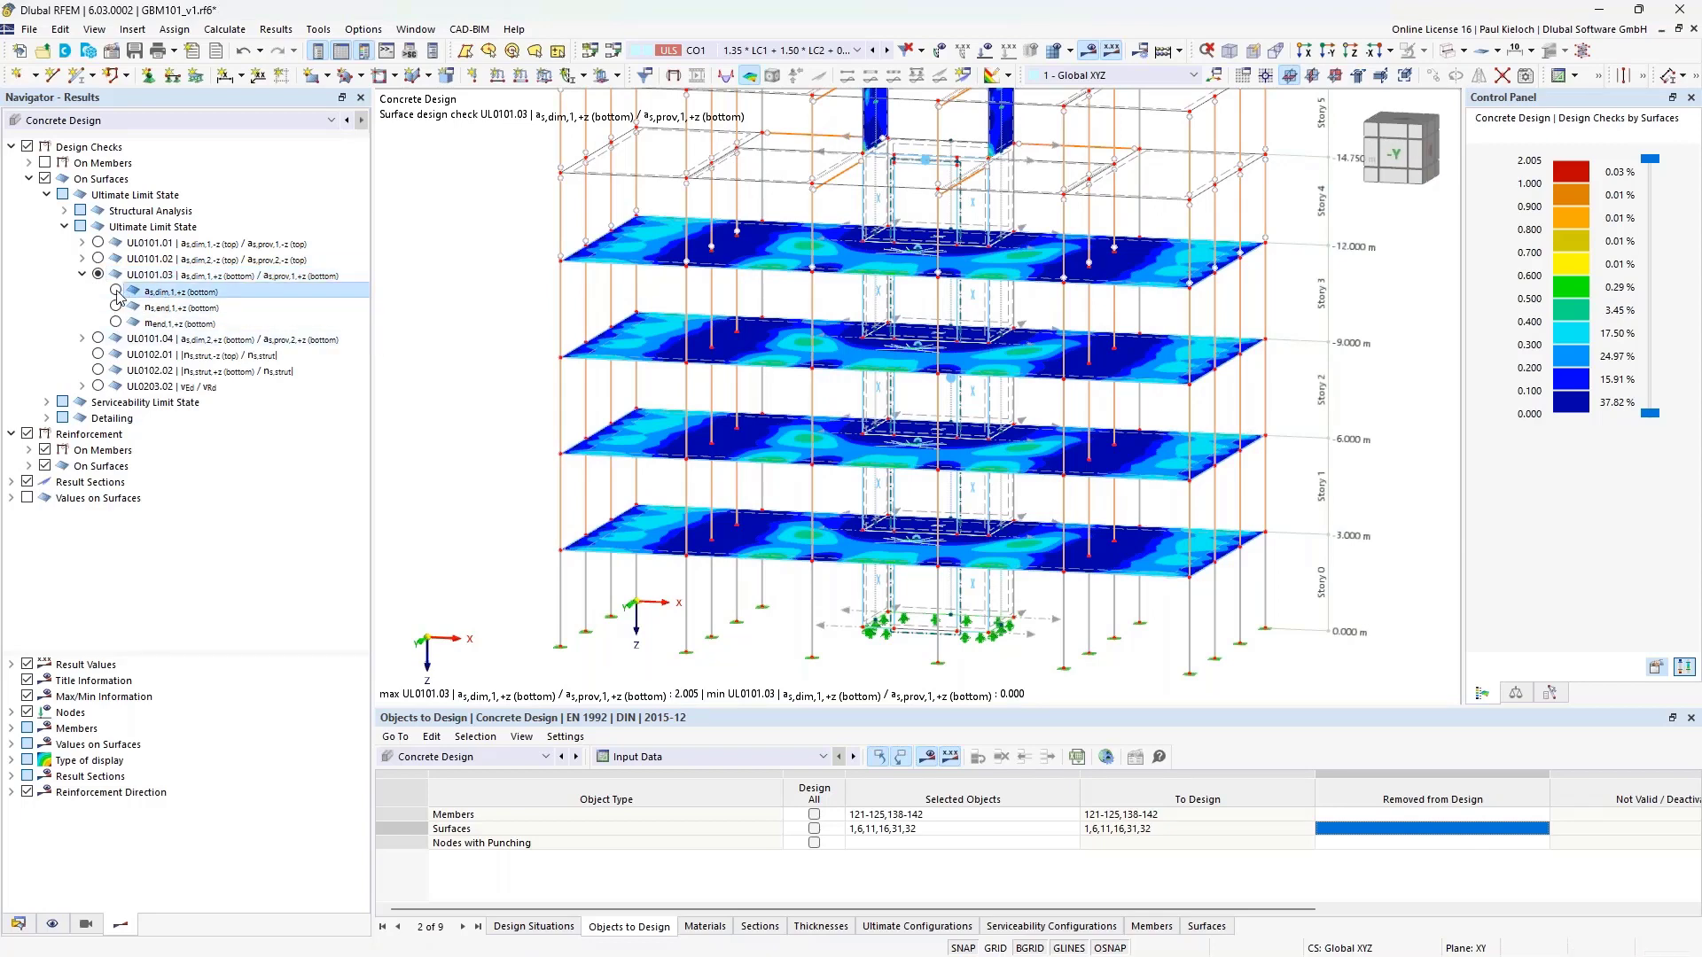
pyautogui.click(116, 292)
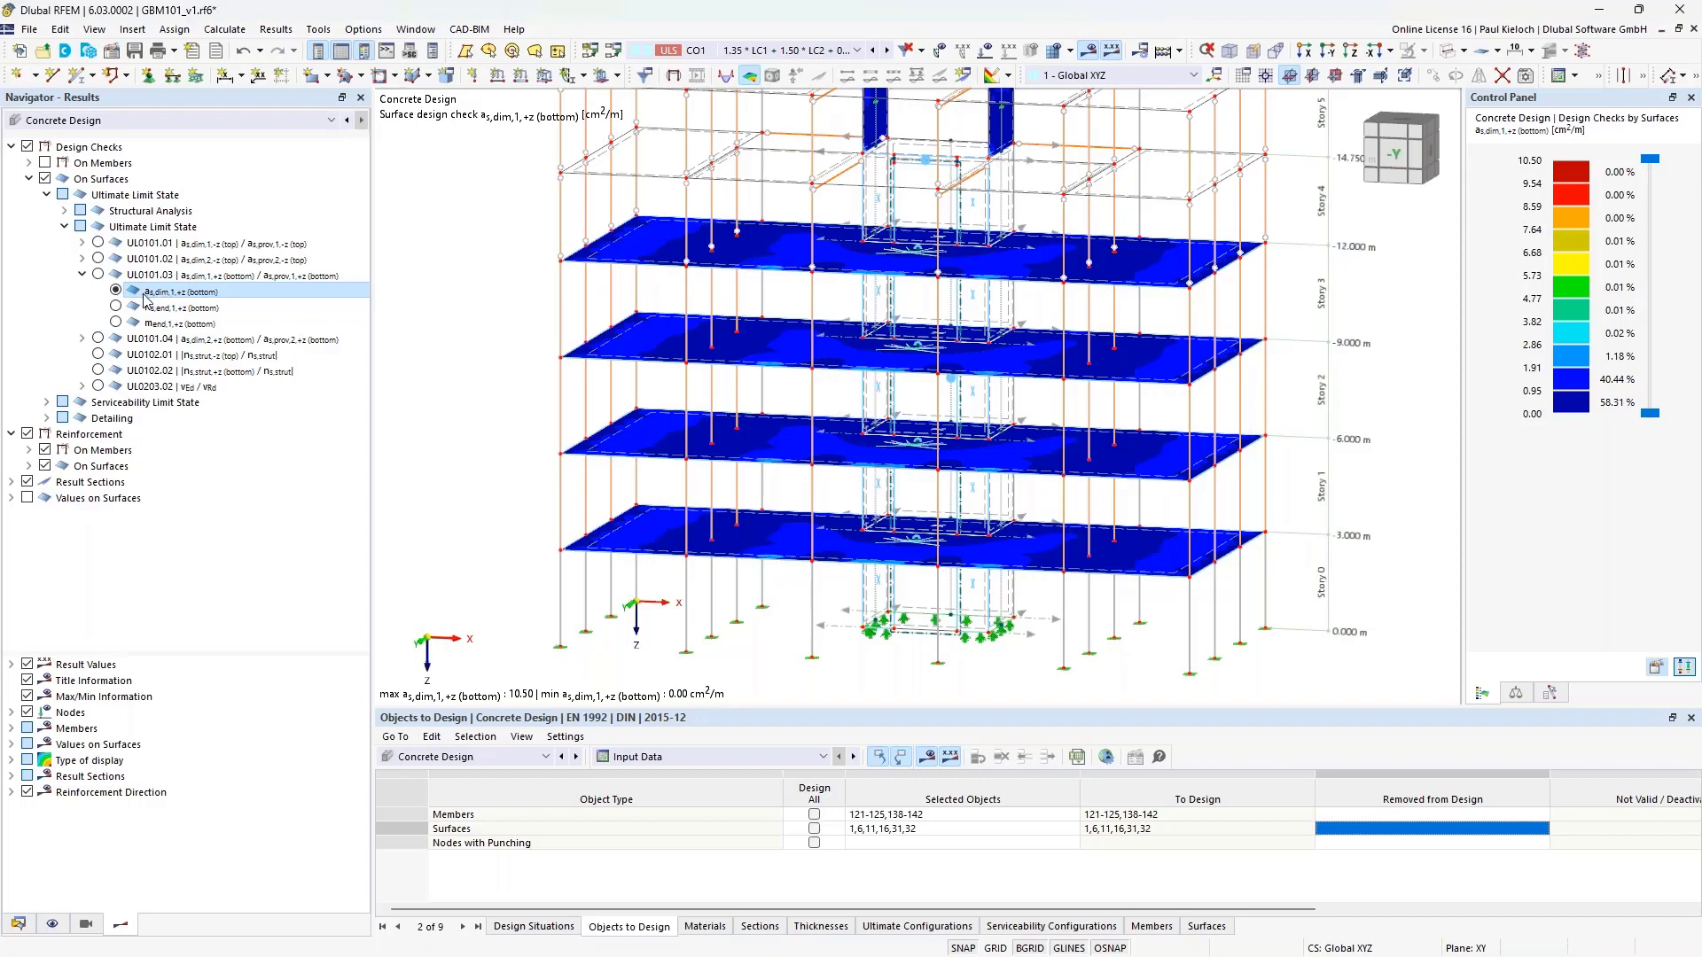
# Look over the ns,end,1,+z and mend,1,+z entries under UL0101.03, and examine the required bottom reinforcement on the upper-storey walls
pyautogui.click(182, 324)
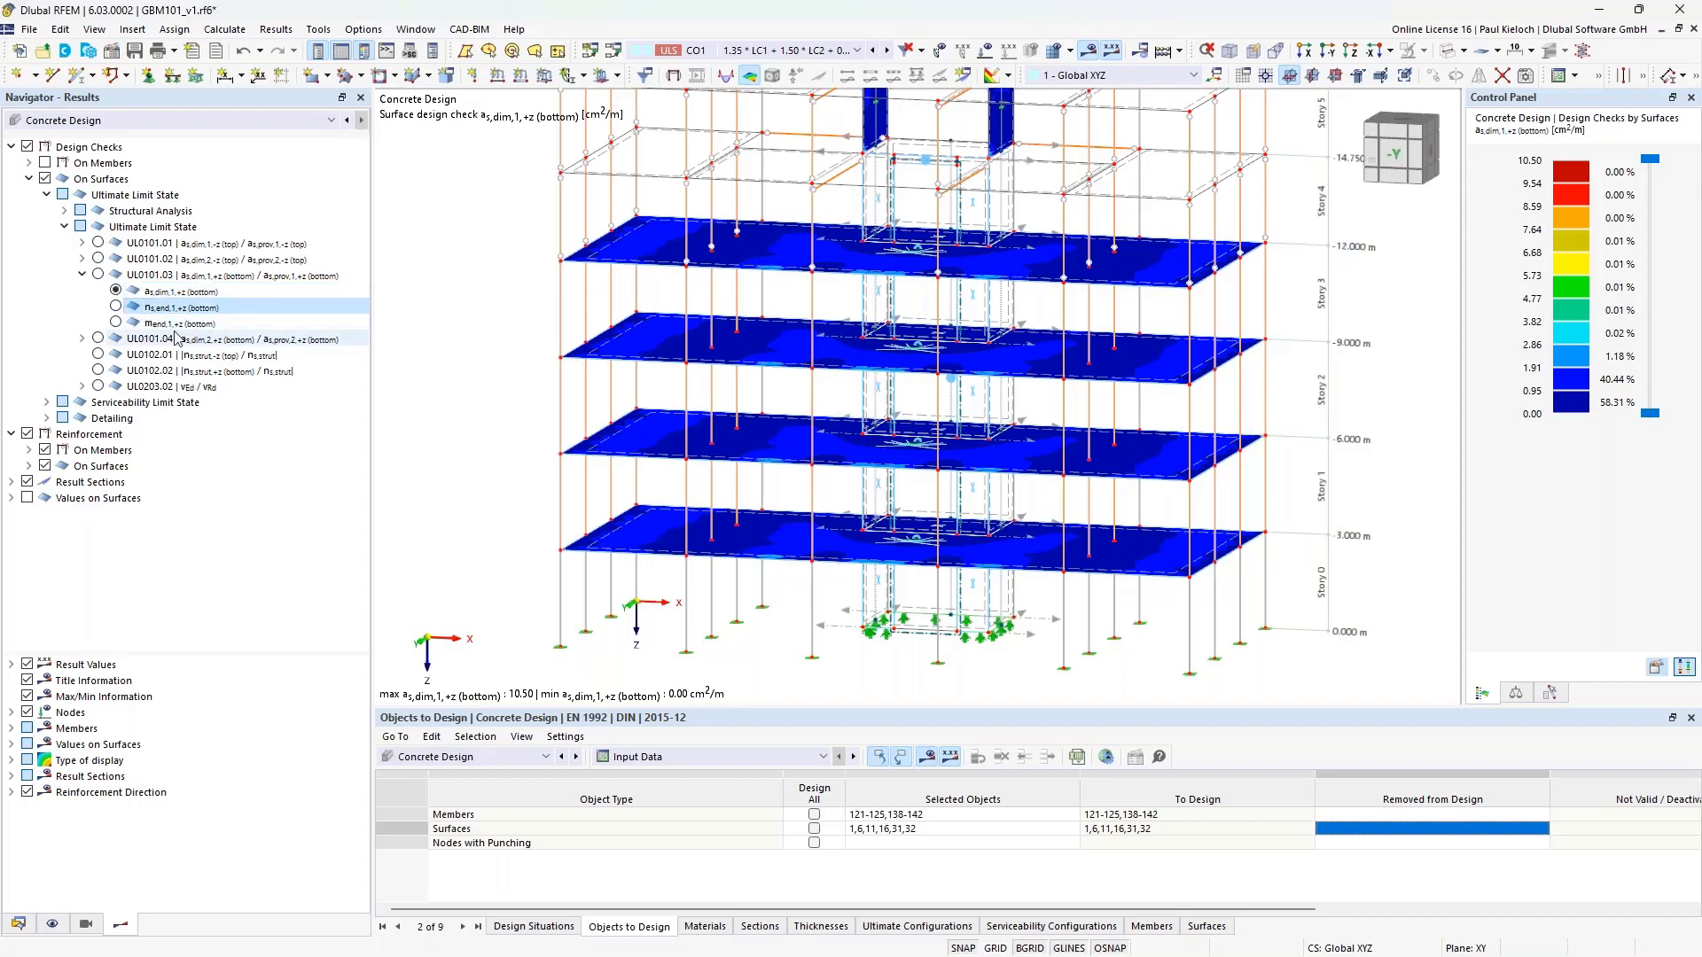
pyautogui.click(183, 308)
pyautogui.click(182, 324)
pyautogui.click(183, 308)
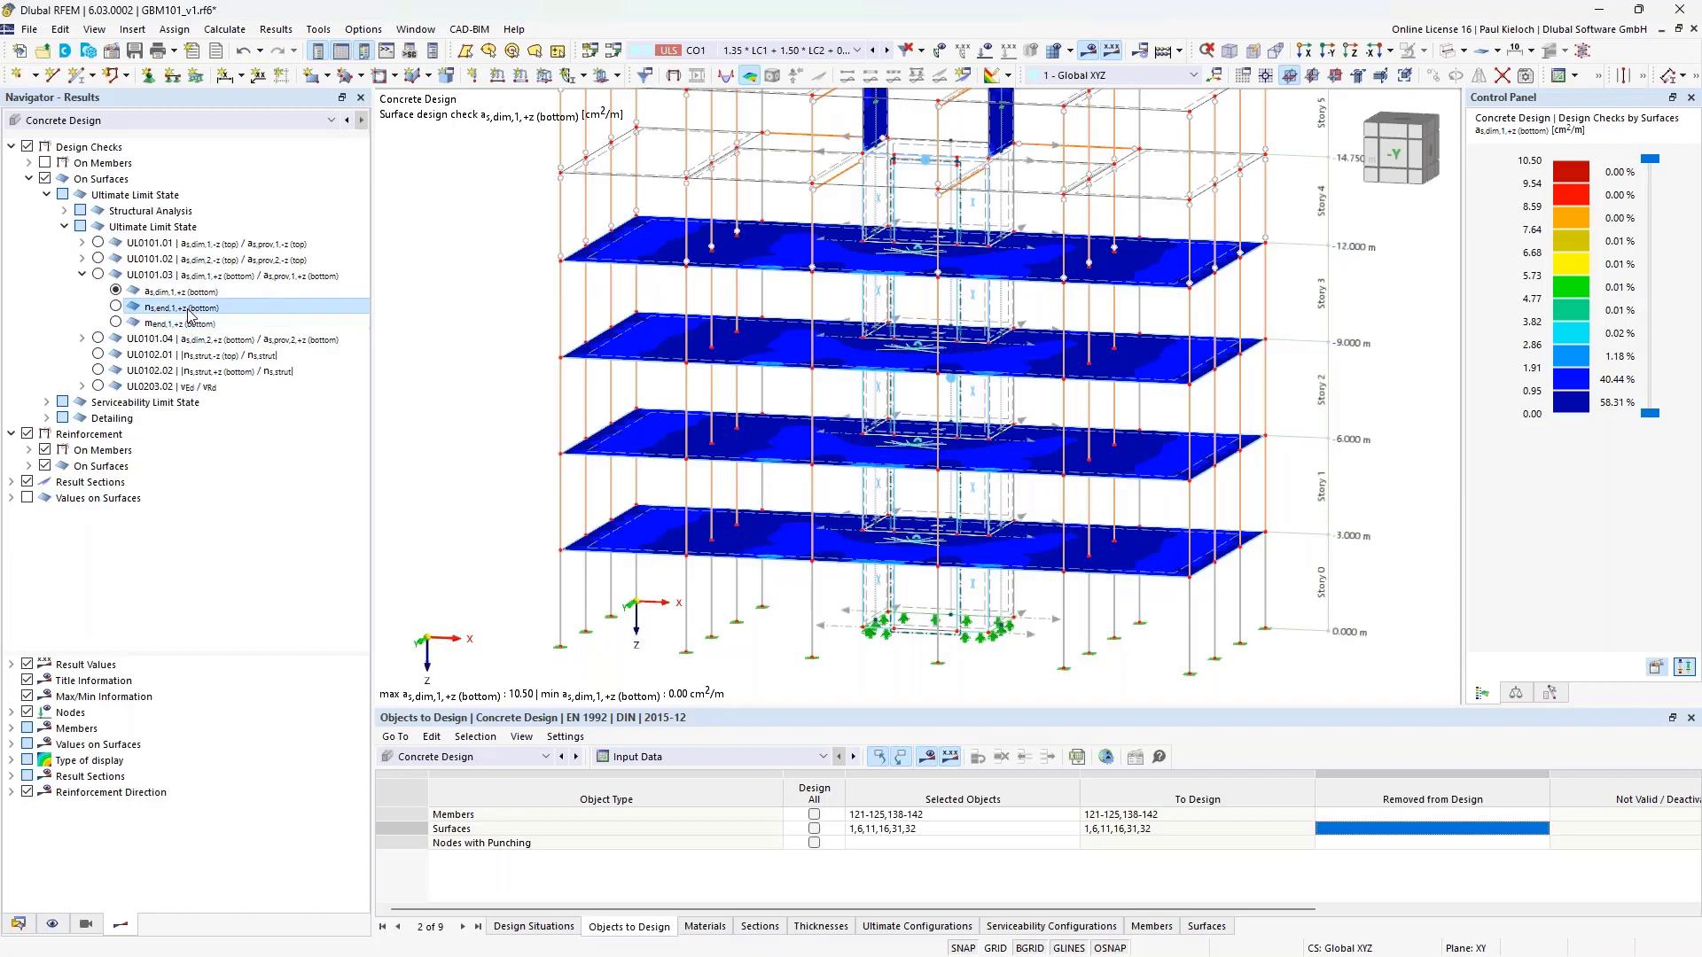
pyautogui.click(185, 324)
pyautogui.click(198, 310)
pyautogui.click(195, 325)
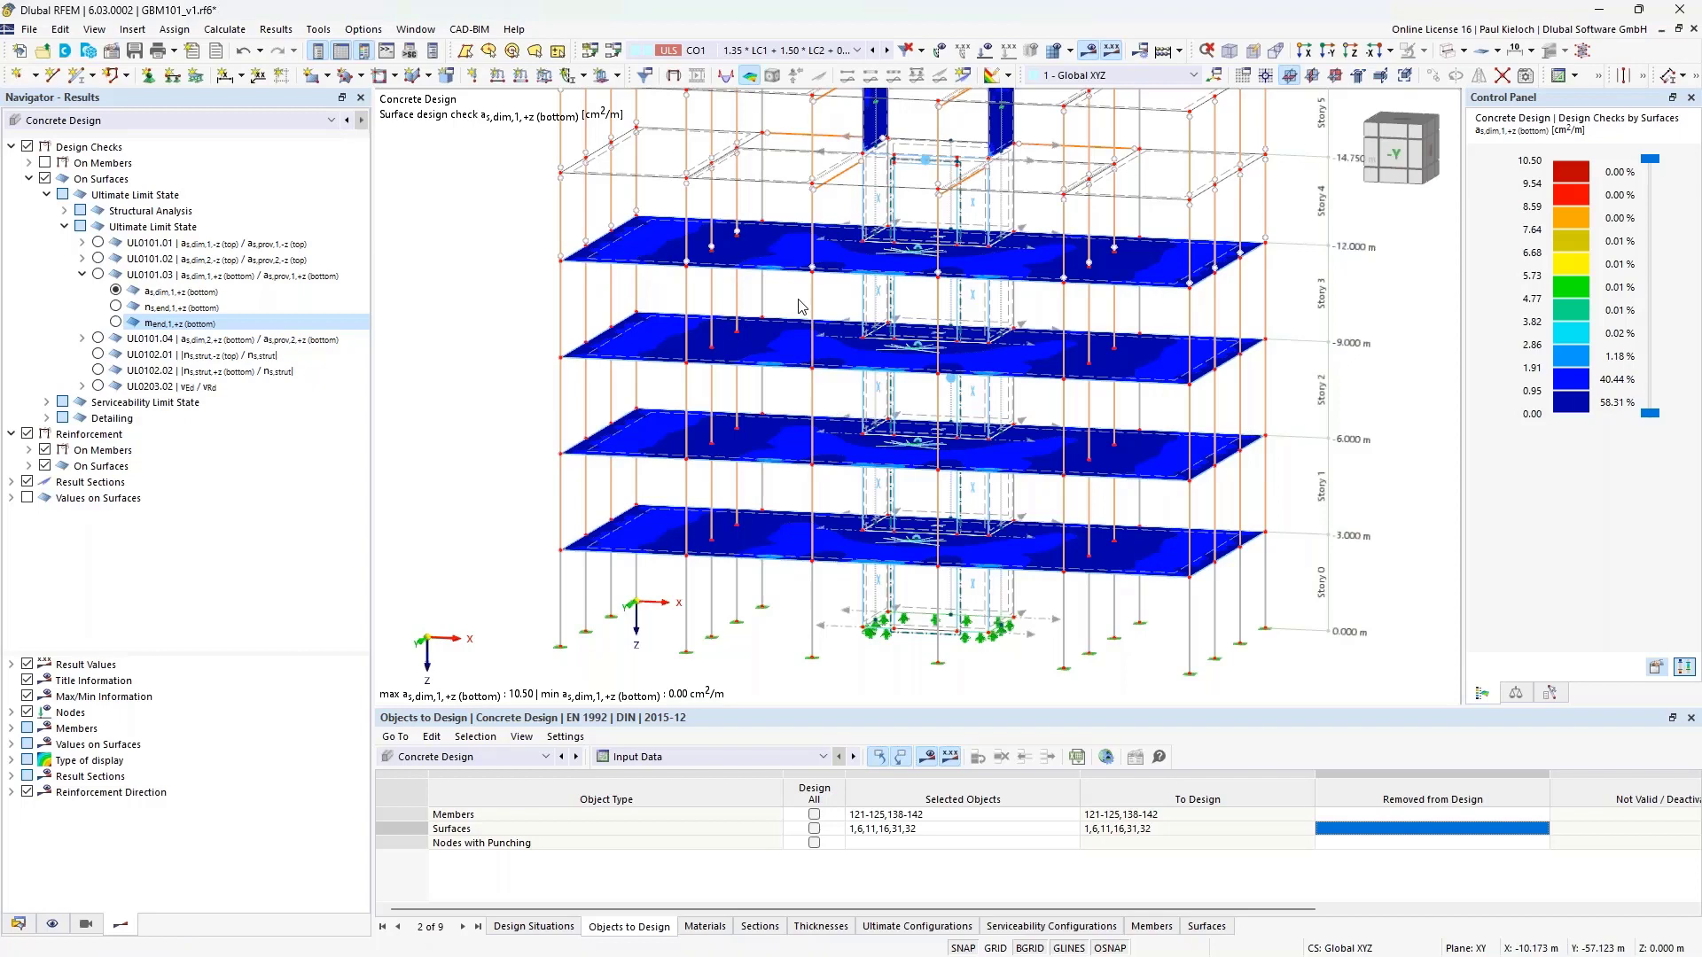
pyautogui.click(232, 309)
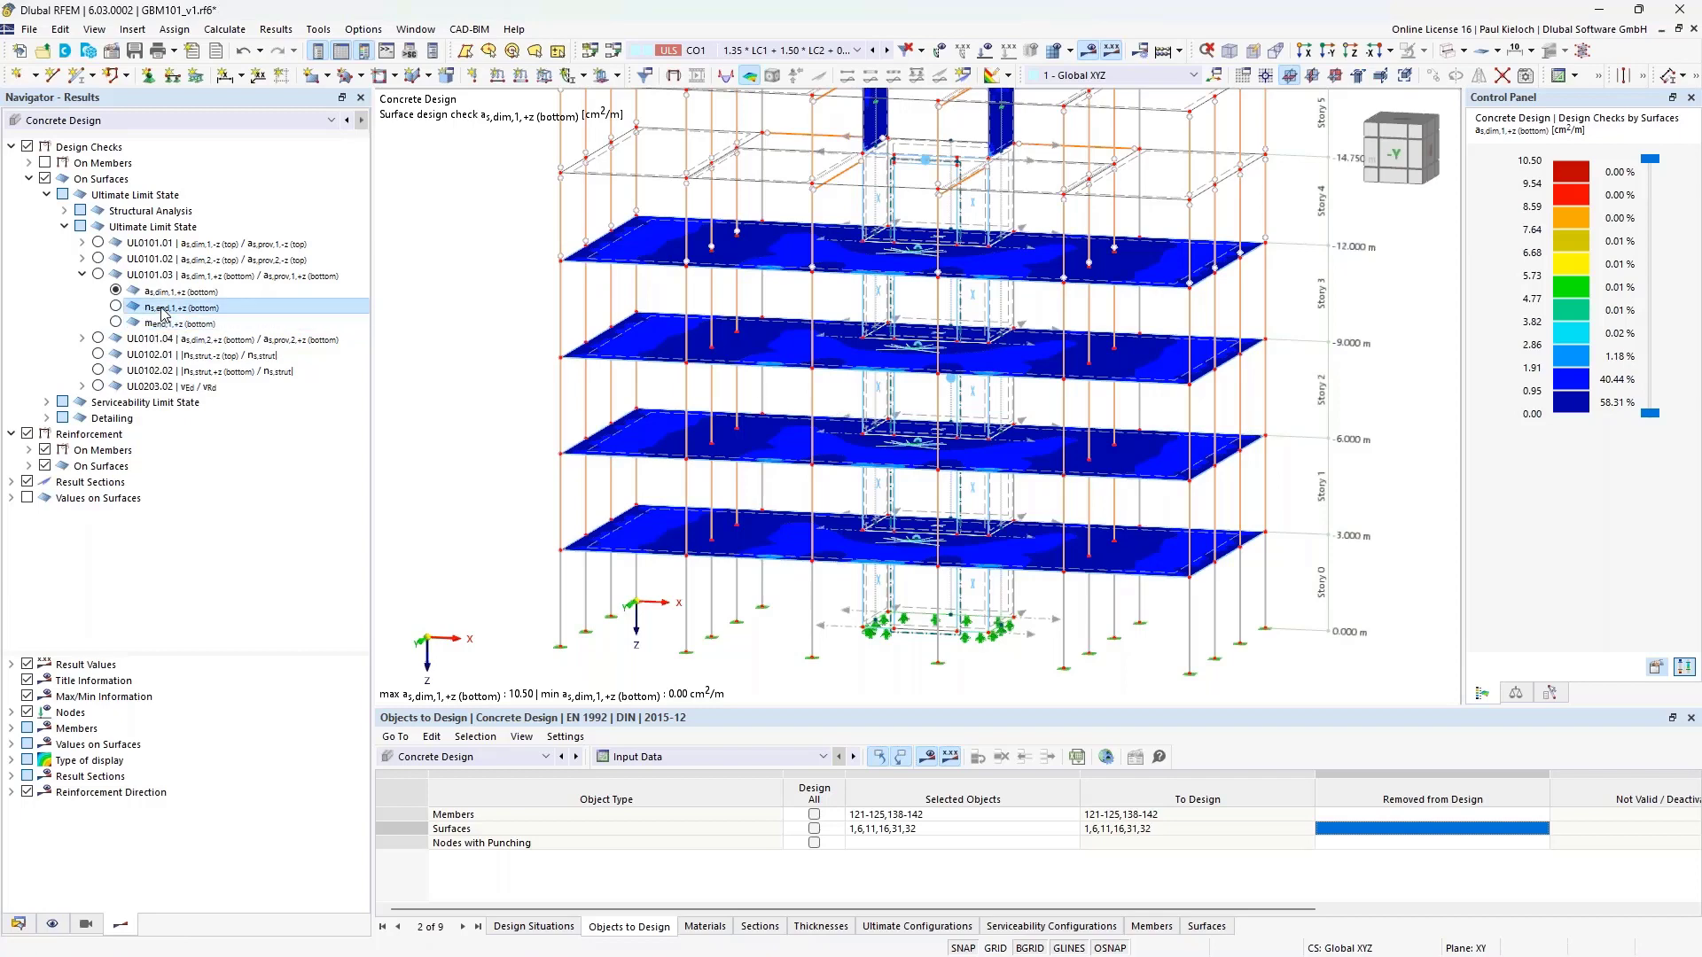
pyautogui.keyDown('ctrl'); pyautogui.moveTo(908, 301); pyautogui.dragTo(992, 321, button='middle'); pyautogui.keyUp('ctrl')
pyautogui.scroll(3, 993, 321)
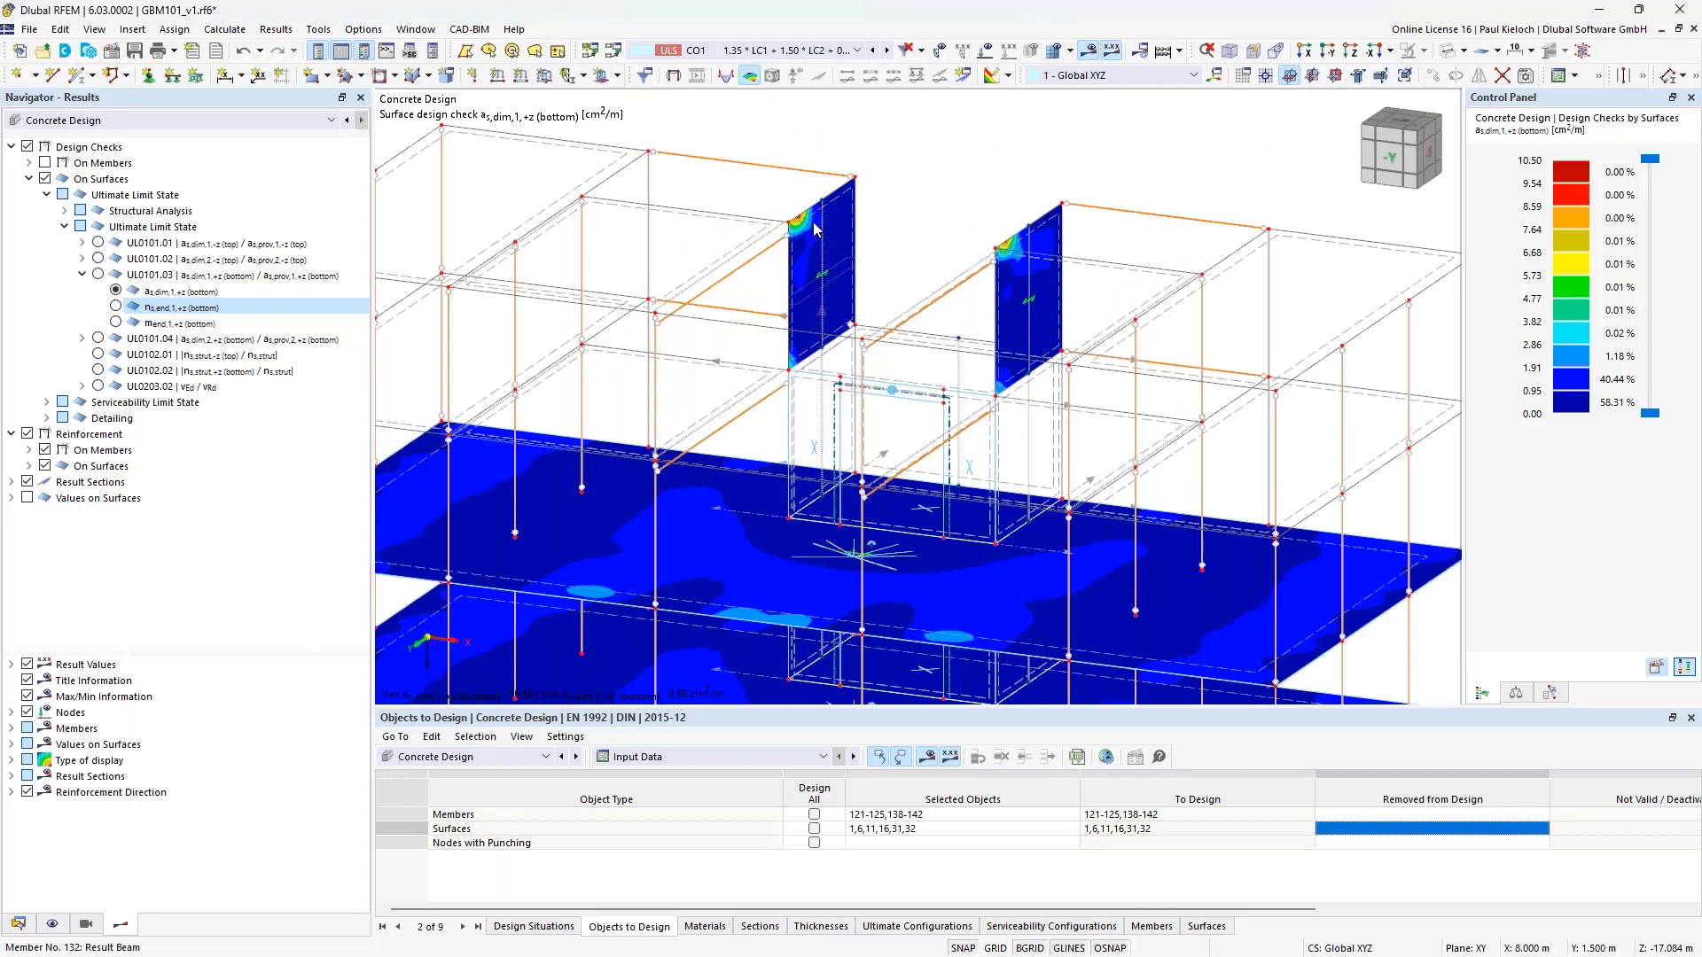
# Display the design axial force ns,end,1,+z (bottom) and the design moment mend,1,+z (bottom) to compare the walls with the floor slabs
pyautogui.click(116, 307)
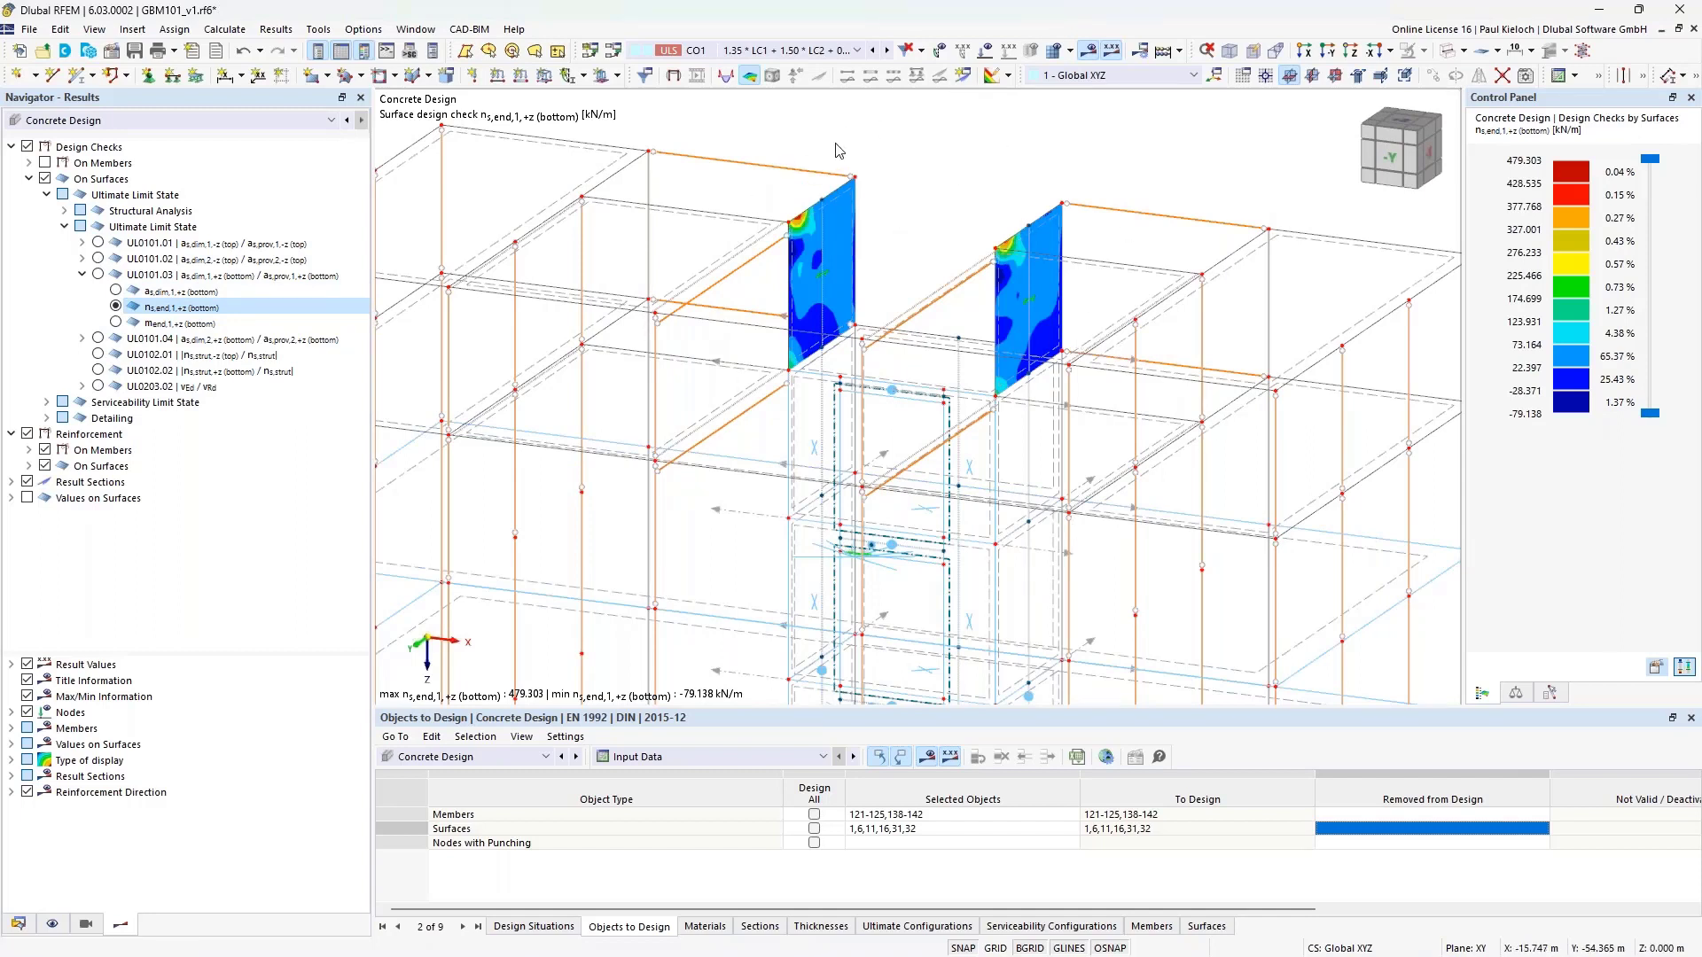
pyautogui.click(116, 322)
pyautogui.scroll(-3, 753, 323)
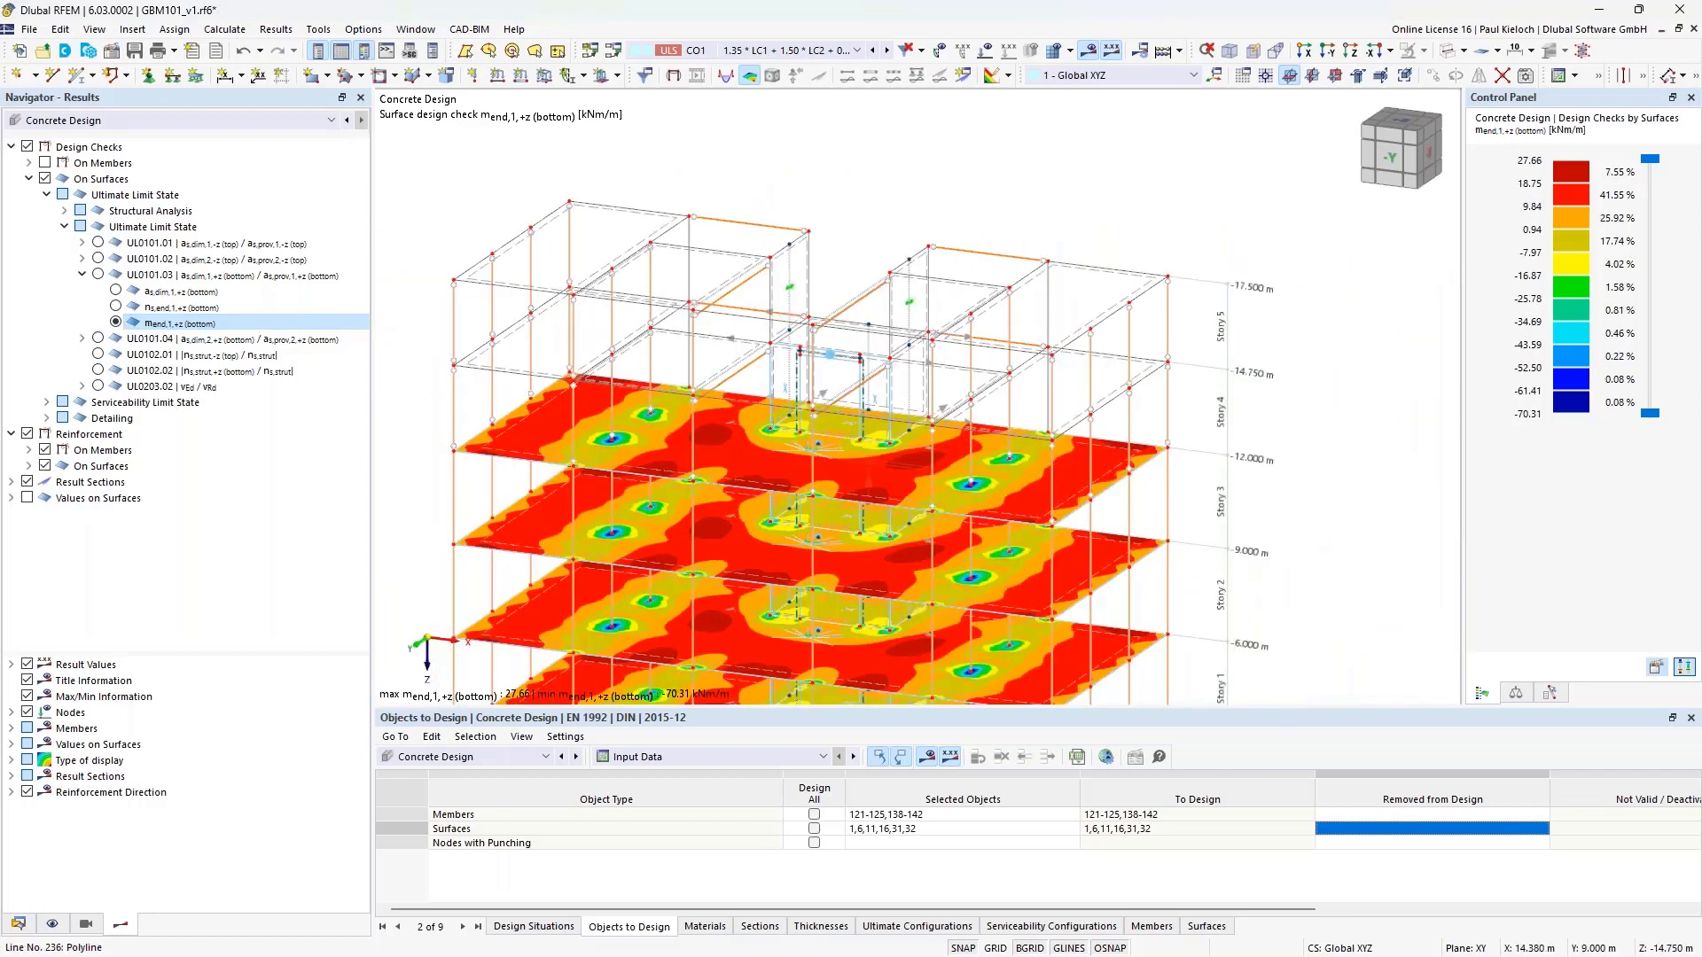
pyautogui.keyDown('ctrl'); pyautogui.moveTo(923, 372); pyautogui.dragTo(945, 268, button='middle'); pyautogui.keyUp('ctrl')
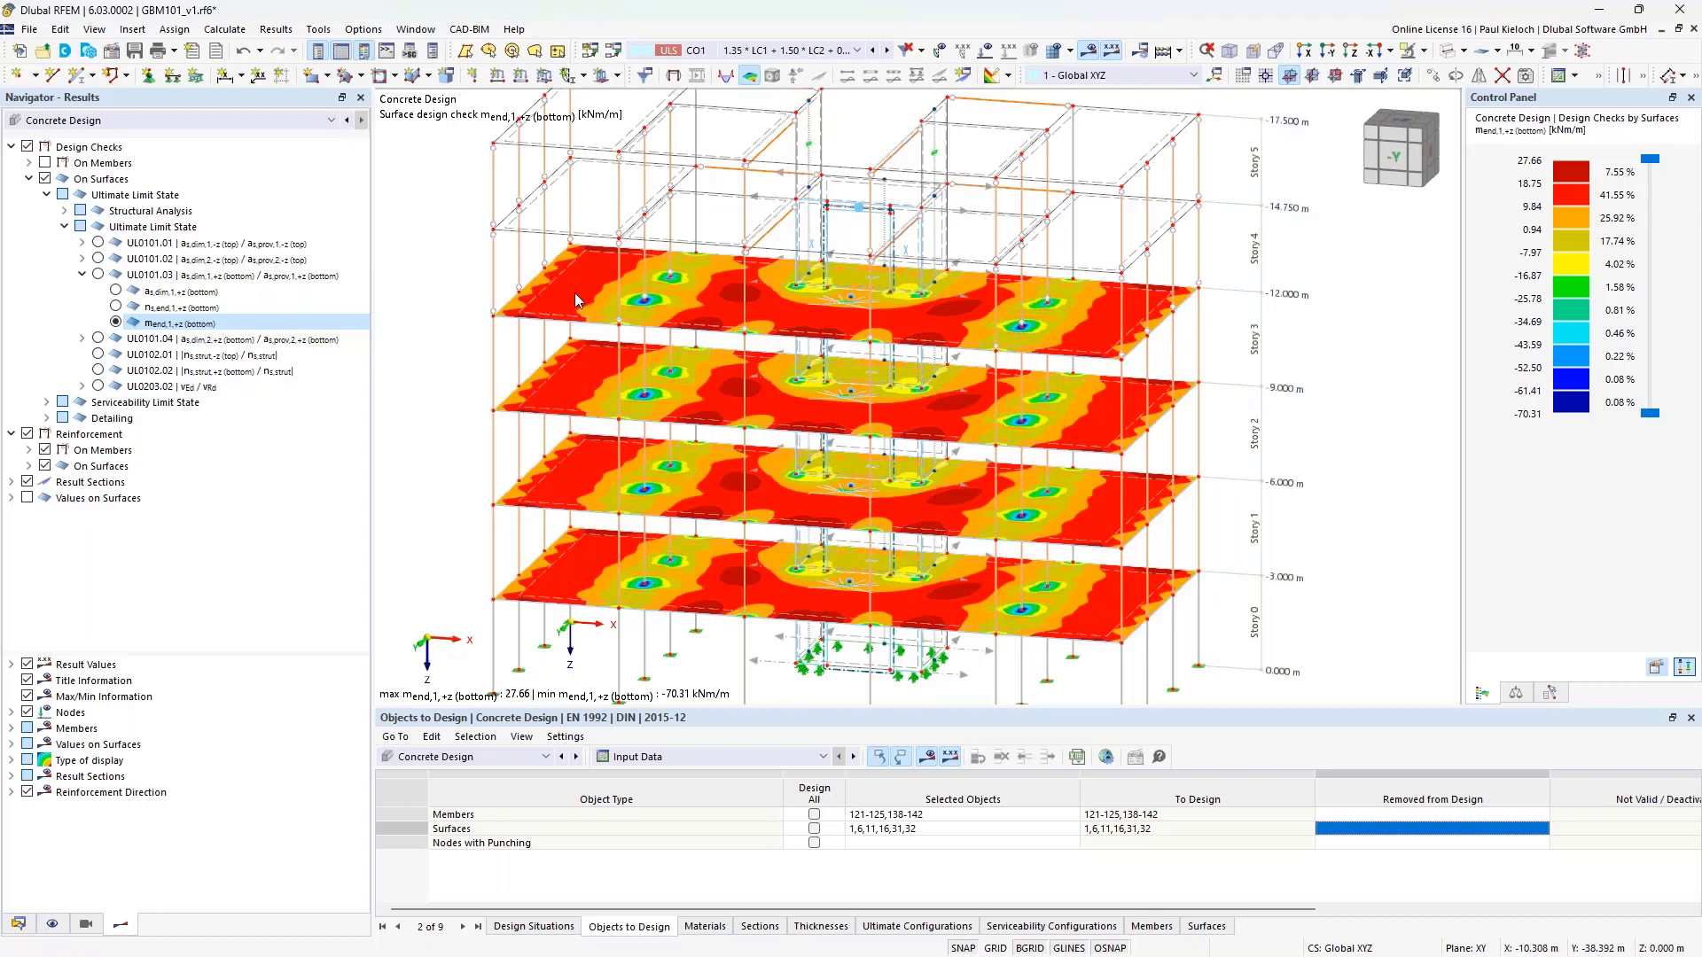
# Look at the base data of model GBM101_v1, close it without changes, and return to the concrete design surface results
pyautogui.doubleClick(534, 300)
pyautogui.click(29, 920)
pyautogui.scroll(1, 160, 279)
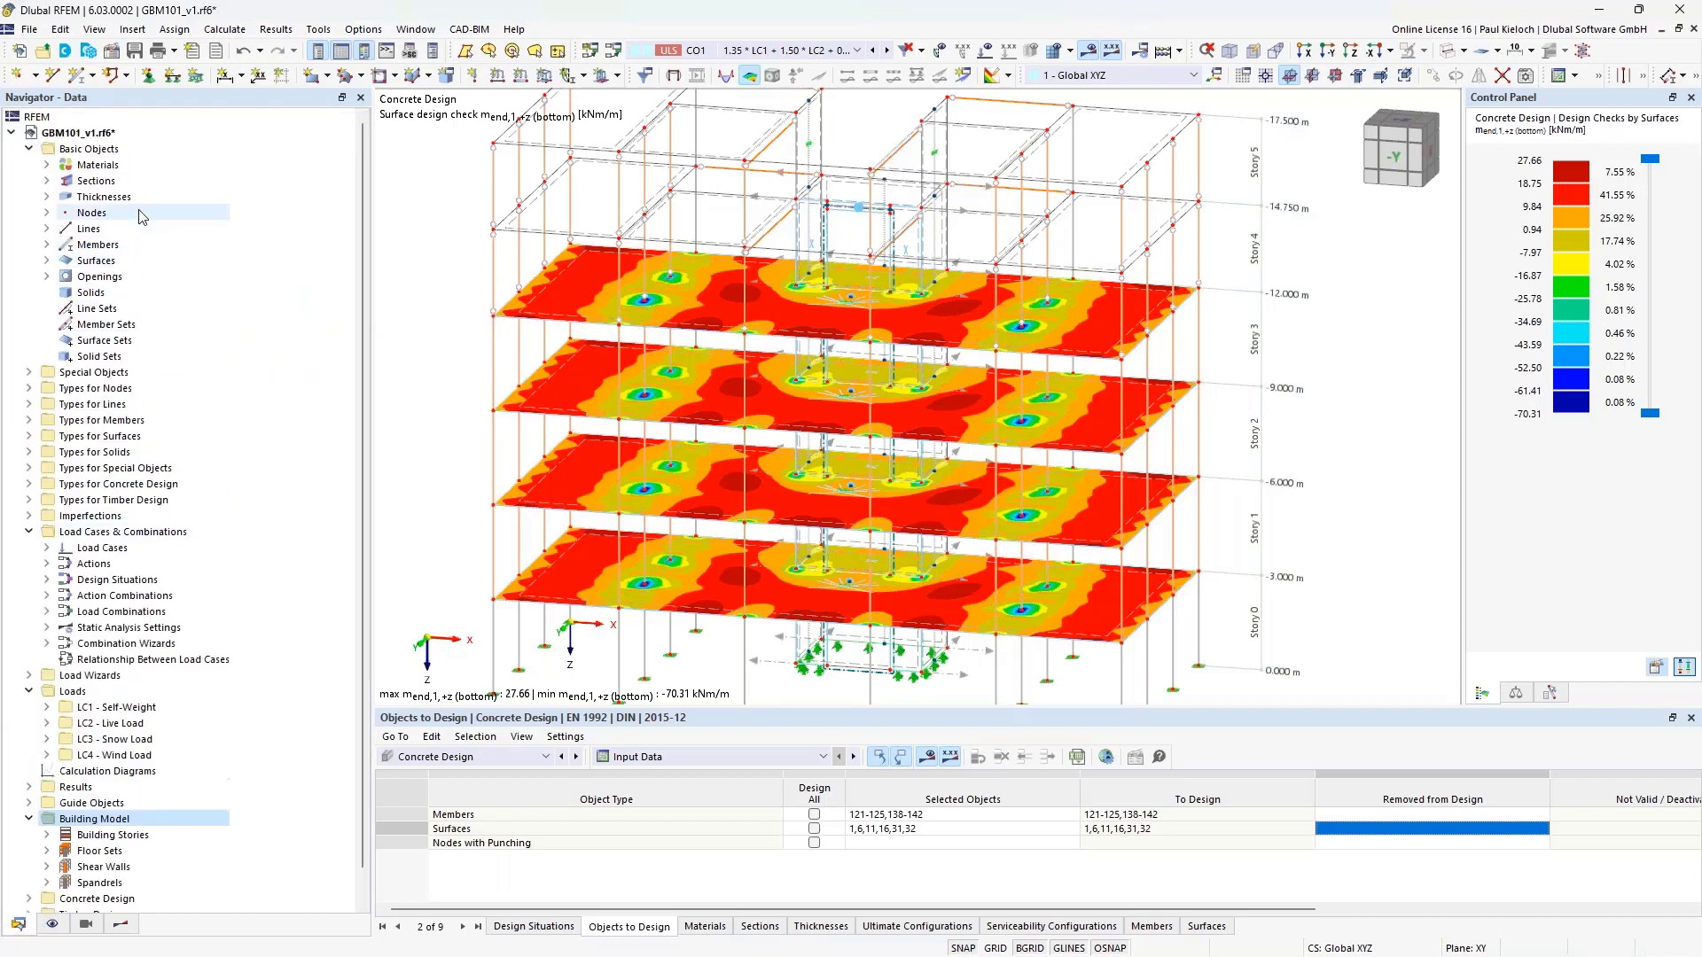
pyautogui.rightClick(105, 134)
pyautogui.click(133, 144)
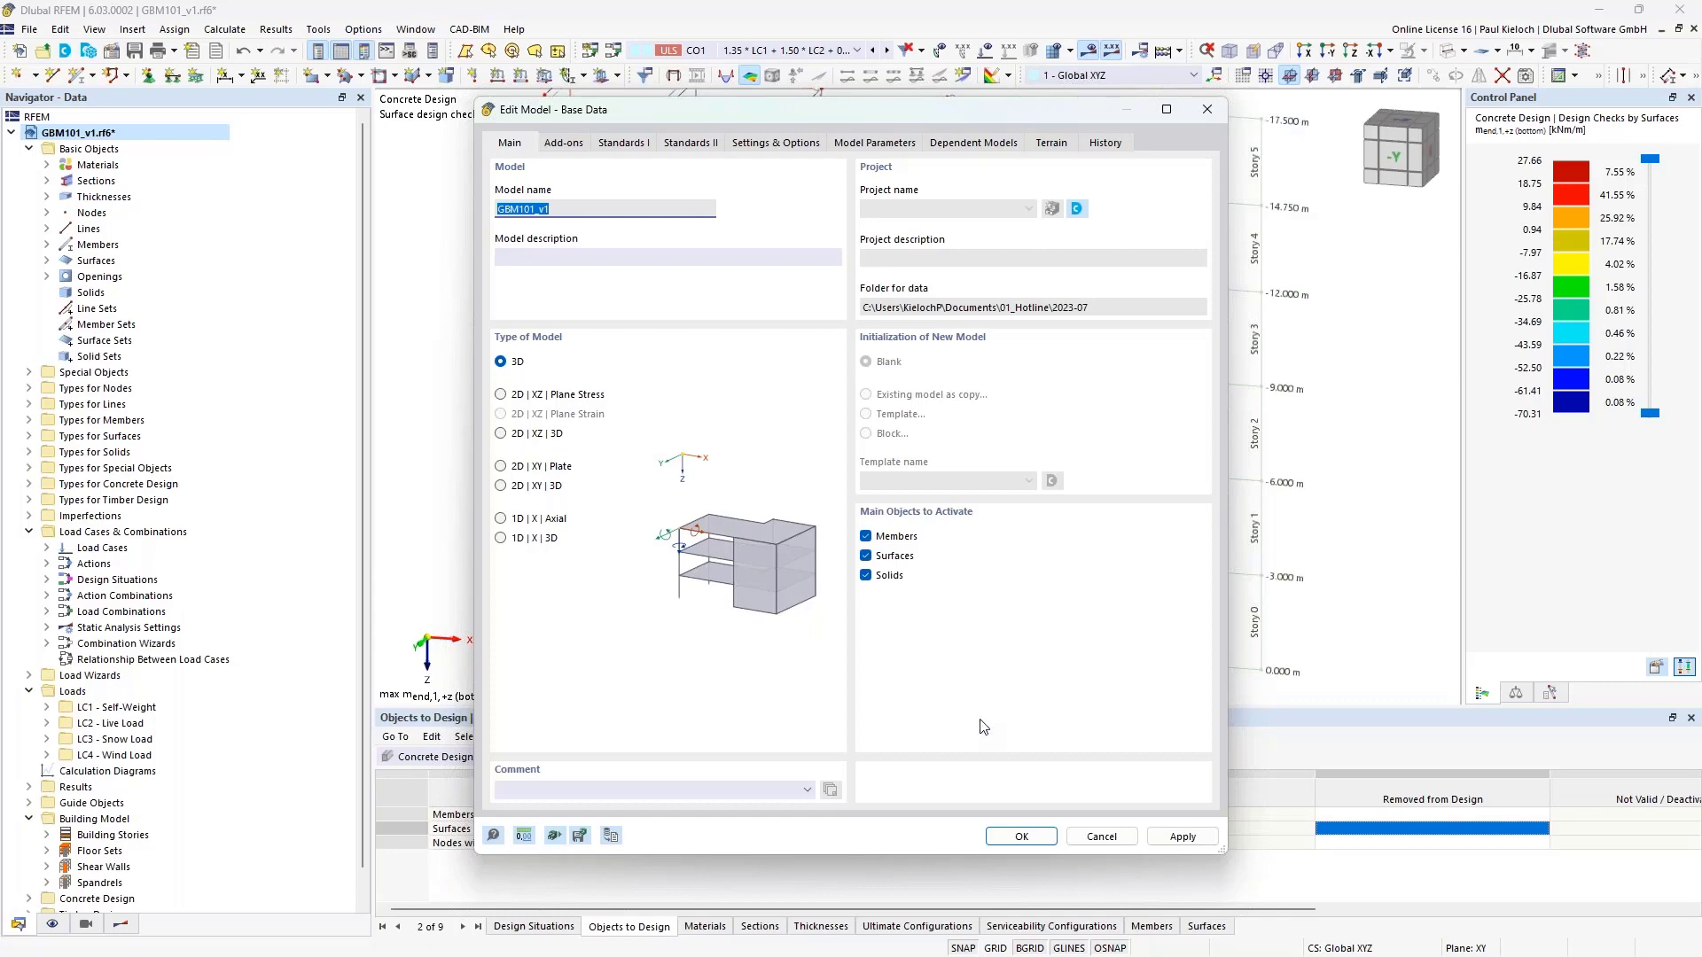
pyautogui.click(1102, 837)
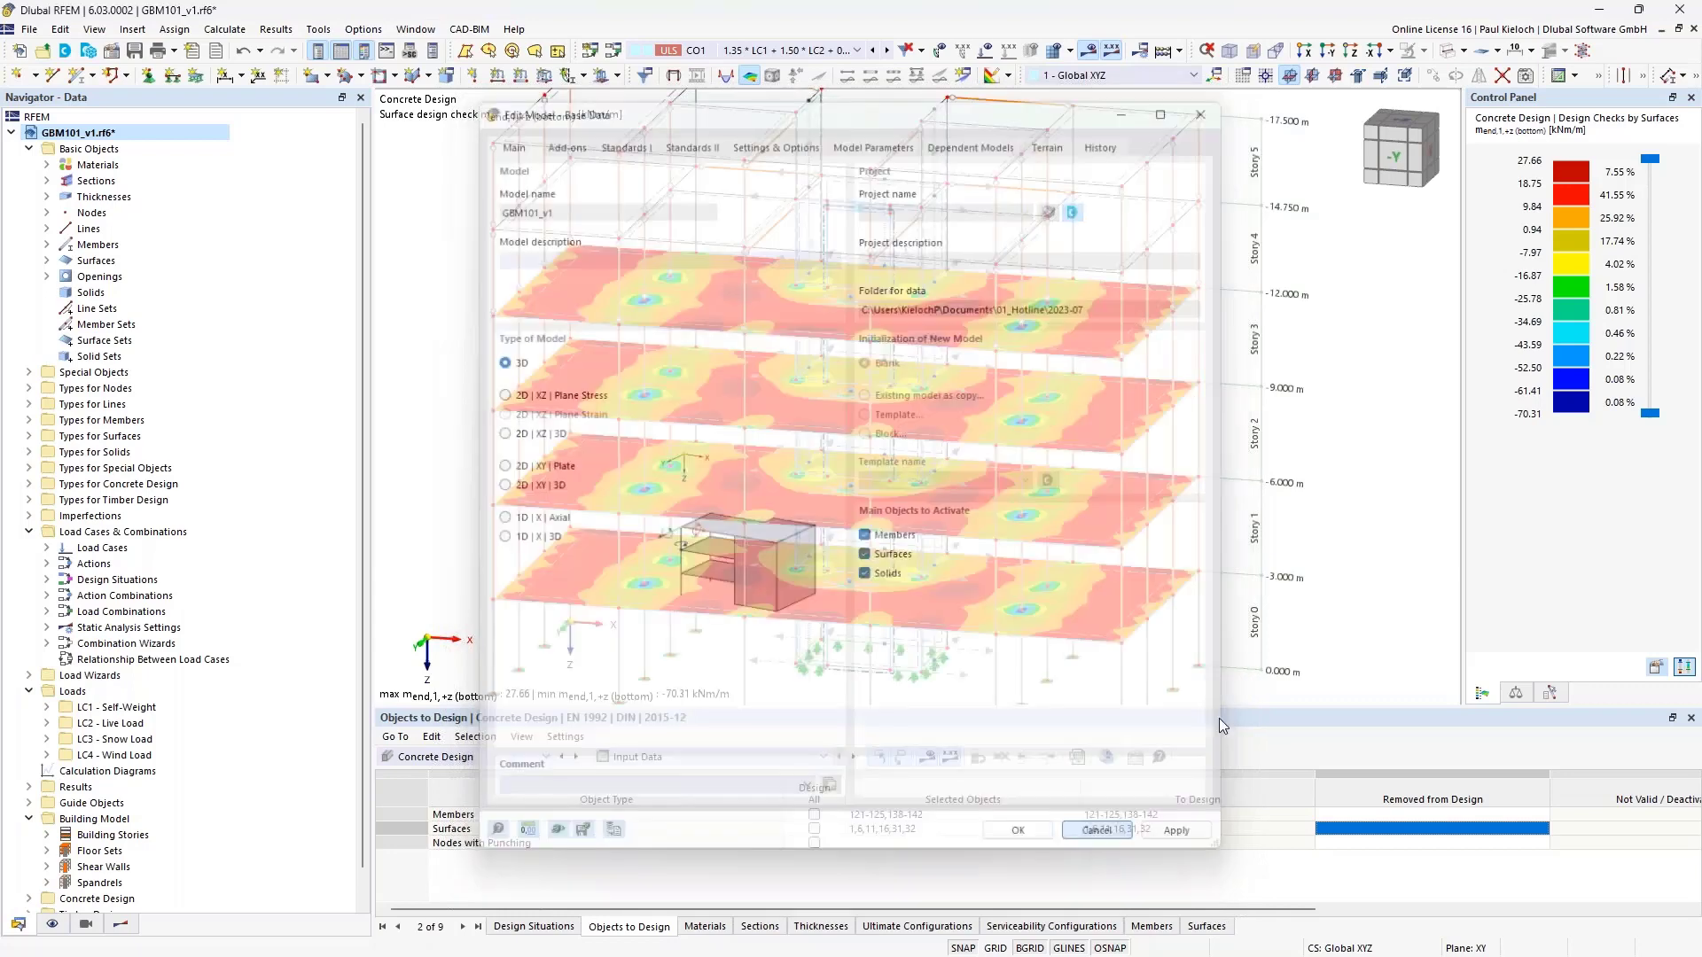
pyautogui.scroll(-3, 1195, 323)
pyautogui.moveTo(1308, 355); pyautogui.dragTo(1181, 366, button='middle')
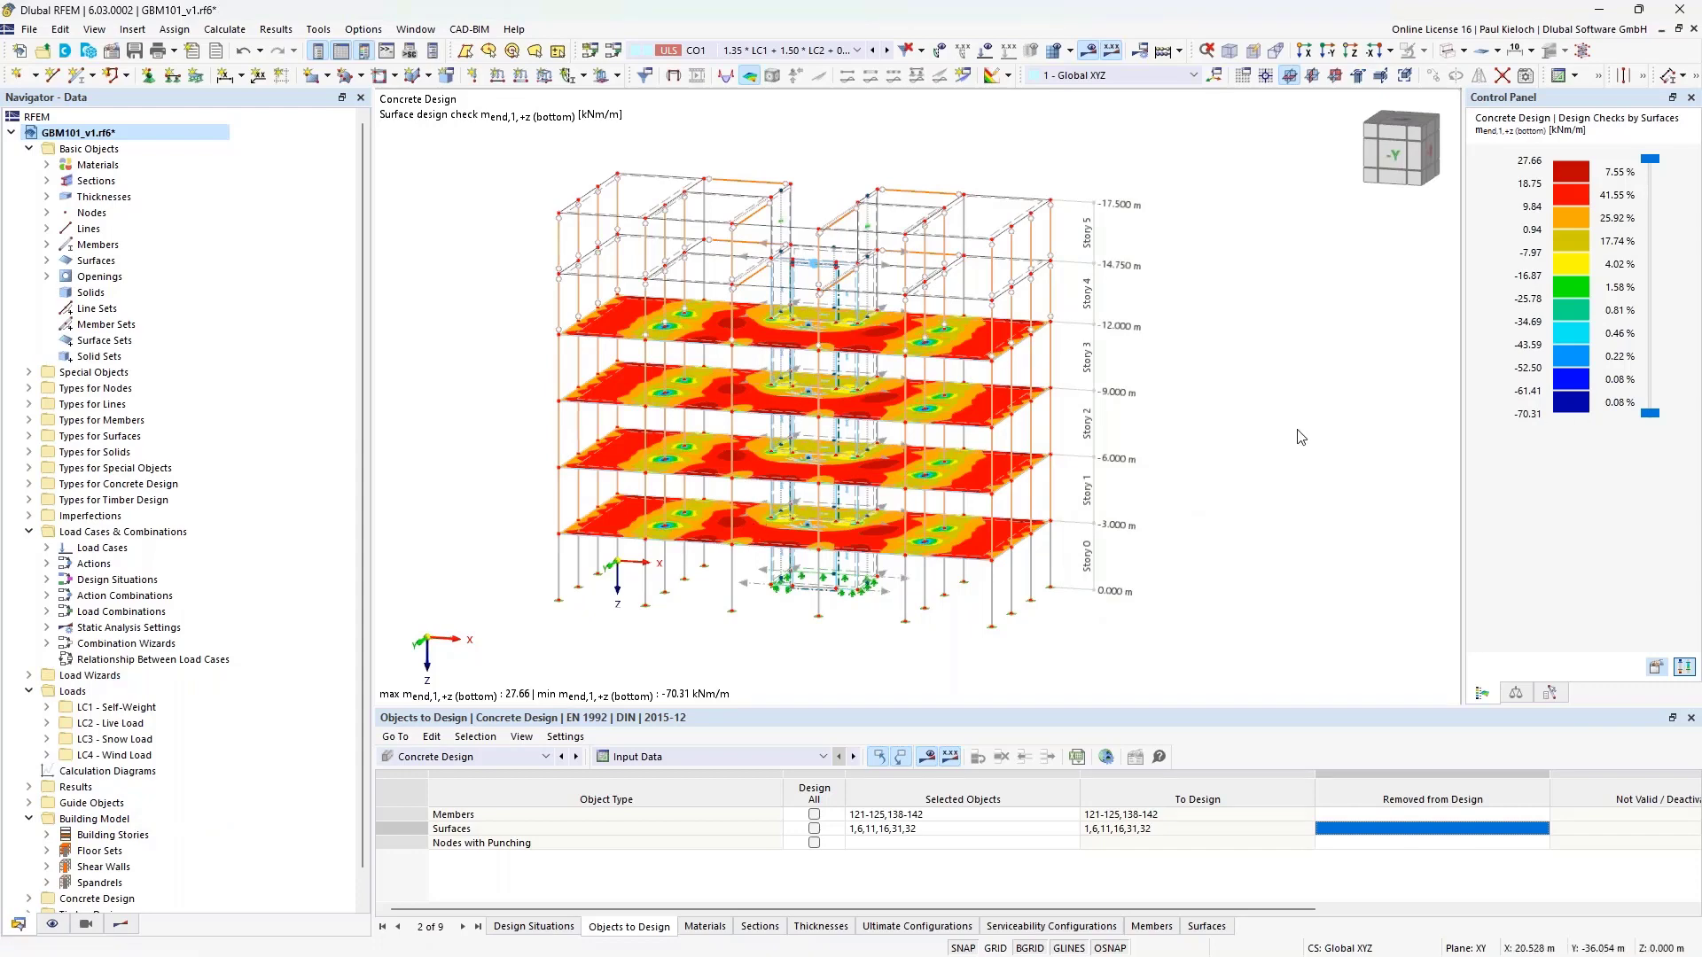
pyautogui.click(119, 923)
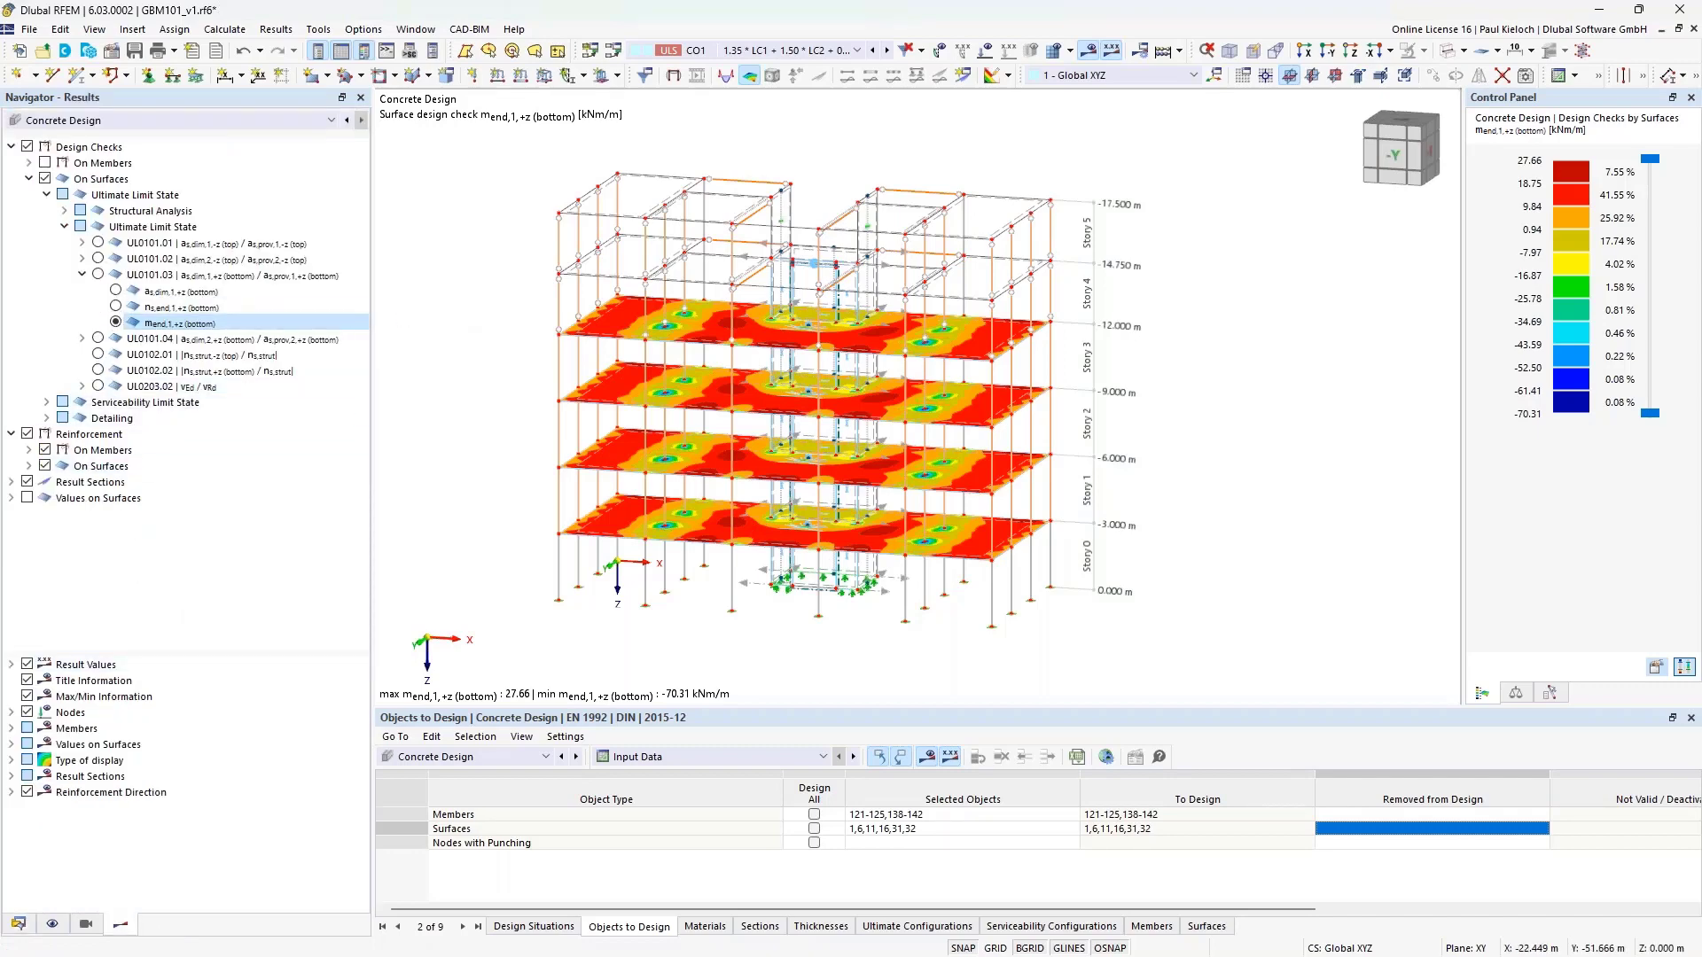
pyautogui.moveTo(466, 312)
pyautogui.mouseDown(button='middle')
pyautogui.moveTo(532, 305)
pyautogui.moveTo(465, 312)
pyautogui.mouseUp(button='middle')
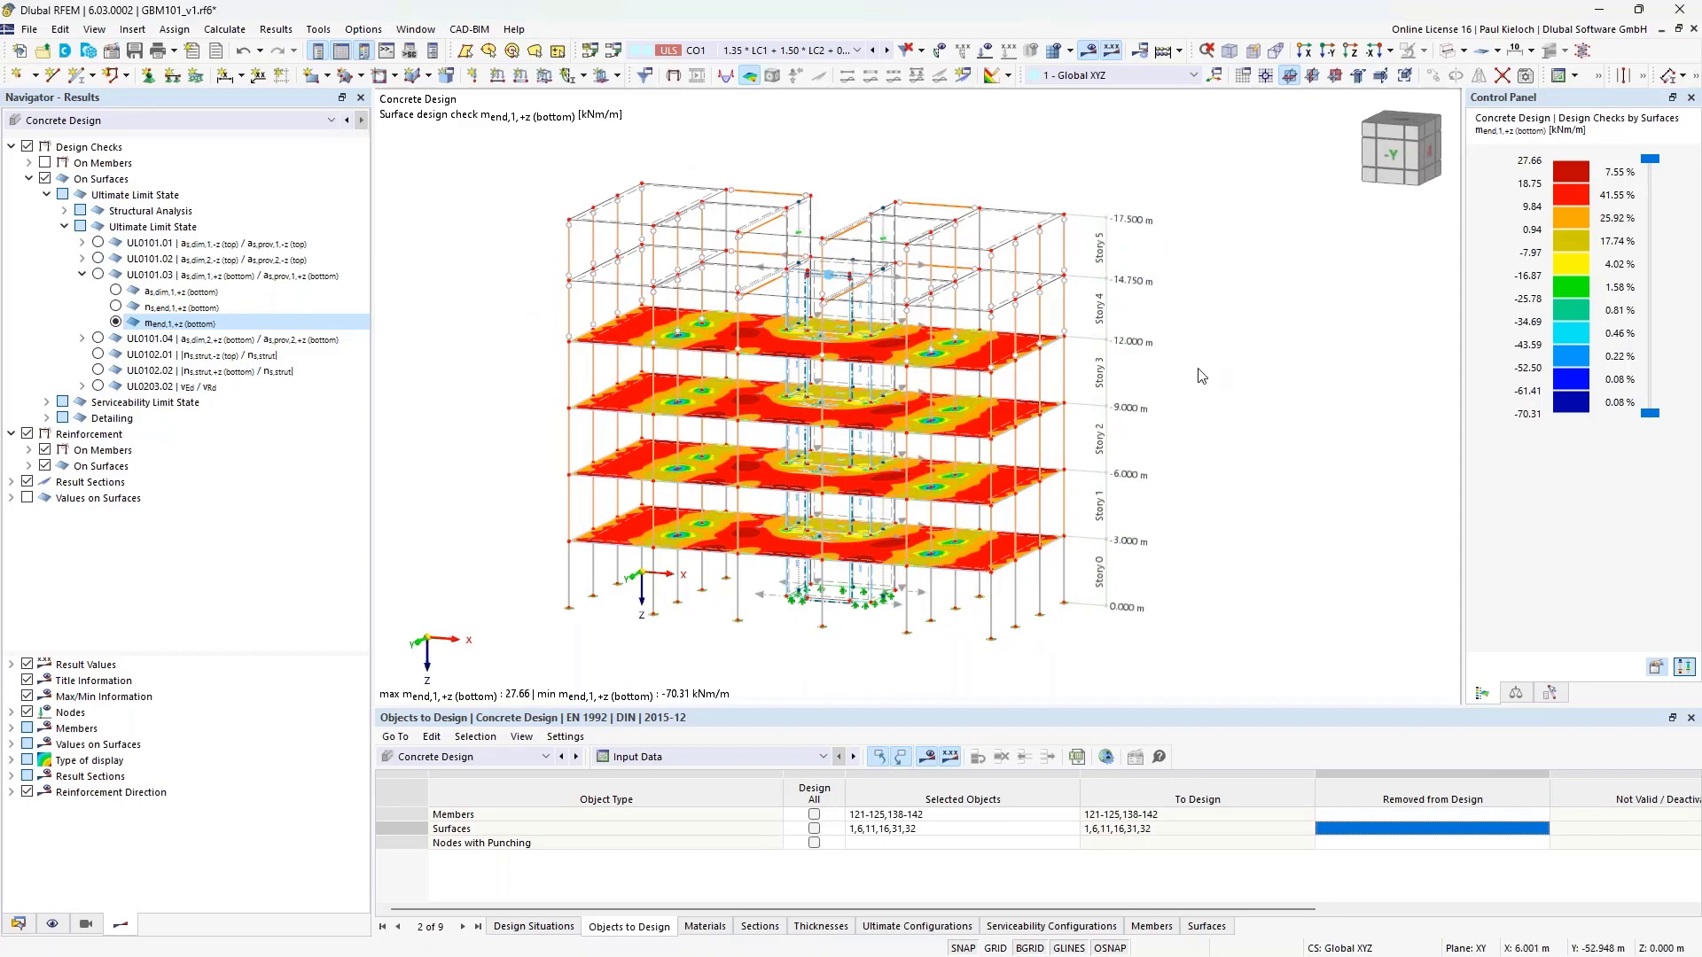
pyautogui.moveTo(1263, 357); pyautogui.dragTo(1279, 347, button='middle')
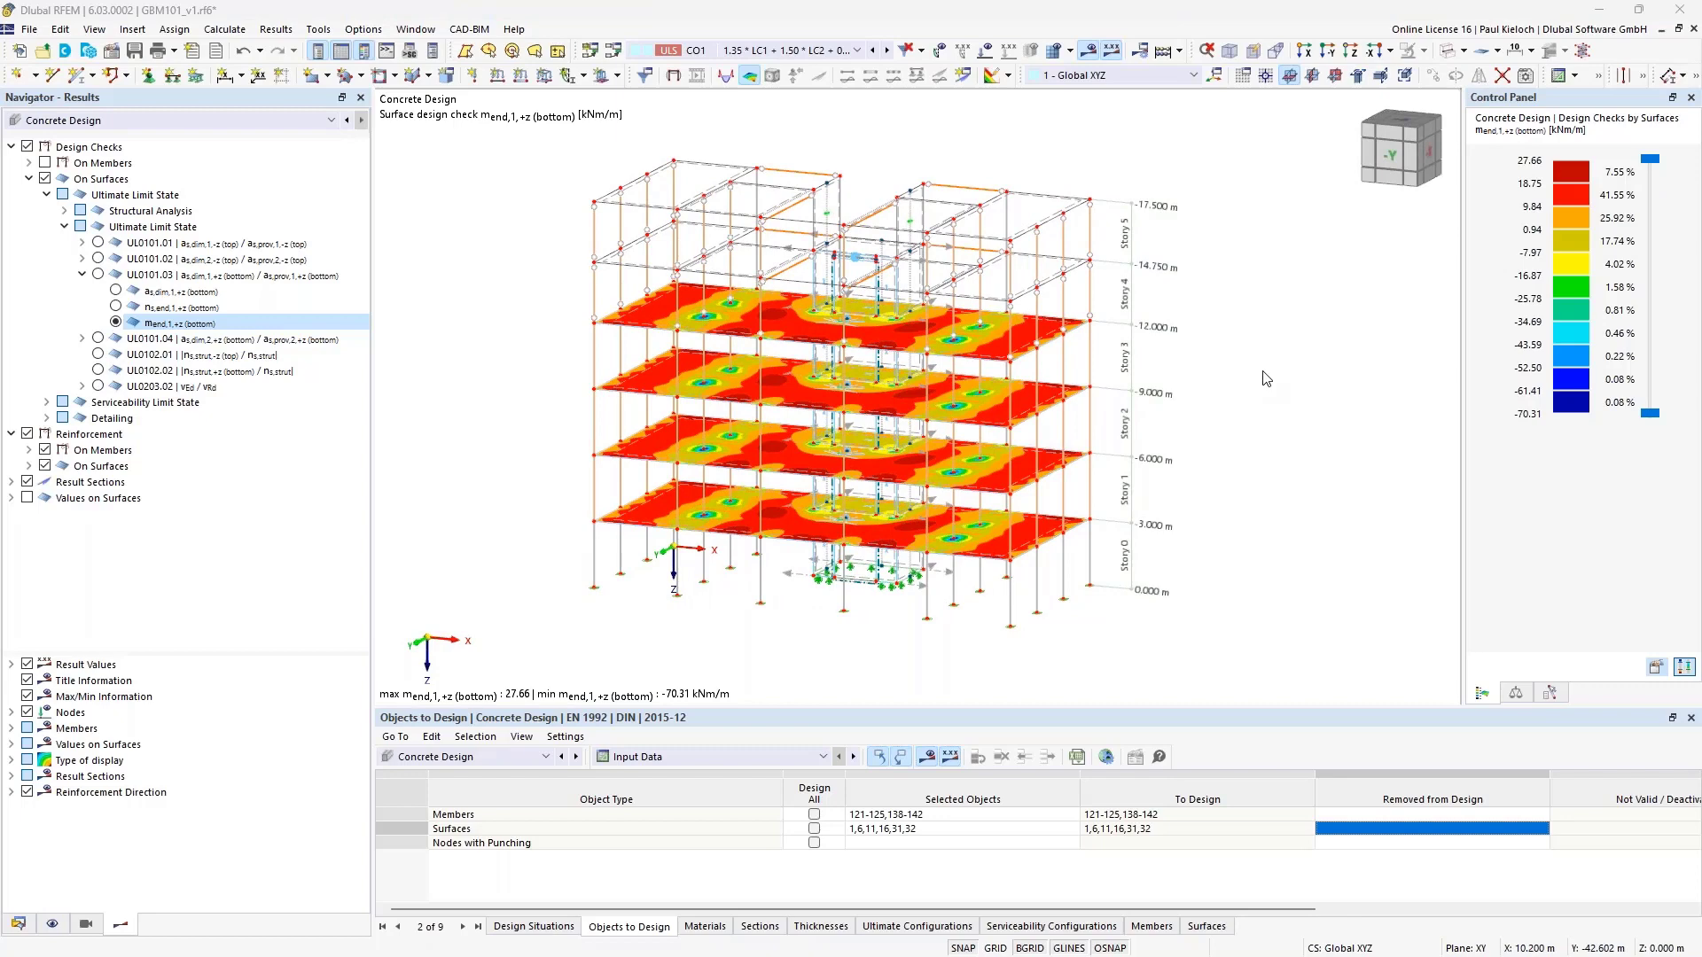
pyautogui.moveTo(538, 528); pyautogui.dragTo(505, 505, button='middle')
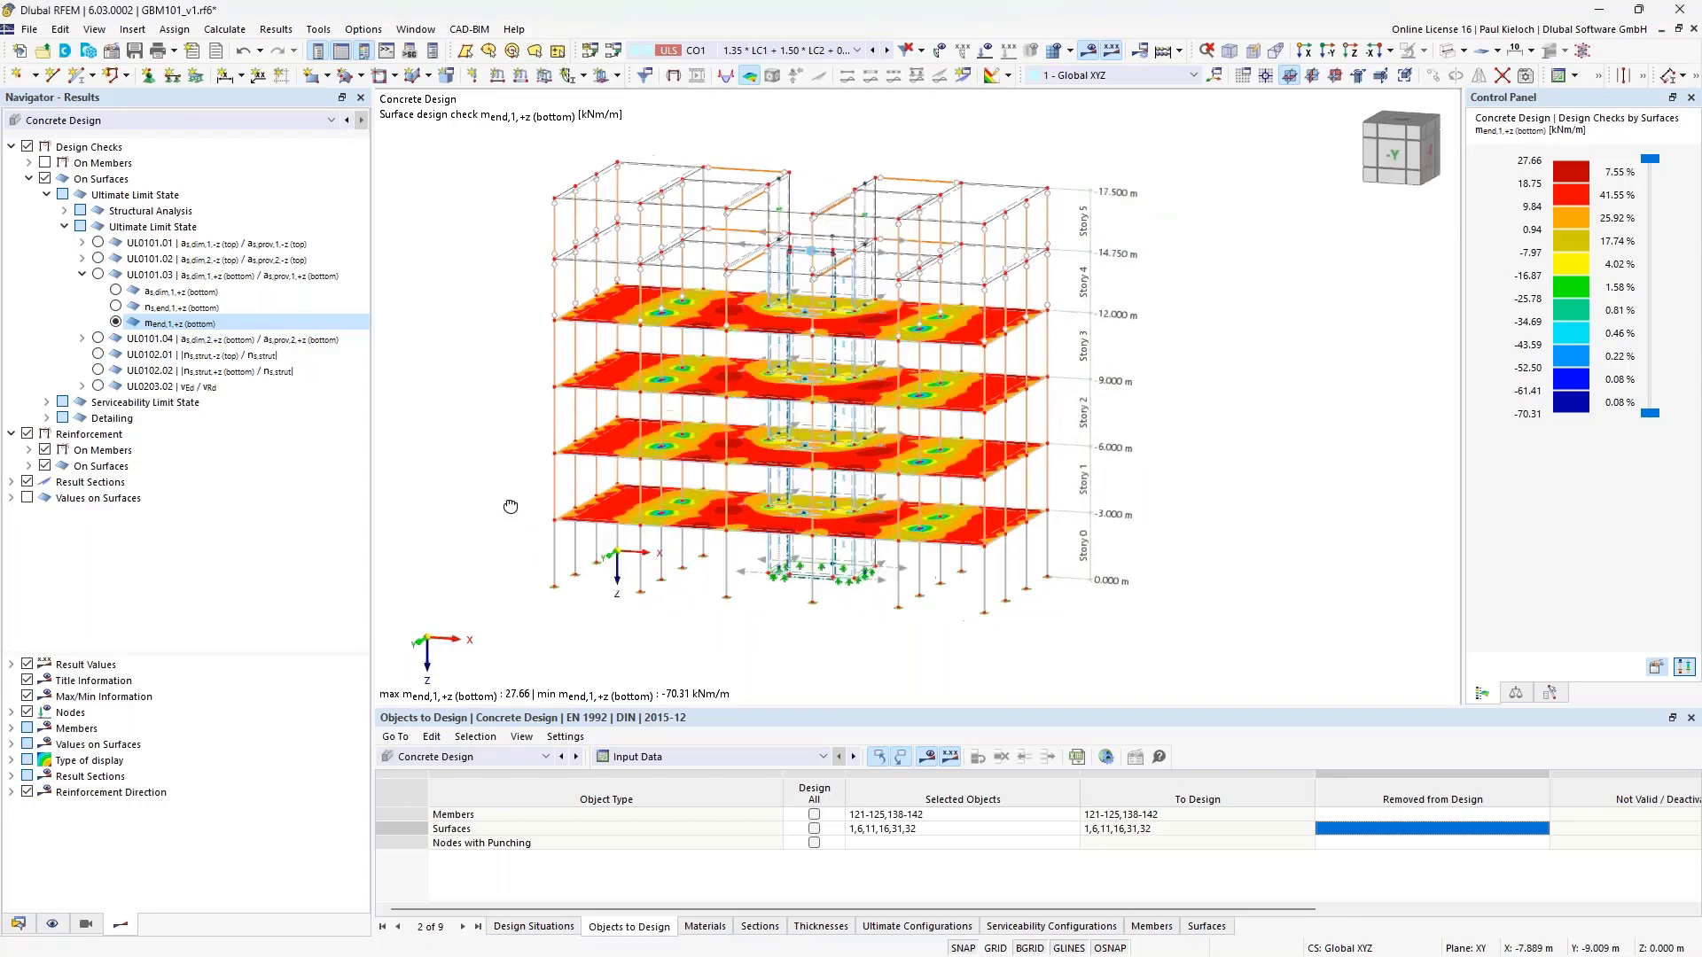
# Switch the result tables to the static analysis Results by Stories and show them for load combination CO5
pyautogui.click(488, 758)
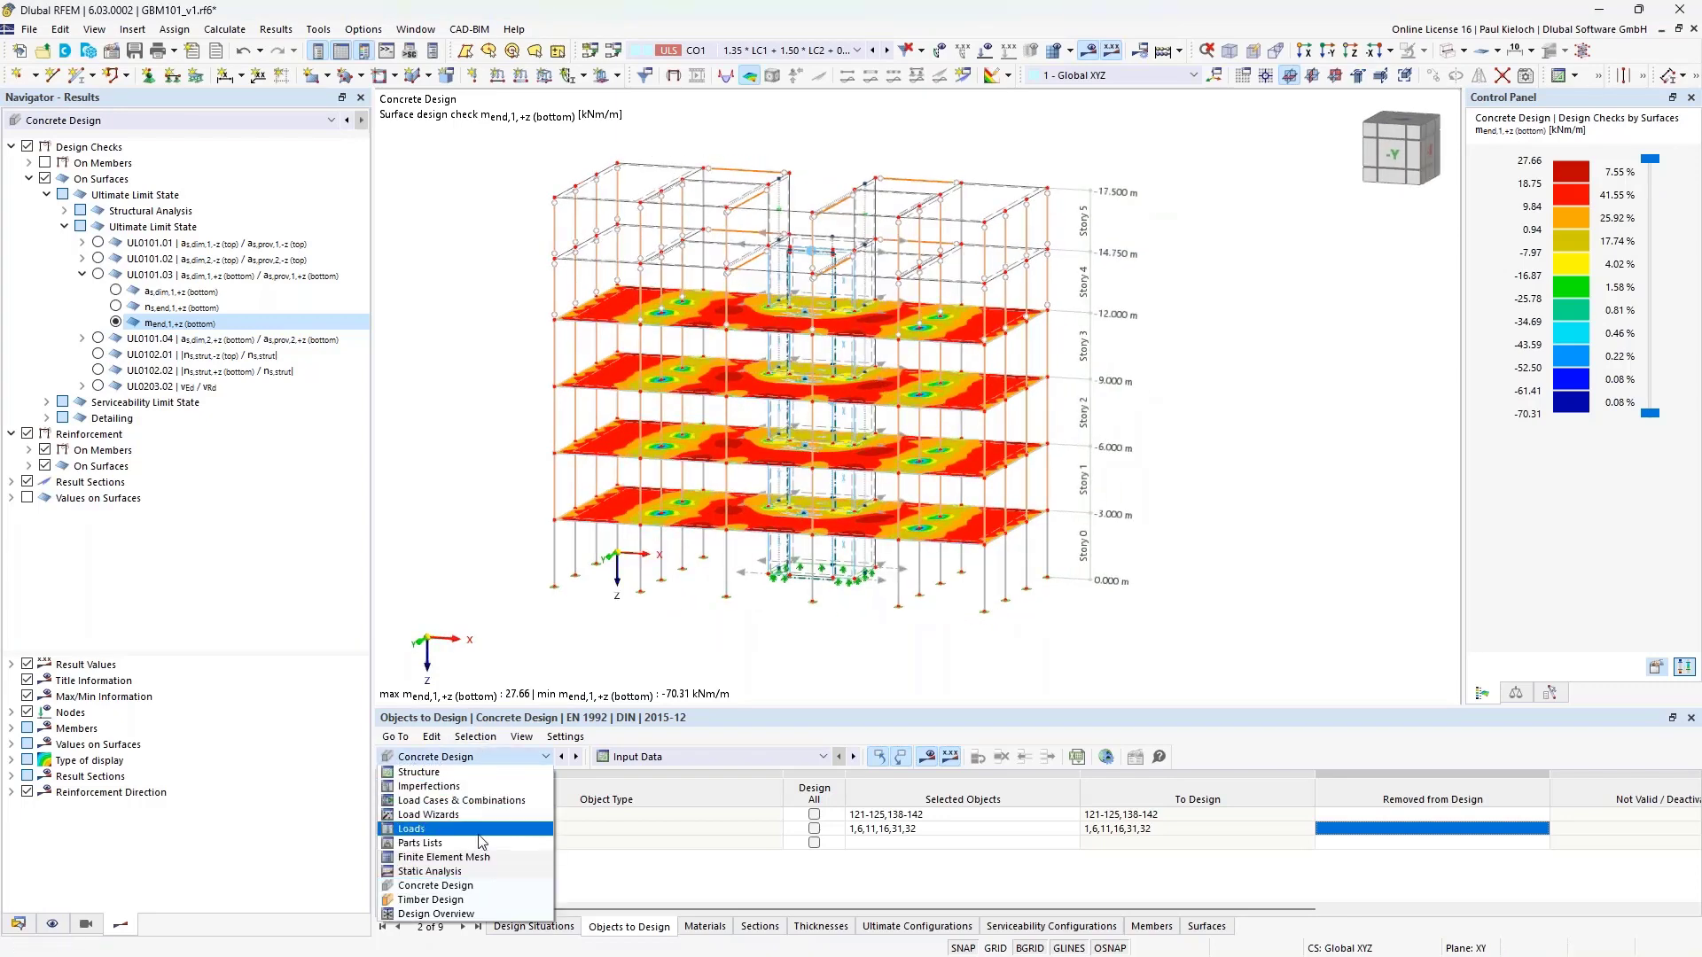
pyautogui.click(470, 885)
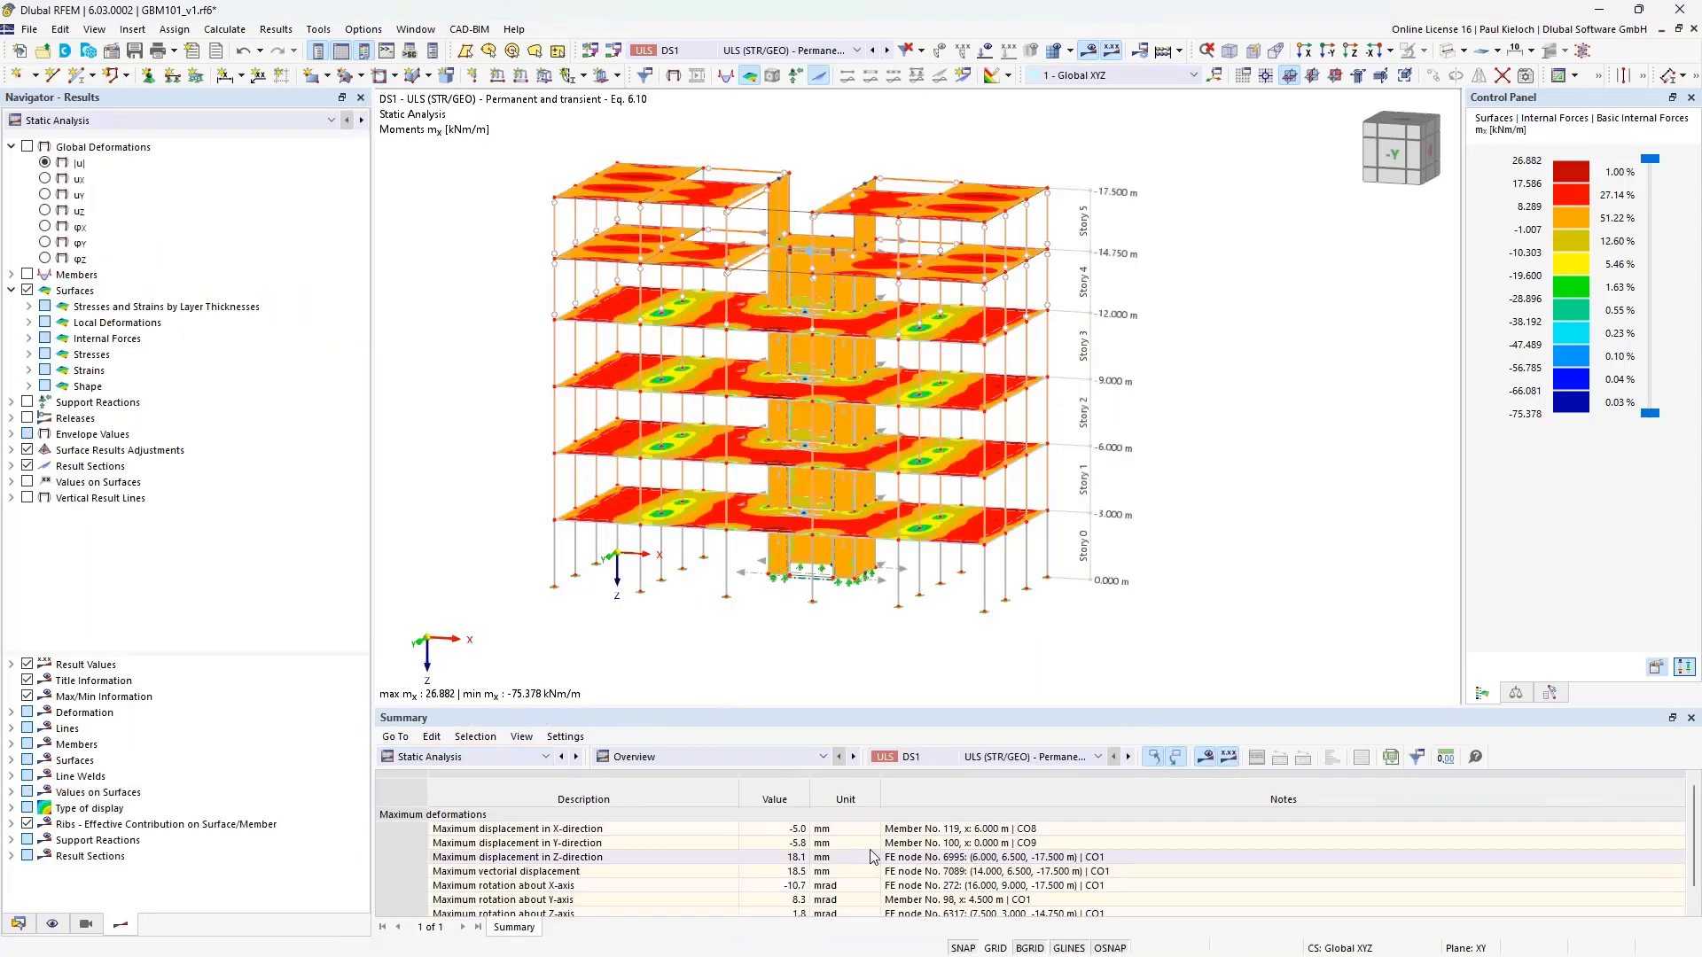
pyautogui.click(774, 757)
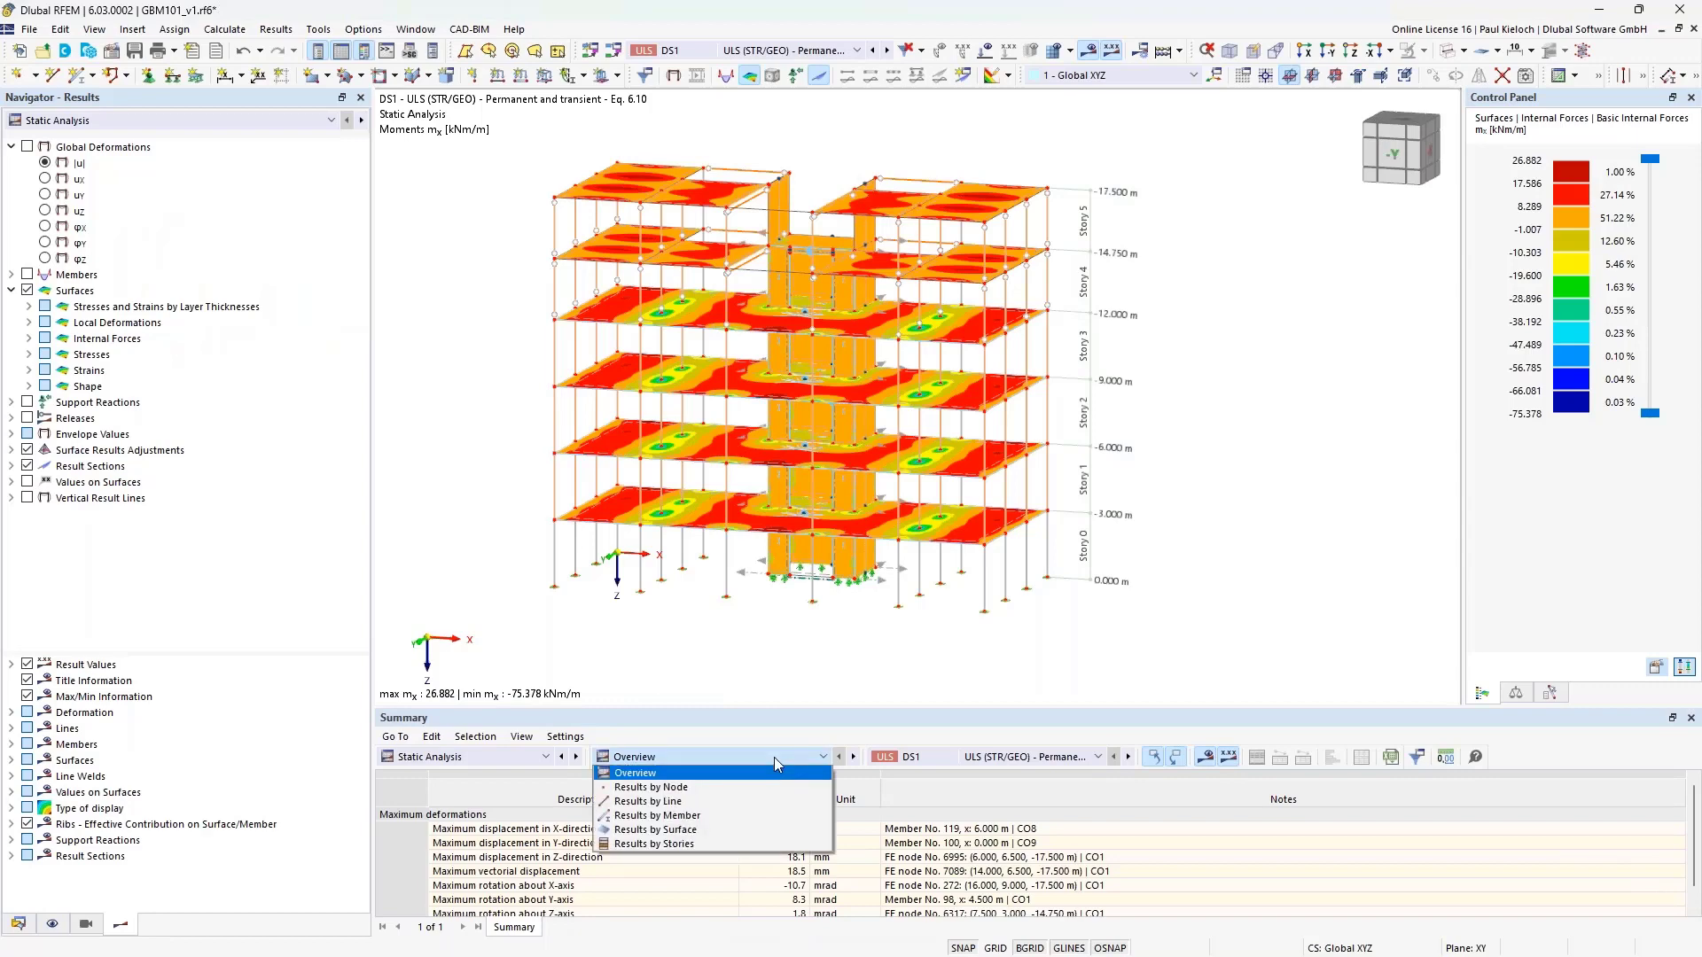
pyautogui.click(756, 845)
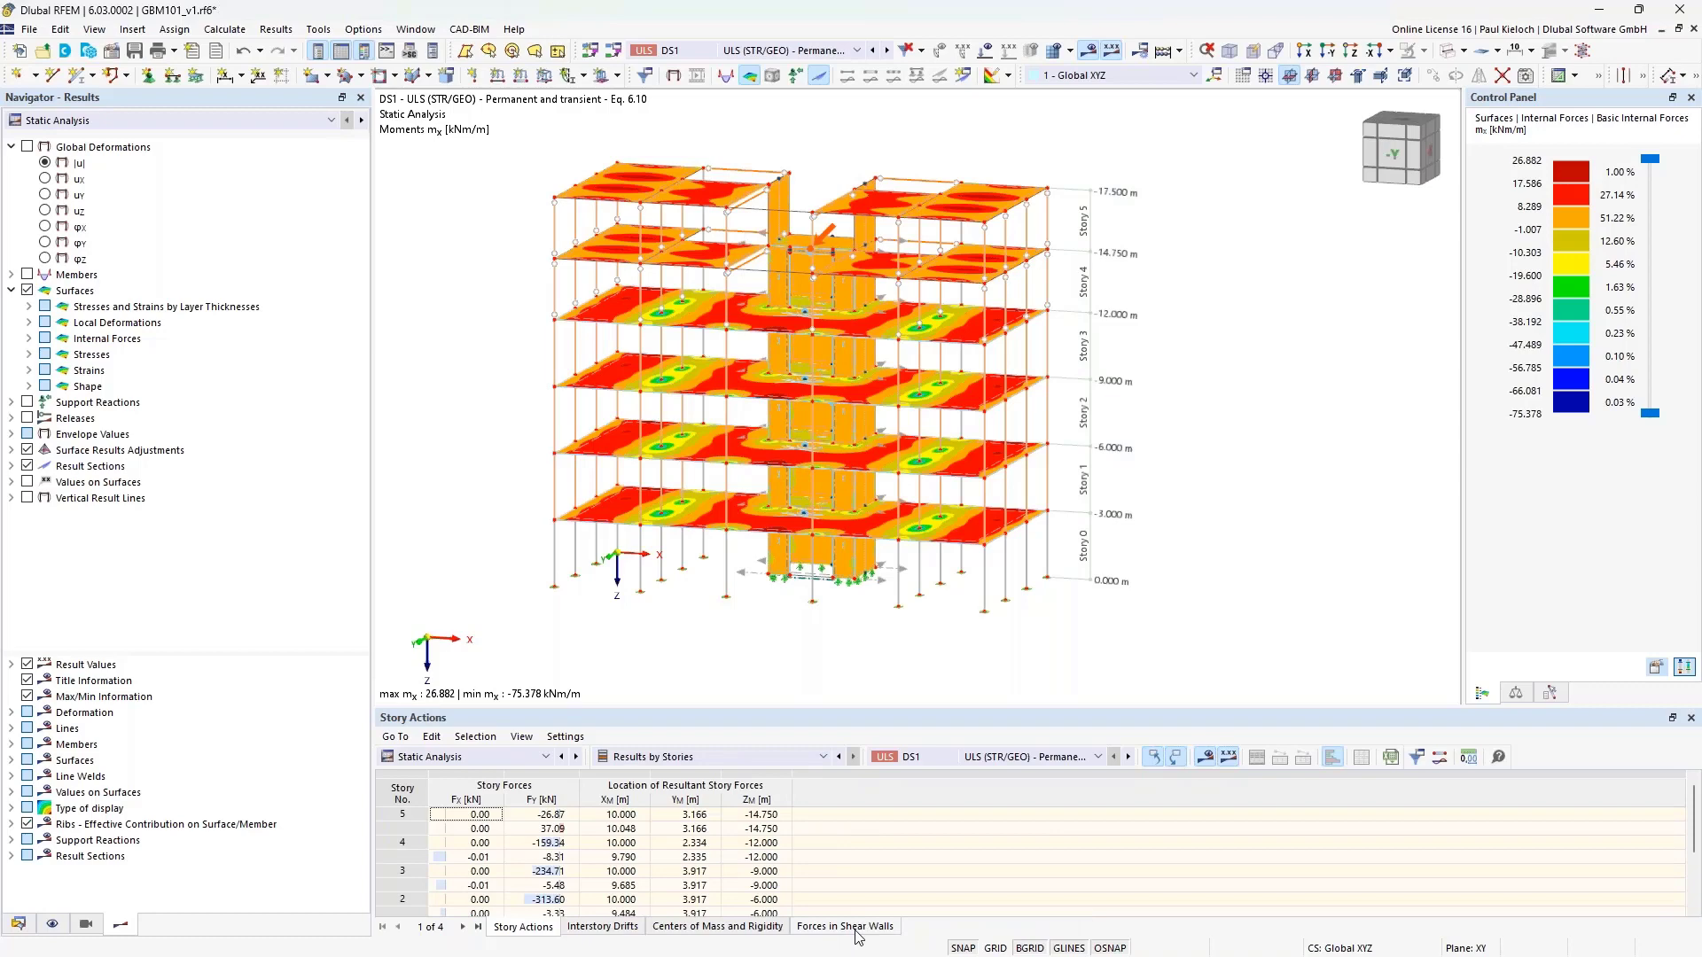
pyautogui.click(989, 758)
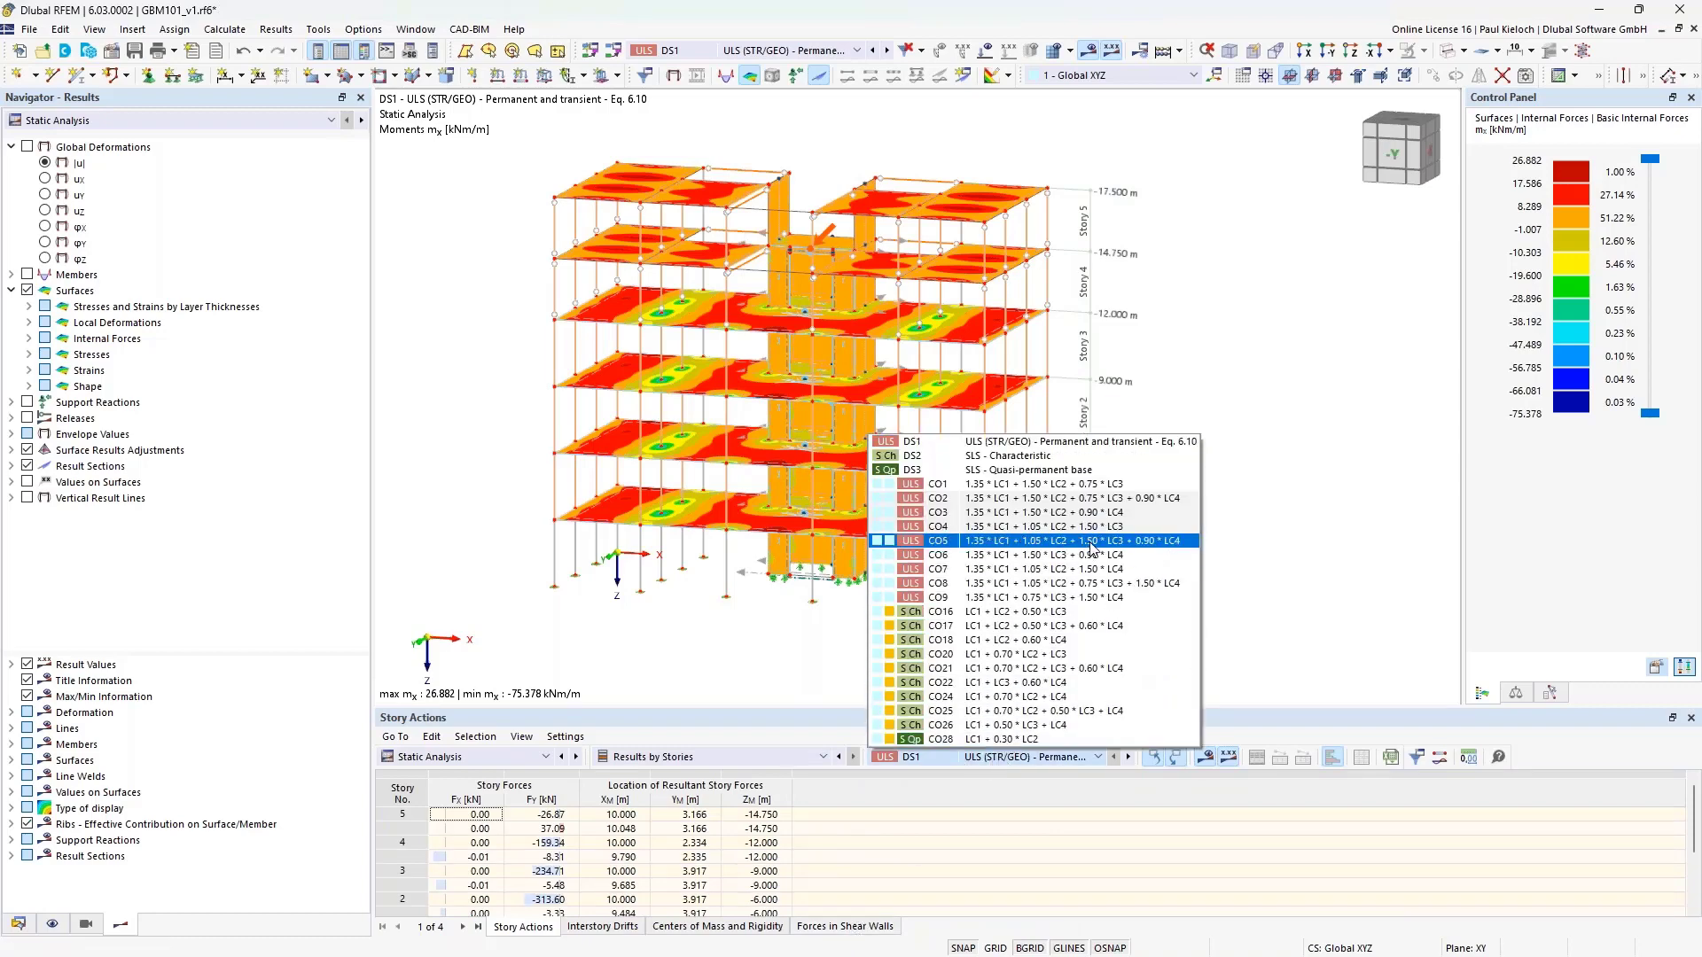
pyautogui.press('Escape')
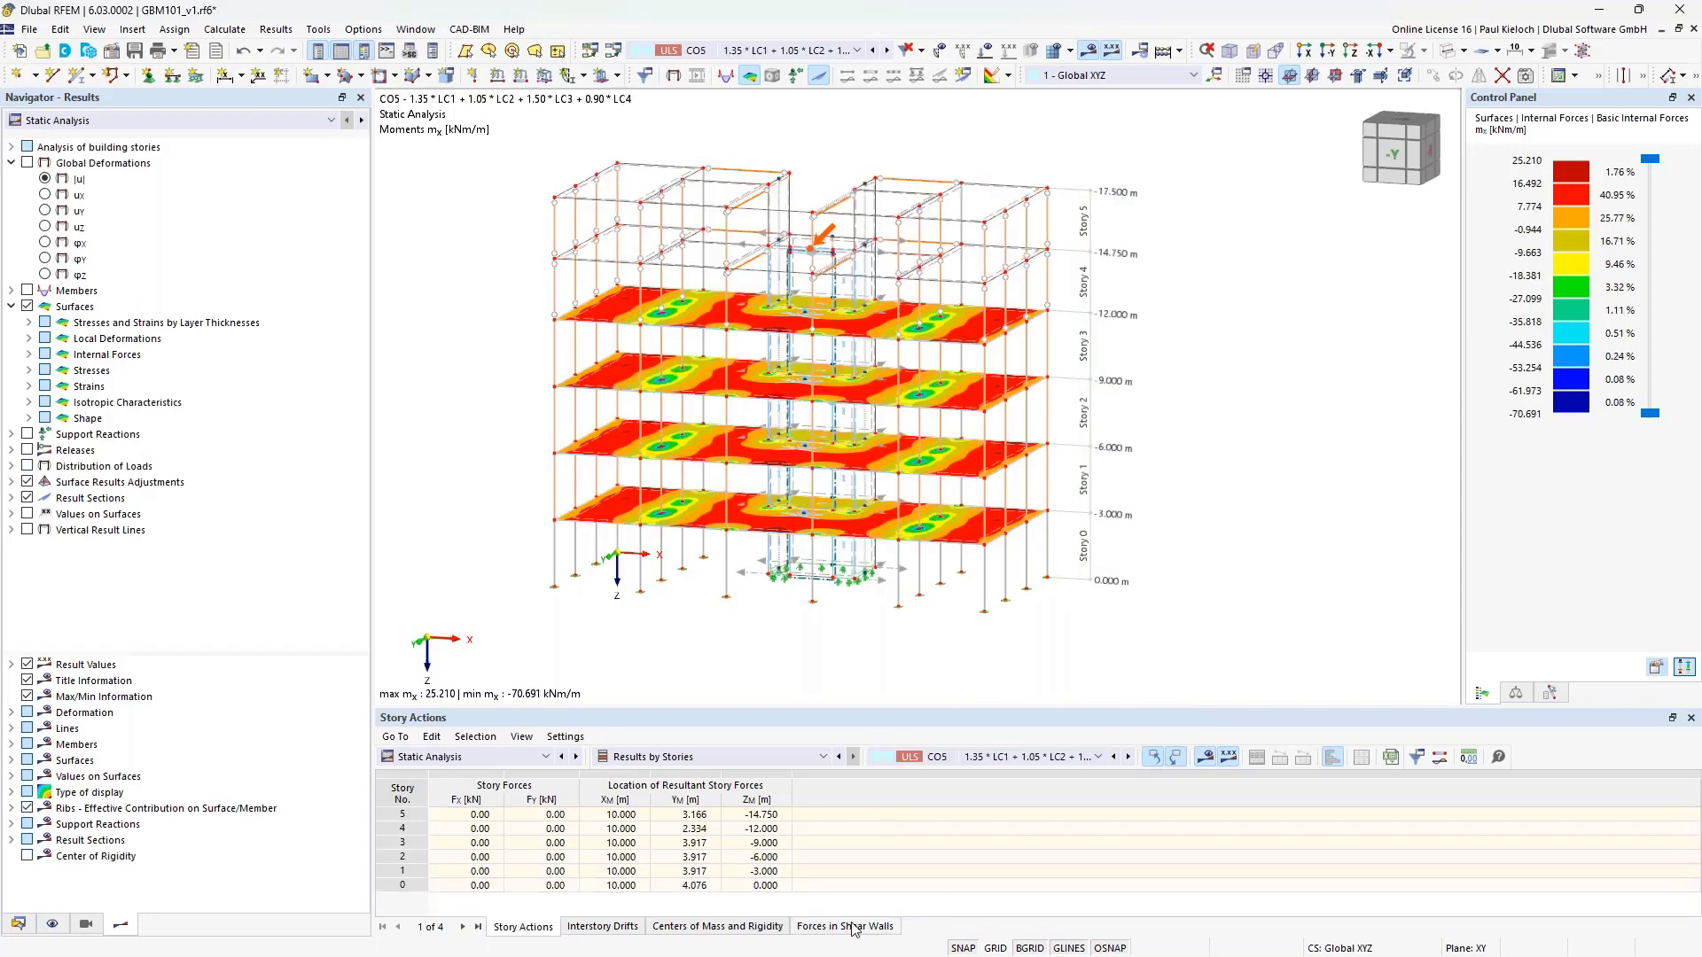
# Open the Centers of Mass and Rigidity table and turn on the display of the center of rigidity in the model
pyautogui.click(758, 930)
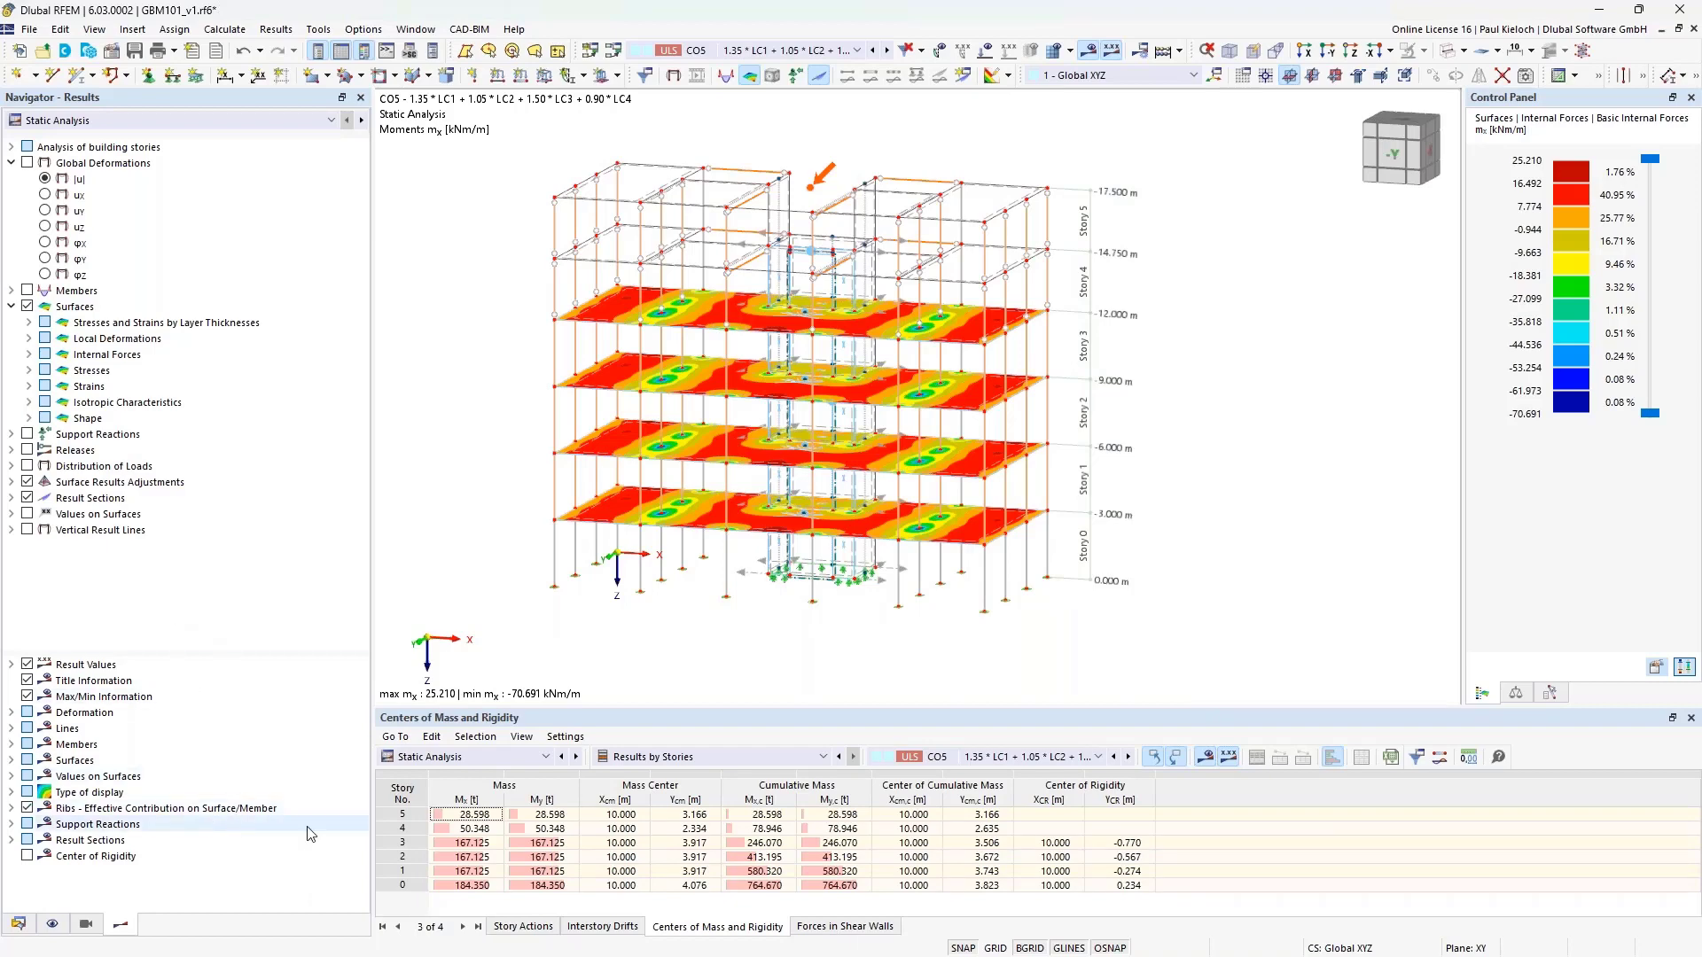
pyautogui.click(27, 856)
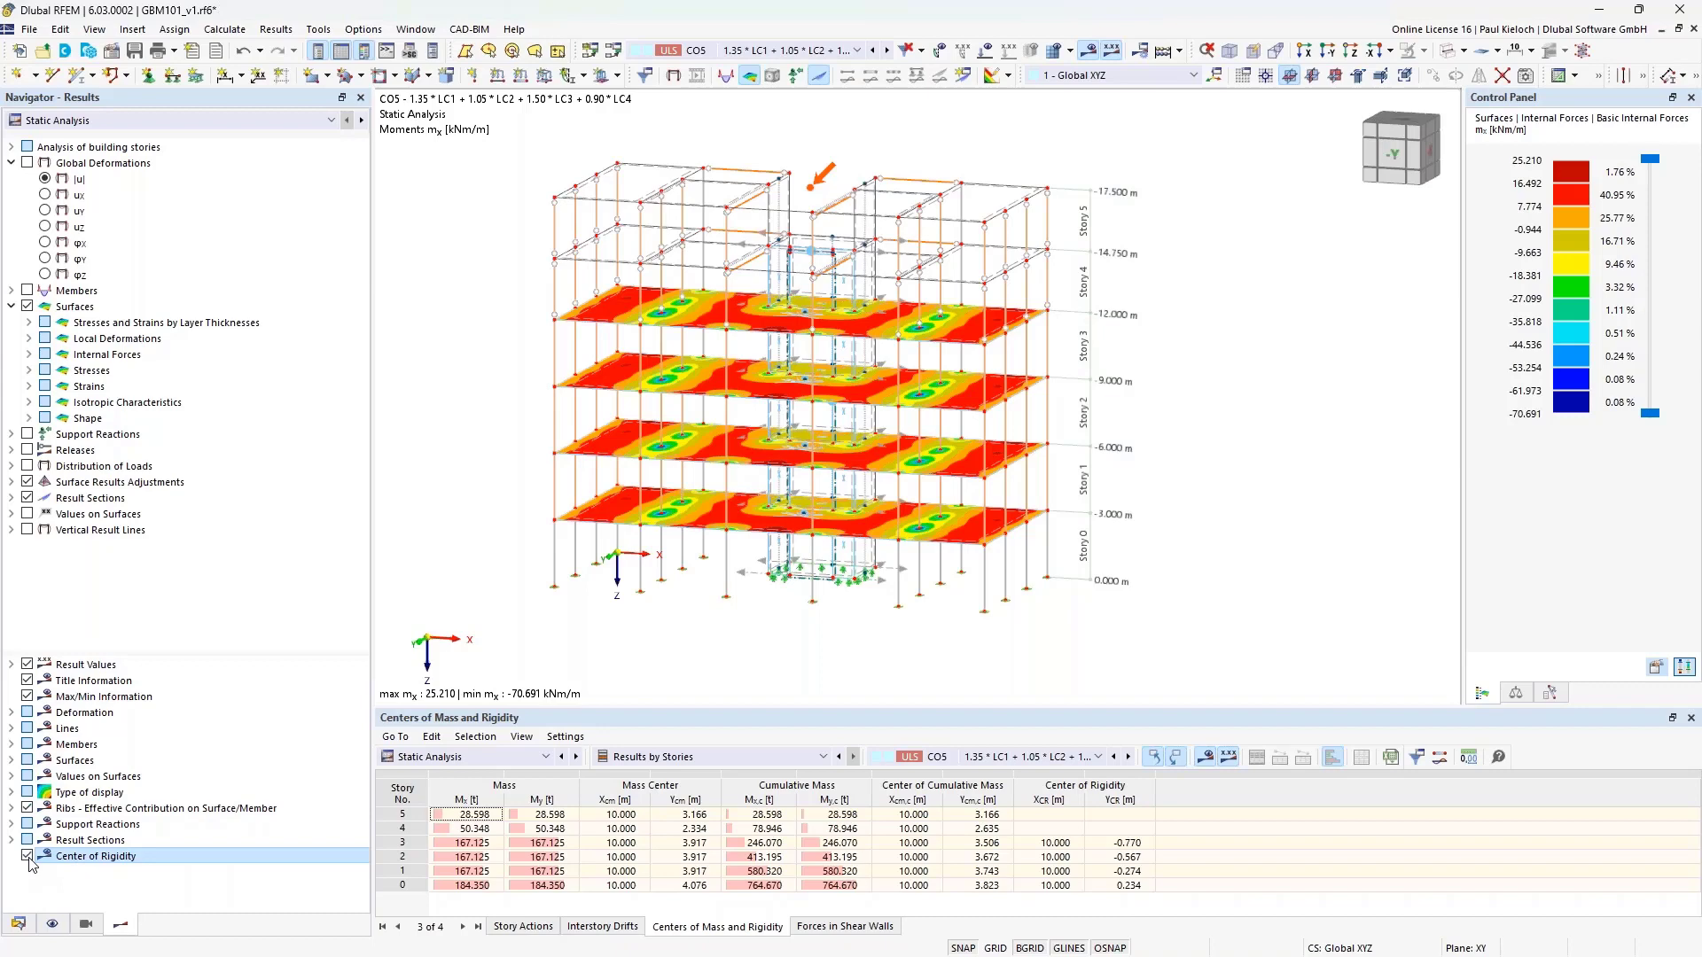
# Examine the centers of rigidity at the individual stories from several sides, close up and for the whole building, with results hidden and shown again
pyautogui.keyDown('ctrl'); pyautogui.moveTo(976, 304); pyautogui.dragTo(761, 289, button='middle'); pyautogui.keyUp('ctrl')
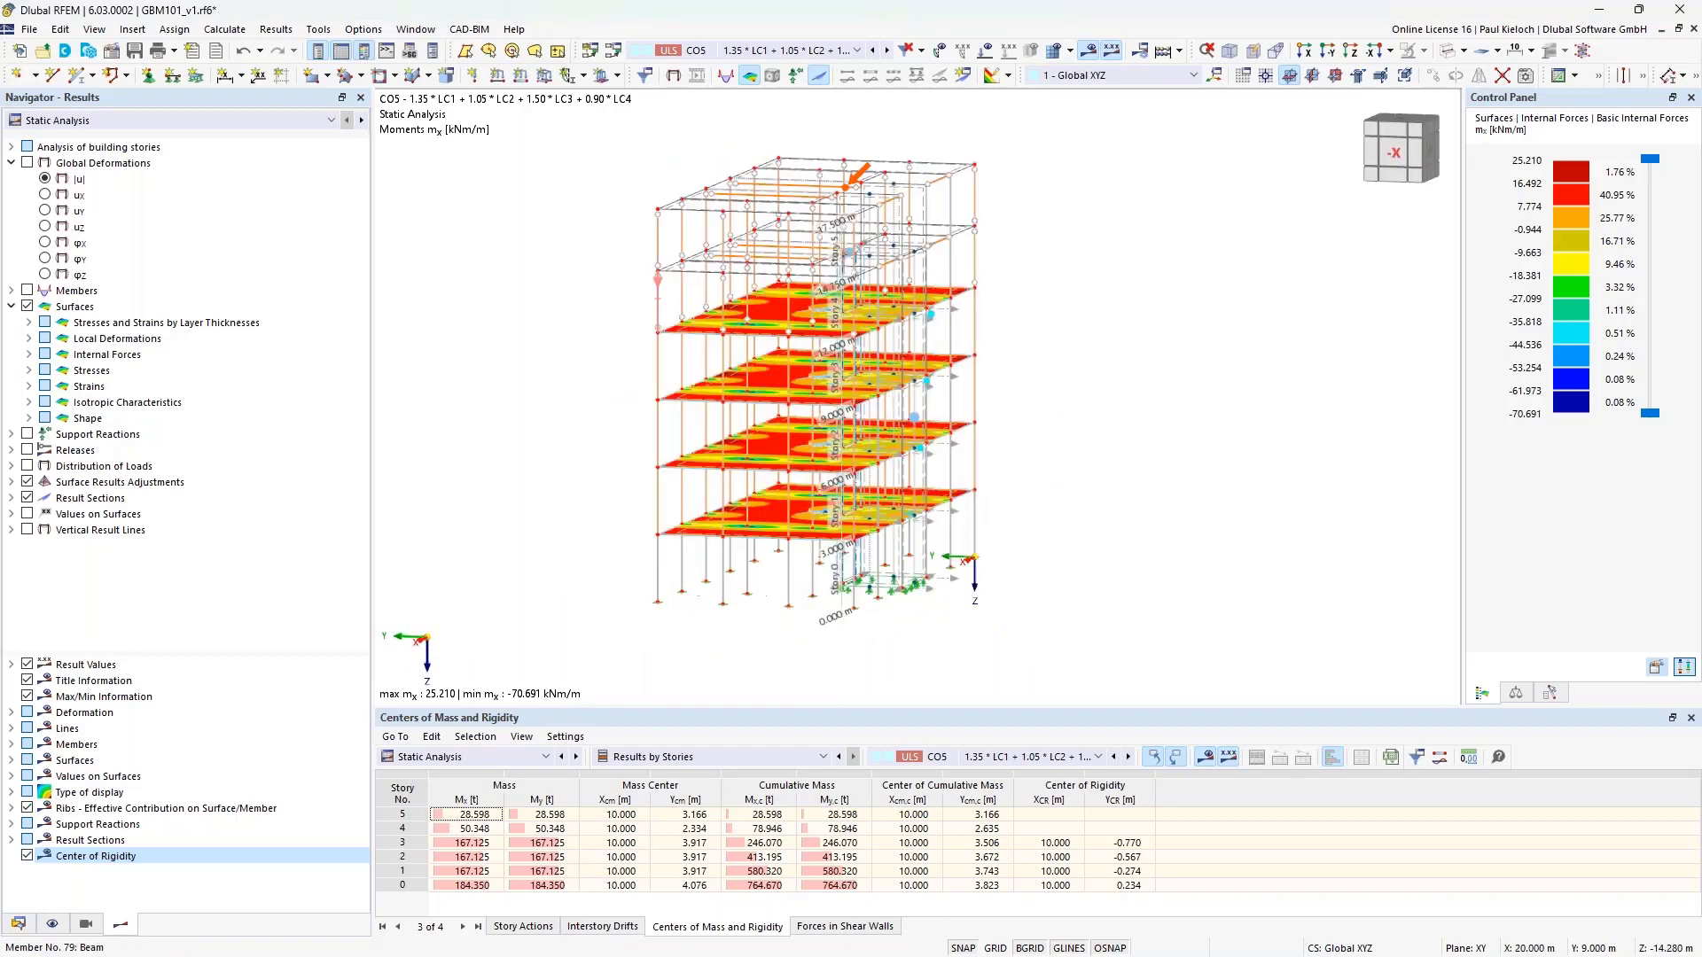
pyautogui.scroll(6, 918, 337)
pyautogui.keyDown('ctrl'); pyautogui.moveTo(958, 302); pyautogui.dragTo(994, 232, button='middle'); pyautogui.keyUp('ctrl')
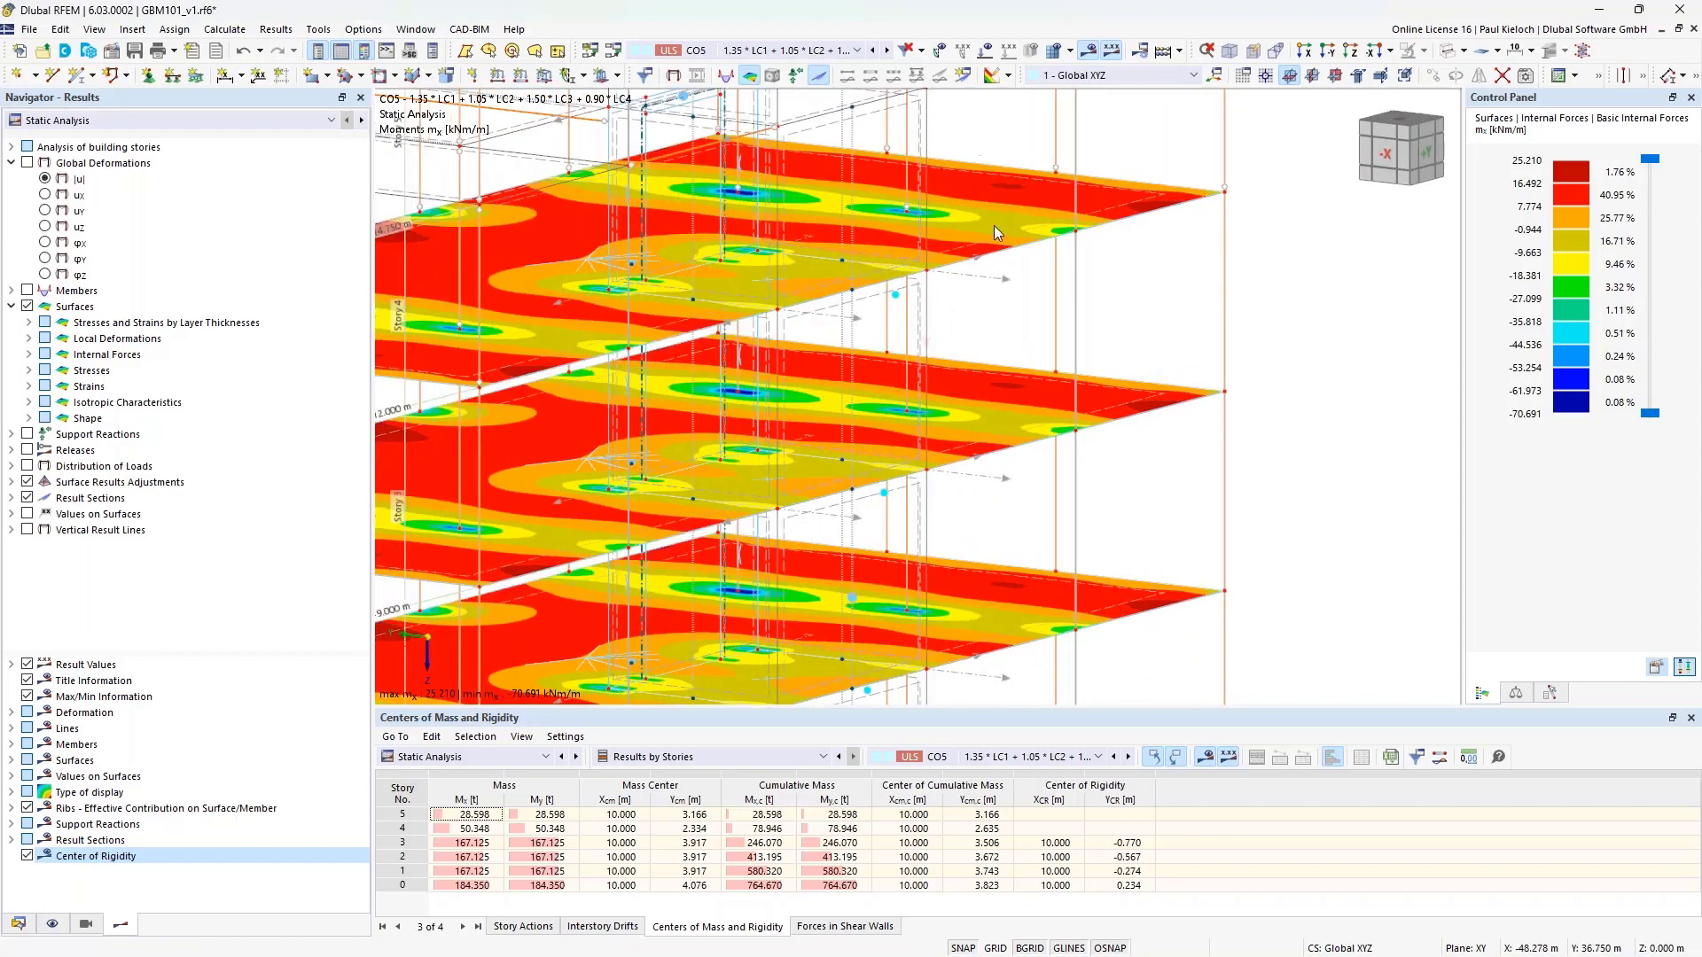
pyautogui.click(1090, 50)
pyautogui.keyDown('ctrl'); pyautogui.moveTo(1099, 282); pyautogui.dragTo(1138, 334, button='middle'); pyautogui.keyUp('ctrl')
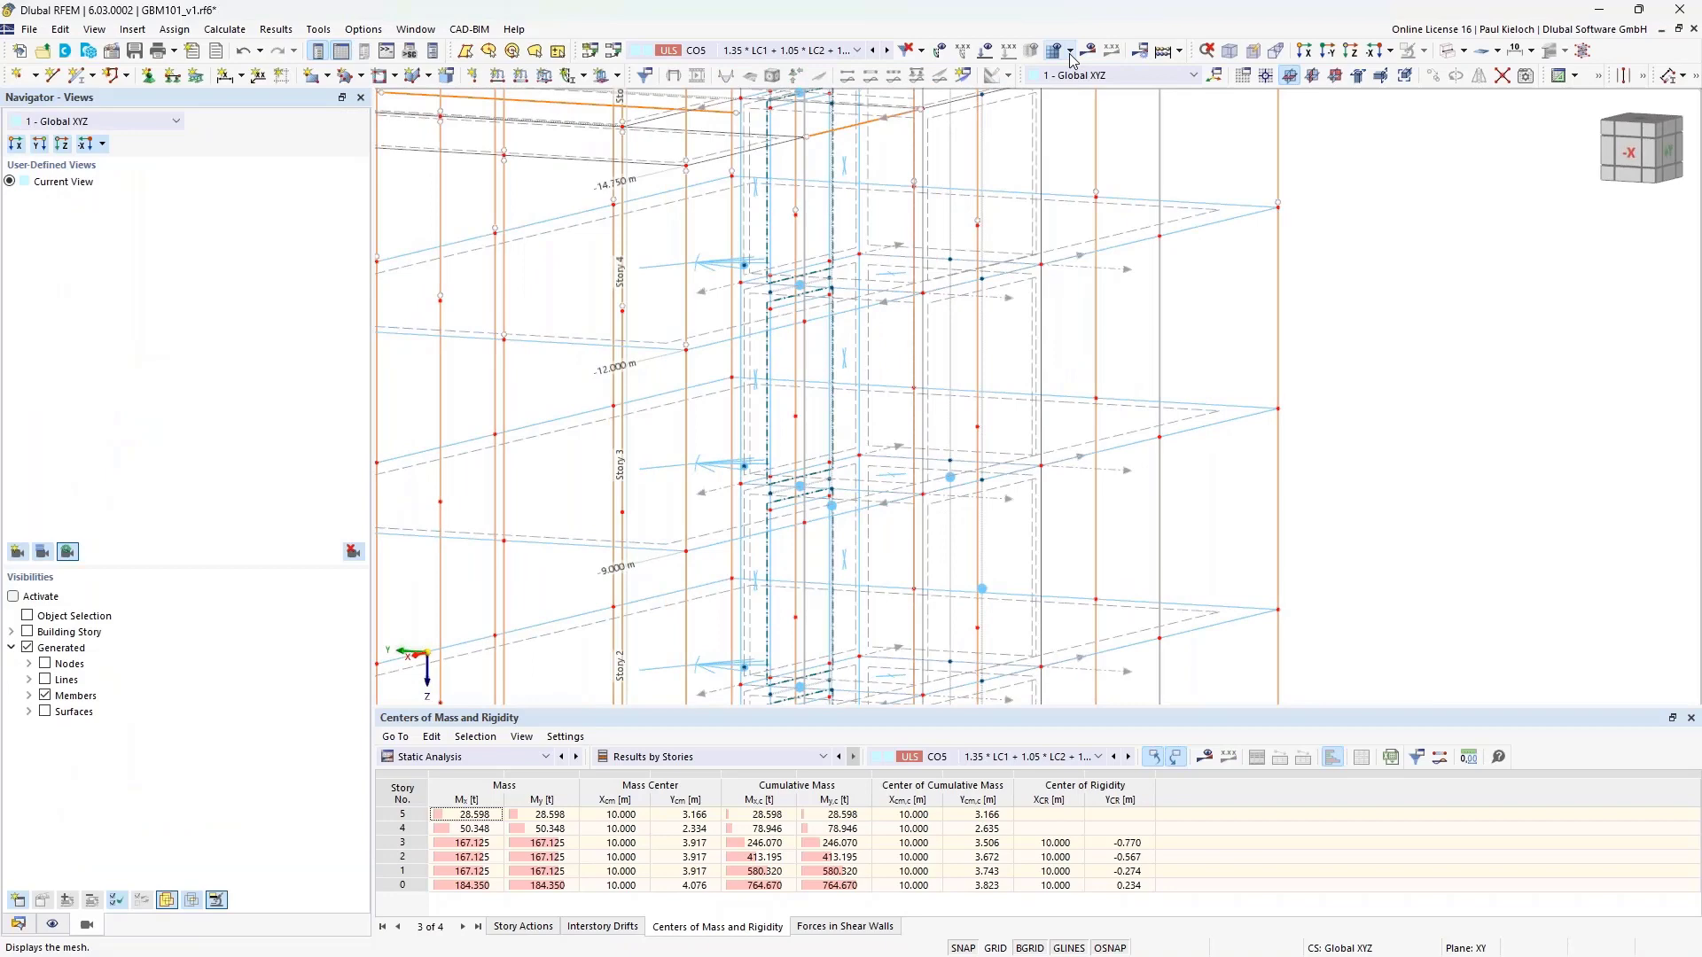
pyautogui.click(1088, 51)
pyautogui.keyDown('ctrl'); pyautogui.moveTo(1157, 426); pyautogui.dragTo(1106, 422, button='middle'); pyautogui.keyUp('ctrl')
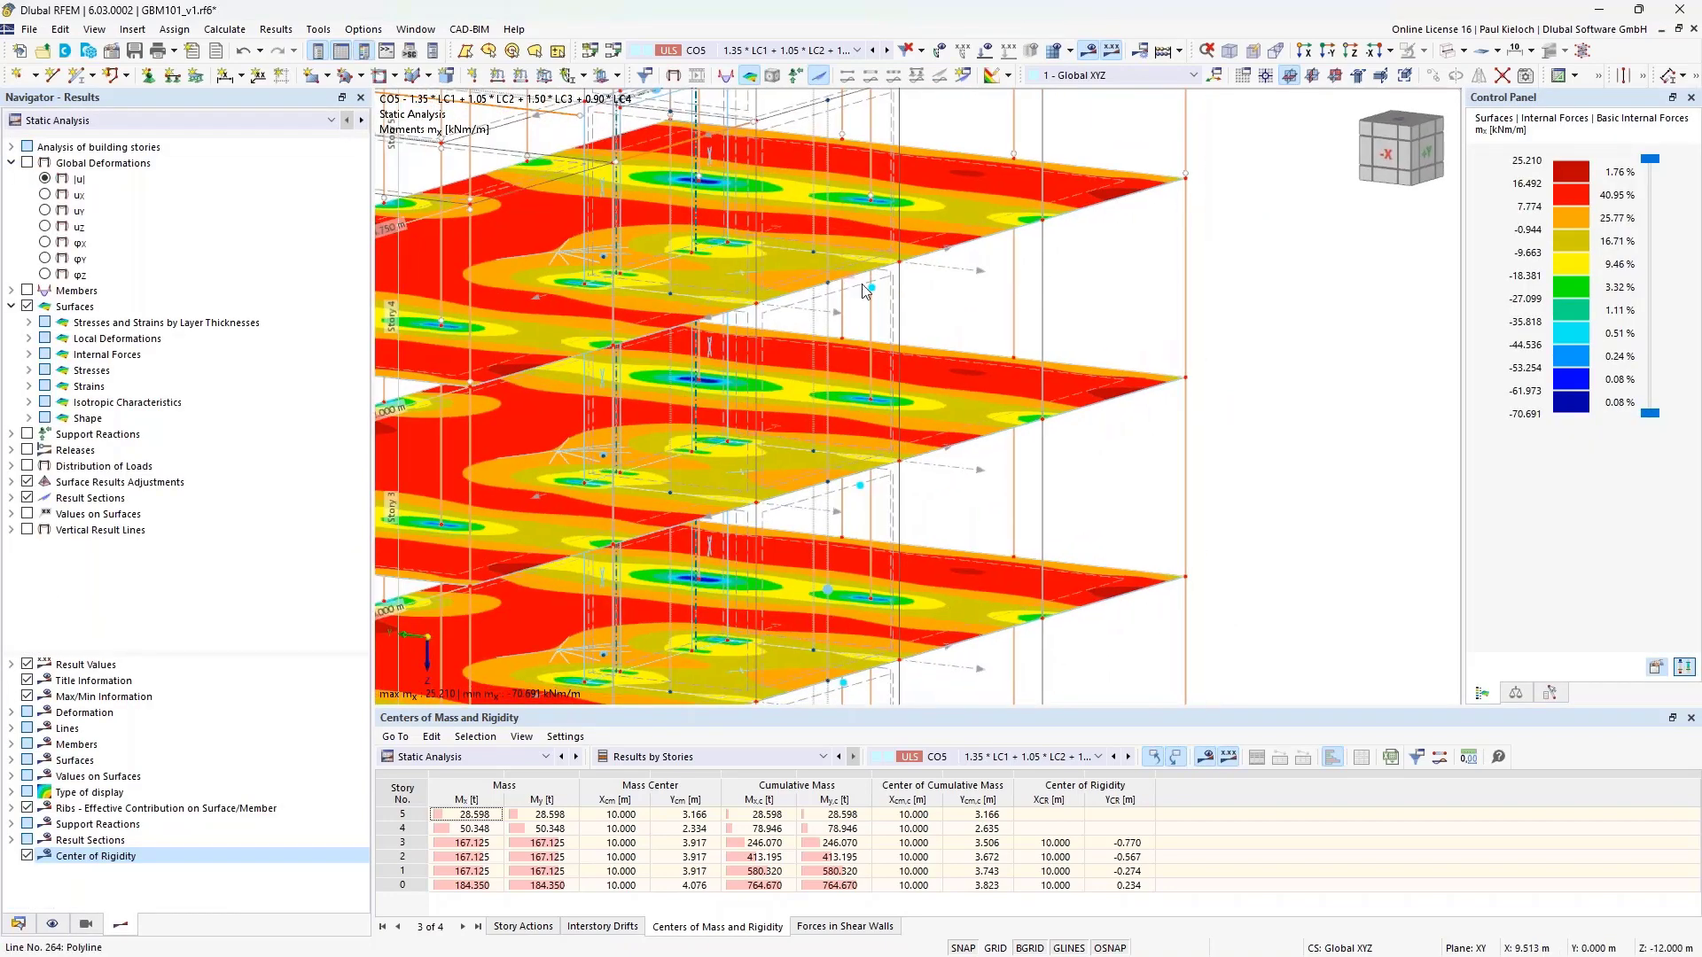
pyautogui.keyDown('ctrl'); pyautogui.moveTo(912, 299); pyautogui.dragTo(890, 303, button='middle'); pyautogui.keyUp('ctrl')
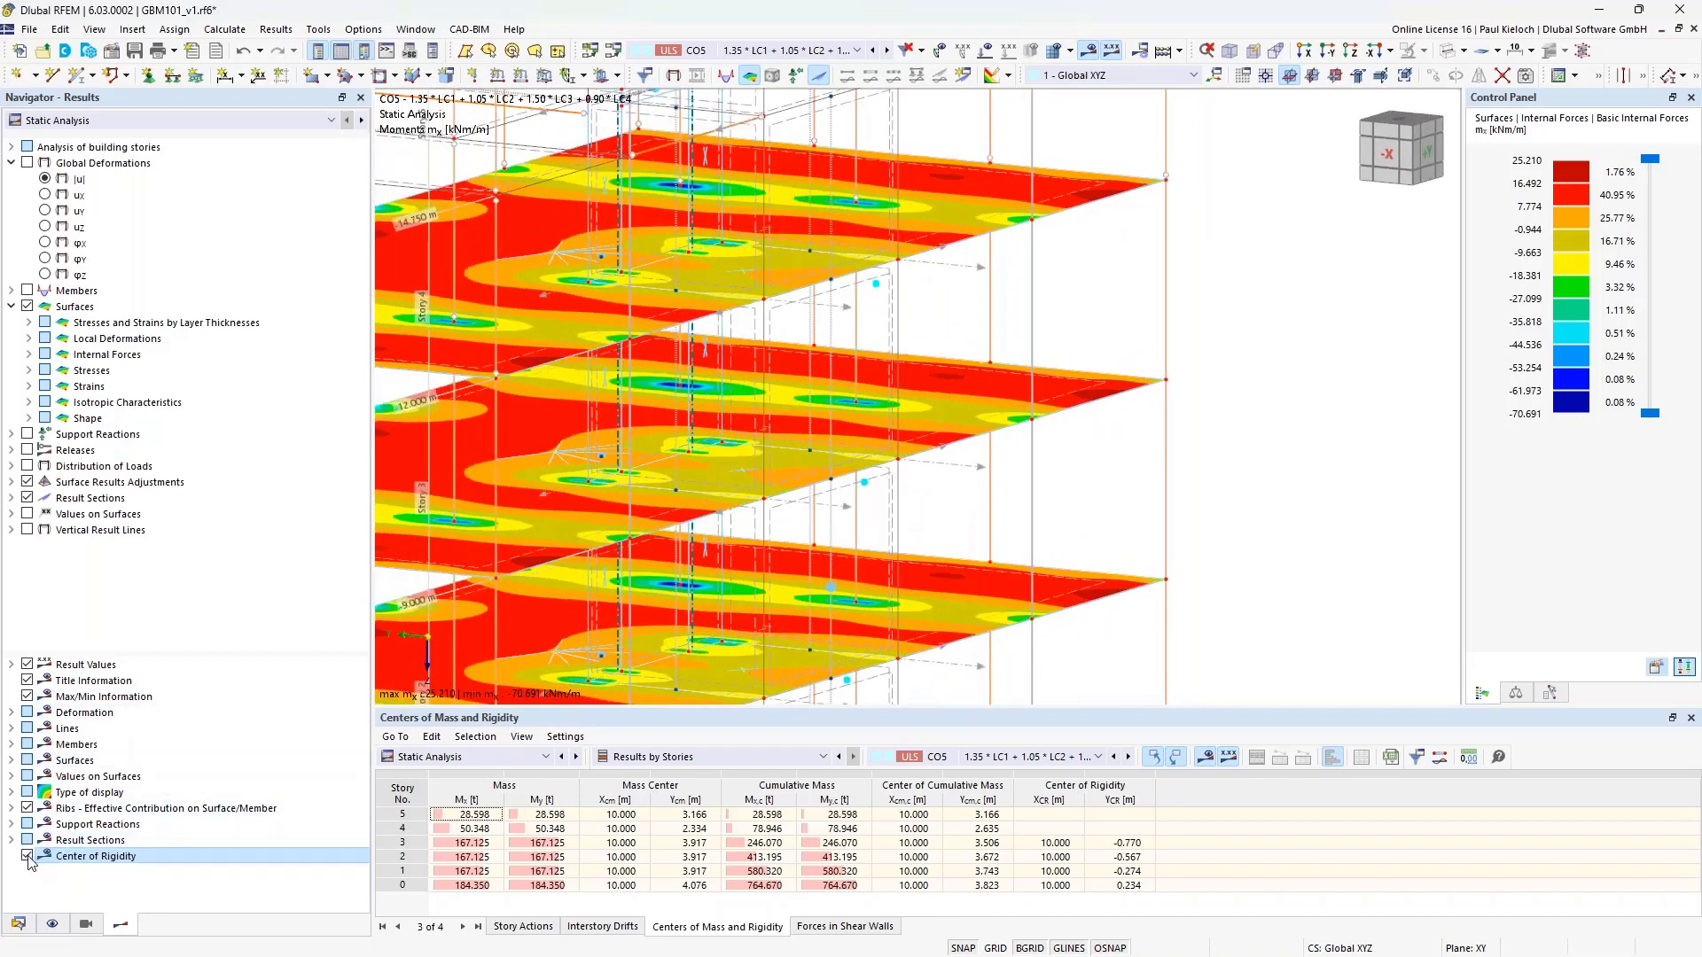
pyautogui.scroll(-3, 1002, 341)
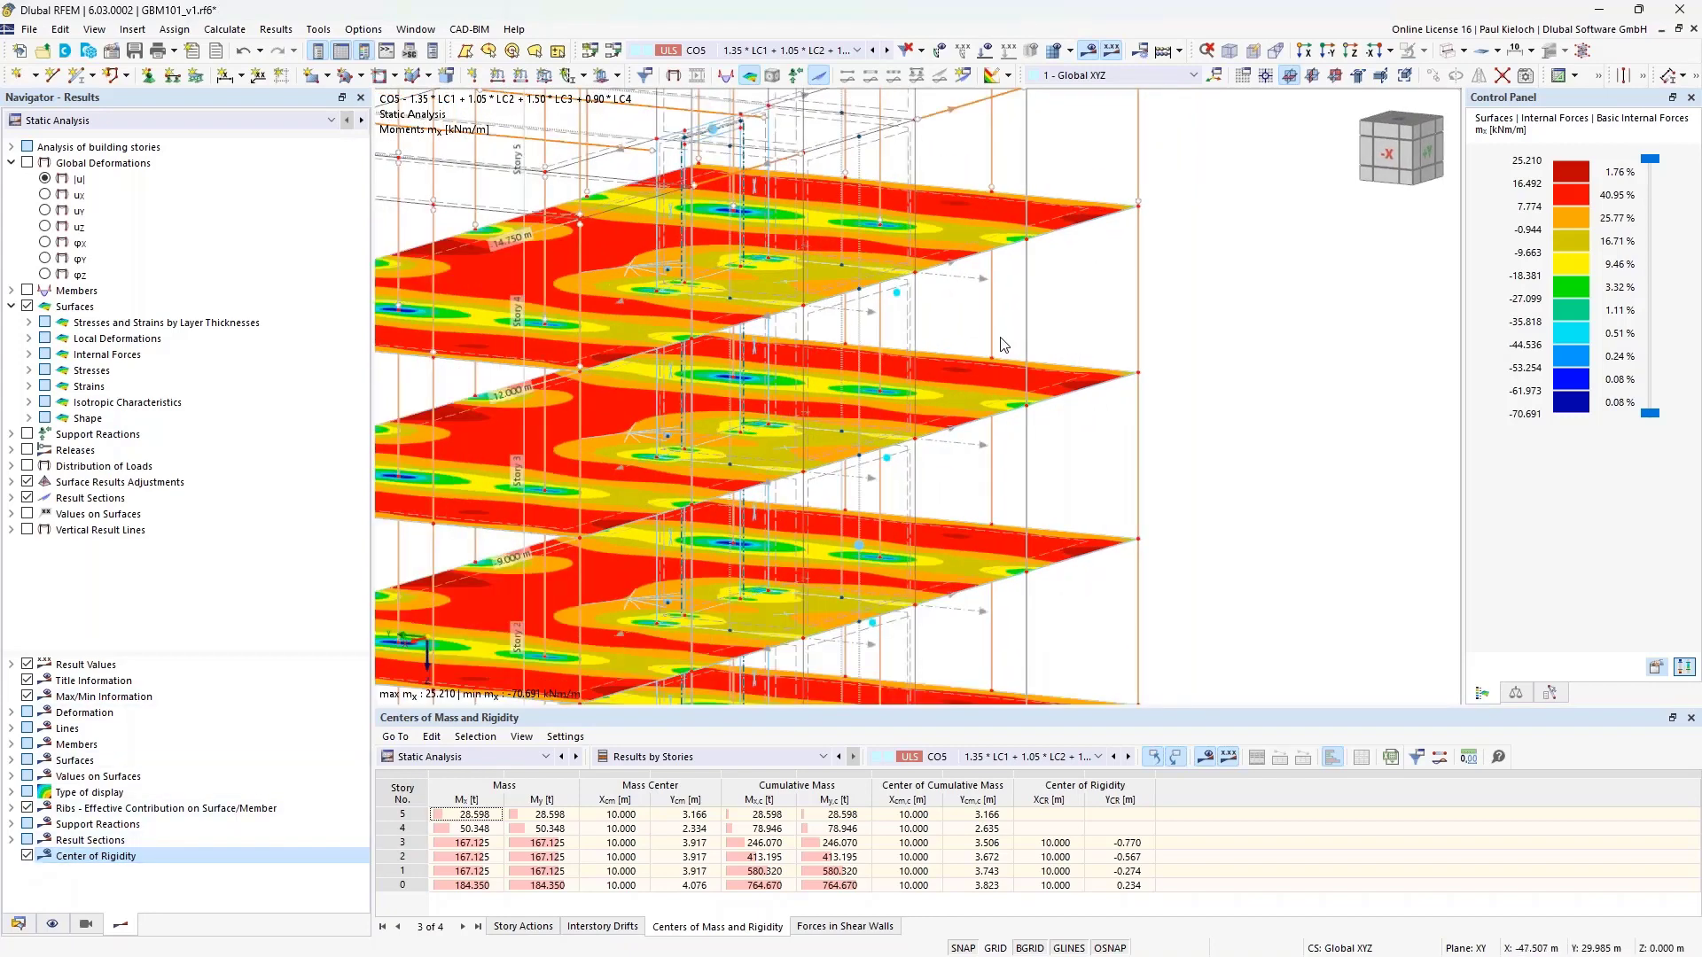
pyautogui.keyDown('ctrl'); pyautogui.moveTo(943, 415); pyautogui.dragTo(1381, 366, button='middle'); pyautogui.keyUp('ctrl')
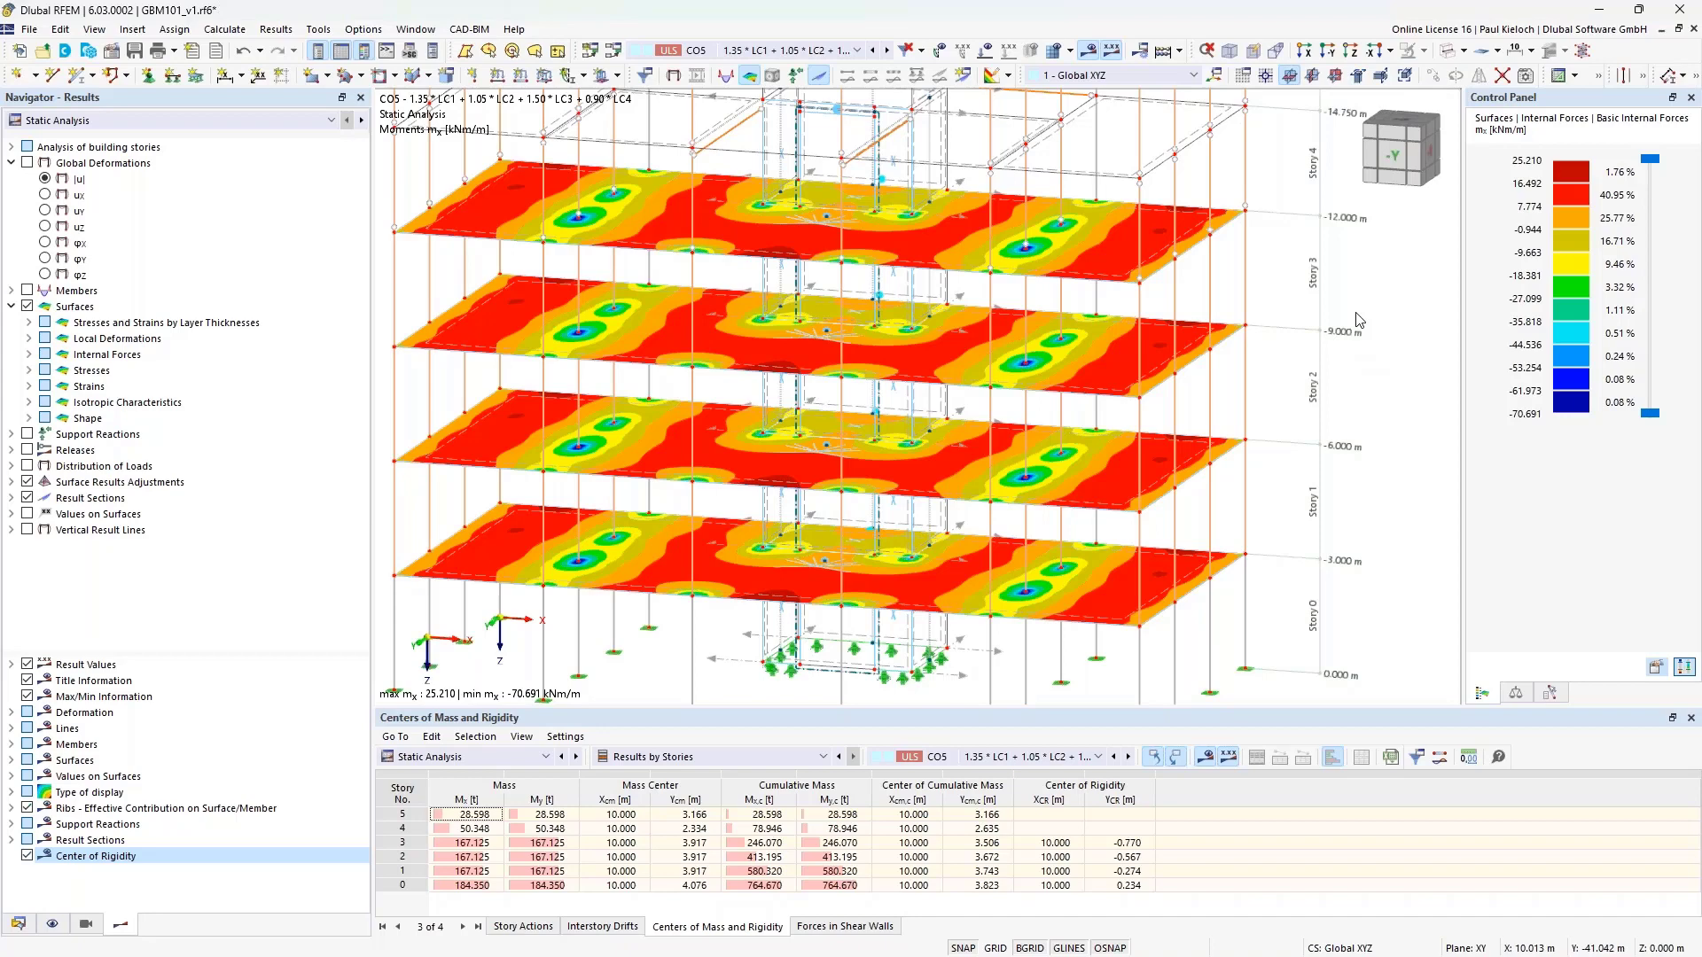
pyautogui.scroll(-1, 1360, 320)
pyautogui.moveTo(1356, 322); pyautogui.dragTo(1297, 319, button='middle')
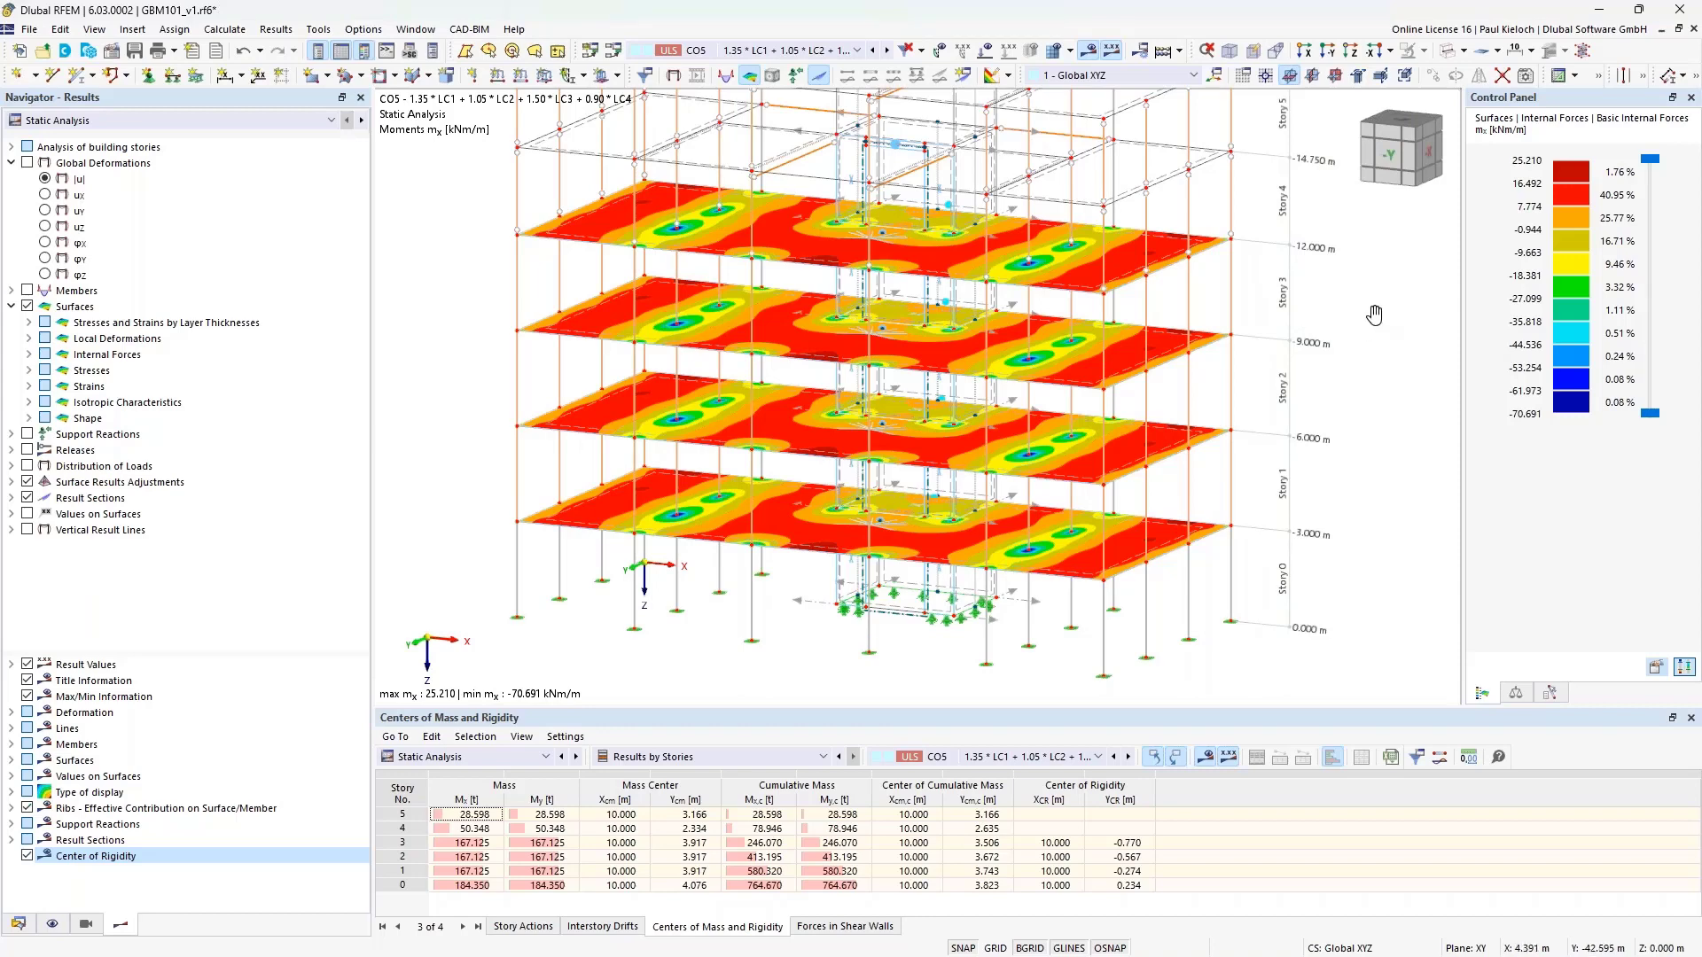
pyautogui.moveTo(1375, 317); pyautogui.dragTo(1347, 314, button='middle')
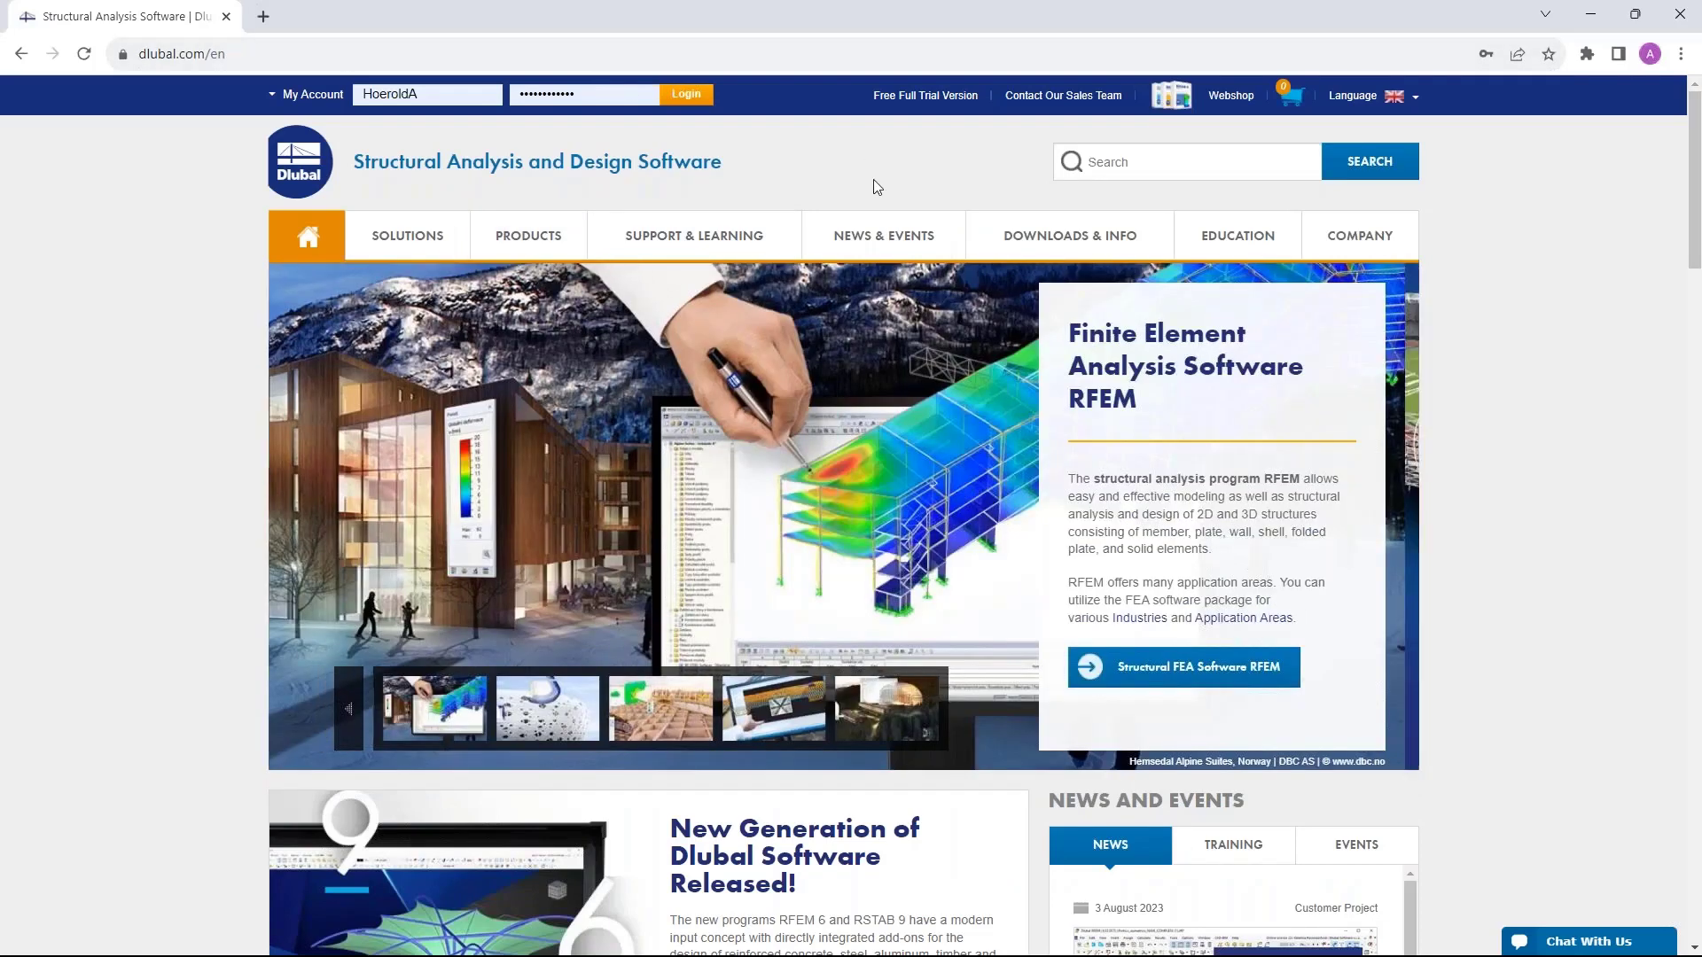
# Switch to the Dlubal website in the browser, open the Webinars page and look through the list of webinars
pyautogui.moveTo(881, 239)
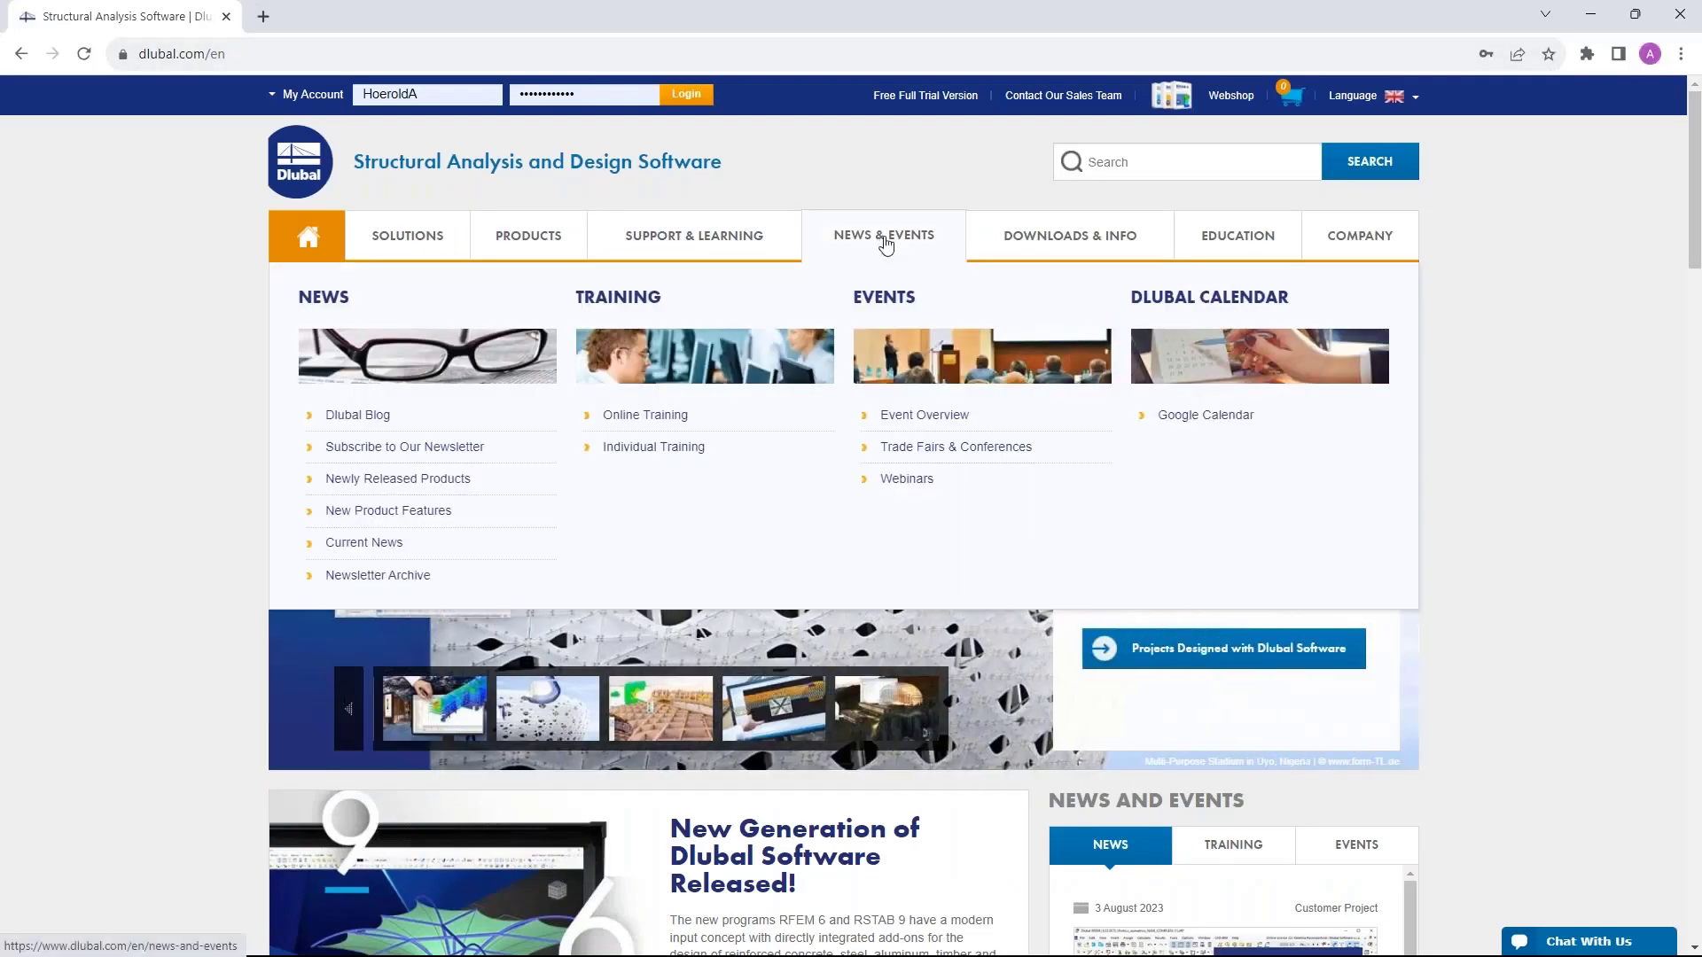
pyautogui.click(908, 480)
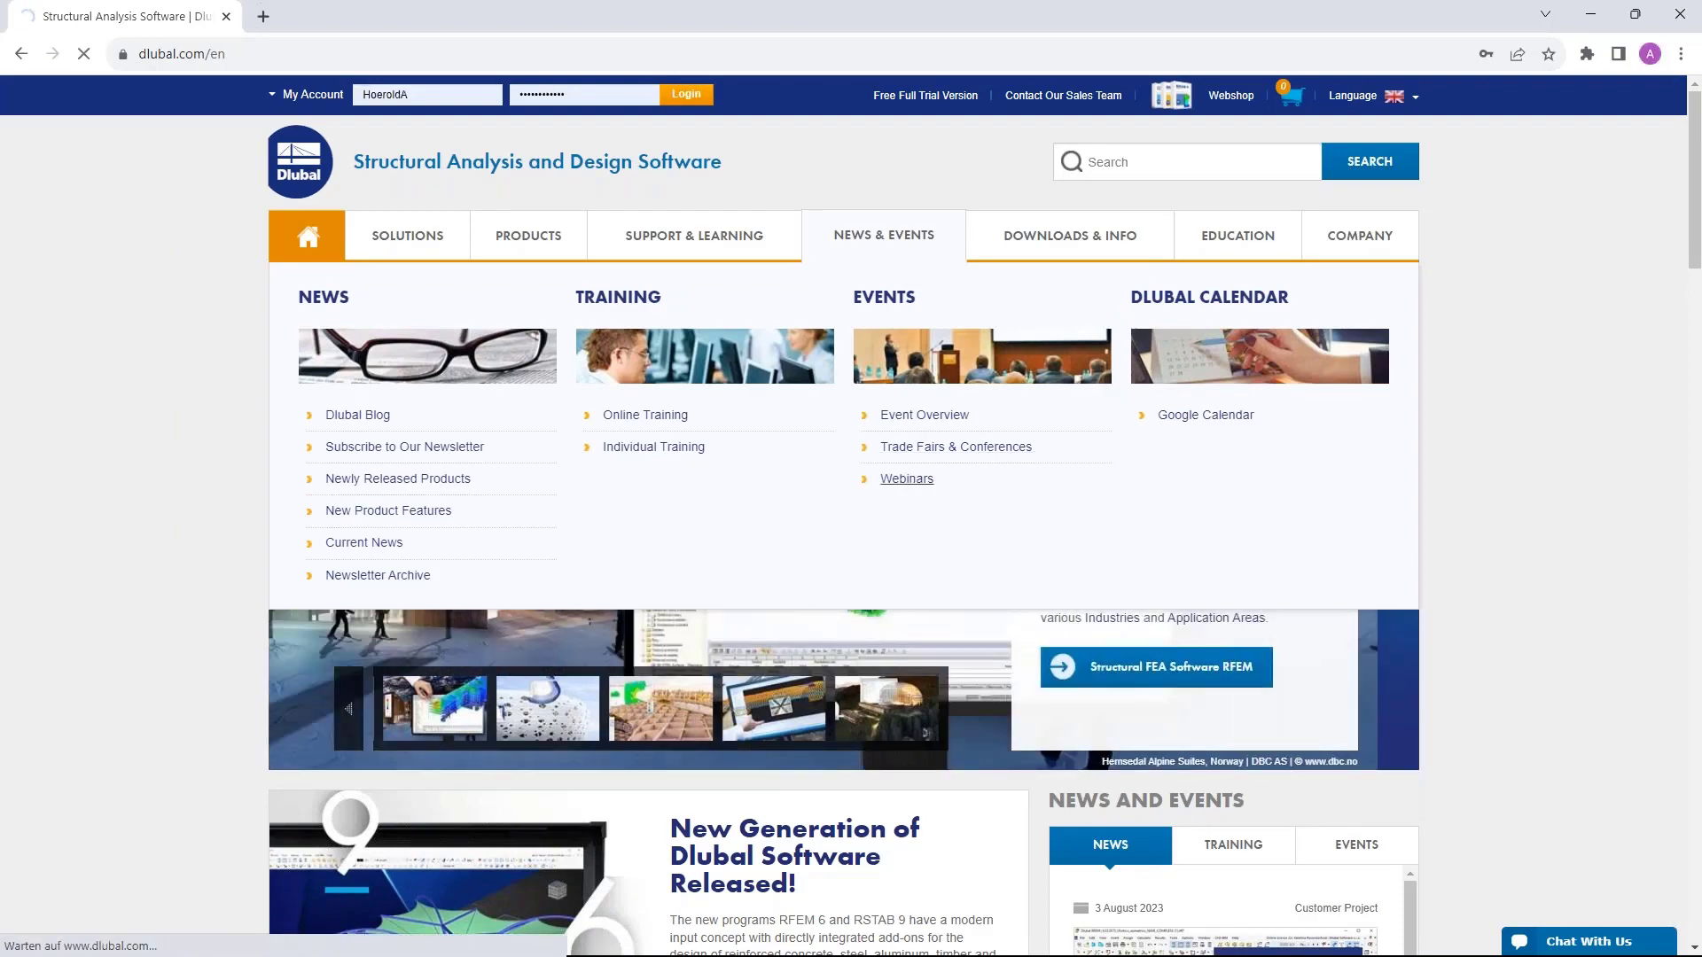
pyautogui.scroll(-9, 851, 514)
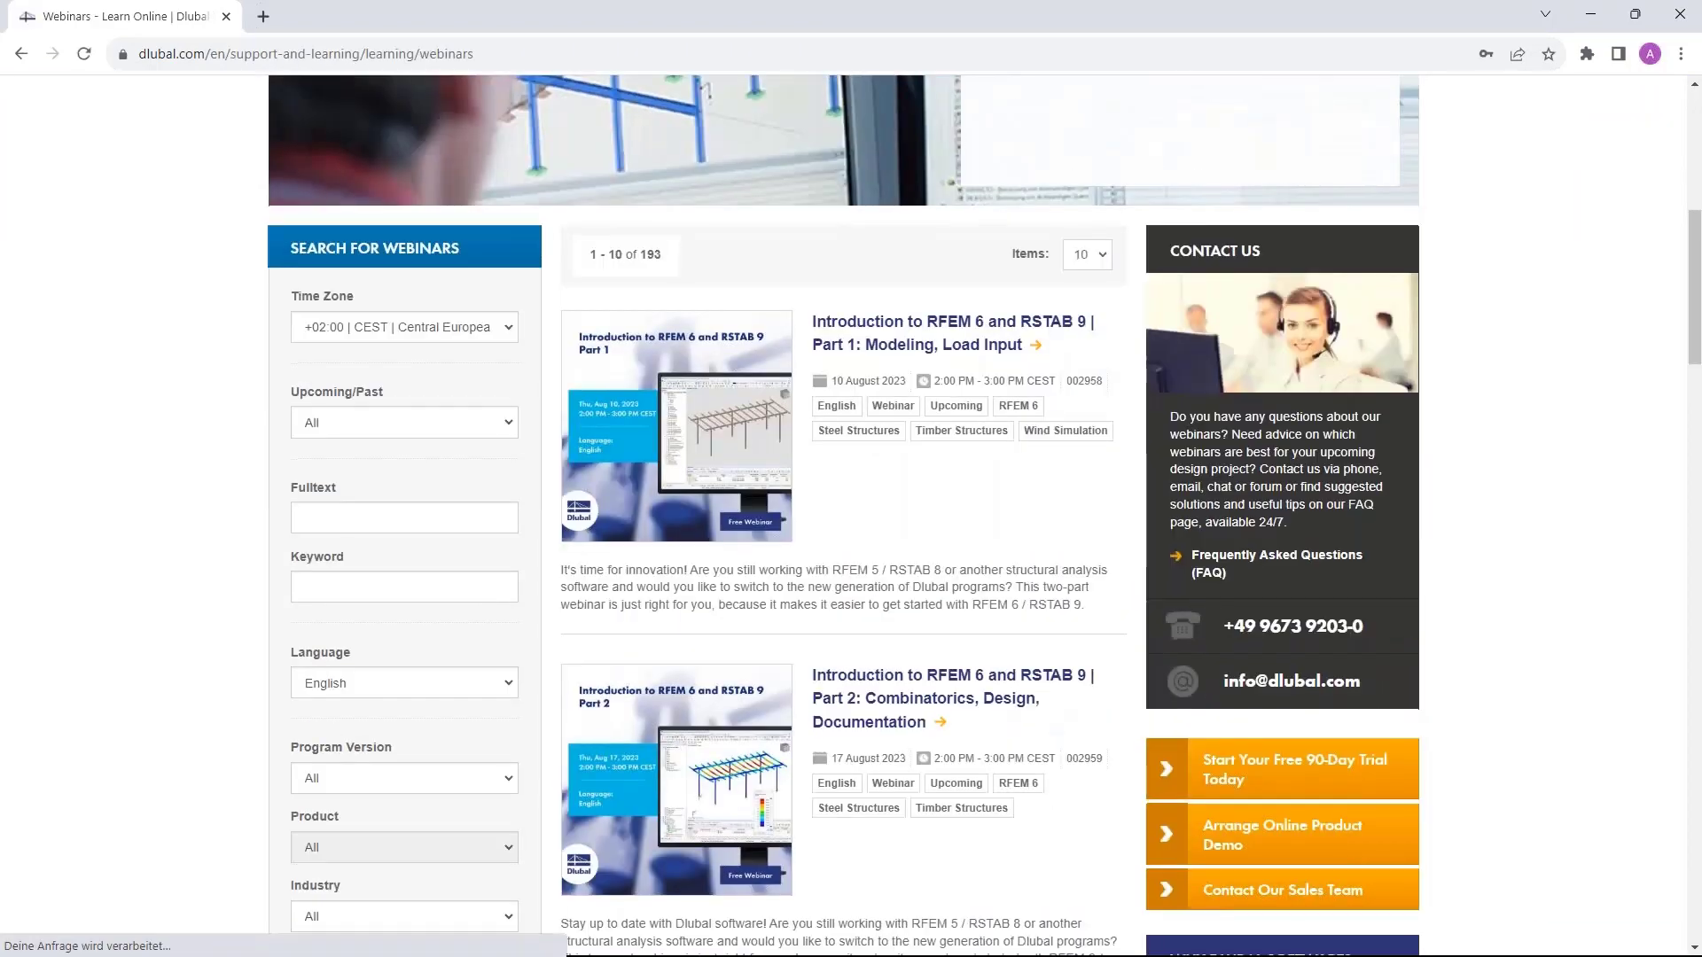
pyautogui.scroll(2, 832, 429)
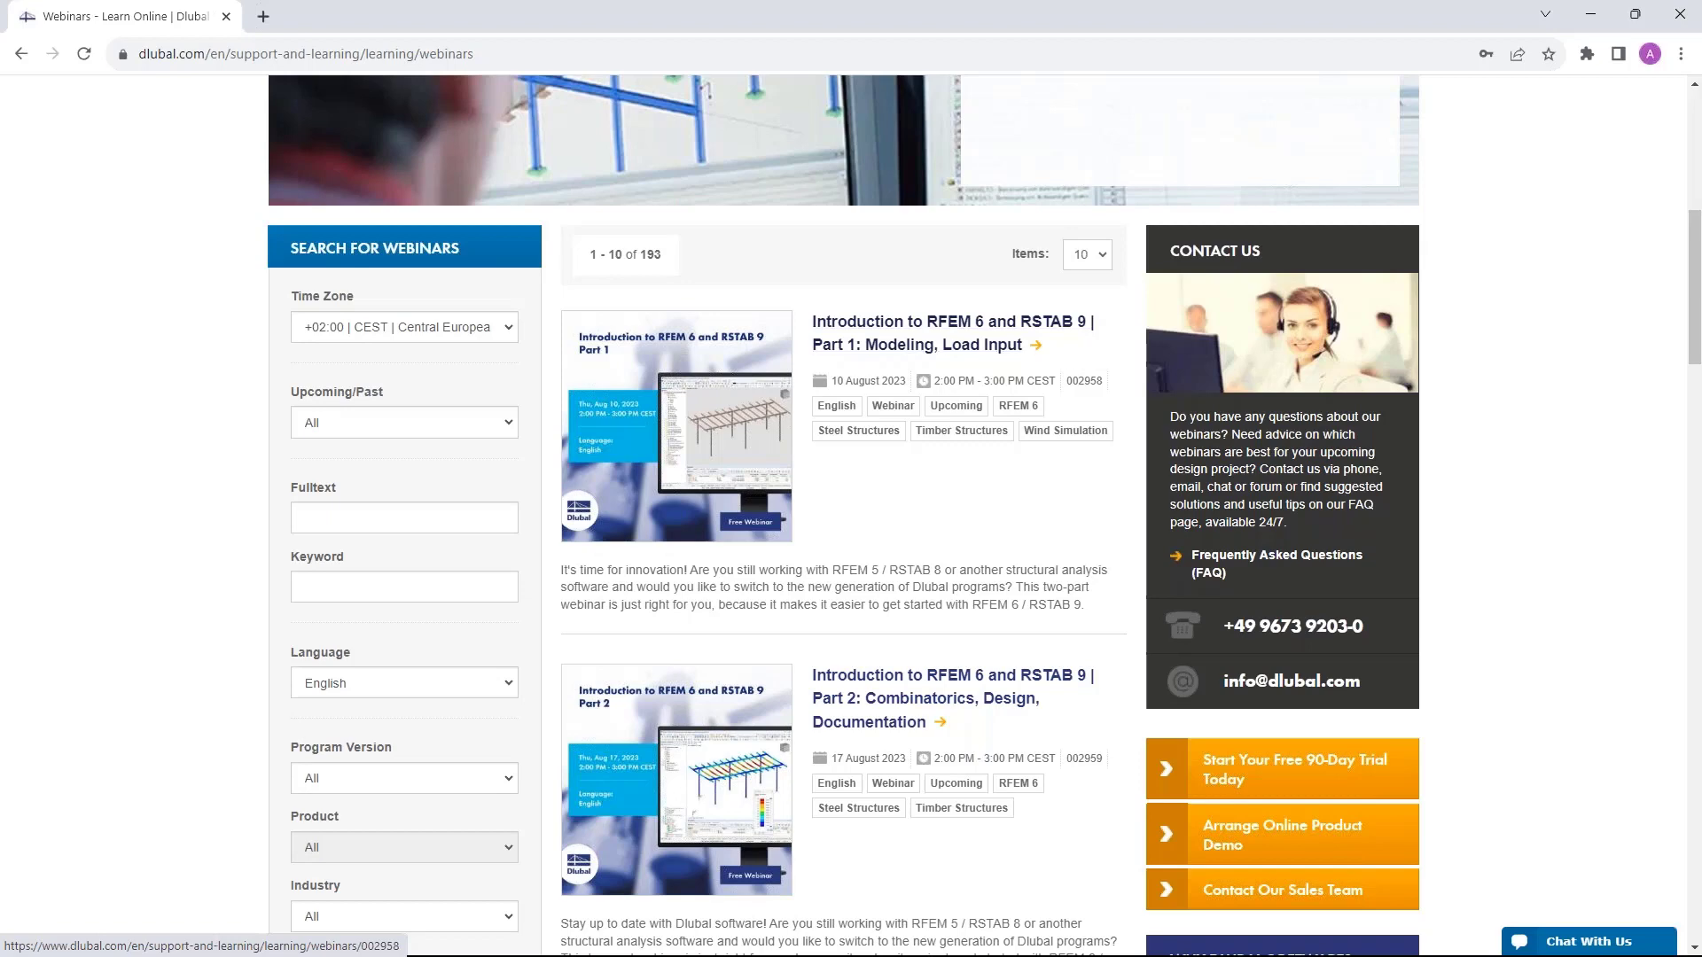
pyautogui.scroll(-1, 922, 620)
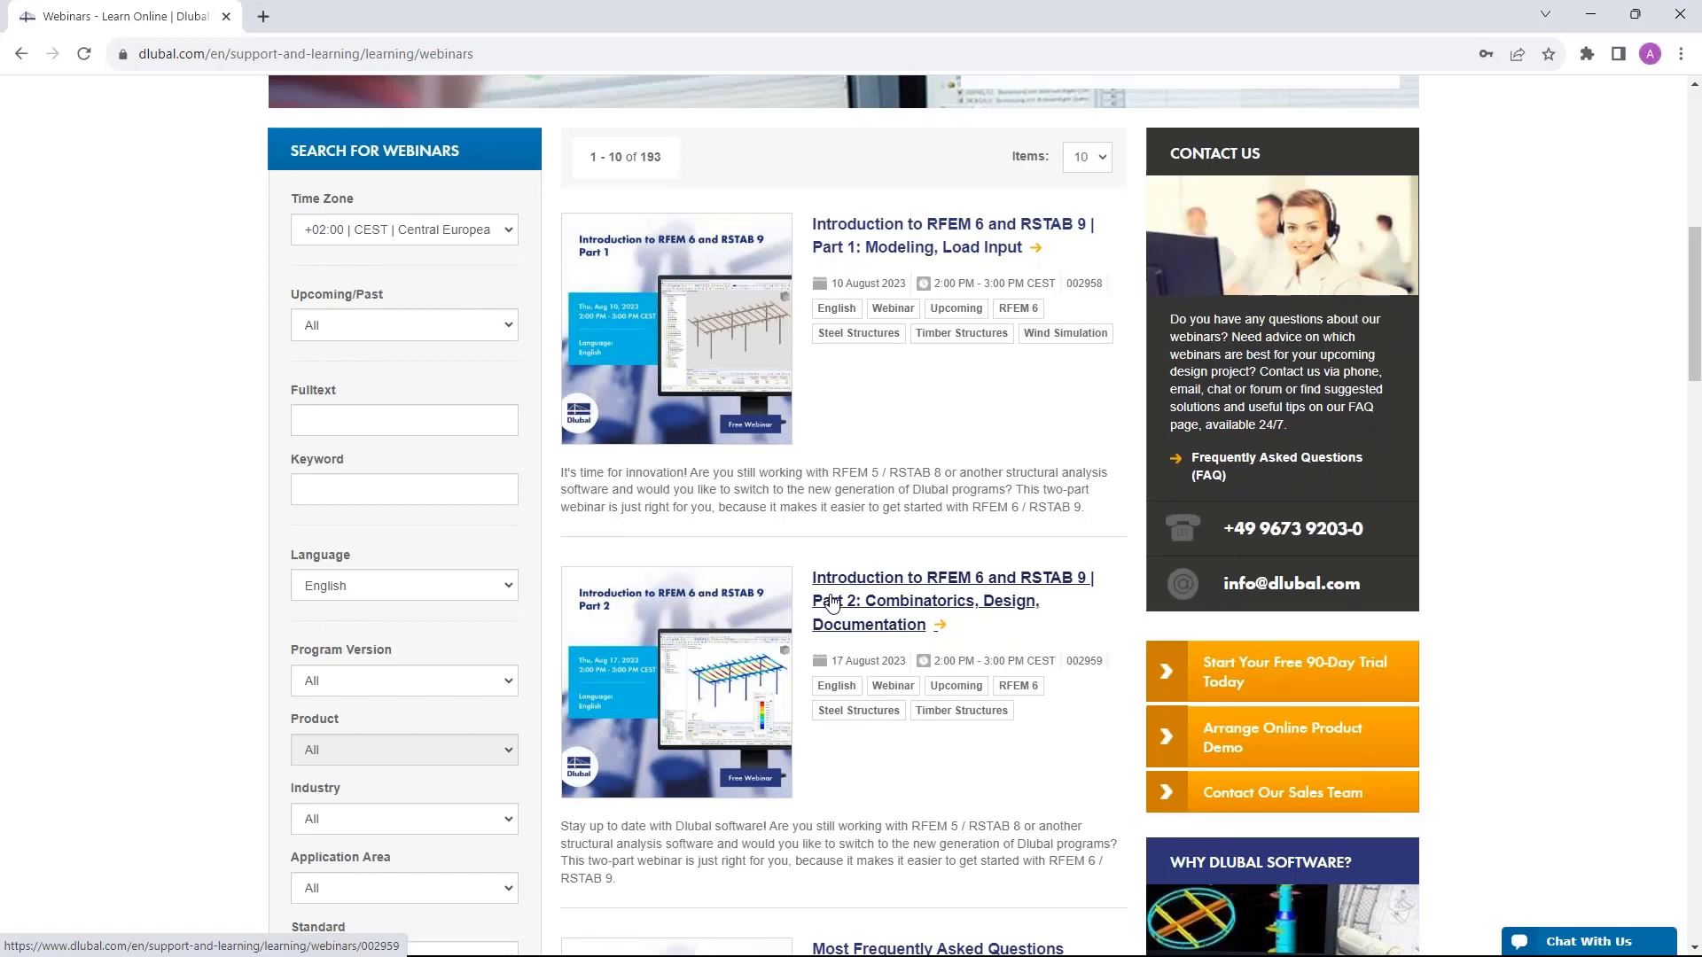
pyautogui.scroll(-1, 833, 603)
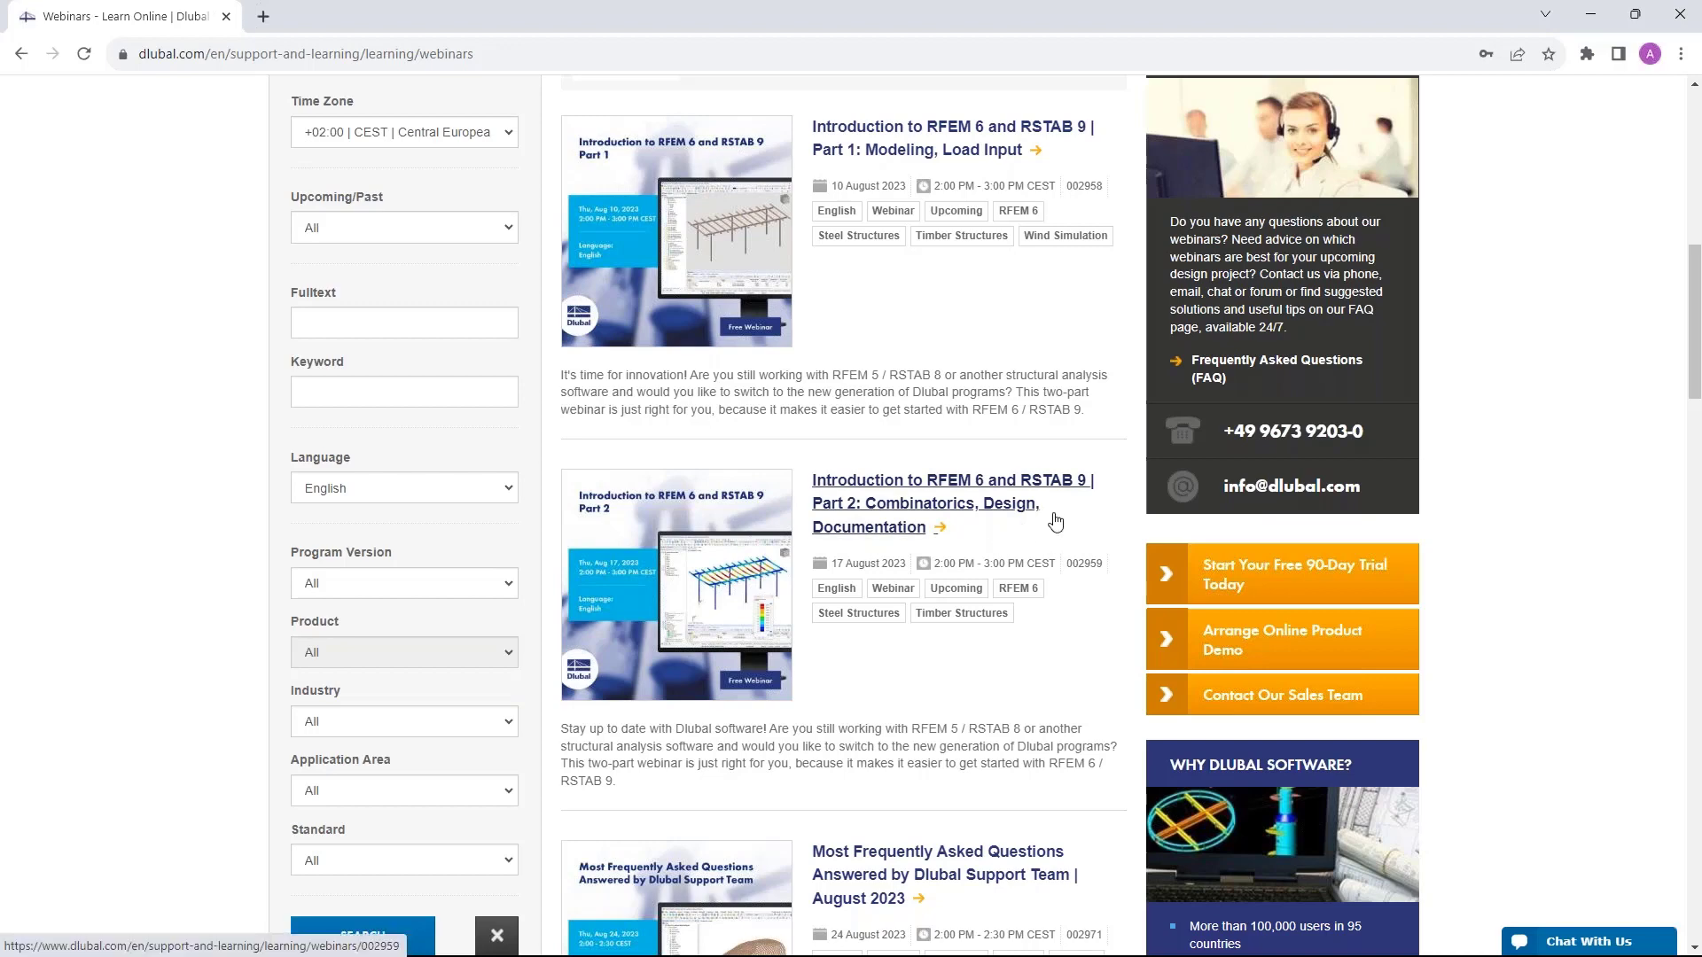
pyautogui.scroll(1, 1031, 515)
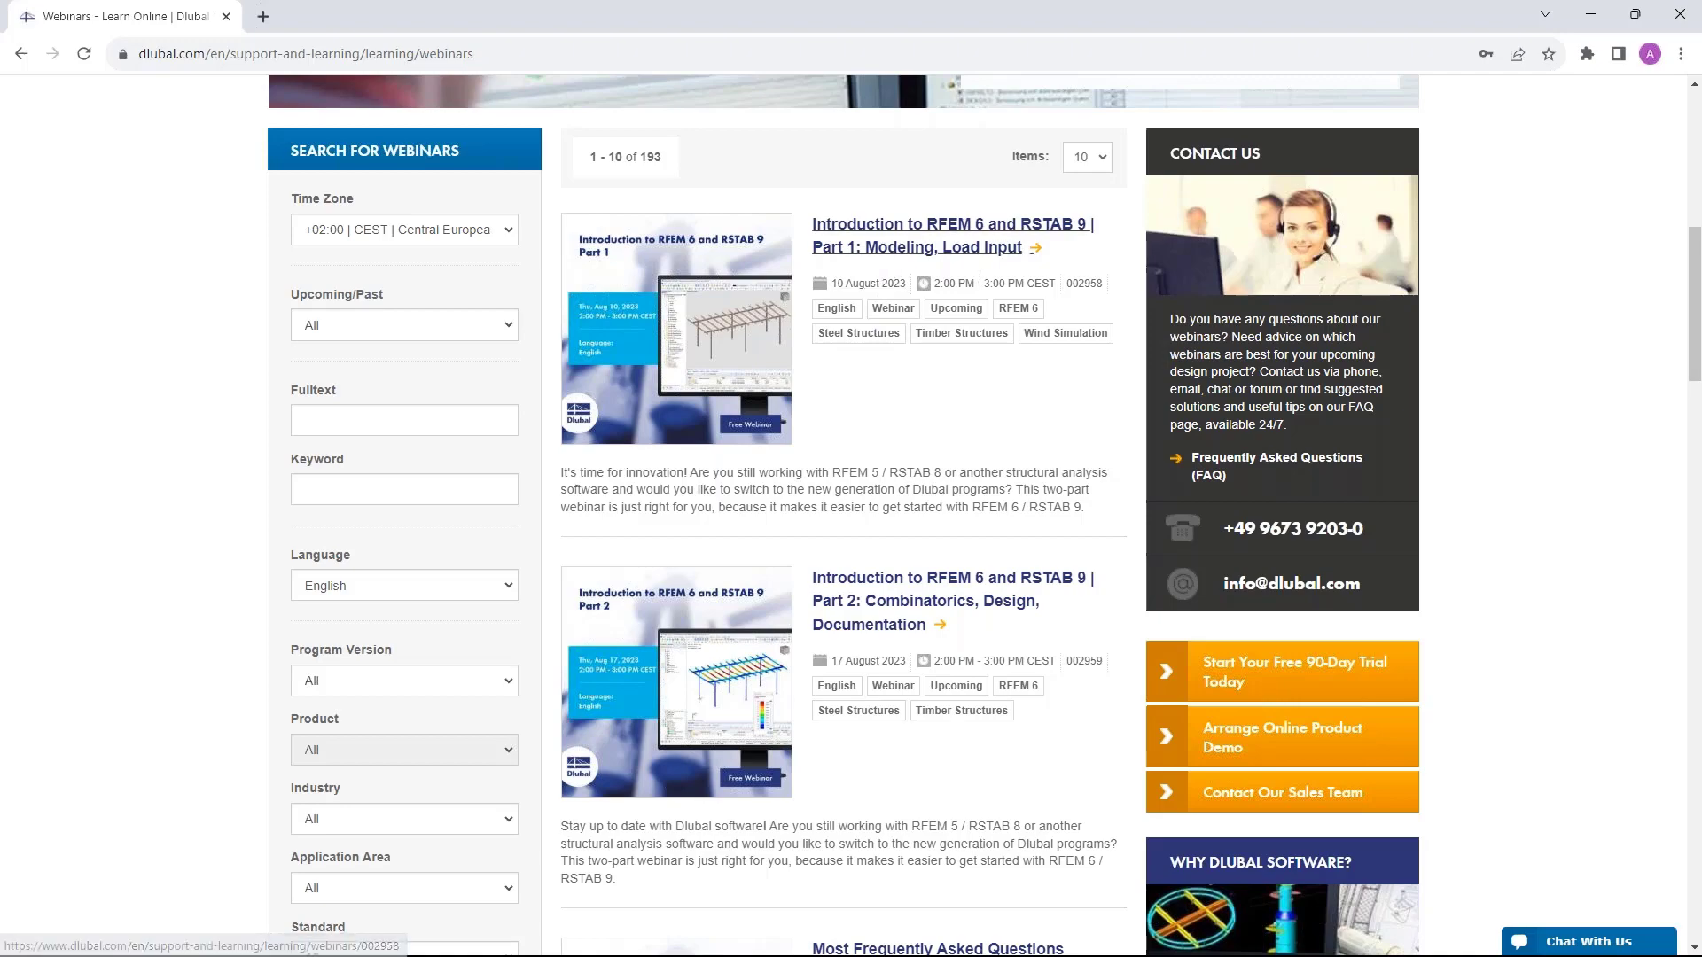
pyautogui.scroll(-6, 960, 468)
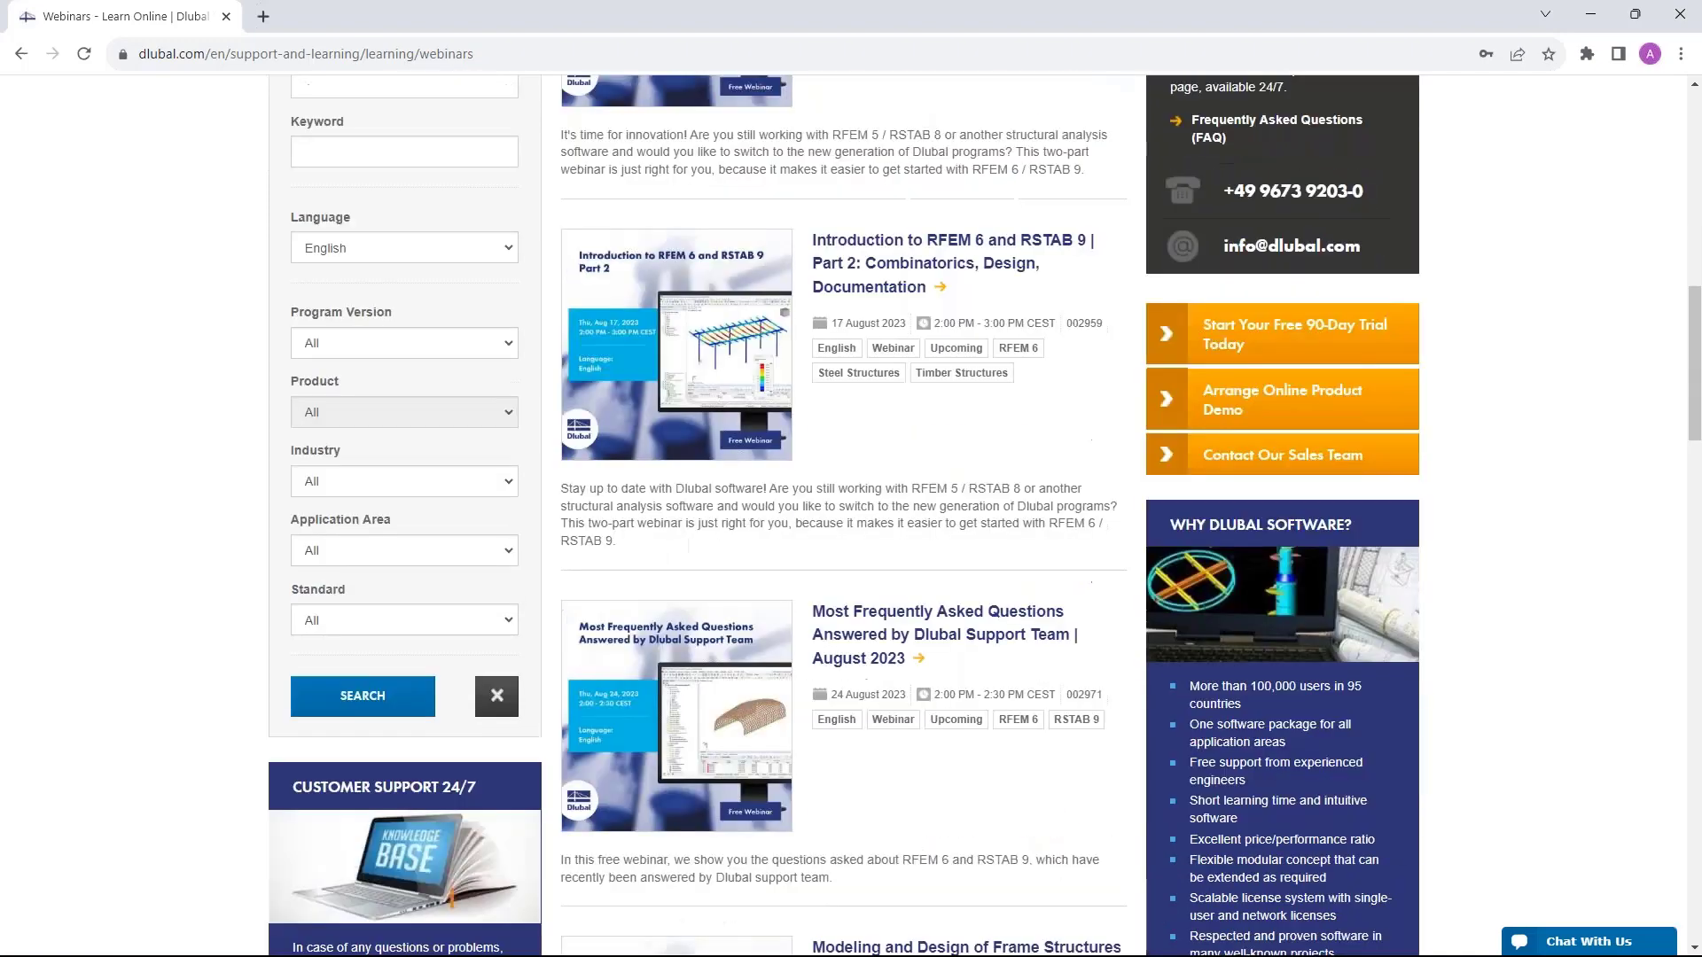
pyautogui.scroll(-2, 957, 530)
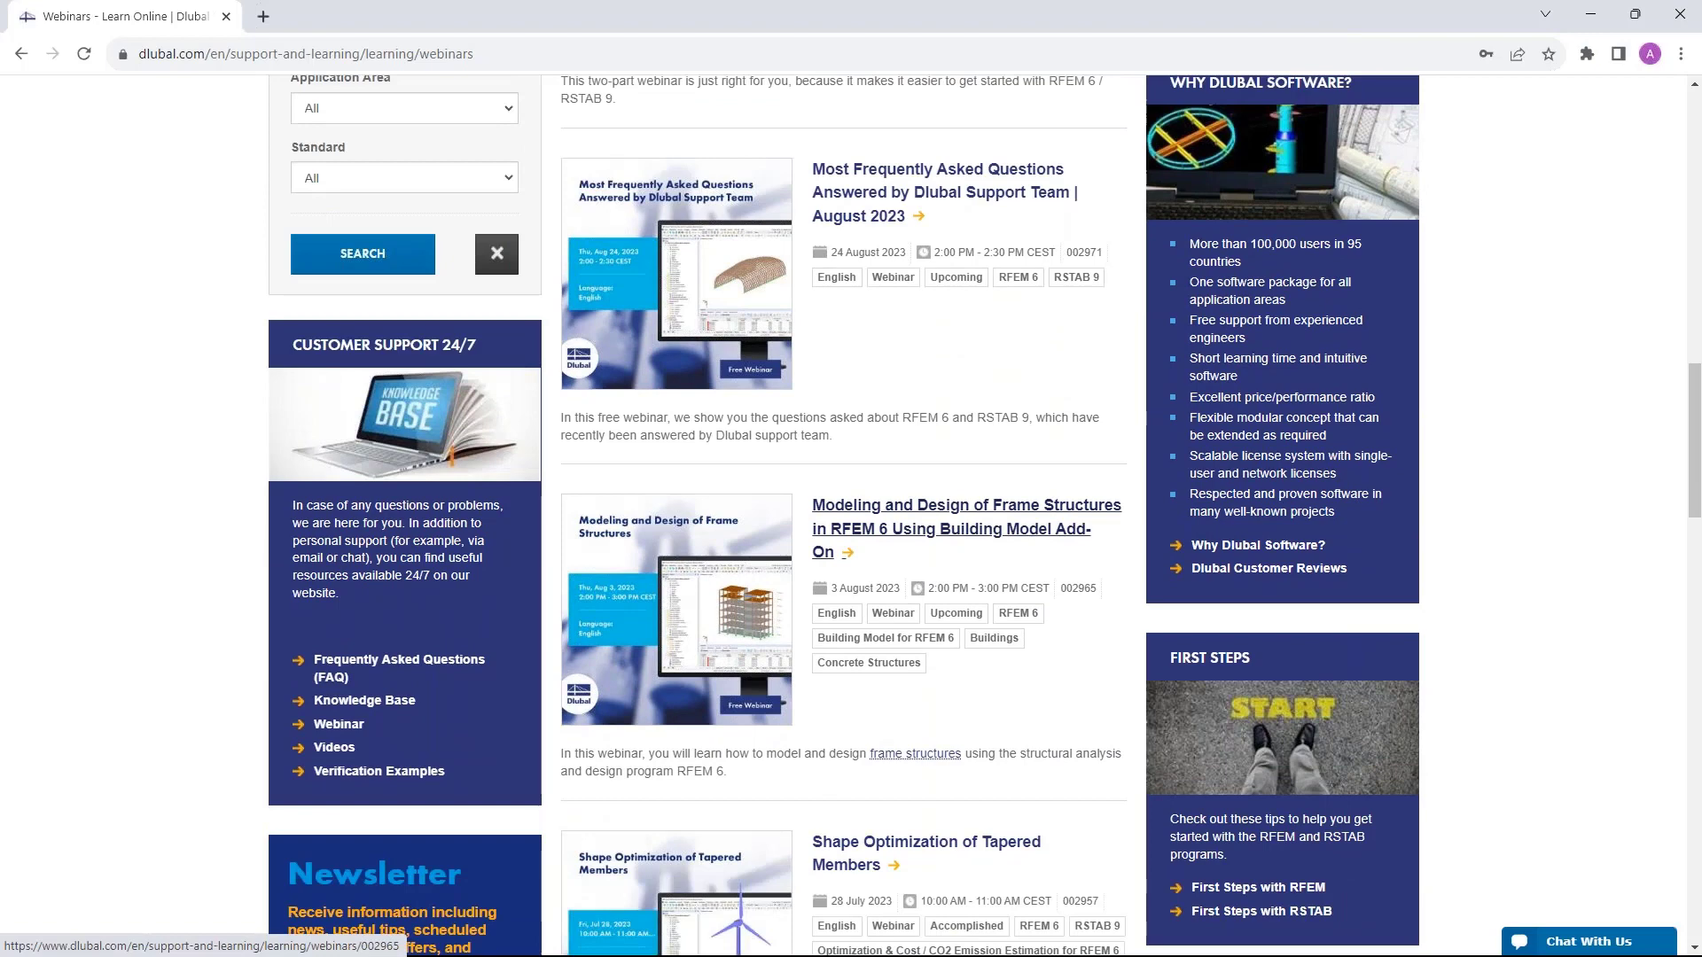
# Open the webinar "Modeling and Design of Frame Structures in RFEM 6 Using Building Model Add-On" and look through its page to Models to Download
pyautogui.click(905, 512)
pyautogui.scroll(-5, 905, 513)
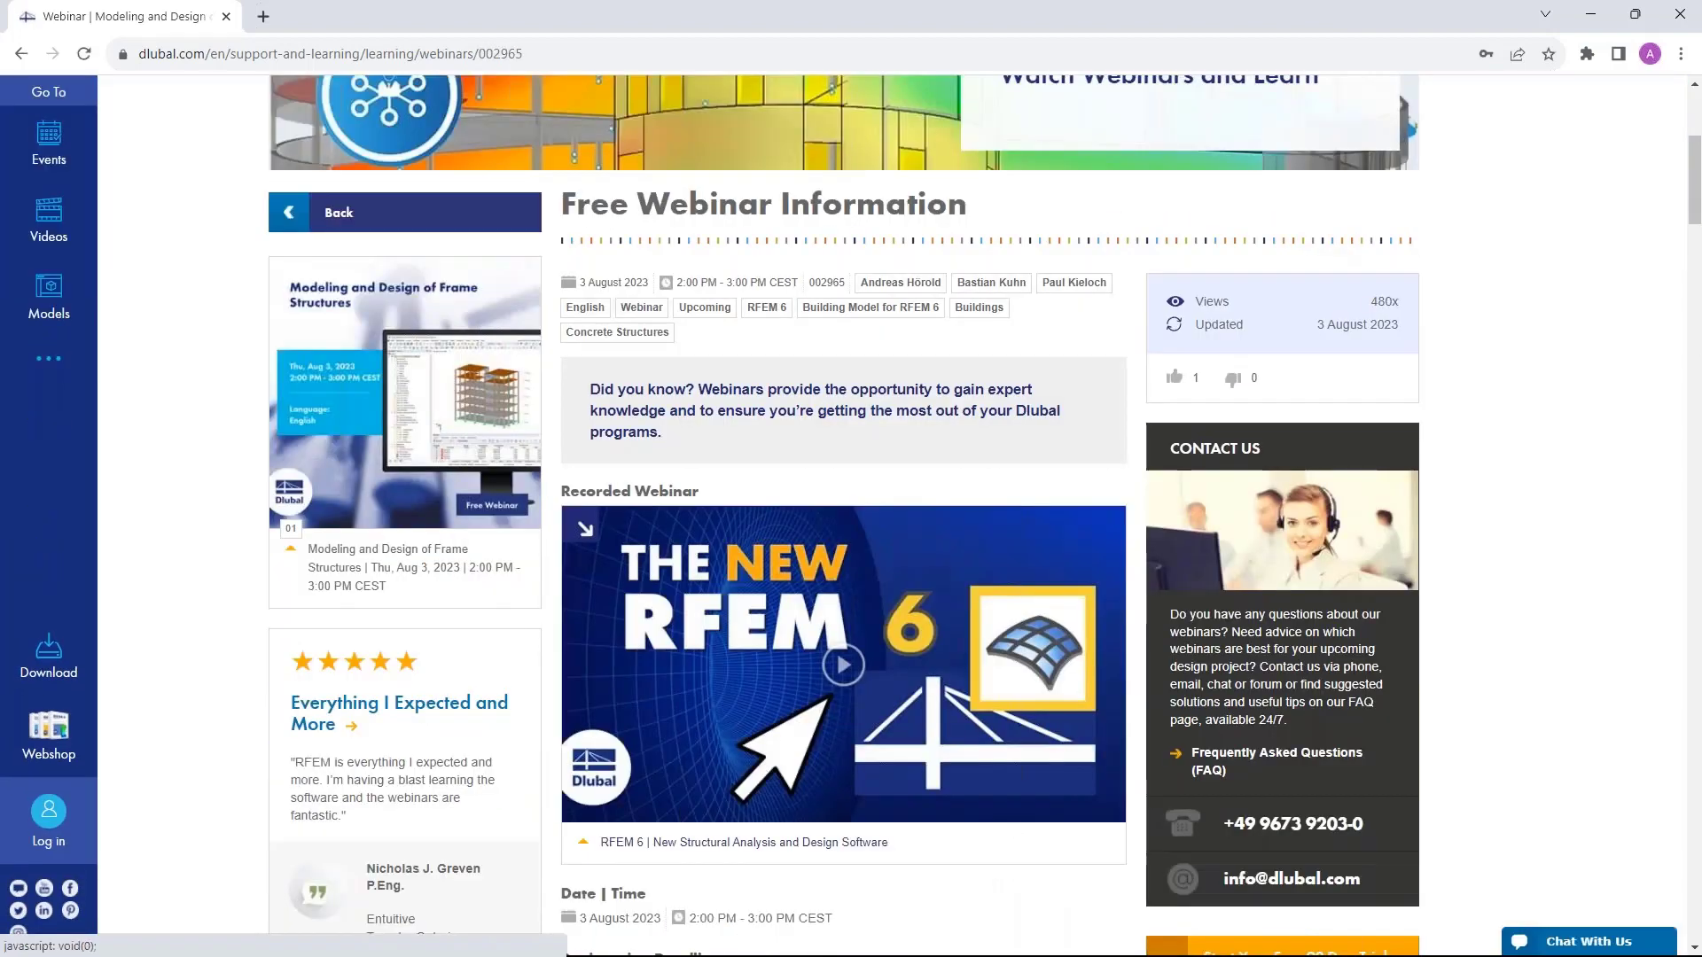
pyautogui.scroll(-1, 906, 512)
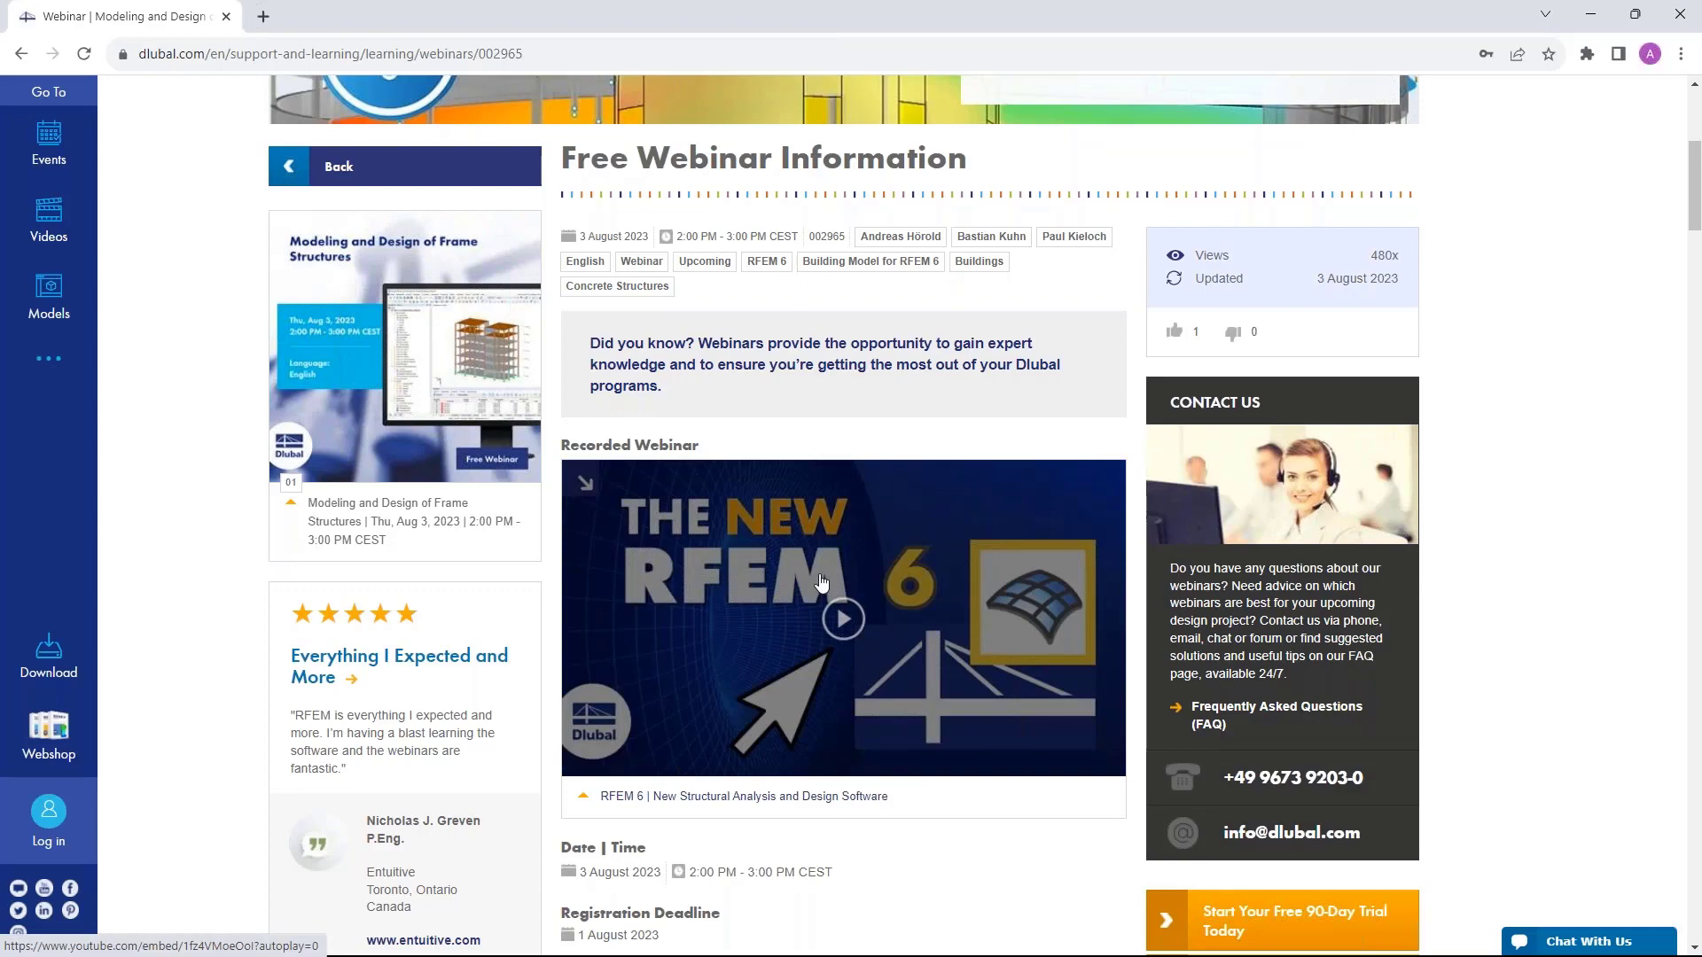
pyautogui.scroll(-2, 821, 582)
pyautogui.scroll(-1, 821, 582)
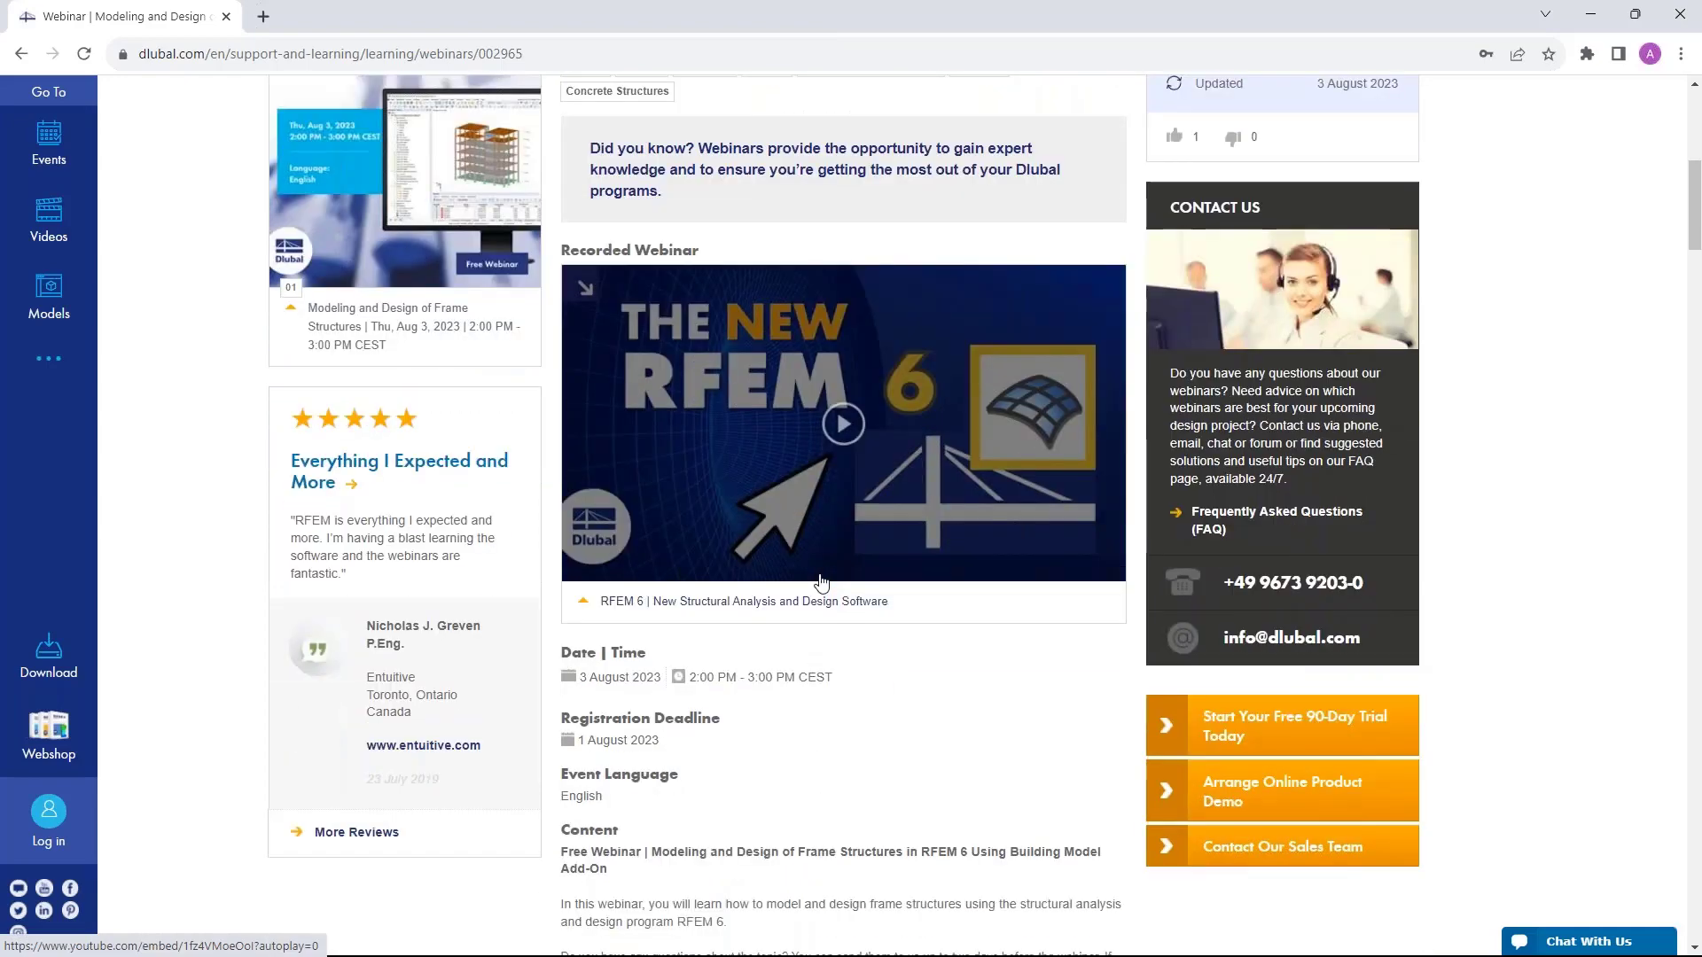
pyautogui.scroll(-5, 821, 582)
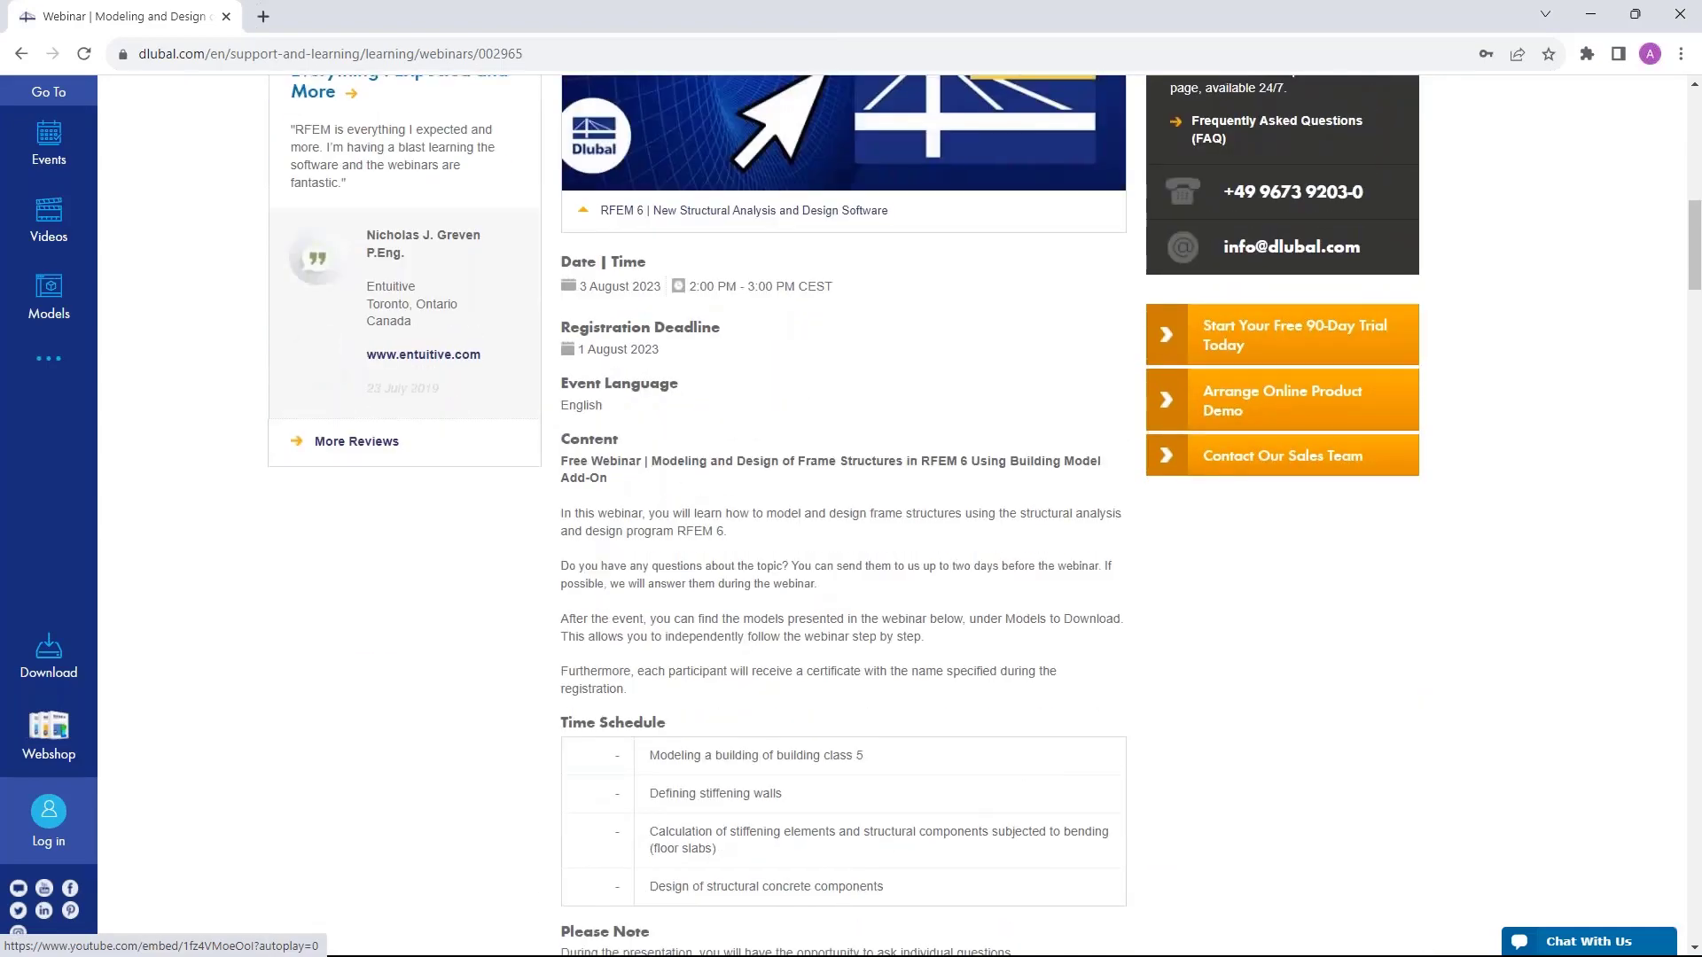
pyautogui.scroll(-12, 842, 514)
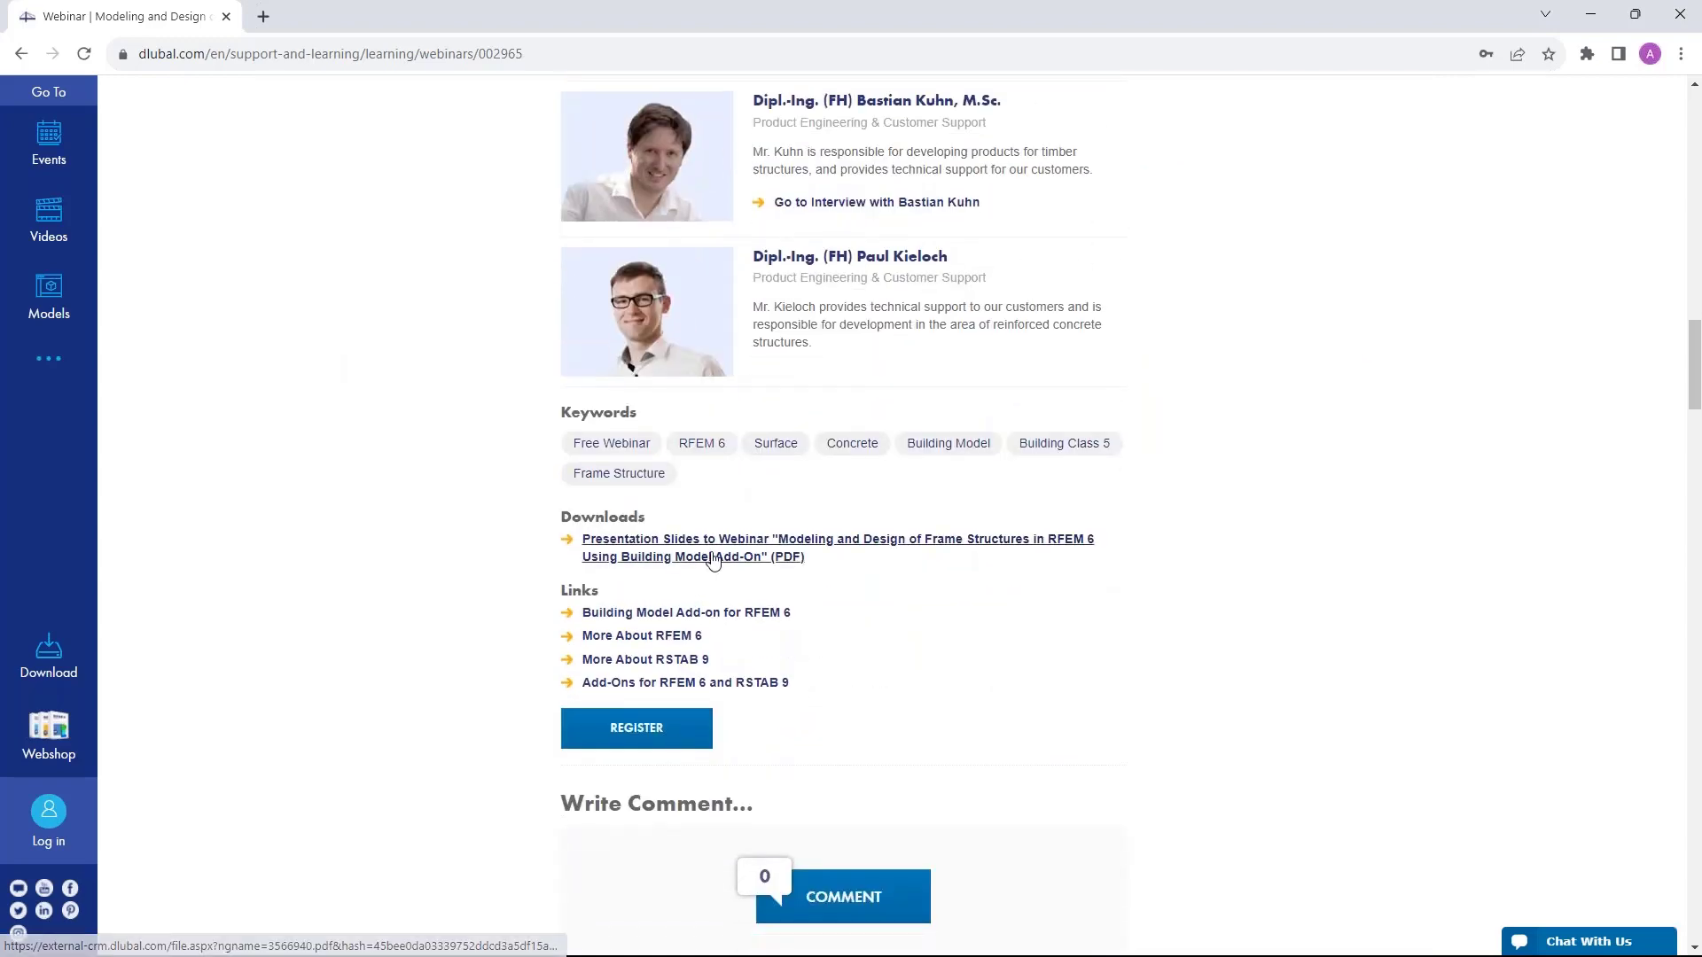
pyautogui.scroll(-1, 714, 557)
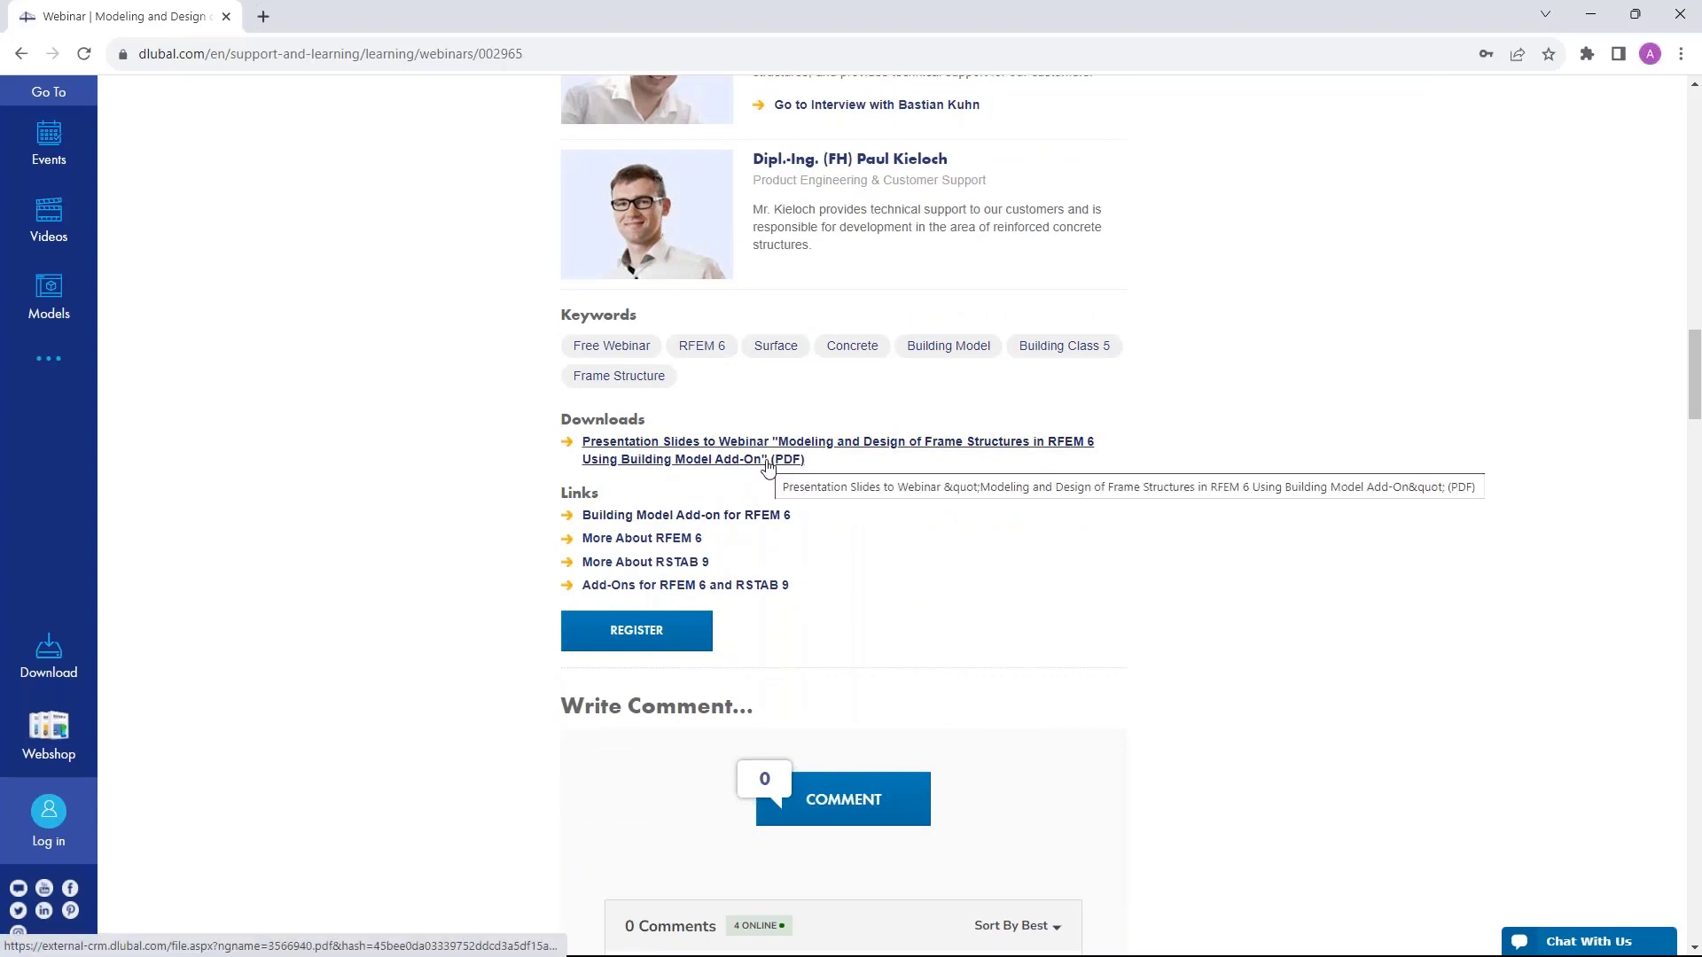
pyautogui.scroll(-11, 917, 485)
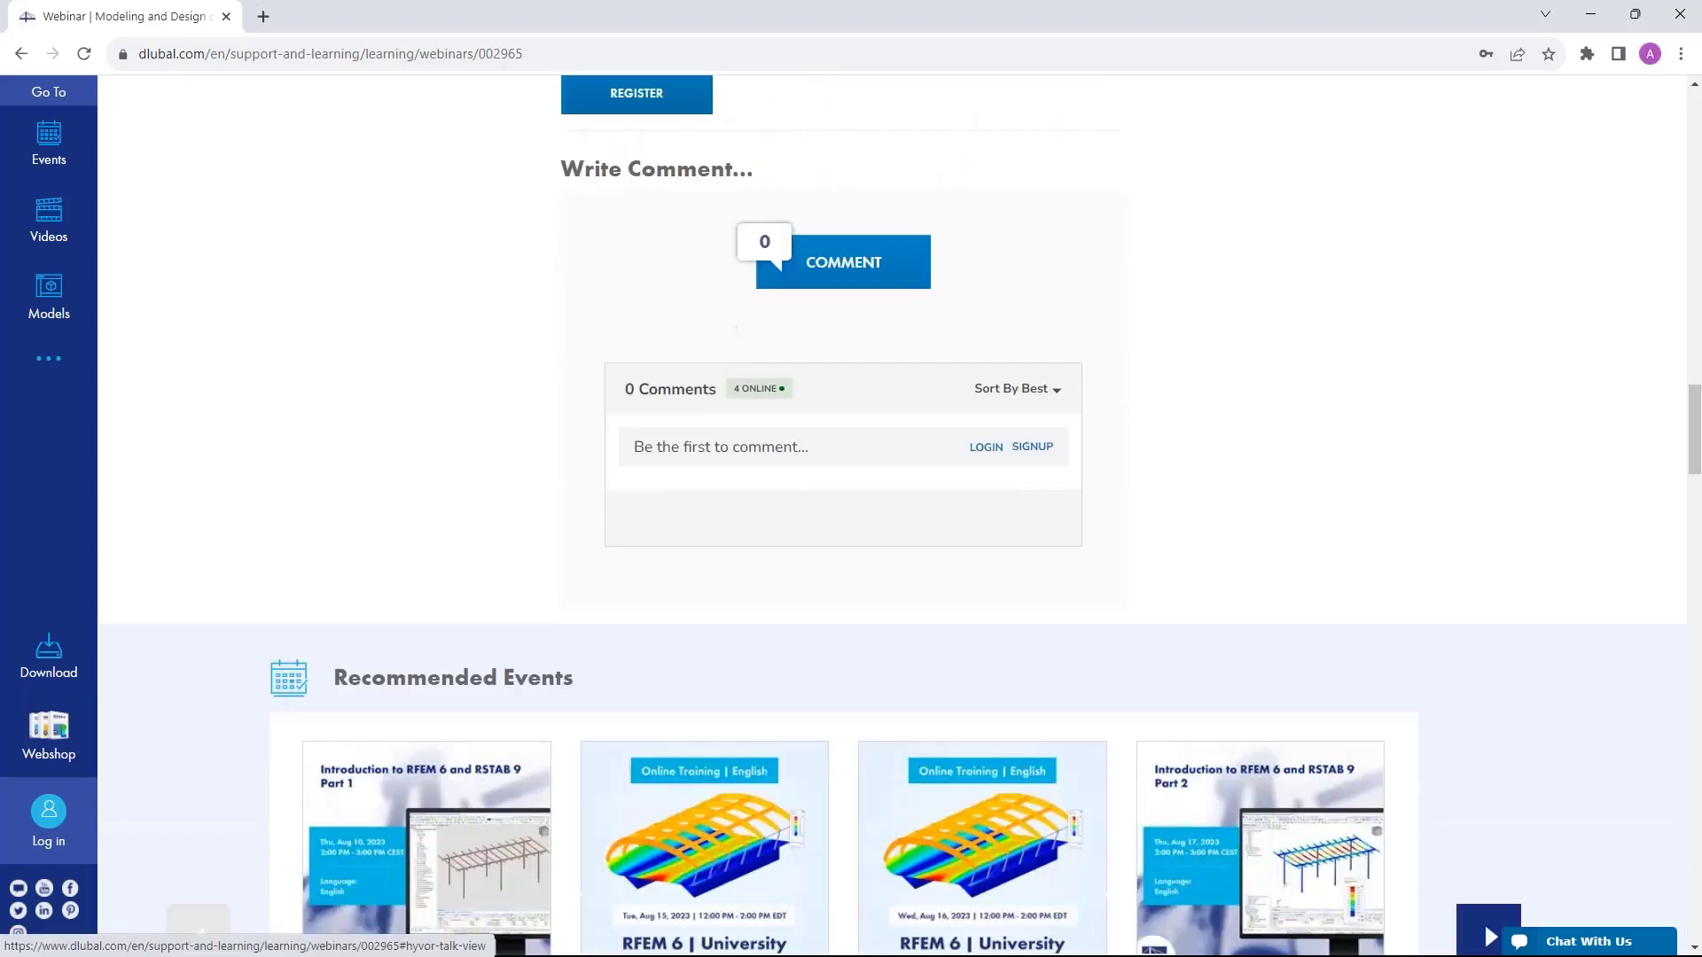
pyautogui.scroll(-6, 460, 602)
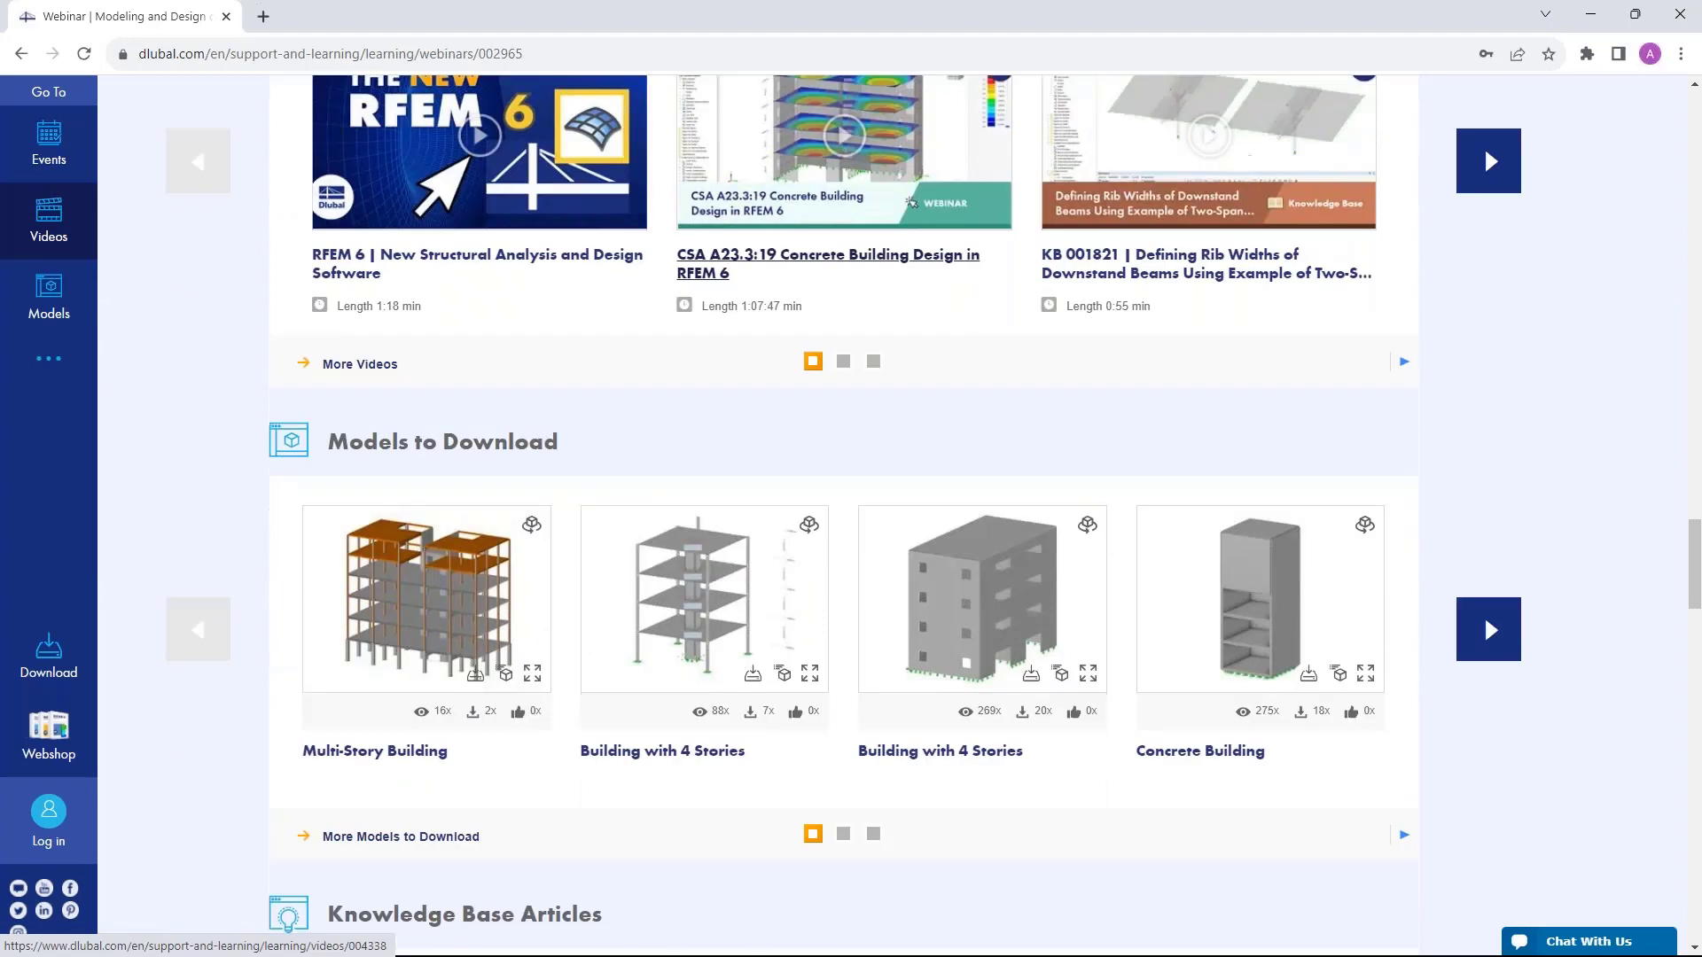